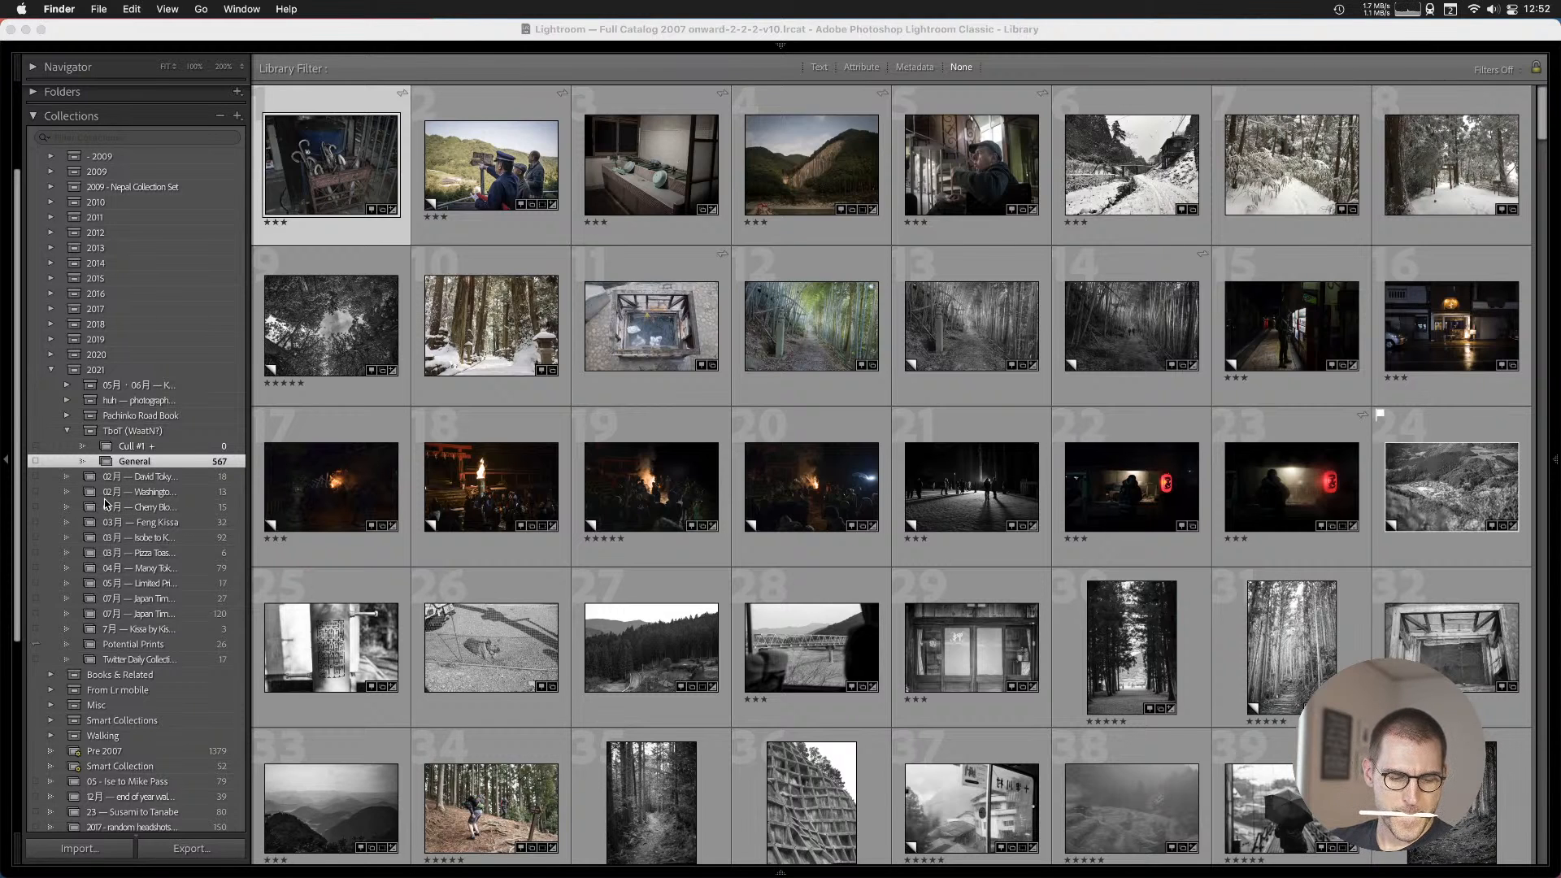
Check that the Cull #1 collection is set as the target collection.
key(super+Tab)
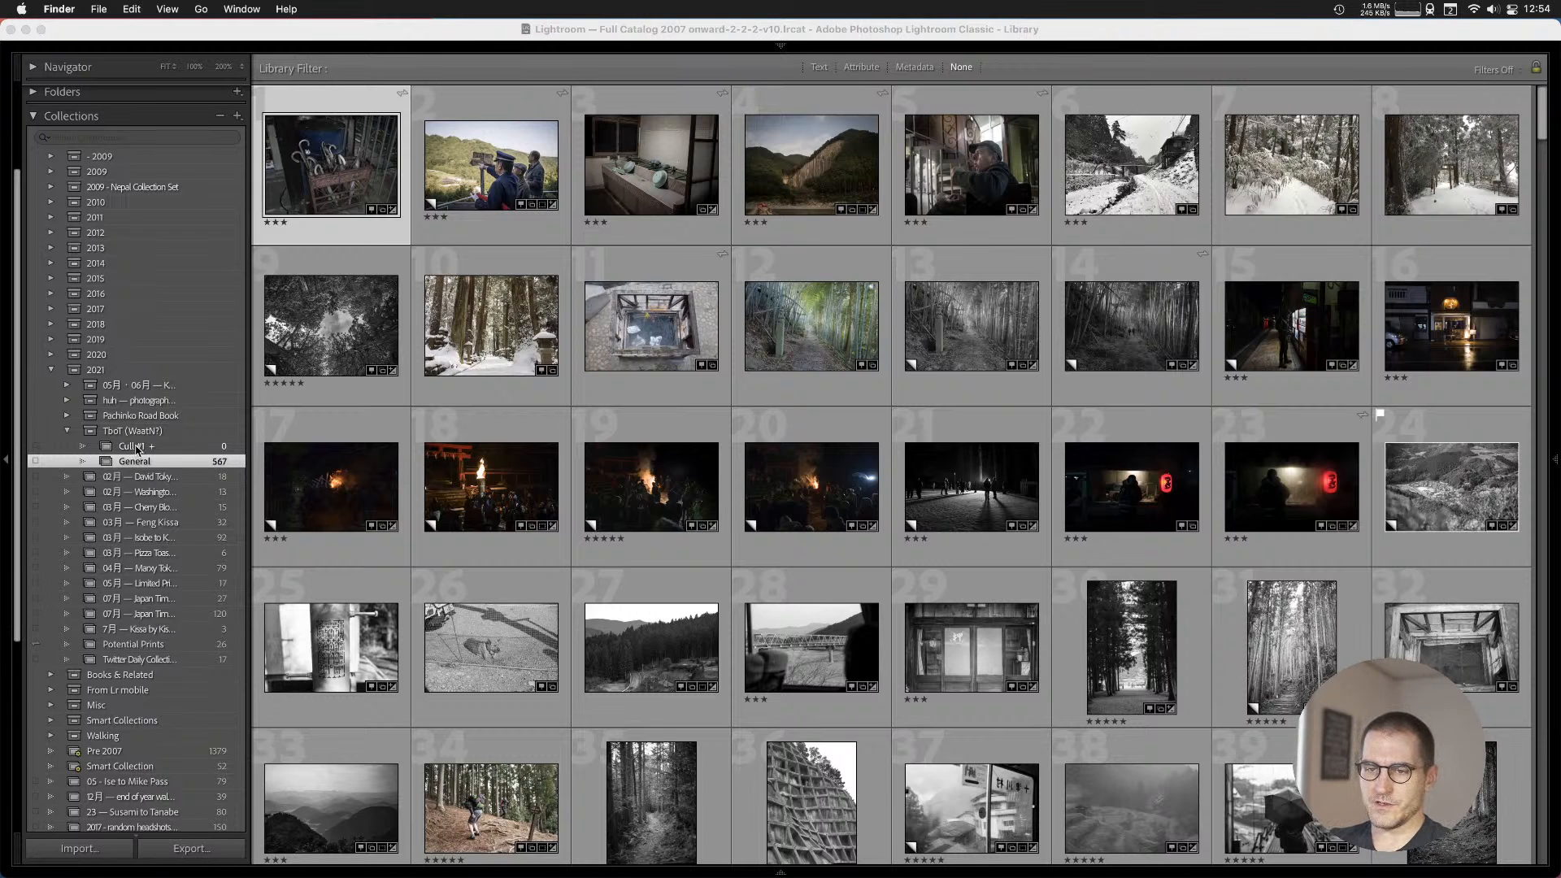
right_click(135, 449)
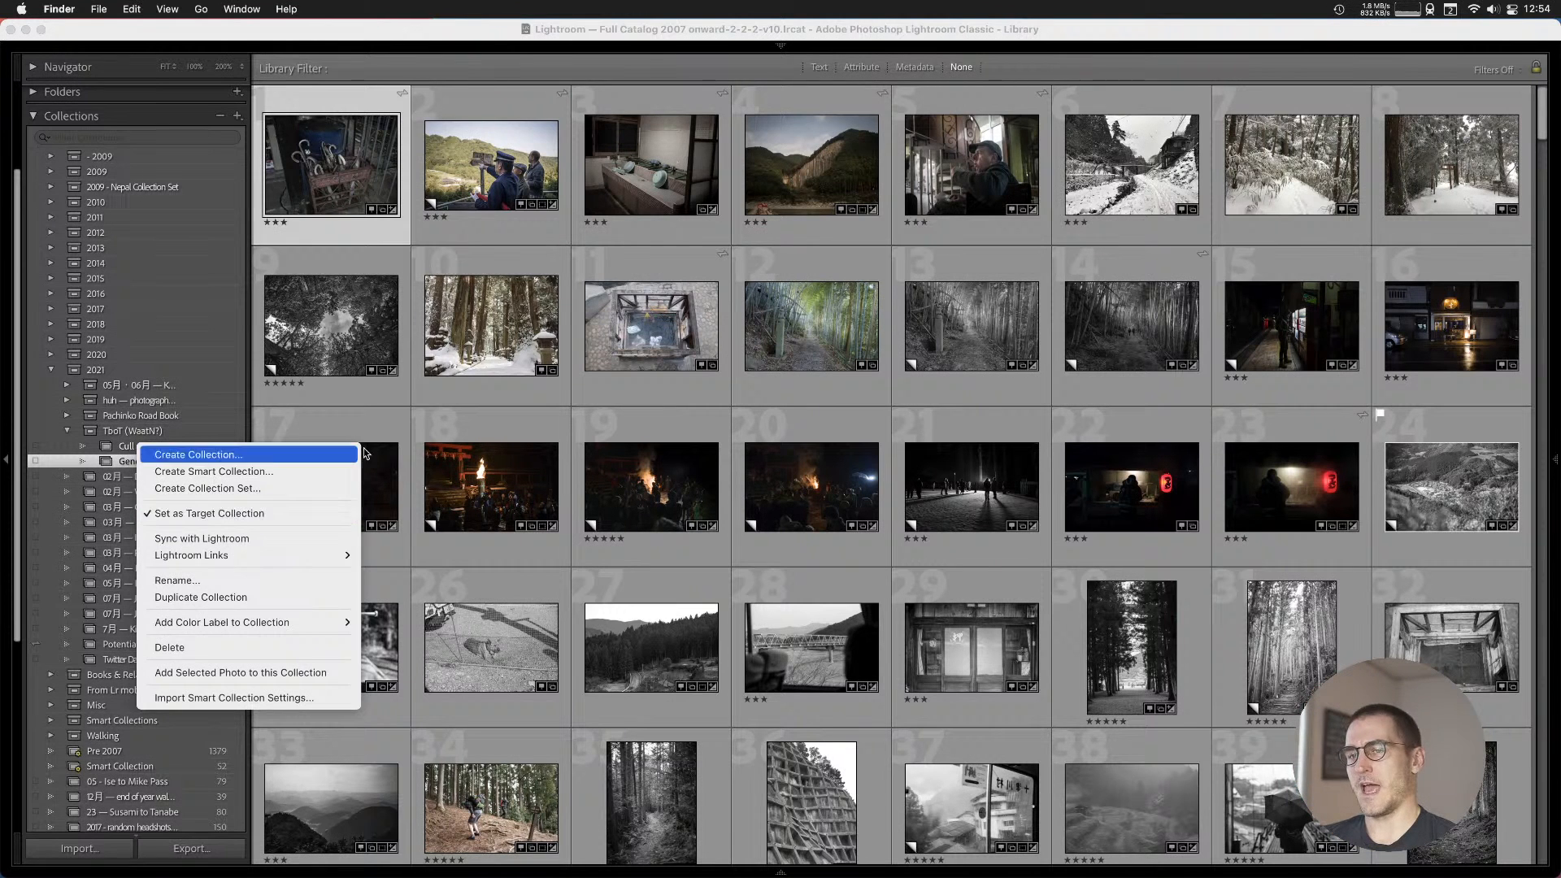
click(507, 392)
Browse the General collection one photo at a time from the opening pictures to the red-lantern food stall, and return to the grid.
click(471, 185)
key(Right)
key(Right)
key(Right)
key(Right)
key(Right)
key(Right)
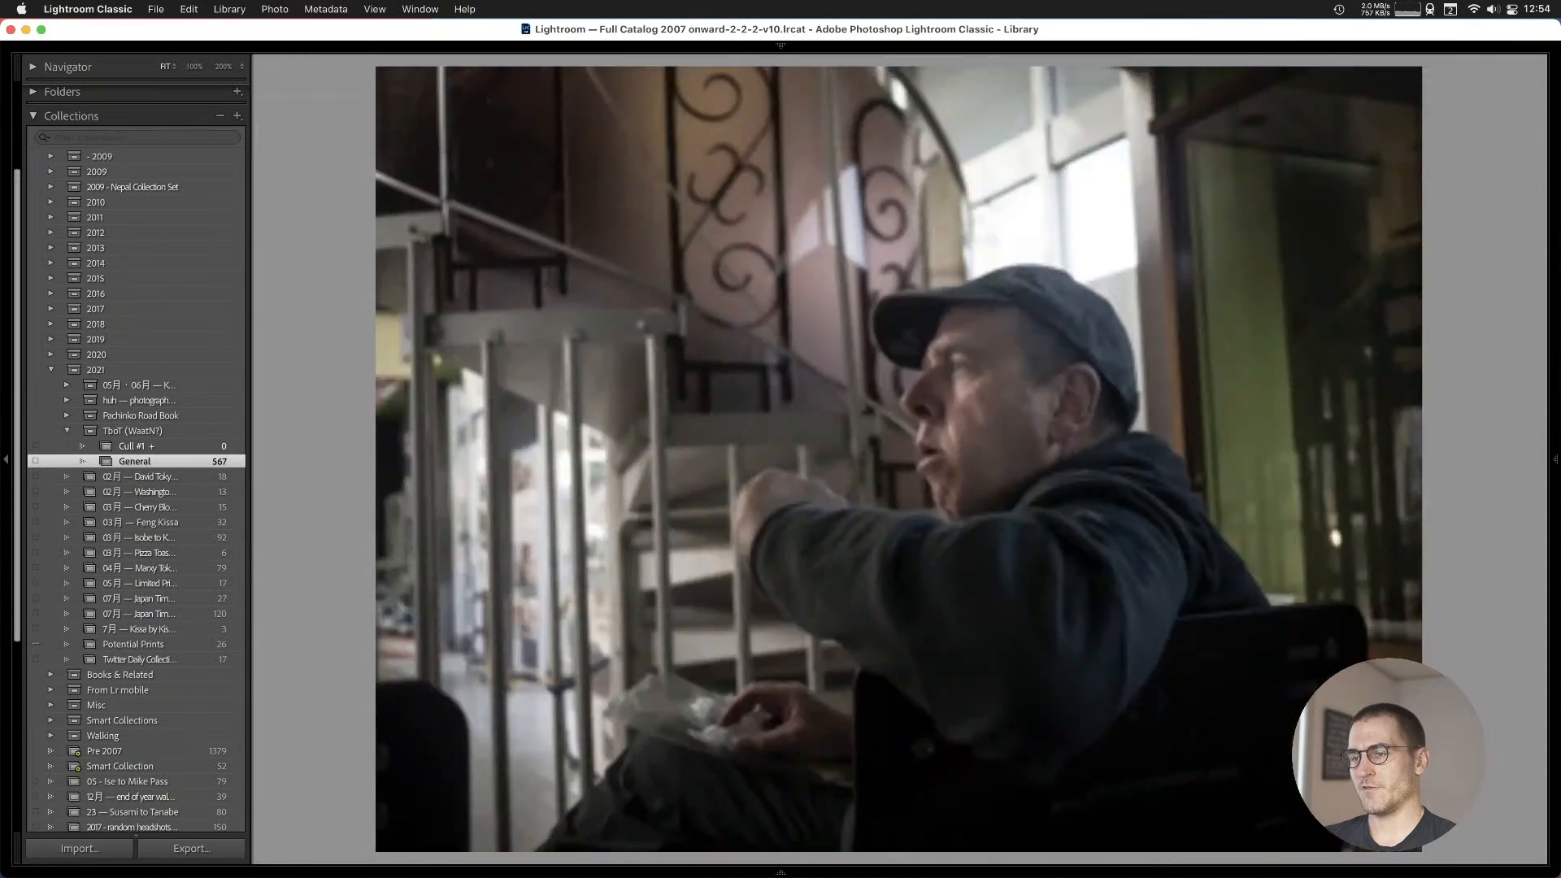
key(Right)
key(Right)
key(Right)
key(Right)
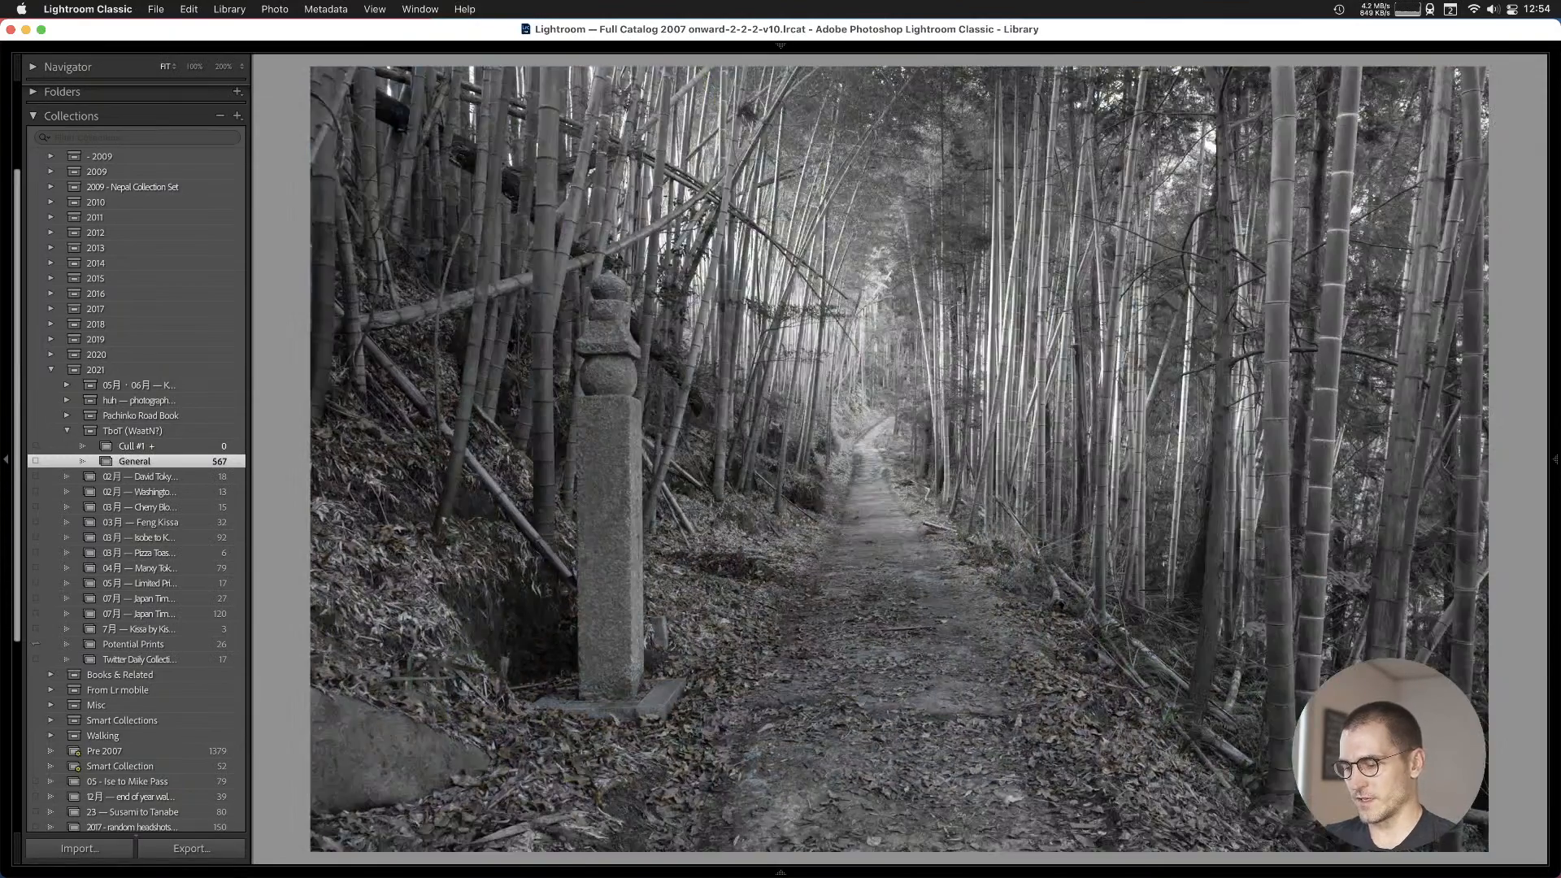
key(Right)
key(Right)
key(Right)
key(Right)
key(Right)
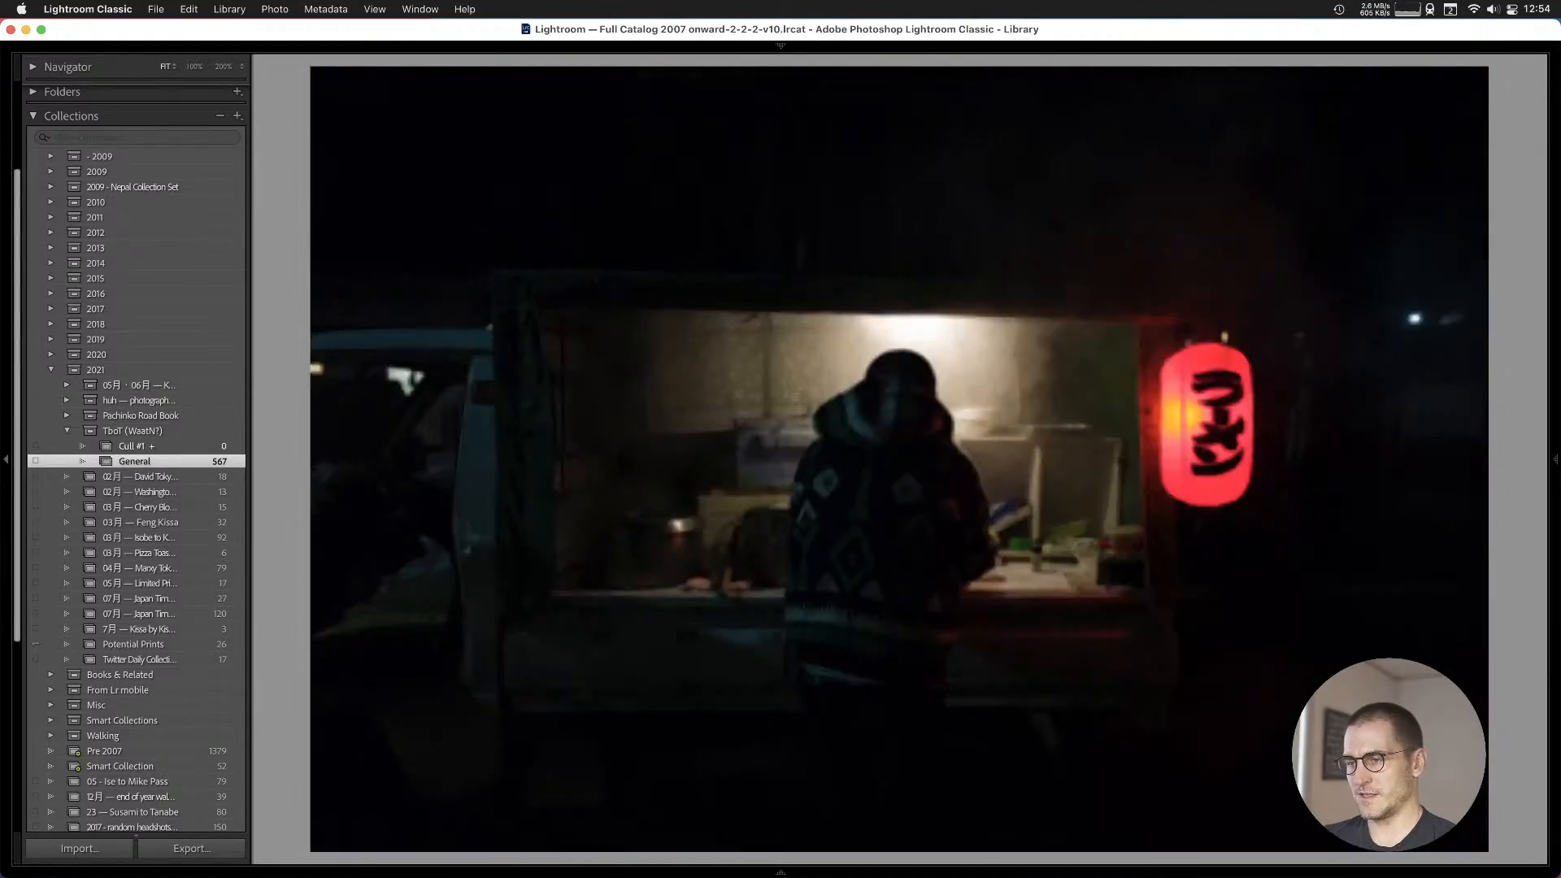
key(g)
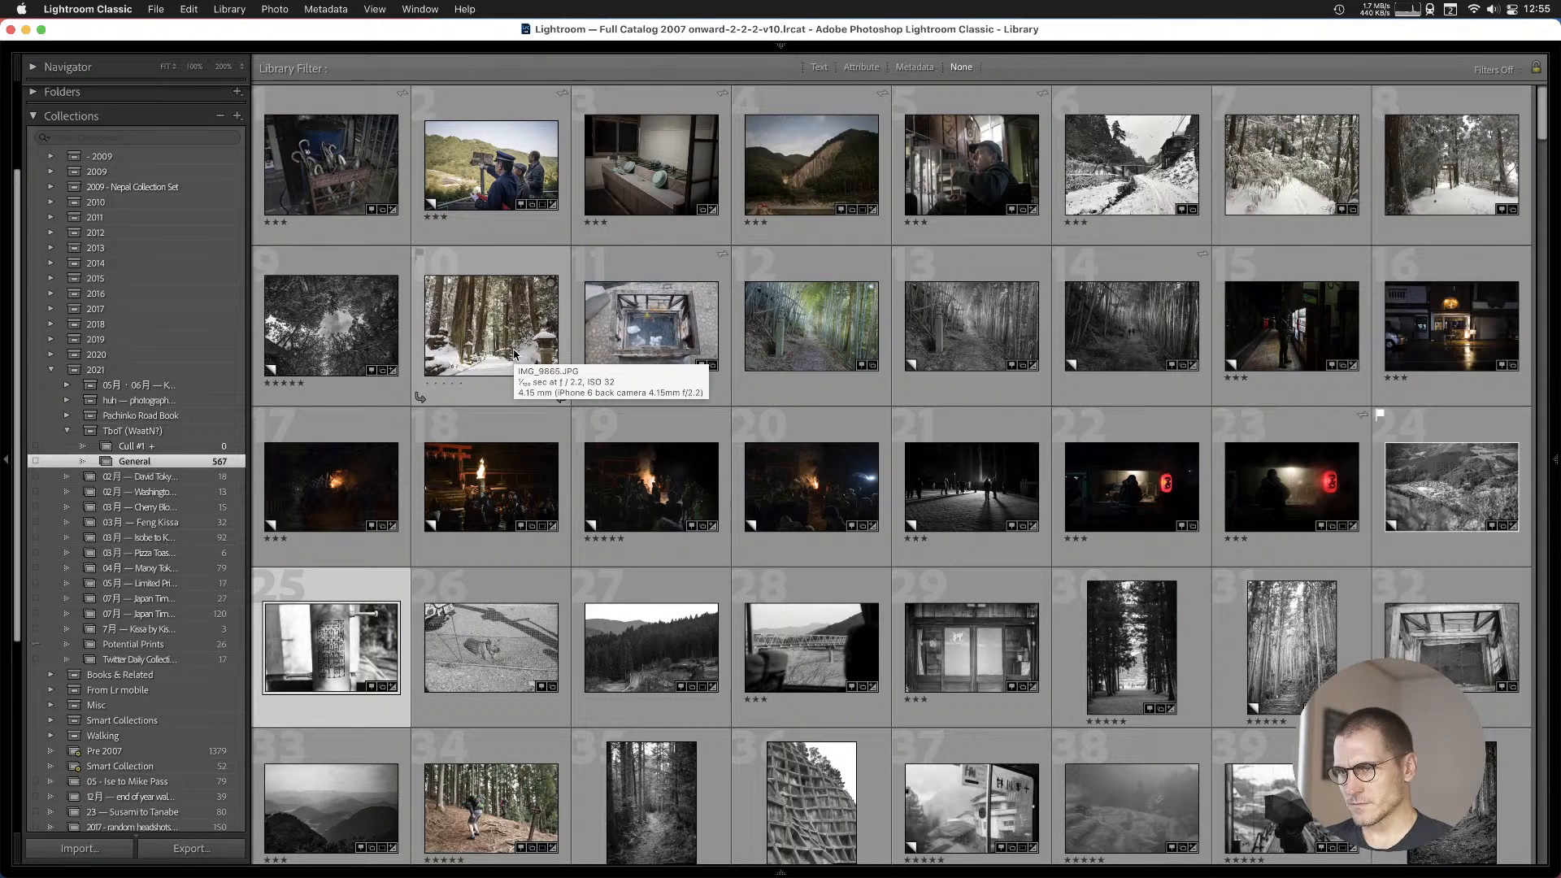
Check the contents of the Cull #1 collection and return to the thumbnails of the General collection.
click(122, 449)
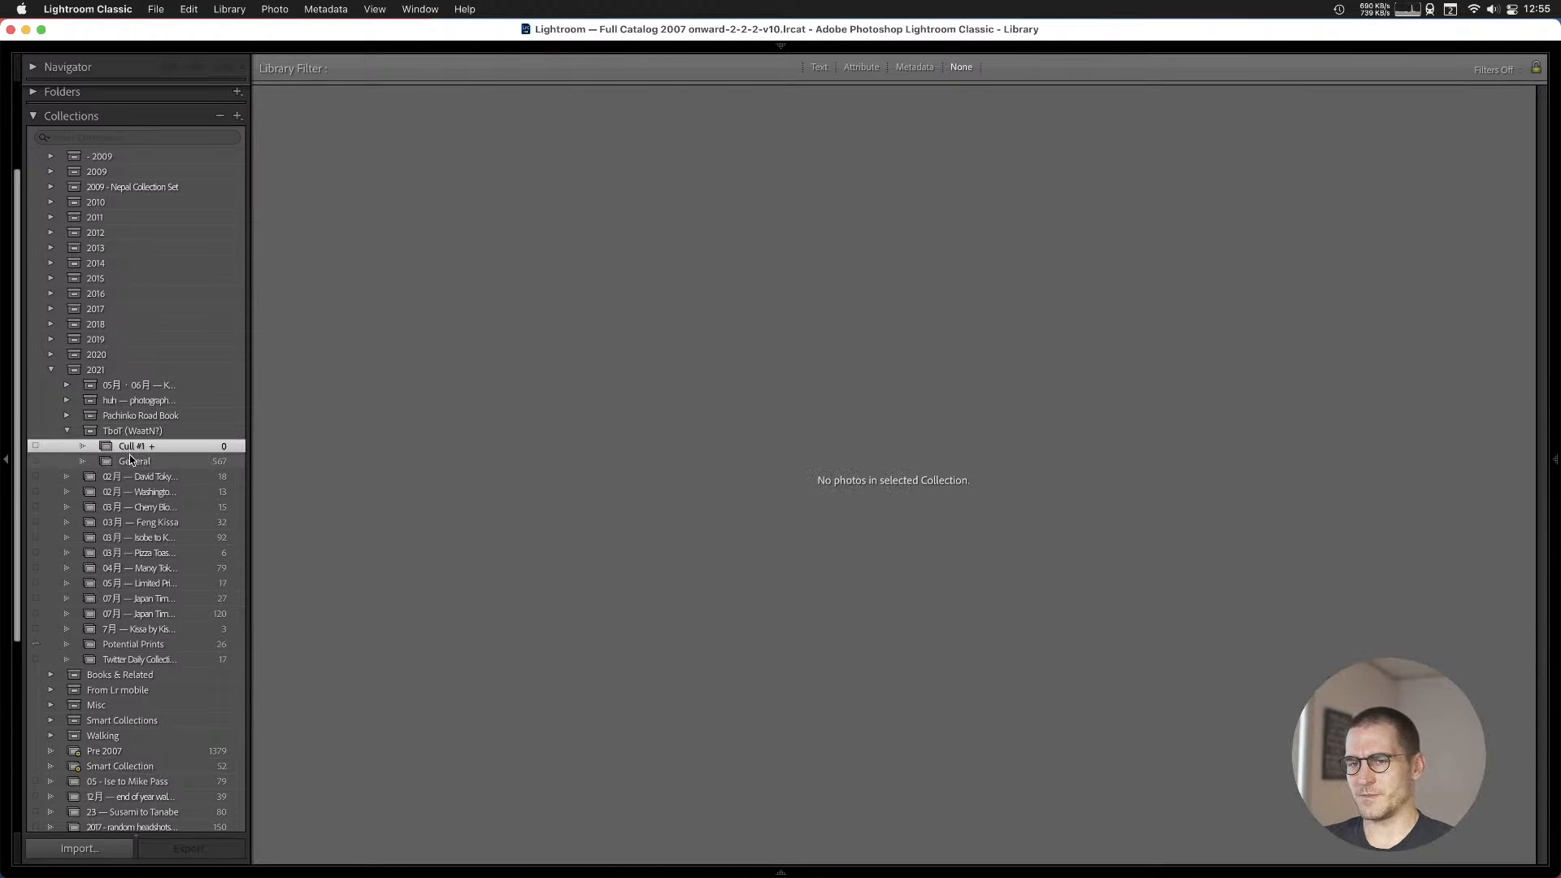
click(127, 464)
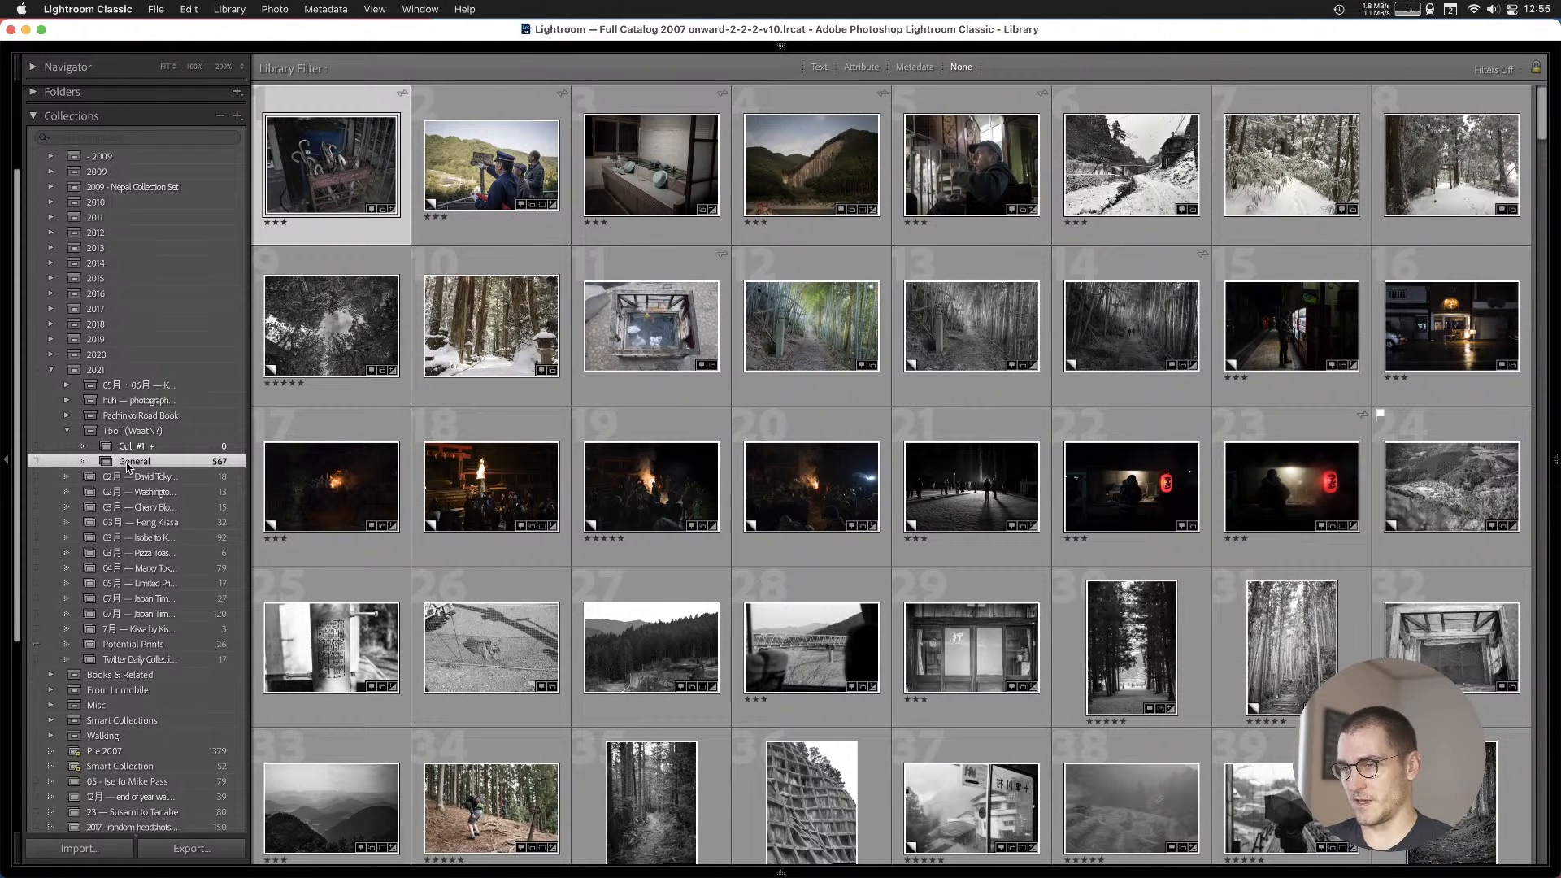
scroll(674, 650, down, 2)
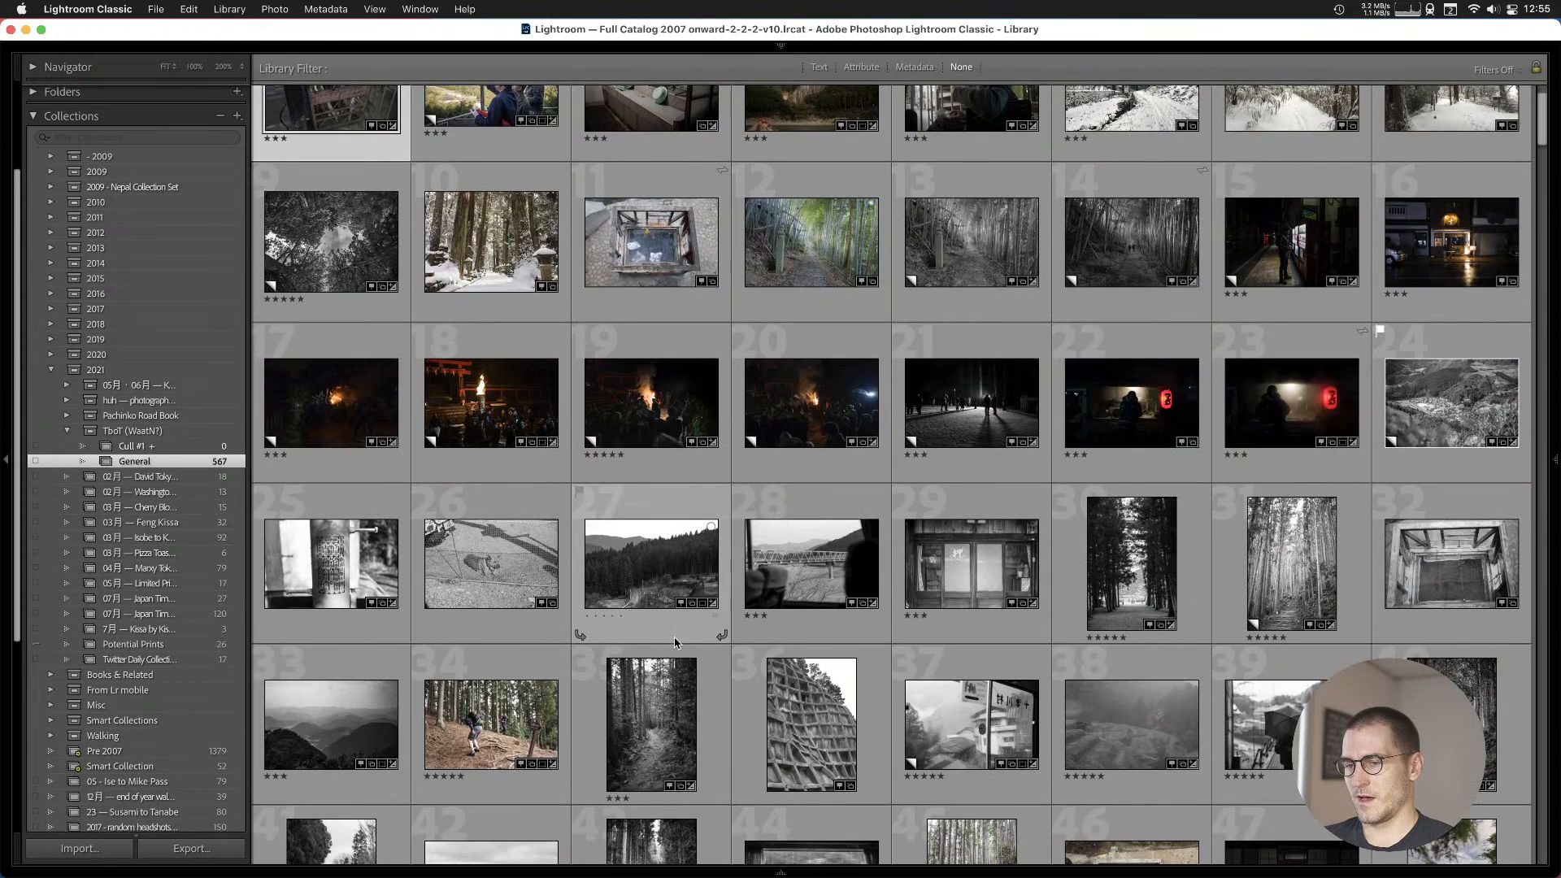
scroll(677, 643, down, 2)
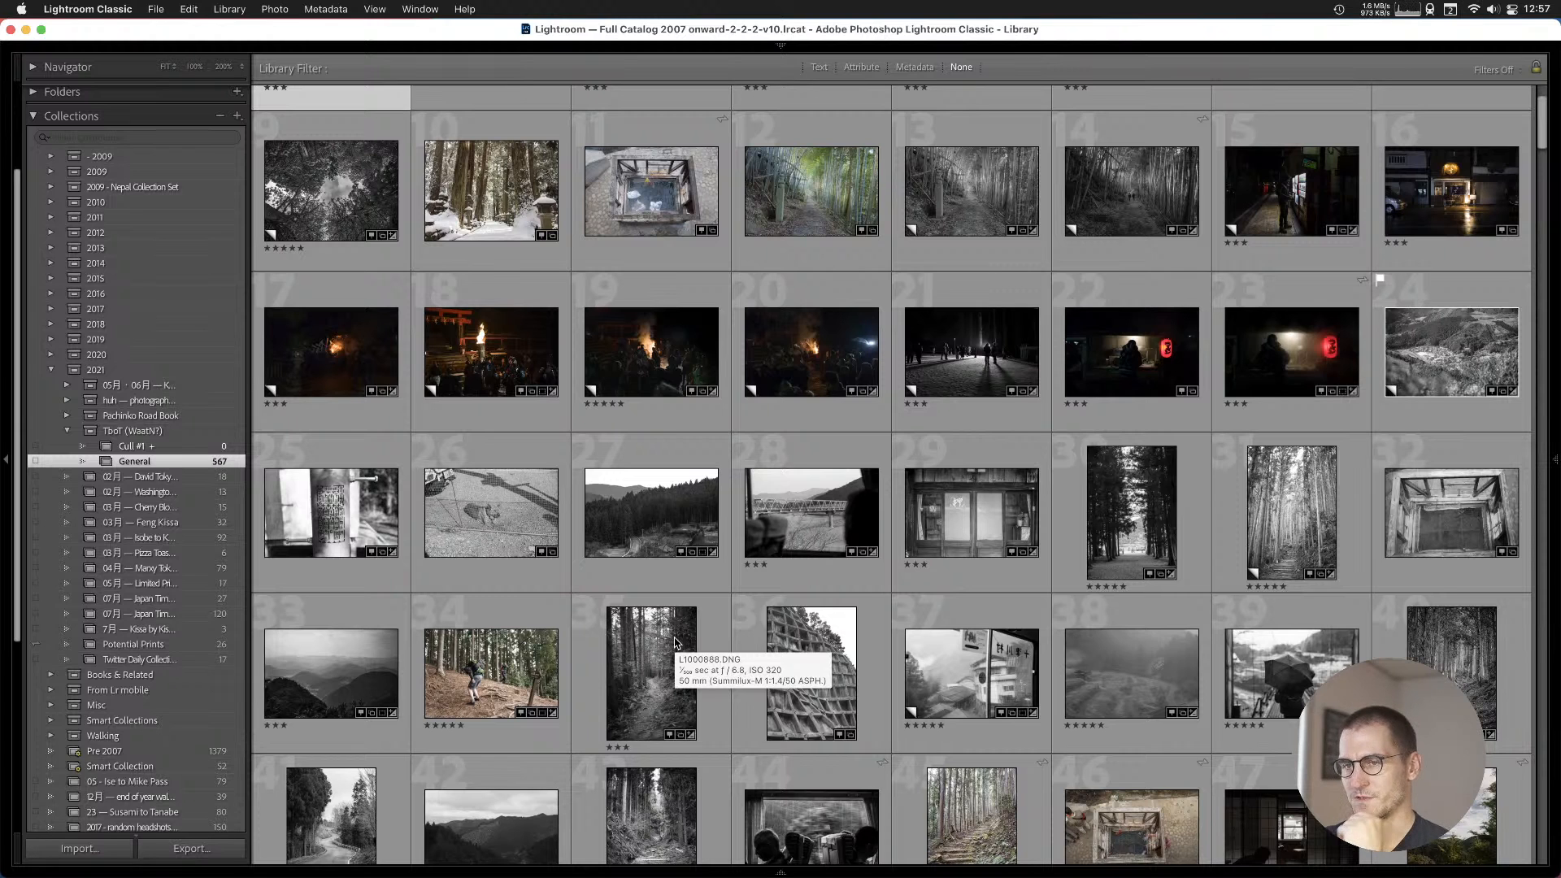
scroll(628, 647, up, 2)
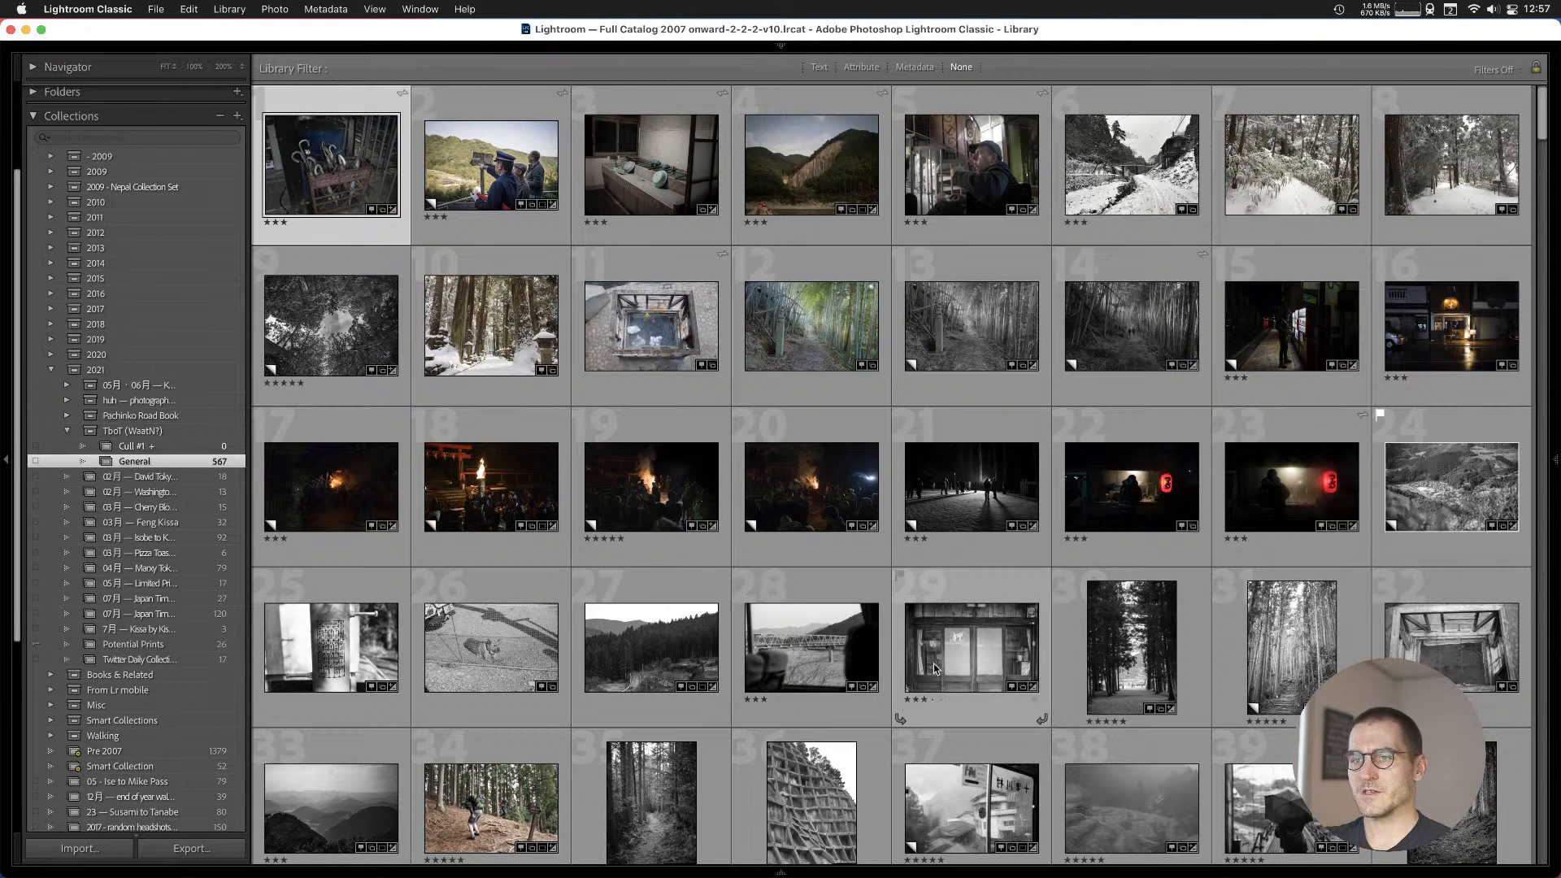
Inspect the umbrella-stand photo up close, glance at the next photo, and return to the thumbnail grid.
double_click(336, 167)
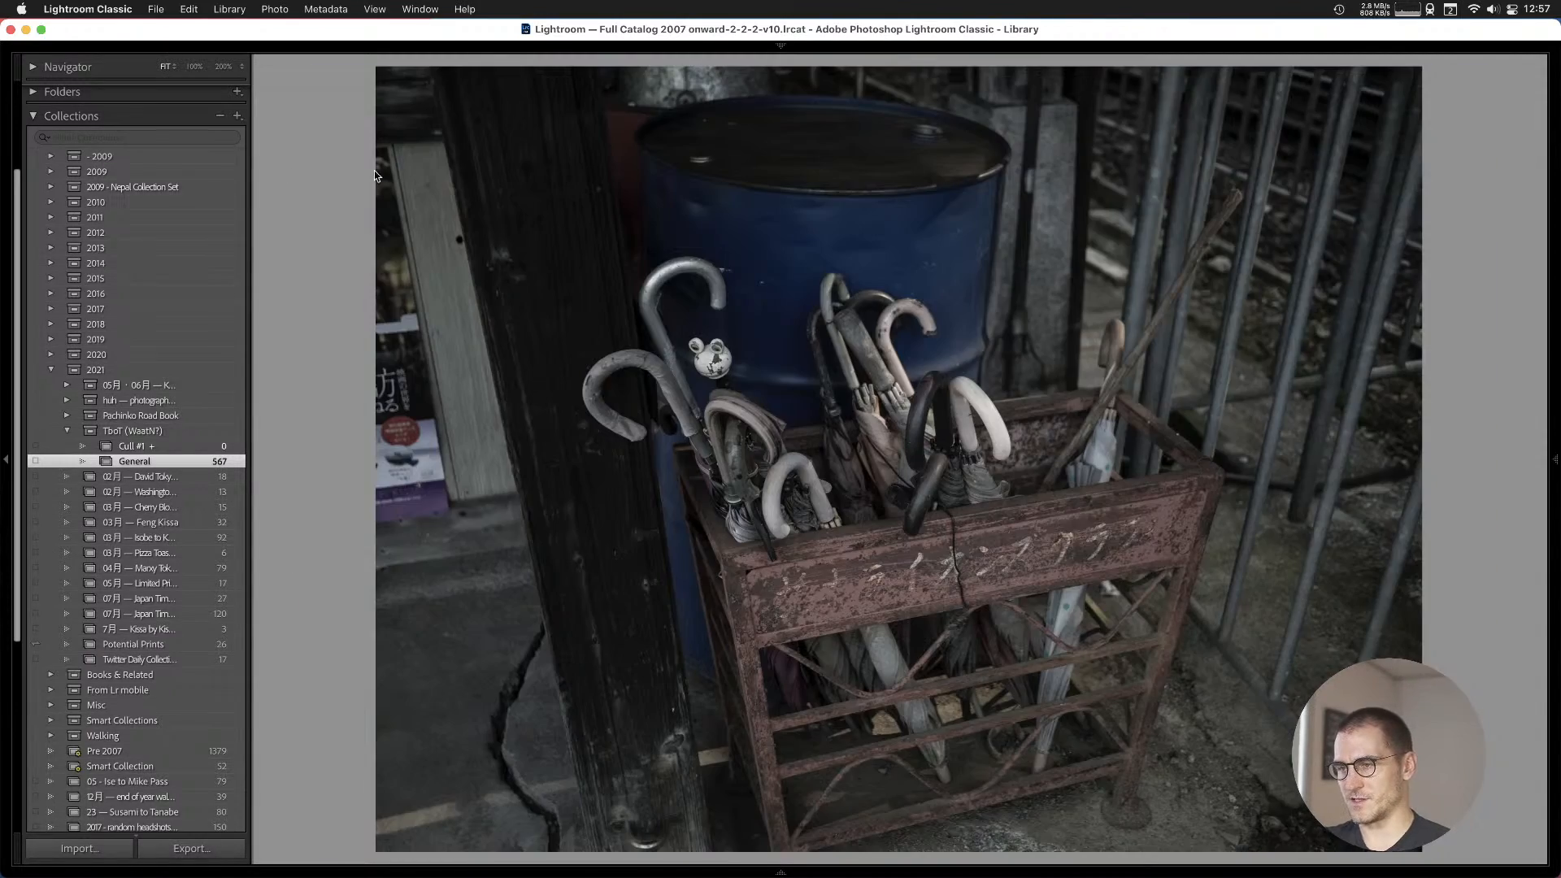
click(973, 444)
click(1041, 566)
key(Right)
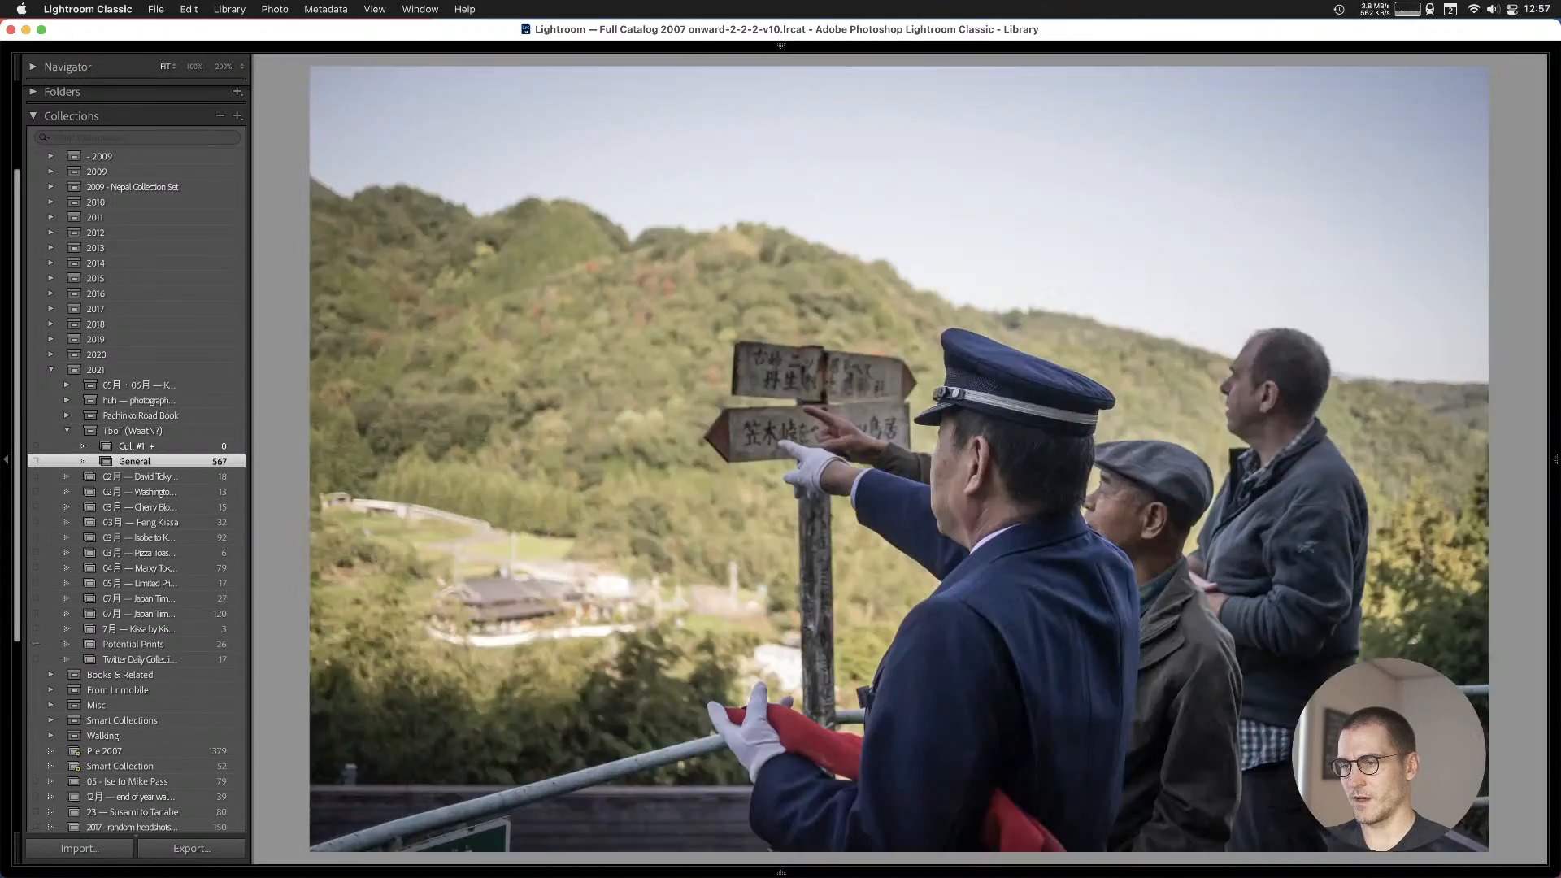
key(Left)
key(g)
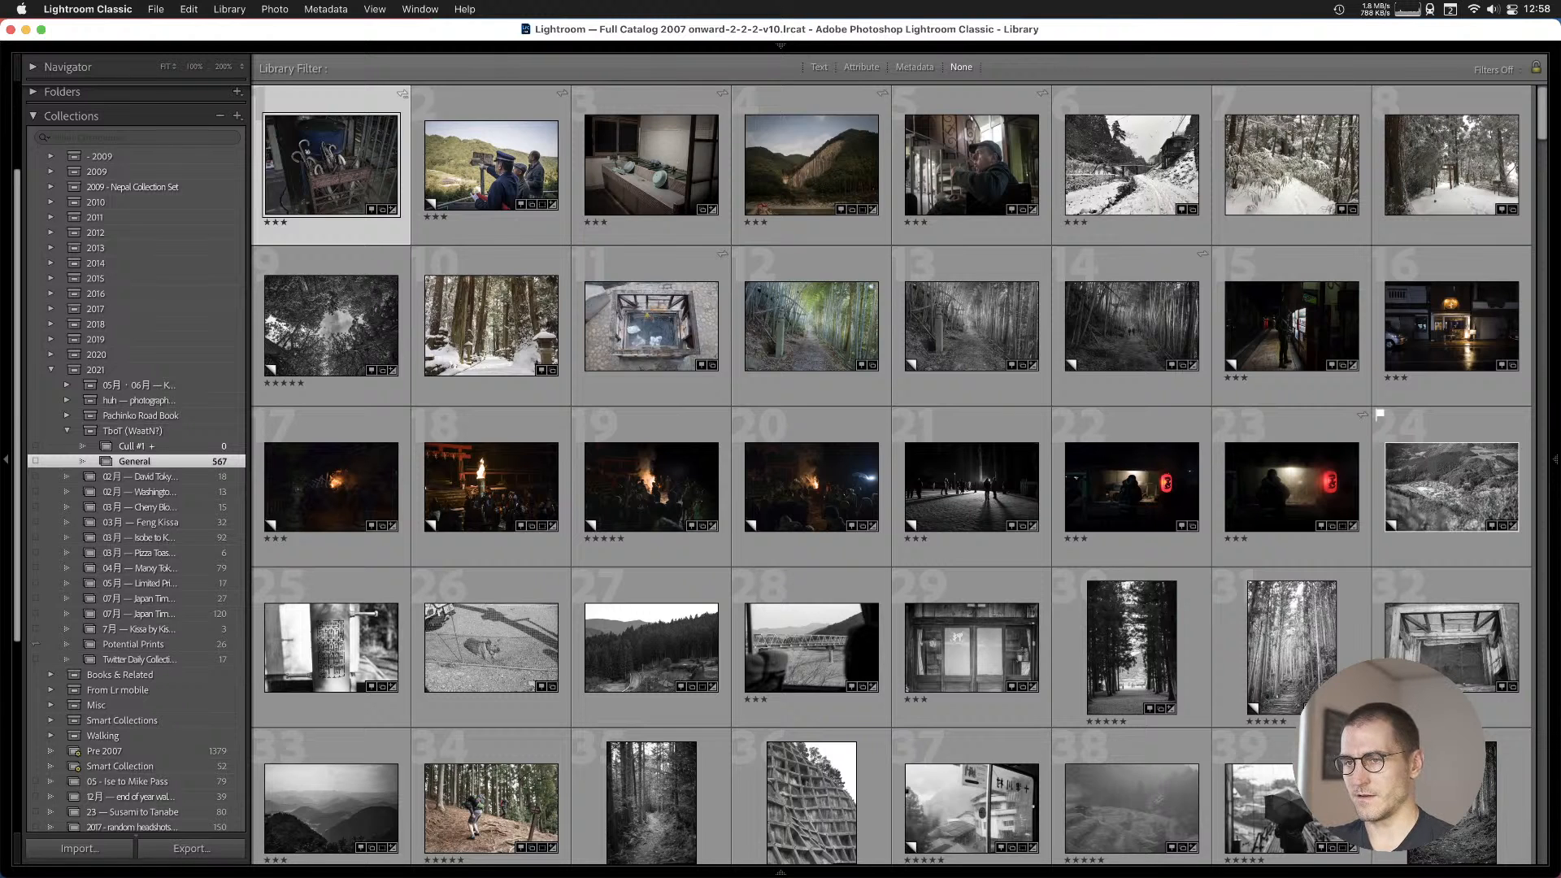
Open the umbrella-stand photo in single-photo view and compare it with the uniformed-man and tiled-washroom photos.
double_click(331, 163)
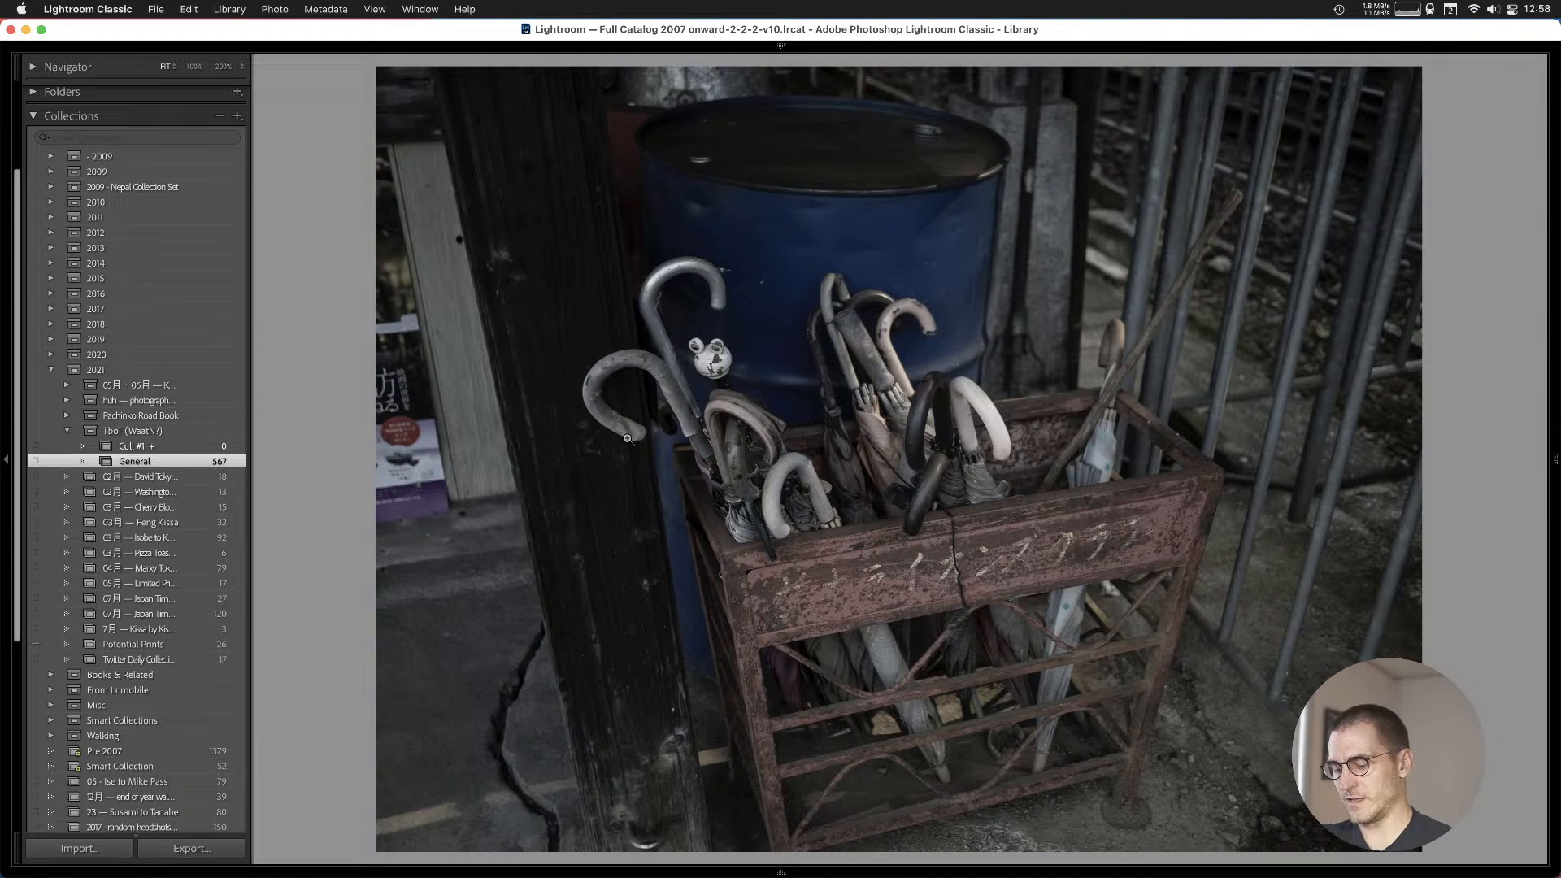
key(Right)
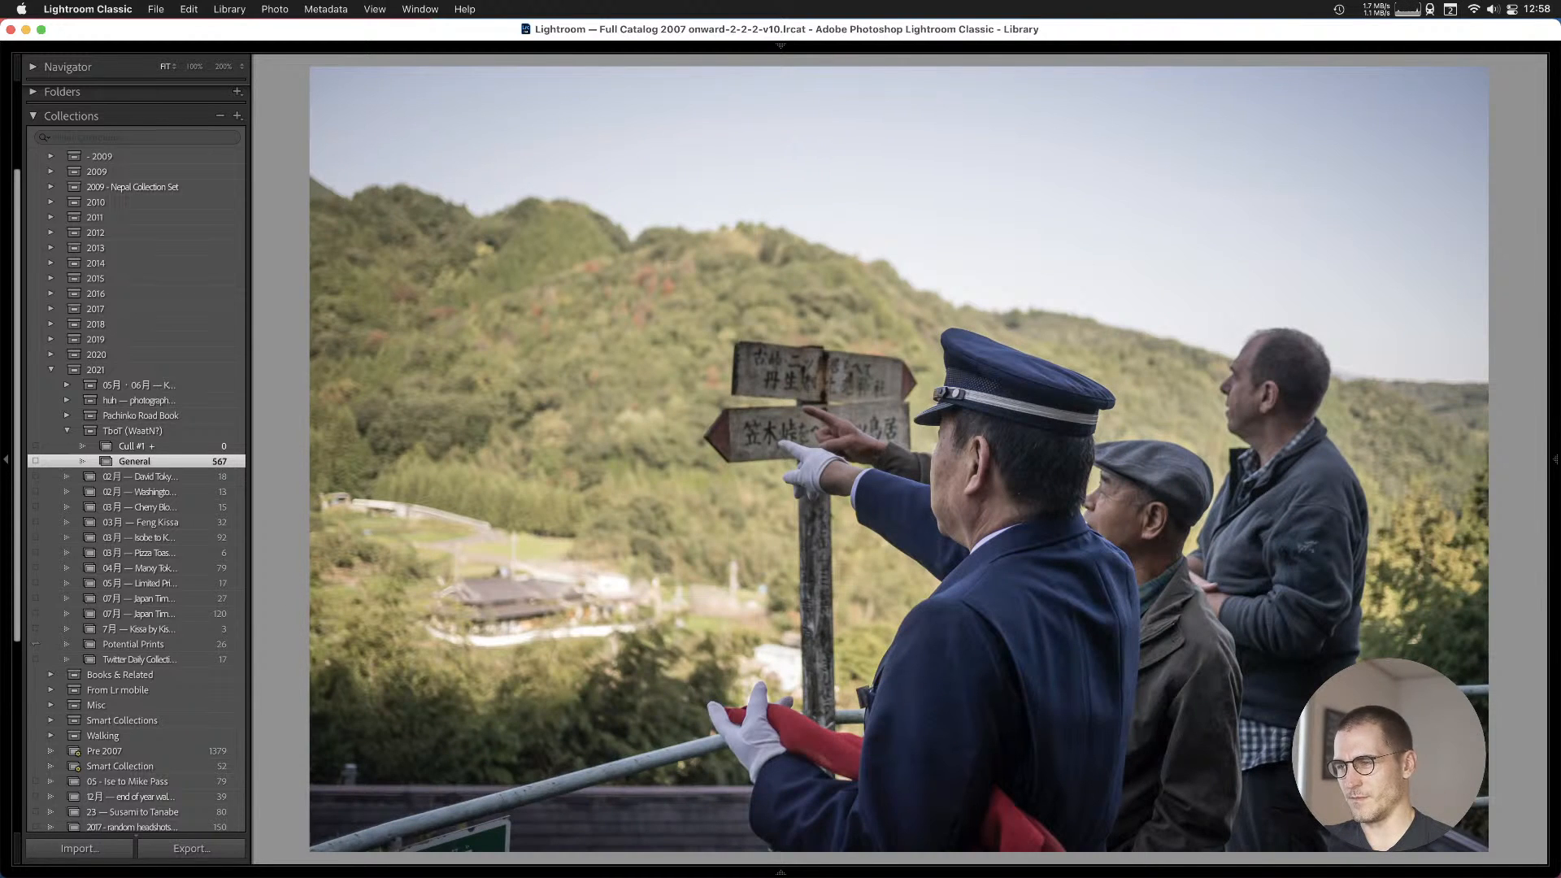
key(Left)
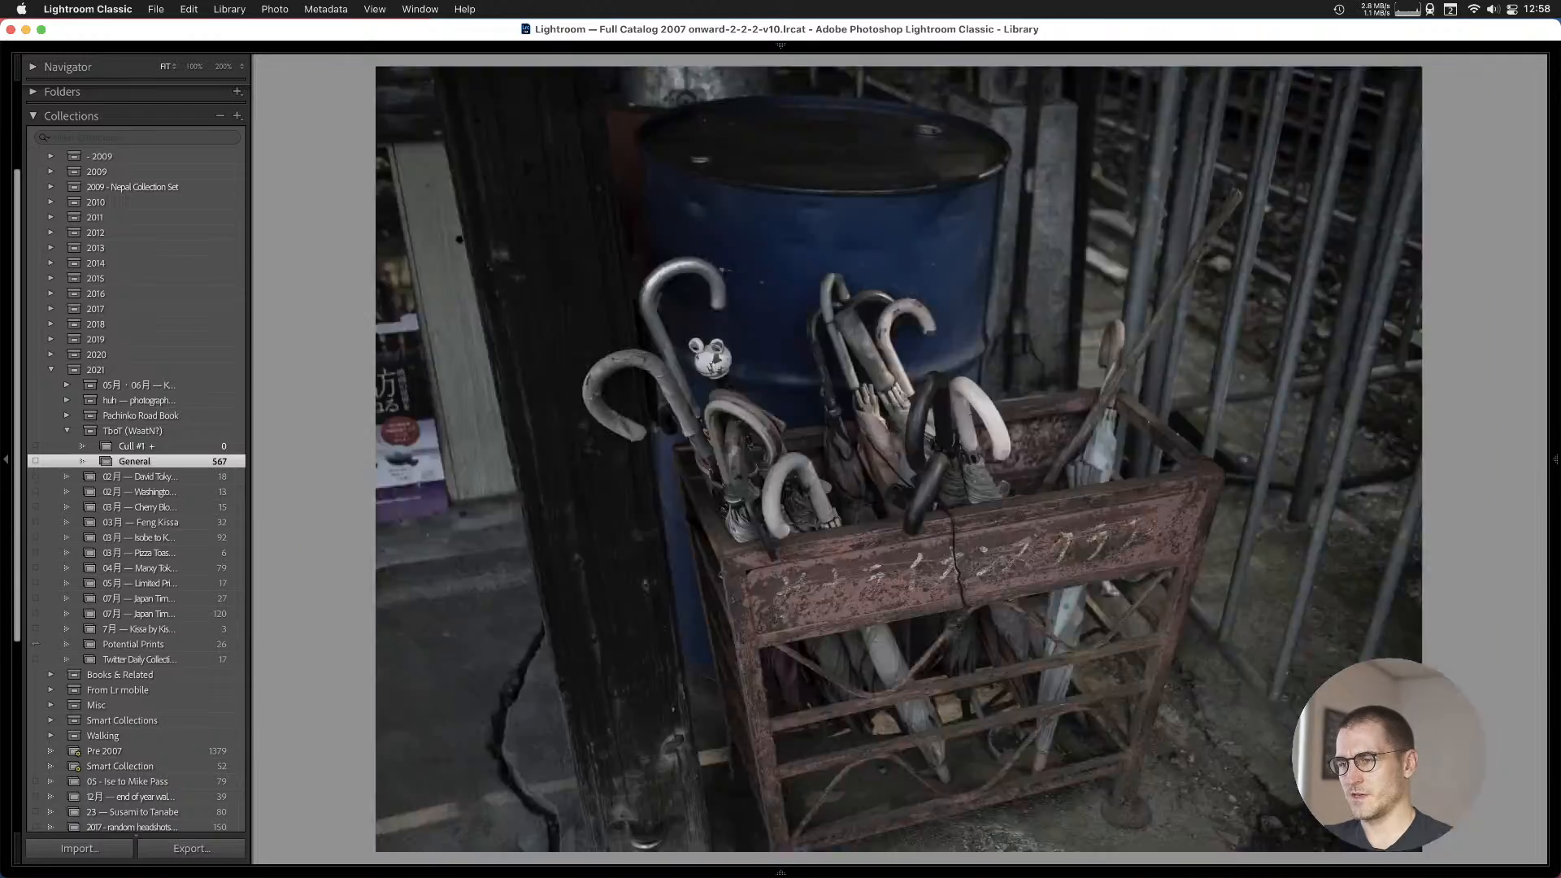
key(Right)
key(Left)
key(Right)
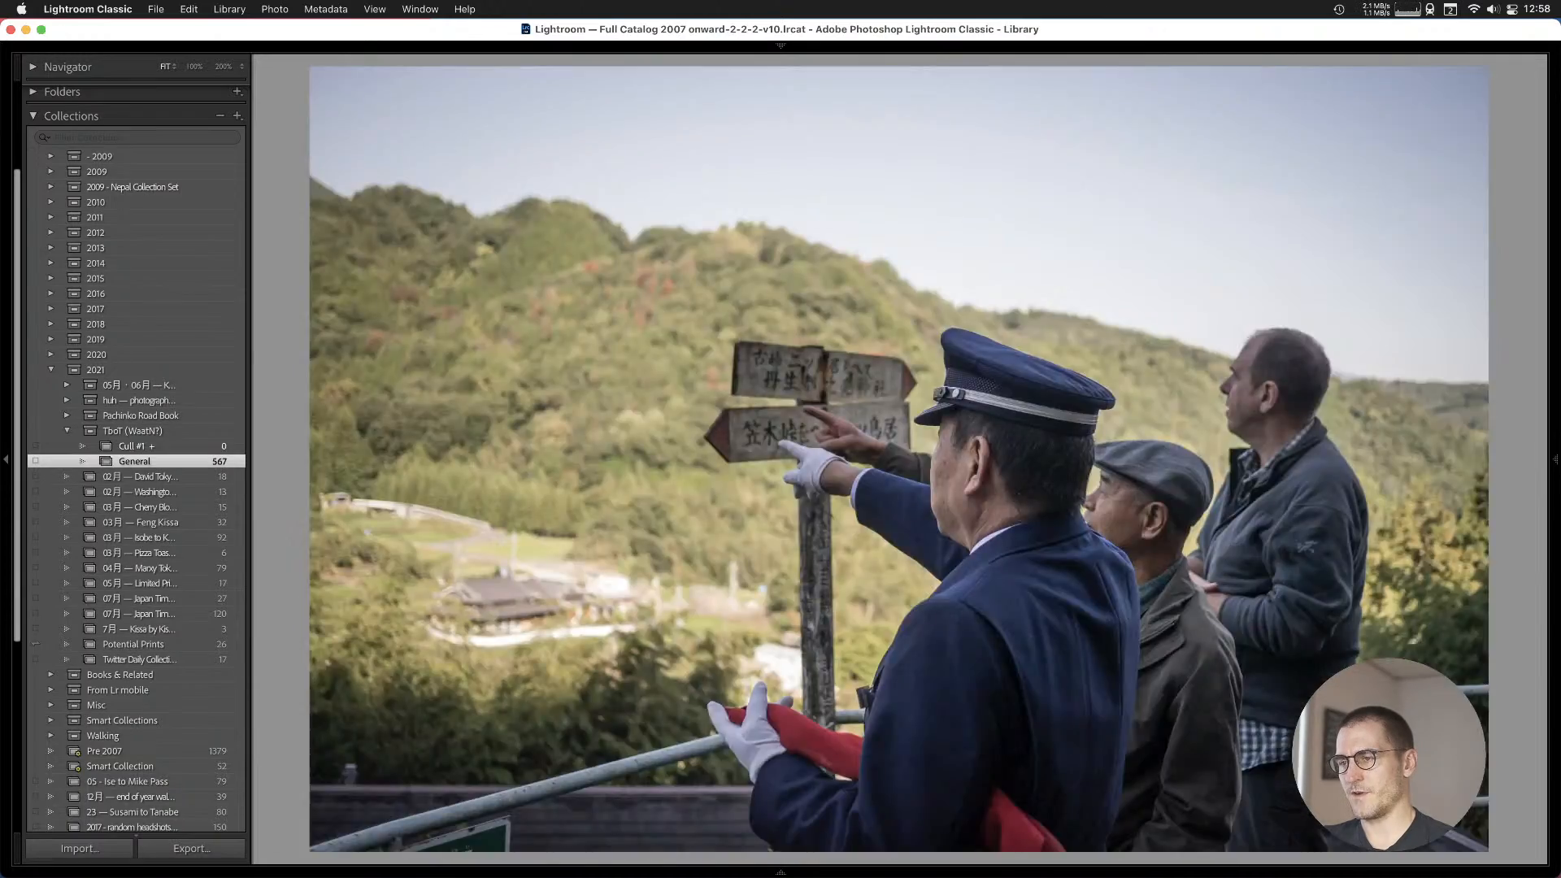
key(Left)
key(Left)
key(Right)
key(Right)
key(Right)
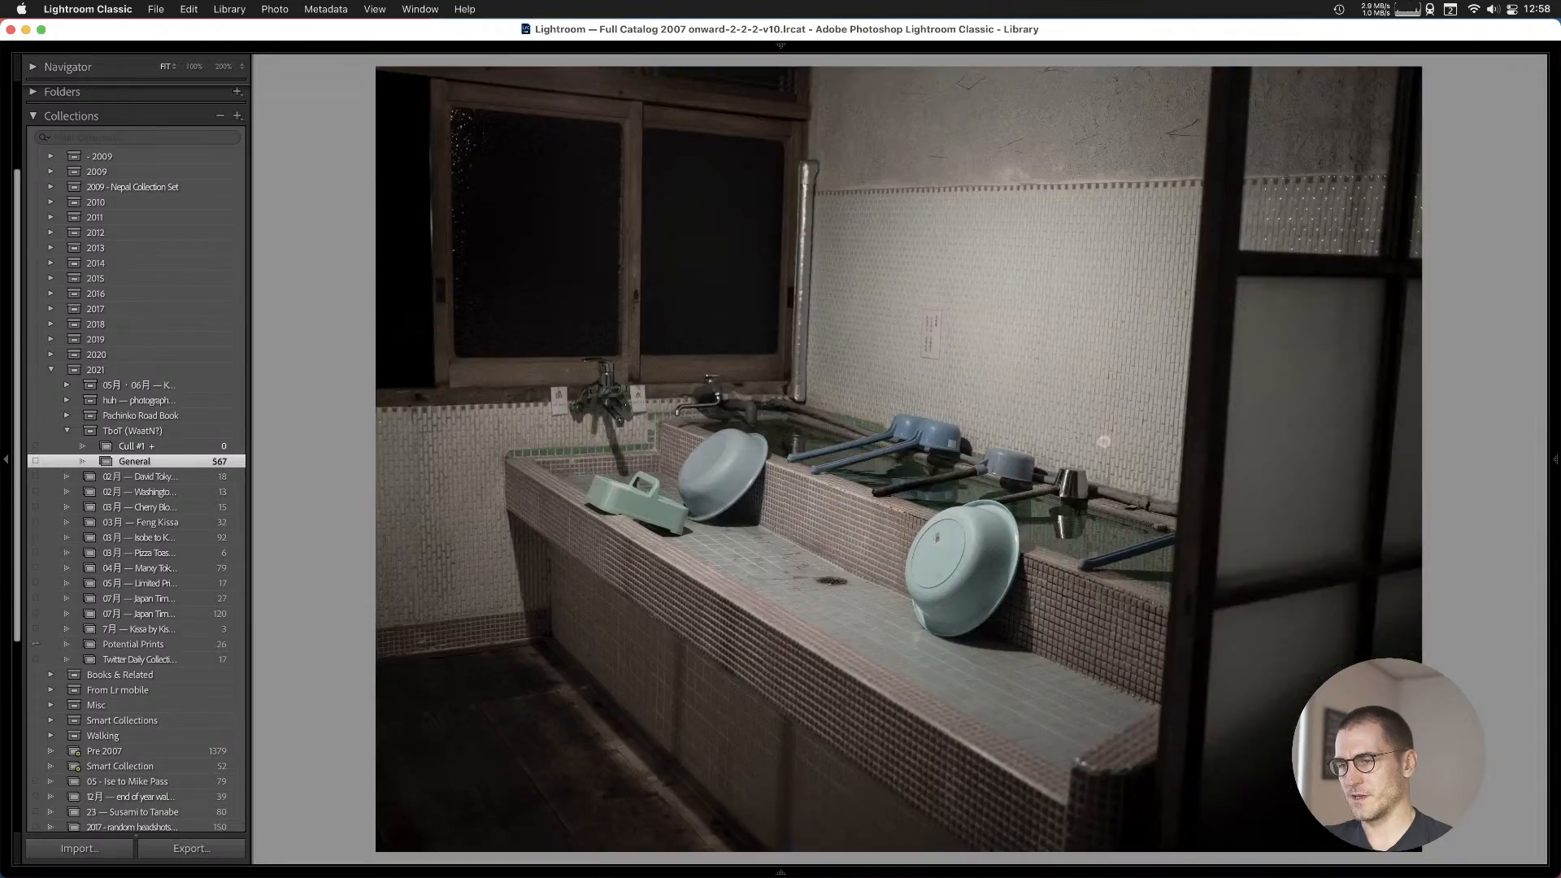
Compare the first photos again and add the one of the bare cliff on the forested mountainside to the Cull #1 target collection.
key(Left)
key(Left)
key(Right)
key(Right)
key(Right)
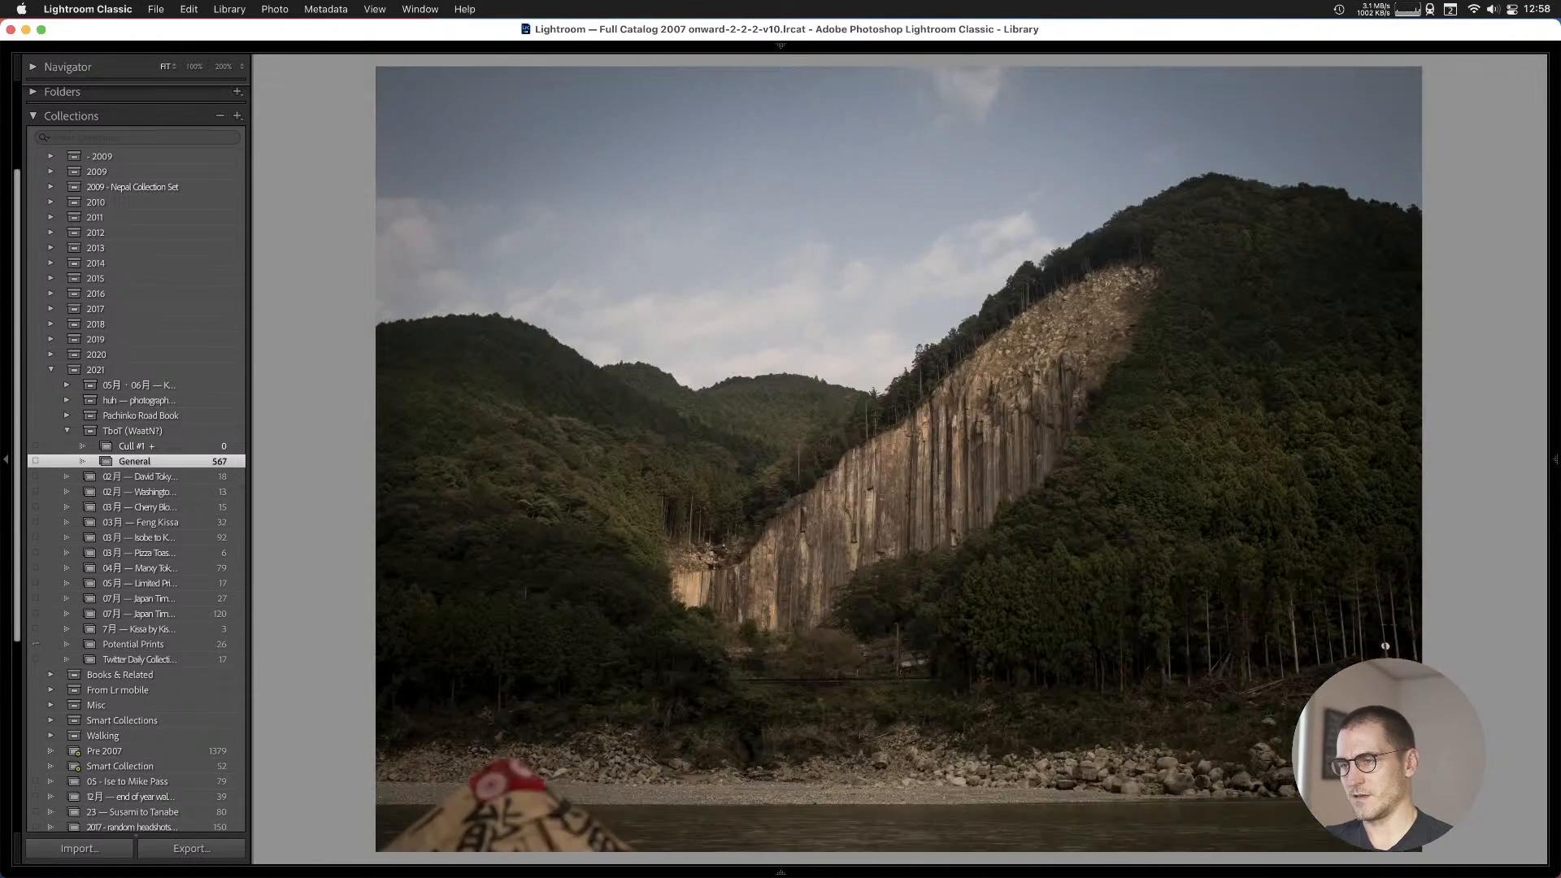
key(b)
Browse from the cliff photo to the black-and-white snowy bridge photo and check its file information overlay.
key(Right)
key(Left)
key(Right)
key(Right)
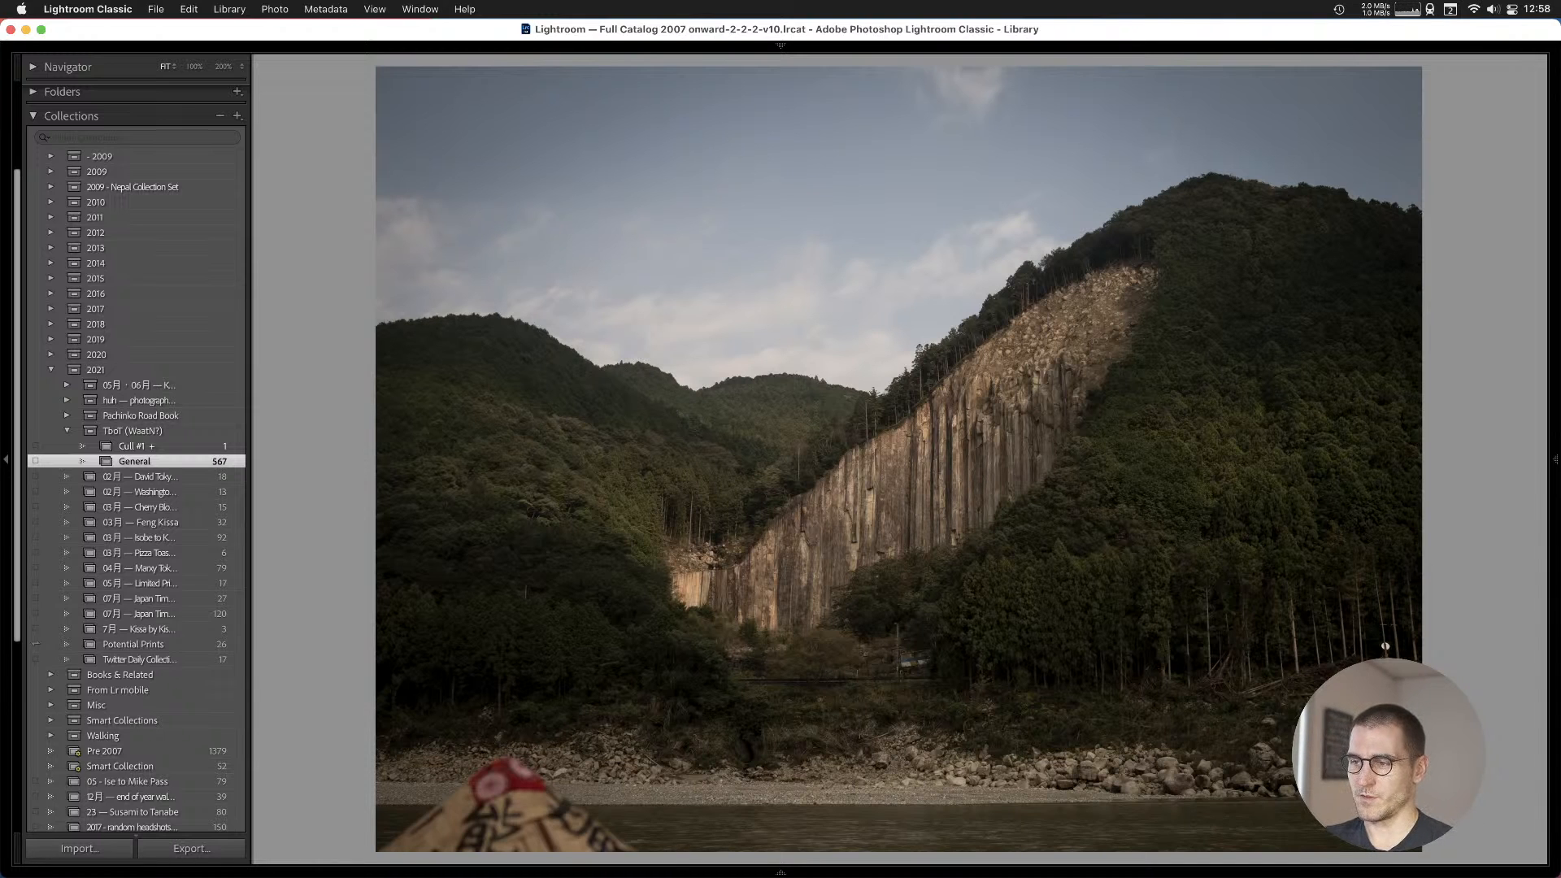
key(Right)
key(Right)
key(Right)
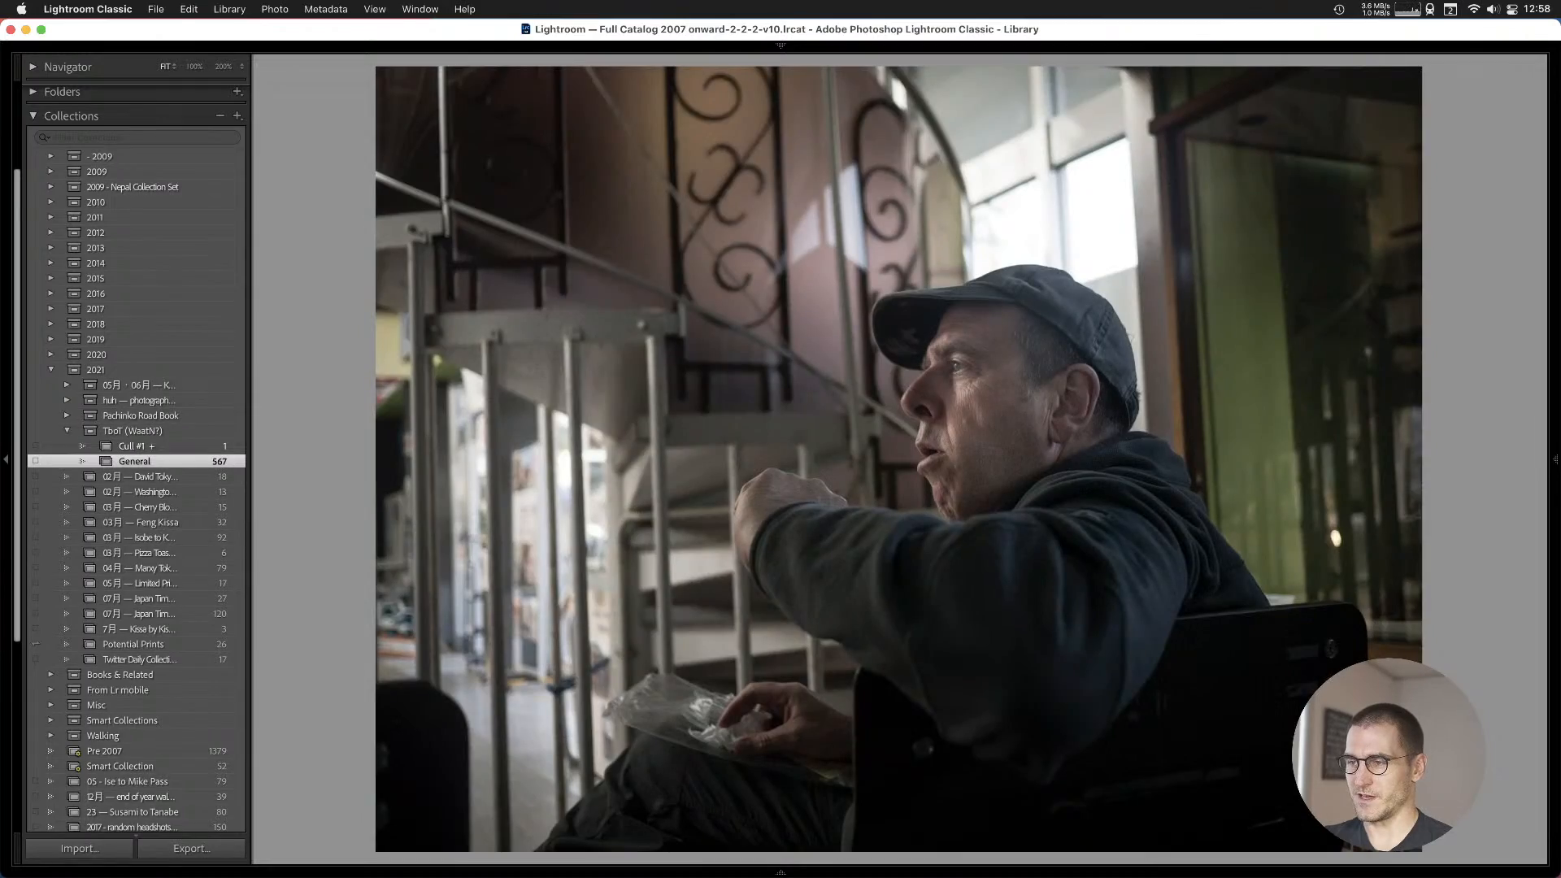
key(Right)
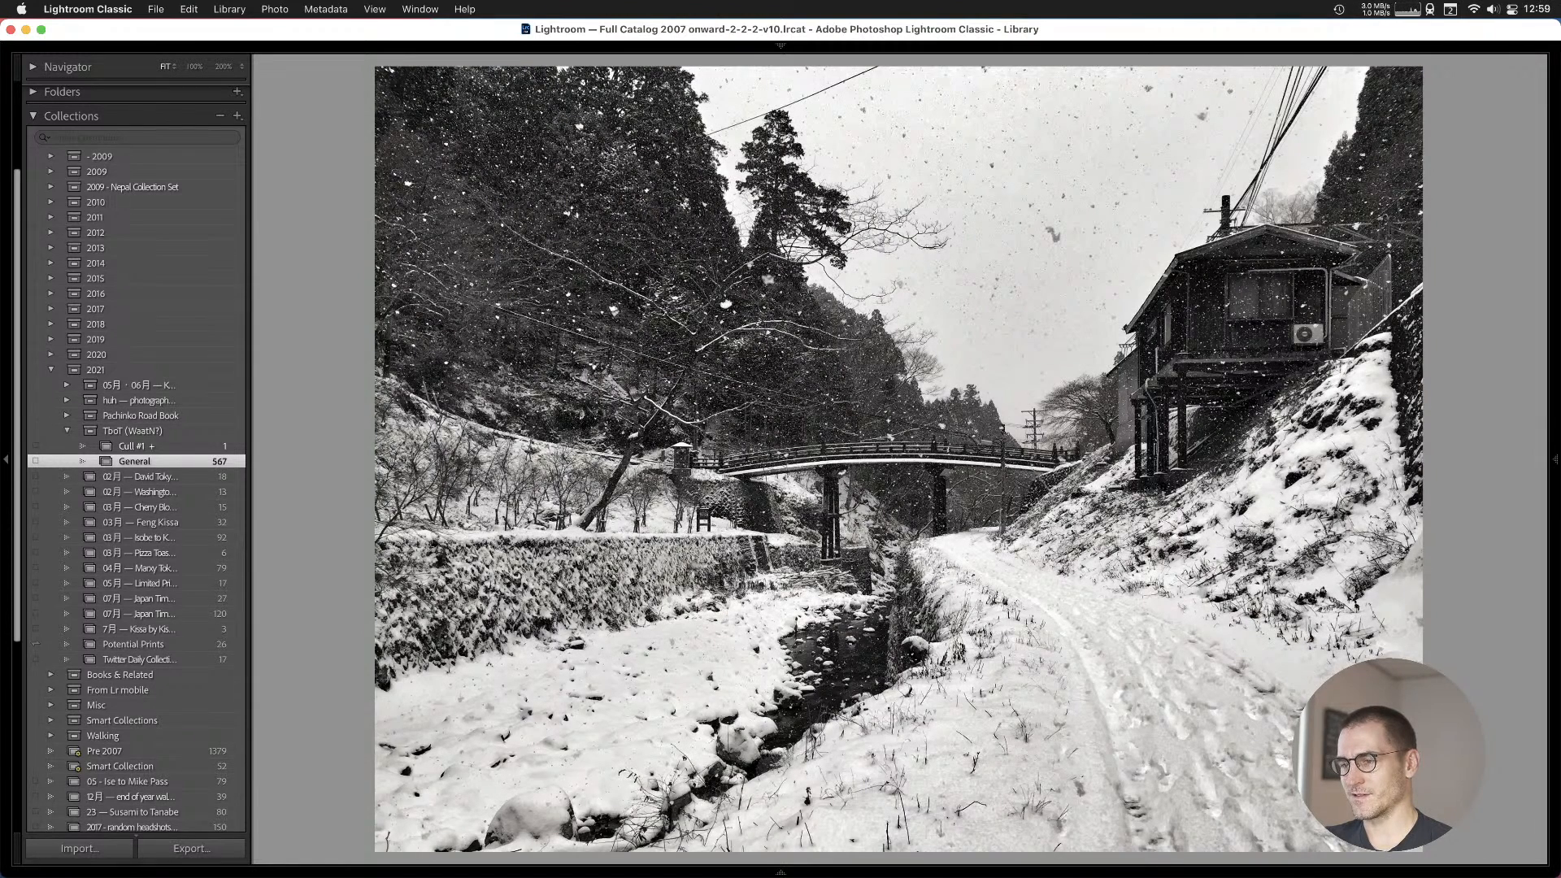
key(i)
key(i)
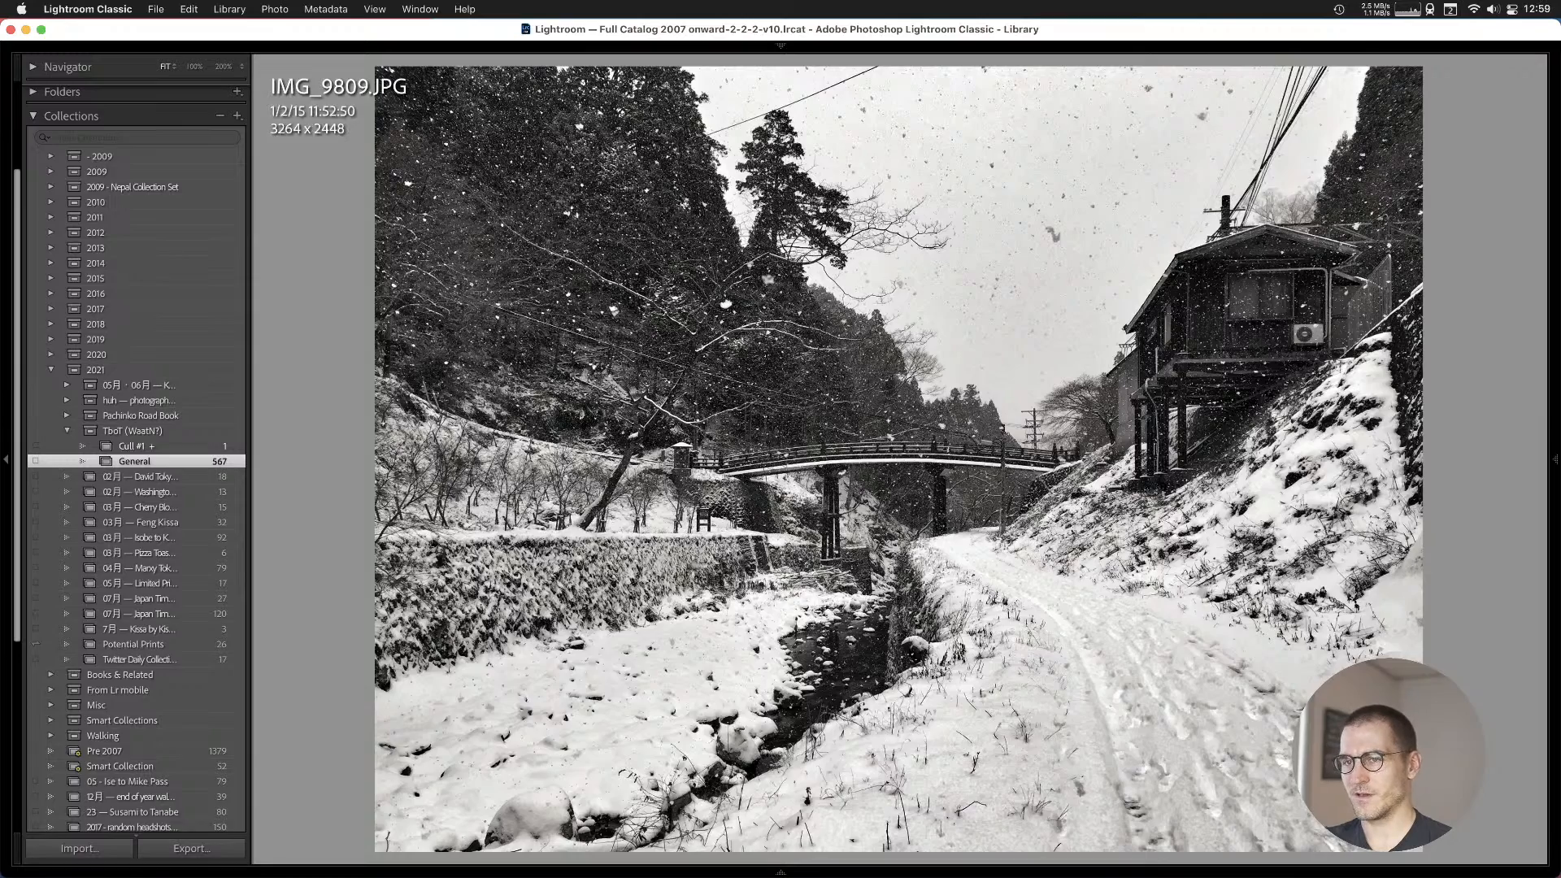
key(i)
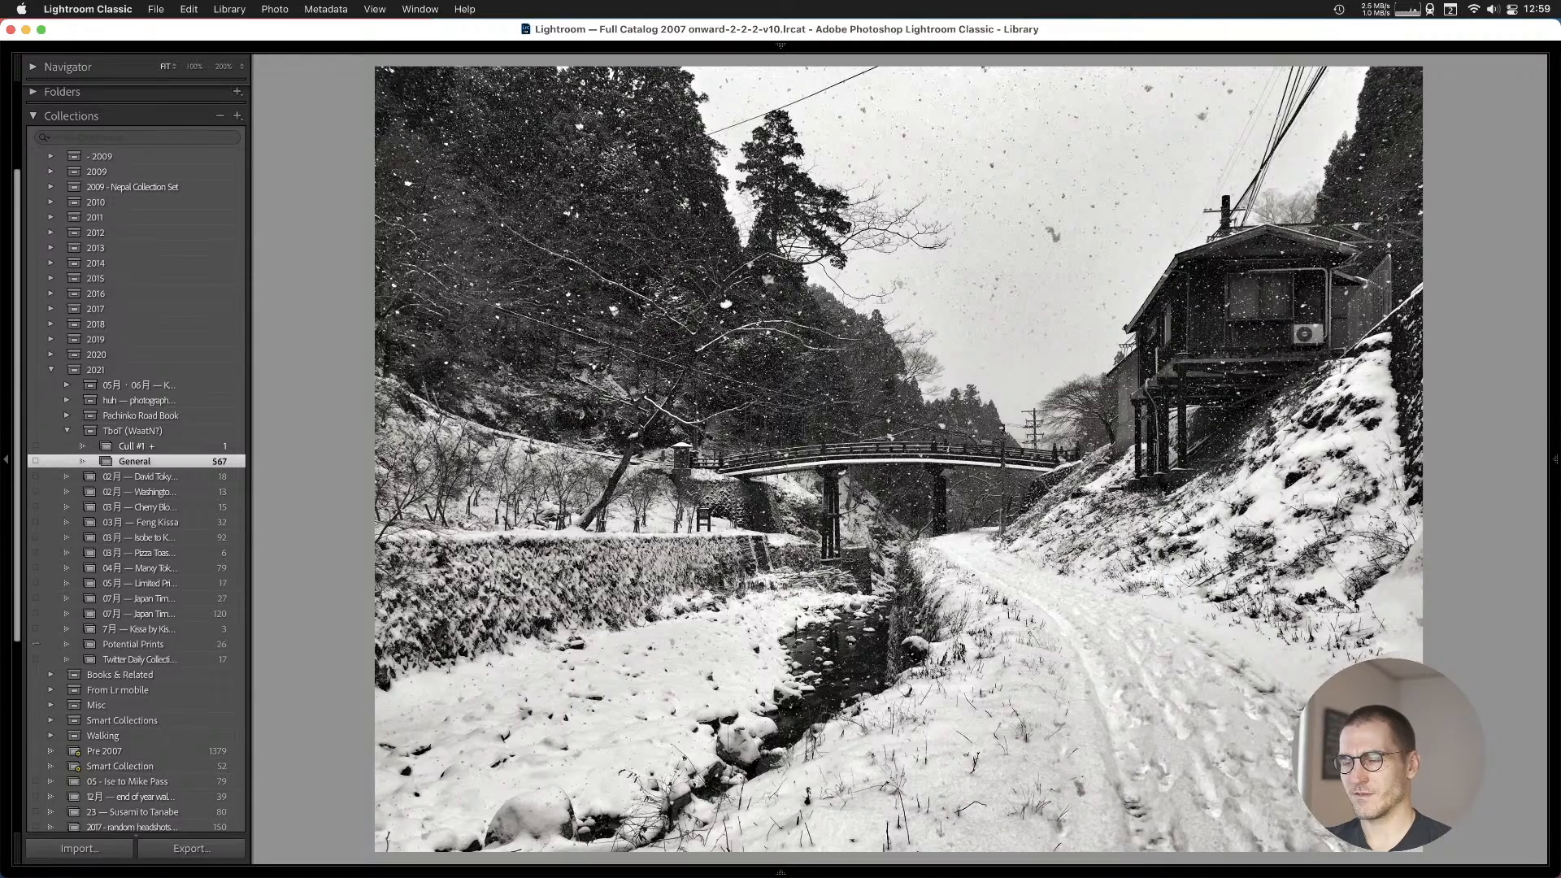
Compare the snowy forest photo with the red torii gate against its neighbours and add it to the Cull #1 target collection.
key(Right)
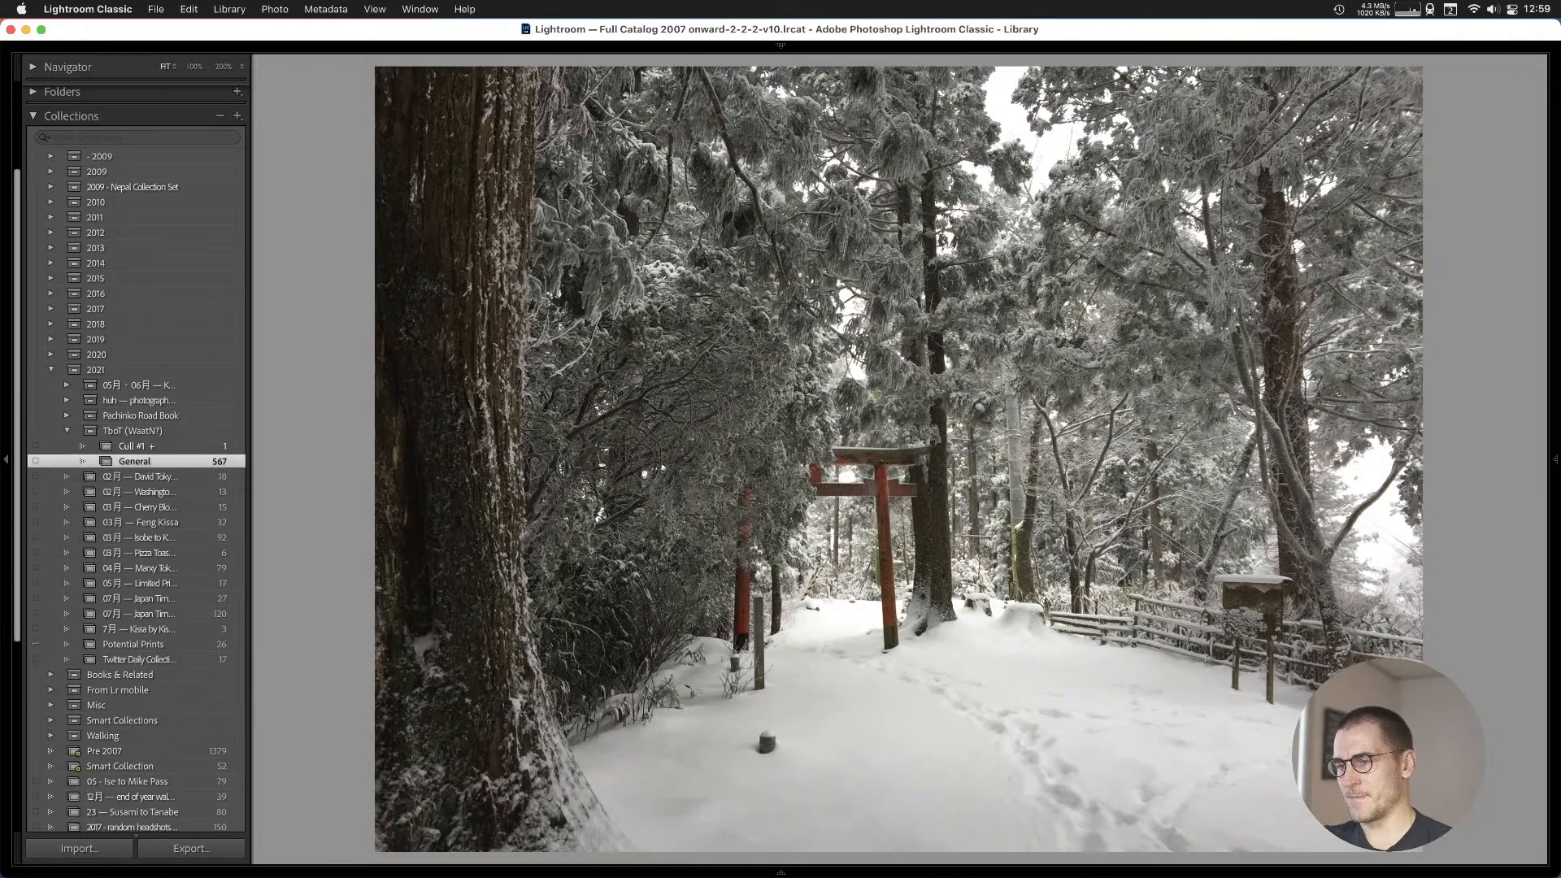
key(i)
key(i)
key(i)
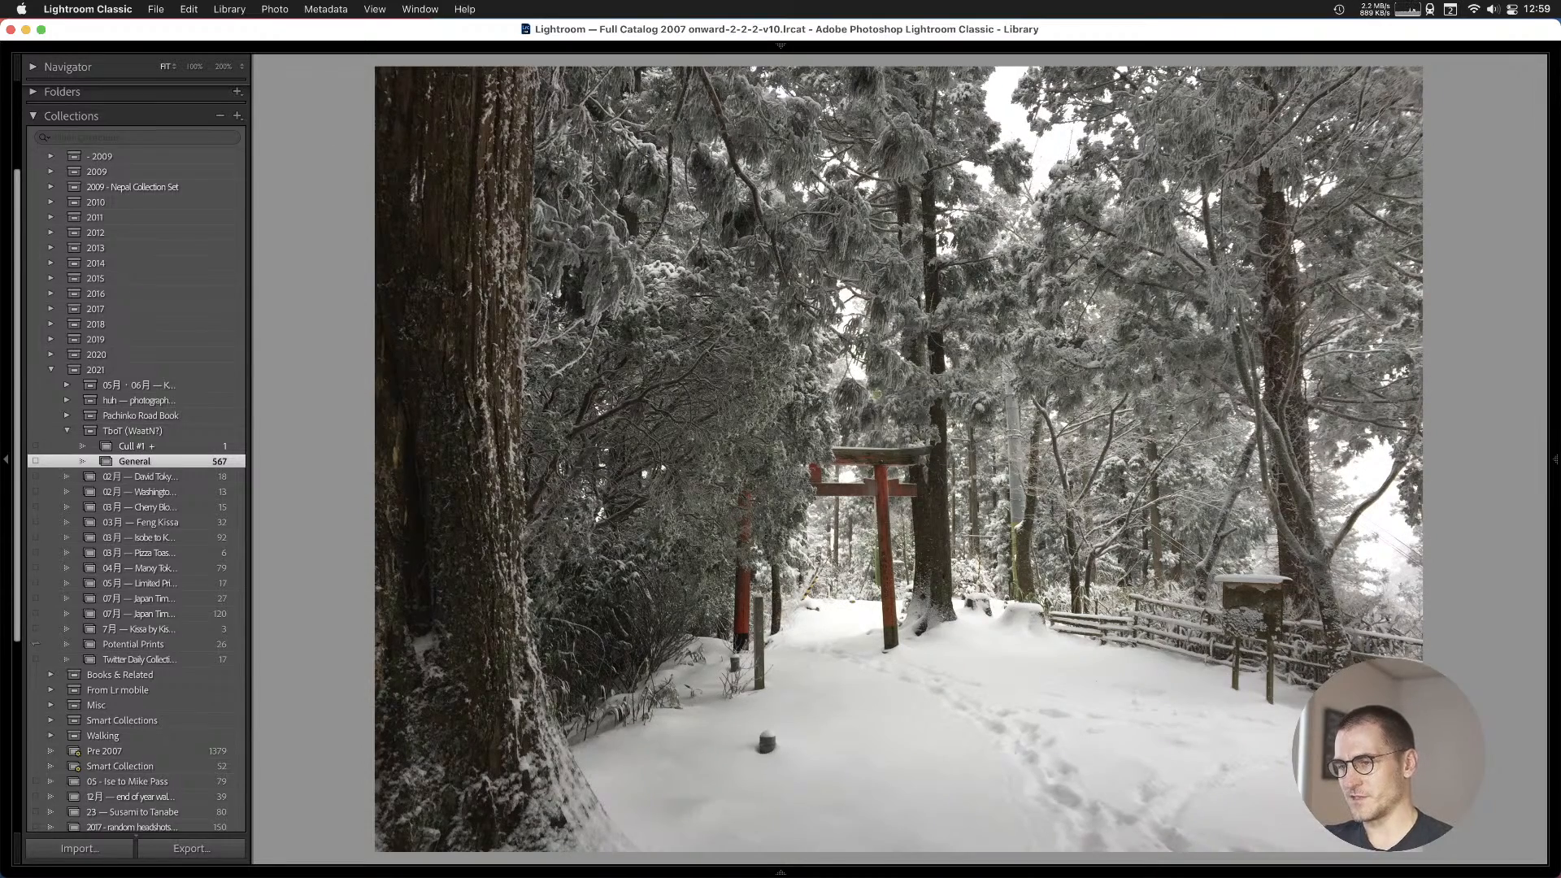
key(Right)
key(Right)
key(Right)
key(Left)
key(Left)
key(Left)
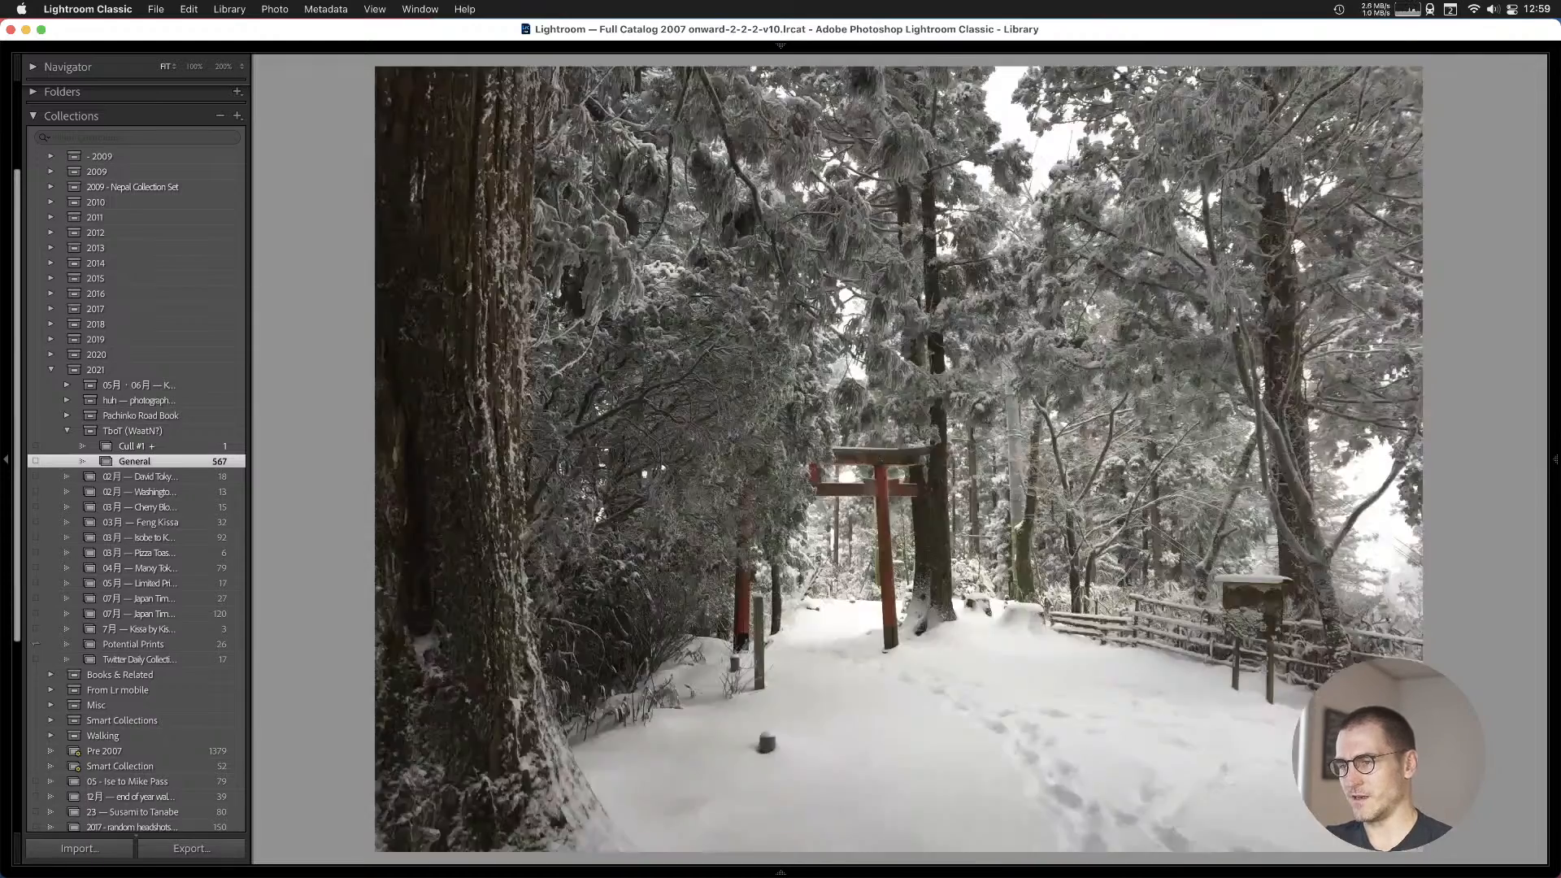
key(b)
Compare the bamboo path photos, add the black-and-white one with two walkers to the Cull #1 target collection, and return to the grid.
key(Right)
key(Right)
key(Left)
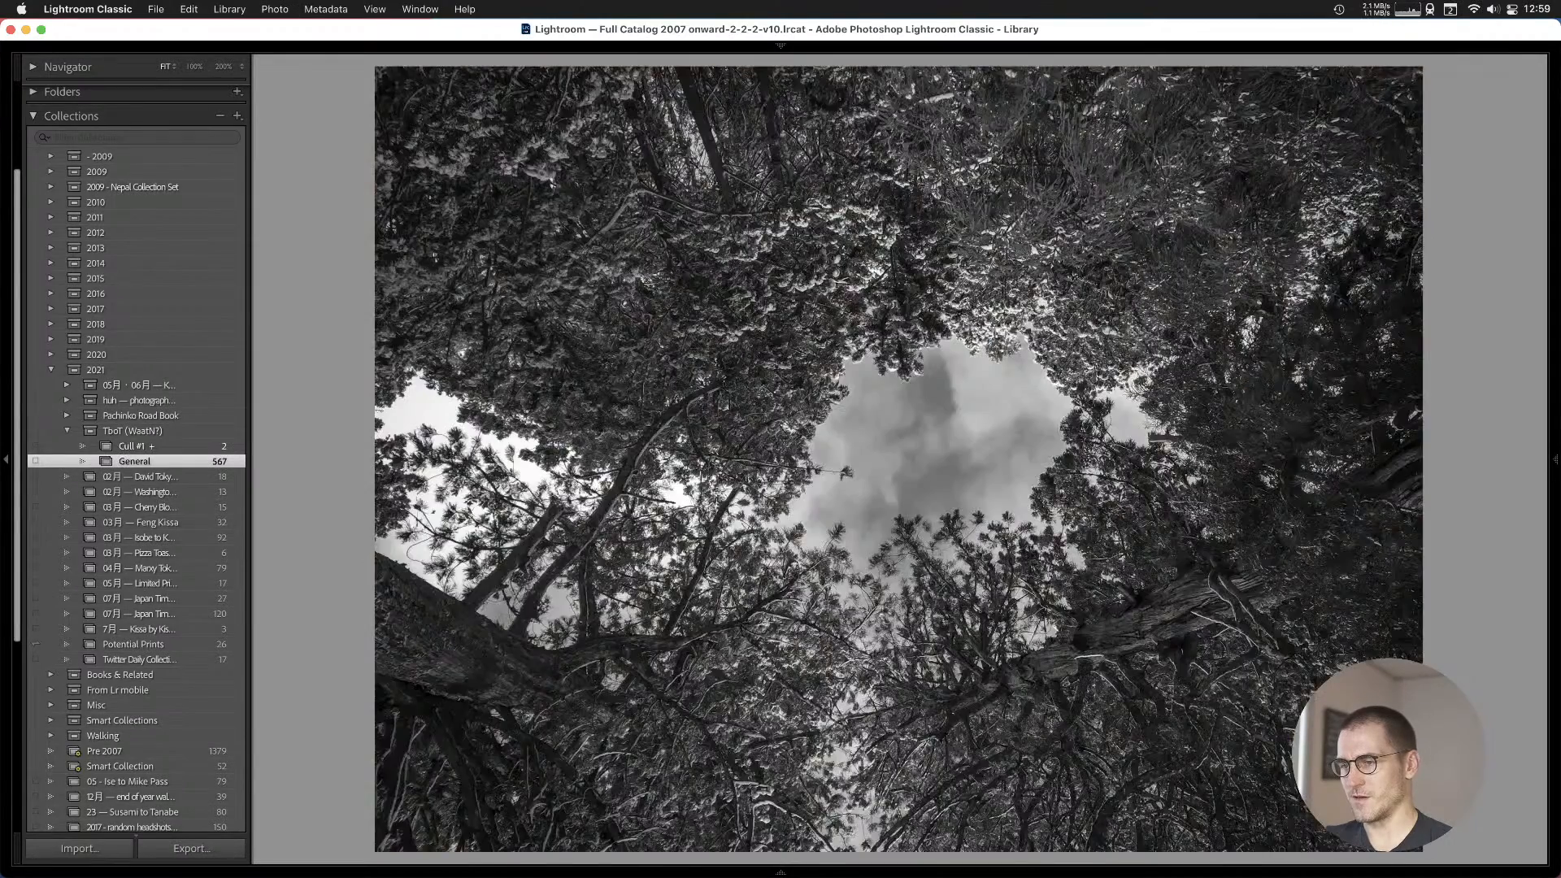
key(Right)
key(Right)
key(Right)
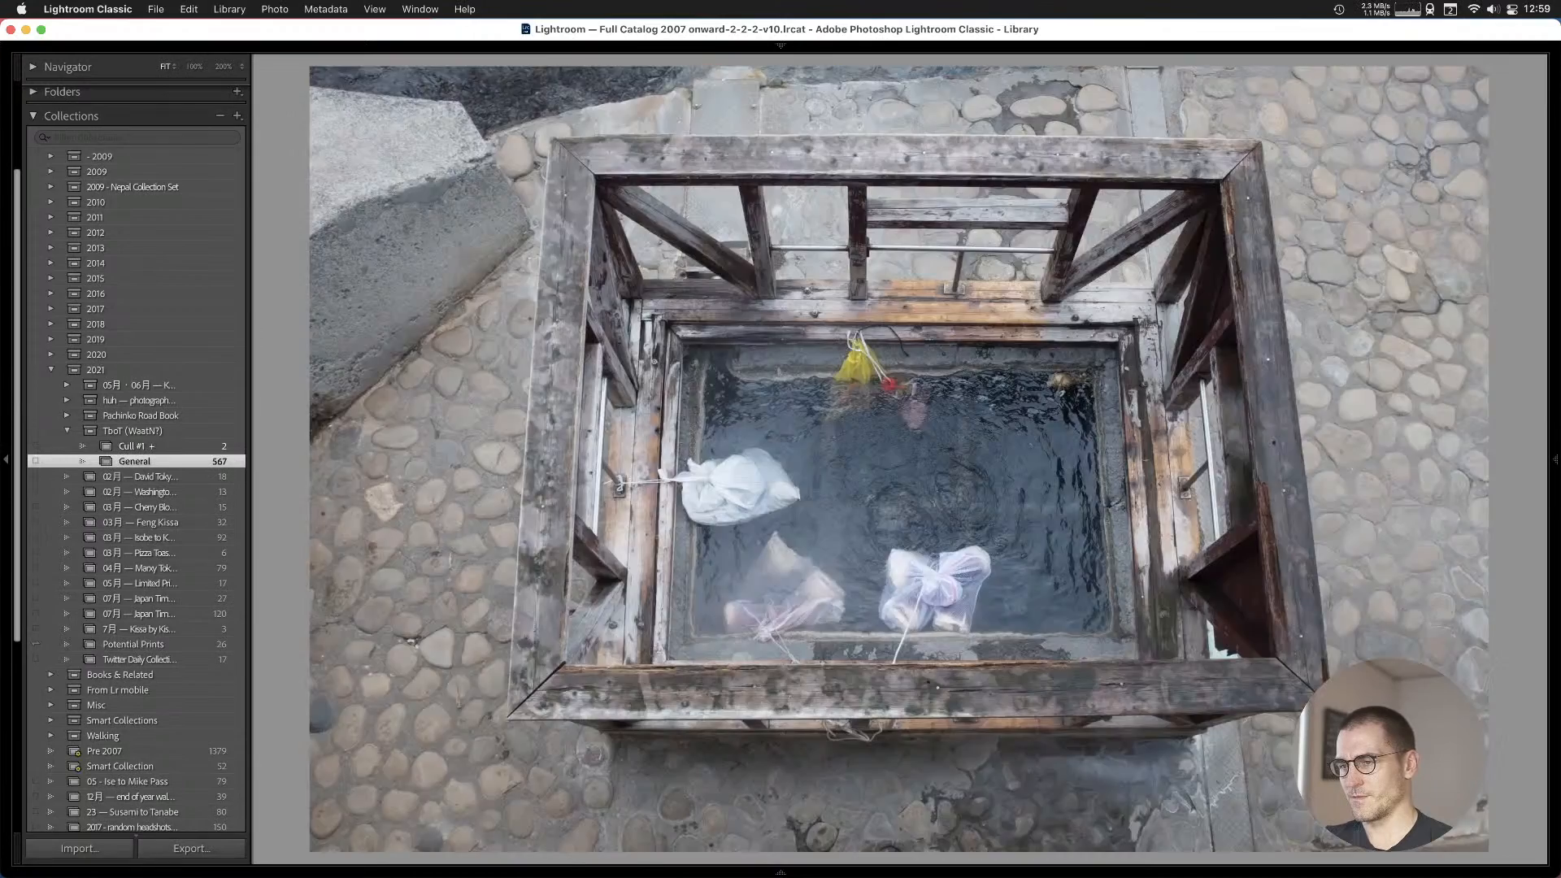
key(Right)
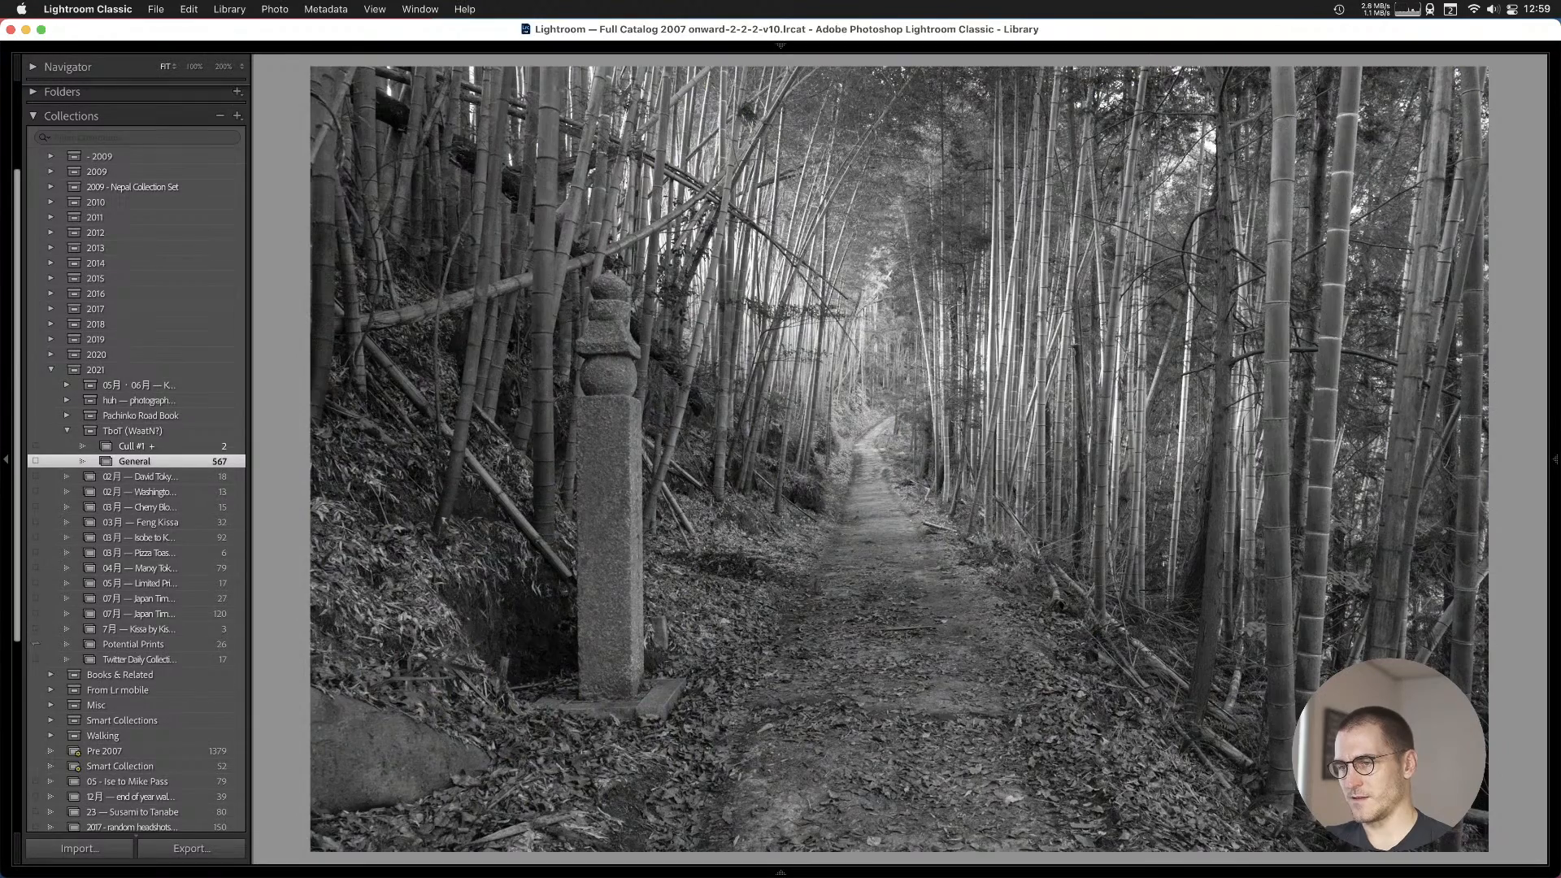
key(Right)
key(Left)
key(Left)
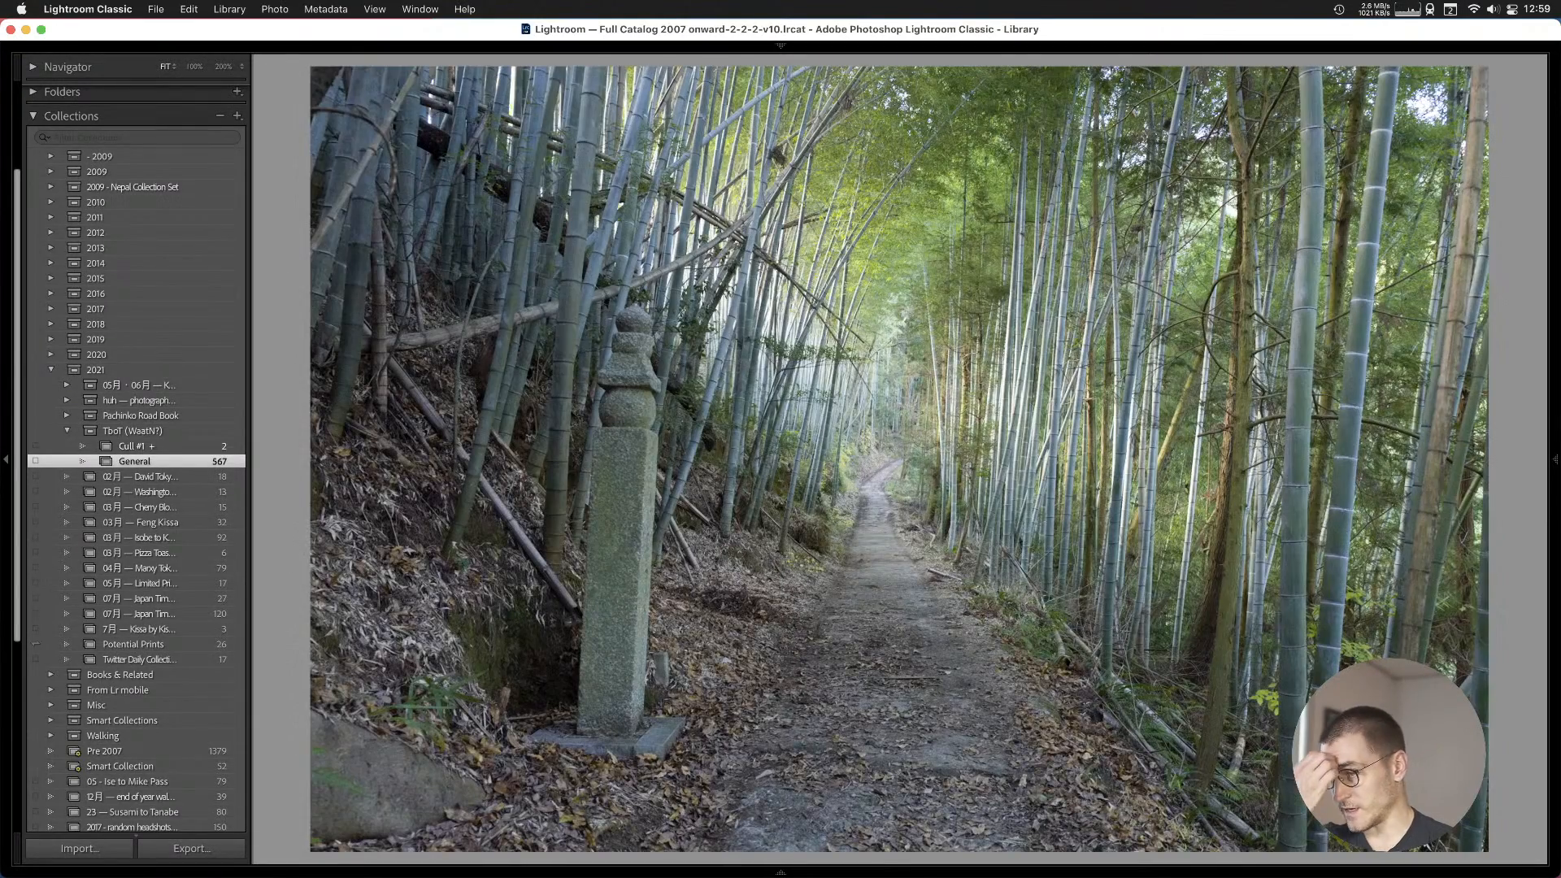
key(Right)
key(Right)
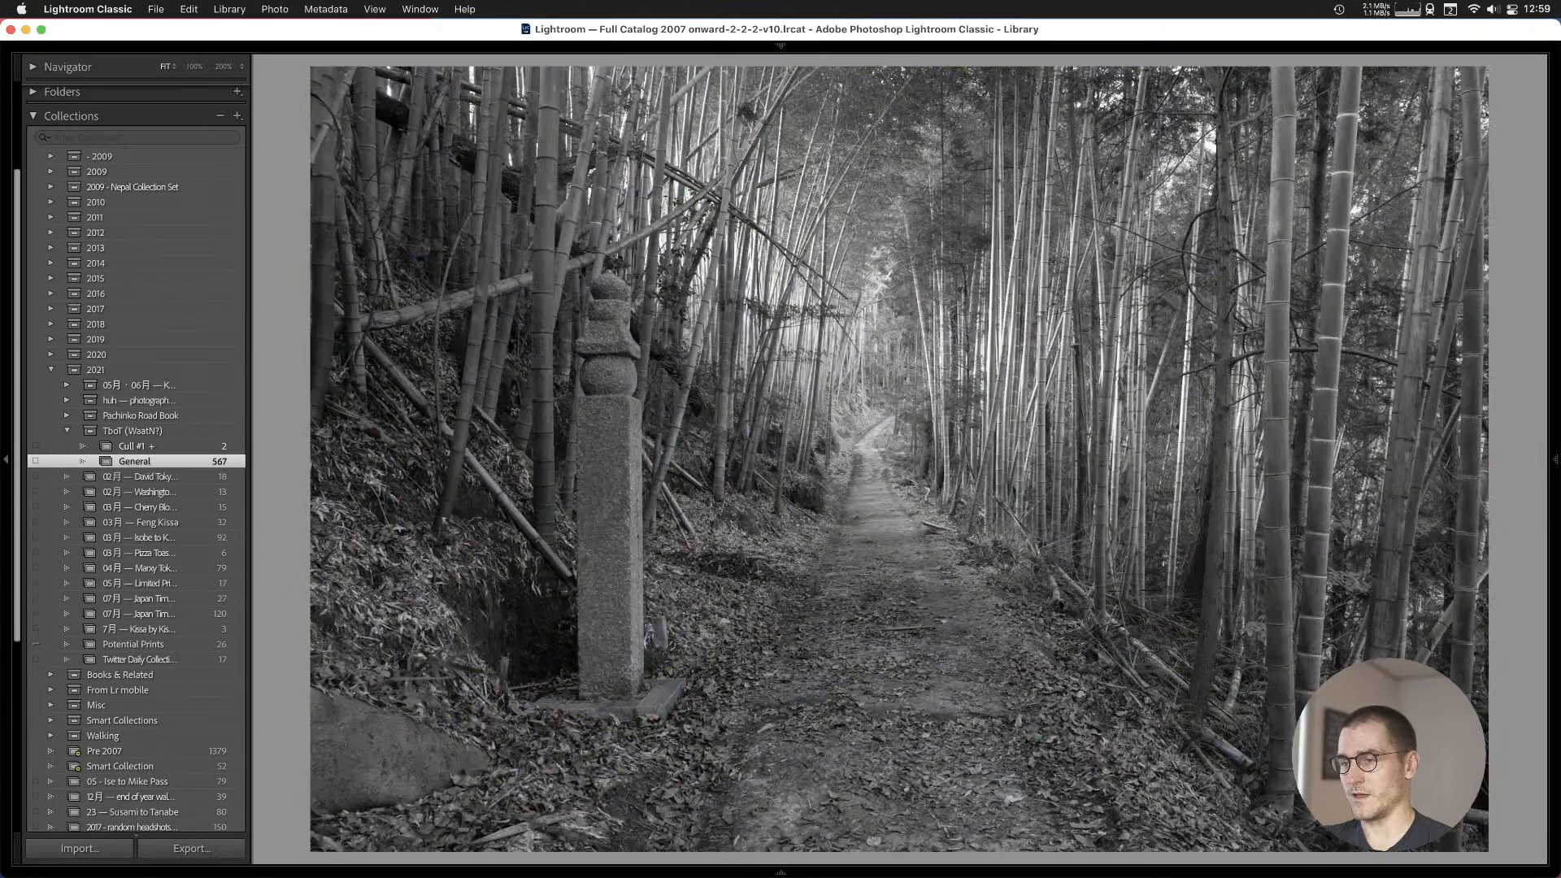
key(b)
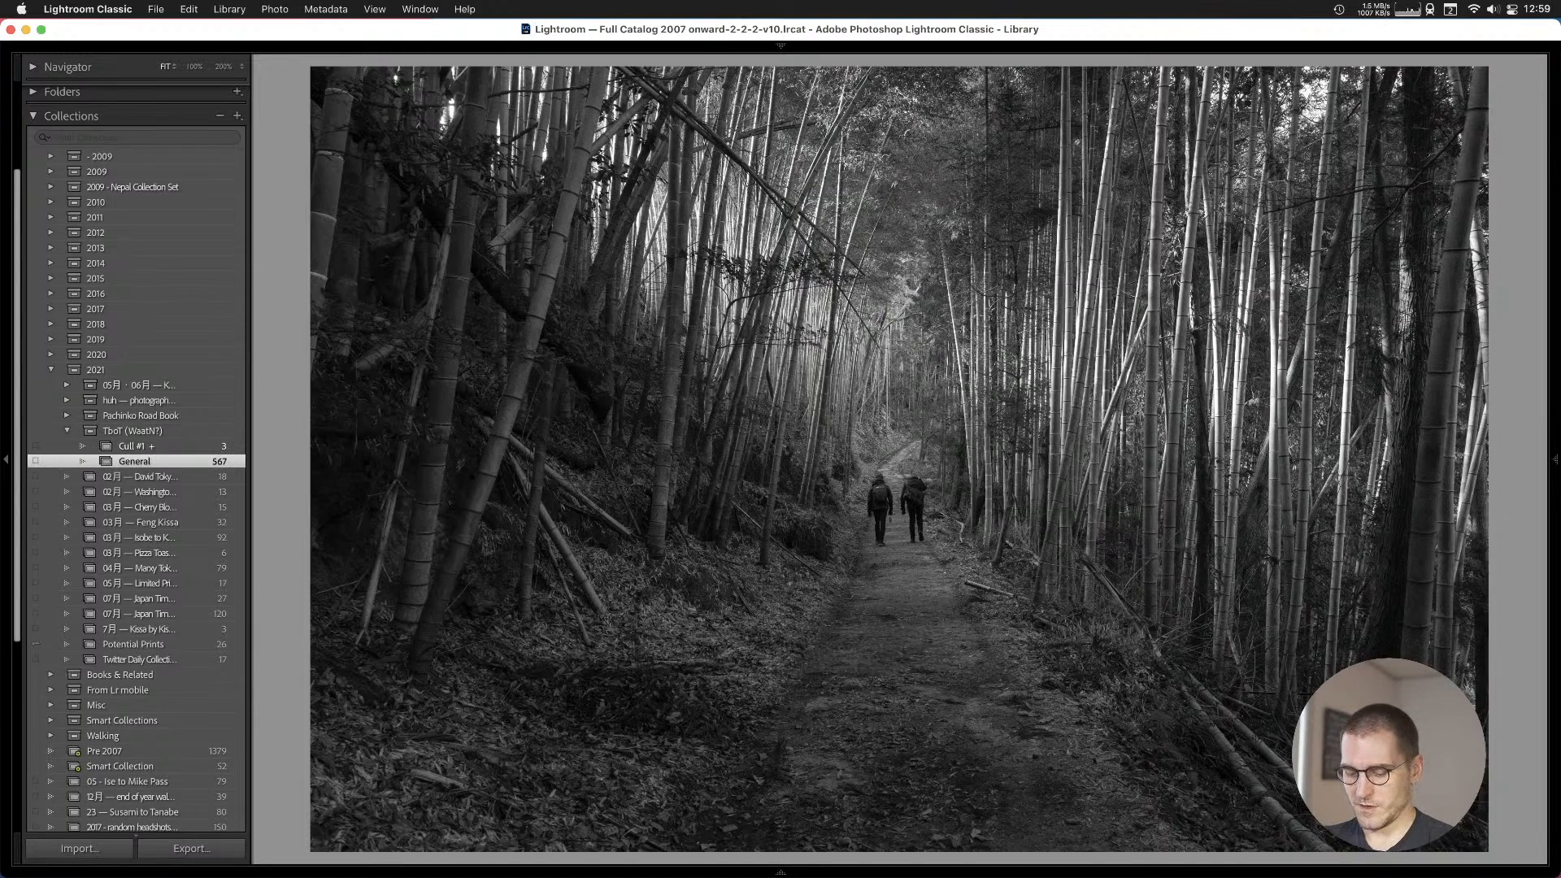
key(g)
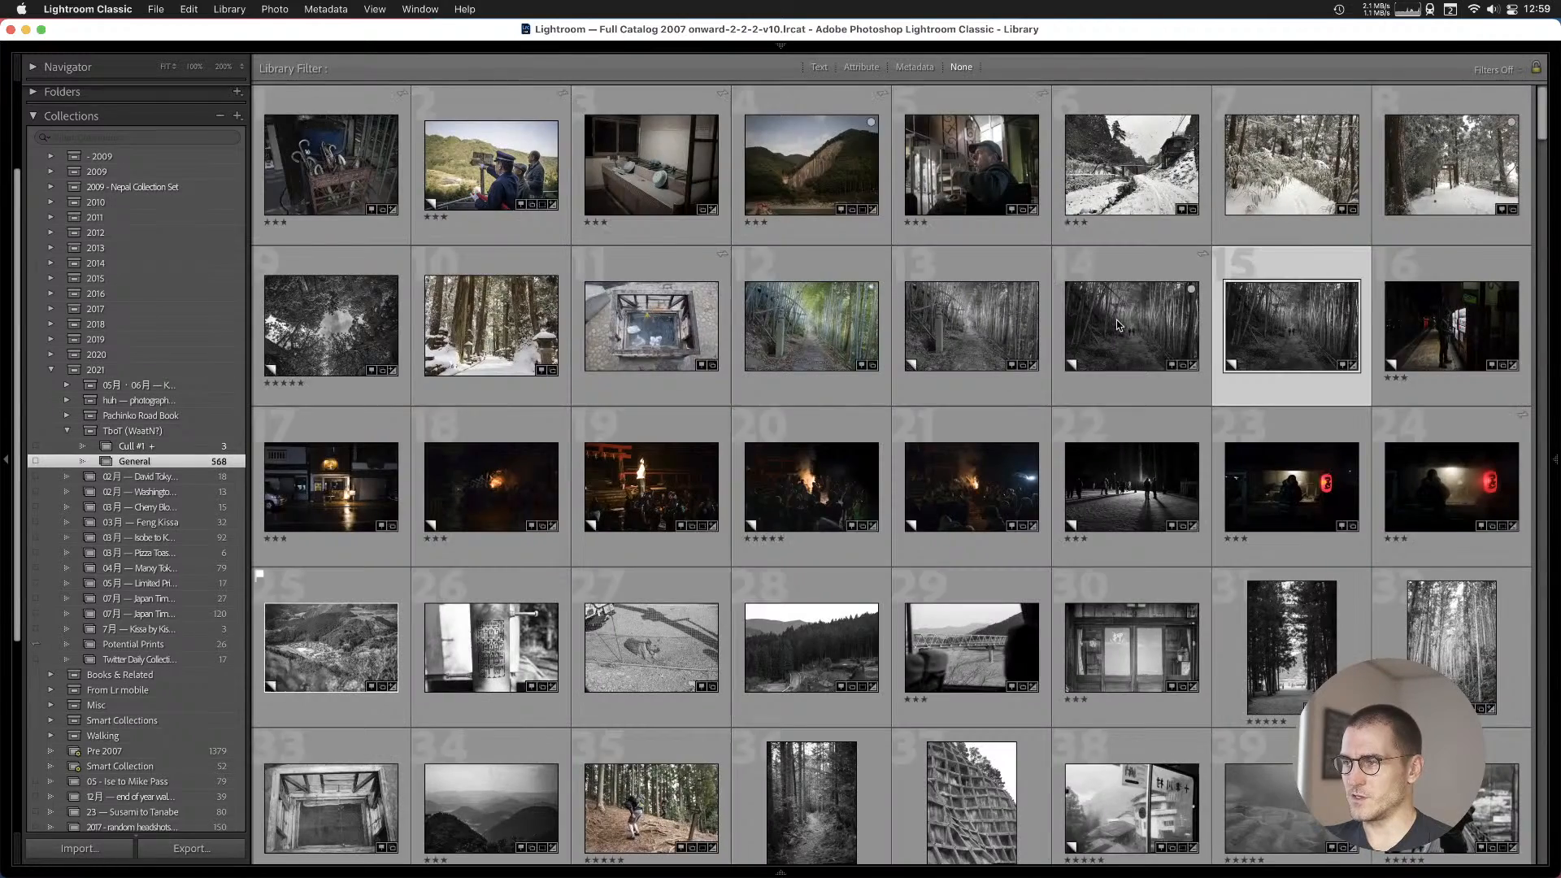
Open the selected black-and-white bamboo path photo with two walkers for developing and switch its treatment to Color.
double_click(1295, 294)
key(g)
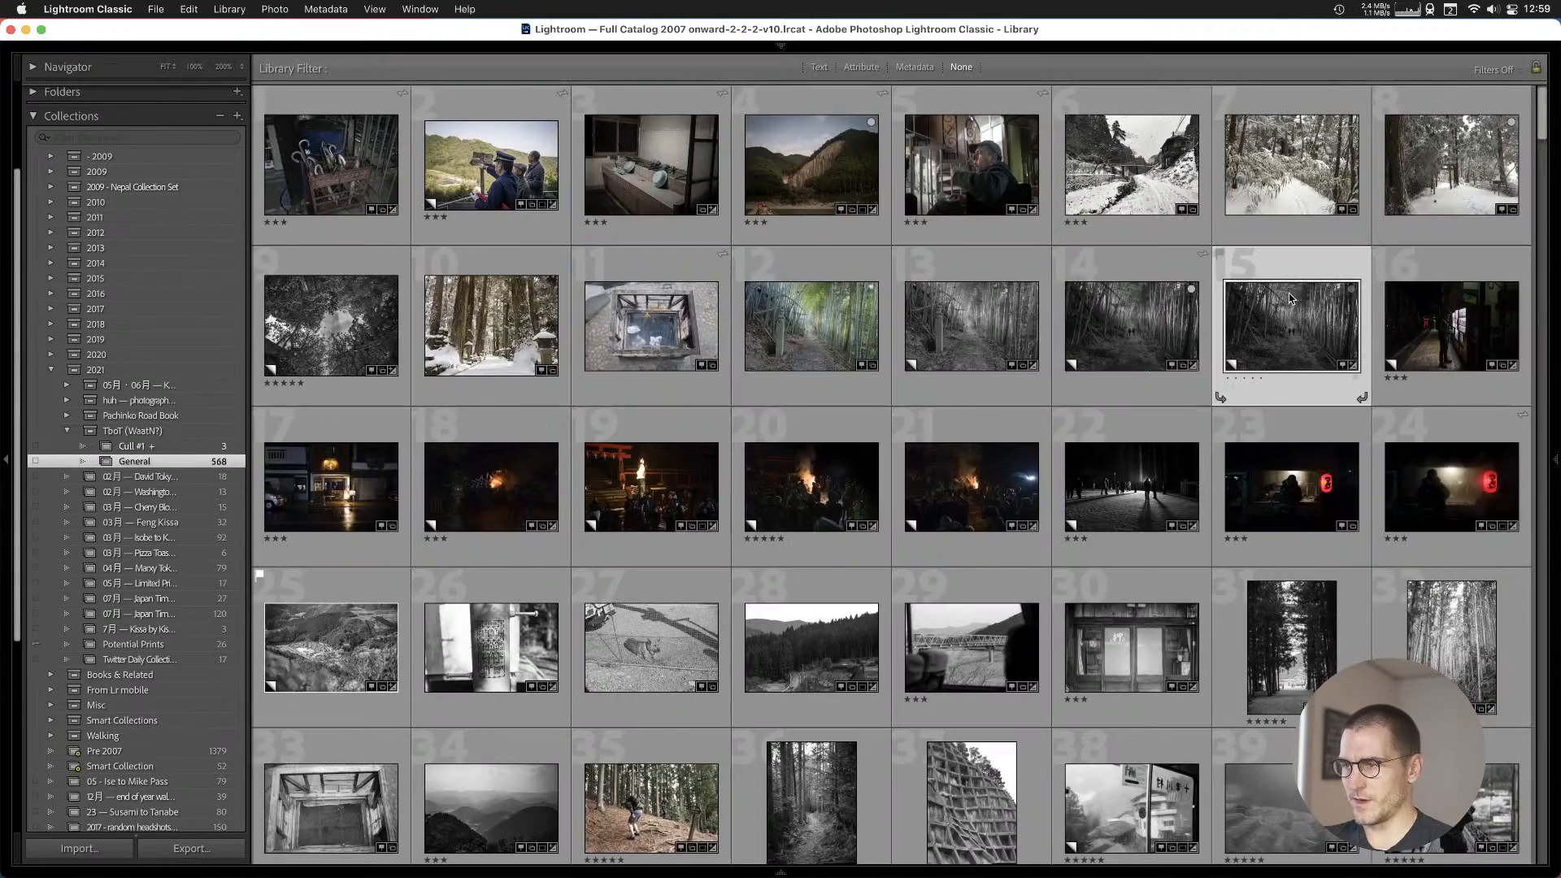
double_click(1320, 338)
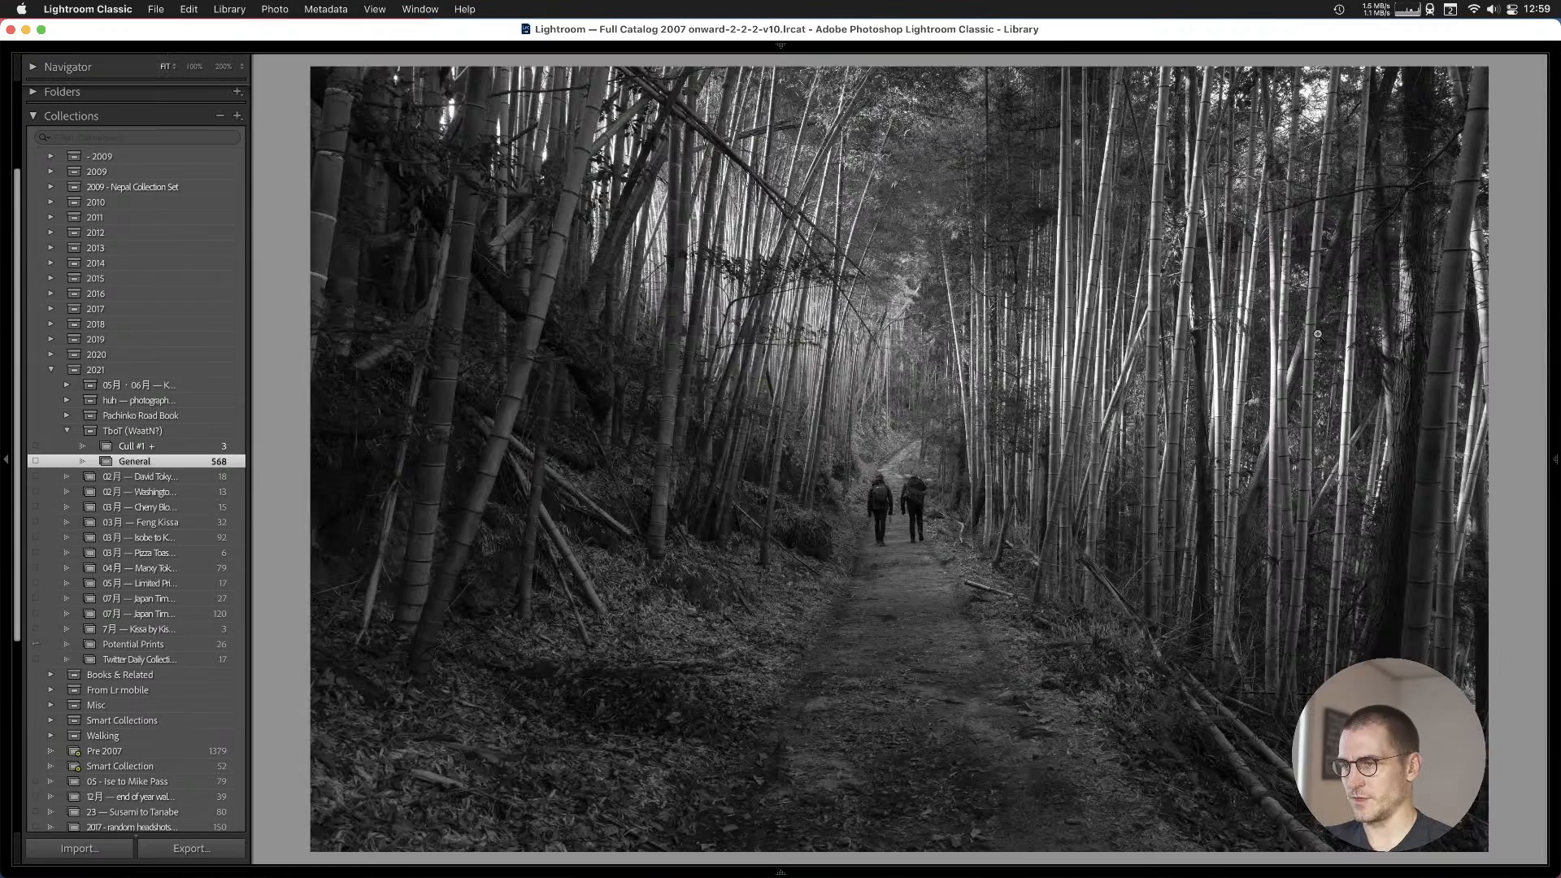
key(d)
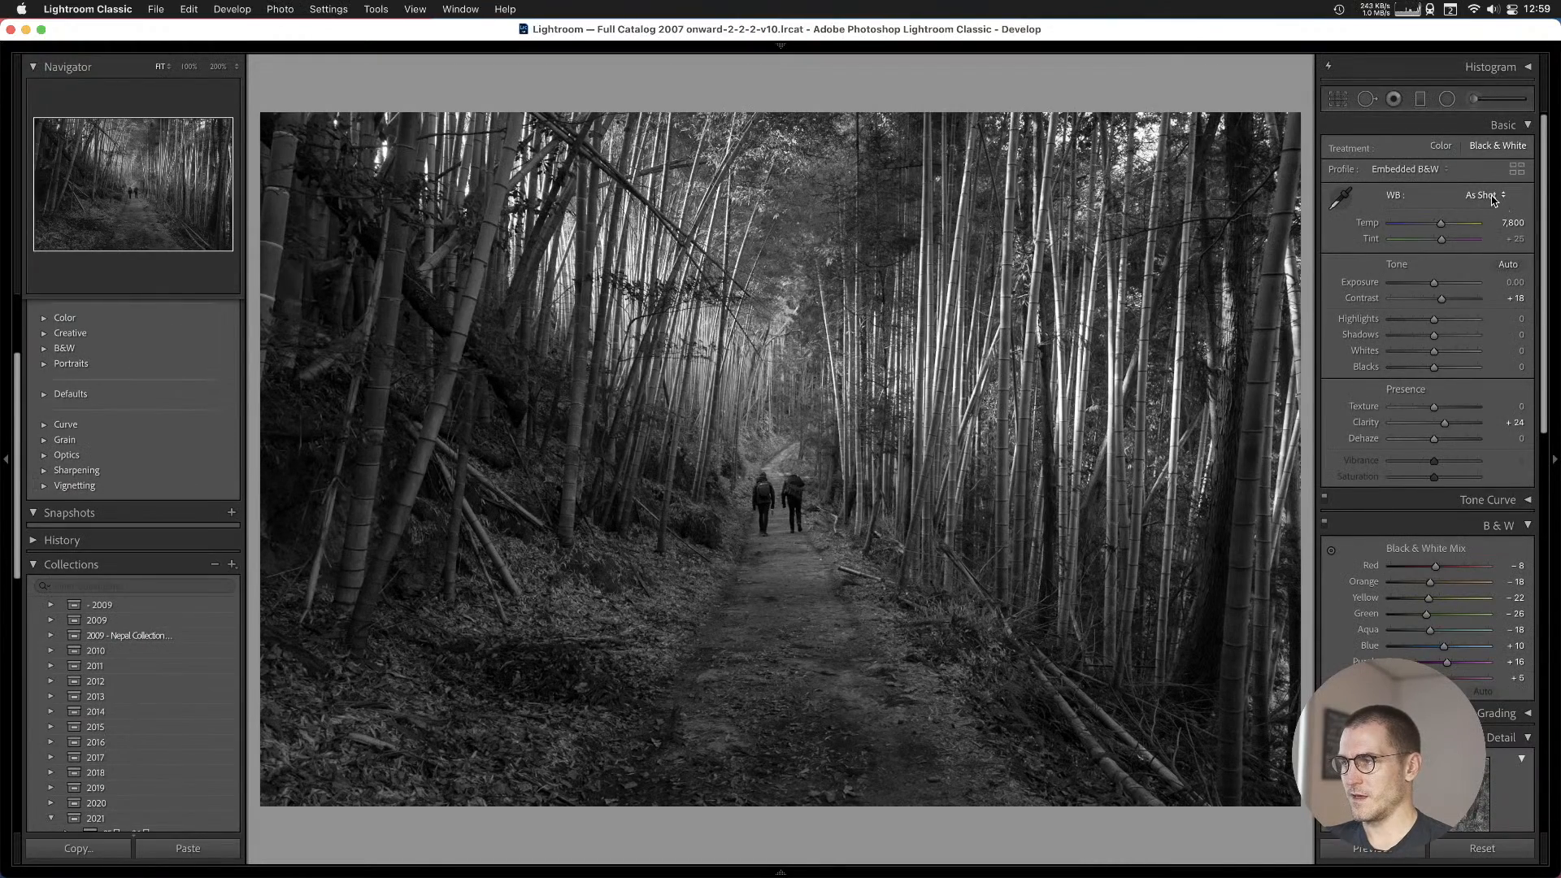
click(1441, 146)
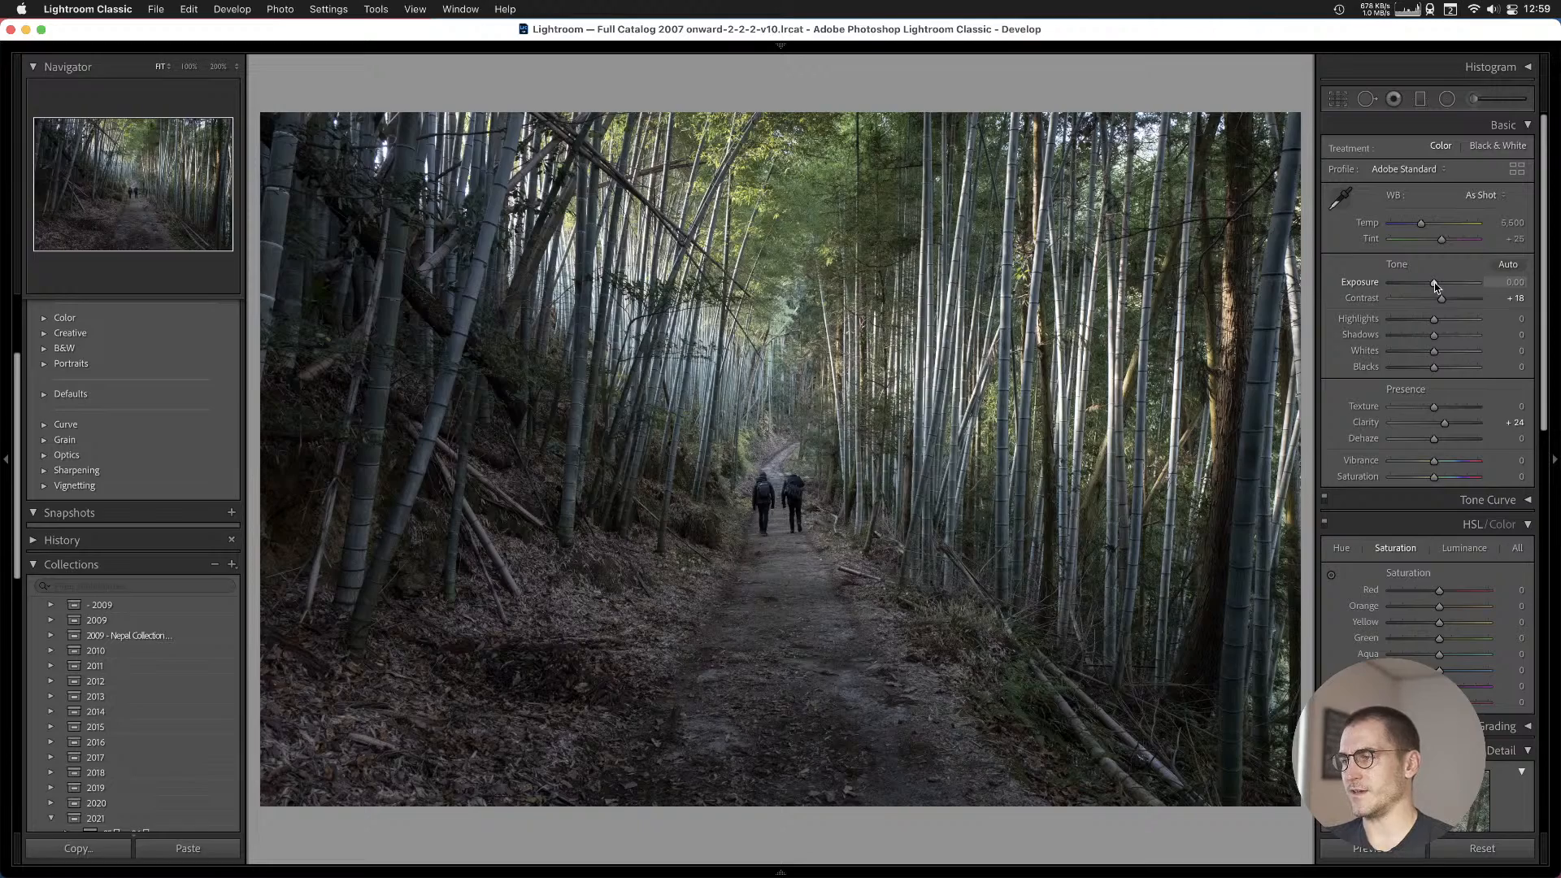
Set the color version's Exposure to +1.15, Contrast to -1, Highlights to -100, Shadows to -74 and Clarity to +11, checking against the before version.
drag(1436, 285, 1447, 286)
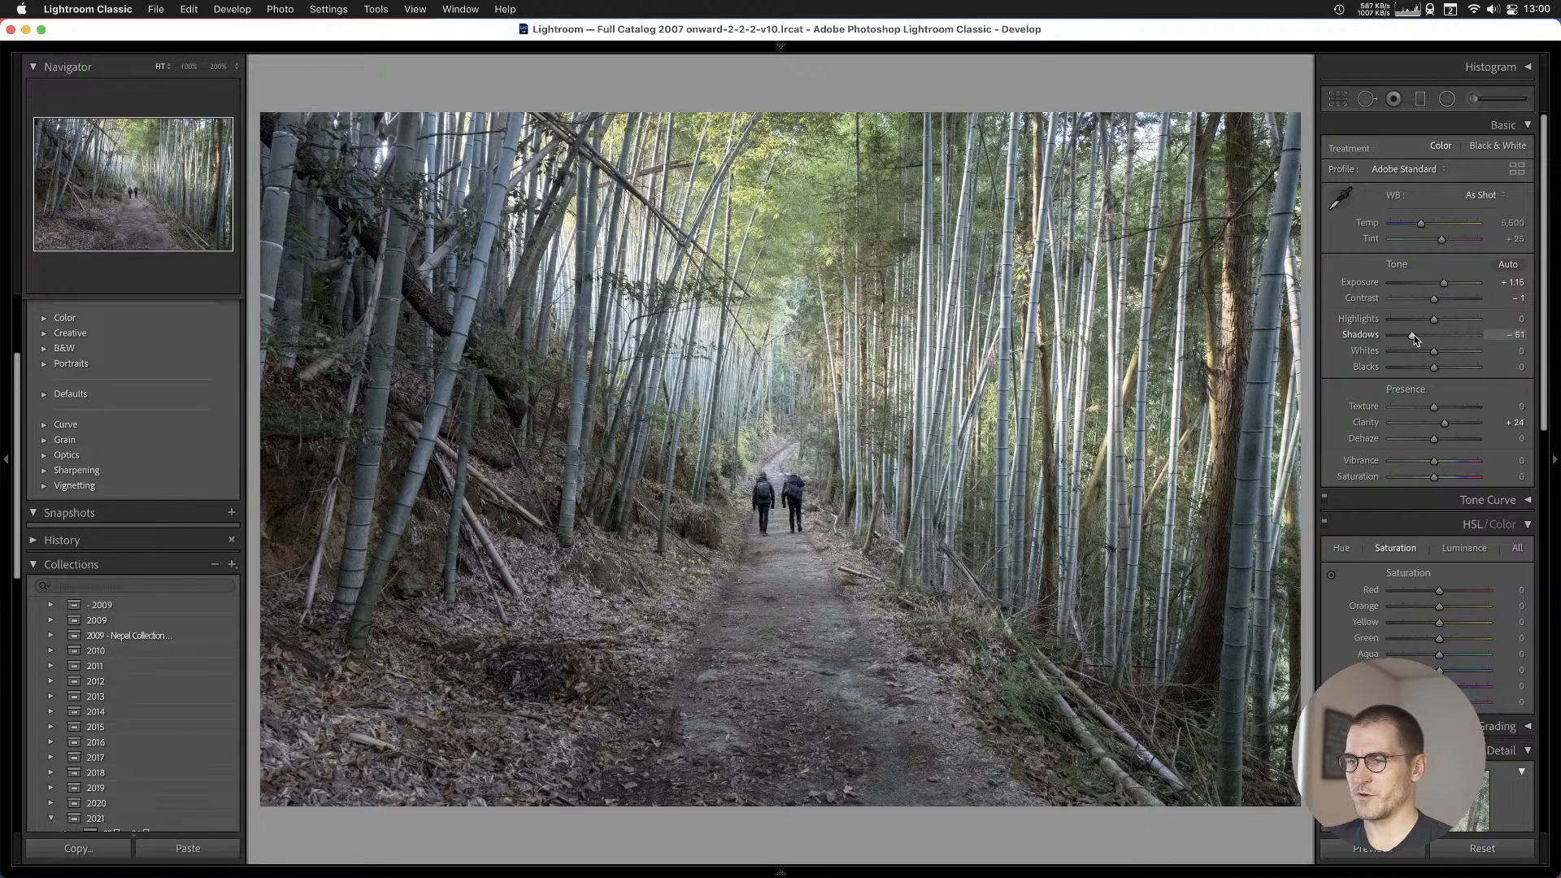
mouse_move(1413, 335)
mouse_down()
mouse_move(1400, 335)
mouse_move(1415, 319)
mouse_move(1386, 321)
mouse_up()
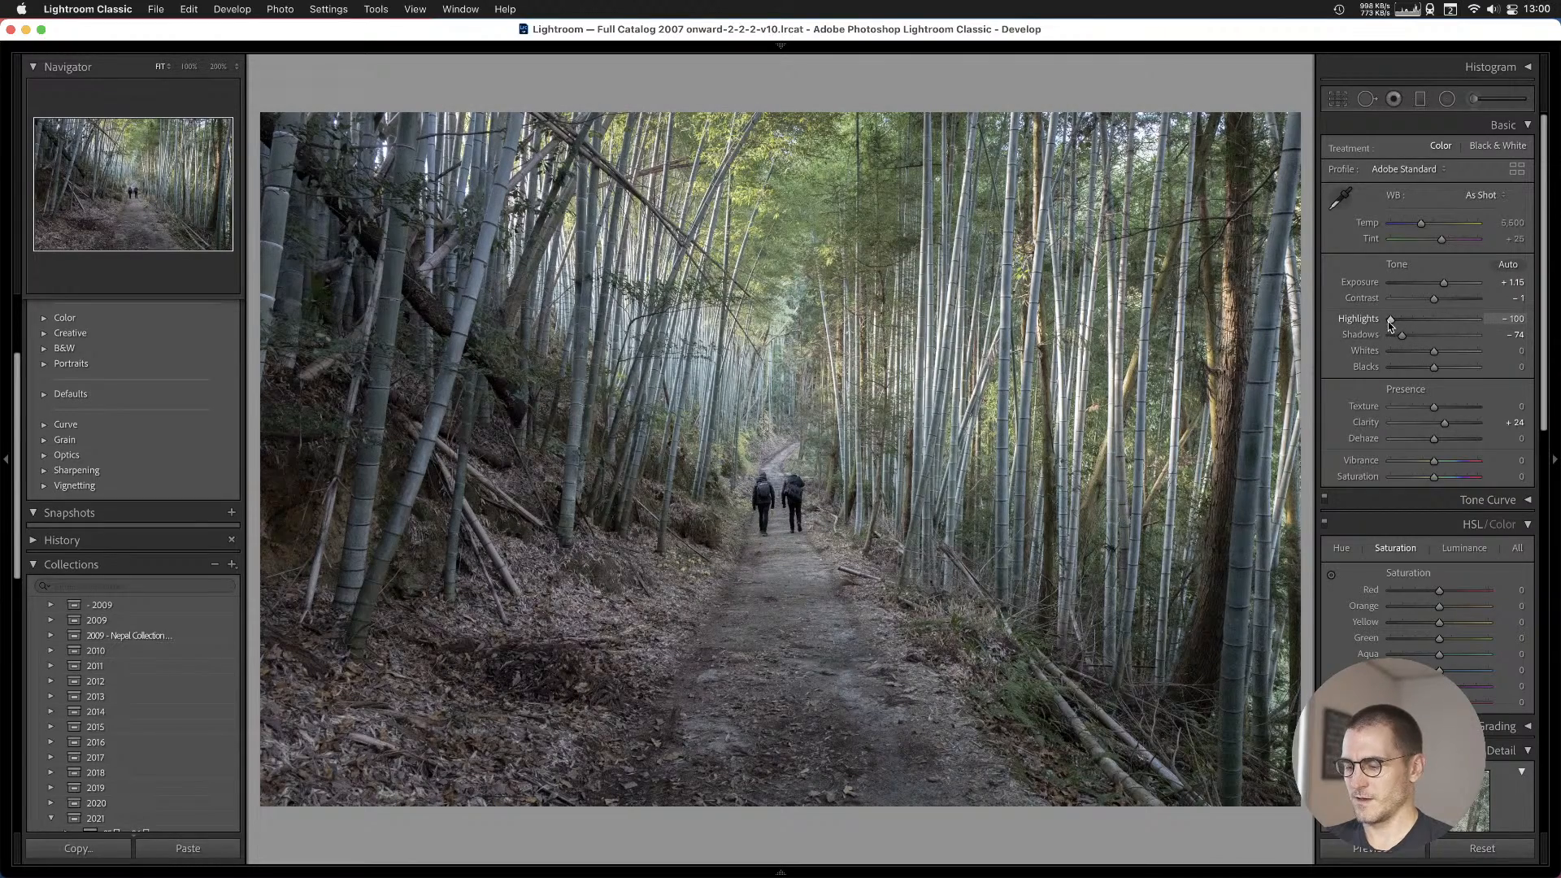
key(backslash)
key(backslash)
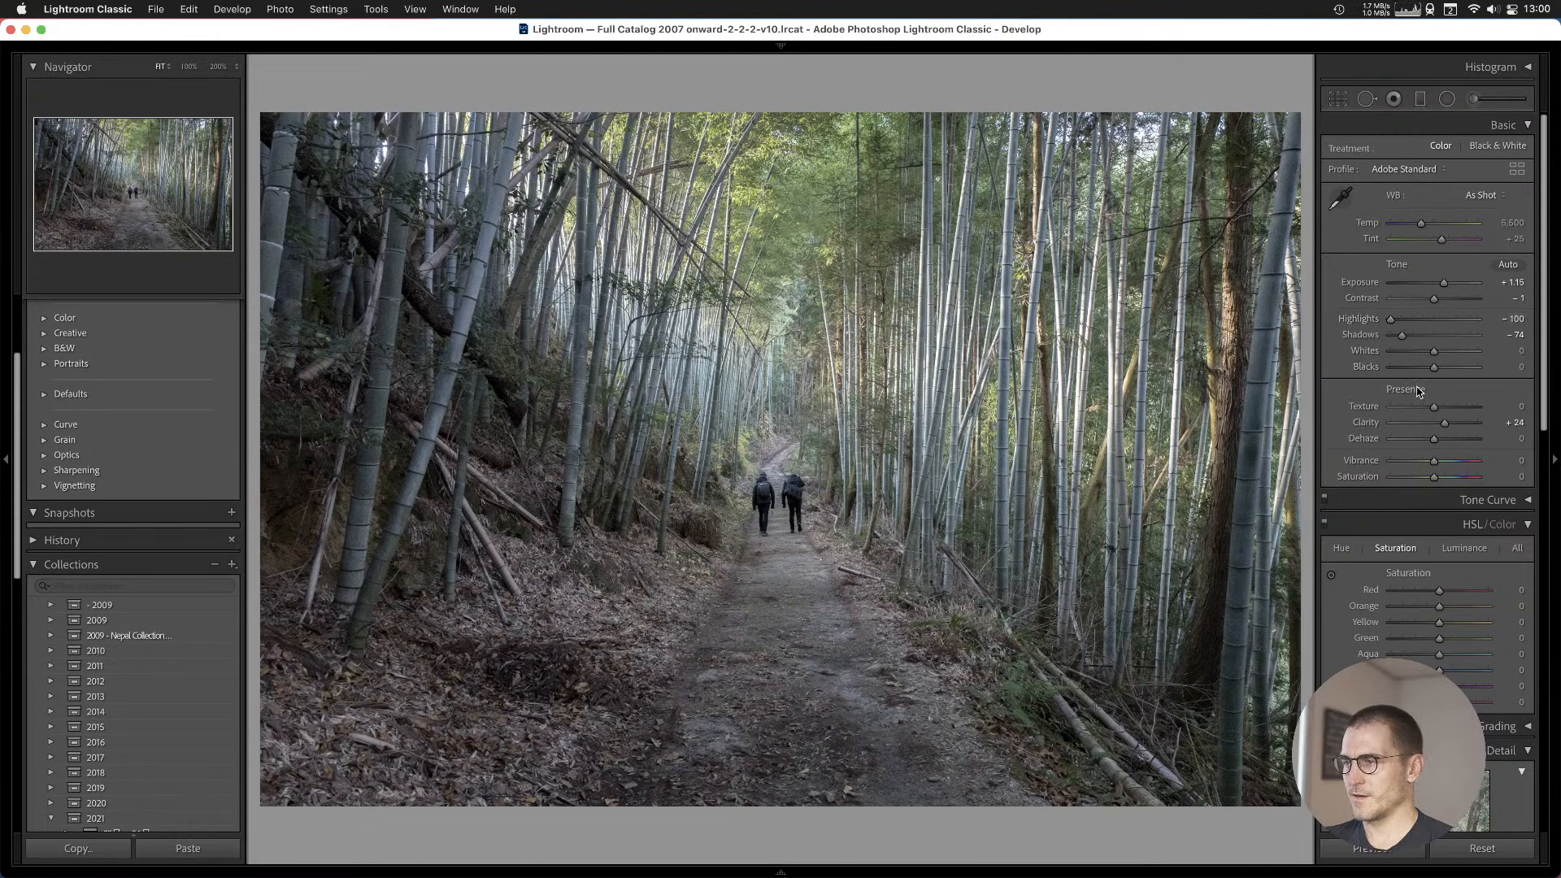
double_click(1444, 425)
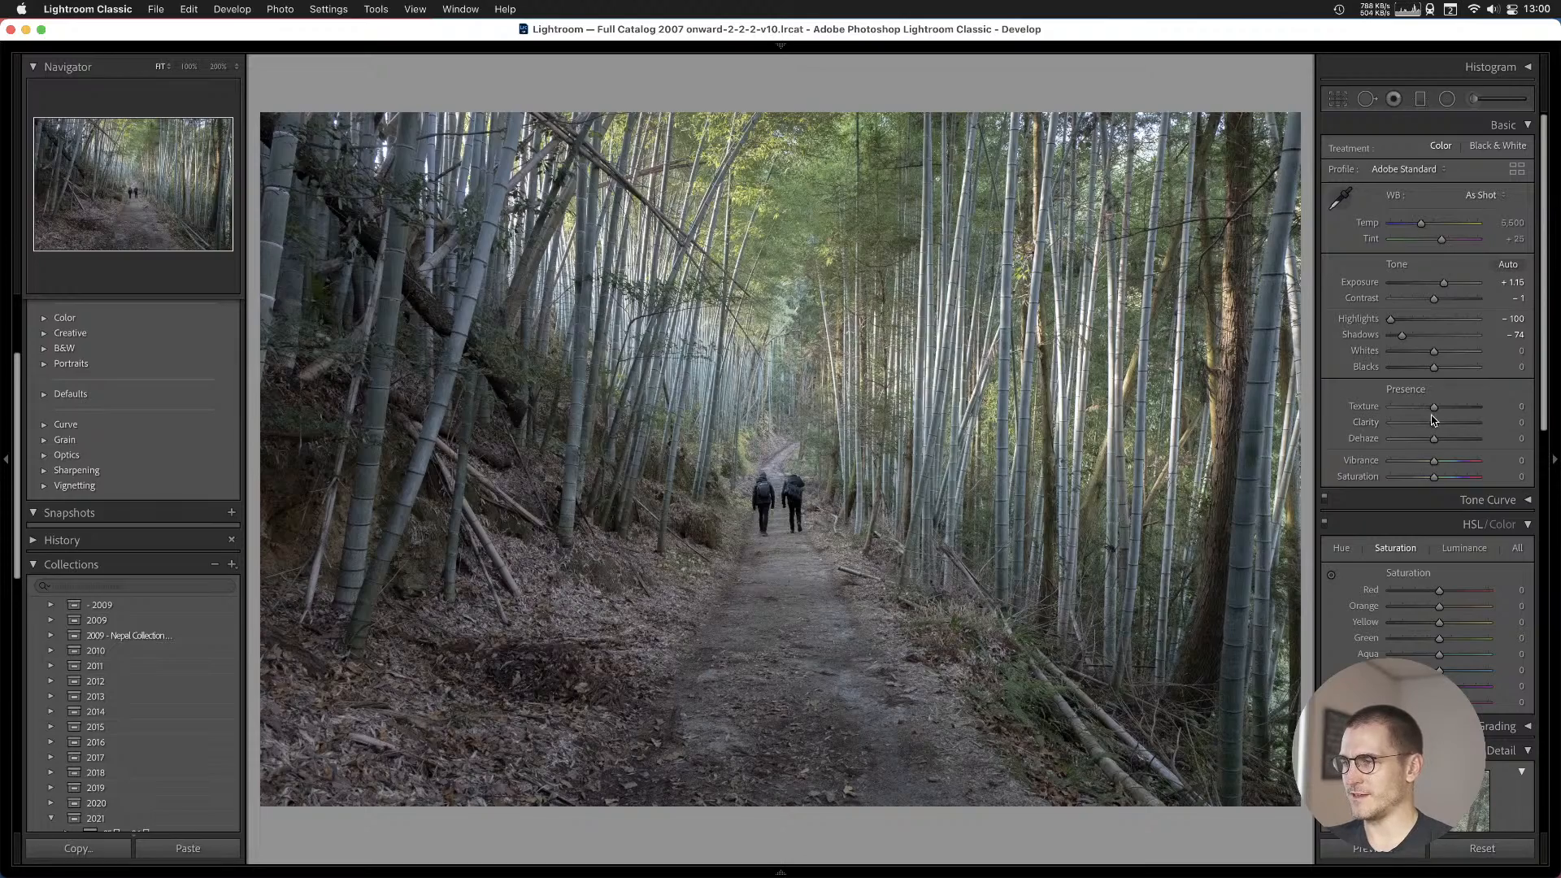
drag(1435, 427, 1440, 426)
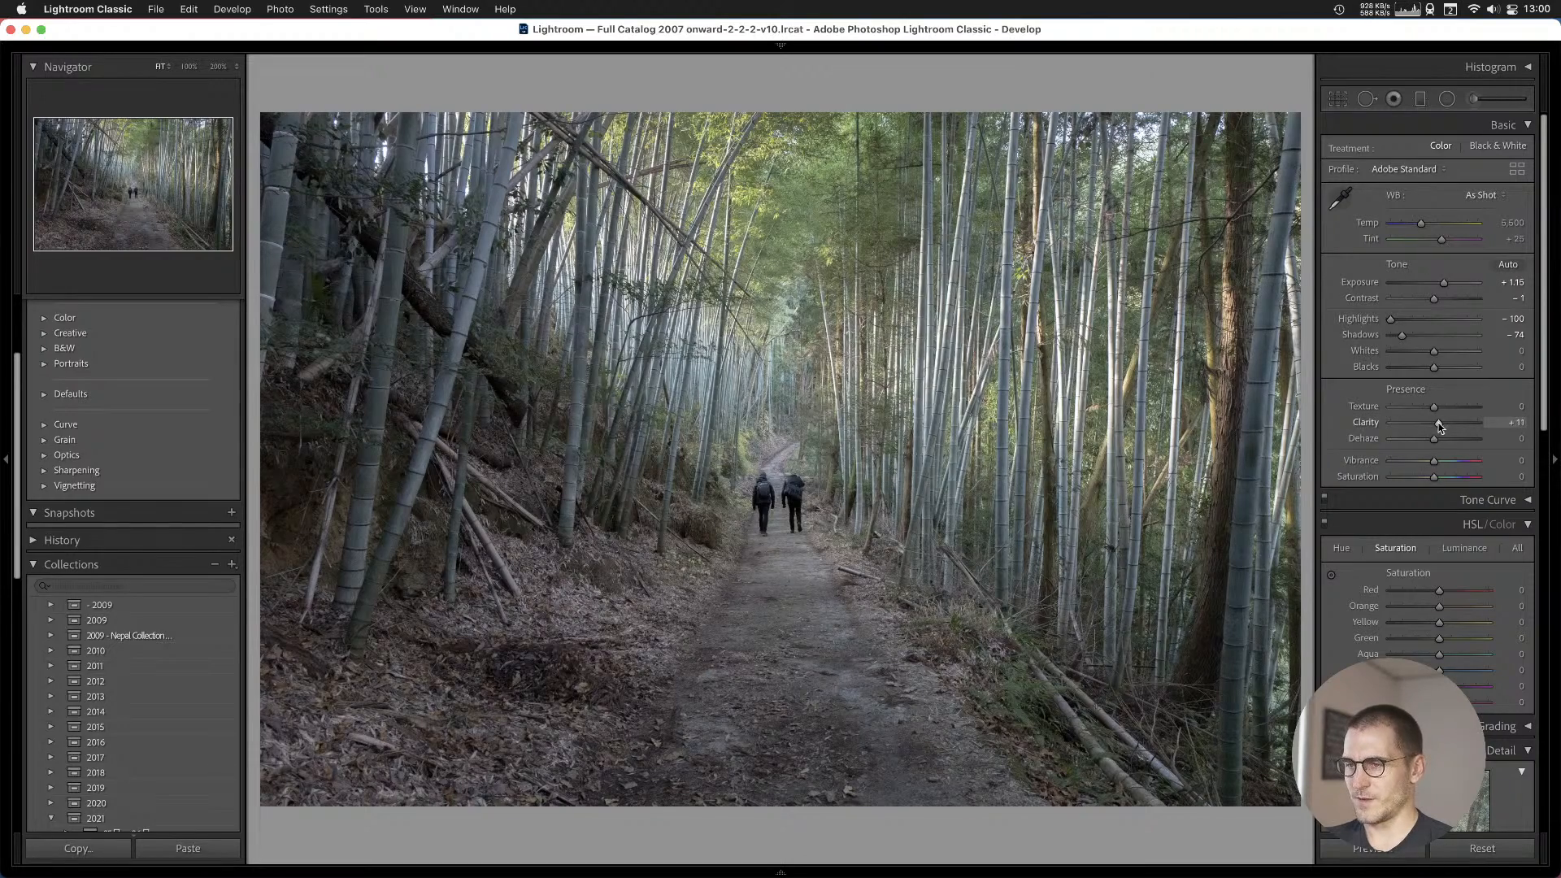
Inspect the two walkers up close with the file information overlay and set luminance noise reduction to 27.
click(786, 470)
drag(786, 470, 761, 498)
drag(787, 425, 723, 318)
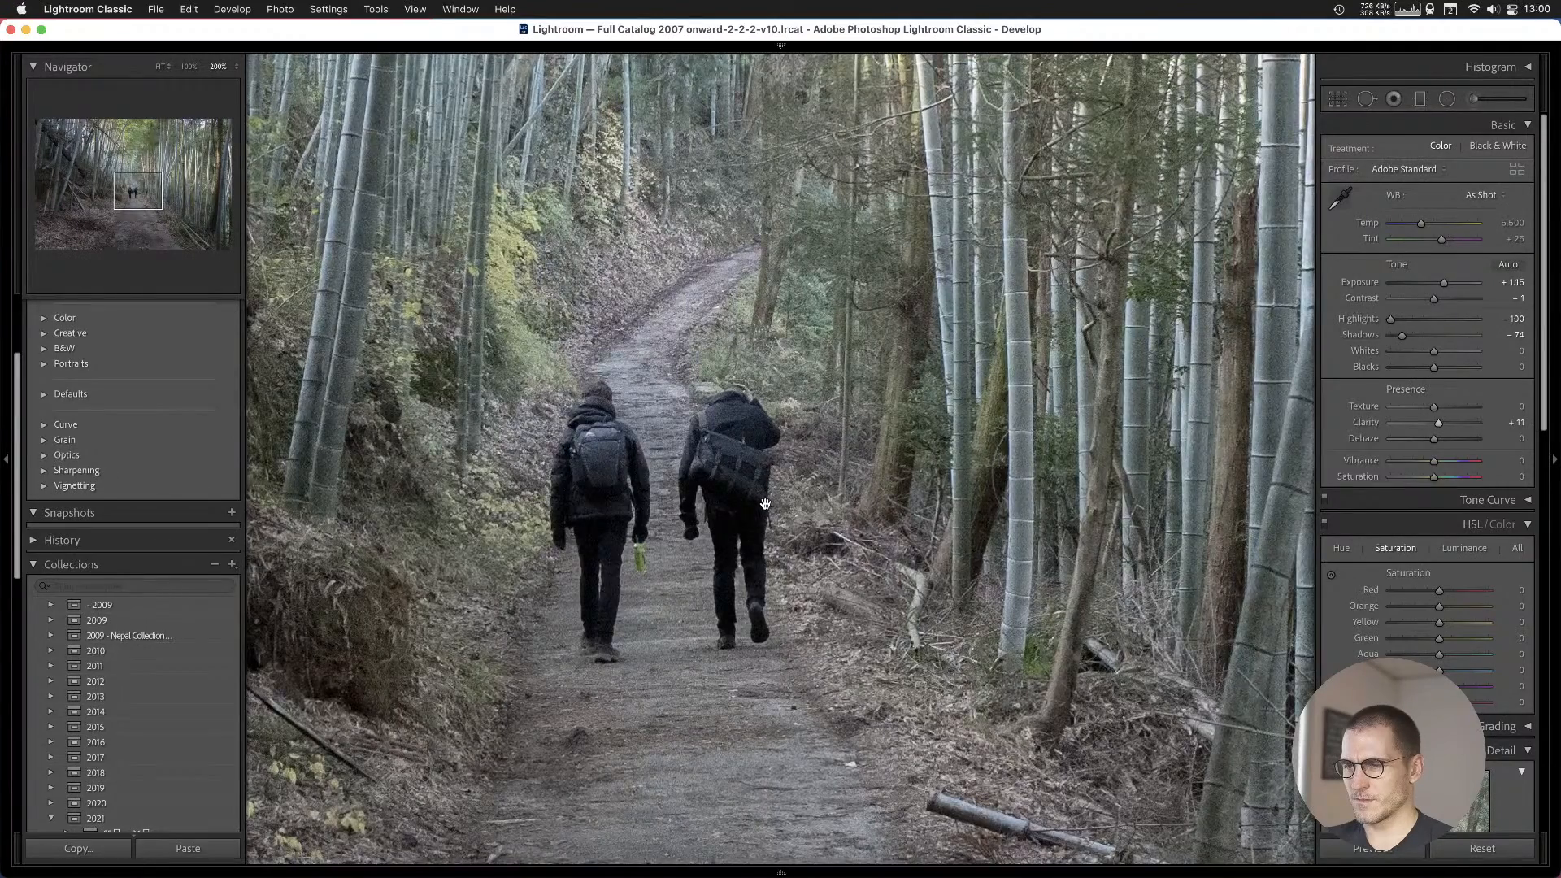
drag(766, 503, 962, 330)
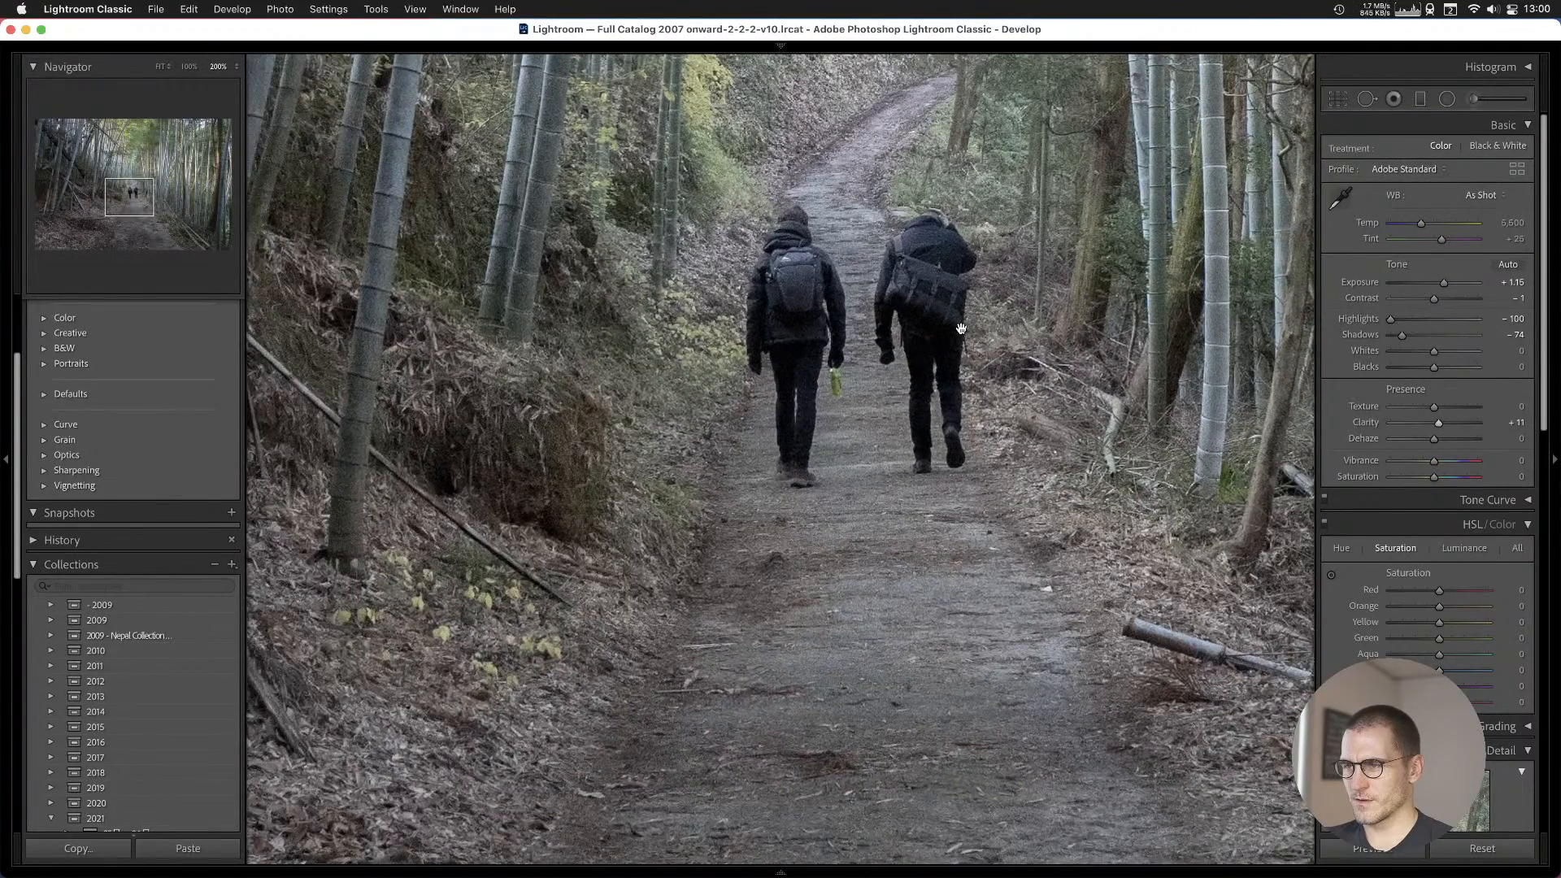
key(i)
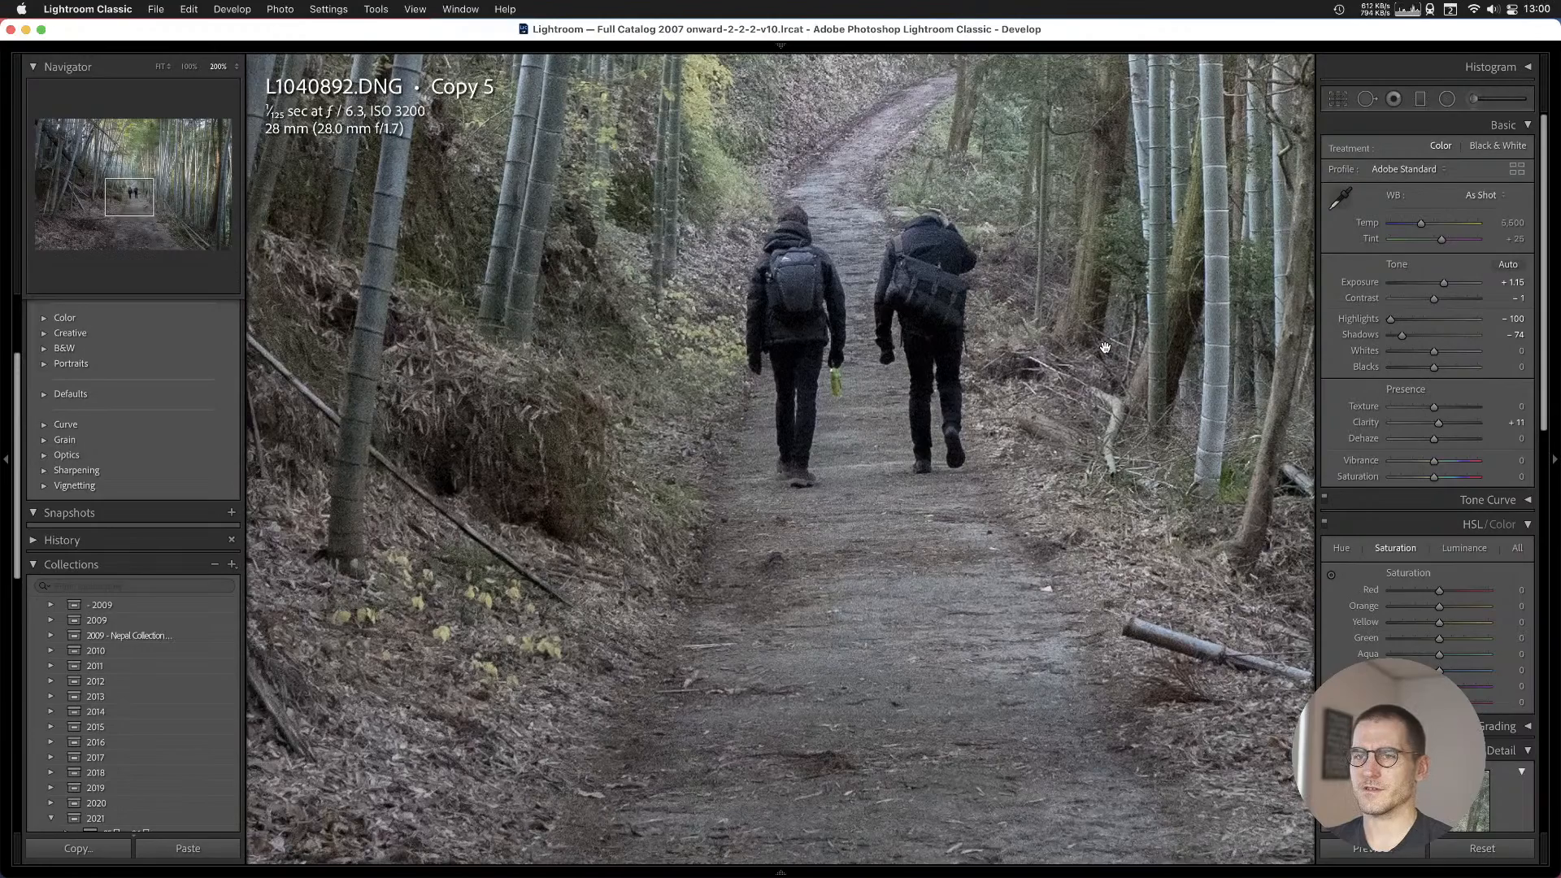
key(i)
drag(1105, 348, 1047, 440)
scroll(1335, 387, down, 10)
scroll(1335, 387, down, 2)
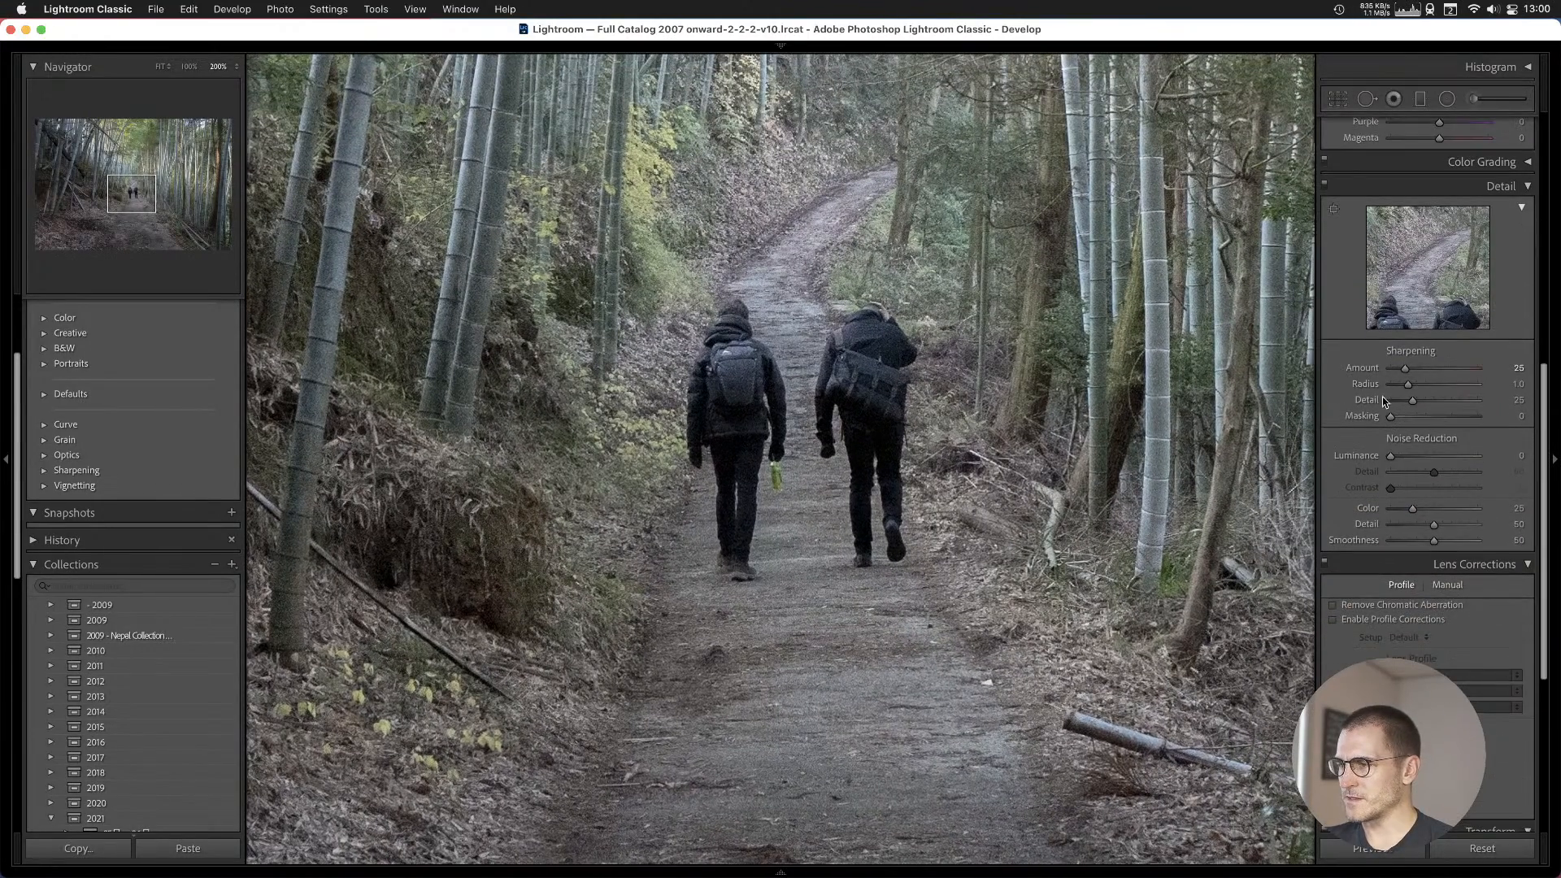
drag(1390, 456, 1408, 458)
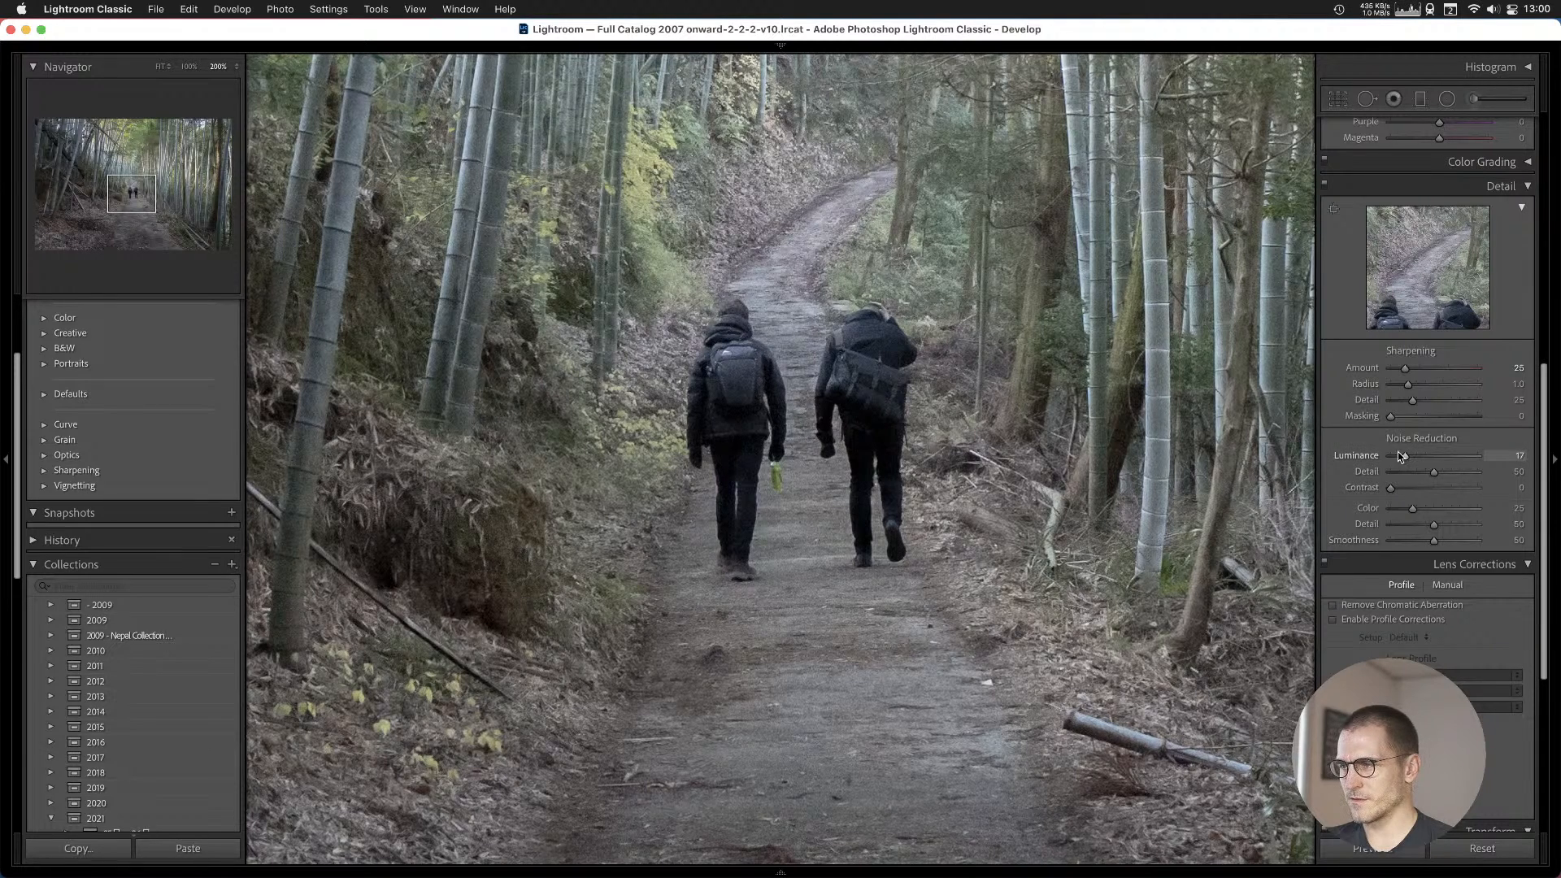
mouse_move(1407, 461)
mouse_down()
mouse_move(1384, 465)
mouse_move(1414, 461)
mouse_up()
key(z)
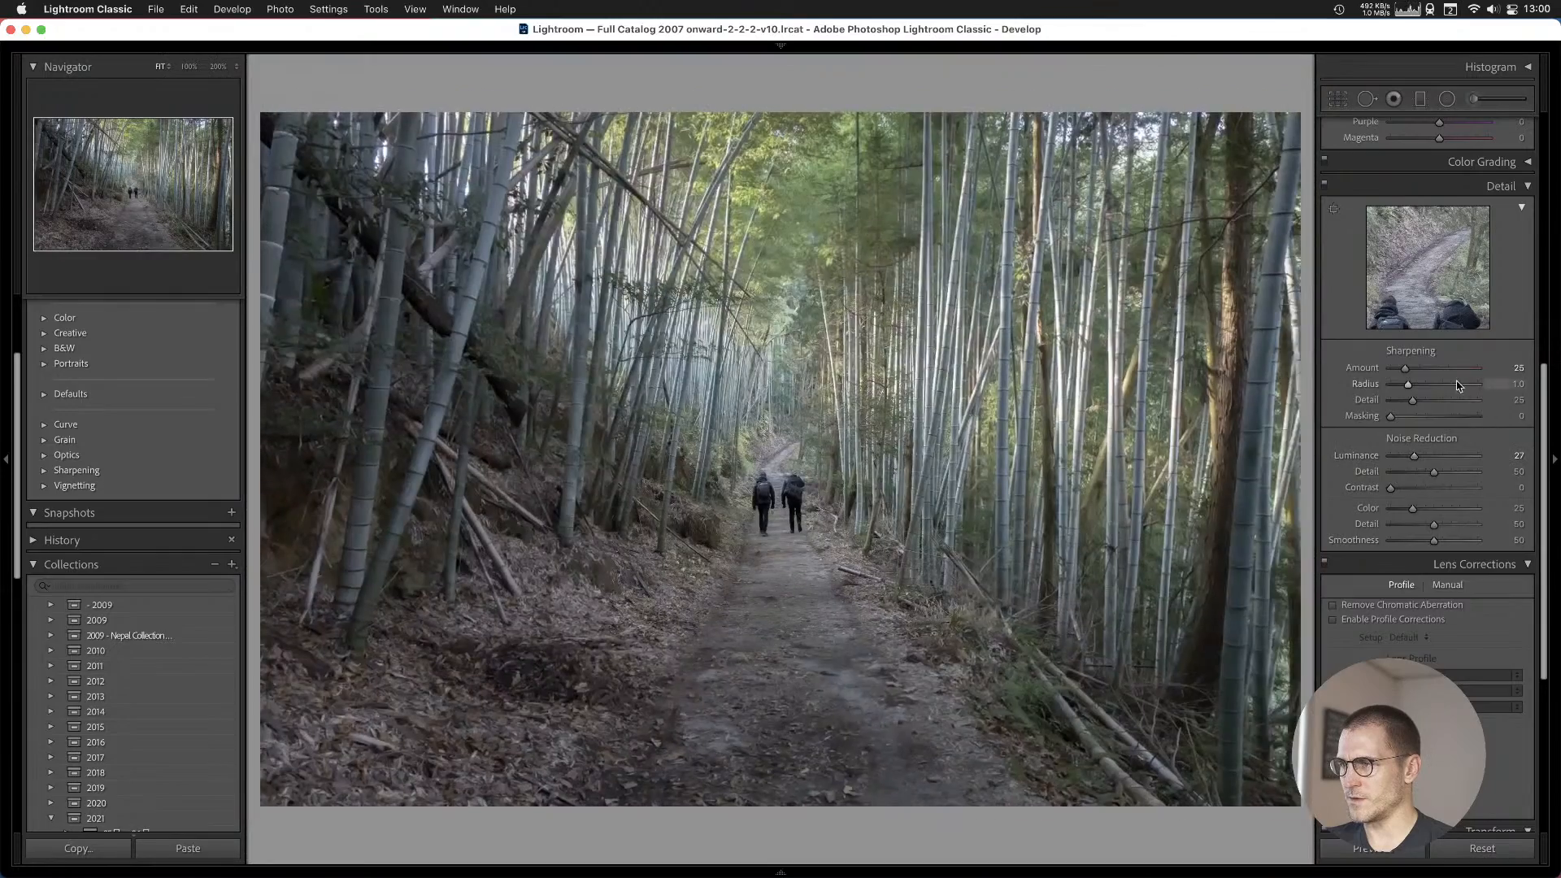
Set the color photo's Clarity to +23 and compare the walkers up close with the before version.
scroll(1457, 385, up, 5)
scroll(1457, 383, up, 5)
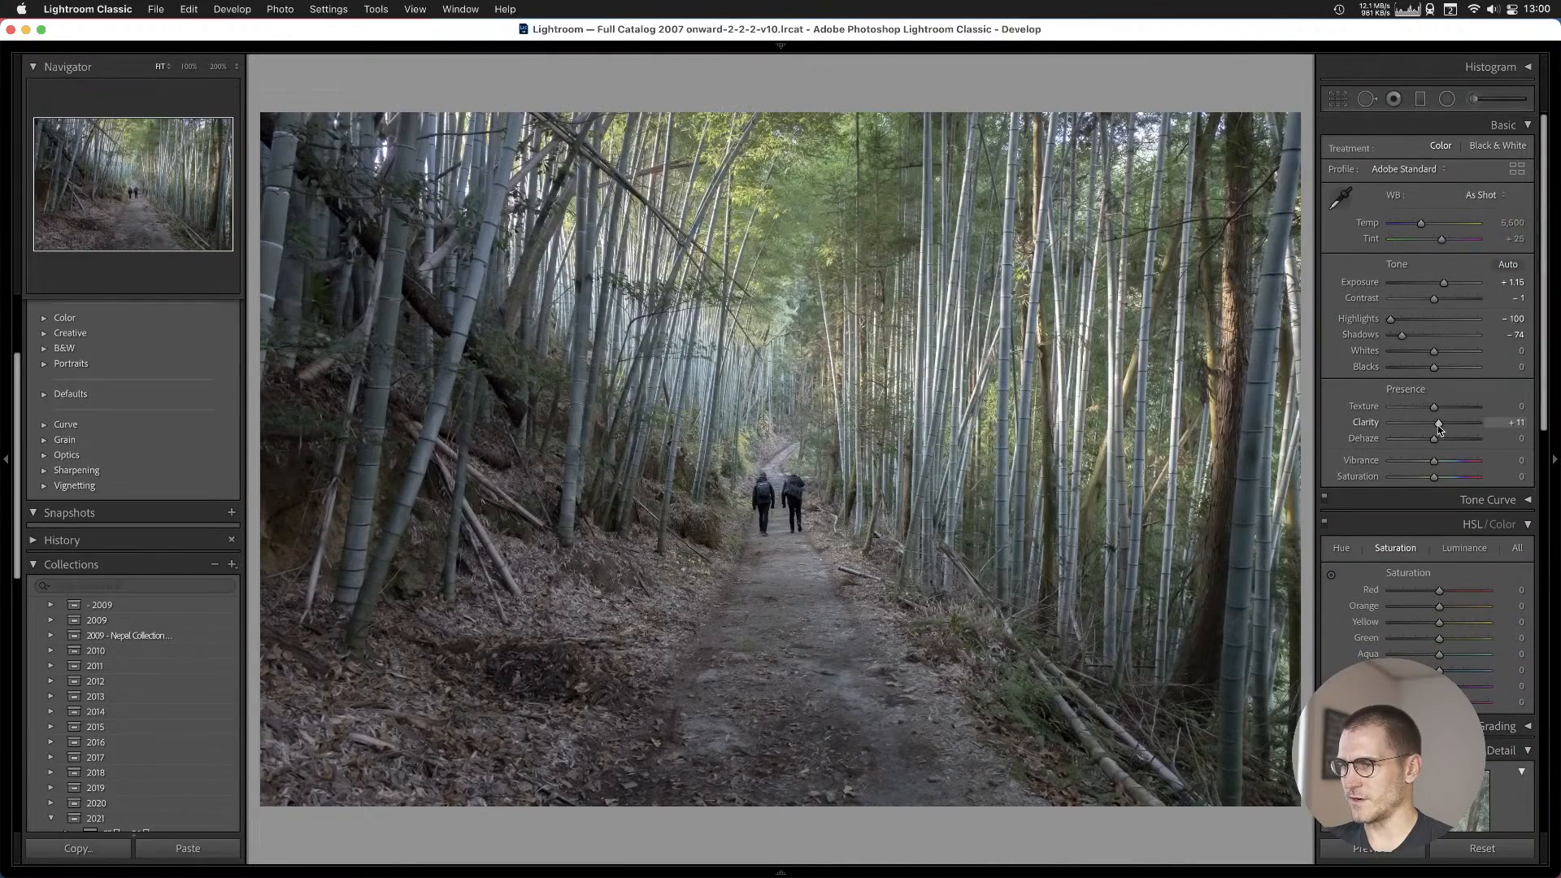
drag(1435, 429, 1447, 429)
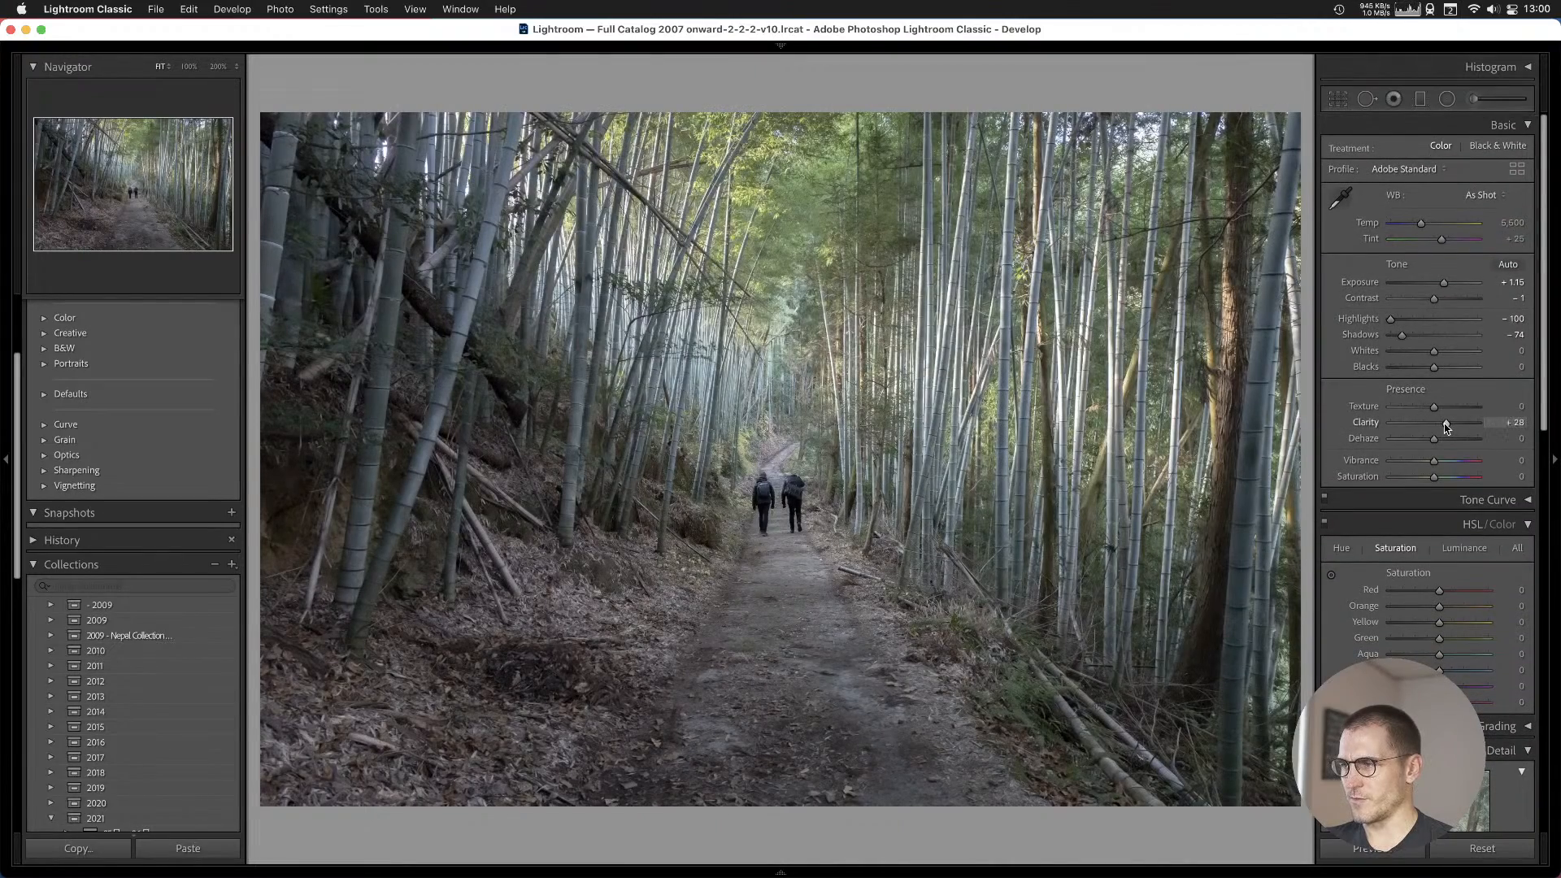
click(767, 457)
drag(767, 457, 664, 295)
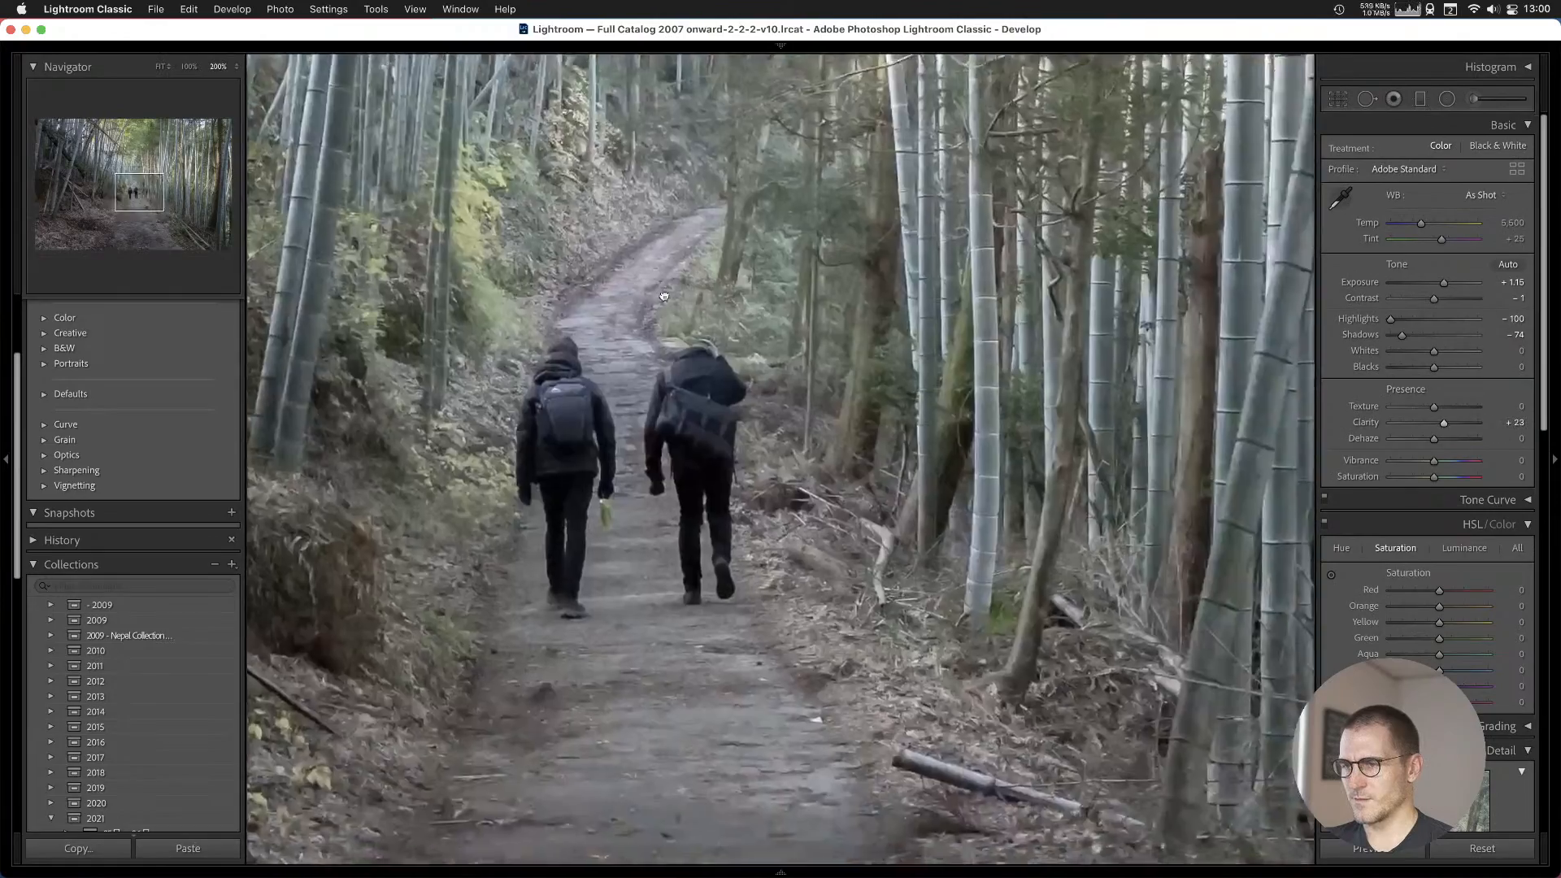
key(backslash)
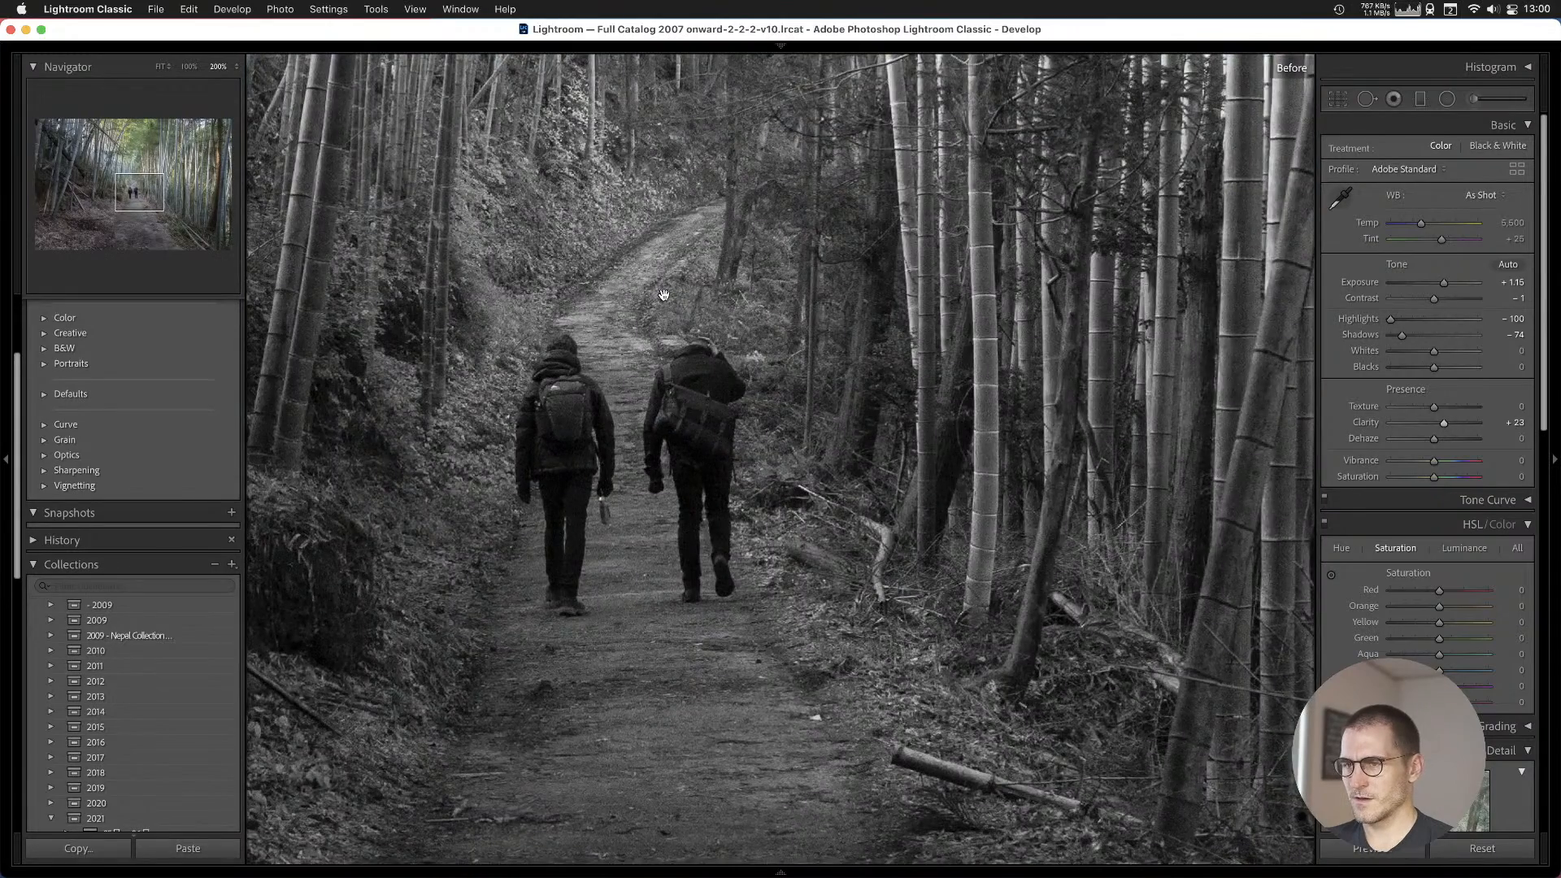
key(backslash)
click(701, 270)
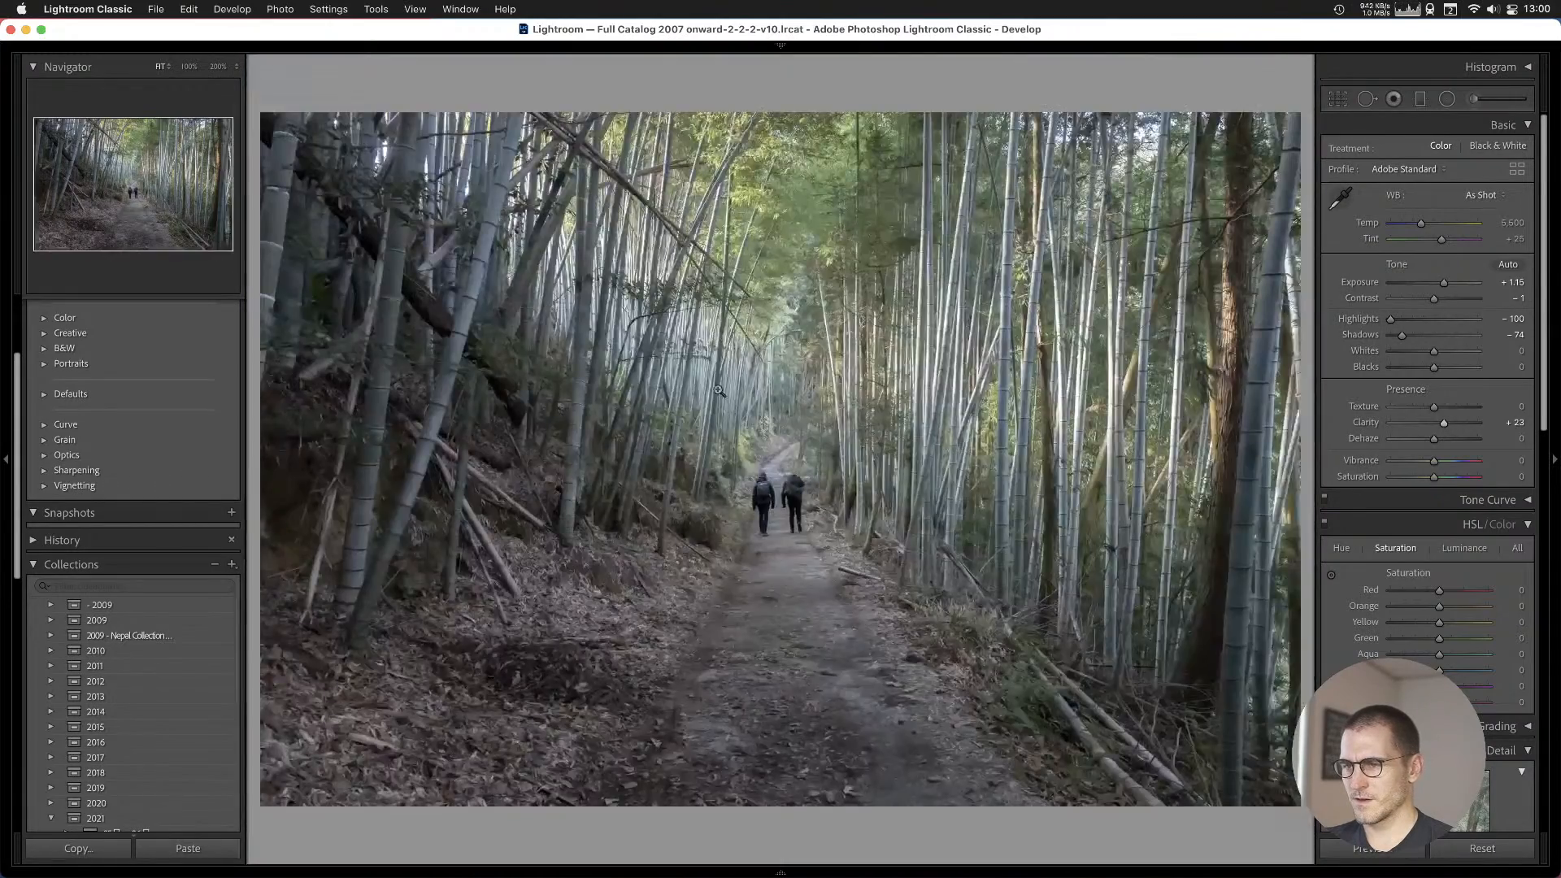
Compare the walkers before and after once more, and compare the color version with the neighboring black-and-white copy, ending on that copy.
click(881, 535)
drag(881, 535, 570, 279)
key(backslash)
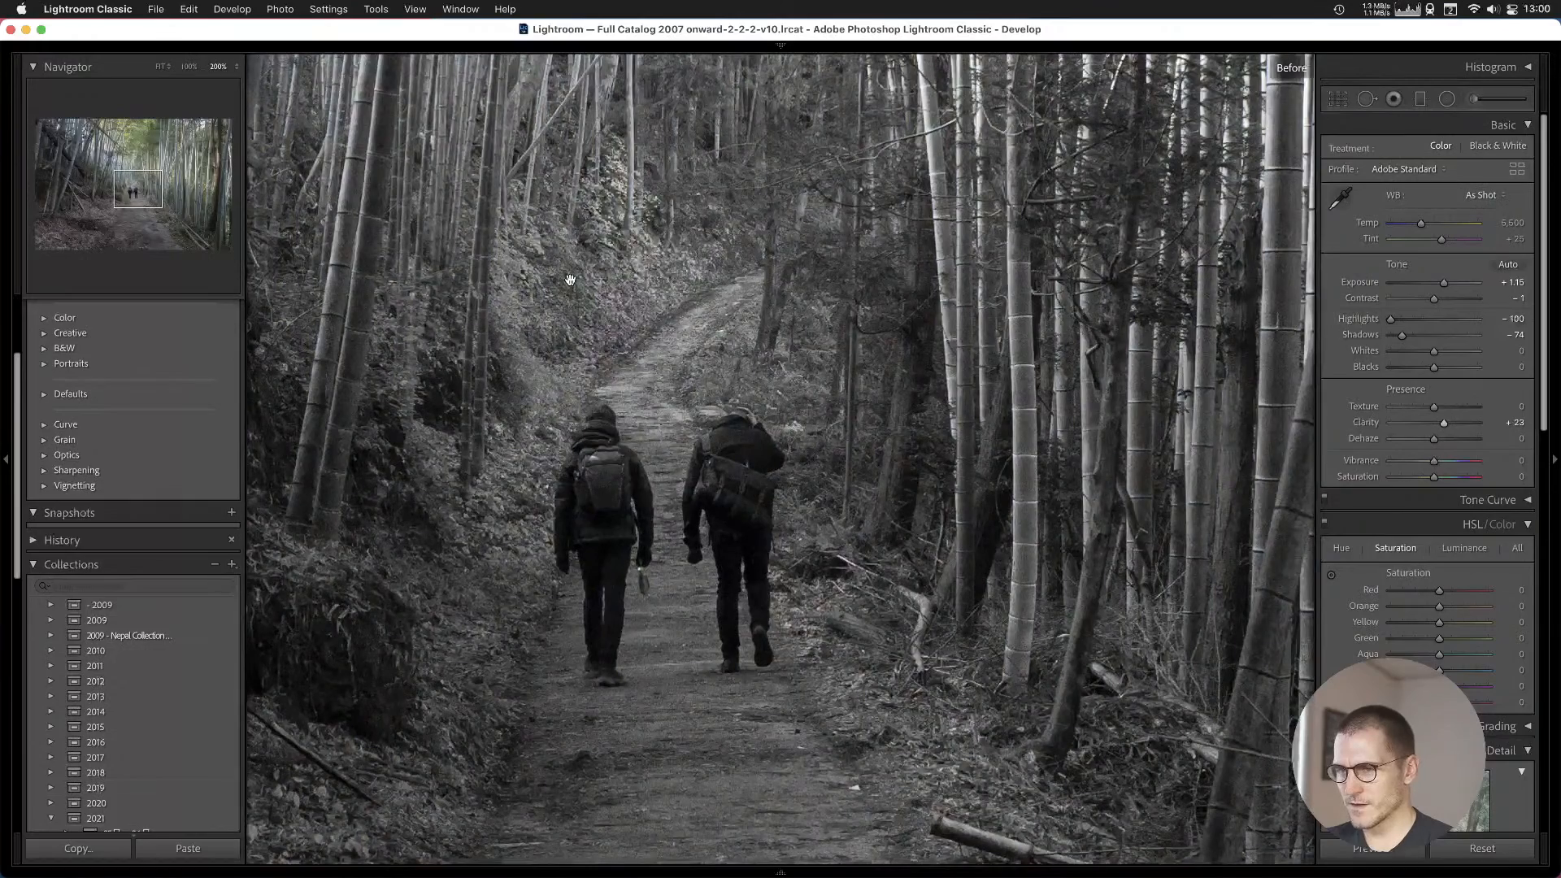
key(backslash)
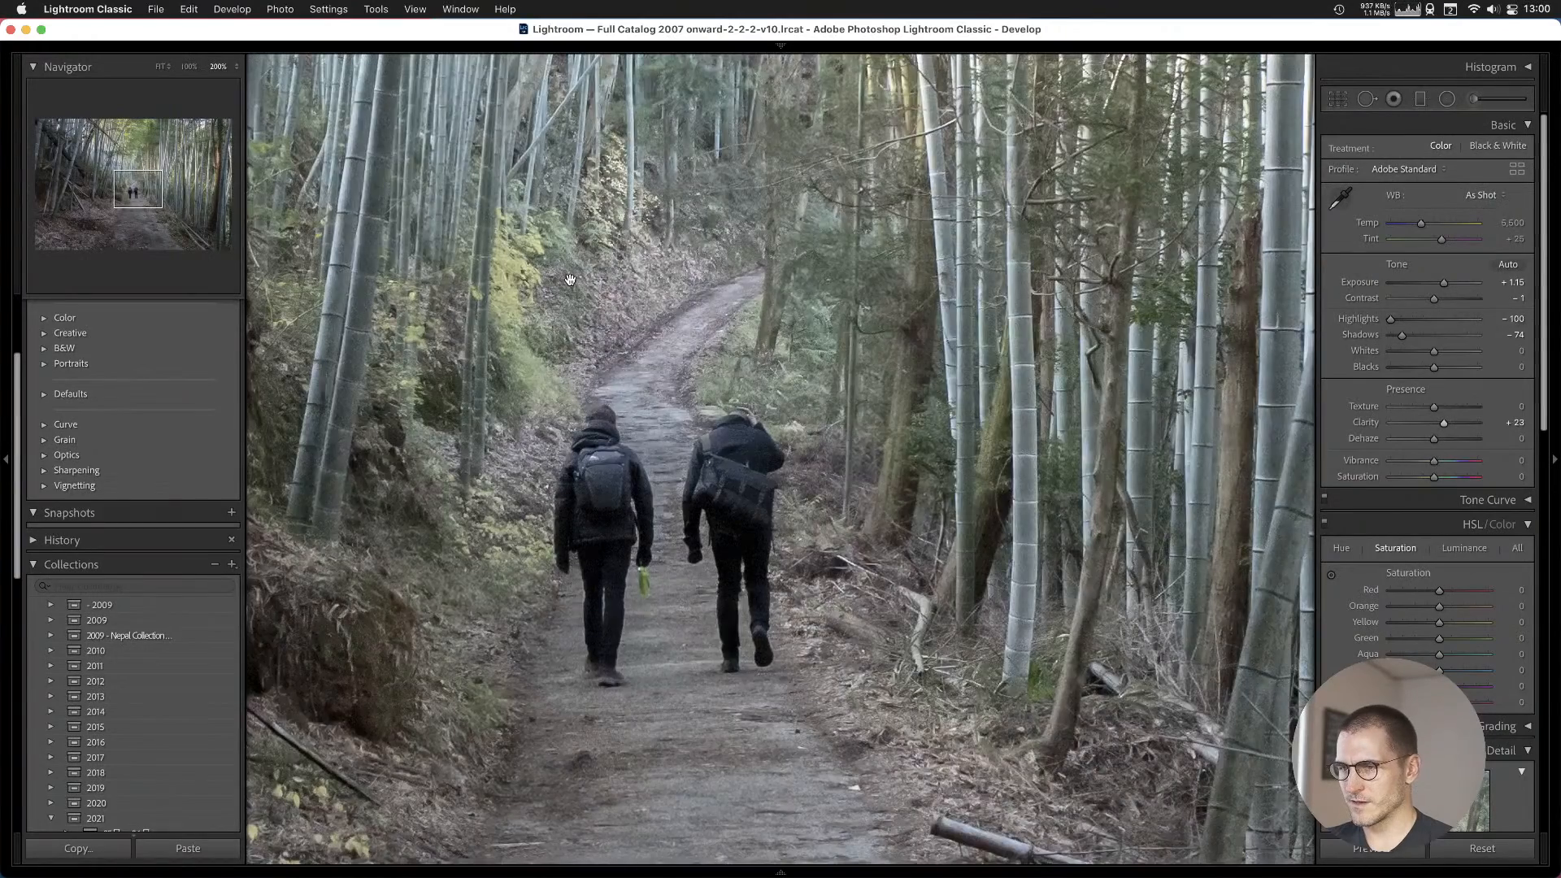
click(581, 324)
key(Right)
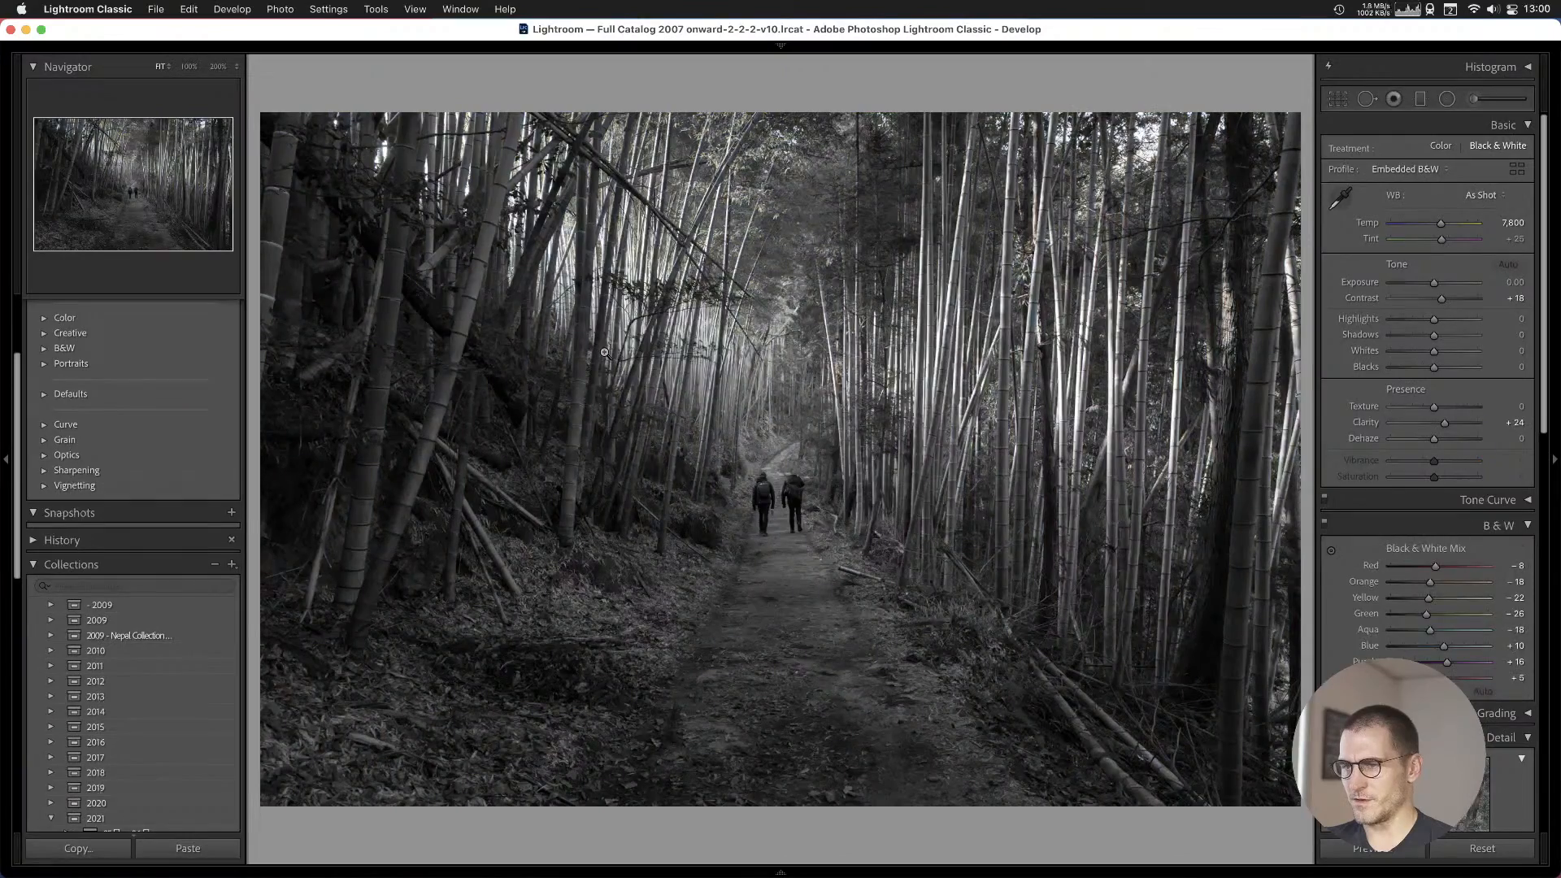
key(Left)
key(Right)
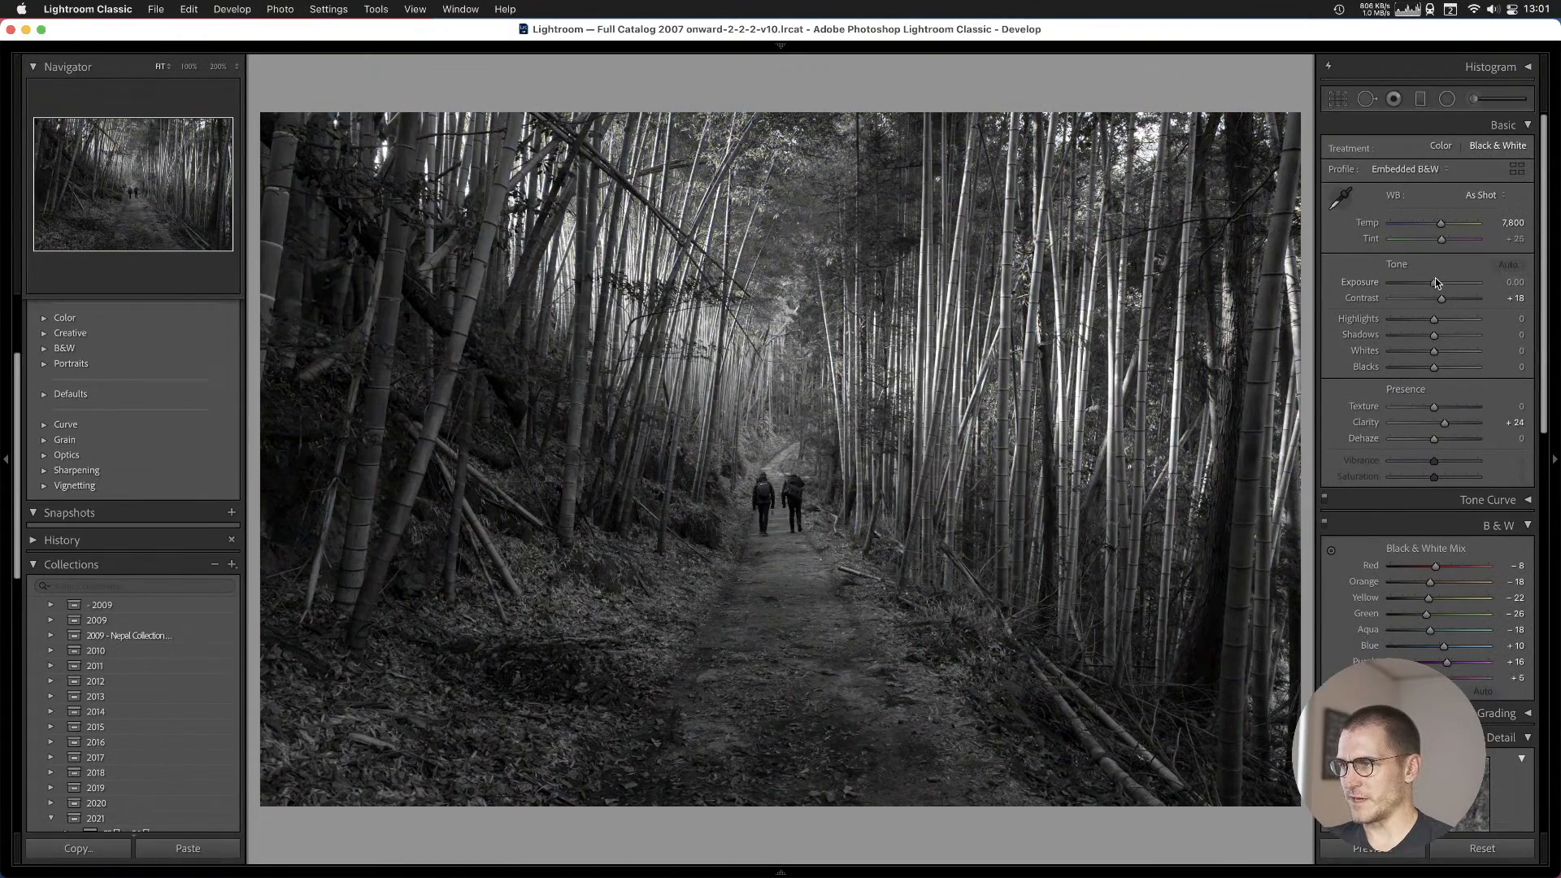
Set the black-and-white copy's Exposure to +0.55 and Highlights to -76, and compare it with the color version.
drag(1434, 281, 1395, 329)
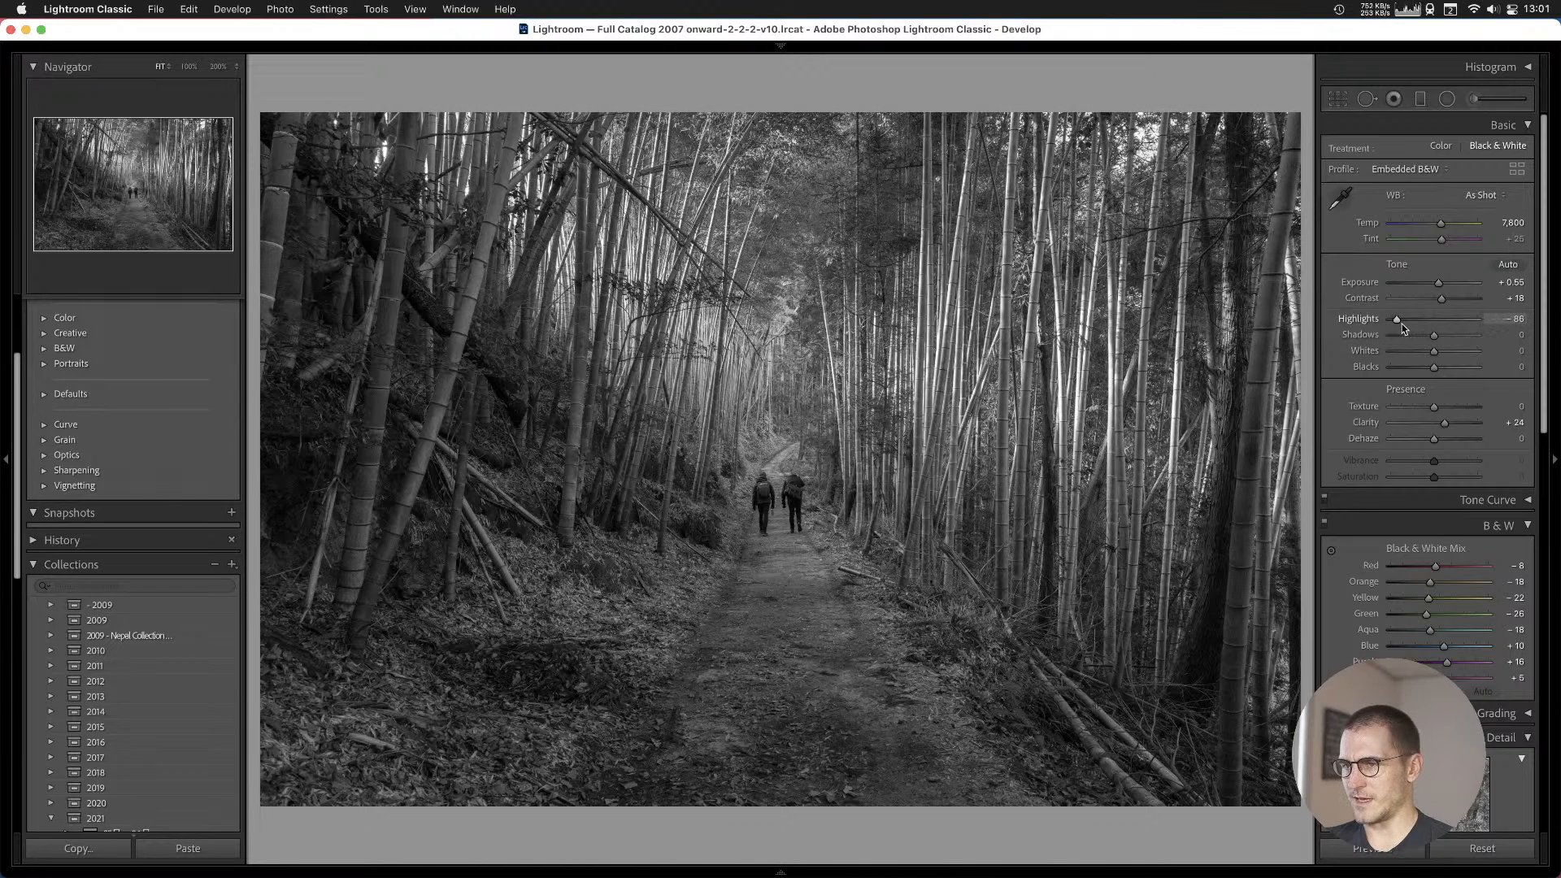
drag(1345, 327, 1413, 324)
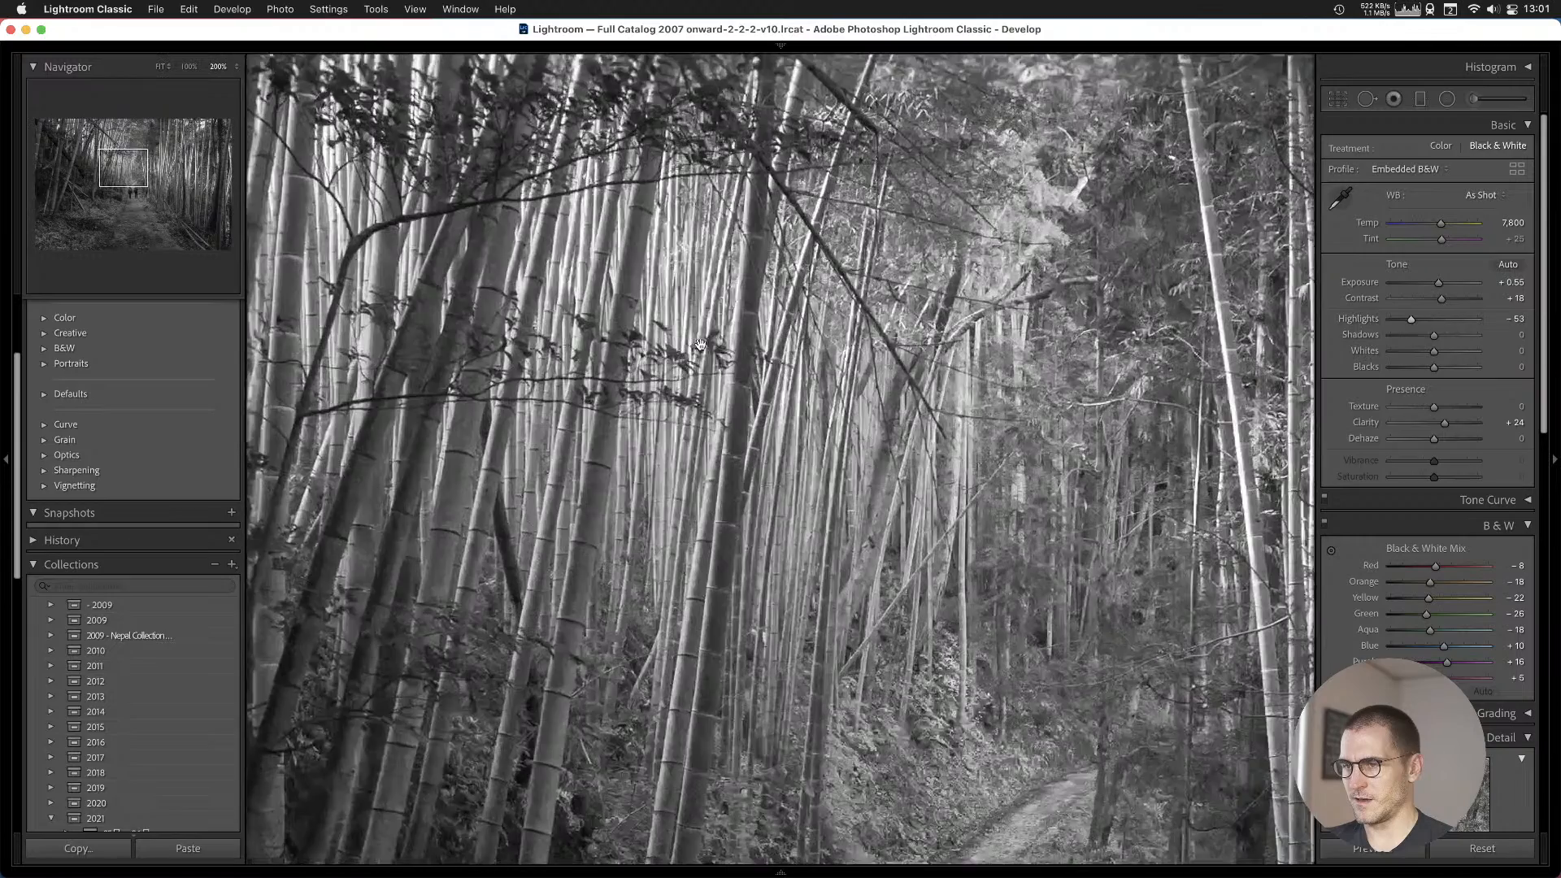
key(z)
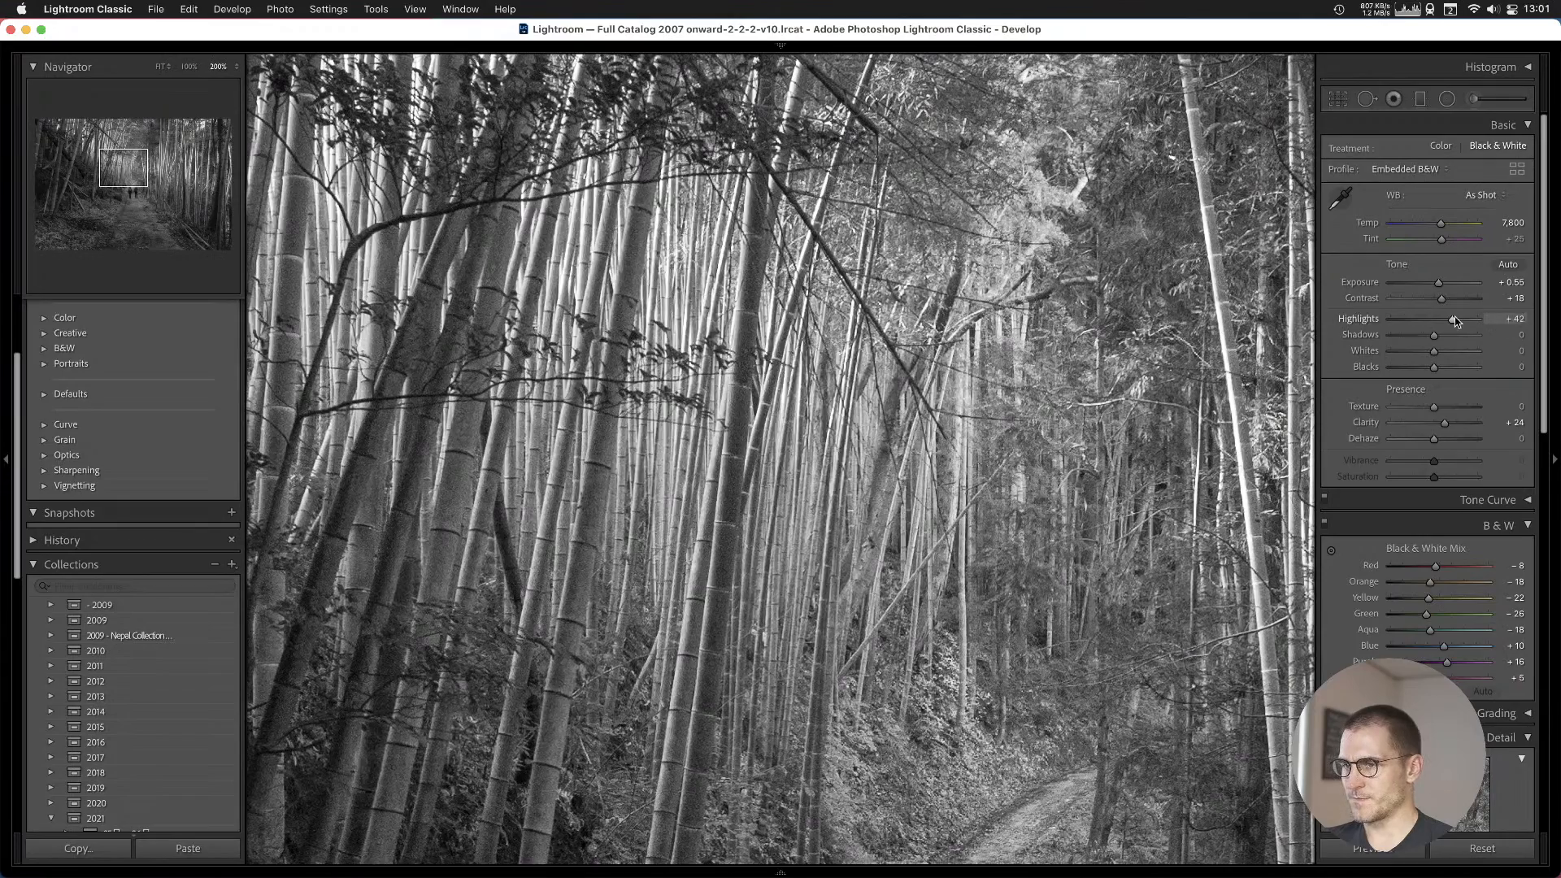
mouse_move(1412, 317)
mouse_down()
mouse_move(1460, 317)
mouse_move(1402, 325)
mouse_up()
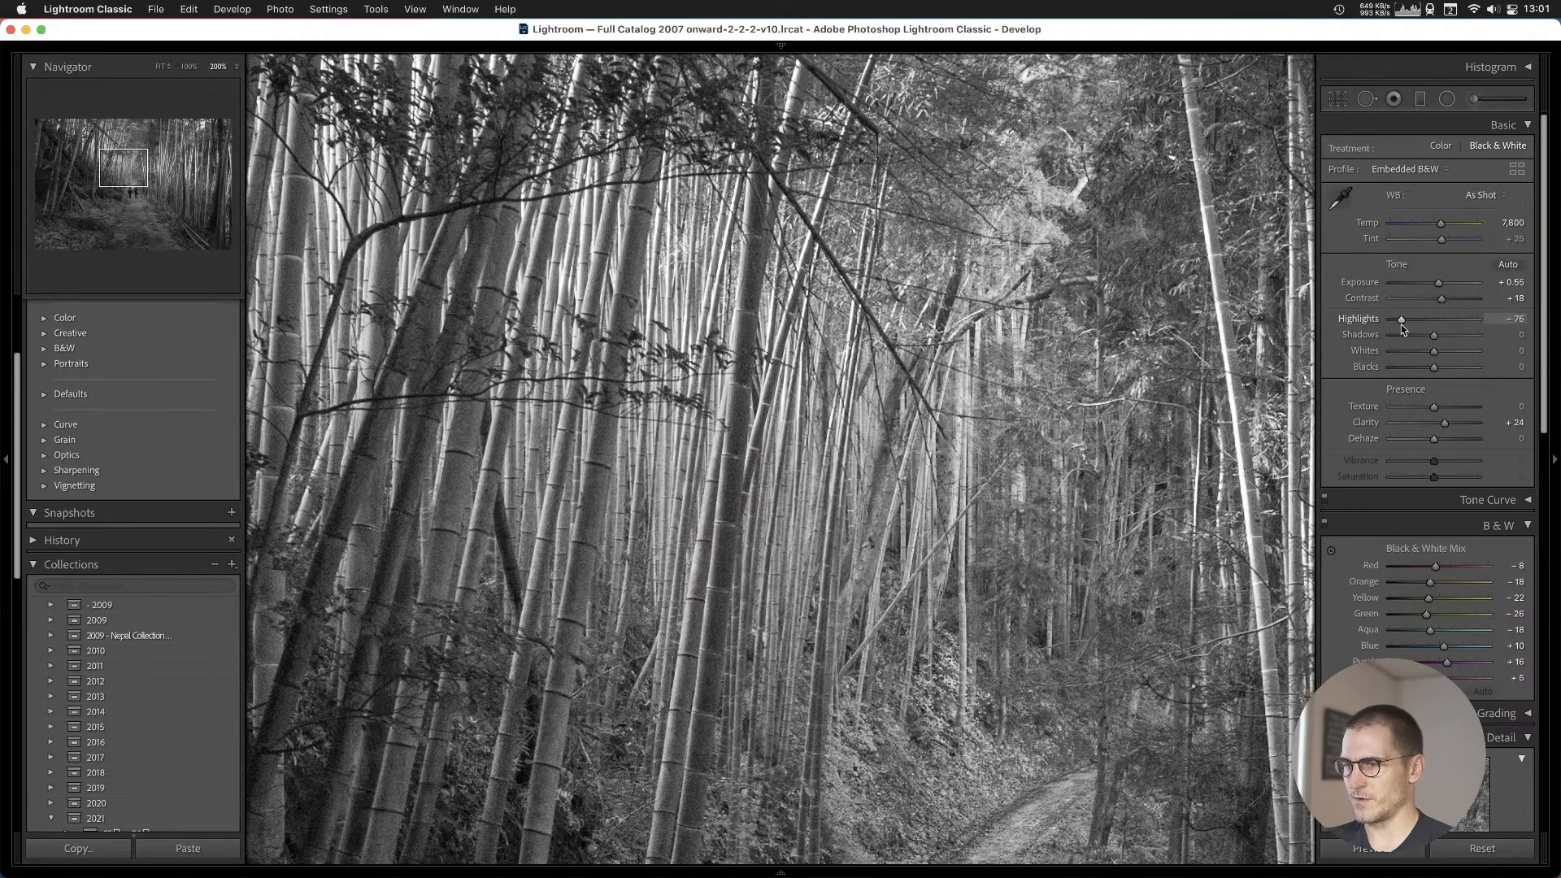
click(602, 517)
key(Right)
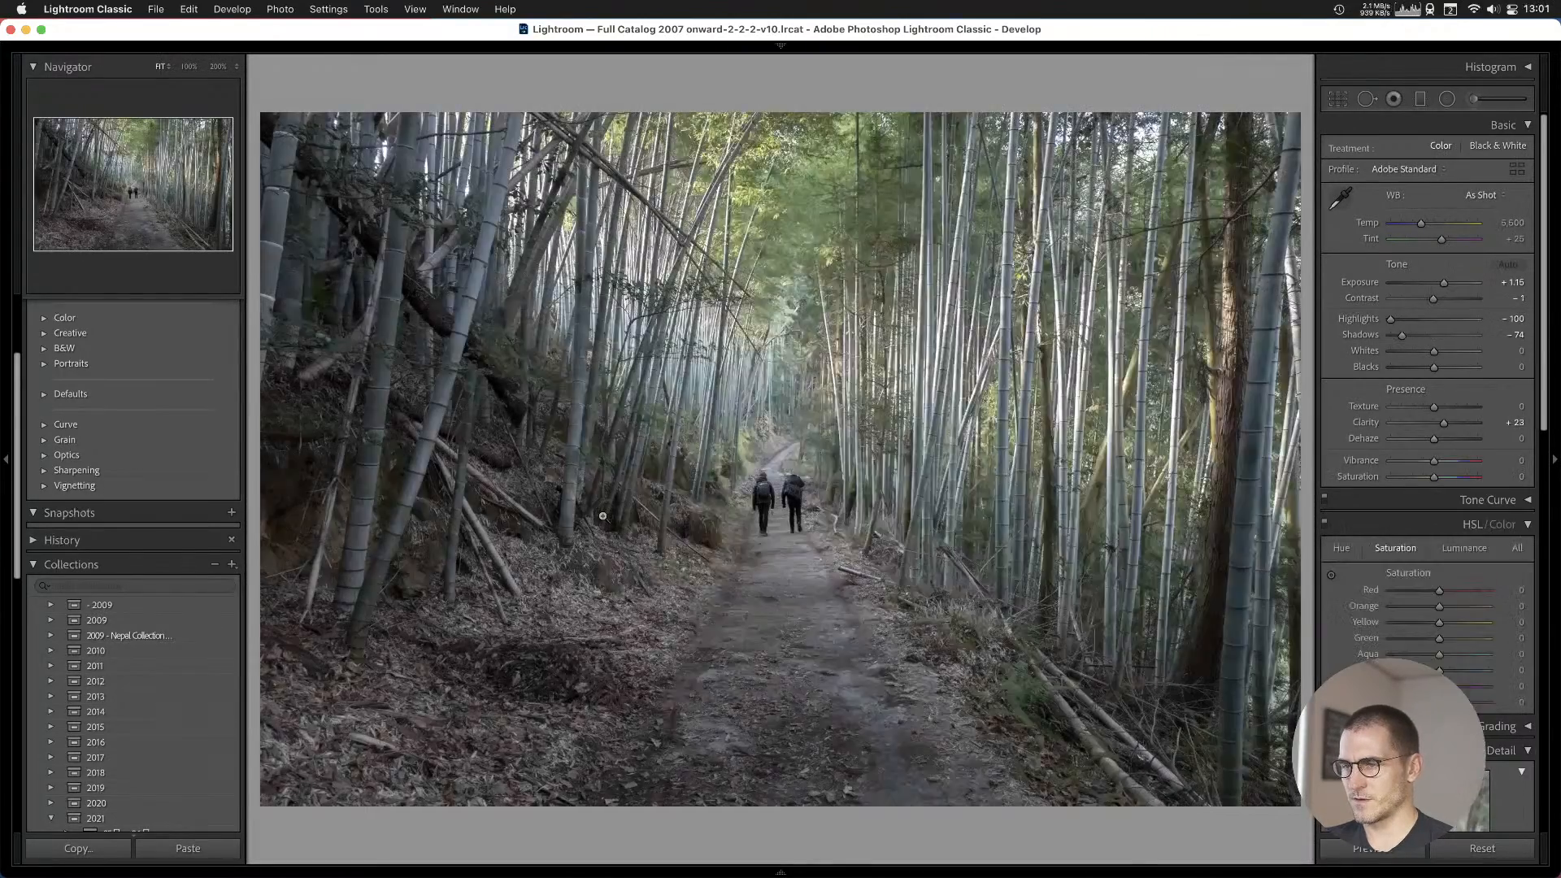
key(Left)
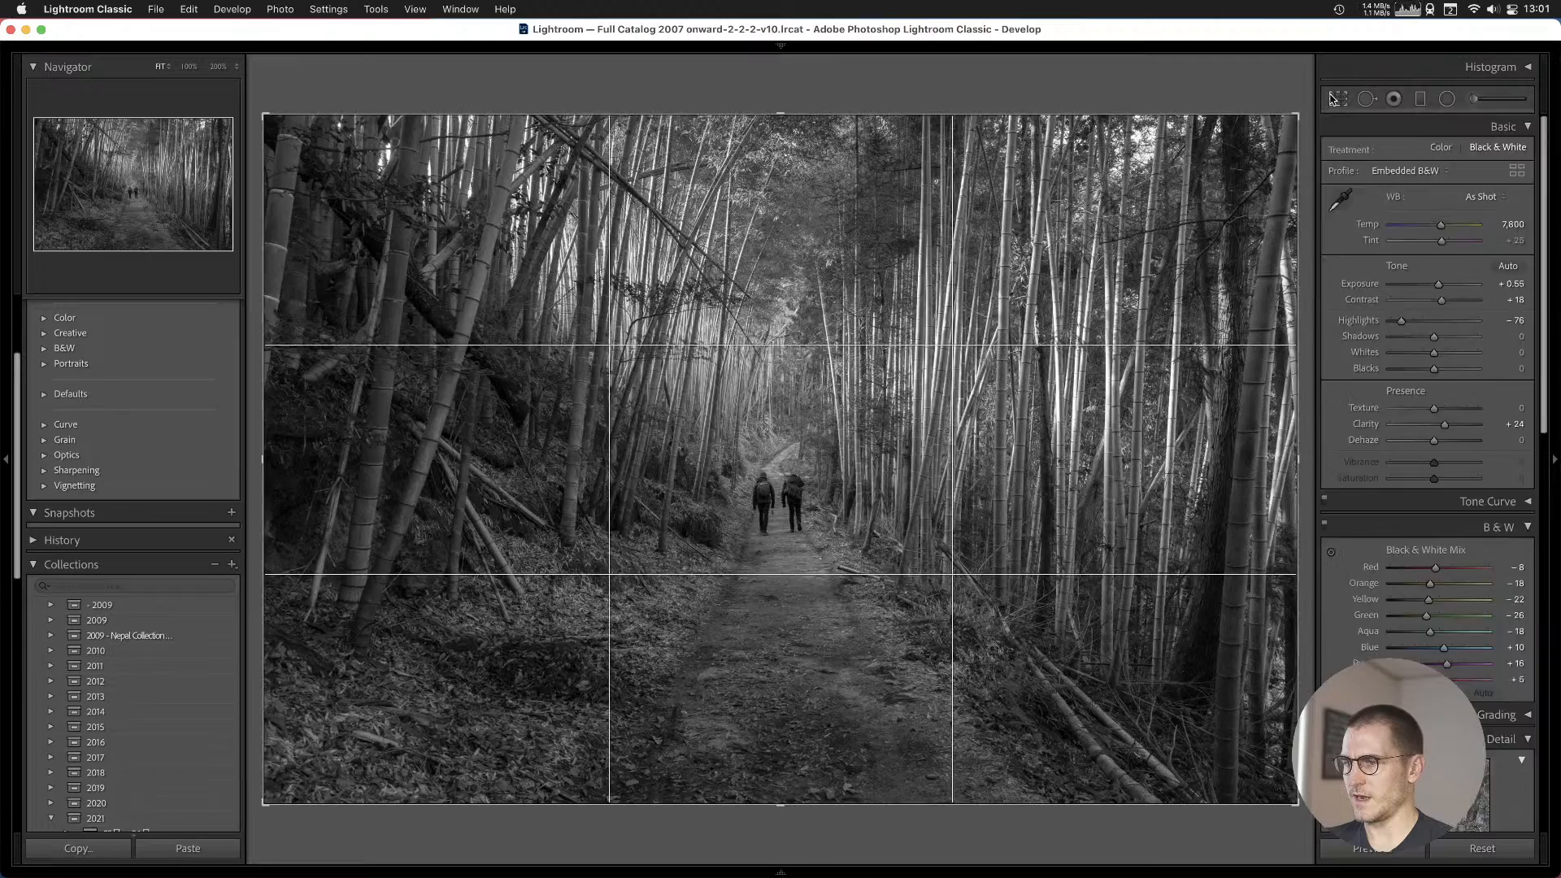
Crop the black-and-white bamboo photo tighter at its original aspect ratio, trimming both sides and the foreground while keeping the walkers near the center.
click(1337, 99)
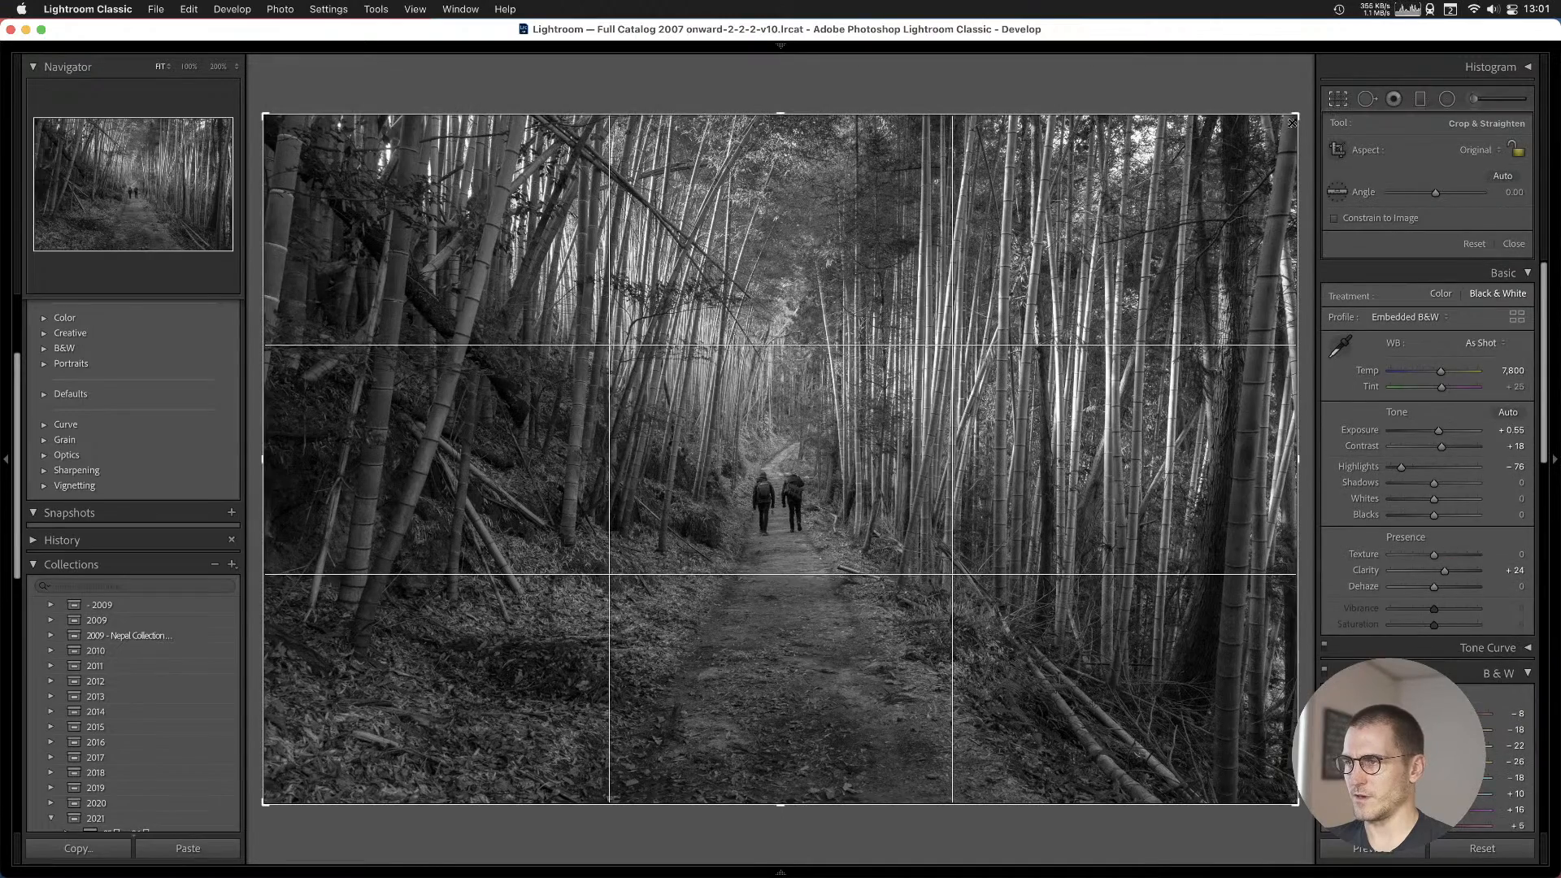
drag(1299, 114, 1248, 147)
drag(999, 400, 998, 488)
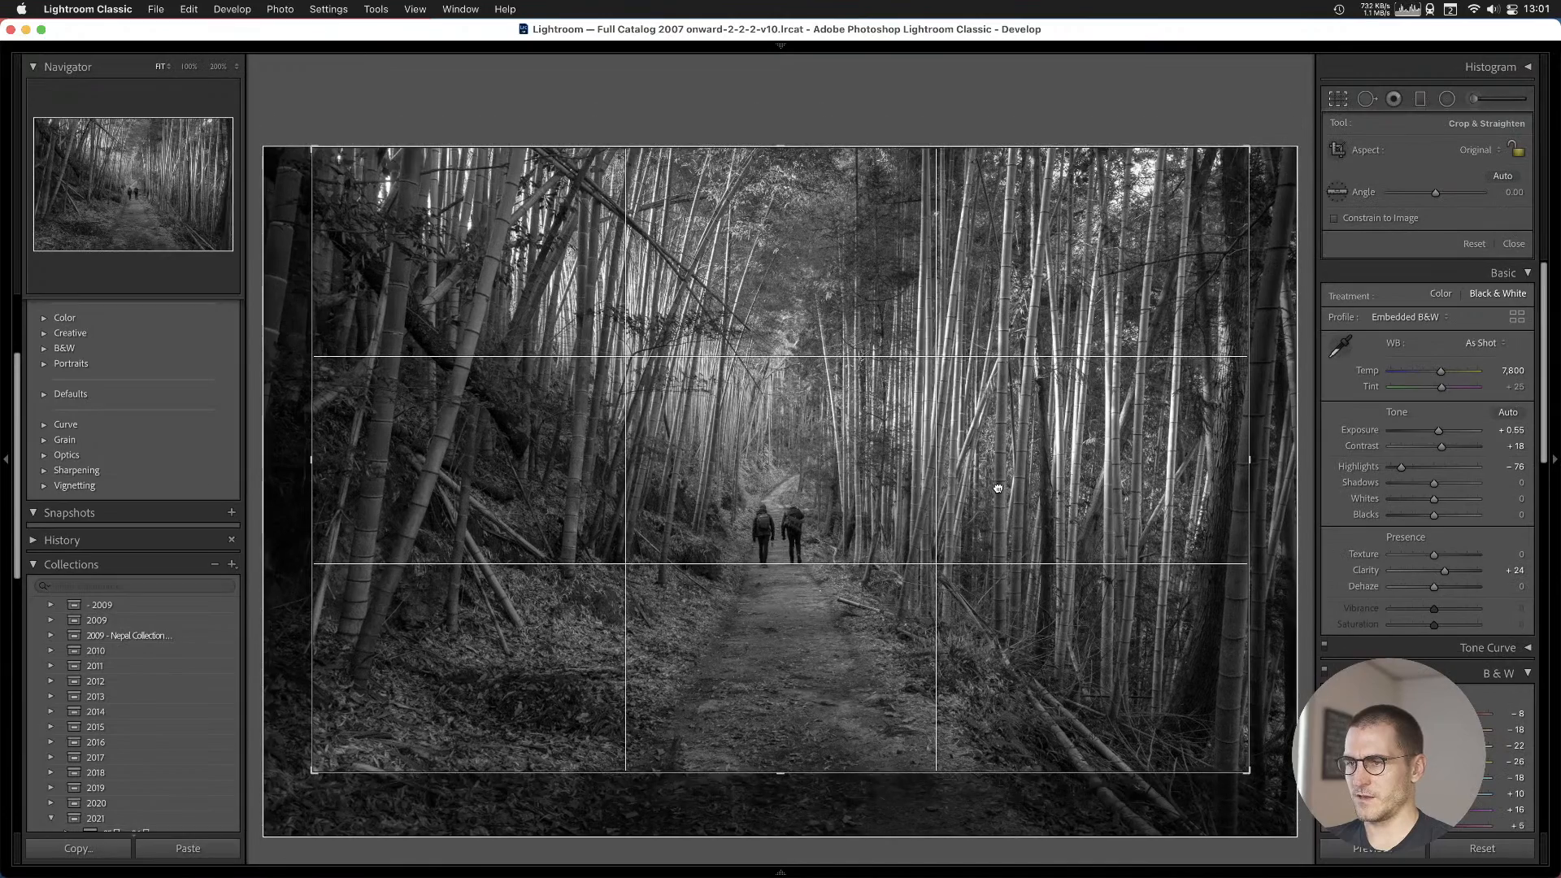
drag(1249, 147, 1234, 163)
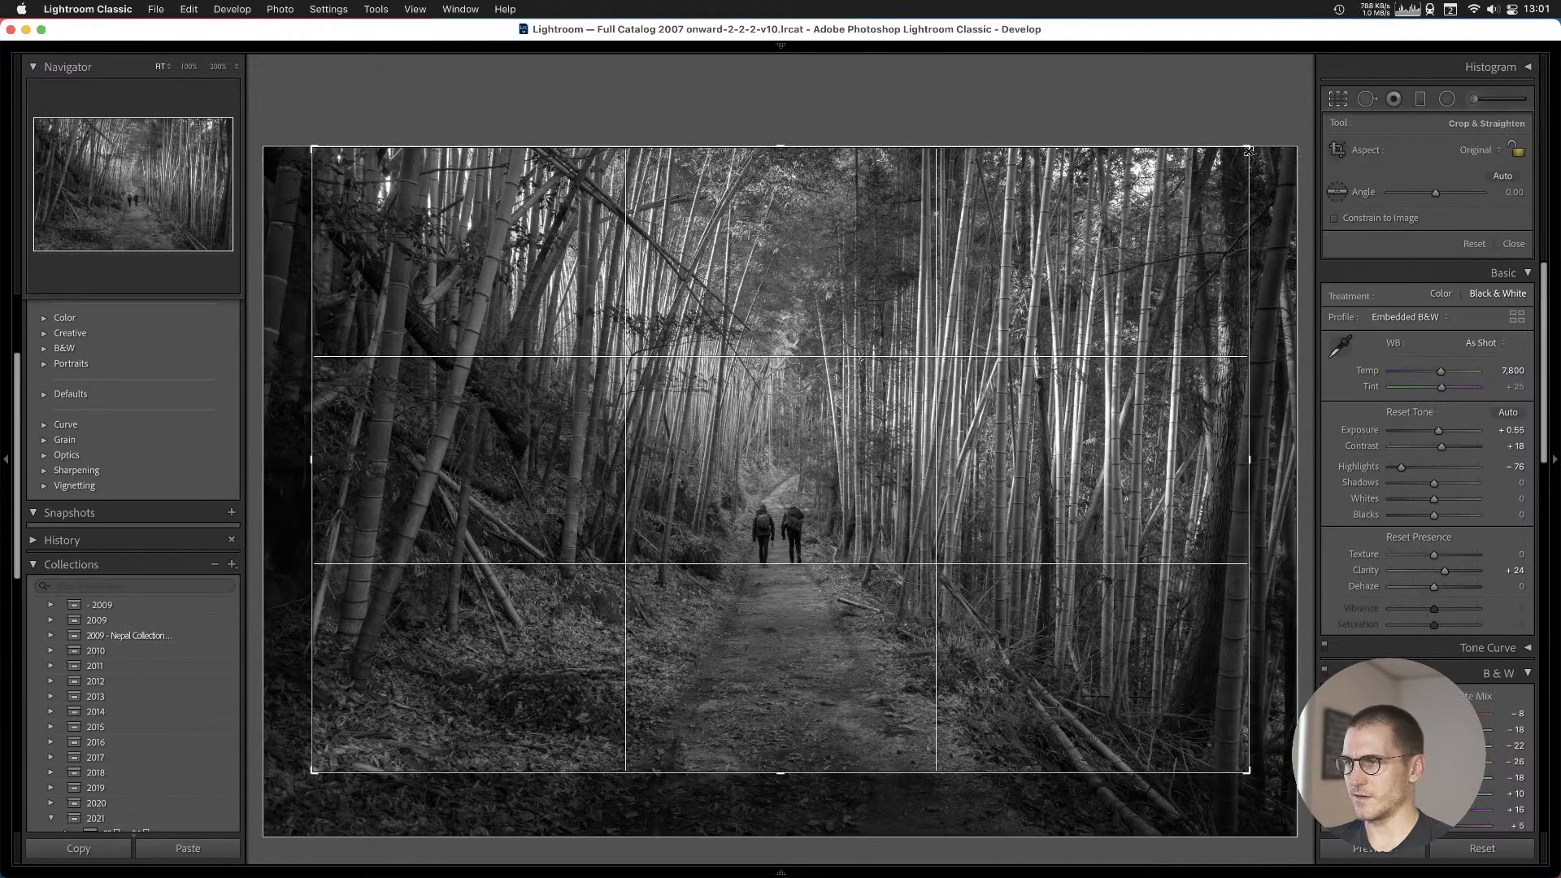
drag(901, 502, 899, 516)
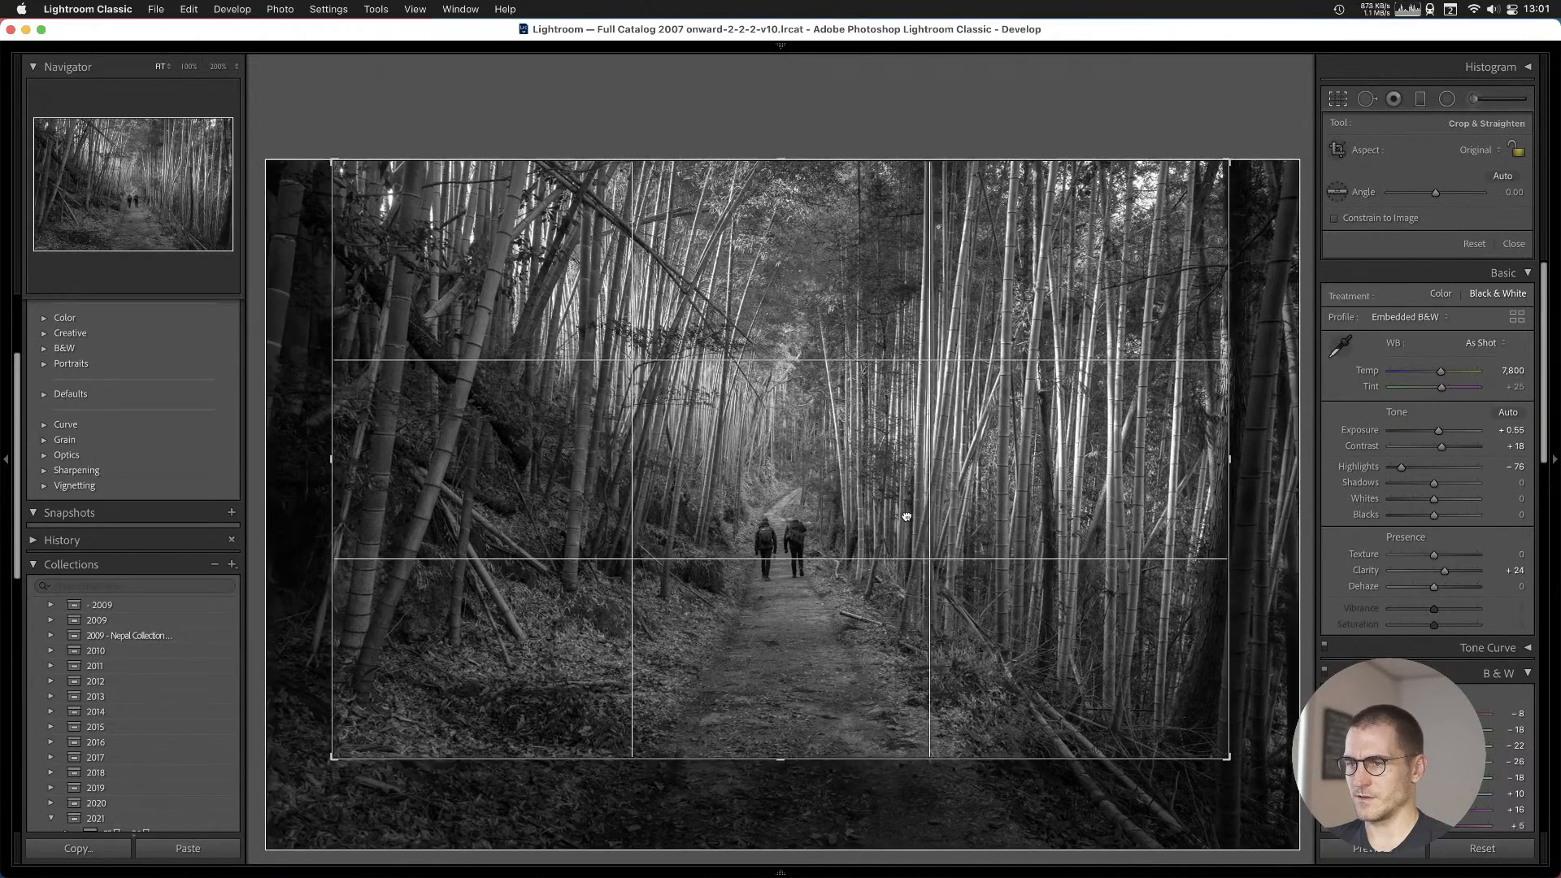
key(Return)
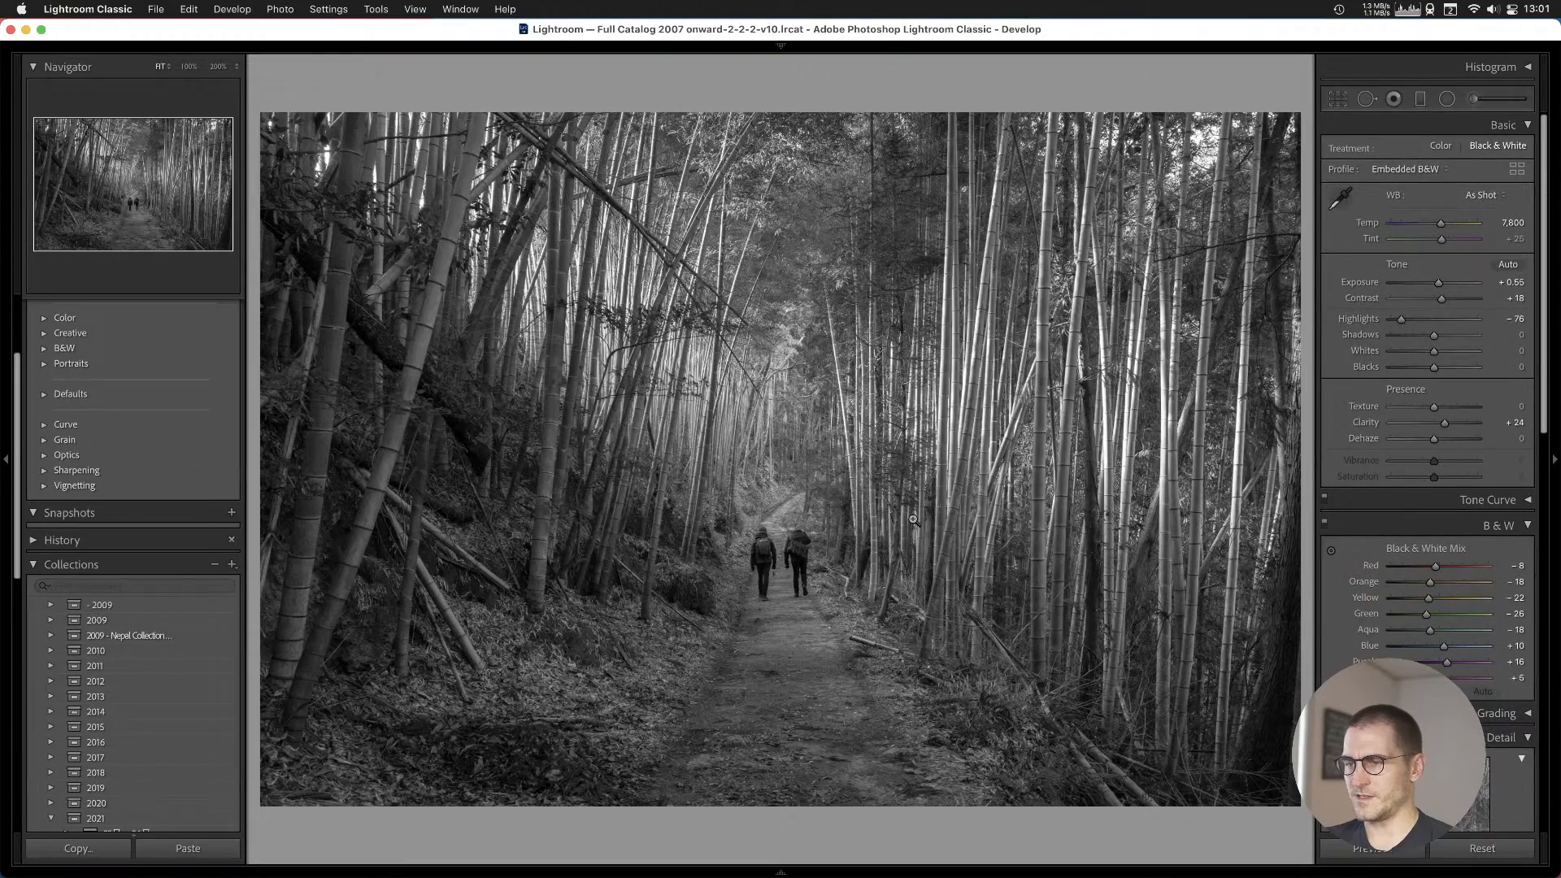
Compare the cropped black-and-white bamboo photo with the color version, and add the black-and-white copy to the Cull #1 target collection.
key(Right)
key(Left)
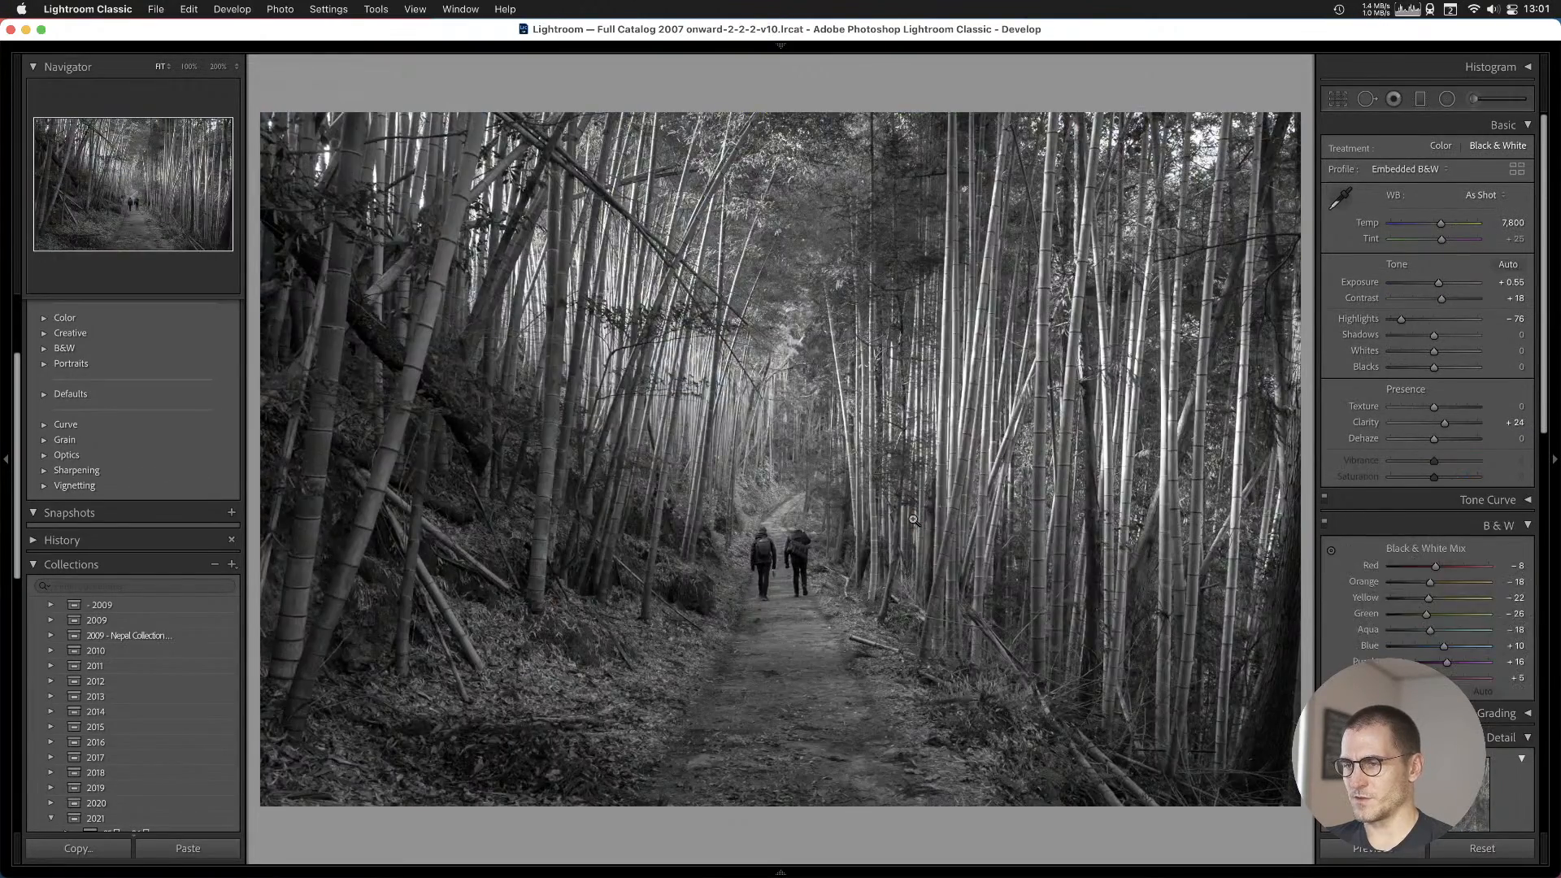
key(Left)
key(Right)
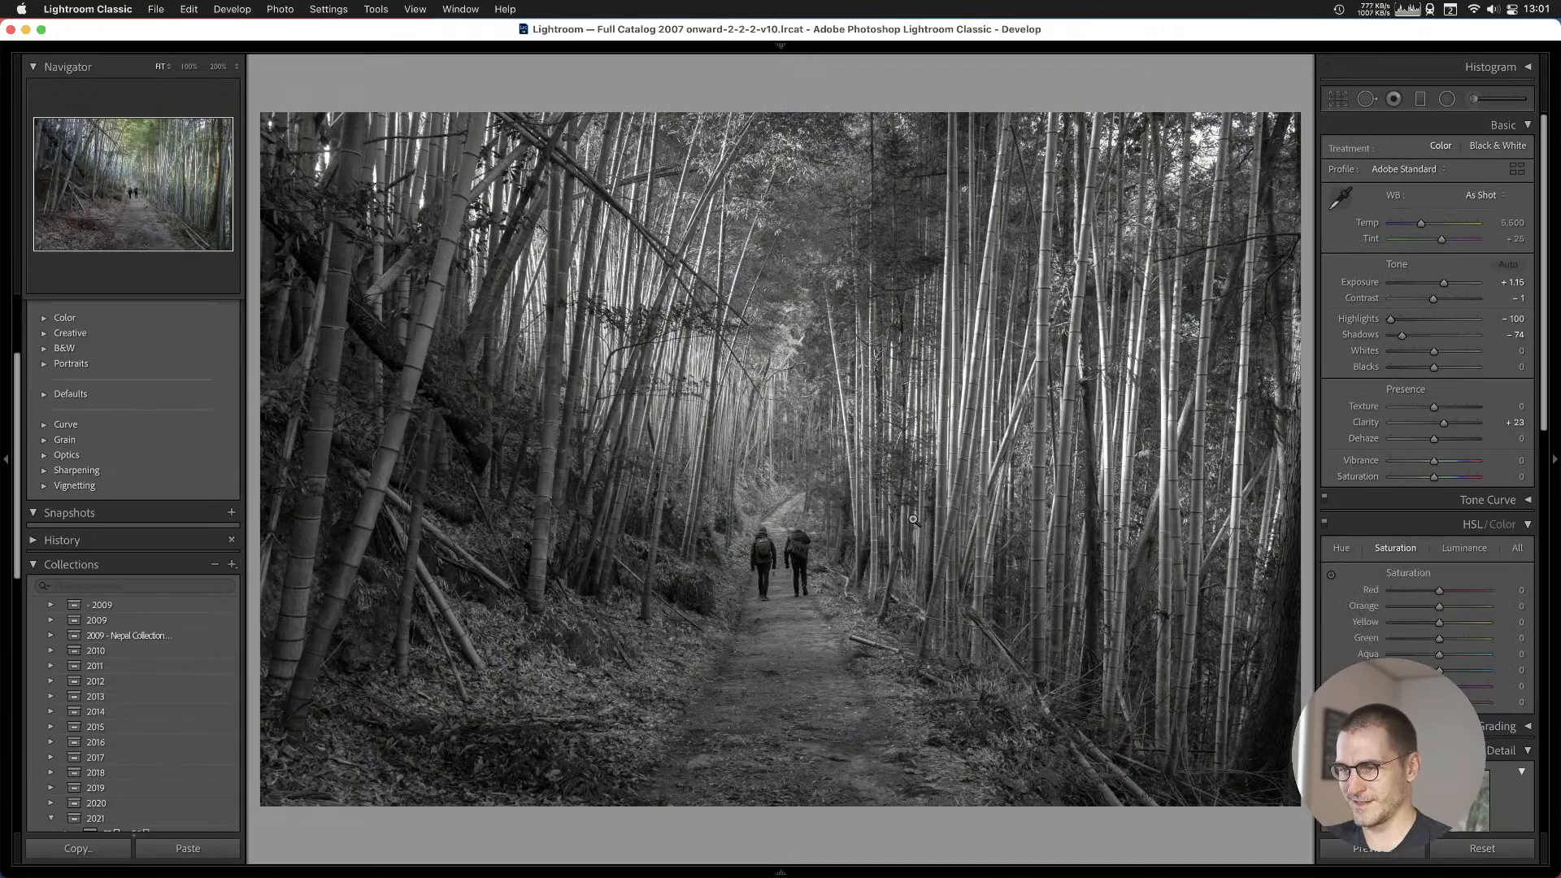
key(Right)
key(Right)
key(Left)
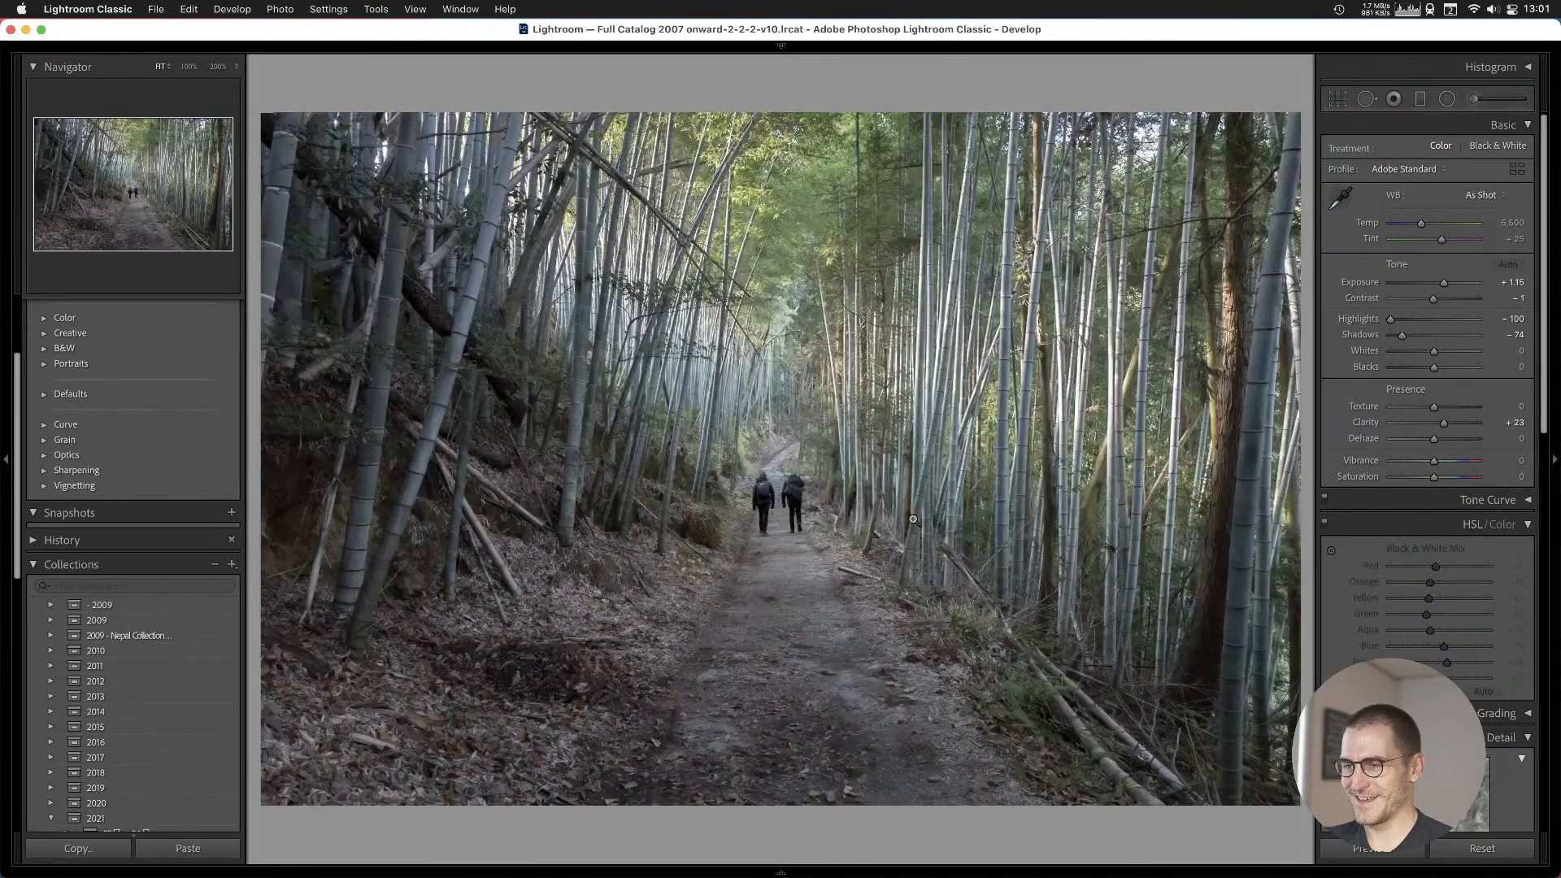
key(Left)
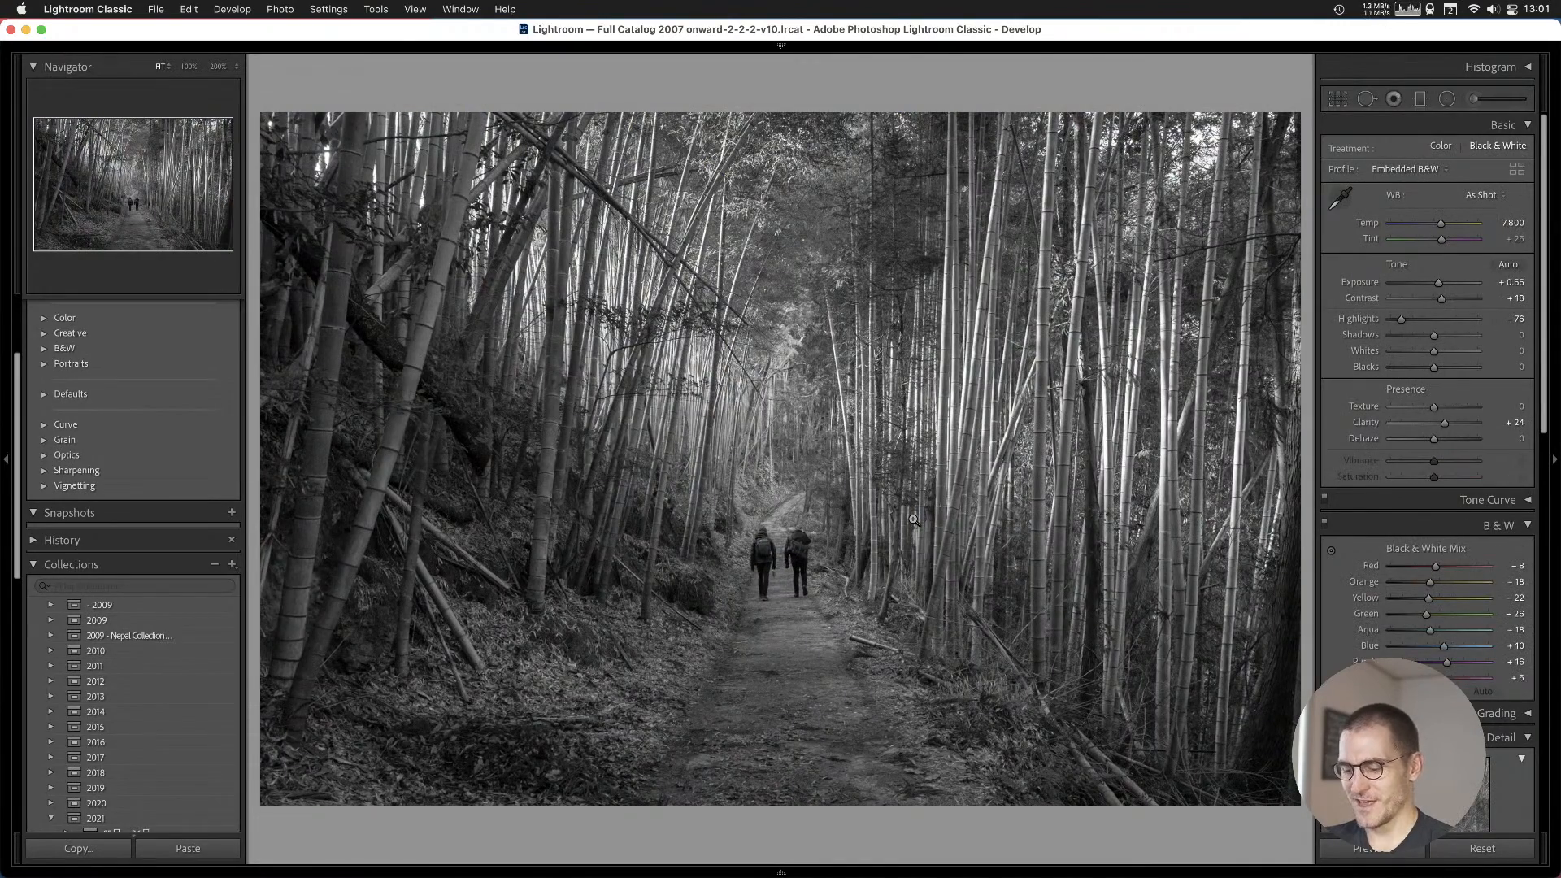
key(b)
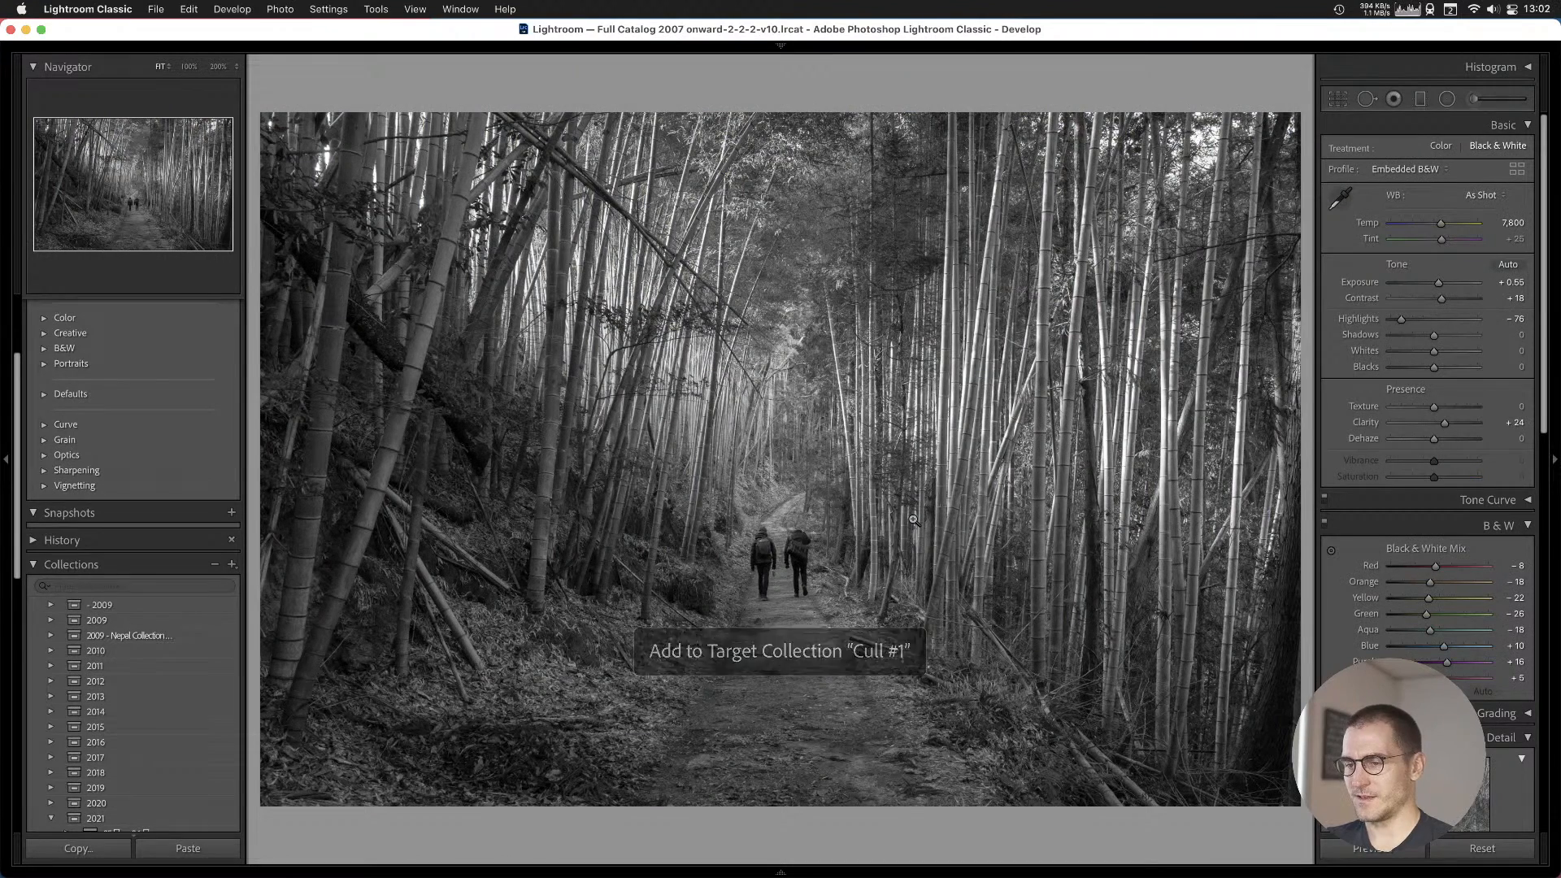
Go back through the night street photos to the fire festival shots, and hide the navigation side panel to enlarge the photo.
key(Left)
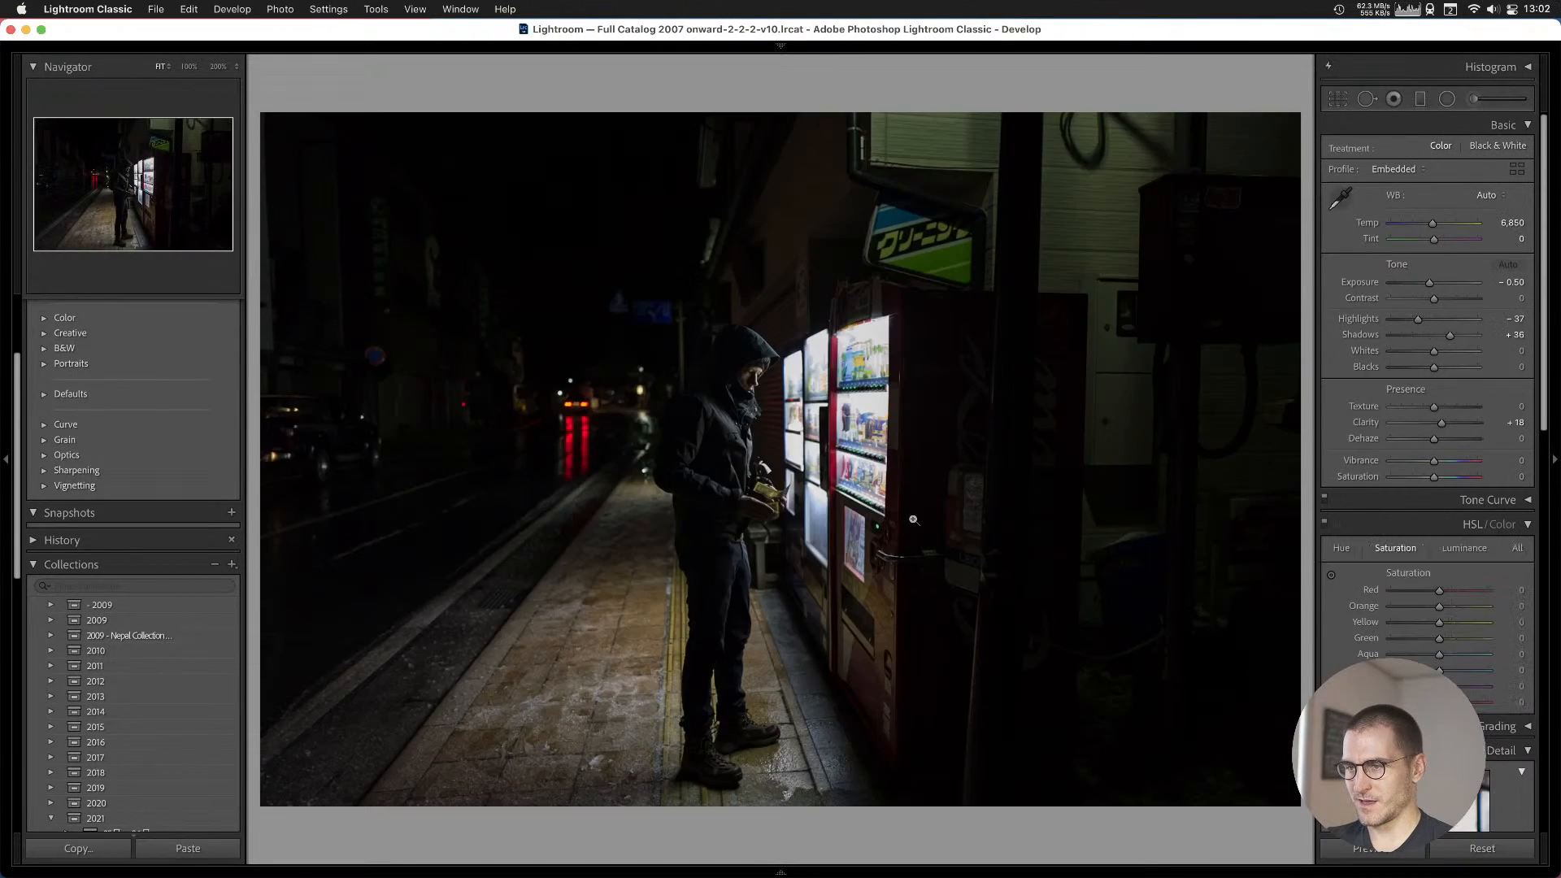
key(Left)
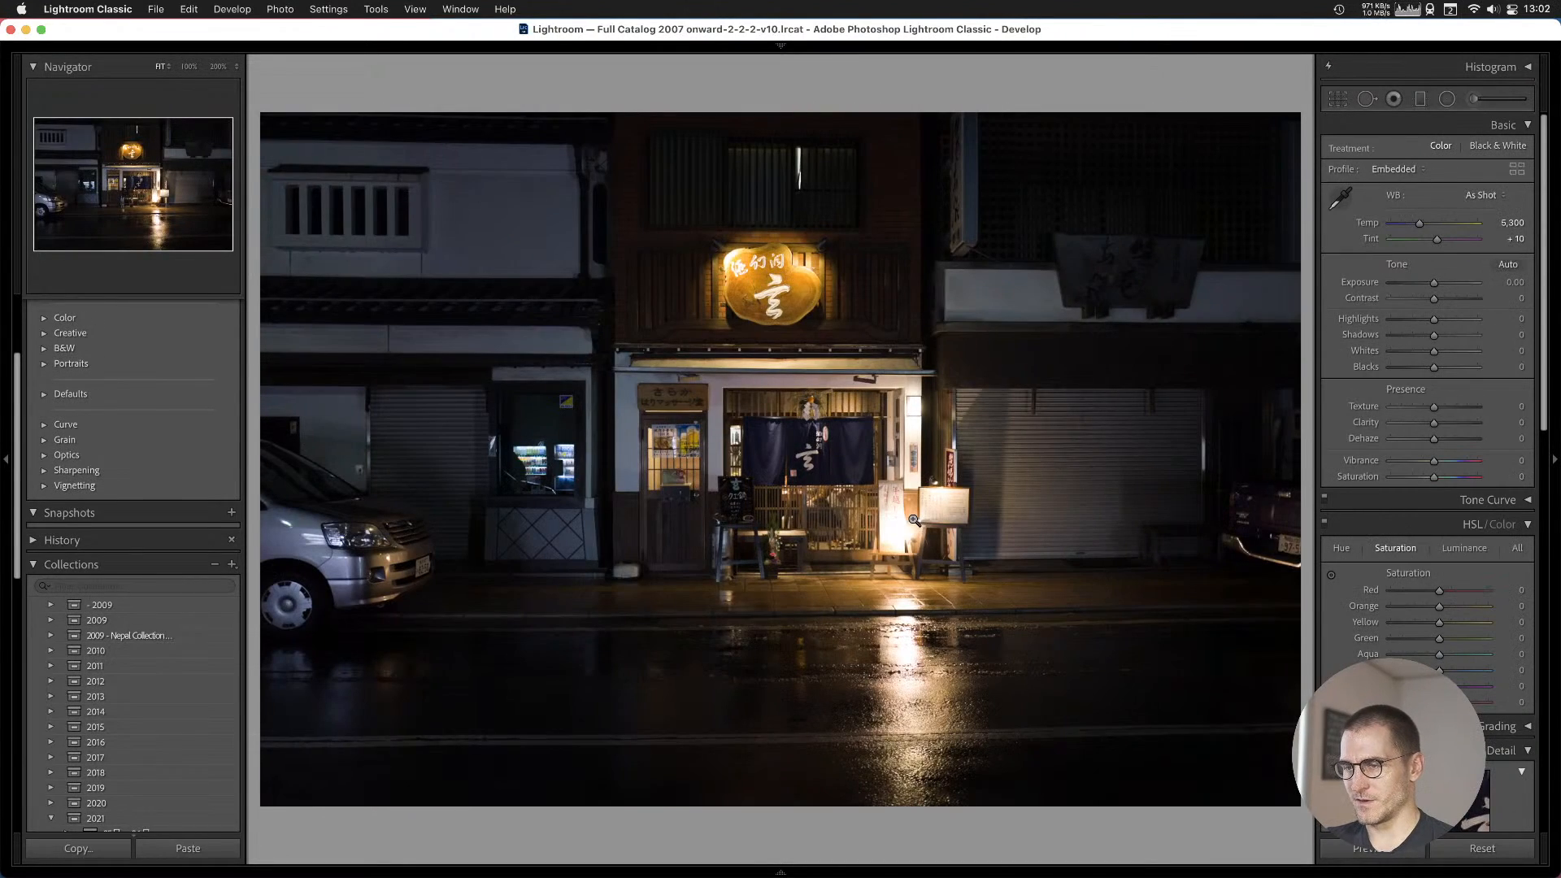
key(Left)
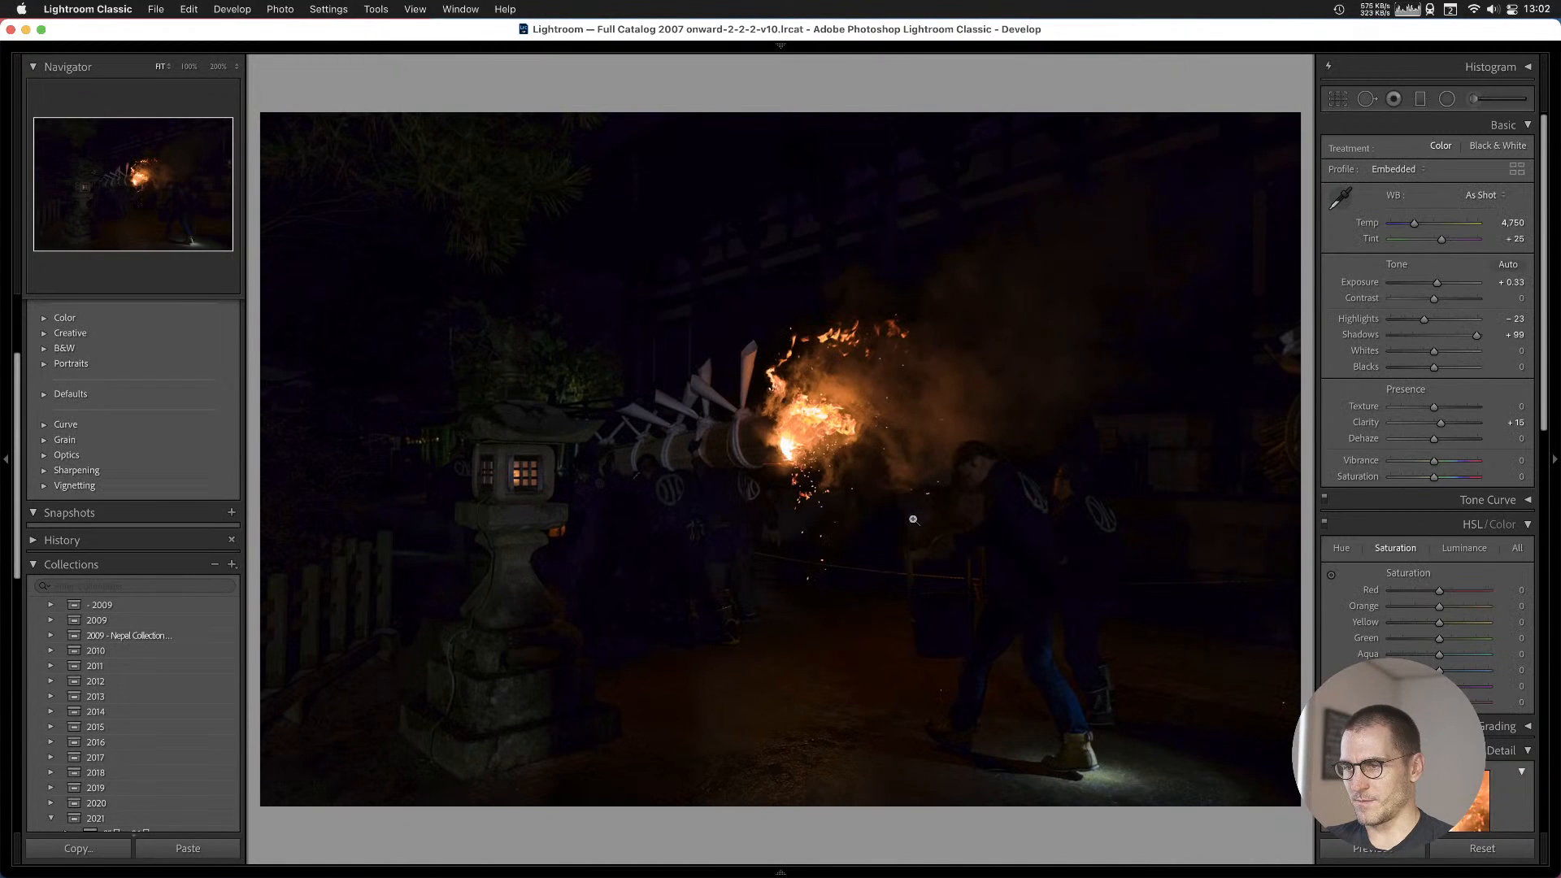
key(Right)
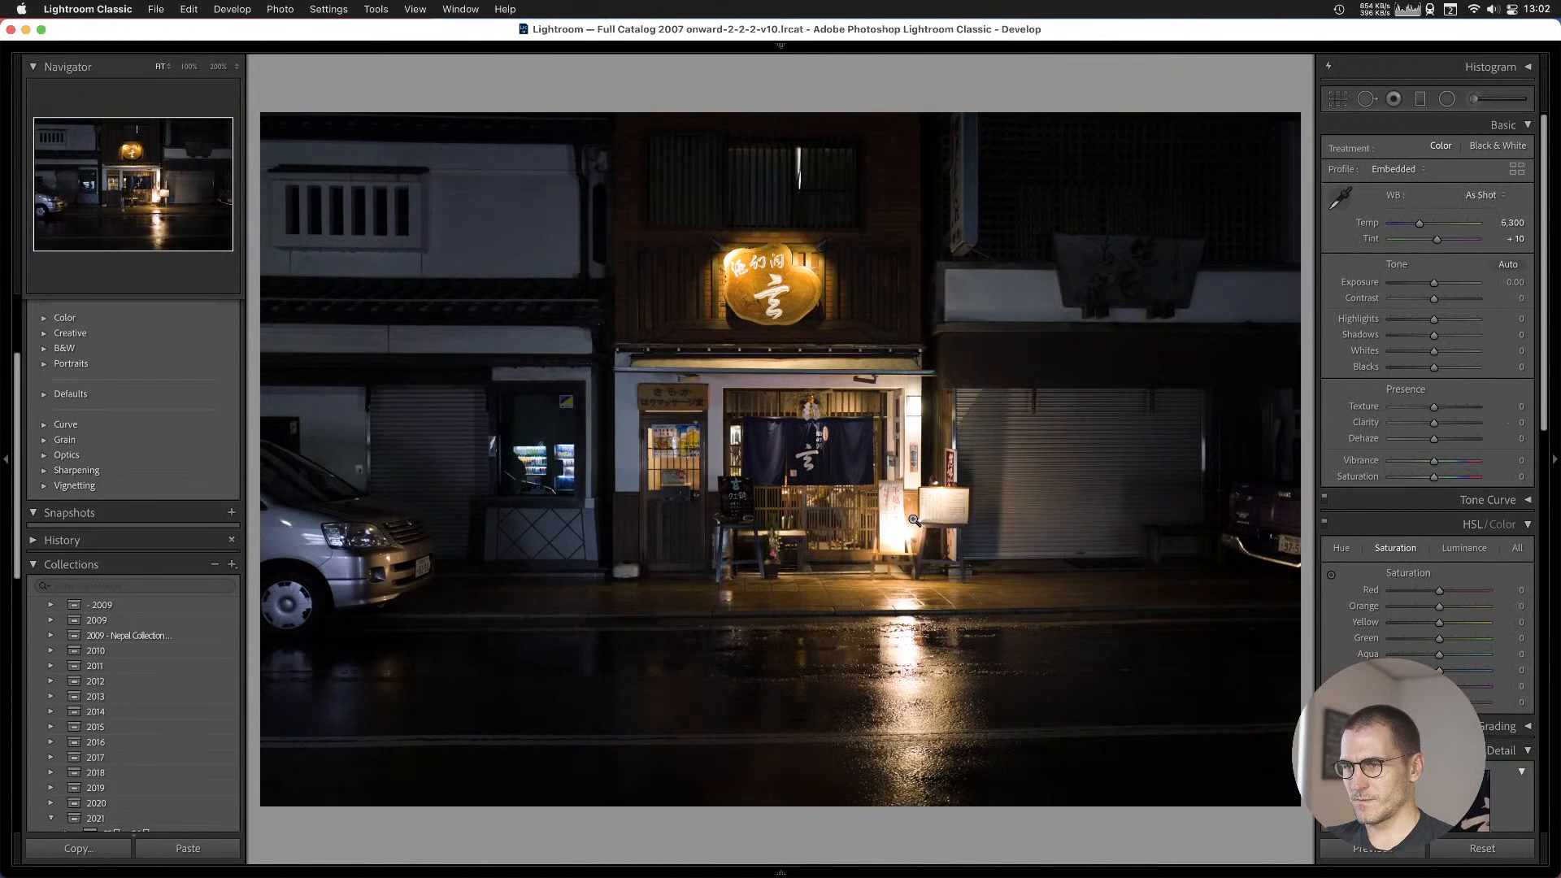
key(Left)
key(Left)
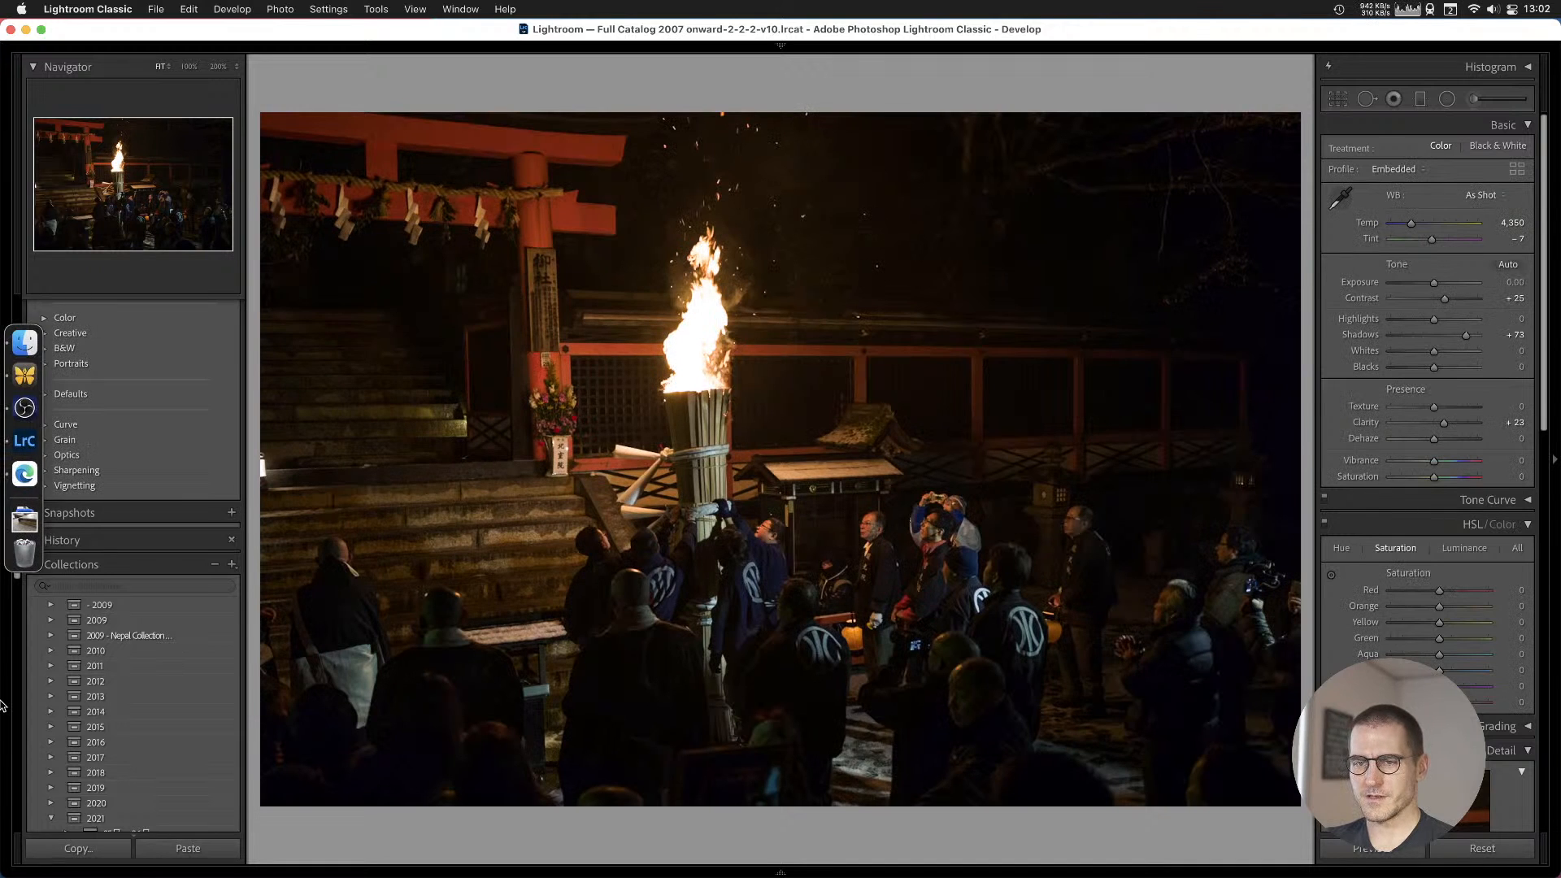
click(3, 736)
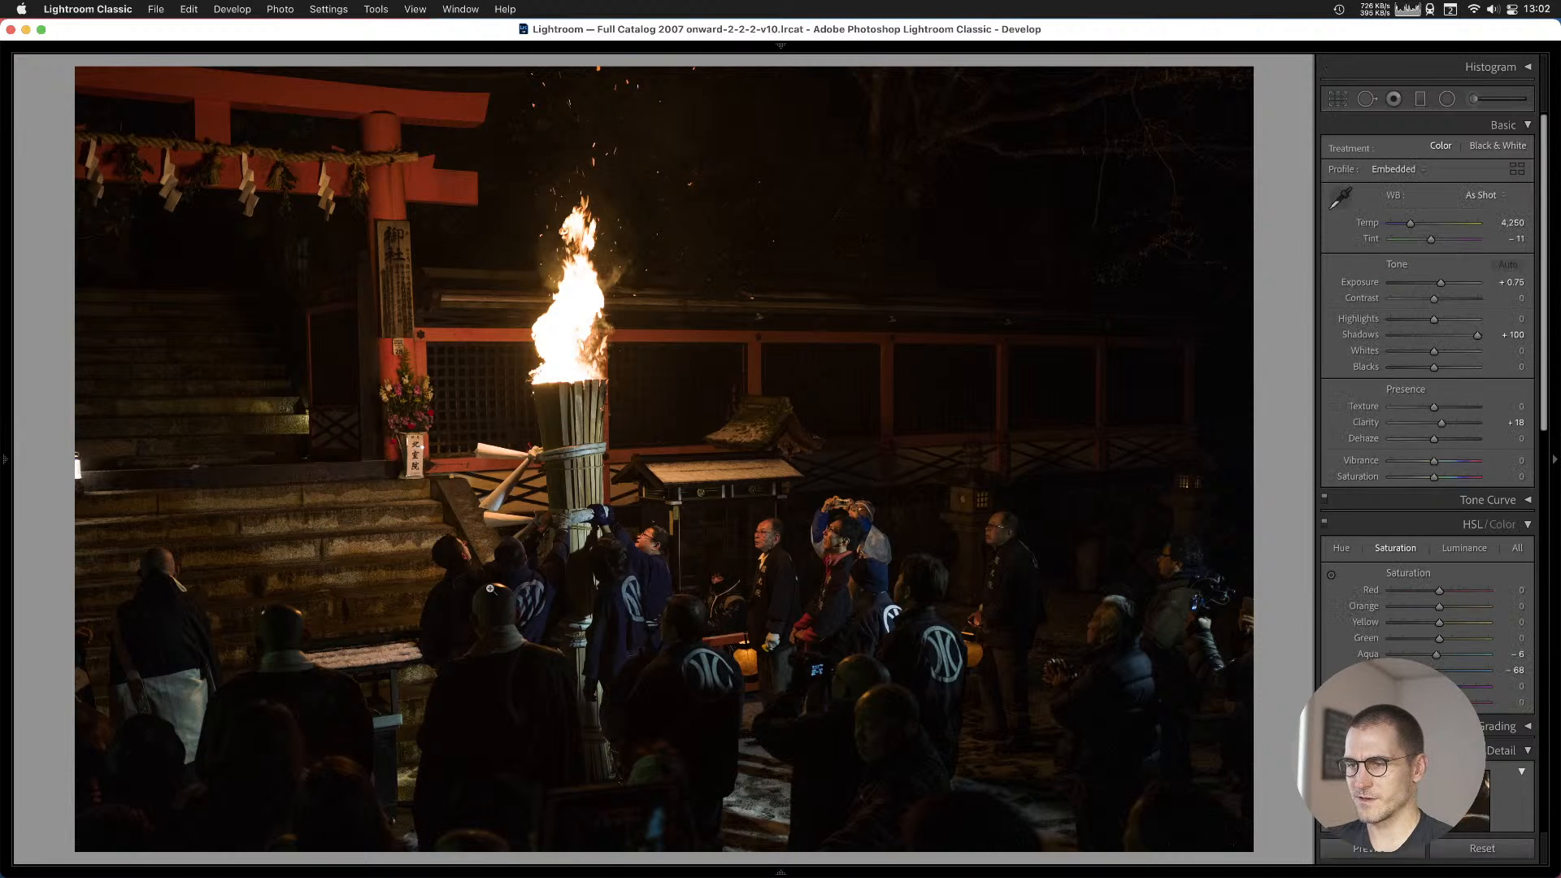
Compare the fire festival photos, inspect the bonfire crowd shot up close, and add it to Cull #1.
key(Right)
key(Right)
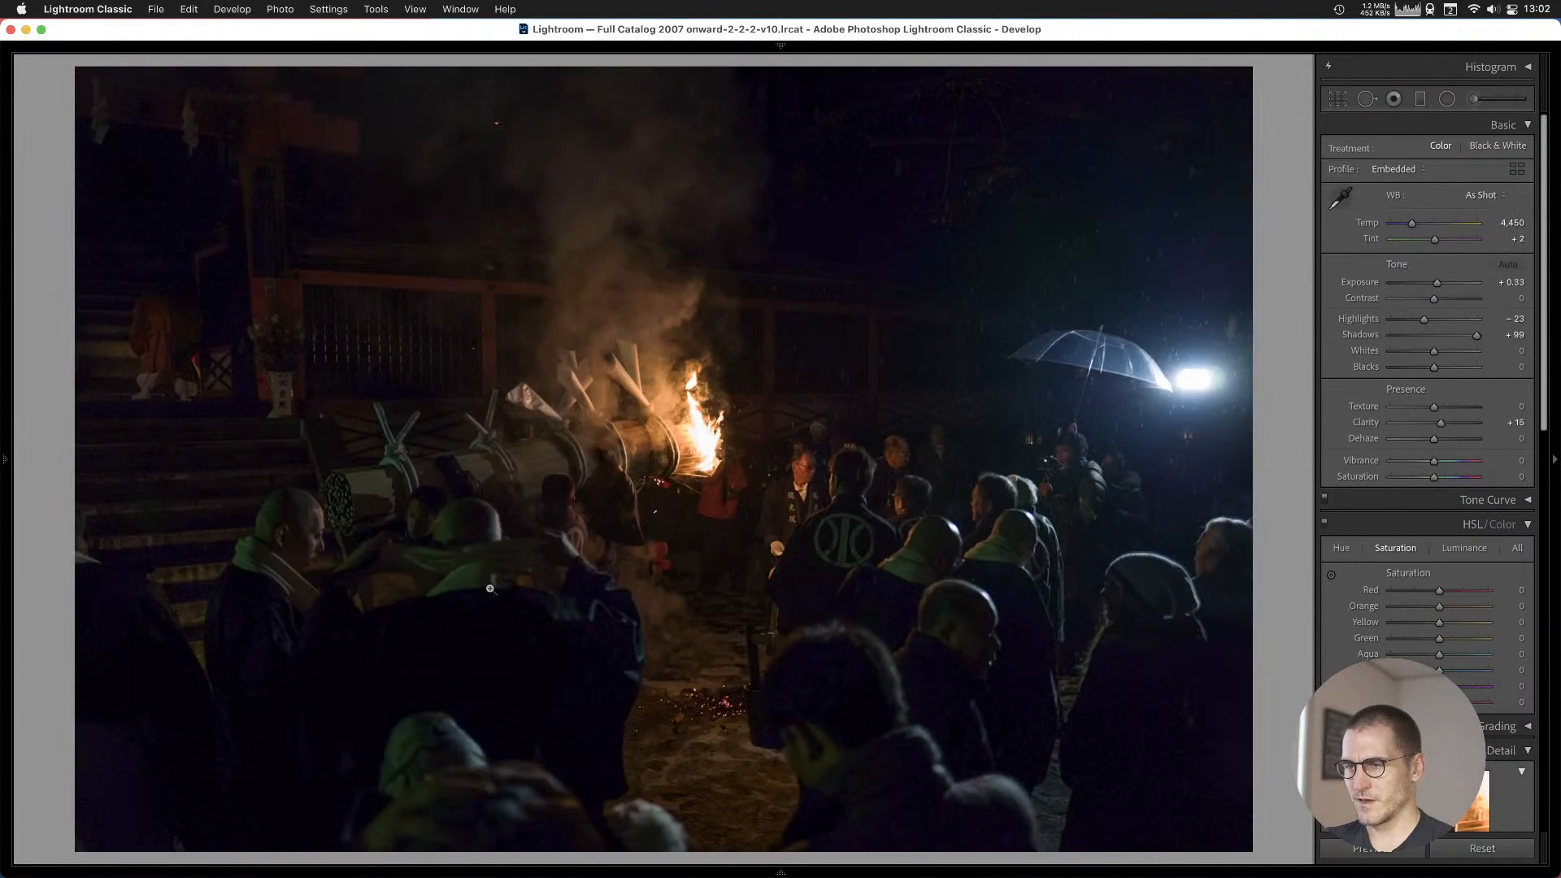
key(Right)
key(Left)
key(Right)
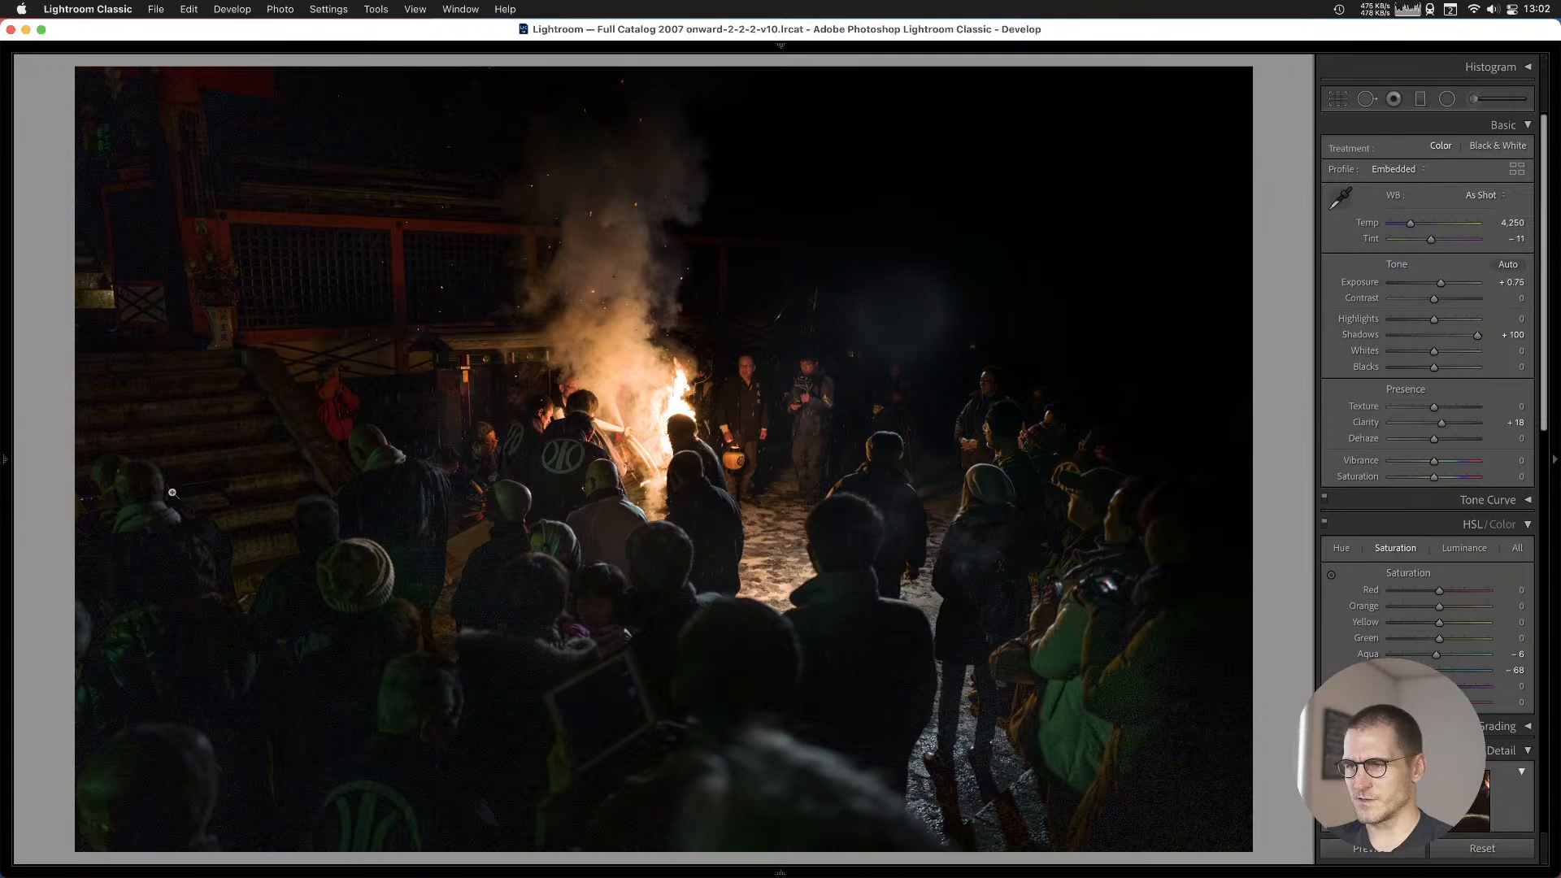
click(512, 434)
drag(512, 433, 777, 370)
click(666, 413)
key(b)
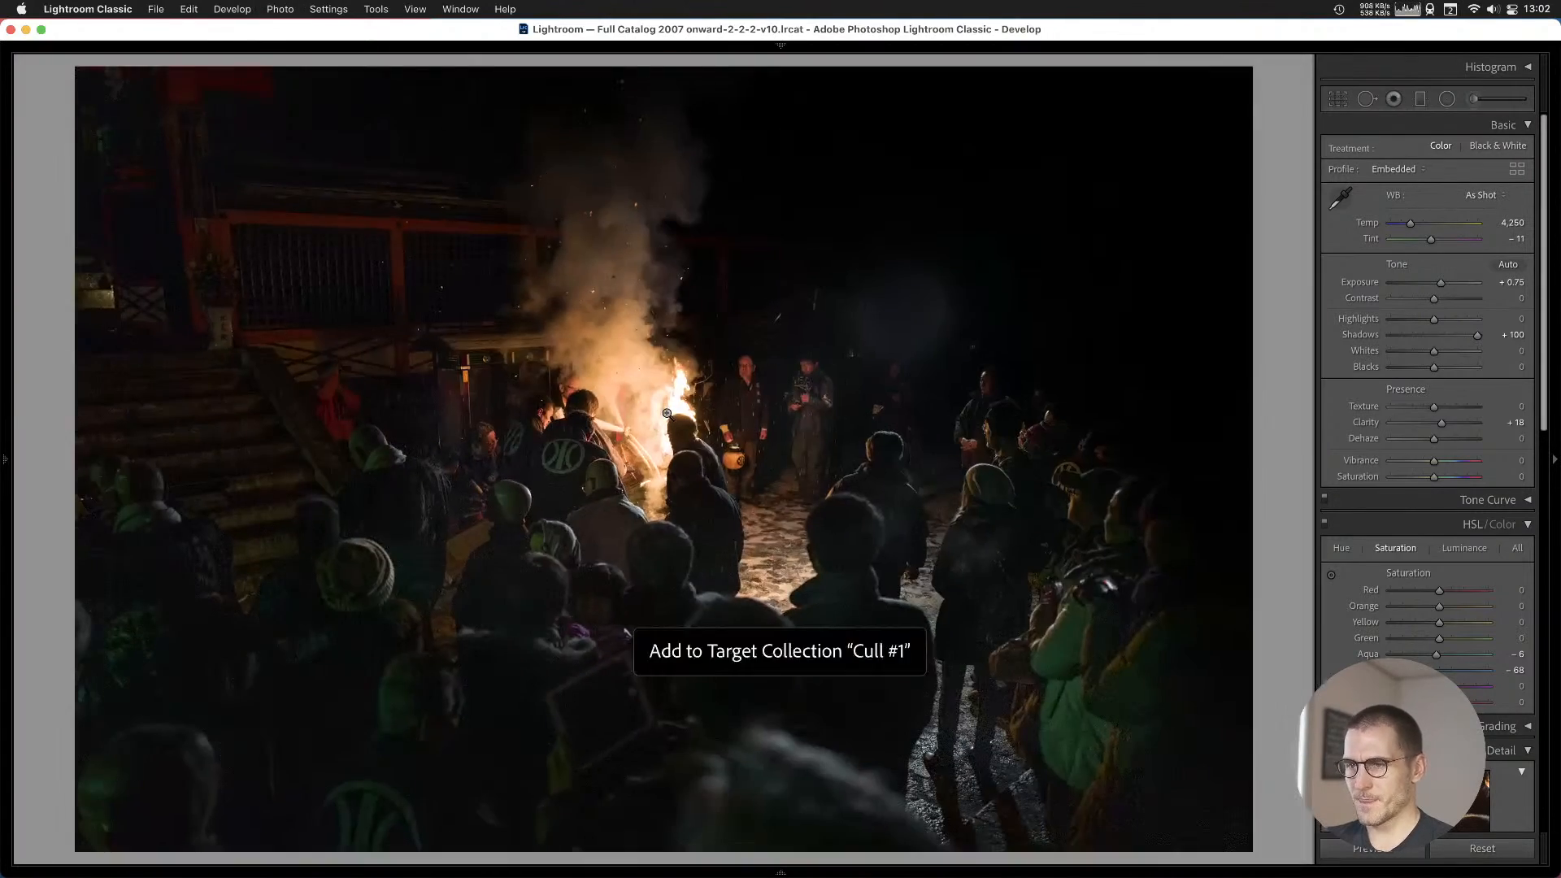
Compare the bonfire crowd photo with its before version, inspect the onlookers up close, and toggle its Cull #1 membership off and on.
key(Right)
key(Right)
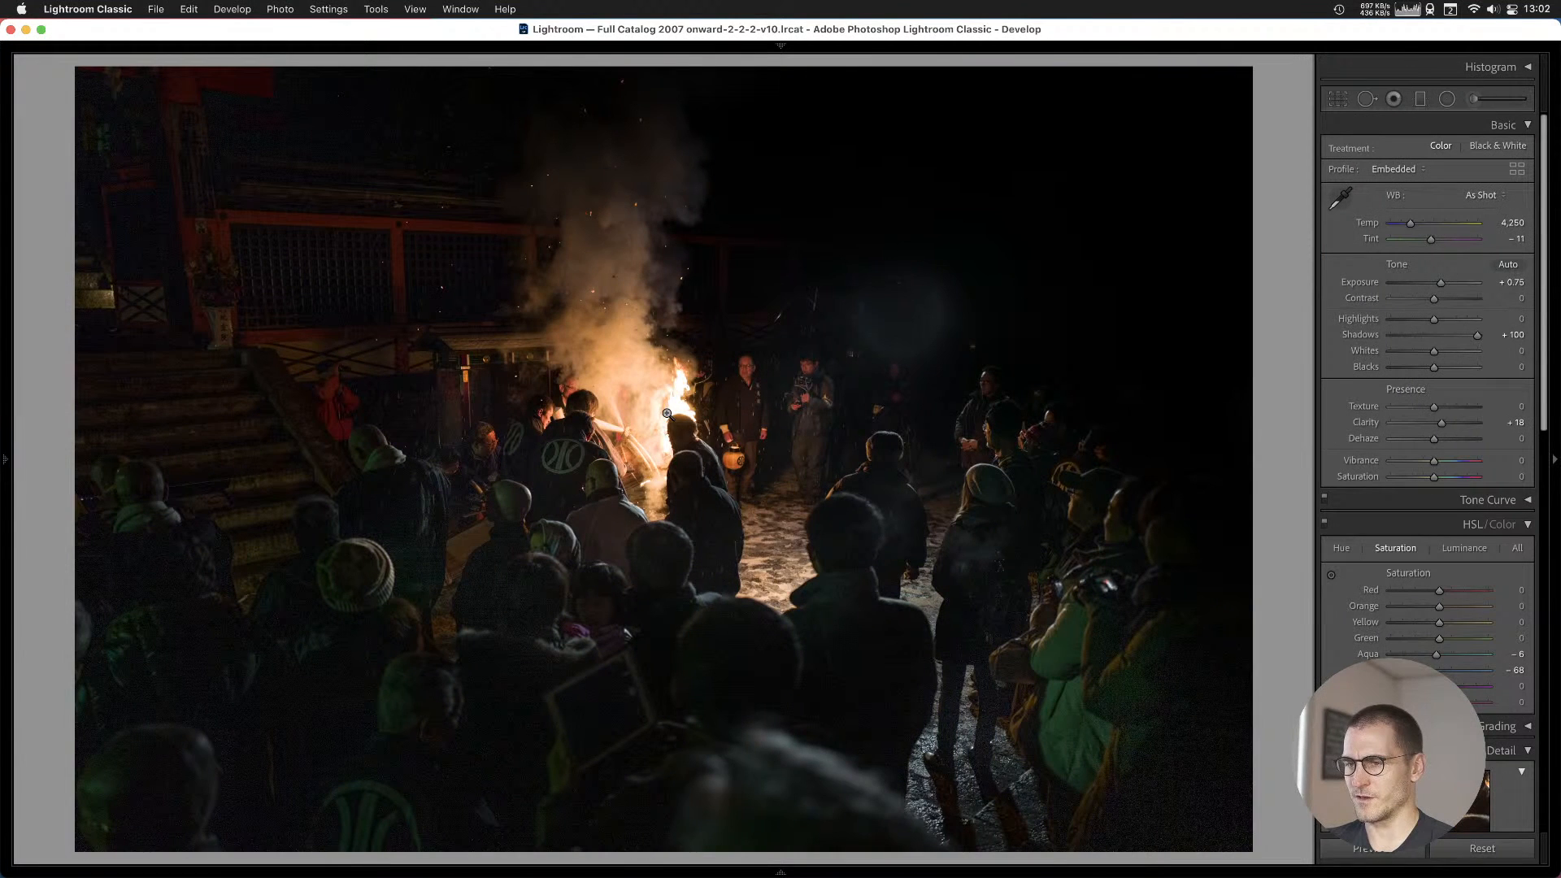
key(backslash)
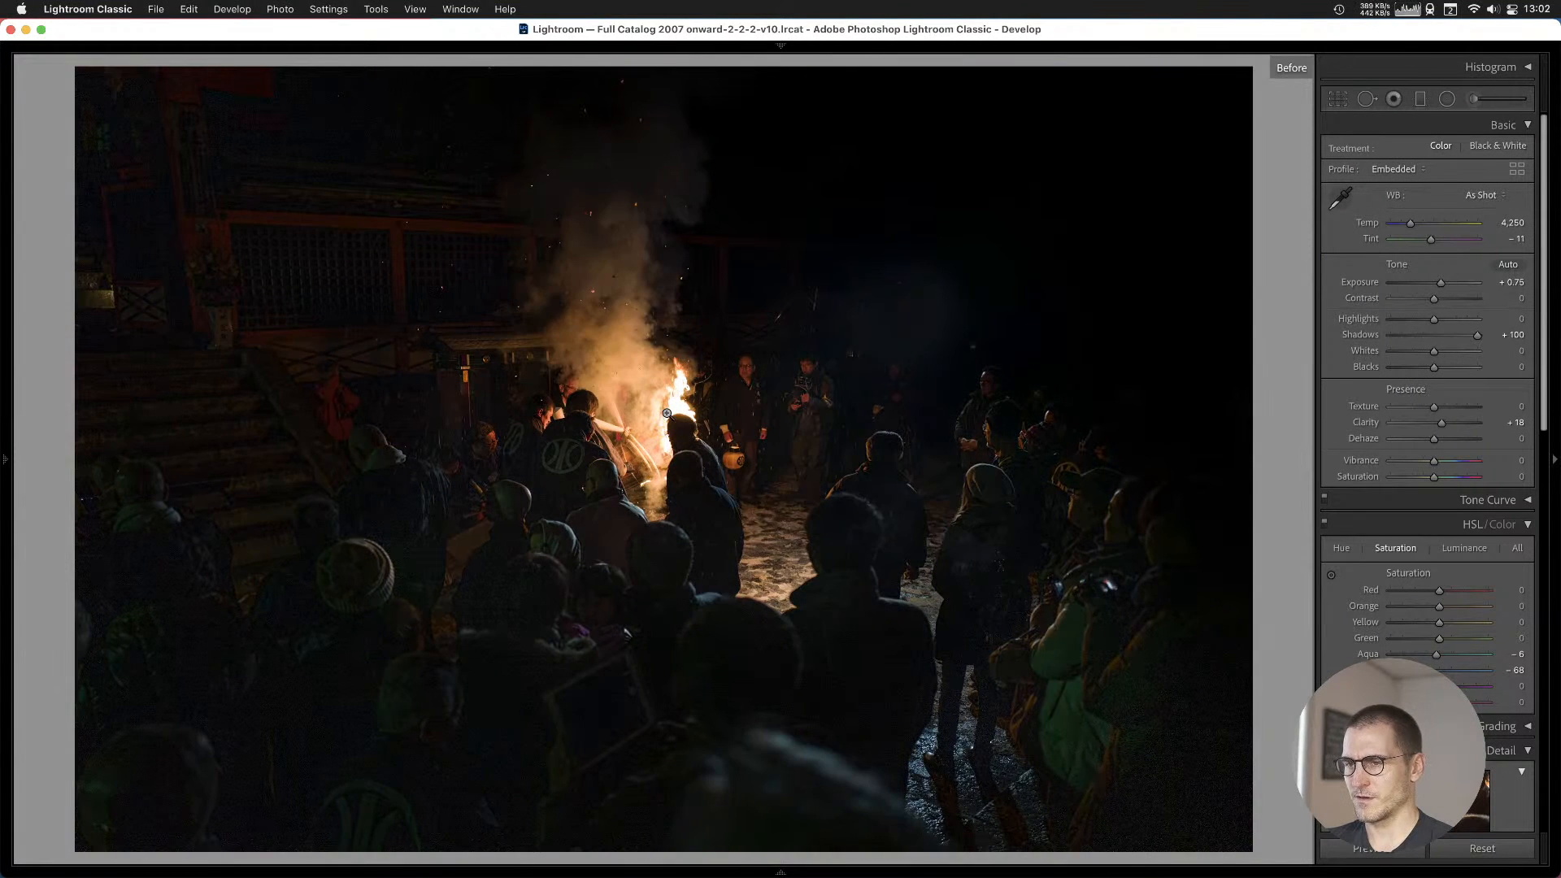
key(backslash)
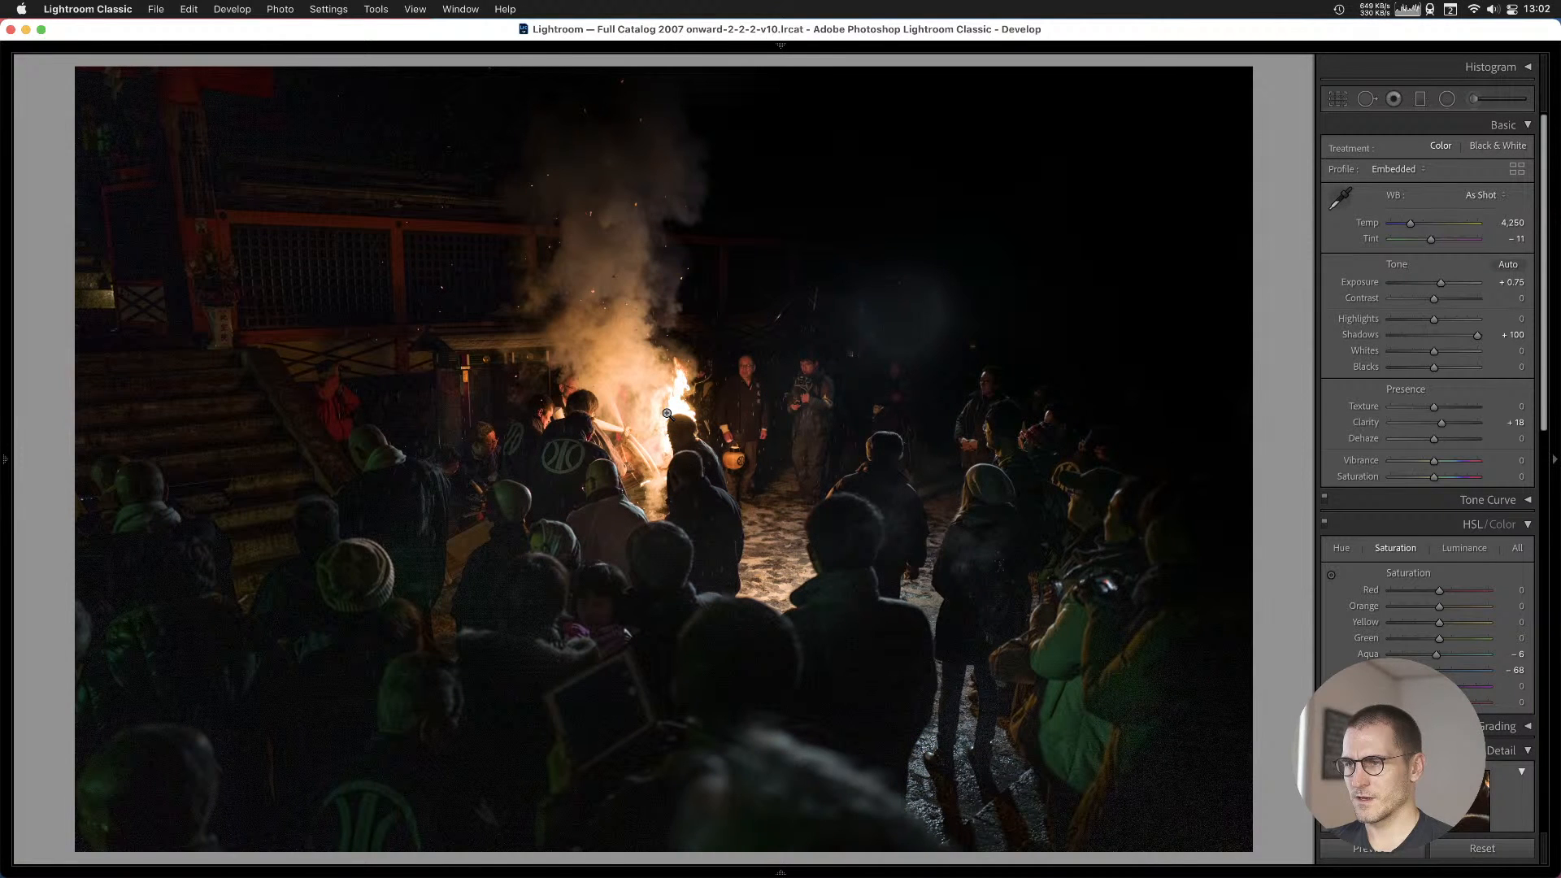
key(backslash)
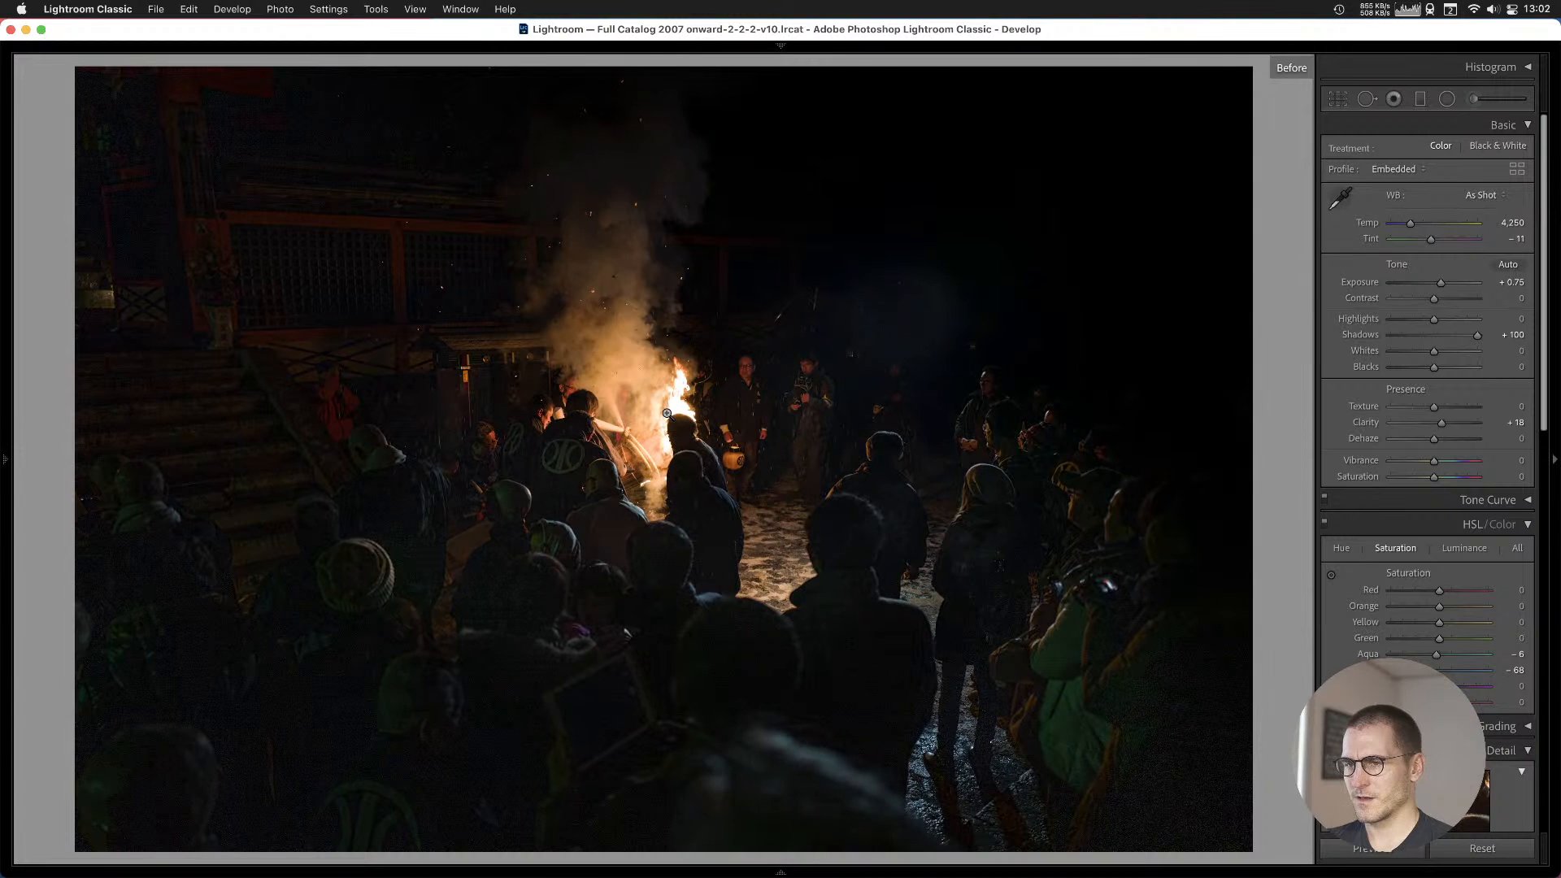
click(577, 388)
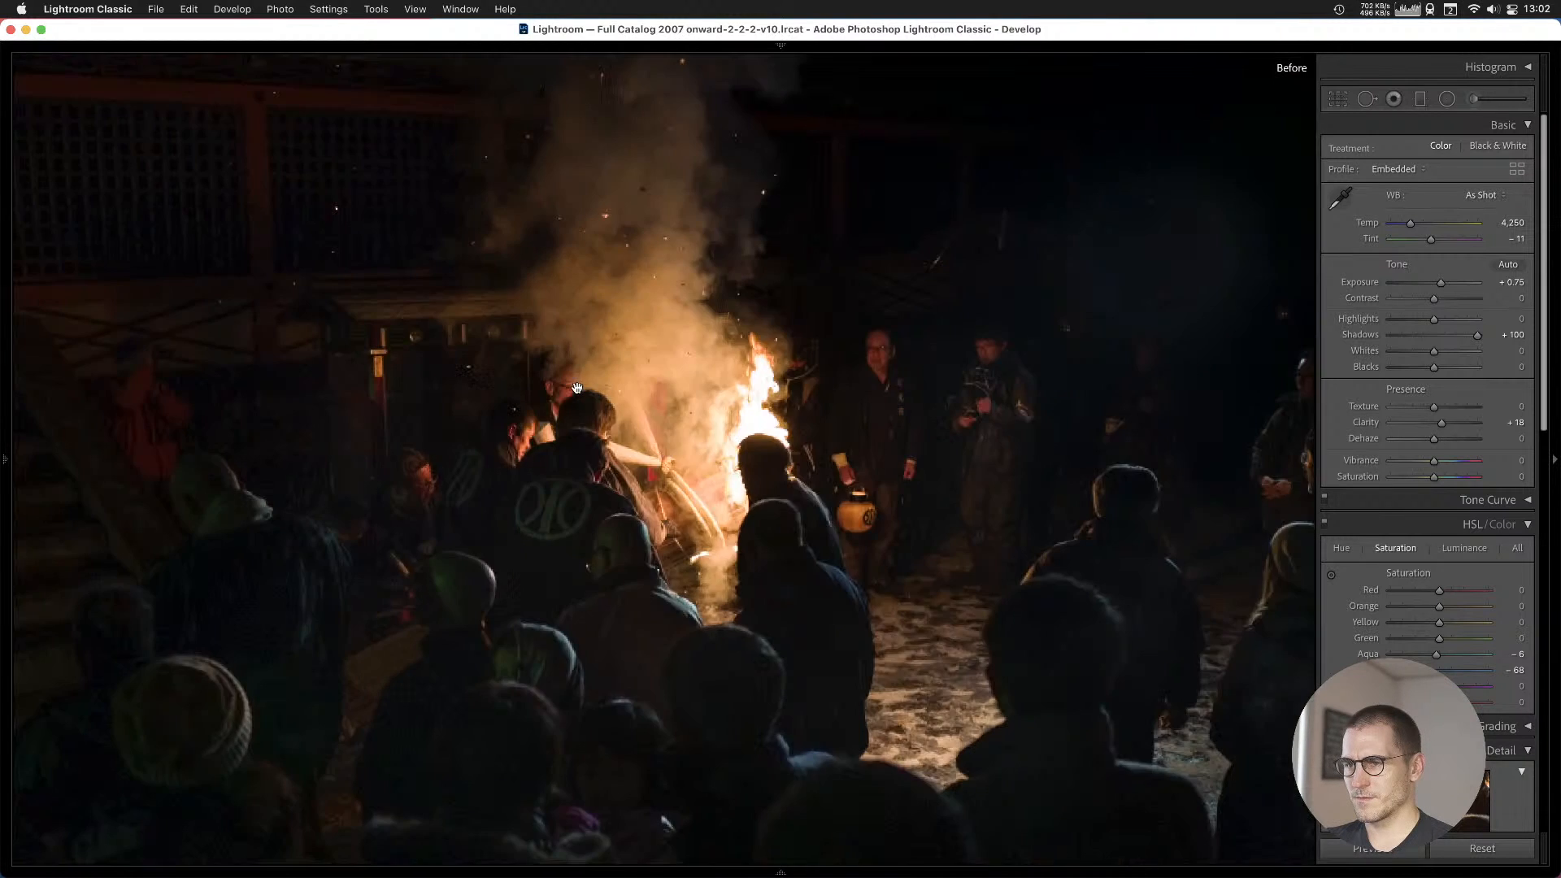
drag(755, 471, 683, 510)
drag(886, 462, 325, 362)
drag(794, 401, 551, 509)
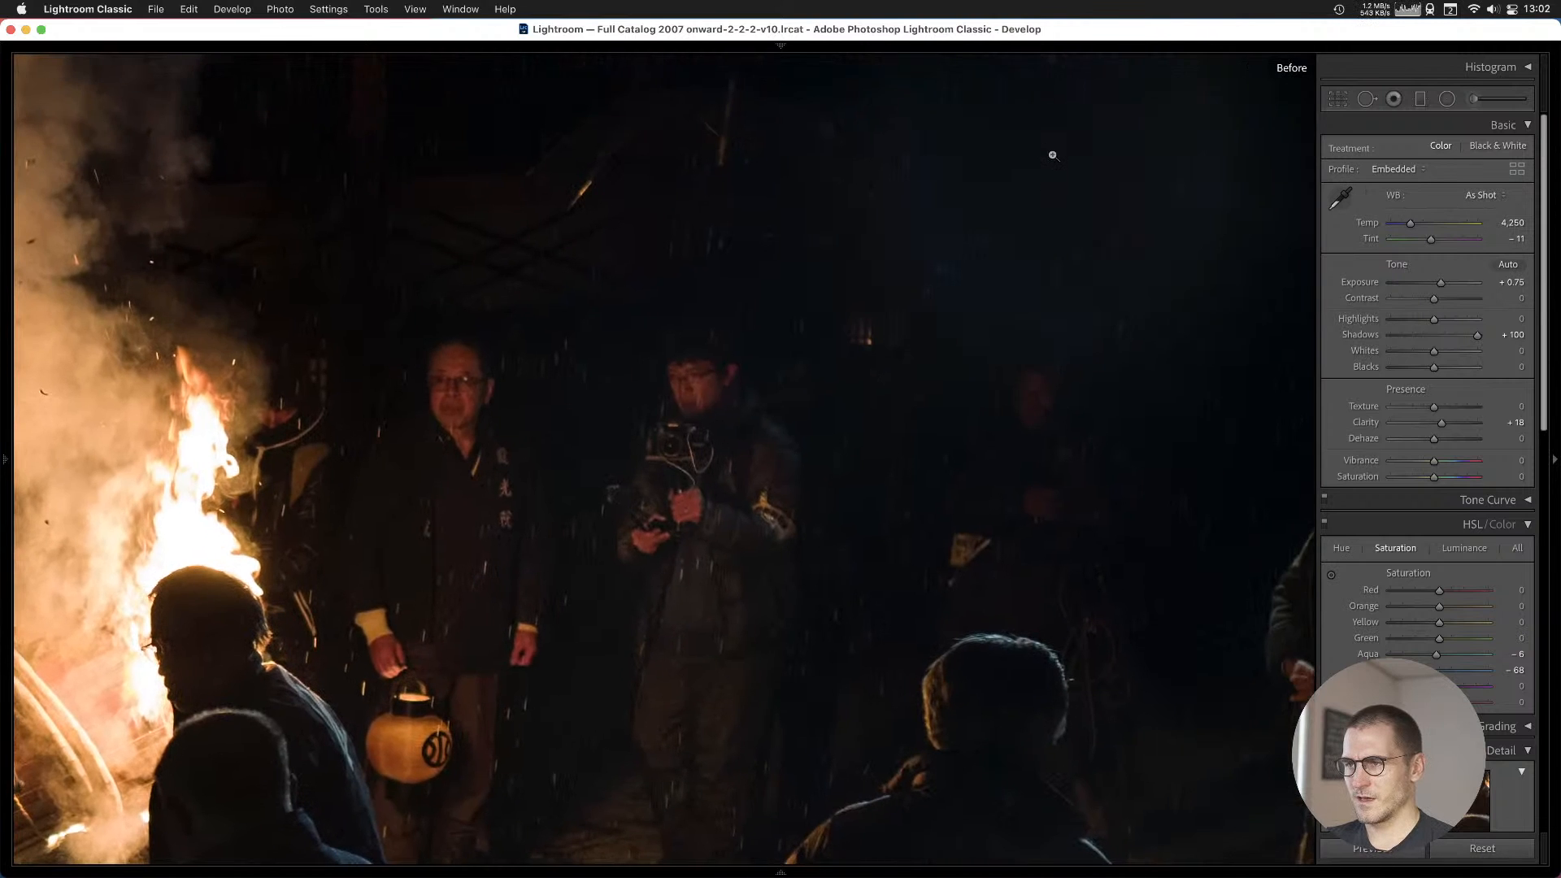
click(1053, 155)
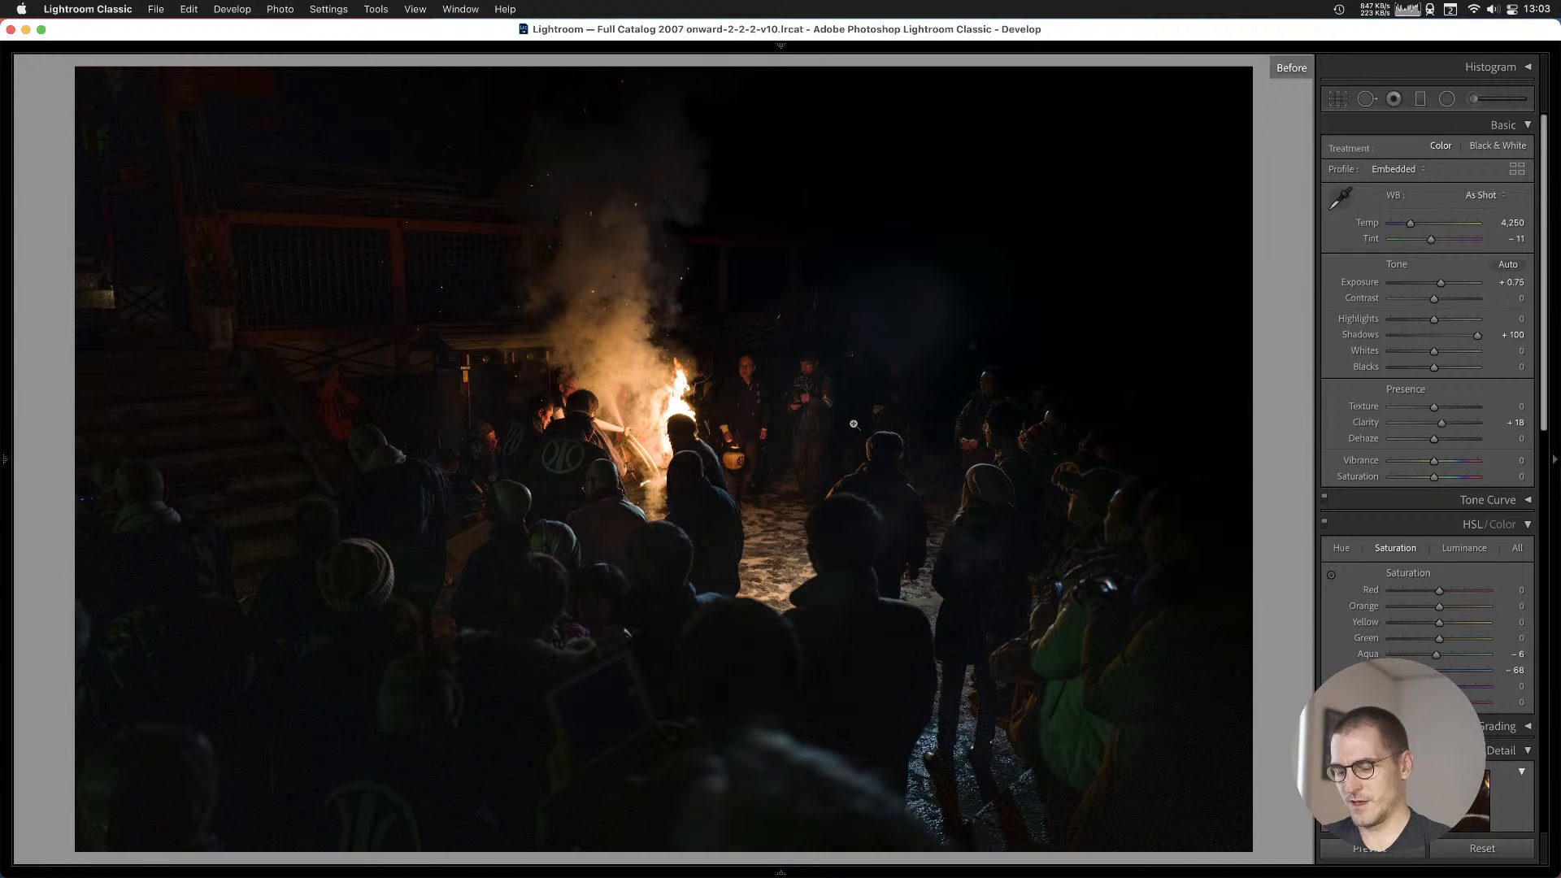
key(b)
key(b)
Review the umbrella fire scene, the backlit snow scene, the two ramen stall shots and the valley village photo.
key(Right)
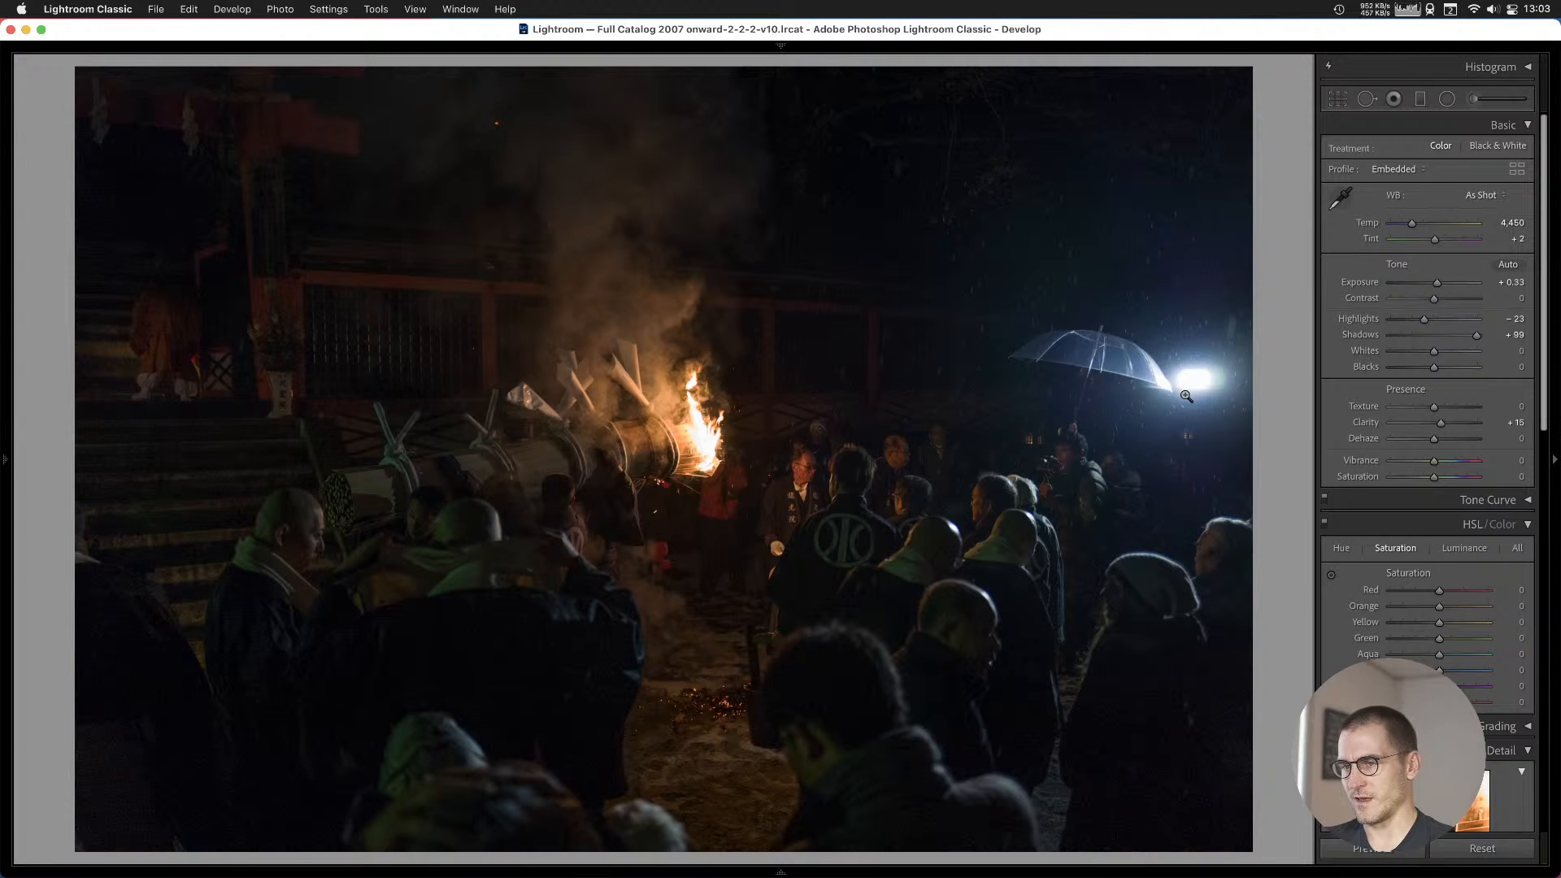
key(Right)
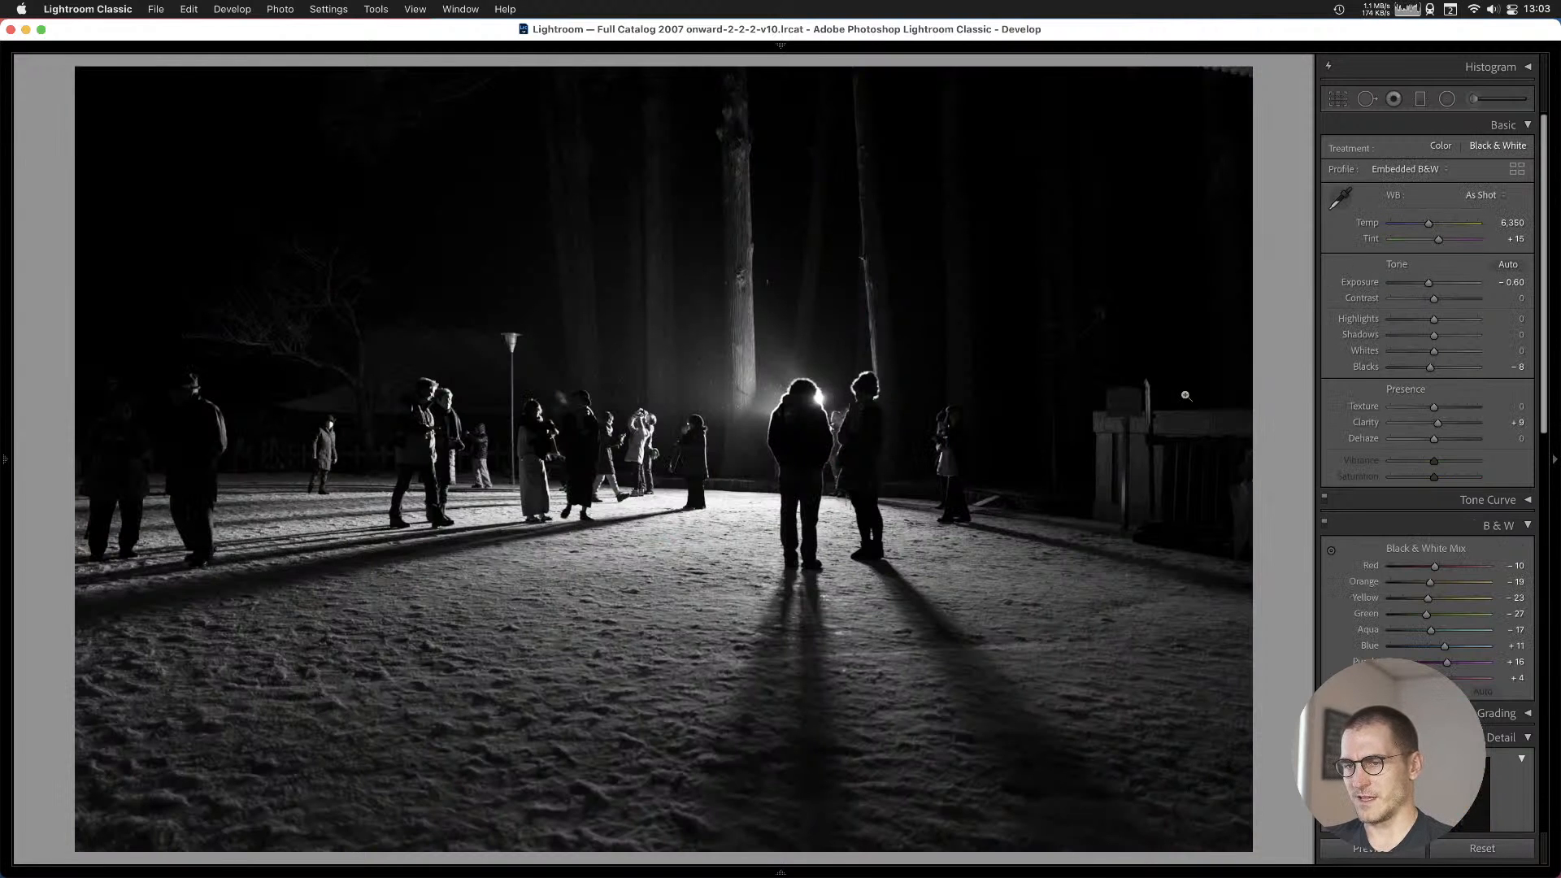
key(Right)
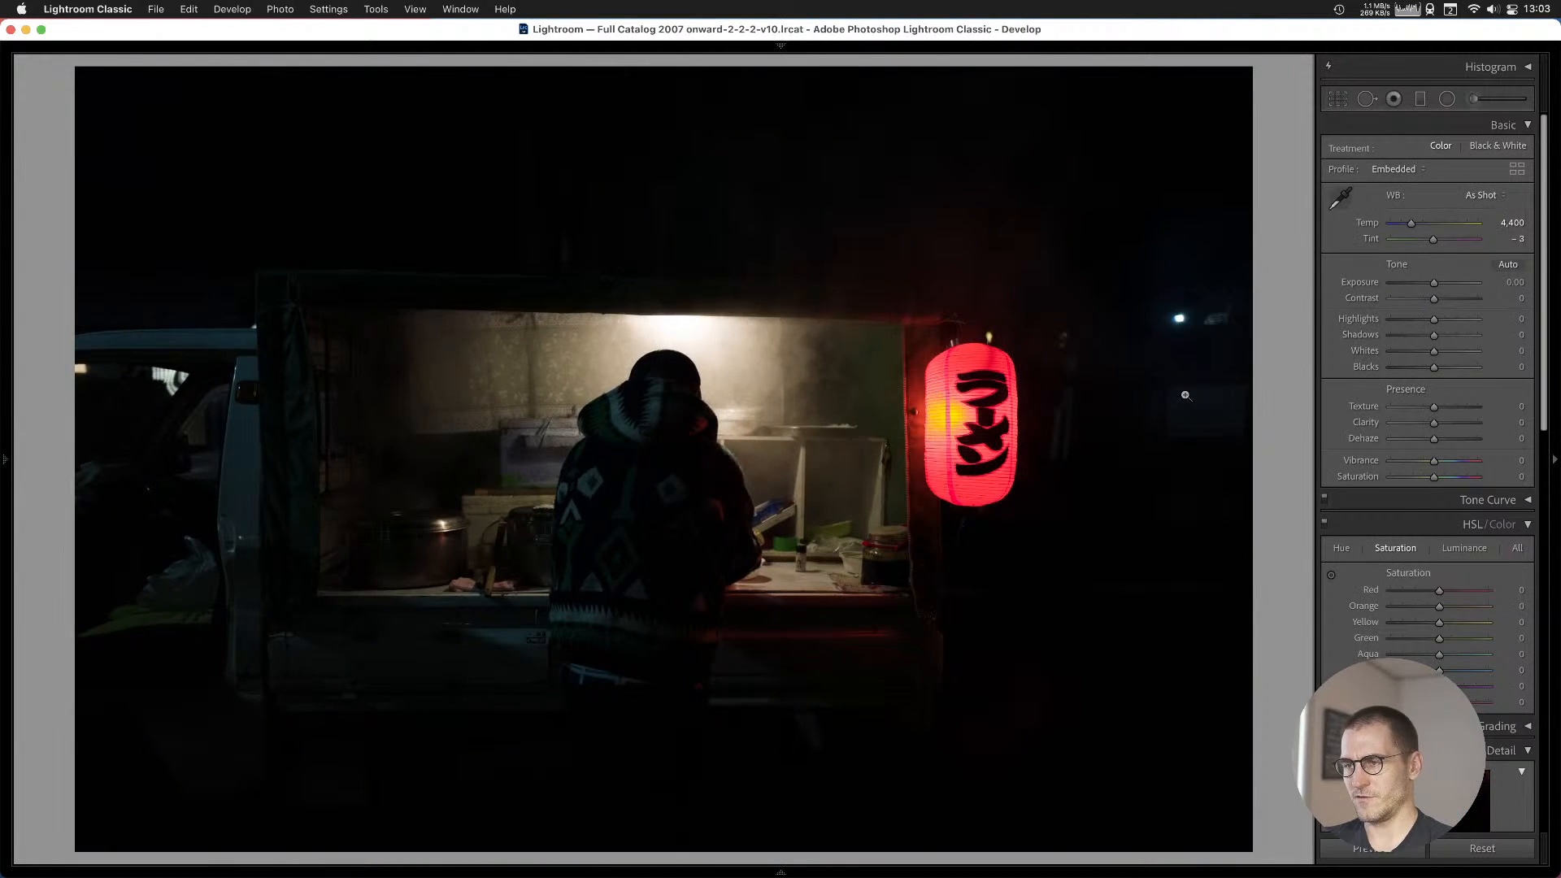
key(Right)
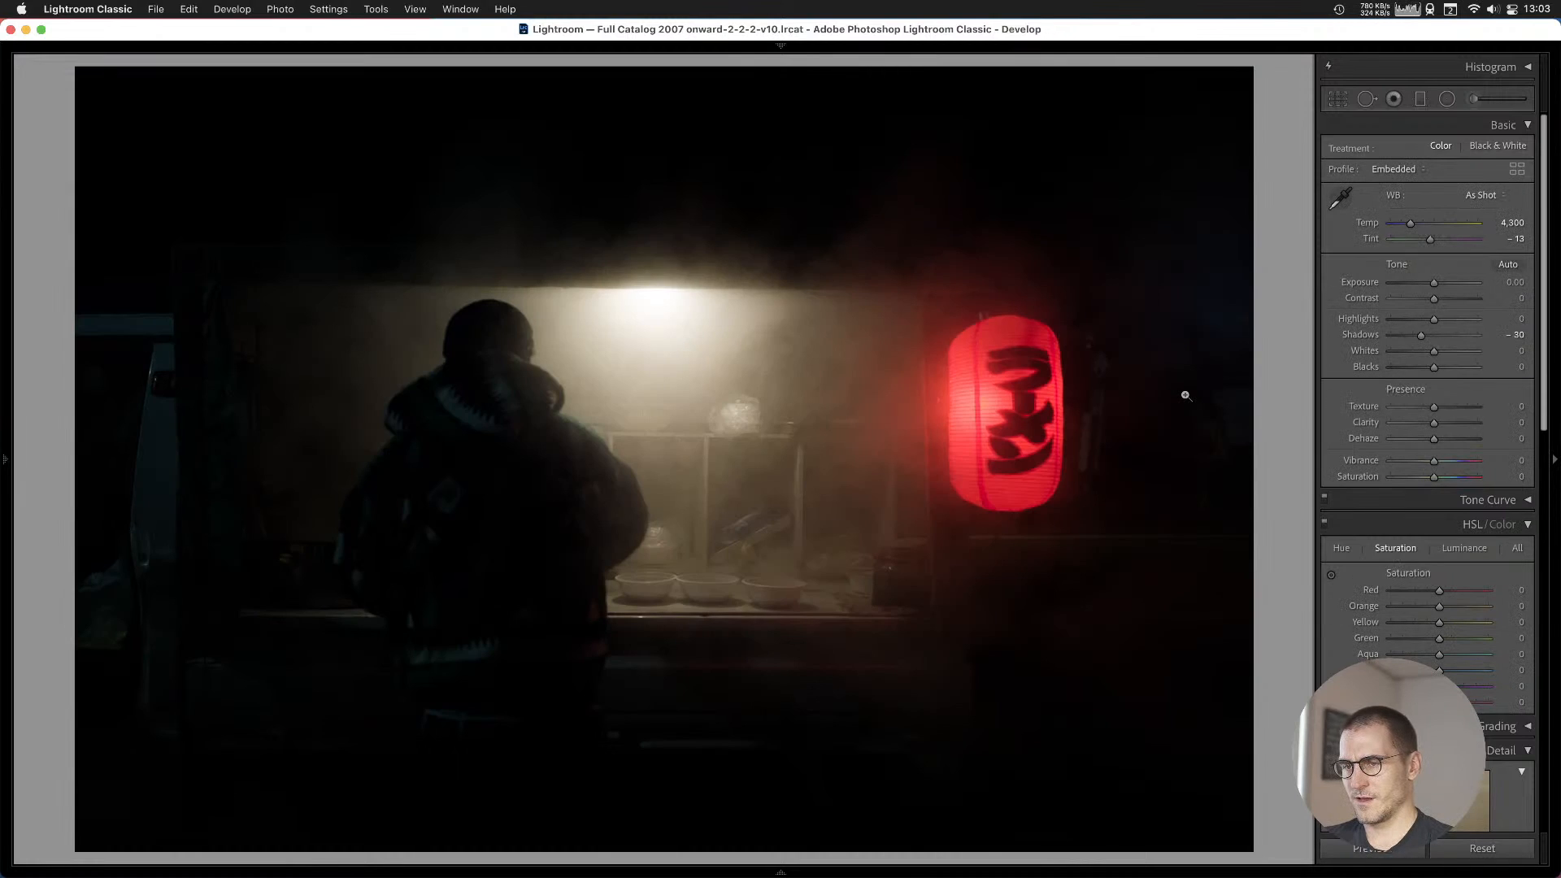
key(Right)
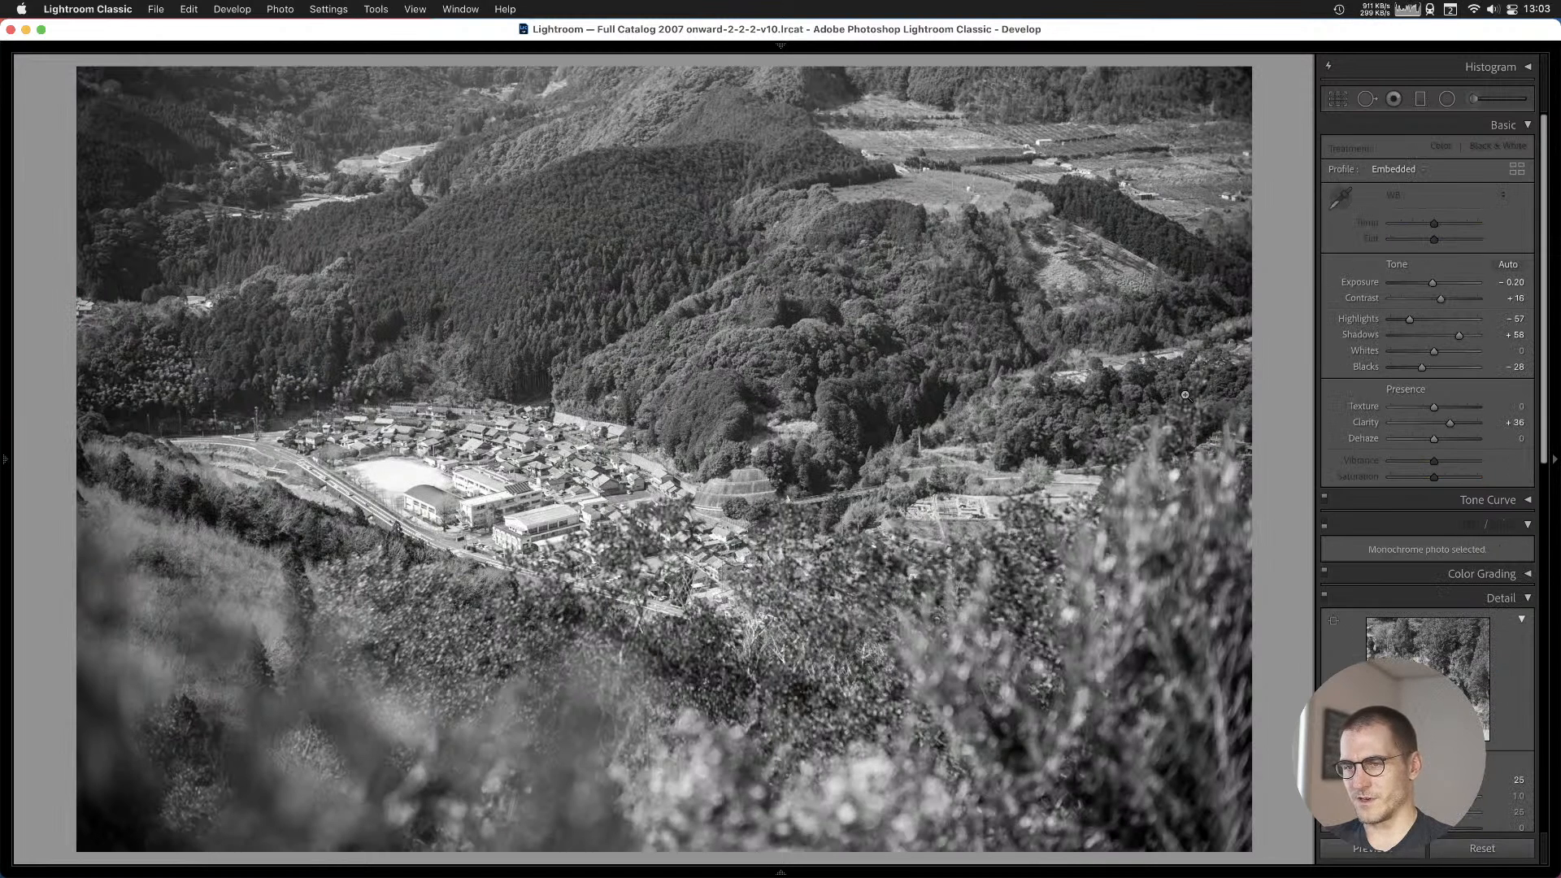
Compare the valley village photo with the stenciled pole photo, and add the pole photo to Cull #1.
key(Right)
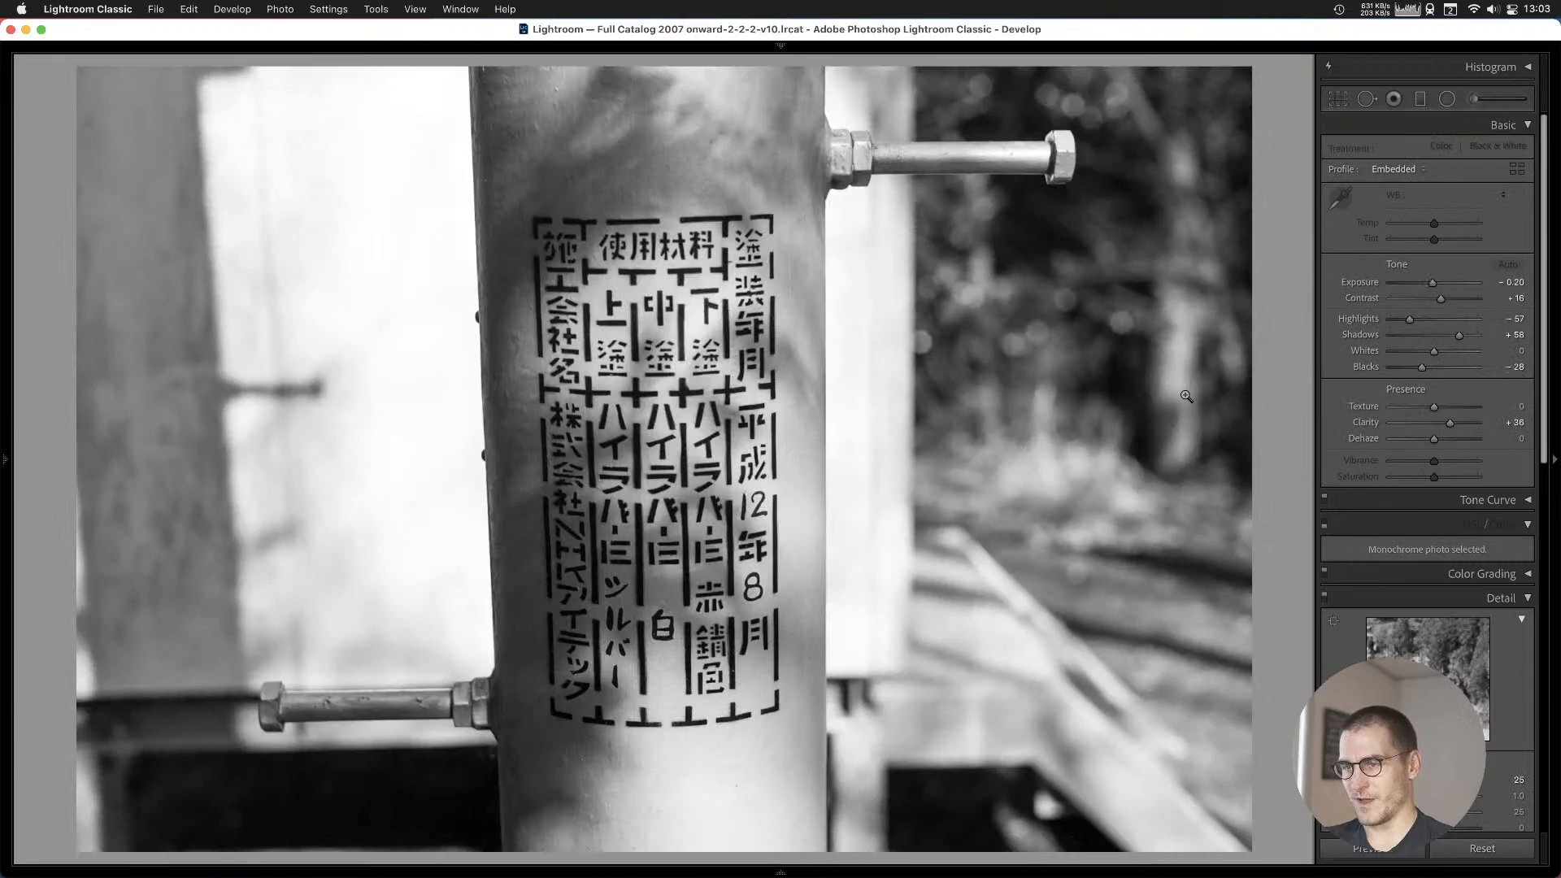
key(Left)
key(Right)
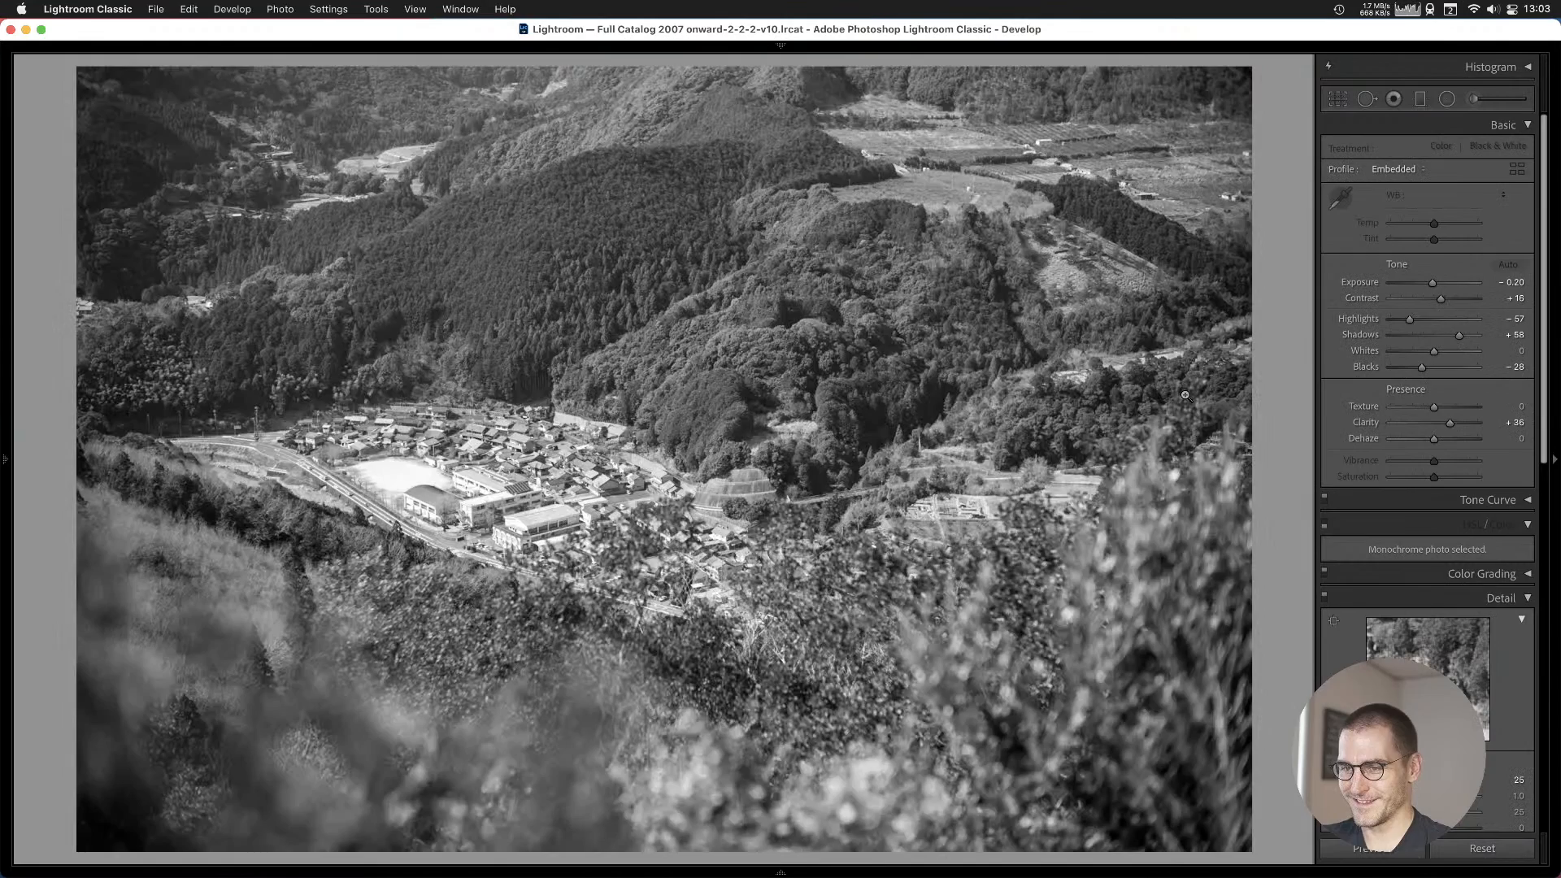
key(Left)
key(Right)
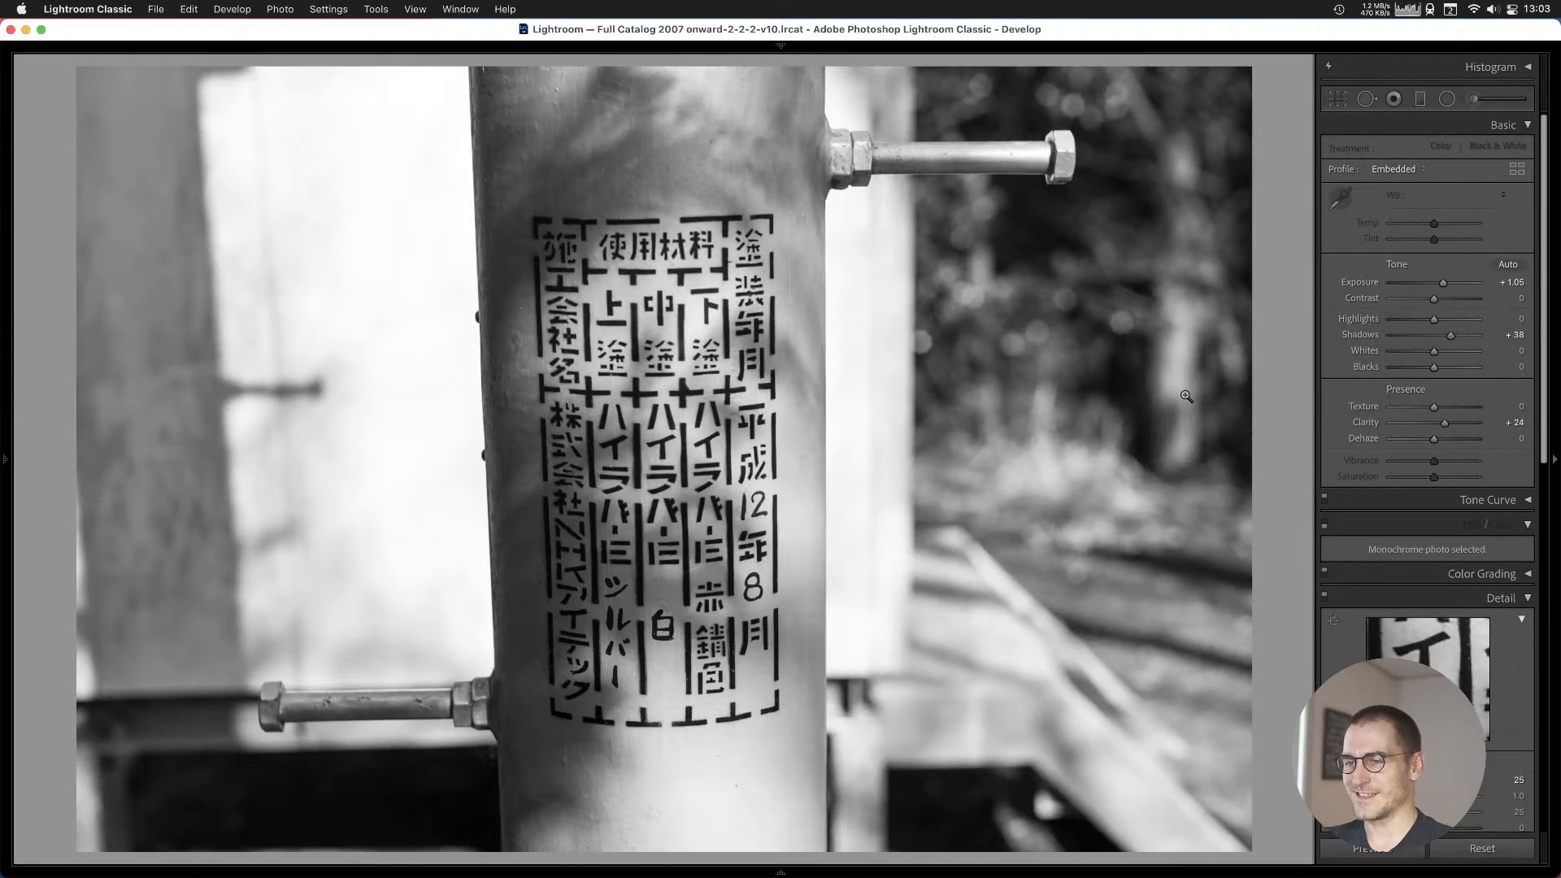
key(Right)
key(Left)
key(b)
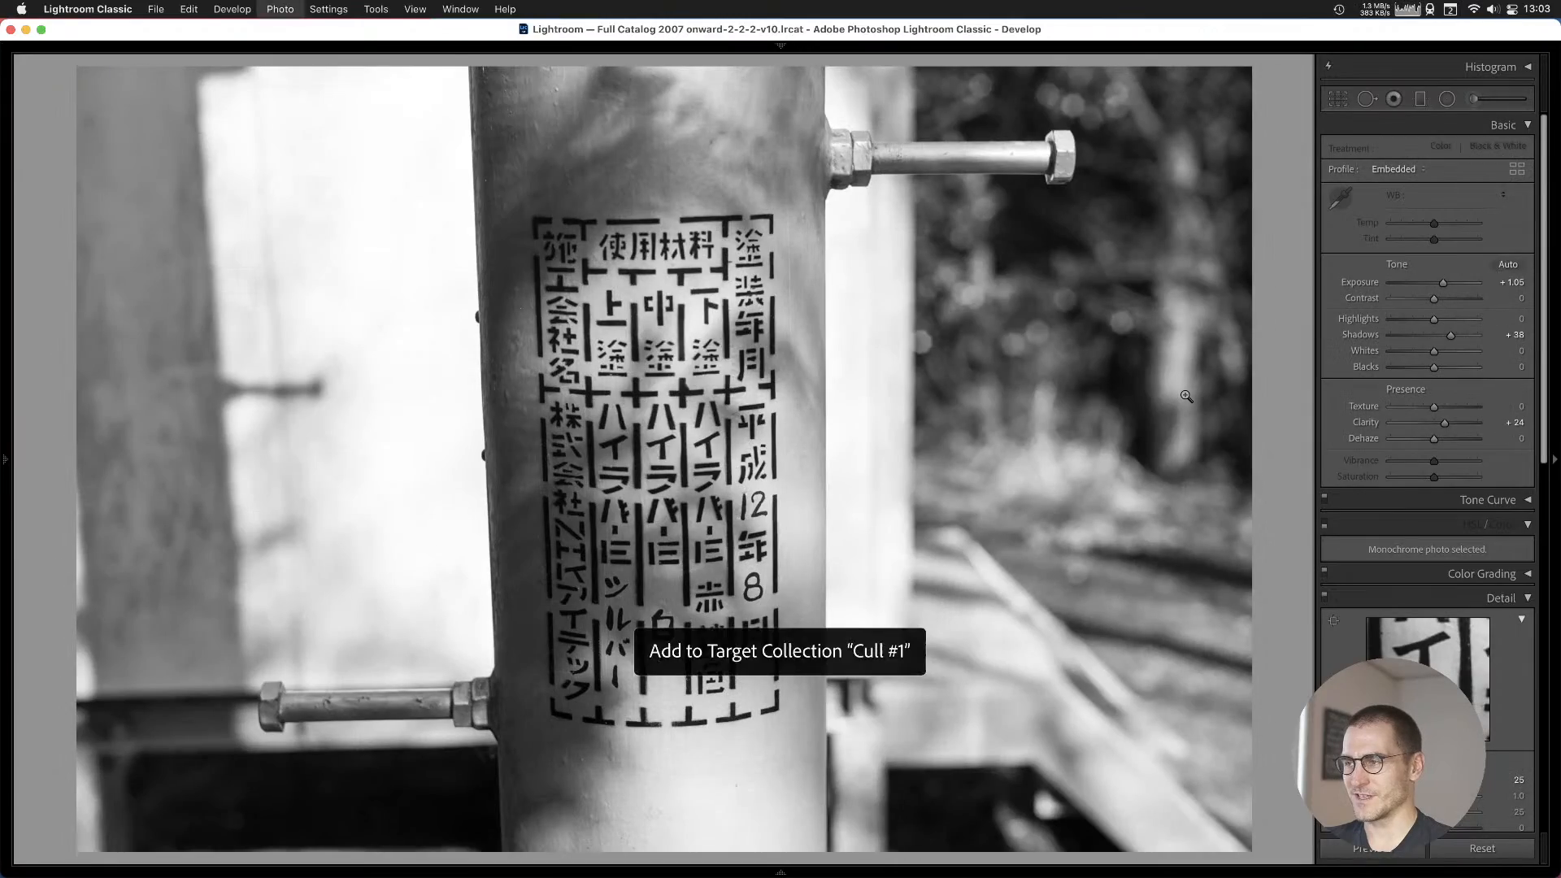
Pass over the dog behind the net, and add the black-and-white forest hillside with the curving road to Cull #1.
key(Right)
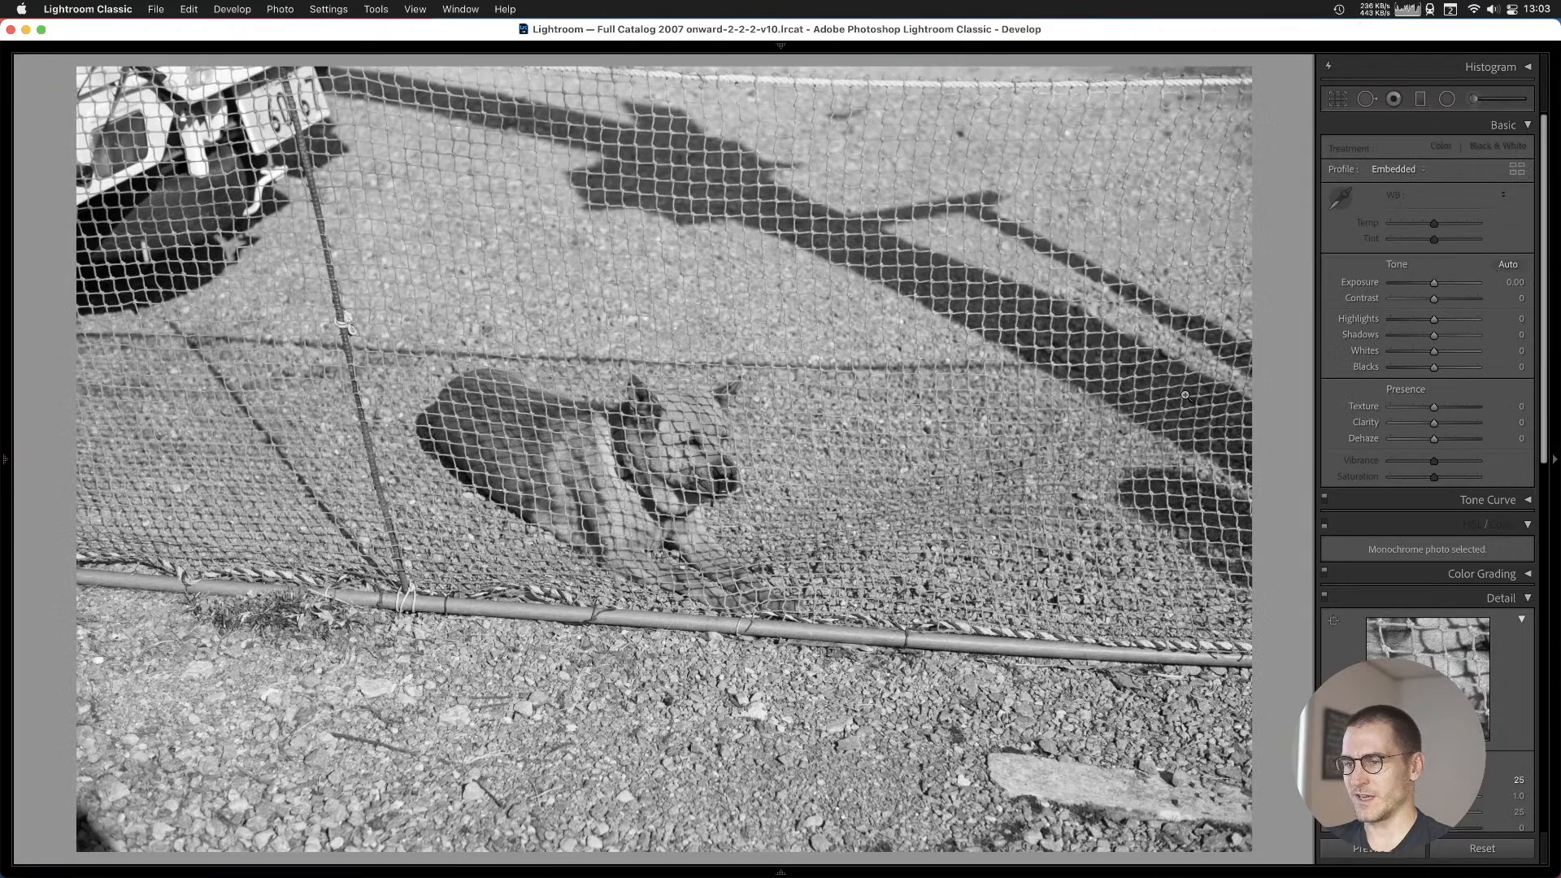
key(Right)
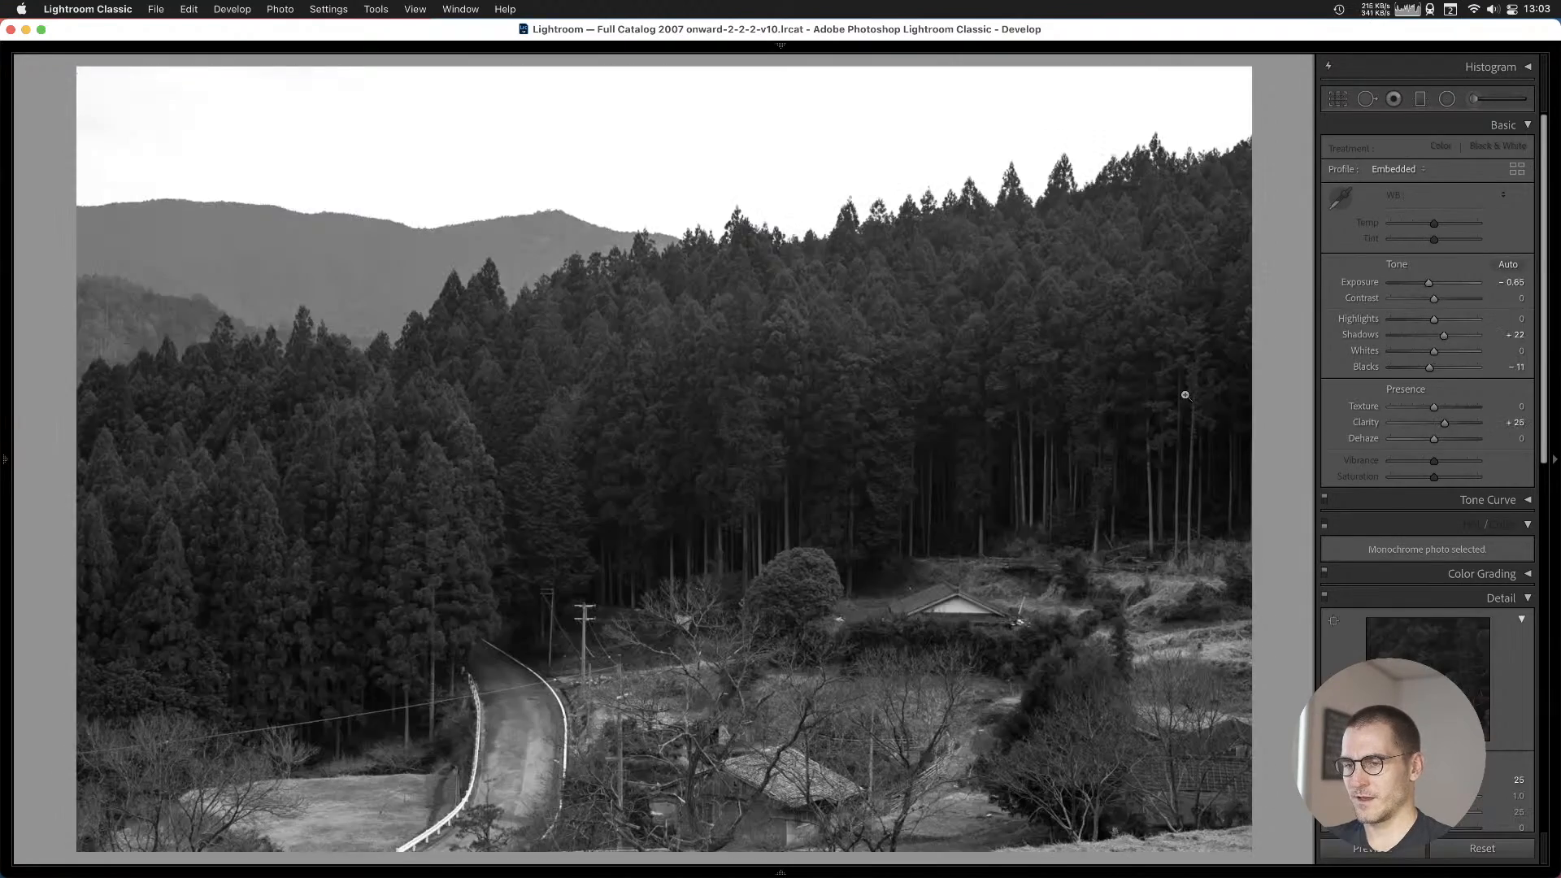
key(Right)
key(Left)
key(b)
Compare the bridge photo taken through the bus window with the neighboring forest hillside and wooden sliding door photos.
key(Right)
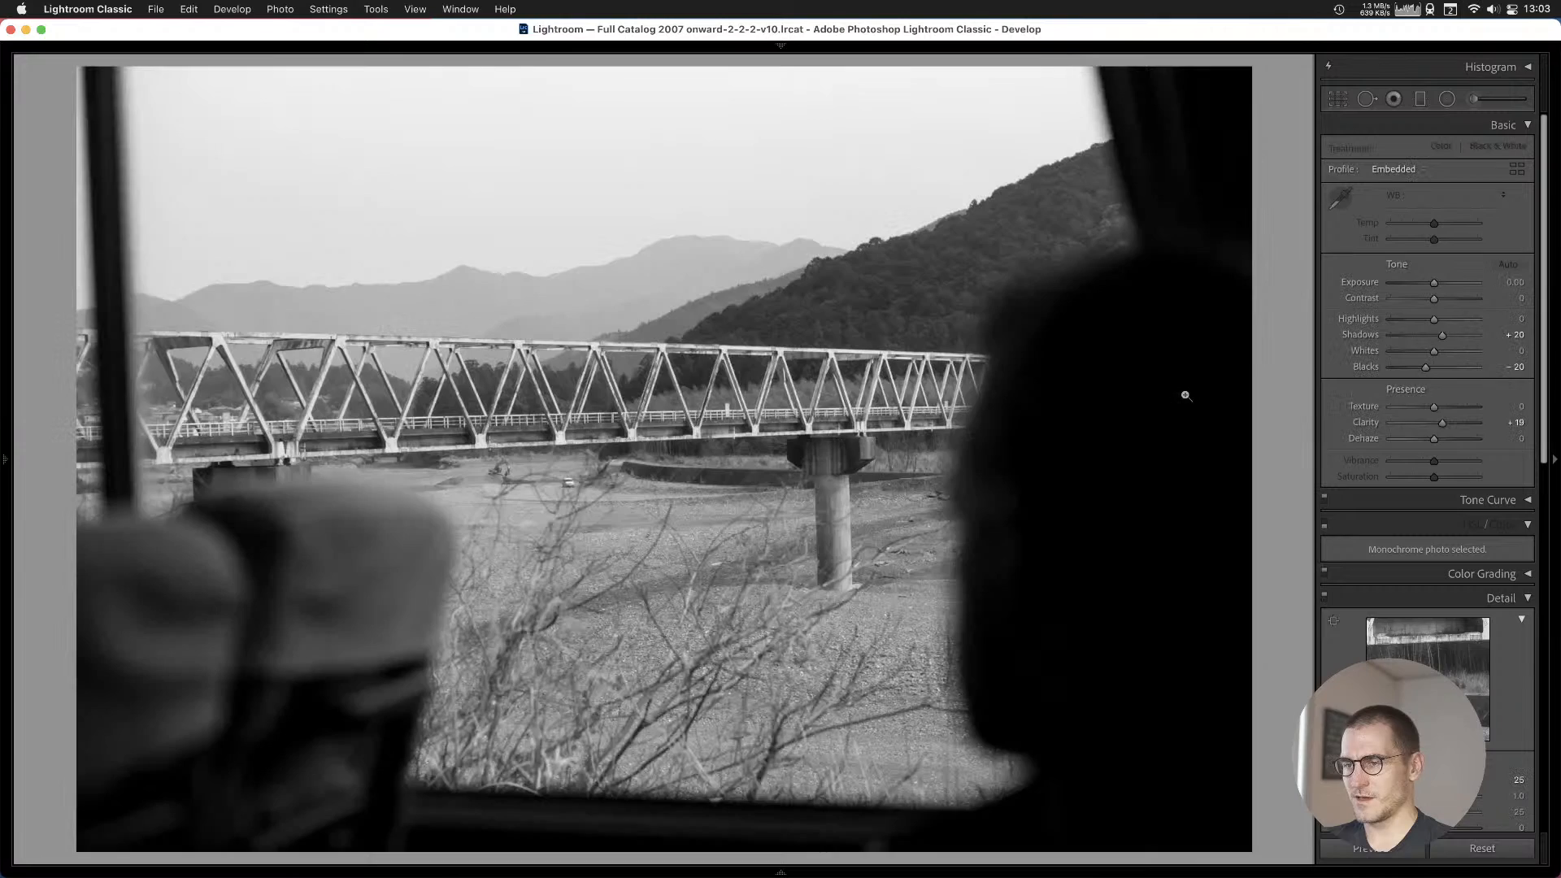
key(Right)
key(Left)
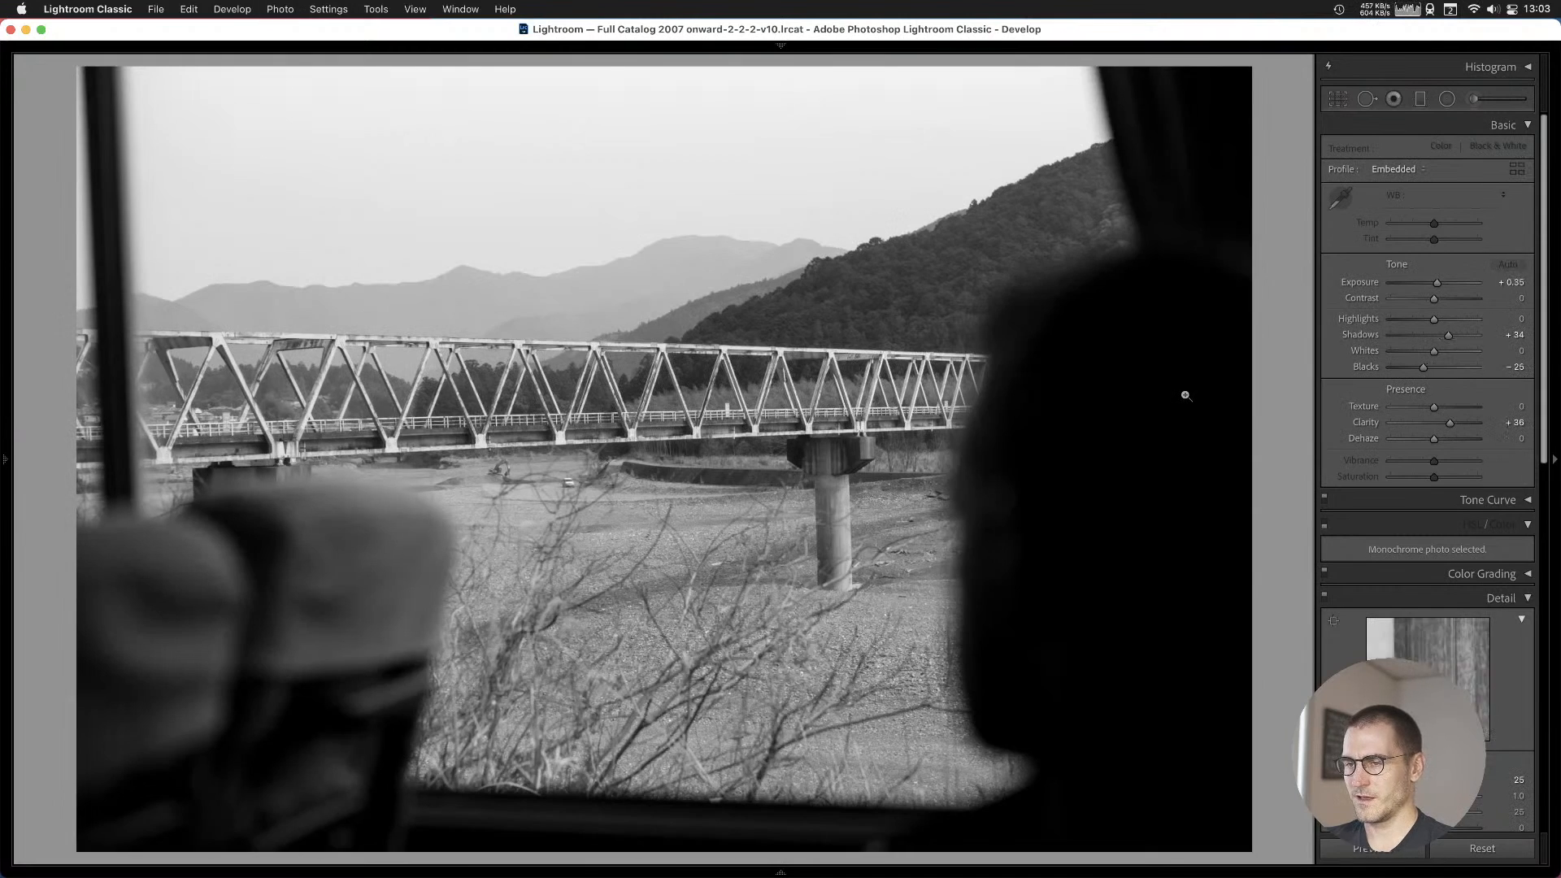
key(Right)
key(Left)
key(Left)
key(Right)
key(Right)
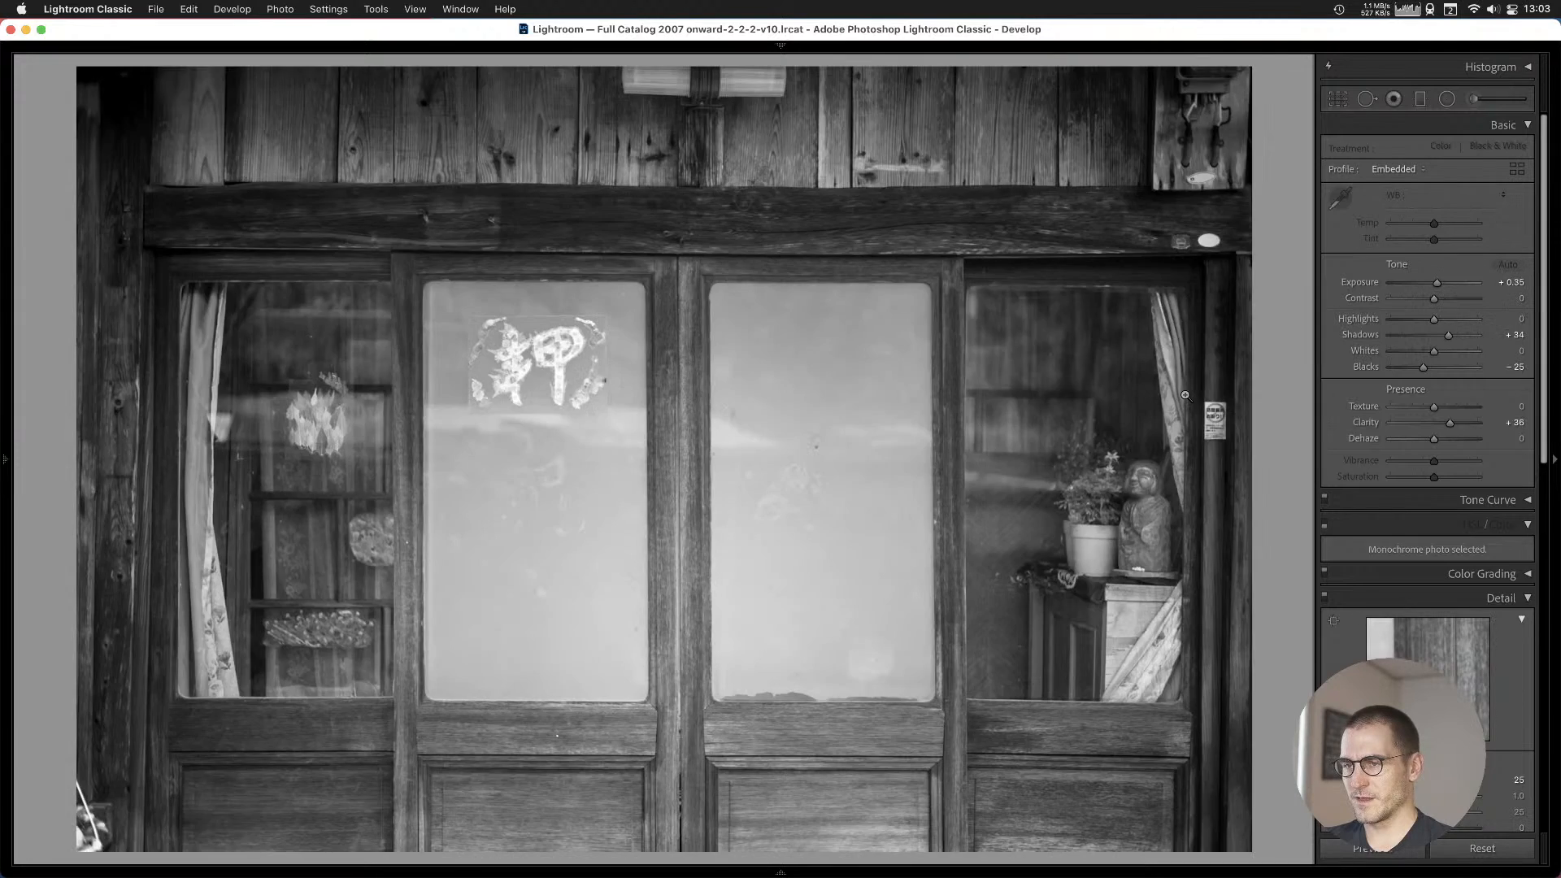
Compare the near-identical versions of the black-and-white wooden sliding door photo.
key(Left)
key(Right)
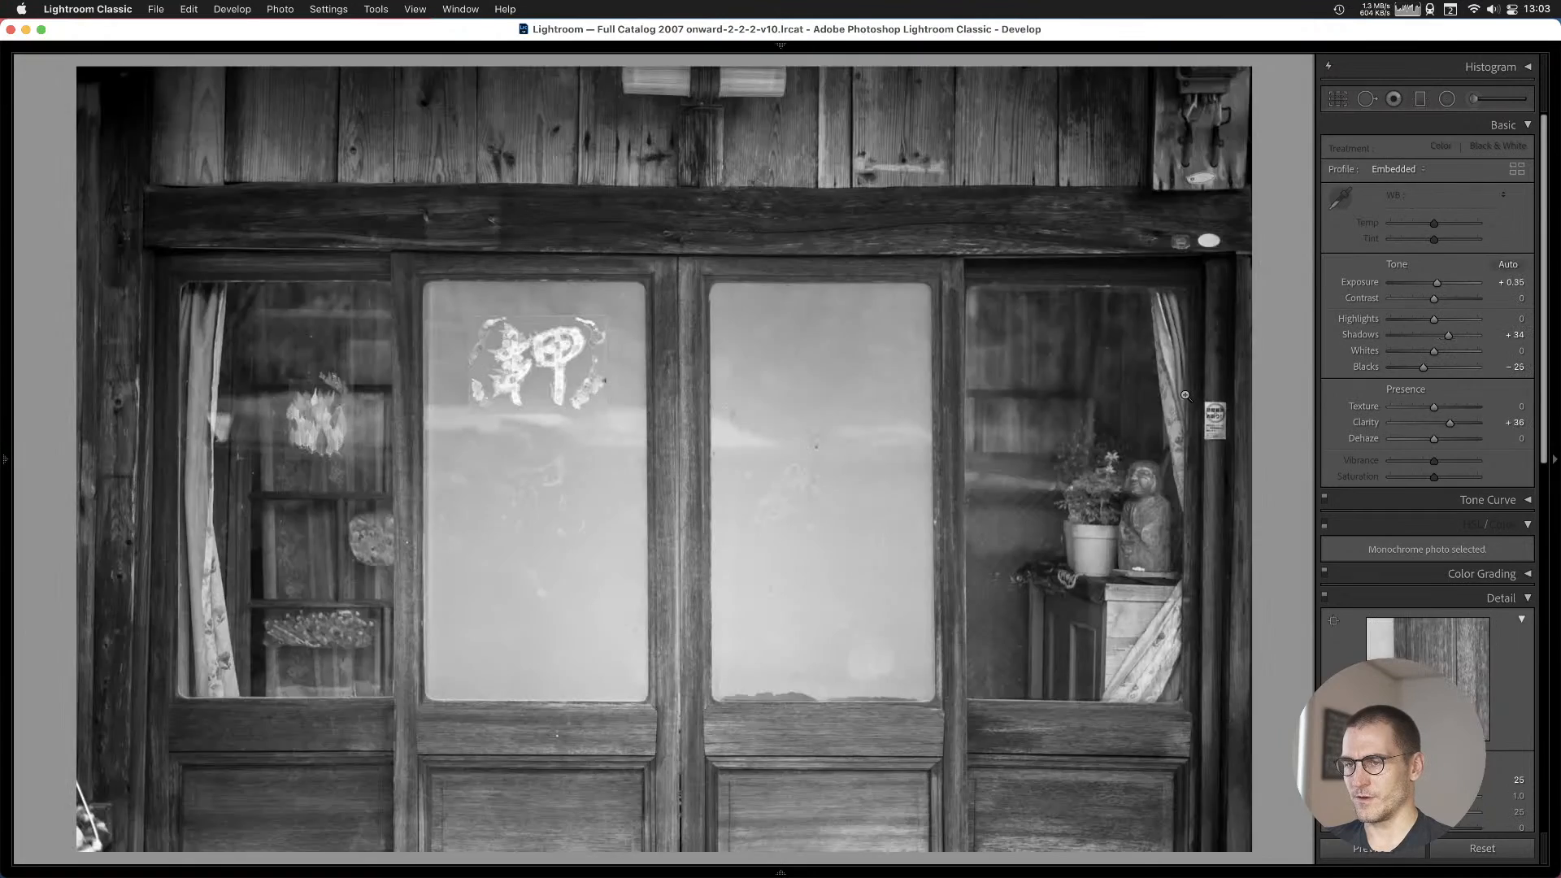
key(Right)
key(Left)
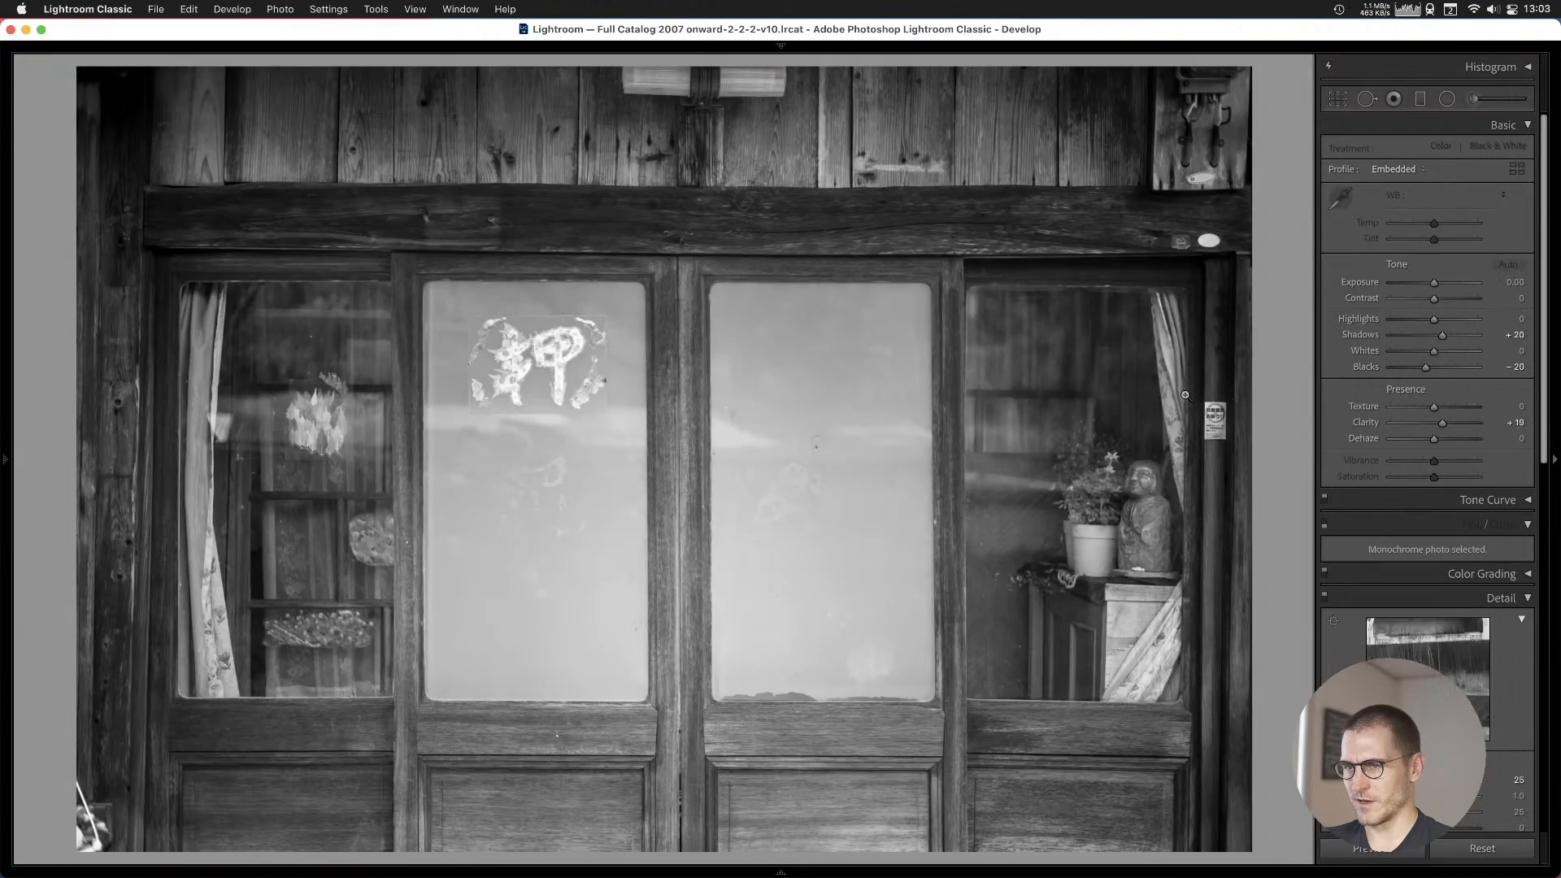
key(Left)
key(Right)
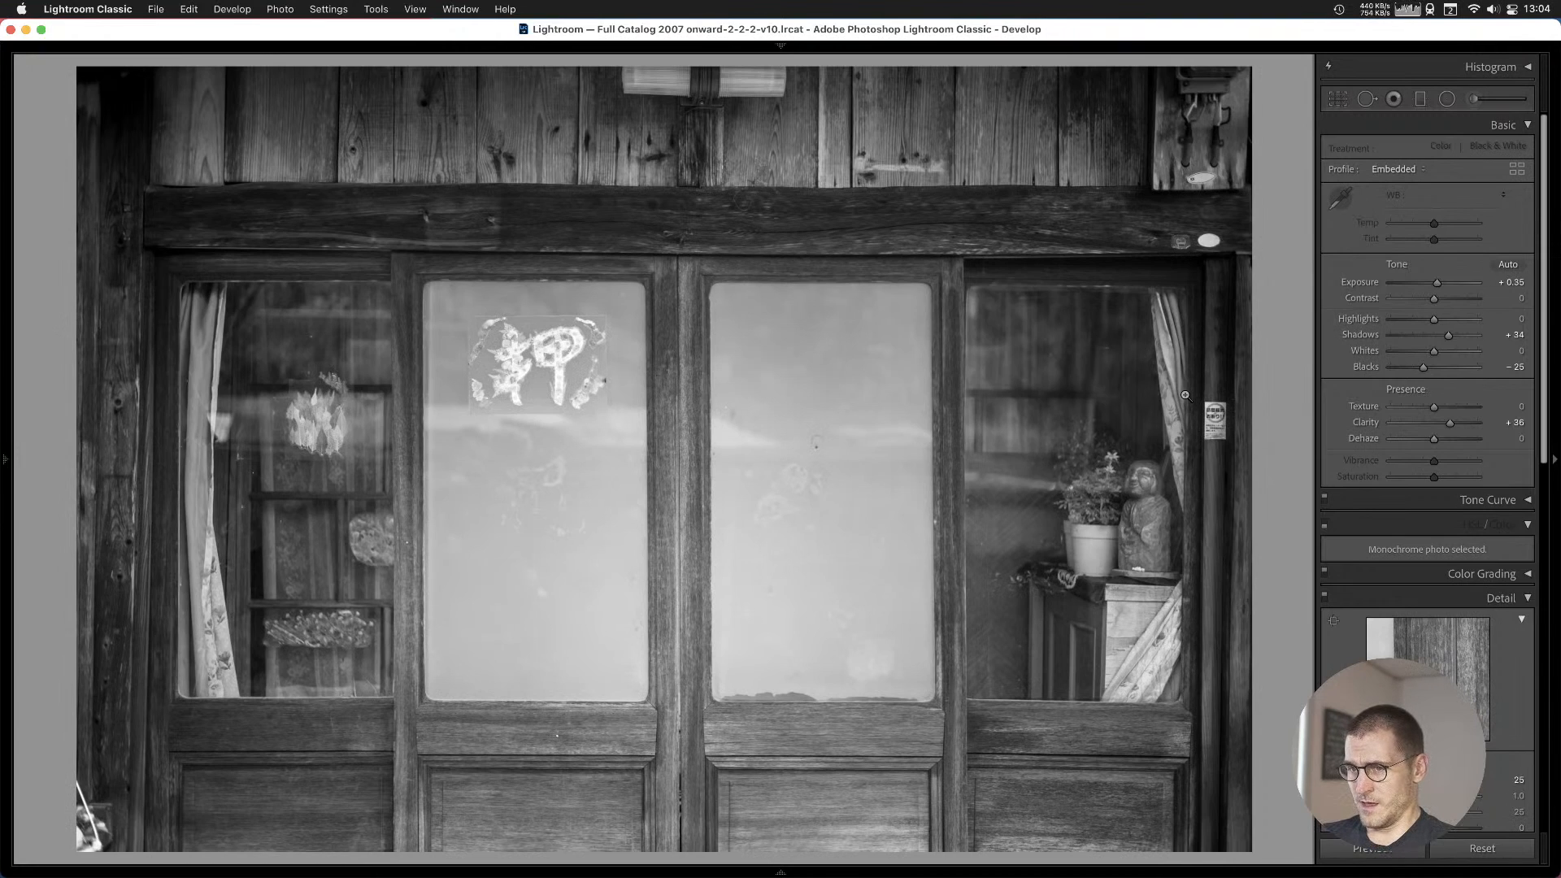
key(Right)
key(Left)
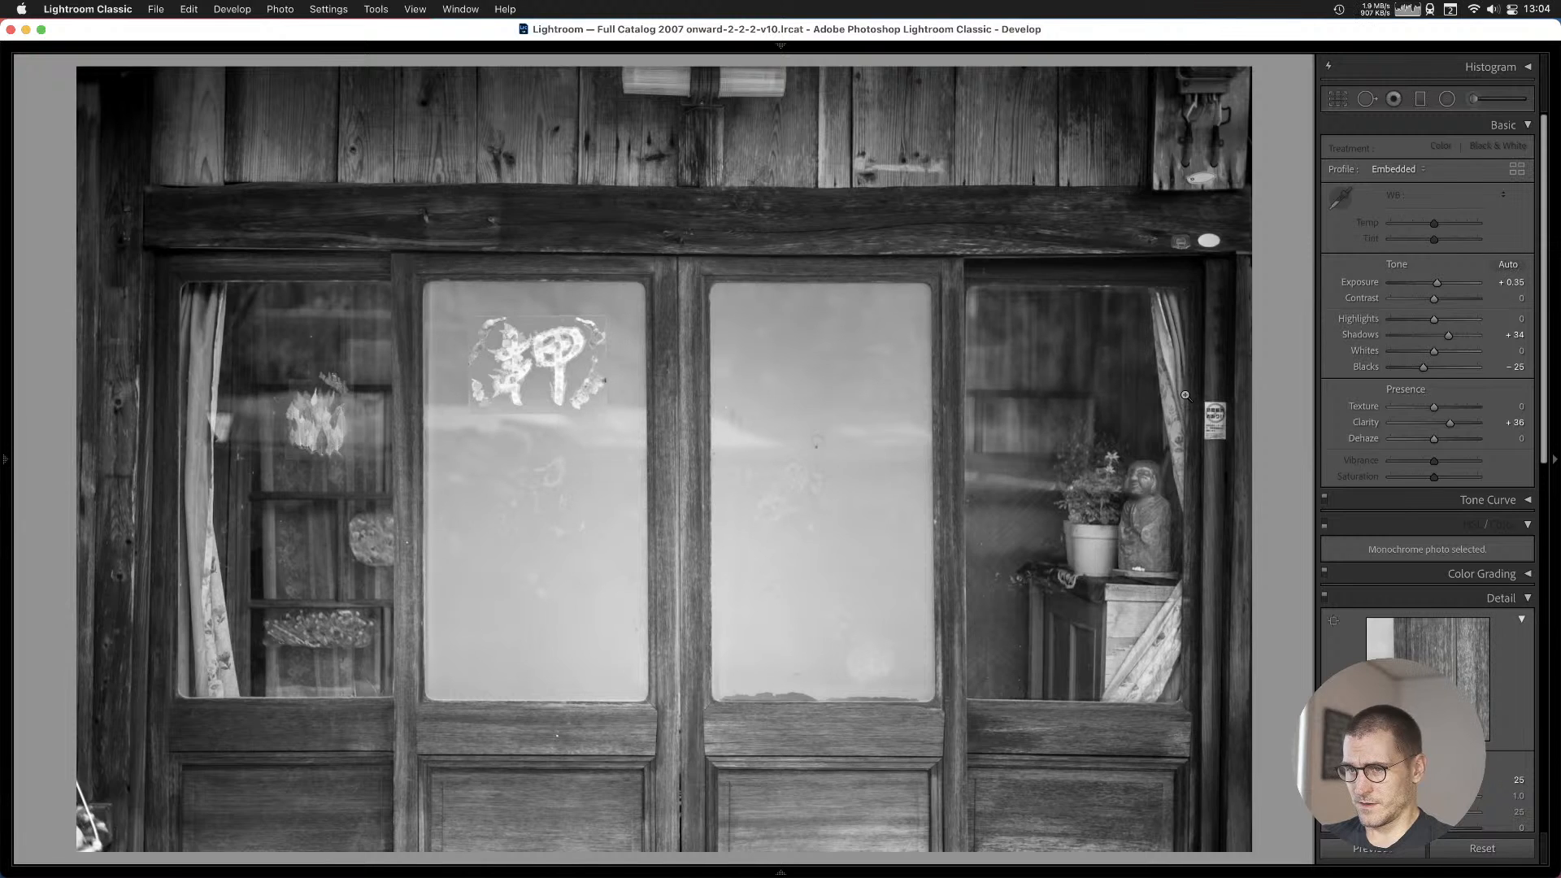
Move past the forest stairway photo to the tree-lined torii photo, and toggle its Cull #1 membership.
key(Right)
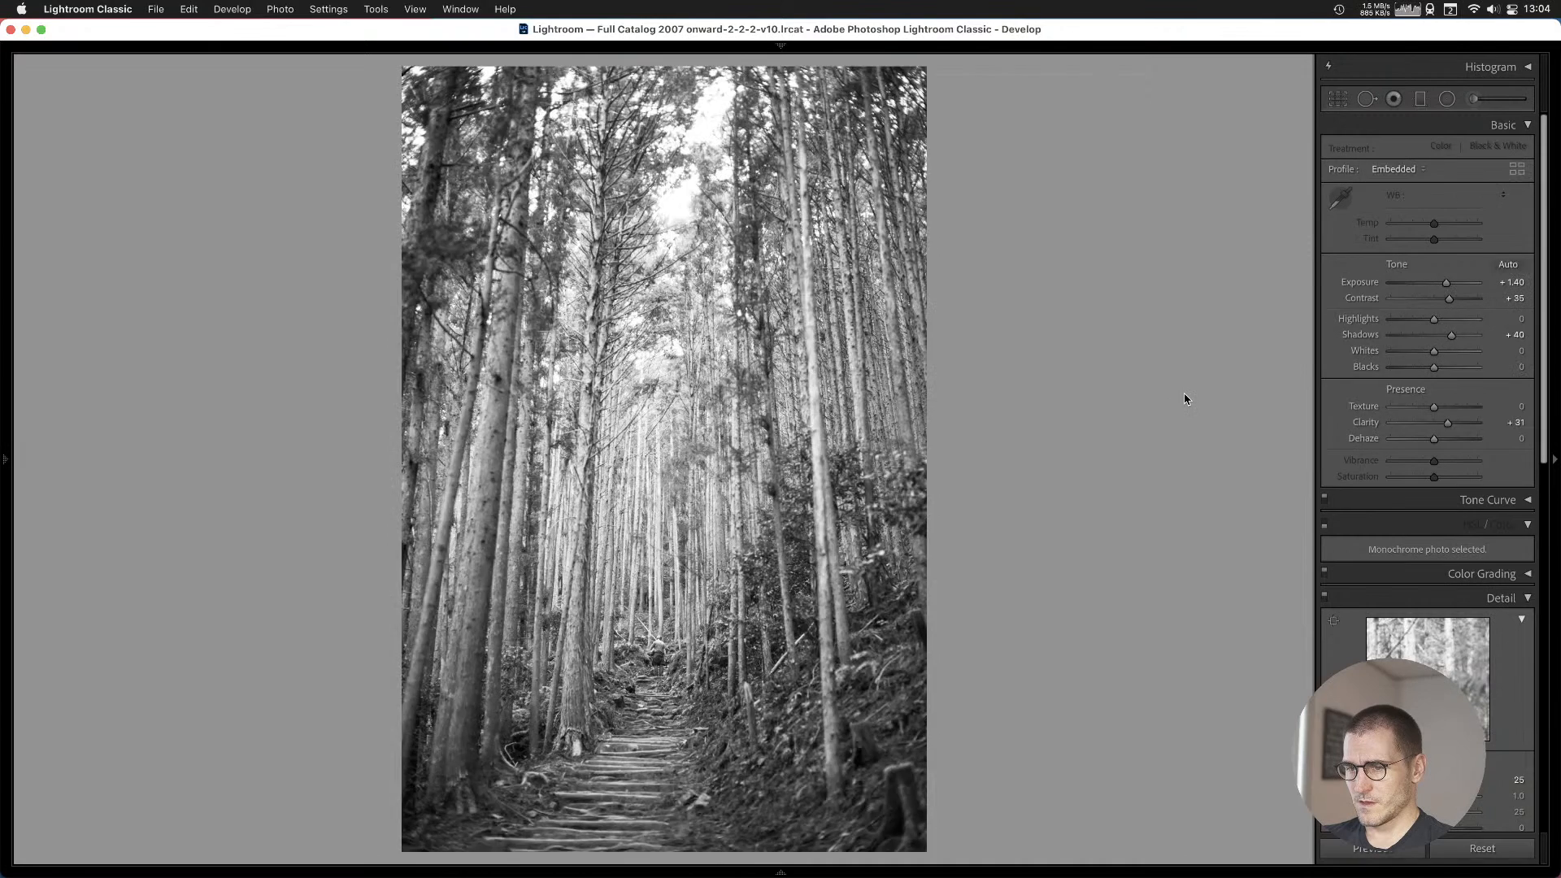
key(Right)
key(b)
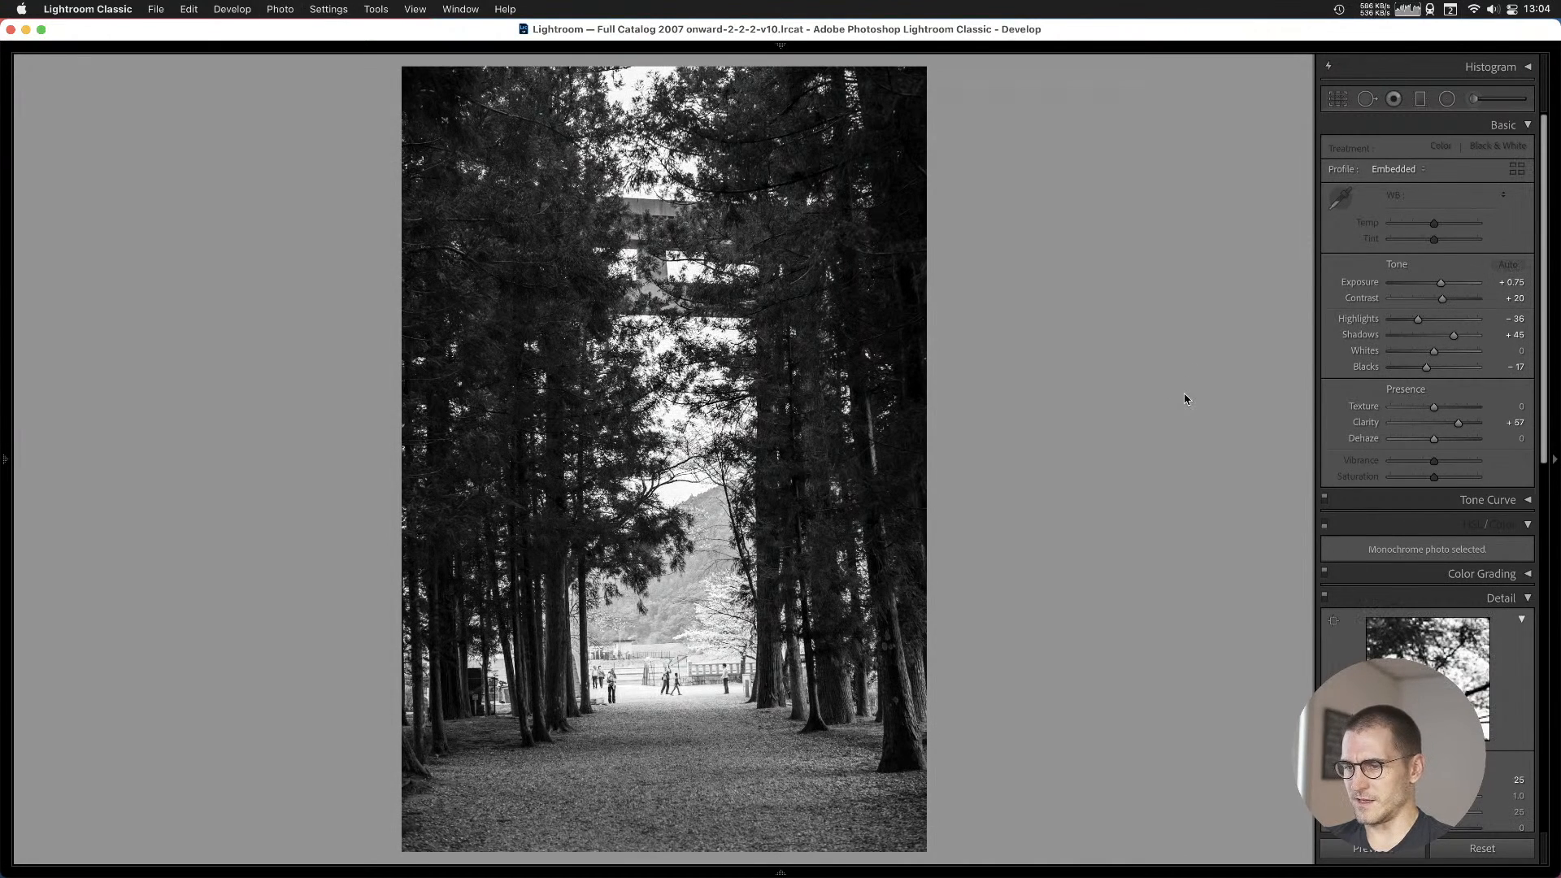
key(b)
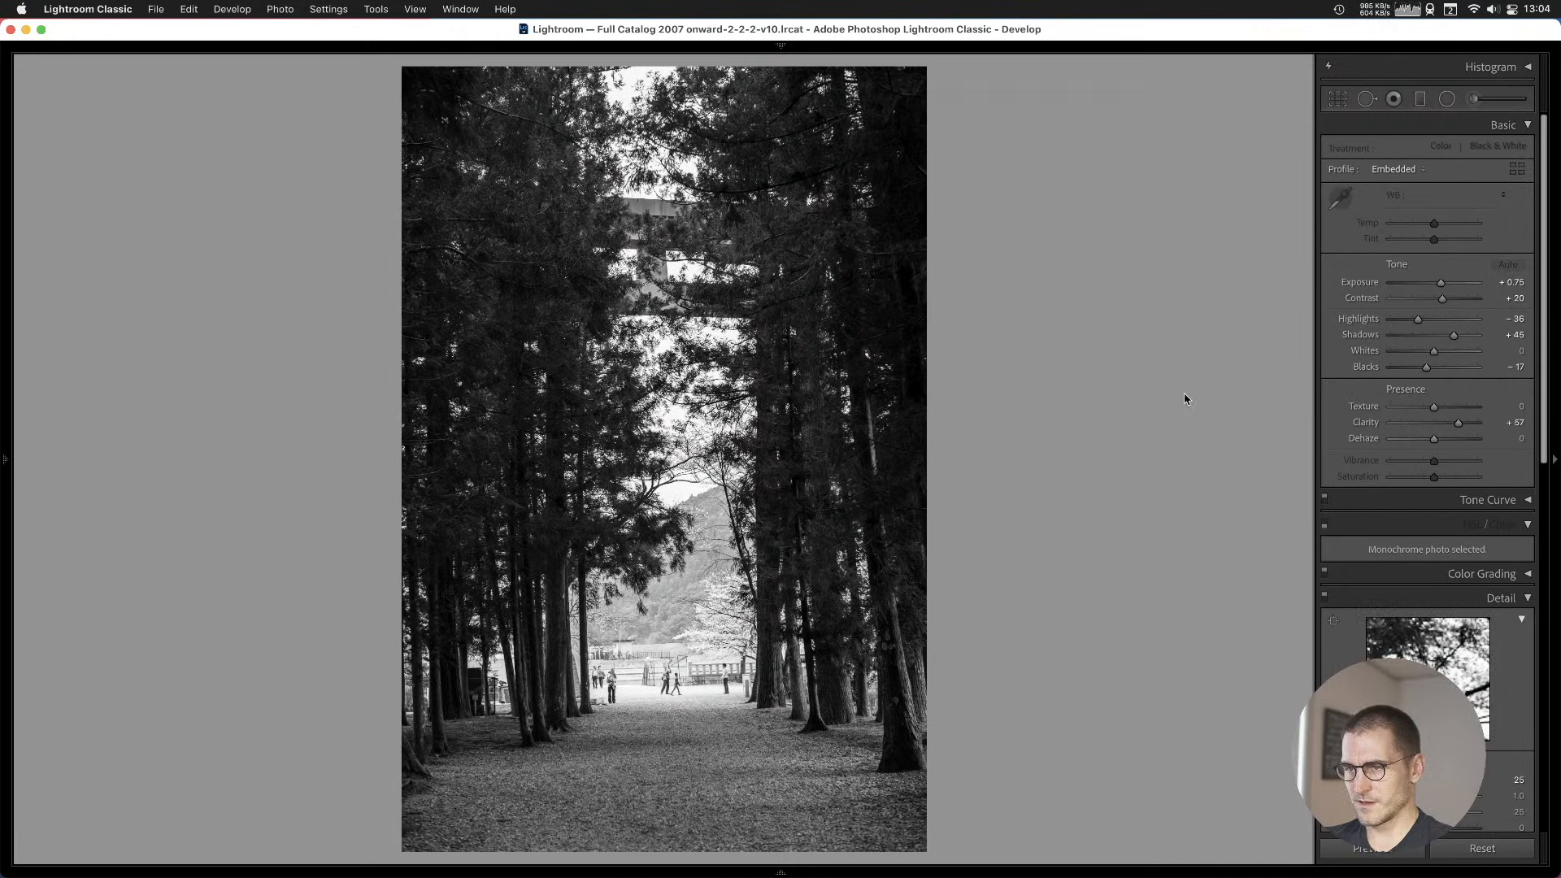
Crop the torii photo to the 4 x 5 / 8 x 10 aspect, trimming the upper canopy and the foreground ground.
click(1340, 99)
click(1451, 150)
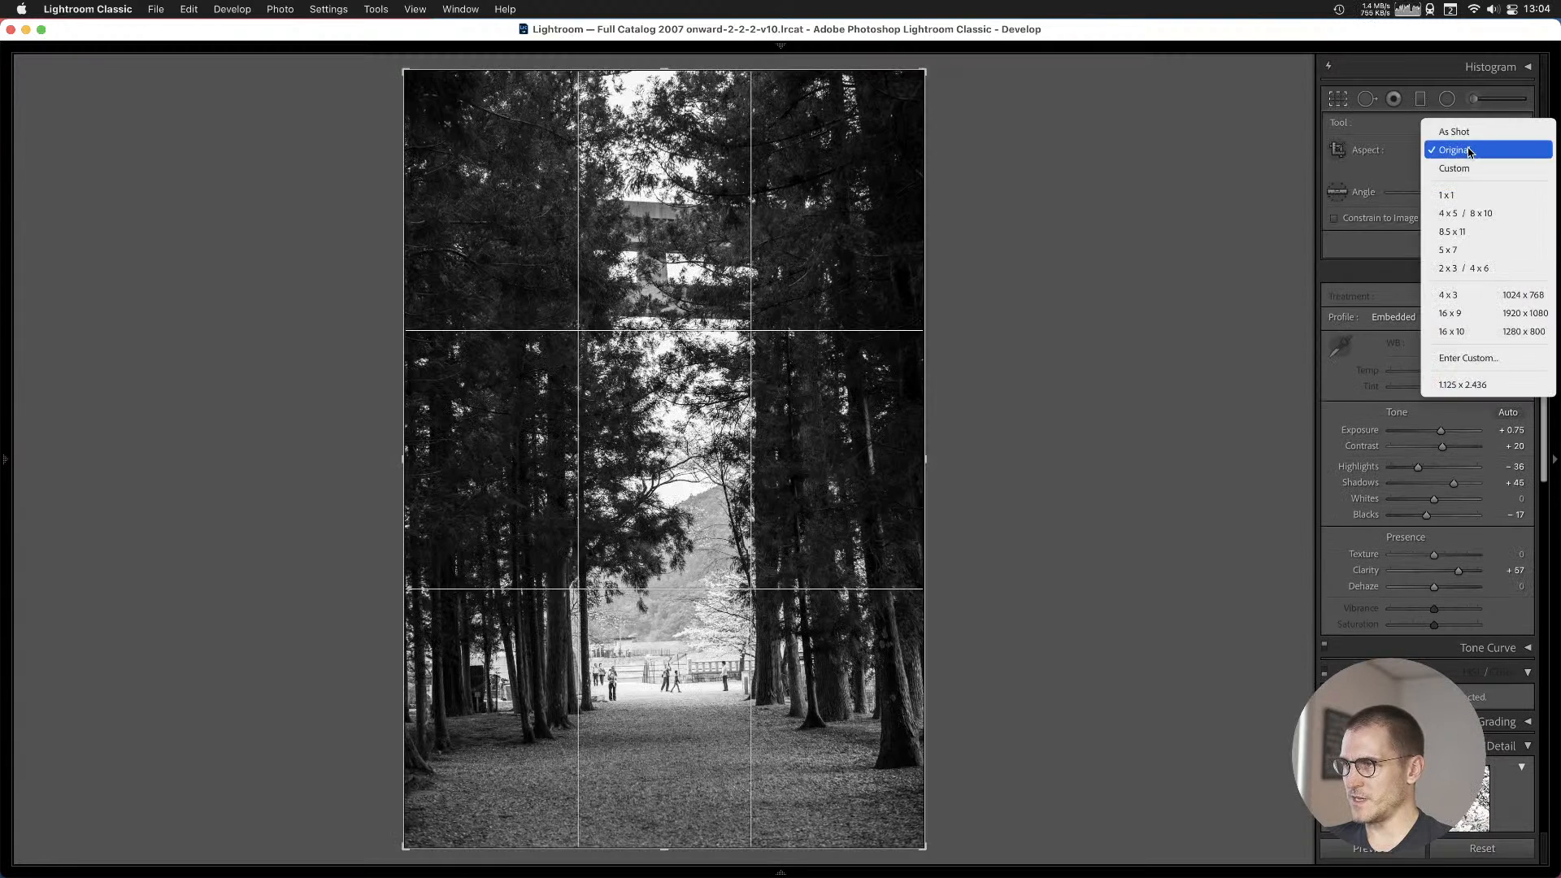
click(1464, 213)
drag(835, 305, 833, 316)
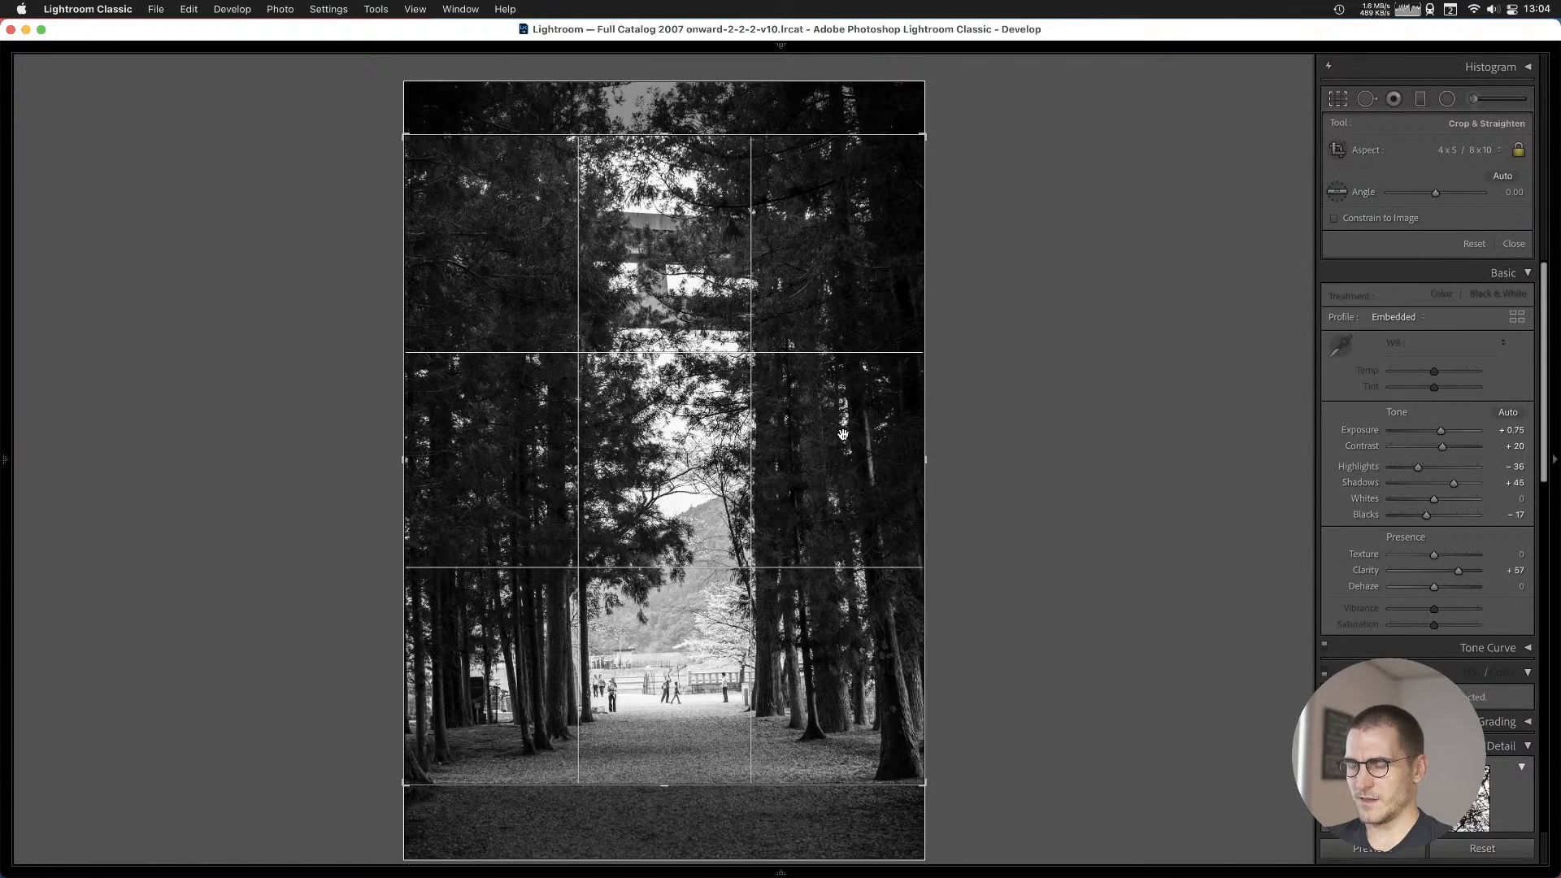
key(Return)
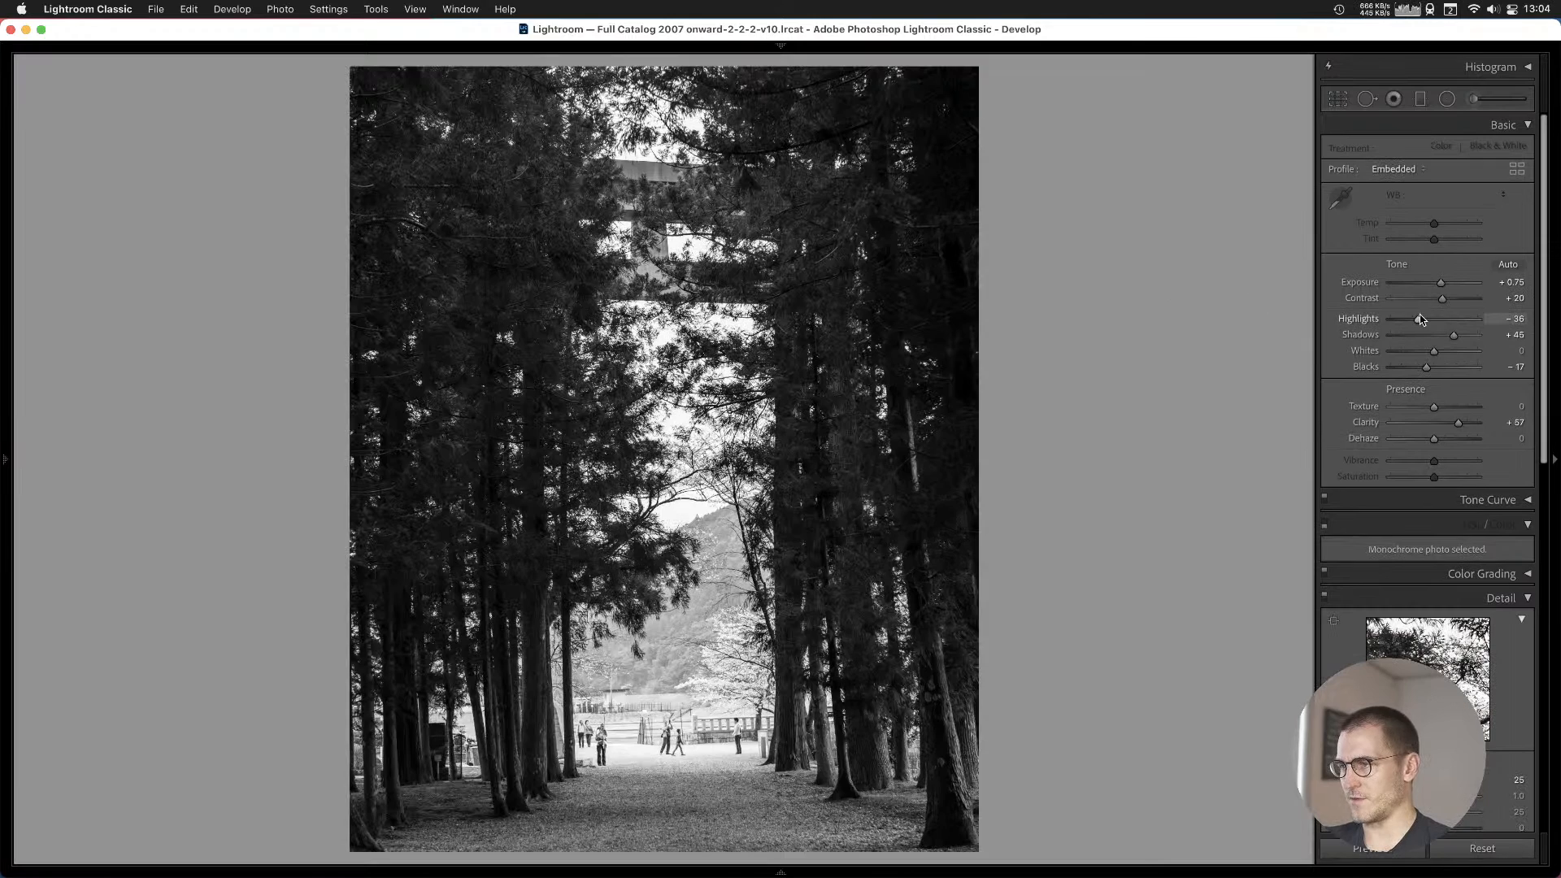
Try exposure at -0.15, highlights at -2 and shadows at +100 on the torii photo, and inspect the people up close.
drag(1421, 320, 1392, 326)
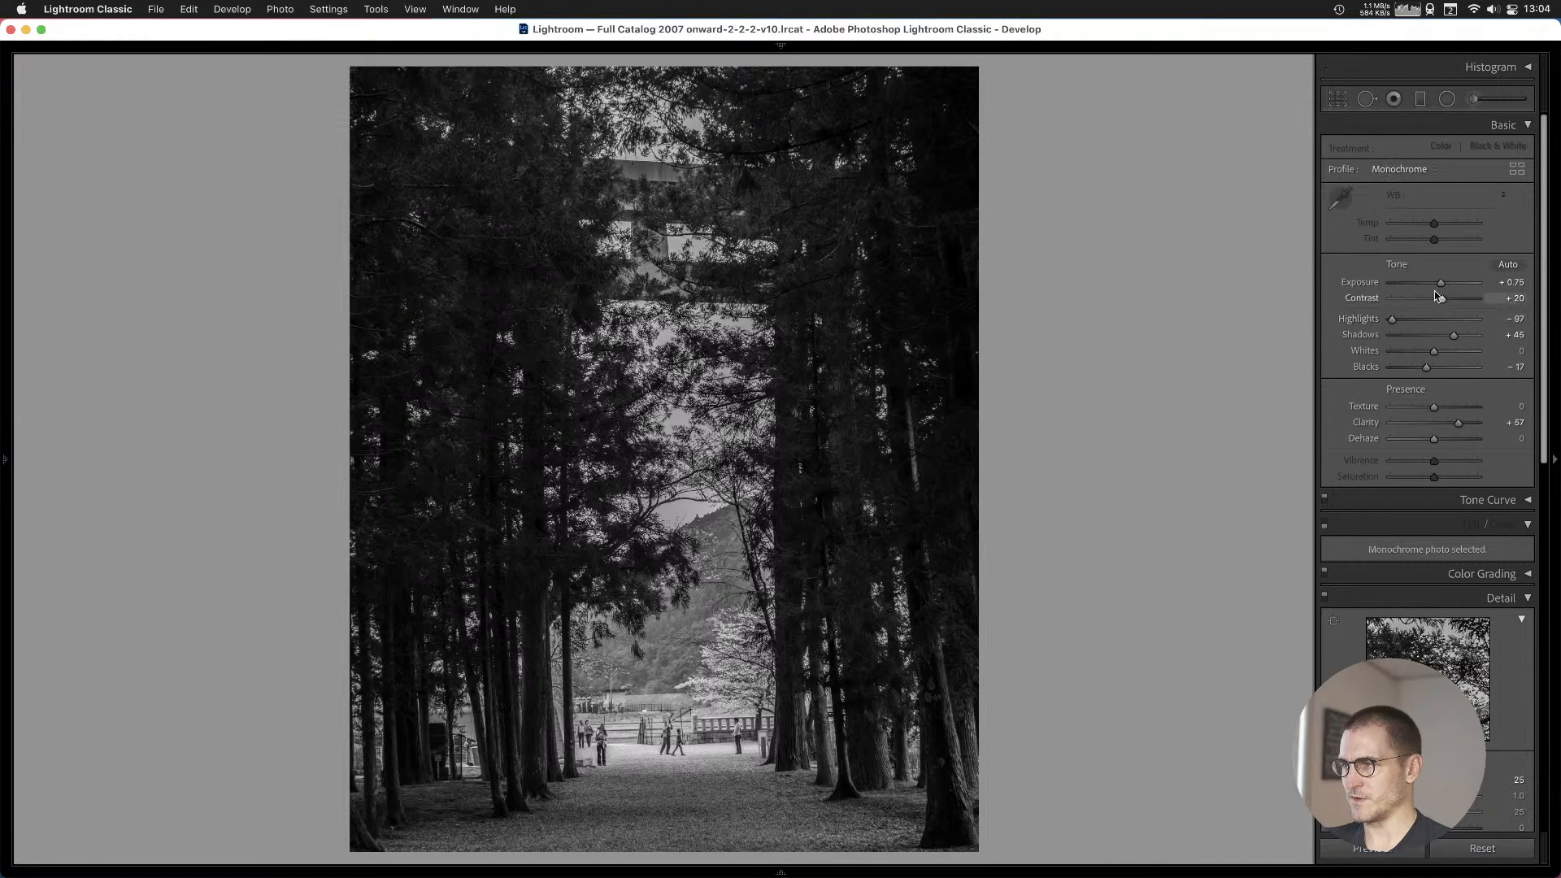
click(1436, 283)
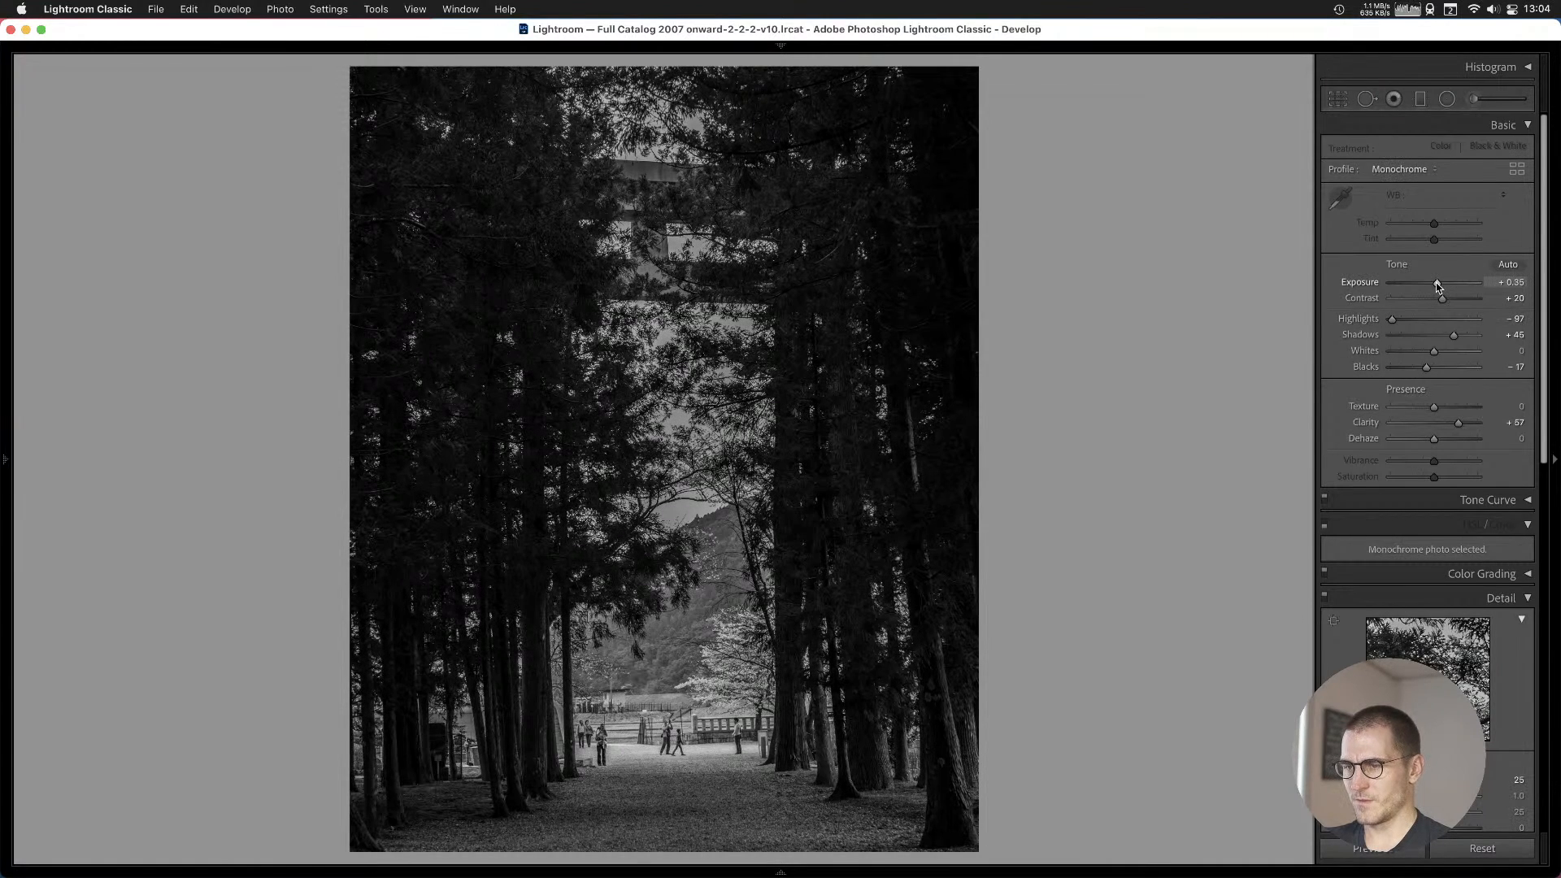
drag(1436, 283, 1479, 338)
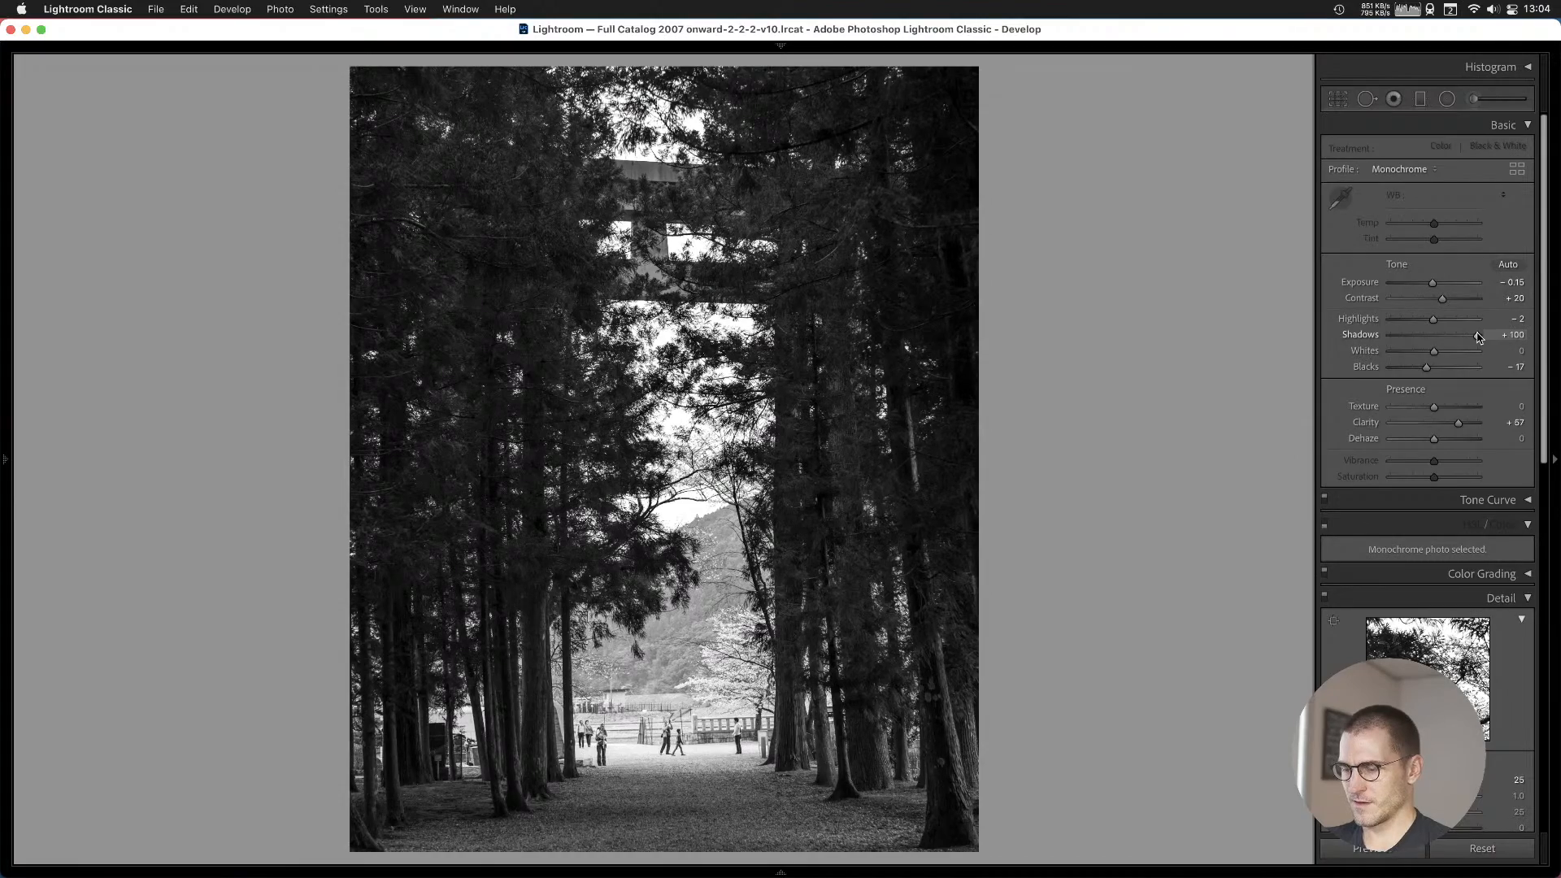
click(676, 697)
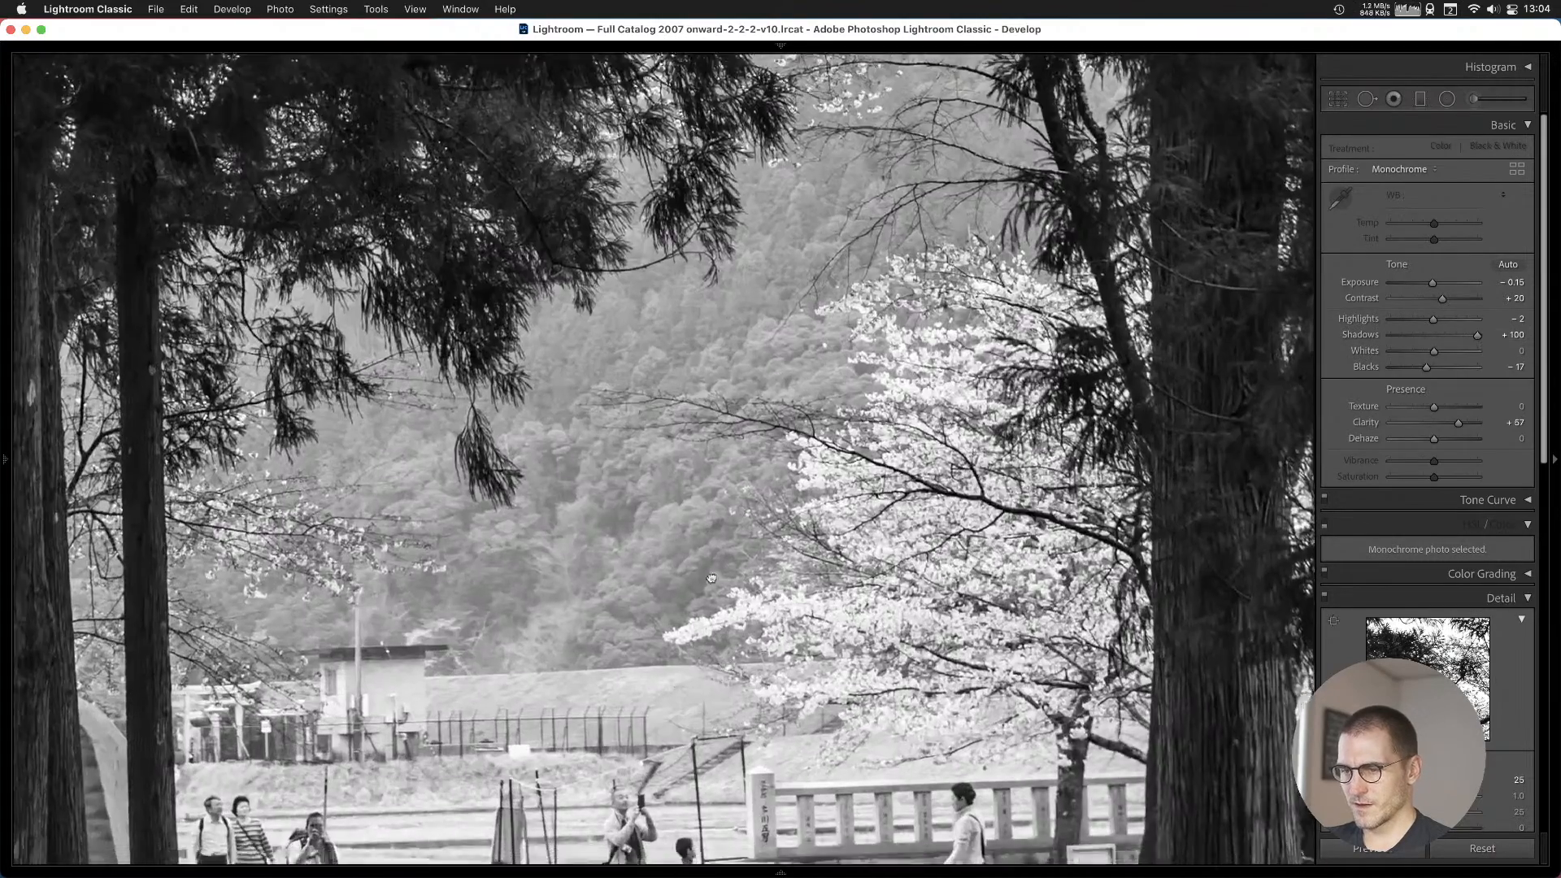
drag(676, 697, 708, 472)
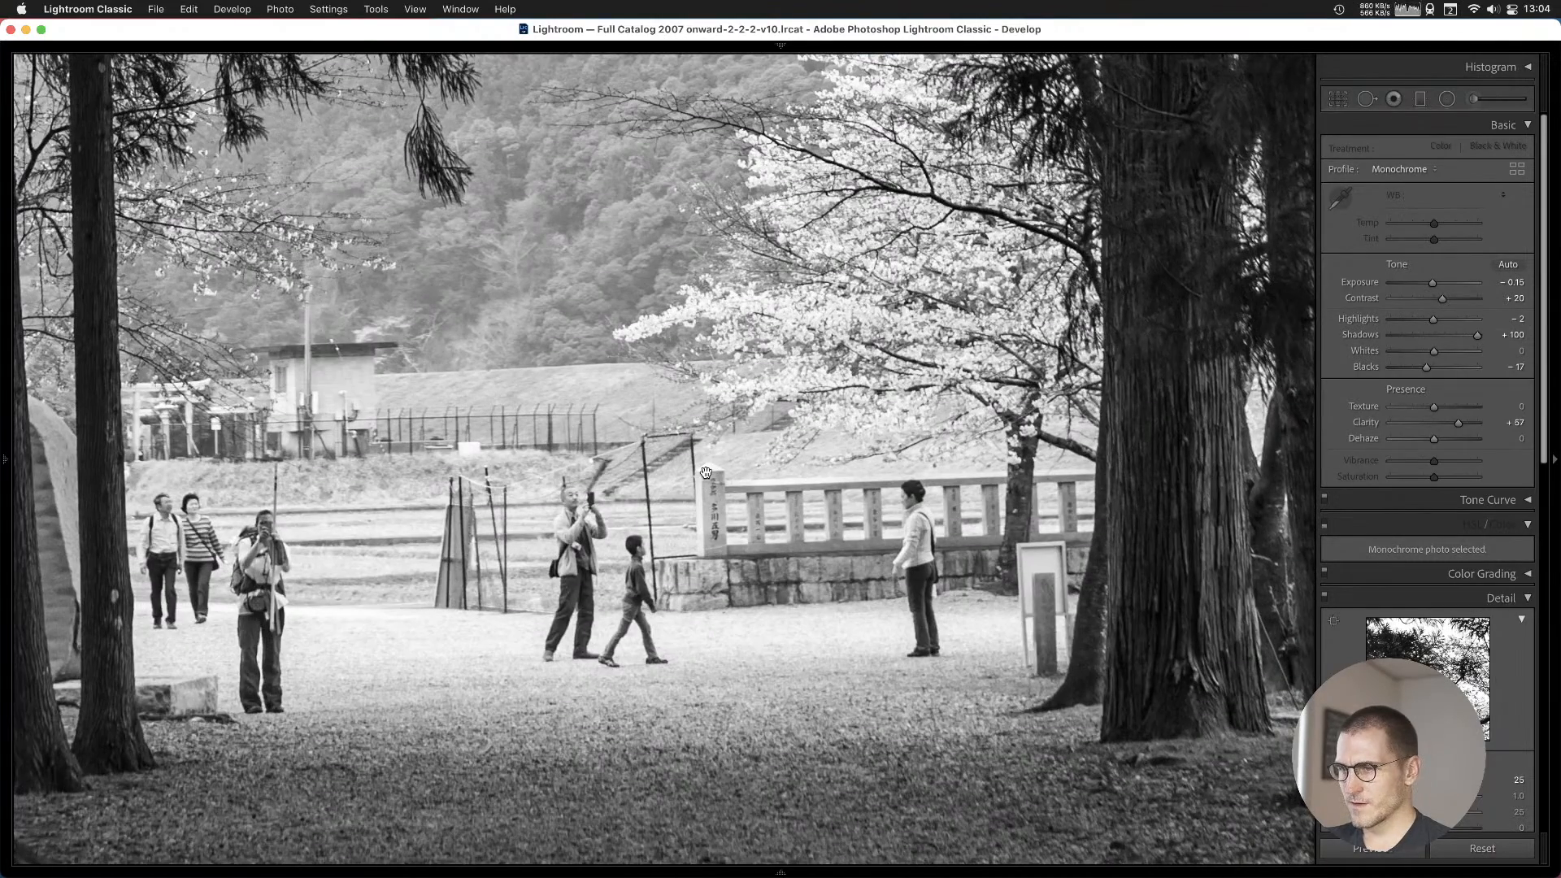
drag(792, 406, 710, 581)
drag(949, 478, 871, 530)
click(638, 483)
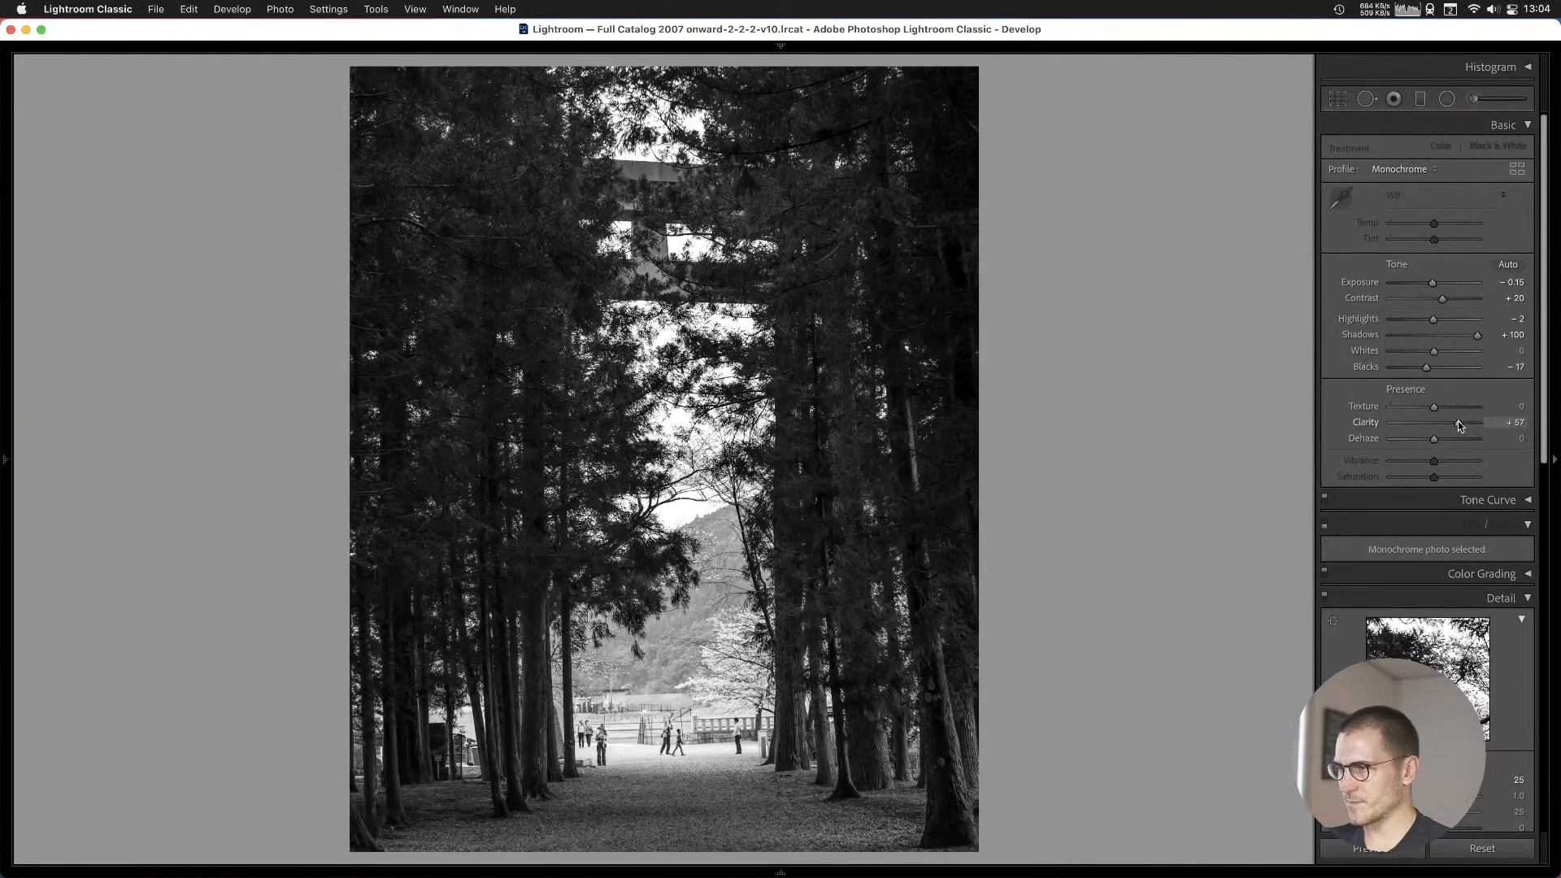
Reset clarity and blacks to 0, set exposure to +0.40 and shadows to +50, and check the dark trees up close.
drag(1459, 426, 1433, 425)
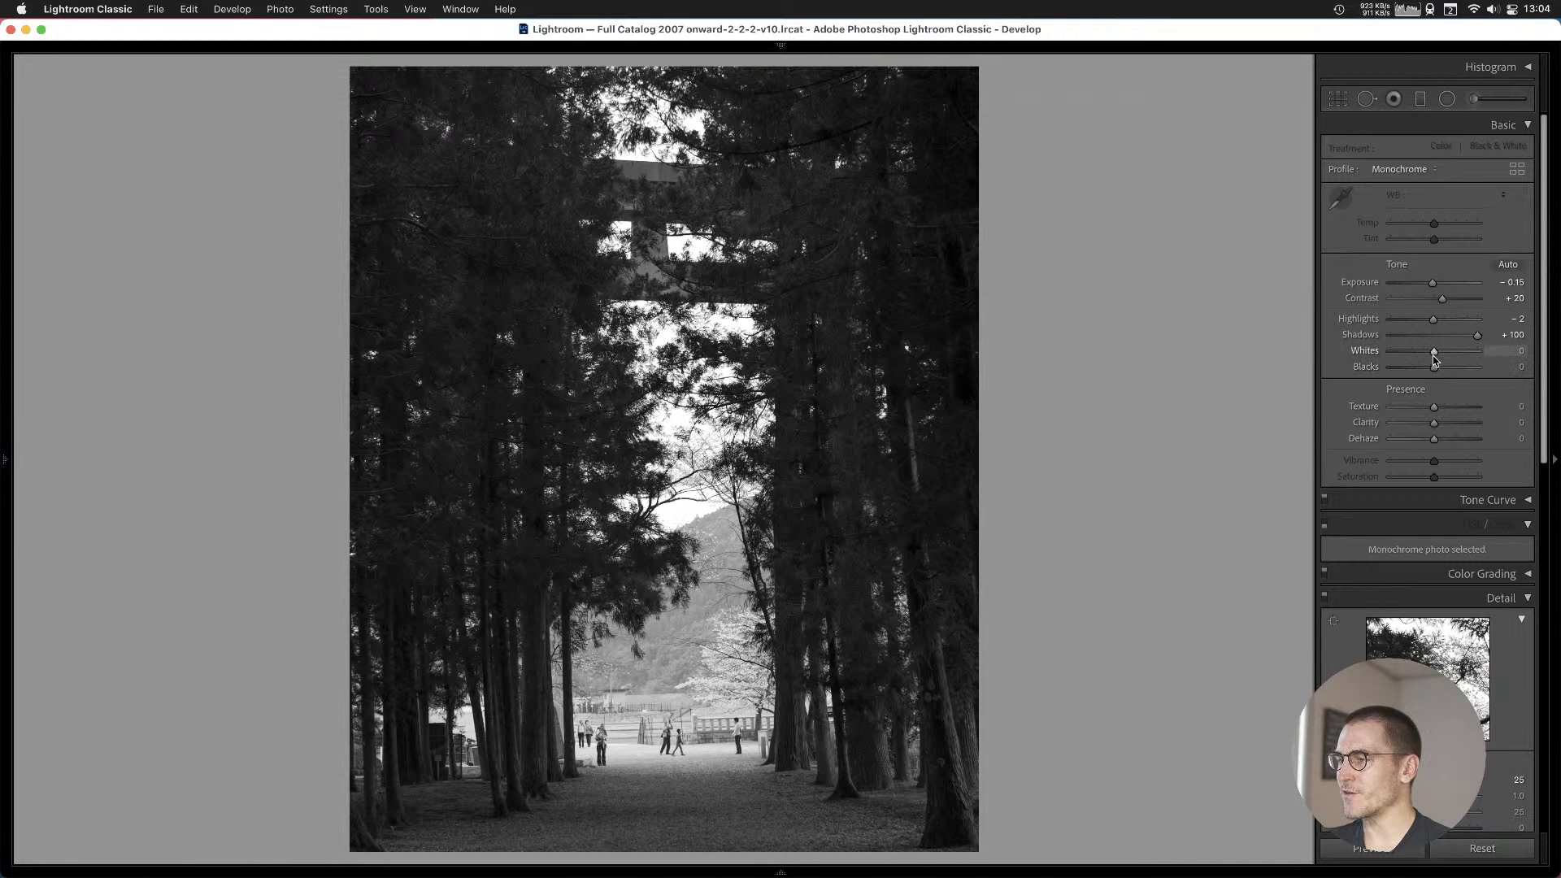
mouse_move(1477, 335)
mouse_down()
mouse_move(1458, 338)
mouse_move(1471, 336)
mouse_up()
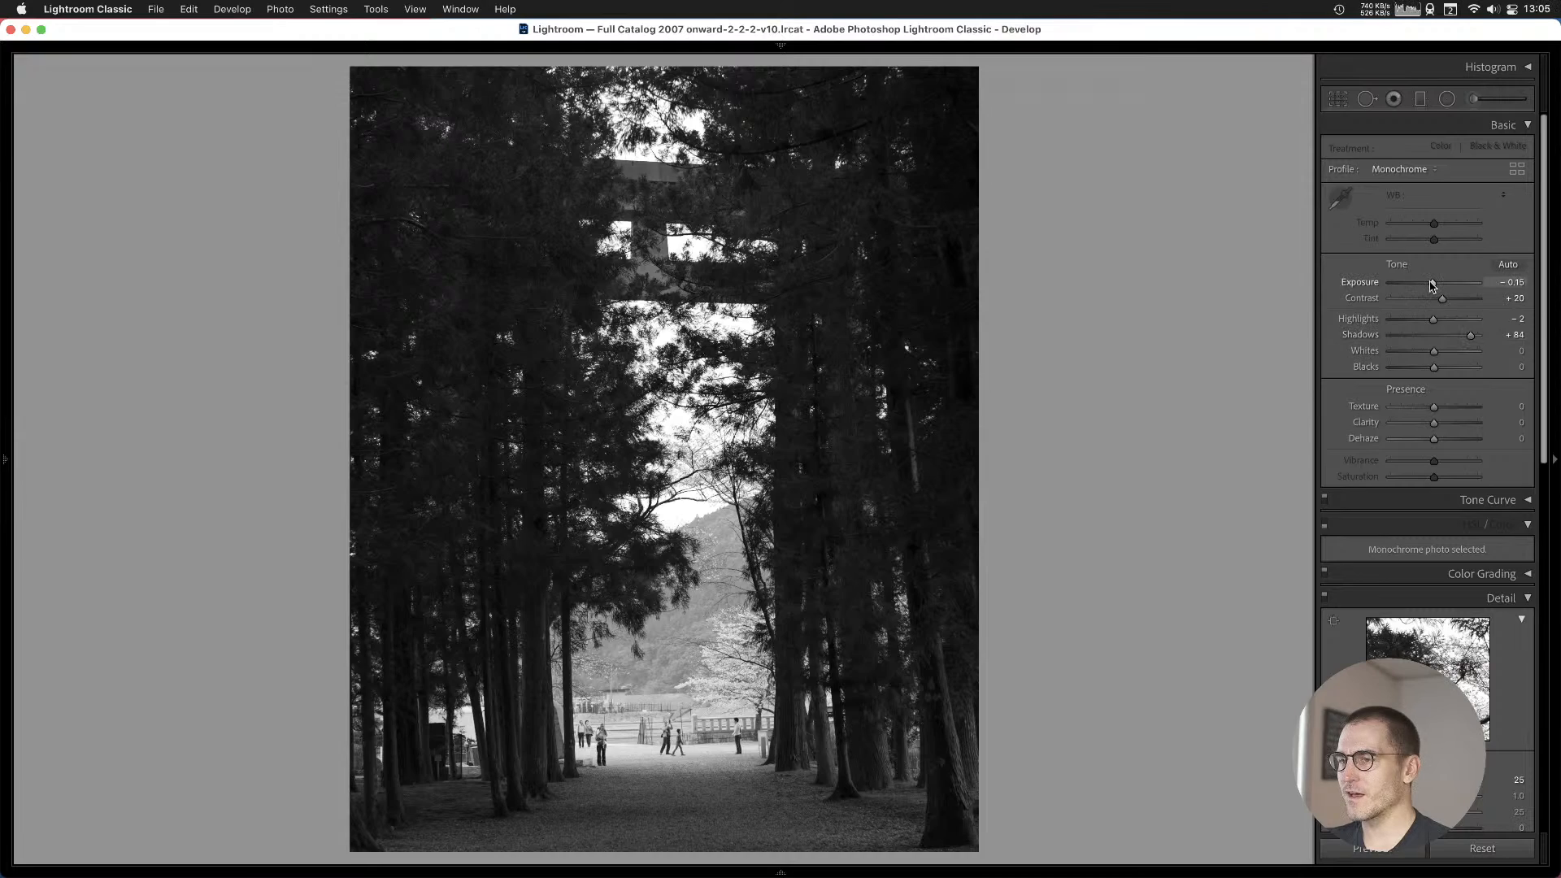
drag(1432, 283, 1436, 282)
drag(1470, 335, 1456, 340)
click(807, 370)
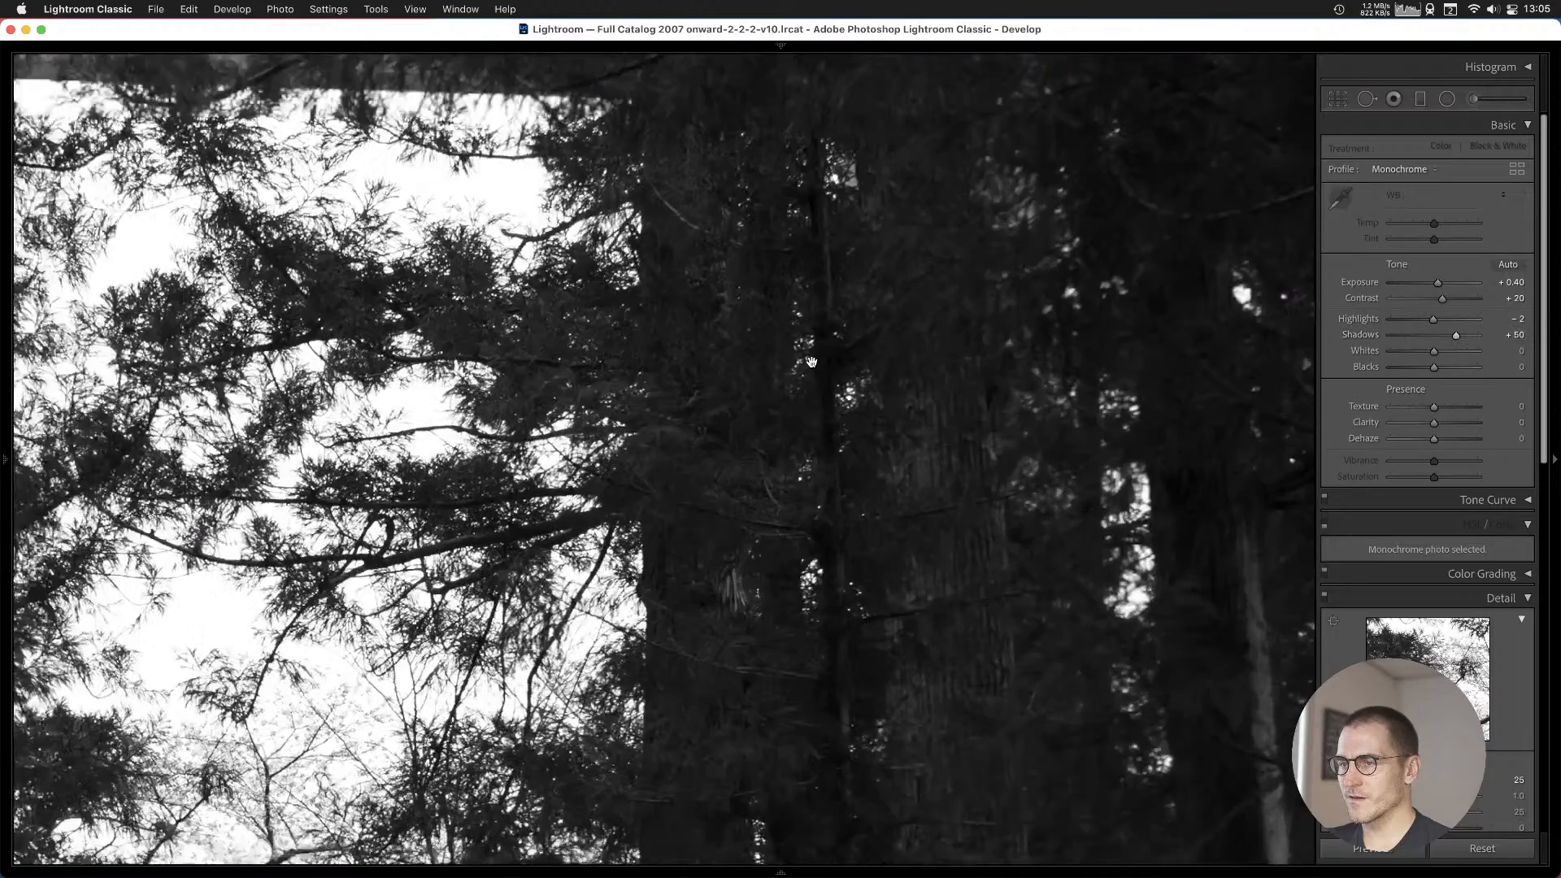
drag(821, 289, 796, 471)
drag(884, 374, 913, 687)
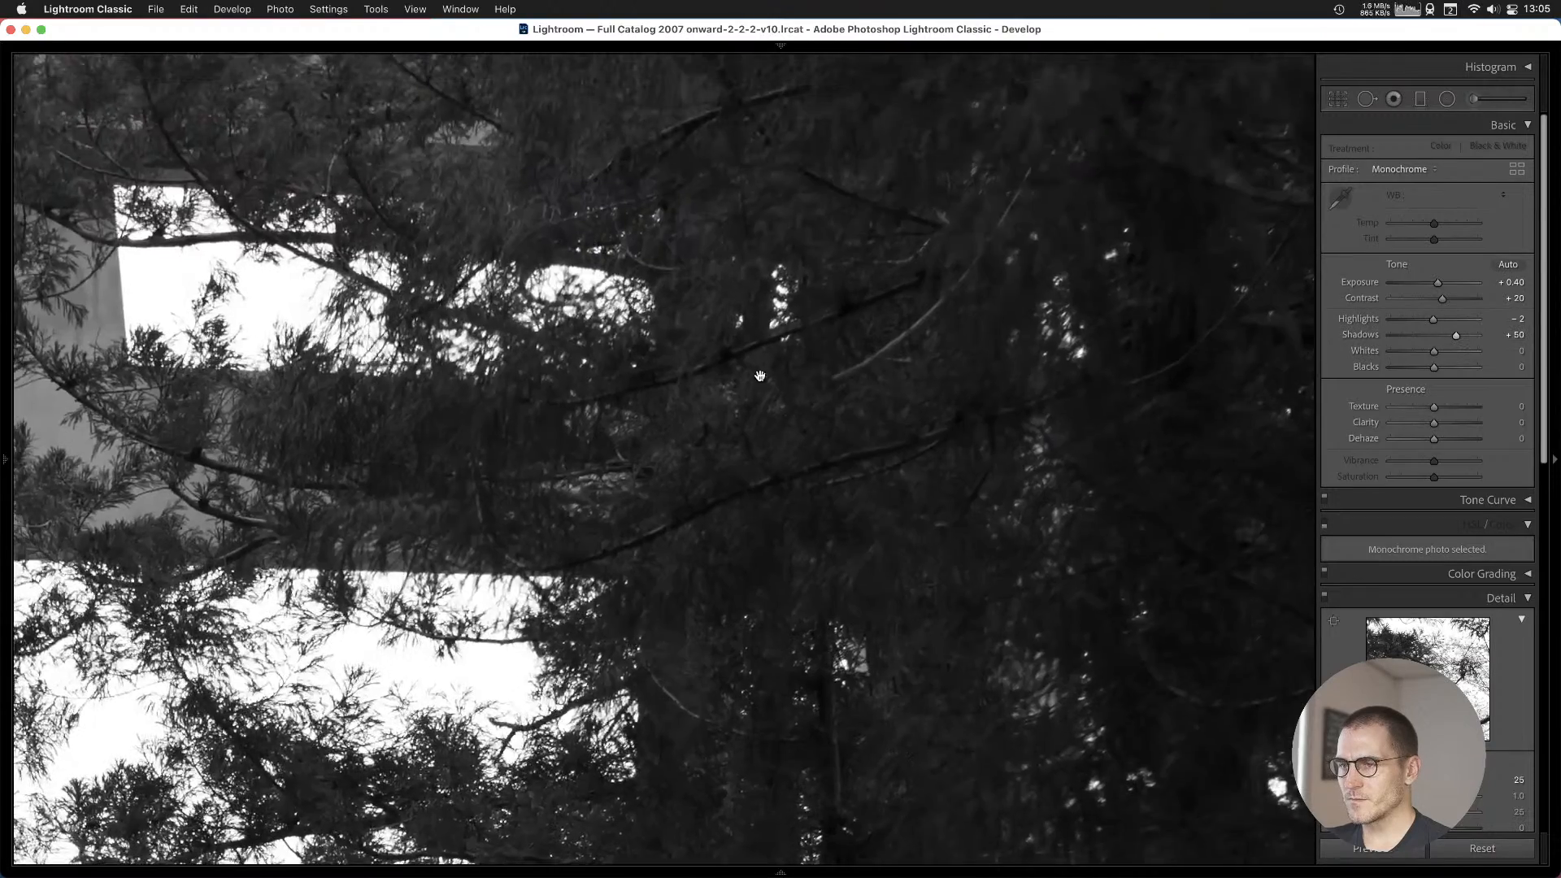
drag(761, 376, 760, 615)
click(726, 403)
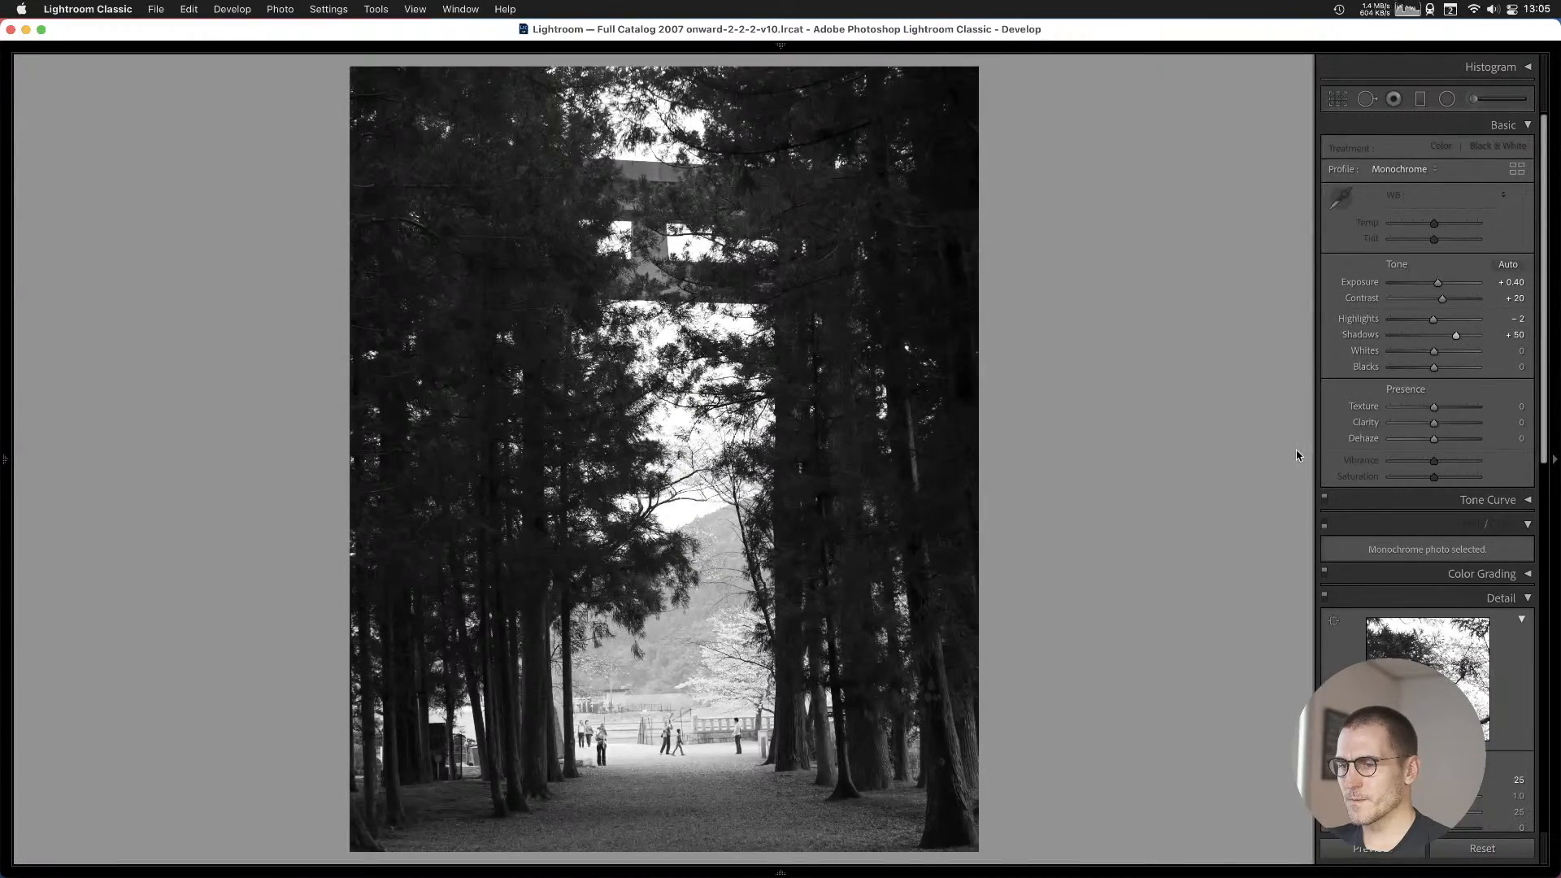
Set highlights to -57 and reset contrast to 0, checking the people and blossoming tree at full size.
mouse_move(1433, 318)
mouse_down()
mouse_move(1410, 319)
mouse_move(1436, 302)
mouse_up()
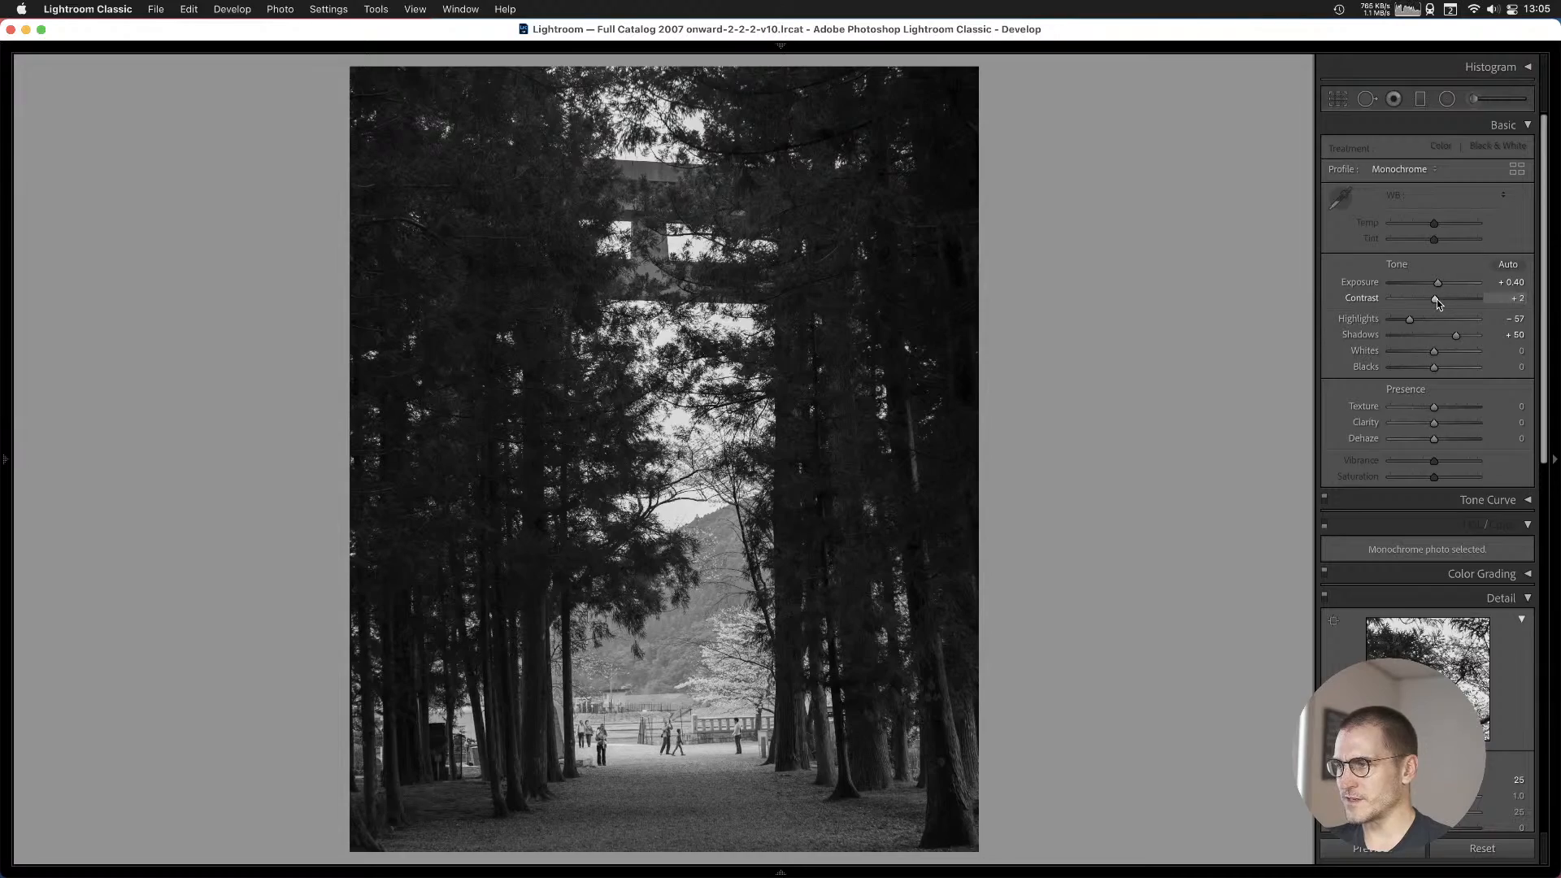
double_click(1437, 299)
click(687, 720)
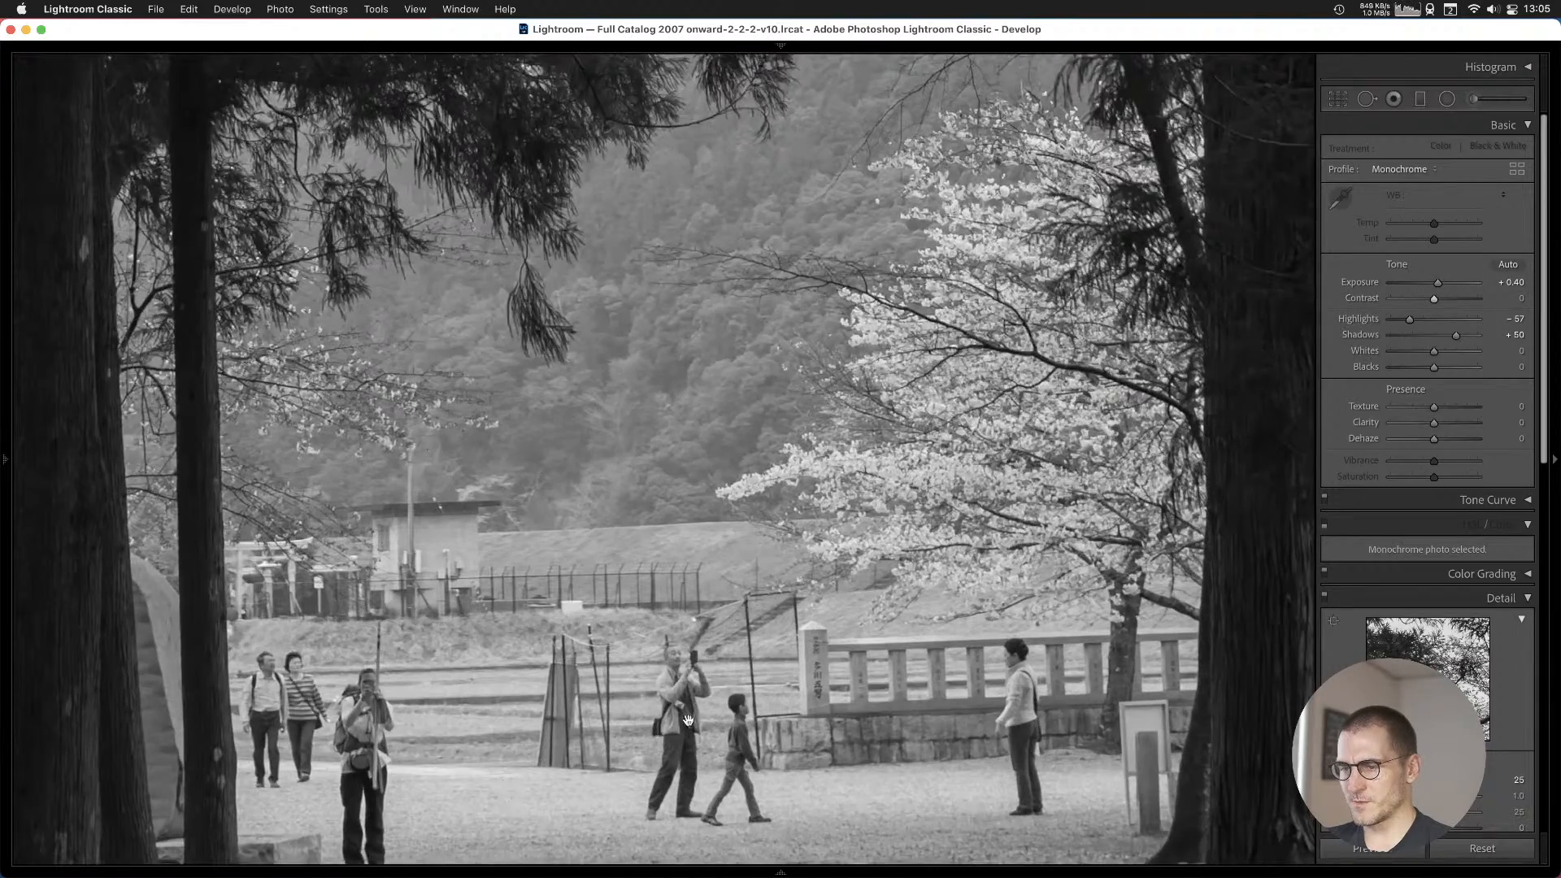
click(687, 719)
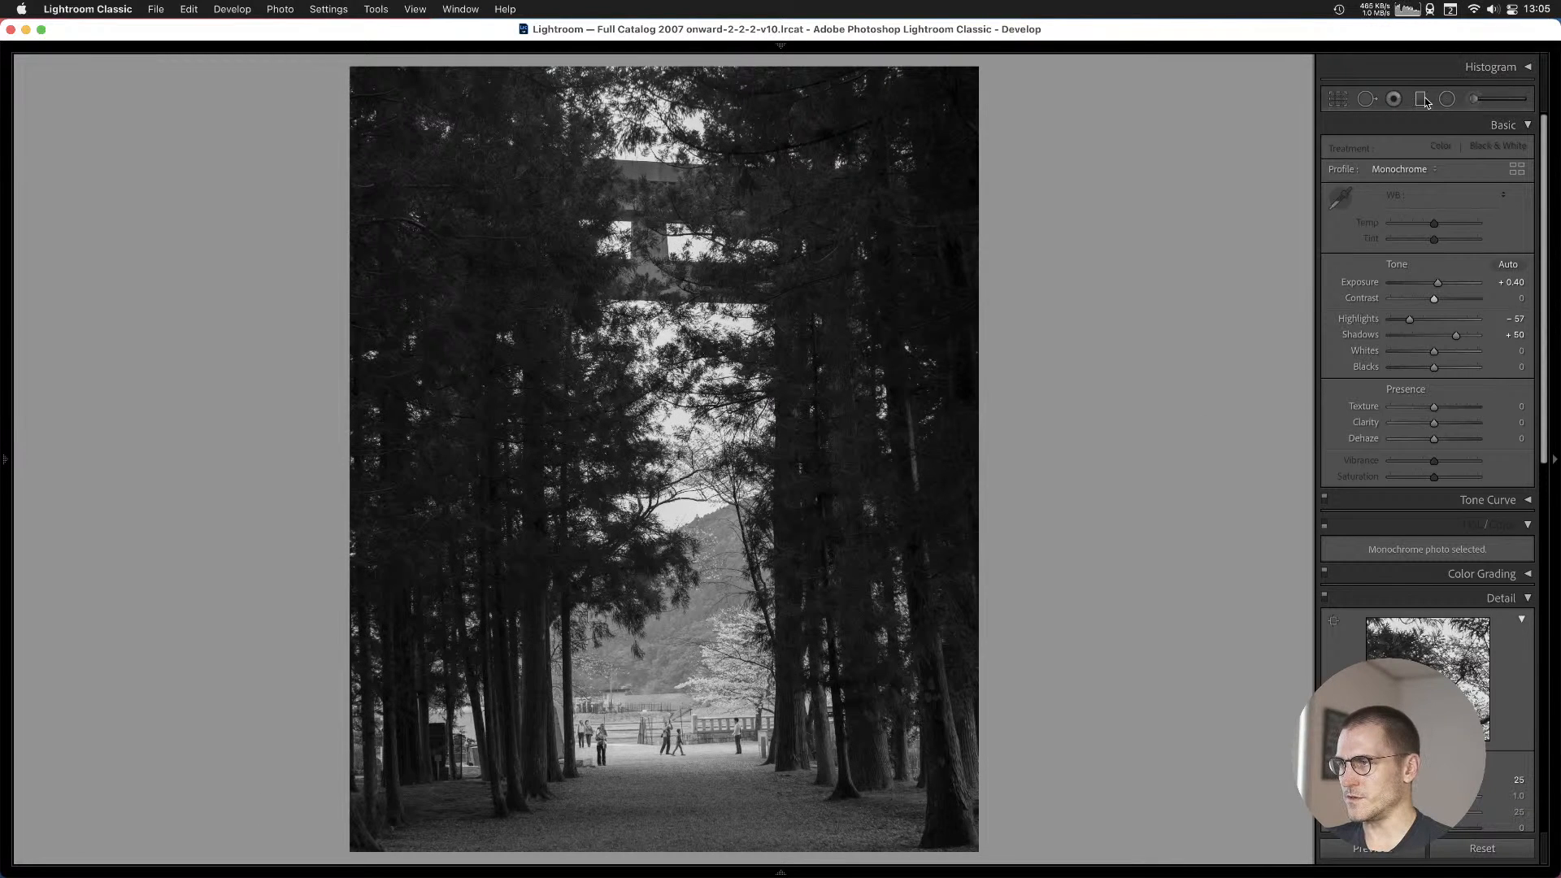
Brush a local exposure adjustment of 0.46 over the clearing with the people and the blossoming tree.
click(1475, 99)
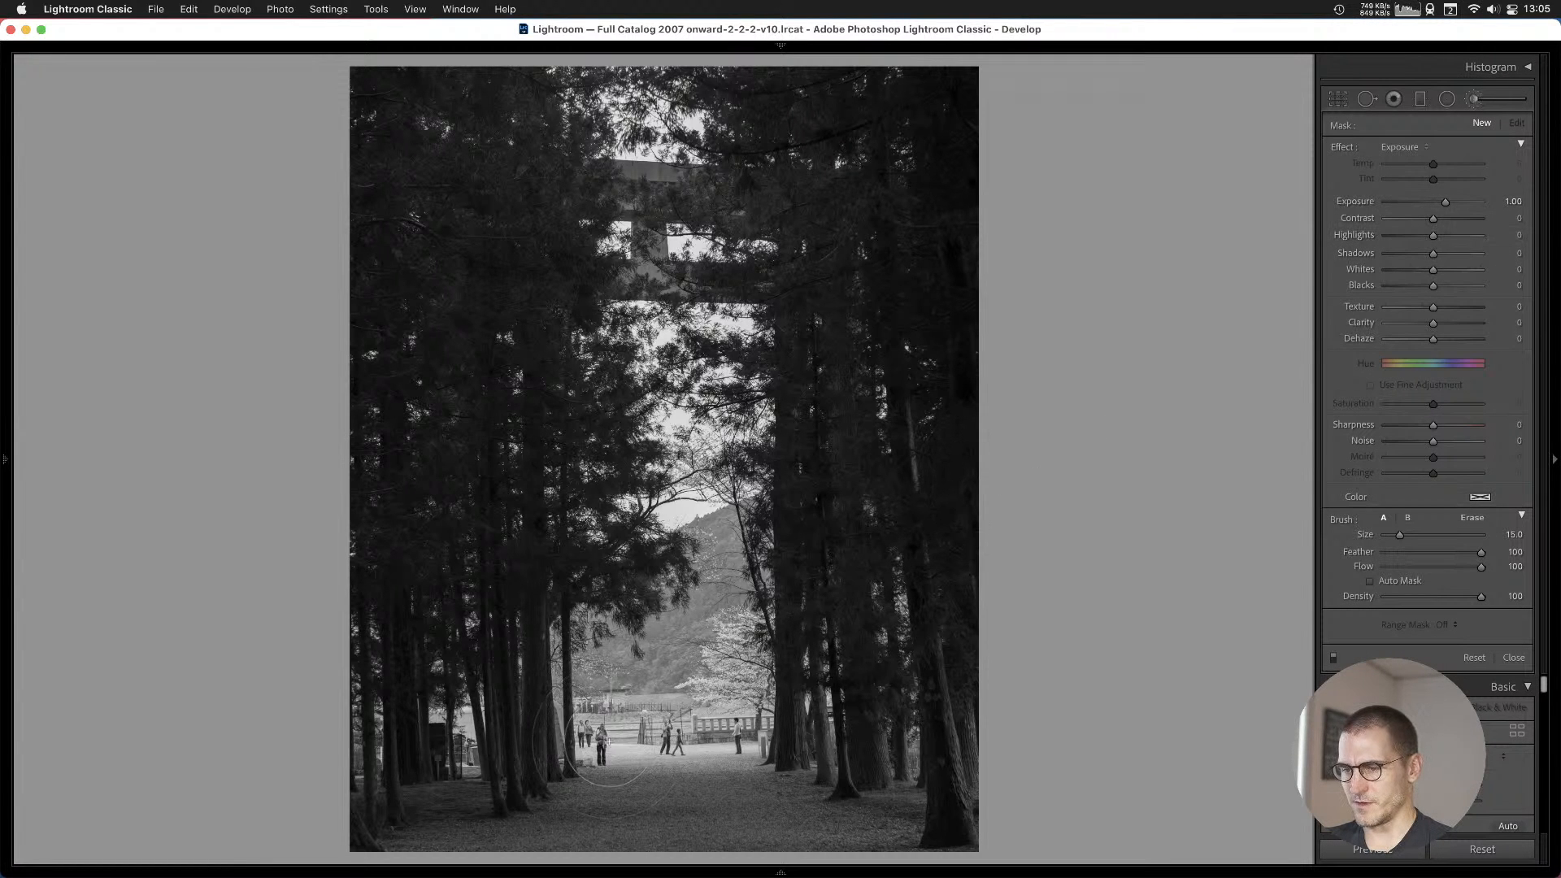
mouse_move(608, 742)
mouse_down()
mouse_move(667, 736)
mouse_move(724, 704)
mouse_move(626, 675)
mouse_move(598, 698)
mouse_move(715, 655)
mouse_up()
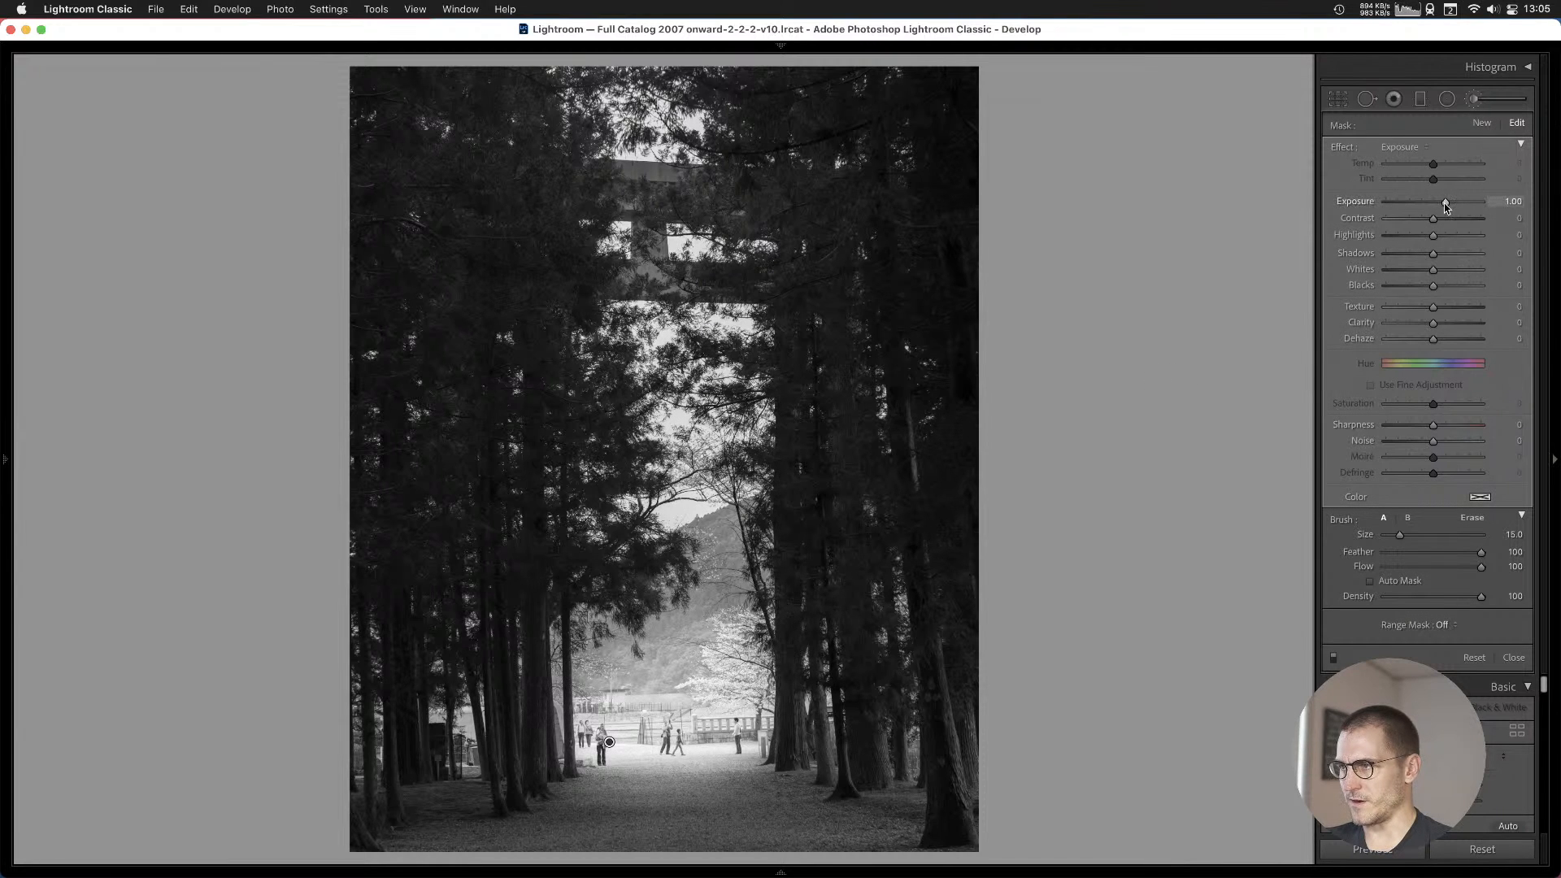
drag(1446, 202, 1438, 207)
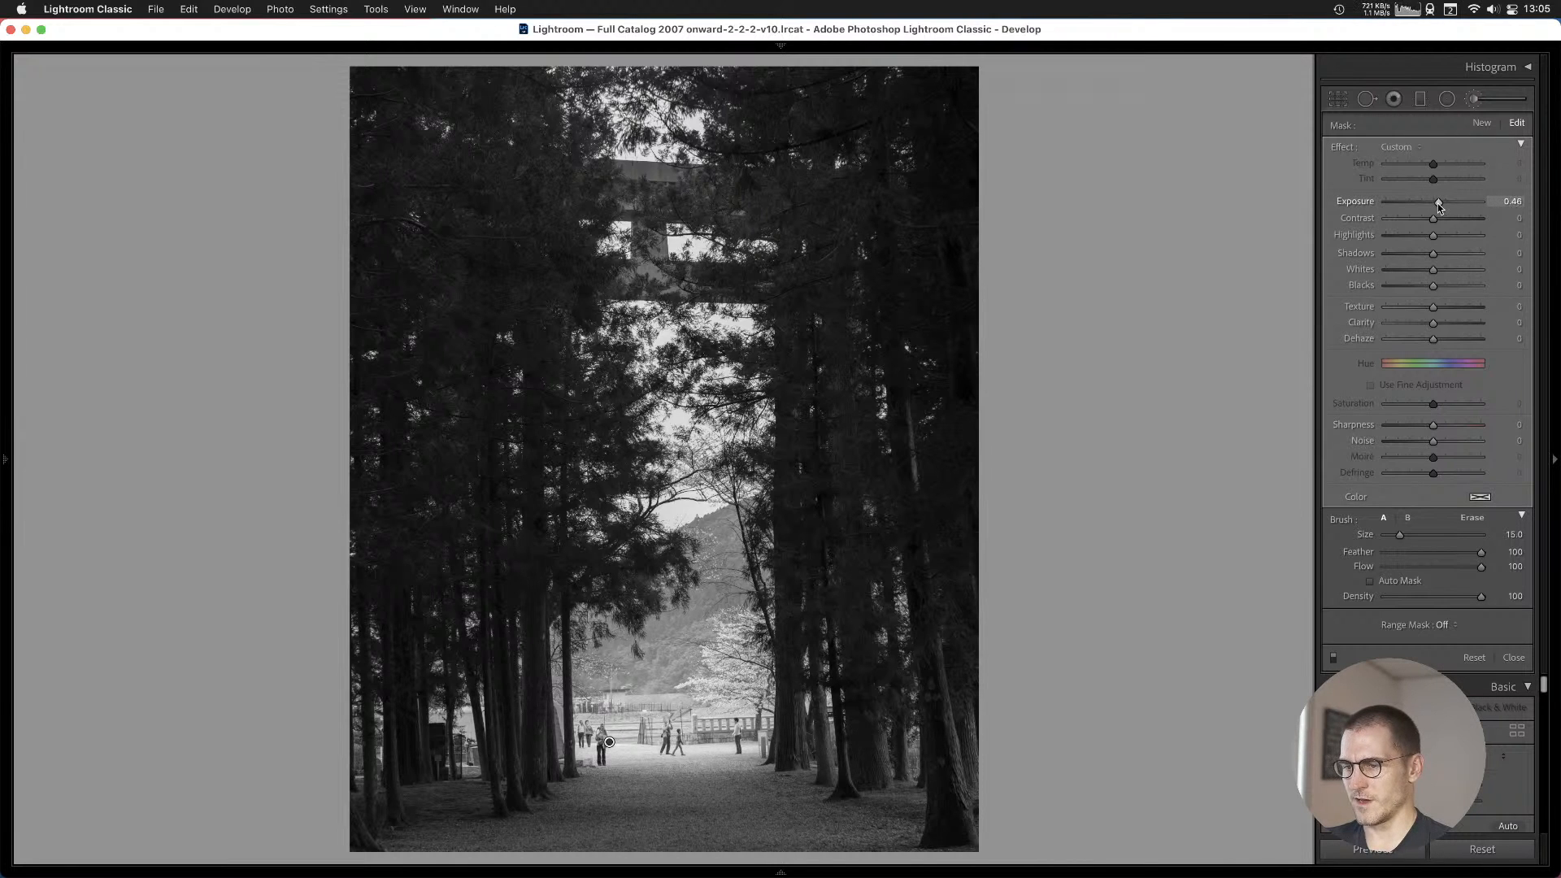
click(1474, 100)
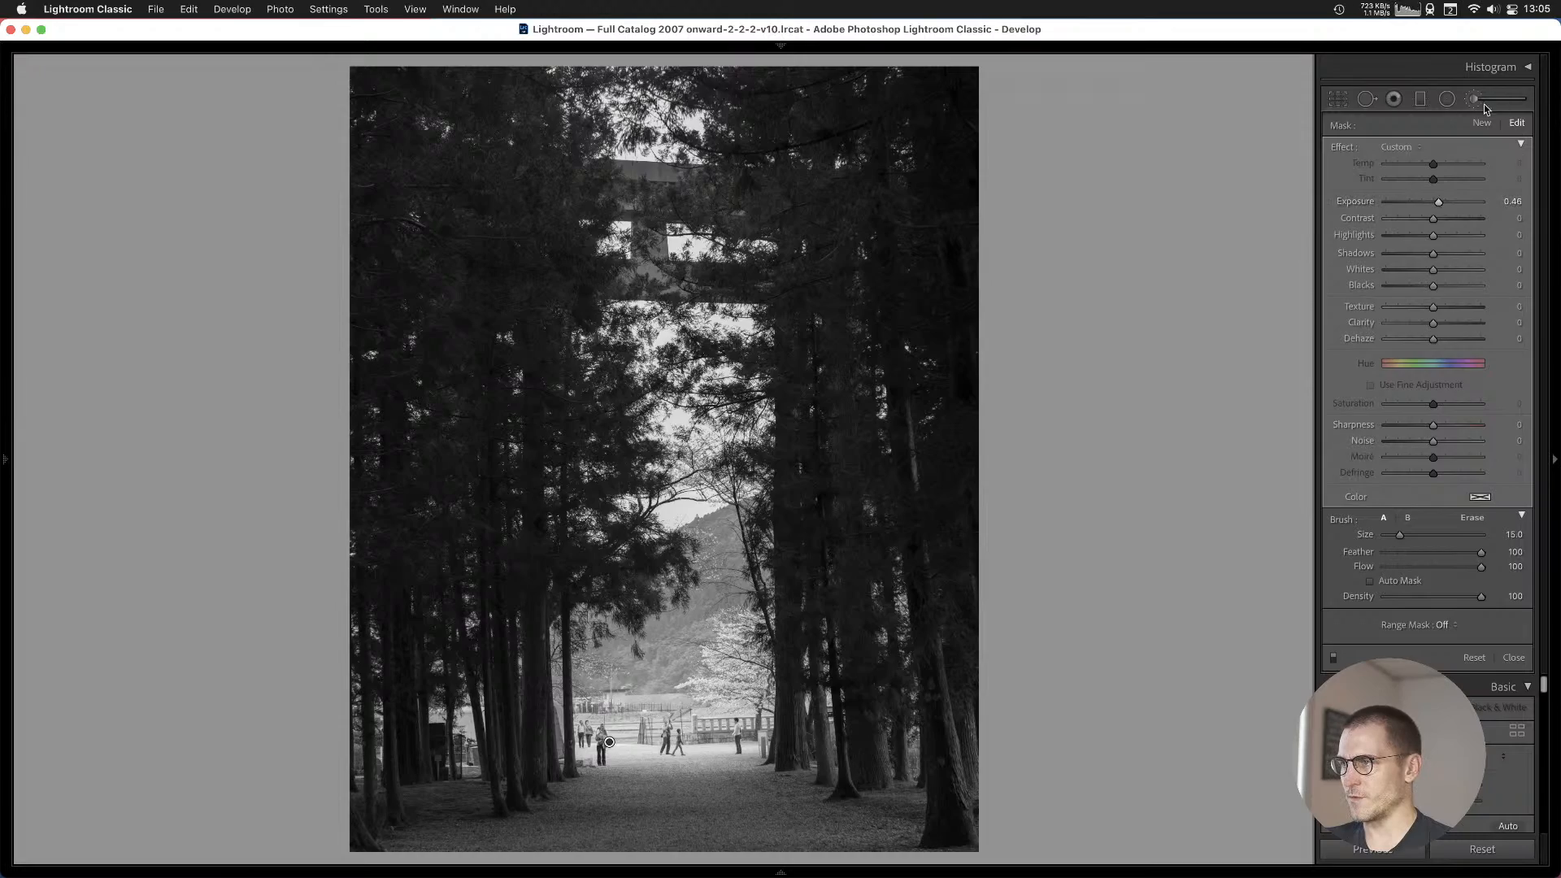
Inspect the torii photo's trunks and clearing up close, and add the photo to Cull #1.
click(518, 633)
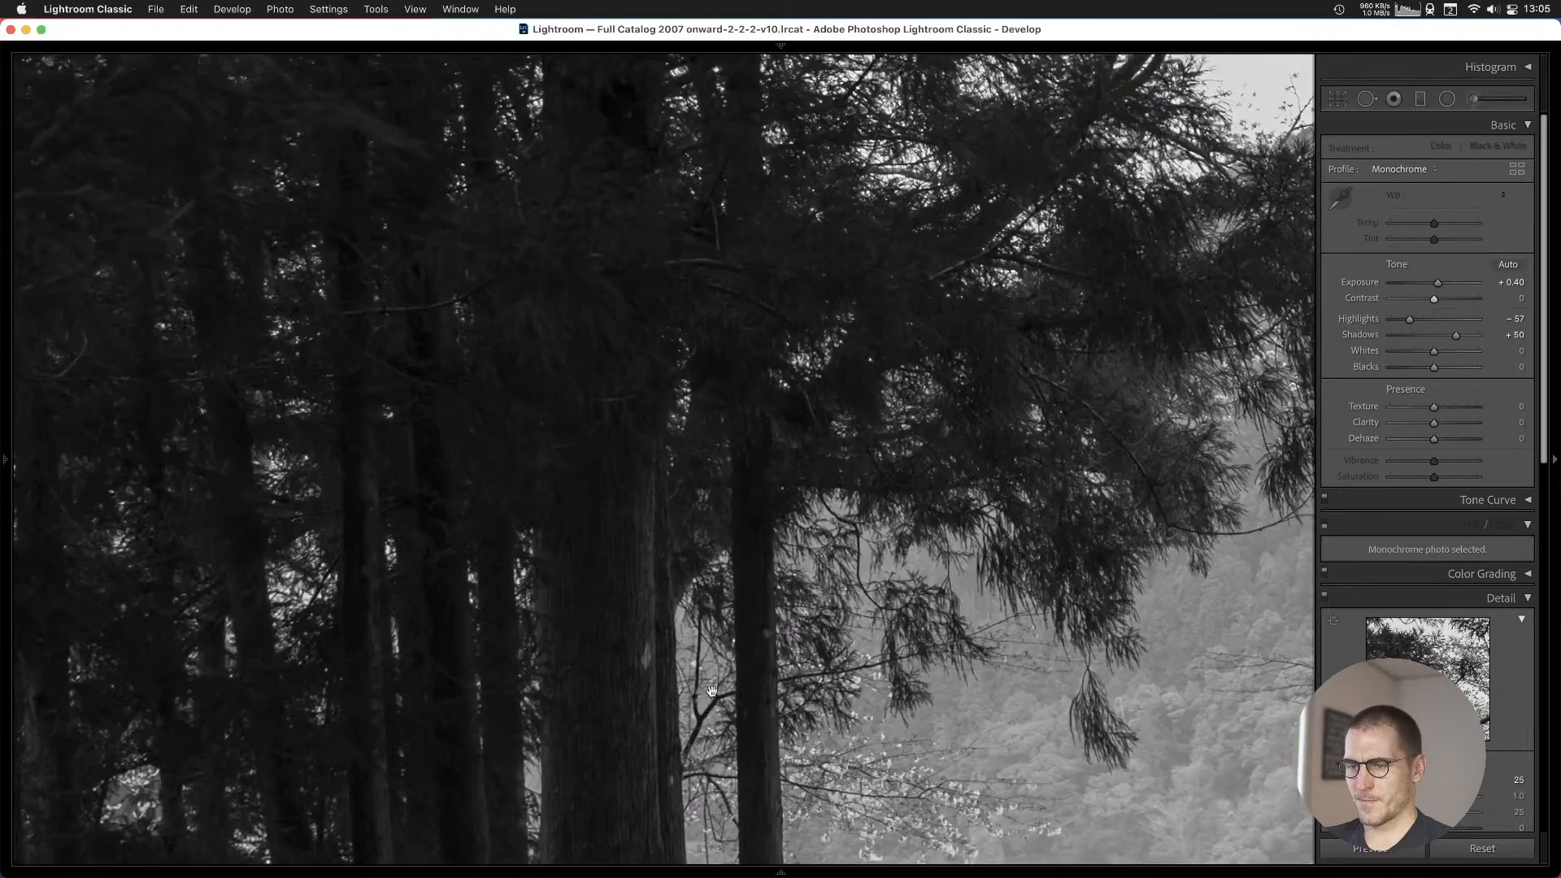
drag(765, 736, 607, 274)
drag(1257, 667, 749, 468)
click(748, 466)
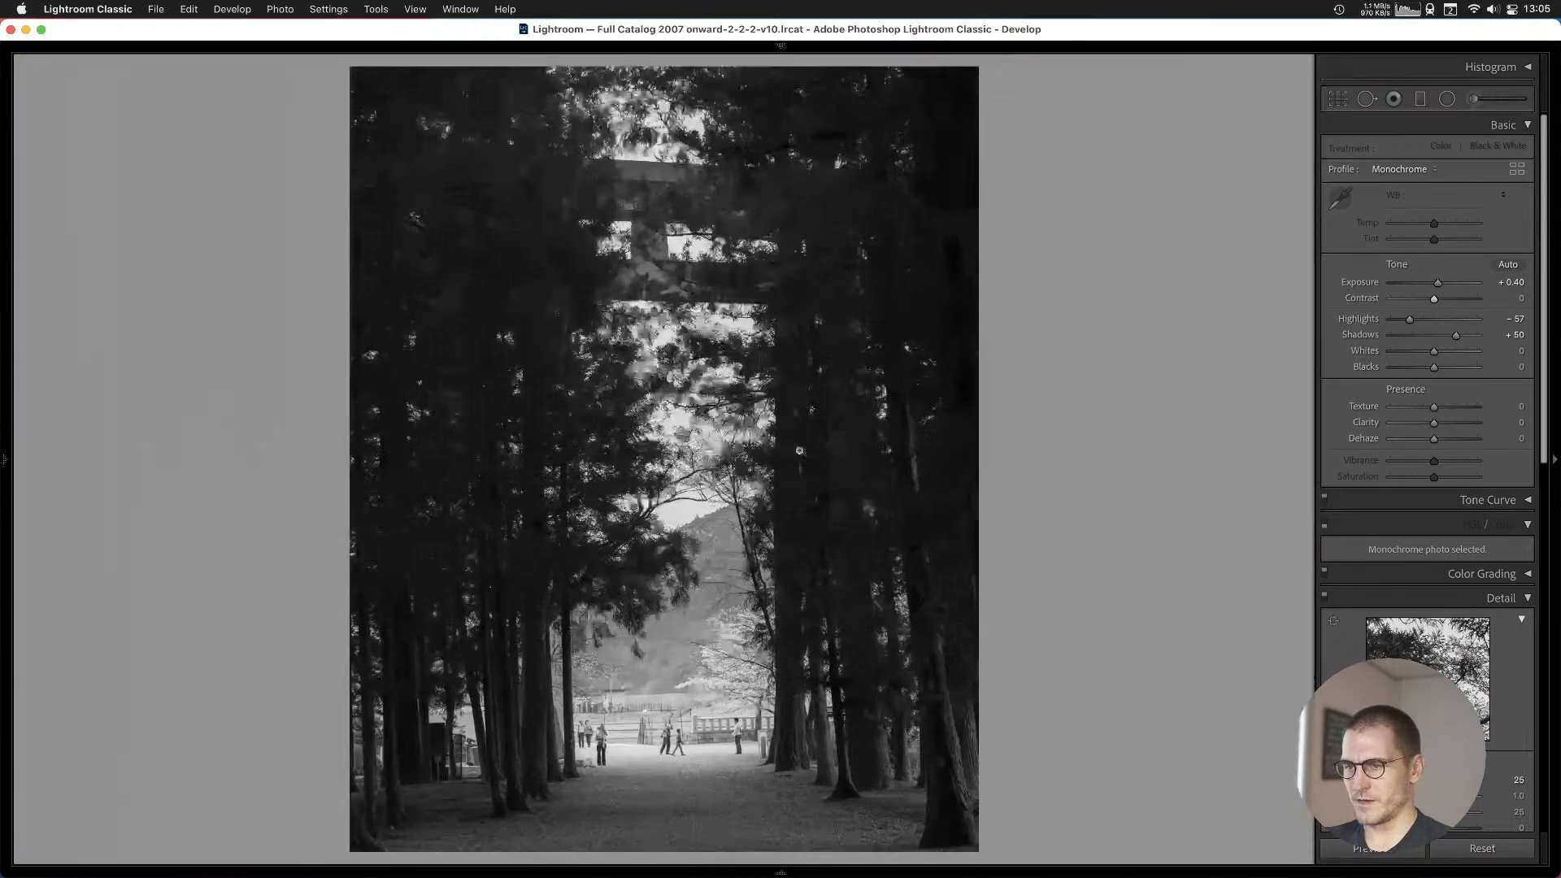
key(b)
Glance at the wooden-framed water basin photo, and set the forest stairway photo's exposure to +0.65, shadows to +22 and contrast to +13.
key(Right)
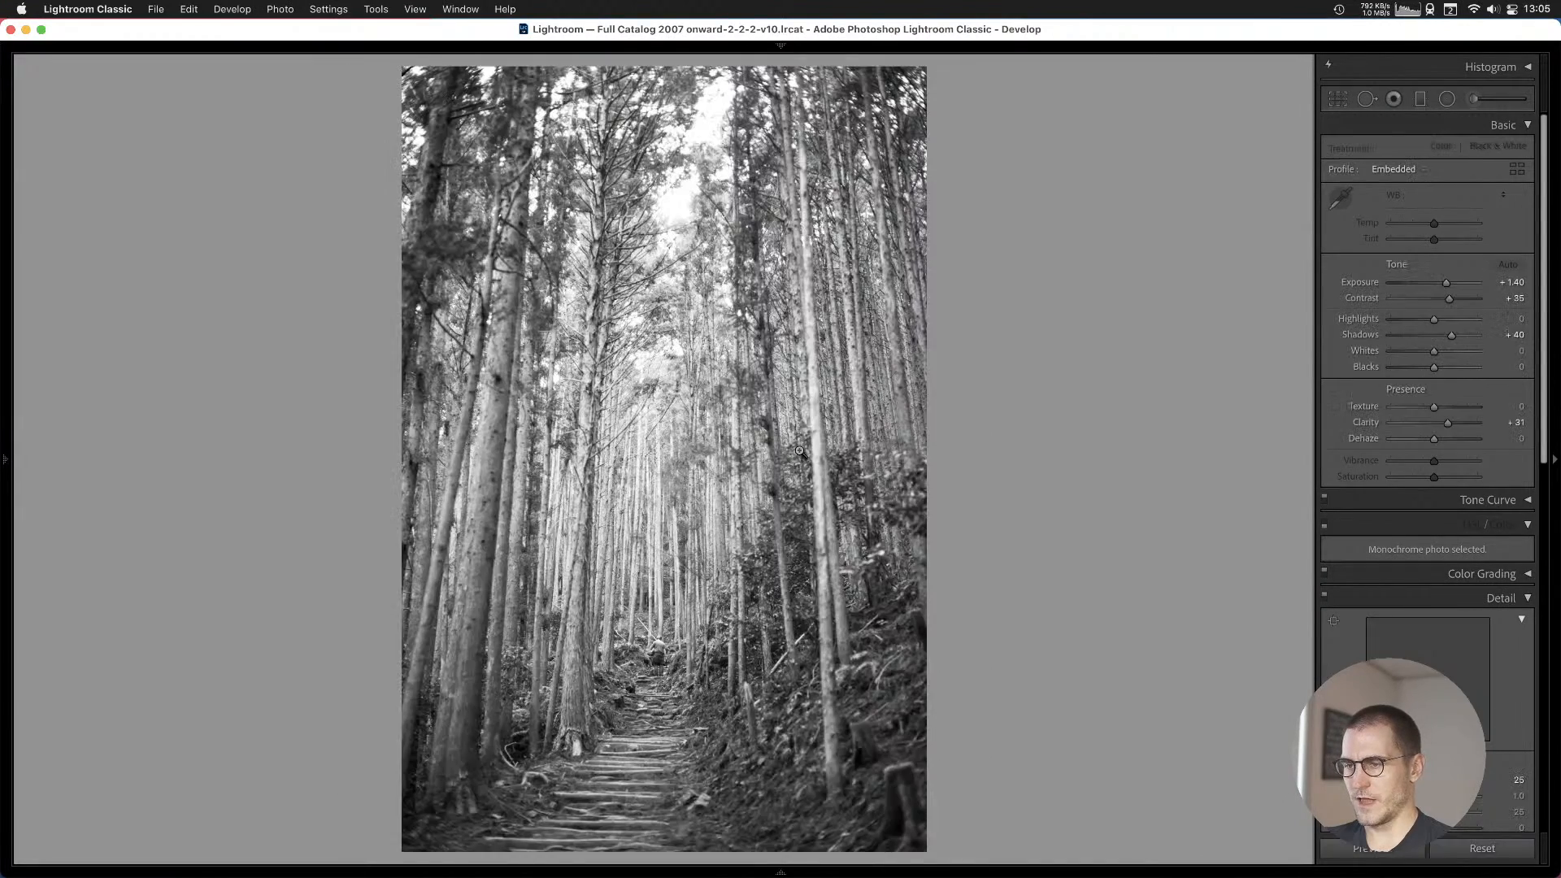
key(Right)
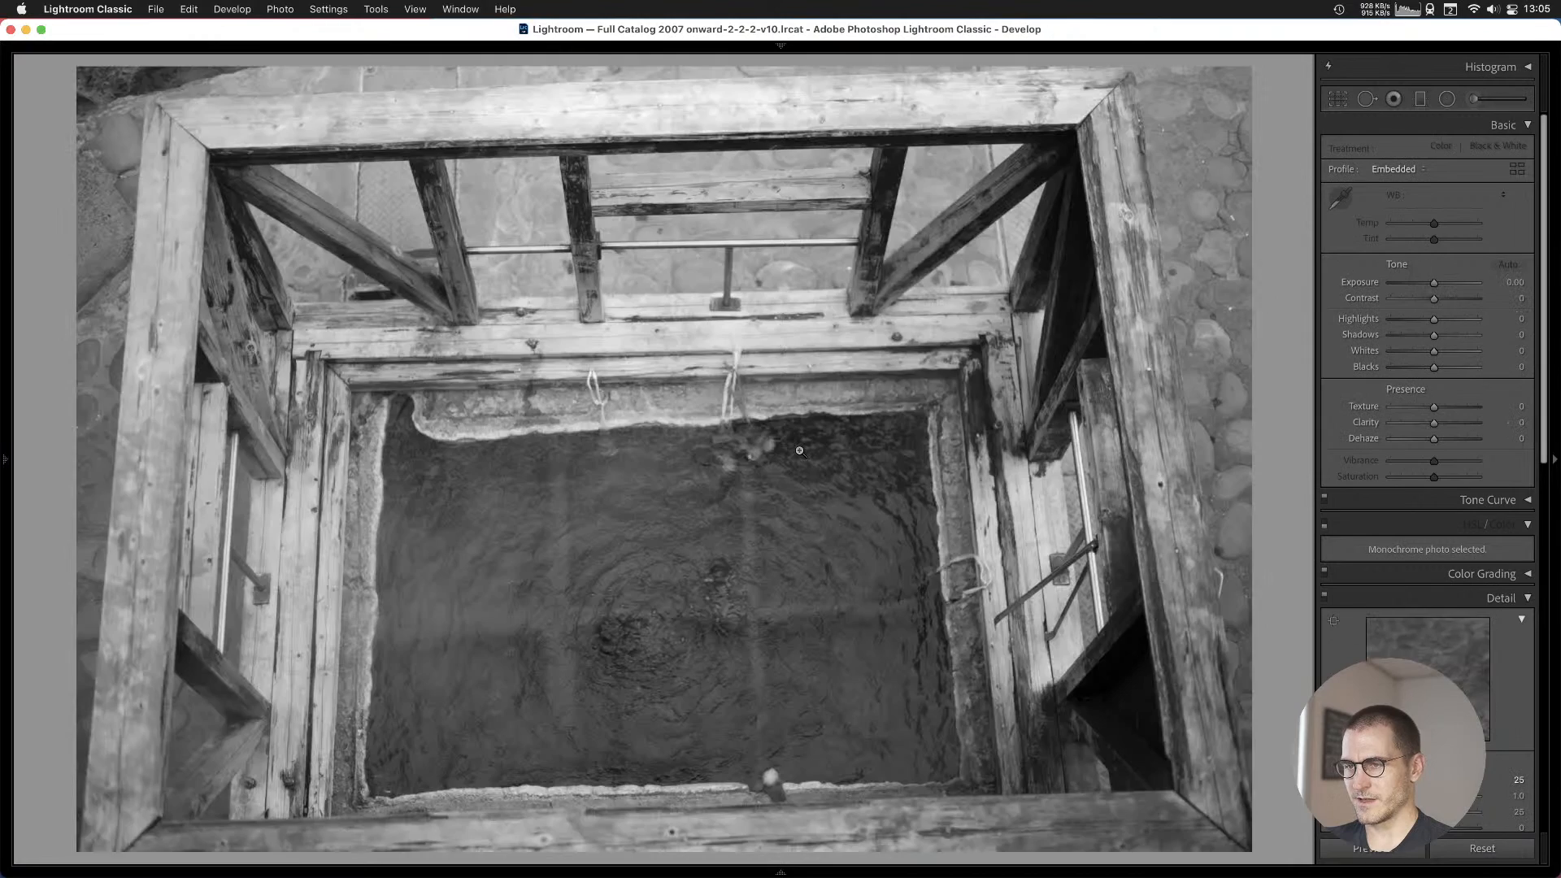
key(Left)
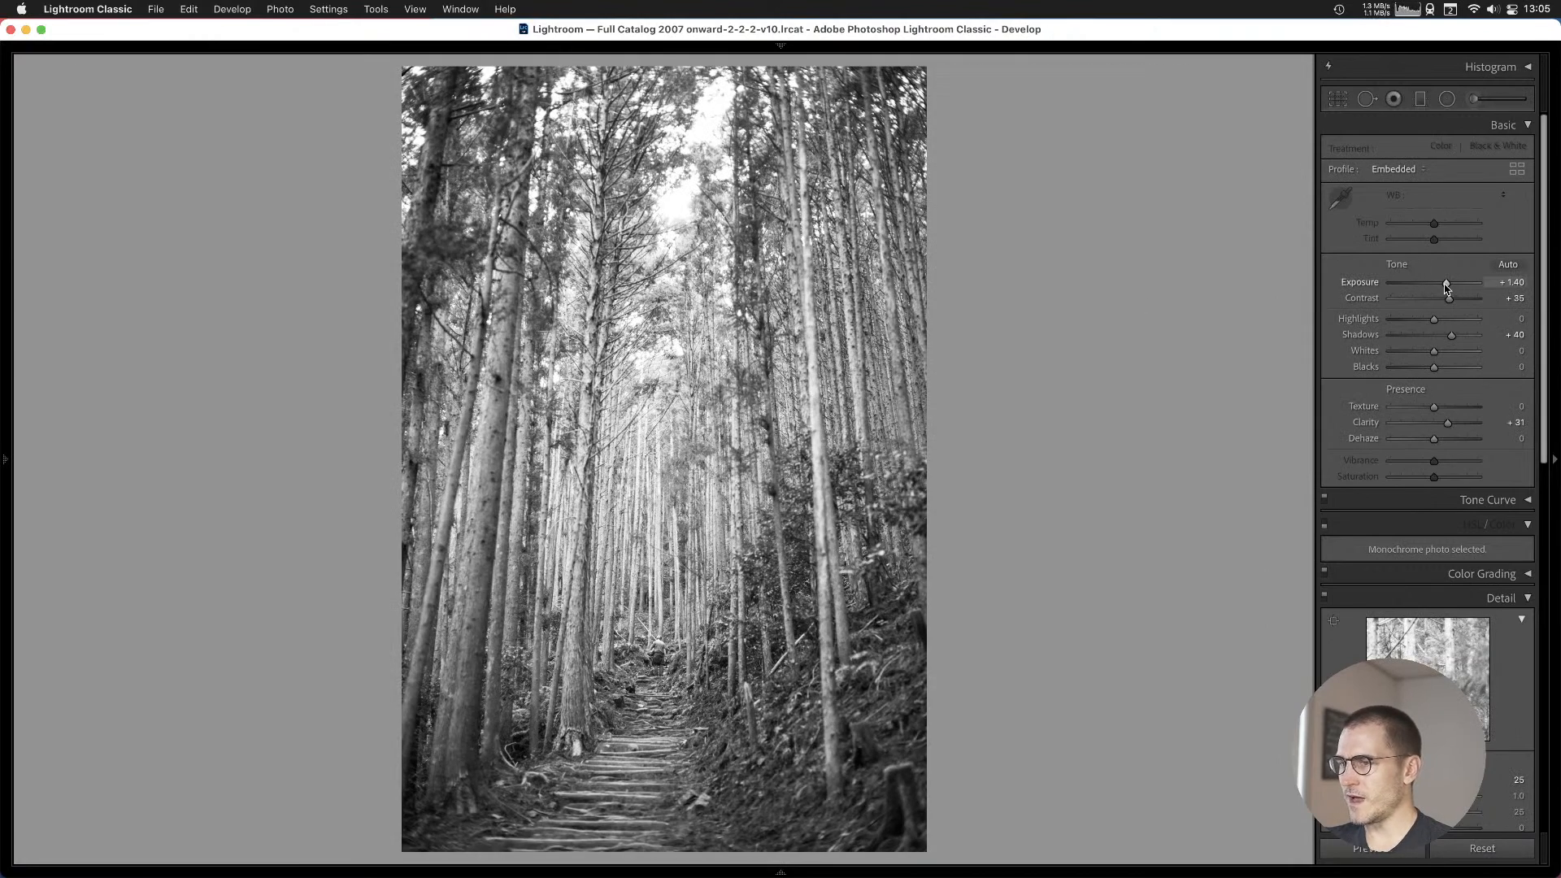
drag(1447, 284, 1440, 287)
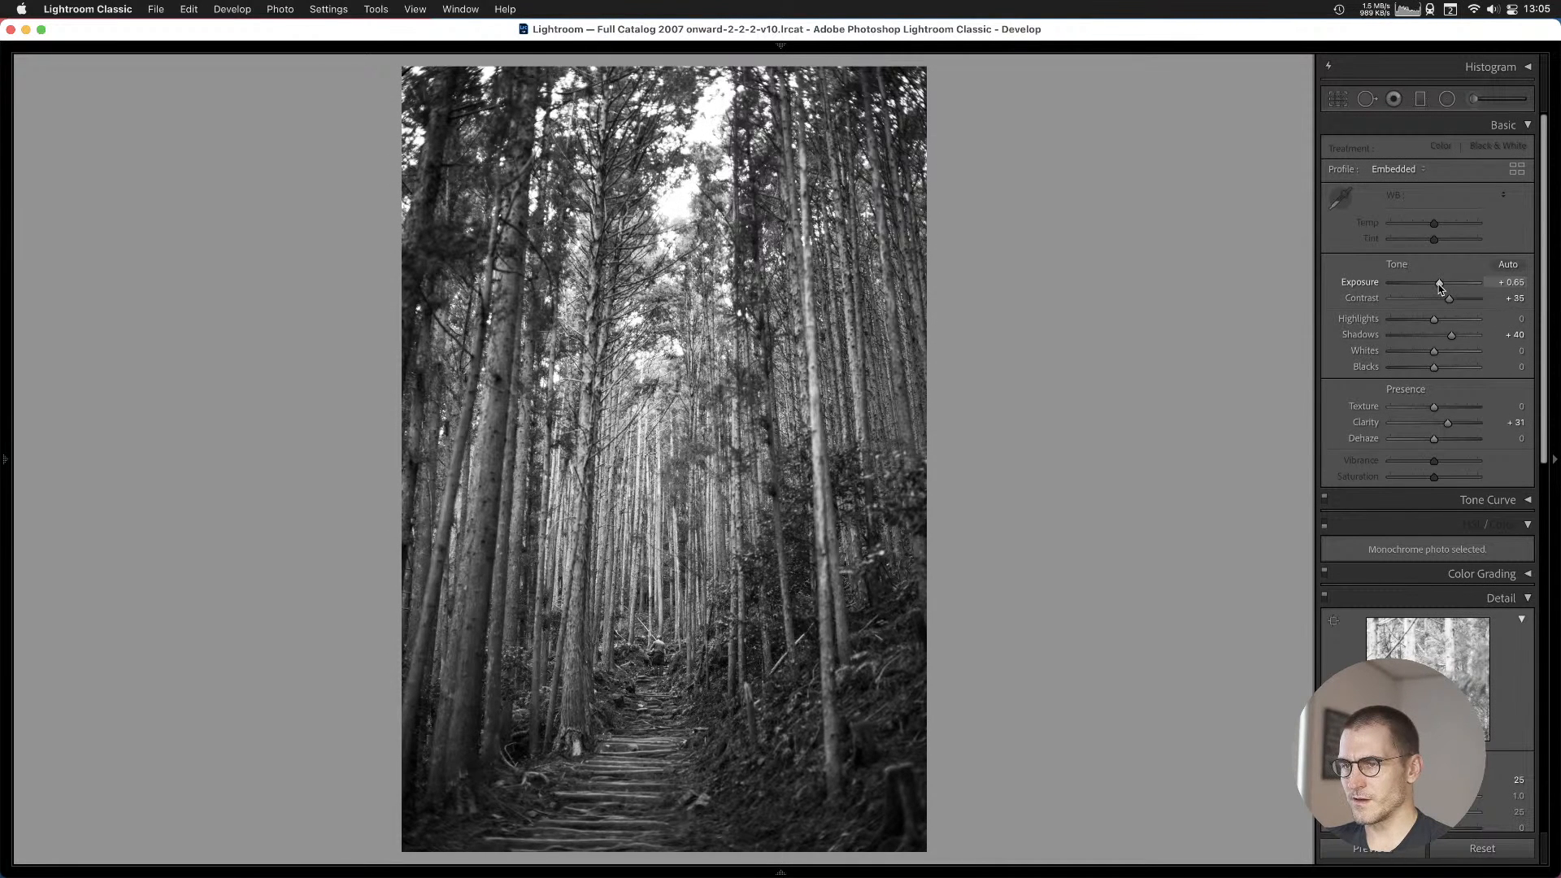
drag(1451, 336, 1440, 299)
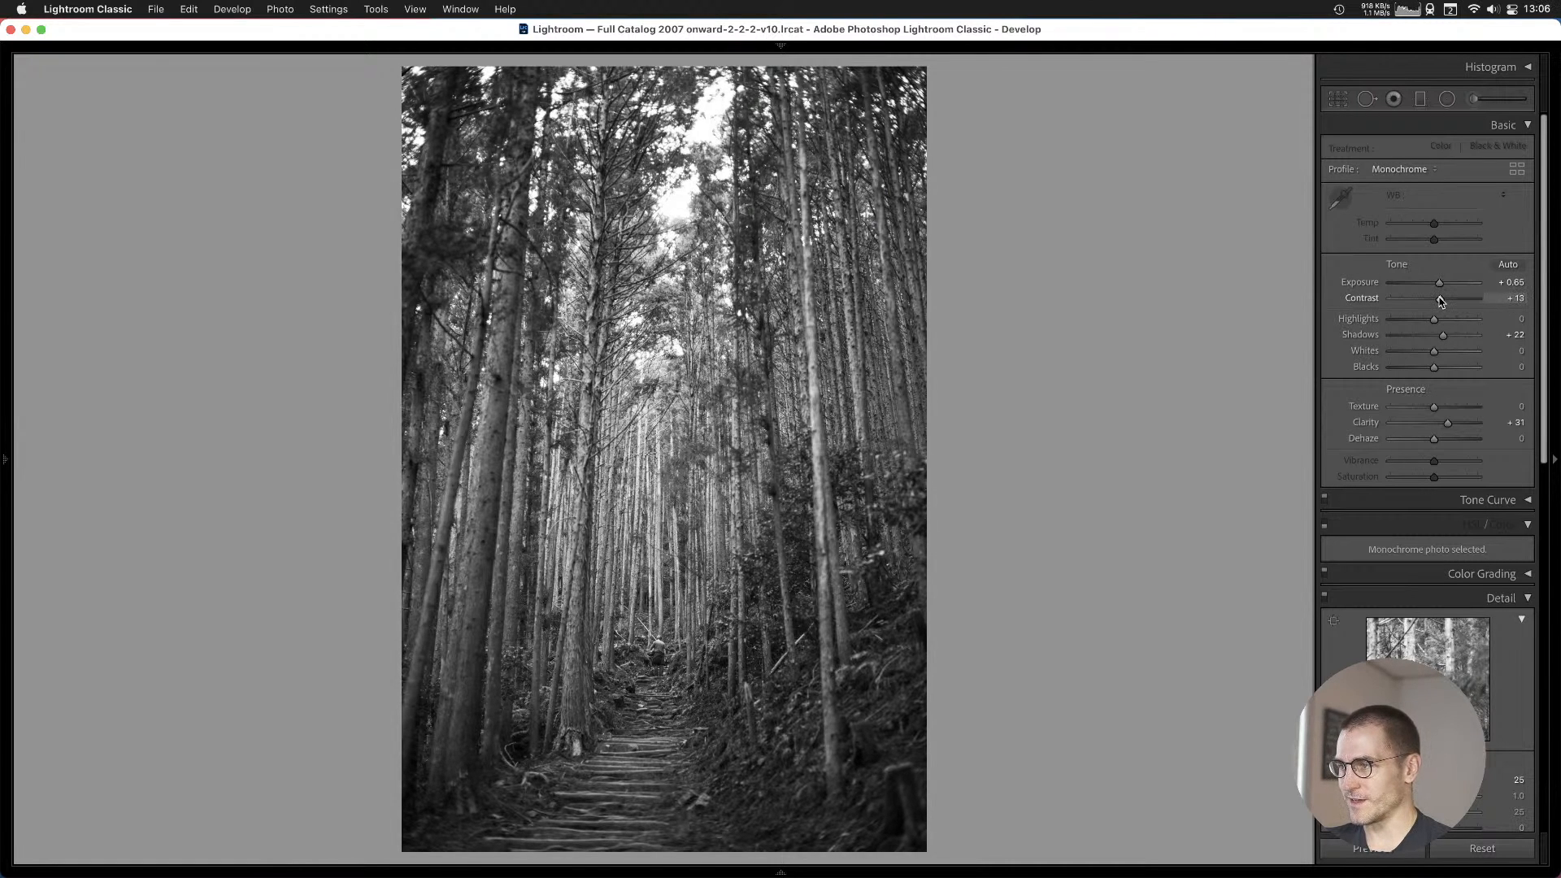
Reset the forest stairway photo's clarity to 0 and check the trunks and the walker on the steps at full size.
double_click(1448, 423)
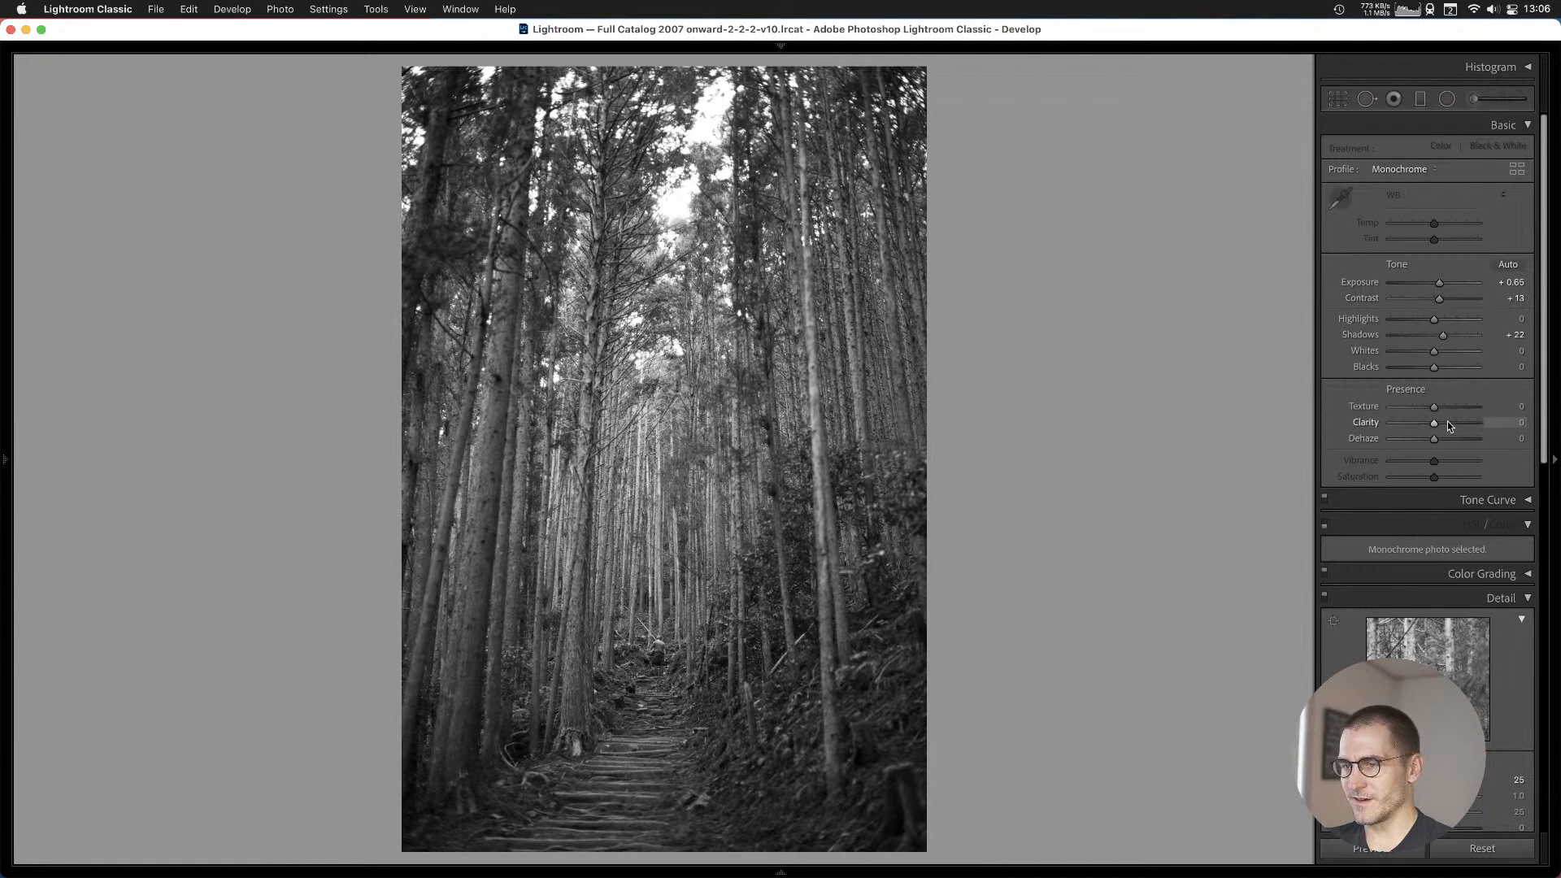
click(662, 502)
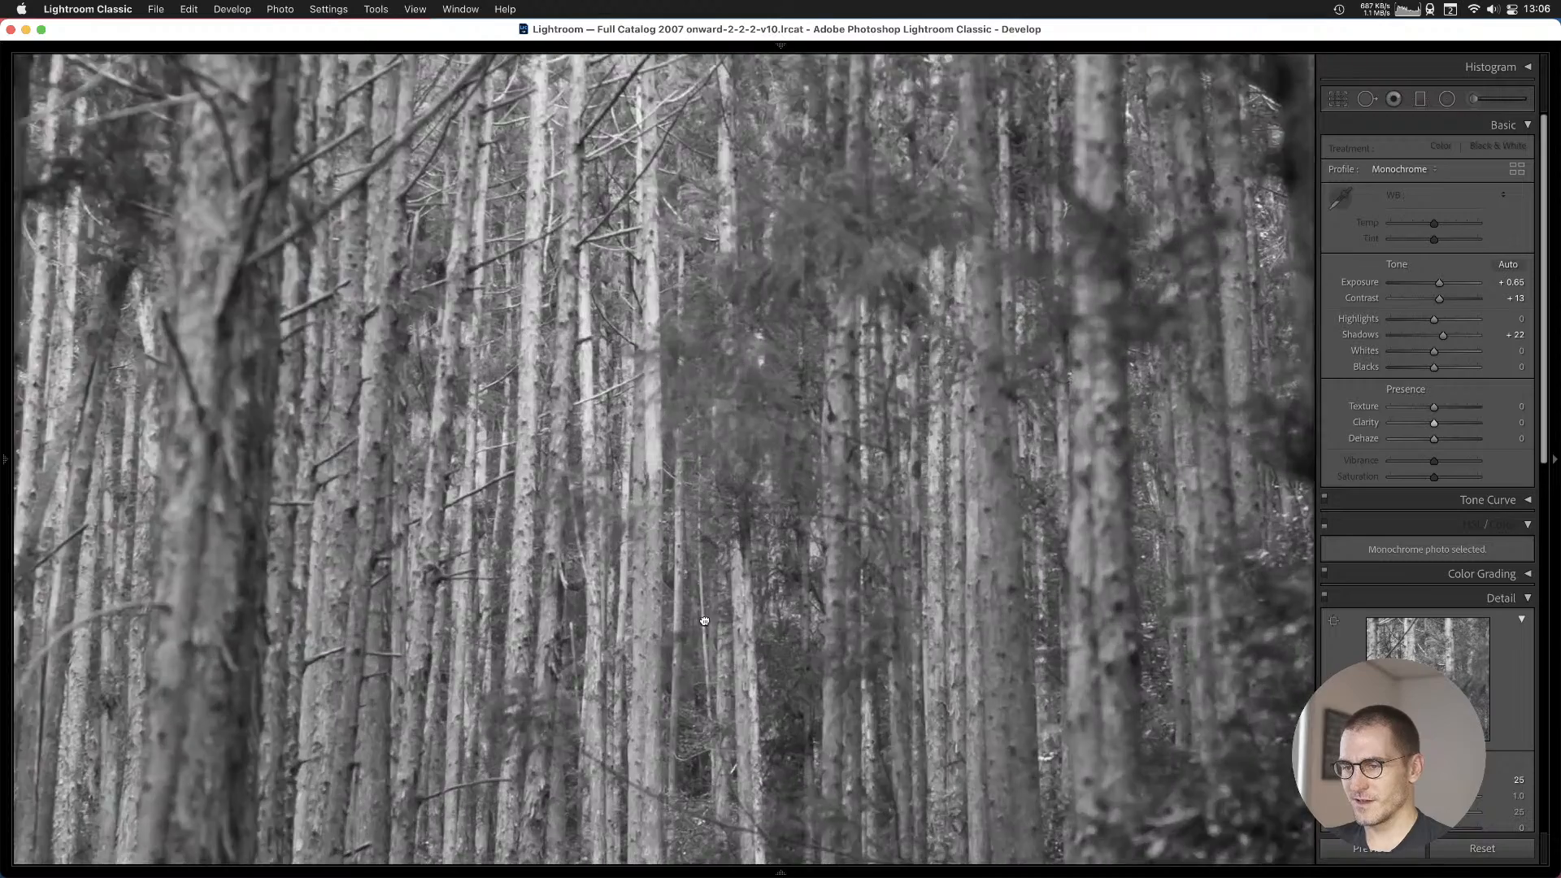
drag(705, 619, 667, 283)
drag(769, 518, 659, 61)
drag(738, 331, 808, 203)
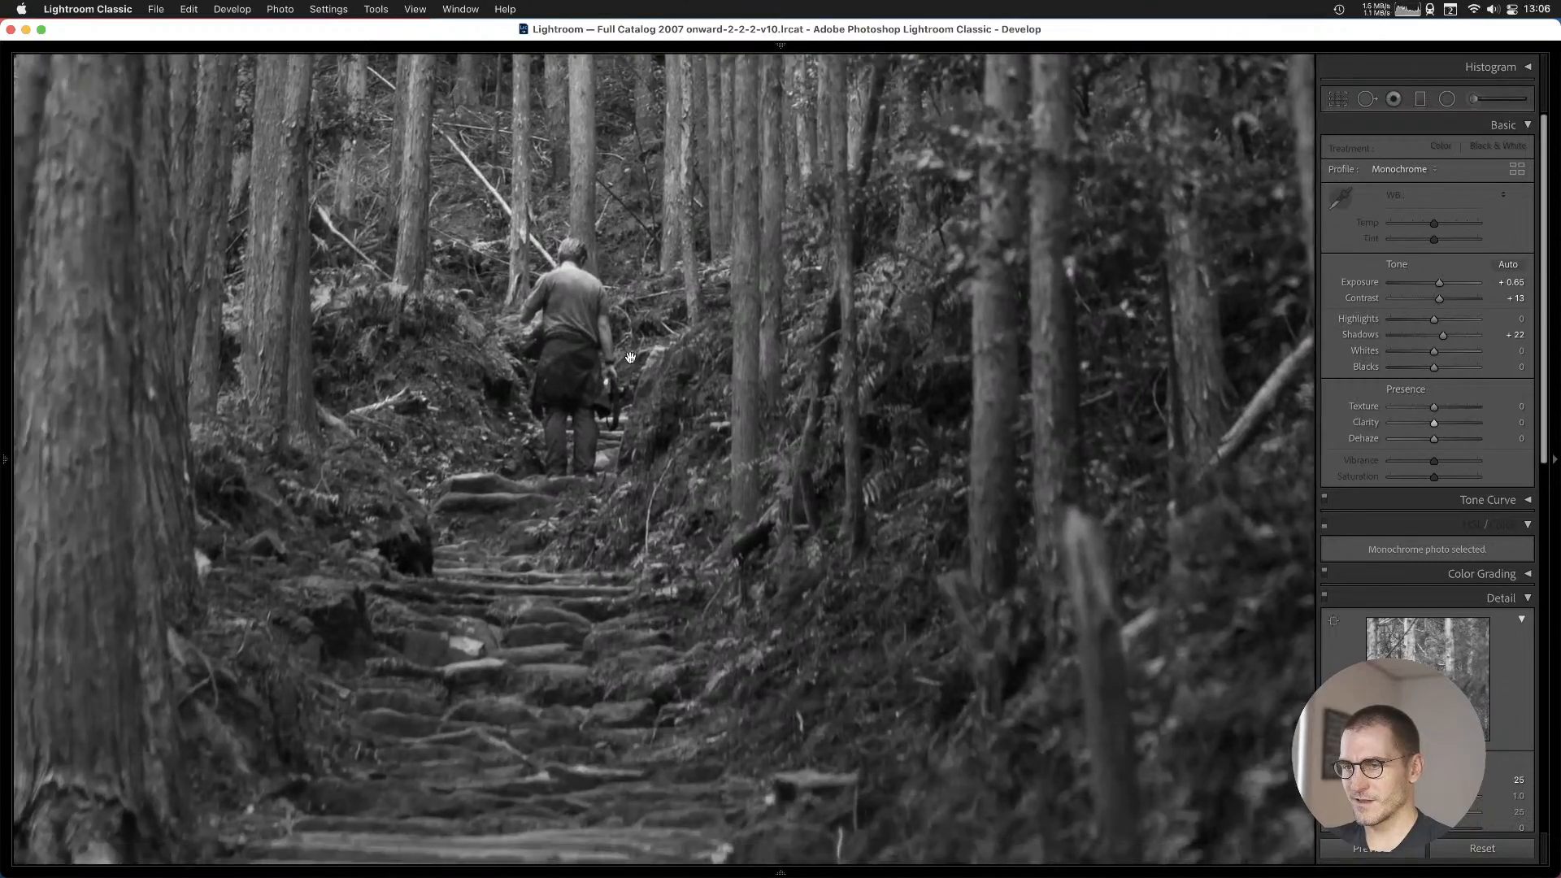
click(632, 359)
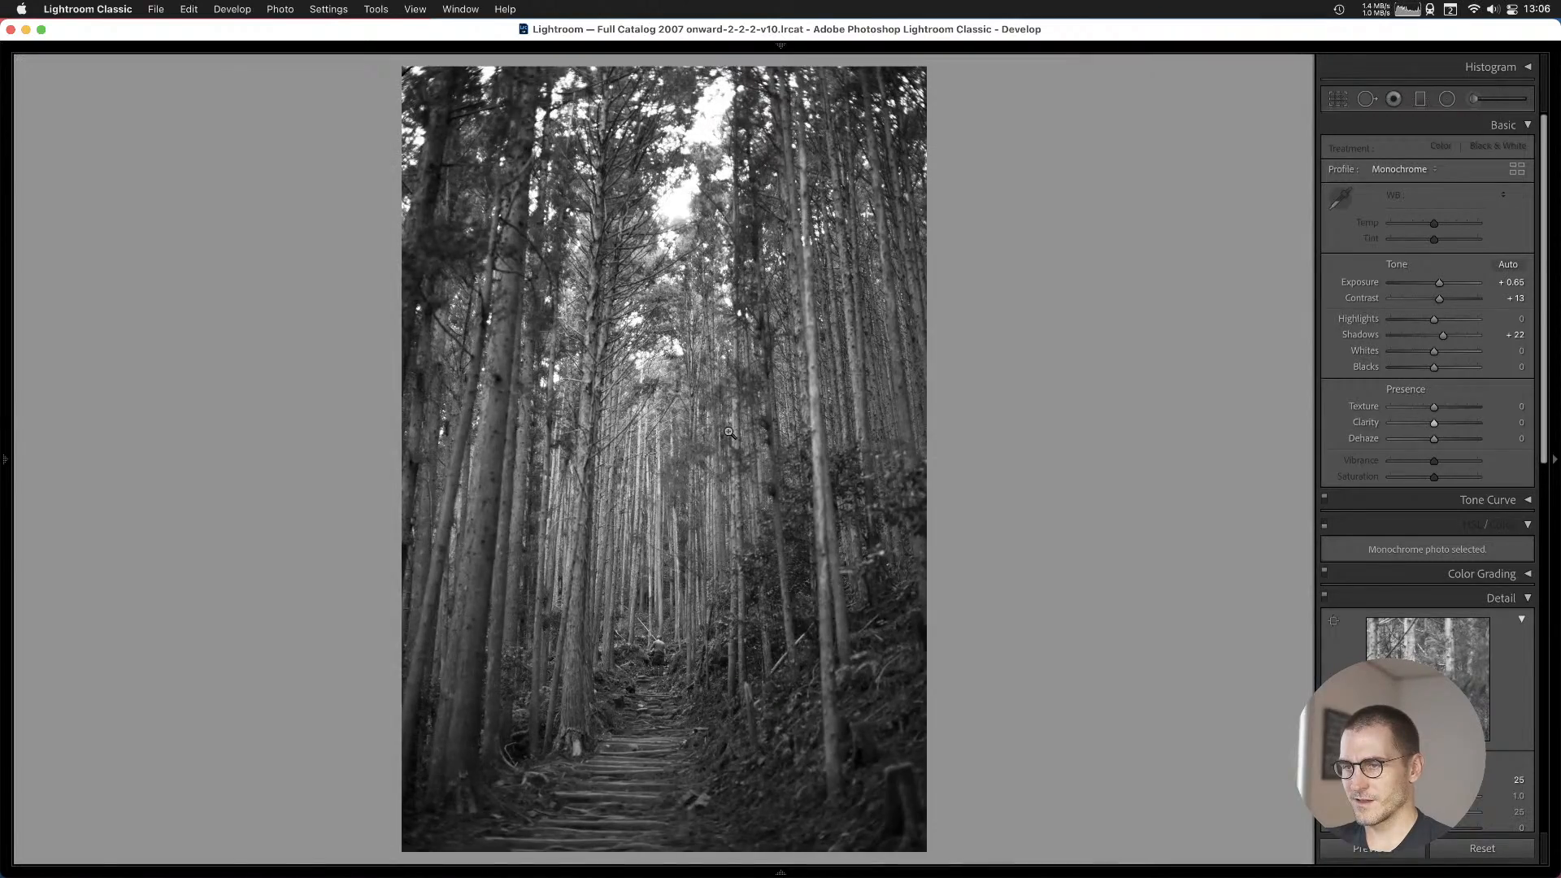
Crop the forest stairway photo to a 4 x 5 / 8 x 10 aspect, trimming the upper treetops and lowest steps.
click(1338, 98)
click(1476, 149)
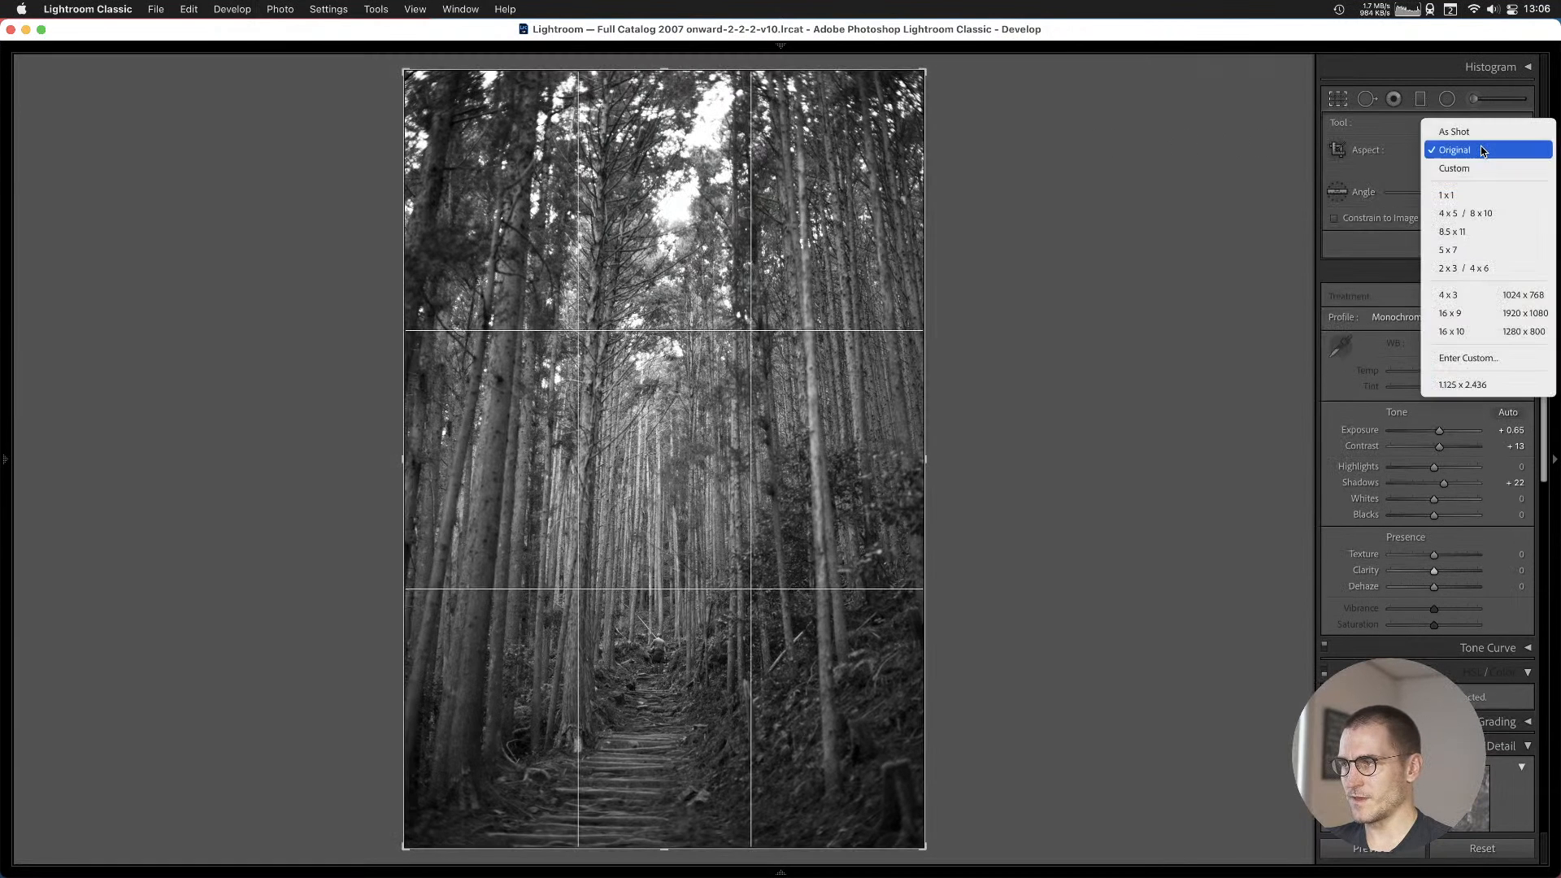
click(1460, 213)
mouse_move(737, 334)
mouse_down()
mouse_move(725, 299)
mouse_move(722, 336)
mouse_up()
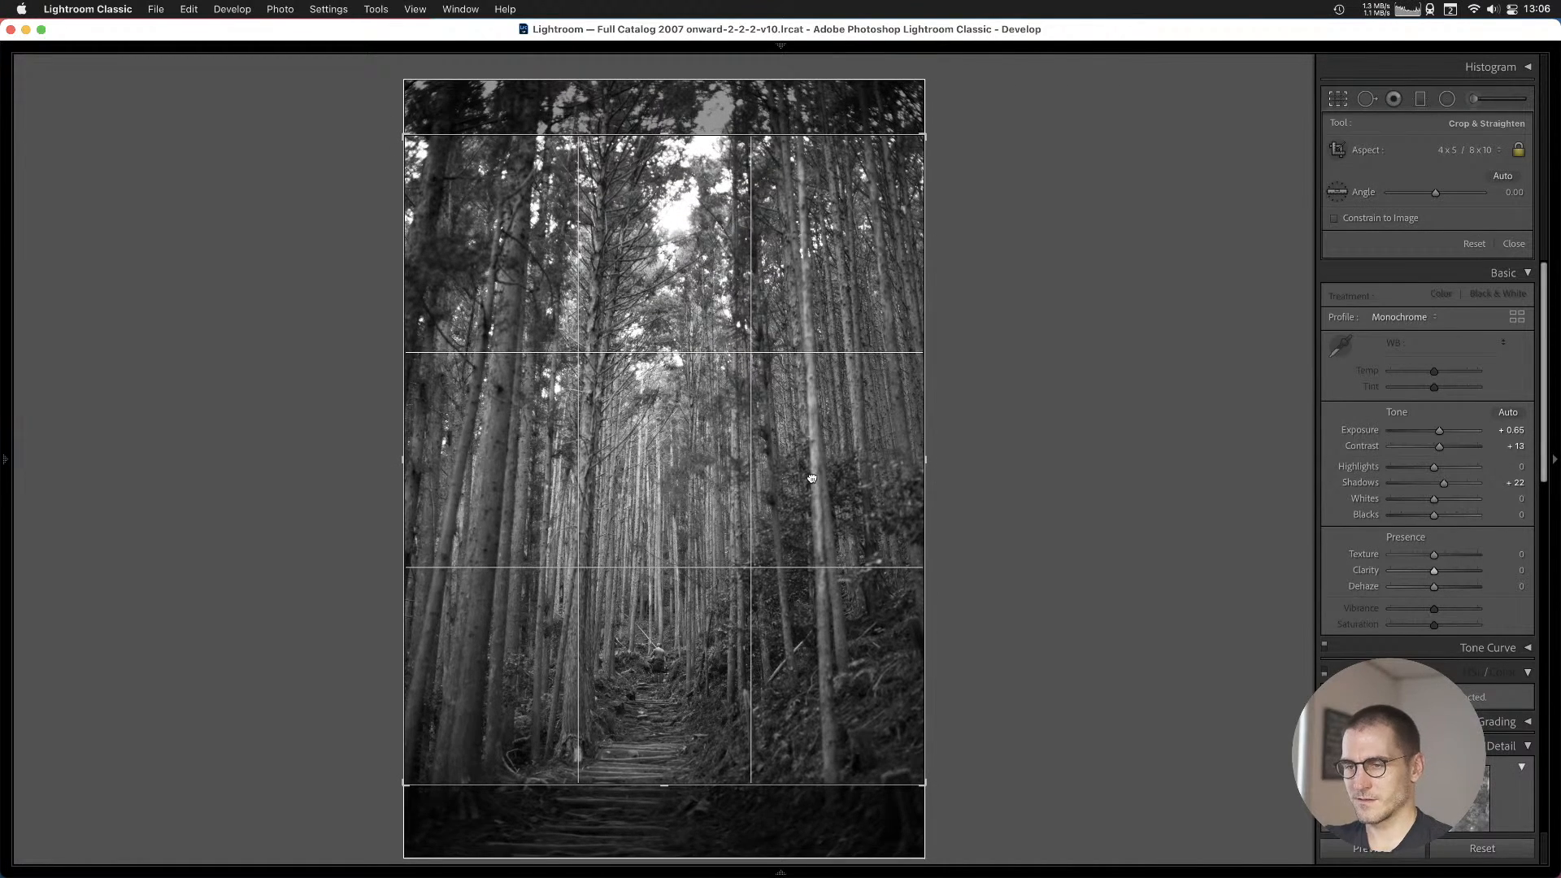
key(Return)
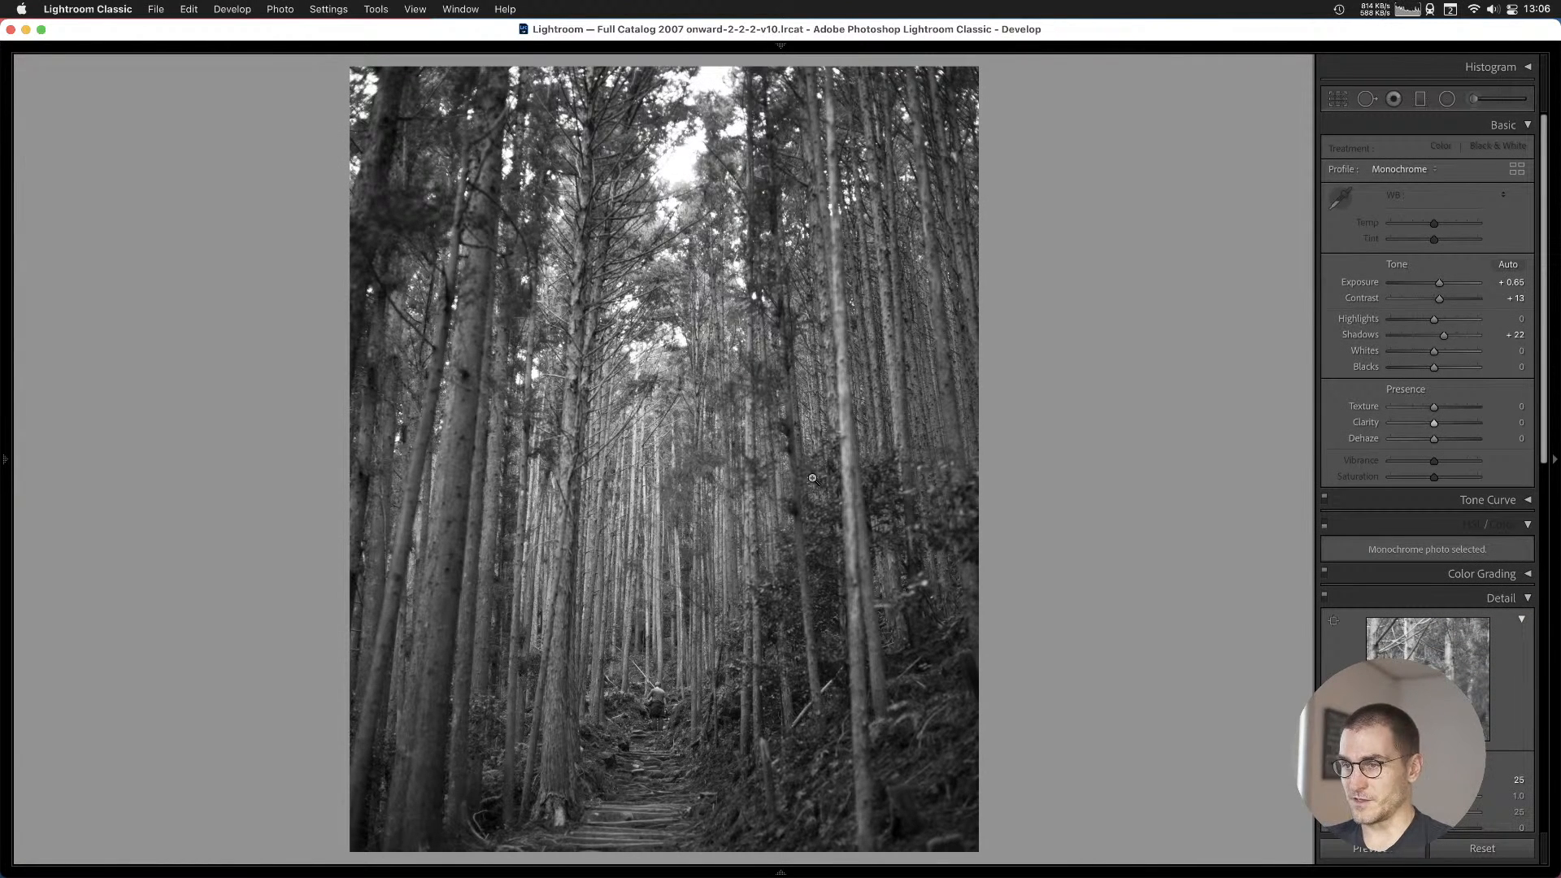
Compare the forest stairway photo with the wooden-framed water basin photo, and add the stairway photo to Cull #1.
key(Right)
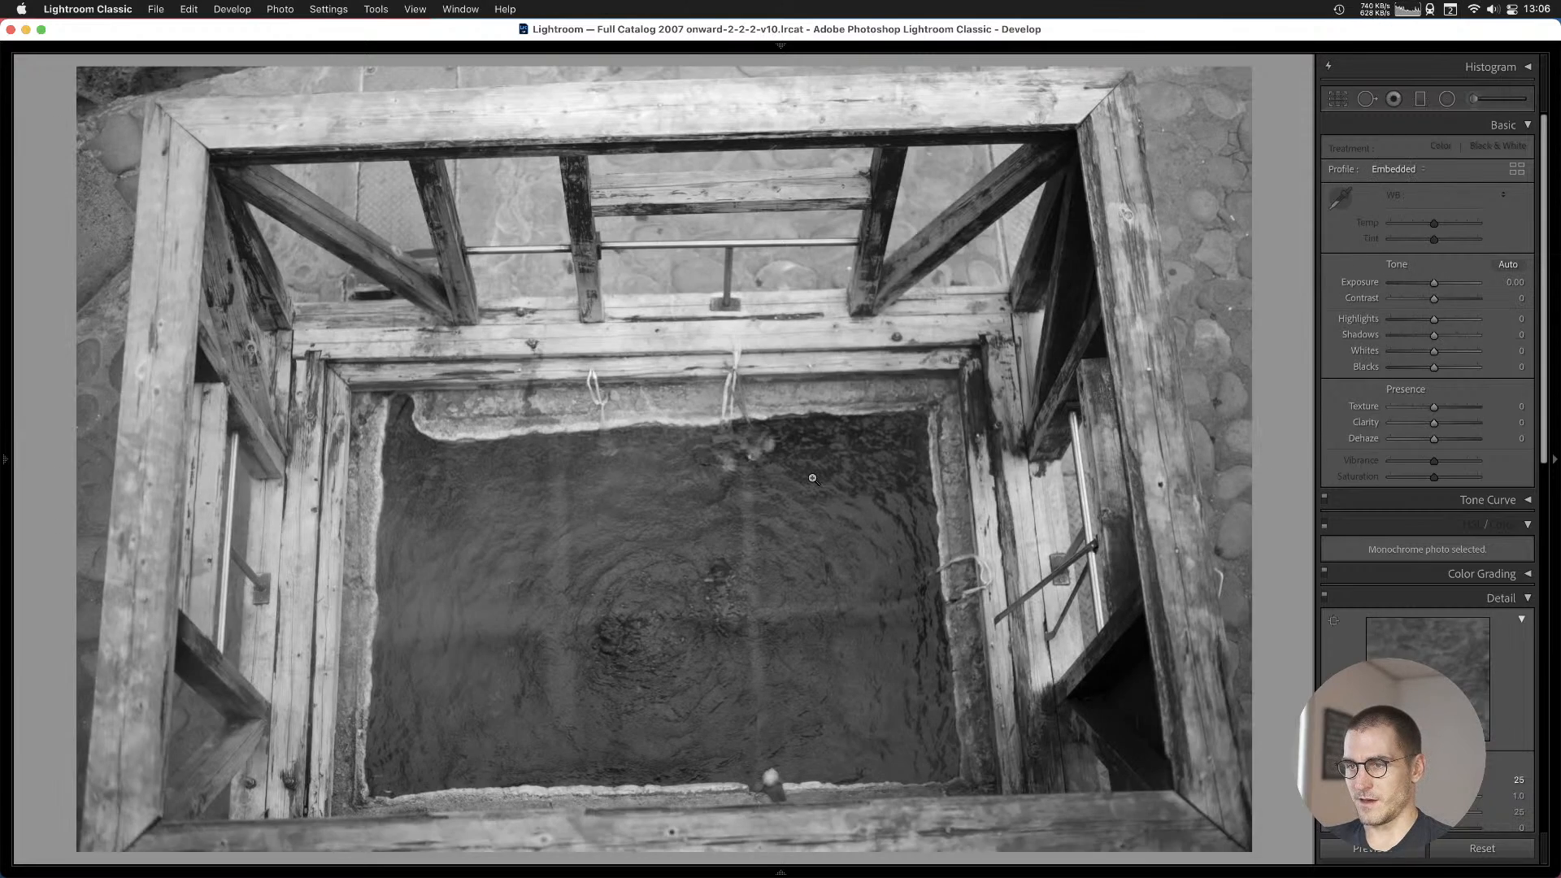
key(Left)
key(Right)
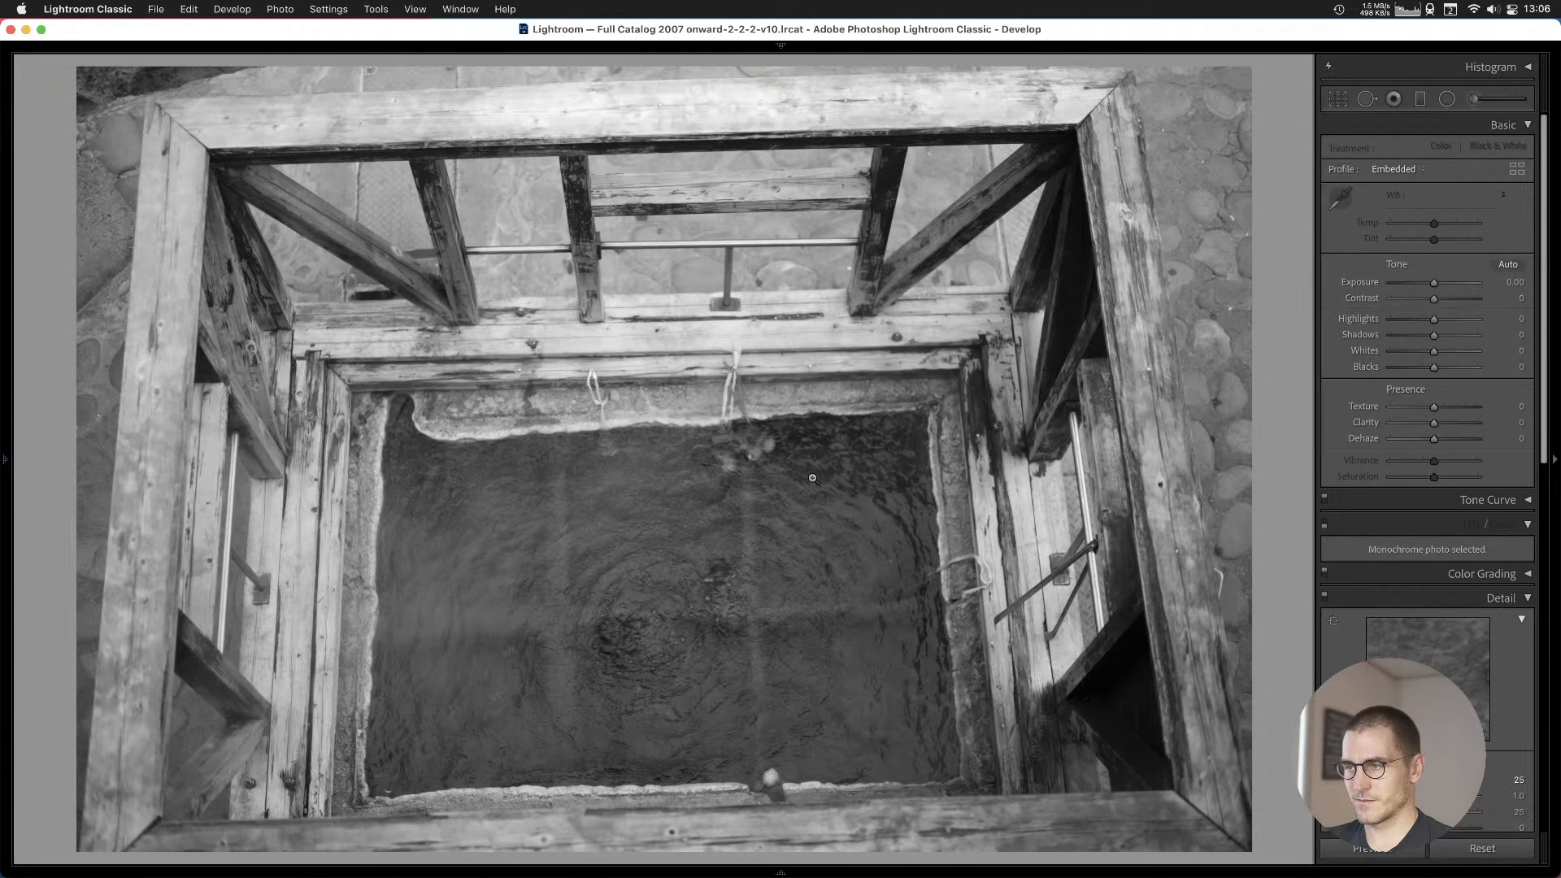
key(Left)
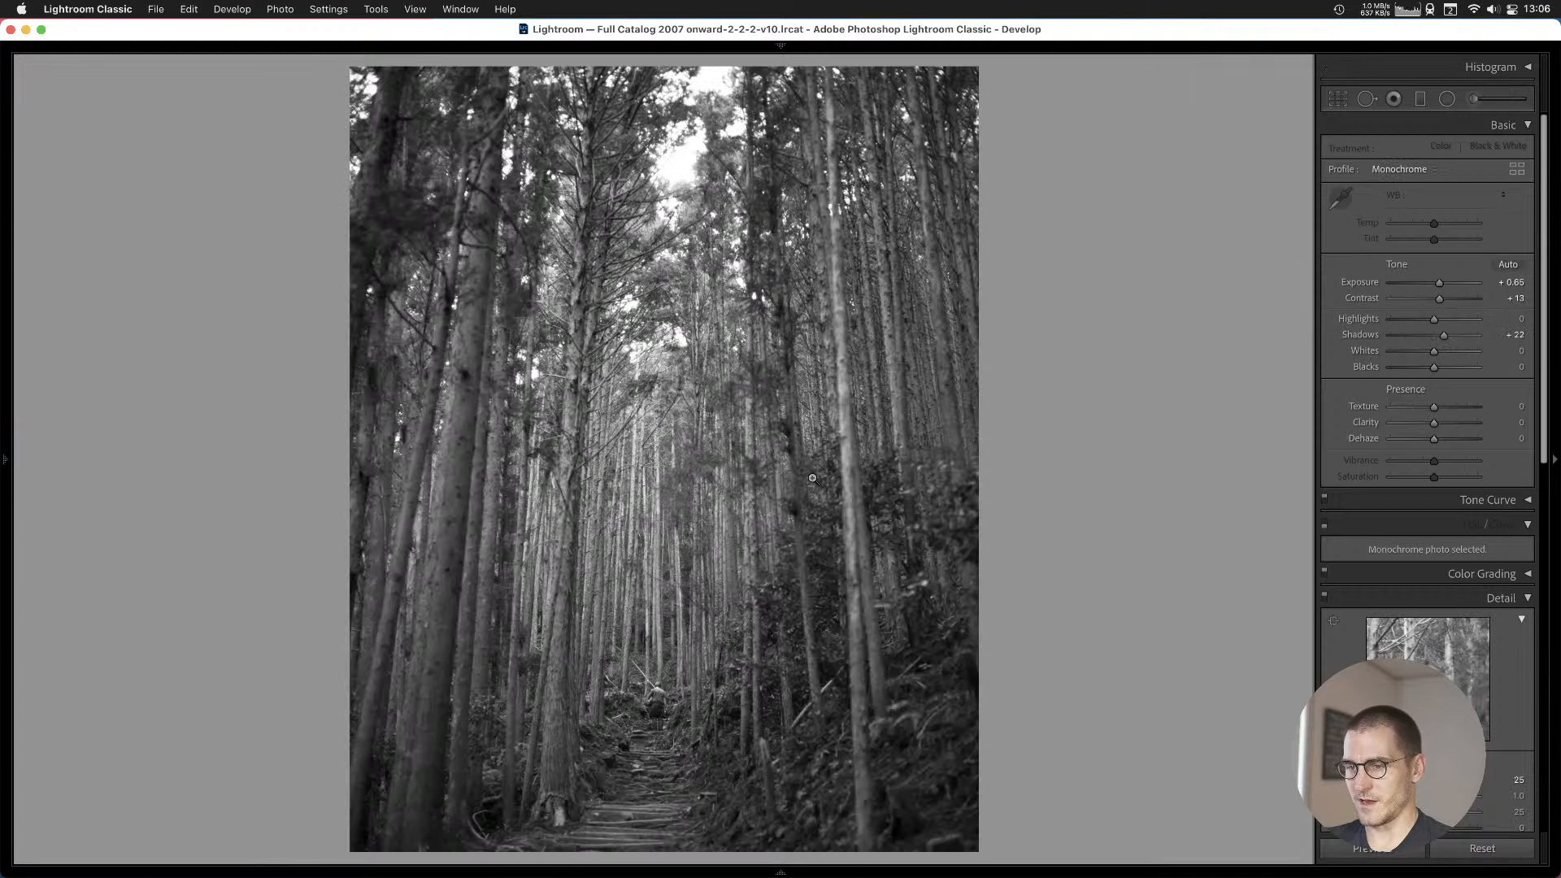
key(b)
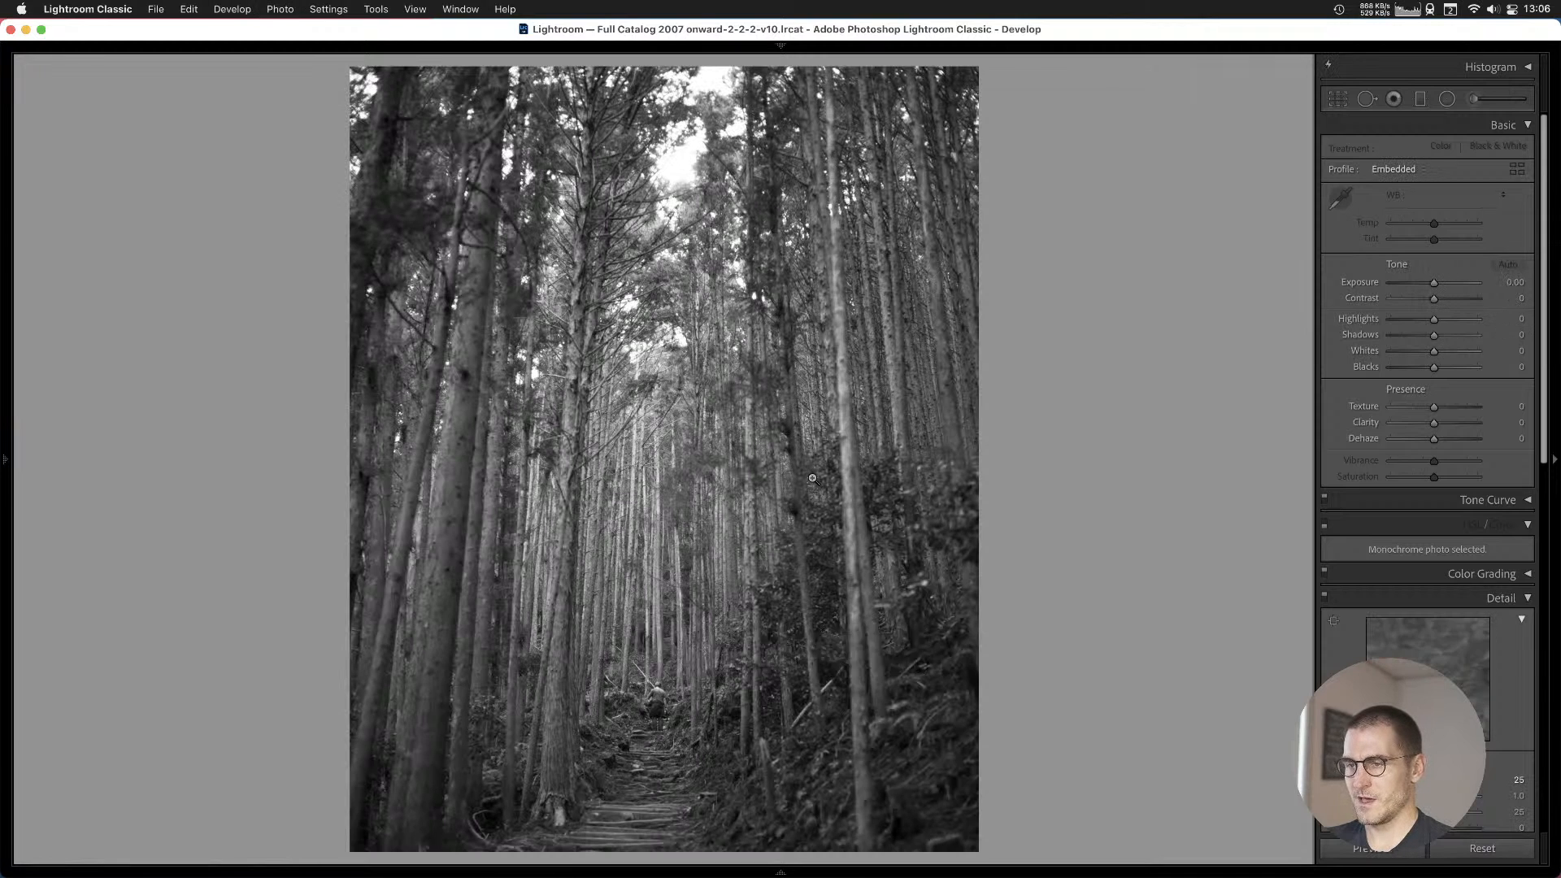
Look over the water basin and Kumano Kodo hikers photos, and go back to the layered mountain landscape photo.
key(Right)
key(Right)
key(Left)
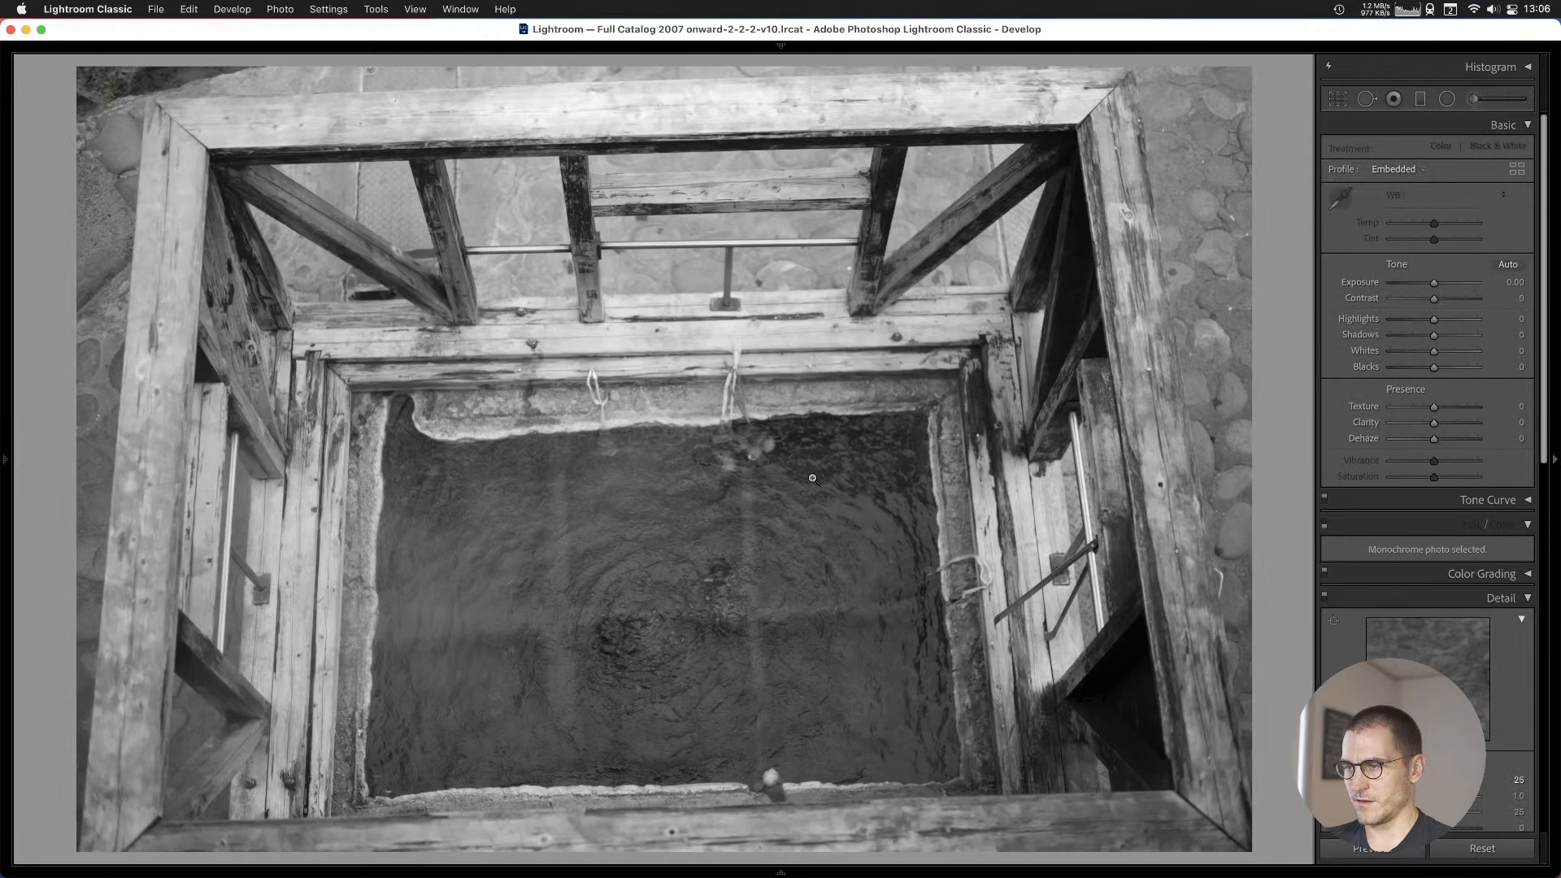
key(Right)
key(Right)
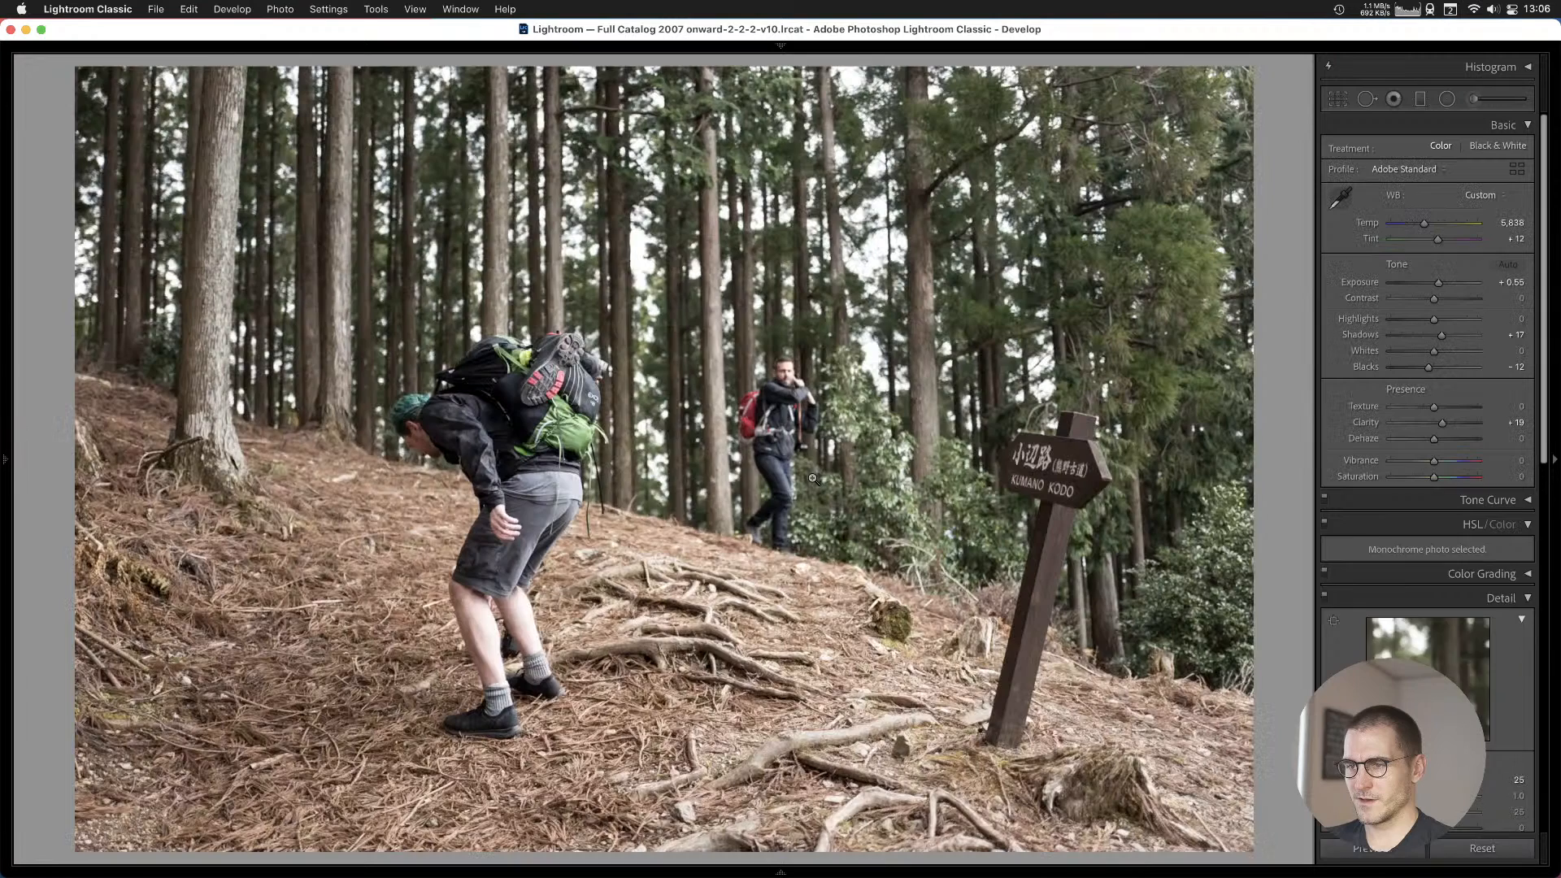
key(Left)
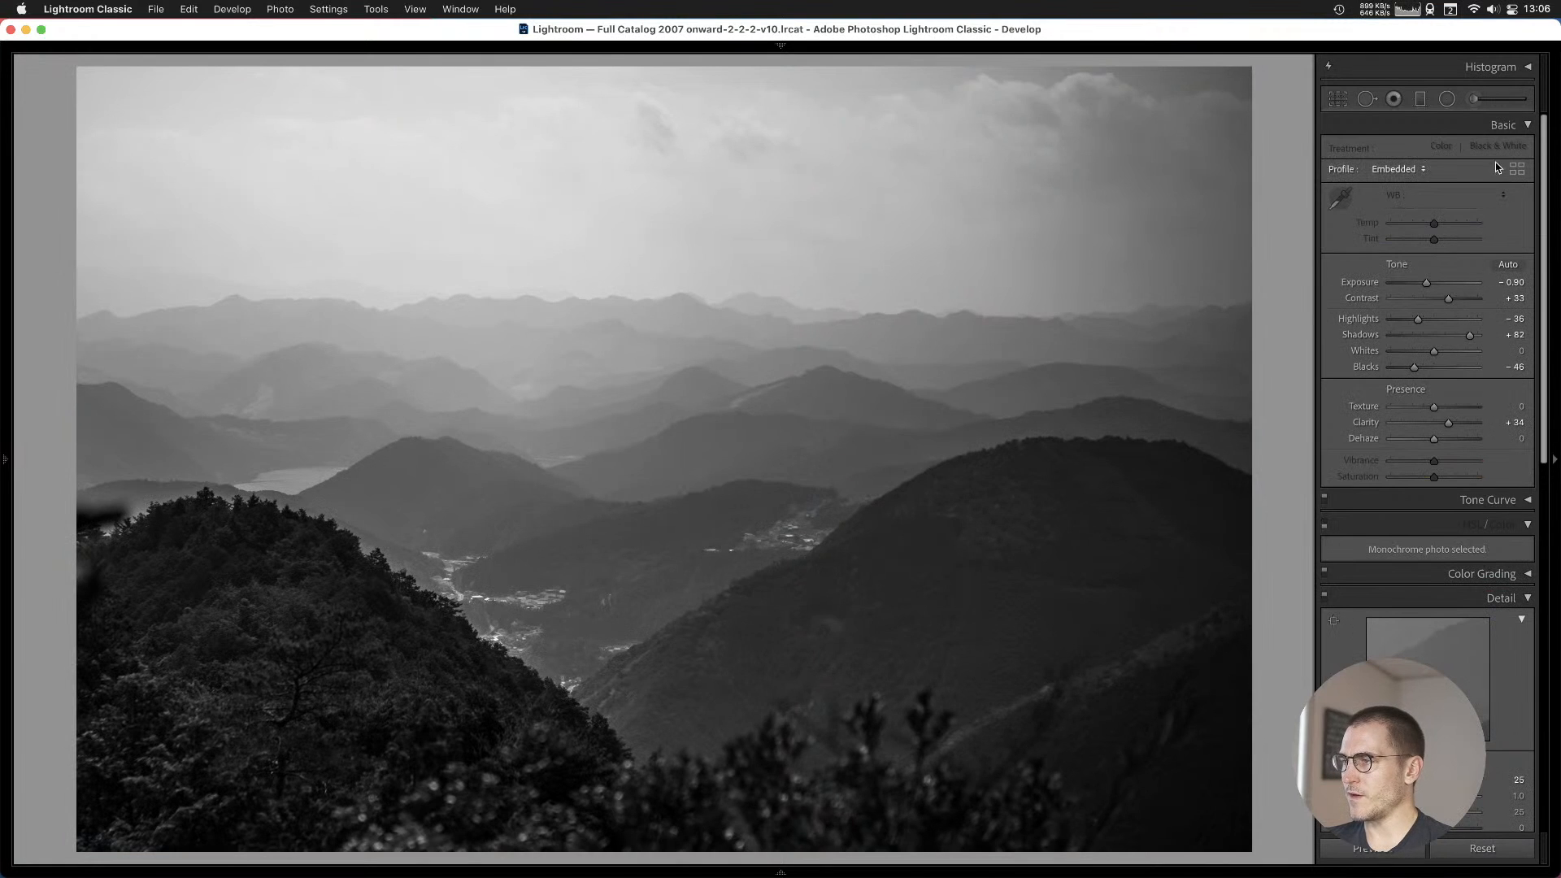
Look up the command and shortcut for resetting all of a photo's settings by searching for "reset".
click(285, 6)
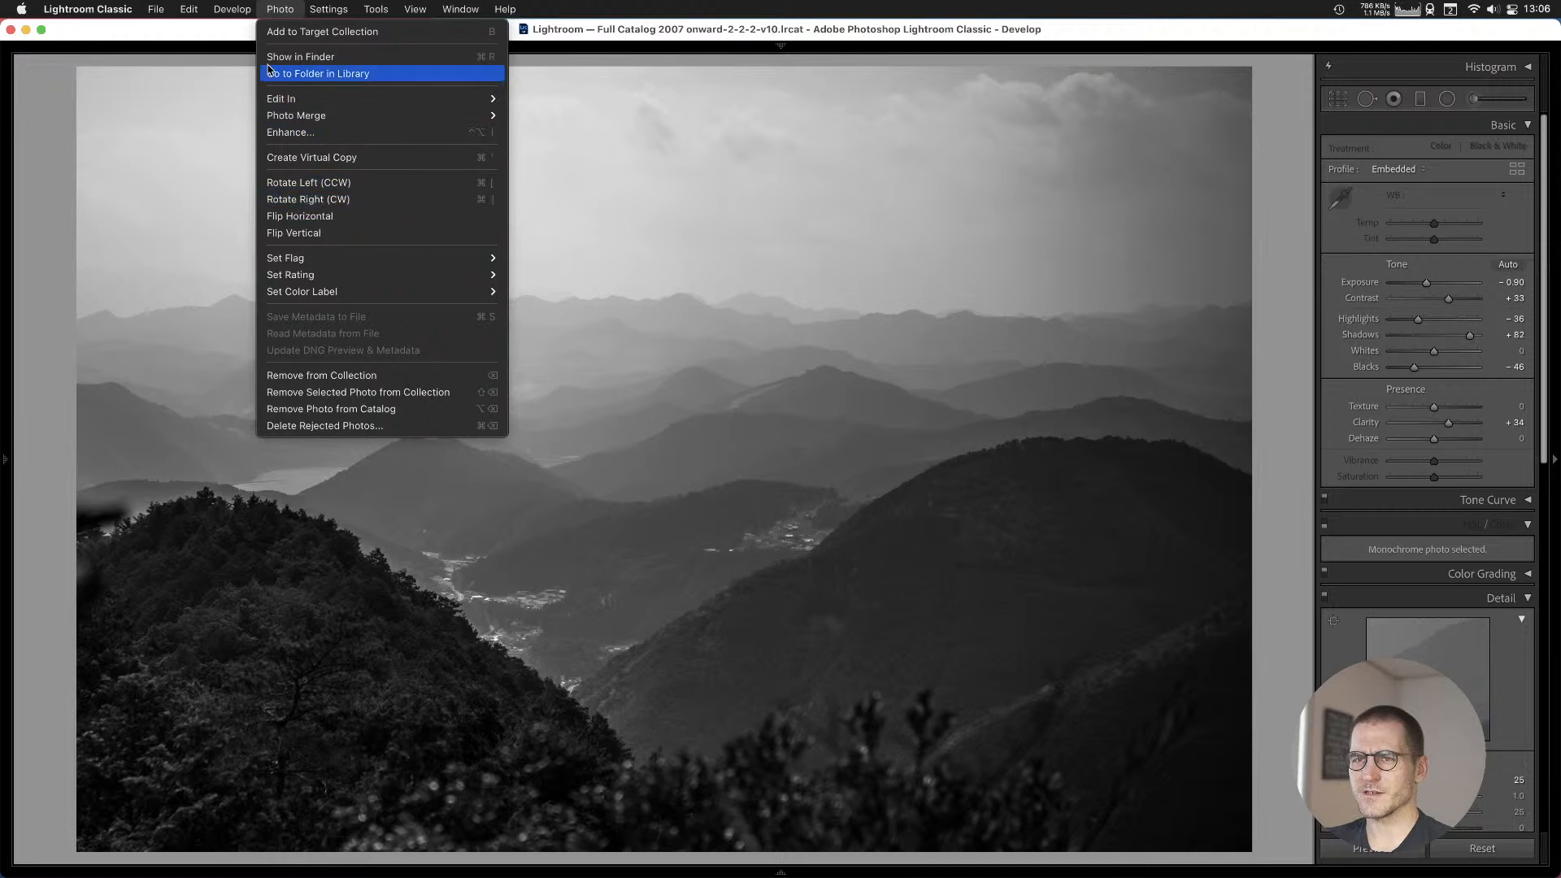
mouse_move(210, 8)
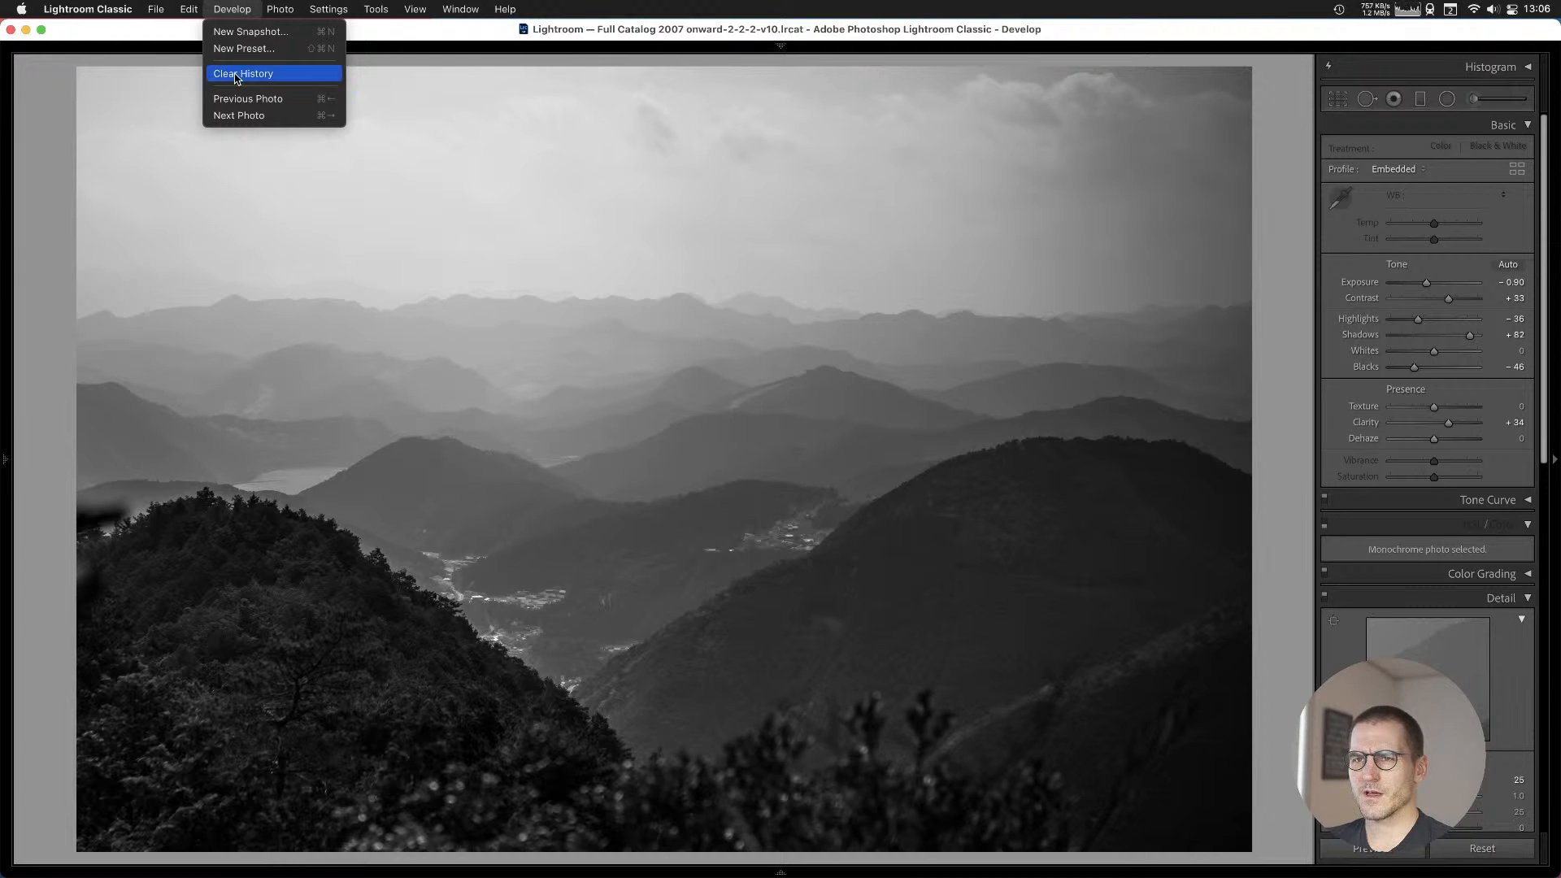
mouse_move(385, 6)
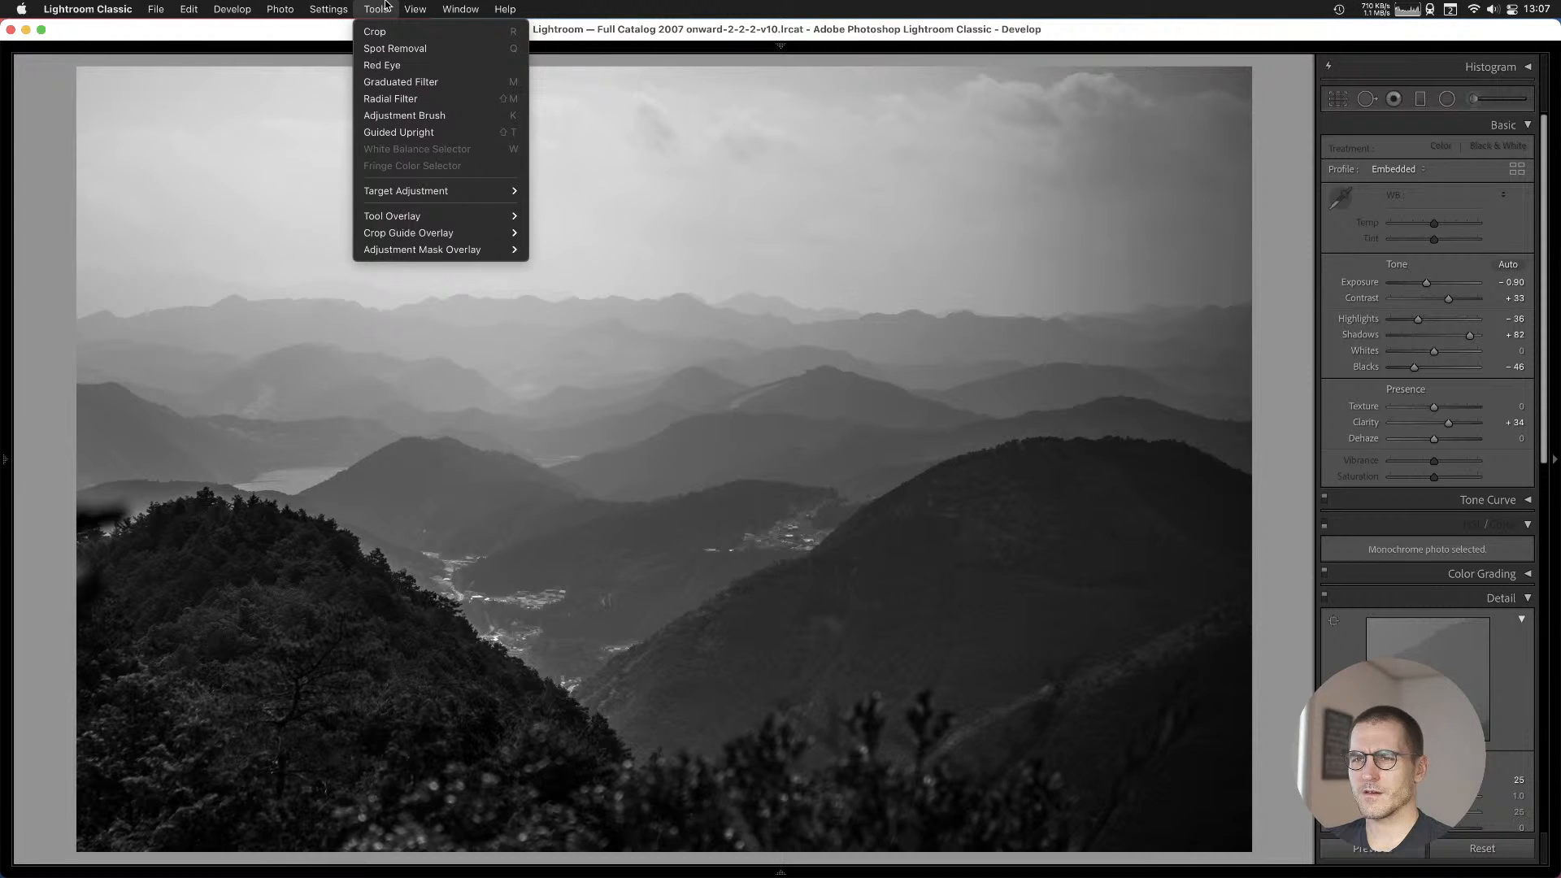
mouse_move(504, 8)
text(res)
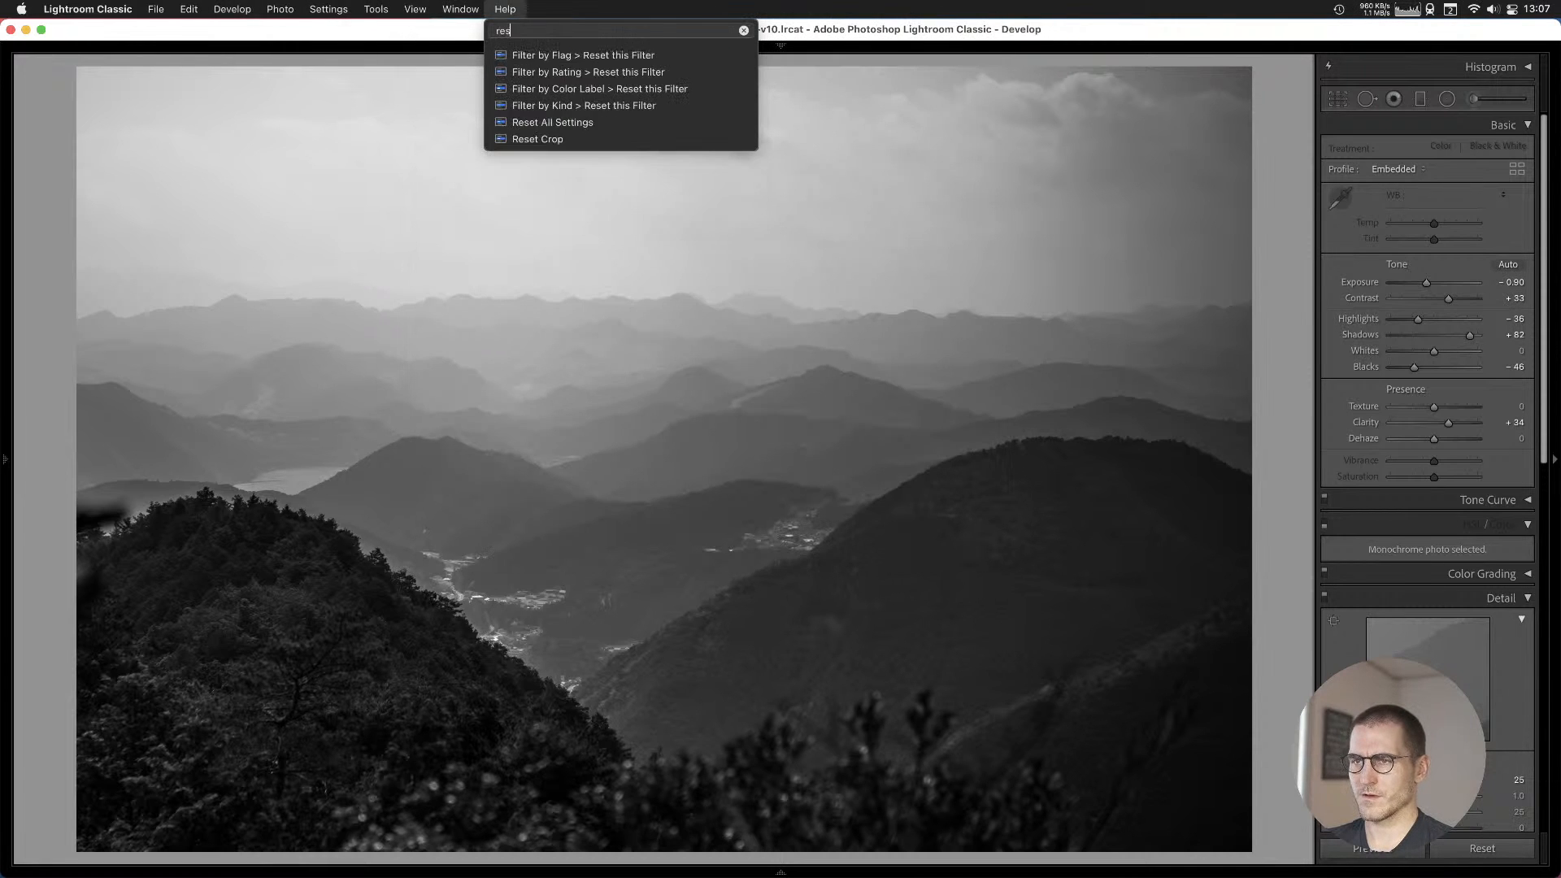
text(et)
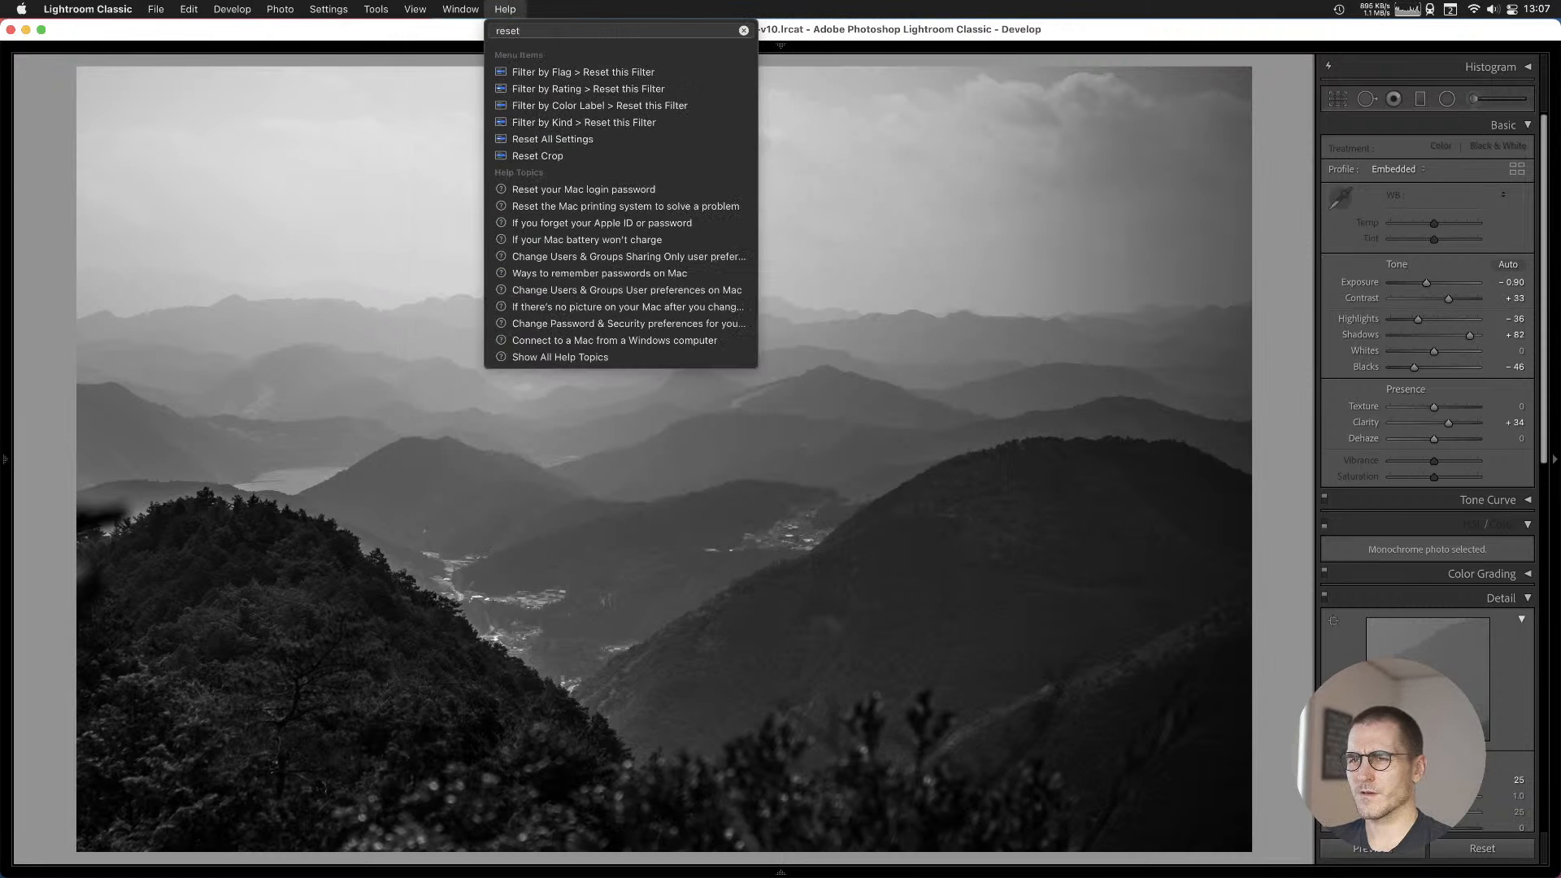
key(Down)
key(Up)
key(Down)
key(Down)
key(Up)
key(Up)
key(Down)
key(Down)
key(Up)
key(Up)
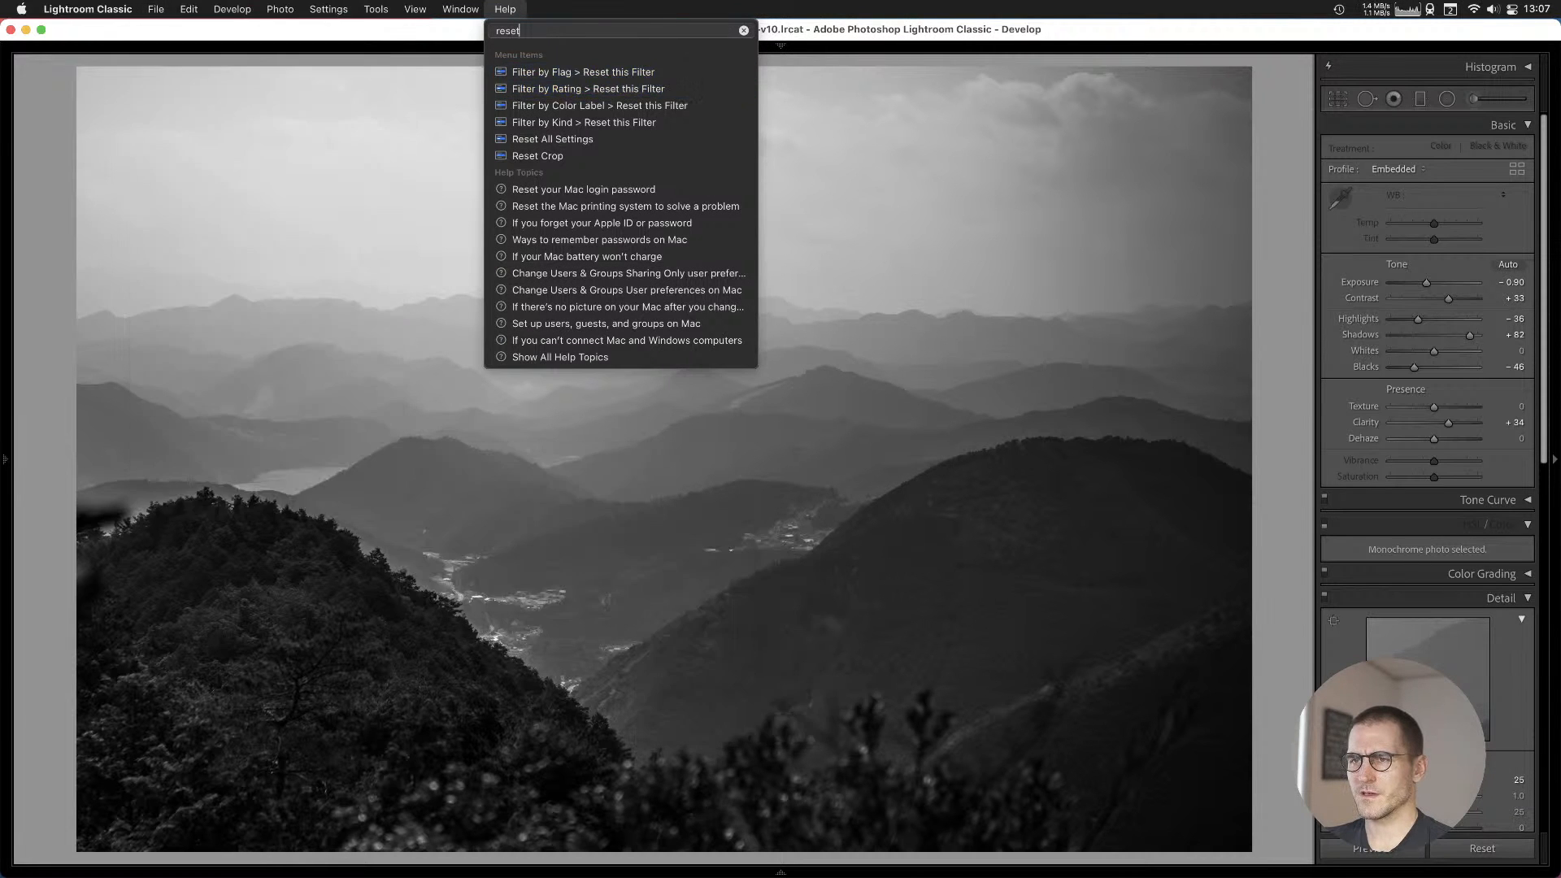
mouse_move(552, 144)
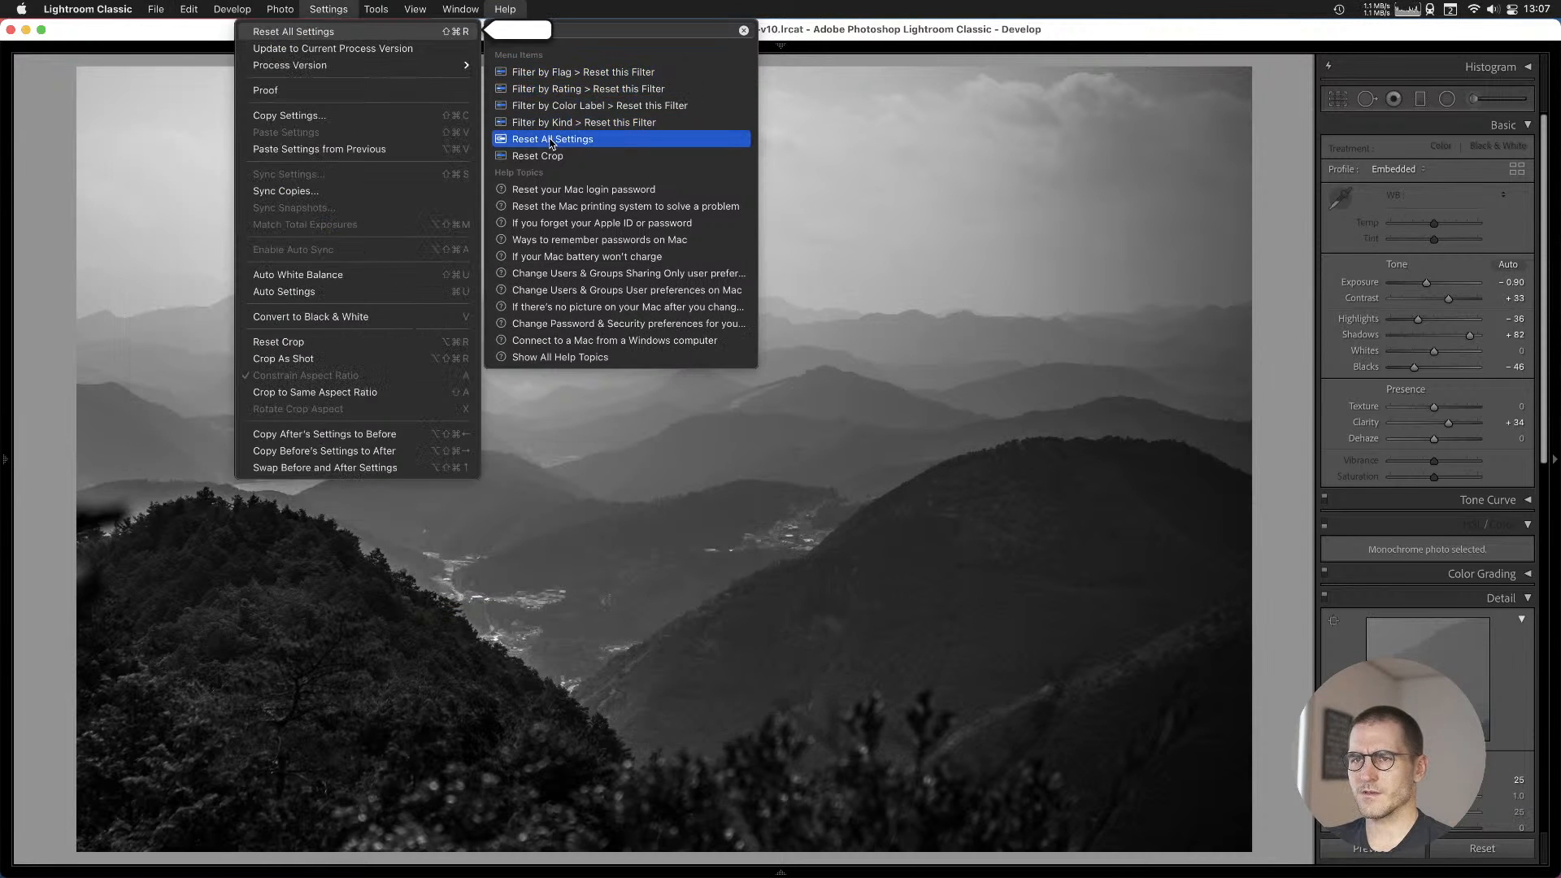
click(1007, 178)
Reset all settings of the mountain landscape photo, undoing and reapplying the reset to compare it with the earlier edit.
key(shift+super+r)
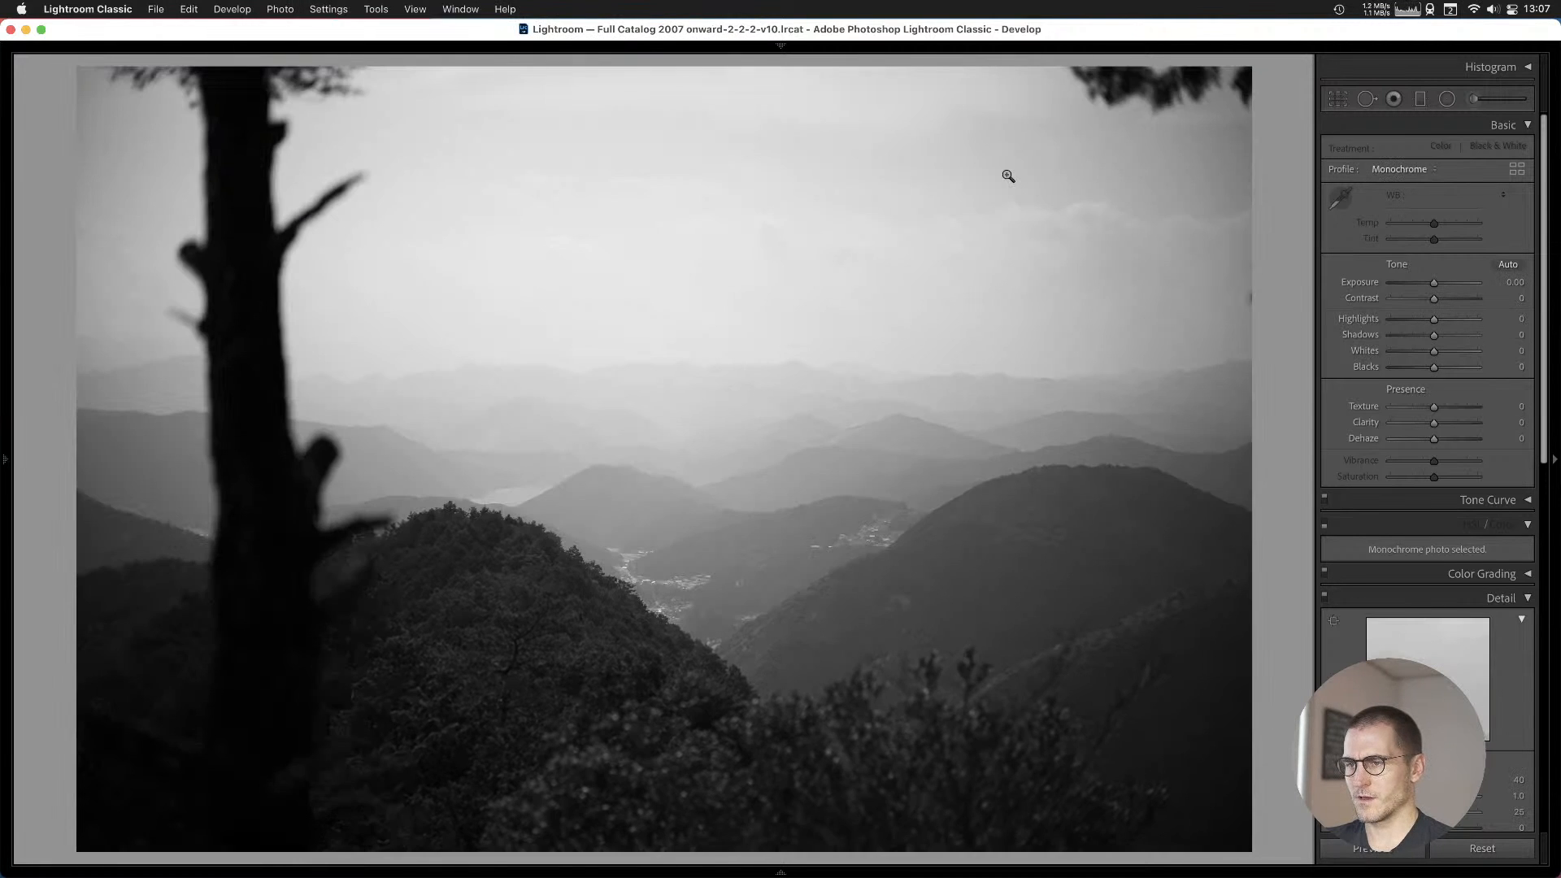
key(super+z)
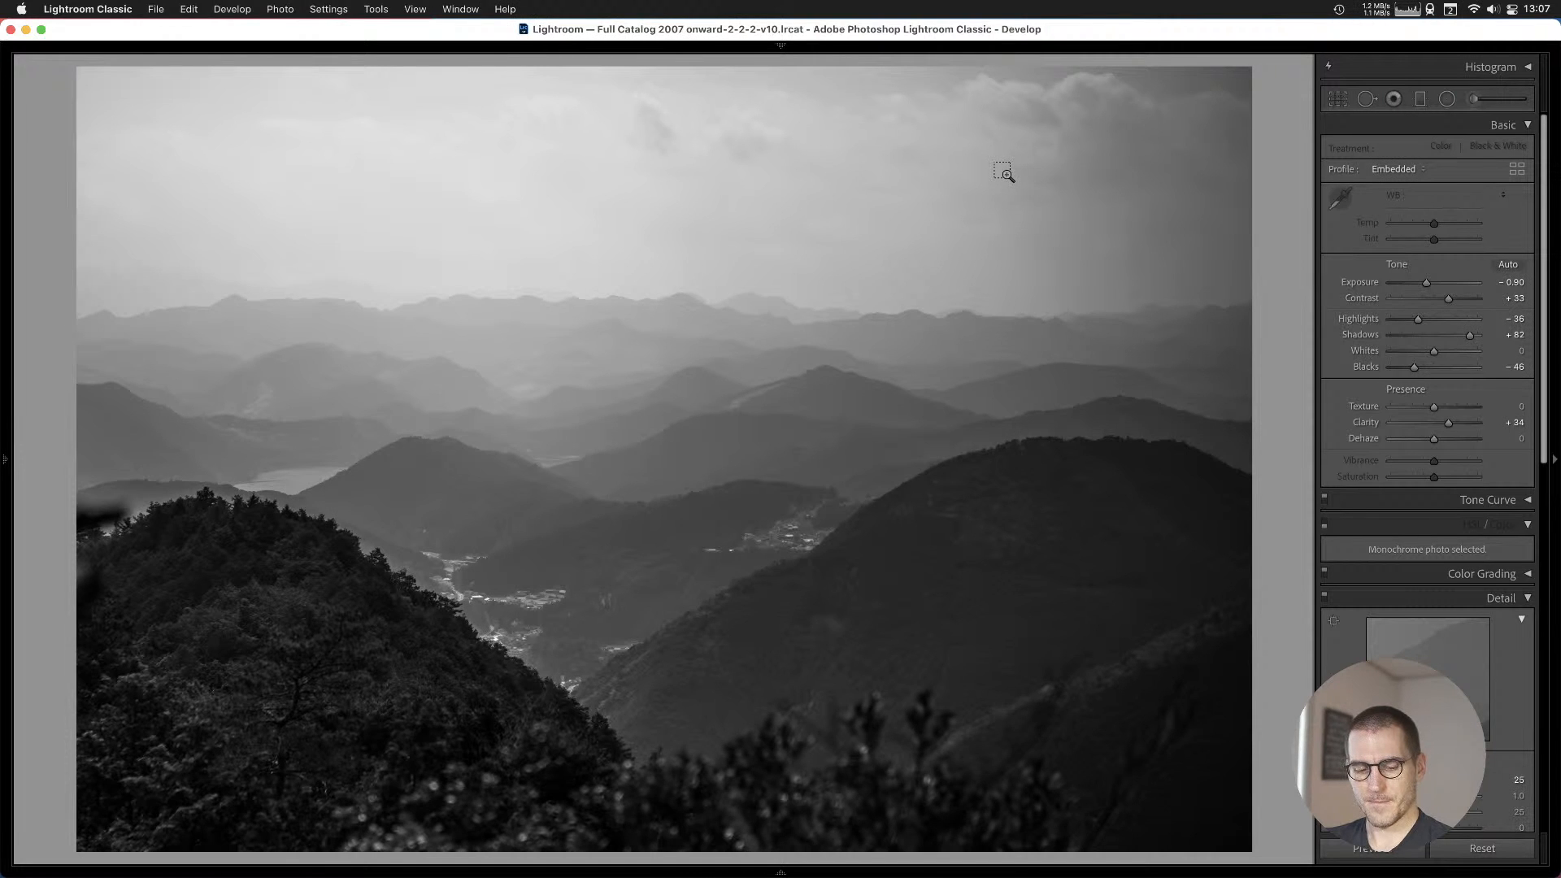
key(shift+super+r)
key(super+z)
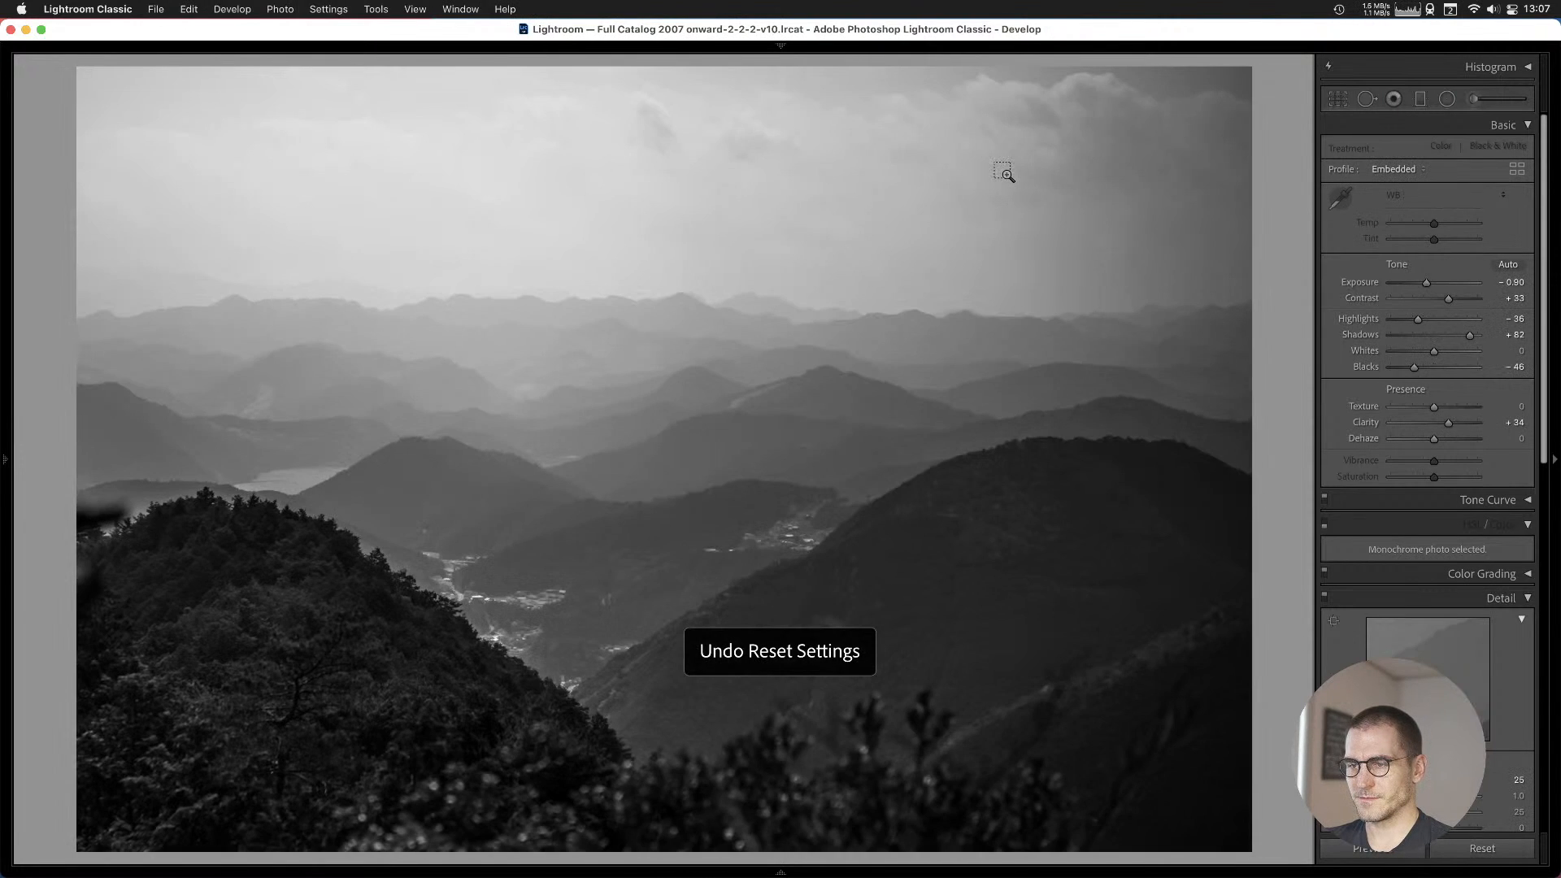
key(shift+super+r)
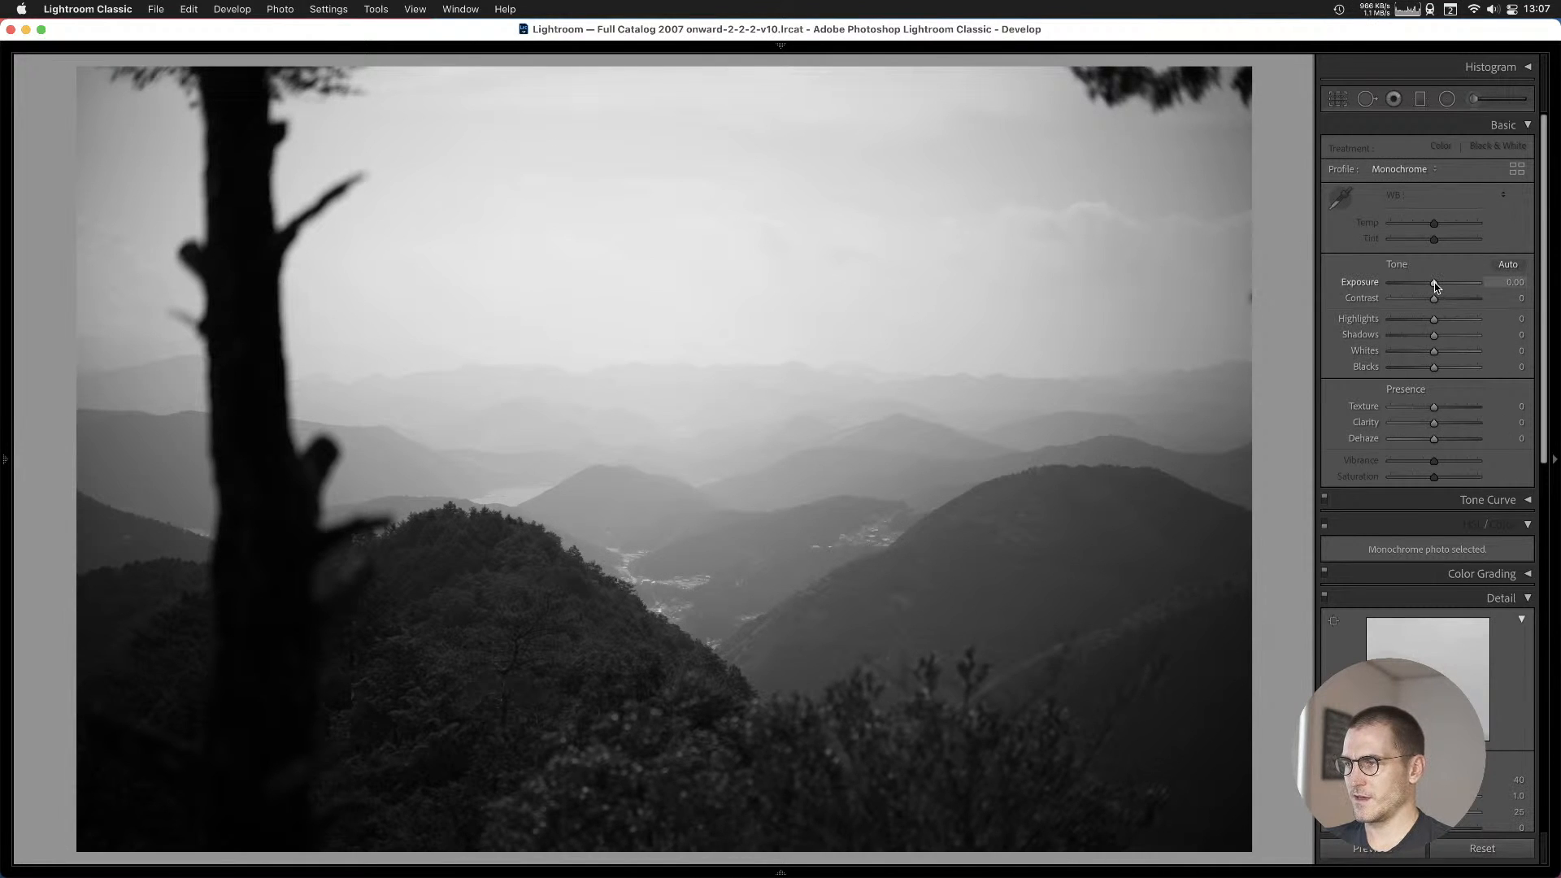
Set exposure to -1.05, contrast to +9, highlights to -25 and shadows to +60, and crop the mountain photo tighter at its original aspect.
drag(1433, 319, 1461, 338)
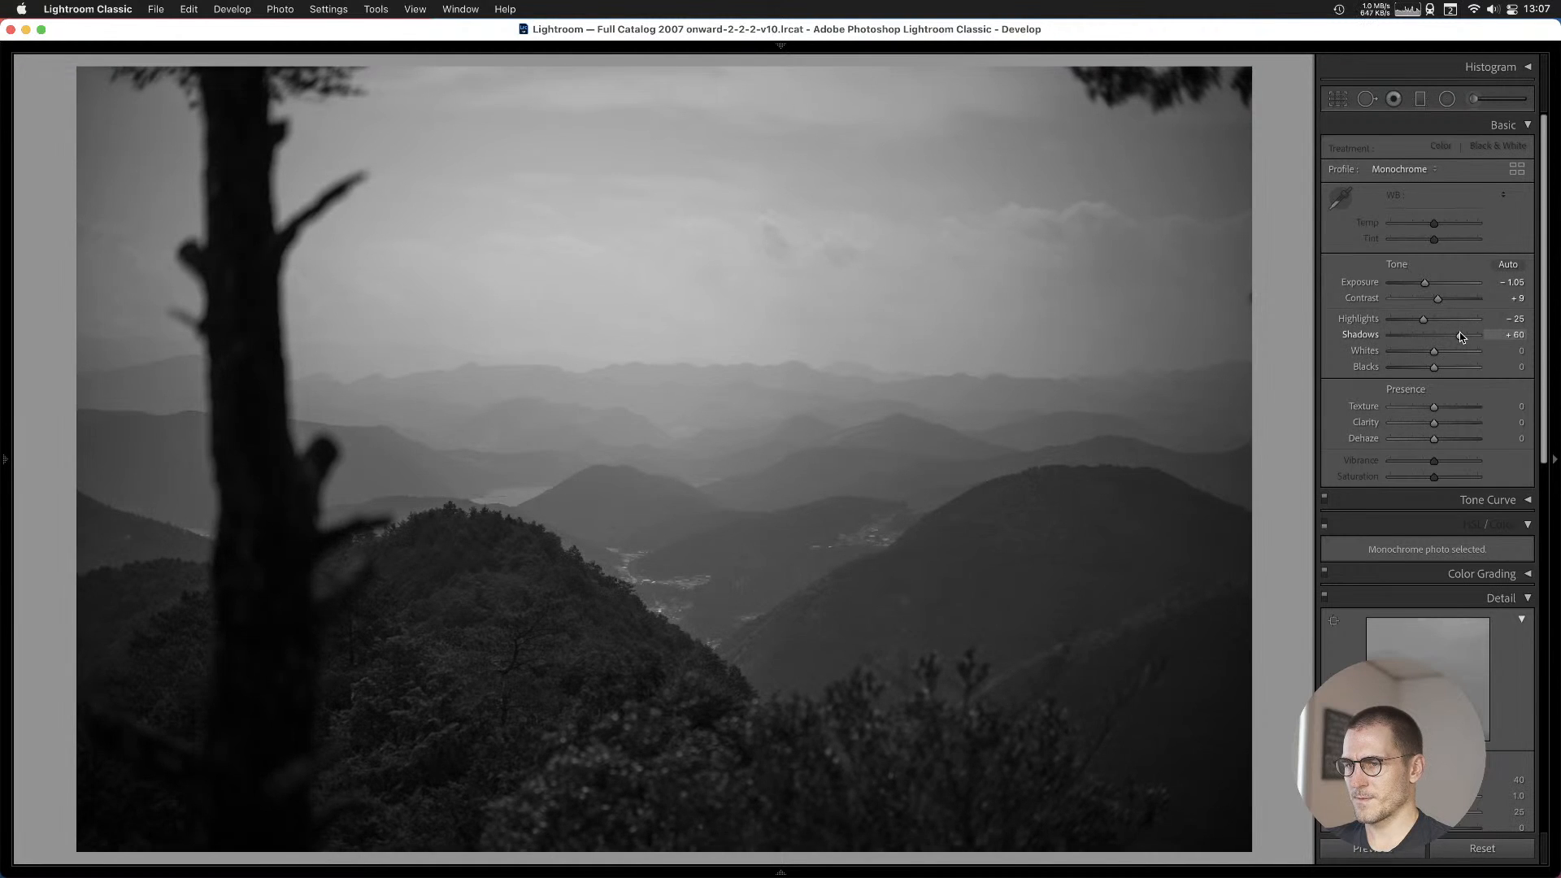
key(r)
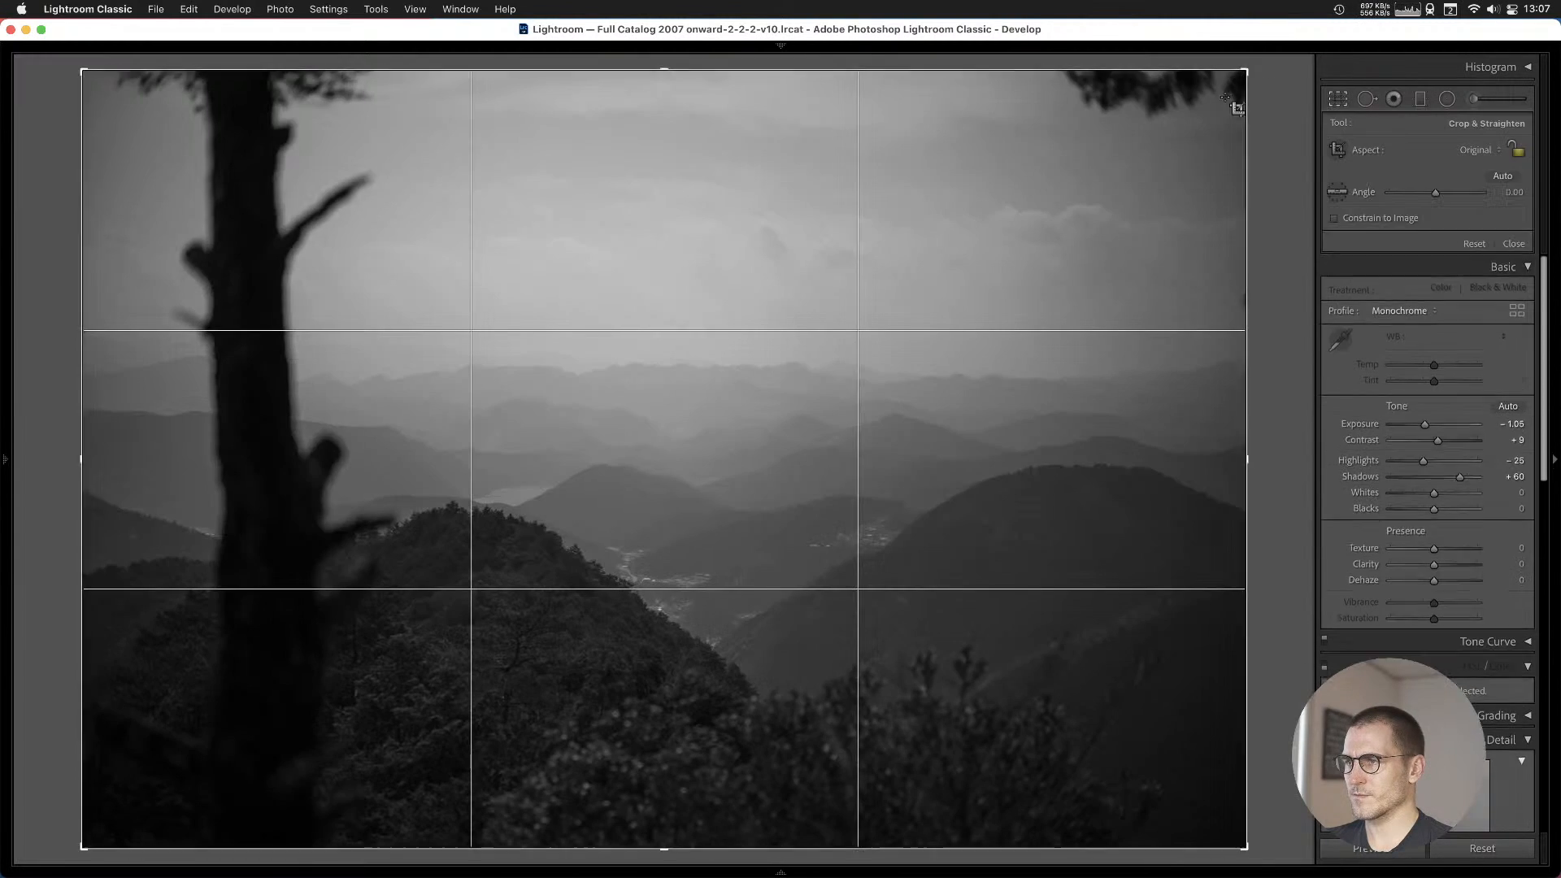
drag(1246, 73, 1149, 136)
drag(934, 359, 875, 349)
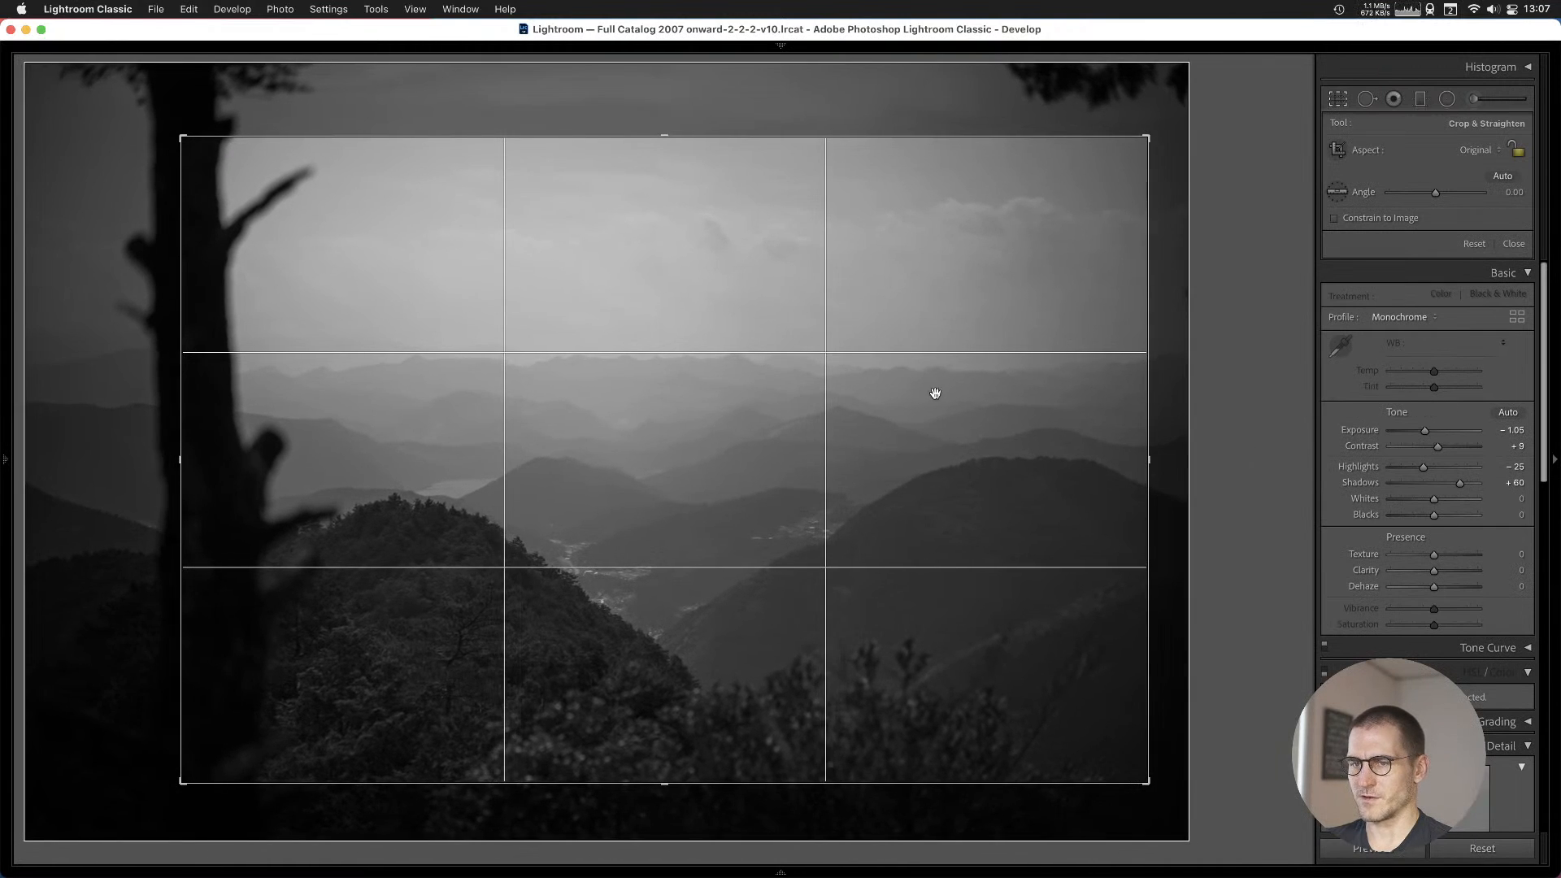
key(Return)
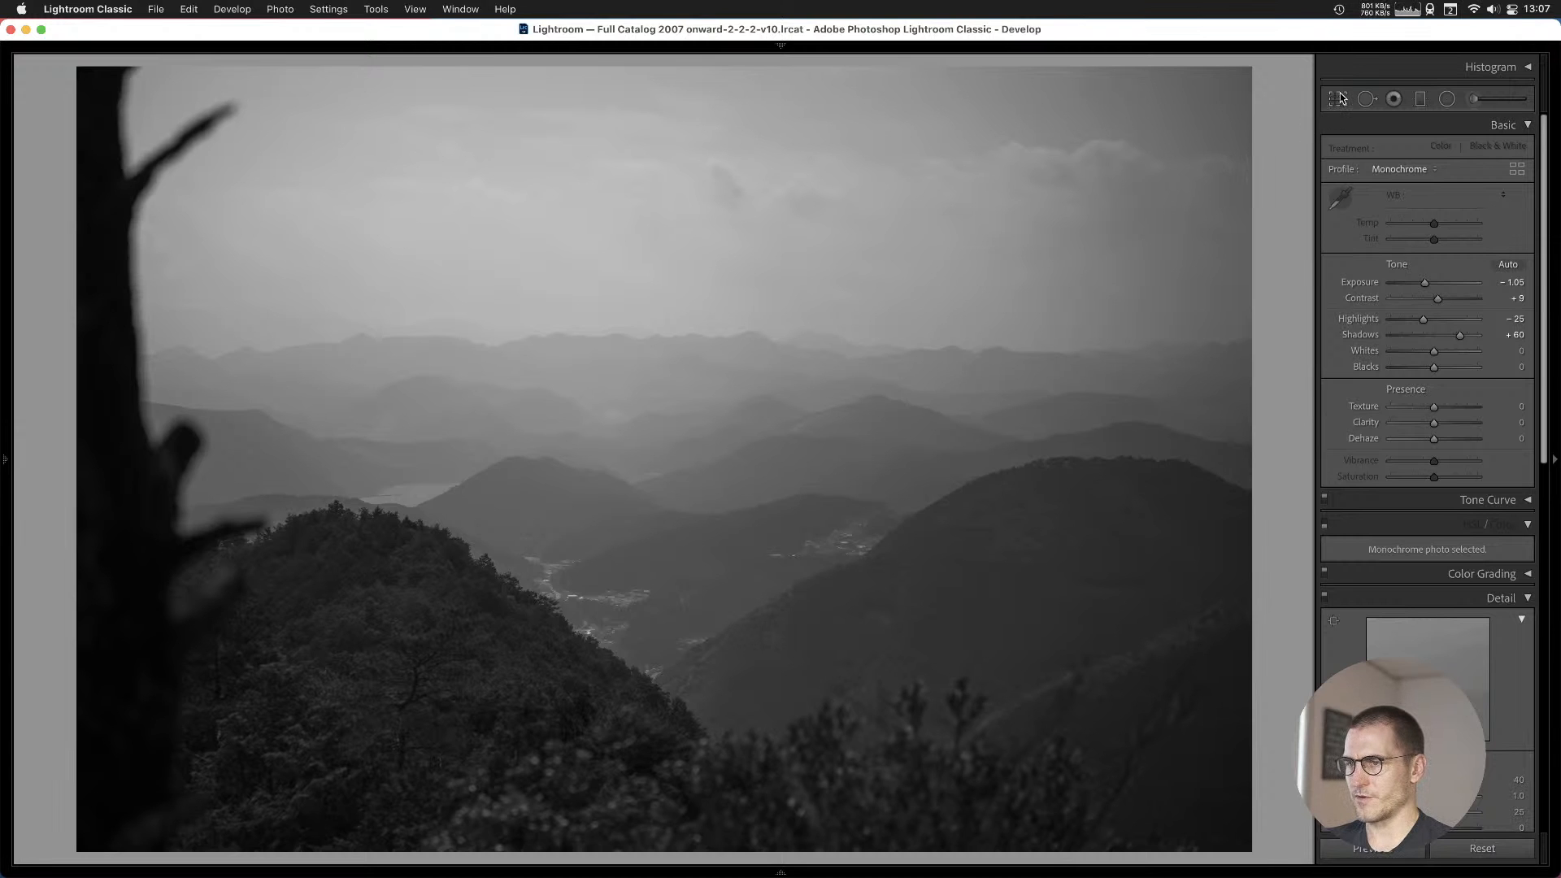
Compare the new mountain photo edit with the neighbouring version lacking the tree trunk, and set its clarity to +16.
key(Right)
key(Left)
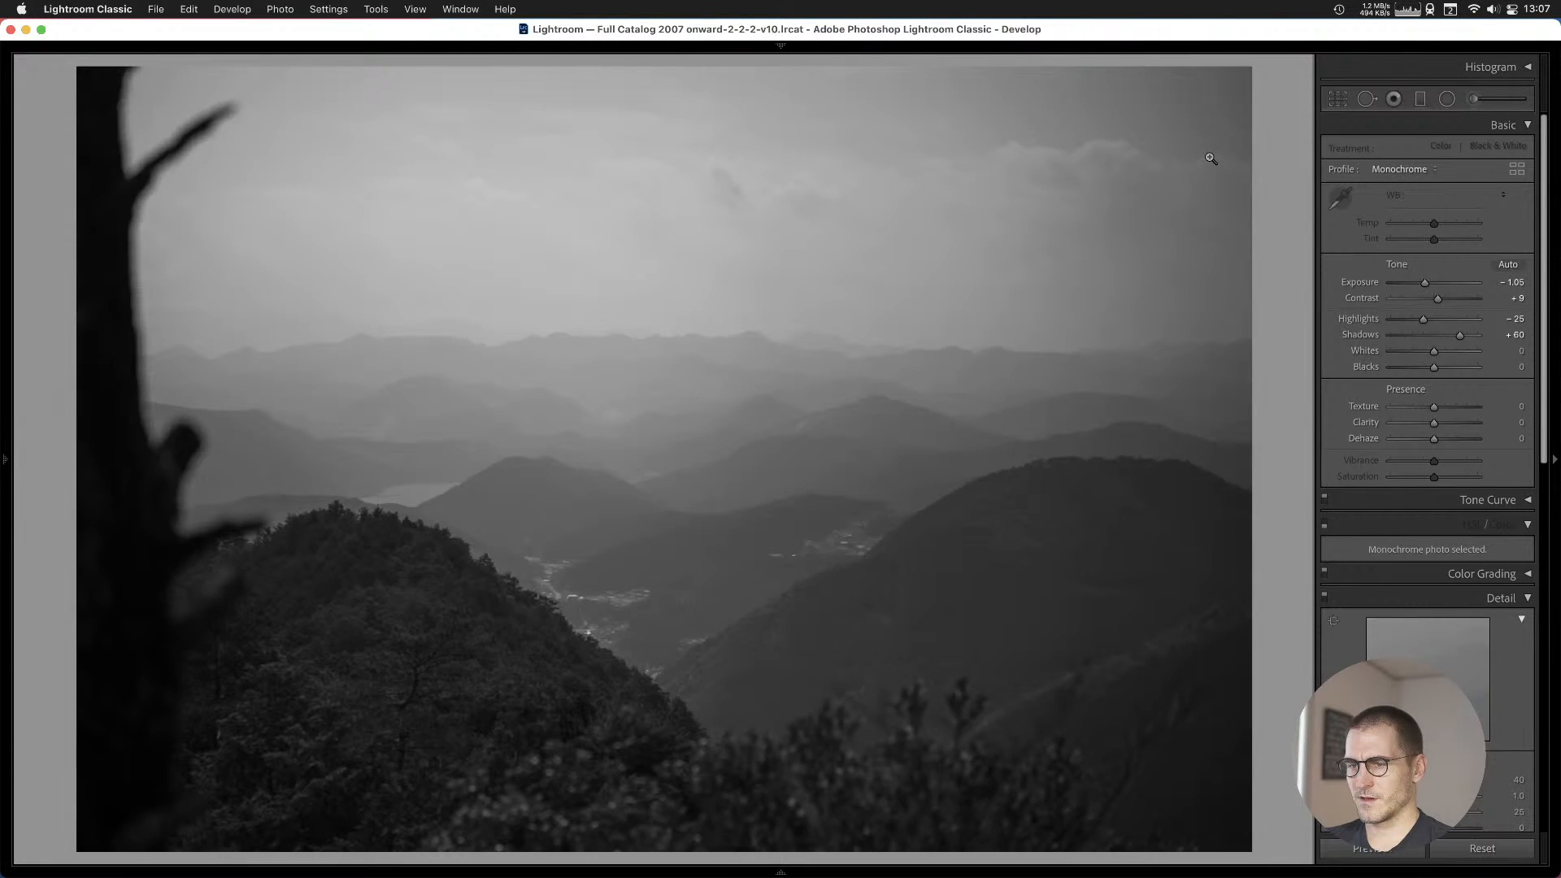
key(Right)
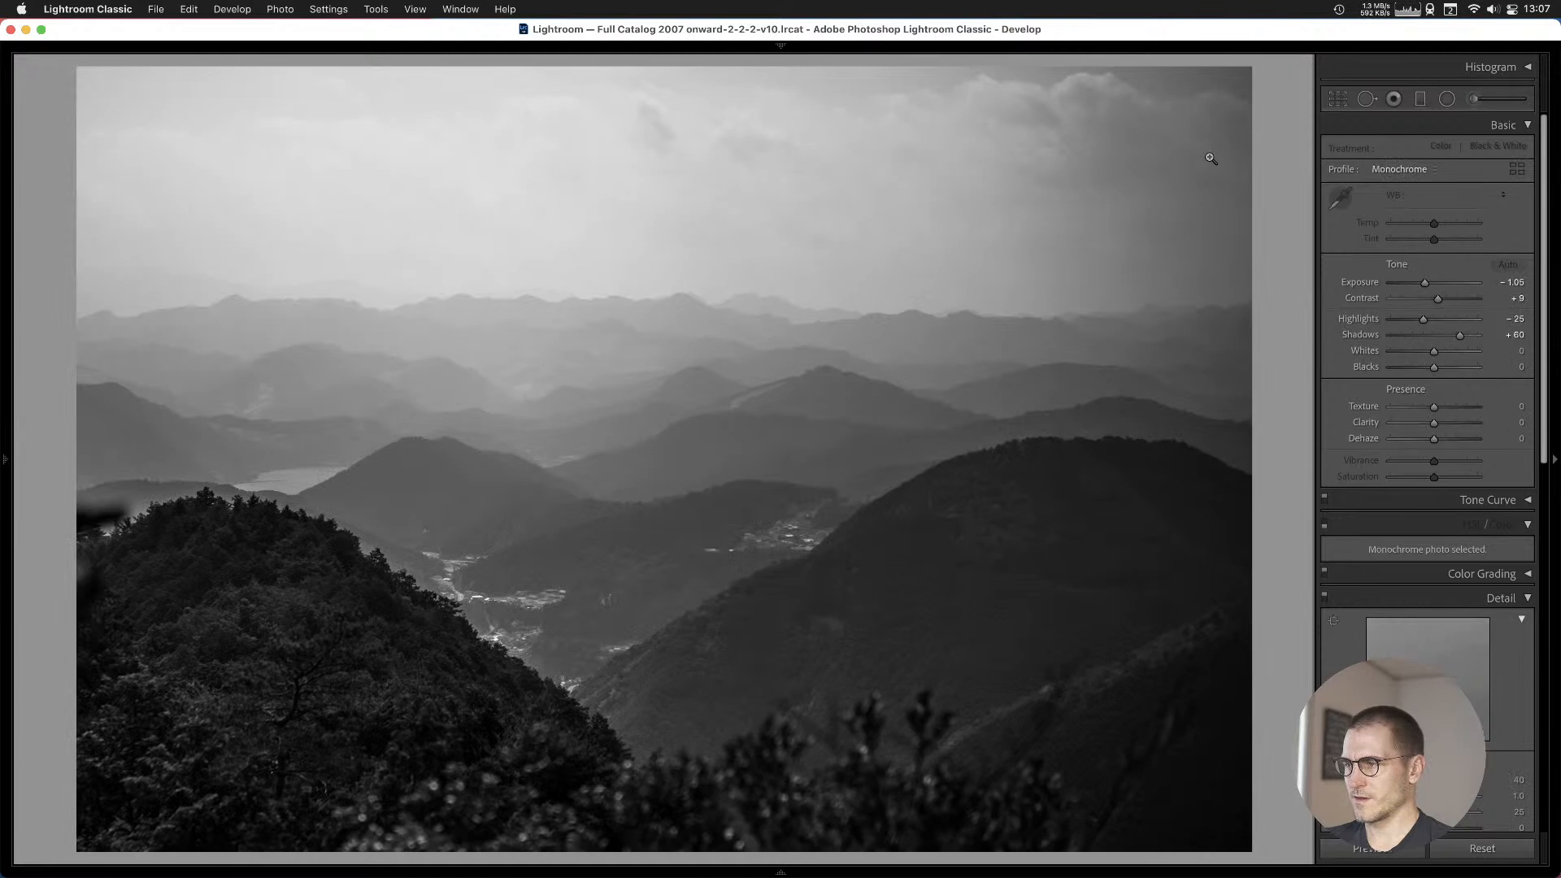
key(Left)
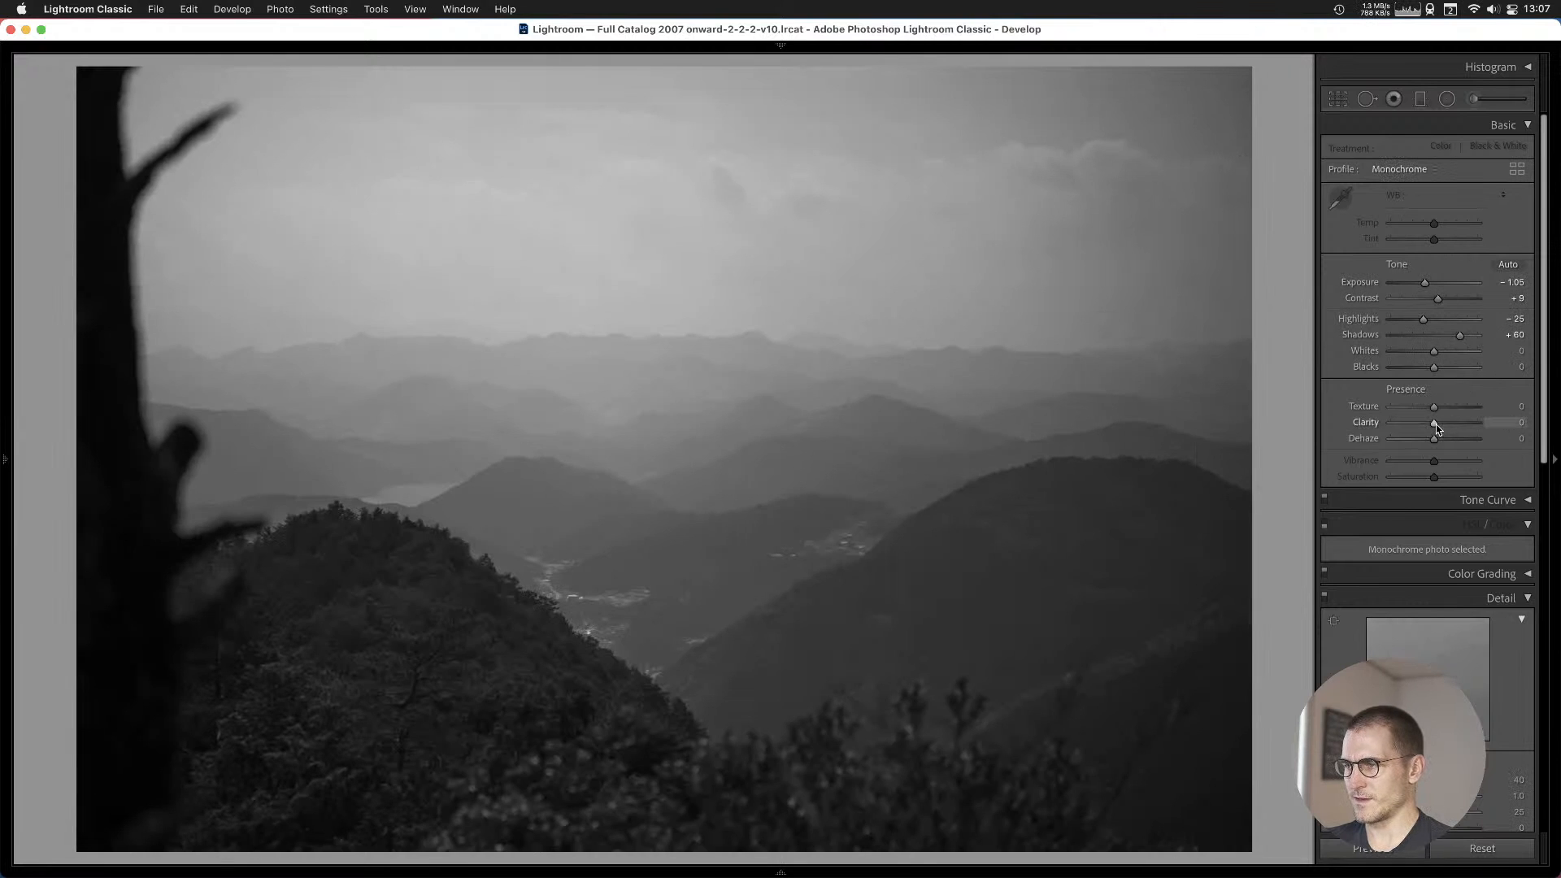
drag(1436, 428, 1400, 431)
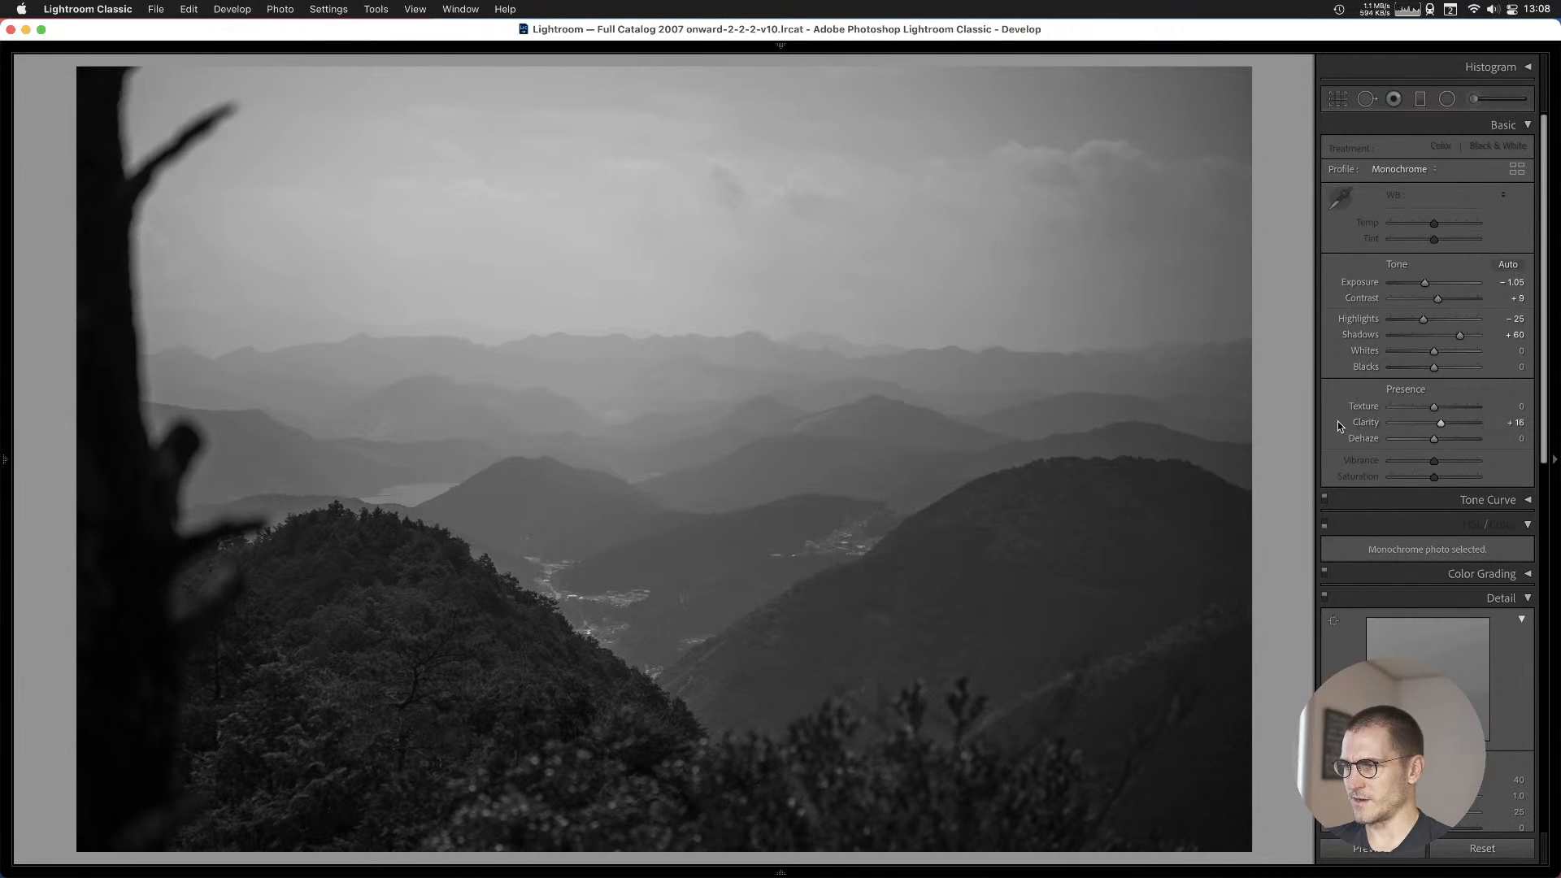
Inspect the mountain landscape photo's detail at full size and add the photo to the Cull #1 target collection.
scroll(1338, 423, down, 5)
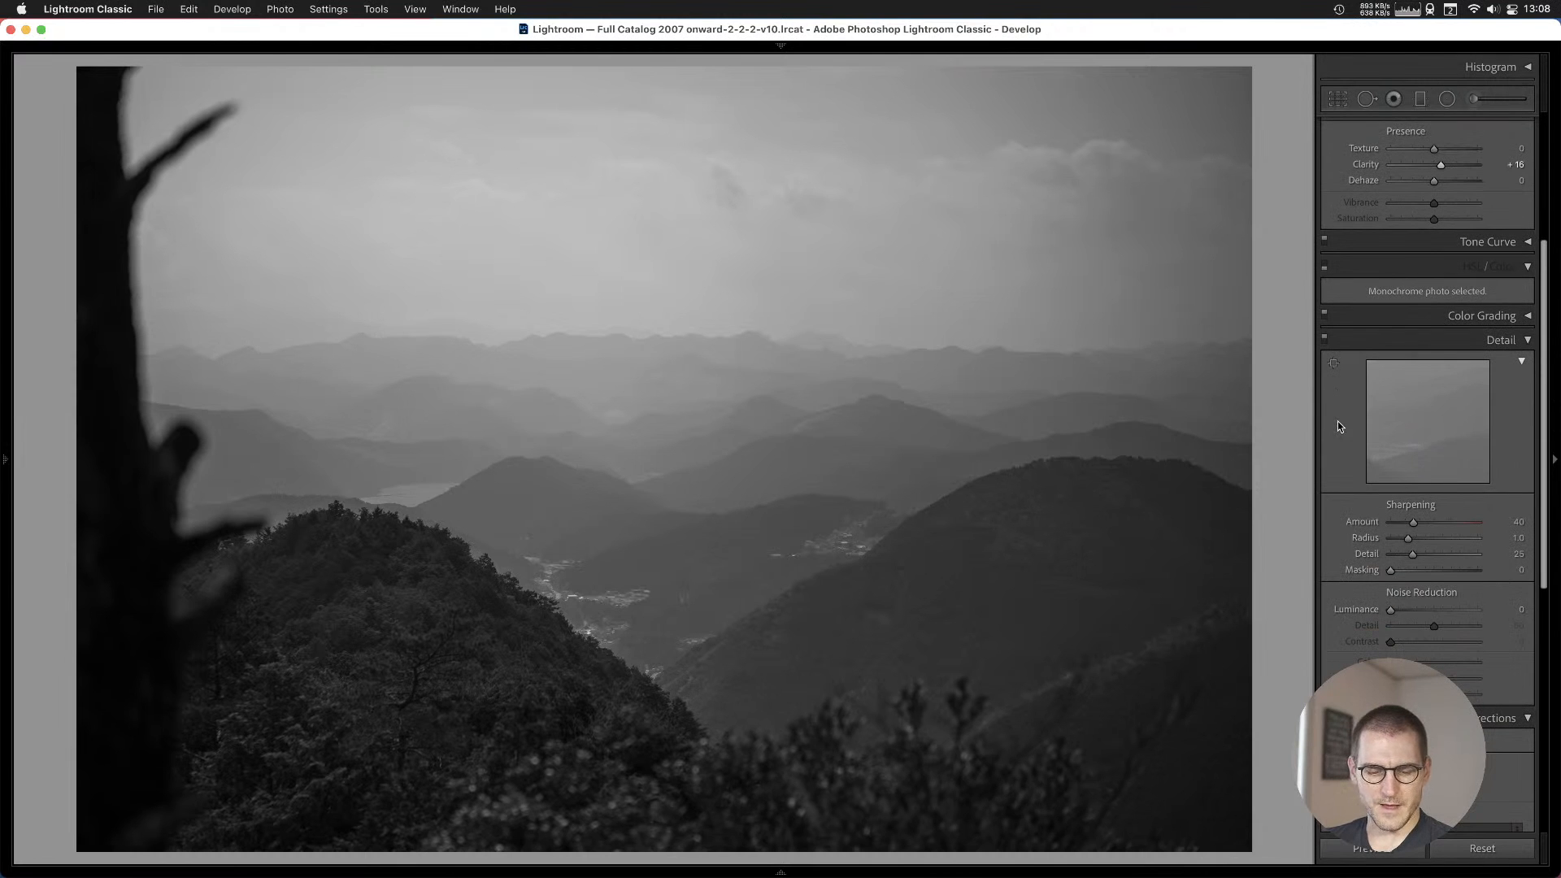
click(620, 505)
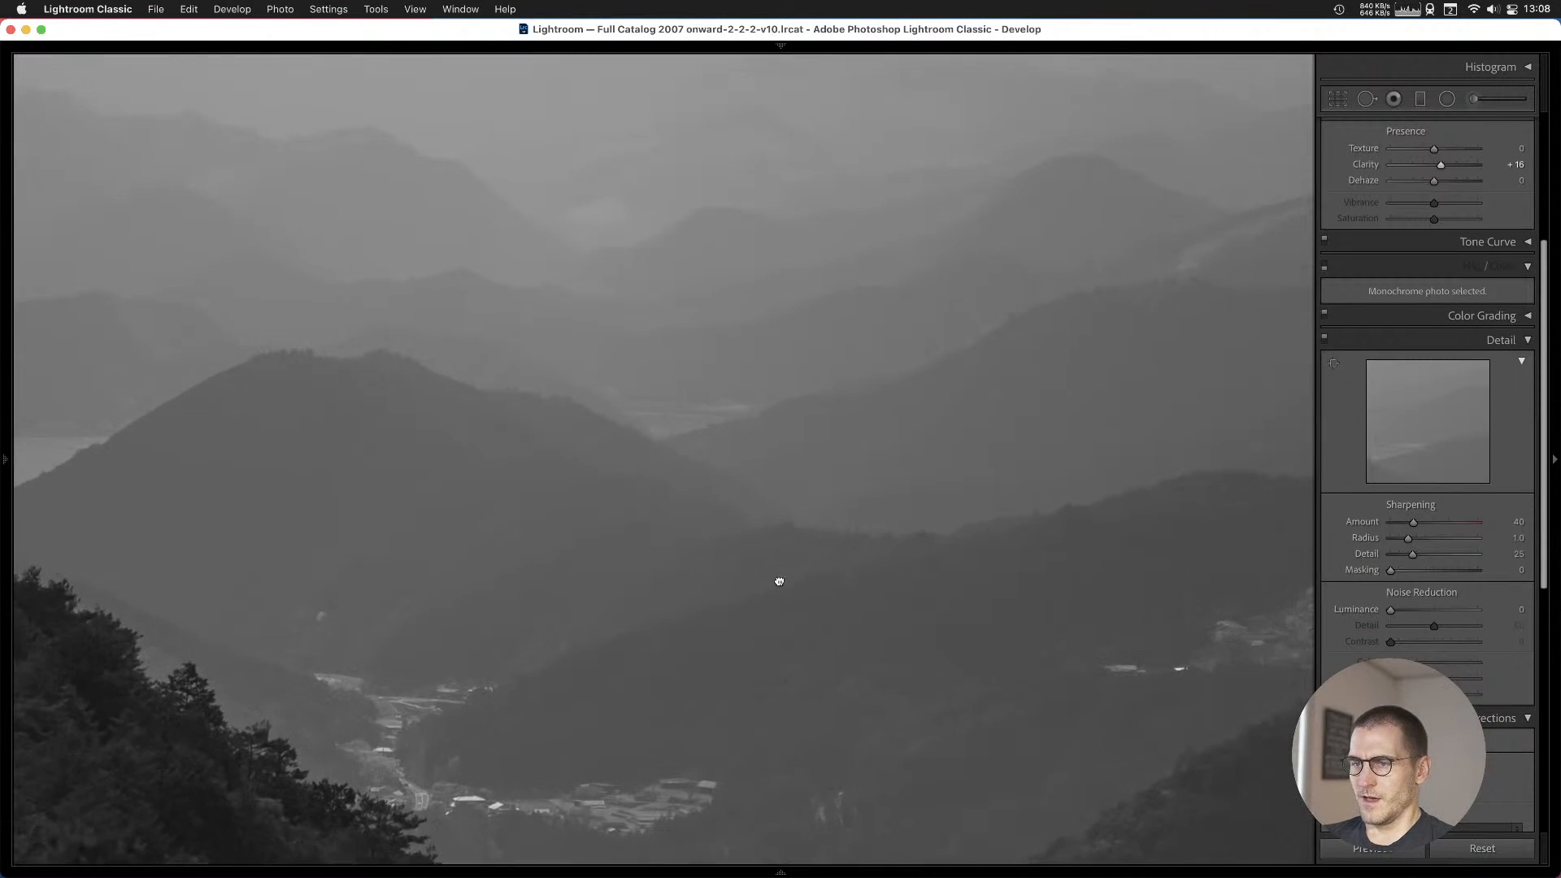
drag(777, 578, 516, 192)
click(548, 400)
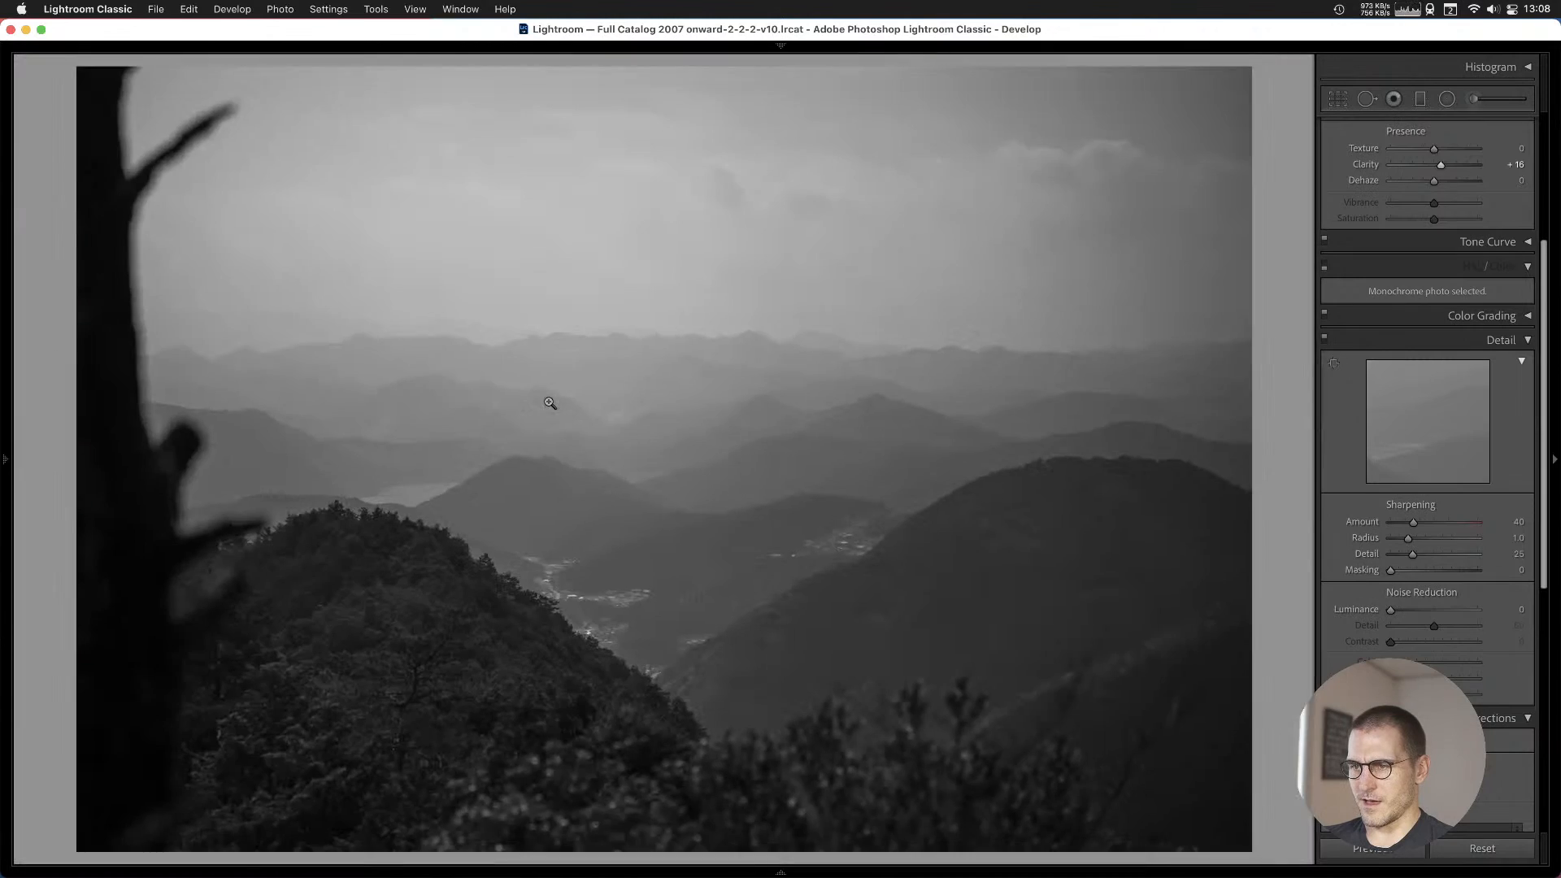
key(b)
Browse the following photos, return to the concrete-grid hillside photo and crop it to 4 x 5 / 8 x 10.
key(Right)
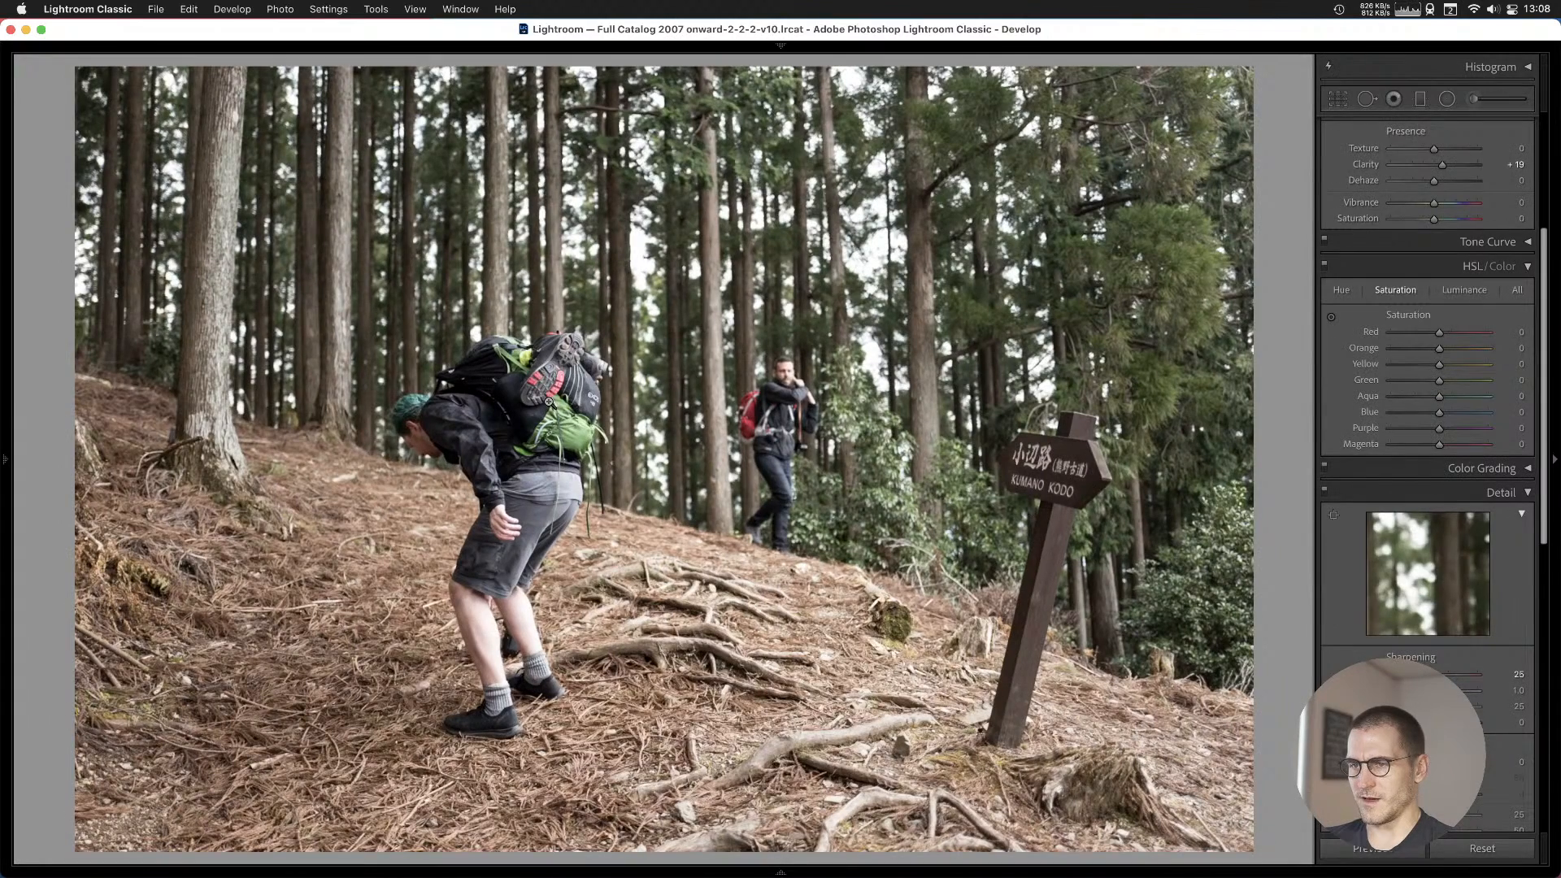
key(Right)
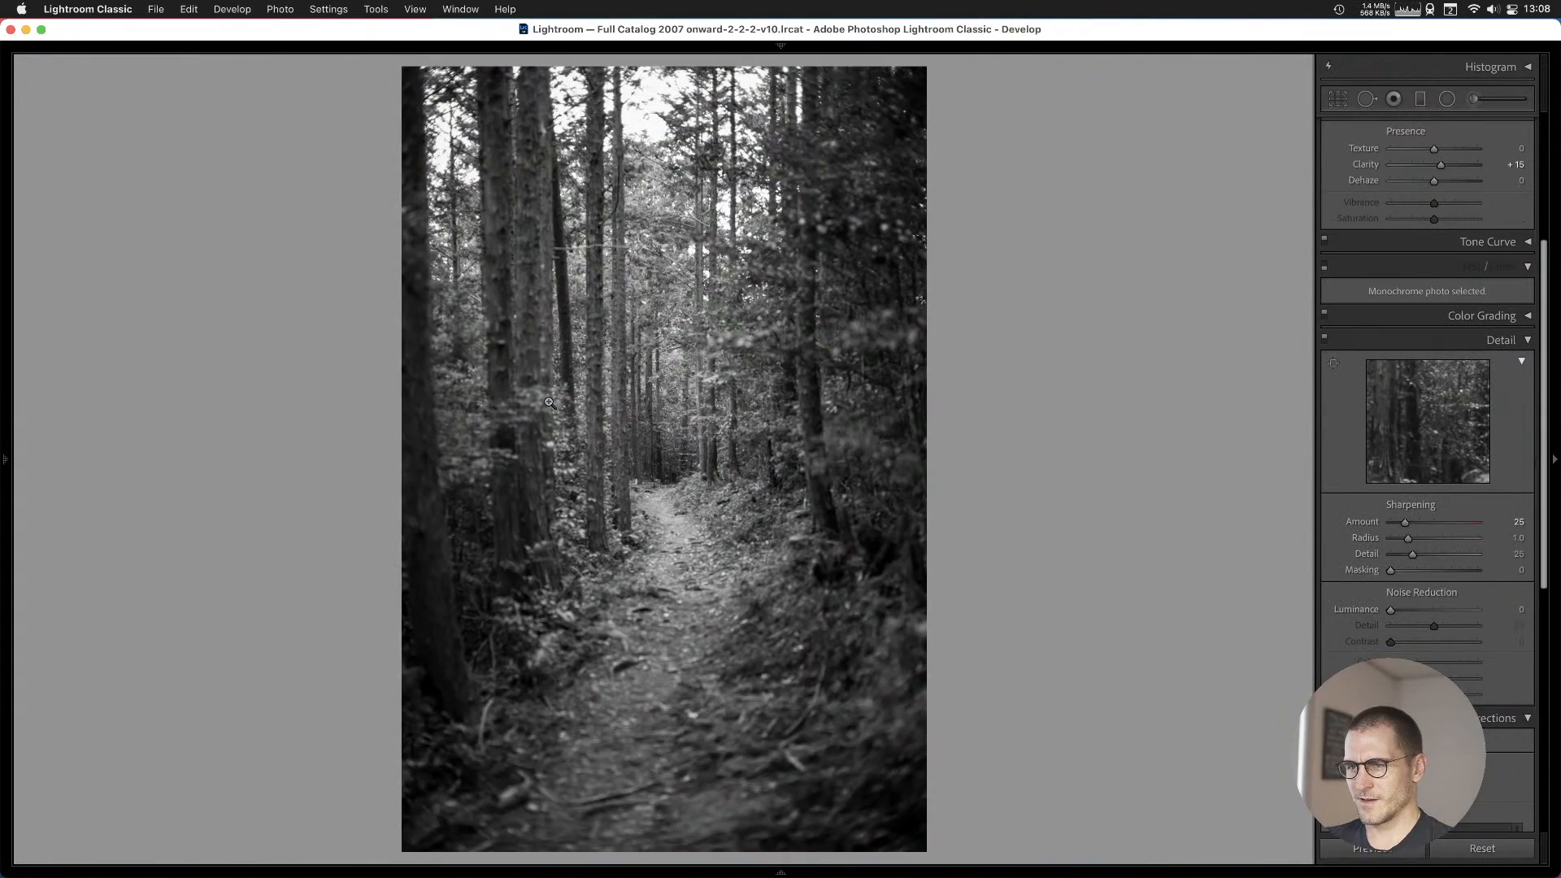
key(Right)
key(Right)
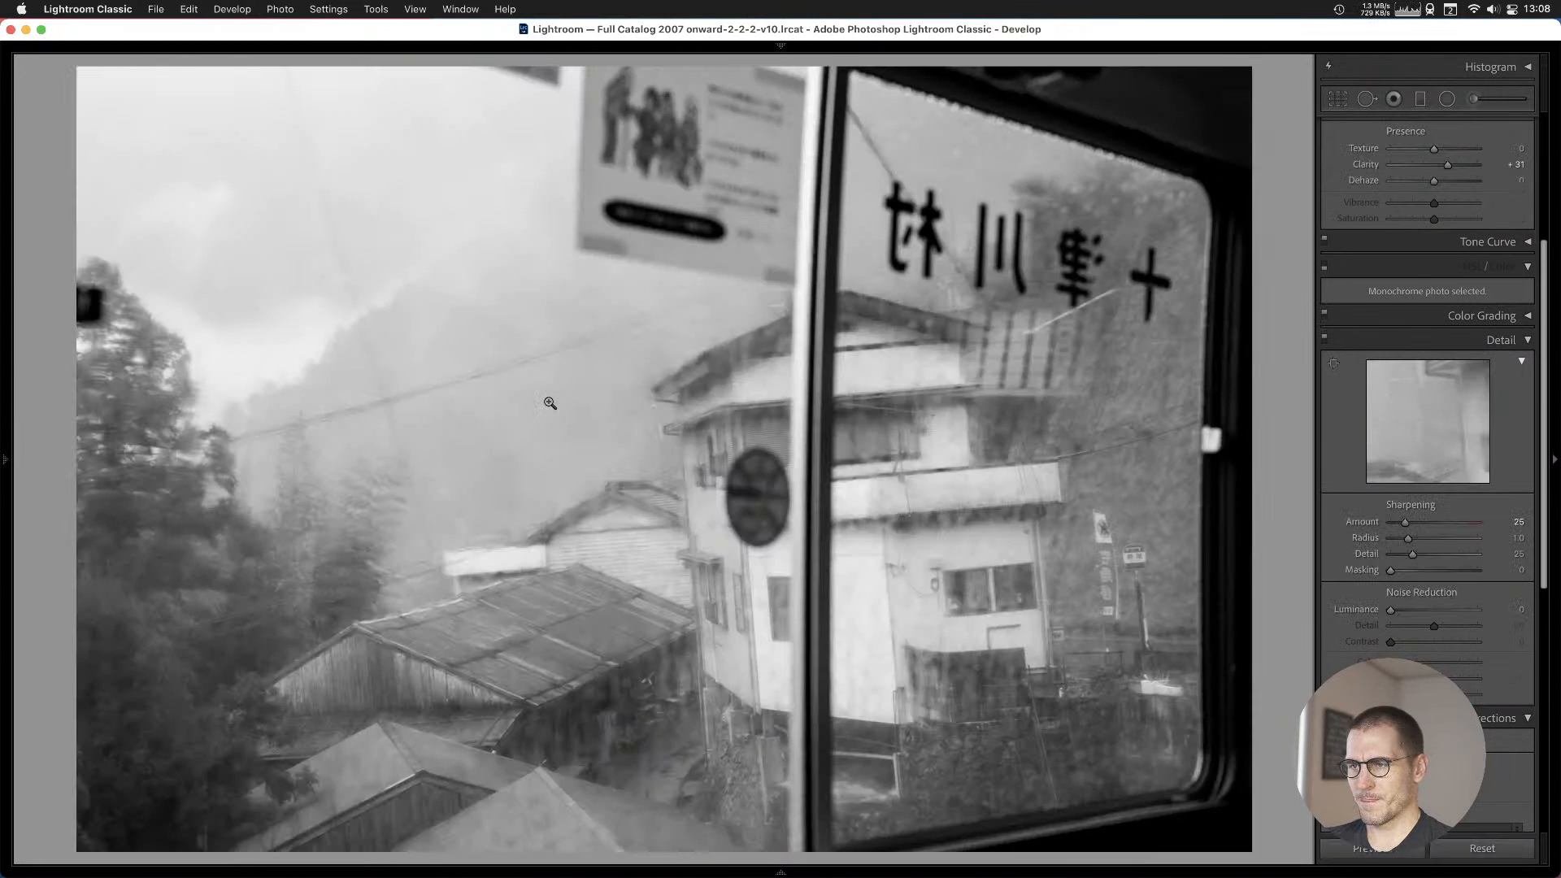
key(Left)
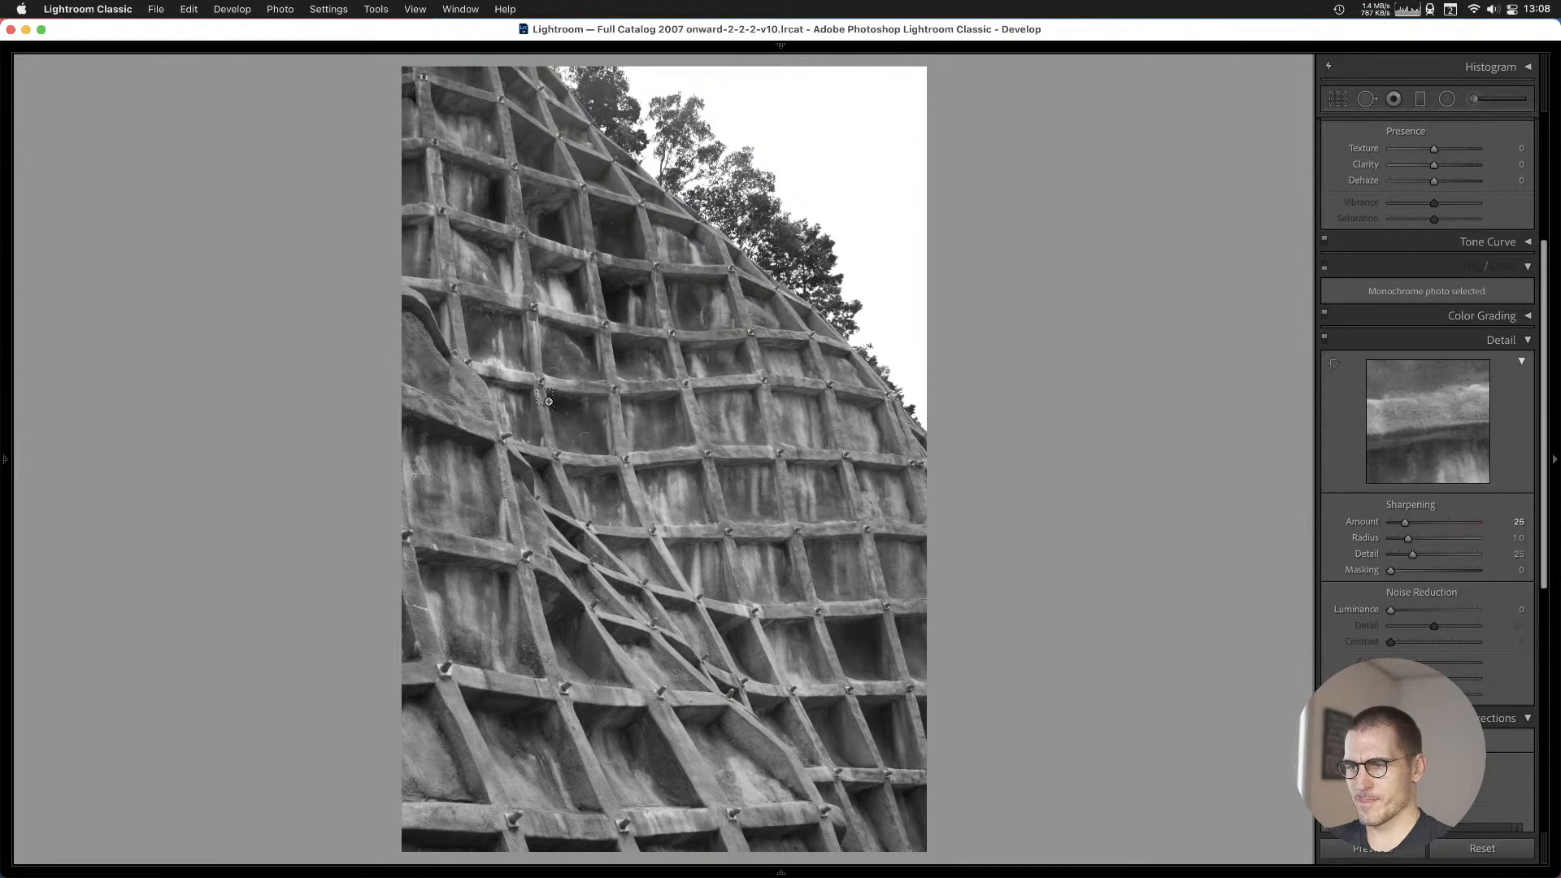
key(super+e)
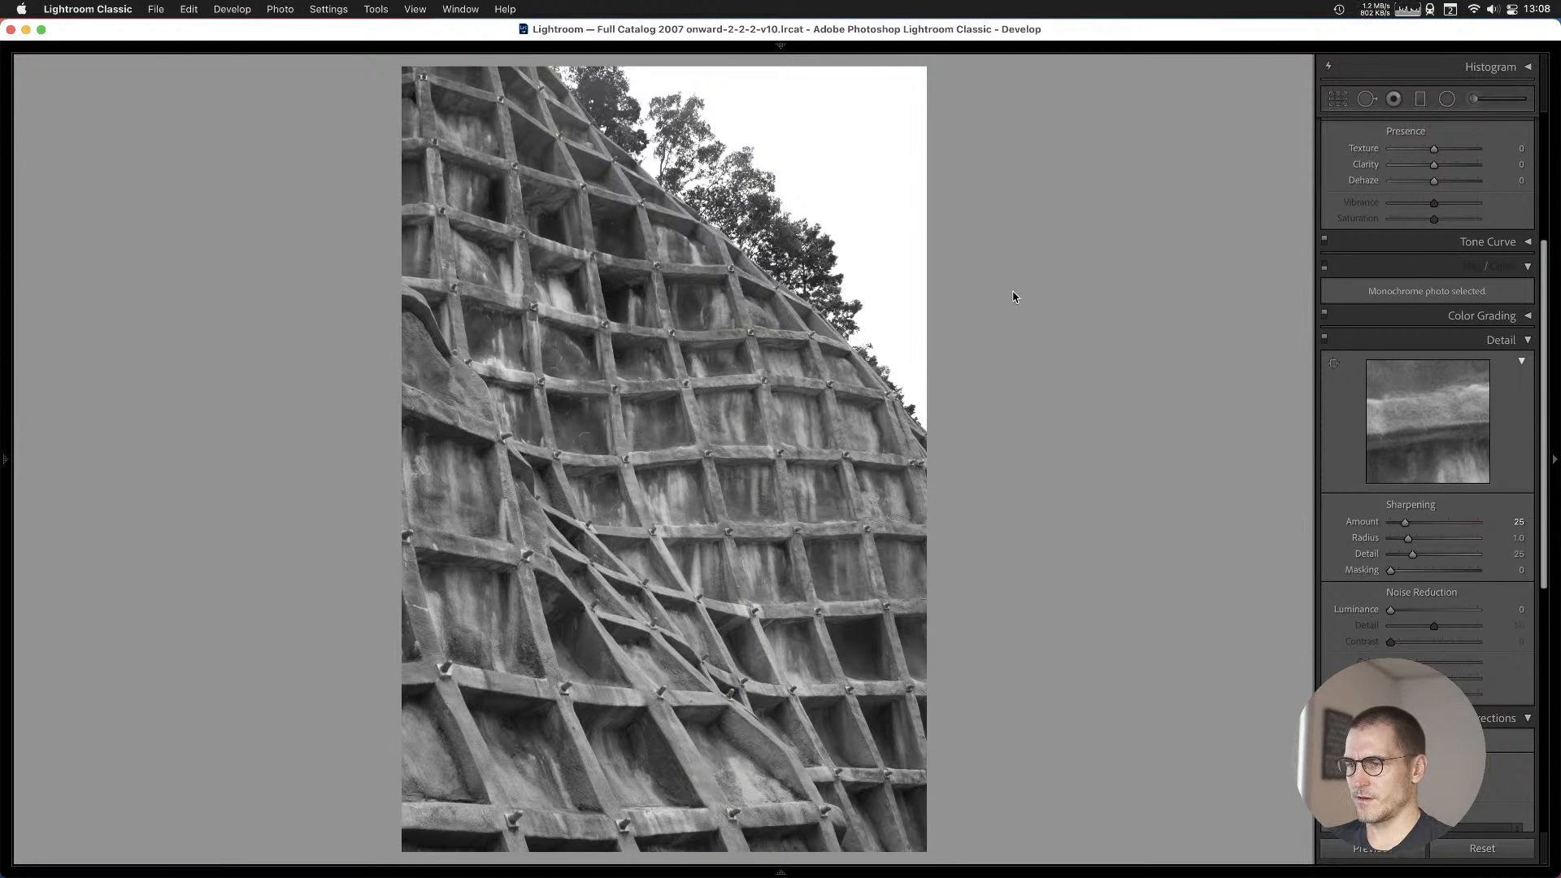
click(1338, 99)
click(1457, 150)
click(1460, 212)
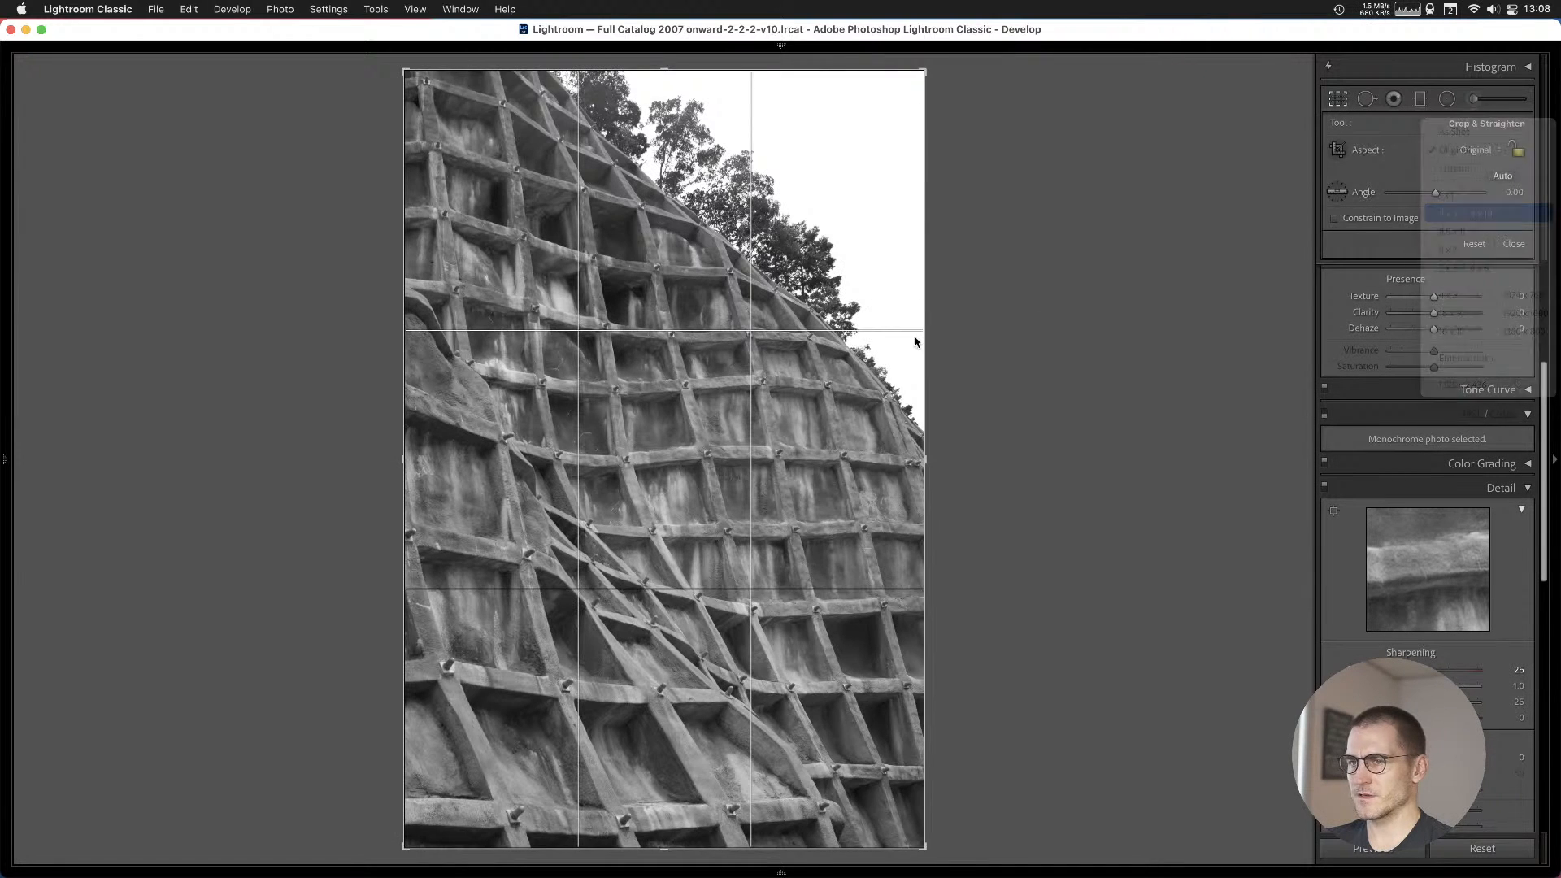
key(Return)
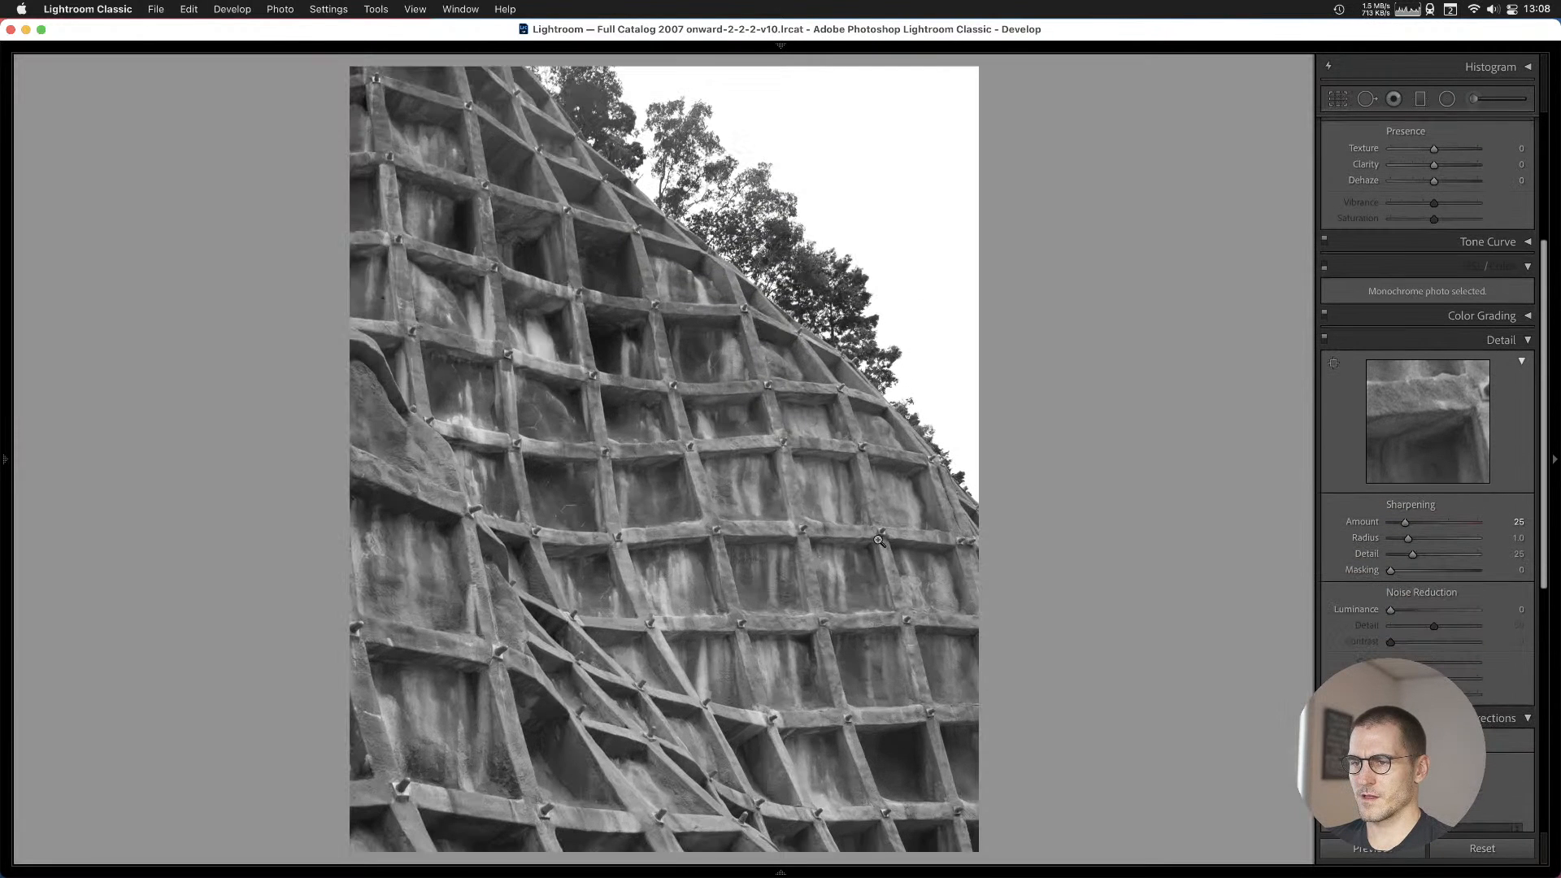
Undo the settings reset on the concrete-grid hillside photo and set exposure to -0.30, contrast to +13, highlights to -54 and shadows to -54.
scroll(1348, 244, up, 4)
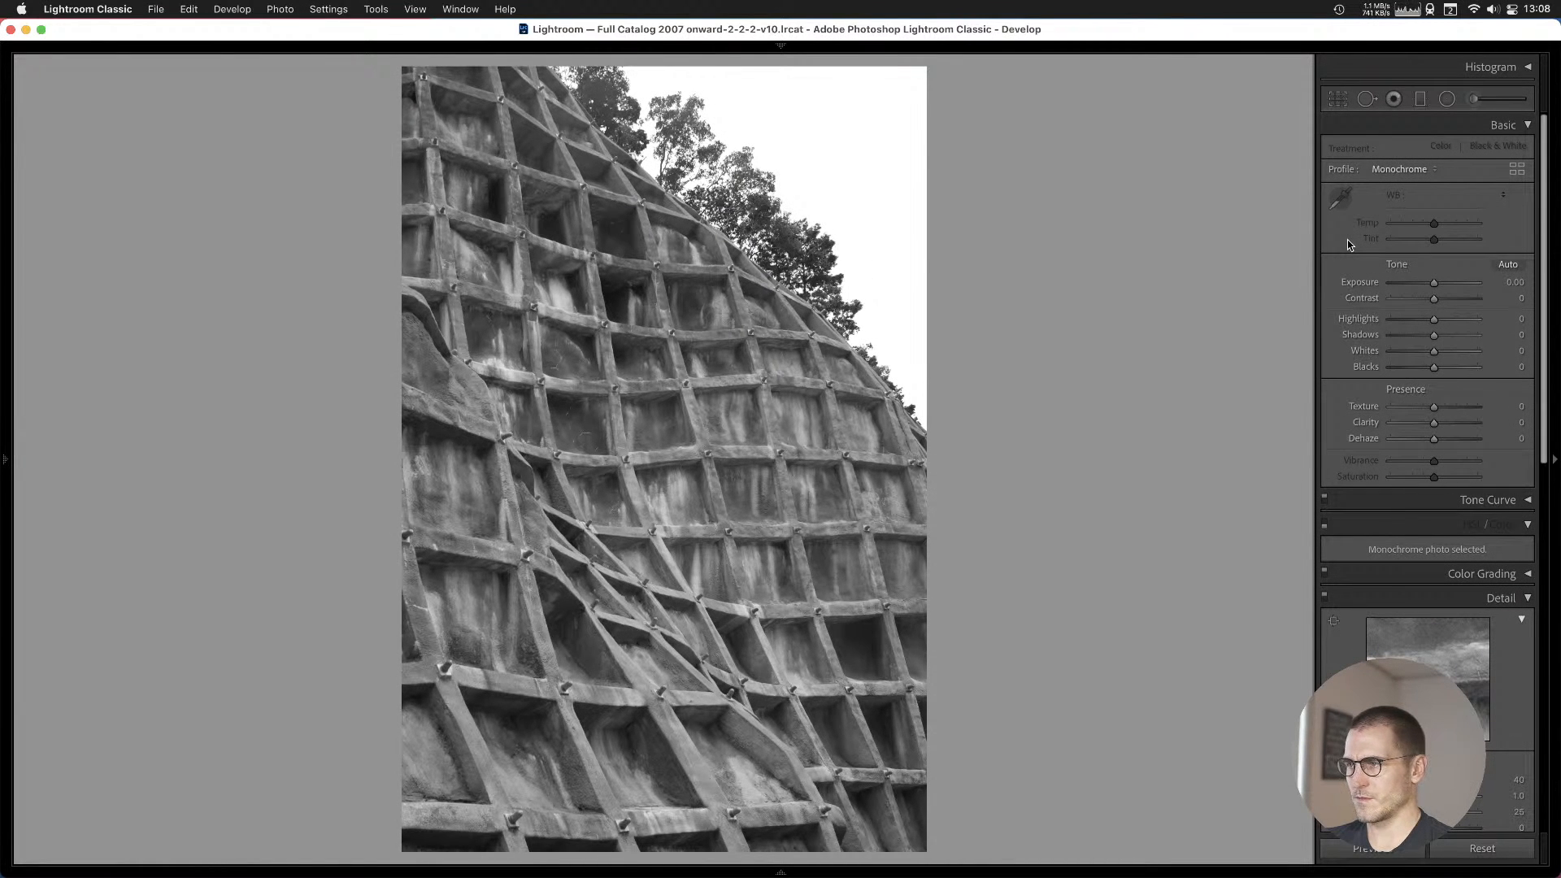
key(super+z)
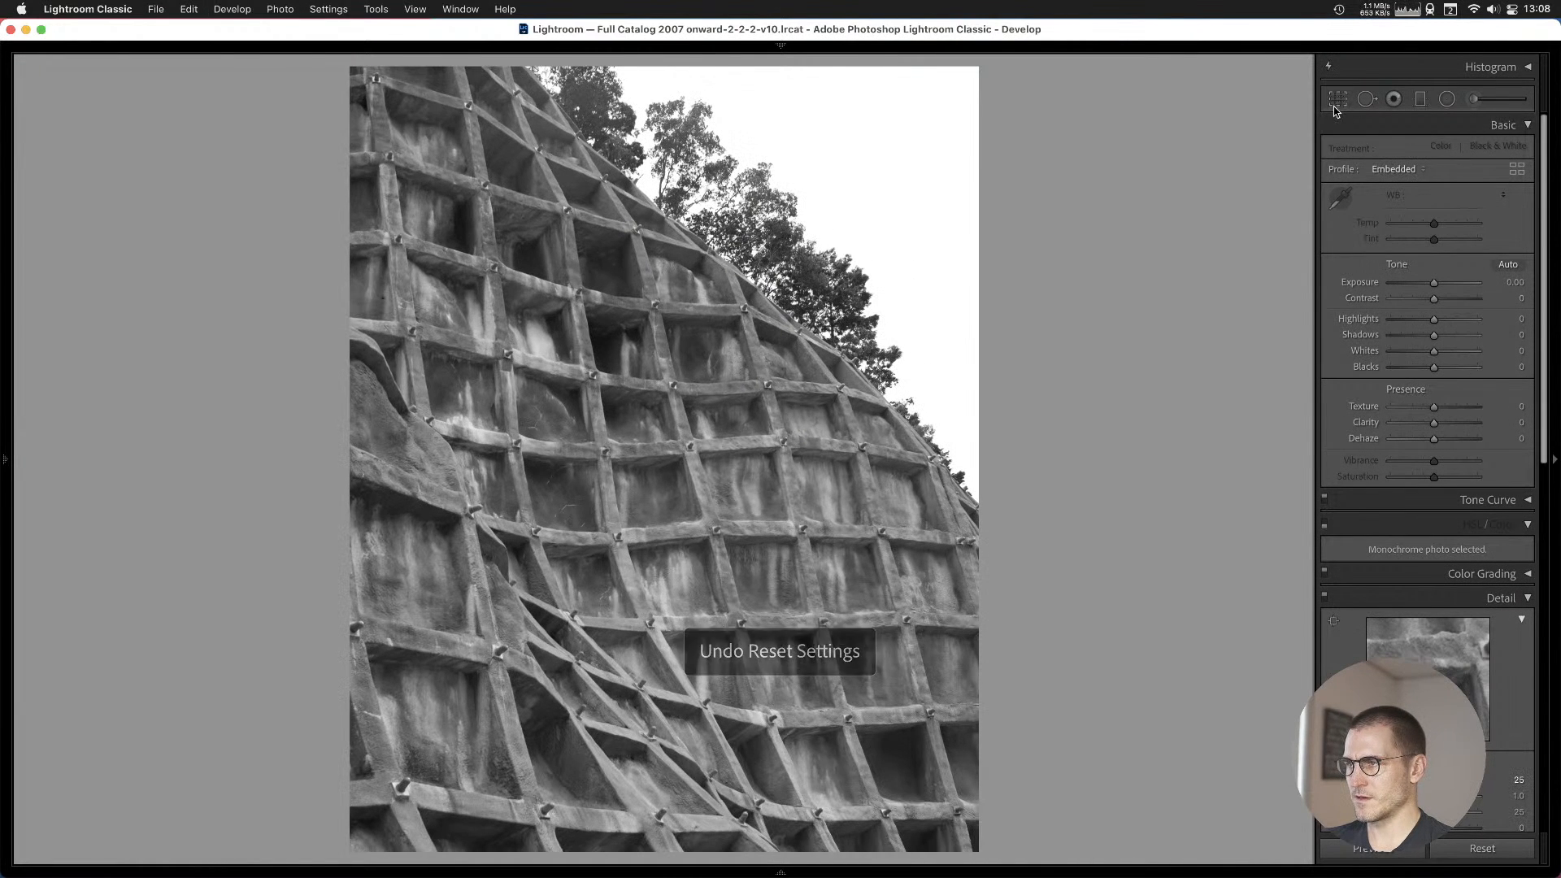
mouse_move(1435, 320)
mouse_down()
mouse_move(1410, 319)
mouse_move(1418, 338)
mouse_up()
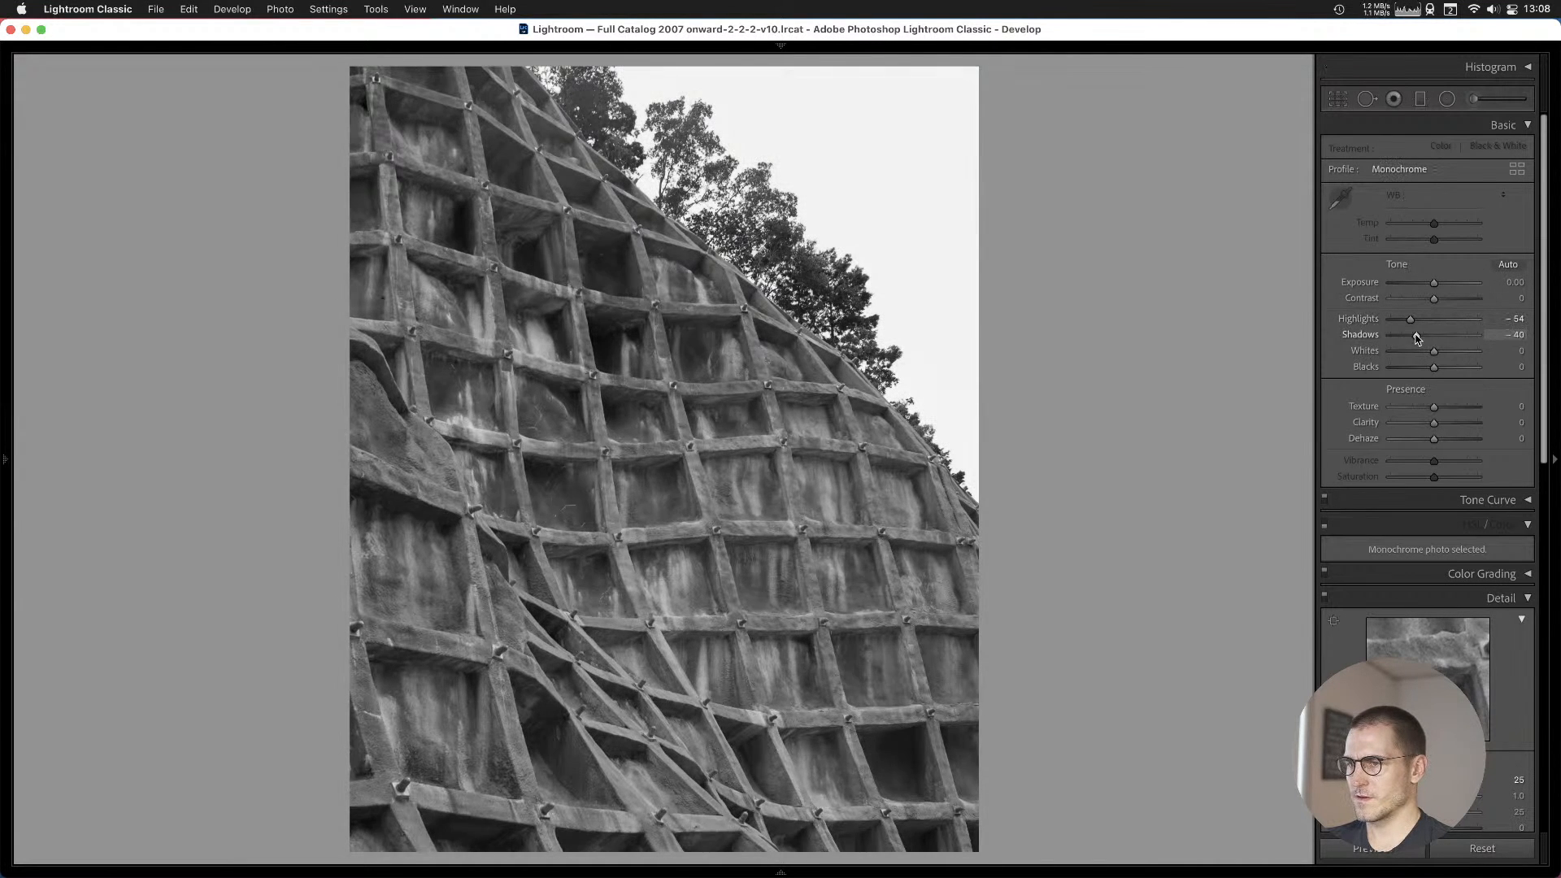
drag(1436, 282, 1442, 304)
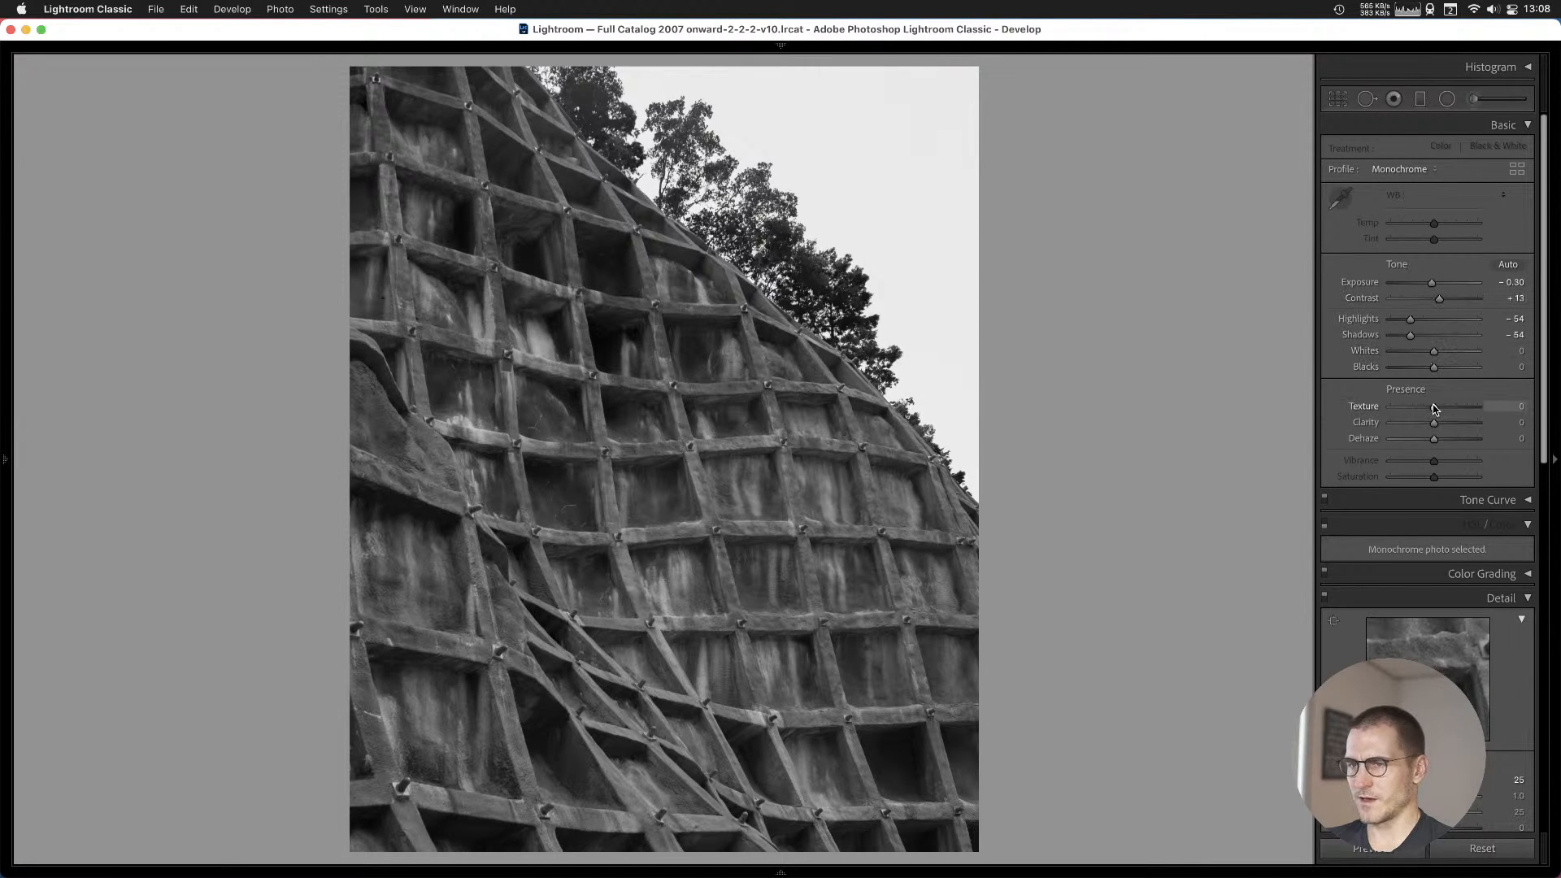
Add the rainy bus-window photo and the umbrella-on-bridge photo to the Cull #1 target collection, skipping the terraced field photo.
key(Right)
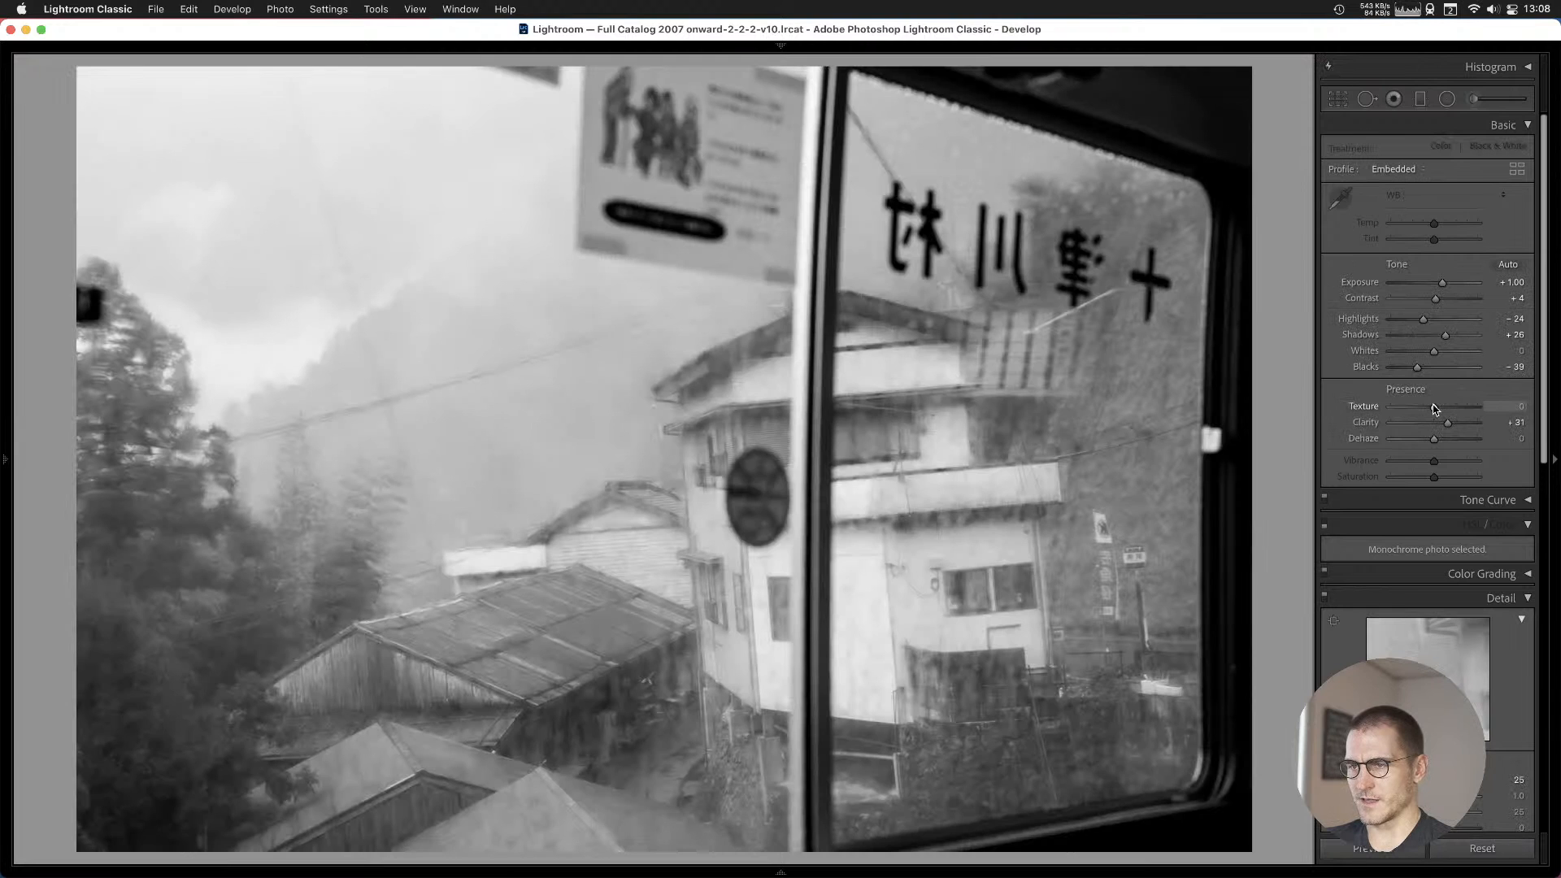
key(b)
key(Right)
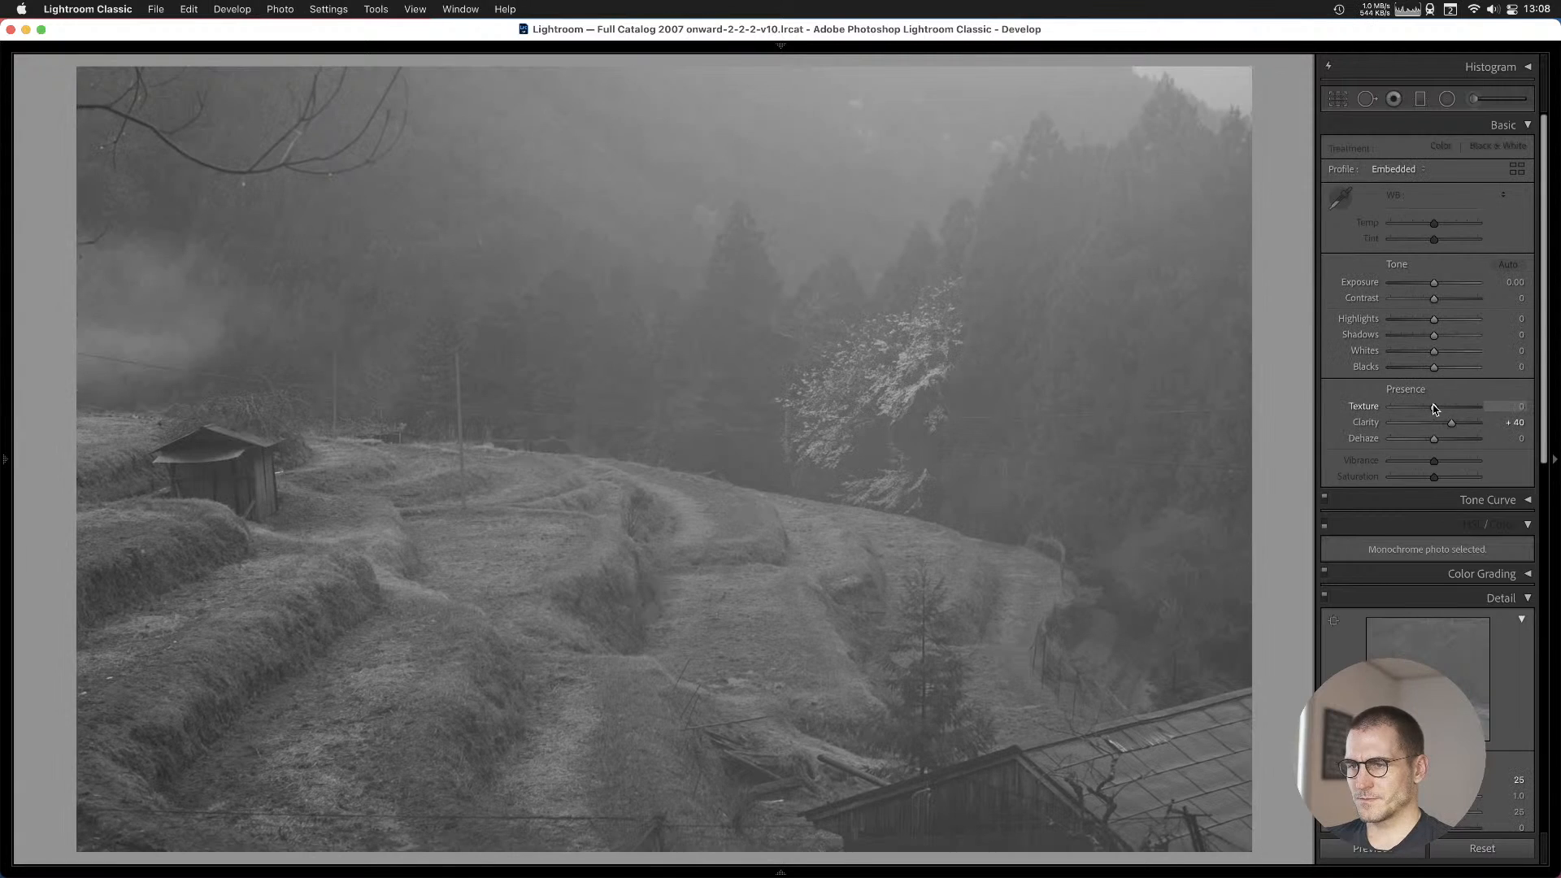
key(Right)
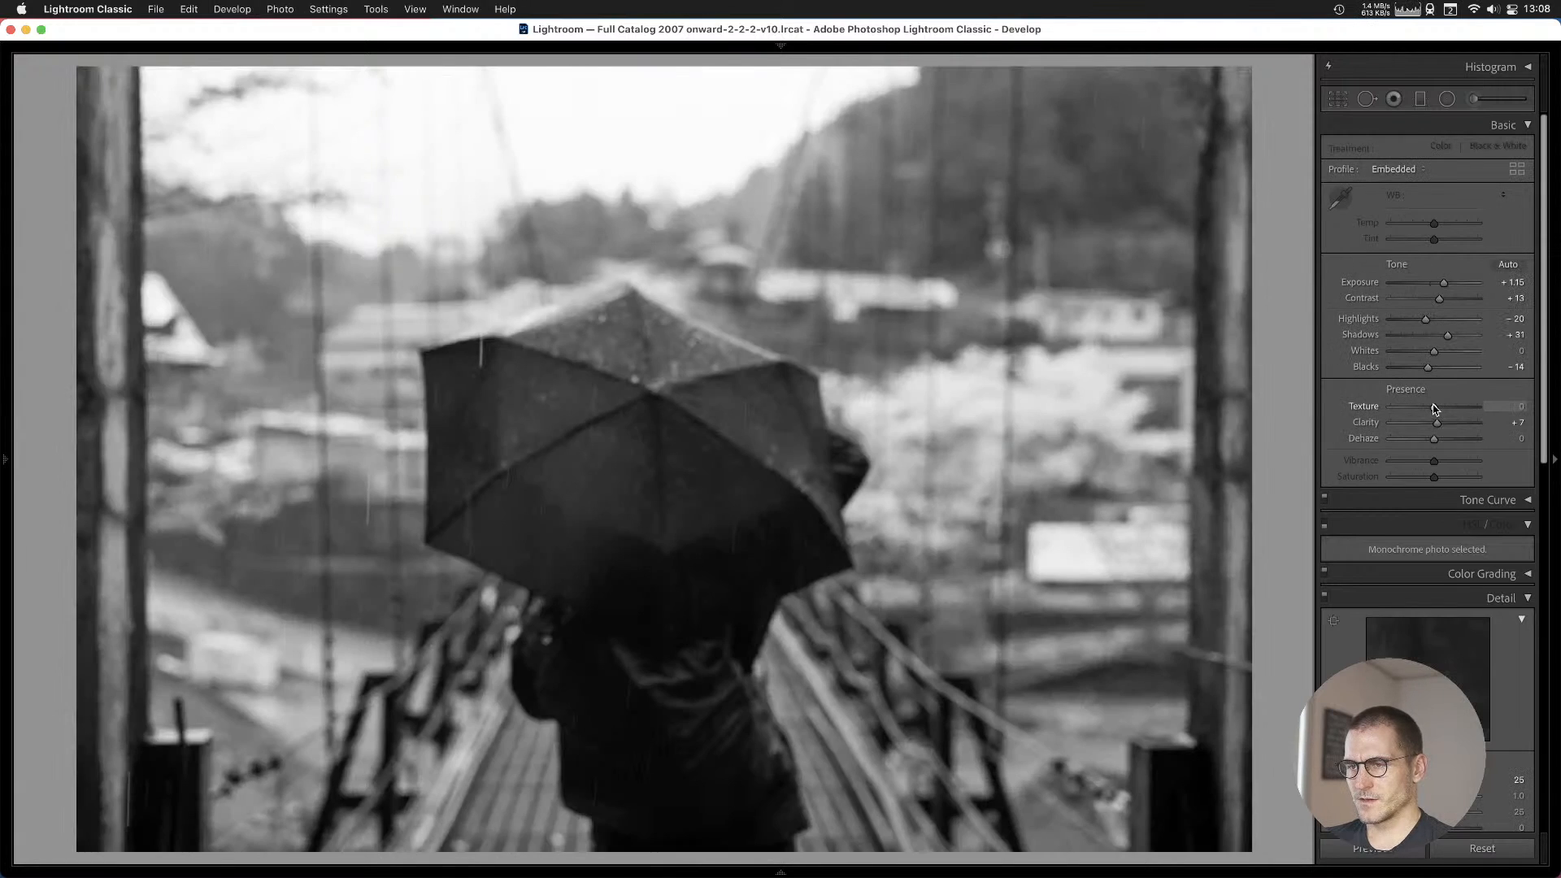
key(Right)
key(Left)
key(b)
Examine the hiker and the surrounding trees at full size in the upright forest photo.
key(Right)
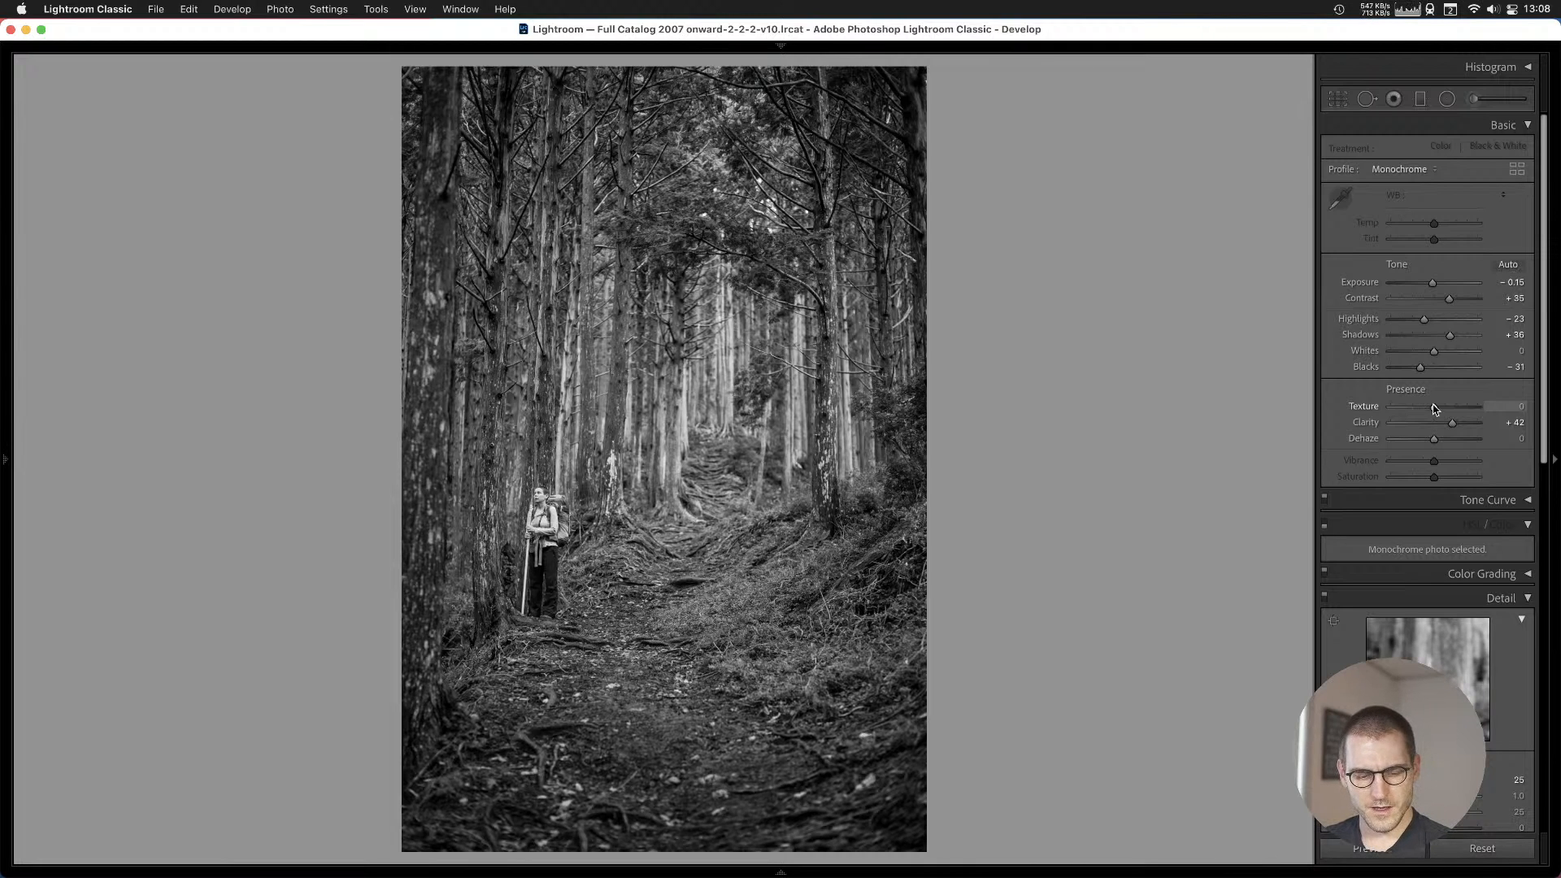
click(644, 390)
drag(716, 349, 746, 134)
drag(746, 478, 1098, 142)
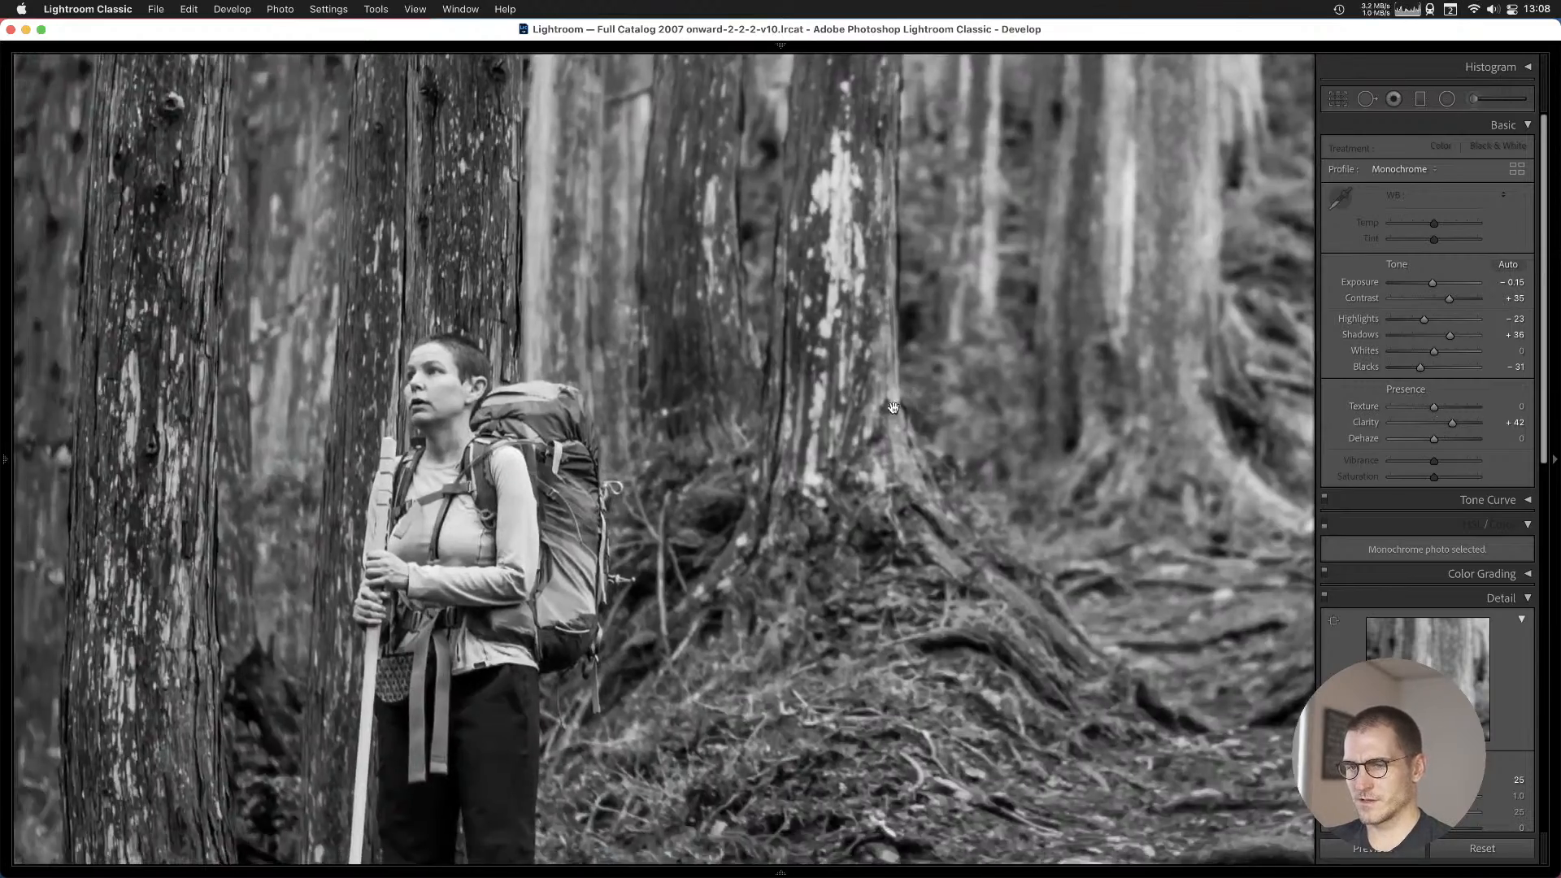
drag(893, 407, 861, 373)
click(703, 450)
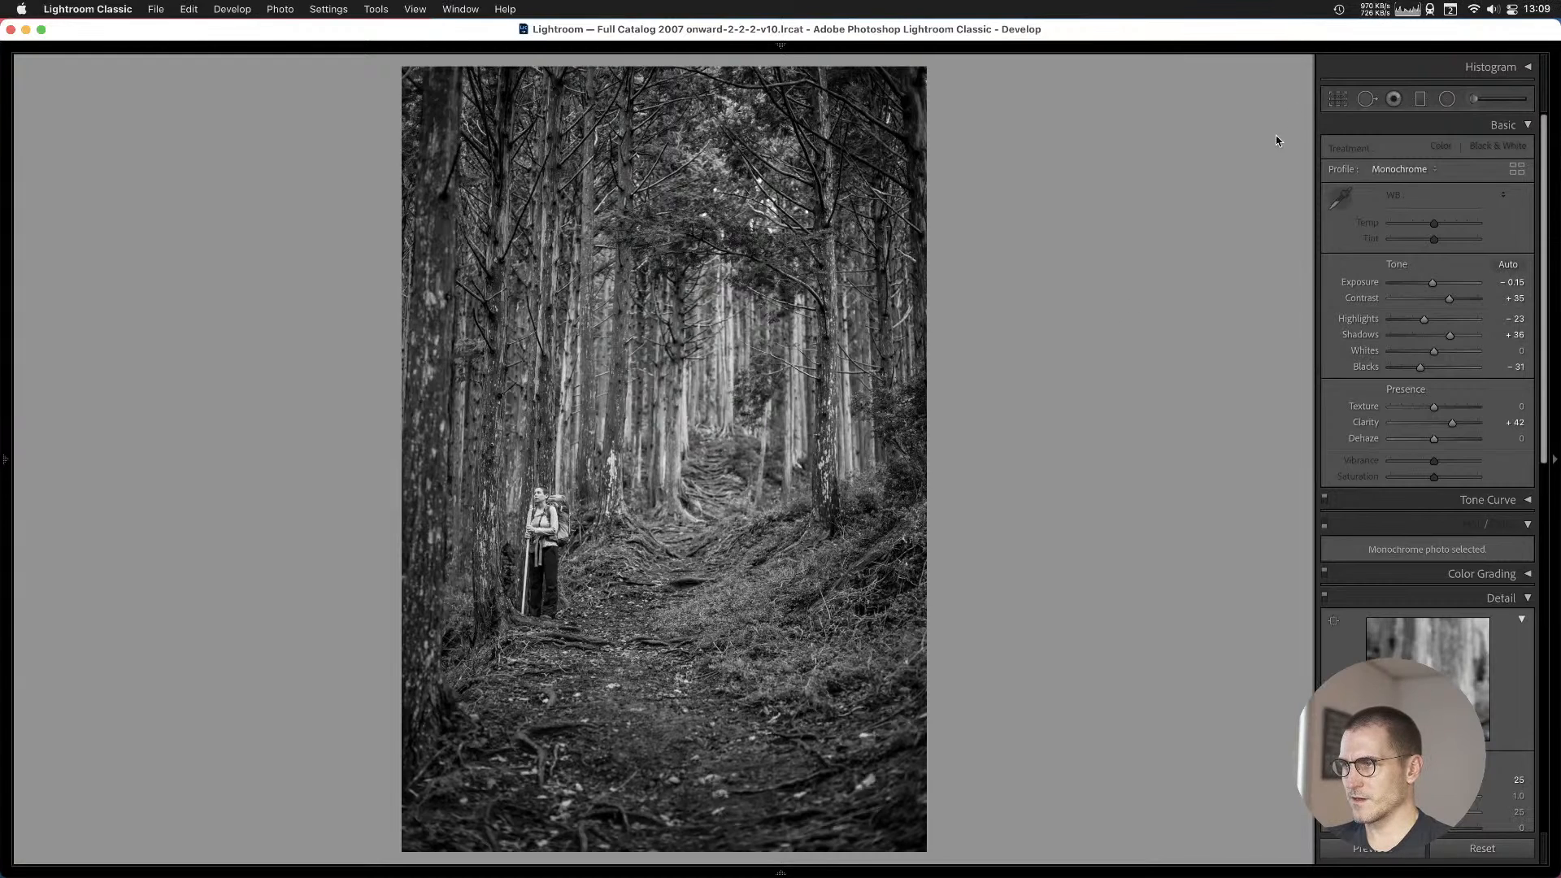
Crop the forest hiker photo to 4 x 5 / 8 x 10 using the full image width, and add it to Cull #1.
click(1338, 98)
click(1475, 149)
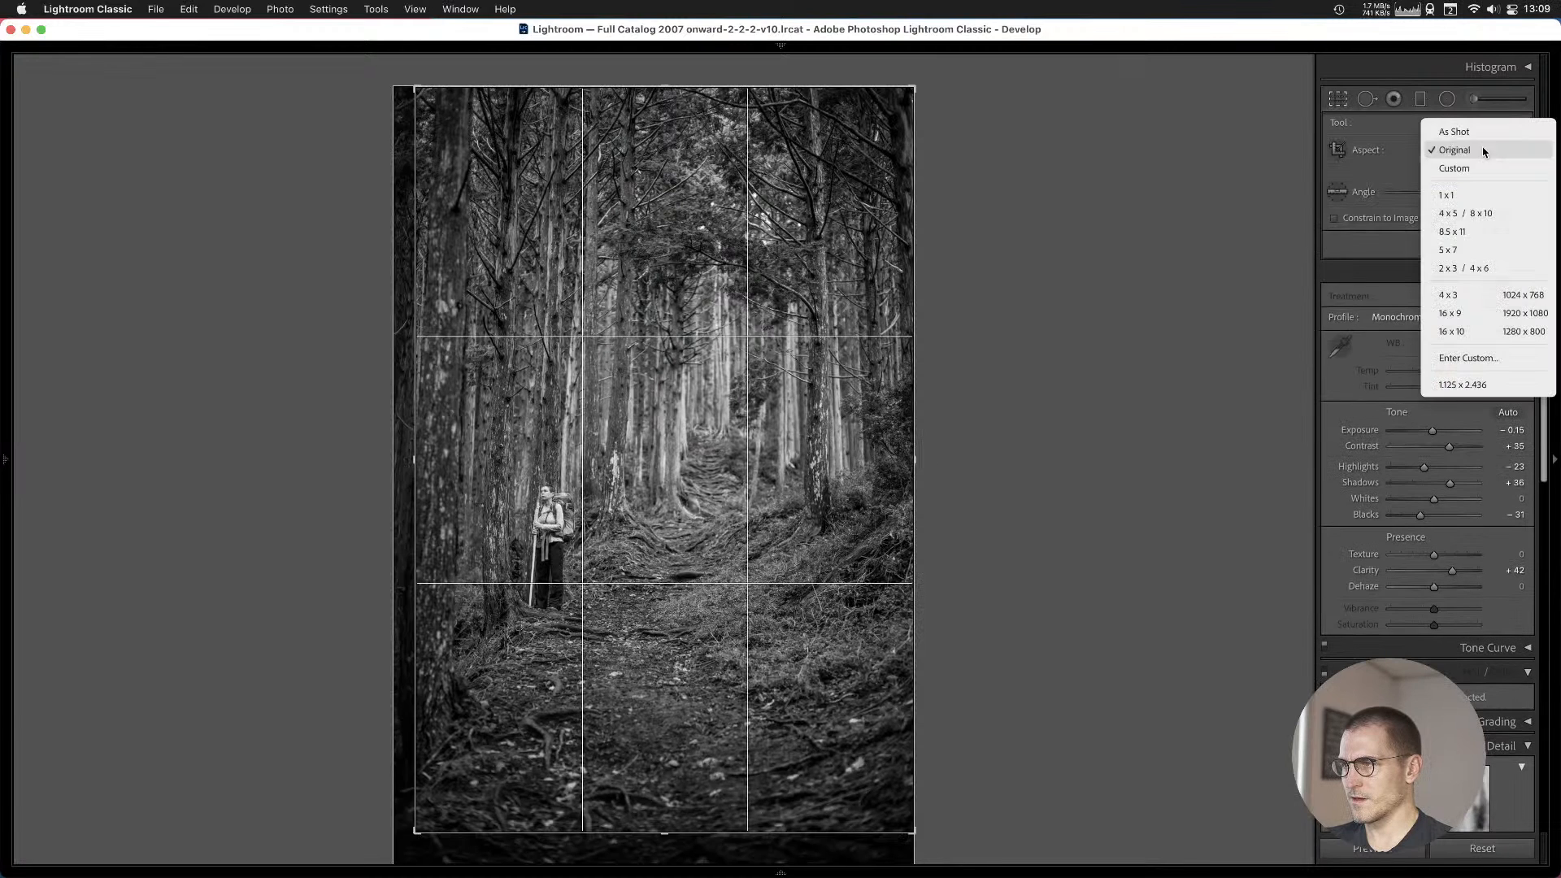
click(1471, 221)
drag(612, 394, 630, 447)
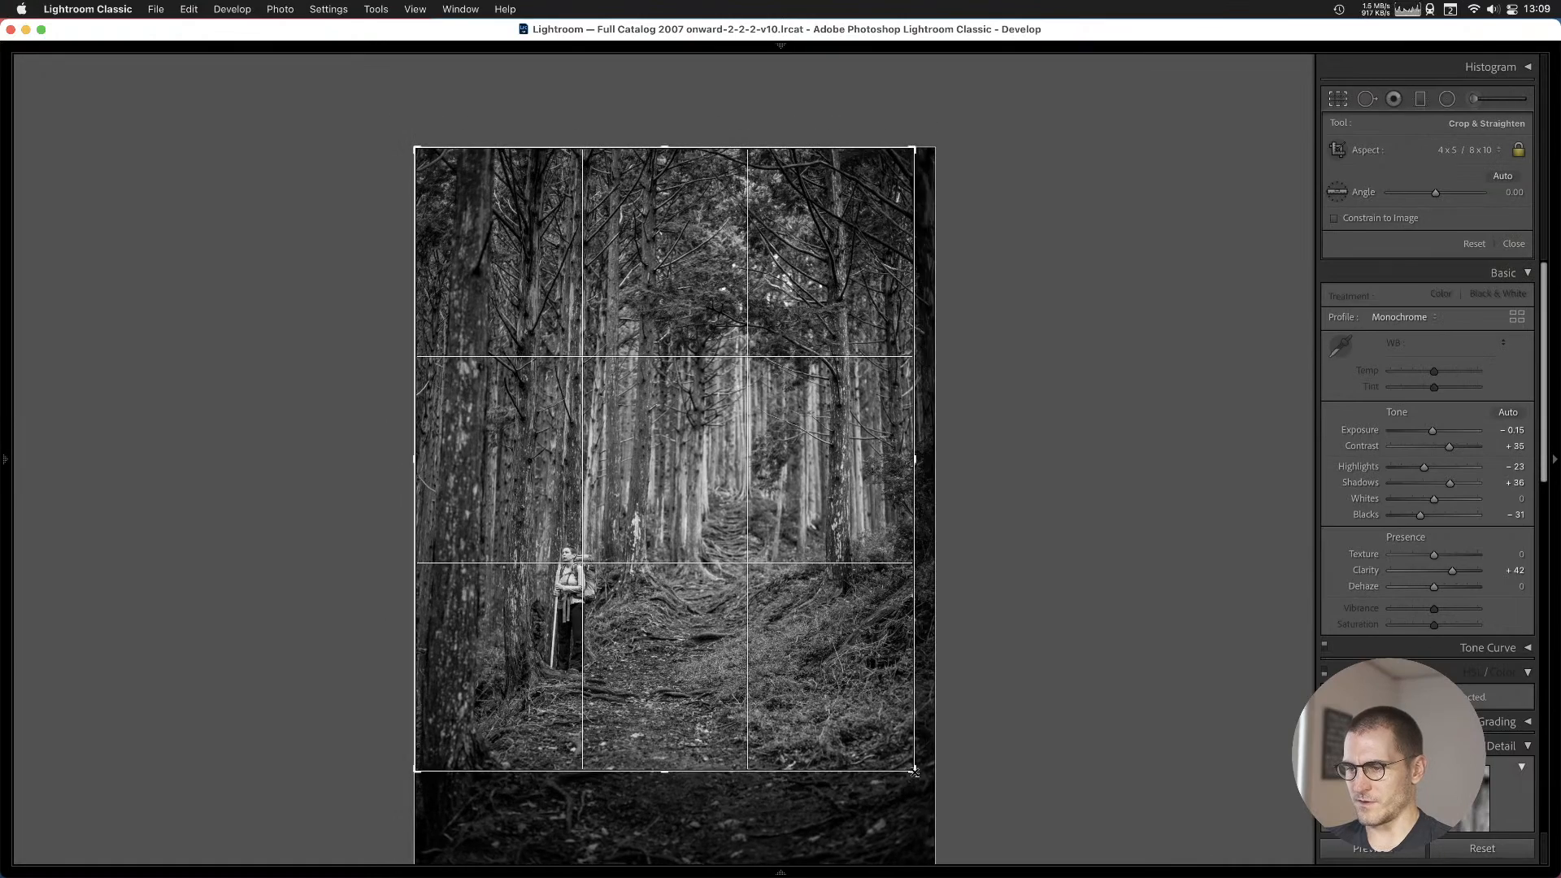
drag(915, 769, 998, 813)
drag(776, 609, 777, 568)
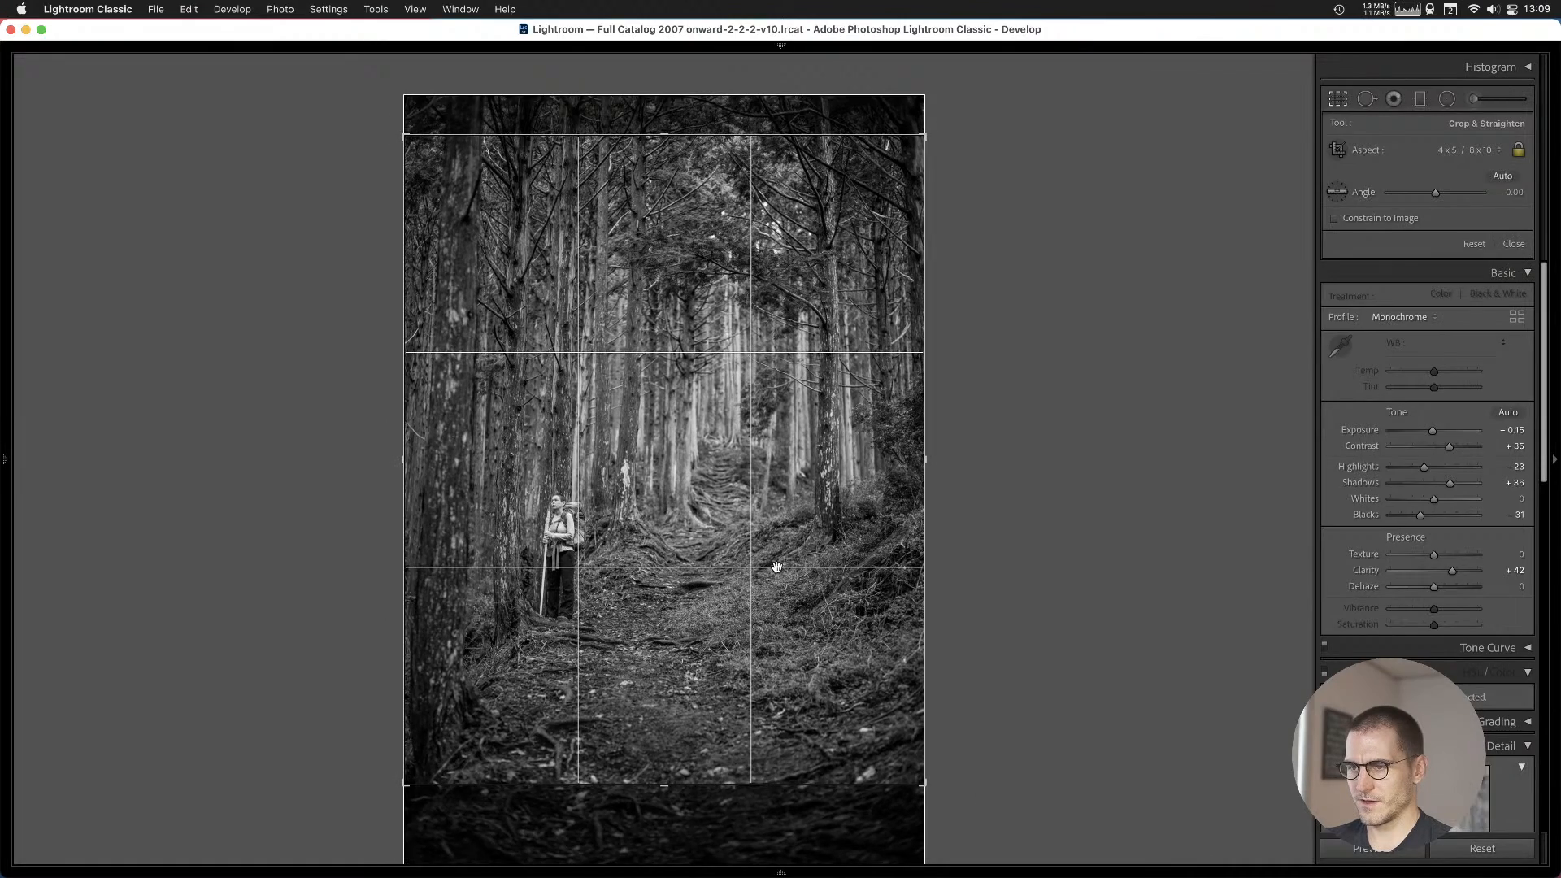
key(Return)
key(b)
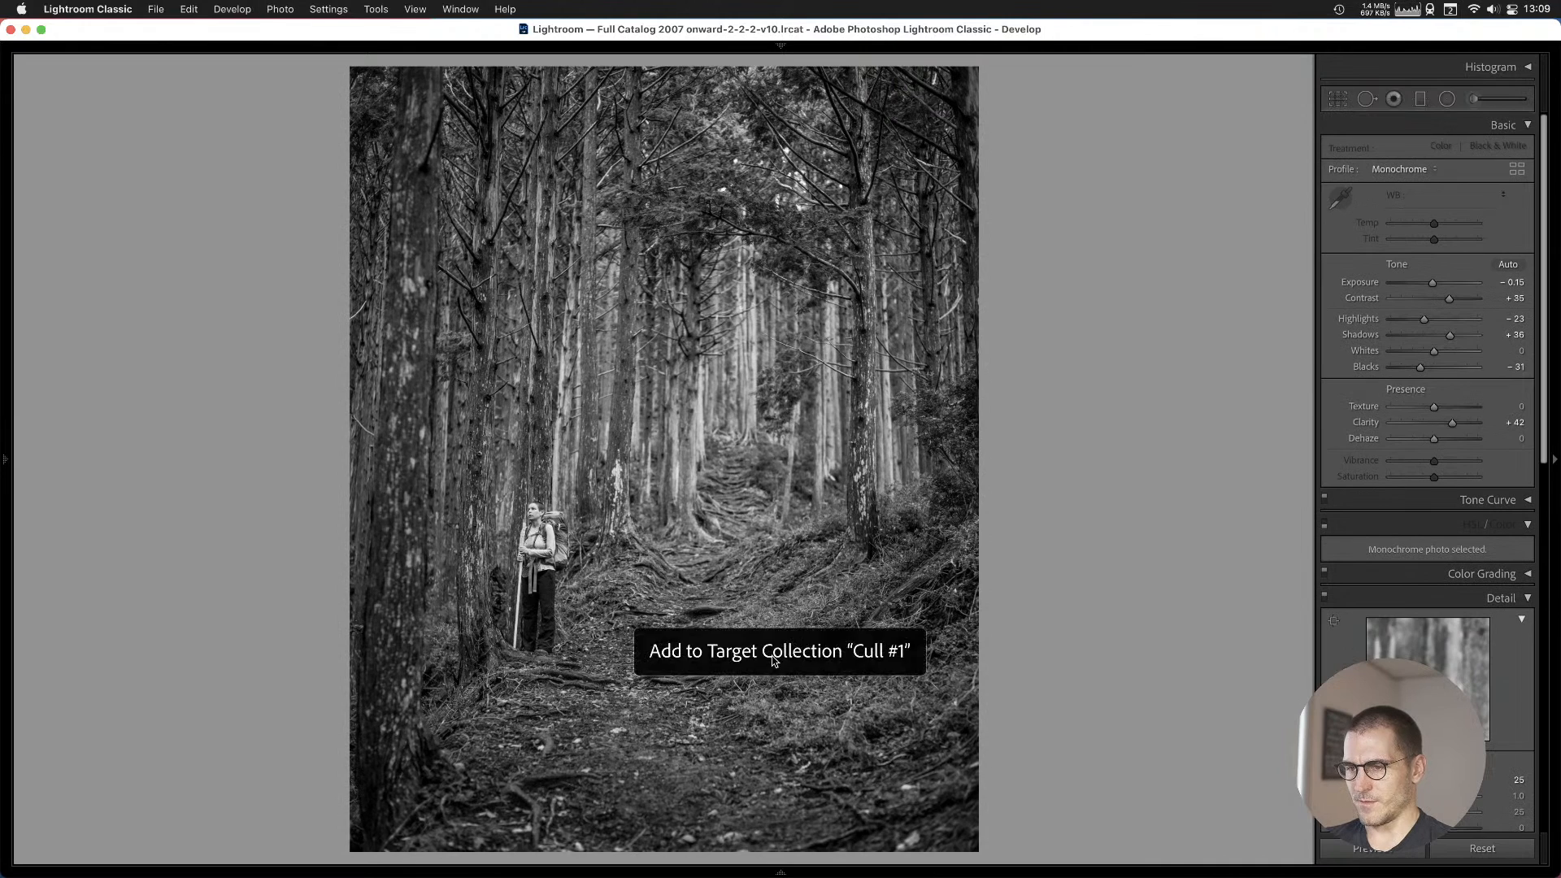
Crop the winding road photo to 4 x 5 / 8 x 10, trimming a little sky and more of the foreground road.
key(Right)
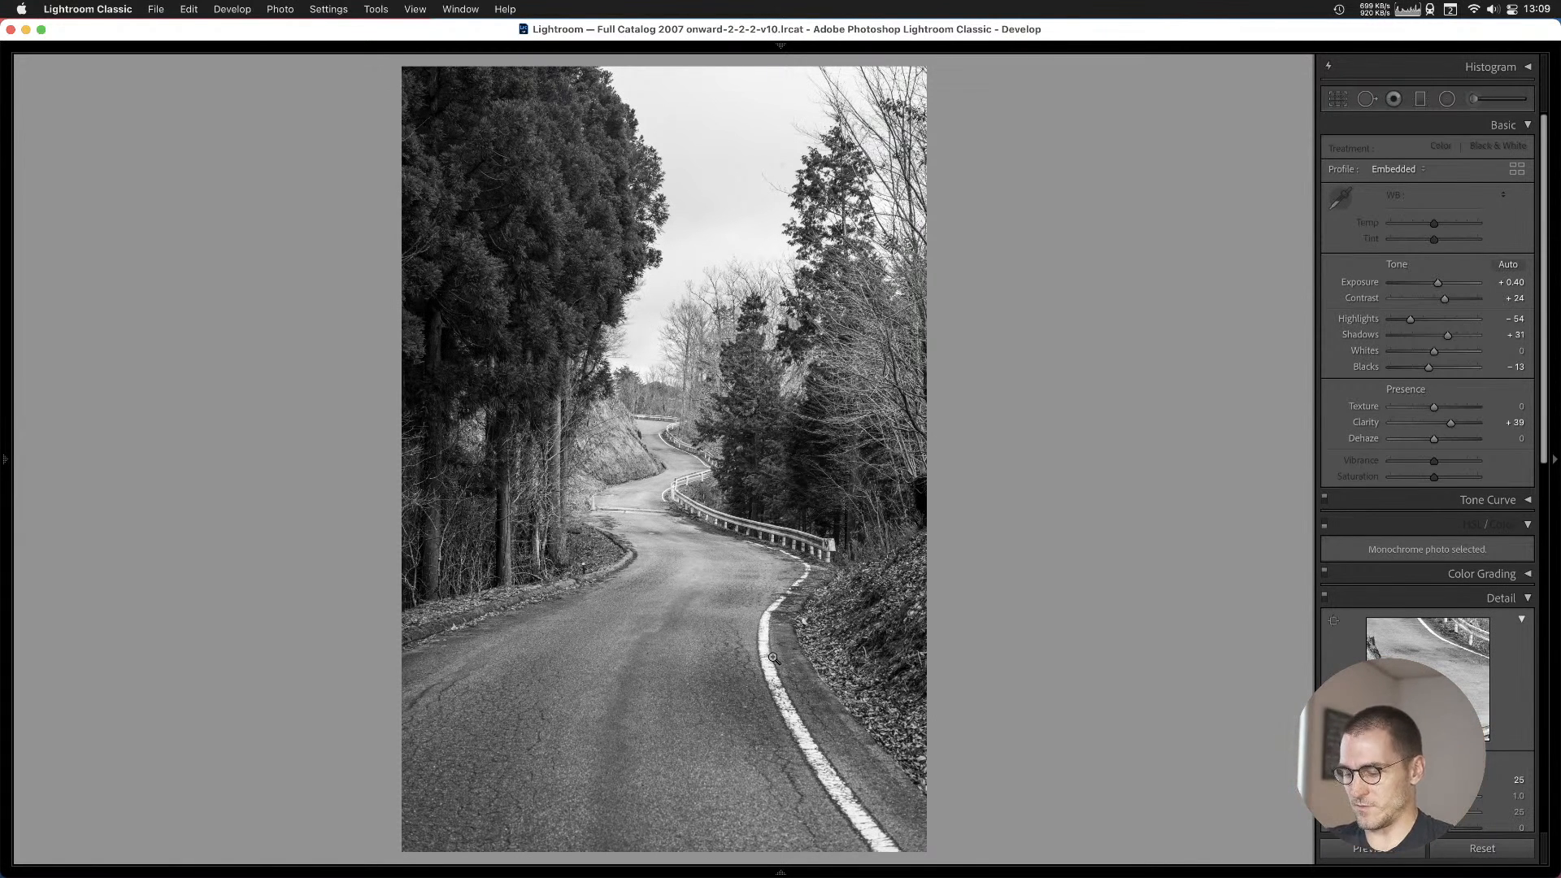
key(r)
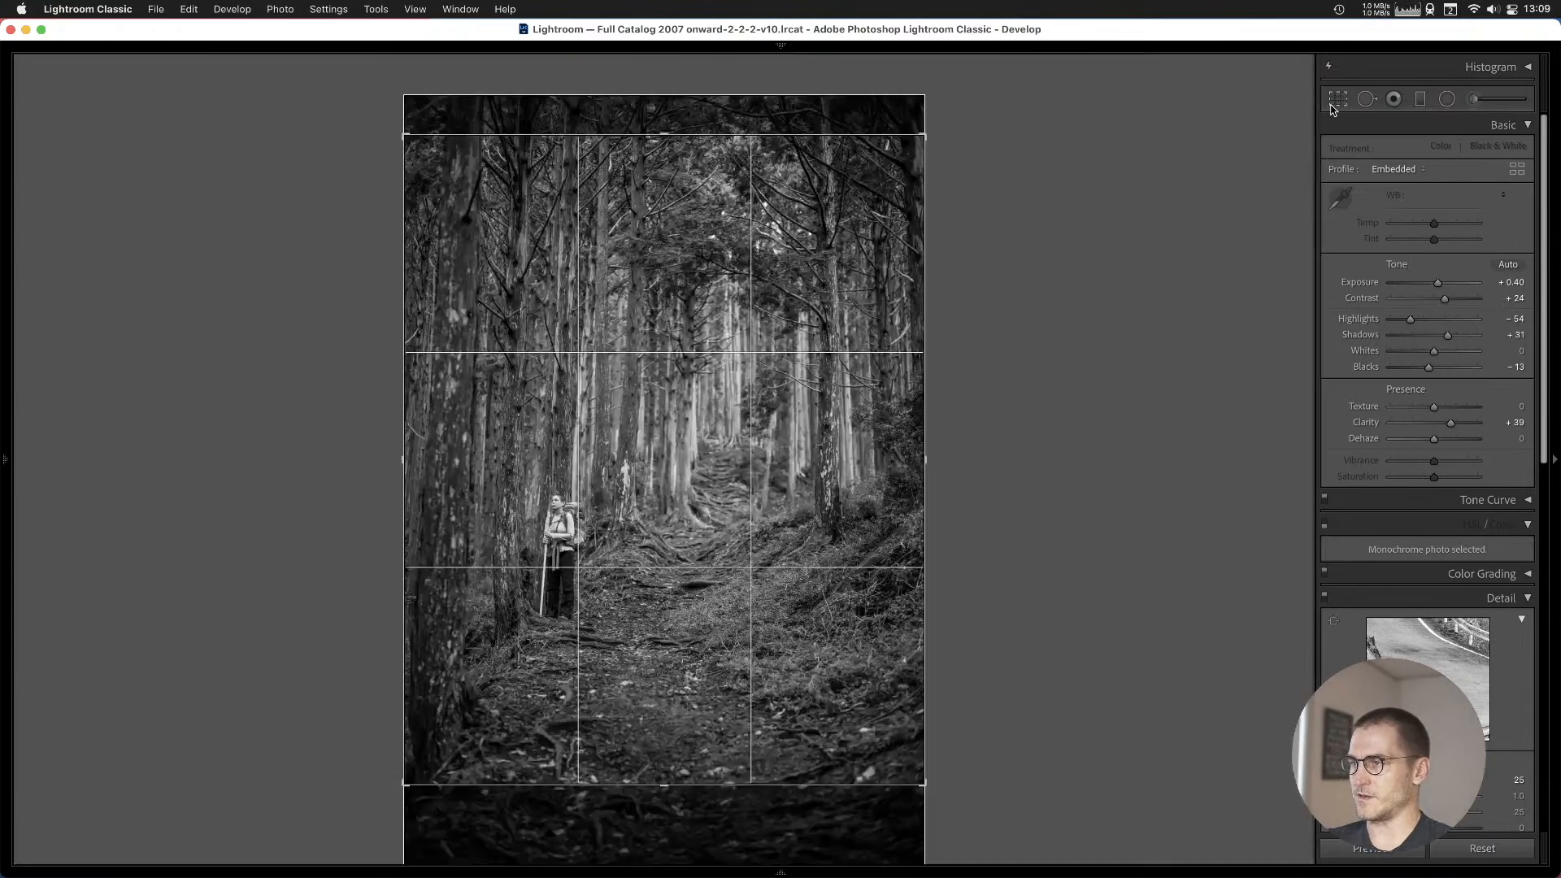
click(1485, 159)
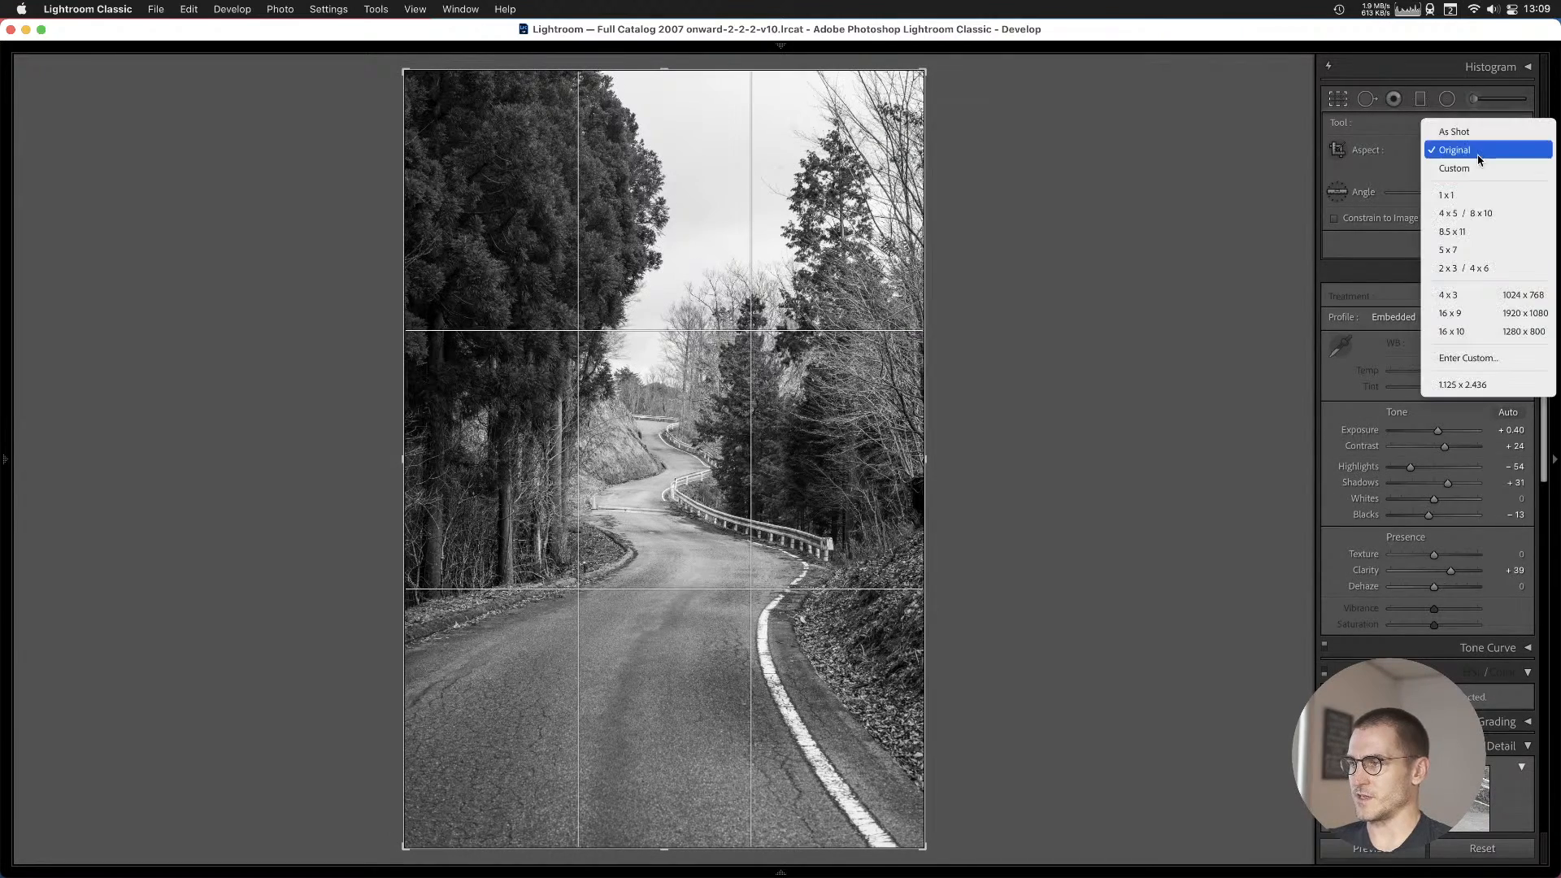
click(1464, 213)
drag(757, 437, 757, 471)
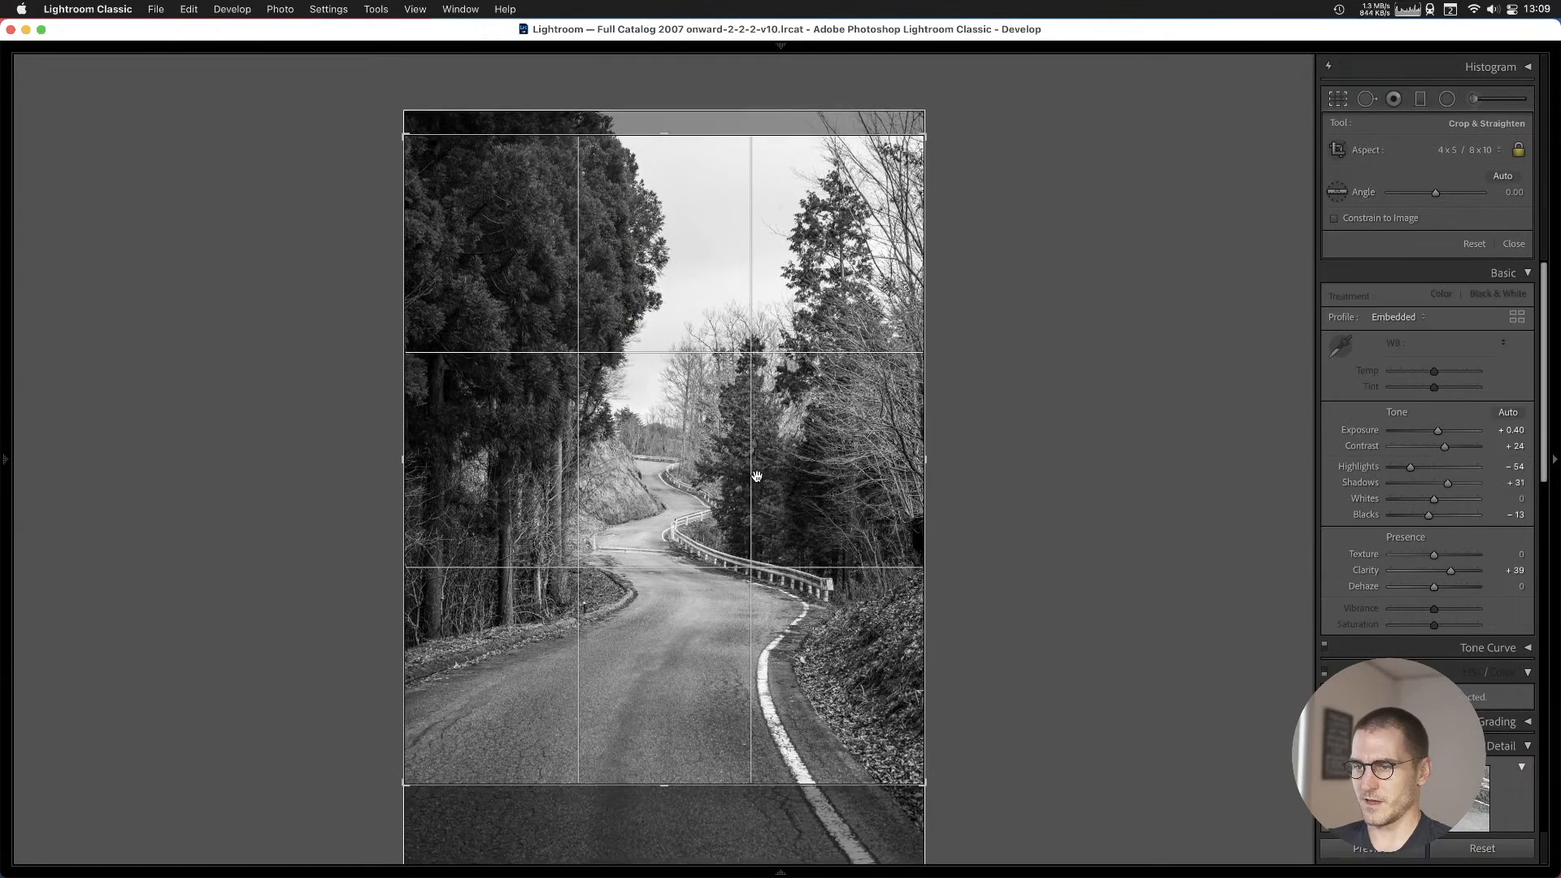
key(Return)
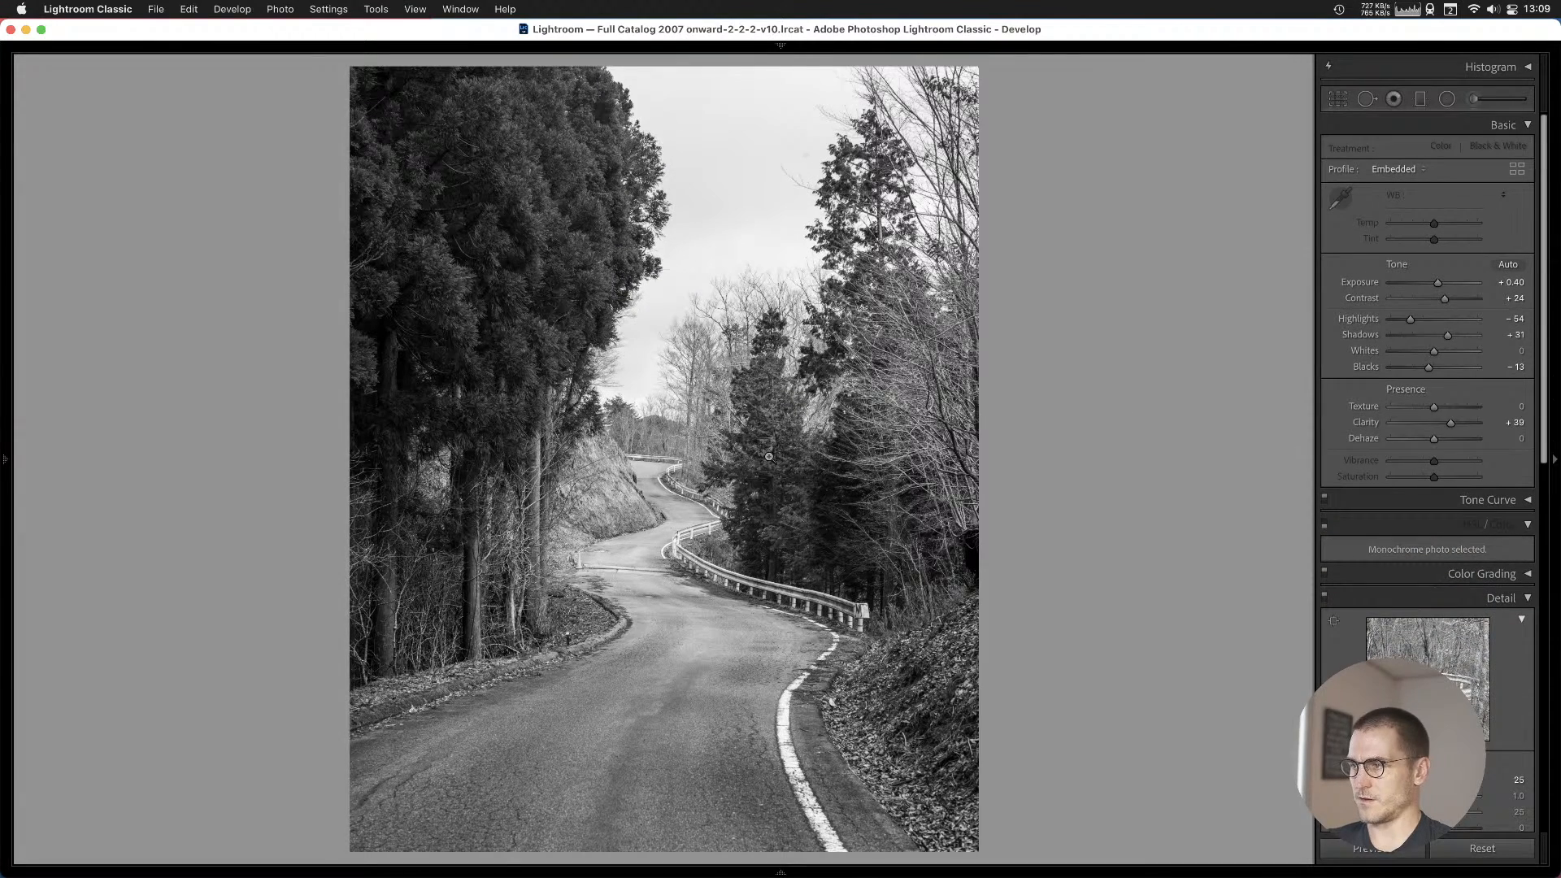
Reset the winding road photo's clarity to 0 and reduce its shadows slightly.
drag(1450, 422, 1441, 425)
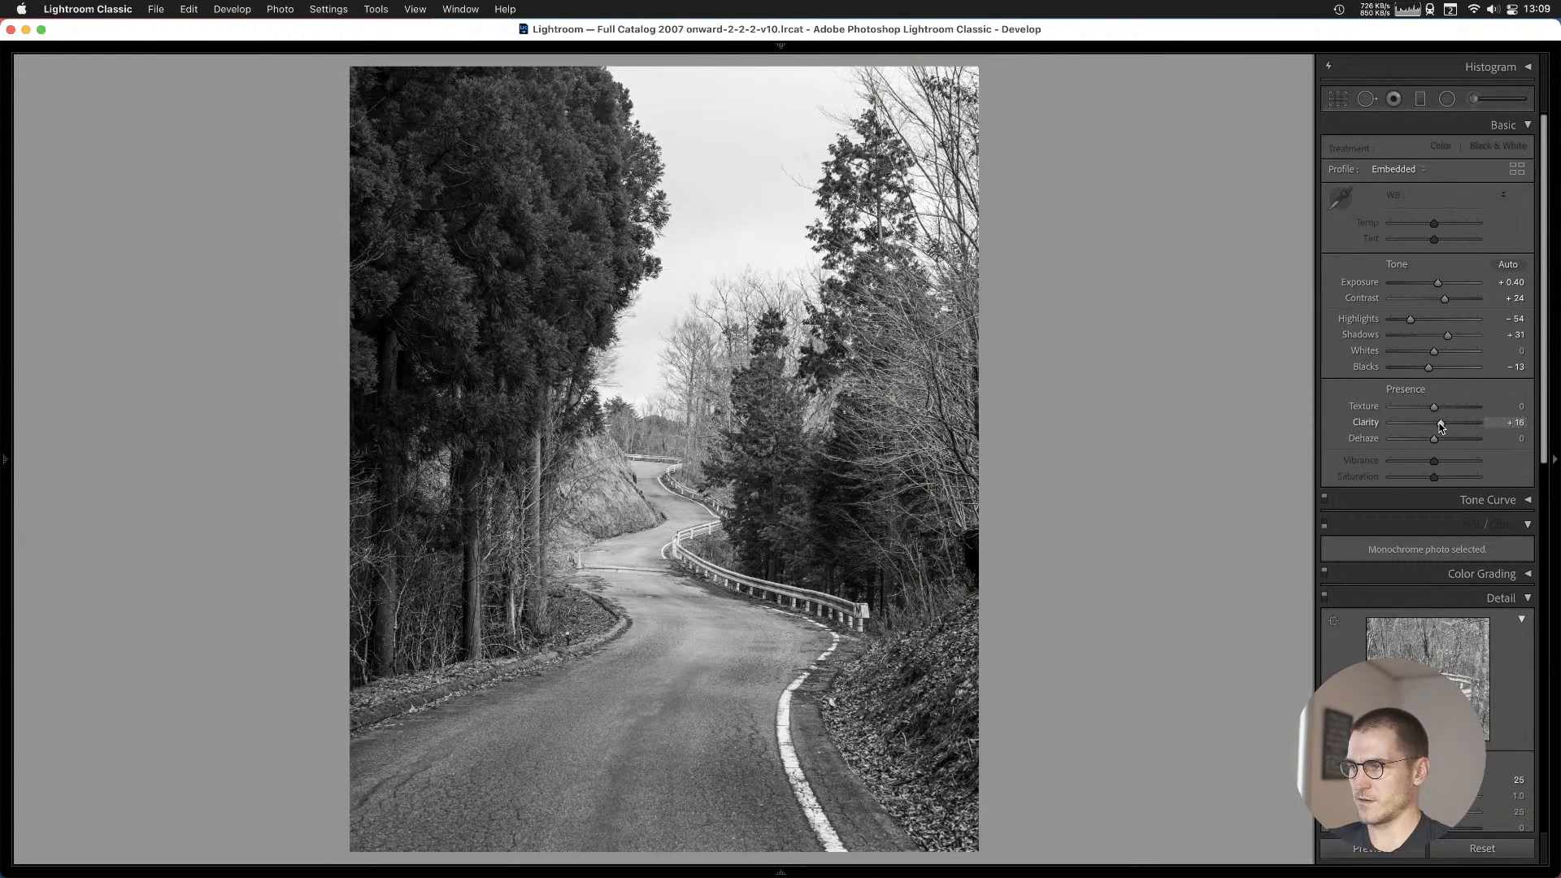
double_click(1442, 426)
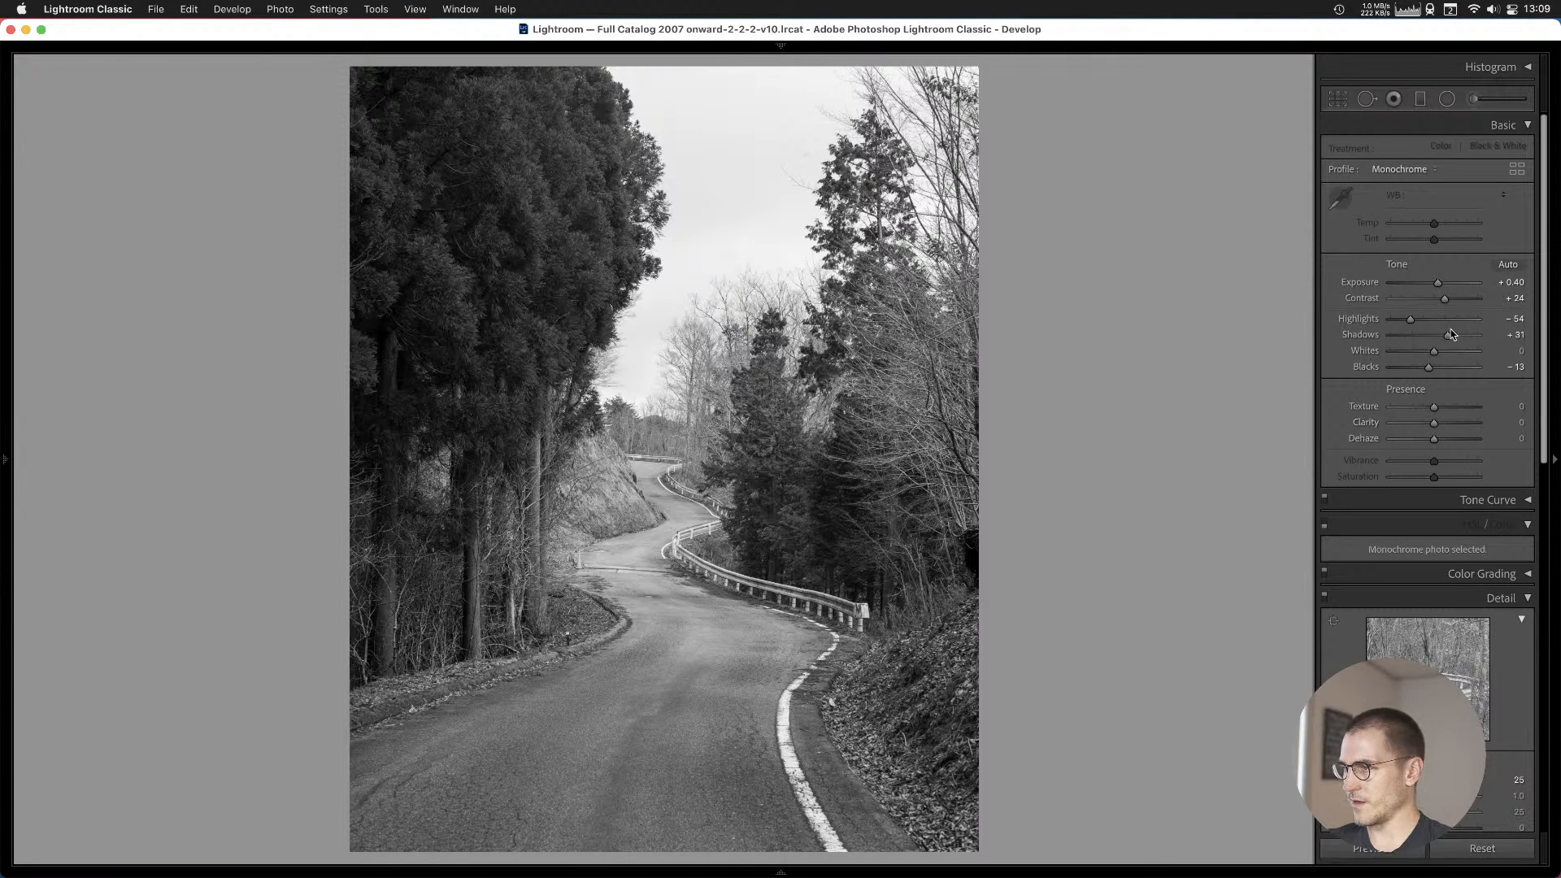
drag(1447, 333, 1441, 334)
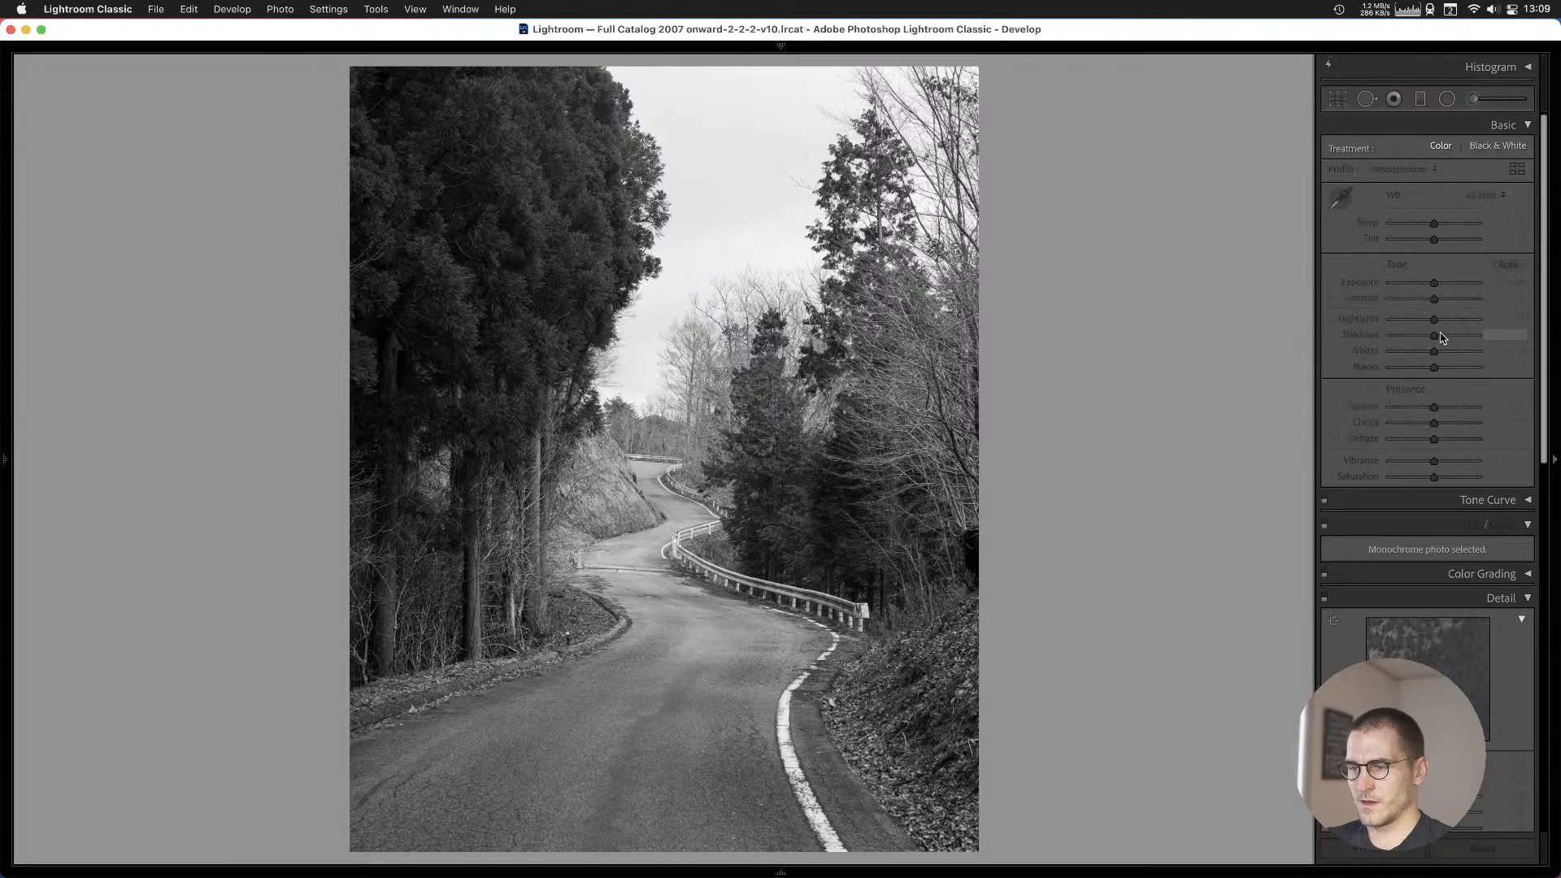
Crop the black-and-white log-stepped forest trail photo to 4 x 5 / 8 x 10 at full width, trimming a little treetop and more foreground.
key(Right)
key(Right)
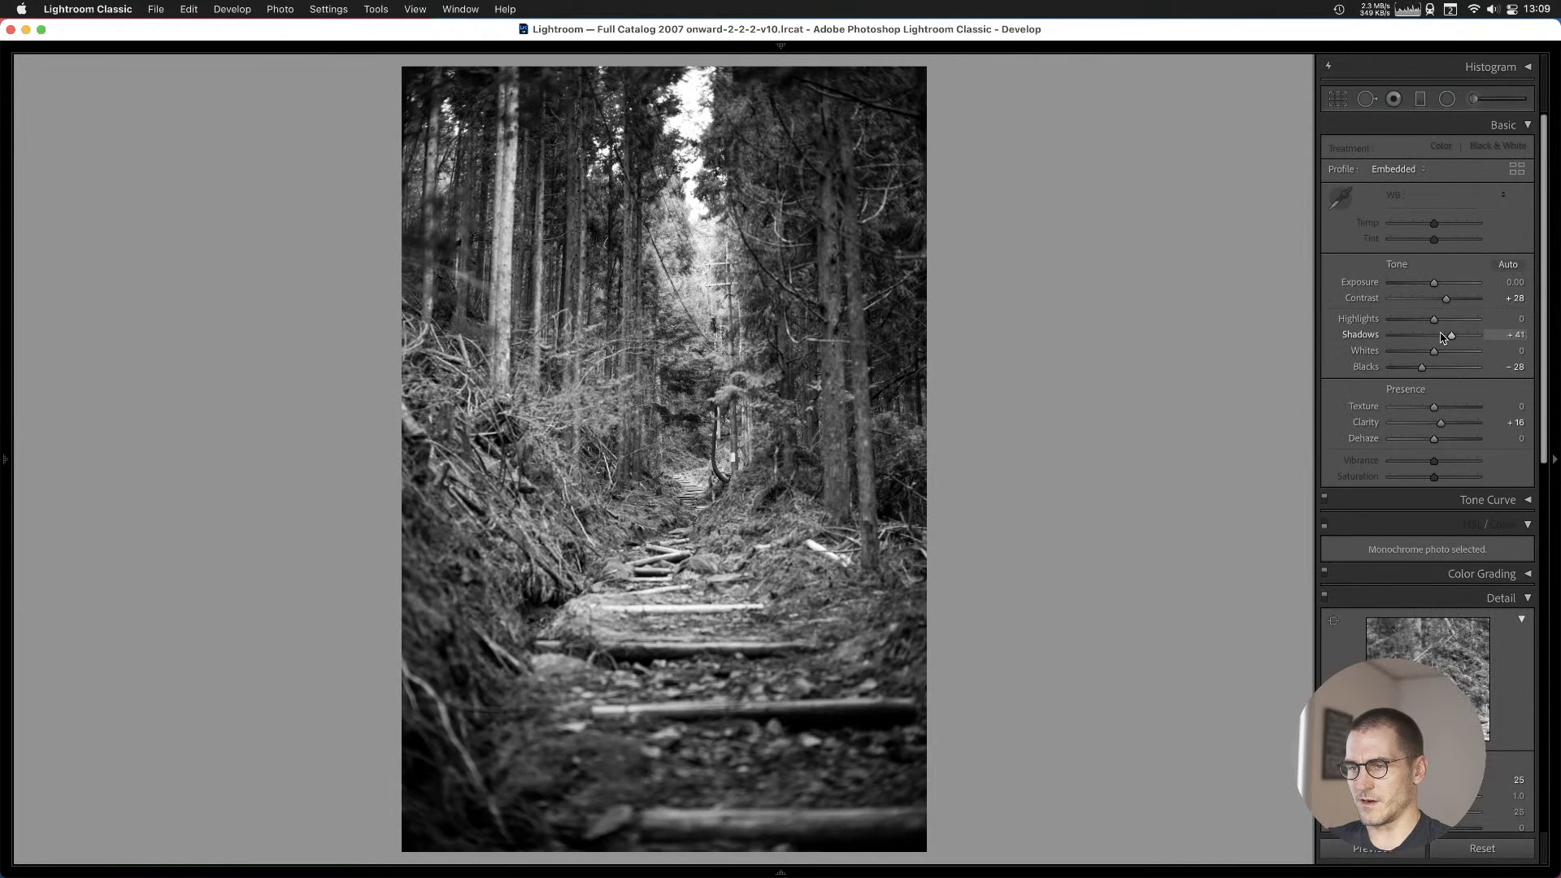
key(Right)
key(Left)
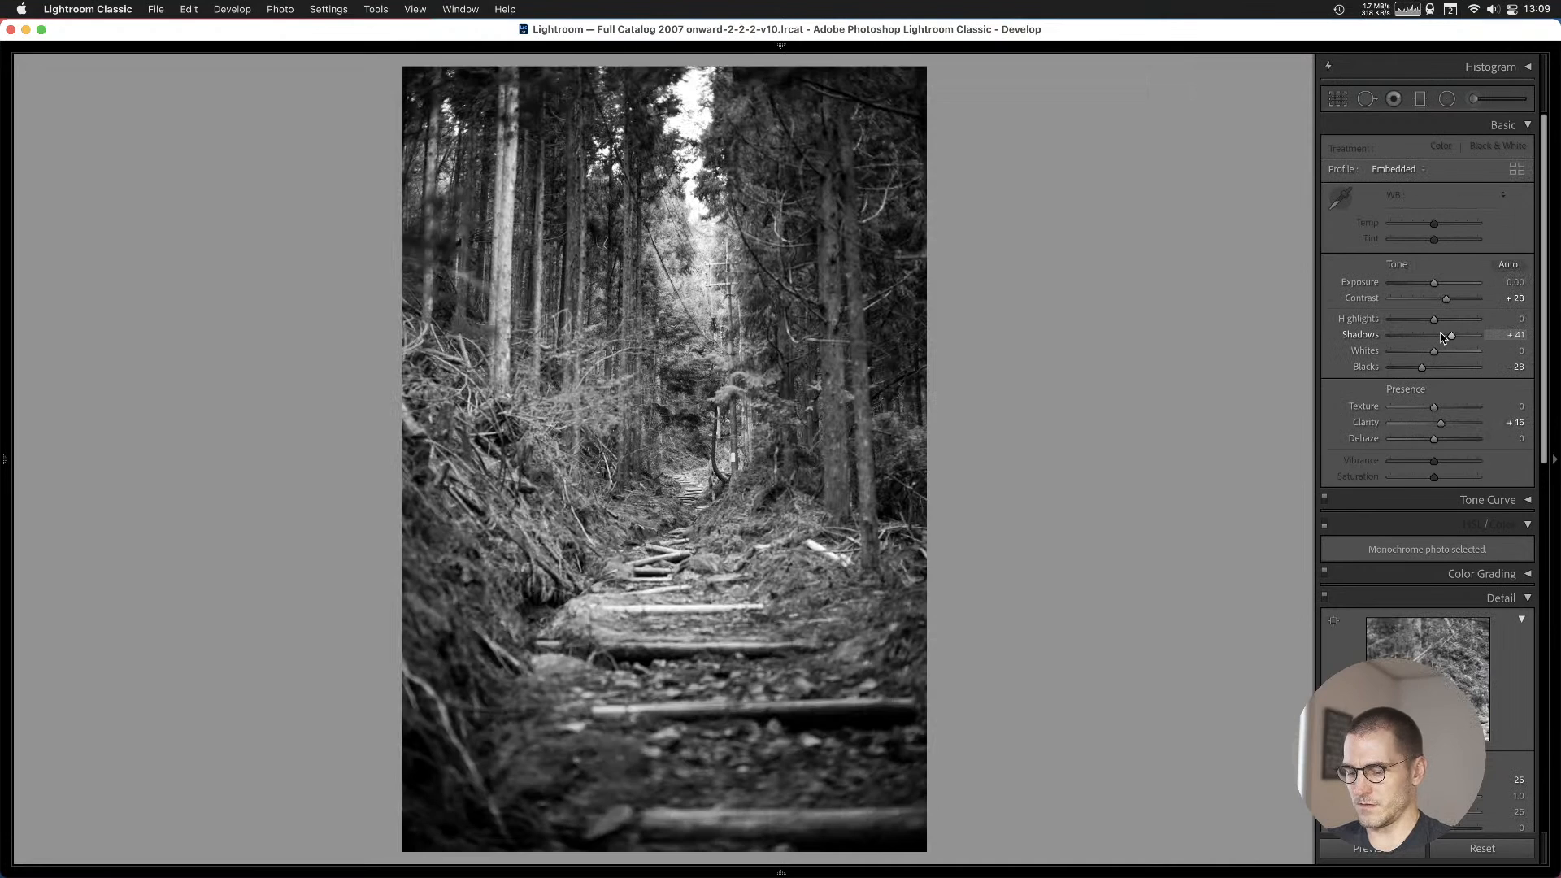
click(1338, 99)
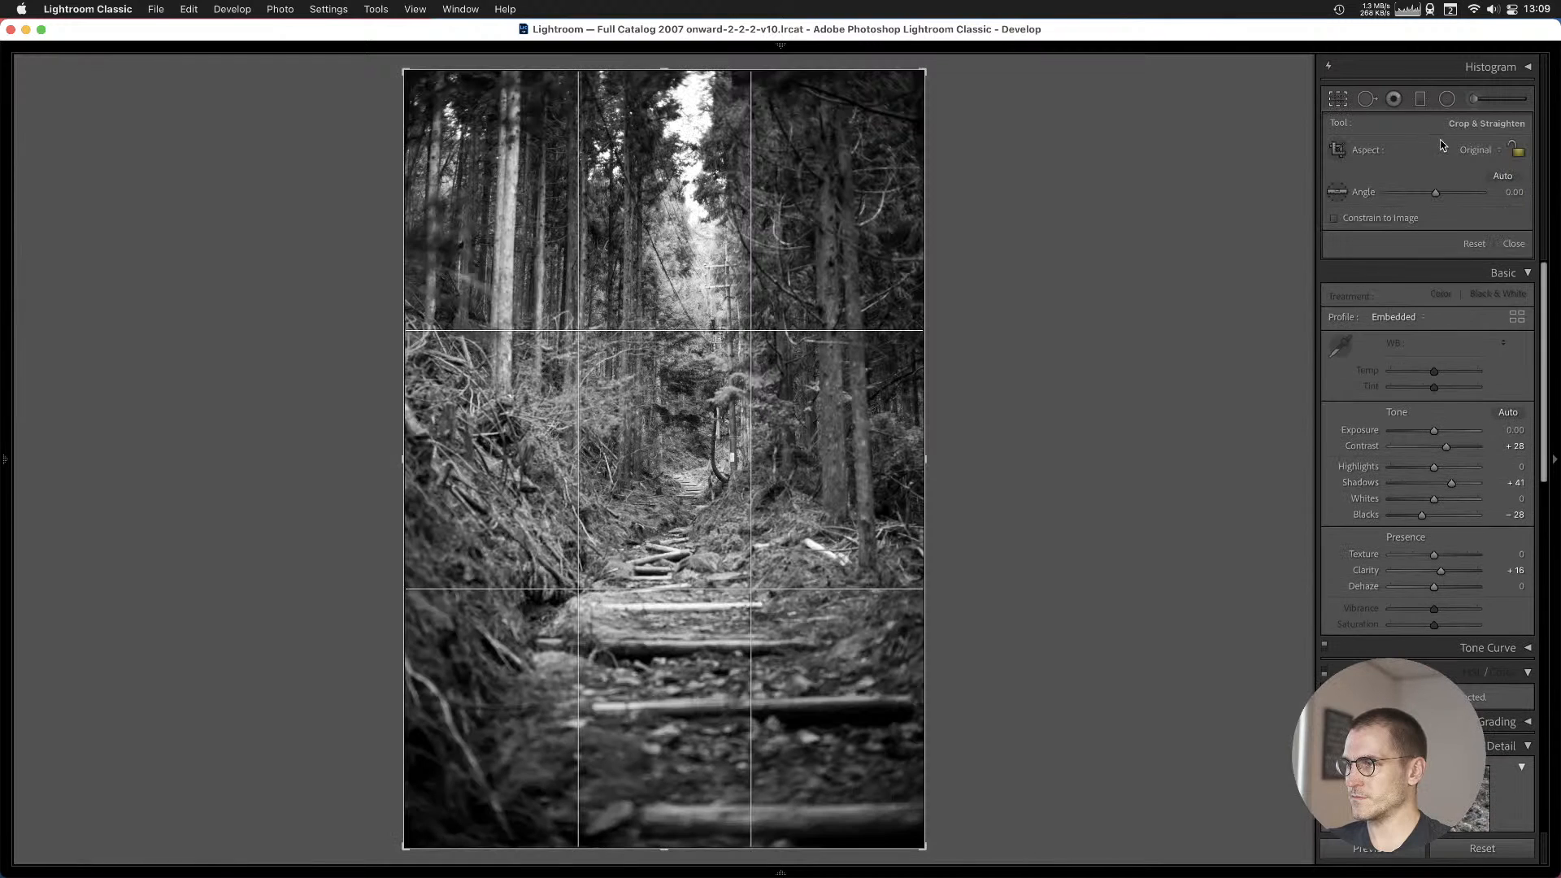
click(1470, 150)
click(1464, 210)
drag(719, 353, 721, 389)
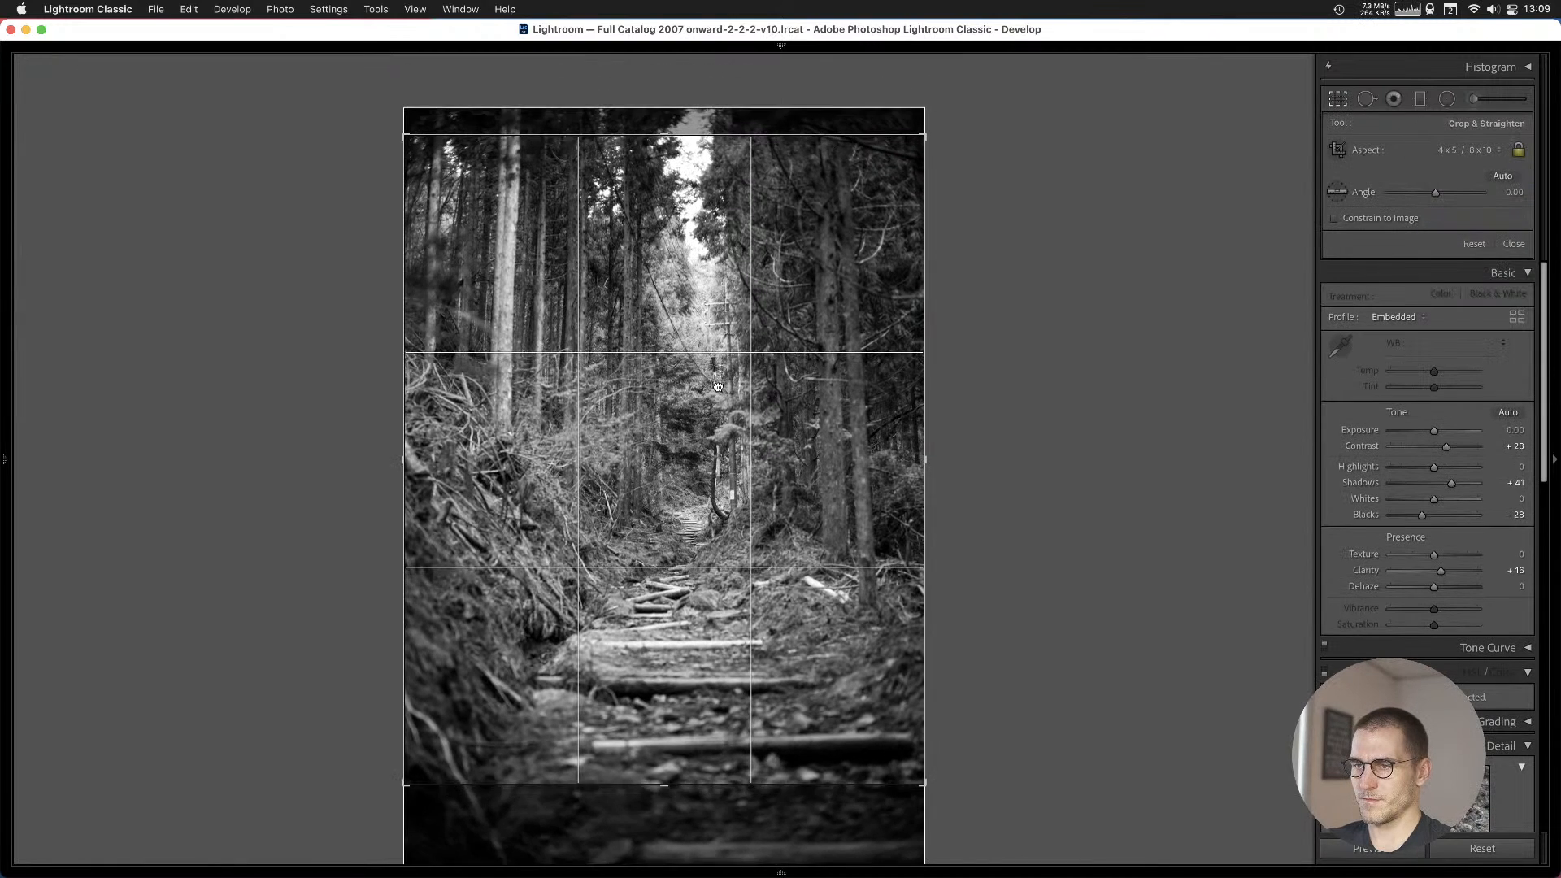
key(Return)
Check the distant log steps at full size, reset the forest trail photo's clarity to 0, and add it to Cull #1.
click(775, 517)
drag(774, 517, 736, 134)
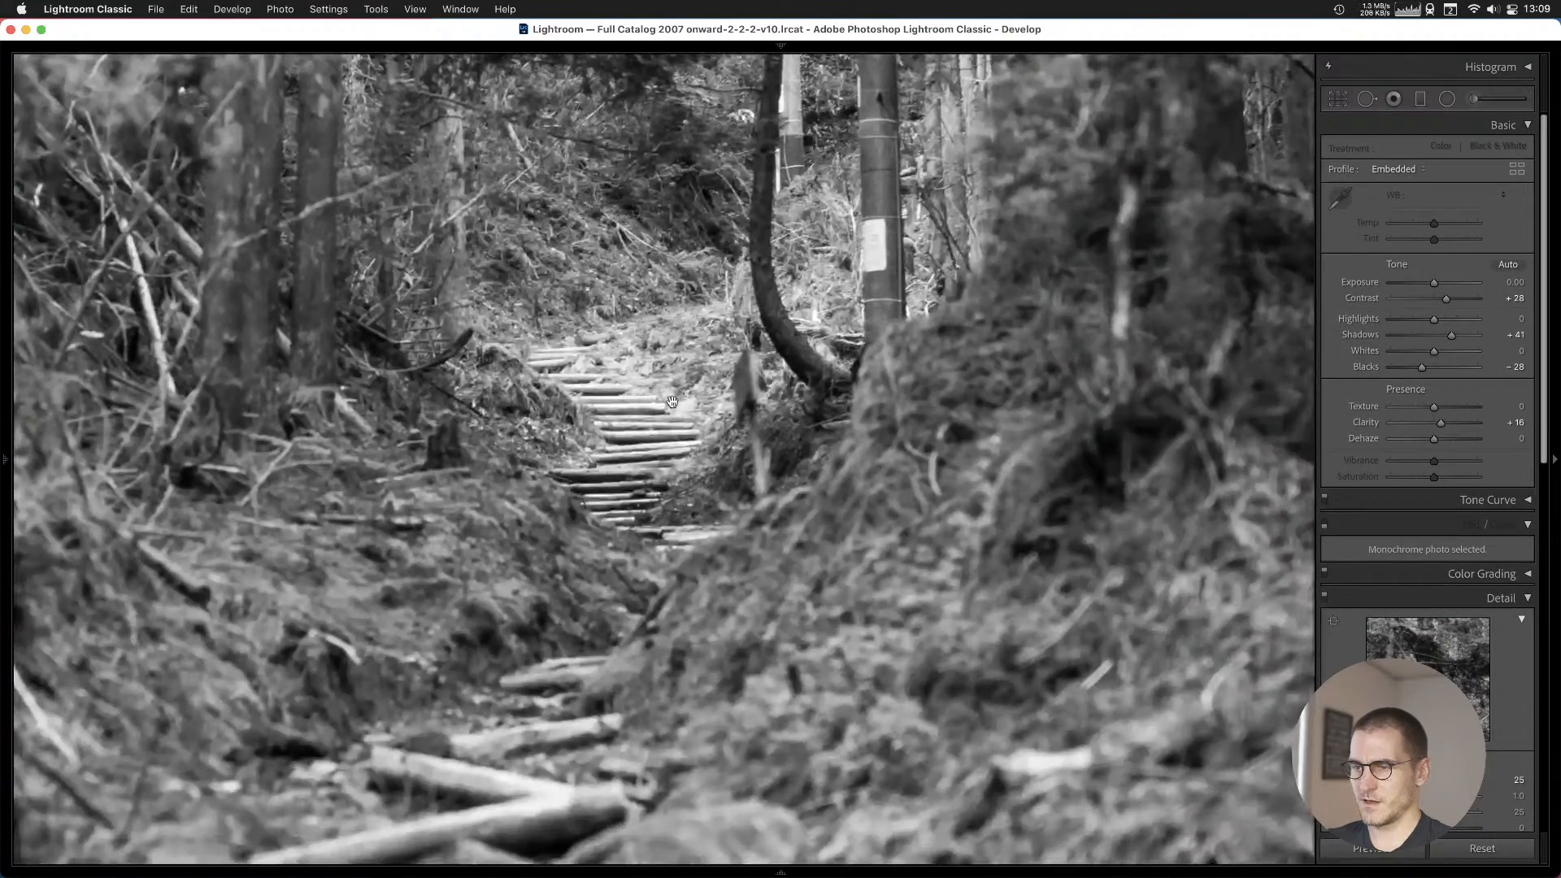
drag(673, 401, 684, 128)
click(684, 128)
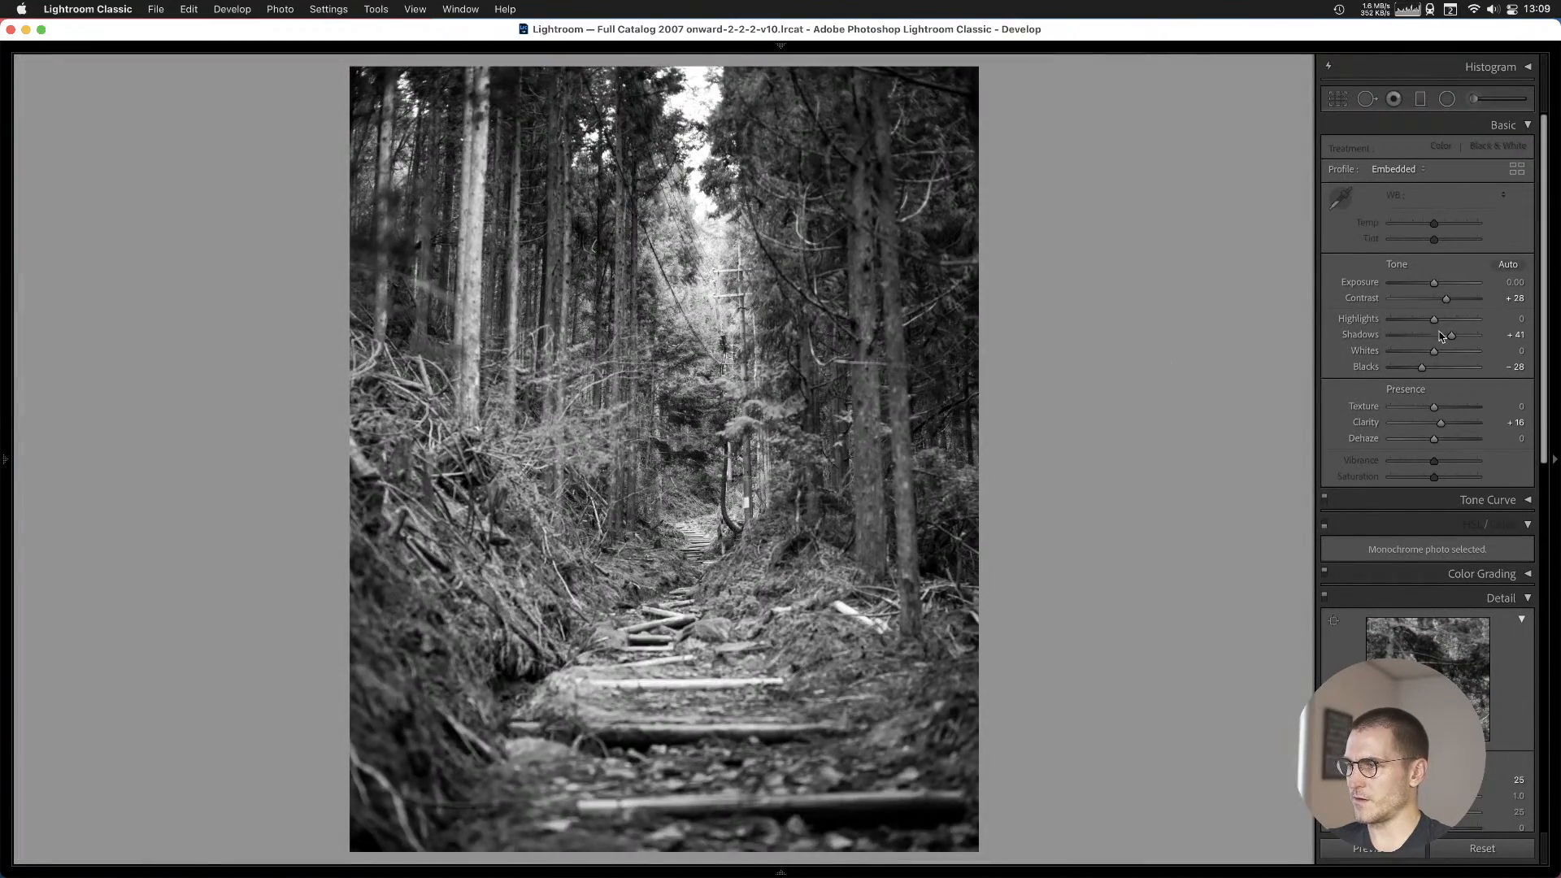
double_click(1440, 424)
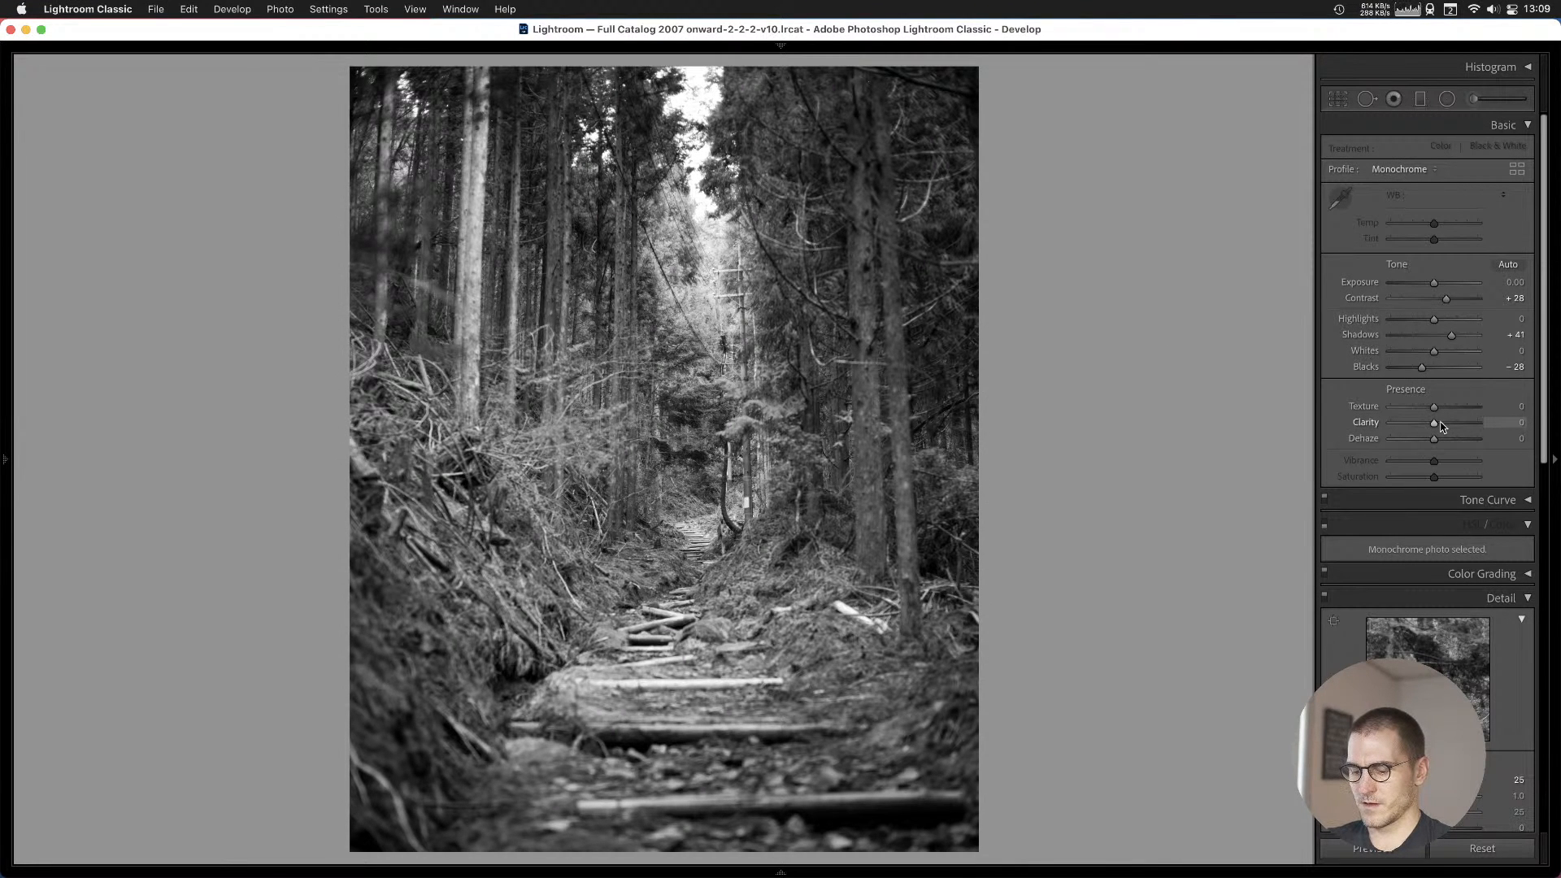
key(b)
Skip the train passengers photo and flag the color photo of stone forest steps as rejected.
key(Right)
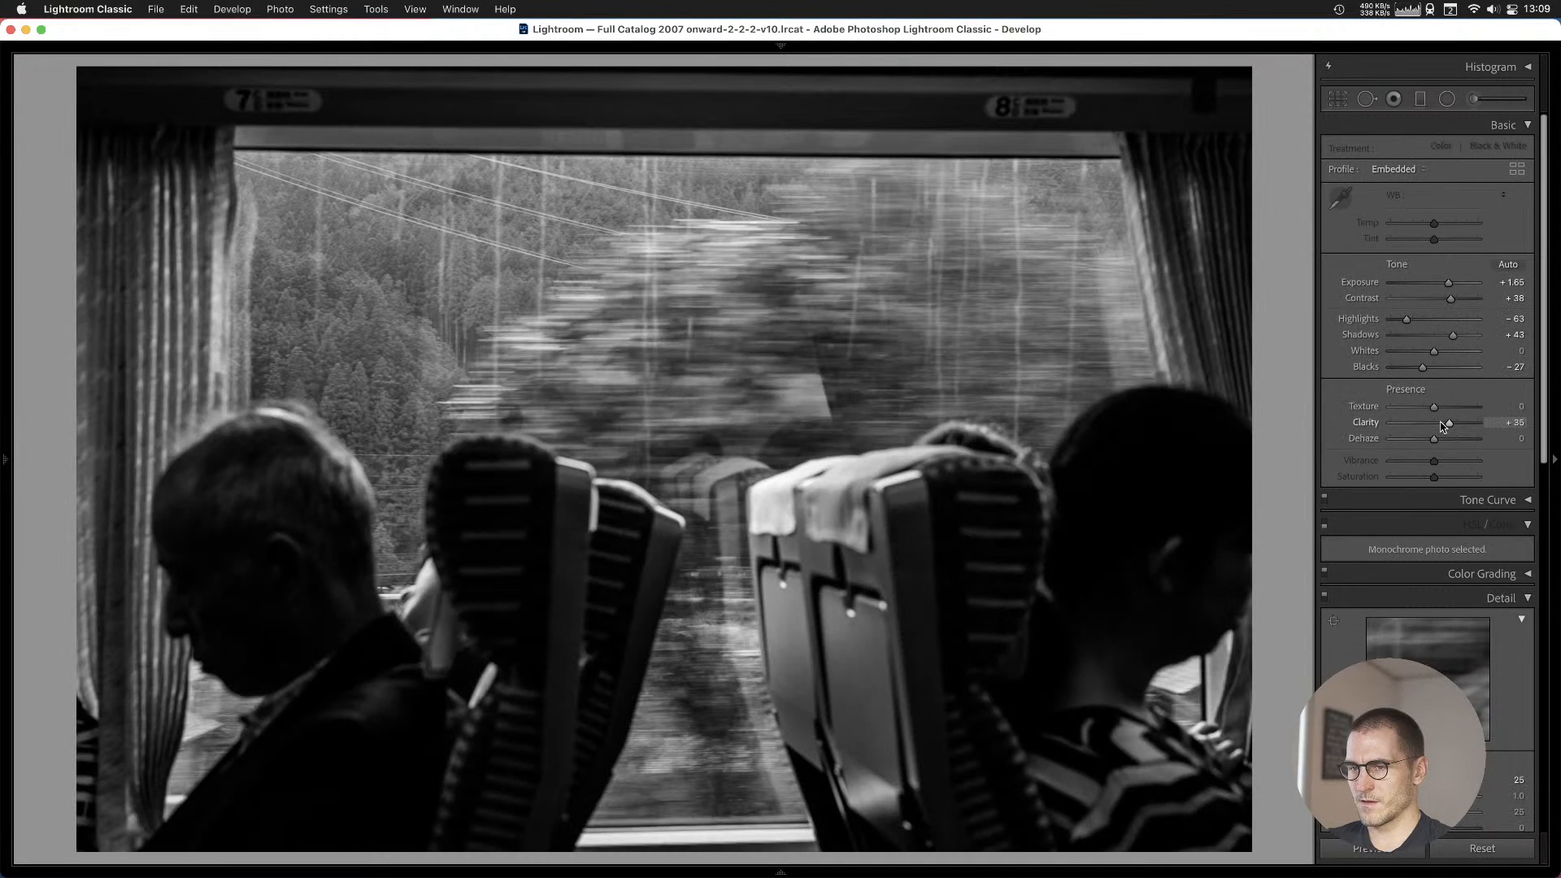
key(Right)
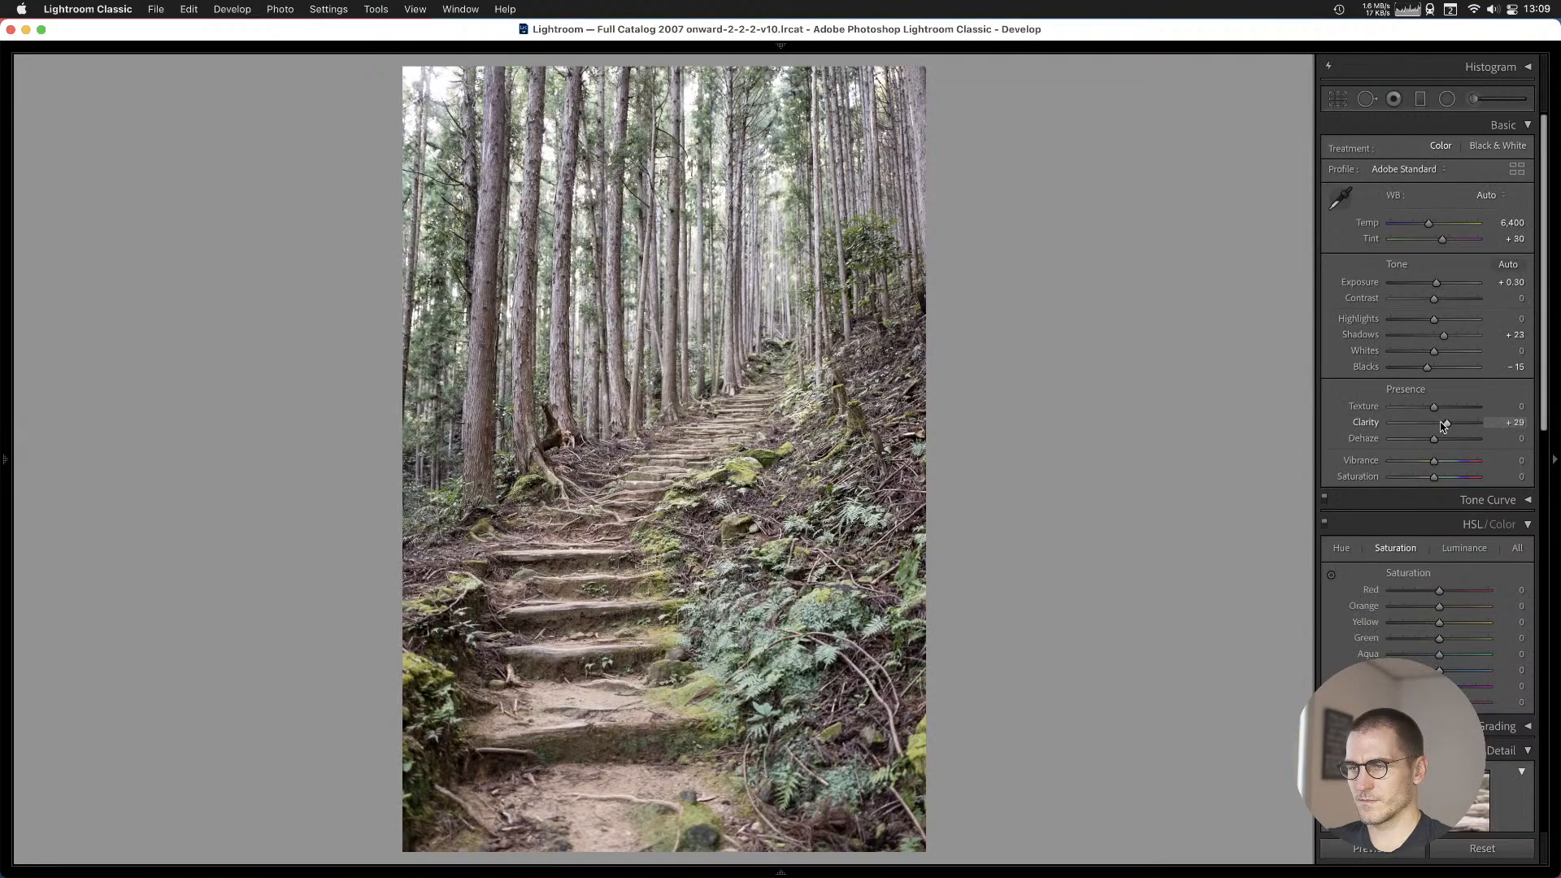
key(Right)
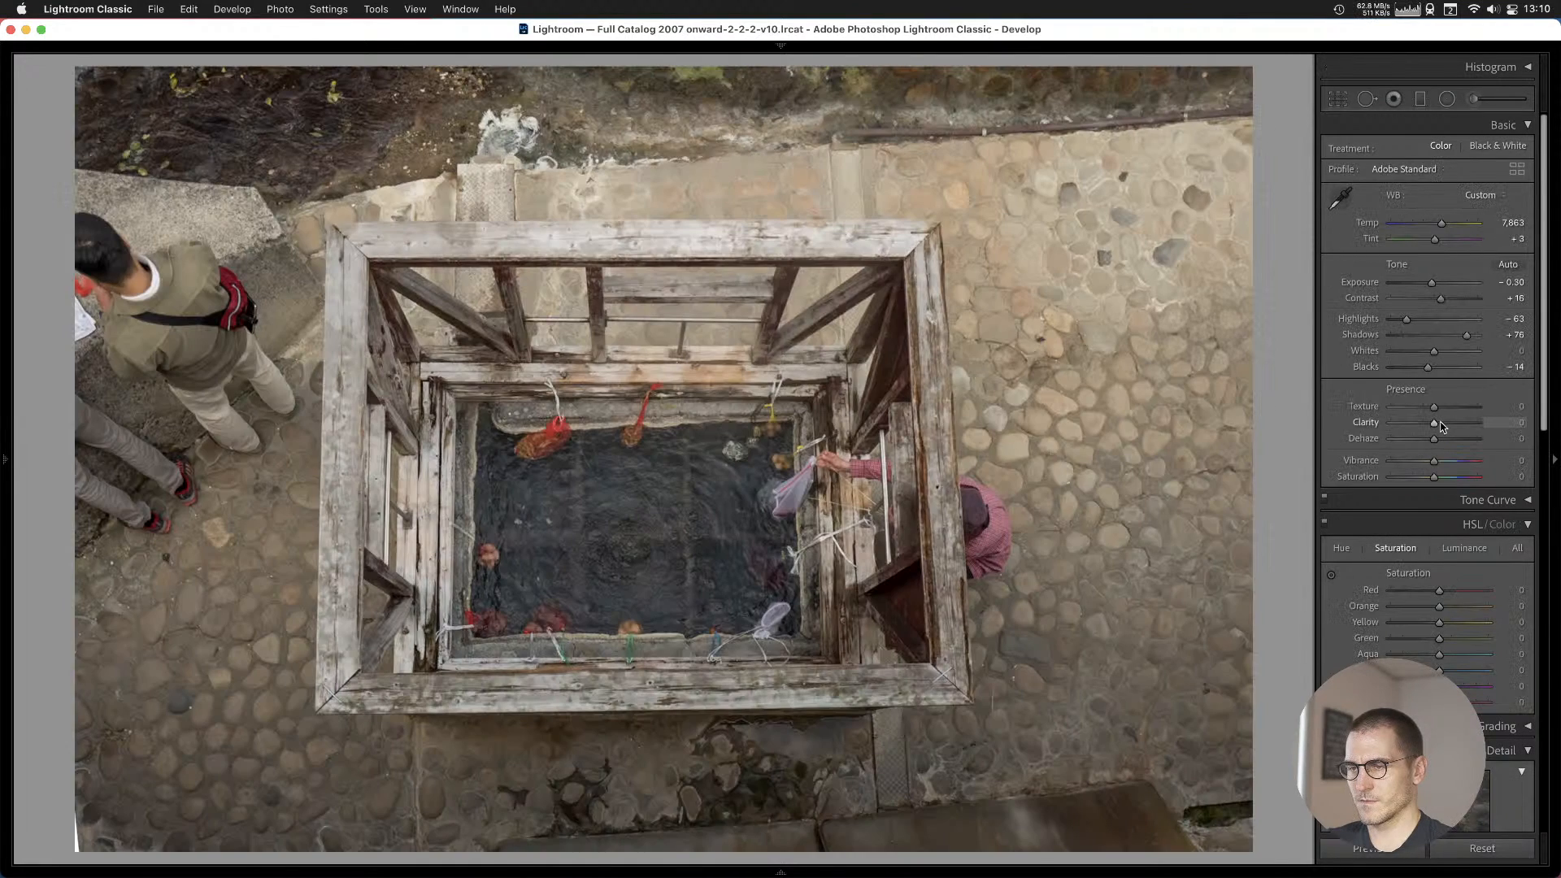
key(Left)
key(x)
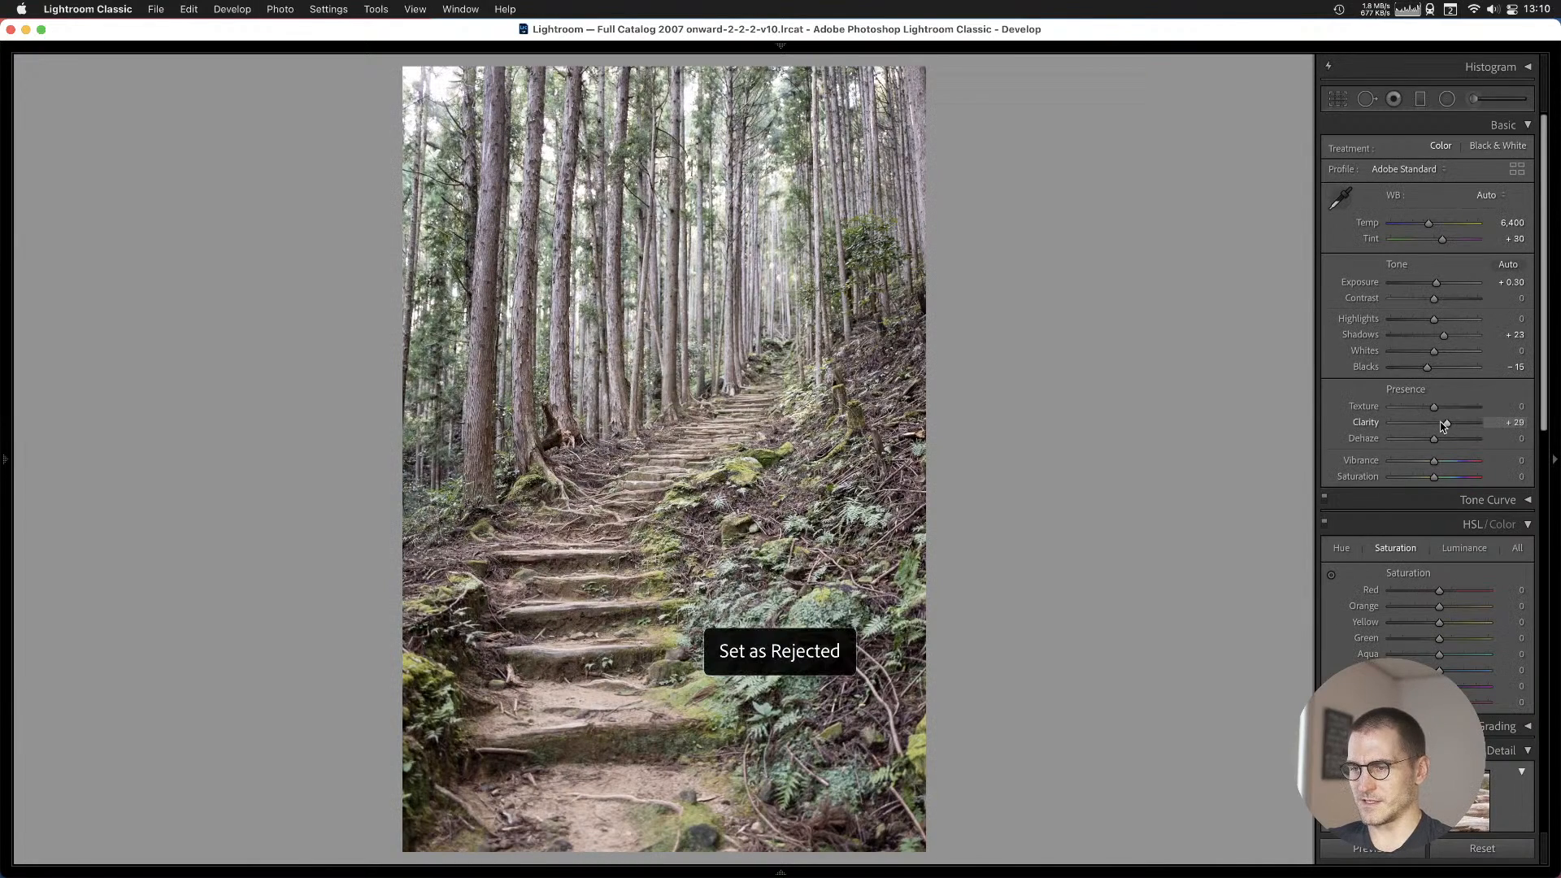
Compare the stone steps photo with the overhead water basin photo and add the basin photo to Cull #1.
key(Right)
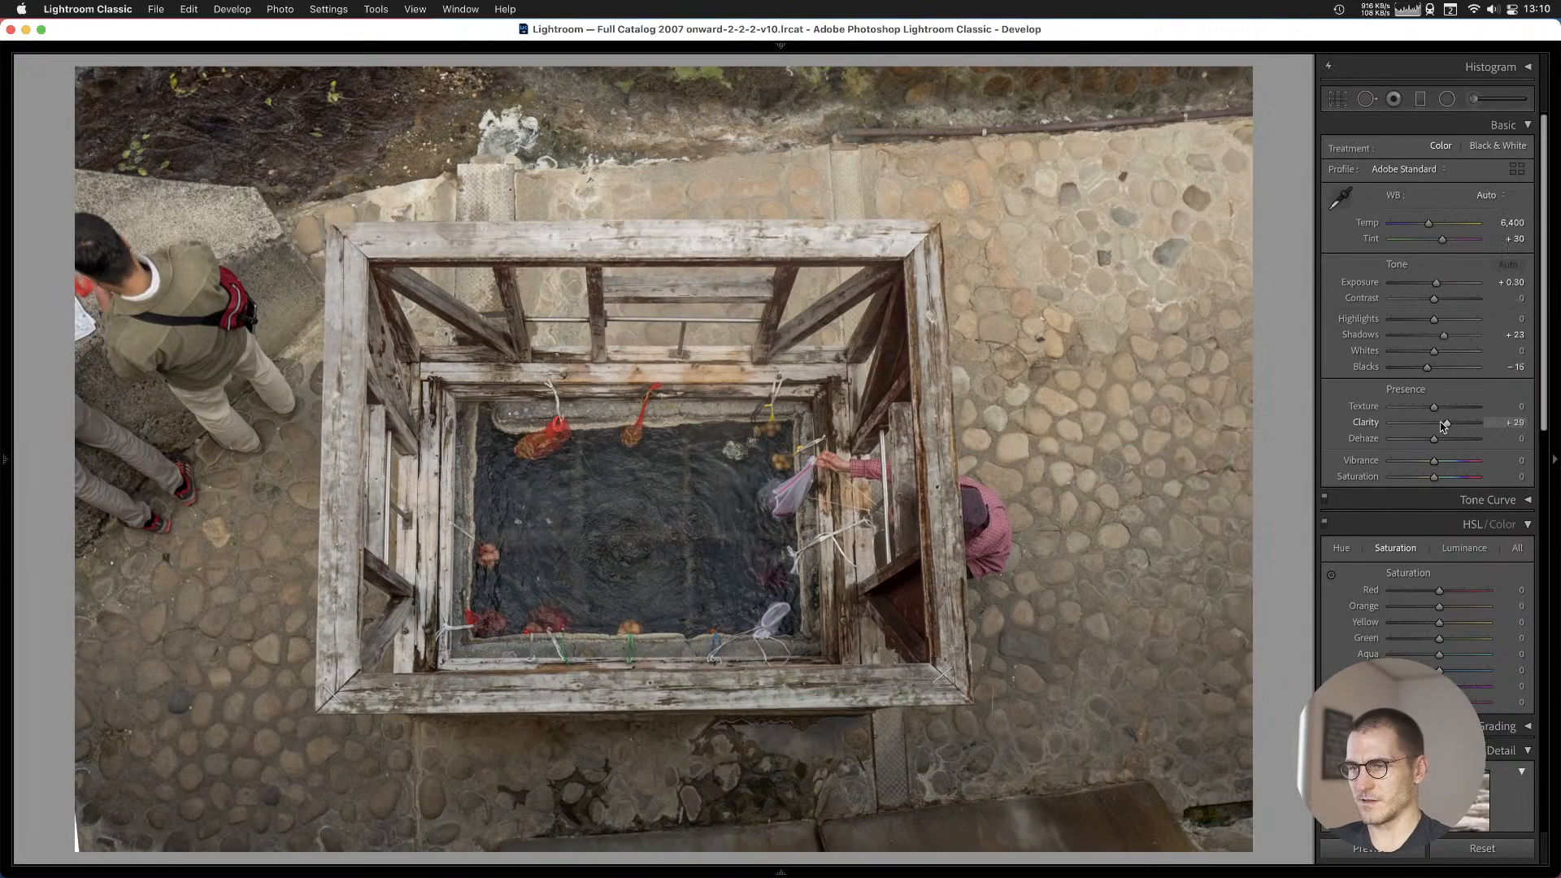
key(Left)
key(Right)
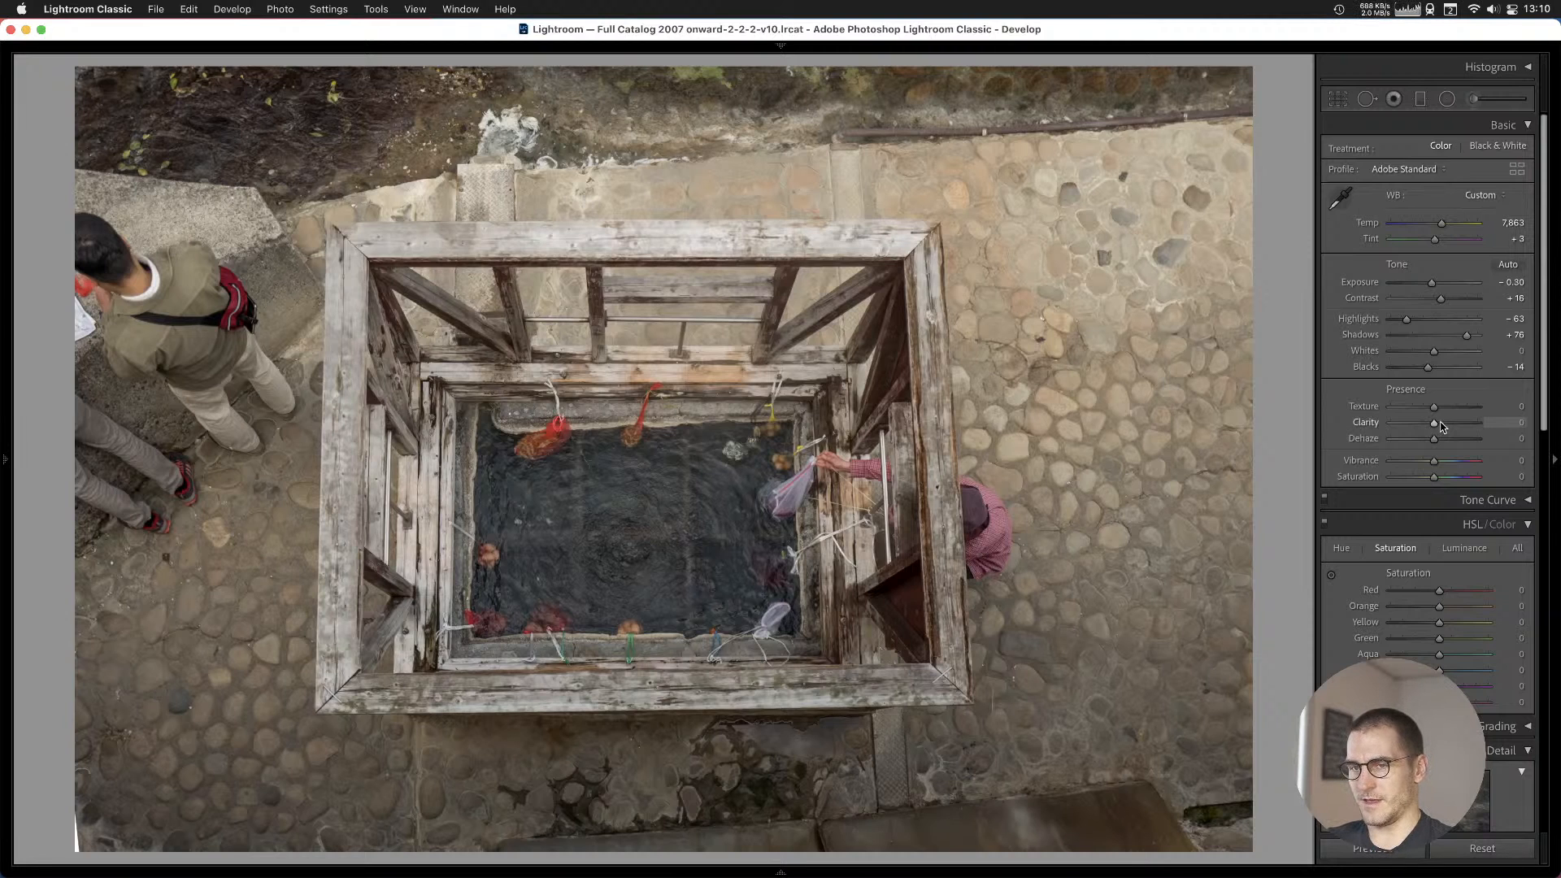
key(b)
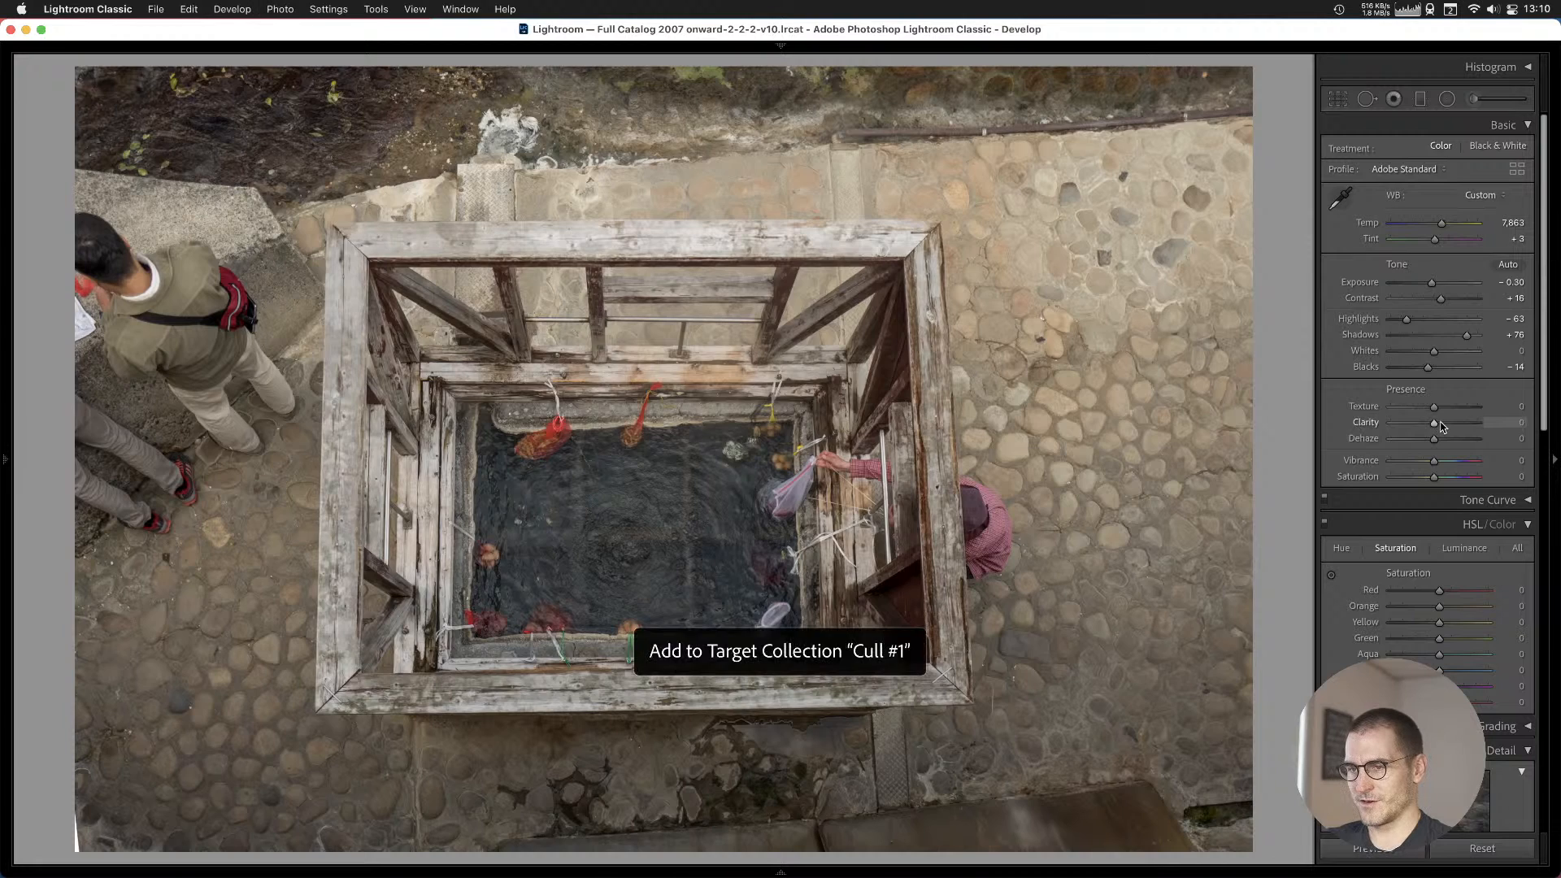
Check the overhead water basin photo's file name, exposure settings, and capture date.
key(Right)
key(Right)
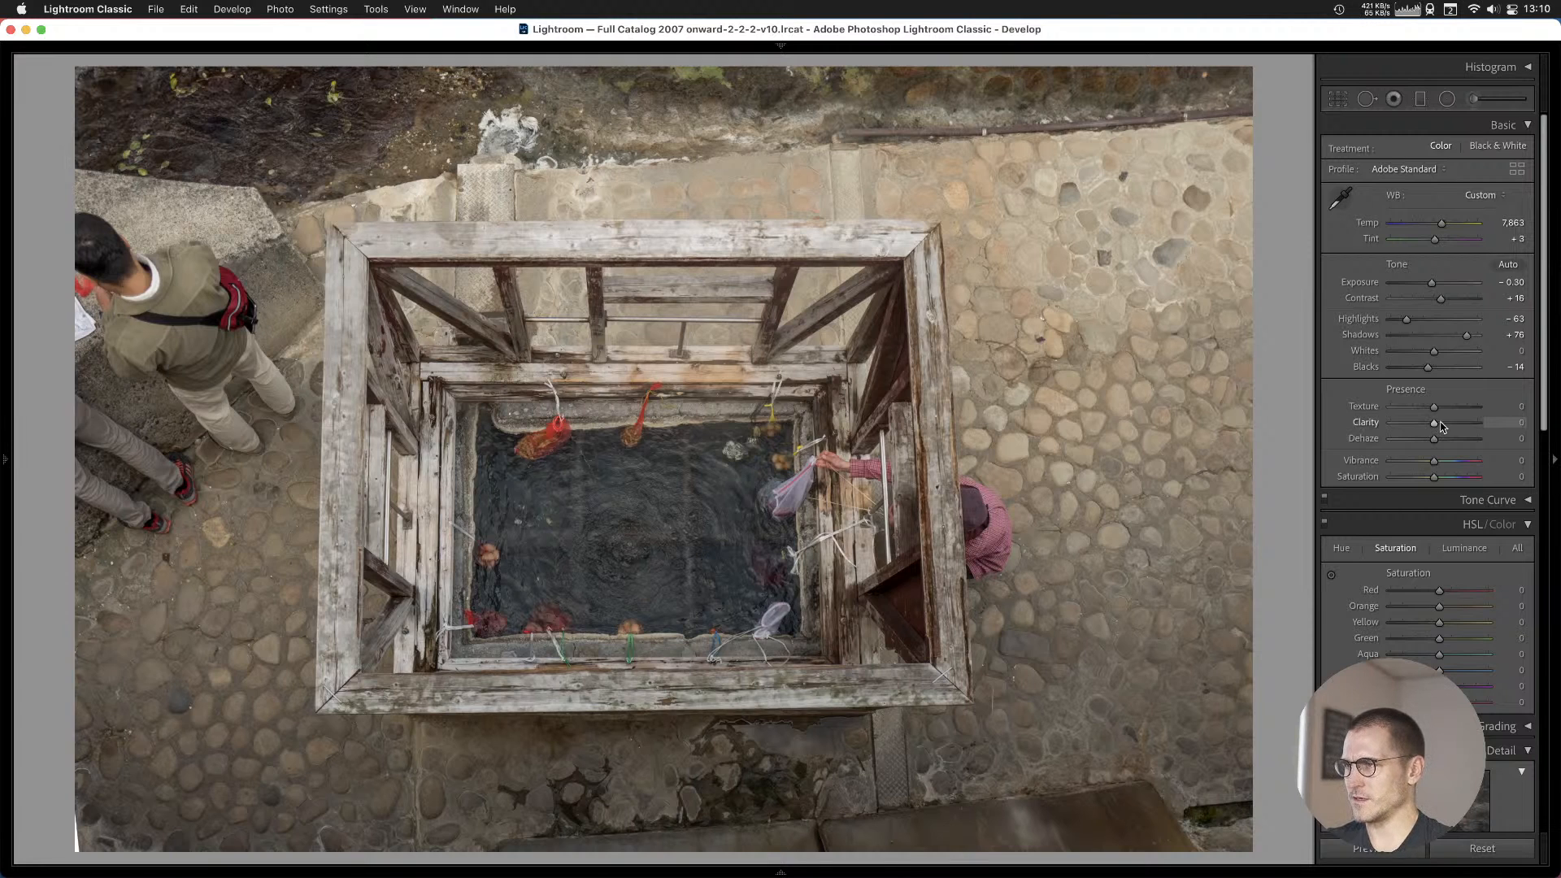
key(i)
key(i)
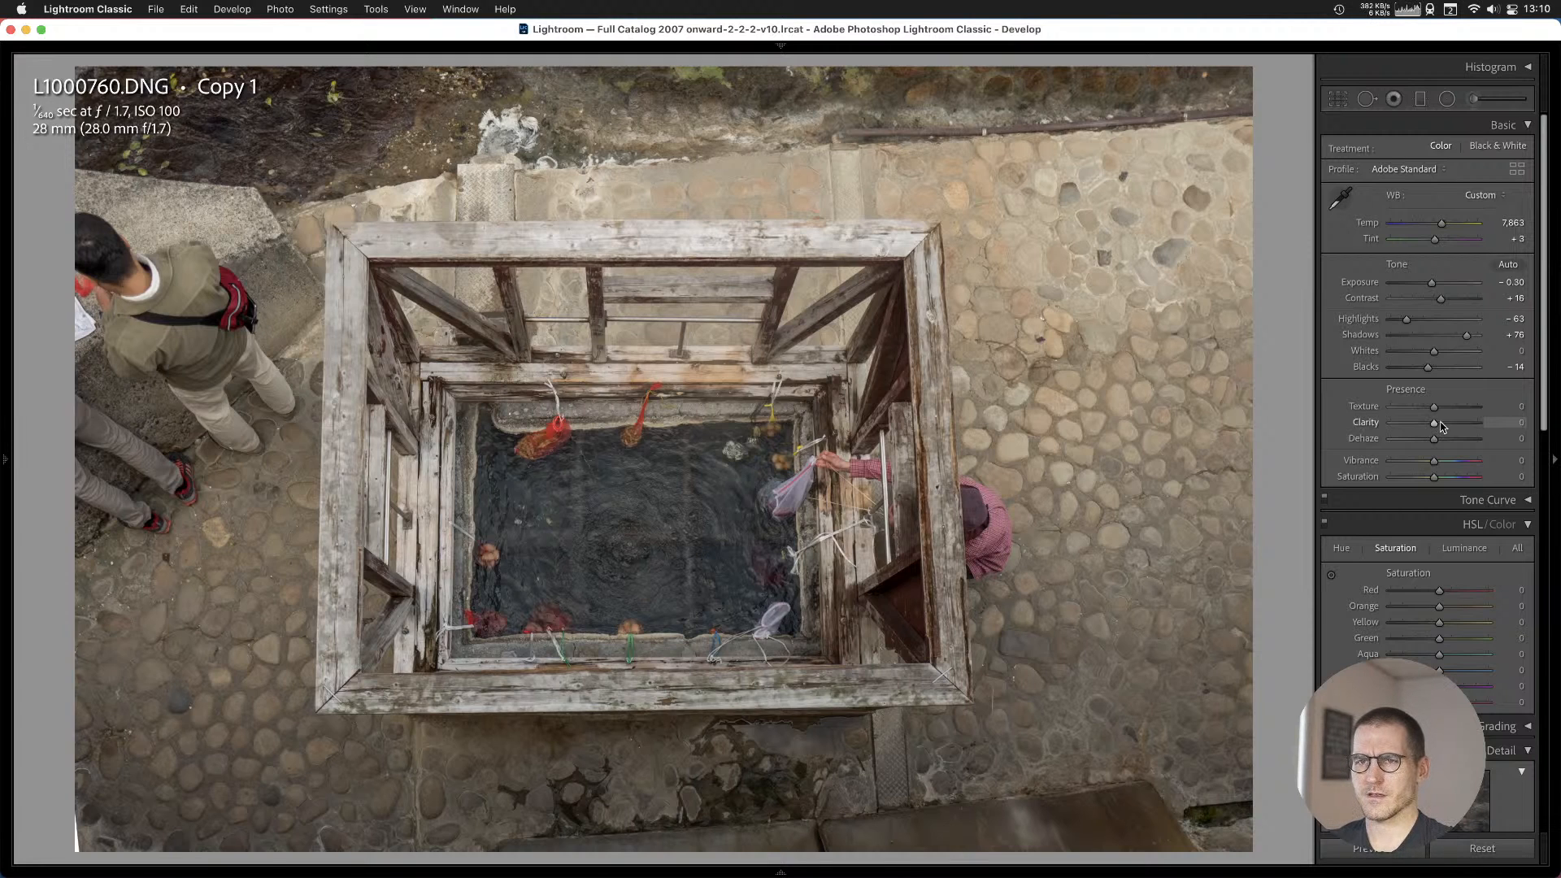
key(i)
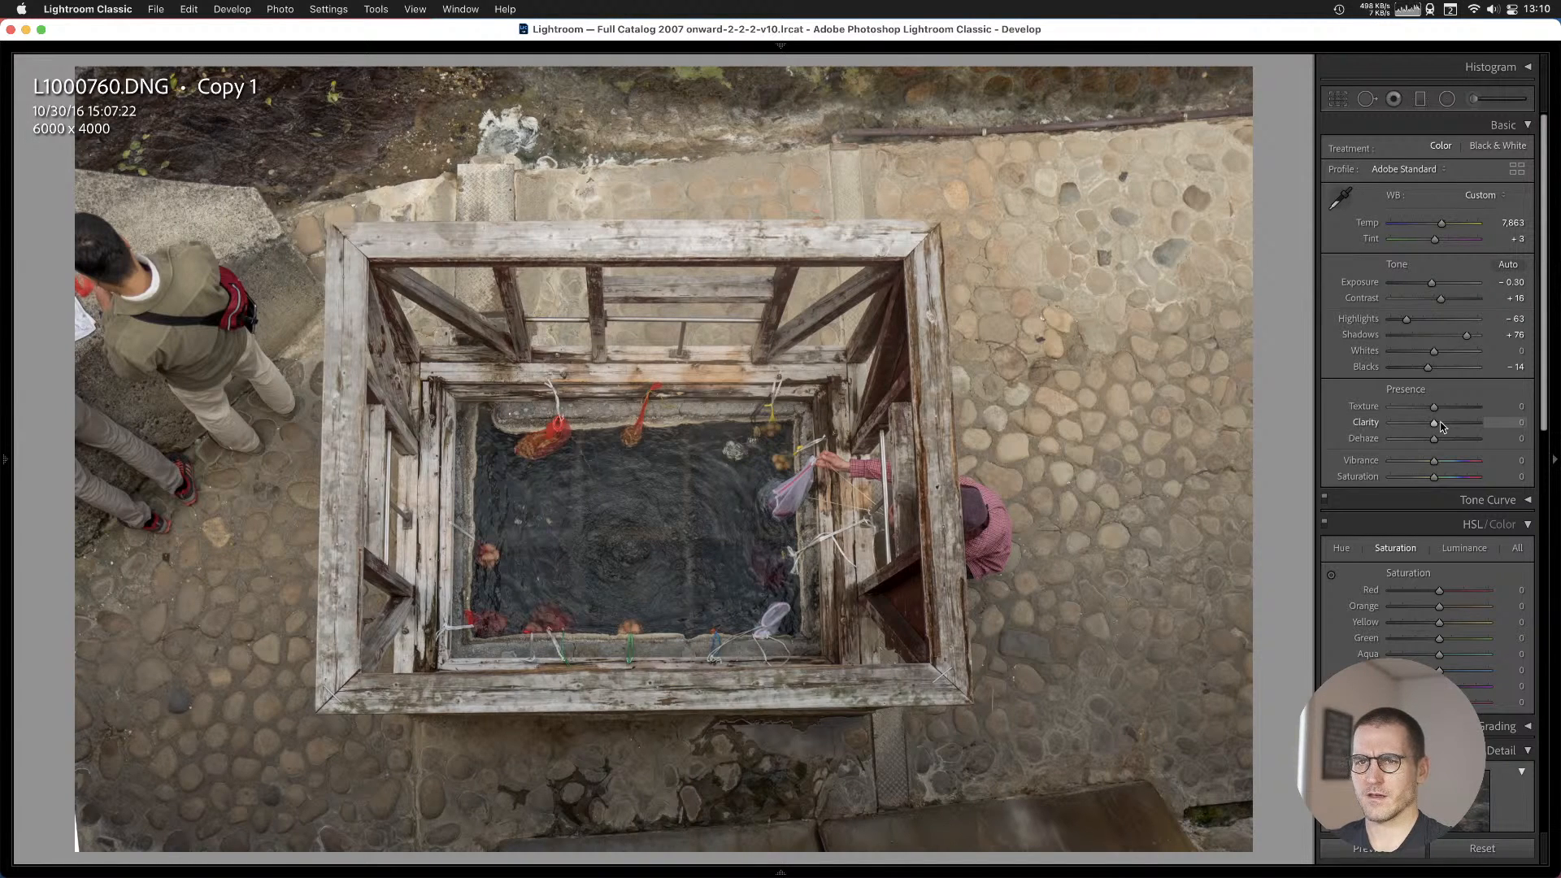
key(i)
key(i)
Brighten the dark shoji room silhouette photo with exposure +1.15, highlights −51, and shadows +39.
key(Right)
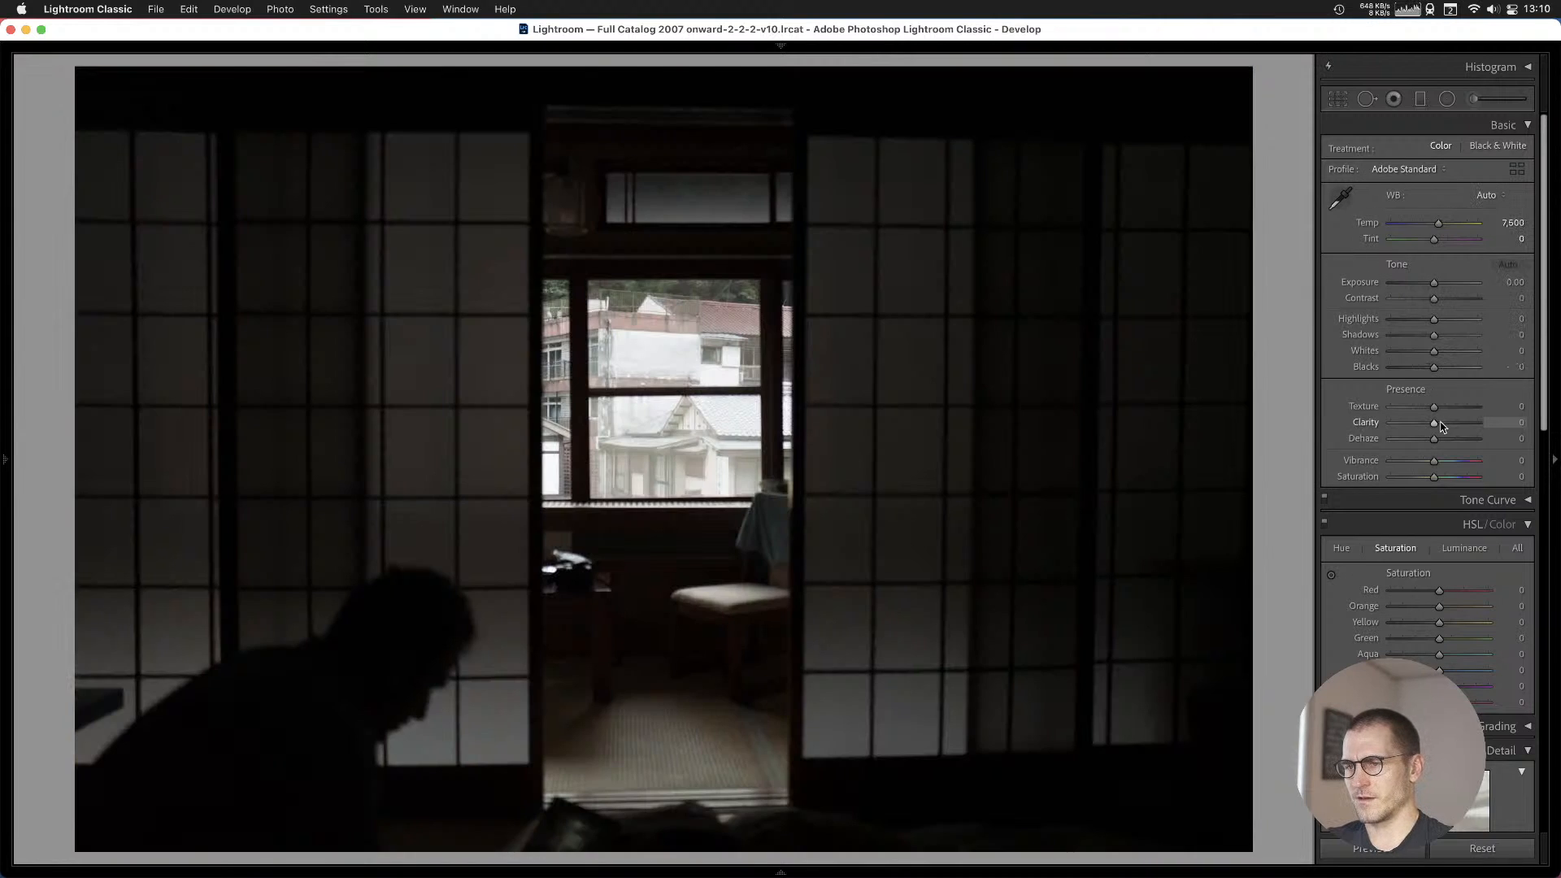
key(Right)
key(Left)
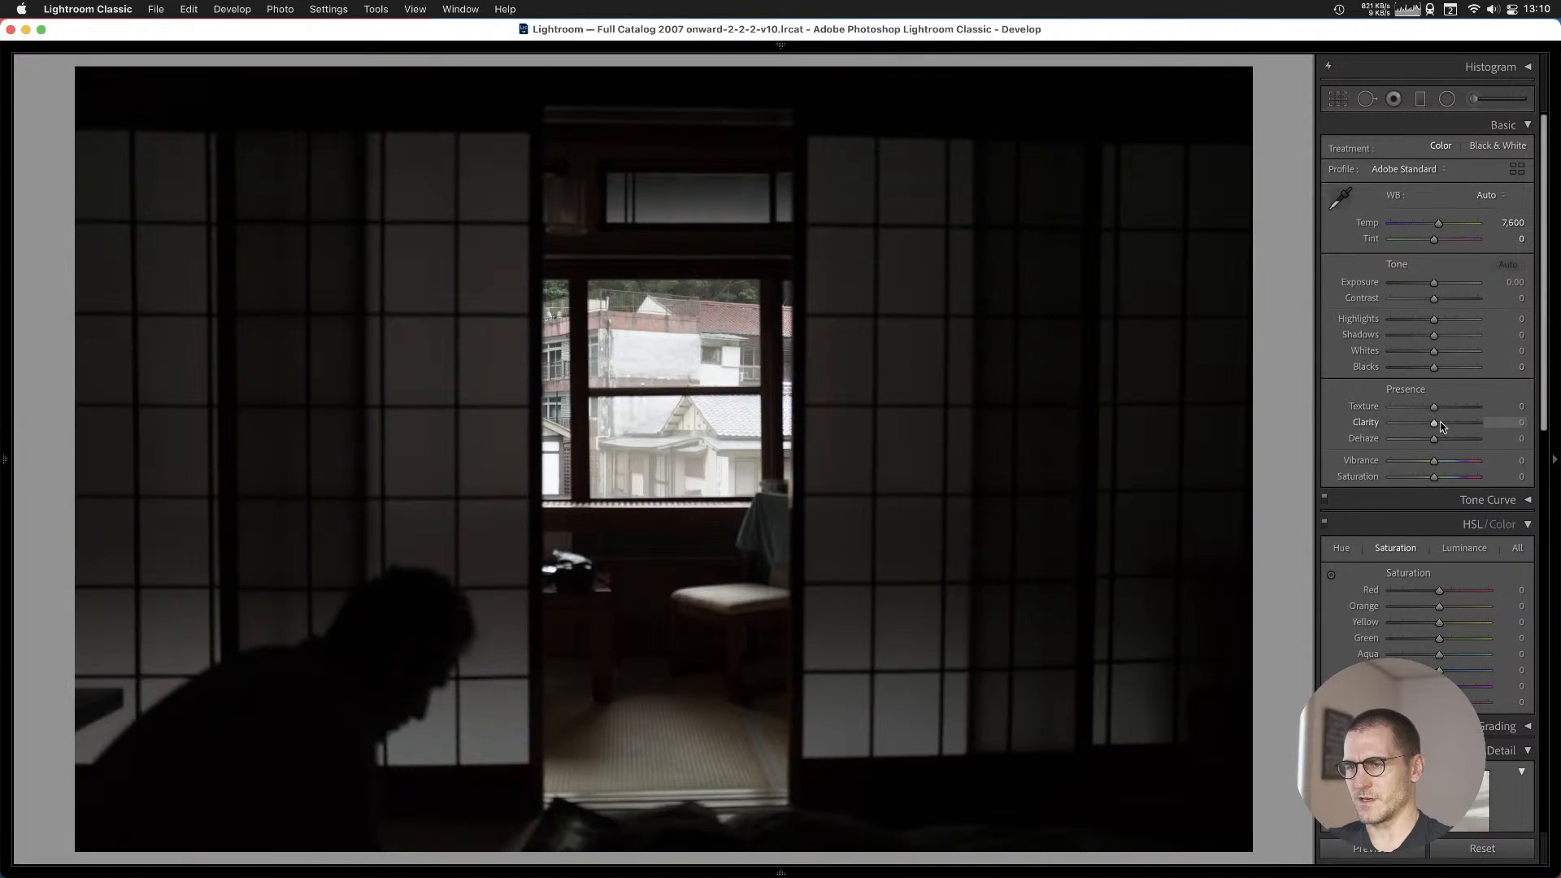
key(Left)
key(Right)
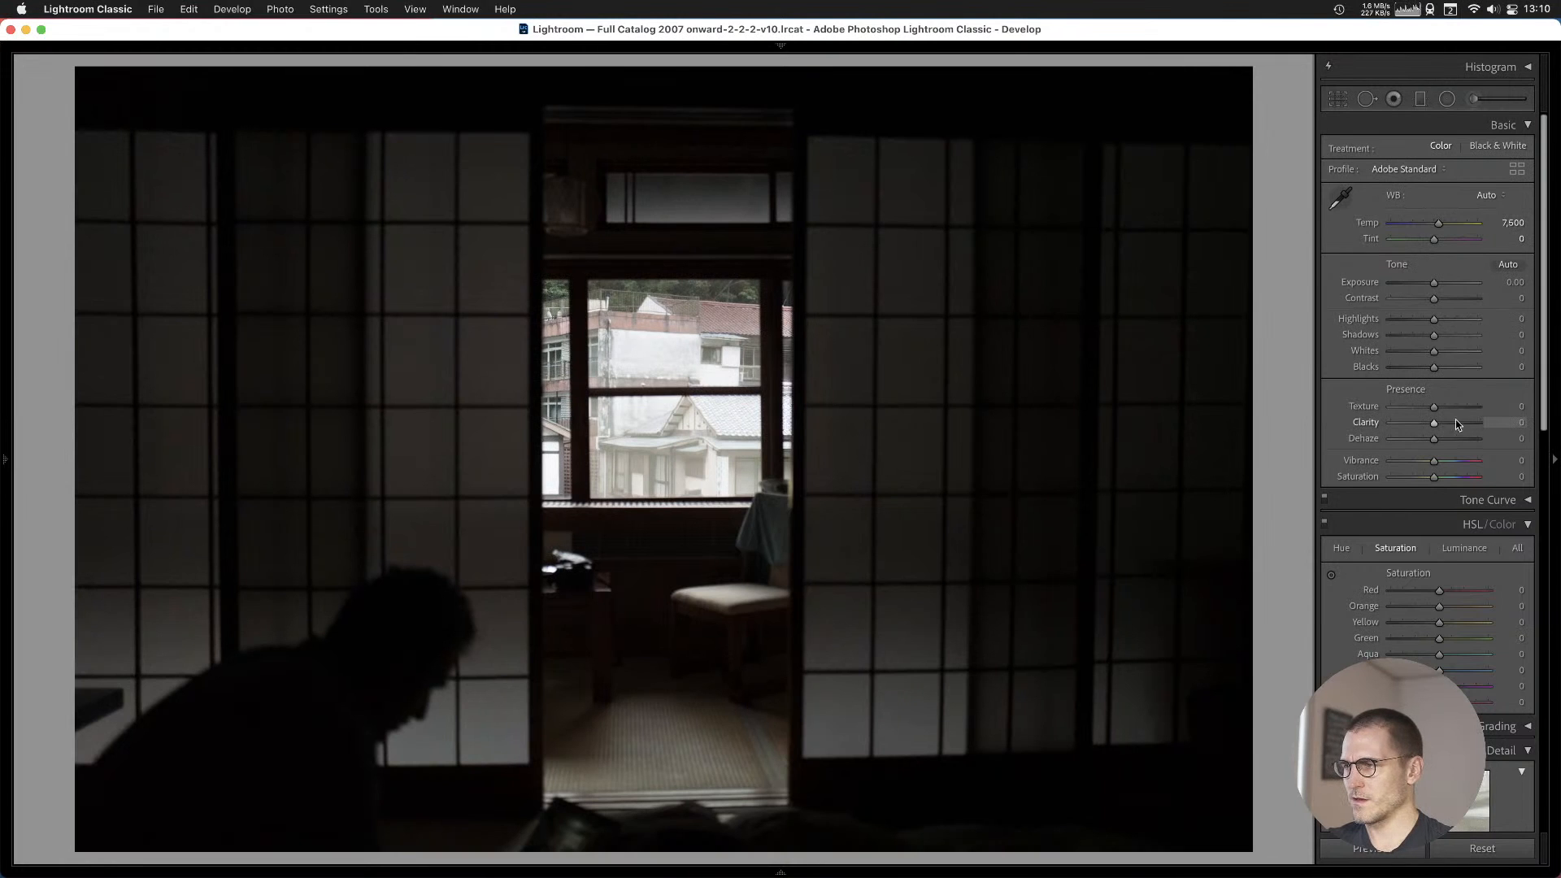
mouse_move(1423, 319)
mouse_down()
mouse_move(1438, 286)
mouse_move(1423, 319)
mouse_move(1453, 337)
mouse_move(1415, 322)
mouse_up()
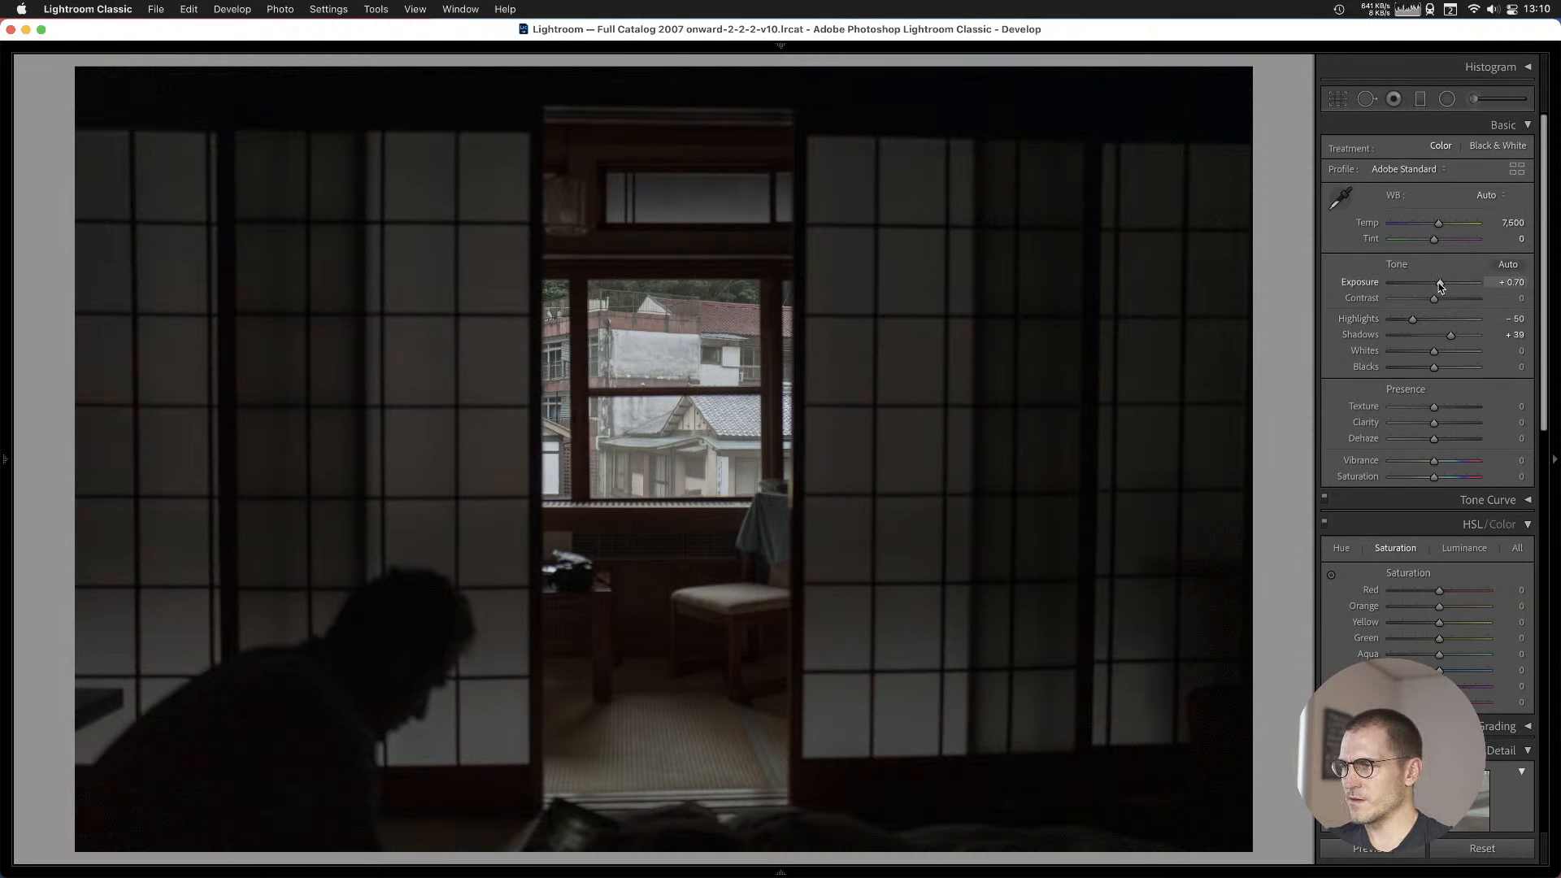
drag(1441, 285, 1411, 319)
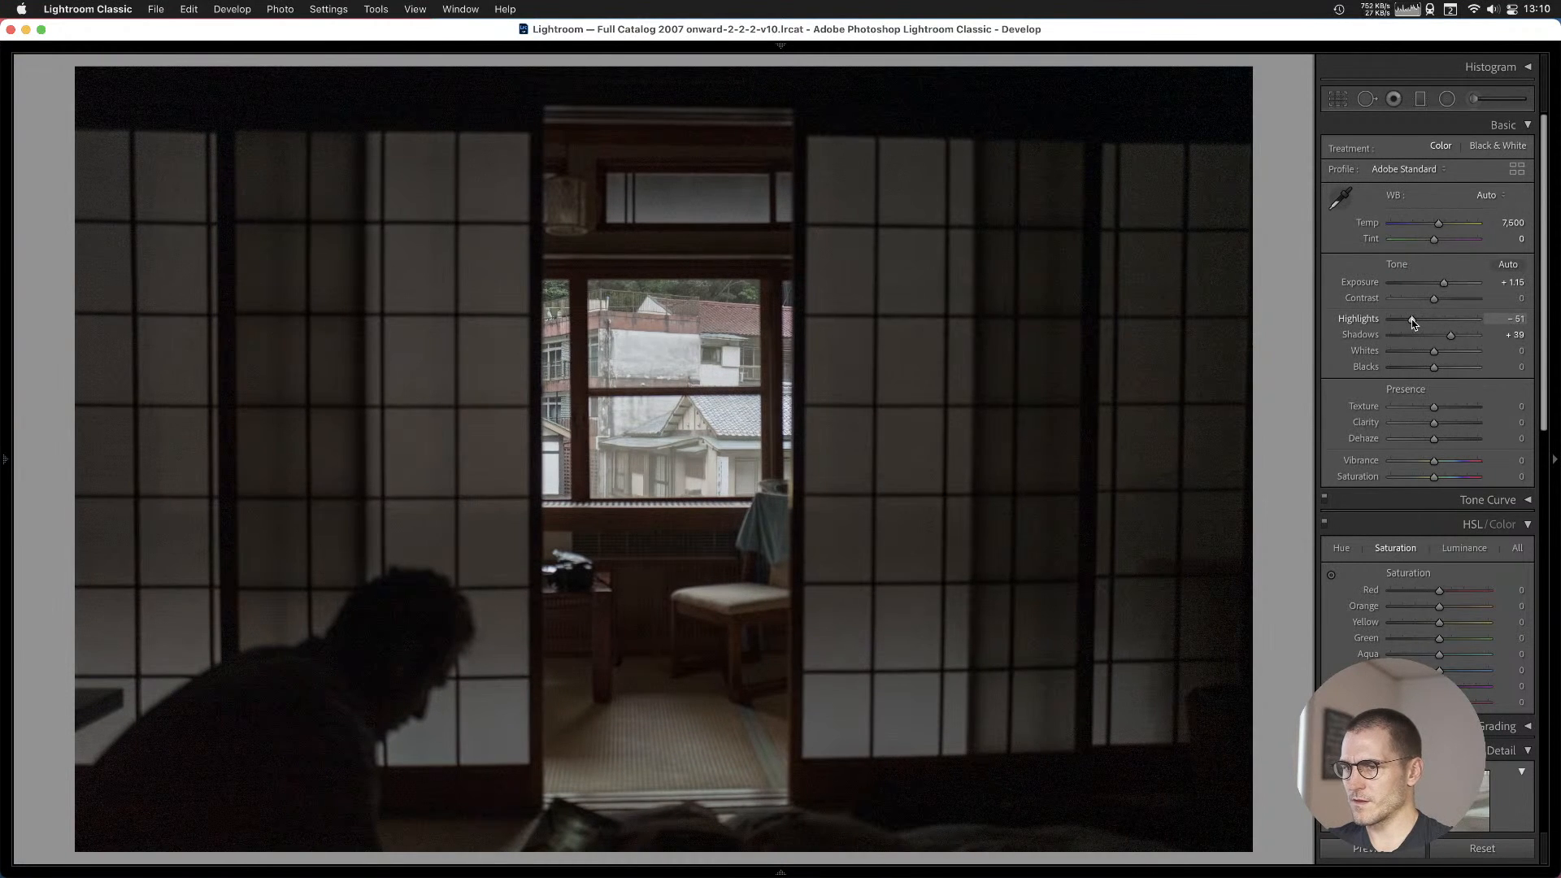
Examine the buildings outside the window at full size in the shoji room photo and check its photo info.
click(650, 414)
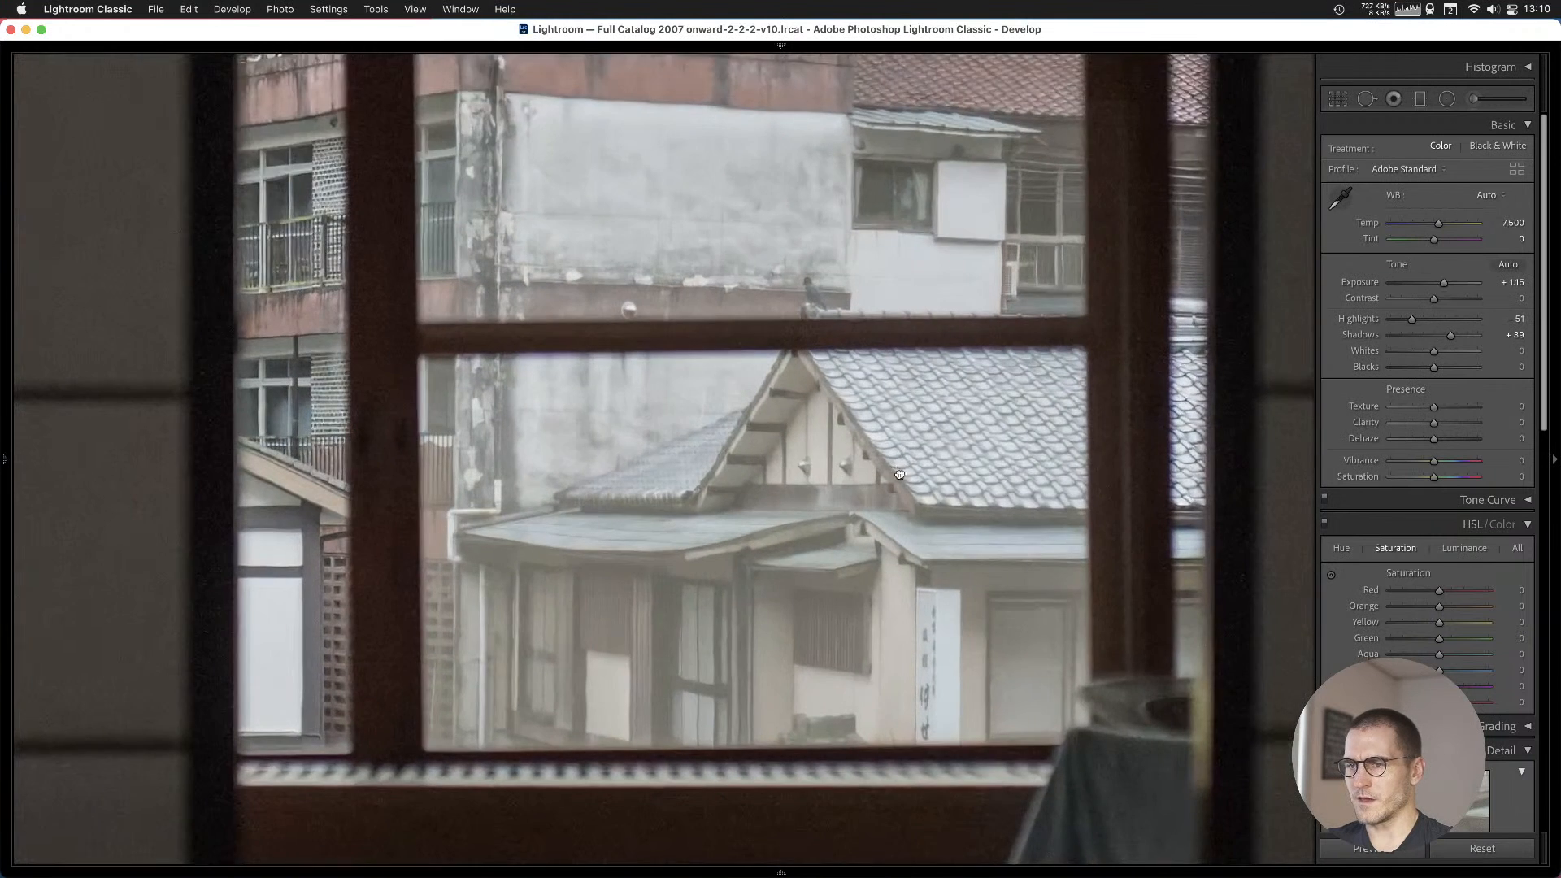
drag(903, 475, 877, 270)
click(877, 270)
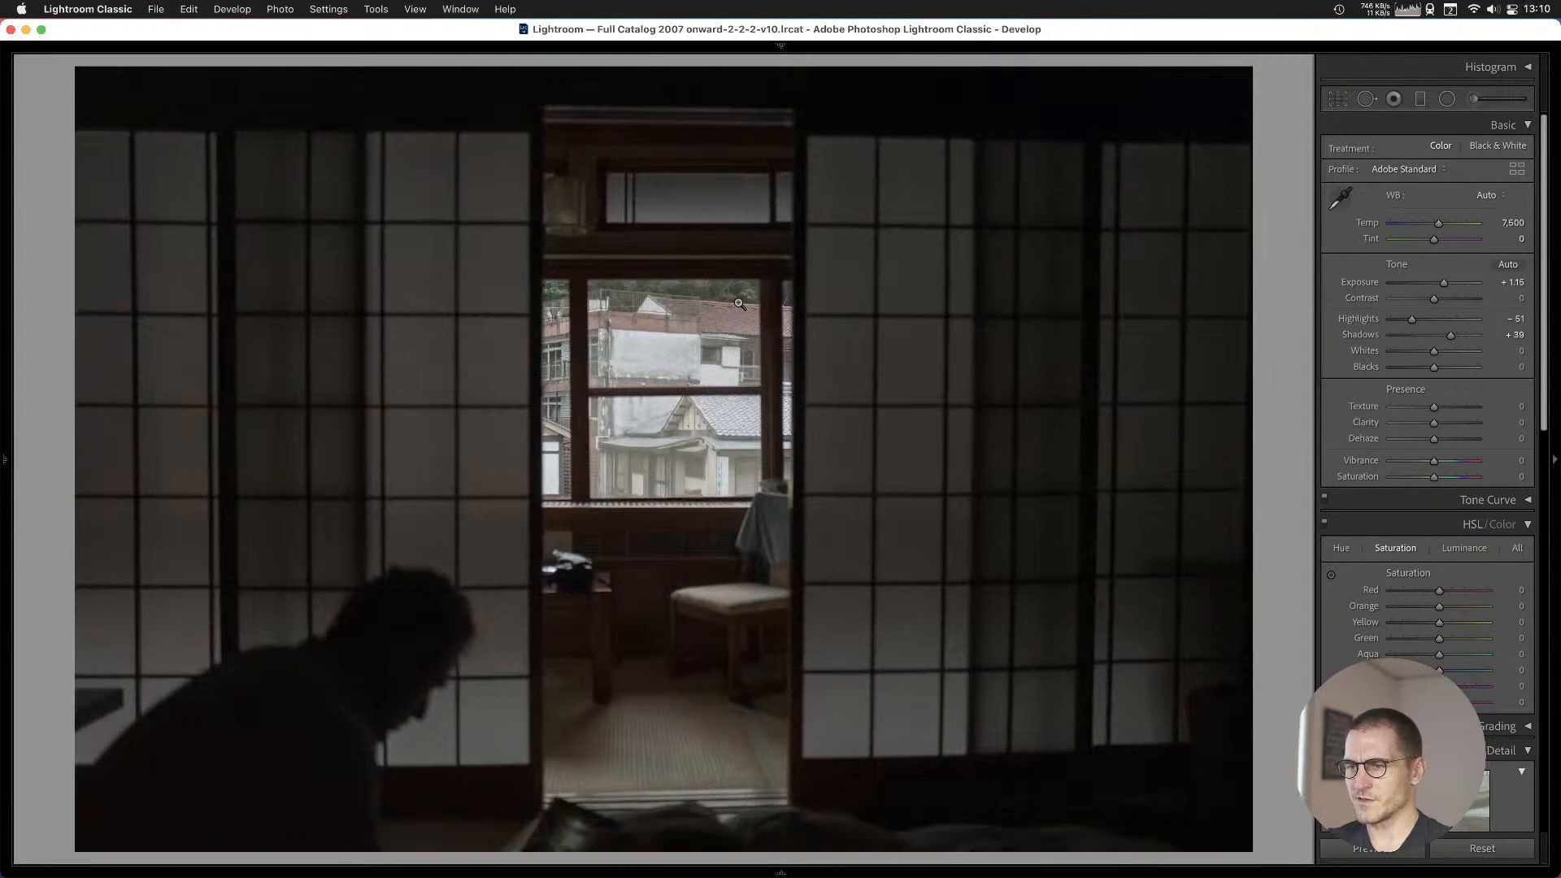
key(i)
key(i)
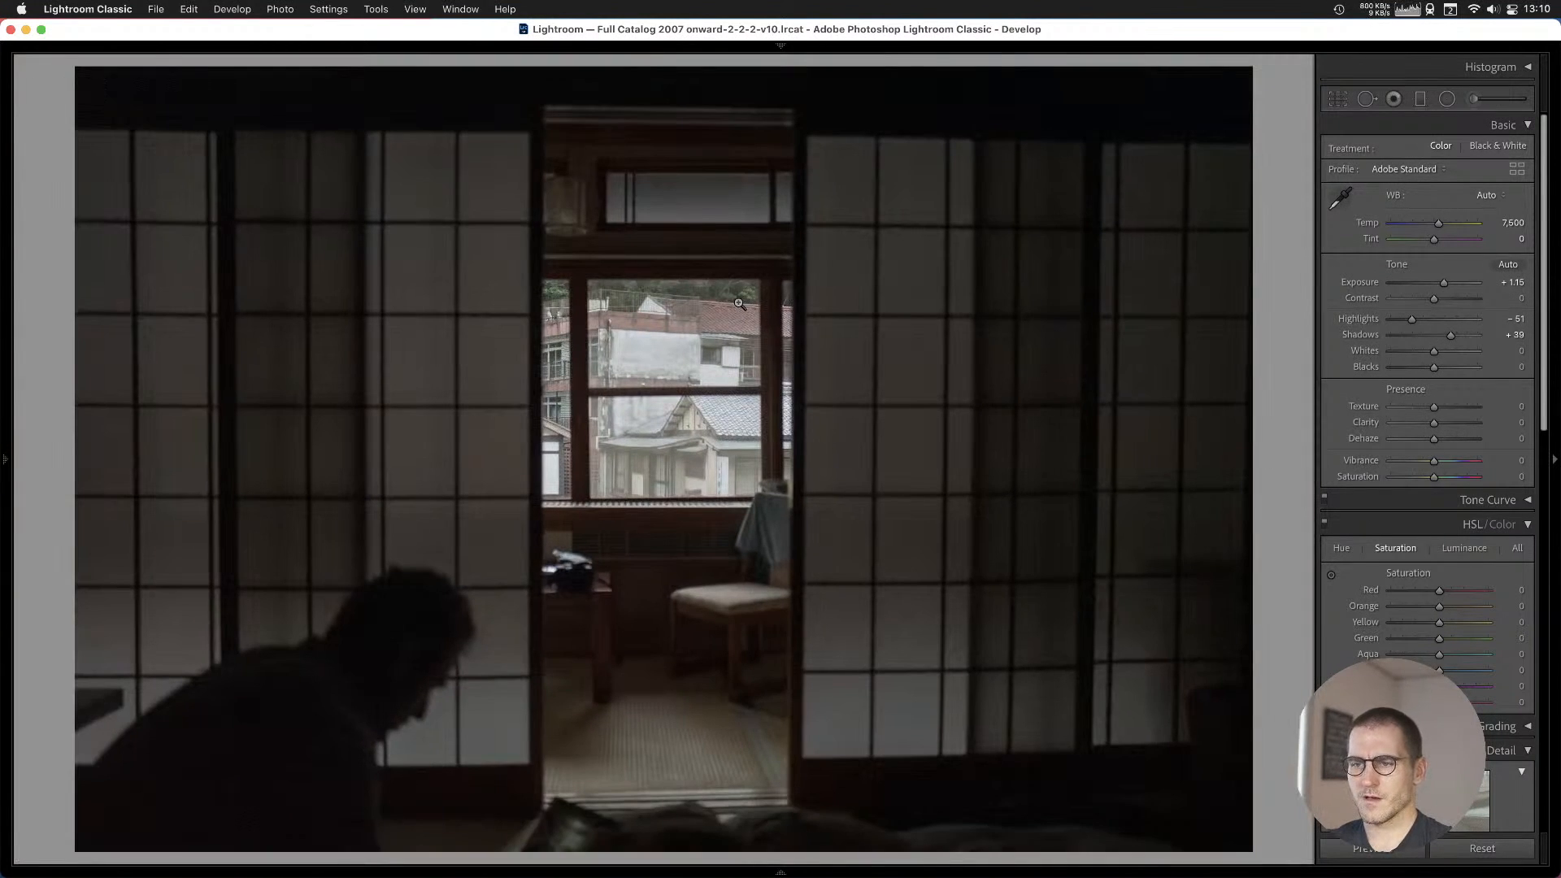
Examine the tree-framed valley photo's focus at full size and check its exposure settings, capture date, and dimensions.
key(Right)
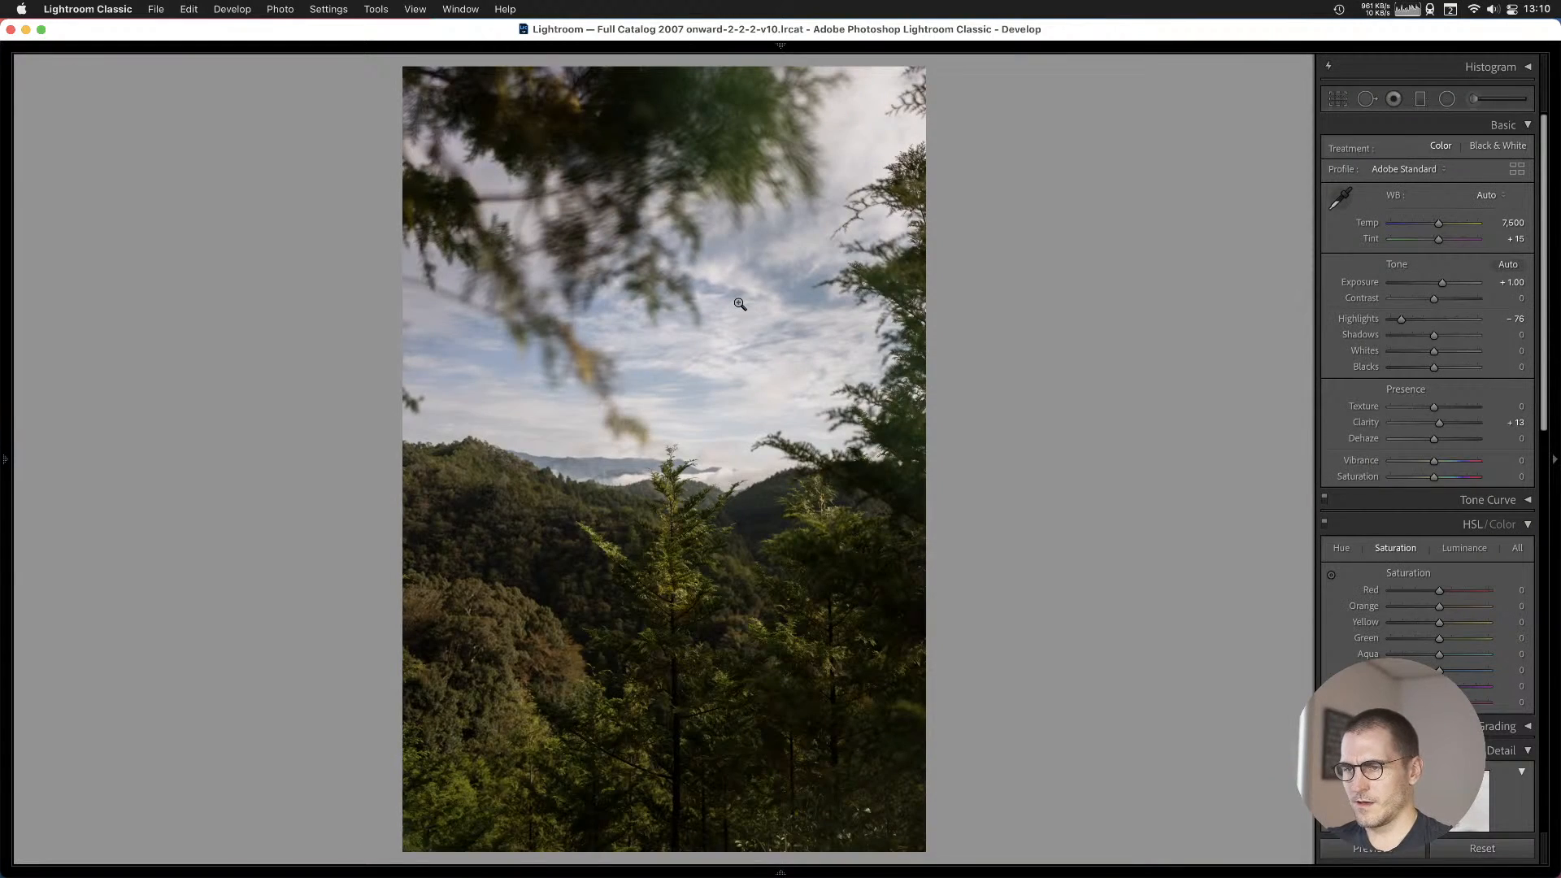
key(Right)
key(Left)
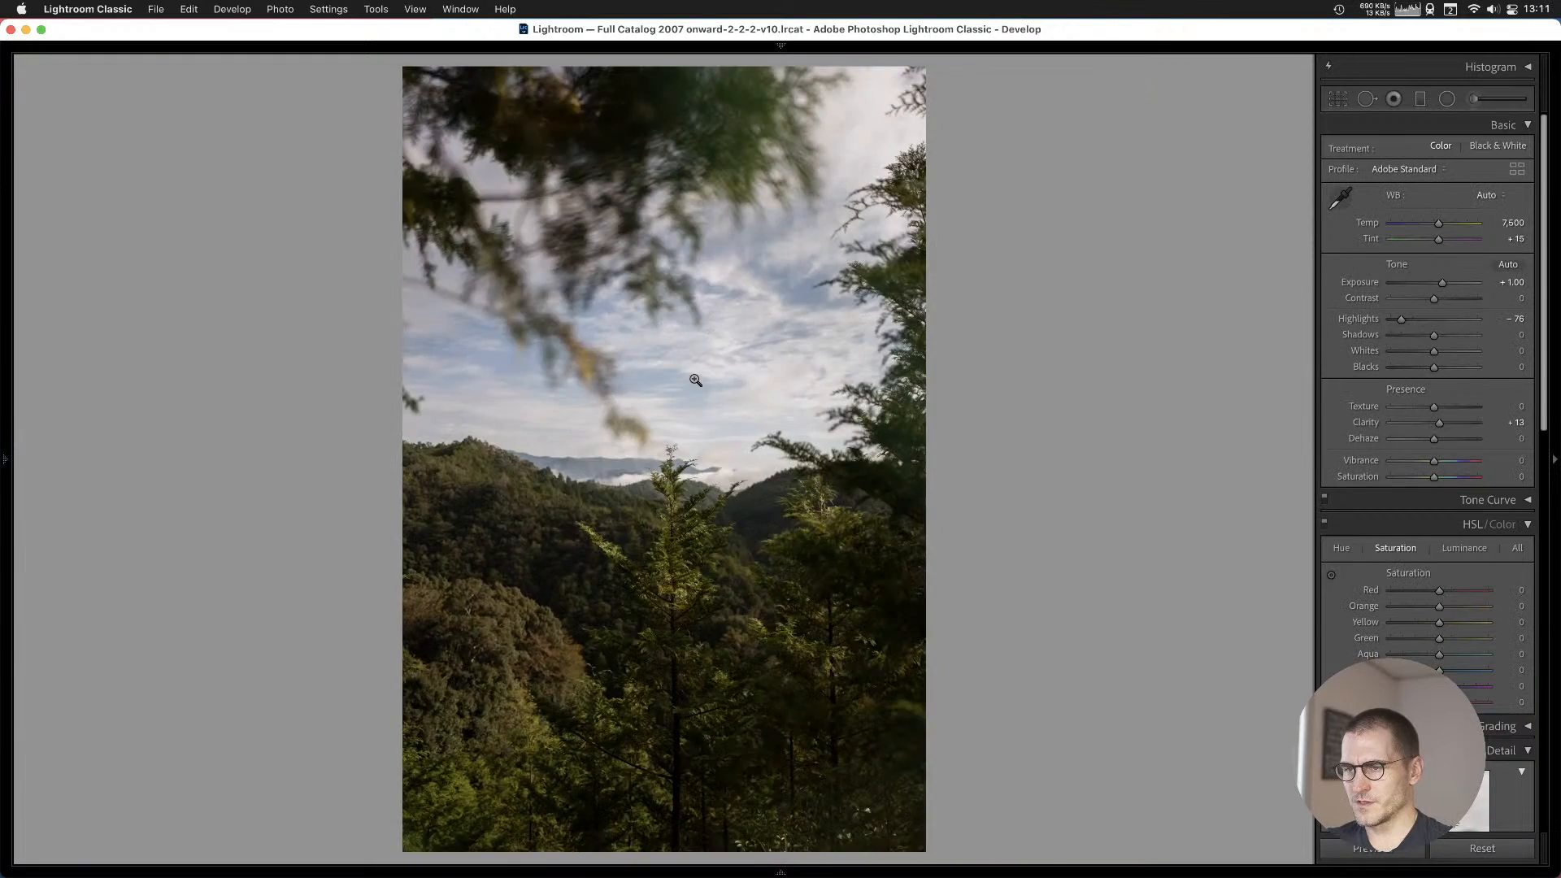
click(664, 453)
click(885, 427)
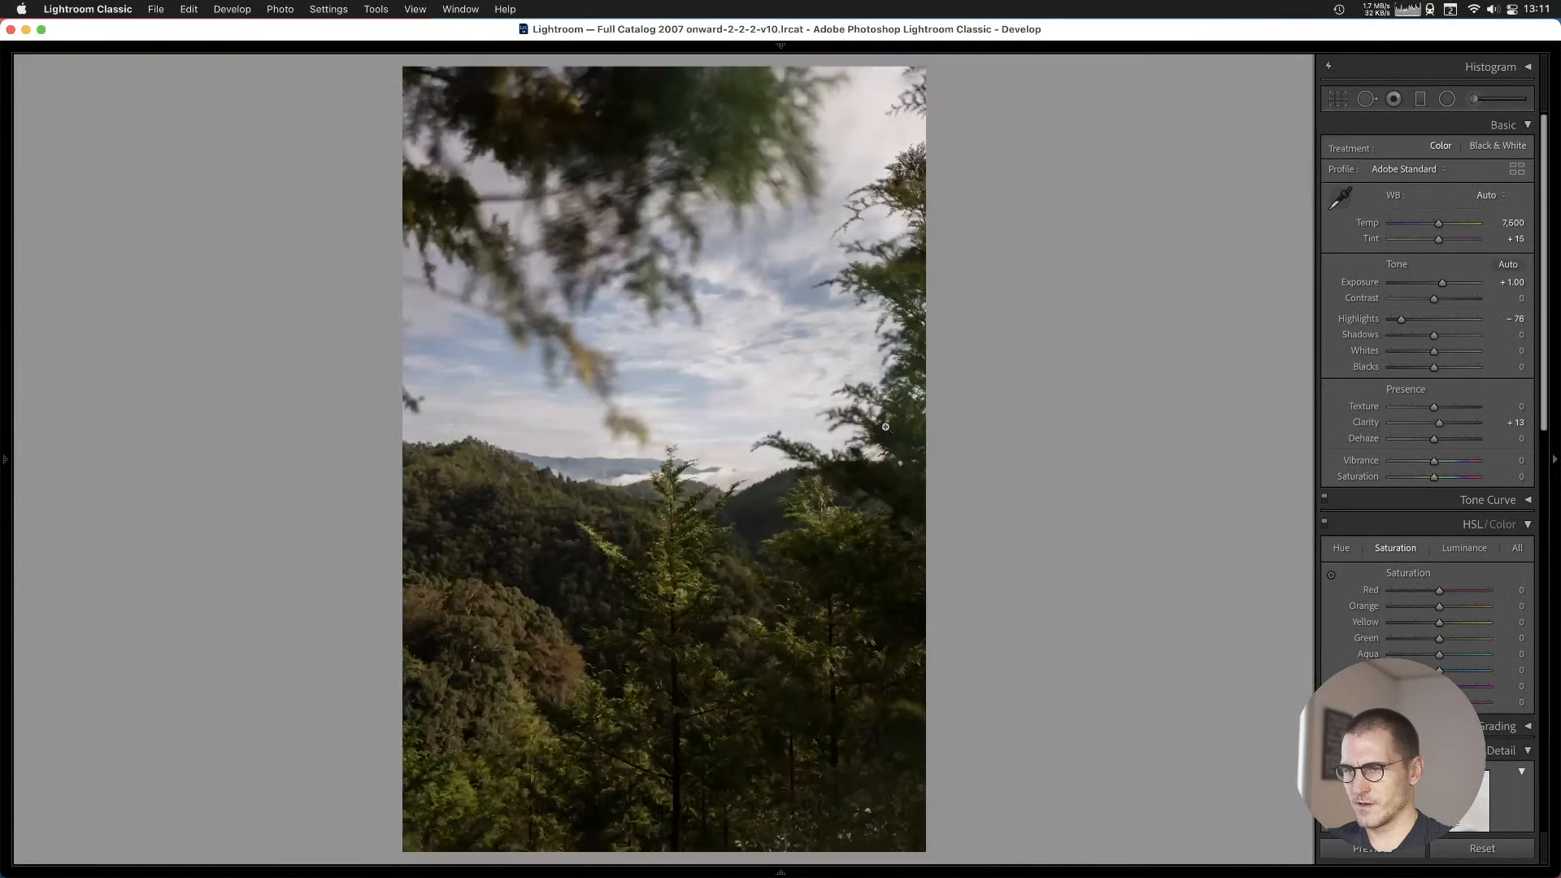
key(i)
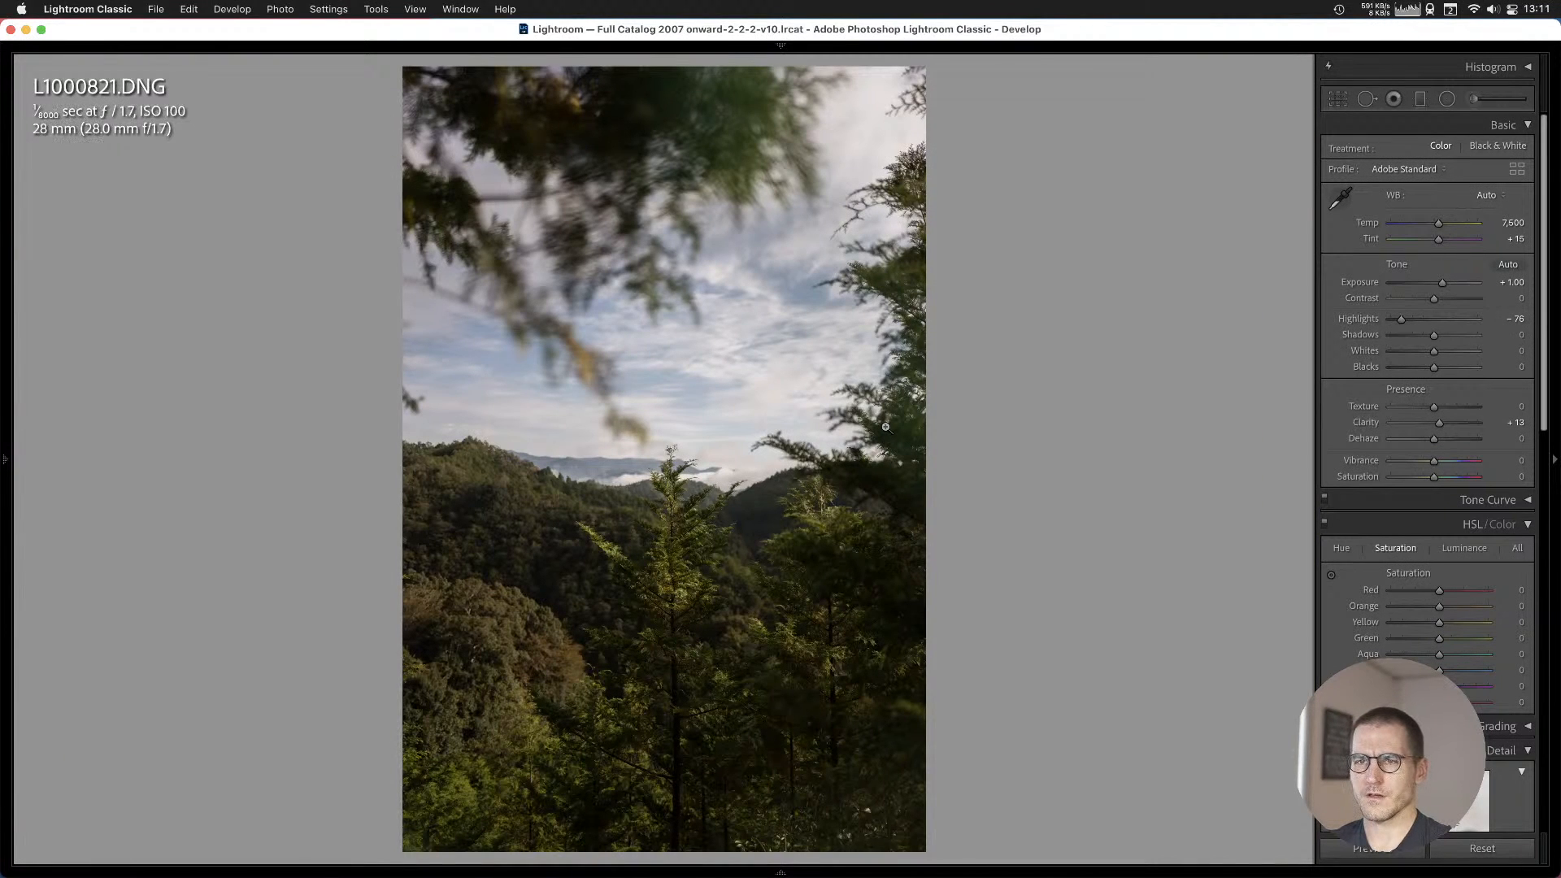
key(i)
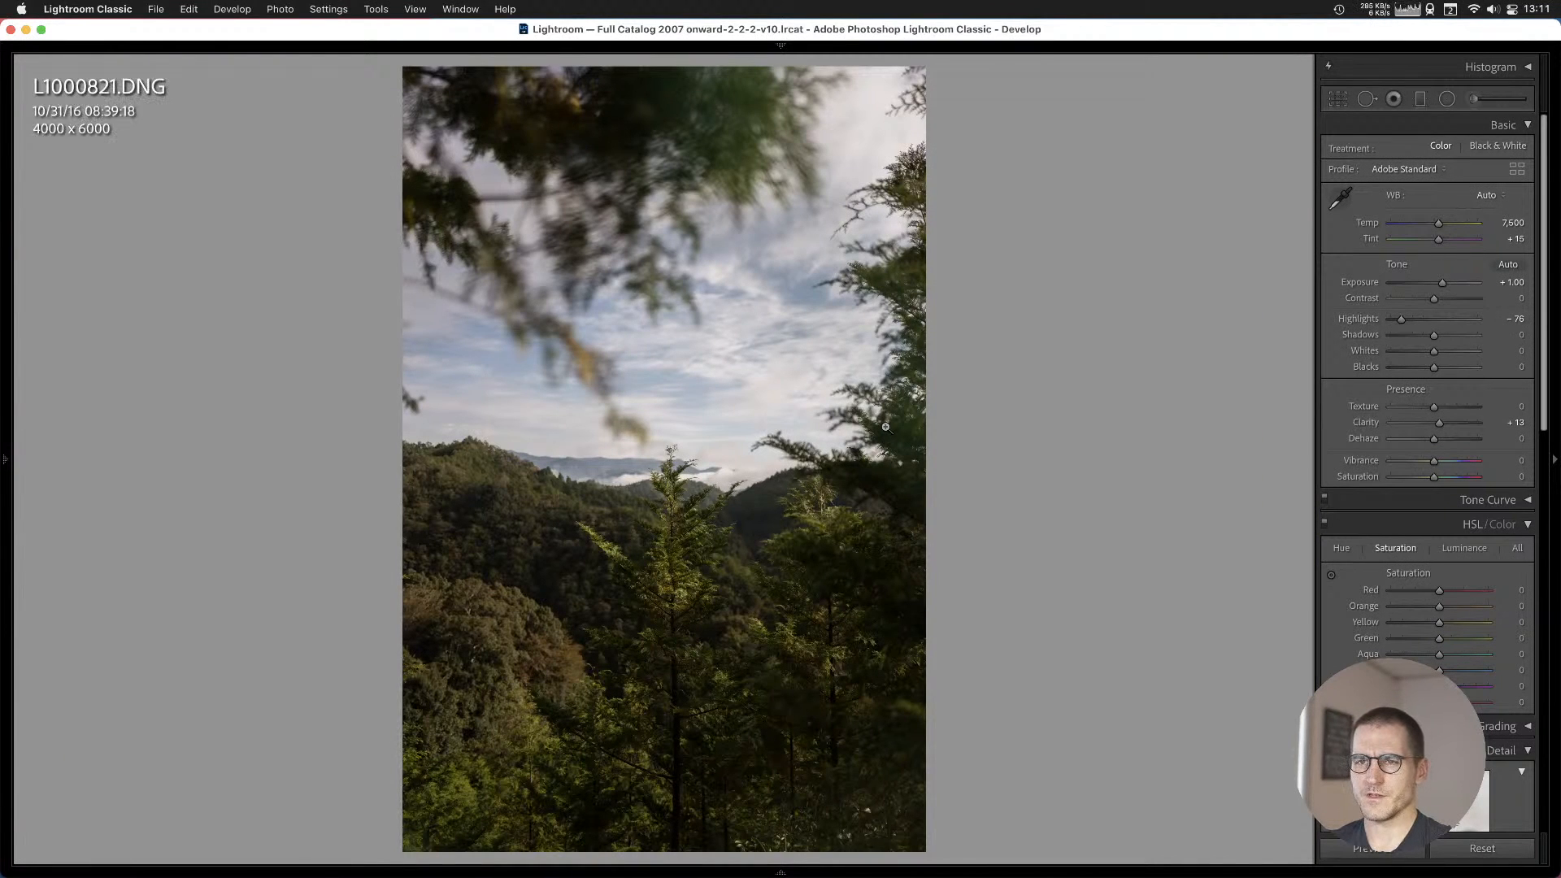
key(i)
key(i)
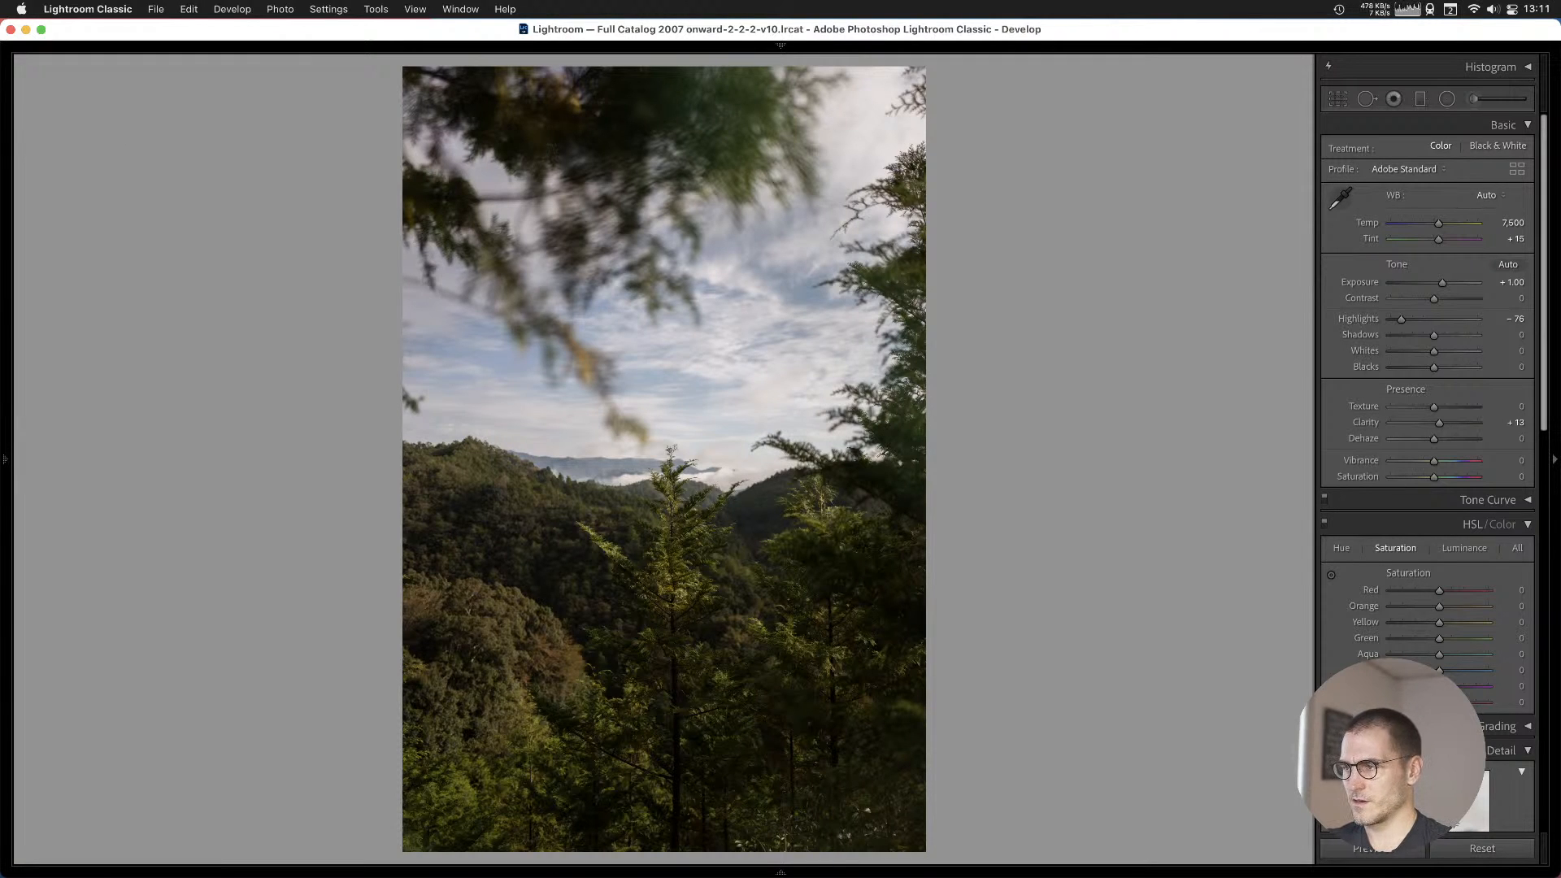
Review the tree-framed valley photo's full metadata in the Library module, and return to Develop.
key(e)
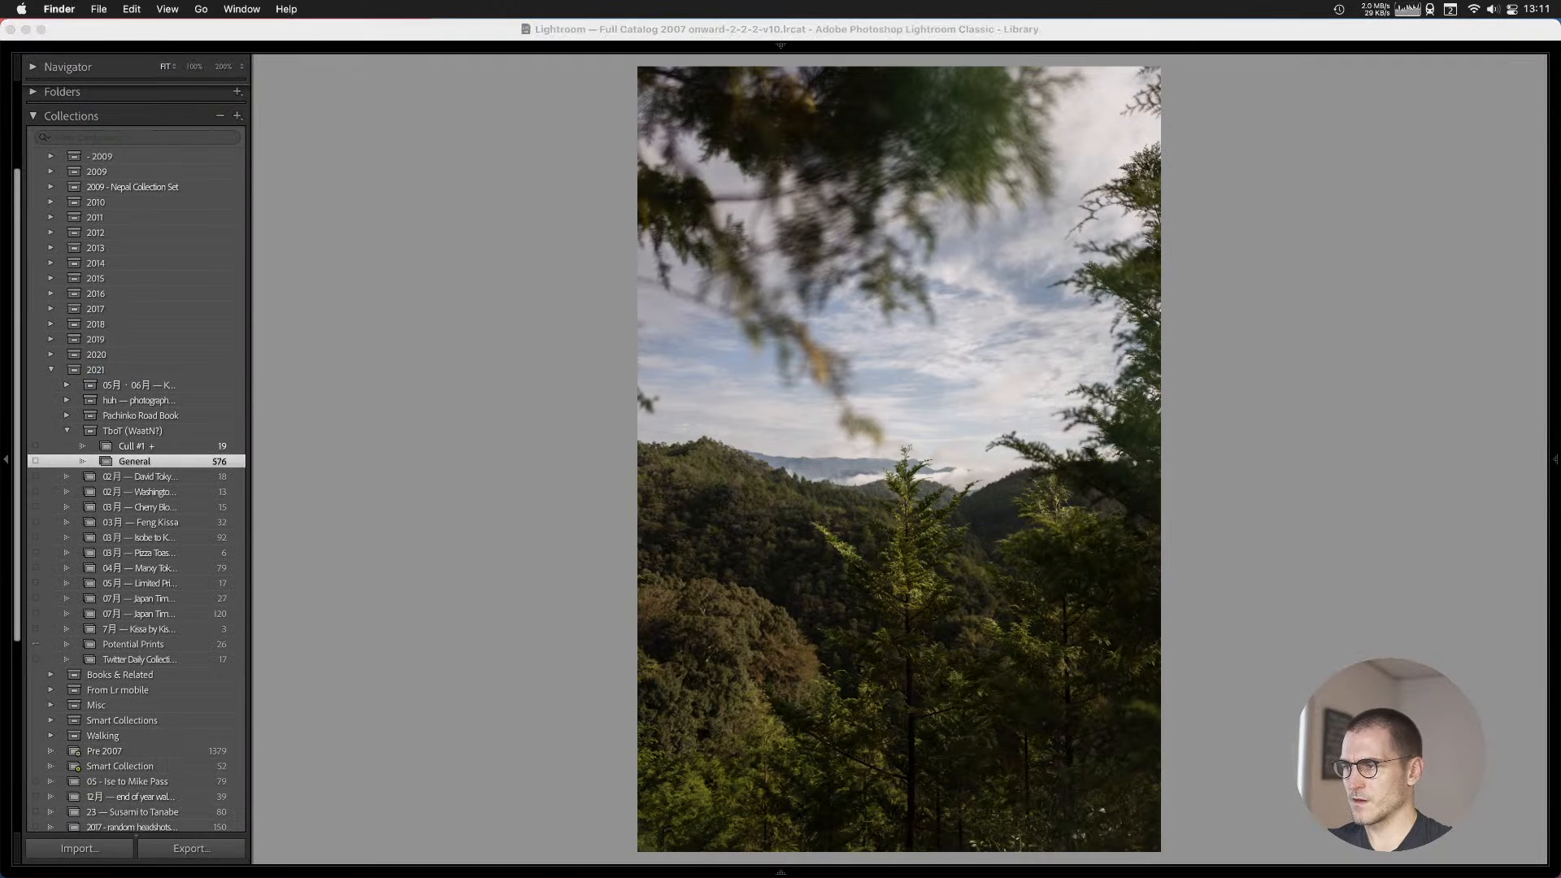
click(1556, 543)
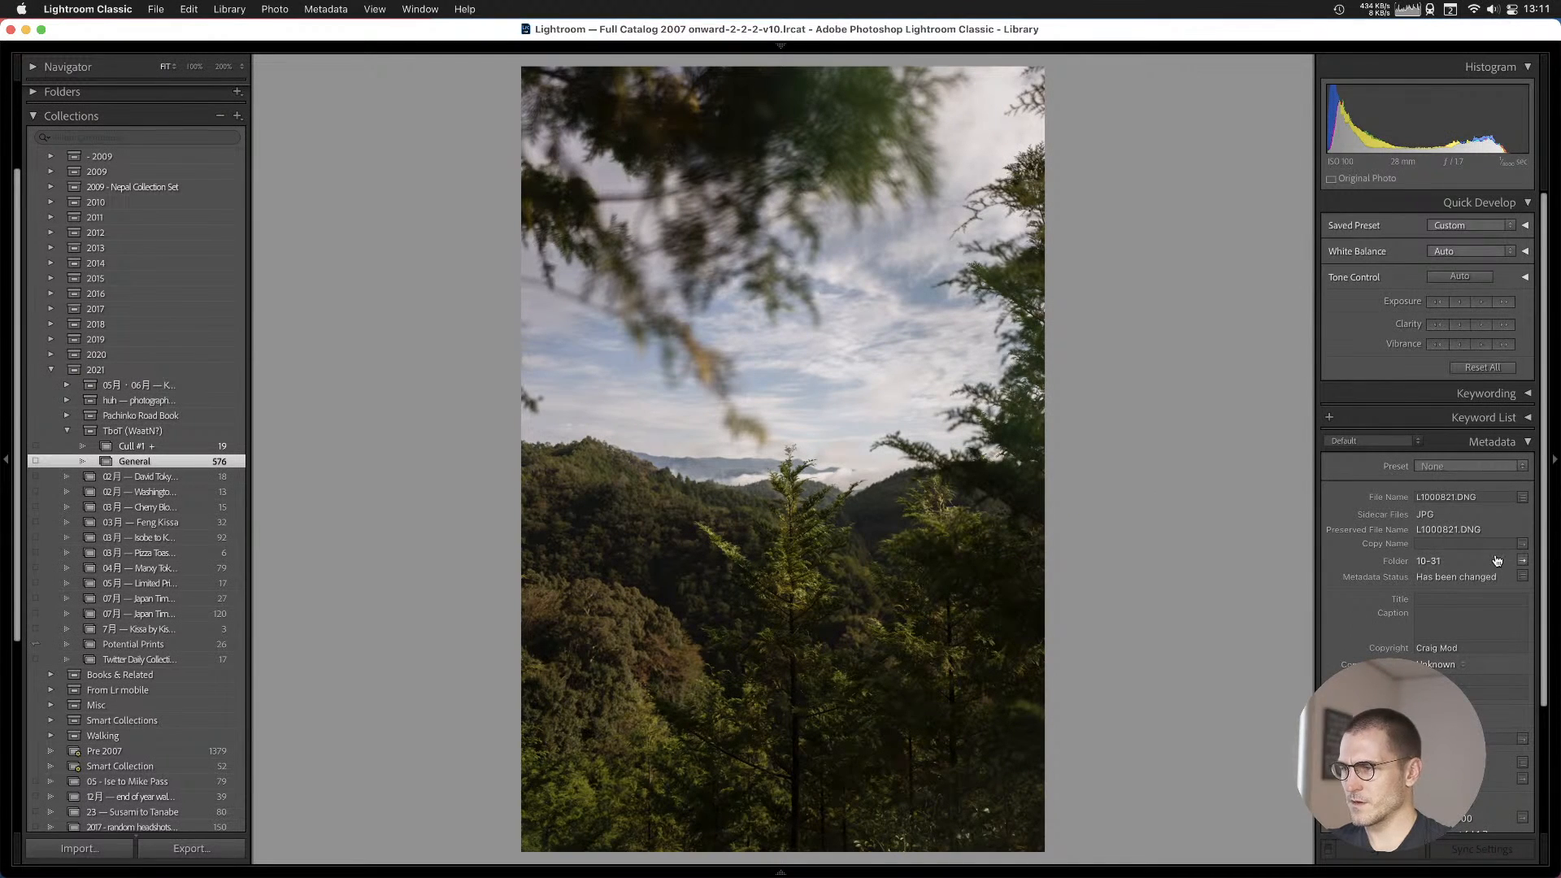
scroll(1348, 520, down, 5)
scroll(1348, 520, up, 2)
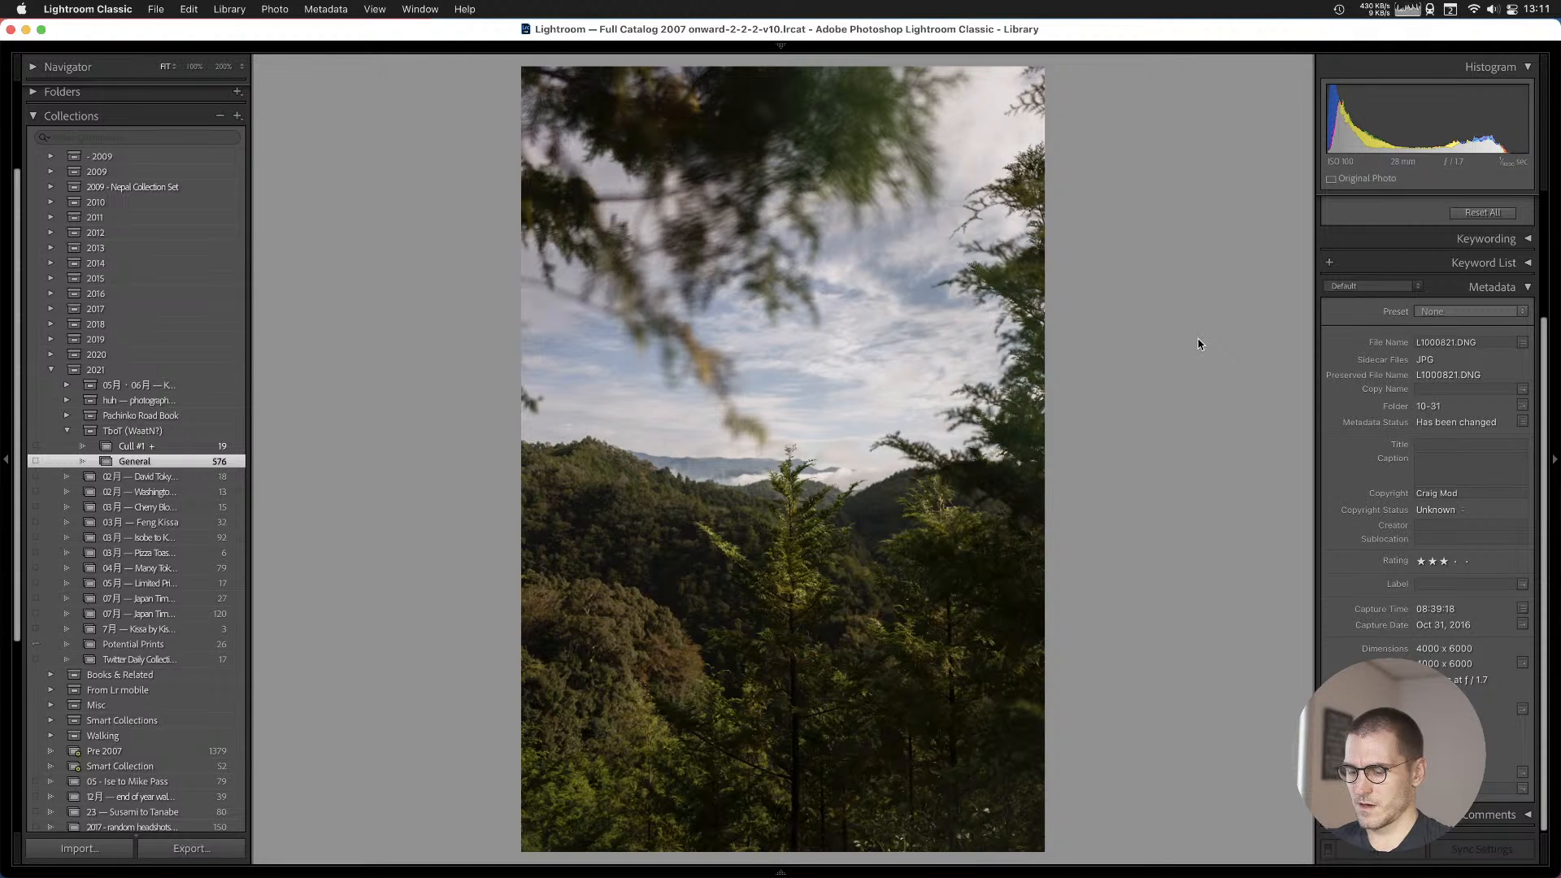
key(d)
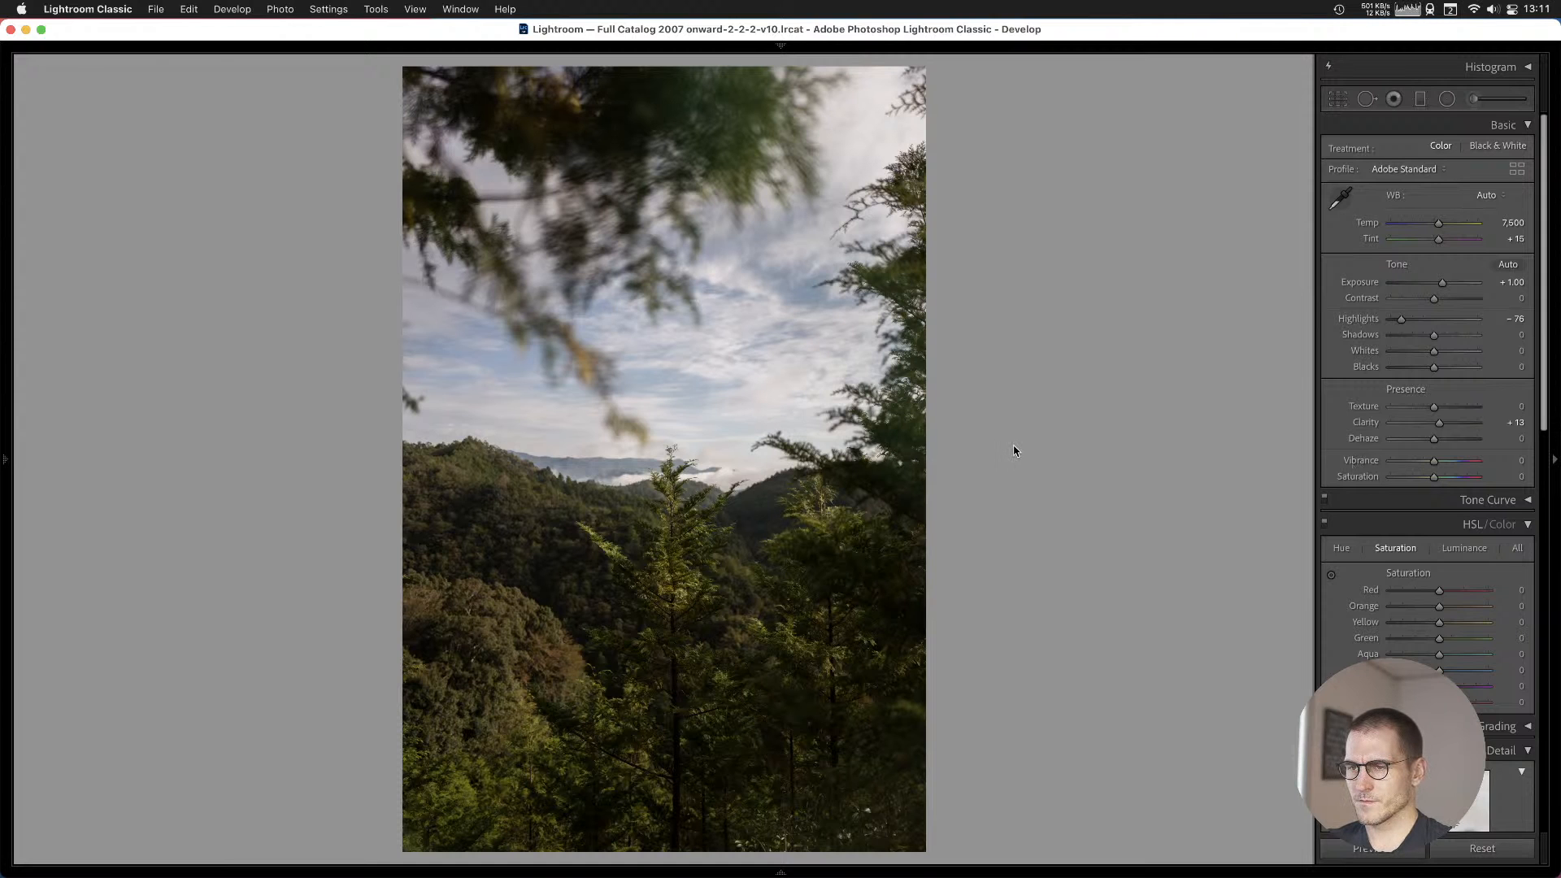
Add the mountain view photo with the grassy clearing and dirt path to Cull #1.
key(Right)
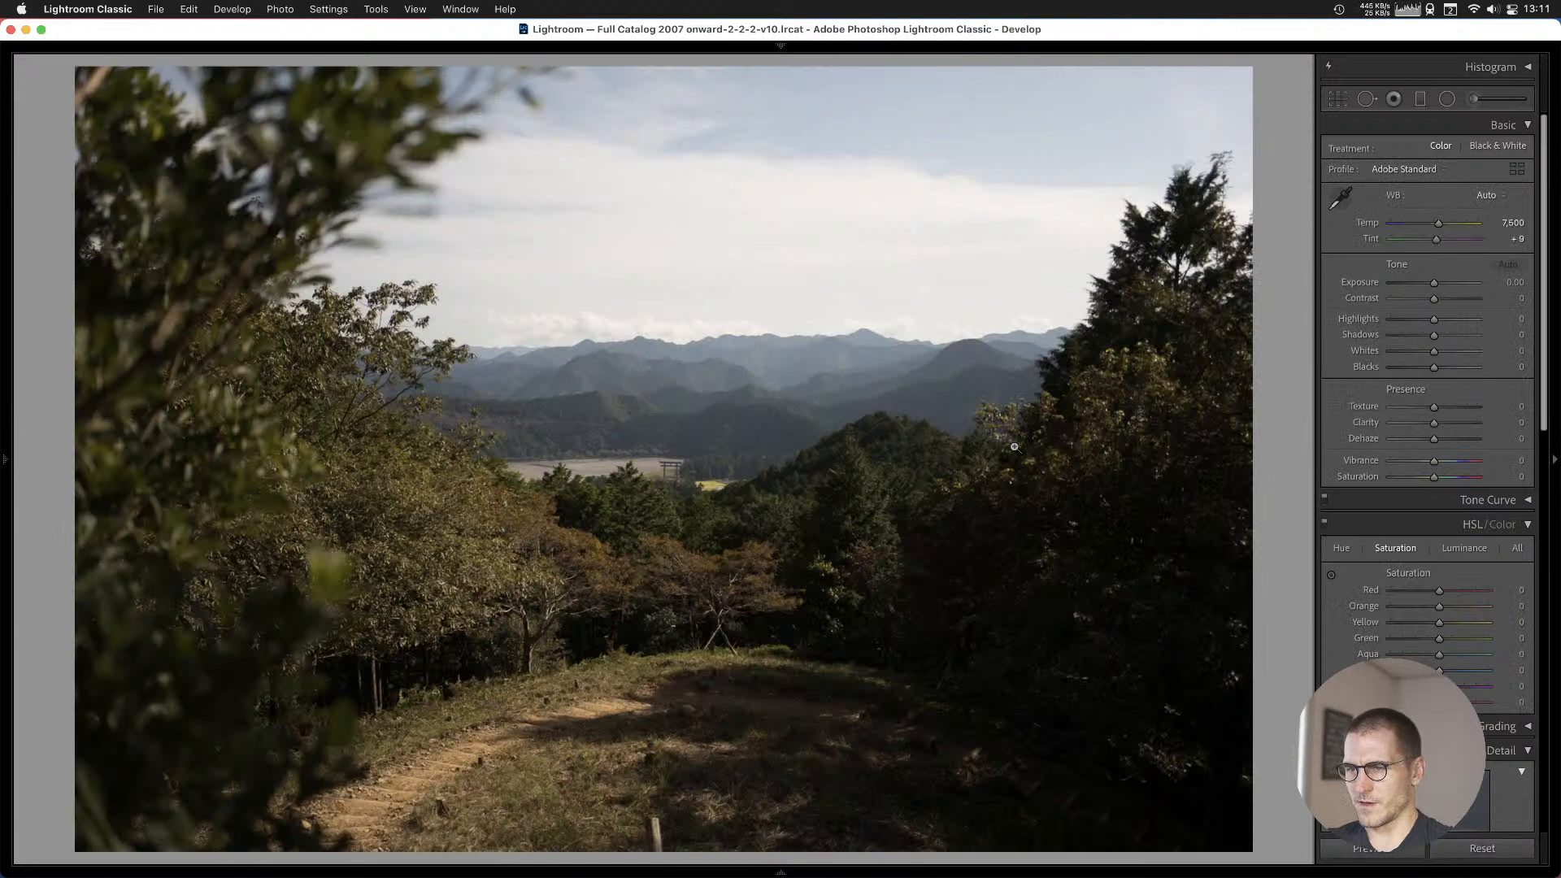
key(Right)
key(Left)
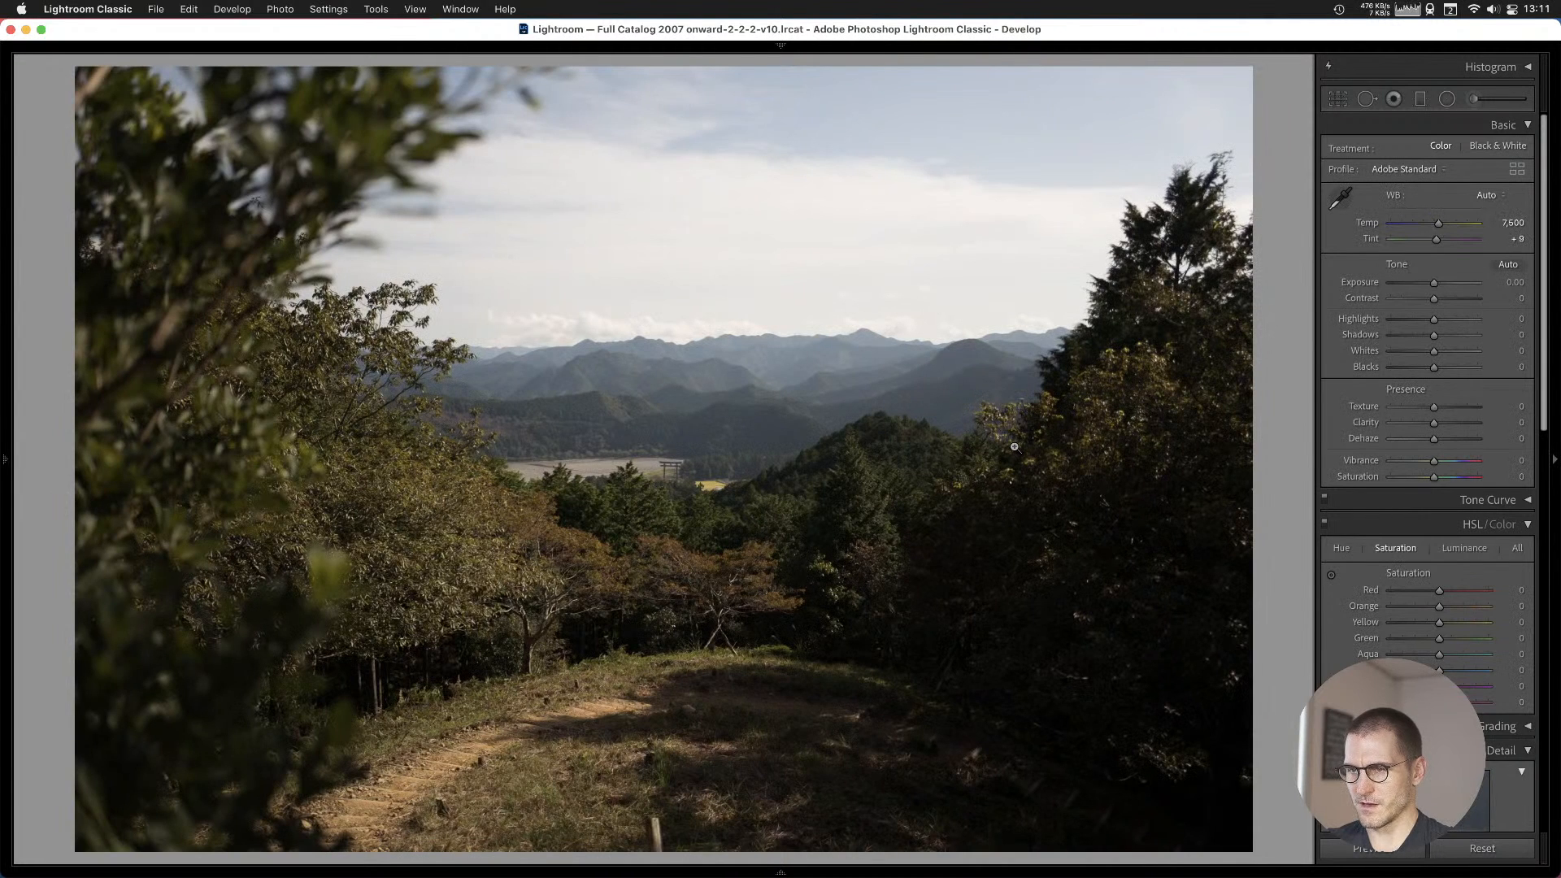
key(b)
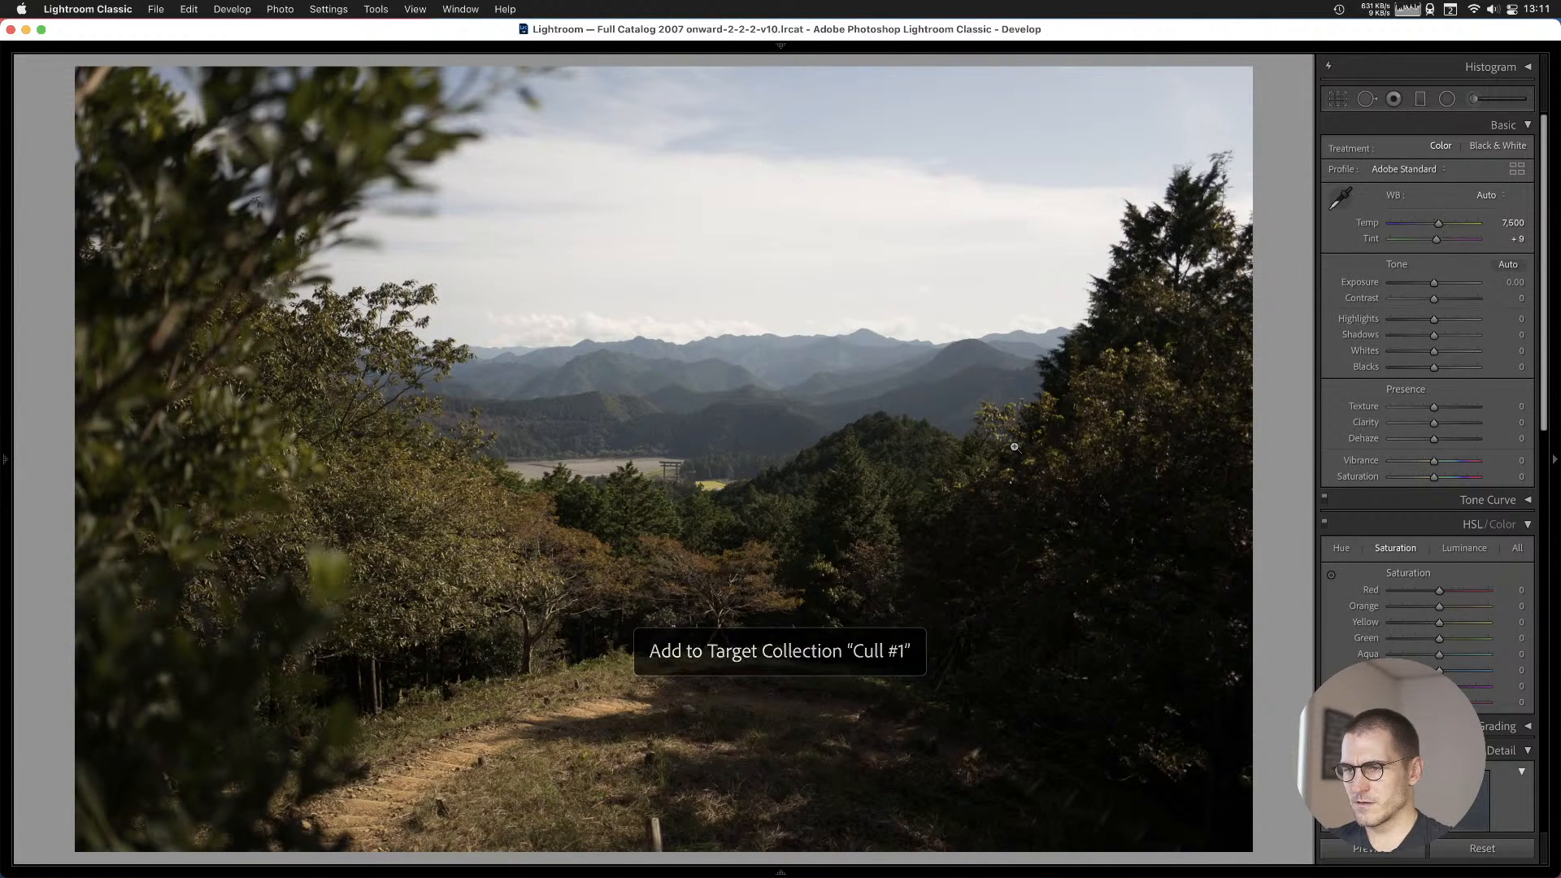
Examine the white bus at full size in the riverside parking lot photo, and return to the whole image.
key(Right)
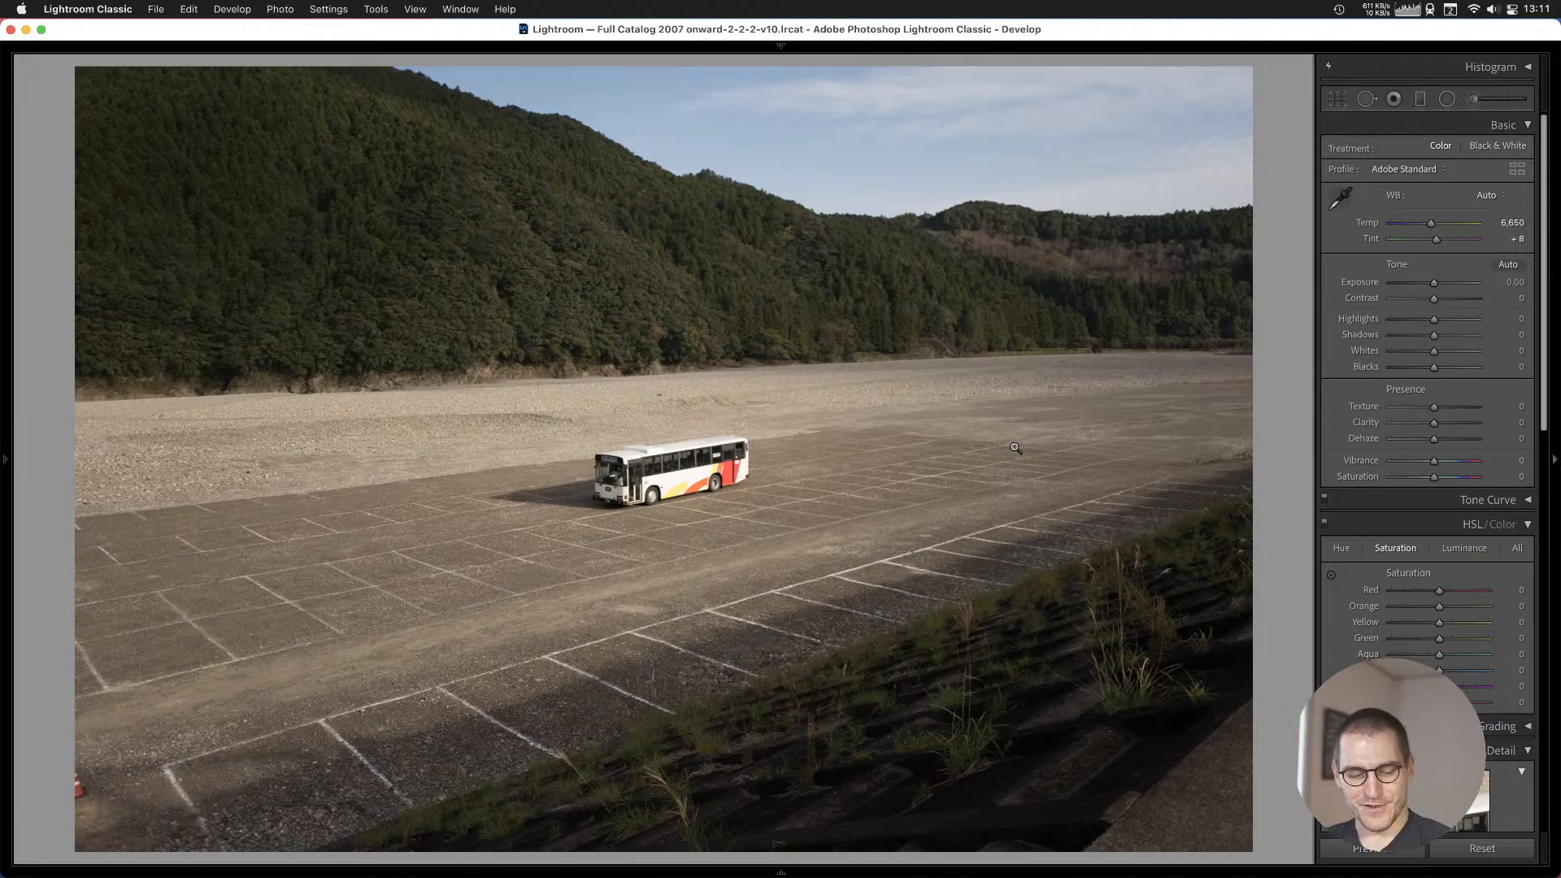
click(663, 461)
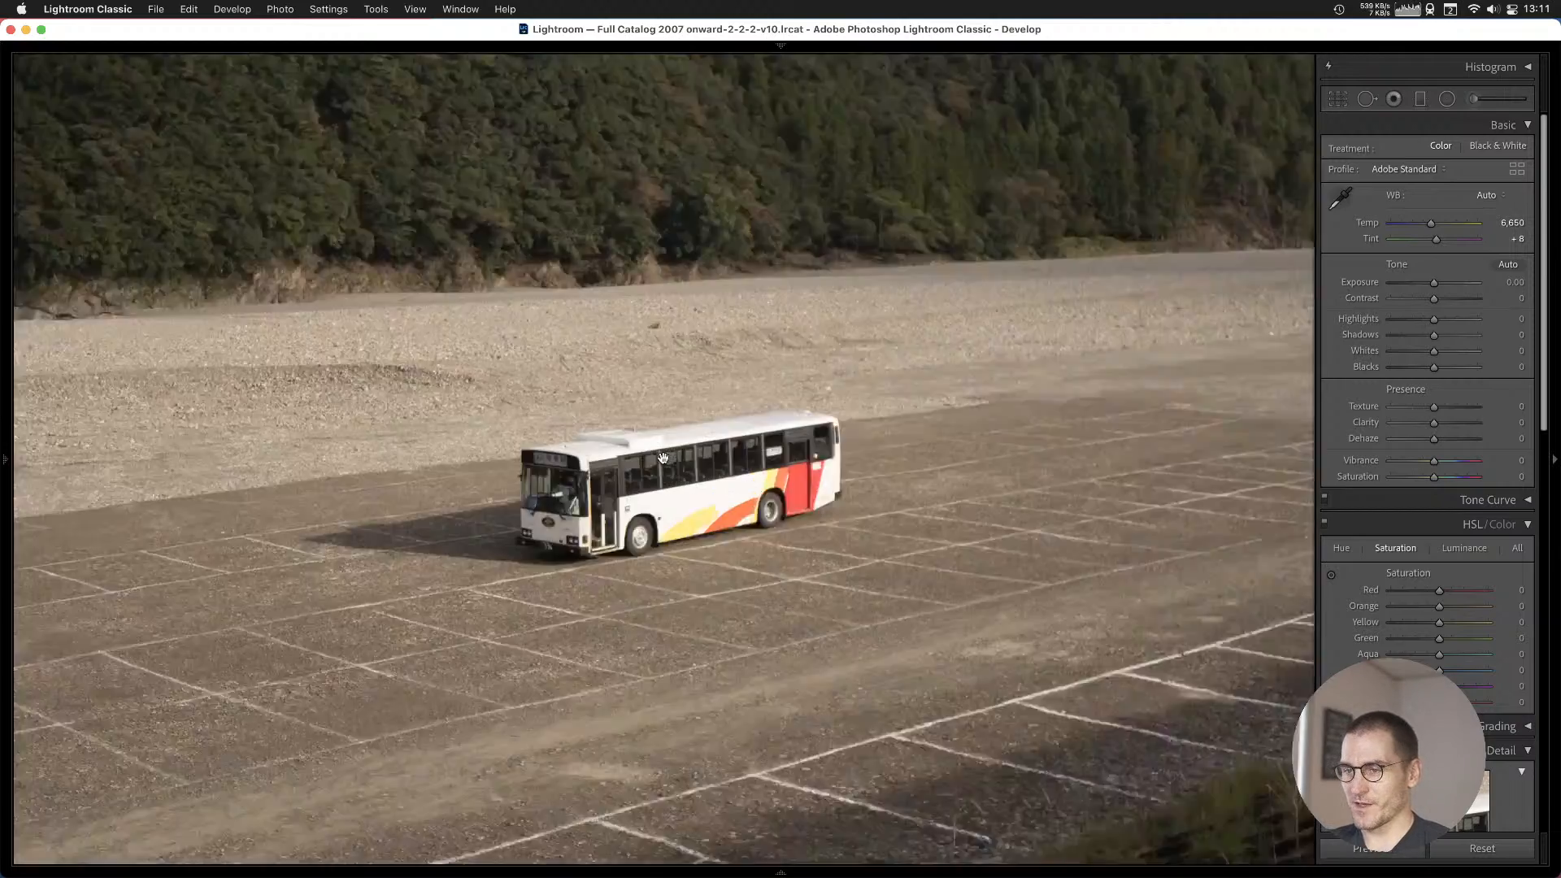
drag(727, 536, 750, 425)
click(750, 425)
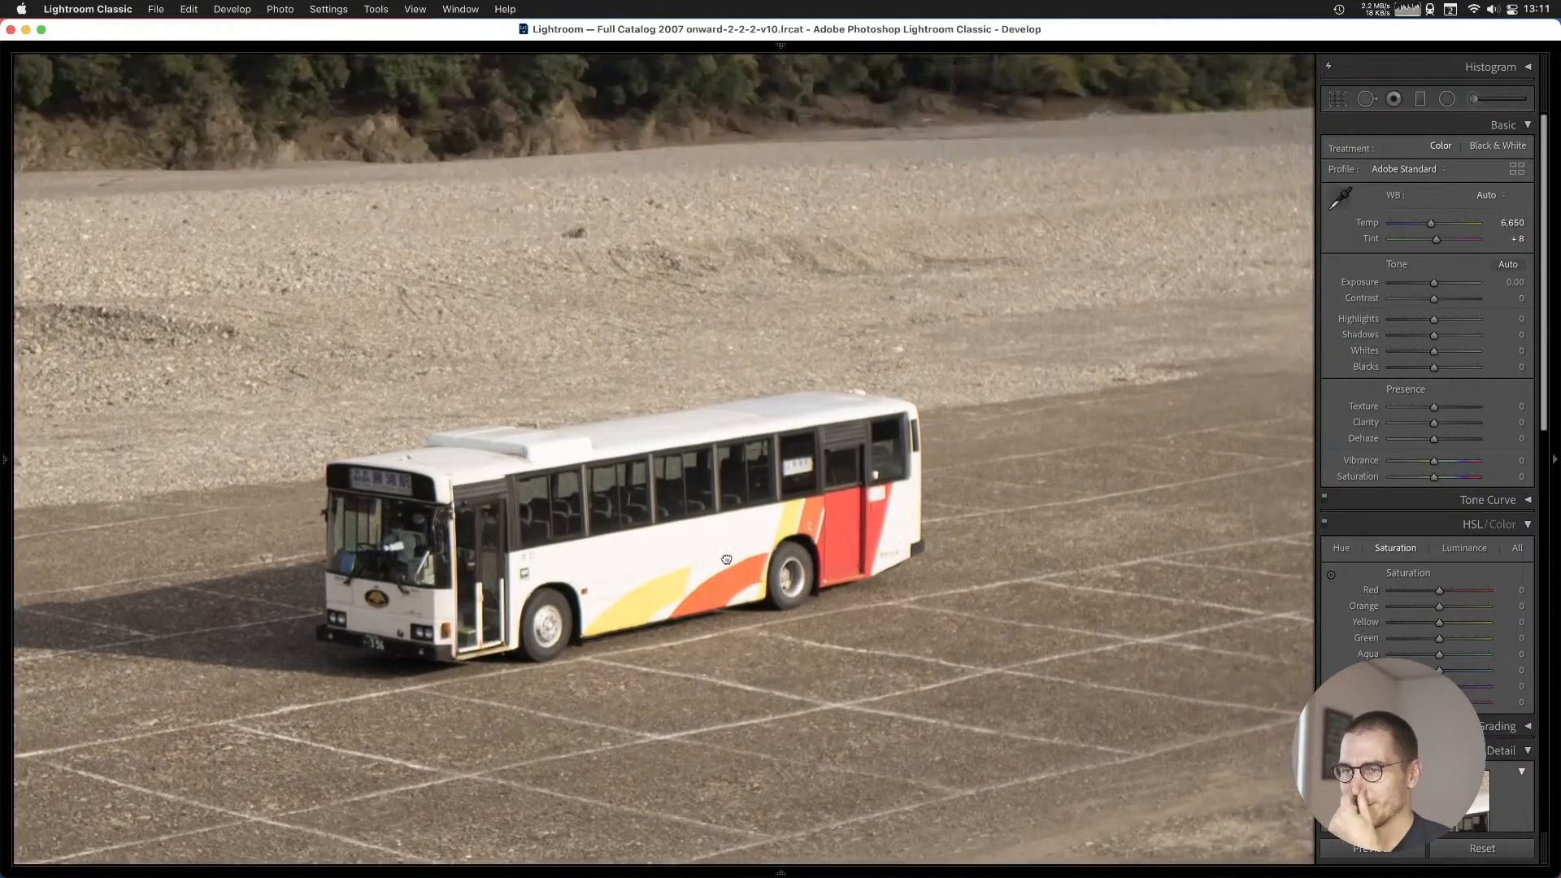
click(726, 559)
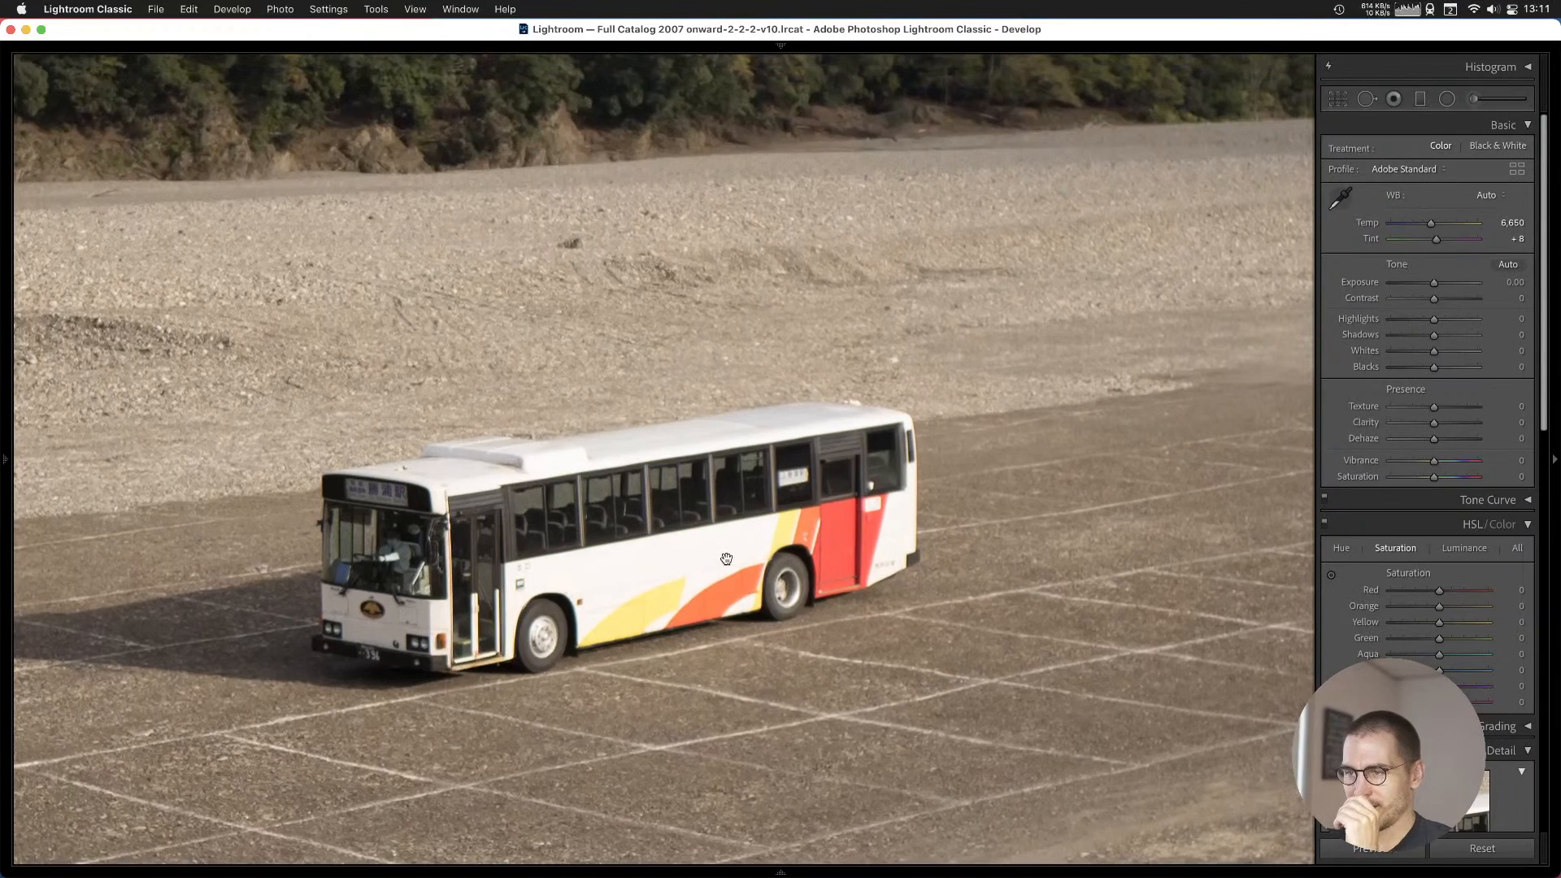
click(627, 567)
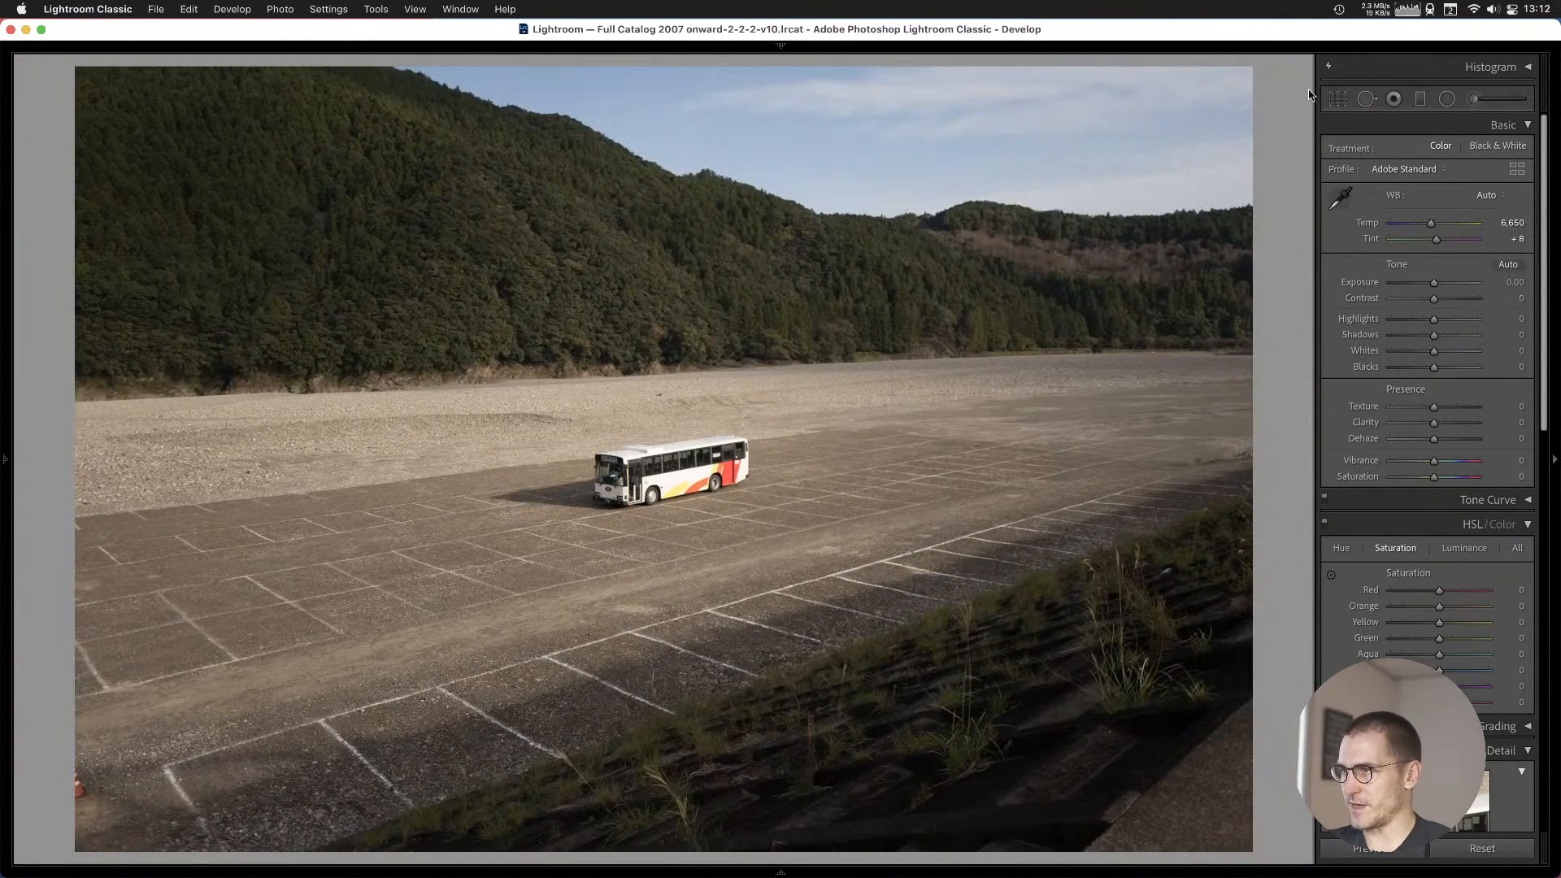
Check the Mac's CPU usage by process, and open System Preferences with its window moved off the photo.
click(1415, 6)
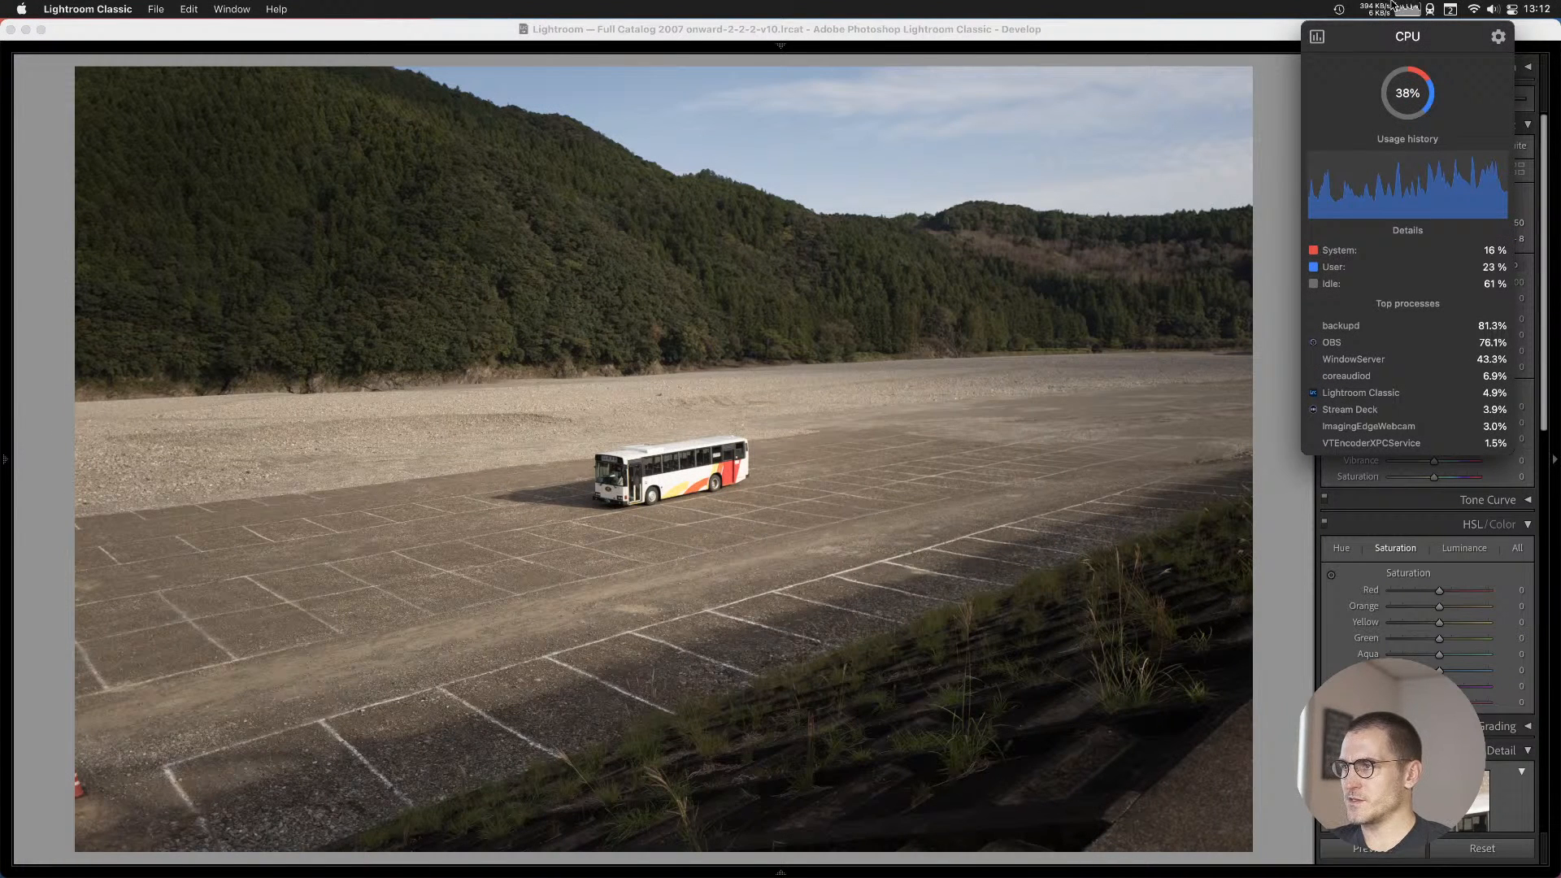
click(1406, 4)
key(super+space)
text(sys)
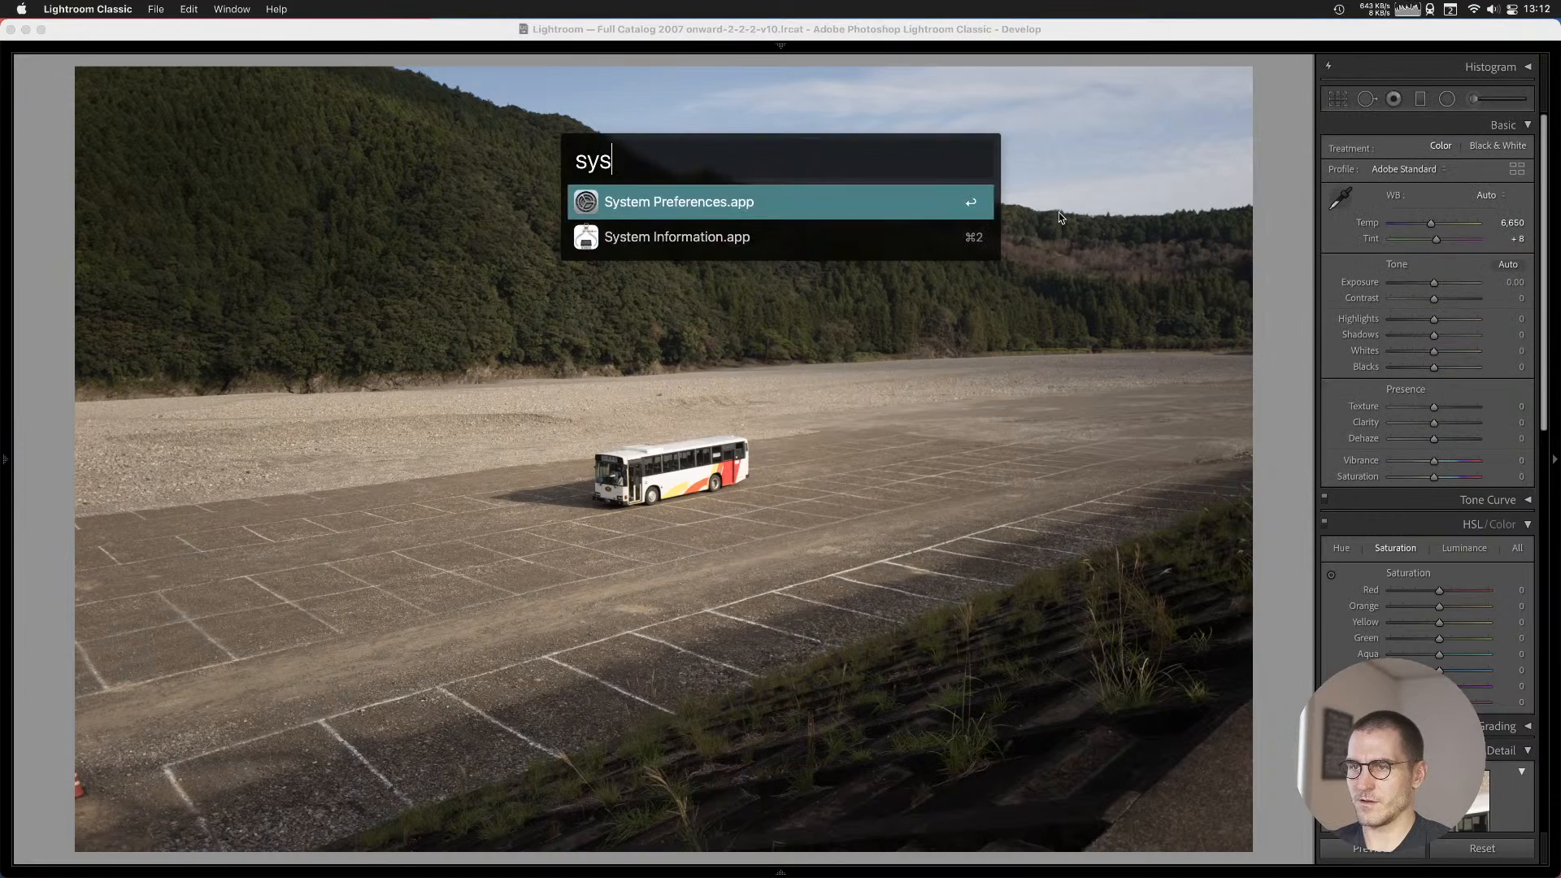
key(Return)
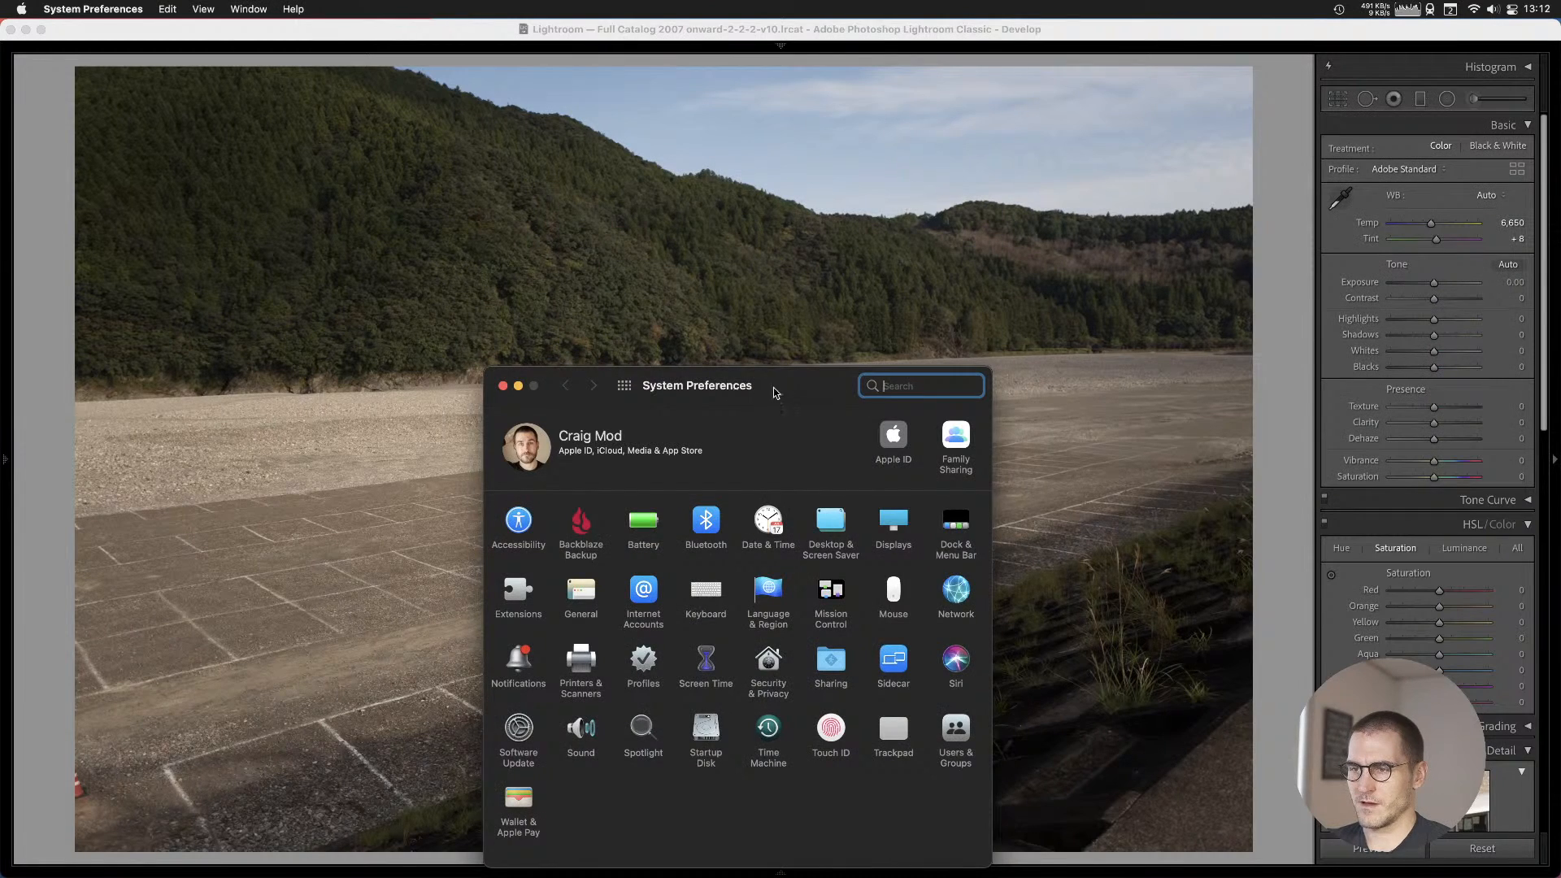
drag(781, 391, 780, 877)
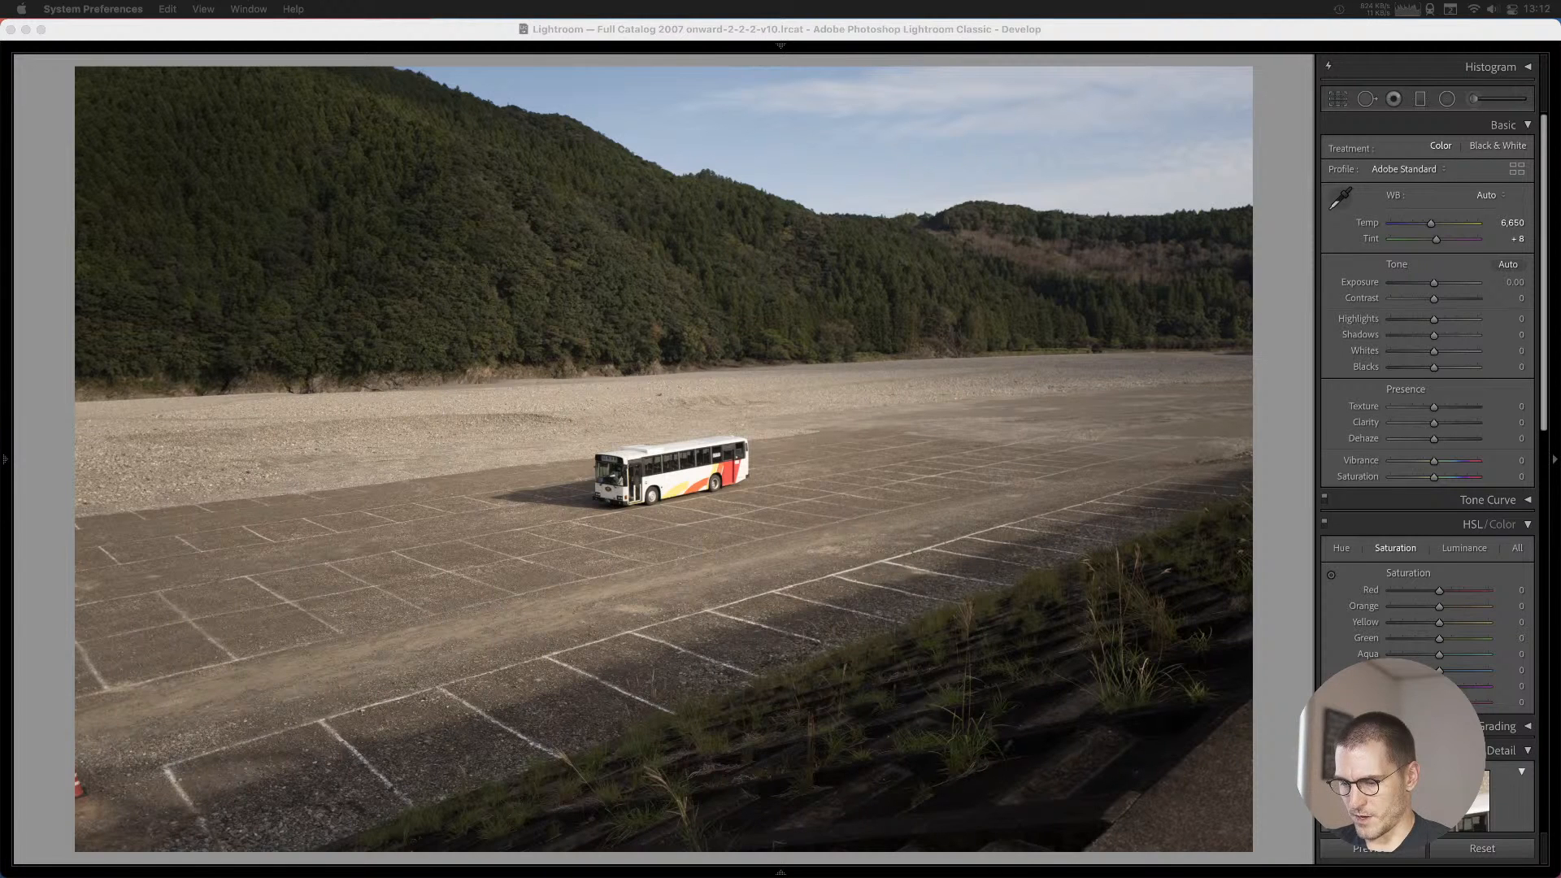
Return to Lightroom Classic and check the Time Machine backup status.
key(super+Tab)
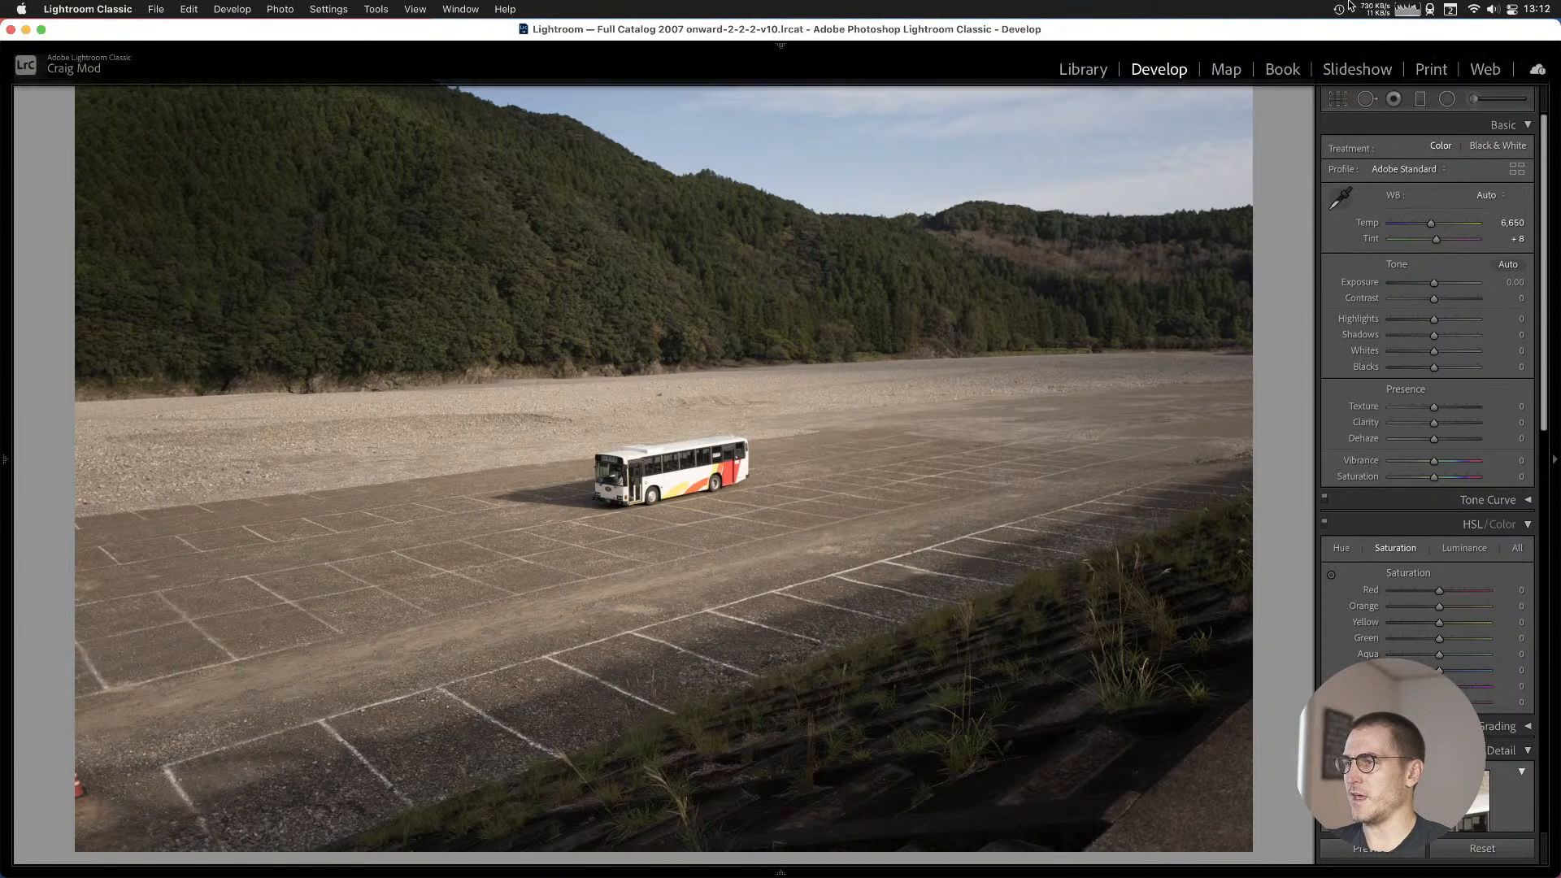
click(1343, 9)
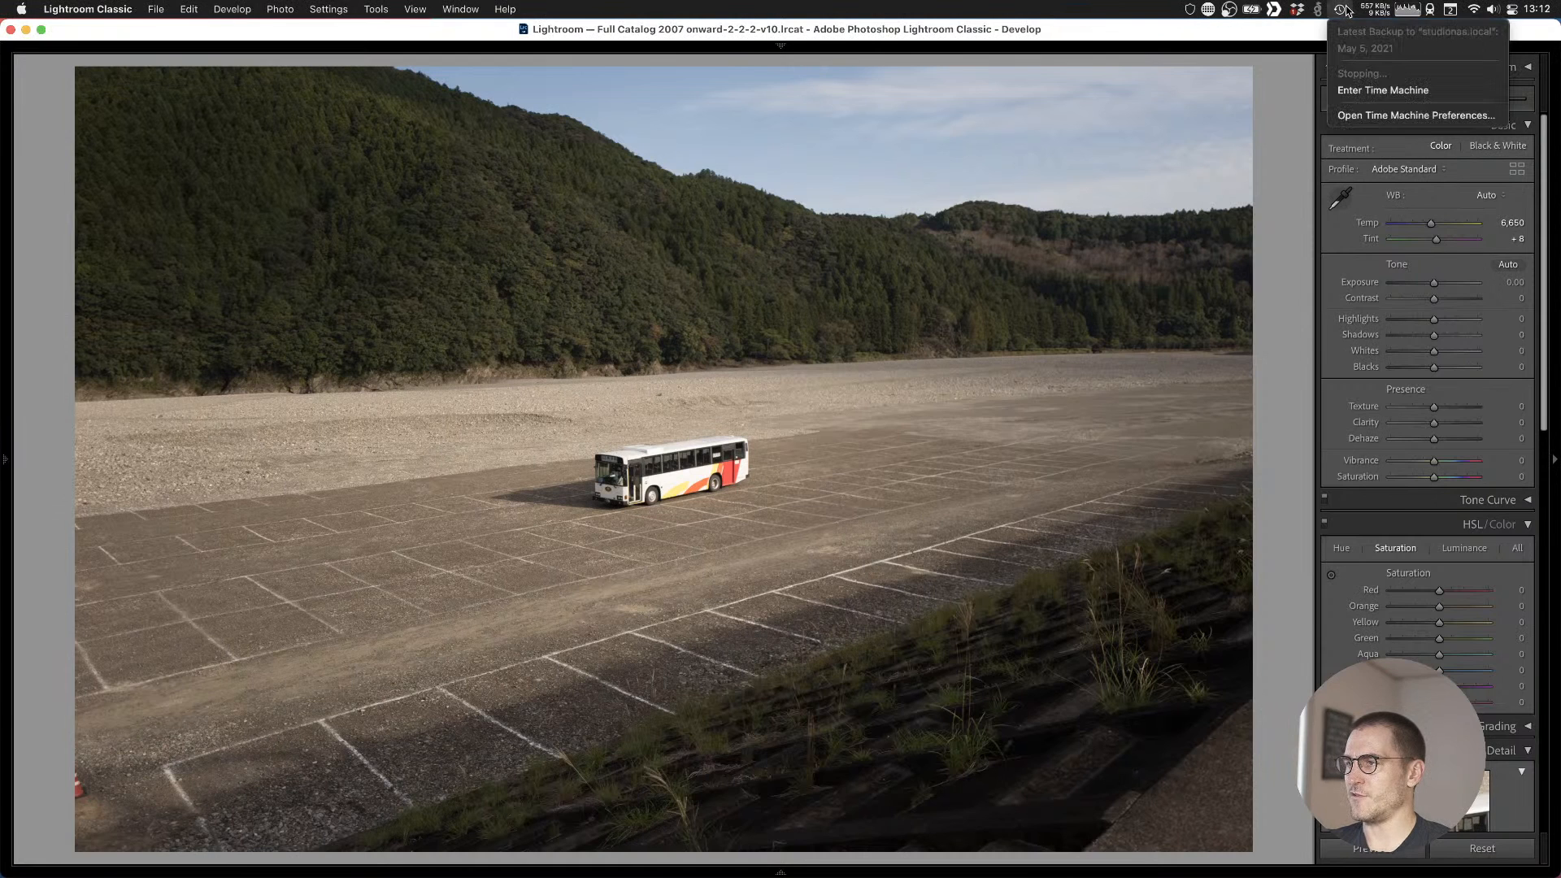
click(1348, 10)
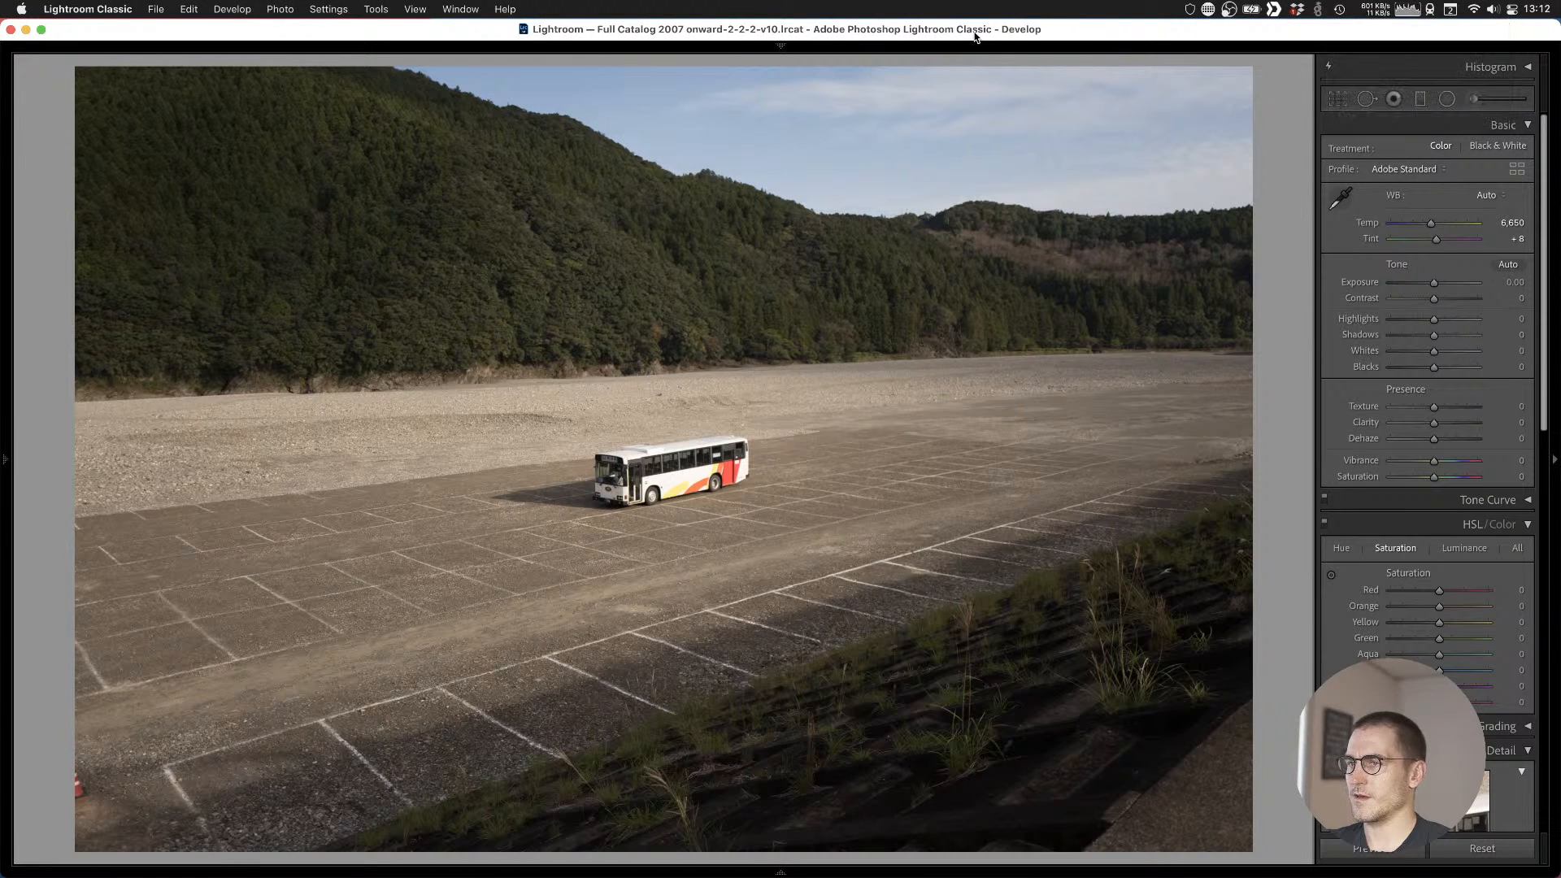
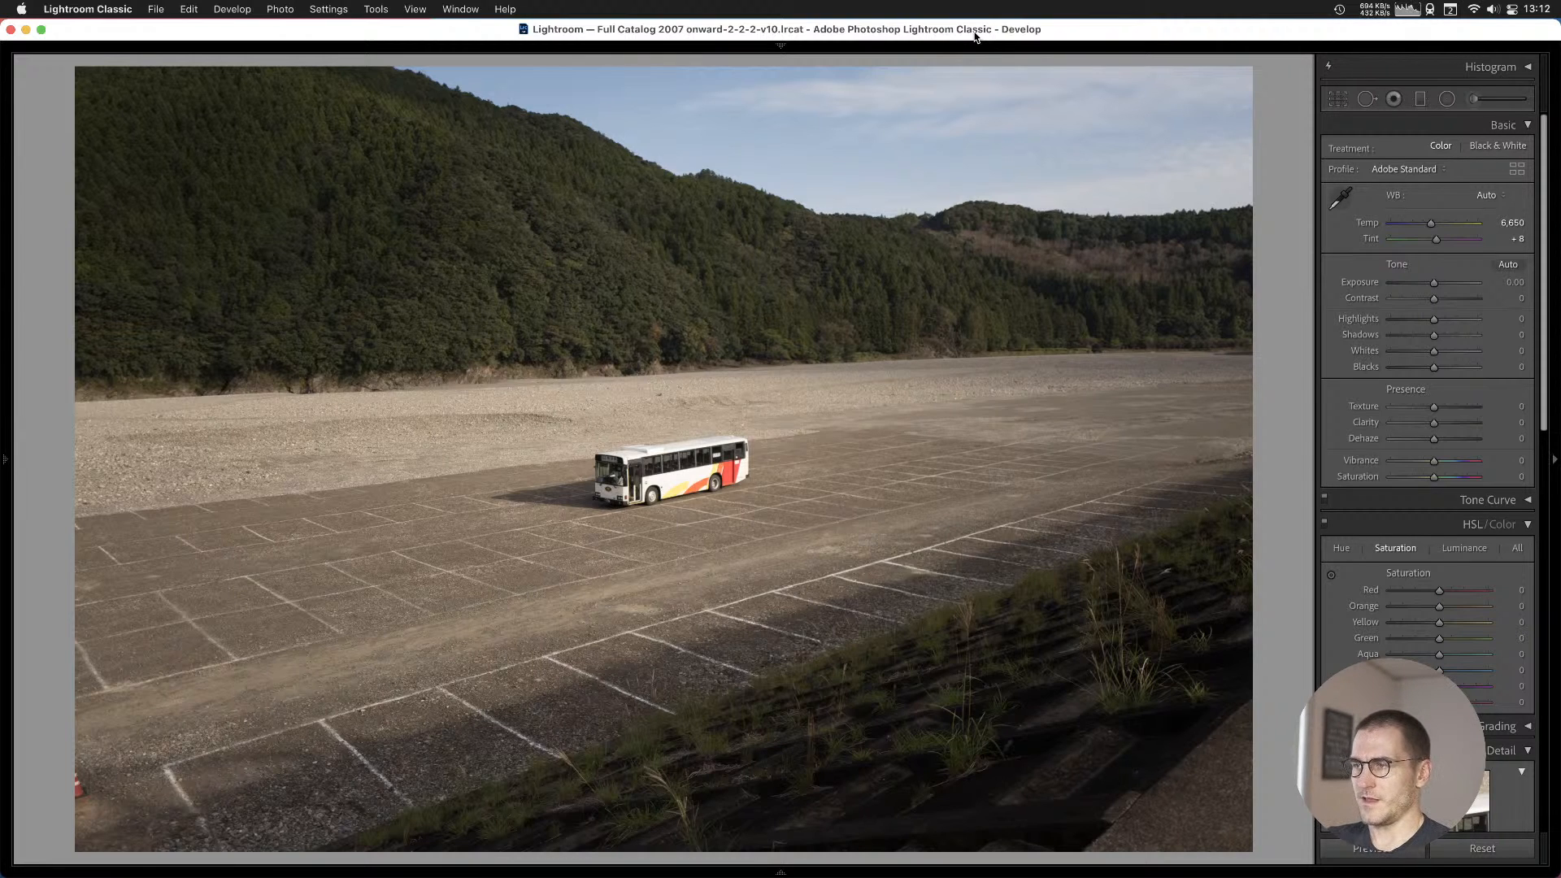
Add the riverside parking lot bus photo to Cull #1.
key(b)
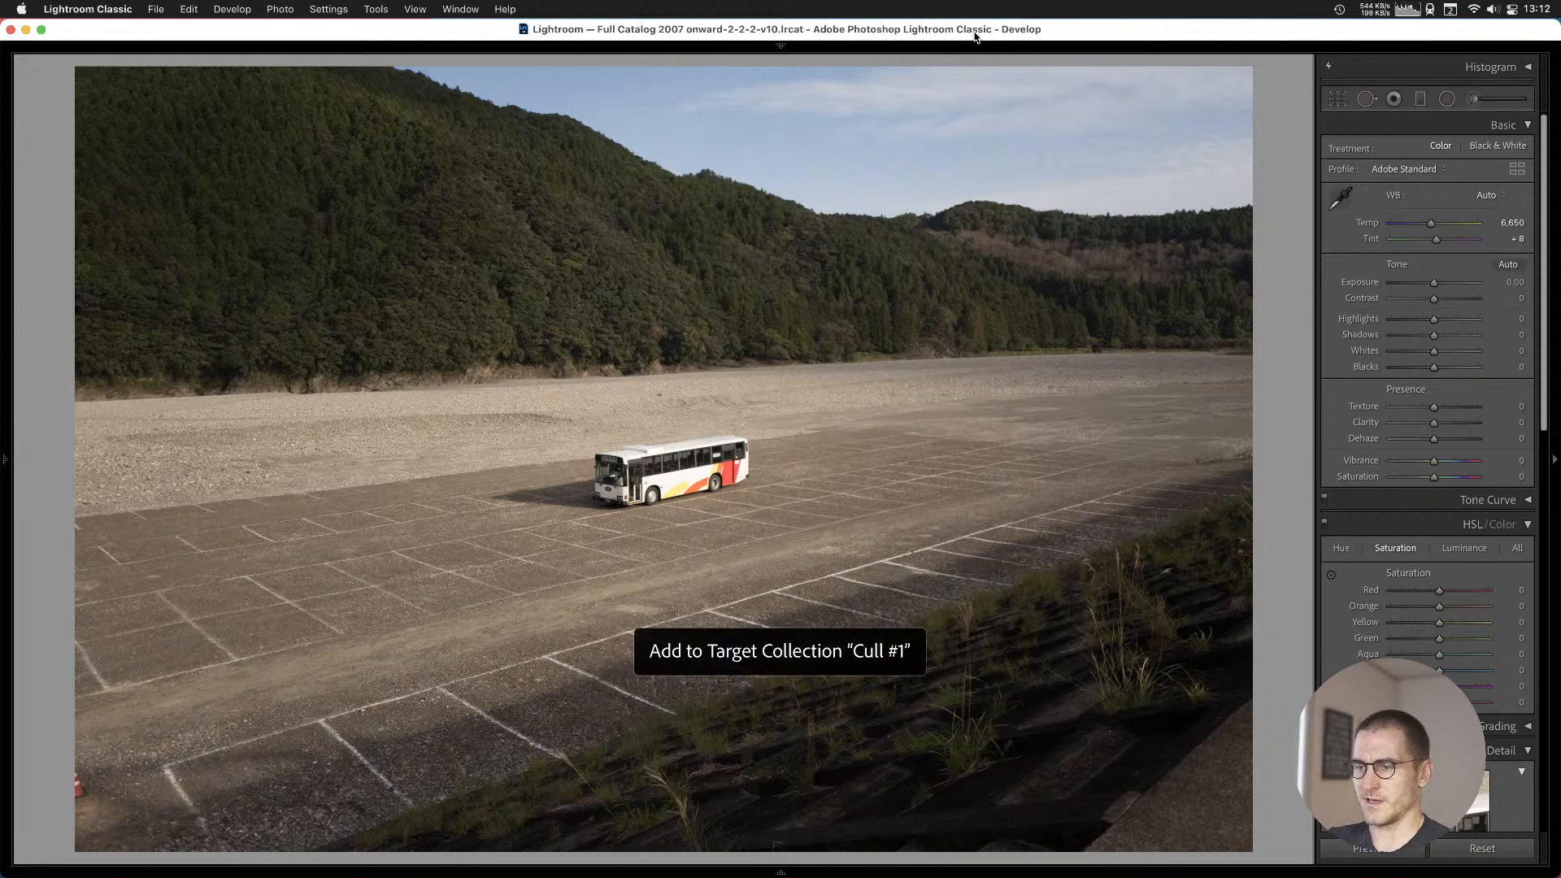
Set highlights to −83 on the old wooden house photo and crop it to the 4 x 5 / 8 x 10 aspect.
key(Right)
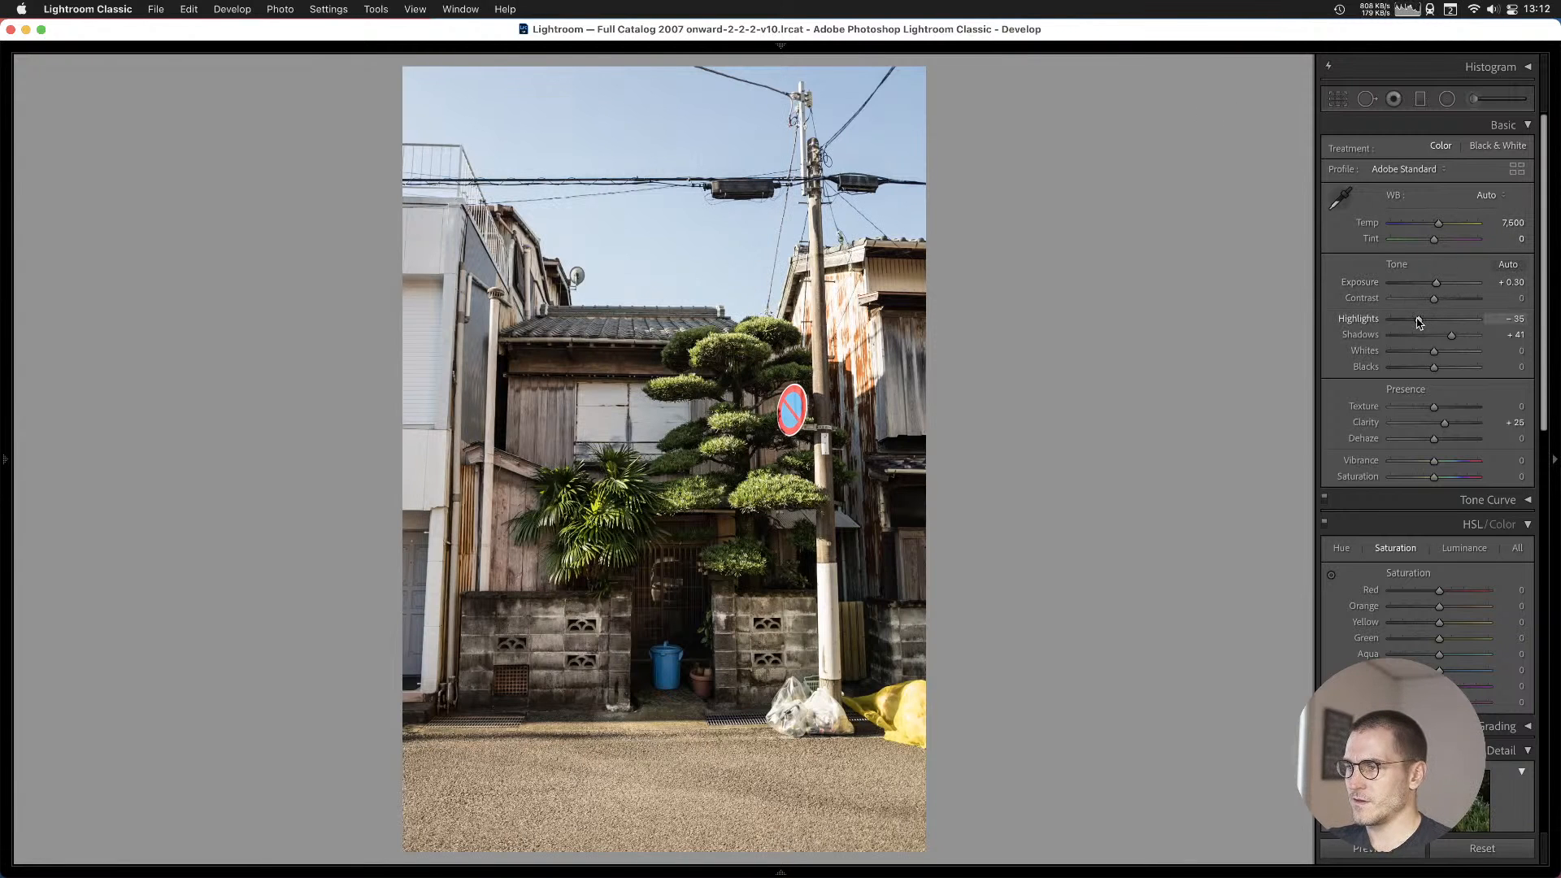
drag(1419, 323, 1397, 320)
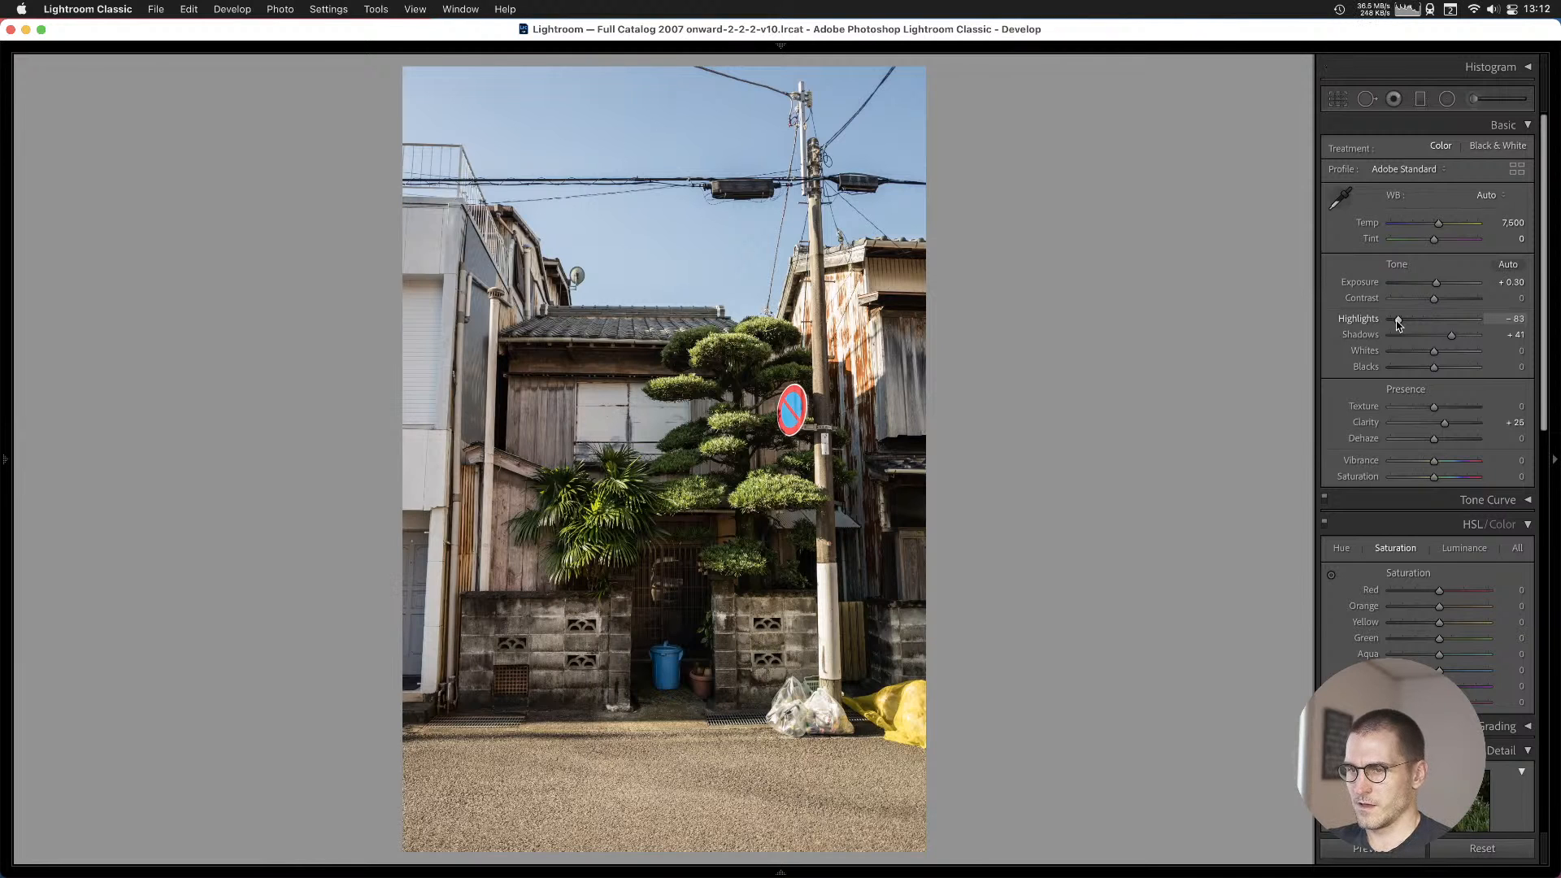
key(r)
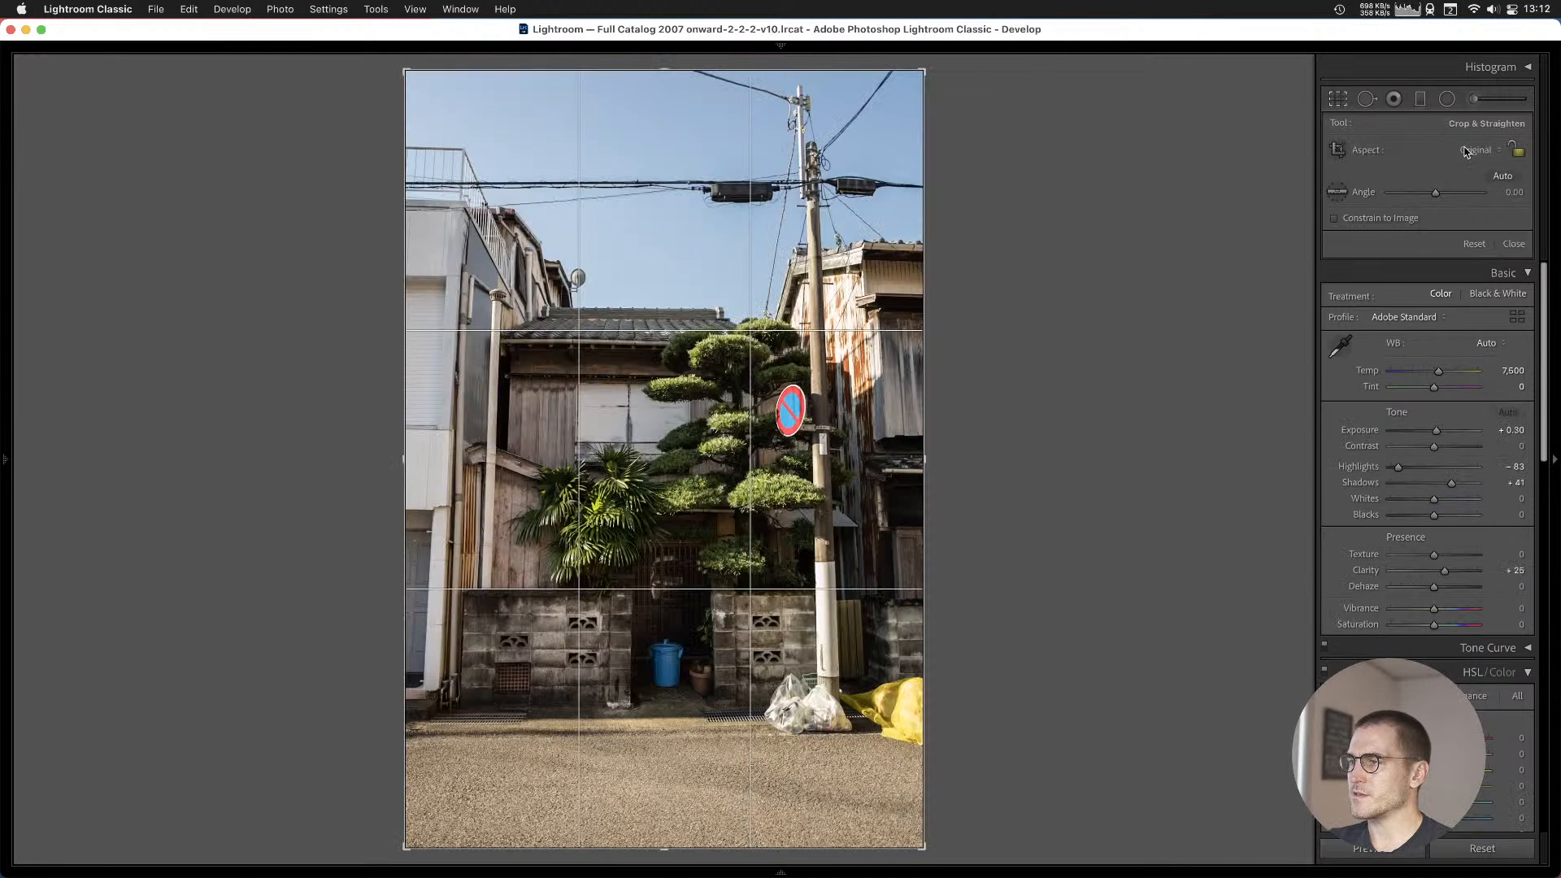
click(1466, 152)
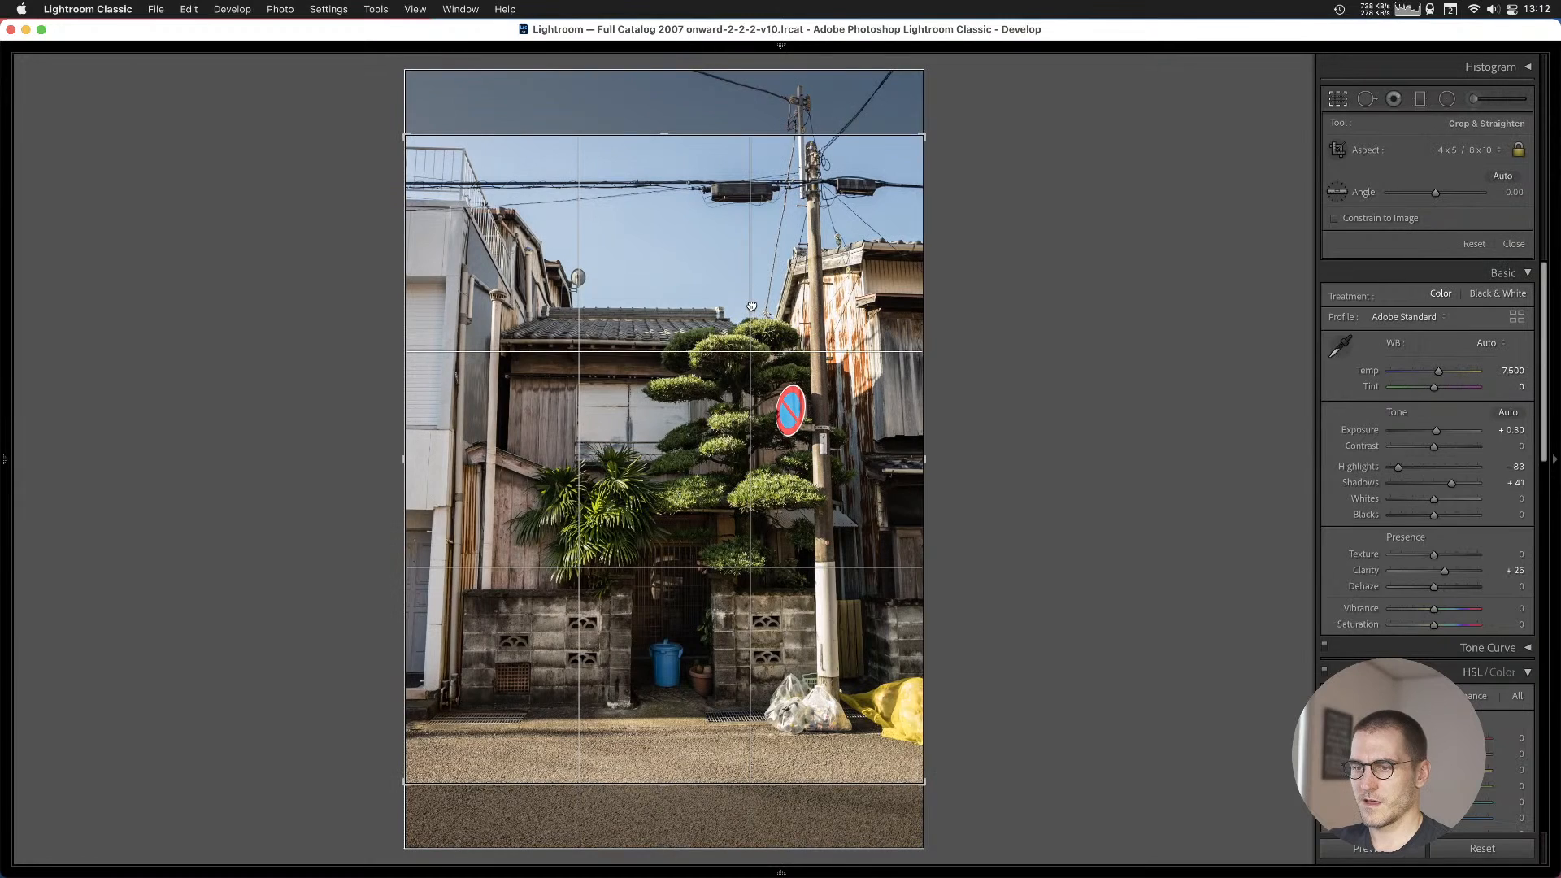
key(Return)
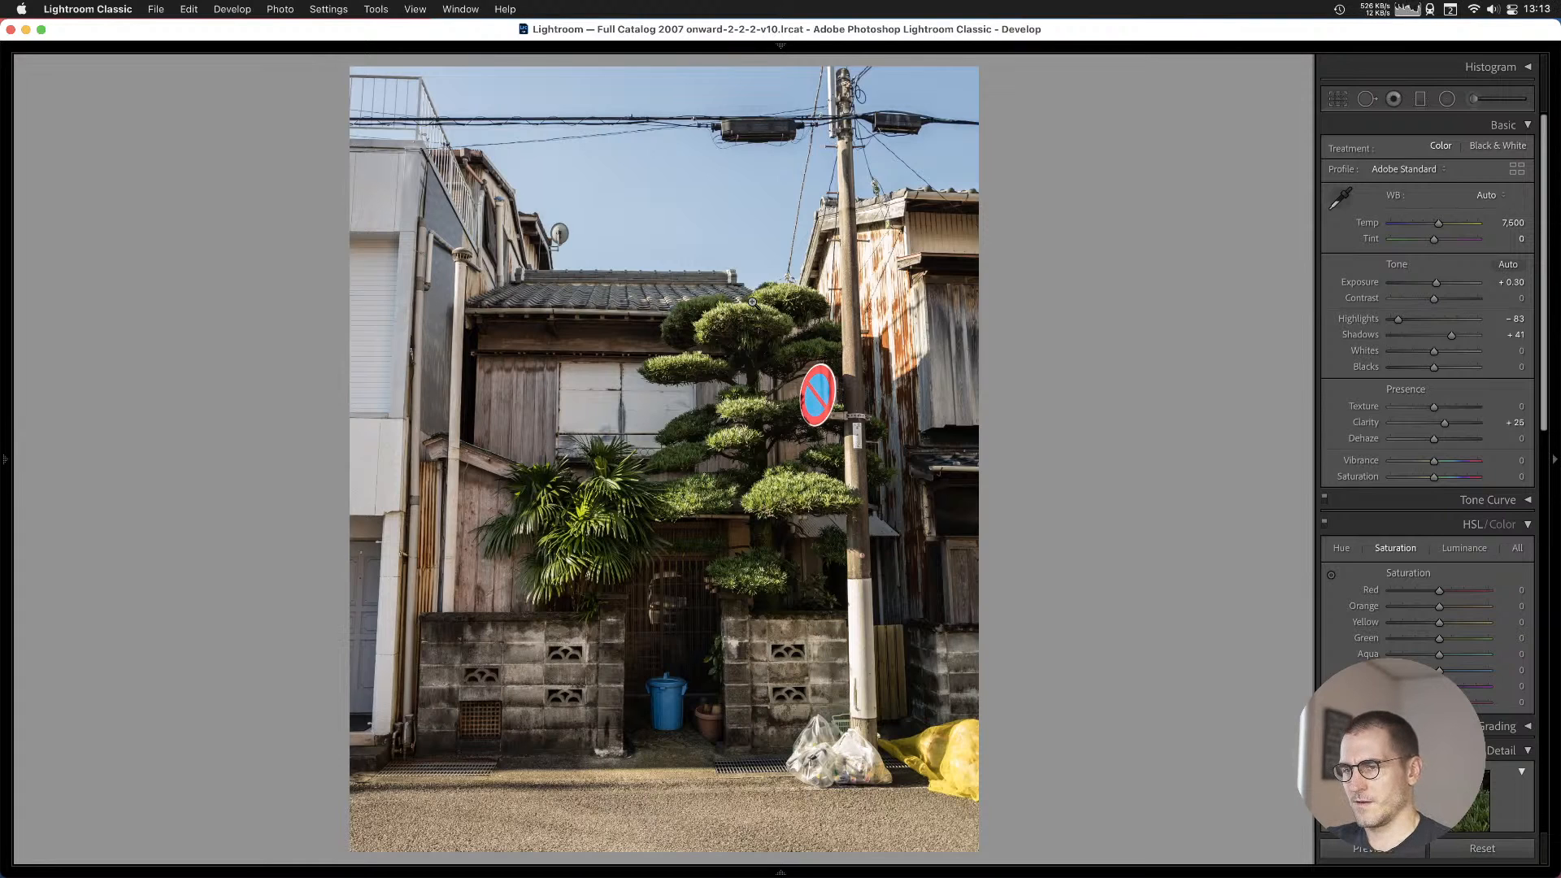
key(i)
key(i)
key(i)
key(i)
key(i)
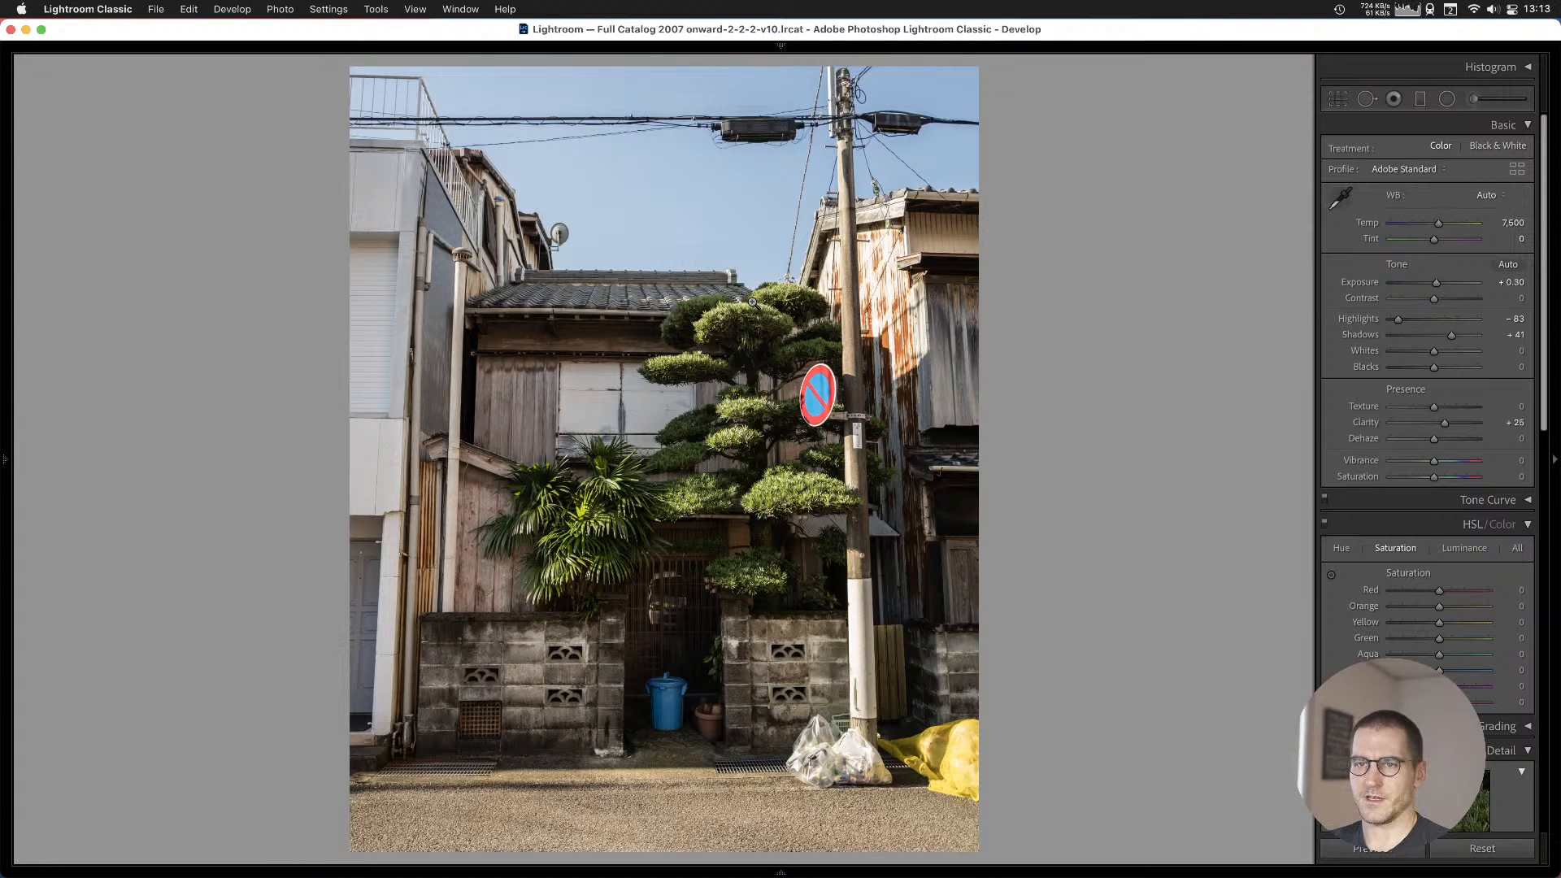
key(i)
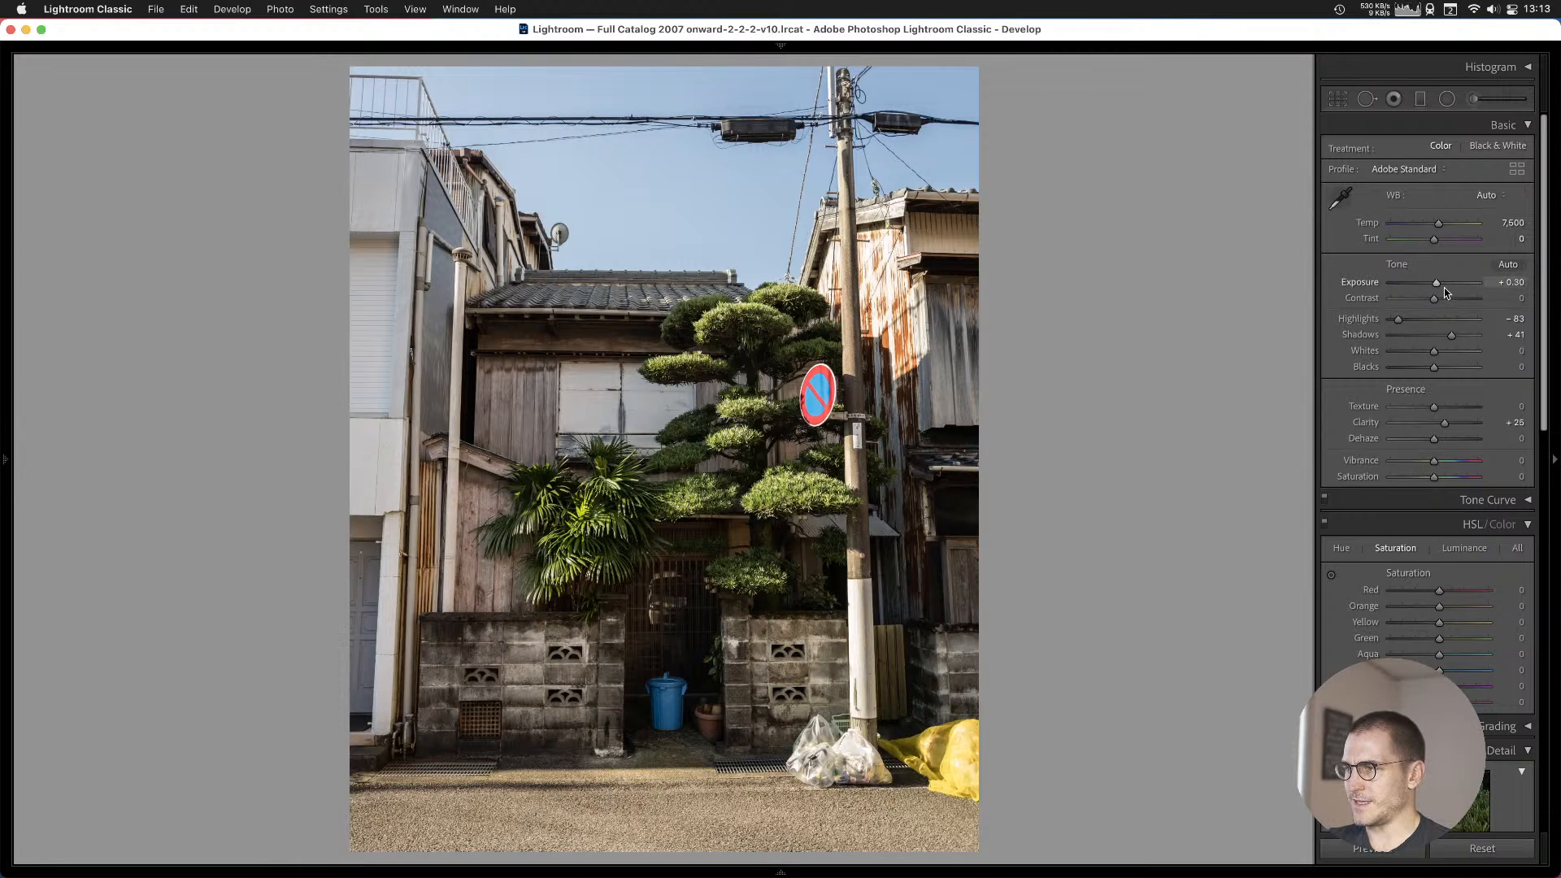
Set the old house photo's exposure to −0.10 and shadows to +48, and add it to Cull #1.
drag(1437, 284, 1444, 335)
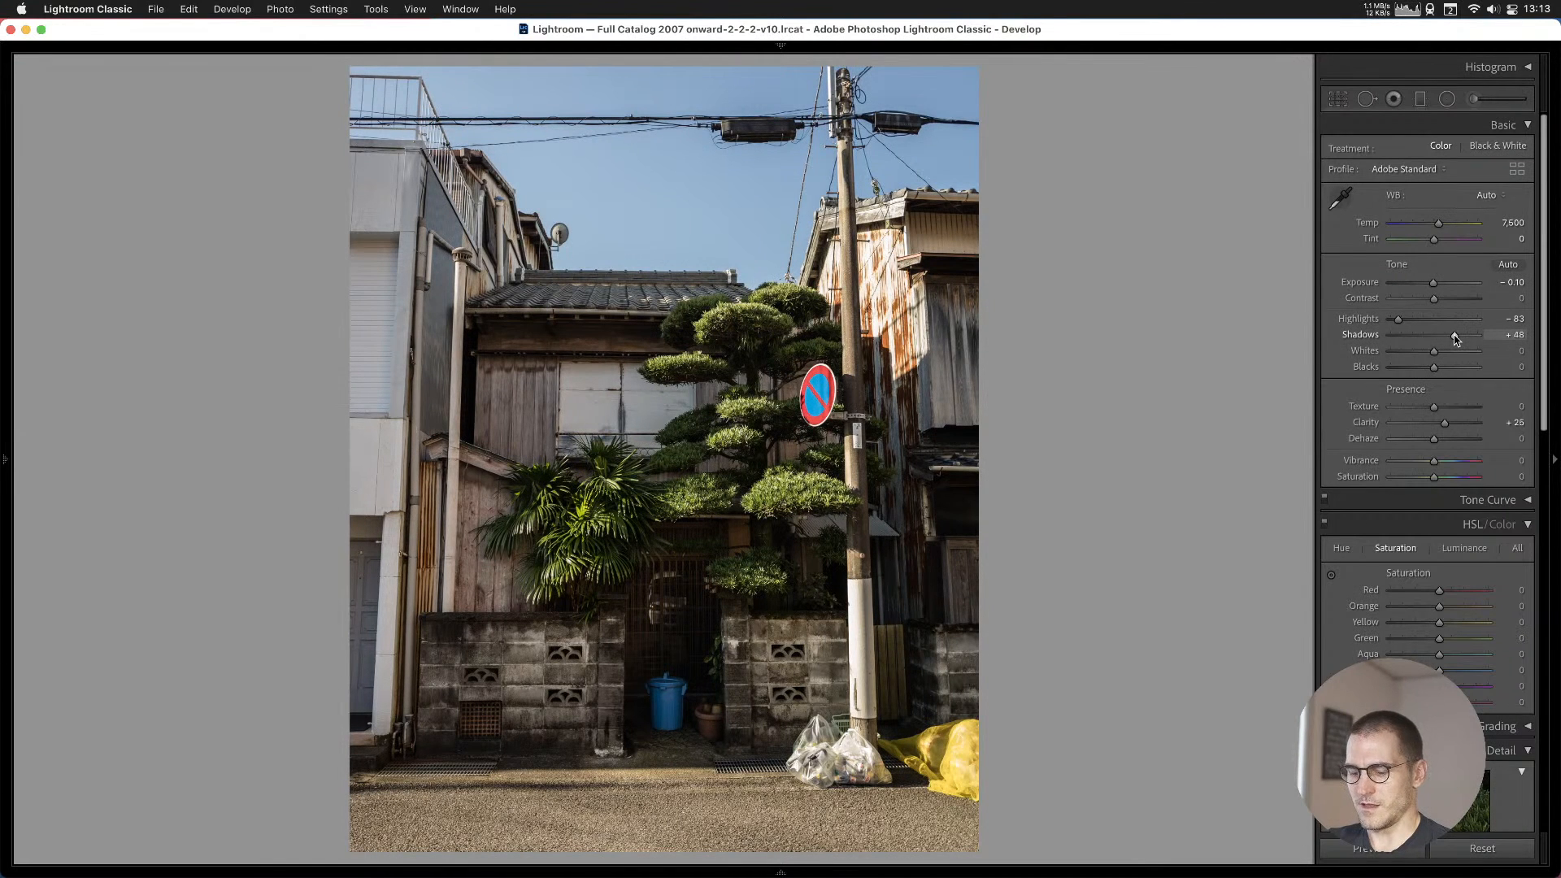
key(b)
Compare As Shot and Auto white balance on the old house photo, and warm the Auto setting to a temperature of 7,729.
click(1498, 196)
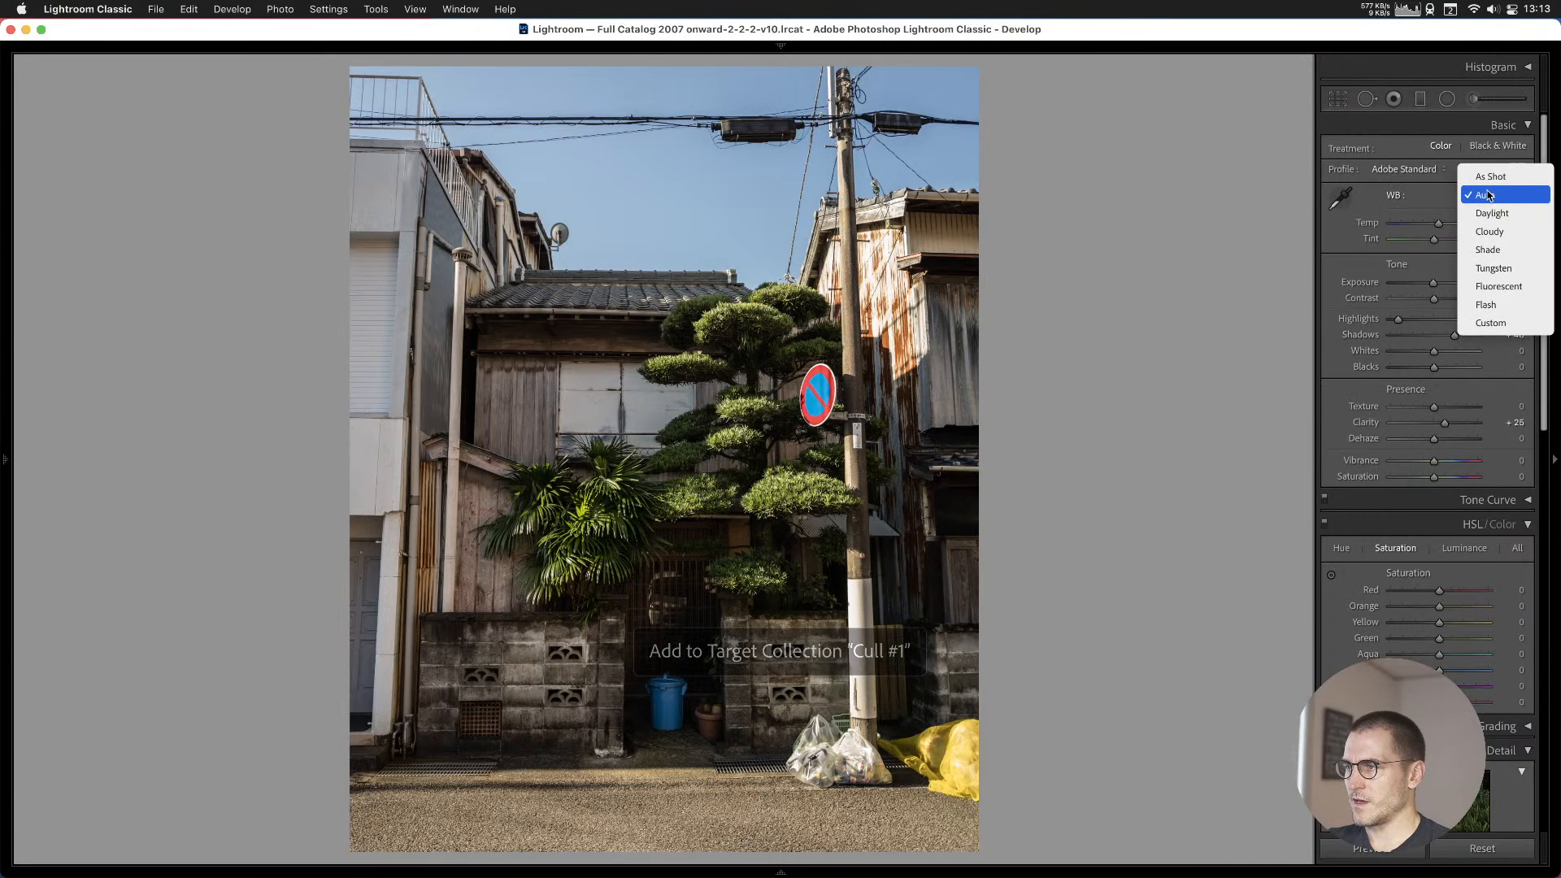
click(1498, 198)
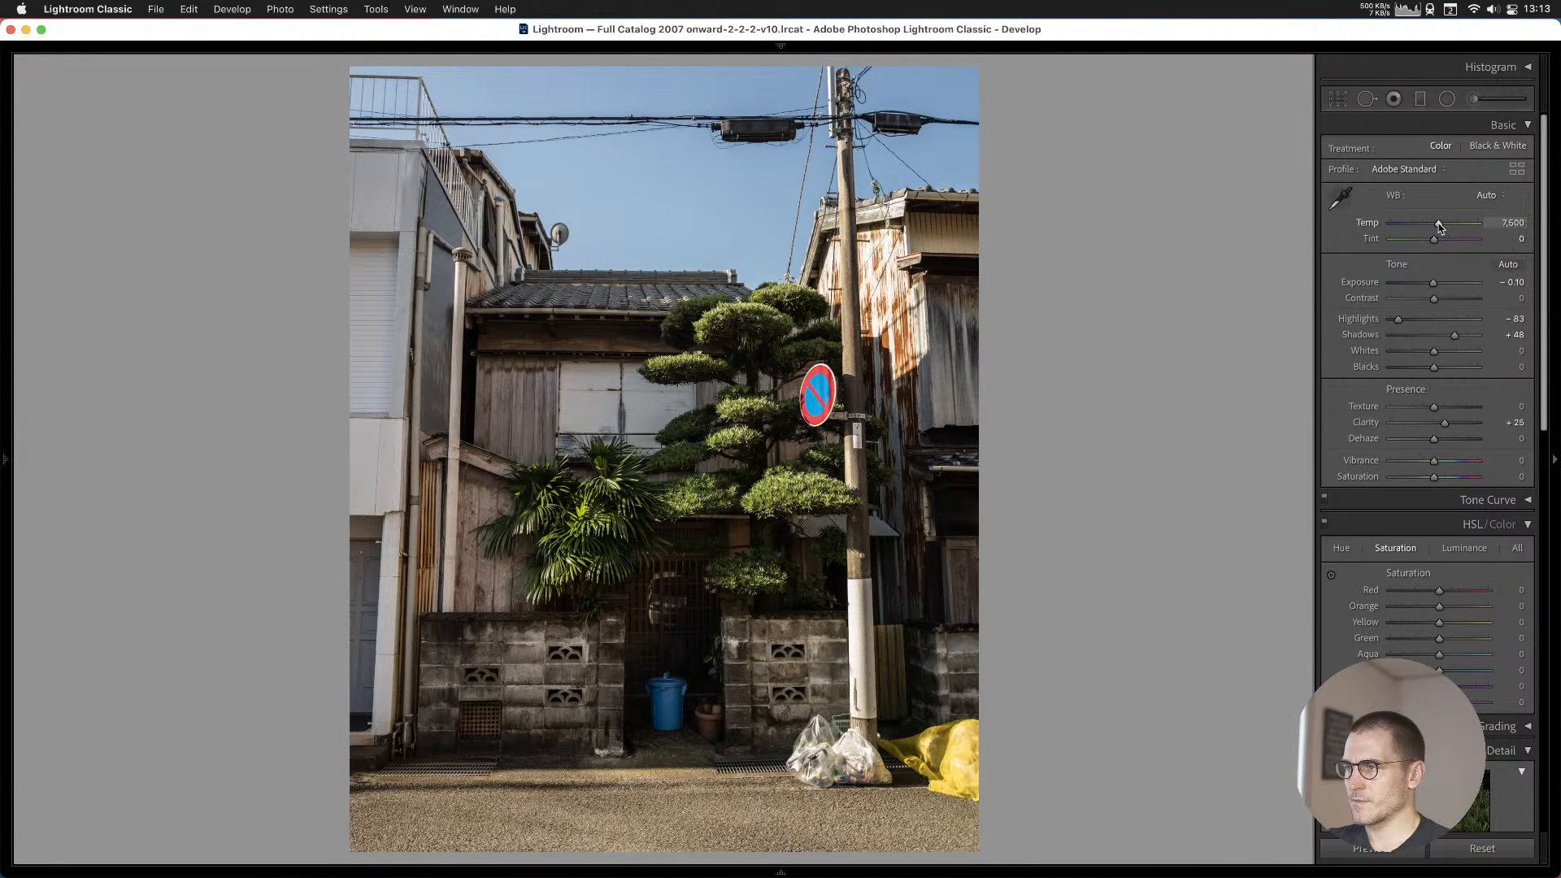
click(1487, 196)
click(1482, 185)
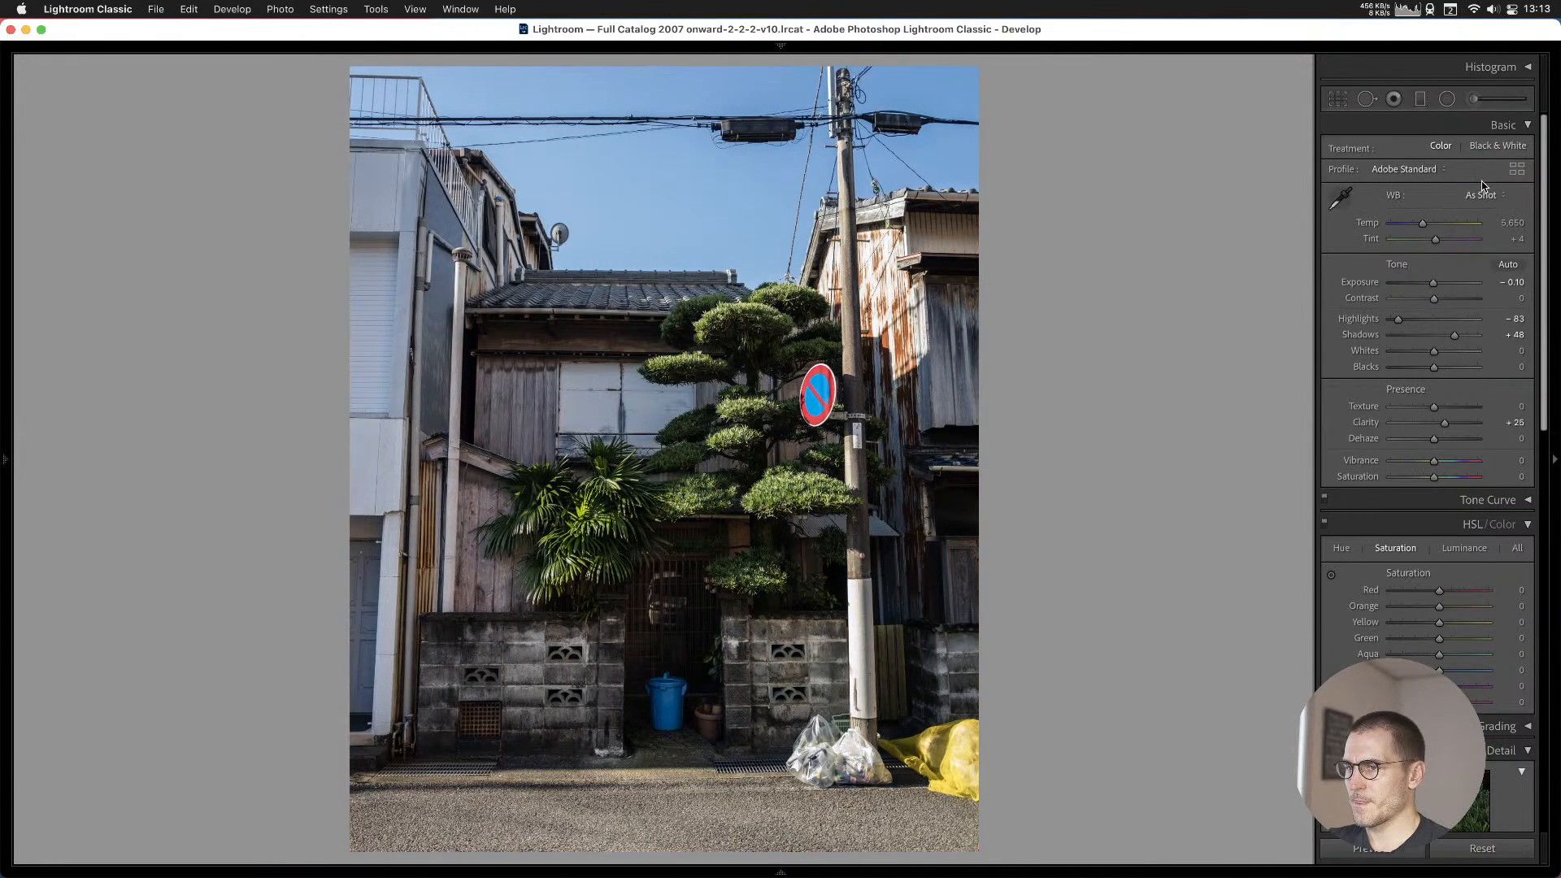
click(1481, 199)
click(1476, 213)
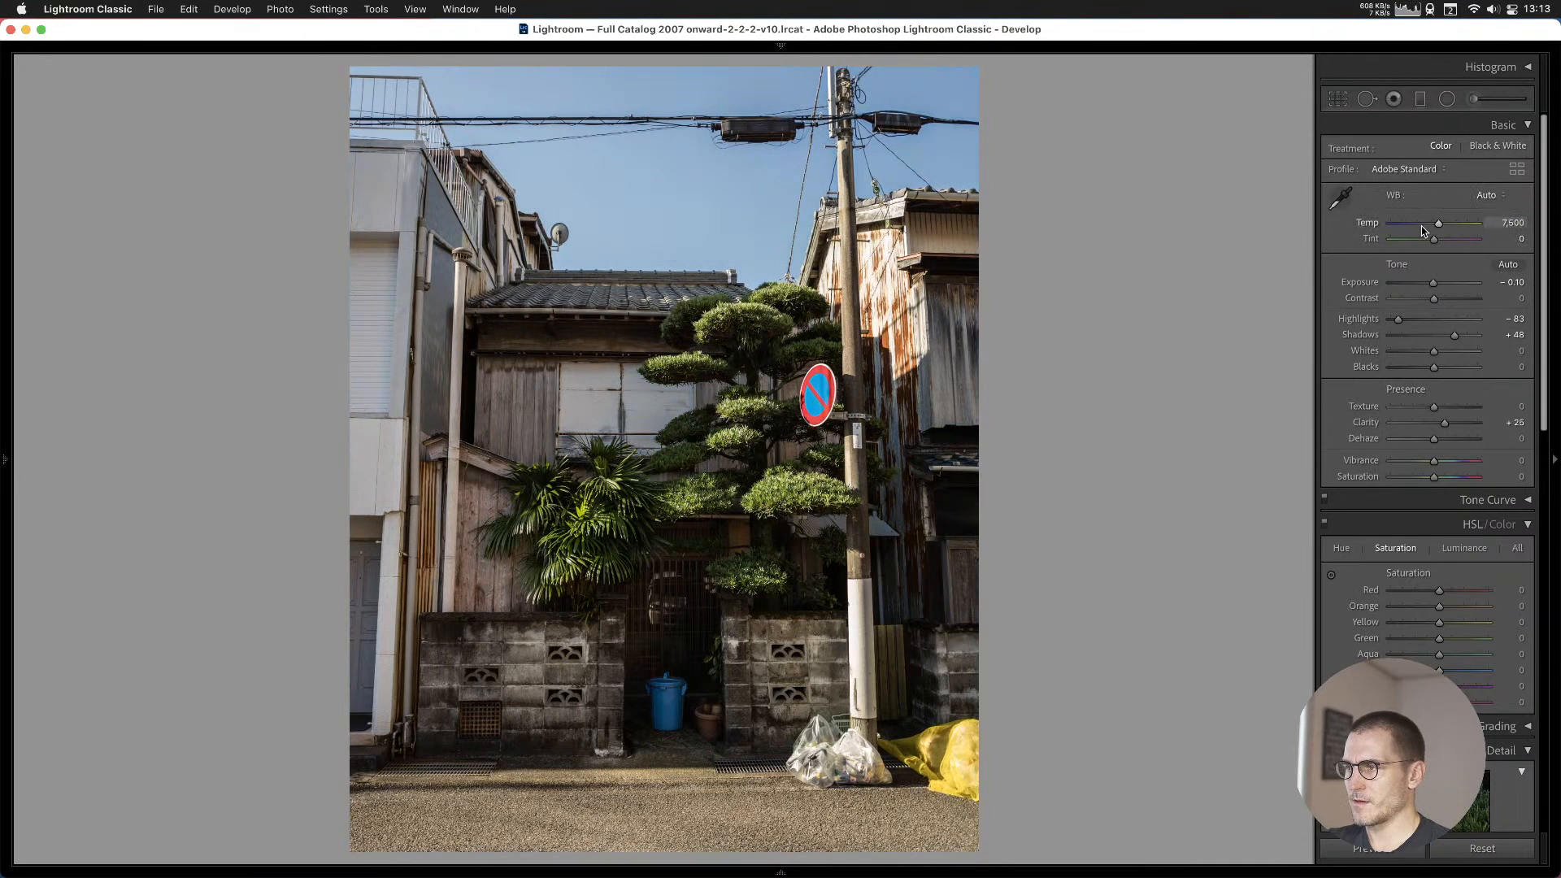
drag(1438, 225, 1440, 225)
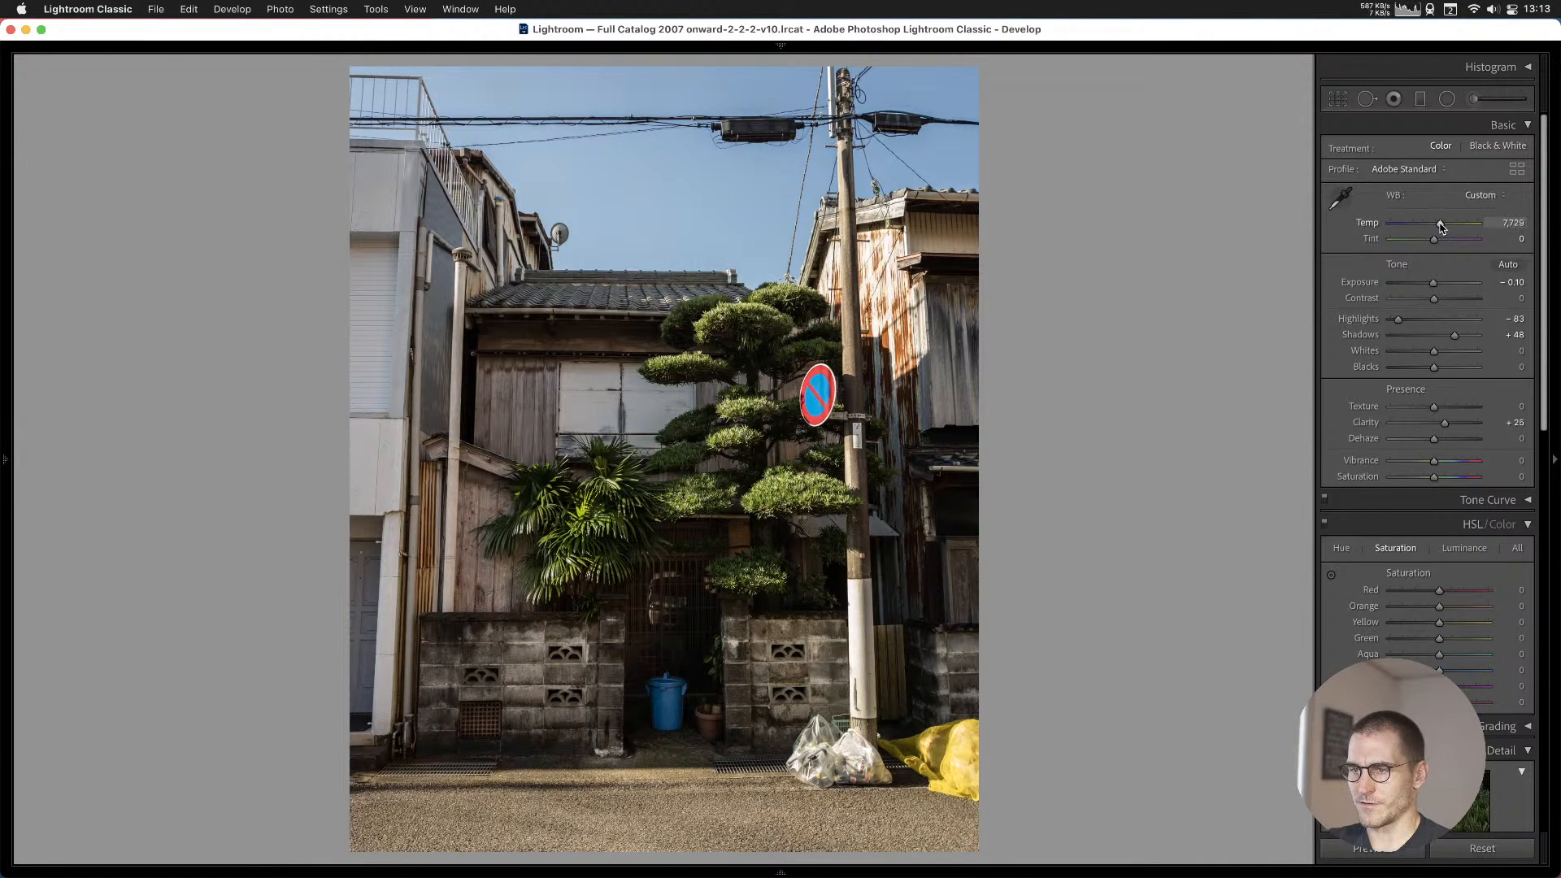
Compare the snow-dusted stump photo with the night-sky tree photo, and reject the stump photo.
key(Right)
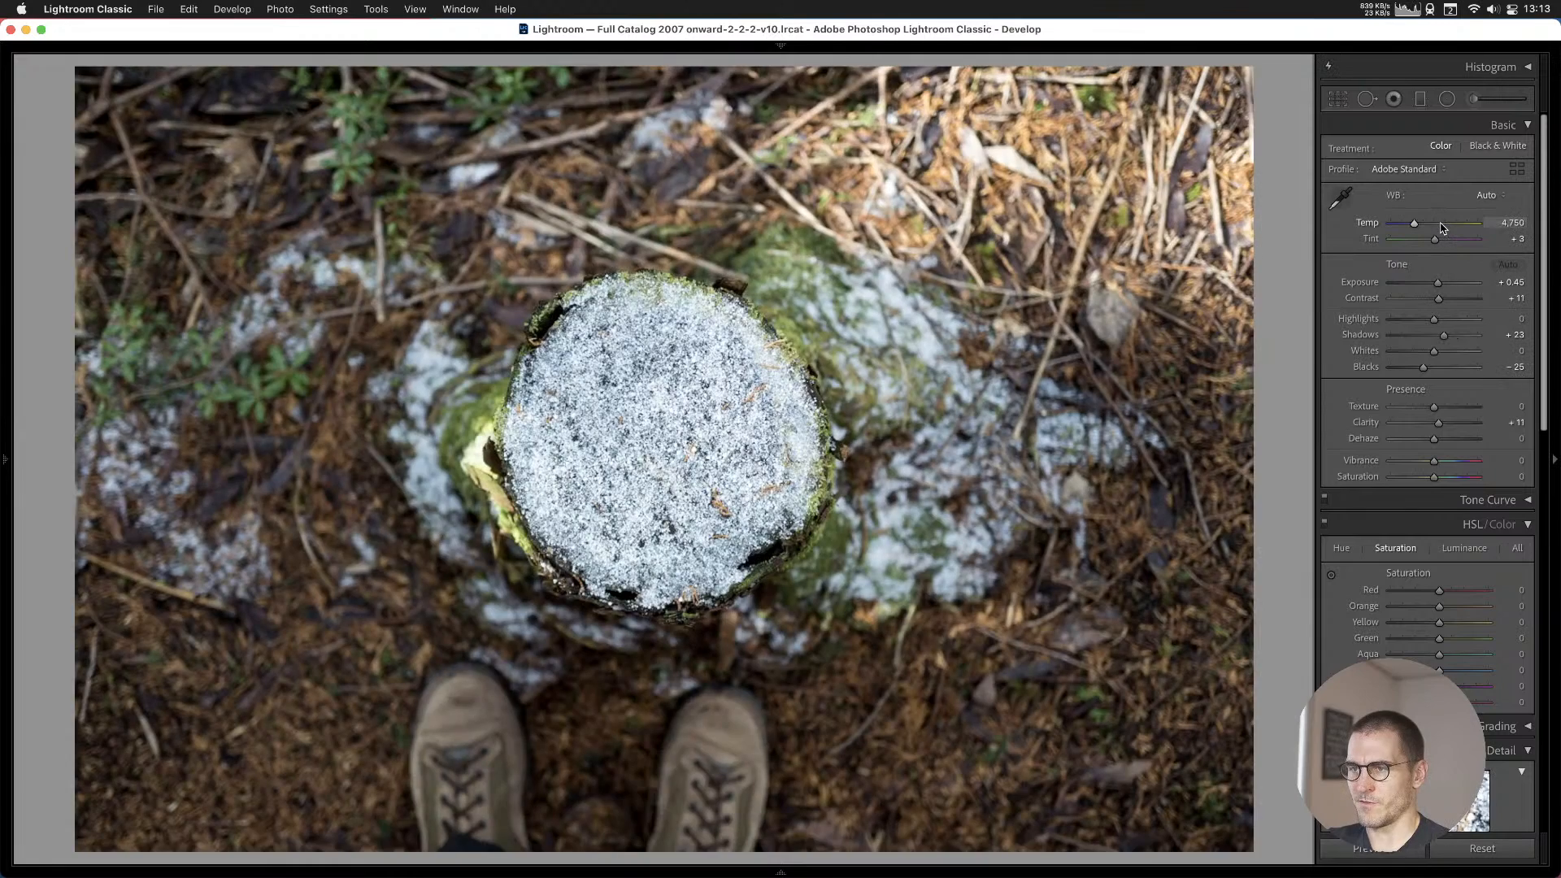
key(Right)
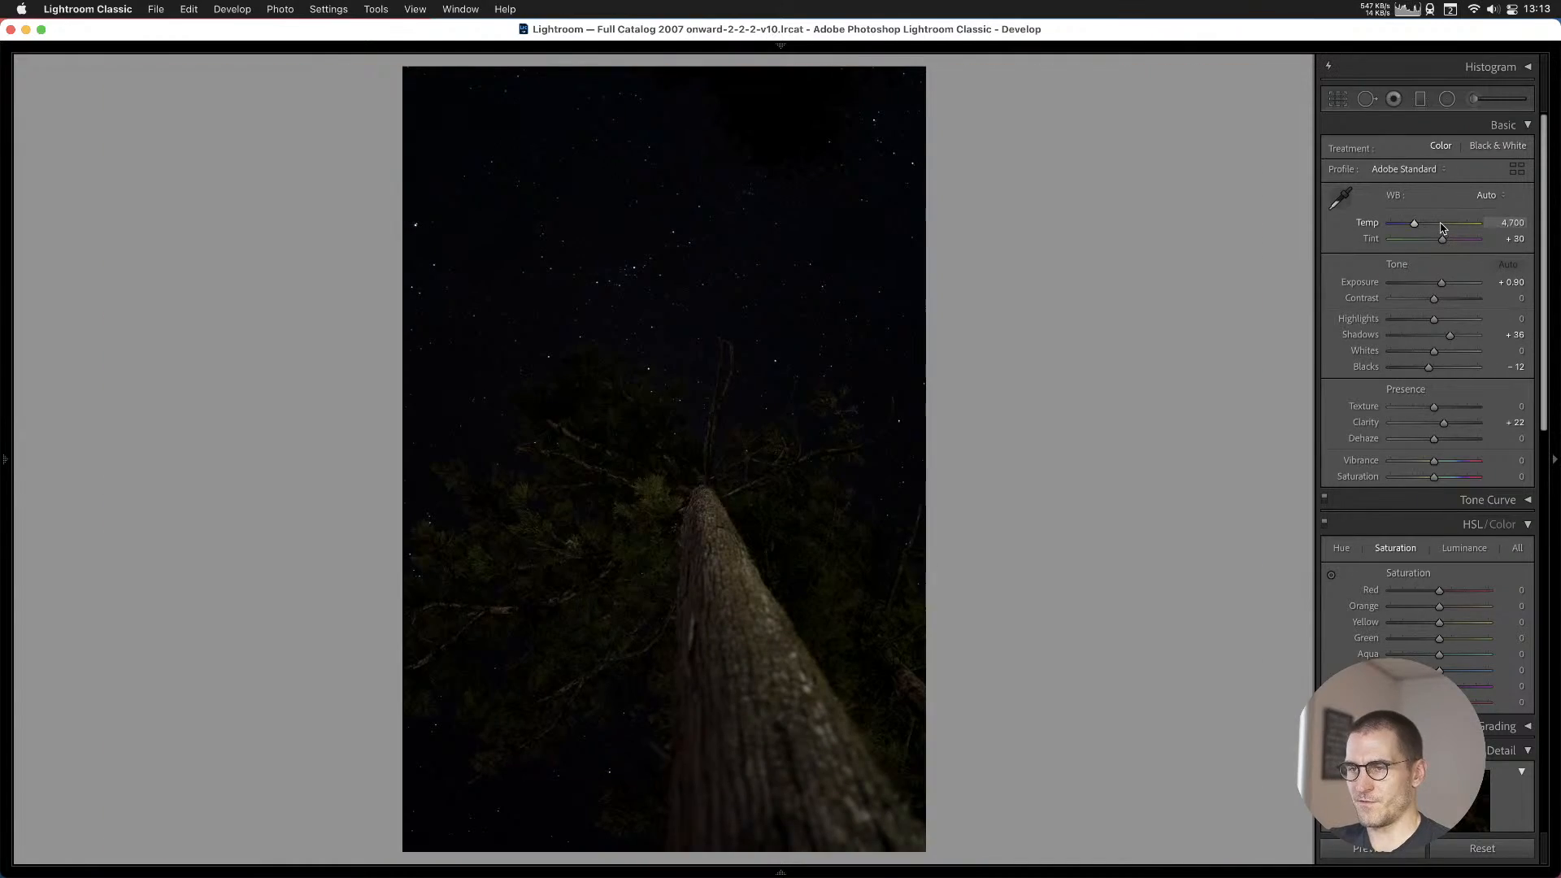
key(Left)
key(x)
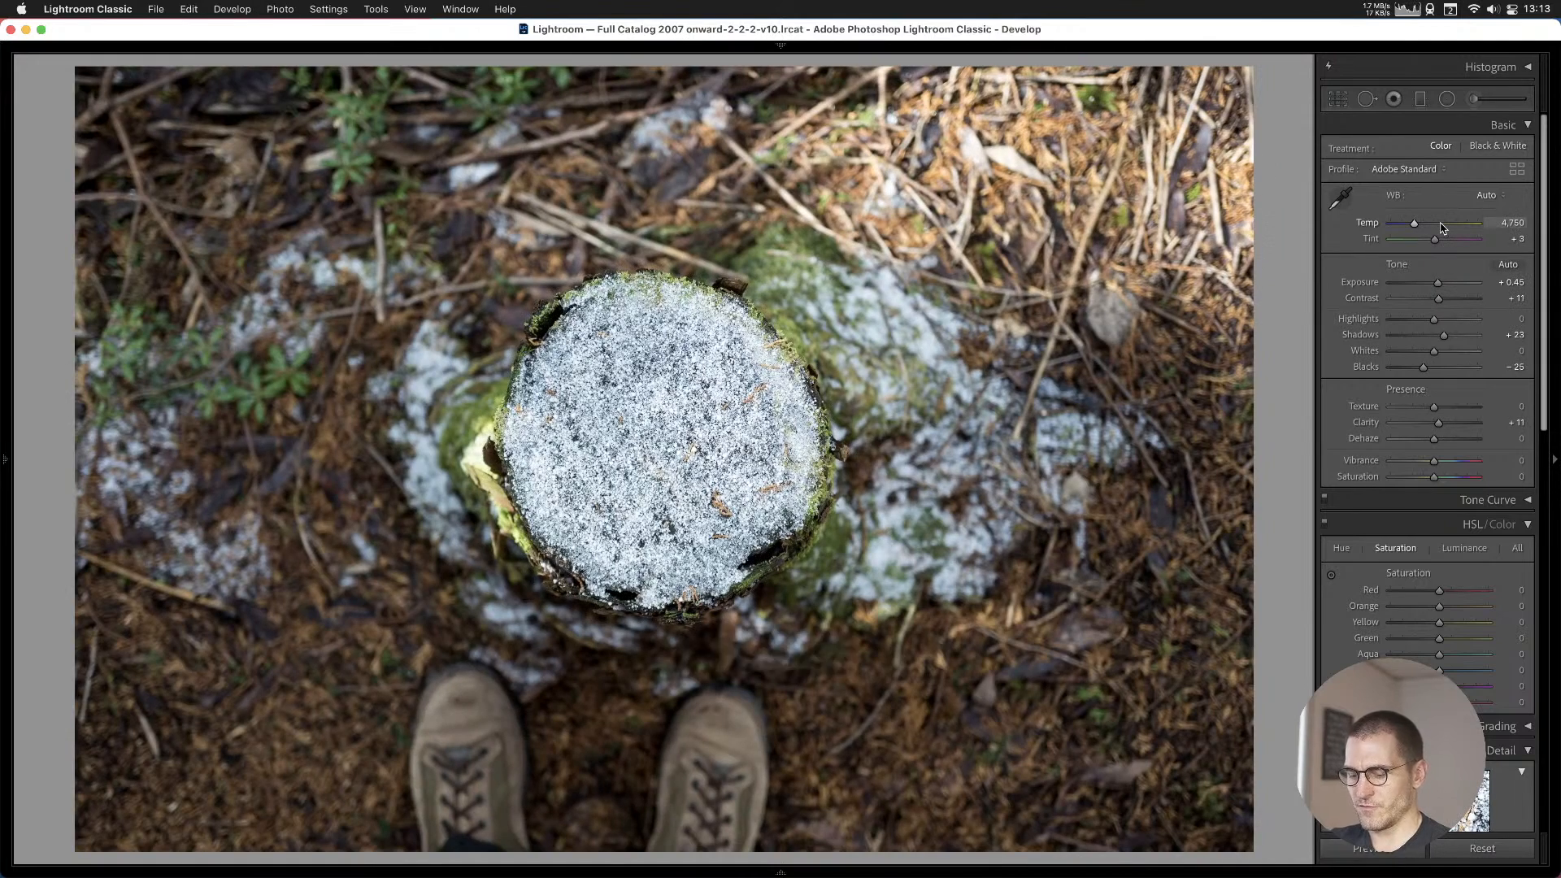
Inspect the night-sky tree photo up close, and crop it to the 4 x 5 / 8 x 10 aspect with the trunk base retained.
key(Right)
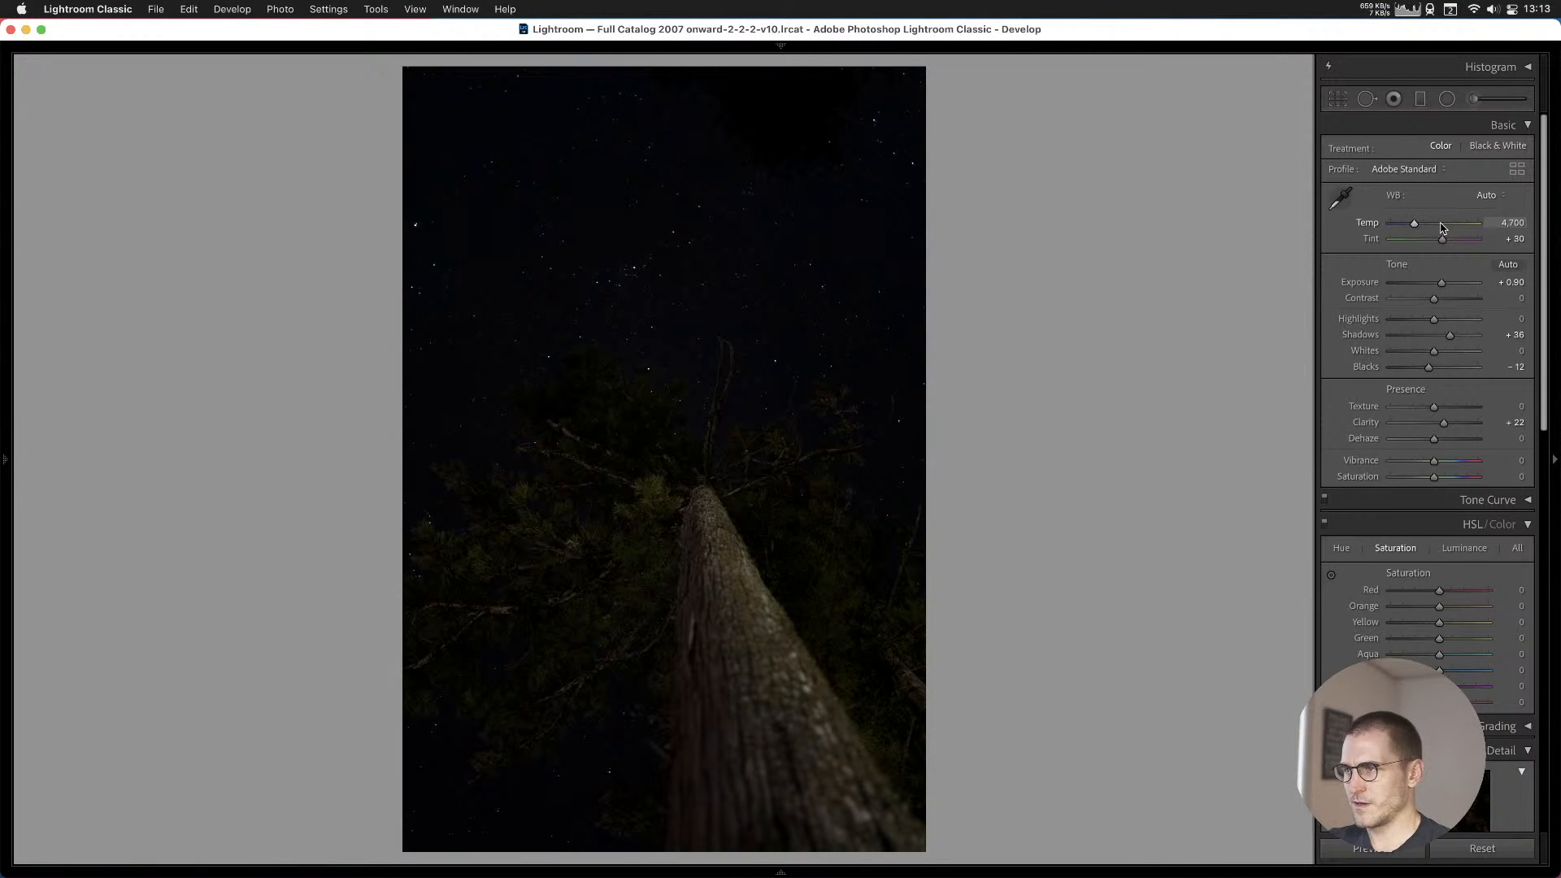
click(712, 551)
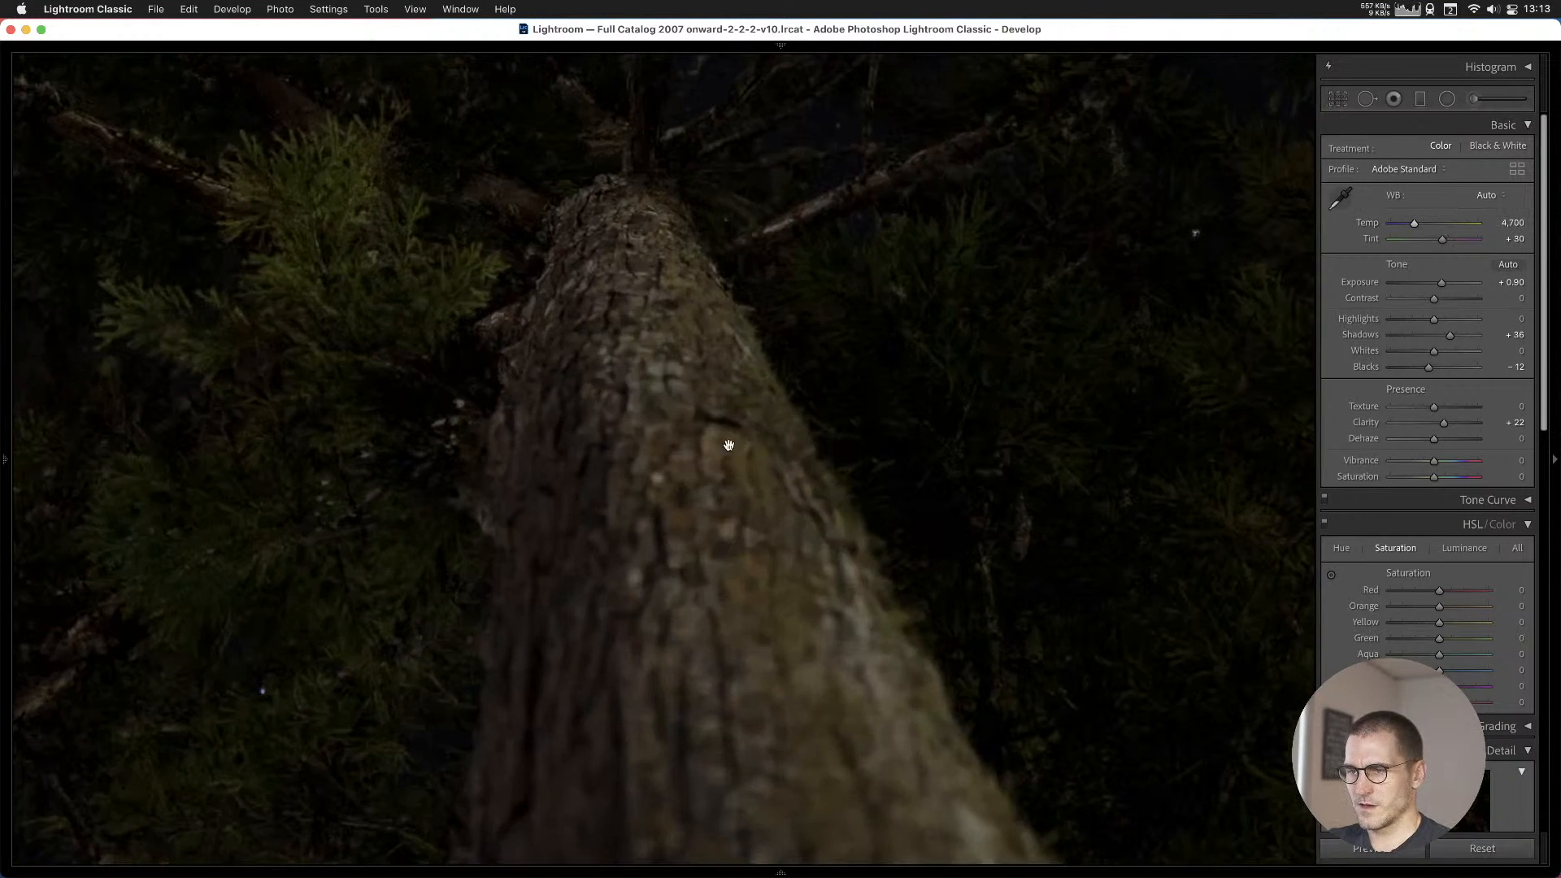
drag(728, 442, 913, 659)
click(835, 500)
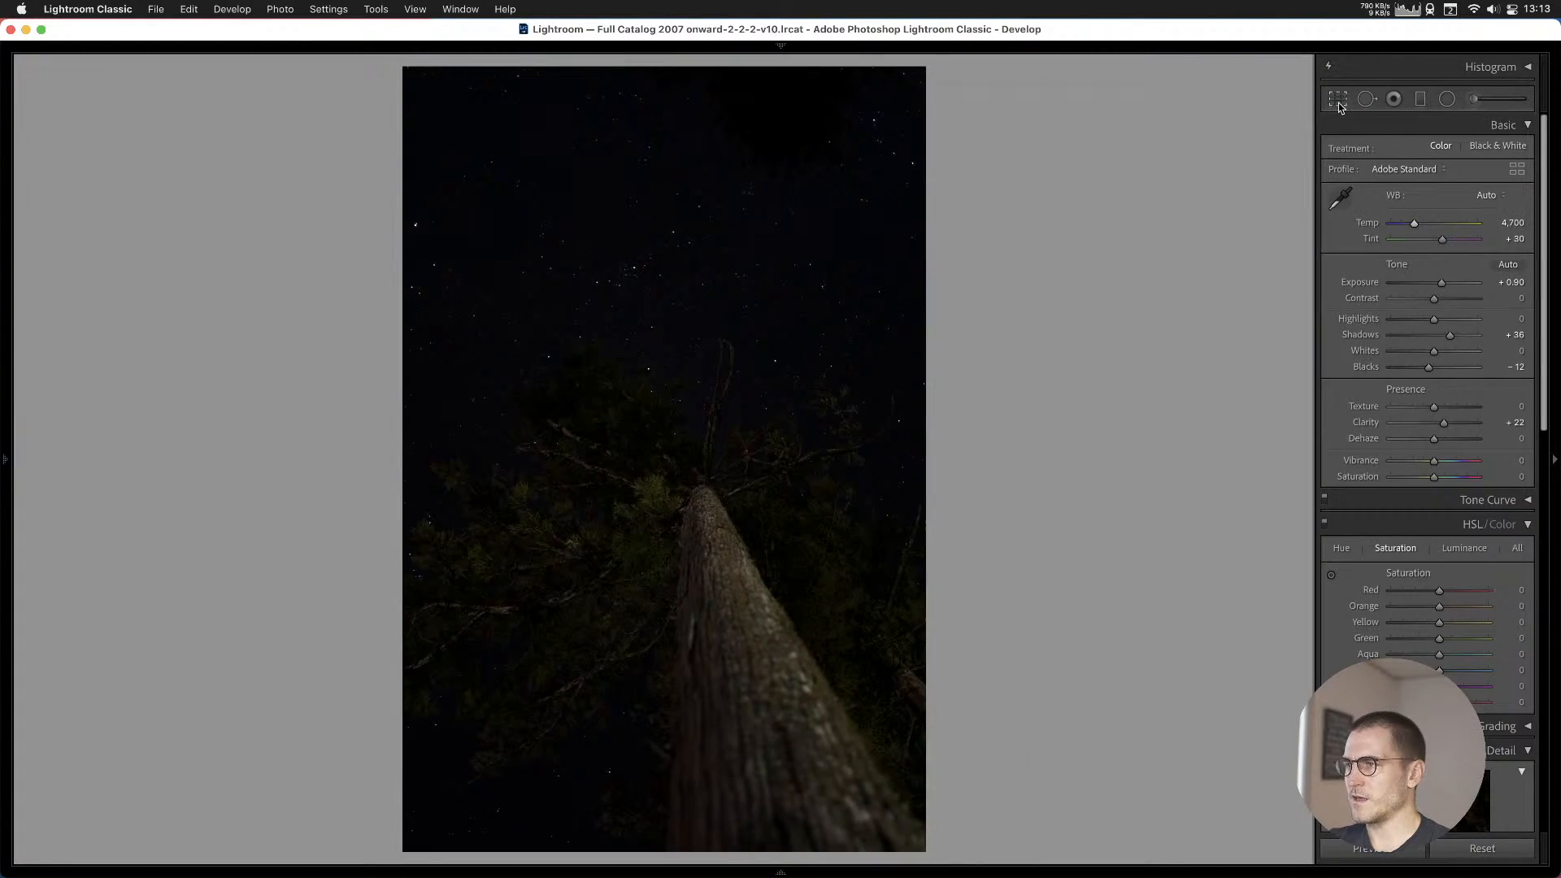
click(1339, 99)
click(1338, 98)
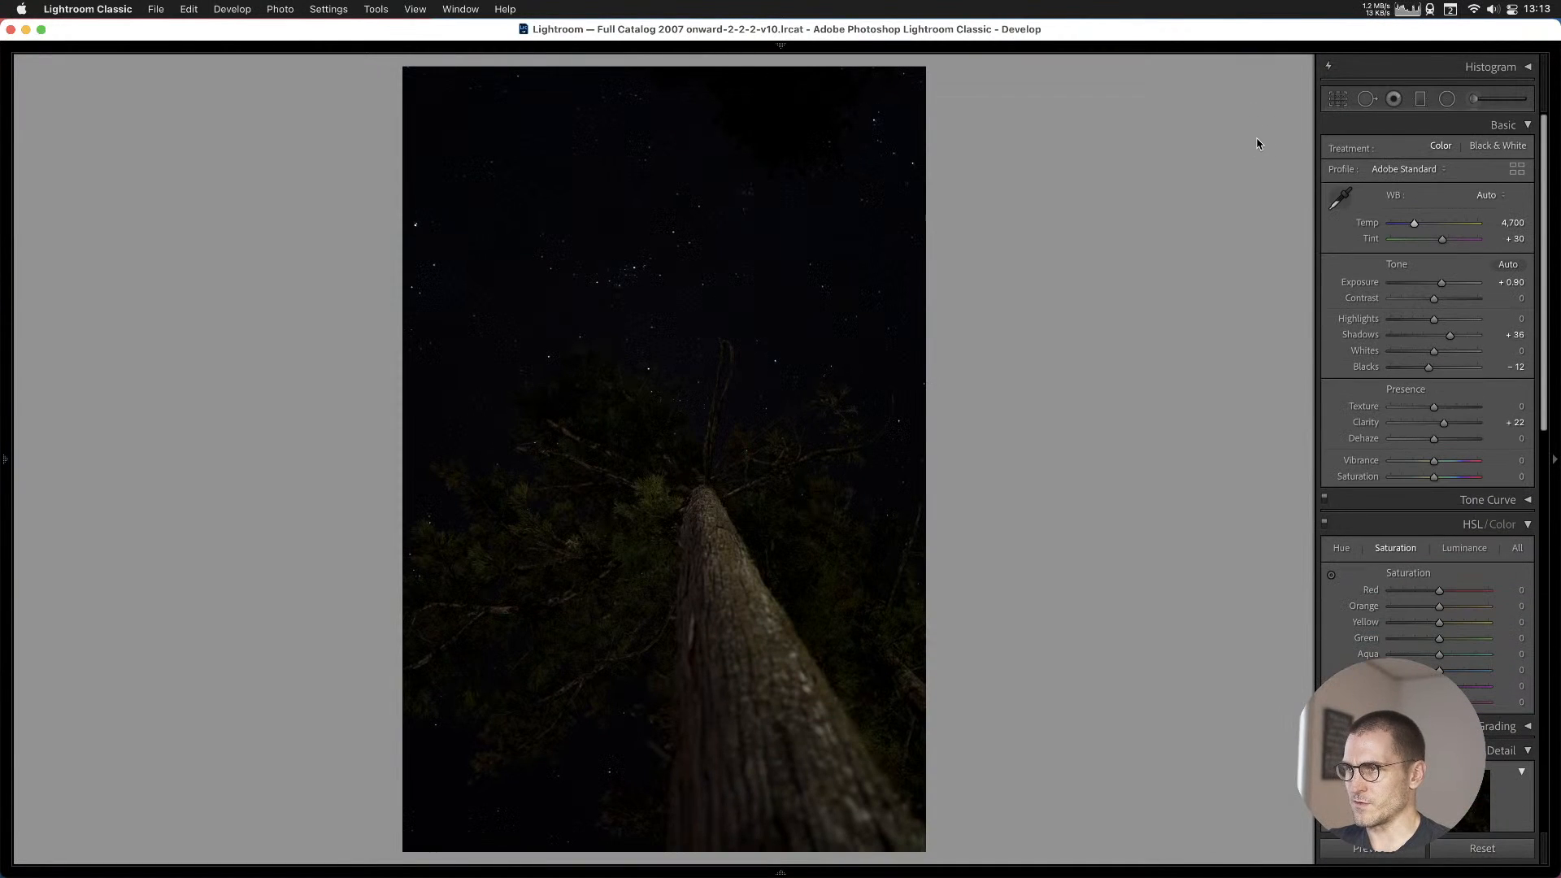
click(1338, 98)
click(1473, 151)
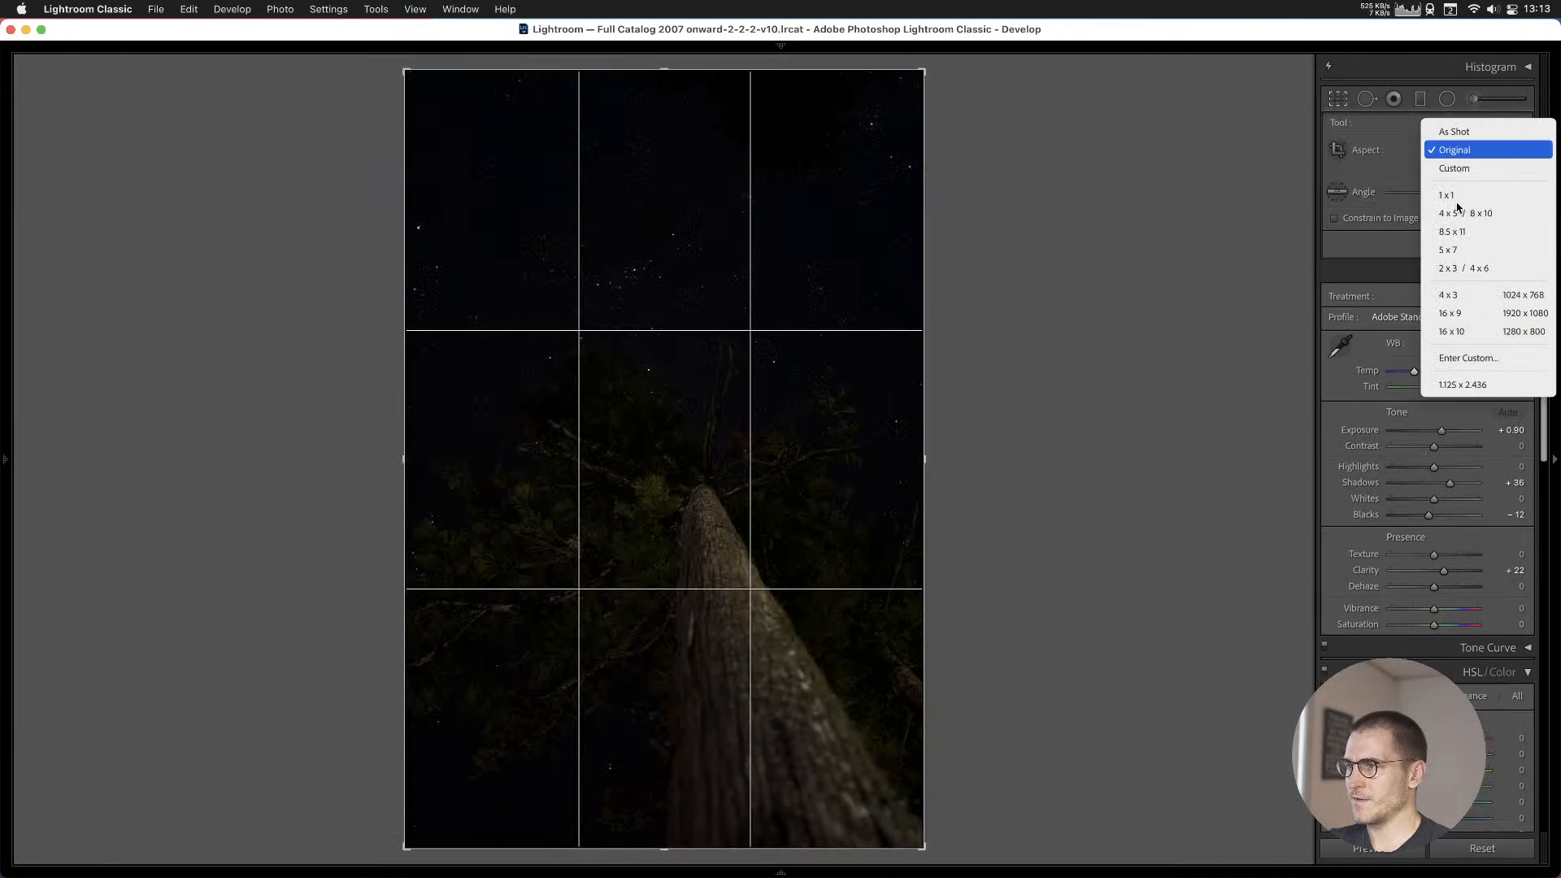
click(1460, 213)
drag(687, 325, 688, 390)
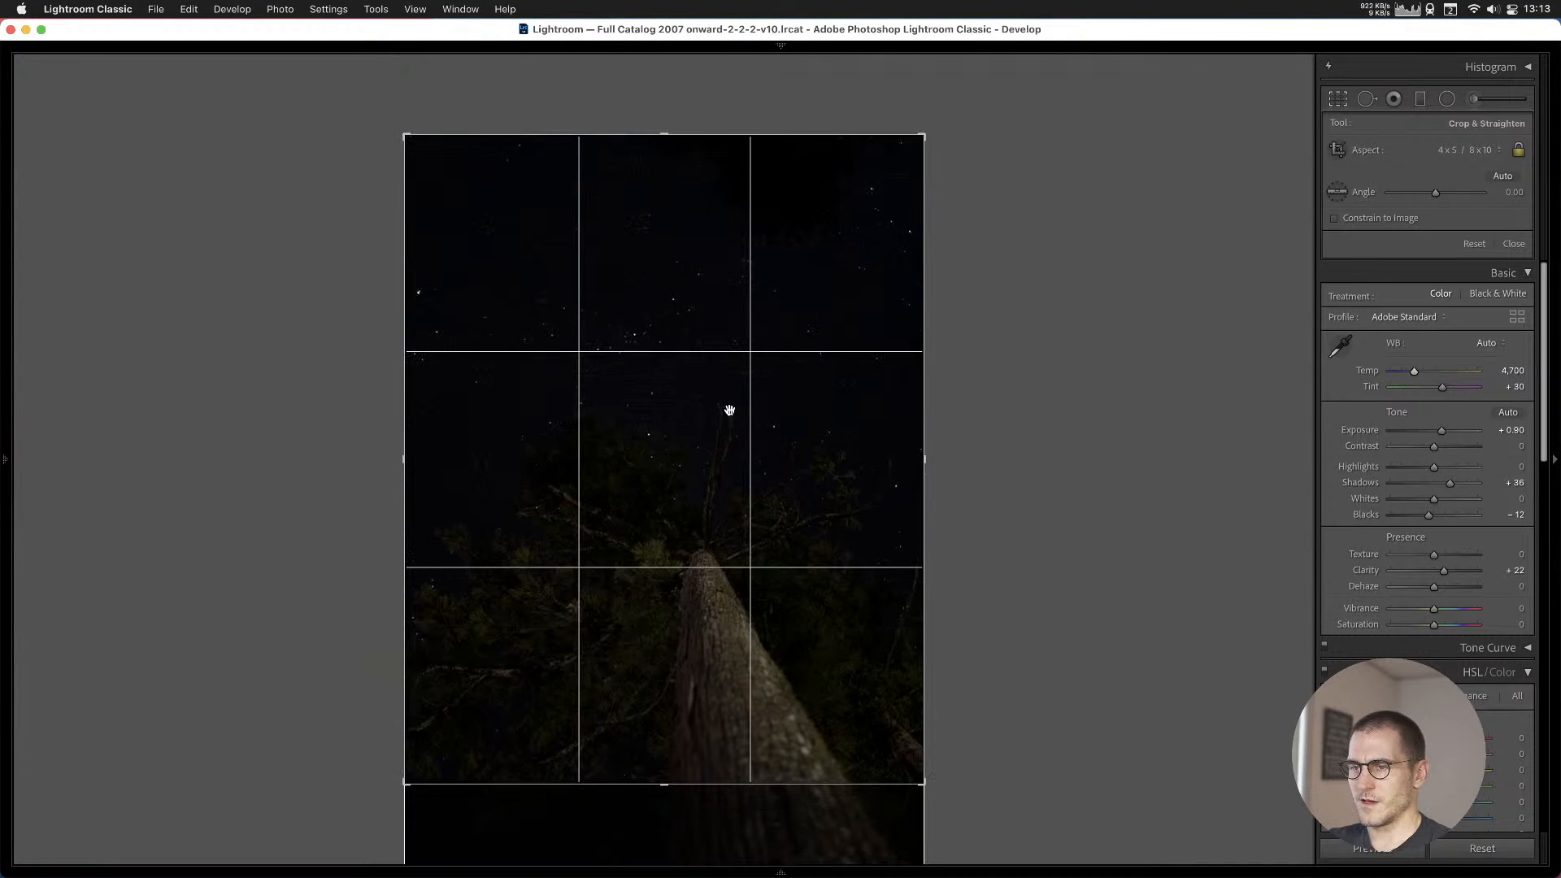
key(Return)
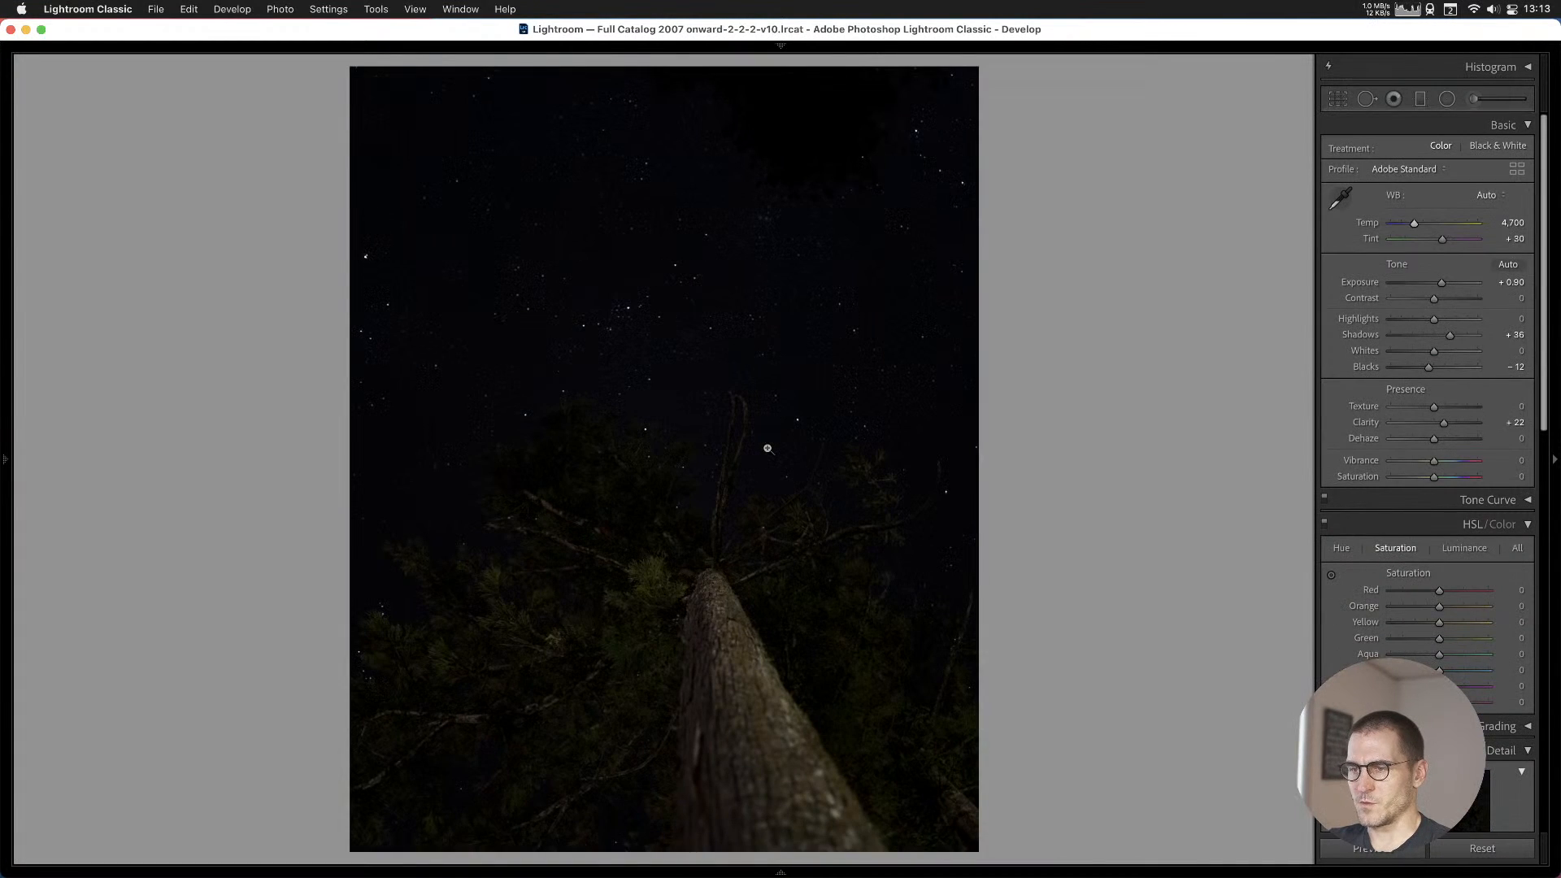
Set the night-sky tree photo's exposure to +1.45, highlights to −22 and shadows to +49, and add it to Cull #1.
drag(1443, 282, 1447, 282)
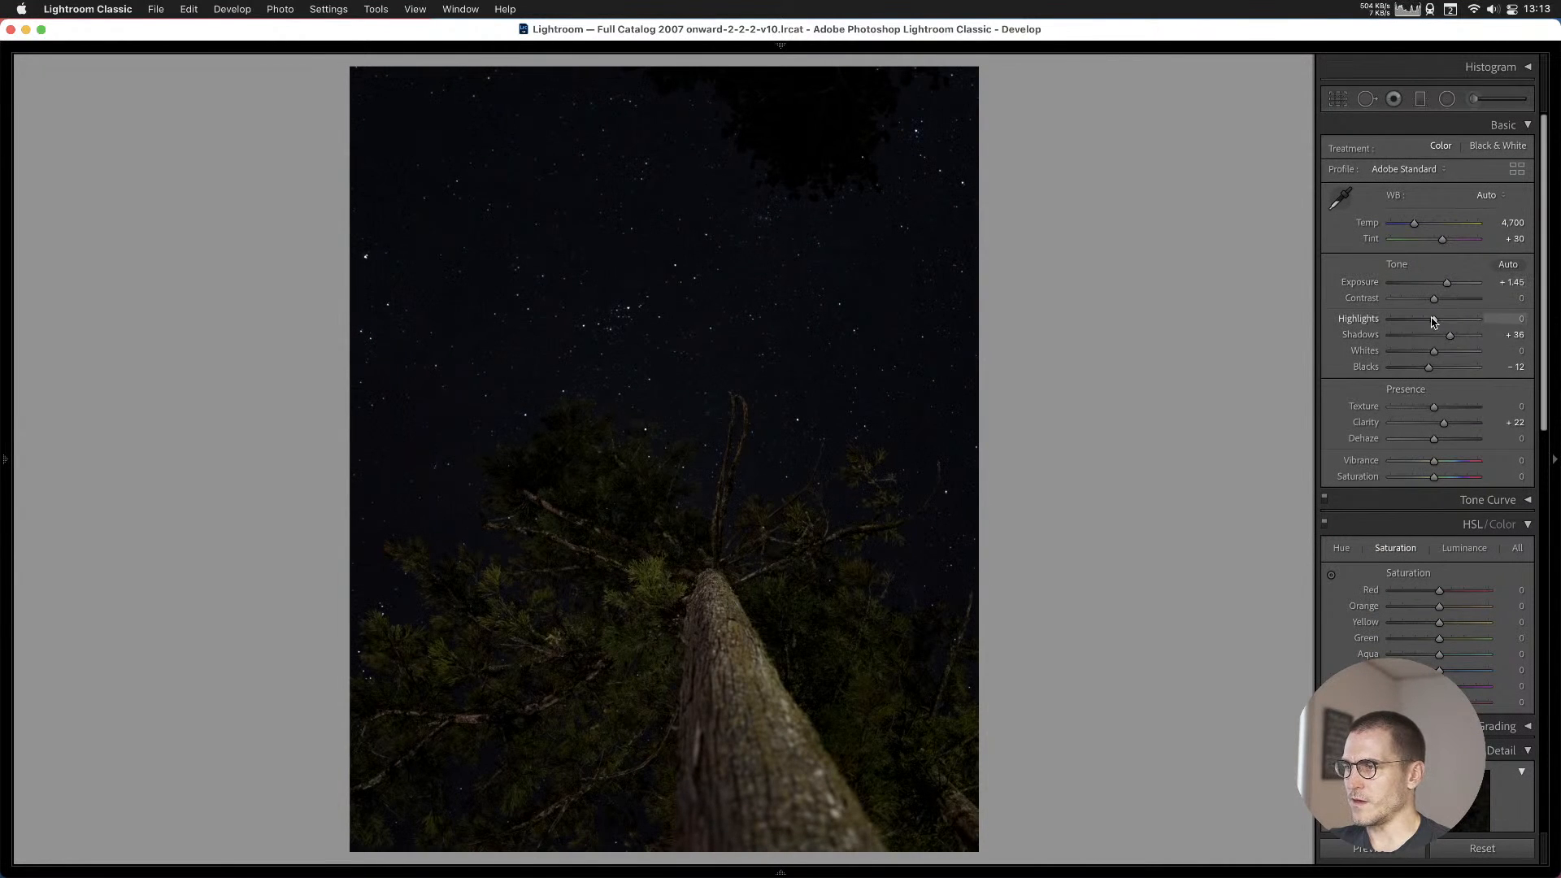
mouse_move(1433, 319)
mouse_down()
mouse_move(1419, 324)
mouse_move(1455, 340)
mouse_up()
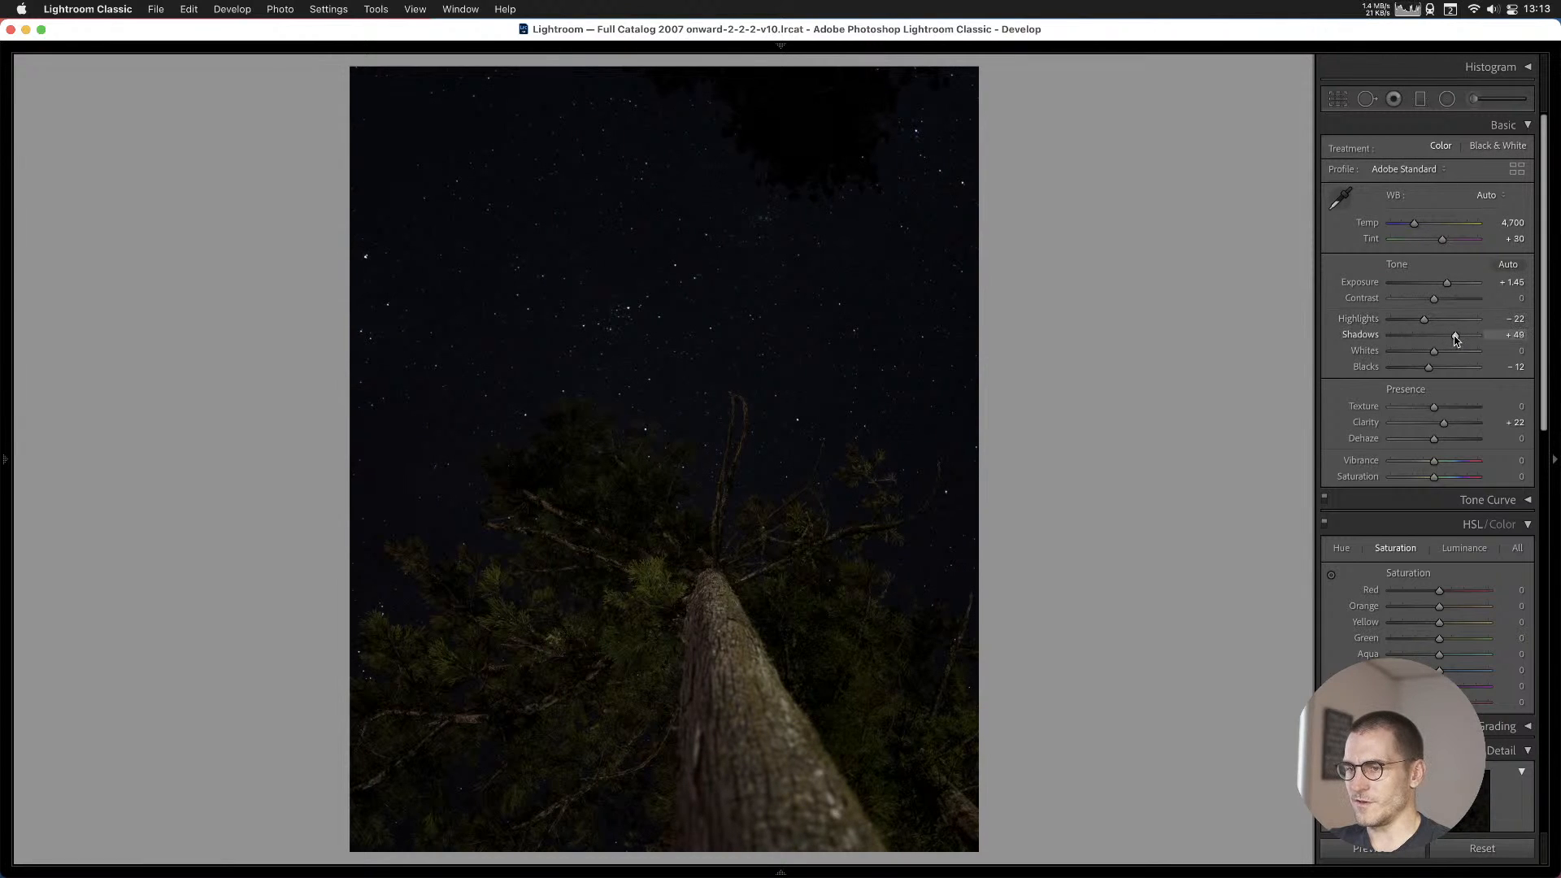
key(b)
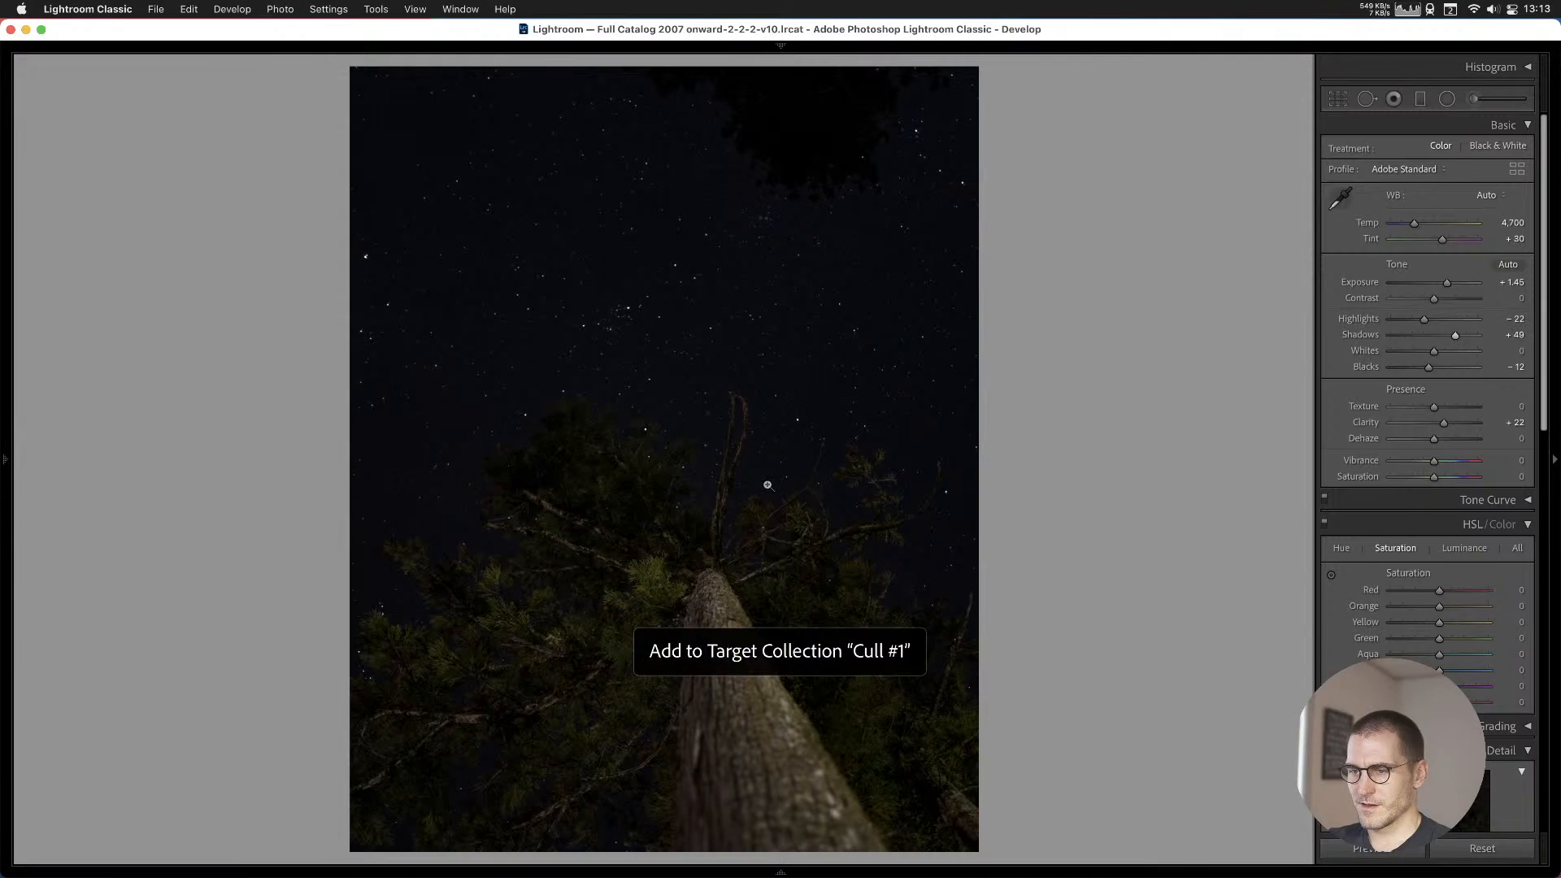
Create a virtual copy of the photo of the large tree wrapped in wooden slats, and start cropping the copy.
key(Right)
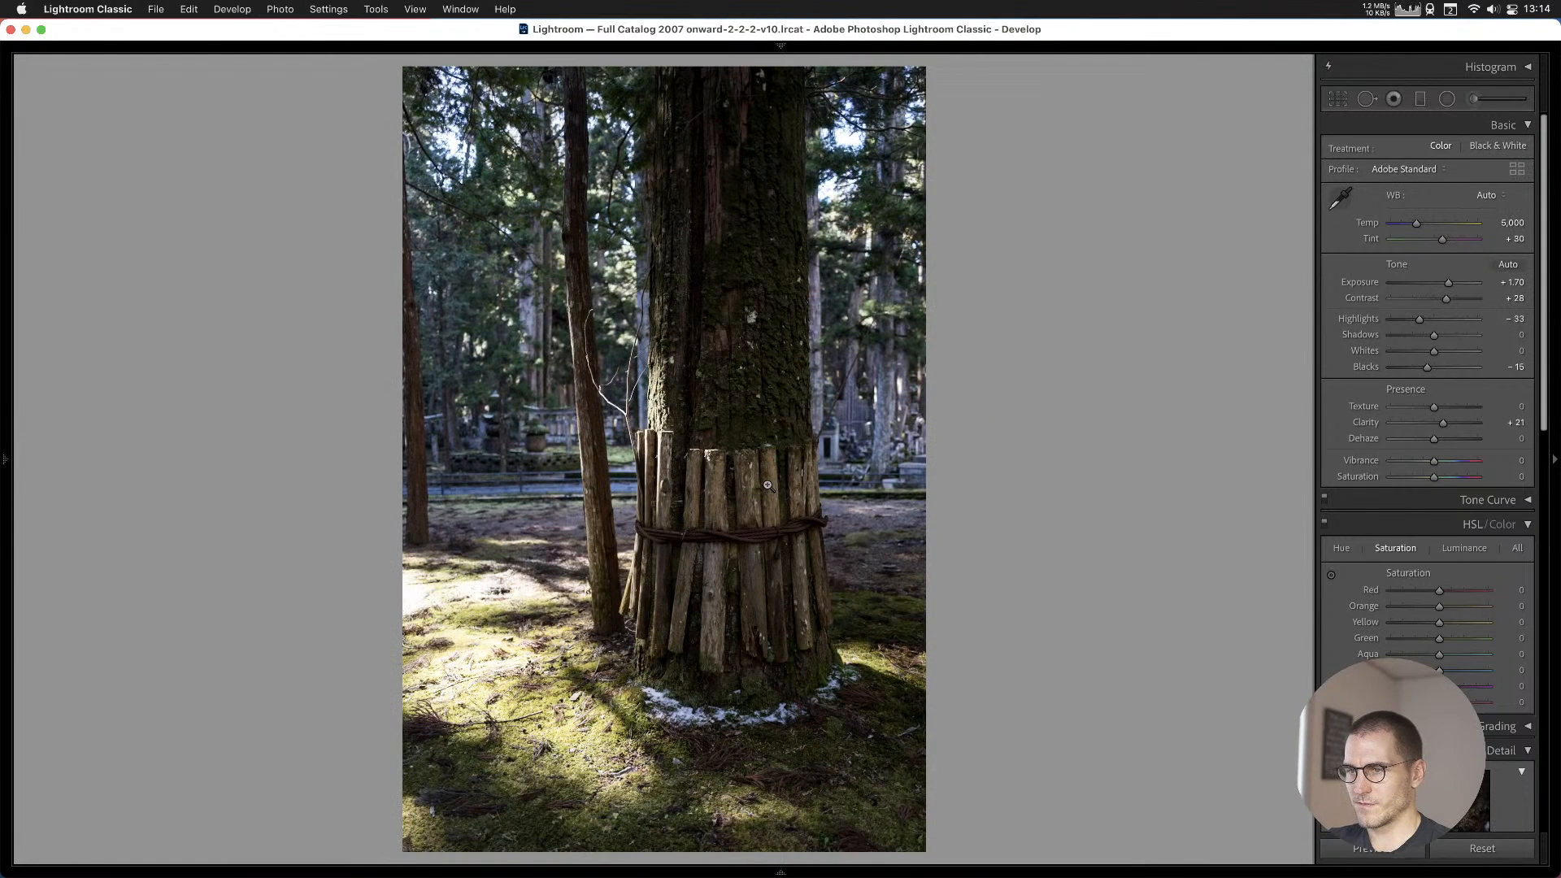
key(Right)
key(Left)
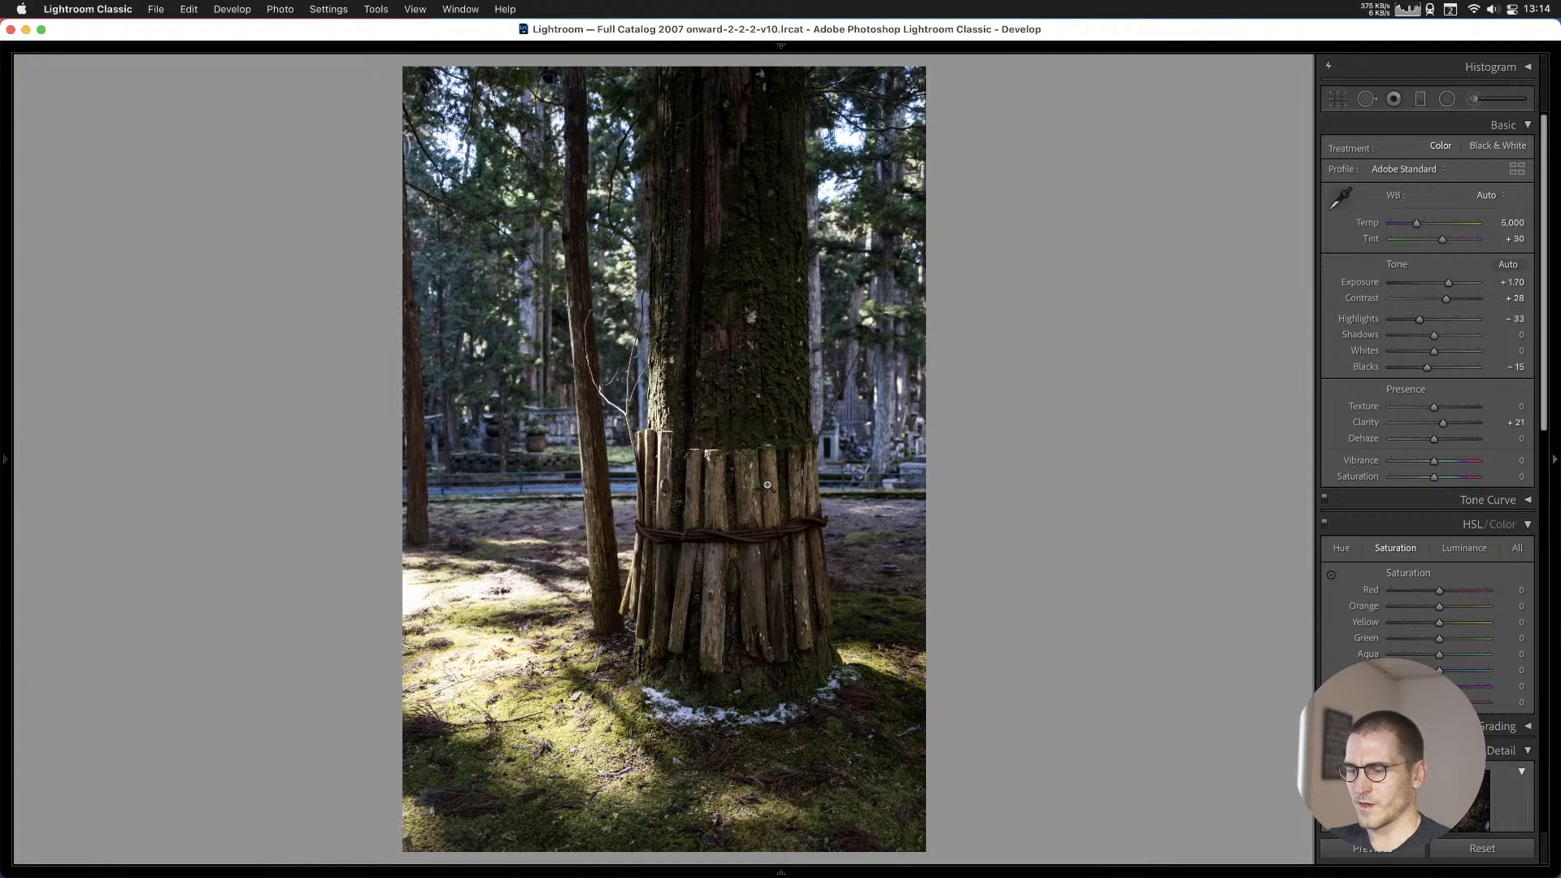
key(super+apostrophe)
click(1338, 99)
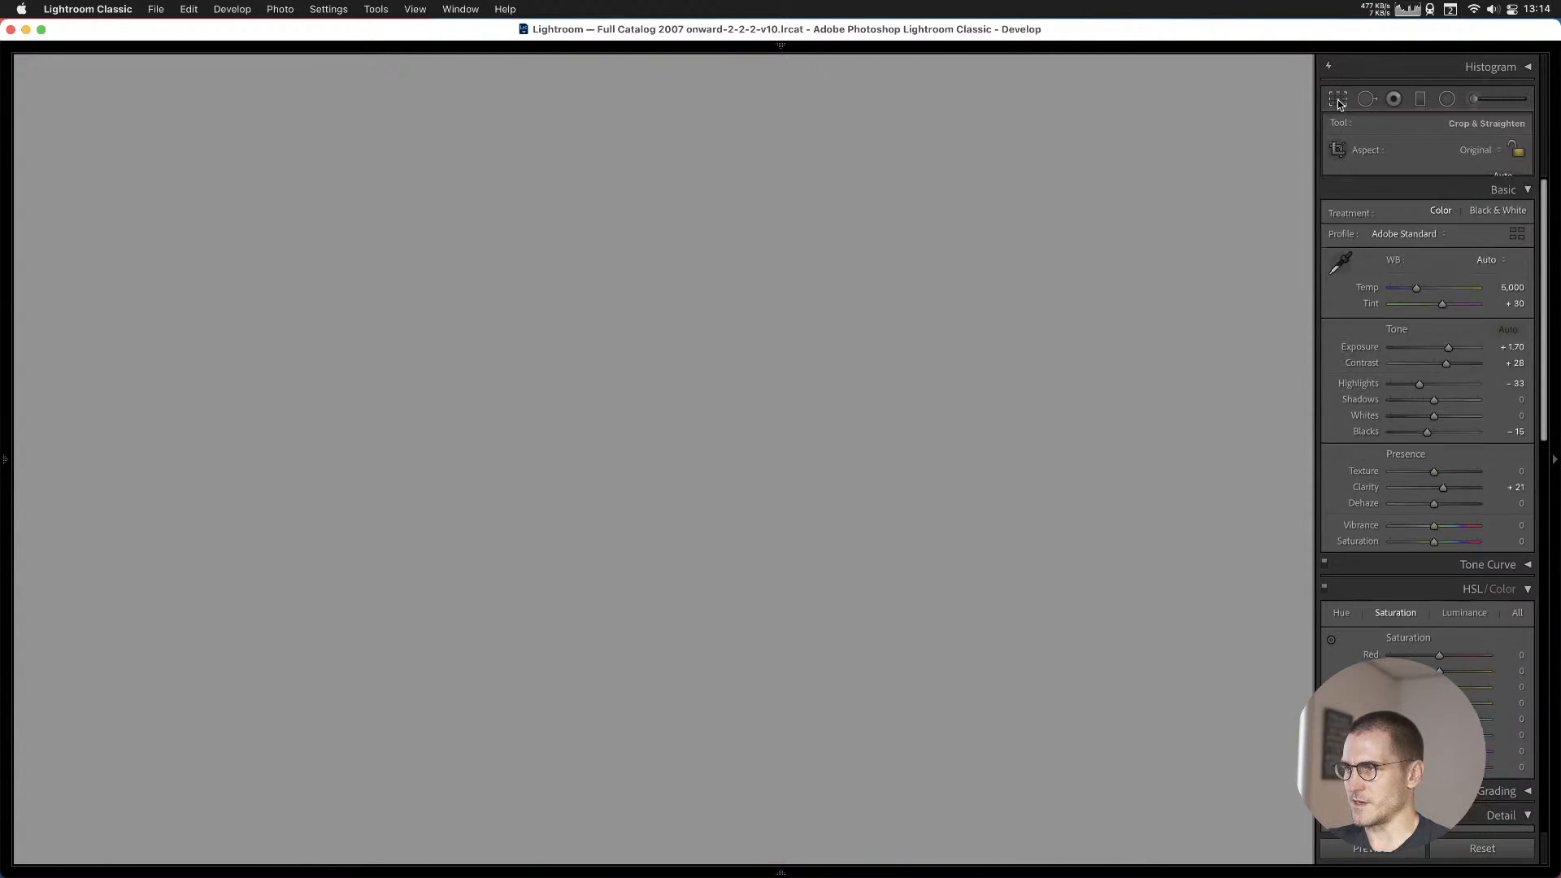
Try a free-form crop of the copy's lower part, undoing the crop rotation made on the way.
click(1448, 149)
click(1224, 186)
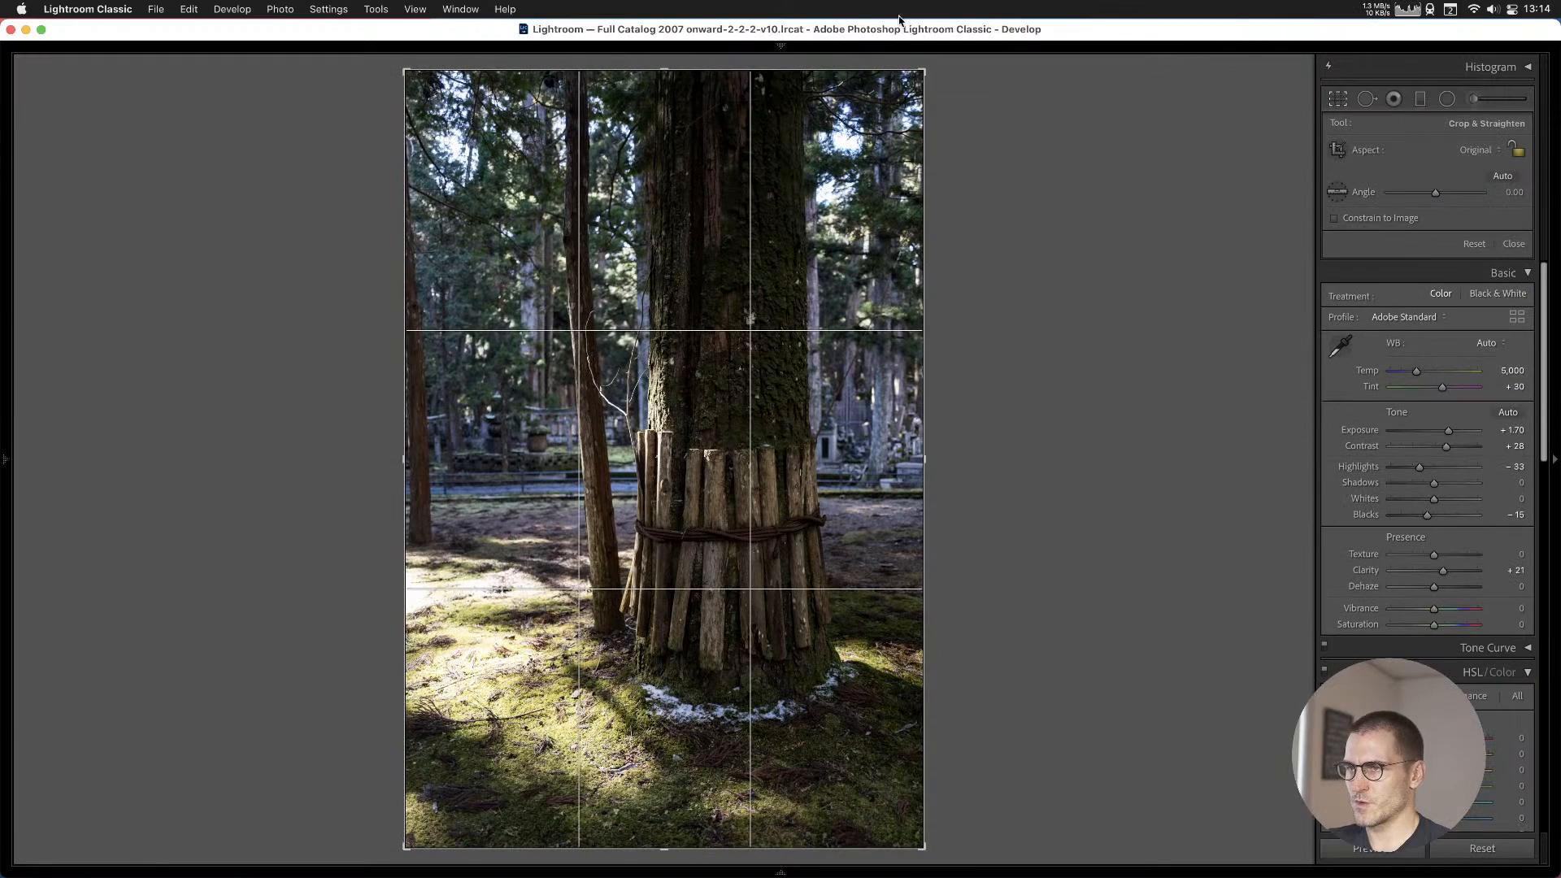
drag(932, 64, 1132, 365)
key(super+z)
drag(921, 72, 923, 637)
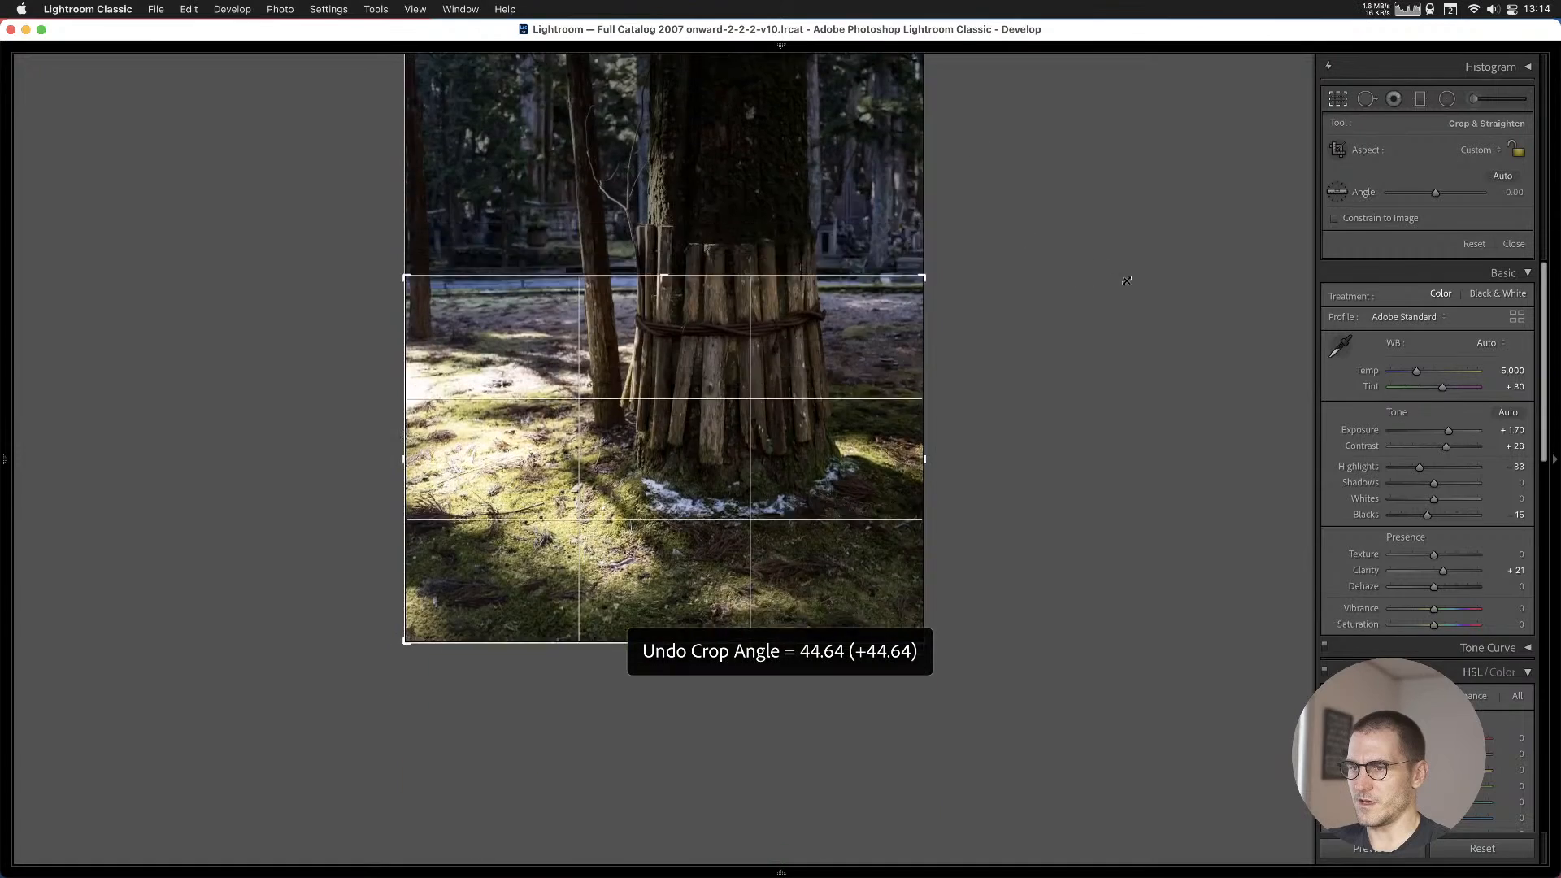
Crop the copy to a landscape frame at the Original aspect, full width around the wooden slats and the snow at the trunk's base.
click(1473, 151)
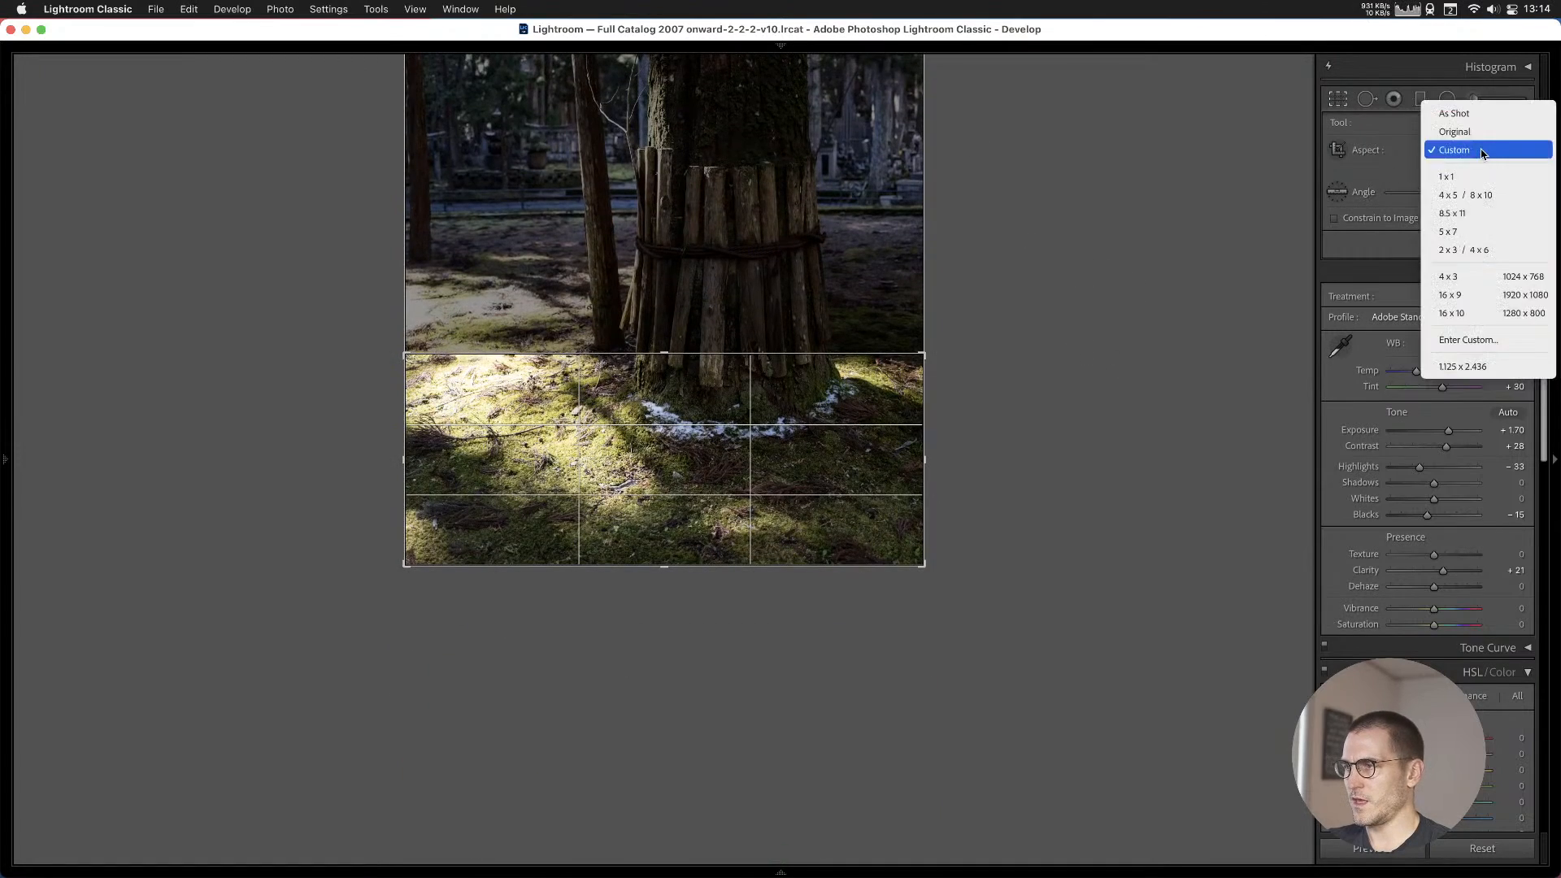
click(1464, 130)
drag(927, 70, 1144, 301)
drag(688, 393, 725, 581)
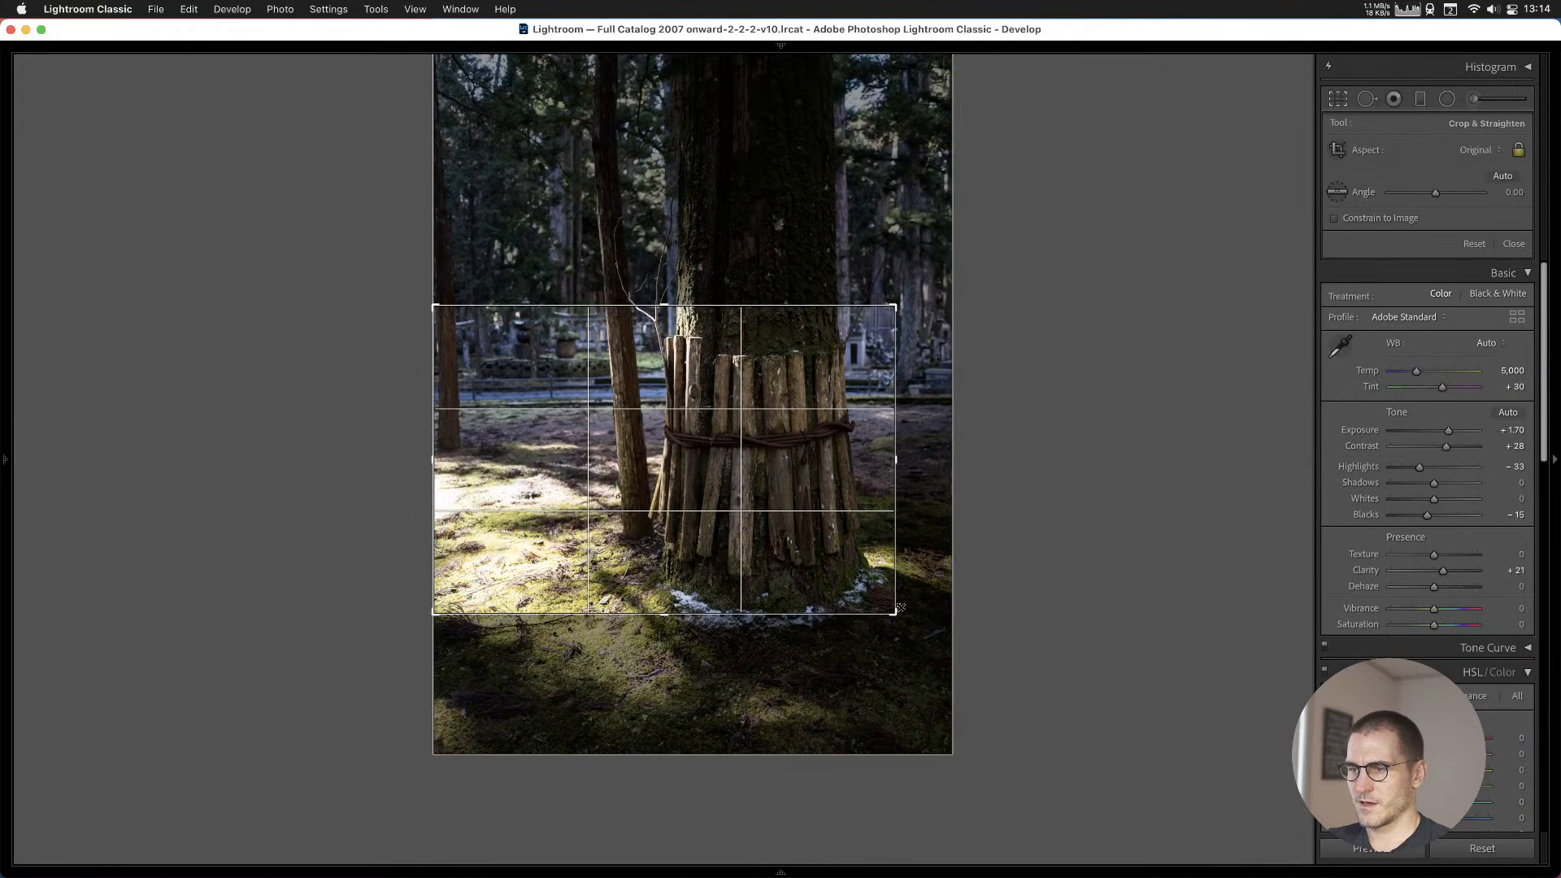
drag(897, 612, 1064, 676)
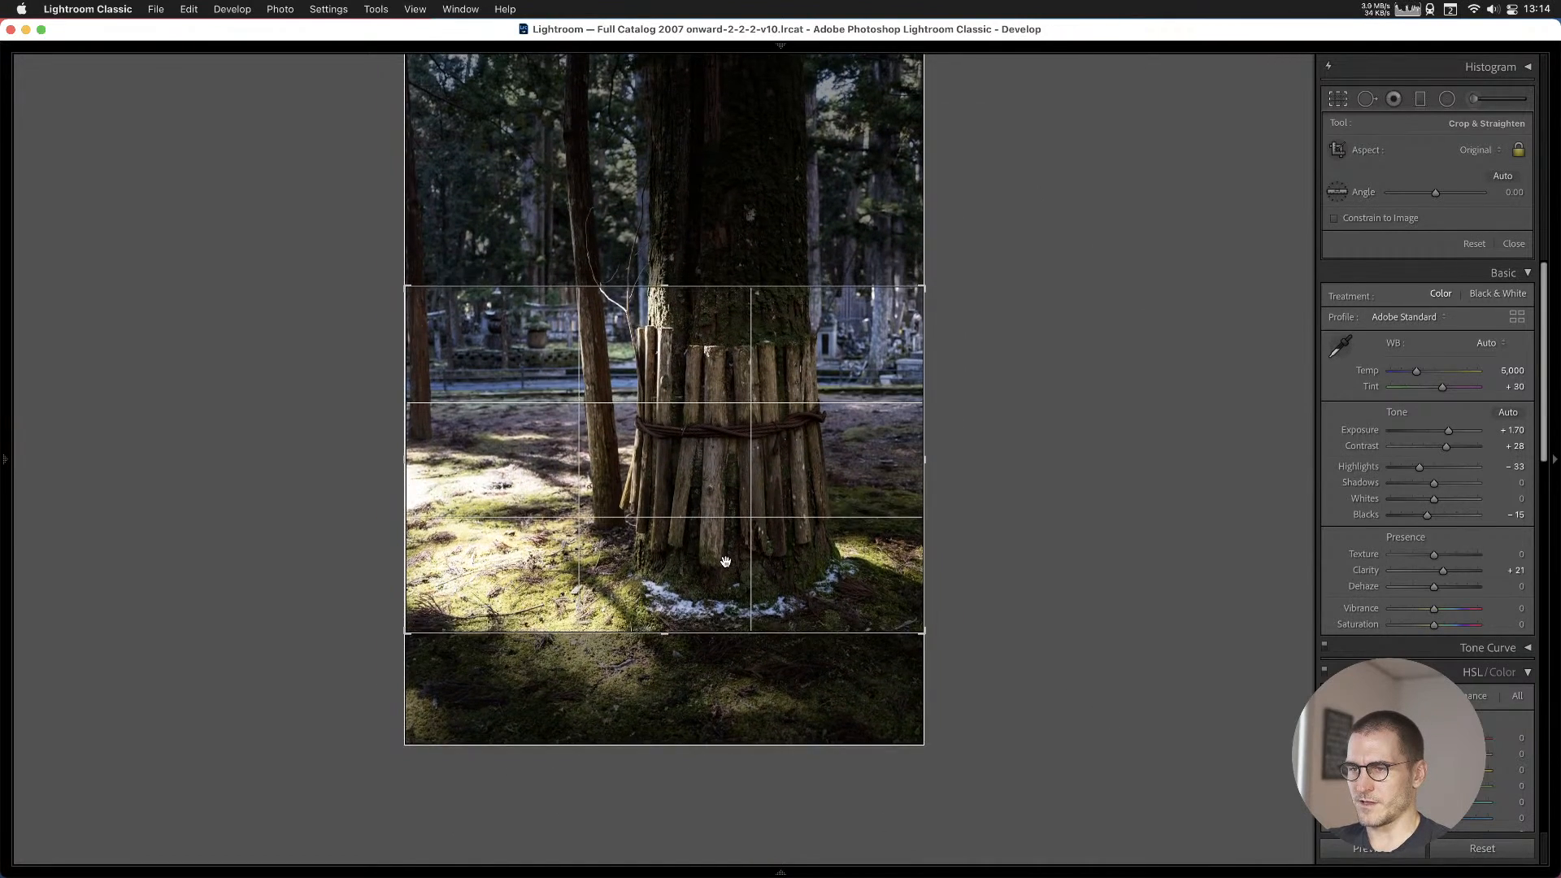
key(Return)
click(726, 563)
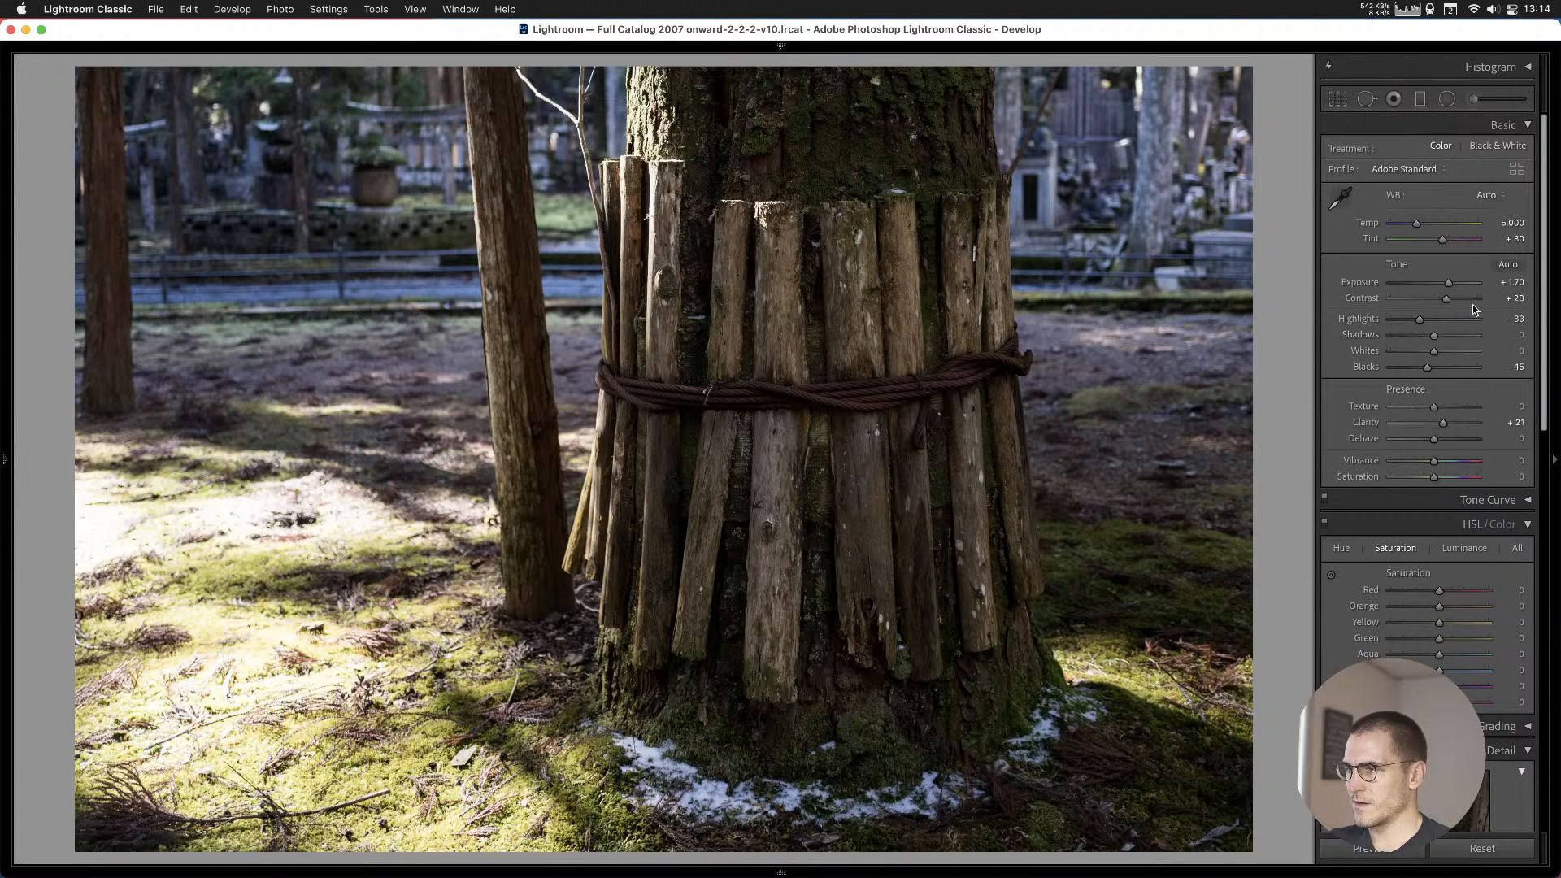
Set the landscape copy's exposure to +1.30, highlights to −83 and shadows to +40.
drag(1449, 287, 1431, 323)
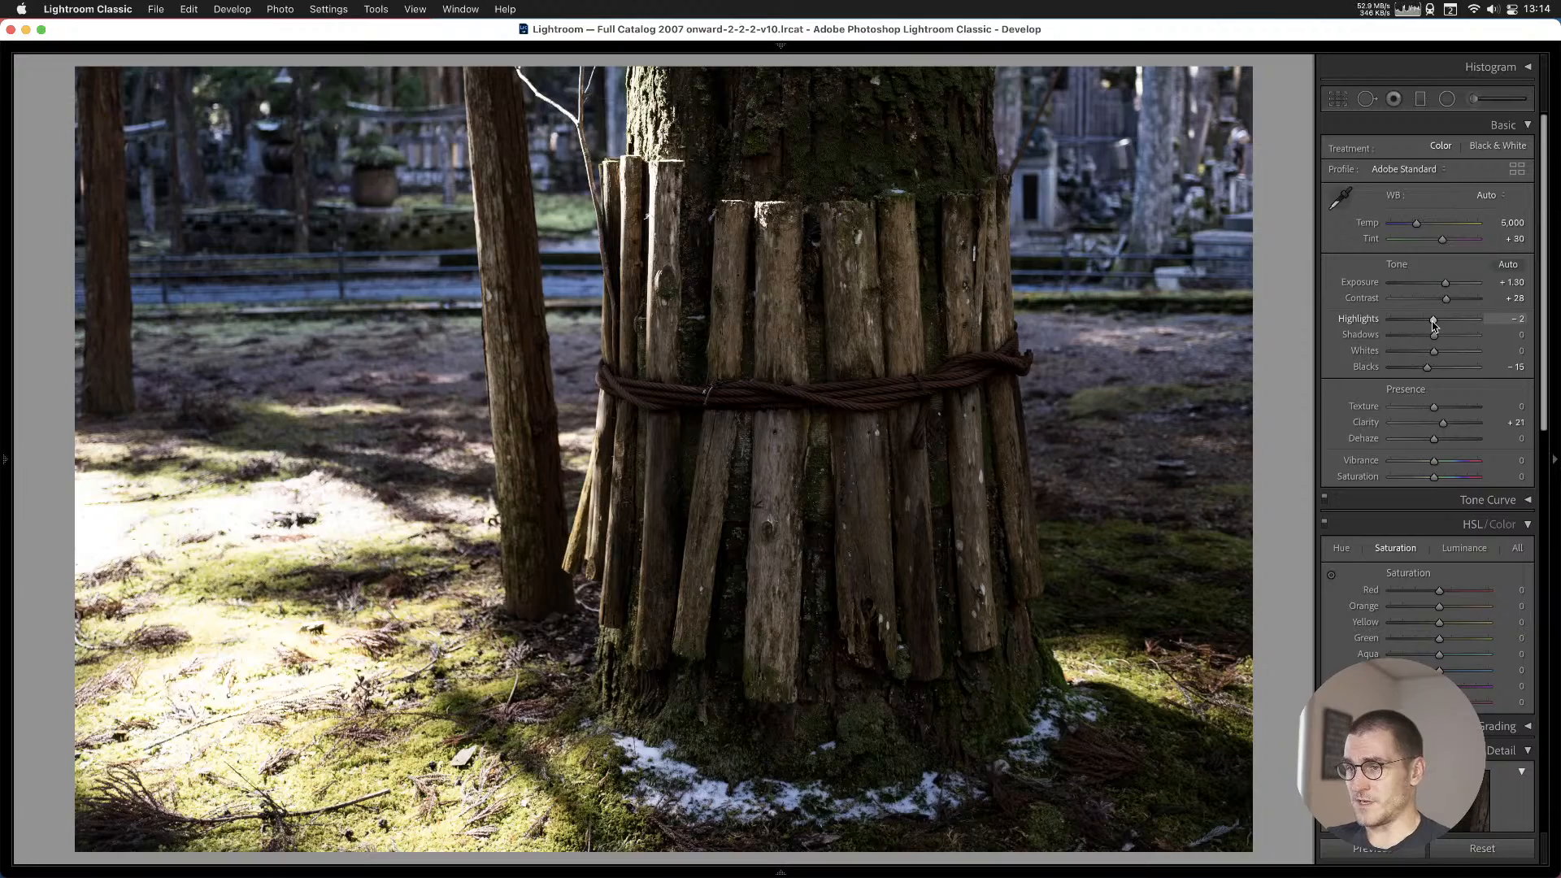
drag(1434, 325, 1398, 335)
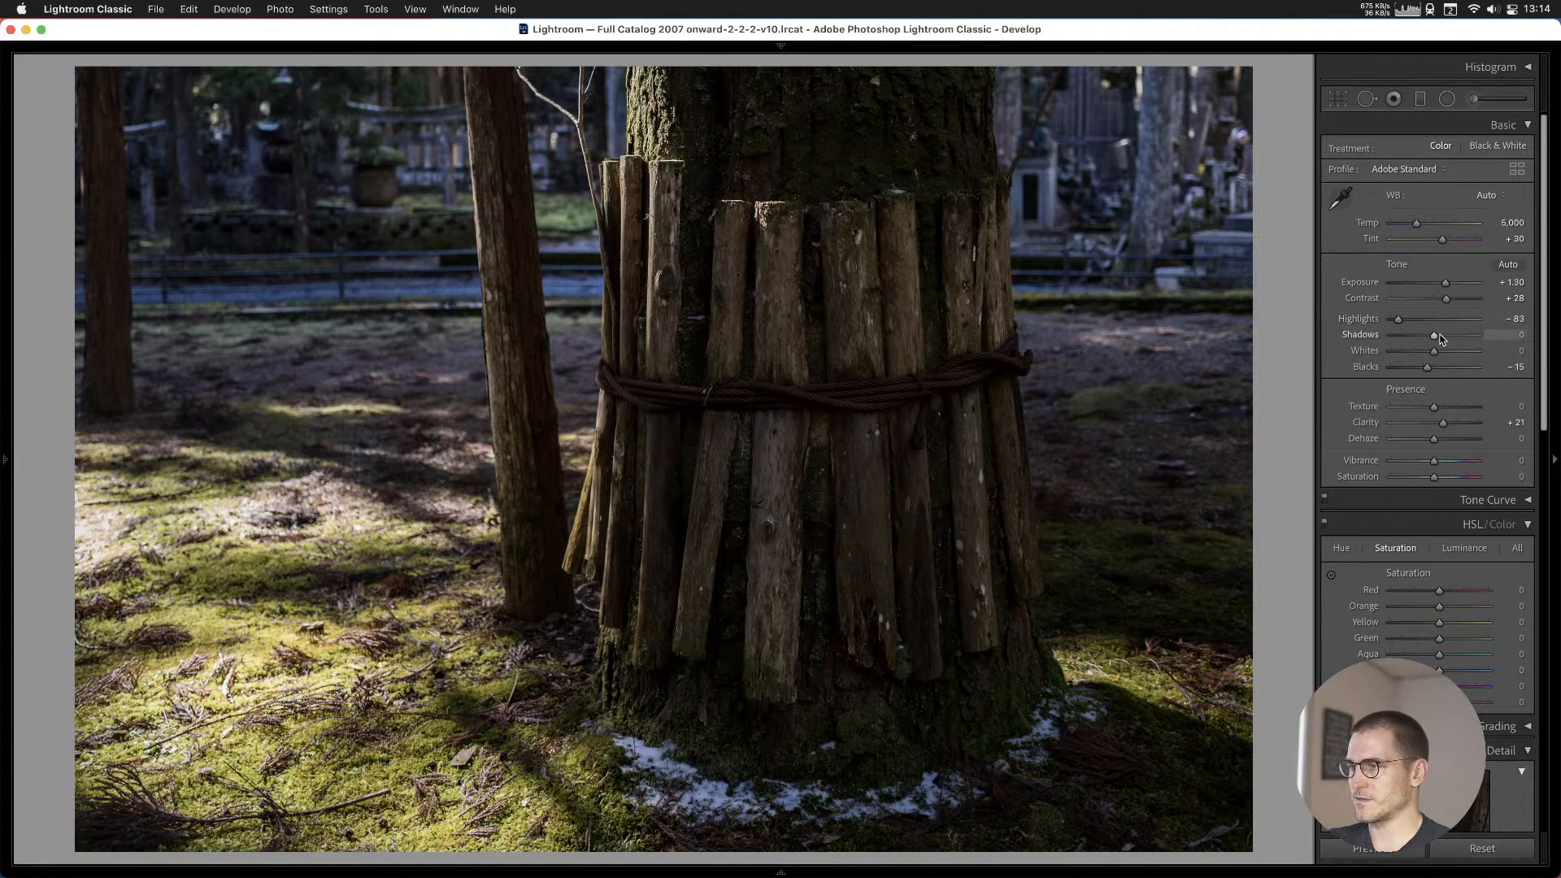
drag(1433, 335, 1453, 338)
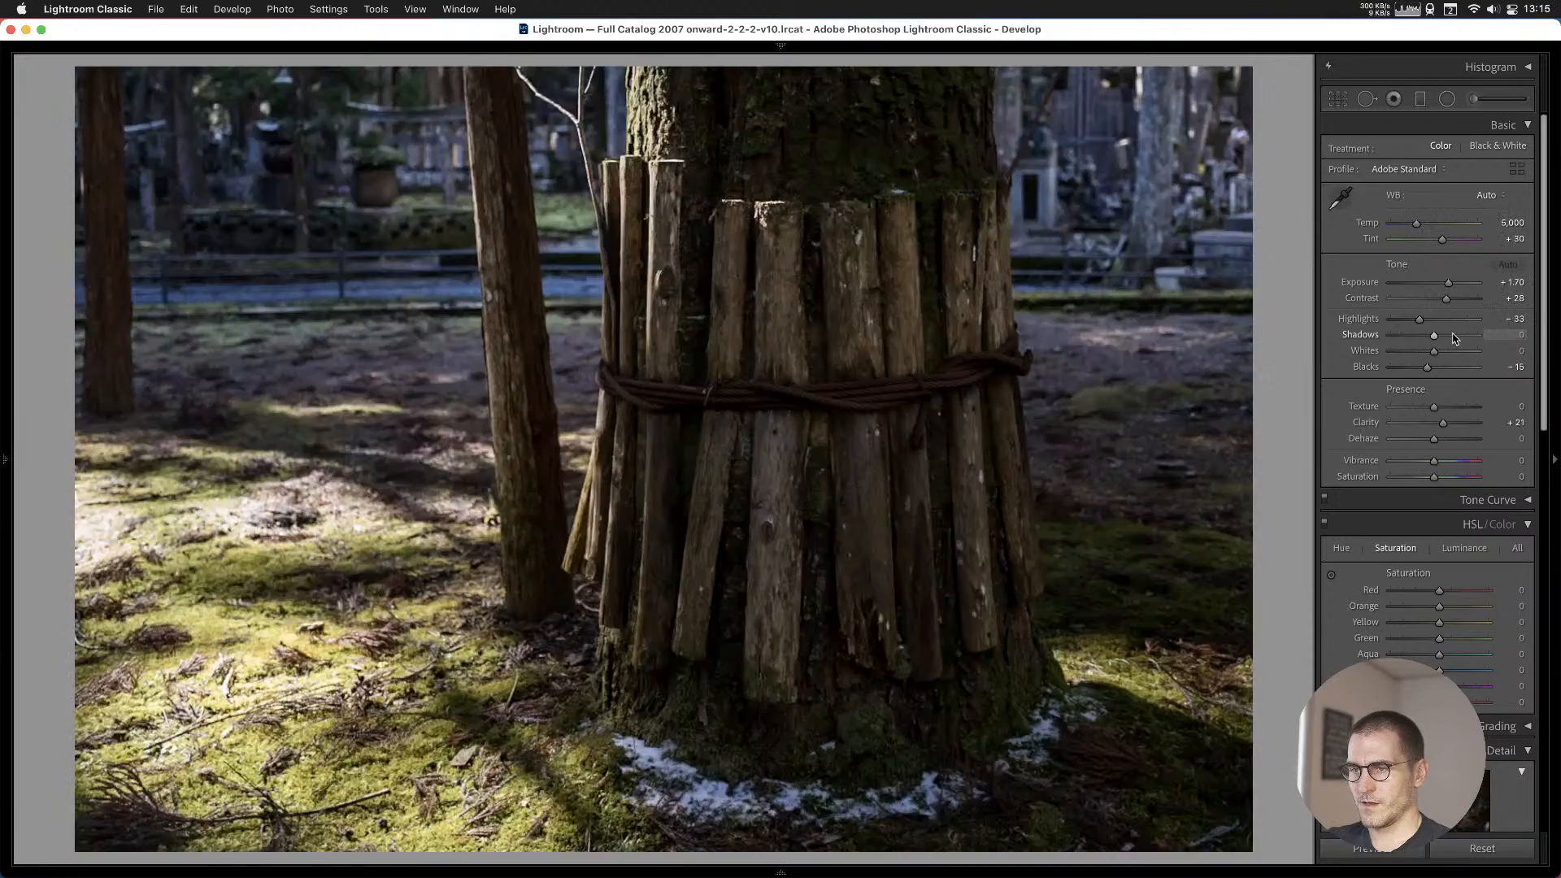
Return to the uncropped vertical tree photo and set its exposure to +1.20, highlights to −91 and shadows to +56.
key(z)
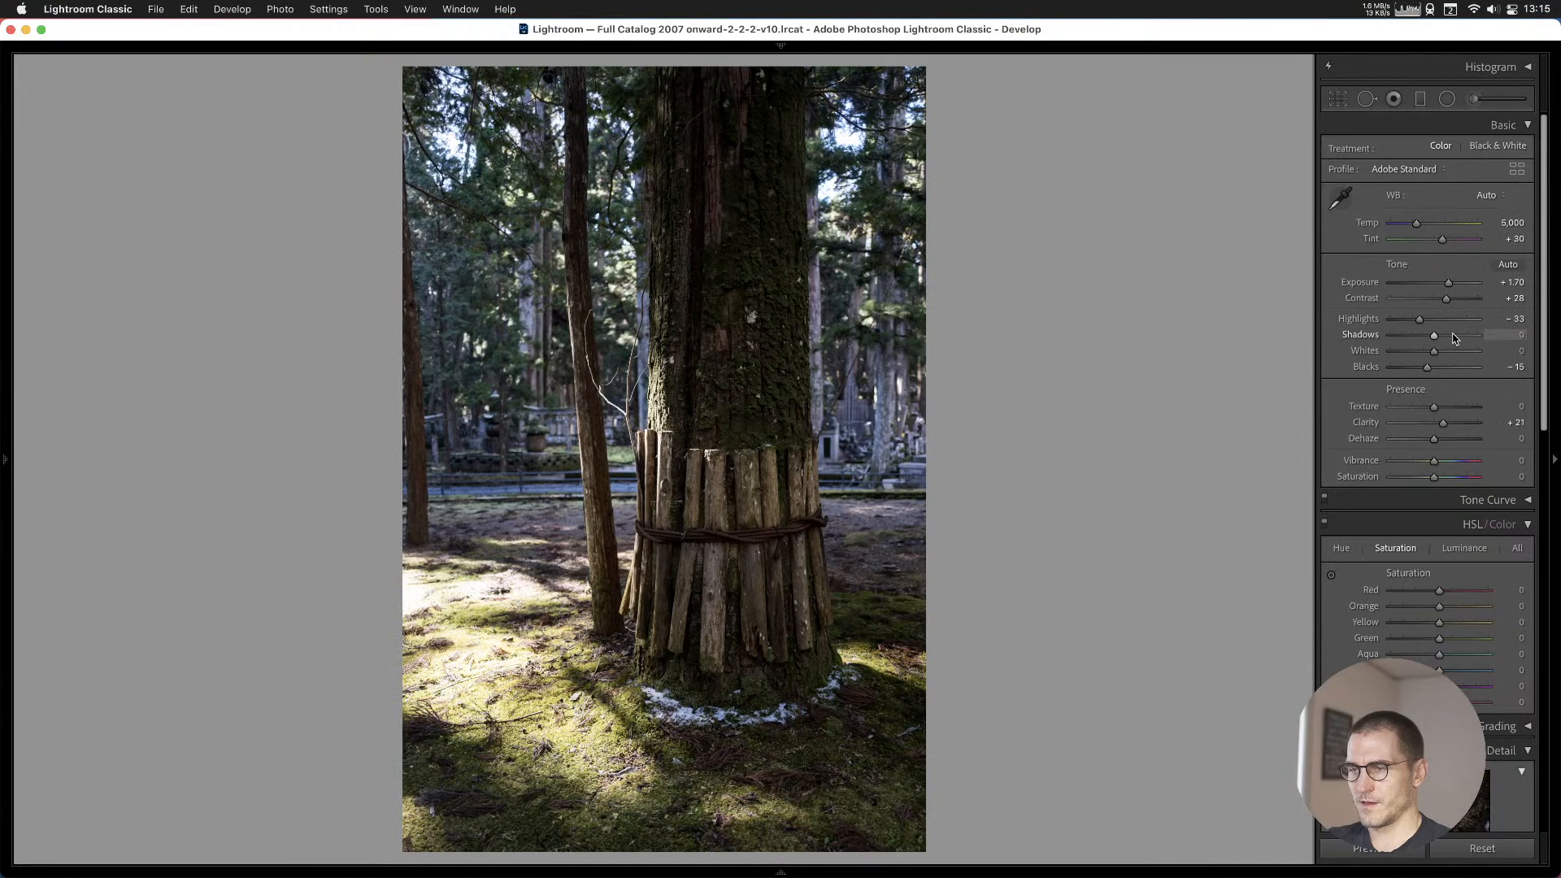
drag(1422, 319, 1444, 282)
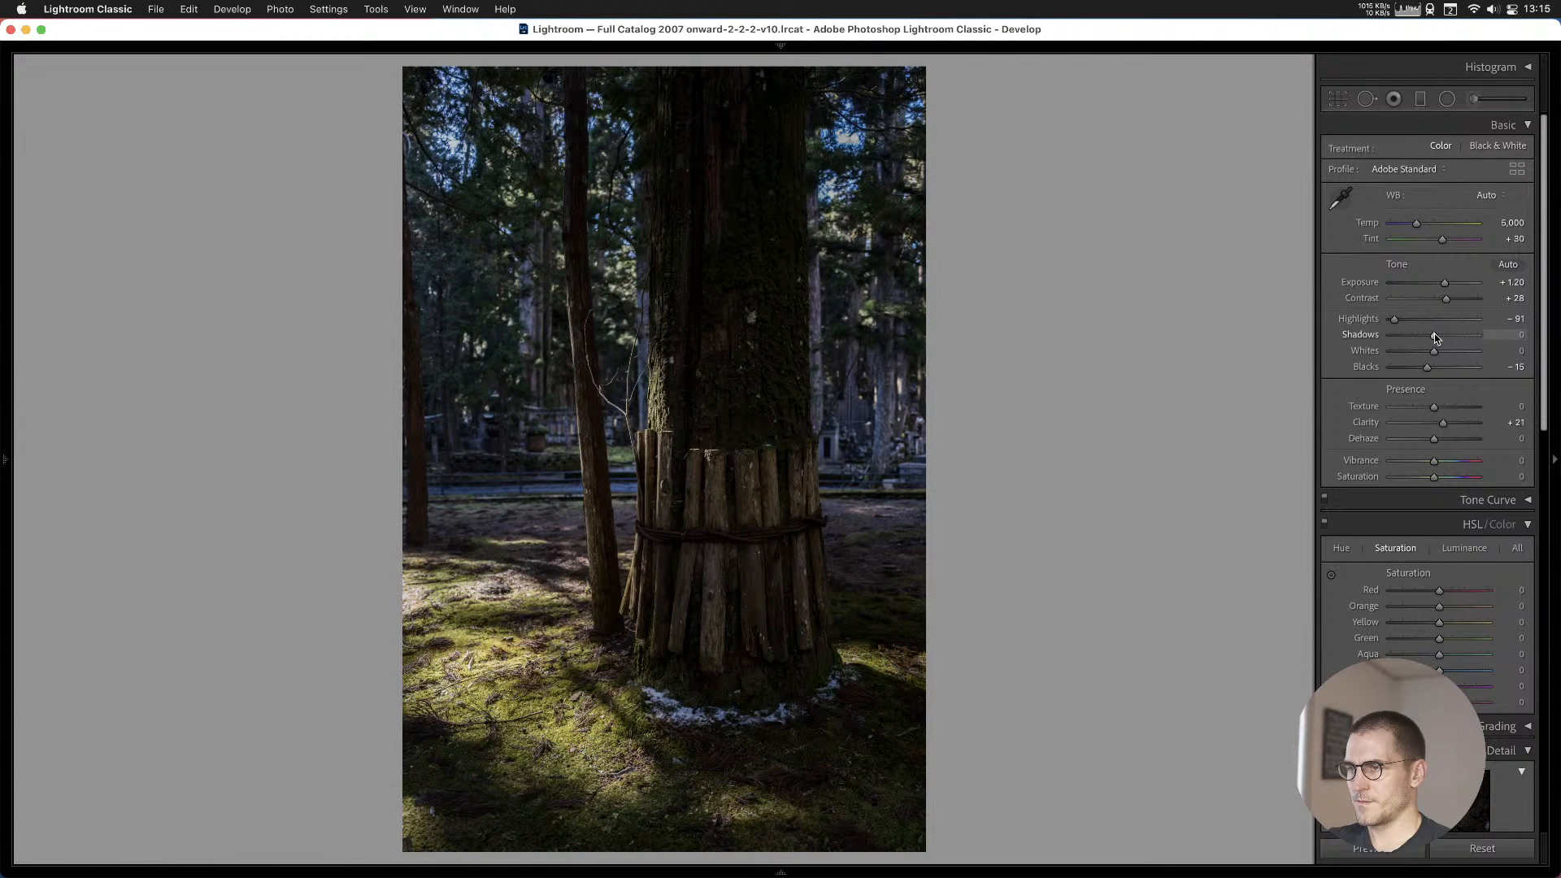
drag(1435, 336, 1459, 336)
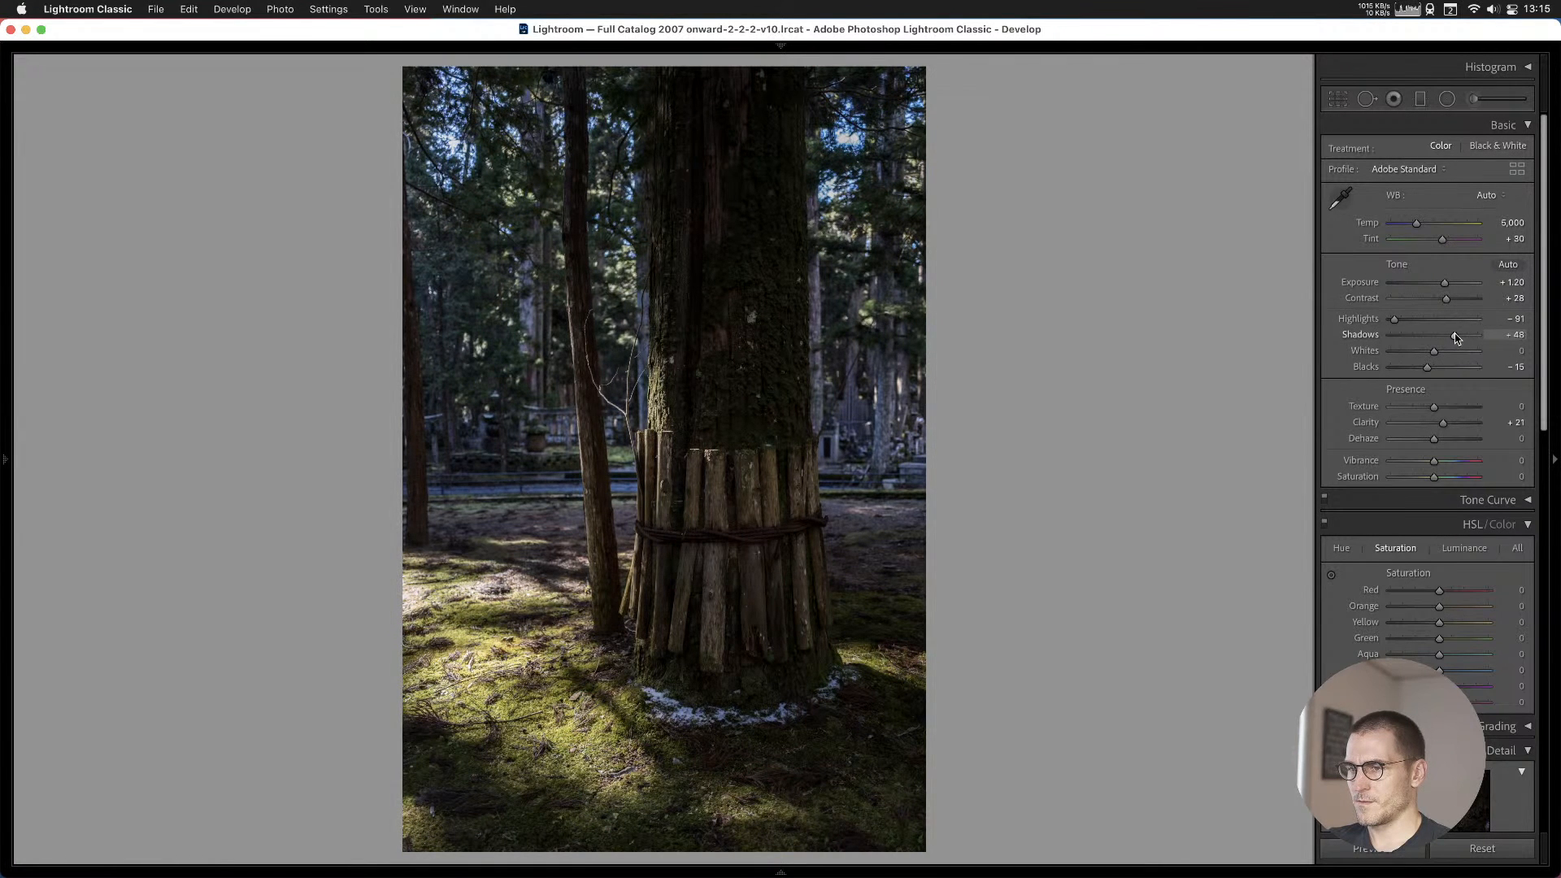
Crop the vertical tree photo to the 4 x 5 / 8 x 10 aspect and add it to Cull #1.
click(1338, 101)
click(1468, 149)
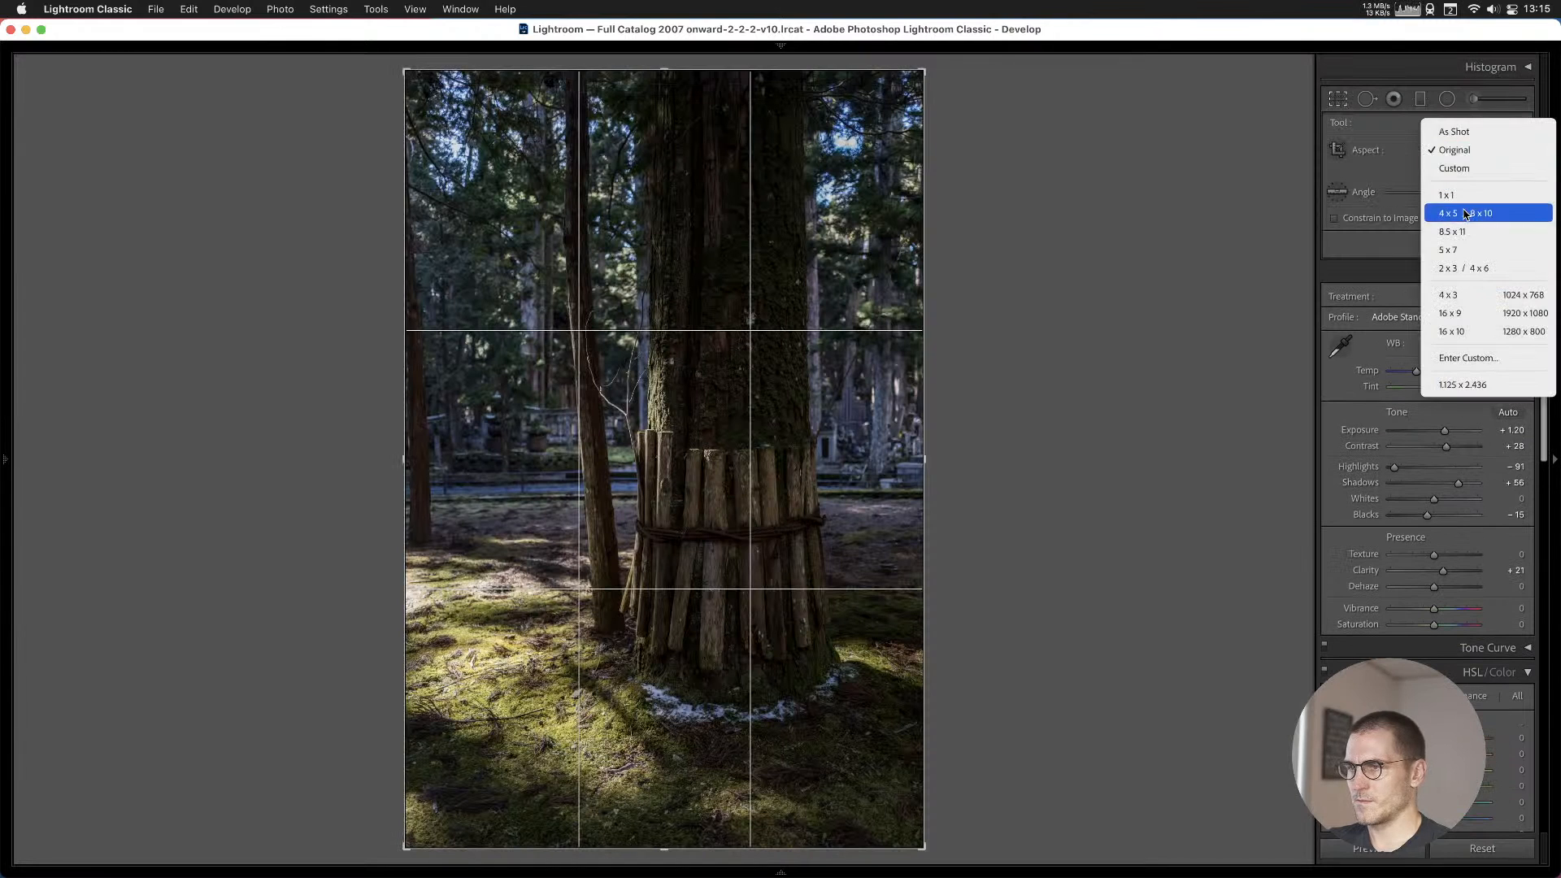
click(1439, 213)
key(Return)
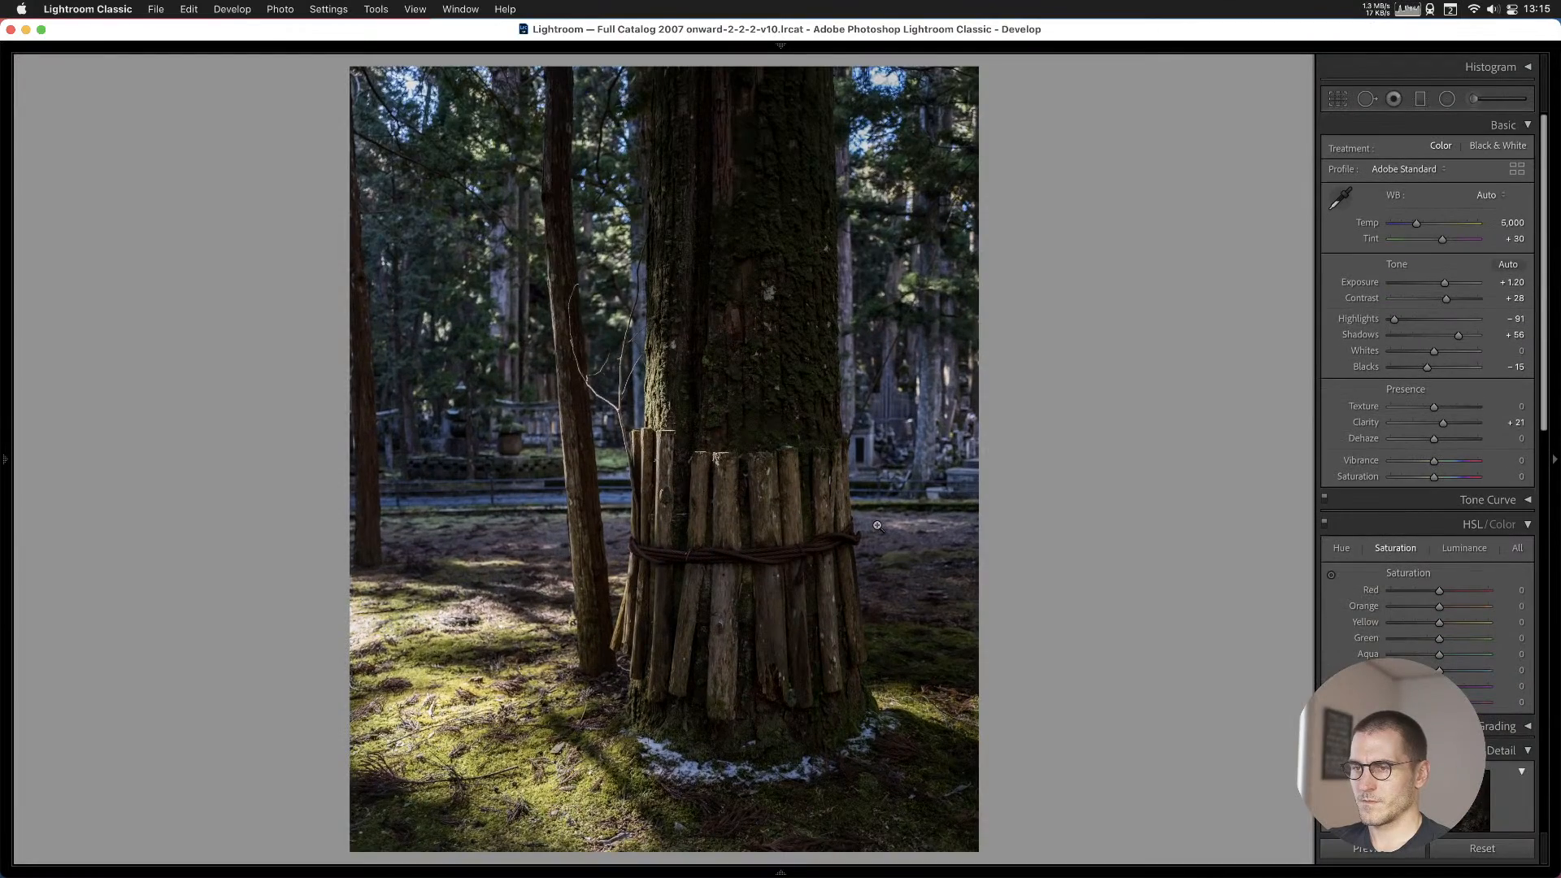
key(b)
Review the landscape tree copy and the stone marker in snow, and compare the bare-tree sports field photo with its neighbour.
key(Right)
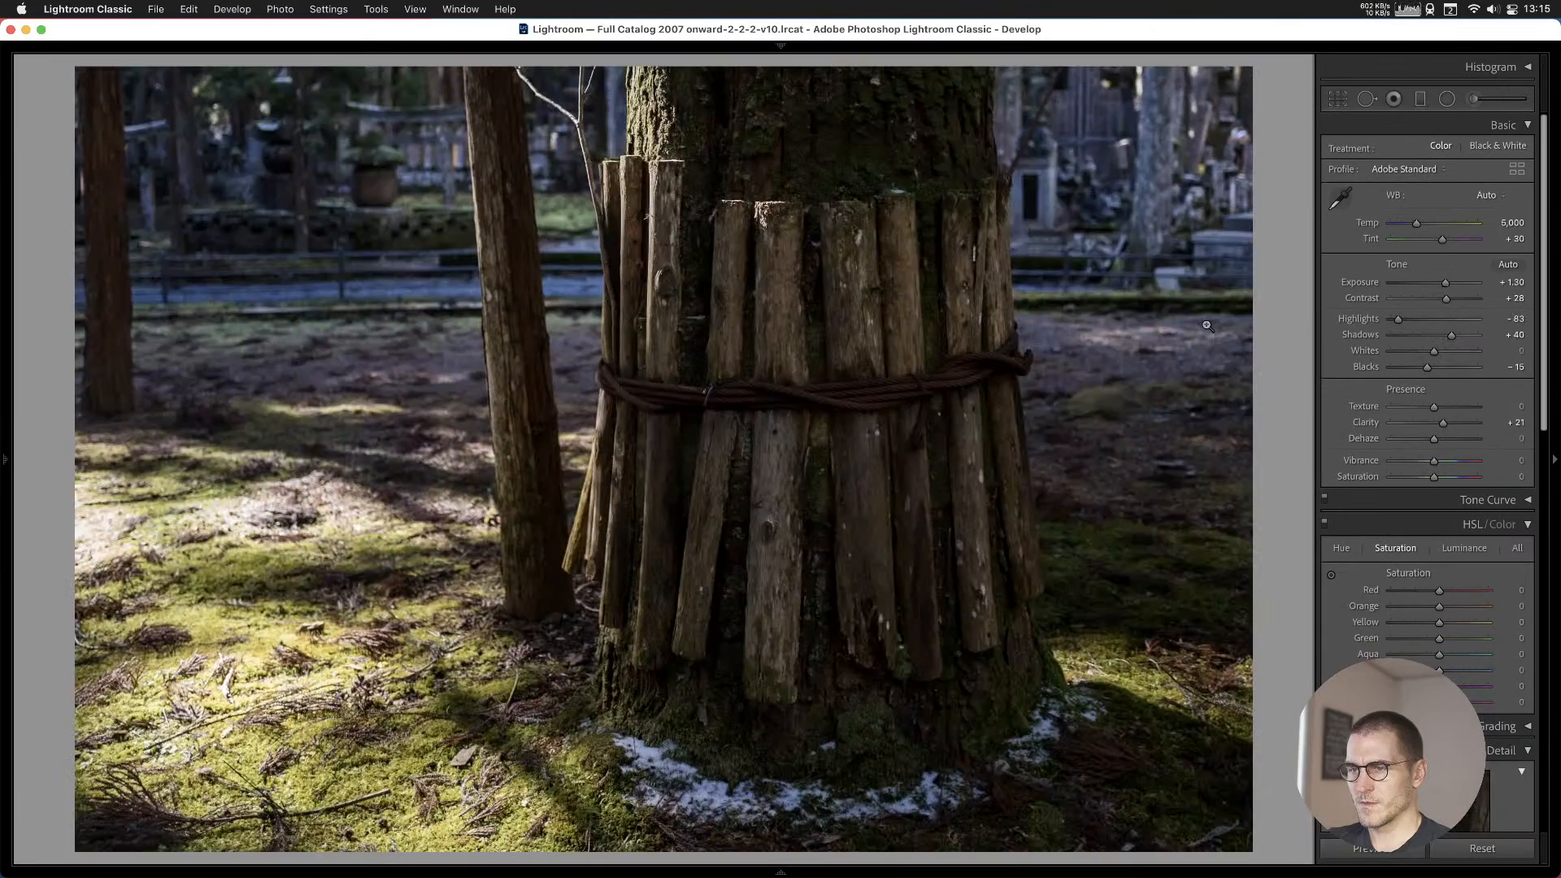
key(Right)
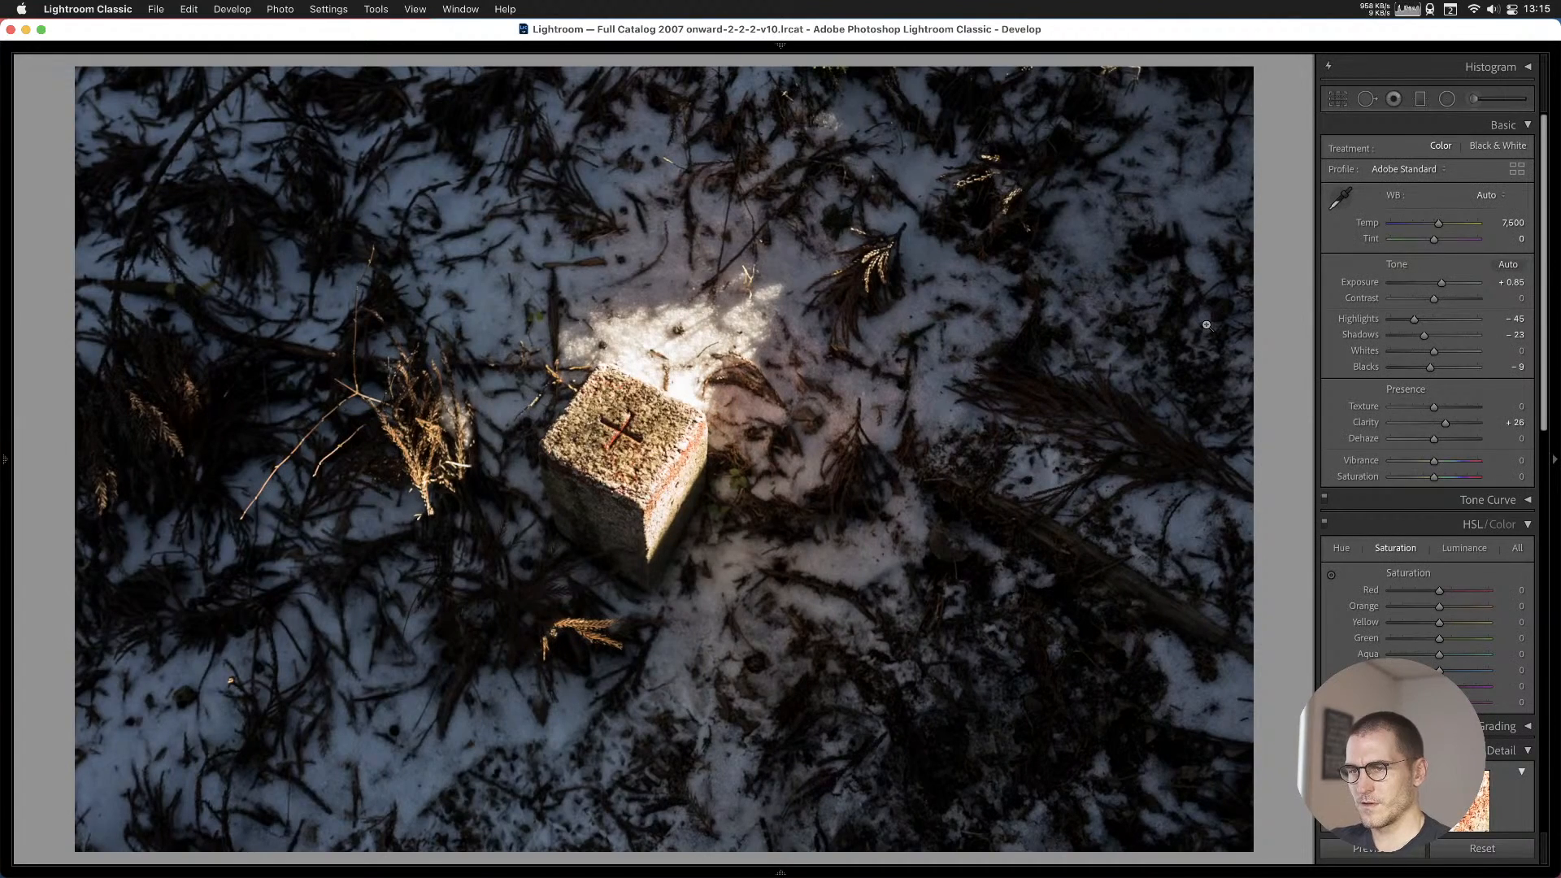
key(Right)
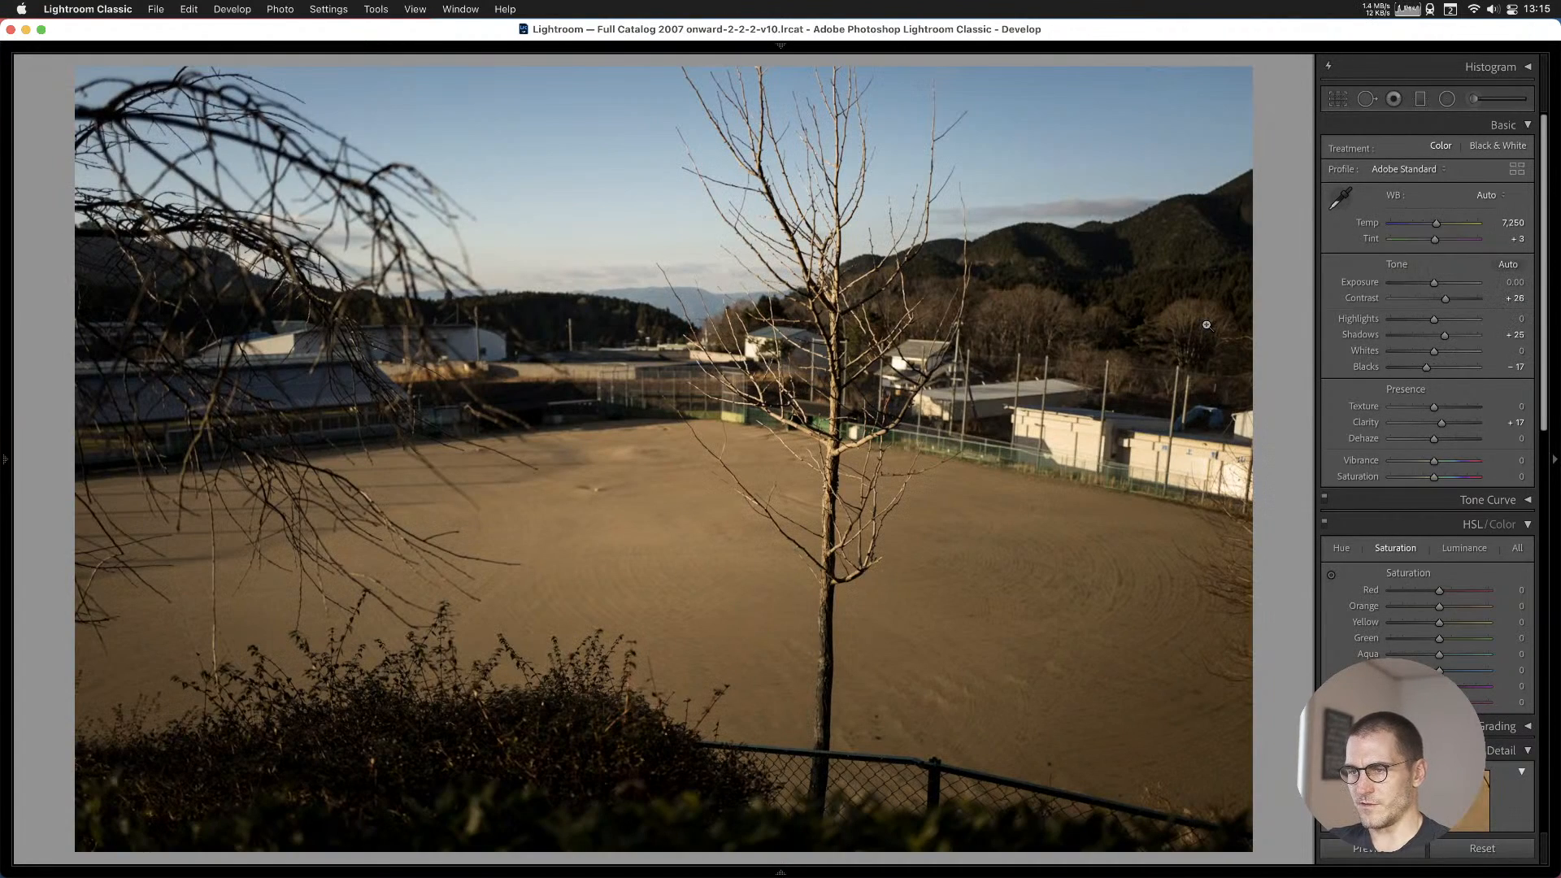
key(Right)
key(Right)
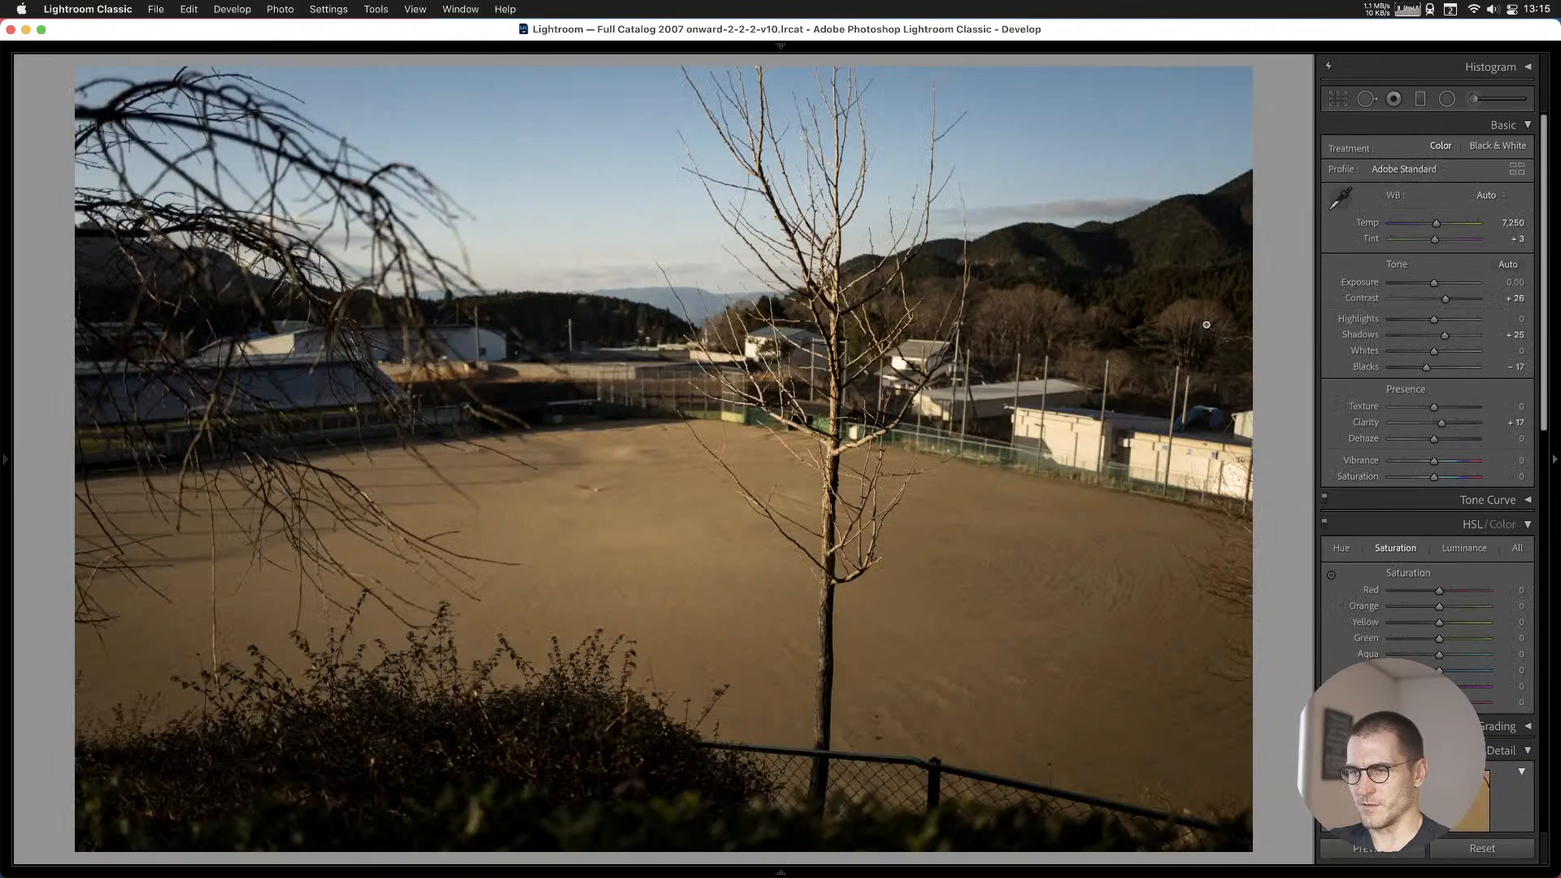
key(Right)
key(Left)
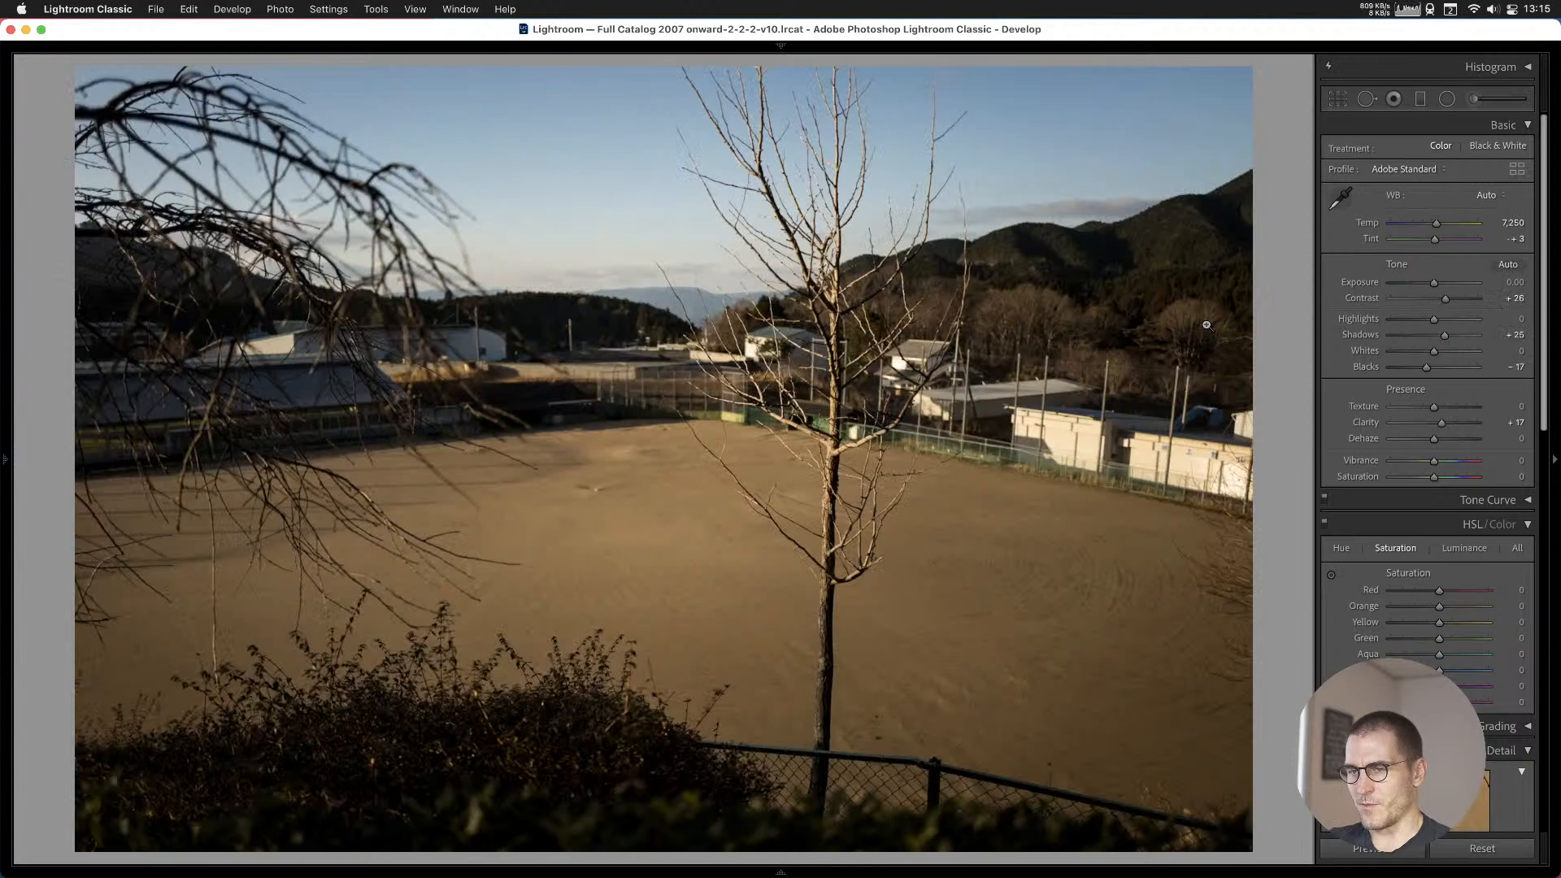
Check the bare-tree sports field photo's file and exposure information, hide the overlay, and move on to the following photo.
key(i)
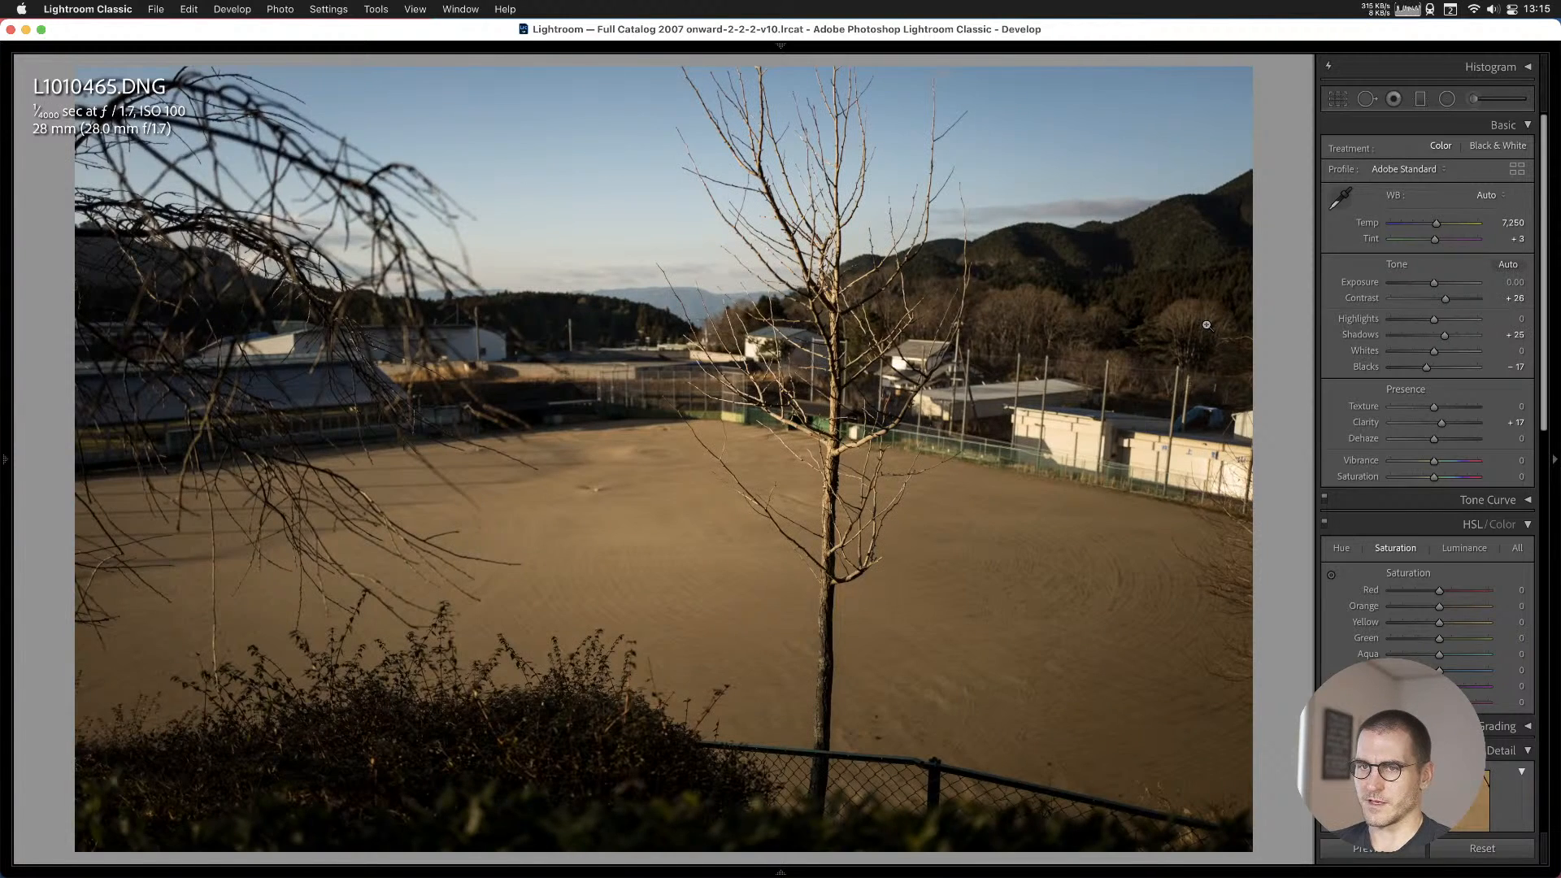
key(i)
key(i)
key(i)
key(i)
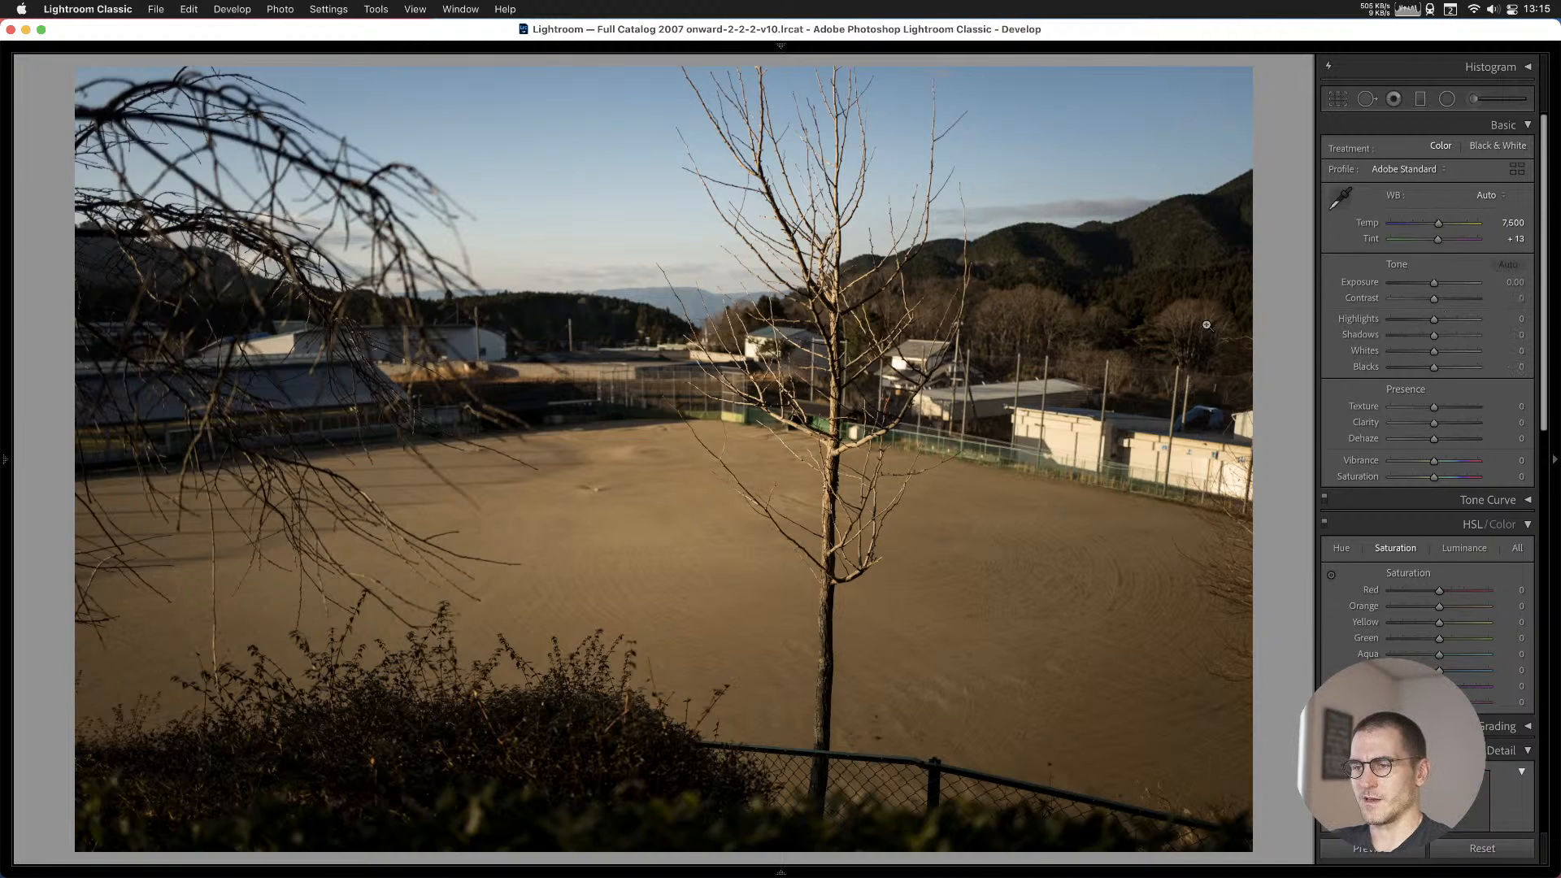
key(Right)
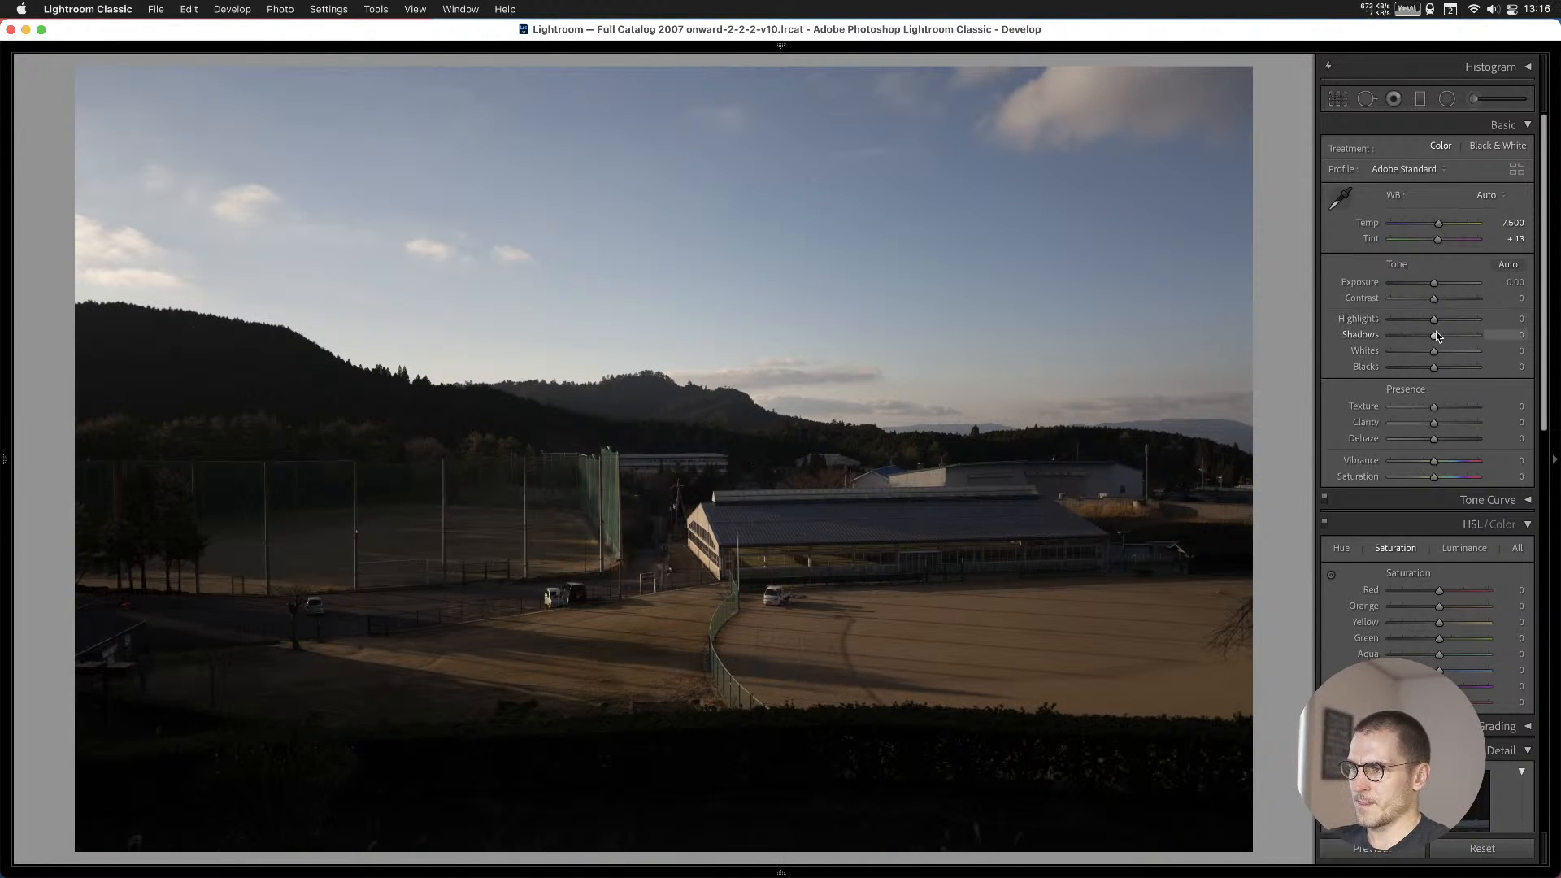
Set the unedited sports field photo's exposure to +0.60, highlights to −33 and shadows to +44, and add it to Cull #1.
drag(1436, 336, 1441, 338)
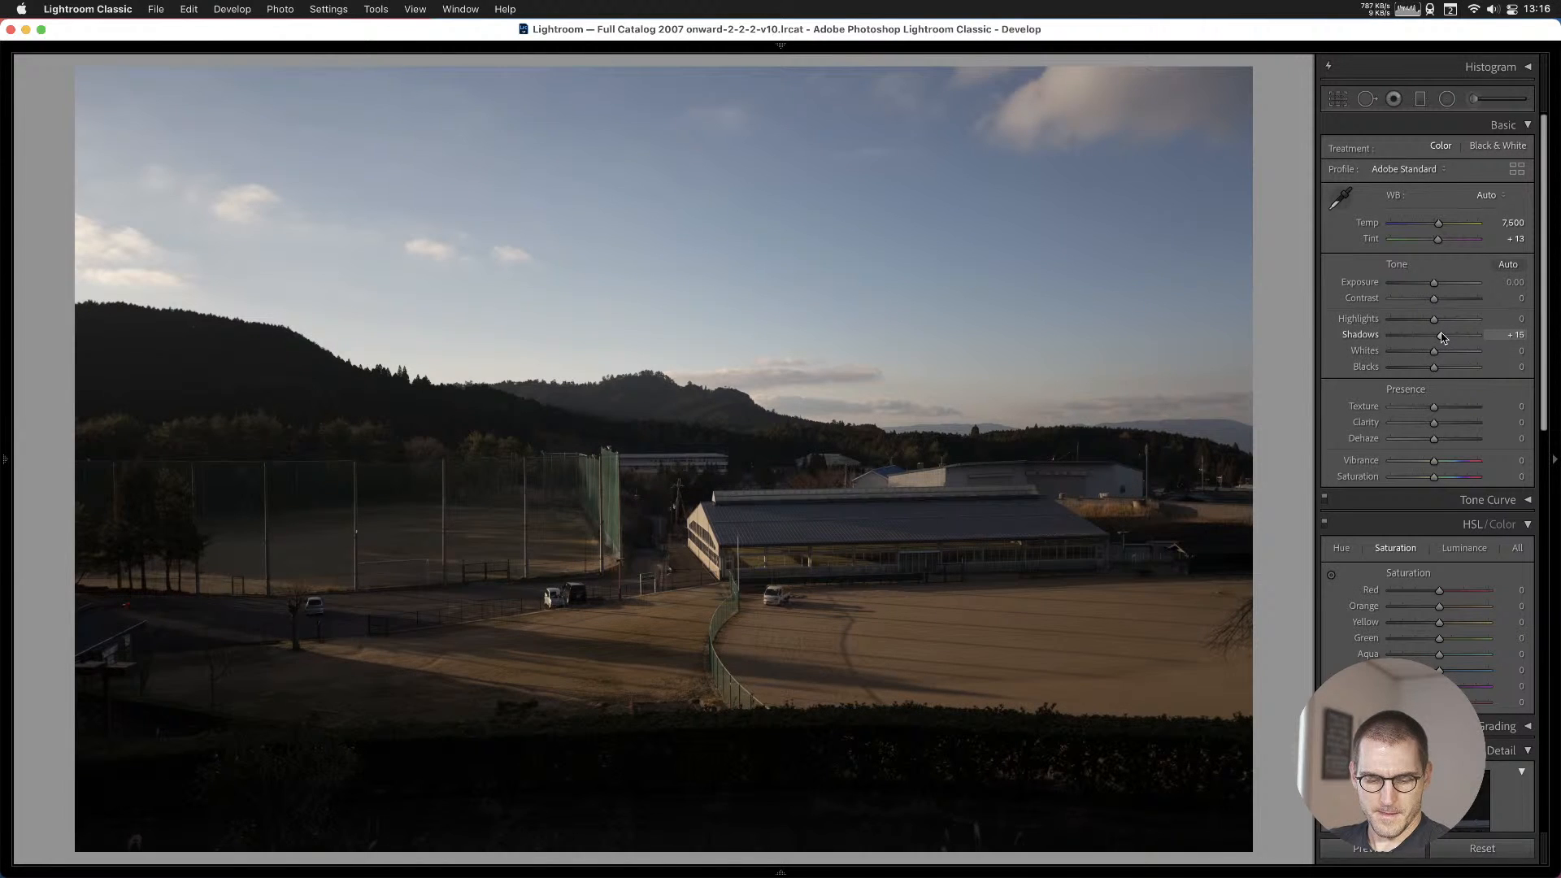
drag(1442, 337, 1439, 286)
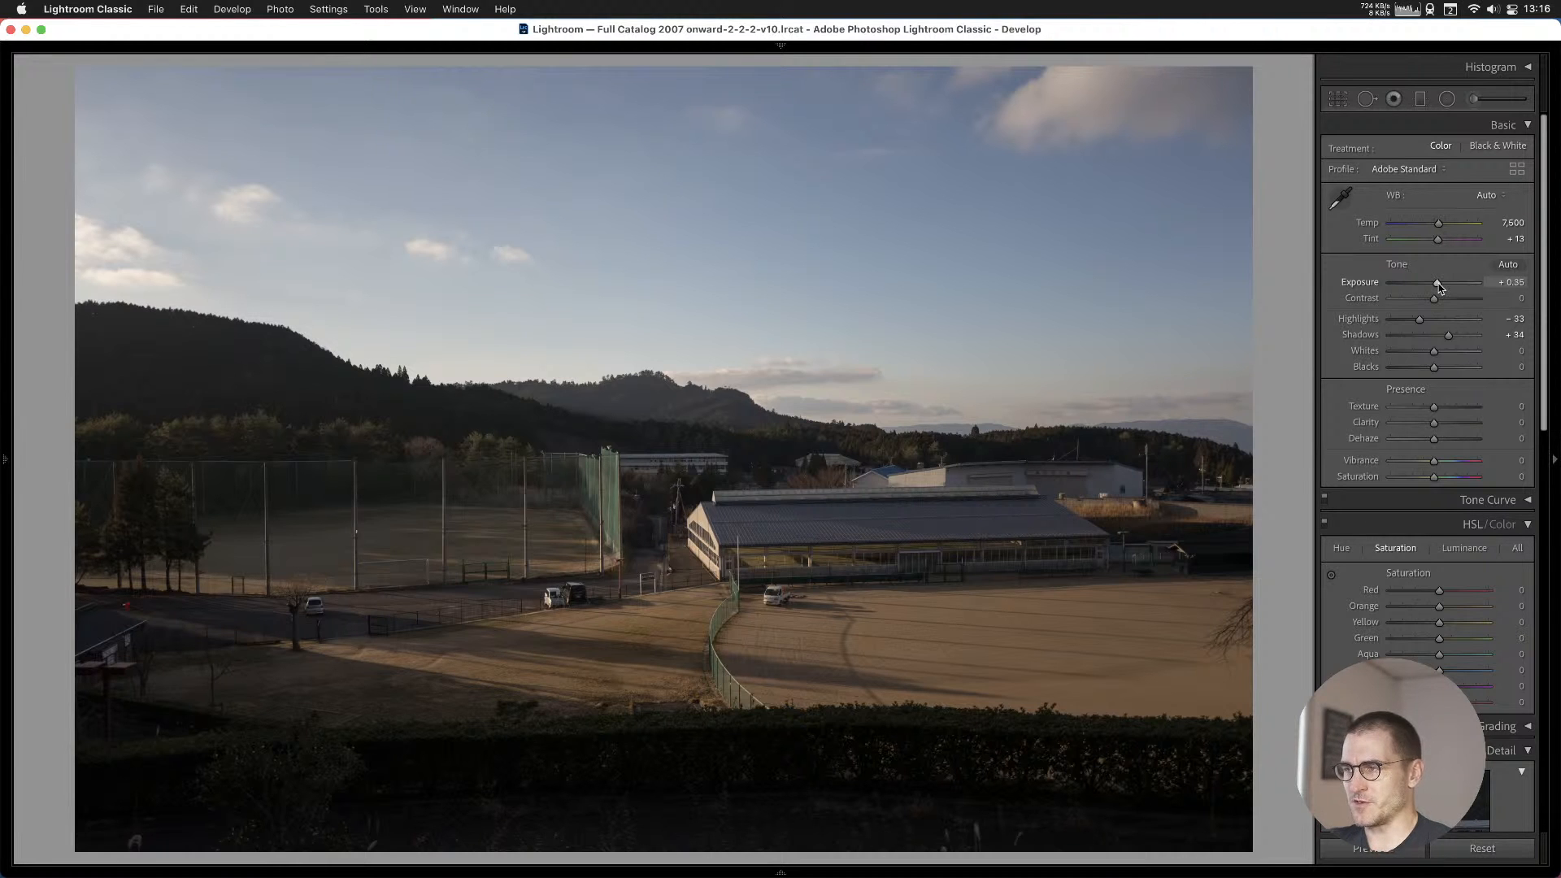
drag(1439, 285, 1441, 287)
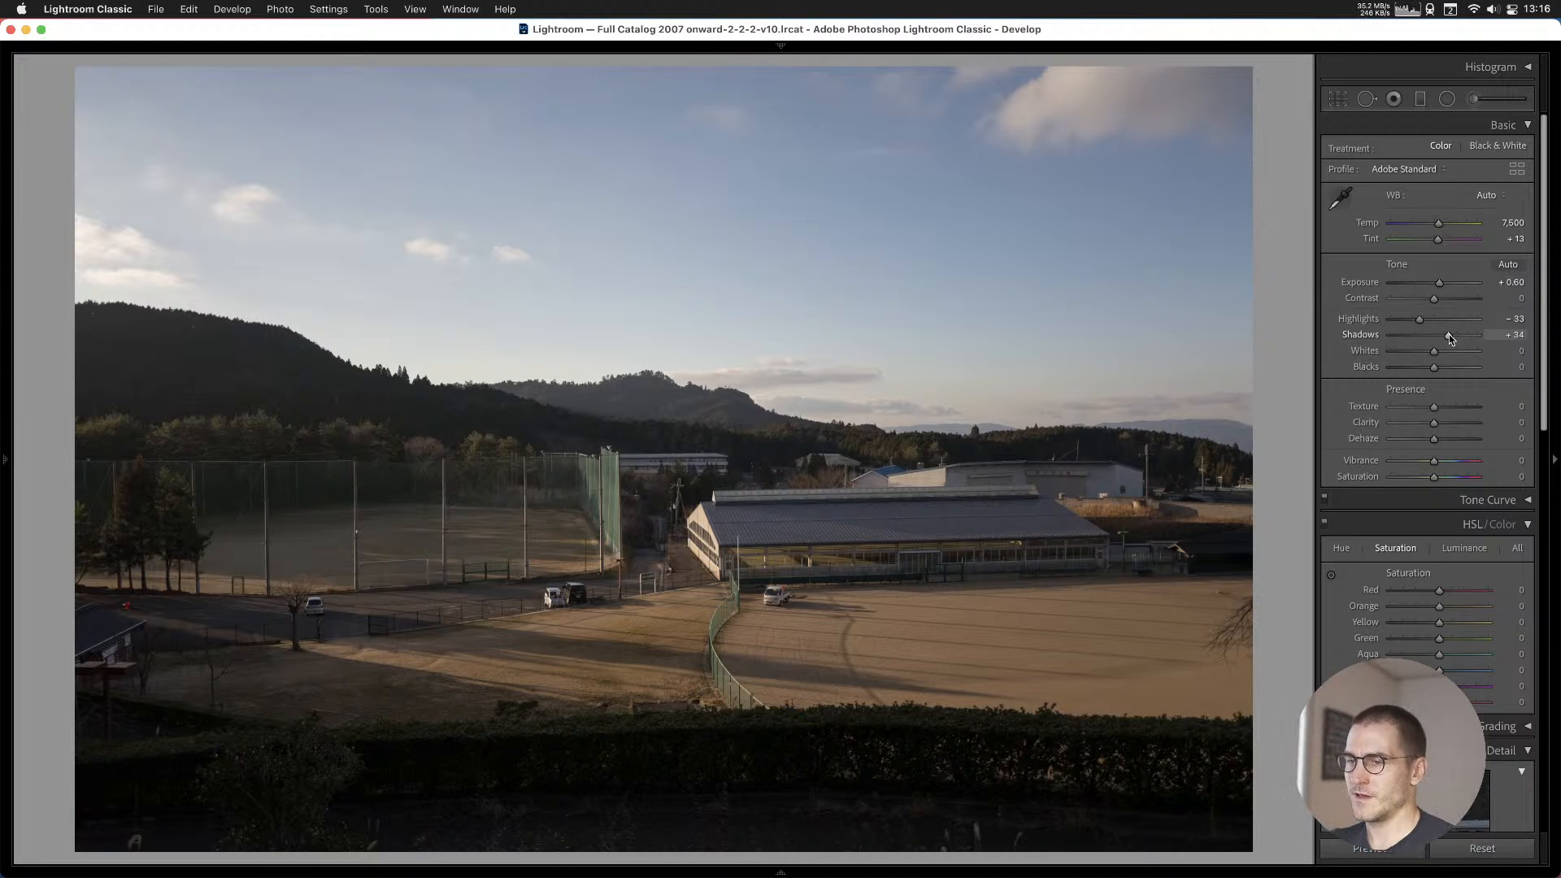
drag(1449, 334, 1454, 334)
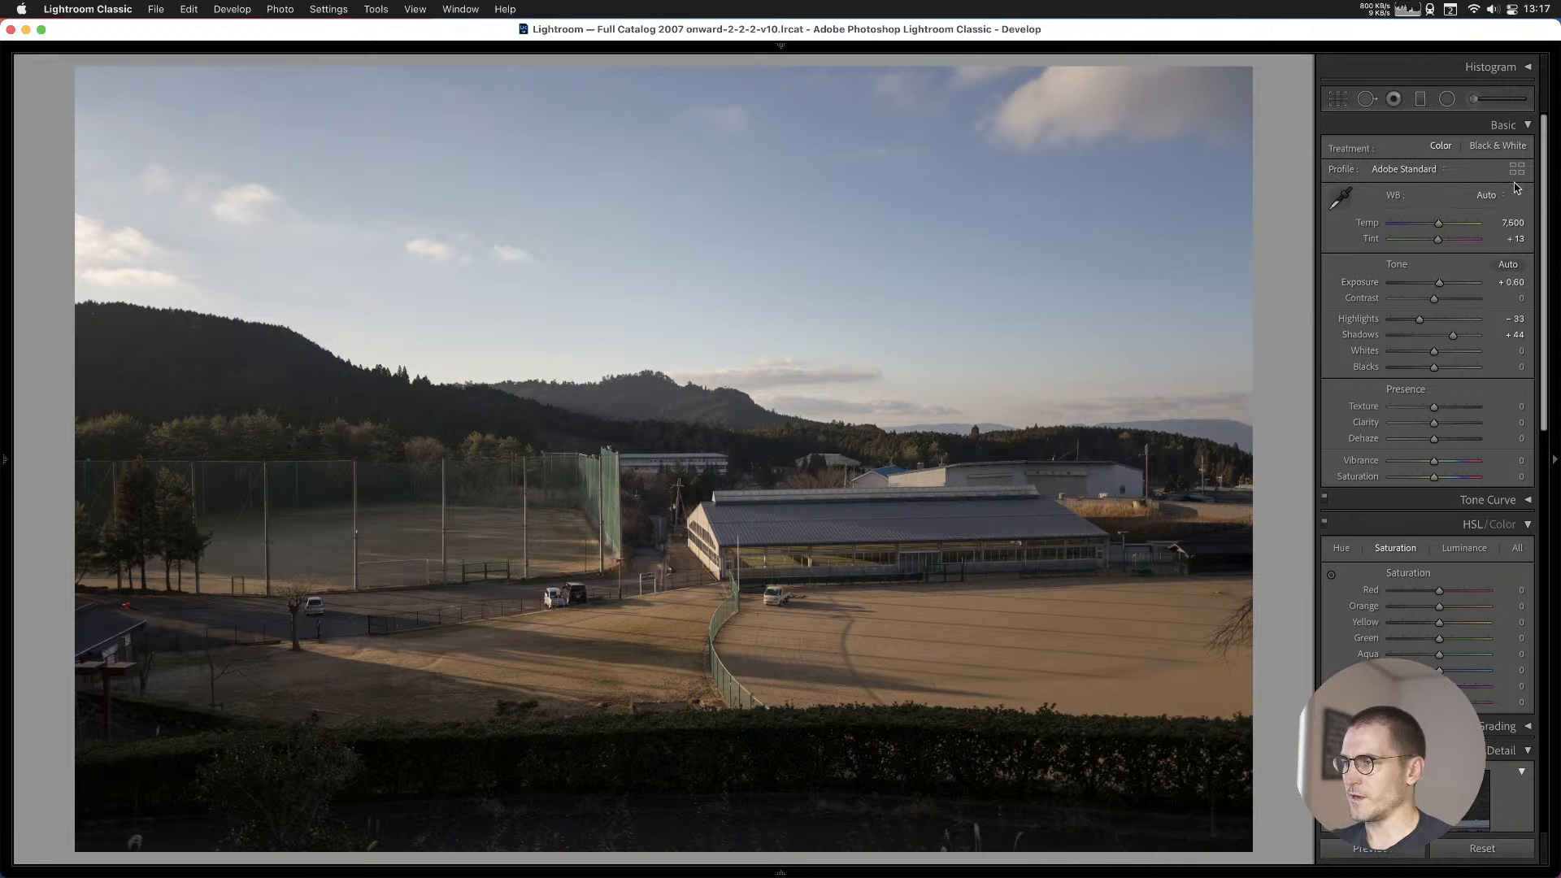
key(b)
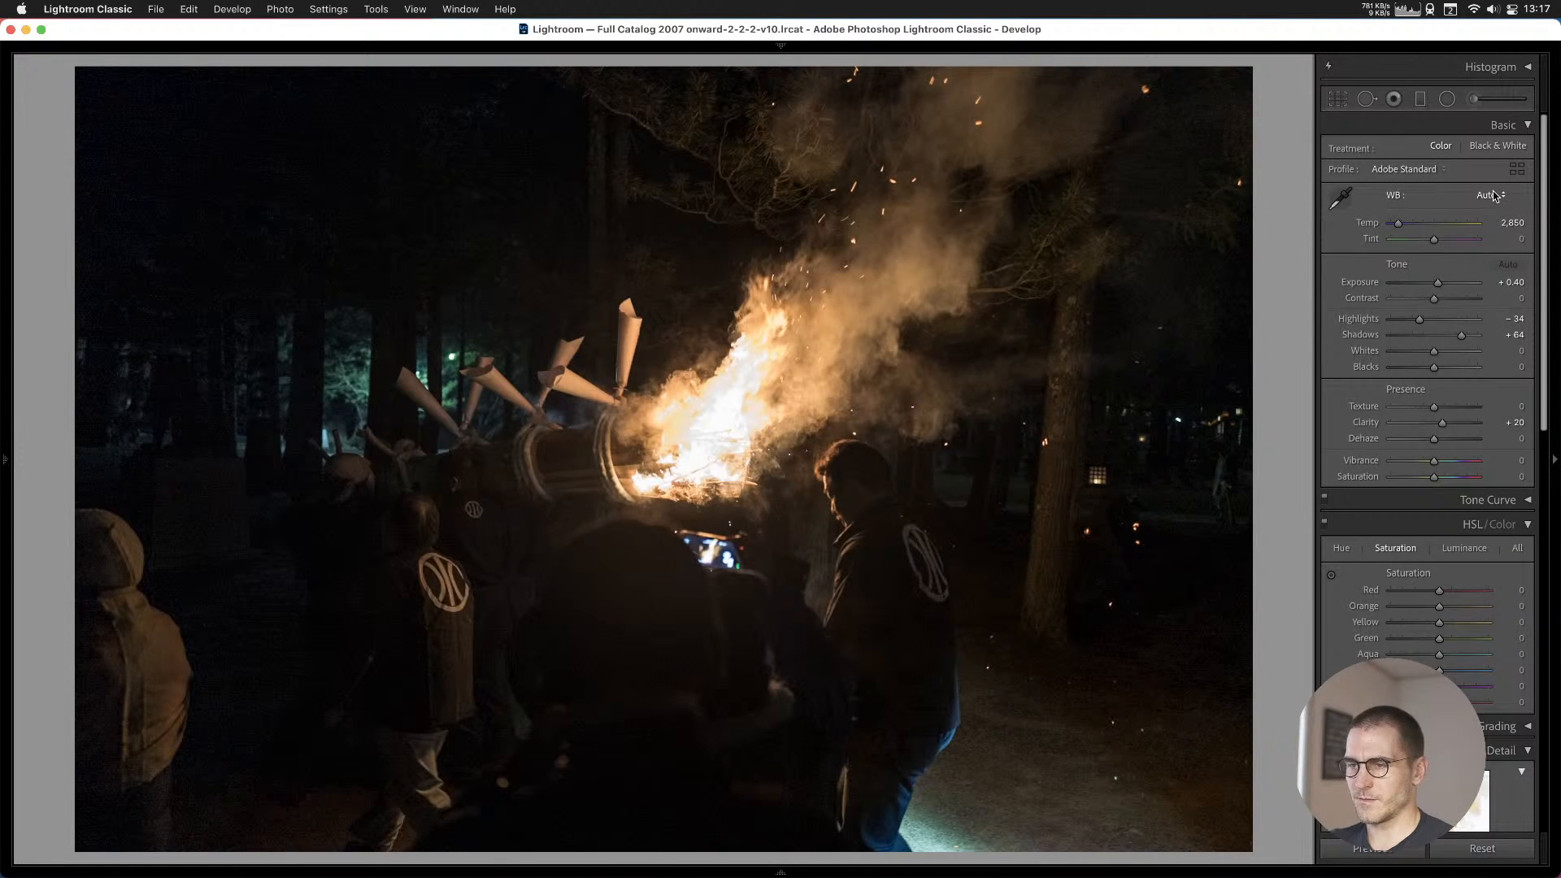
Review the night fire photos and inspect the hand, flames and candles in the candlelit altar photo at close zoom.
key(Right)
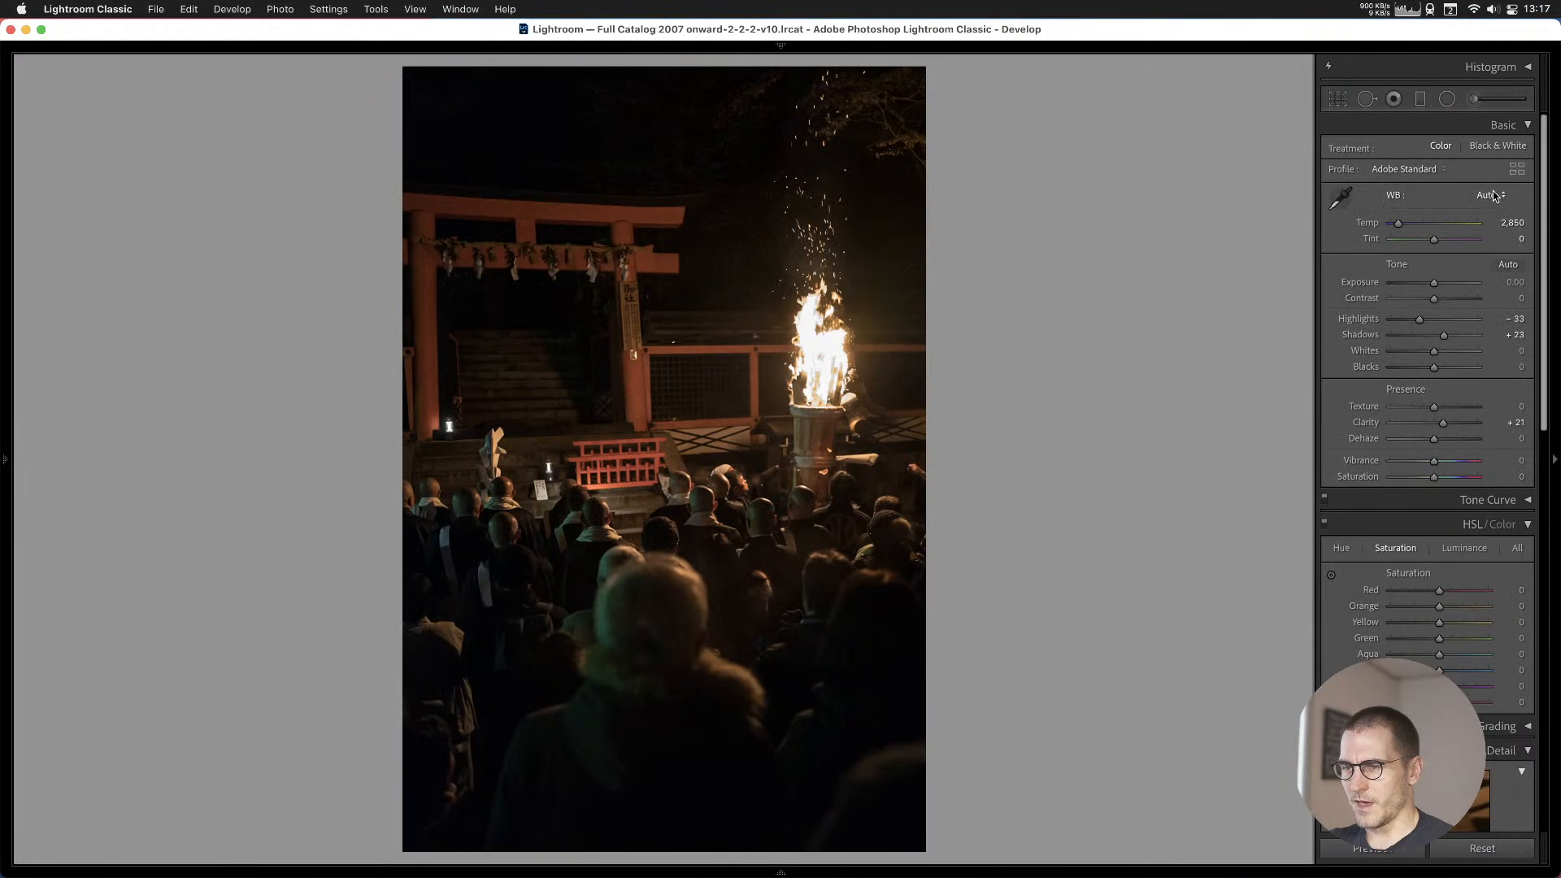
key(Right)
key(Right)
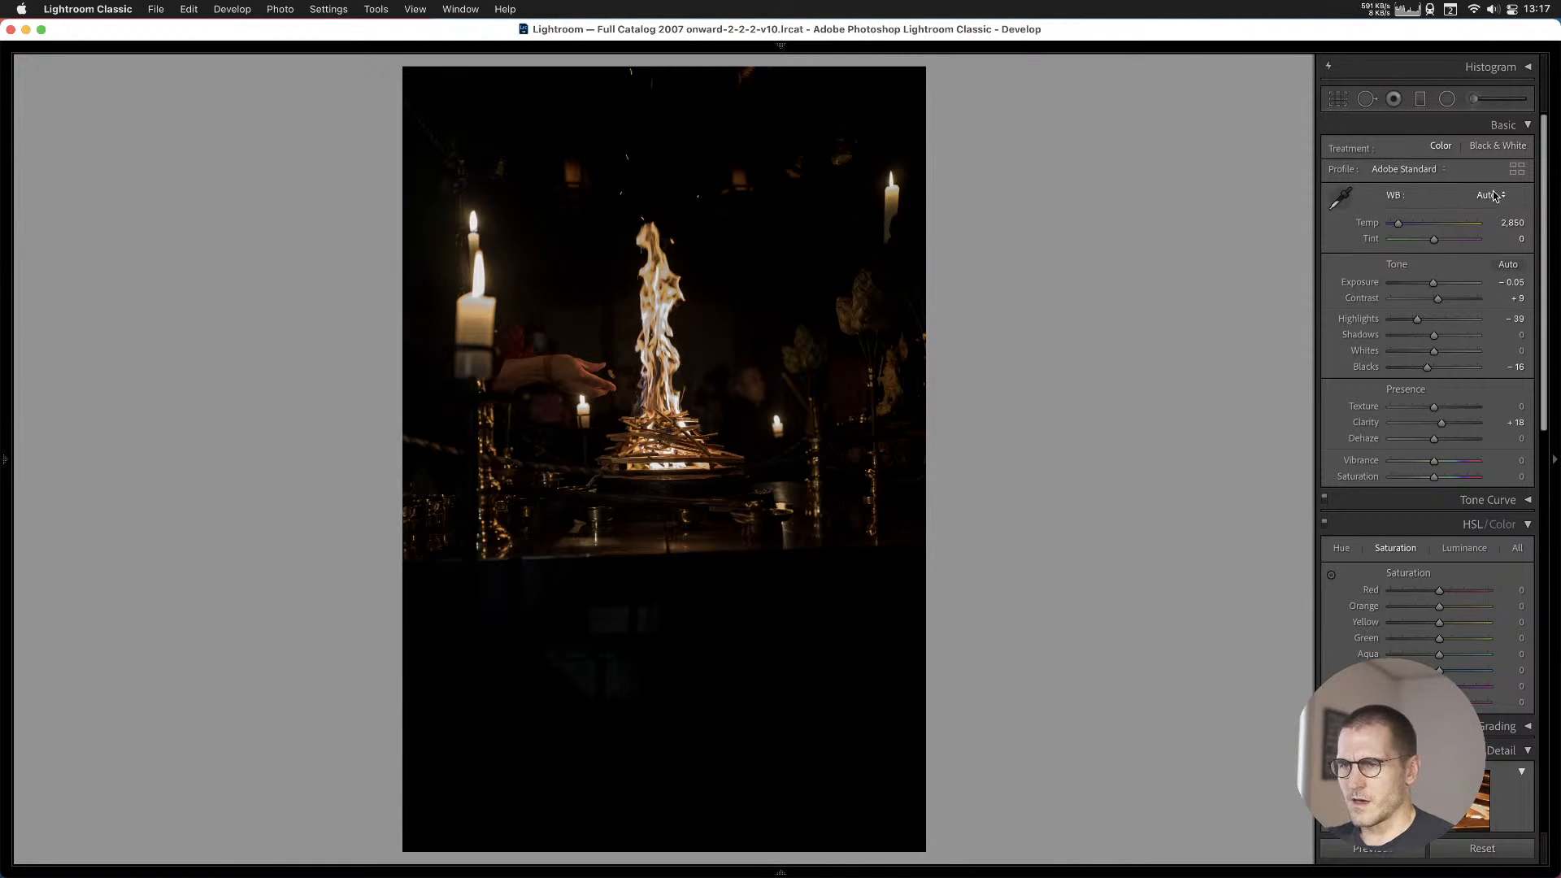
click(611, 388)
drag(597, 412, 566, 529)
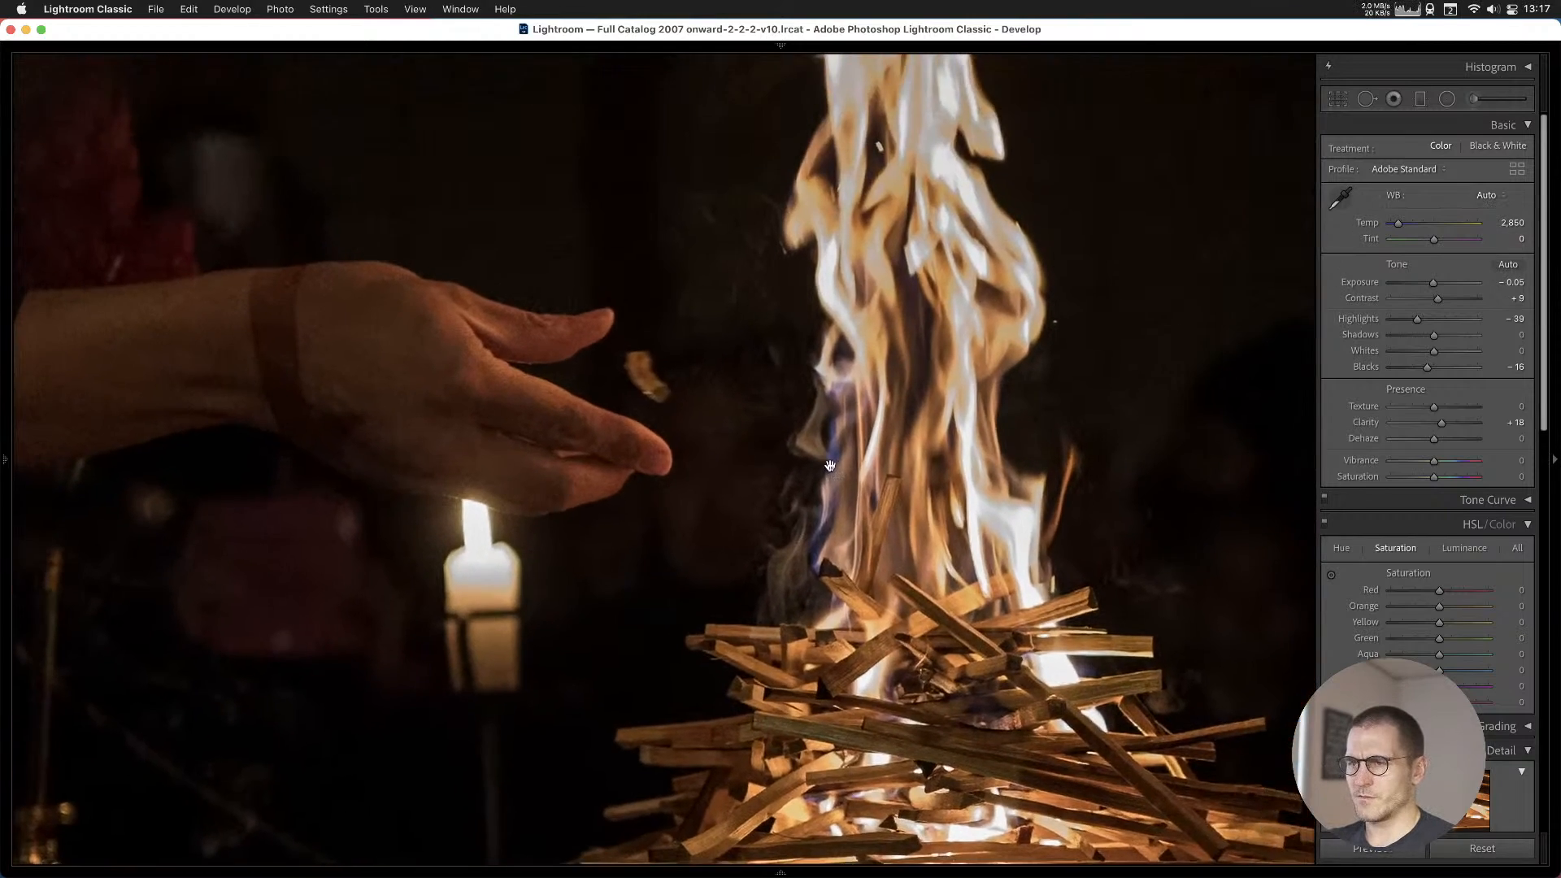
click(565, 530)
click(782, 443)
drag(459, 367, 810, 656)
click(570, 496)
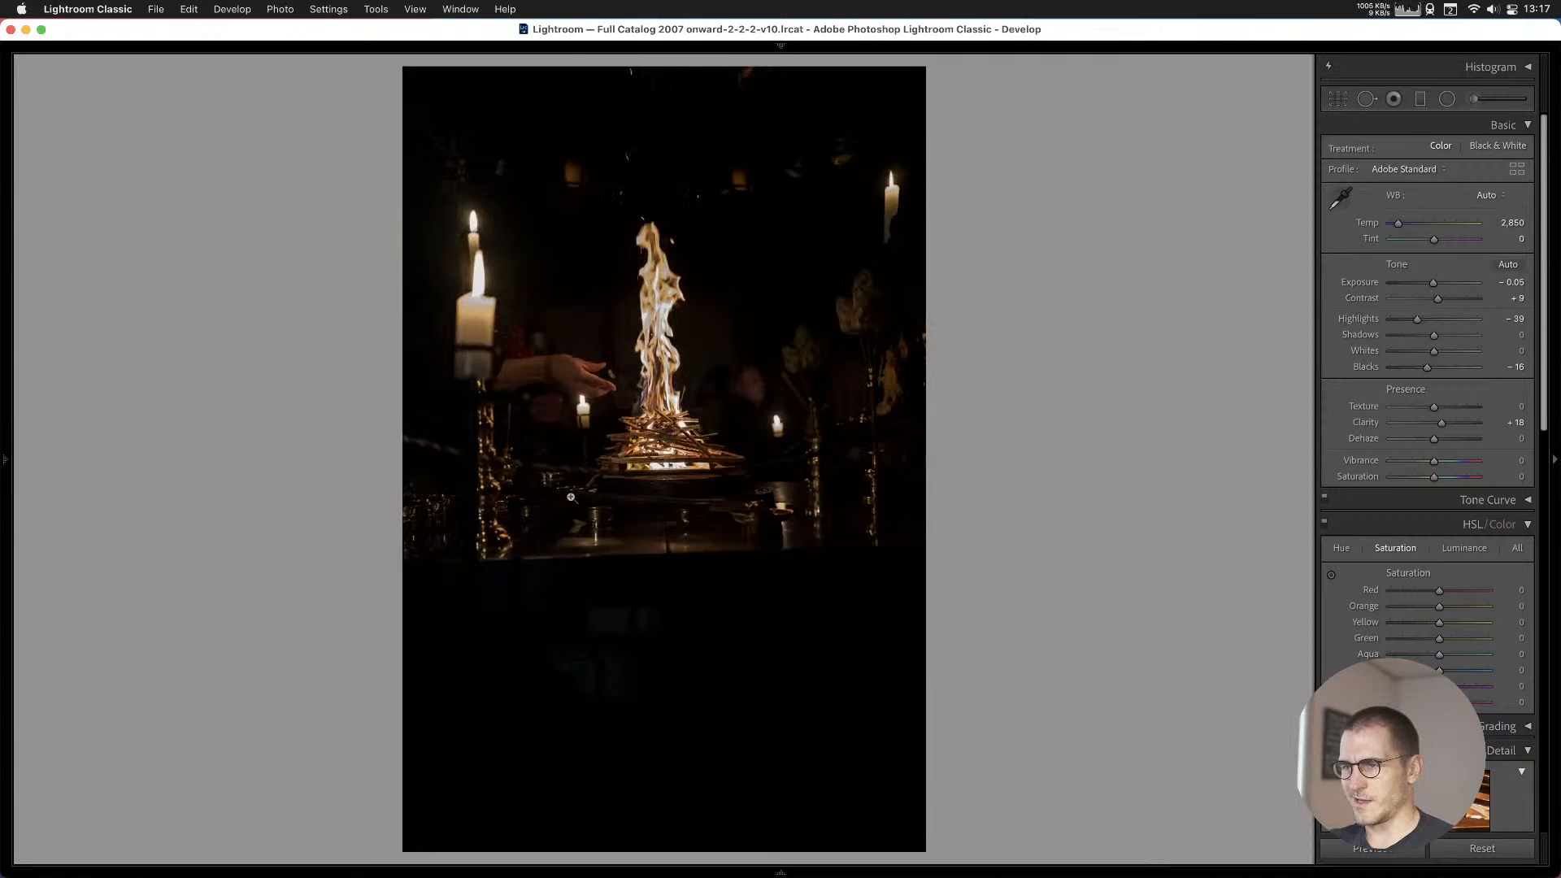
Compare the vertical fire ritual photos with the burning torch and the tall flames.
key(Right)
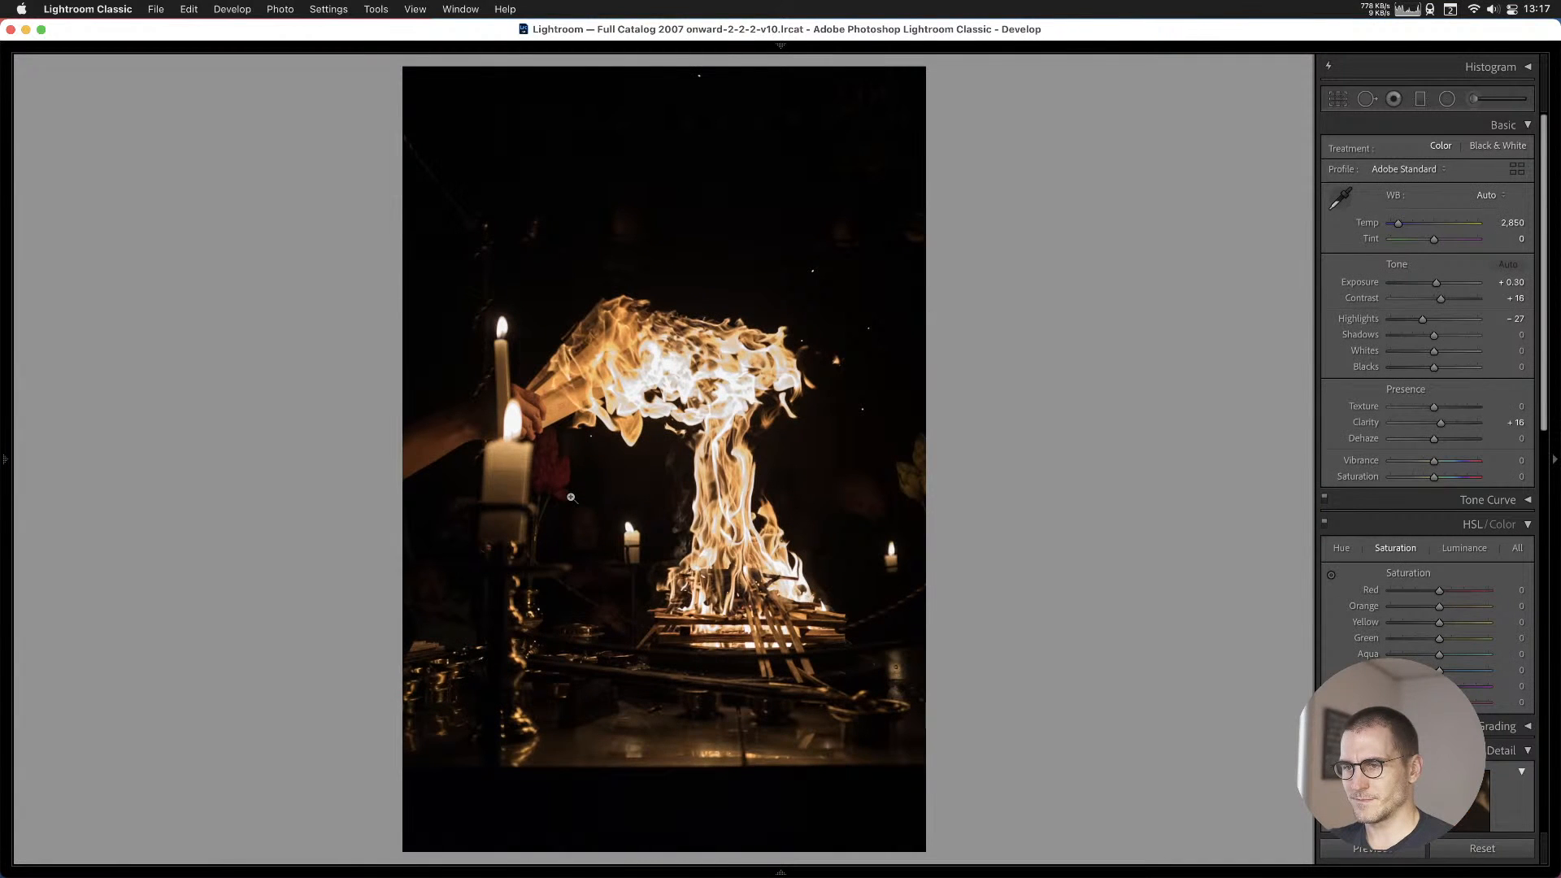
key(Right)
key(Left)
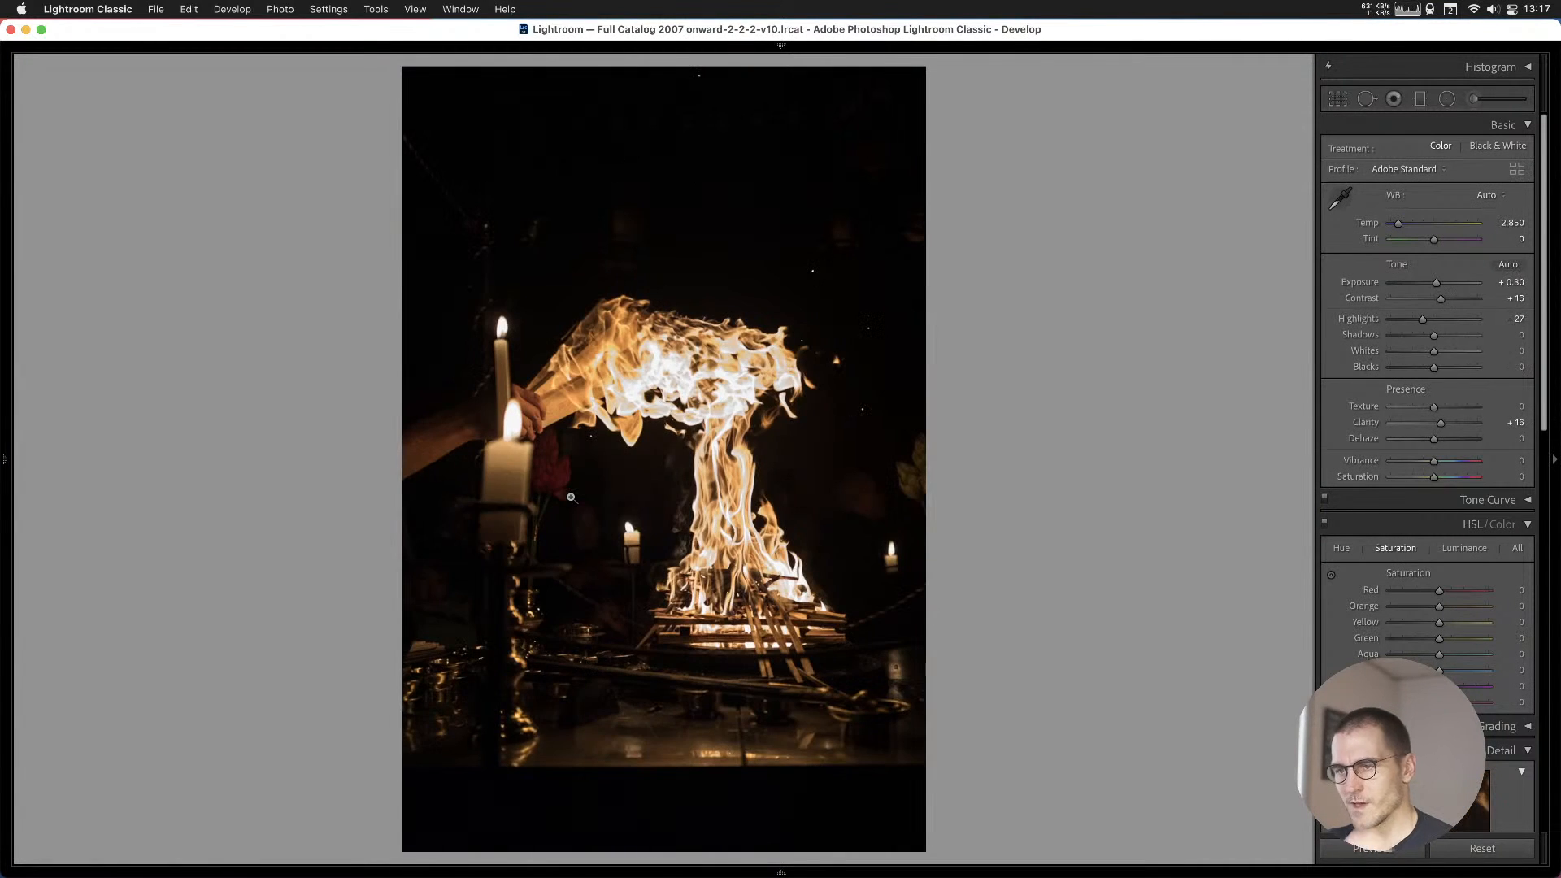
key(Left)
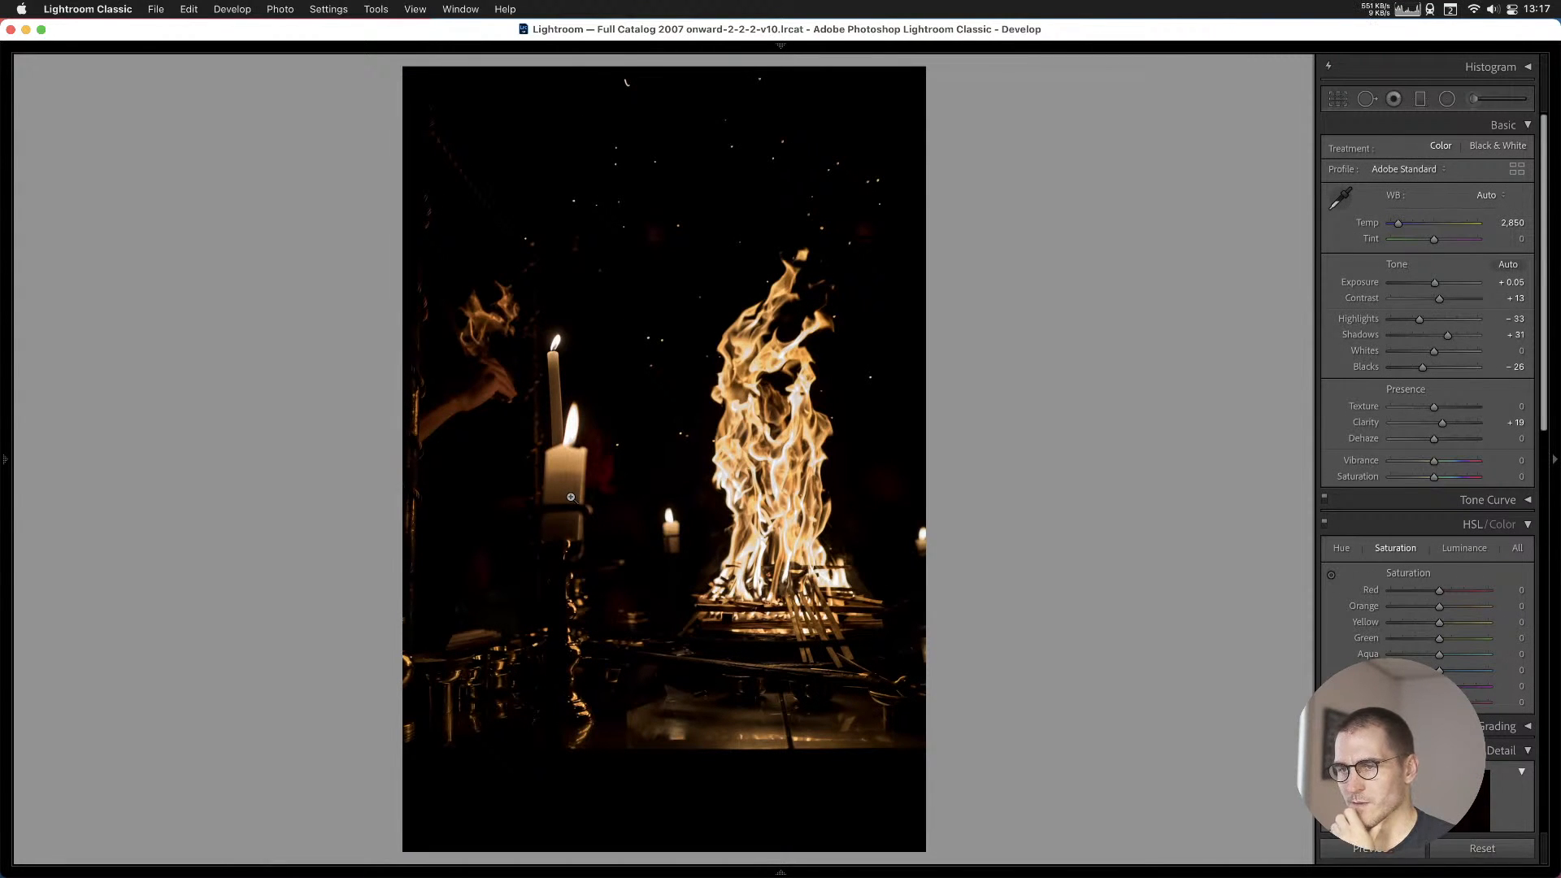
key(Left)
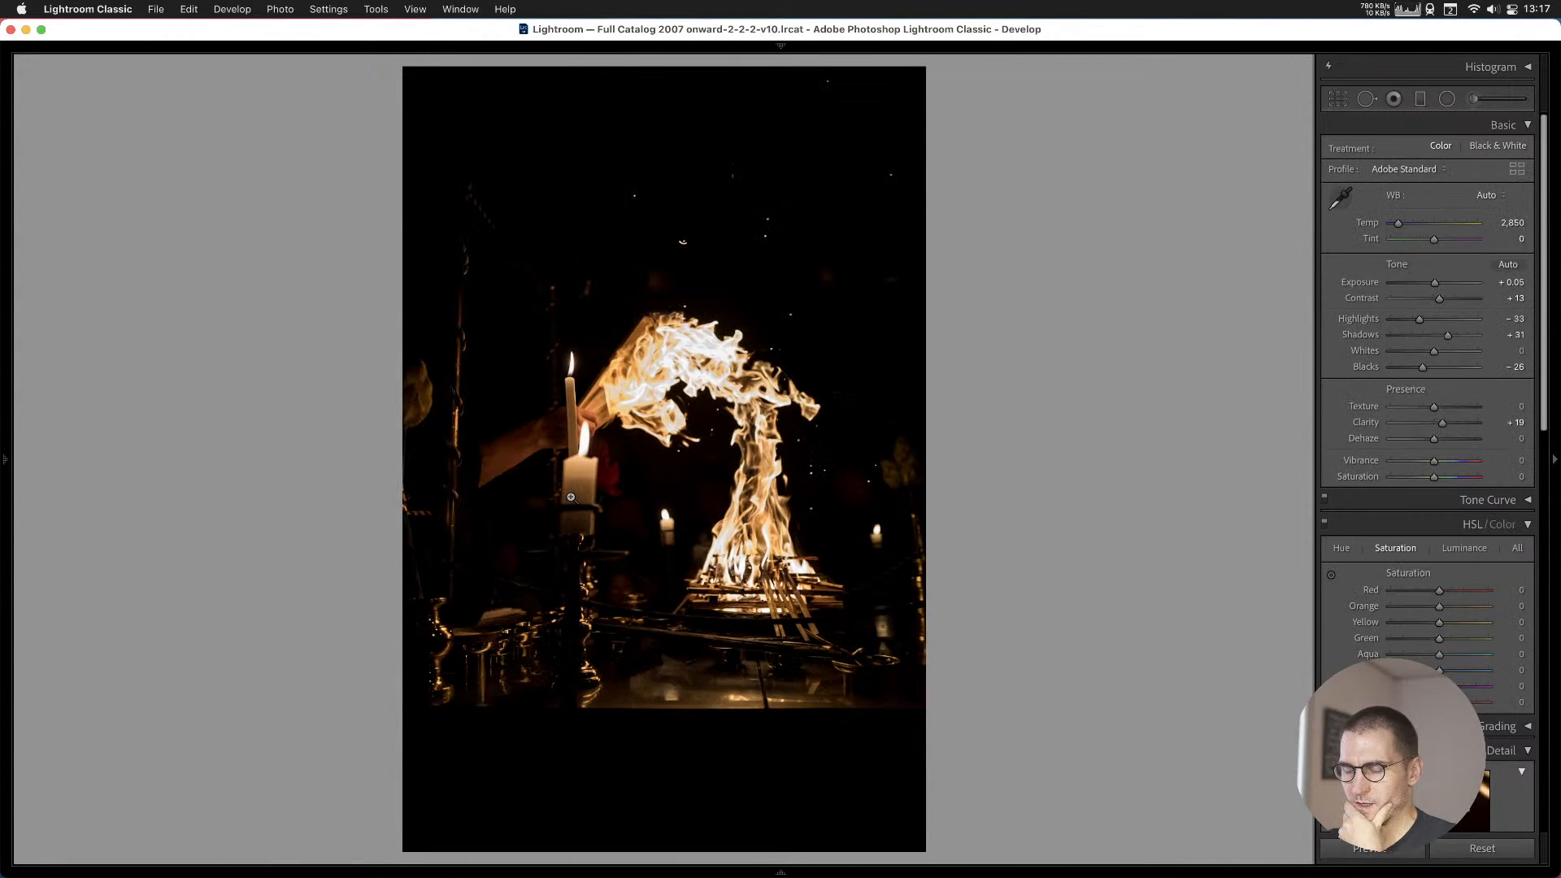
Compare the colour and black-and-white photos of the rooftops seen through the windows, and return to the three-window view.
key(Left)
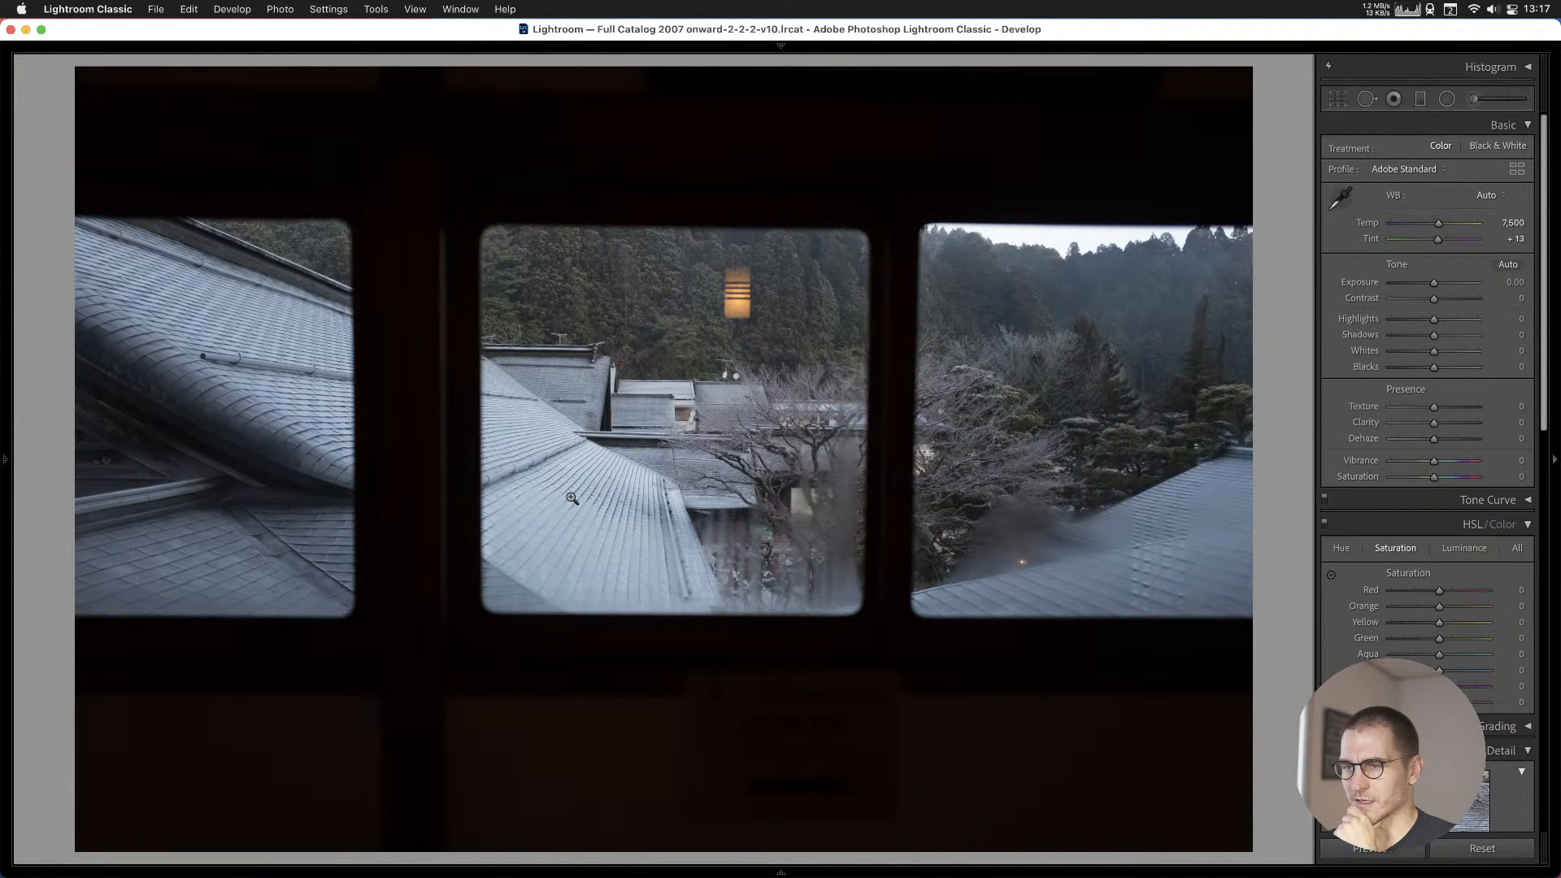
key(Left)
key(Right)
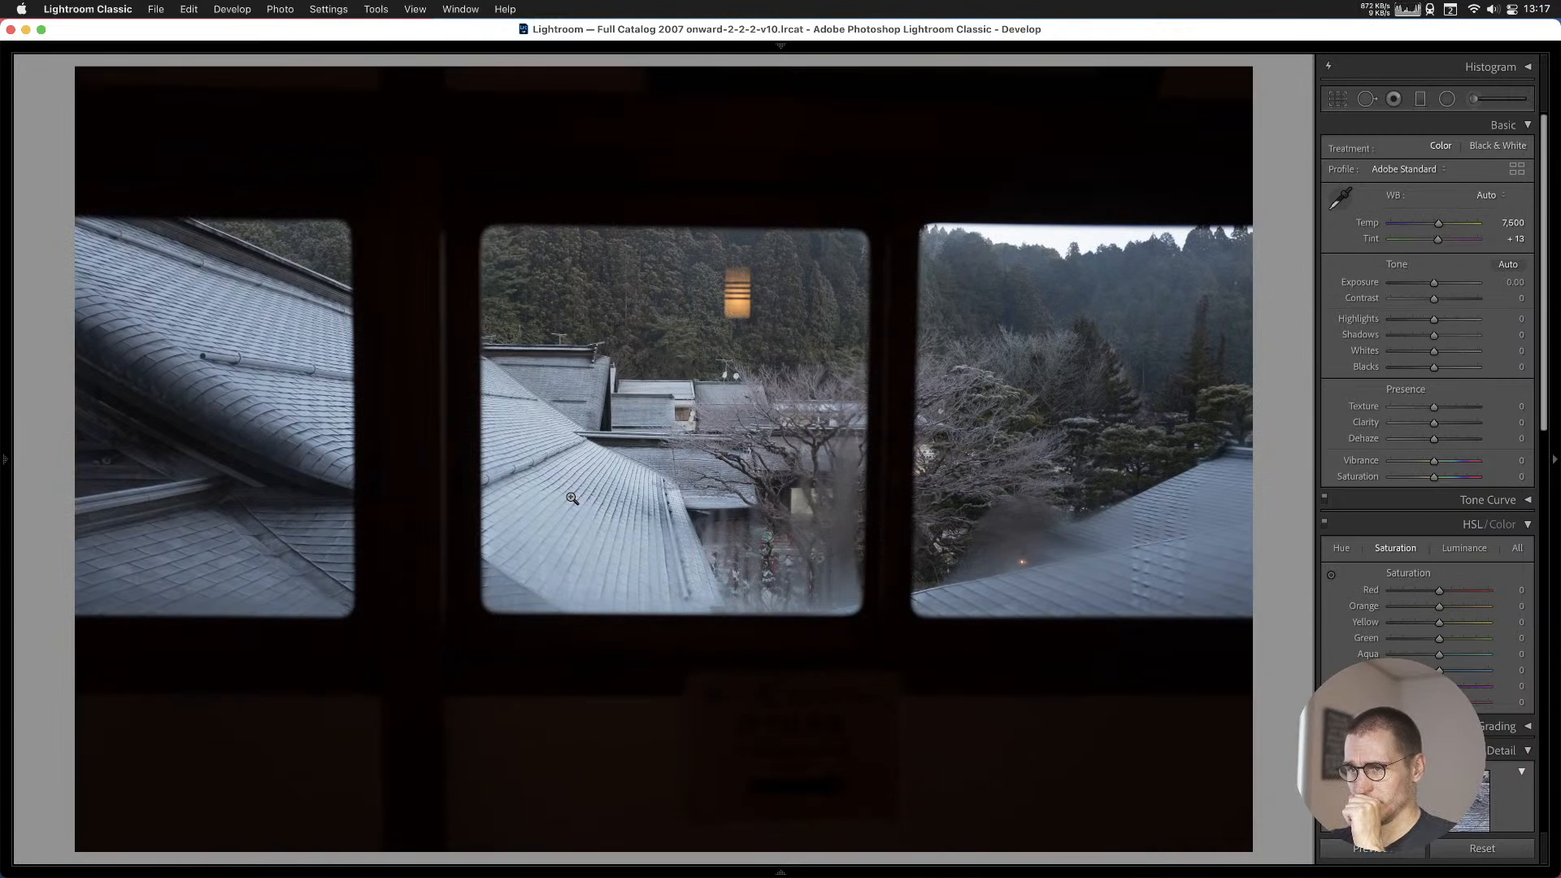
key(Right)
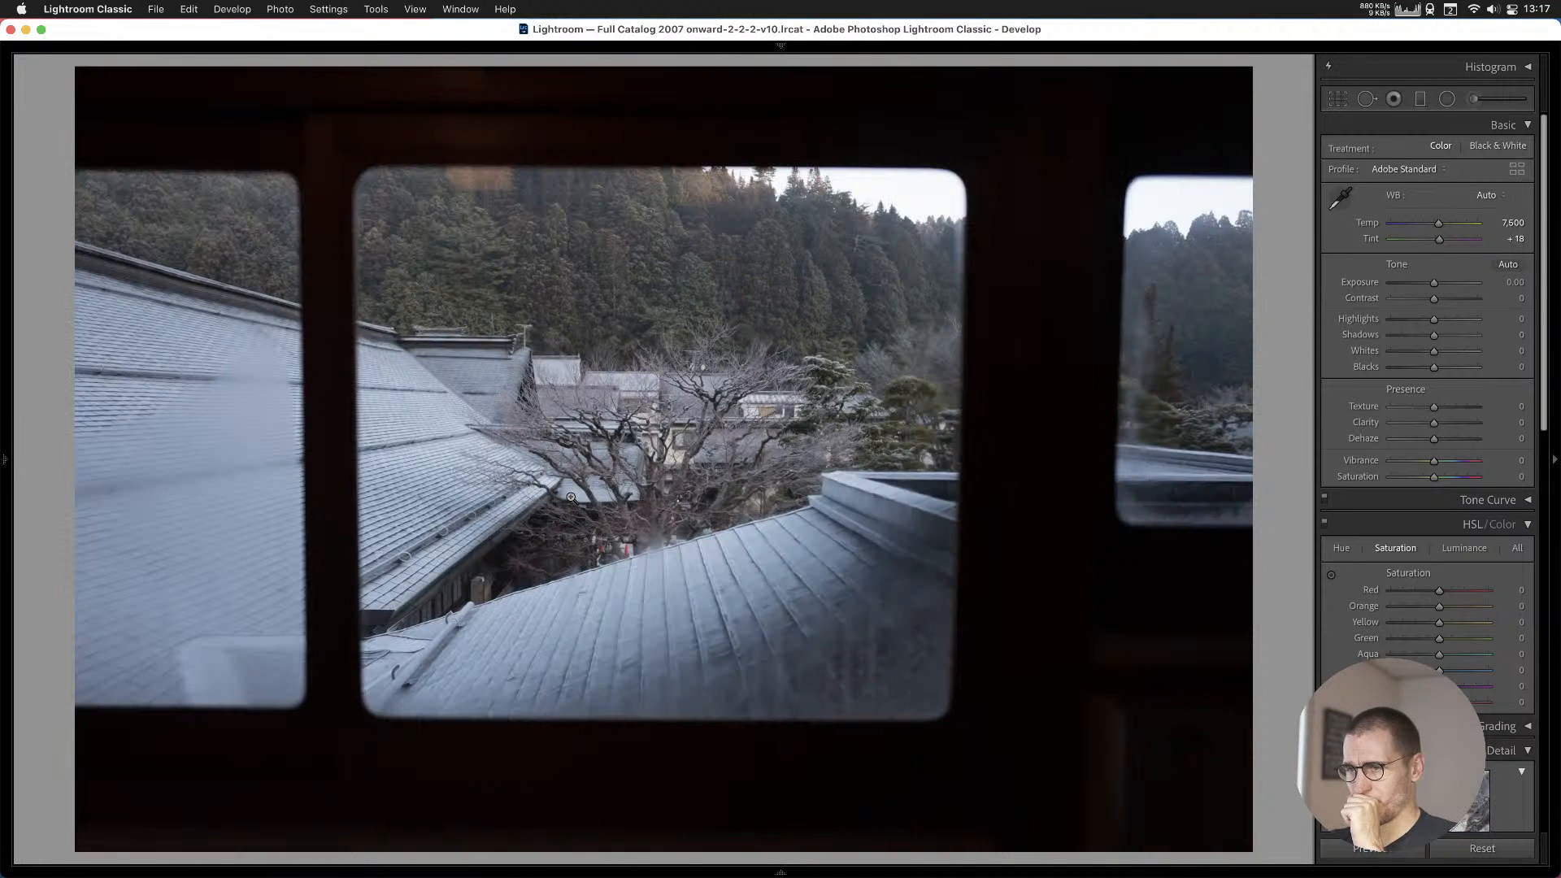
key(Right)
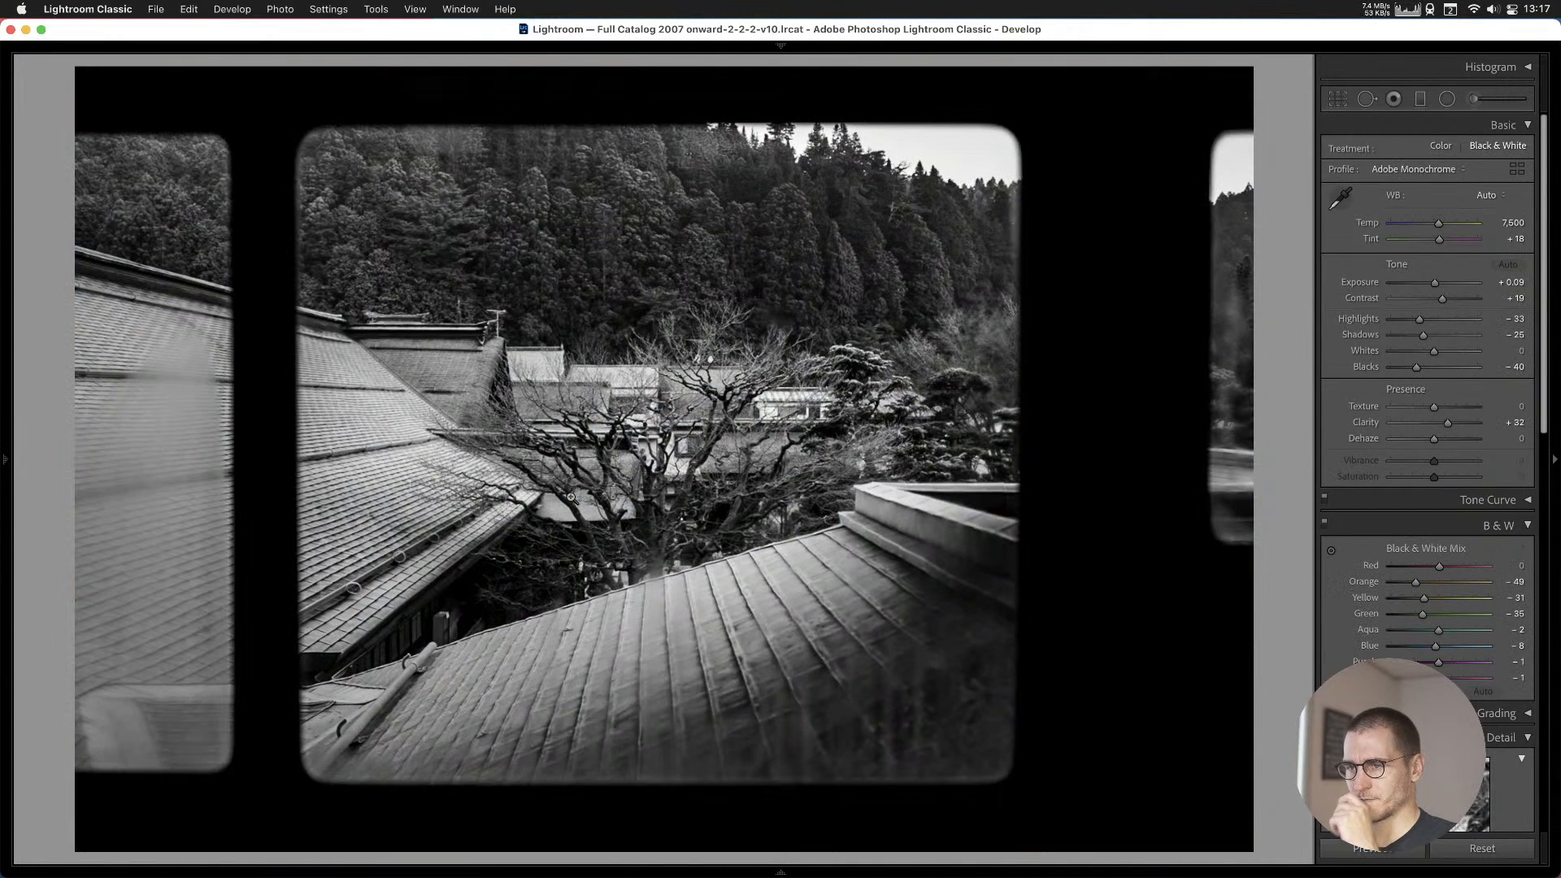
key(Right)
key(Right)
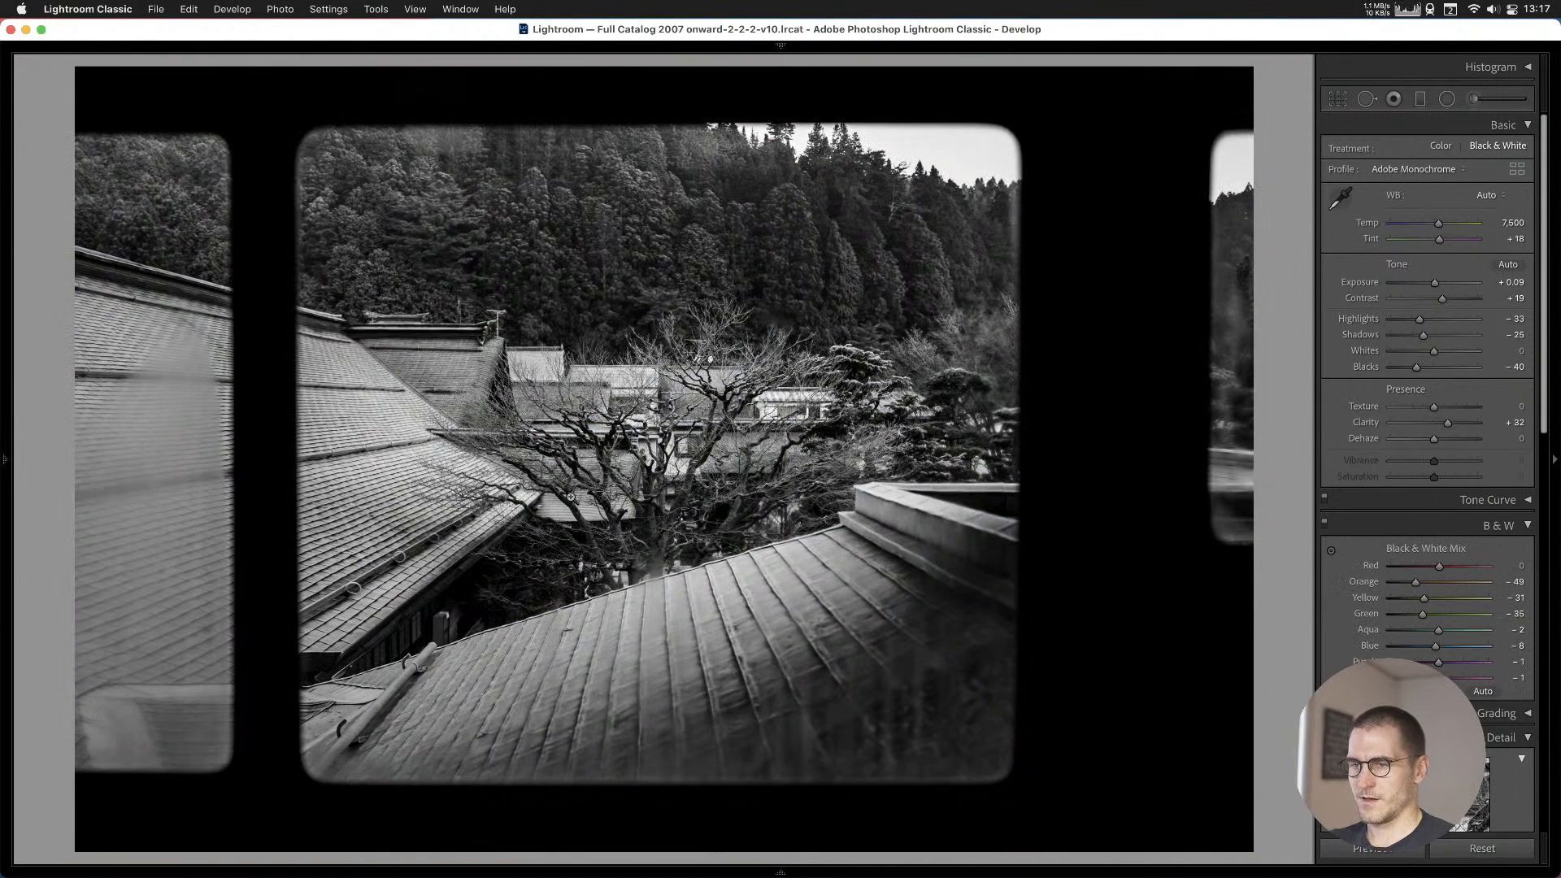
key(Right)
key(Right)
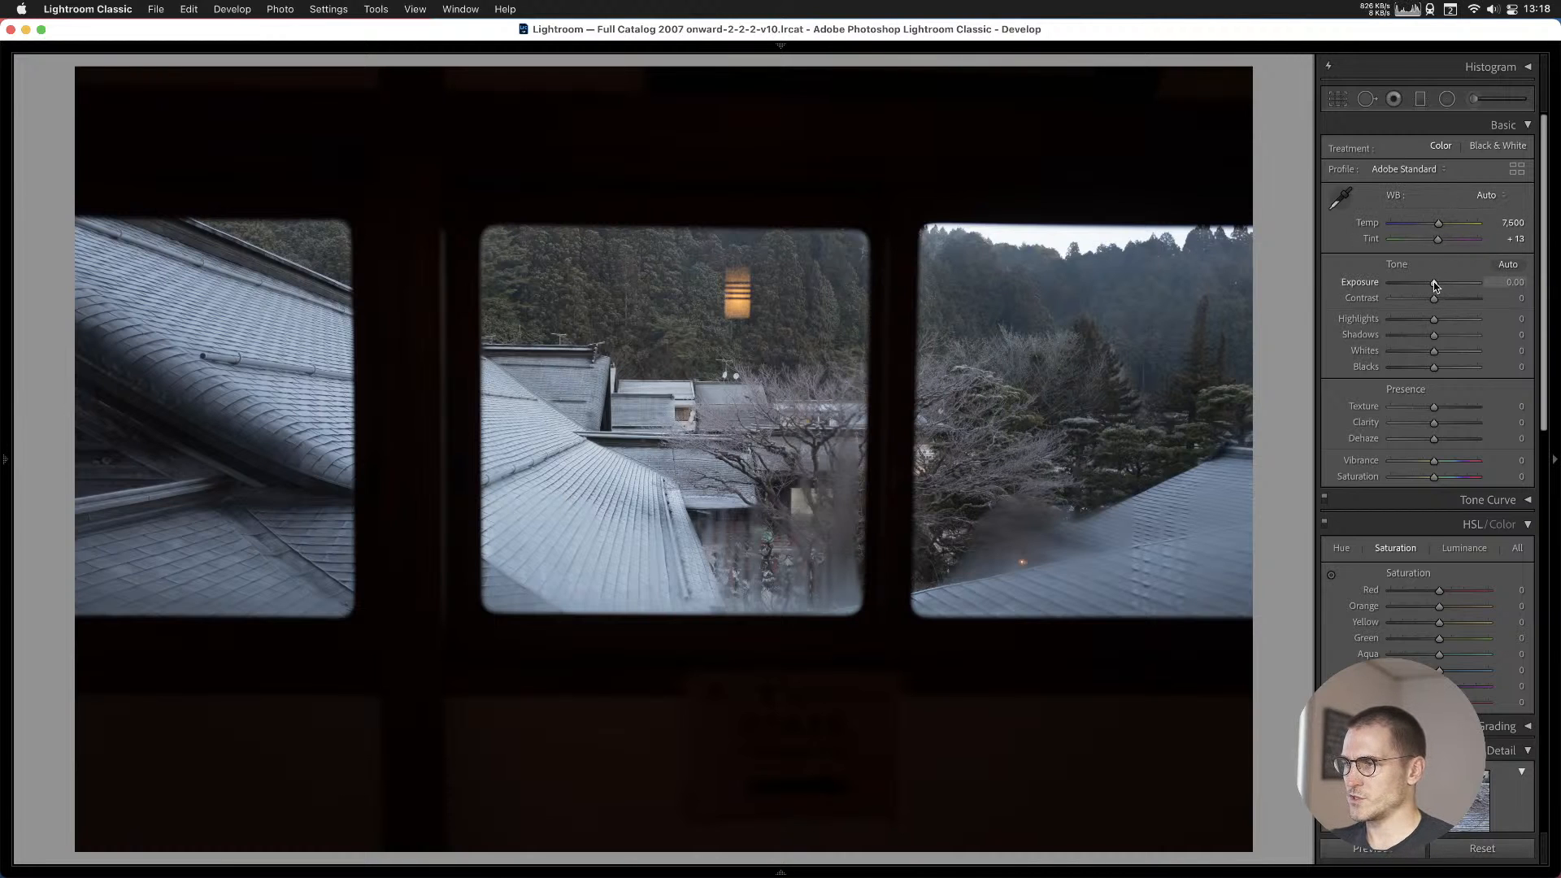
Warm the three-window photo, set exposure to +0.50, highlights to −50 and shadows to +41, raise clarity slightly, and add it to Cull #1.
drag(1436, 223, 1444, 224)
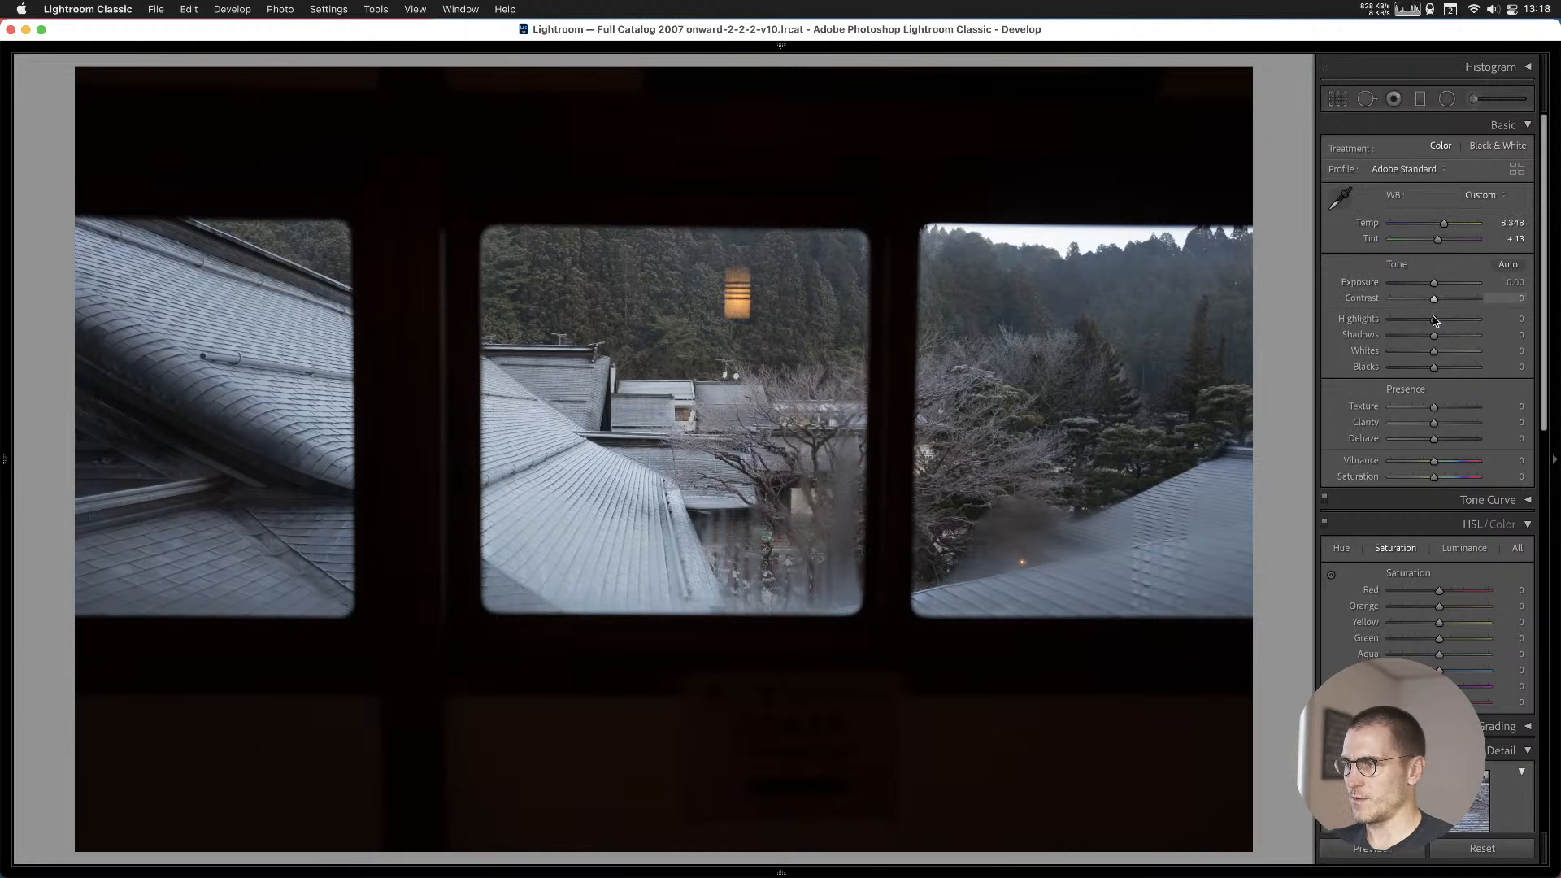
mouse_move(1433, 343)
mouse_down()
mouse_move(1462, 336)
mouse_move(1423, 319)
mouse_up()
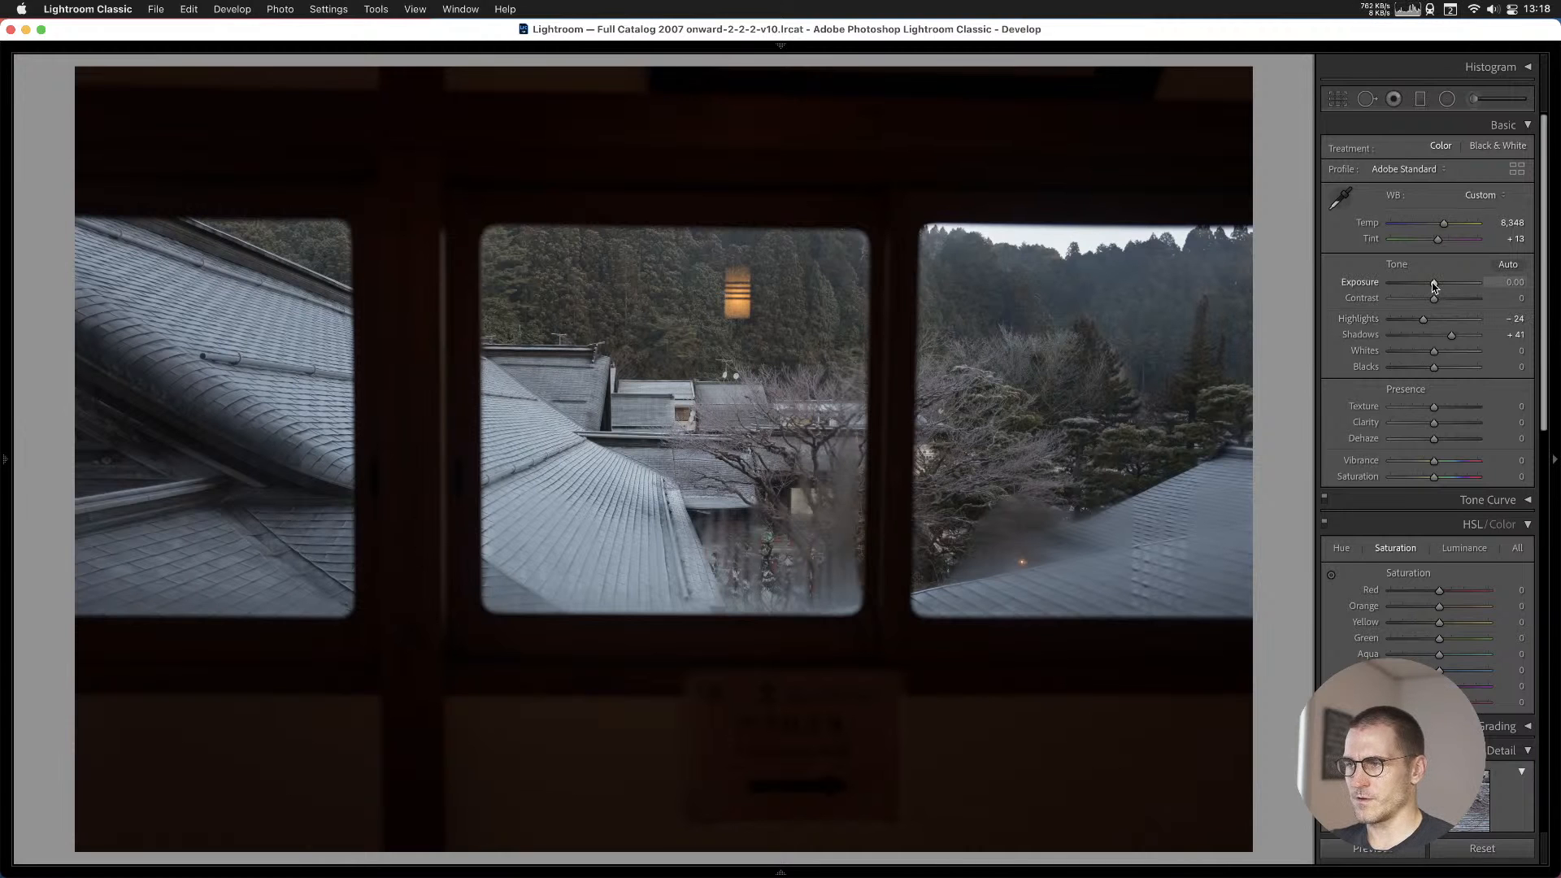
drag(1432, 282, 1413, 320)
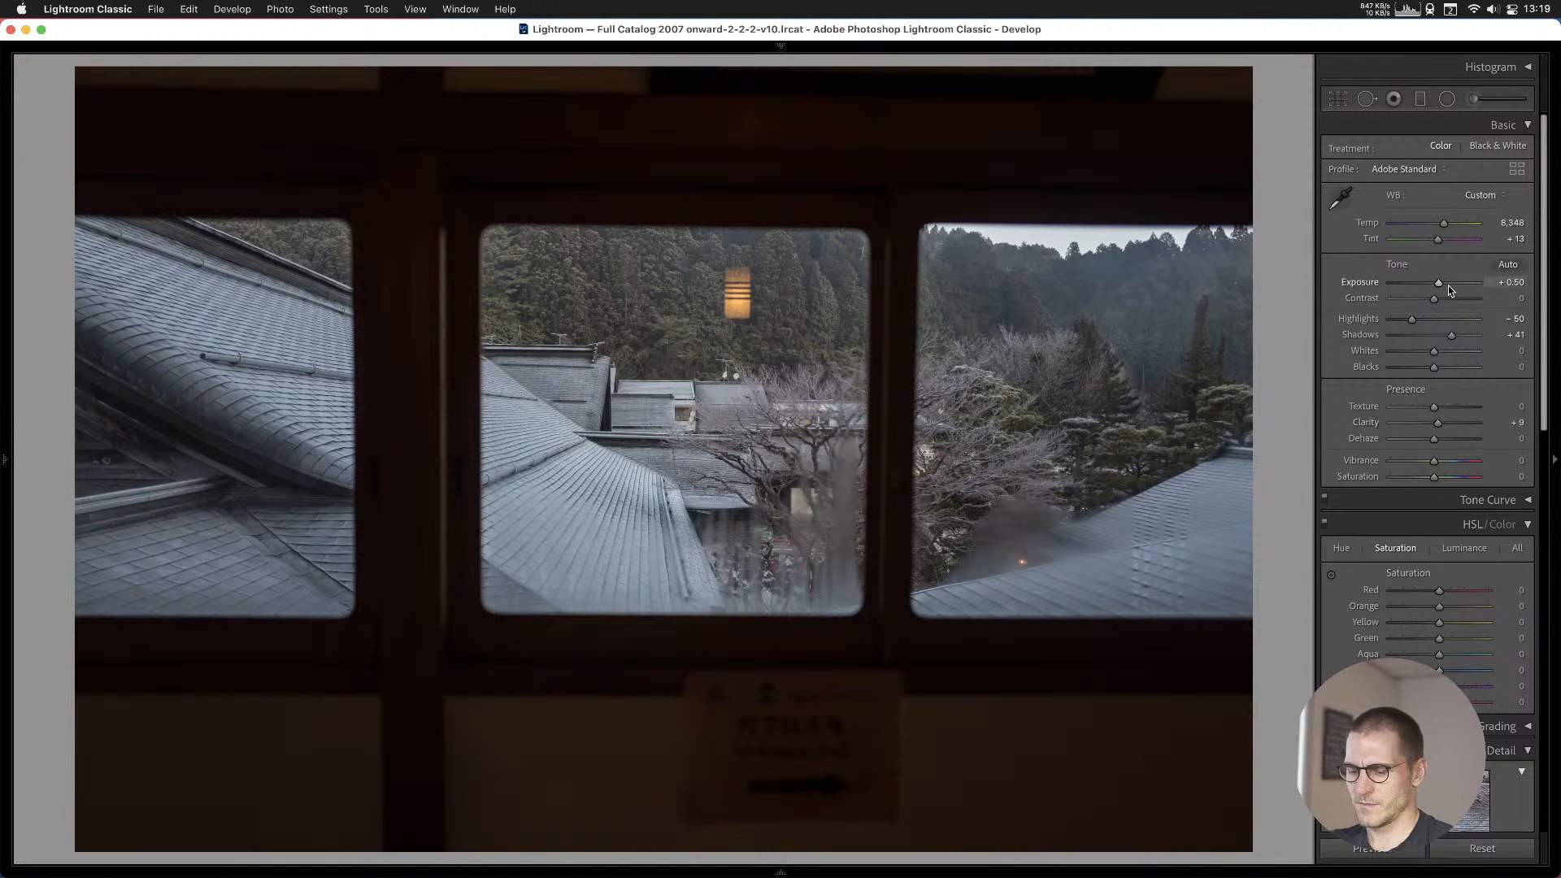
key(b)
Add the black-and-white window view and the torii photo with blossoms to Cull #1, checking the torii against its neighbour.
key(Right)
key(Right)
key(b)
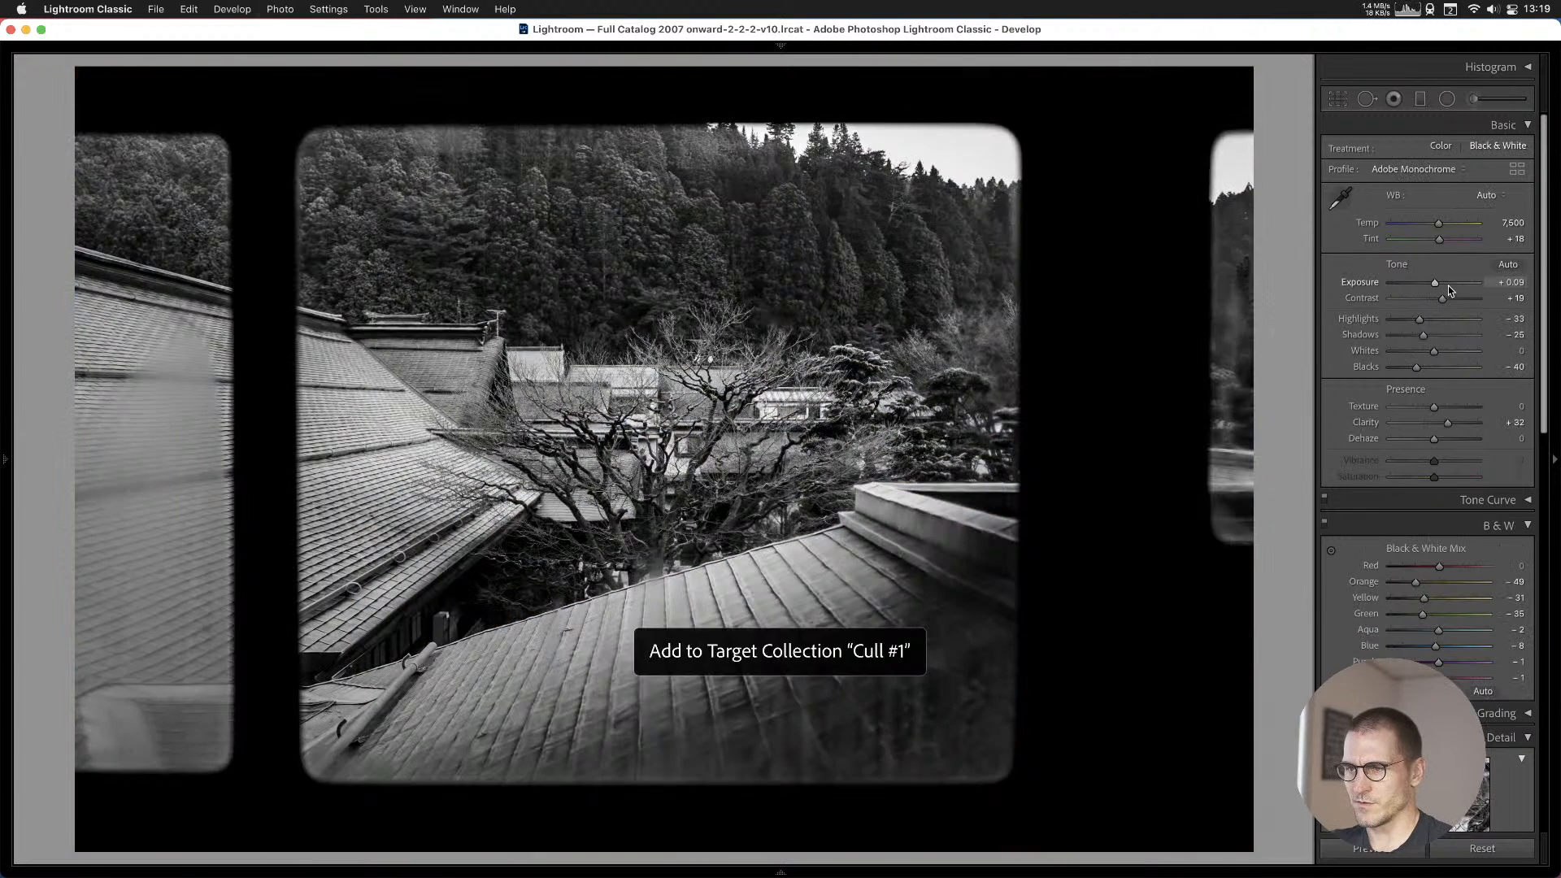
key(Right)
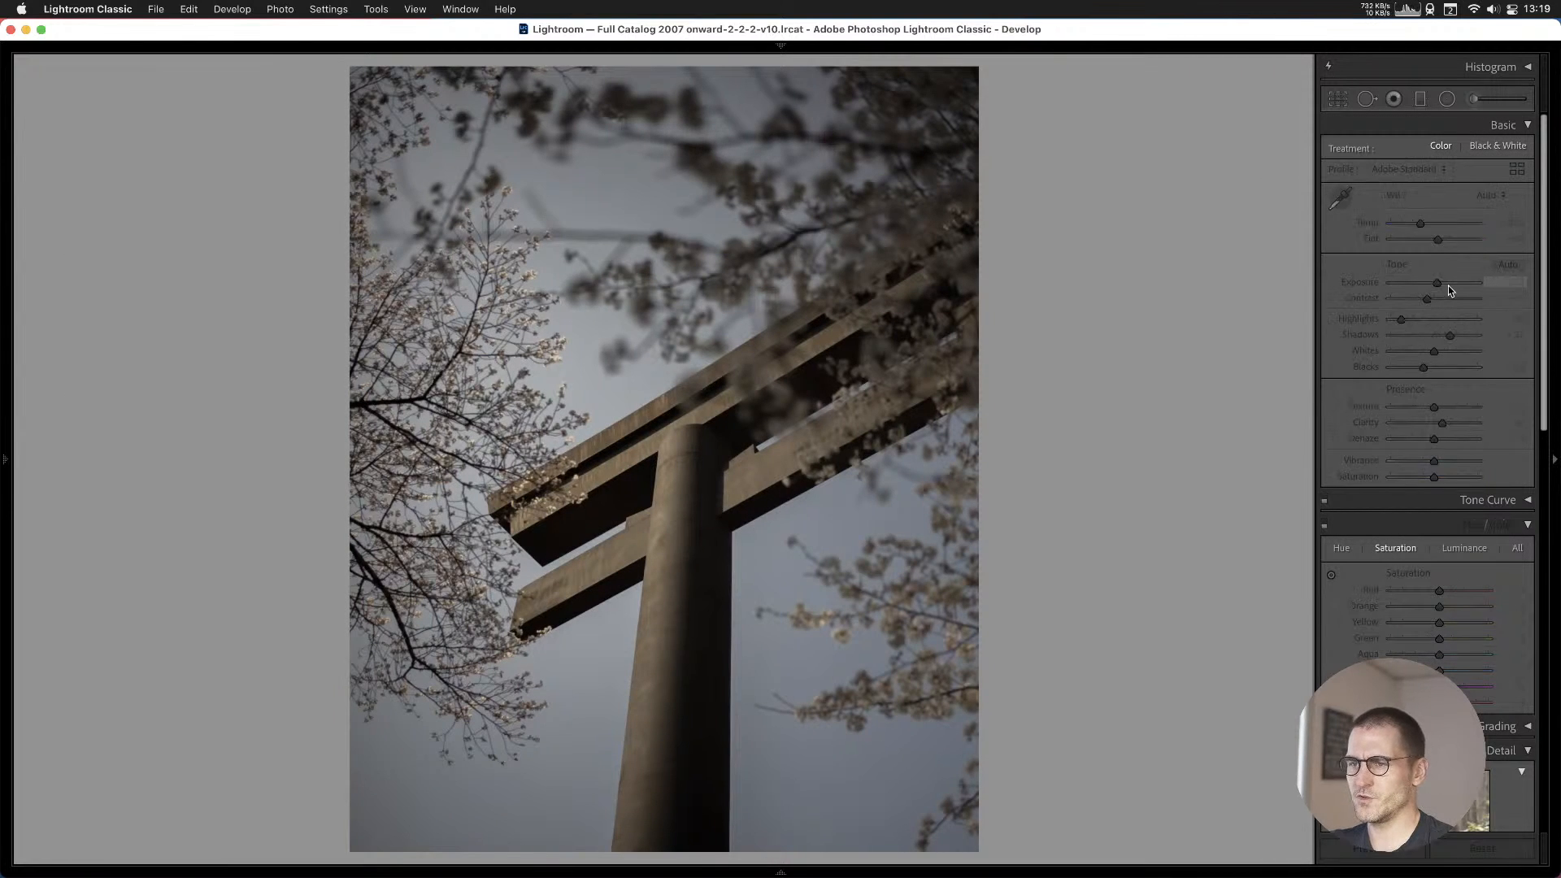
key(Right)
key(Left)
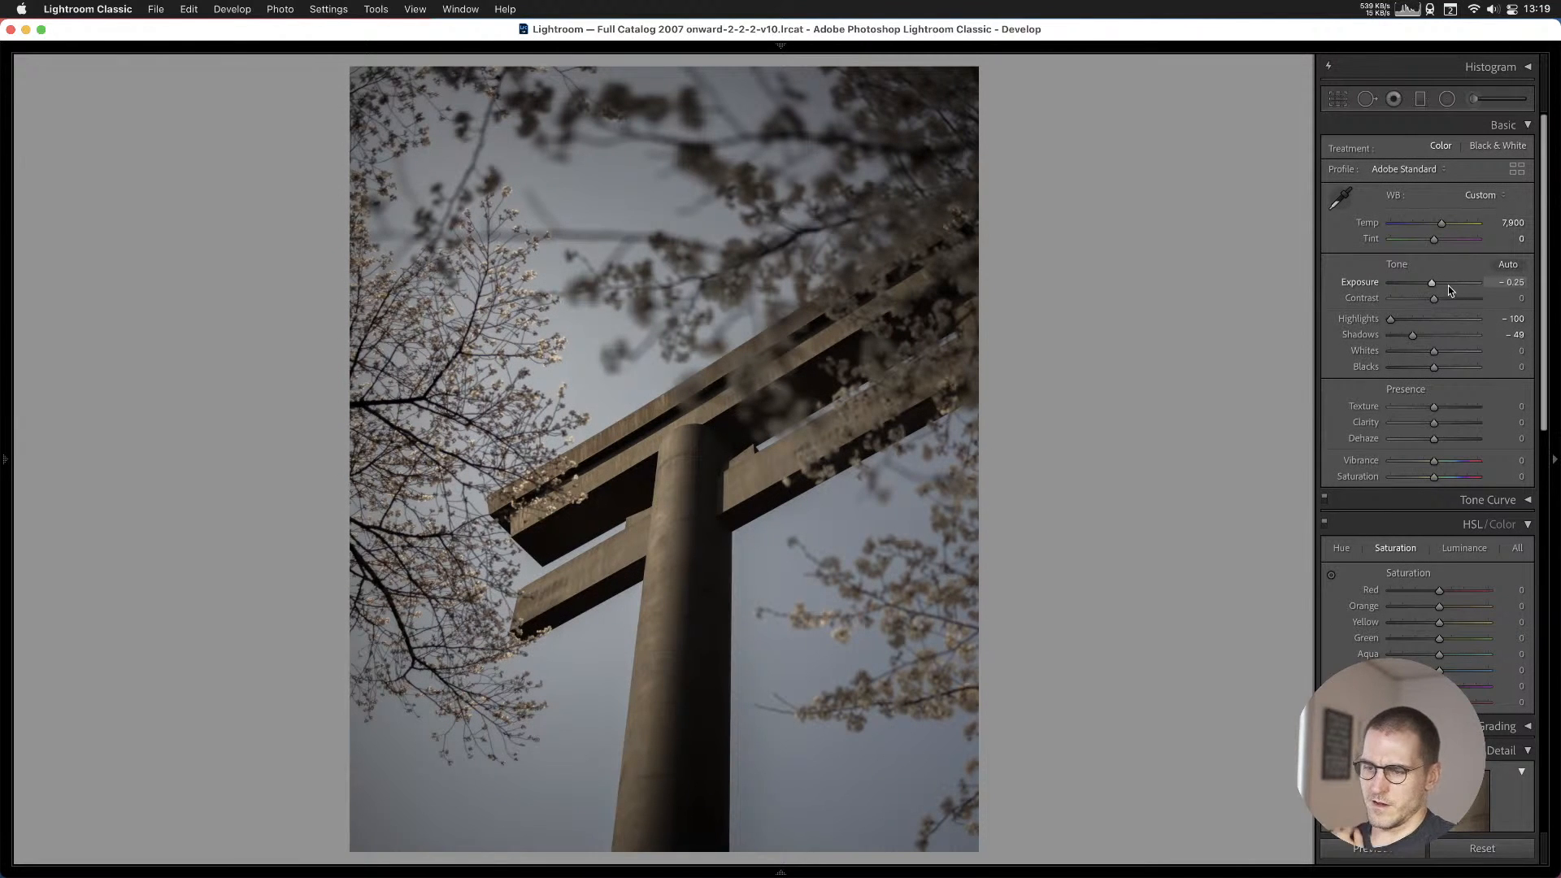
key(b)
Review the forest path, wooden gate and blue tarp photos, and check the gate photo's file information before hiding the overlay.
key(Right)
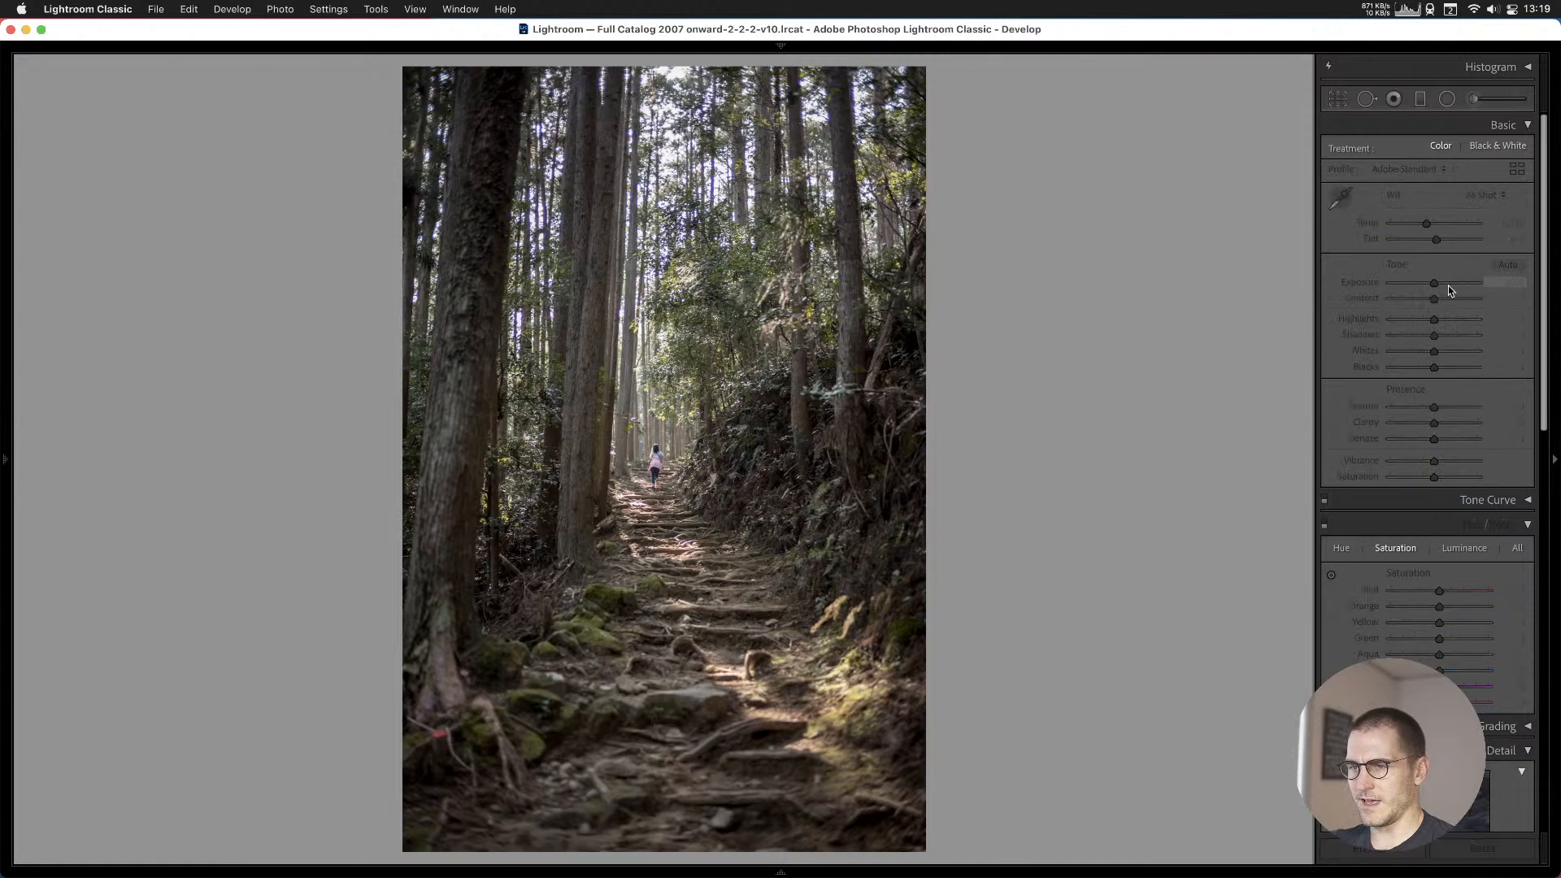
key(Right)
key(Right)
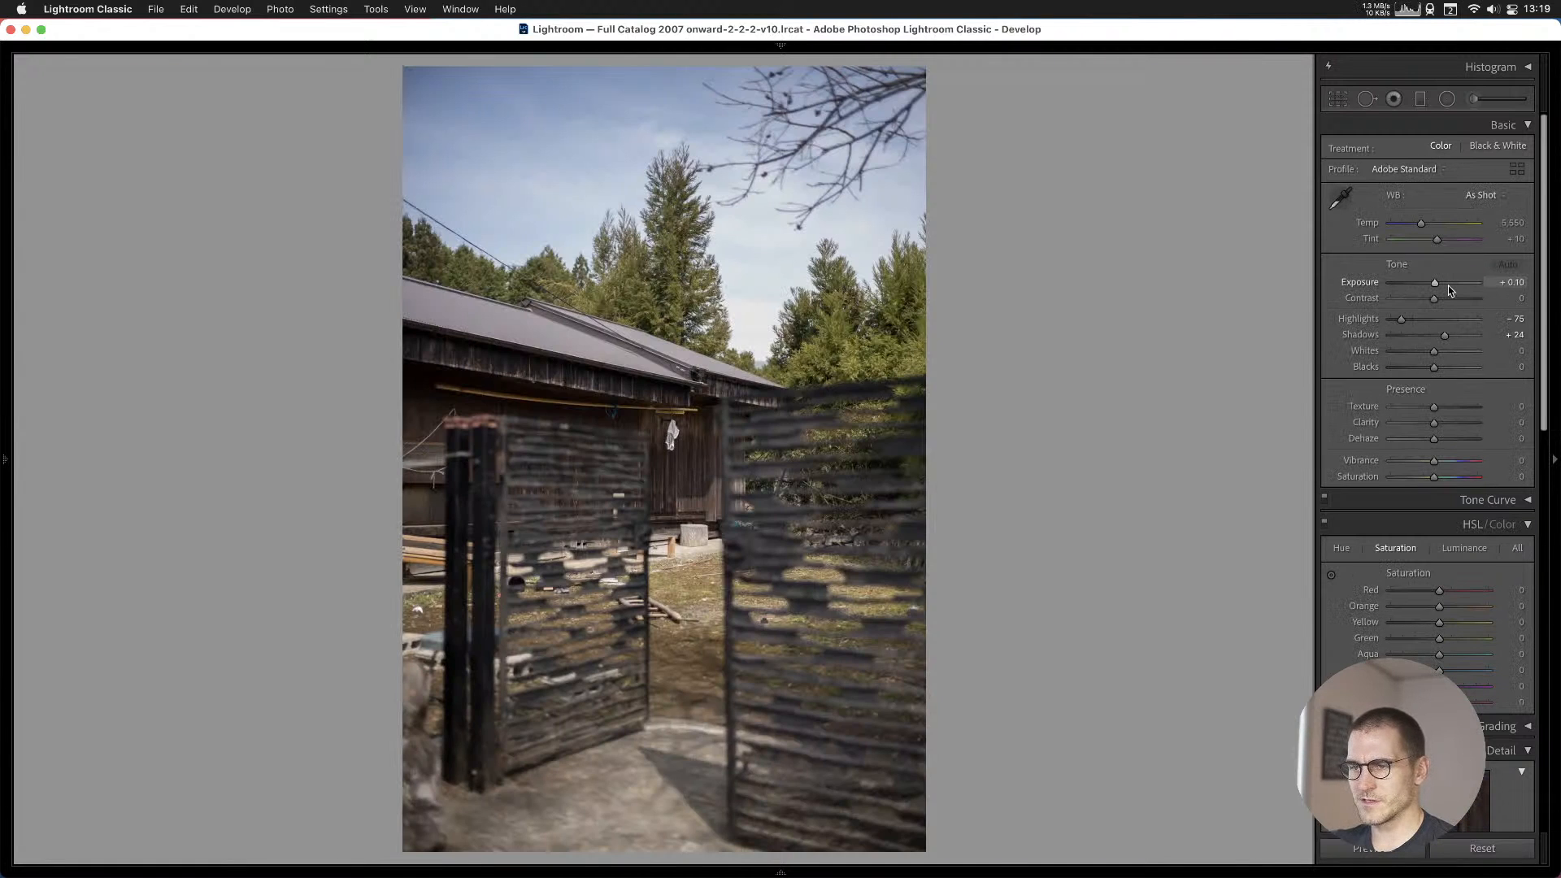
key(Right)
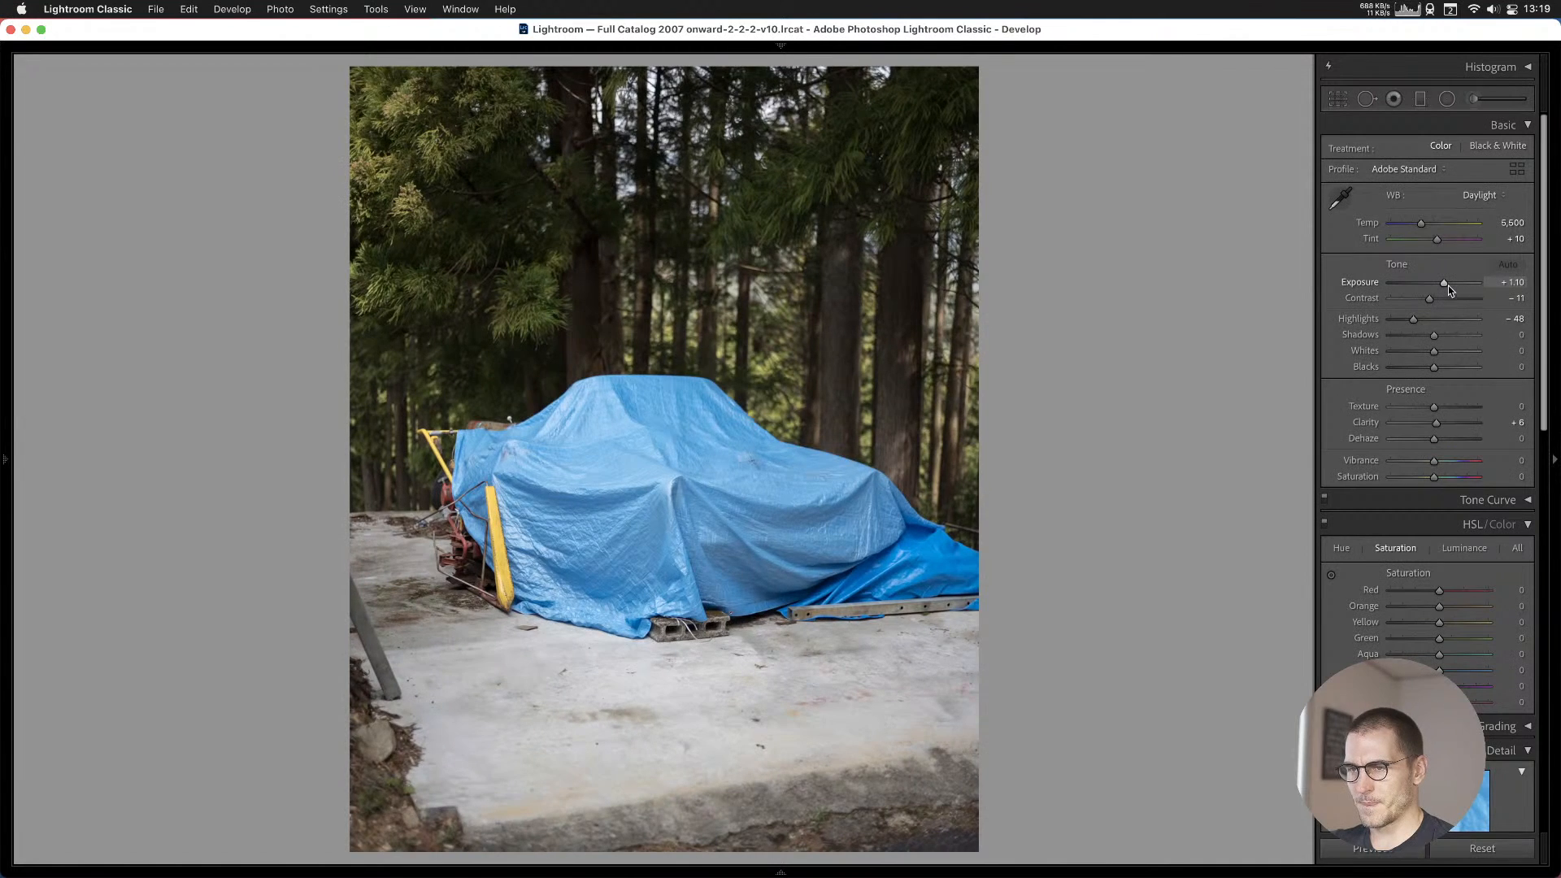
key(Left)
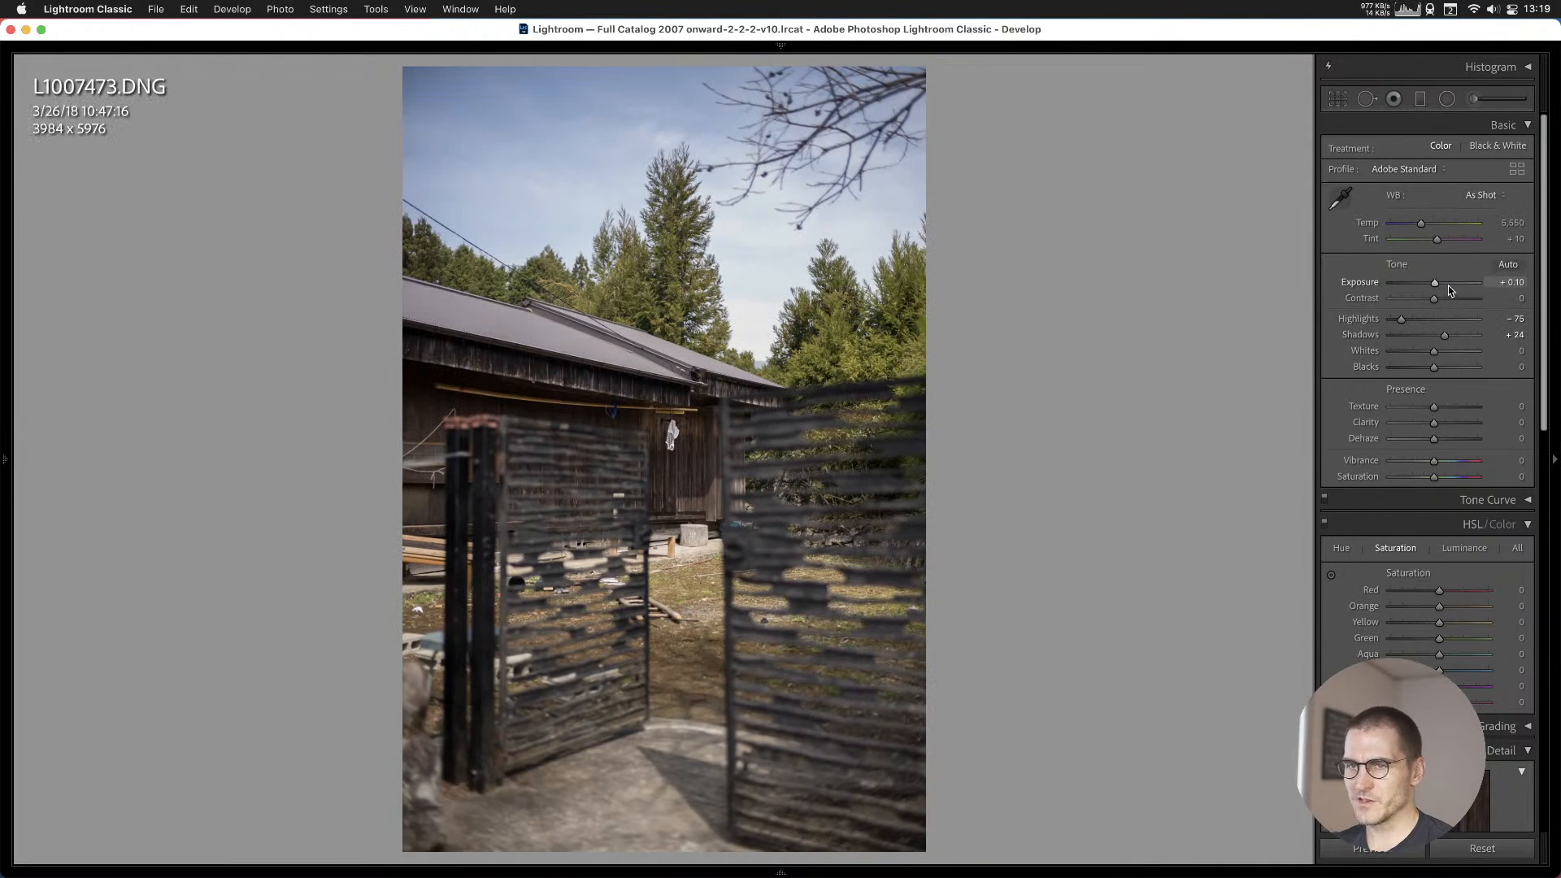
key(i)
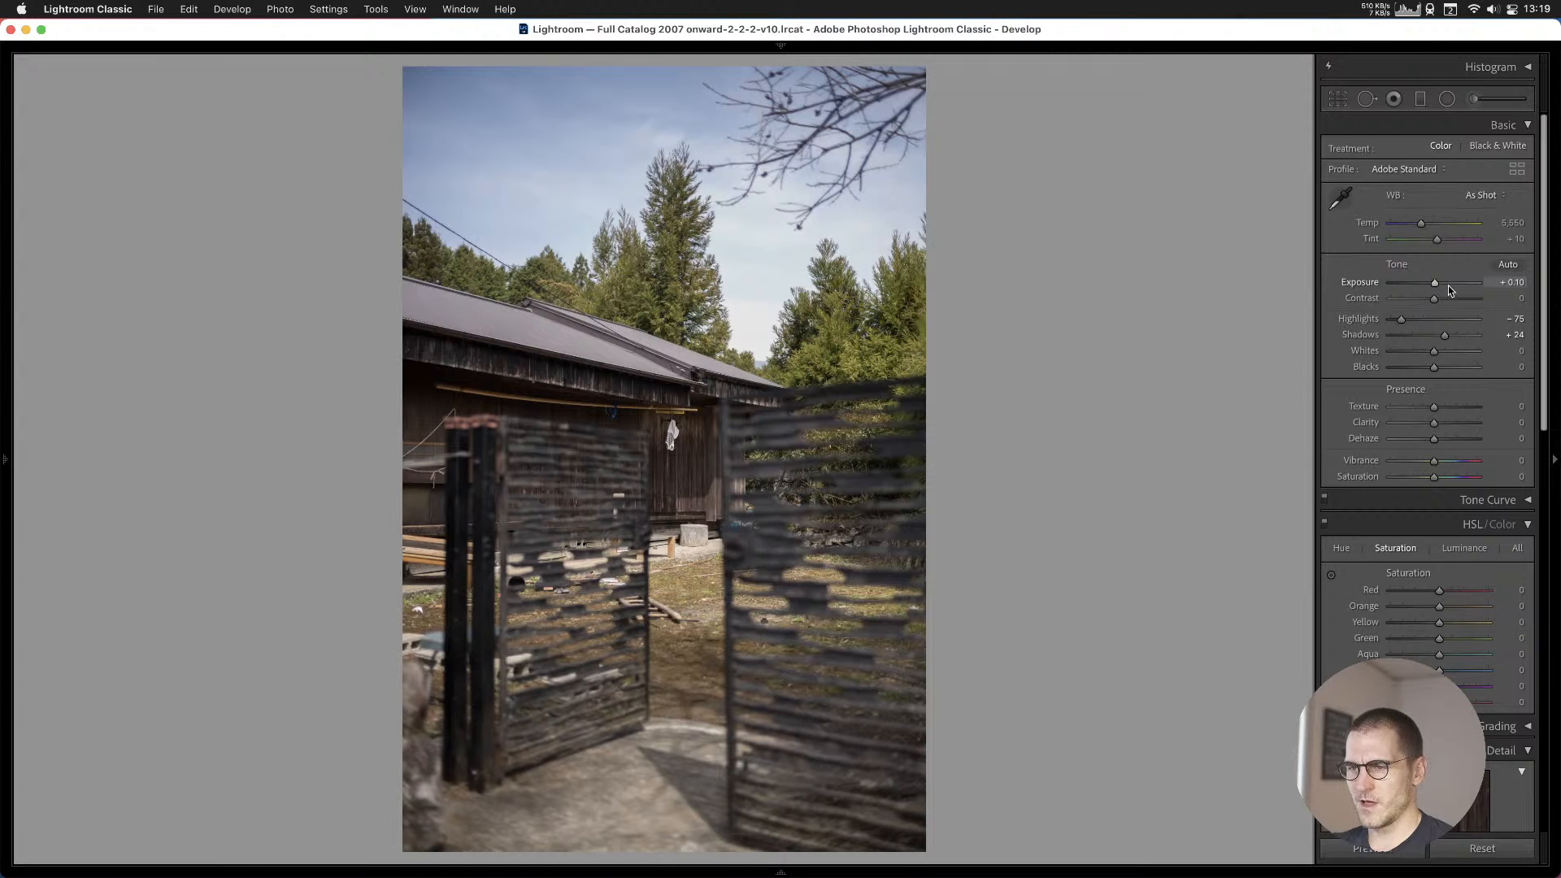
Crop the wooden gate photo to the 4 x 5 / 8 x 10 aspect, reposition it within the frame, and rotate it slightly.
click(1339, 104)
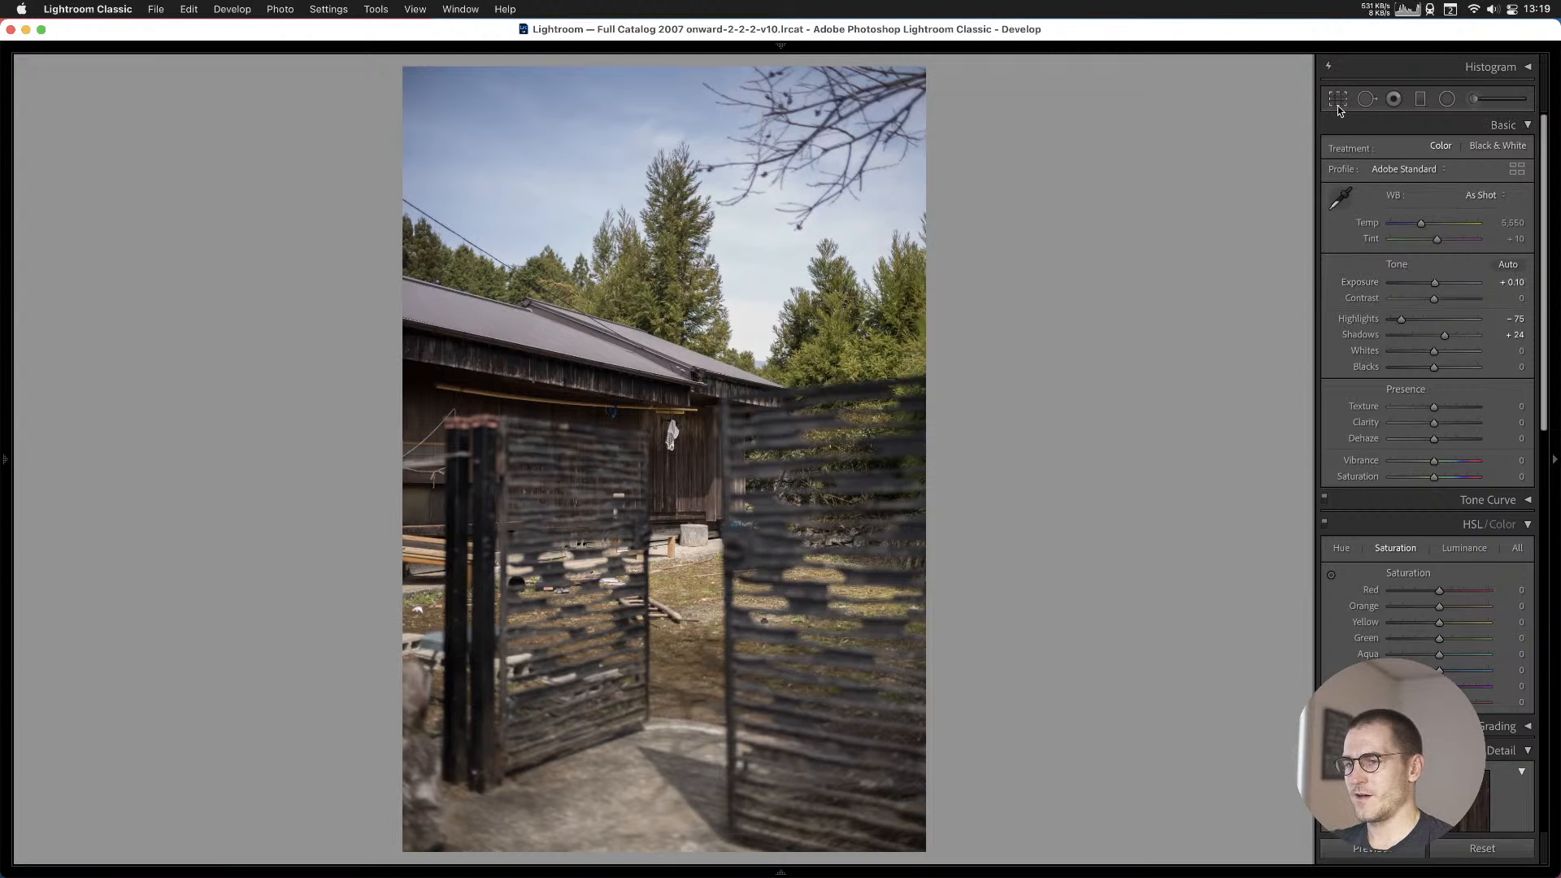
click(1482, 149)
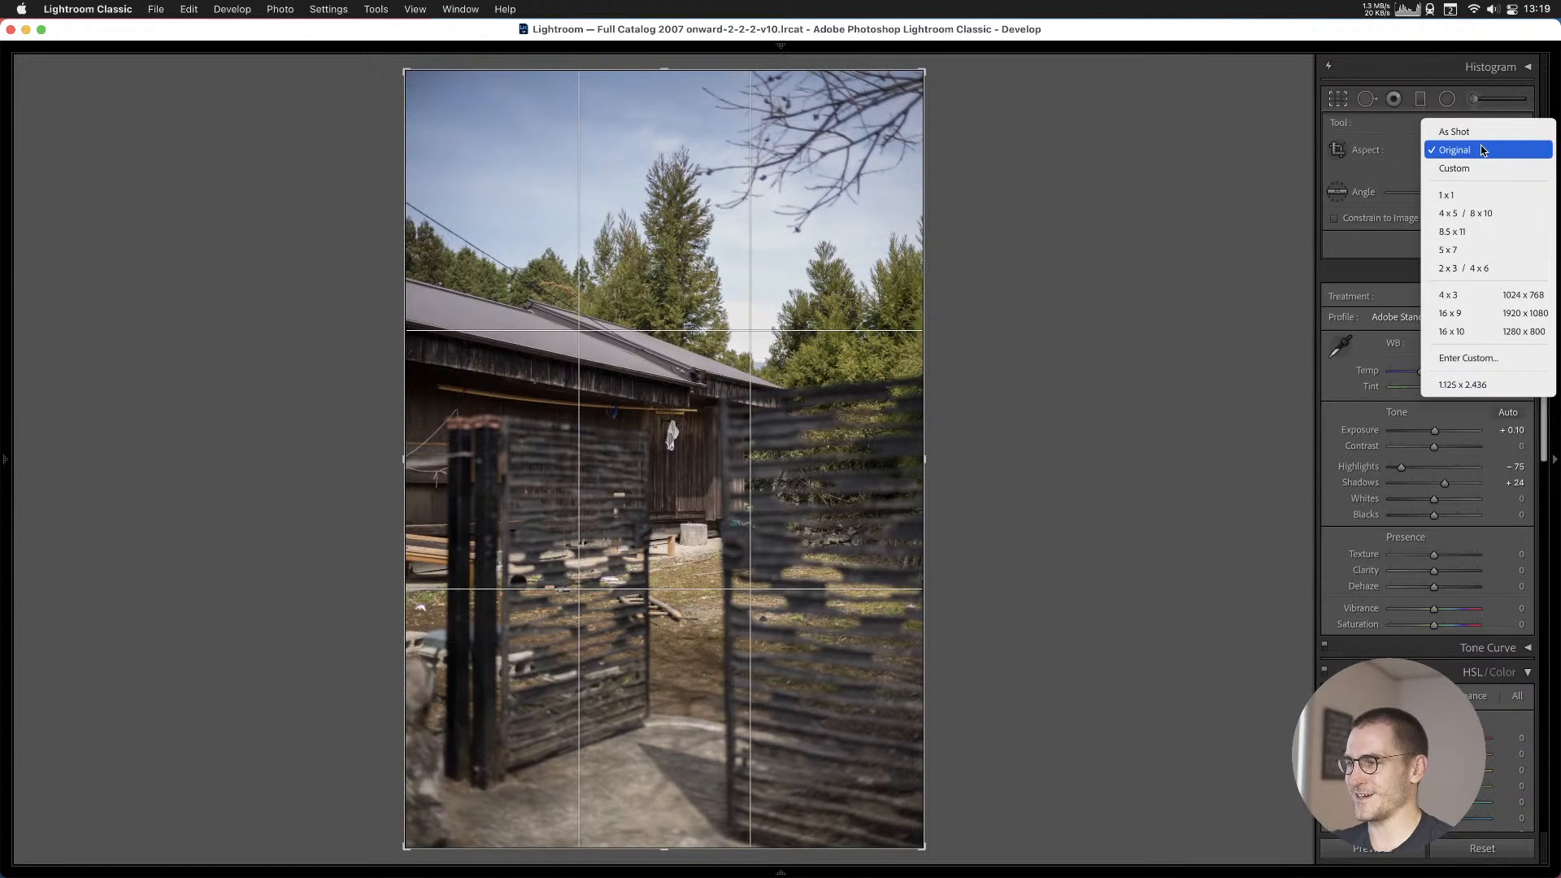
click(1470, 205)
drag(811, 423, 811, 412)
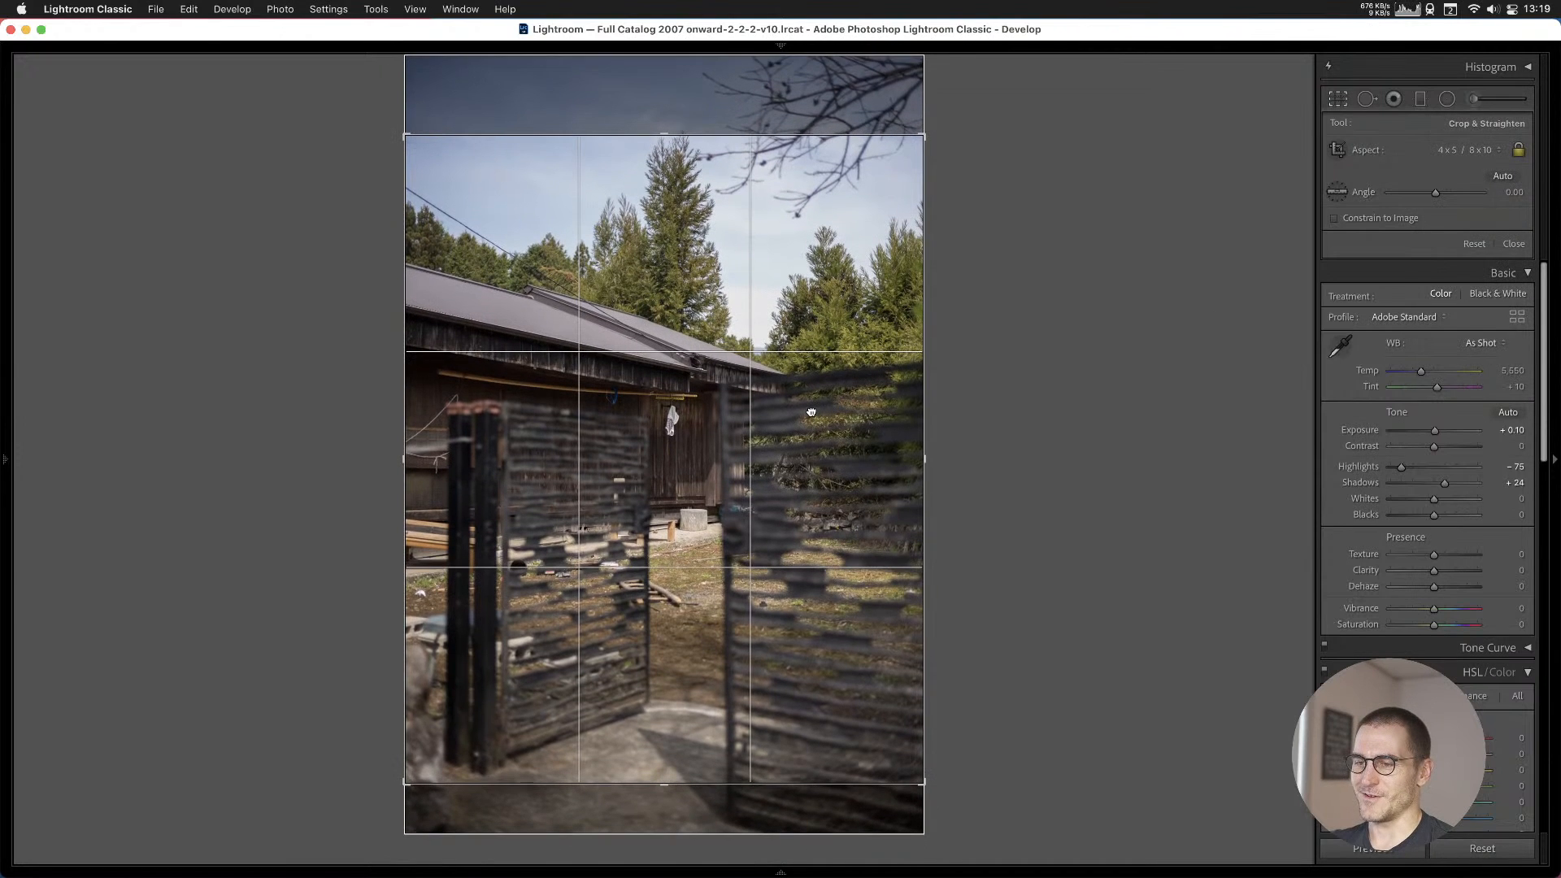
key(Return)
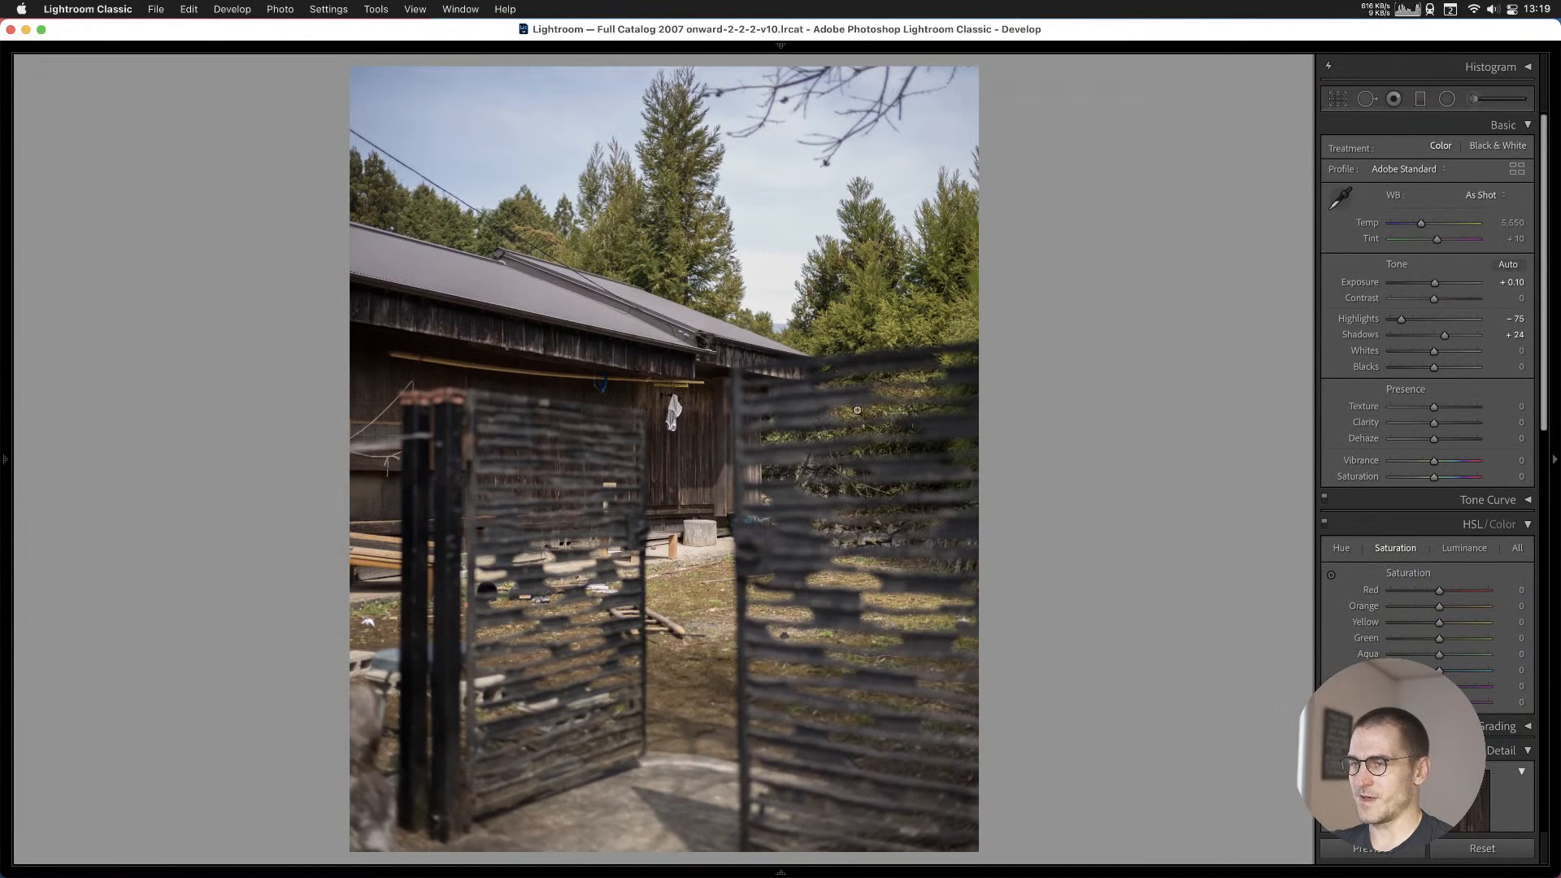
key(r)
drag(951, 118, 953, 122)
key(Return)
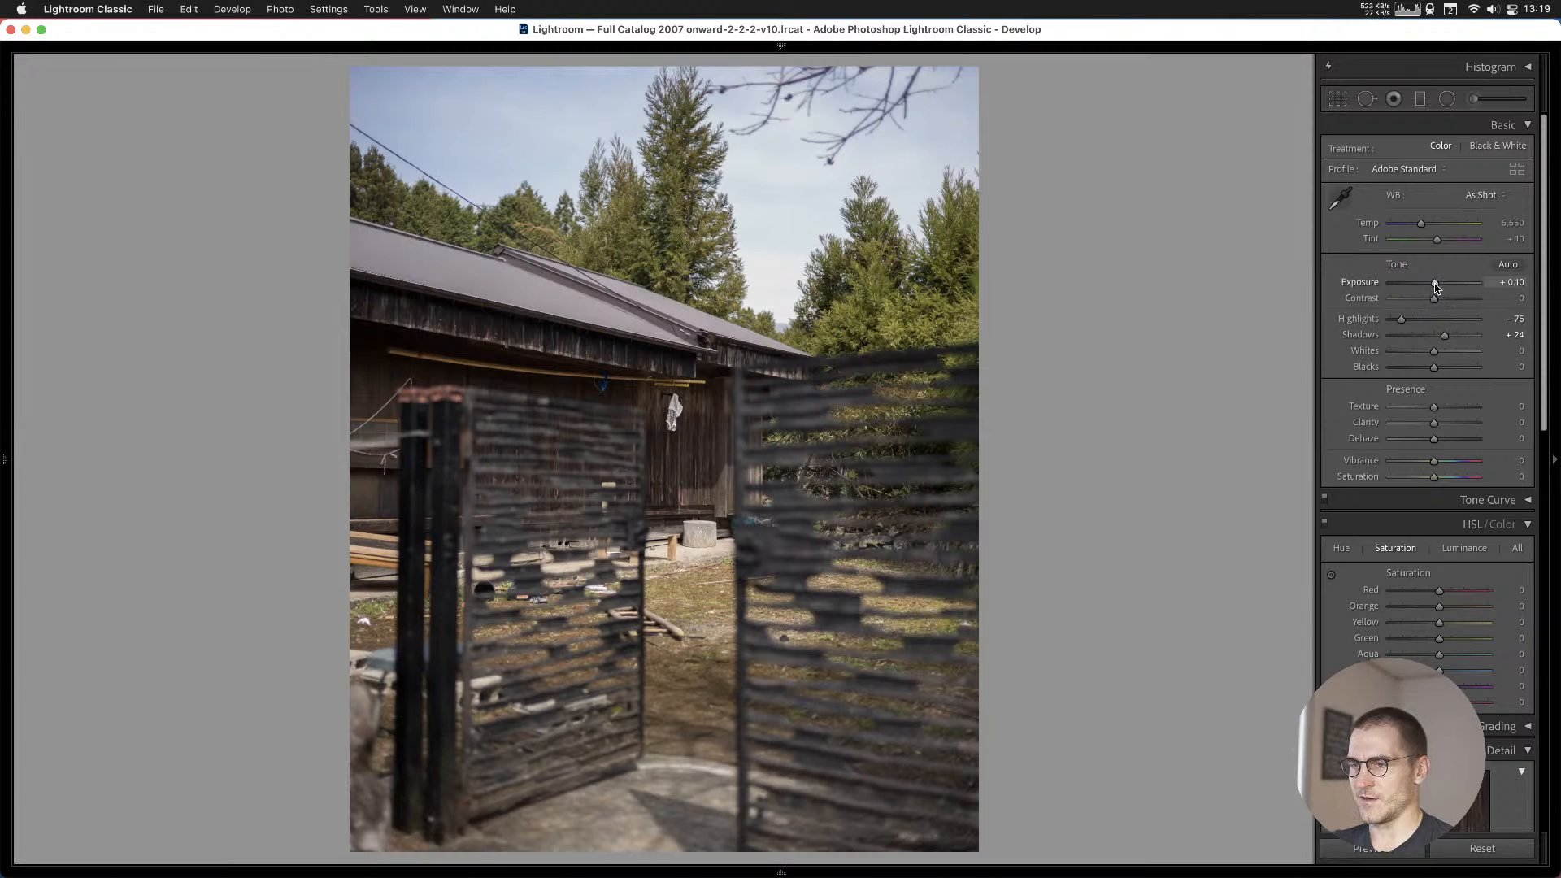
Set the wooden gate photo's exposure to +0.25, contrast to +9, highlights to −80, shadows to +14 and clarity to +7.
drag(1435, 287, 1438, 287)
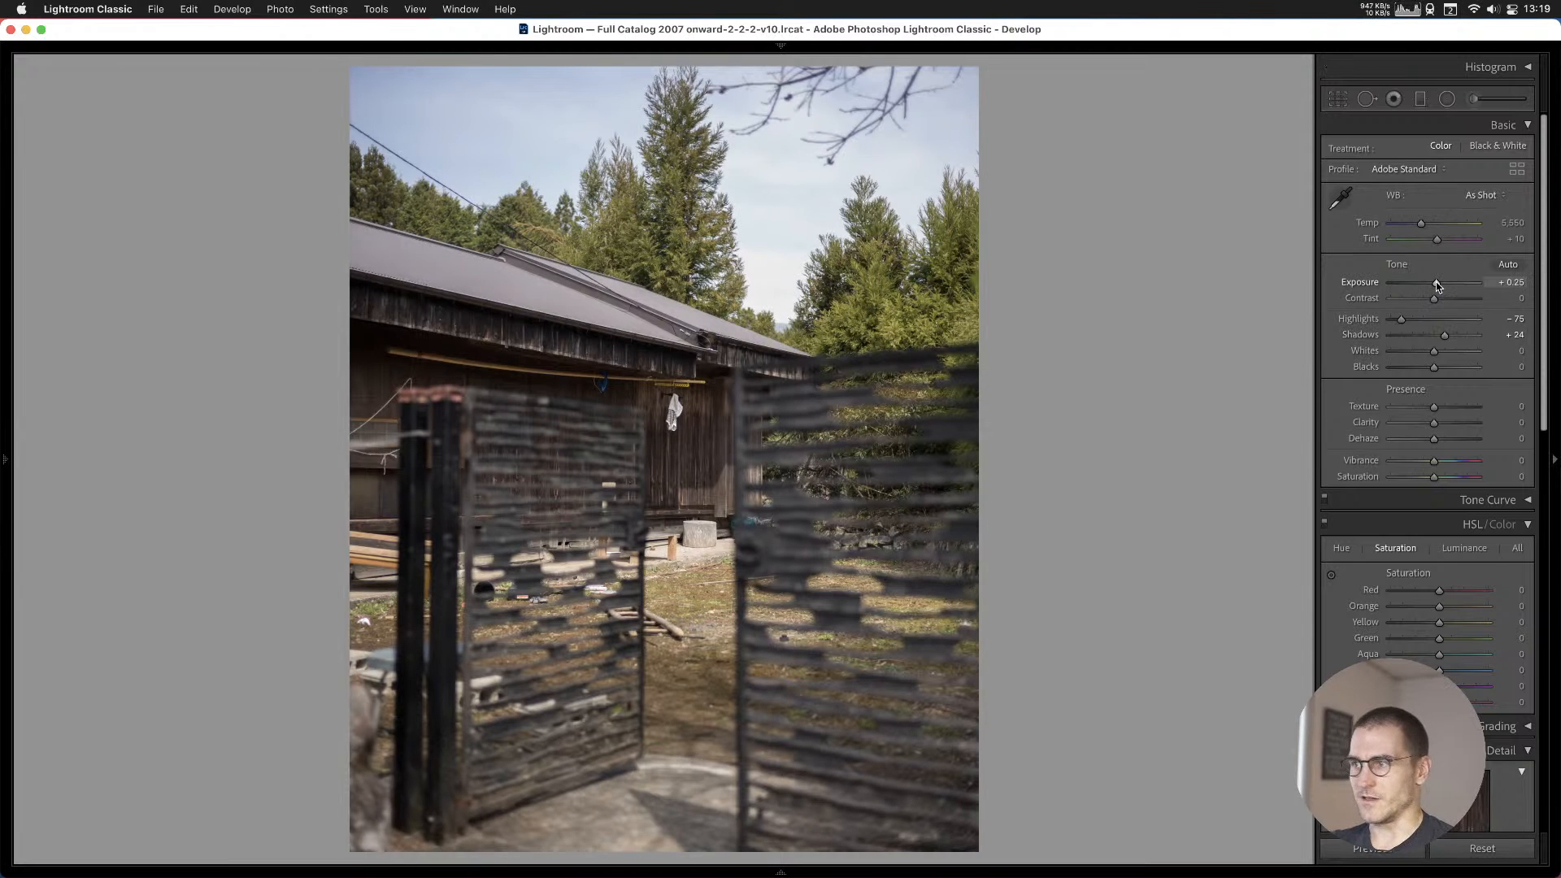
drag(1402, 322, 1442, 340)
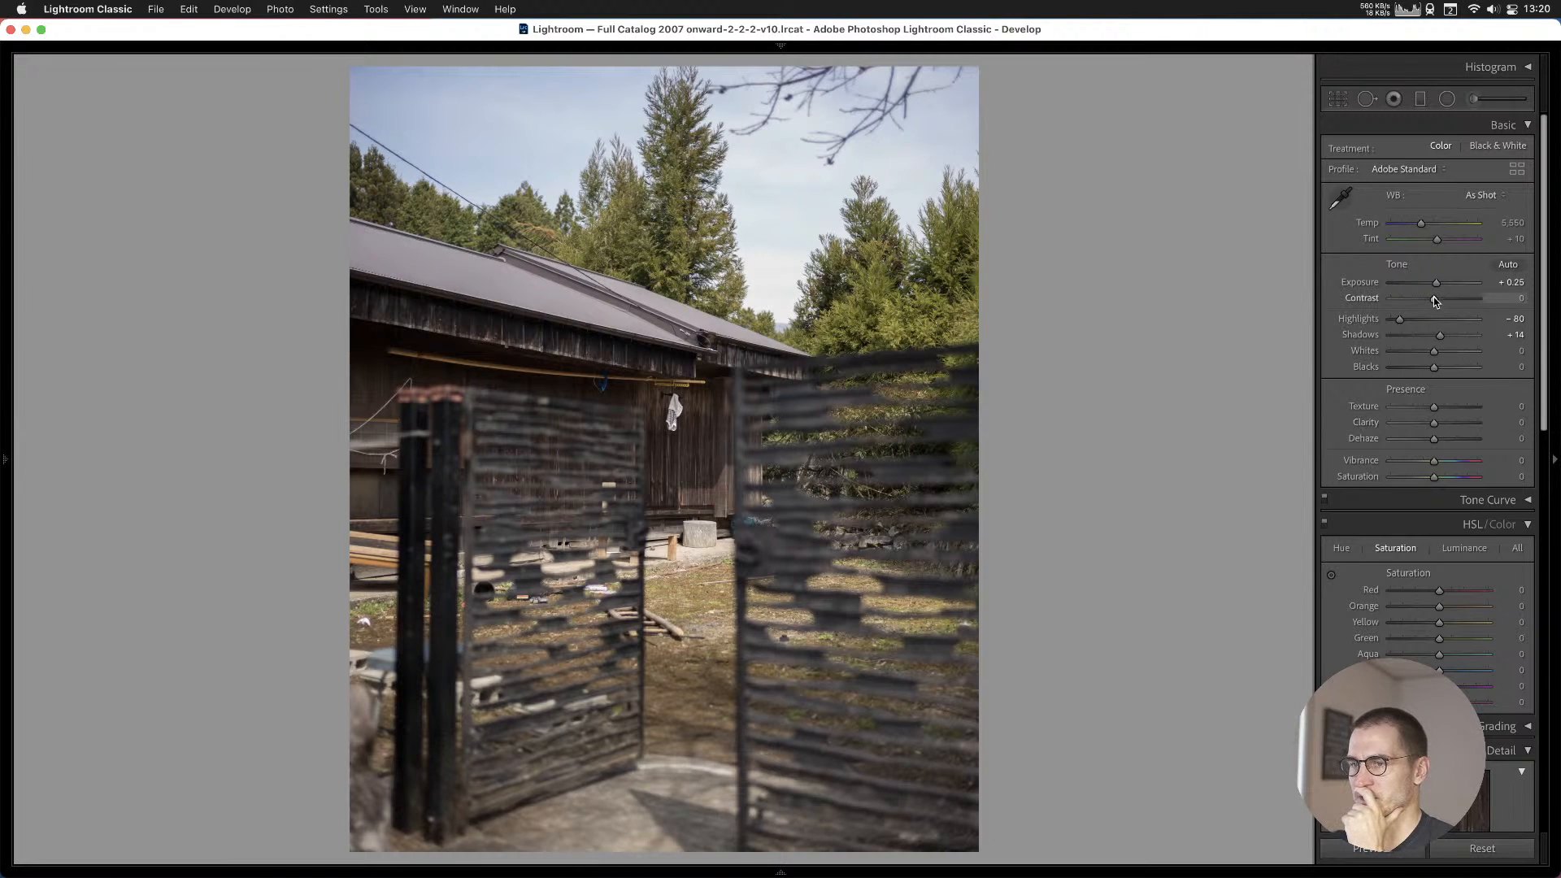
drag(1437, 301, 1440, 302)
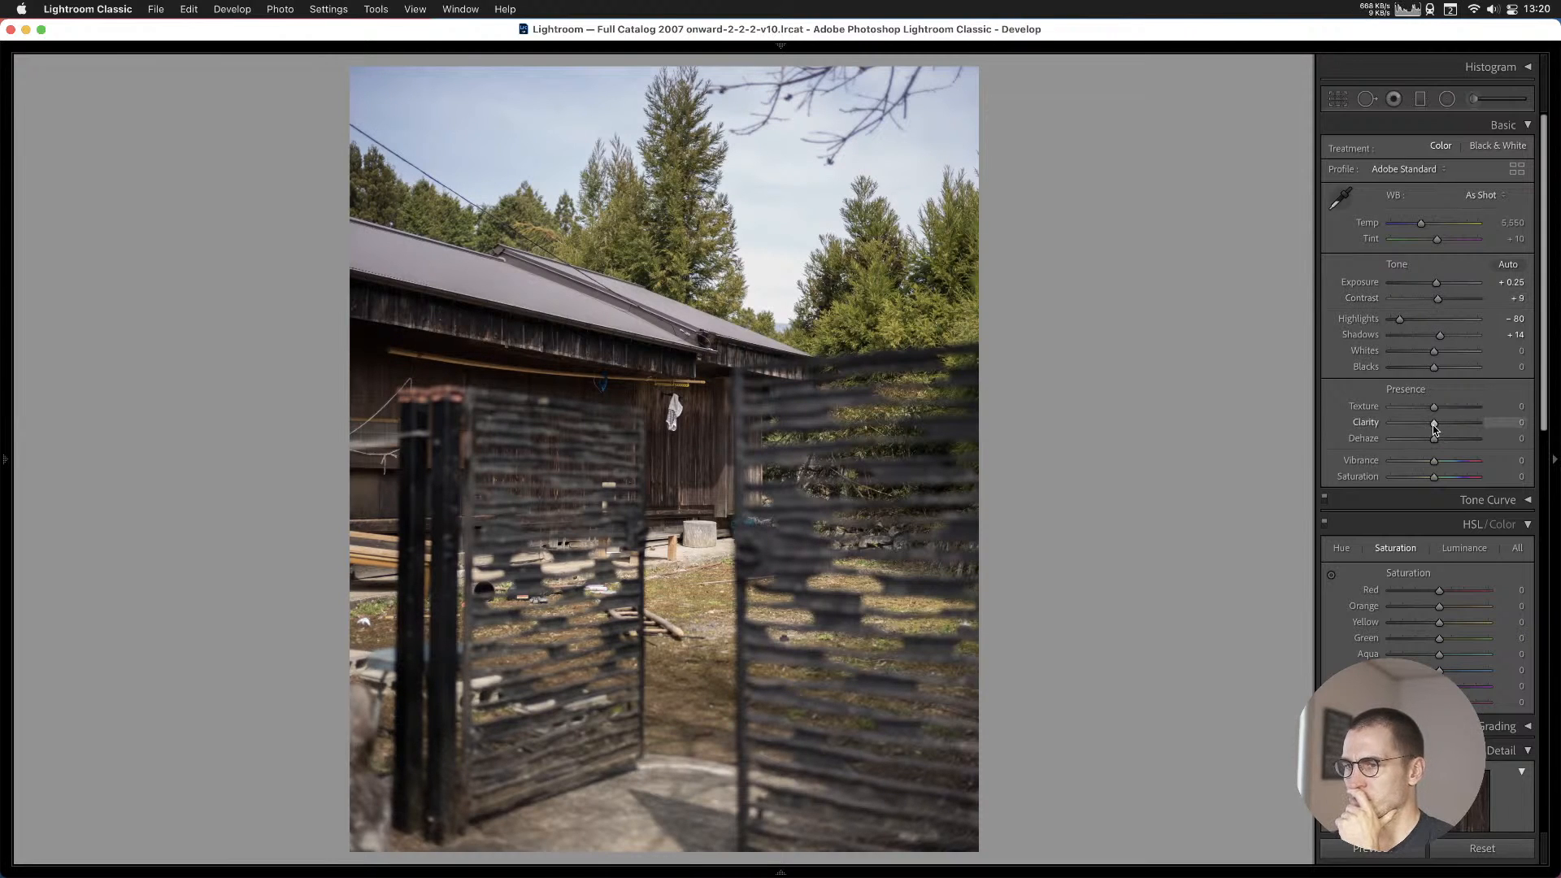
drag(1436, 429, 1438, 429)
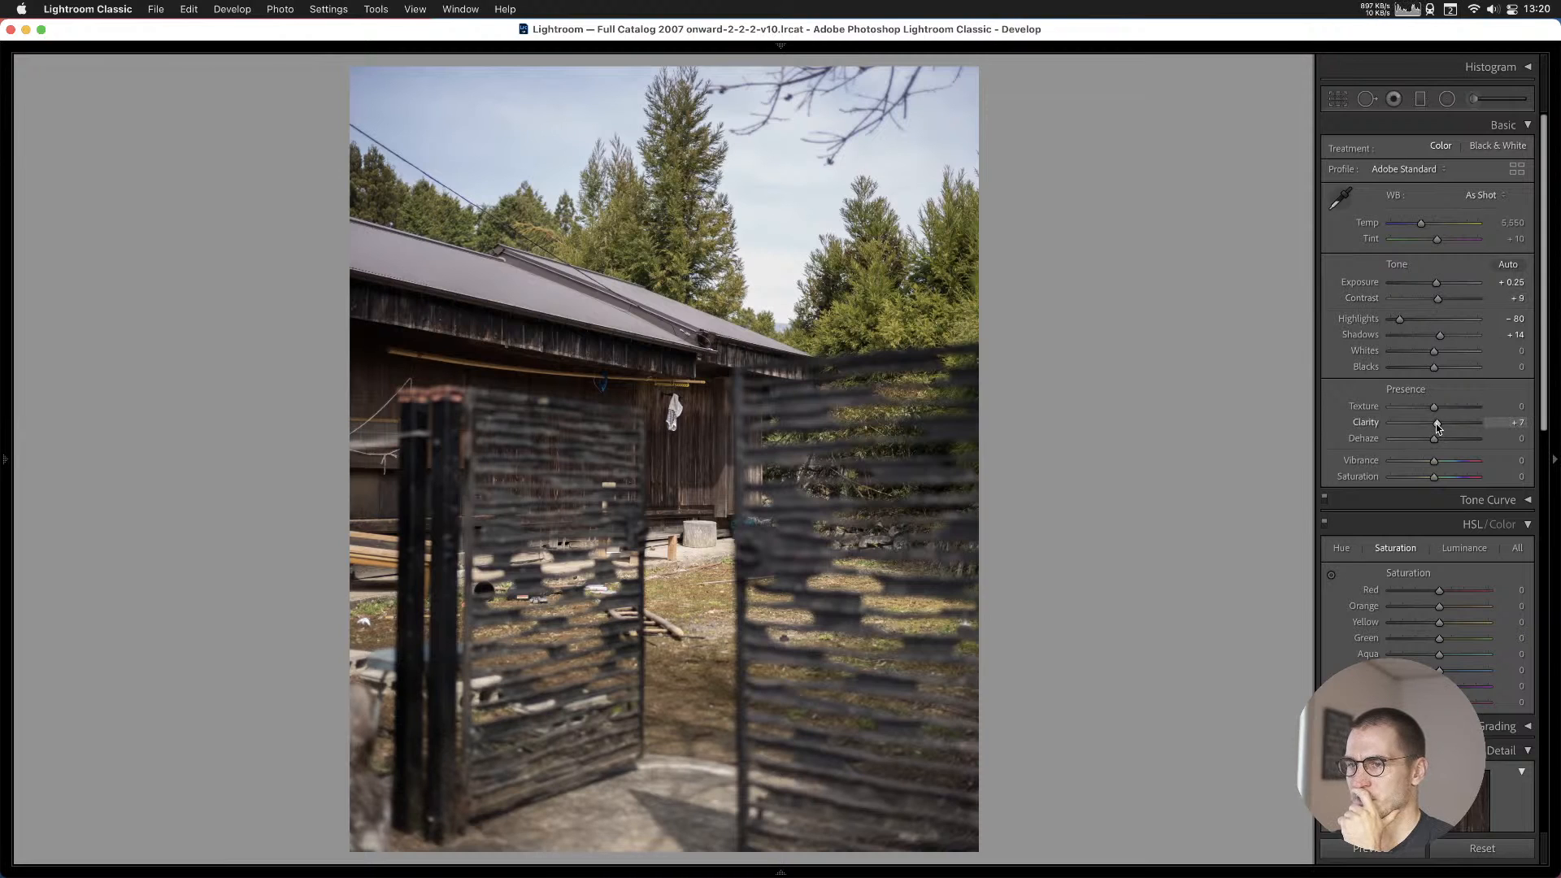
Apply Auto white balance to the wooden gate photo and cool its temperature to about 6,502.
click(1480, 195)
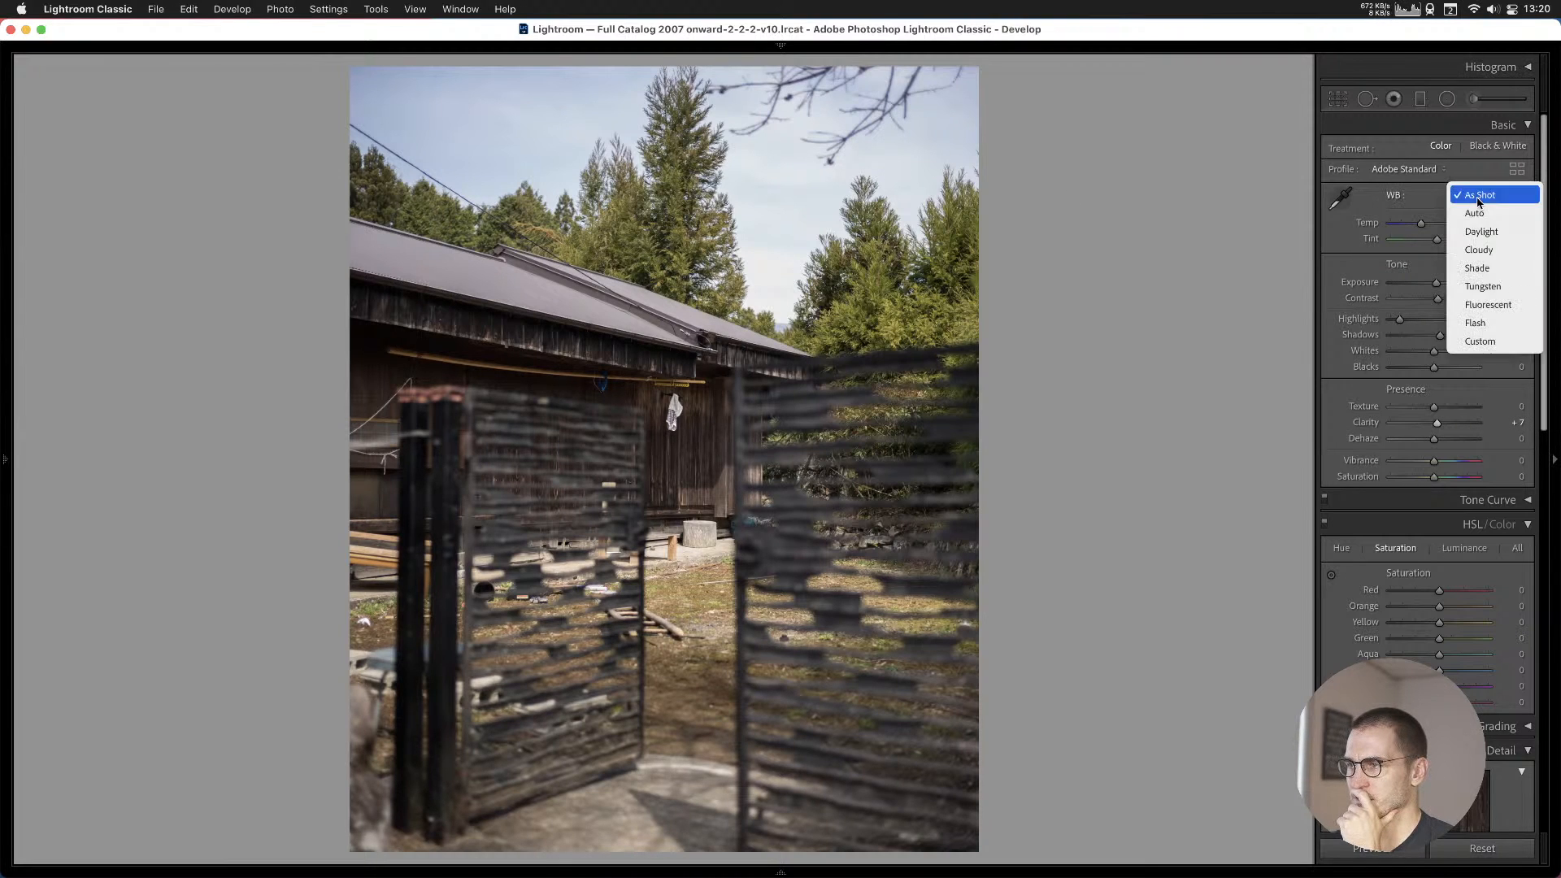
click(1479, 215)
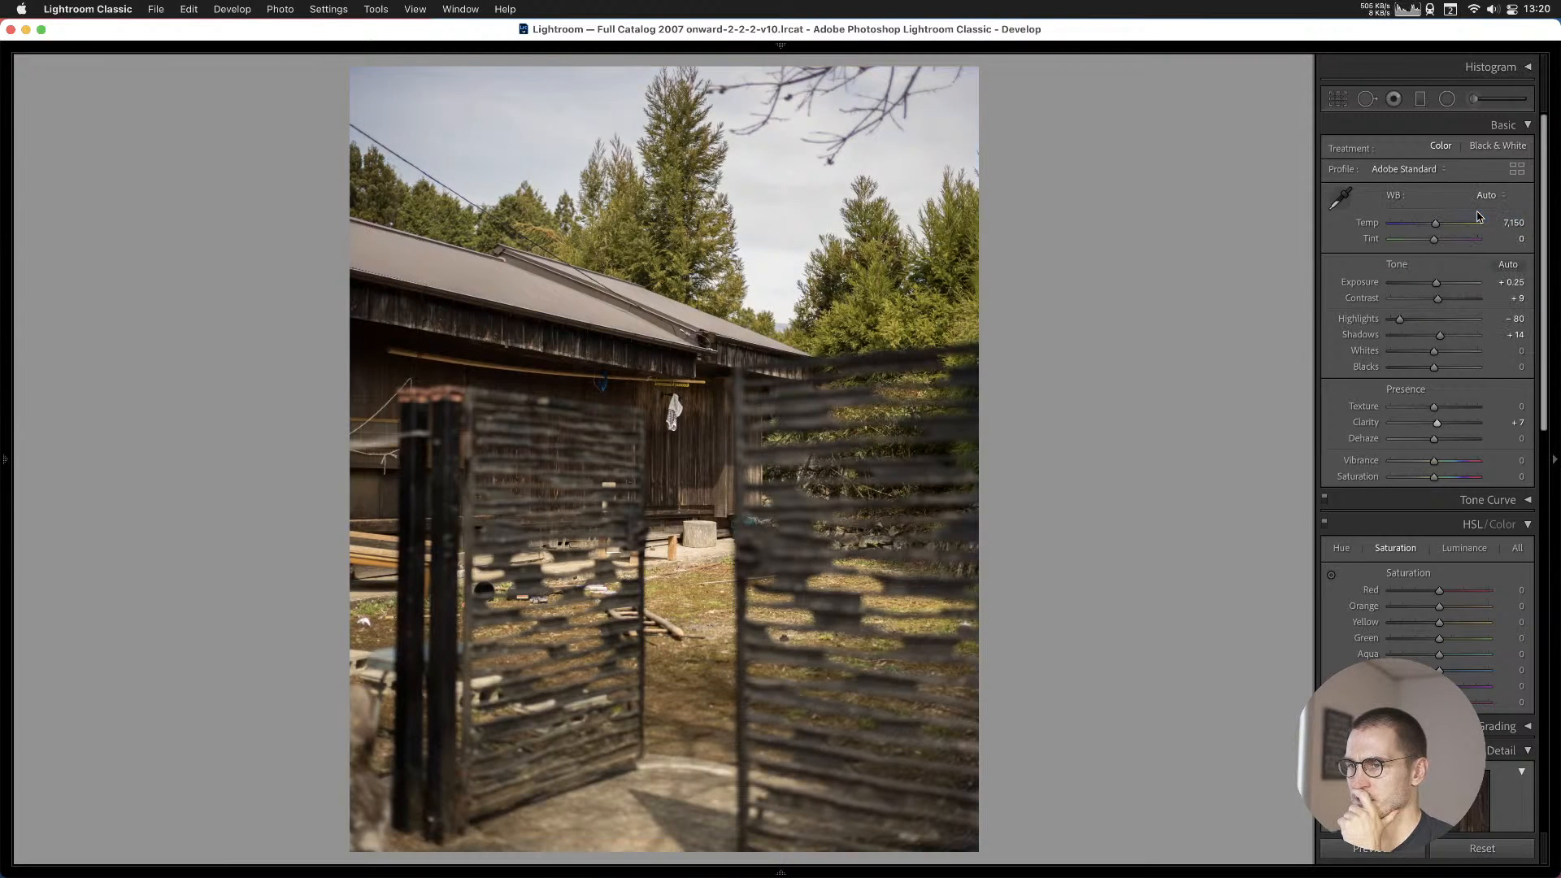
drag(1437, 226, 1432, 227)
drag(1432, 227, 1430, 227)
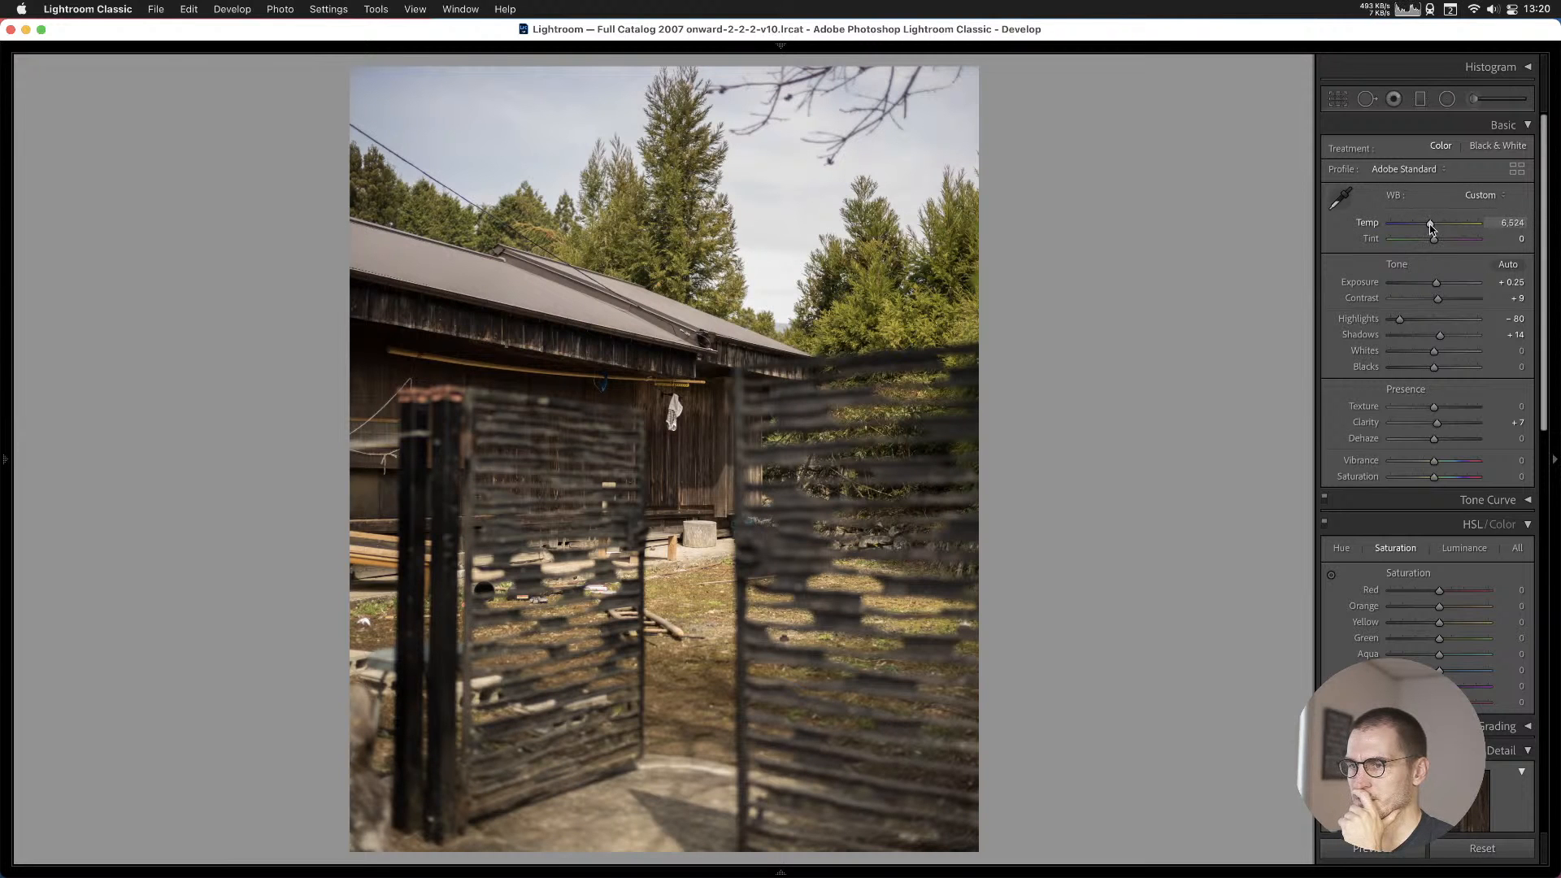
Inspect the hanging laundry in the gate photo up close and add the photo to Cull #1.
click(671, 443)
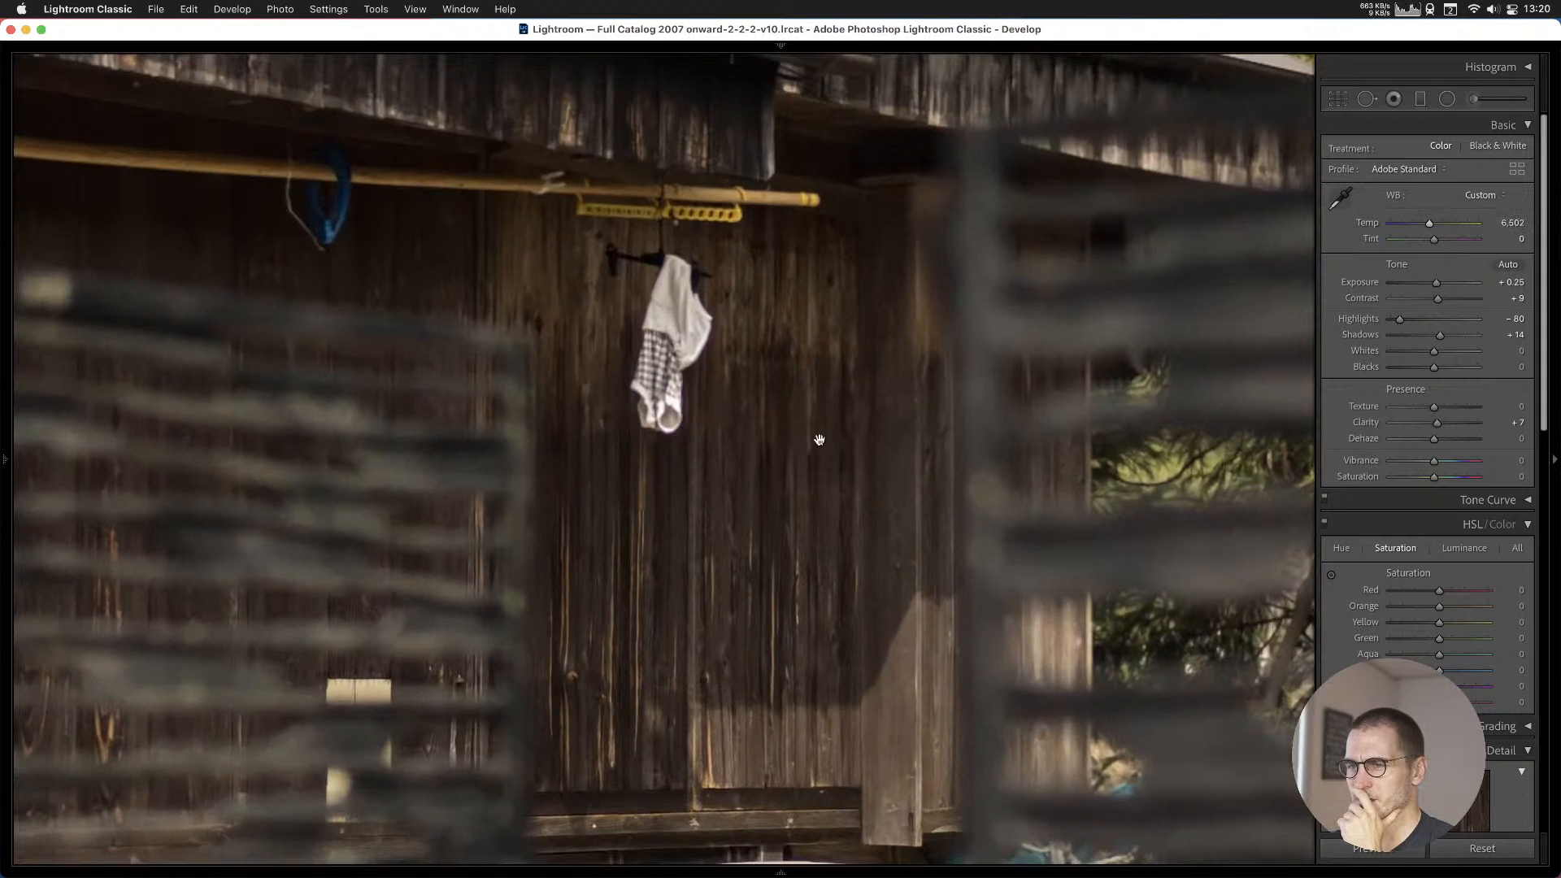
scroll(816, 480, up, 3)
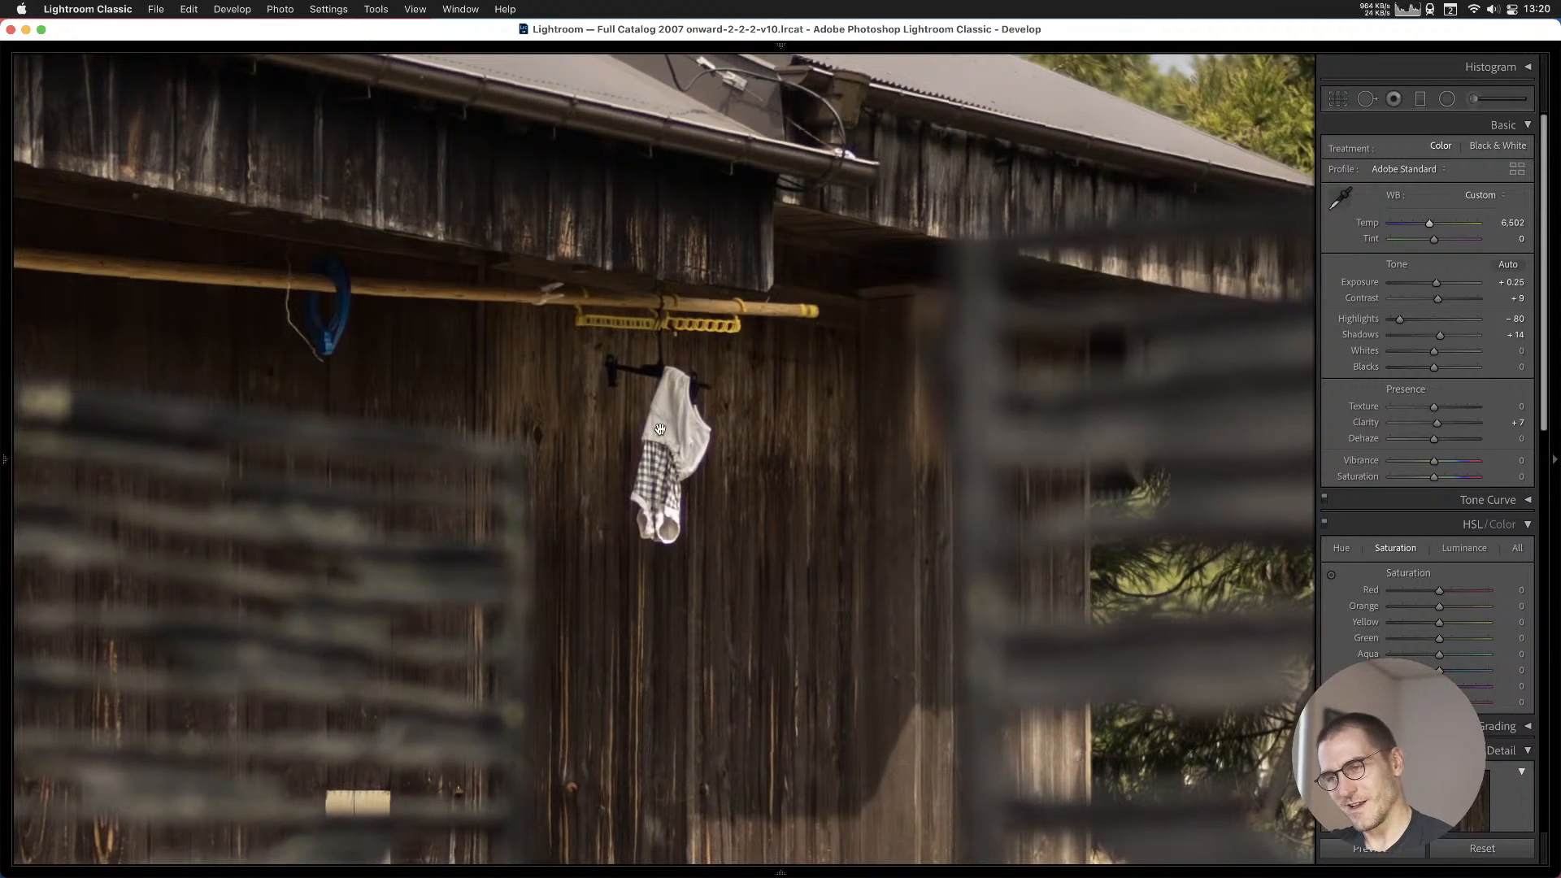
click(660, 429)
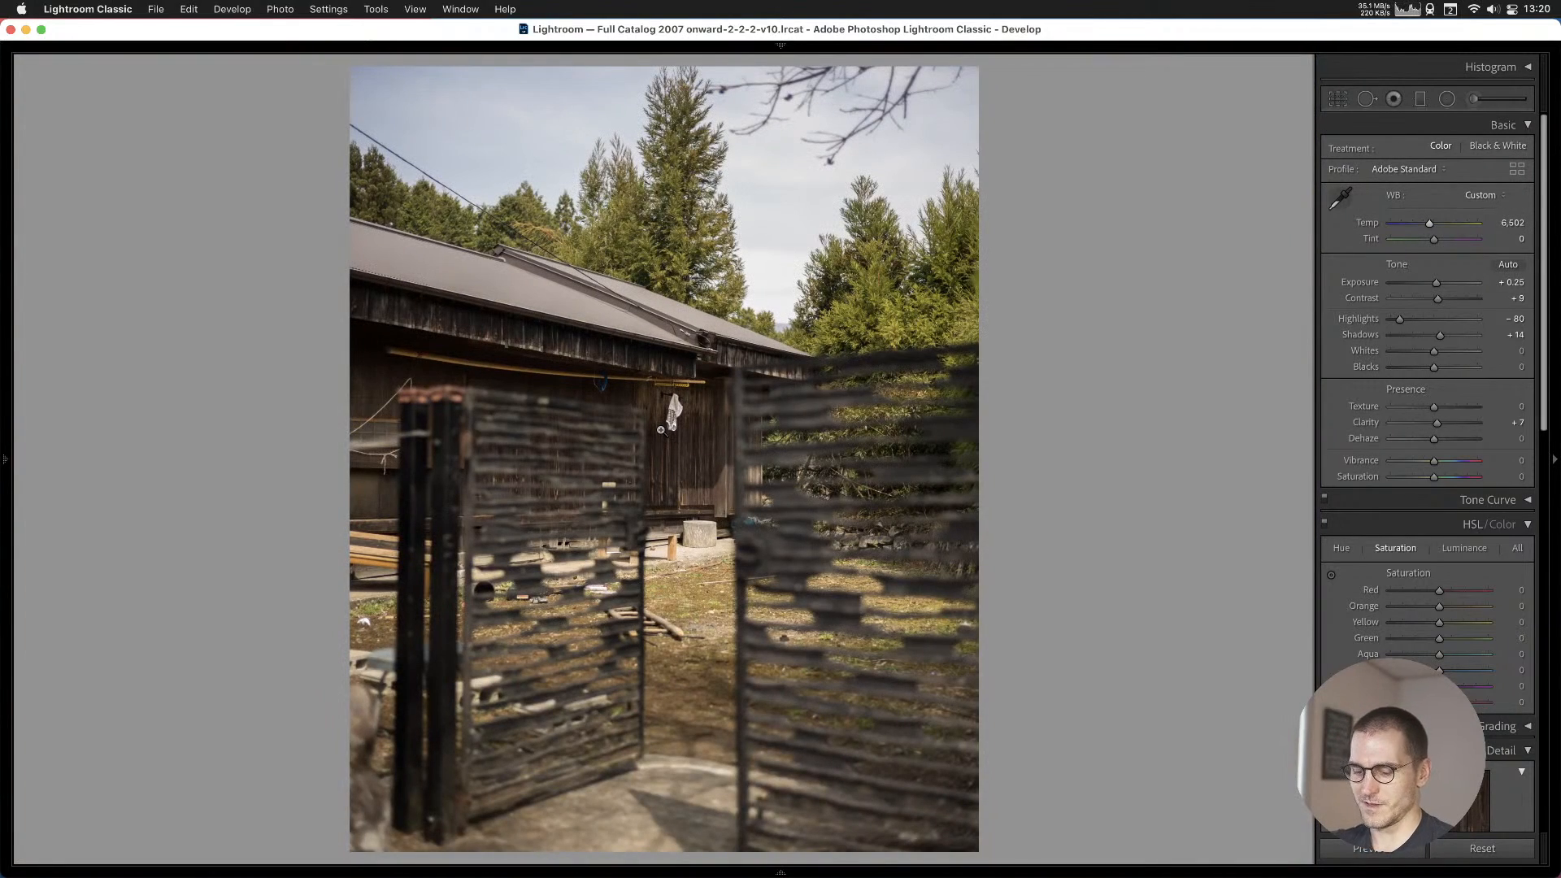
key(b)
Review the blue tarp photo against the following photo without changing its white balance.
key(Right)
key(w)
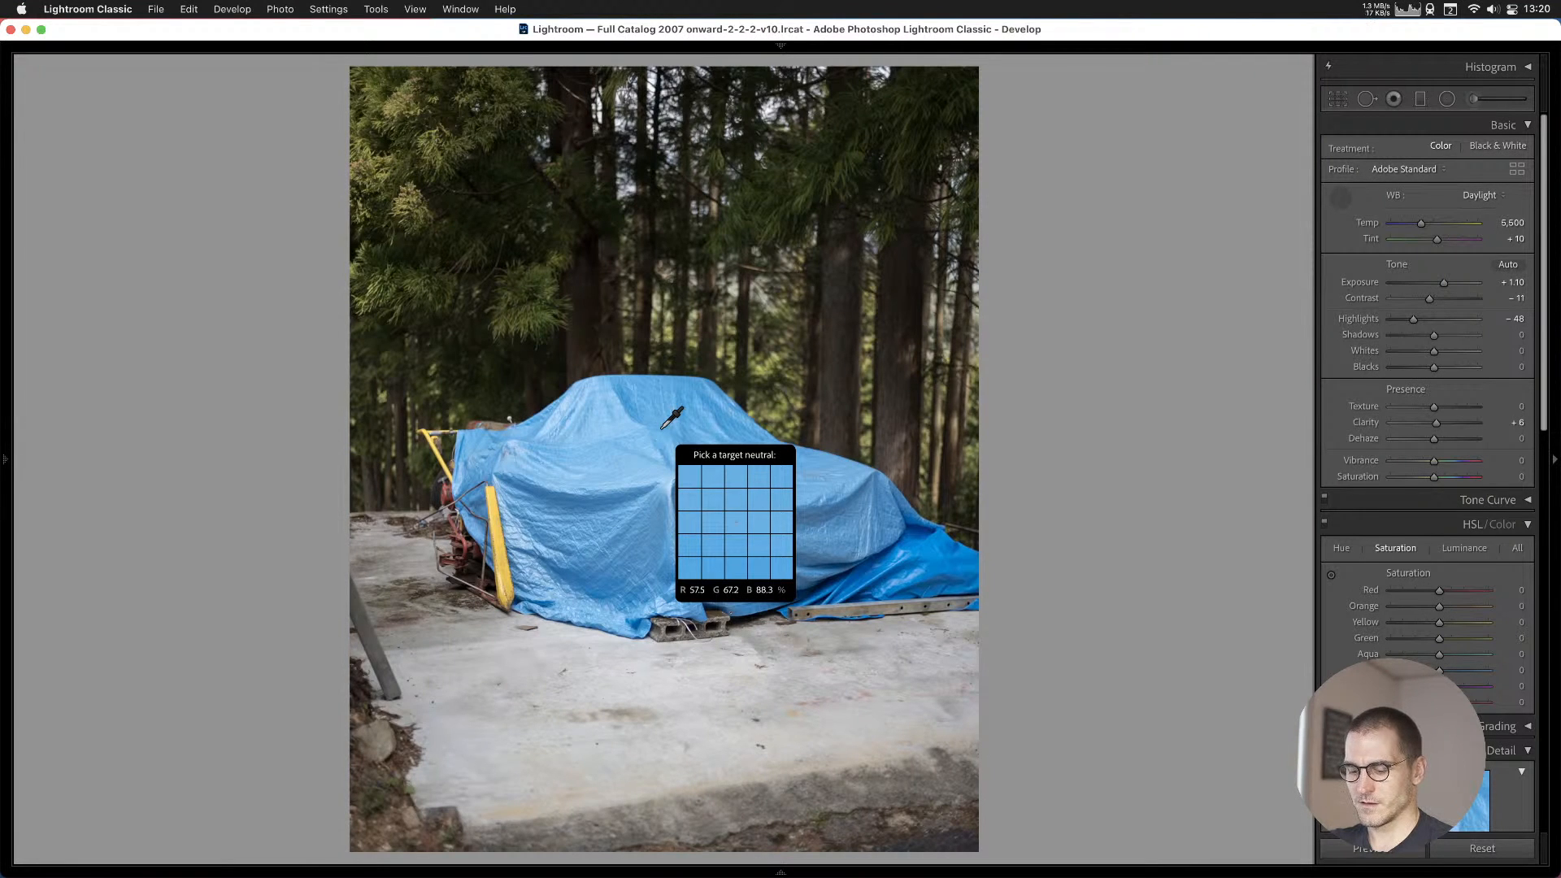
key(Escape)
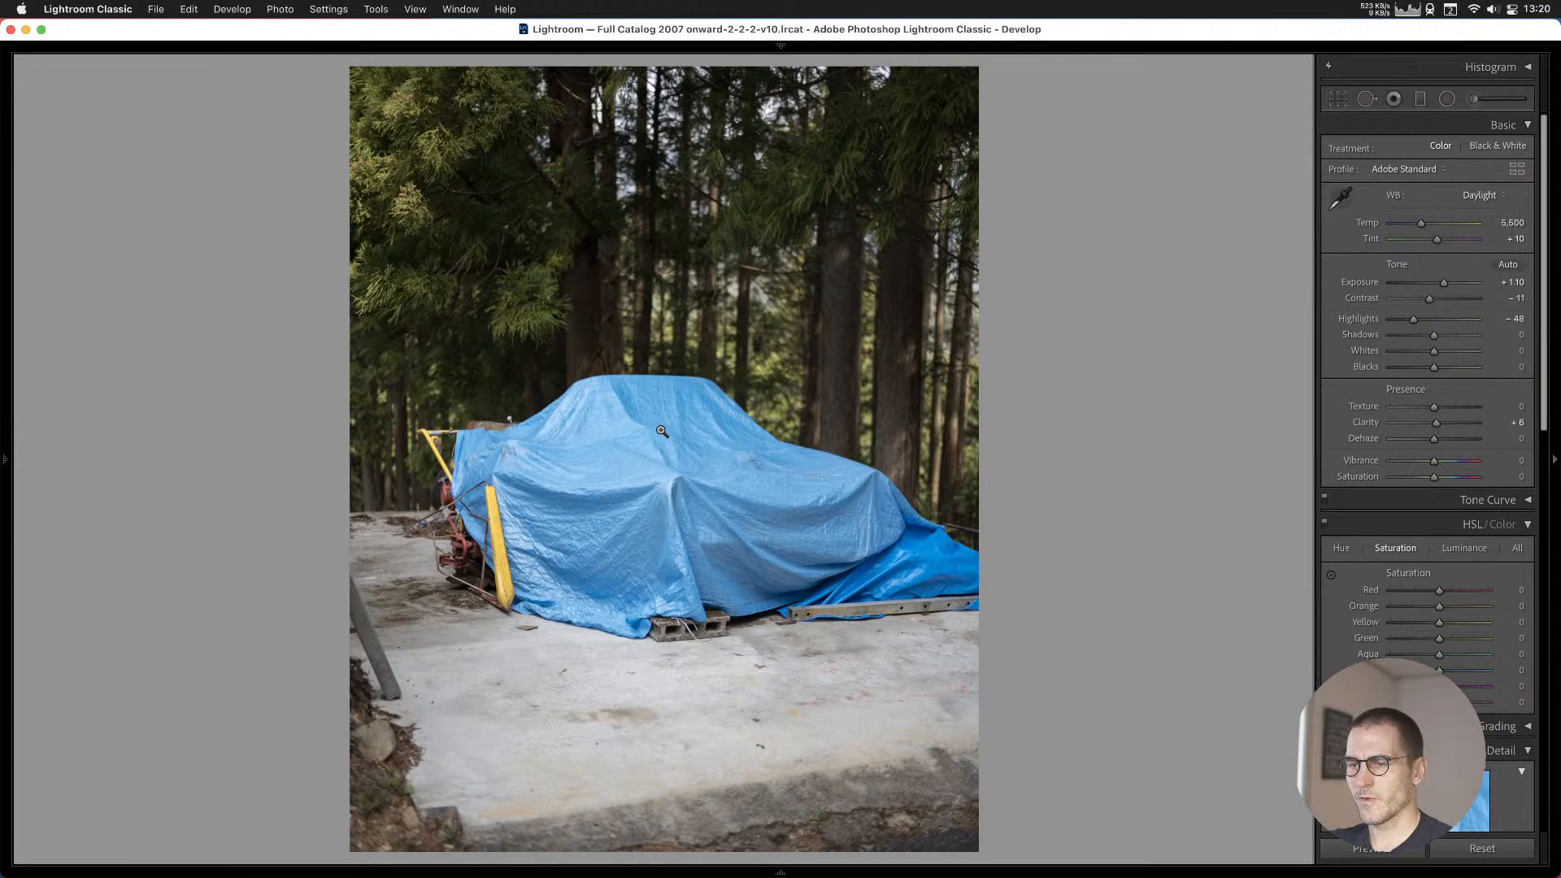
key(Right)
key(Left)
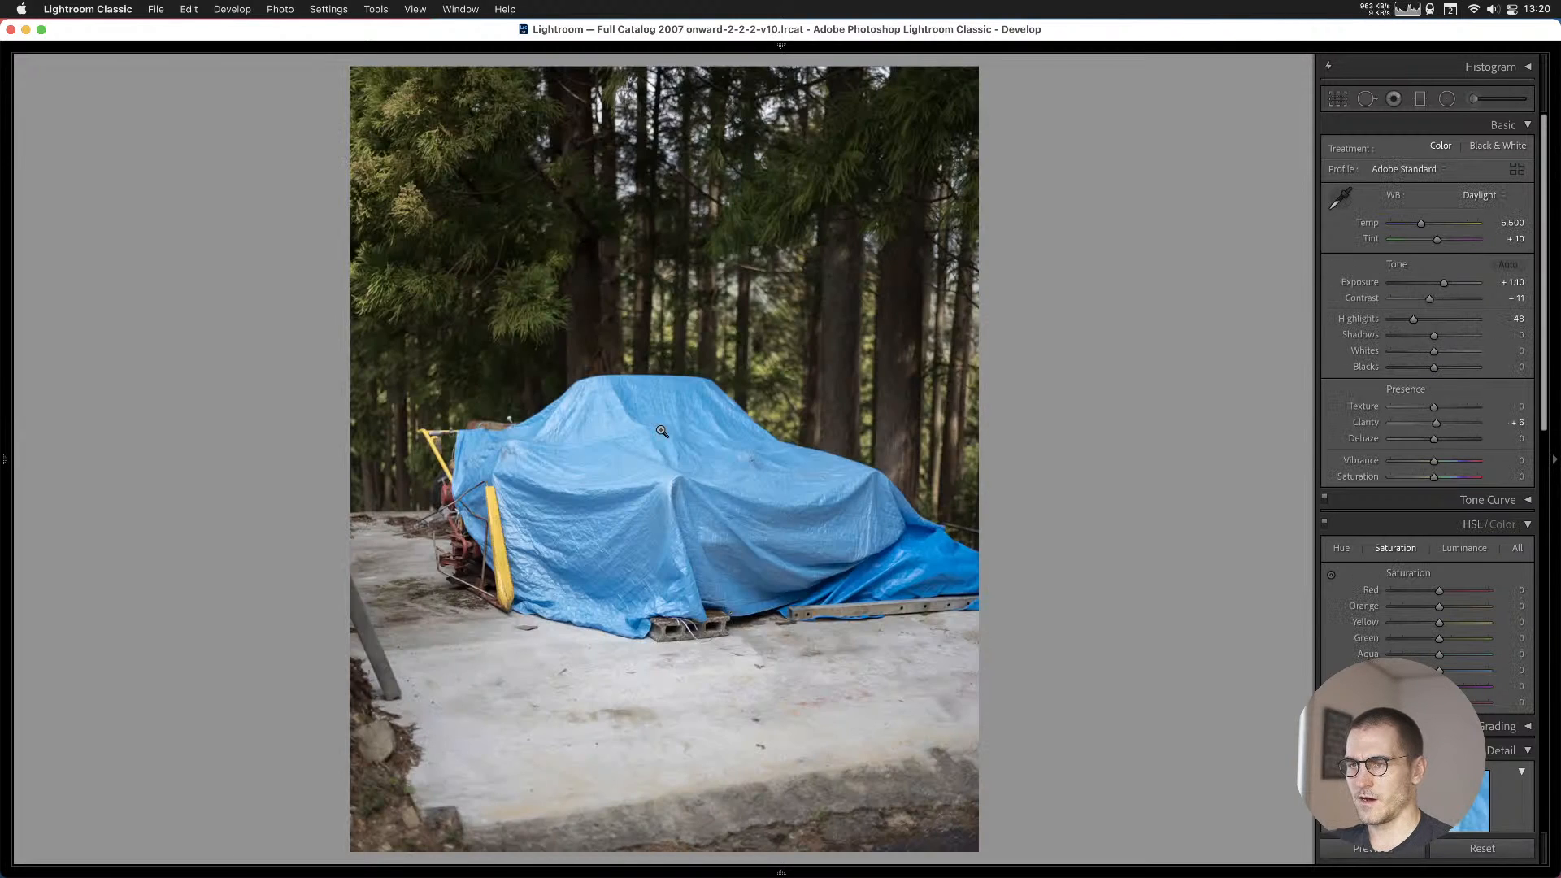
Compare the road mirror photo with the blue tarp photo, set the mirror's exposure to +0.35, and add it to Cull #1.
key(Right)
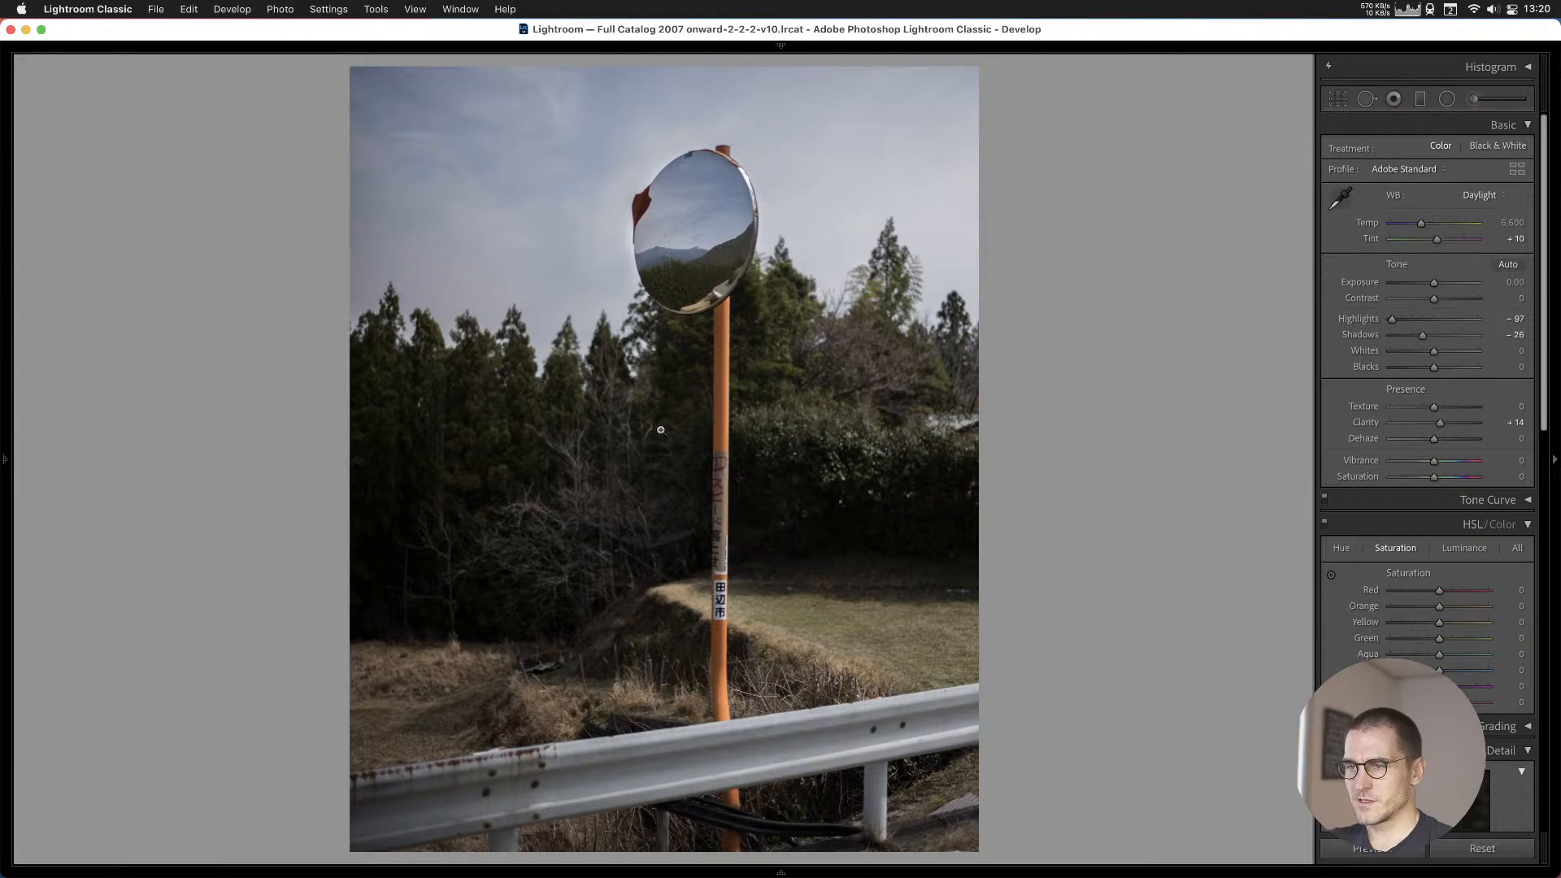
key(Left)
key(Right)
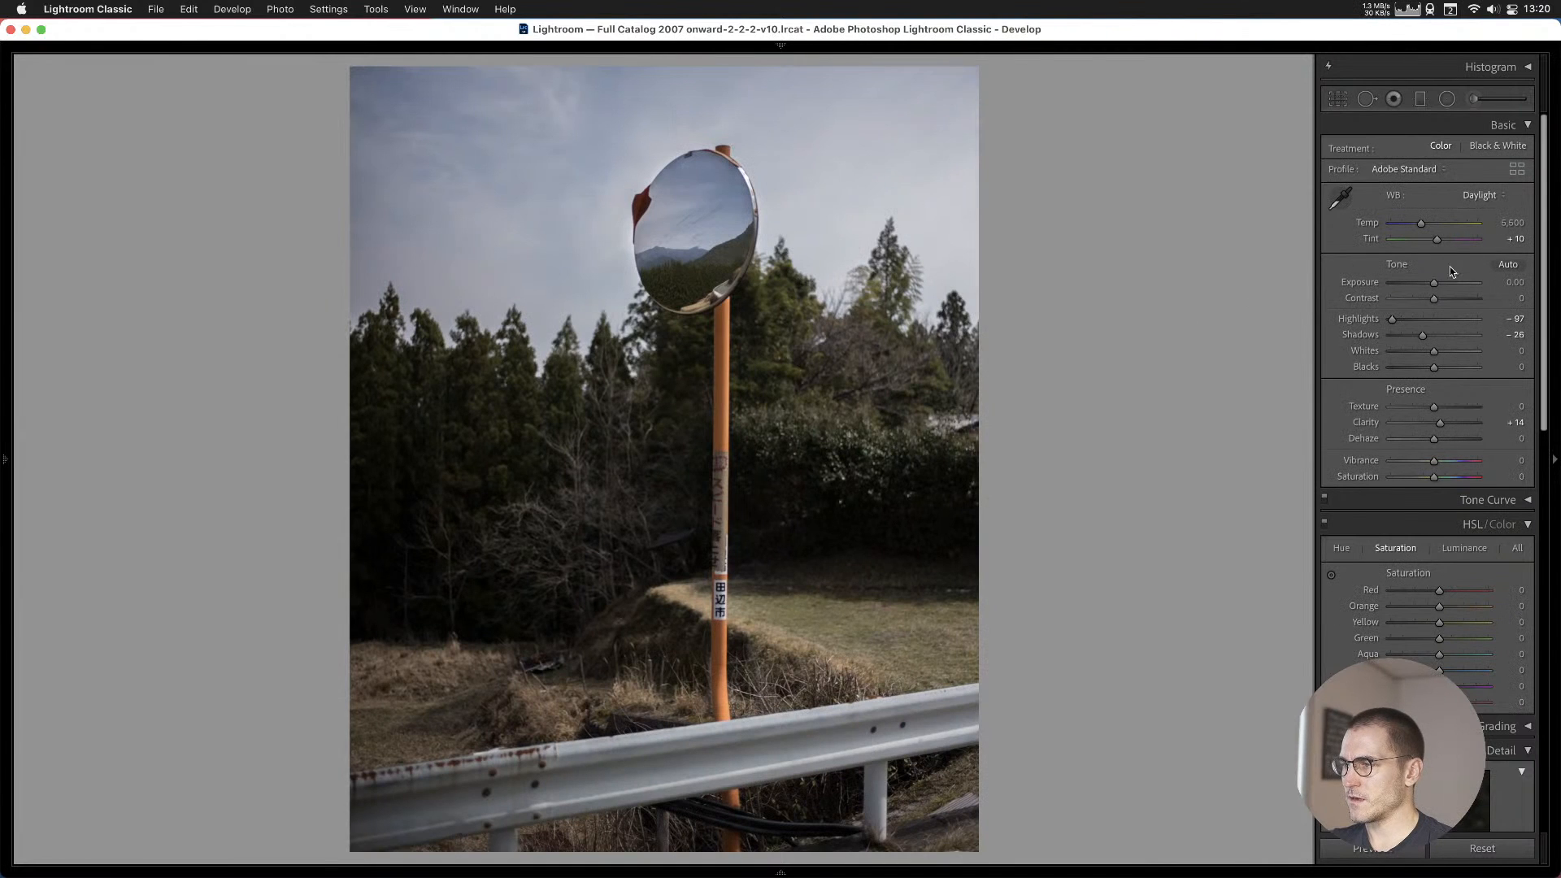
drag(1435, 287, 1439, 287)
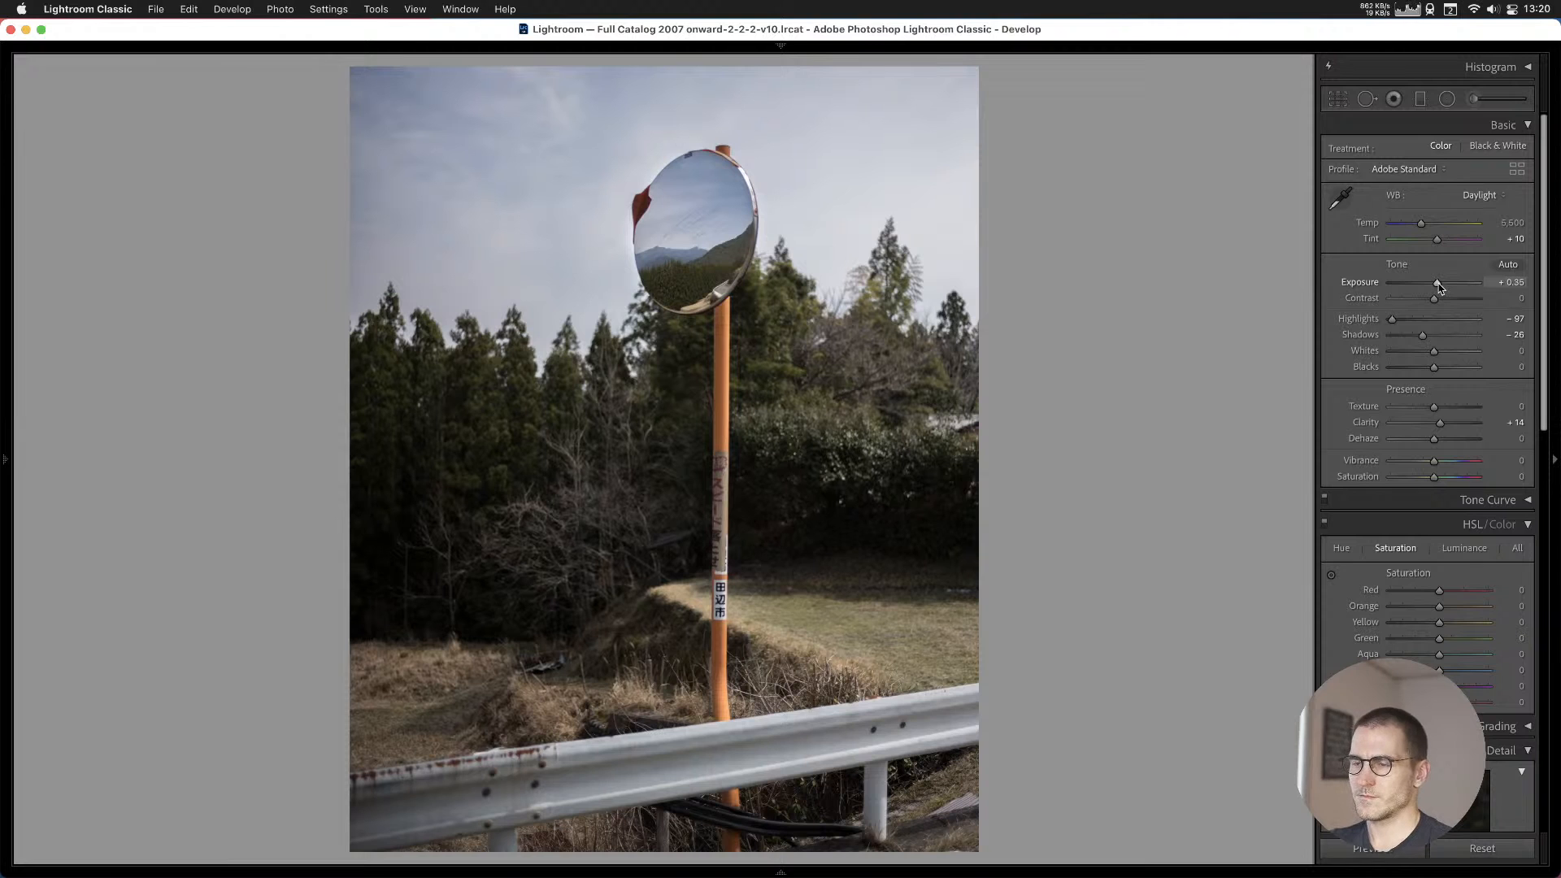
key(b)
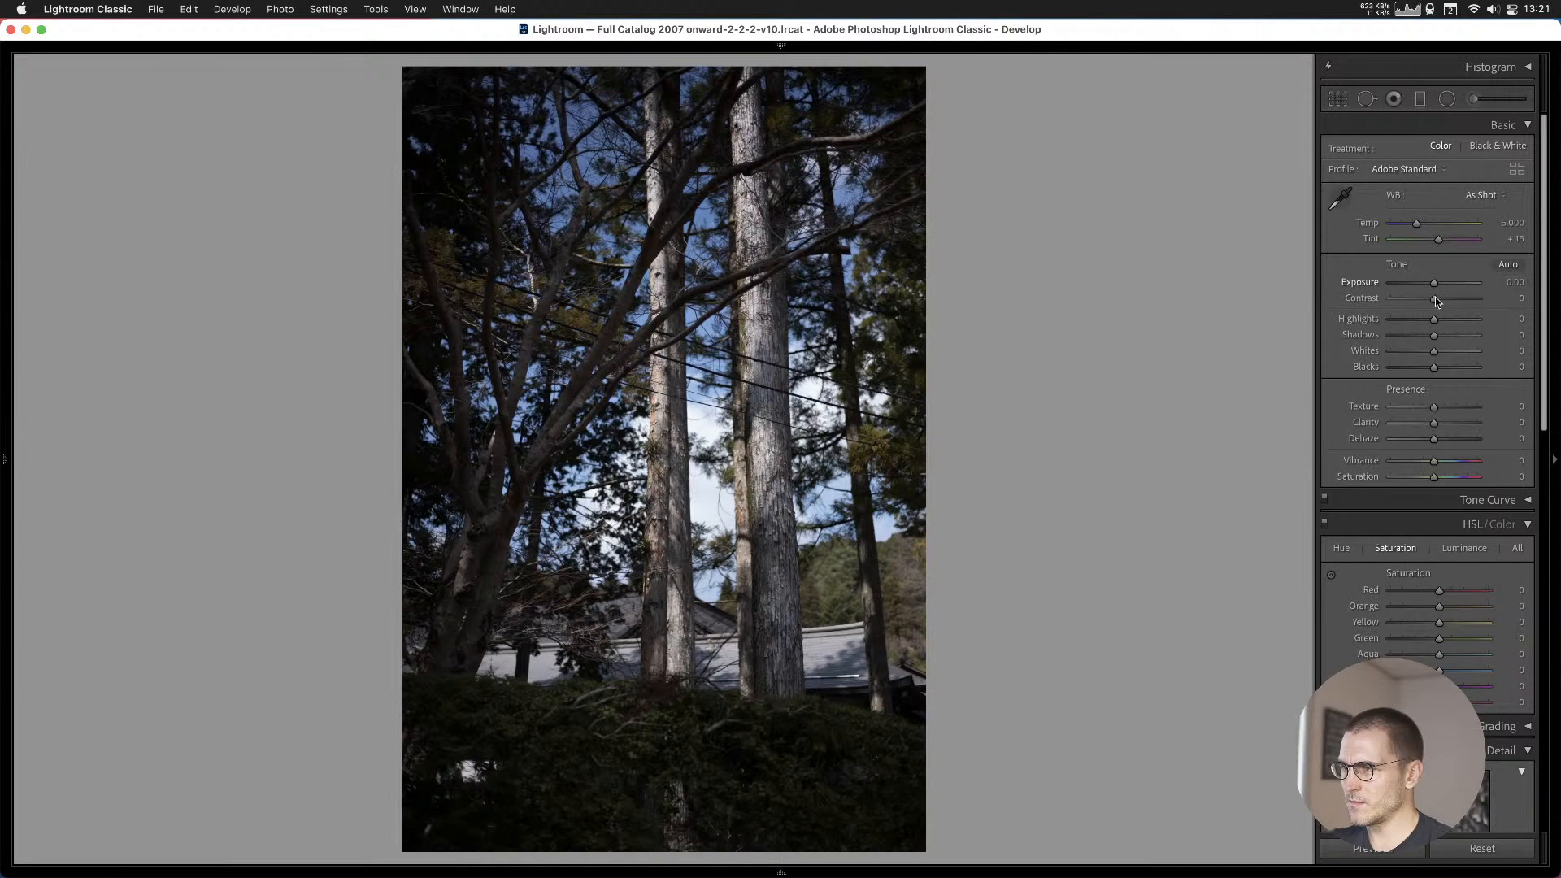
Set the tall tree trunks photo's highlights to −34 and apply Auto white balance.
drag(1433, 323, 1419, 320)
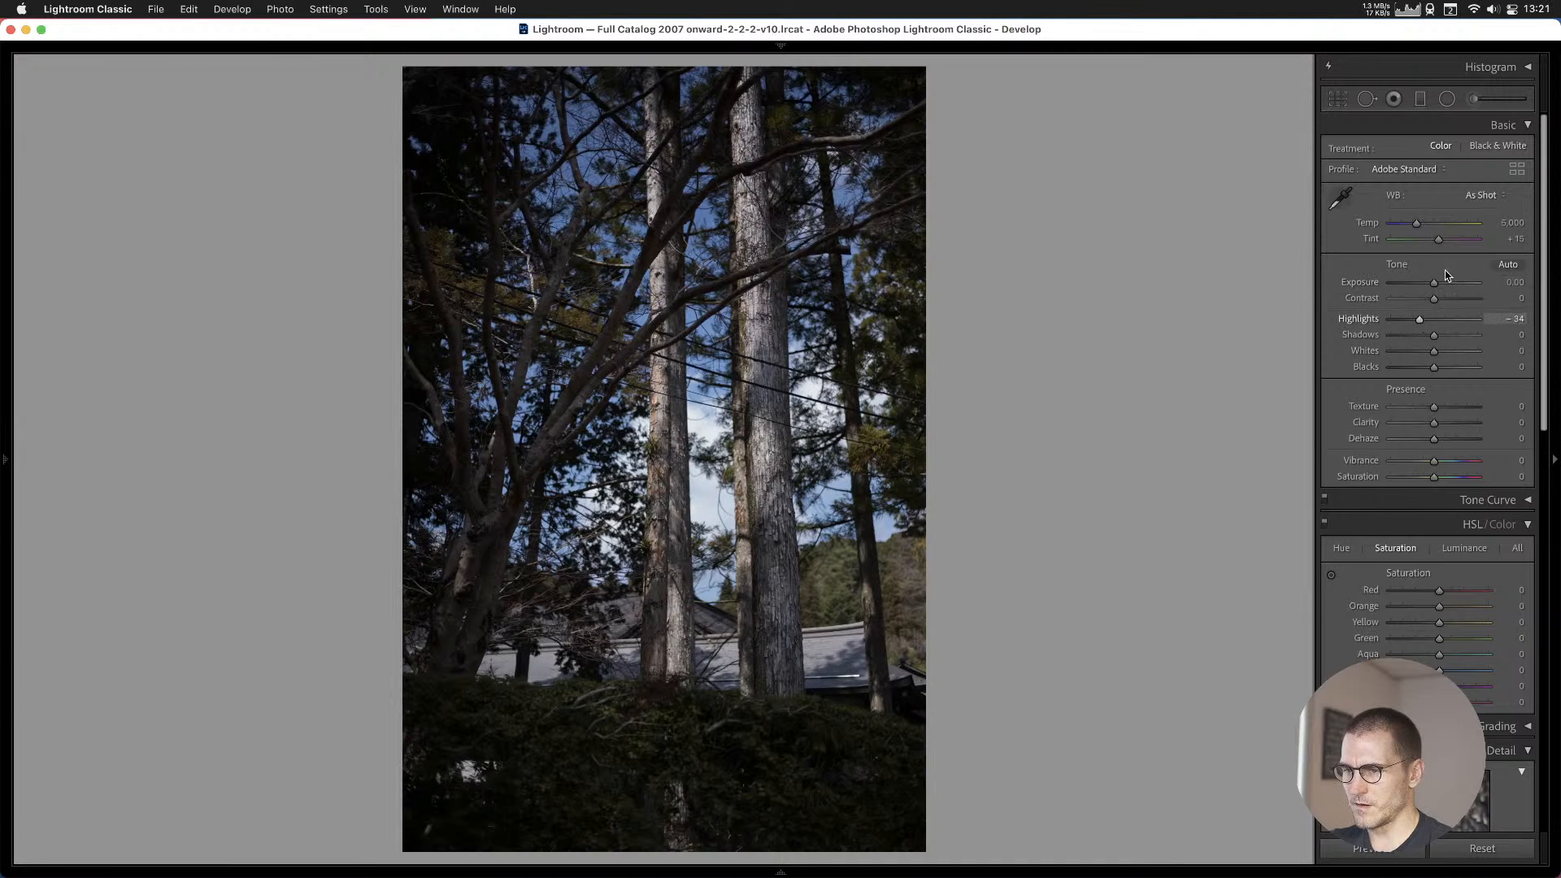
click(1488, 197)
click(1492, 215)
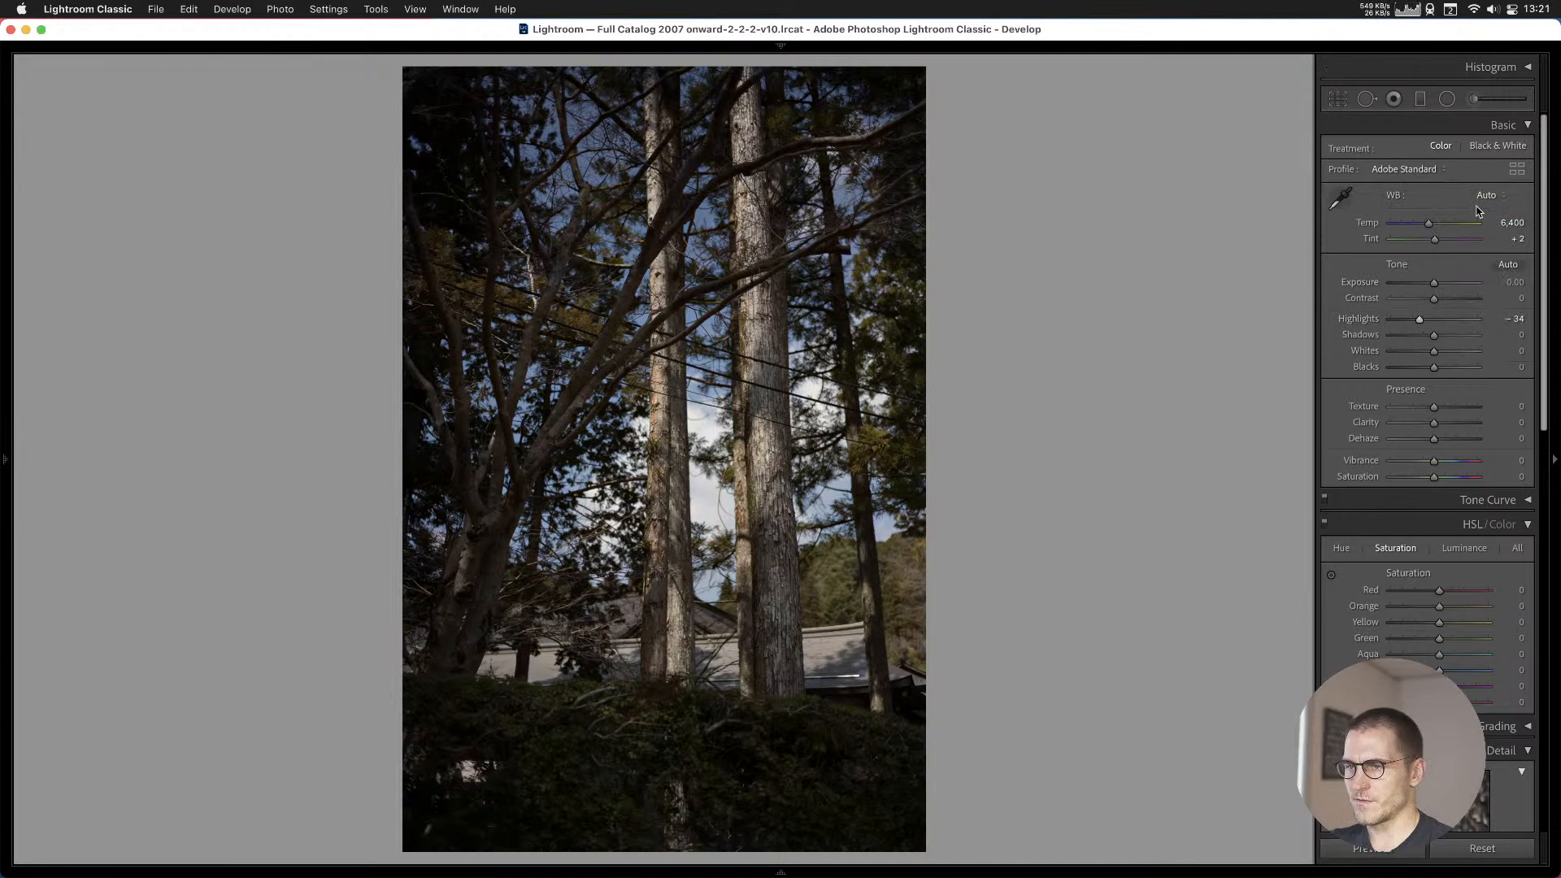
Crop the tree trunks photo to the 4 x 5 / 8 x 10 aspect, shifting the image slightly upward within the frame.
click(1338, 98)
click(1476, 149)
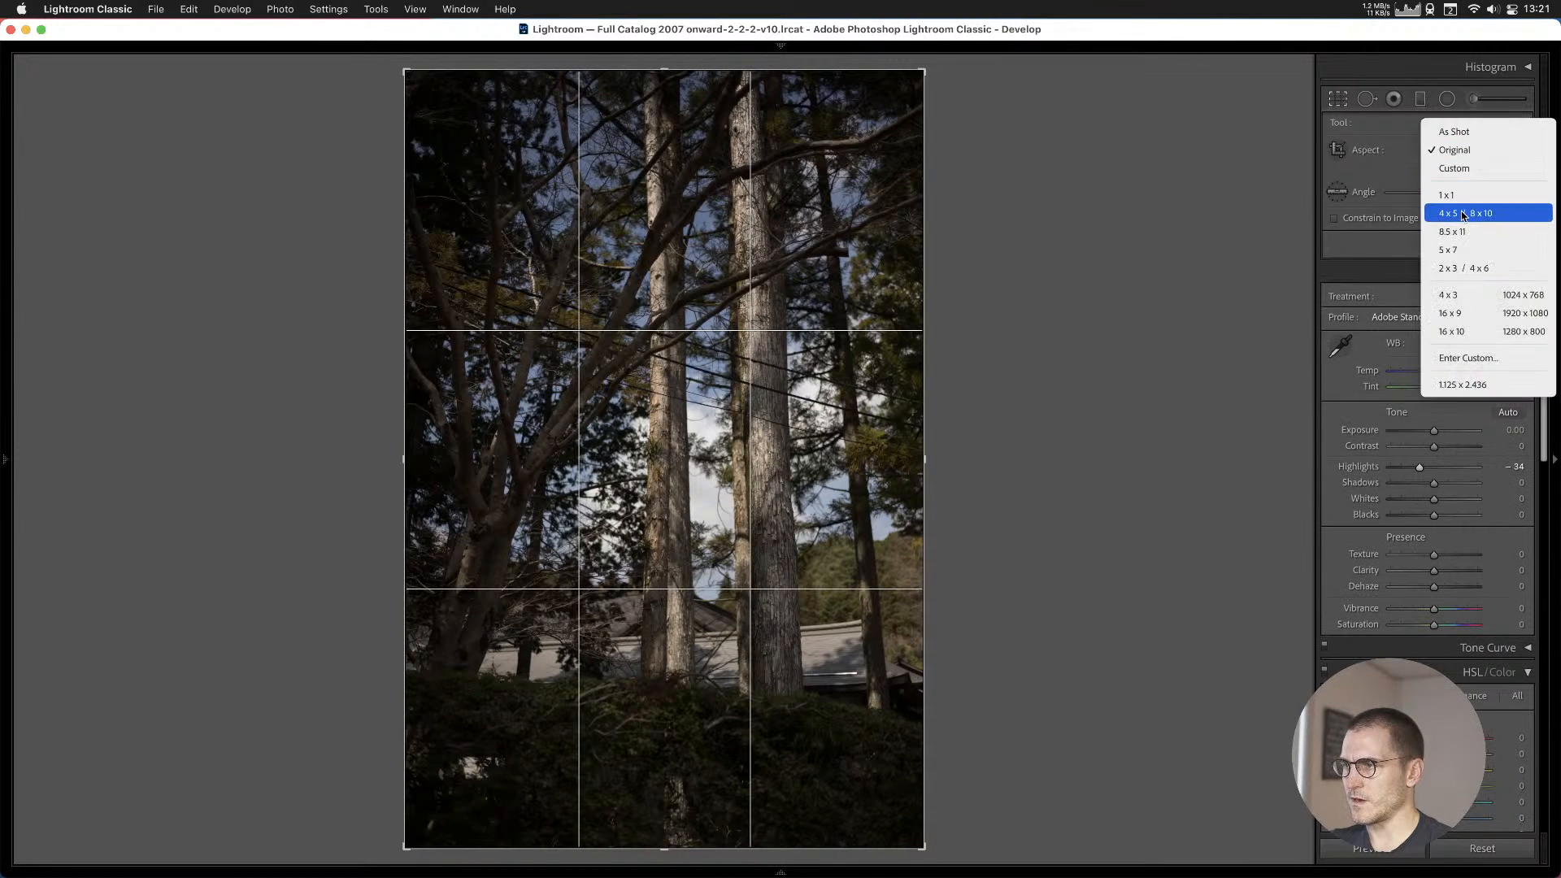
click(892, 372)
drag(804, 386, 803, 364)
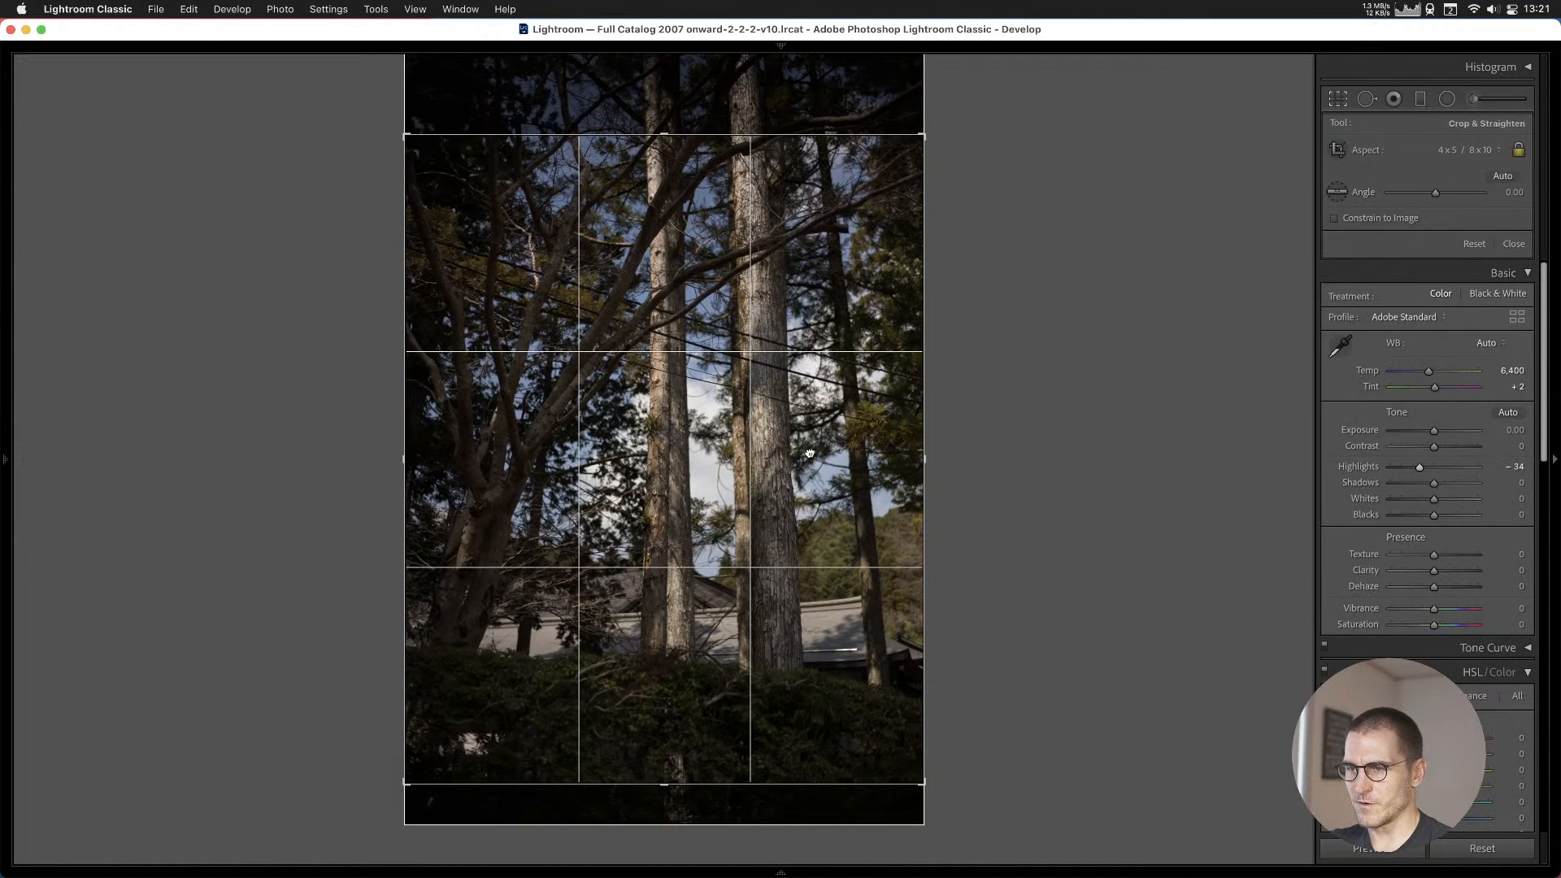
key(Return)
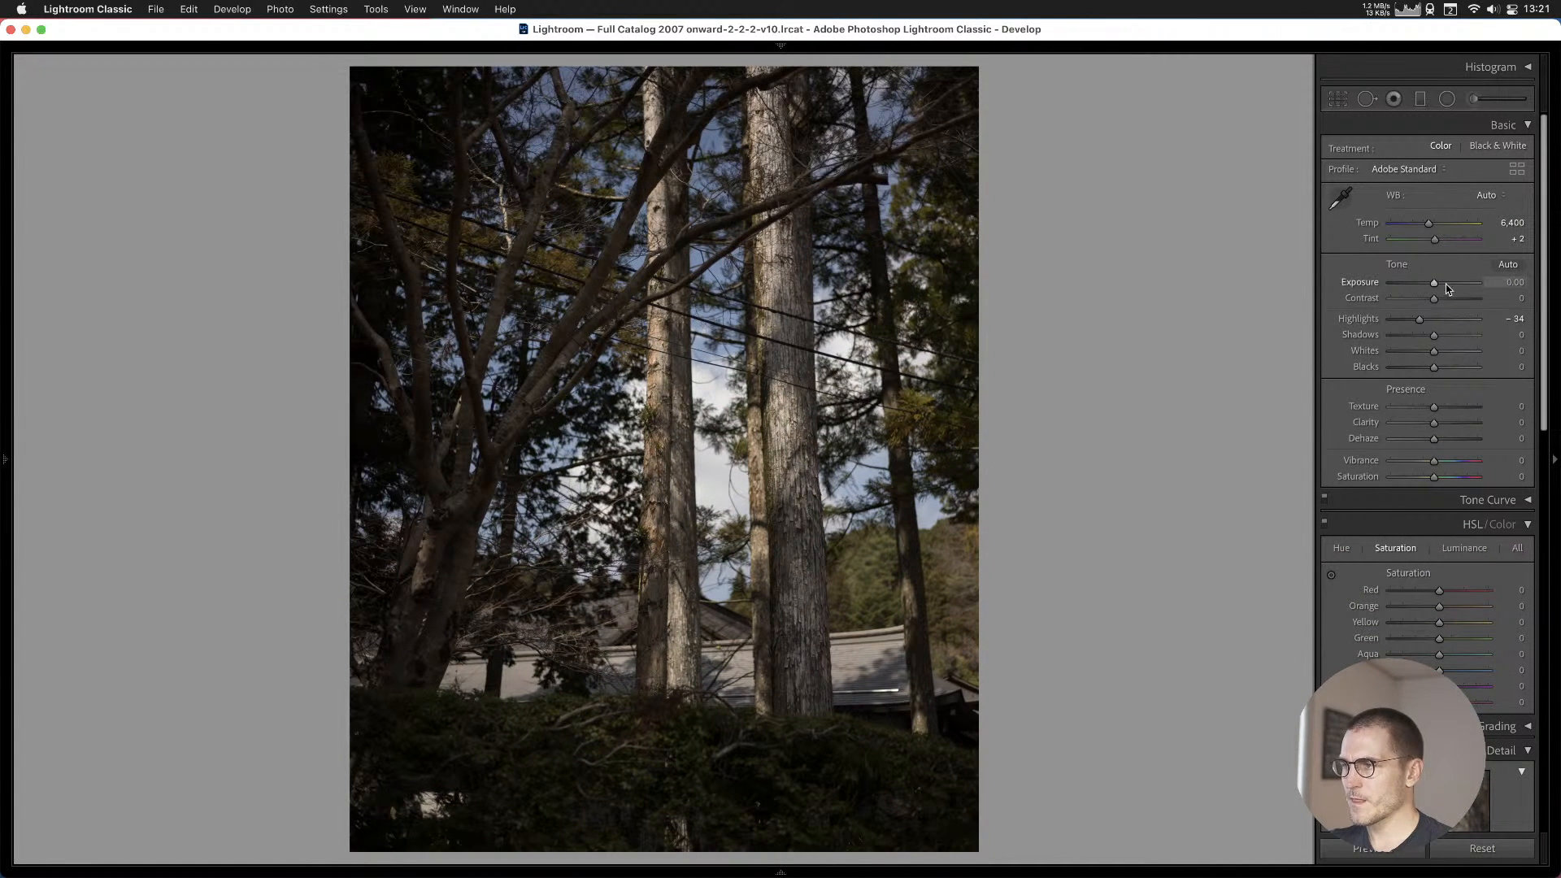
Set the tree trunks photo's exposure to +0.35, contrast to +12 and shadows to +26, and add it to Cull #1.
drag(1433, 297, 1446, 336)
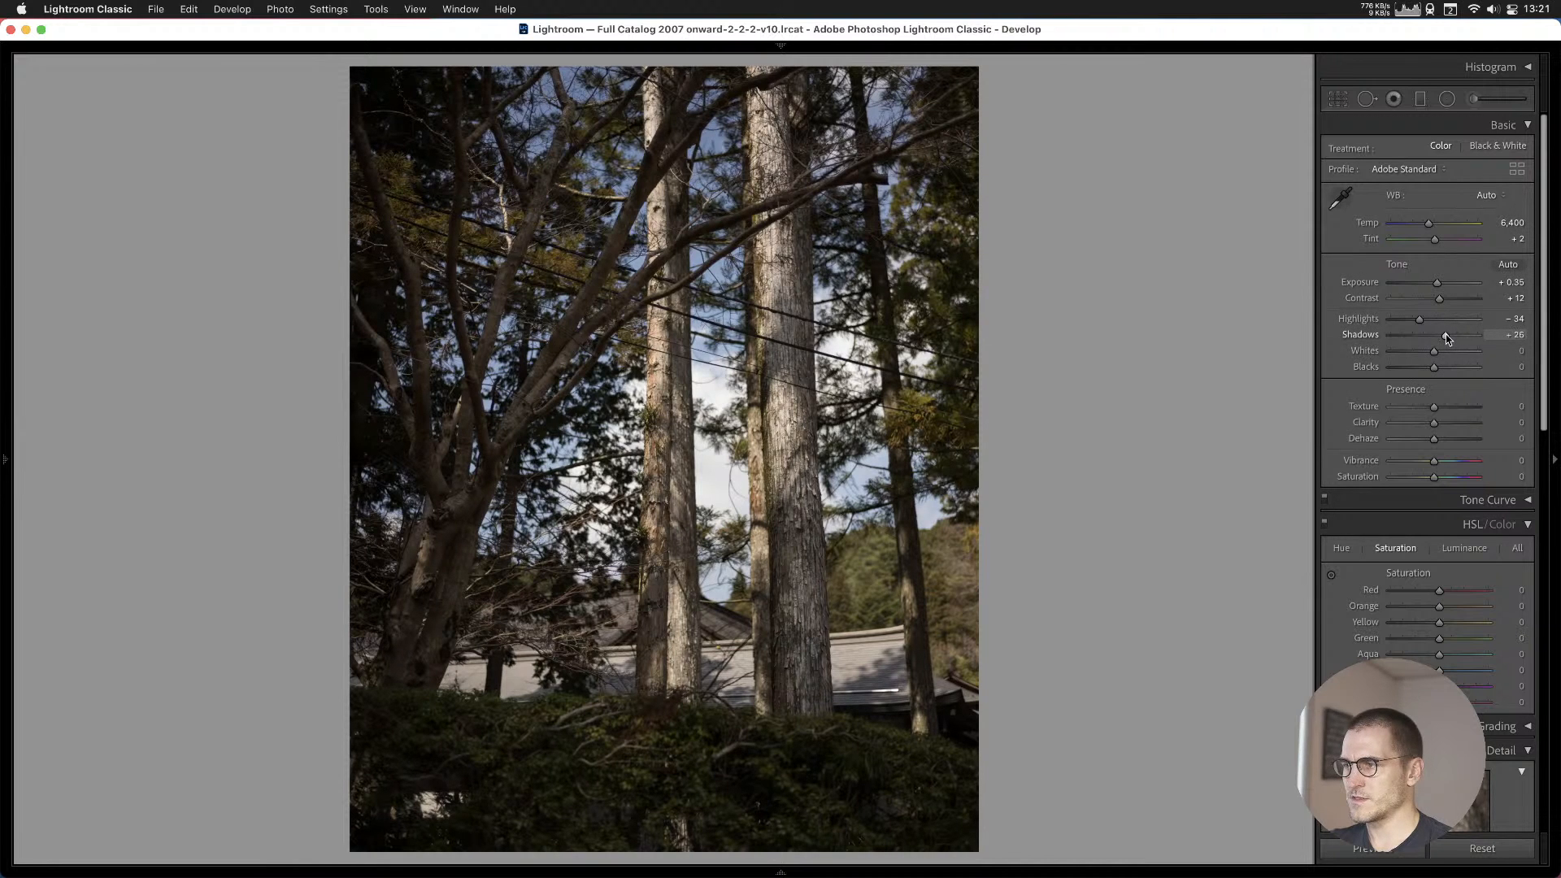
drag(648, 486, 602, 390)
click(602, 390)
key(b)
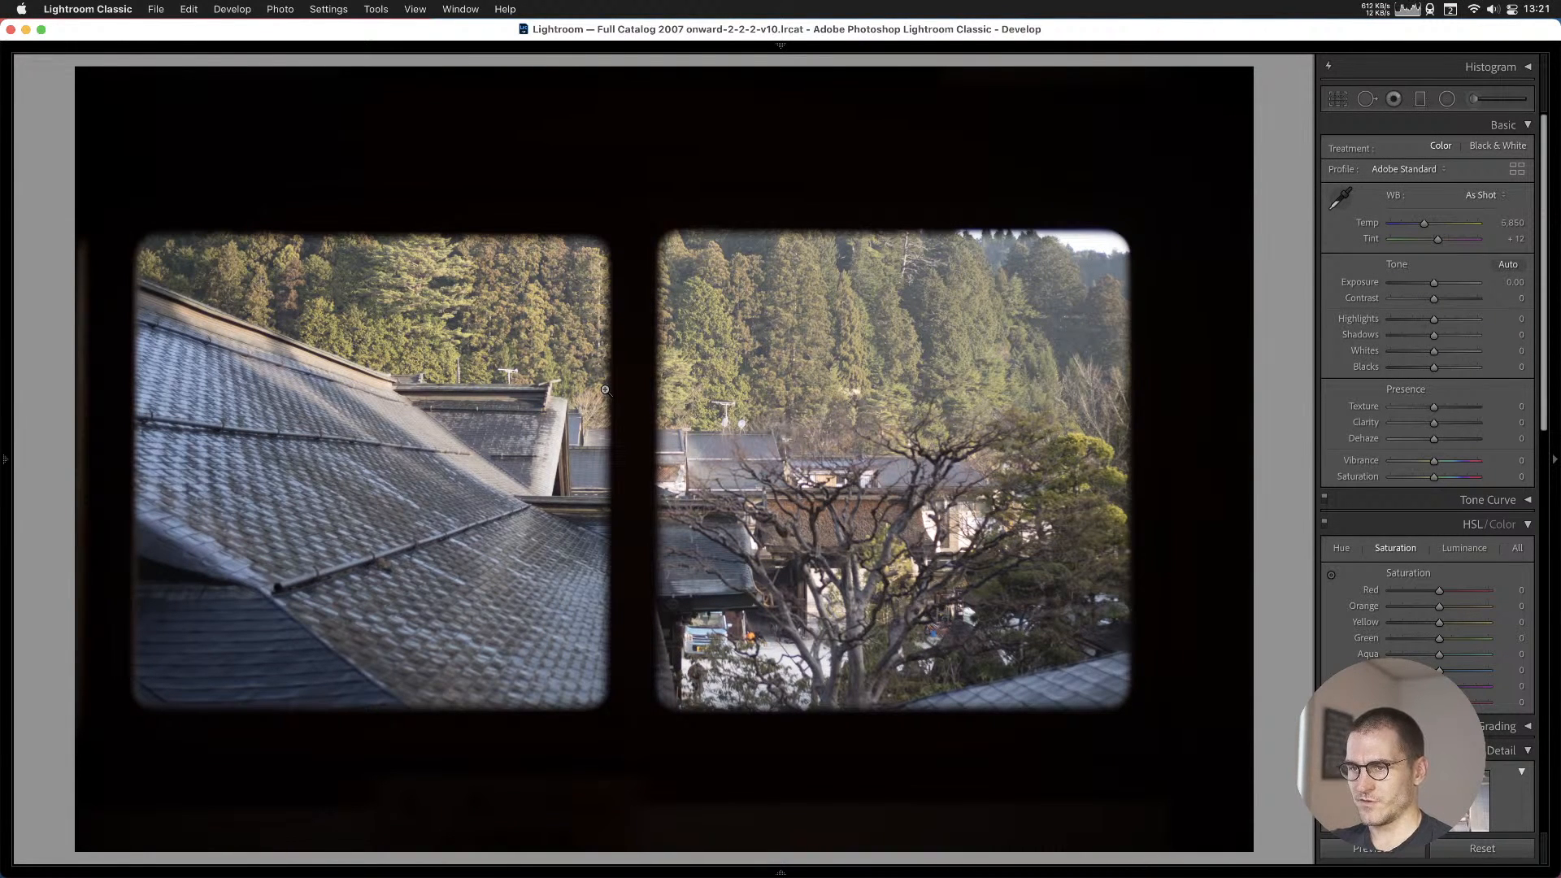
Apply Auto white balance to the two-window rooftop photo and set exposure +0.35, contrast +10, highlights −57 and shadows +22.
key(Right)
key(Left)
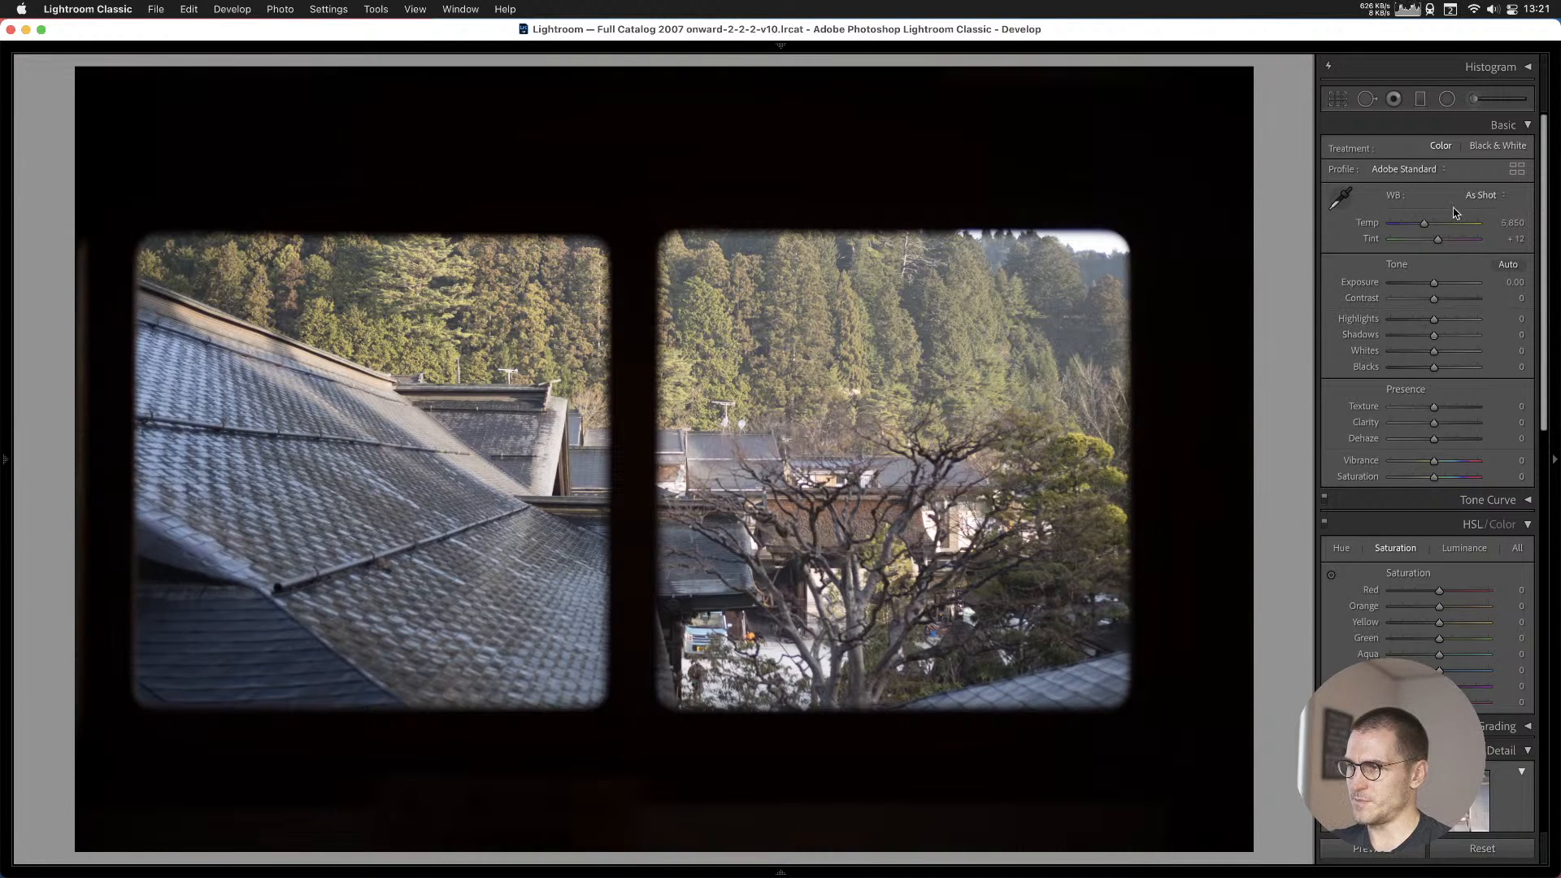
click(1487, 196)
click(1487, 213)
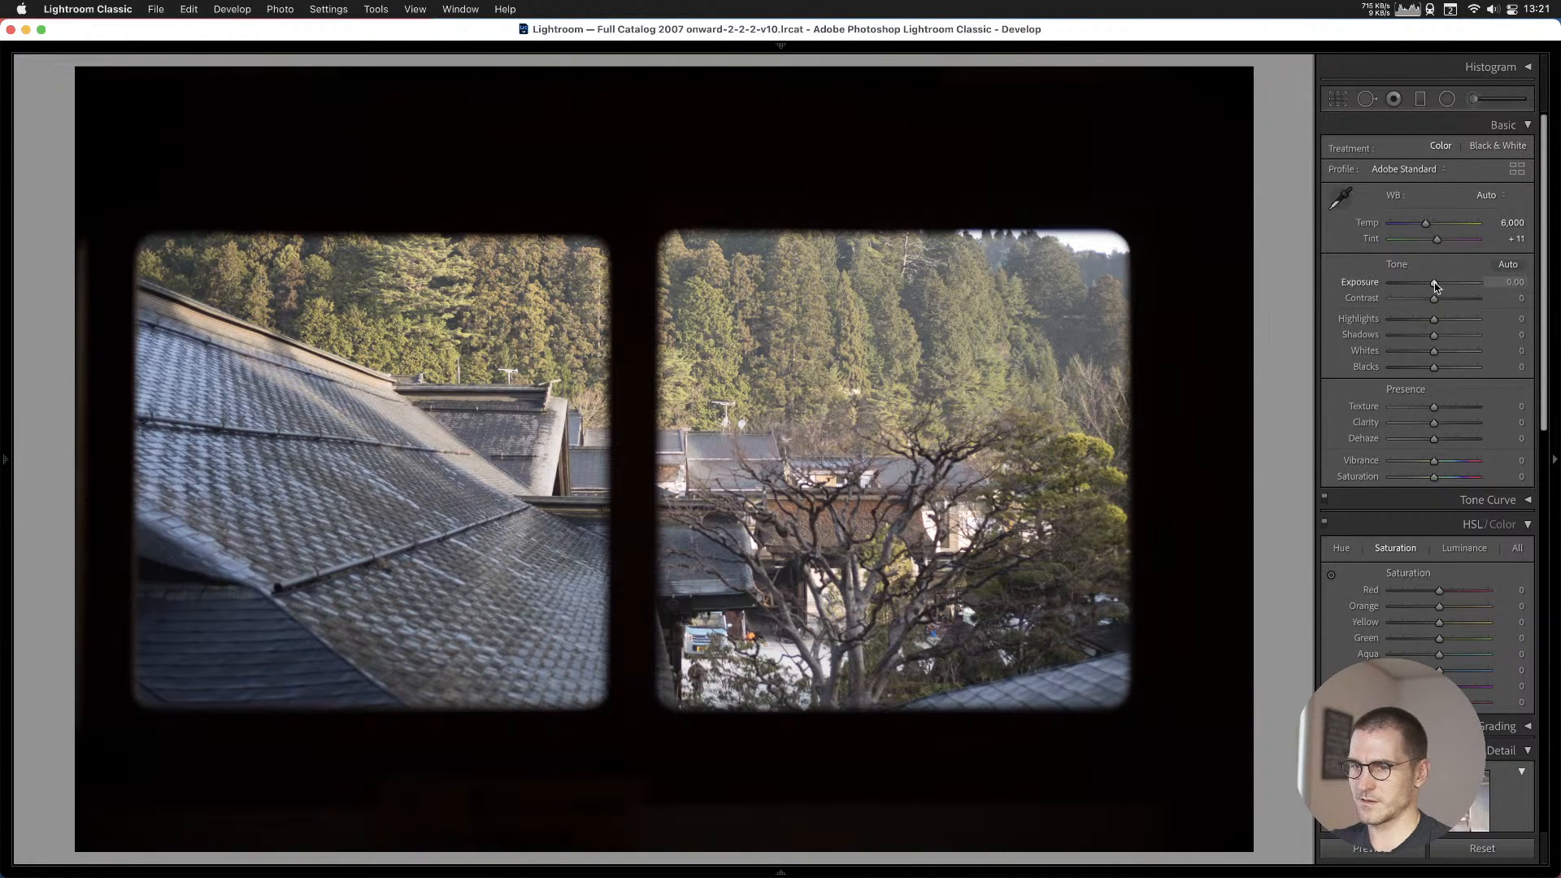
mouse_move(1435, 285)
mouse_down()
mouse_move(1444, 336)
mouse_move(1409, 321)
mouse_move(1442, 304)
mouse_up()
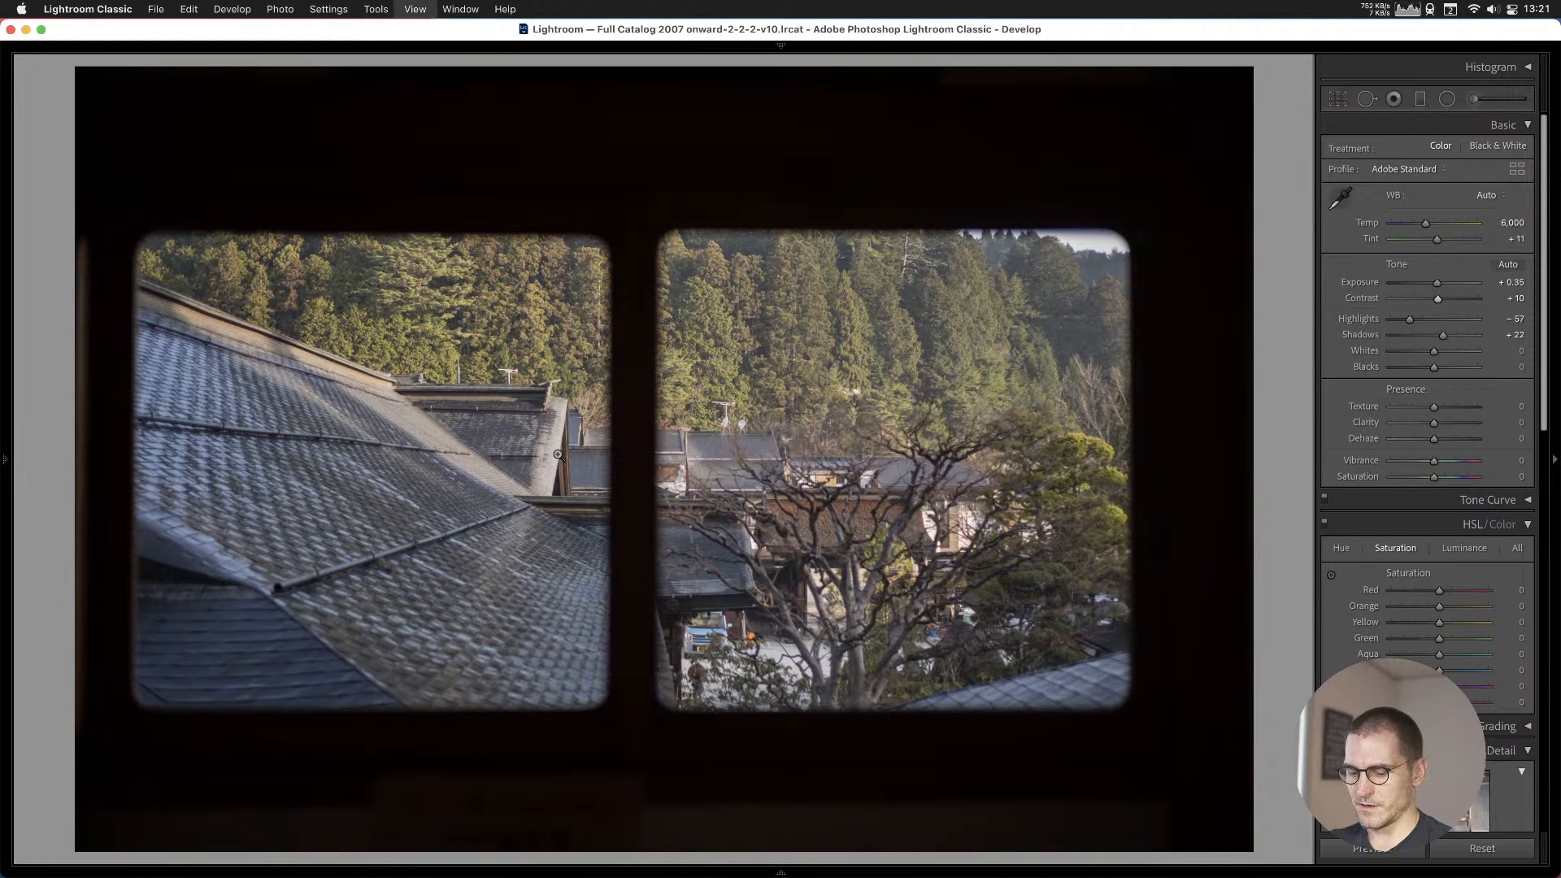
Show the two-window photo in its source collection, Day 5 — Koyasan to Oomuta, and view that collection as a grid.
key(e)
right_click(646, 411)
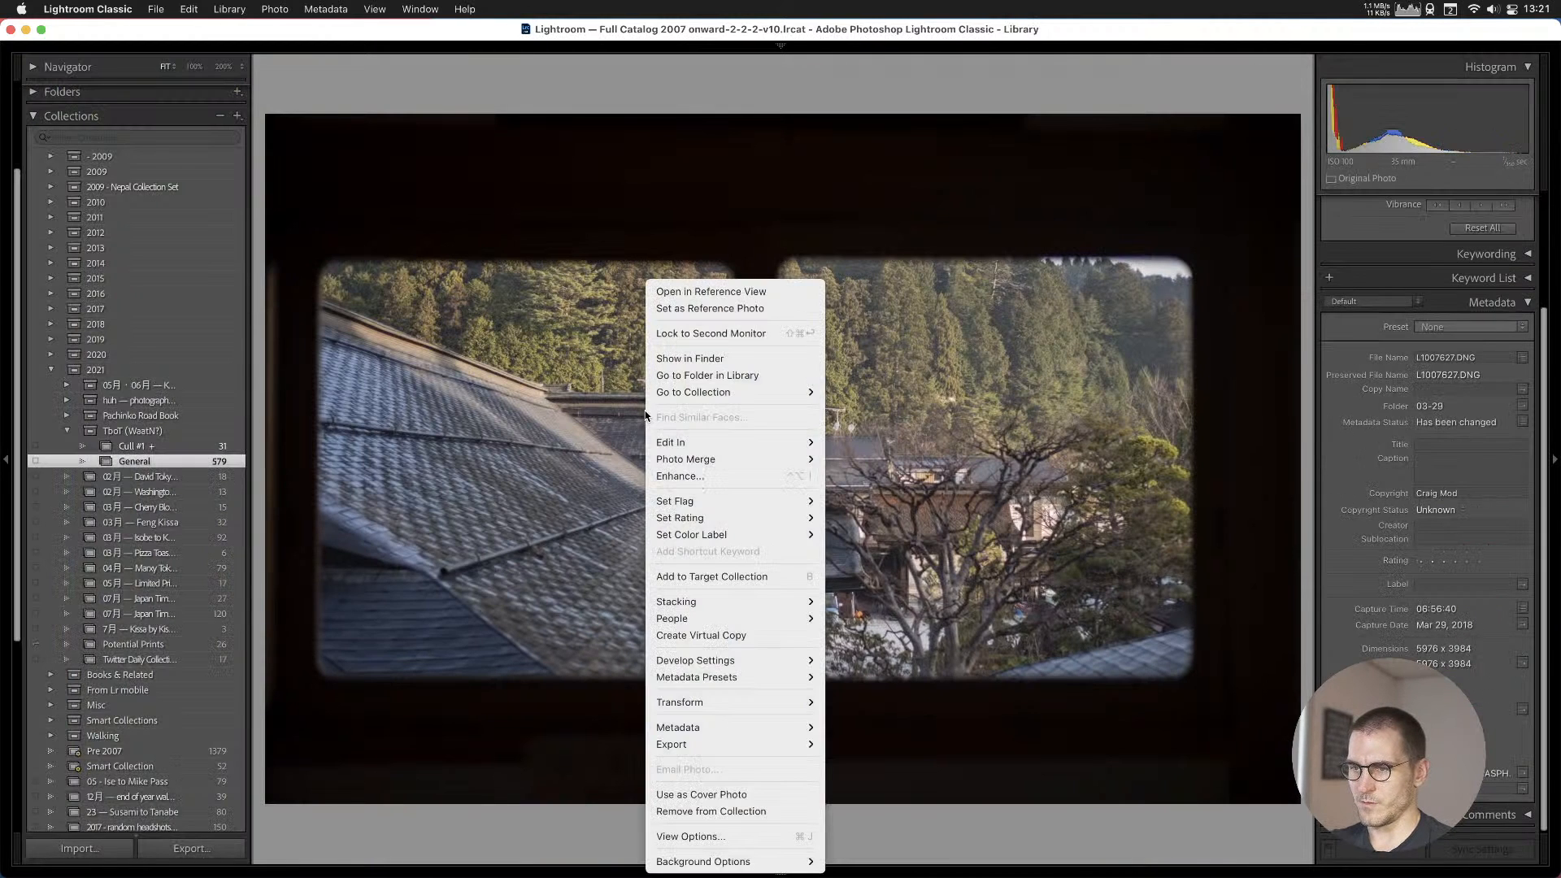
mouse_move(726, 393)
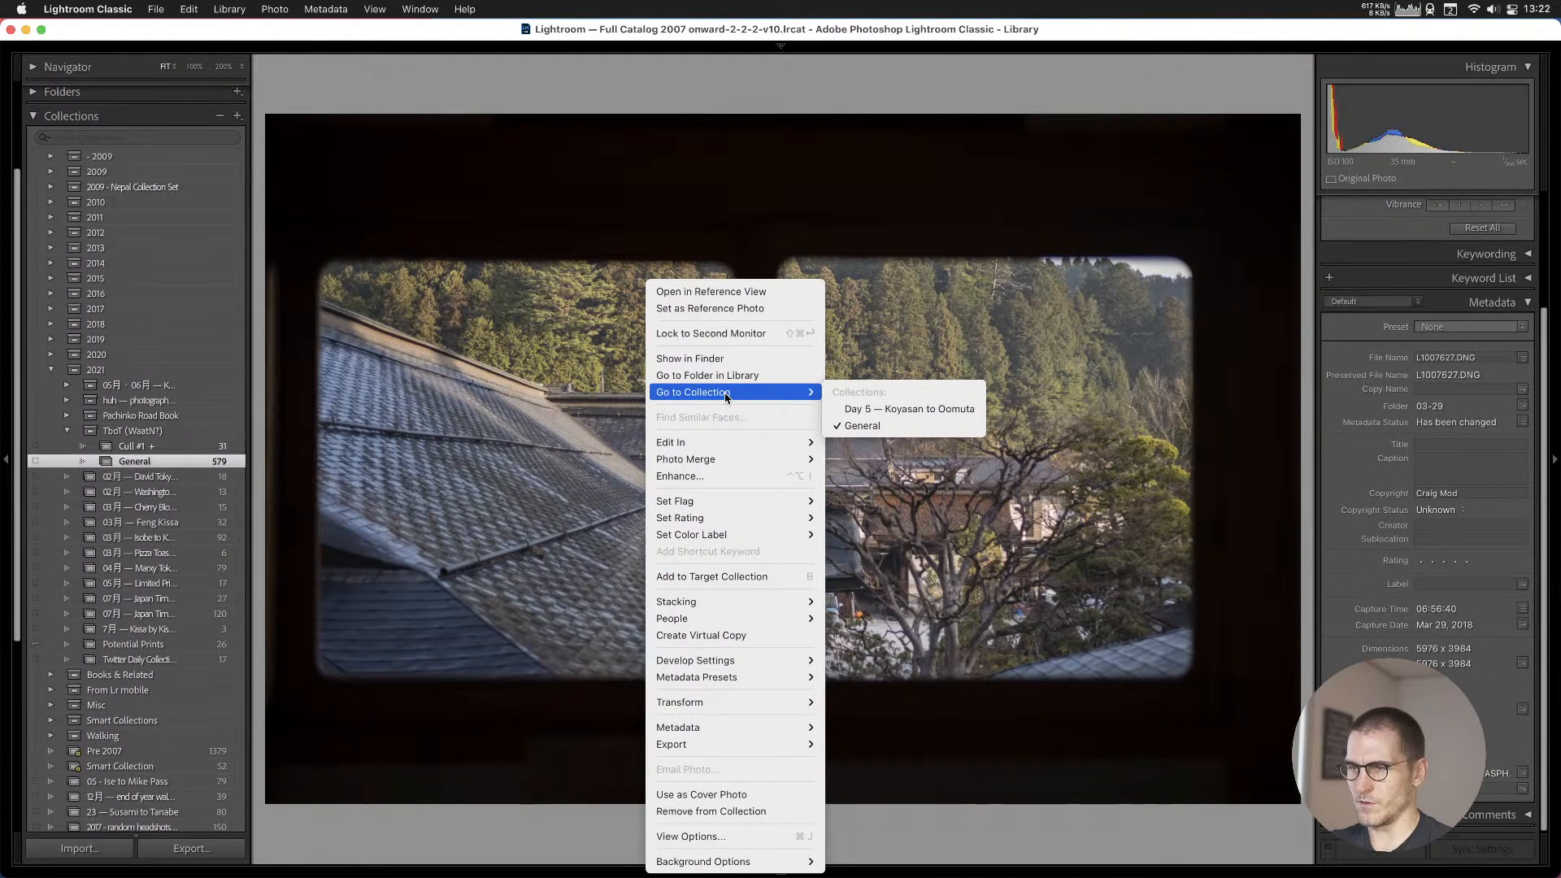
click(908, 411)
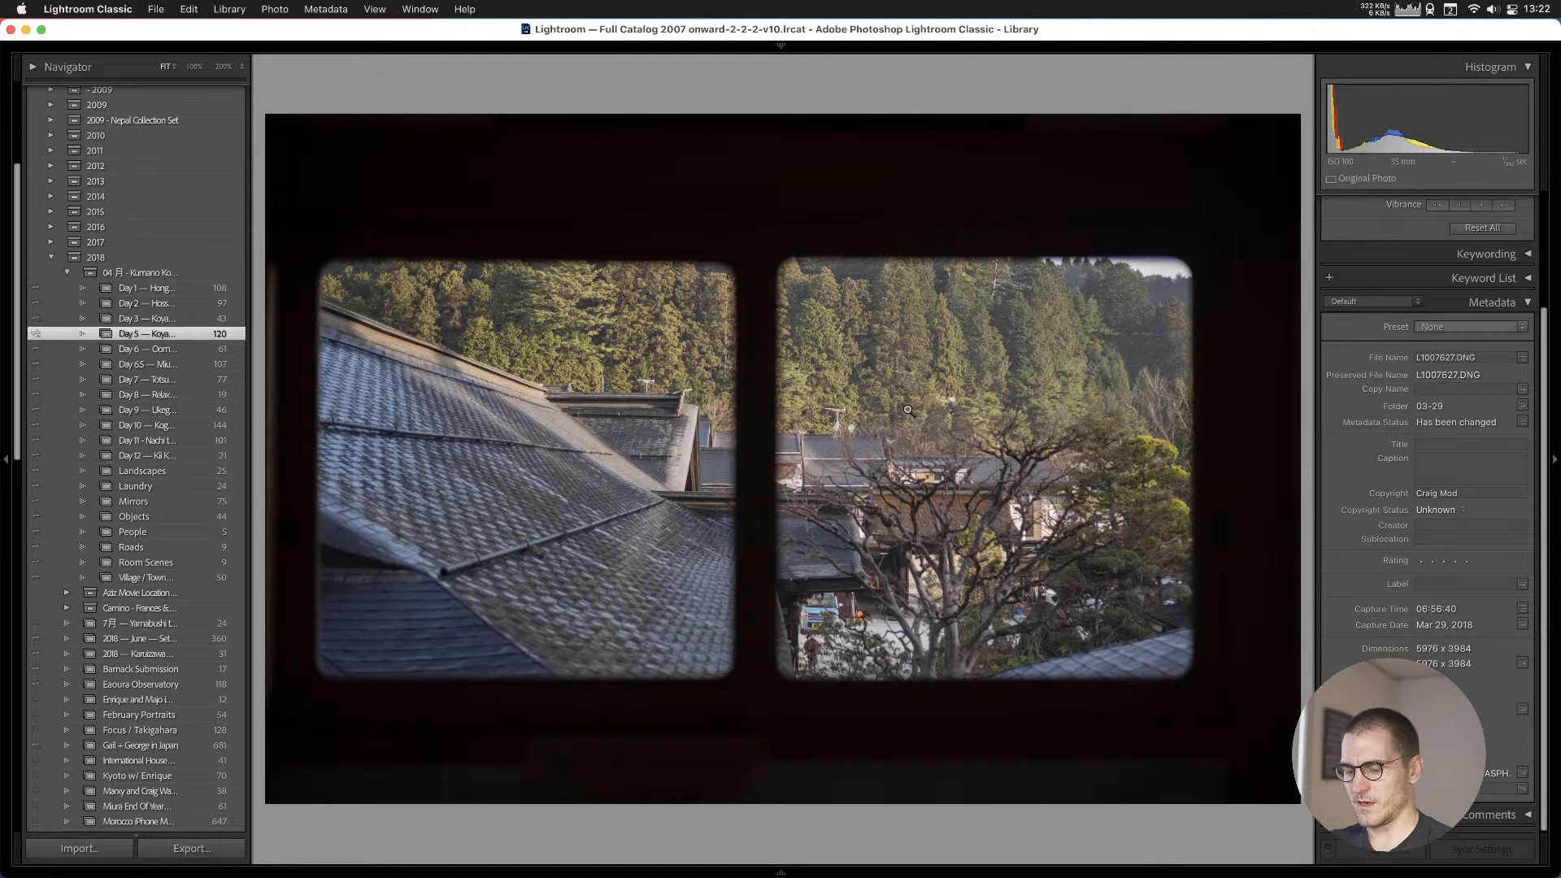
key(g)
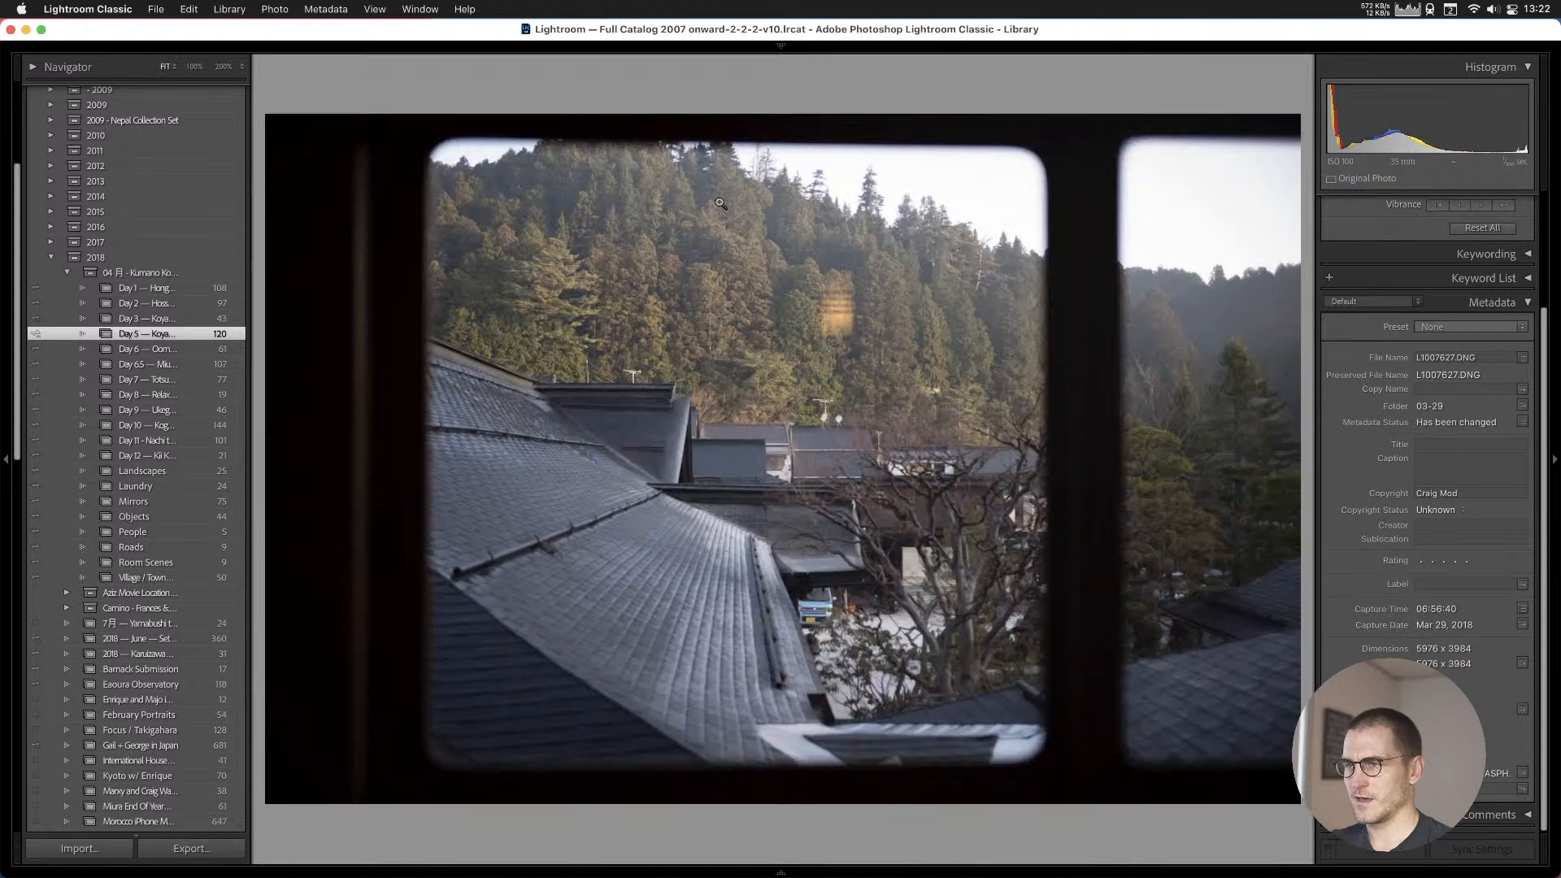
Compare the neighbouring rooftop window photos in the Day 5 collection with the two-window version.
double_click(700, 207)
key(Right)
key(Right)
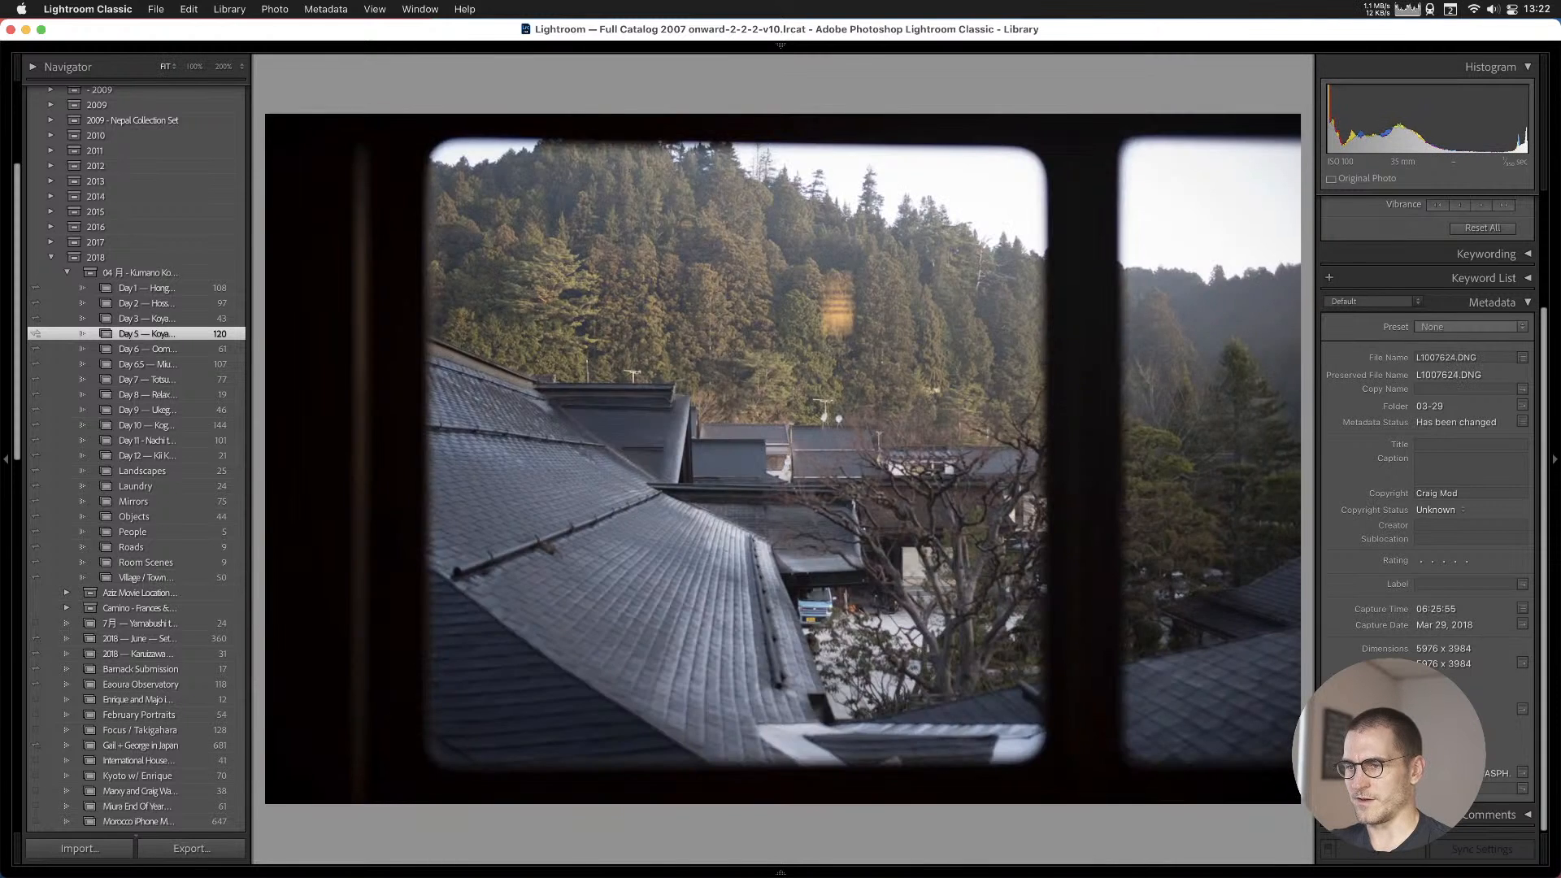
key(Left)
key(Right)
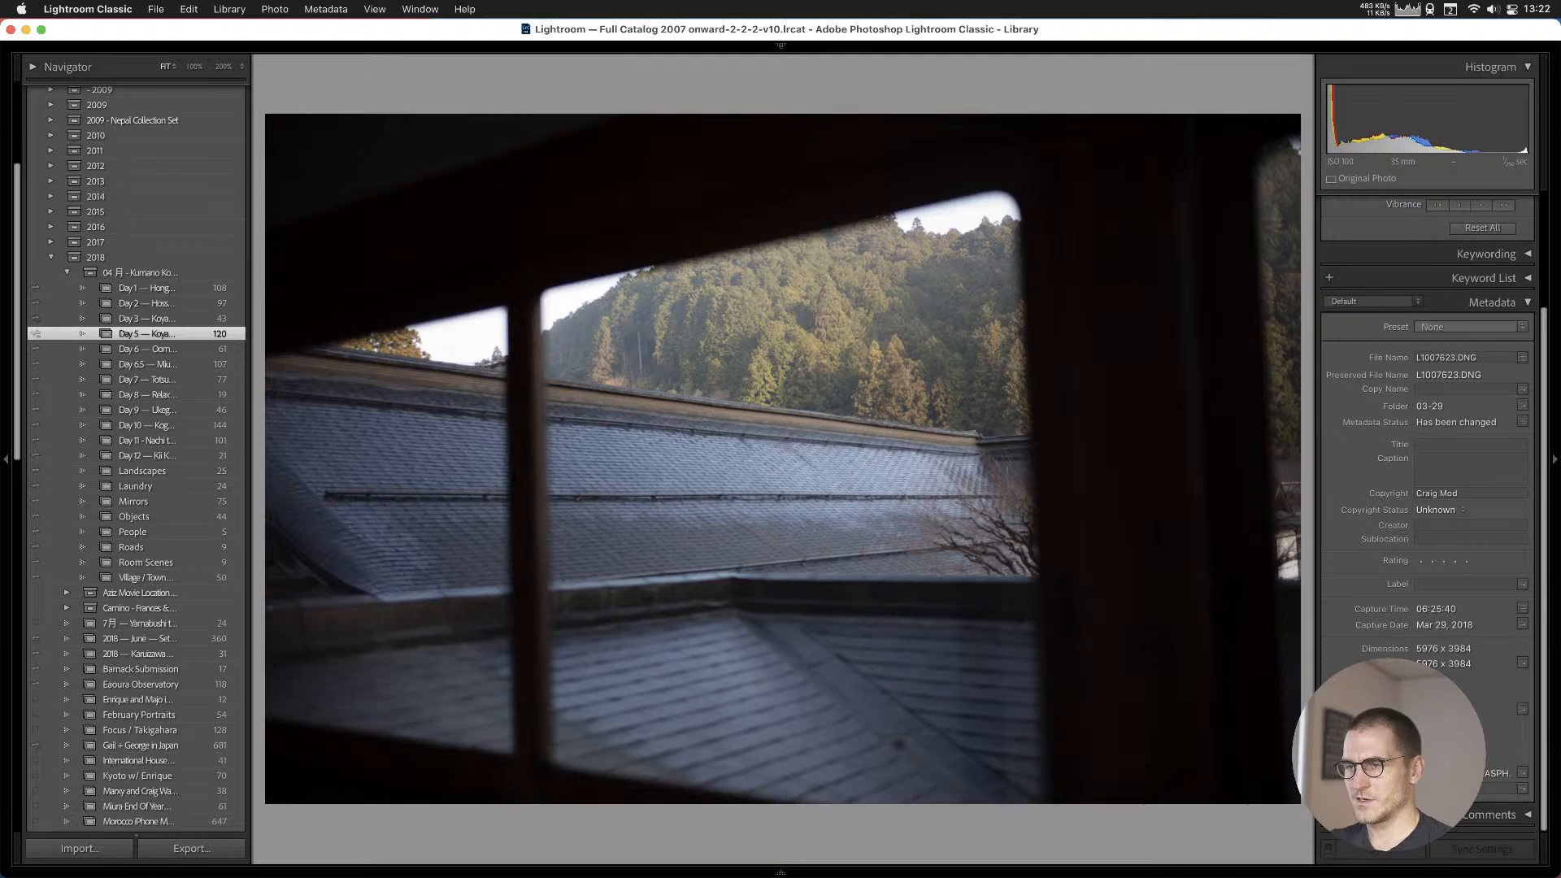
key(Right)
key(Right)
key(Right)
key(Right)
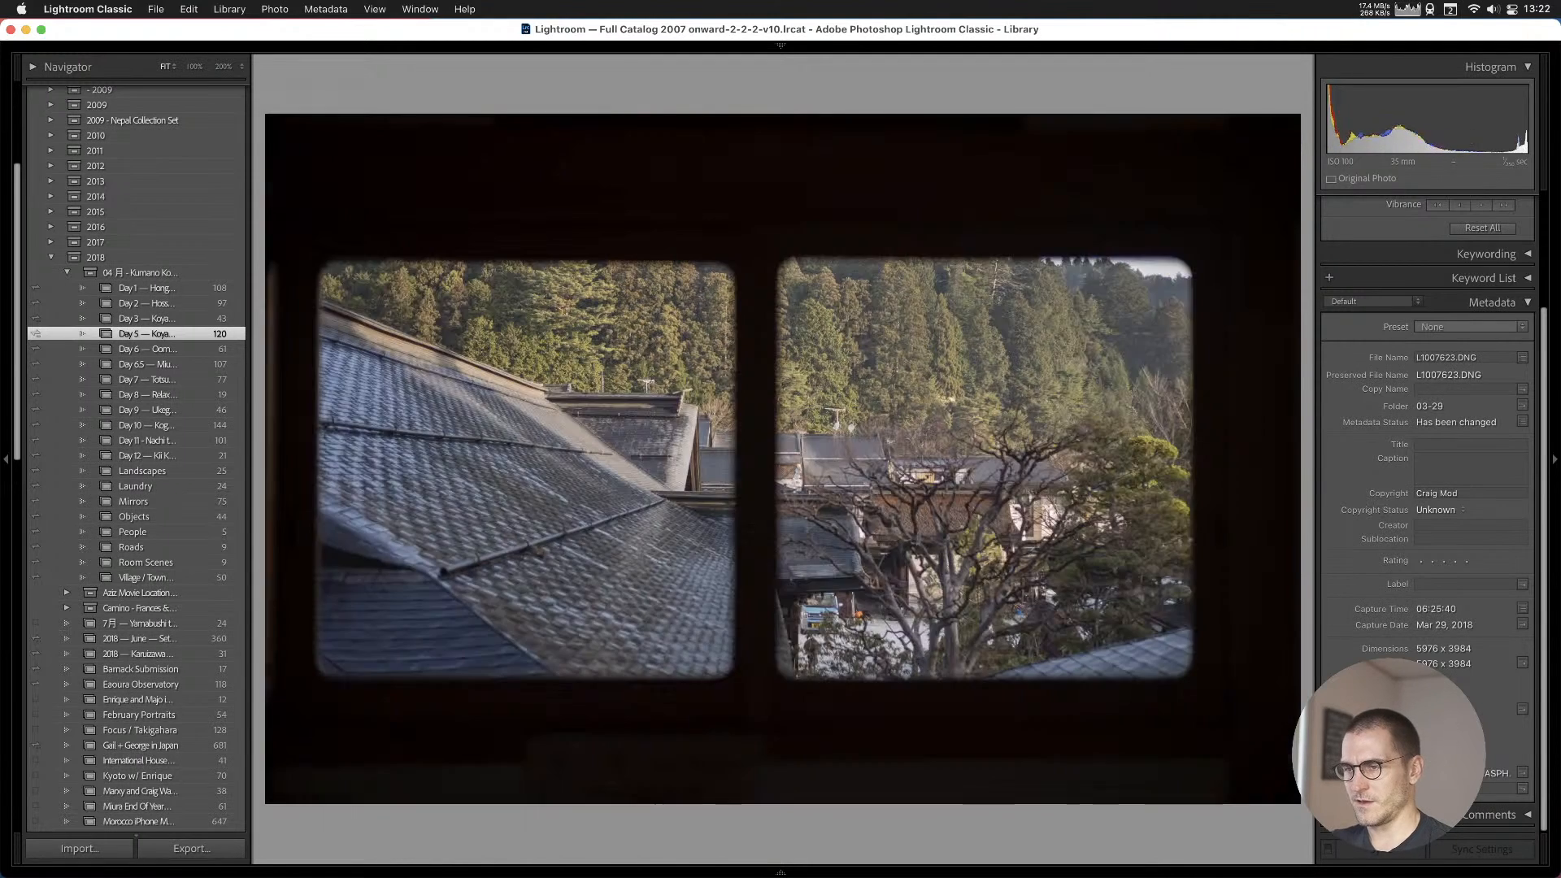
key(Left)
key(Left)
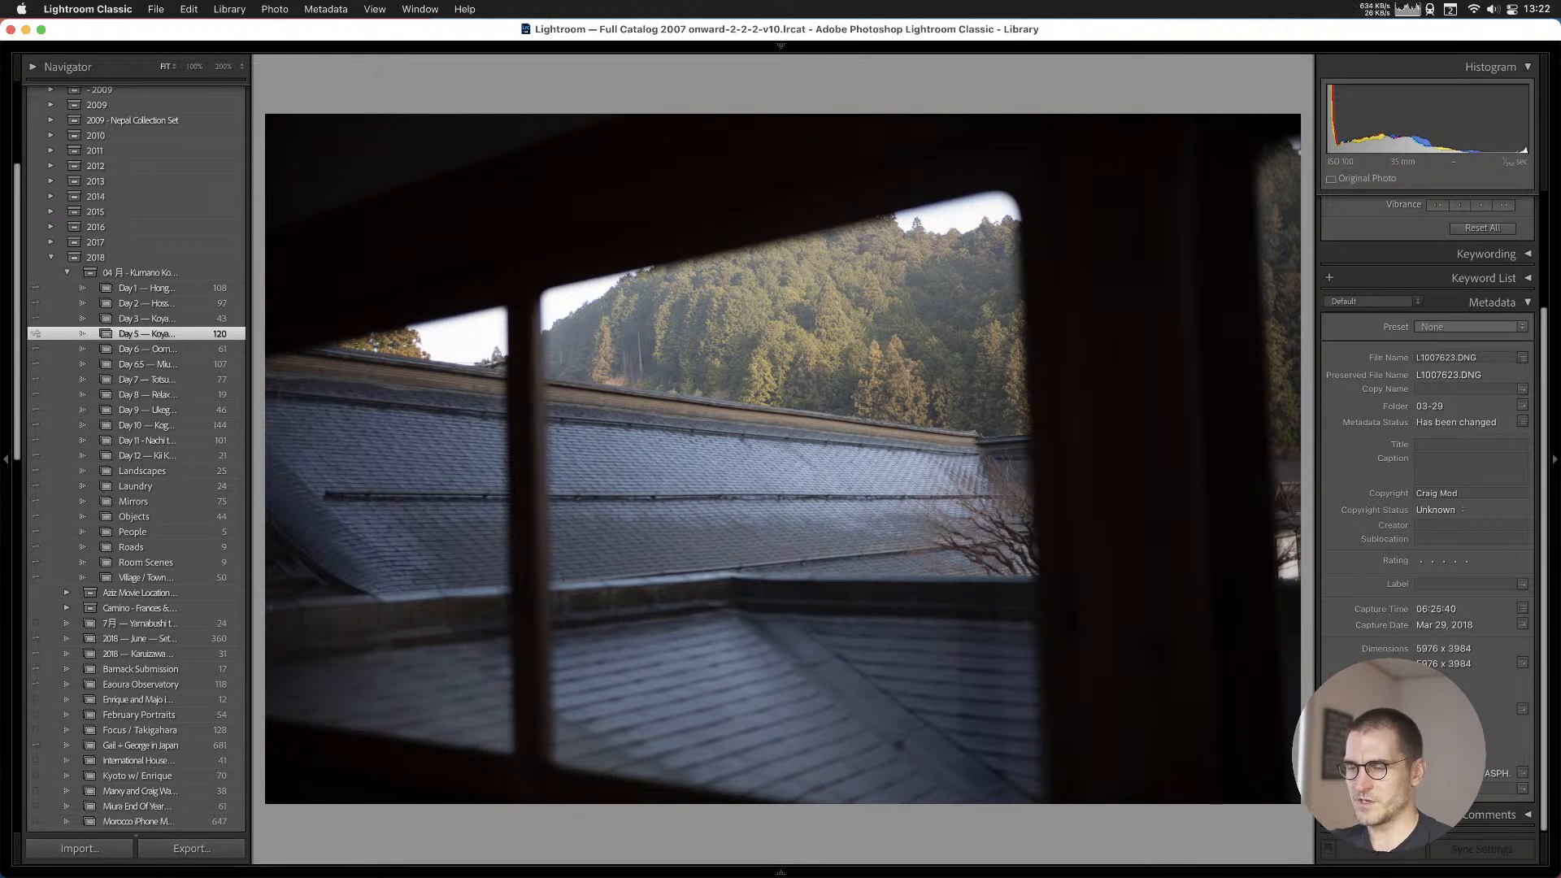
Recheck the tilted window view of the long roof against the adjacent window shots and add the tilted view to Cull #1.
key(Right)
key(Right)
key(Left)
key(Left)
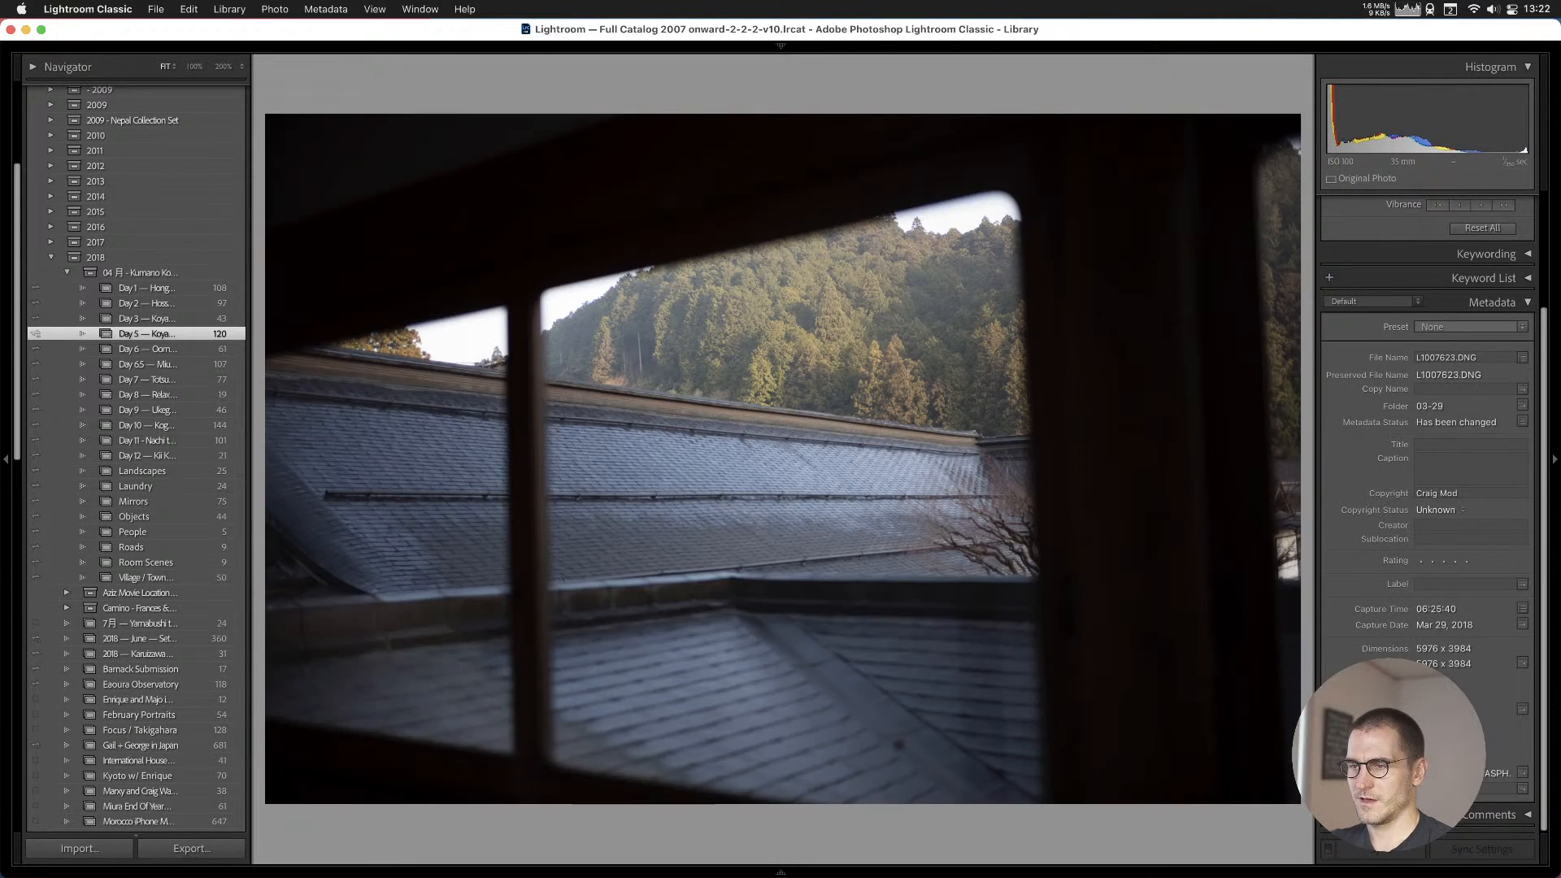
key(Right)
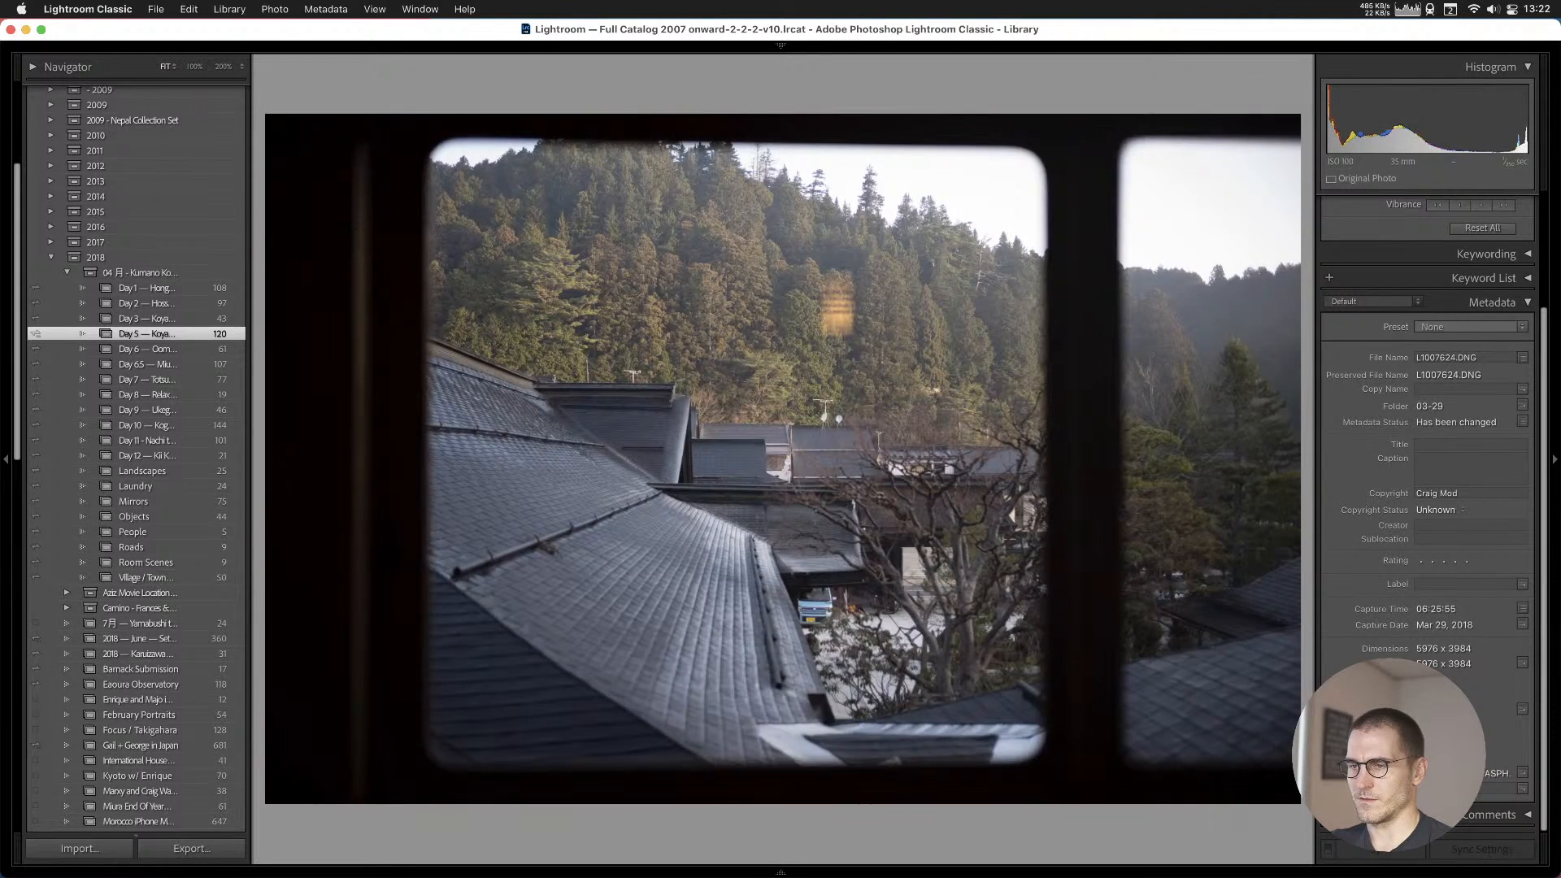
key(Left)
key(Right)
key(Right)
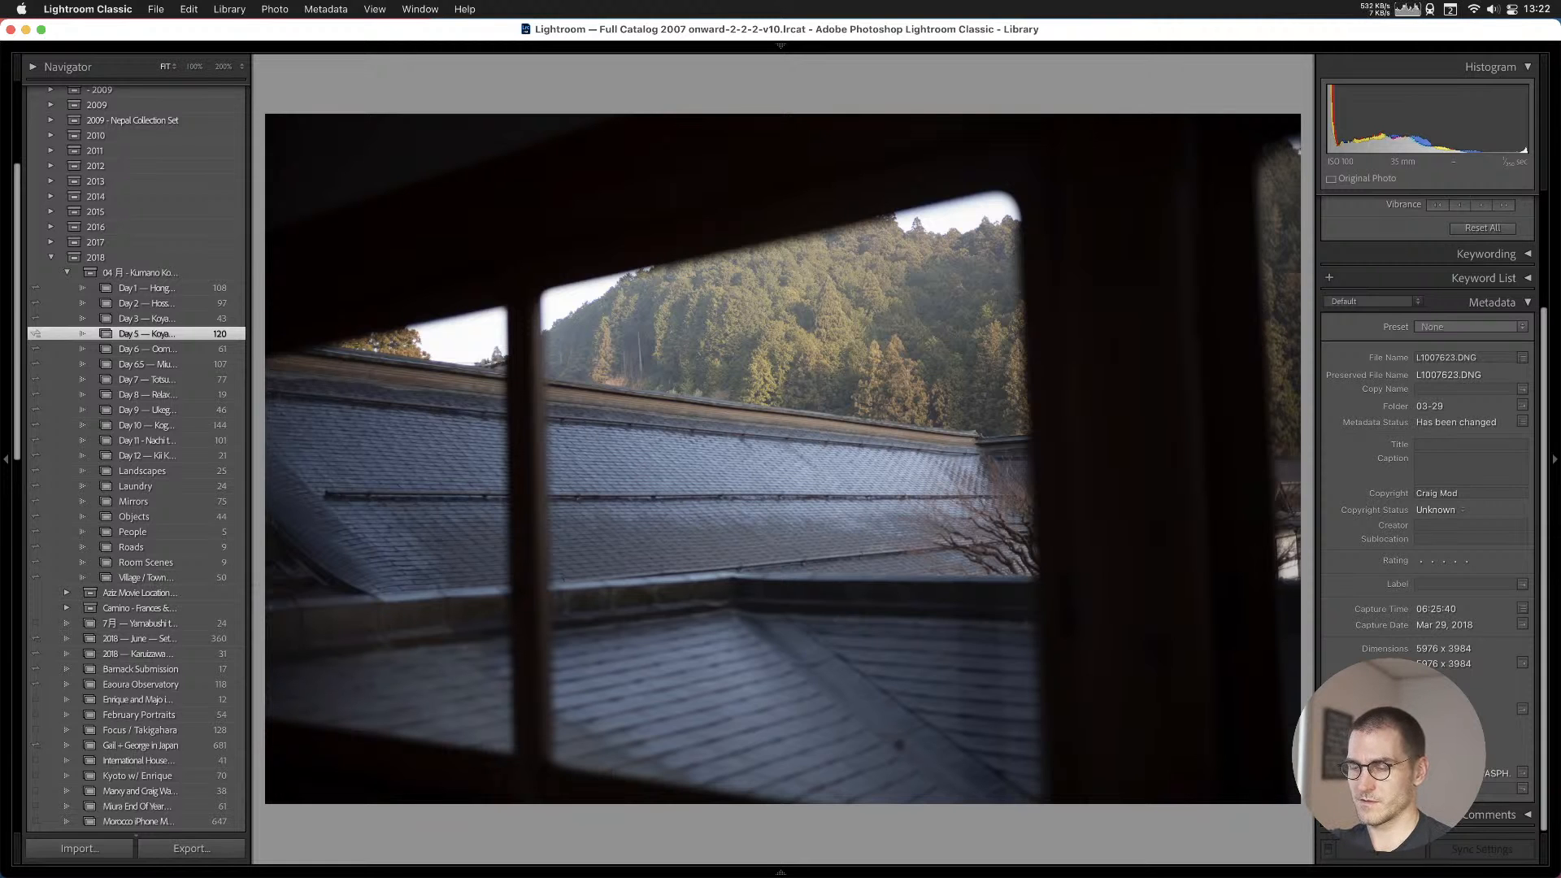
key(Left)
key(Right)
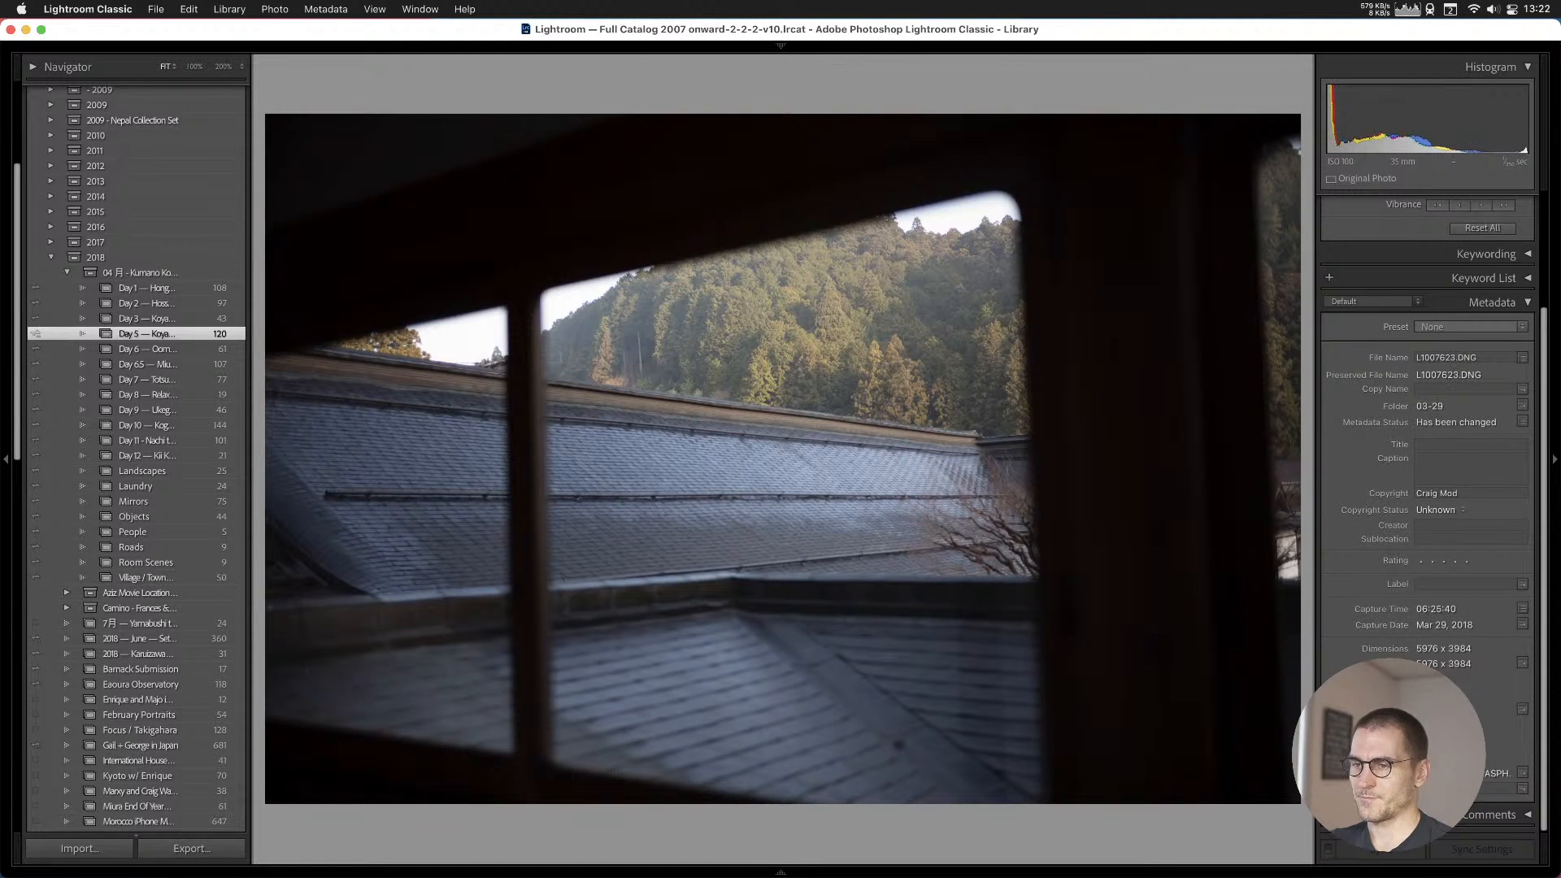
key(b)
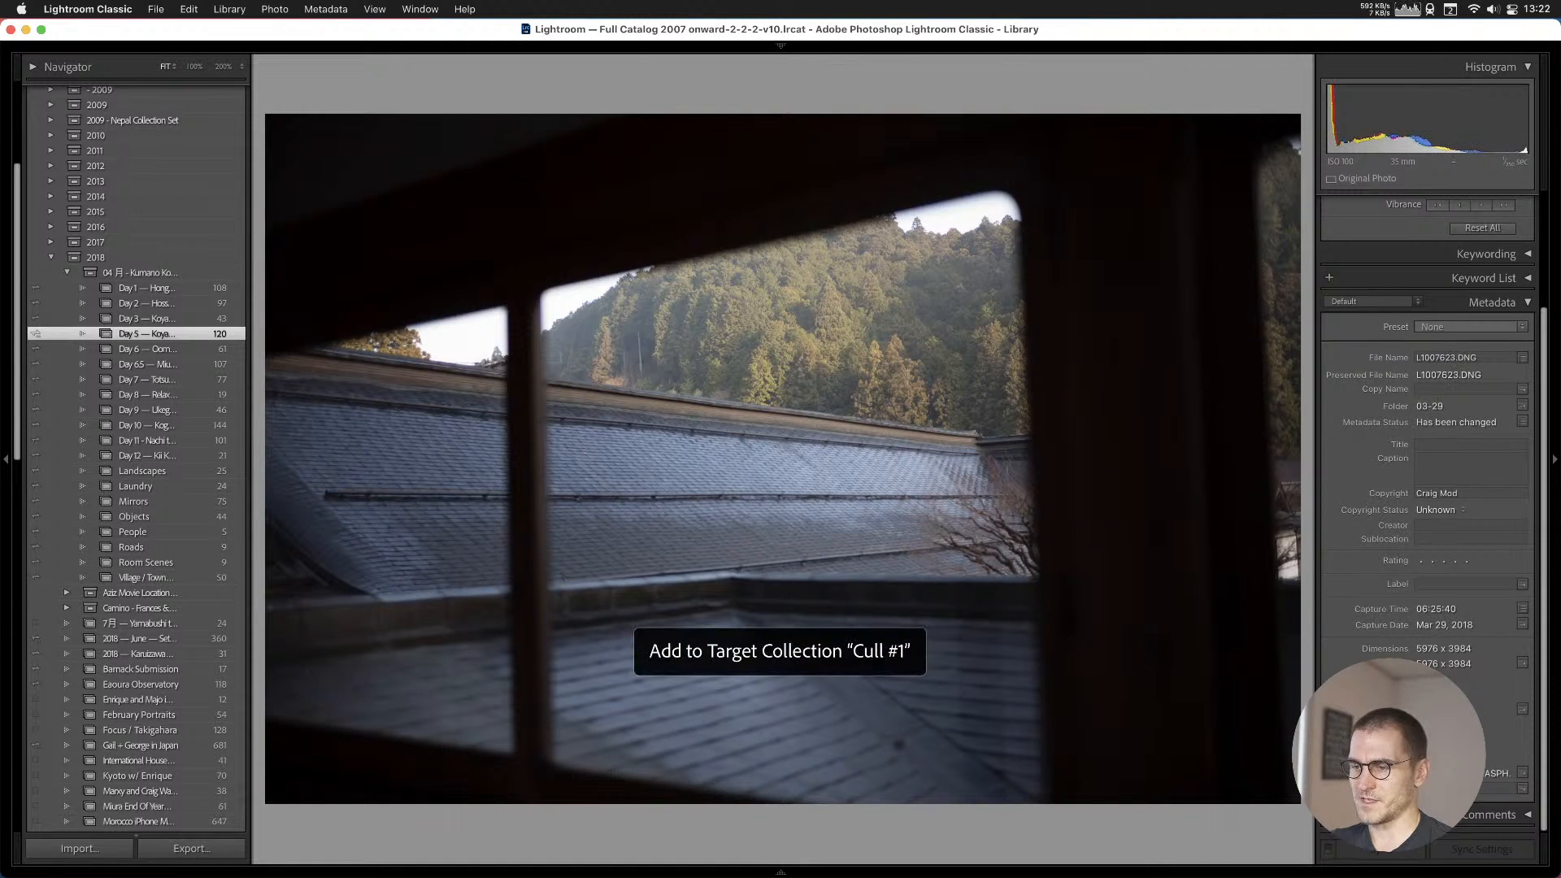
Go from the photo looking out through two window panes to its General collection.
key(Left)
key(Right)
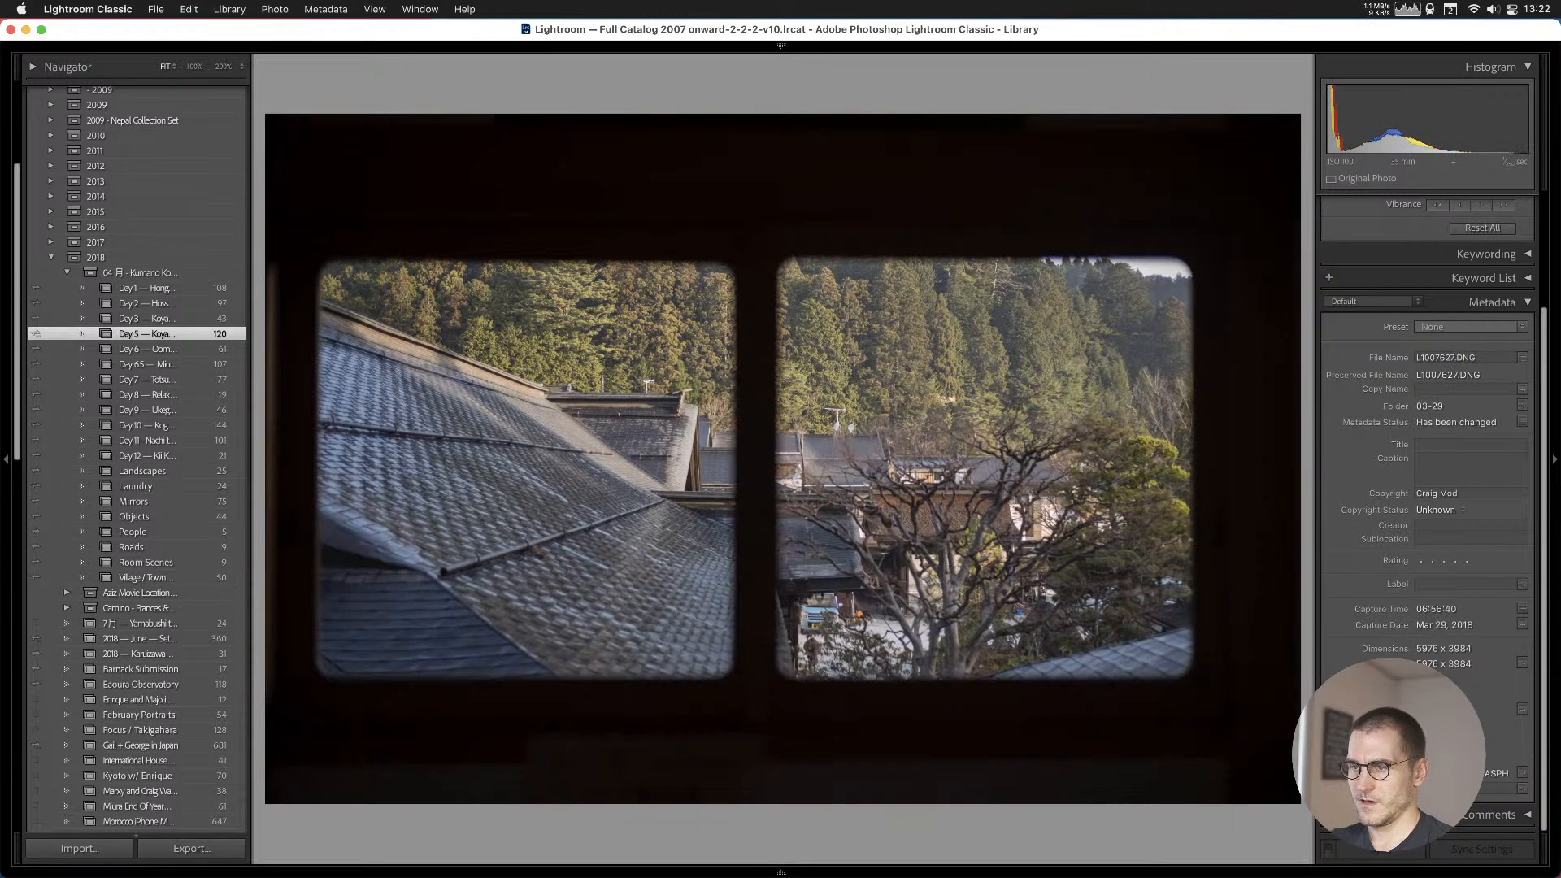
right_click(769, 344)
mouse_move(831, 367)
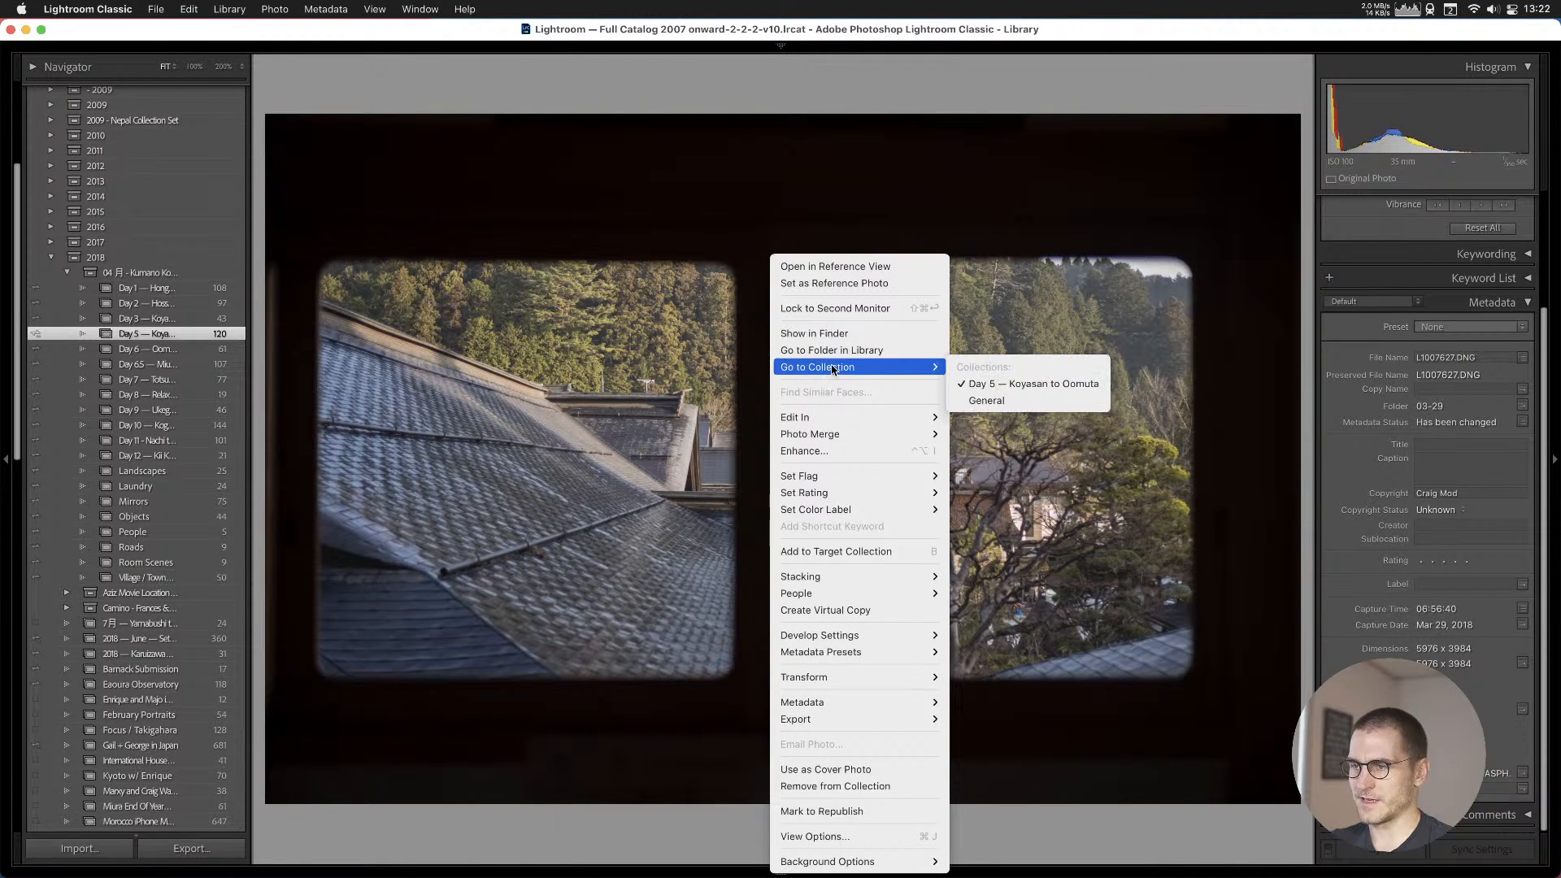
click(991, 401)
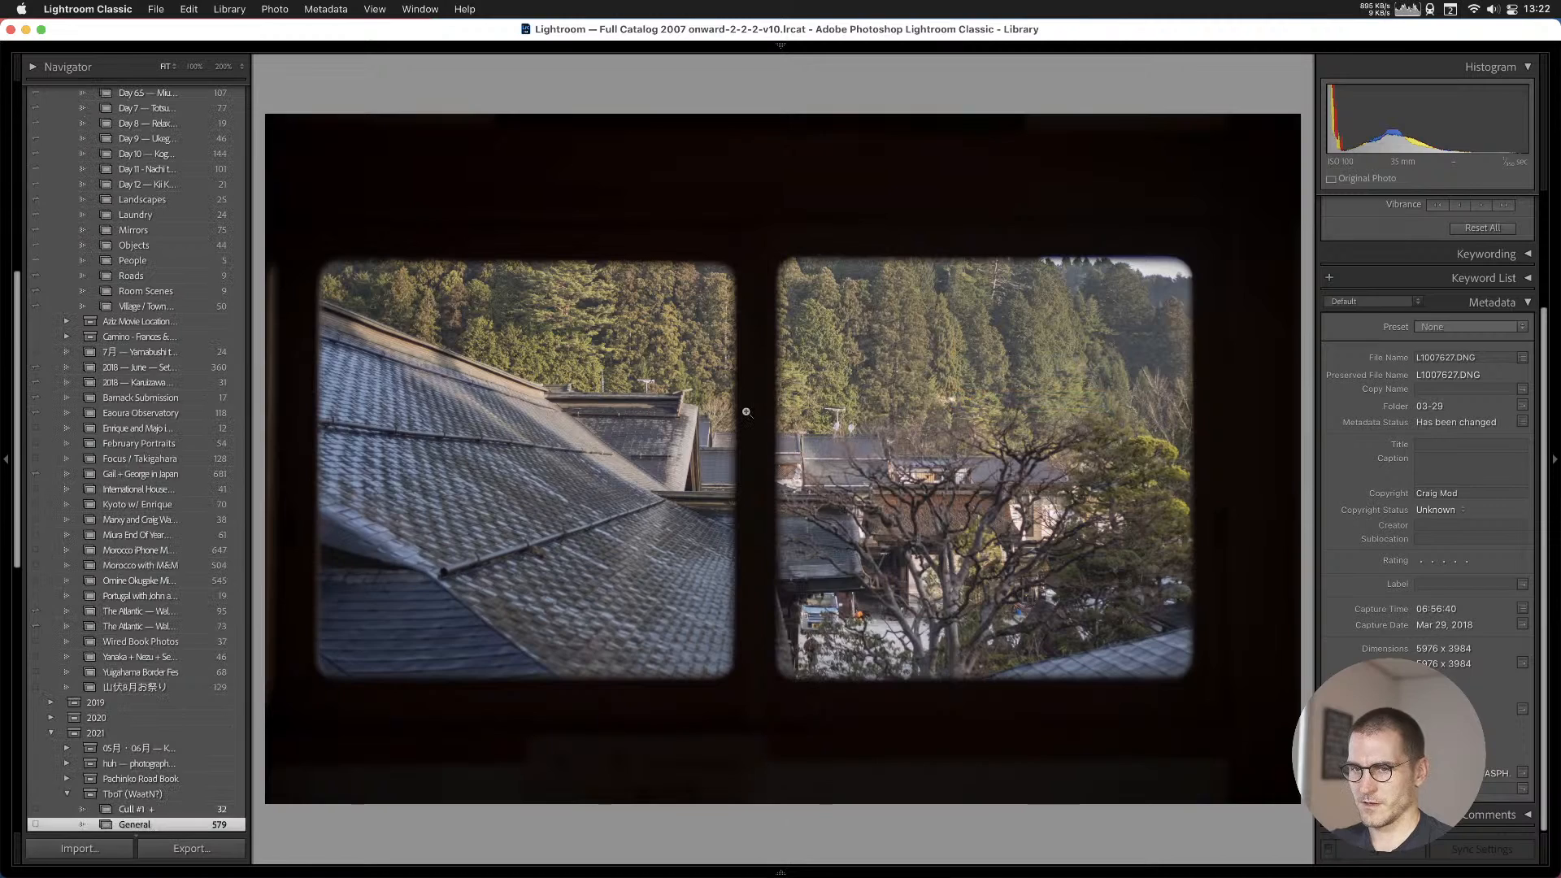
Show the General collection as a grid and open the two-pane window photo for developing.
key(g)
scroll(716, 431, down, 3)
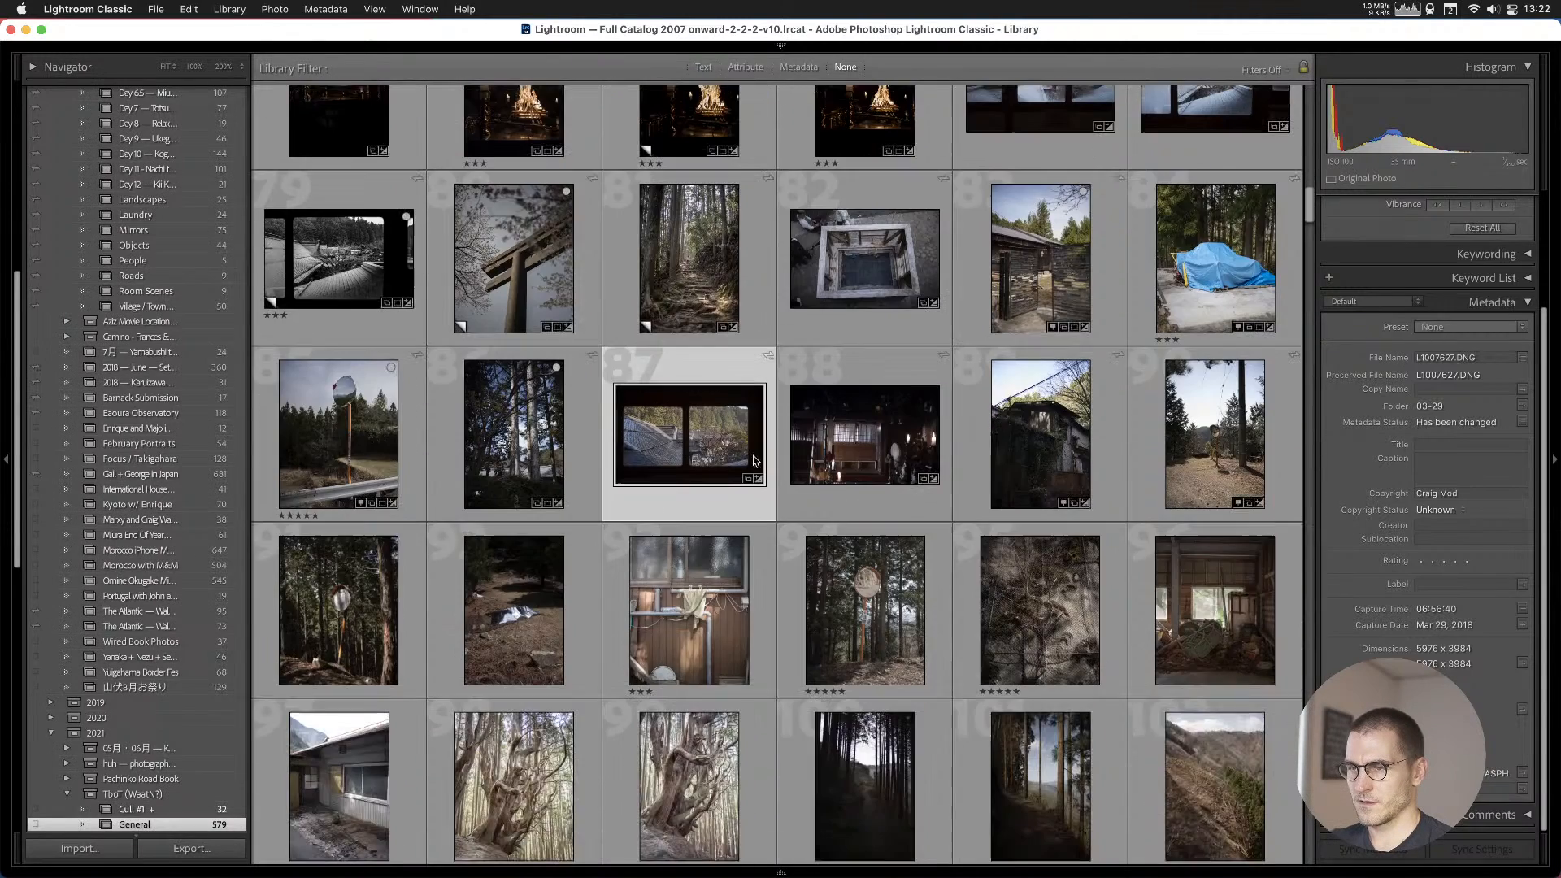
double_click(686, 447)
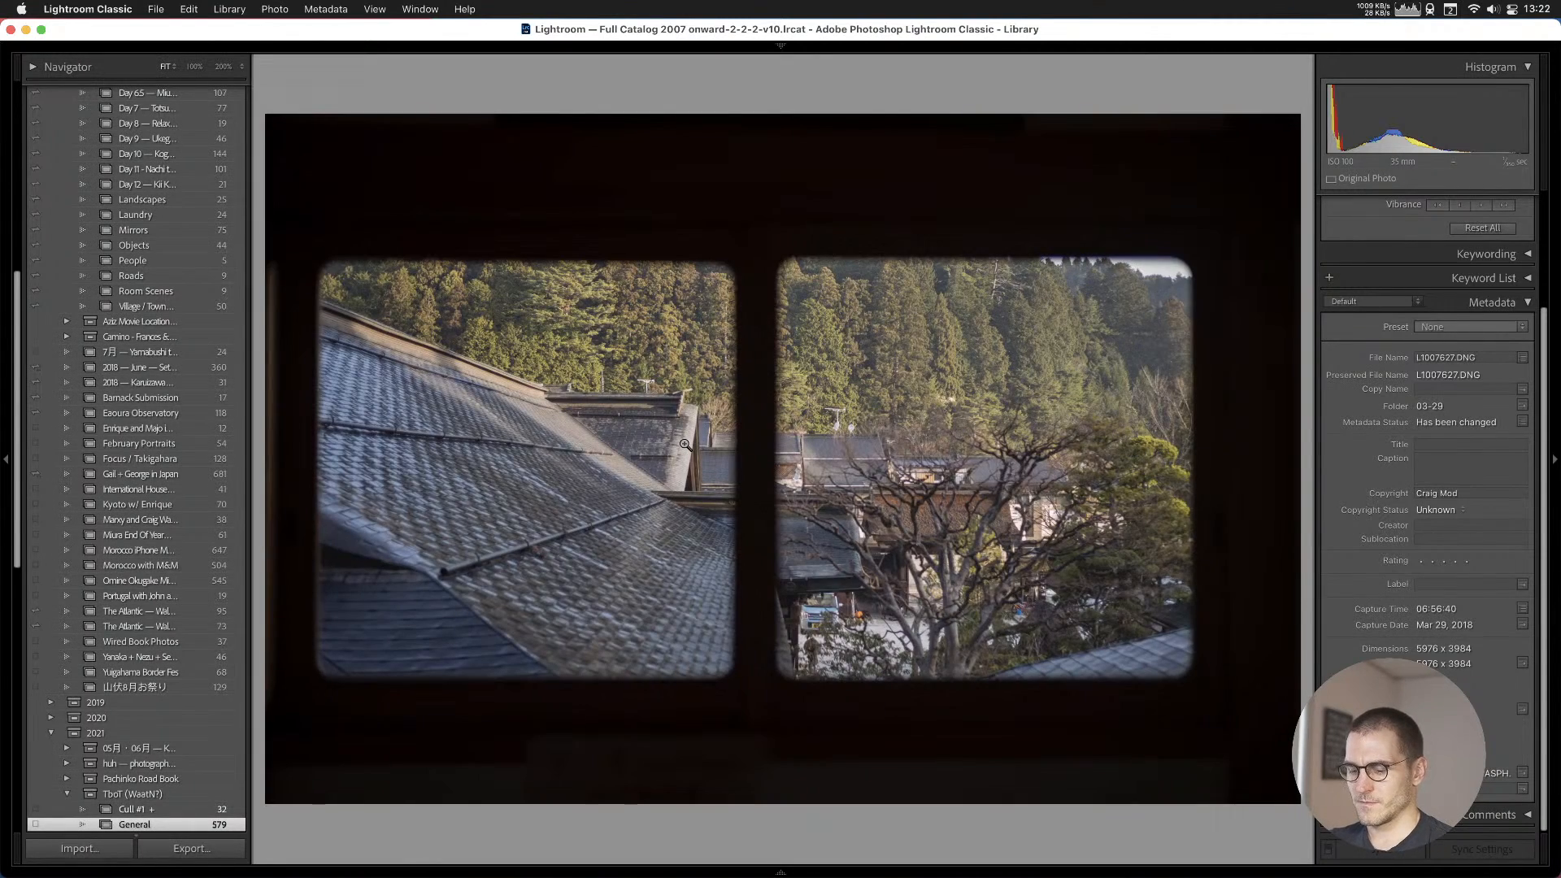
key(d)
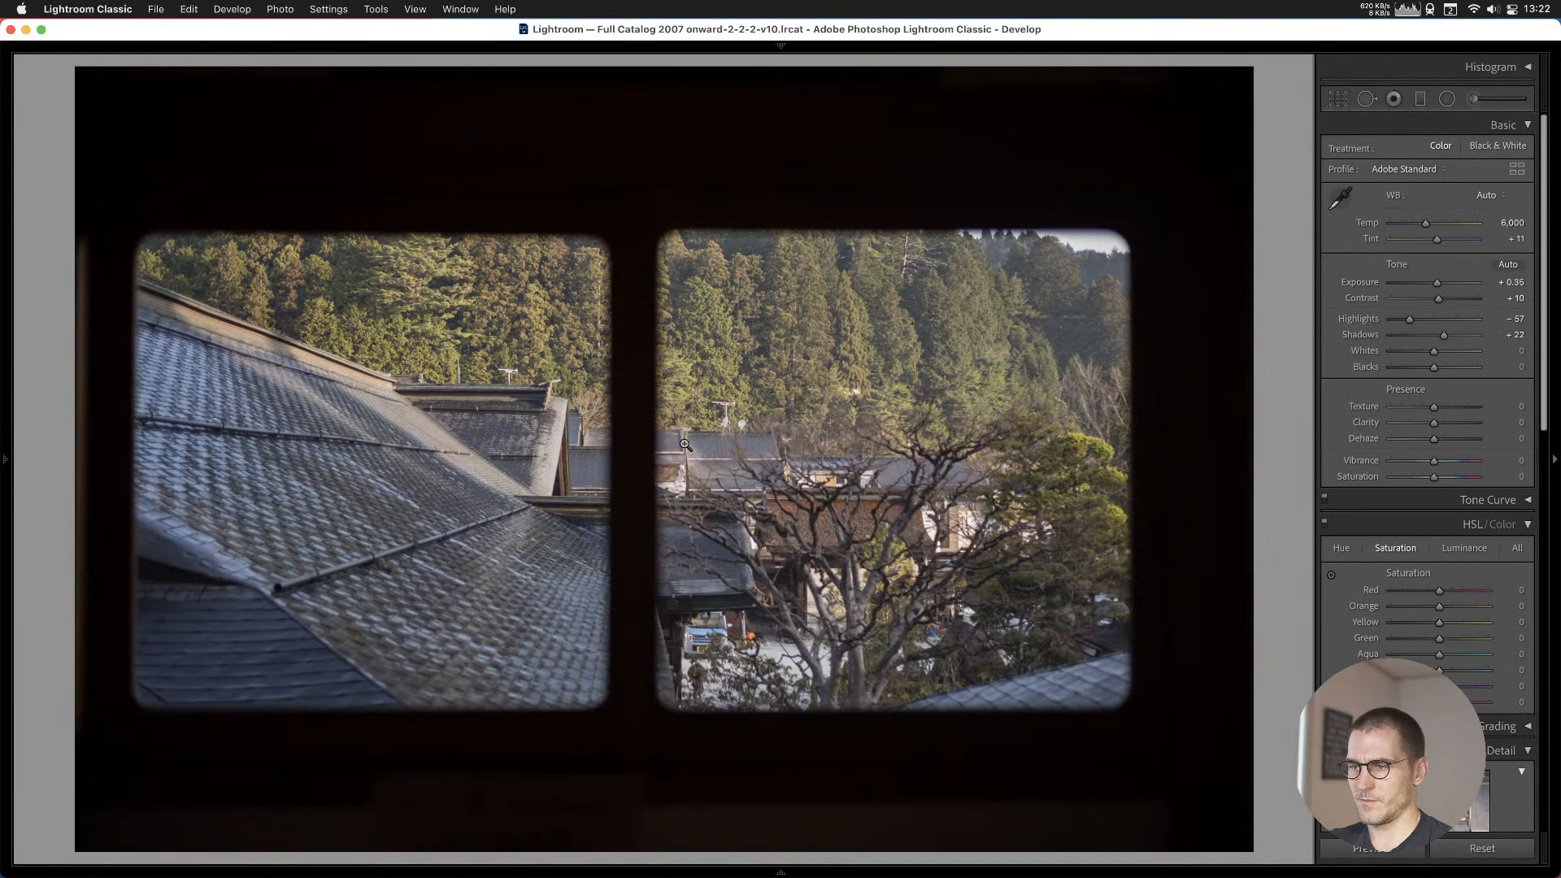
Set the candlelit temple photo to Auto white balance, exposure −0.55 and highlights −34, and raise its shadows.
key(Right)
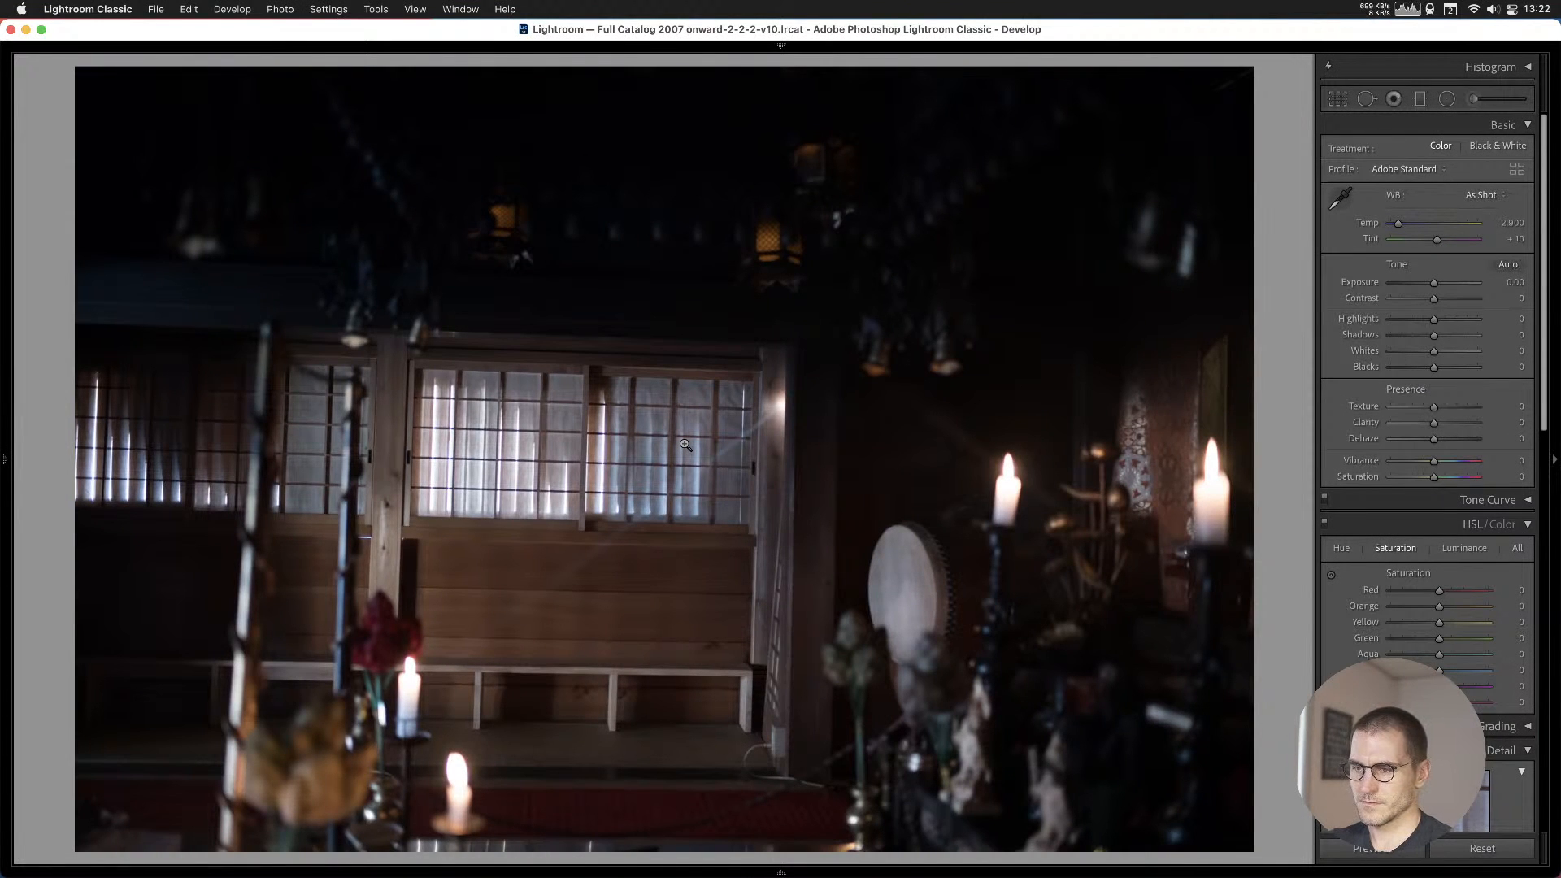
key(Right)
key(Left)
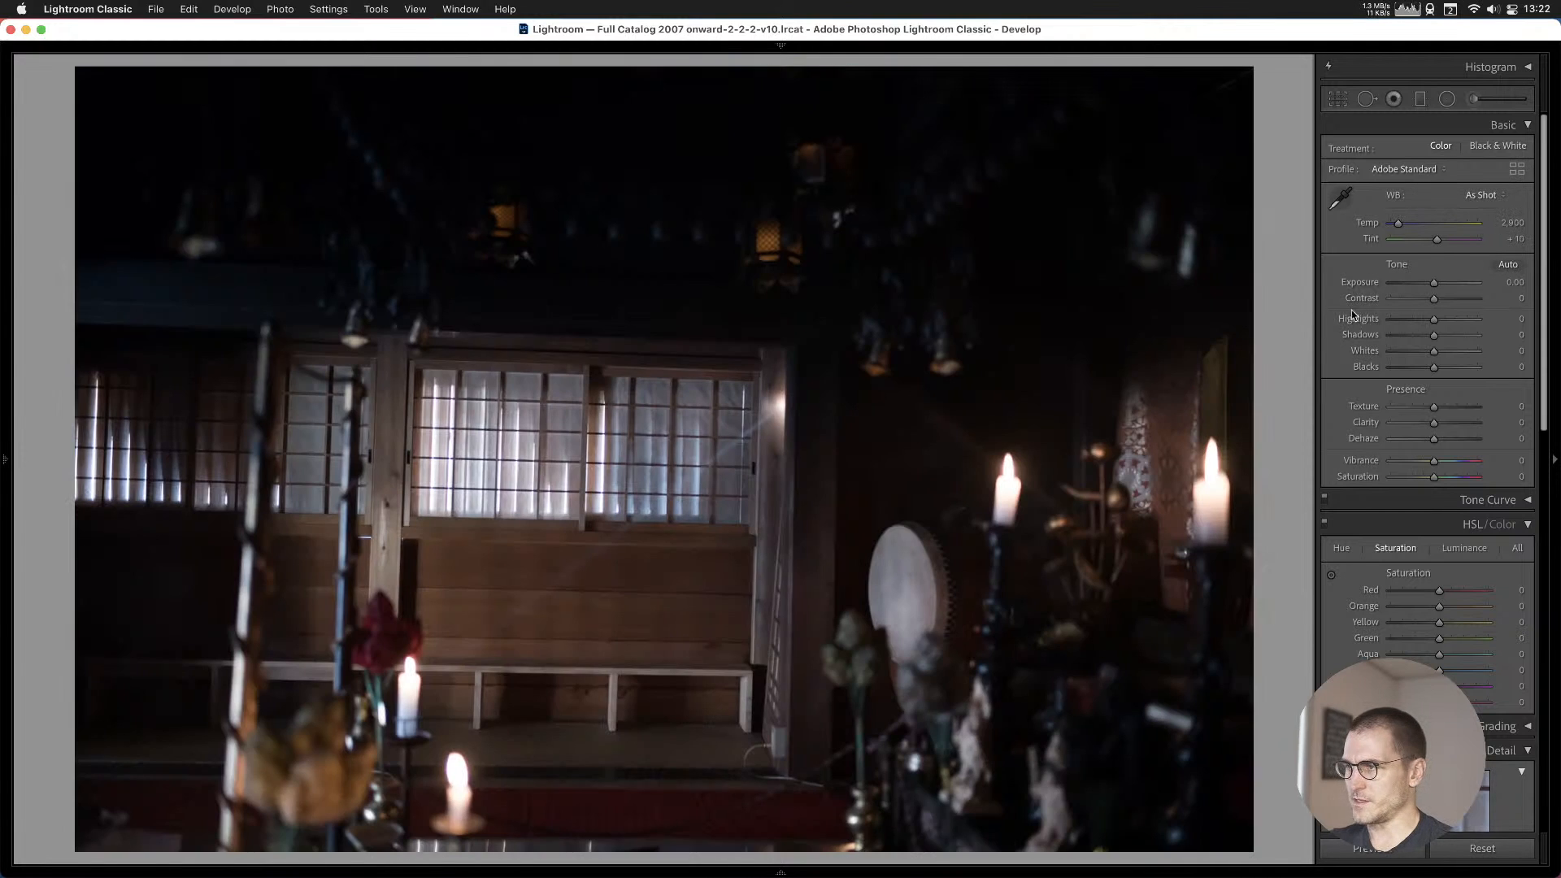
click(1481, 208)
click(1489, 214)
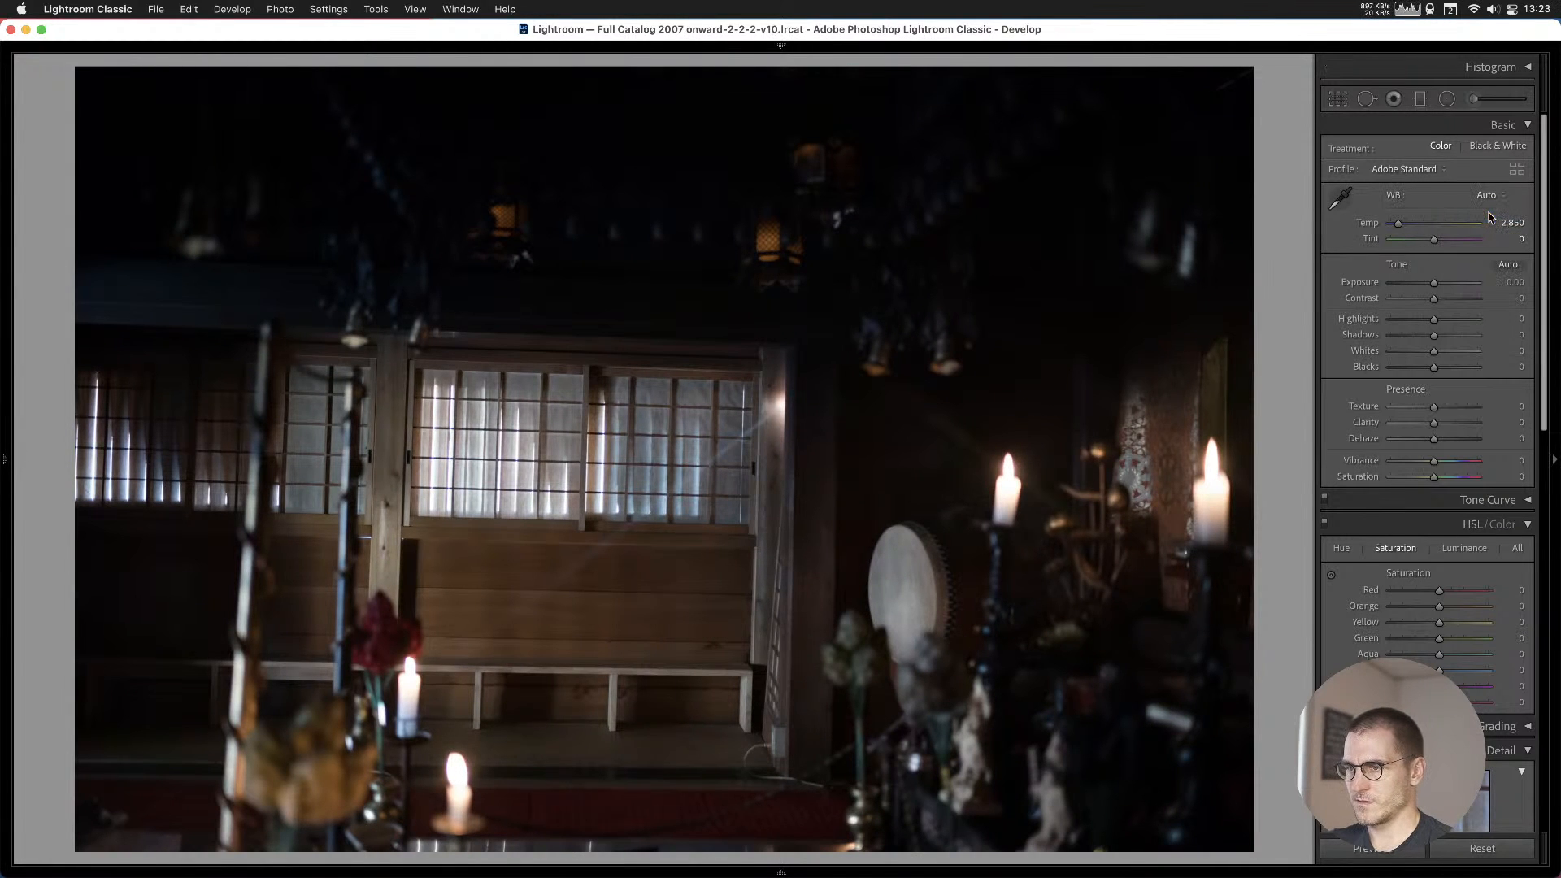
drag(1434, 322, 1430, 284)
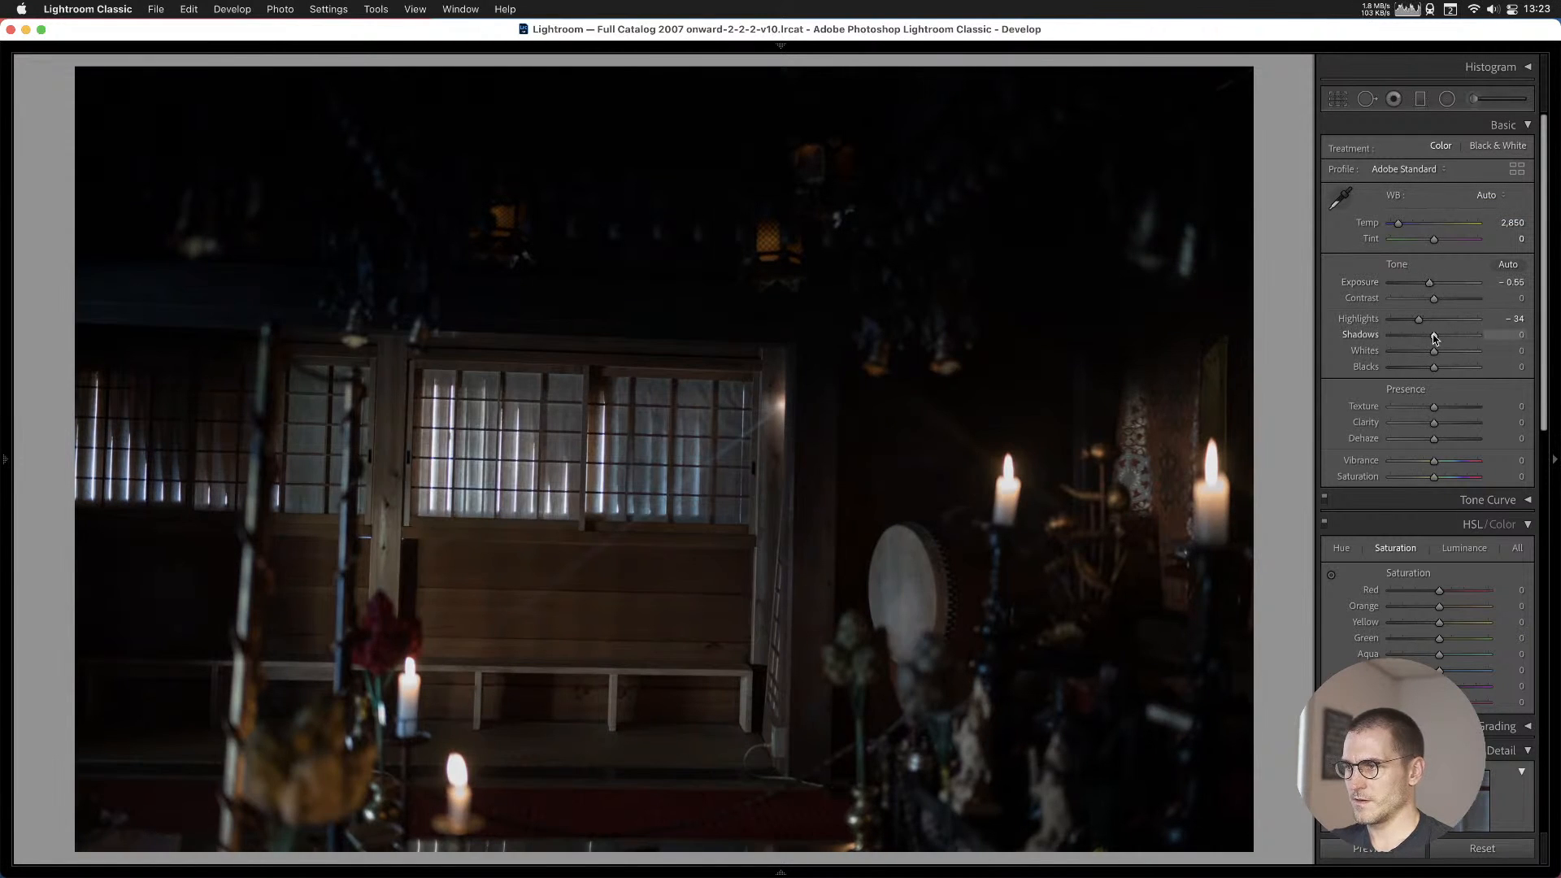
drag(1435, 335, 1453, 338)
Crop the overgrown house photo to the 4 x 5 / 8 x 10 aspect and reposition the image within the frame.
key(Right)
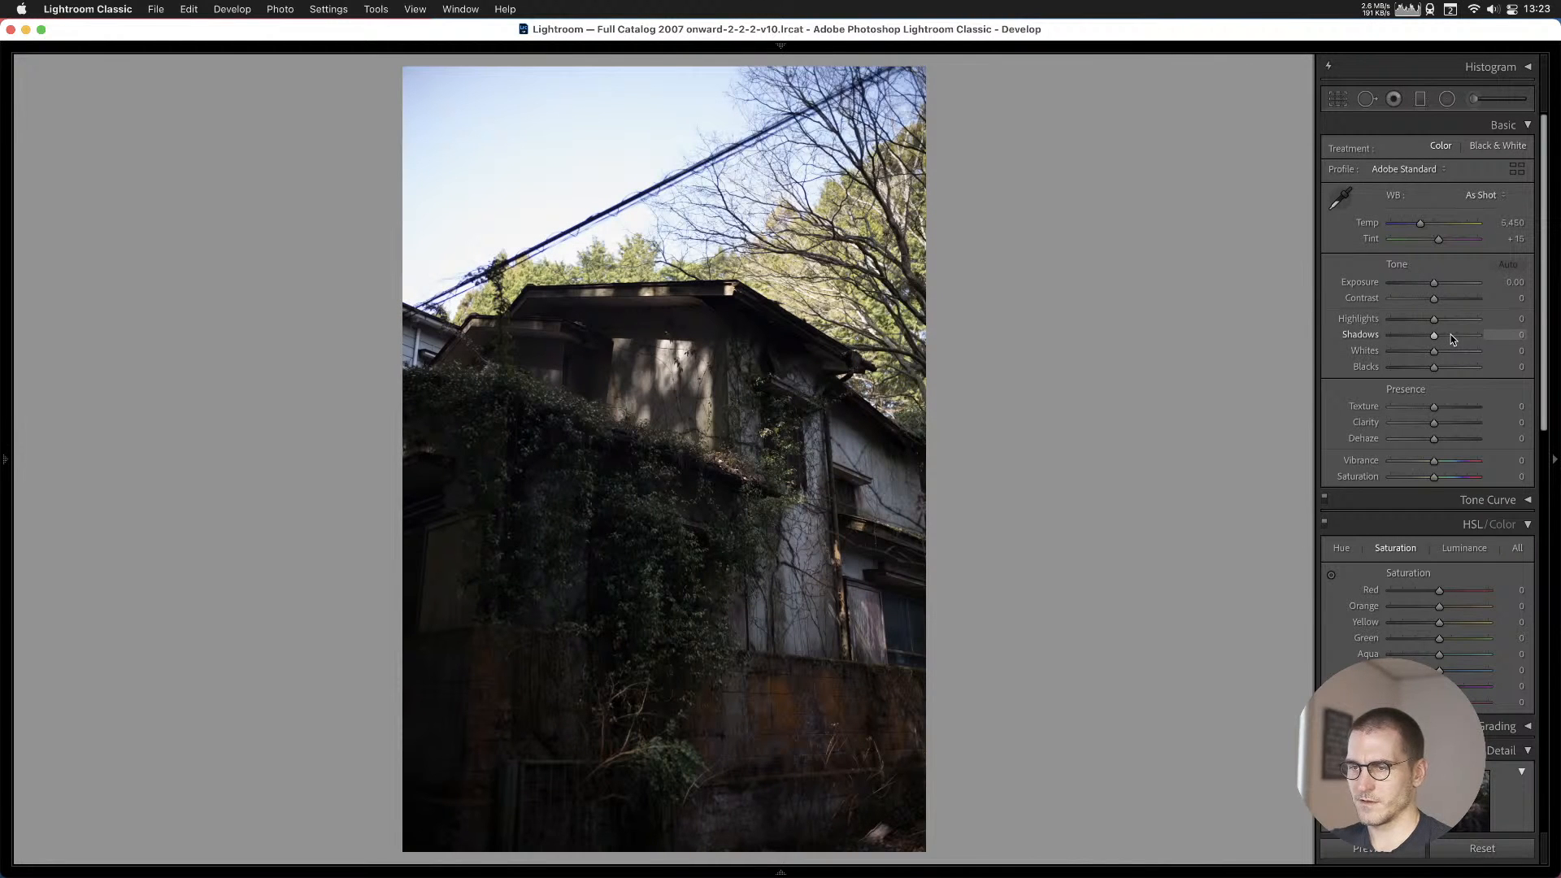
click(1339, 98)
click(1485, 151)
click(1464, 213)
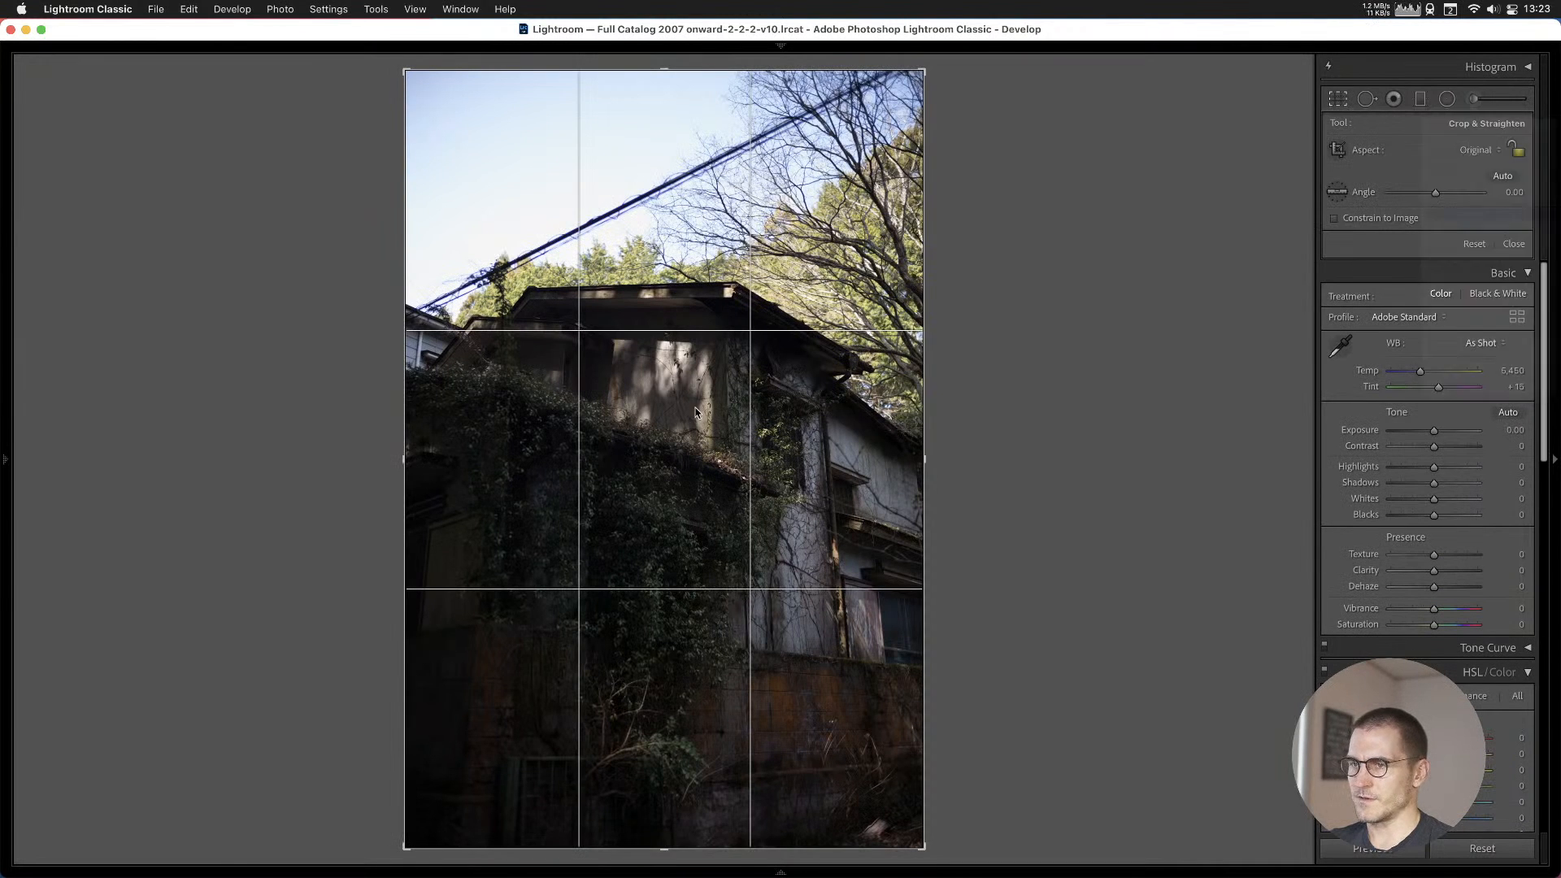
mouse_move(696, 413)
mouse_down()
mouse_move(693, 429)
mouse_move(675, 392)
mouse_up()
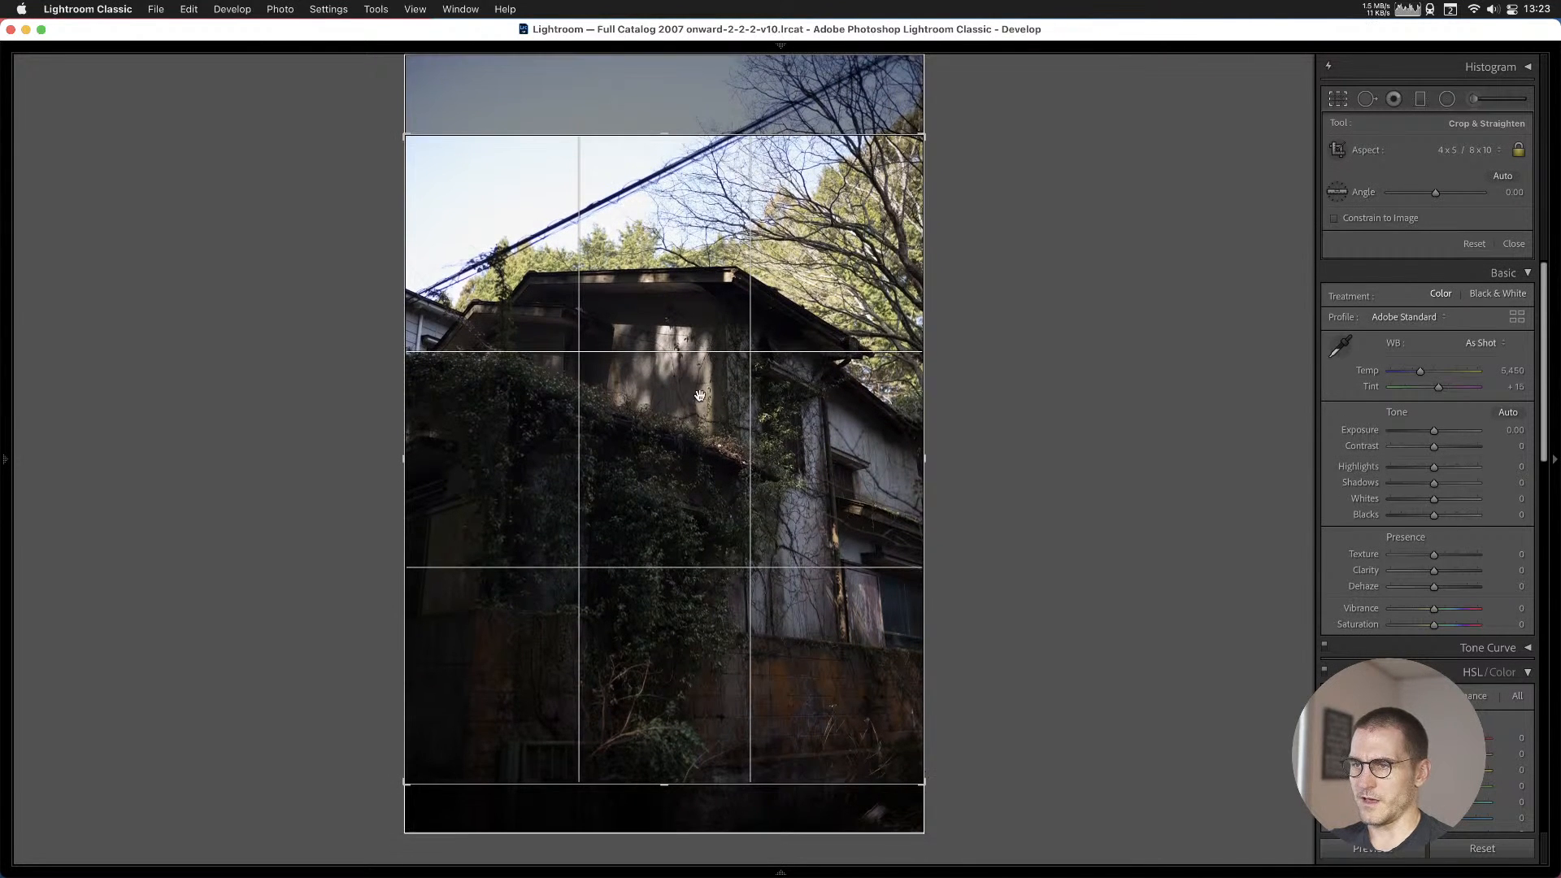
key(Return)
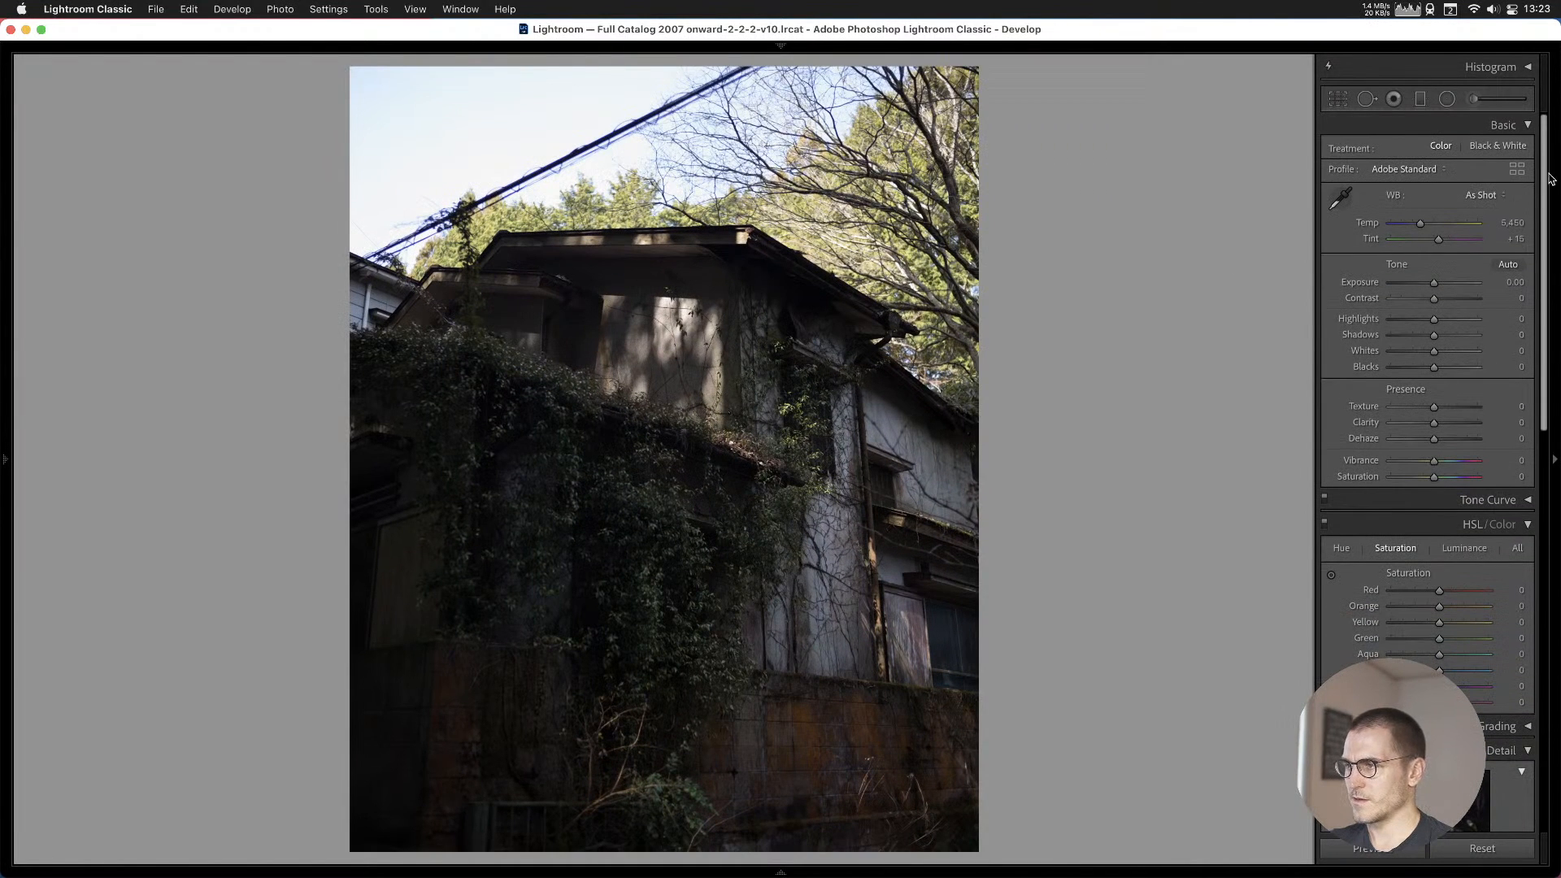
Apply Auto white balance to the house photo and adjust temperature to 7,030, exposure to +0.35, highlights to −68 and shadows to +46.
click(1481, 195)
click(1476, 214)
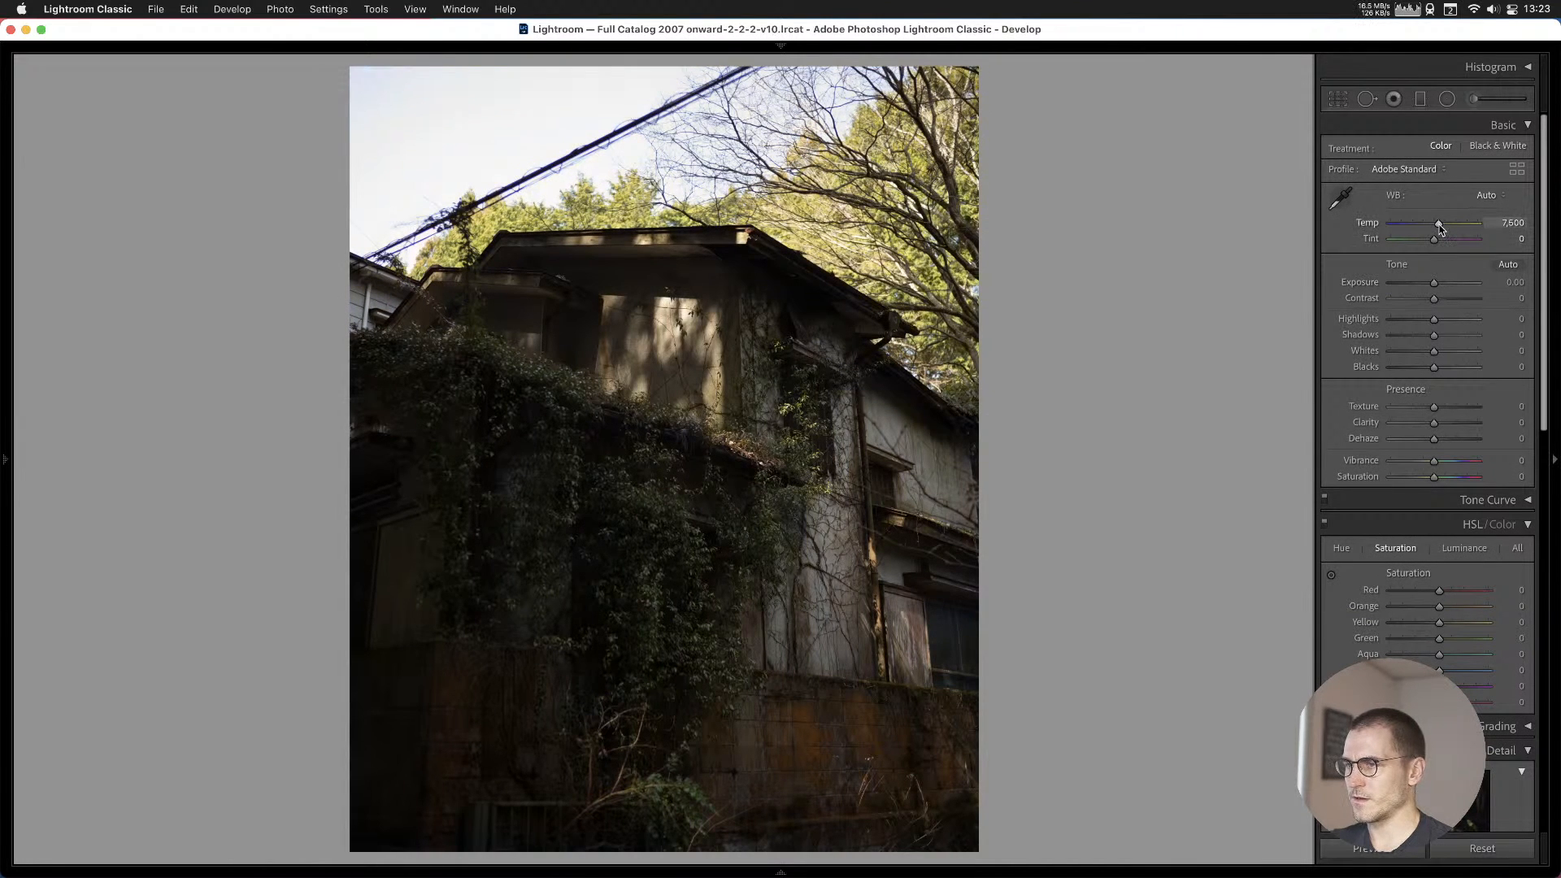
drag(1441, 228, 1435, 231)
drag(1434, 335, 1437, 285)
Straighten the house photo by slightly rotating its crop, and add it to the target collection Cull #1.
key(r)
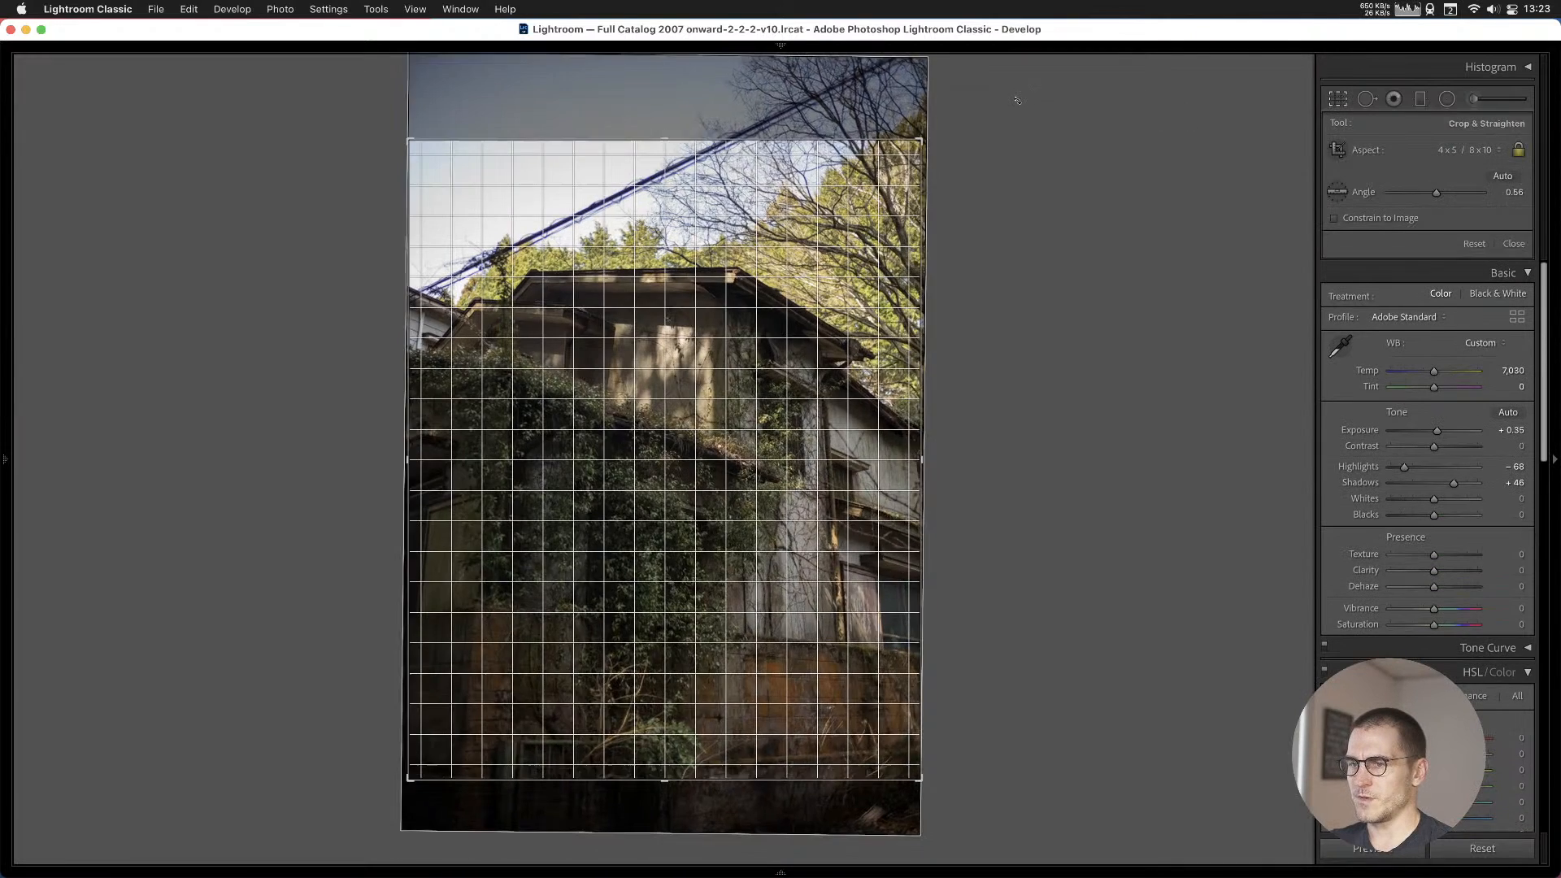
drag(1017, 100, 1023, 113)
key(r)
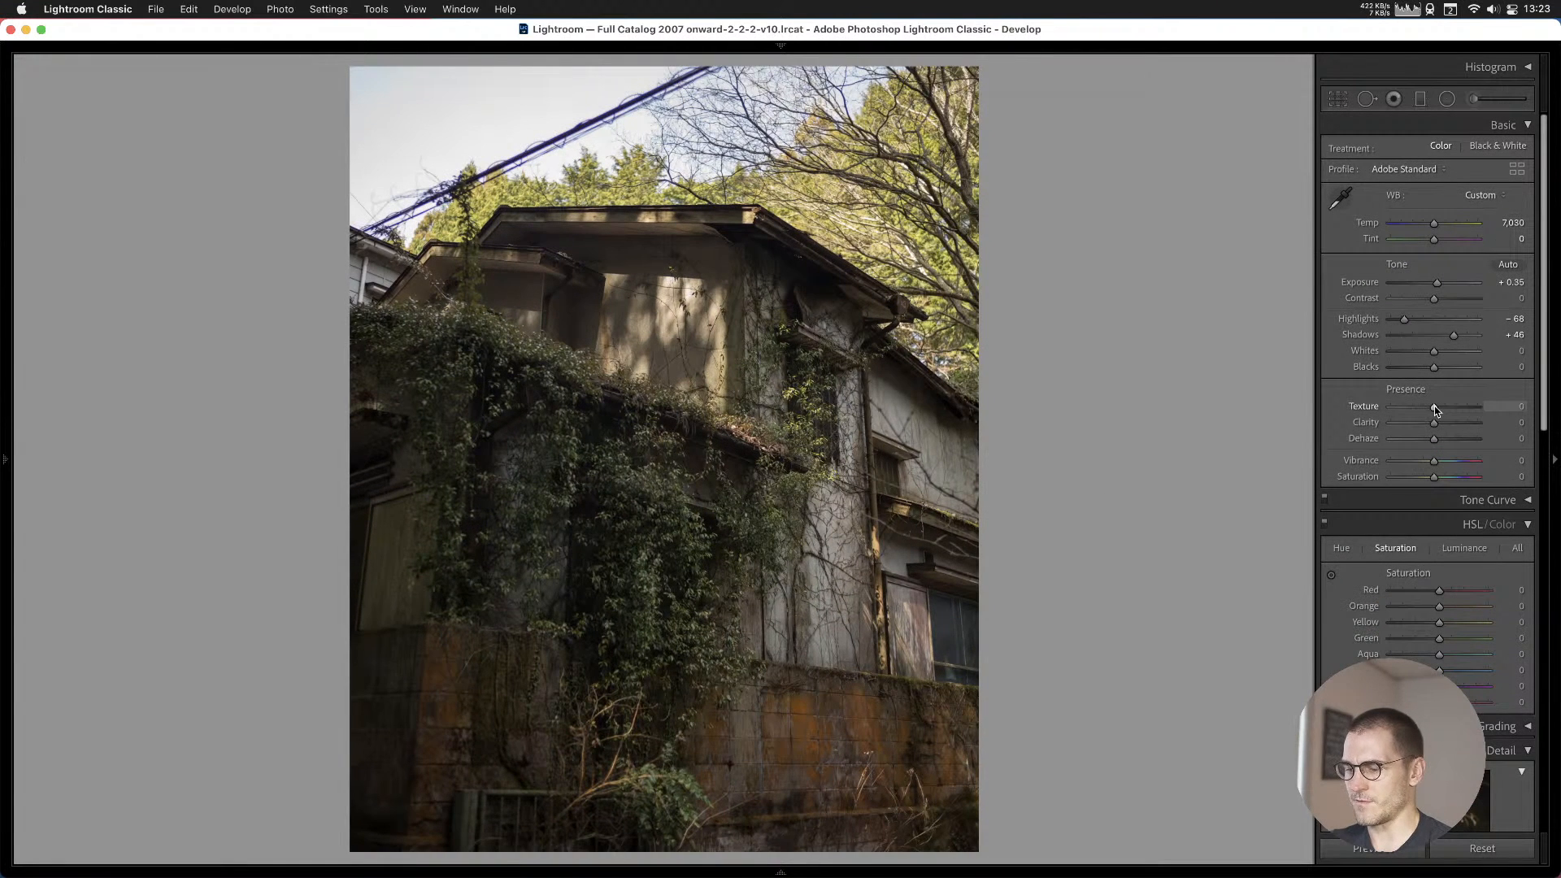
key(b)
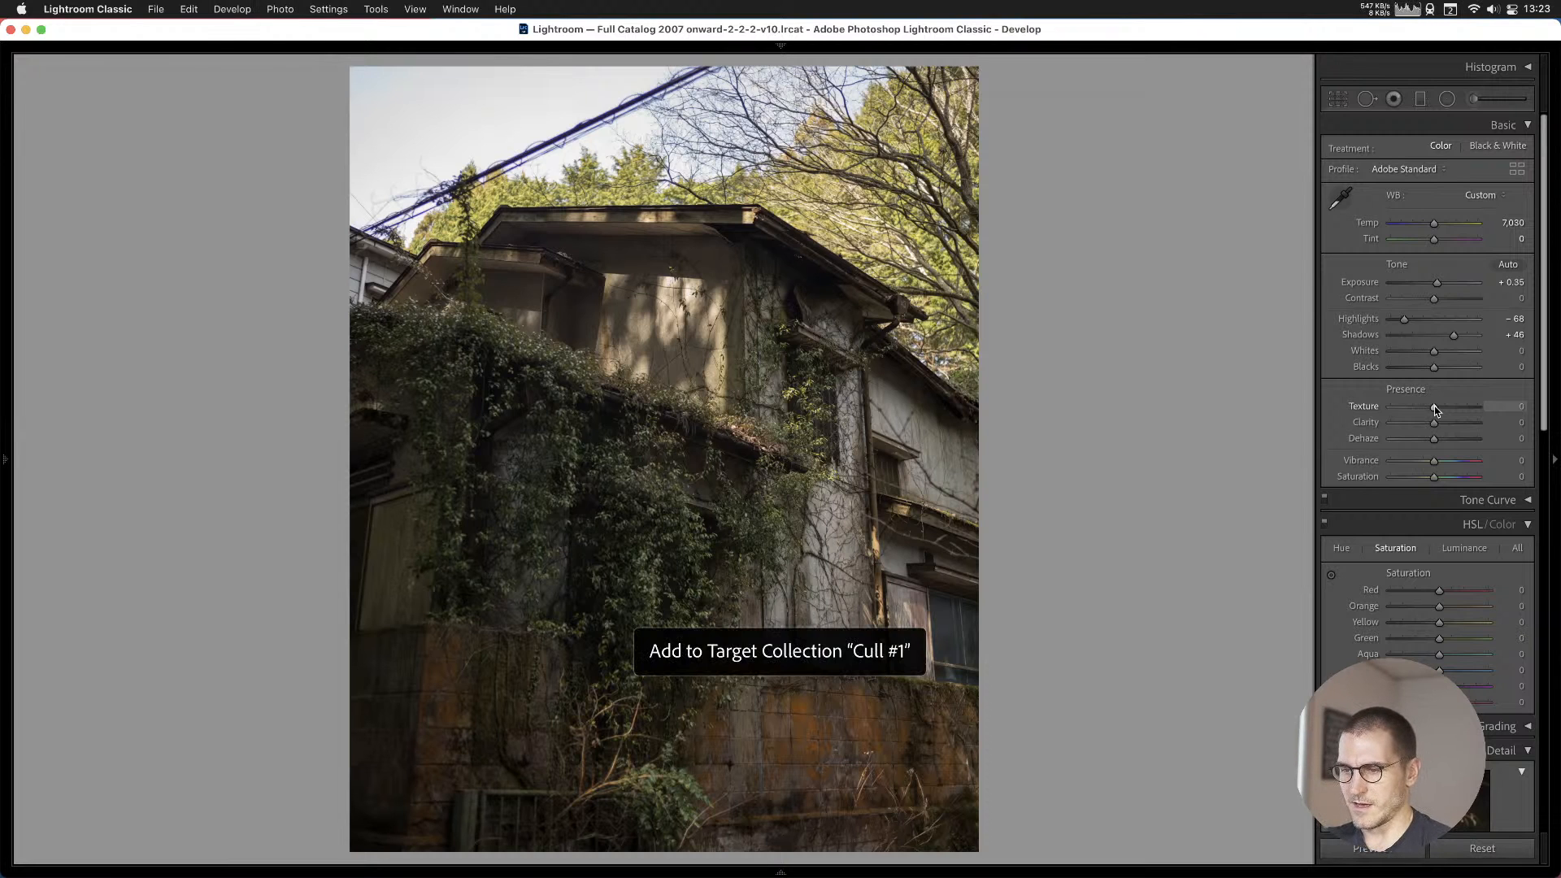
Crop the photo of the traffic mirror beside the utility pole to 4 x 5 / 8 x 10 and reposition it vertically.
key(Right)
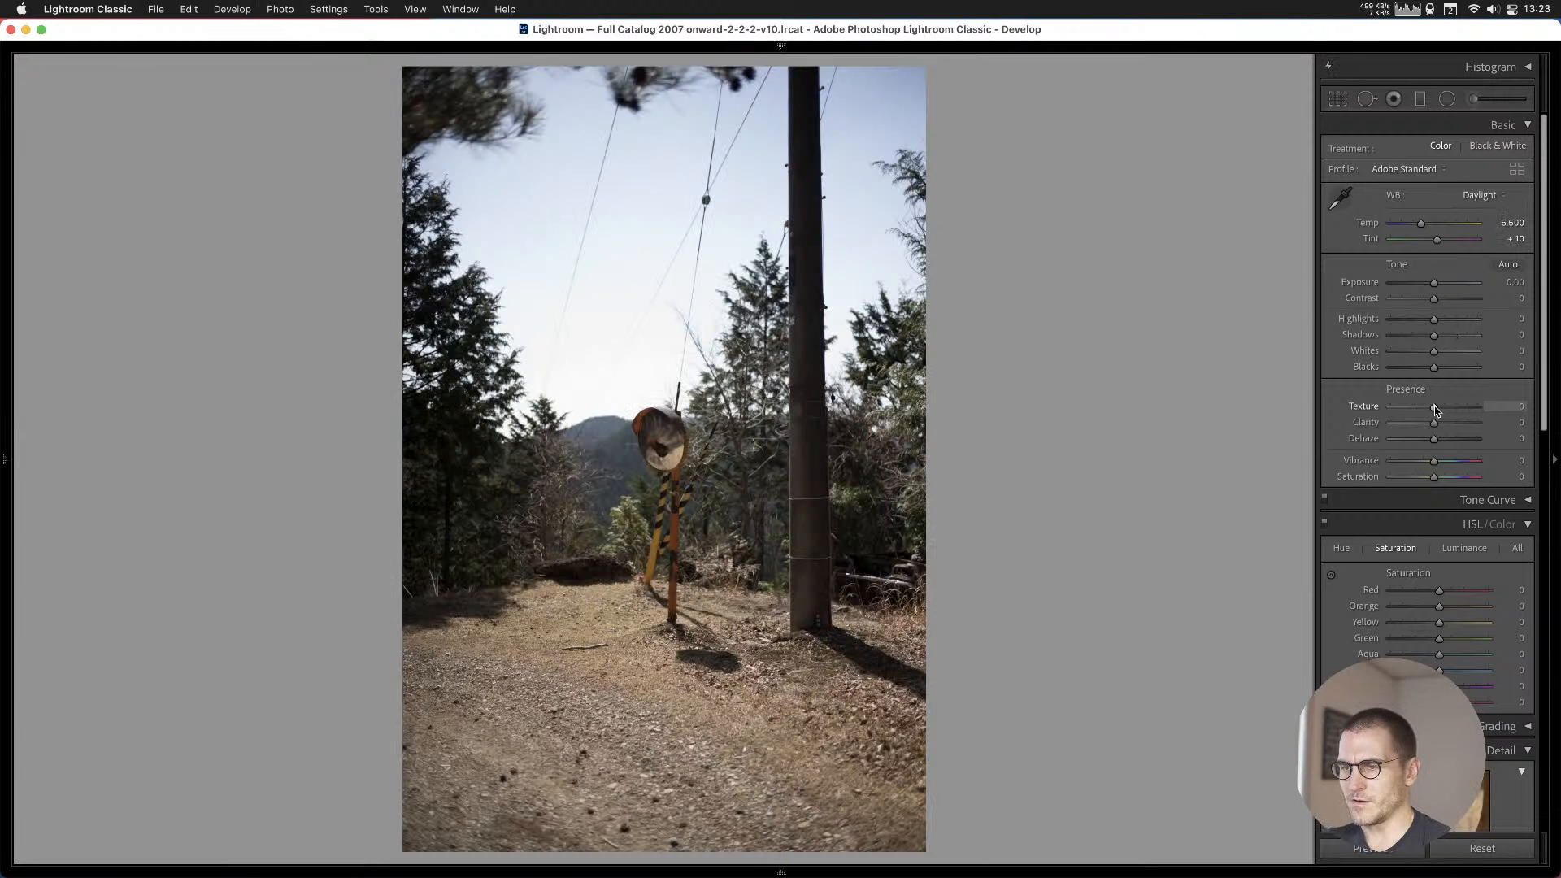
key(Right)
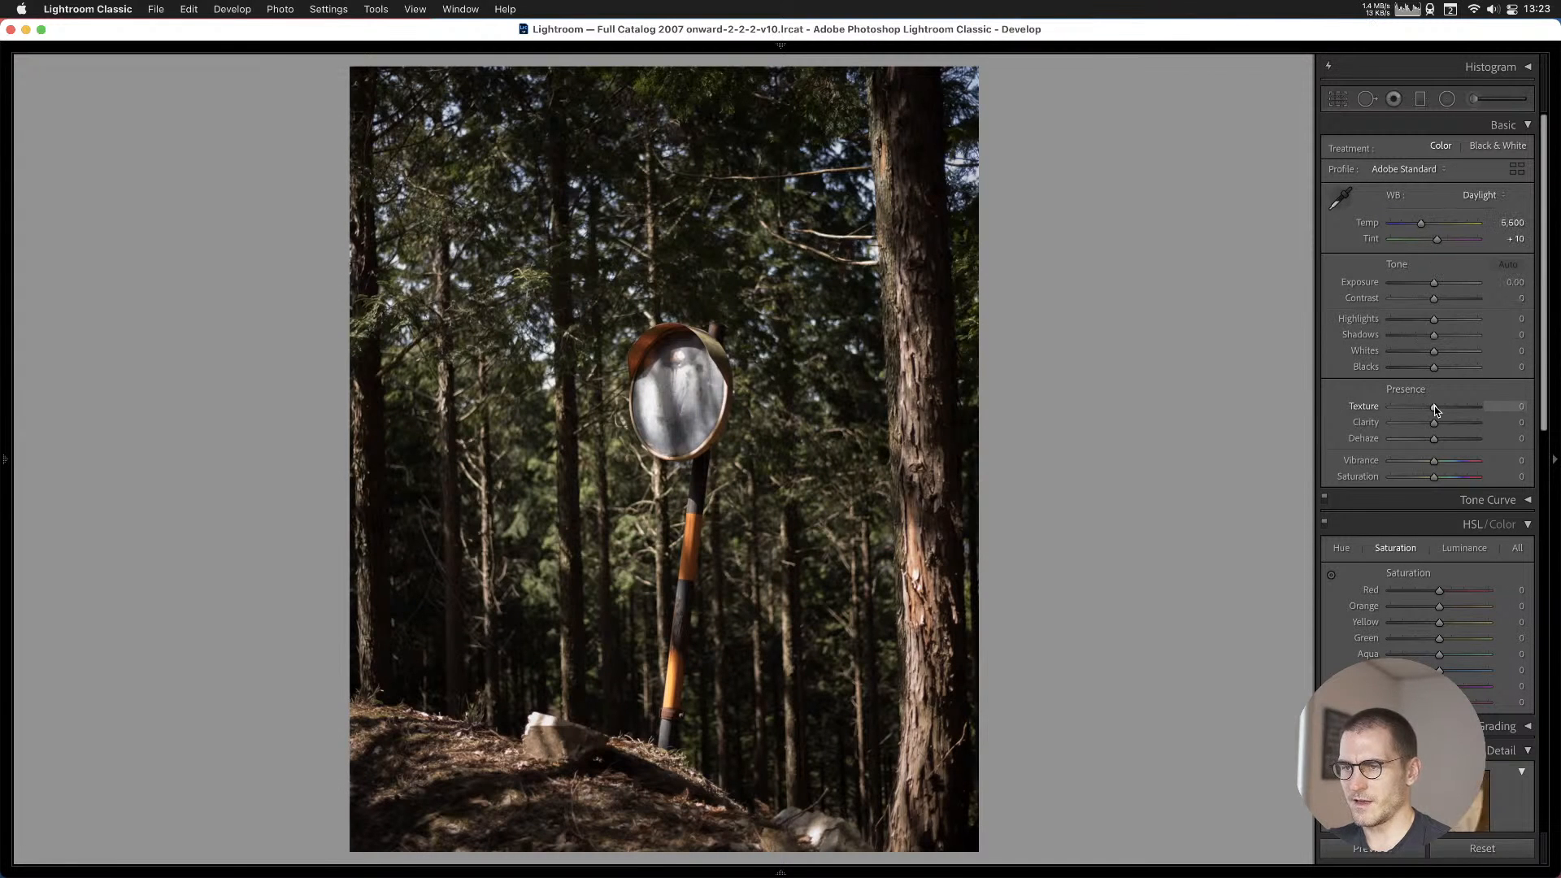
key(Right)
click(1338, 99)
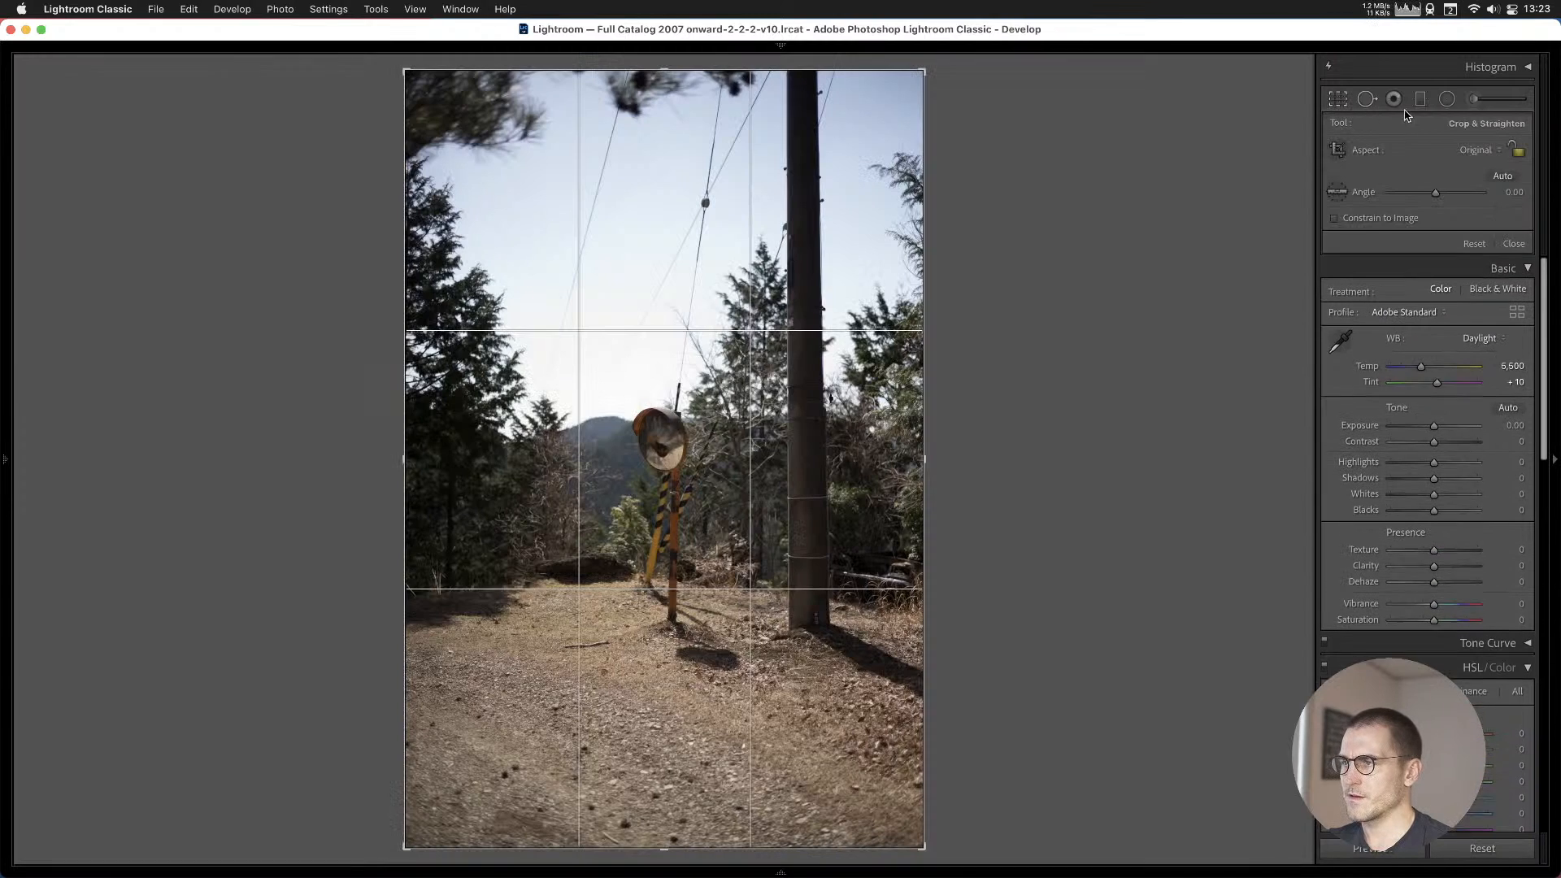
click(1455, 150)
click(1460, 215)
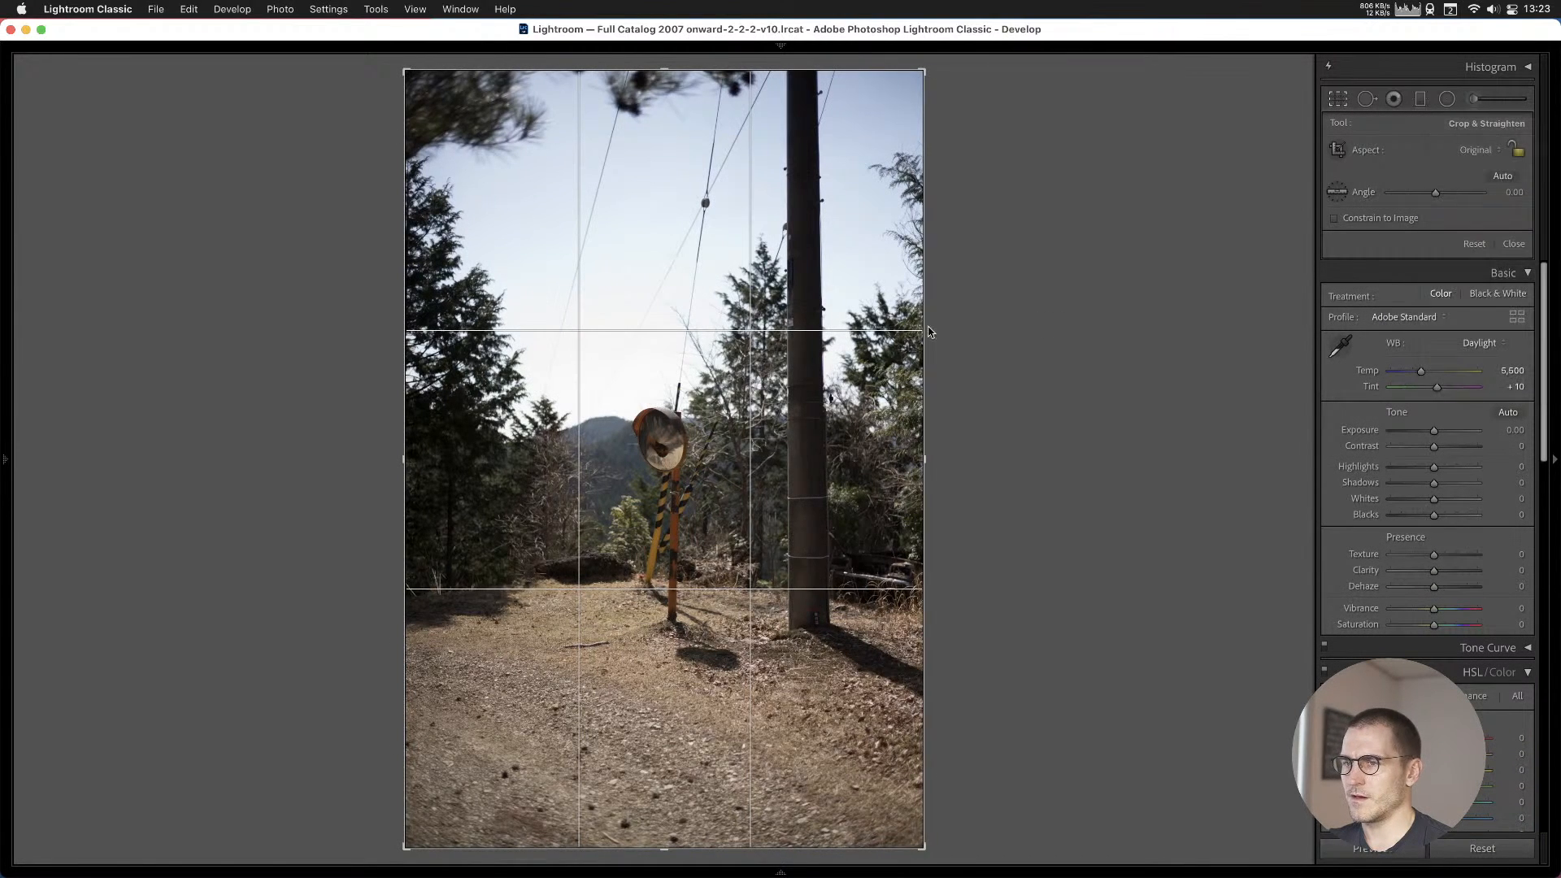
drag(651, 373, 650, 367)
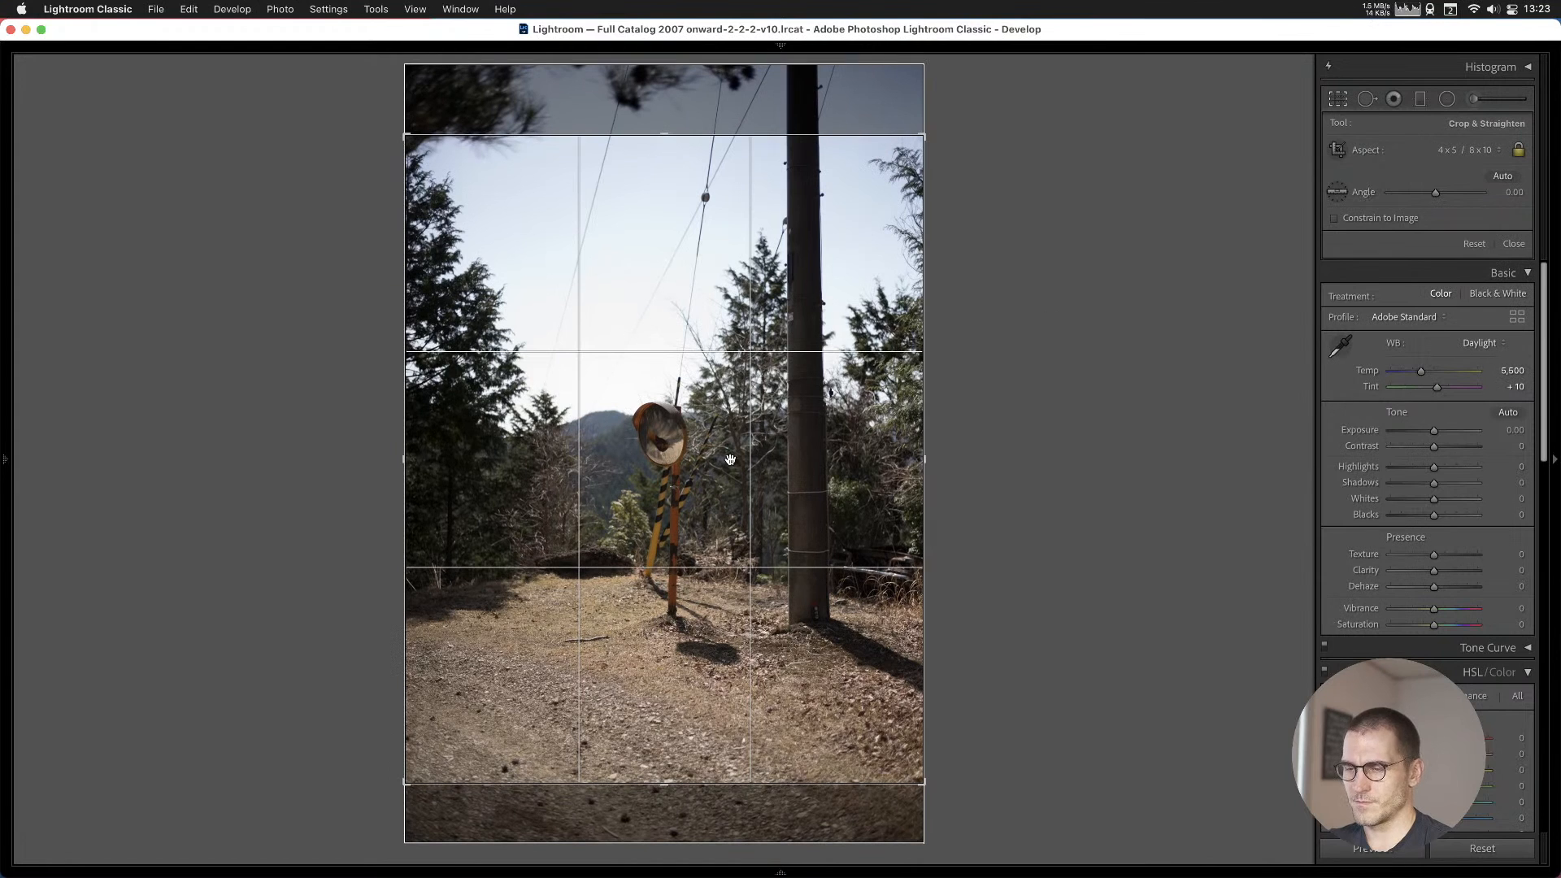
drag(730, 461, 730, 473)
click(1514, 244)
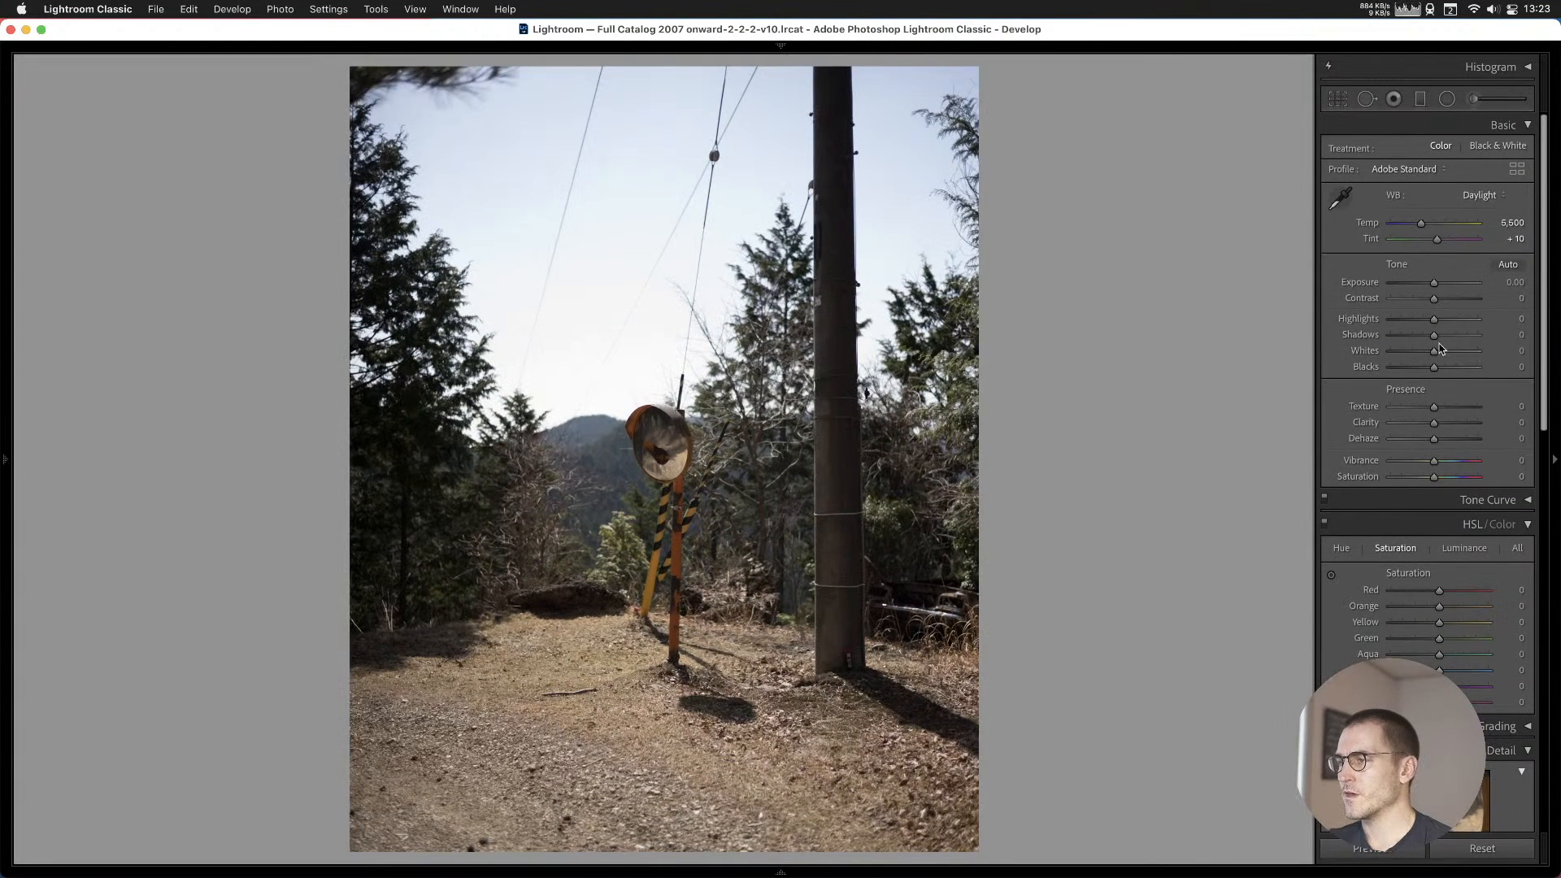
Apply Auto white balance to the mirror-and-pole photo and adjust temperature to 6,626, exposure to −0.45, highlights to −72 and shadows to +40.
click(1483, 195)
click(1481, 177)
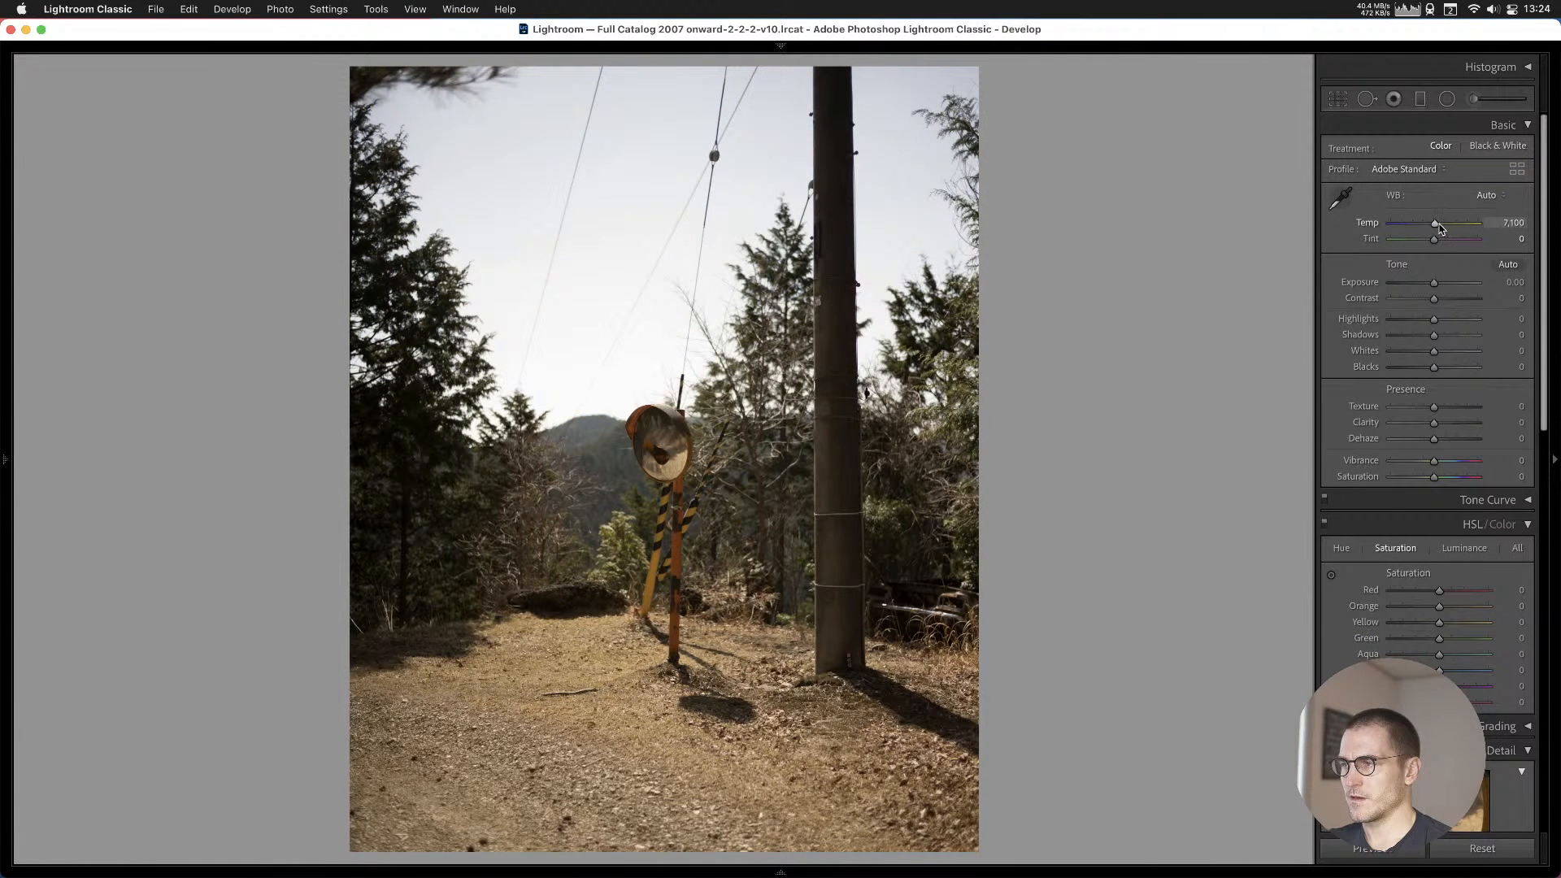
drag(1436, 224, 1433, 227)
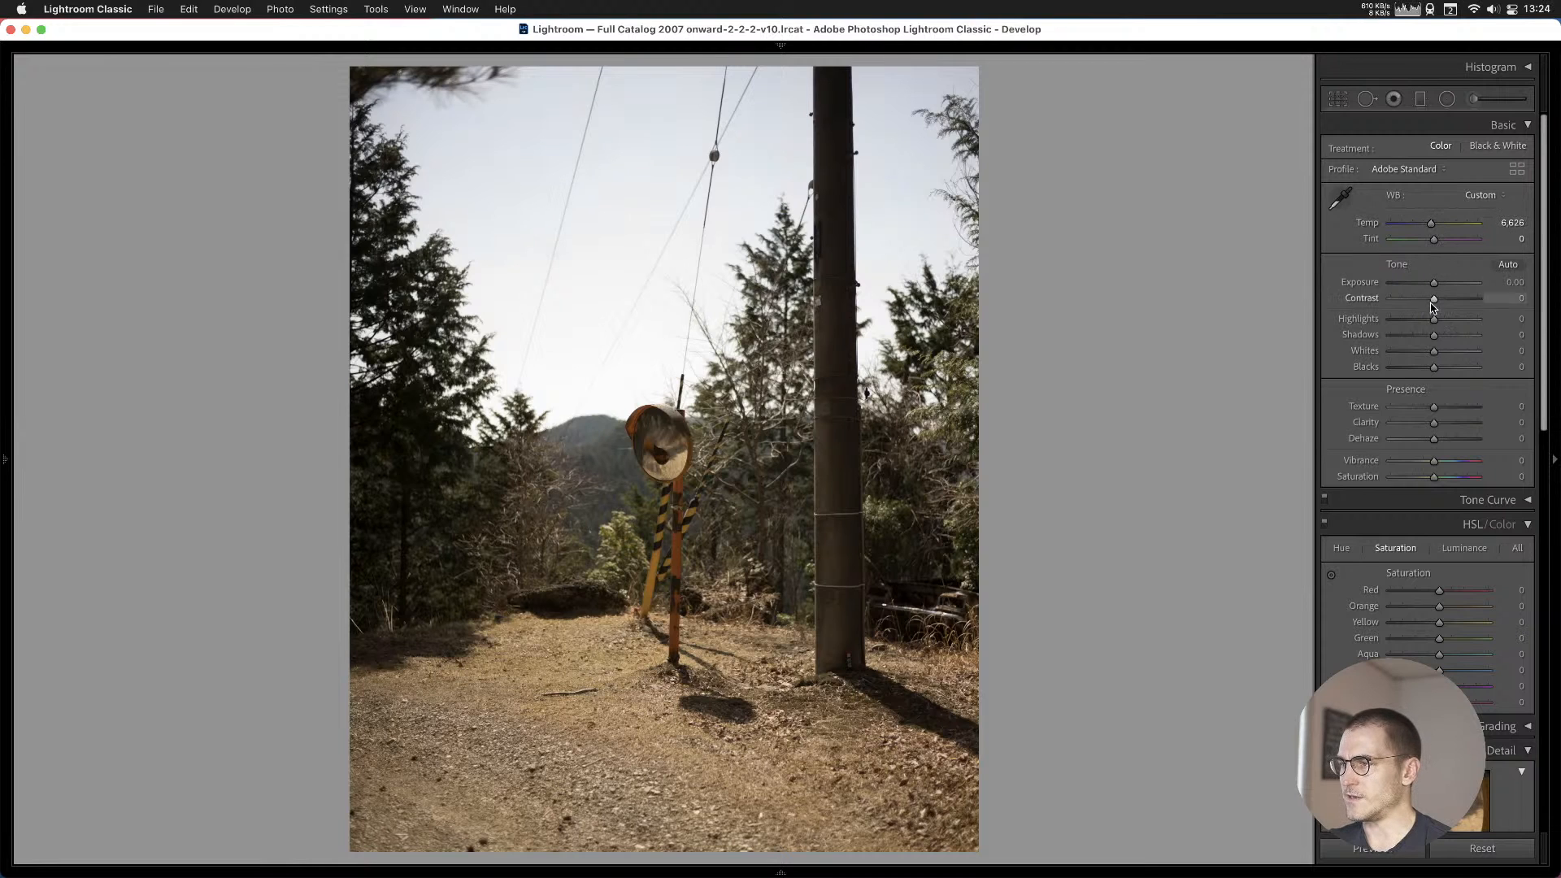
mouse_move(1435, 339)
mouse_down()
mouse_move(1428, 322)
mouse_move(1394, 323)
mouse_move(1428, 287)
mouse_move(1403, 320)
mouse_move(1453, 340)
mouse_up()
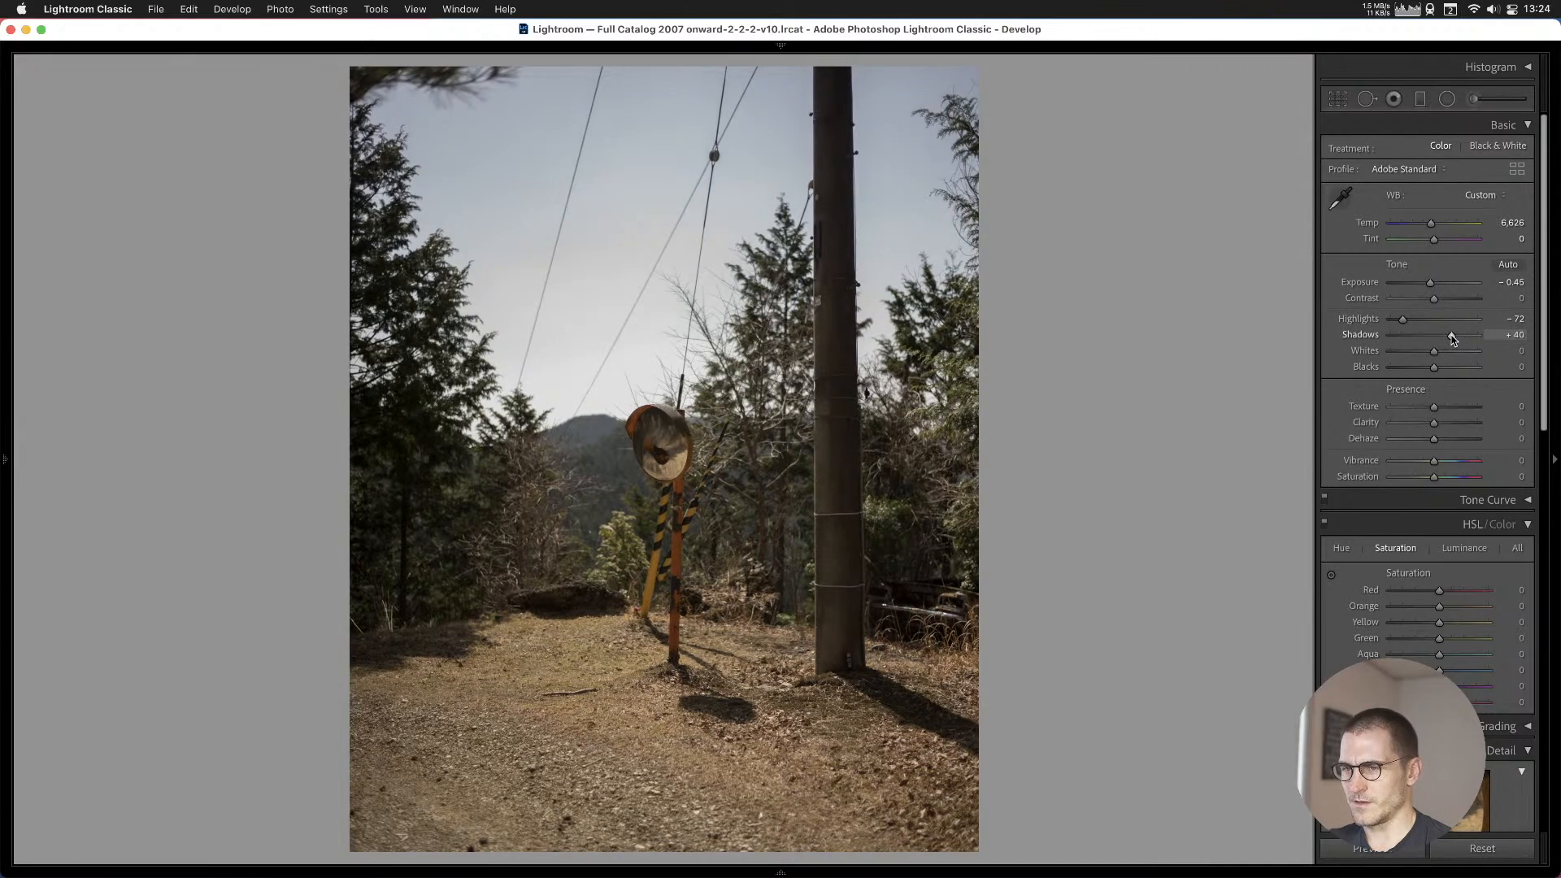
Check the mirror-and-pole photo up close and add it and the forest mirror photo to the target collection Cull #1.
click(680, 530)
click(716, 461)
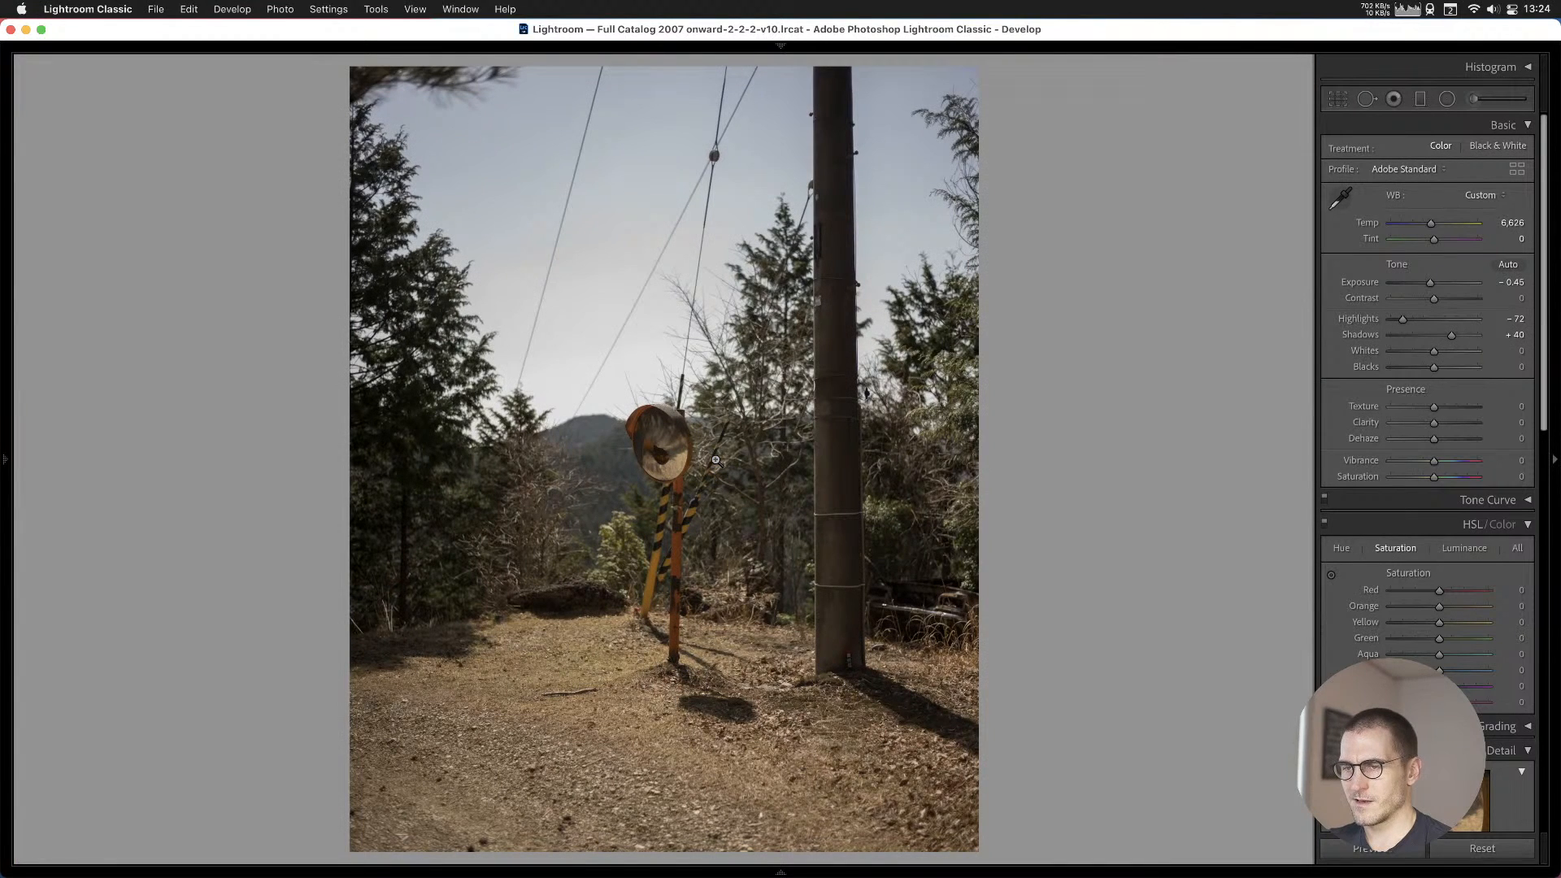
key(b)
key(Right)
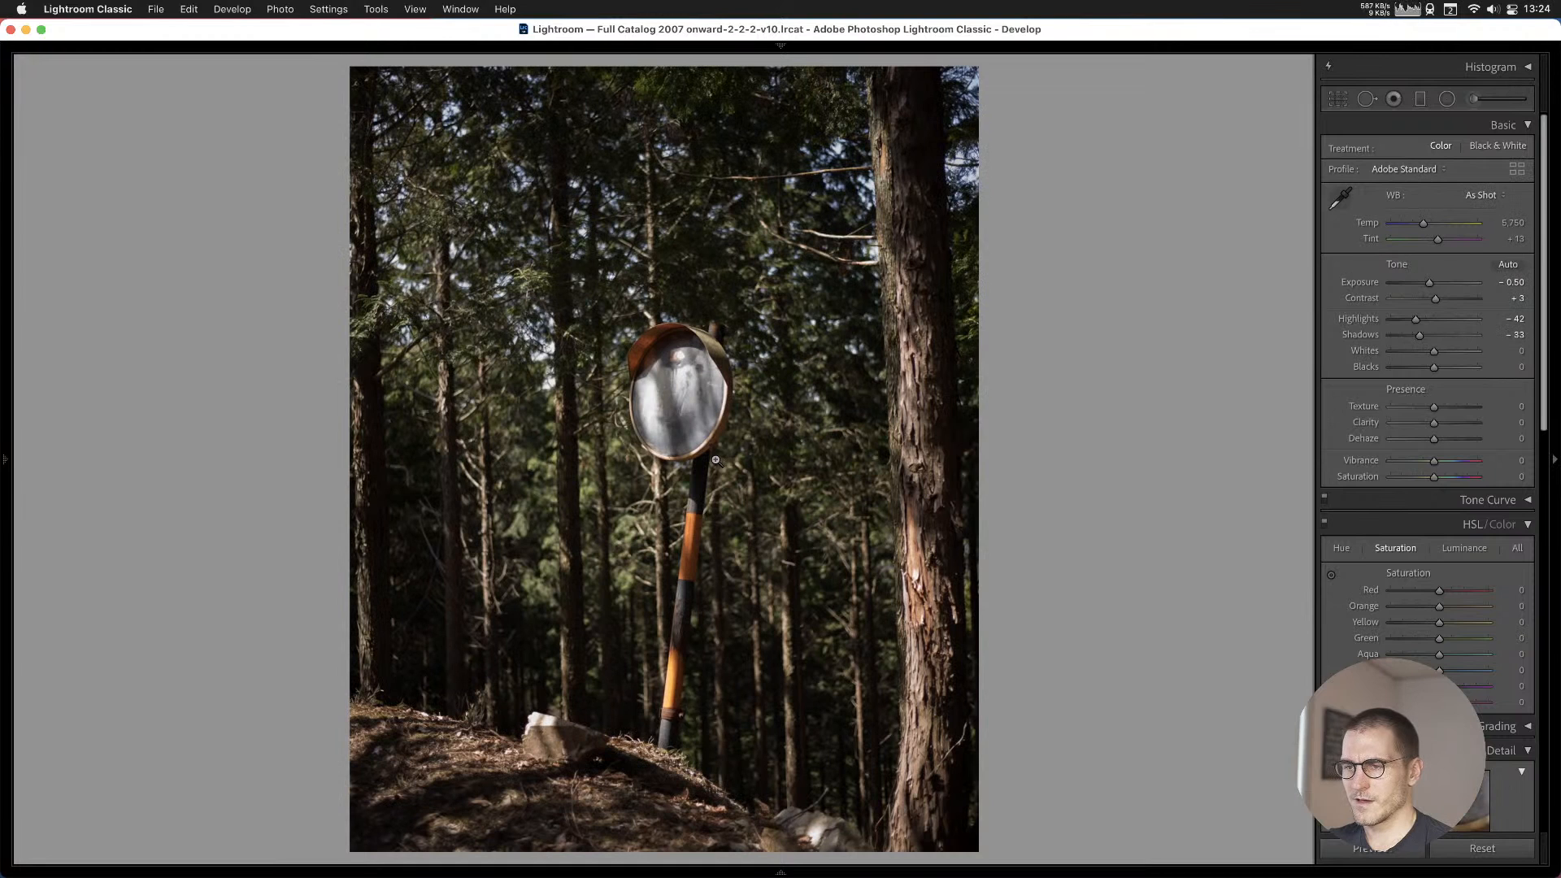
key(b)
Compare the photo of the silver sheet on the ground with the photo of cloths hanging on a pipe.
key(Right)
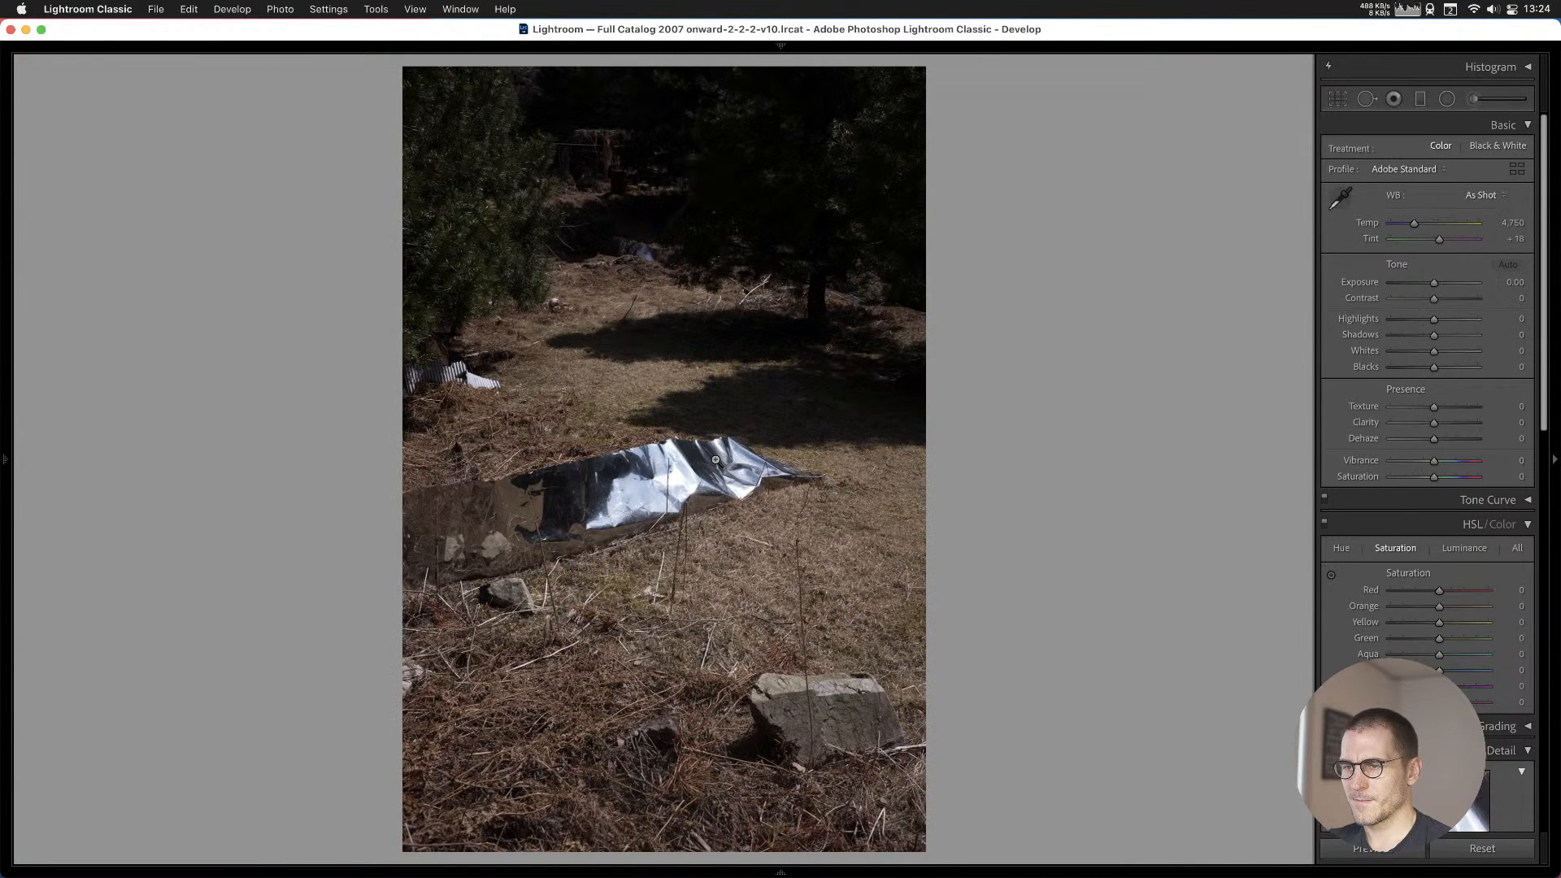
key(Right)
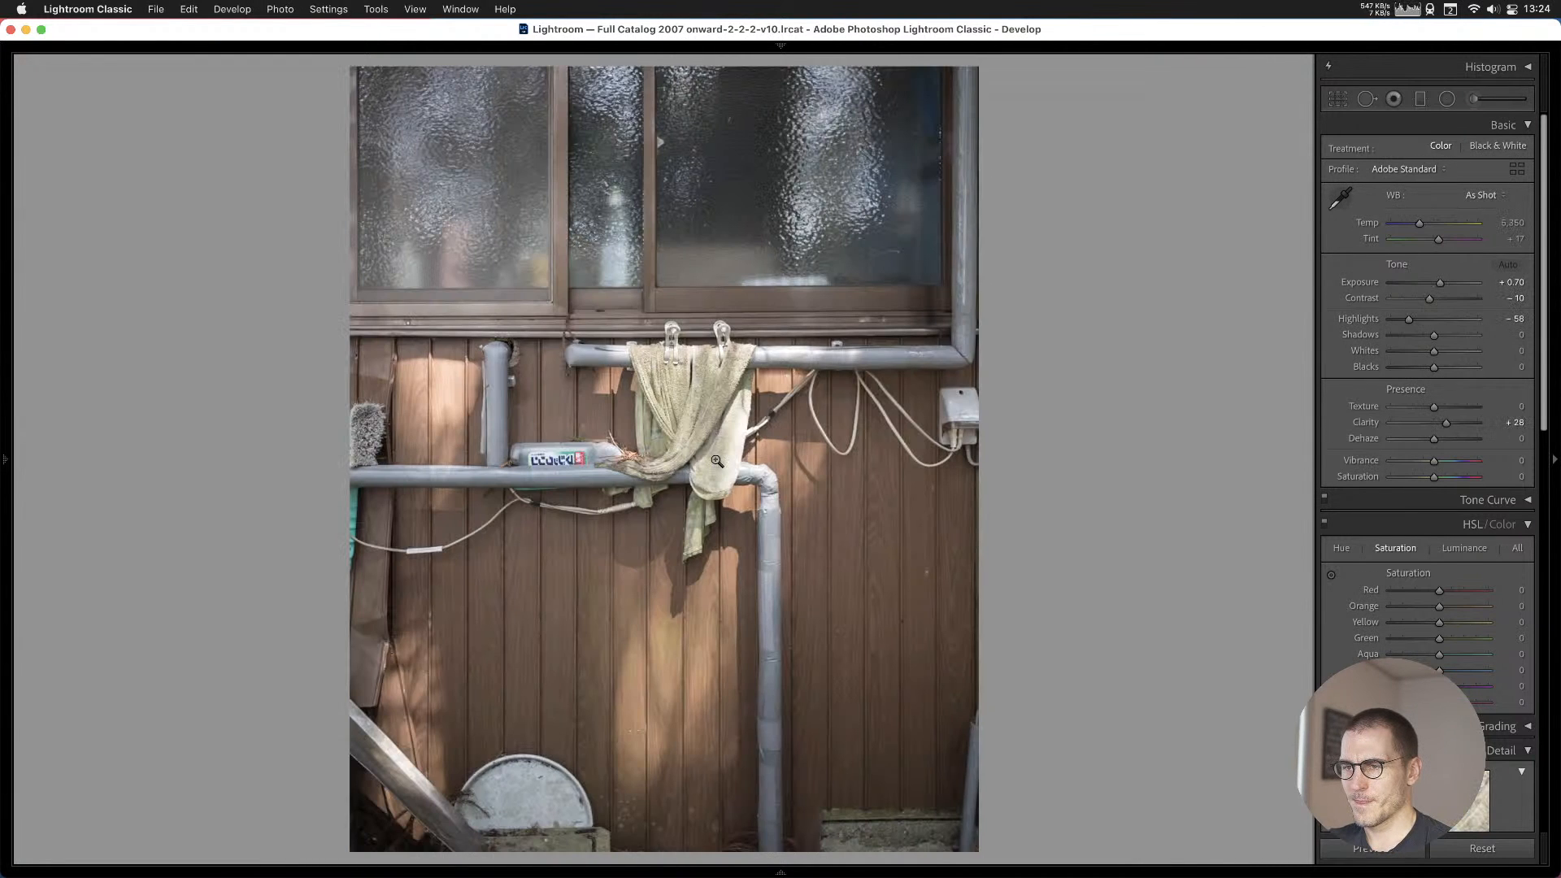
key(Left)
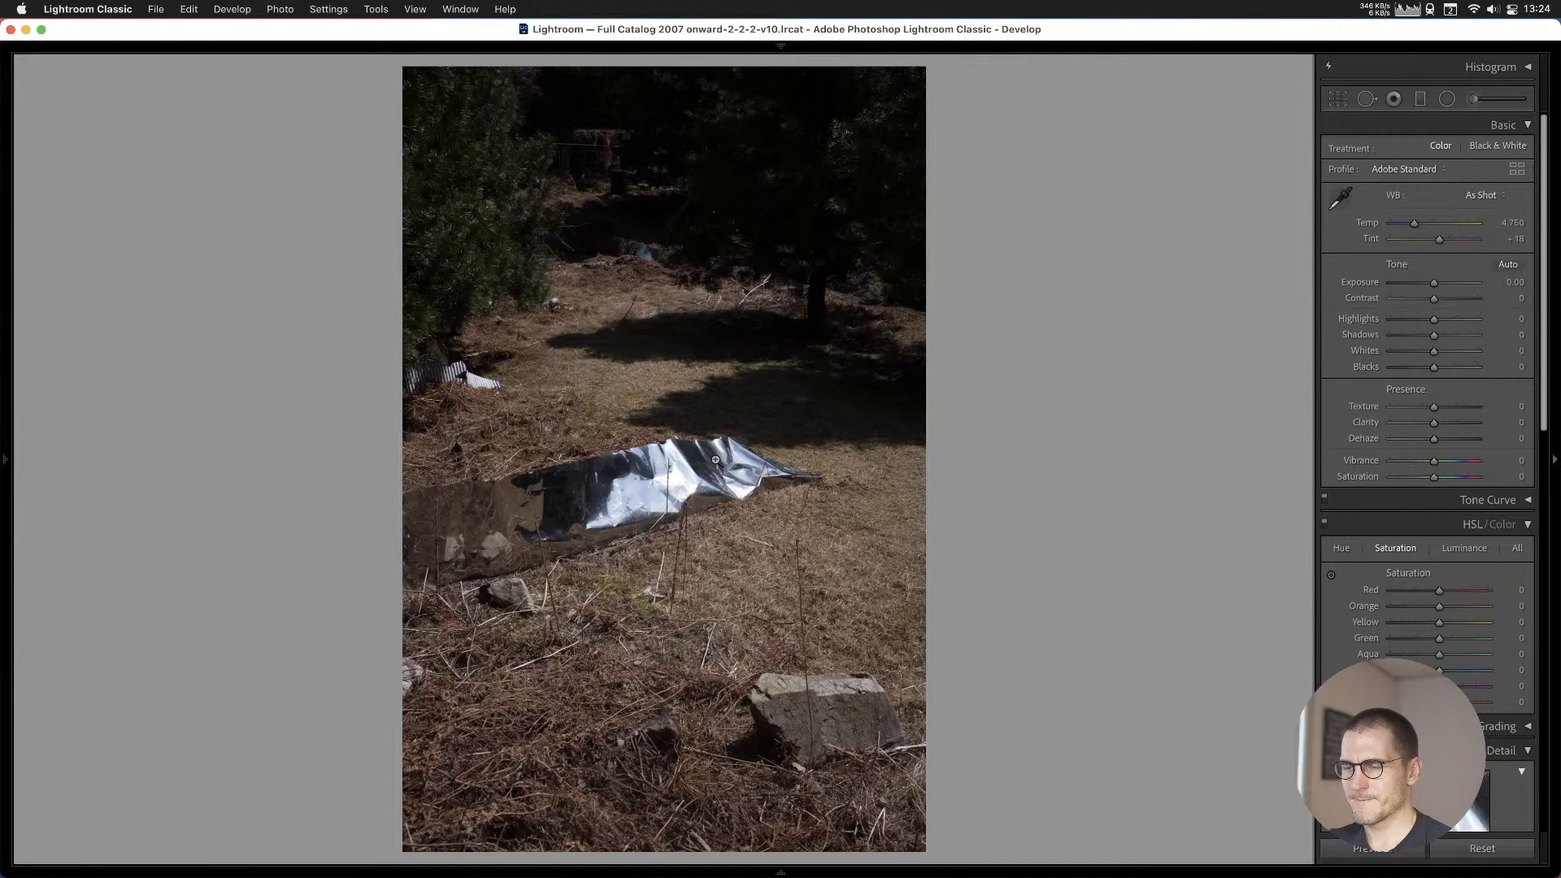
key(Right)
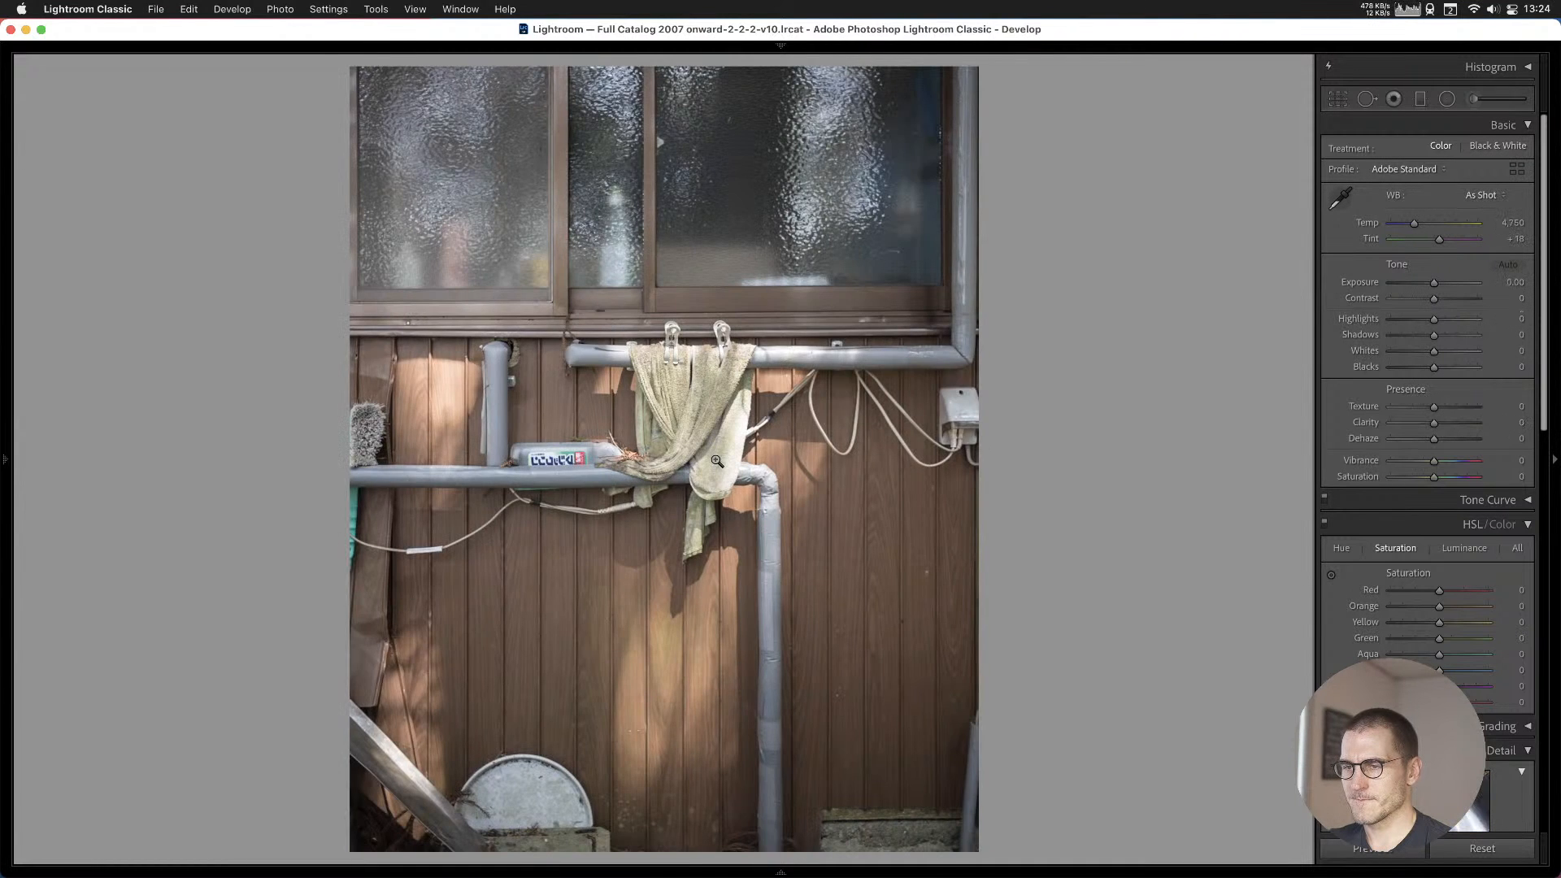
key(Left)
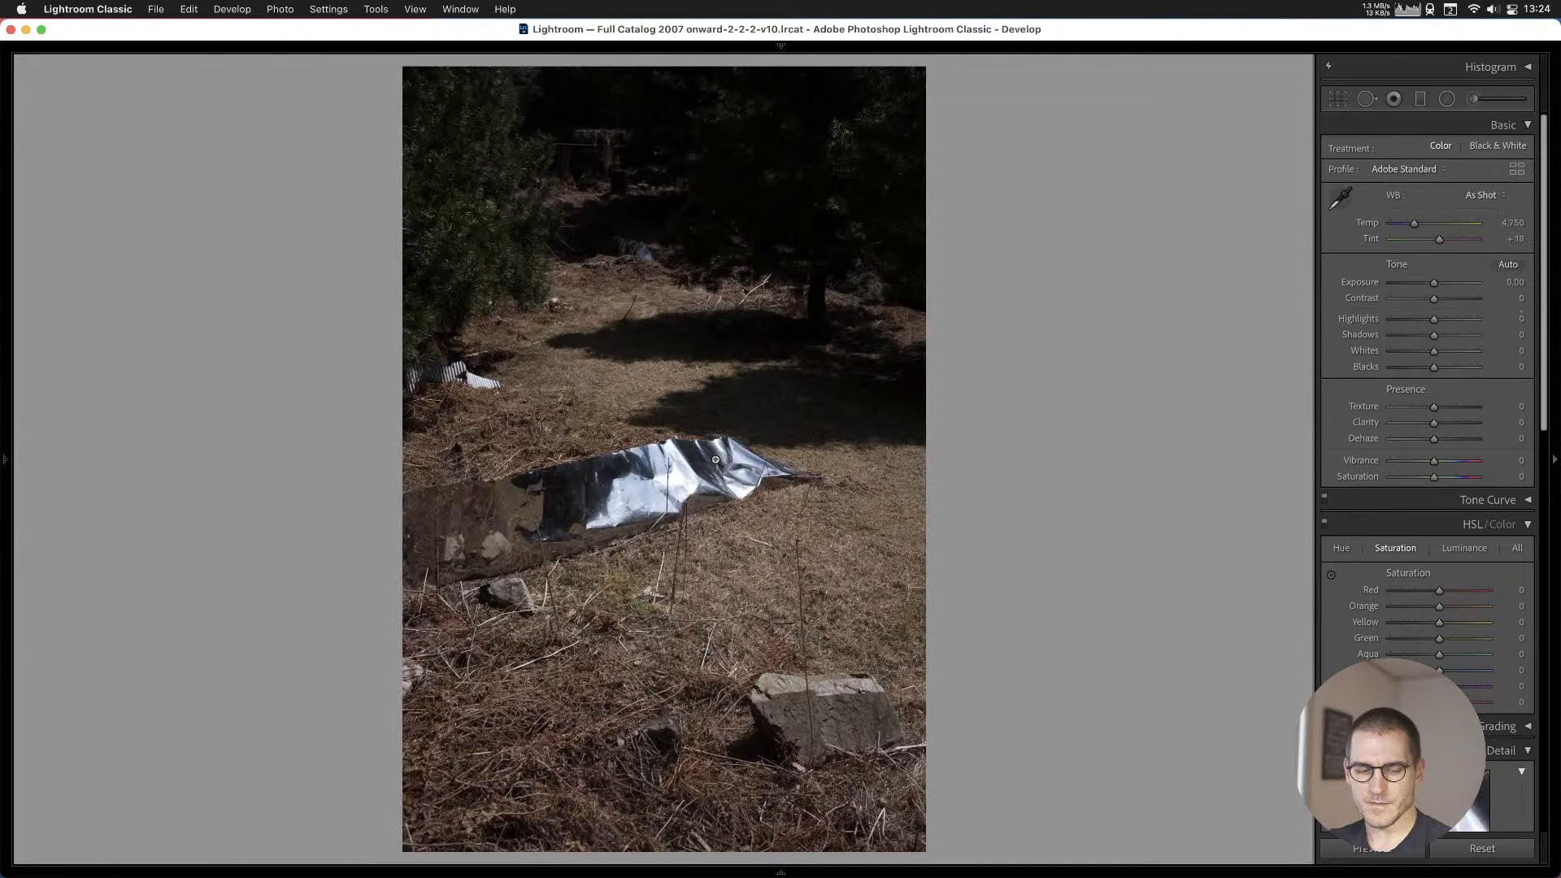
key(Right)
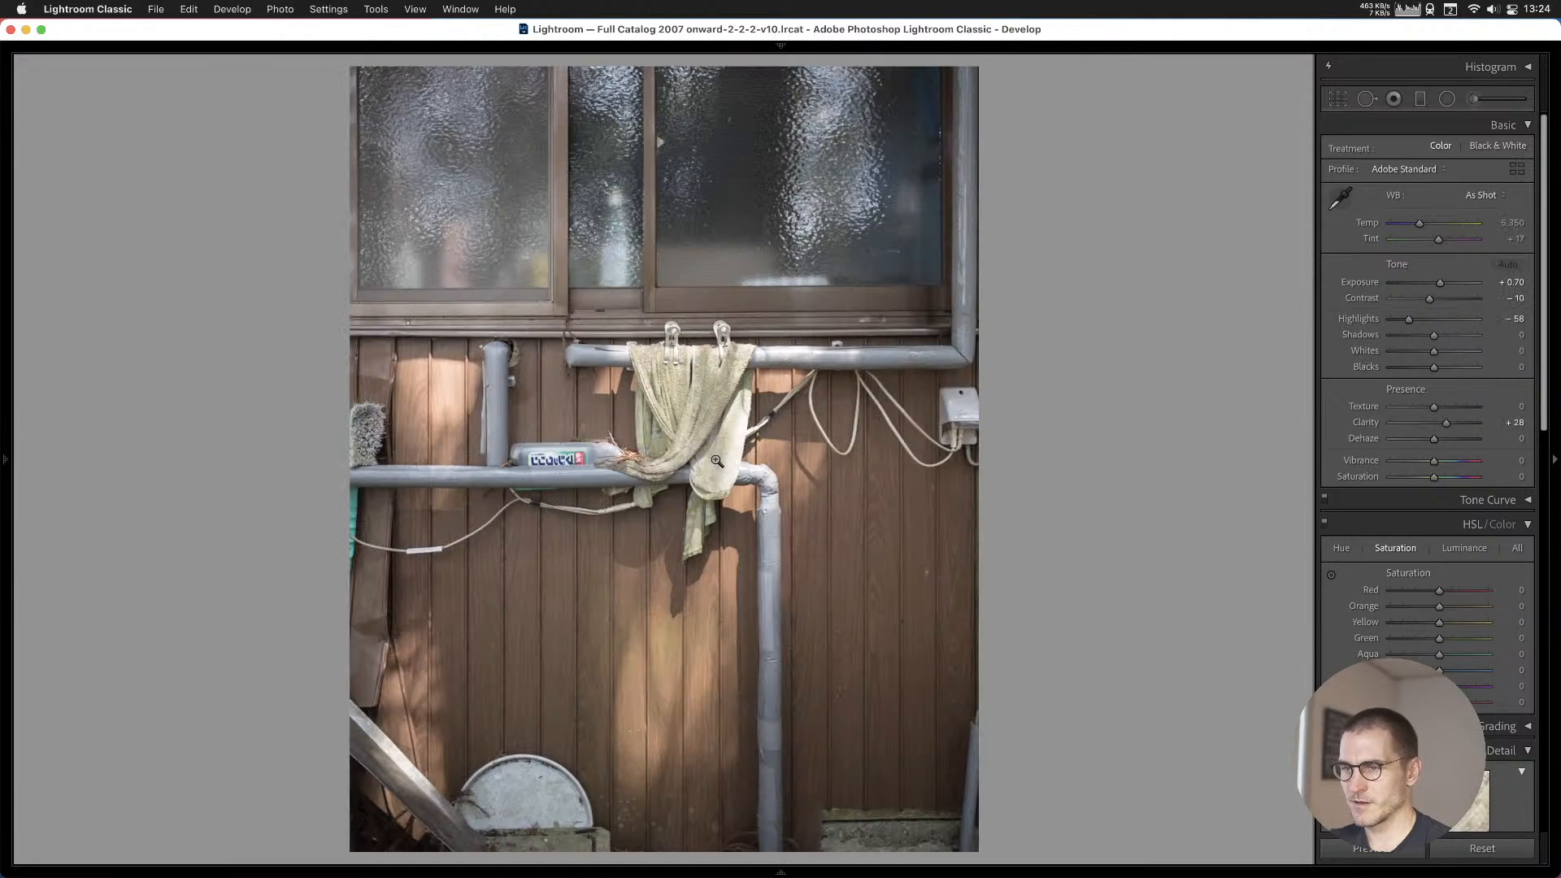
Set the exposure of the photo of cloths on a pipe to 0.00 and add it and the forest mirror photo to Cull #1.
key(Right)
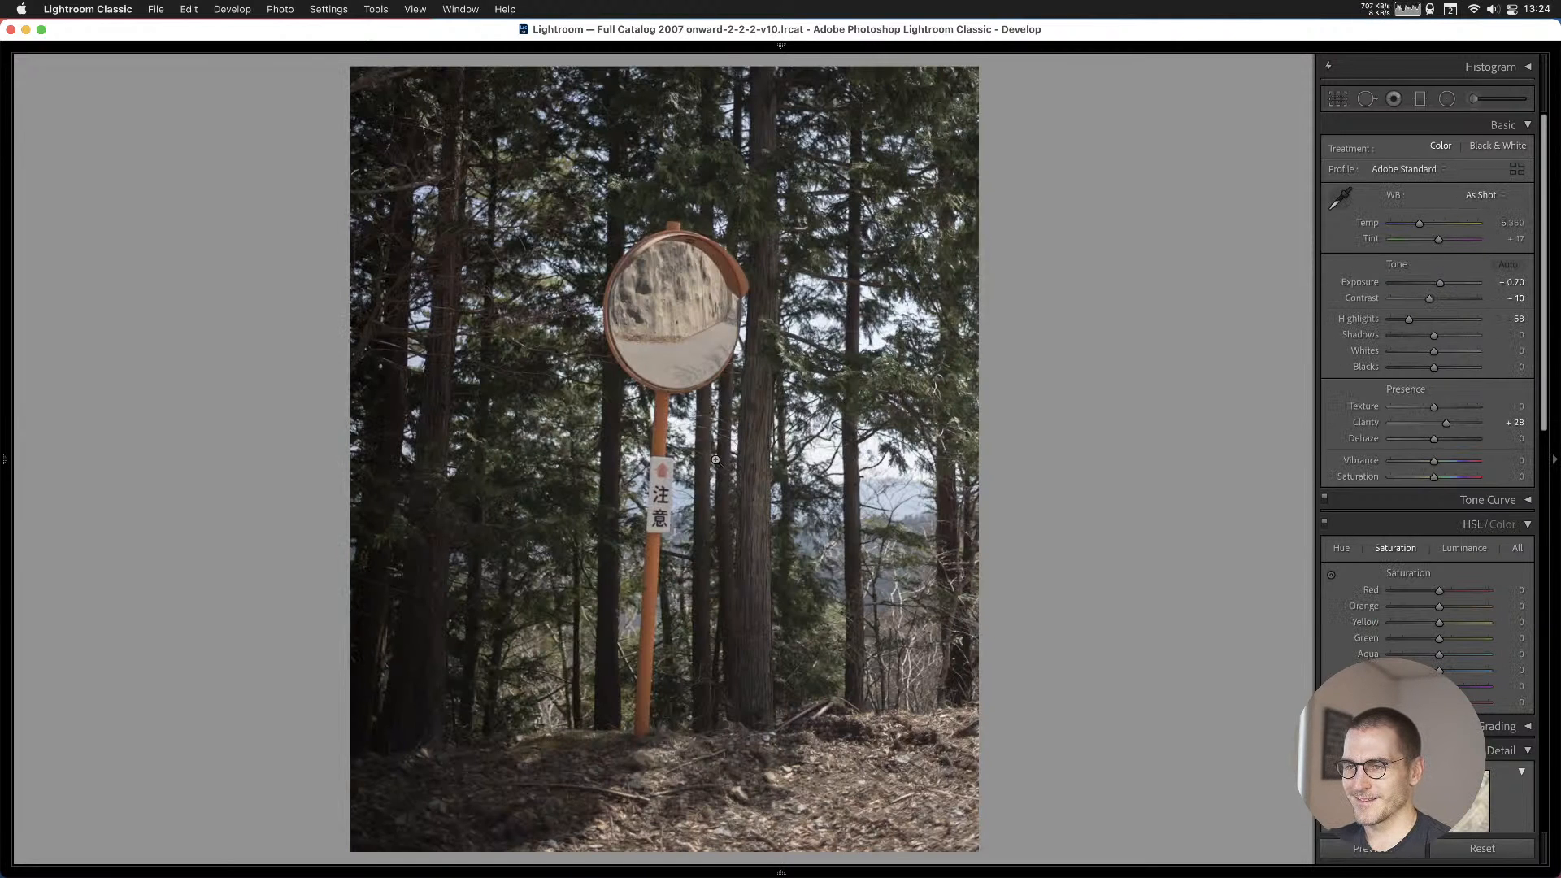
key(Left)
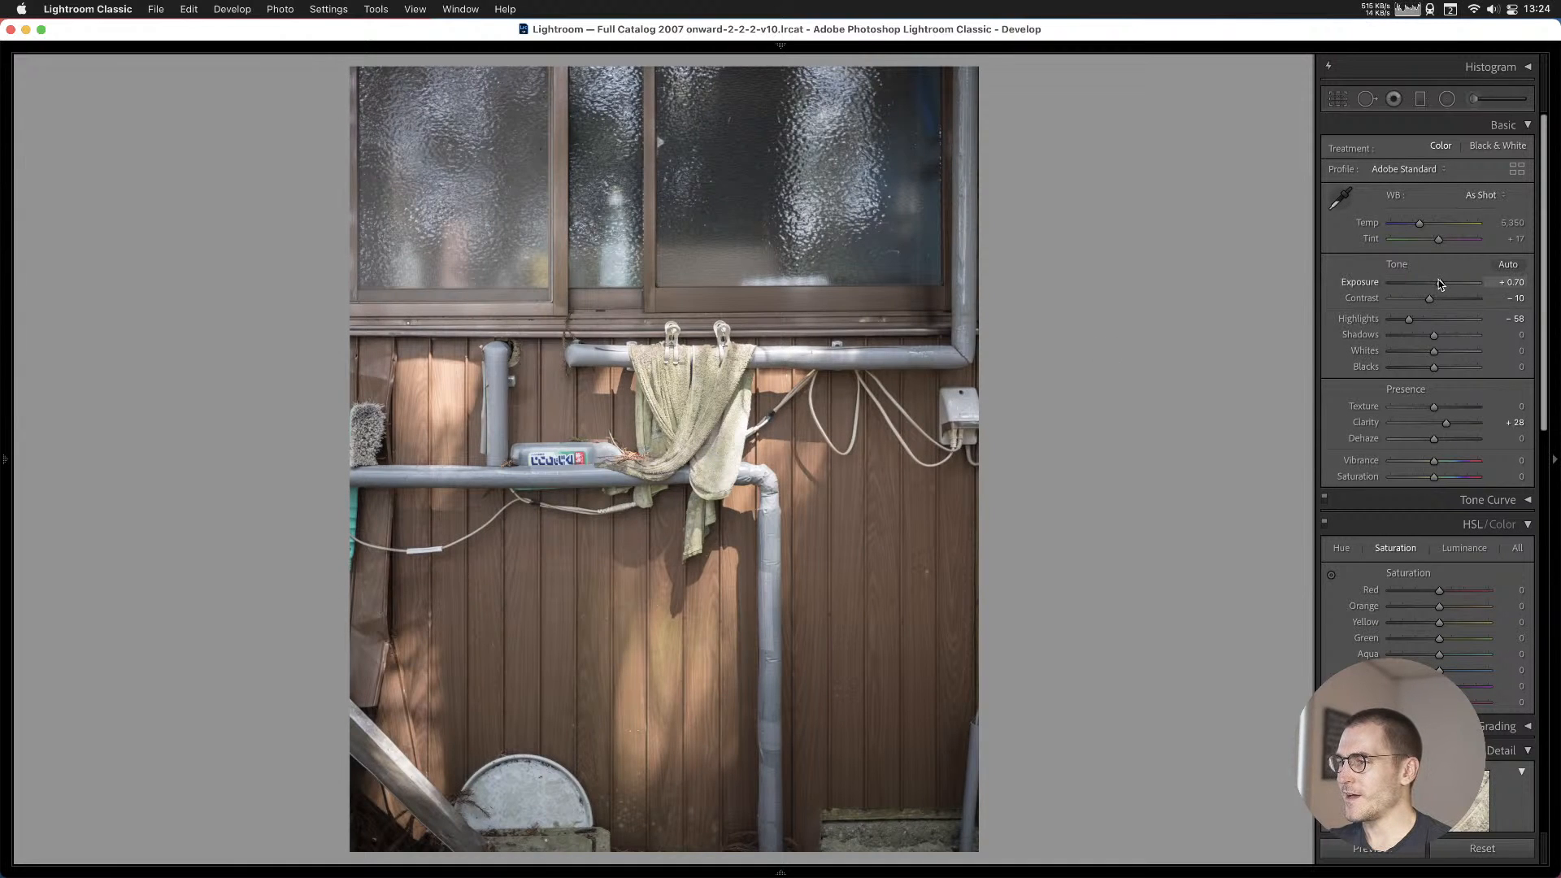
drag(1440, 283, 1434, 285)
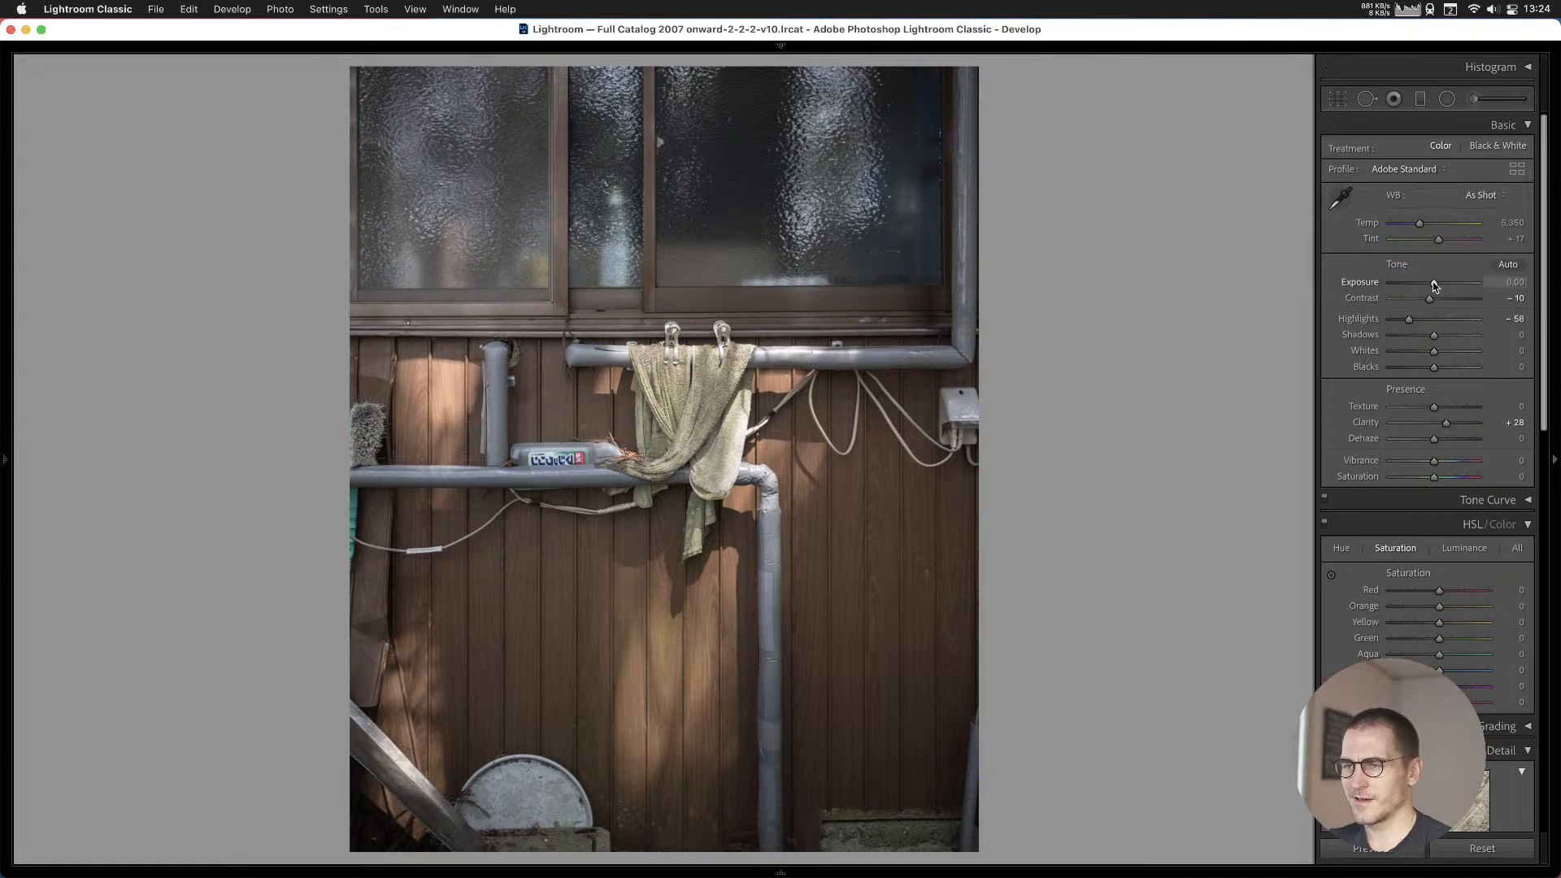
key(b)
key(Right)
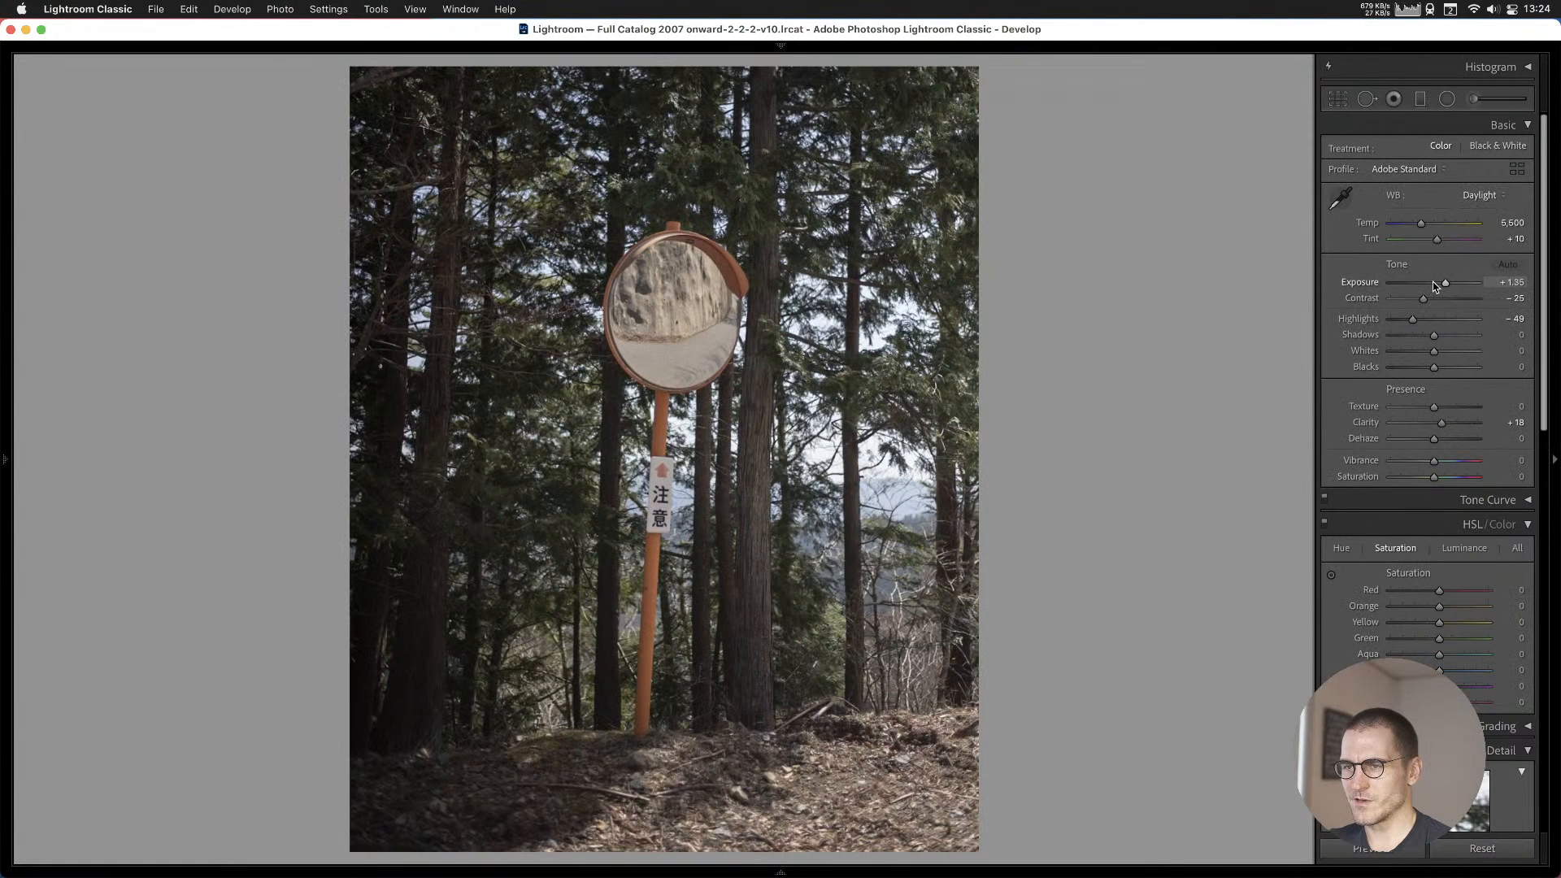
key(b)
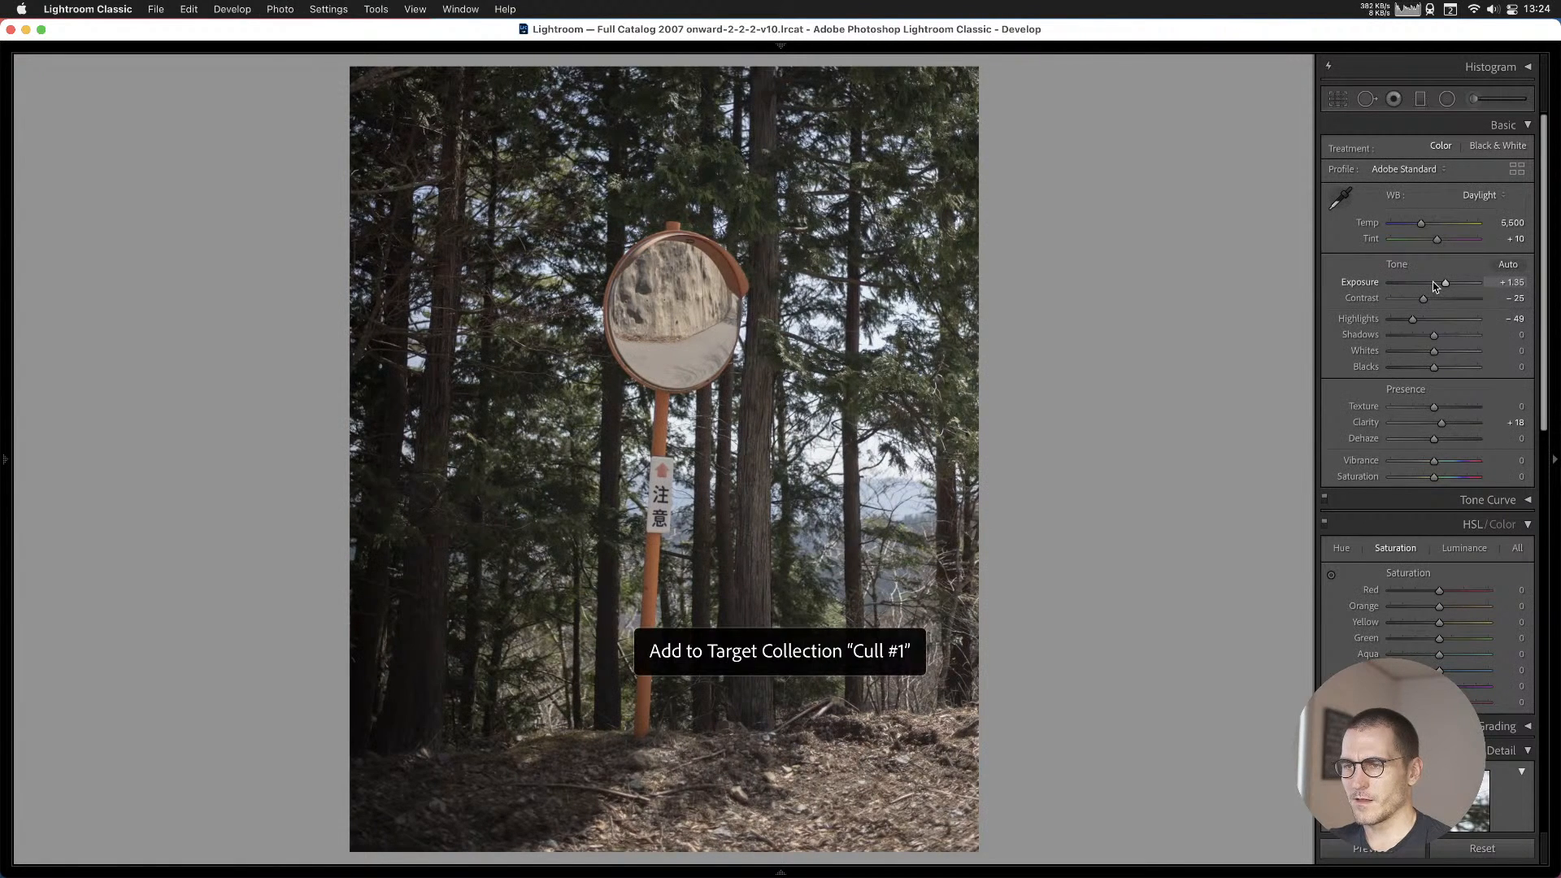
Compare the netted hillside photo with the forest mirror photo and the cluttered shed photo.
key(Right)
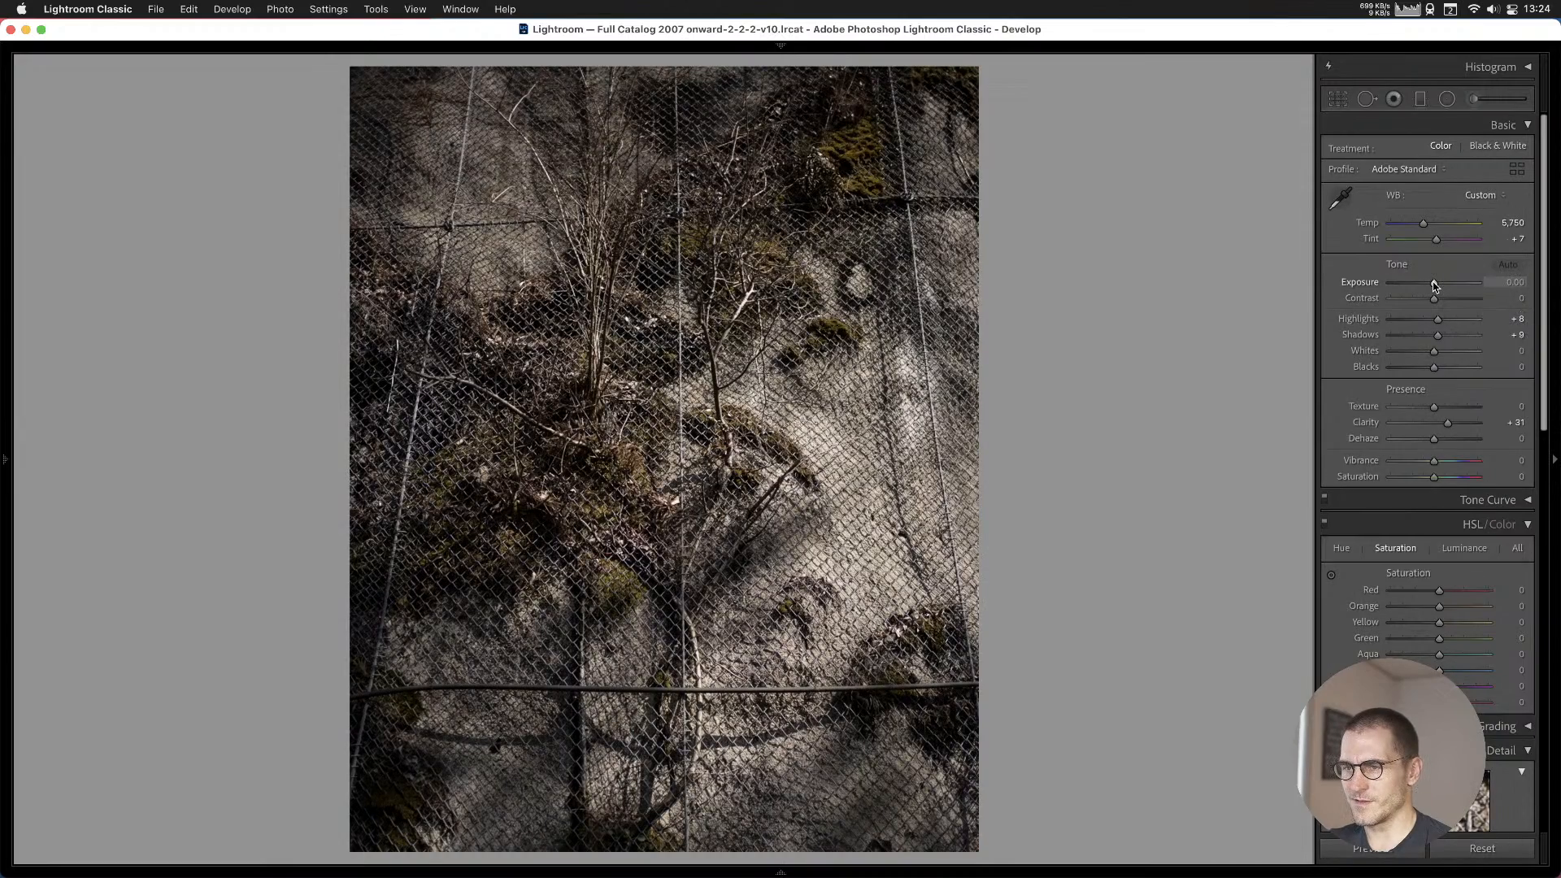
key(Left)
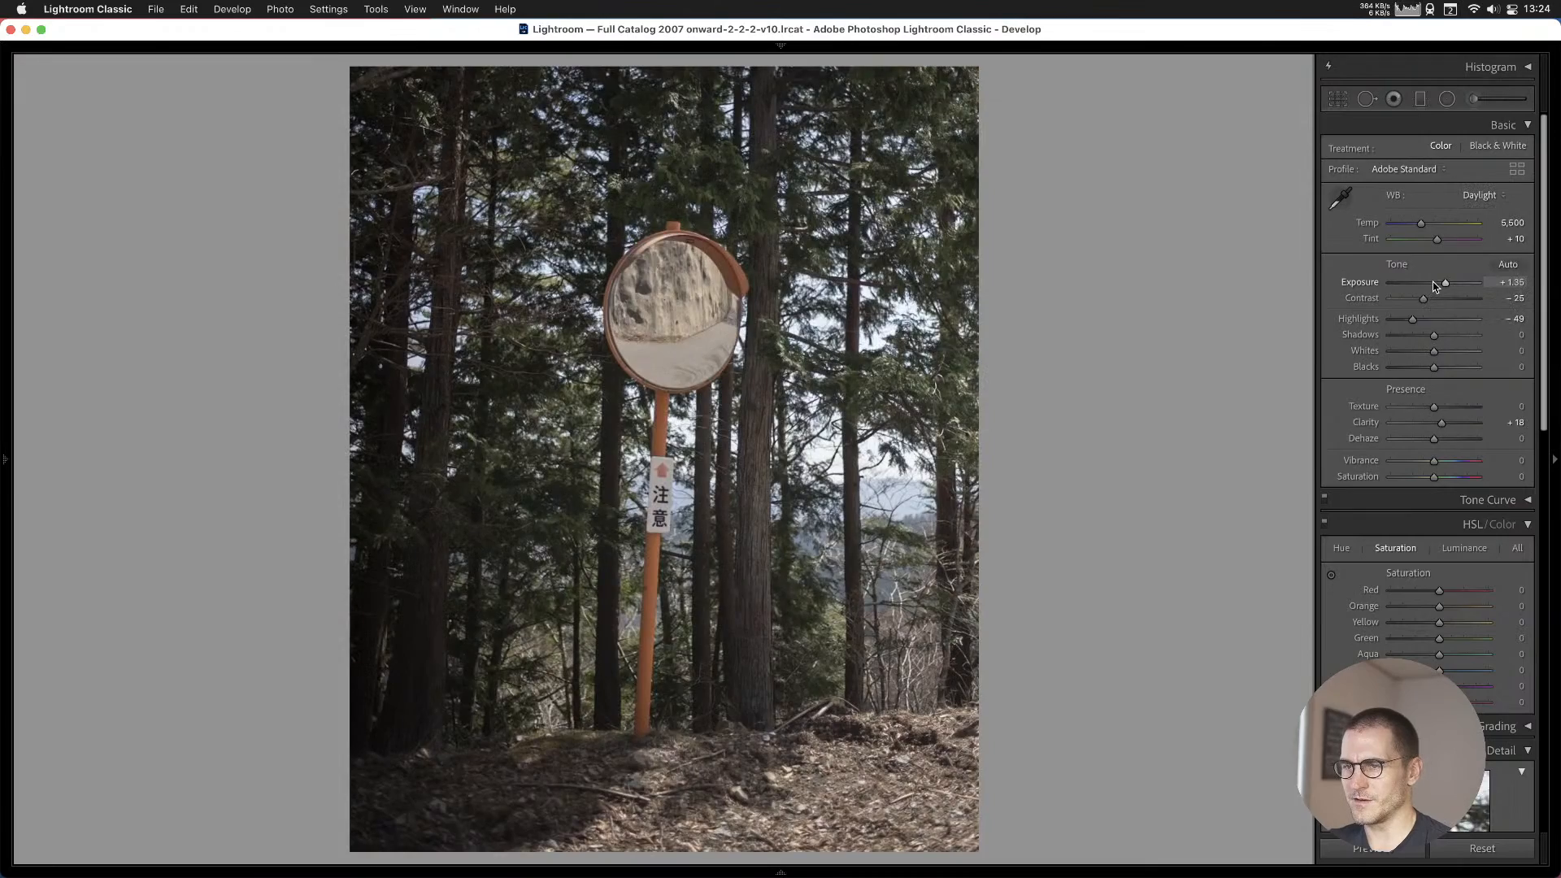
key(Right)
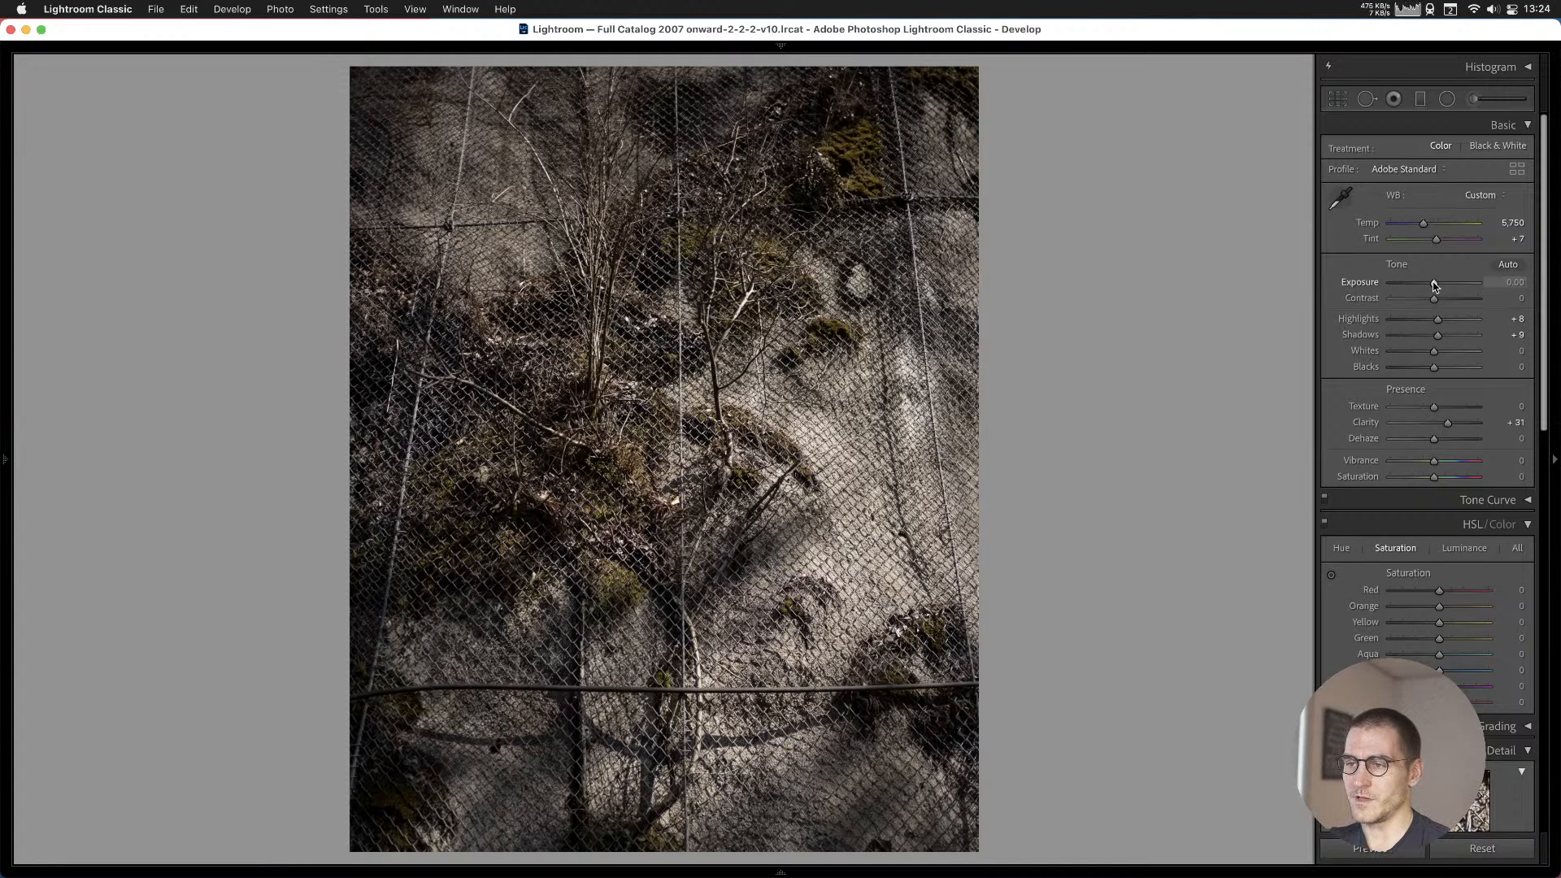
key(Right)
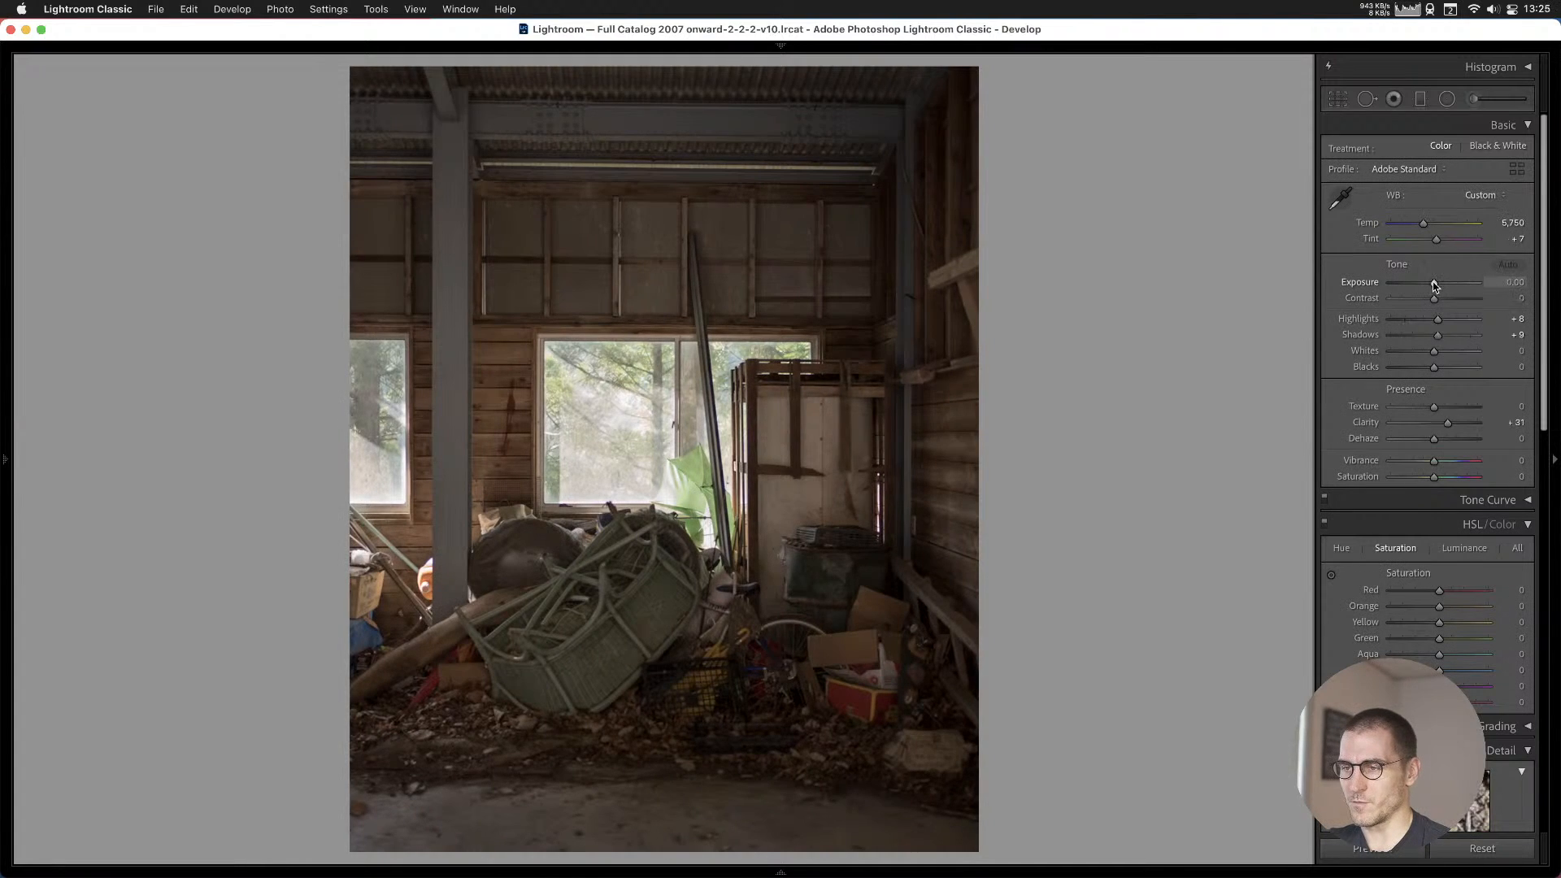
key(Left)
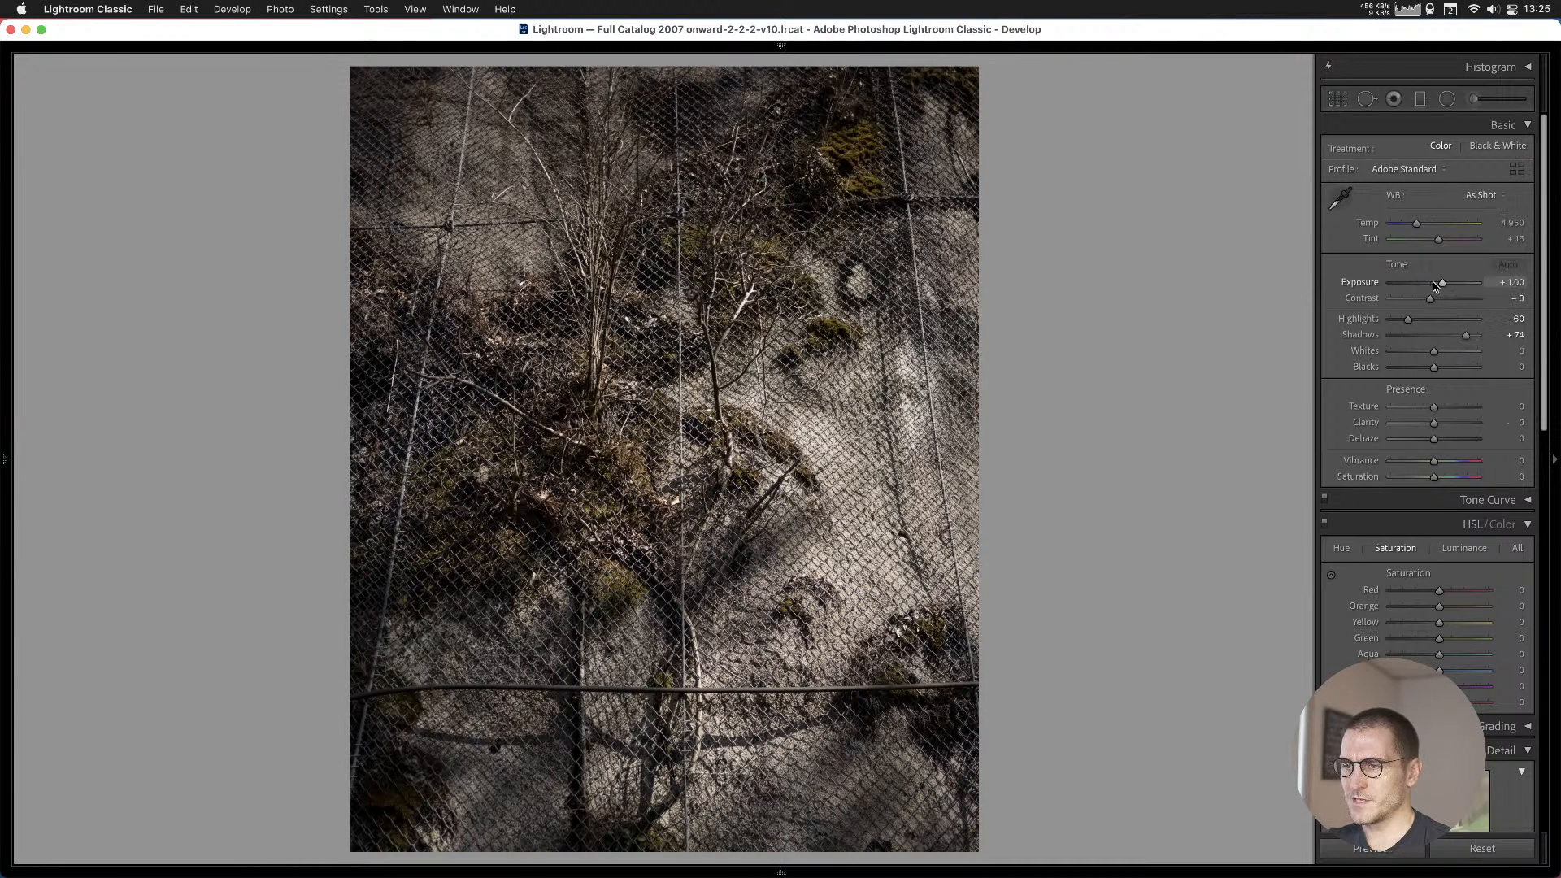
key(Right)
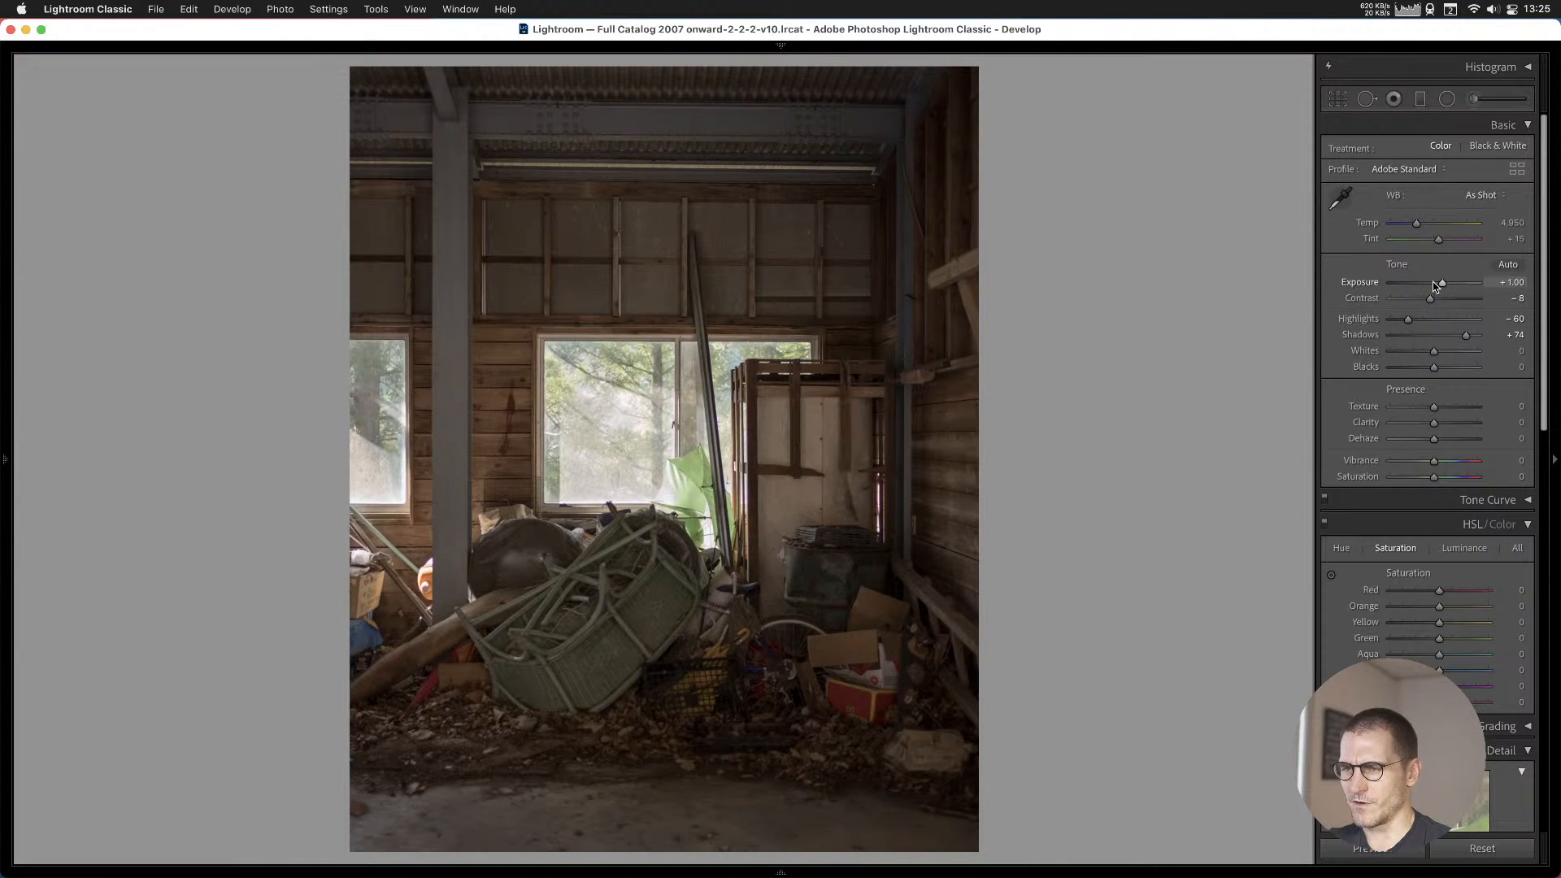
Crop the photo of the grey house with the yellow door to 4 x 5 / 8 x 10, shifting the frame slightly toward the roof.
key(Right)
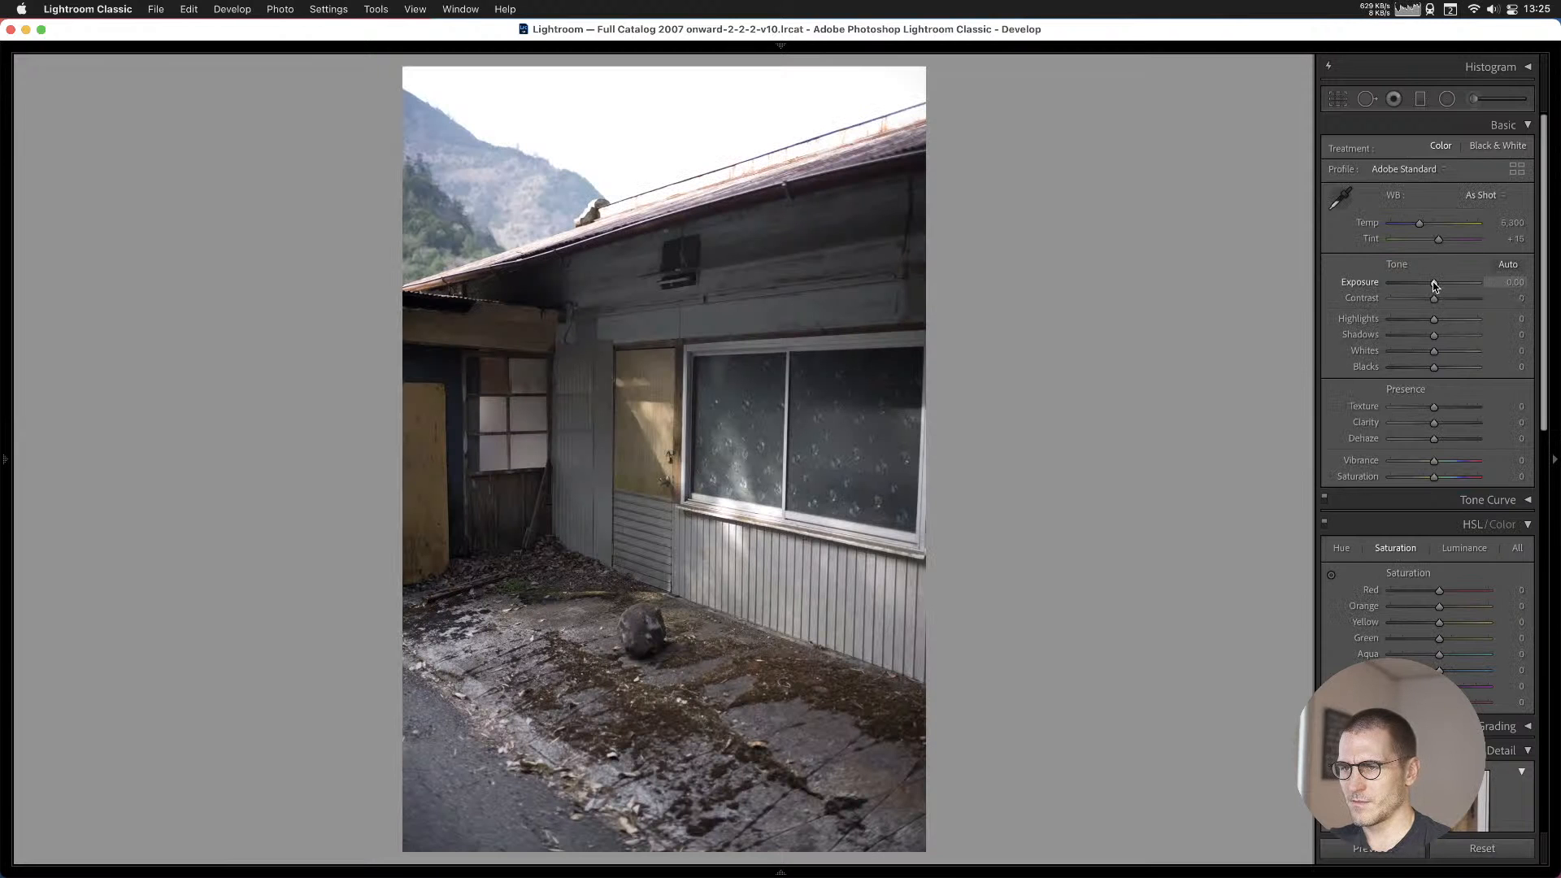
key(Right)
key(Left)
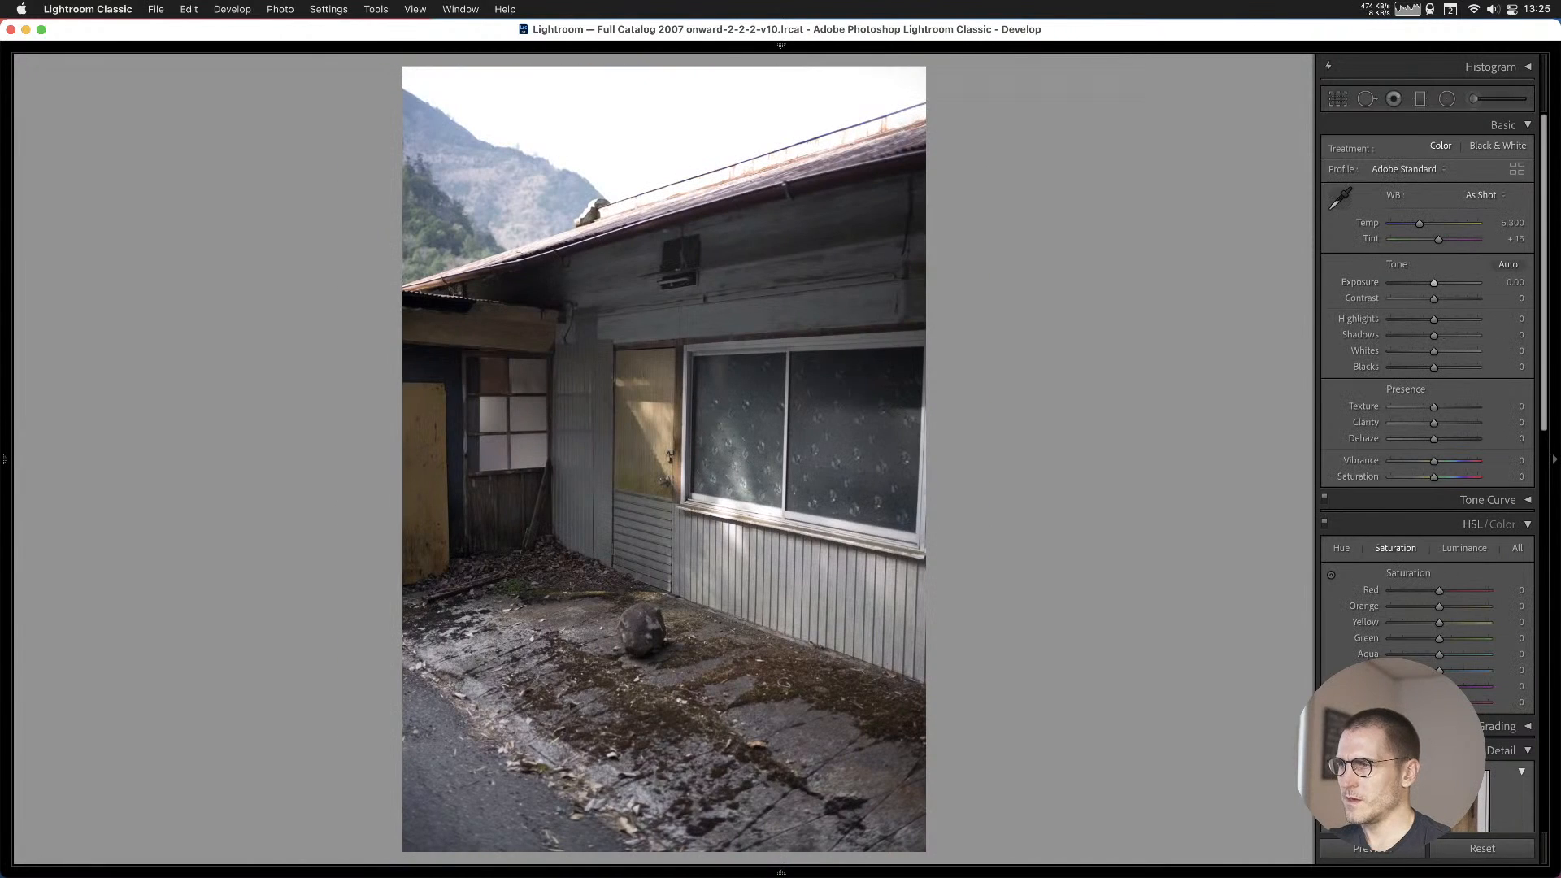
click(1366, 98)
click(1456, 150)
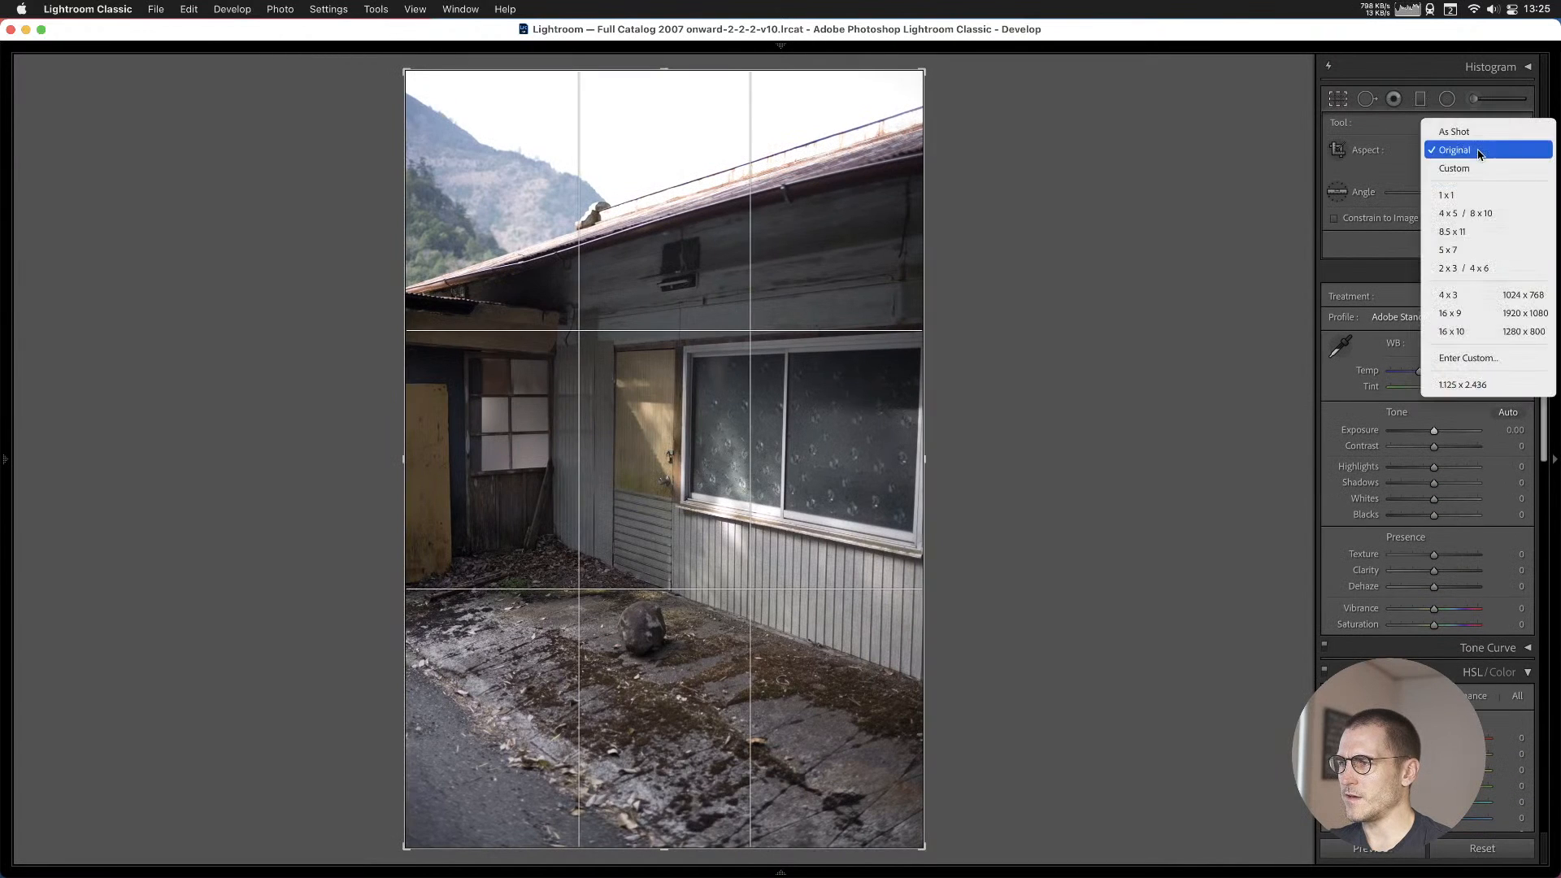
click(1461, 215)
drag(700, 372, 700, 386)
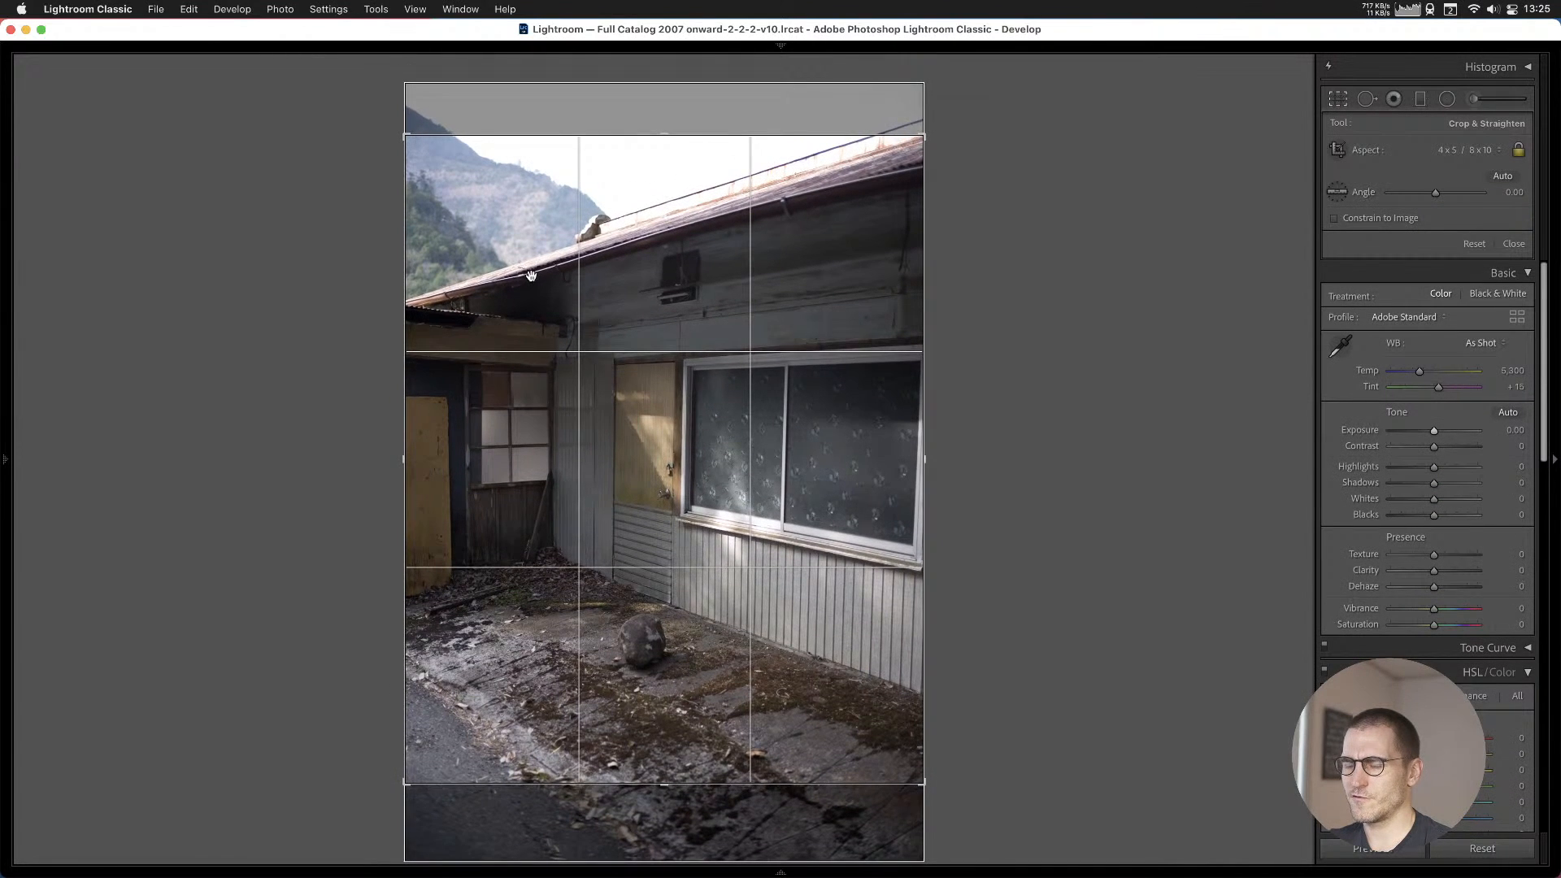
key(Return)
Apply Auto white balance to the grey house photo and set exposure to −0.25, highlights to −68 and shadows to +19.
click(1481, 195)
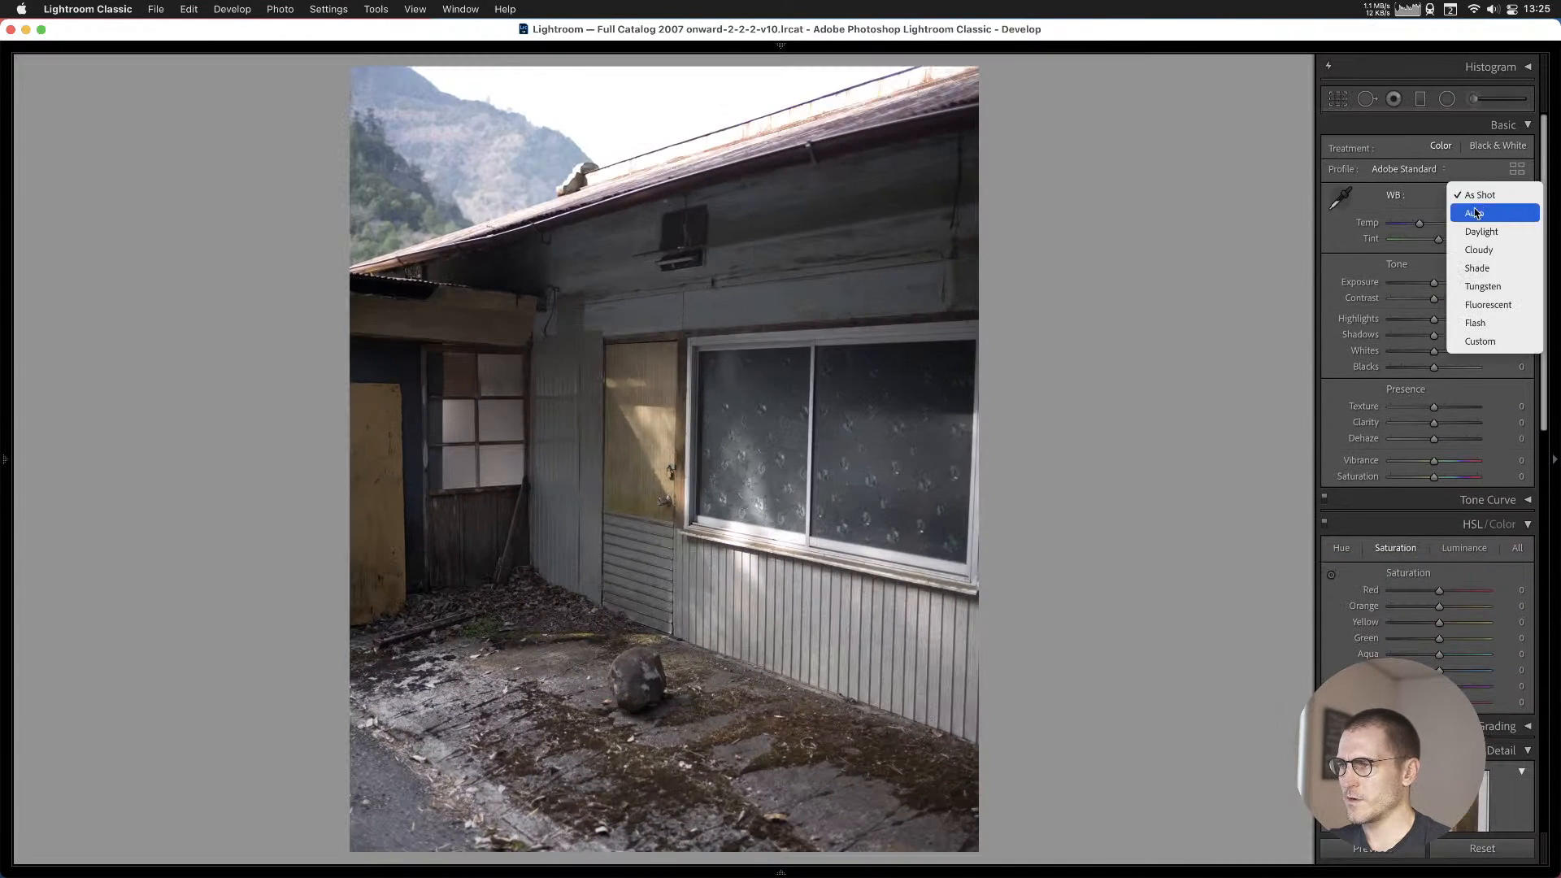
click(1470, 215)
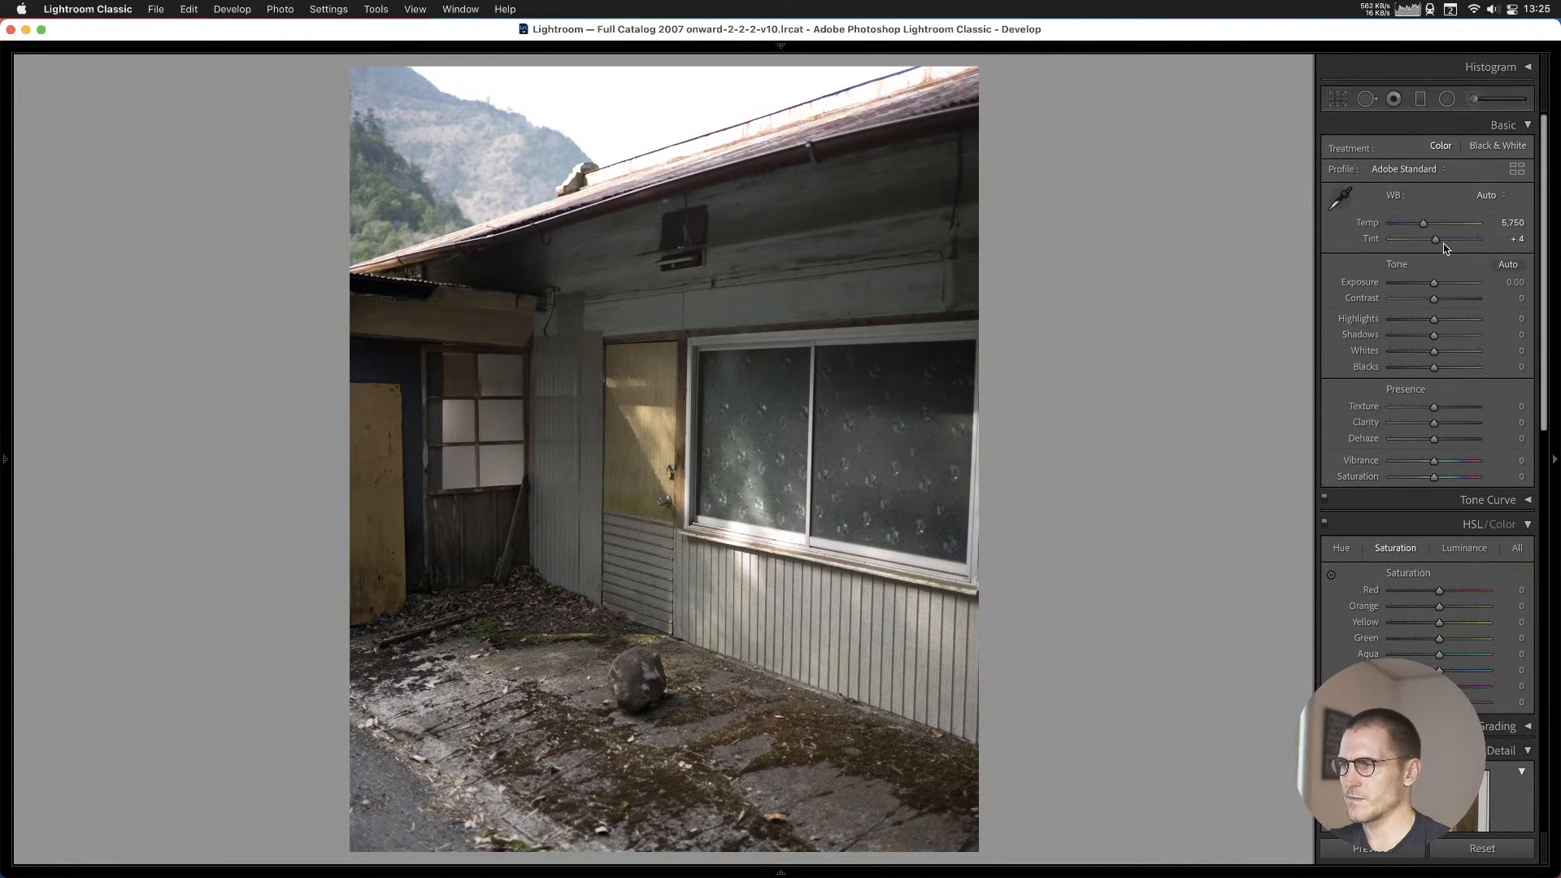
drag(1433, 334, 1432, 286)
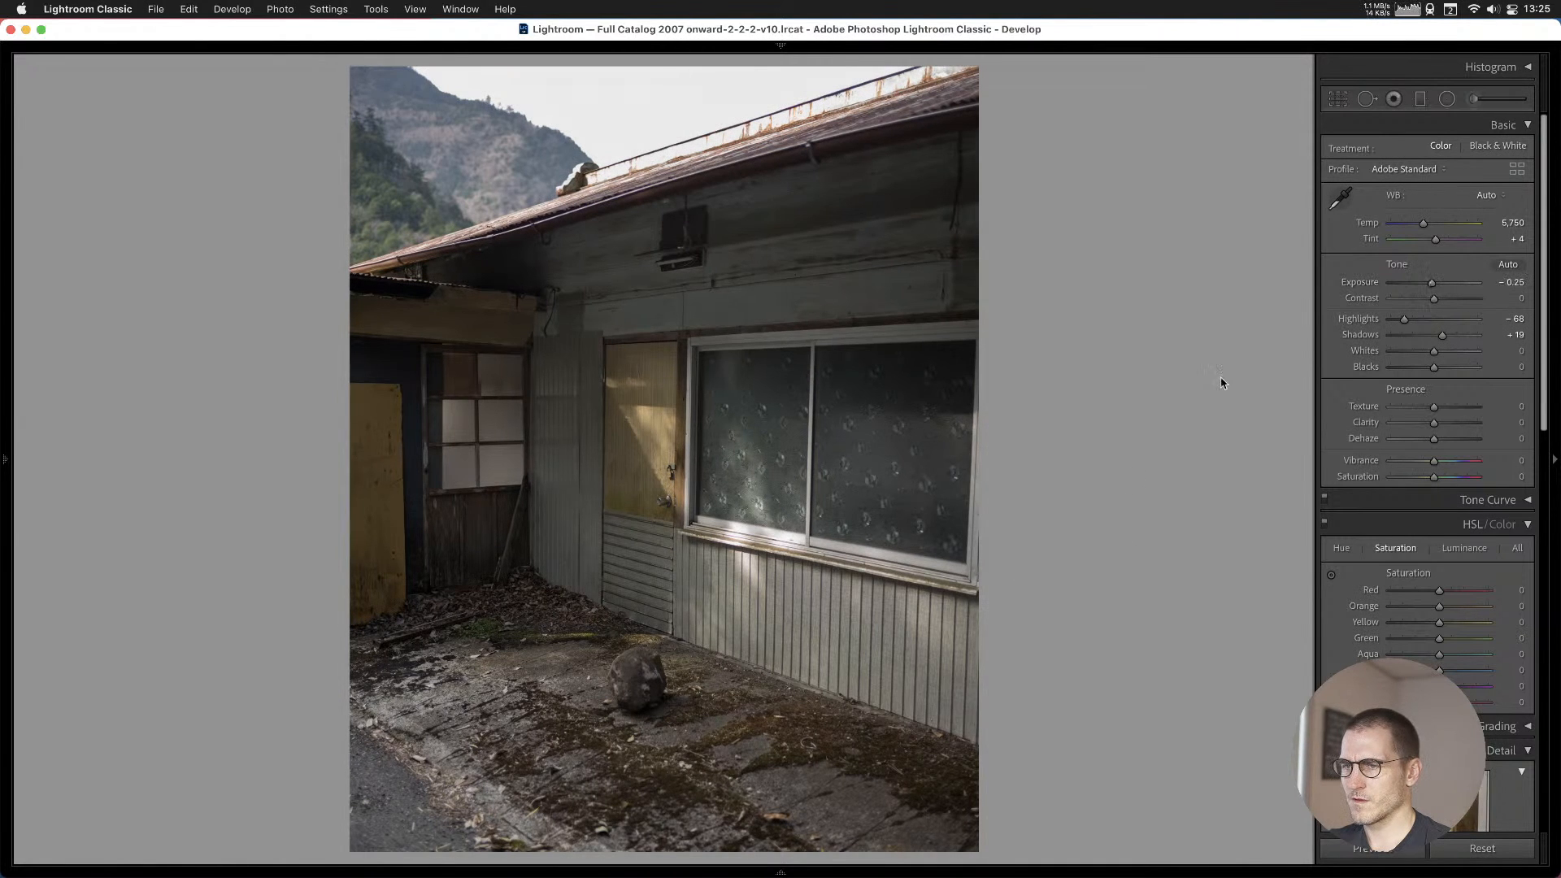
Straighten the grey house photo to an angle of about −0.81 and add it to the target collection Cull #1.
click(1338, 99)
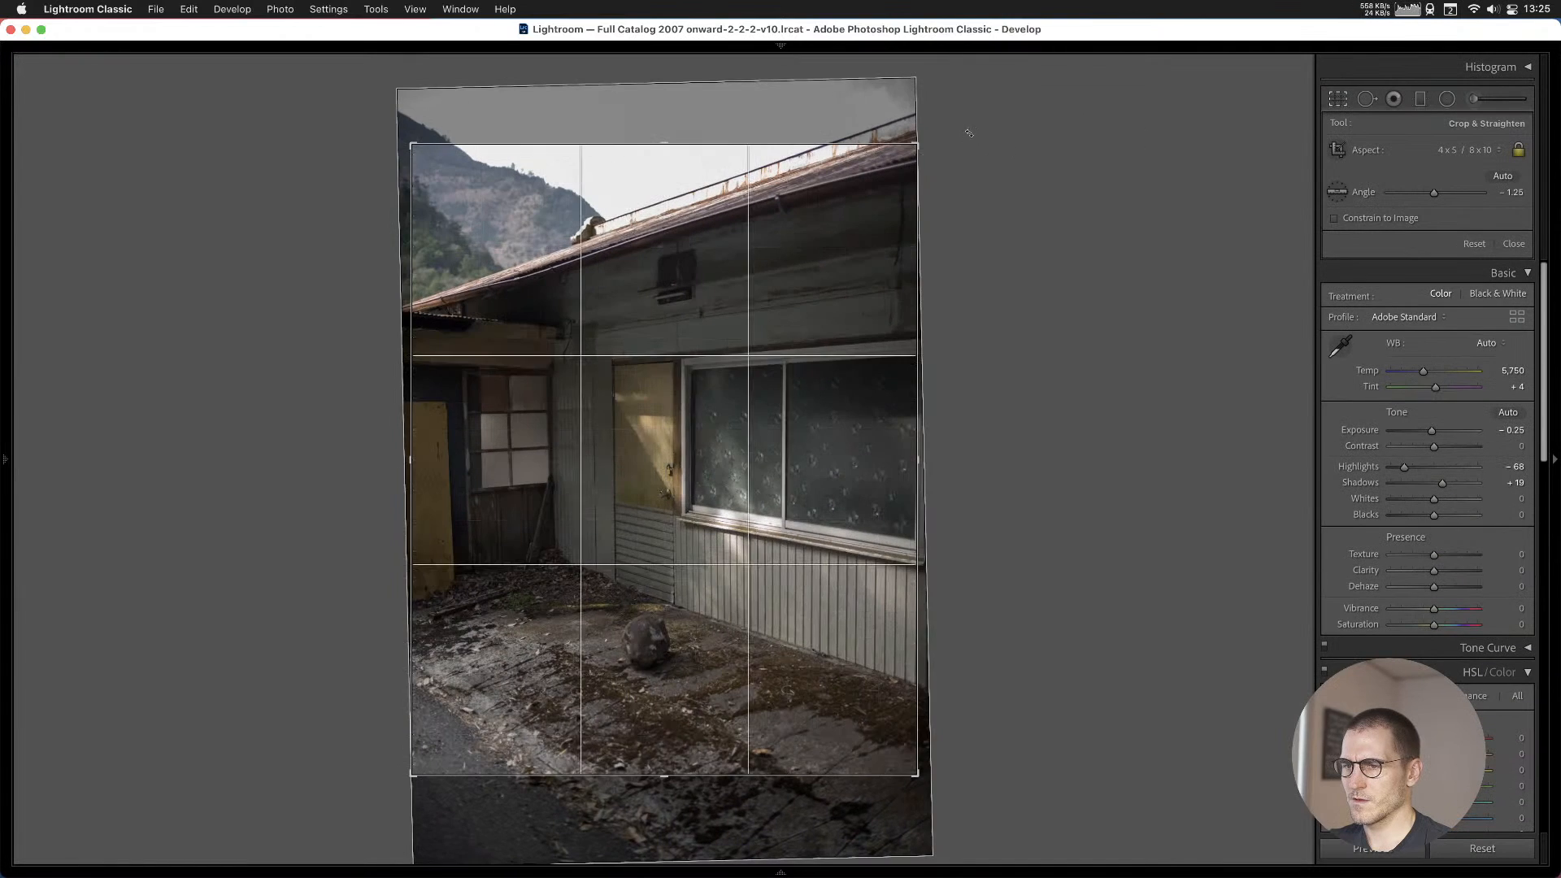
key(Return)
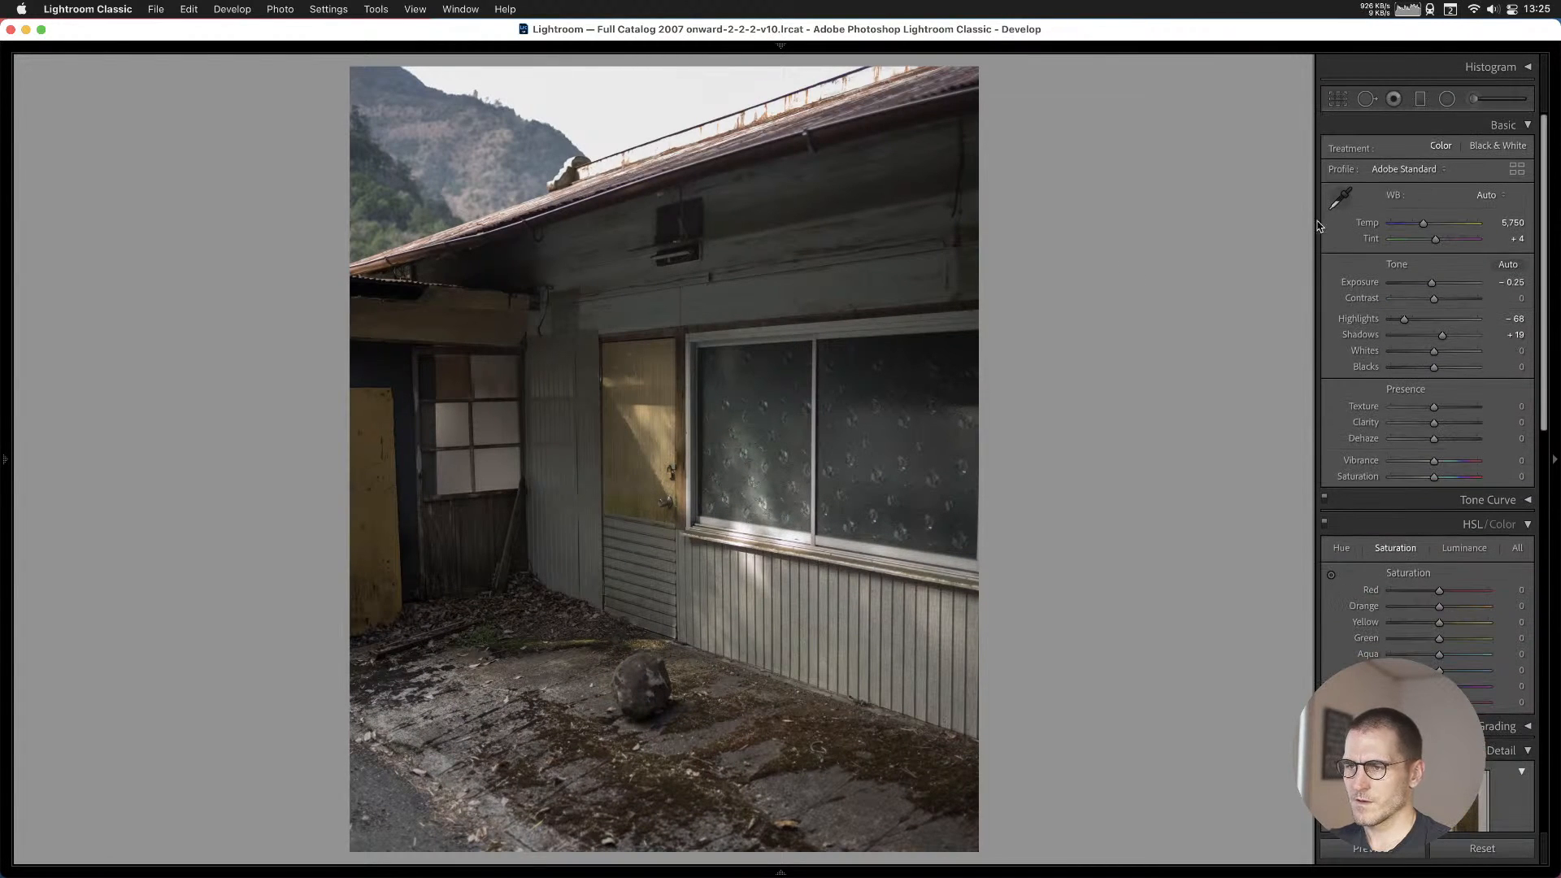
key(r)
drag(983, 111, 990, 114)
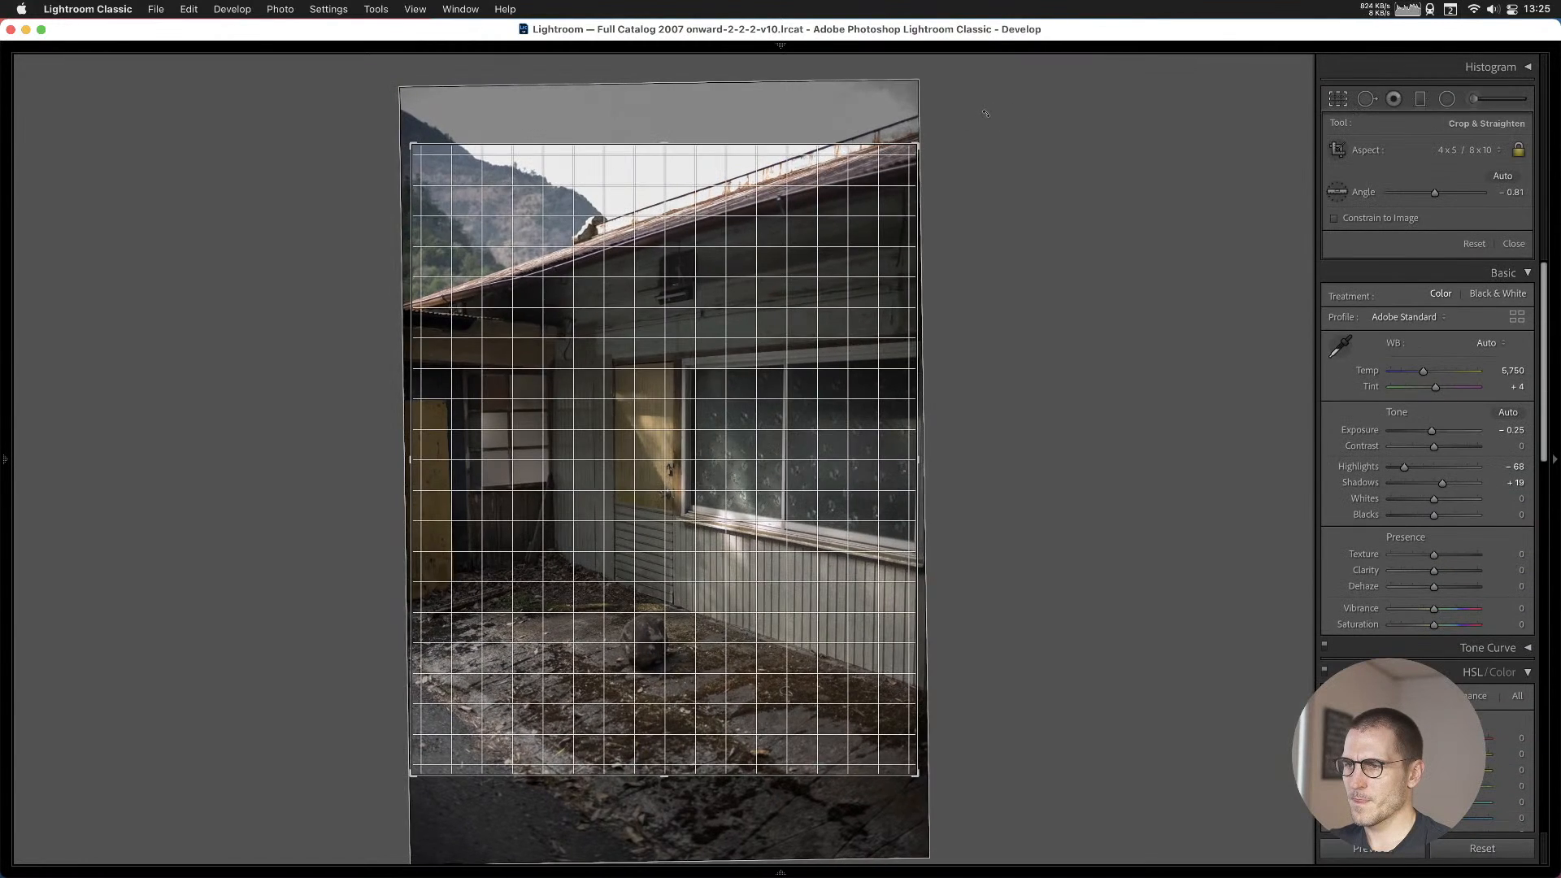
double_click(787, 367)
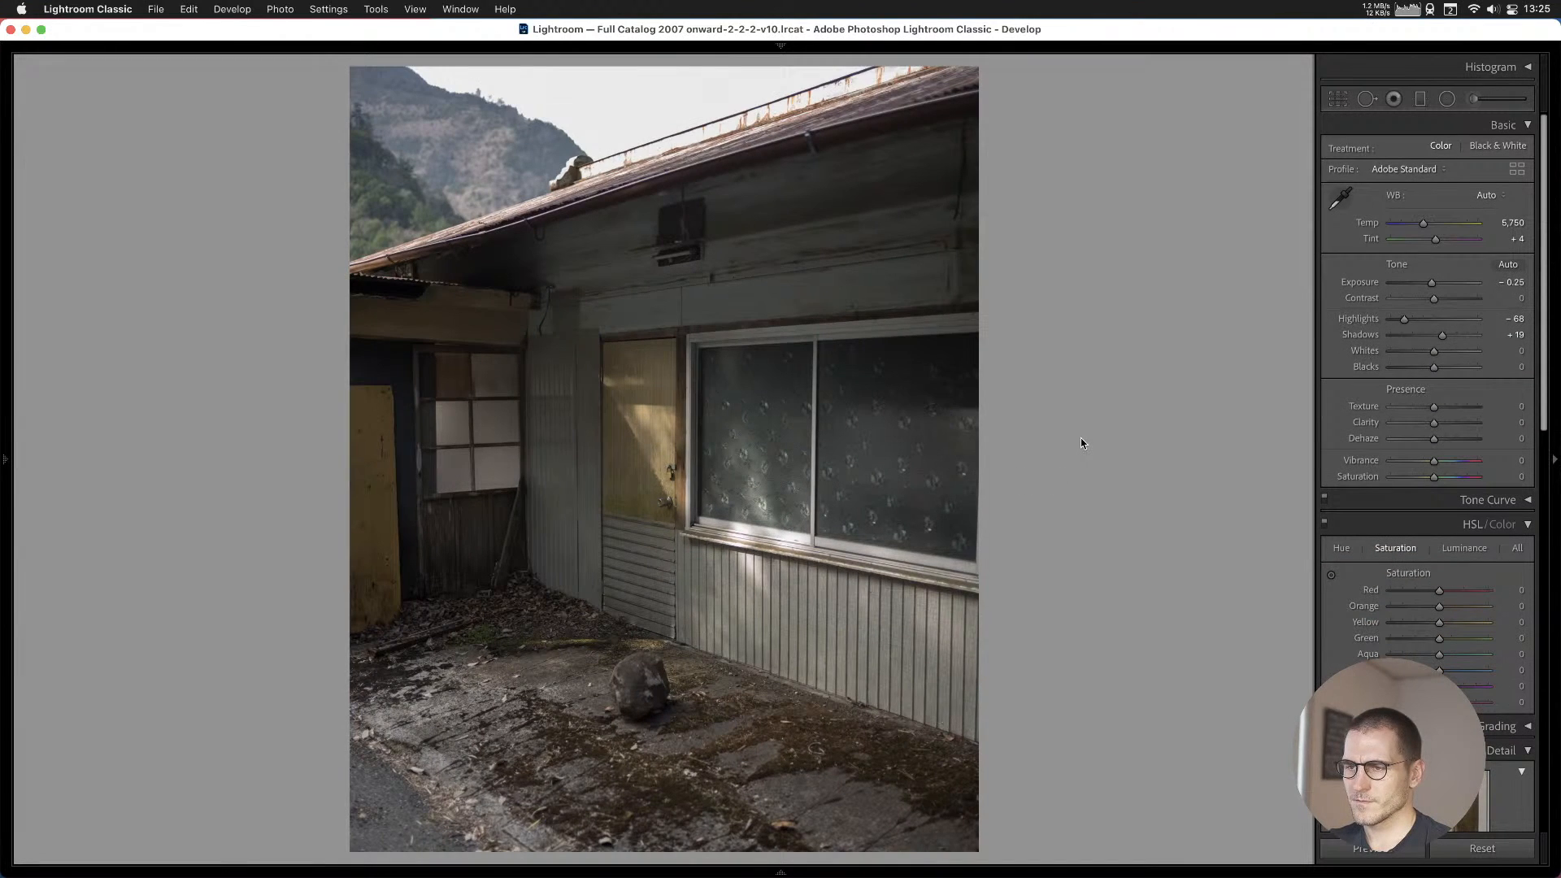
key(b)
Compare the wide and closer photos of the twisted forest tree, checking each against its unedited version.
key(Right)
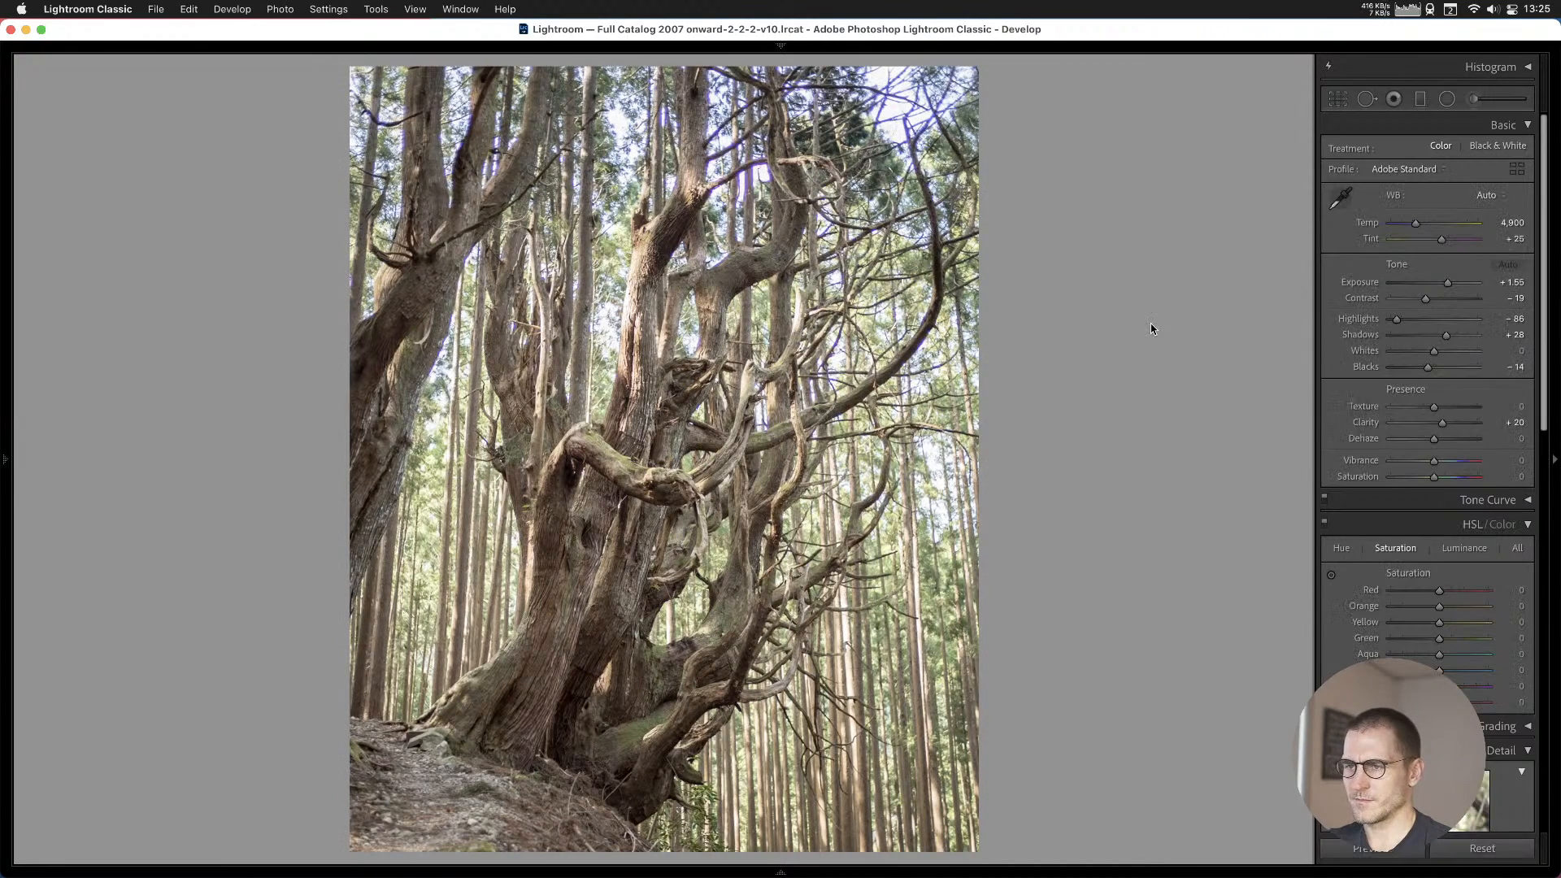
key(backslash)
key(backslash)
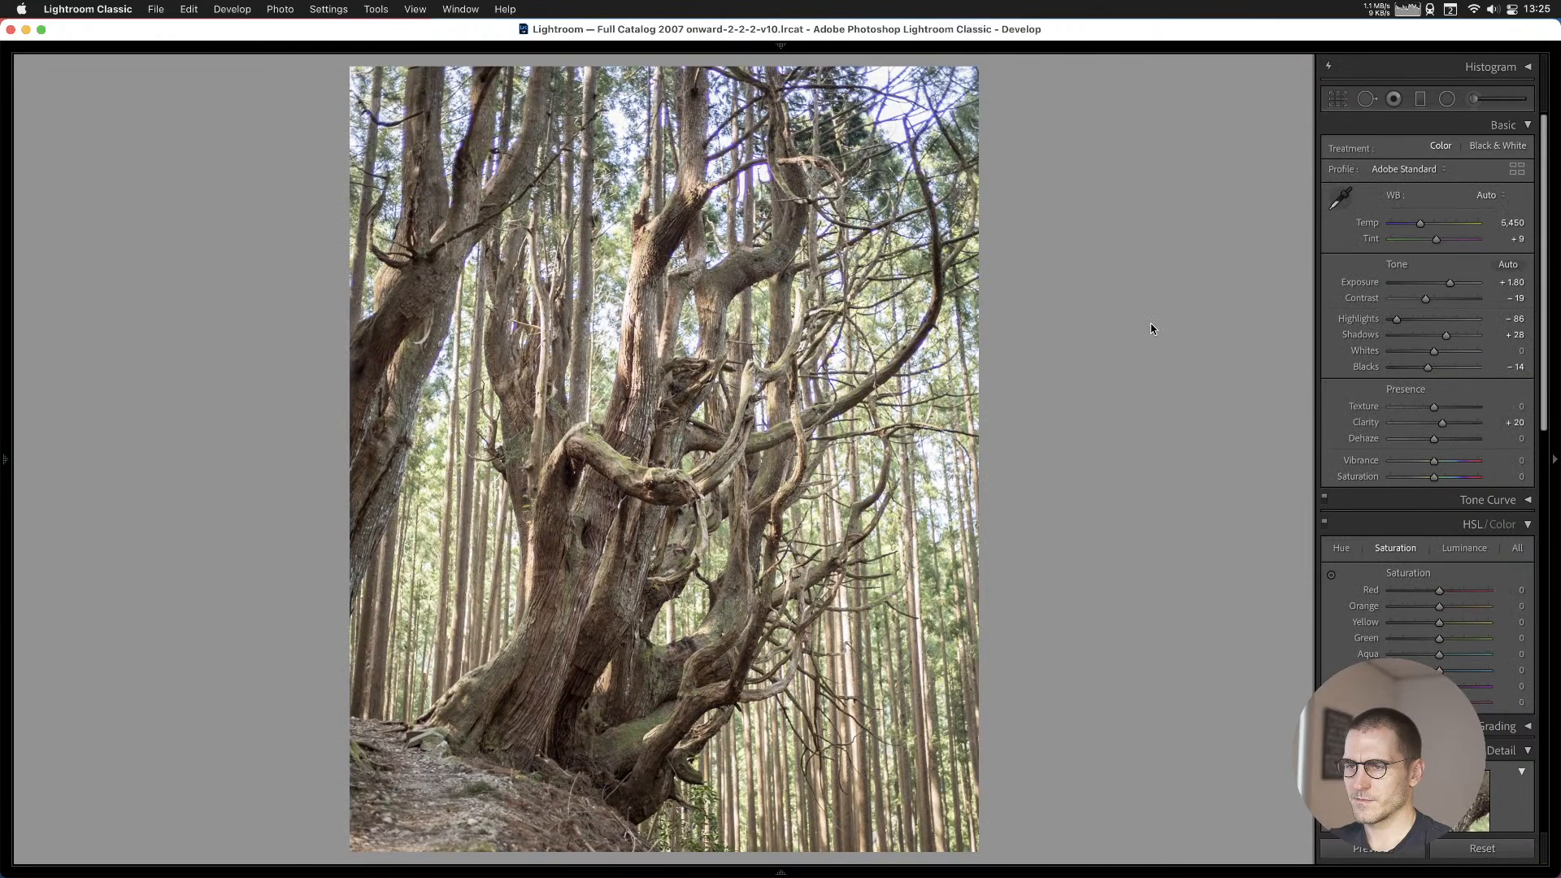
key(Right)
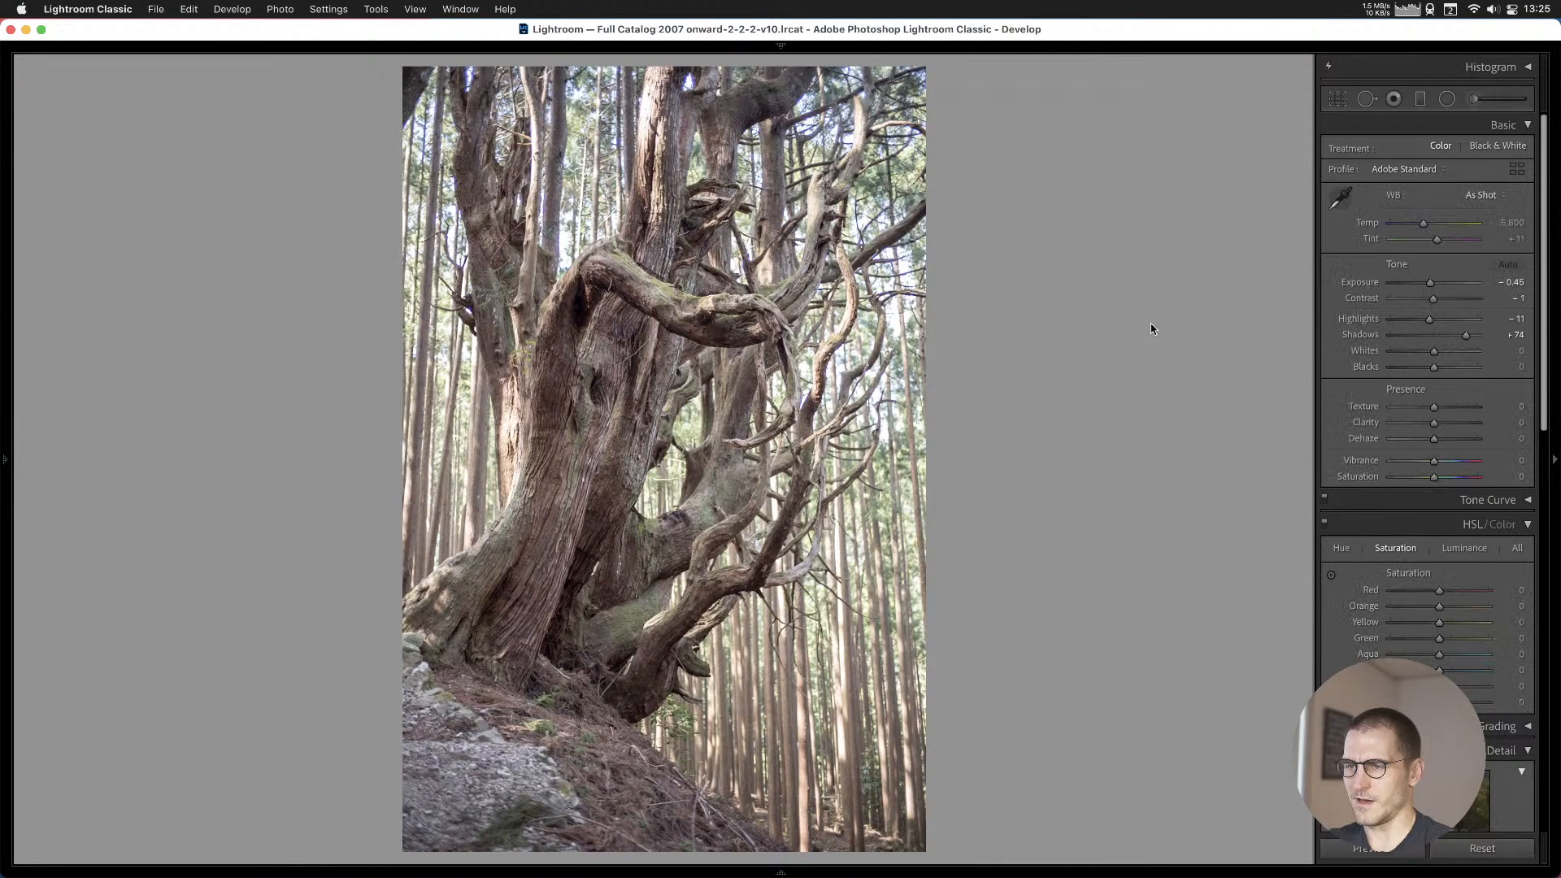
key(backslash)
key(backslash)
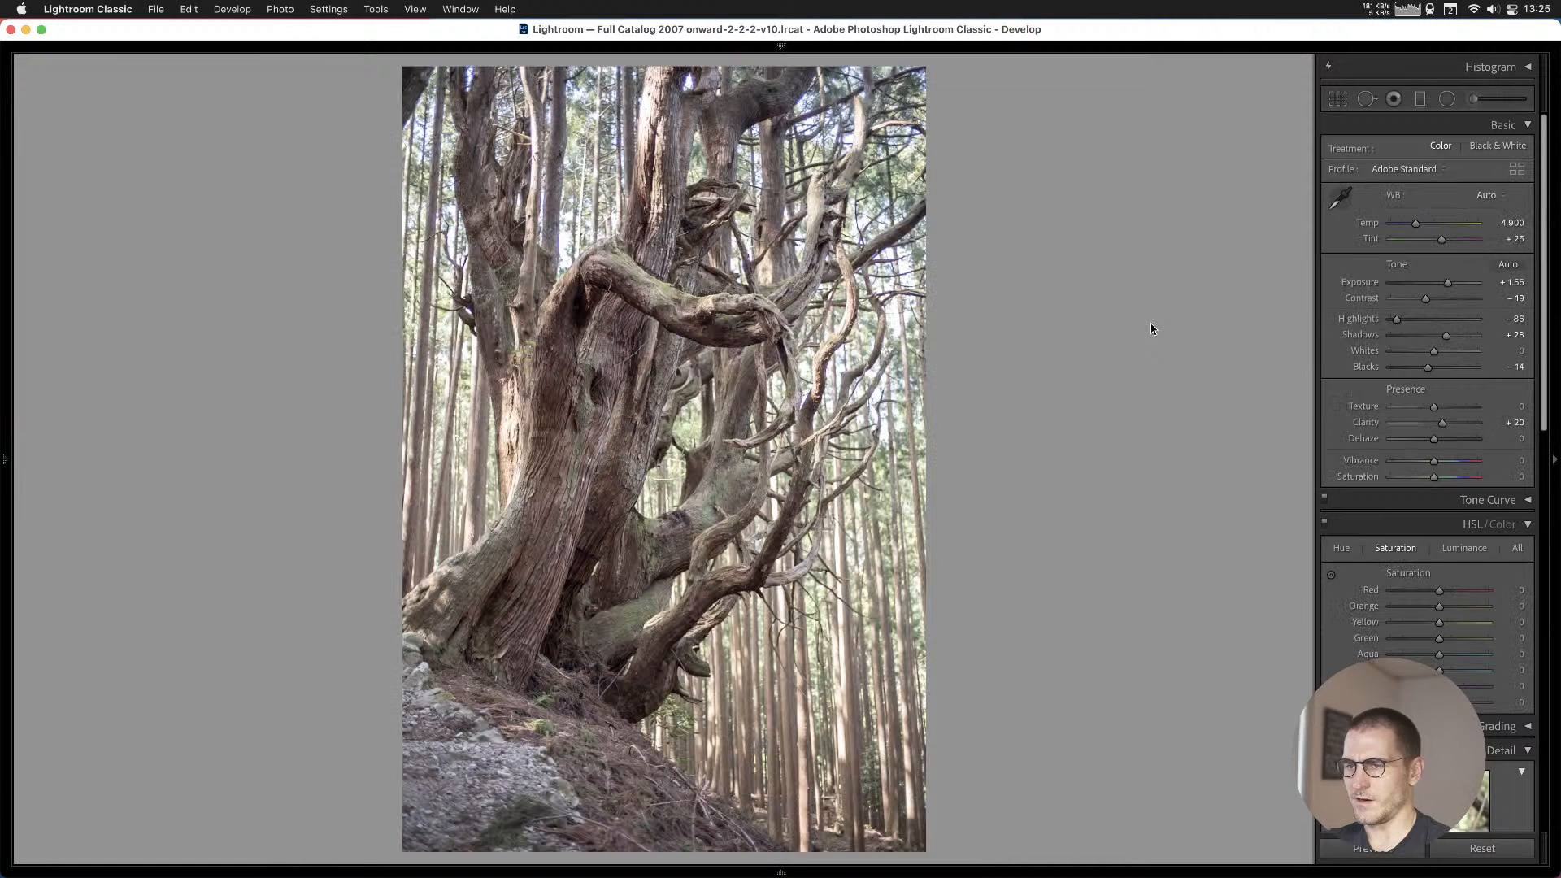
key(Right)
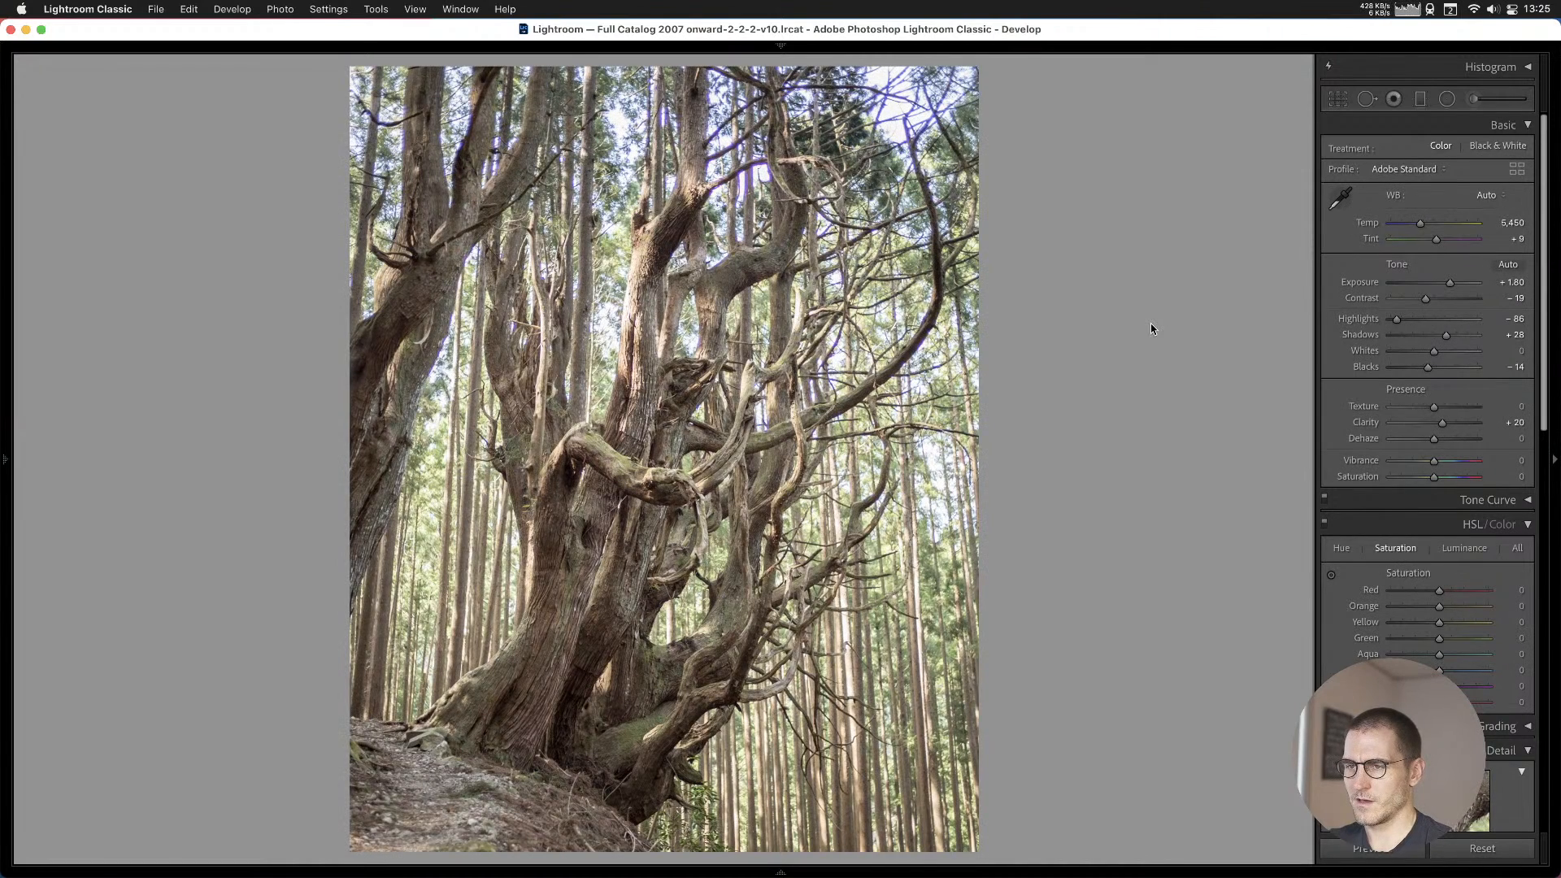
Reset all edits on the closer twisted tree photo and crop it to 4 x 5 / 8 x 10, framed nearer the photo's top.
key(Right)
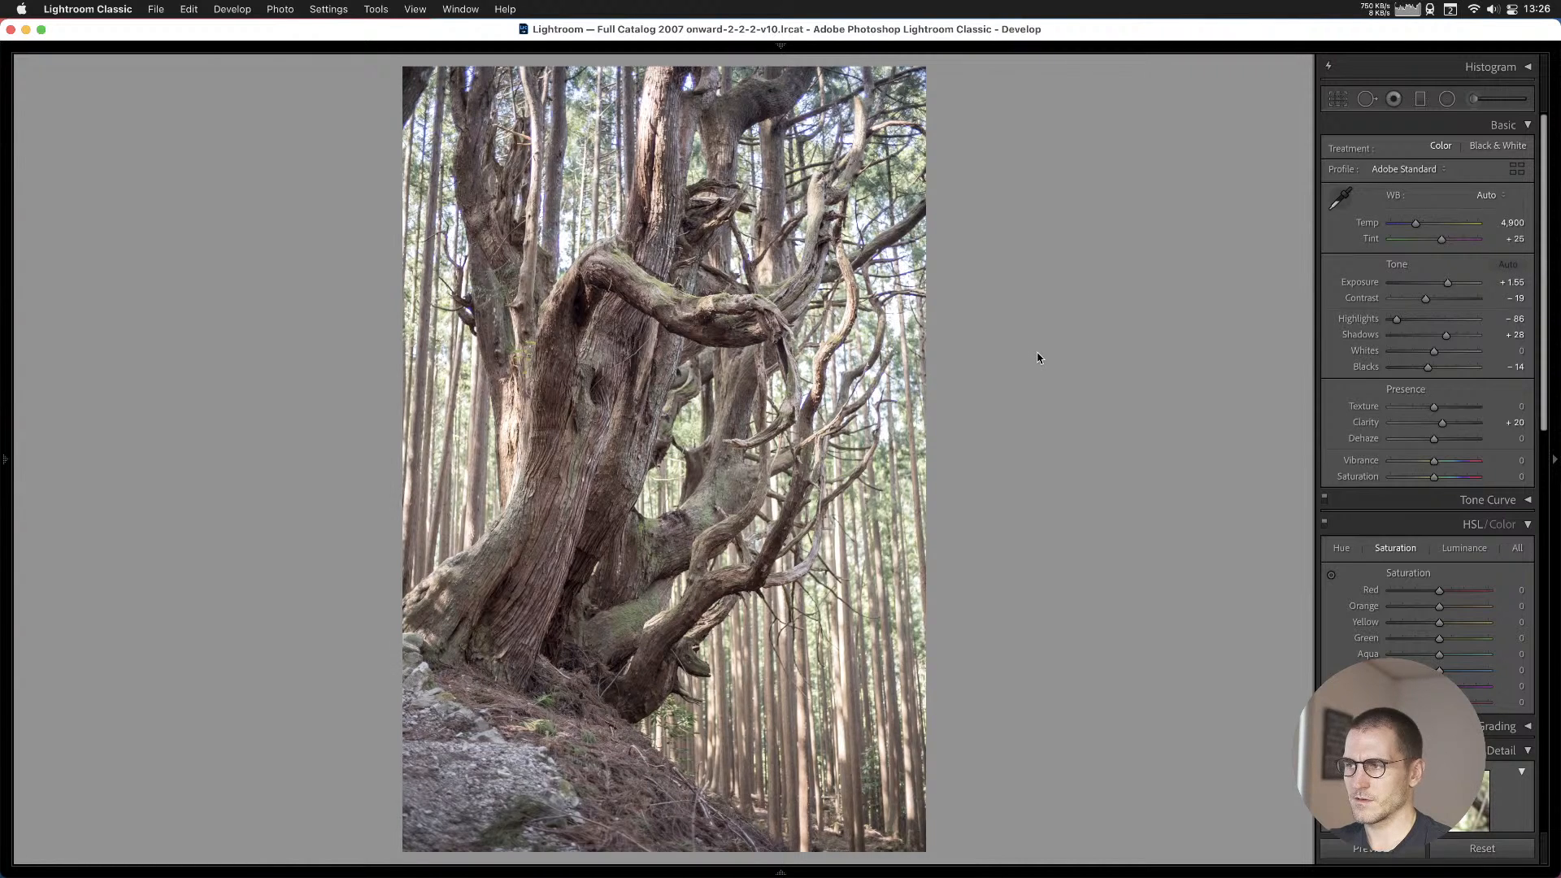
key(super+shift+r)
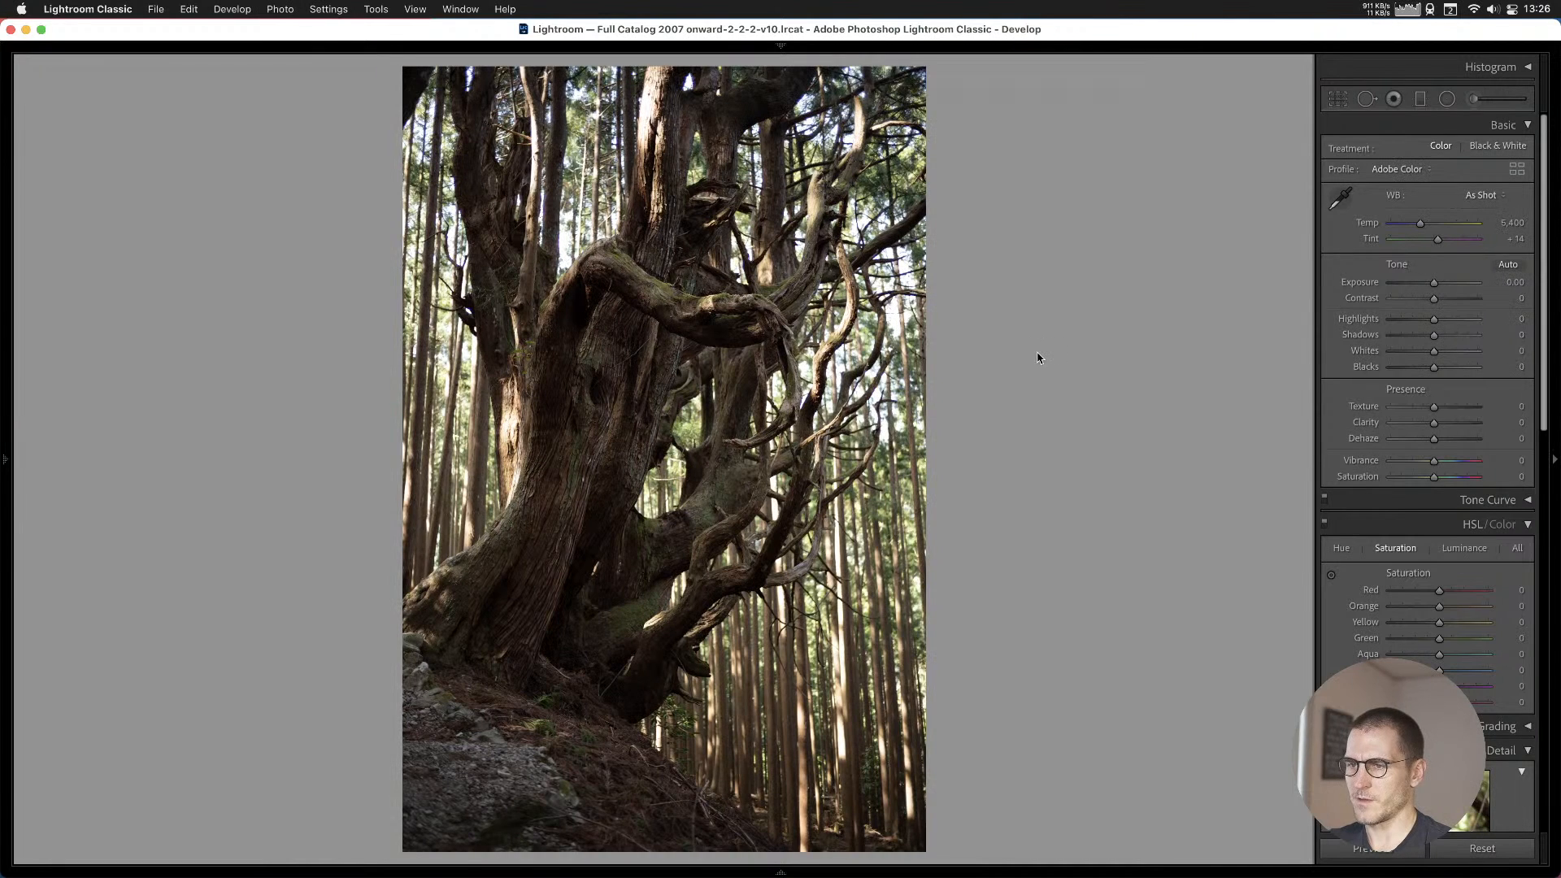
click(1338, 99)
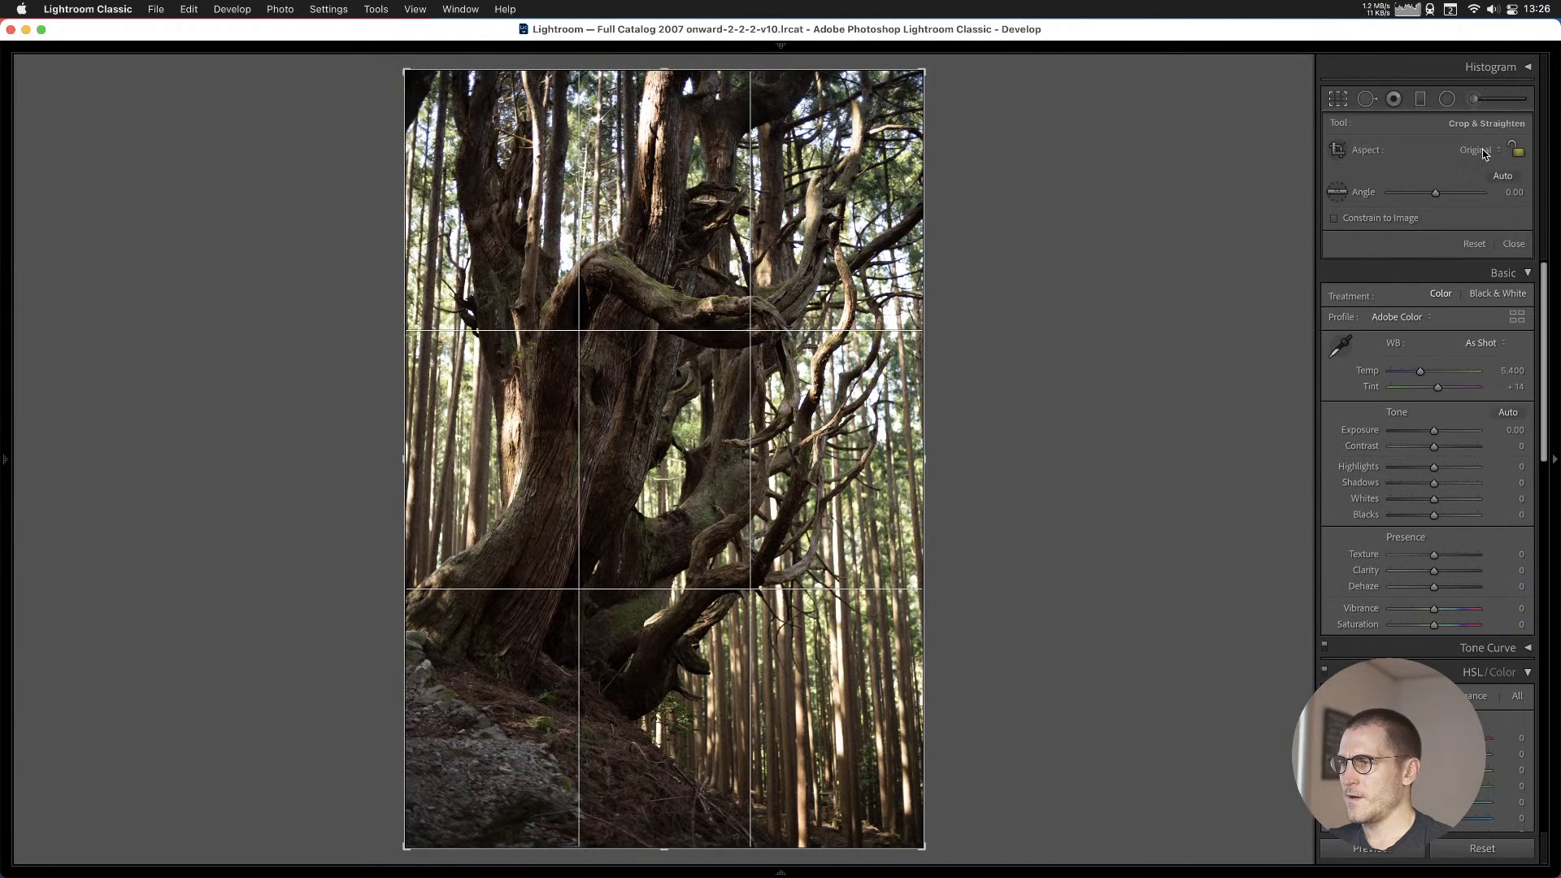
click(1487, 150)
click(1472, 213)
drag(648, 413, 647, 420)
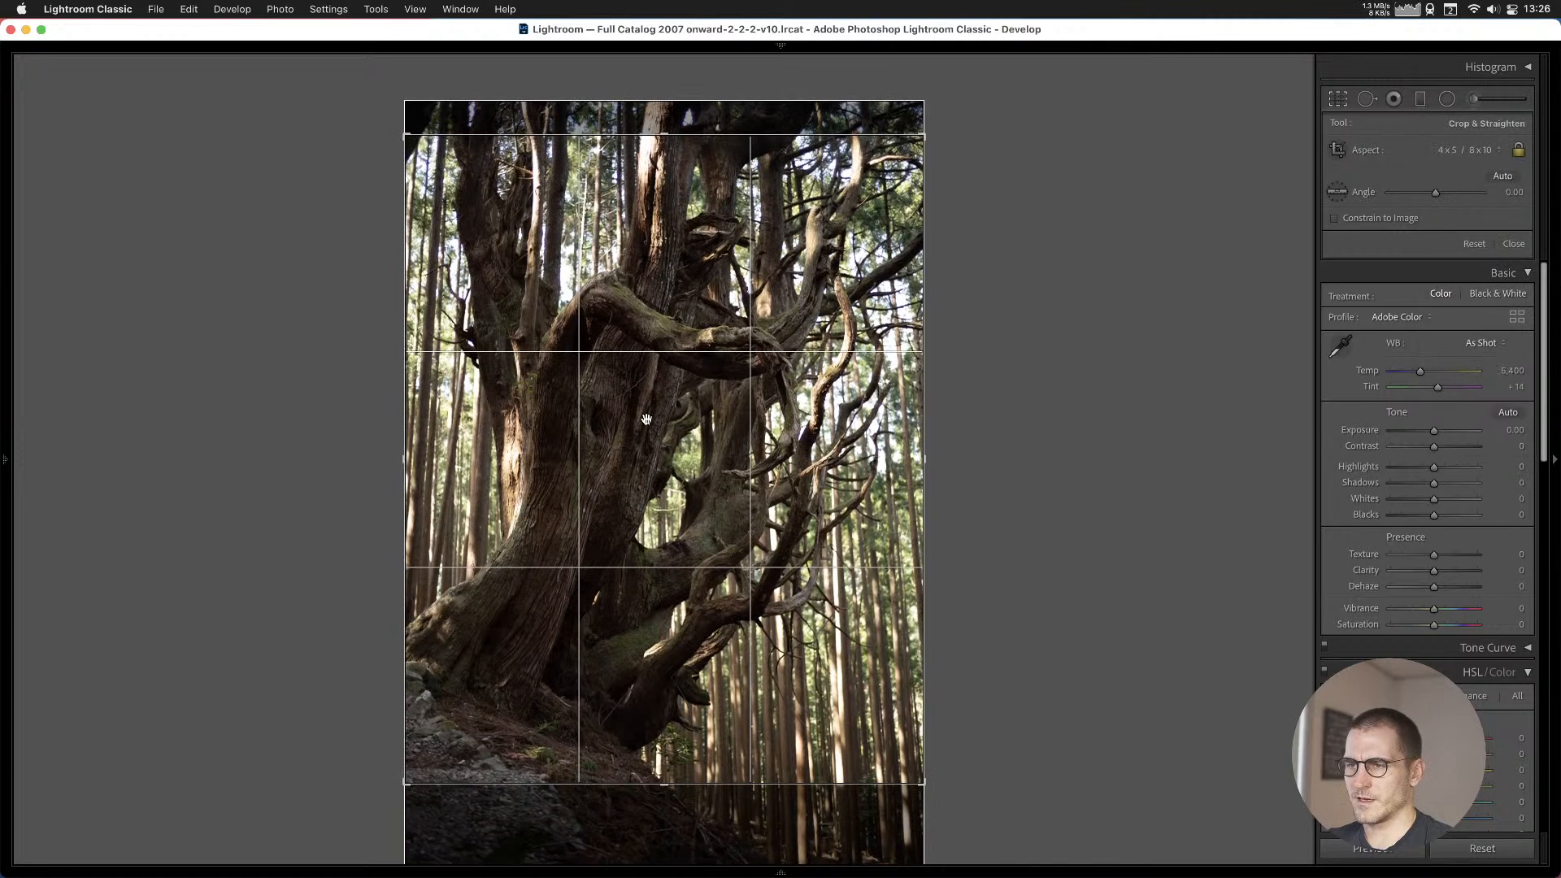
key(Return)
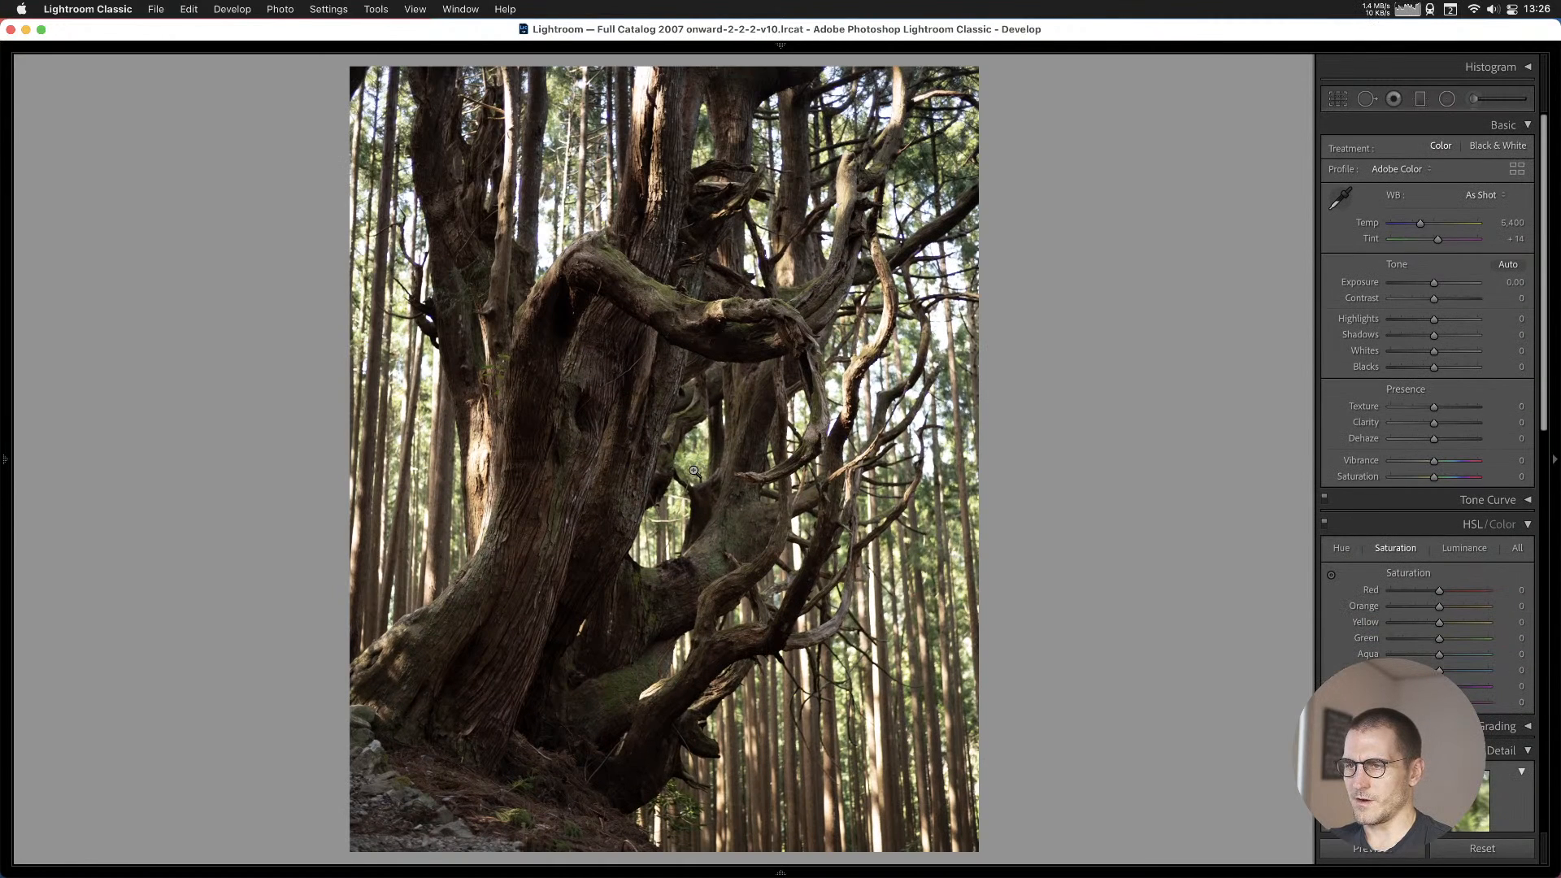
Tighten the twisted tree photo's 4 x 5 / 8 x 10 crop around the trunk and branches, cutting out the ground below.
key(r)
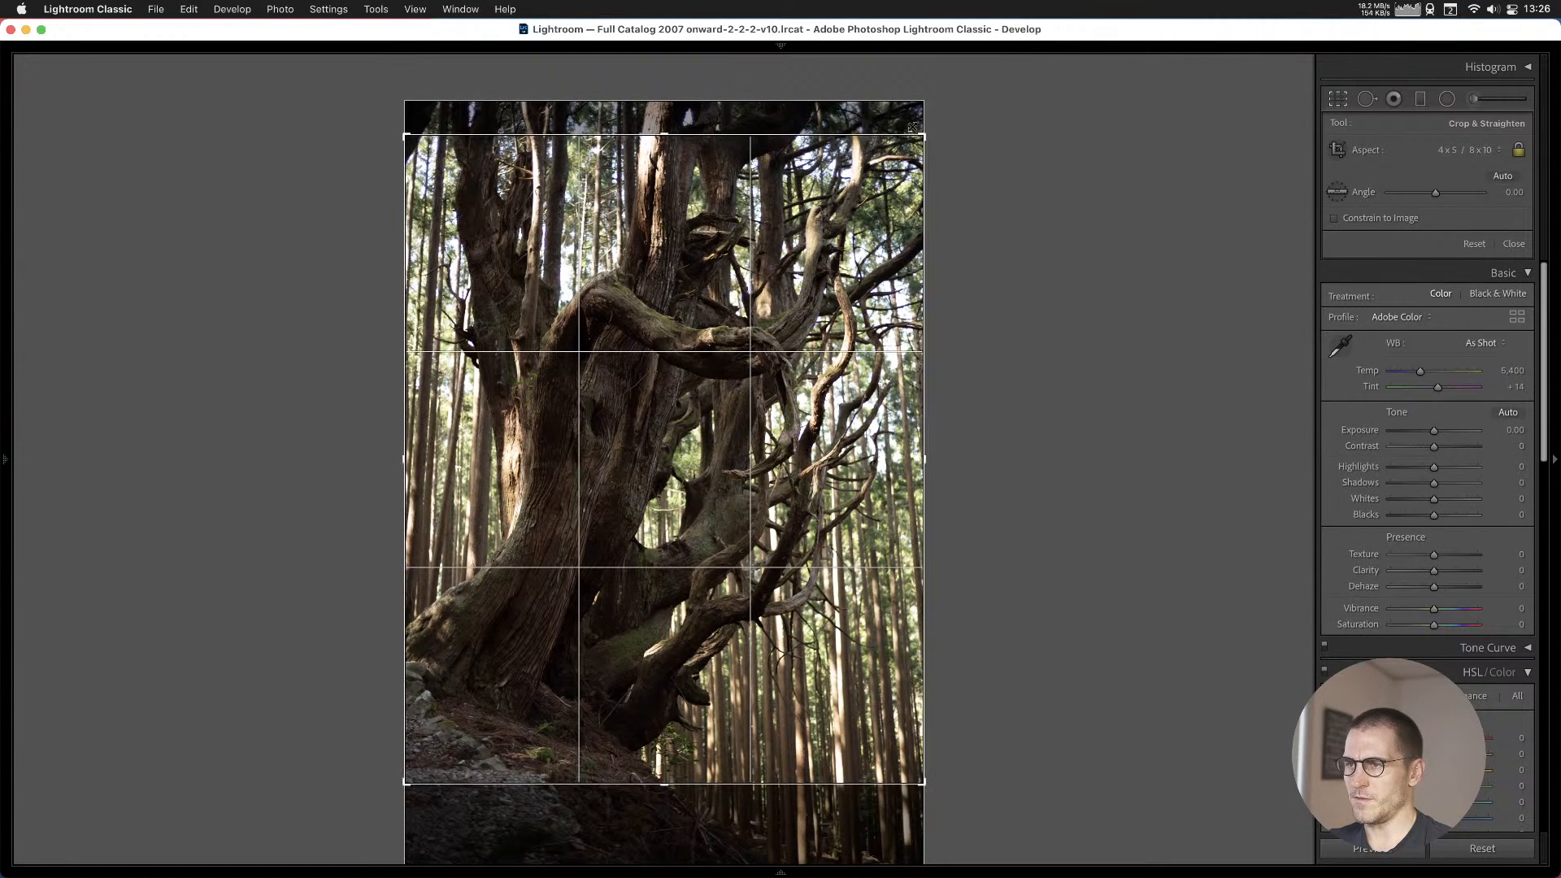
drag(912, 128, 908, 180)
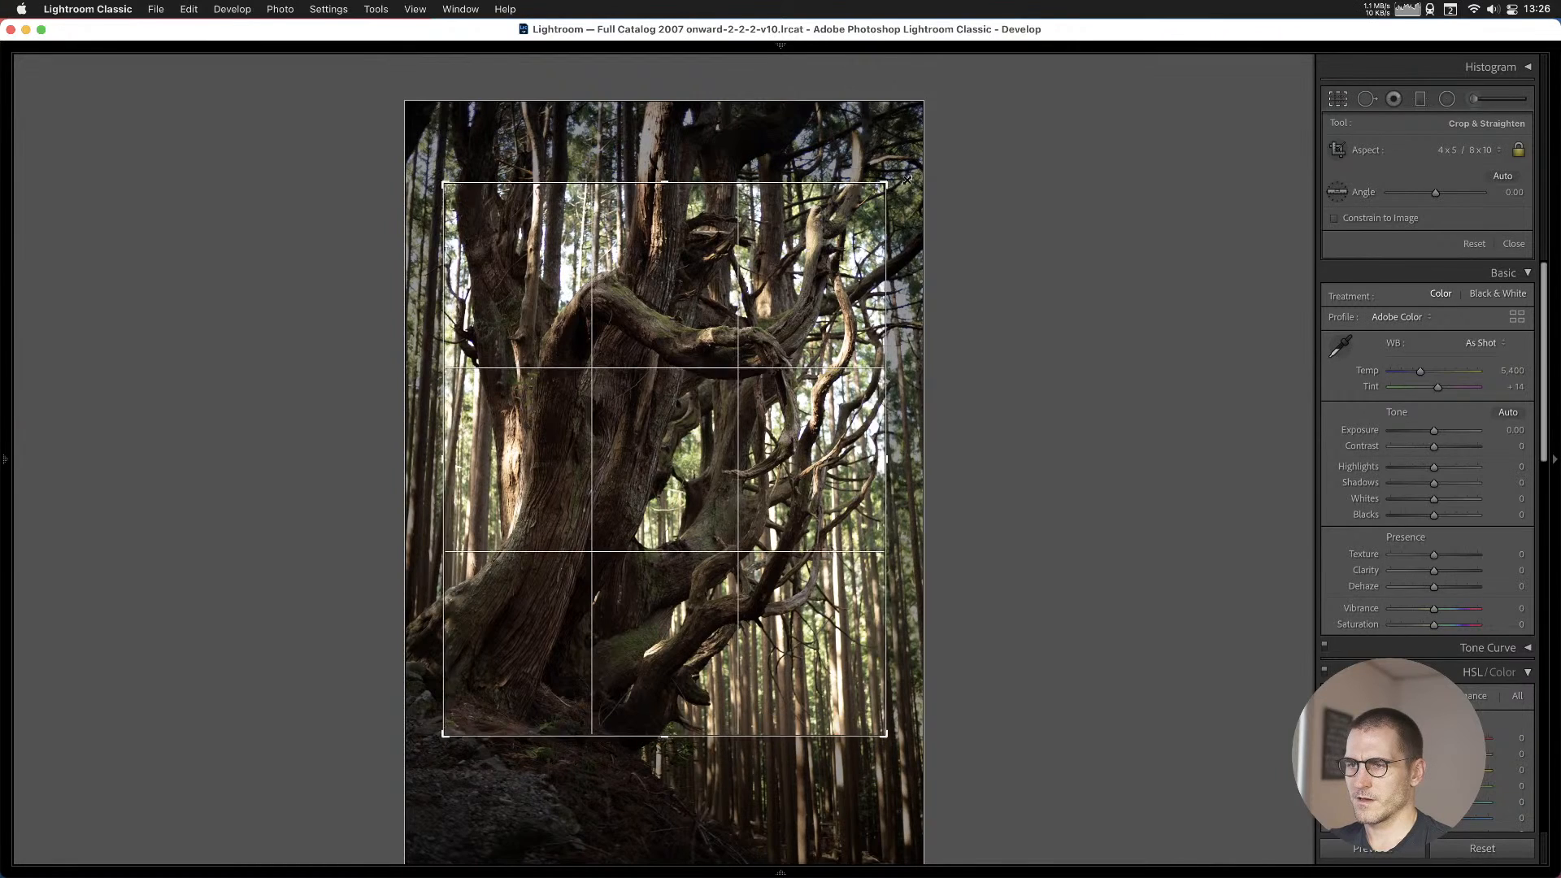
drag(794, 335, 766, 367)
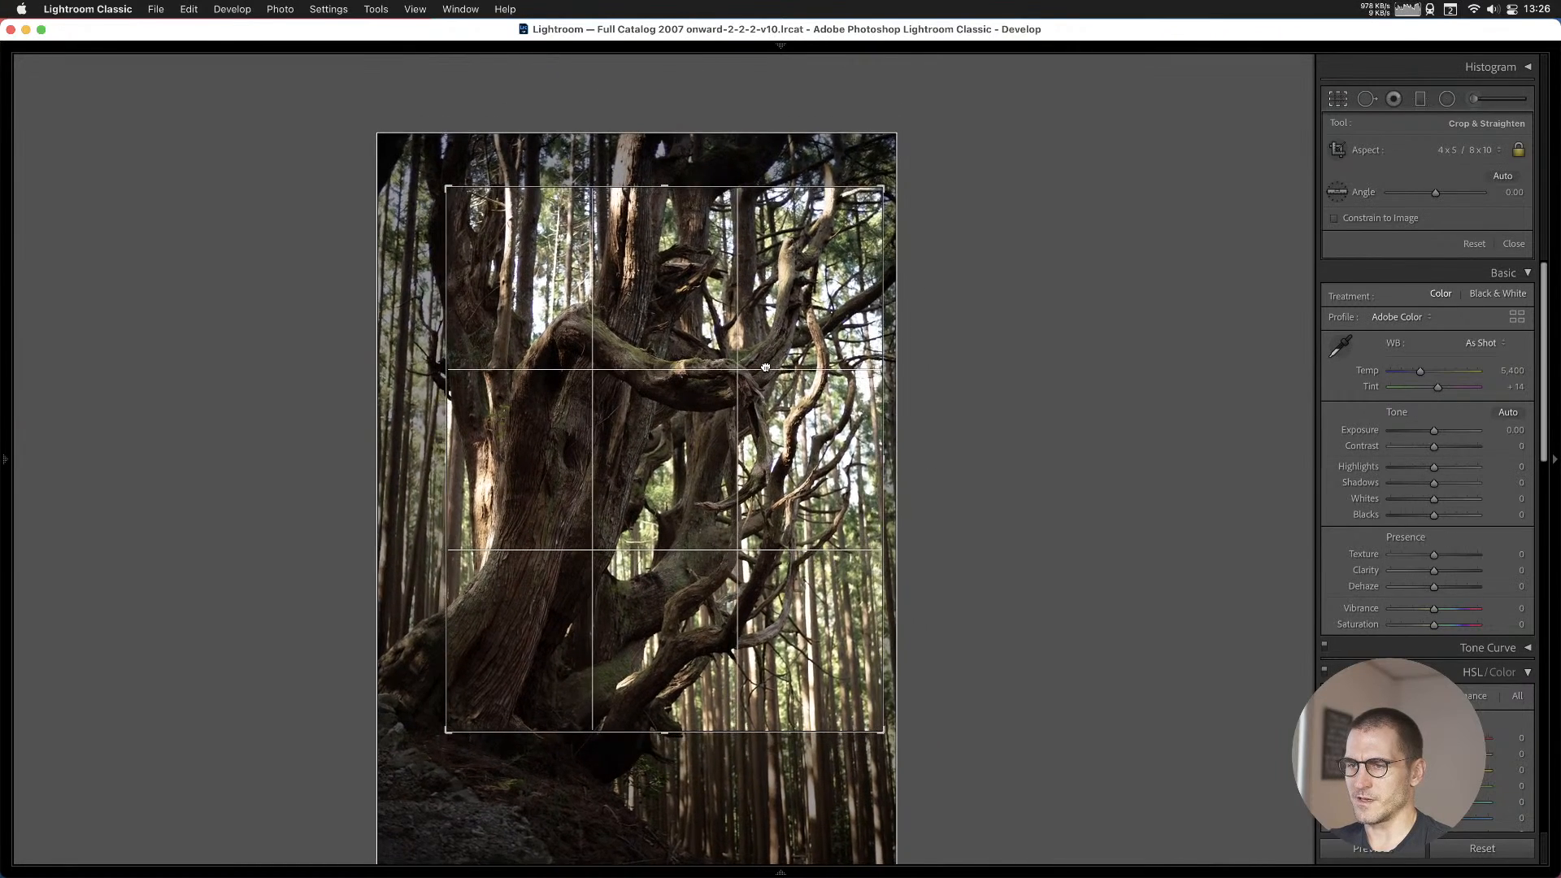
key(Return)
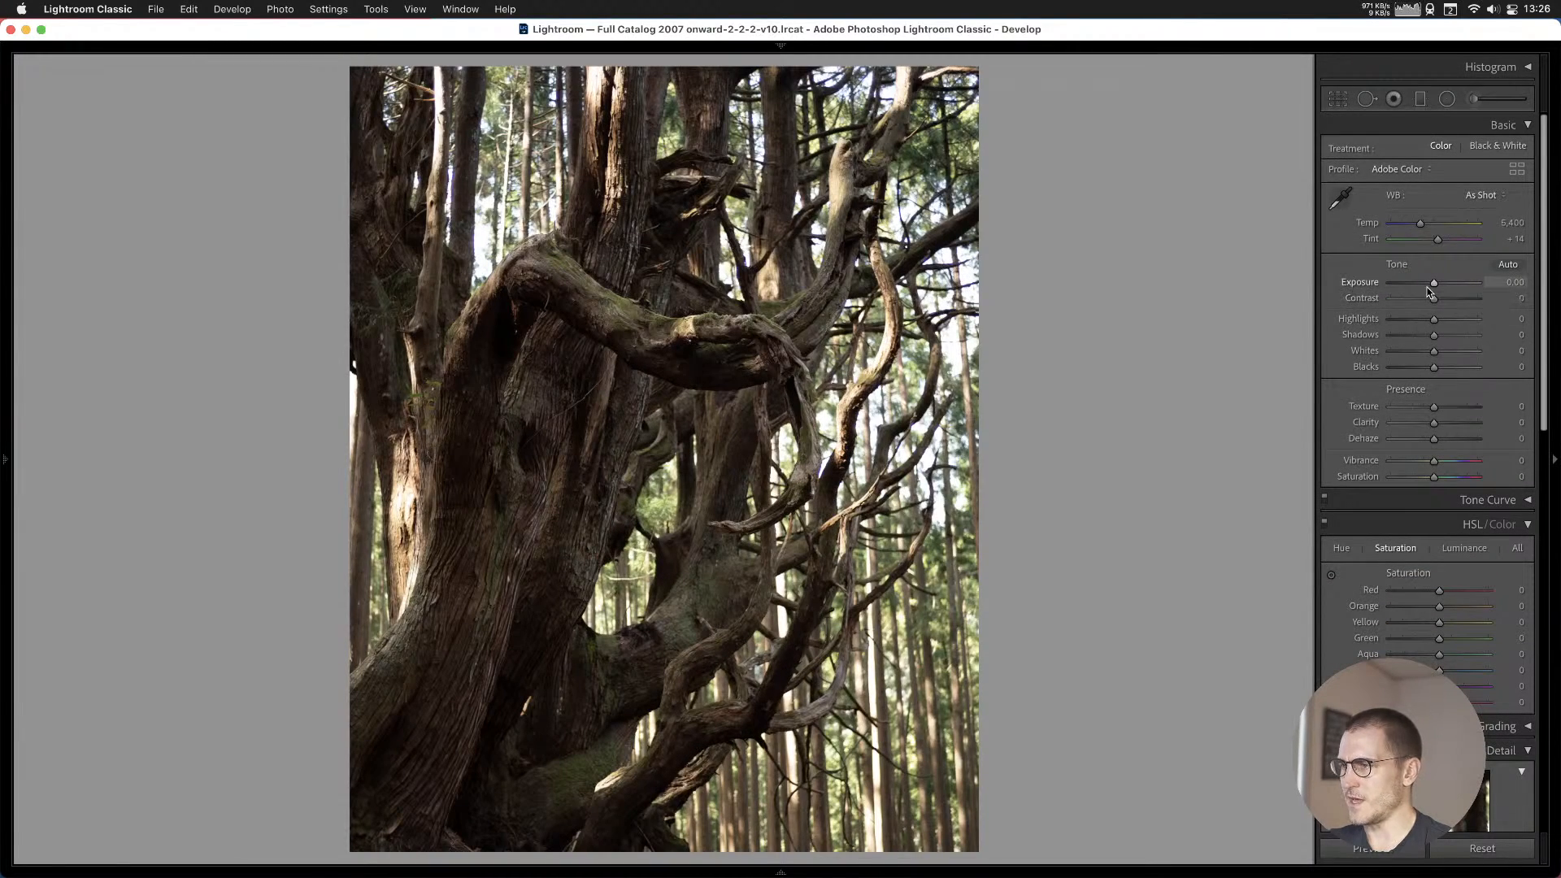
Set the twisted tree photo to Daylight white balance, exposure +0.35, highlights −100 and shadows +29.
click(1503, 195)
click(1493, 230)
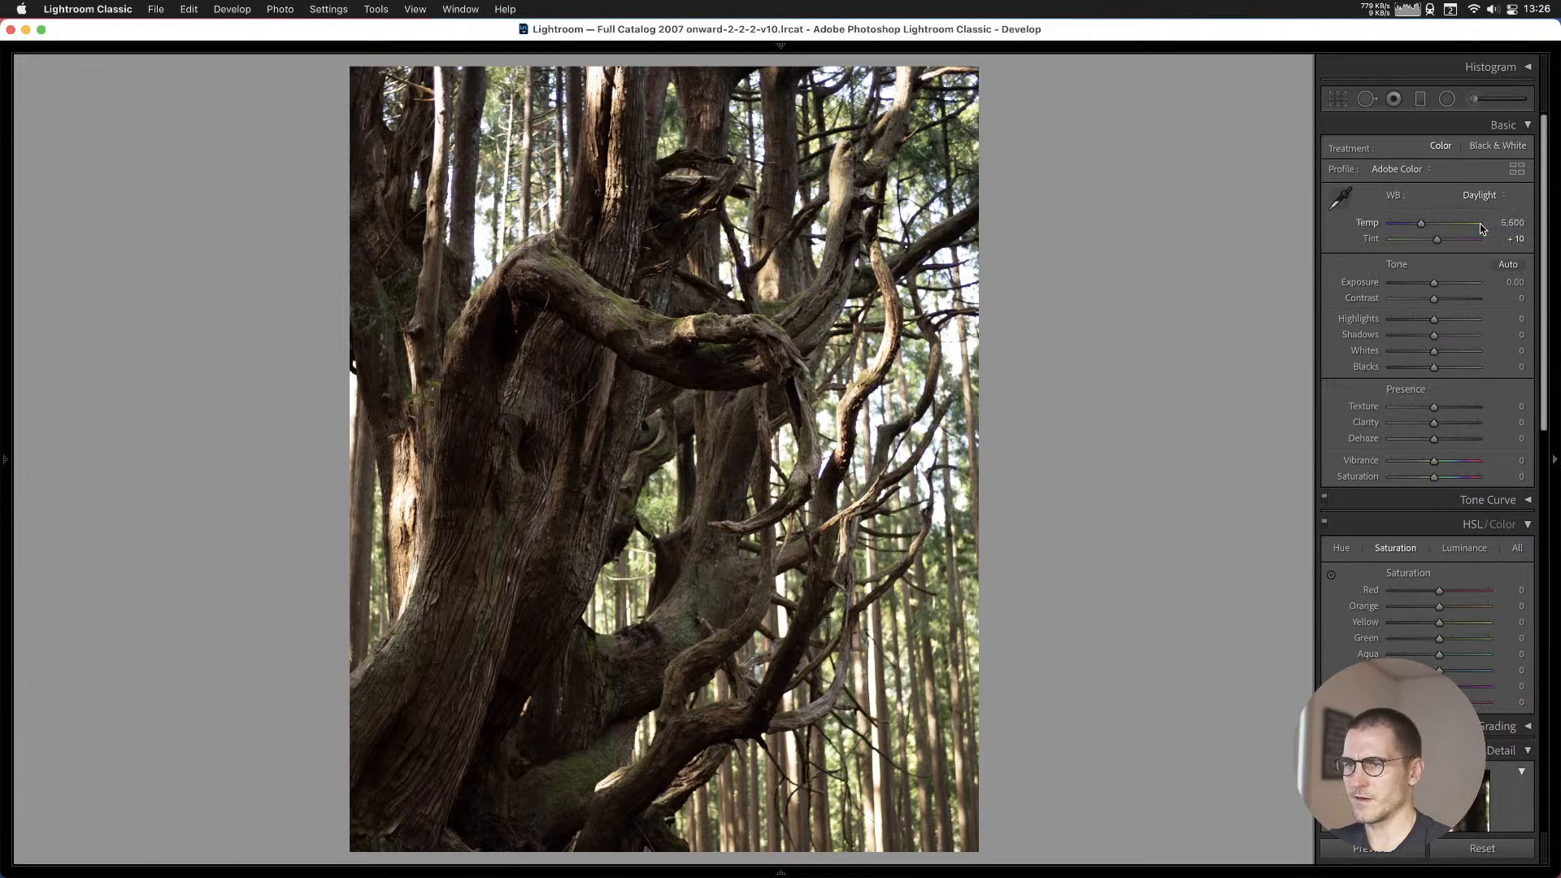
click(1481, 190)
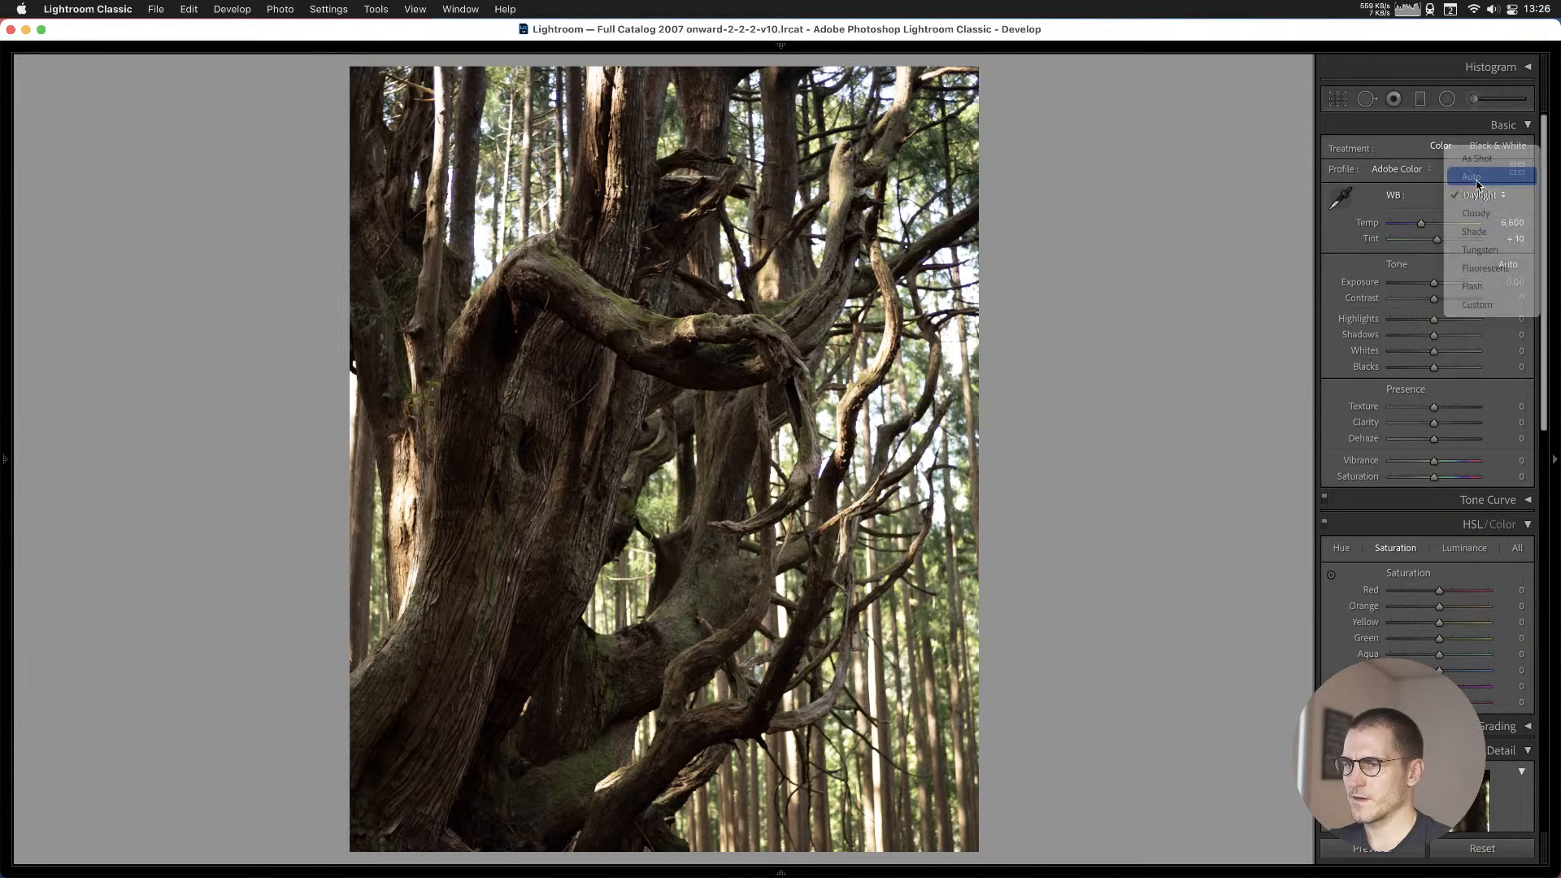
click(1479, 176)
key(super+z)
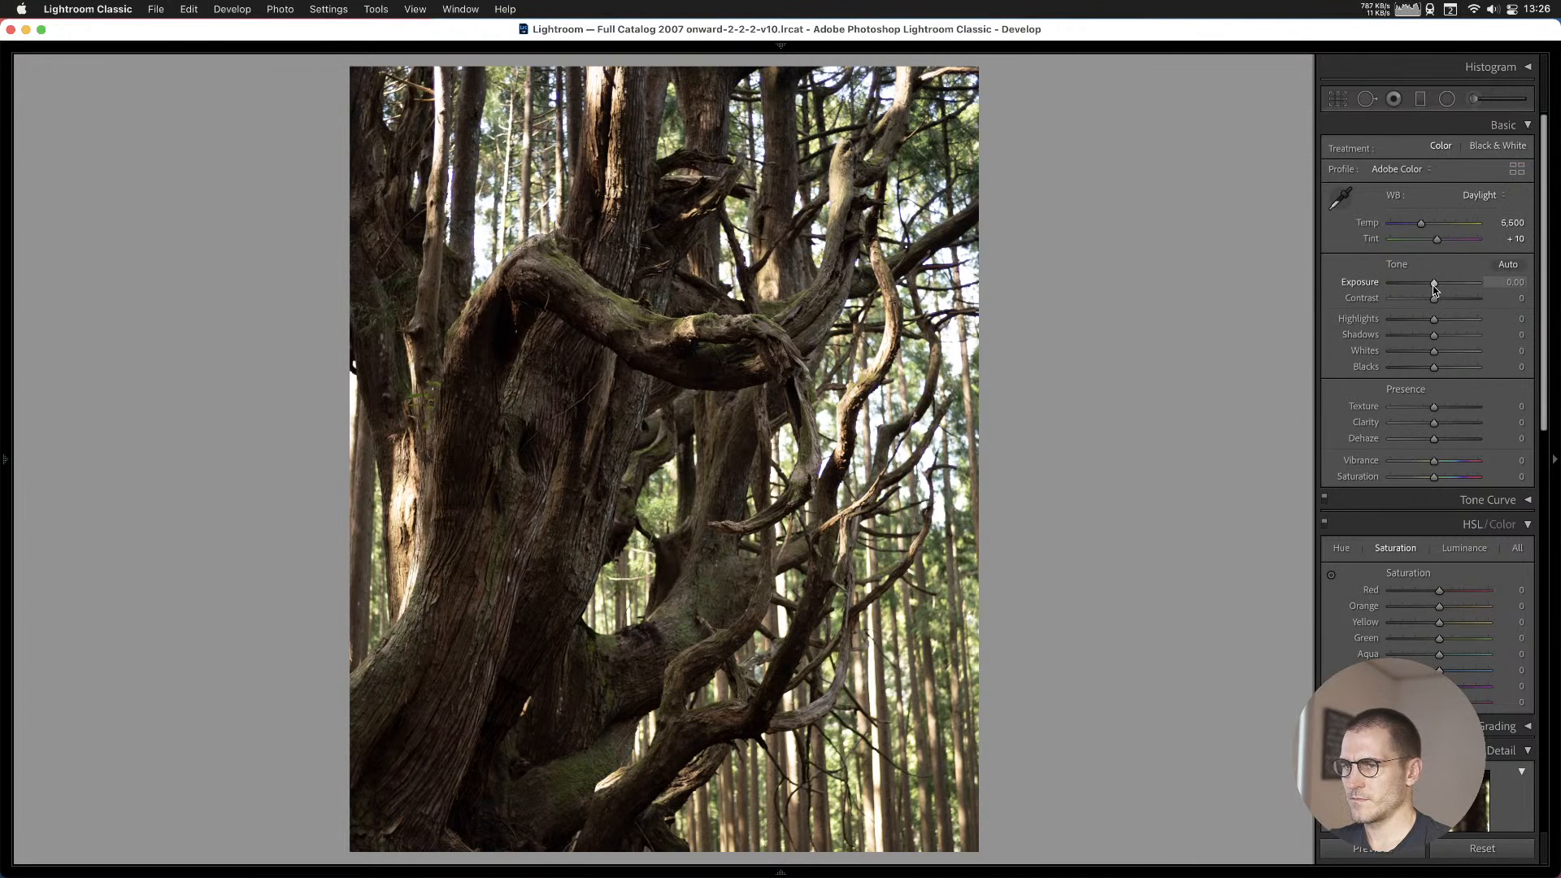
drag(1434, 284, 1366, 320)
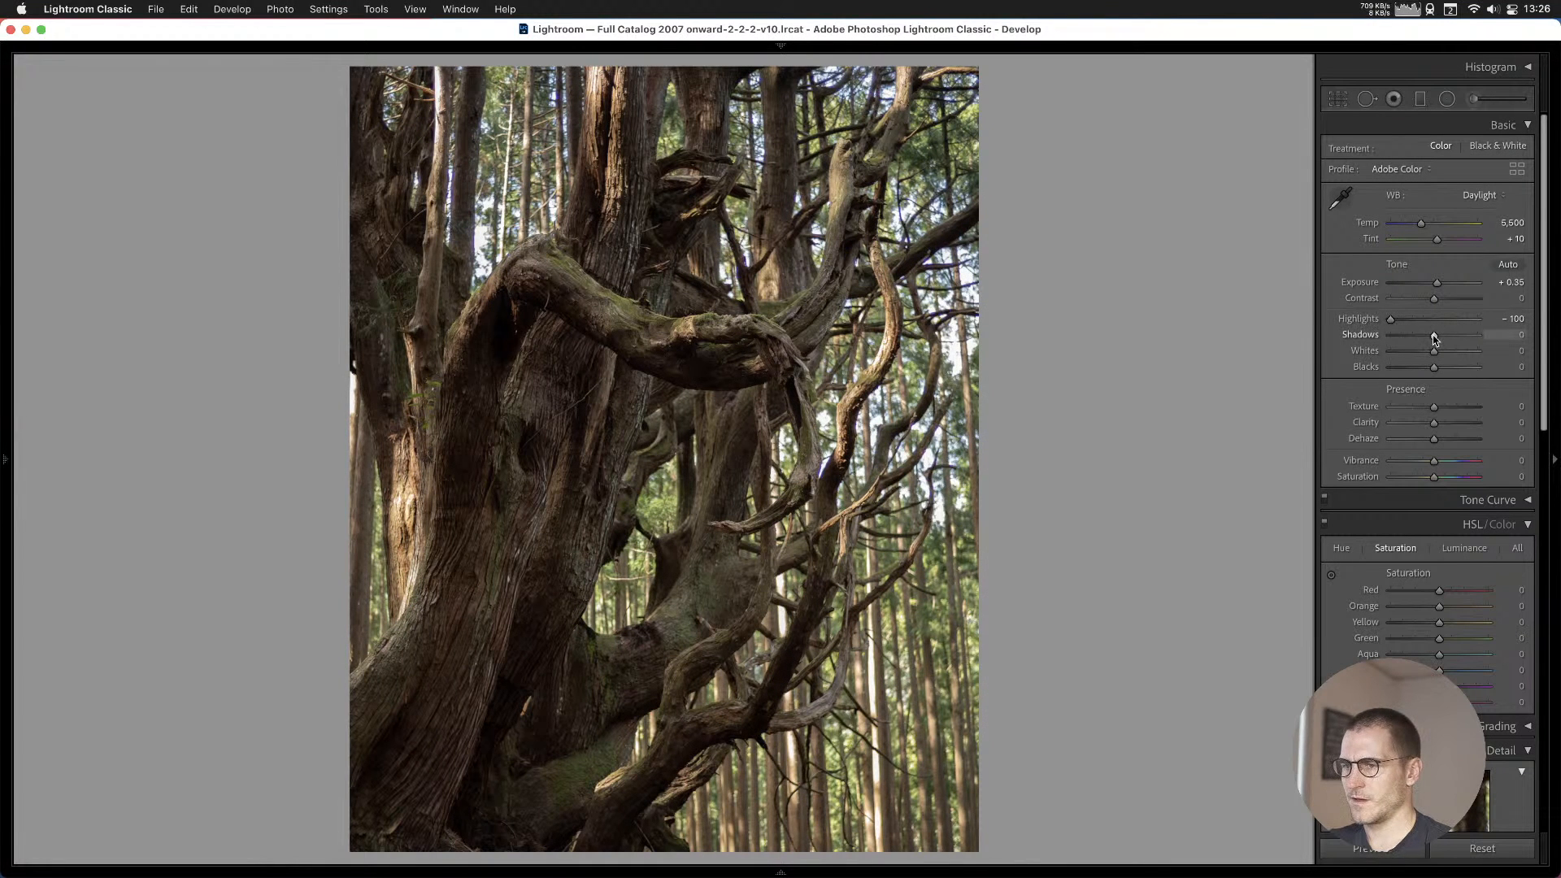
drag(1441, 338, 1447, 336)
Examine the twisted tree's branches up close for colour fringing, comparing Remove Chromatic Aberration off and on.
click(963, 520)
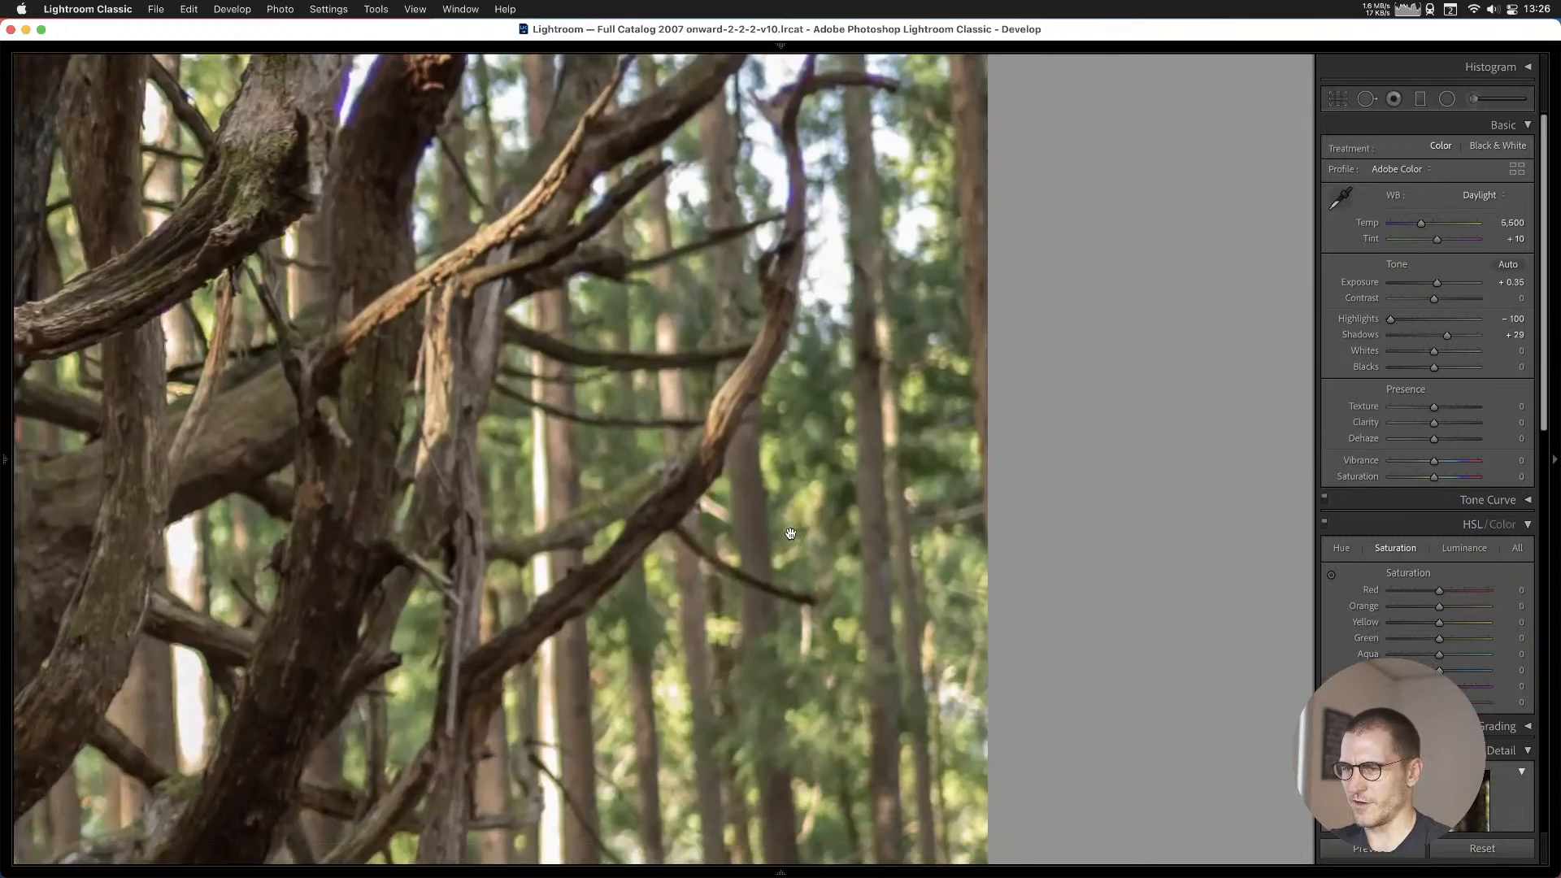
click(966, 512)
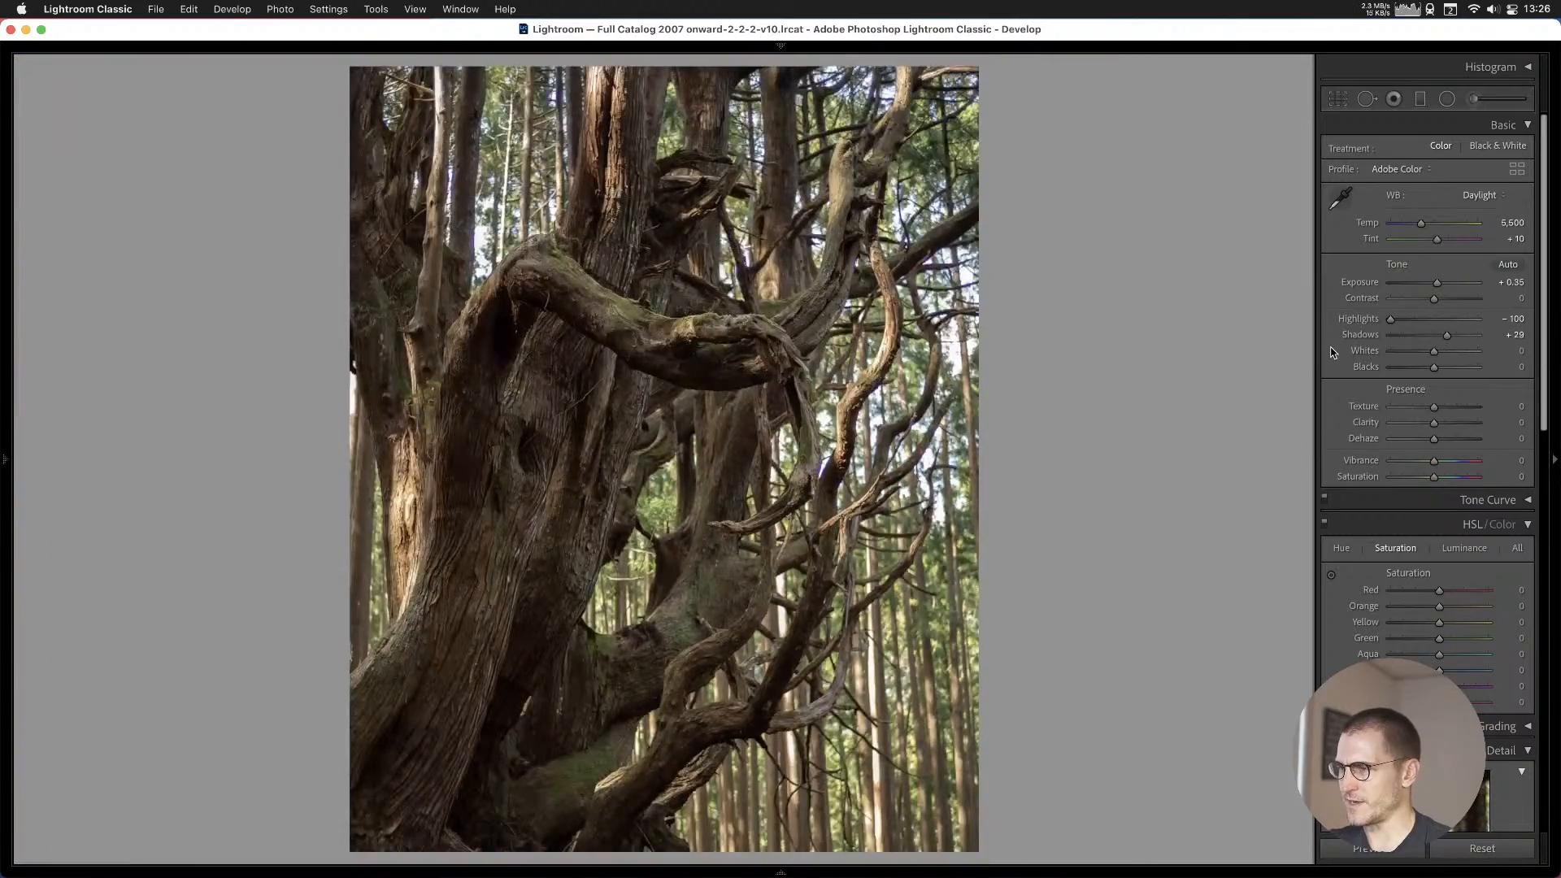
scroll(1334, 352, down, 5)
scroll(1334, 352, down, 5)
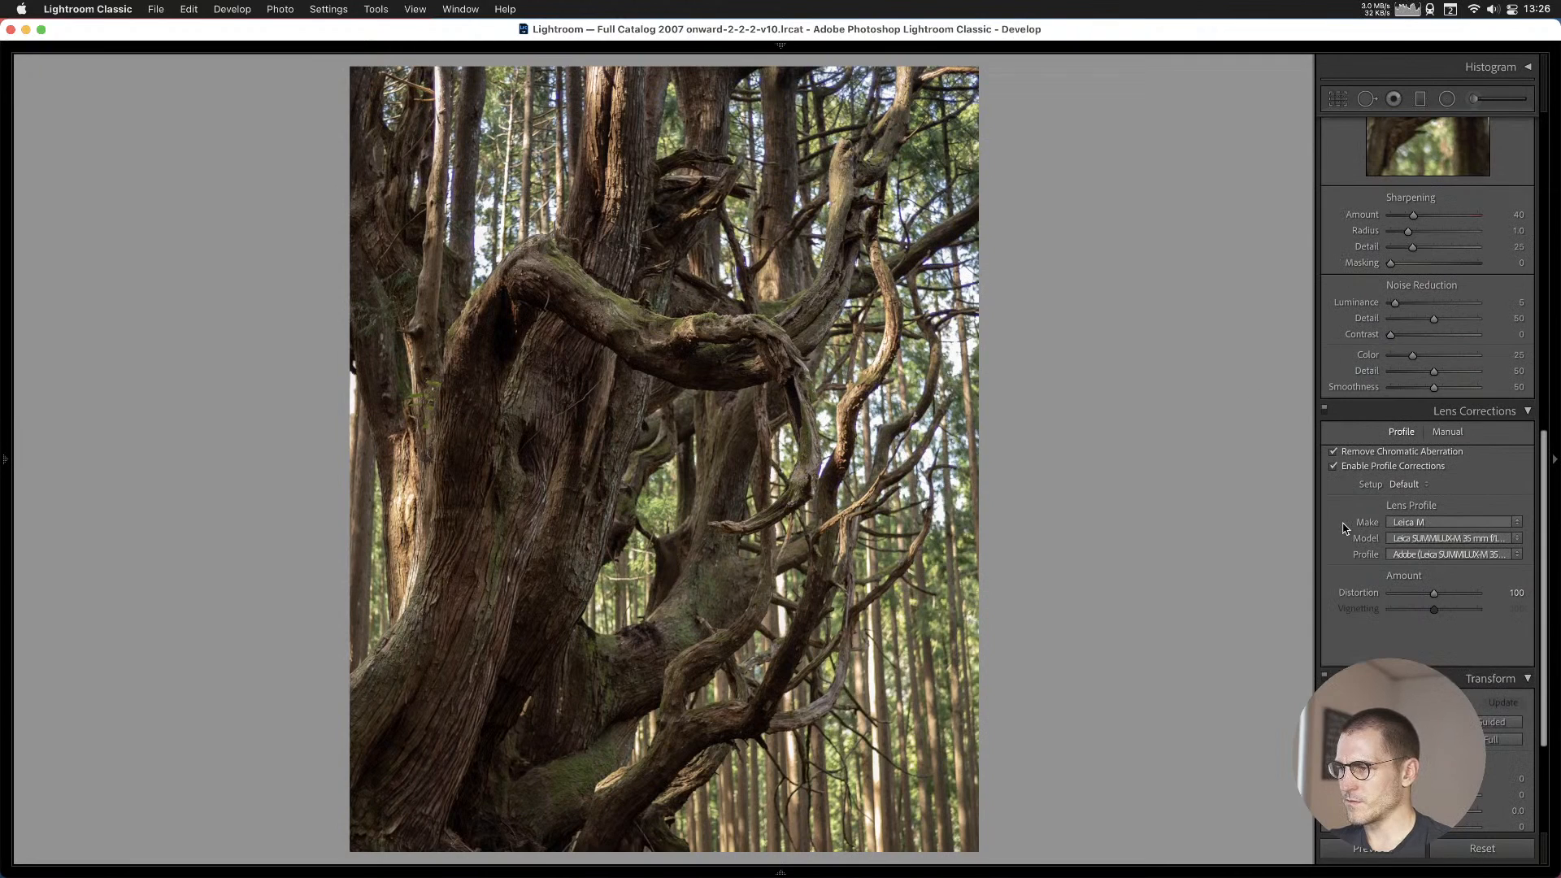
scroll(1369, 501, down, 1)
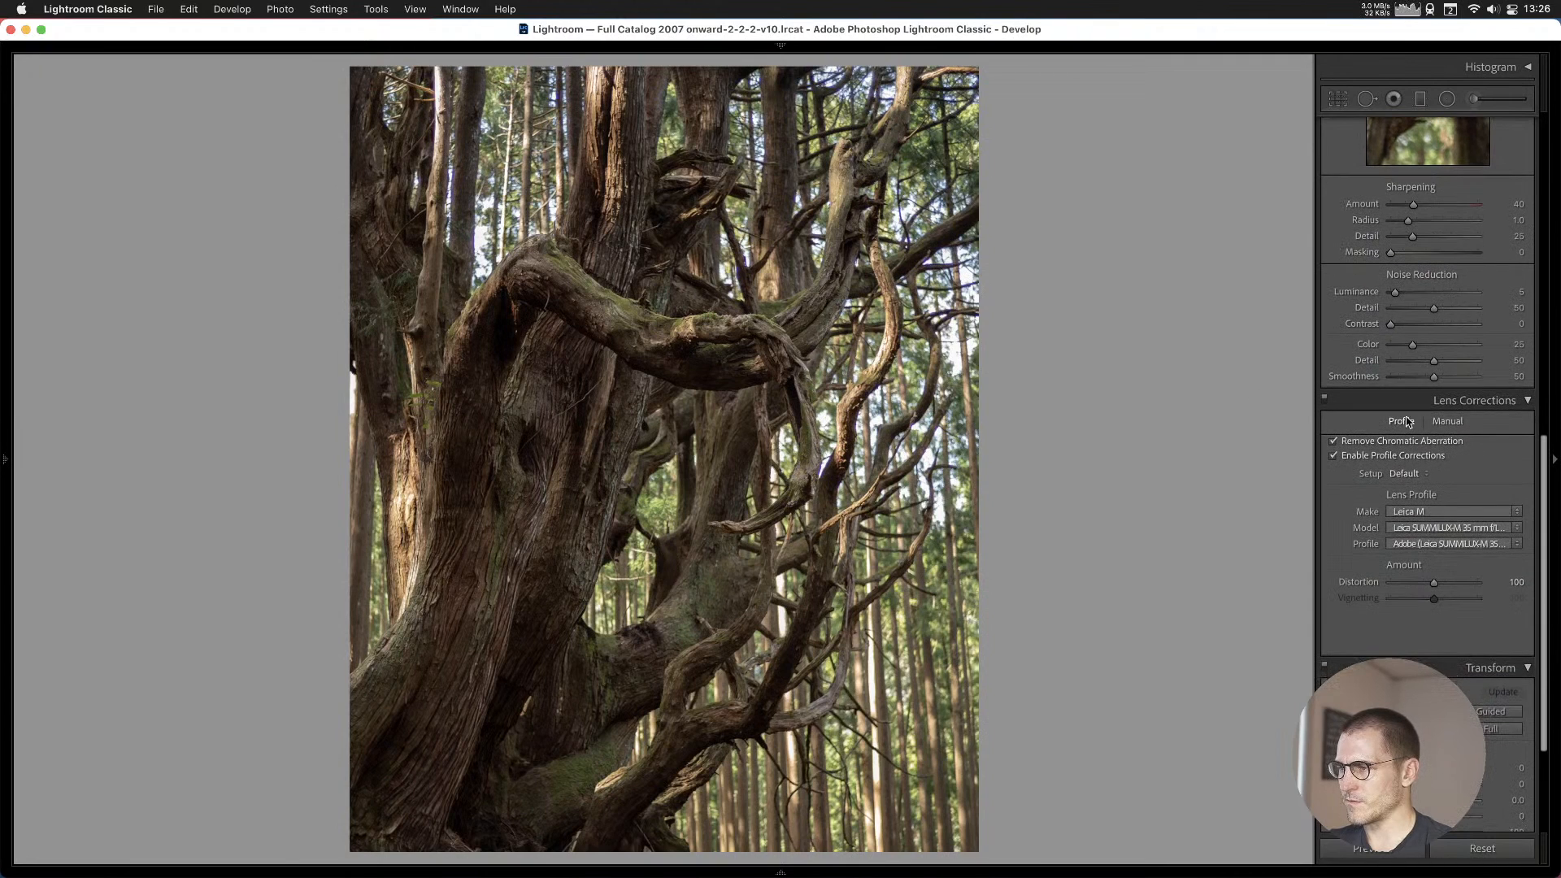
click(1334, 443)
key(z)
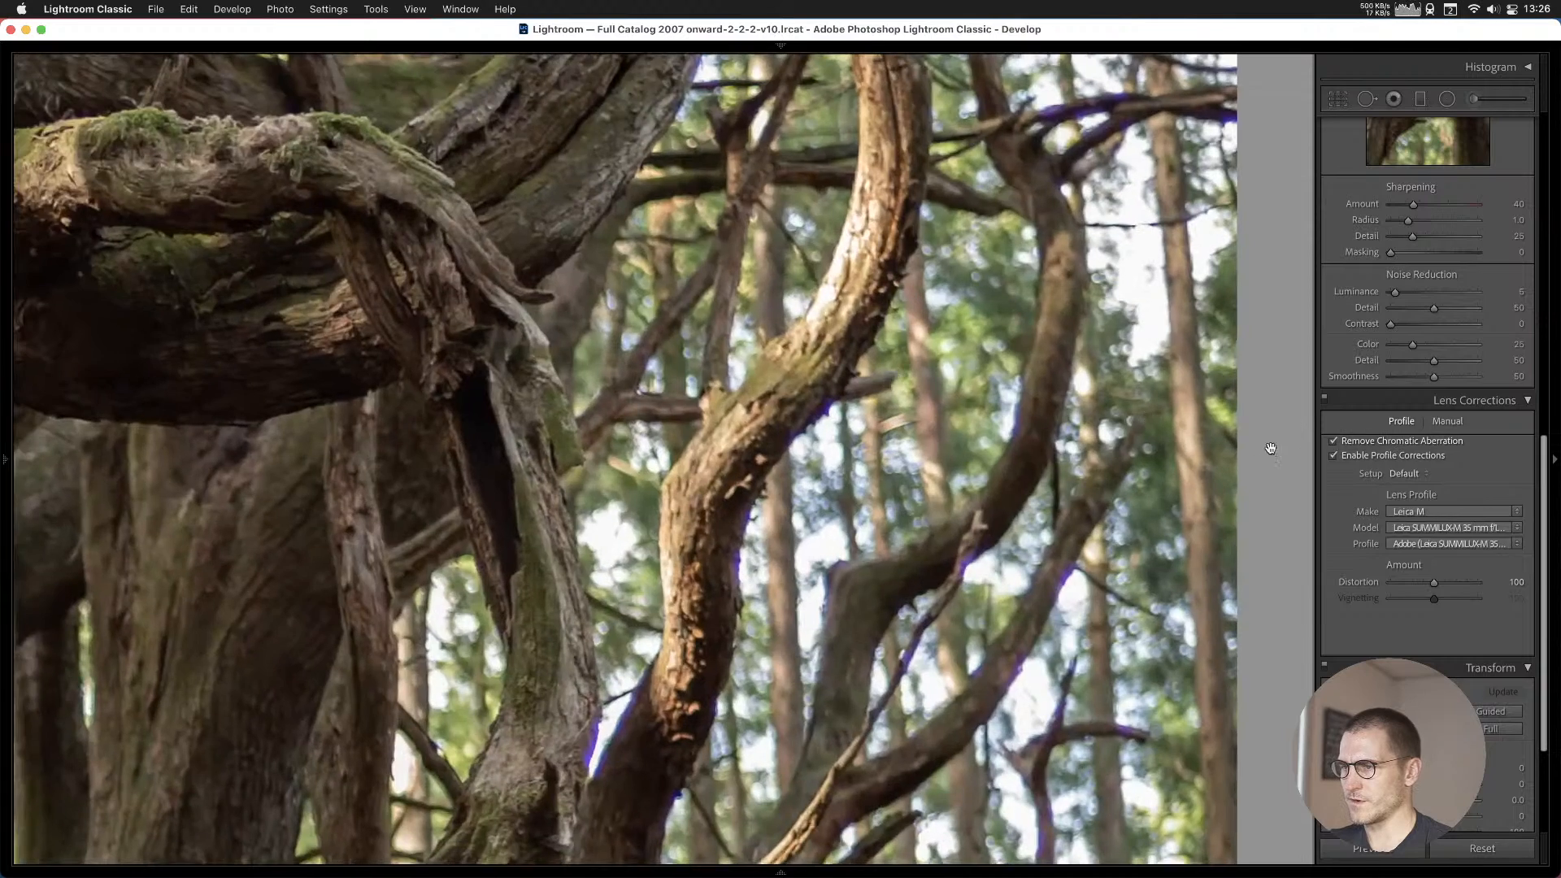
click(1335, 442)
click(1335, 441)
click(917, 456)
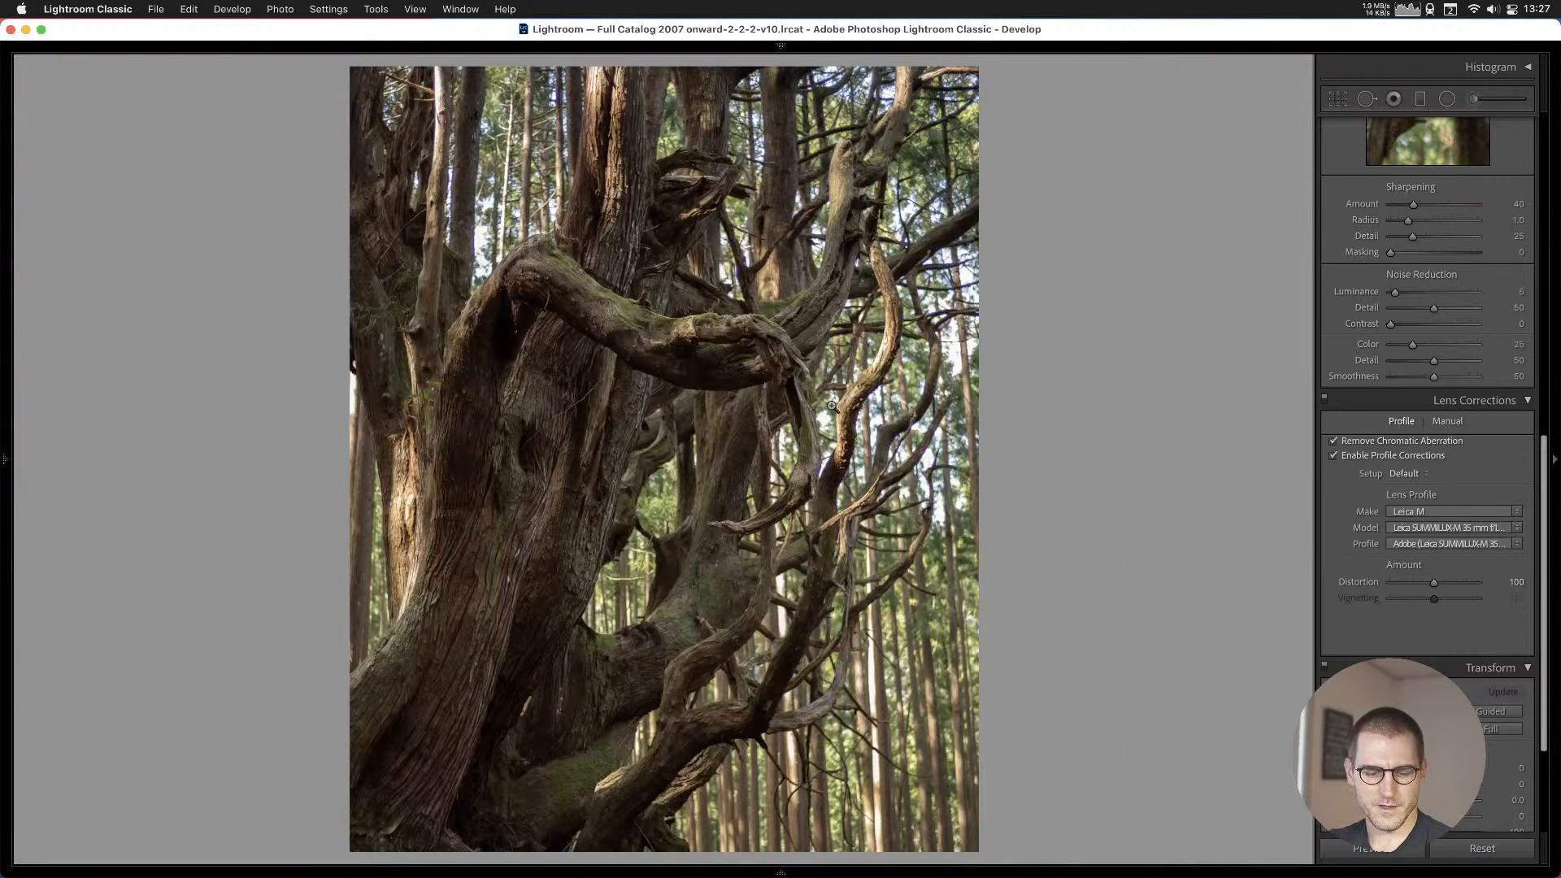
Raise the twisted tree photo's shadows to +45 and exposure to +0.50, and set the temperature to 5,267.
scroll(1366, 309, up, 10)
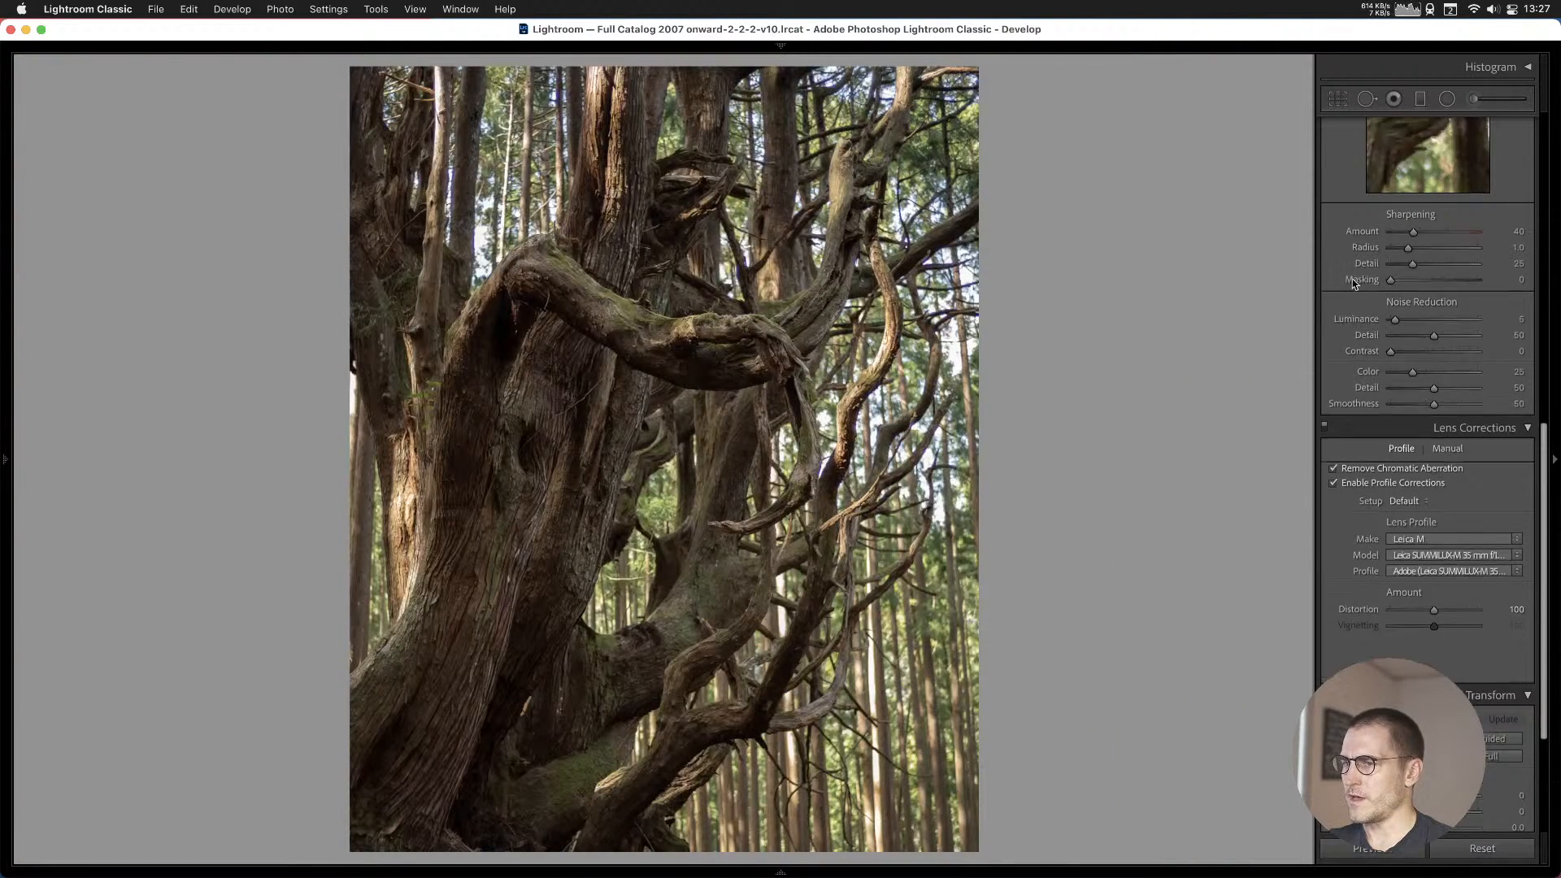
scroll(1366, 293, down, 1)
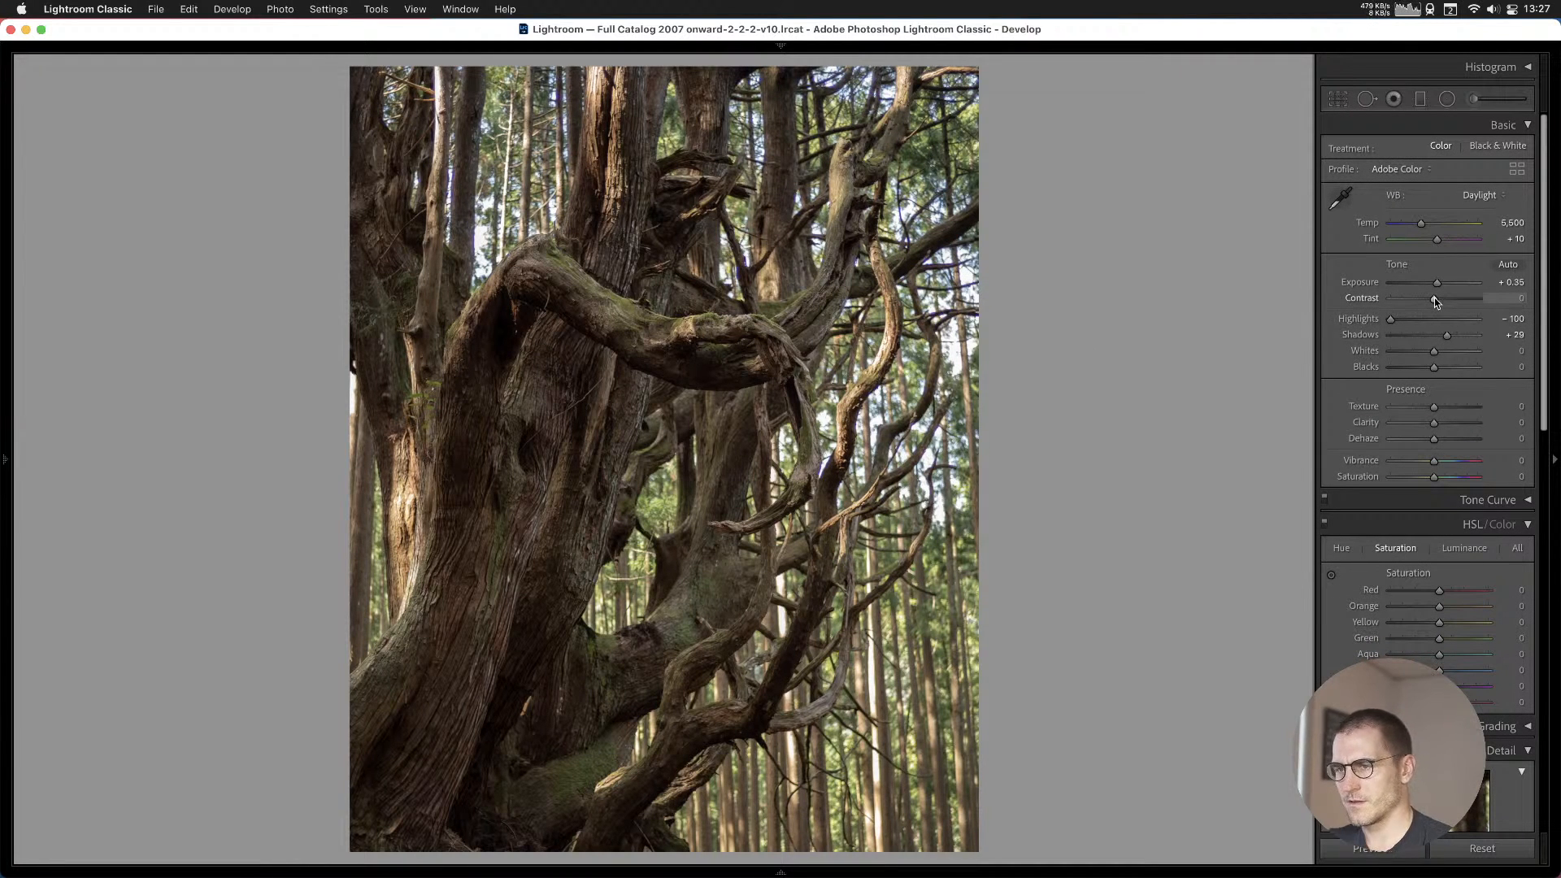
drag(1446, 336, 1454, 338)
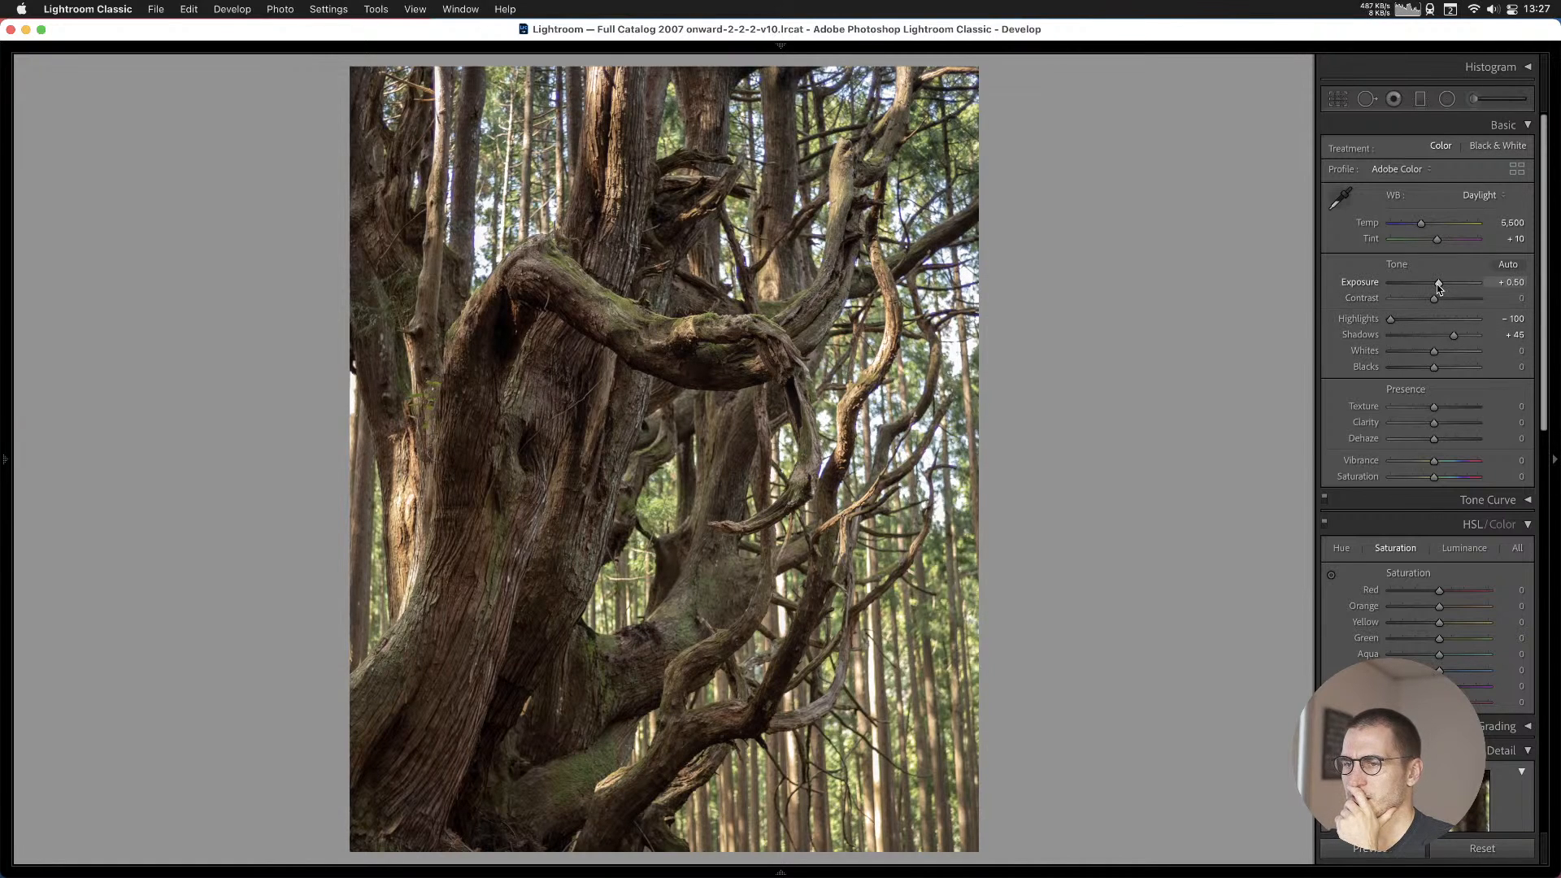
drag(1422, 222, 1420, 226)
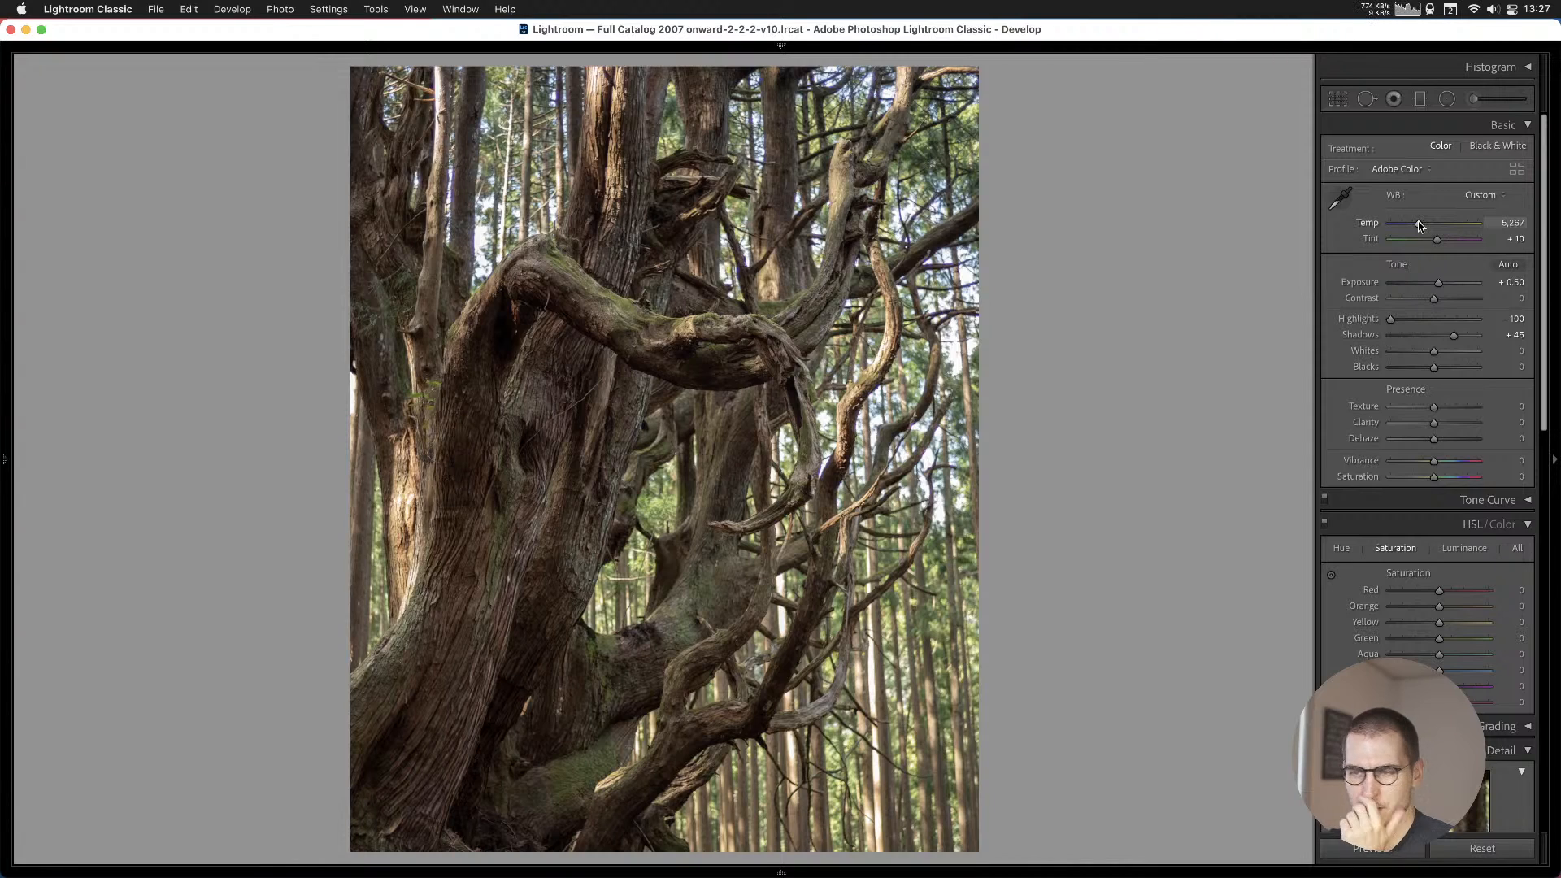
Compare the twisted tree photo with its unedited version and add it to the target collection Cull #1.
key(backslash)
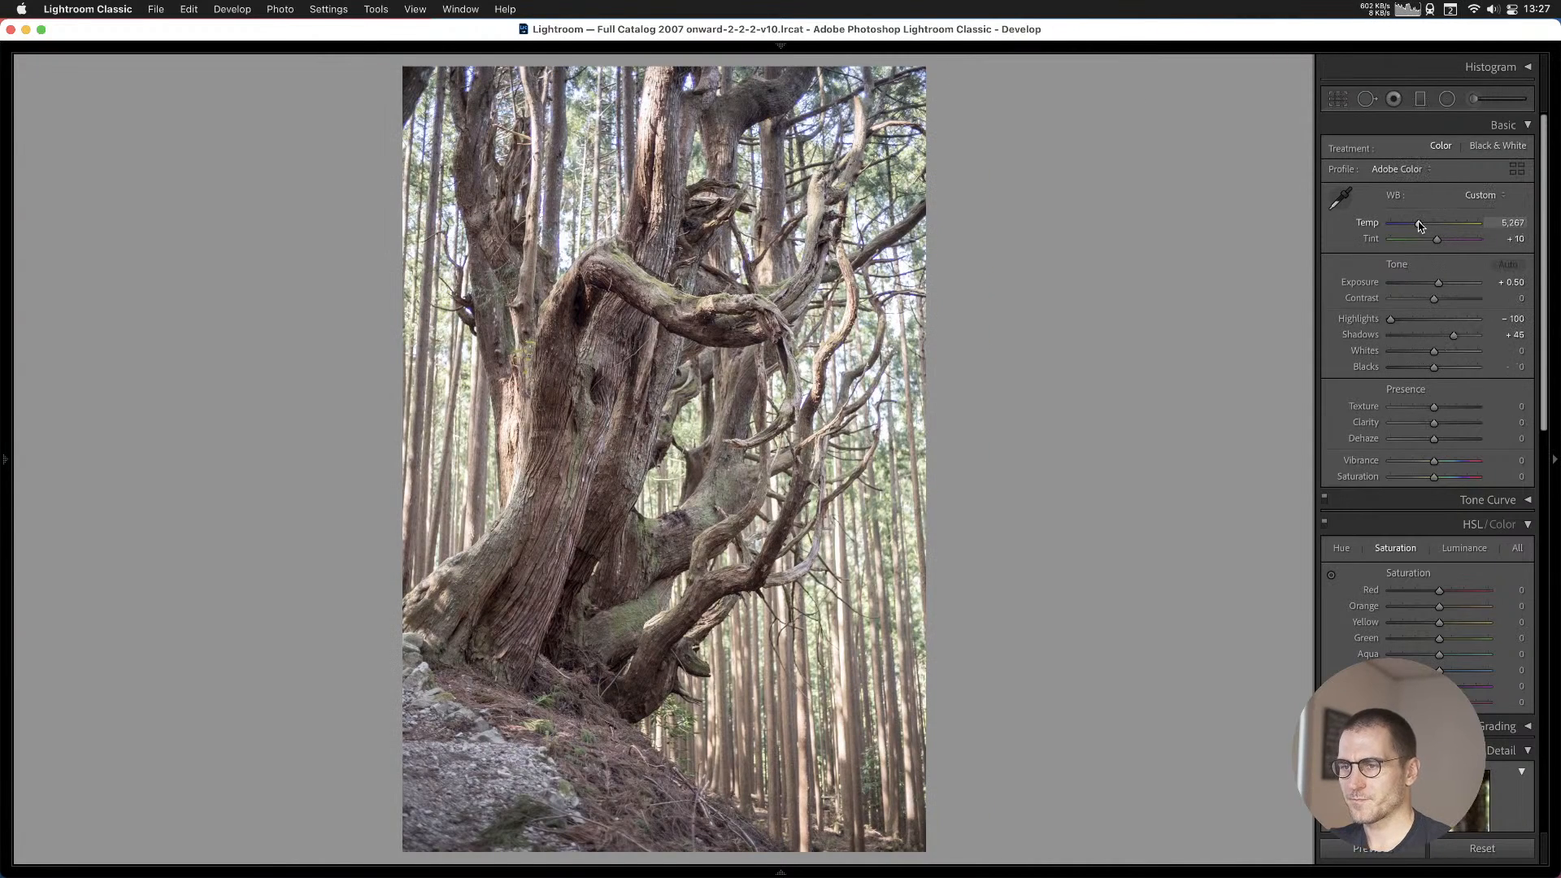
key(backslash)
key(b)
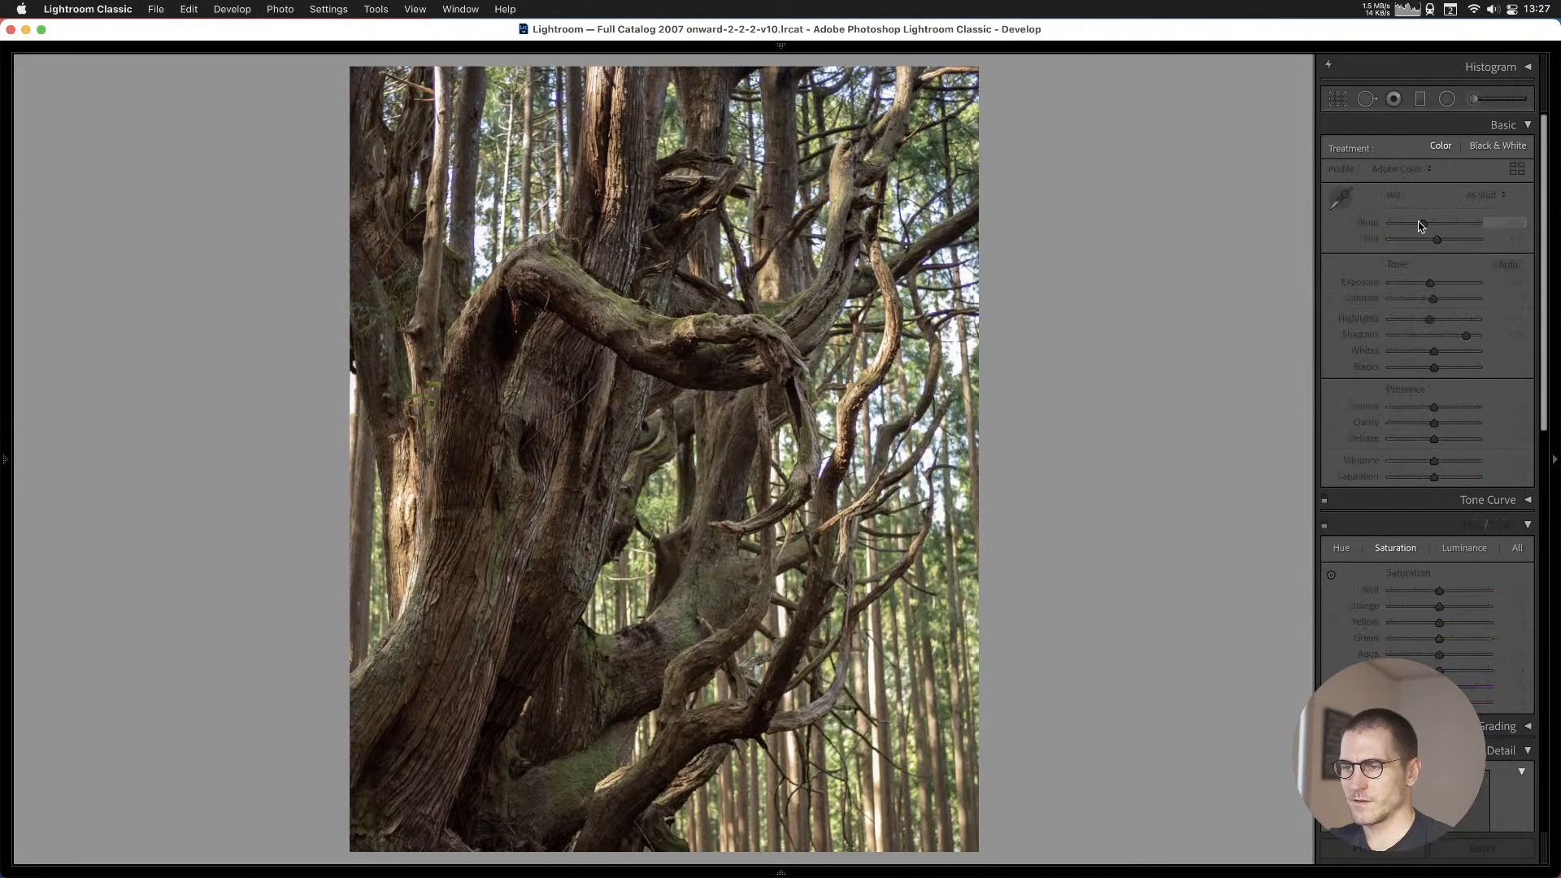
Compare the dark forest trail photo with the trail photo showing blue sky and mountains.
key(Right)
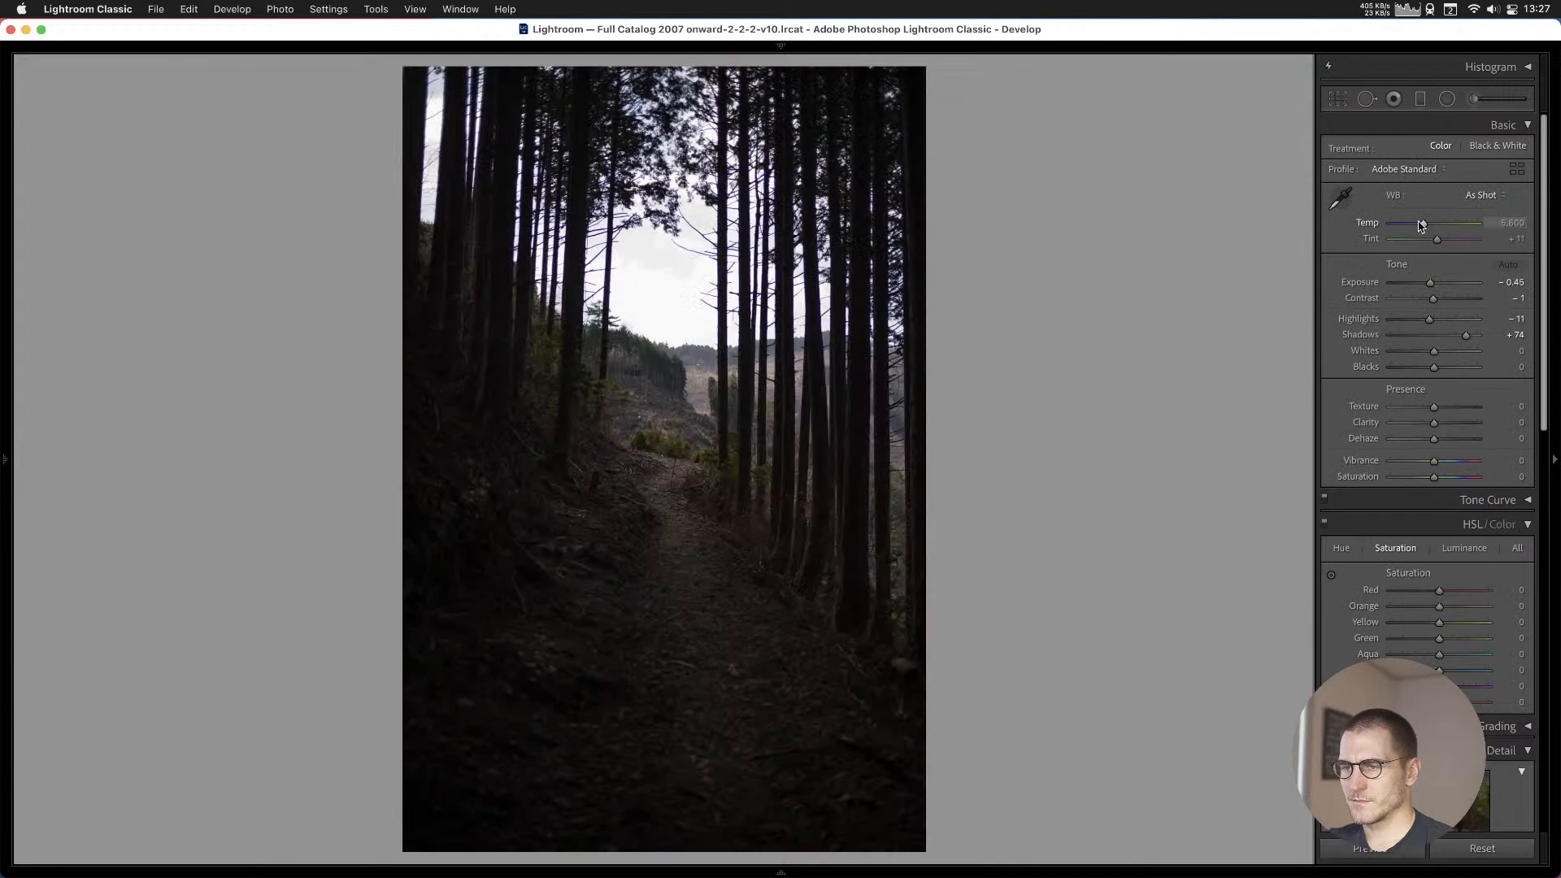
key(Right)
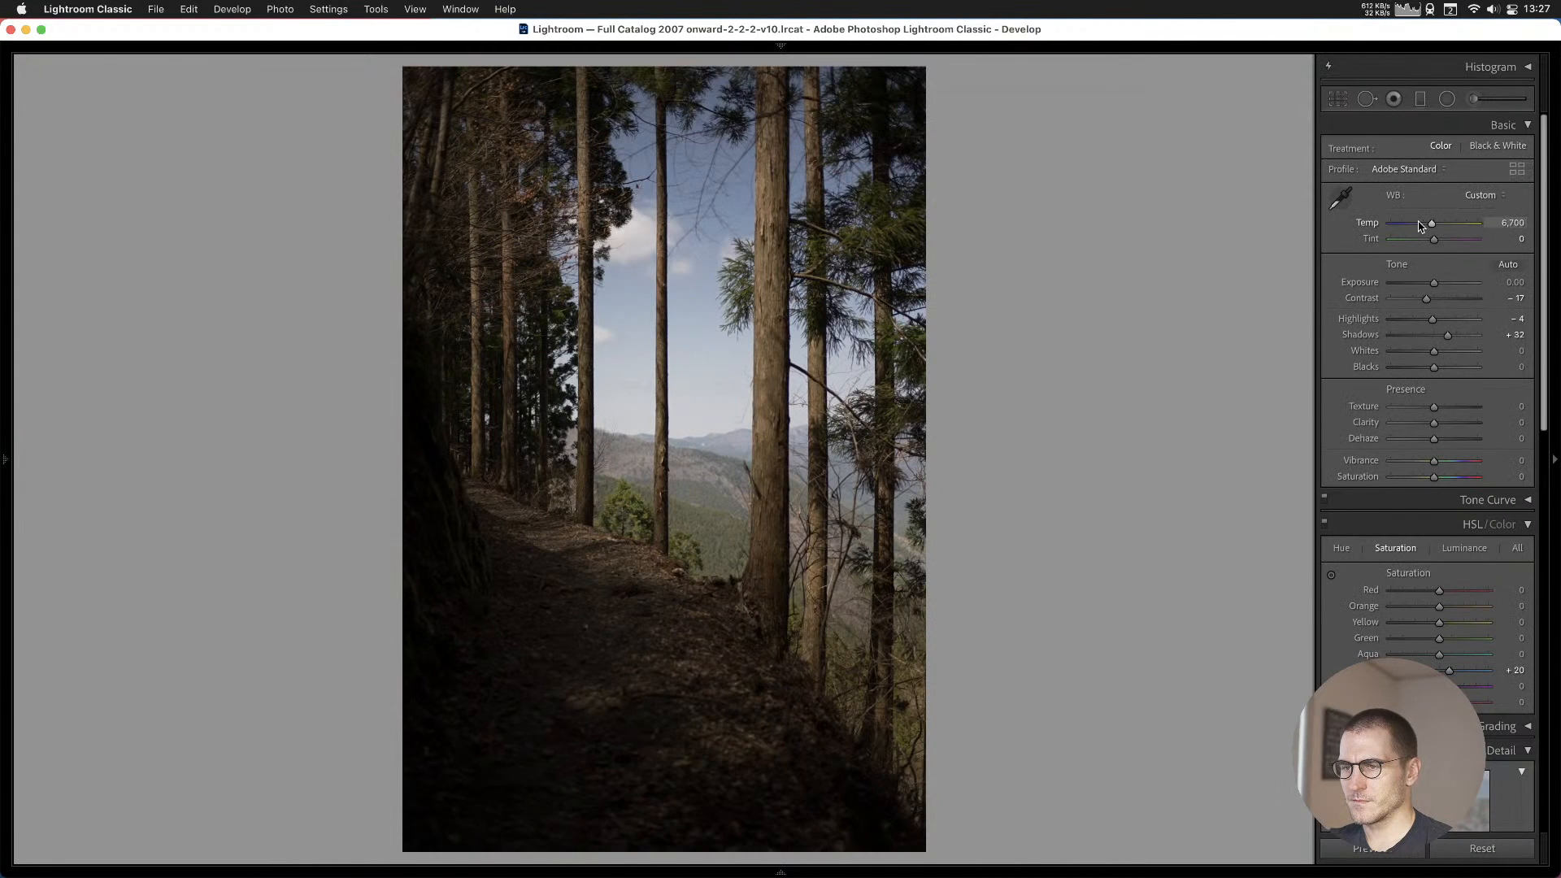
key(Right)
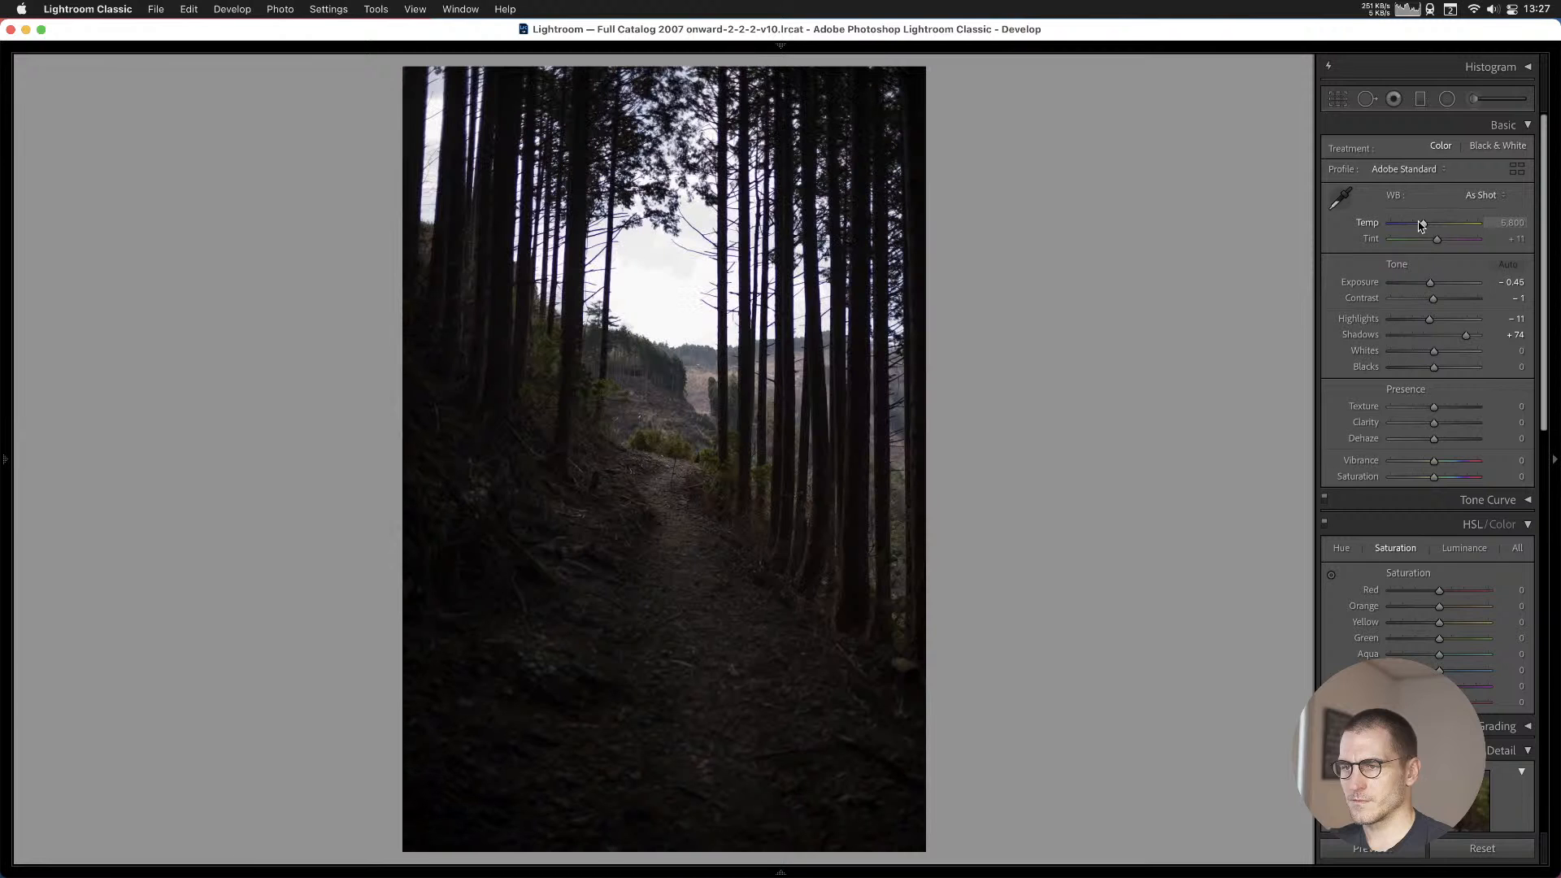
Try a 4 x 5 / 8 x 10 crop on the dark forest trail photo, framed nearer its top.
key(r)
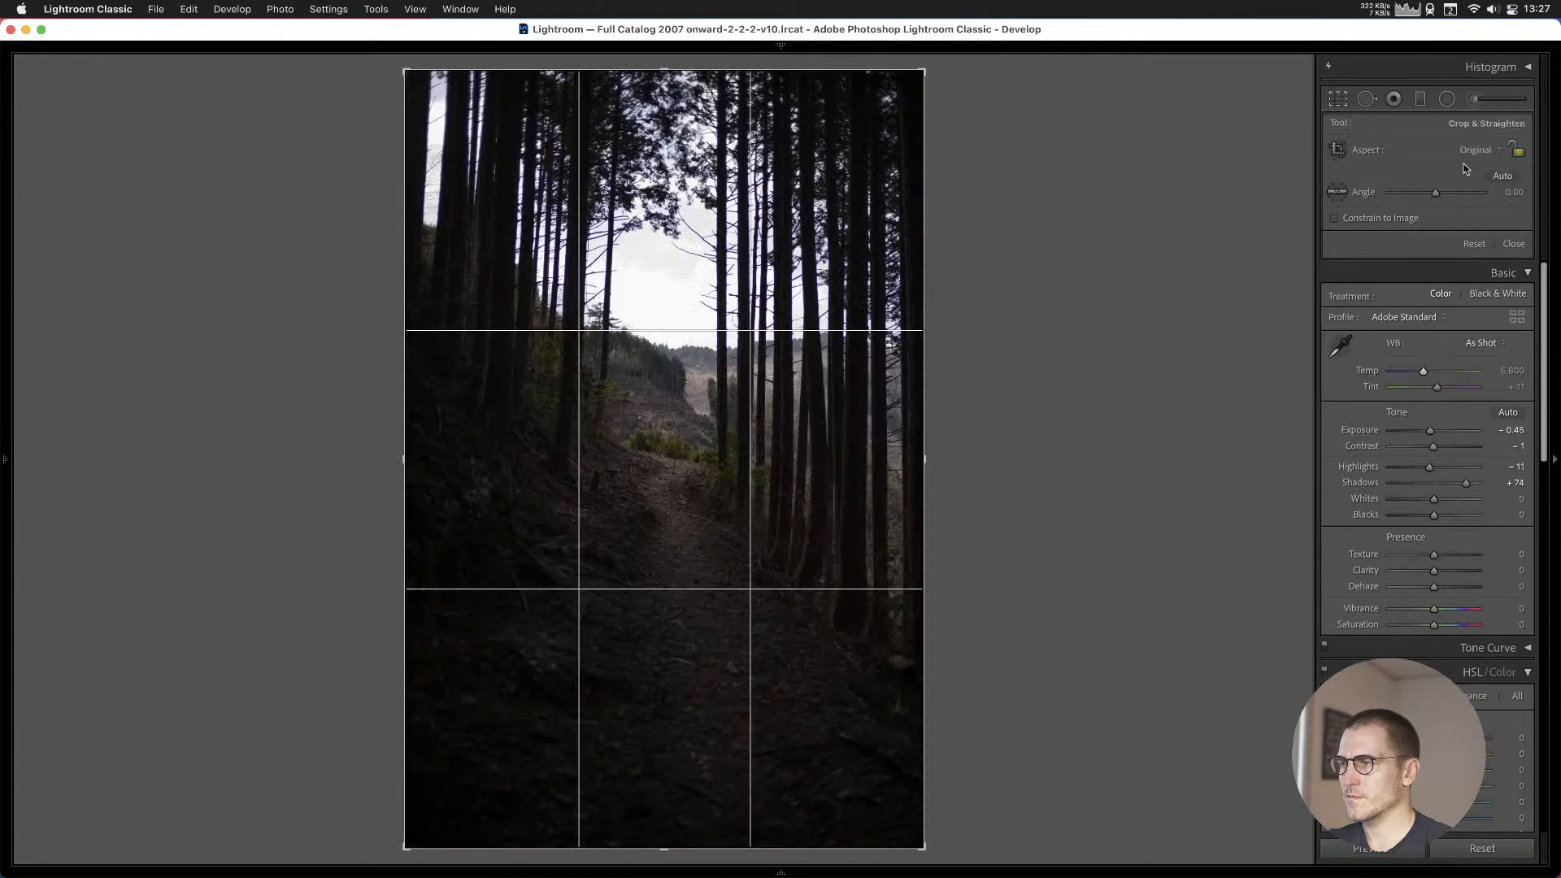
click(1472, 150)
click(1464, 213)
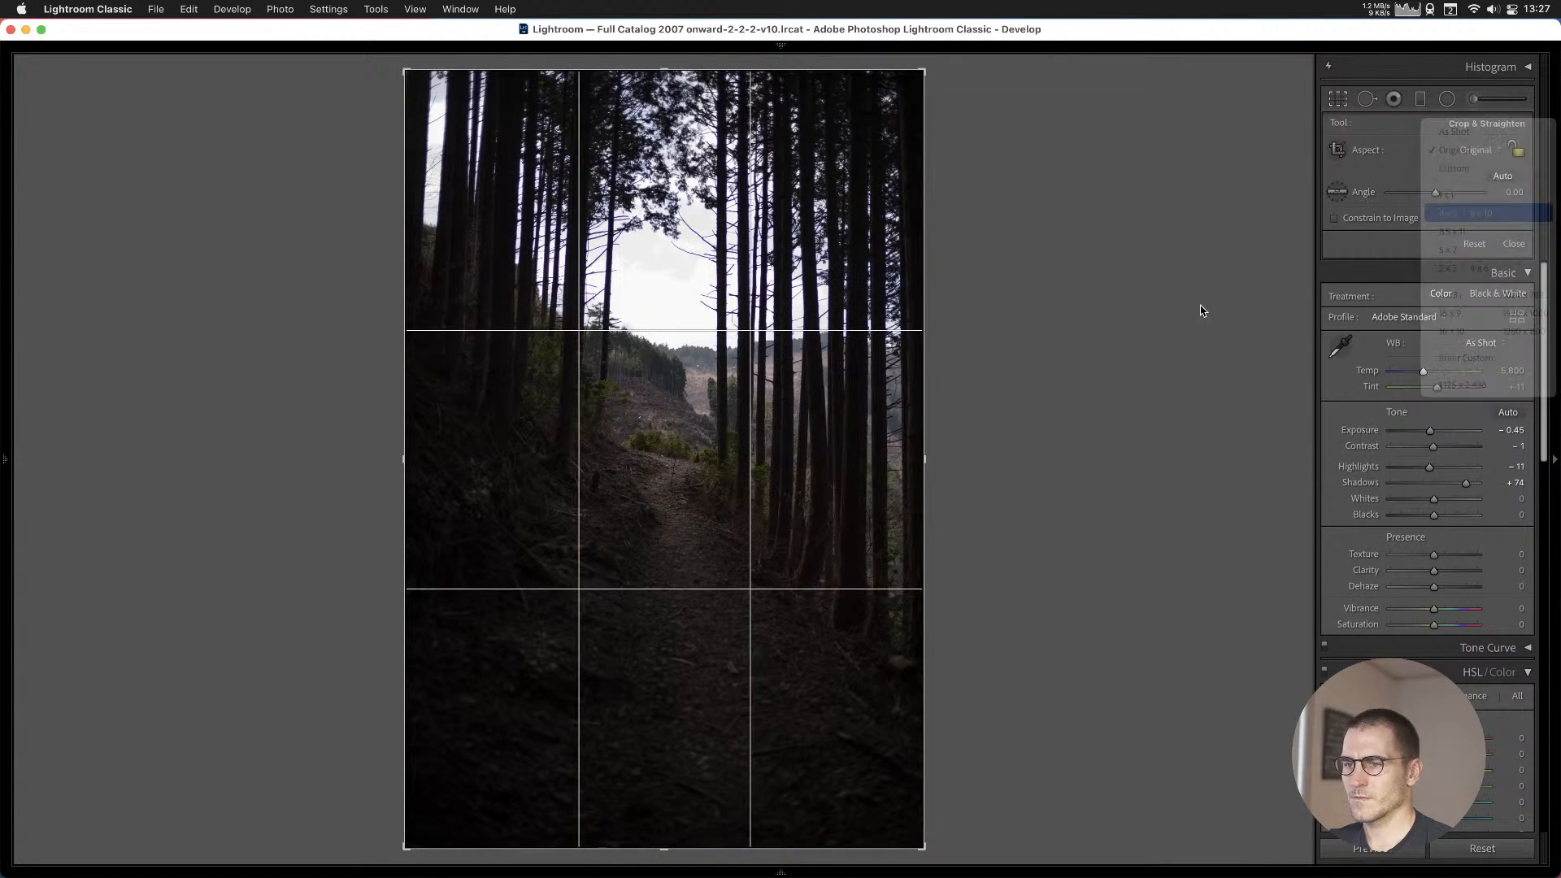
drag(723, 390, 723, 452)
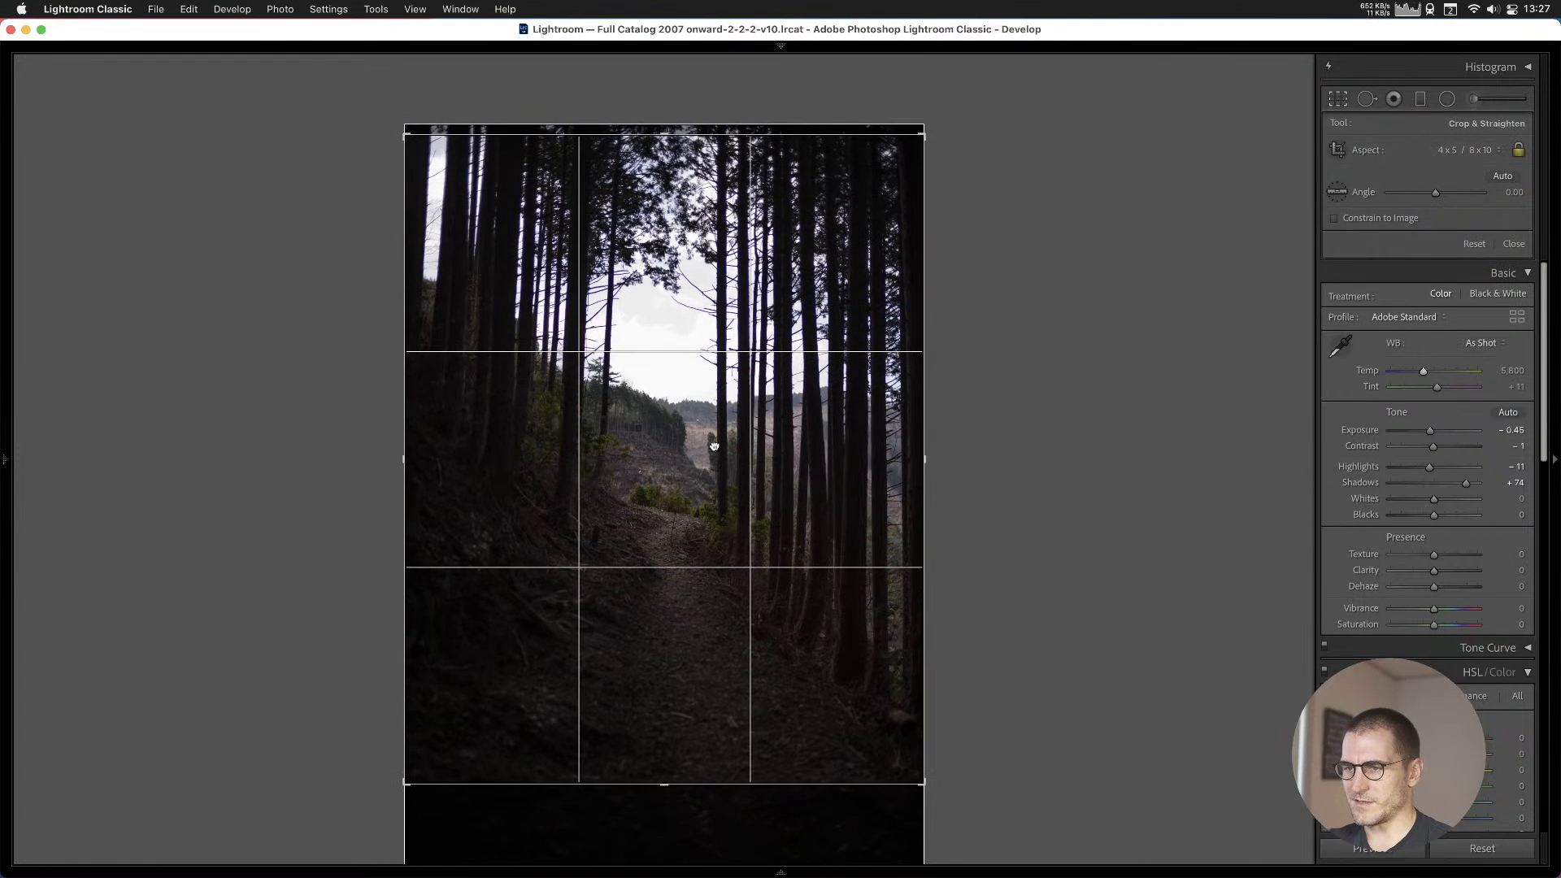
key(Return)
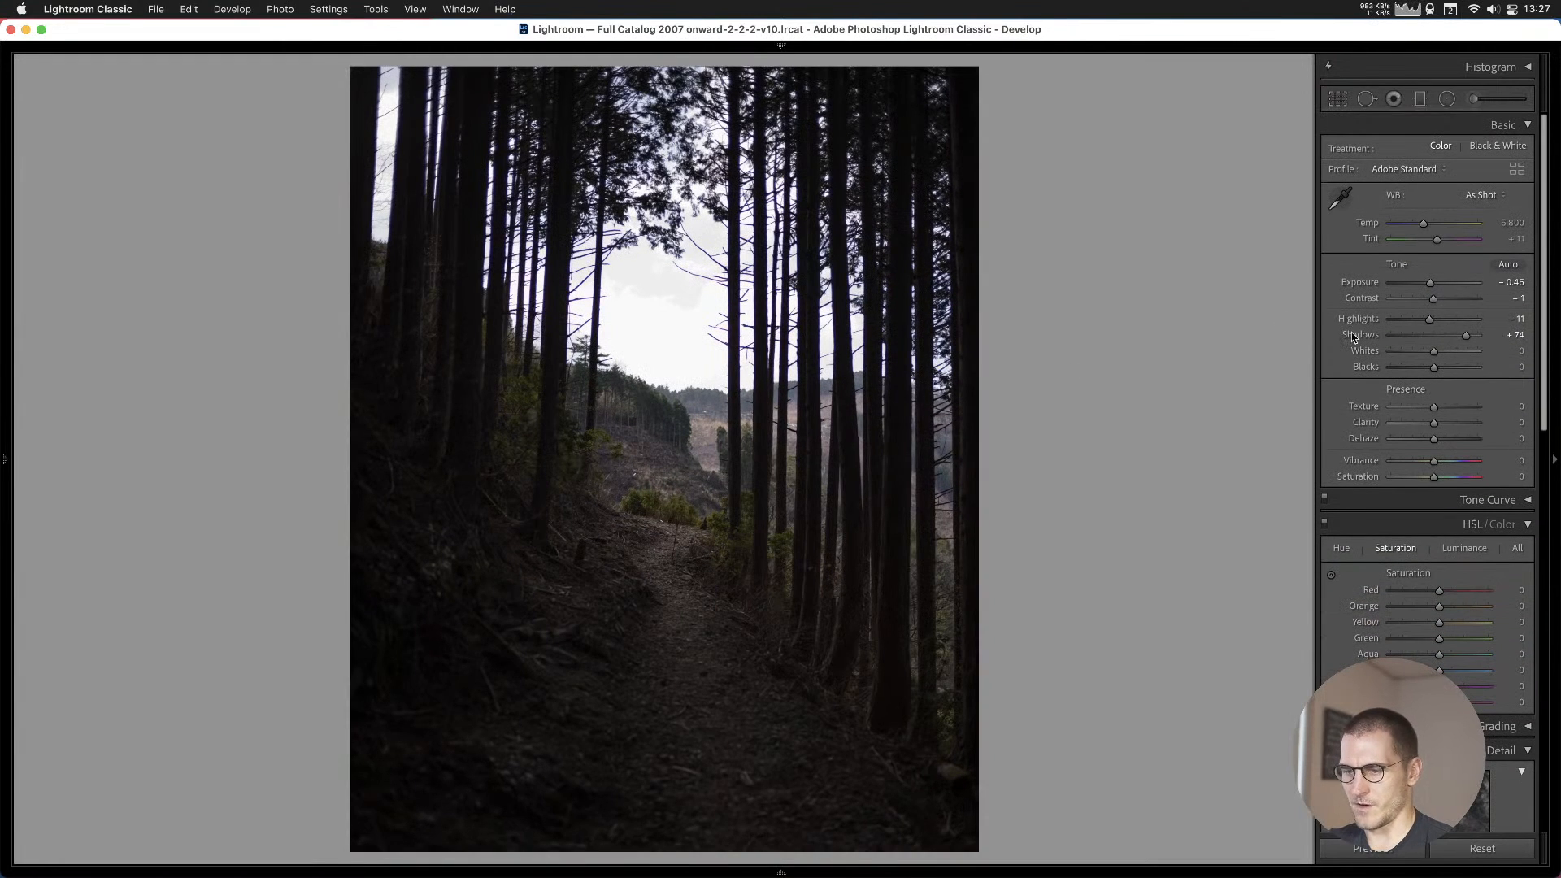
Reset all edits on the dark forest trail photo and crop it to 4 x 5 / 8 x 10, framed nearer the photo's top.
key(super+shift+r)
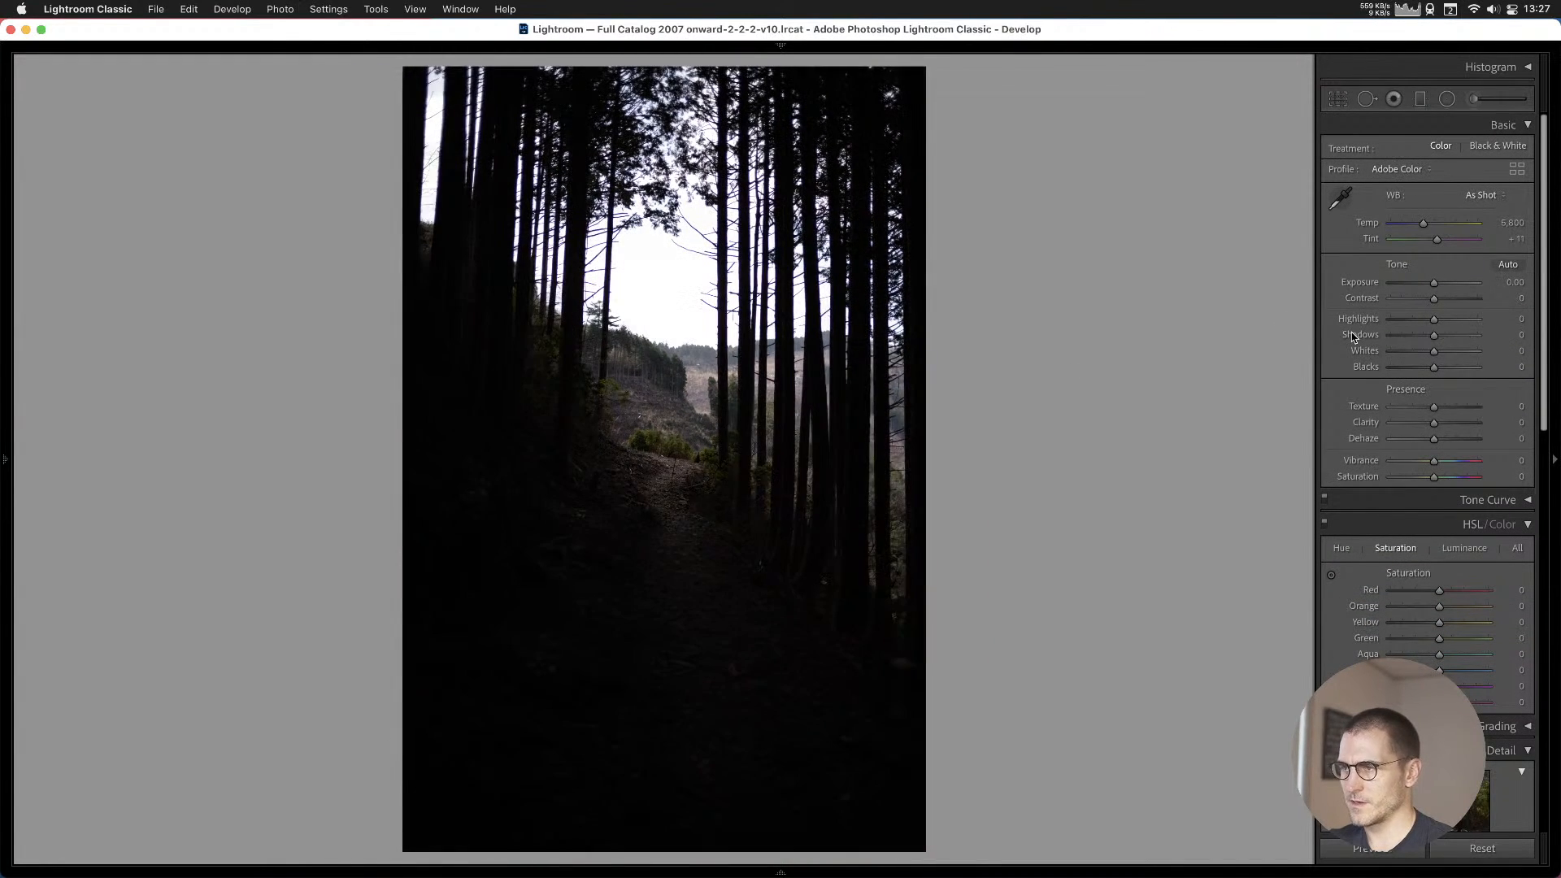
click(1338, 98)
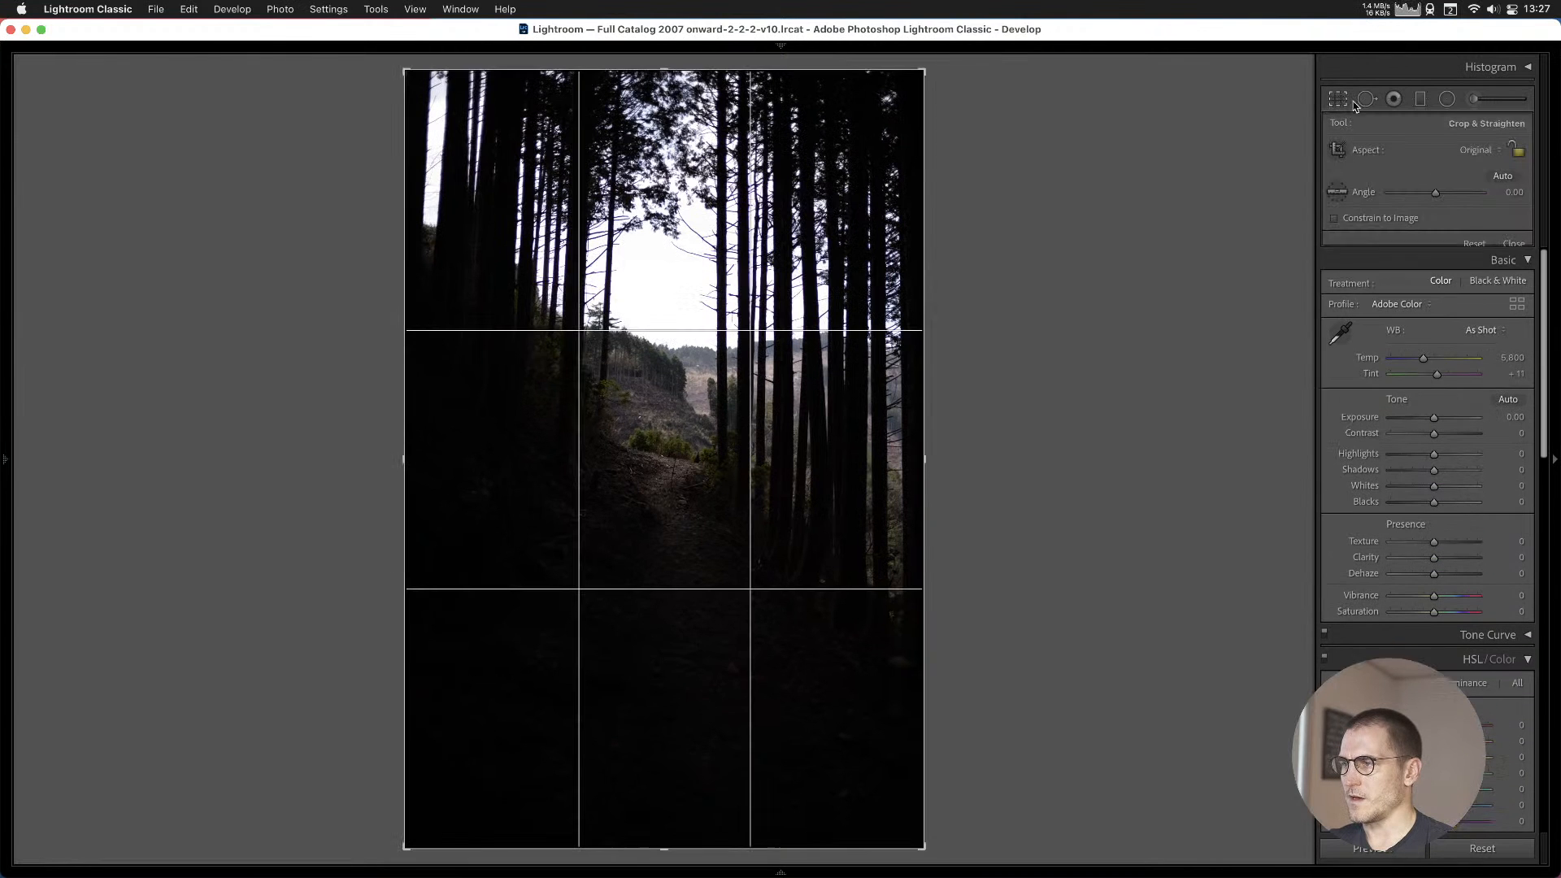
click(1488, 150)
click(1459, 213)
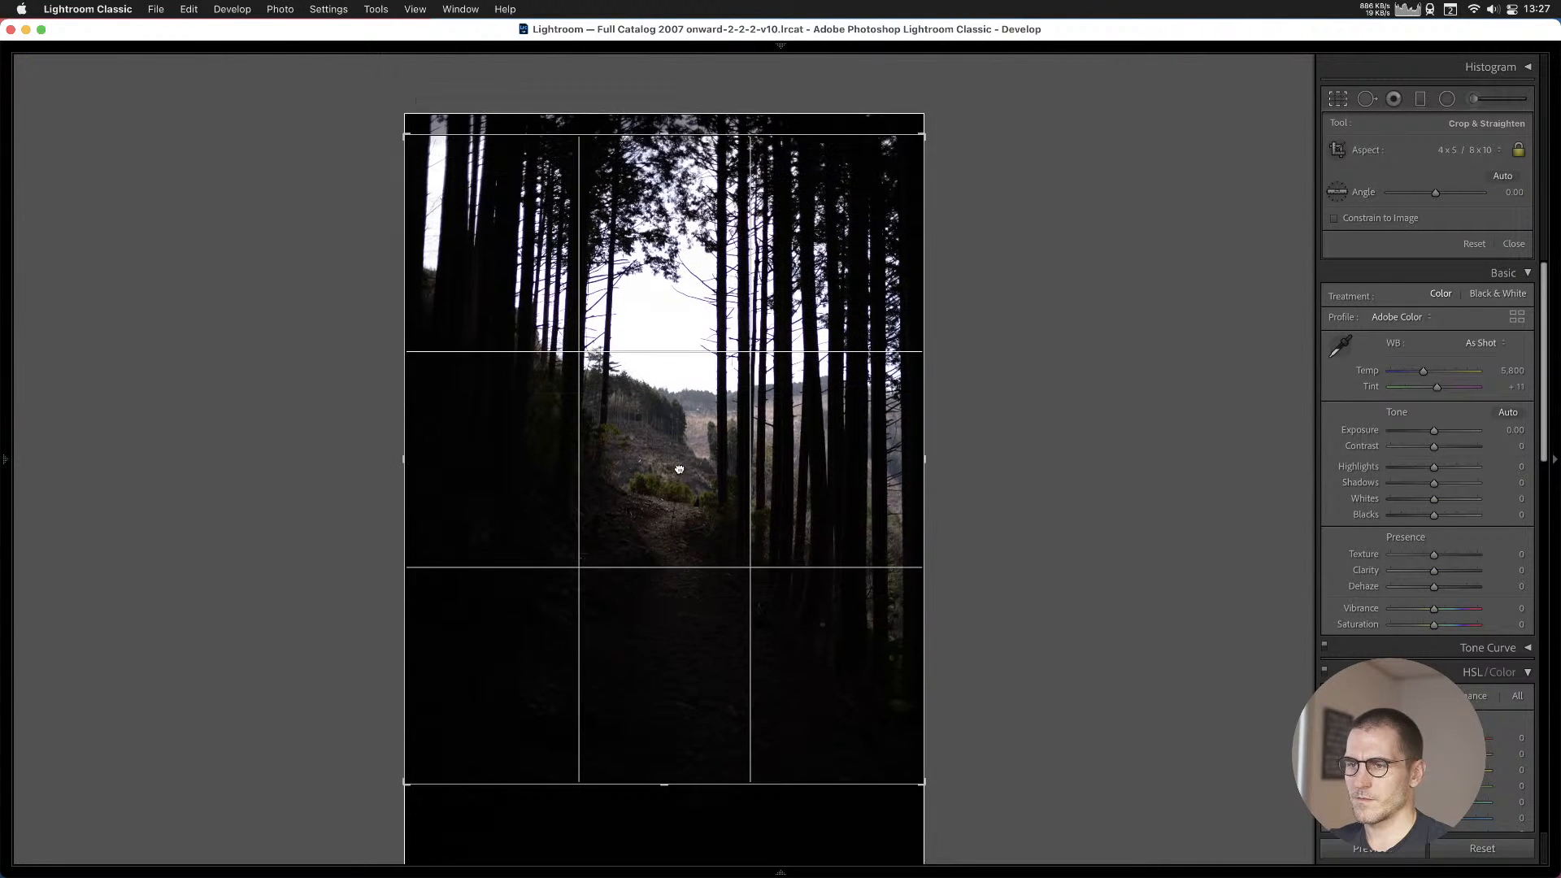
key(Return)
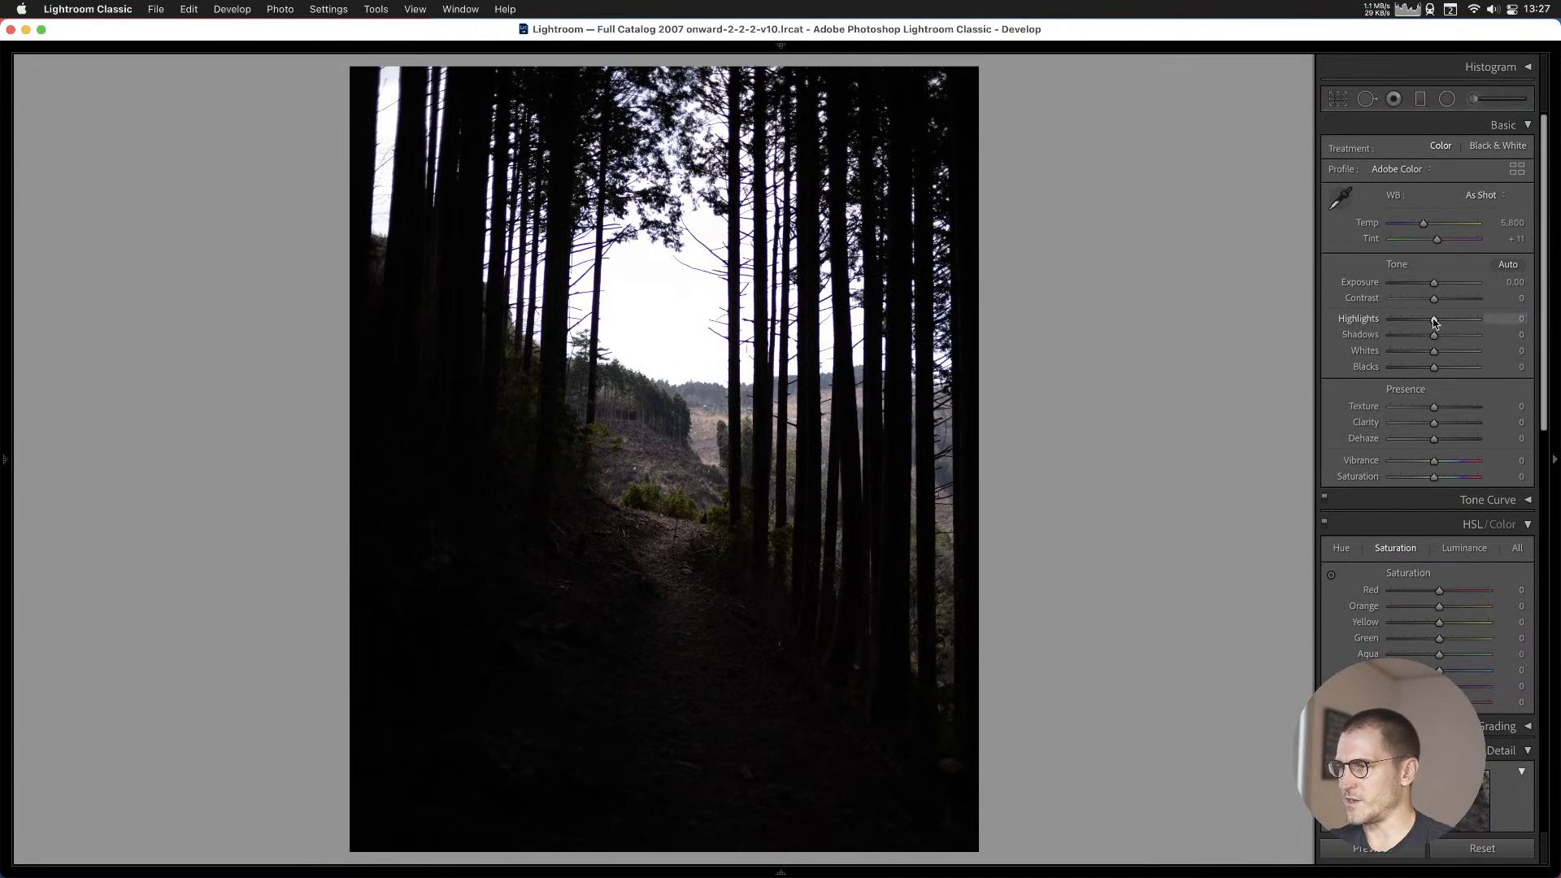
Apply Auto white balance to the forest trail photo and set exposure to +0.60 and shadows to +72.
drag(1435, 282, 1440, 282)
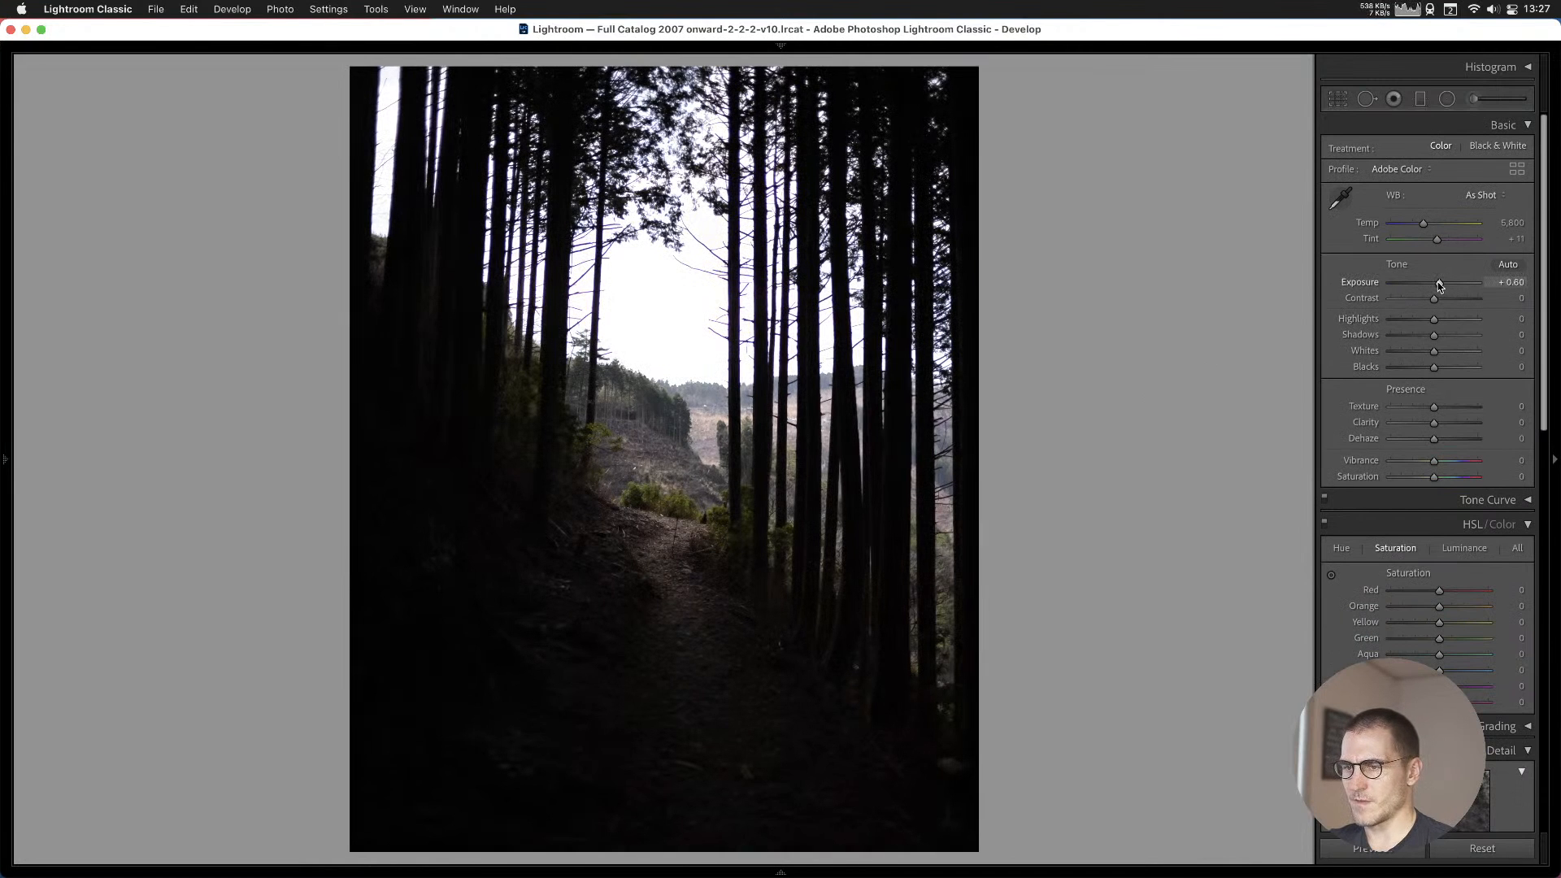
click(1483, 196)
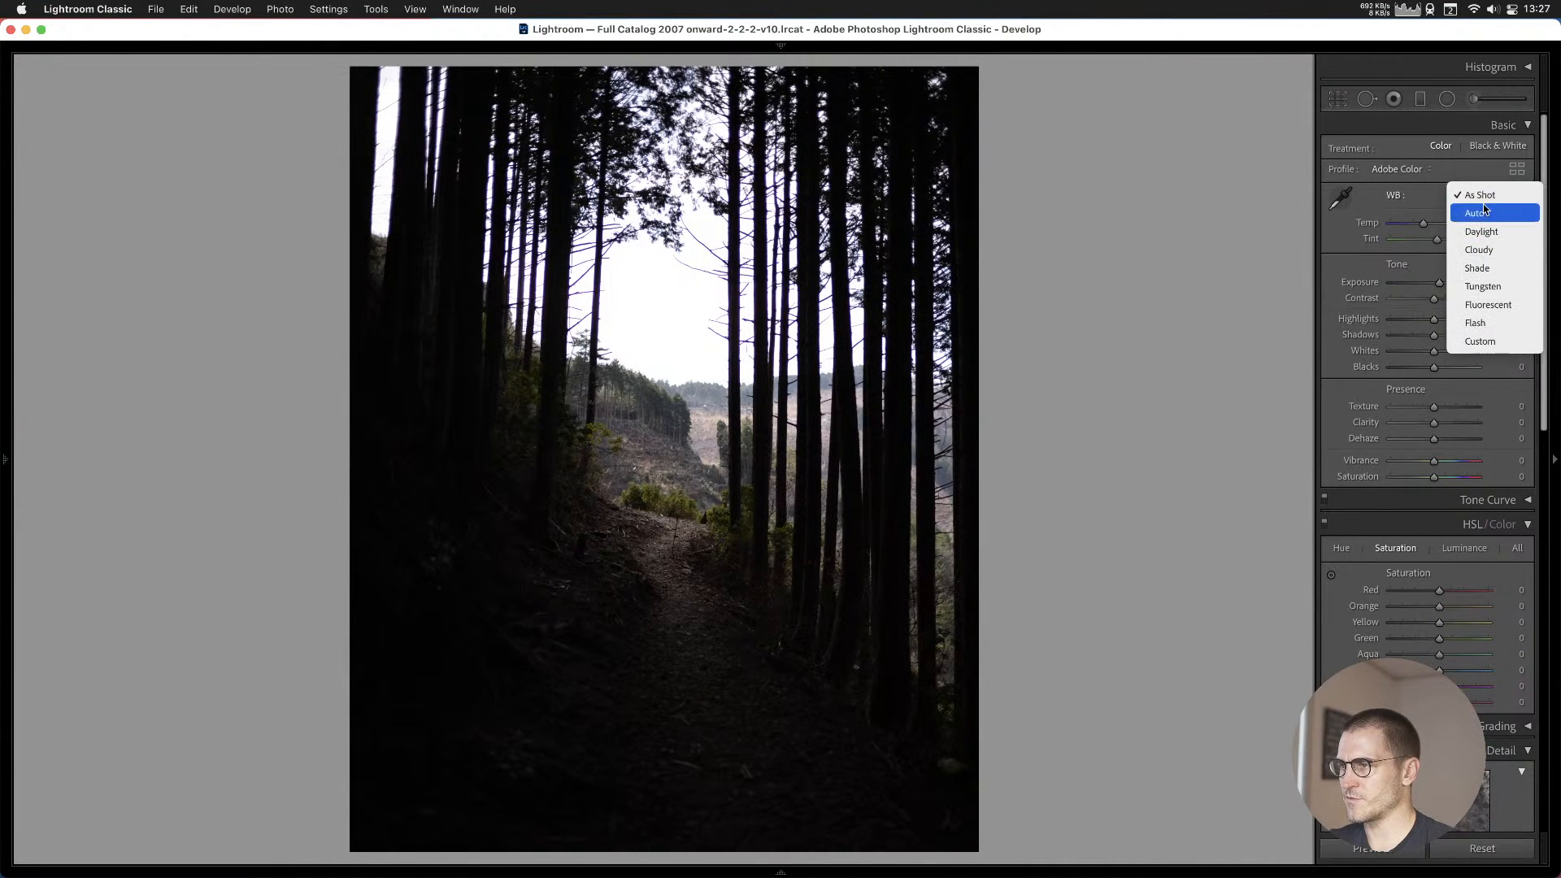
click(1478, 214)
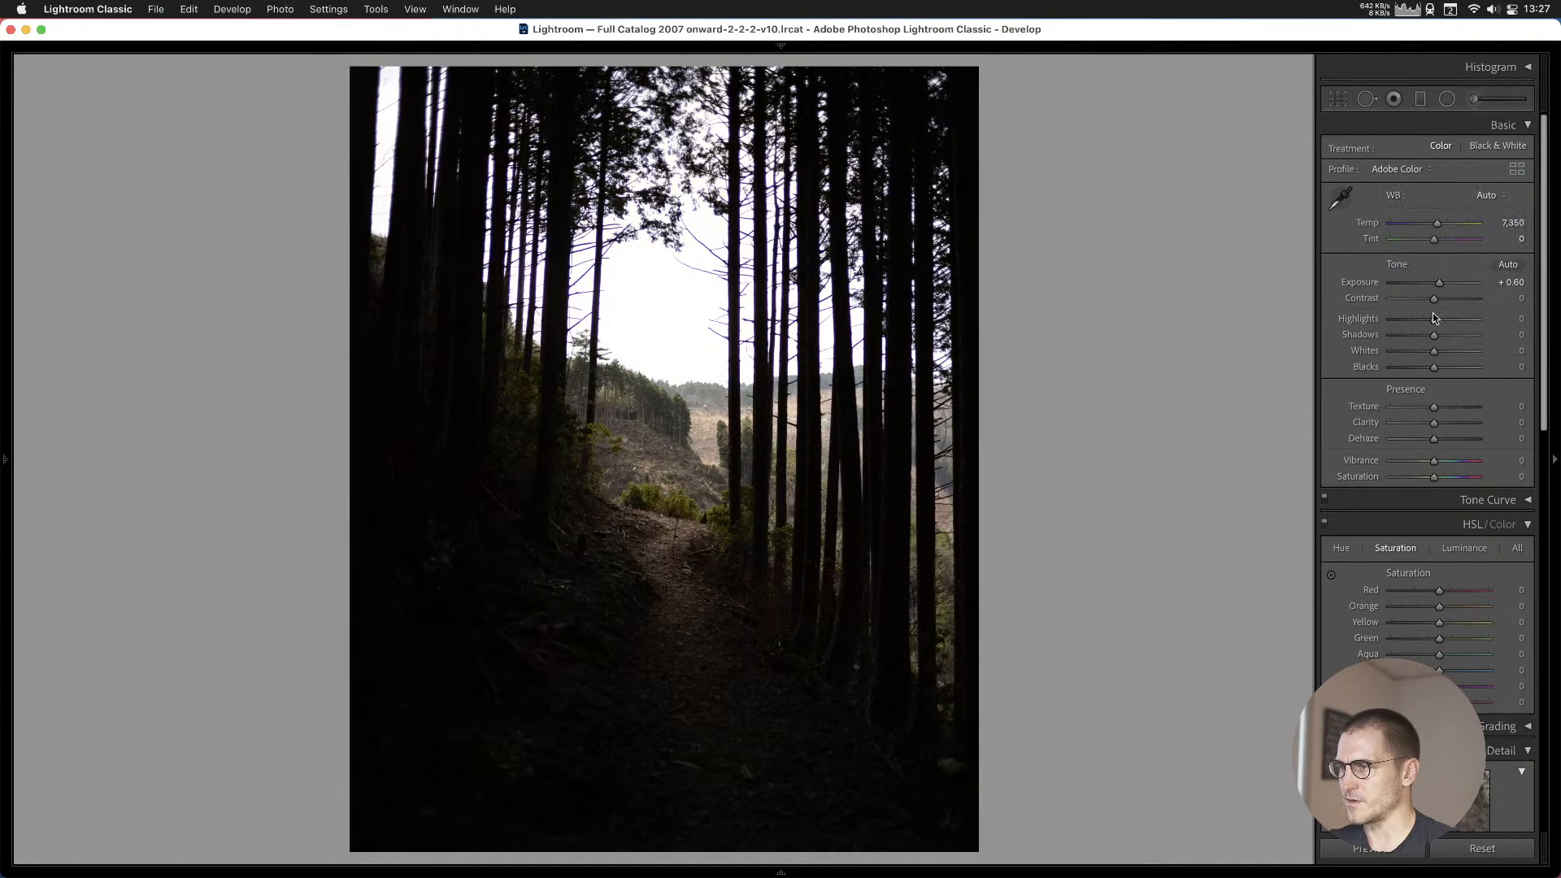
drag(1434, 335, 1465, 336)
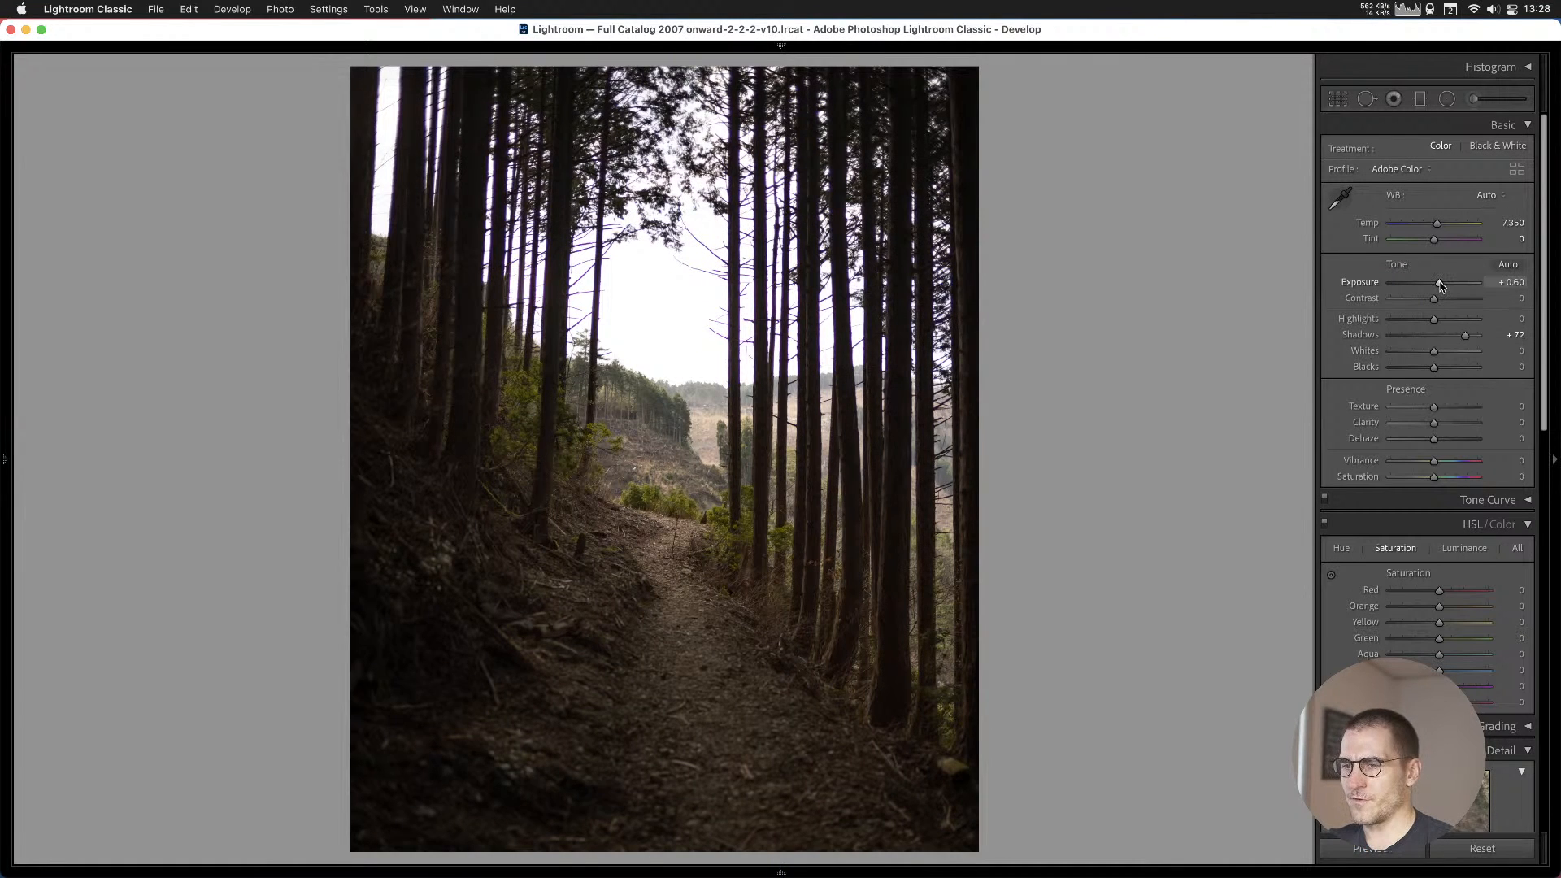
Set the dark forest trail photo's exposure to +1.05, highlights to −63 and clarity to +6, and add it to Cull #1.
drag(1440, 284, 1410, 325)
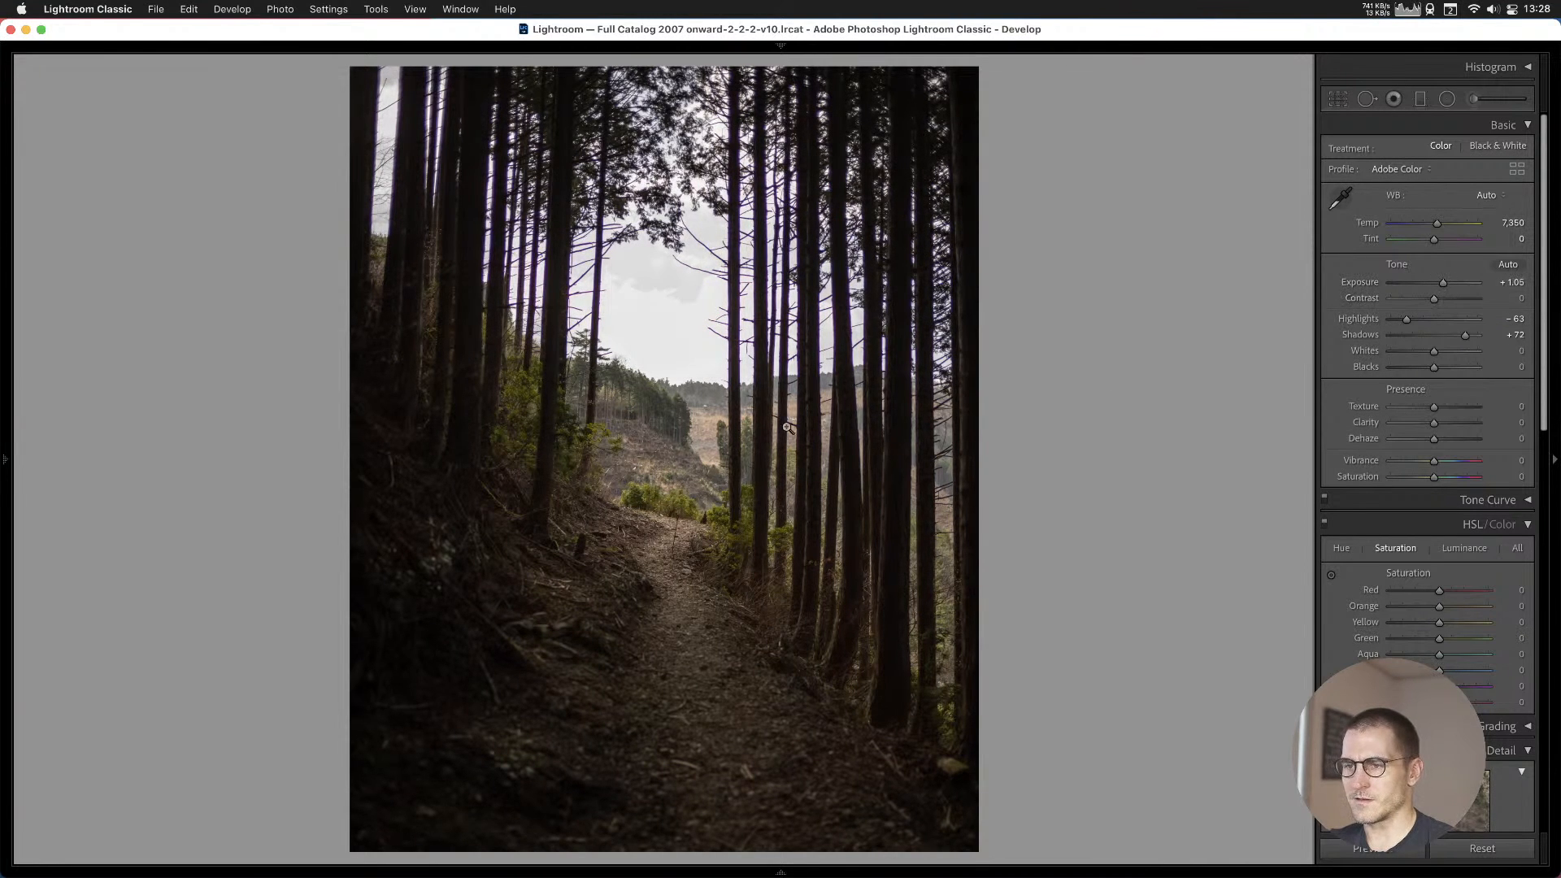
click(660, 449)
drag(678, 452, 626, 203)
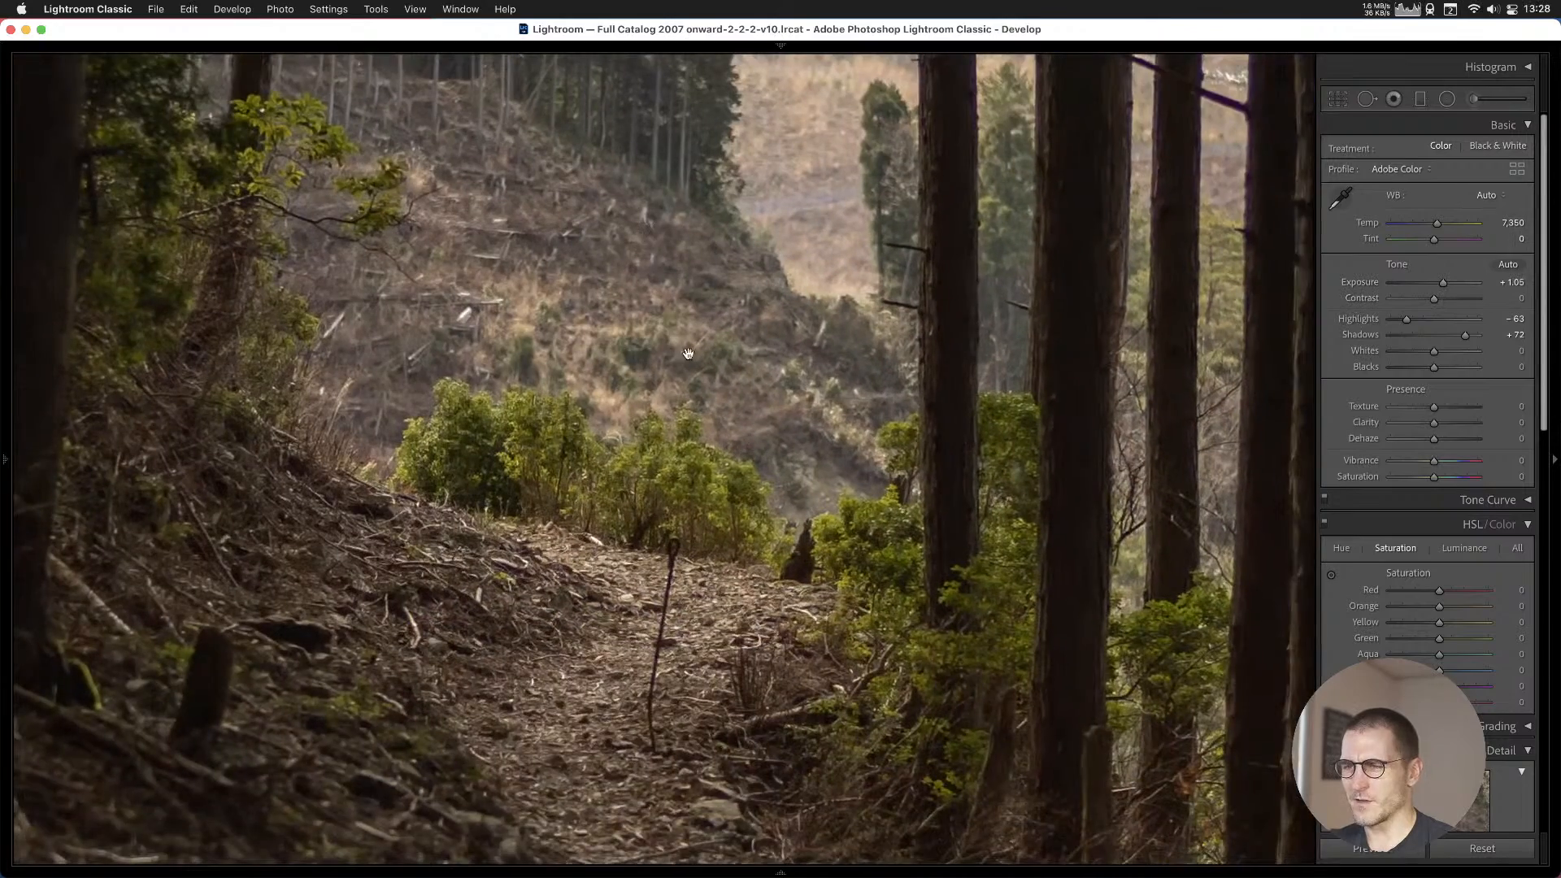
click(675, 396)
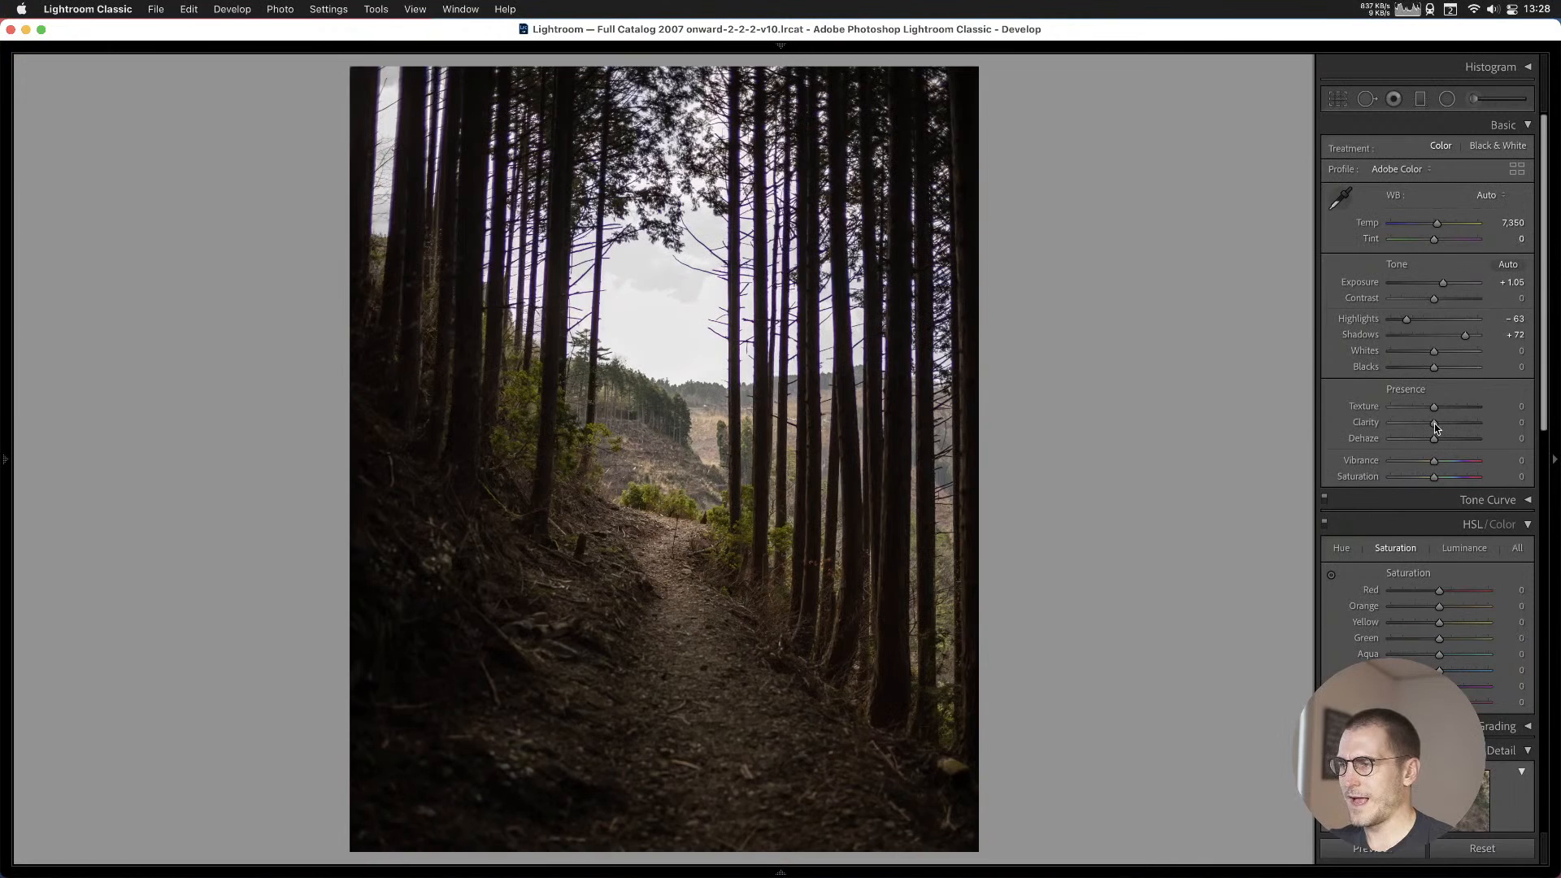
drag(1435, 427, 1439, 427)
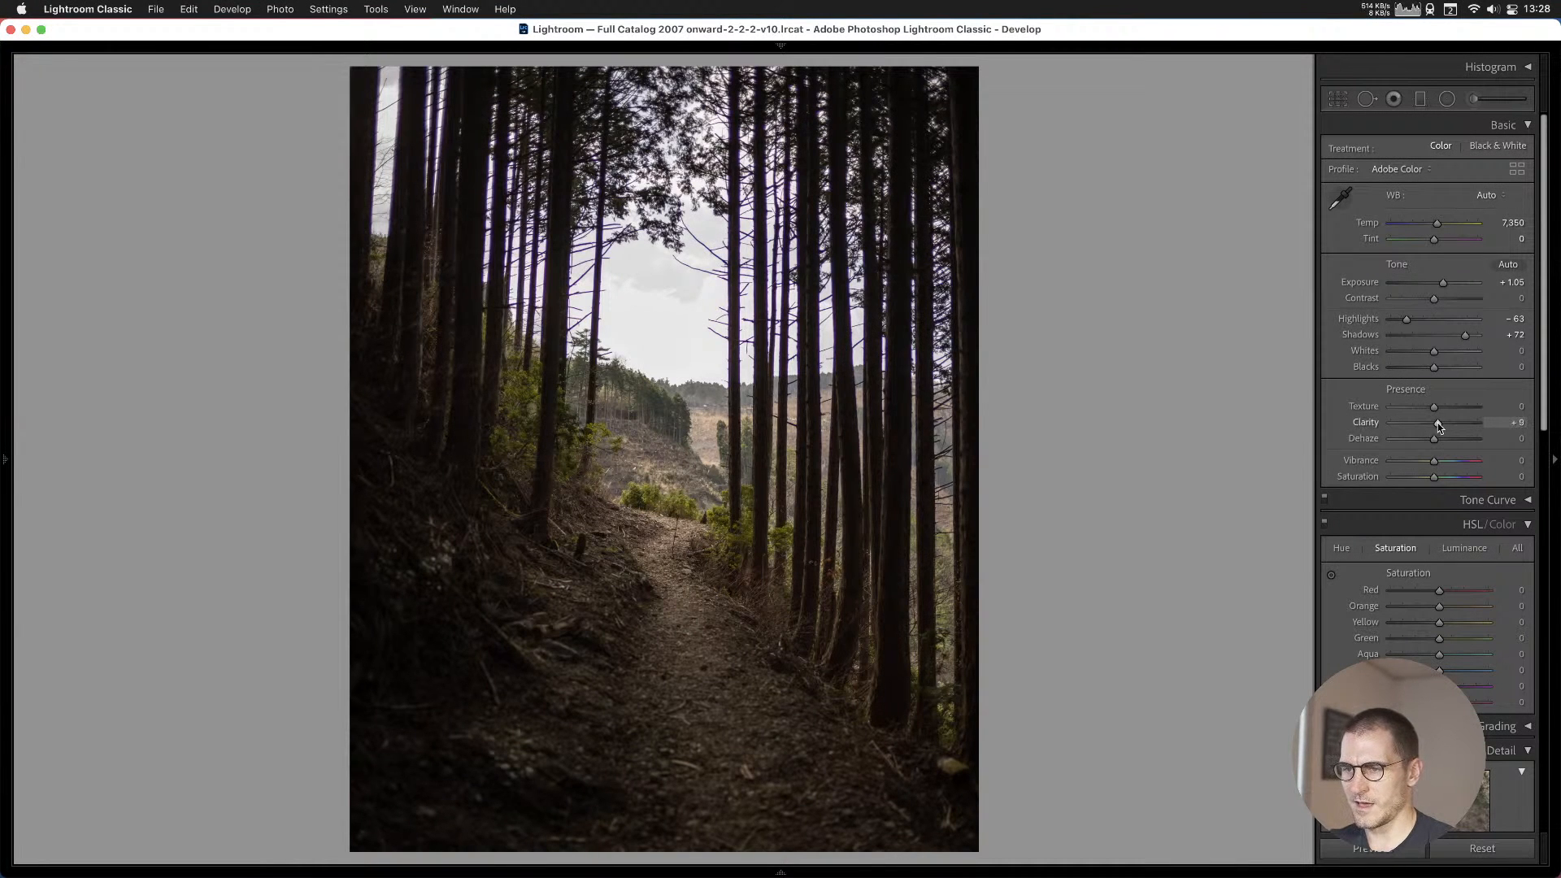
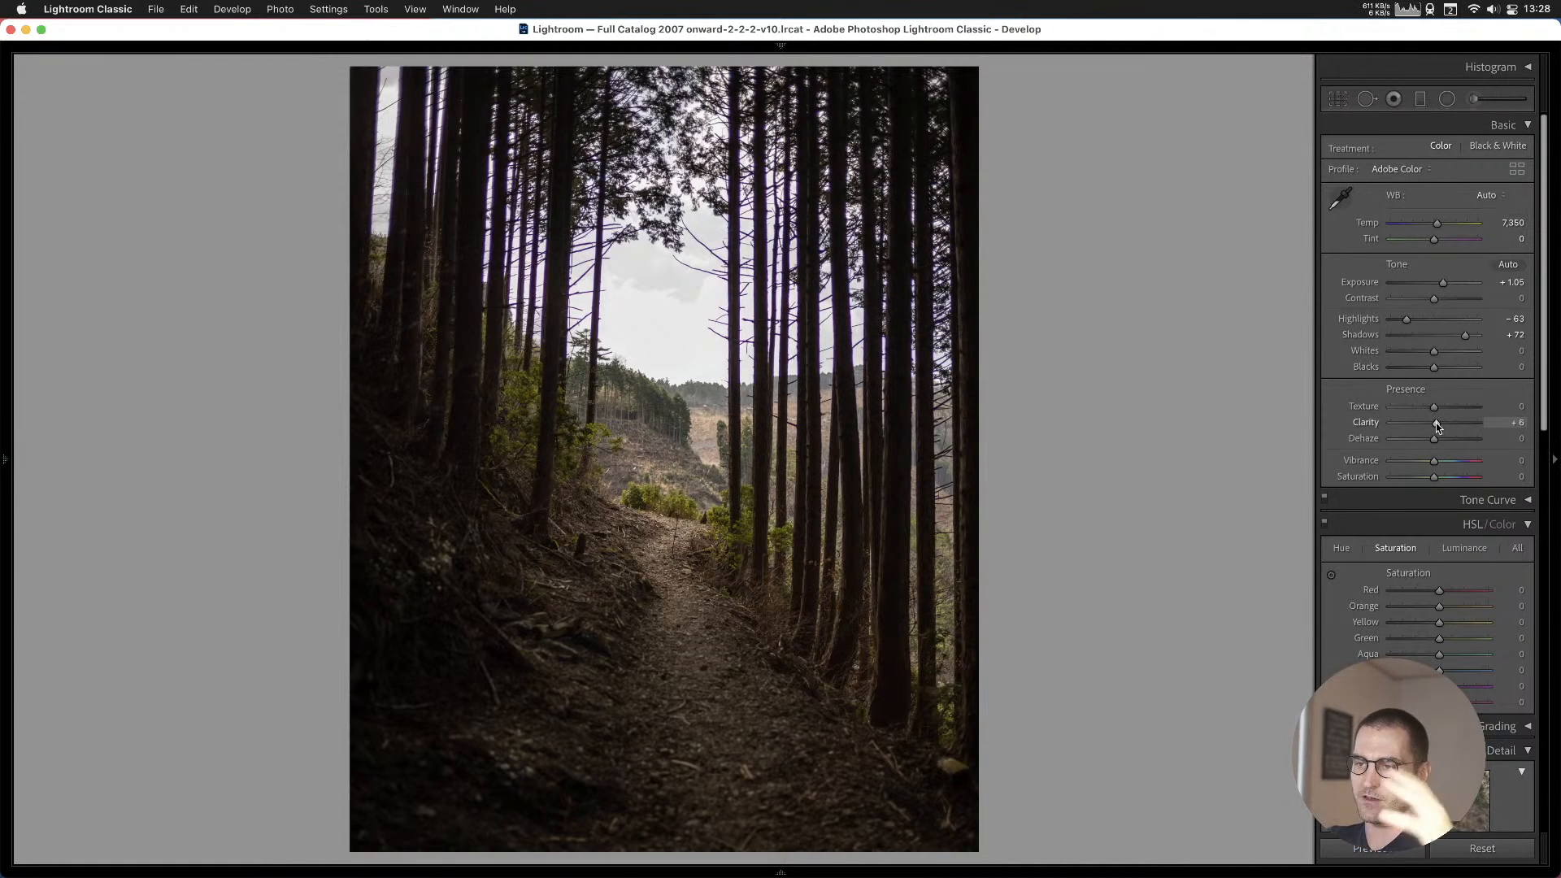
key(b)
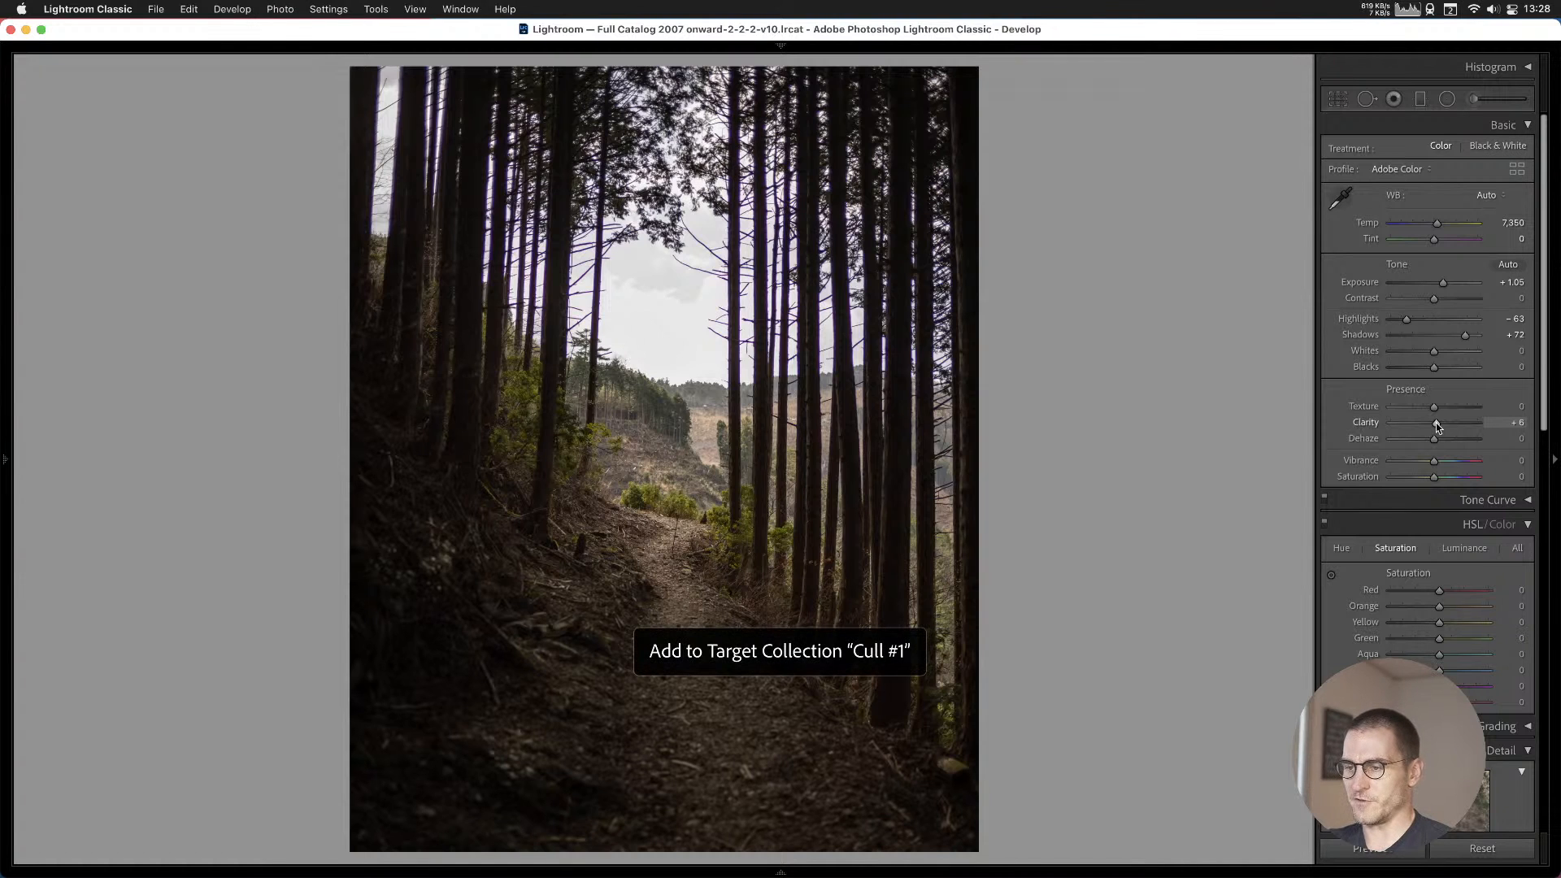
Compare the neighbouring photos and set a 4 x 5 / 8 x 10 crop on the trail photo with blue sky and mountains.
key(Right)
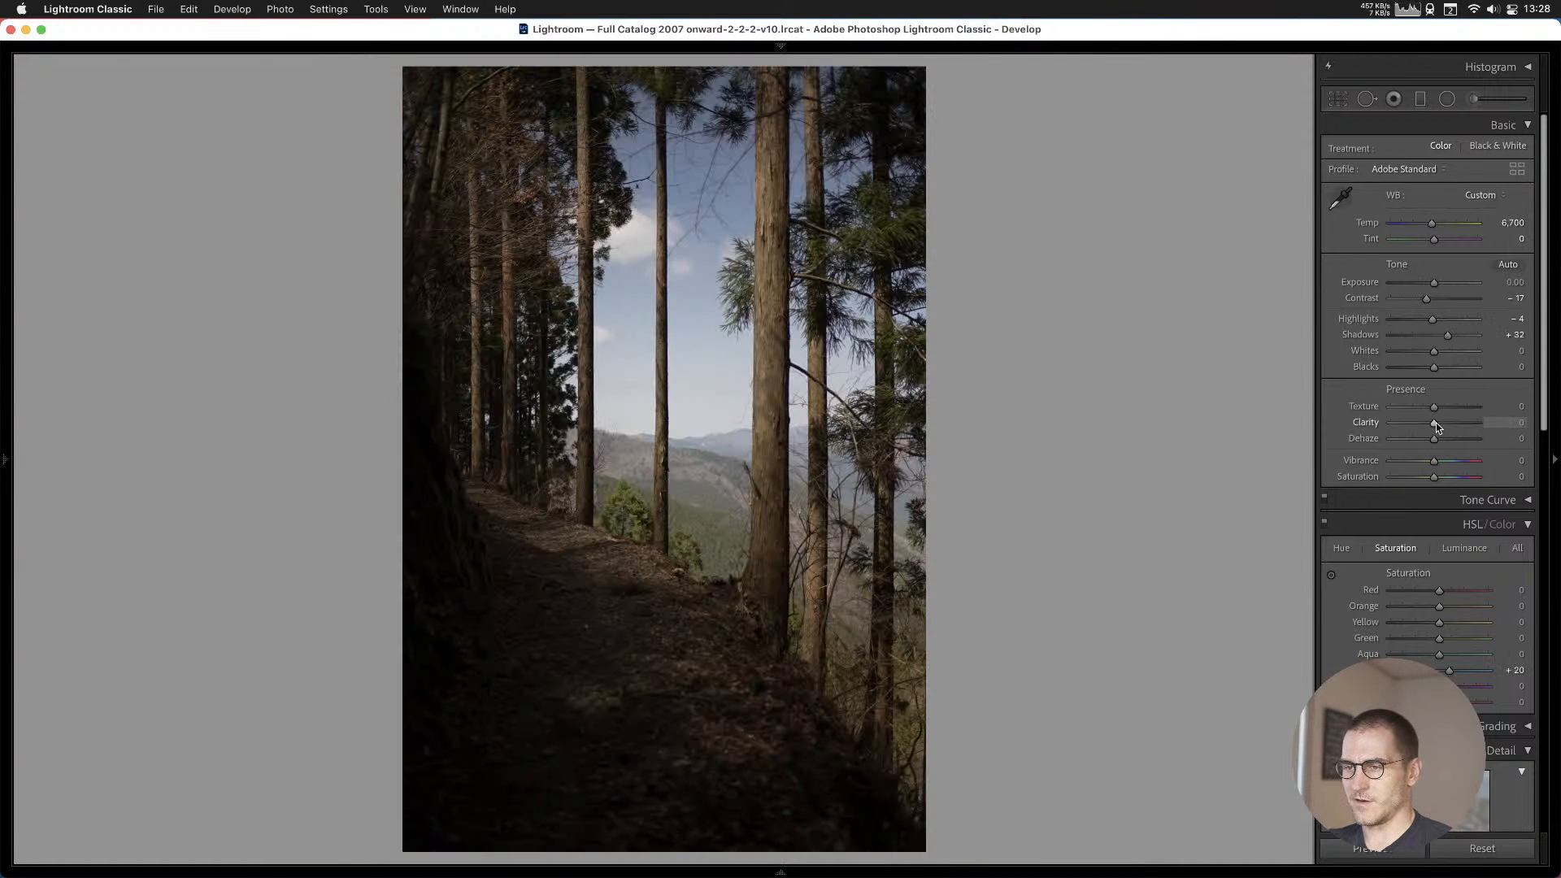
key(Right)
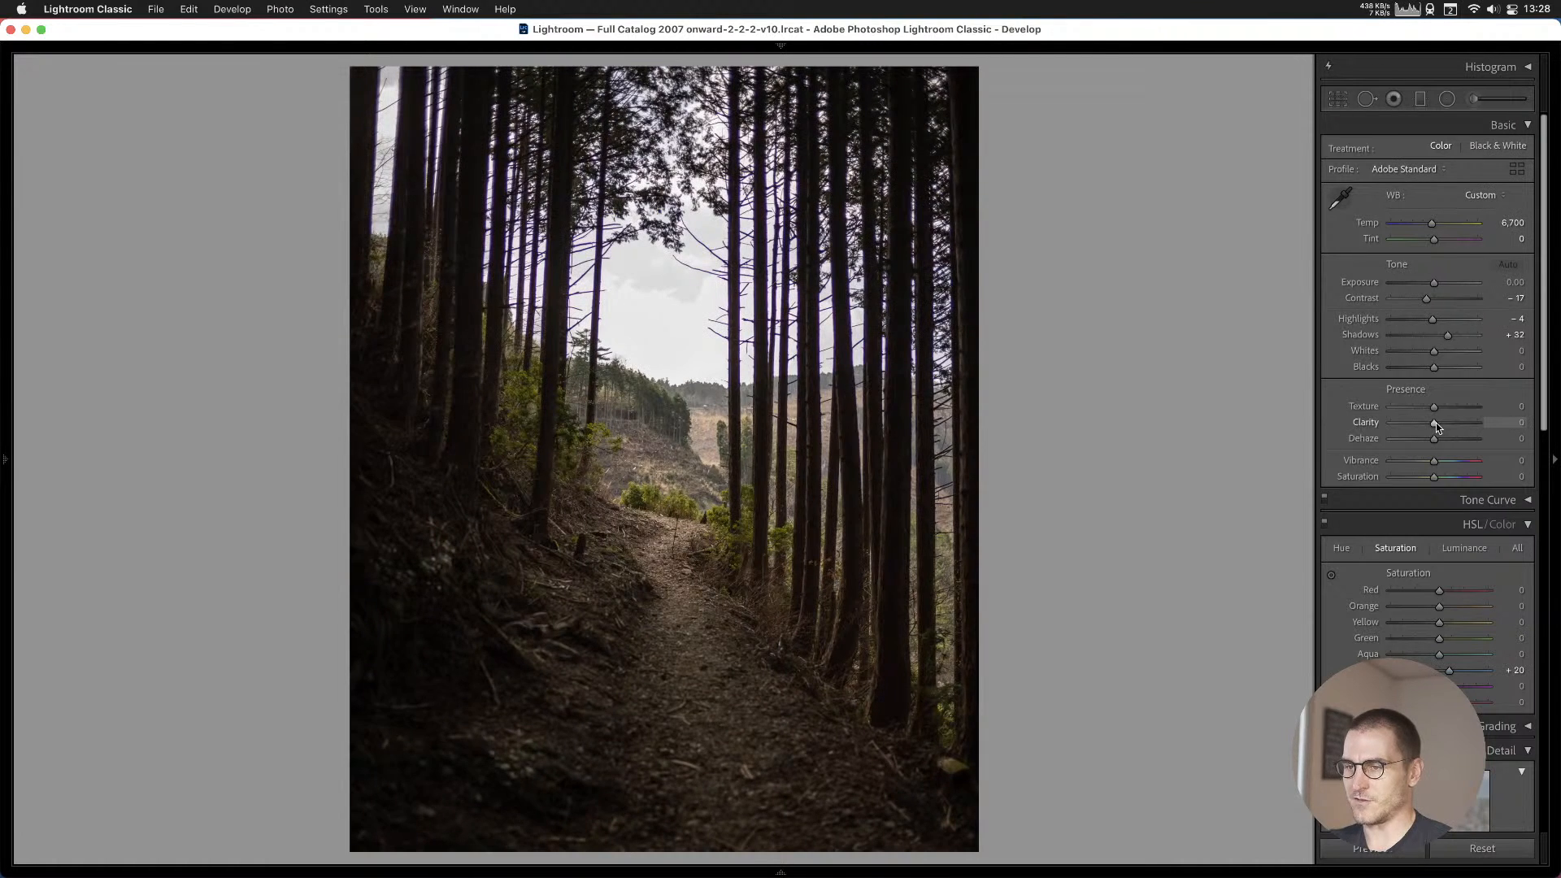
key(Left)
key(Right)
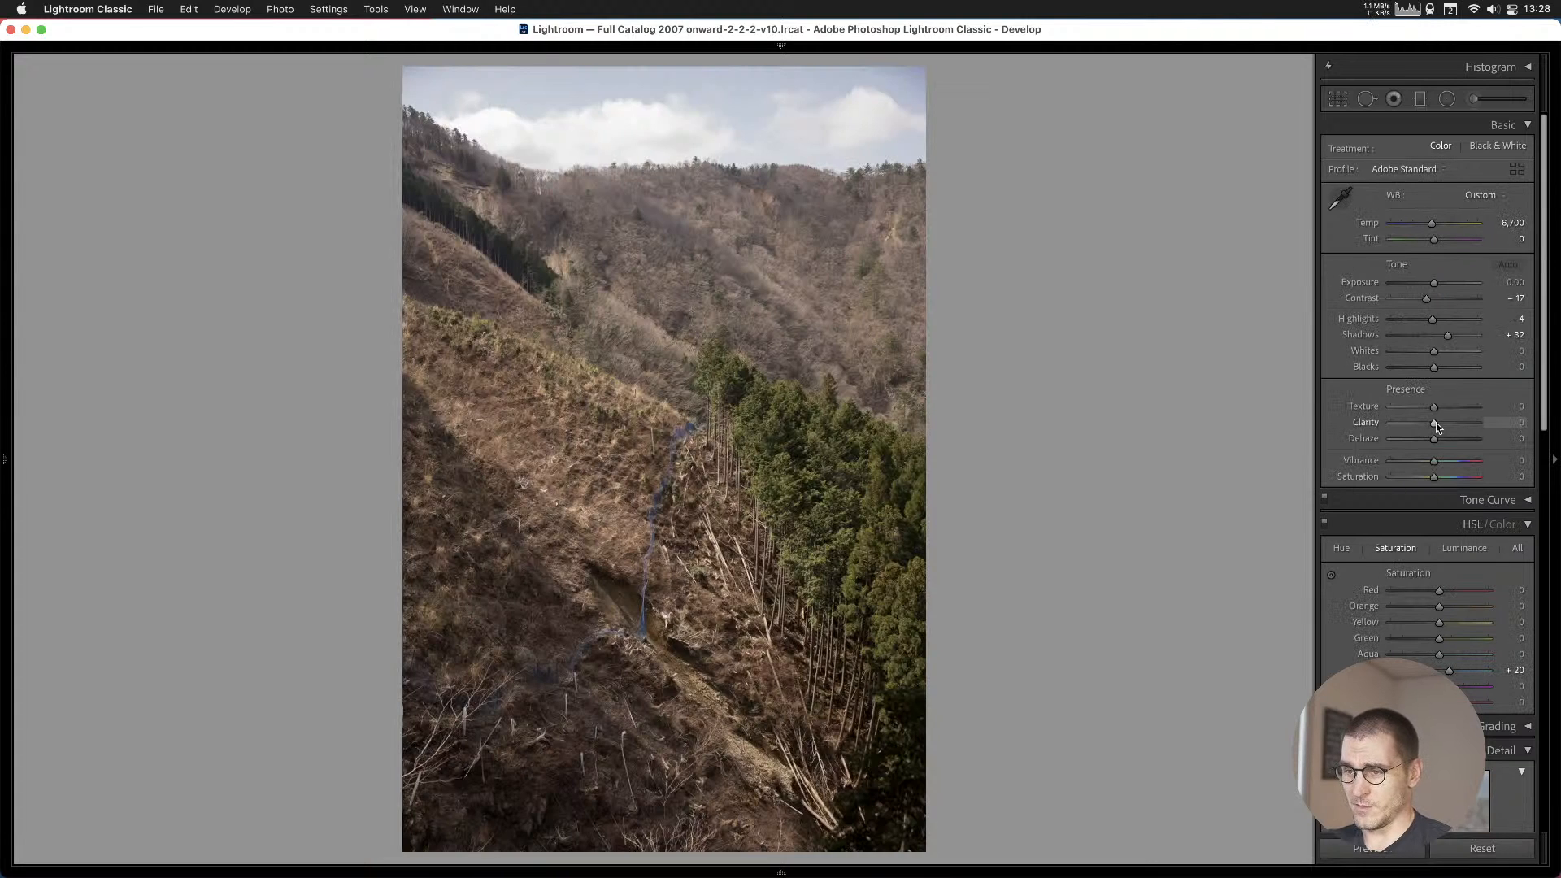
key(Left)
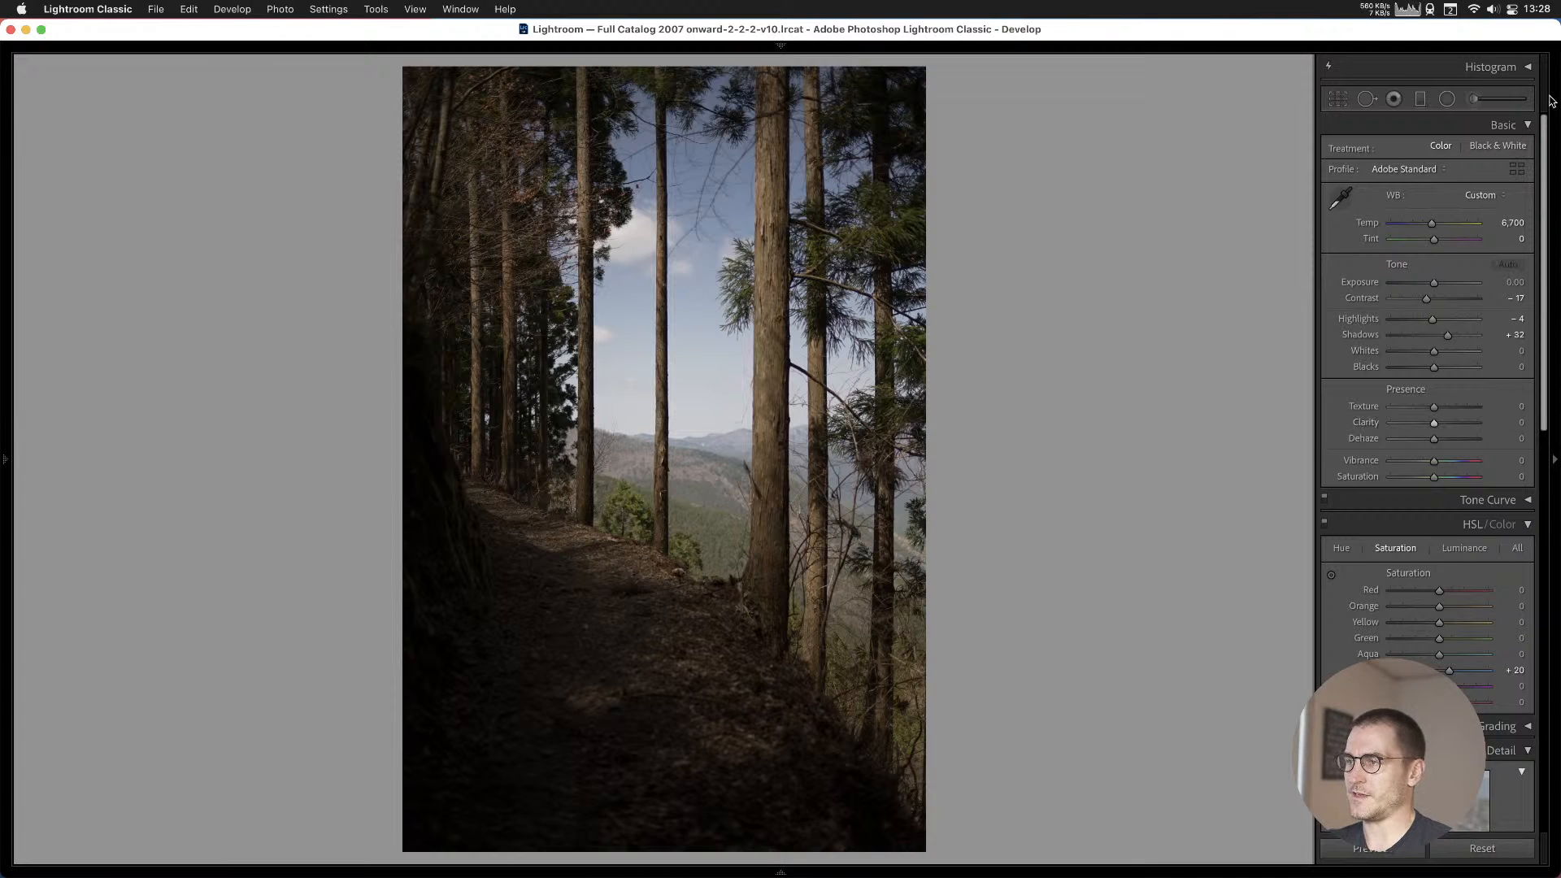
click(1339, 98)
click(1481, 155)
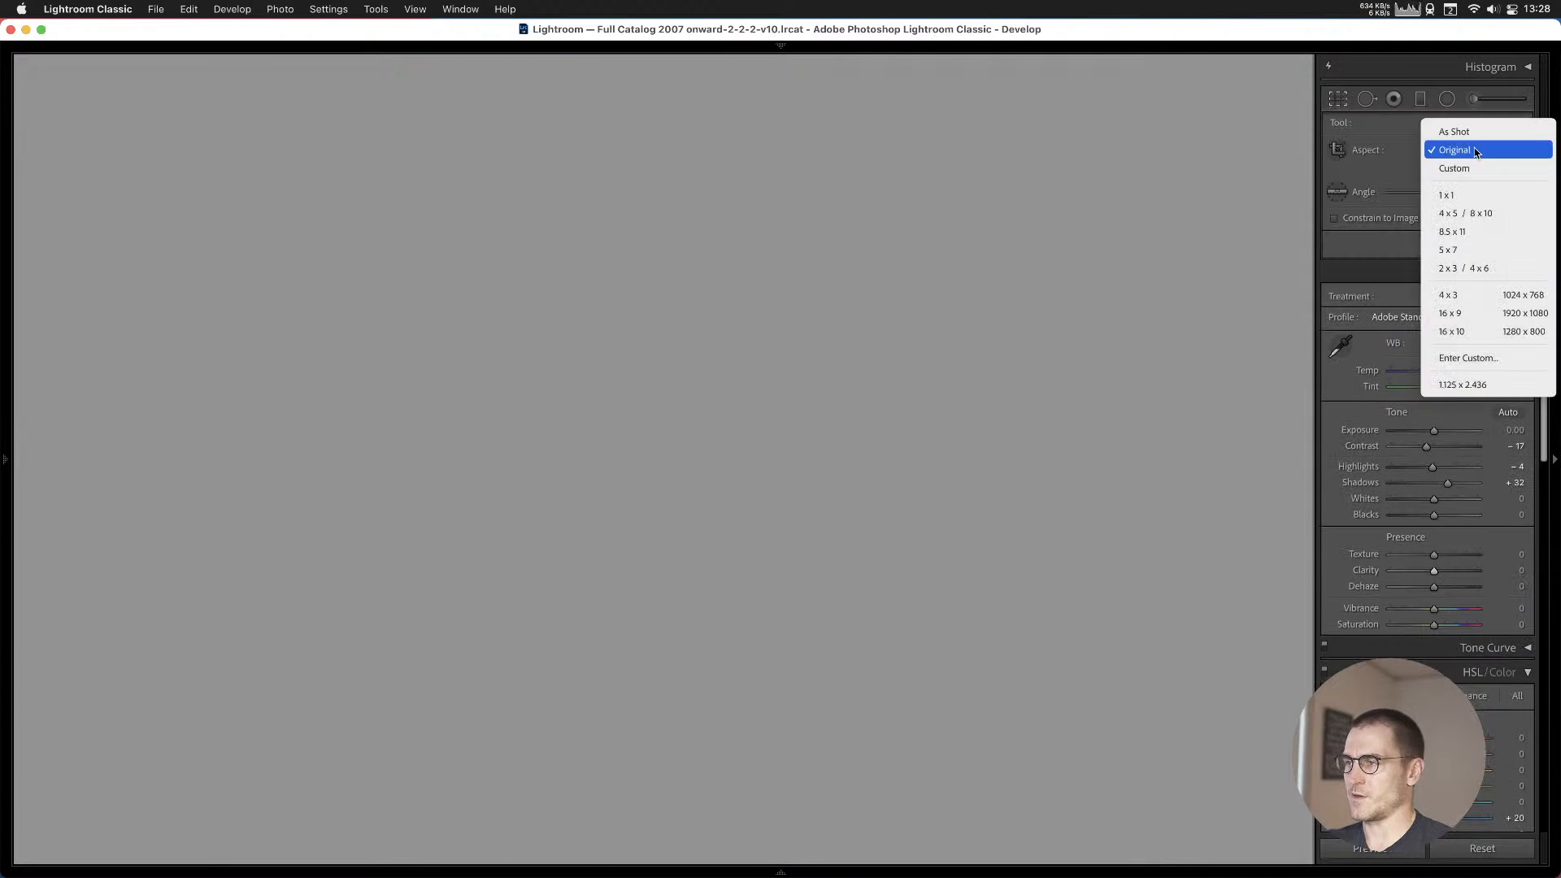
click(1470, 213)
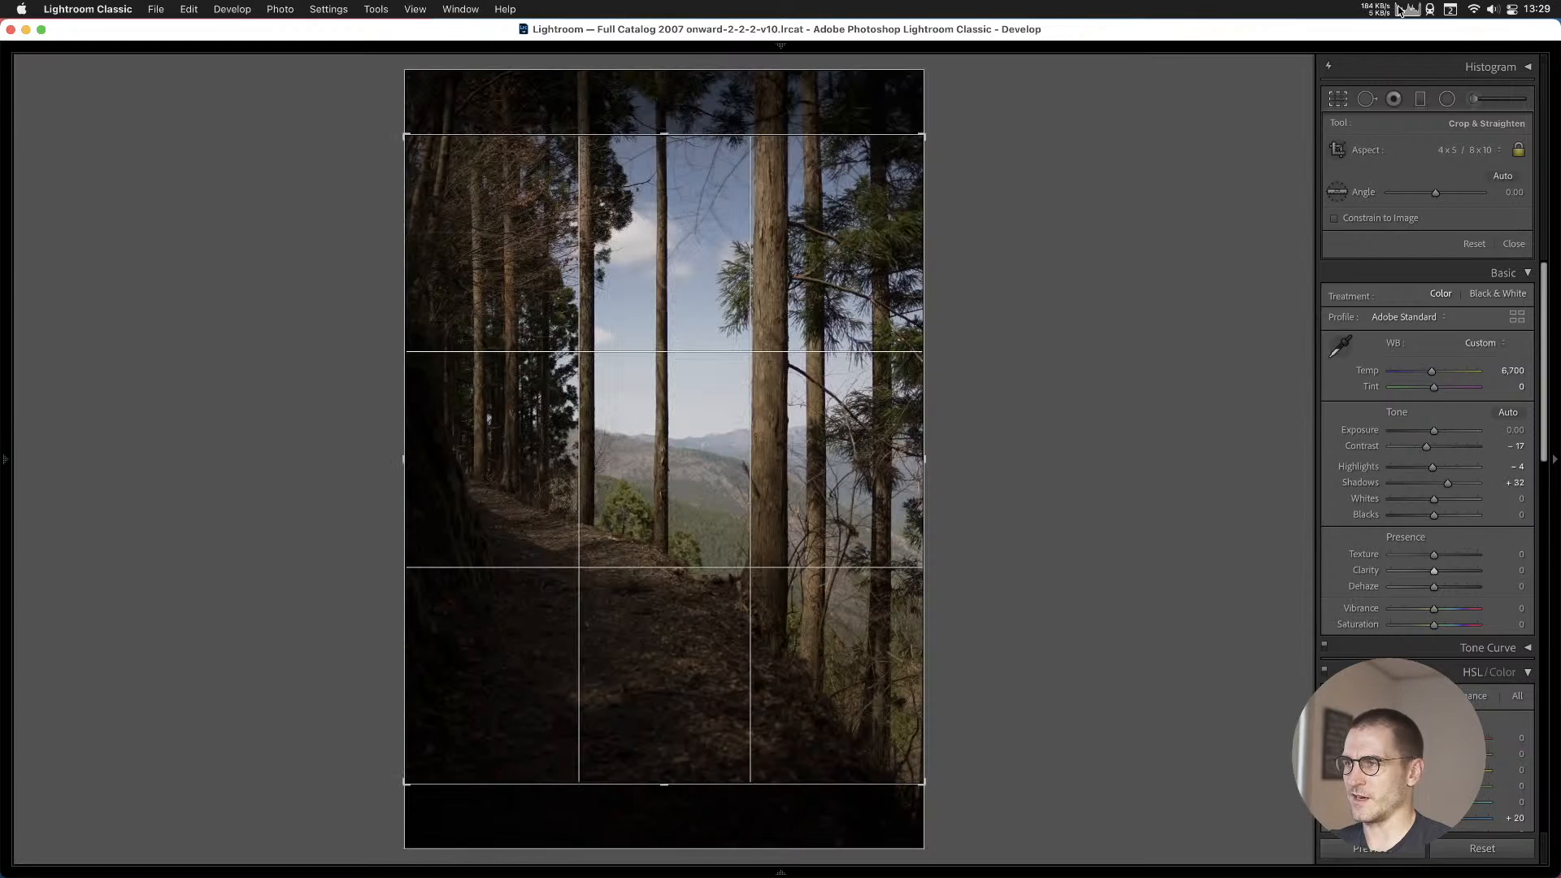
Check the computer's CPU usage and pause Lightroom's cloud syncing.
click(1405, 10)
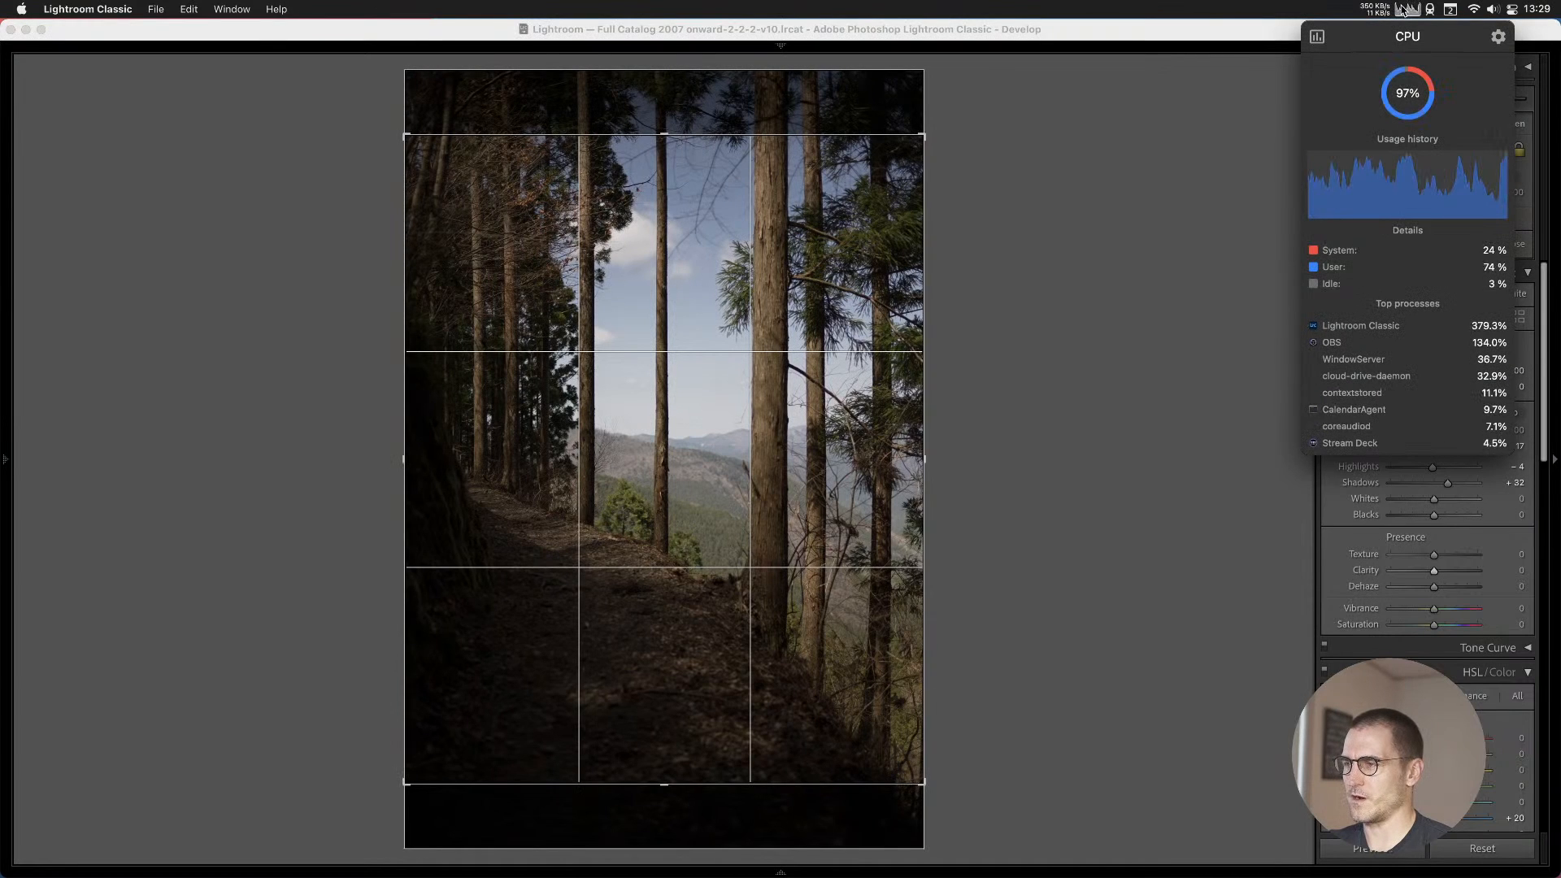
click(1404, 10)
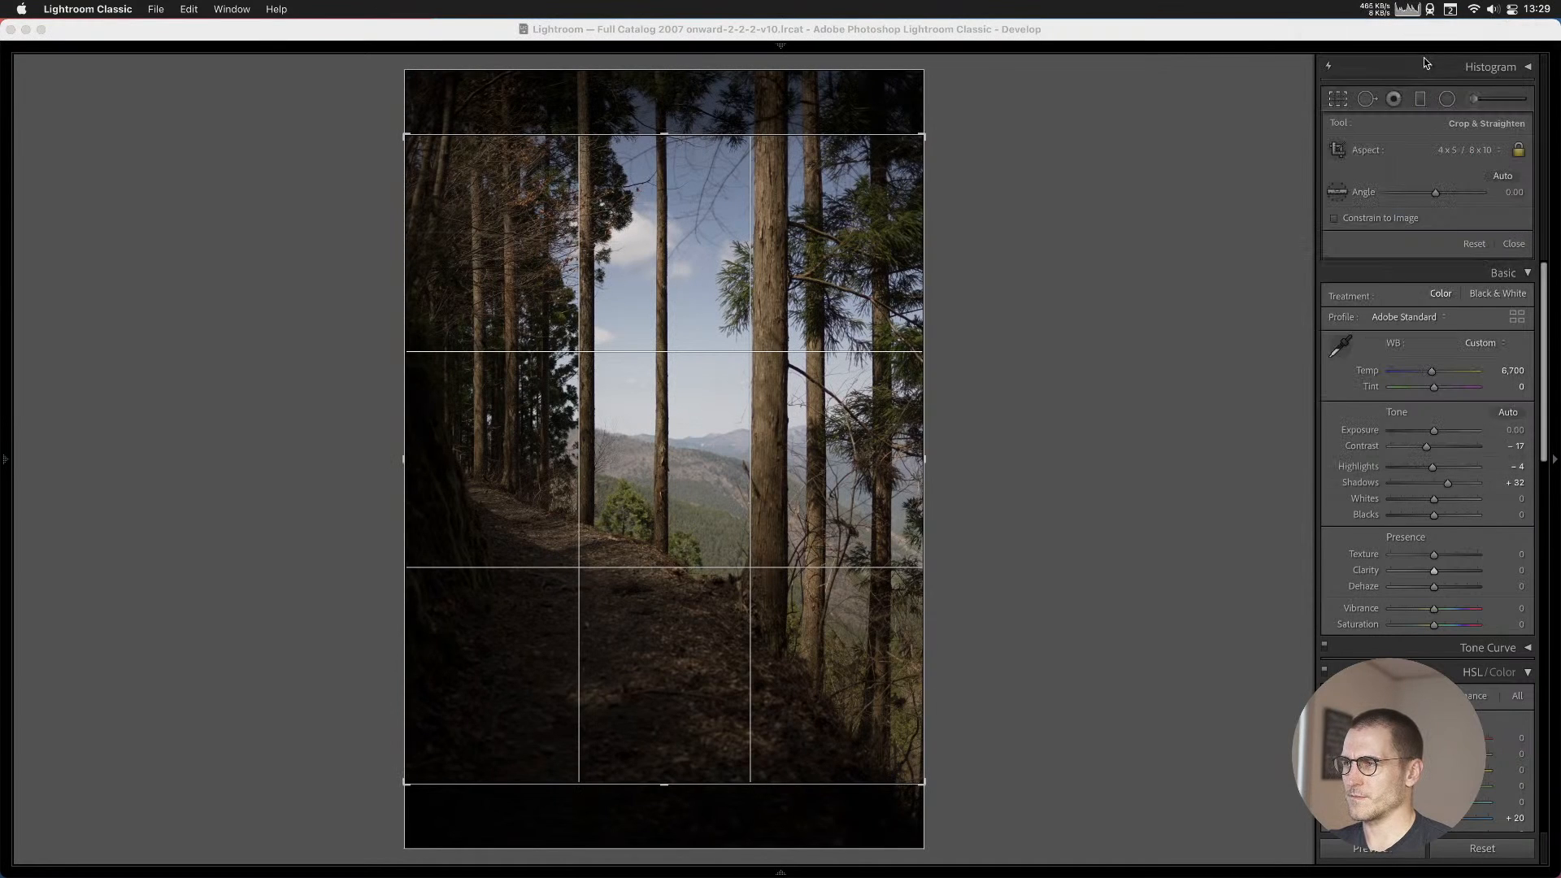
click(1537, 72)
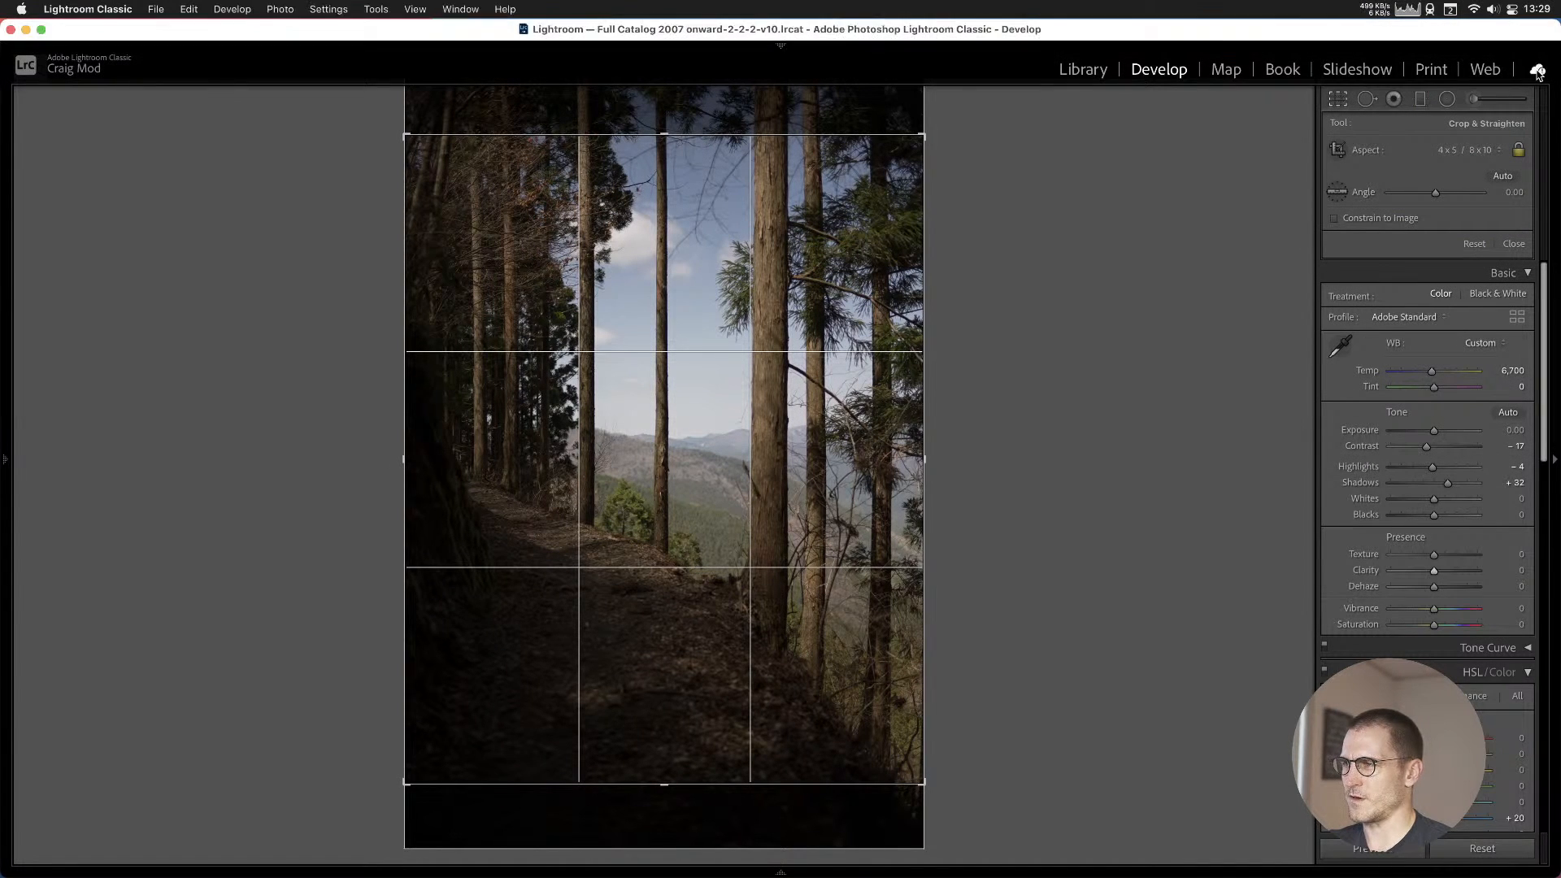
click(1363, 246)
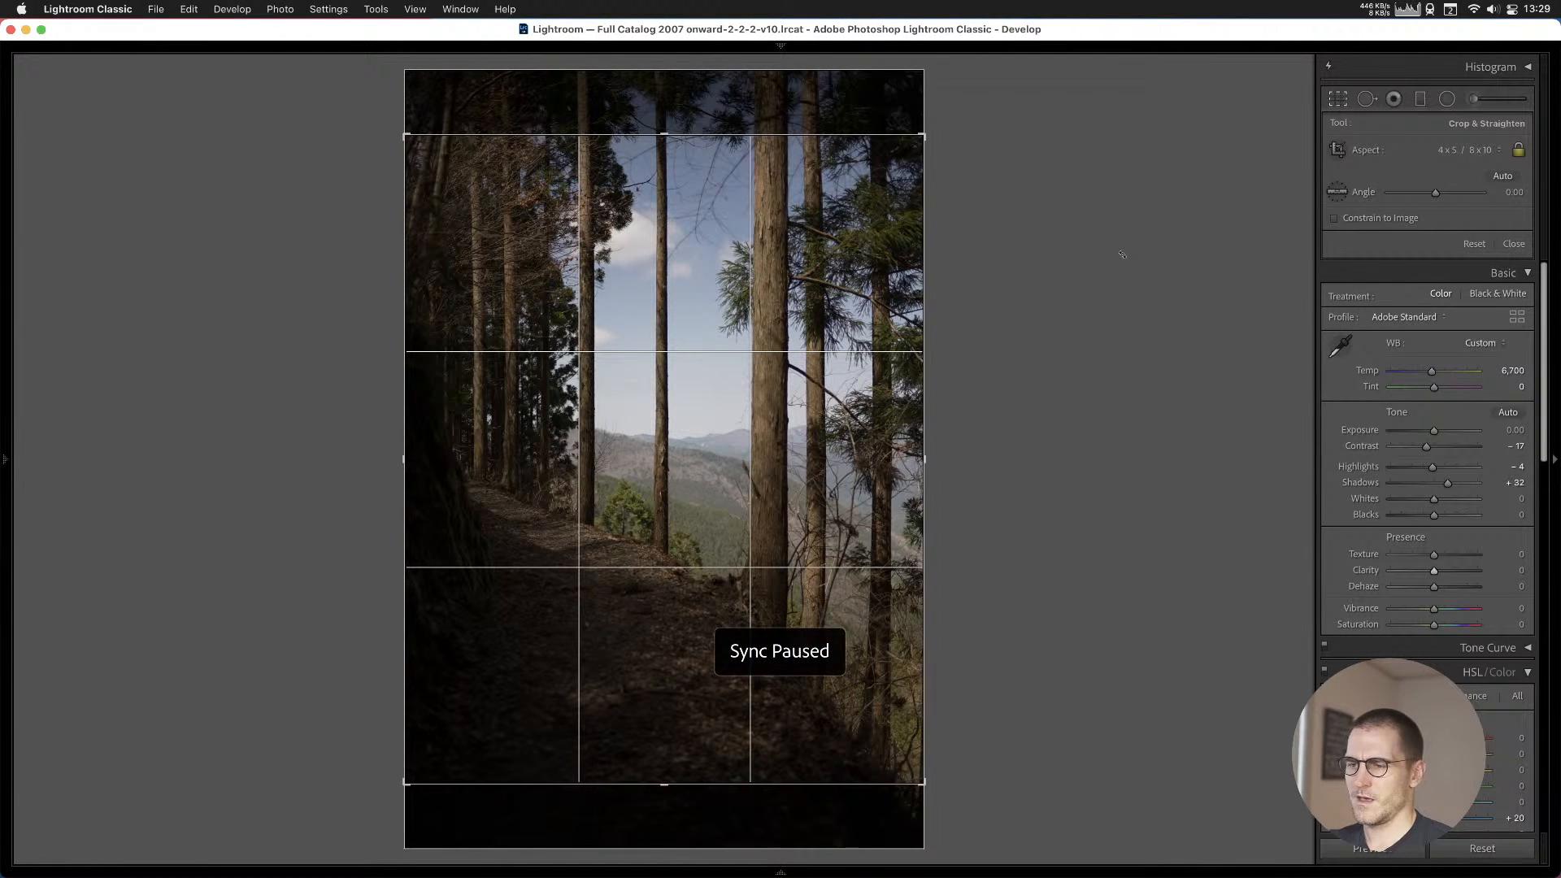
Reframe the blue-sky trail photo's crop nearer the photo's top, apply it, and adjust exposure and shadows.
drag(710, 373, 710, 396)
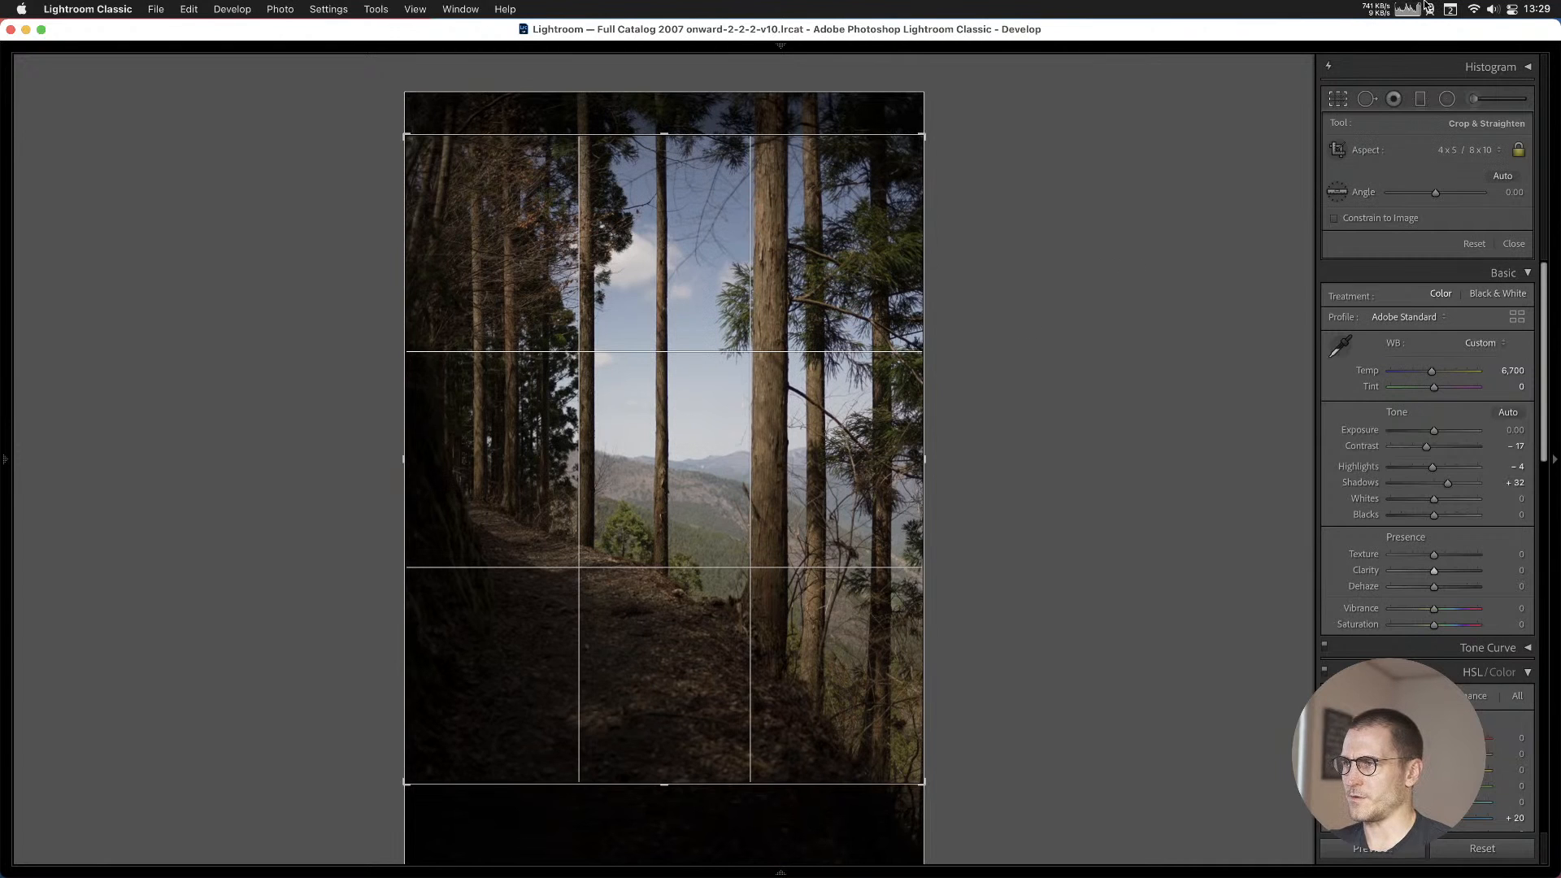
click(1411, 8)
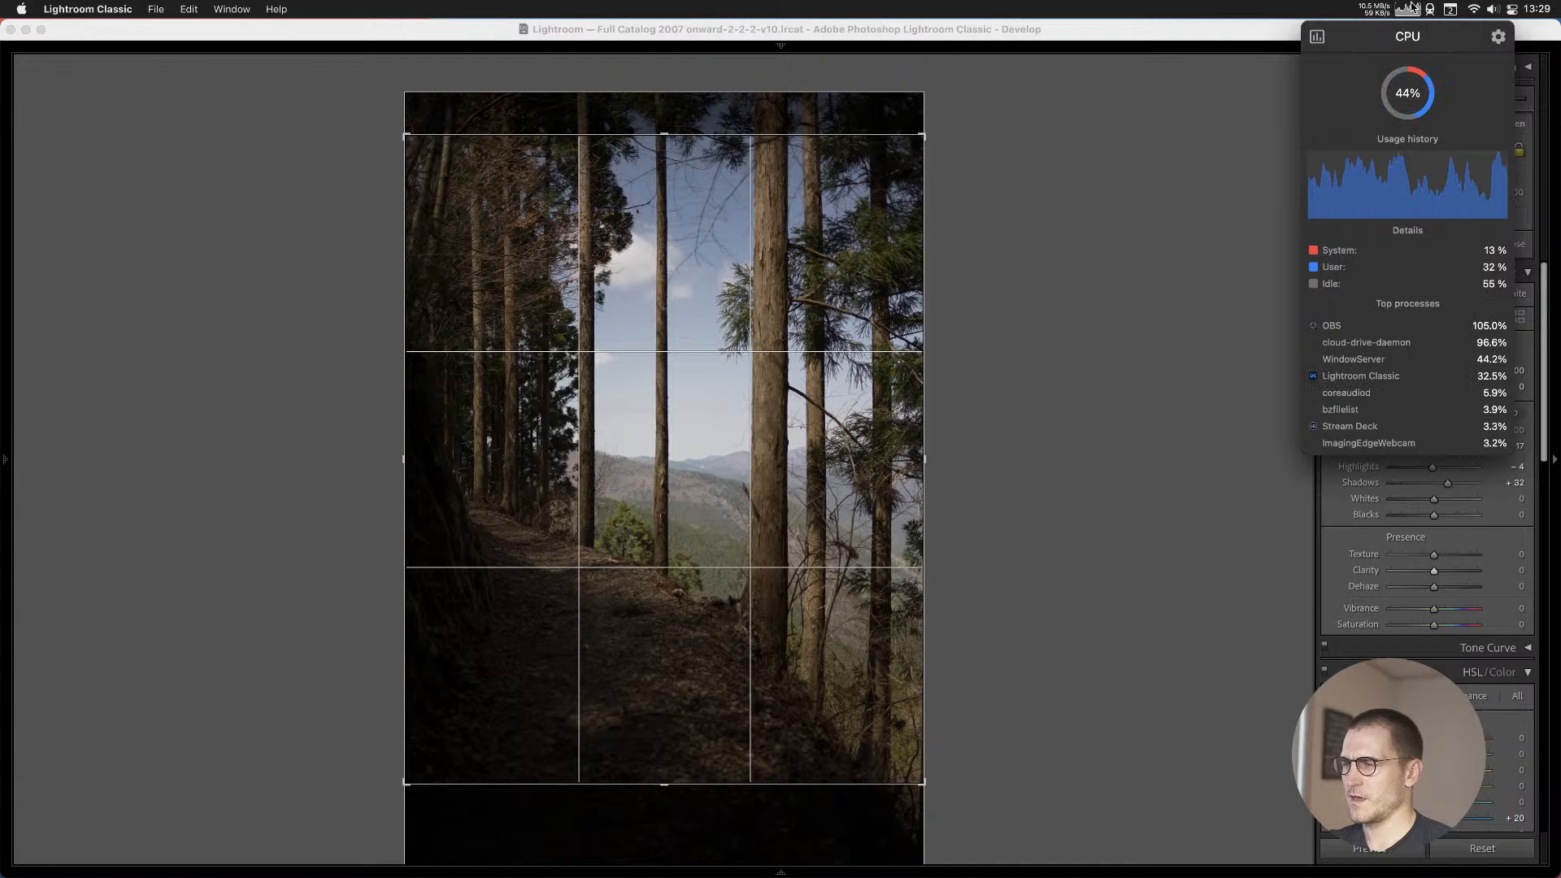
click(1411, 8)
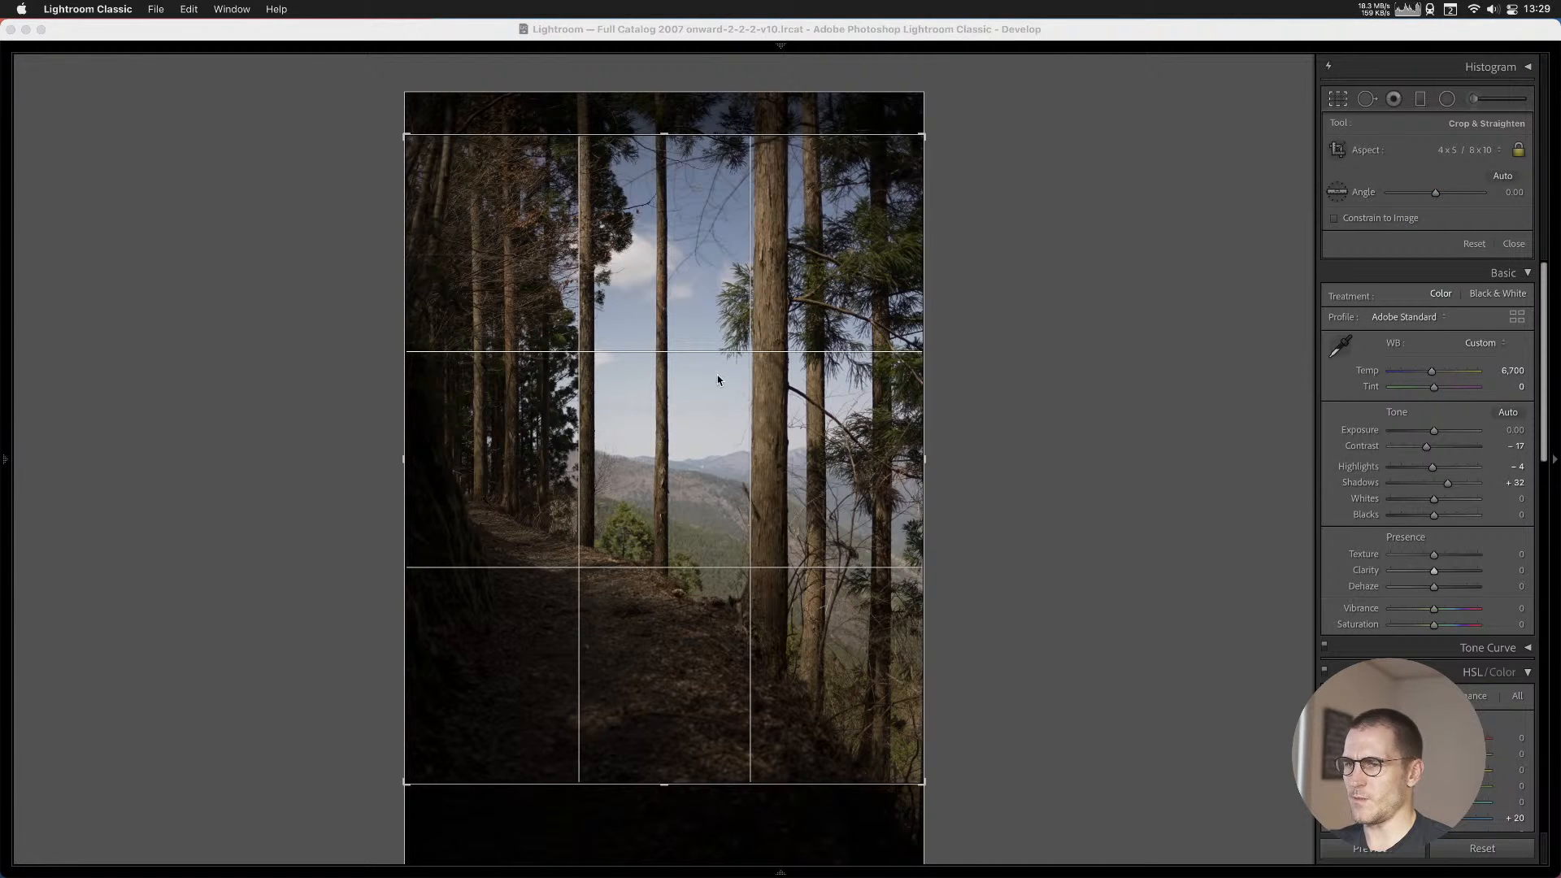
double_click(494, 384)
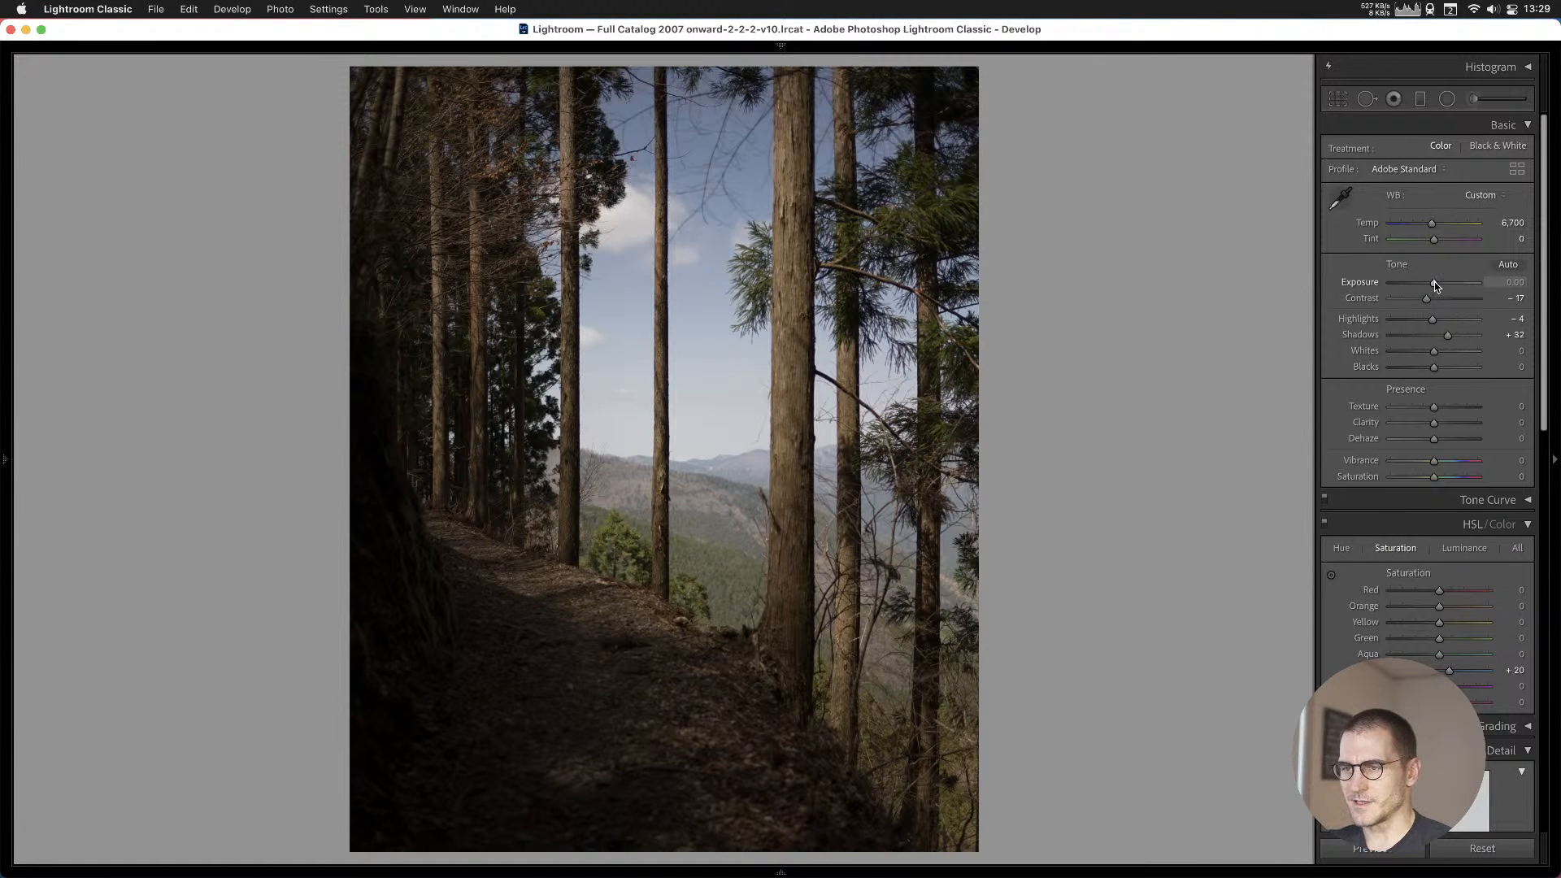
drag(1434, 282, 1455, 338)
Add the hillside photo with the evergreen stand to Cull #1 and stop the photo sync notice from showing again.
key(Right)
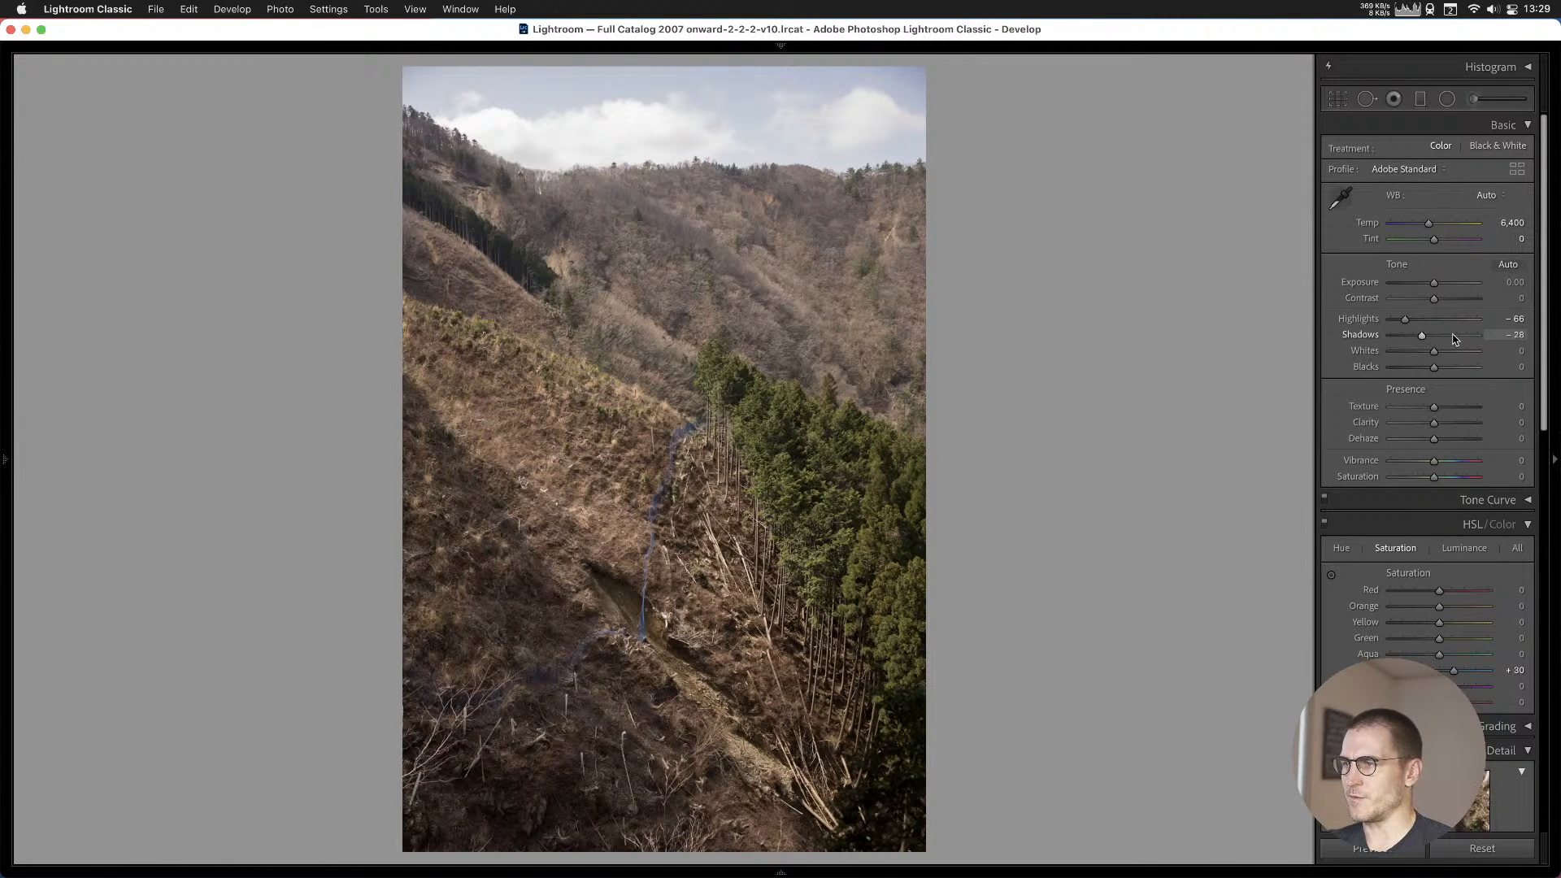
key(Right)
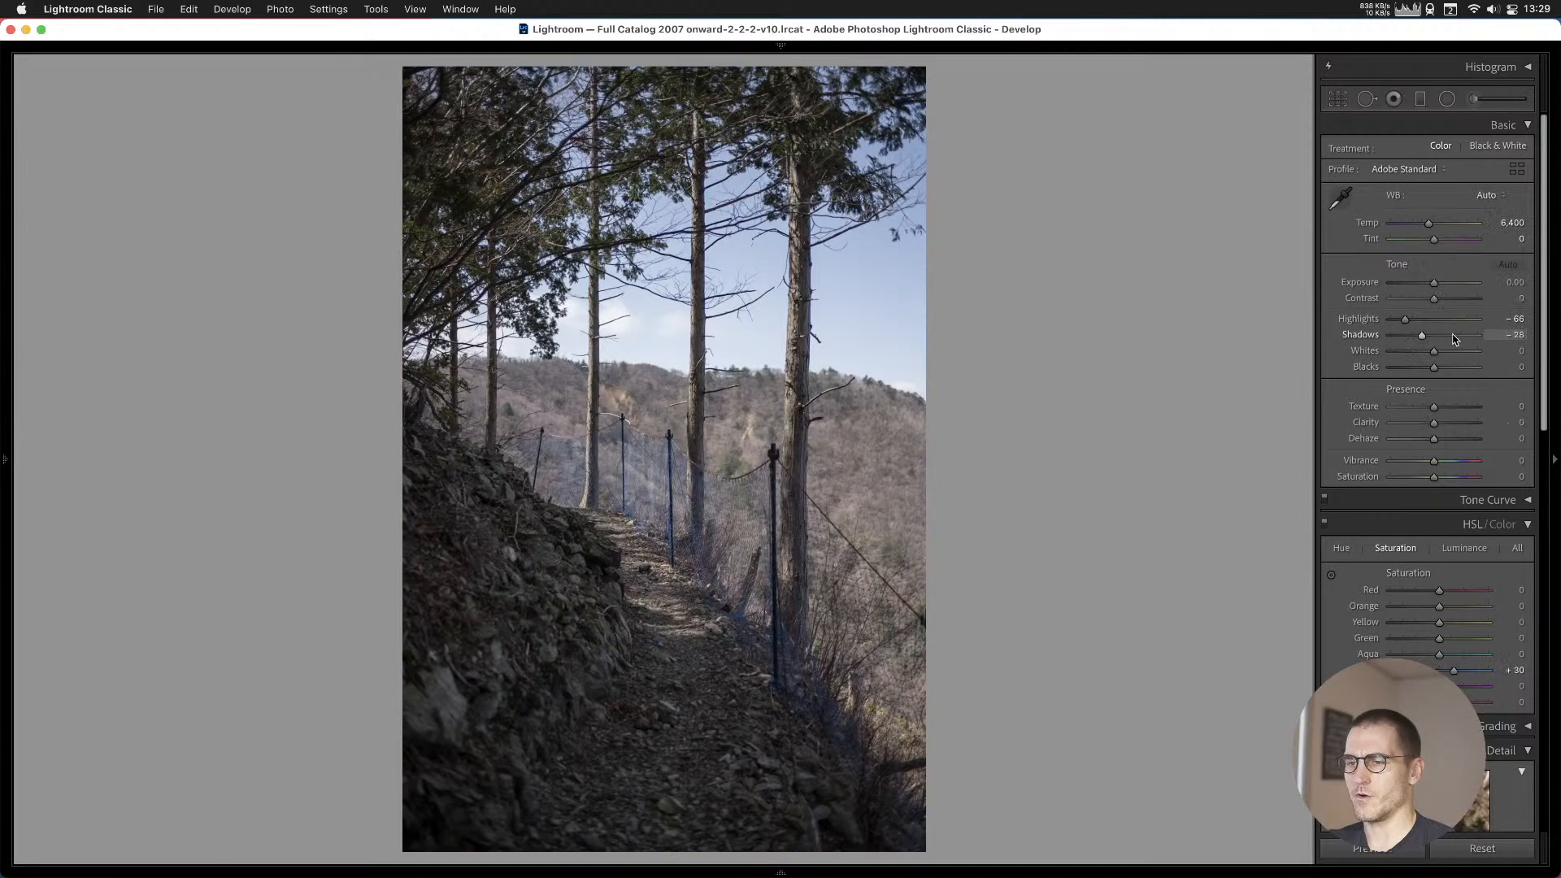
key(Left)
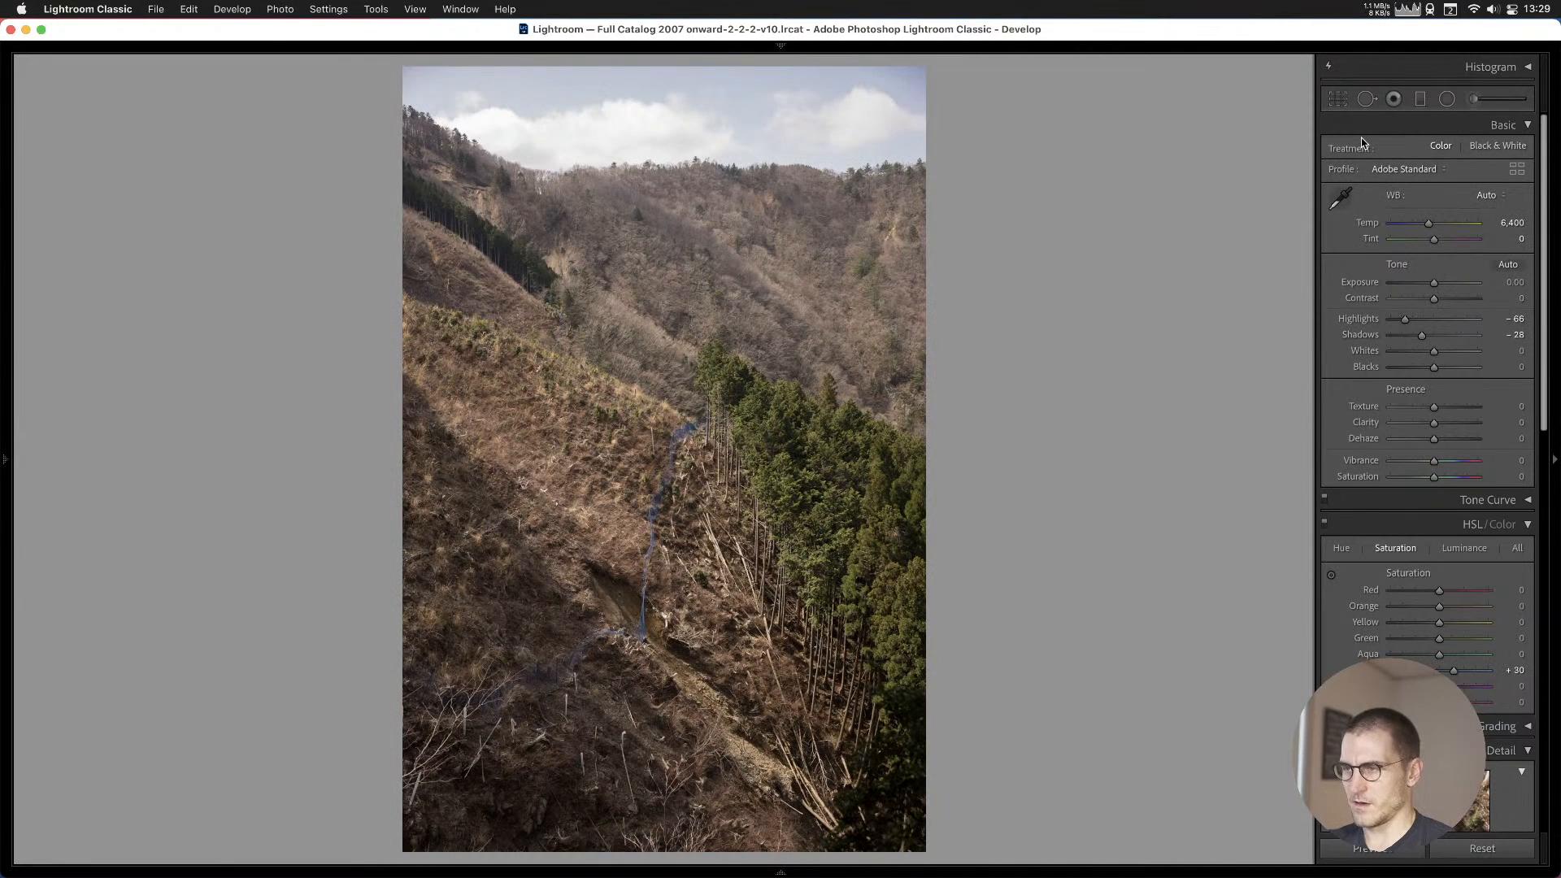
key(b)
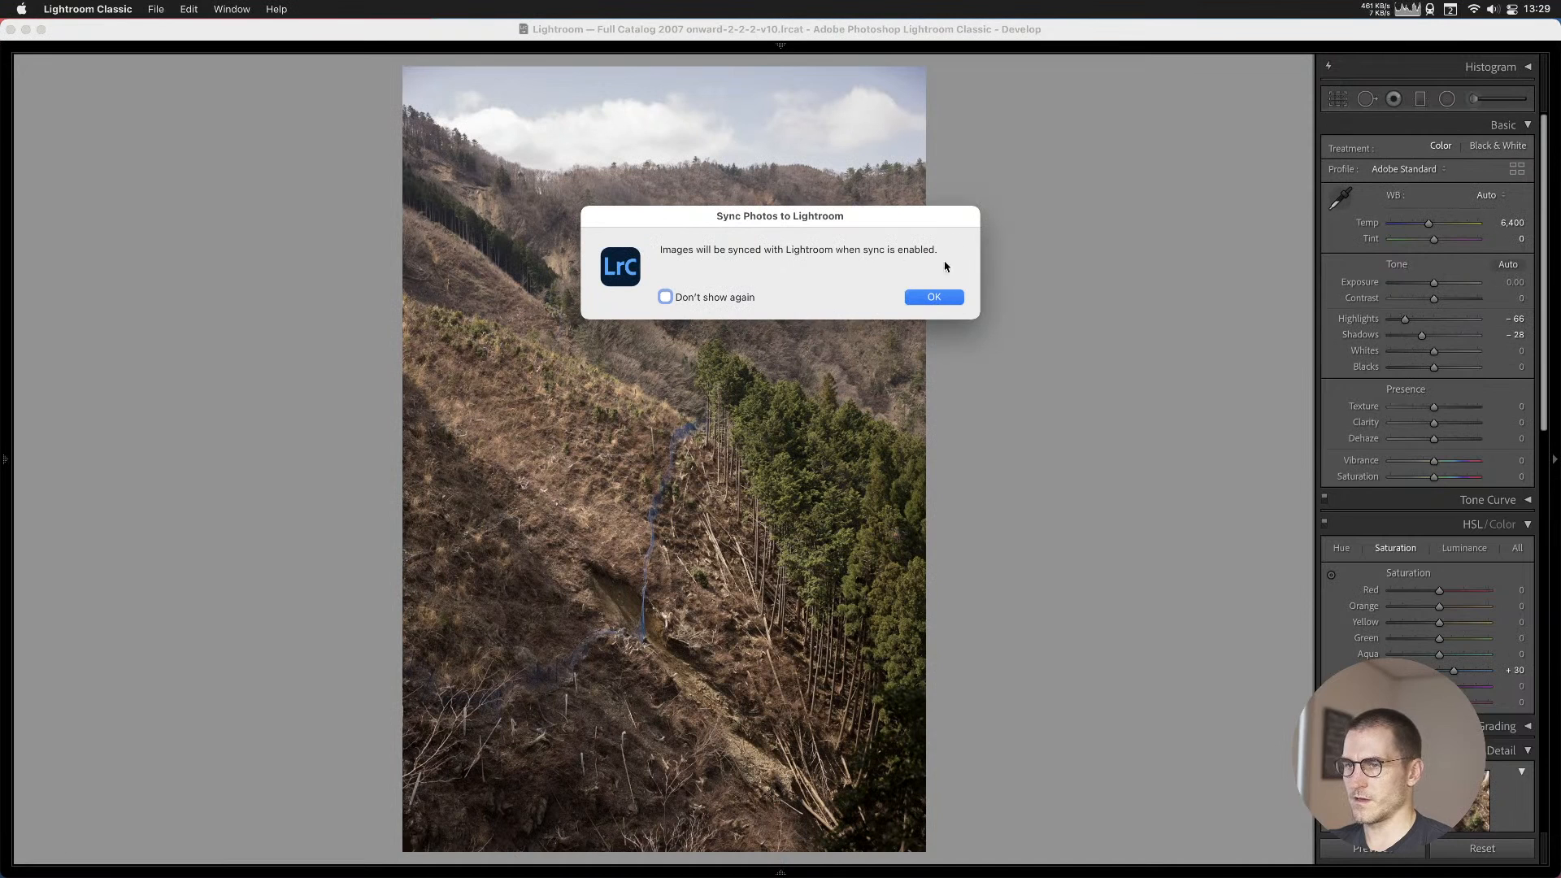
click(688, 298)
click(932, 296)
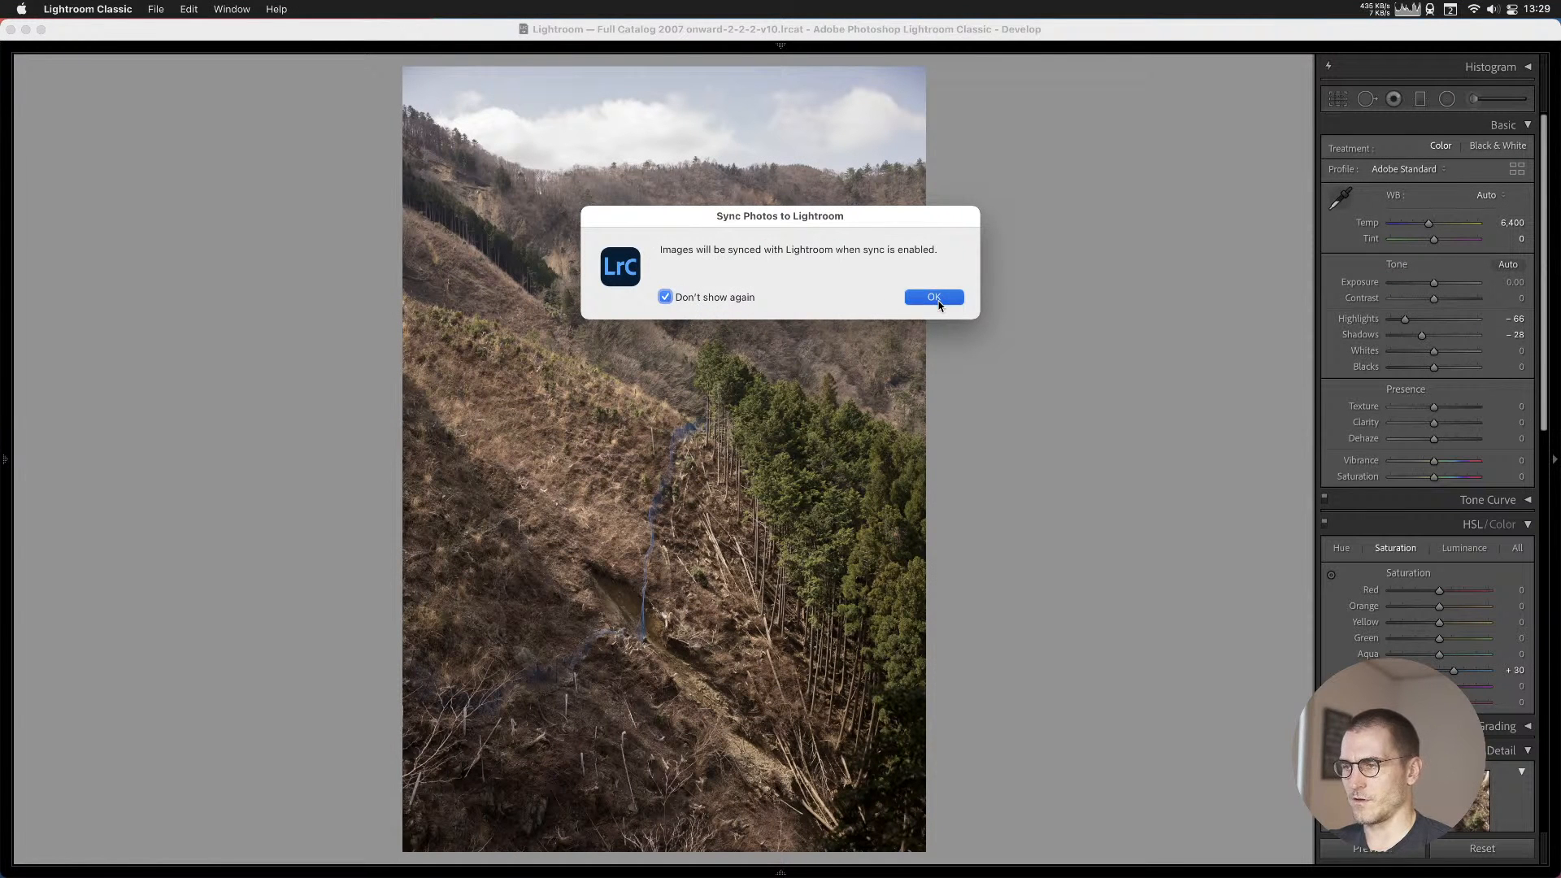
Set a 4 x 5 / 8 x 10 crop on the hillside photo and recheck the computer's CPU usage.
click(1338, 99)
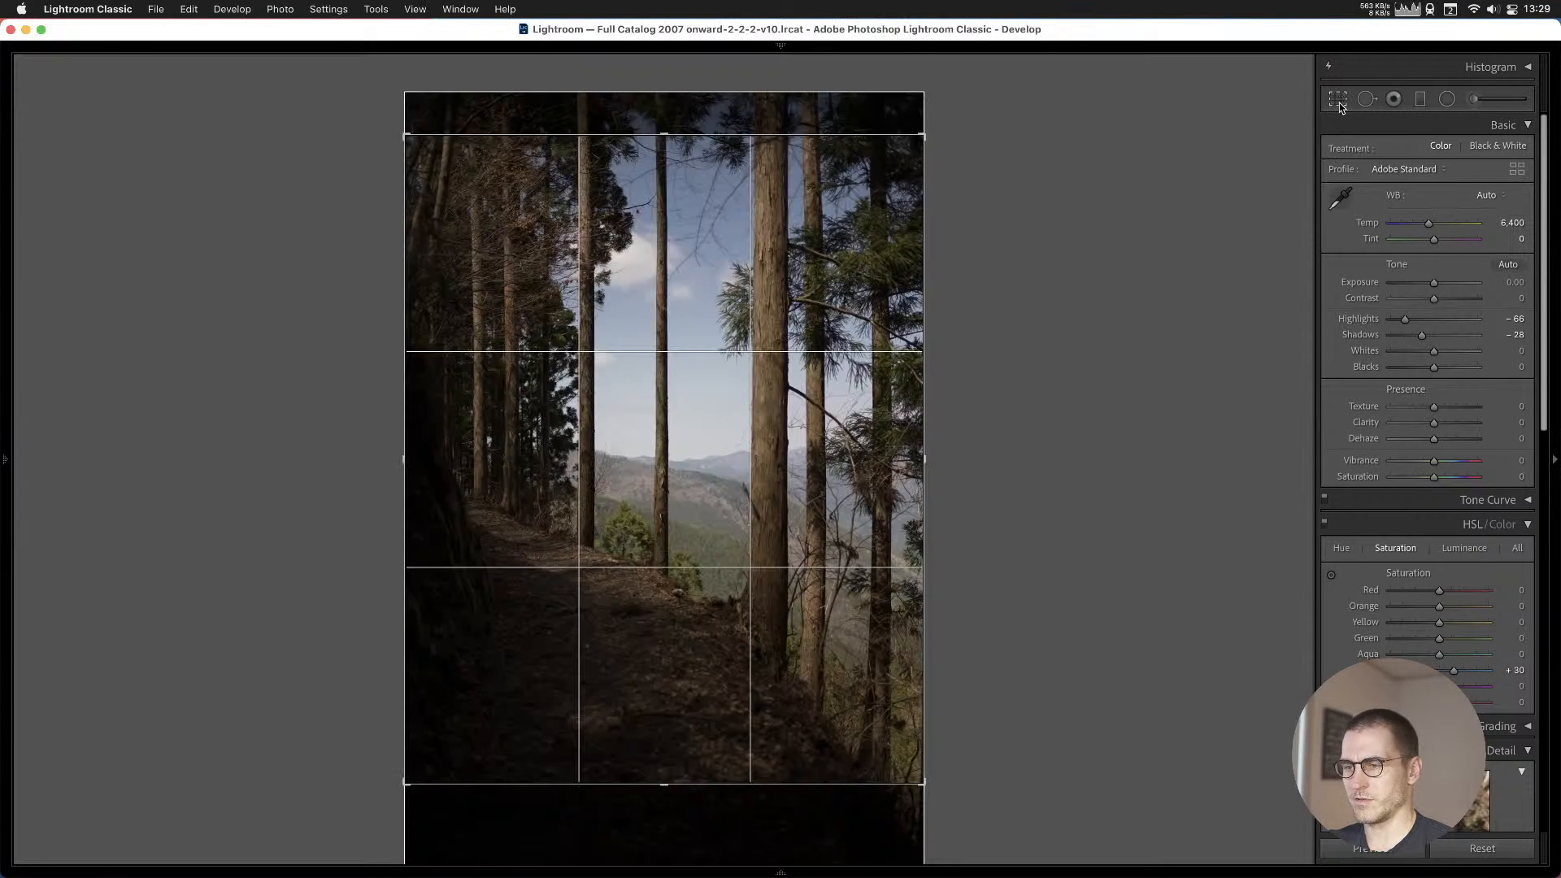
click(1501, 156)
click(1451, 212)
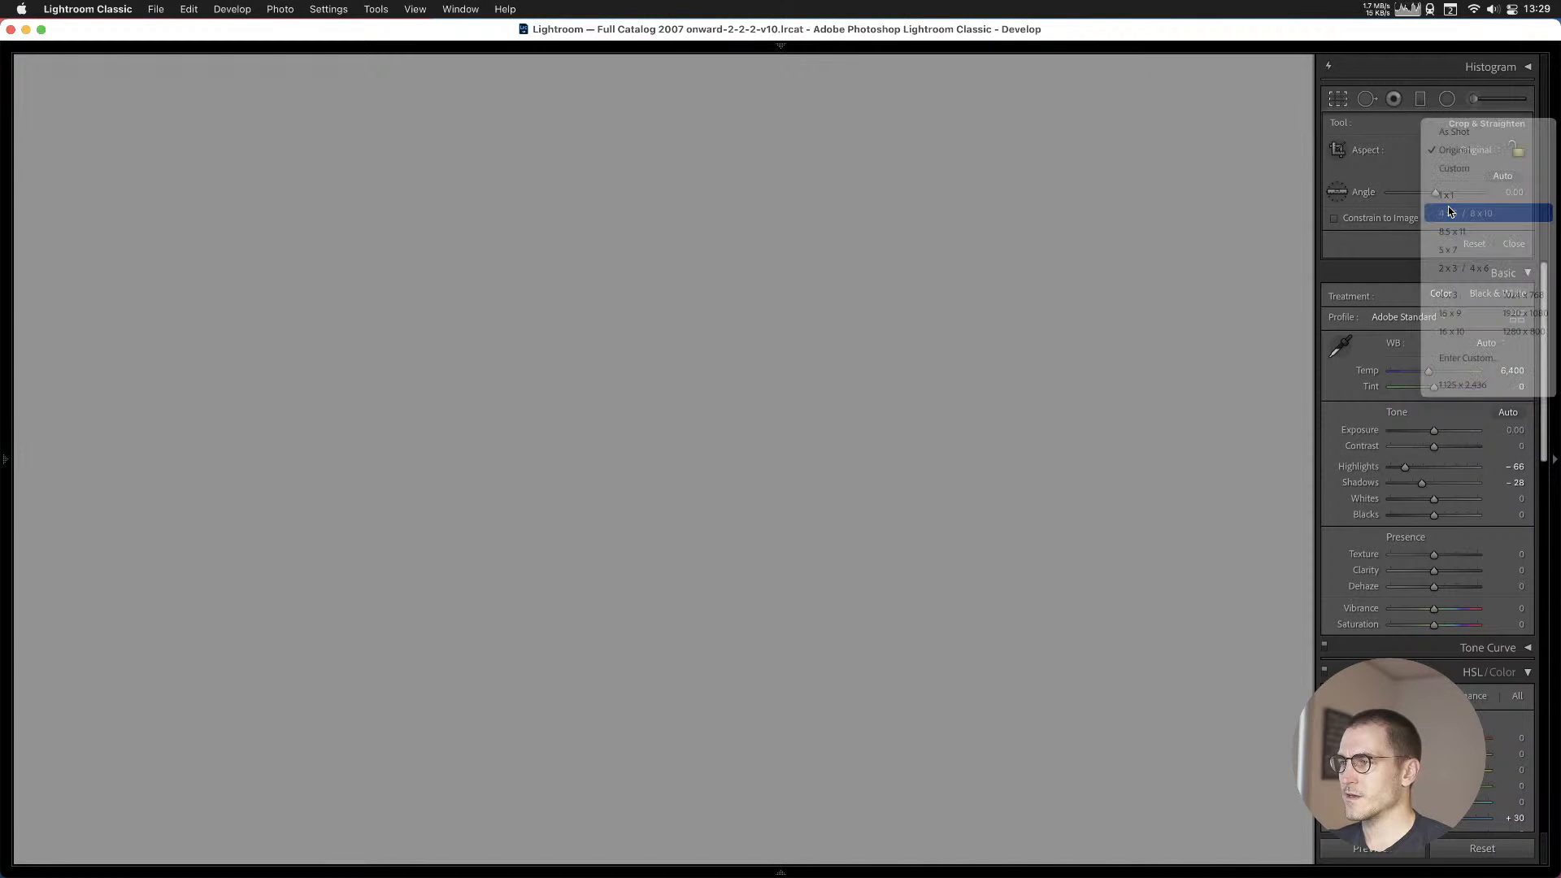
click(1407, 8)
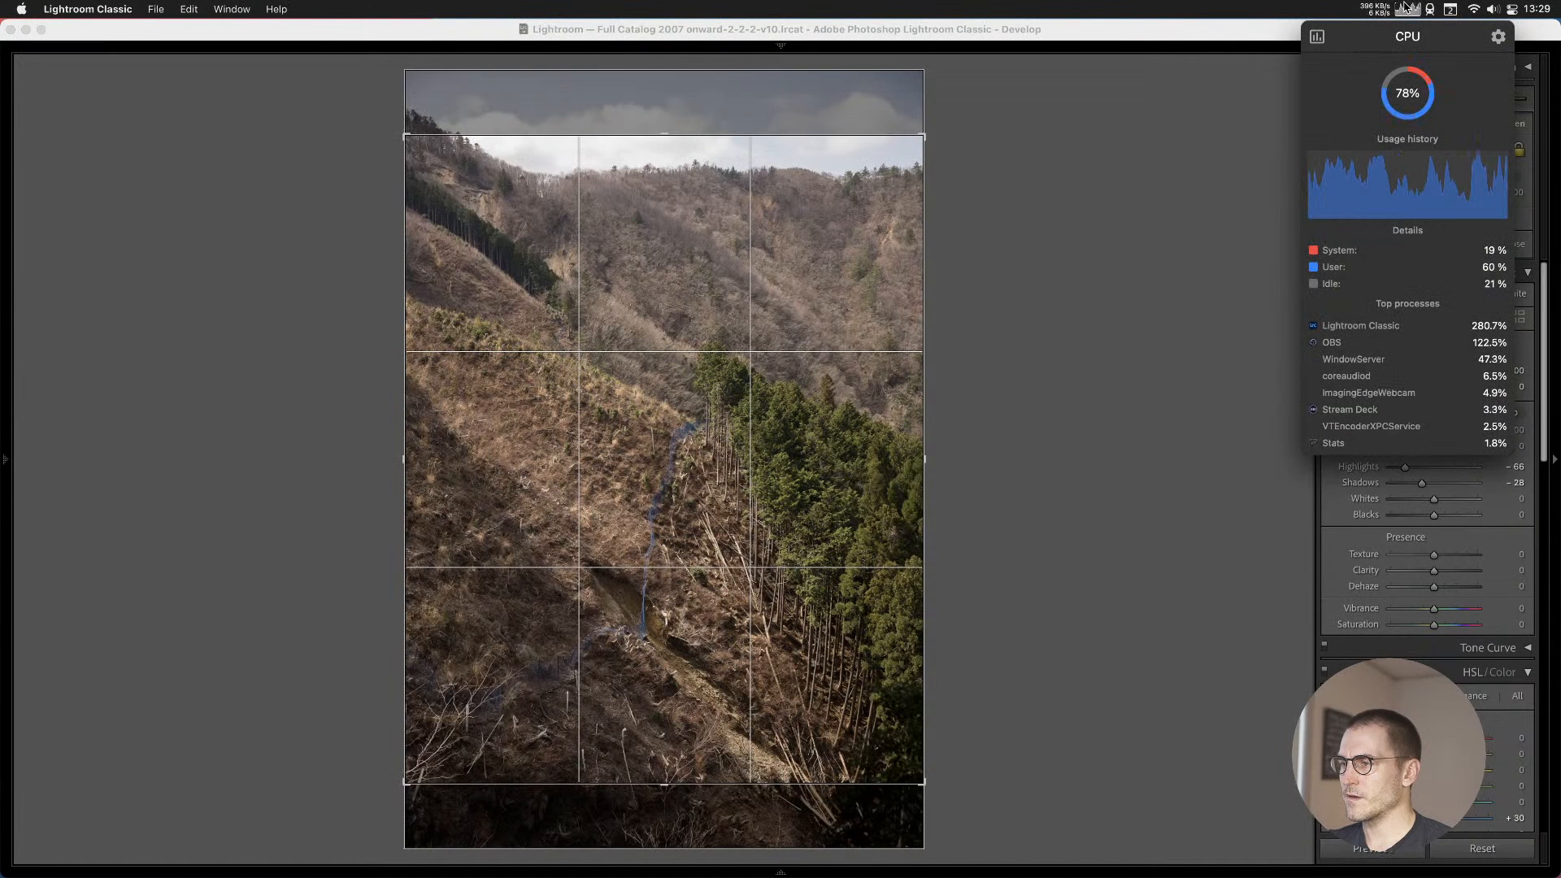
click(1407, 8)
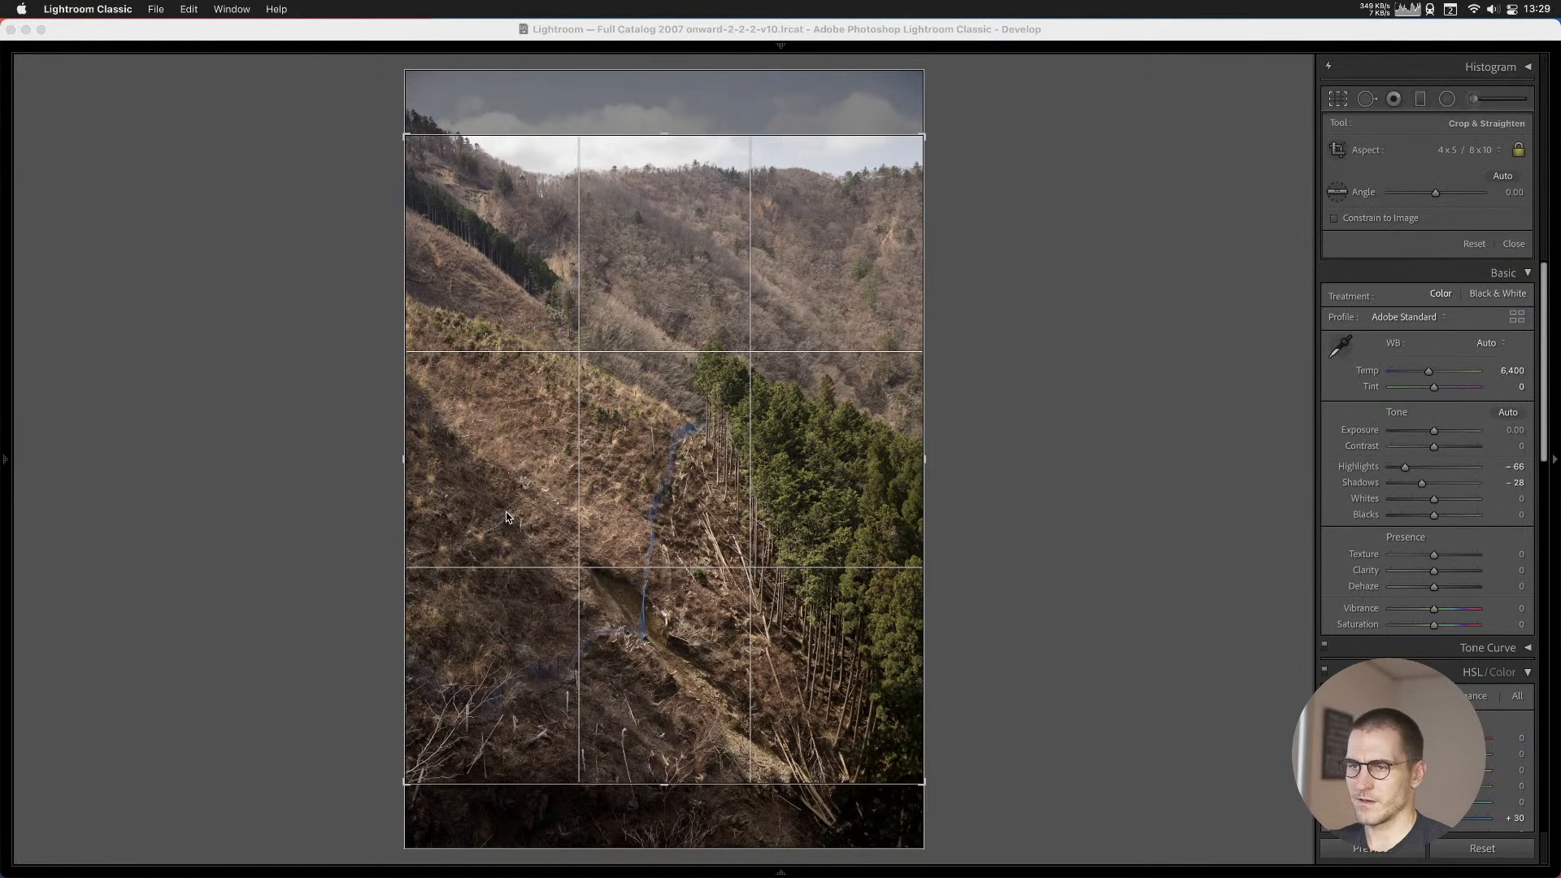
Reframe the hillside photo's crop to keep a thin strip of cloudy sky above the ridge, and apply it.
click(681, 453)
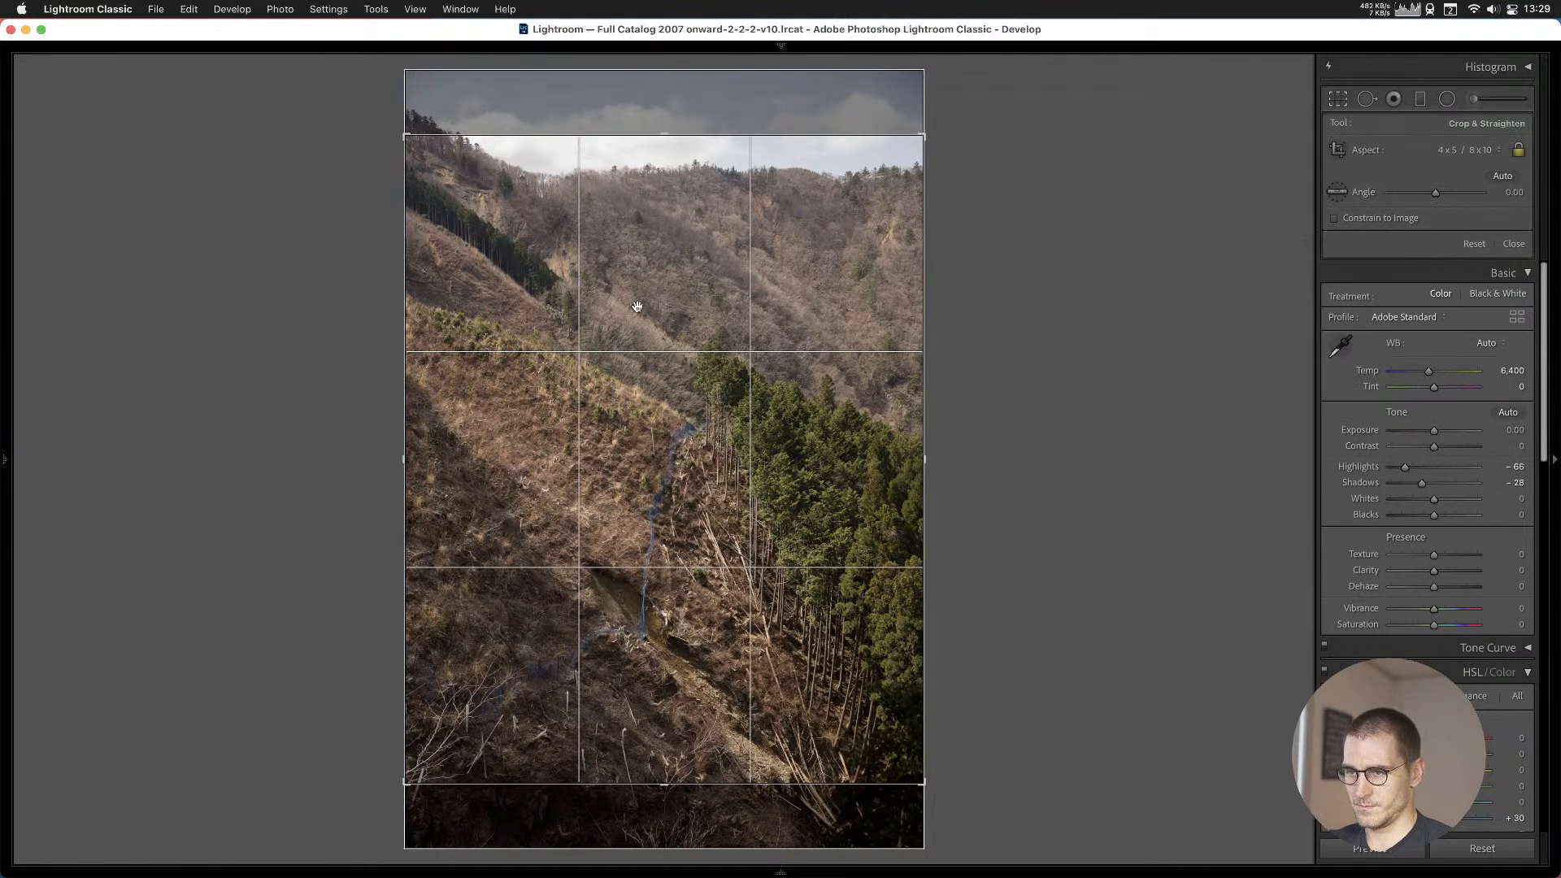
drag(665, 467, 650, 376)
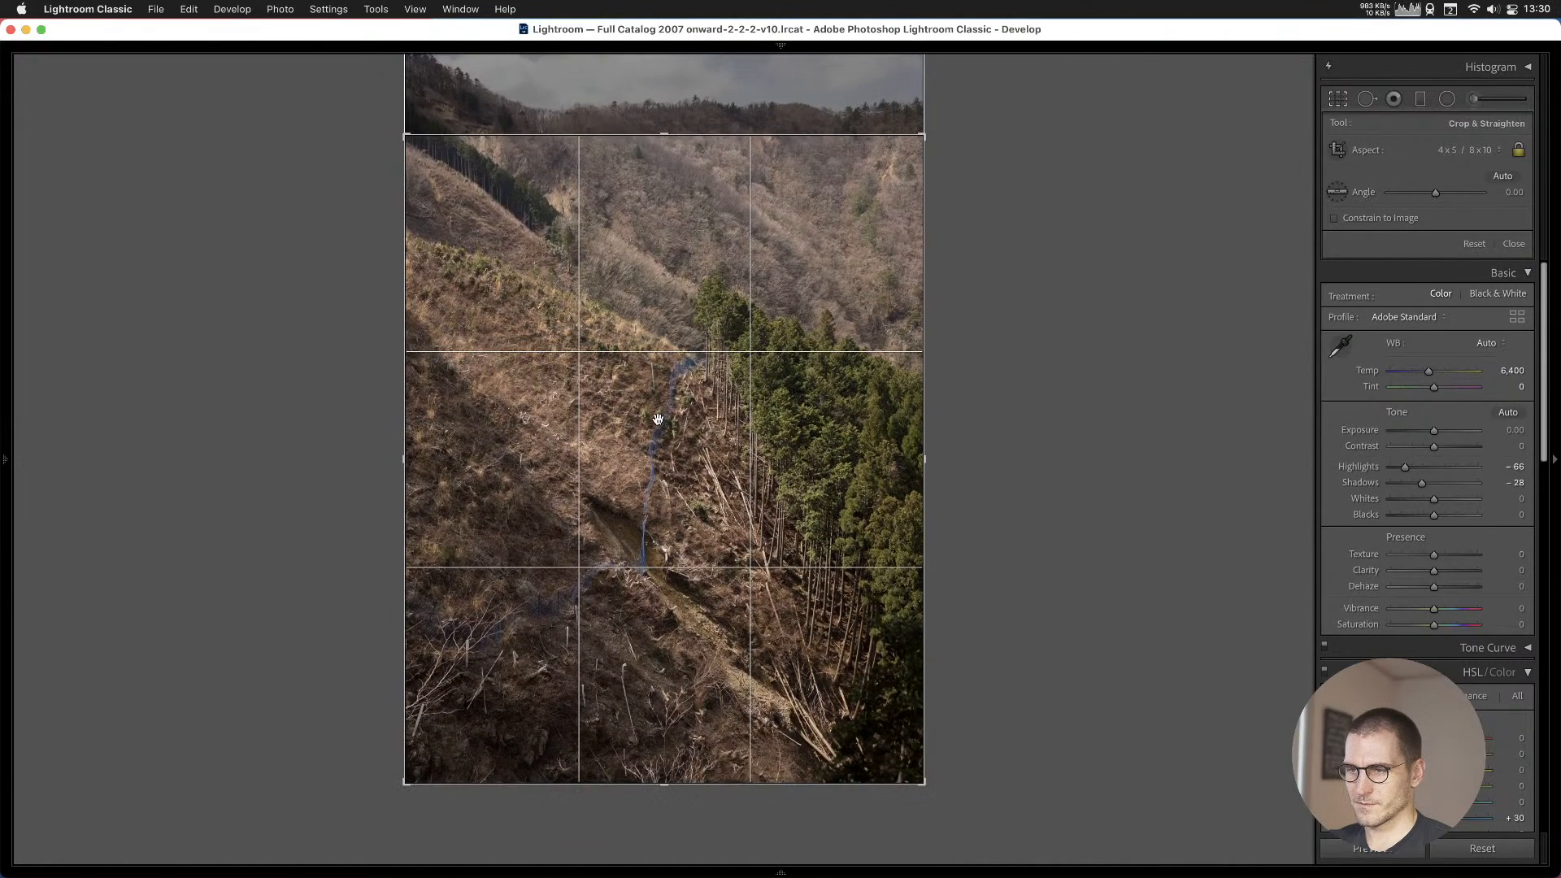
key(Return)
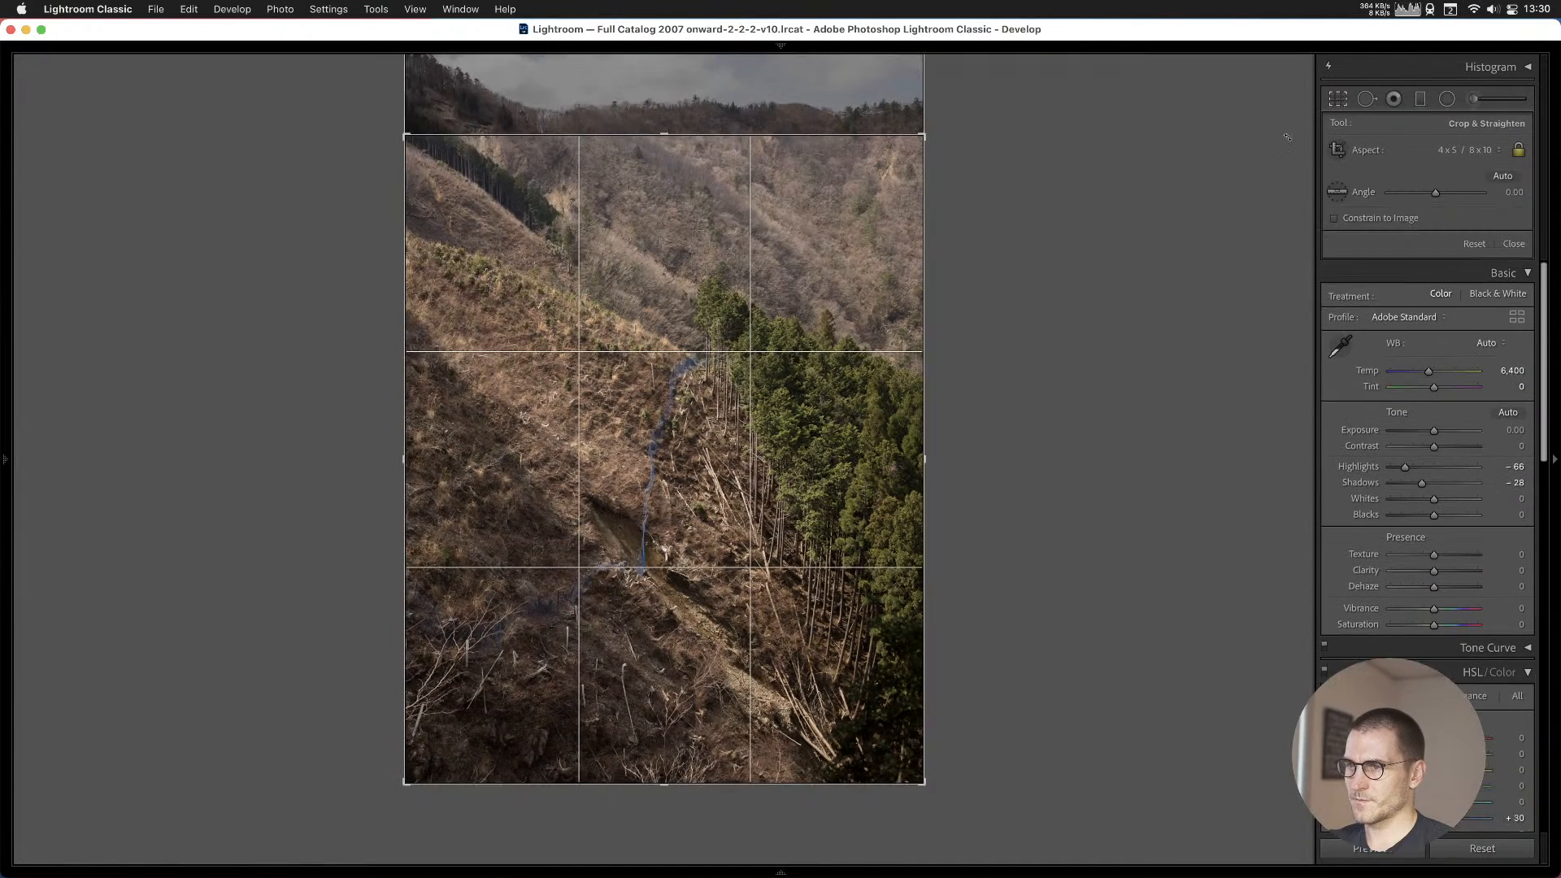
key(r)
key(r)
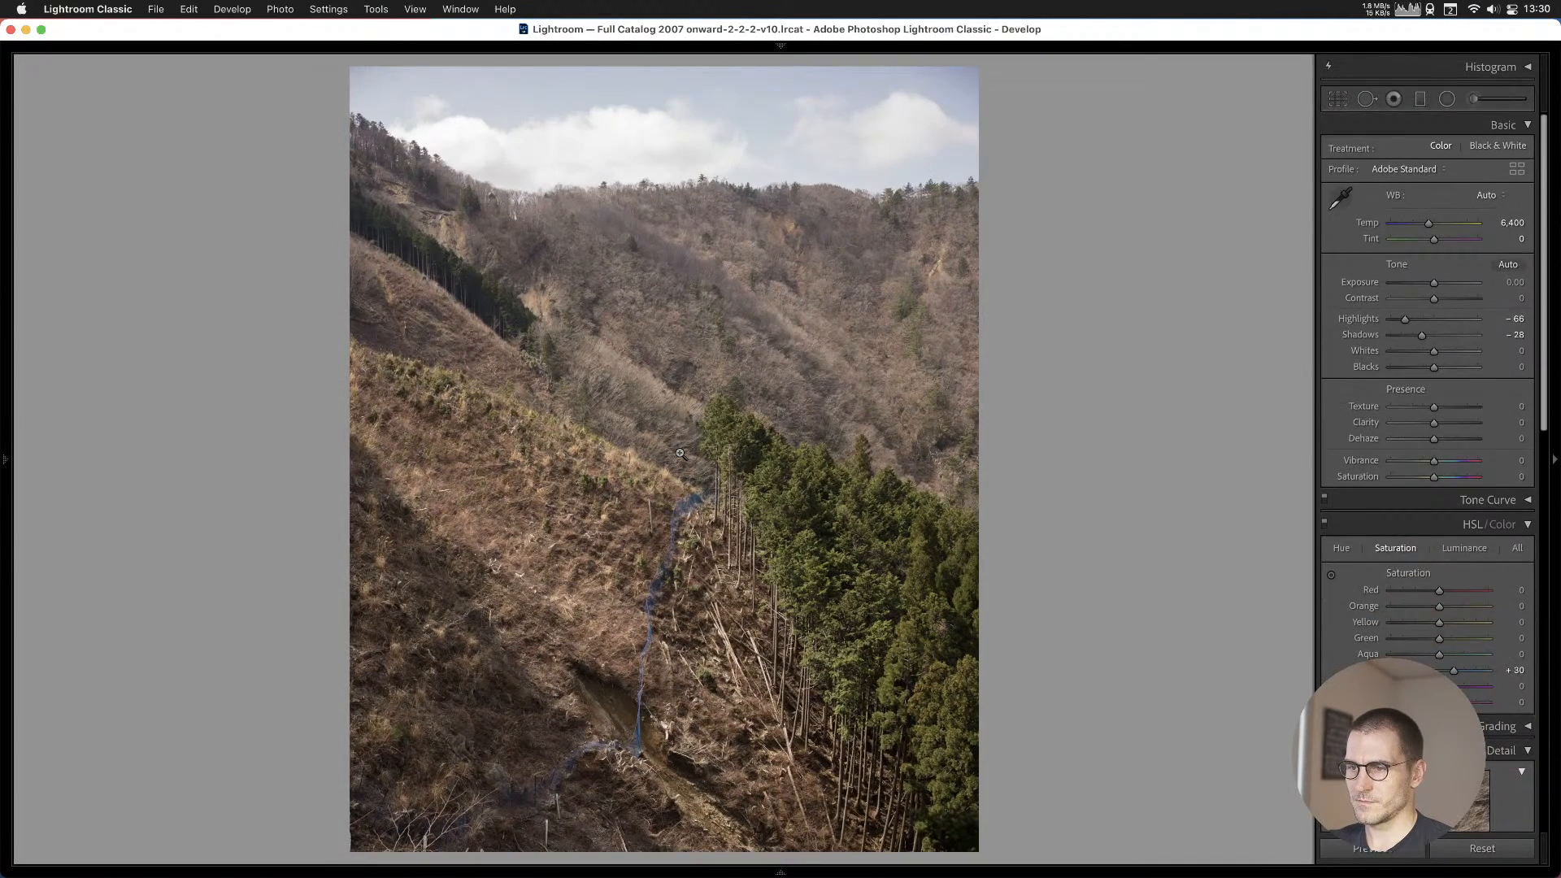
click(1338, 99)
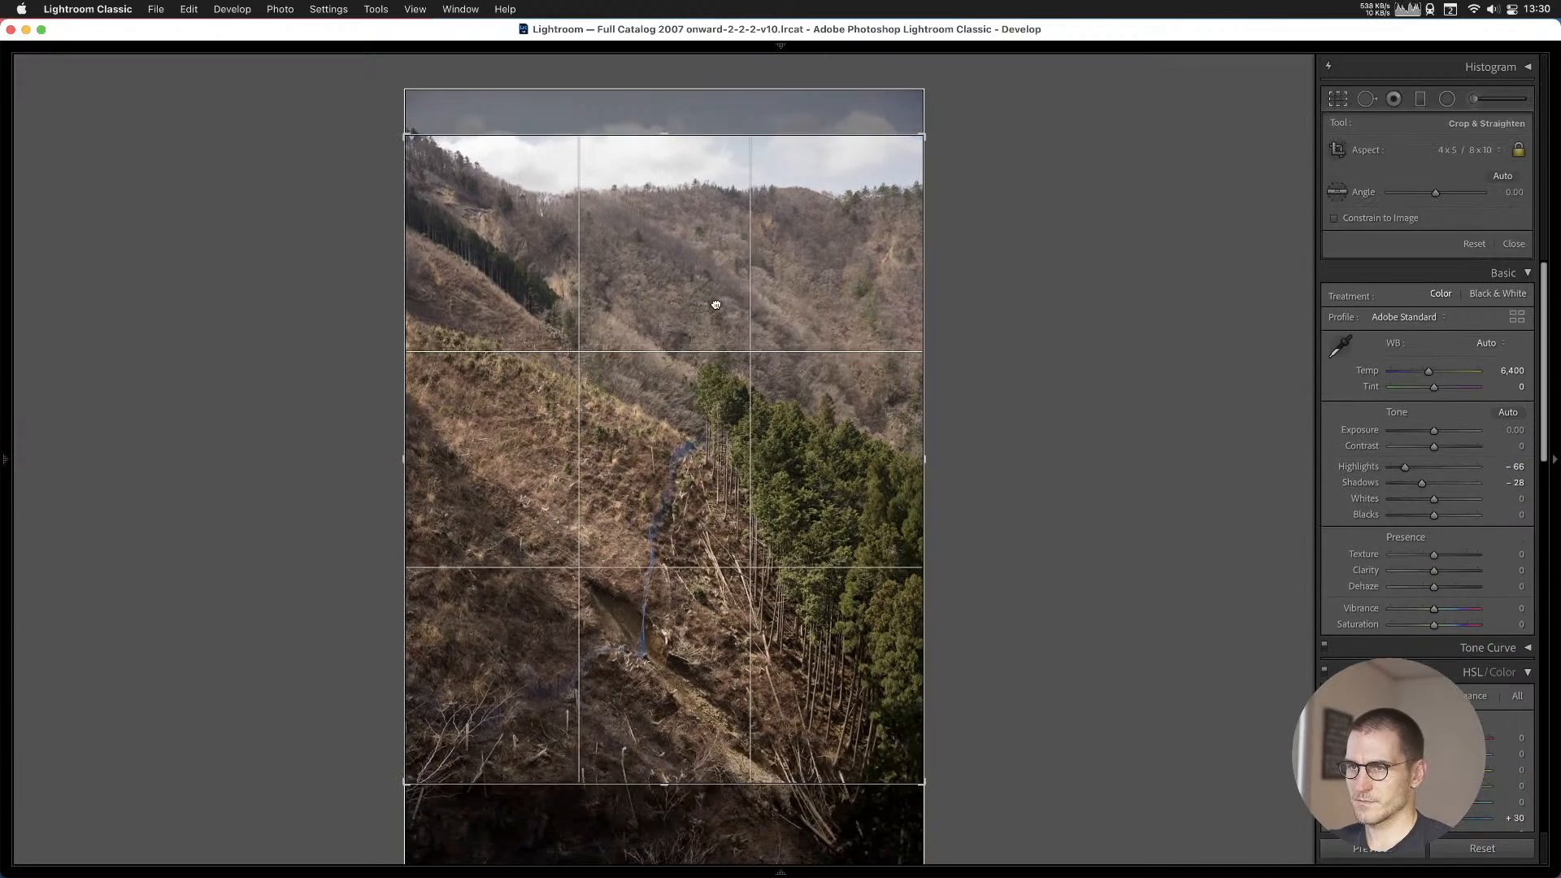
key(r)
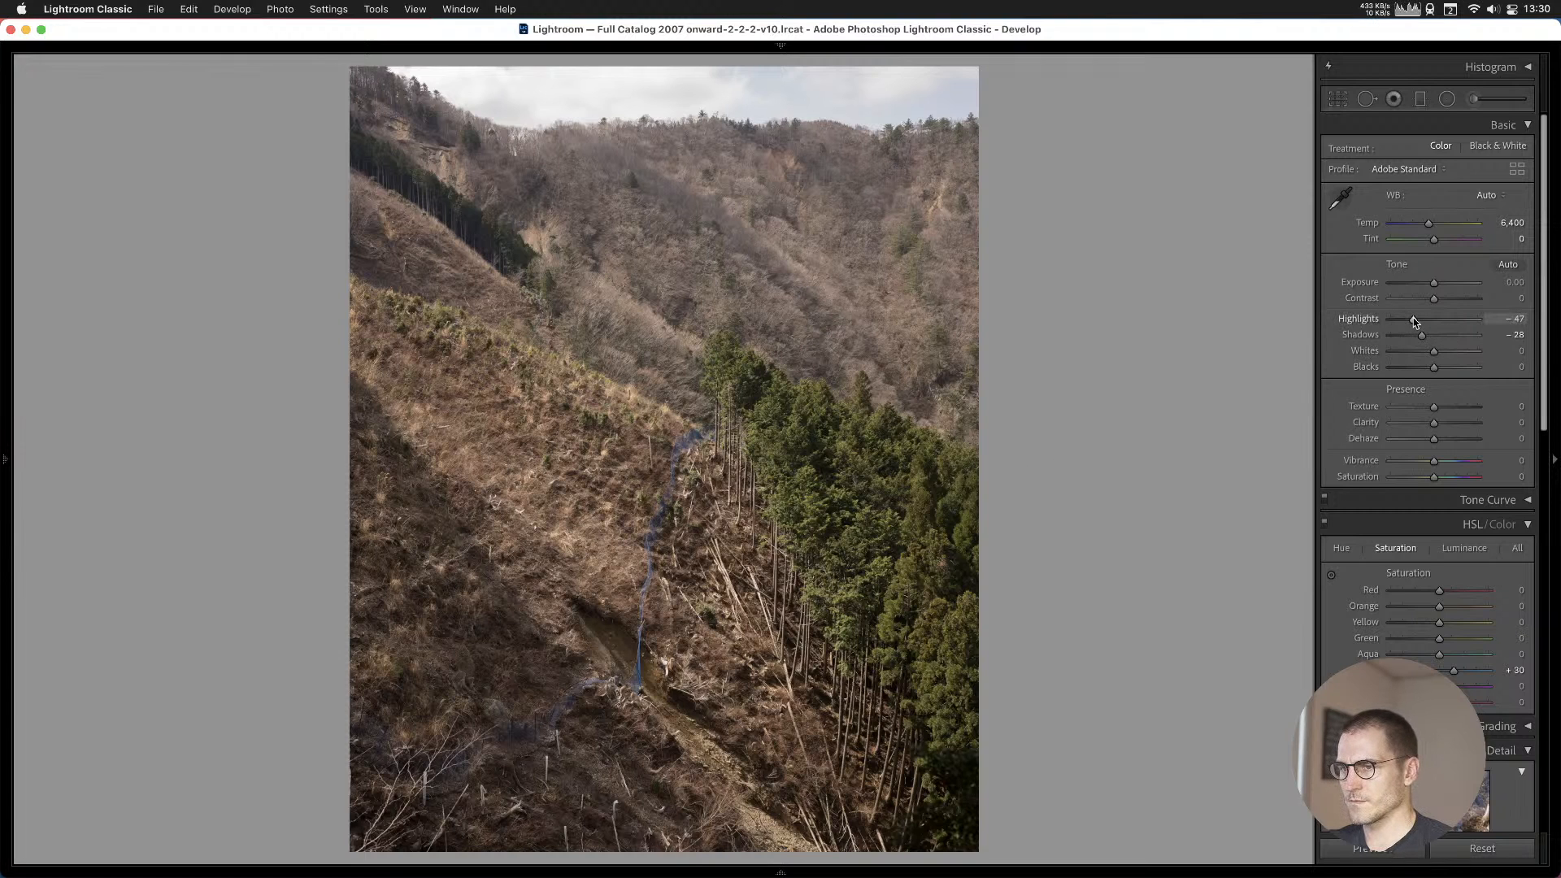
Set the hillside photo's highlights to -57, exposure to -0.35 and shadows to -14.
drag(1405, 319, 1431, 287)
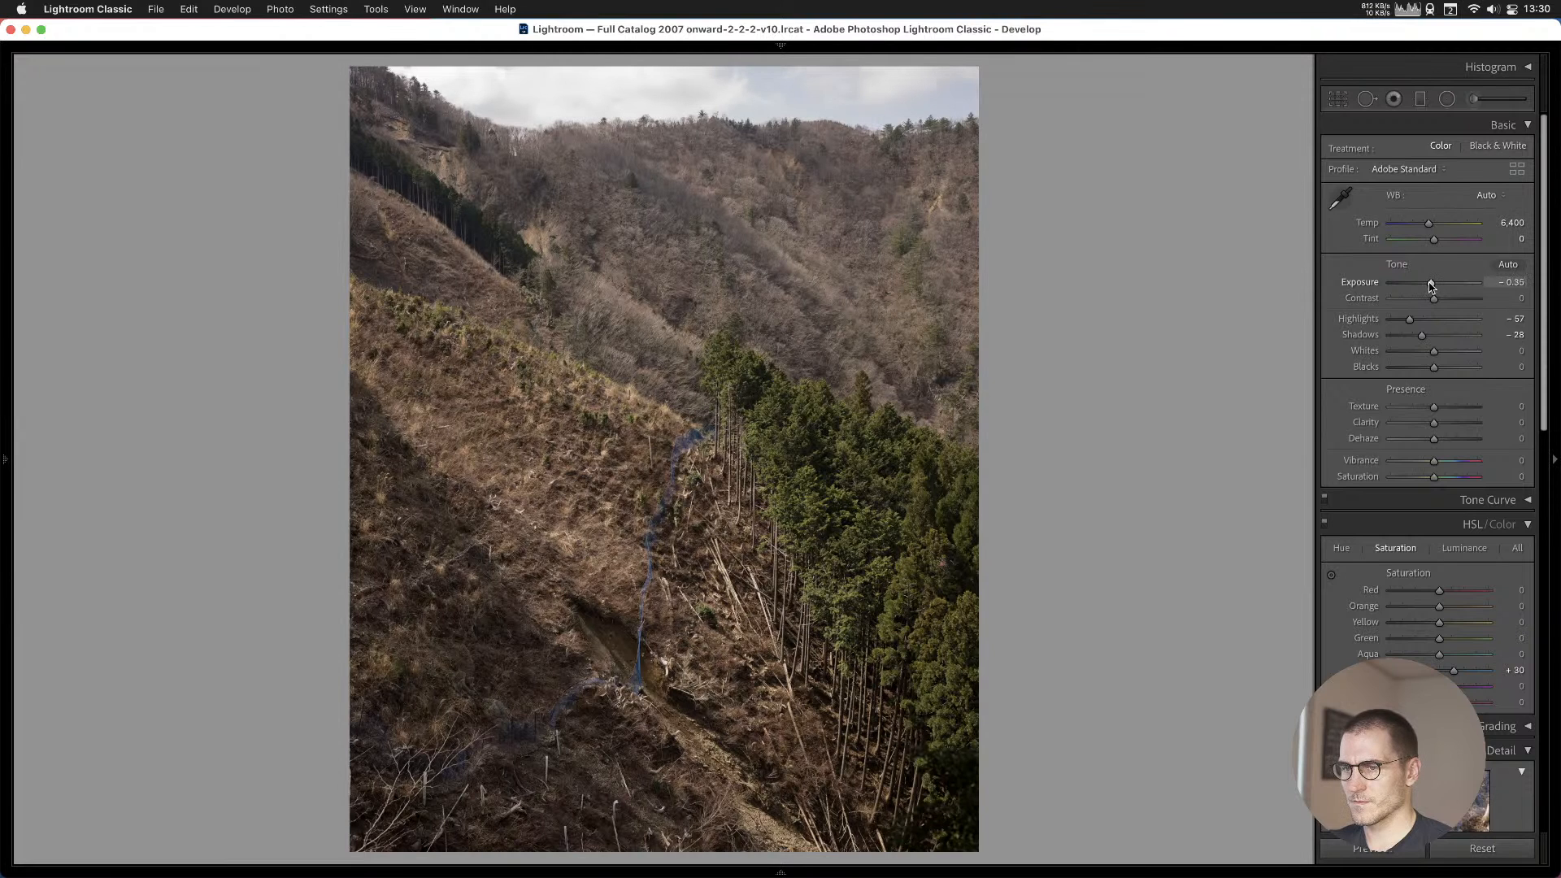
drag(1422, 334, 1427, 336)
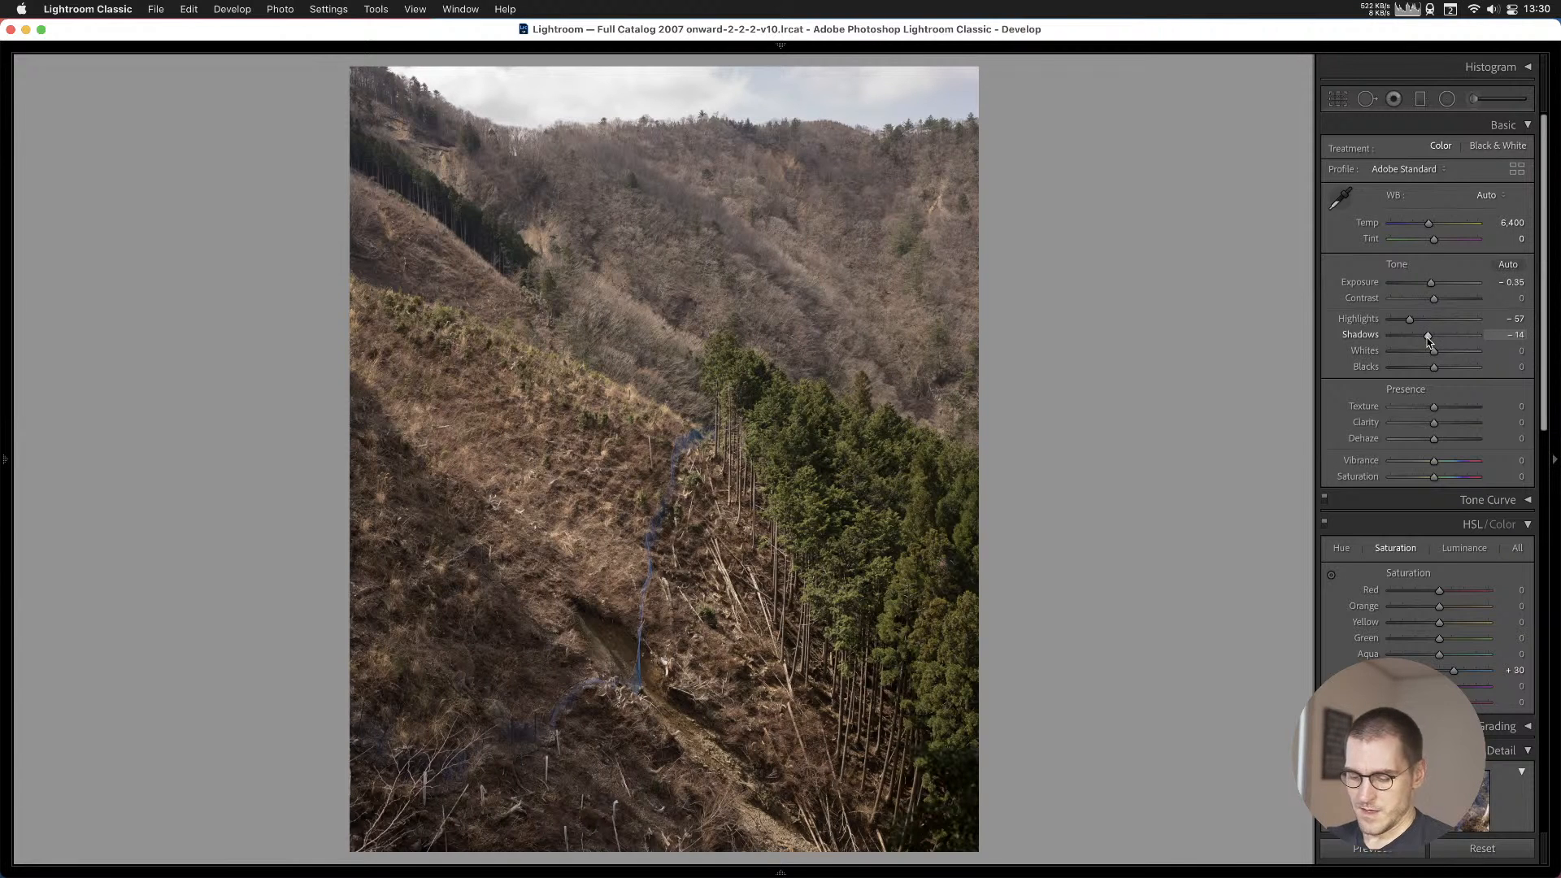
key(b)
Glance at the next two photos, return to the shaded trail photo with the fence, and reset its develop settings.
key(Right)
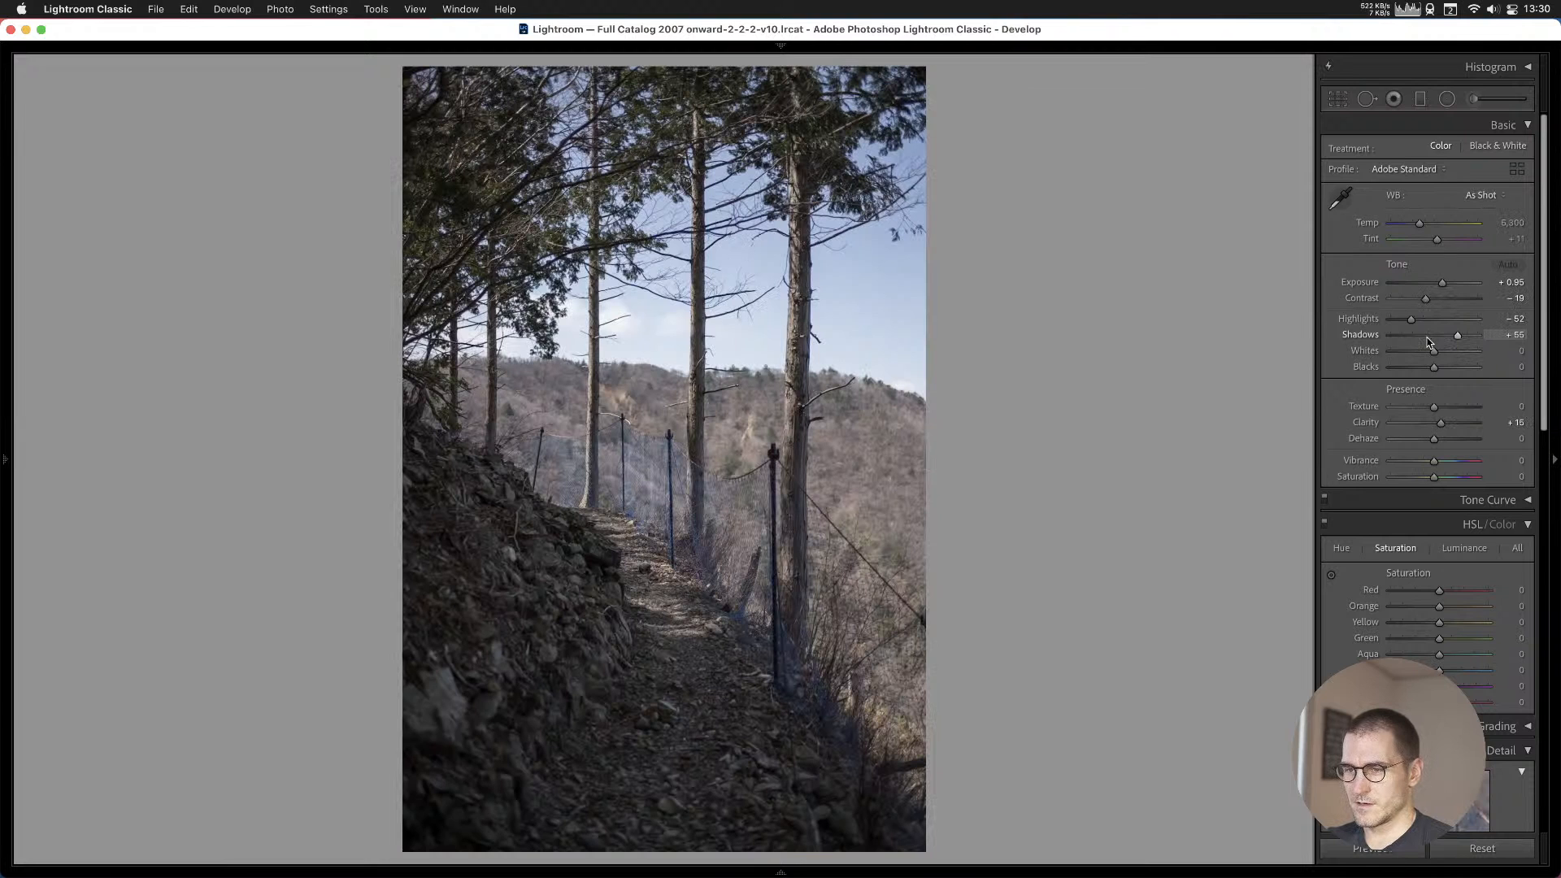
key(Right)
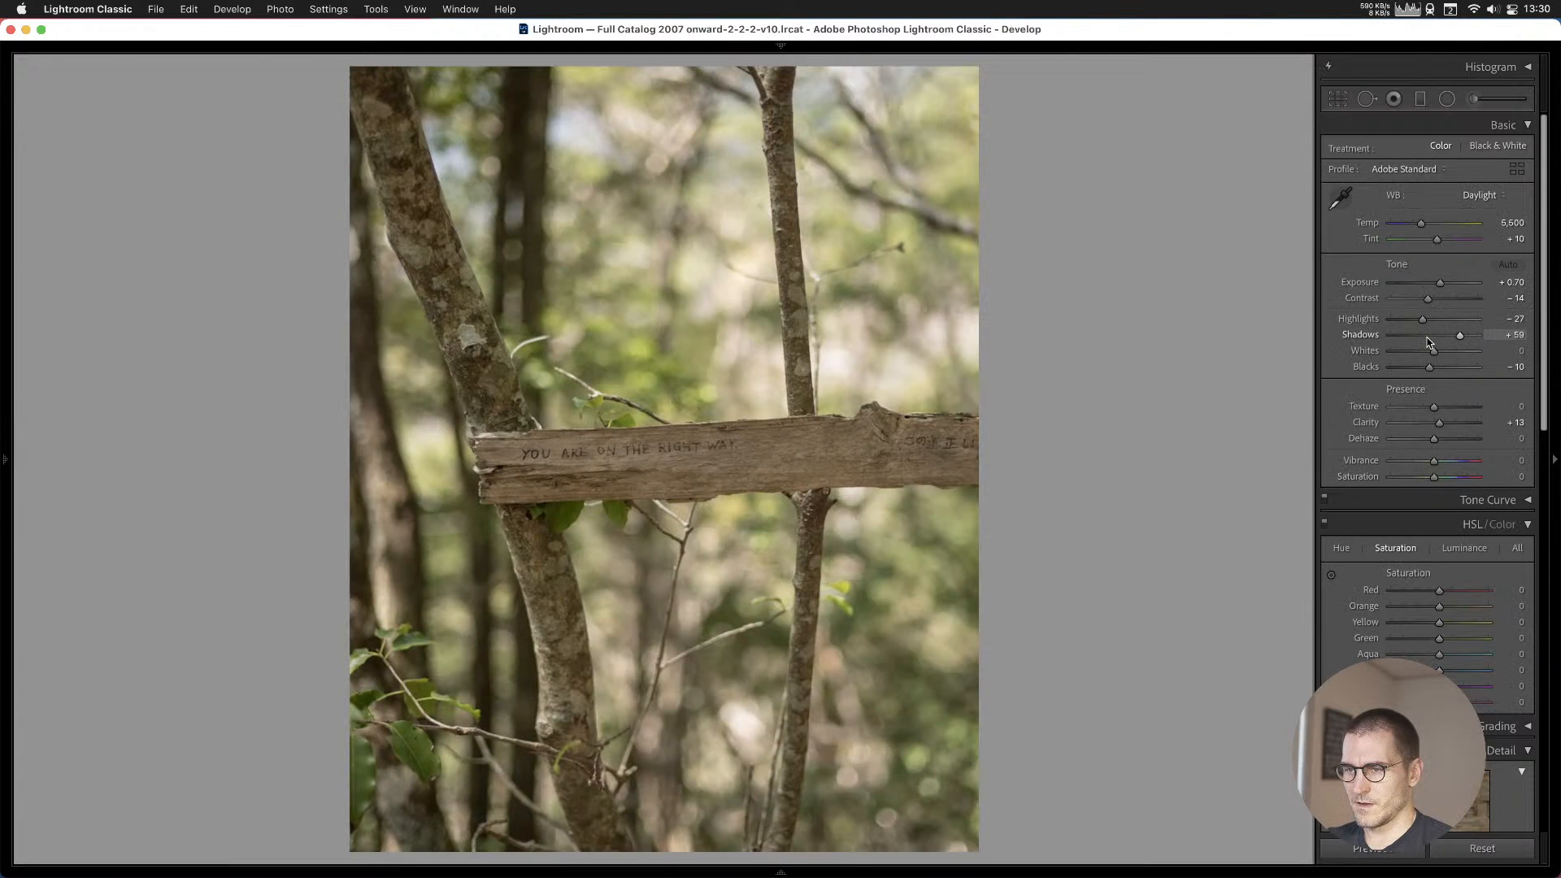
key(Left)
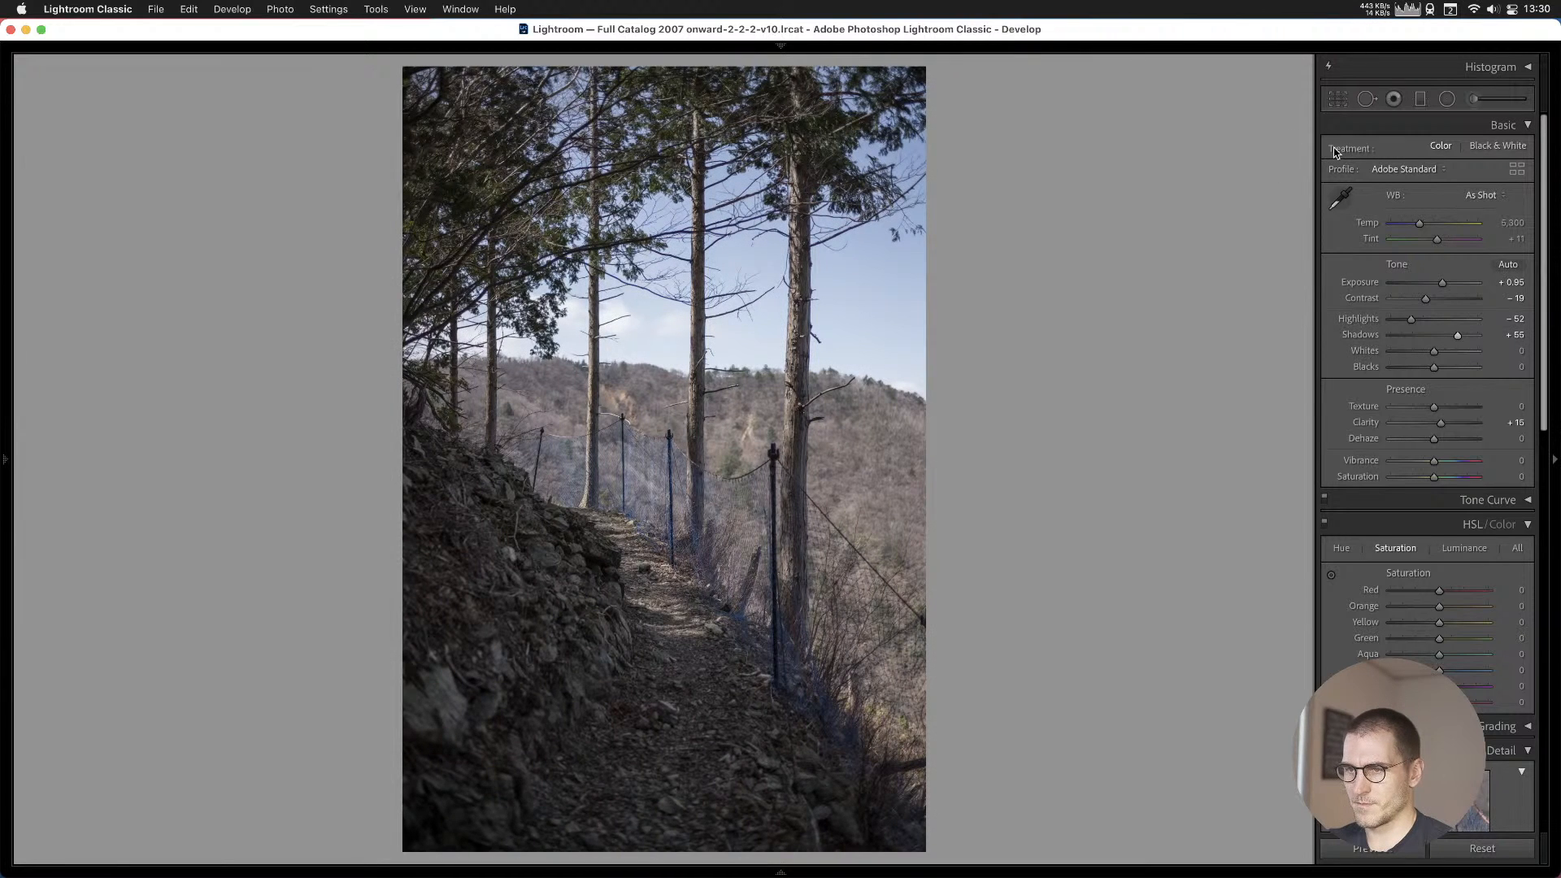
key(shift+super+c)
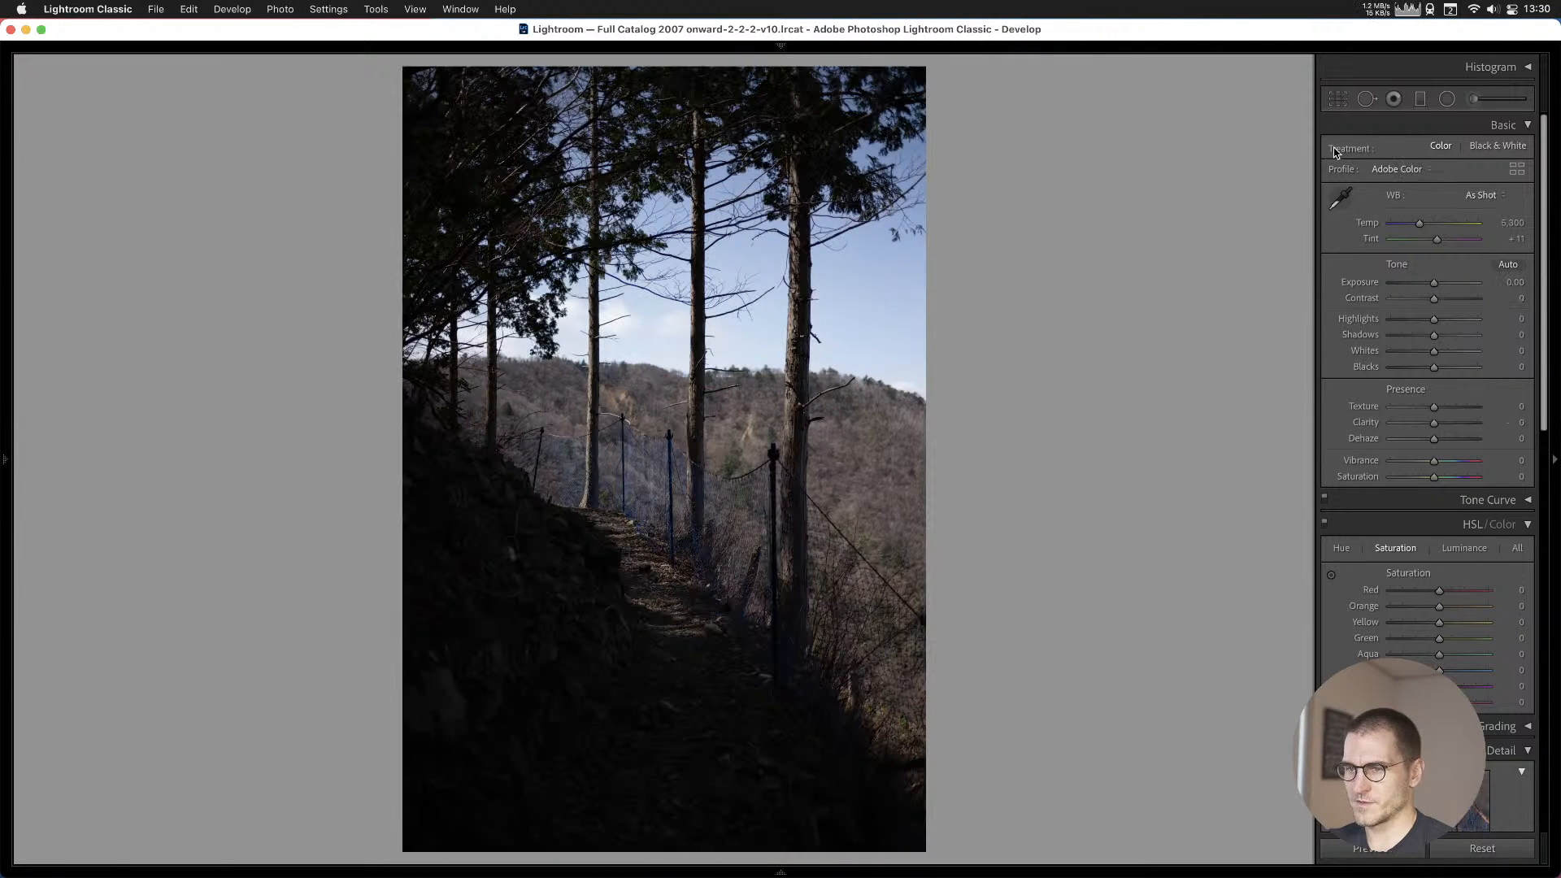
Crop the fenced trail photo to 4 x 5 / 8 x 10, trimming a thin strip above and more below.
click(1339, 98)
click(1476, 149)
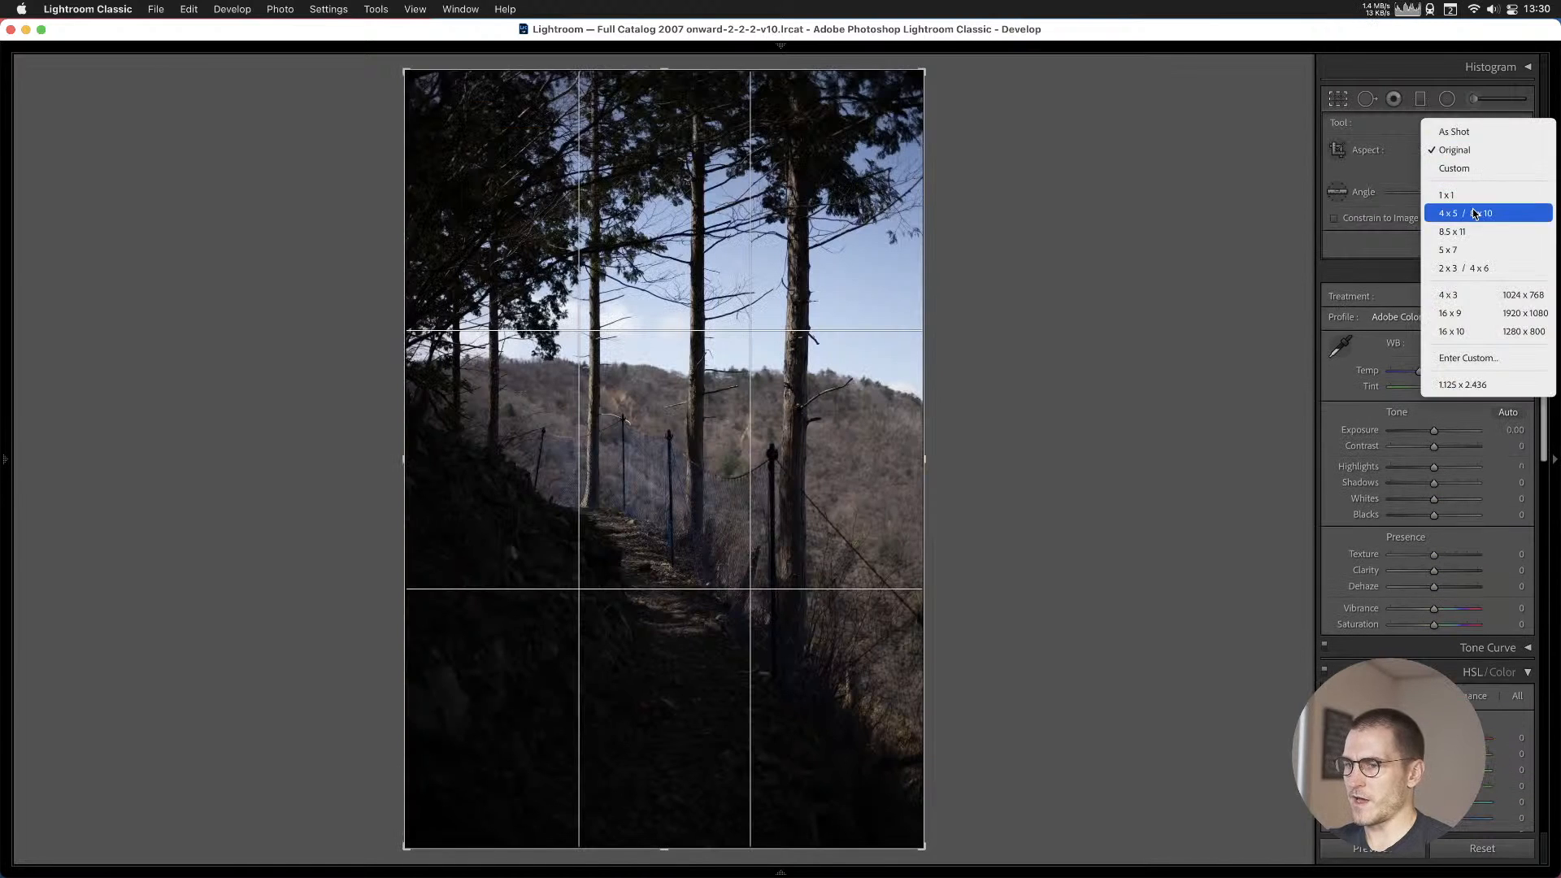
click(1472, 213)
drag(724, 420, 724, 454)
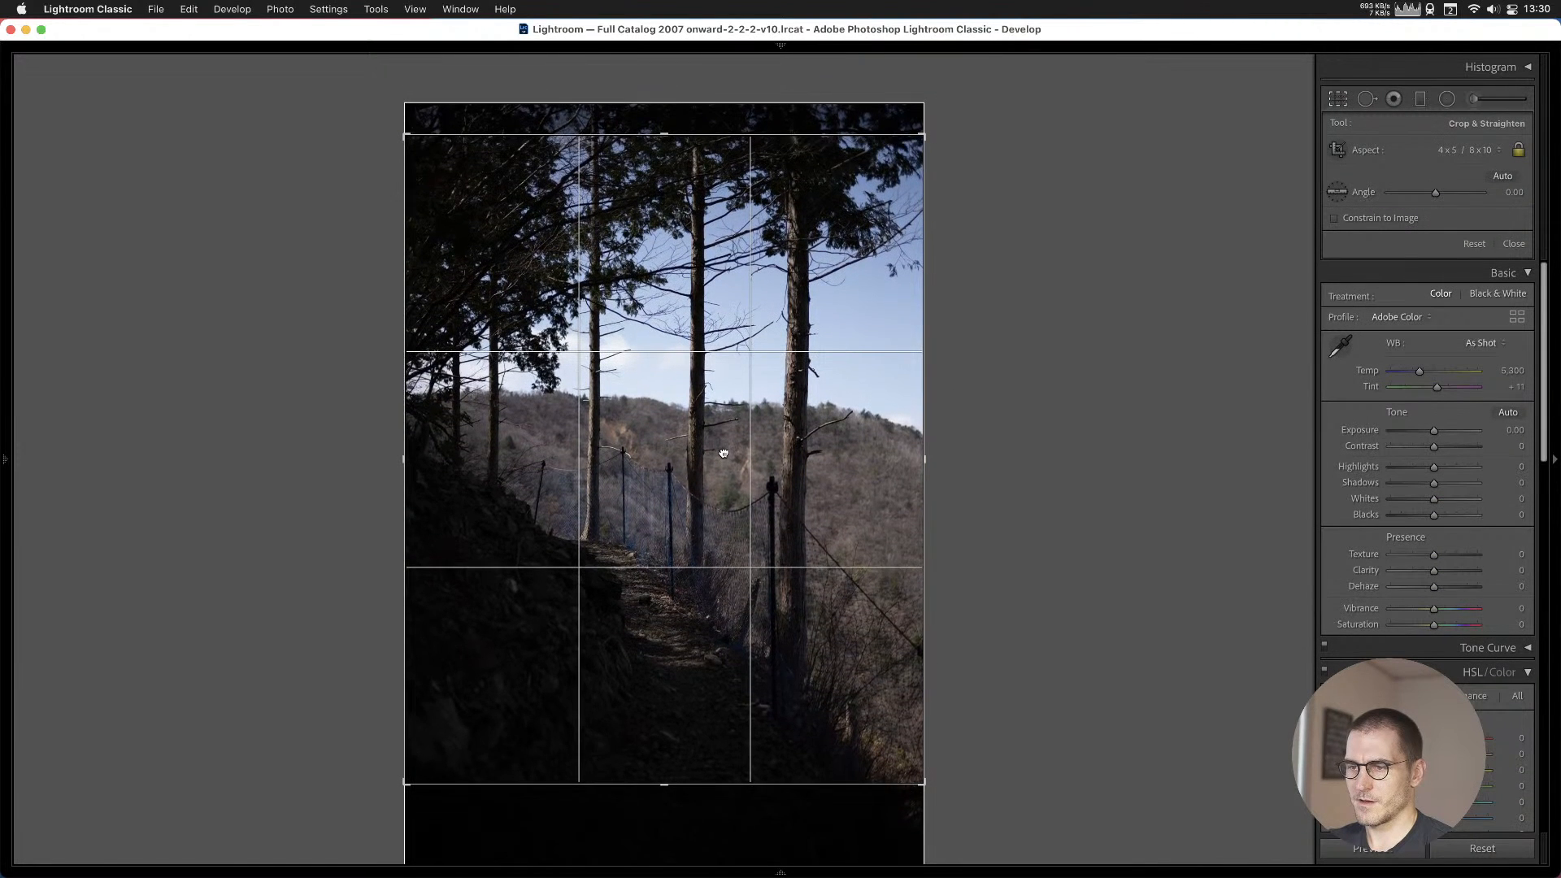
key(Return)
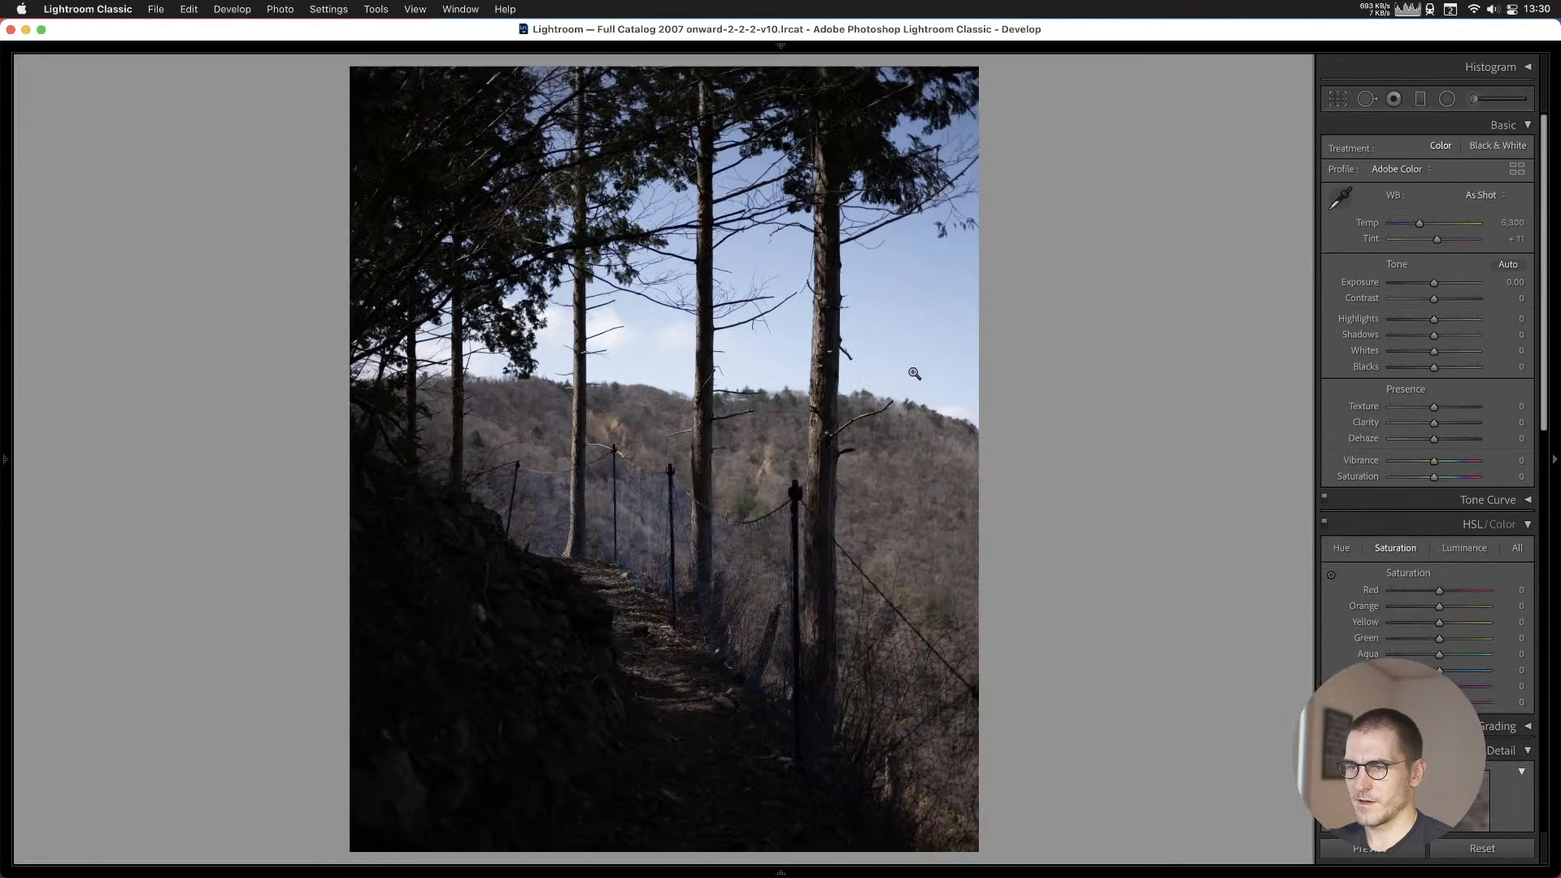
Apply Auto white balance to the fenced trail photo, adjust temperature to 7,363, exposure +0.45, highlights -69, shadows +52 and clarity +2.
click(1482, 195)
click(1487, 211)
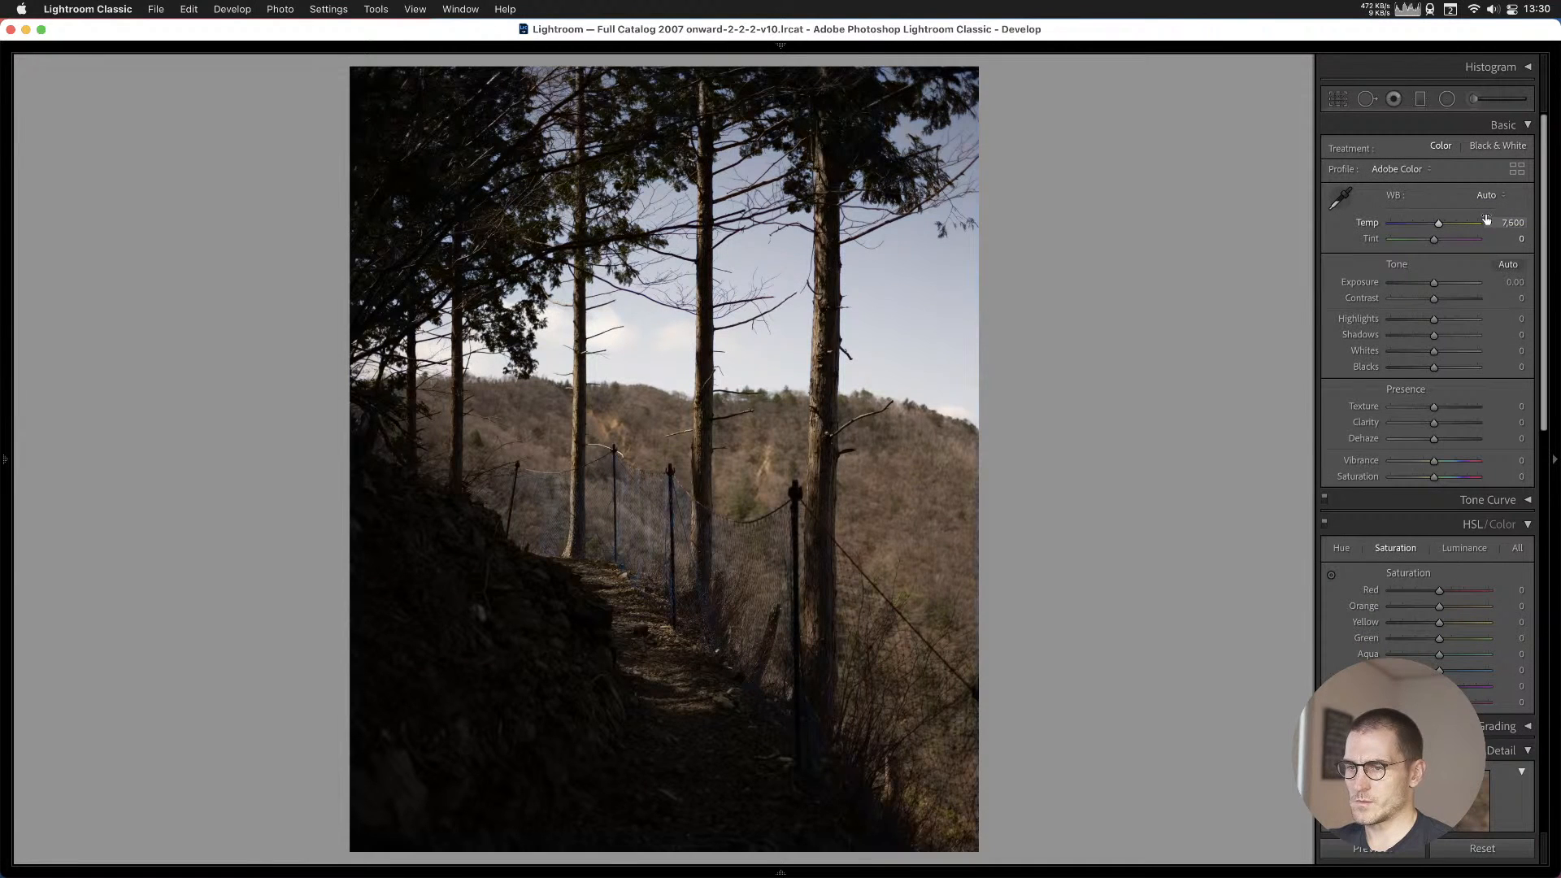
drag(1440, 226, 1437, 227)
drag(1435, 285, 1457, 337)
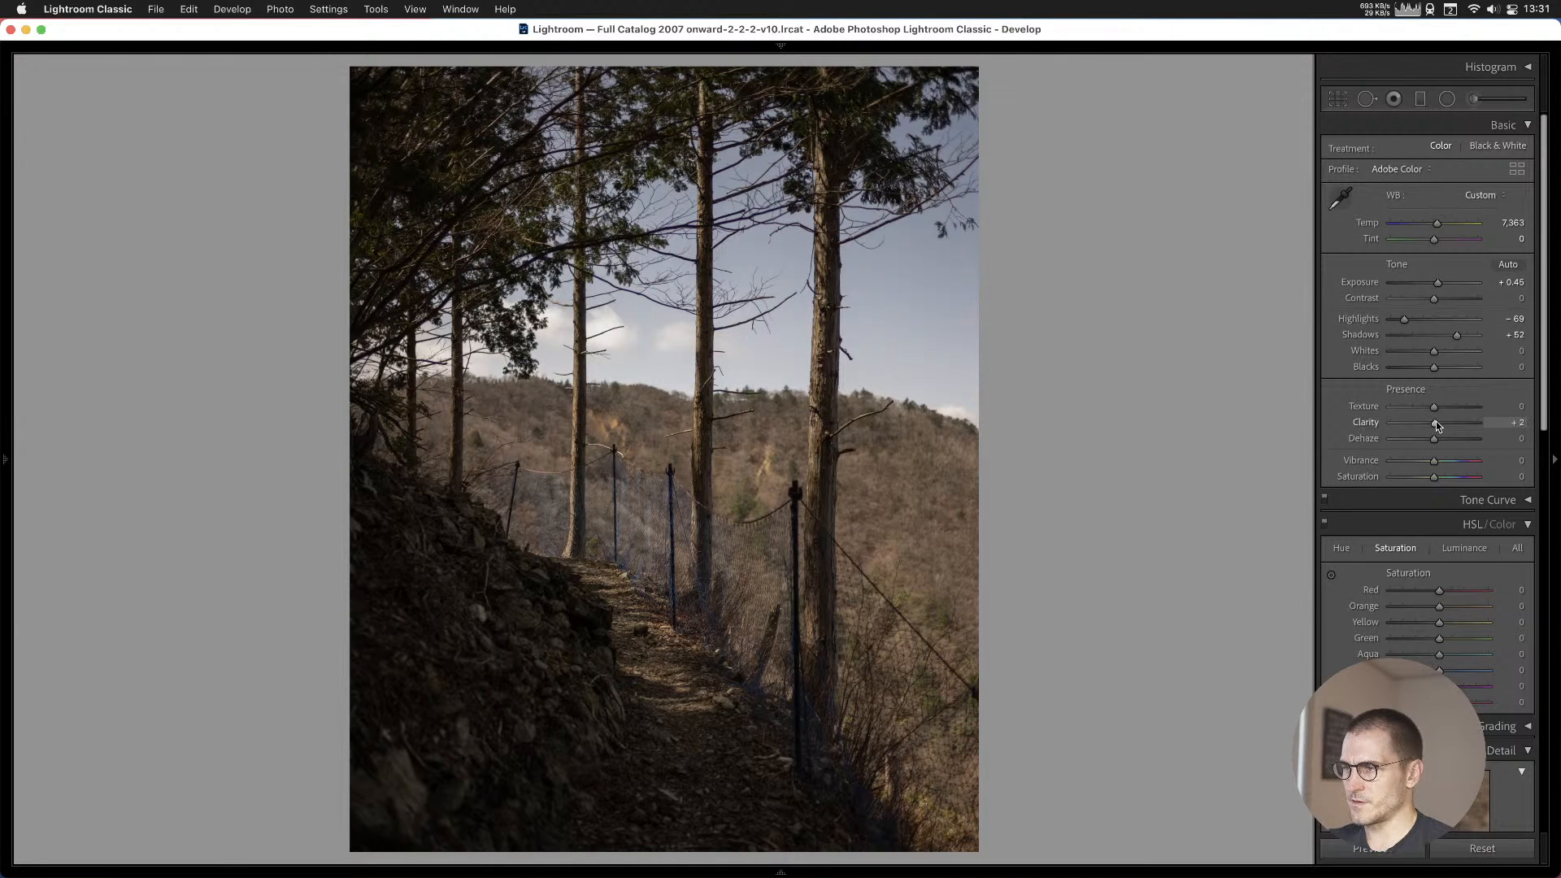
drag(1436, 422, 1436, 422)
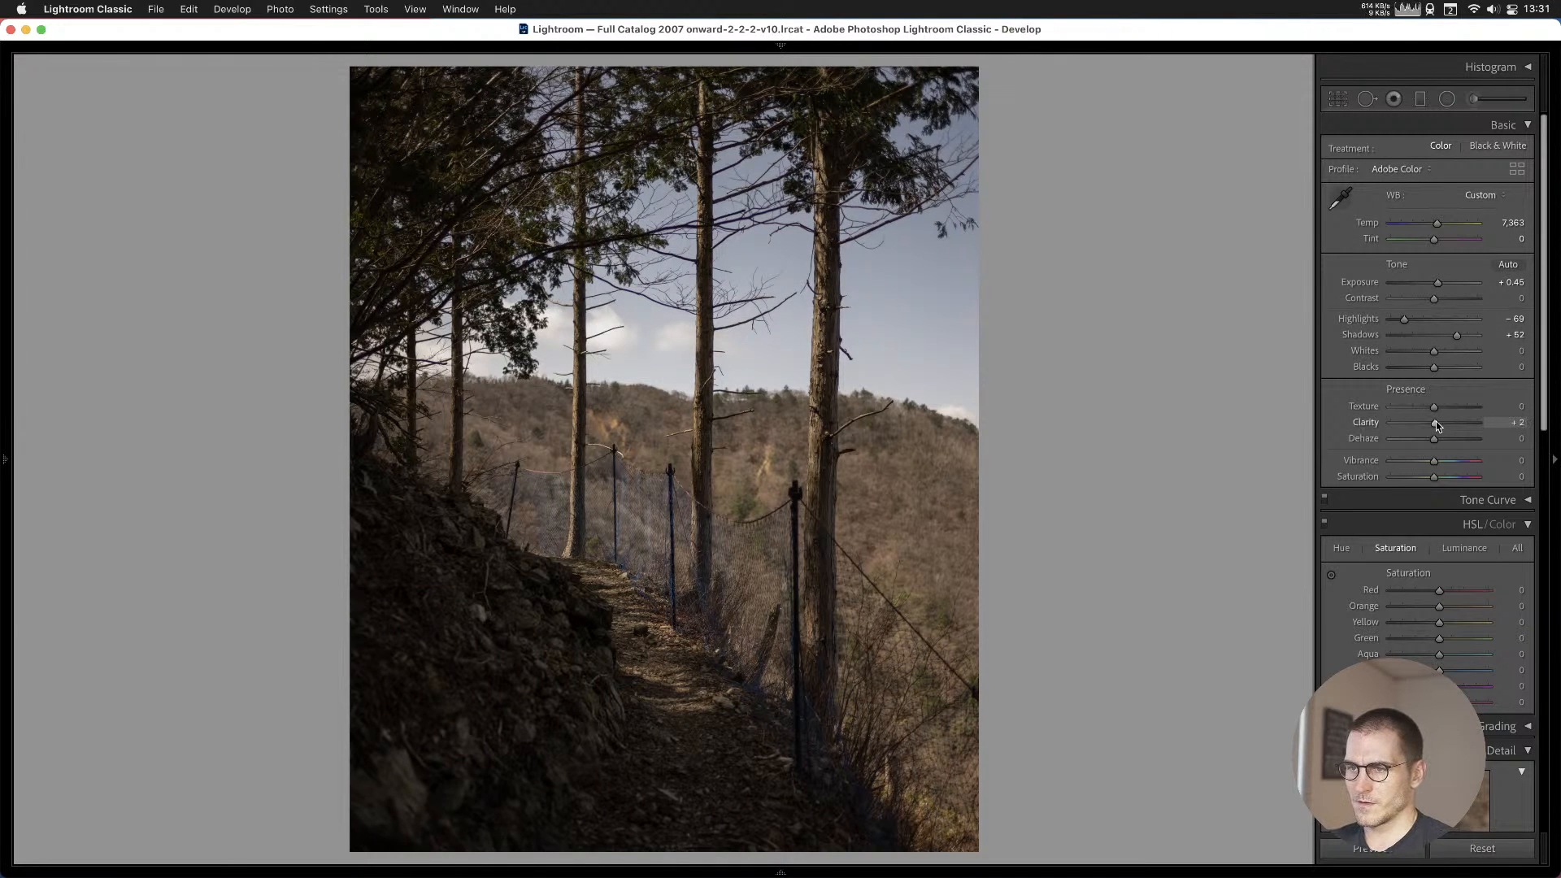
Compare the fenced trail photo before and after editing, and inspect the path's ground detail up close.
key(backslash)
key(backslash)
key(backslash)
key(backslash)
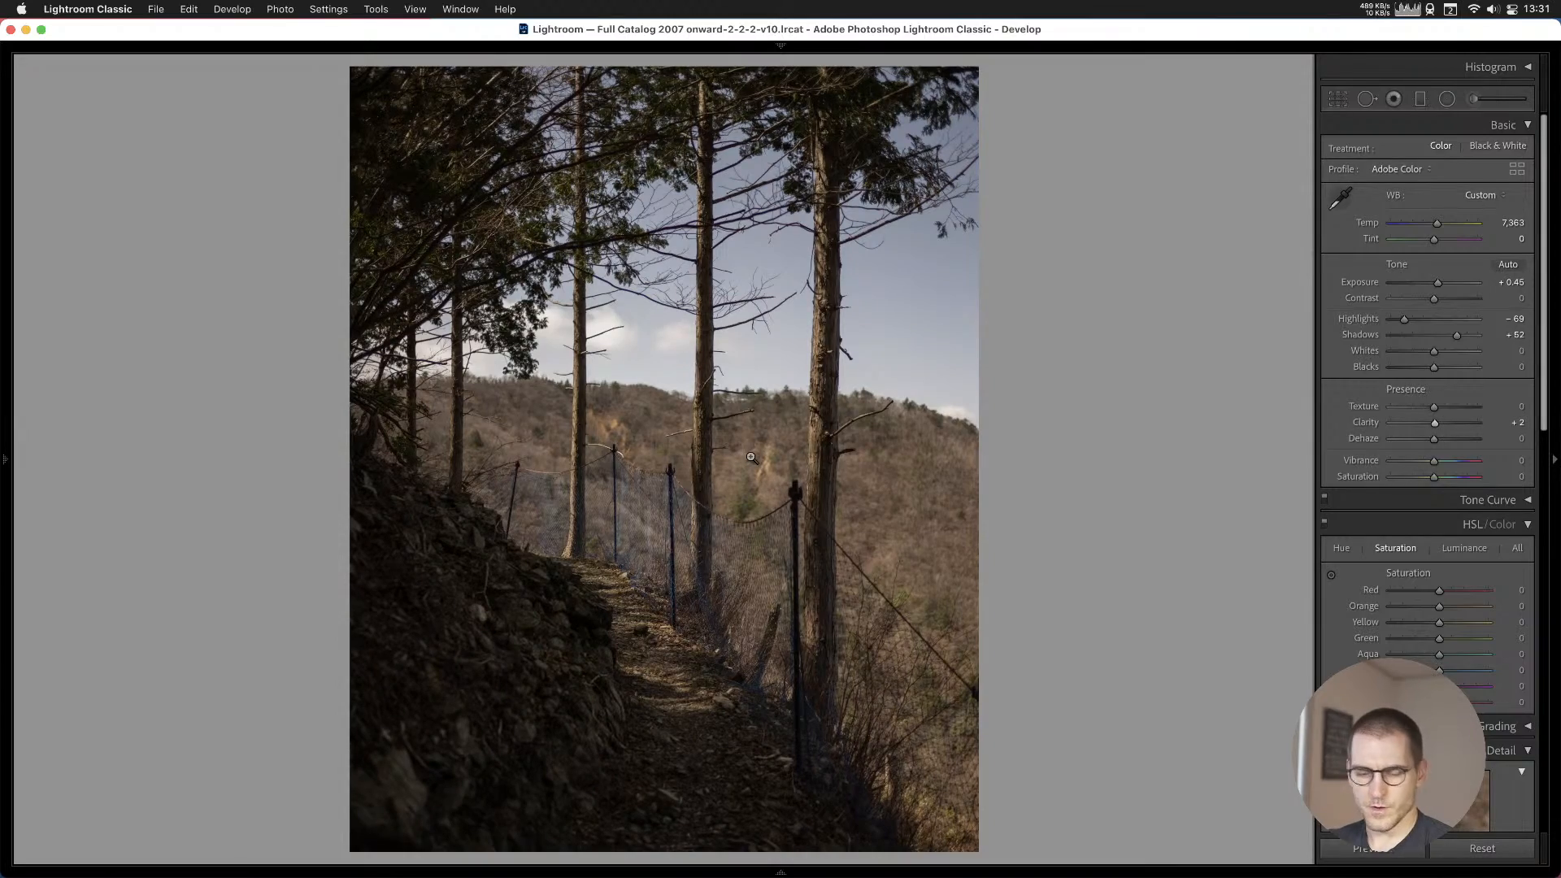
click(641, 626)
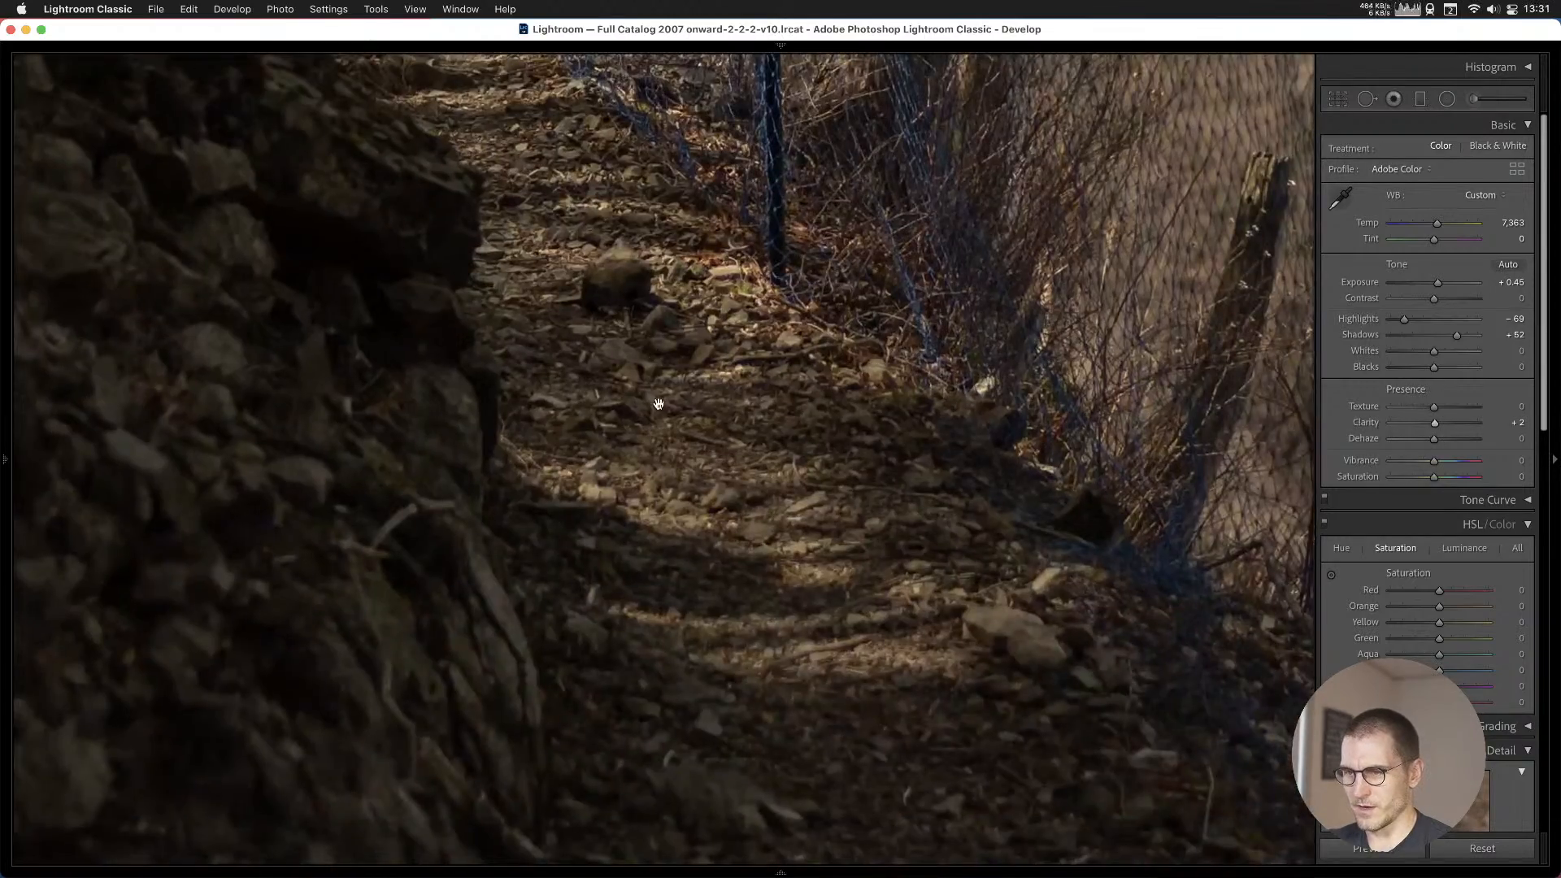
click(655, 405)
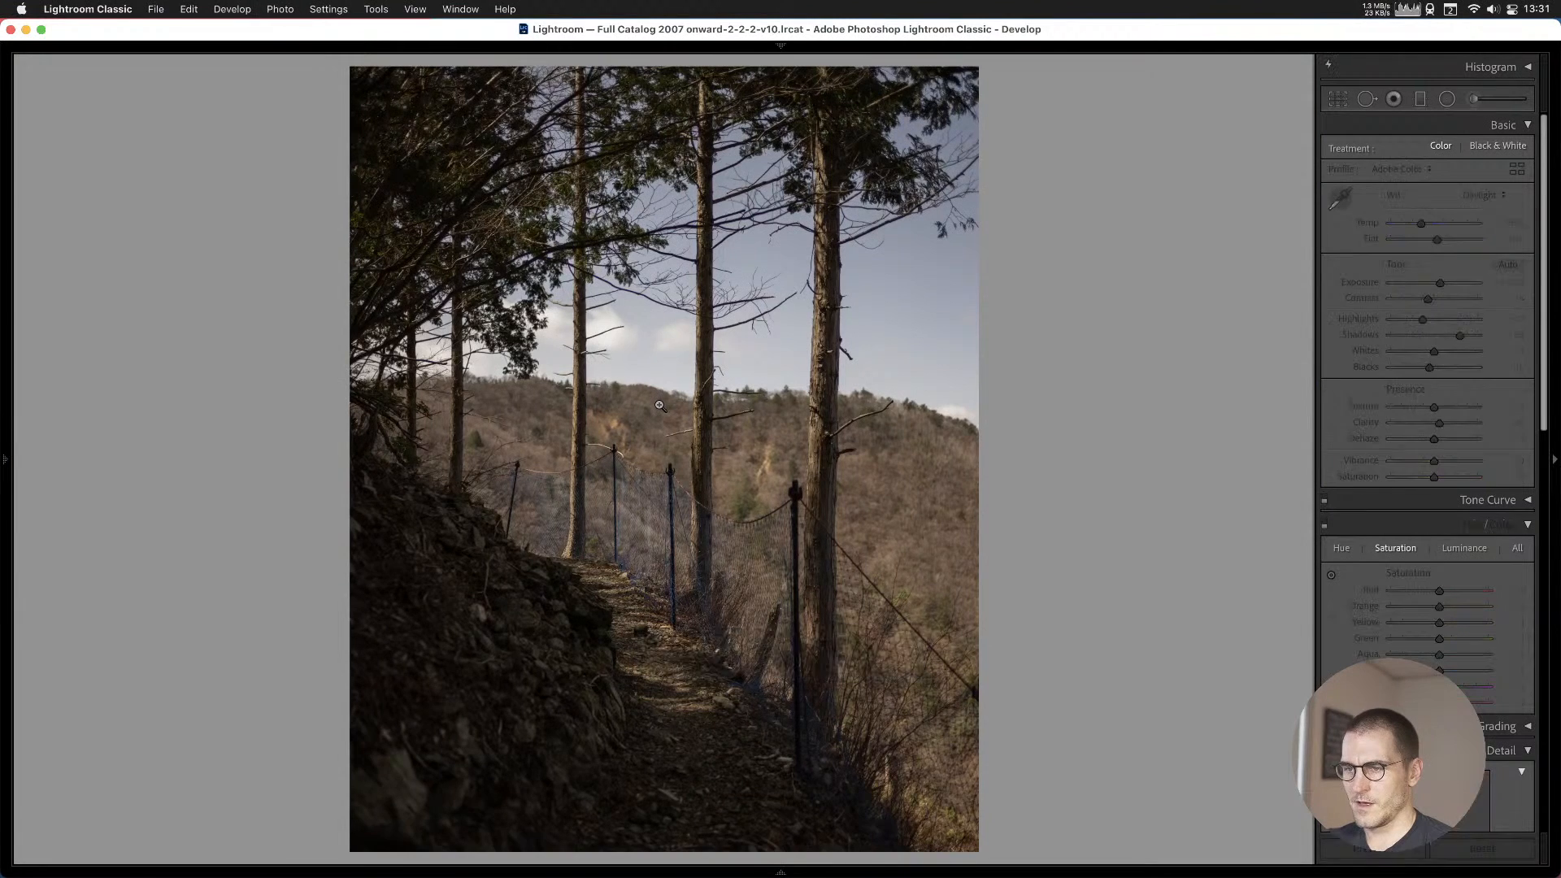
Pass over the wooden sign photo and add the Snack Coffee storefront photo to Cull #1.
key(Right)
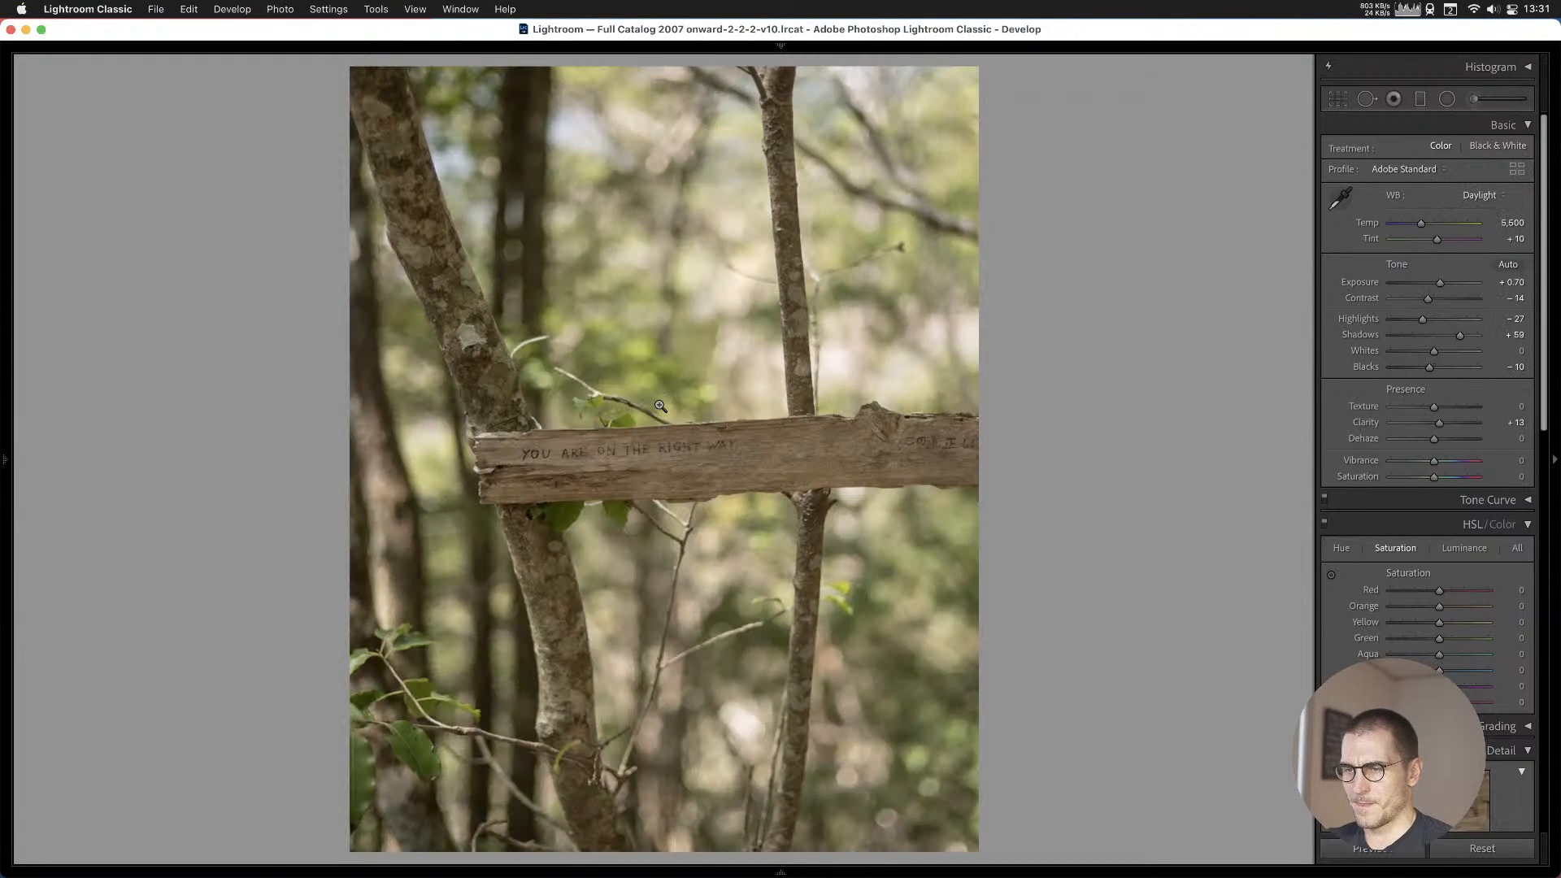
key(Right)
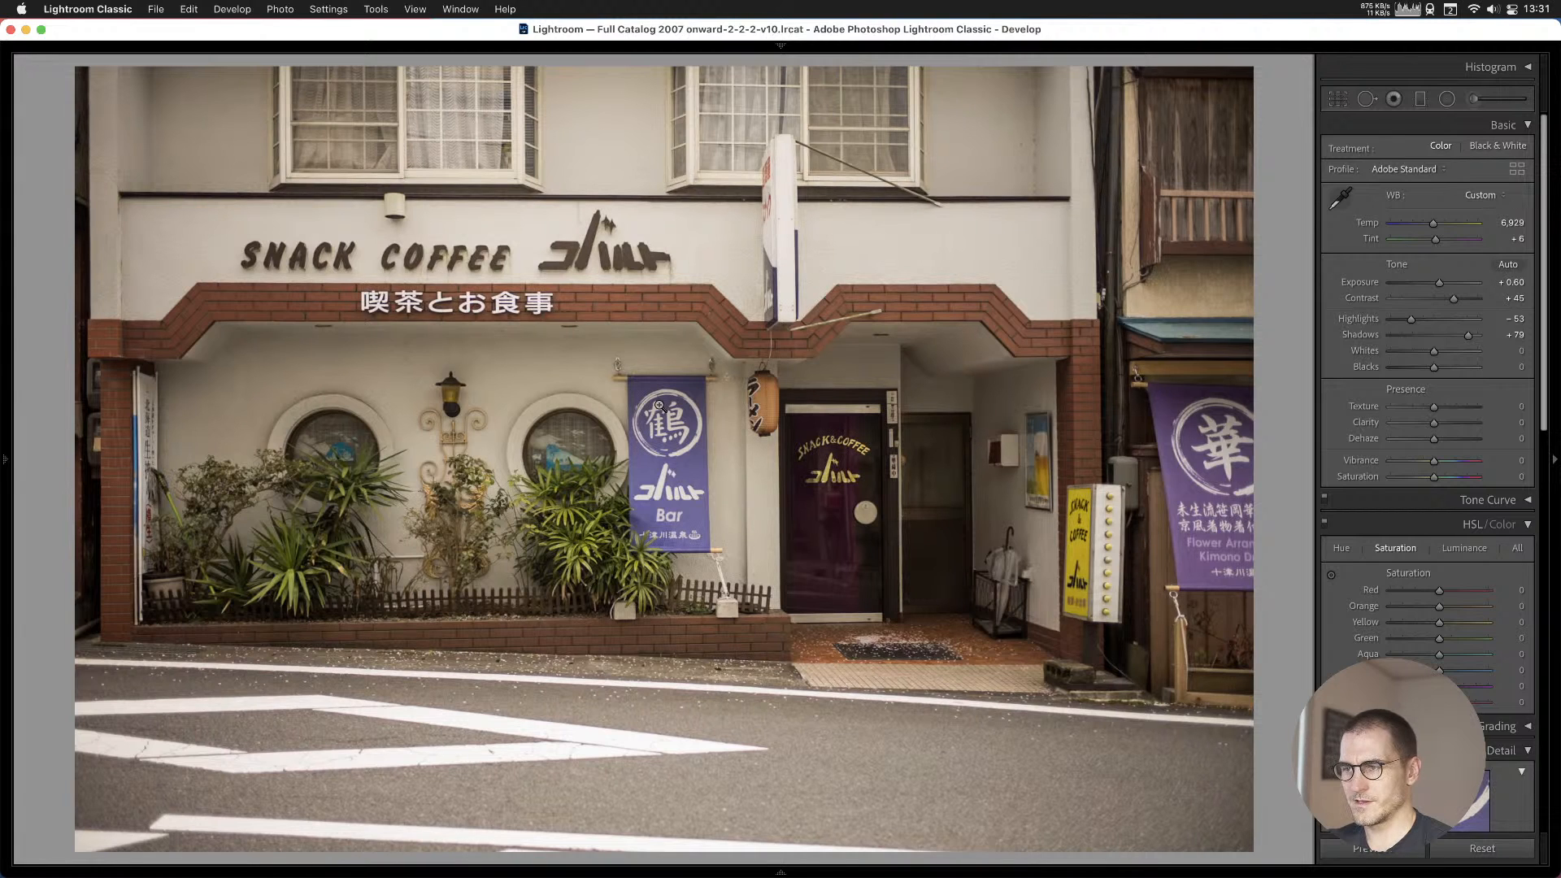
key(b)
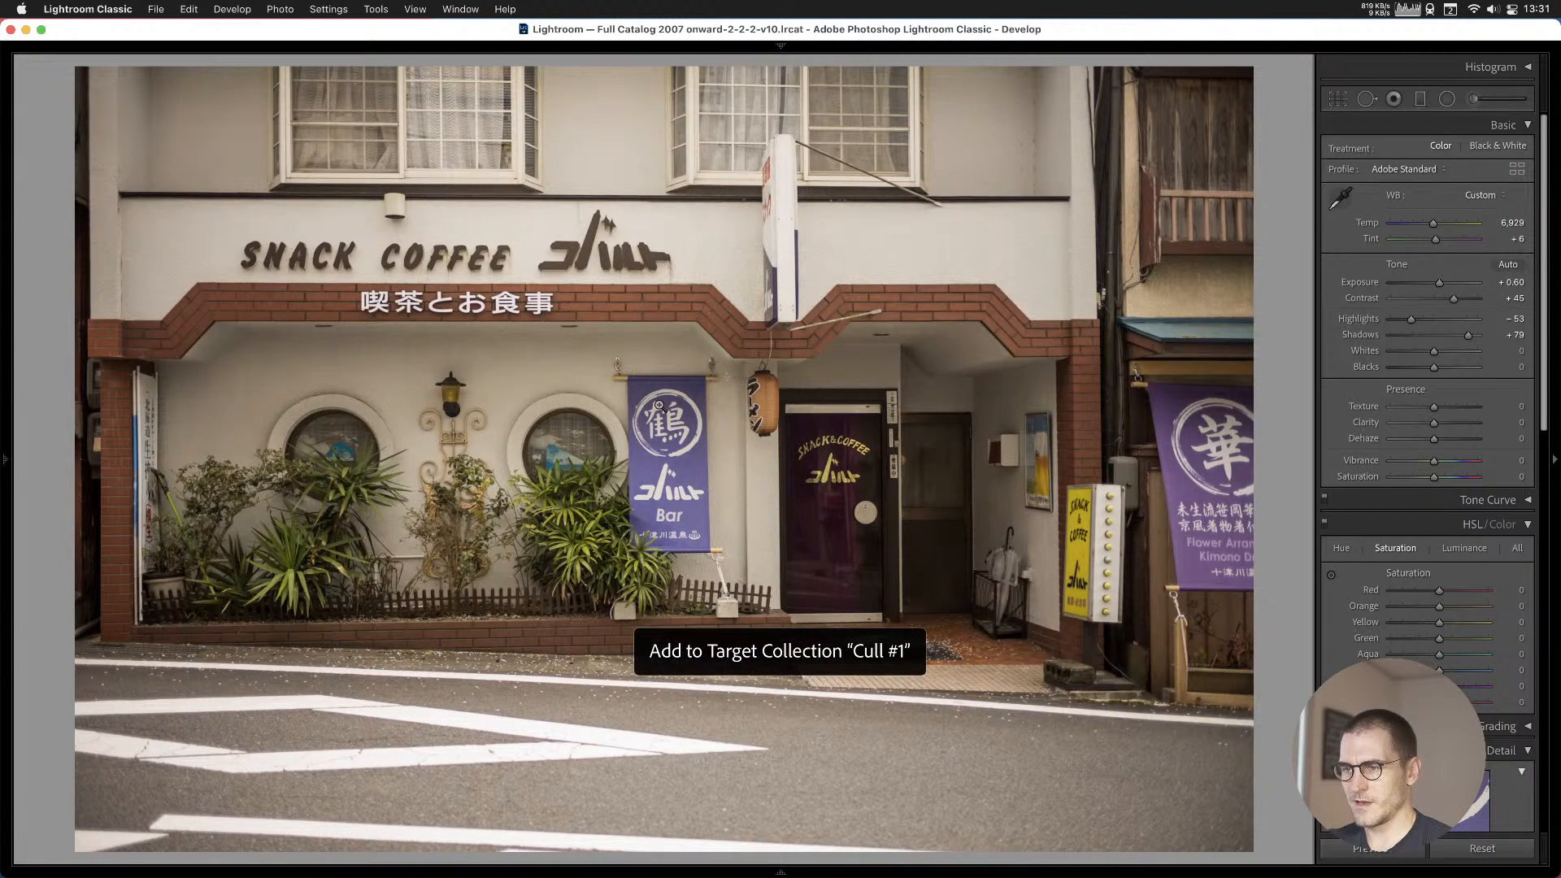
key(super+shift+r)
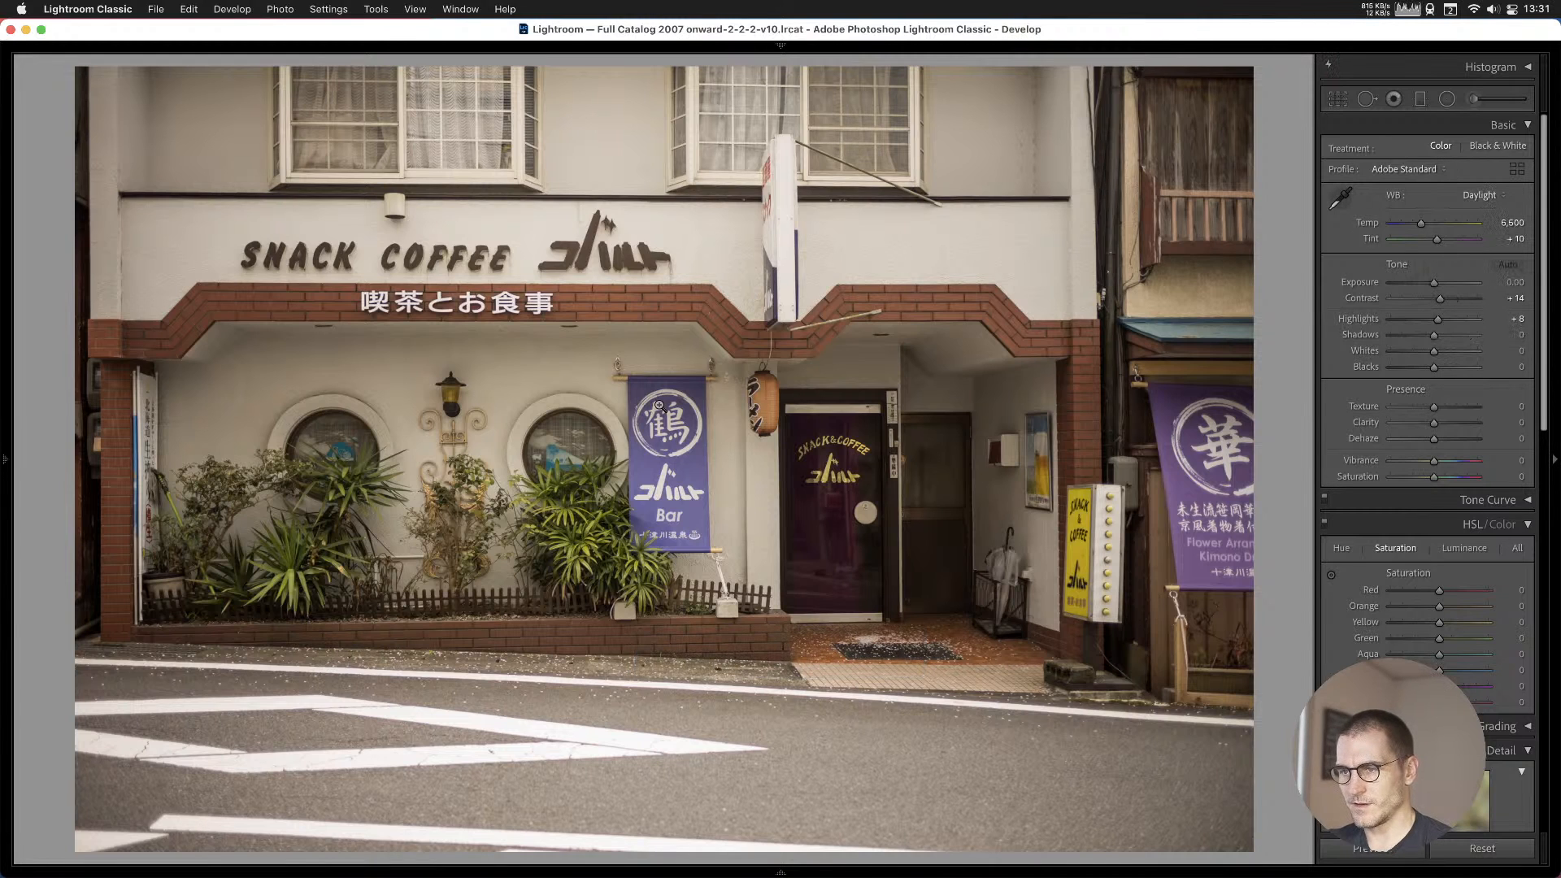
Review the chair interior and forest trail photos, and examine the river and bridge in the valley photo up close.
key(Right)
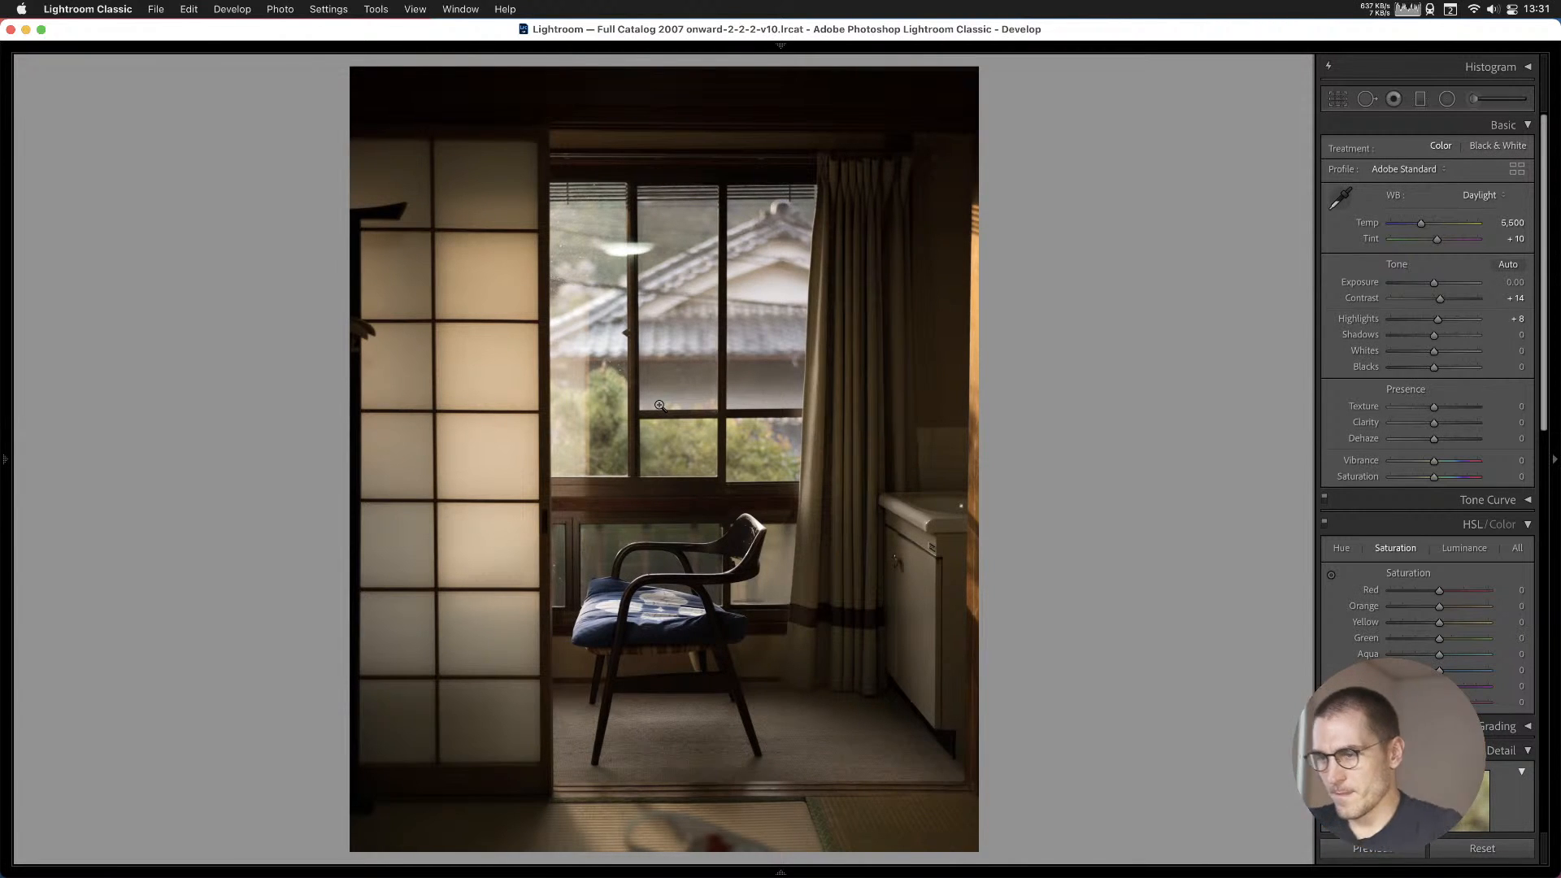
key(Right)
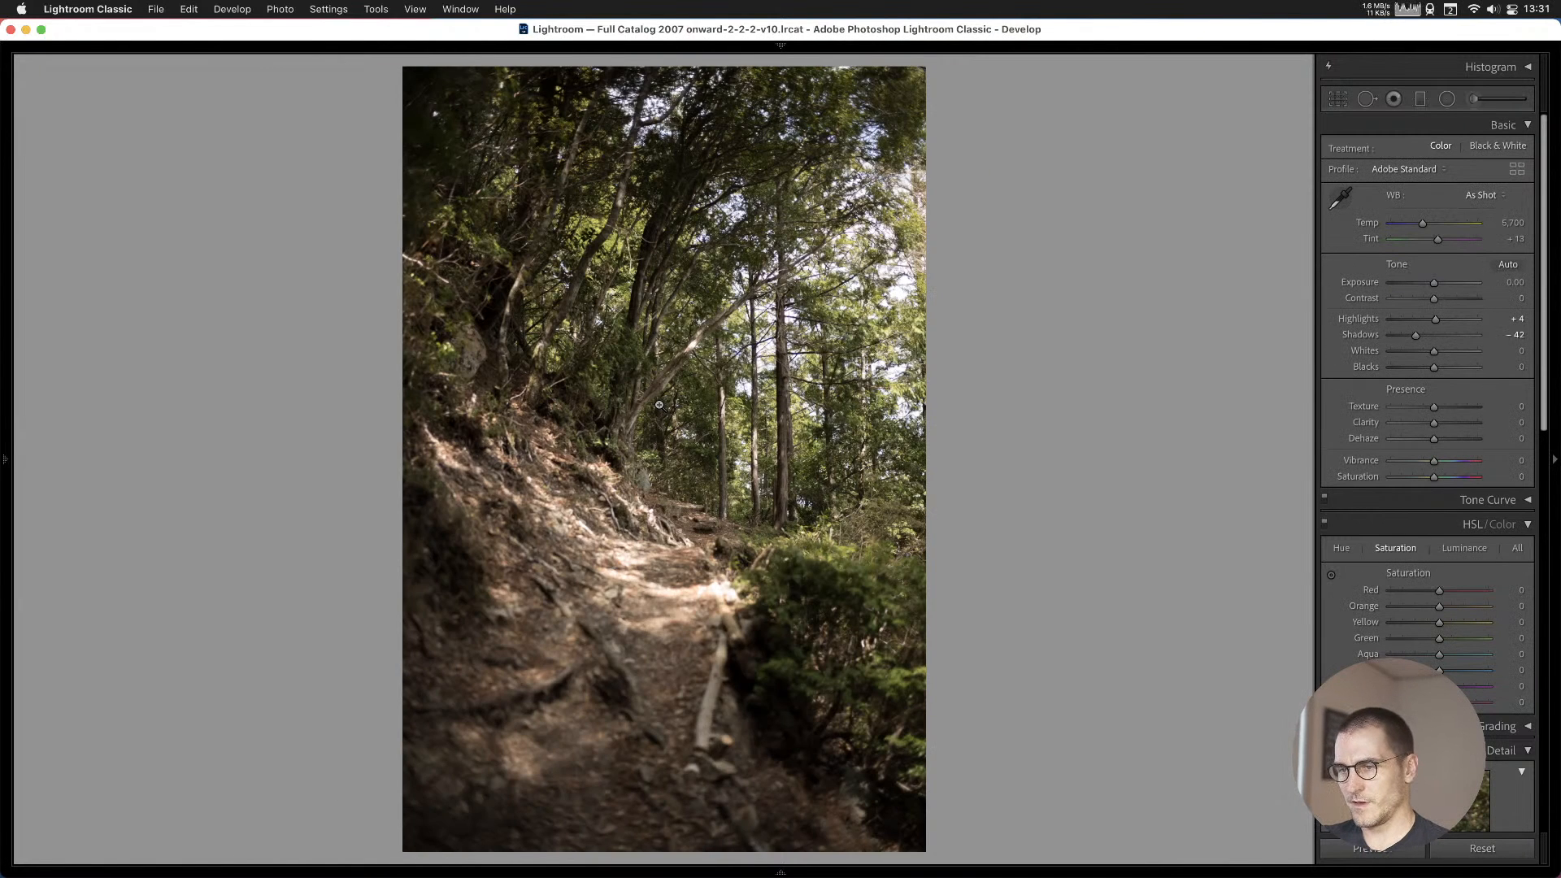
key(Right)
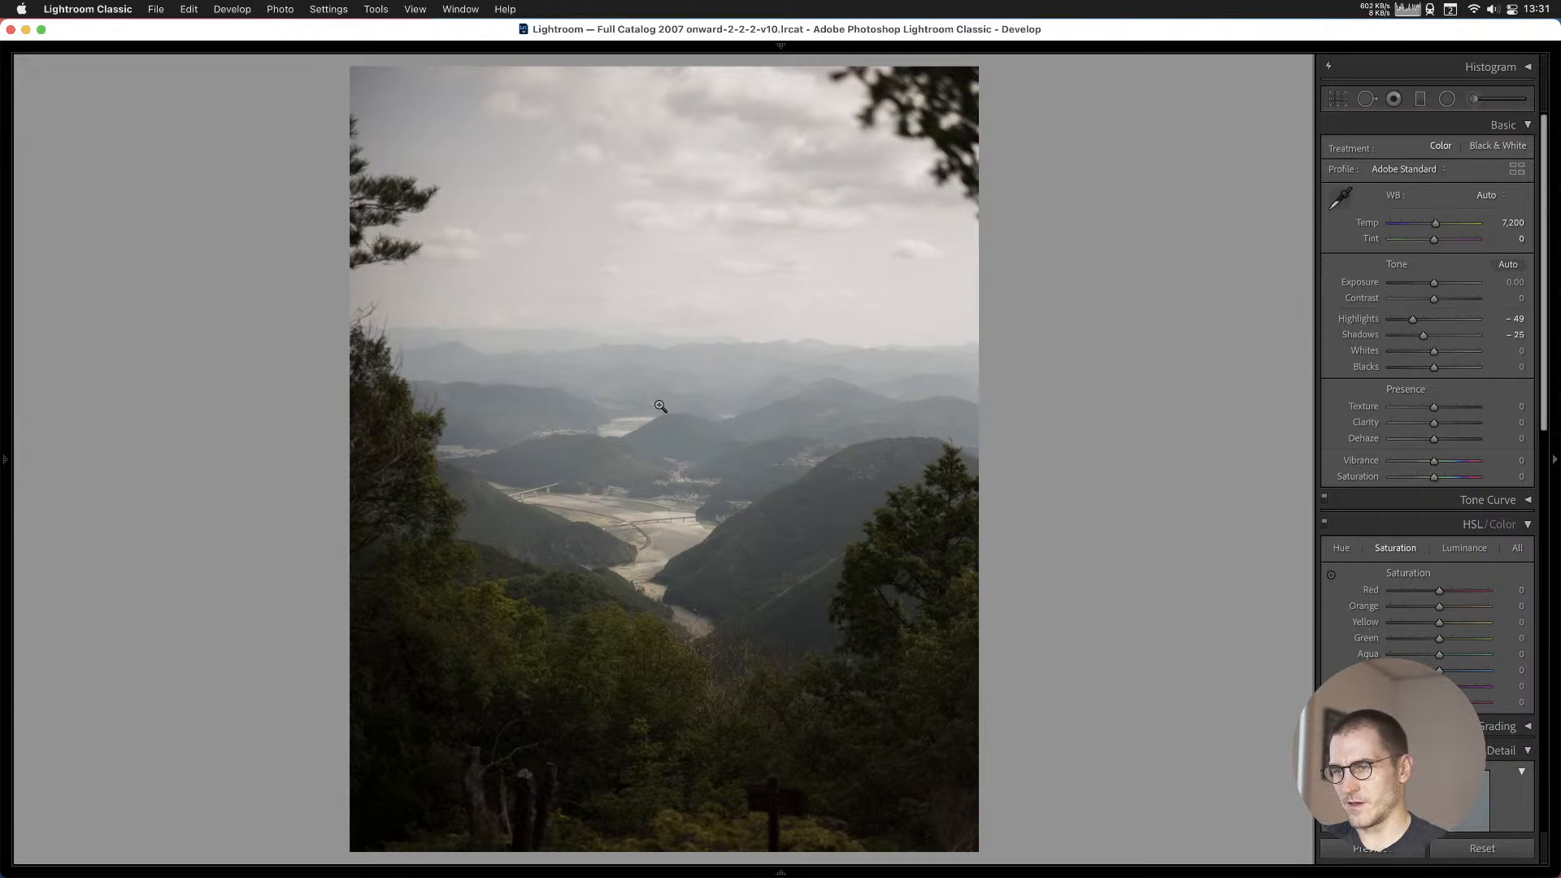
click(658, 504)
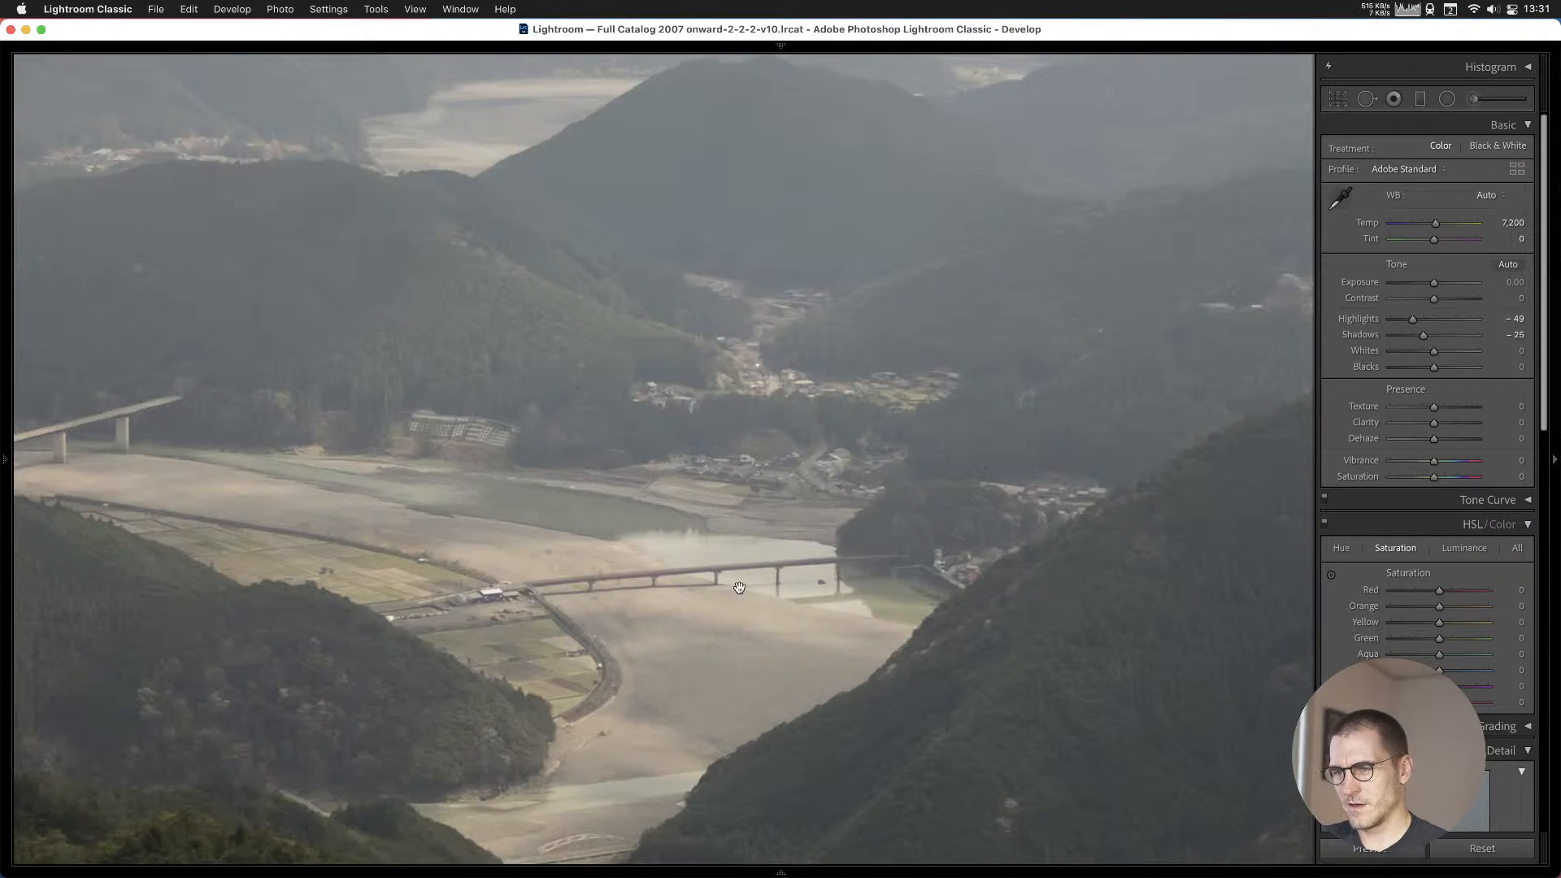
click(739, 588)
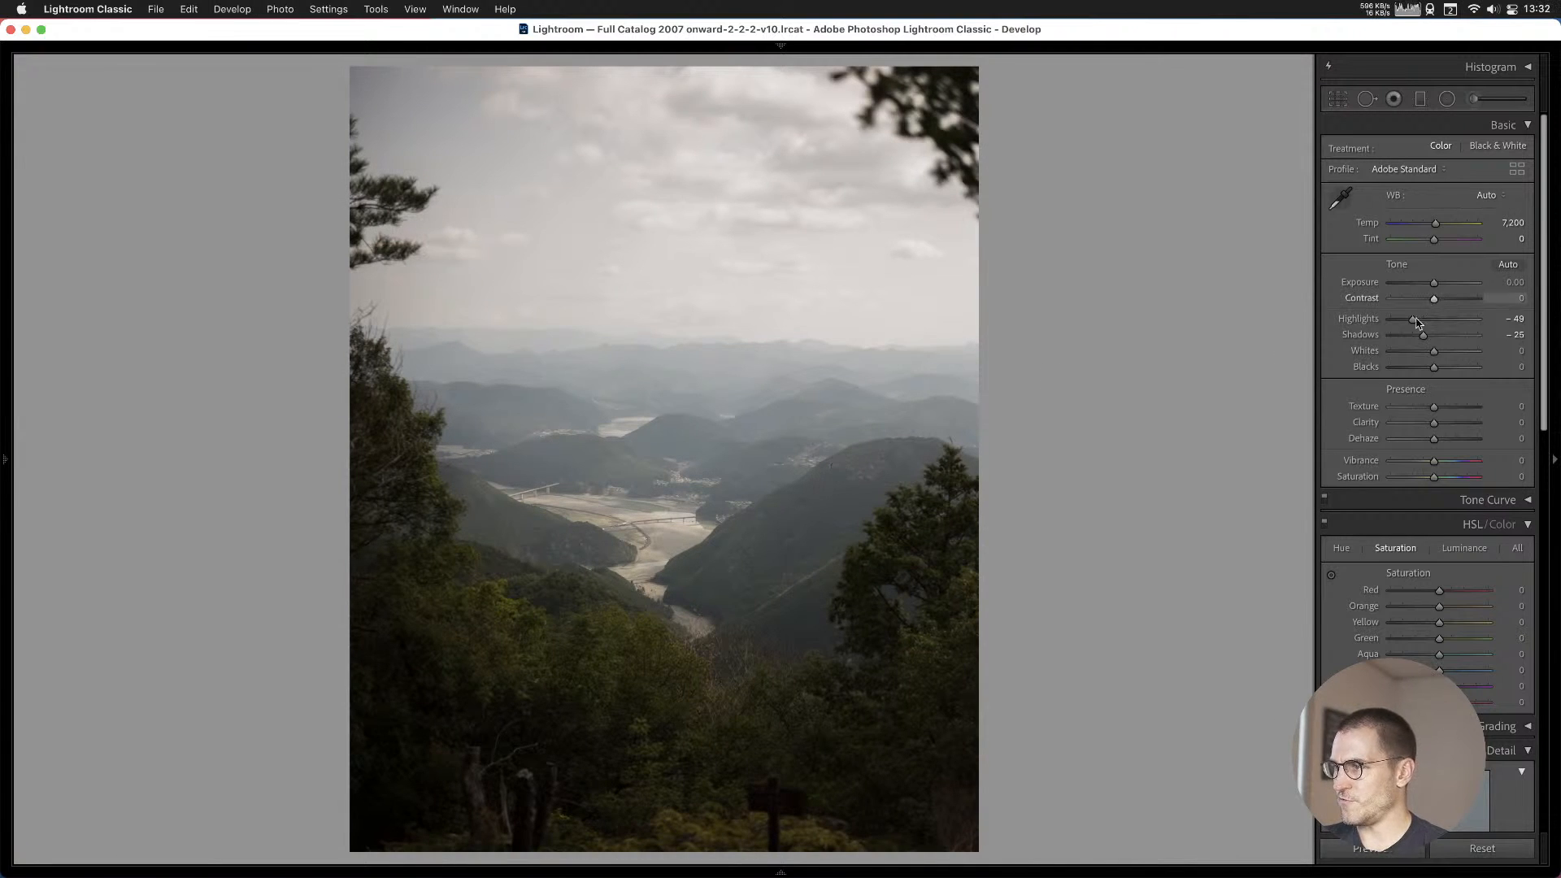
Set the valley photo's highlights to -70, shadows to +18, exposure to -0.55 and contrast to +13, and add it to Cull #1.
drag(1410, 323, 1440, 343)
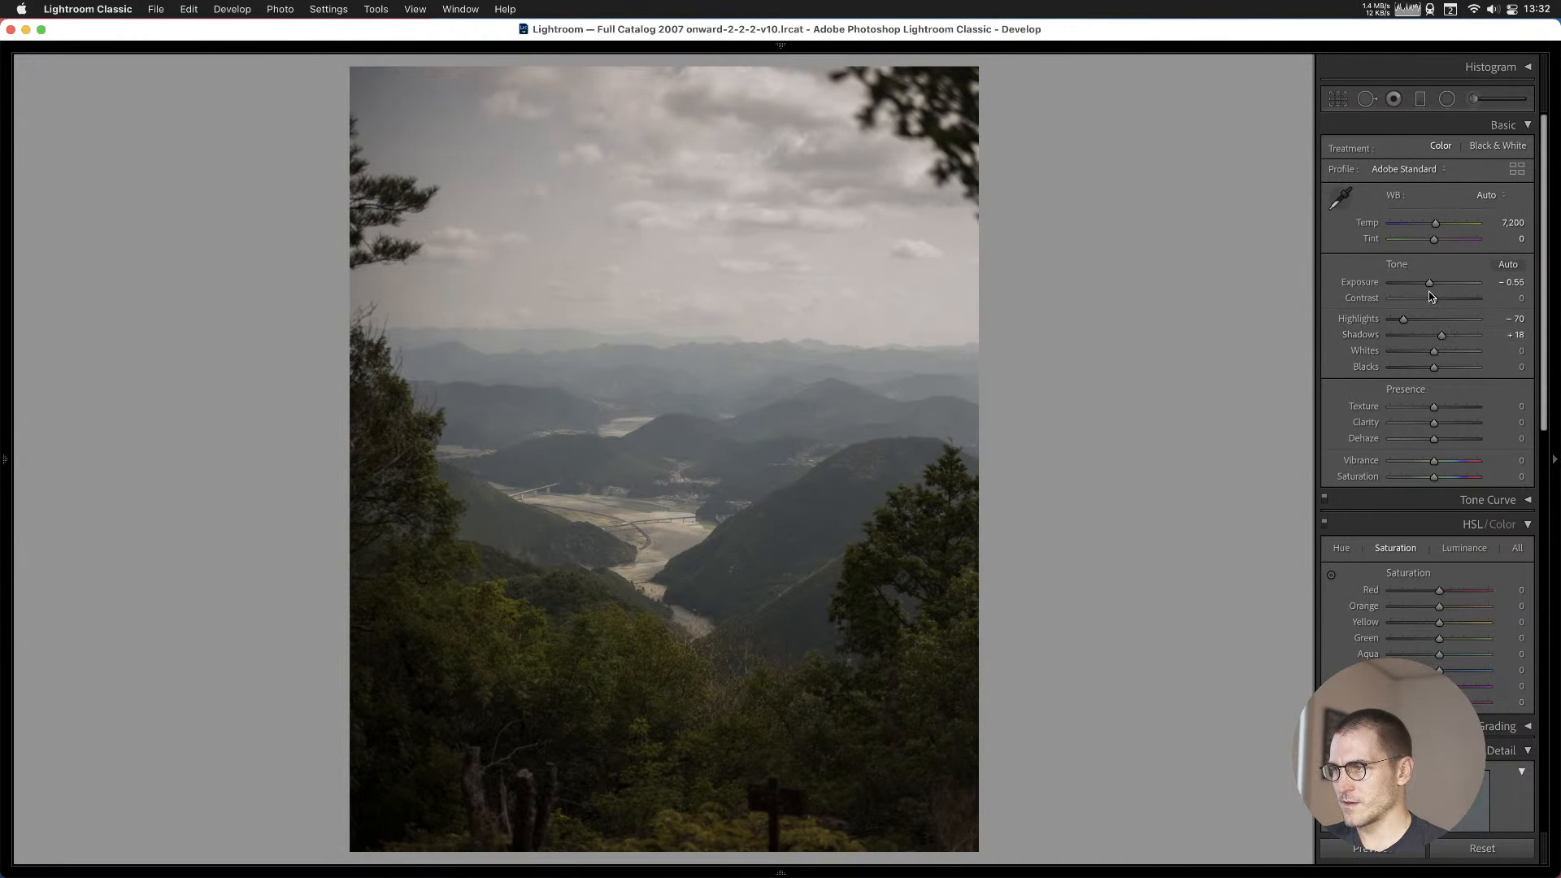
drag(1436, 302, 1441, 304)
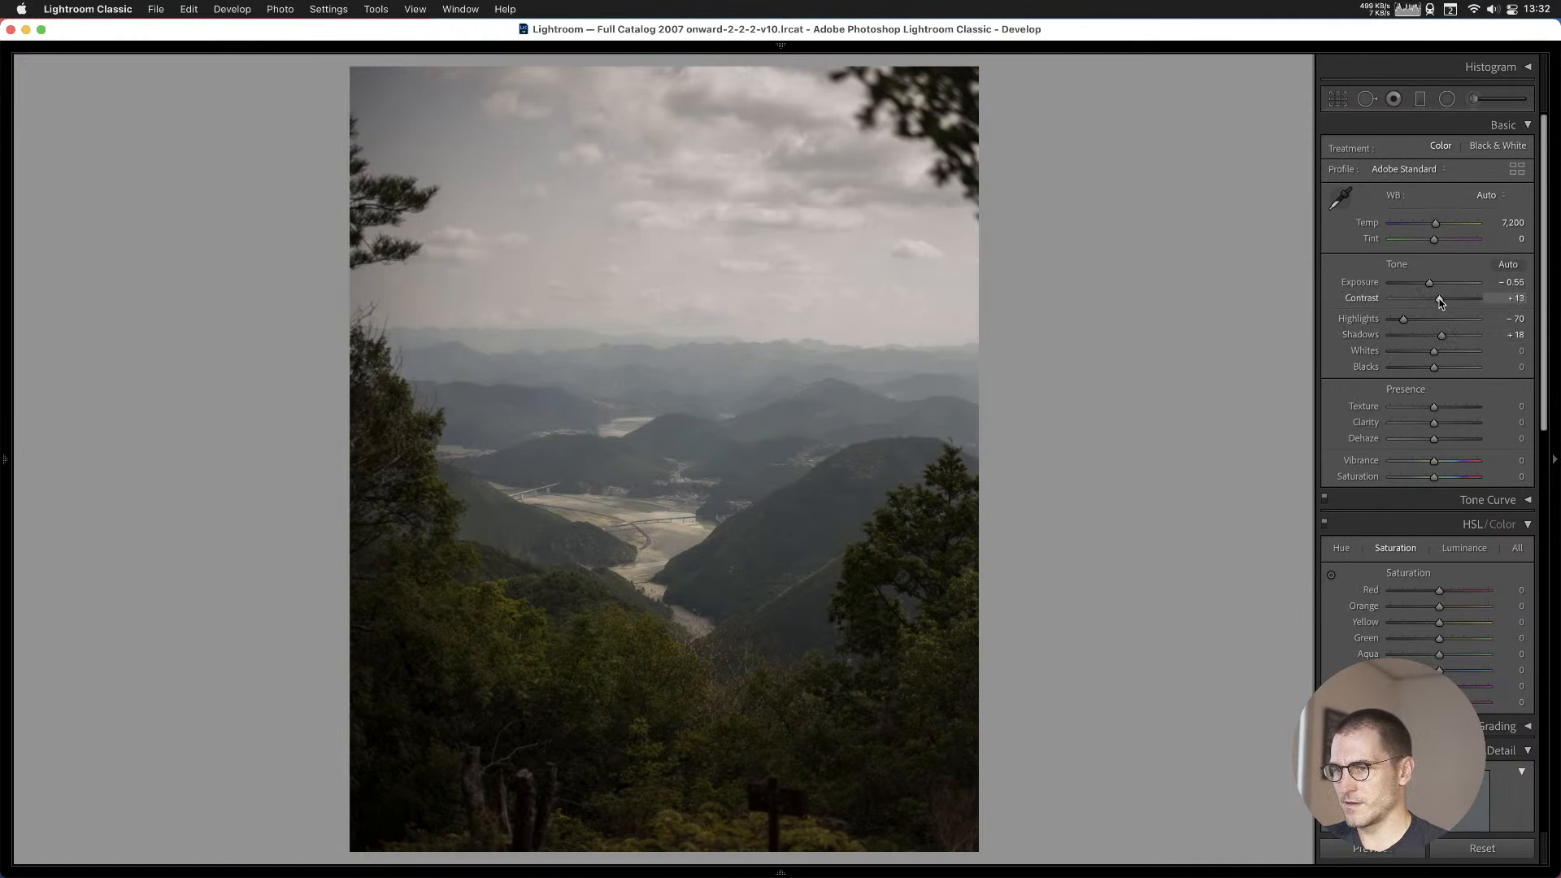
key(b)
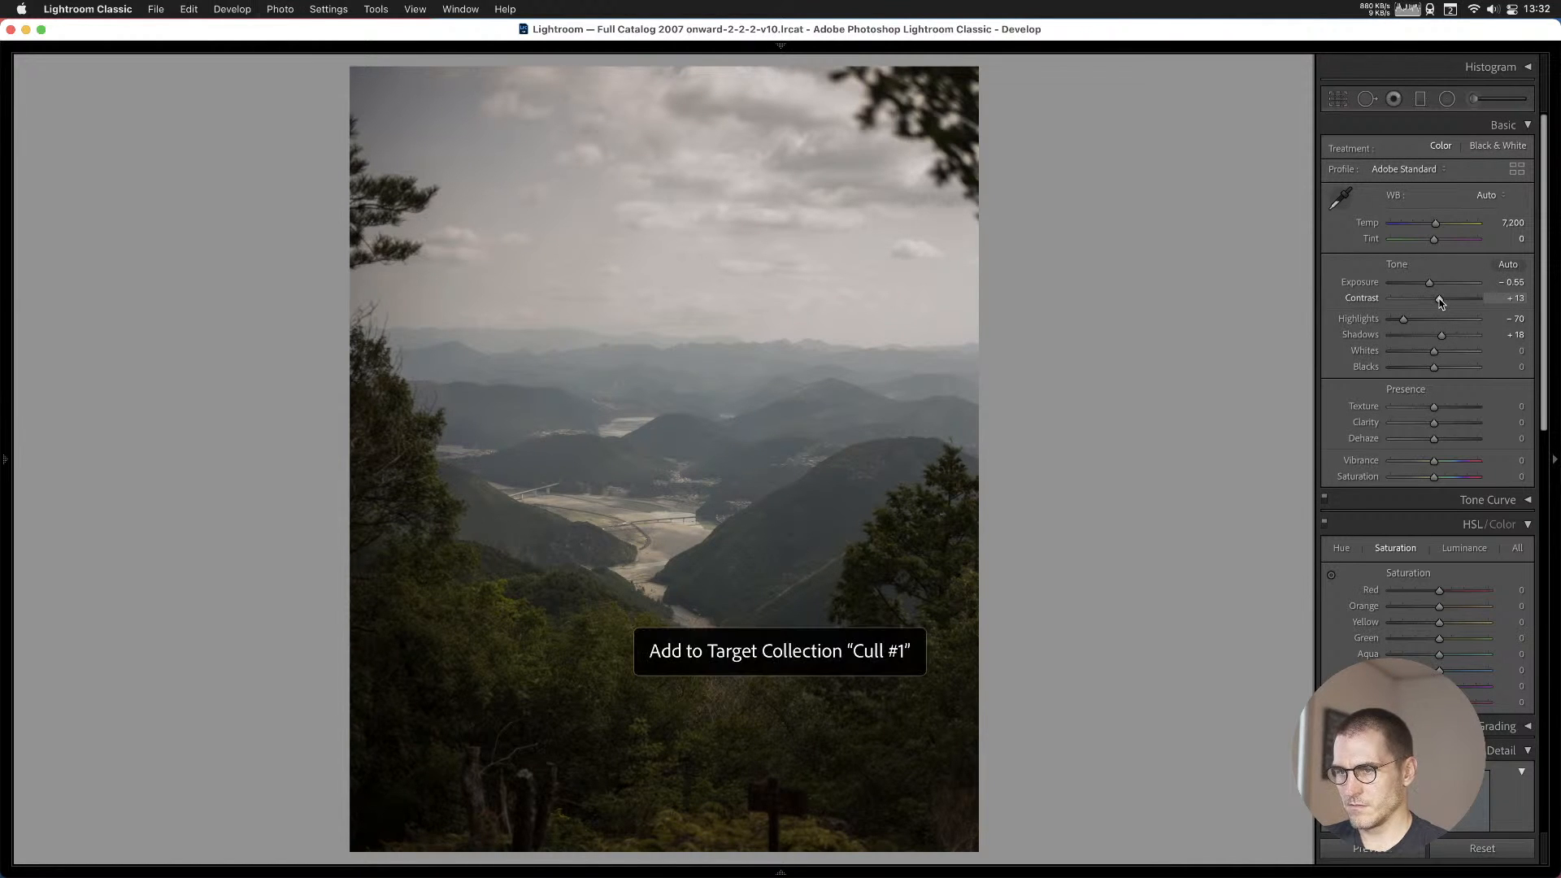
Pass over the concrete pillar and roadside mirror photos, and add the stone workshop photo with the green saw to Cull #1.
key(Right)
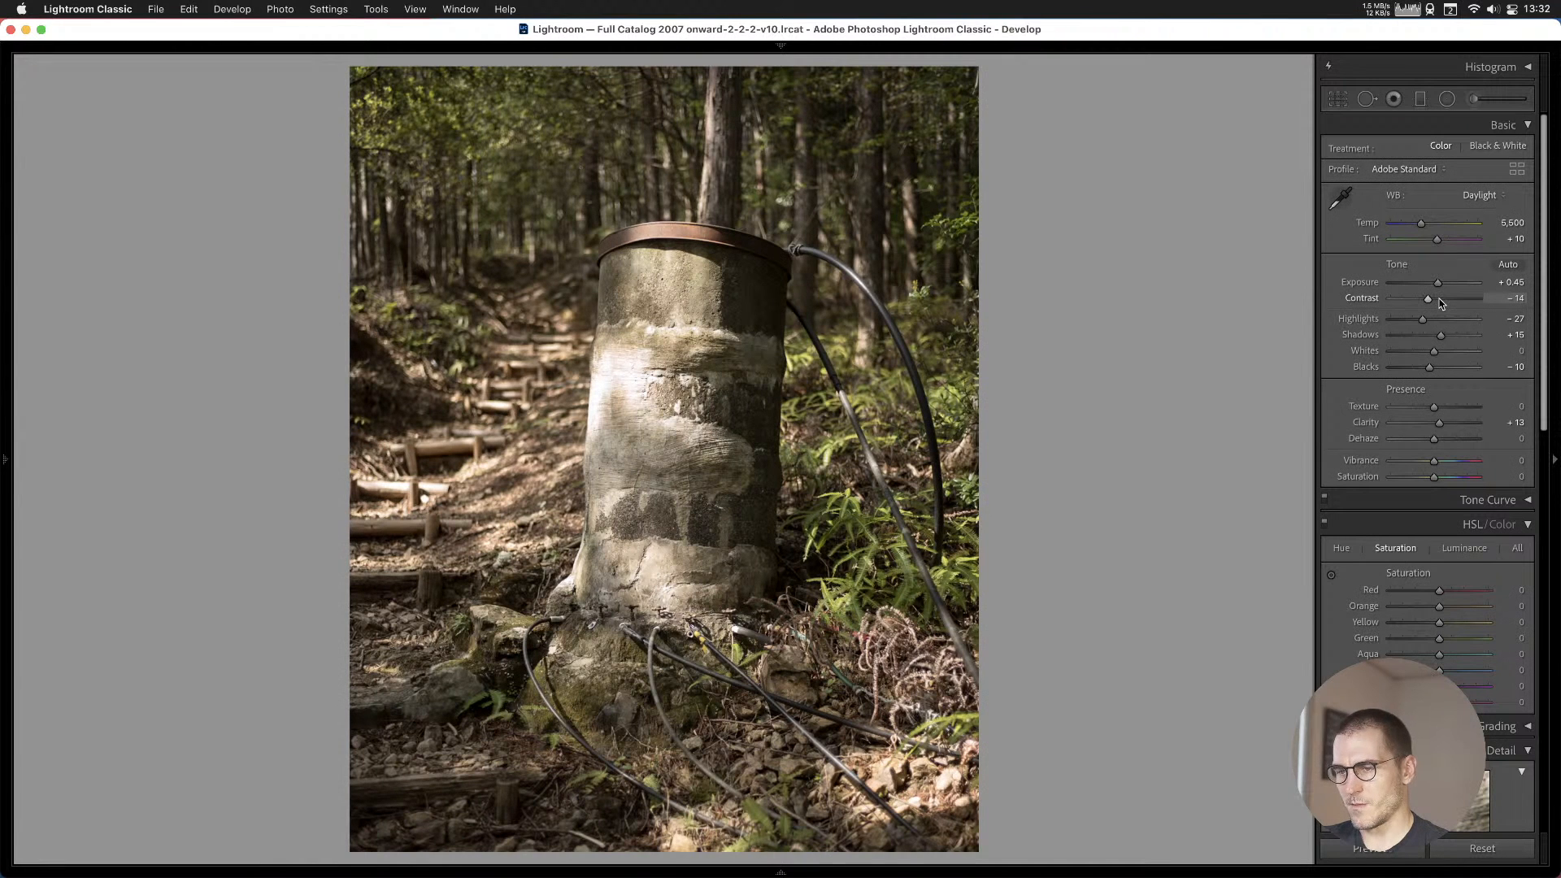
key(Right)
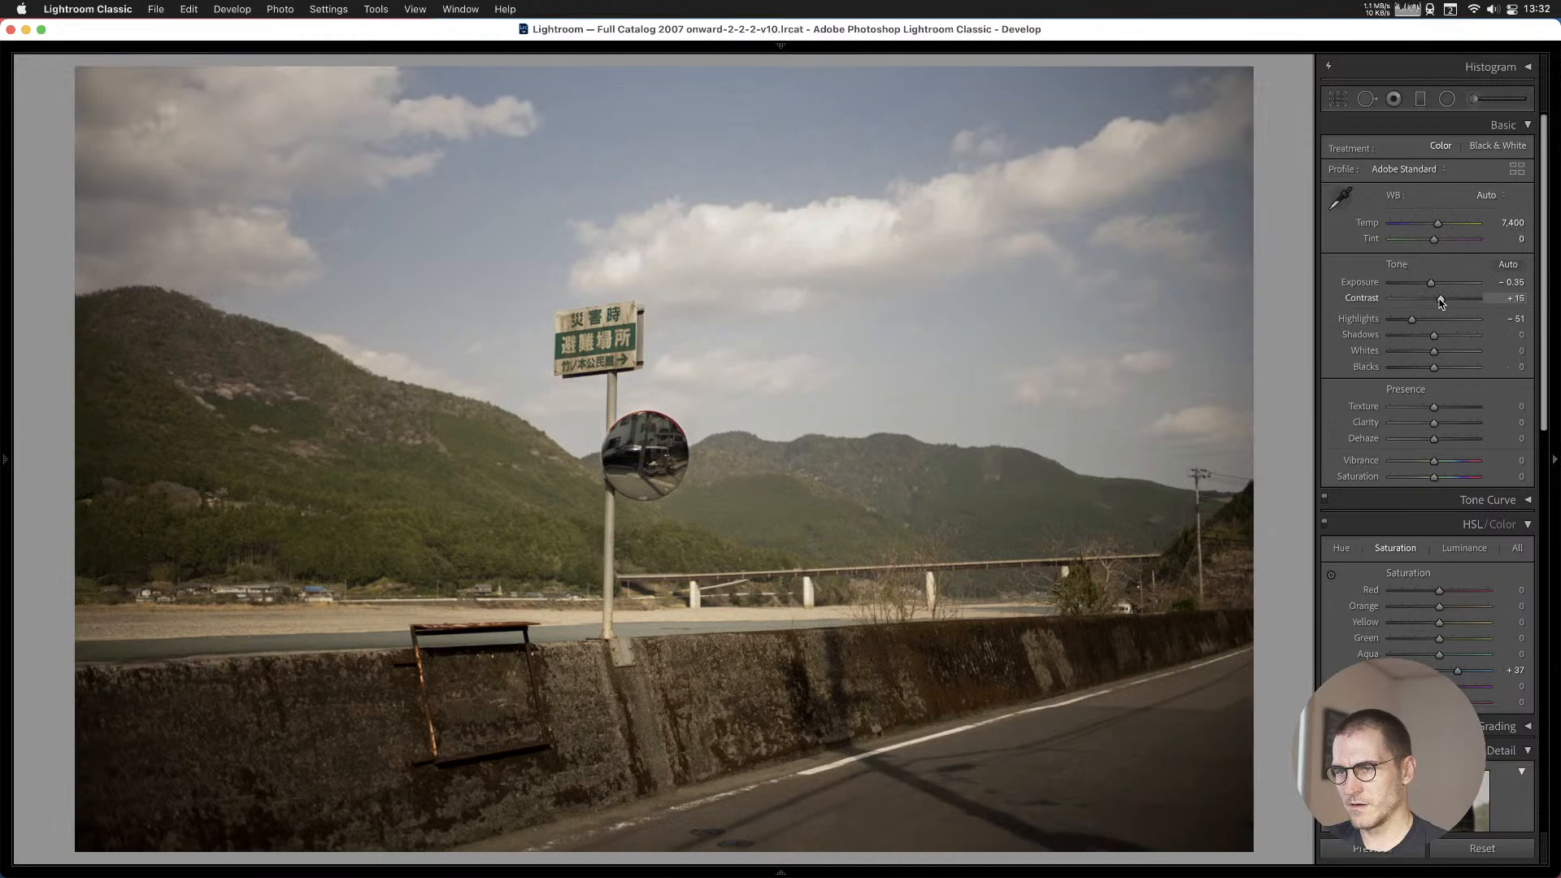
key(Right)
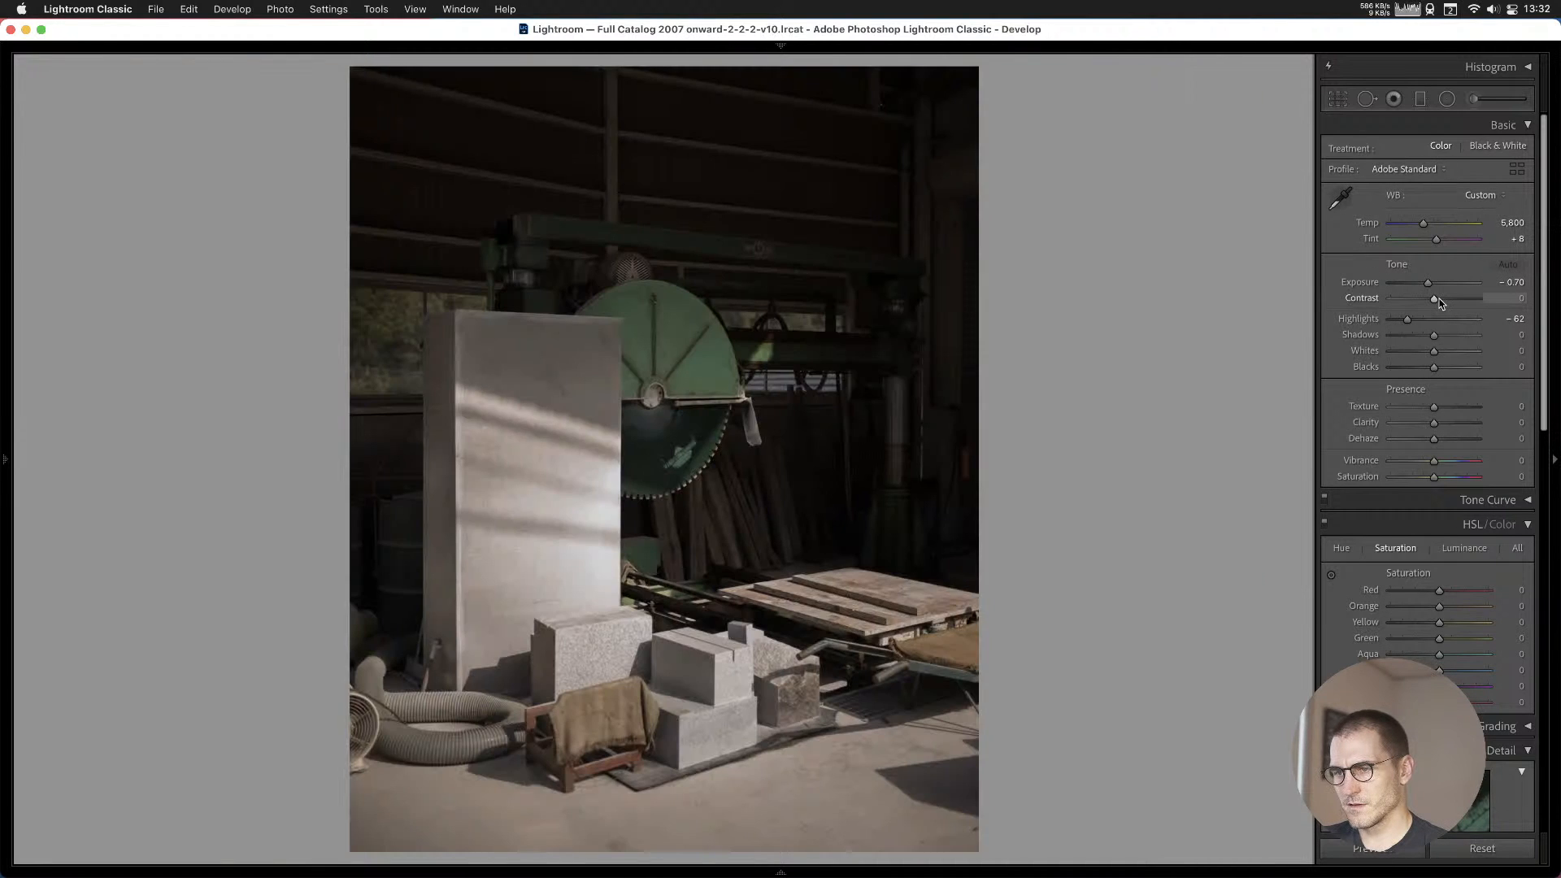
key(b)
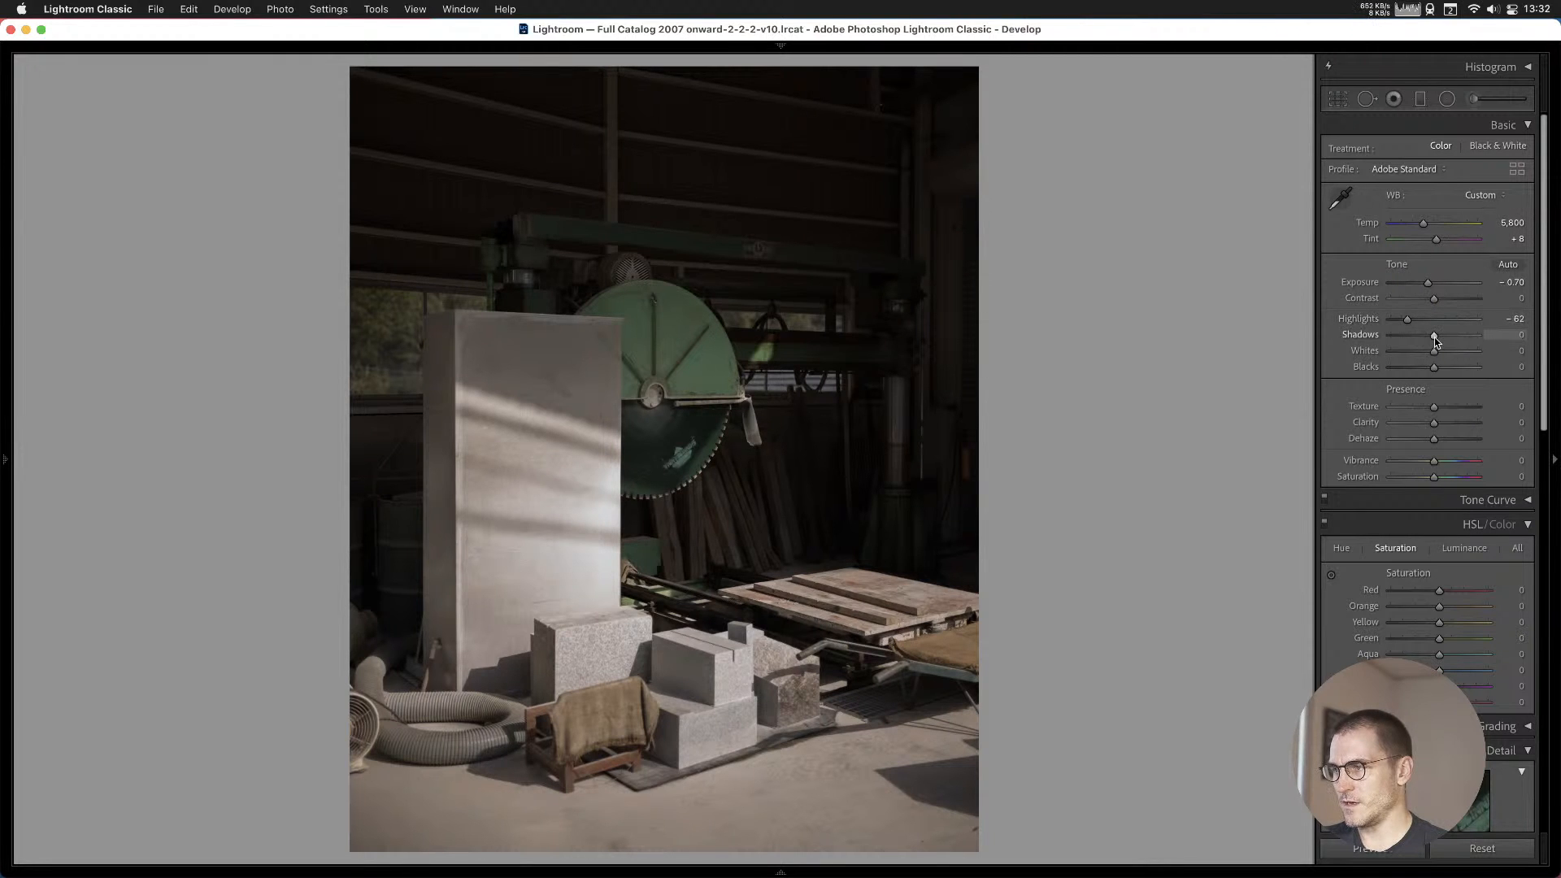
Set the stone workshop photo's shadows to +16, exposure to -0.40 and highlights to -100, and compare it with the before version.
drag(1435, 342, 1442, 343)
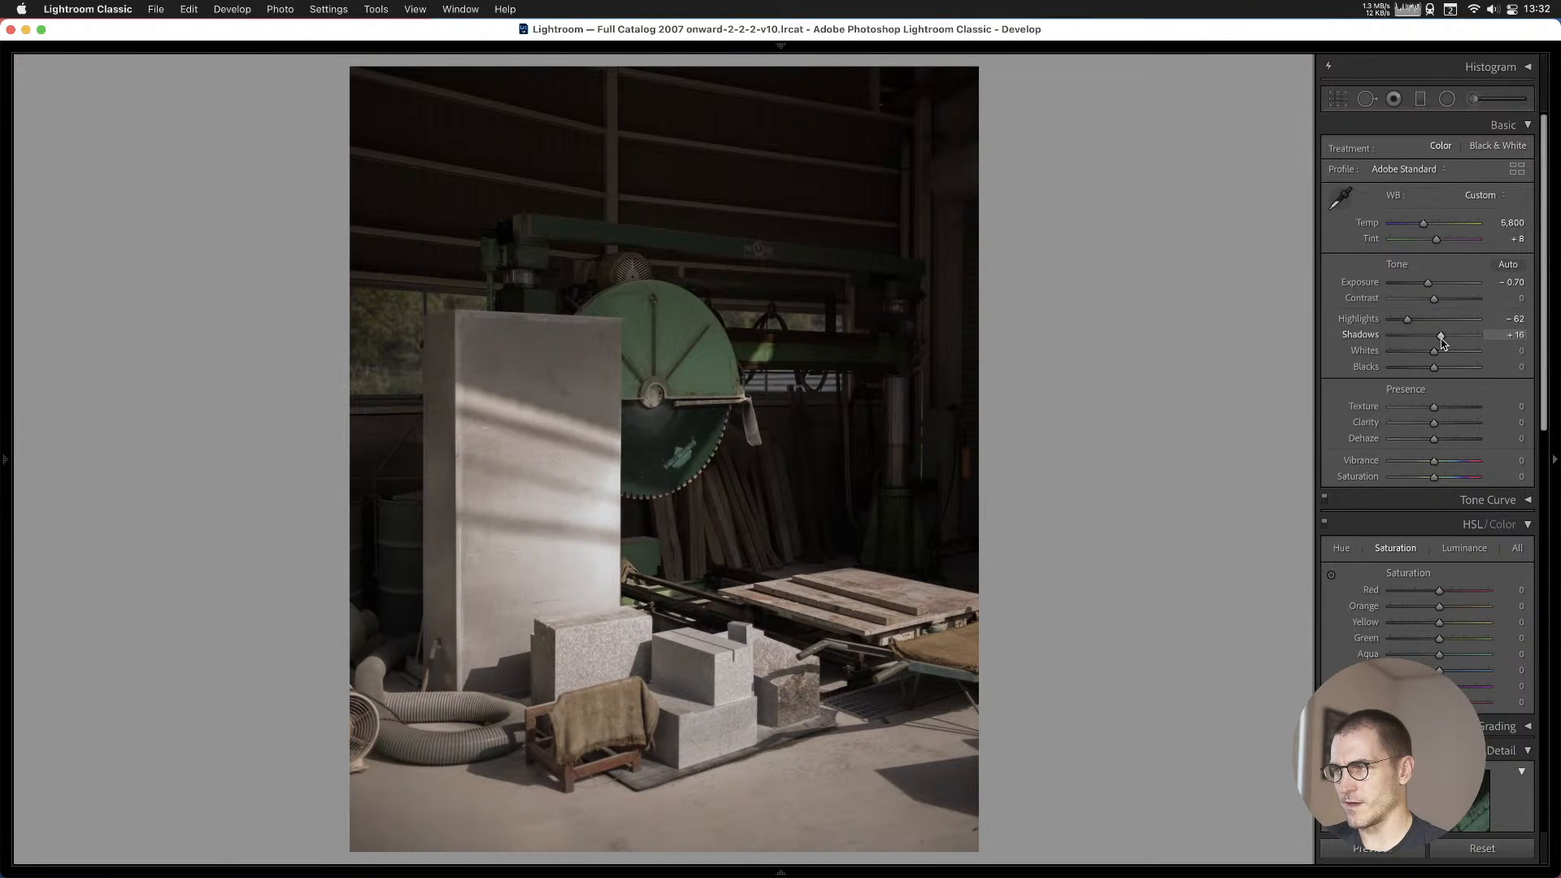
drag(1429, 287, 1388, 326)
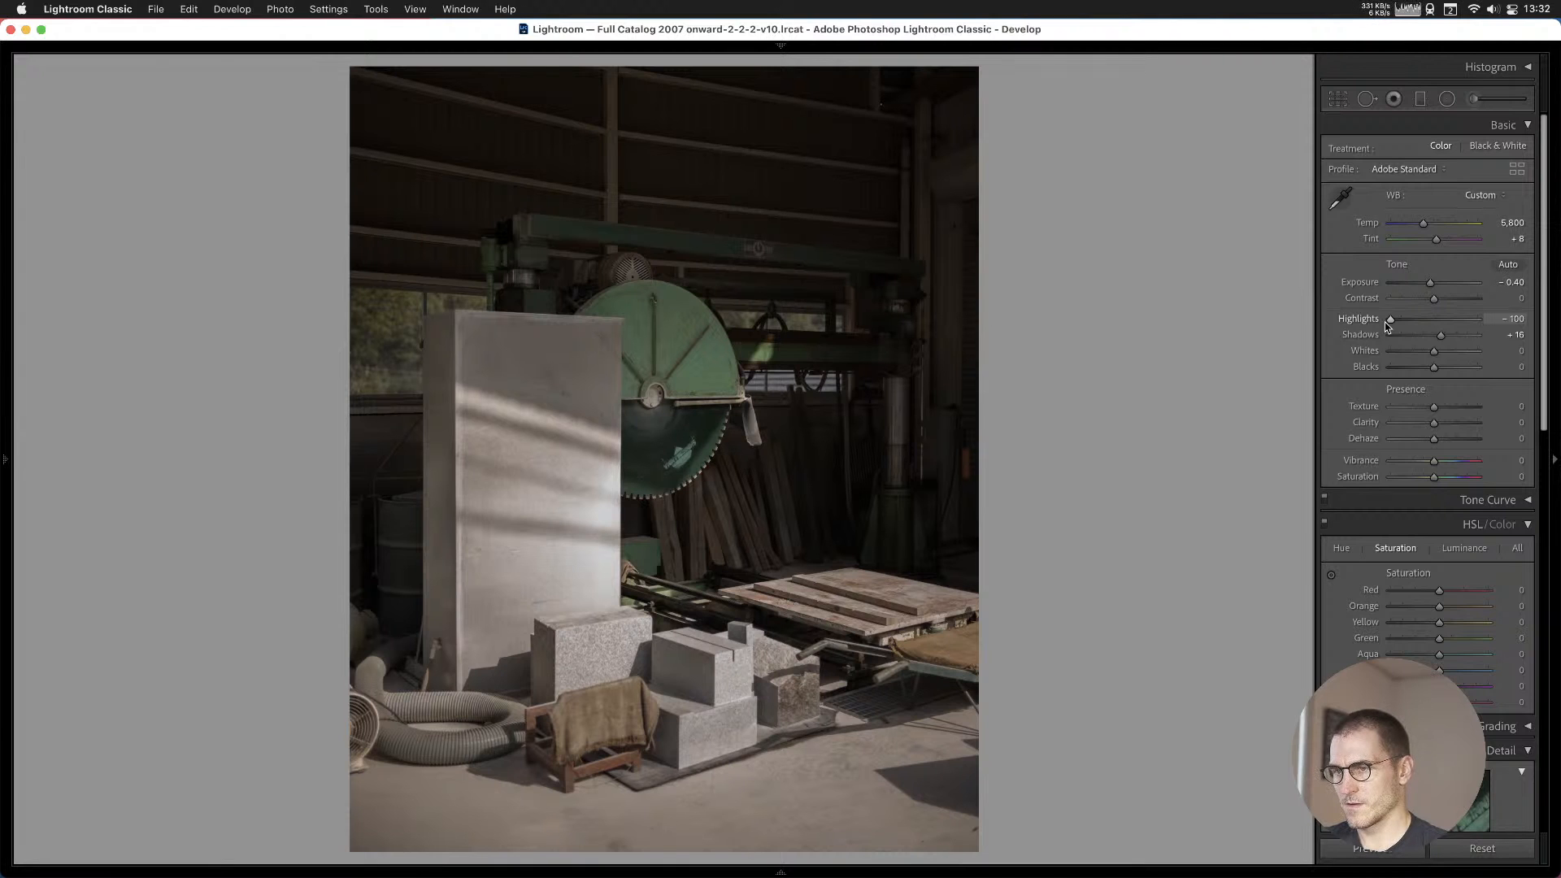
key(backslash)
key(backslash)
key(backslash)
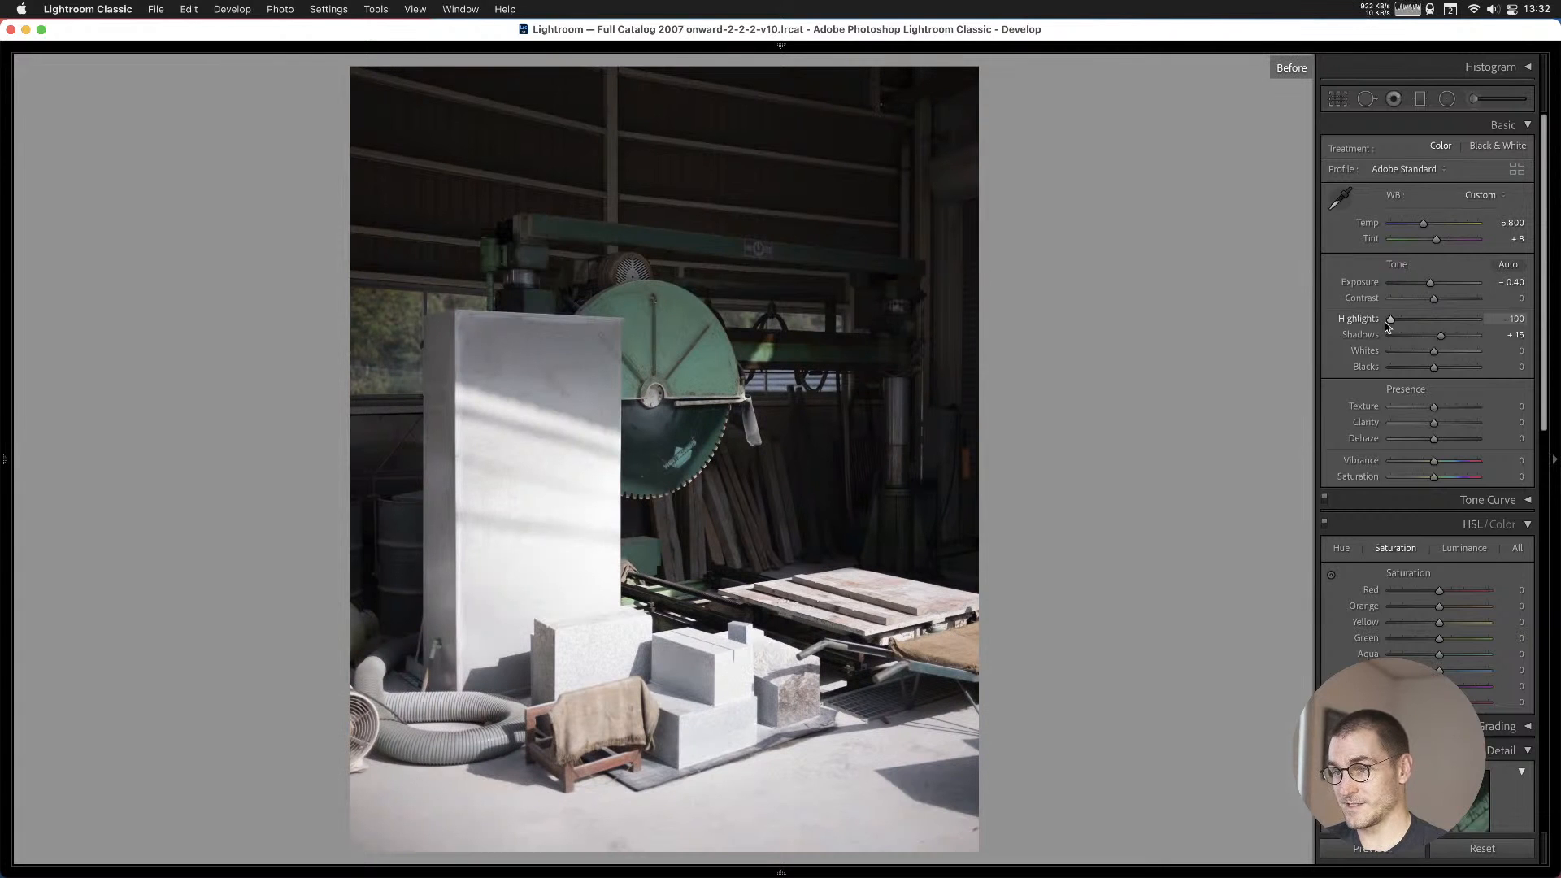
key(backslash)
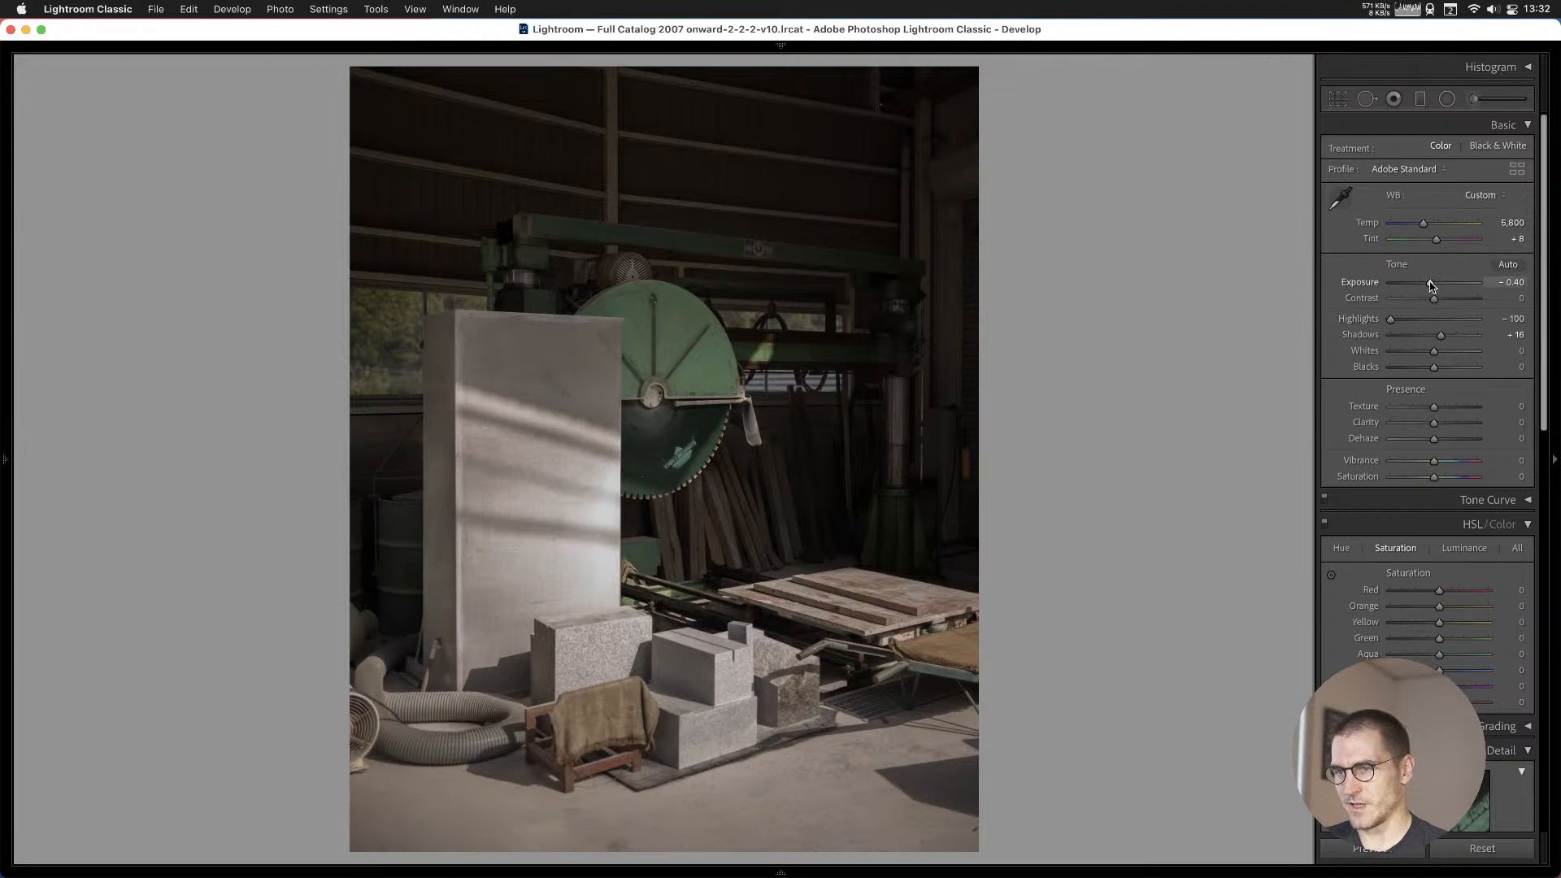
Set the stone workshop photo's exposure to -0.60 and keep the photo in the Cull #1 collection.
drag(1430, 283, 1428, 283)
key(b)
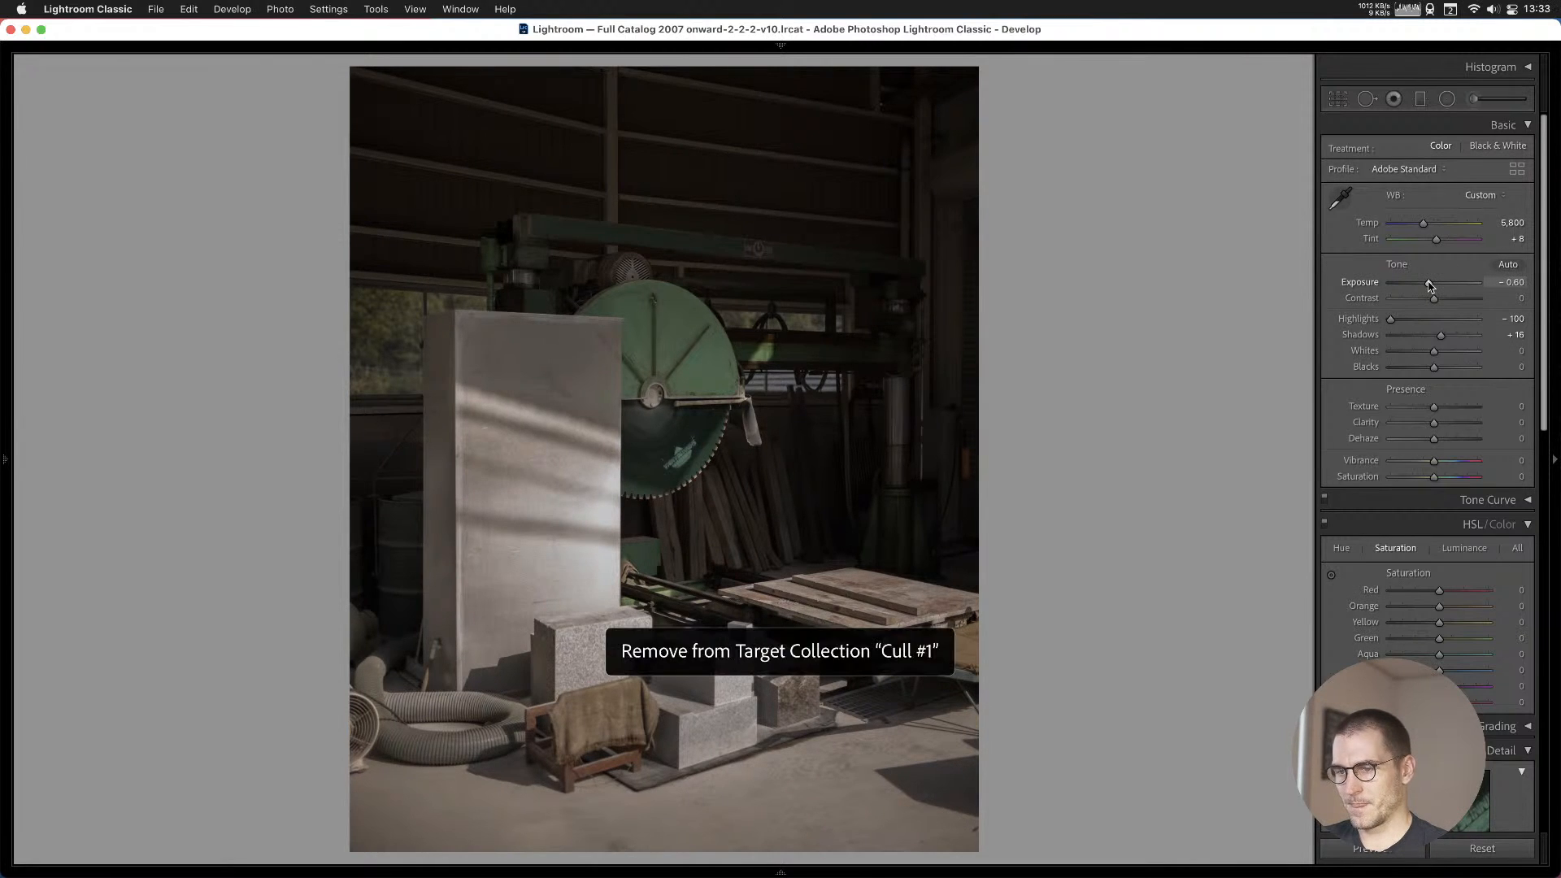
key(b)
Pass over the mountain valley photo with the torii gate, and add the photo of the roadside mirror behind the hedge to Cull #1.
key(Right)
key(Right)
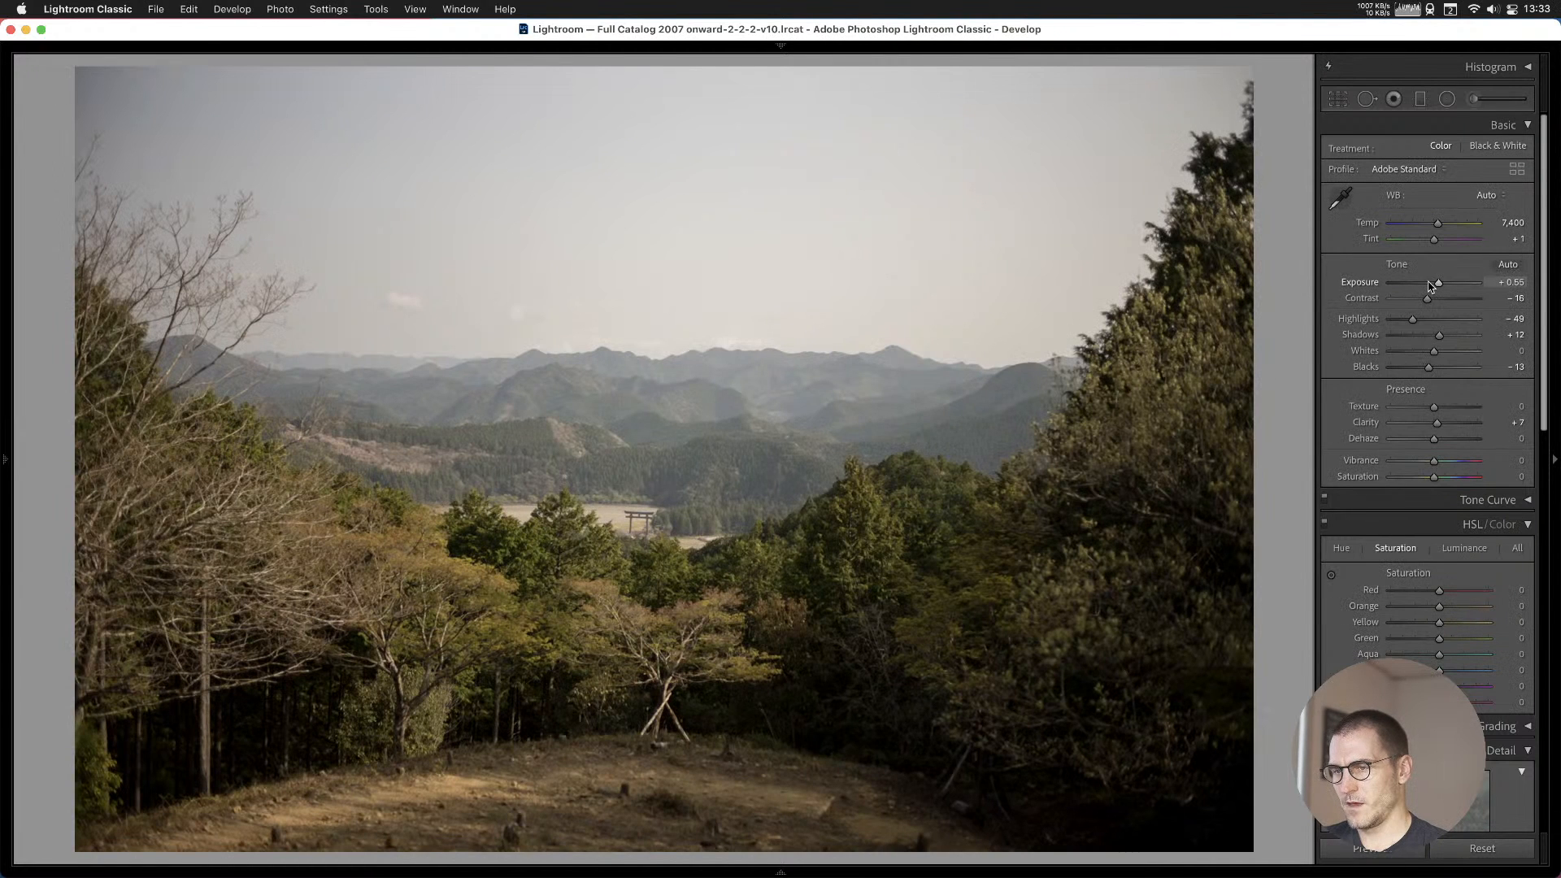
key(Right)
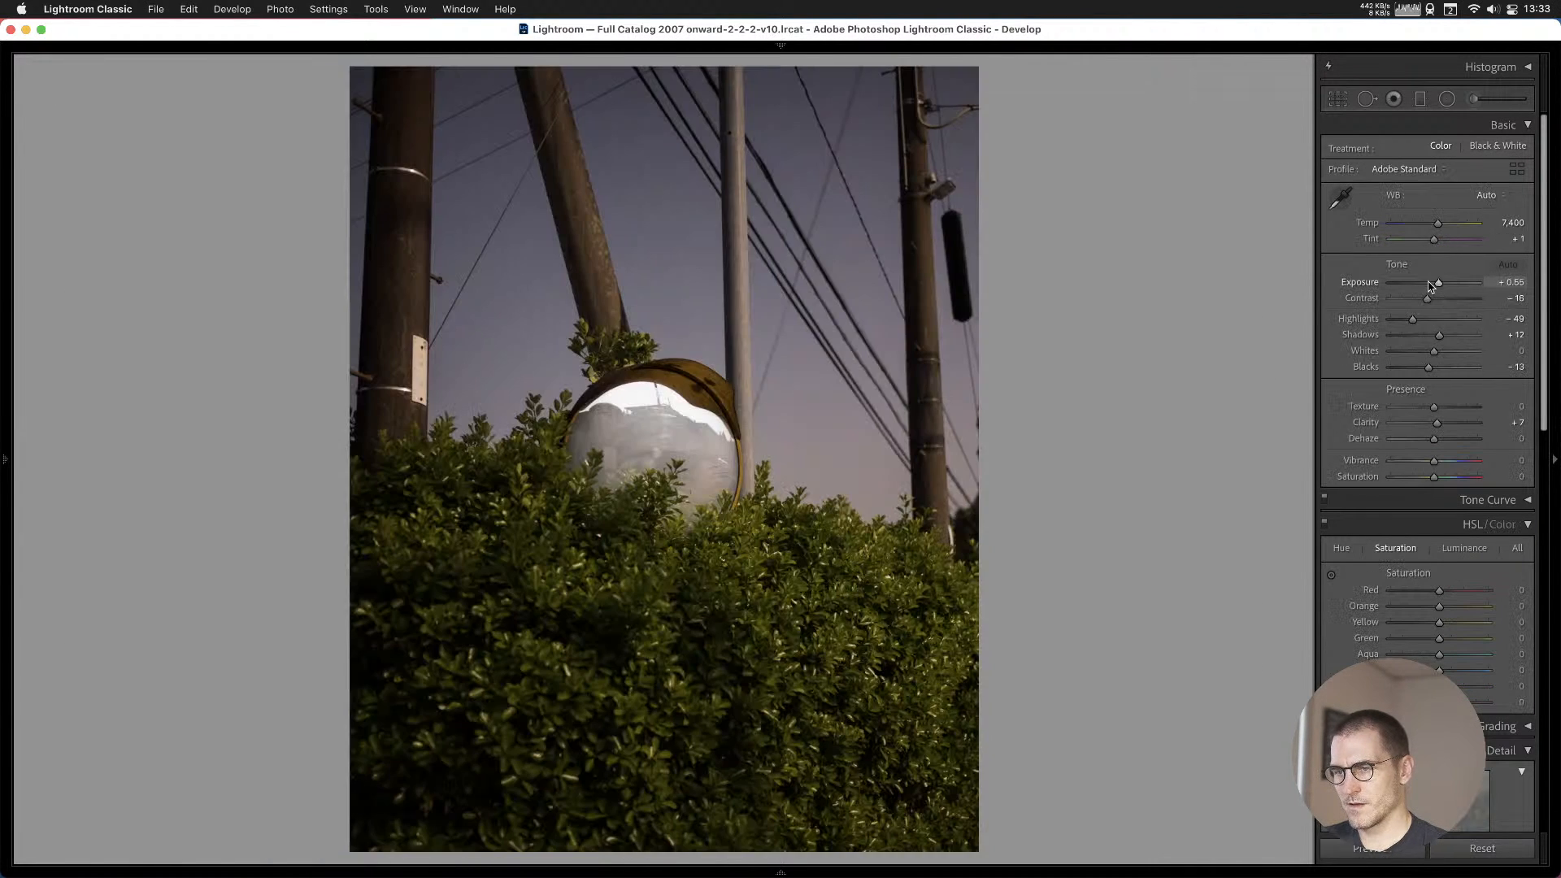
key(Left)
key(Right)
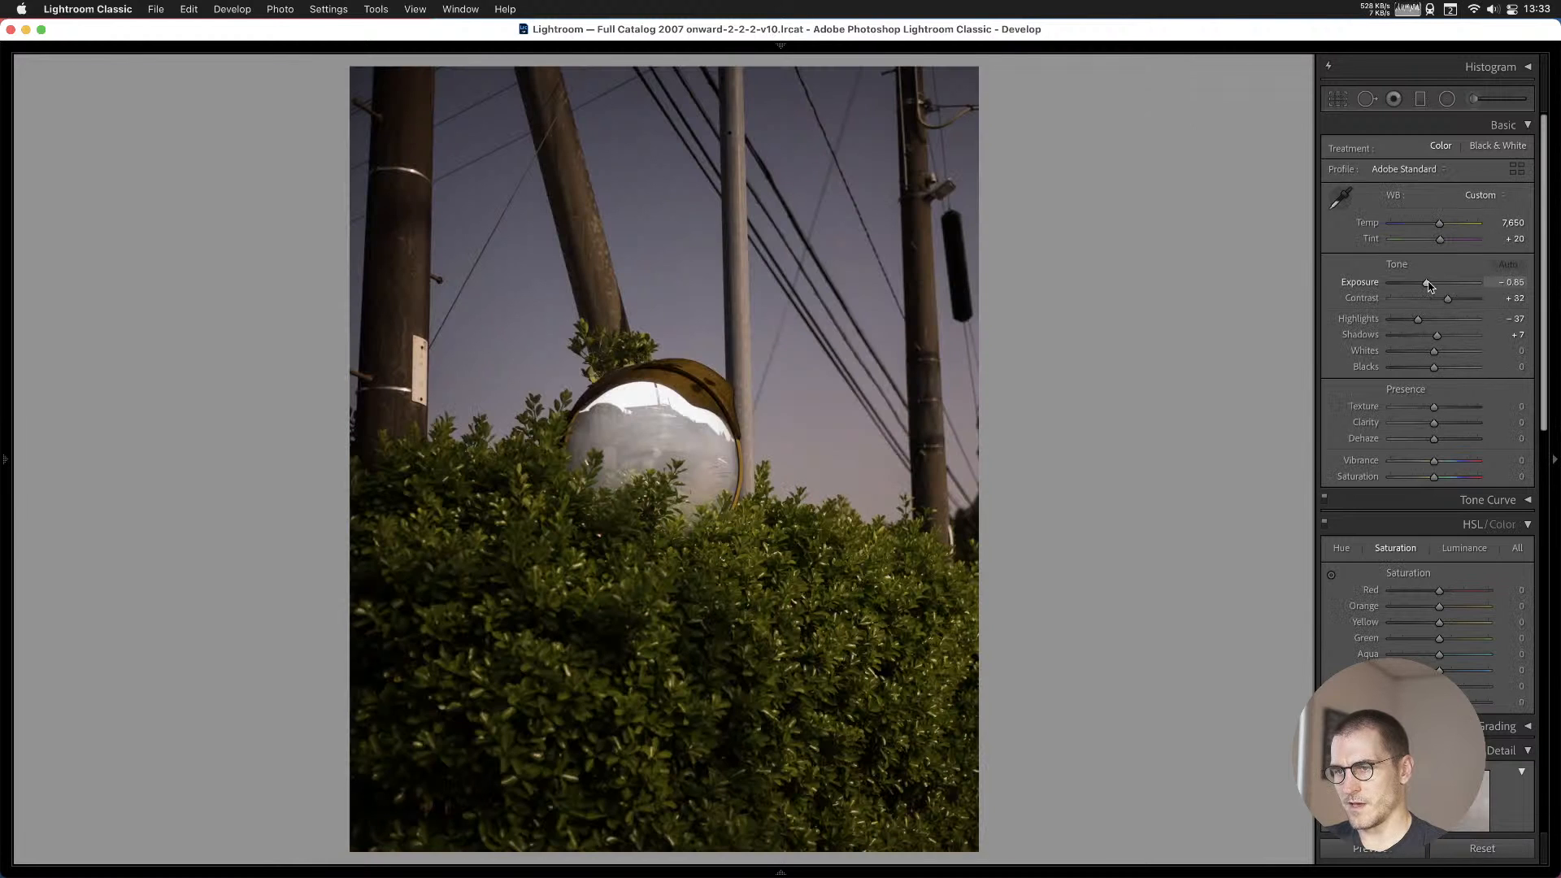
key(b)
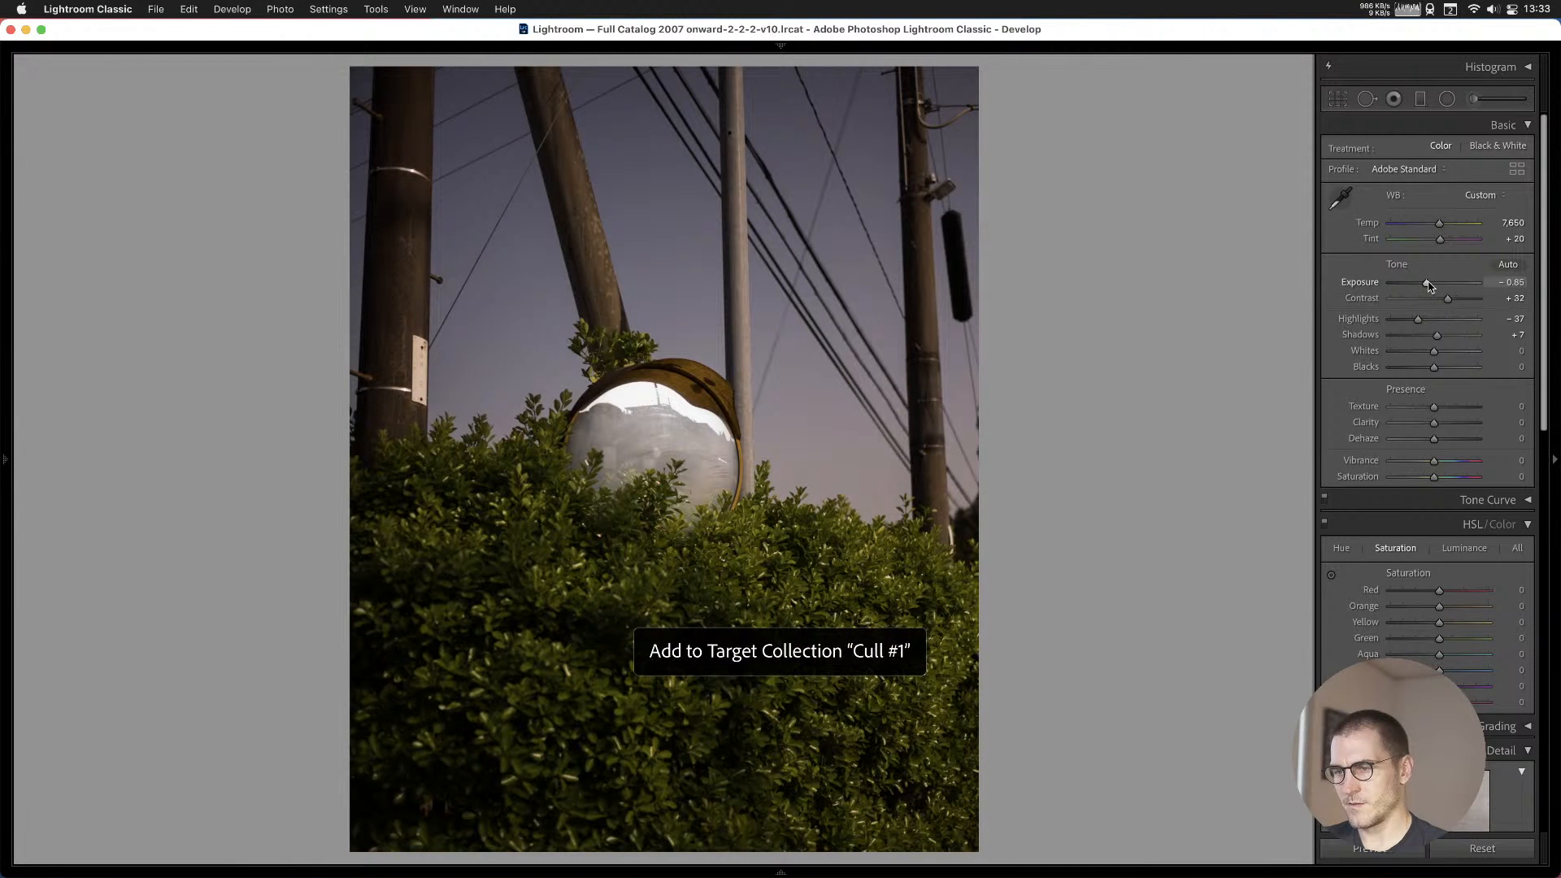
Pass over the outdoor washing machine photo, and set the pink bicycle photo's exposure to +0.15 and highlights to -91.
key(Right)
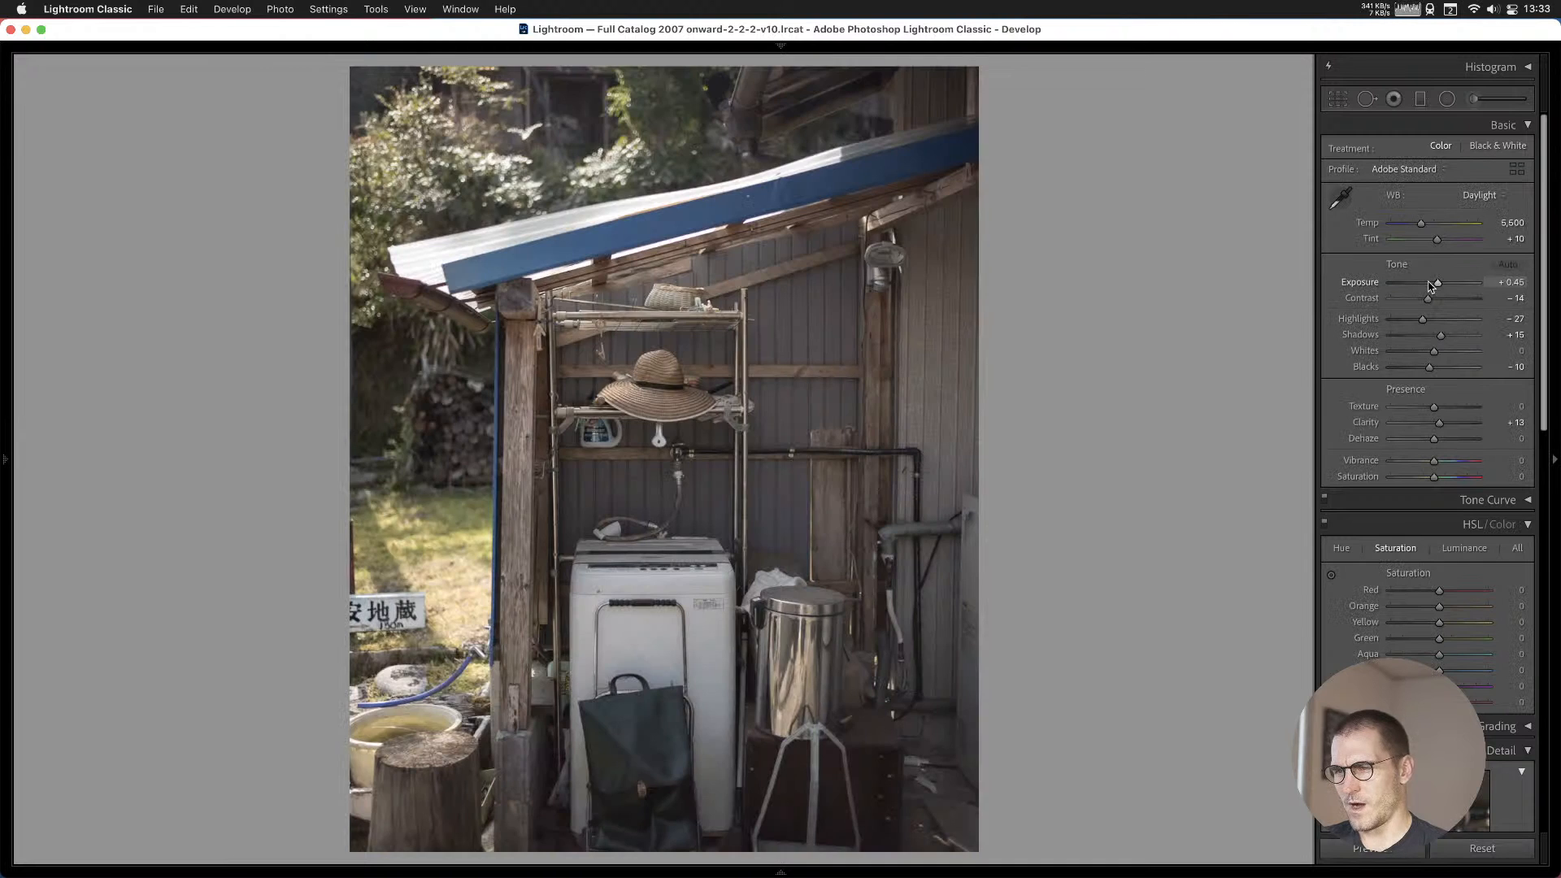
key(Left)
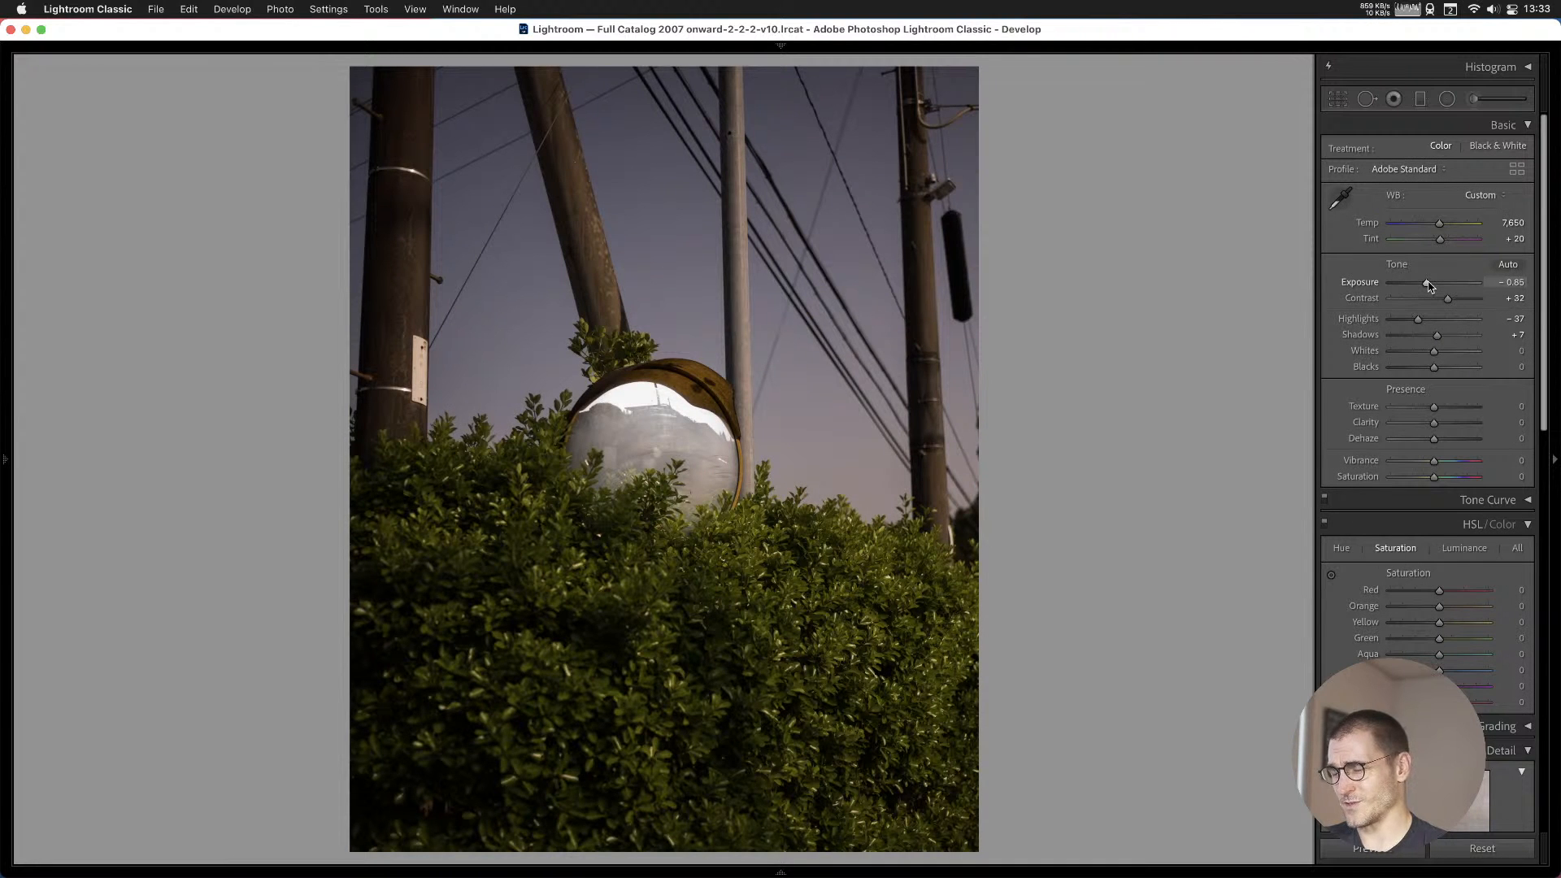
key(Right)
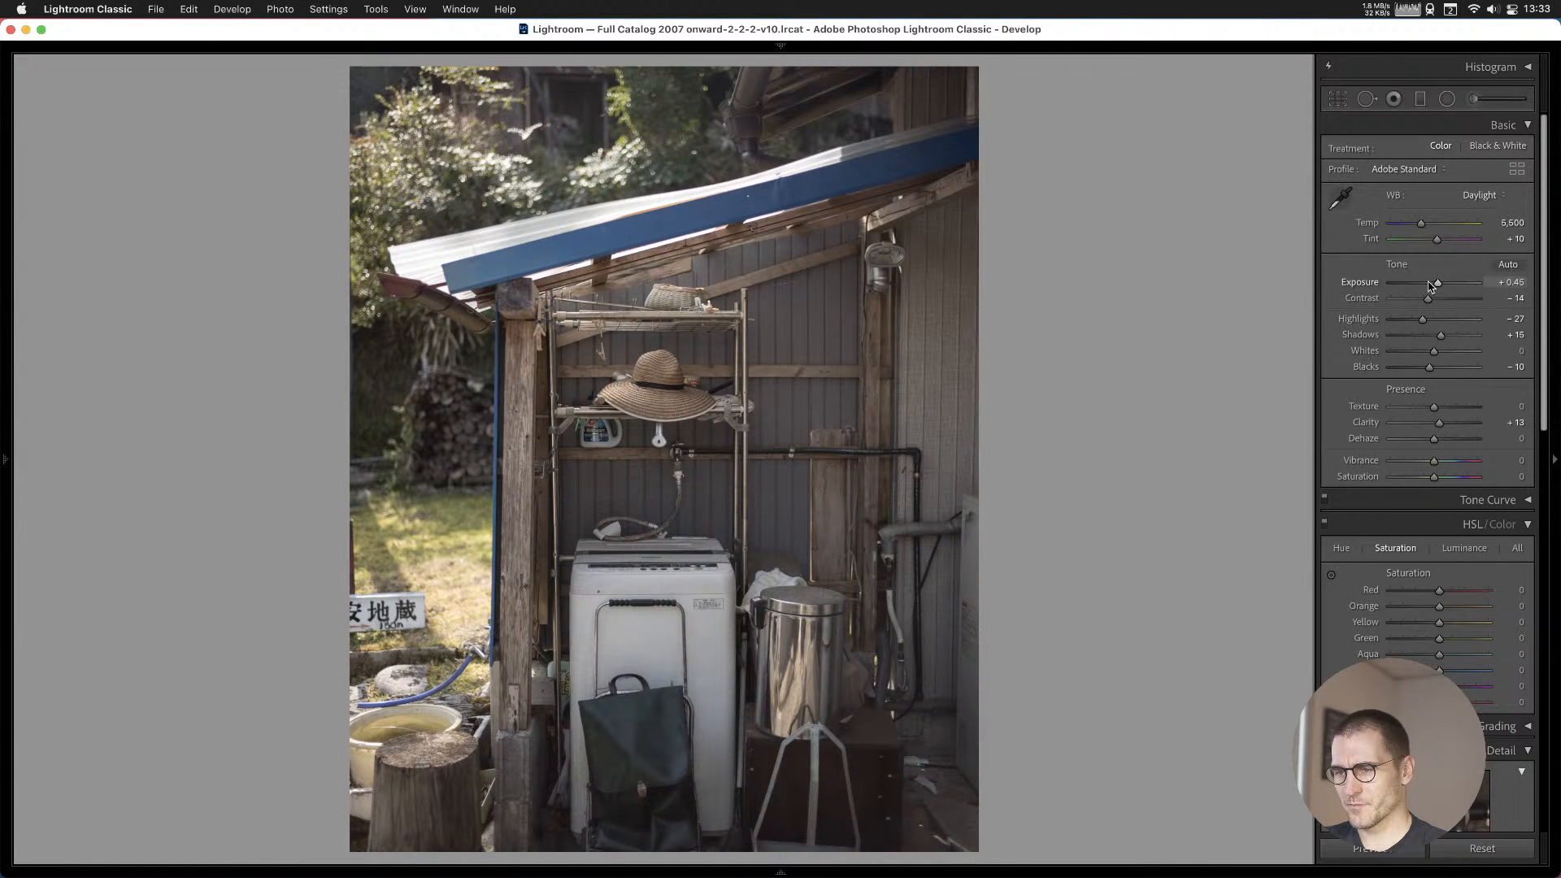
key(Right)
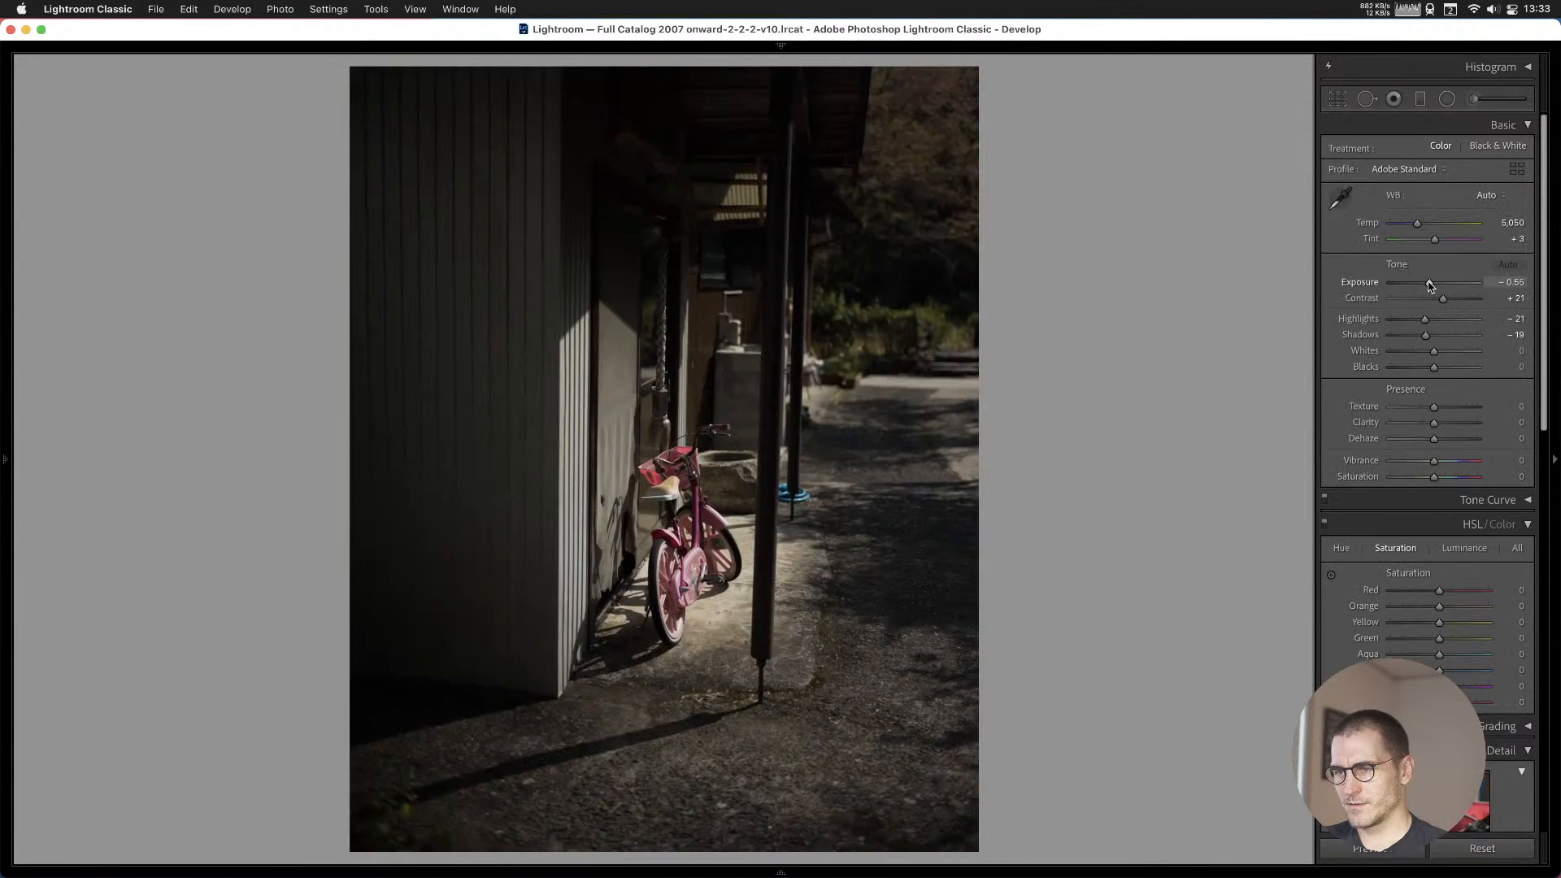
drag(1430, 285, 1393, 330)
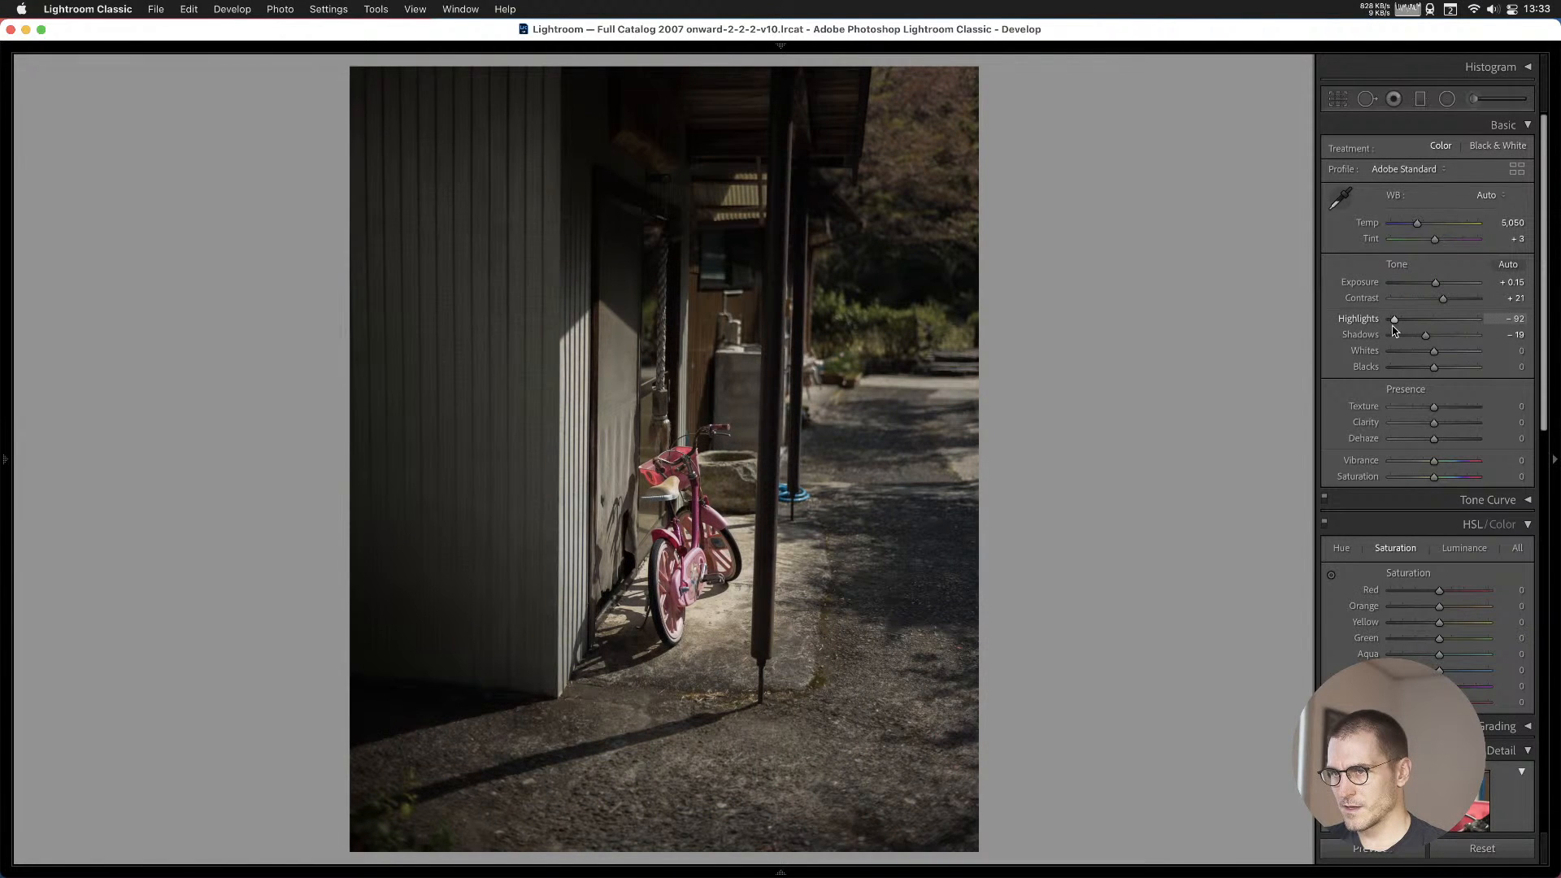
Reposition the pink bicycle photo's 4 x 5 crop upward to include more of the roof above the bicycle.
click(1338, 98)
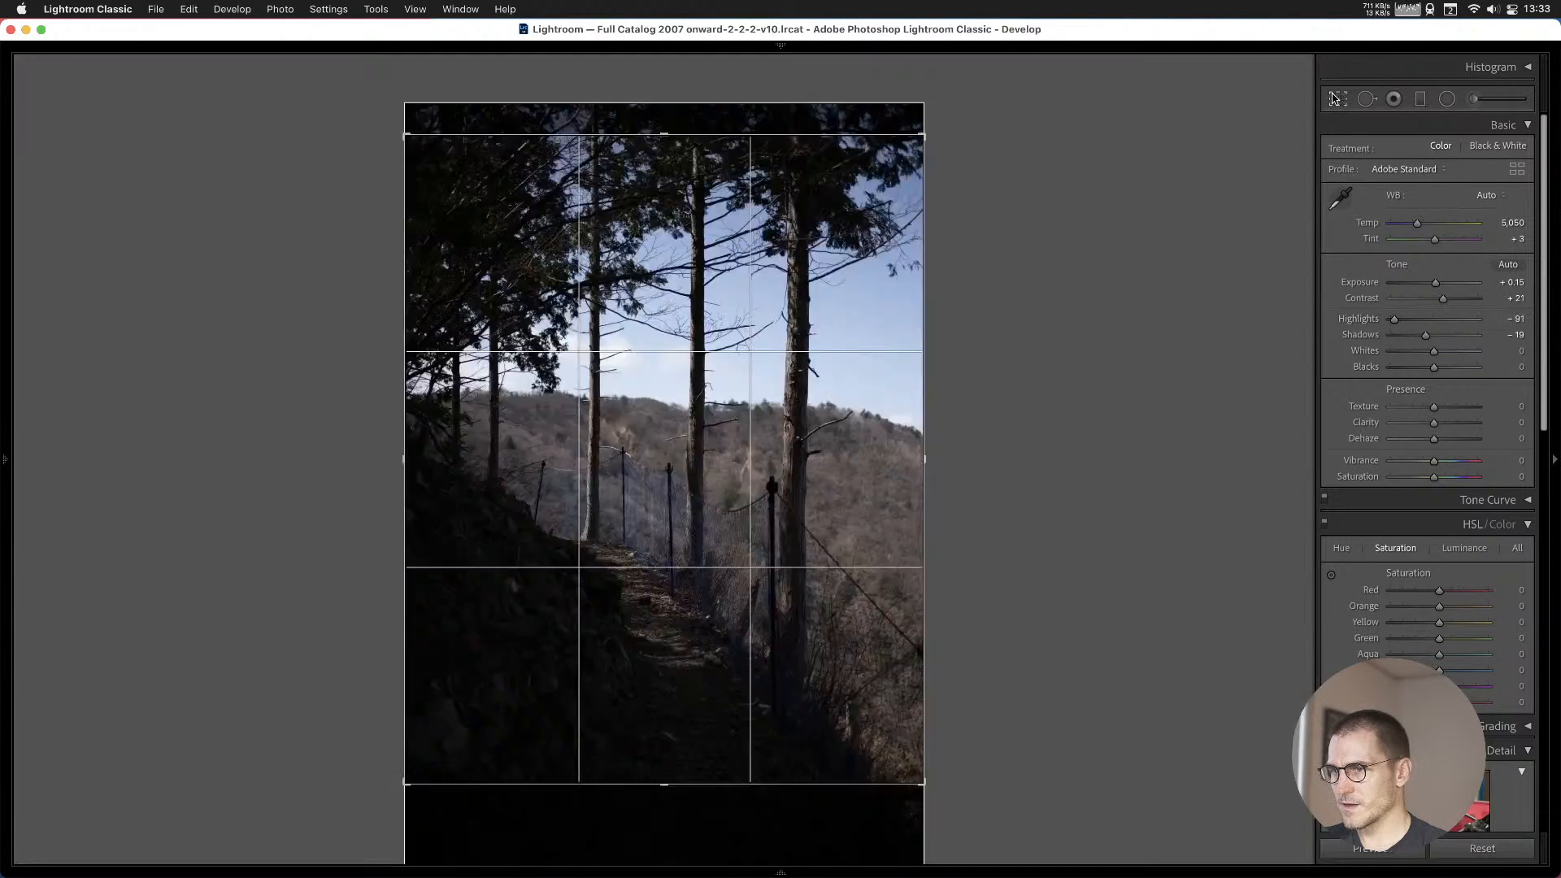
drag(669, 372, 698, 412)
key(Return)
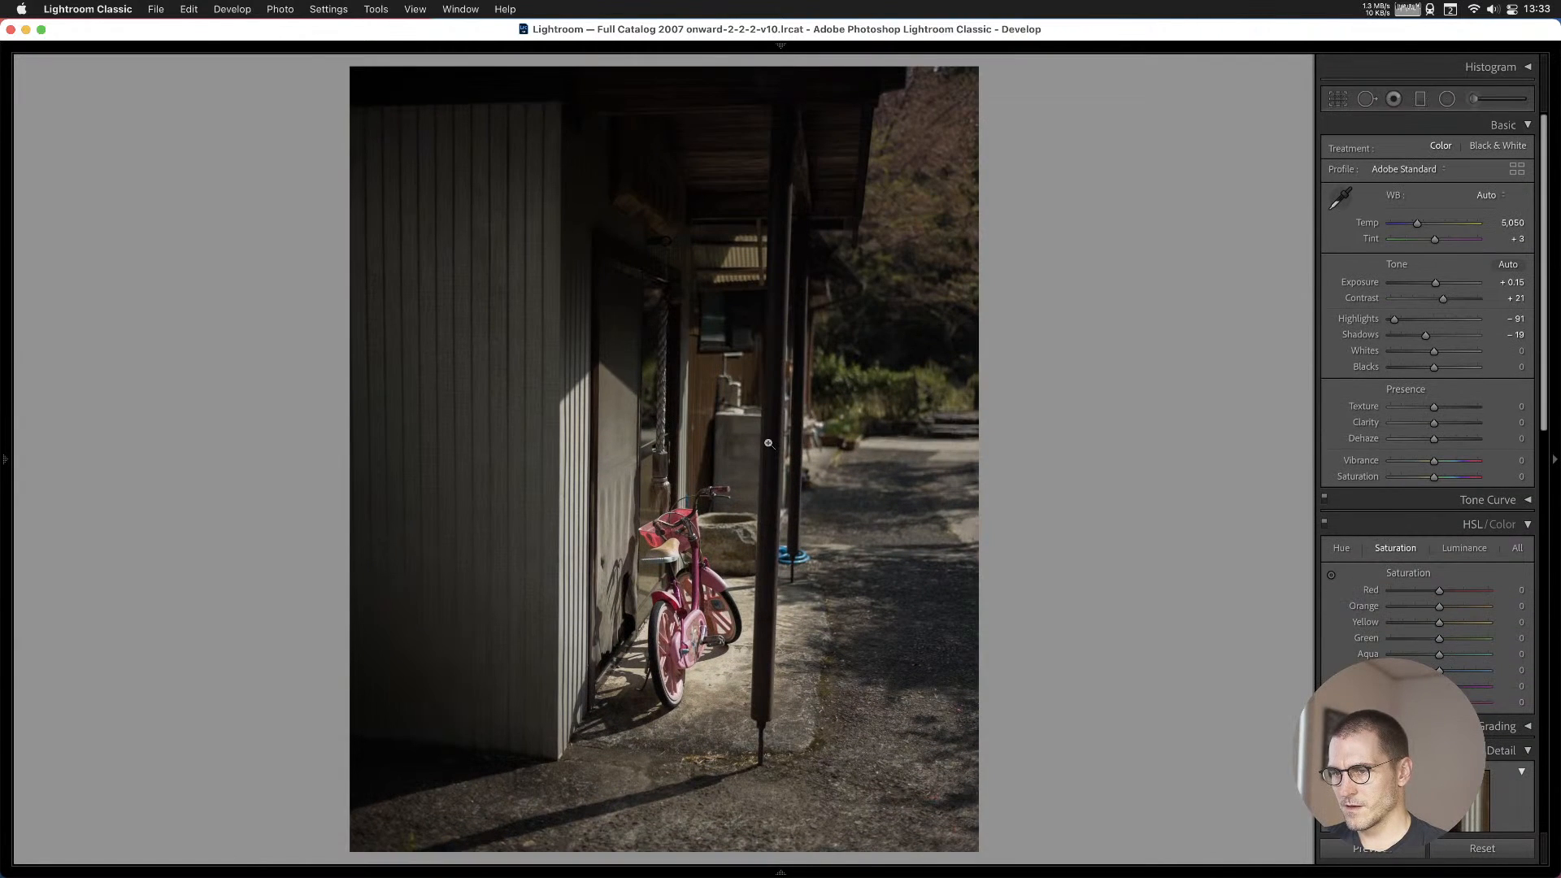
click(1338, 98)
drag(792, 333, 793, 347)
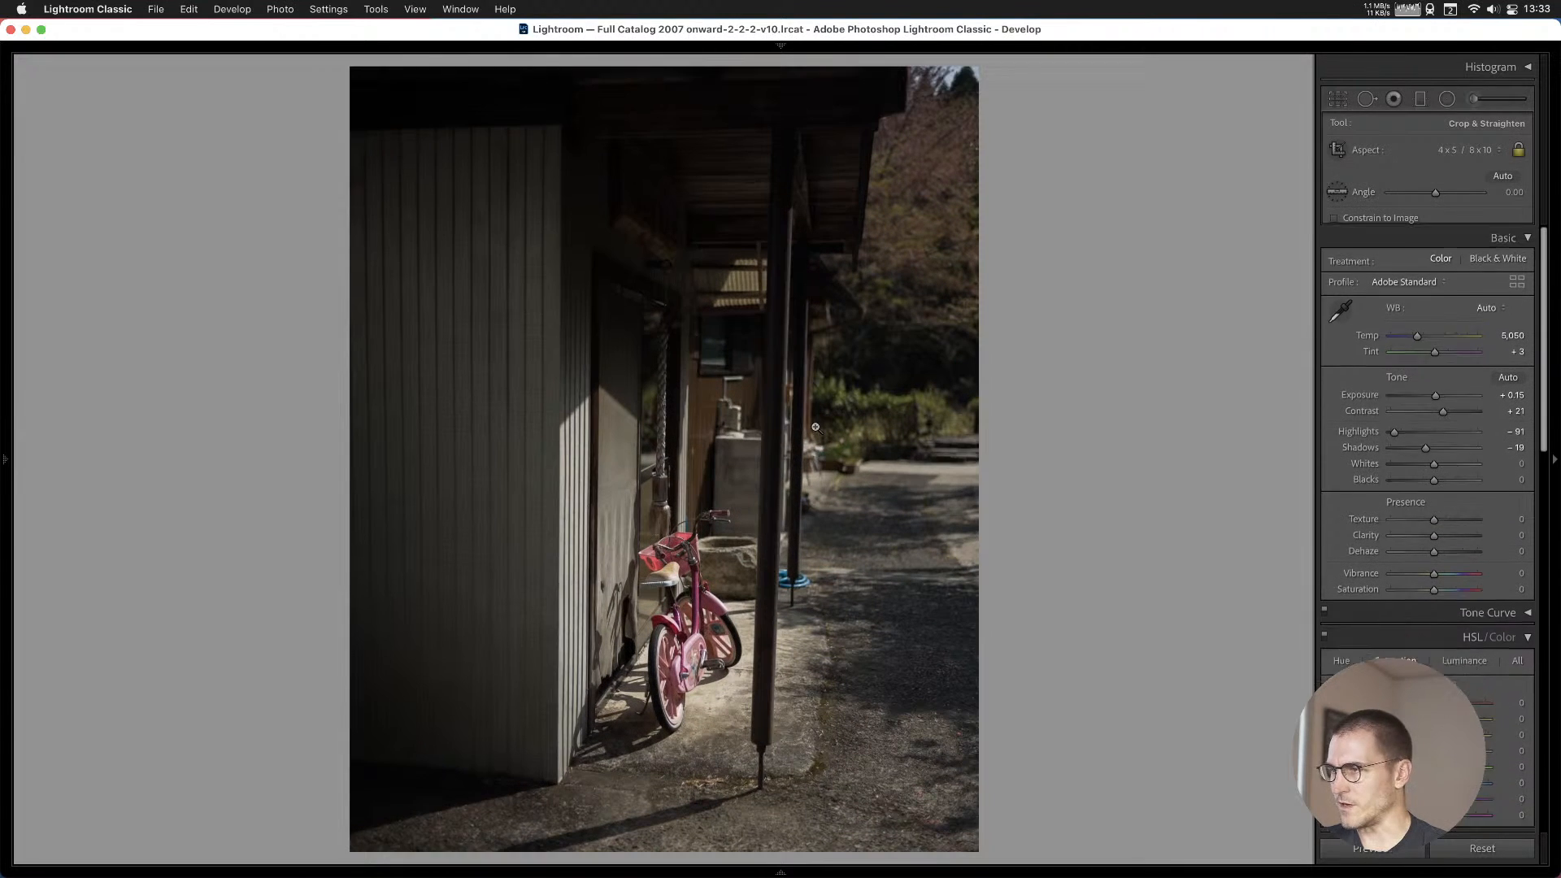
key(Return)
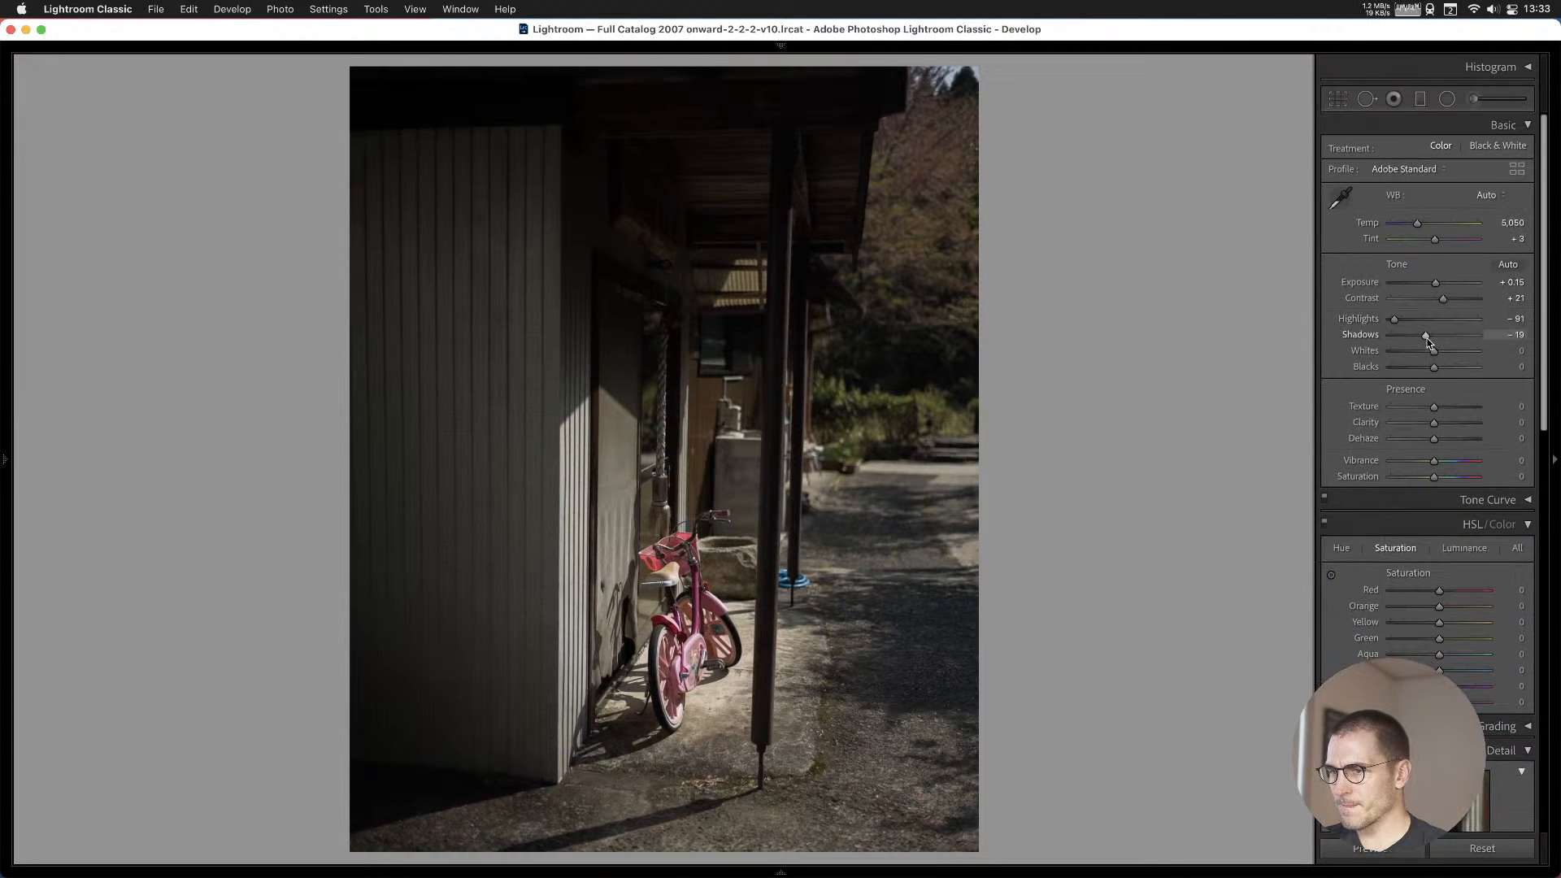
Set the pink bicycle photo's shadows to +39 and add it to Cull #1.
drag(1427, 337, 1452, 337)
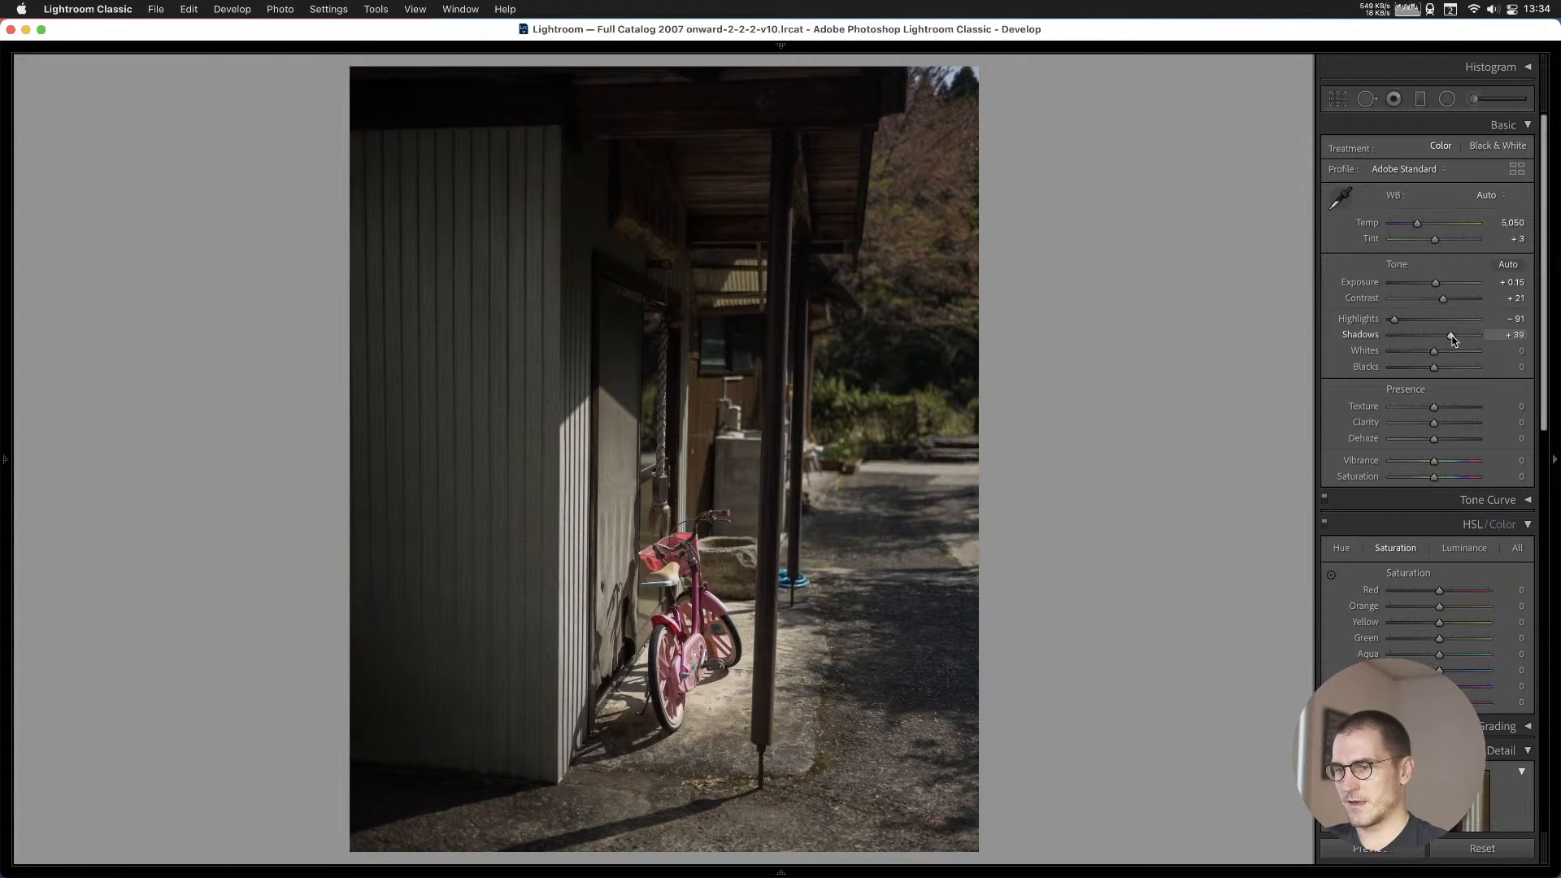
key(b)
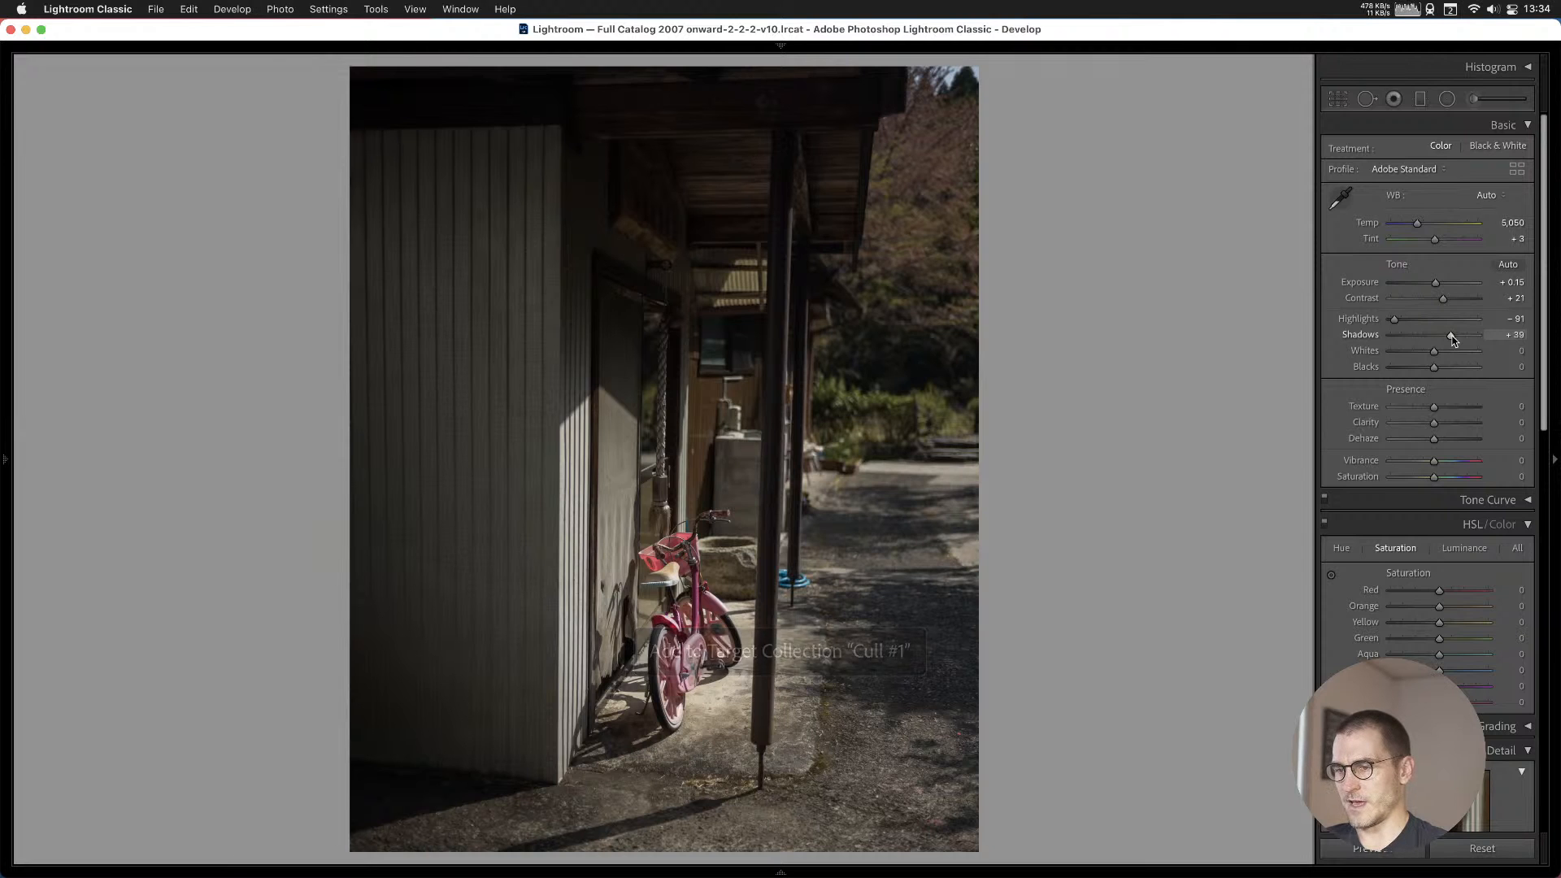
Set the parked white truck photo's exposure to 0.00, highlights to -40 and shadows to -10, and add it to Cull #1.
key(Right)
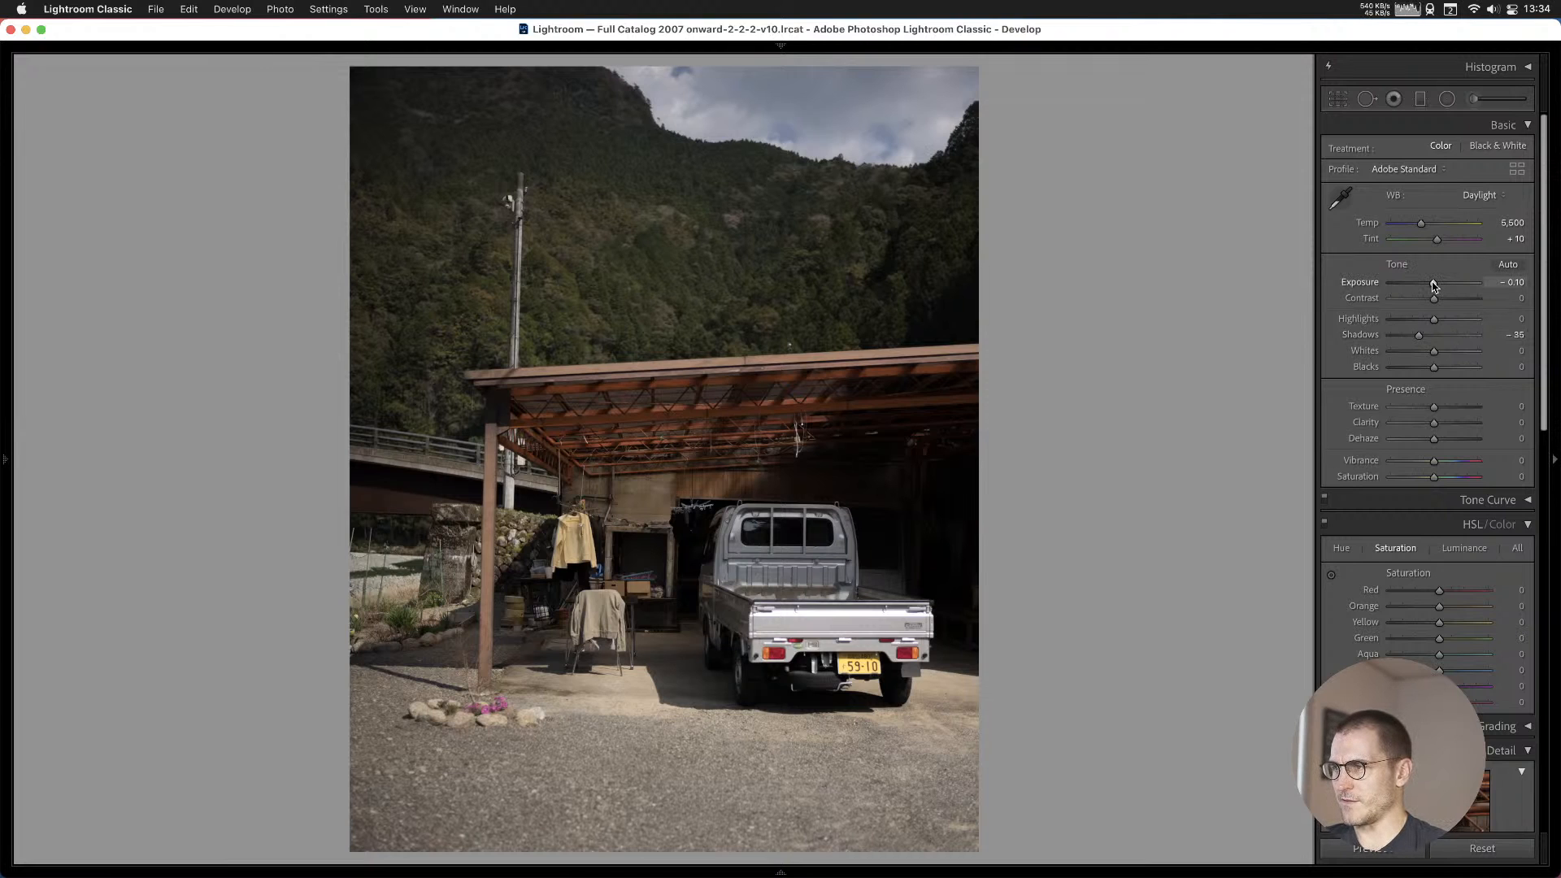
drag(1433, 284, 1417, 328)
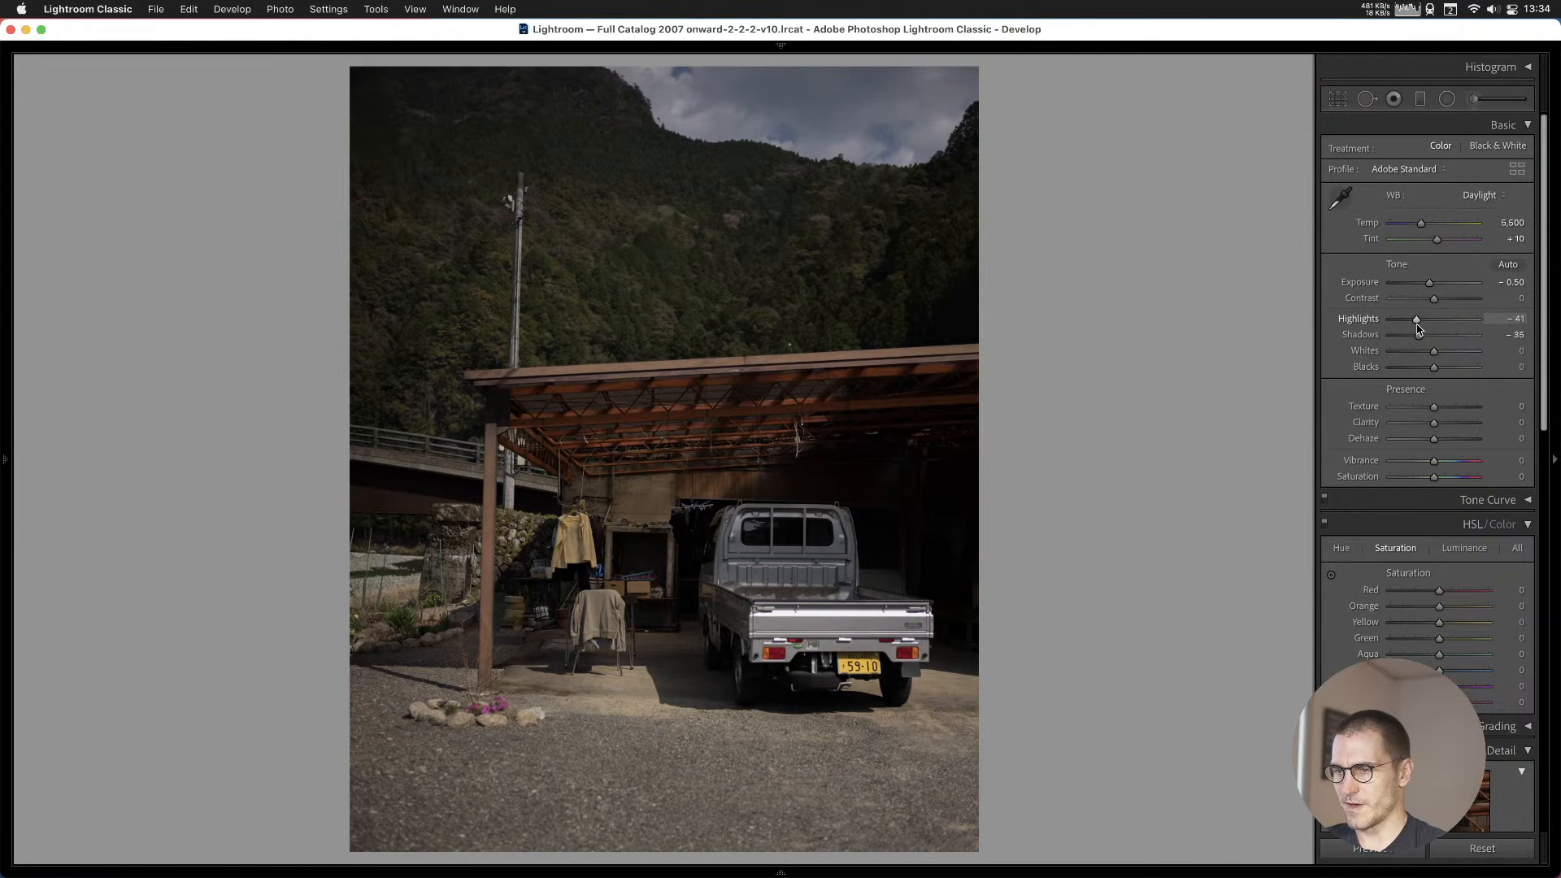
double_click(1430, 286)
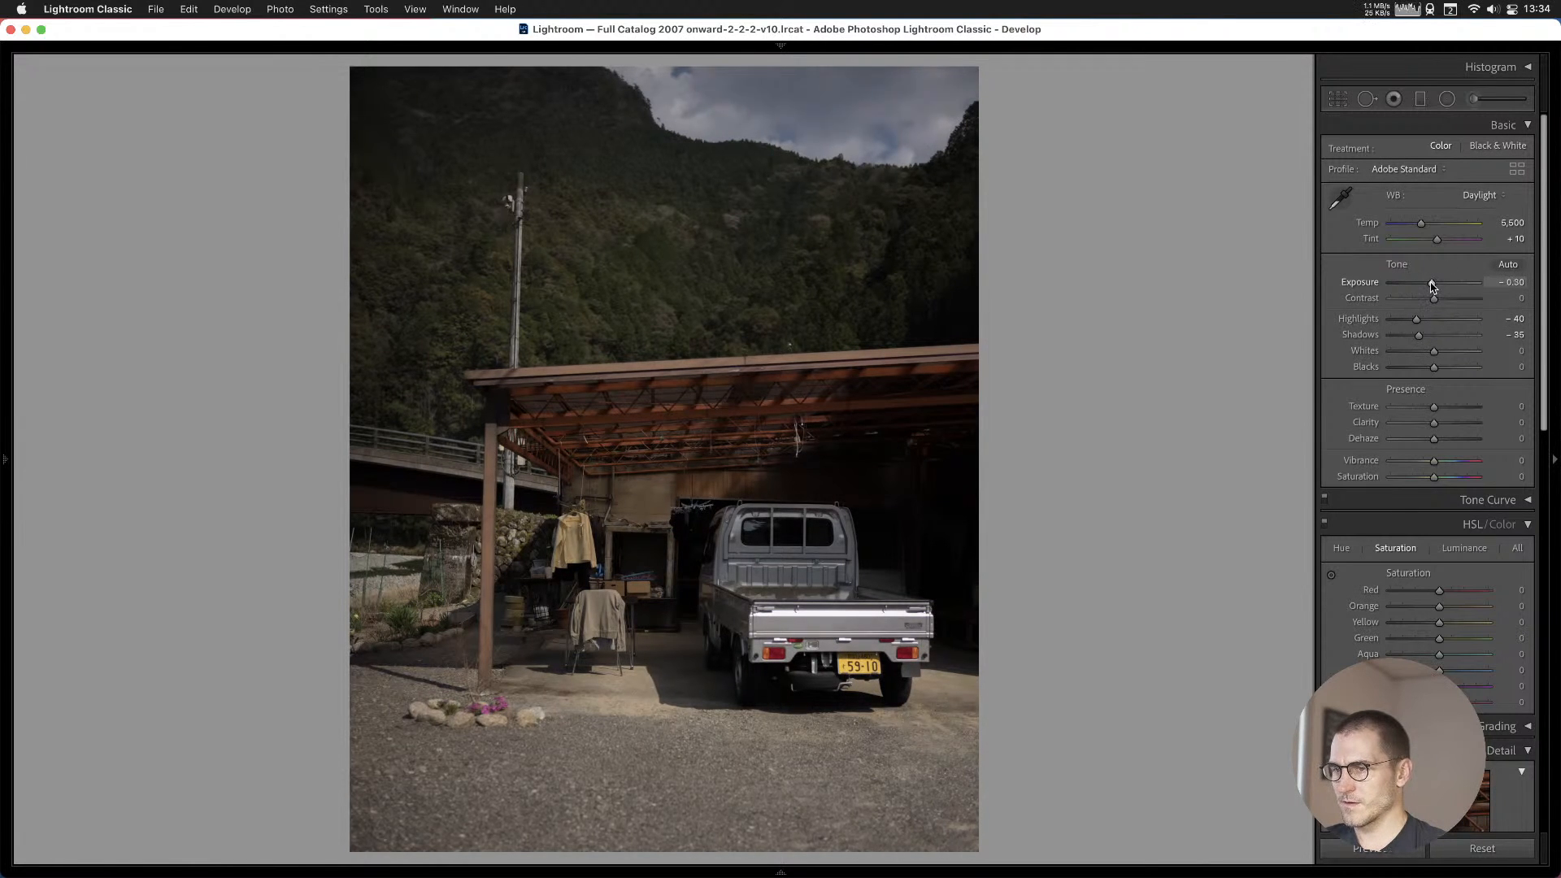
drag(1419, 336, 1431, 338)
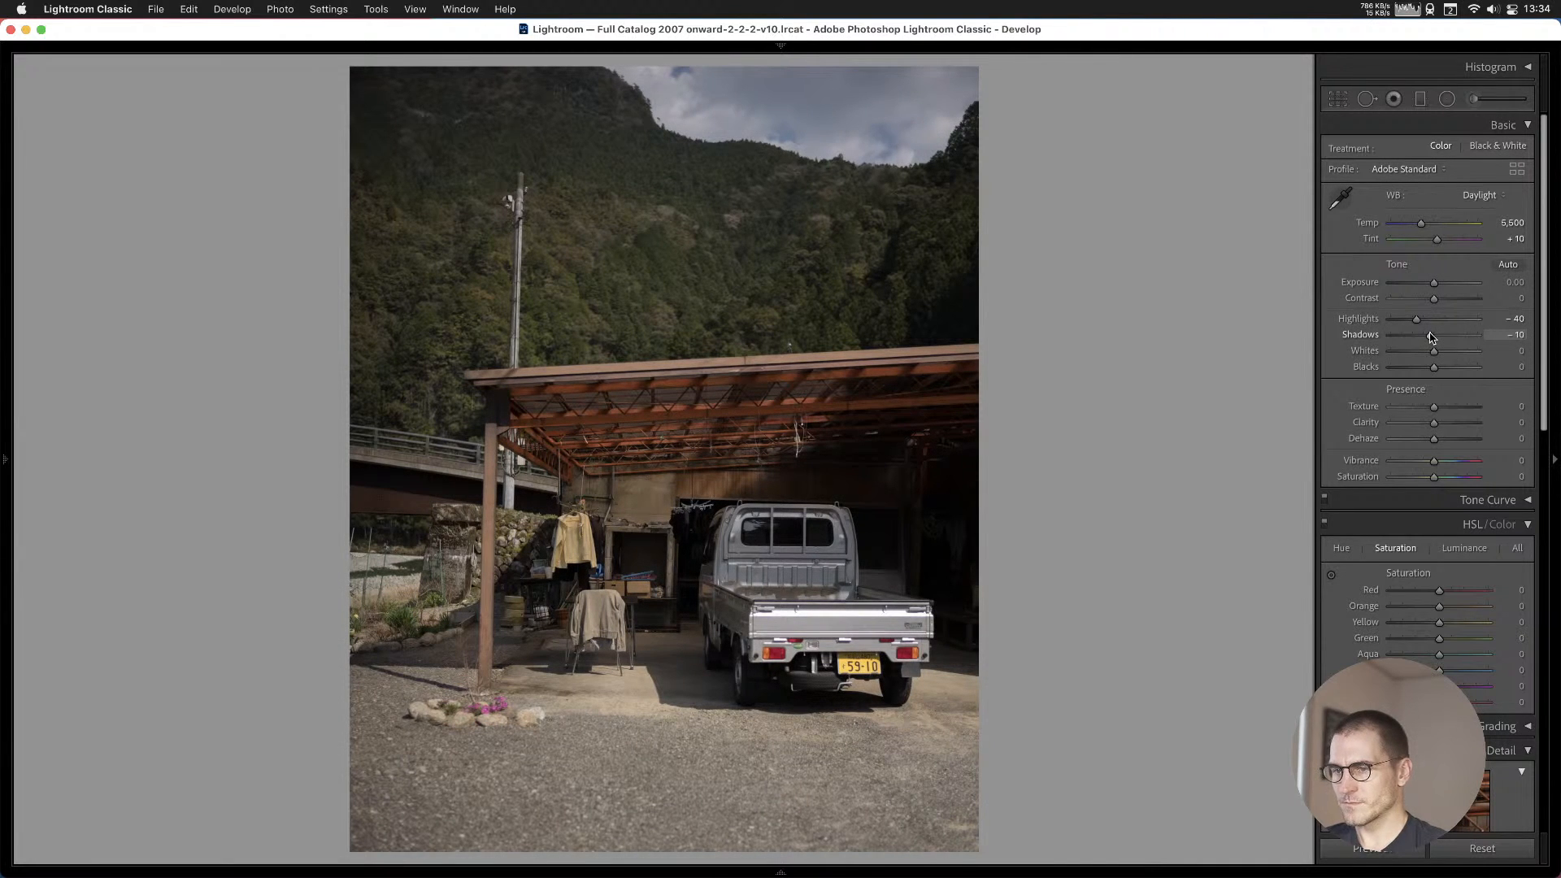
key(b)
Pass over the wooden cabin window photo, and crop the photo with the brooms and hanging bags to 4 x 5 / 8 x 10, framed slightly lower.
key(Right)
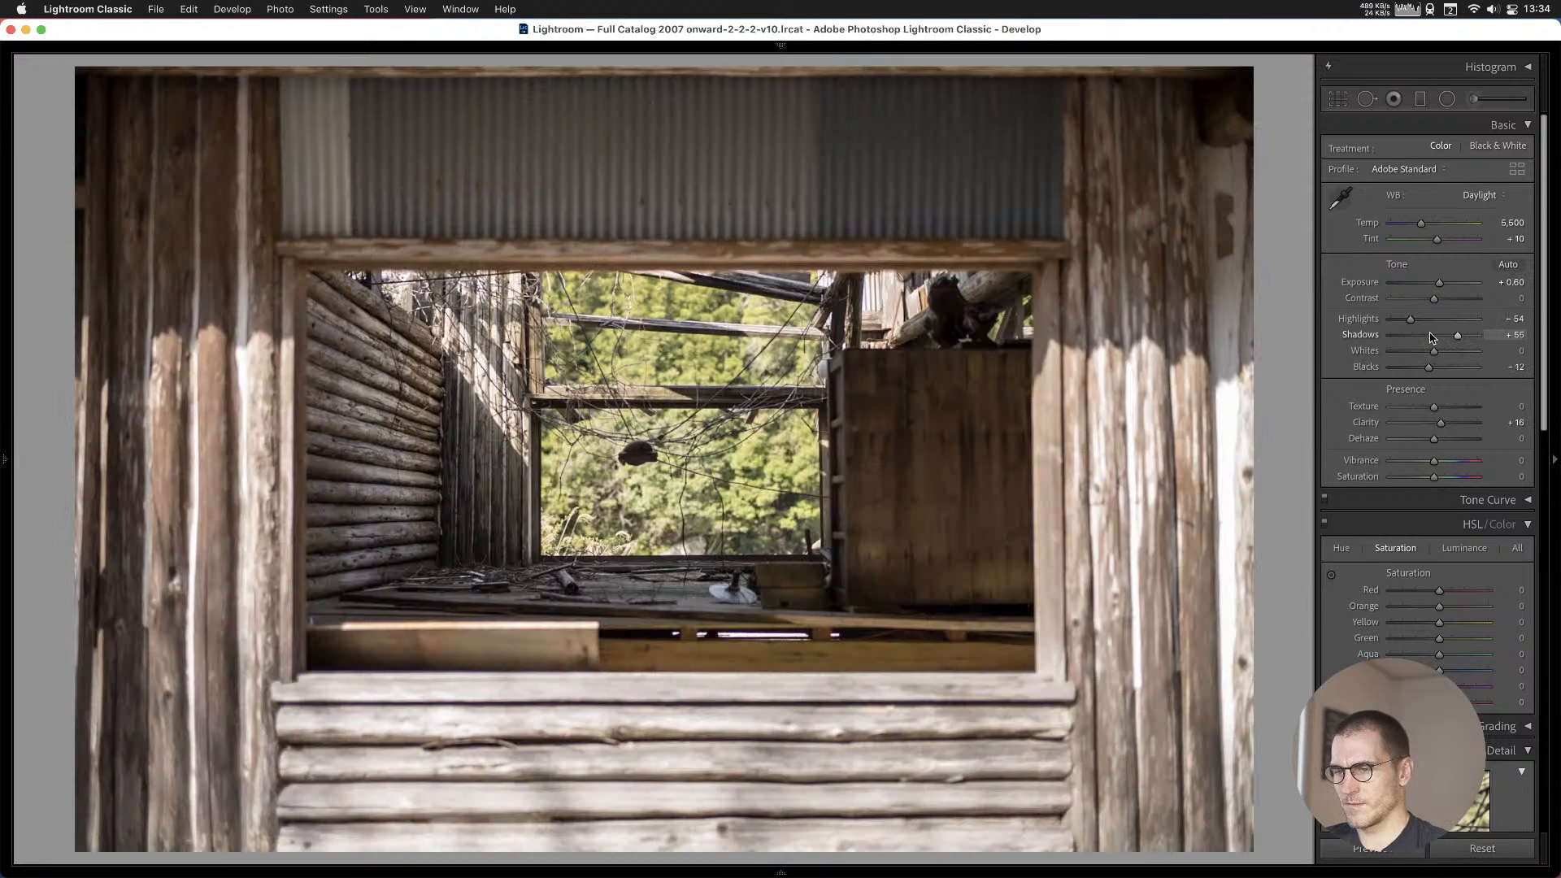
key(Right)
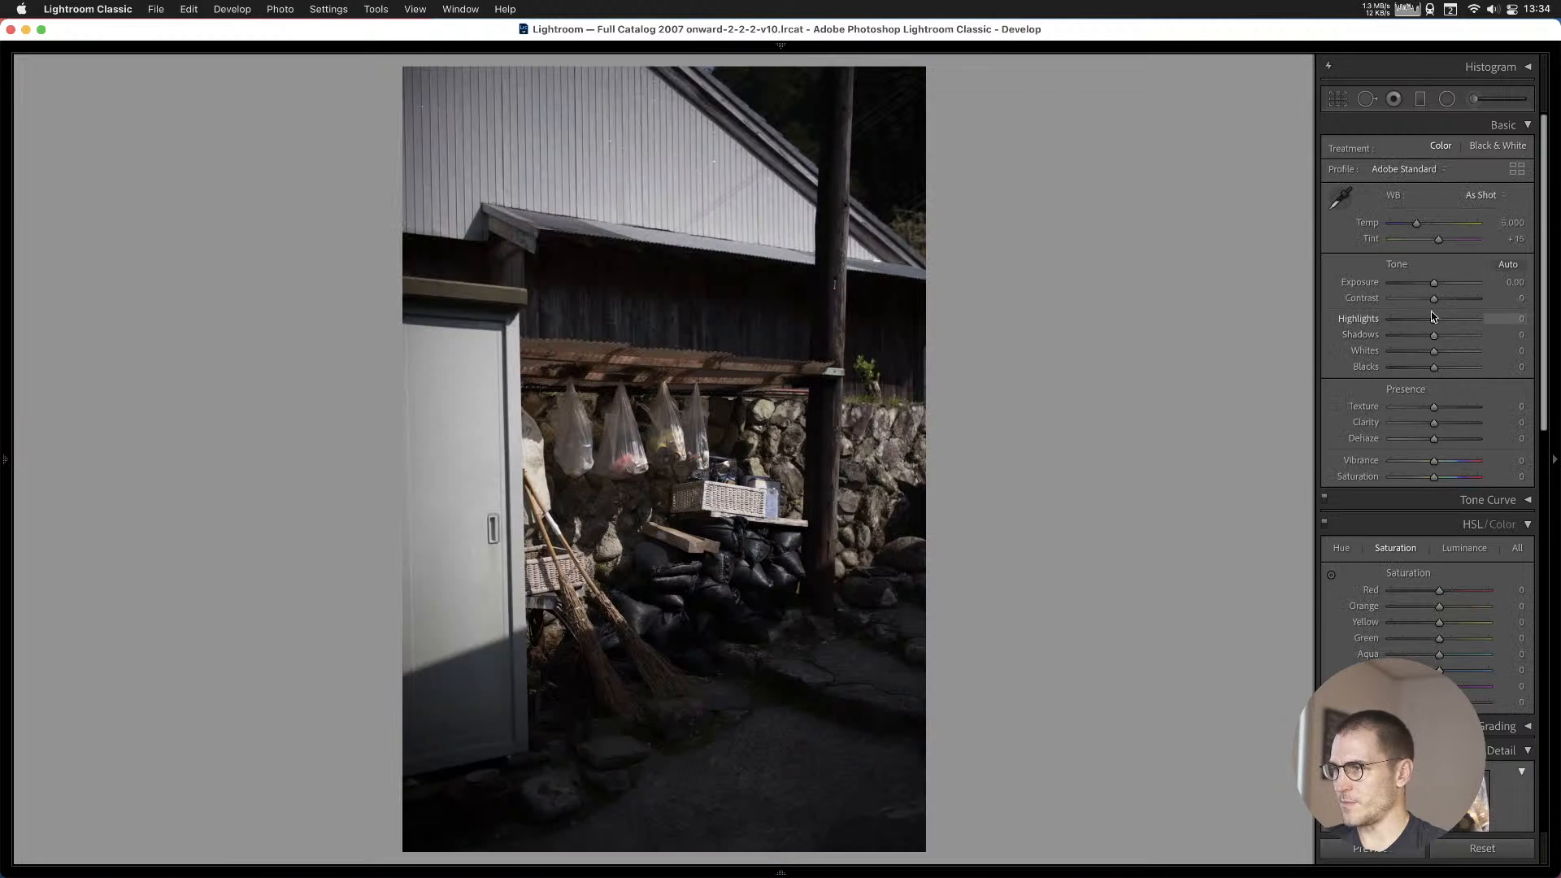
click(1348, 114)
click(1339, 99)
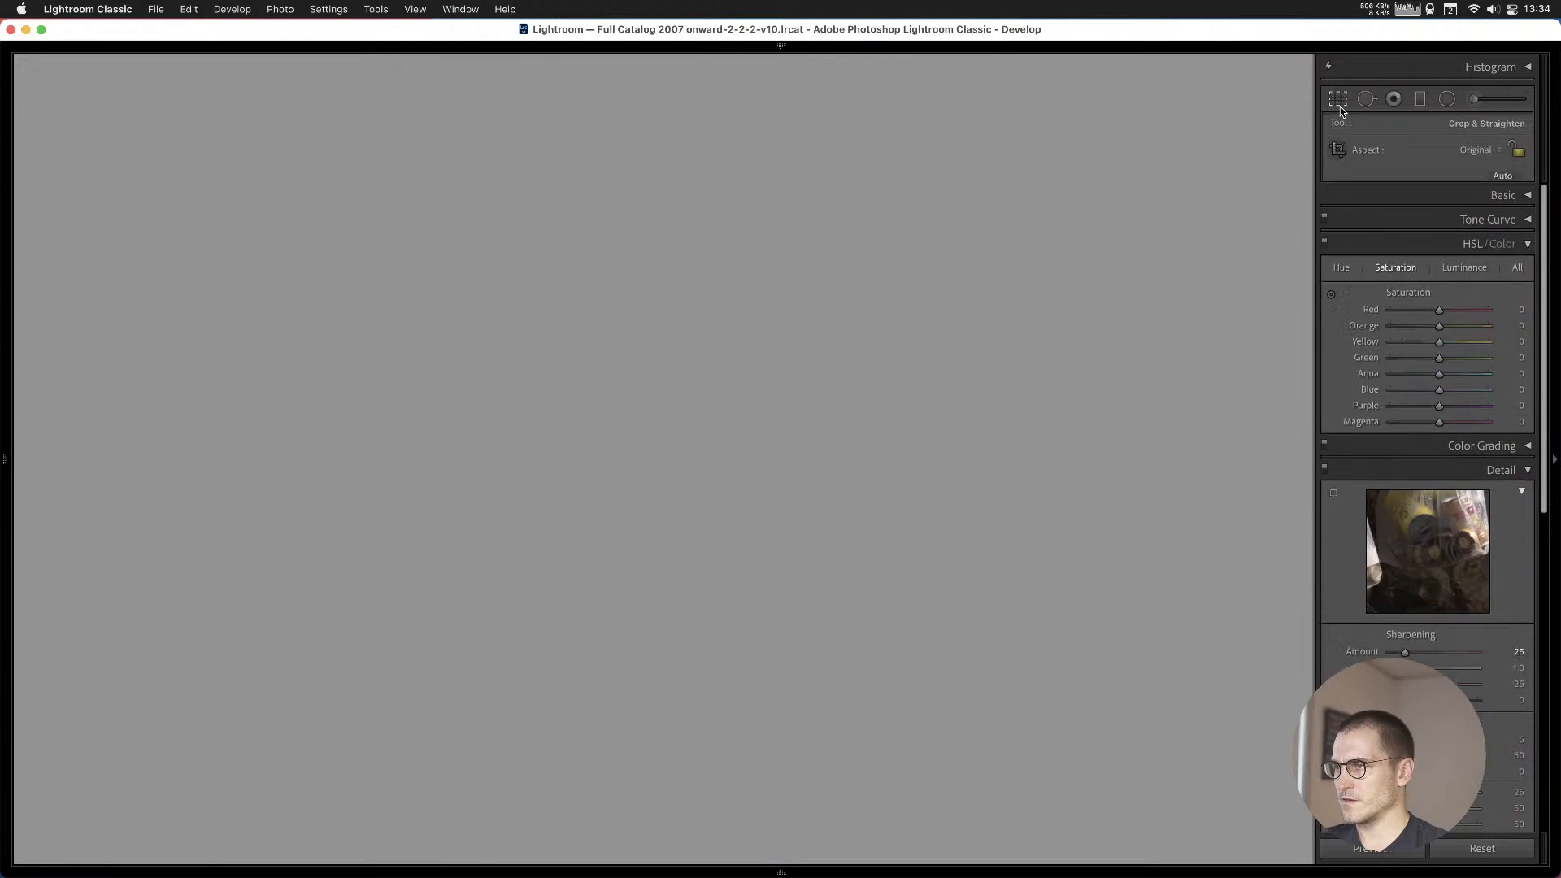
click(1456, 150)
click(1455, 213)
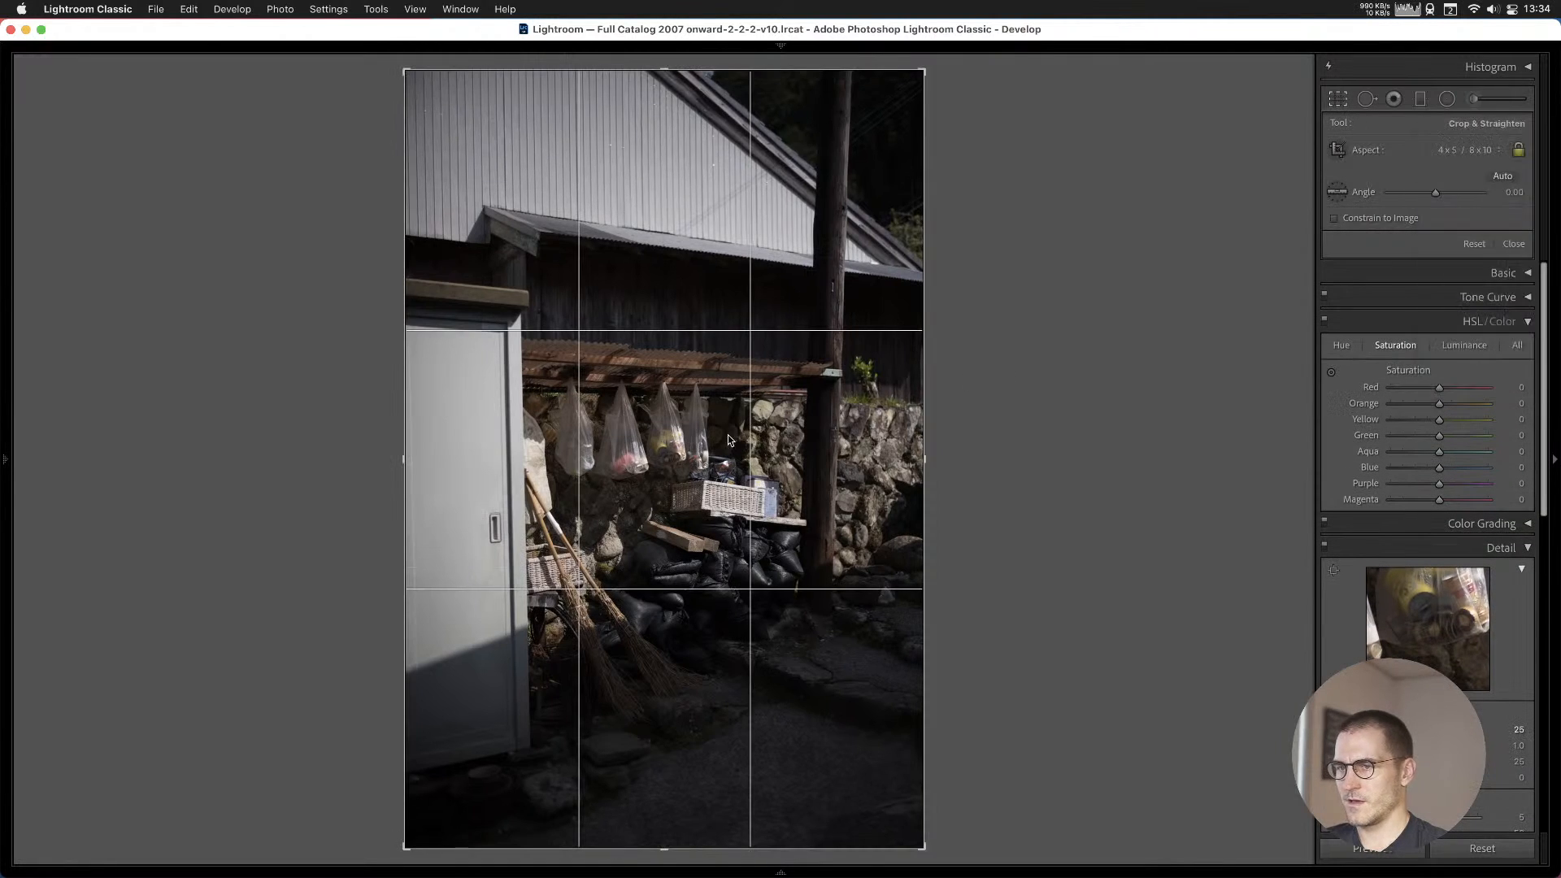
drag(732, 442, 726, 416)
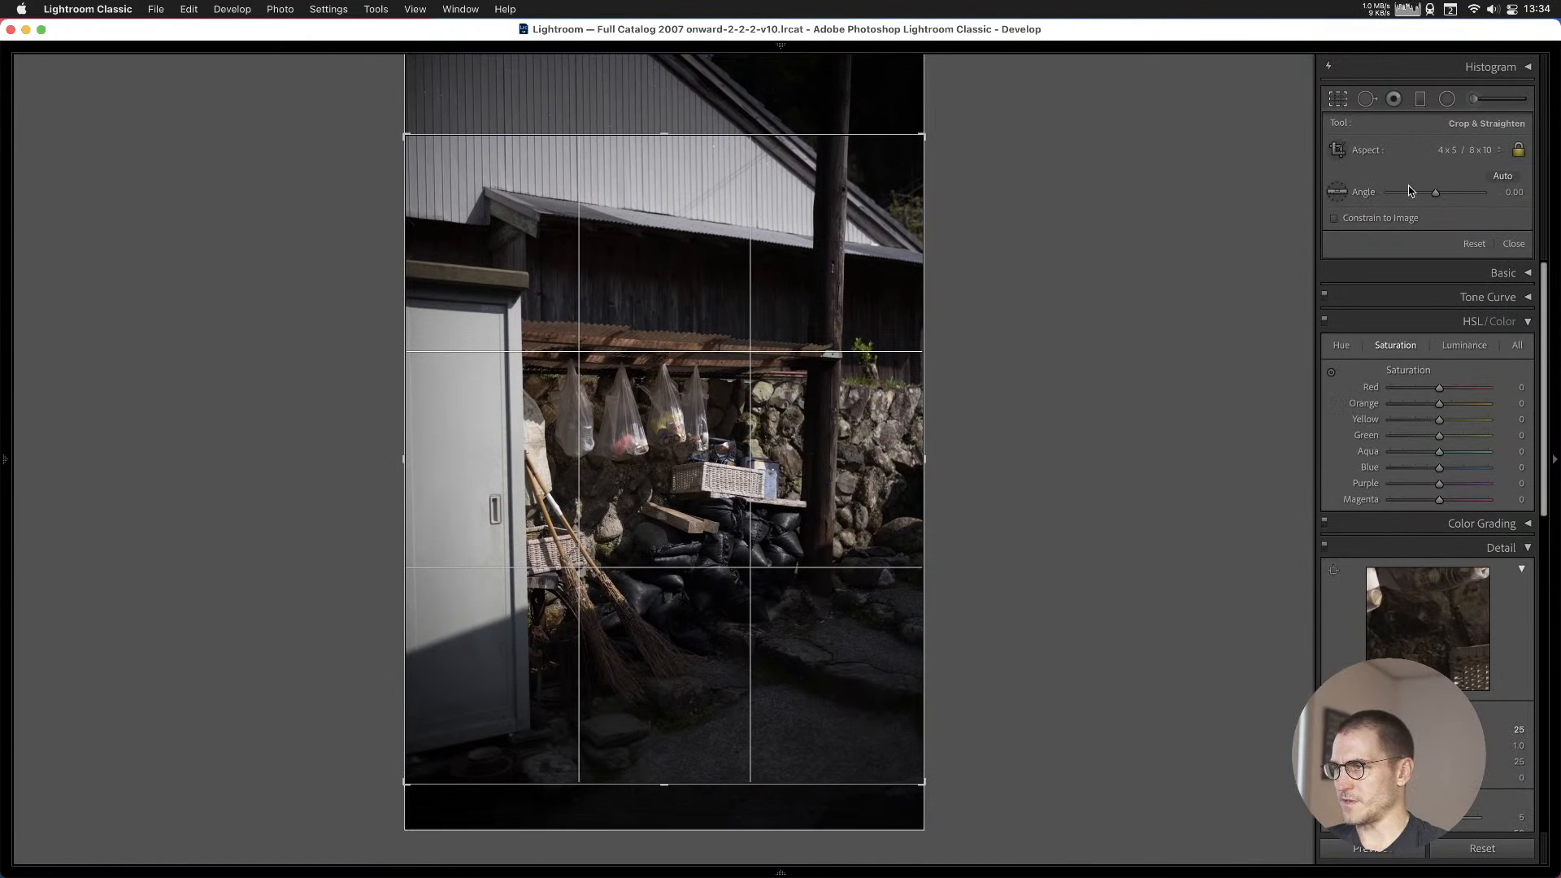
double_click(824, 353)
Set the broom photo's white balance to Auto, exposure to +0.60, highlights to -59 and shadows to +15.
click(1463, 125)
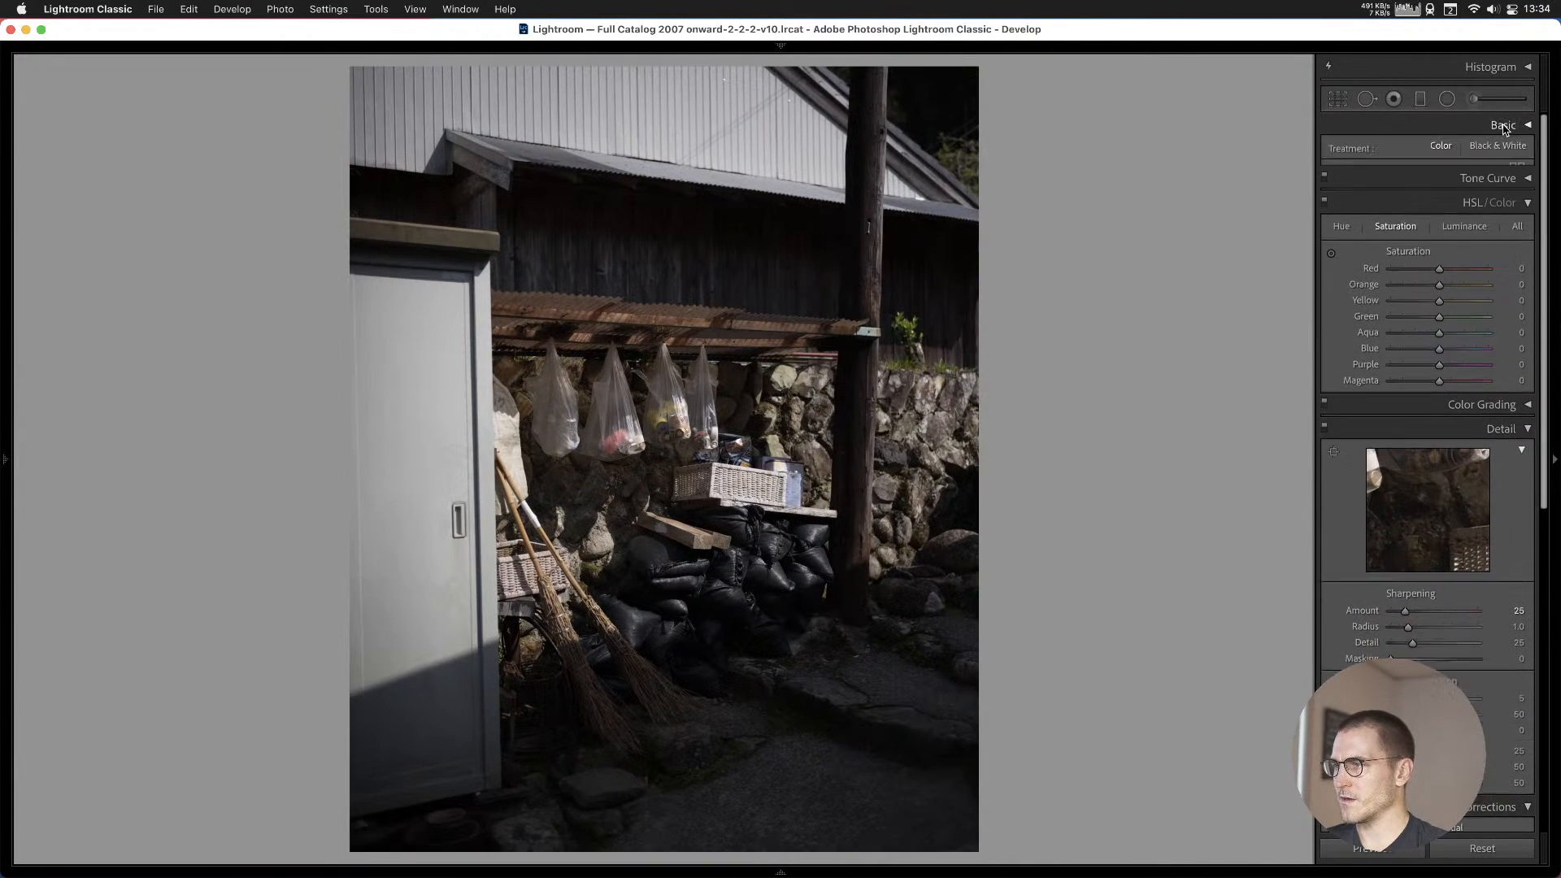
click(1496, 196)
click(1483, 215)
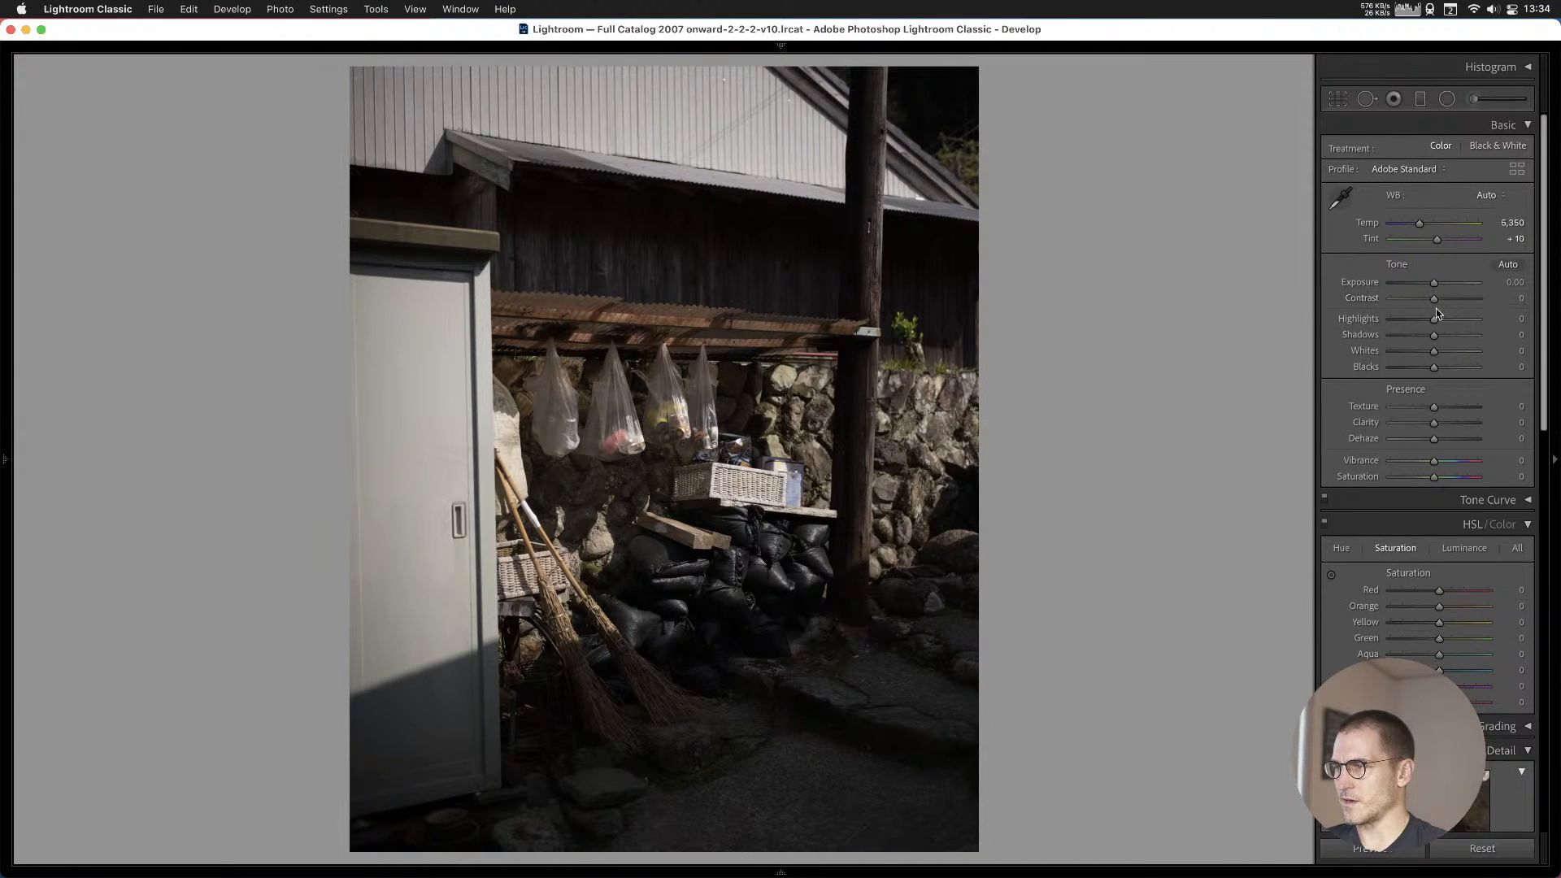
drag(1435, 285, 1440, 339)
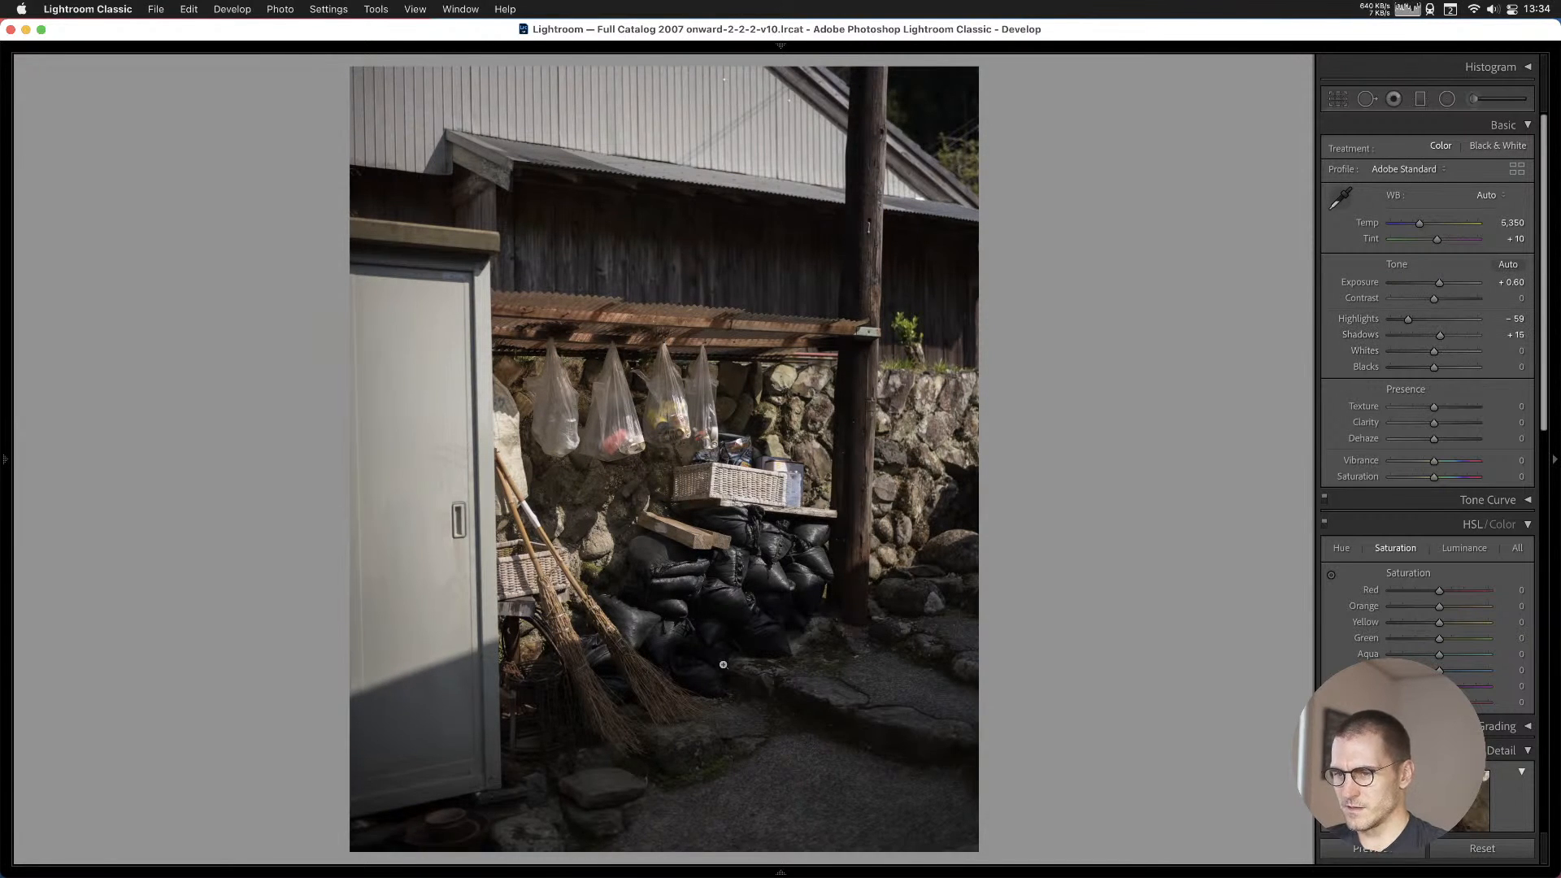
Examine the black sandbags, the brooms and the hanging plastic bags in the photo up close.
click(724, 621)
drag(725, 620, 677, 673)
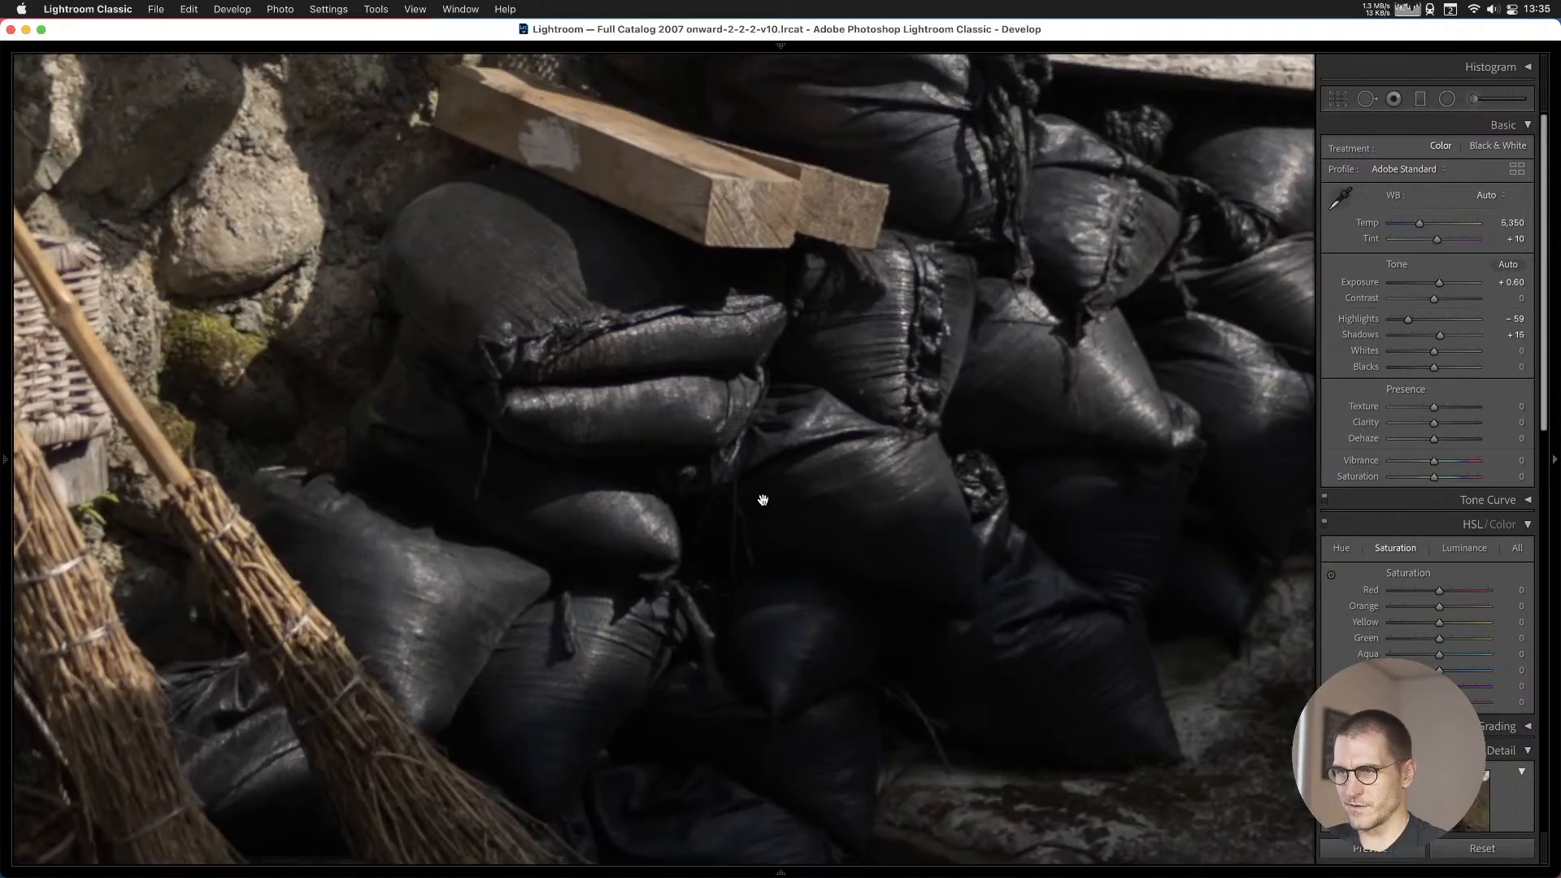
drag(764, 499, 826, 668)
drag(813, 392, 815, 518)
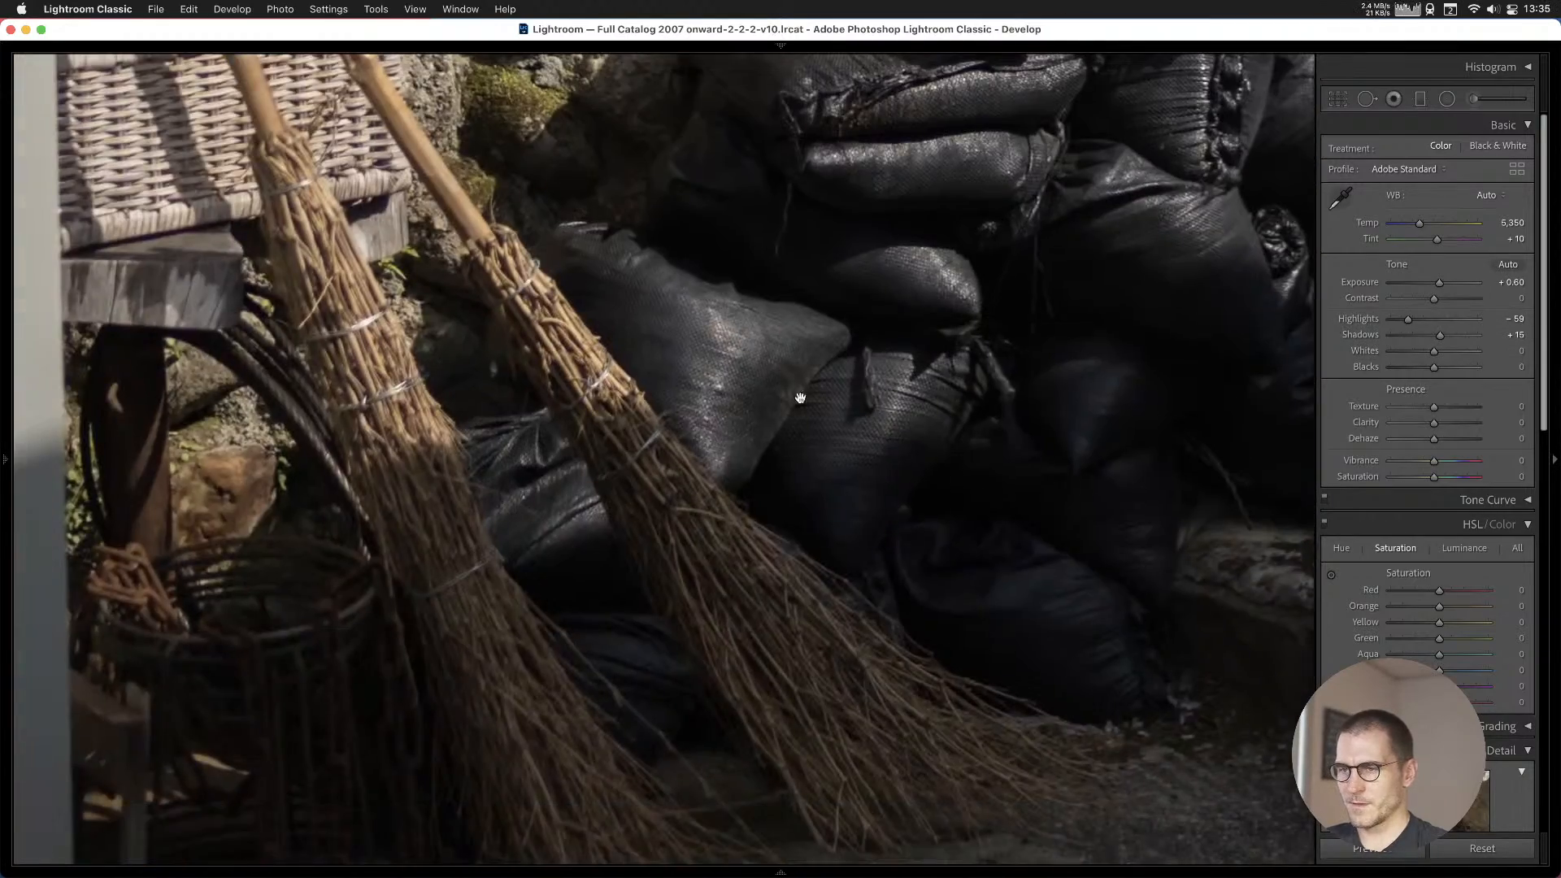
drag(798, 397, 693, 584)
click(898, 394)
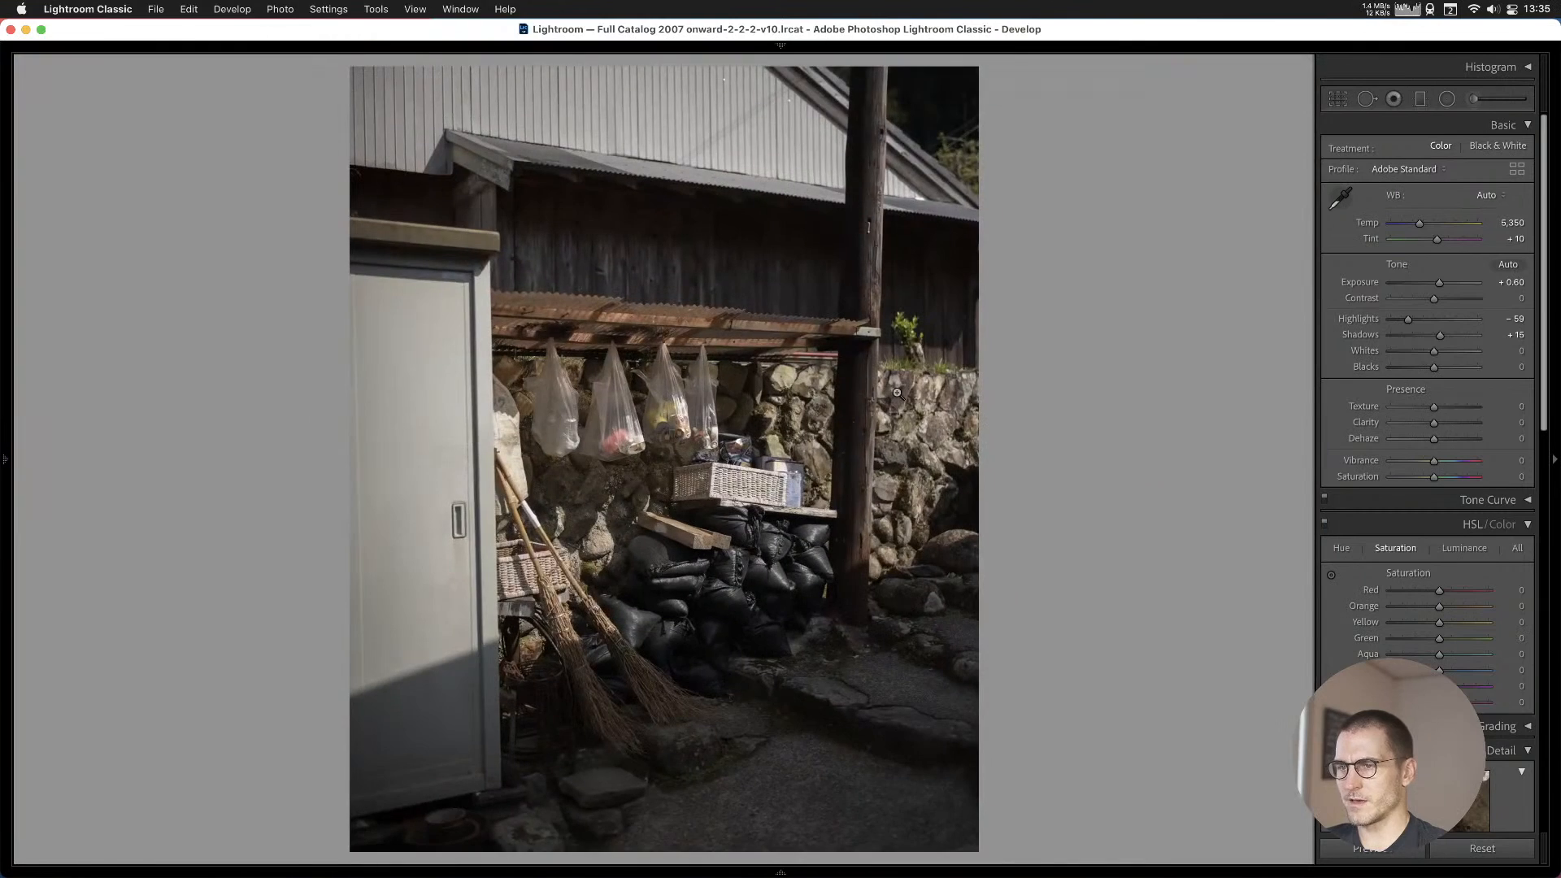
click(688, 368)
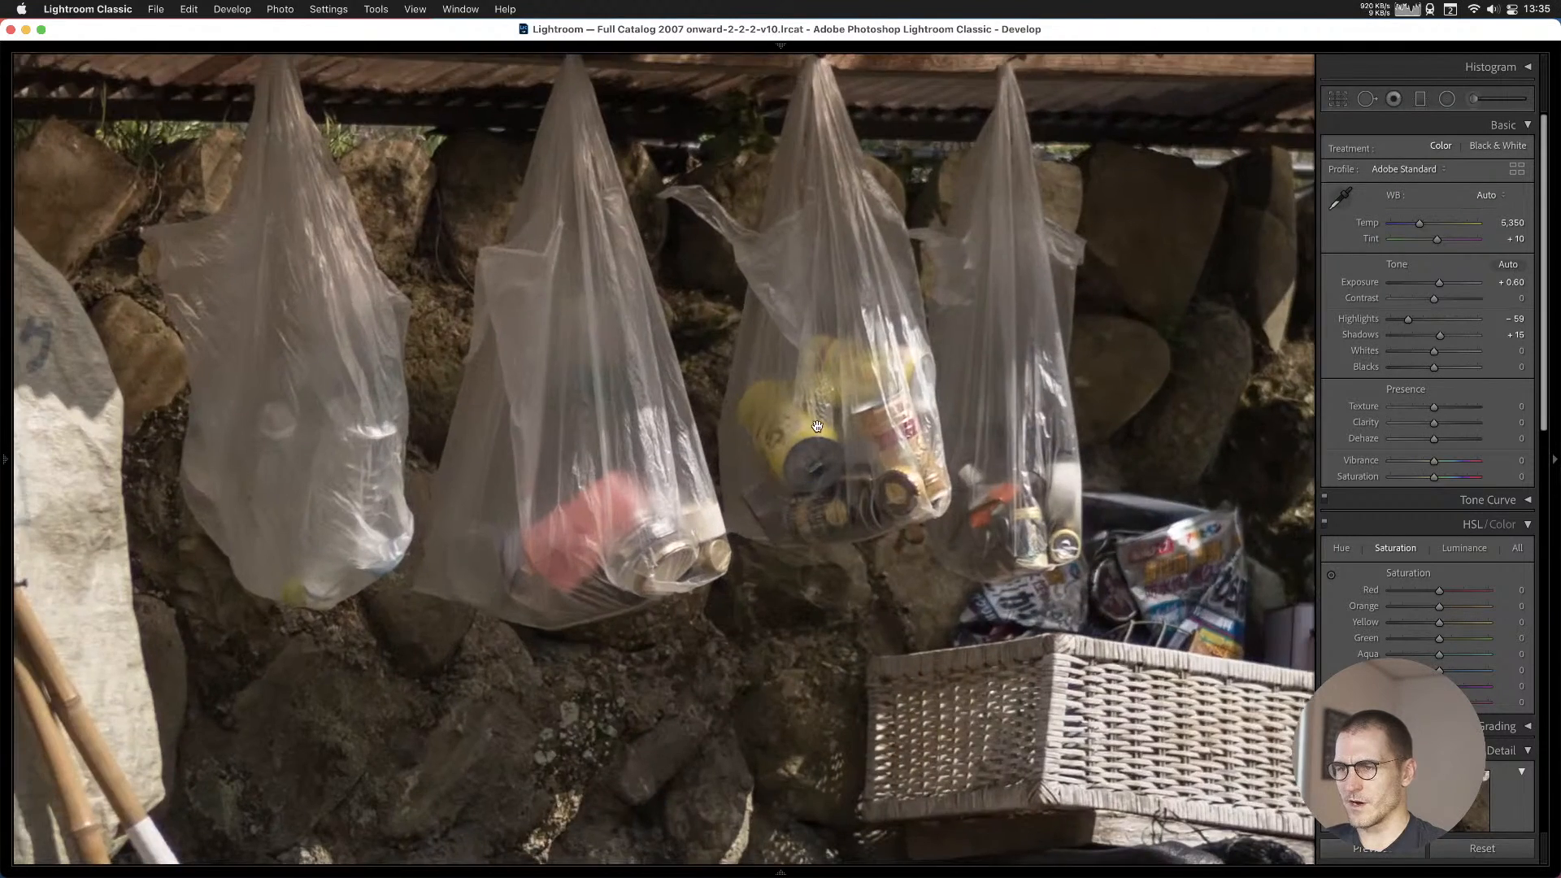
click(1260, 340)
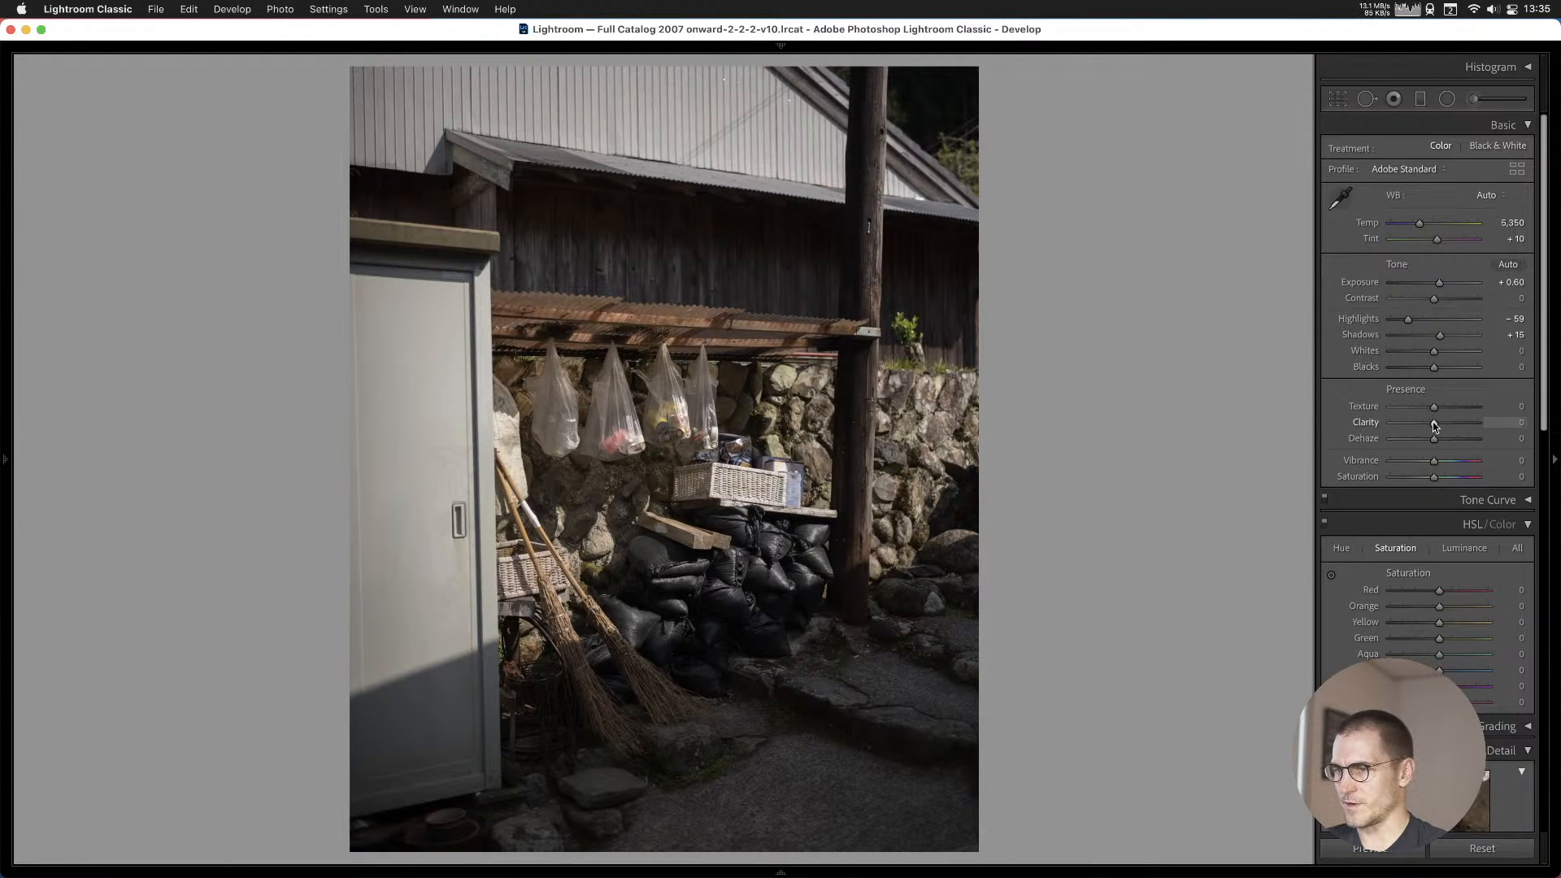
Raise the broom photo's clarity slightly and add it to Cull #1.
drag(1434, 426, 1440, 426)
key(b)
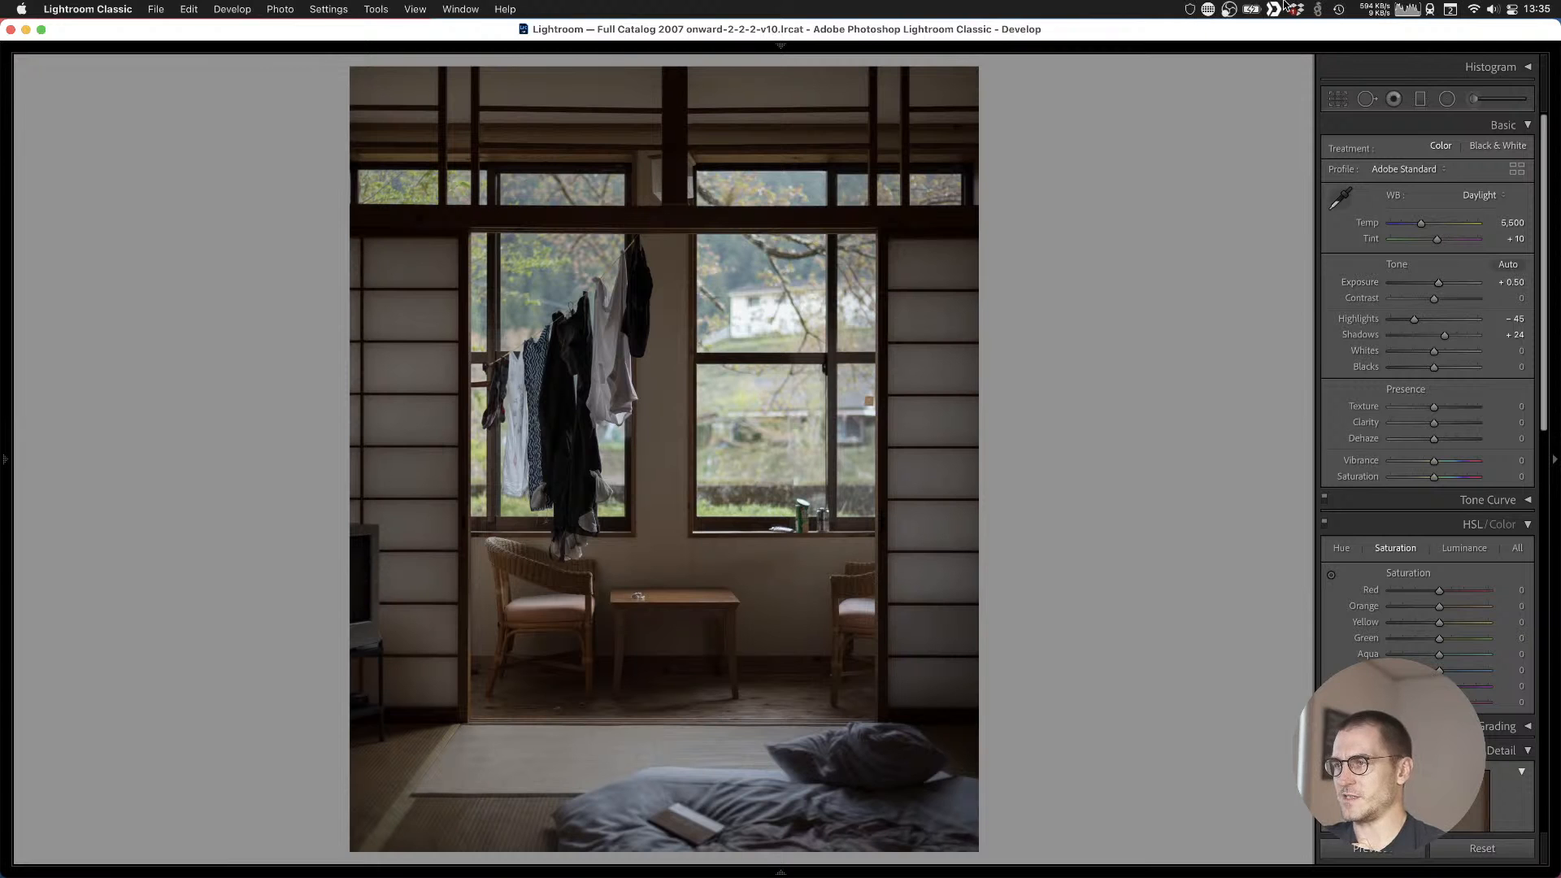
Check the Synology Drive sync status and its recently changed files.
click(1280, 7)
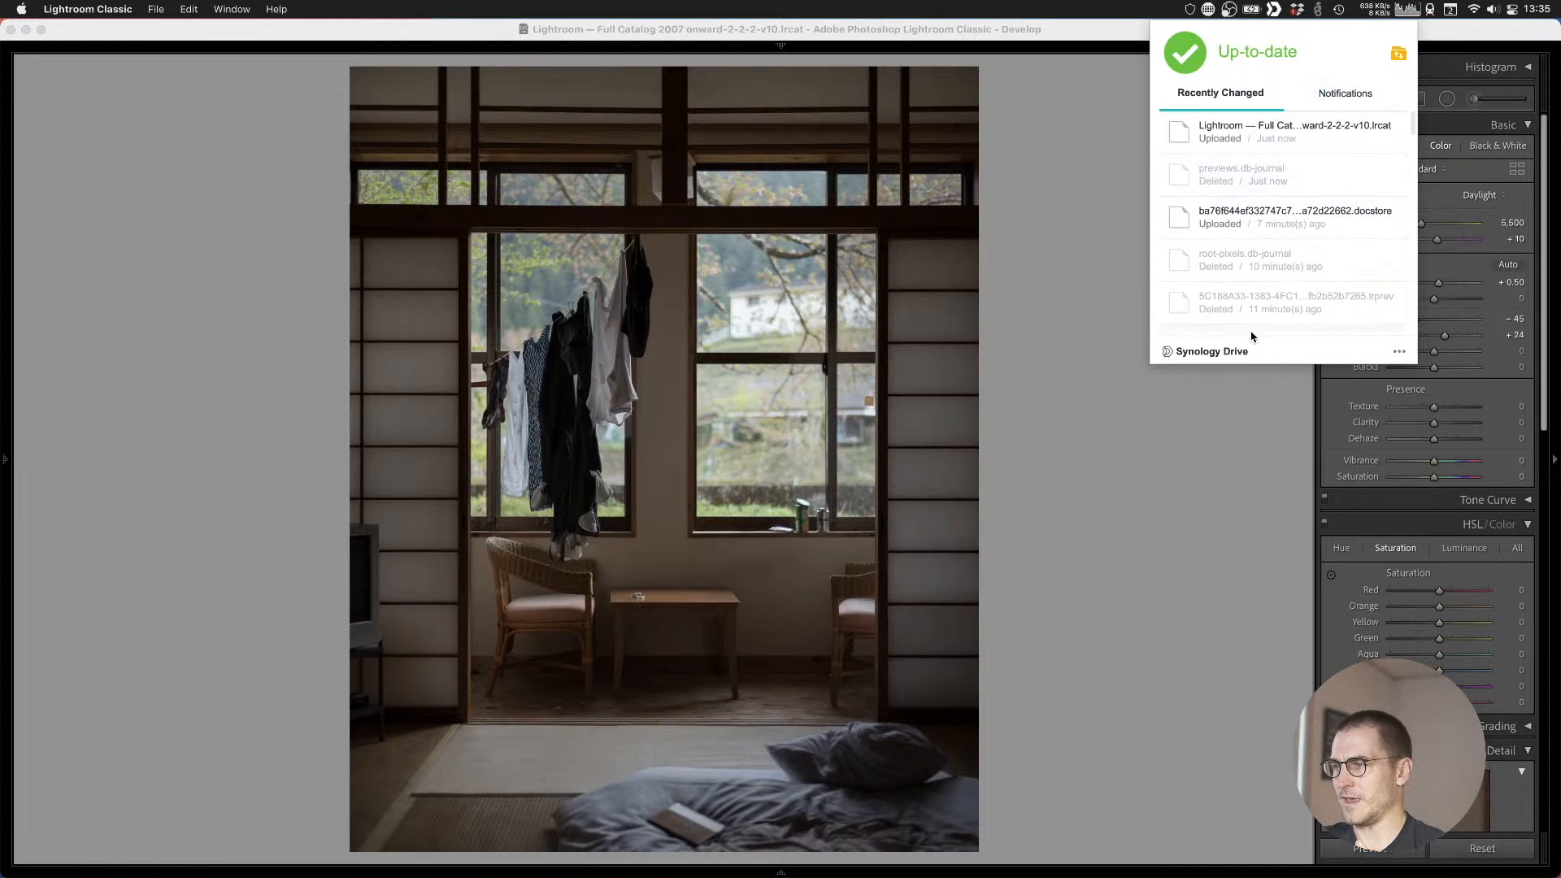
Review the hanging laundry, tunnel and derelict house photos, and add the derelict wooden house photo to Cull #1.
click(1153, 535)
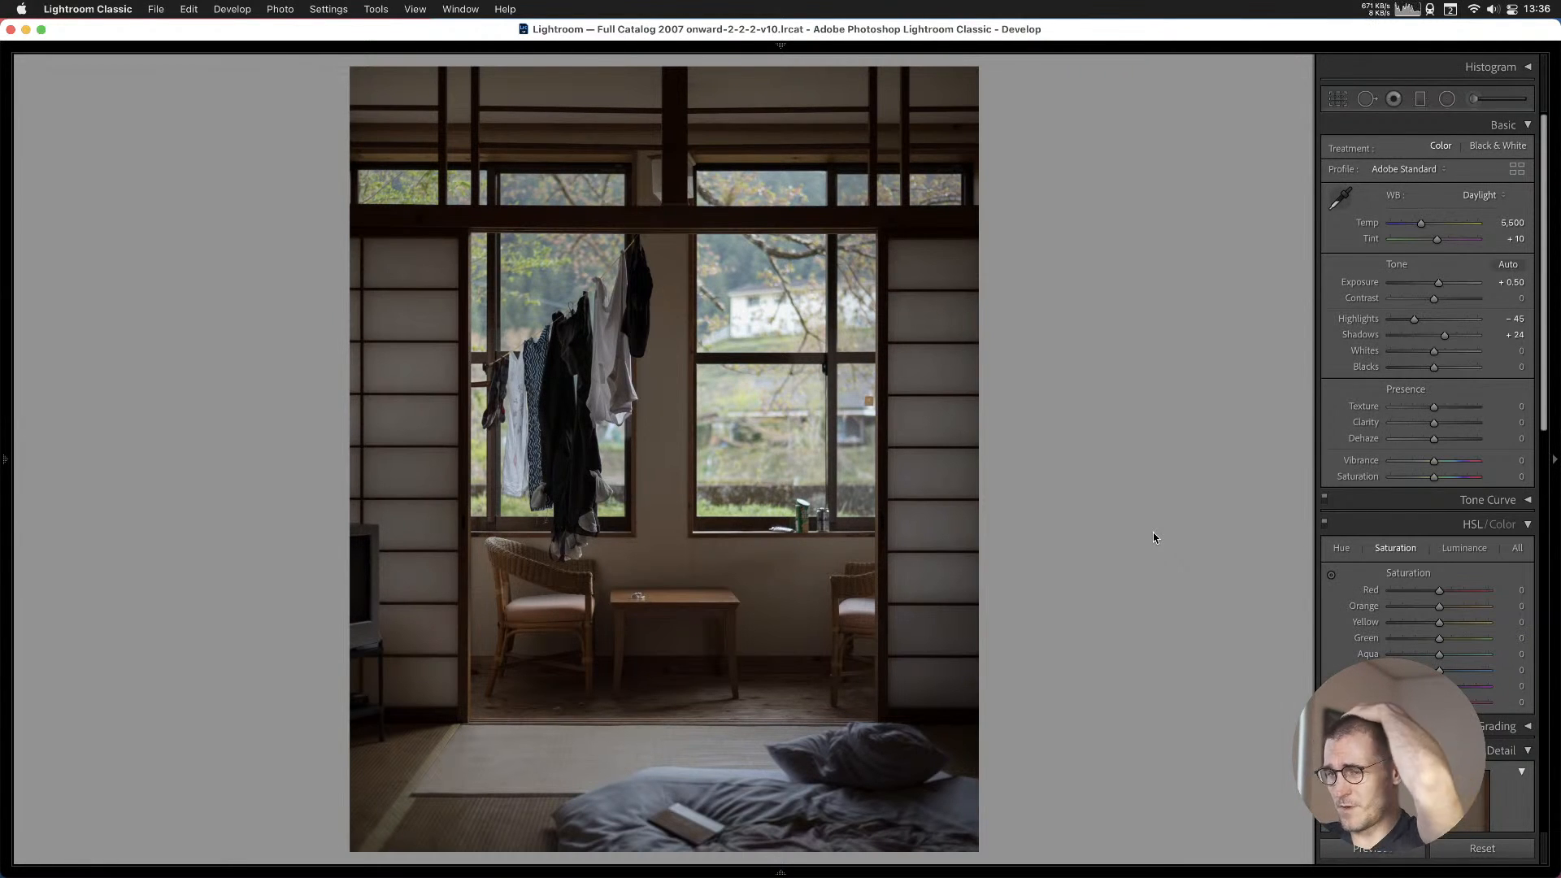
key(Right)
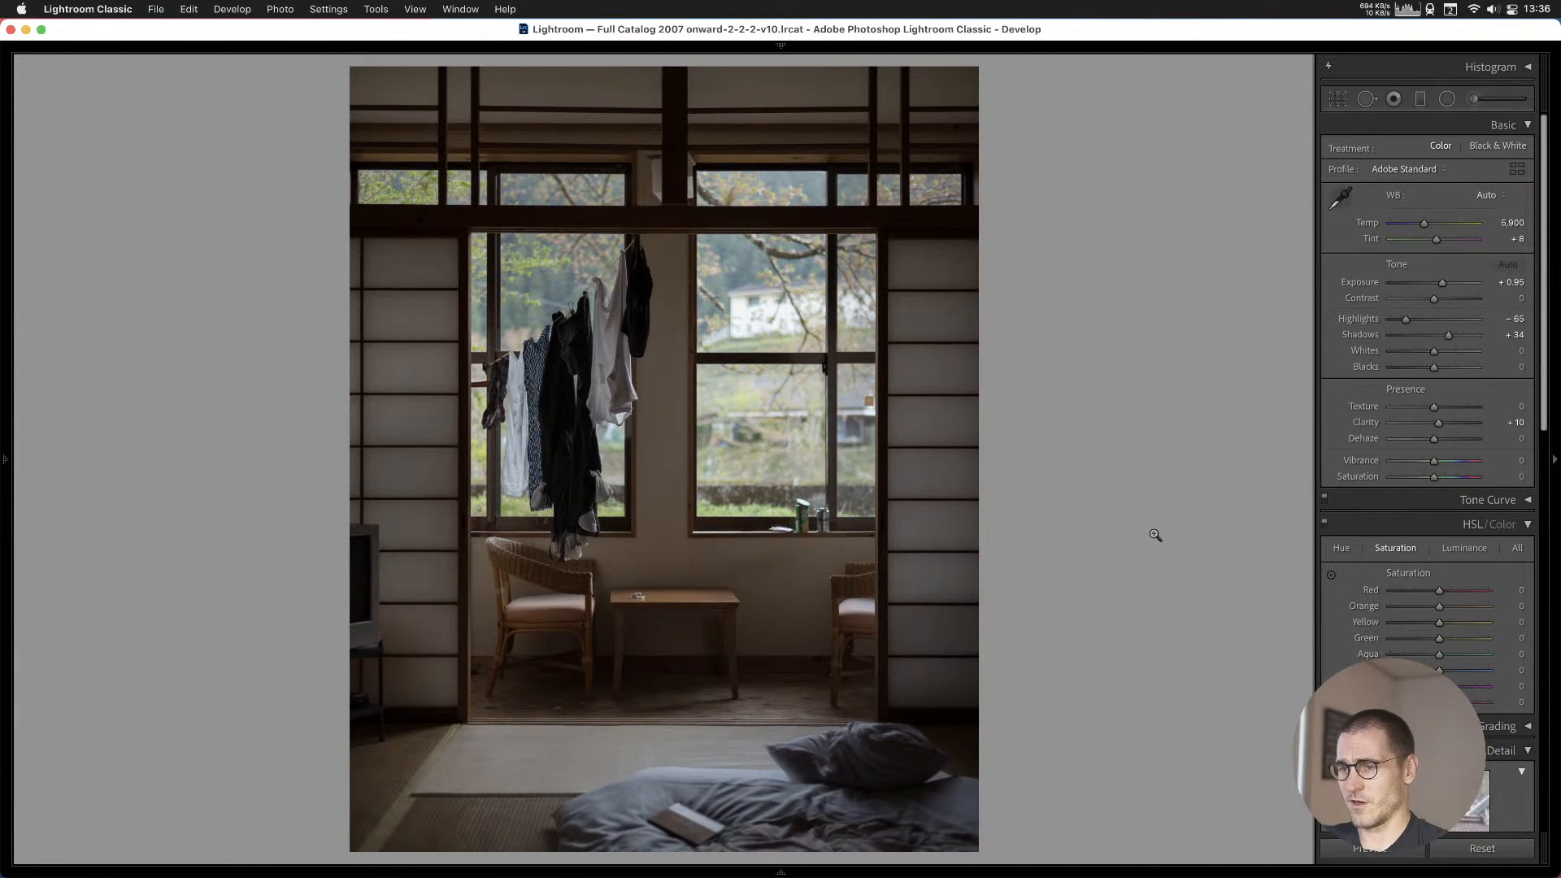
key(Left)
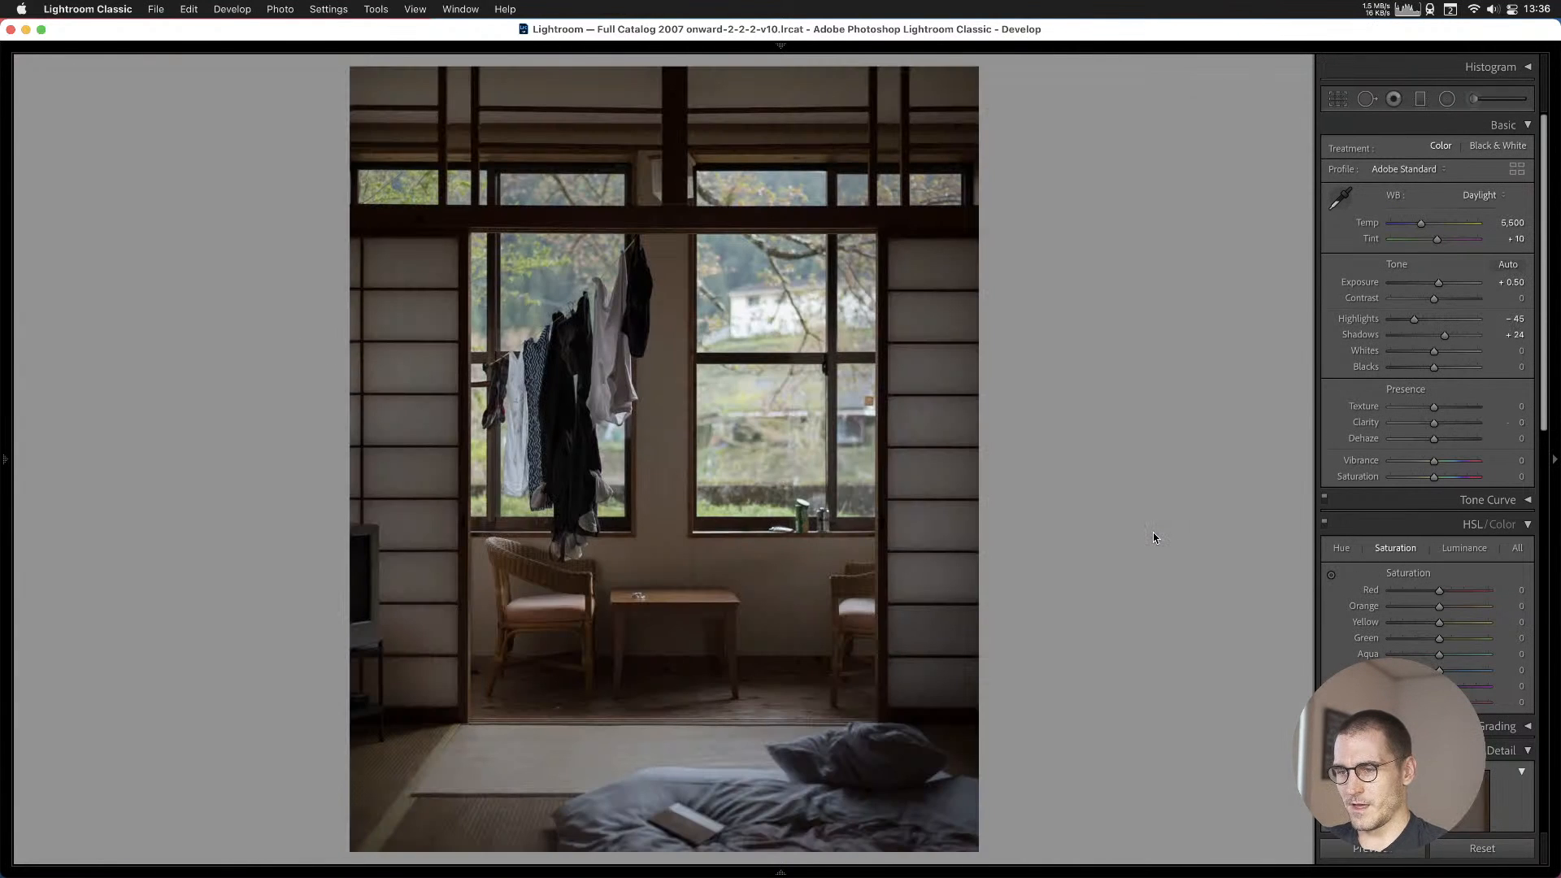
key(Right)
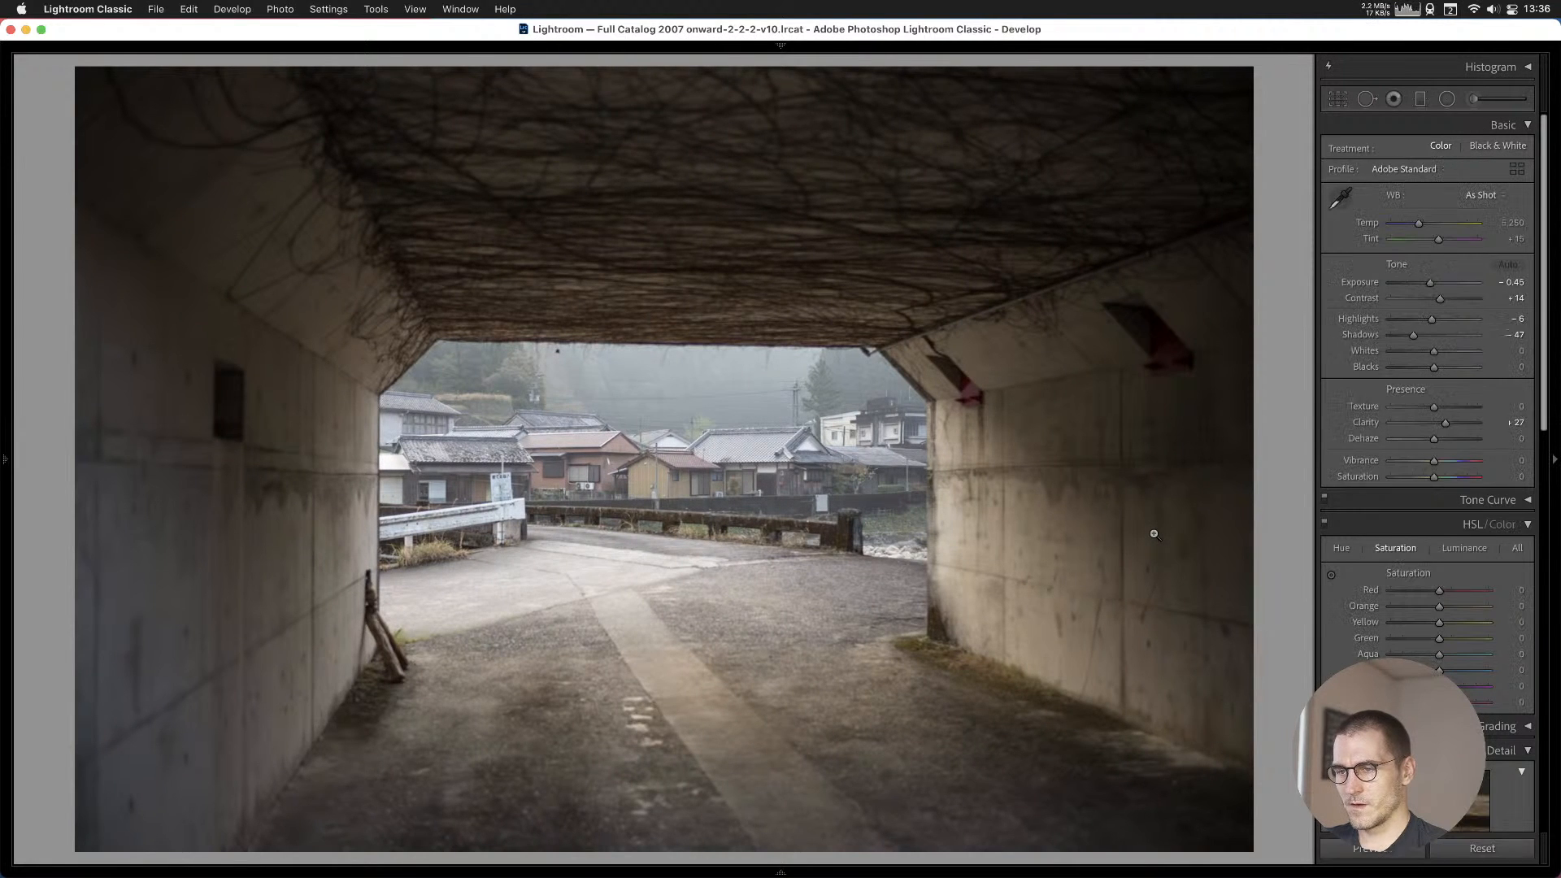
key(Right)
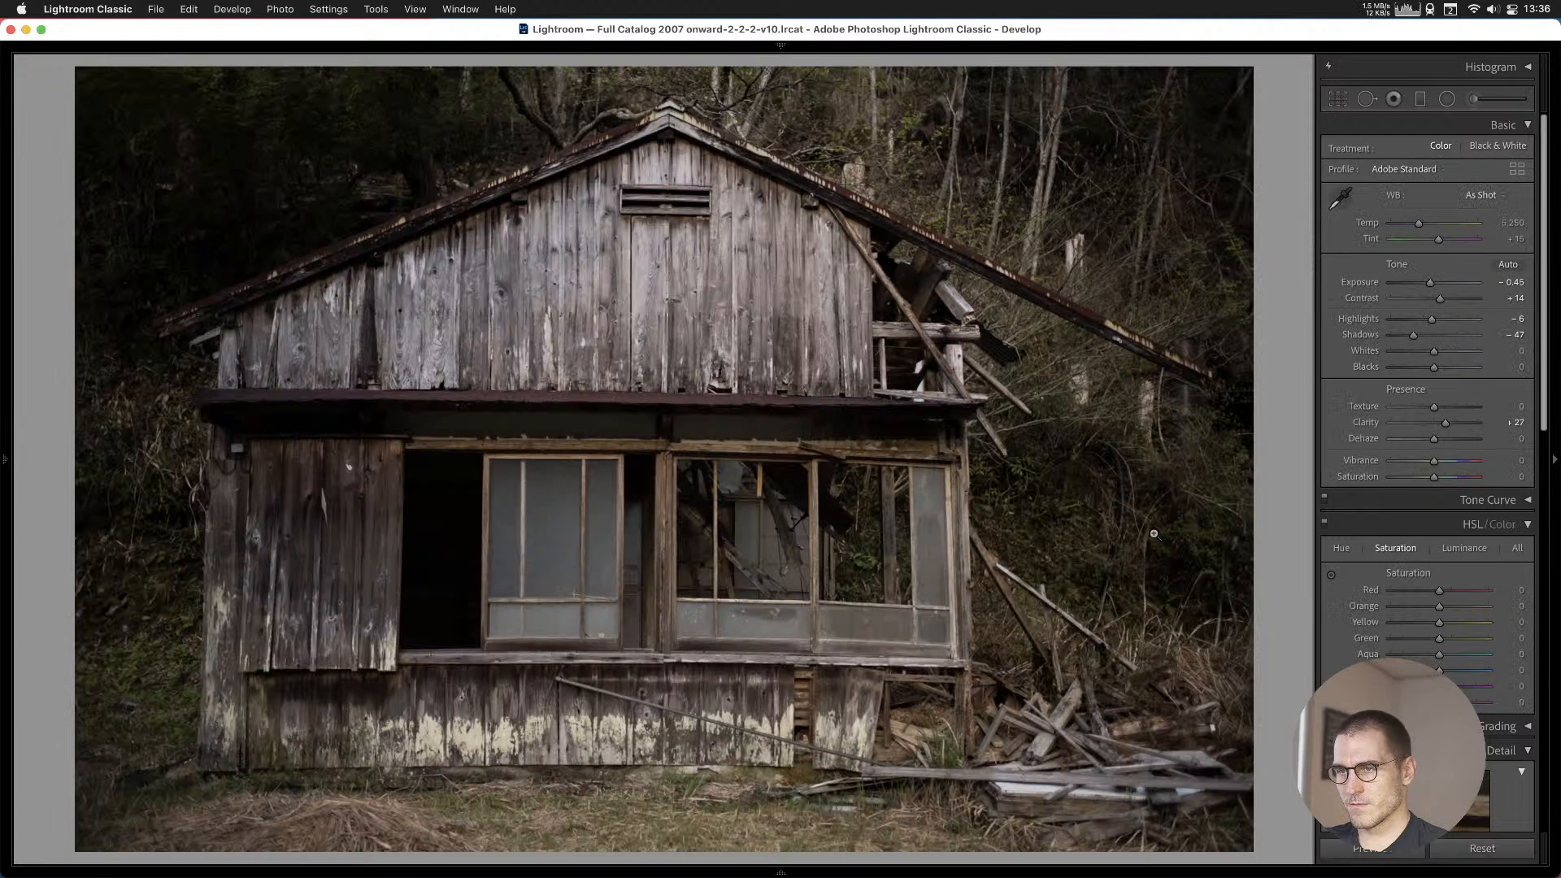
key(Right)
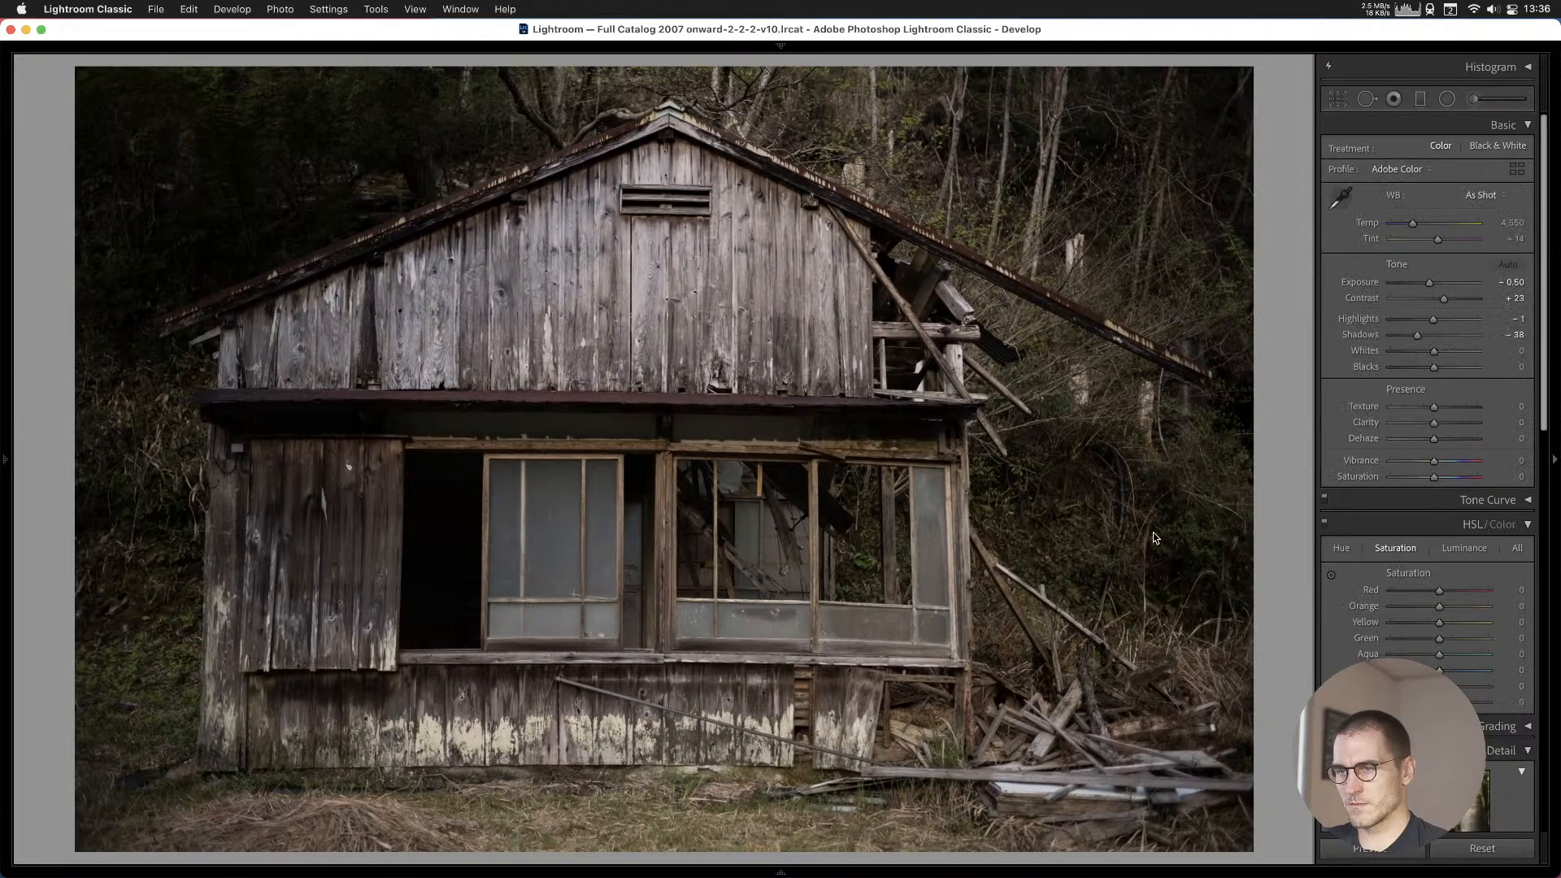
key(Right)
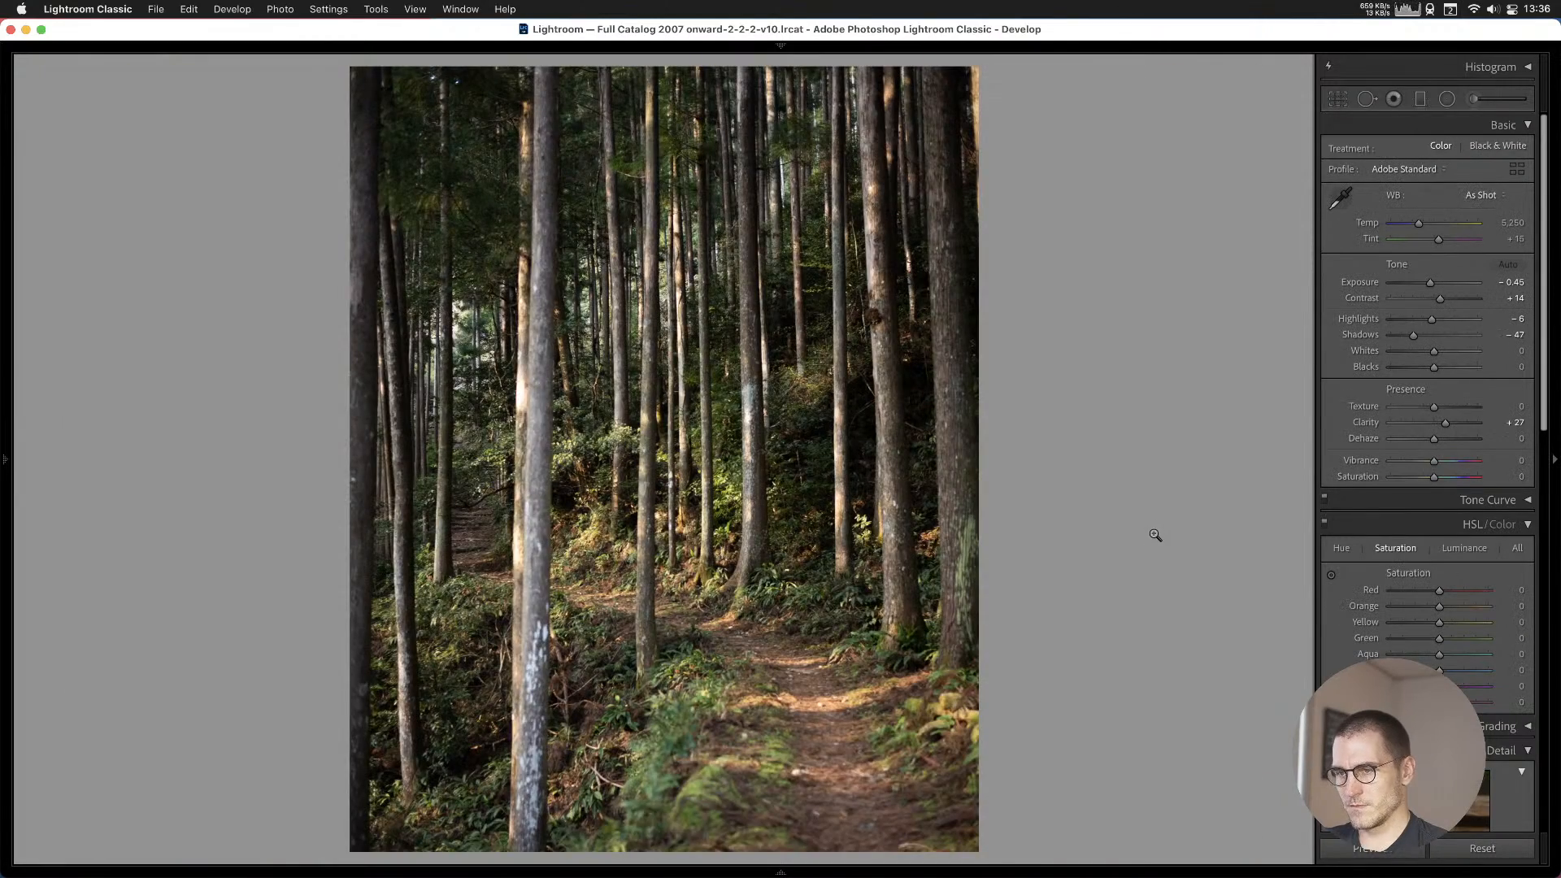
key(Left)
key(b)
key(Right)
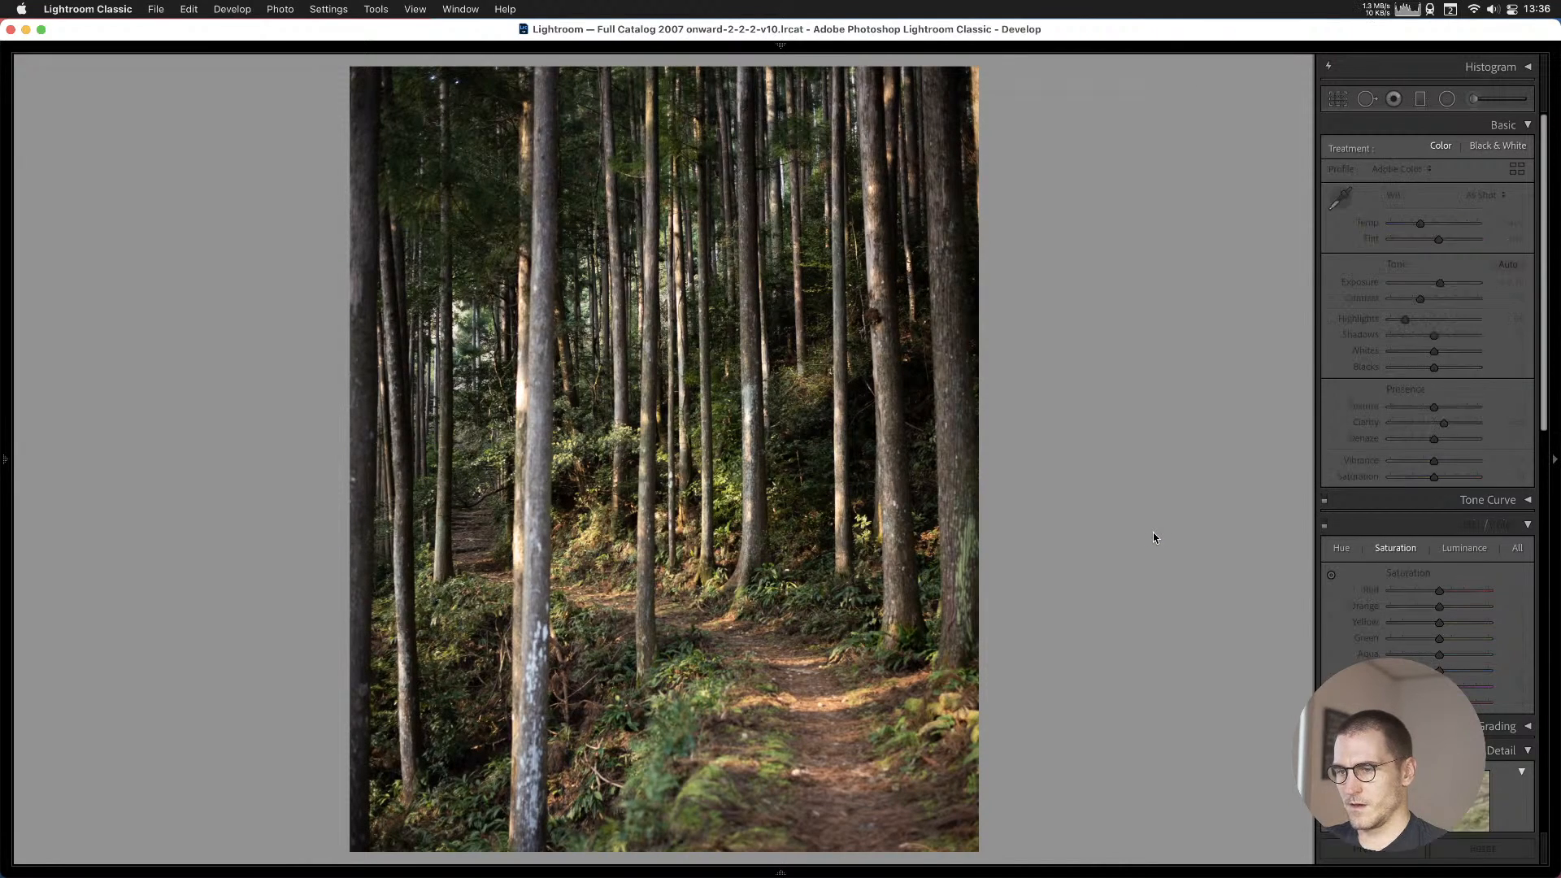
Review the remaining forest photos up to the golden field with wooden pyramid huts, and set that photo's exposure to -0.30.
key(Right)
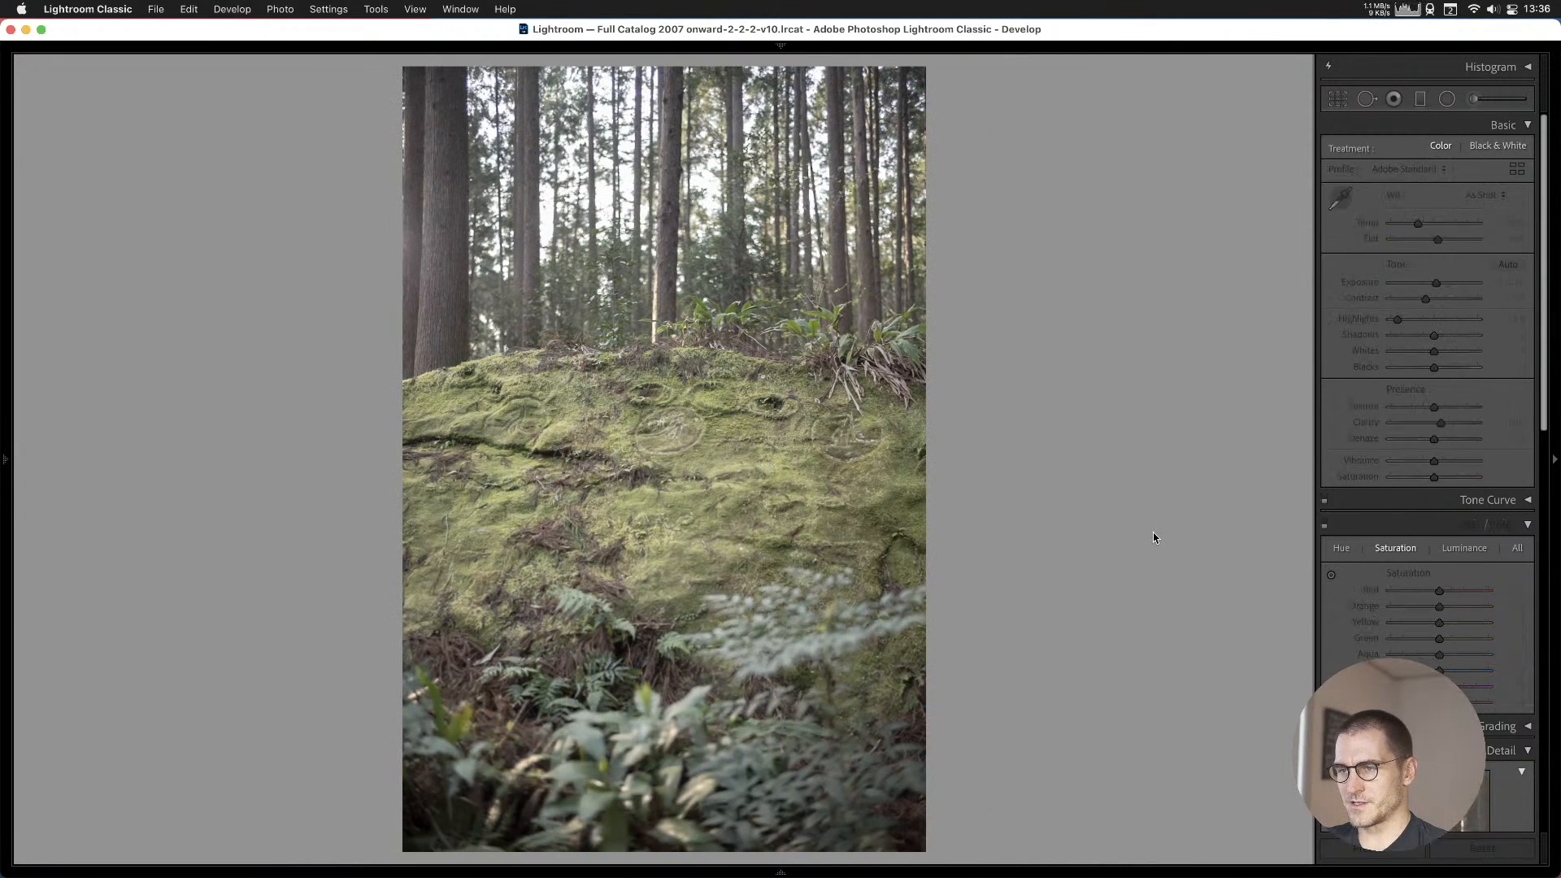
key(Right)
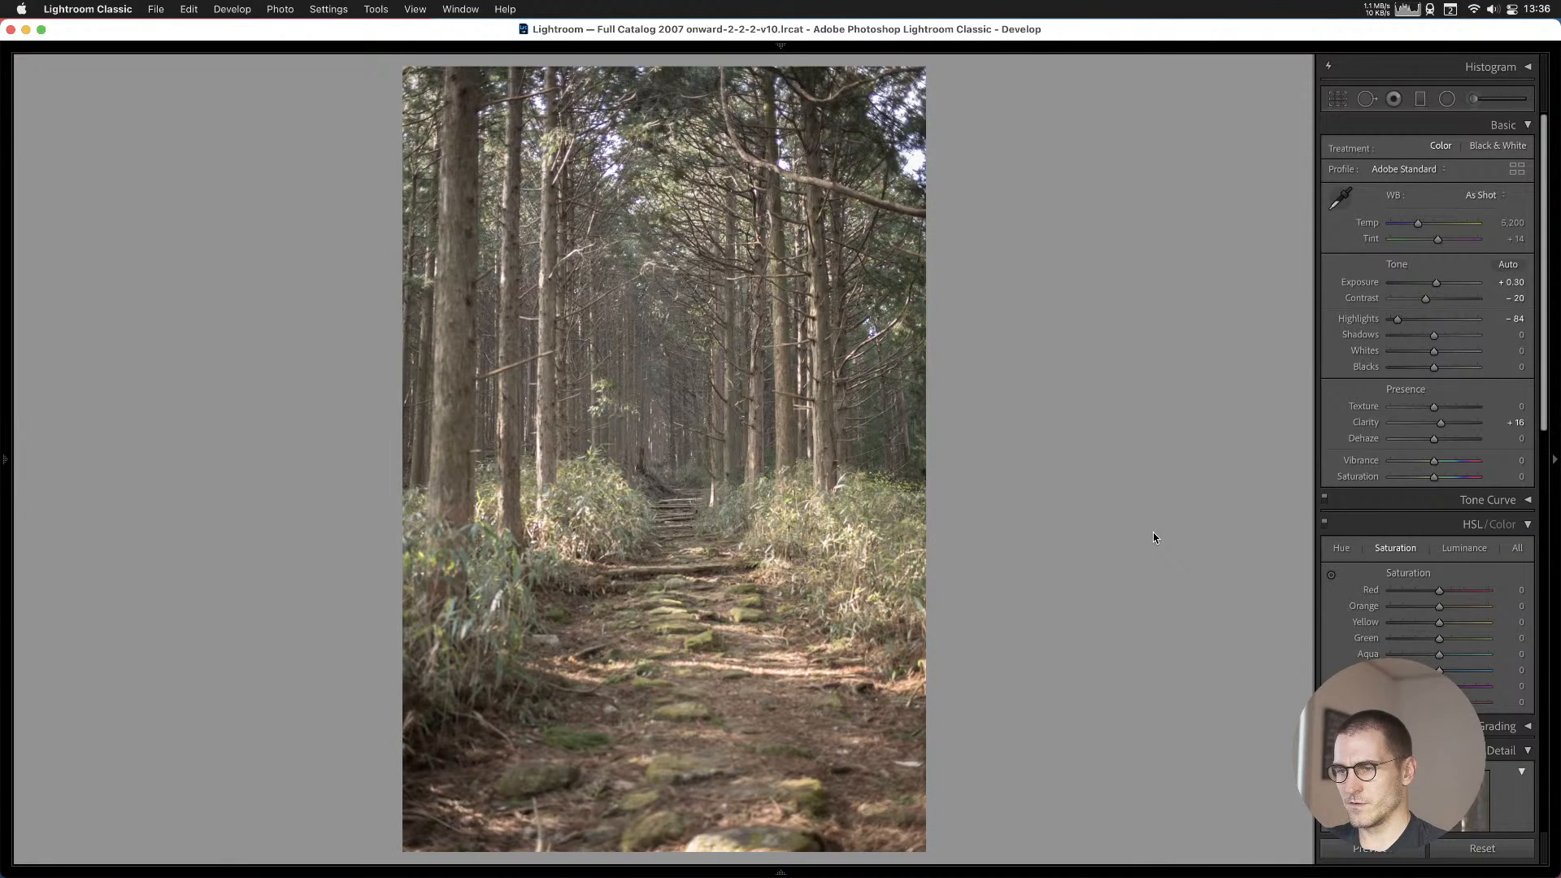
key(Right)
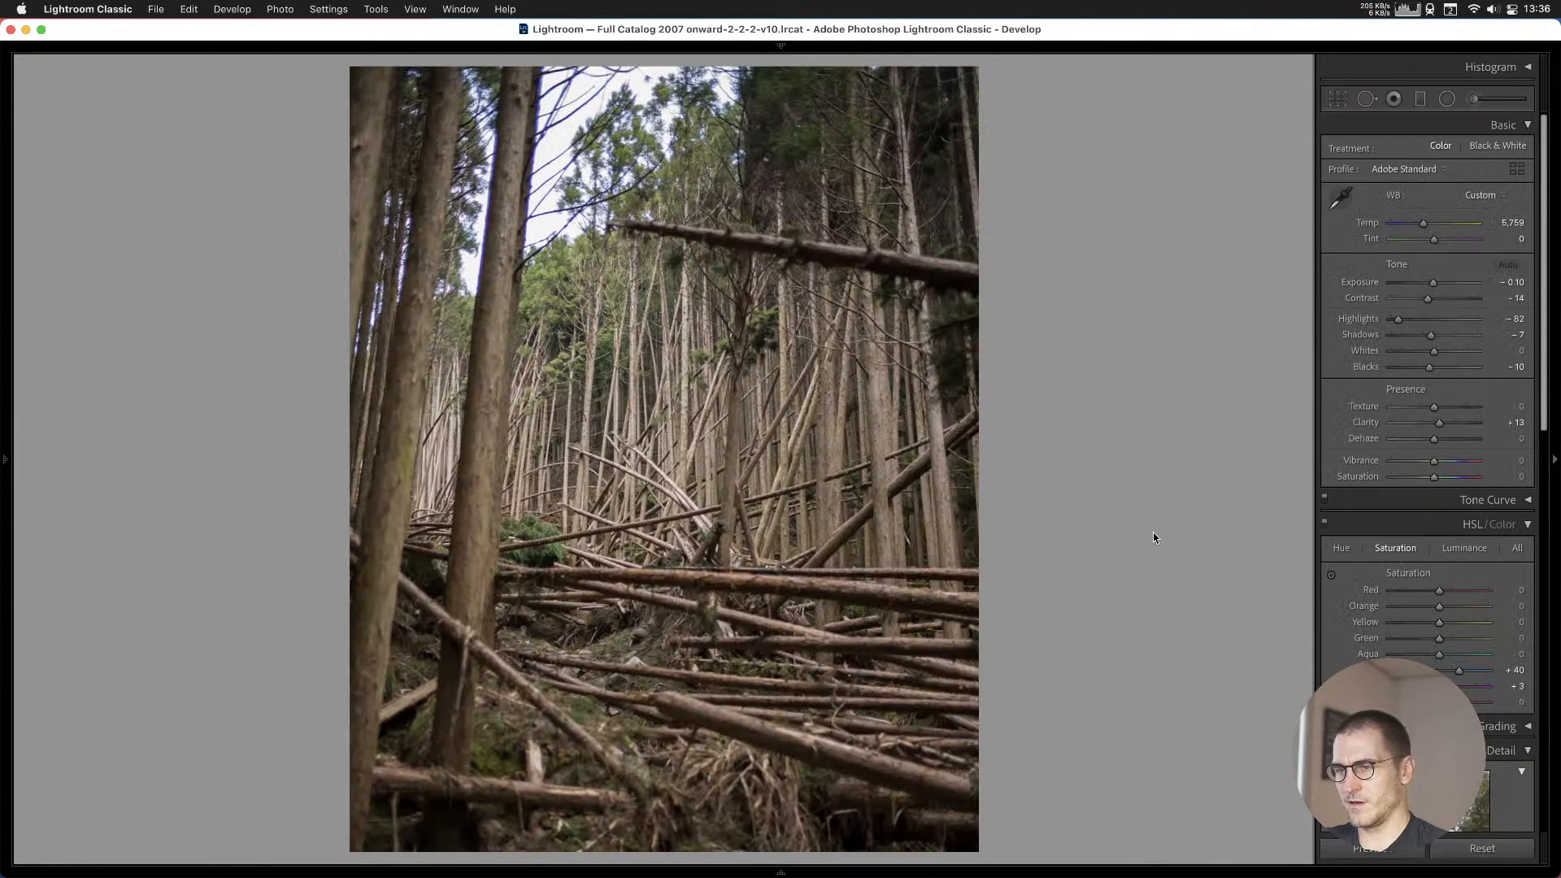
key(Right)
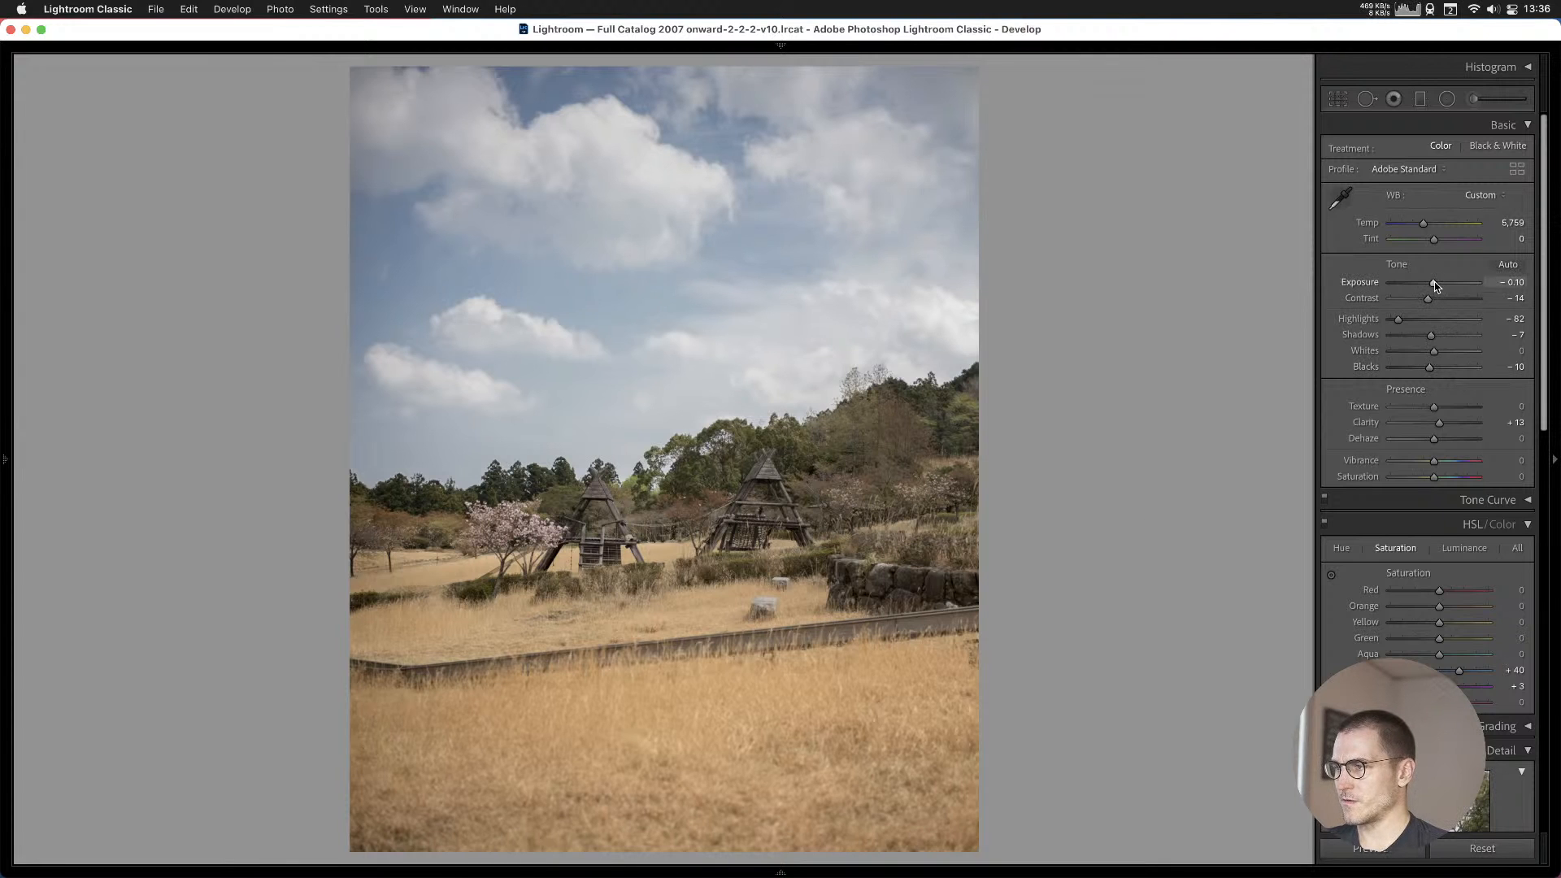
drag(1435, 286, 1434, 287)
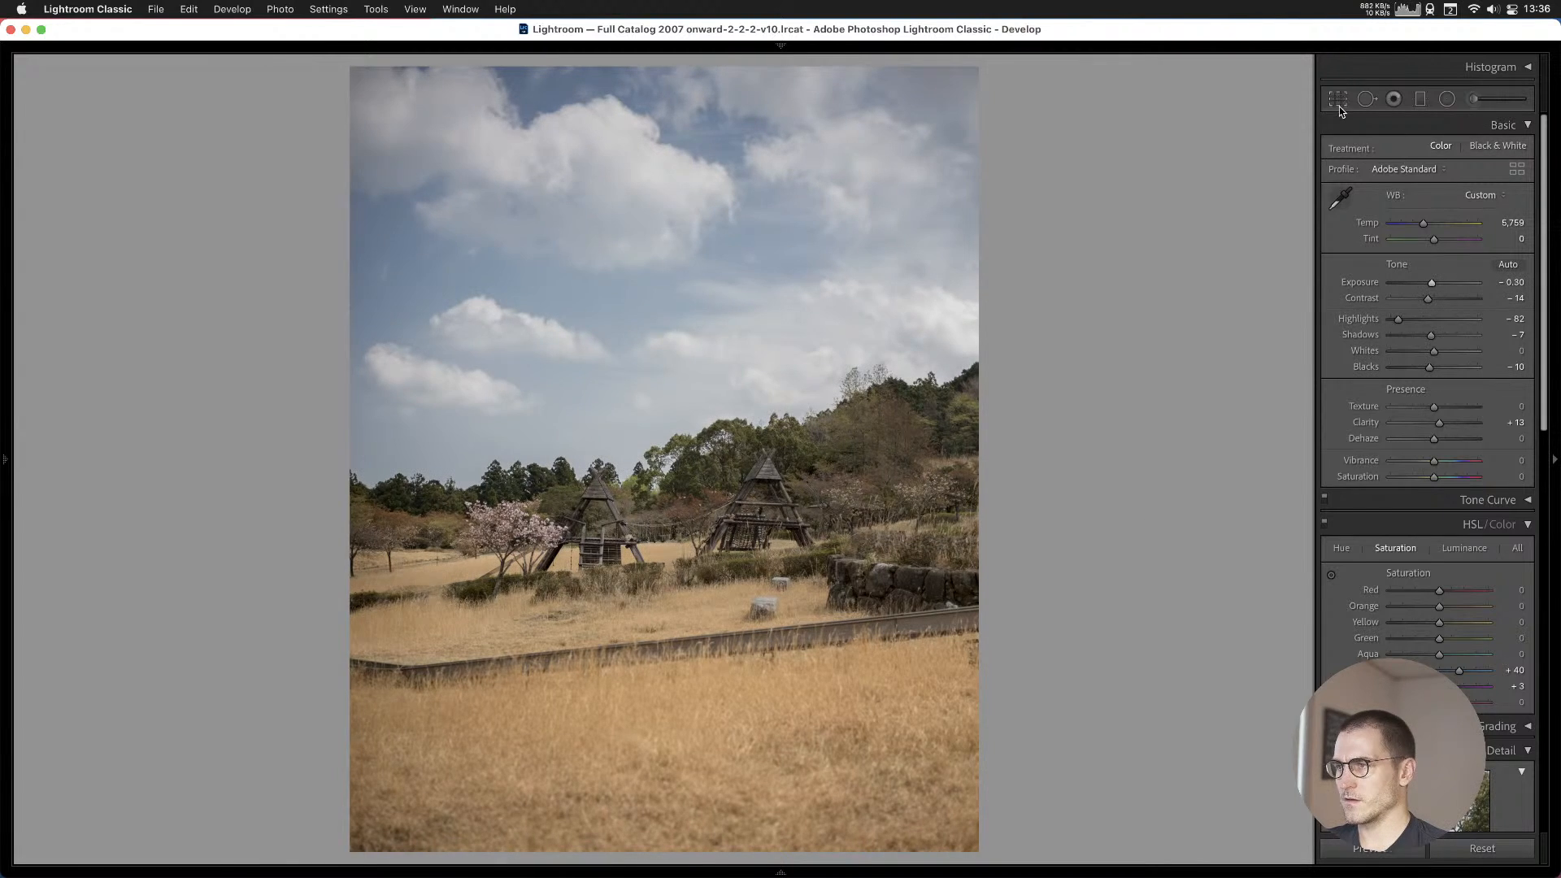
Straighten the golden field photo slightly and shift its crop down to include more grass and less sky.
key(r)
drag(999, 154, 997, 156)
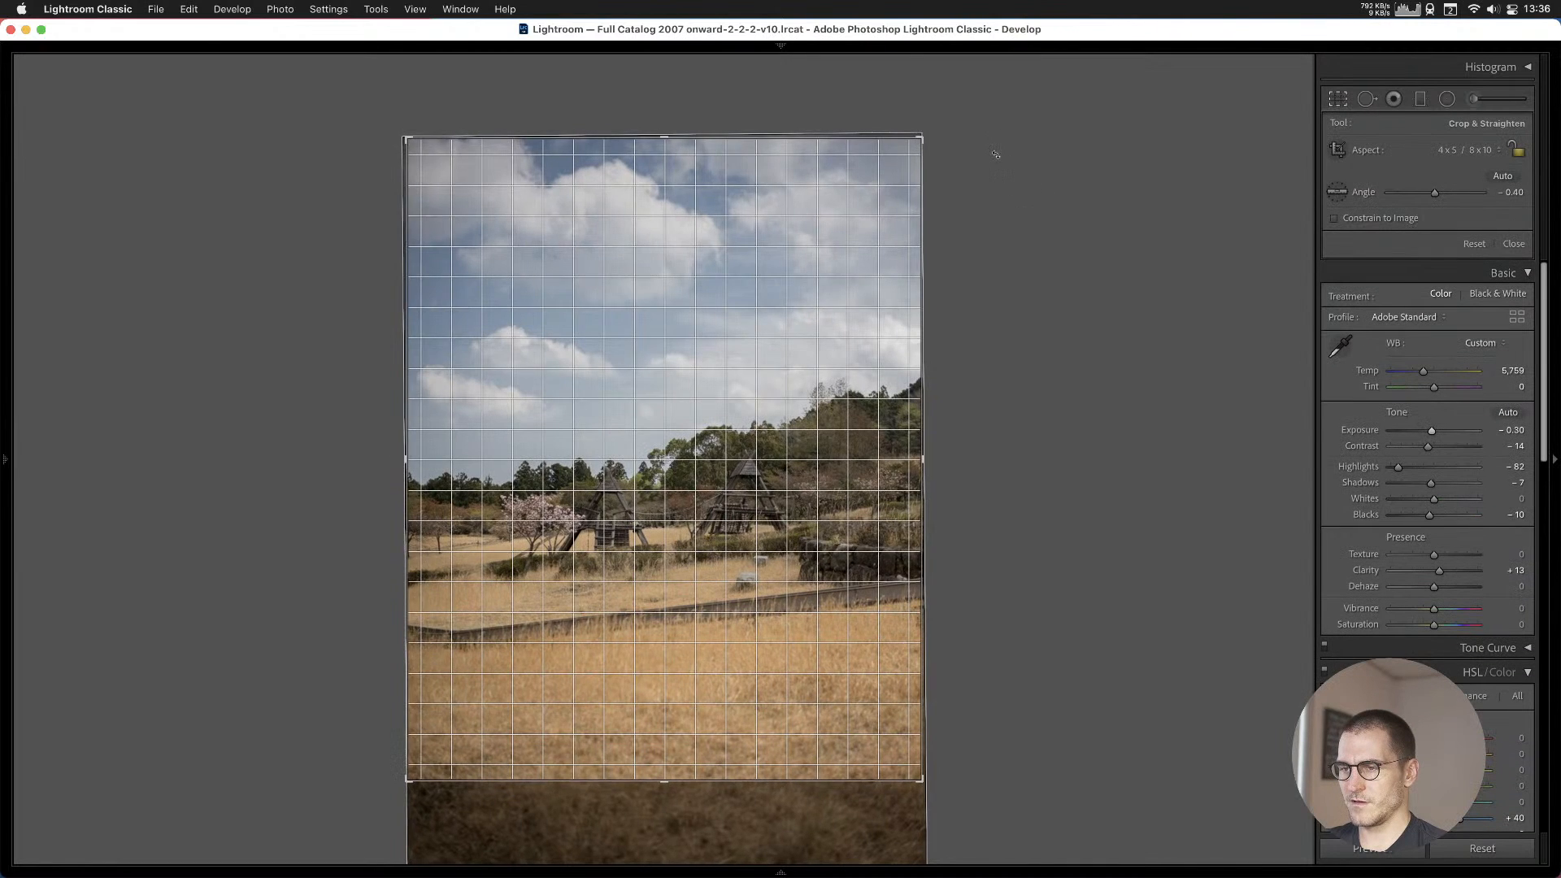
drag(784, 446, 780, 393)
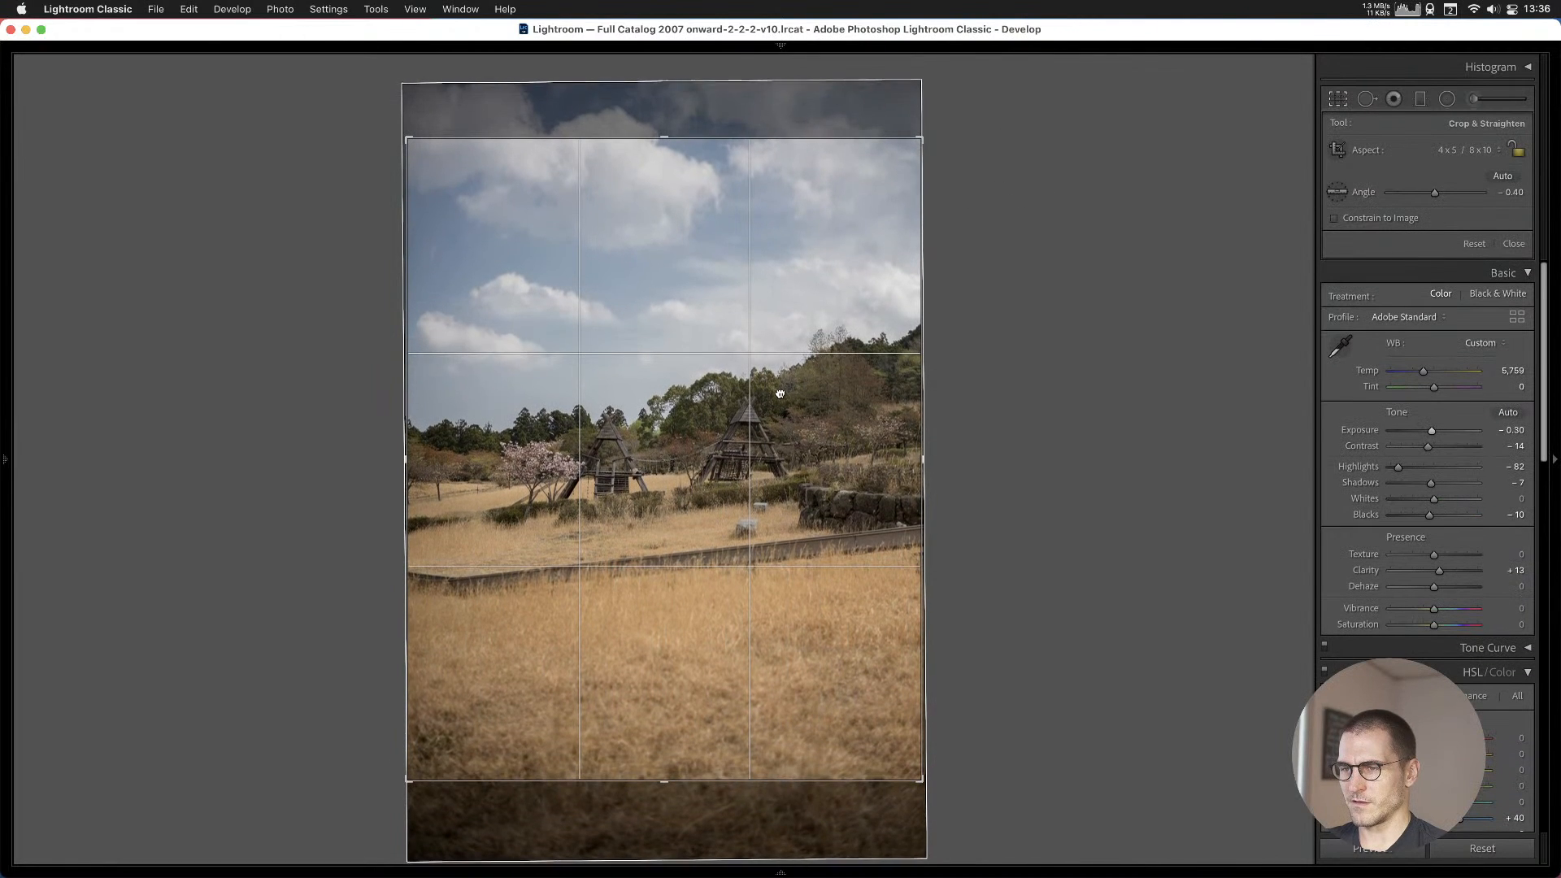
key(Return)
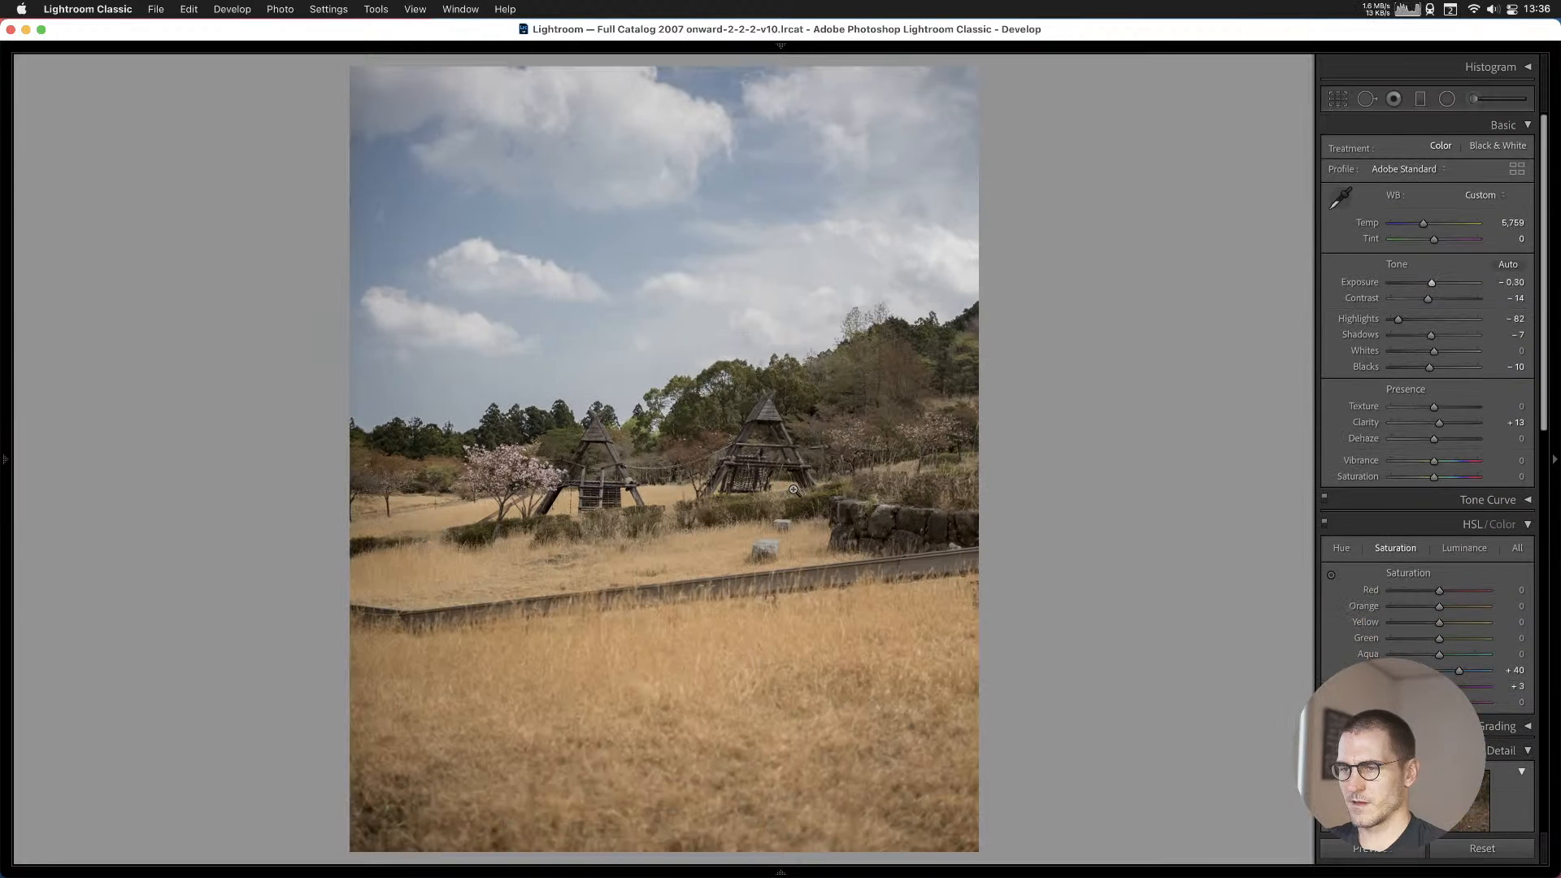
click(1338, 99)
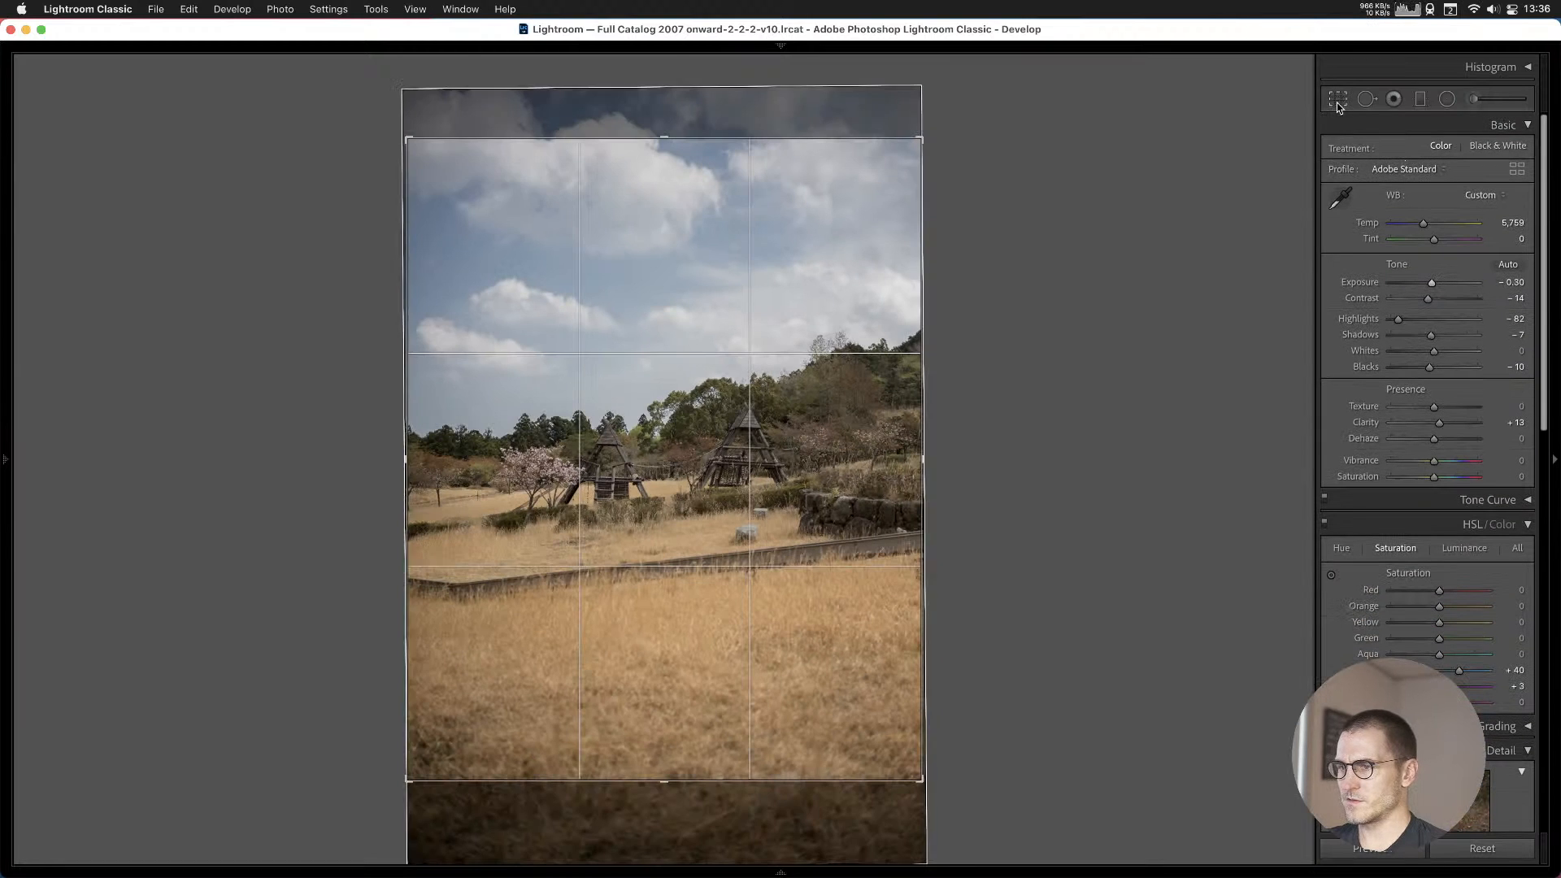
drag(1015, 130, 1020, 143)
double_click(795, 506)
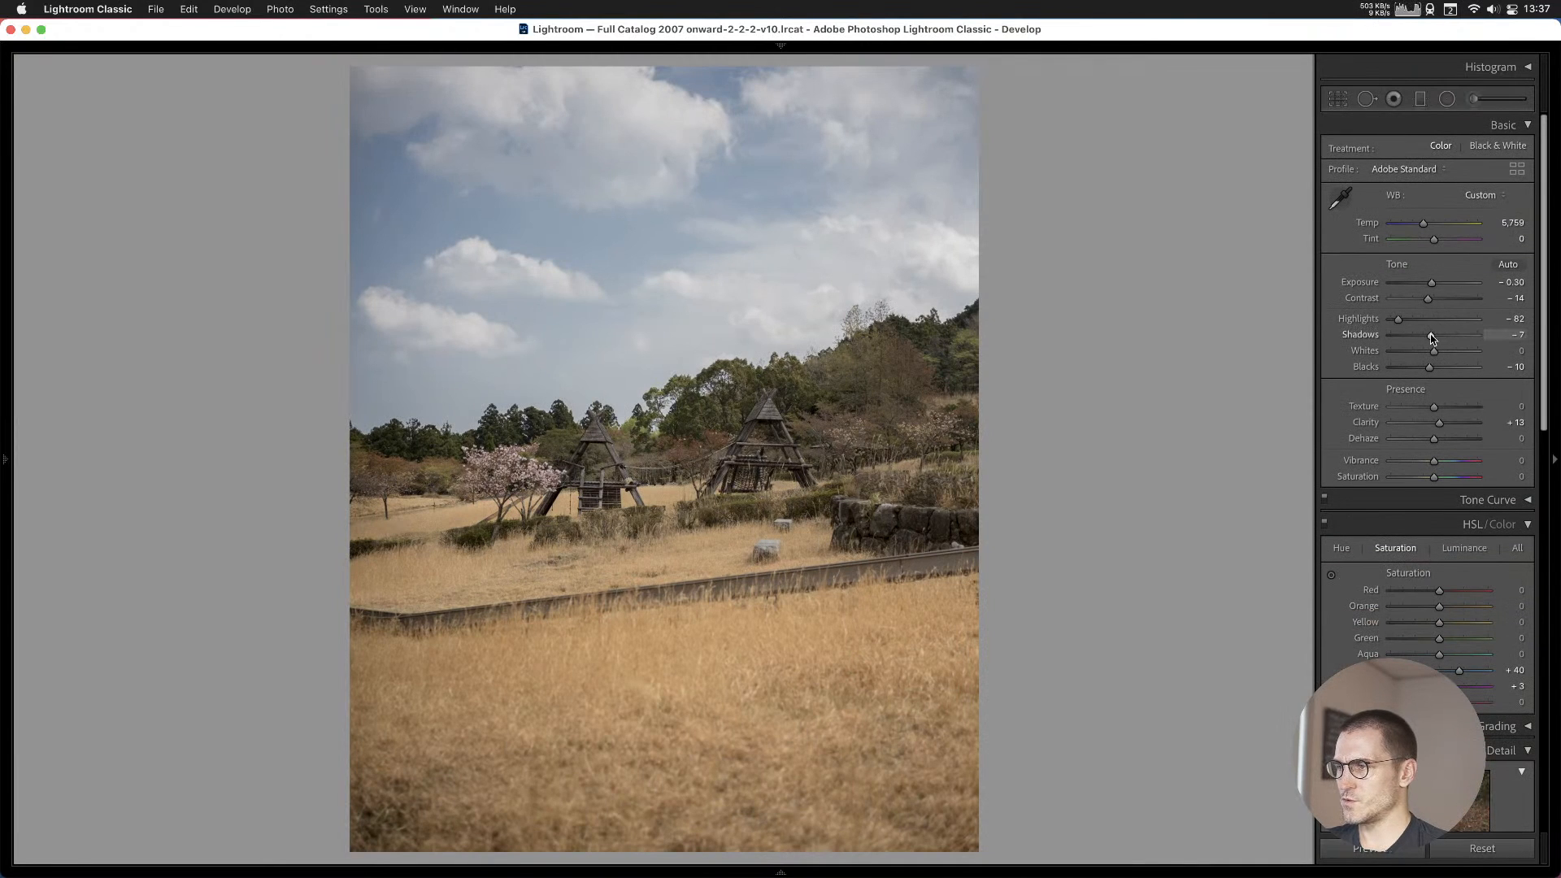
Set the field photo's highlights to -97, exposure to -0.55 and shadows to +20, reset contrast and blacks, and add it to Cull #1.
drag(1411, 318, 1392, 318)
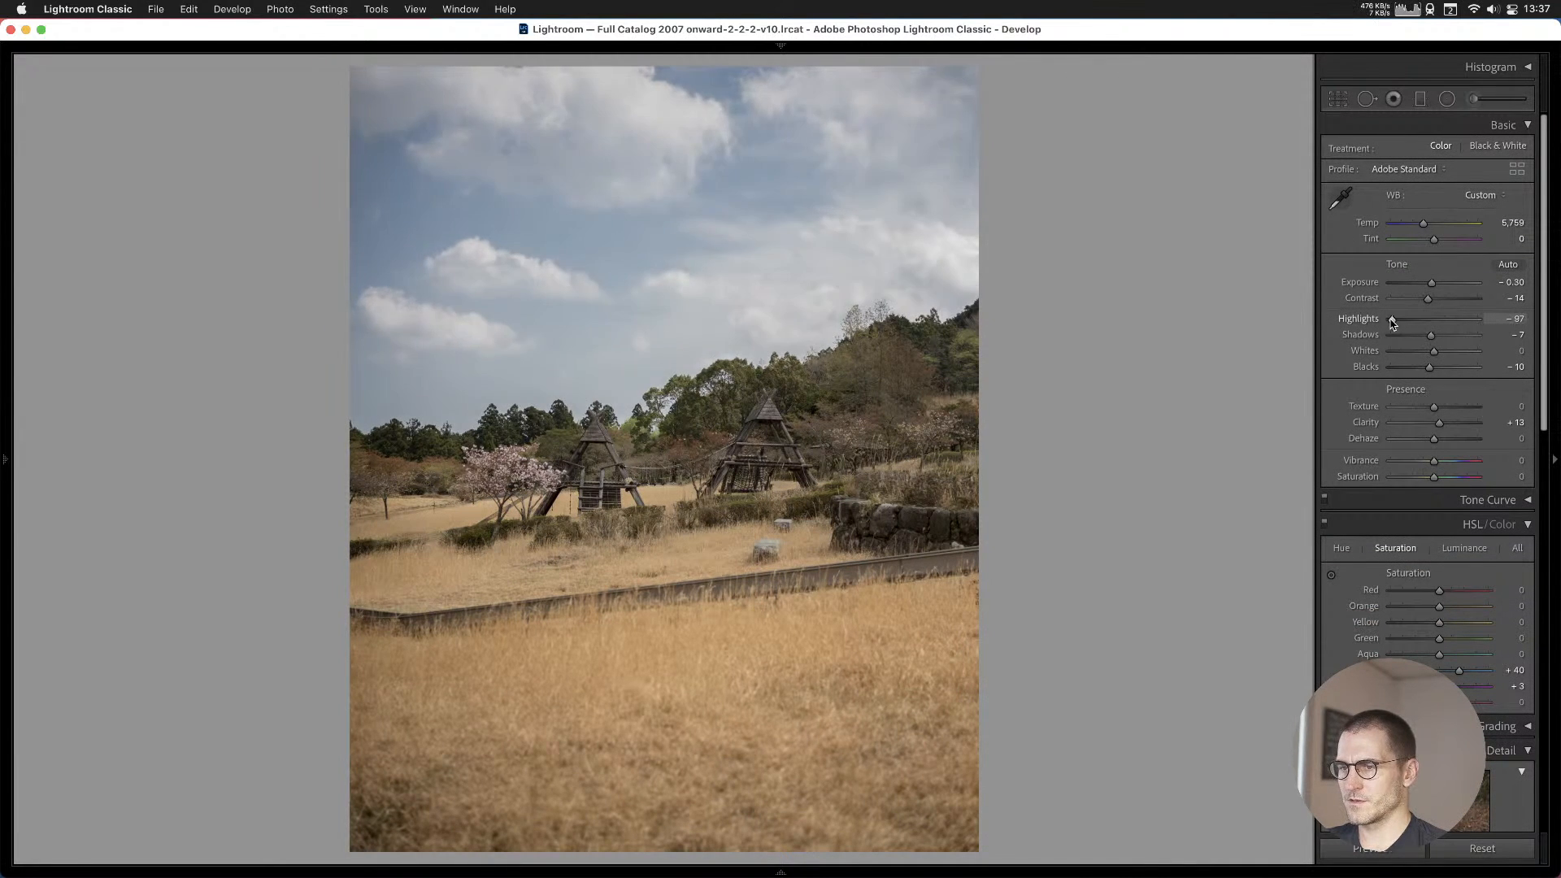
double_click(1429, 298)
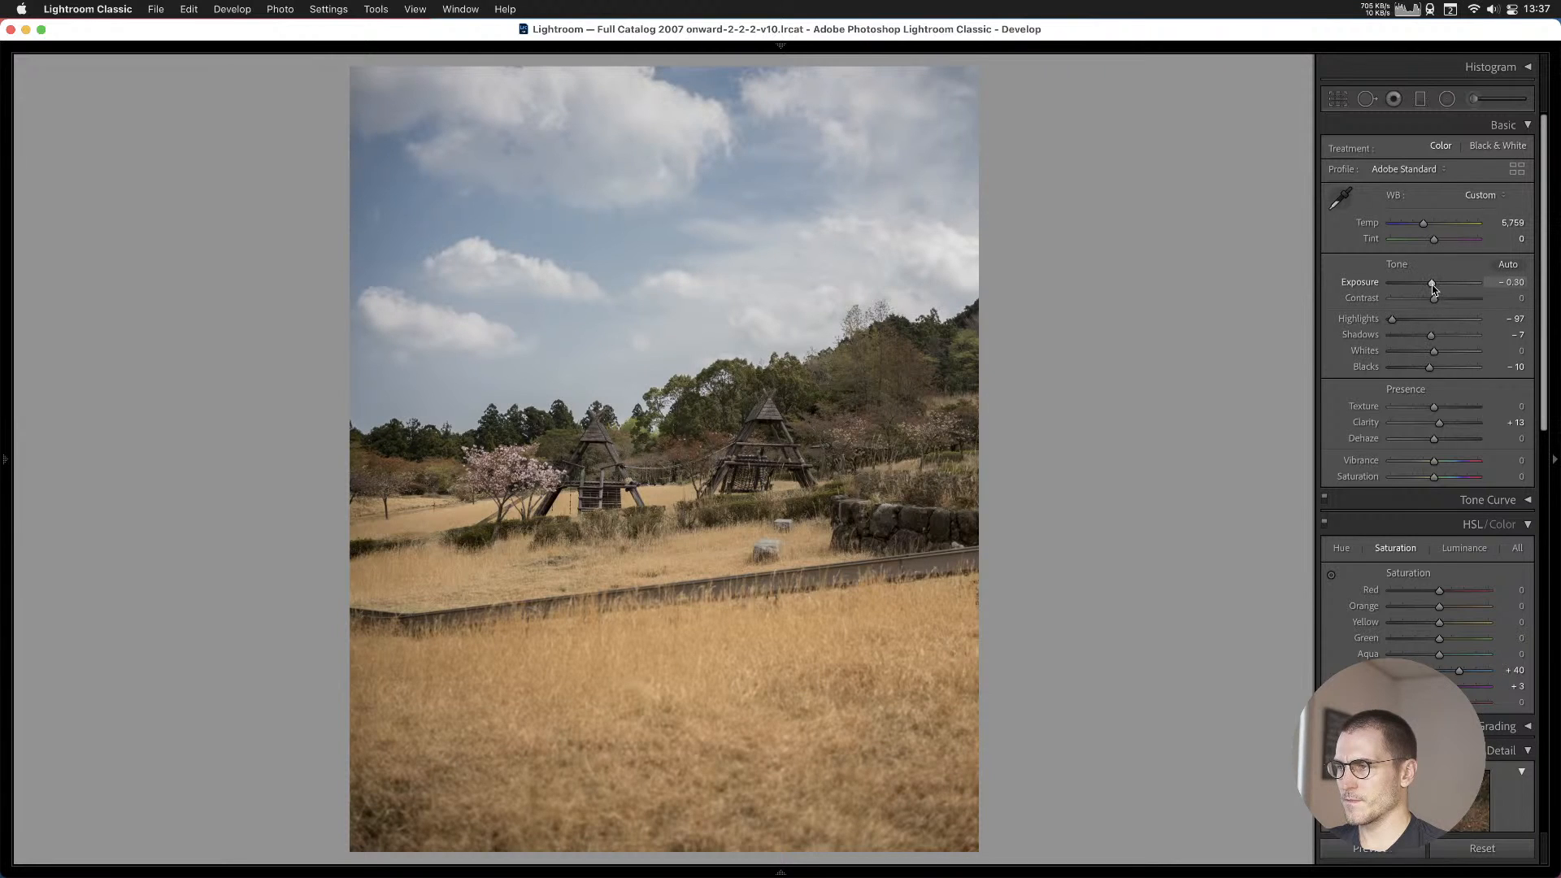
drag(1433, 285, 1435, 337)
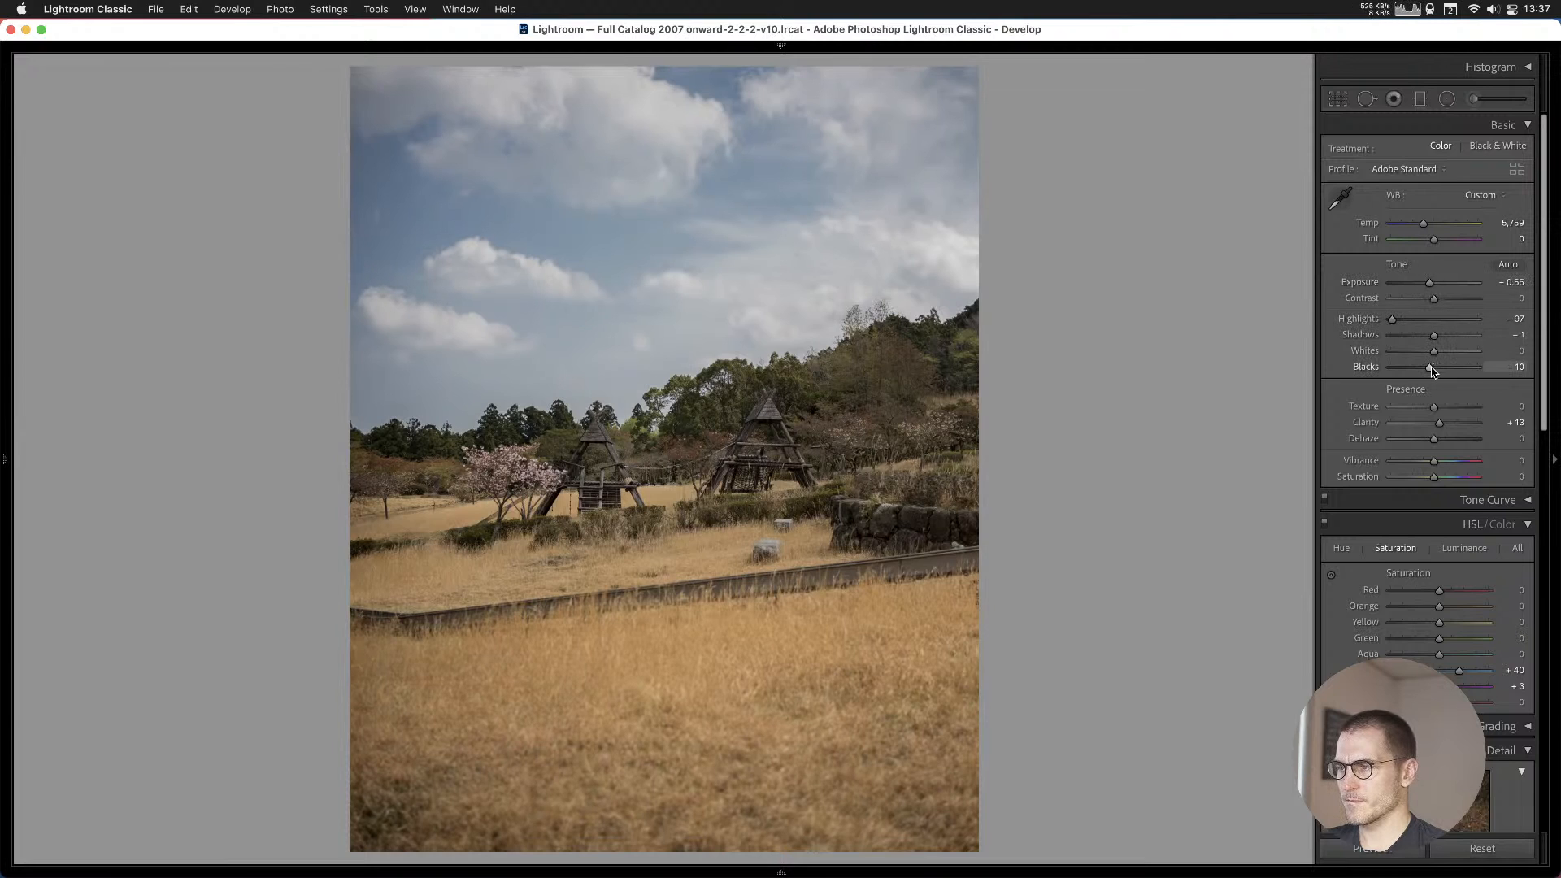
double_click(1430, 367)
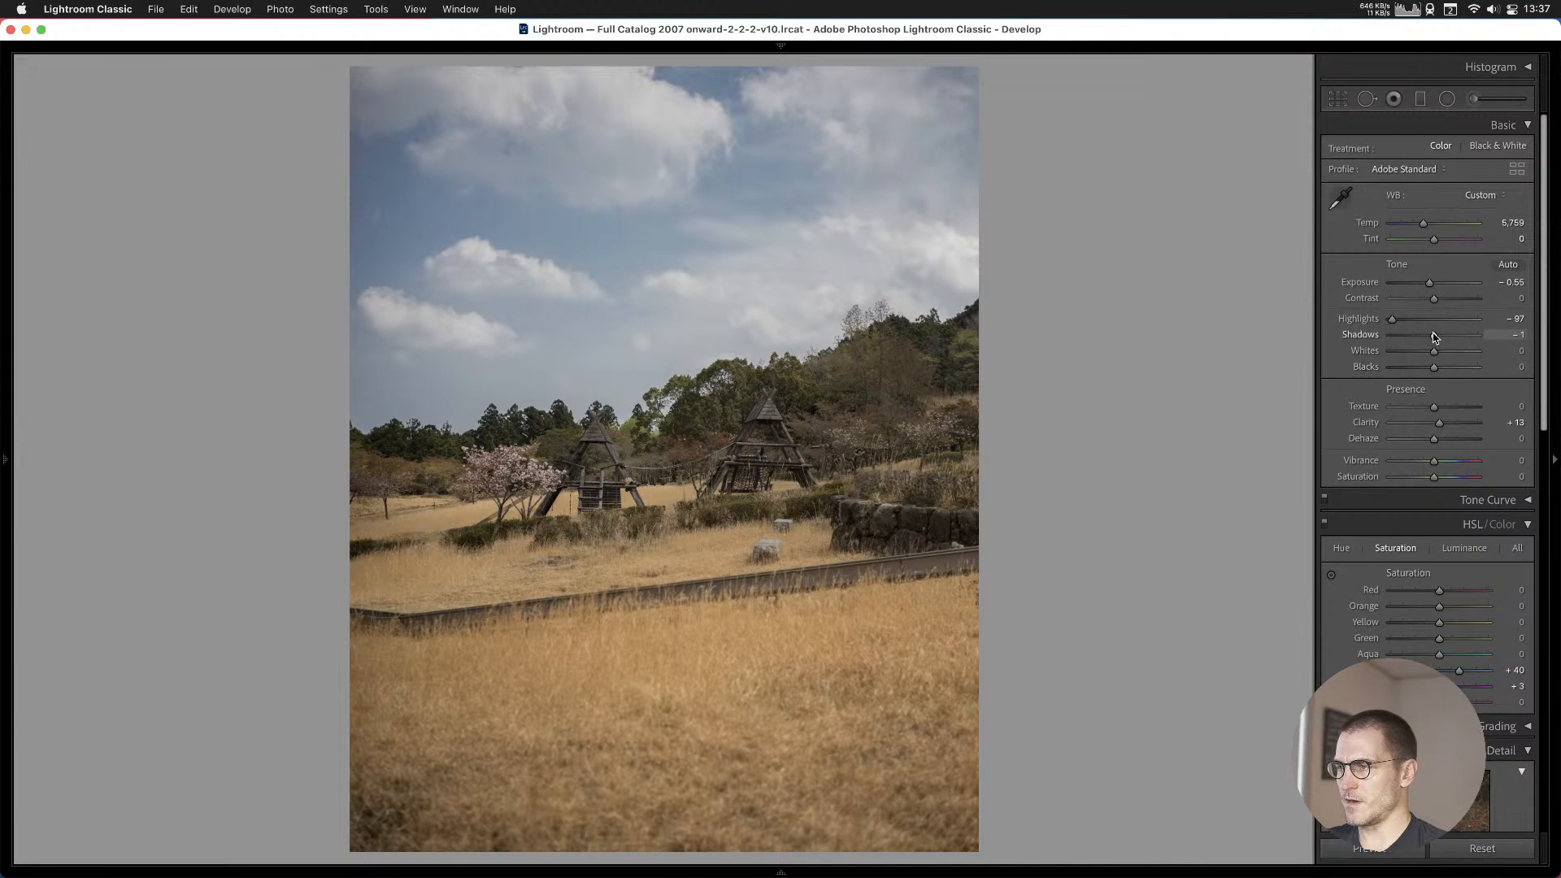
drag(1434, 335, 1442, 337)
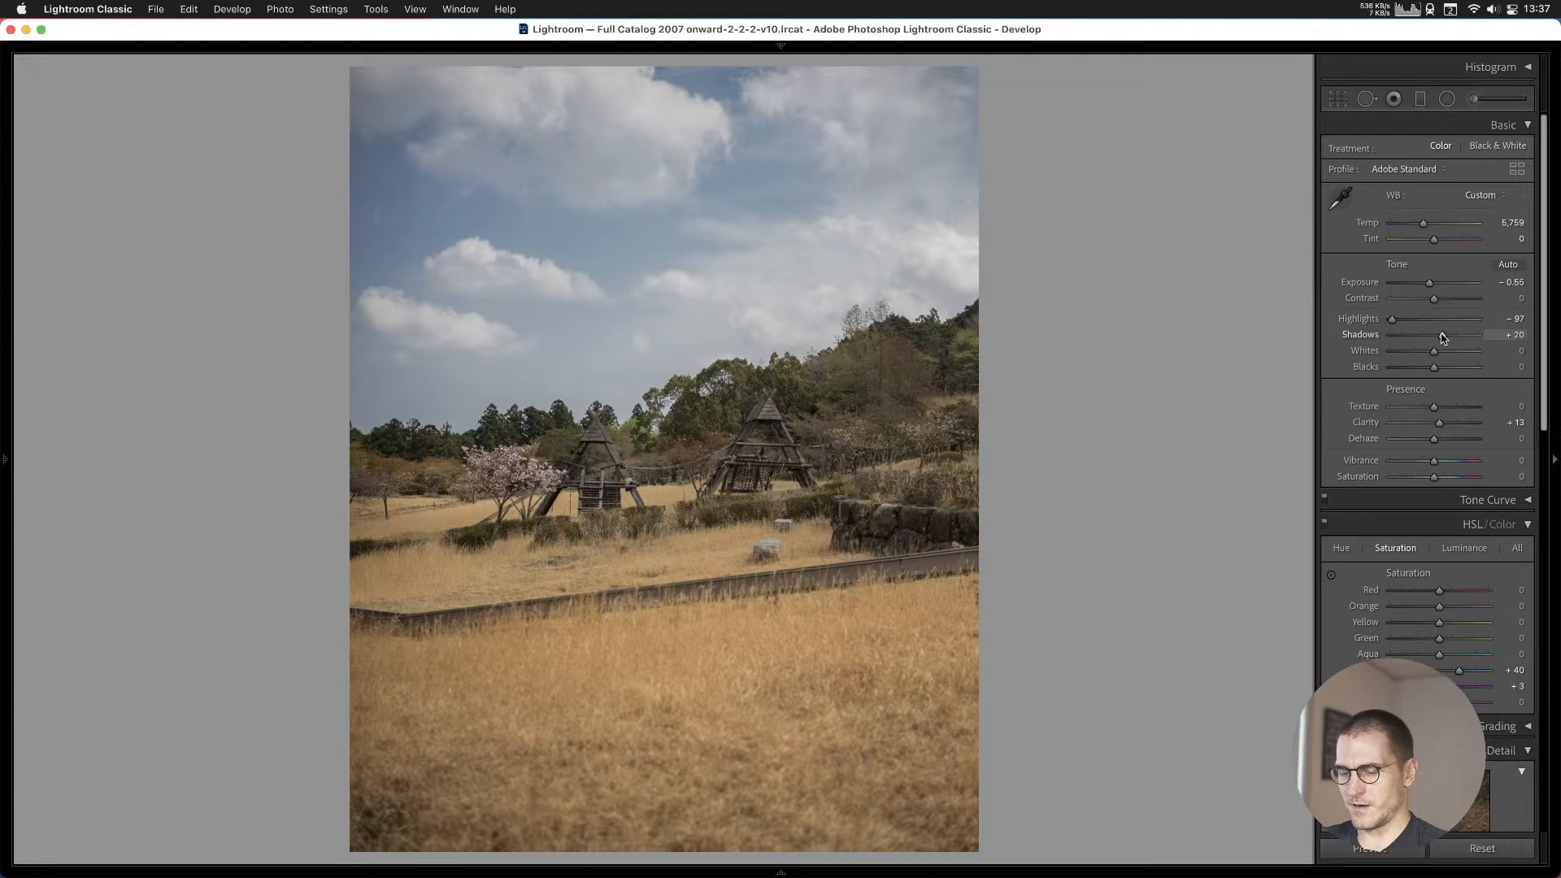
key(b)
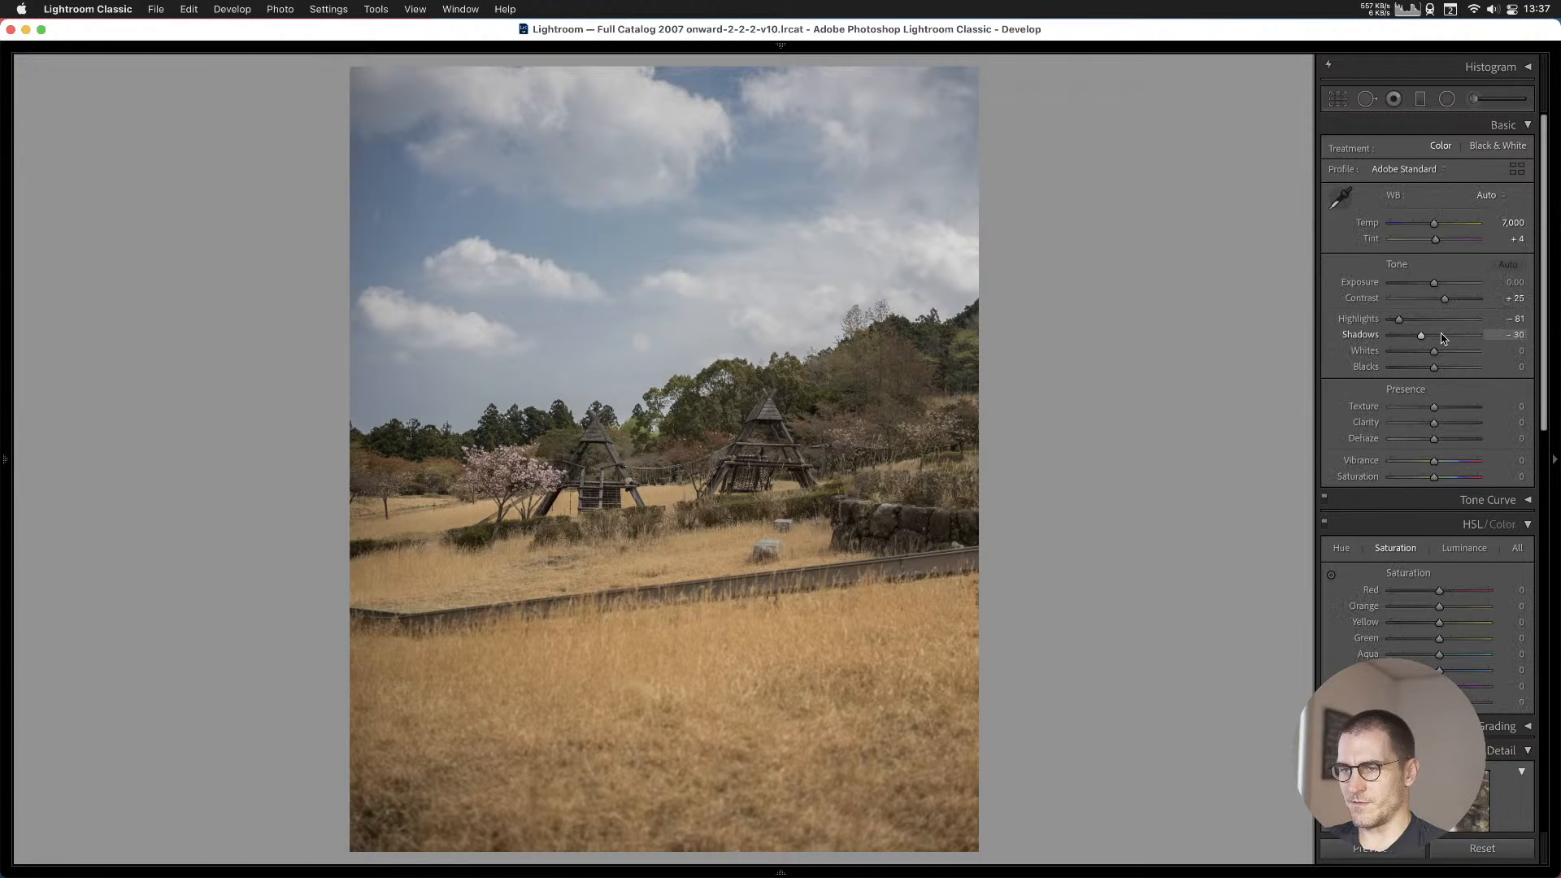
Compare the field and waterfall photos, and set the waterfall photo's contrast to 0, exposure to -0.05, highlights to -85 and shadows to about -5.
key(Right)
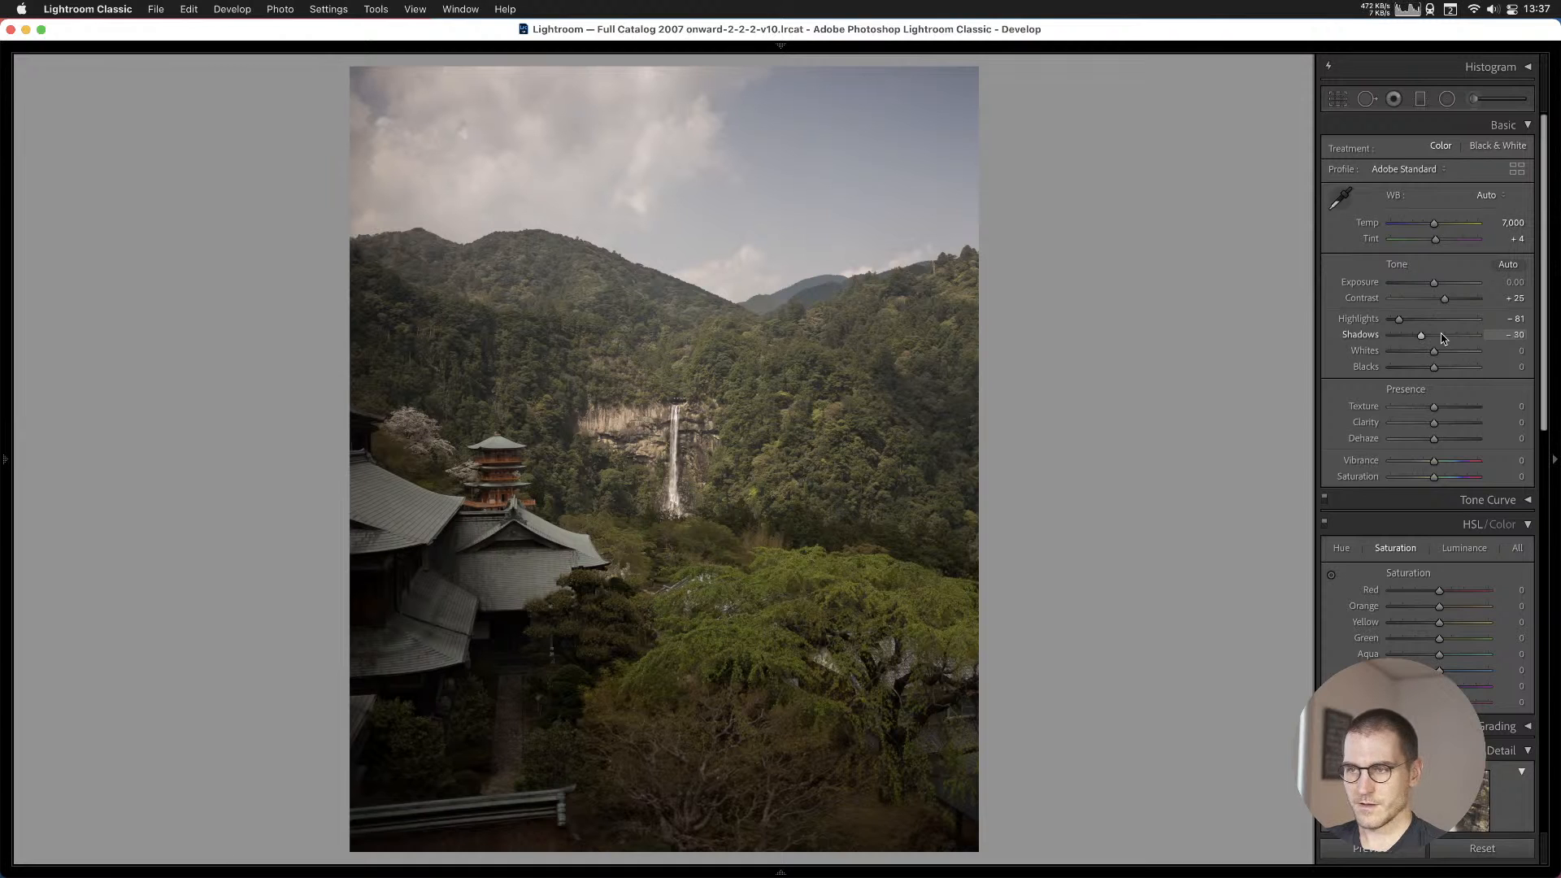
key(Right)
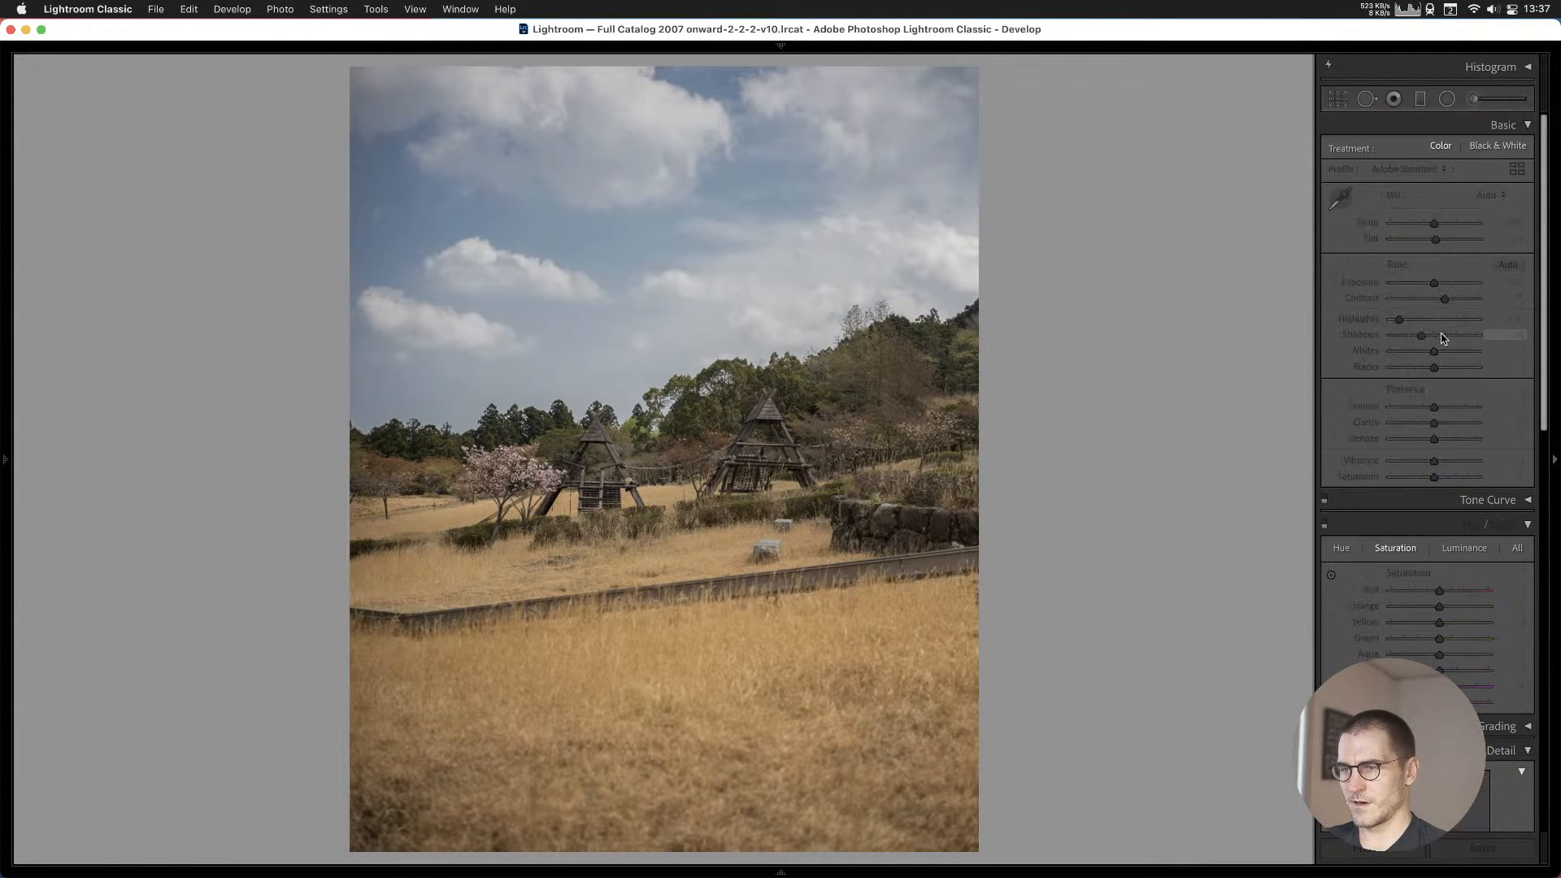
key(Left)
key(Right)
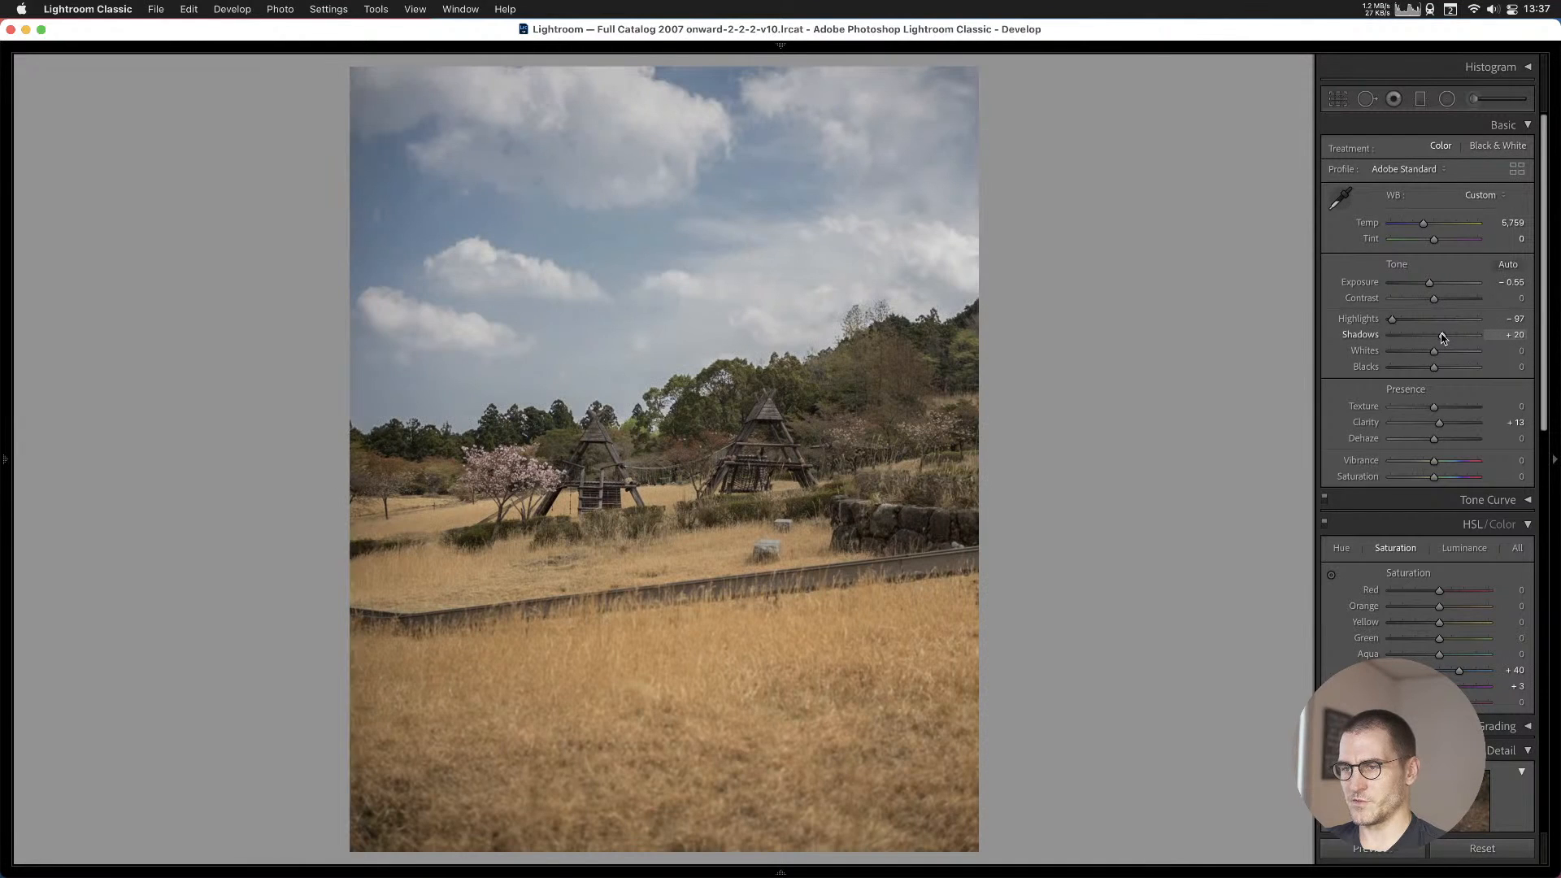
key(Left)
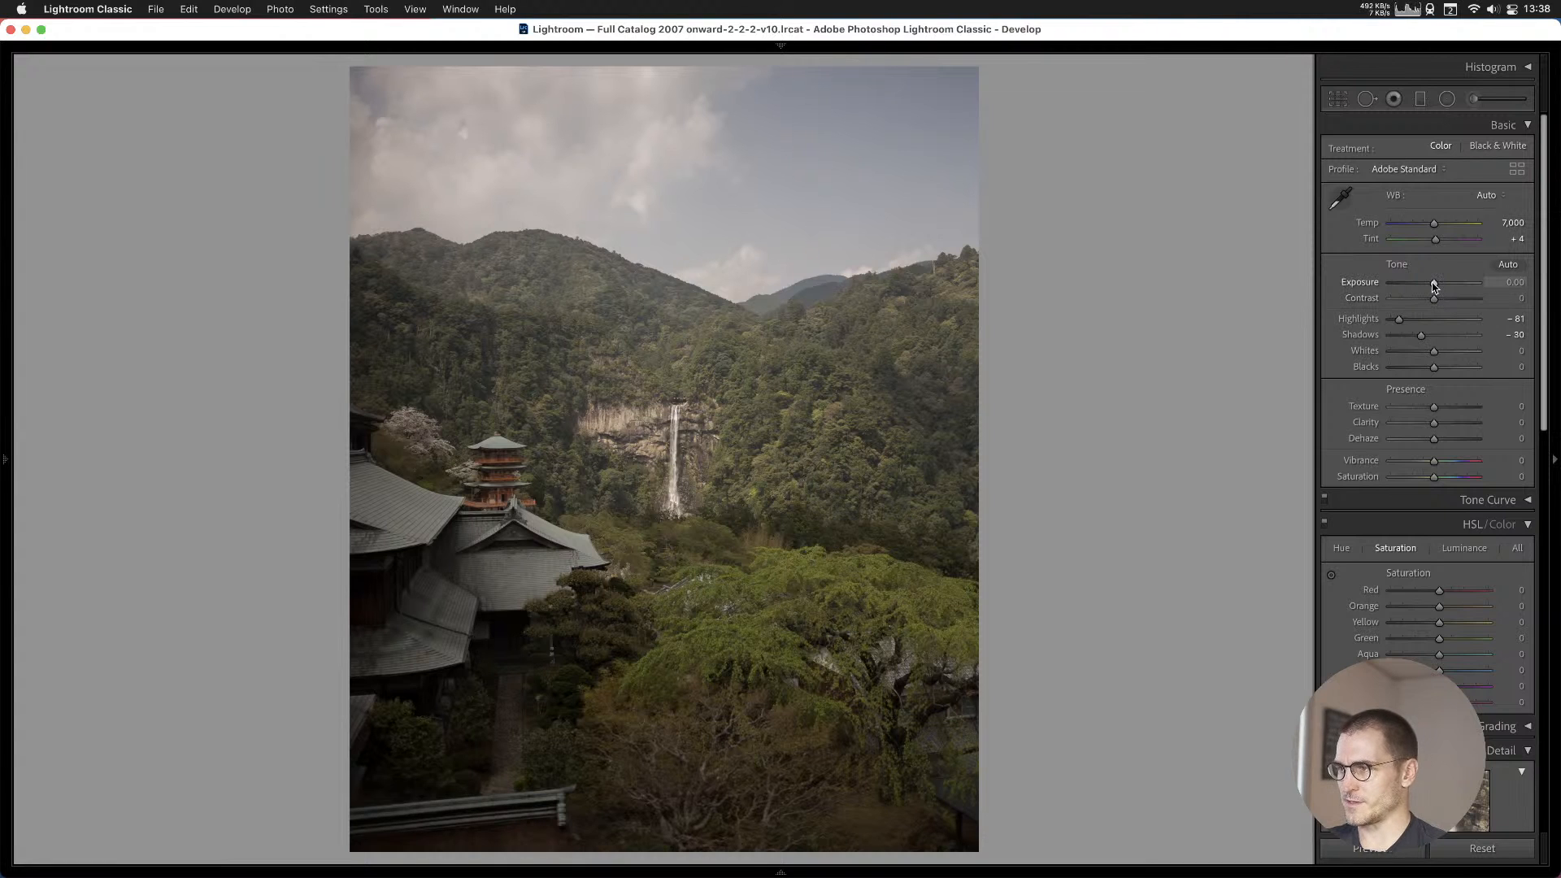
drag(1434, 285, 1432, 285)
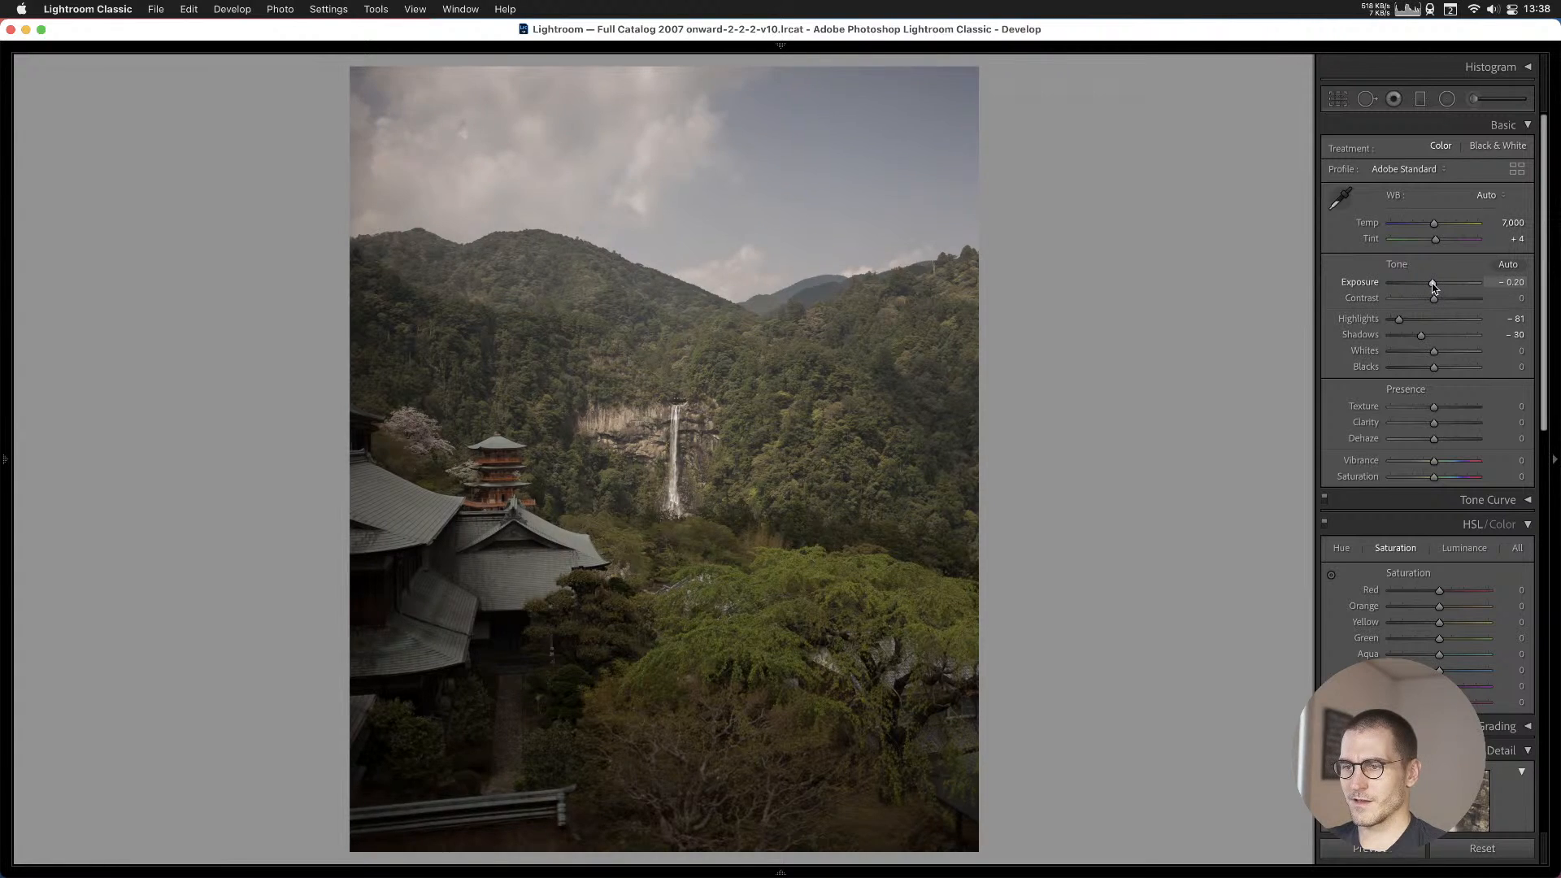
drag(1422, 335, 1396, 322)
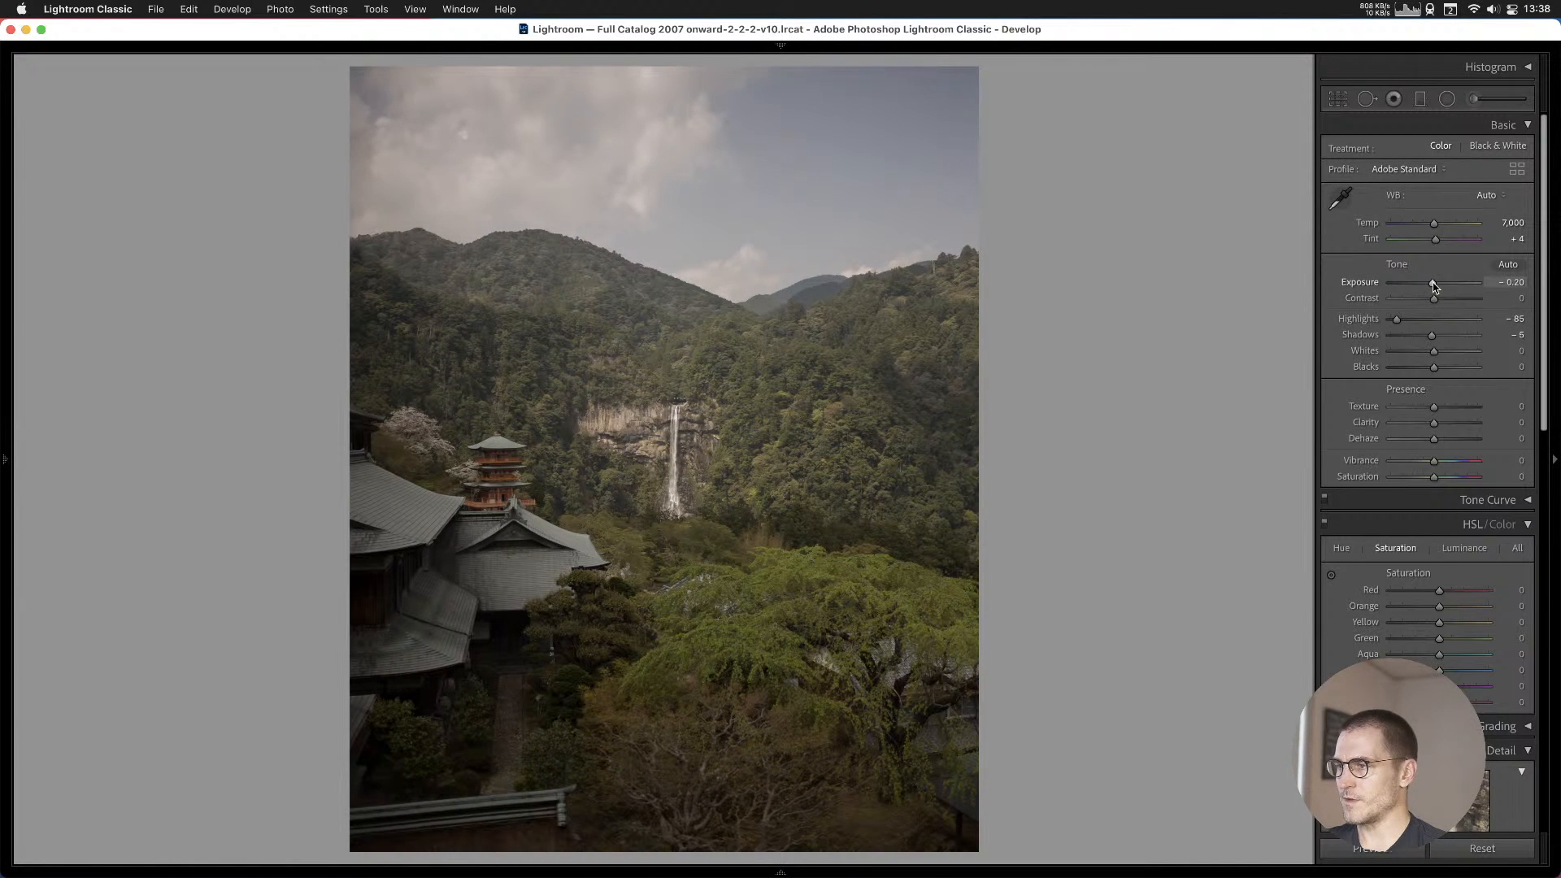
drag(1436, 286, 1434, 281)
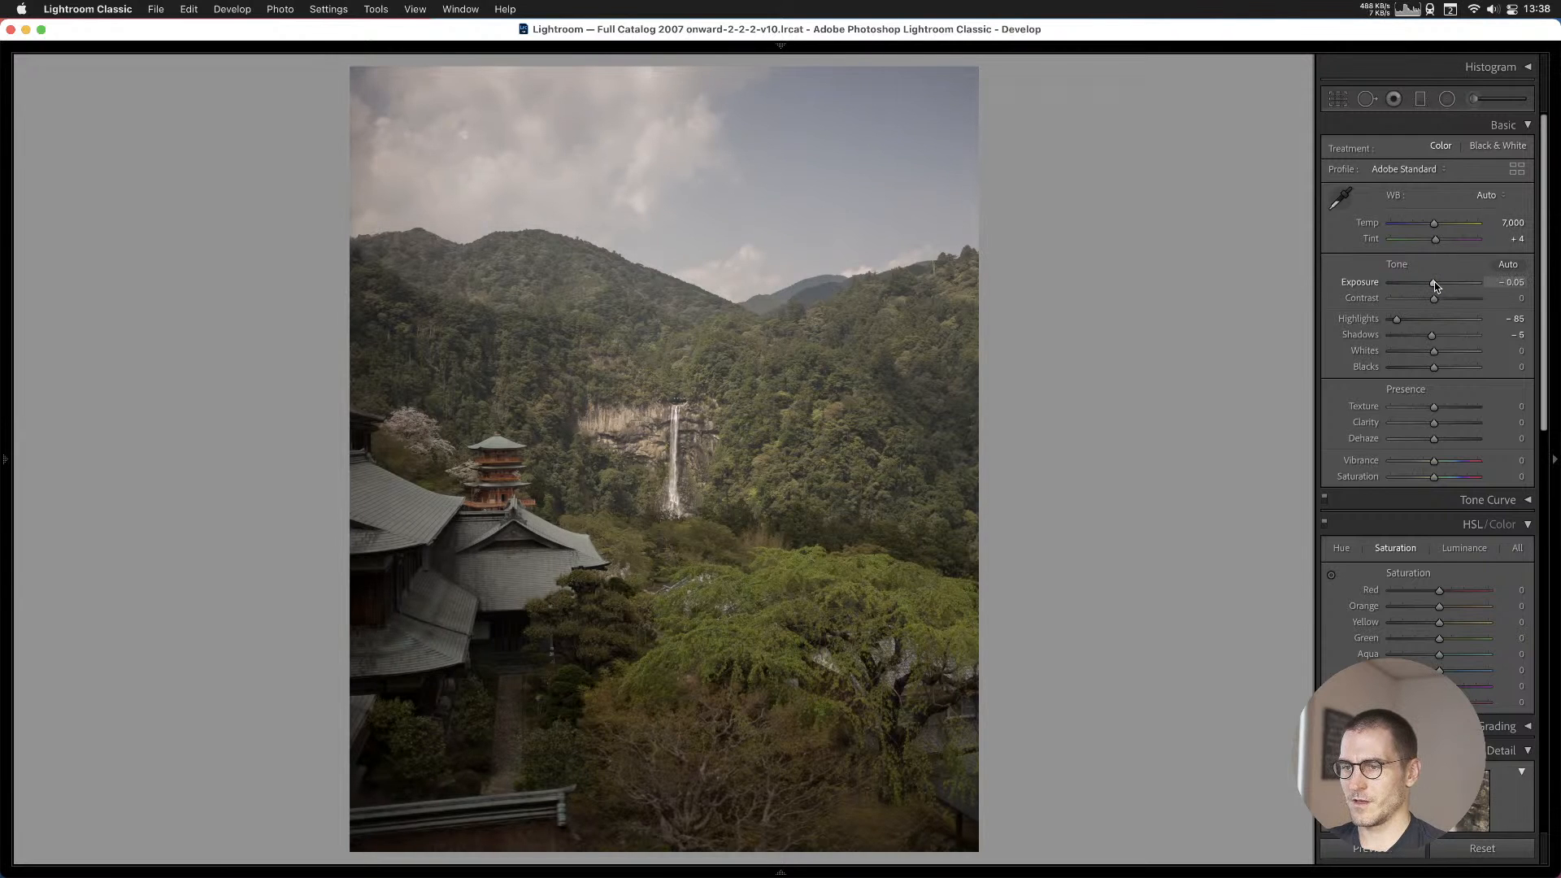
Shift the waterfall photo's crop upward to include more sky and less of the dark foreground.
key(r)
drag(643, 503, 659, 516)
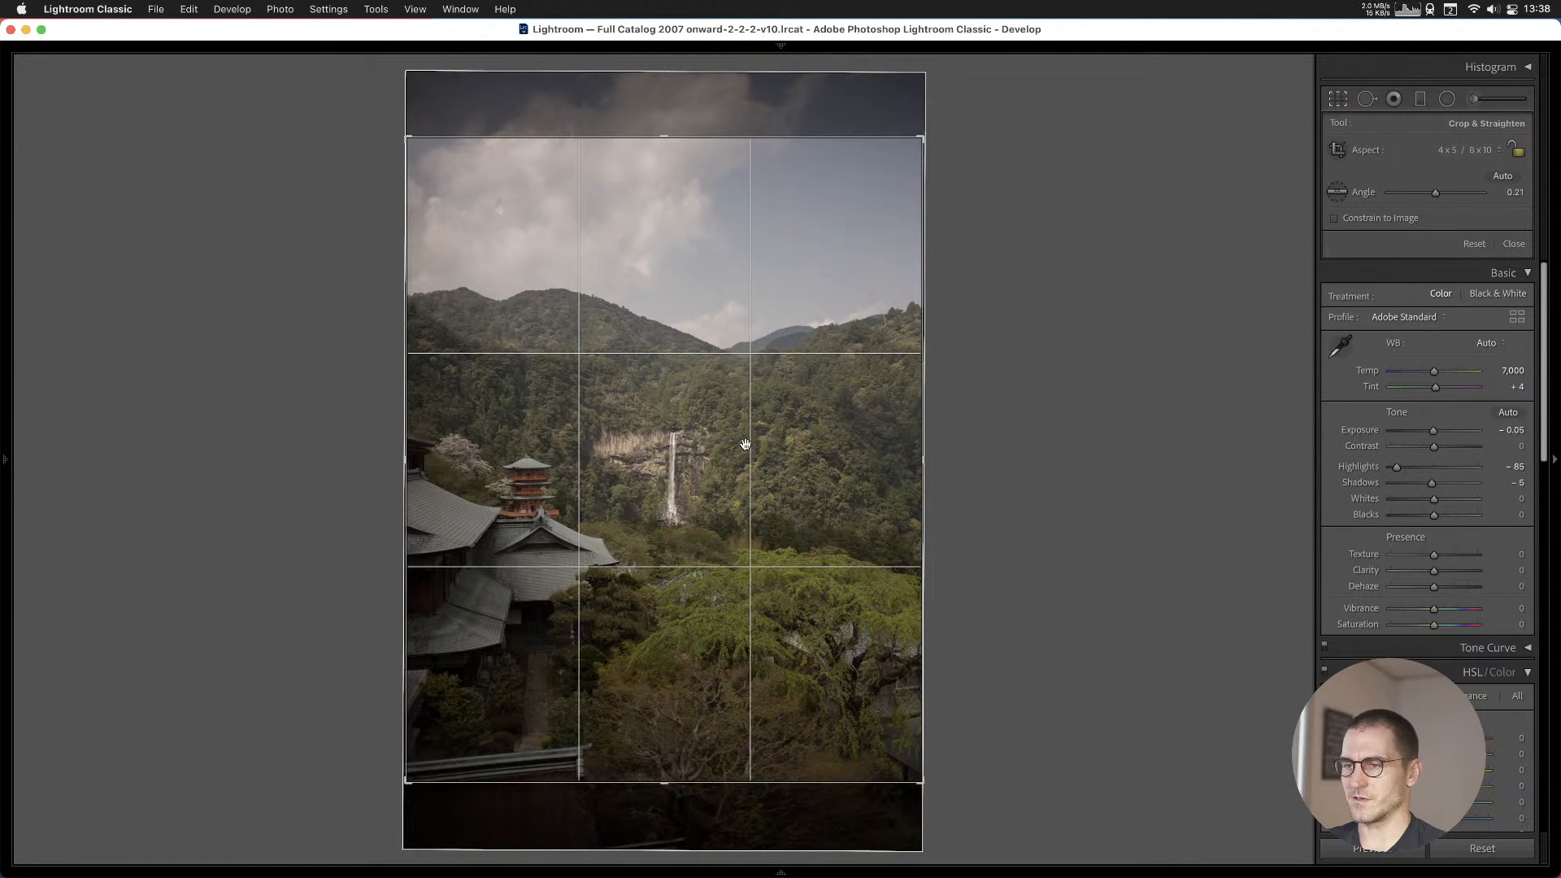
drag(785, 362, 781, 410)
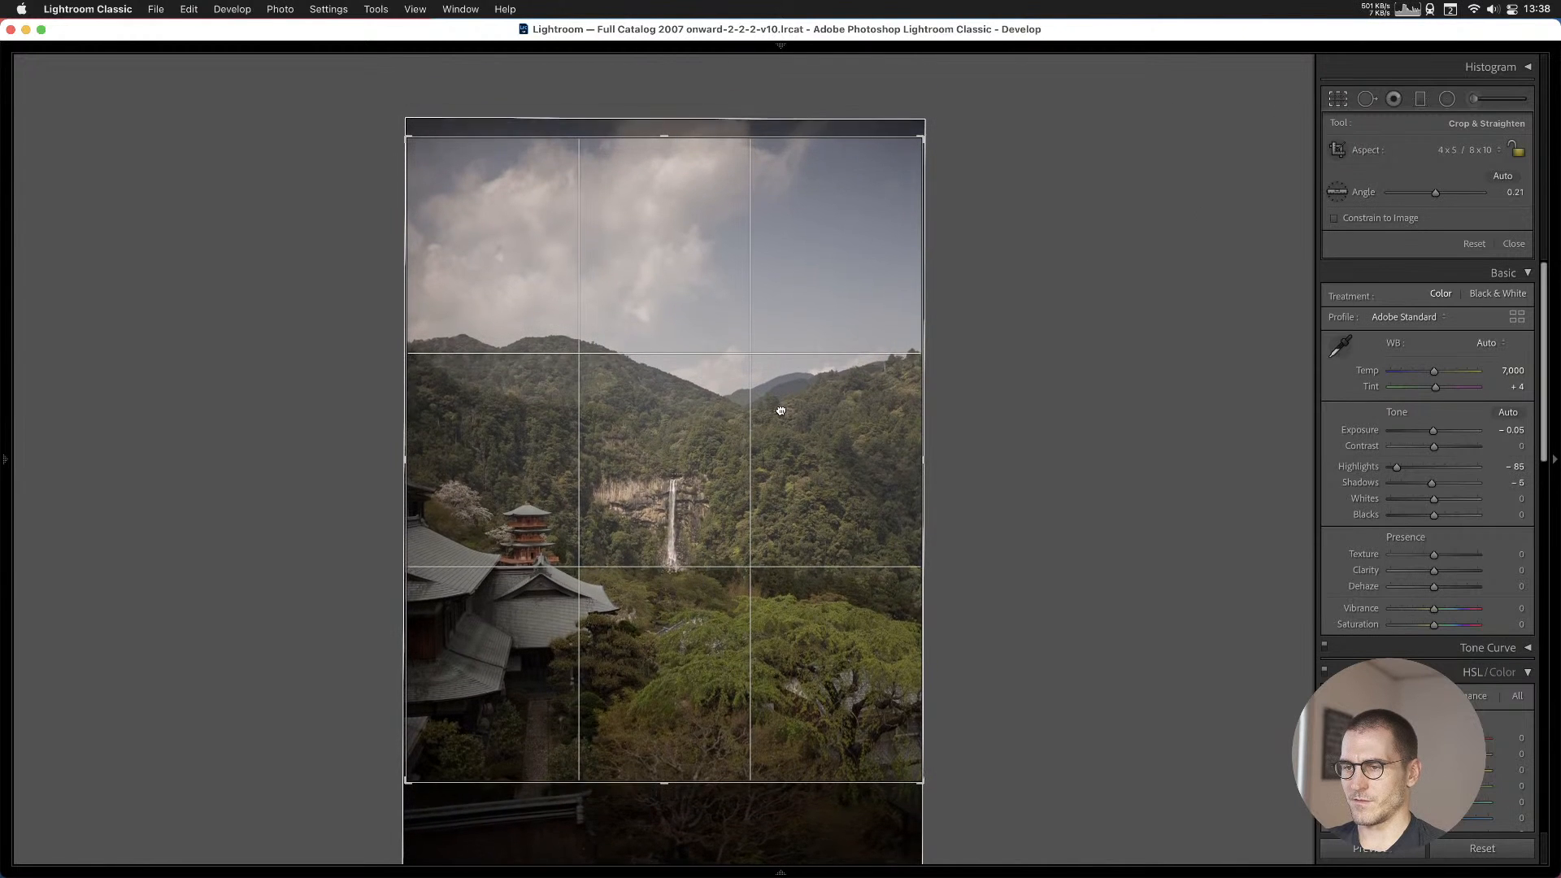
key(r)
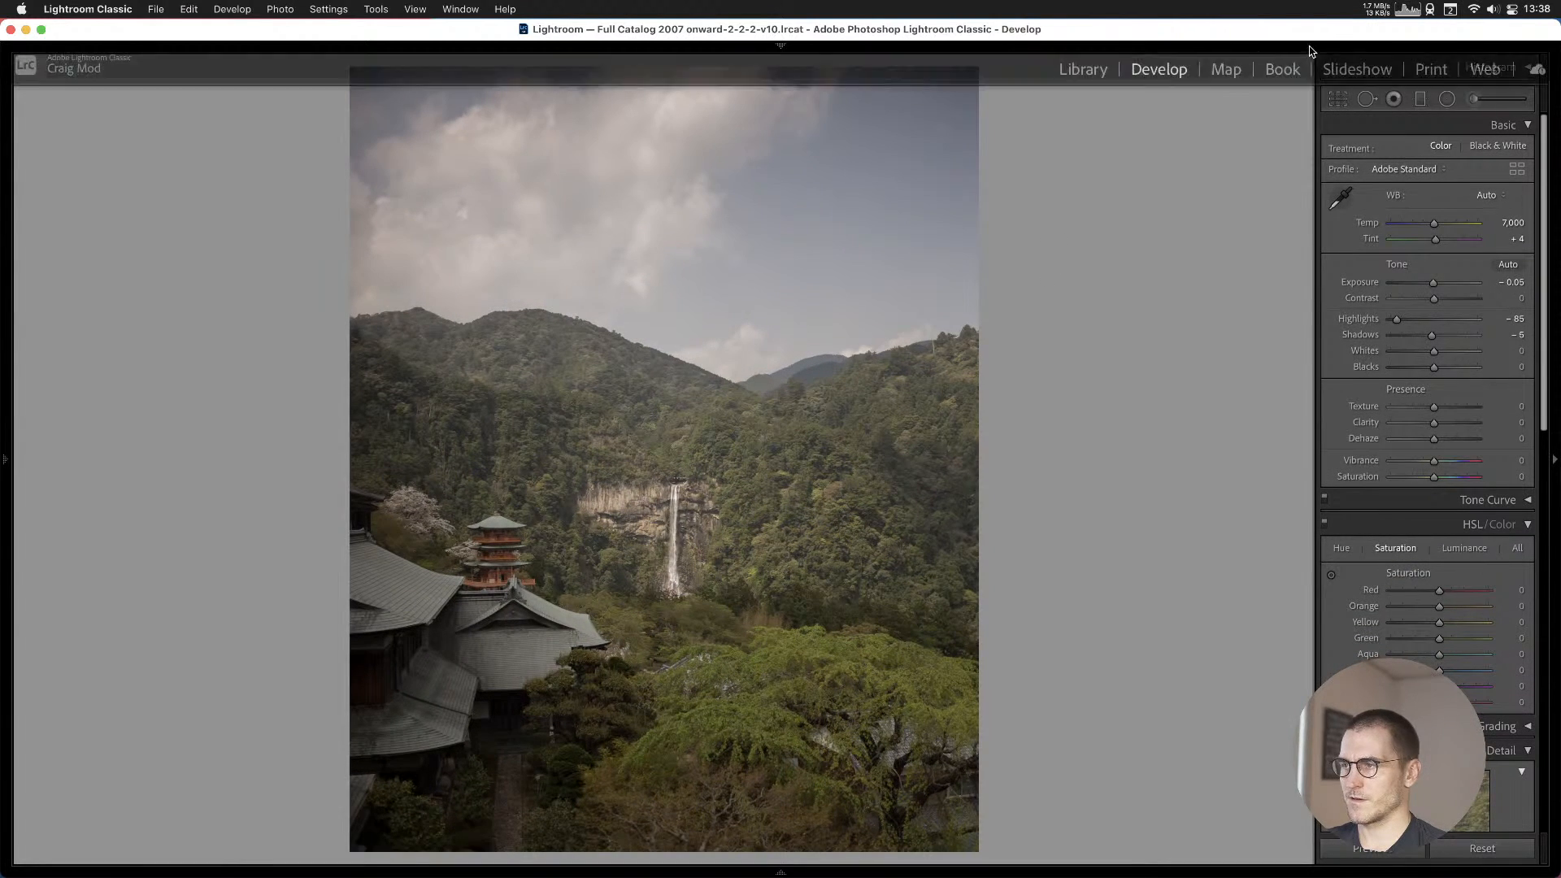
key(r)
key(r)
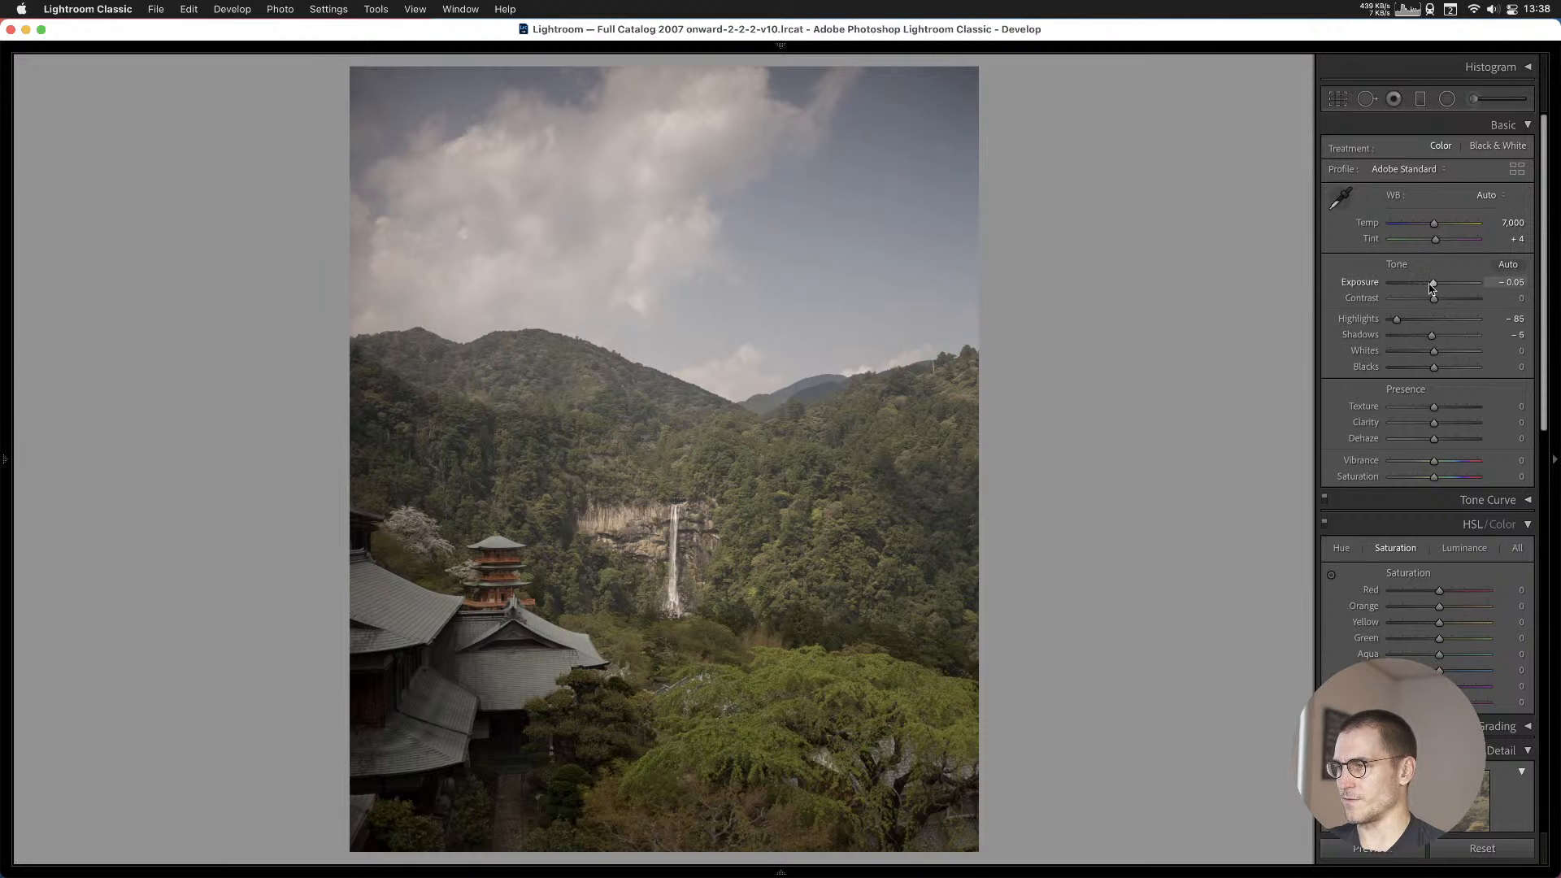
Try a lower, tighter crop around the waterfall in the temple photo, leaving out most of the sky.
click(1339, 99)
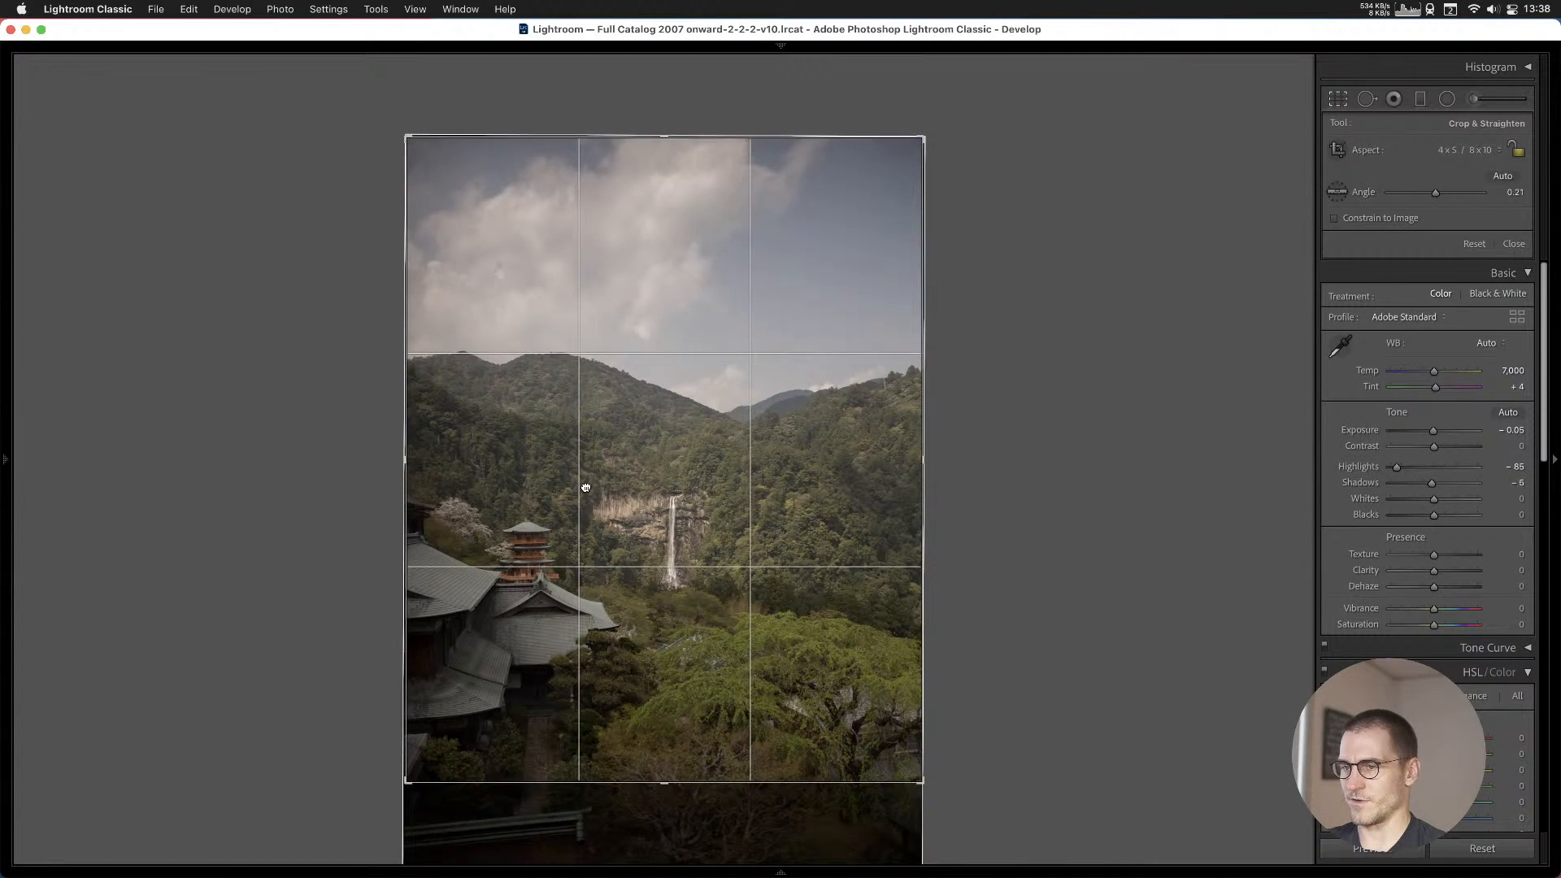
drag(585, 487, 586, 291)
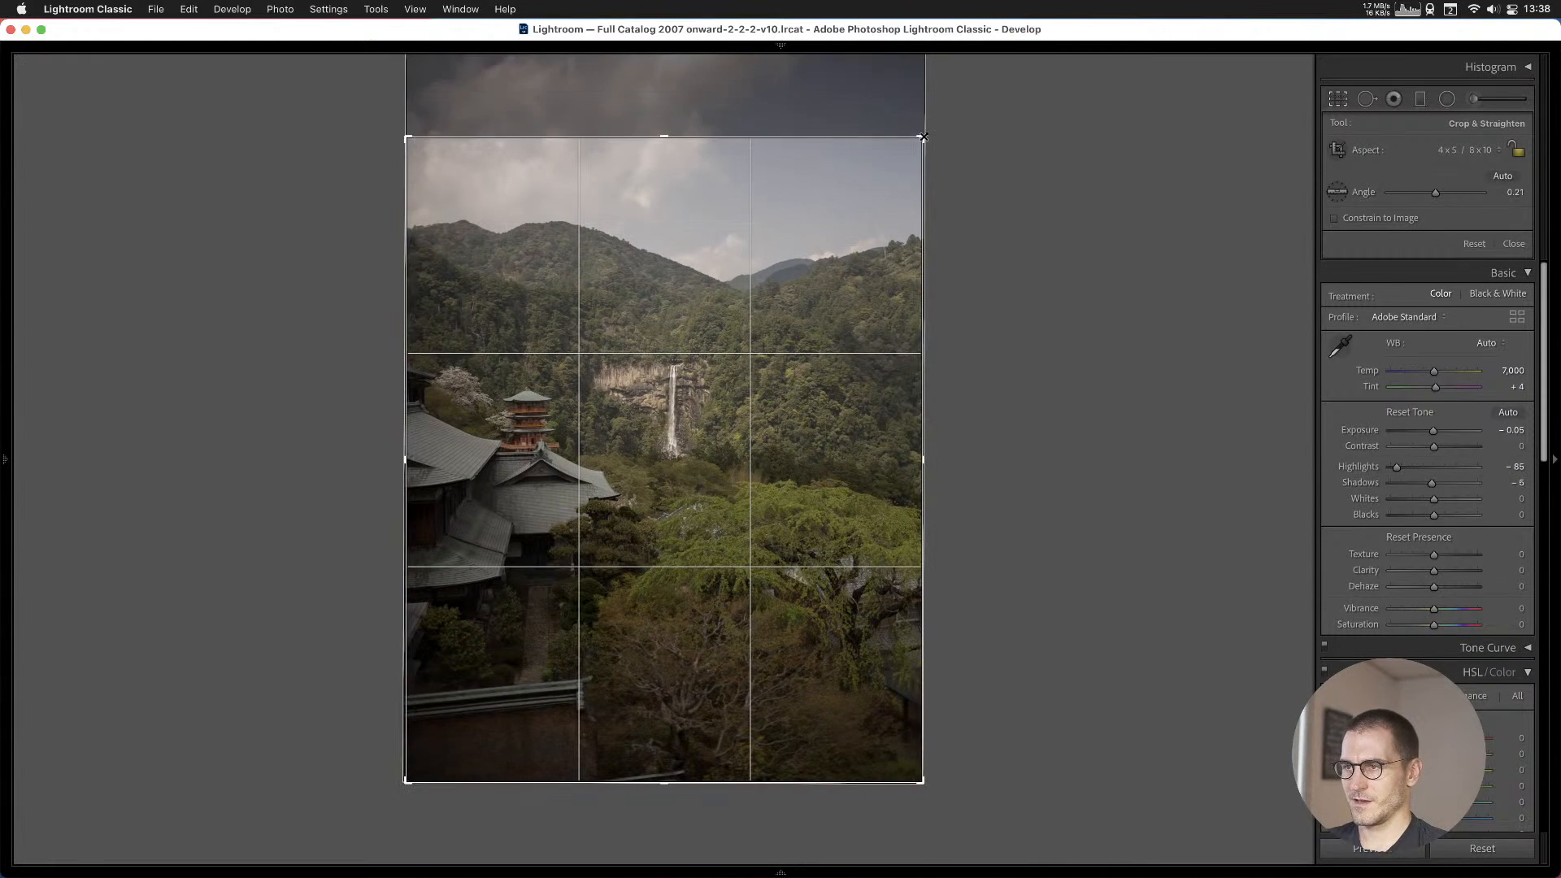
drag(922, 138, 817, 252)
key(Return)
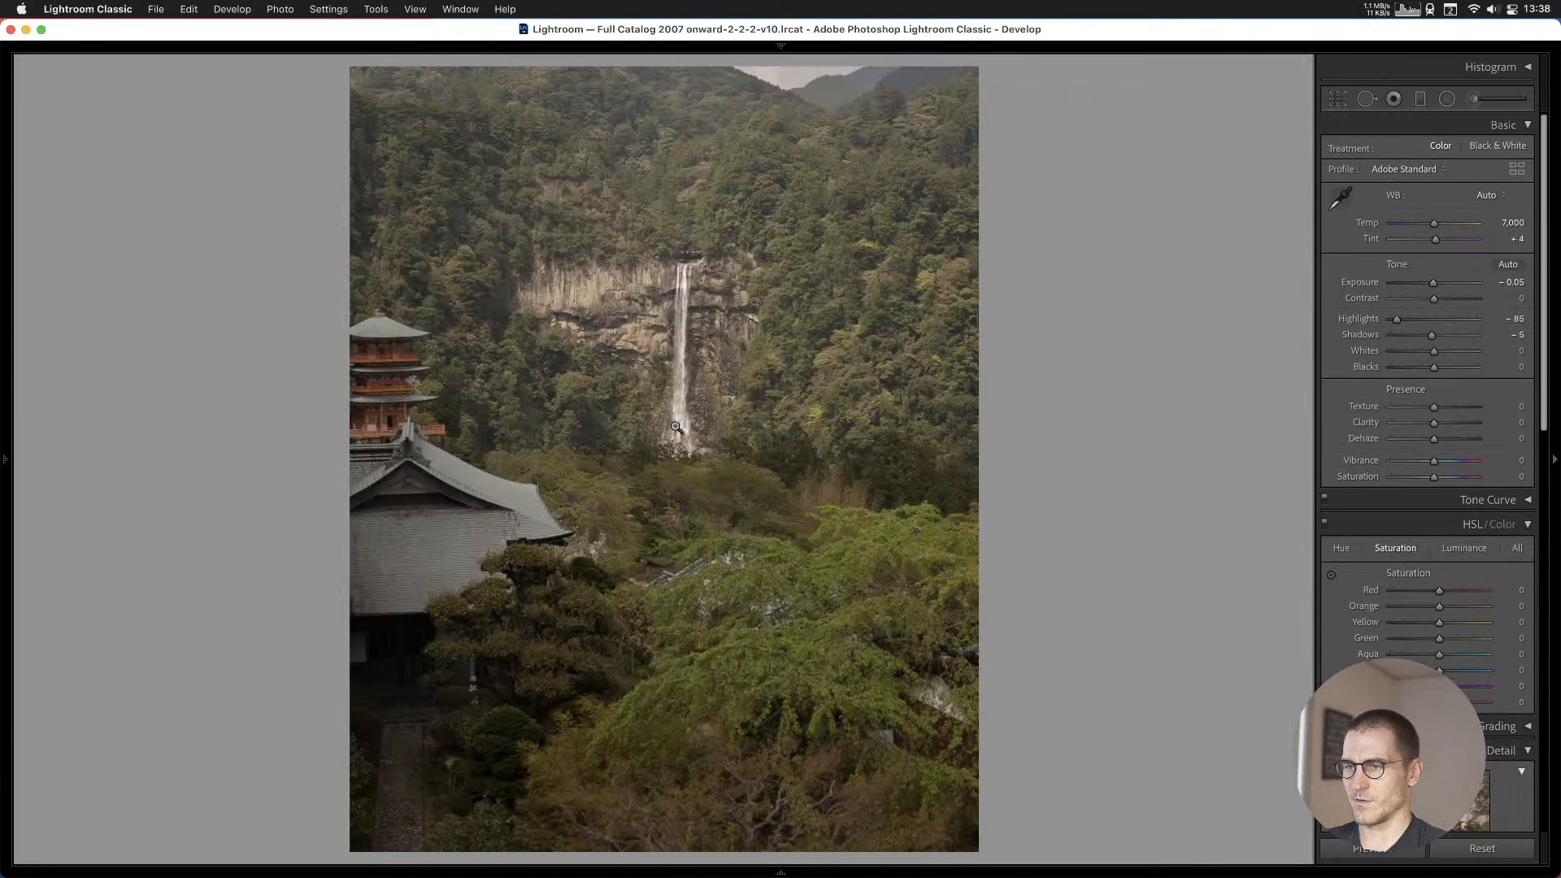
Restore the temple photo's wider crop with more sky and add the photo to the Cull #1 collection.
key(super+z)
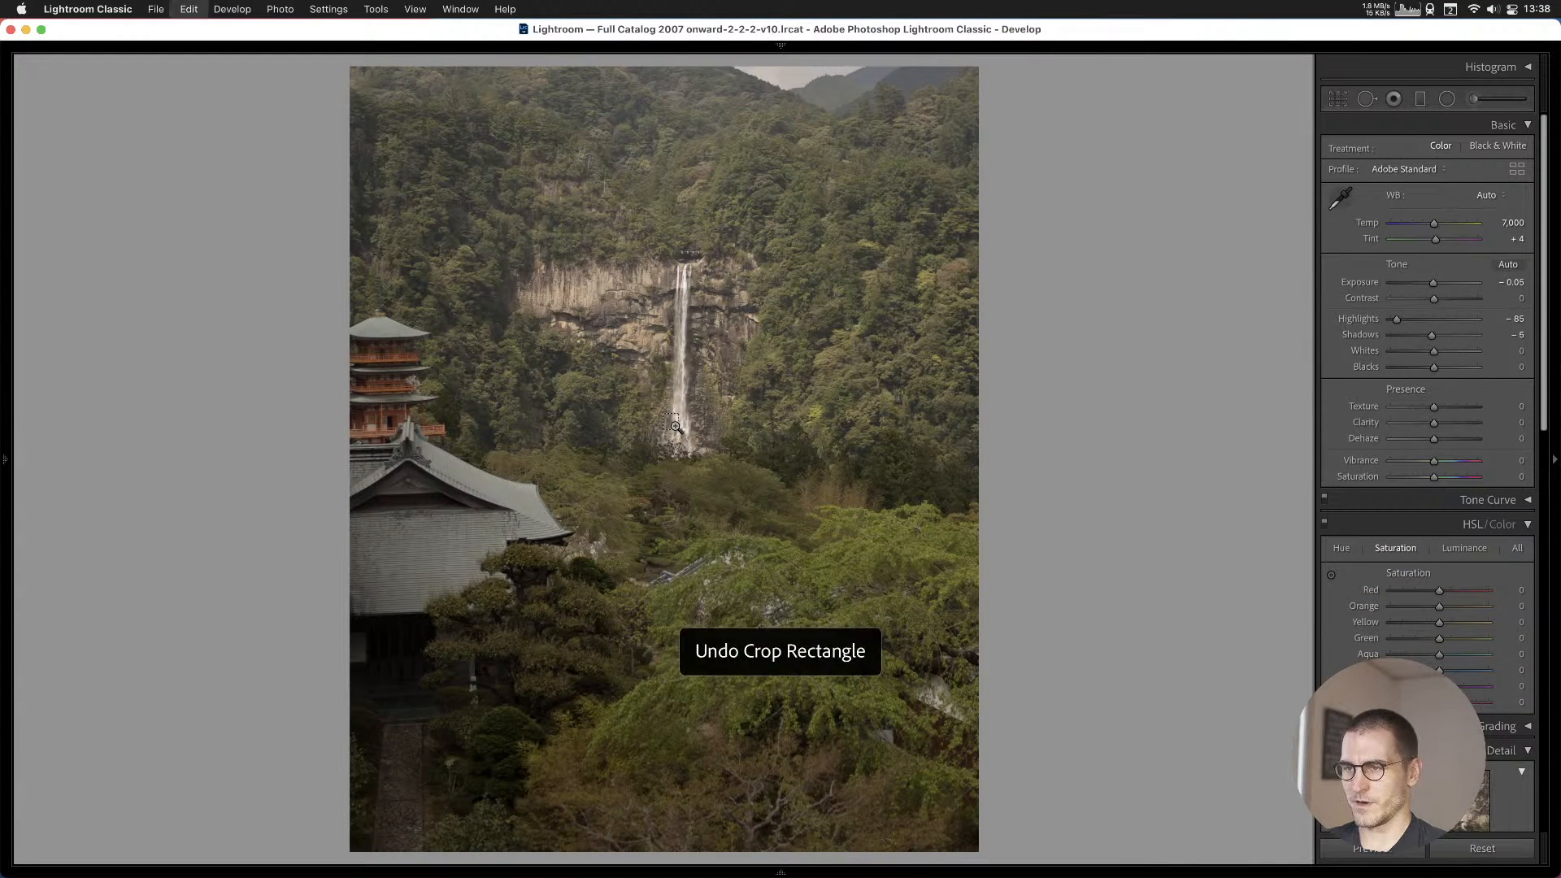
click(1338, 98)
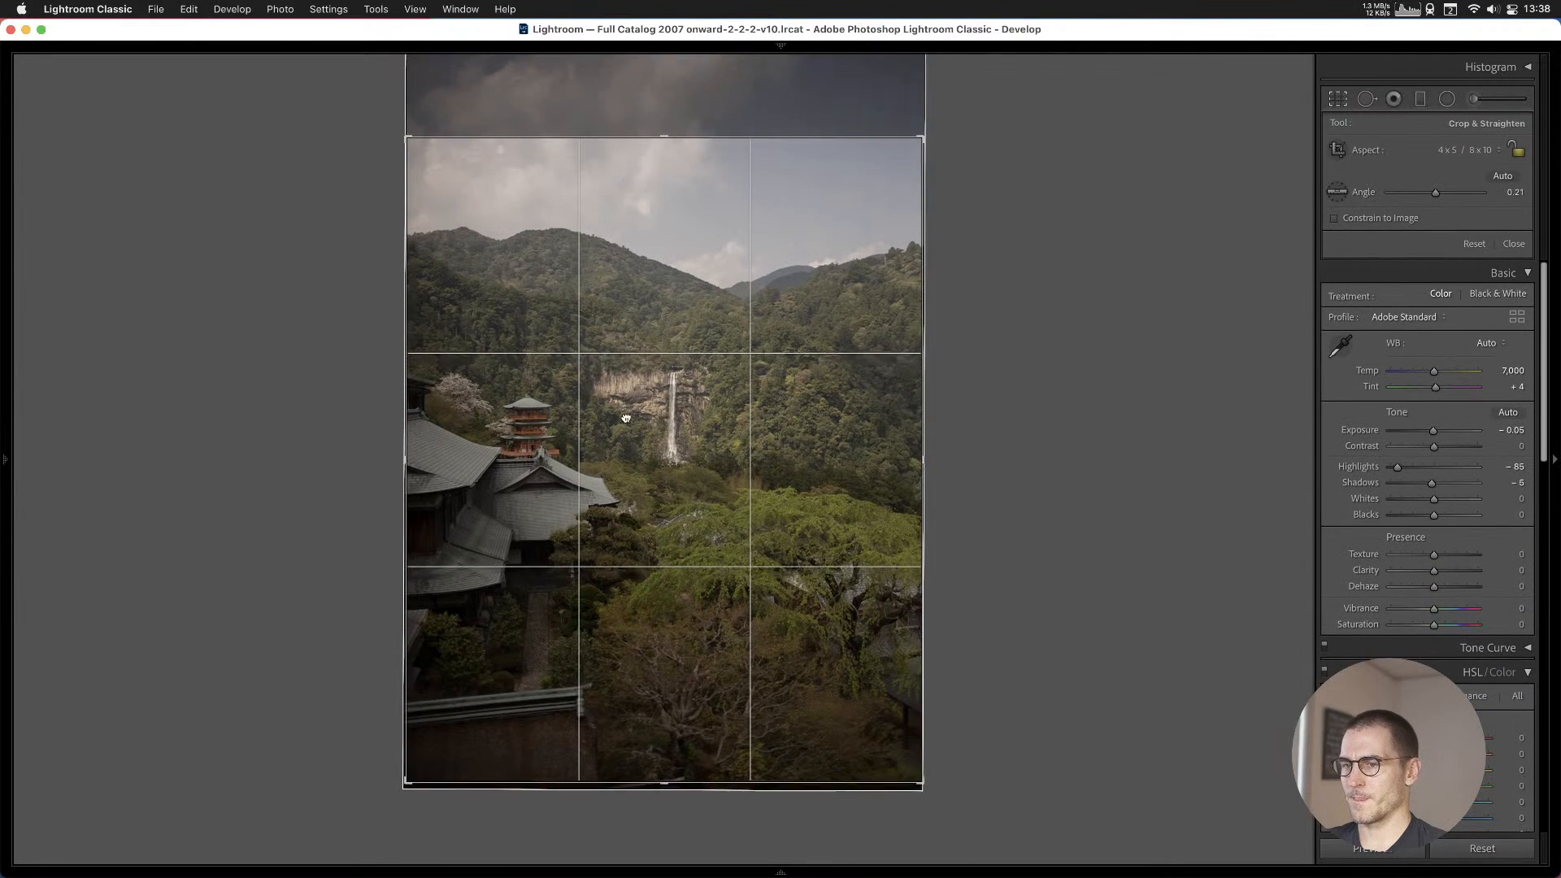
drag(626, 435, 626, 561)
key(Return)
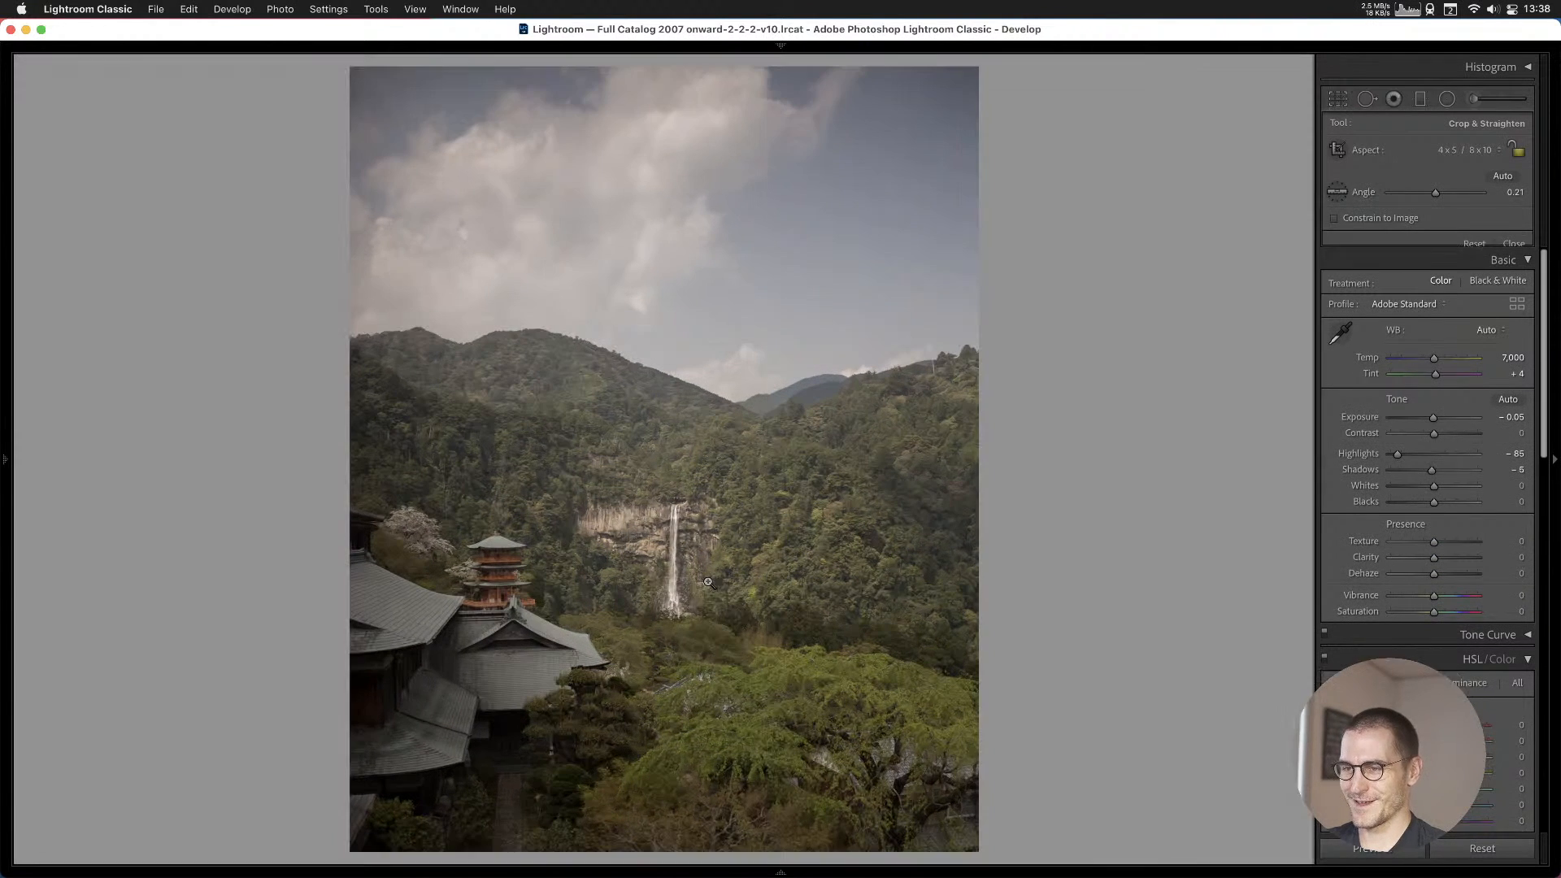
key(b)
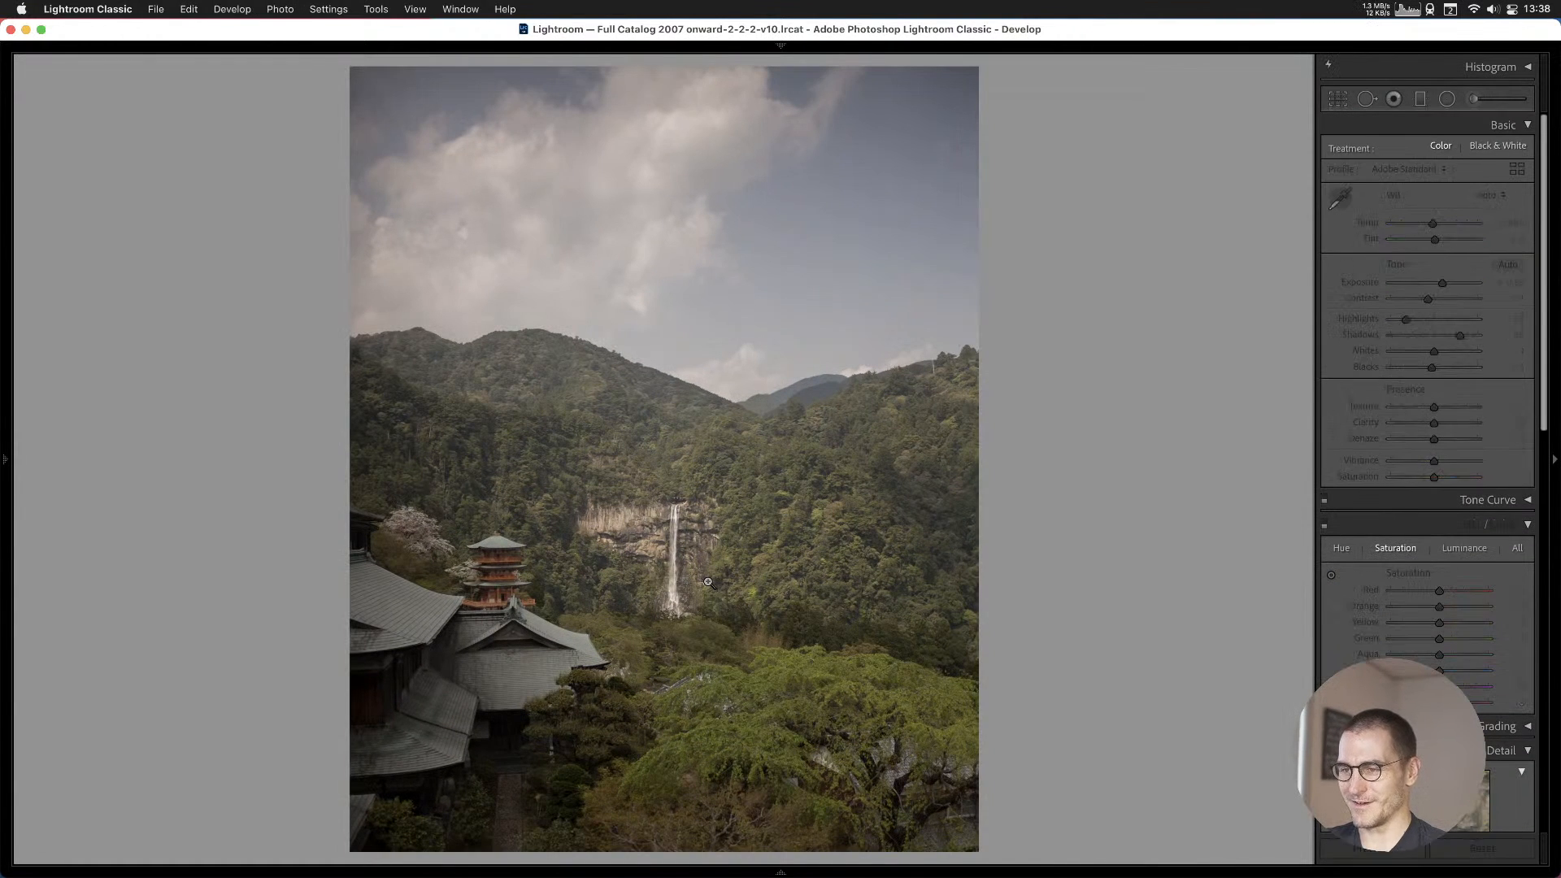
Shift the next waterfall photo's crop down to include more cherry blossom and less sky.
key(Right)
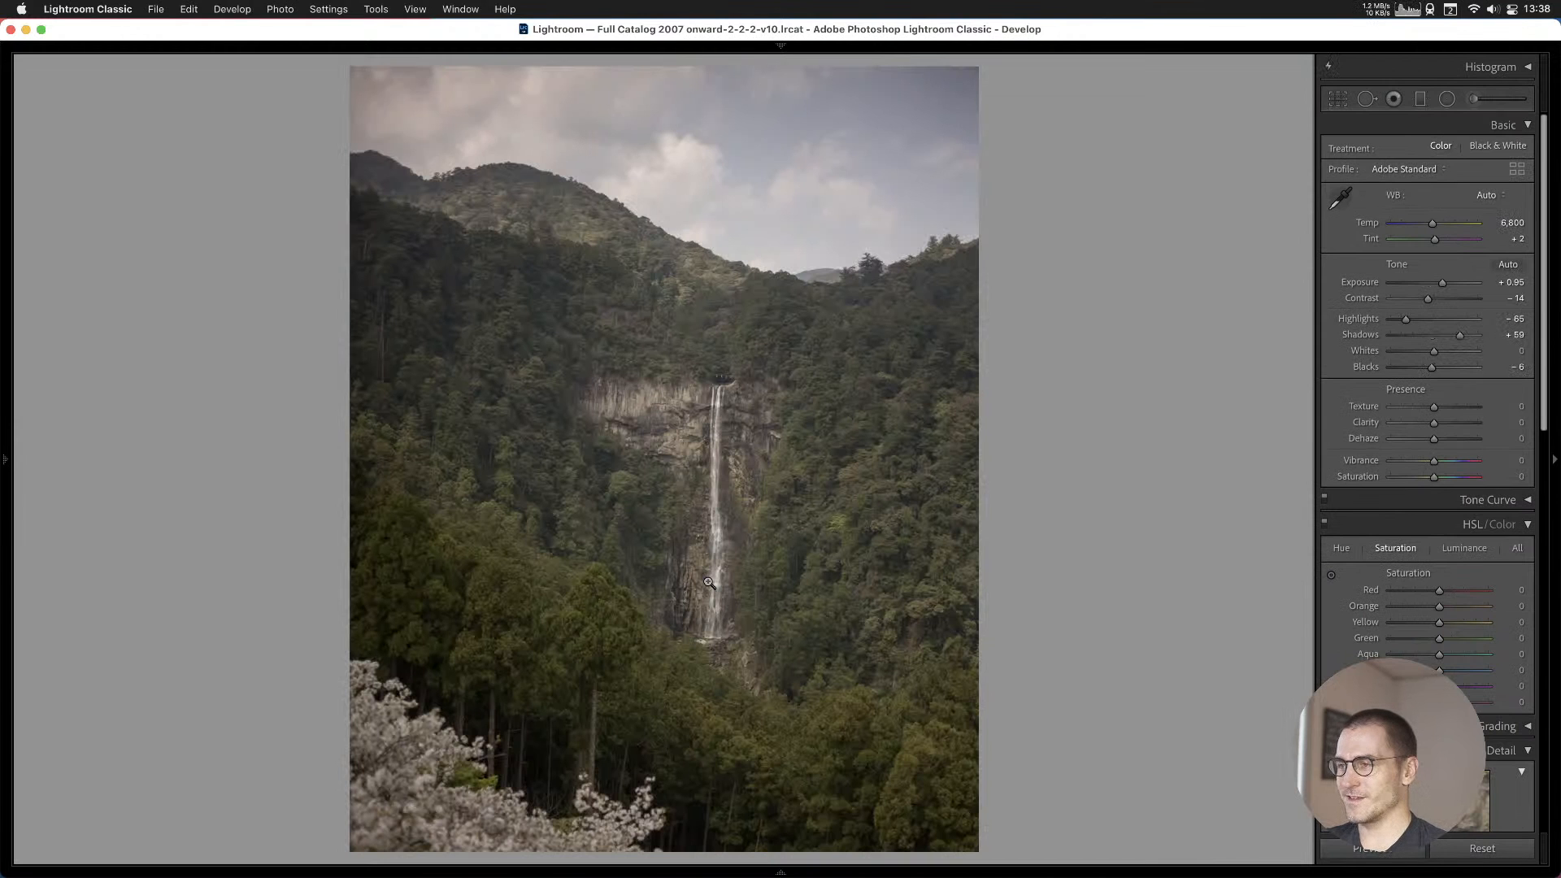
key(r)
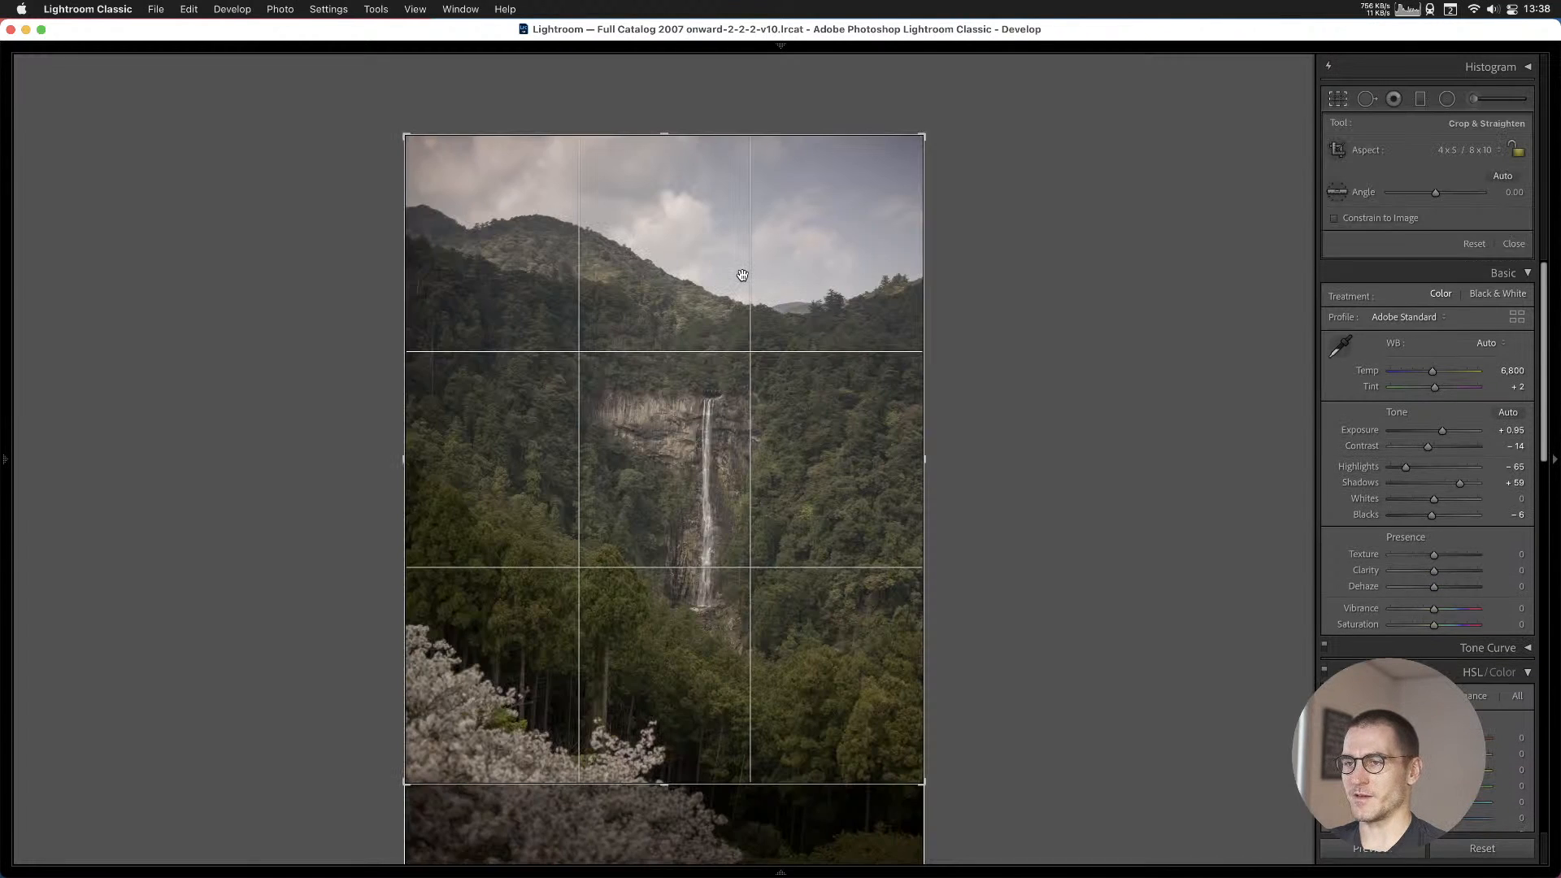
drag(781, 453, 773, 204)
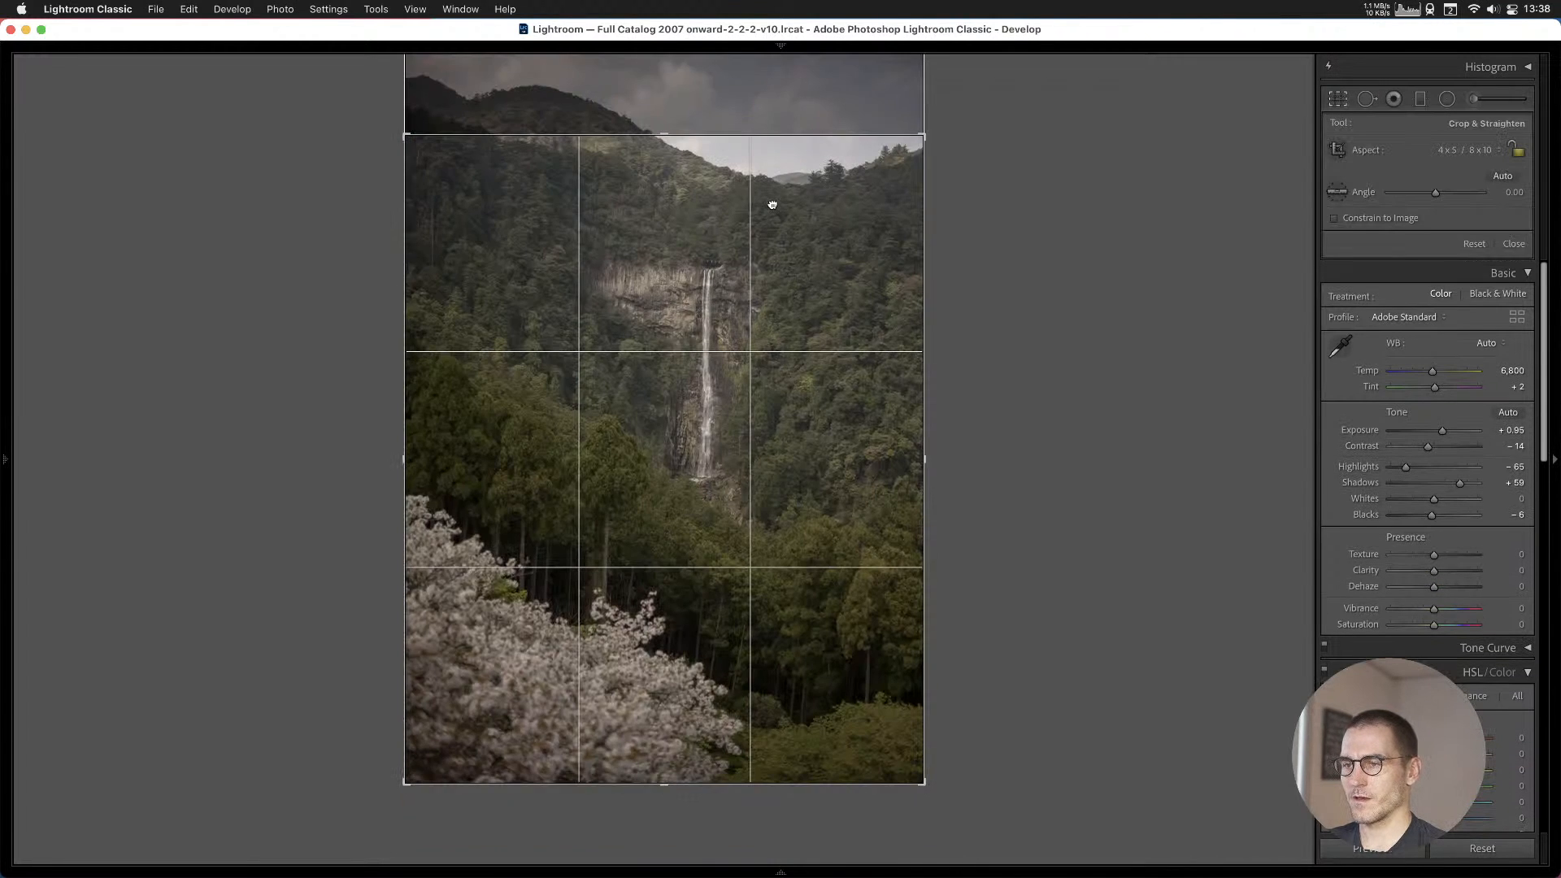
key(r)
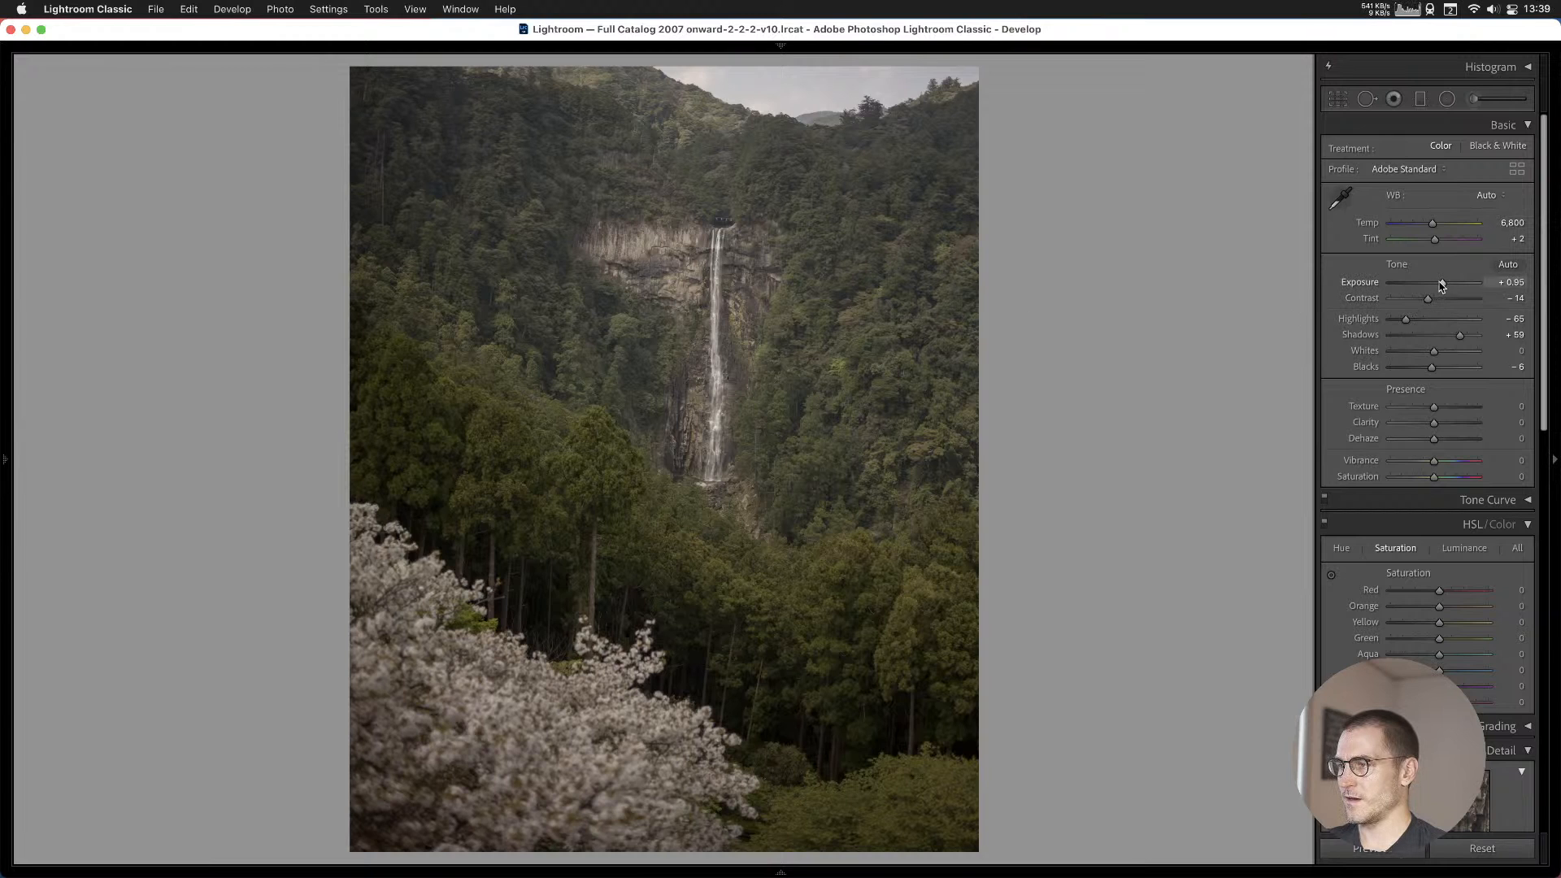
Set this waterfall photo's exposure to +0.65, highlights to -72, shadows to +58 and contrast to 0, and add it to Cull #1.
drag(1443, 284, 1439, 286)
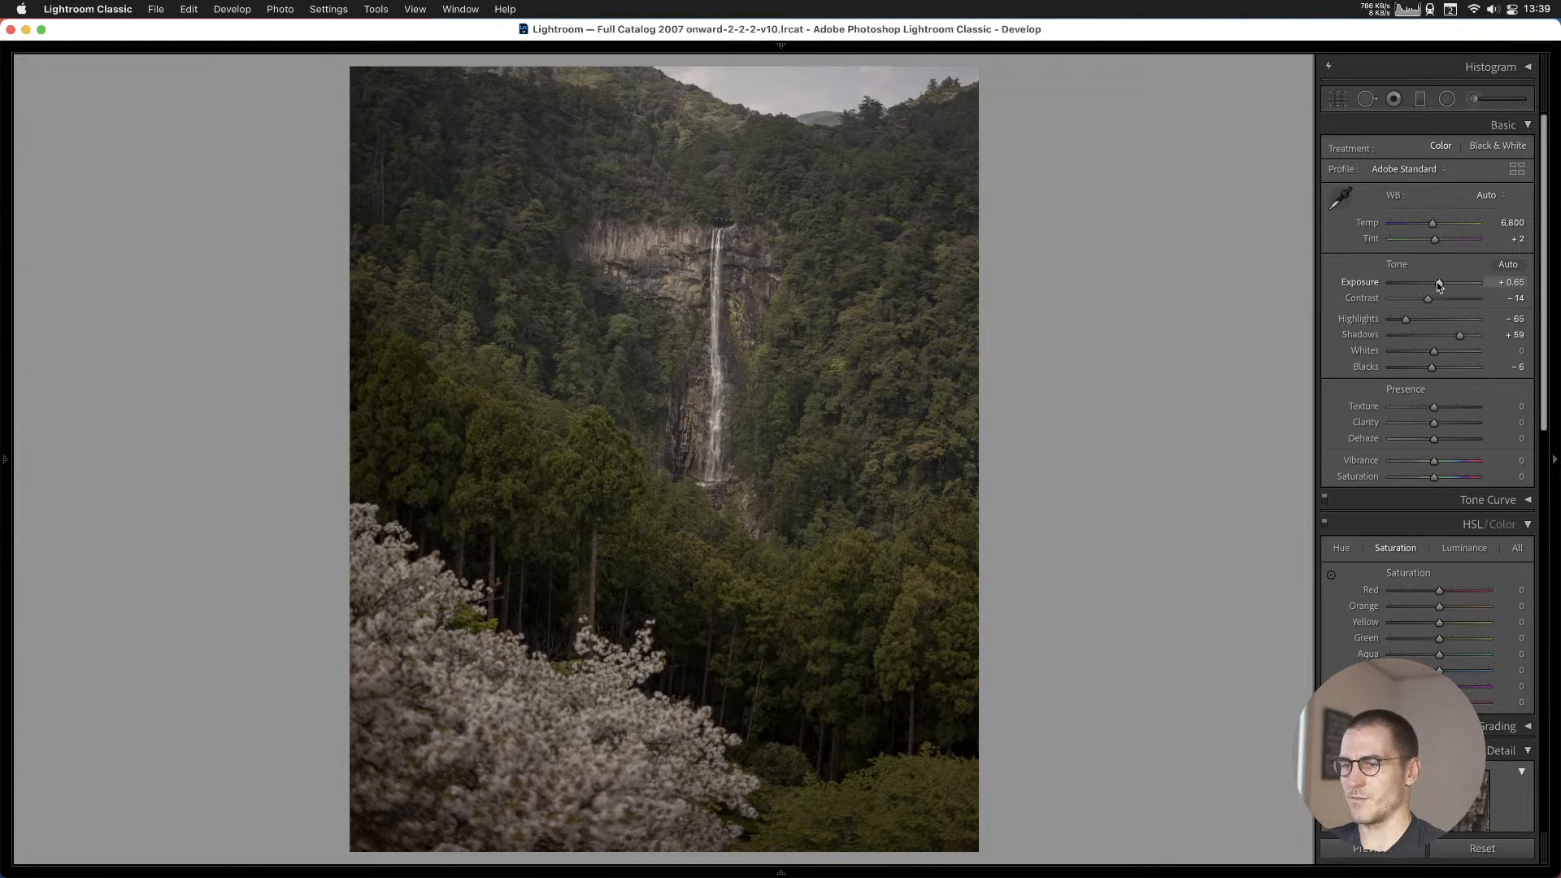
drag(1439, 285, 1462, 336)
double_click(1429, 300)
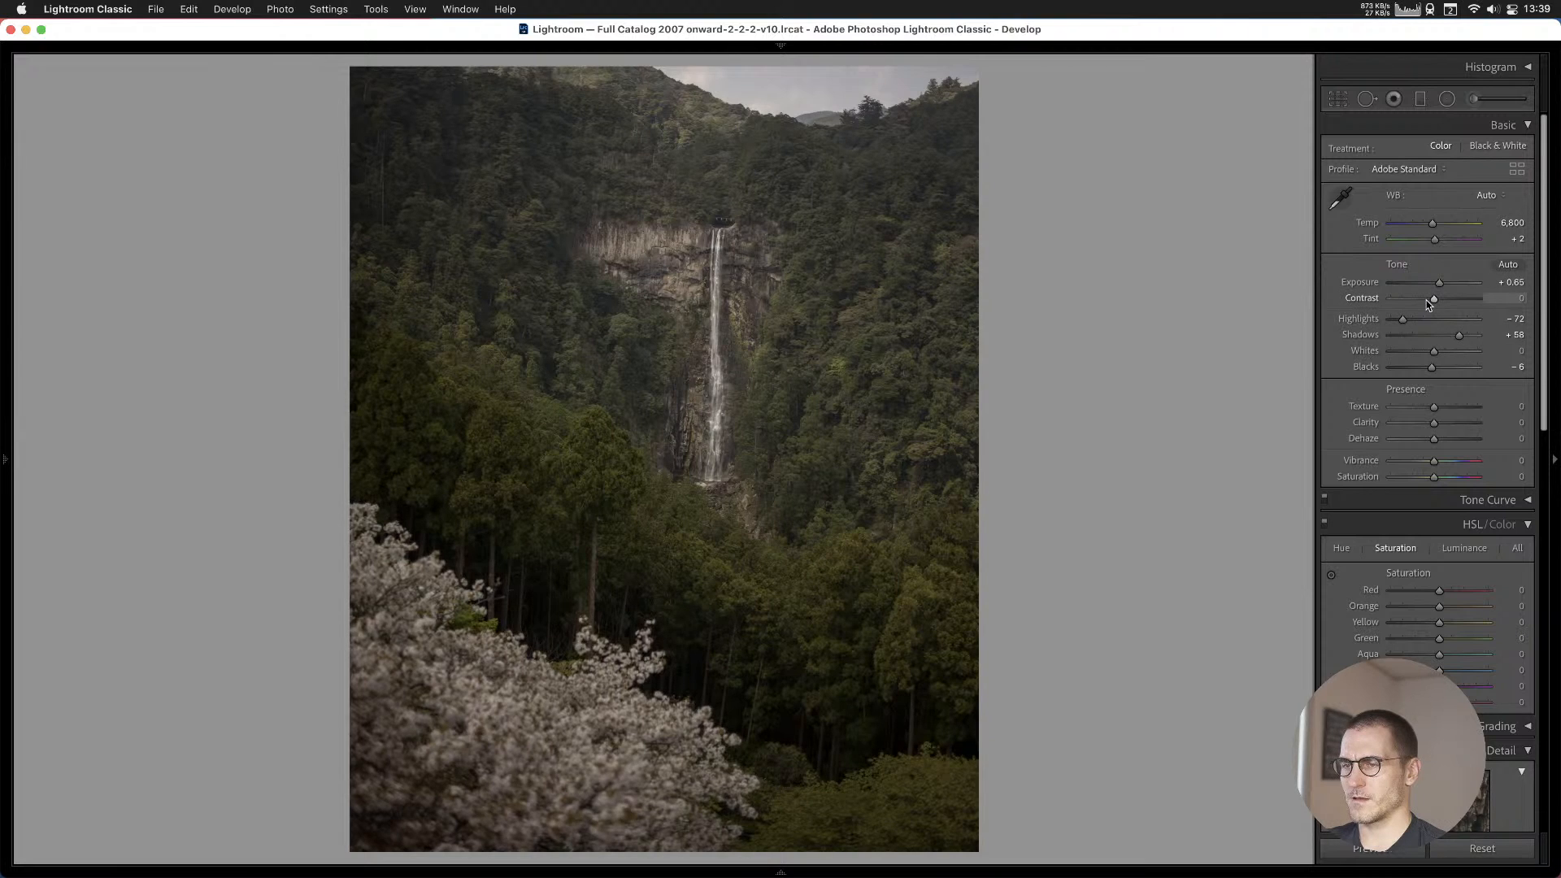
key(b)
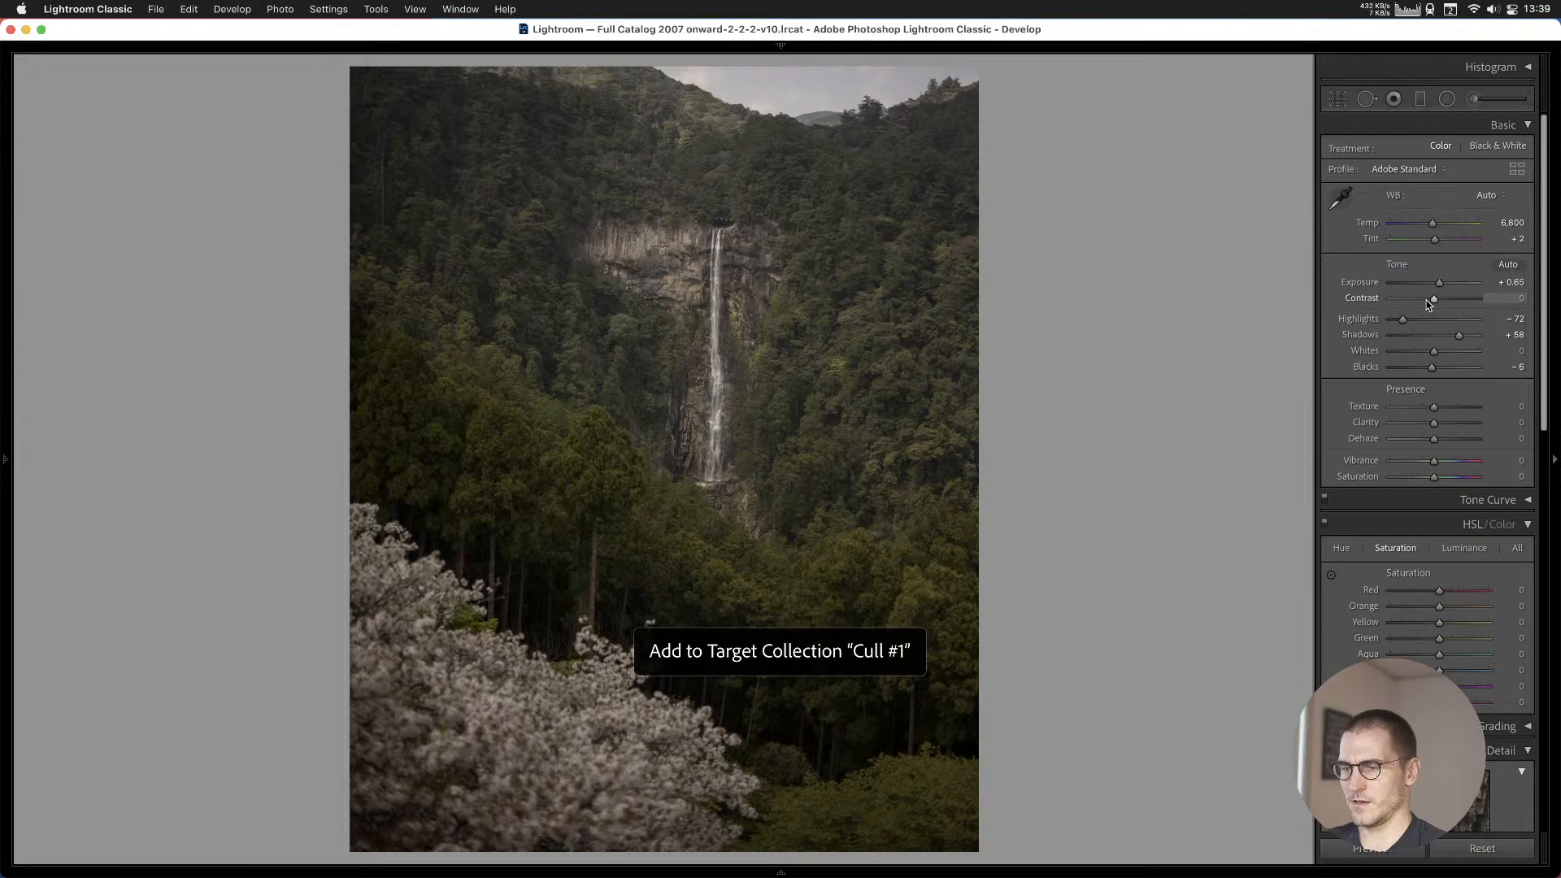
Compare the darker waterfall photo with the neighbouring waterfall and tiled-roof house photos.
key(Right)
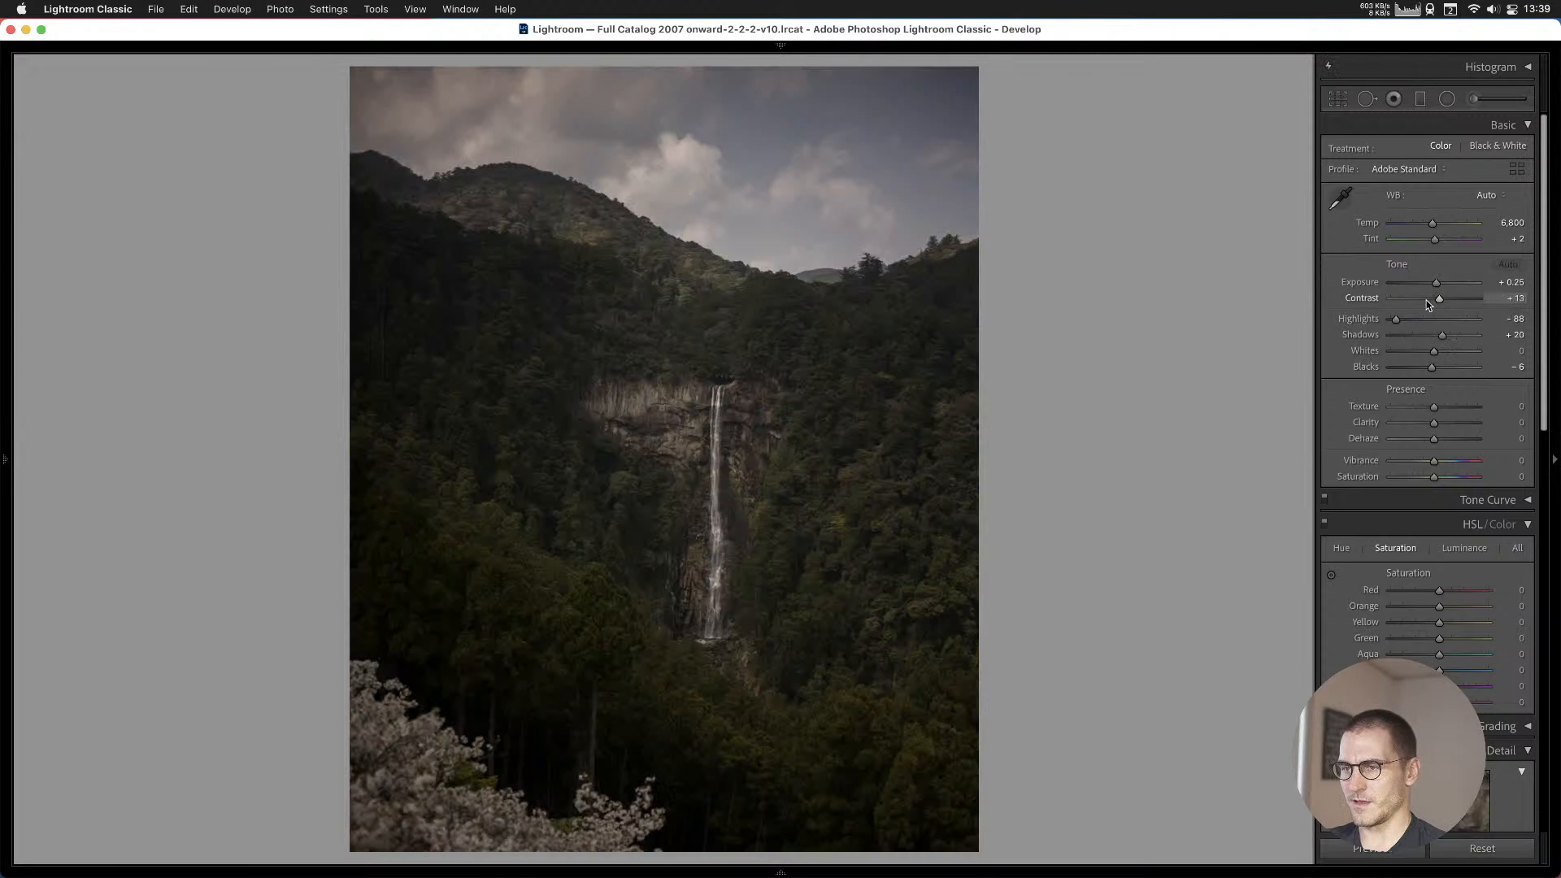
key(Right)
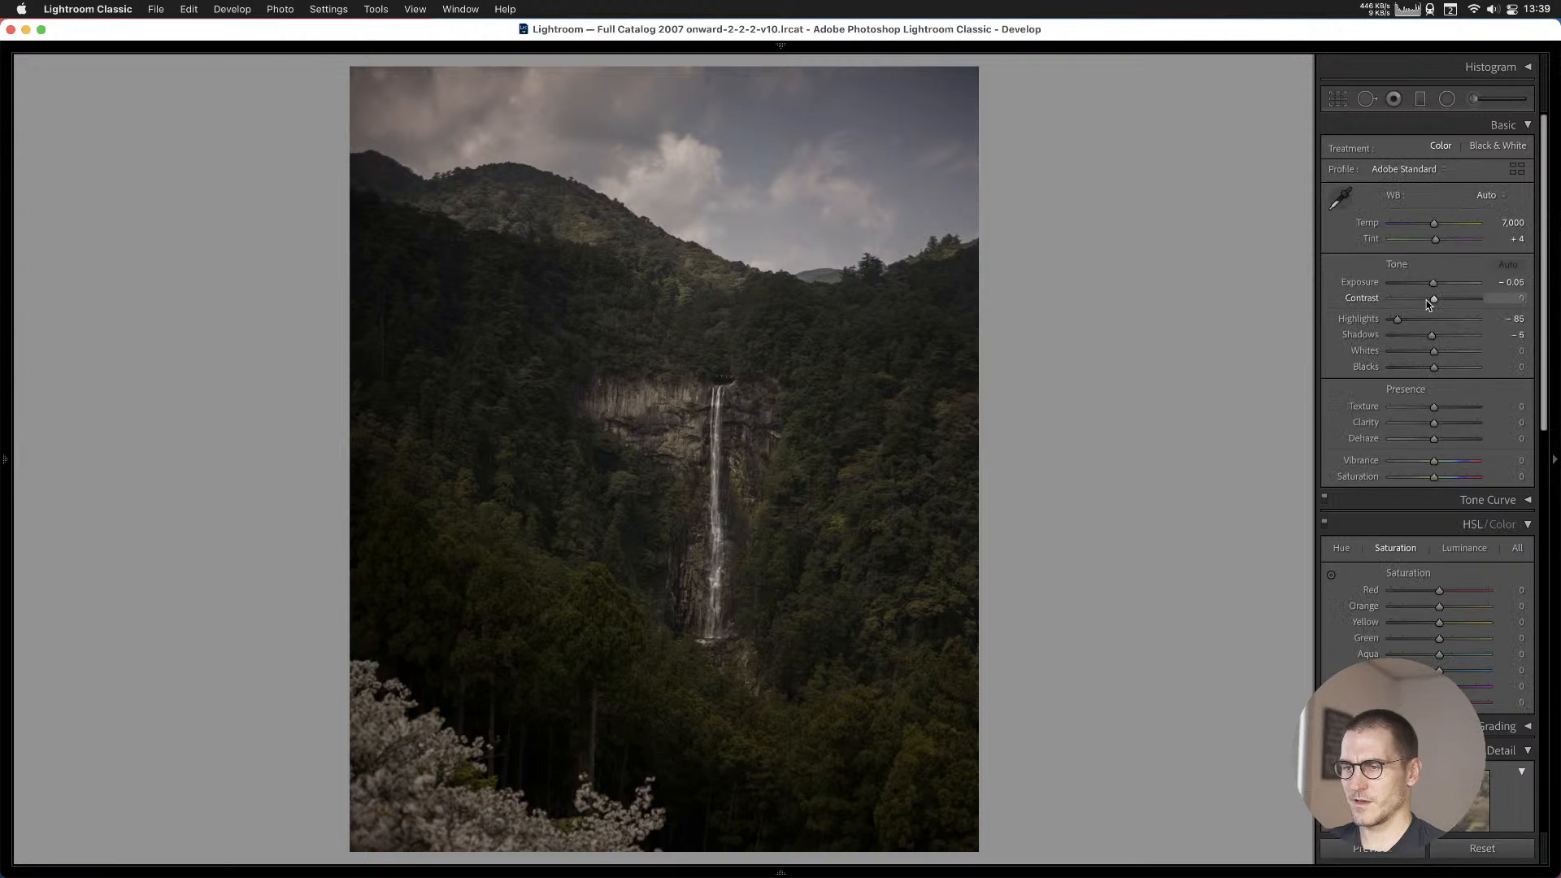
key(Right)
key(Right)
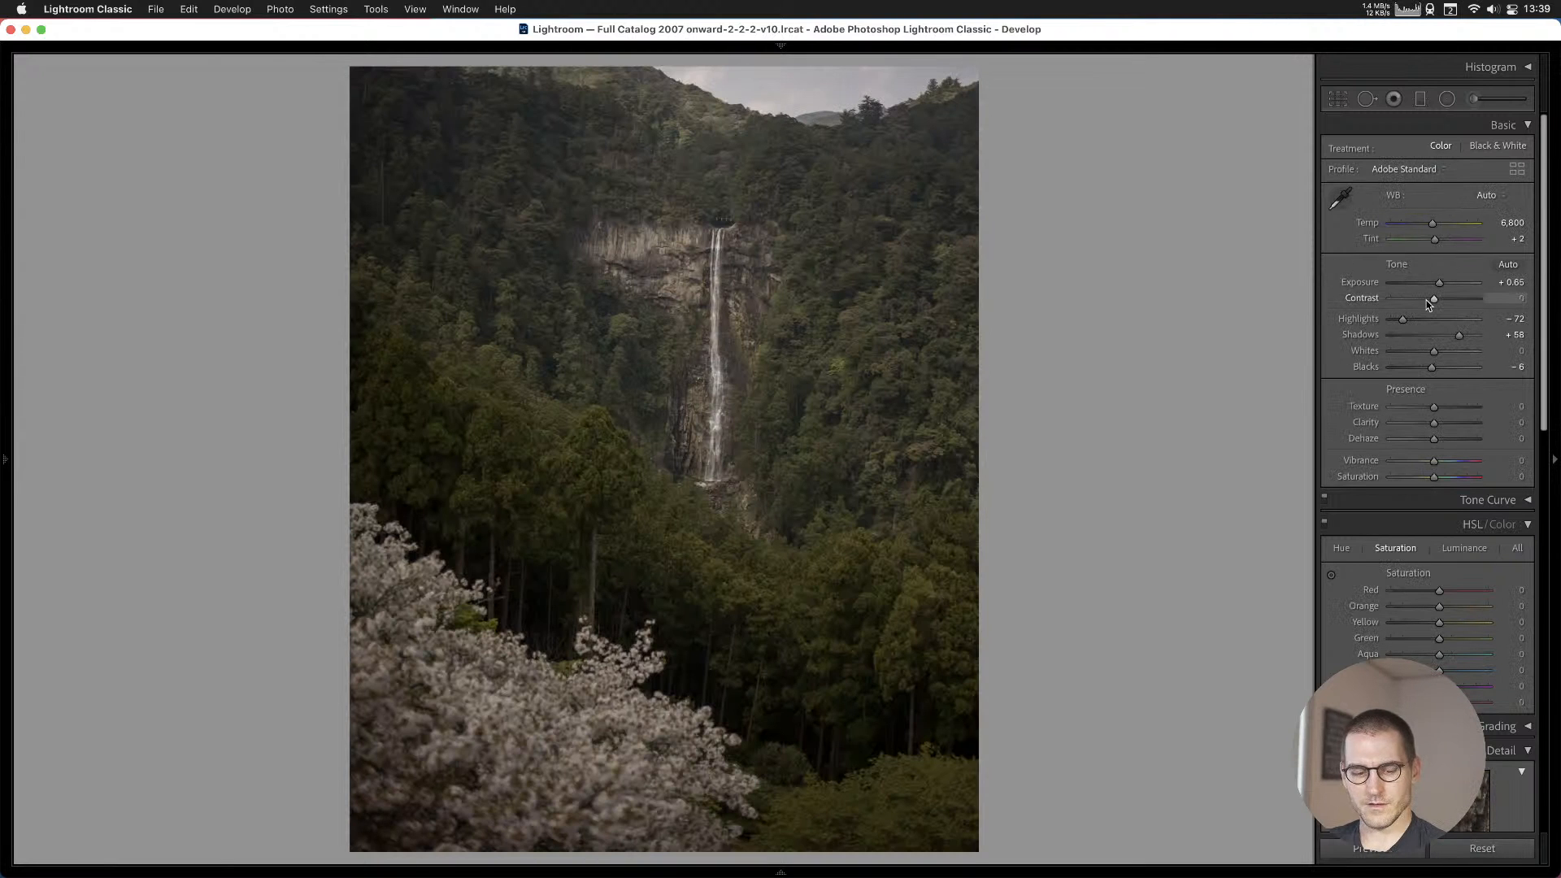
key(Right)
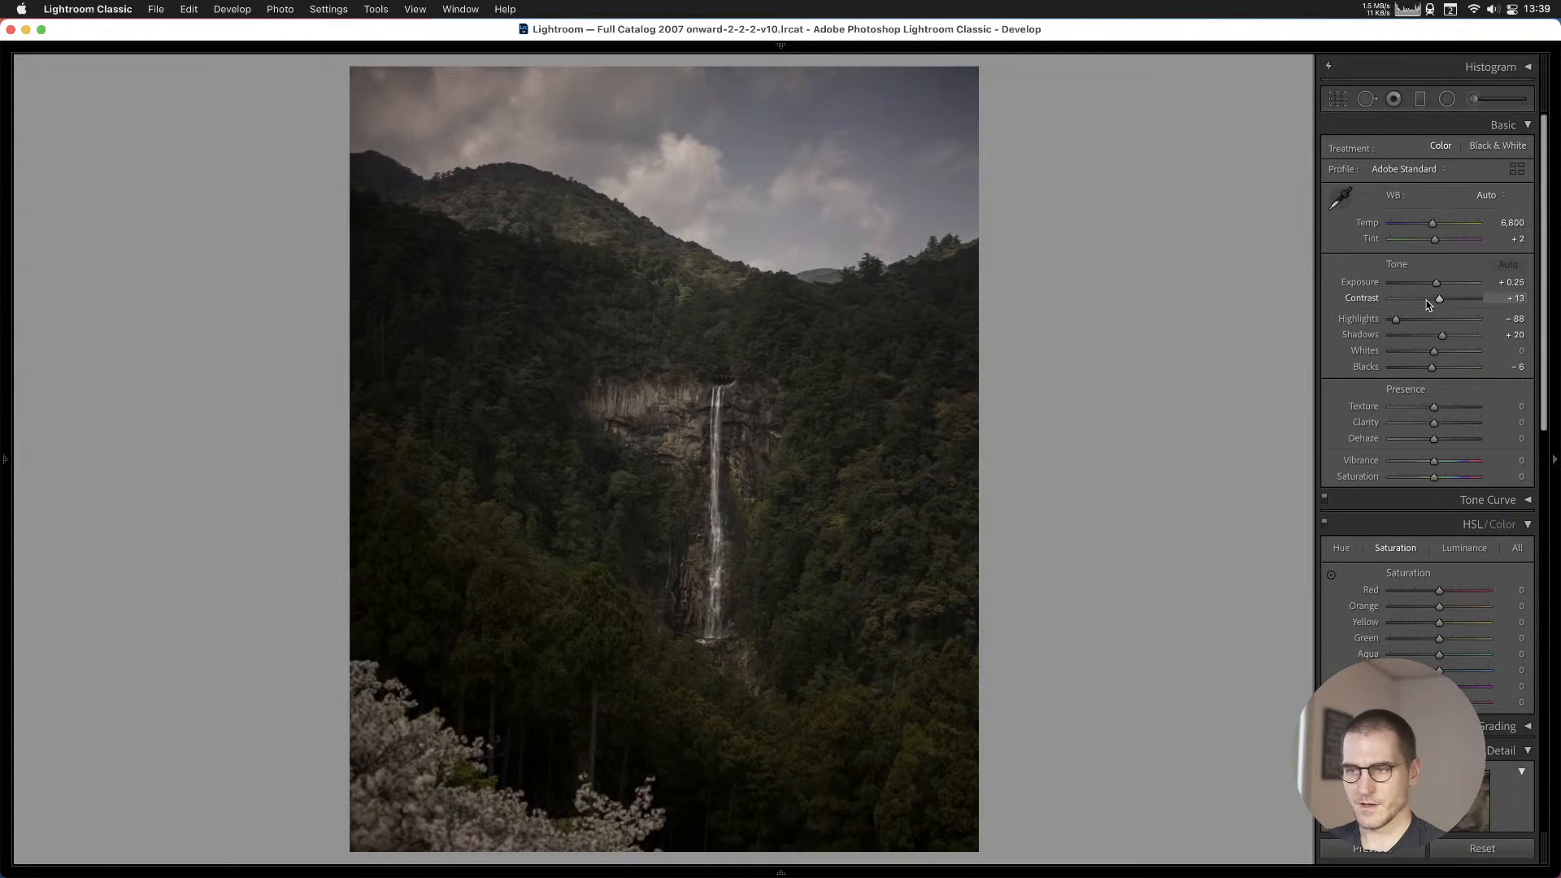
key(Right)
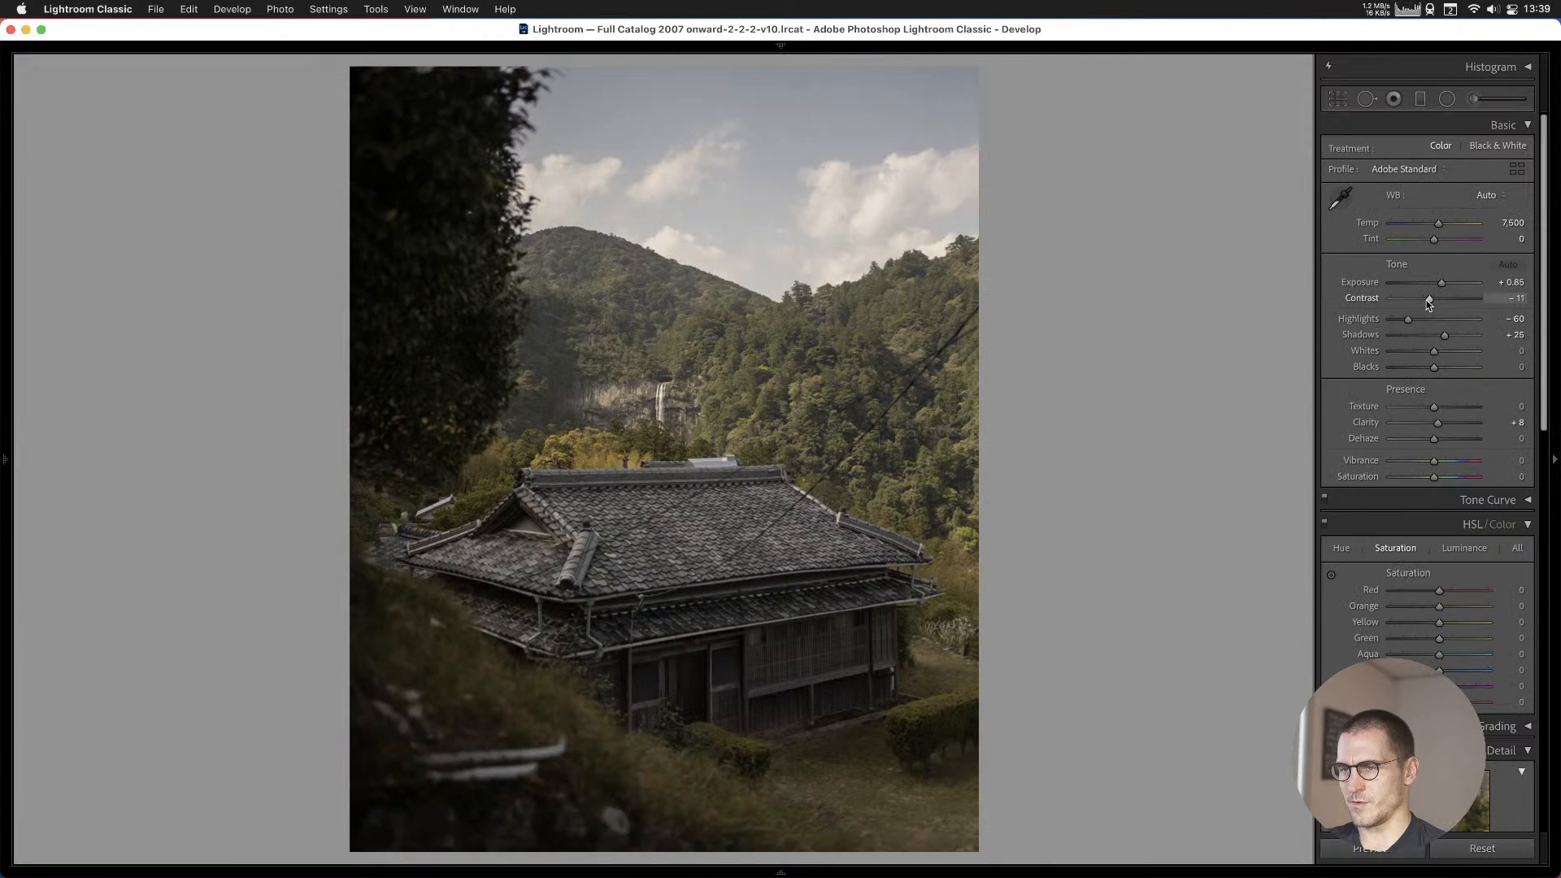
key(Right)
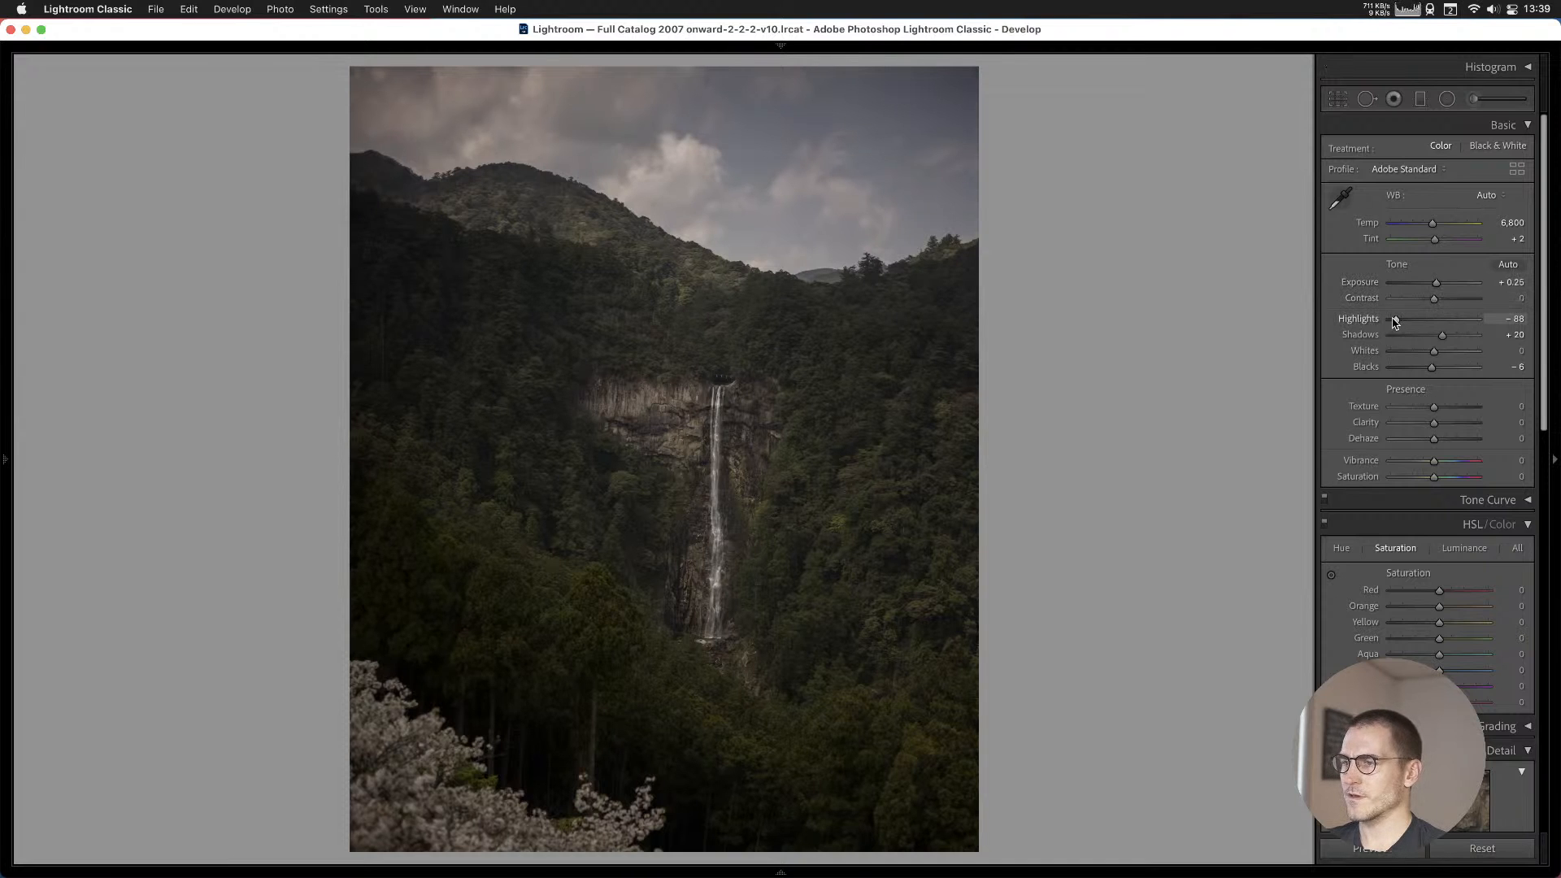
Set the darker waterfall photo's highlights to -64, exposure to +0.55 and shadows to +13, and reset contrast and blacks to 0.
drag(1396, 319, 1406, 318)
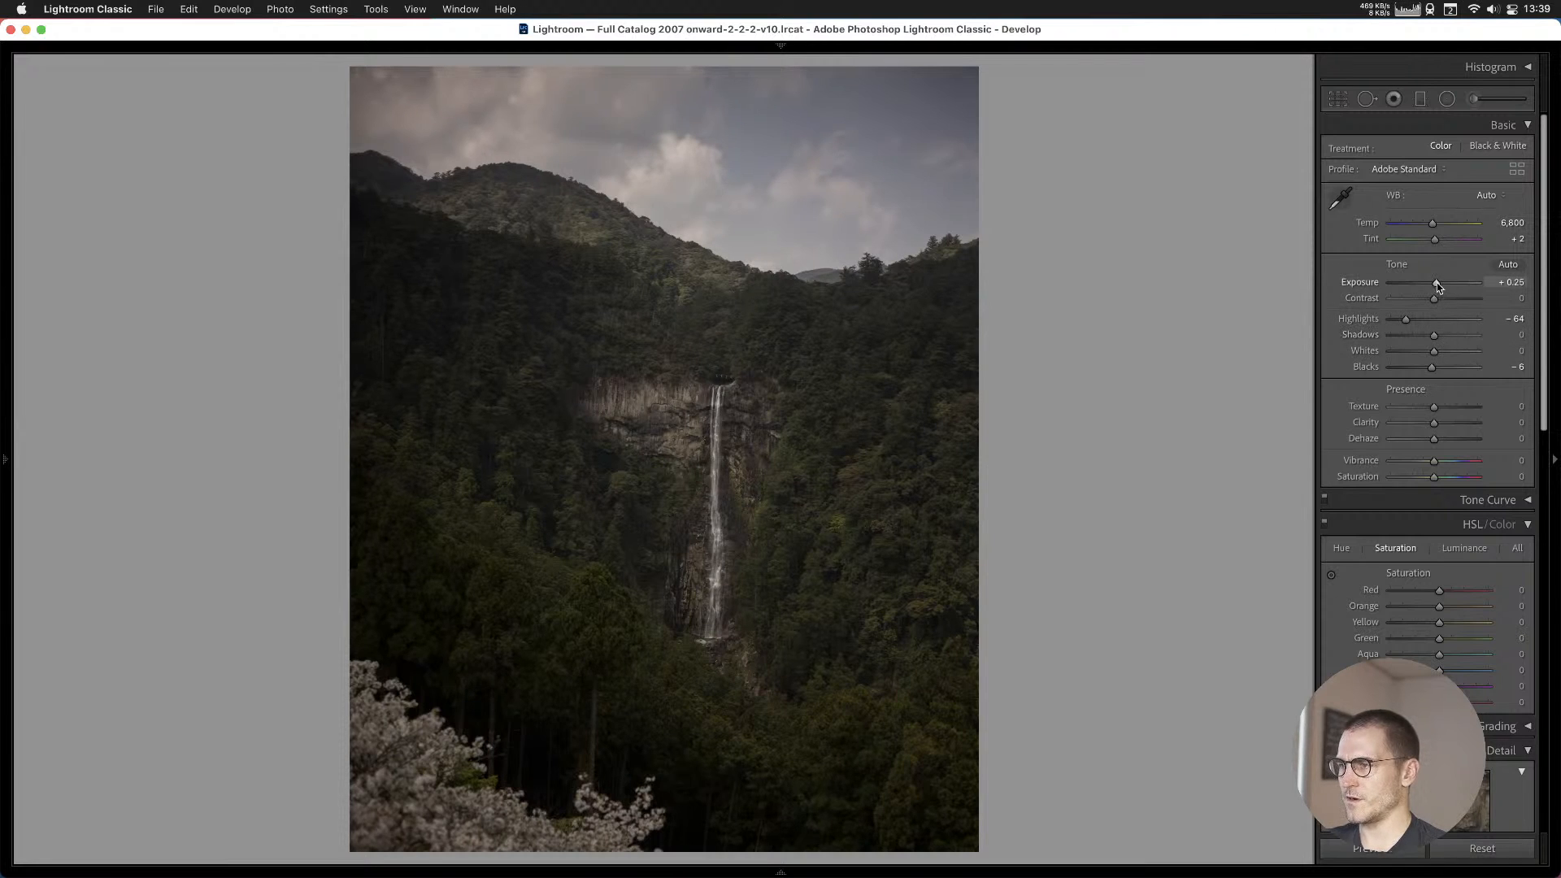
drag(1438, 286, 1440, 286)
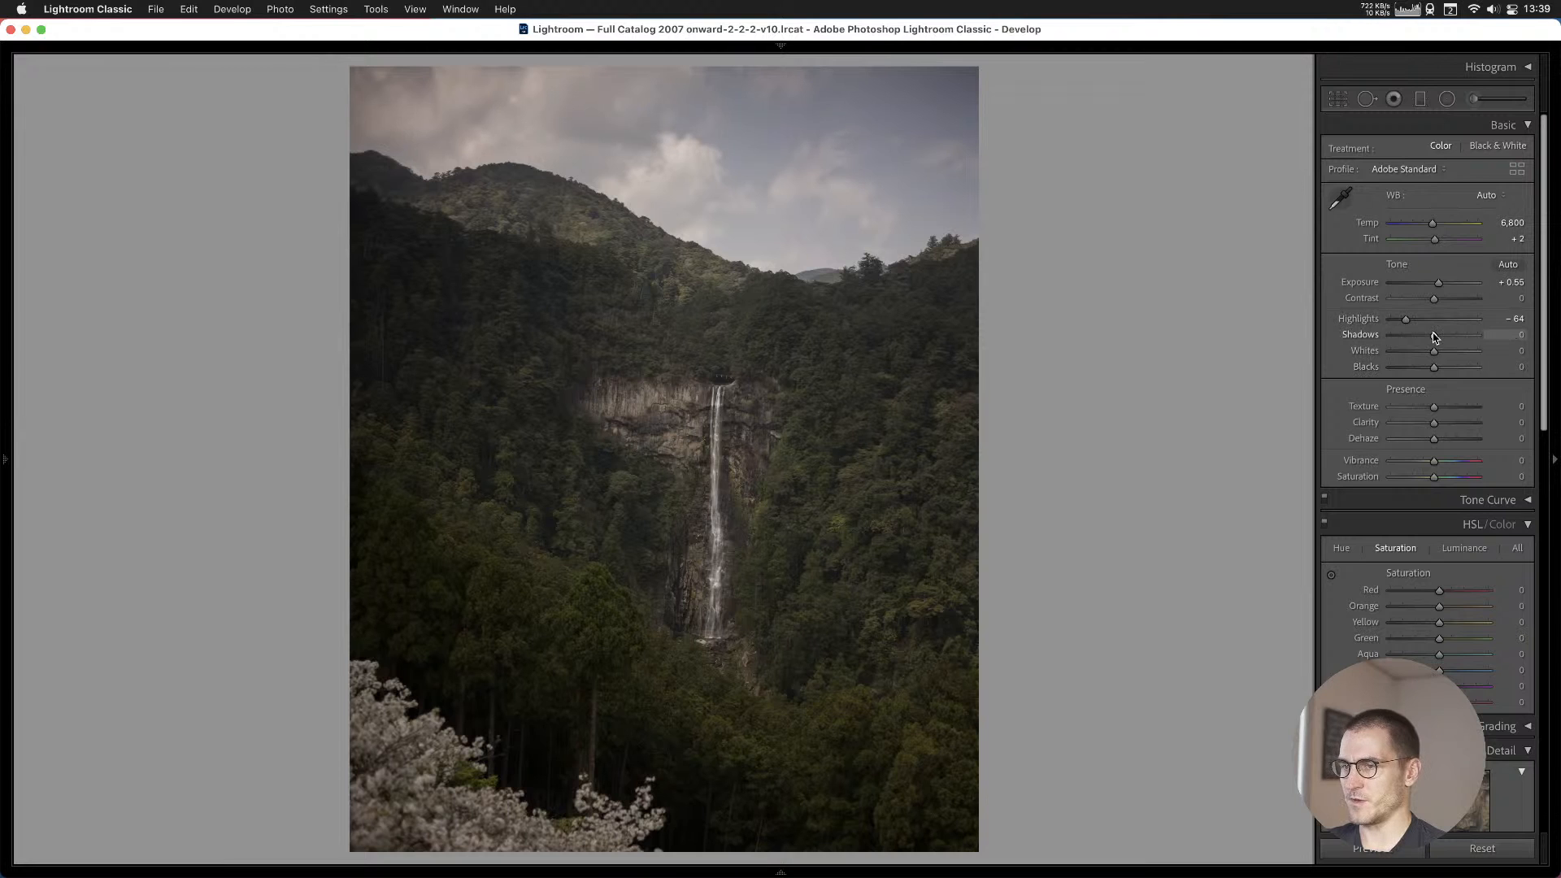
drag(1438, 337, 1440, 337)
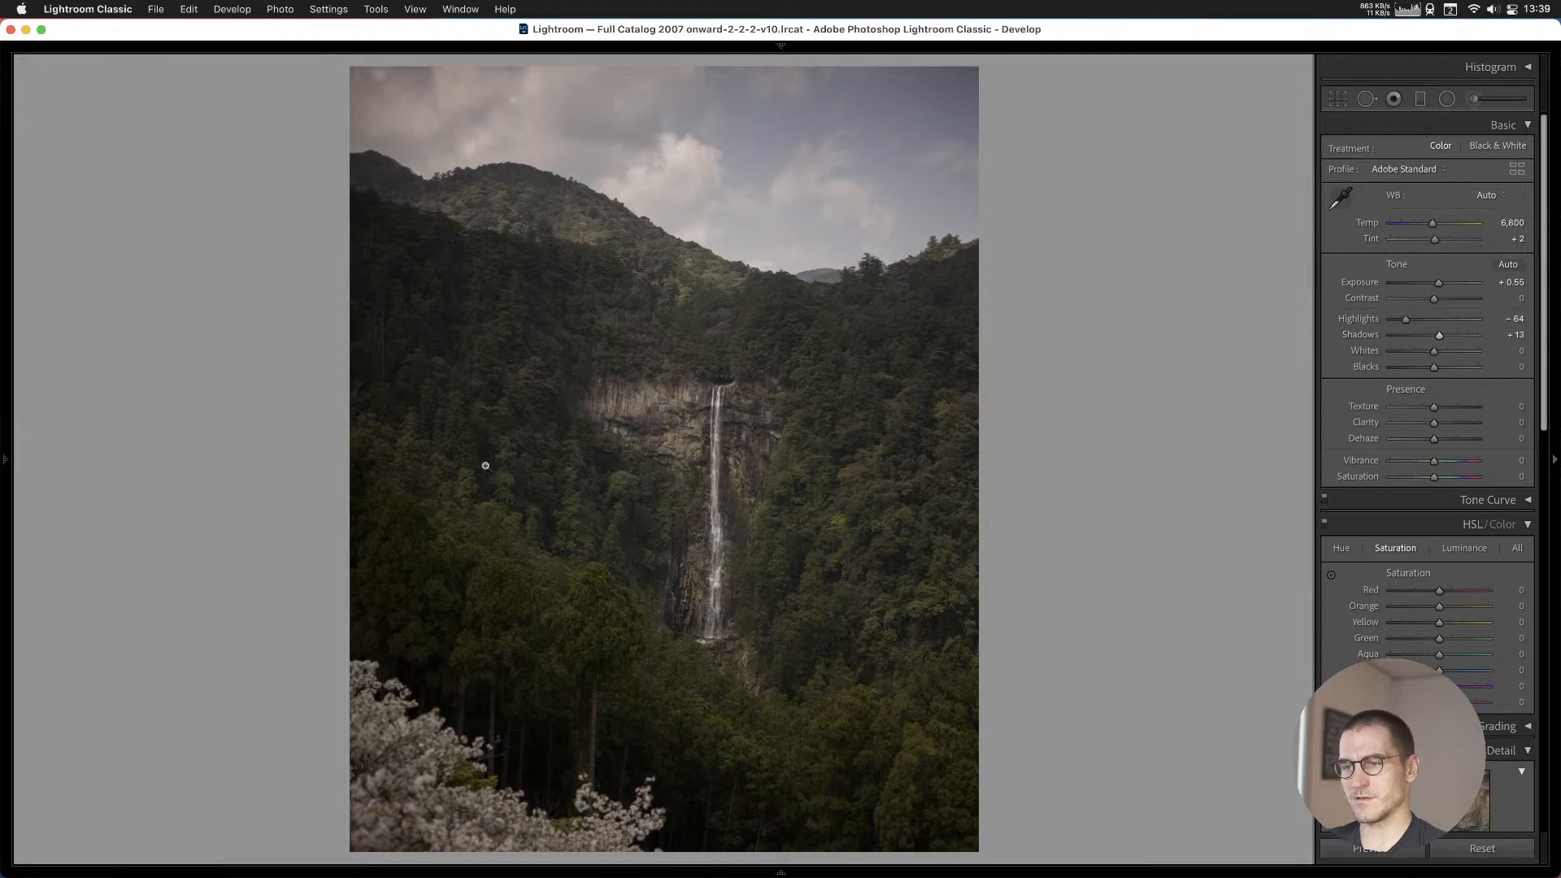
Try repositioning the darker waterfall photo's crop vertically.
click(1342, 99)
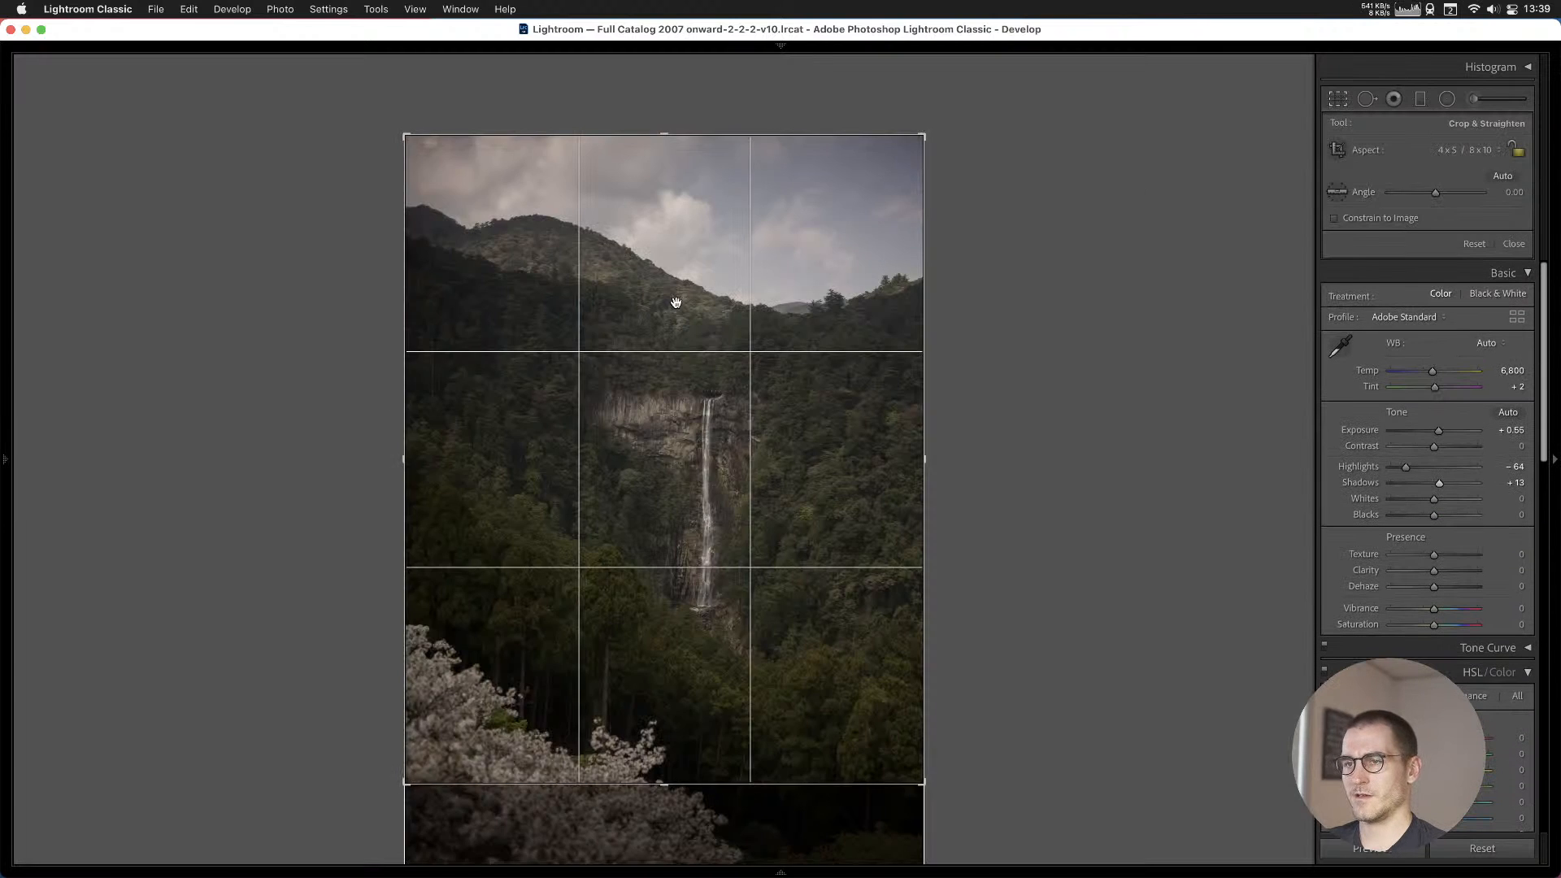
drag(725, 456, 732, 673)
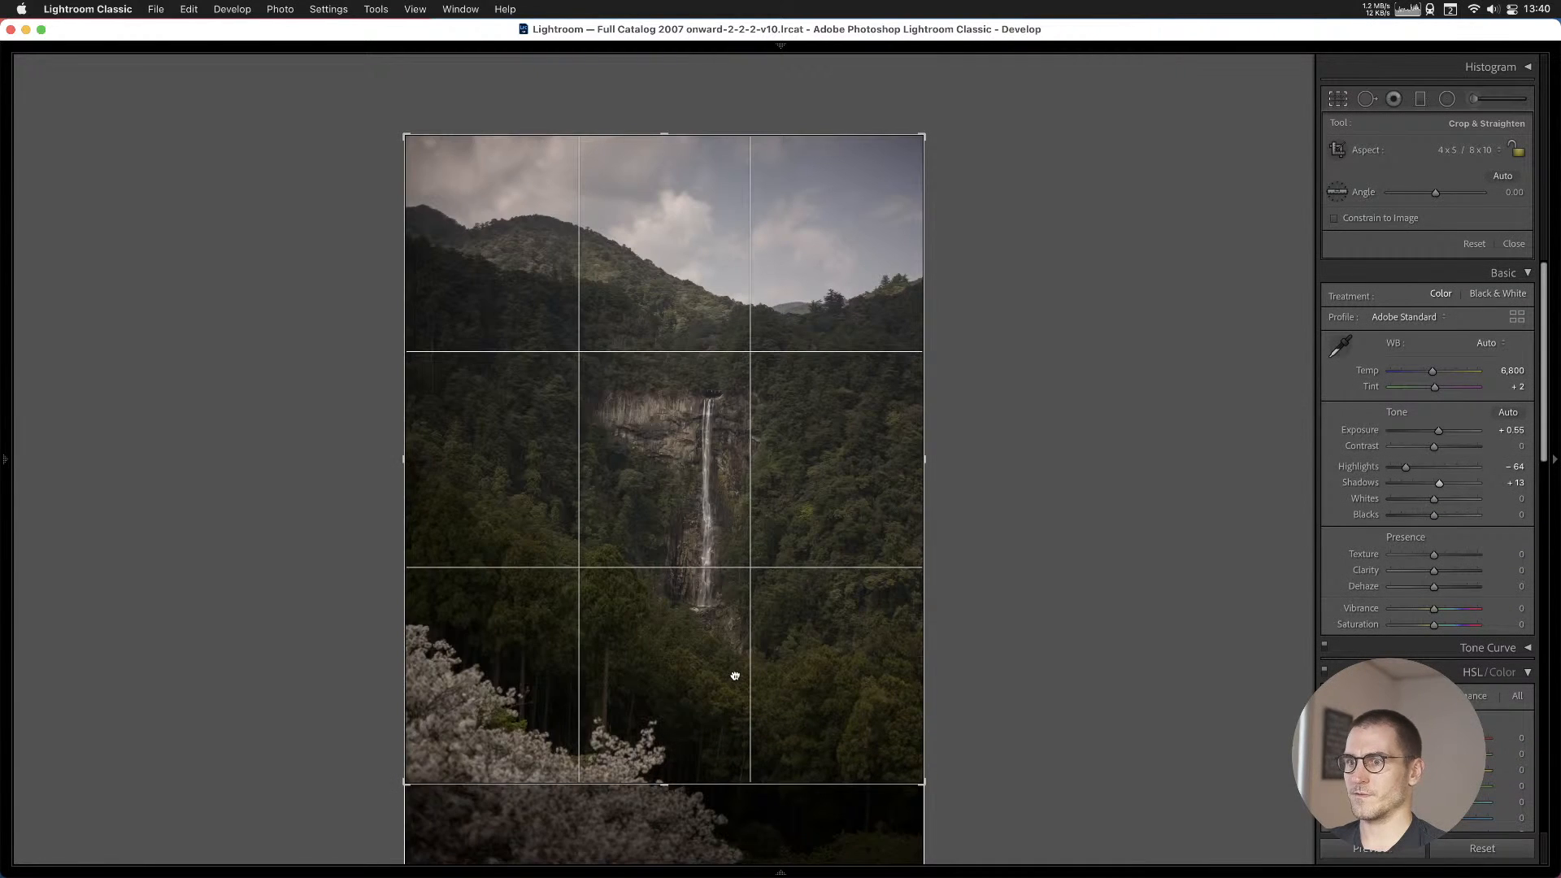
key(Return)
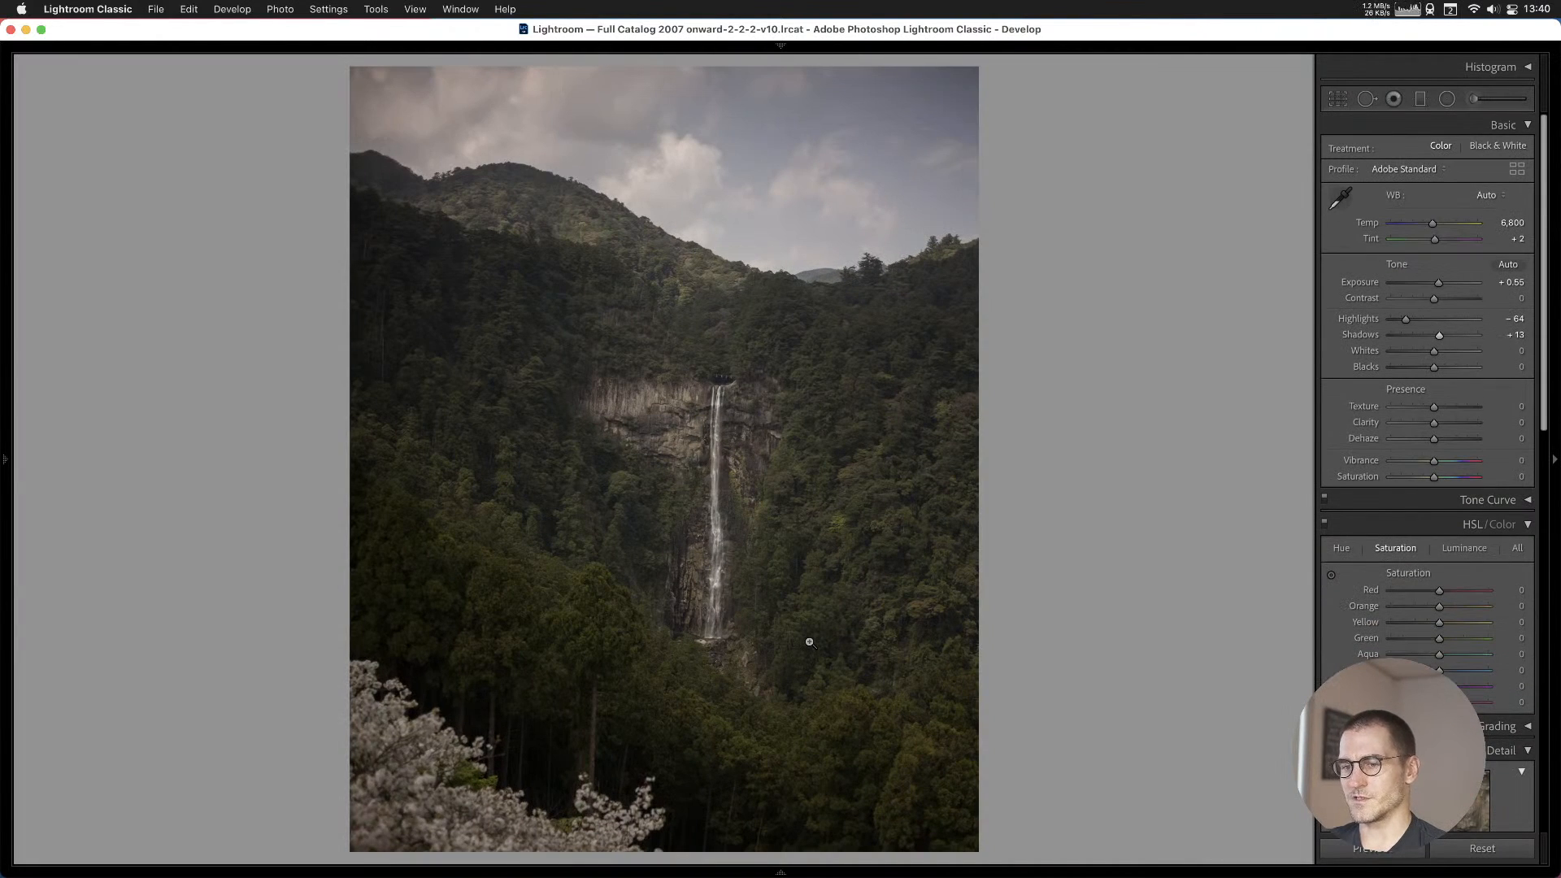
Shift the tiled-roof house photo's crop up to include more sky and less foreground, and add the photo to Cull #1.
key(Right)
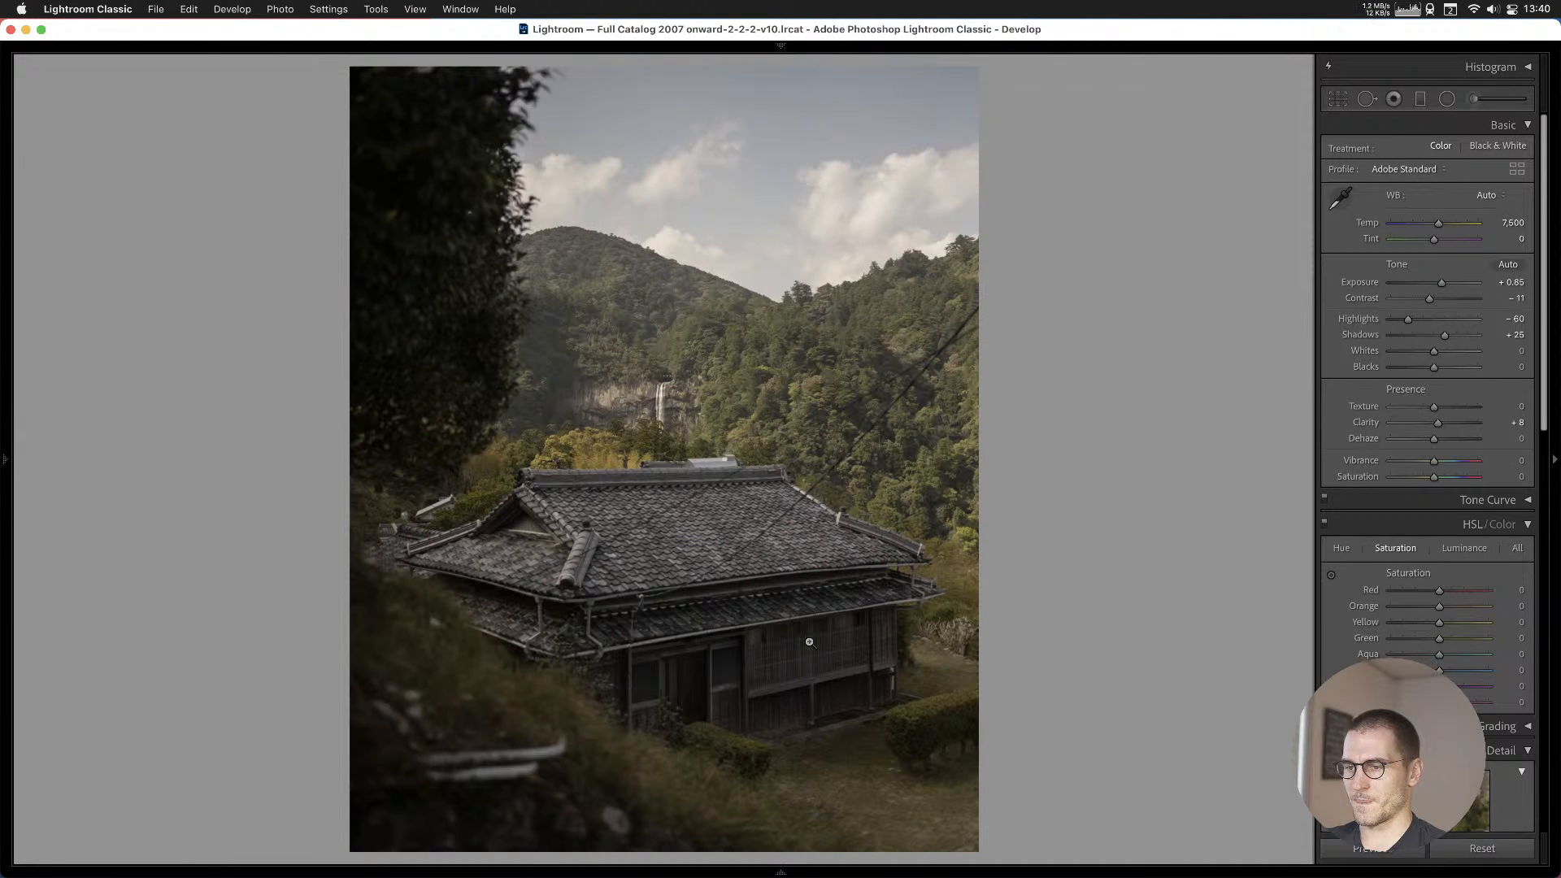
click(670, 516)
drag(665, 440, 664, 735)
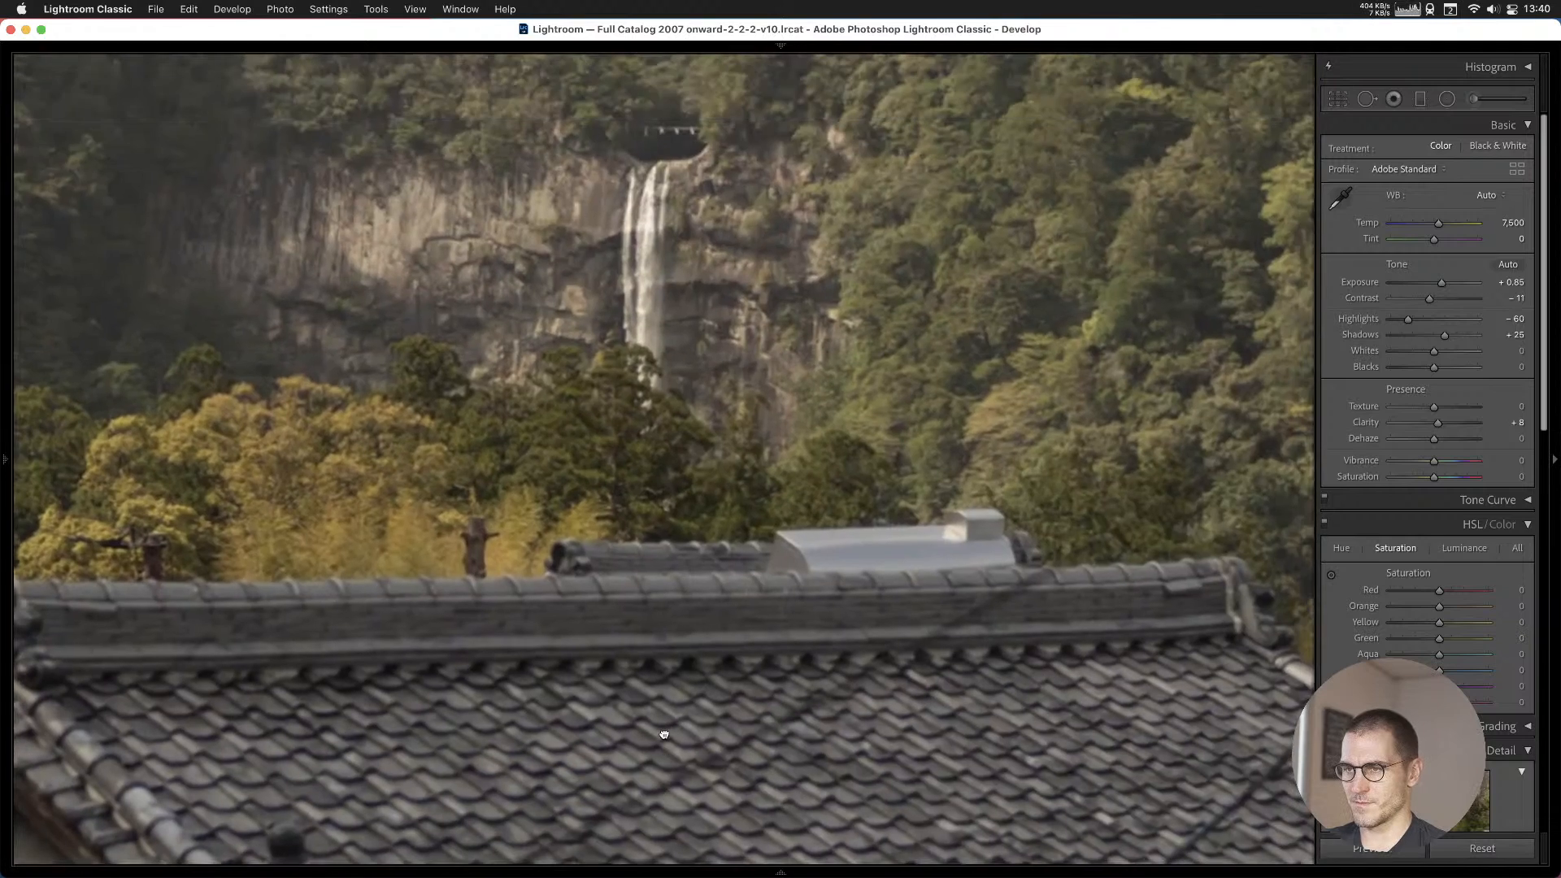
click(694, 600)
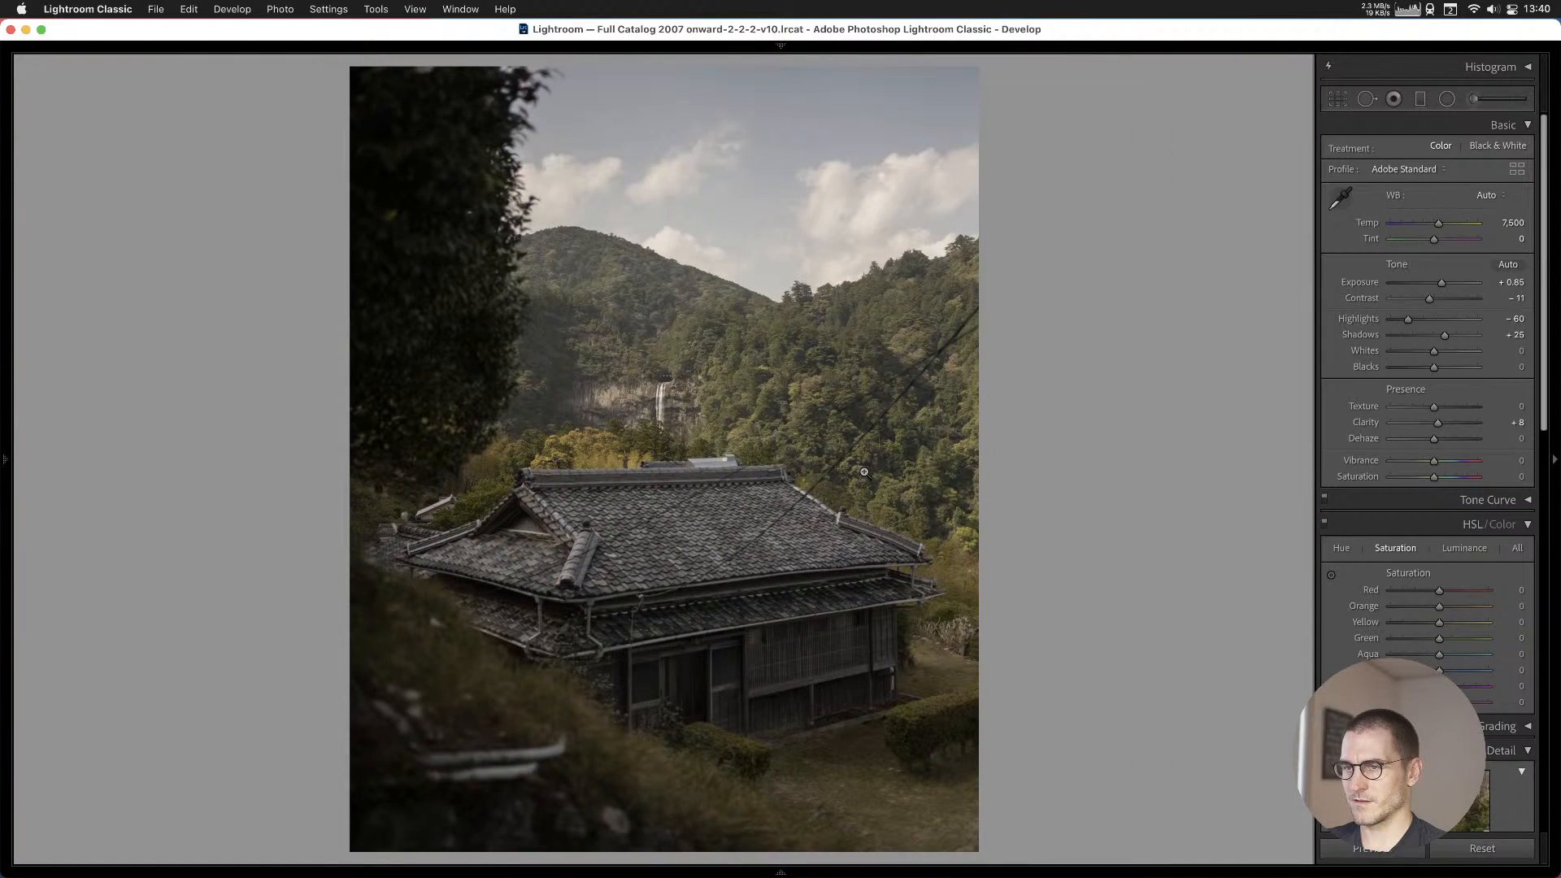
click(1337, 98)
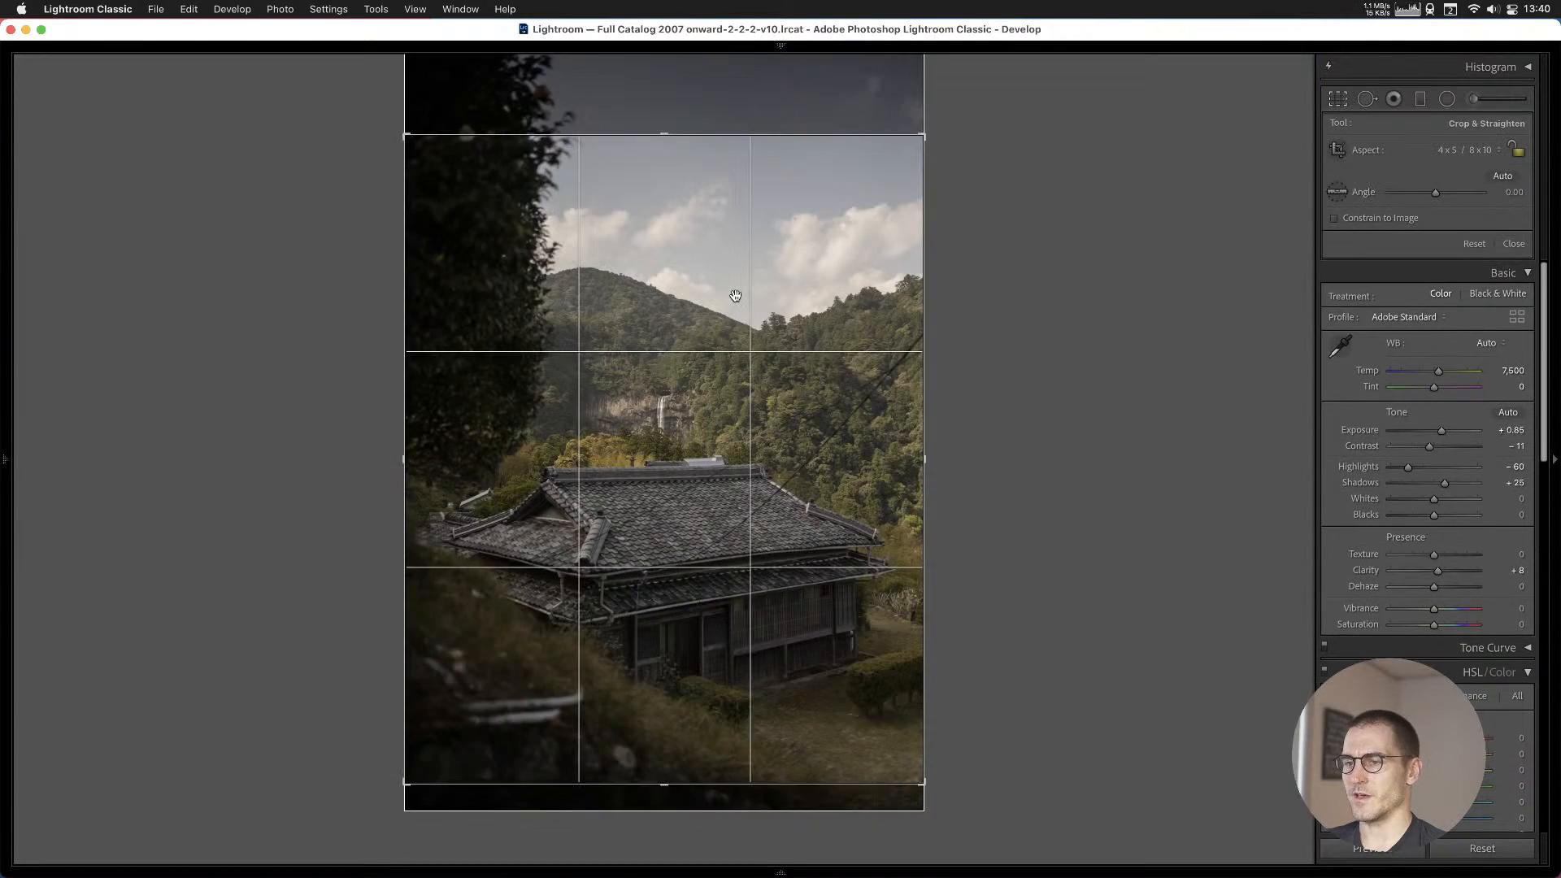
drag(735, 295, 725, 349)
key(r)
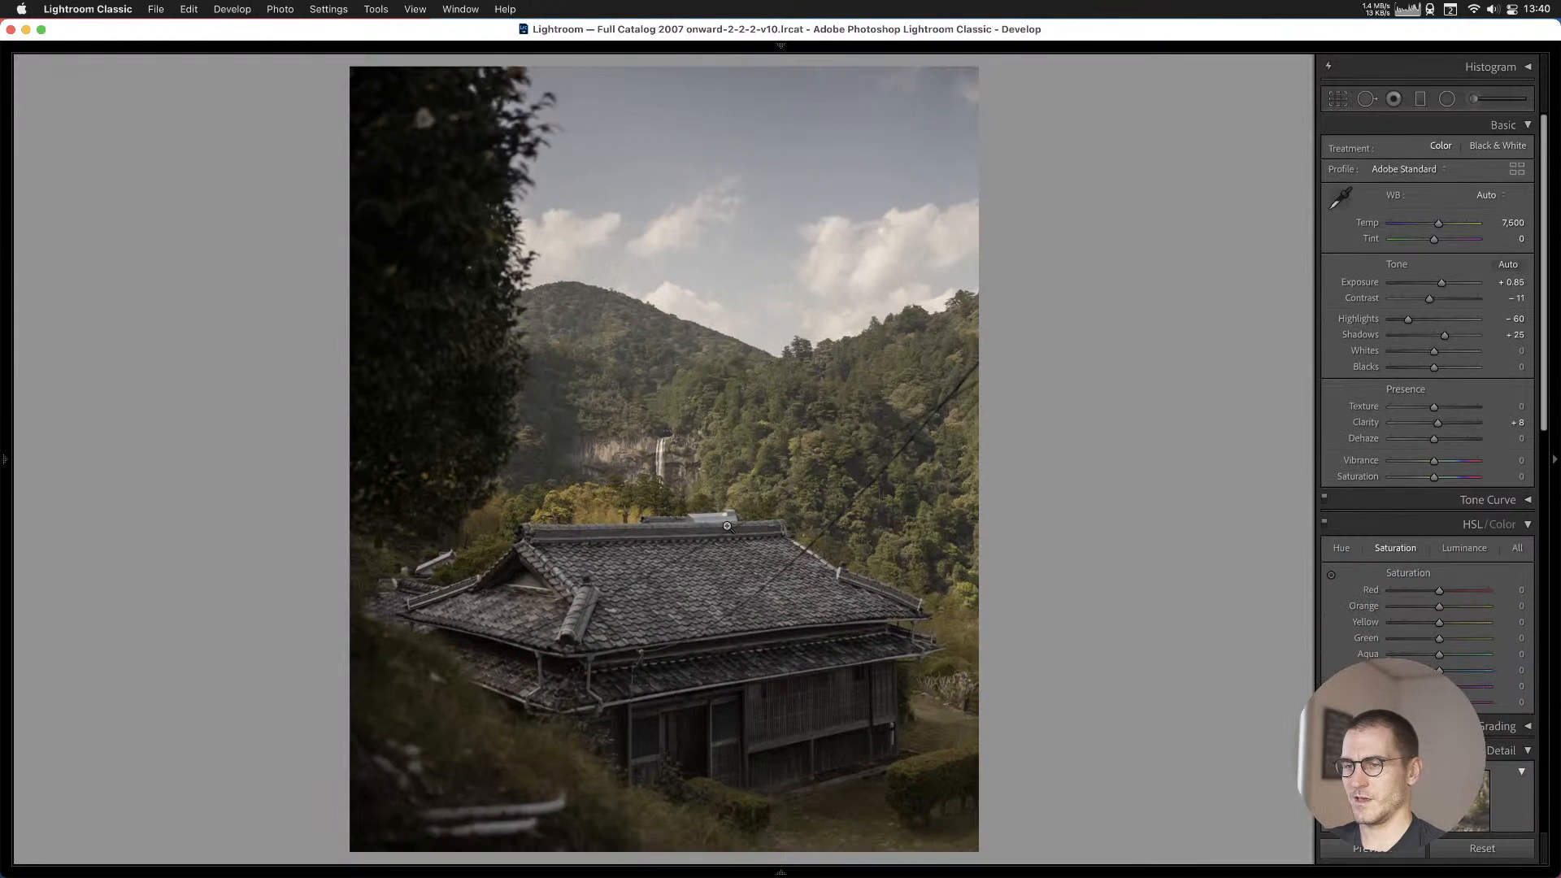
key(b)
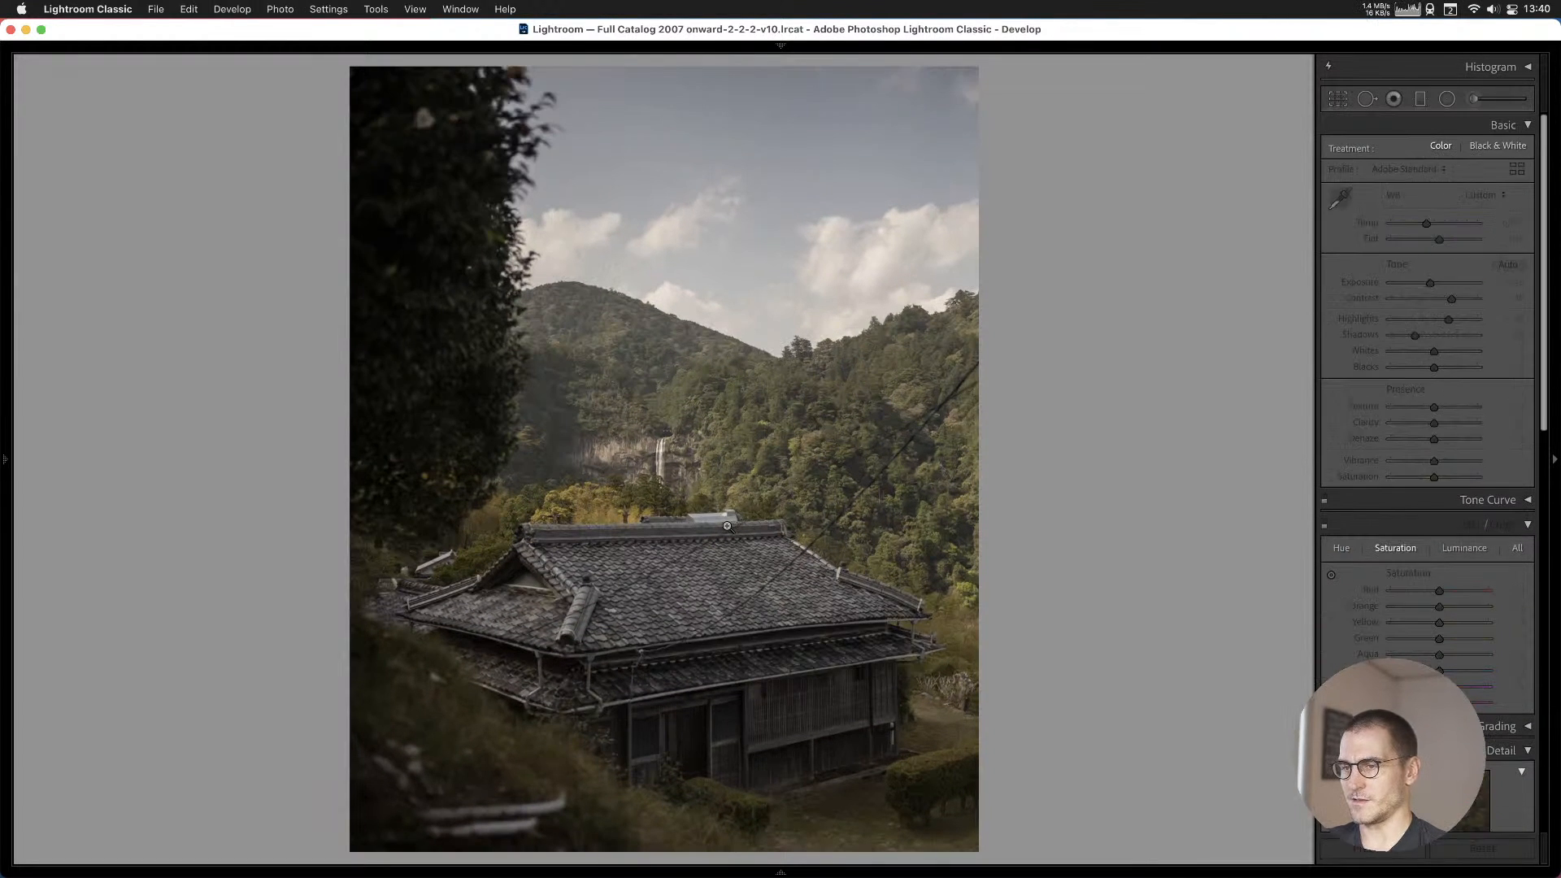
Tighten and slightly reposition the 4 x 5 crop on the dark hillside photo with the person sitting on a bench.
key(Right)
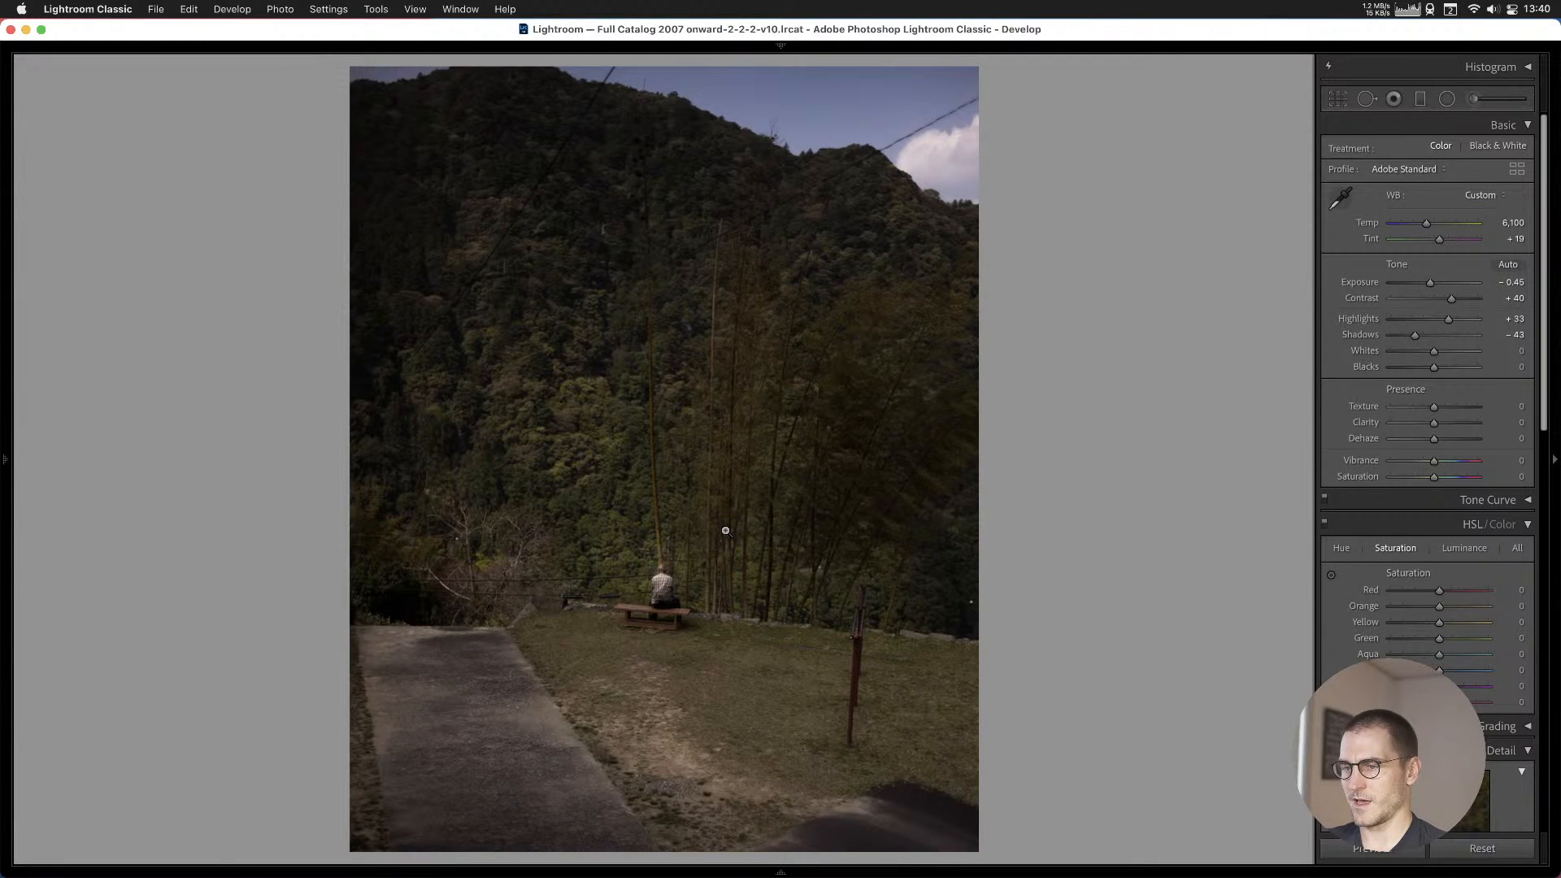
click(670, 578)
click(670, 578)
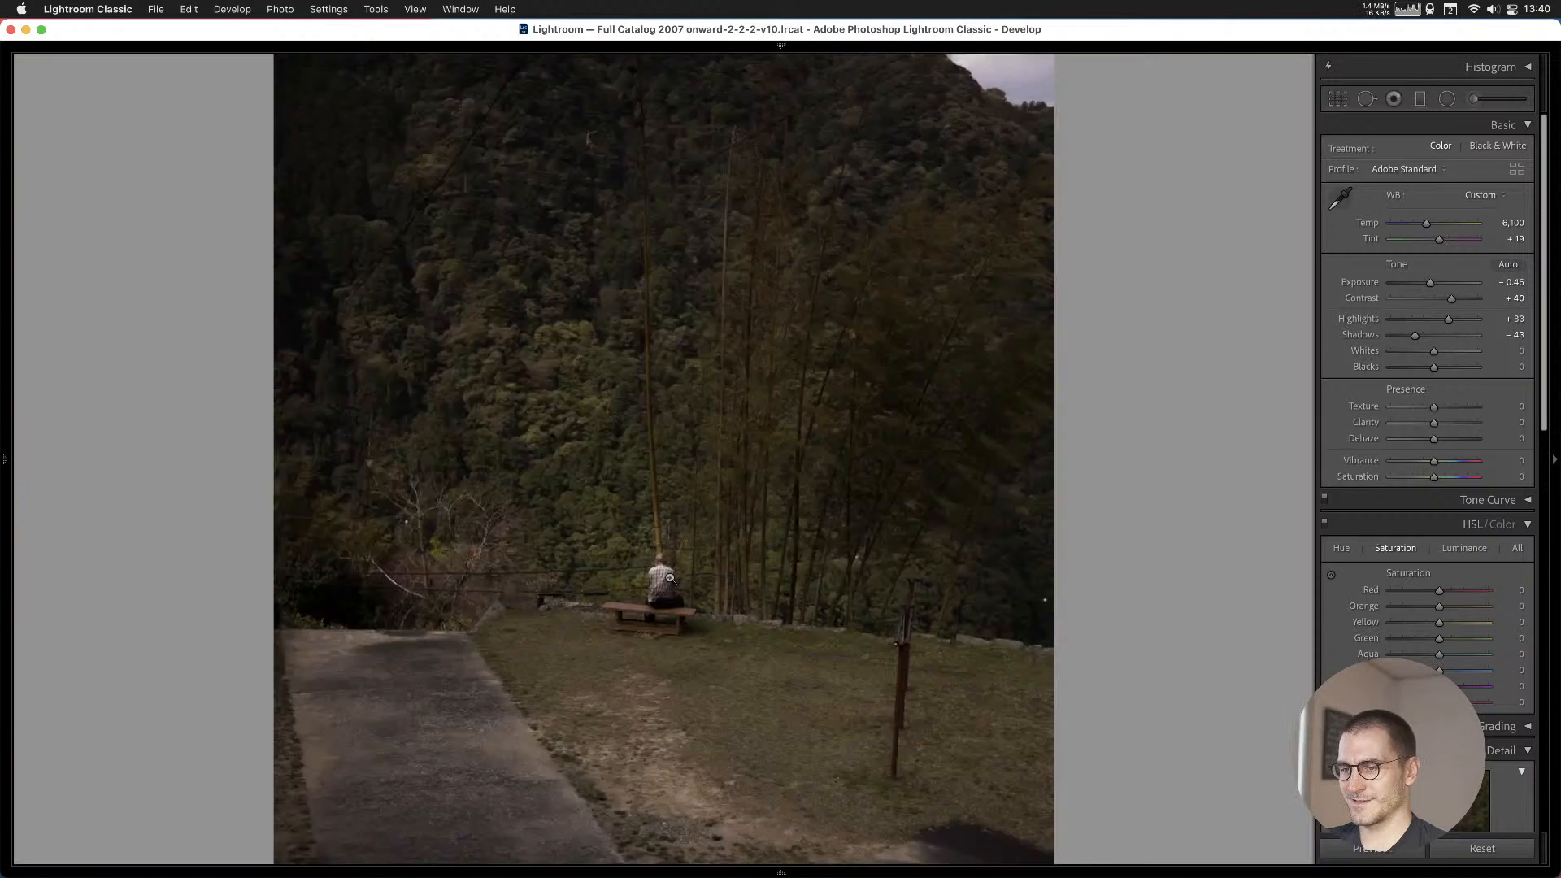
click(1337, 101)
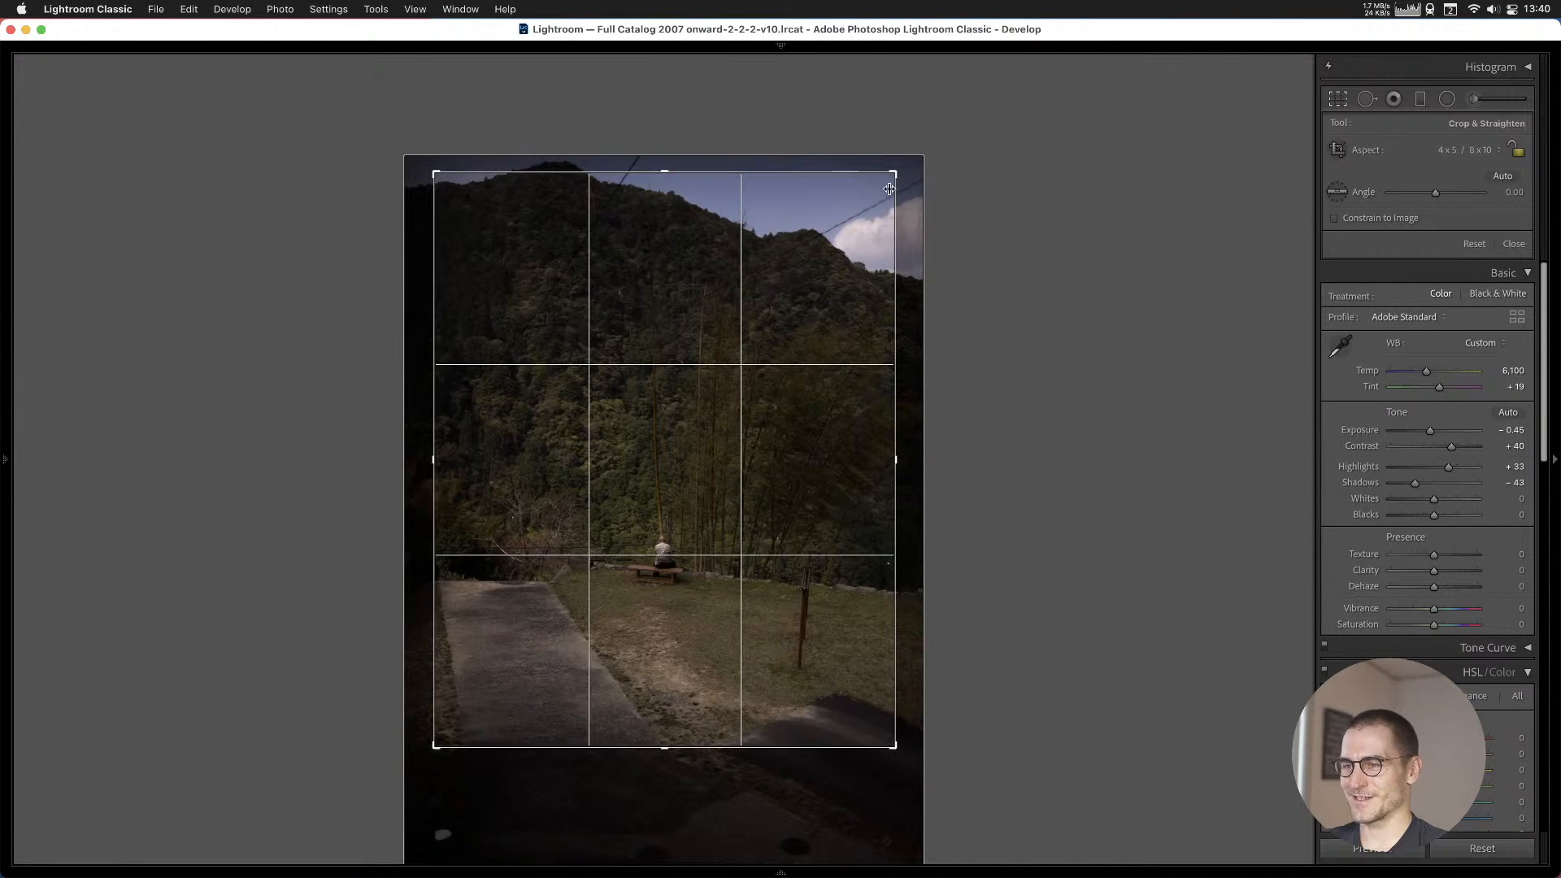
mouse_move(805, 318)
mouse_down()
mouse_move(802, 254)
mouse_move(843, 163)
mouse_move(822, 147)
mouse_move(822, 321)
mouse_up()
drag(895, 162, 882, 187)
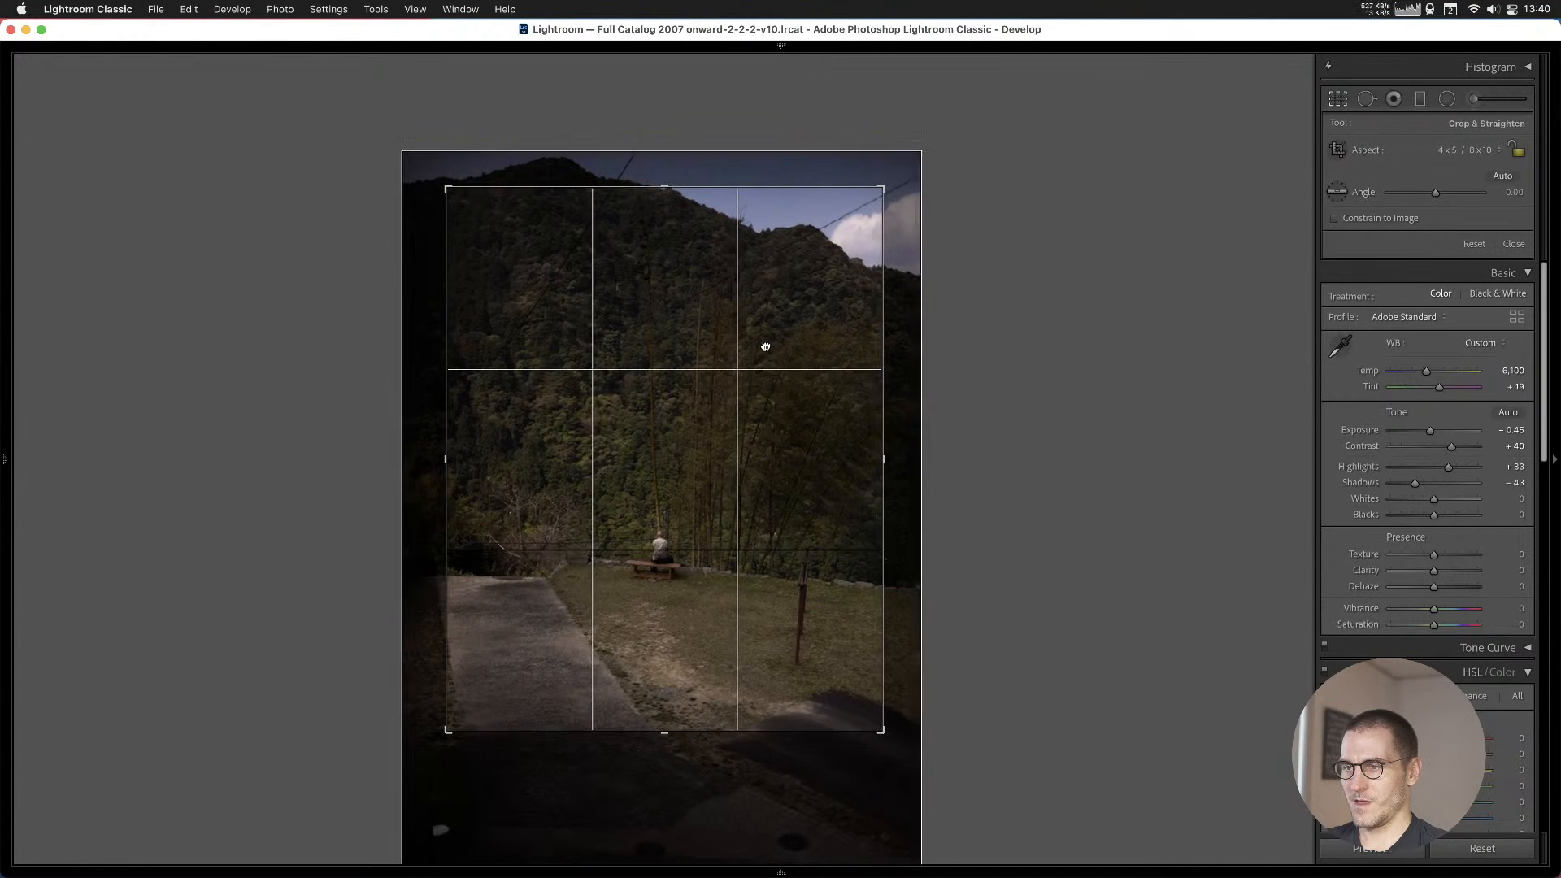
key(Return)
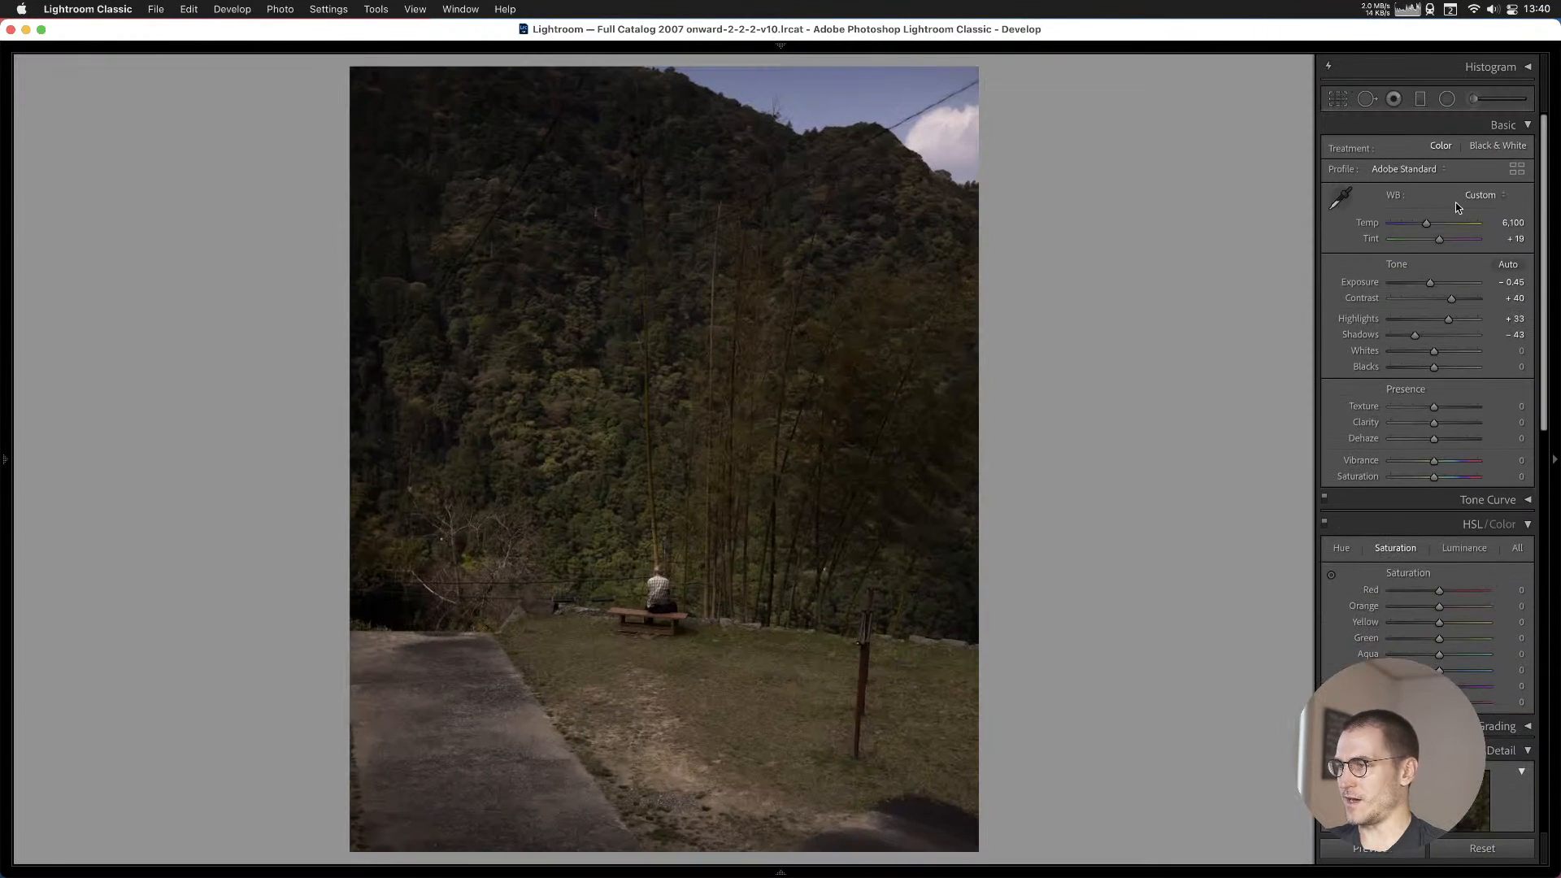
Set the bench photo's exposure to -0.05, contrast to +29, highlights to -37 and shadows to -15, and add it to Cull #1.
double_click(1453, 302)
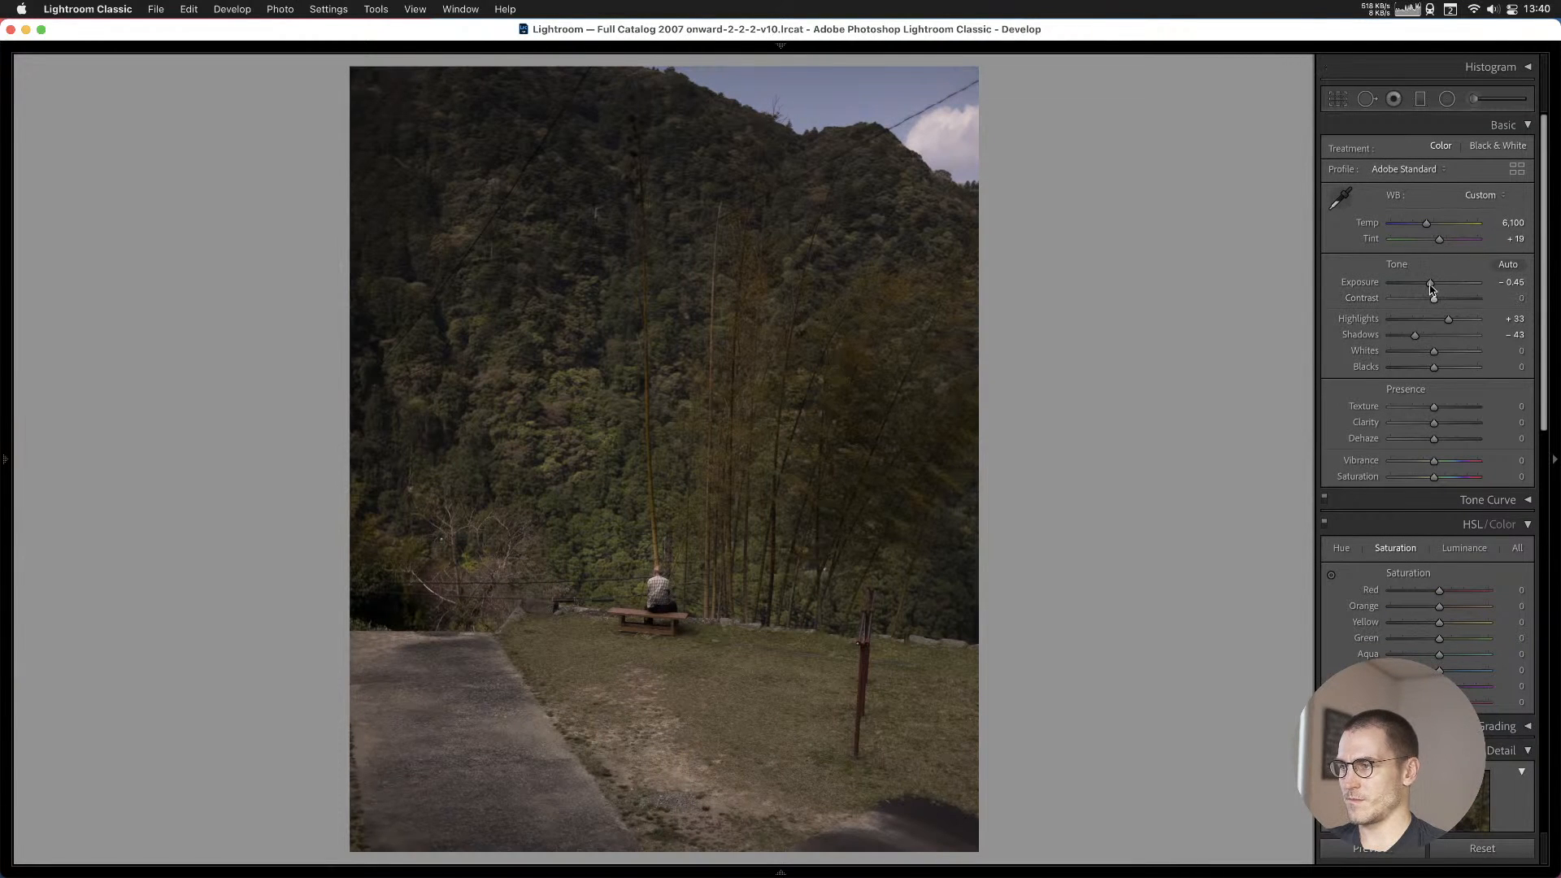
drag(1433, 287, 1418, 323)
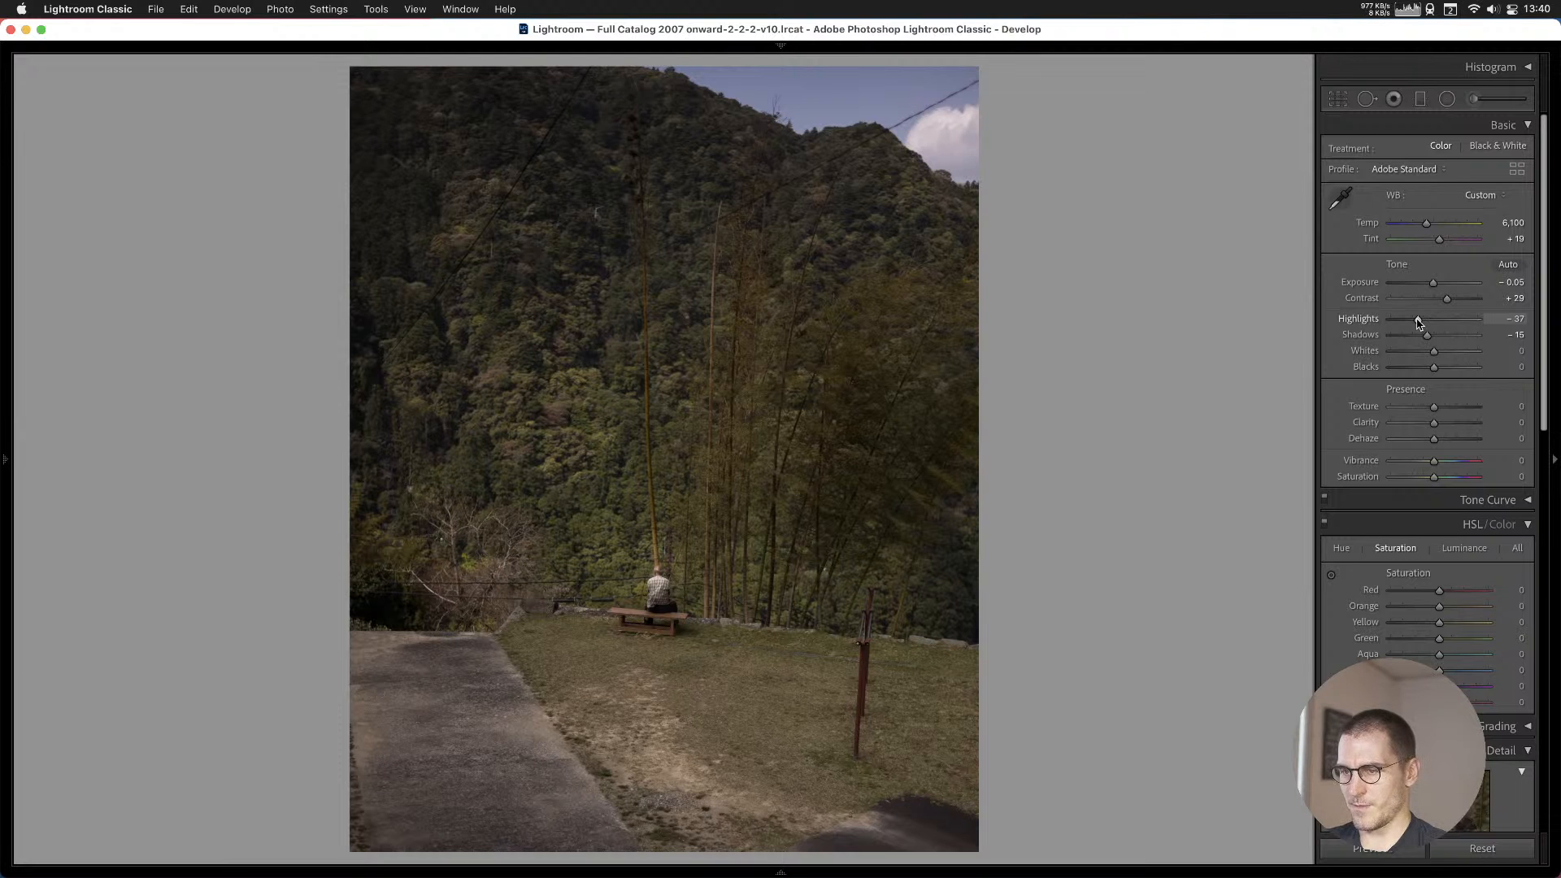
key(b)
Give the wooden house photo auto white balance warmed to 7,146, exposure +0.25, shadows +35 and highlights -74.
key(Right)
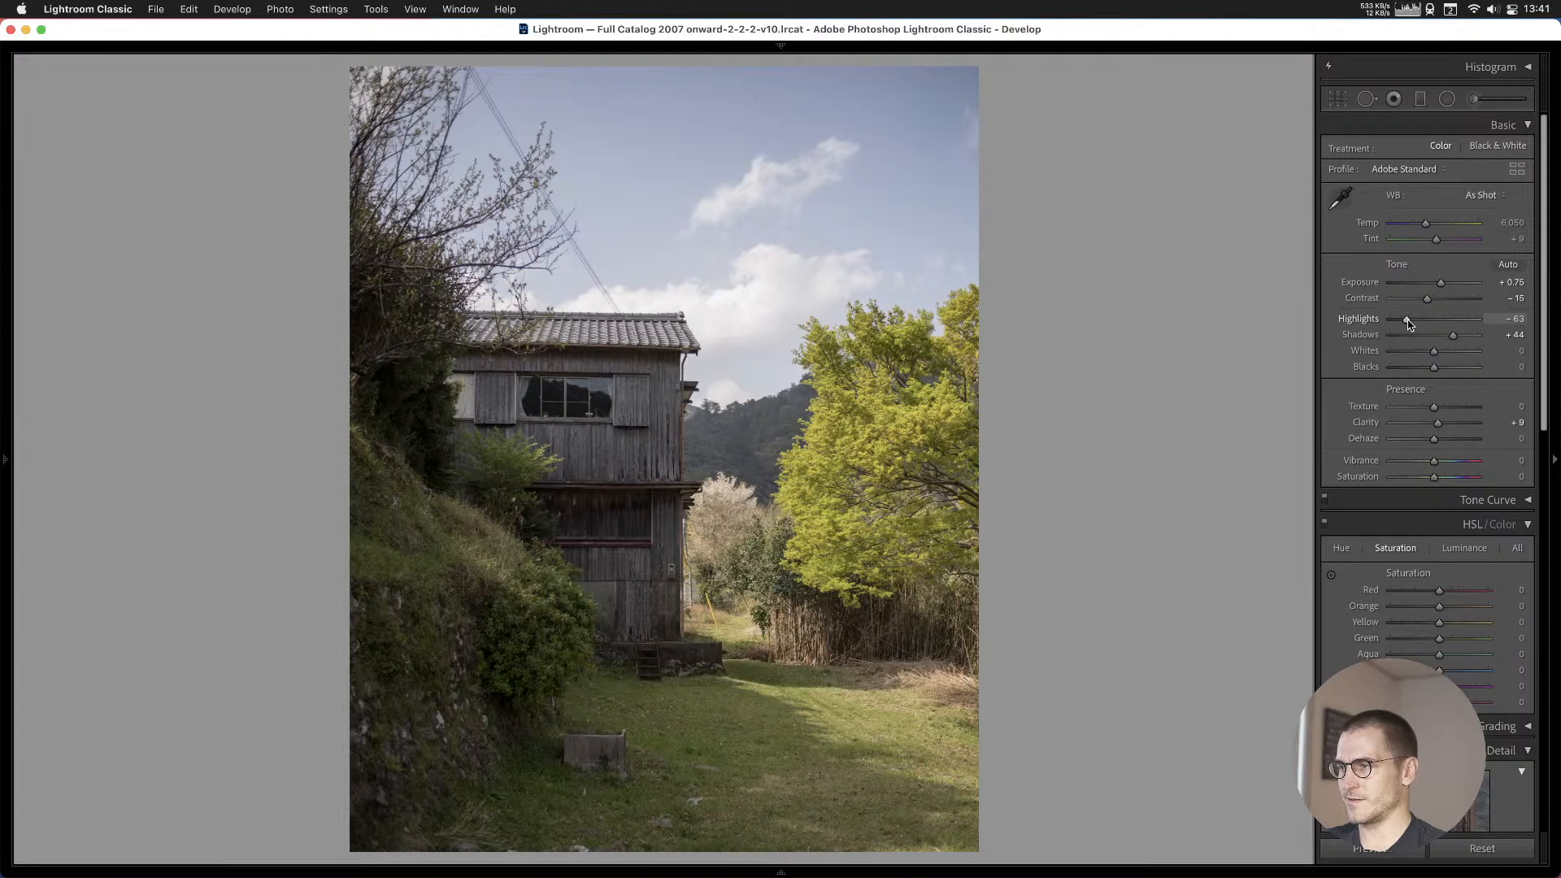
drag(1410, 323, 1406, 323)
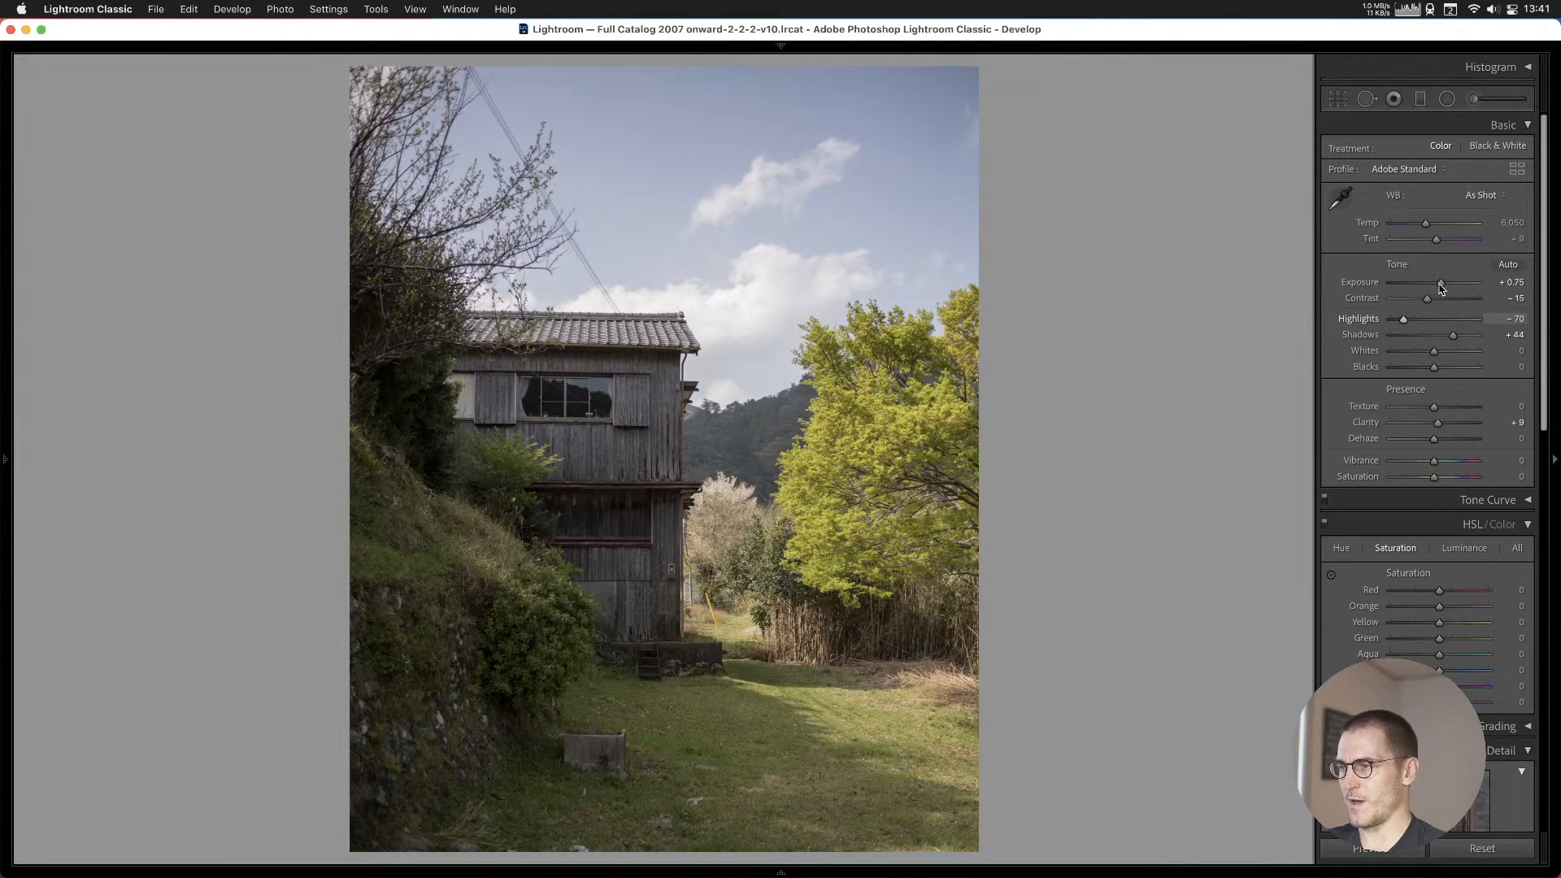
drag(1441, 284, 1434, 285)
click(1491, 192)
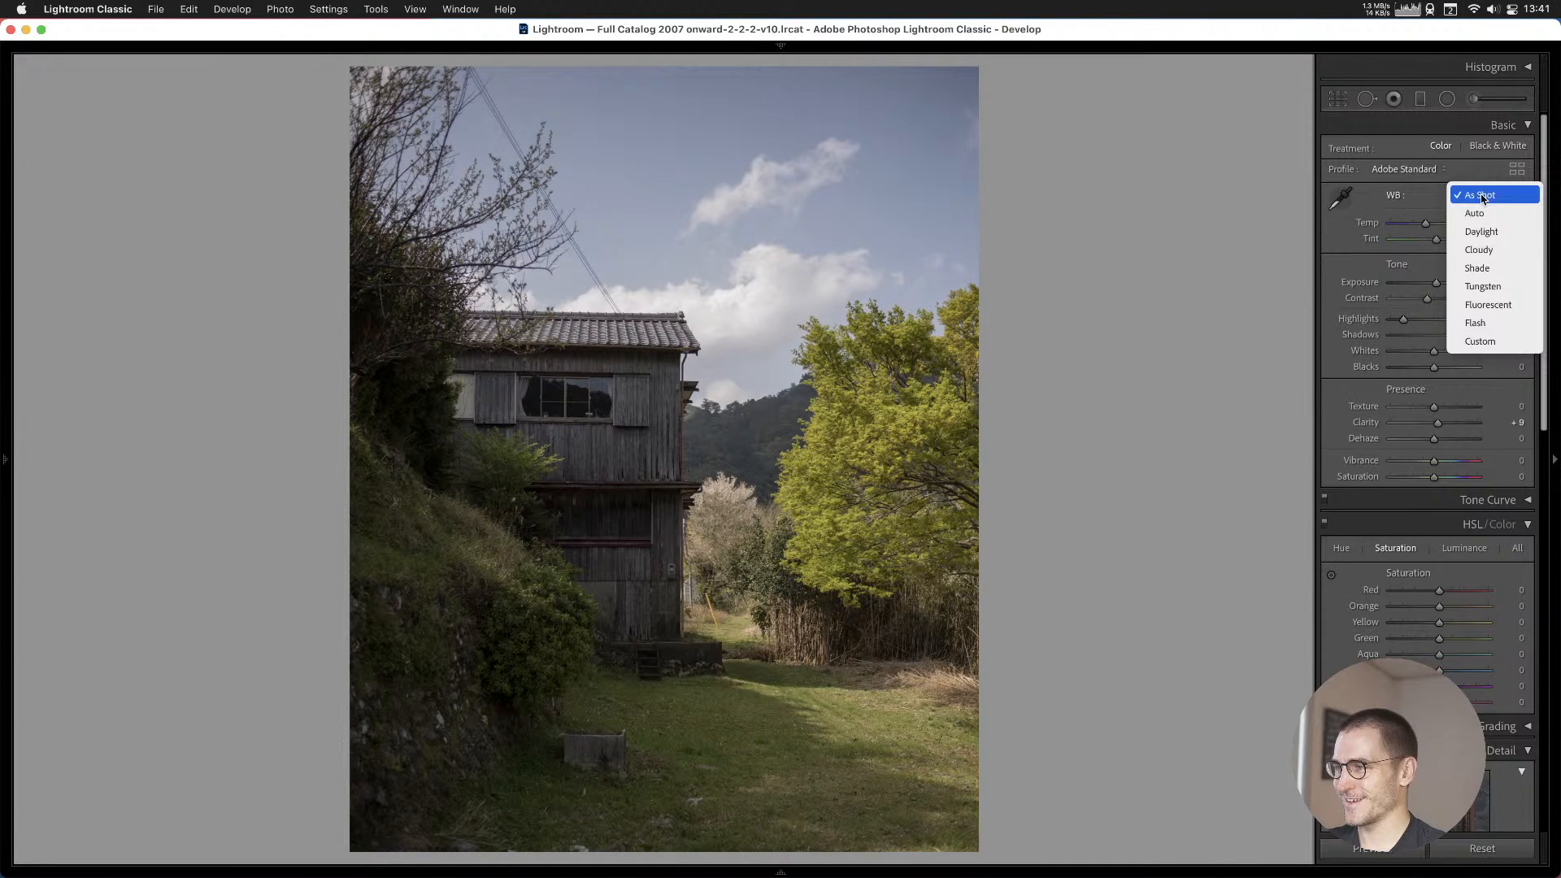
click(1470, 218)
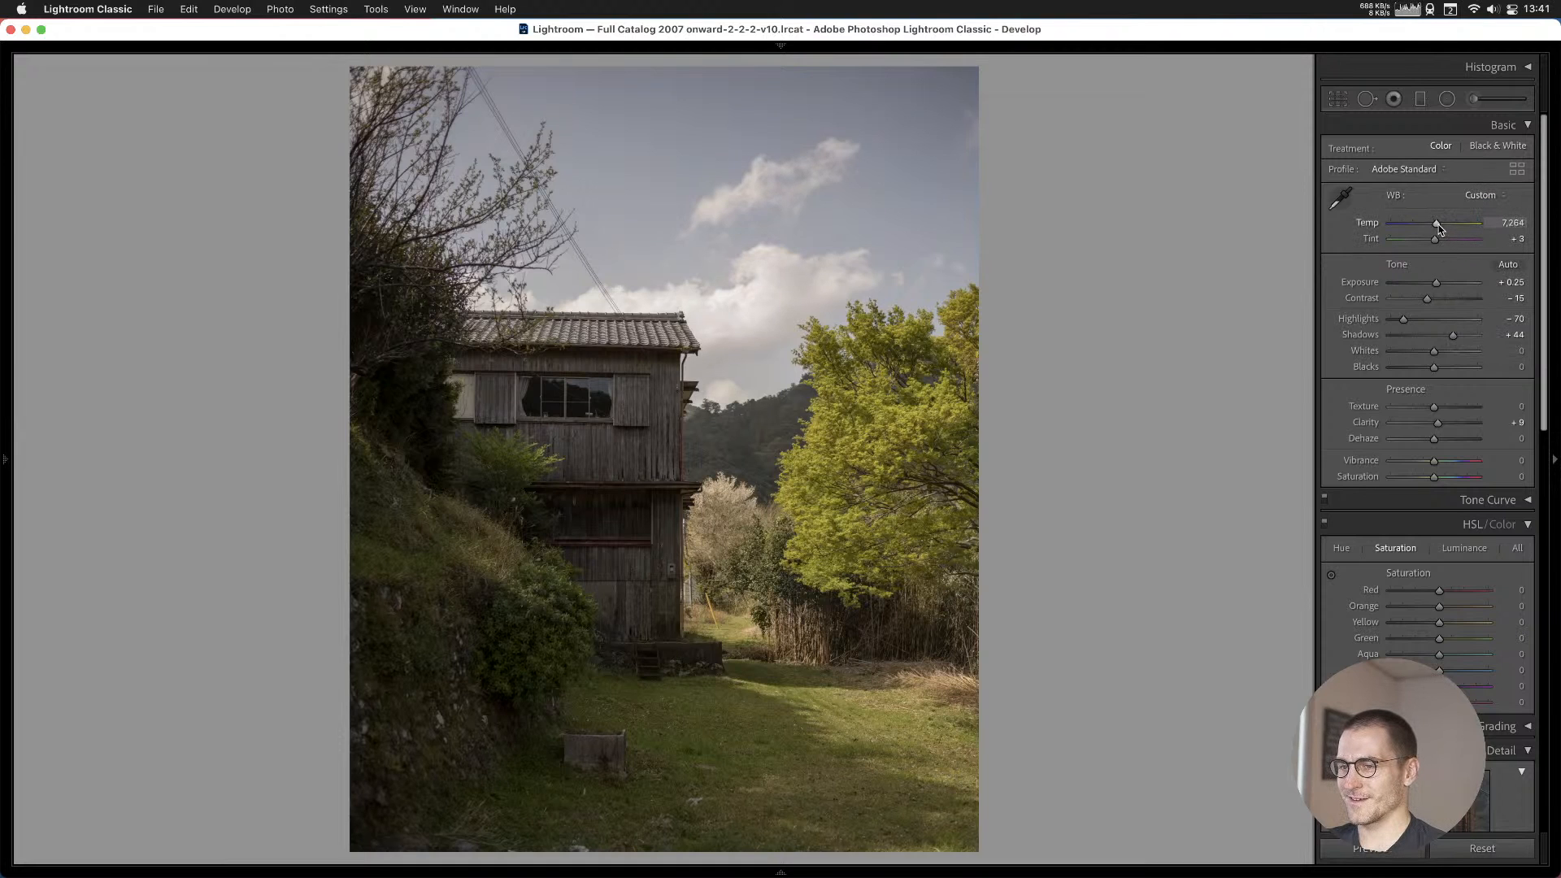
drag(1437, 225, 1436, 225)
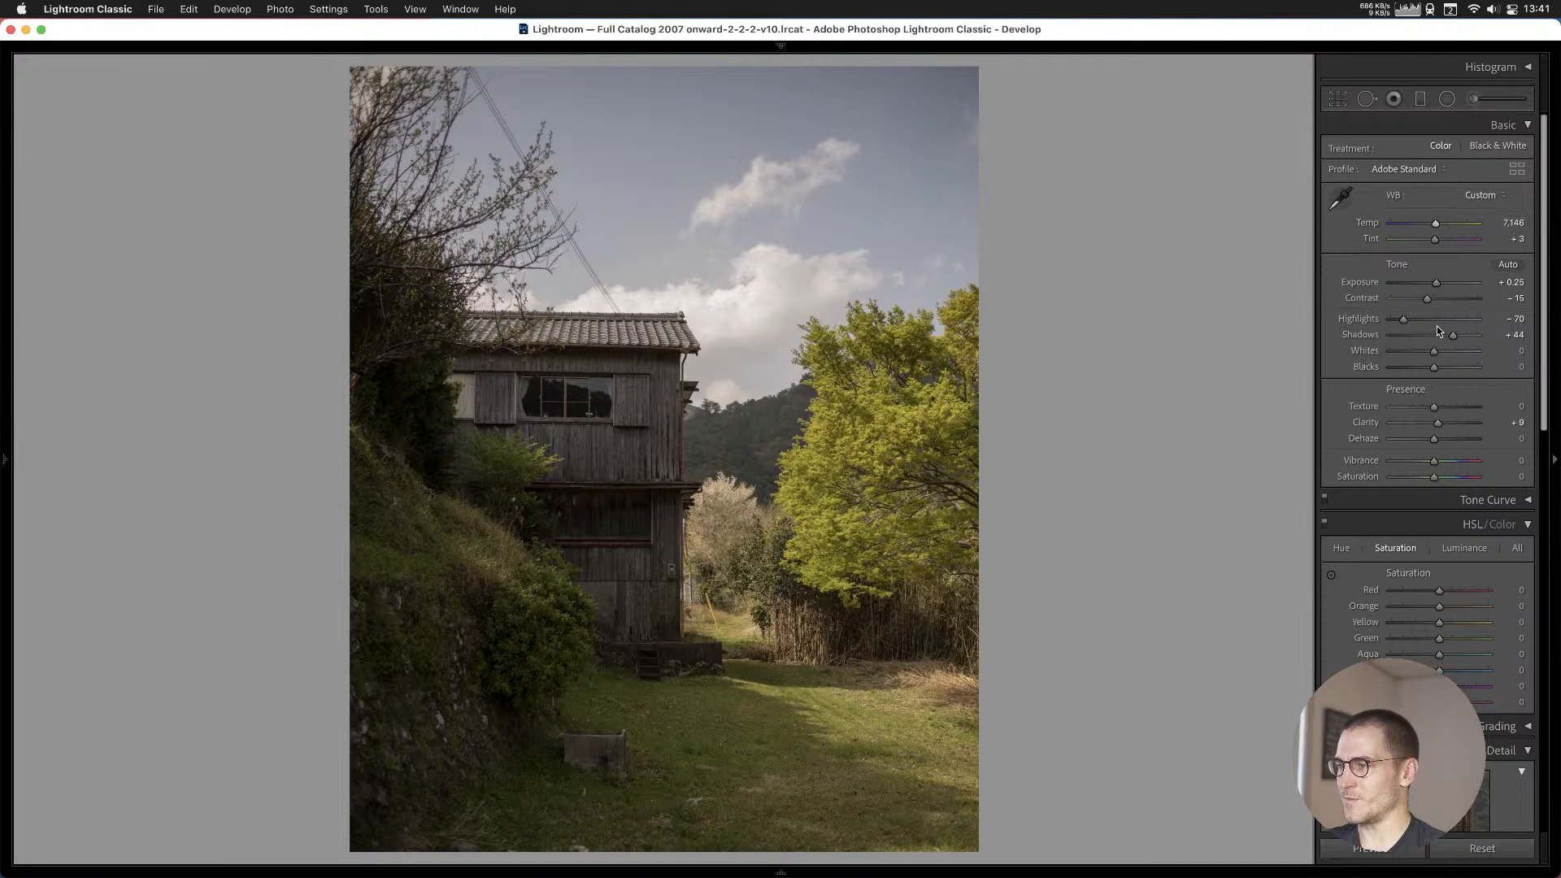
drag(1454, 337, 1403, 323)
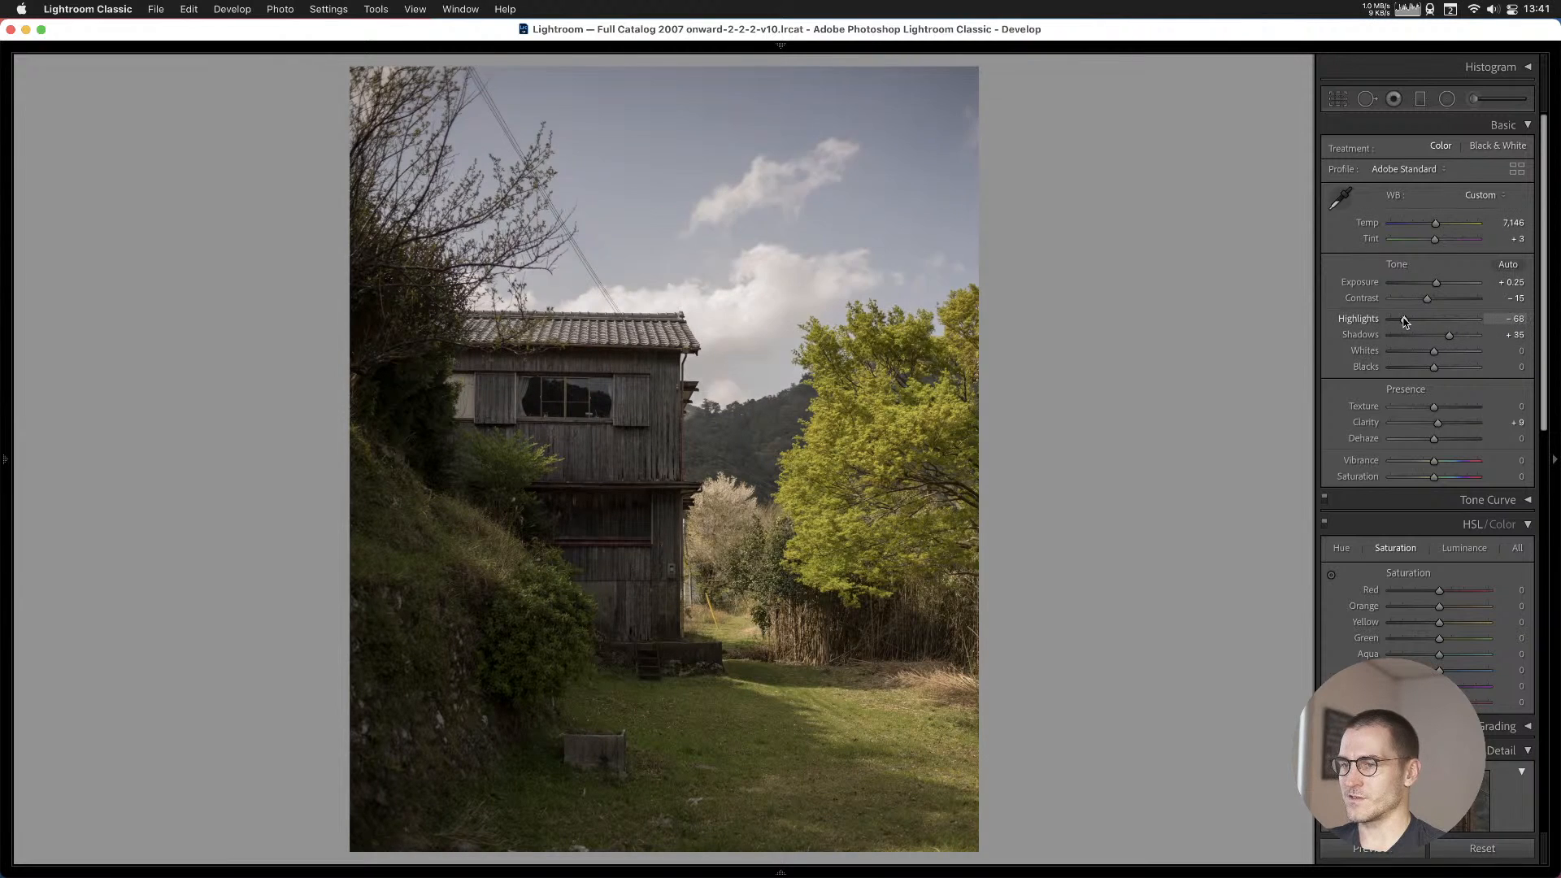
Shift the wooden house photo's crop up to include more sky, and add the photo to Cull #1.
click(1337, 98)
drag(807, 371, 798, 400)
key(Return)
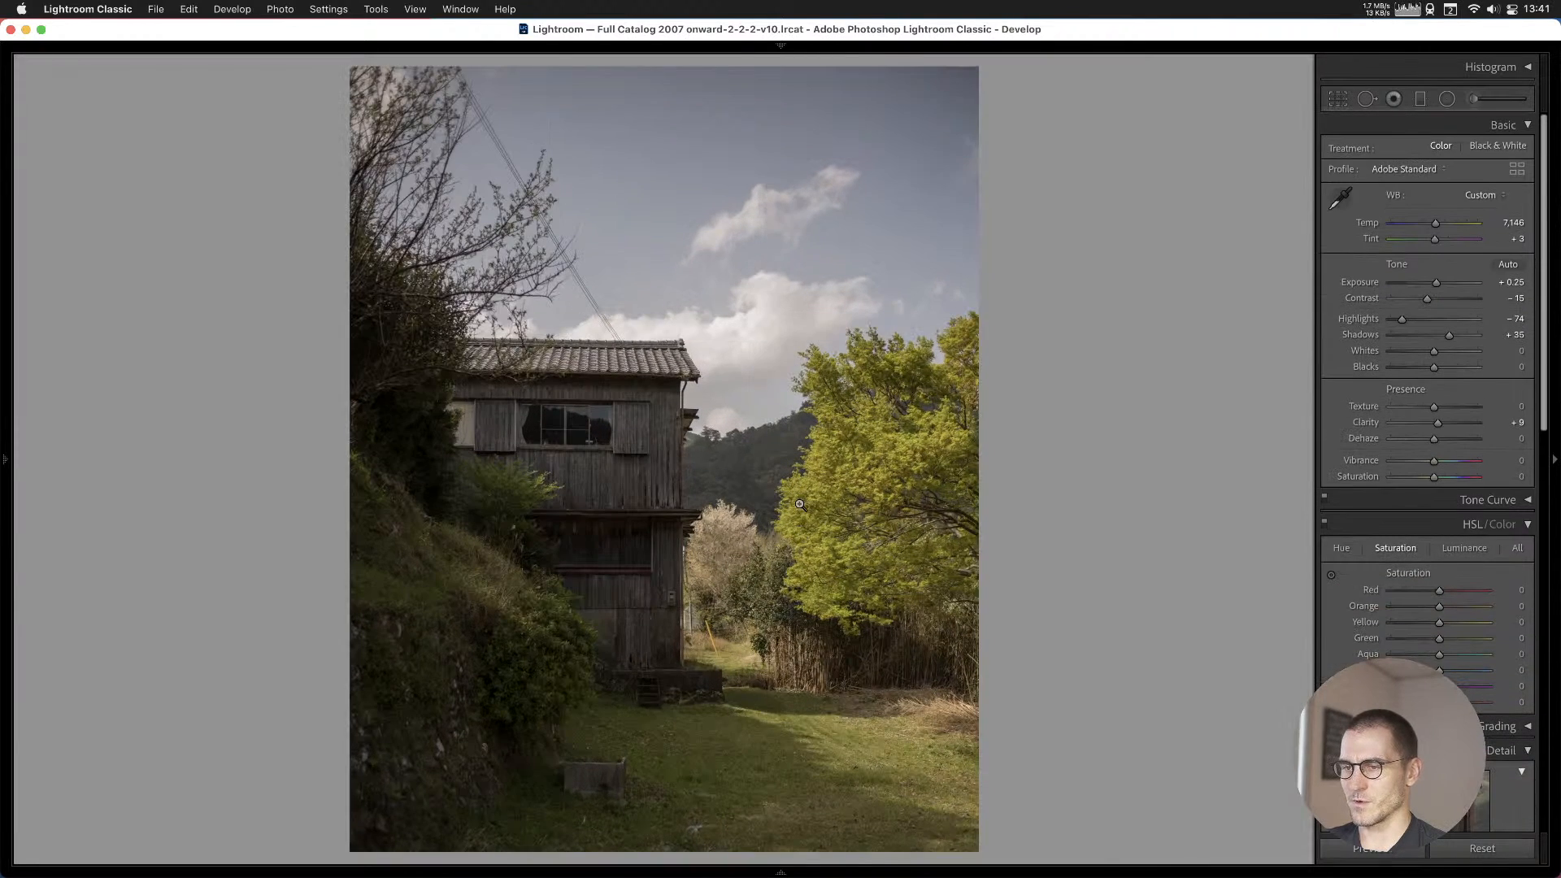
key(b)
Add the café storefront photo to Cull #1 and set its exposure to -1.30.
key(Right)
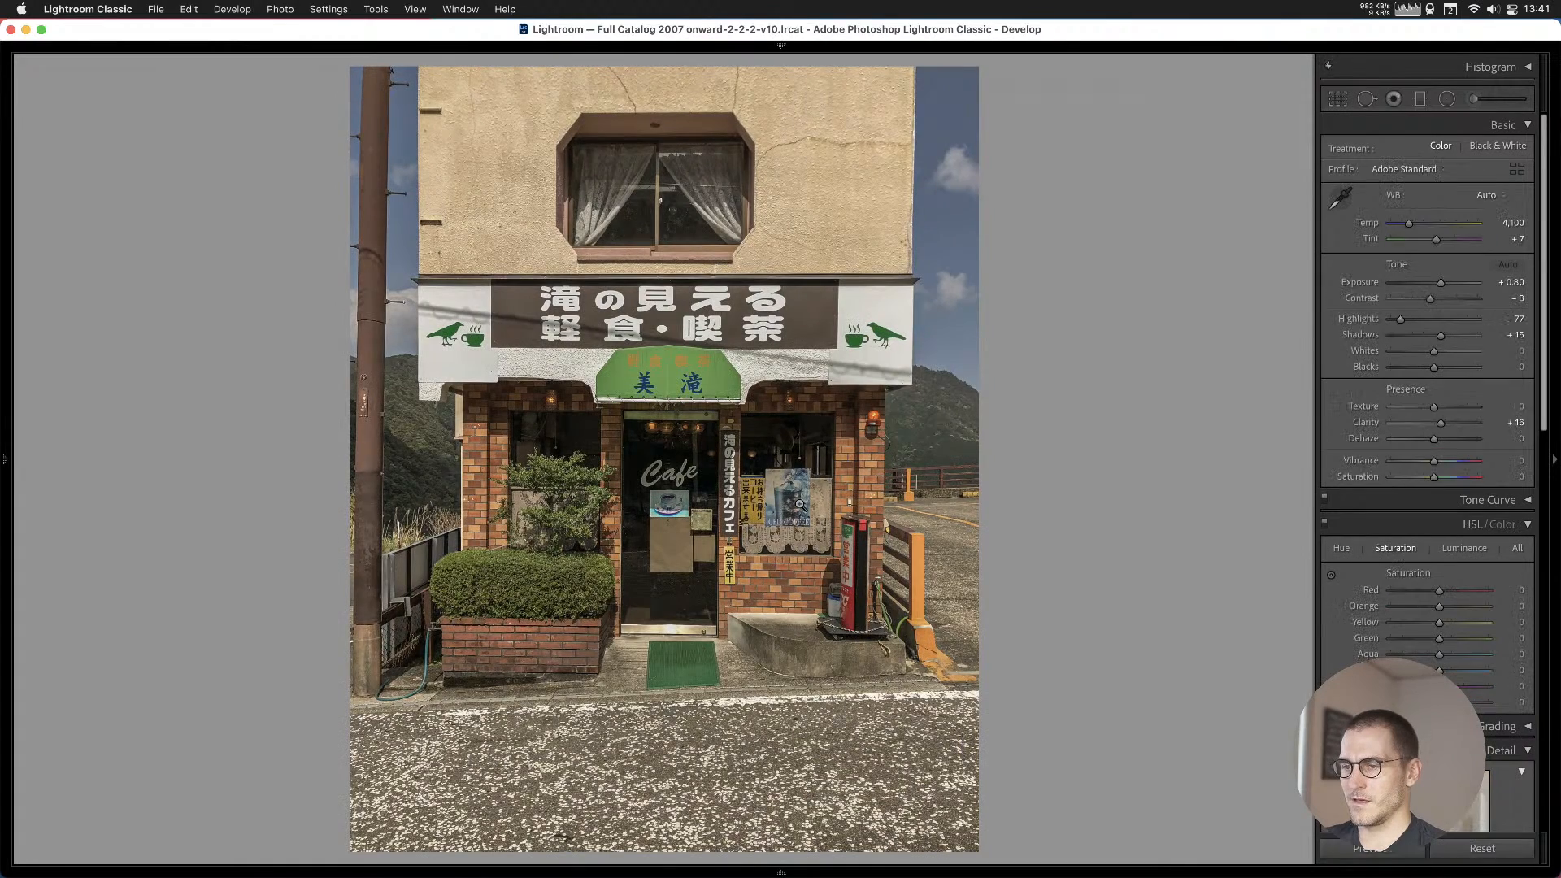
key(Right)
key(Left)
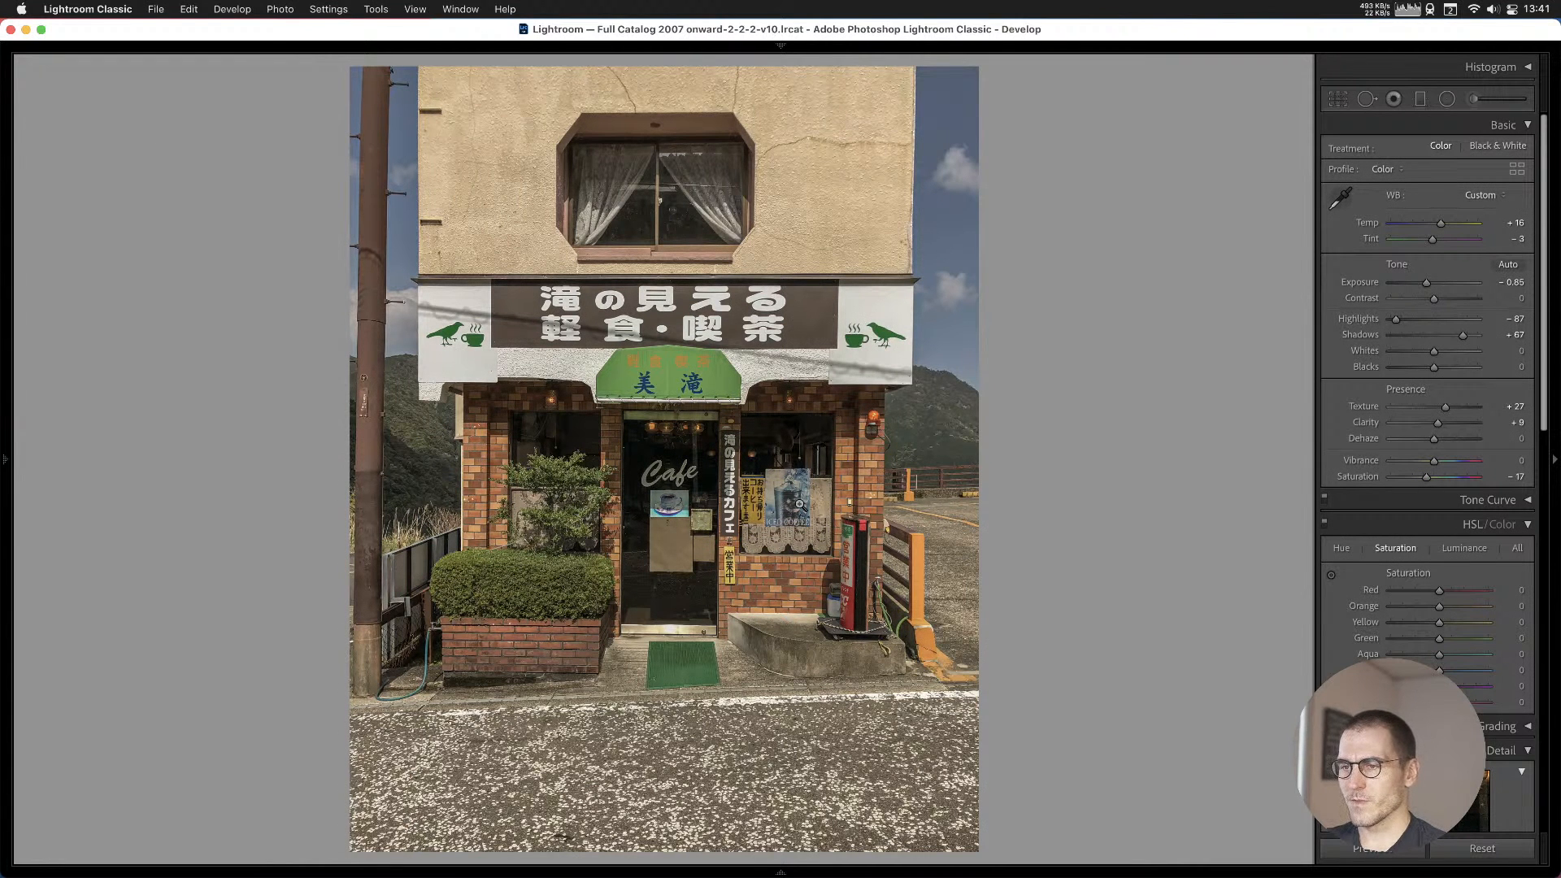
key(b)
key(Right)
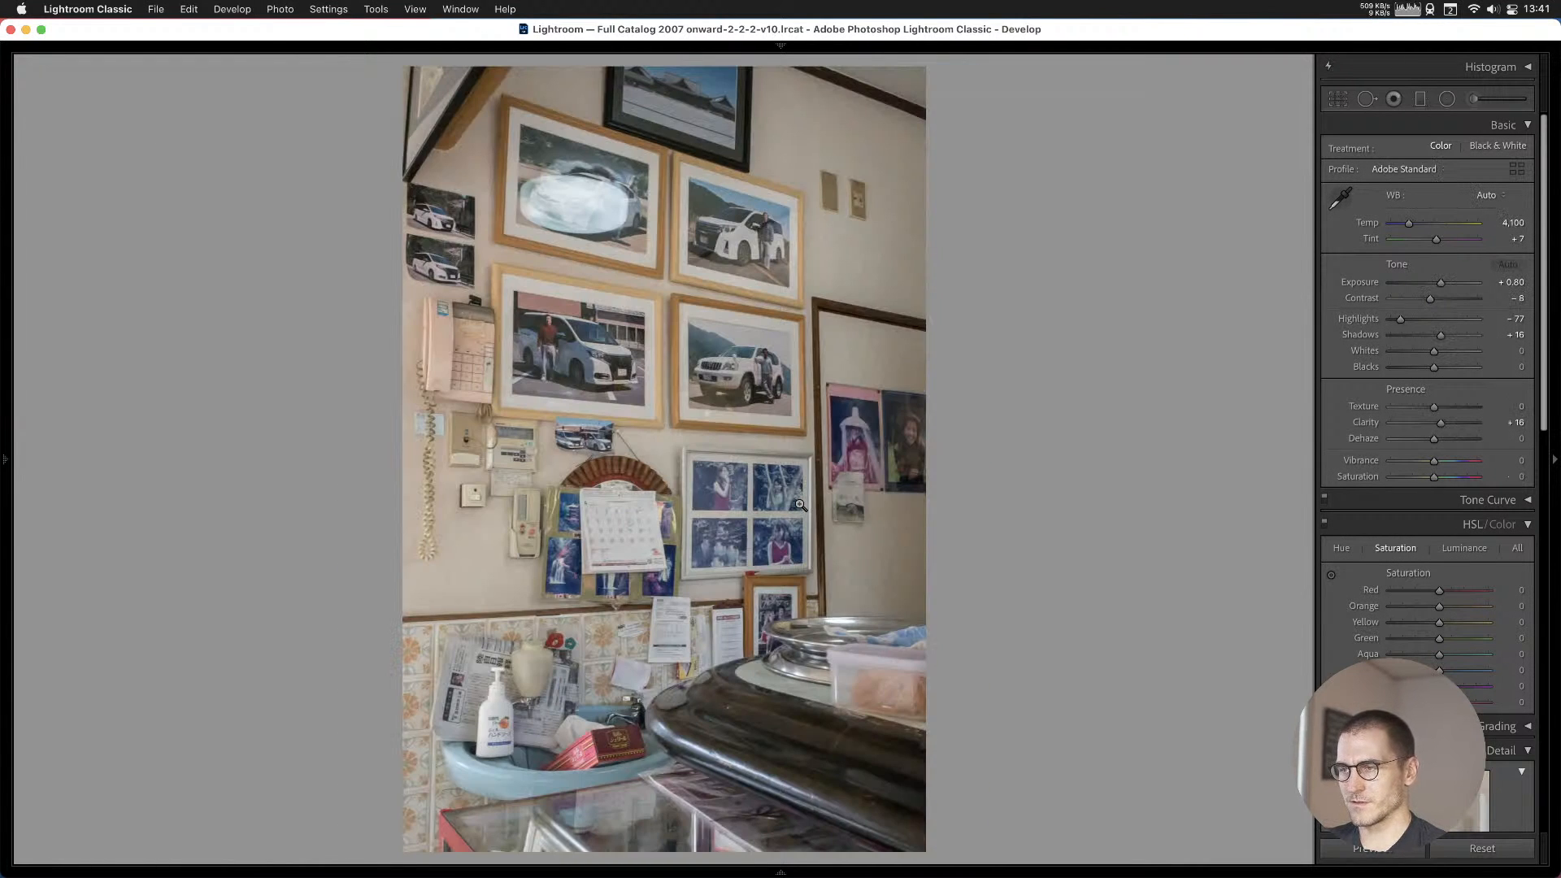
key(Right)
drag(1428, 284, 1422, 280)
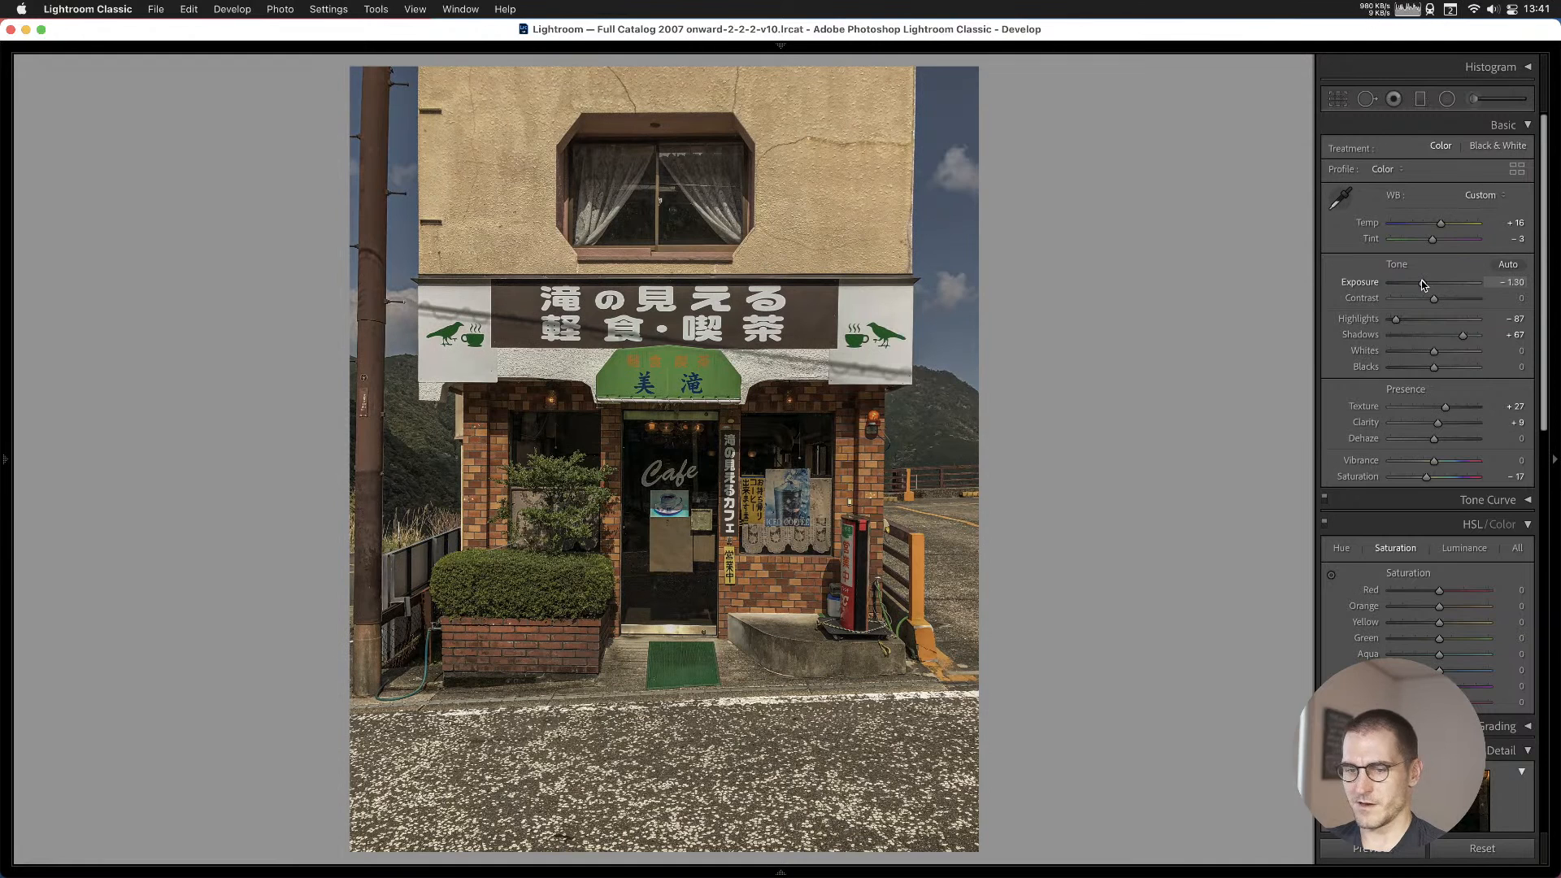
Crop the interior photo of the wall with framed car pictures to the 4 x 5 / 8 x 10 aspect ratio.
key(Right)
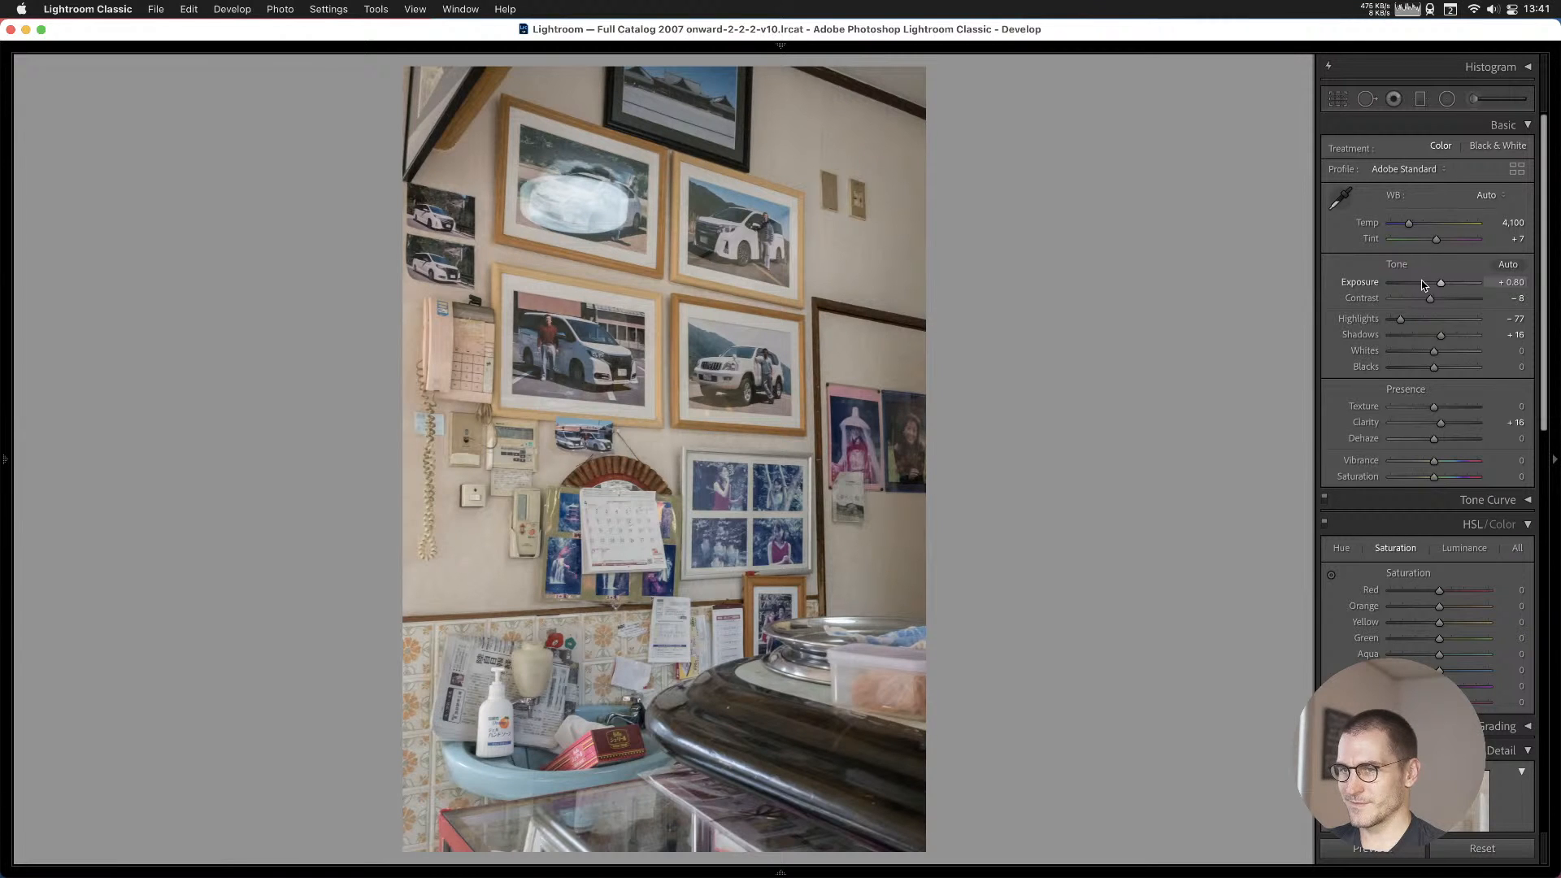
click(1337, 100)
click(1462, 149)
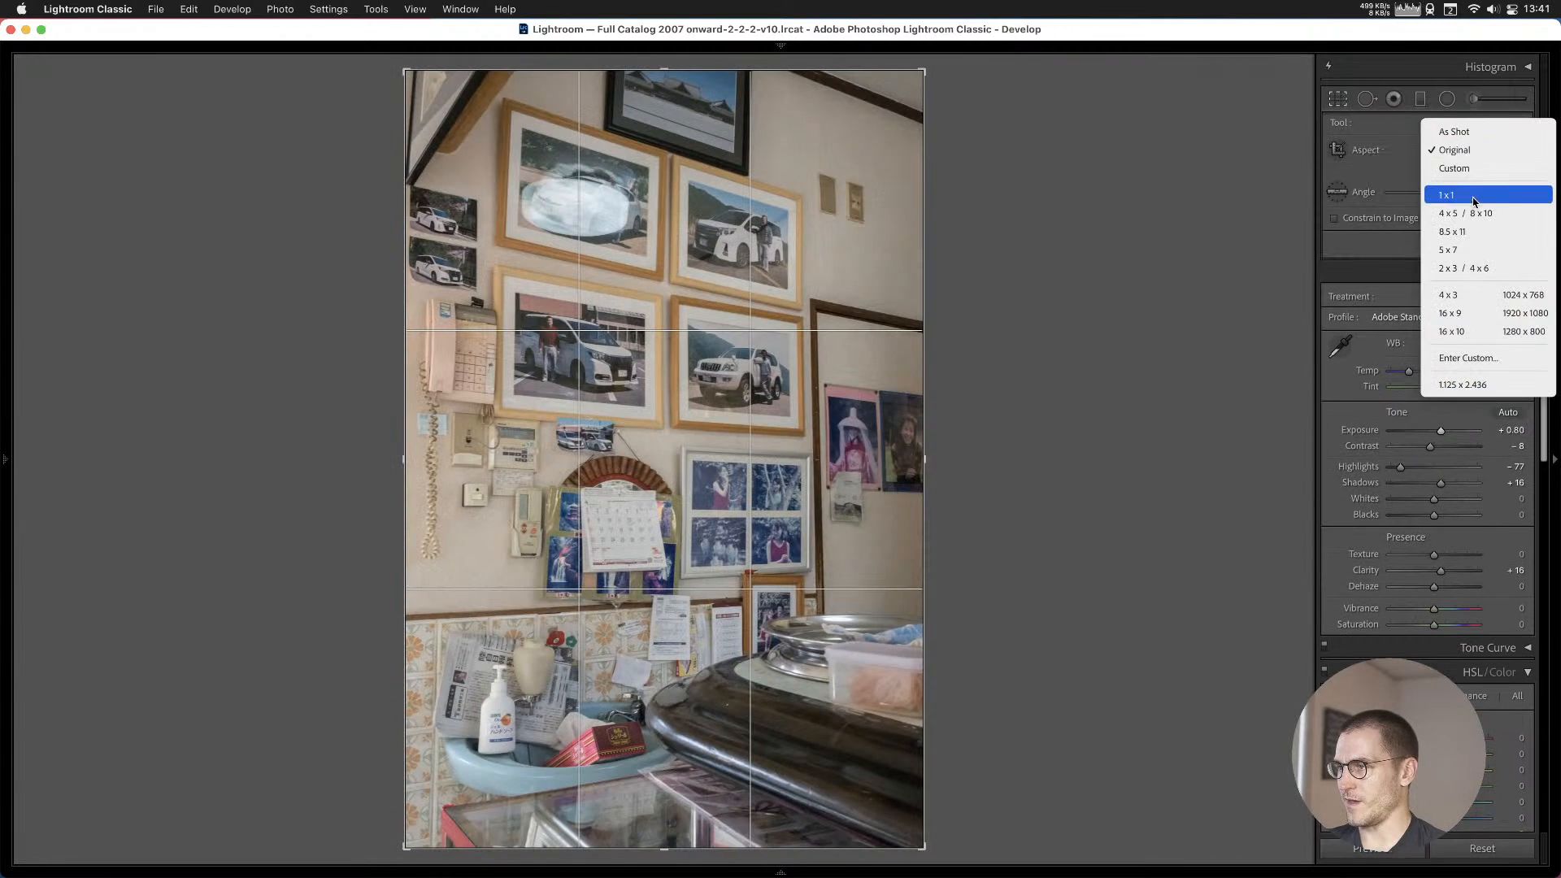
click(1471, 213)
key(Return)
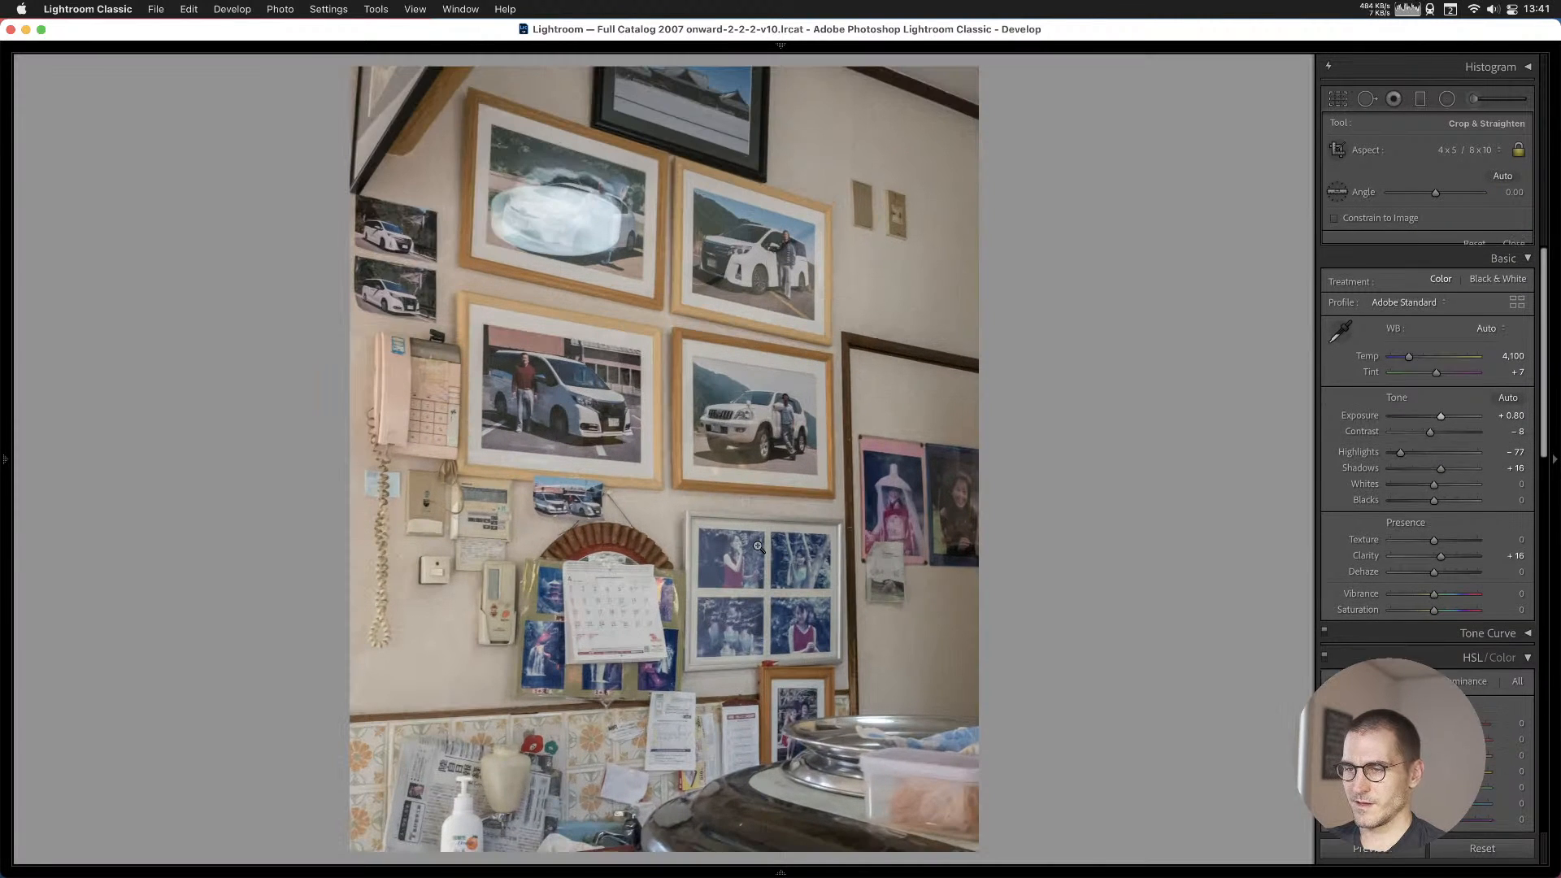
Set the framed-pictures photo's exposure to +0.40, highlights to -100 and shadows to +11, reset contrast and clarity to 0, and add it to Cull #1.
click(1487, 201)
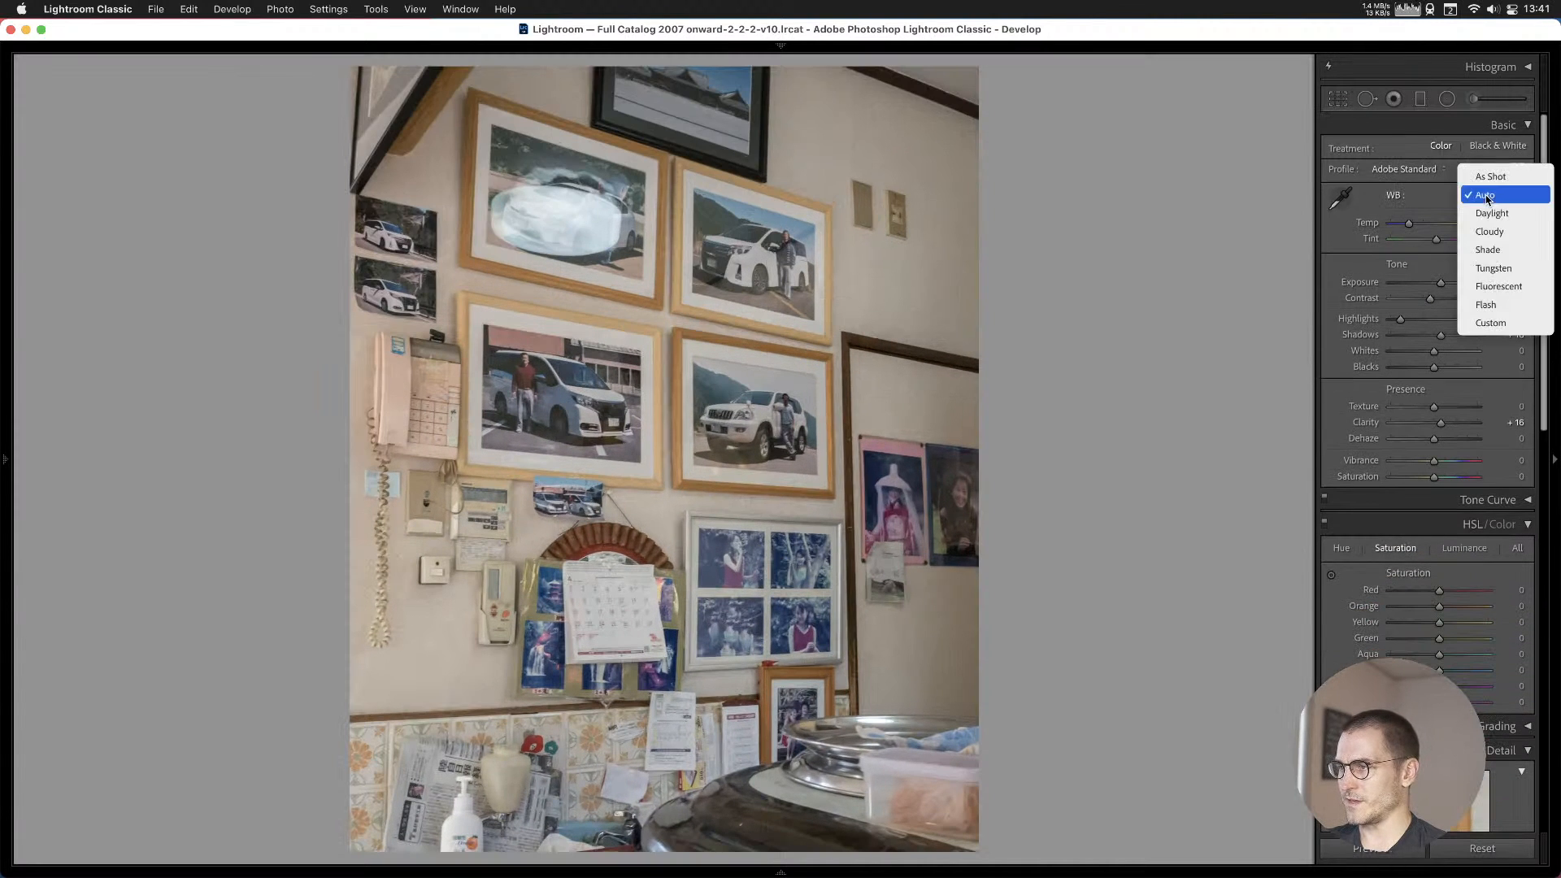
click(1489, 200)
drag(1441, 285, 1438, 285)
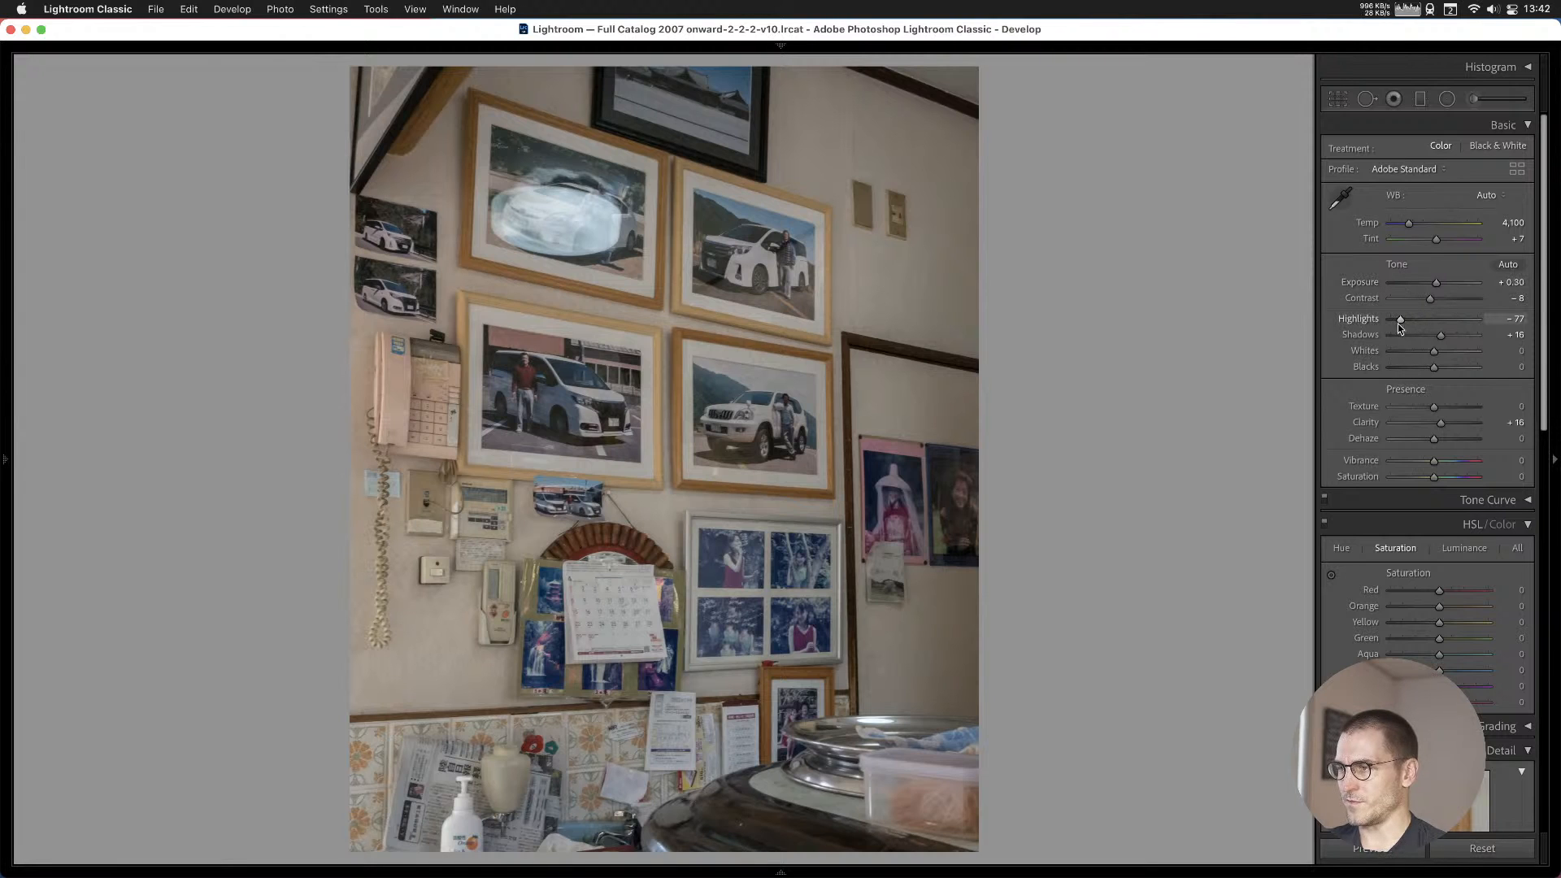
drag(1400, 321, 1369, 325)
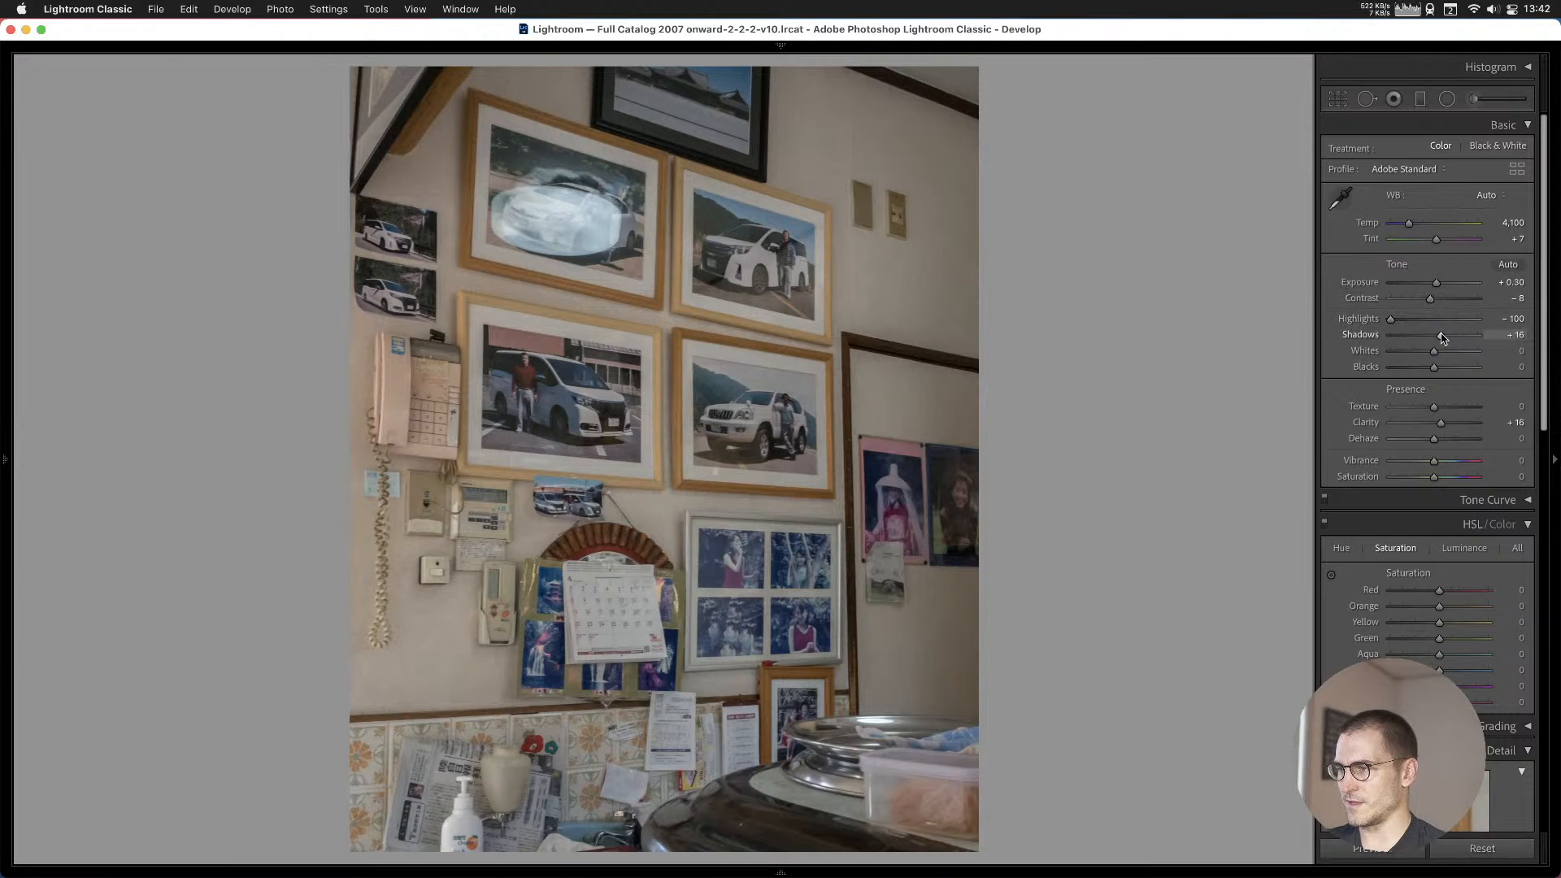
double_click(1439, 424)
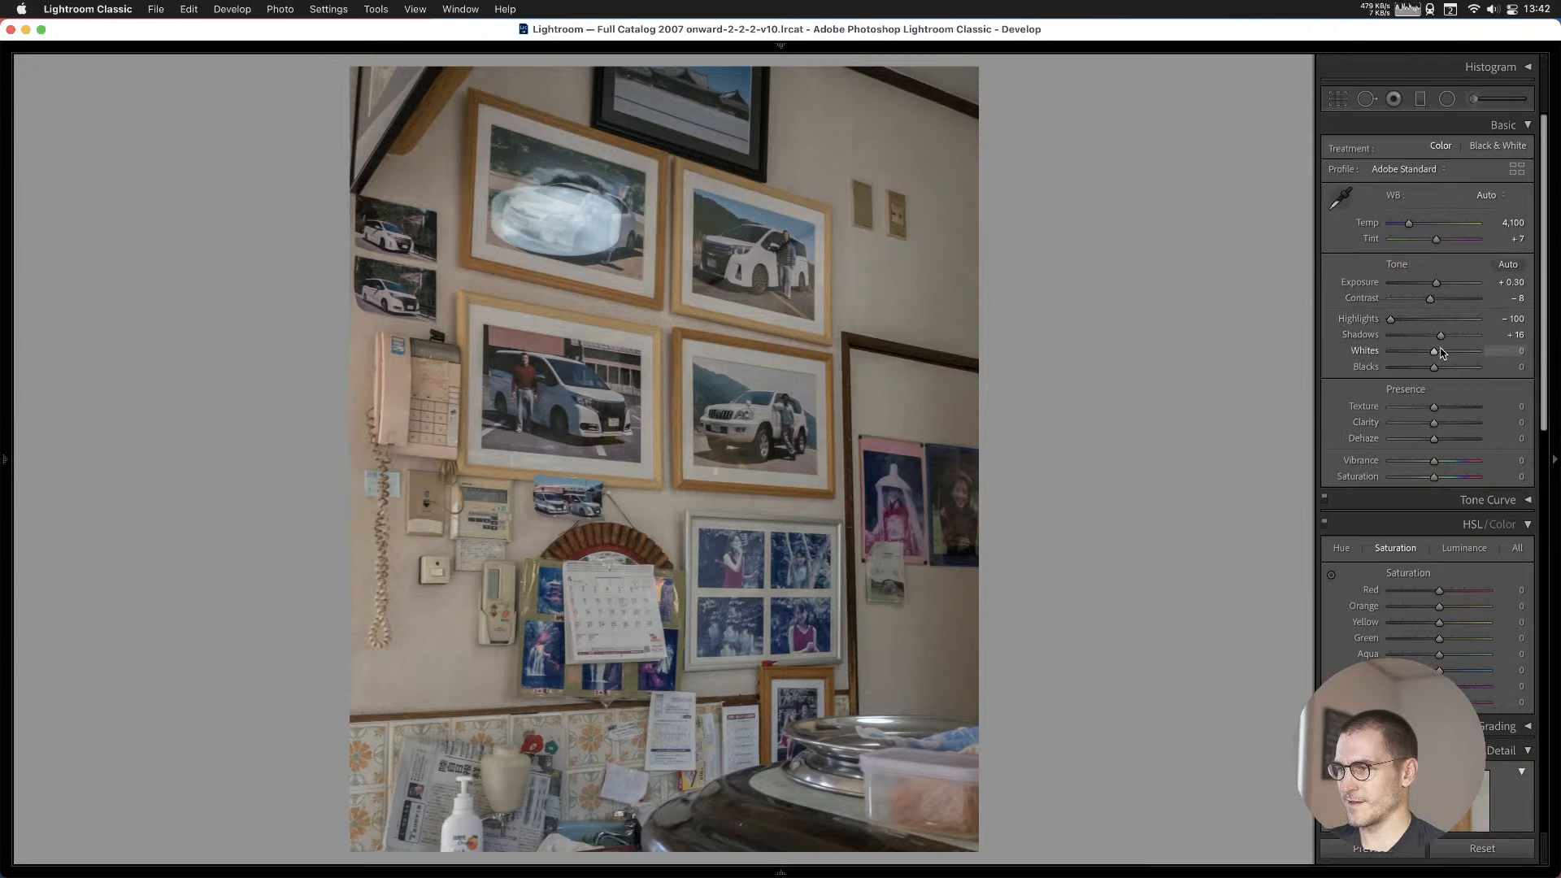
drag(1442, 338, 1440, 337)
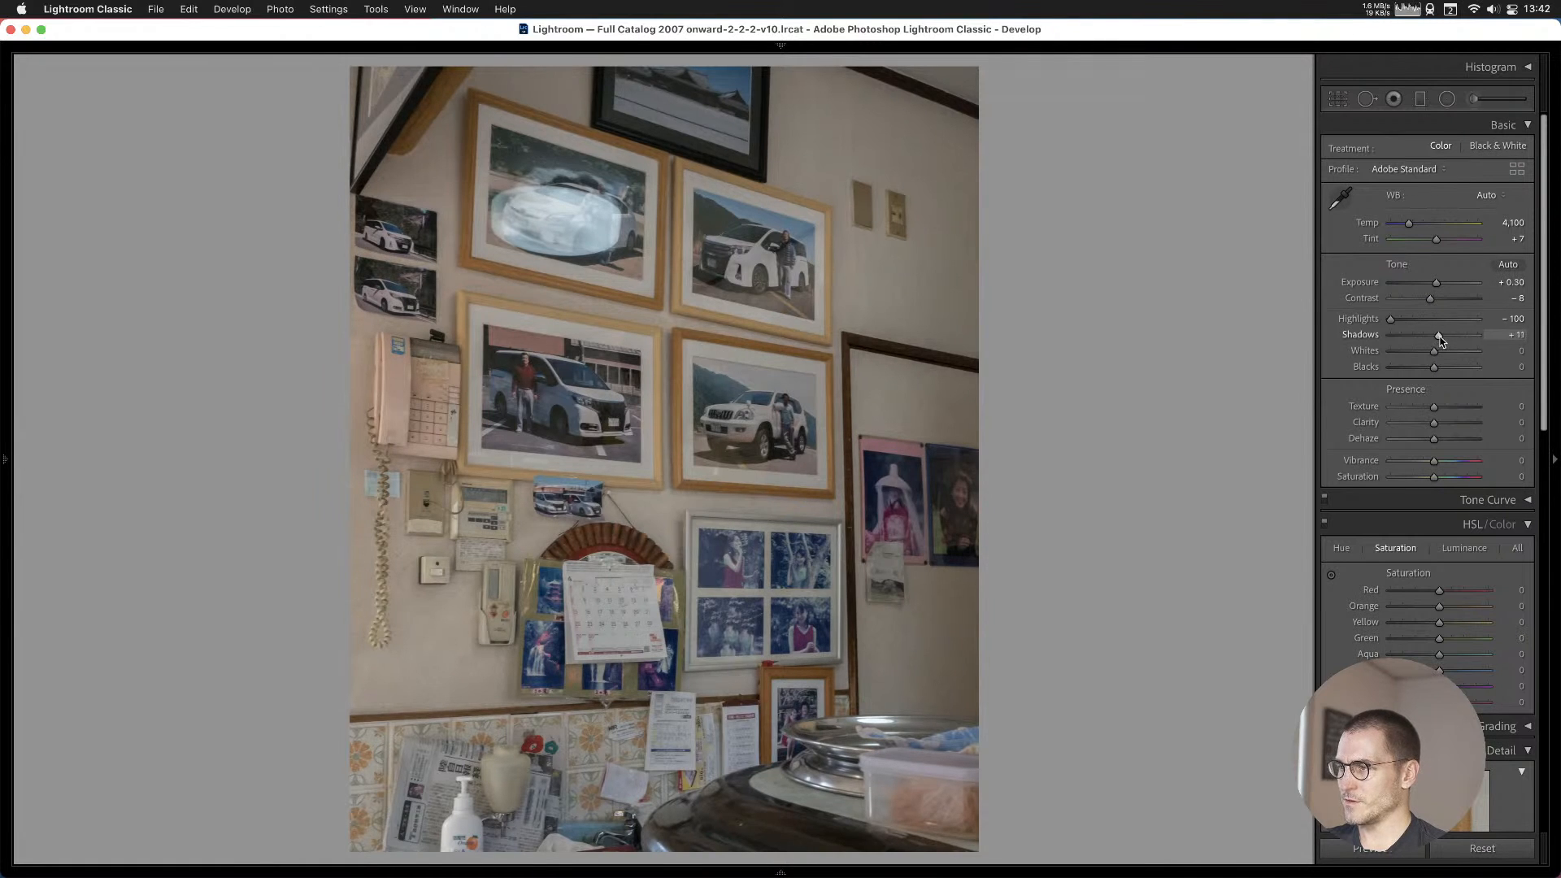
double_click(1431, 299)
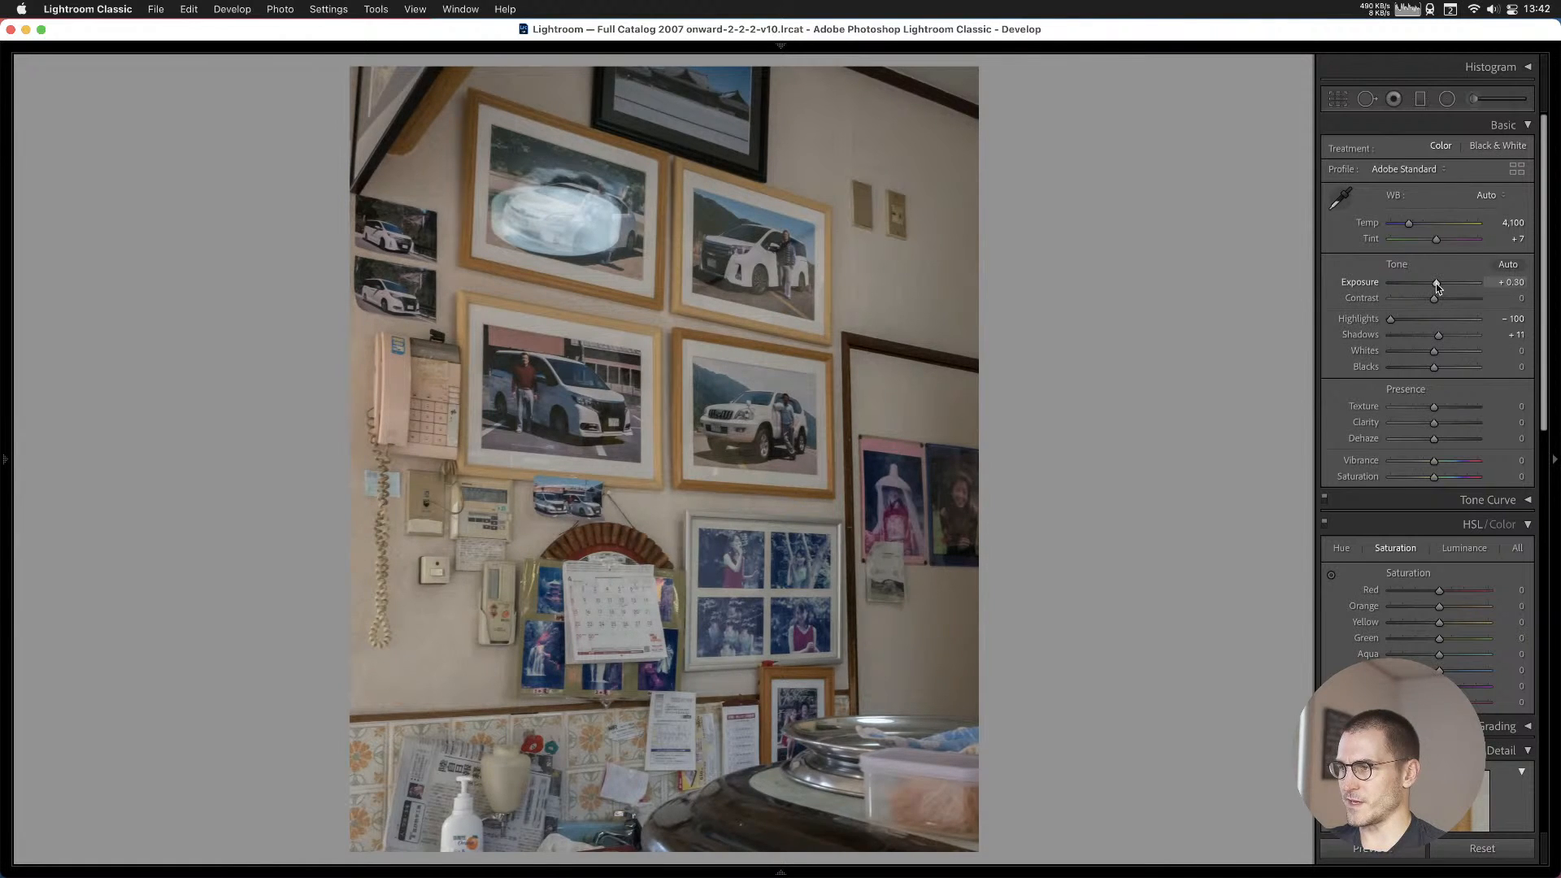
drag(1438, 286, 1436, 285)
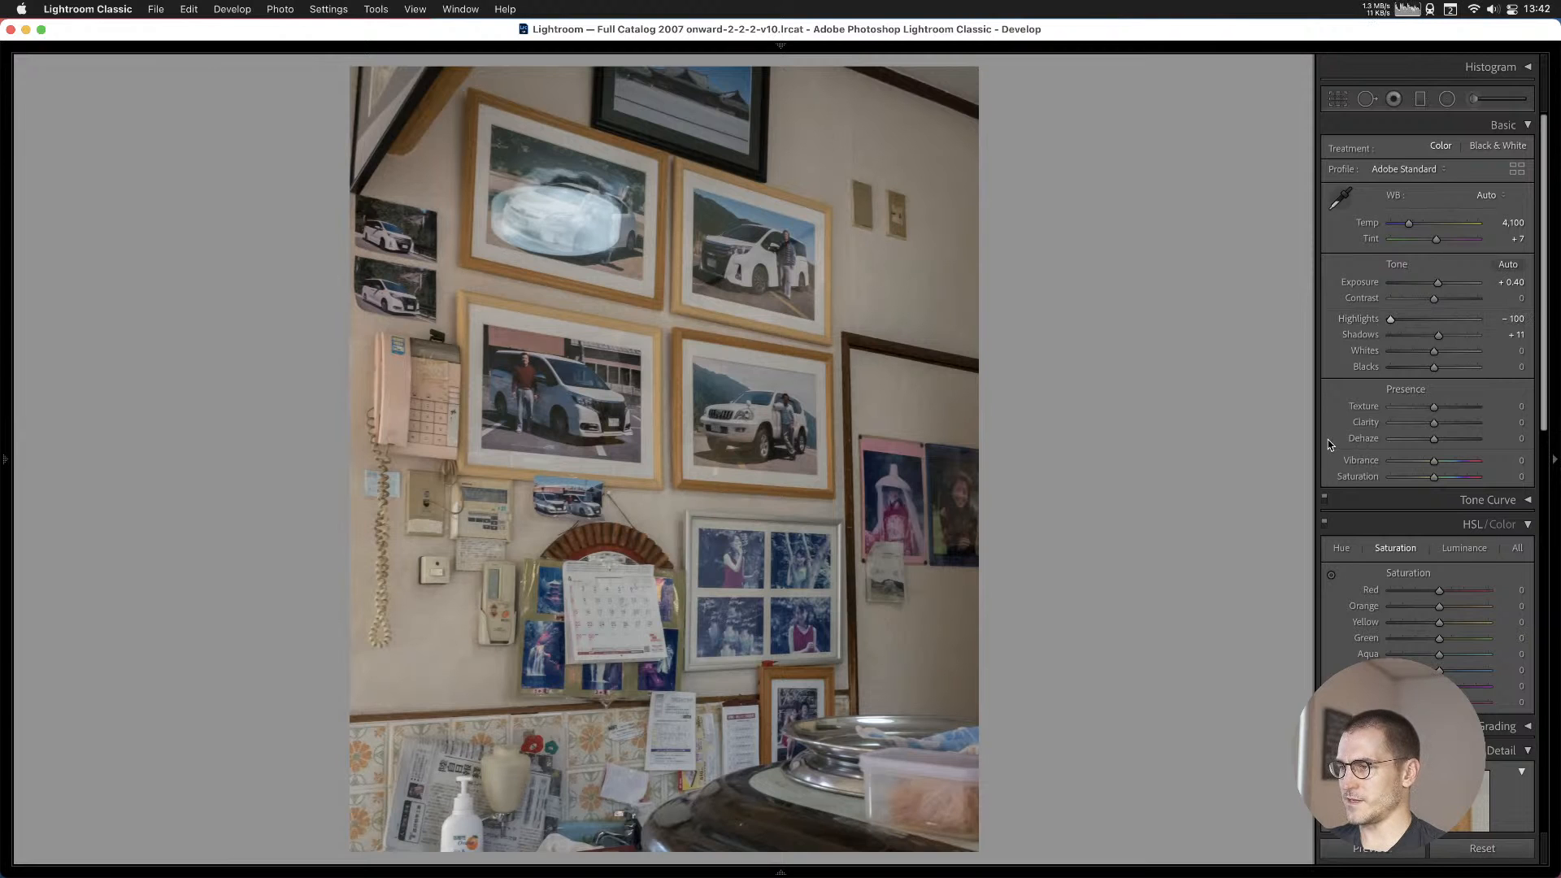
key(b)
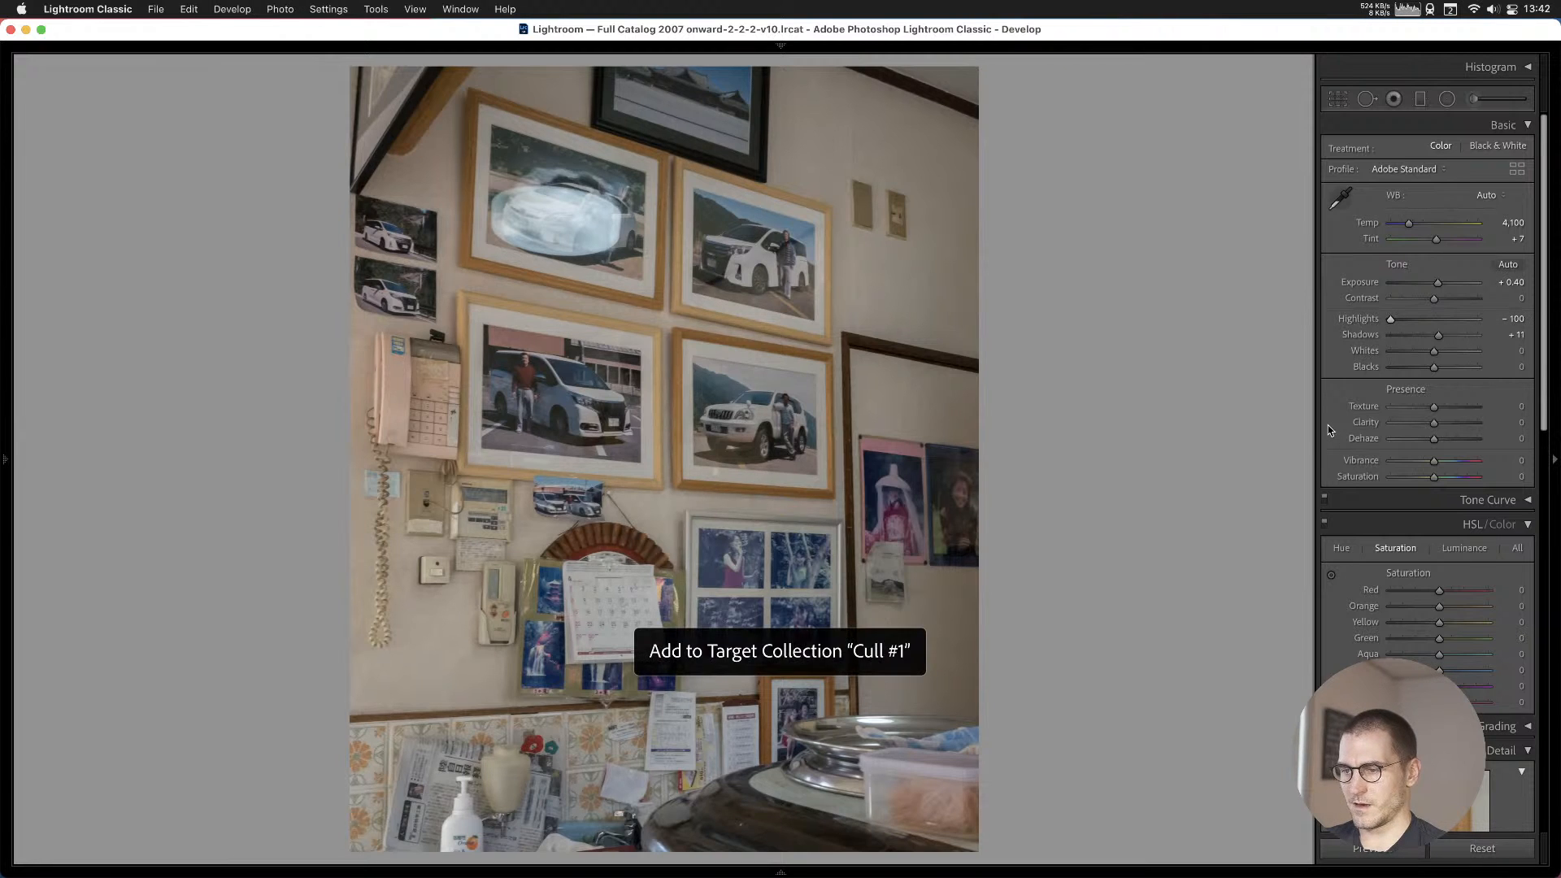
Go past the similar framed-pictures shots to the café window photo and set its blue saturation to 0.
key(Right)
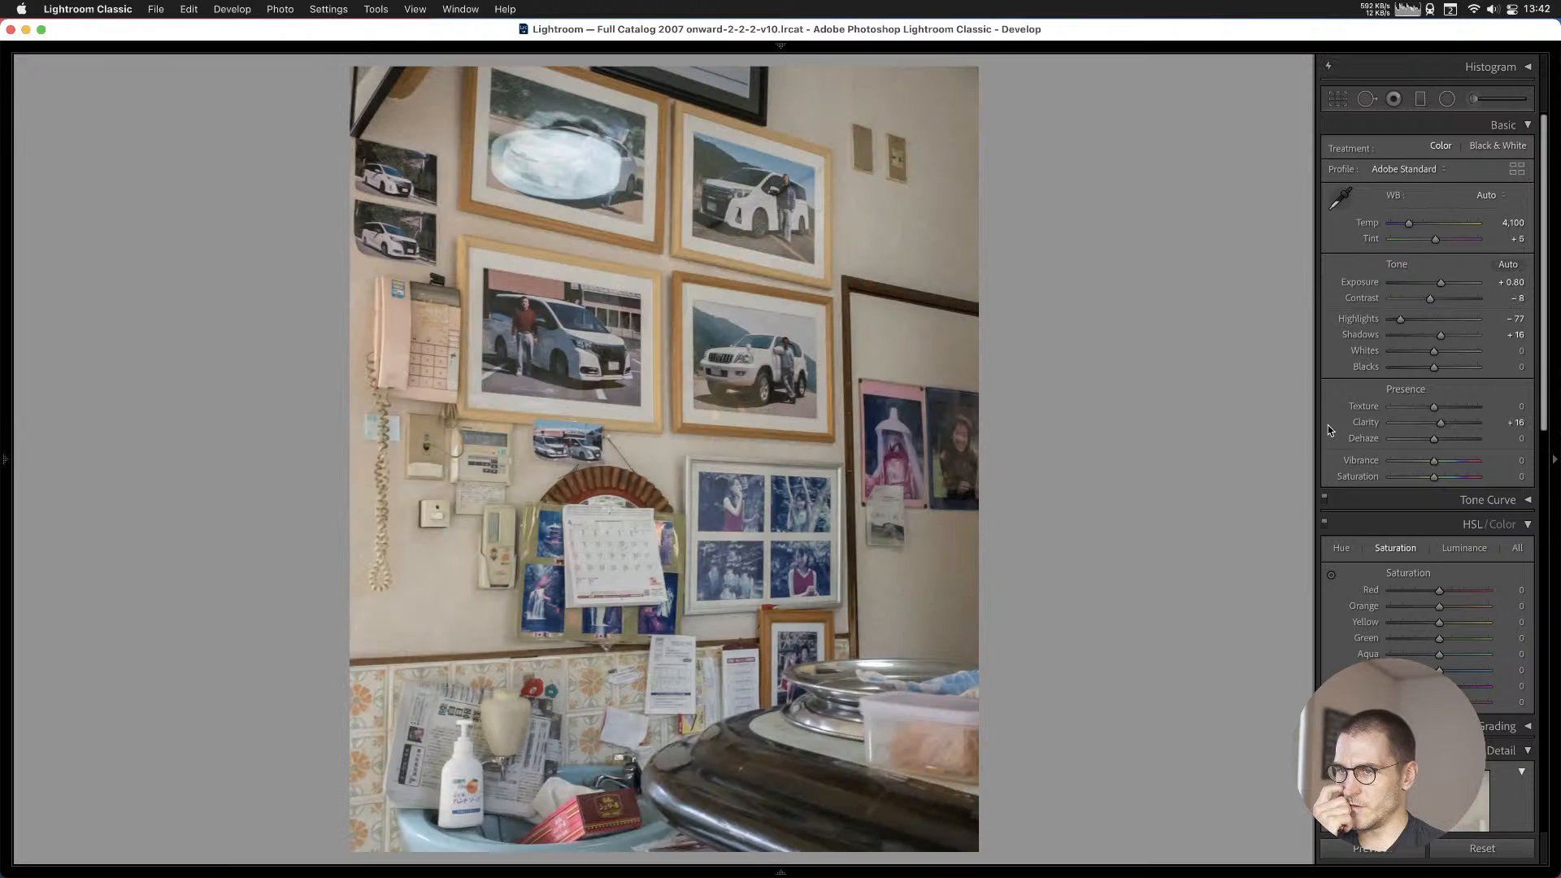
key(Right)
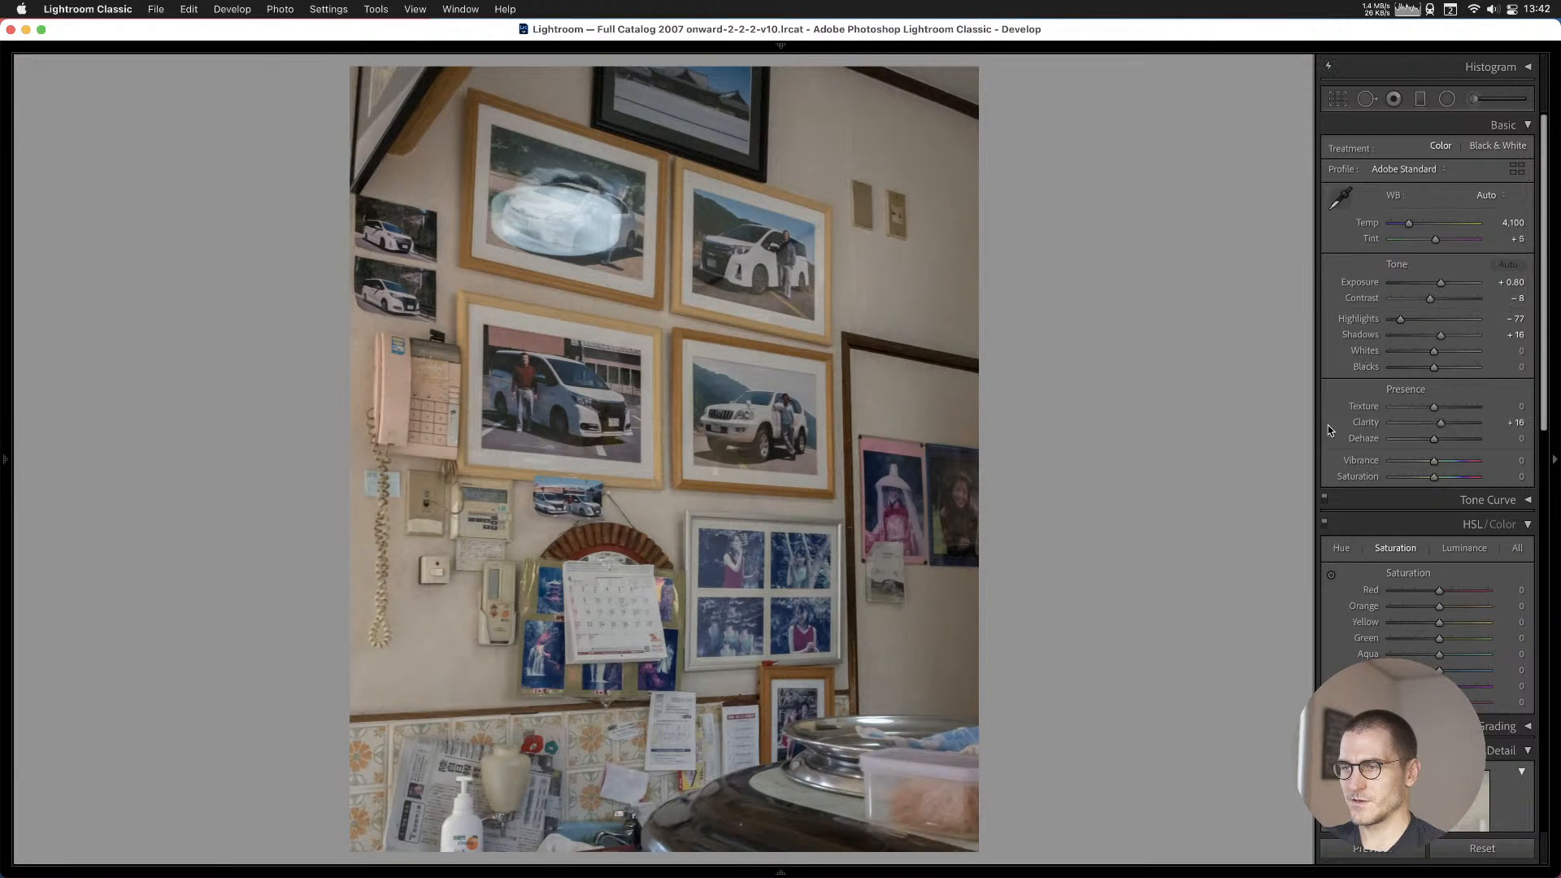
key(Right)
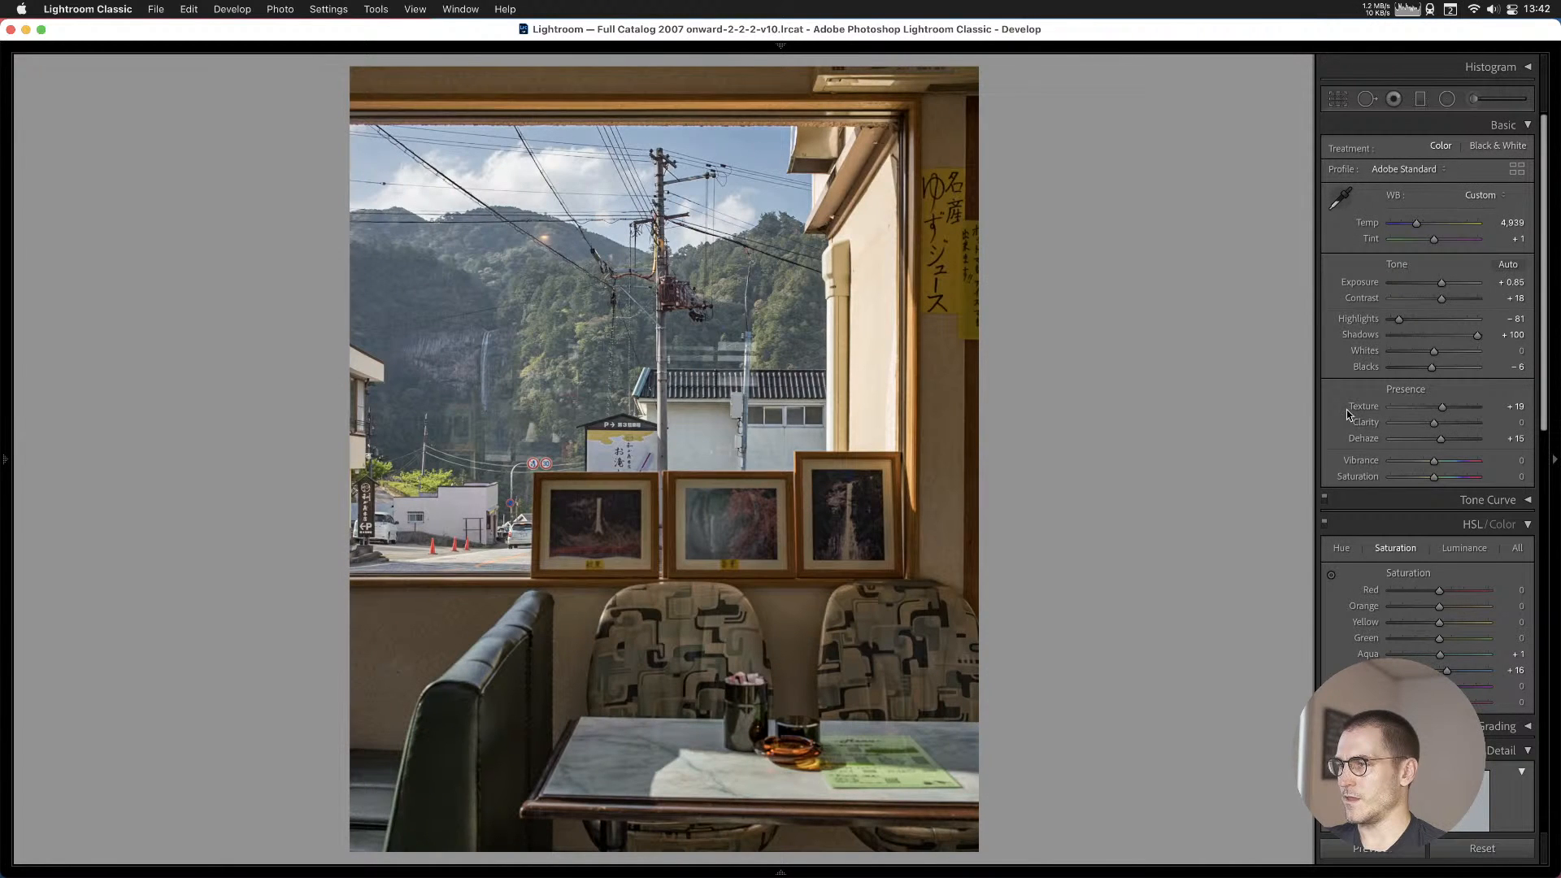
scroll(1331, 428, down, 3)
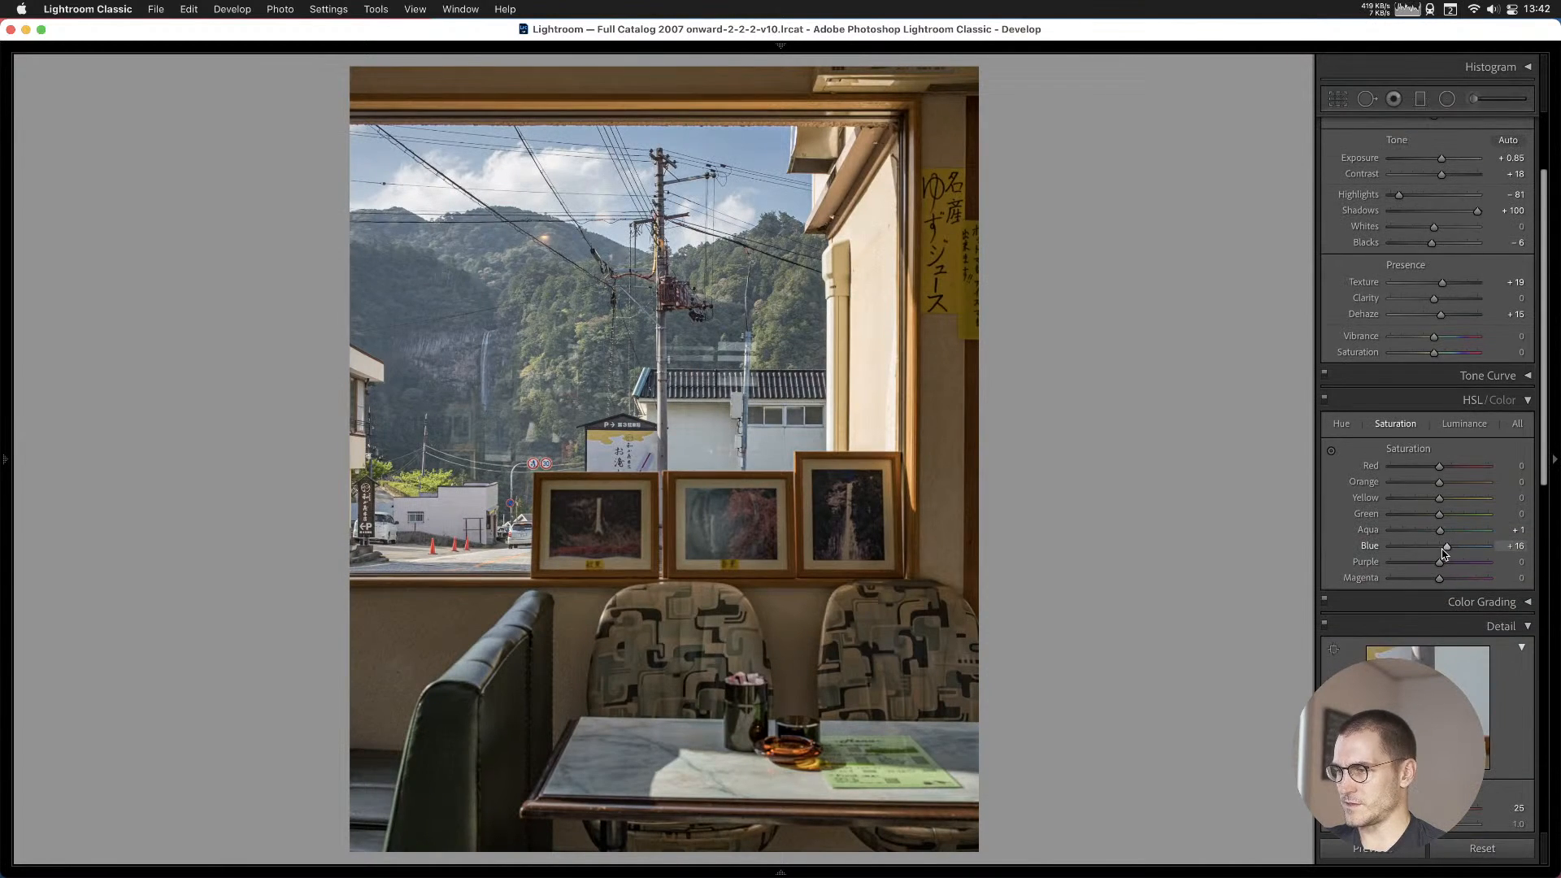
drag(1448, 551, 1441, 551)
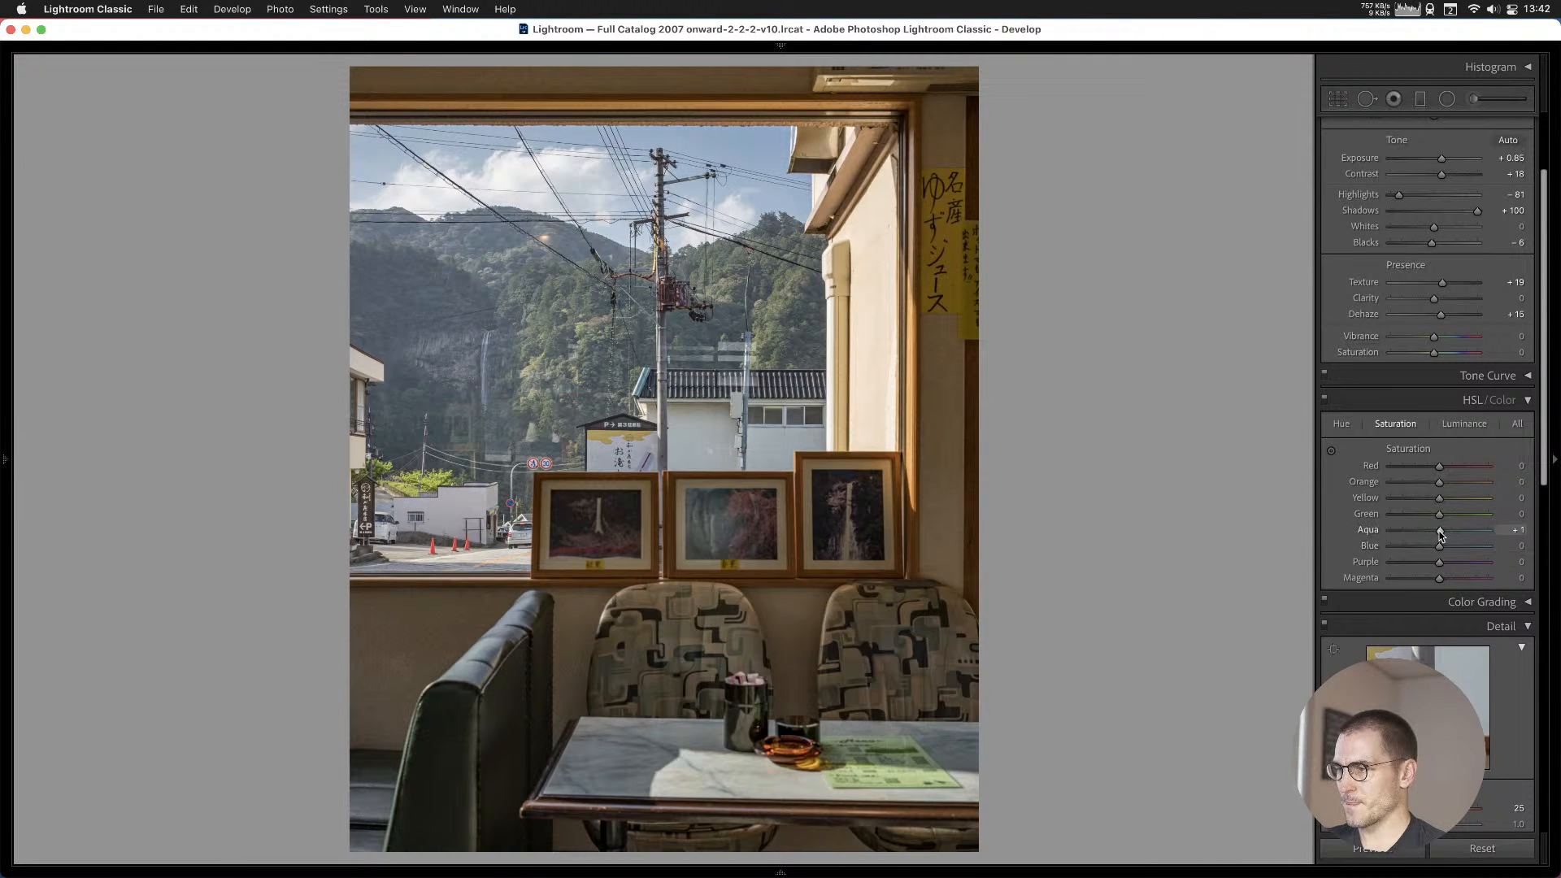
scroll(1382, 455, up, 3)
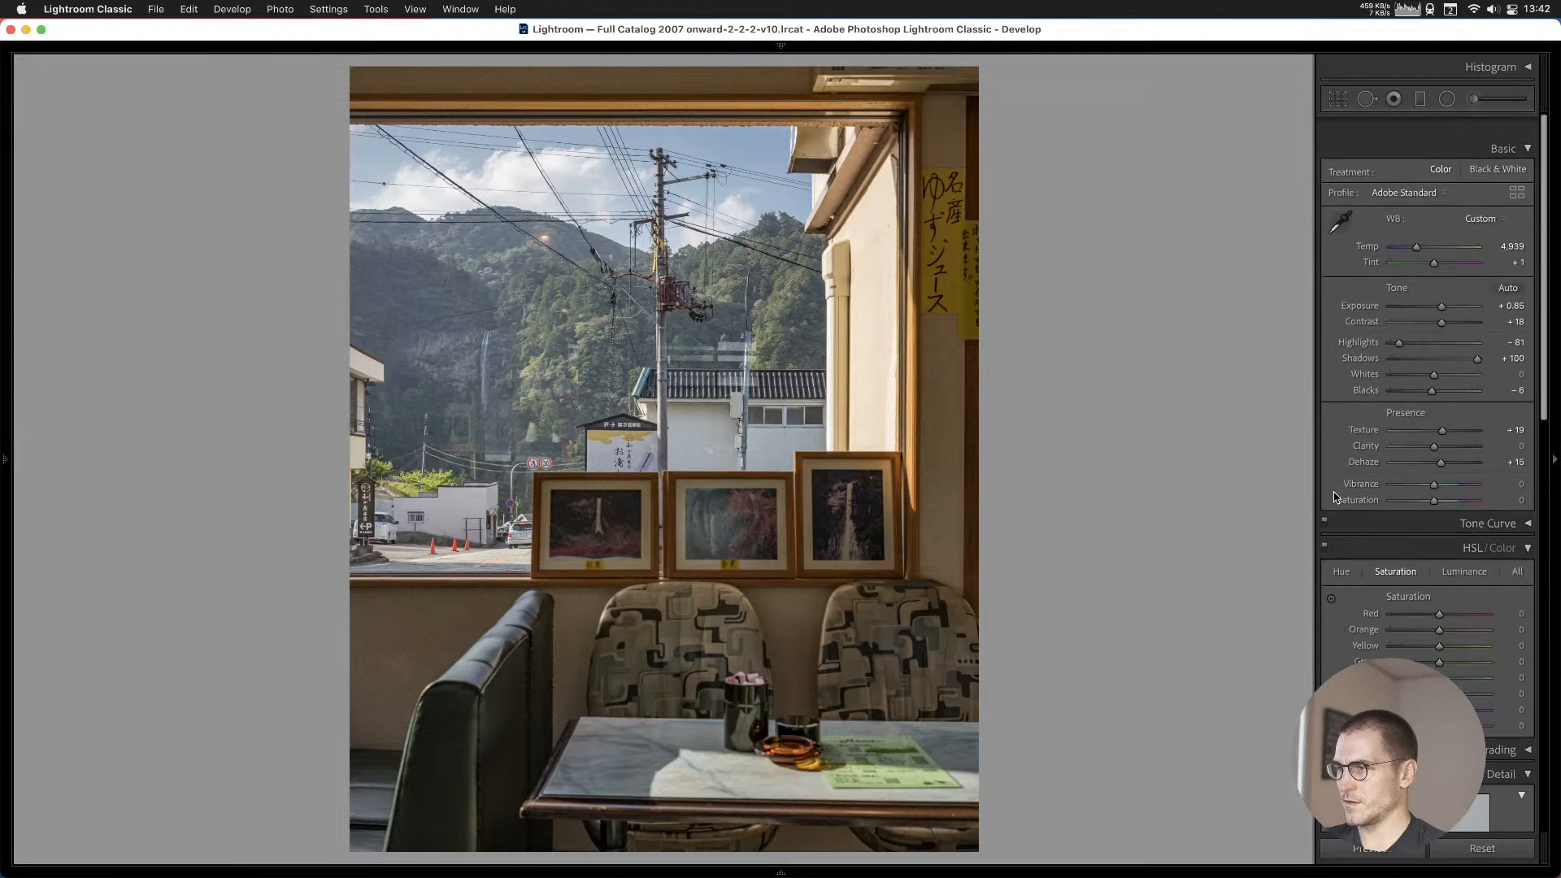
Set the café window photo's shadows to +84, check the utility pole detail up close, and add the photo to Cull #1.
drag(1478, 338, 1472, 338)
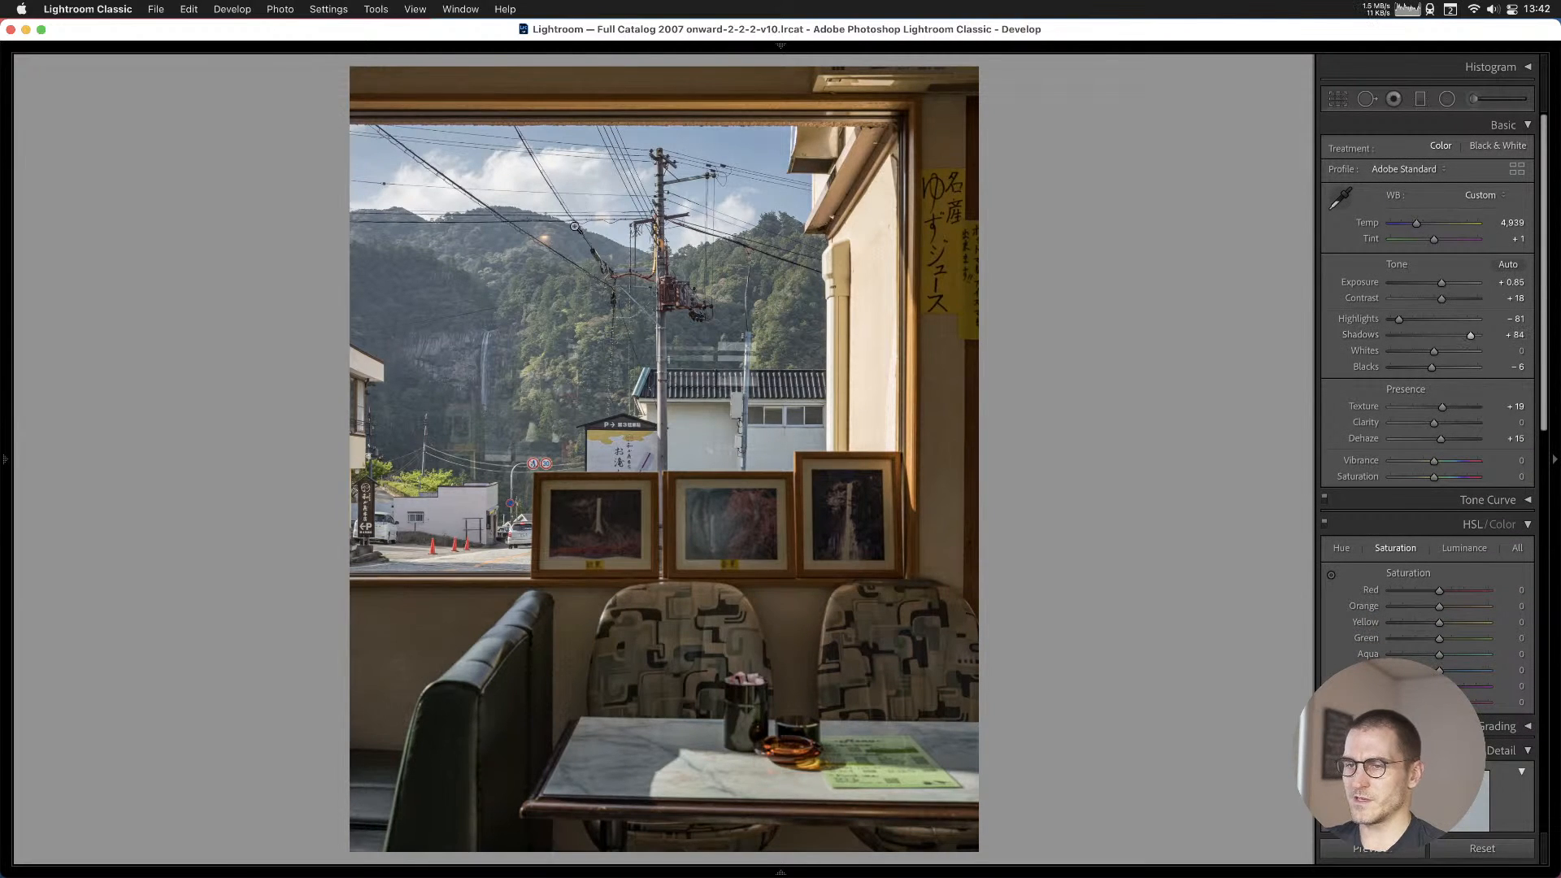
click(575, 258)
drag(851, 400, 567, 348)
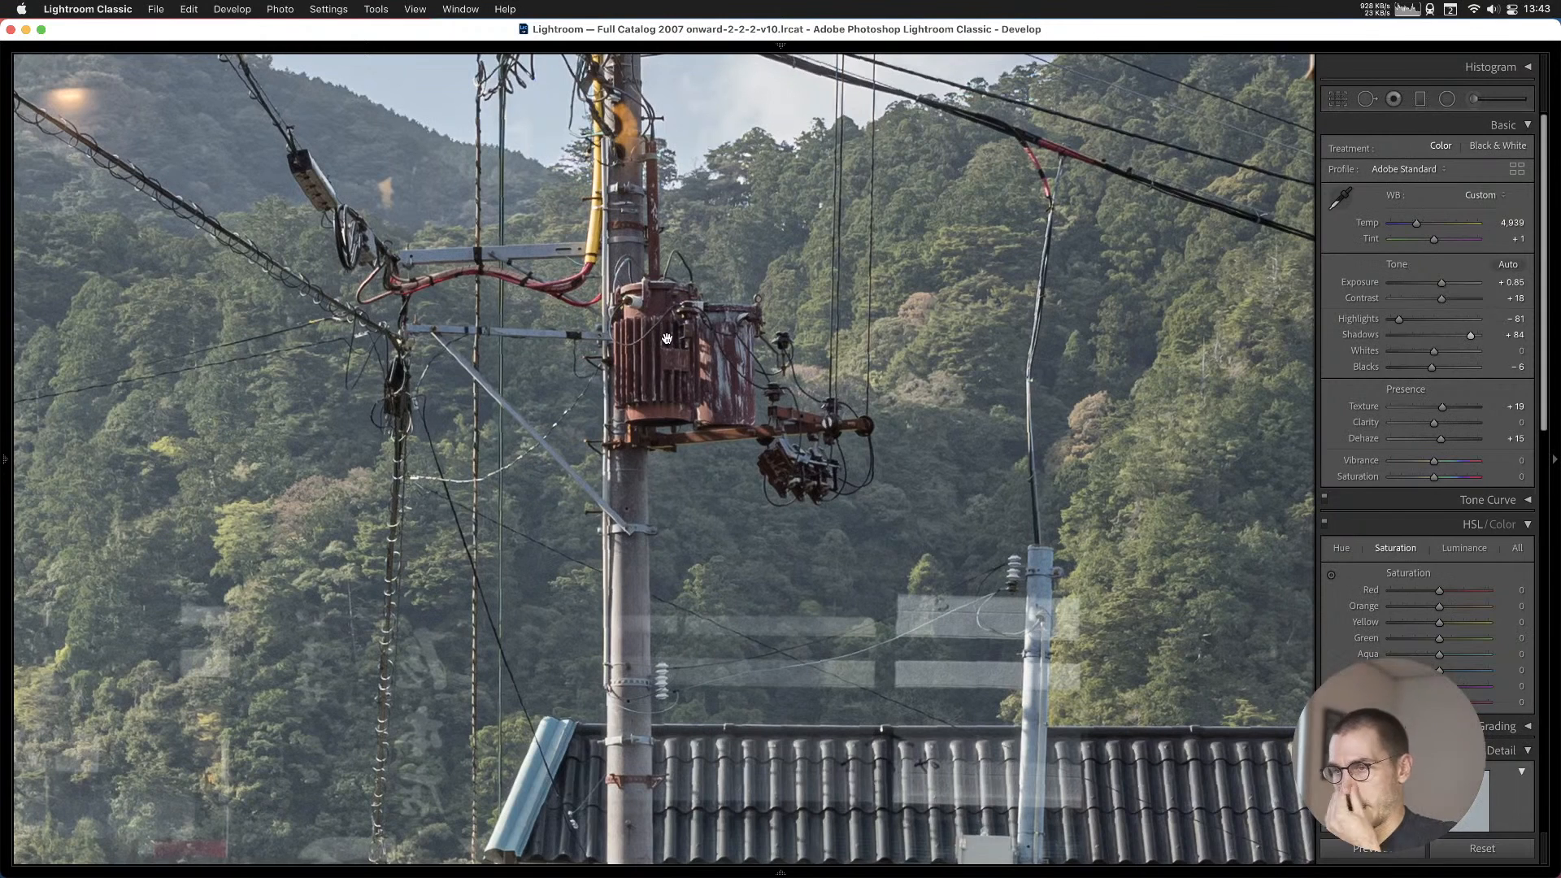
click(828, 343)
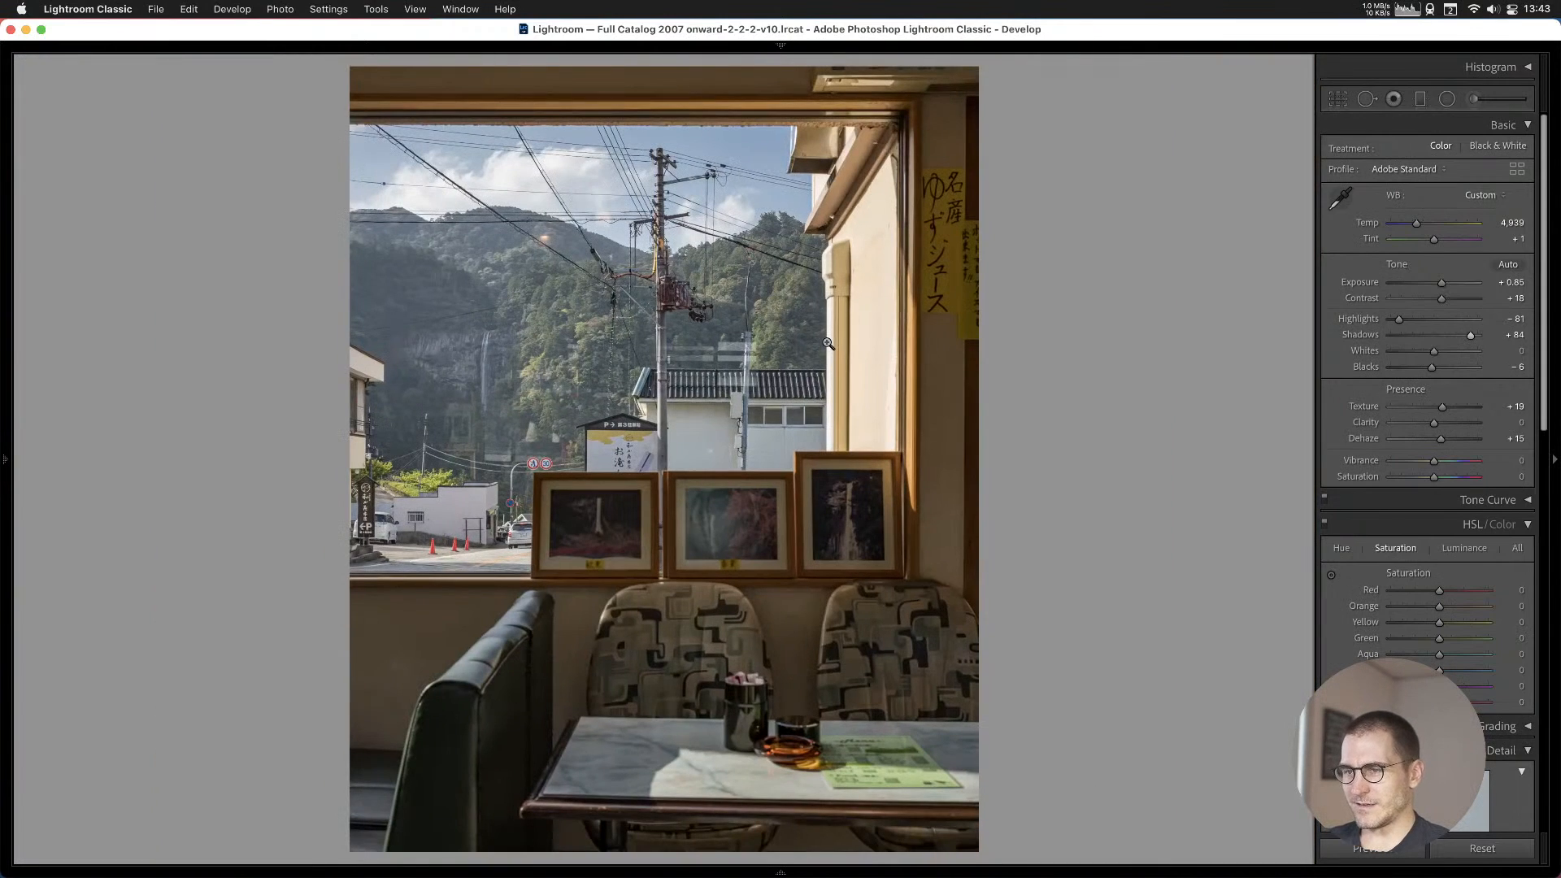
key(b)
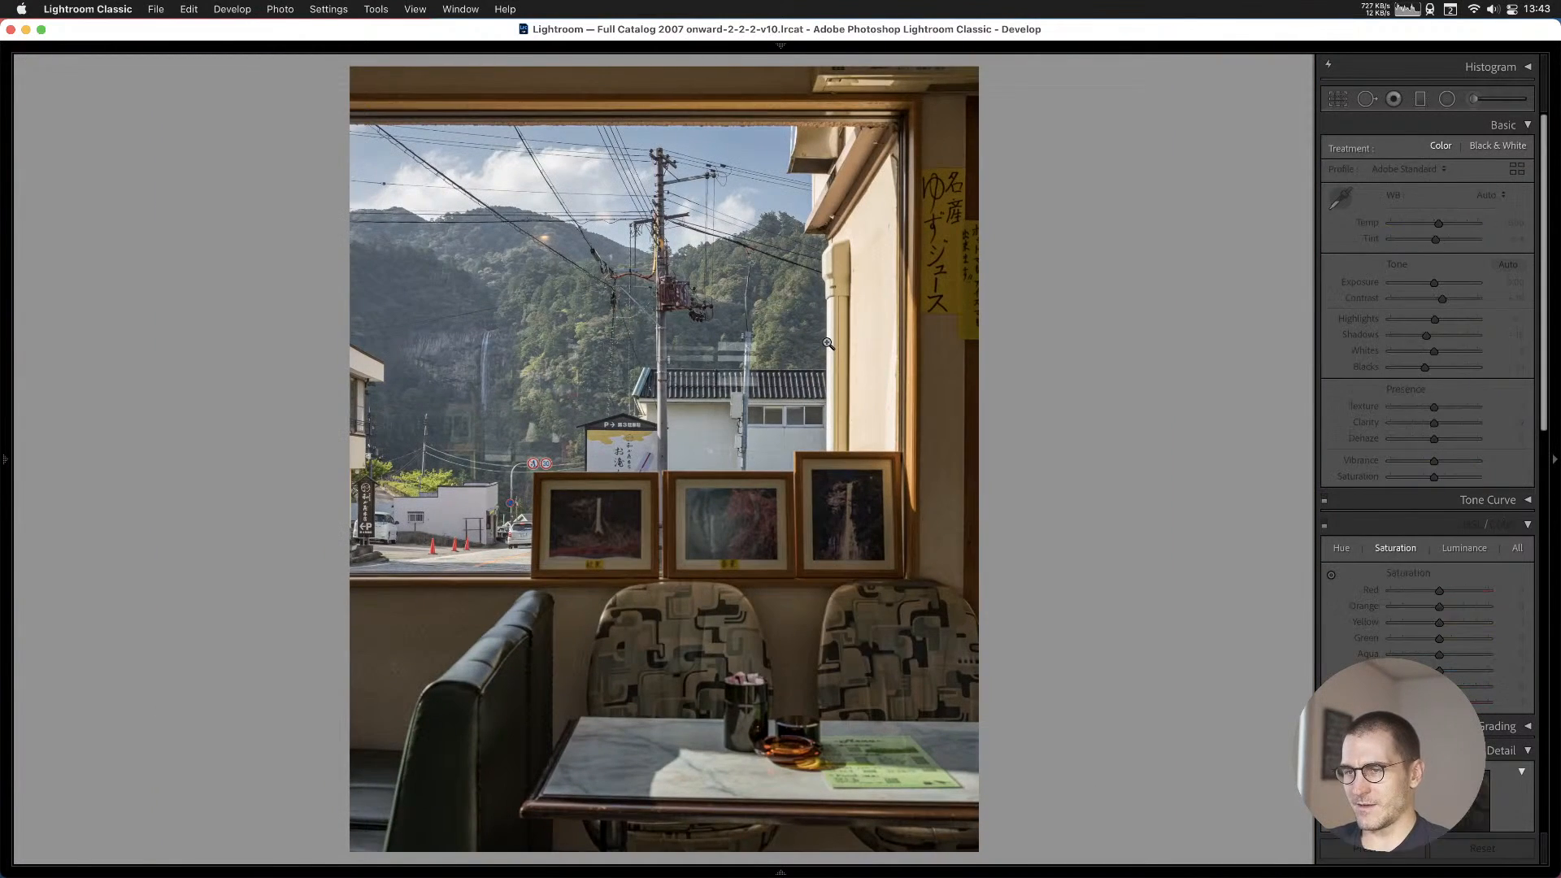
Go past the waterfall photo to the shuttered liquor shop photo and inspect its vending machine up close.
key(Right)
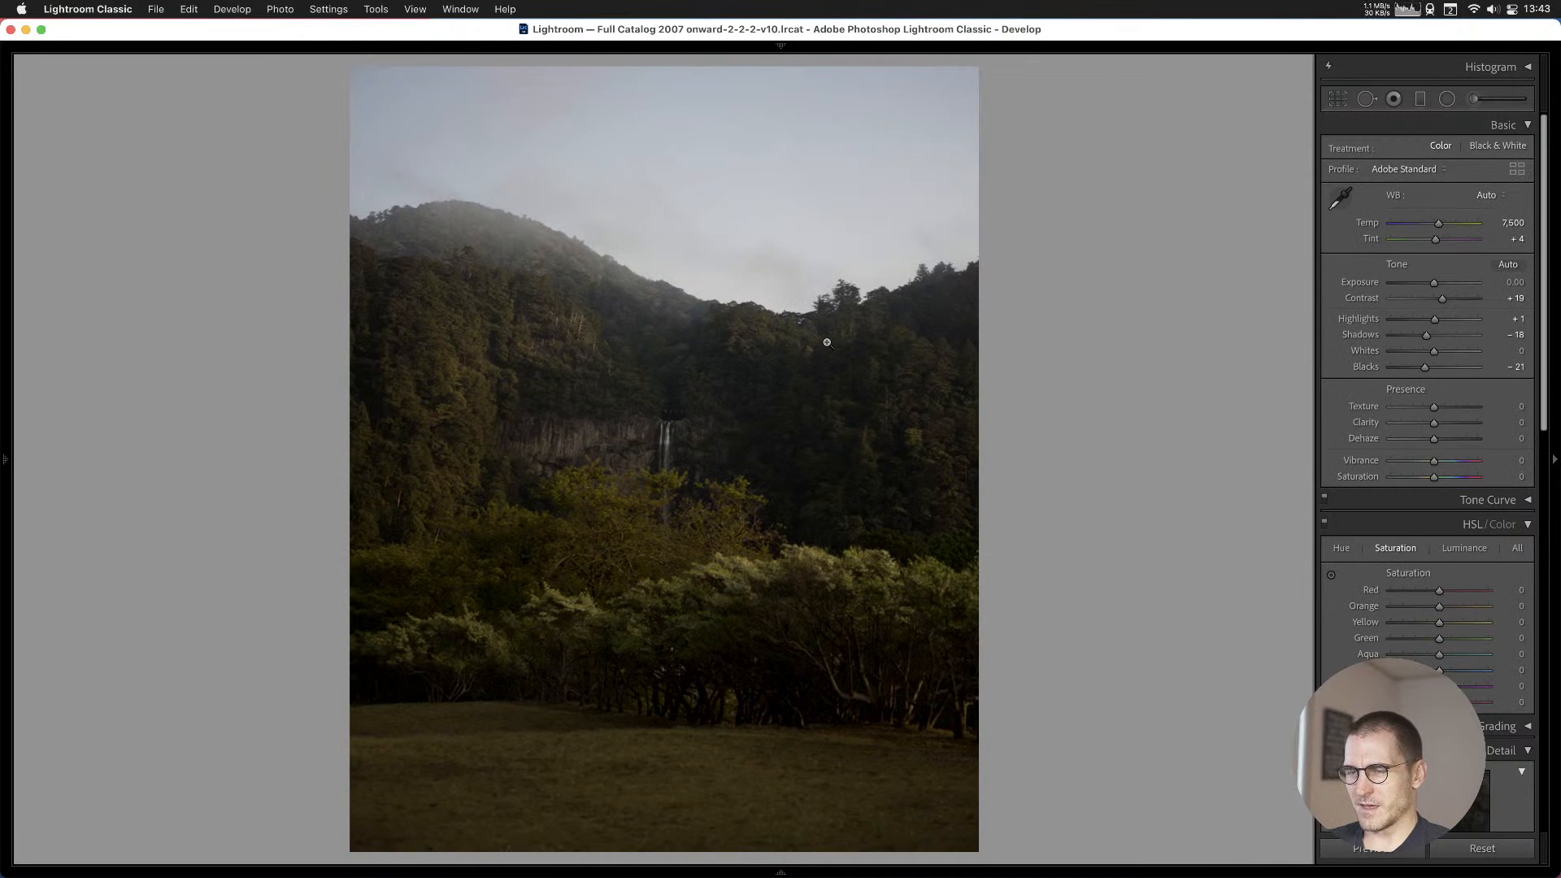
key(Right)
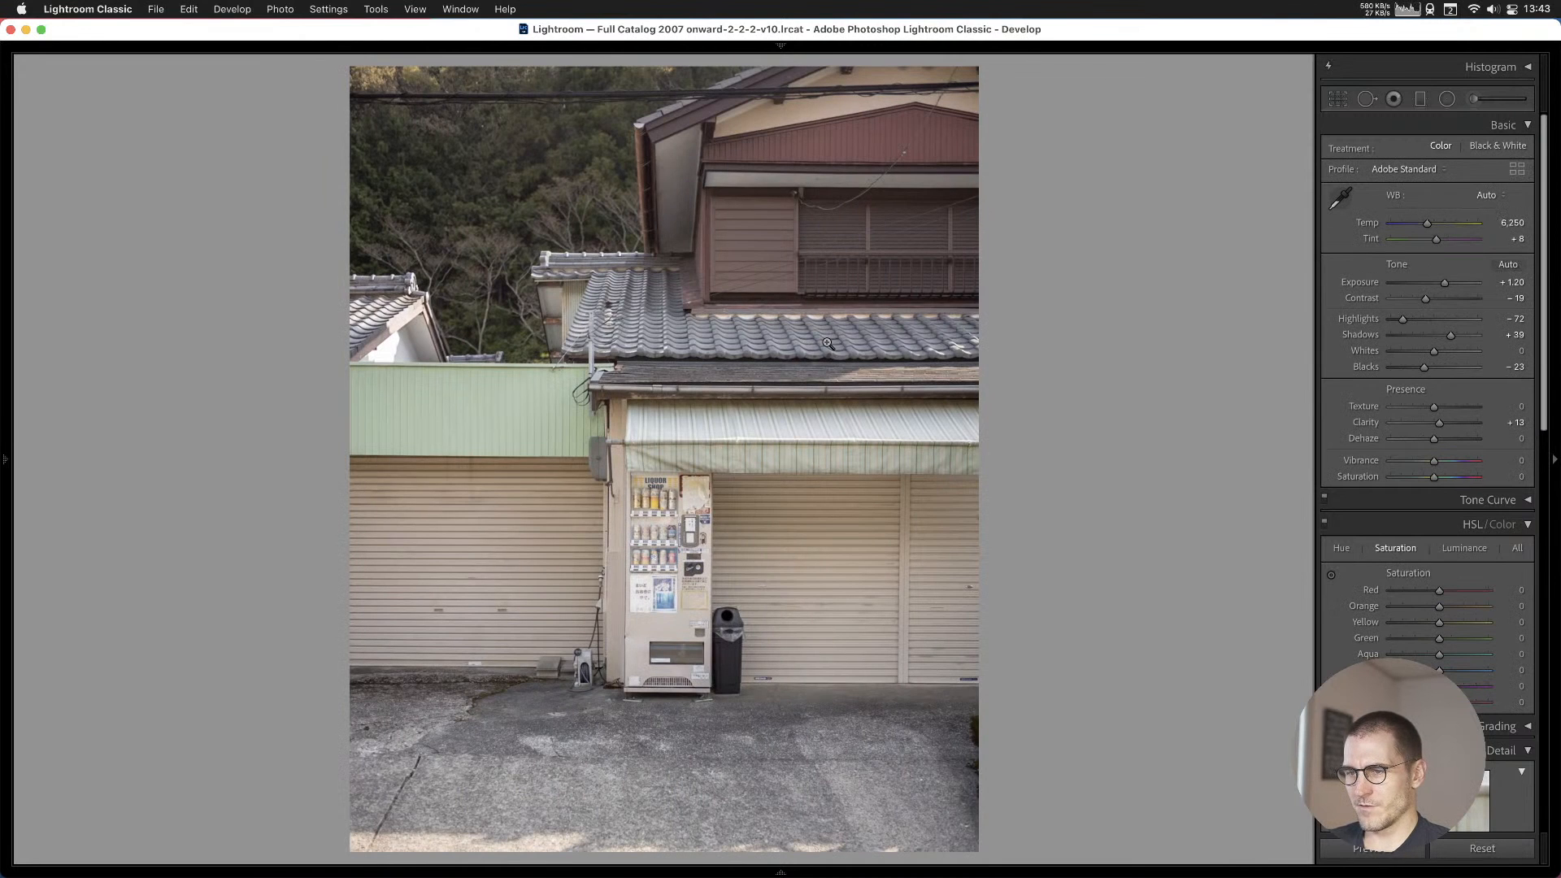
click(646, 544)
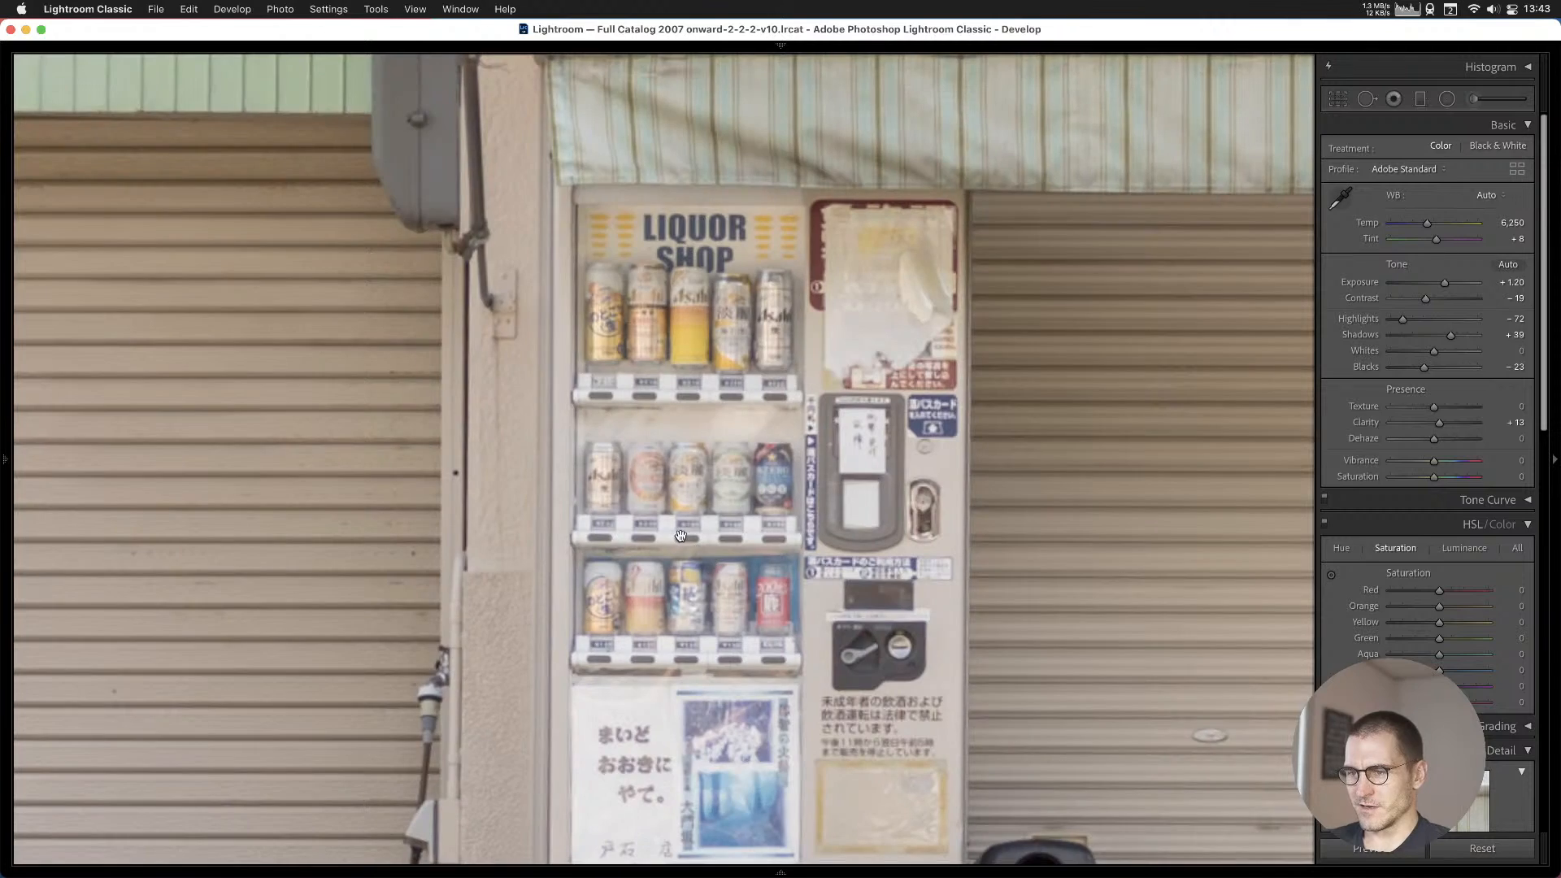
drag(835, 593, 676, 417)
click(619, 382)
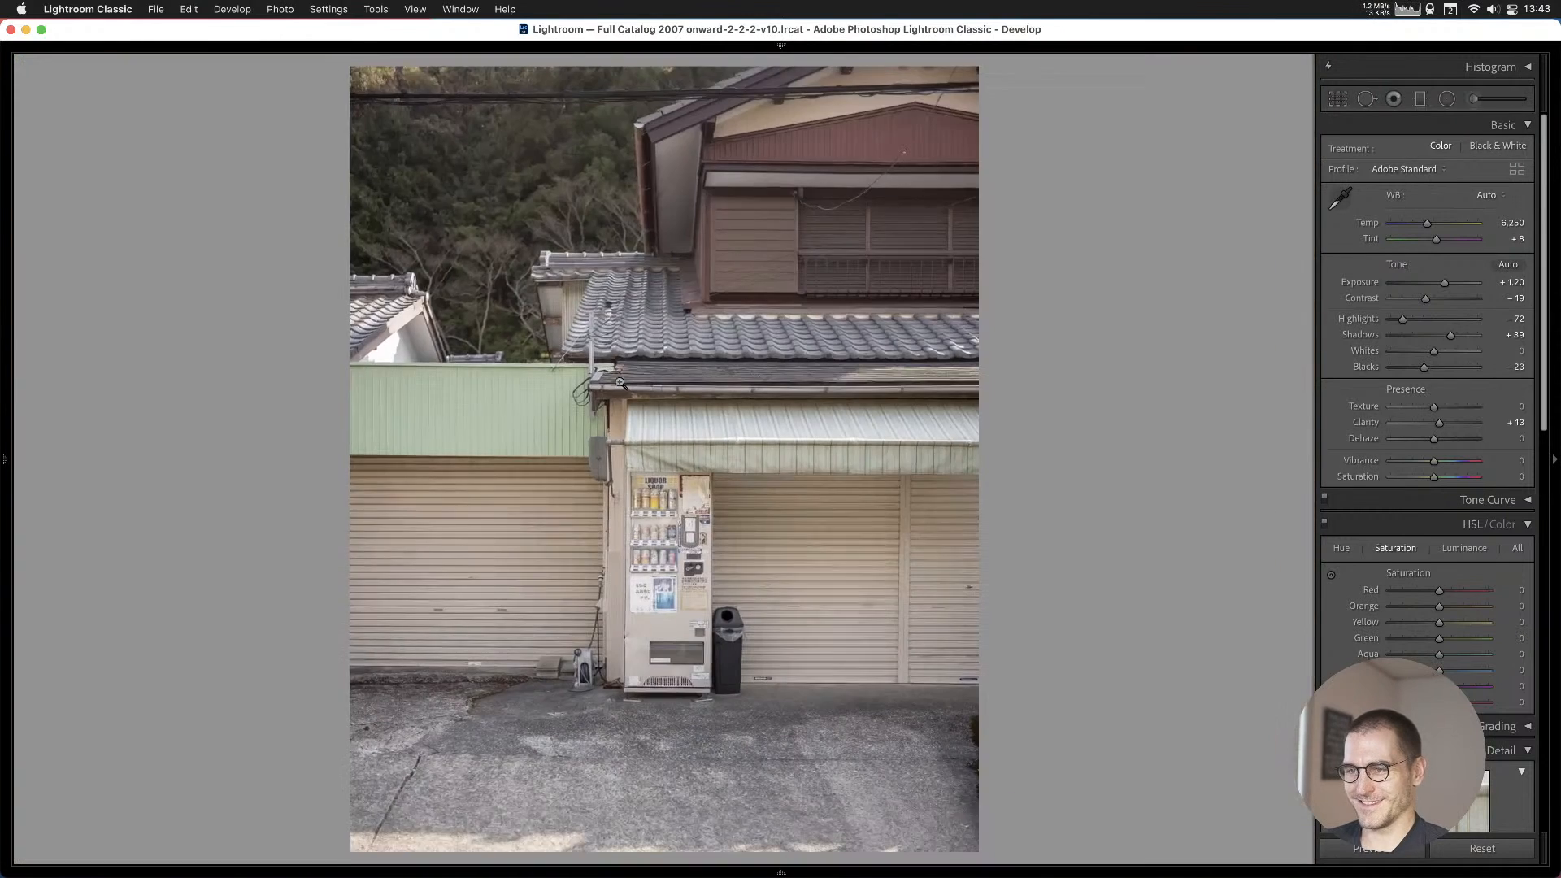
Go to the photo of the house with hanging laundry, check its detail, and set its white balance to Auto.
key(Right)
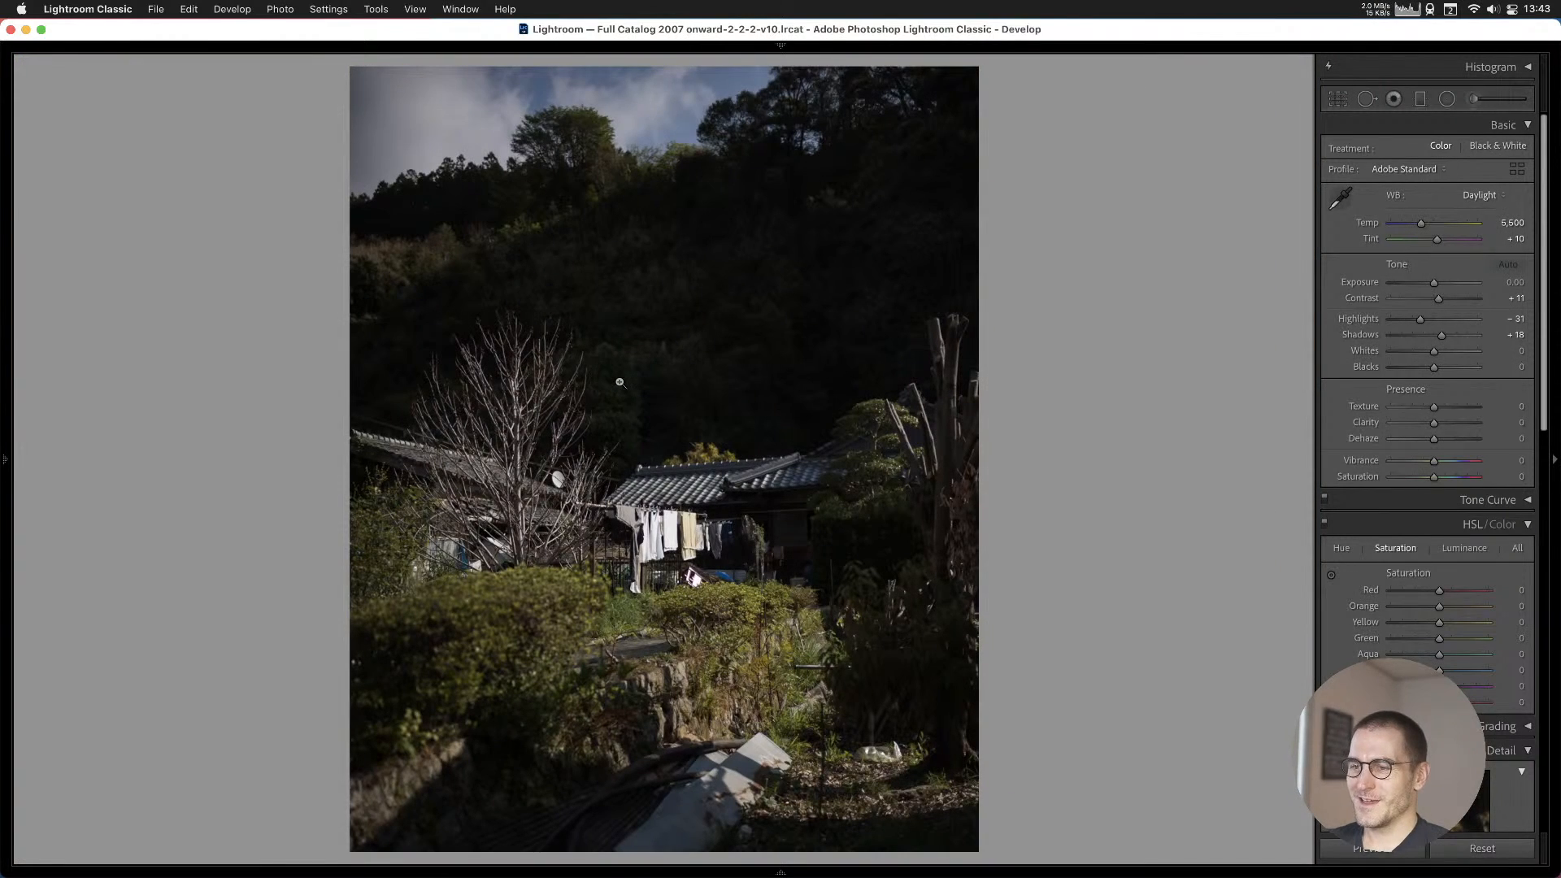
click(744, 579)
click(601, 483)
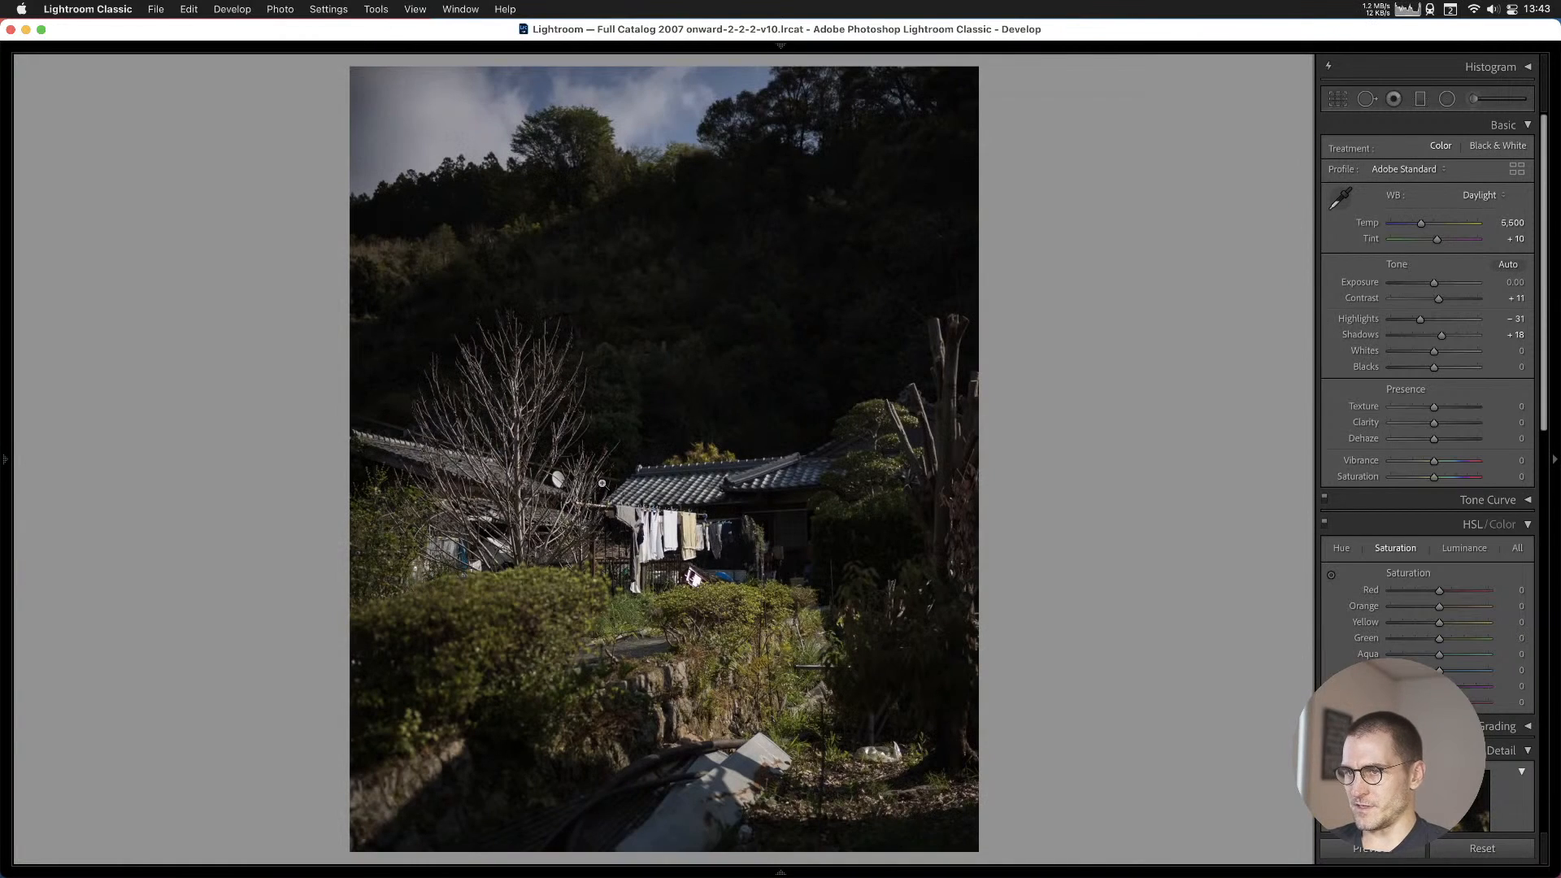
click(1483, 195)
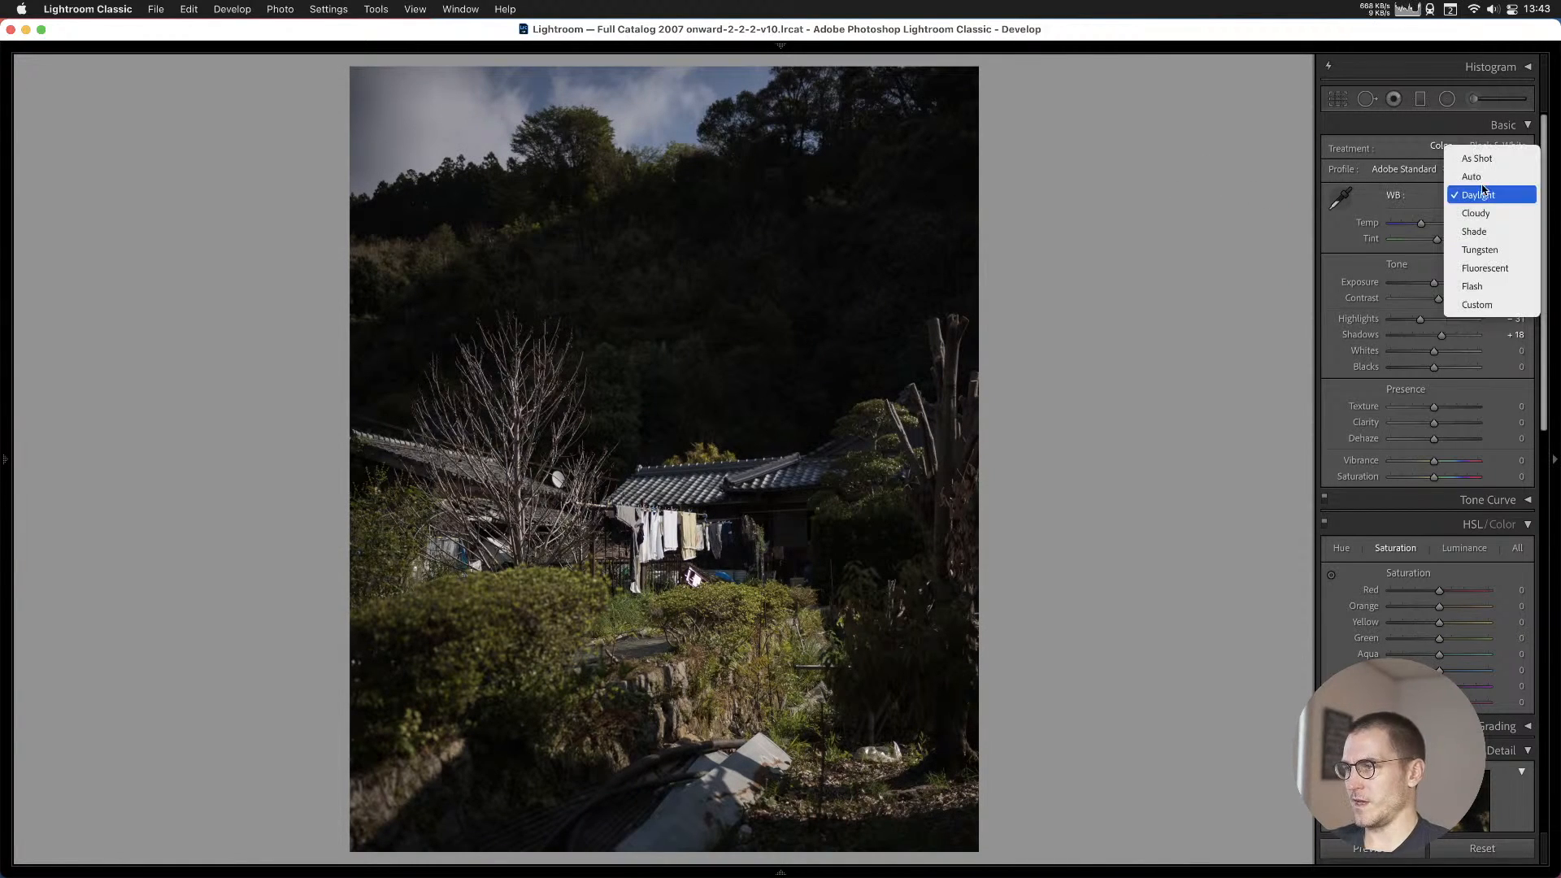
click(1479, 177)
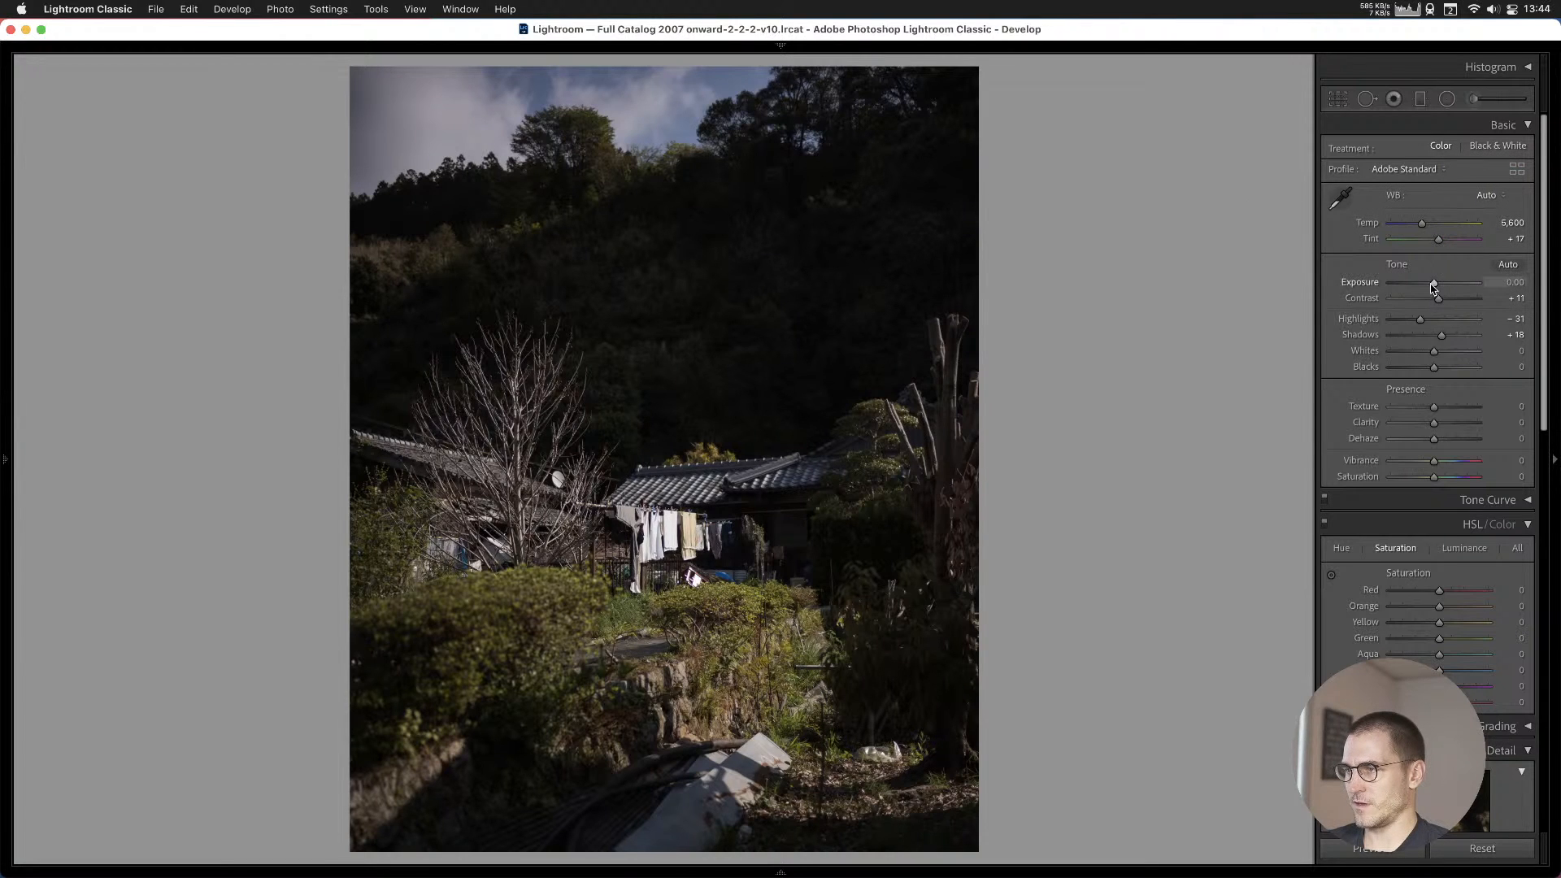
Set the laundry photo's shadows to +60, exposure to +0.50 and highlights to -78, and check the clothesline up close.
drag(1442, 335, 1461, 334)
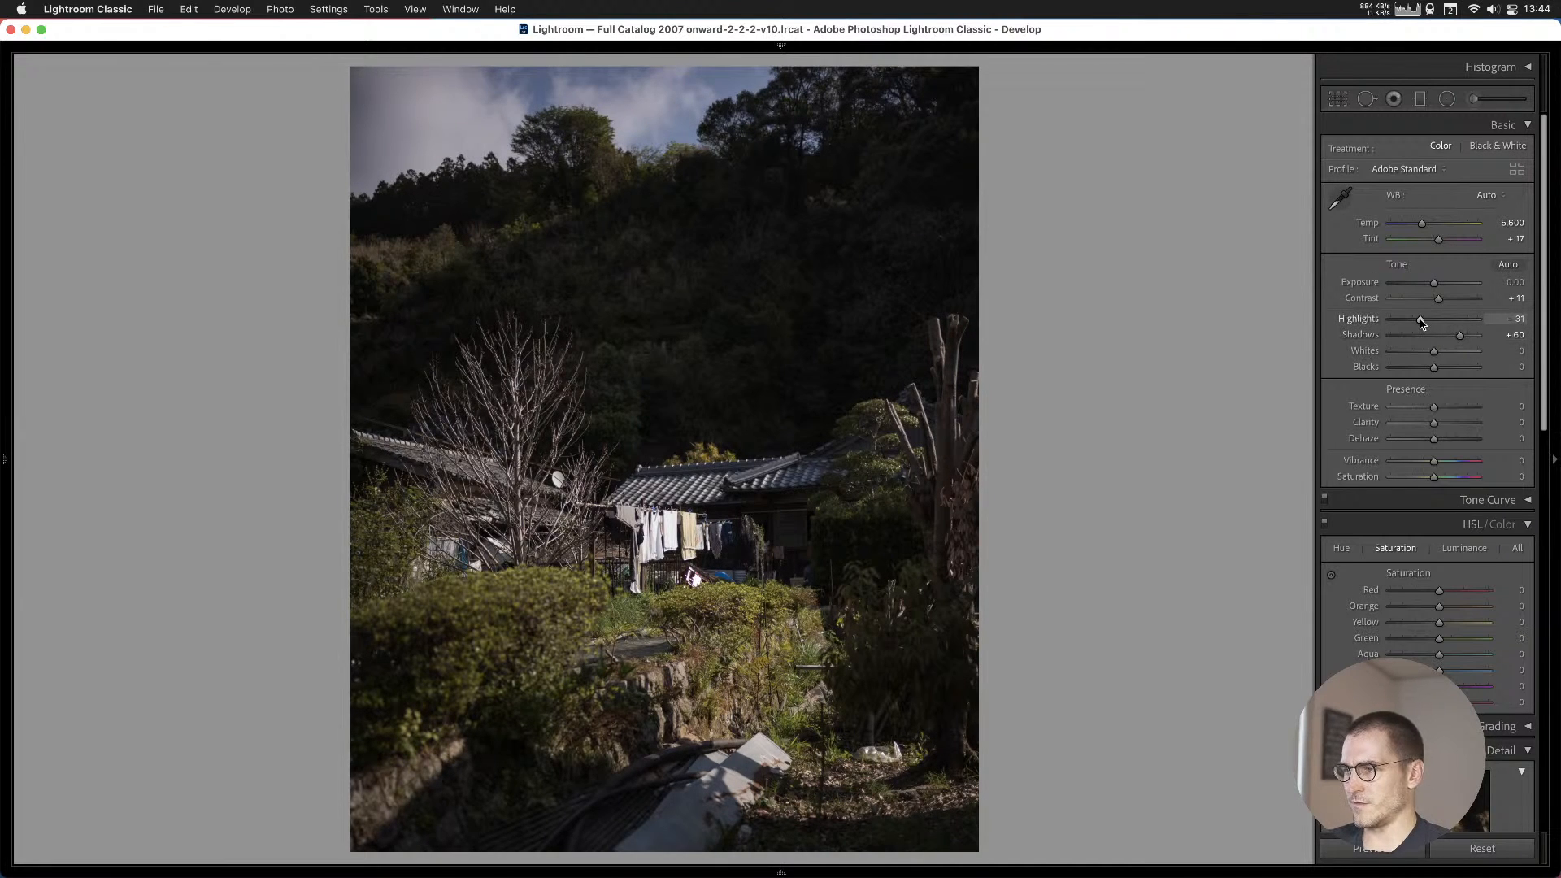
drag(1420, 319, 1409, 320)
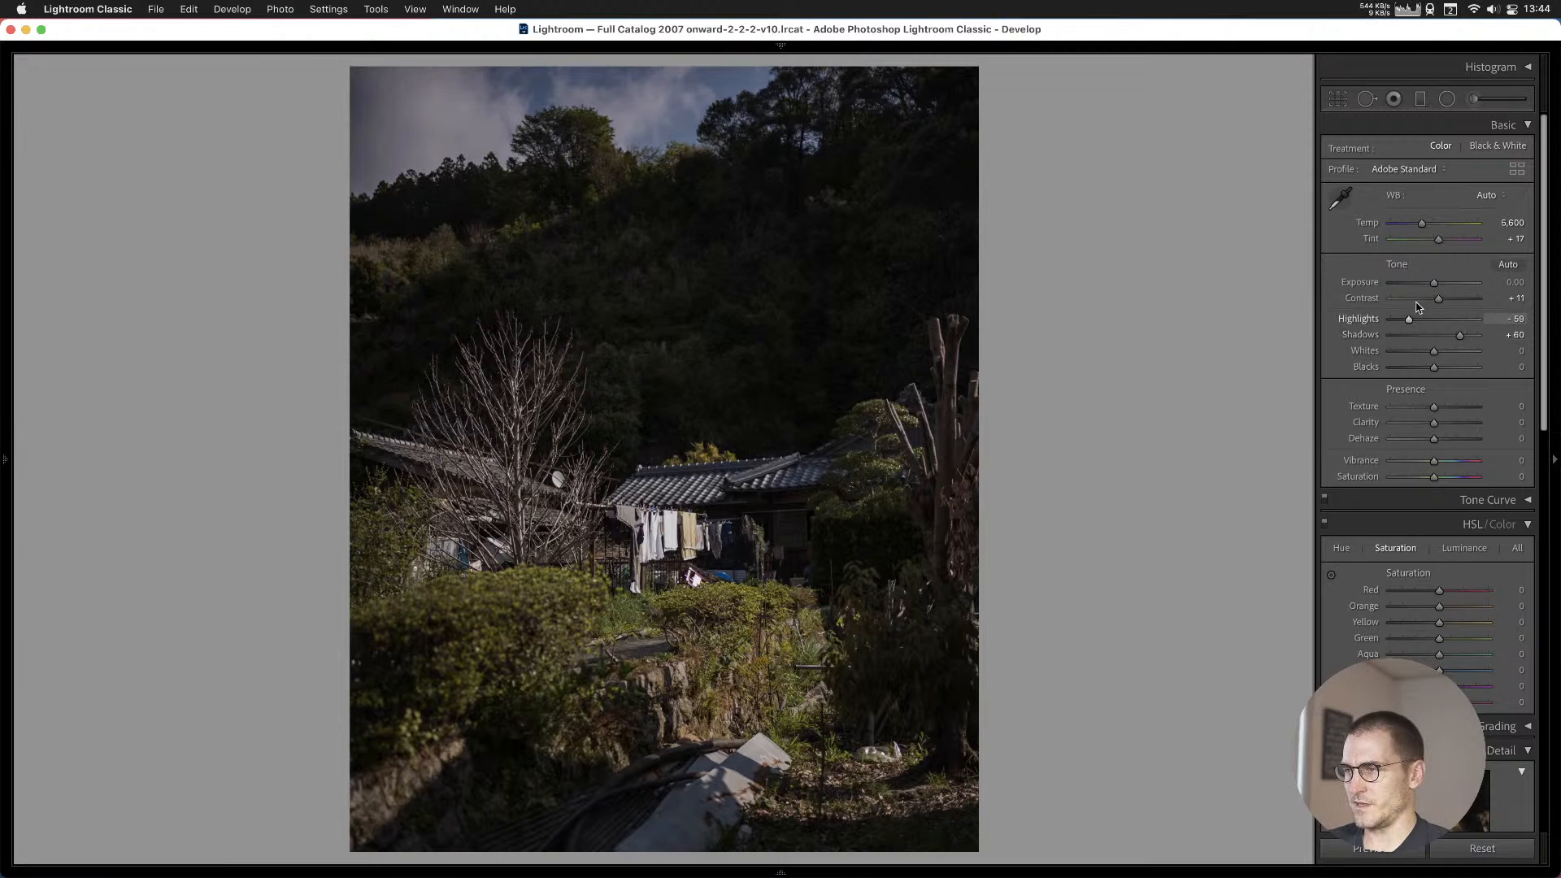
drag(1435, 284, 1401, 324)
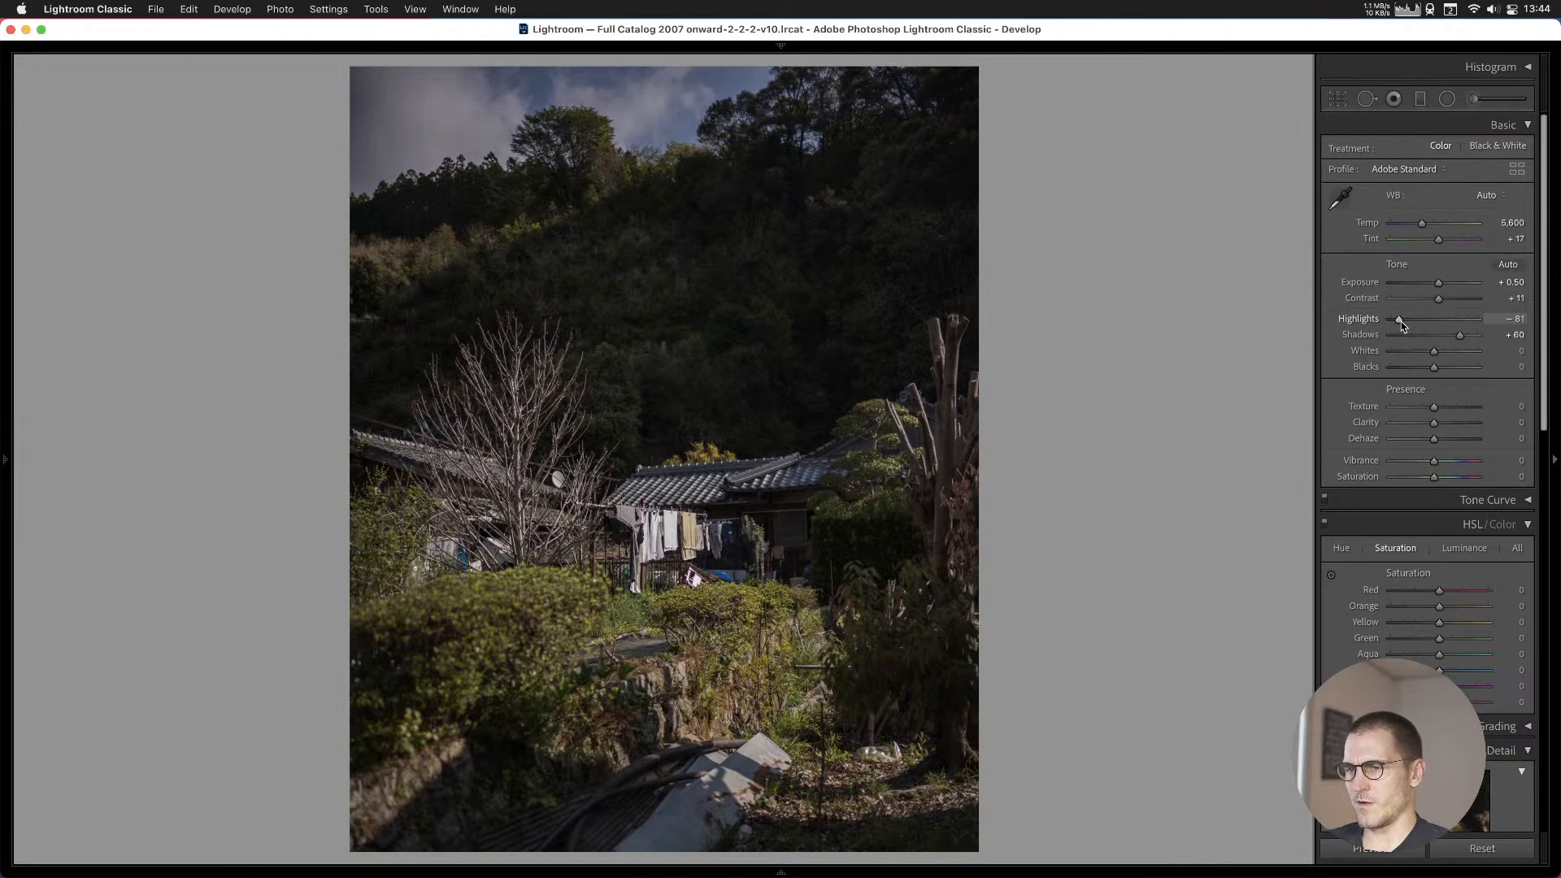
click(663, 530)
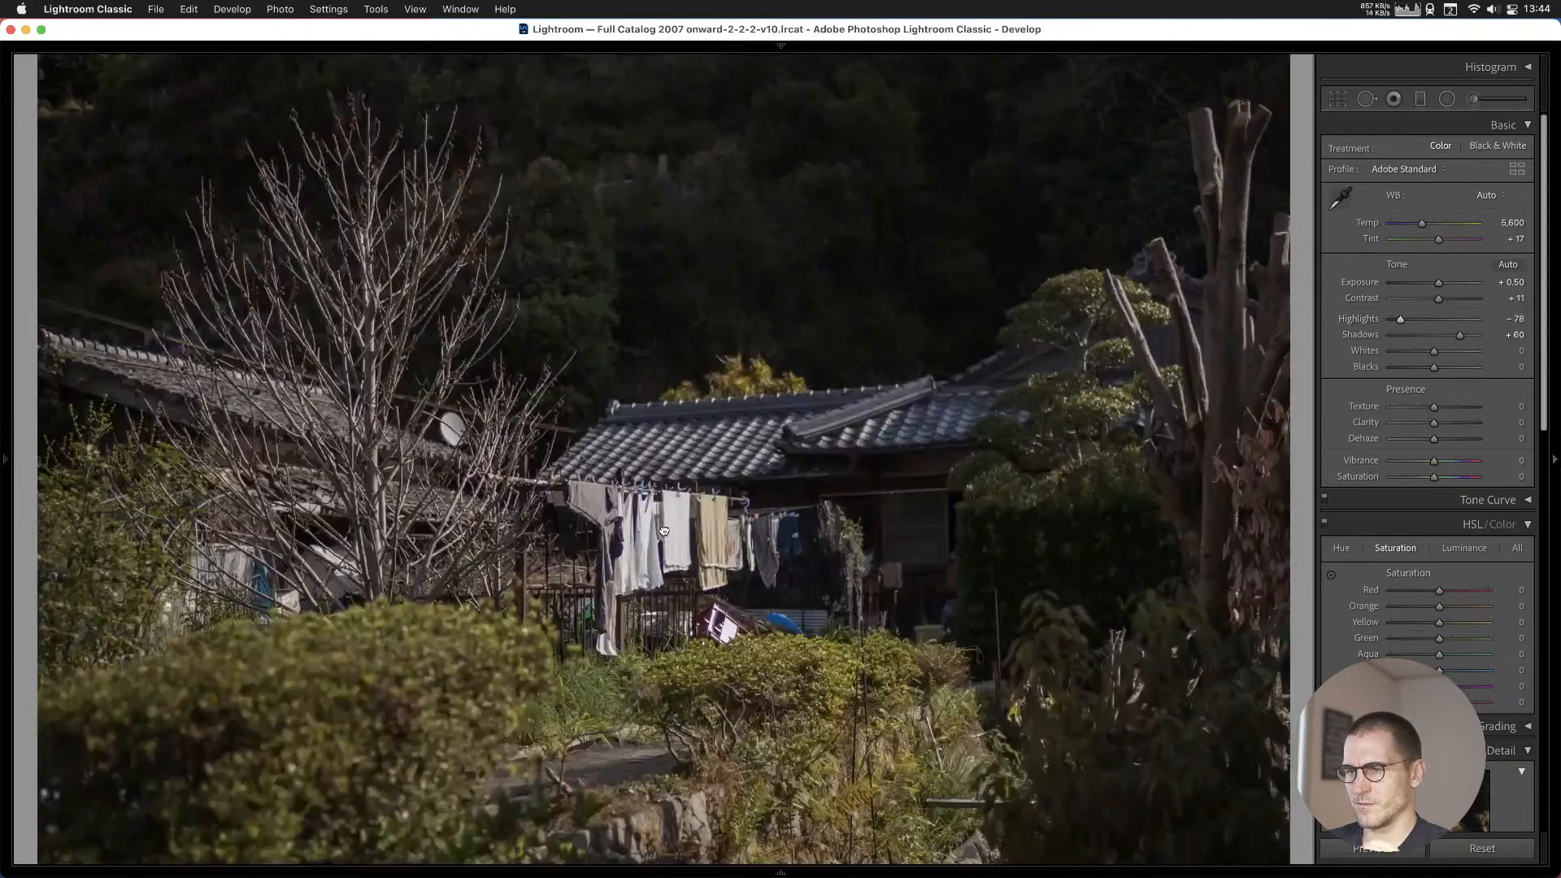
click(777, 656)
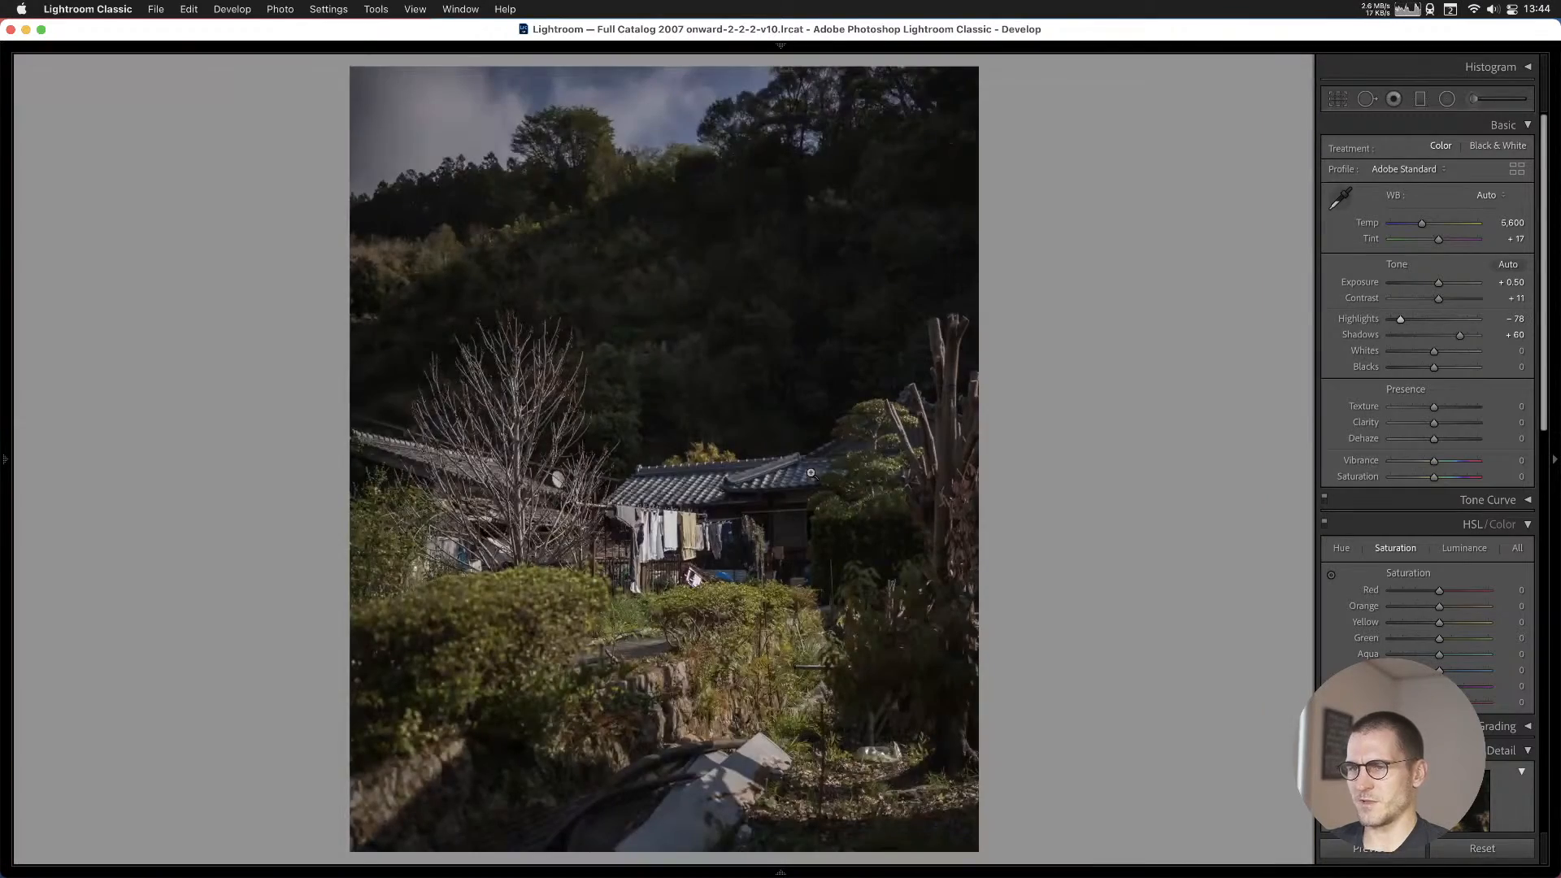
Try out several vertical positions for the laundry photo's 4 x 5 / 8 x 10 crop, with and without the sky.
click(1339, 98)
mouse_move(718, 320)
mouse_down()
mouse_move(748, 376)
mouse_move(732, 313)
mouse_up()
key(Return)
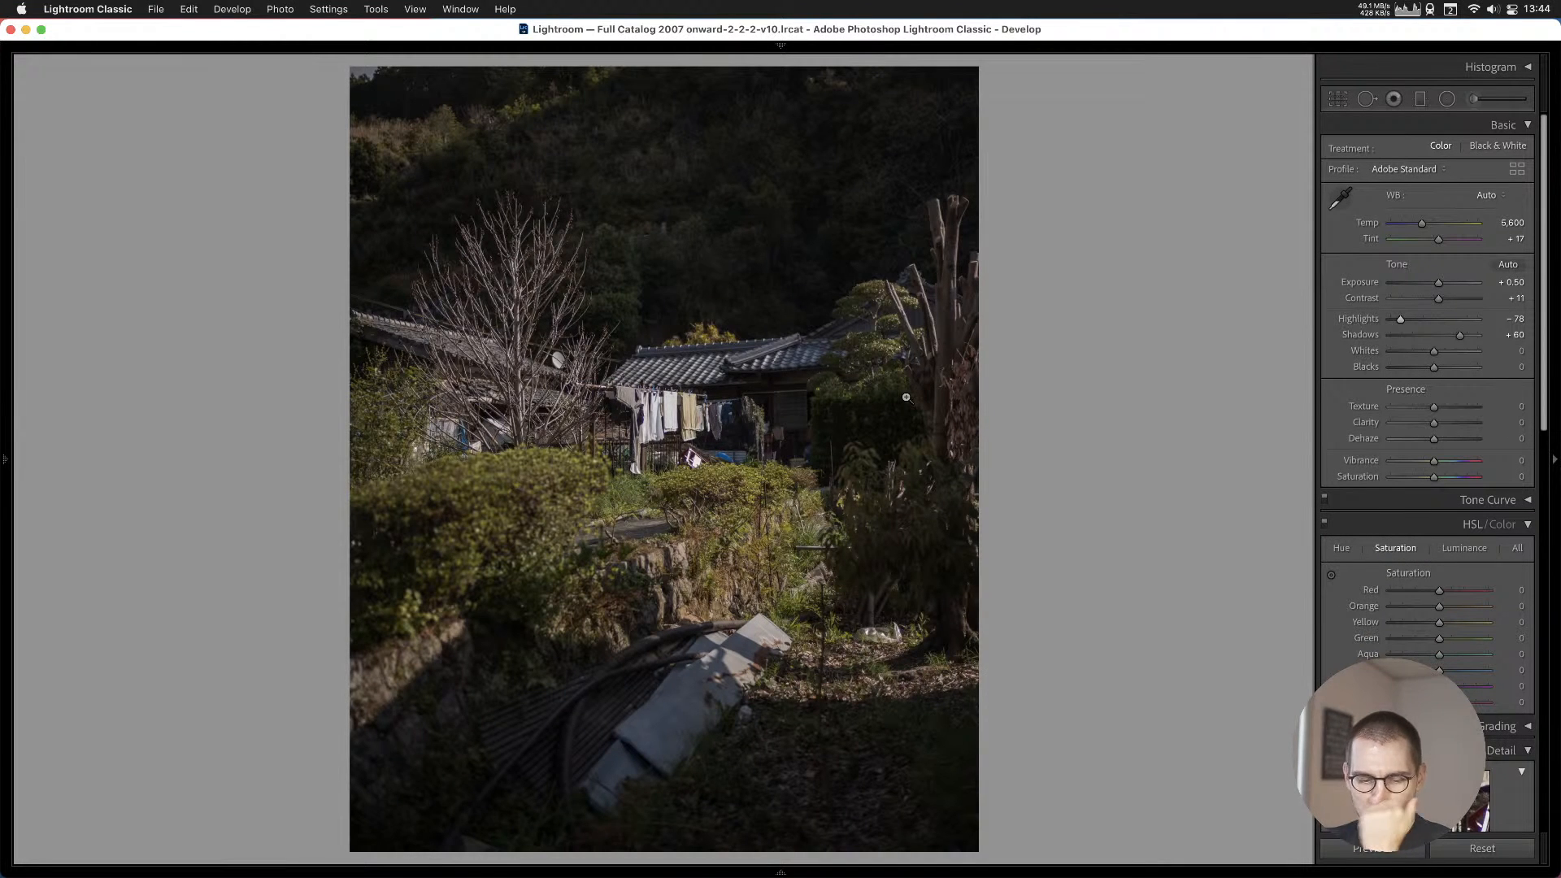
click(1338, 98)
drag(770, 359, 764, 341)
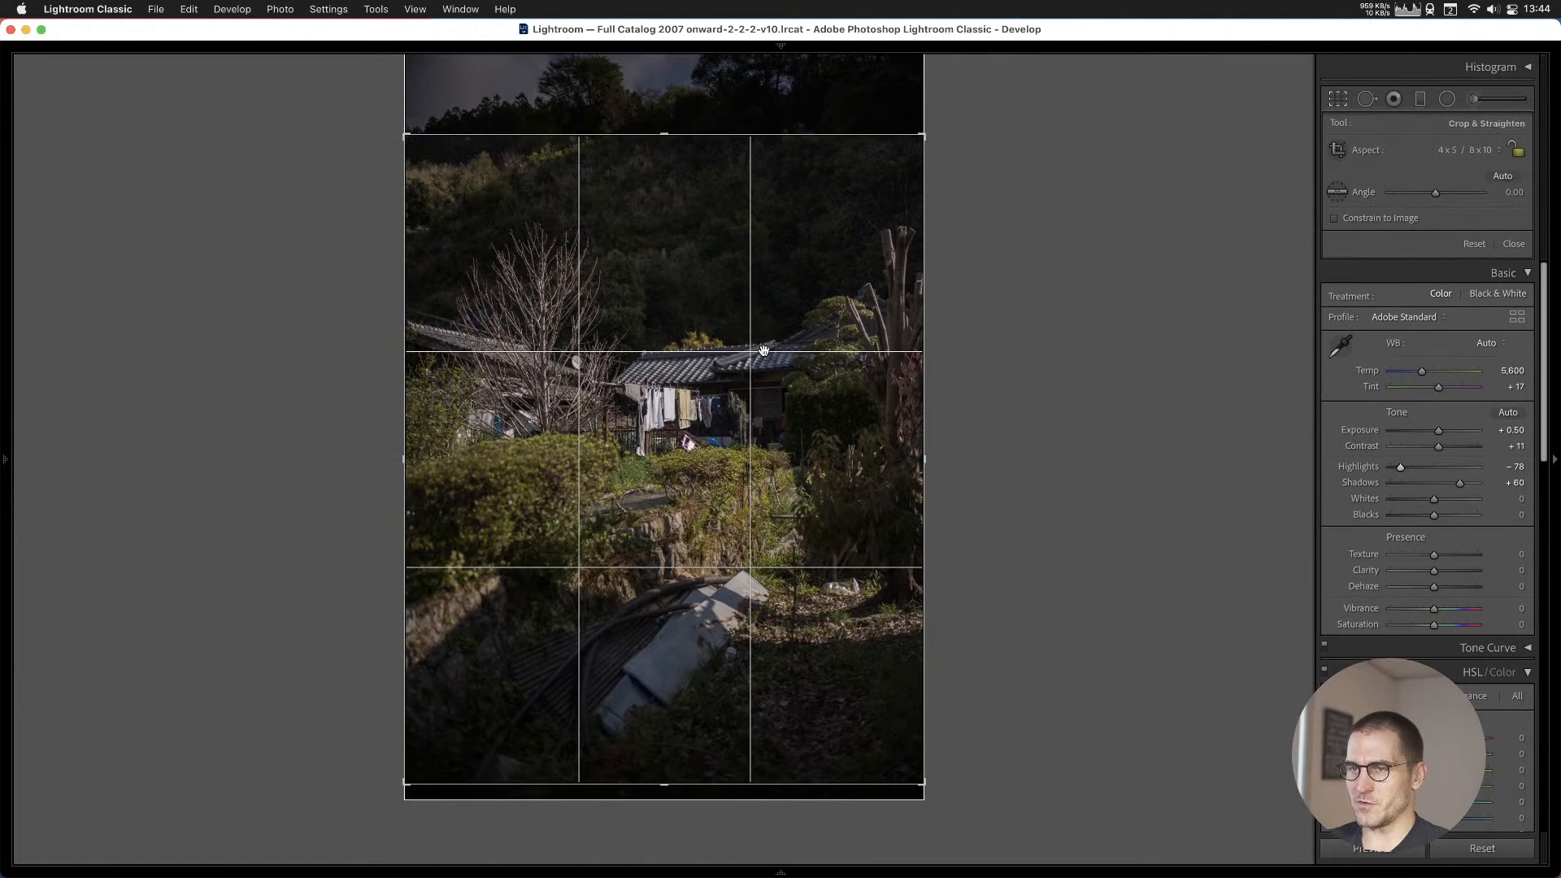
key(Return)
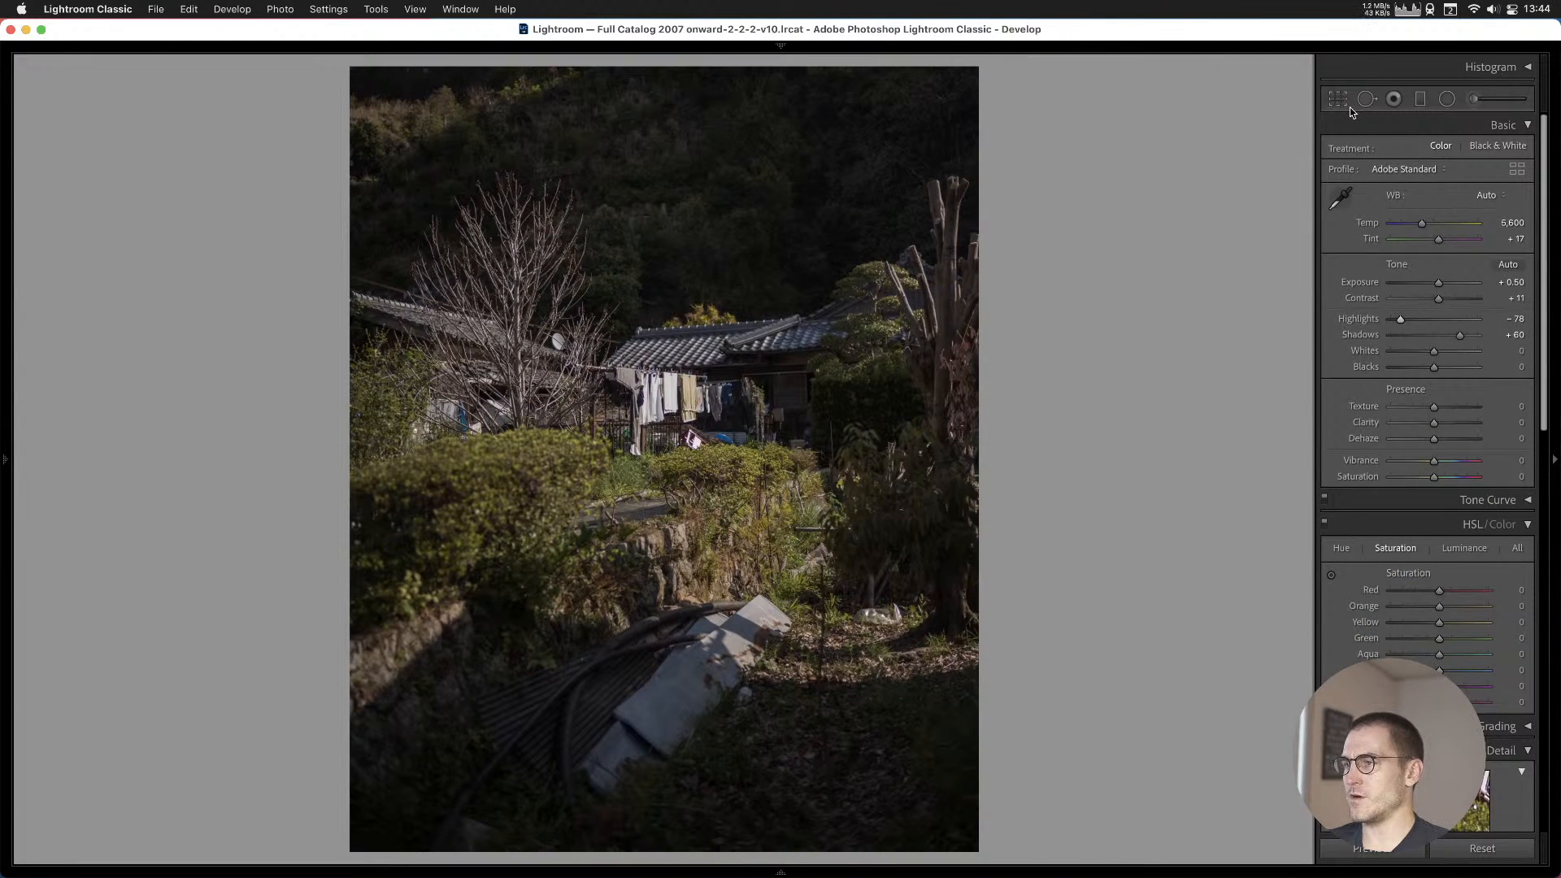
click(1338, 99)
key(Return)
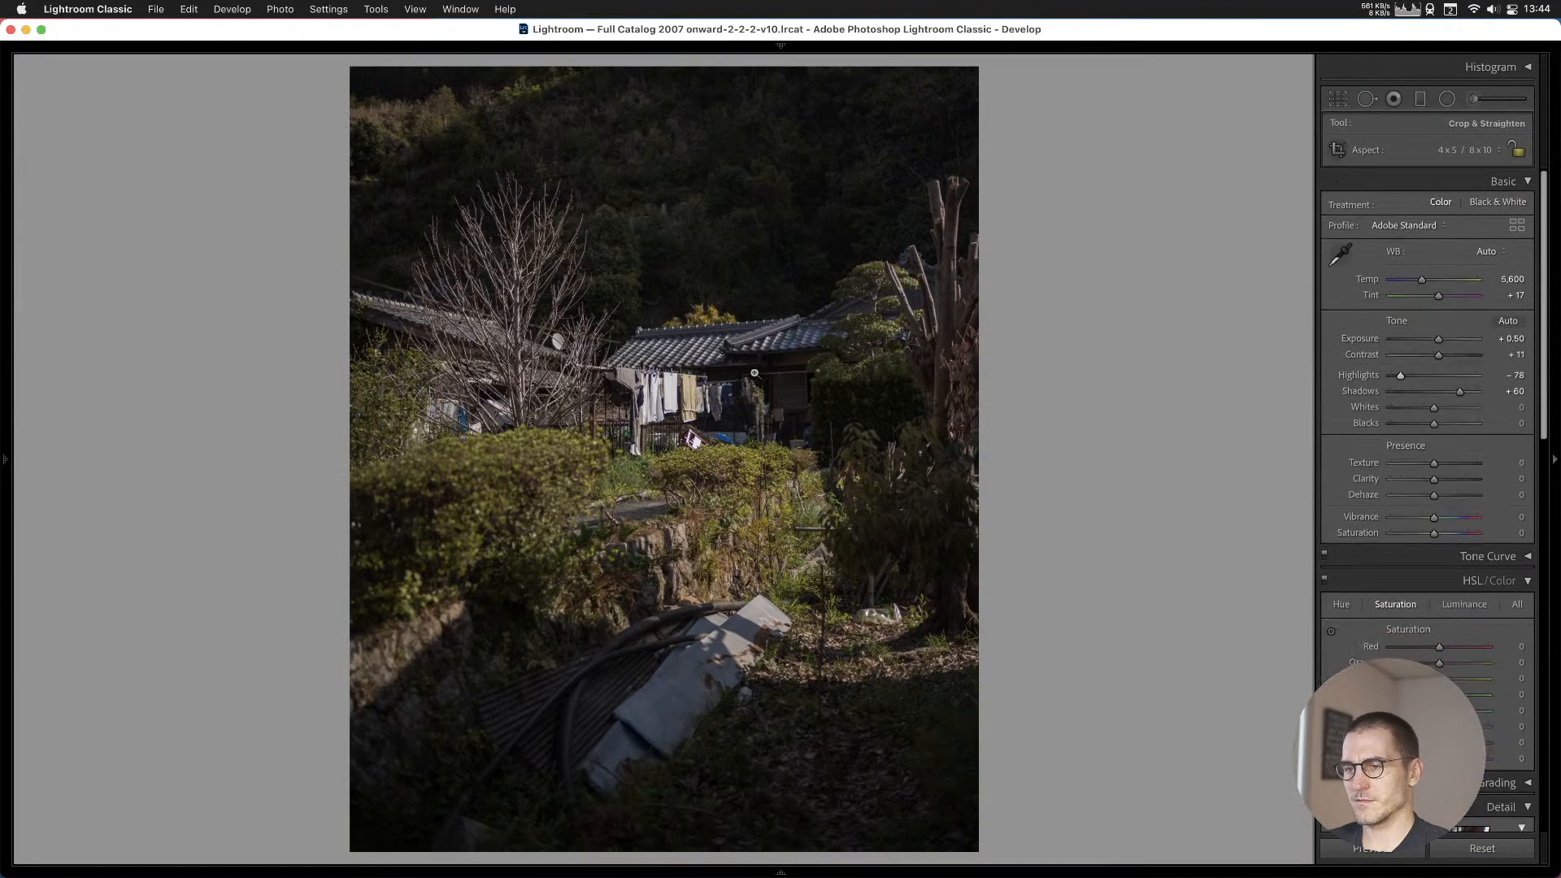
click(1338, 102)
drag(683, 350, 694, 506)
key(Return)
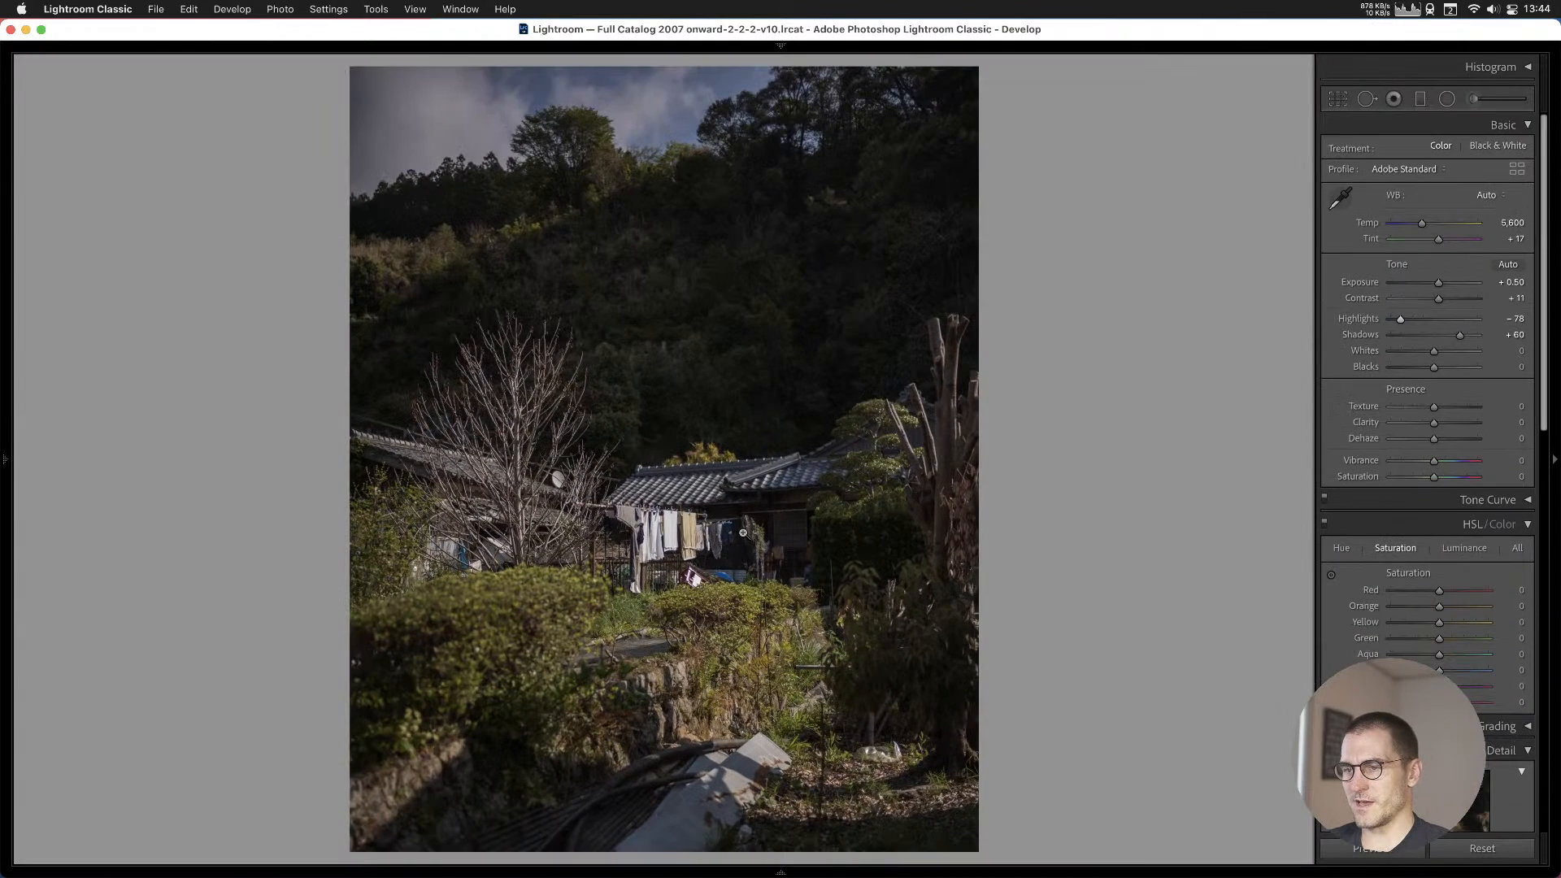
Reposition the laundry photo's crop lower in the frame to leave out the sky, and add the photo to Cull #1.
click(1338, 98)
drag(662, 349, 620, 154)
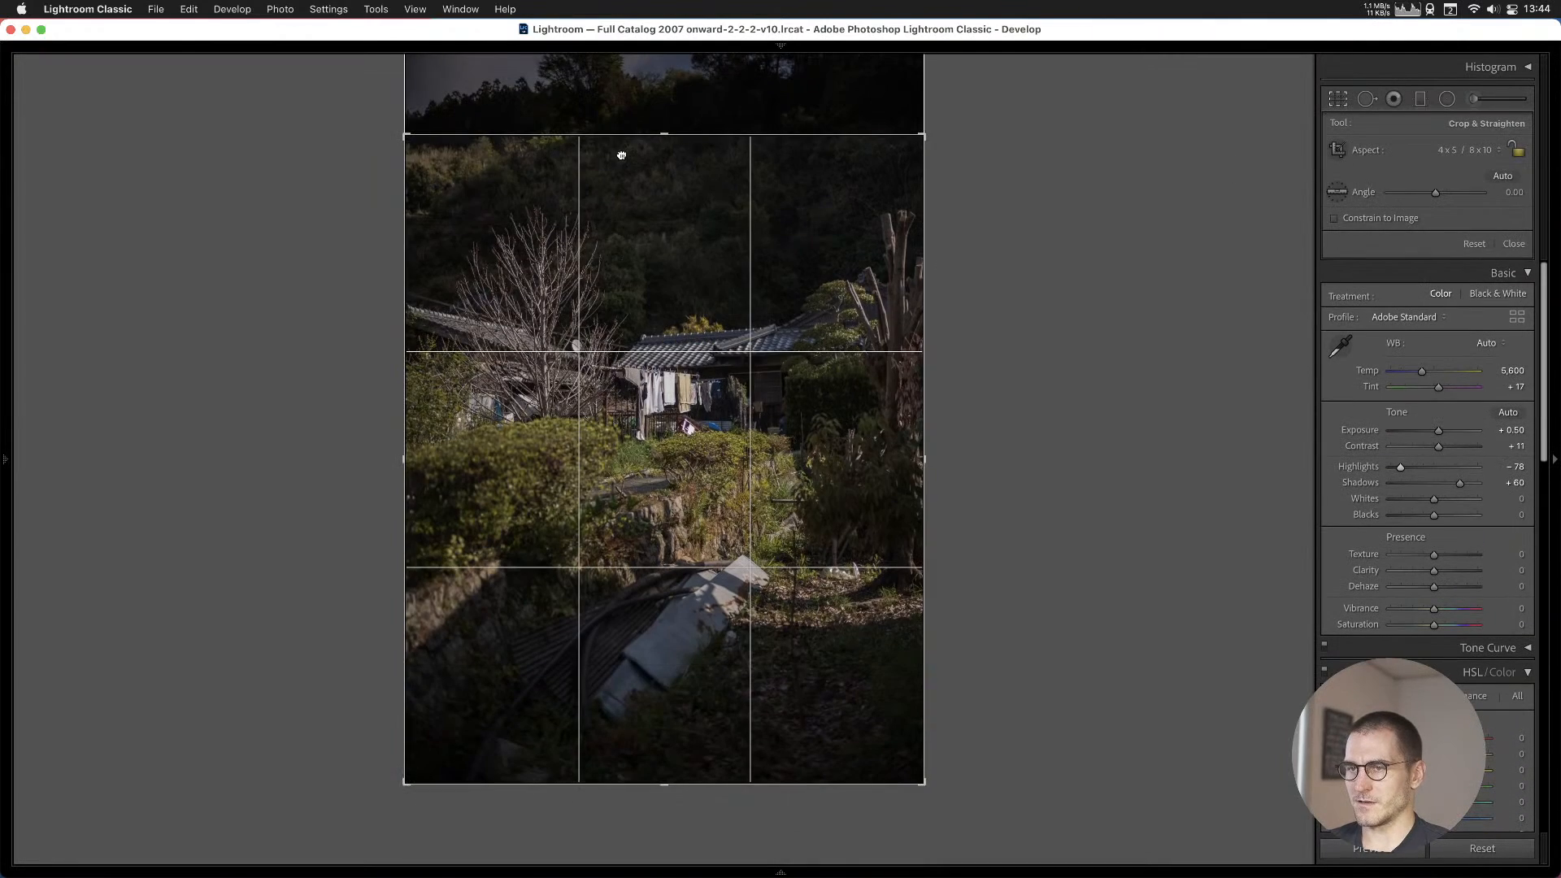
key(Return)
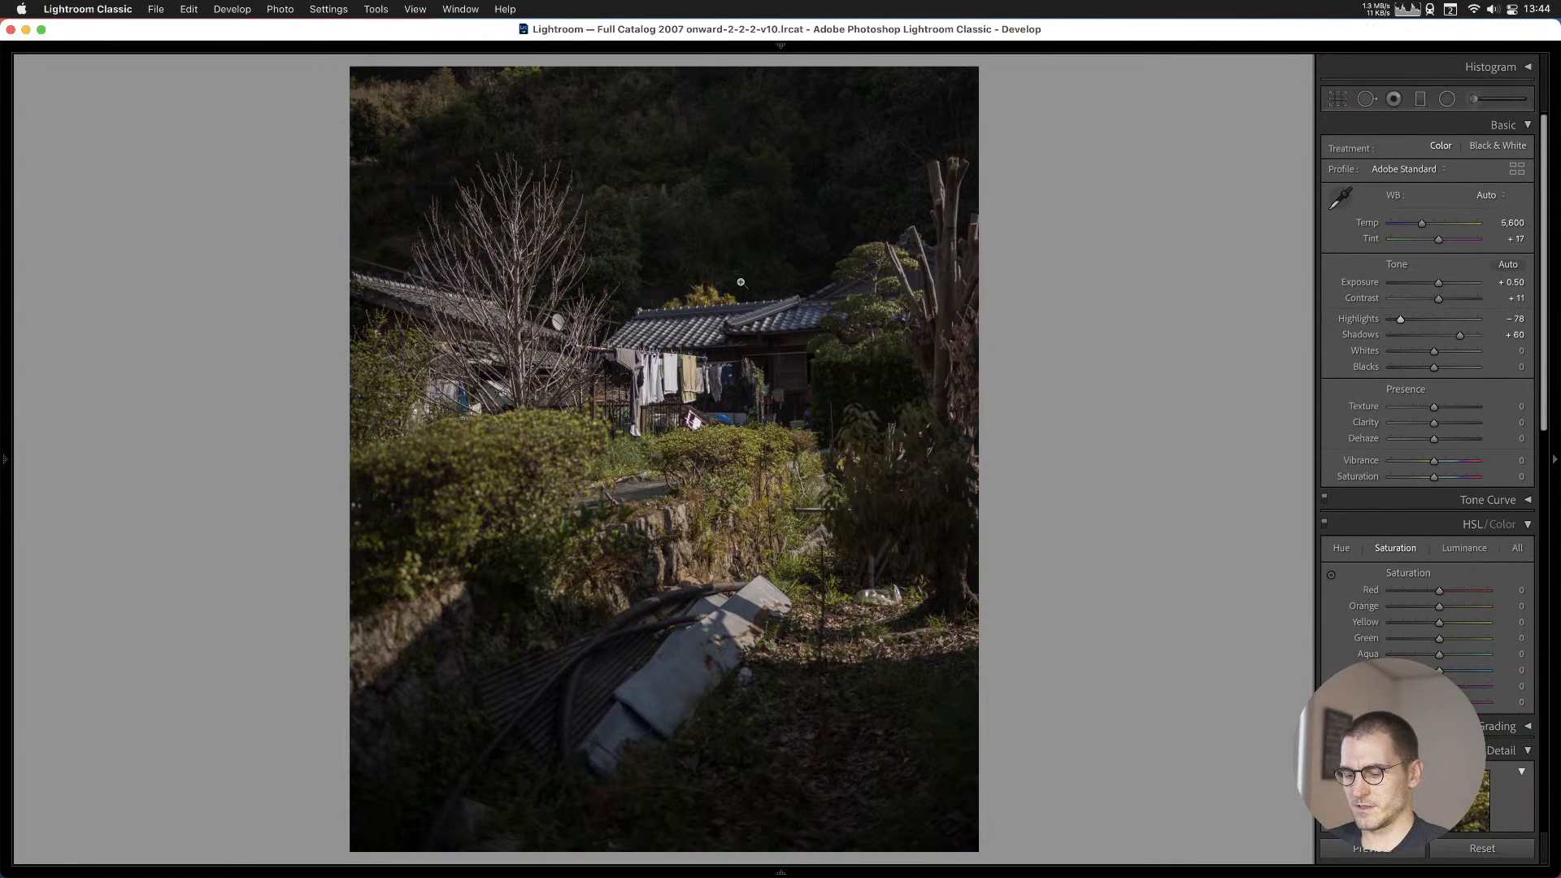
key(b)
Go past the roadside mirror photo and add the photo of the shed with the wheelbarrow to Cull #1.
key(Right)
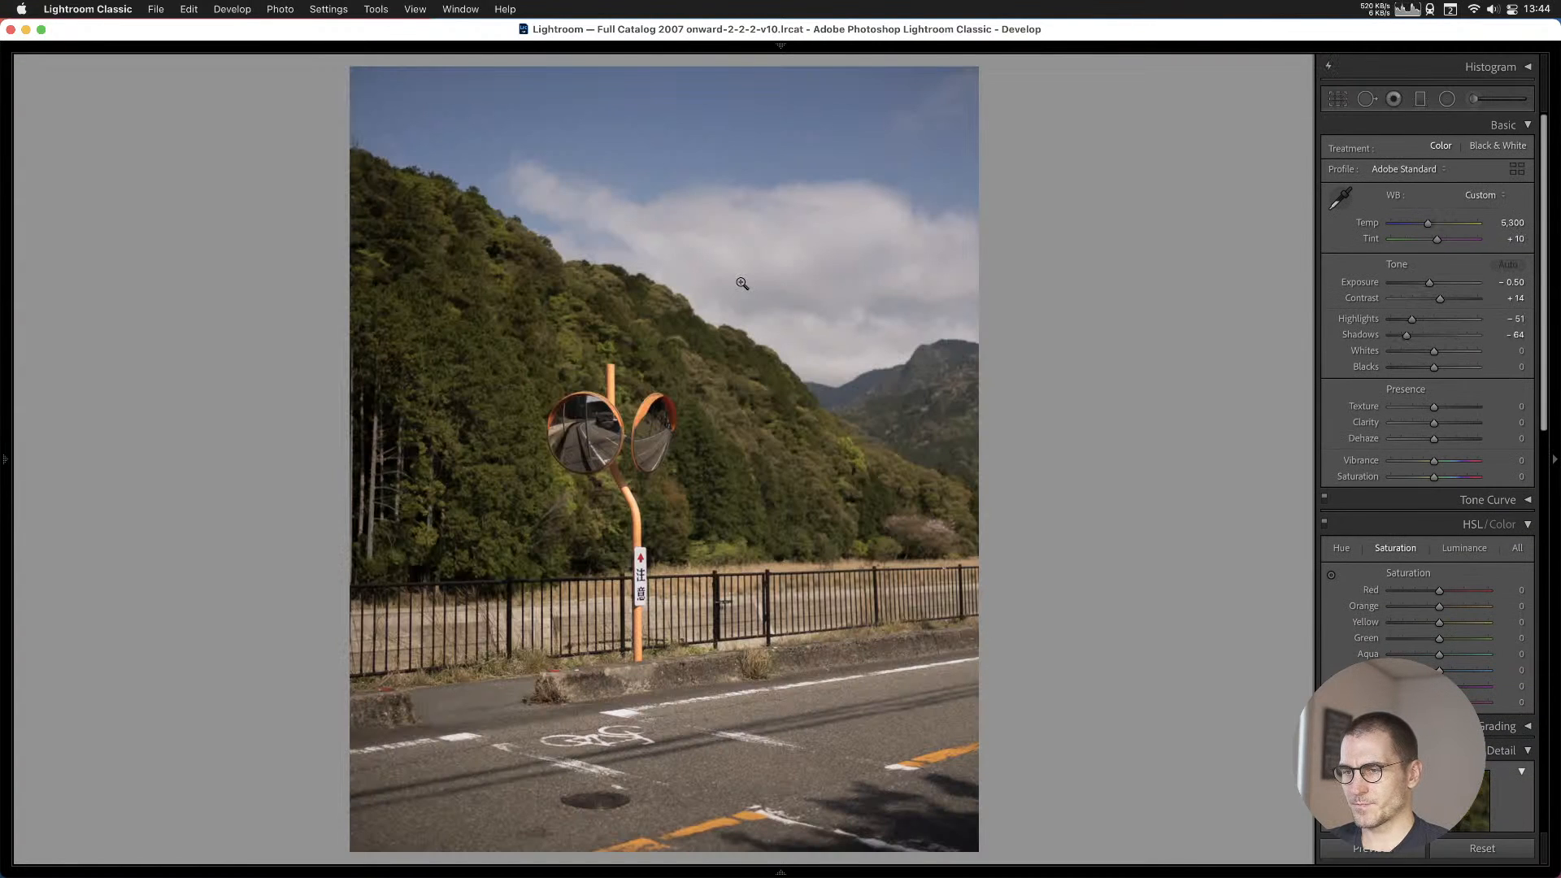
key(Right)
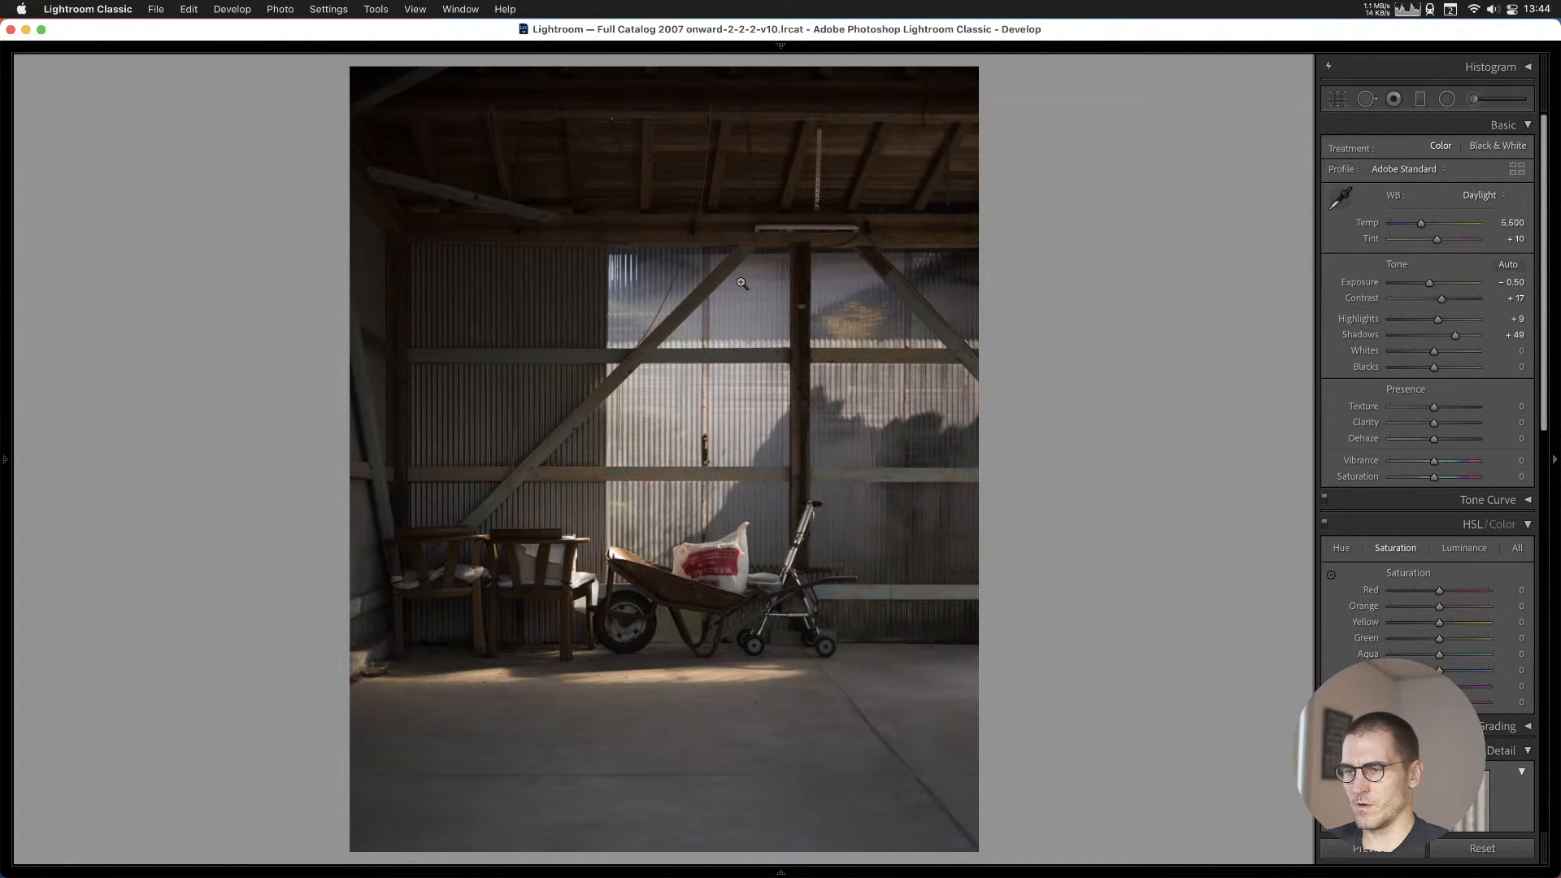
key(b)
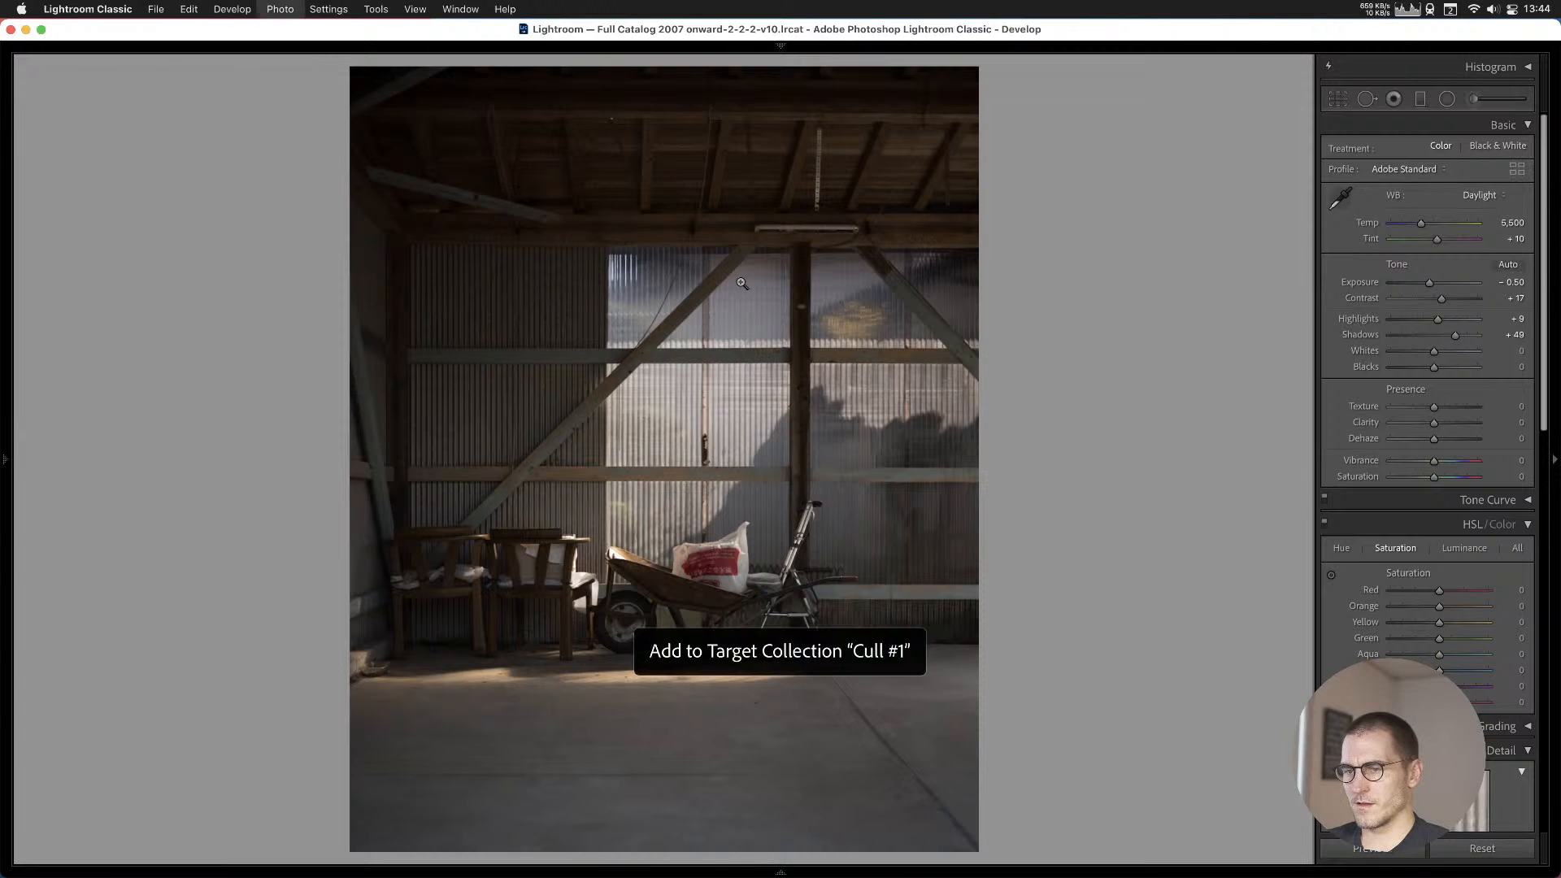
Set the exposure of the harbour photo taken from the boat to -0.30 and move on to the next photo.
key(Right)
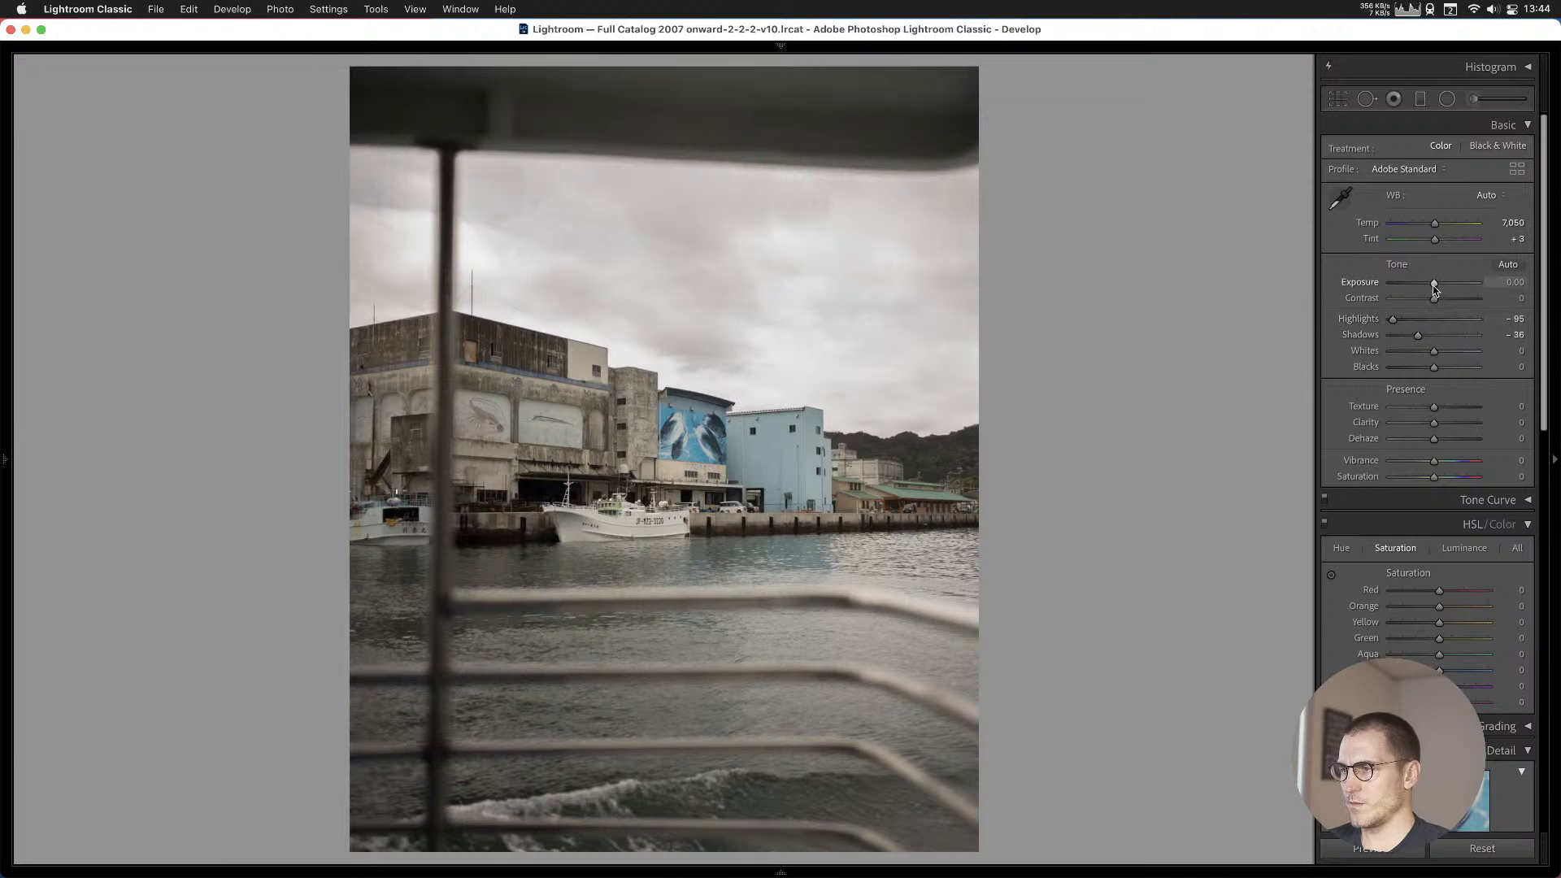
drag(1435, 287, 1432, 288)
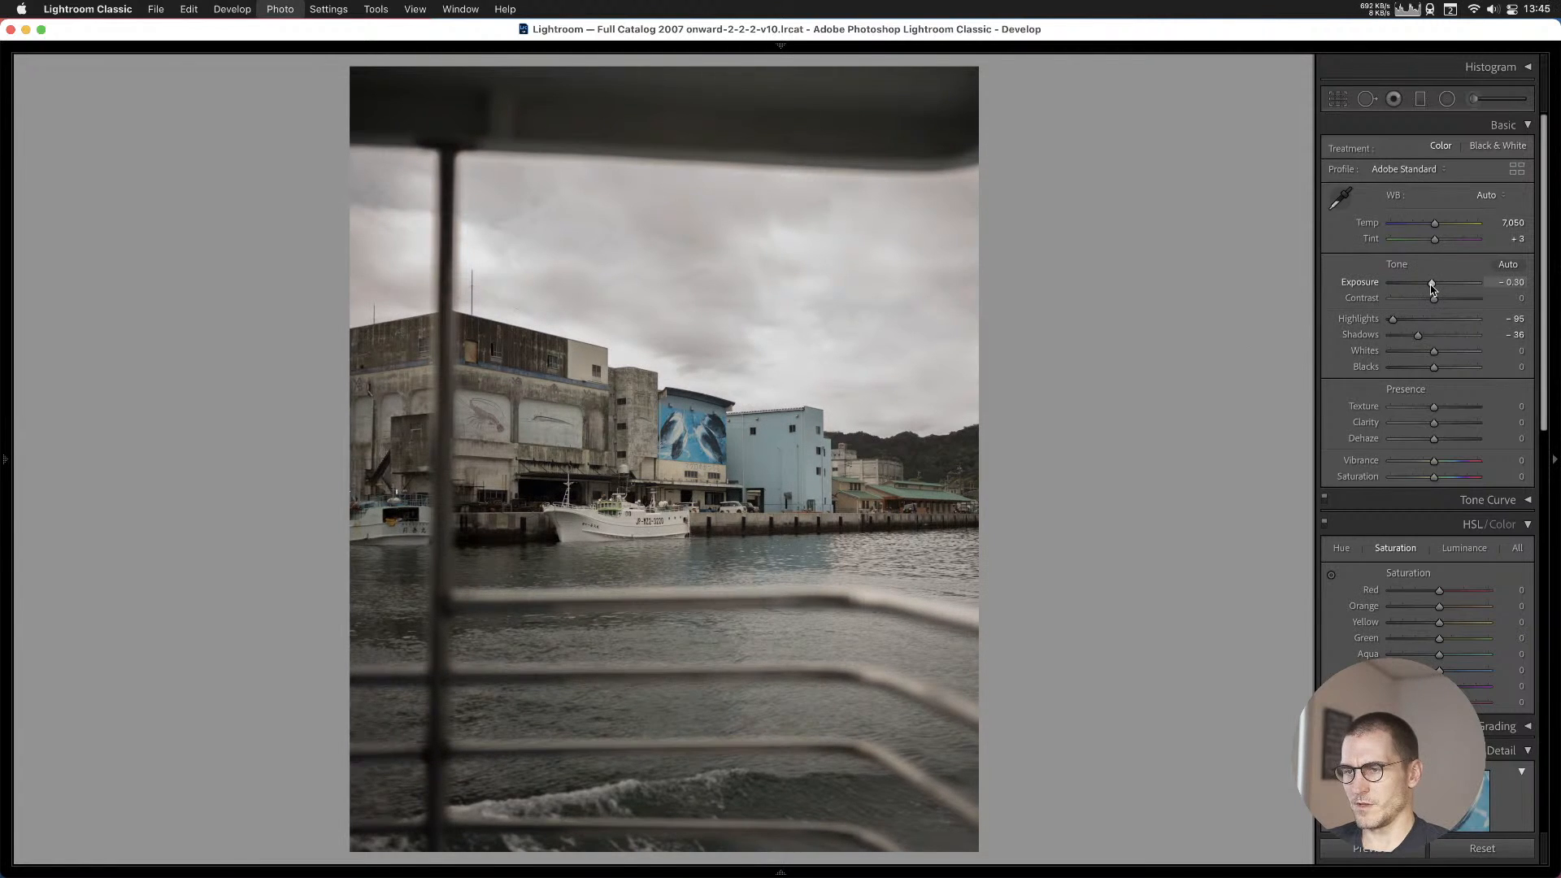
key(Right)
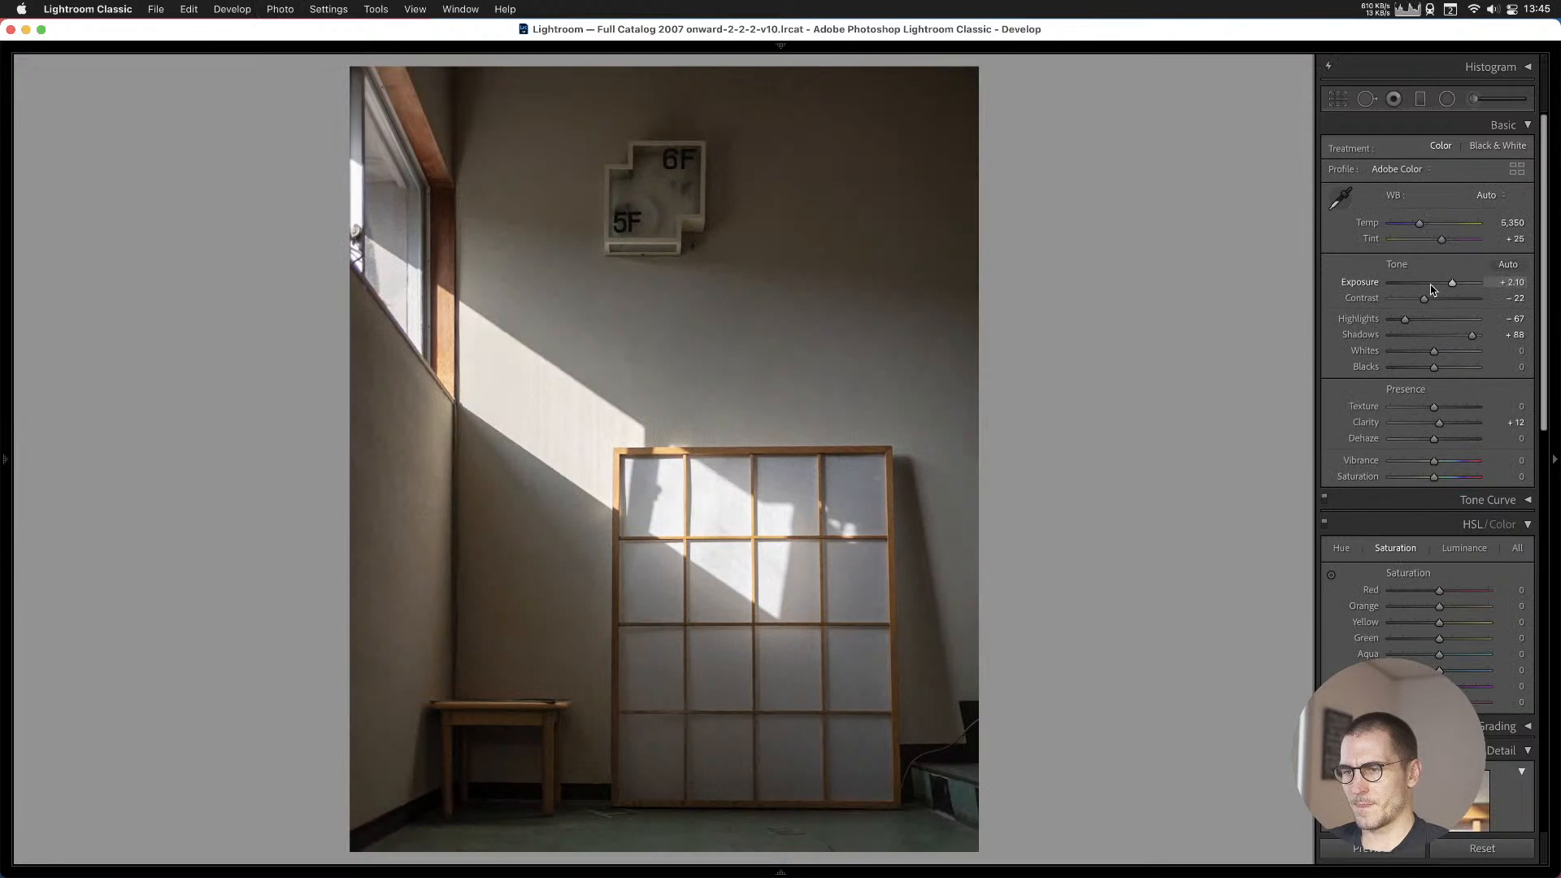
Set the exposure of the photo of the large leaning painting to +1.65 and add it to Cull #1.
key(Right)
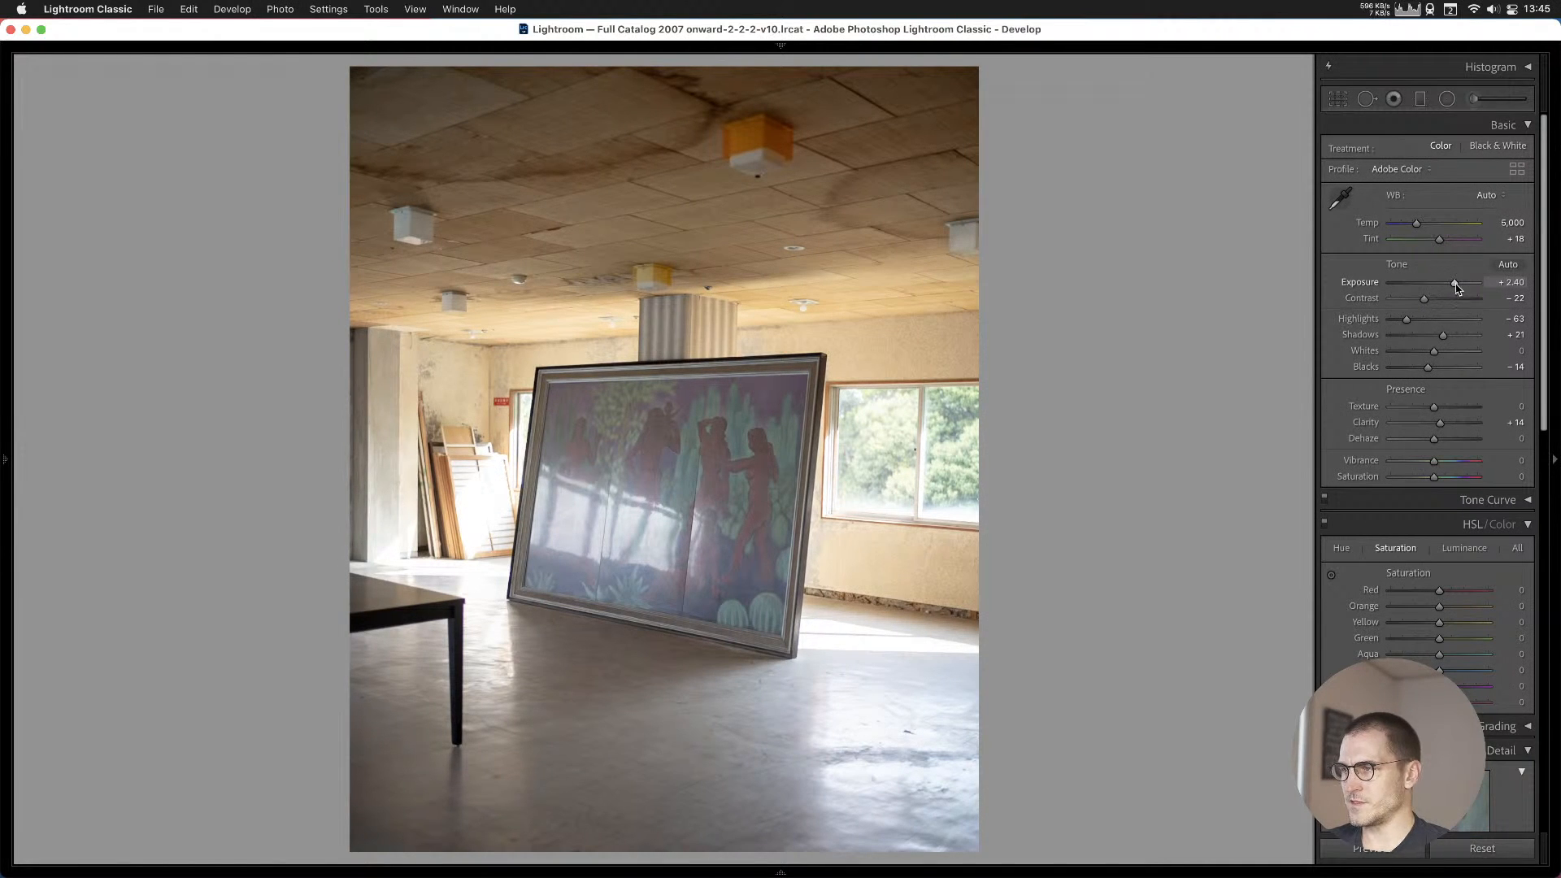
click(1446, 283)
drag(1449, 284, 1452, 285)
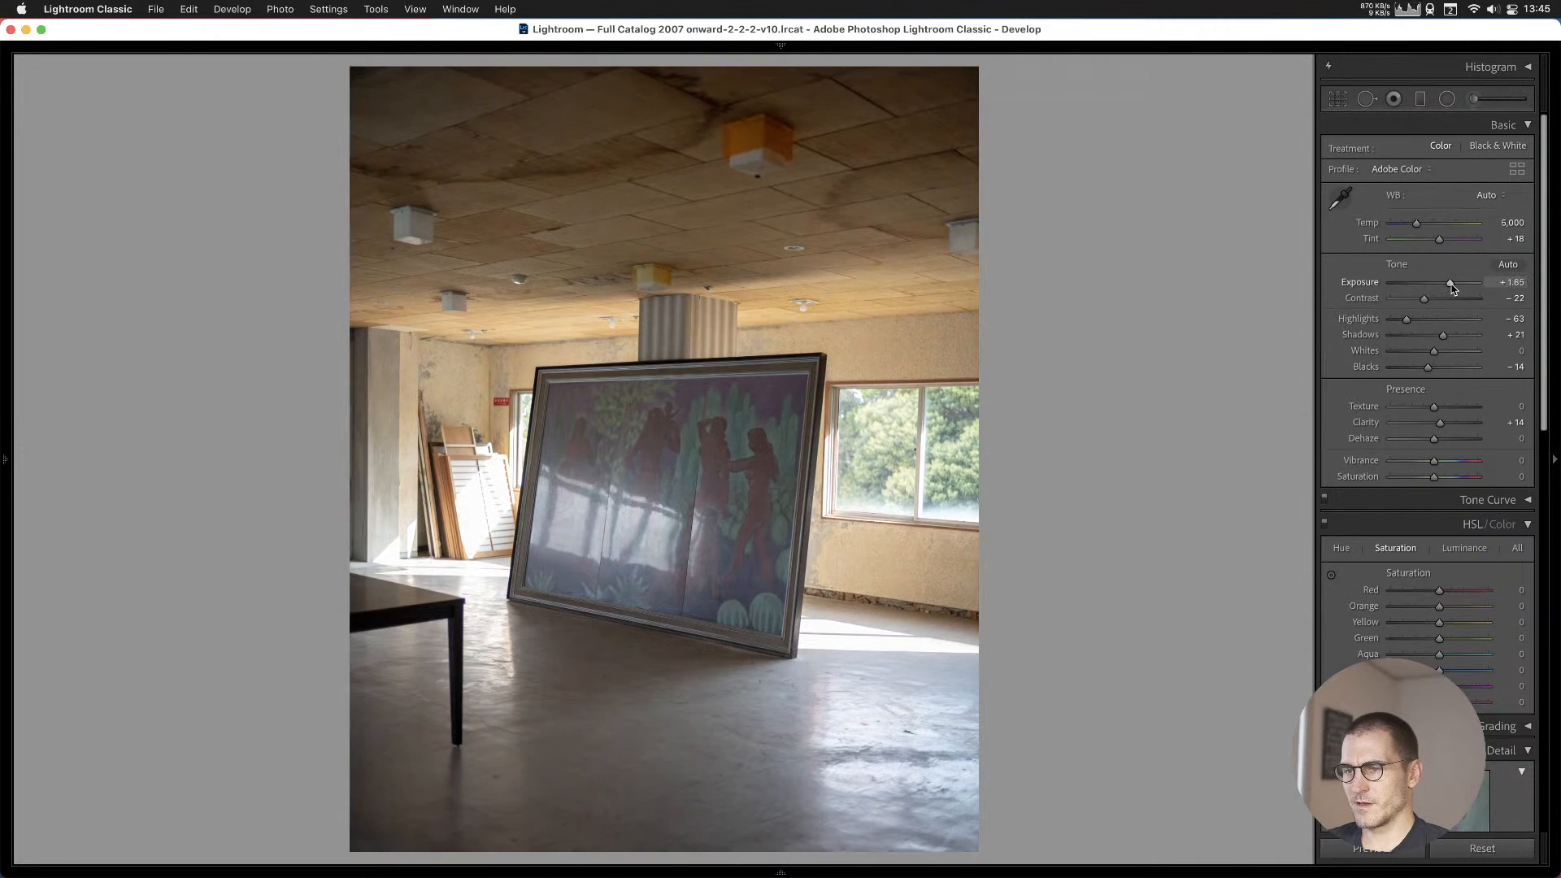
key(b)
Set the exposure of the demolition site photo to +0.20 and its white balance to Auto.
key(Right)
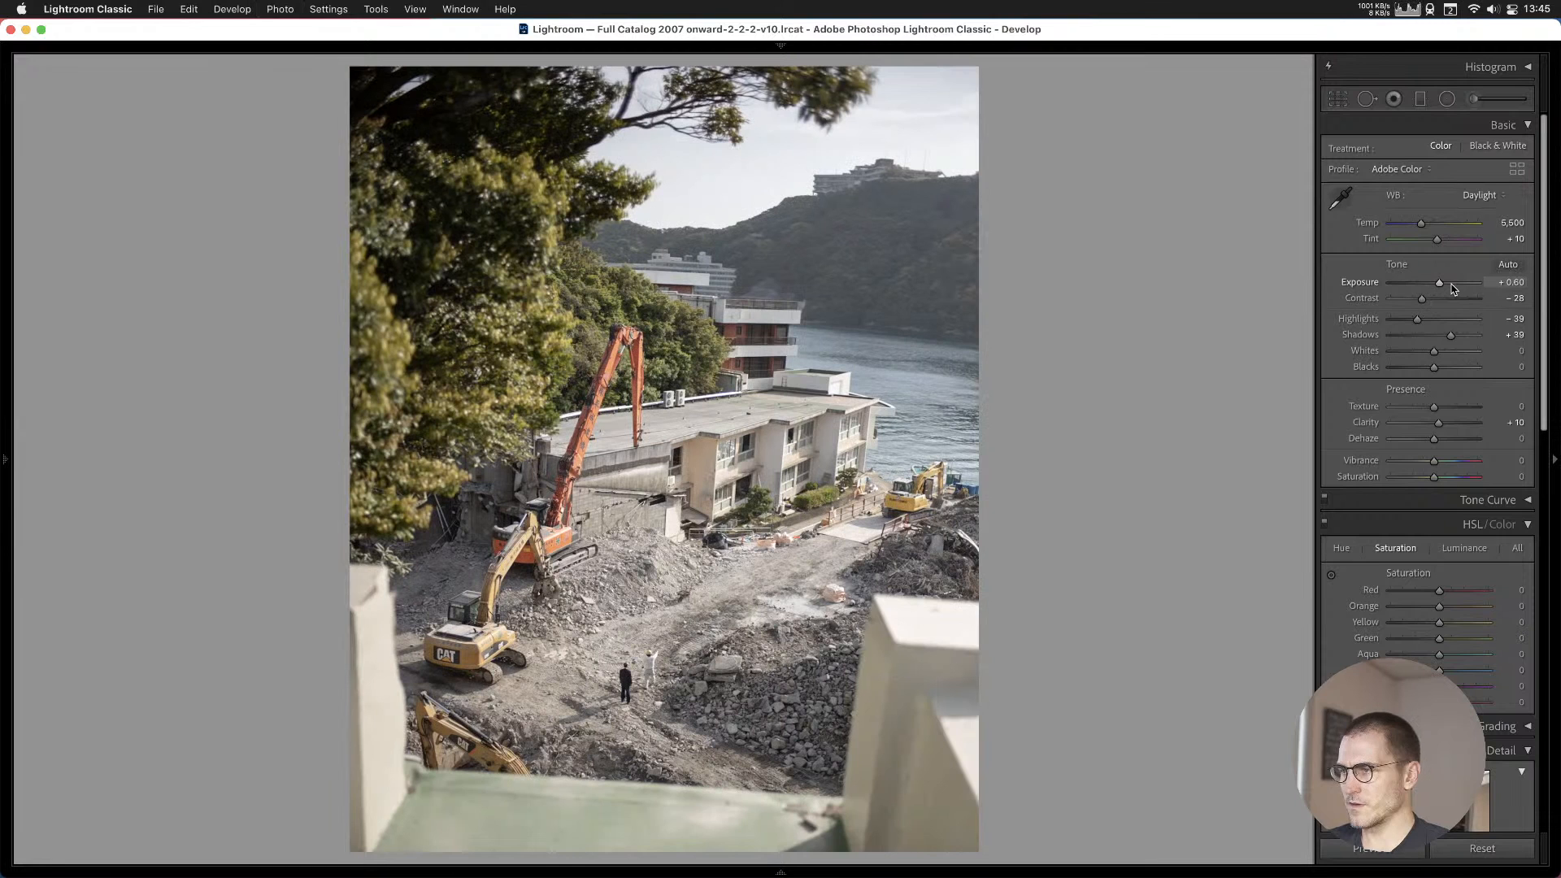
drag(1439, 283, 1436, 283)
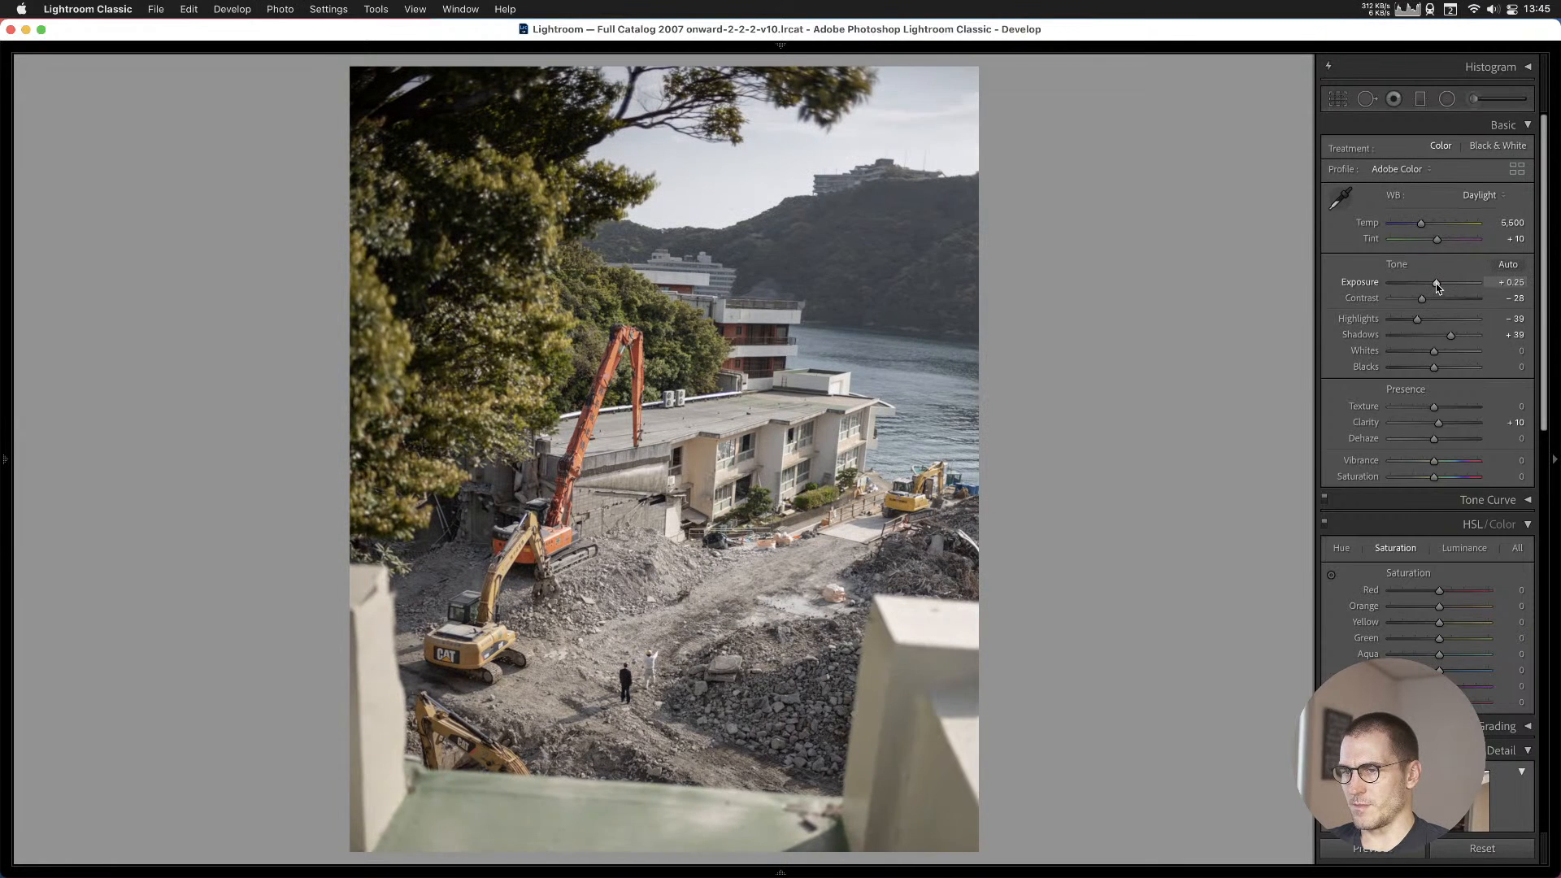
click(1481, 195)
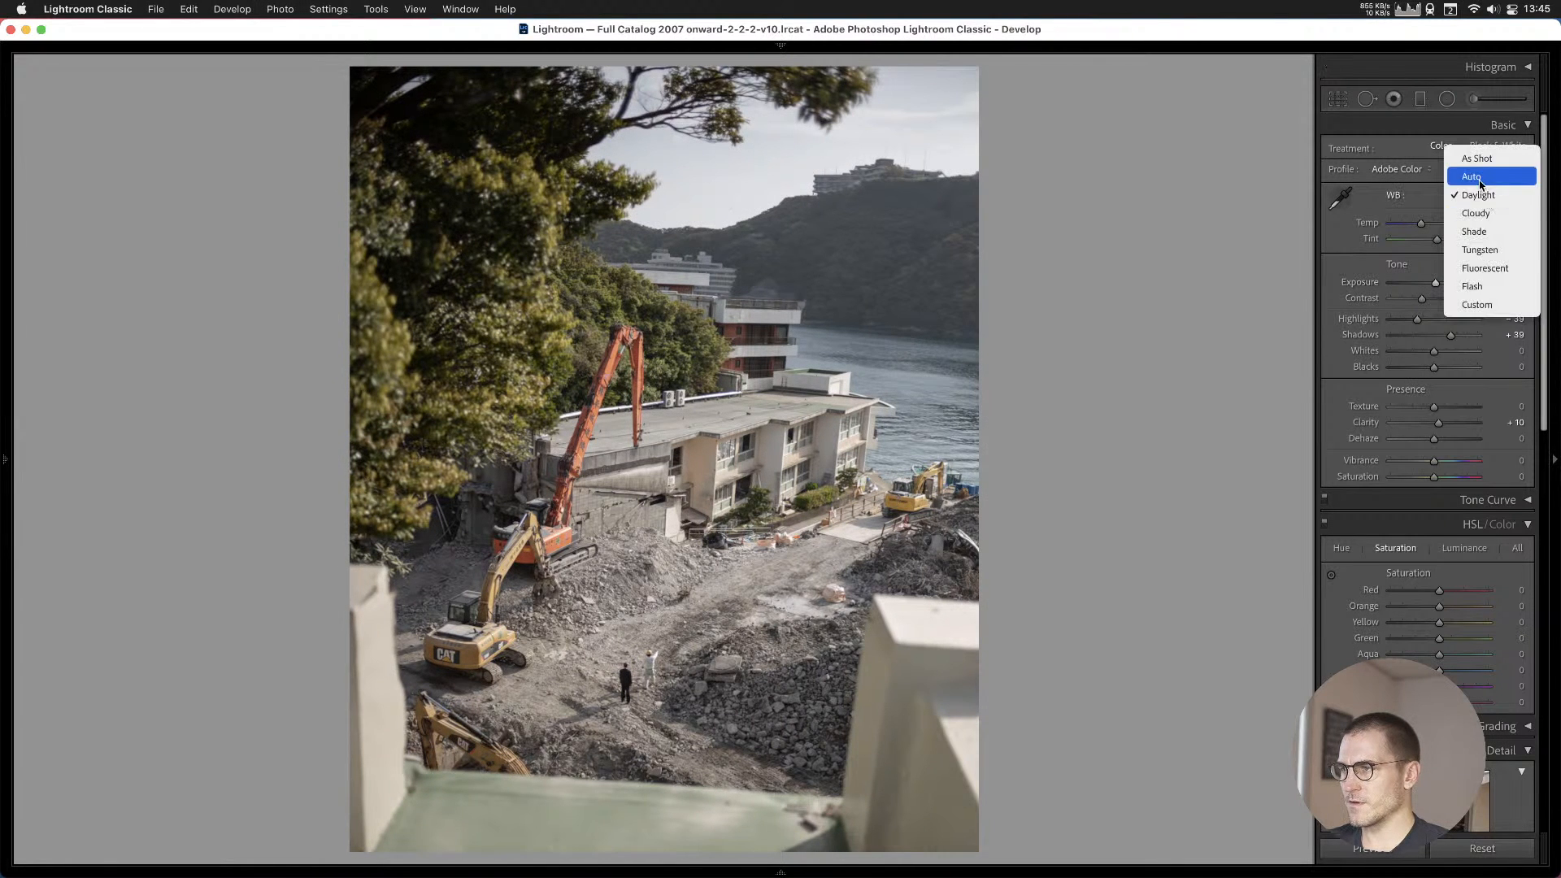
click(1480, 182)
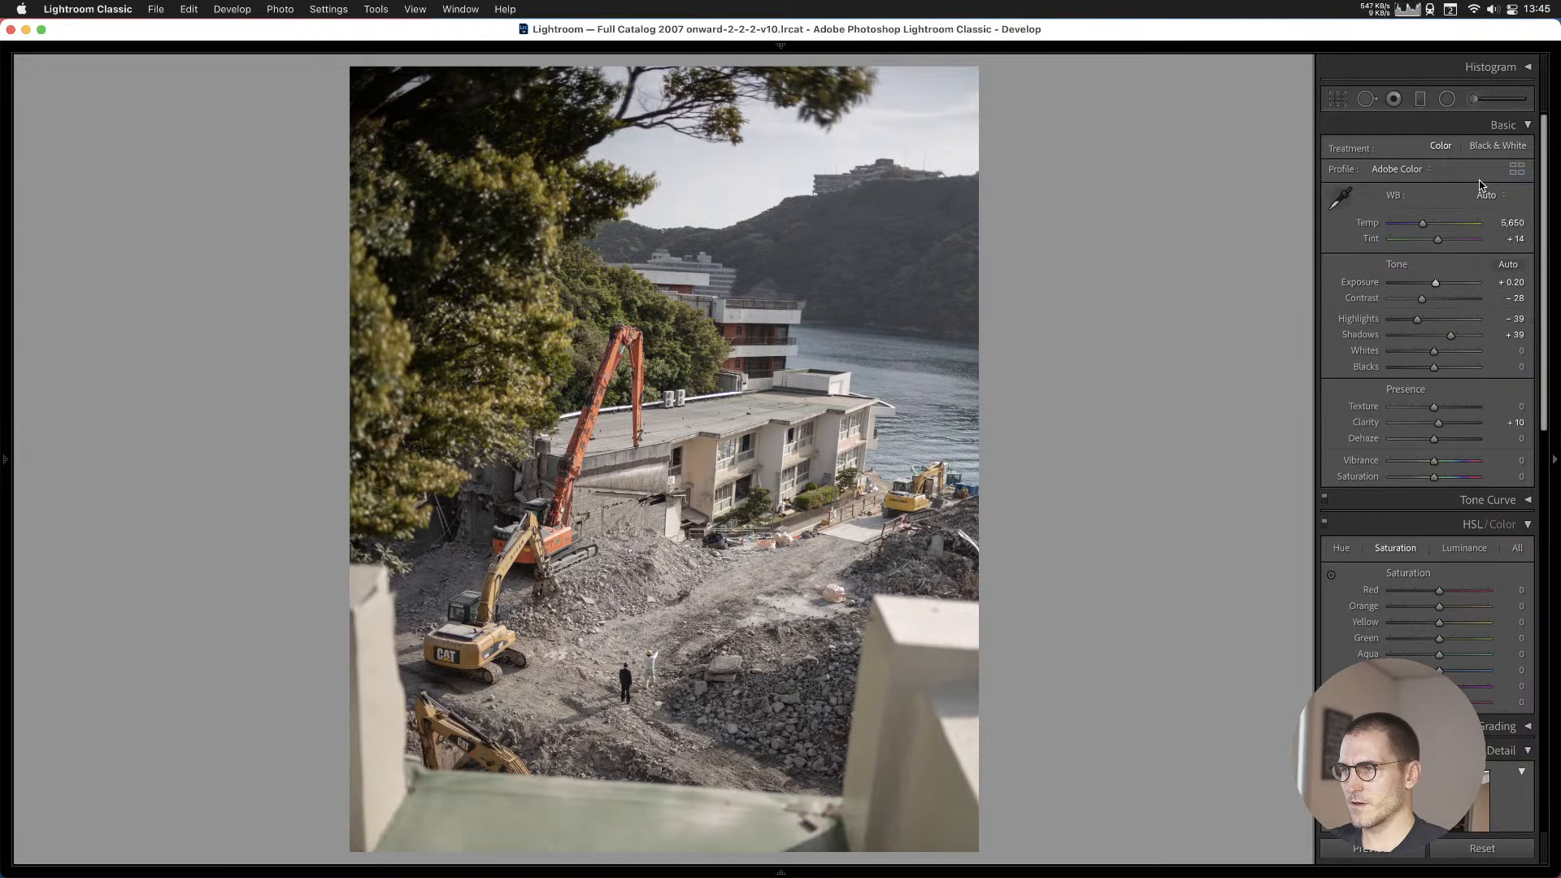
click(1487, 195)
click(1487, 172)
click(1485, 195)
click(1482, 213)
Reset the demolition photo's contrast to 0, set highlights to -55 and shadows to +56, and add it to Cull #1.
double_click(1422, 300)
drag(1417, 320, 1411, 321)
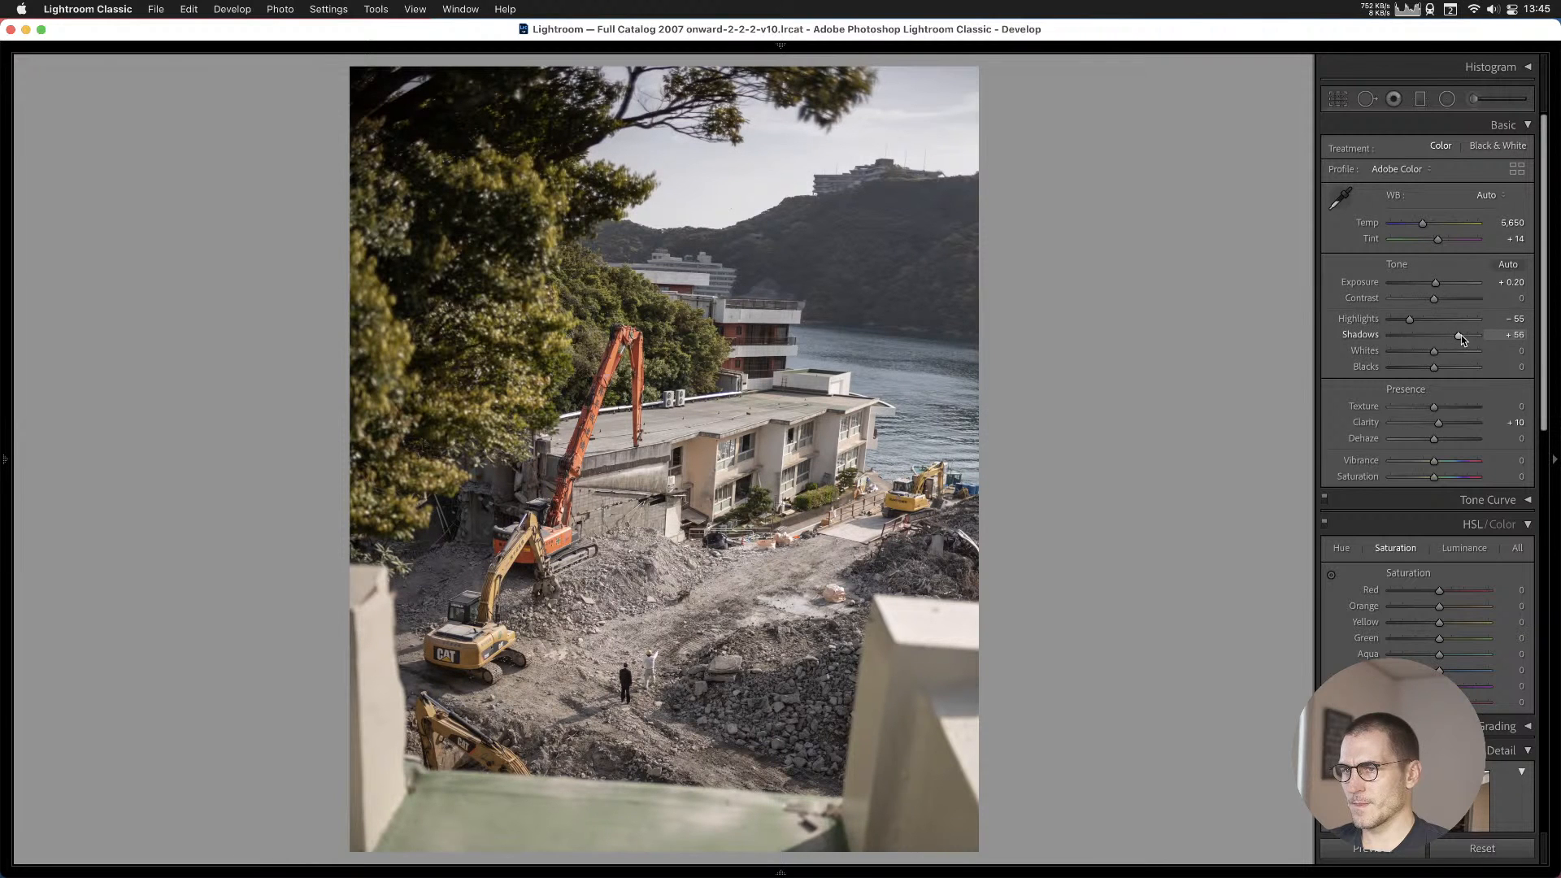
key(b)
Set highlights to -73 and shadows to +1 on the darker demolition photo version, and swap it into Cull #1 for the brighter one.
key(Right)
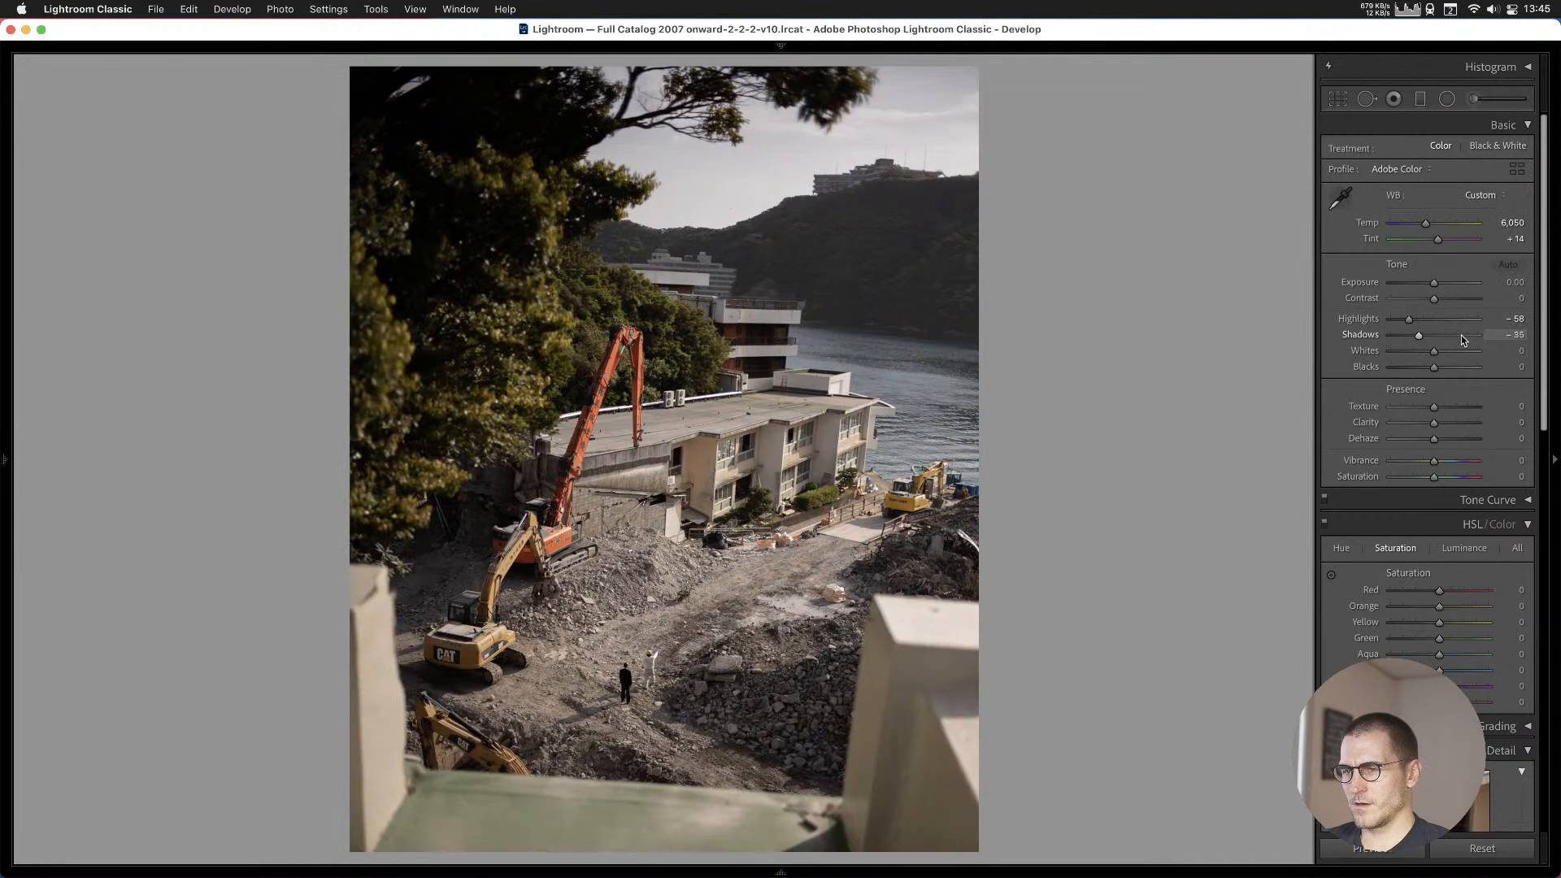
key(Left)
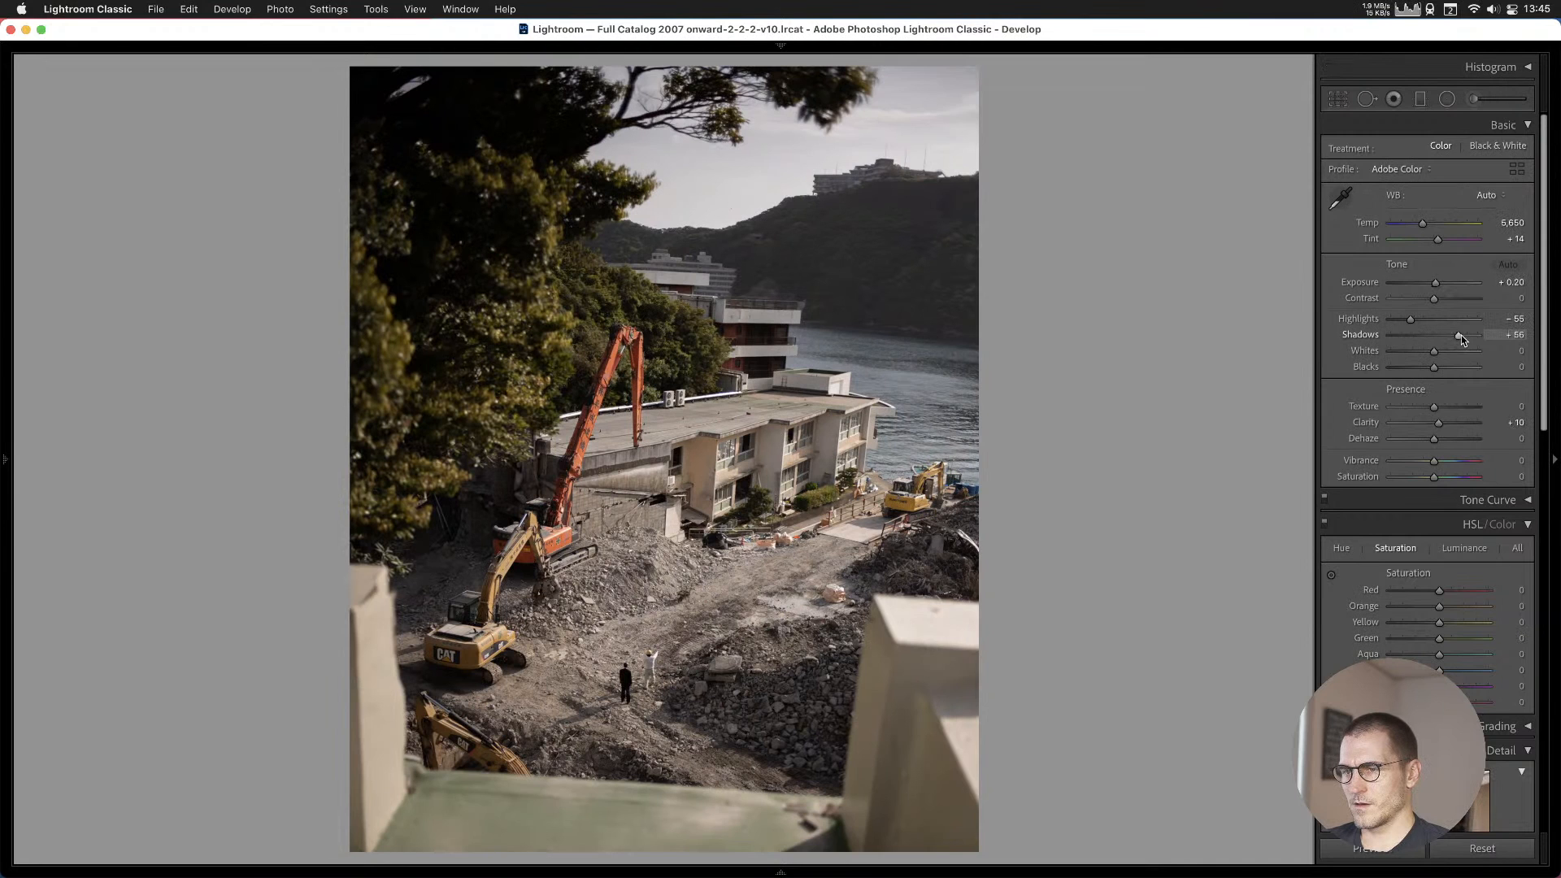
key(Right)
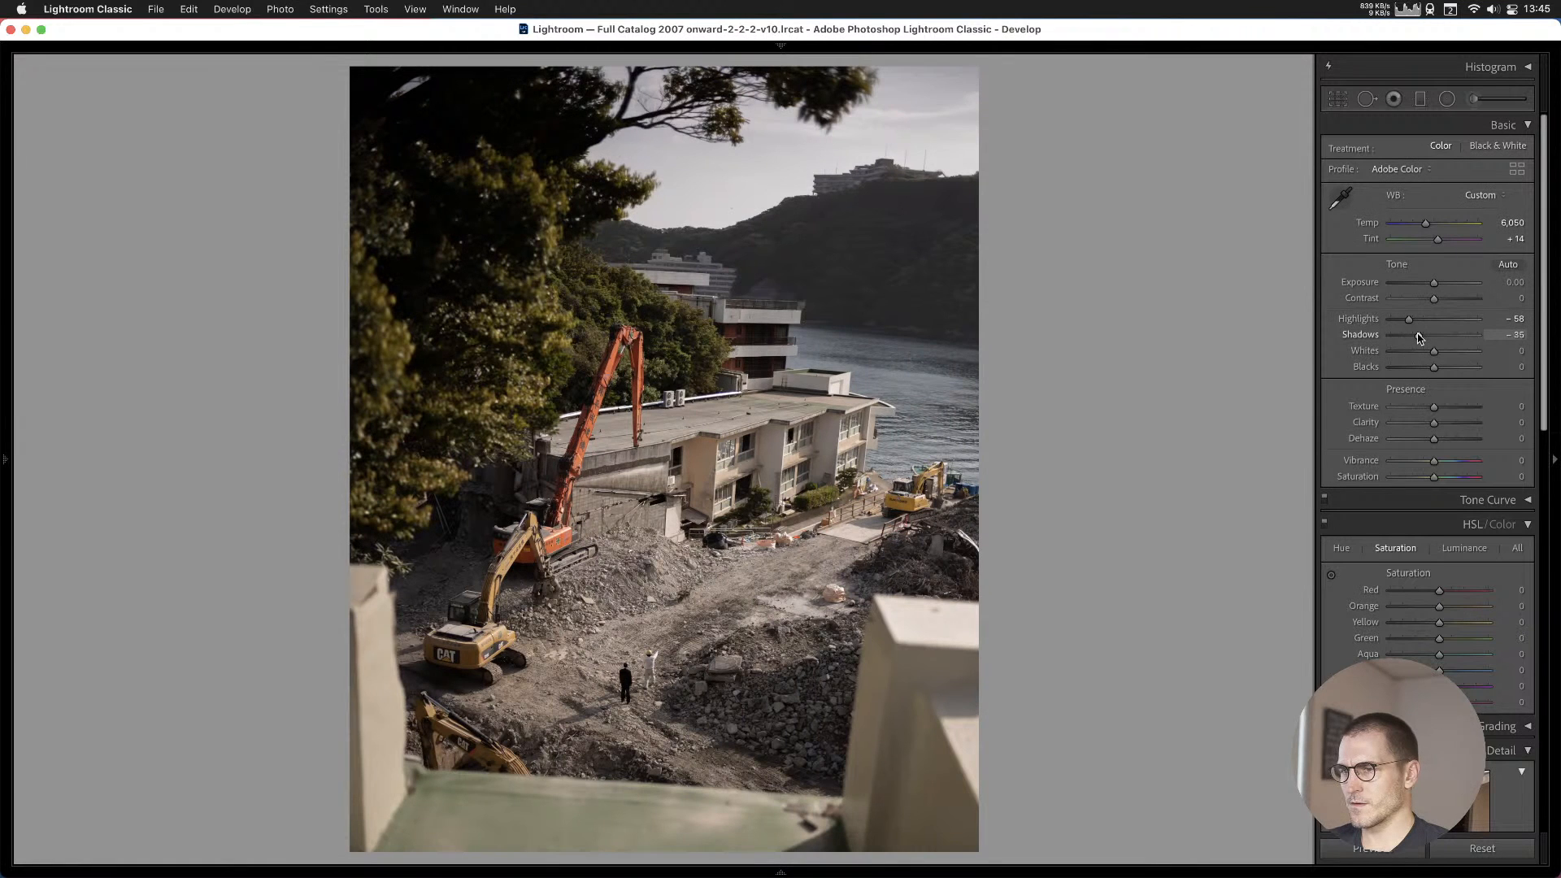
mouse_move(1415, 335)
mouse_down()
mouse_move(1433, 333)
mouse_move(1404, 324)
mouse_up()
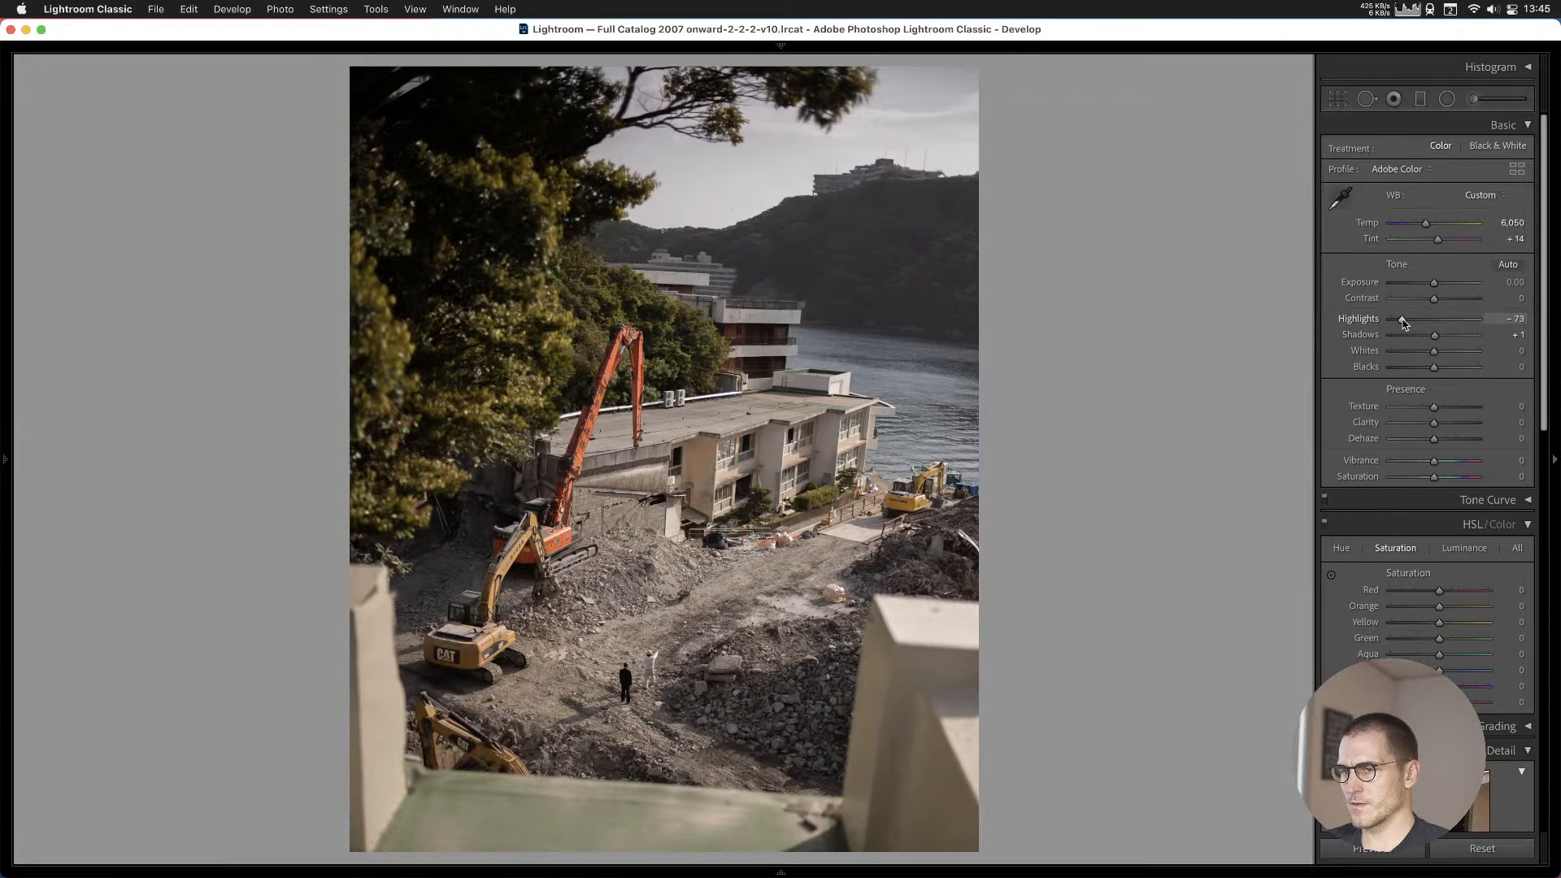
key(b)
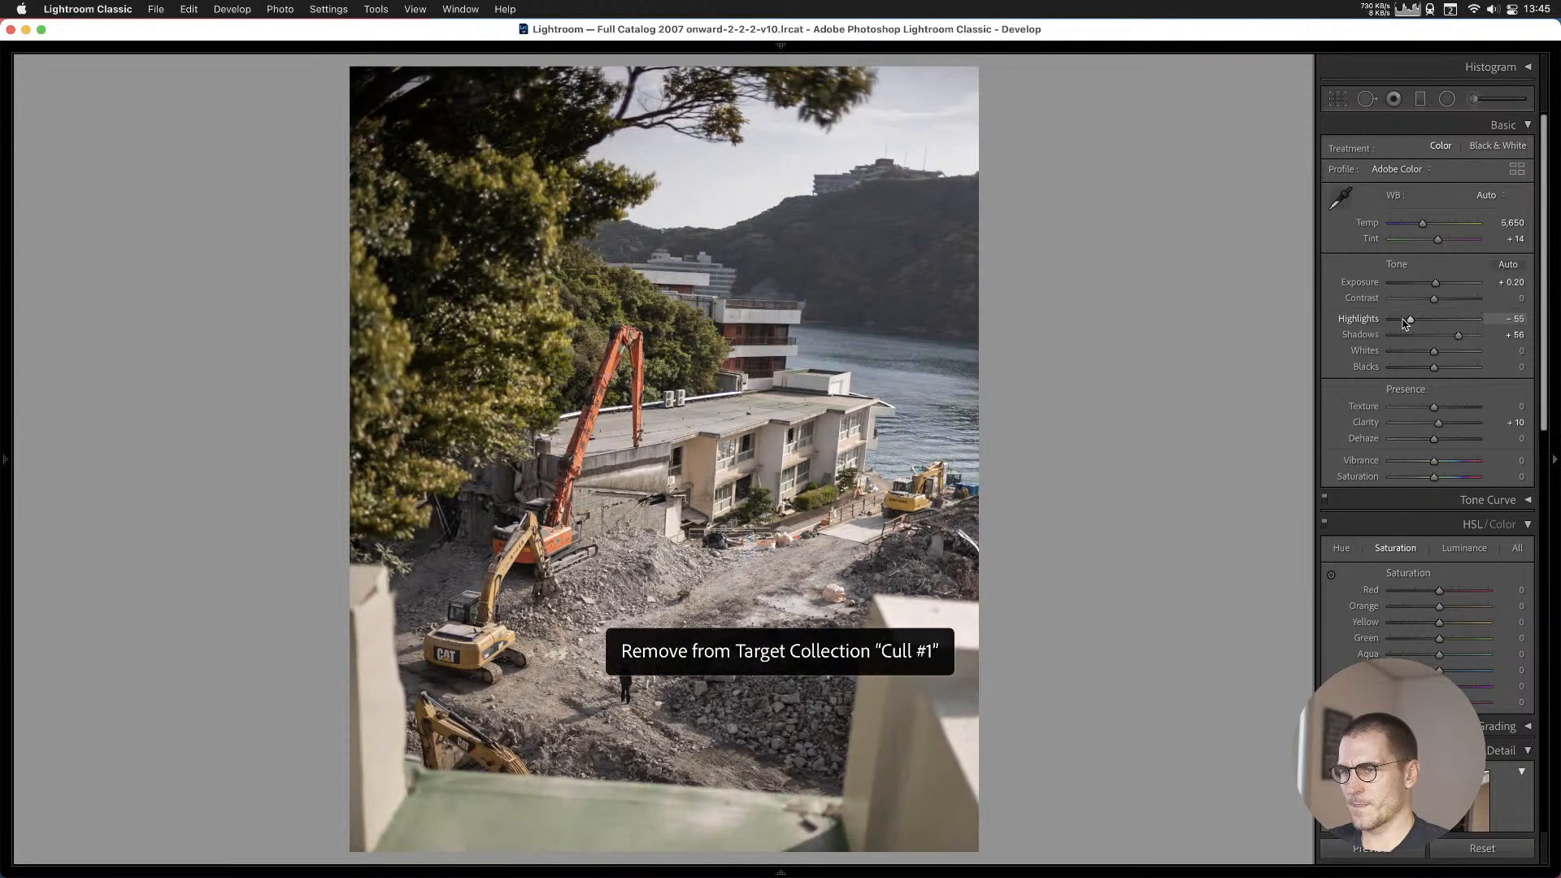
key(b)
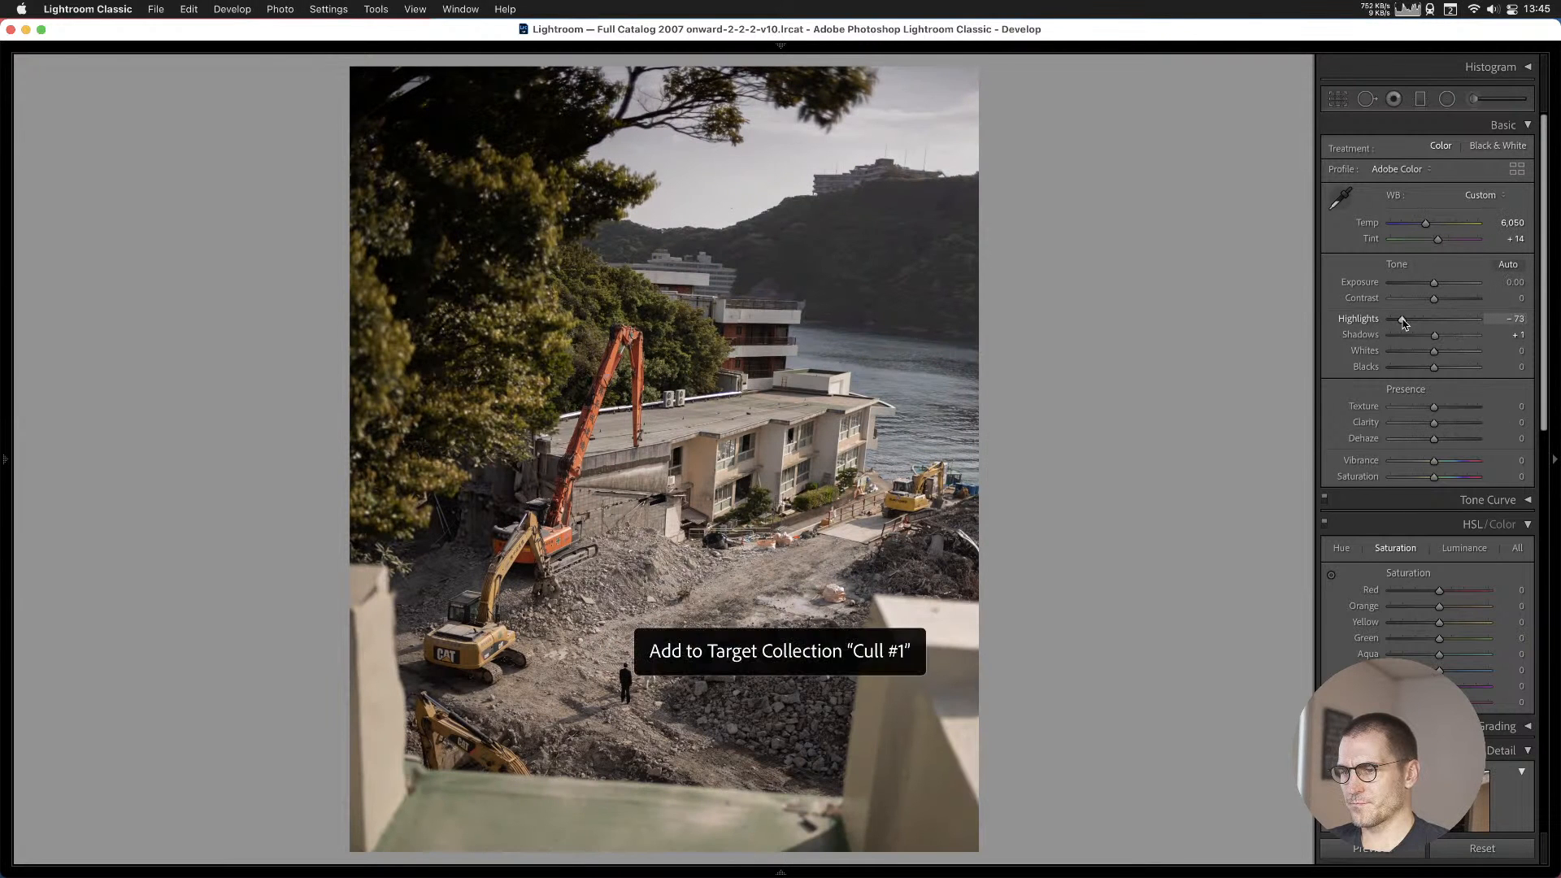
Set the exposure of the yellow-shuttered building photo to +0.15 and highlights to -44, check the window up close, and add it to Cull #1.
key(Right)
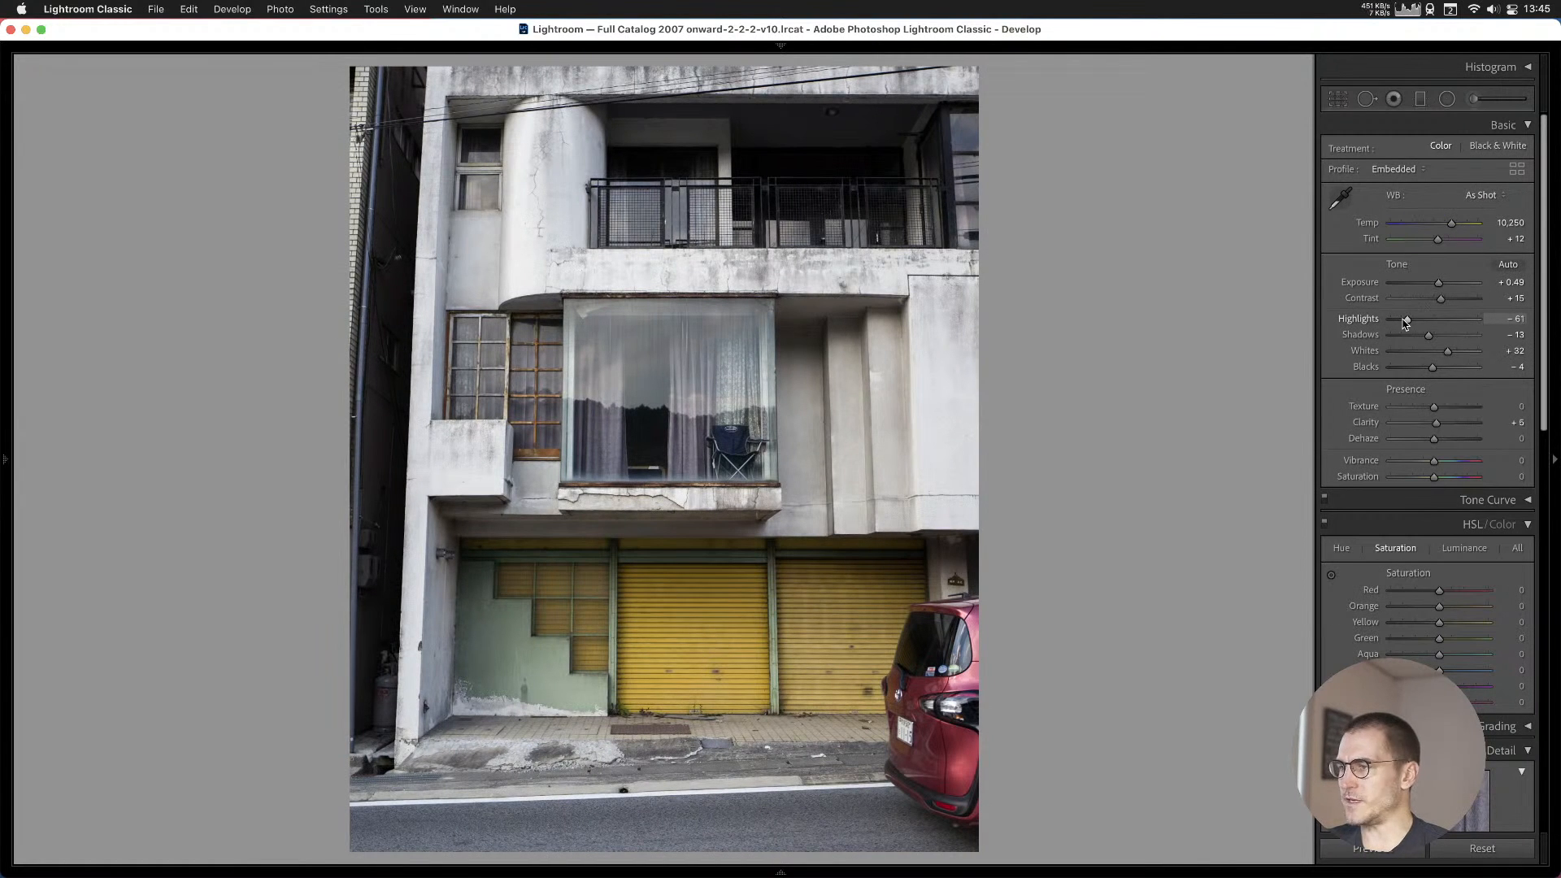
drag(1439, 285, 1434, 284)
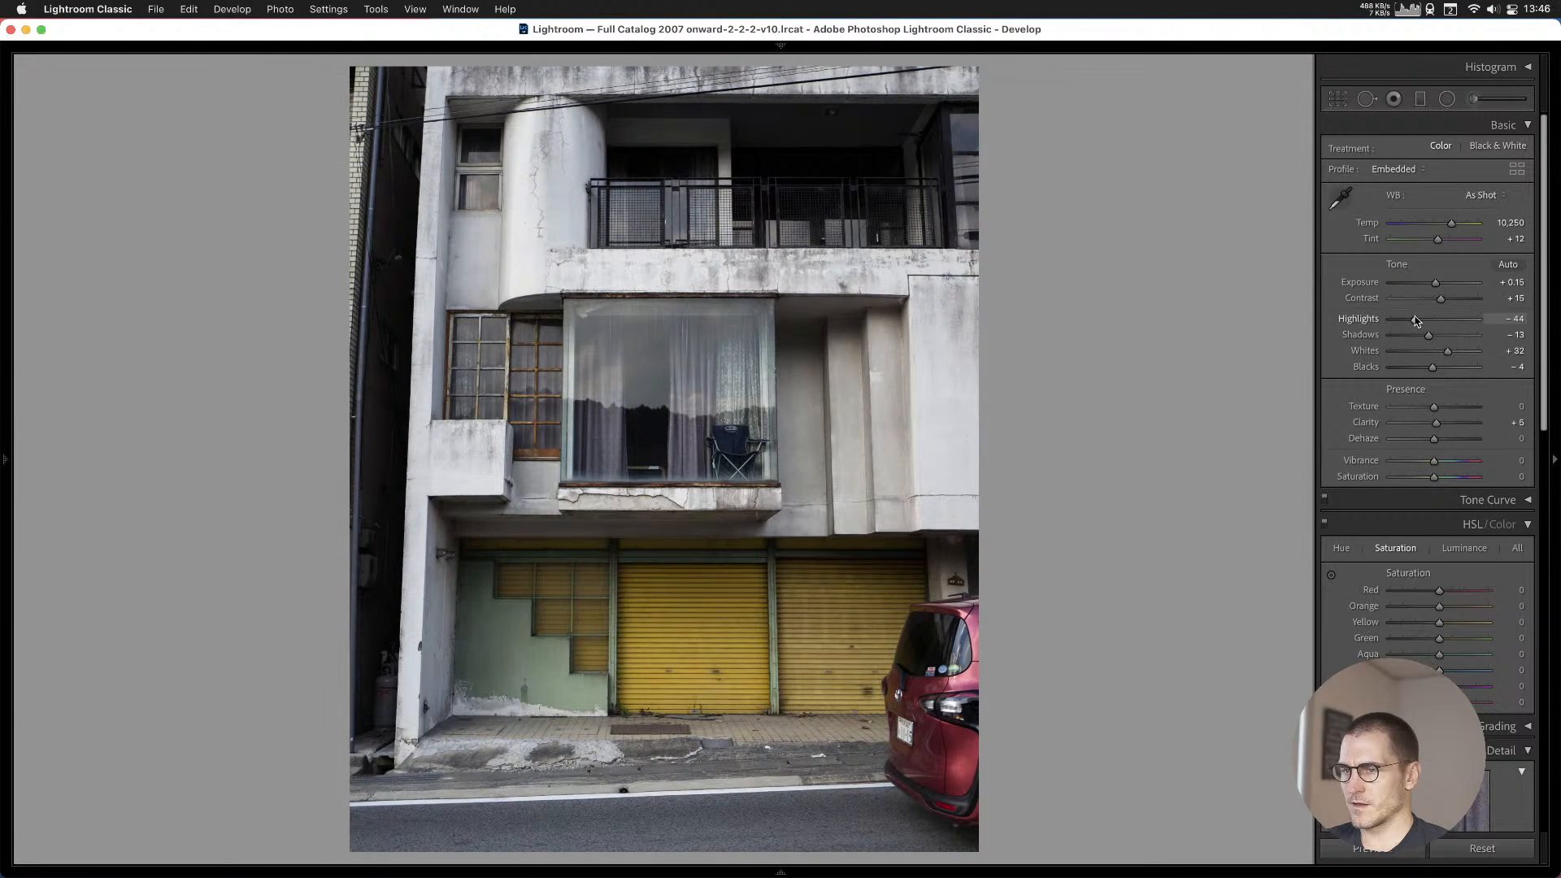
drag(1411, 318, 1415, 318)
click(656, 416)
drag(849, 514, 837, 616)
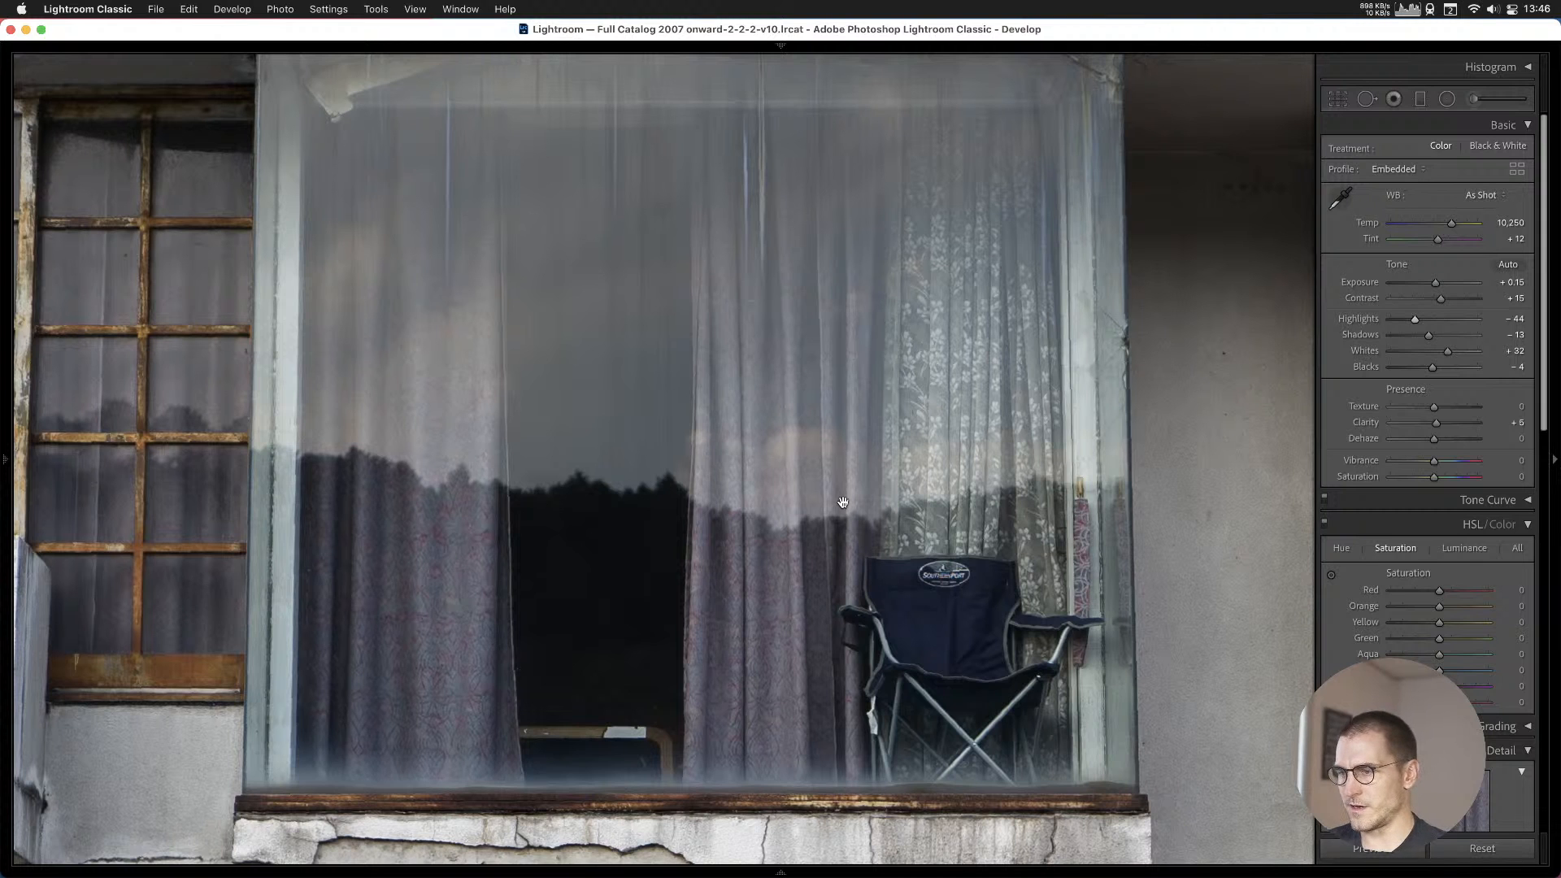
click(937, 681)
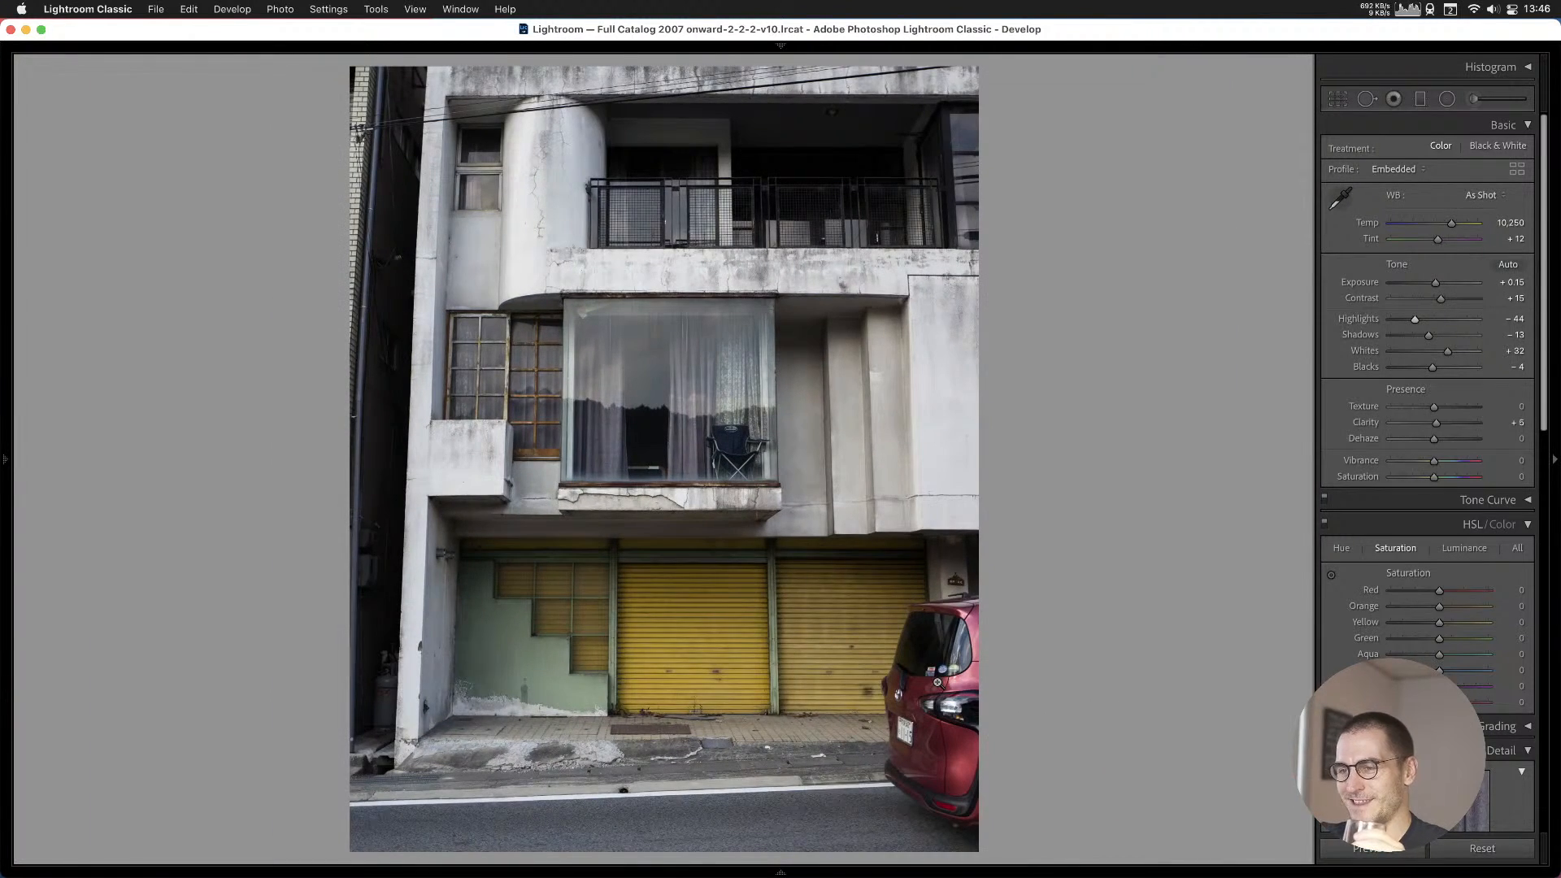
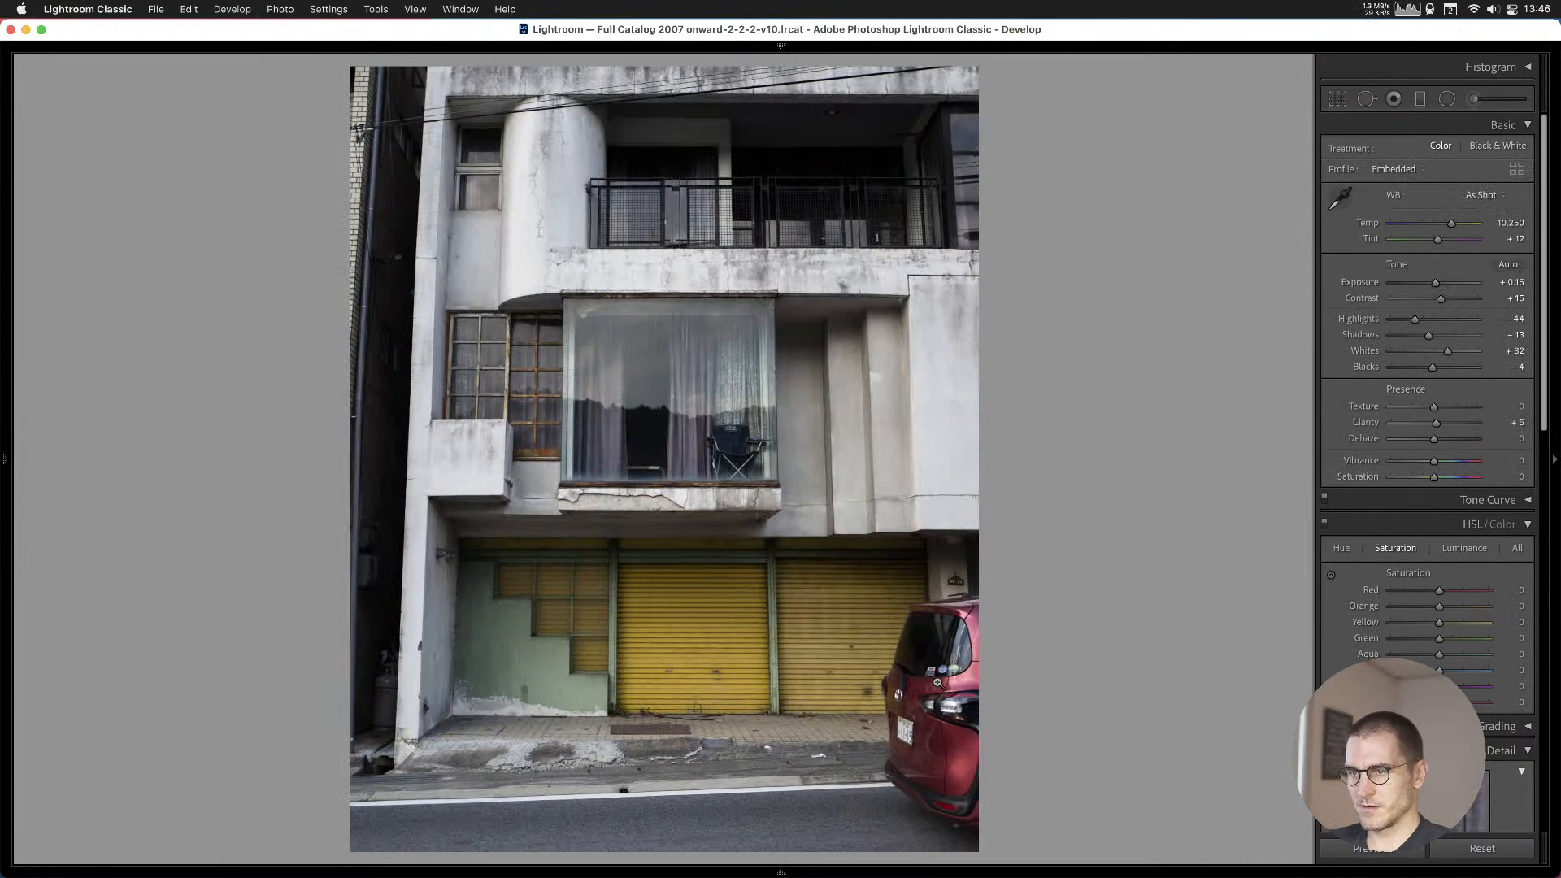
key(b)
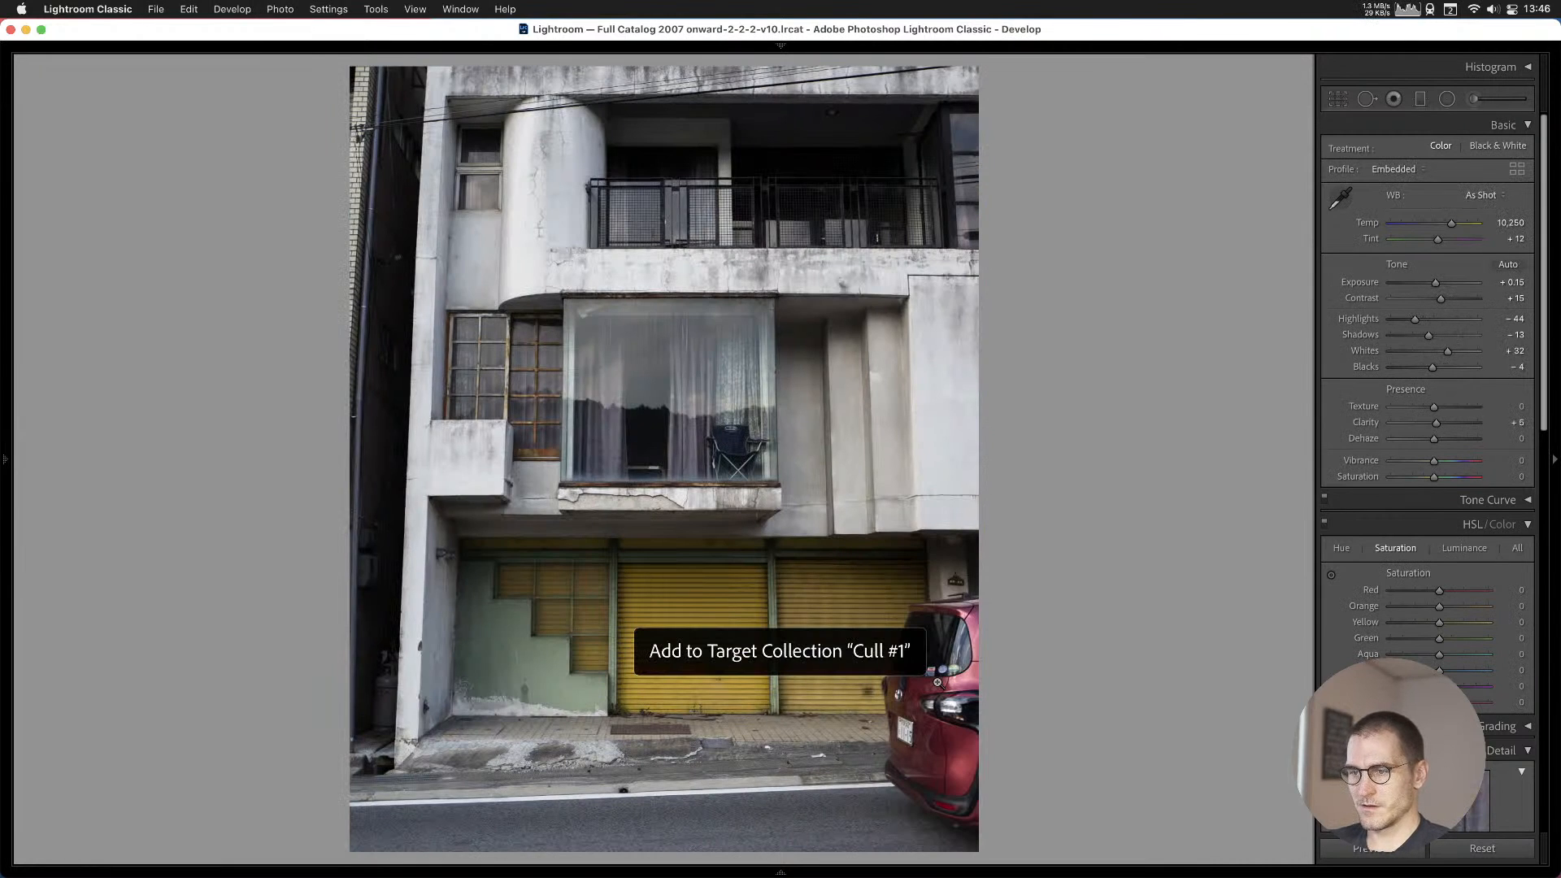
Recrop the yellow-shuttered building photo wider at 4 x 5 / 8 x 10 to include more of its surroundings, keeping it in Cull #1.
click(1339, 99)
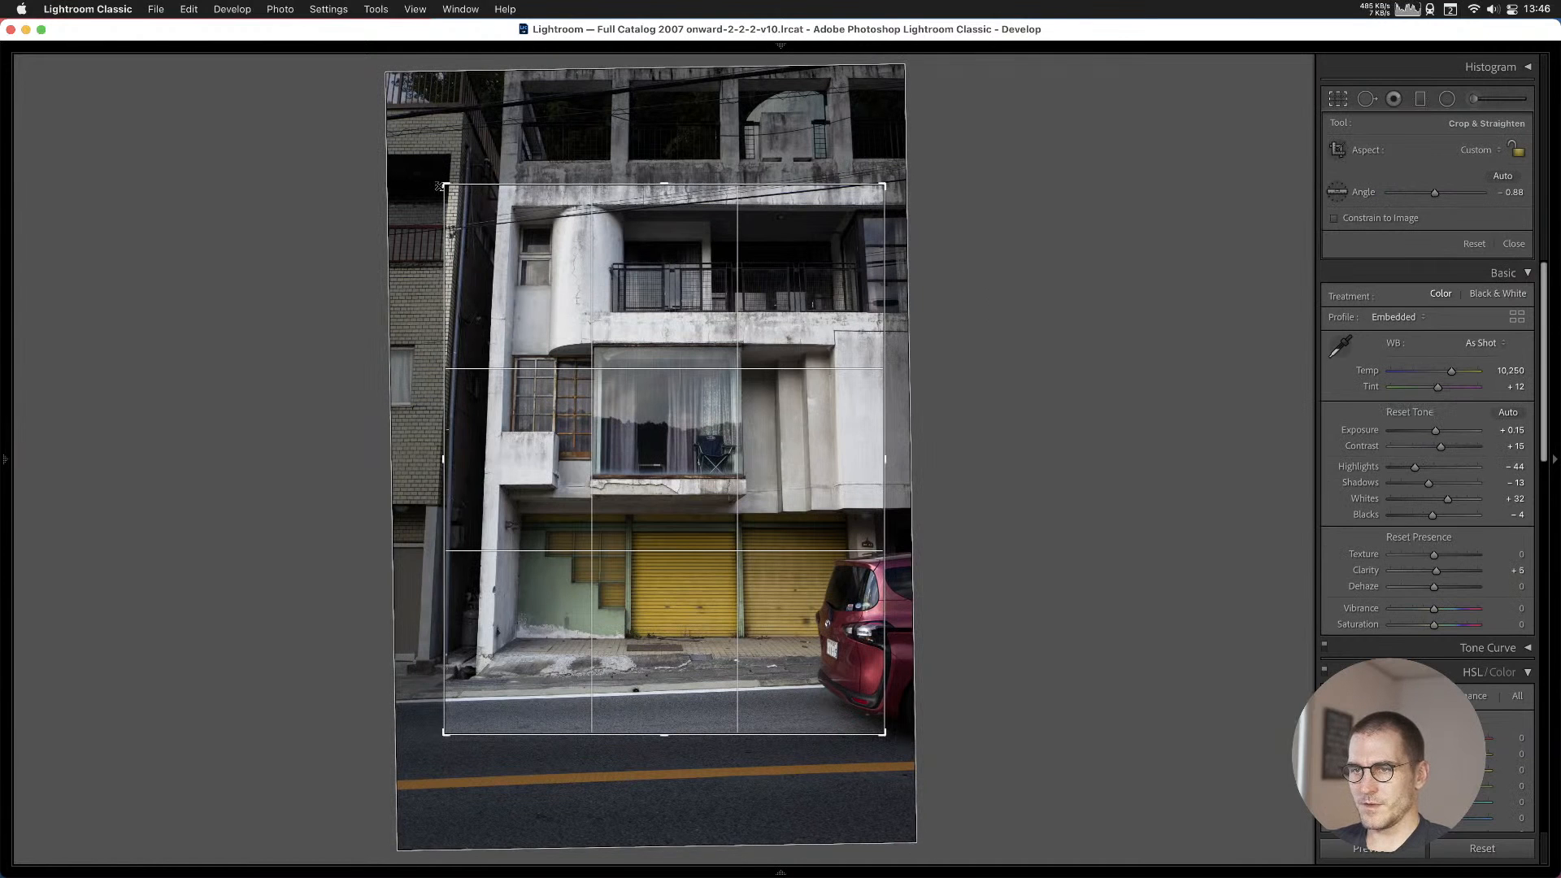
drag(443, 185, 423, 156)
drag(574, 296, 630, 307)
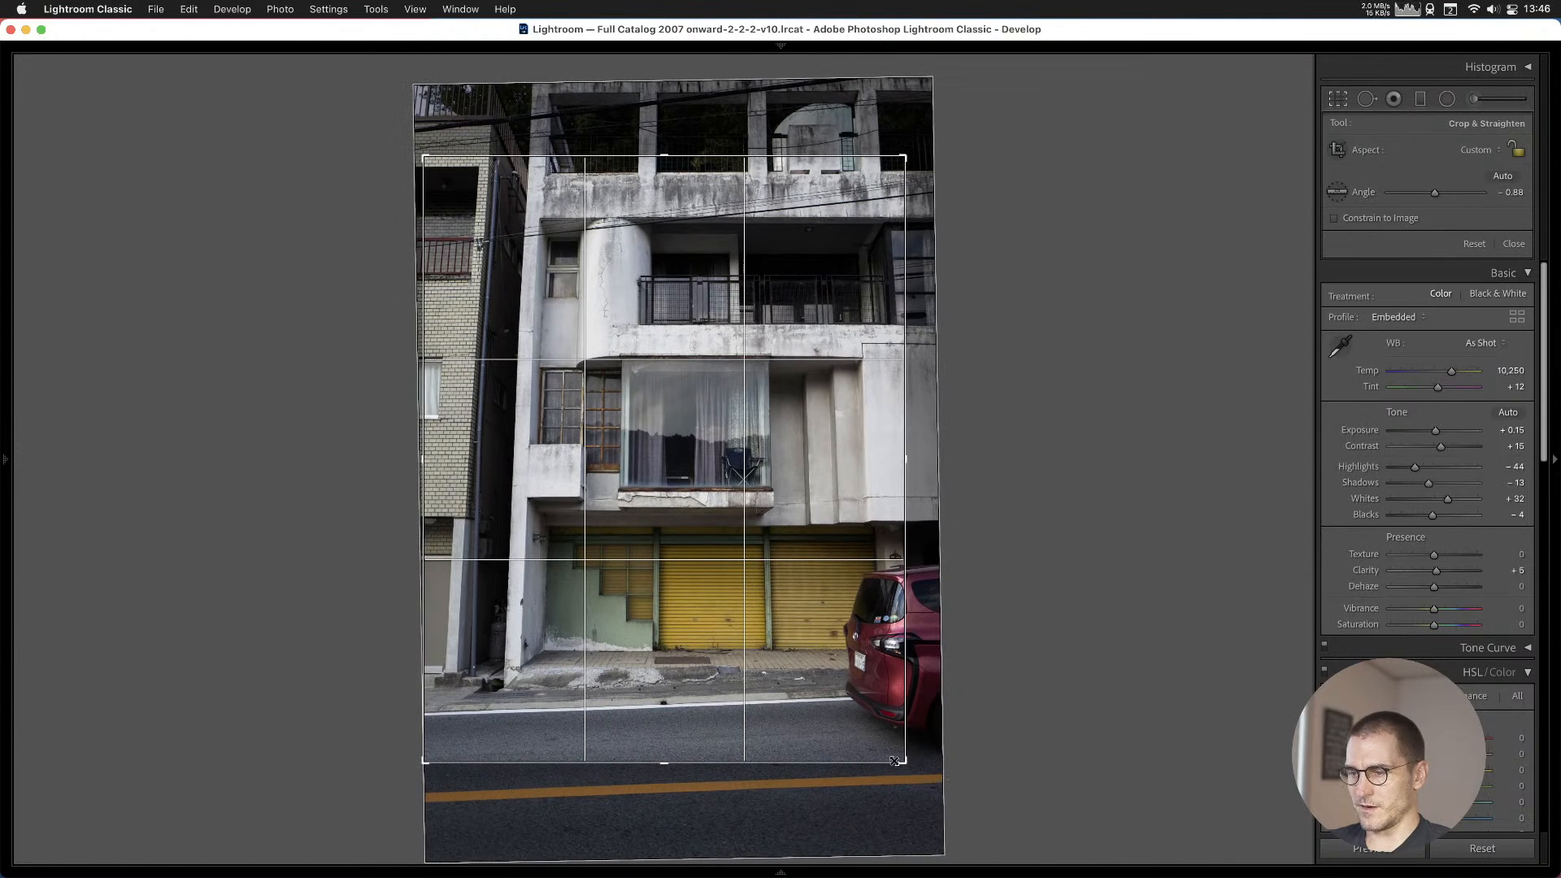
drag(901, 761, 919, 677)
click(1476, 149)
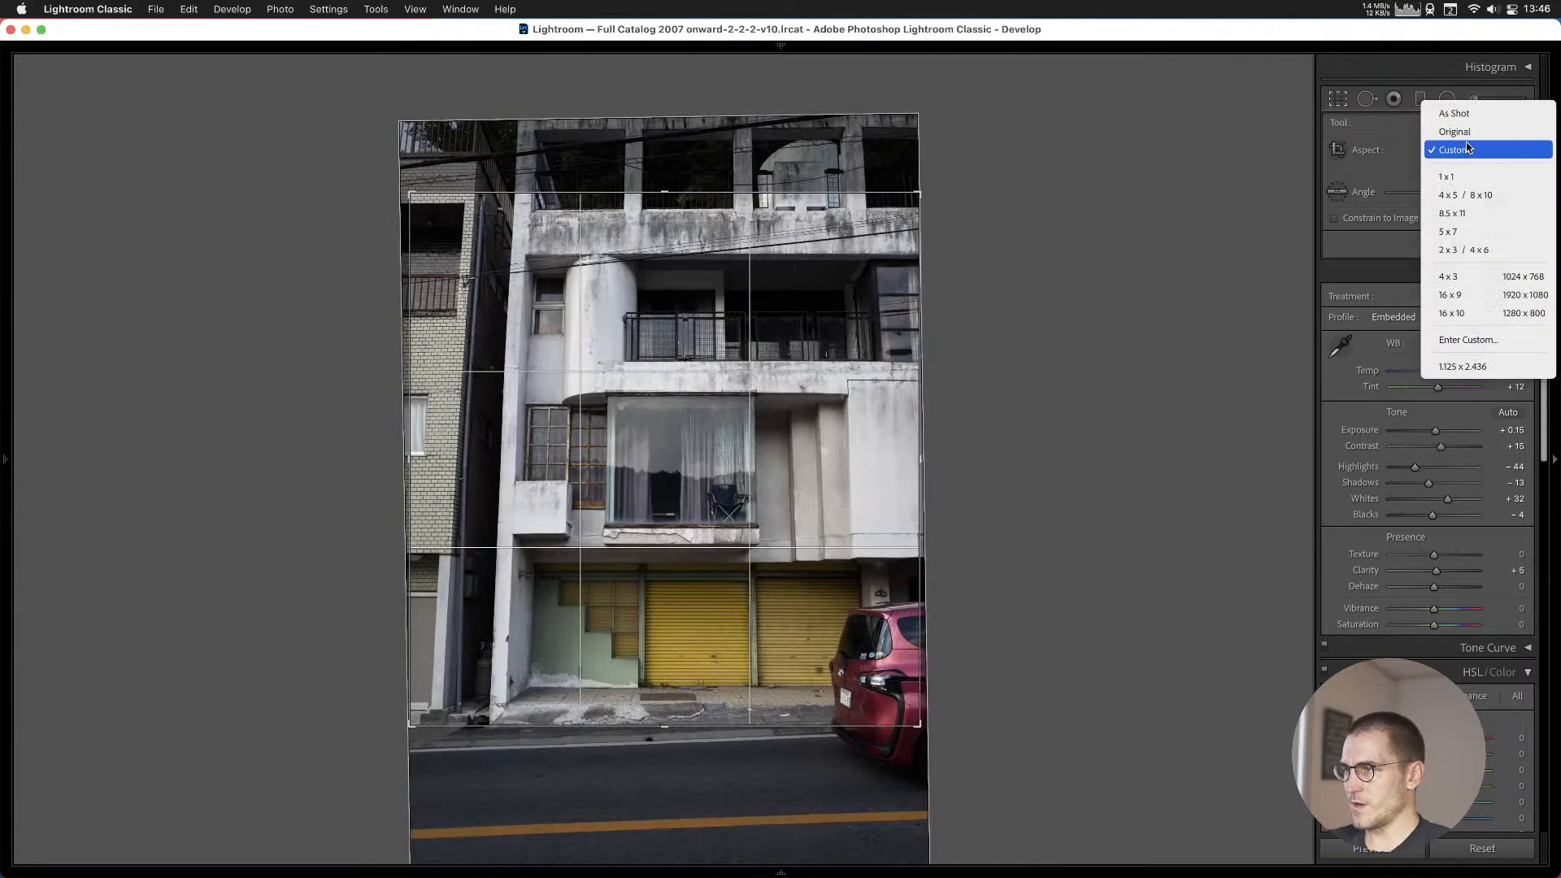
click(1479, 196)
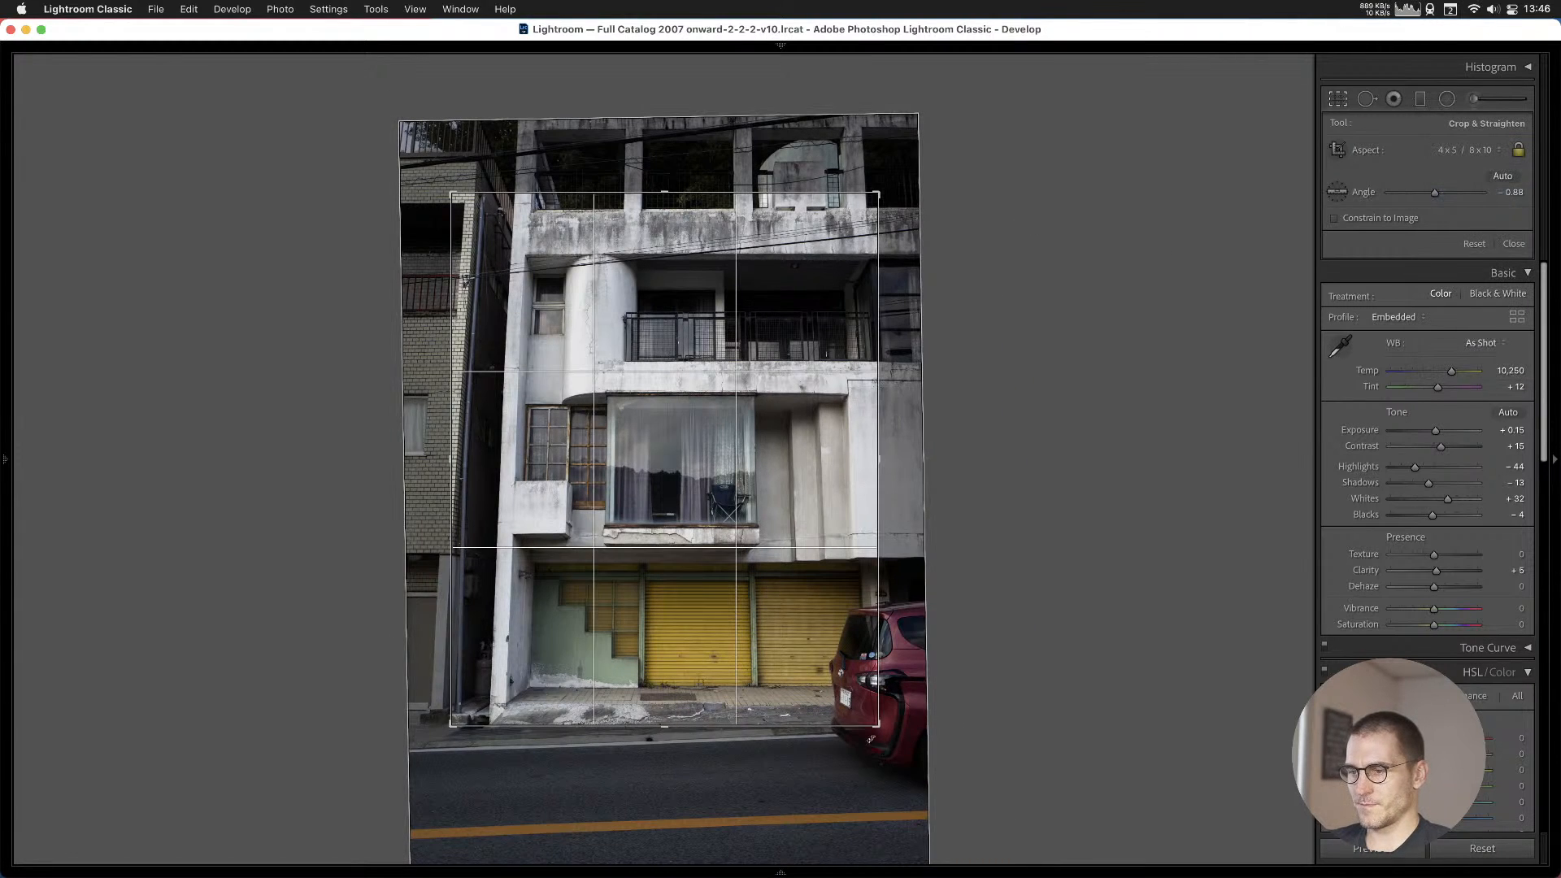
drag(874, 724, 918, 775)
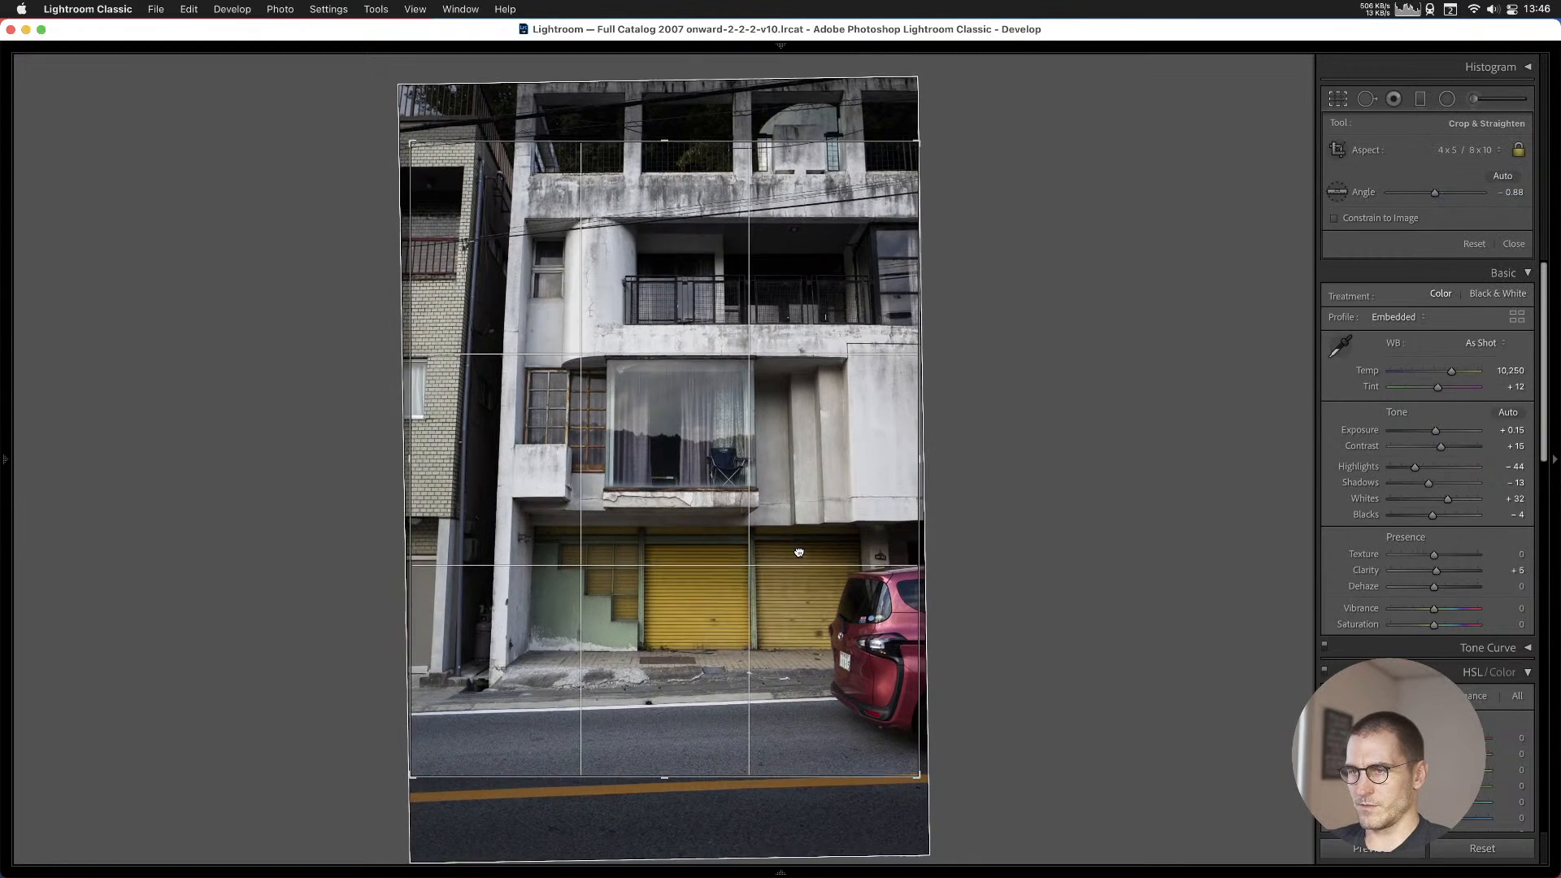
key(Return)
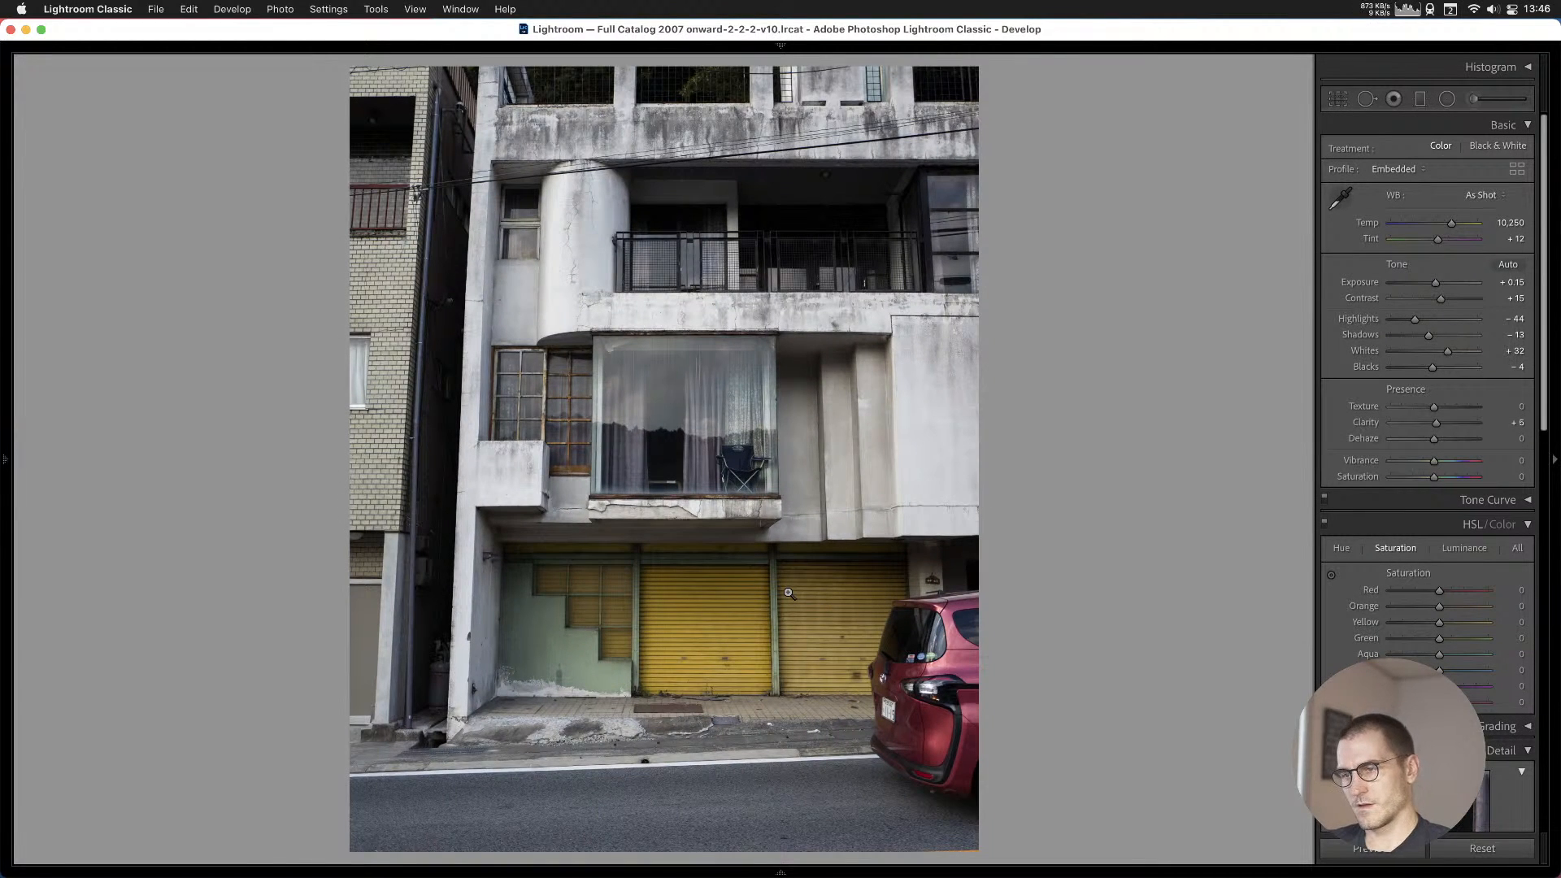
key(b)
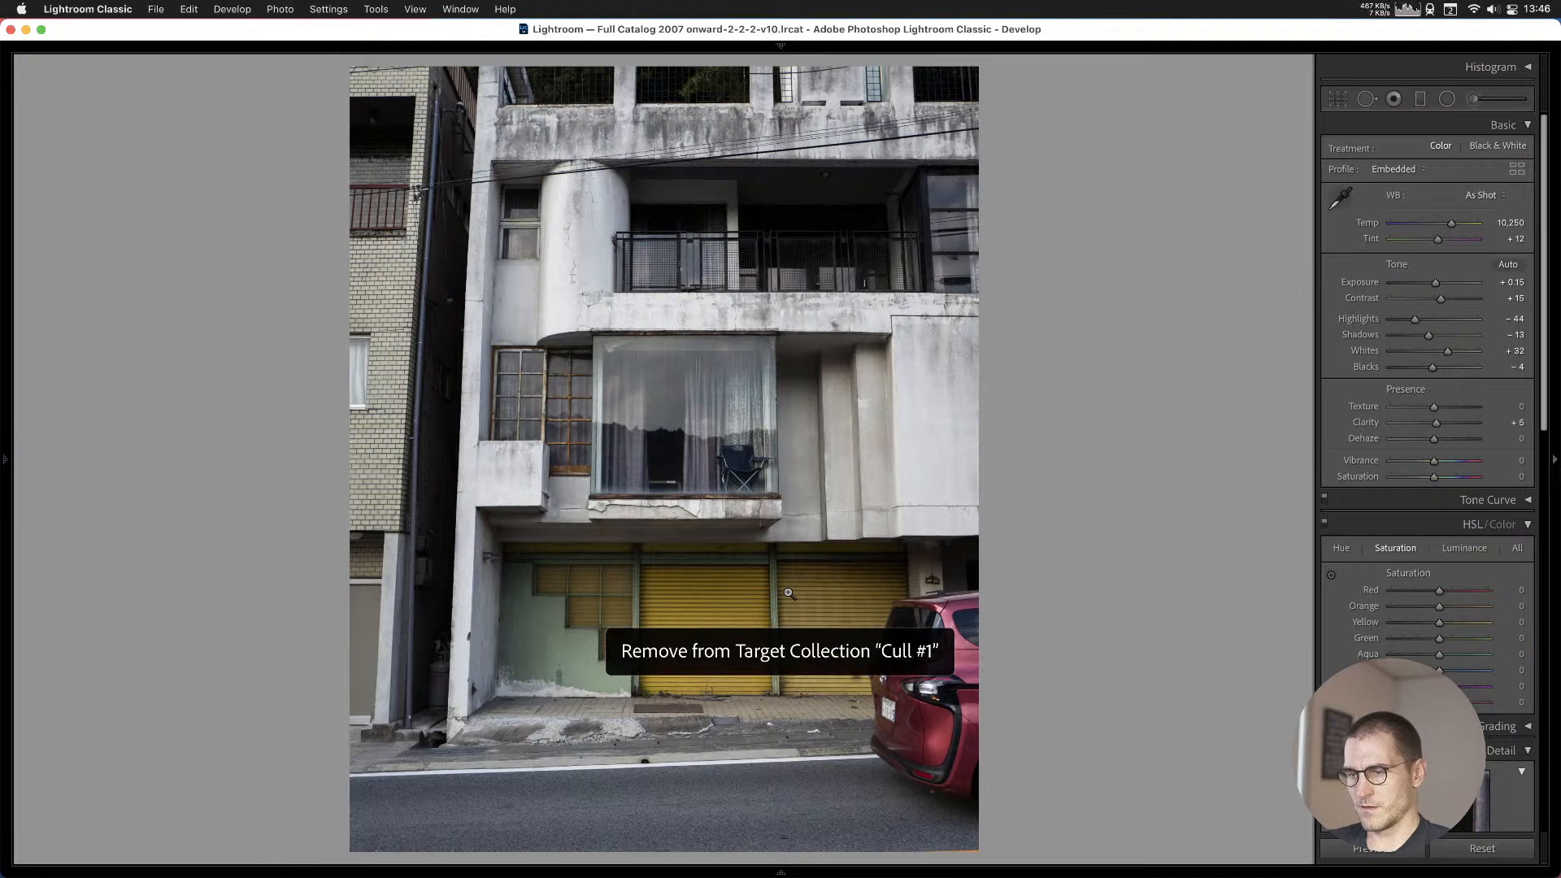
key(b)
Add the overgrown house photo and the sandbag pile photo to Cull #1.
key(Right)
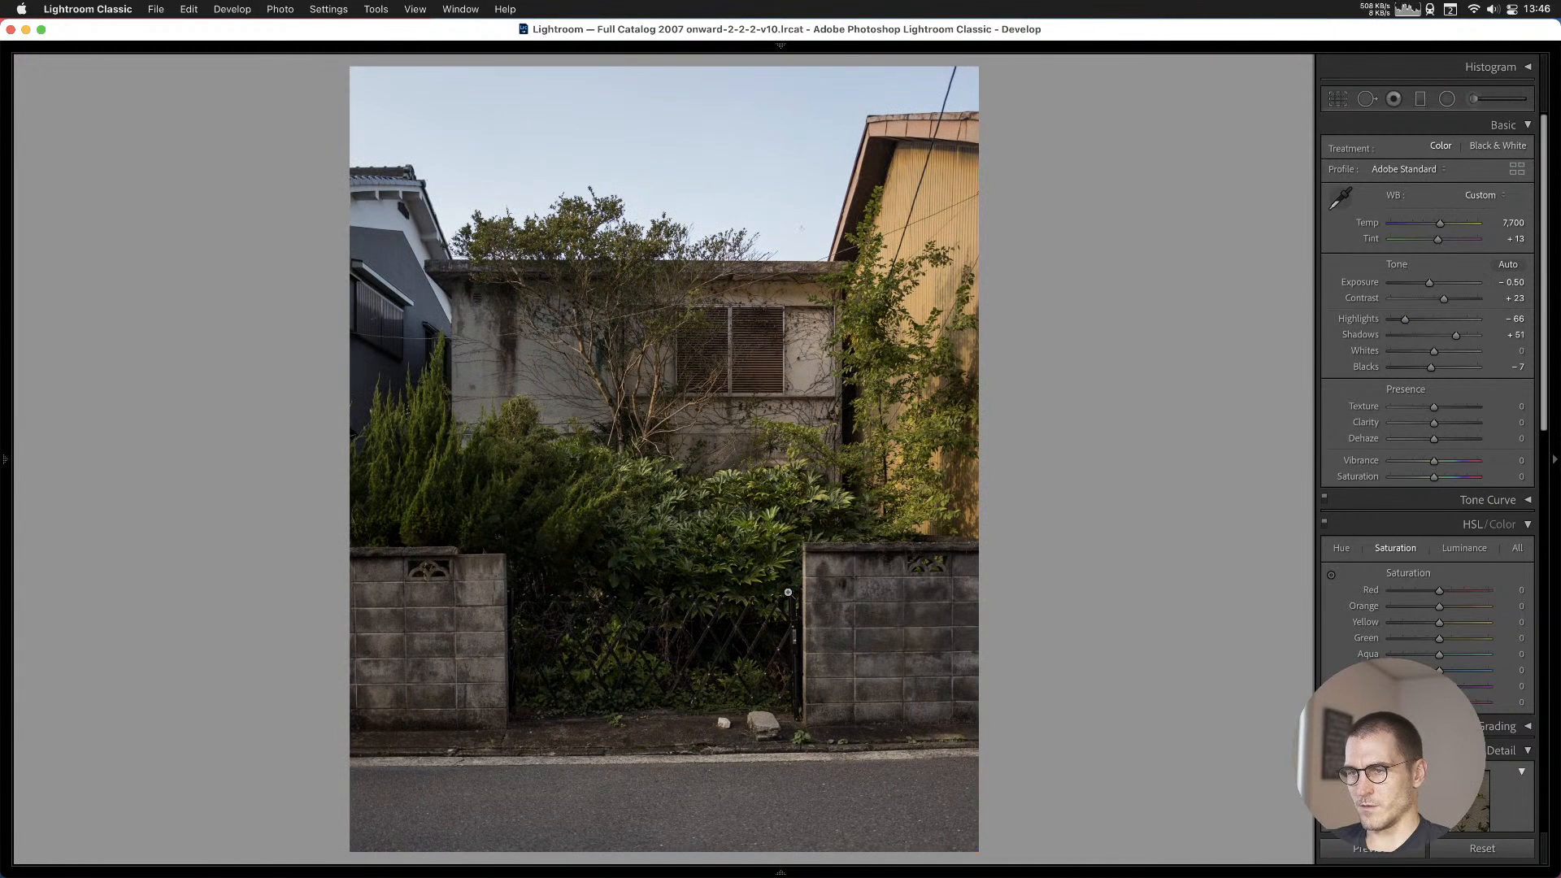
key(b)
key(Right)
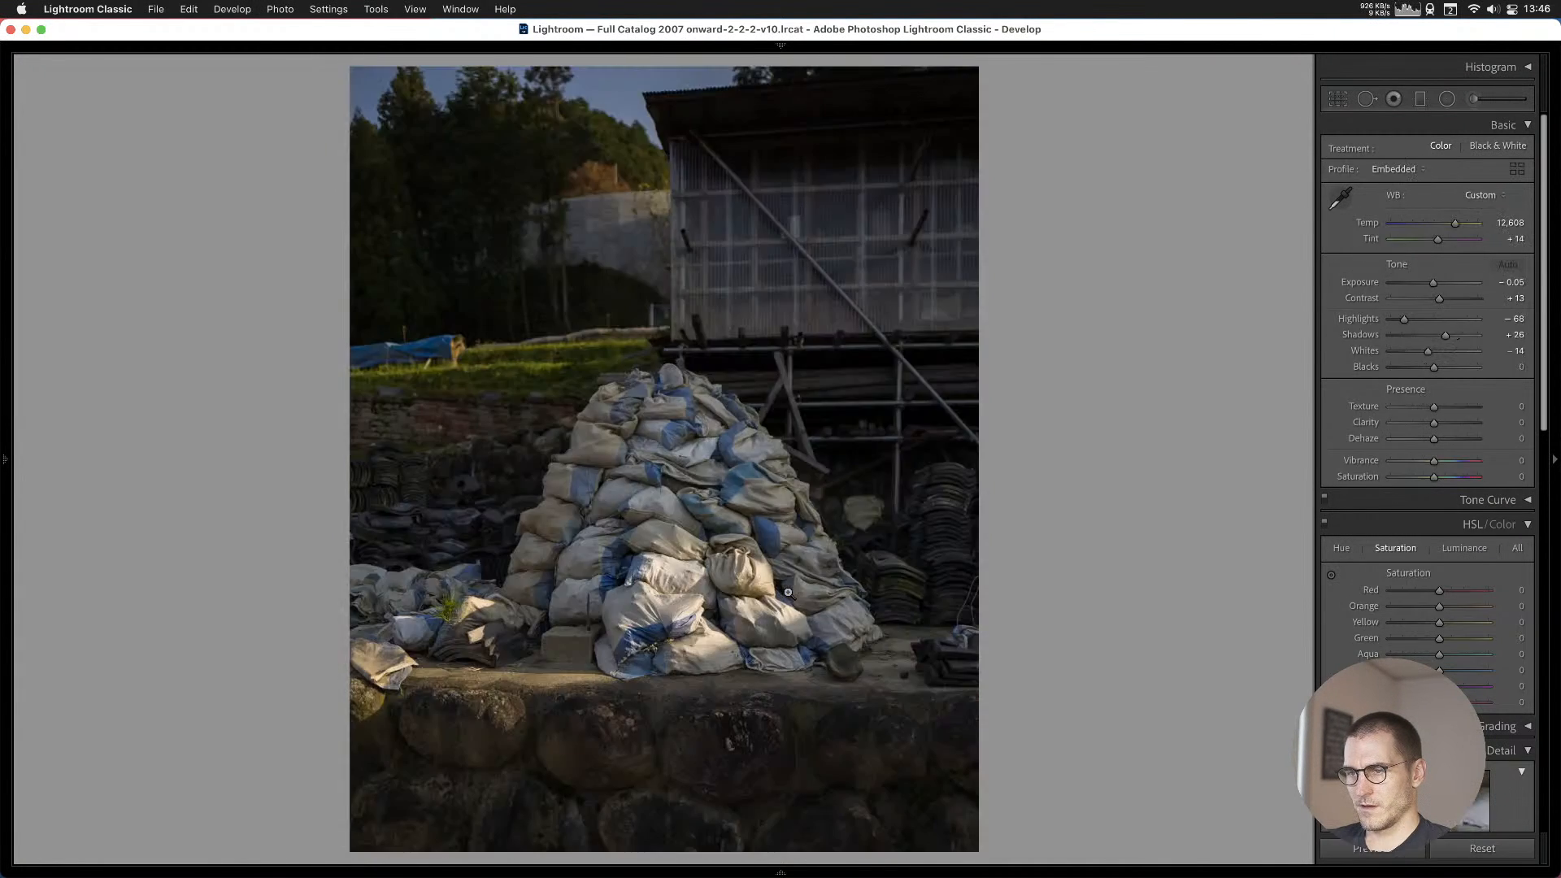
key(b)
Set the exposure of the photo of the truck workshop hangar to -0.95 and its highlights to -34.
key(Right)
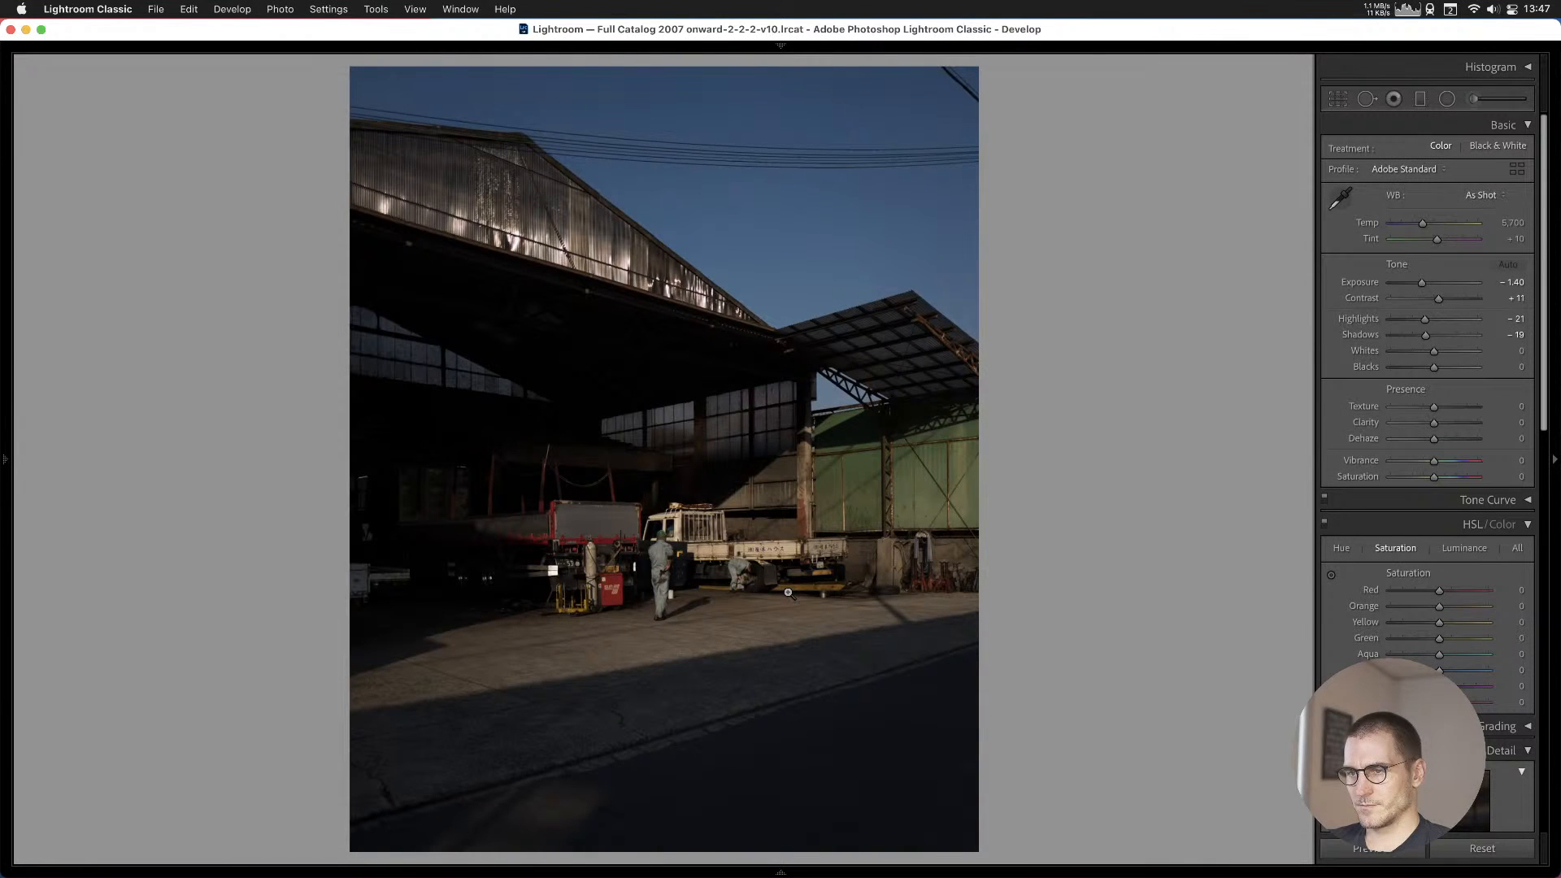
drag(1422, 286, 1419, 319)
click(1424, 318)
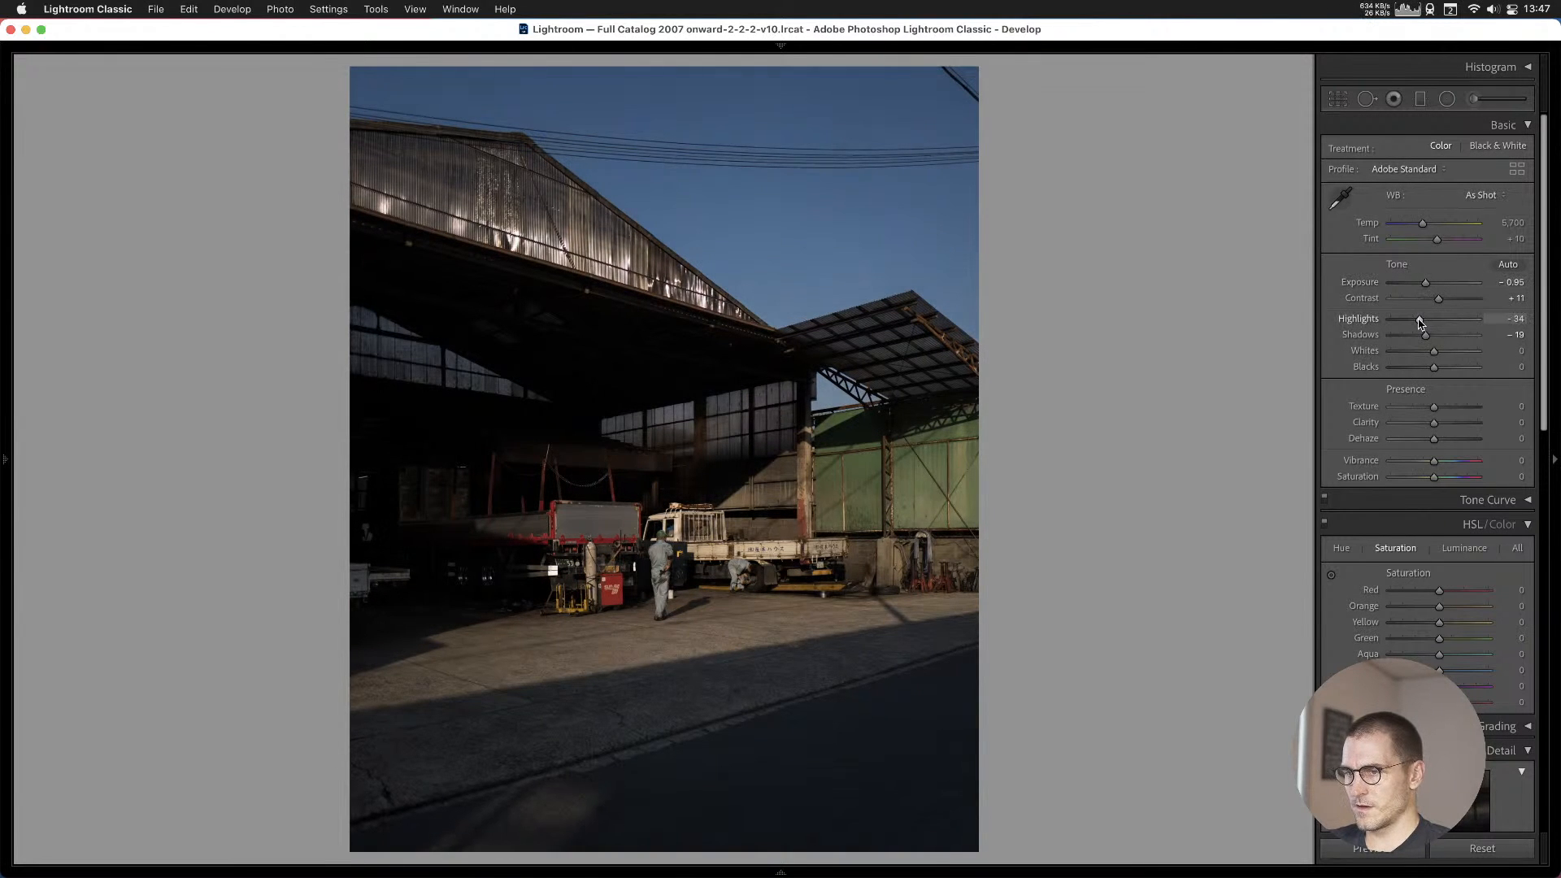
Raise the exposure of the vending machines photo to +1.20, checking the machines up close, and add it to Cull #1.
key(Right)
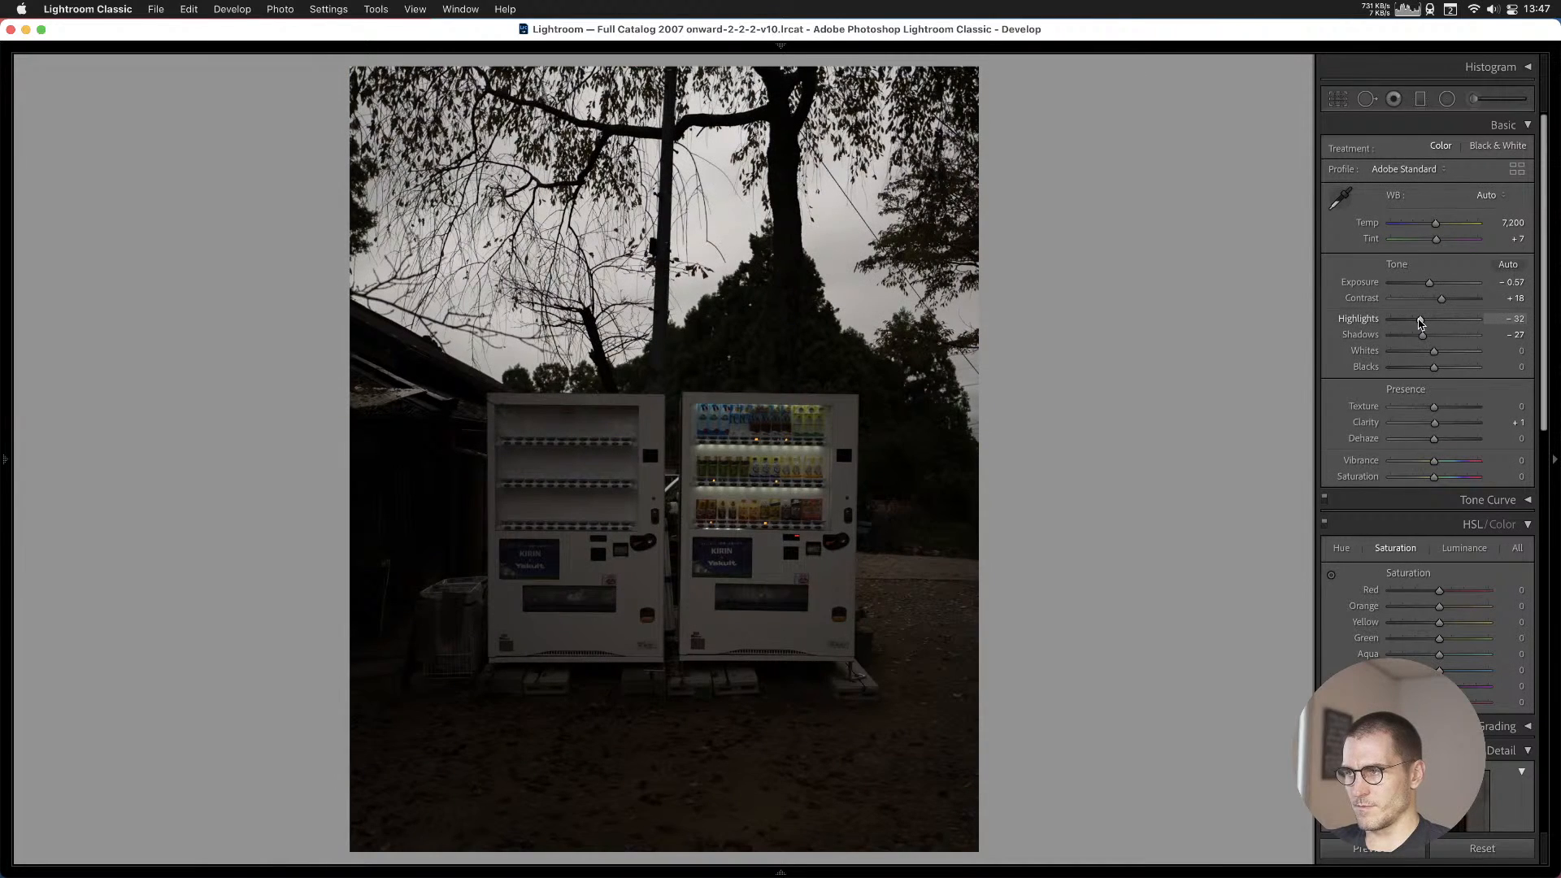
drag(1430, 288, 1441, 286)
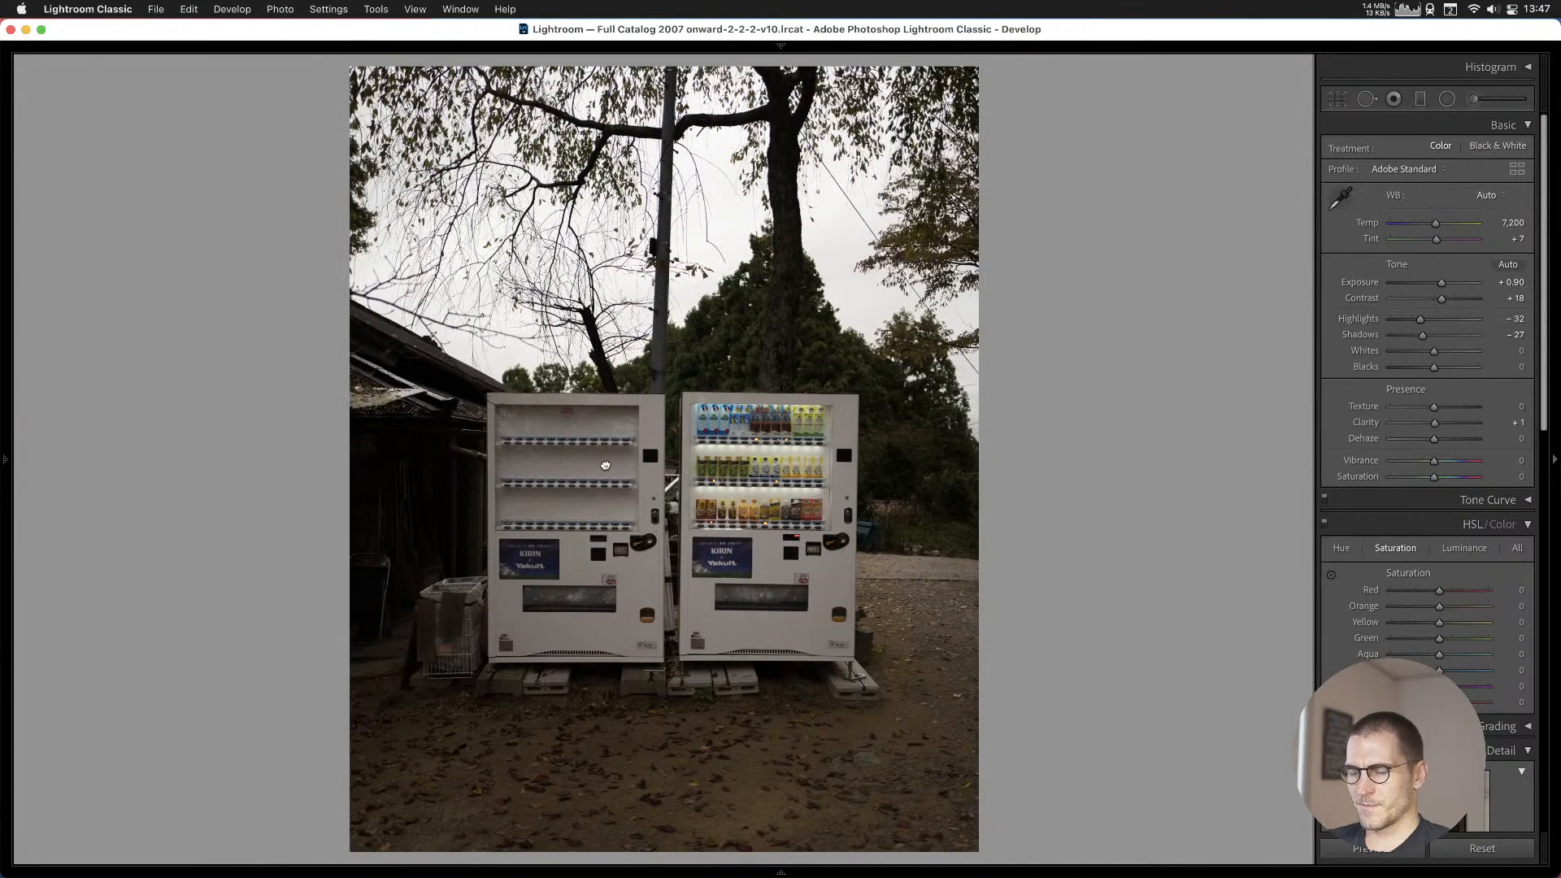
click(602, 471)
drag(830, 493, 570, 476)
click(570, 476)
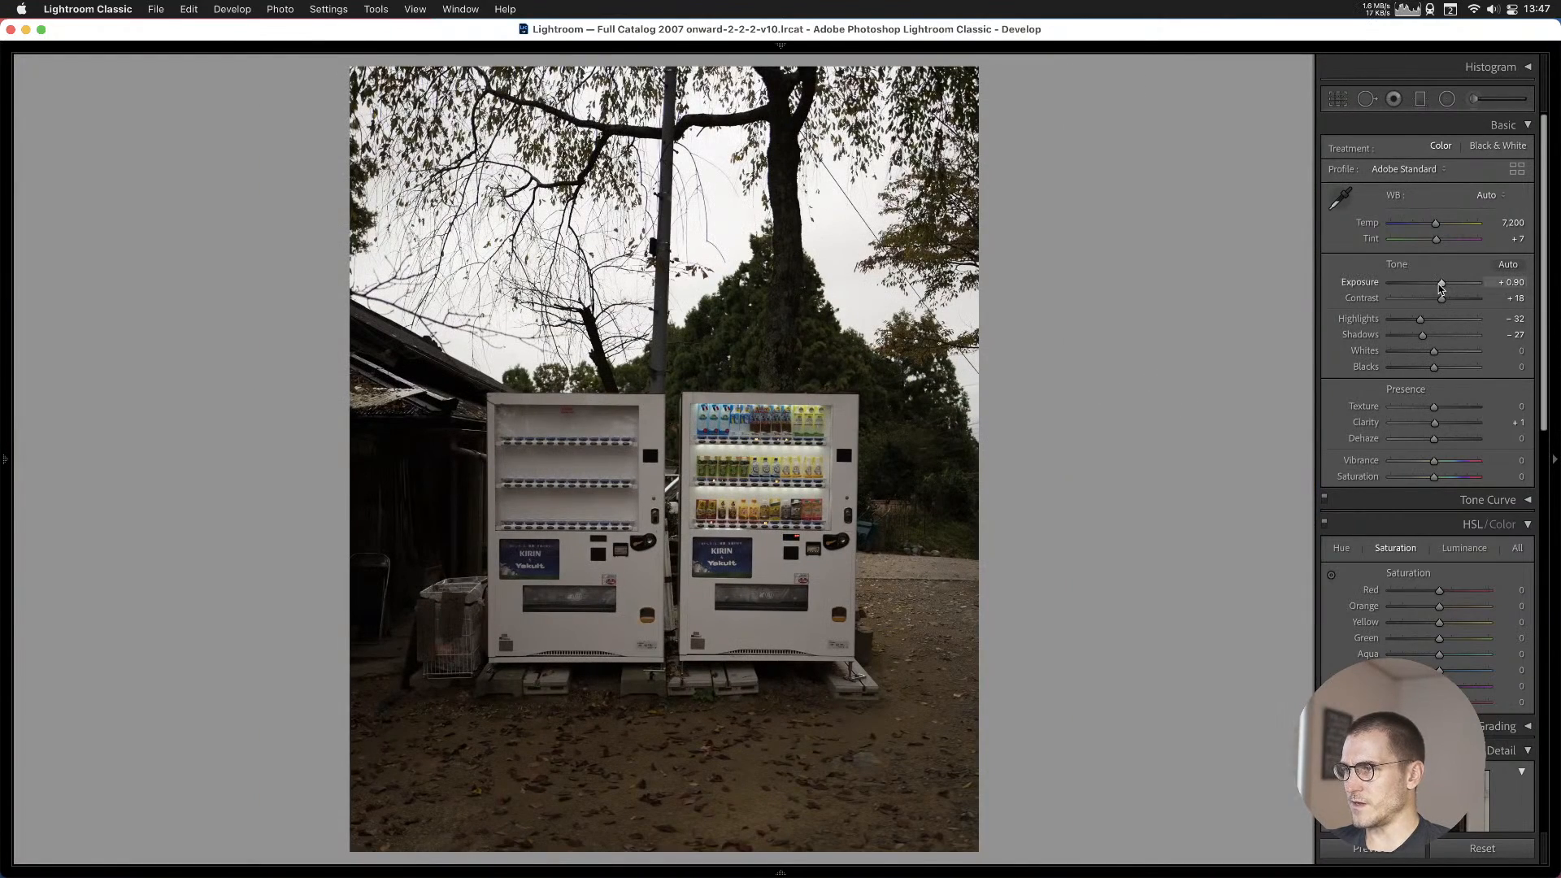
drag(1442, 288, 1445, 286)
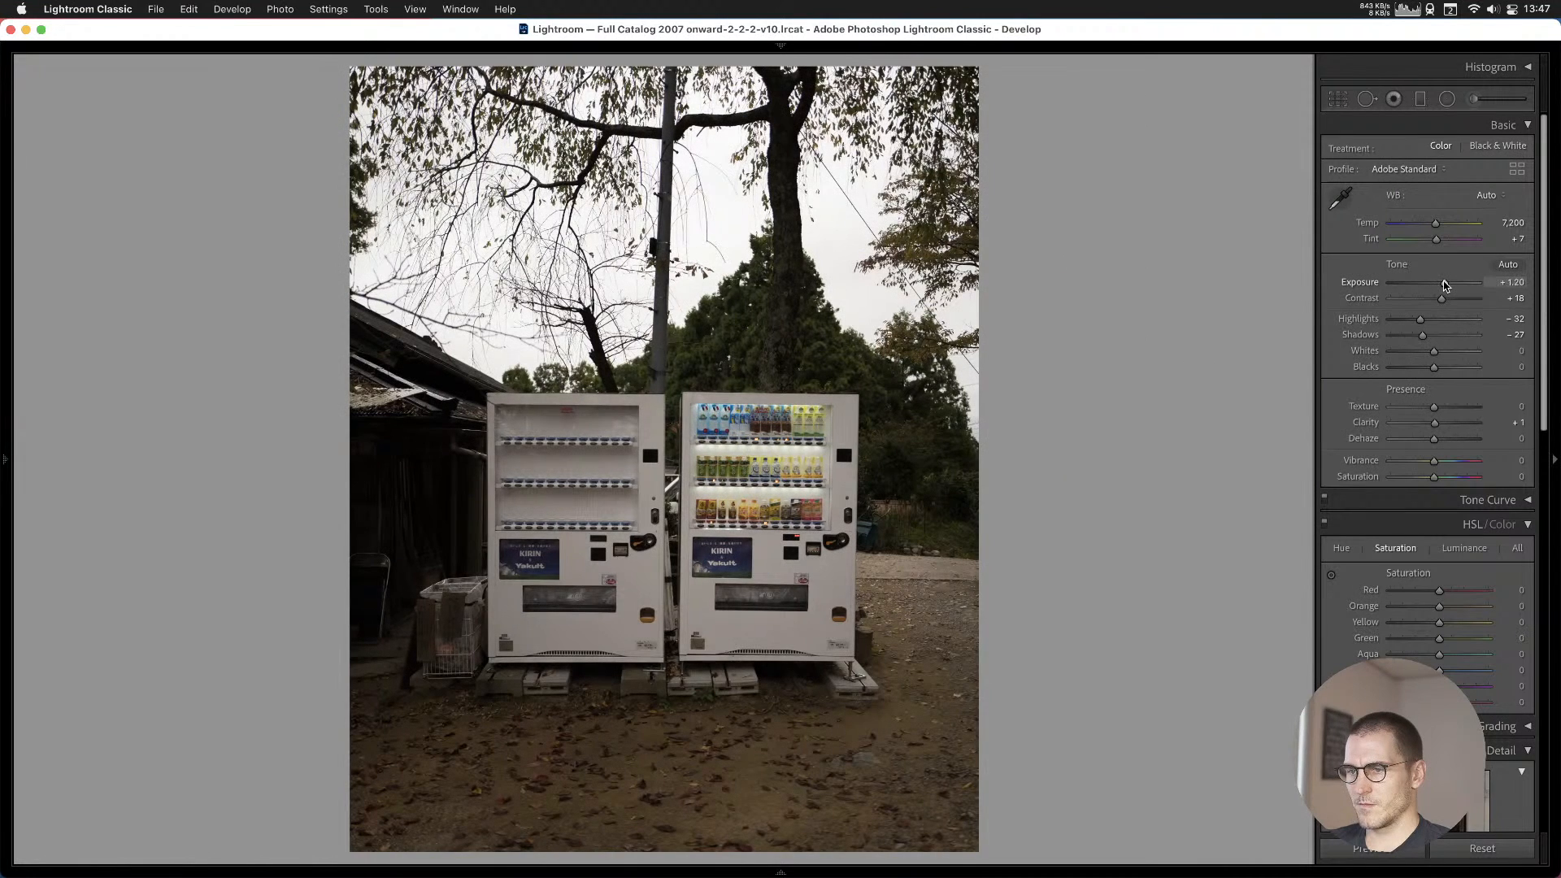
key(b)
Go past the photo of the house with hanging laundry and view the forest photo with the bare branch.
key(Right)
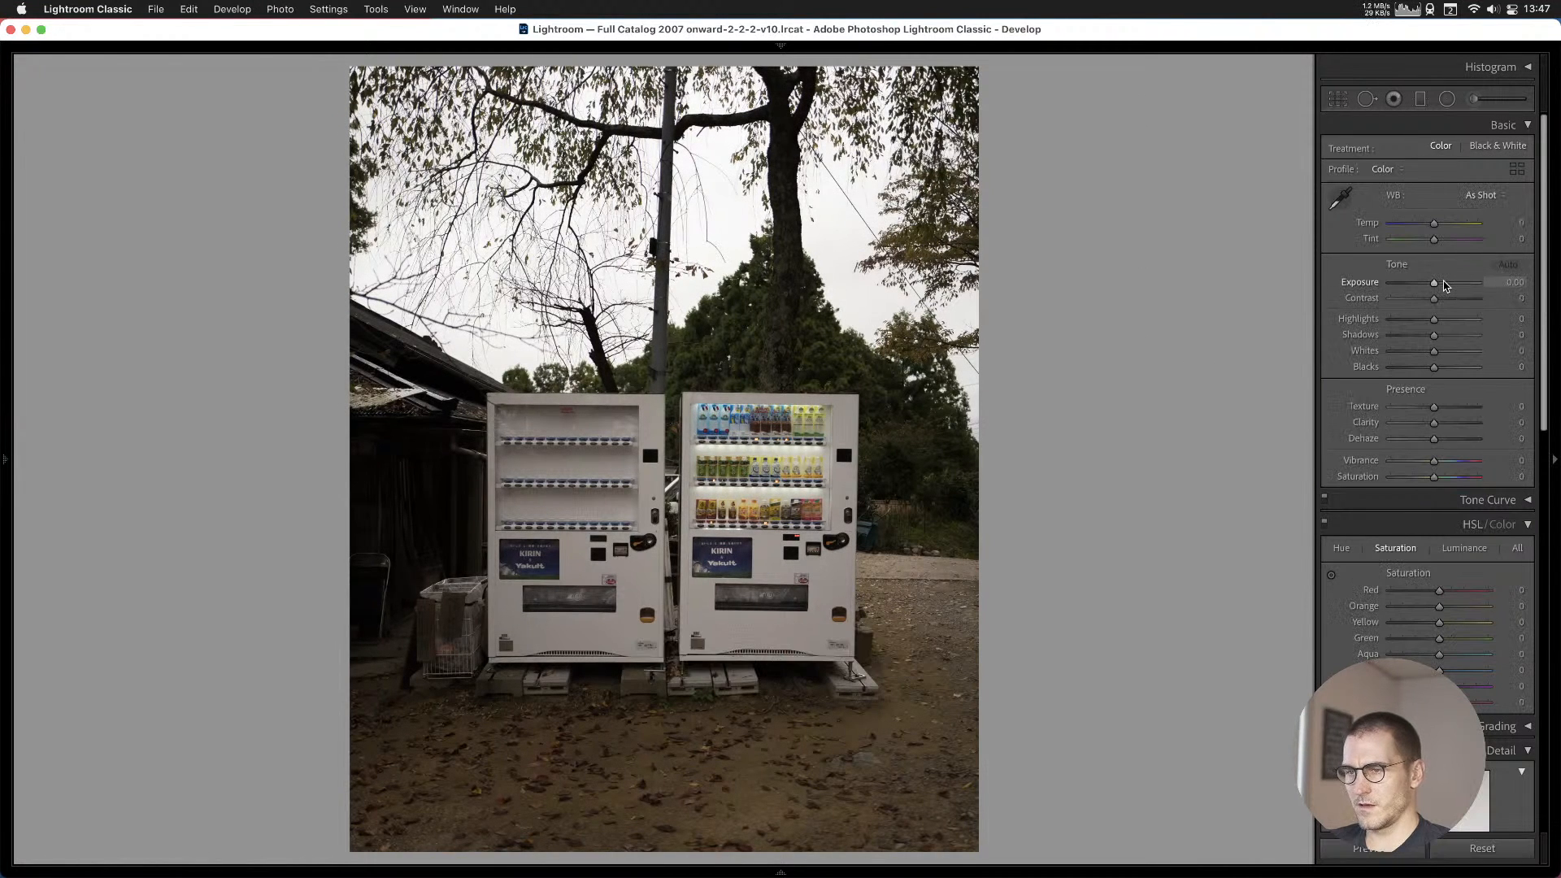
key(Right)
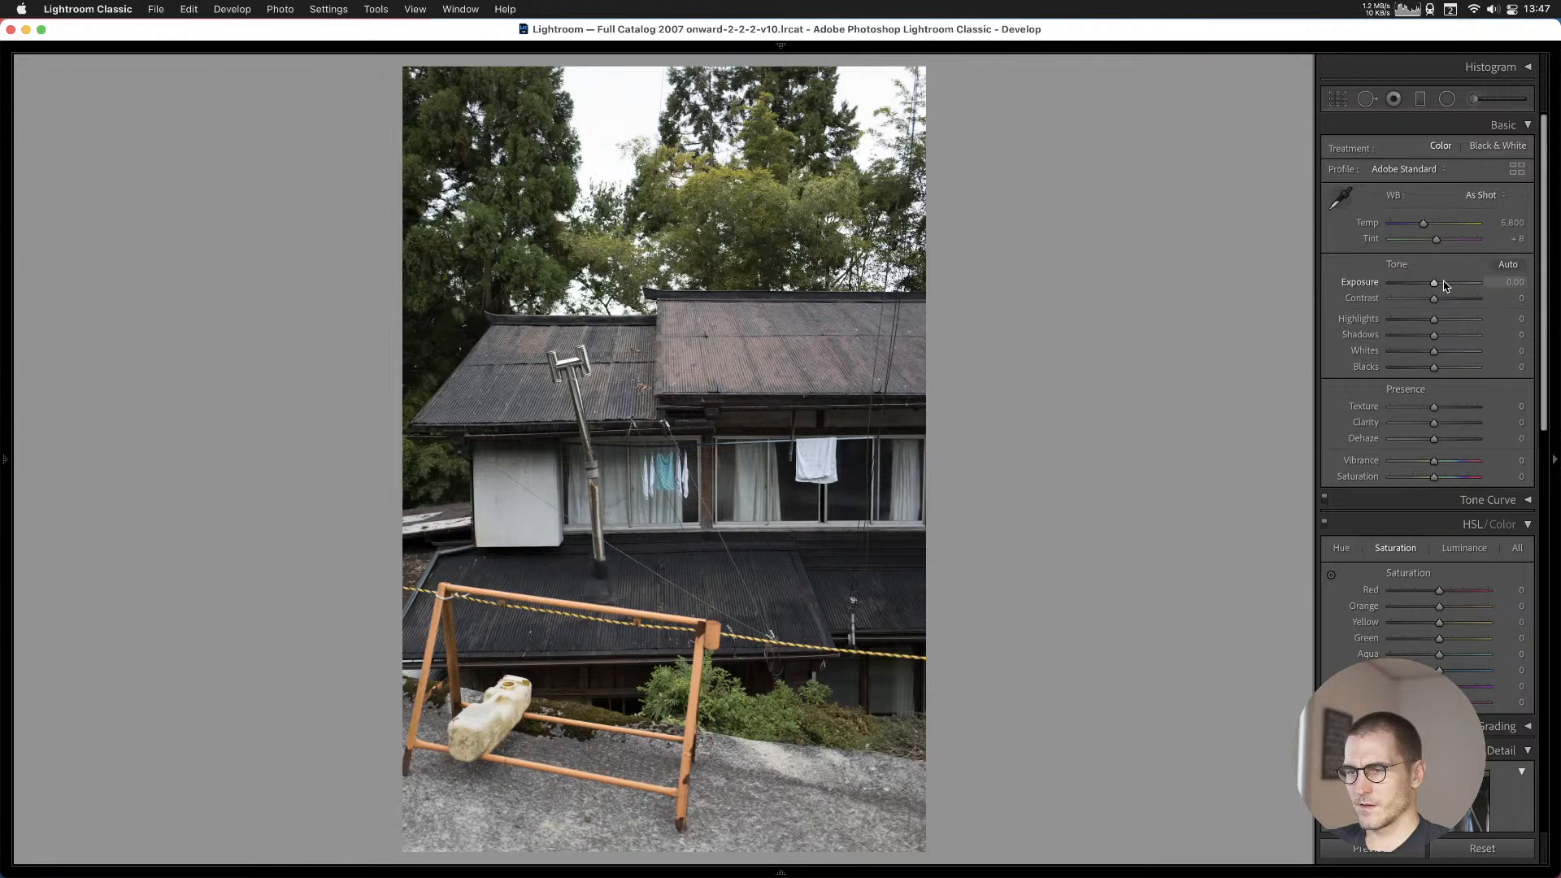
key(Right)
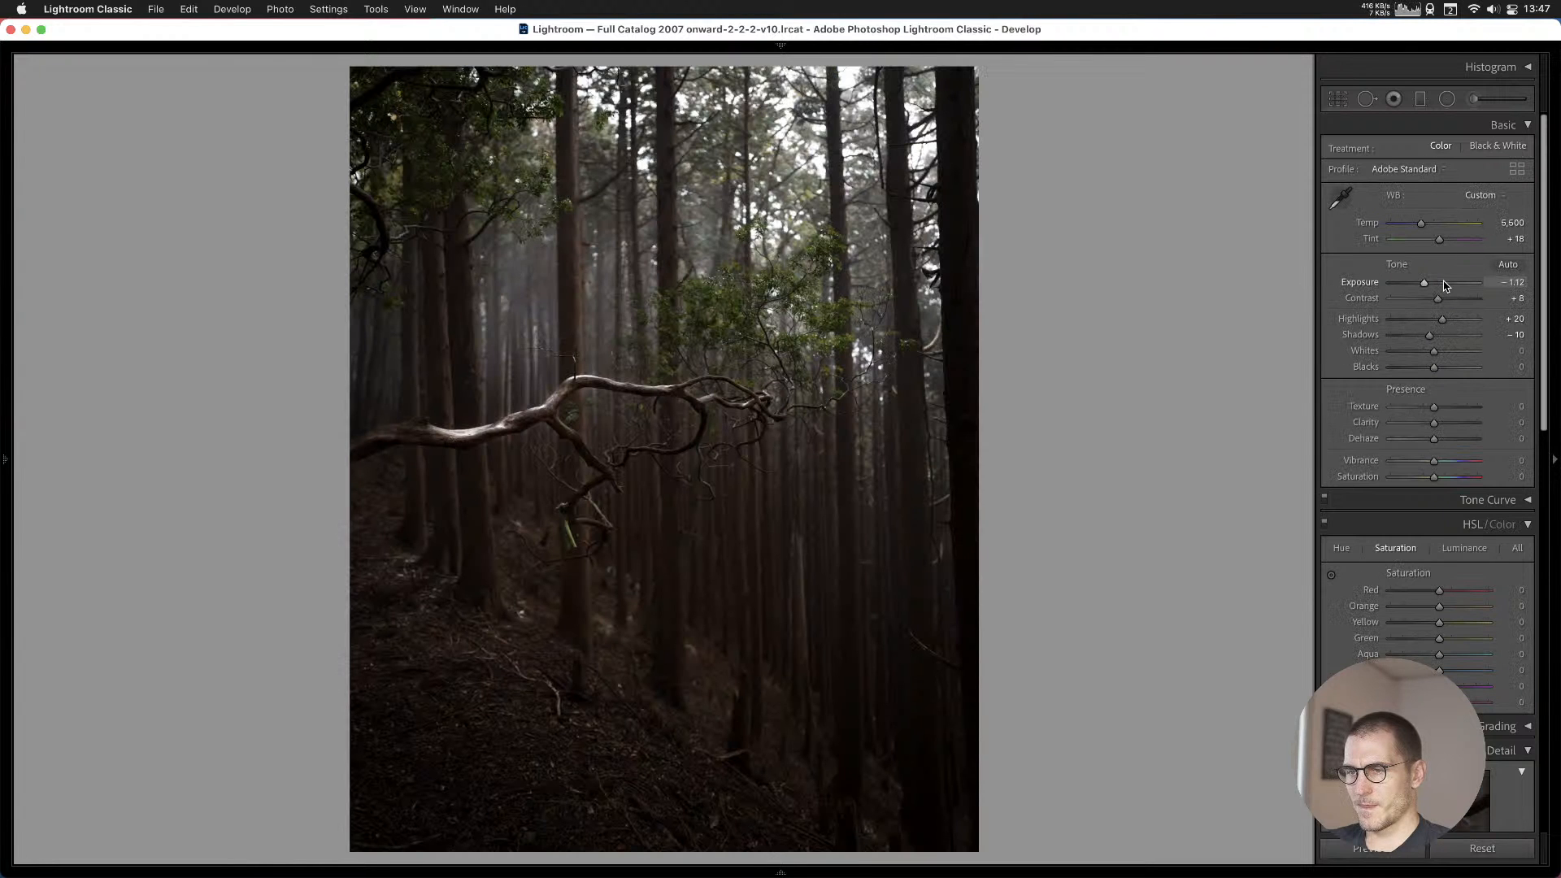
Add the forest photo with the bare branch to Cull #1, then go past the misty forest photo to the uprooted tree photo.
key(b)
key(Right)
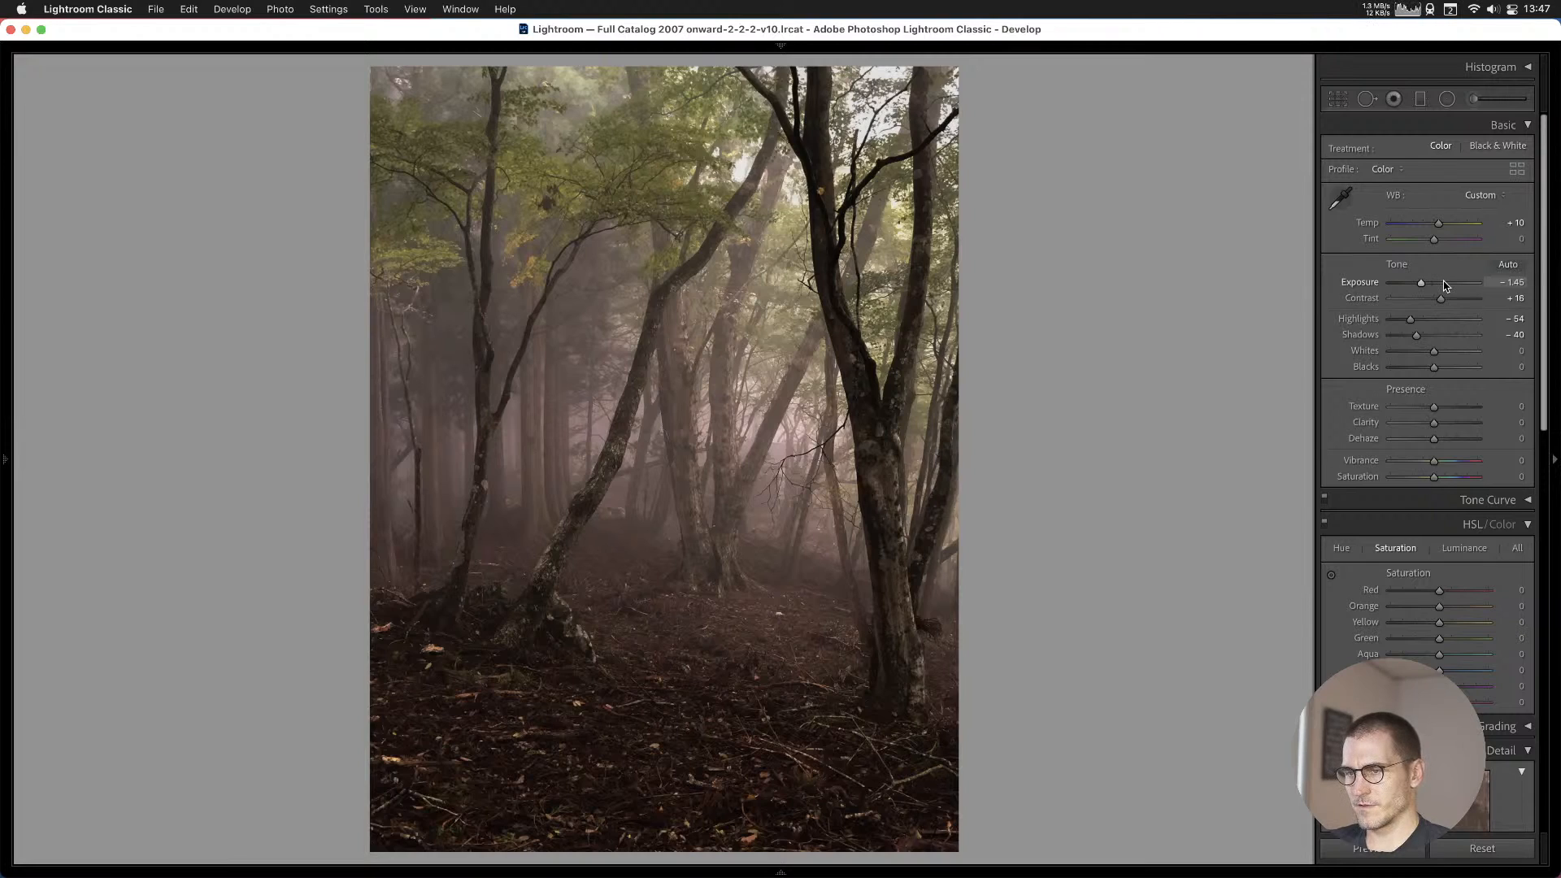
key(Right)
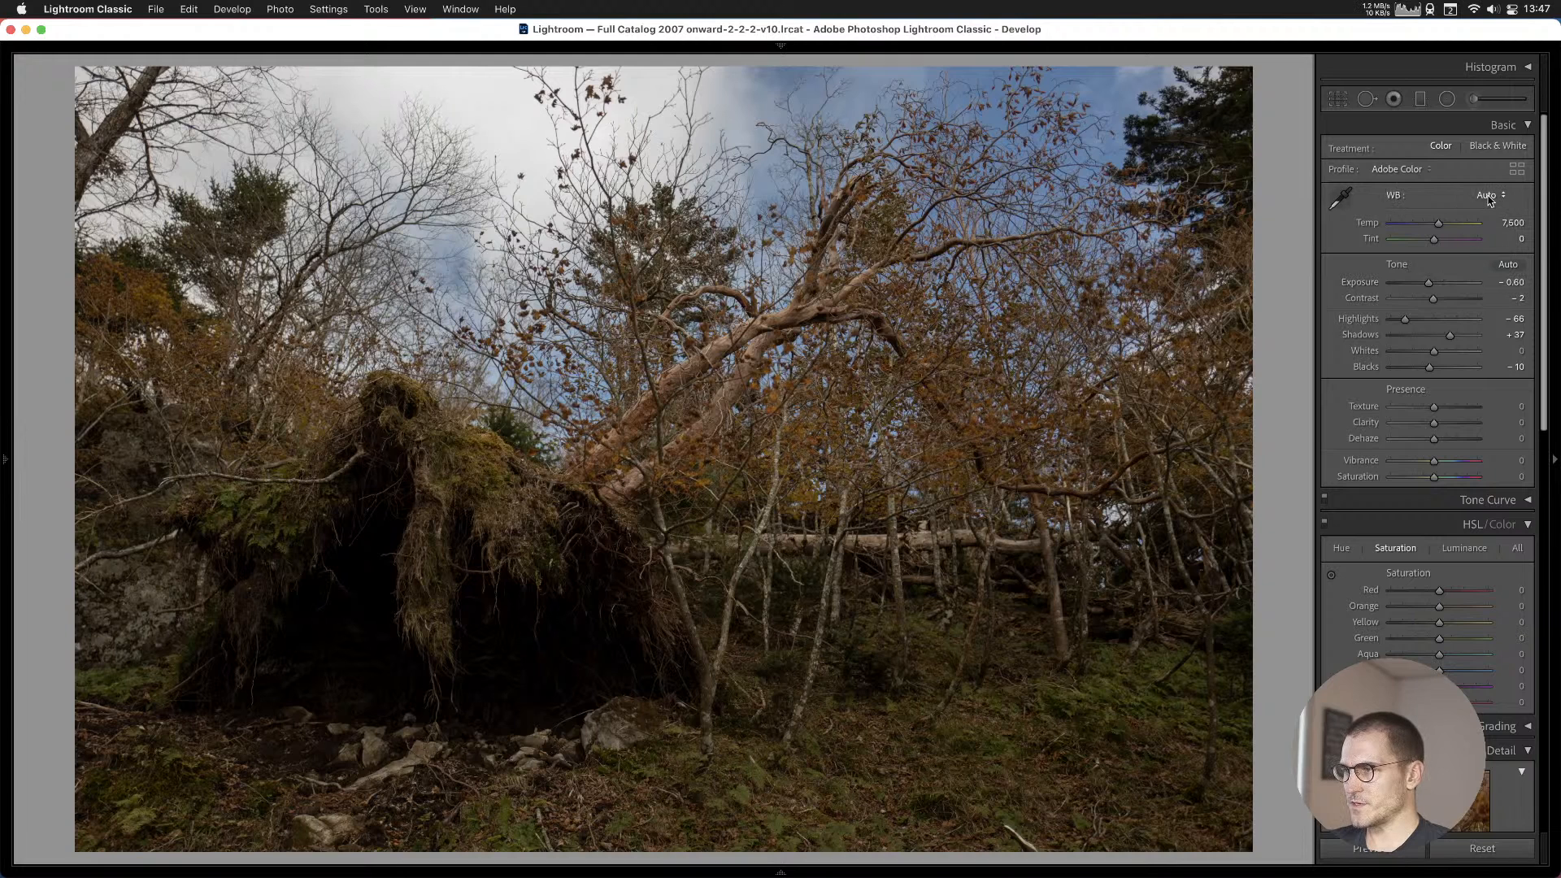
Set the uprooted tree photo's exposure to -0.75 and shadows to +61, compare it with the neighbouring mountain photo, and add it to Cull #1.
drag(1429, 283, 1458, 335)
key(Left)
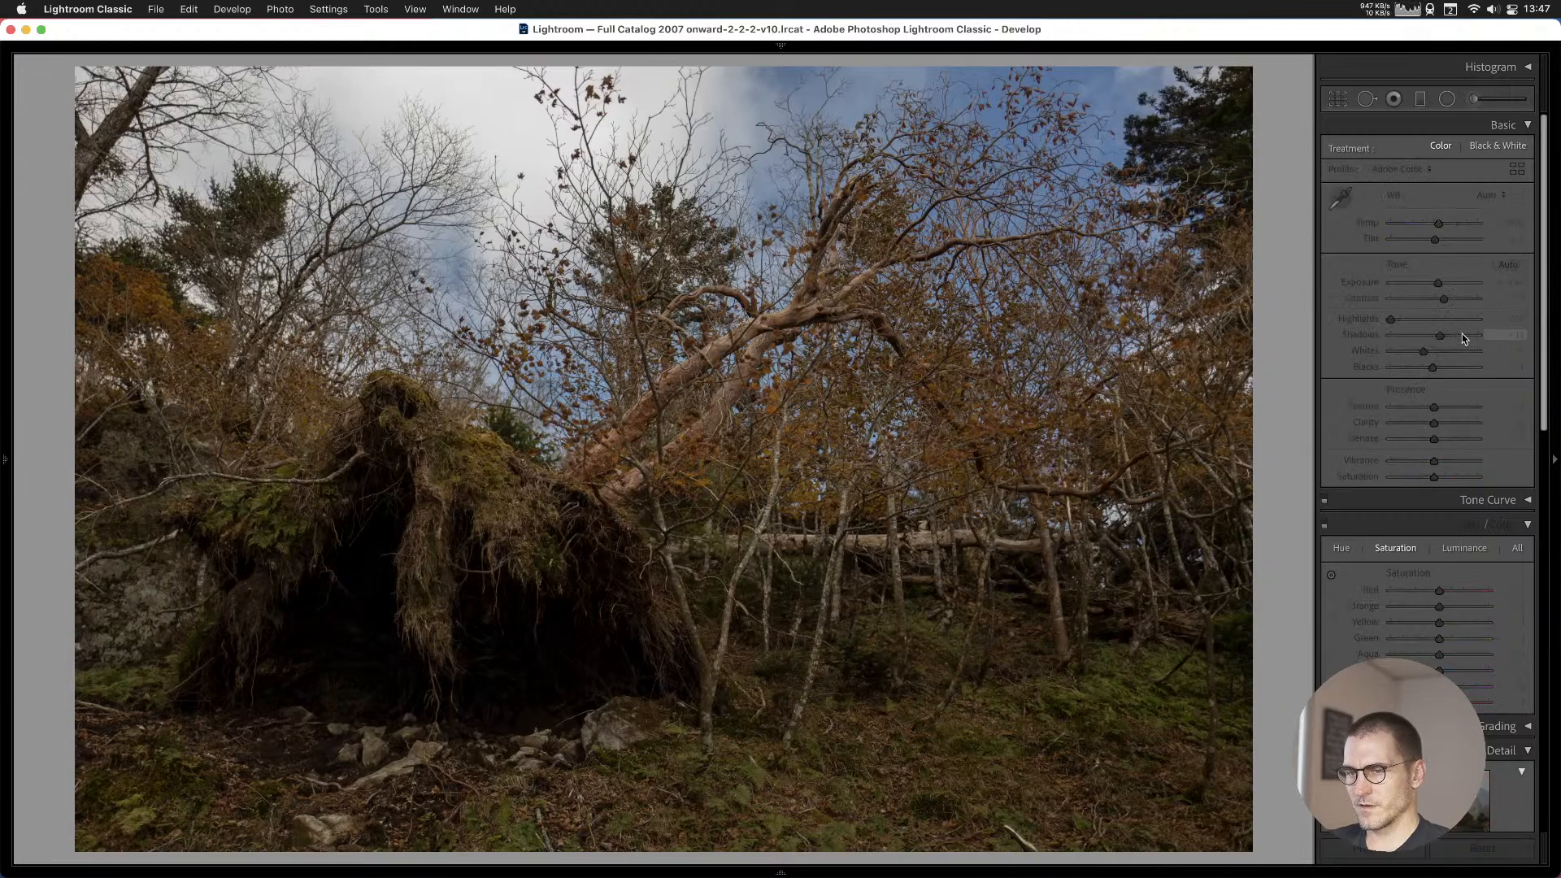
key(Right)
key(b)
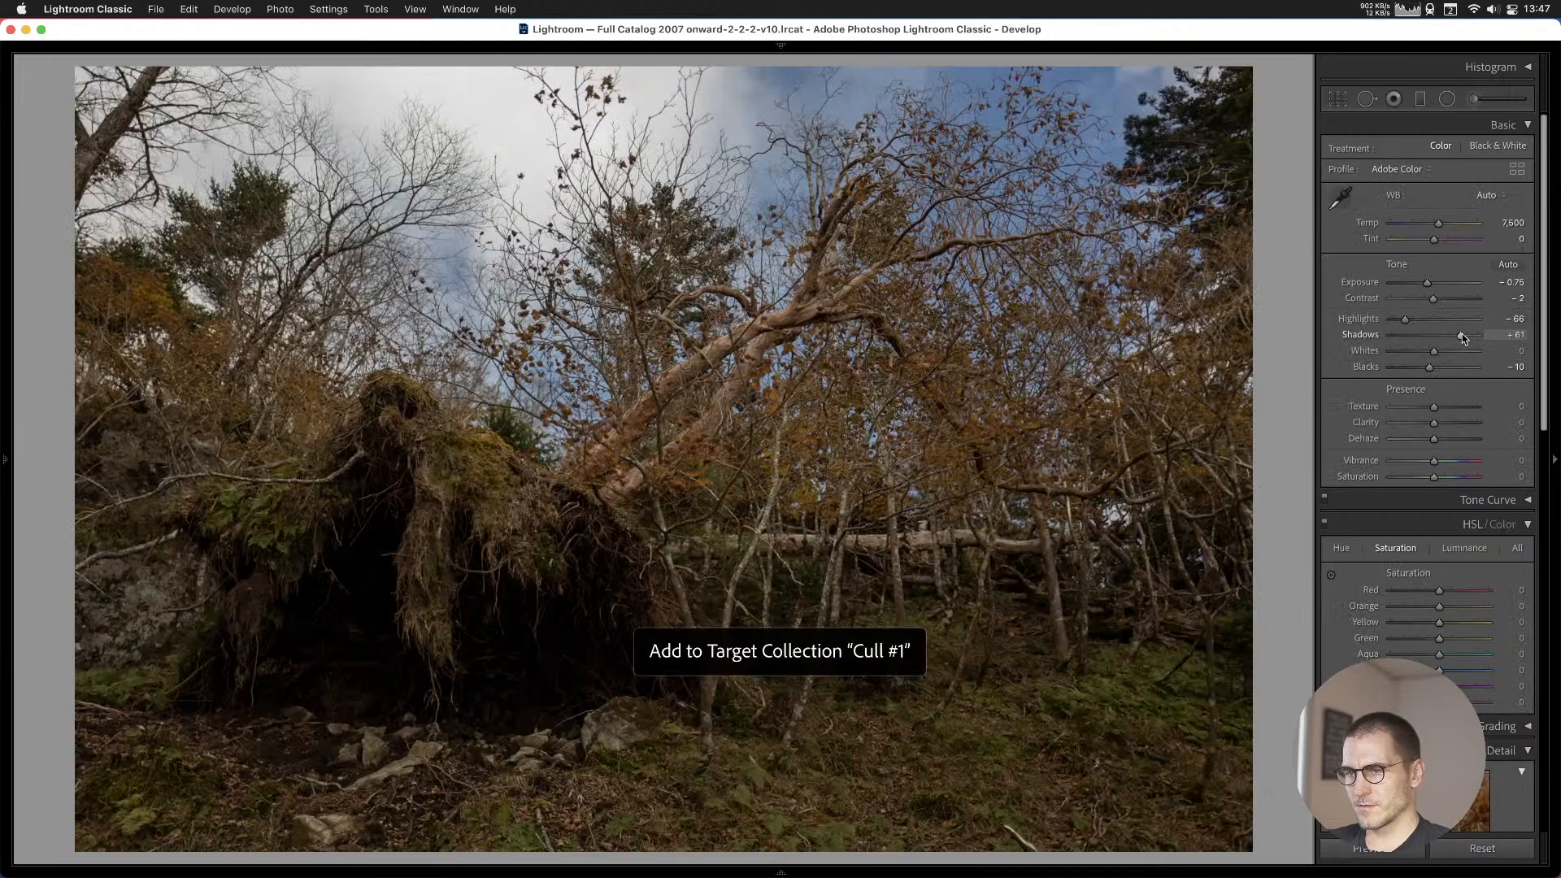
On the cloudy mountain ridge photo, set exposure to +0.65, highlights to -98, shadows to about +45 and colour temperature to 7,646.
key(Left)
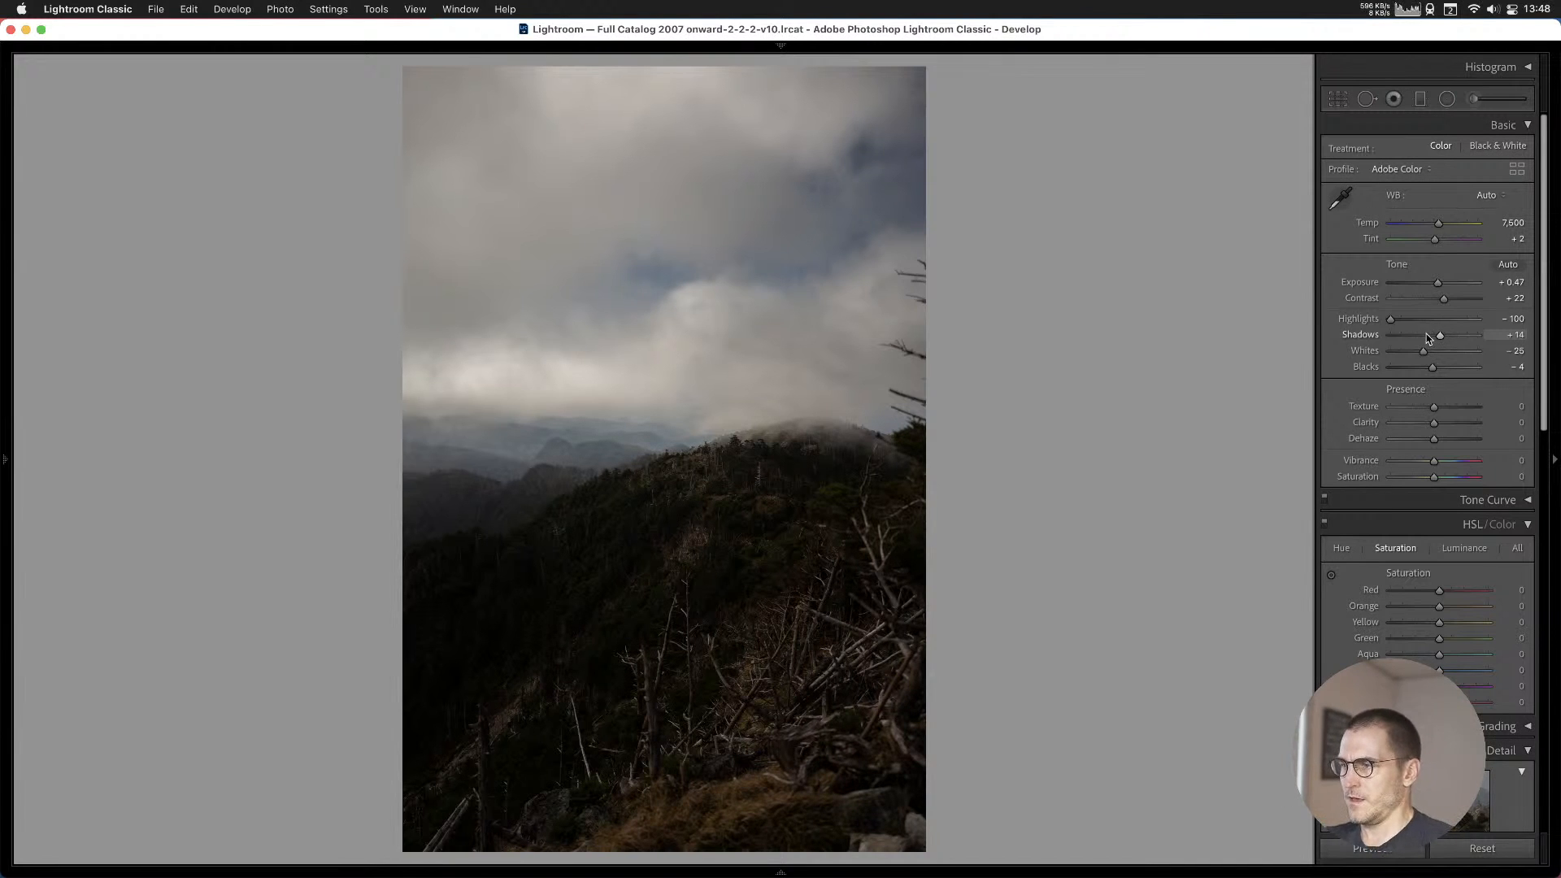
drag(1440, 335, 1441, 284)
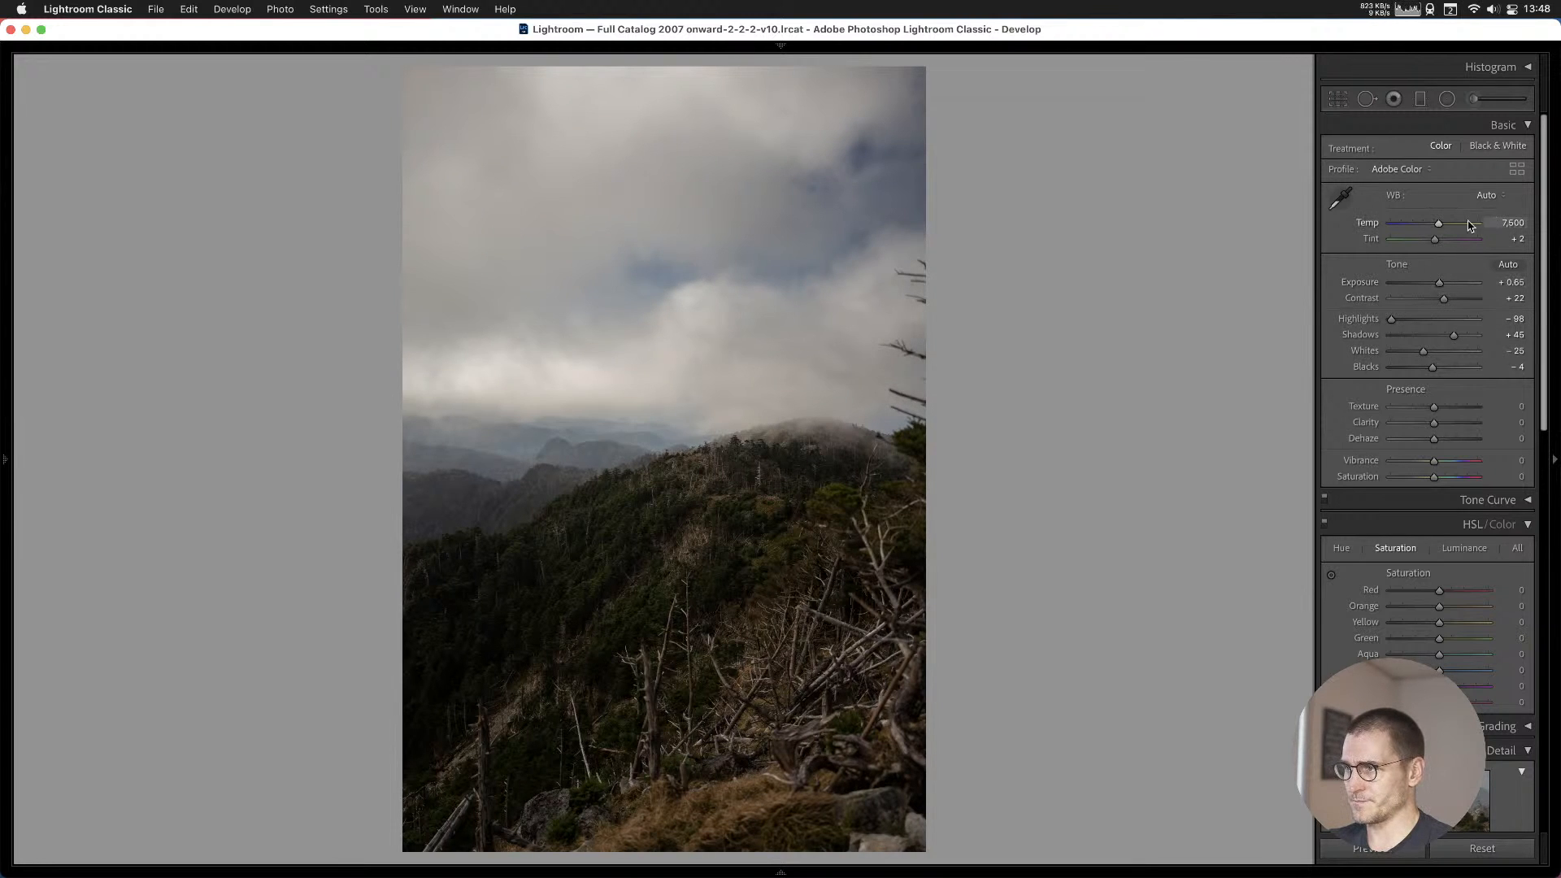
drag(1439, 226, 1441, 225)
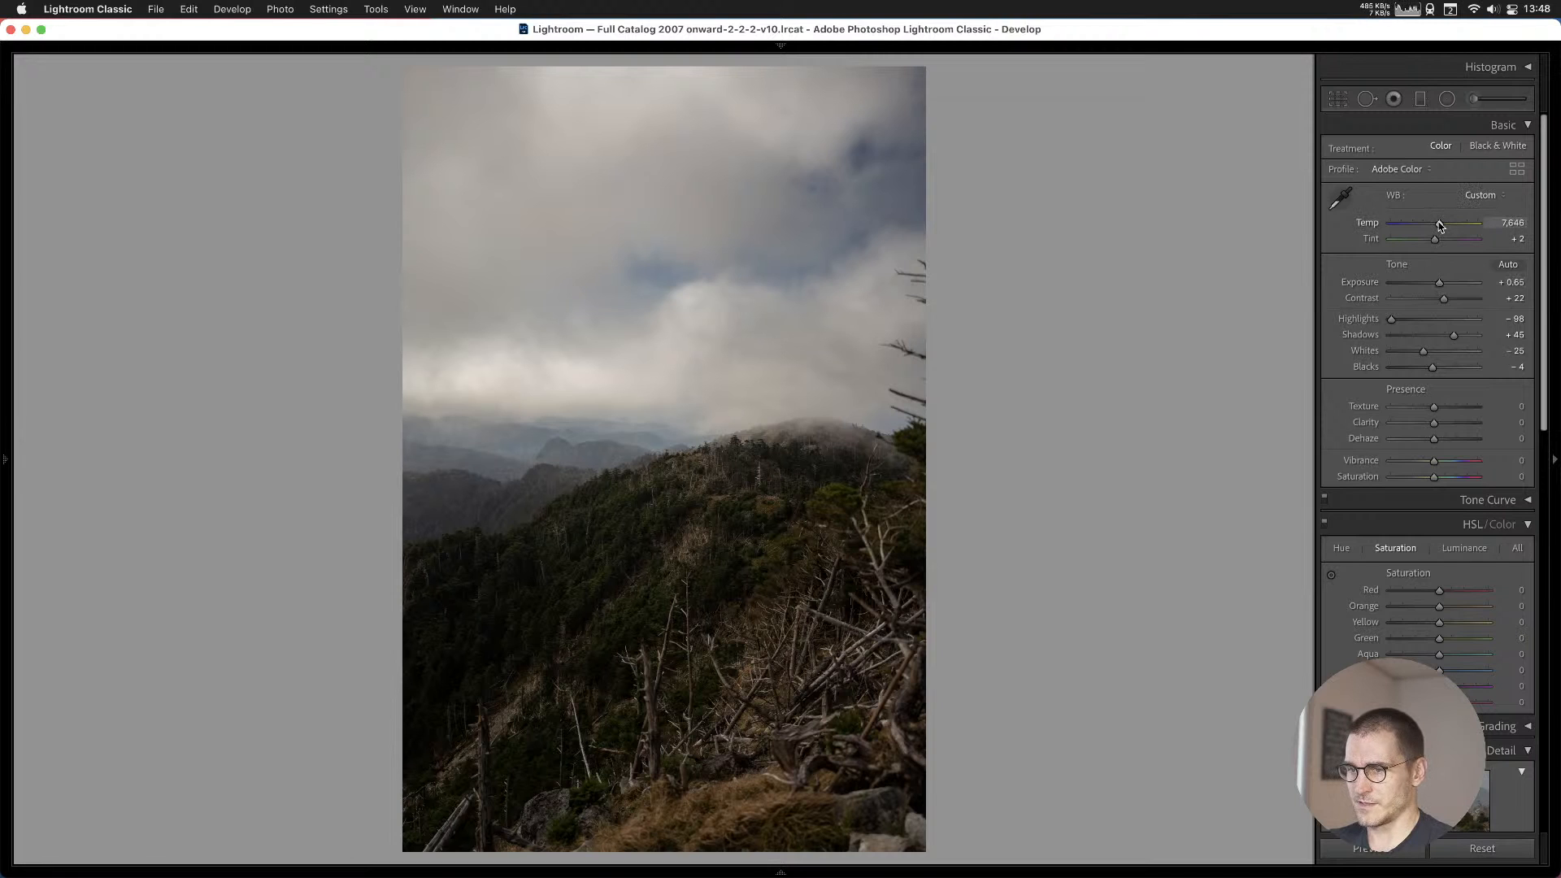
Set the misty ridge photo's exposure to +0.80, reset its contrast to 0, and inspect the slope's trees close up.
drag(1440, 284, 1441, 284)
double_click(1444, 301)
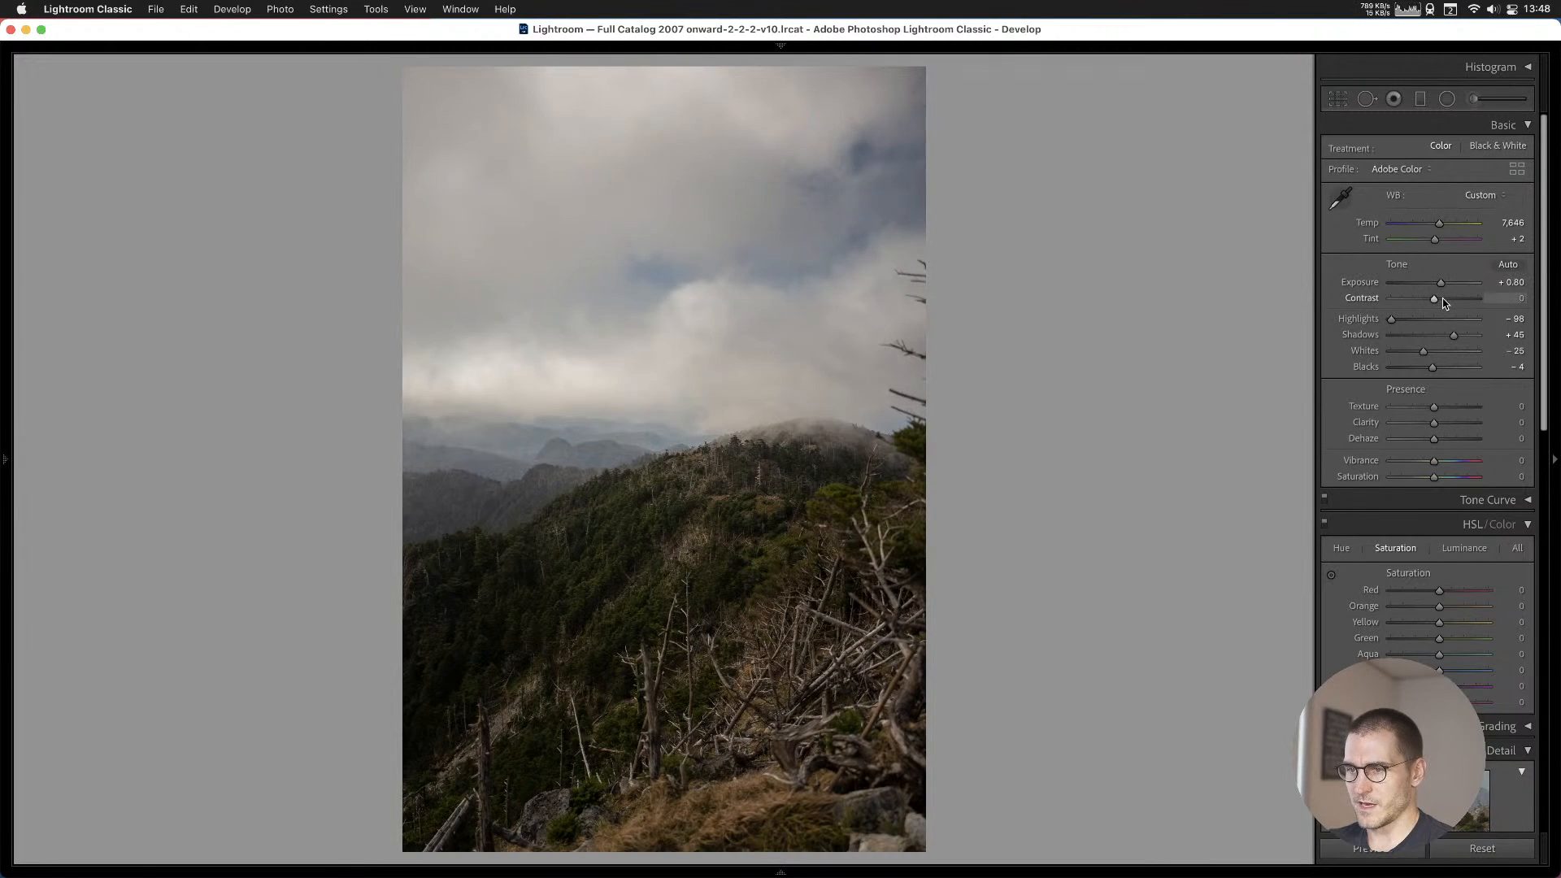
click(676, 452)
drag(675, 452, 586, 163)
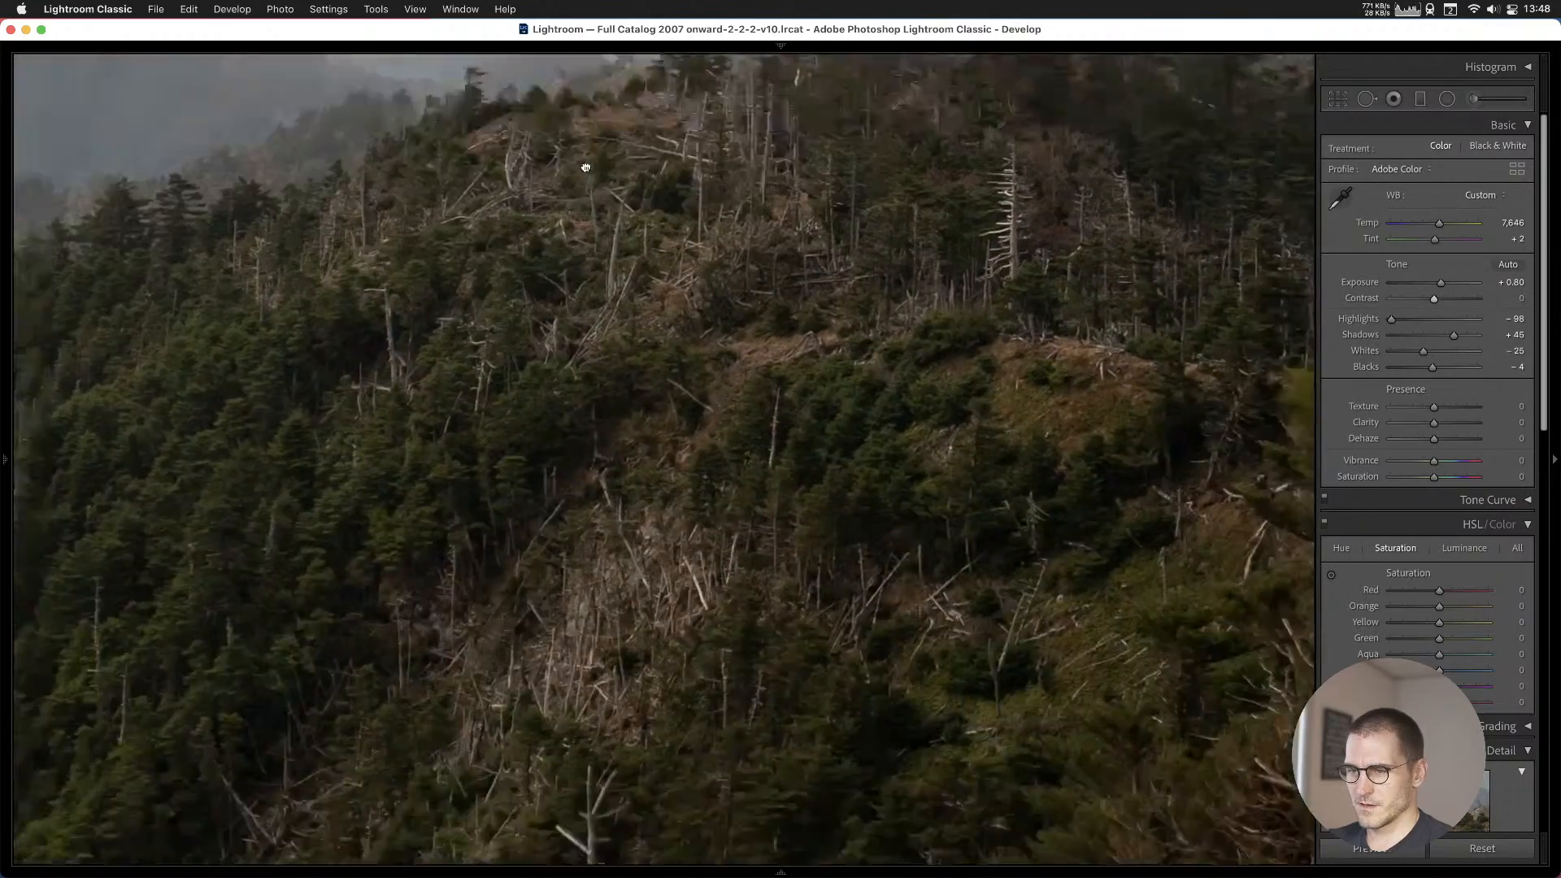
click(613, 328)
click(708, 456)
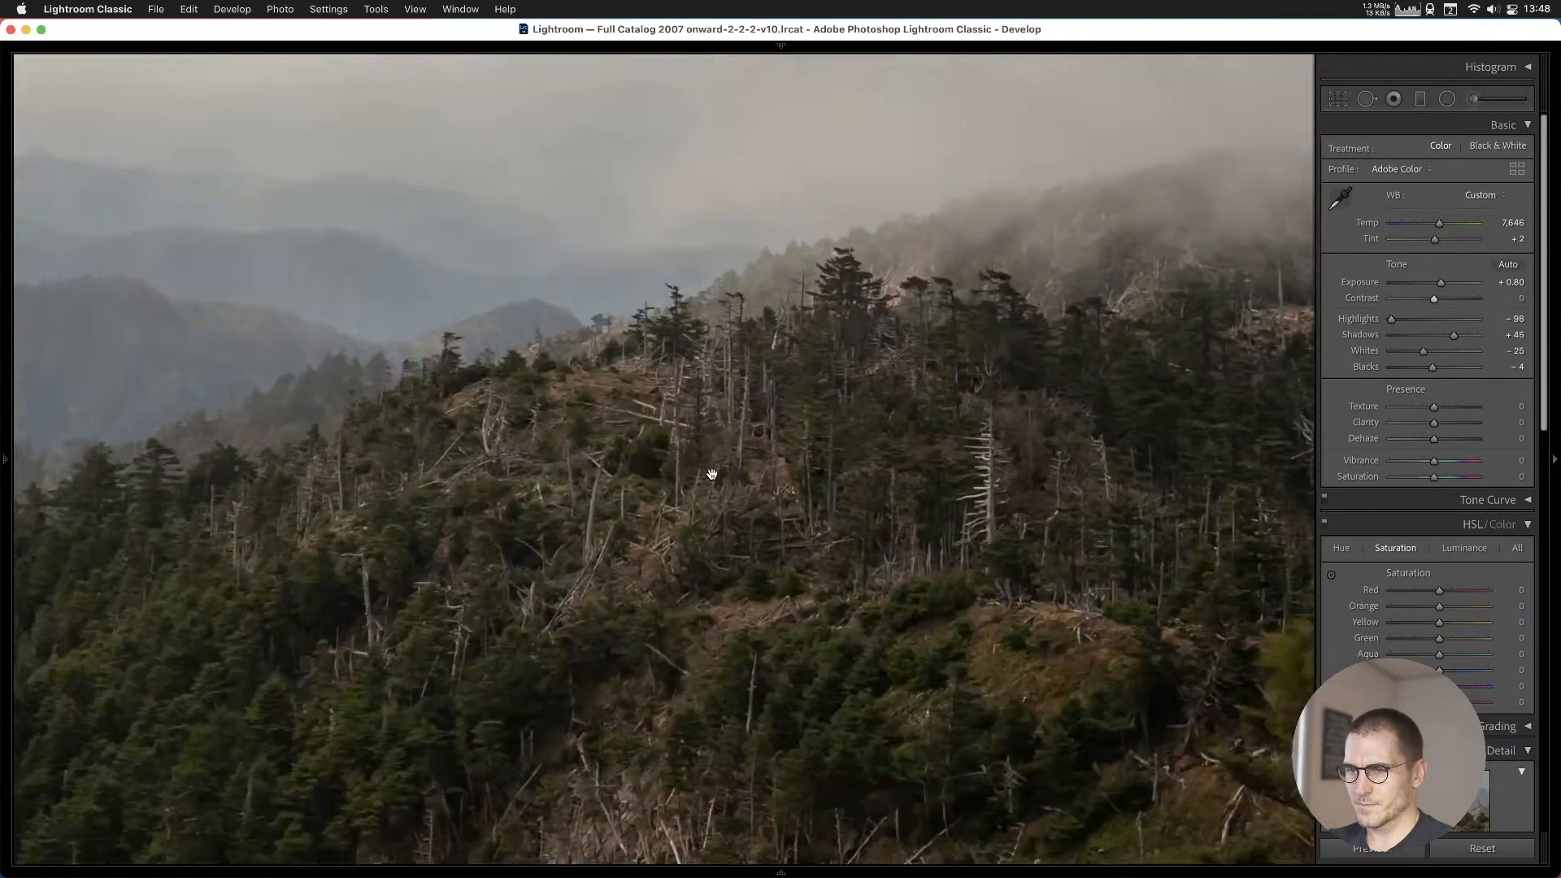
drag(726, 533, 781, 394)
click(732, 478)
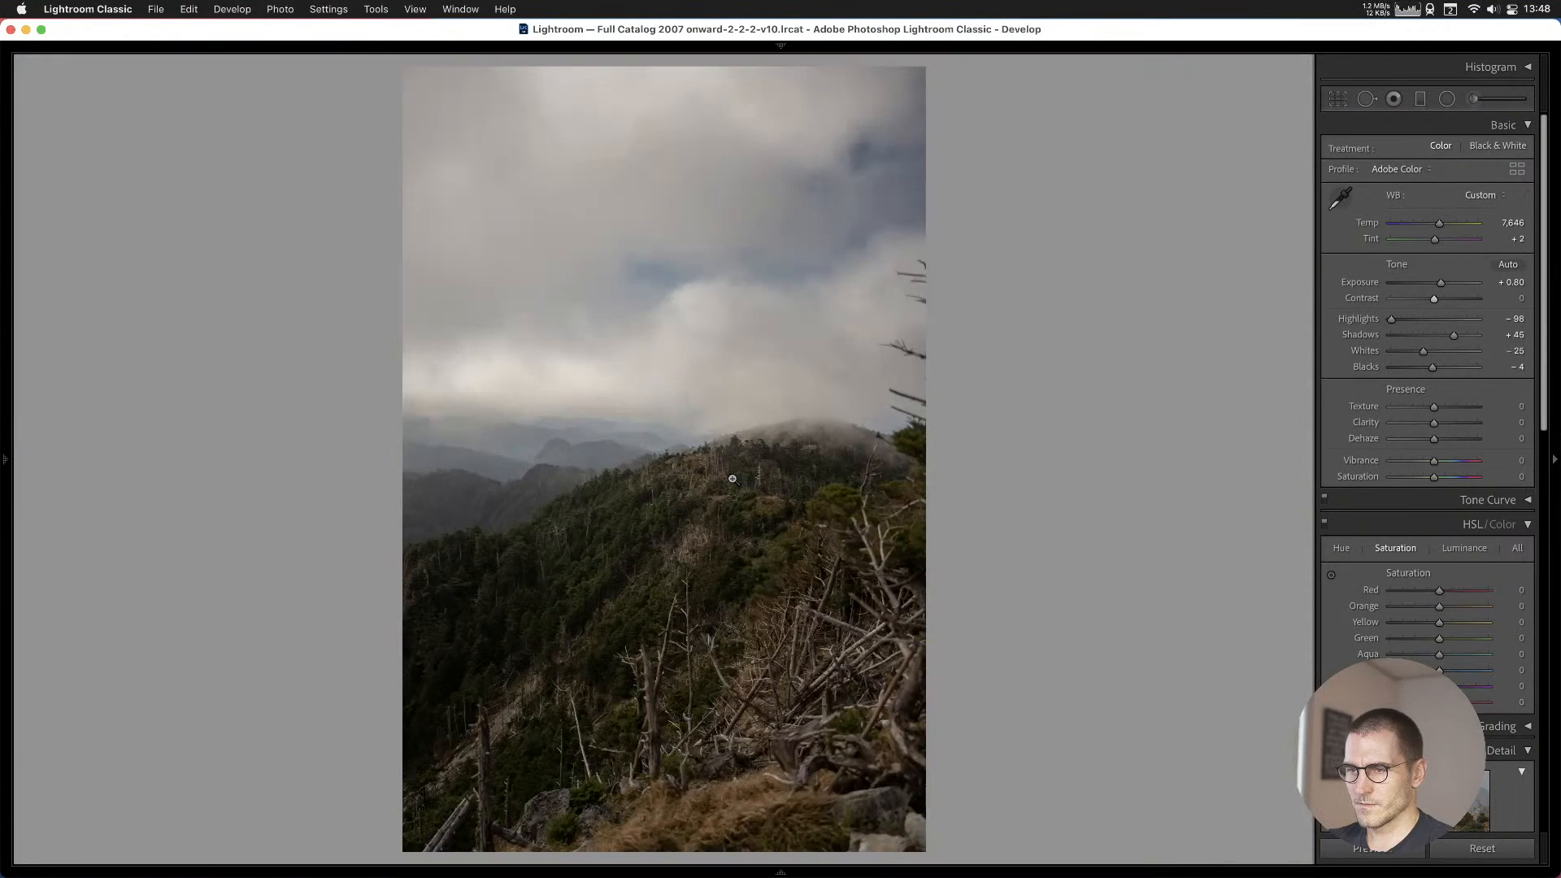
Crop the ridge photo to 4 x 5 / 8 x 10, tightening the frame slightly to leave out most of the branches on its right edge.
click(1337, 99)
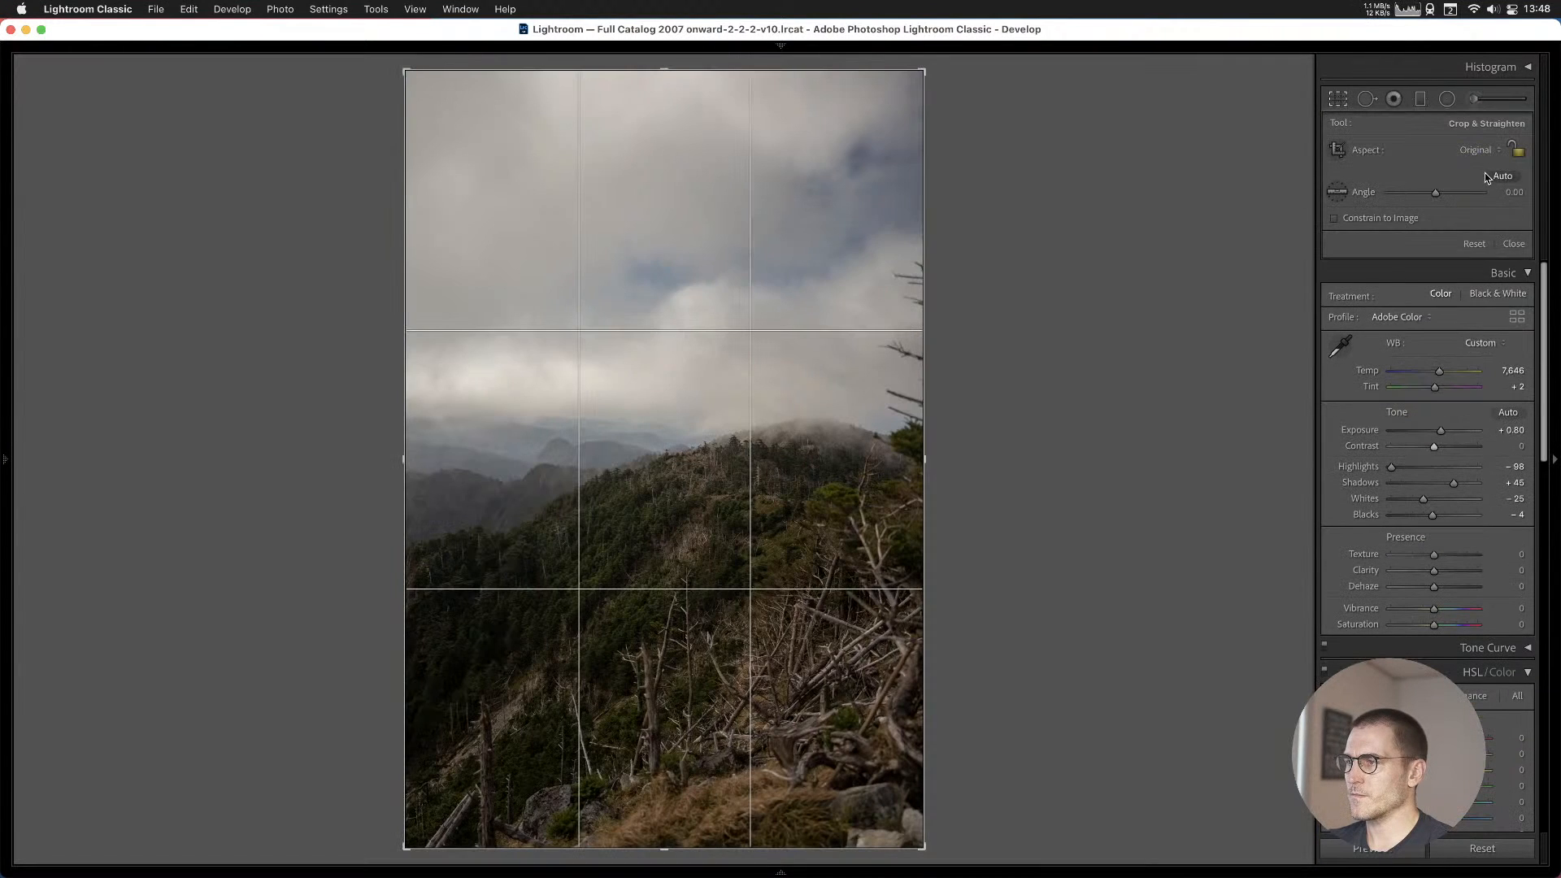
click(1473, 153)
click(1461, 213)
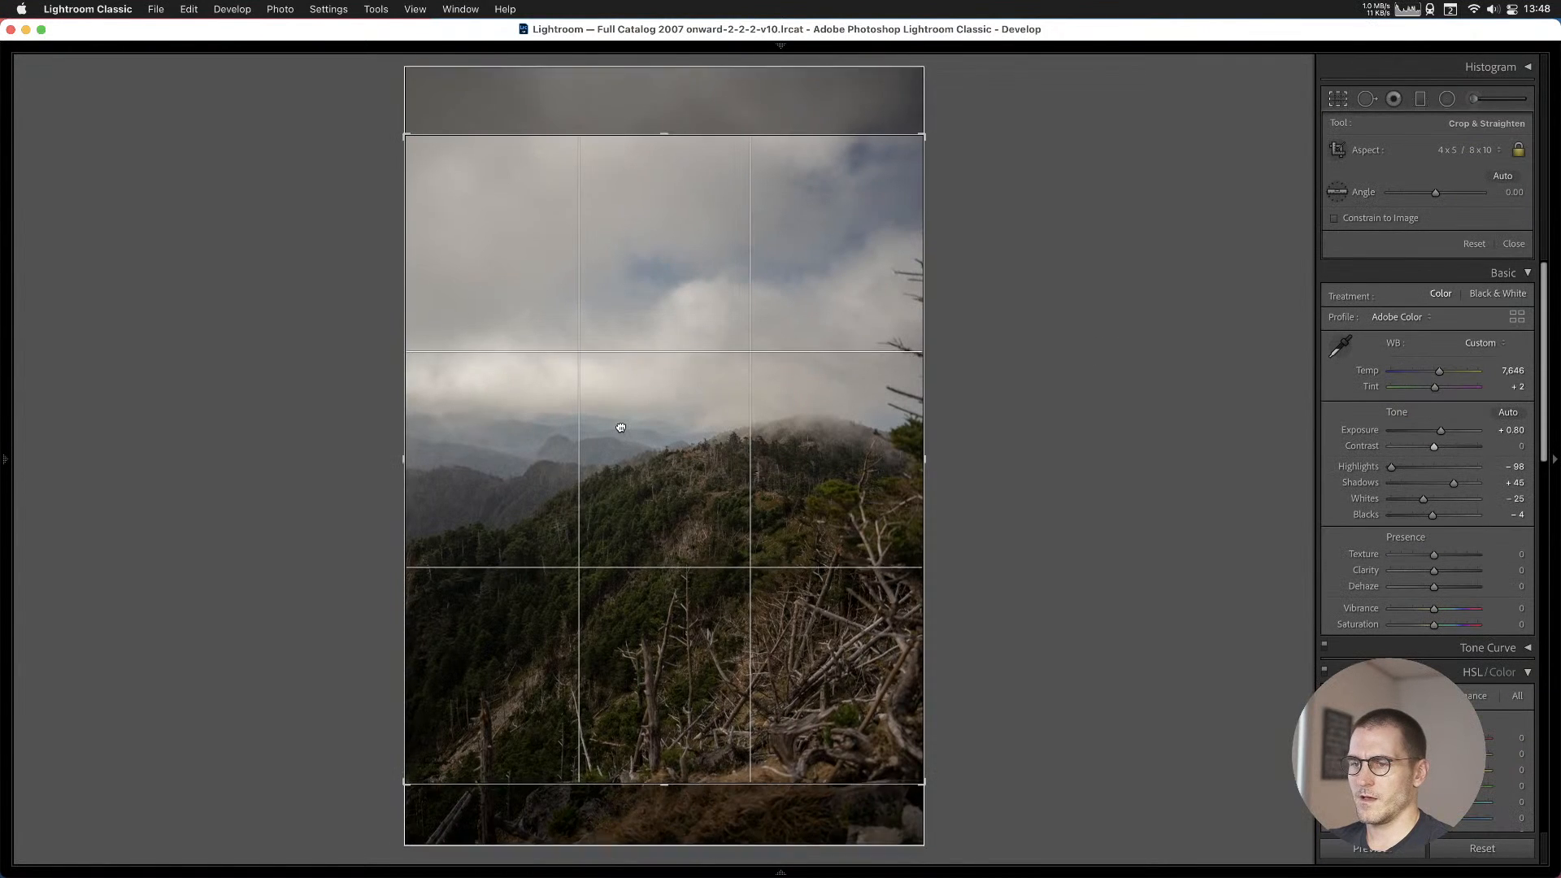
drag(620, 429, 620, 415)
drag(924, 136, 906, 159)
drag(818, 342, 853, 390)
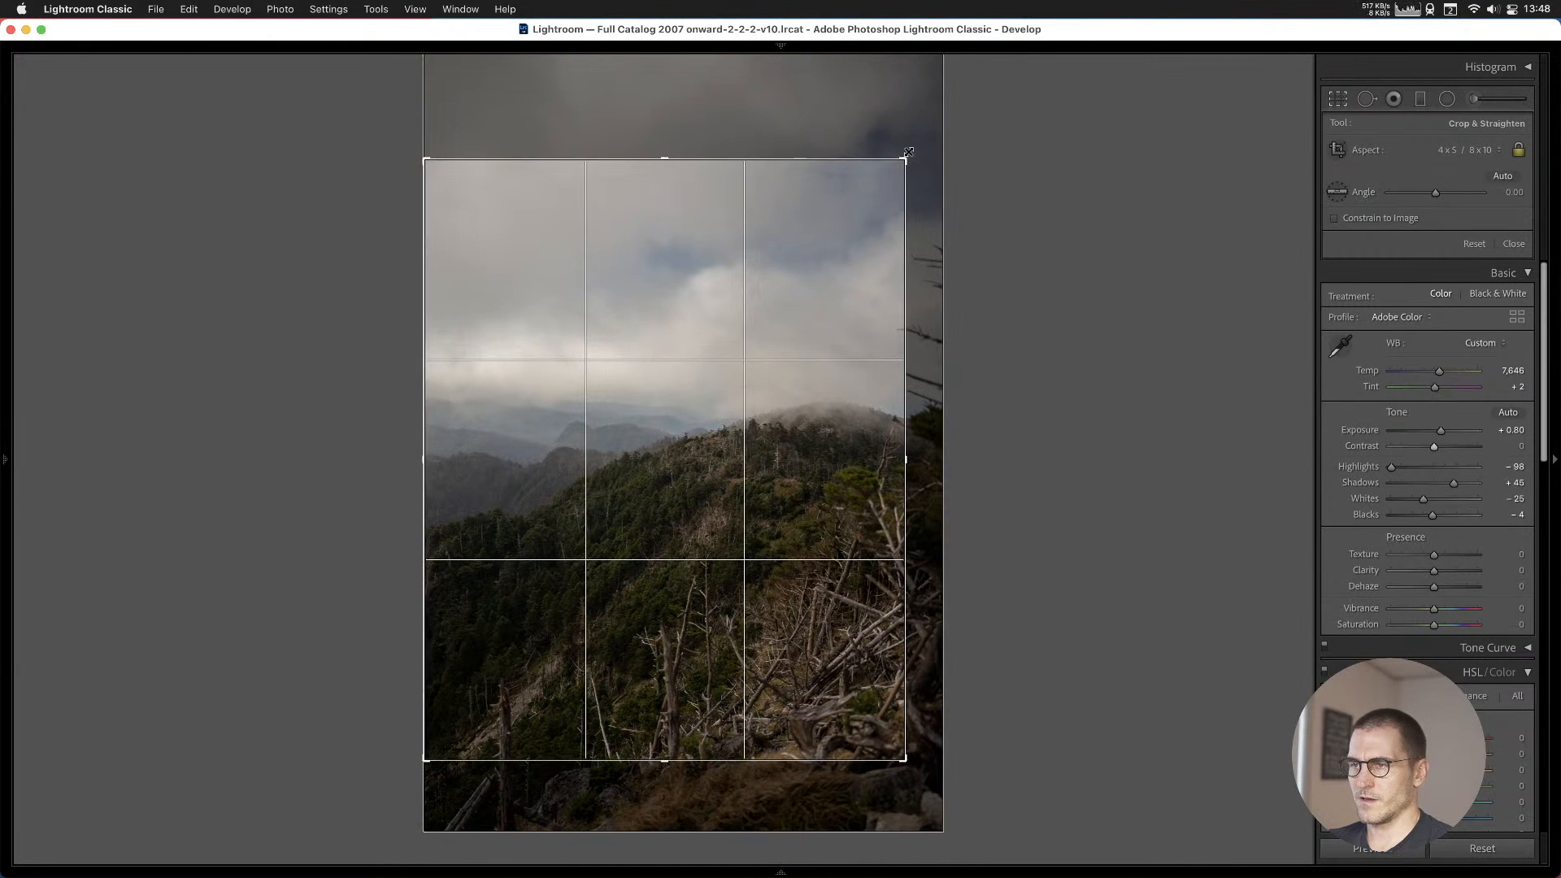
key(Return)
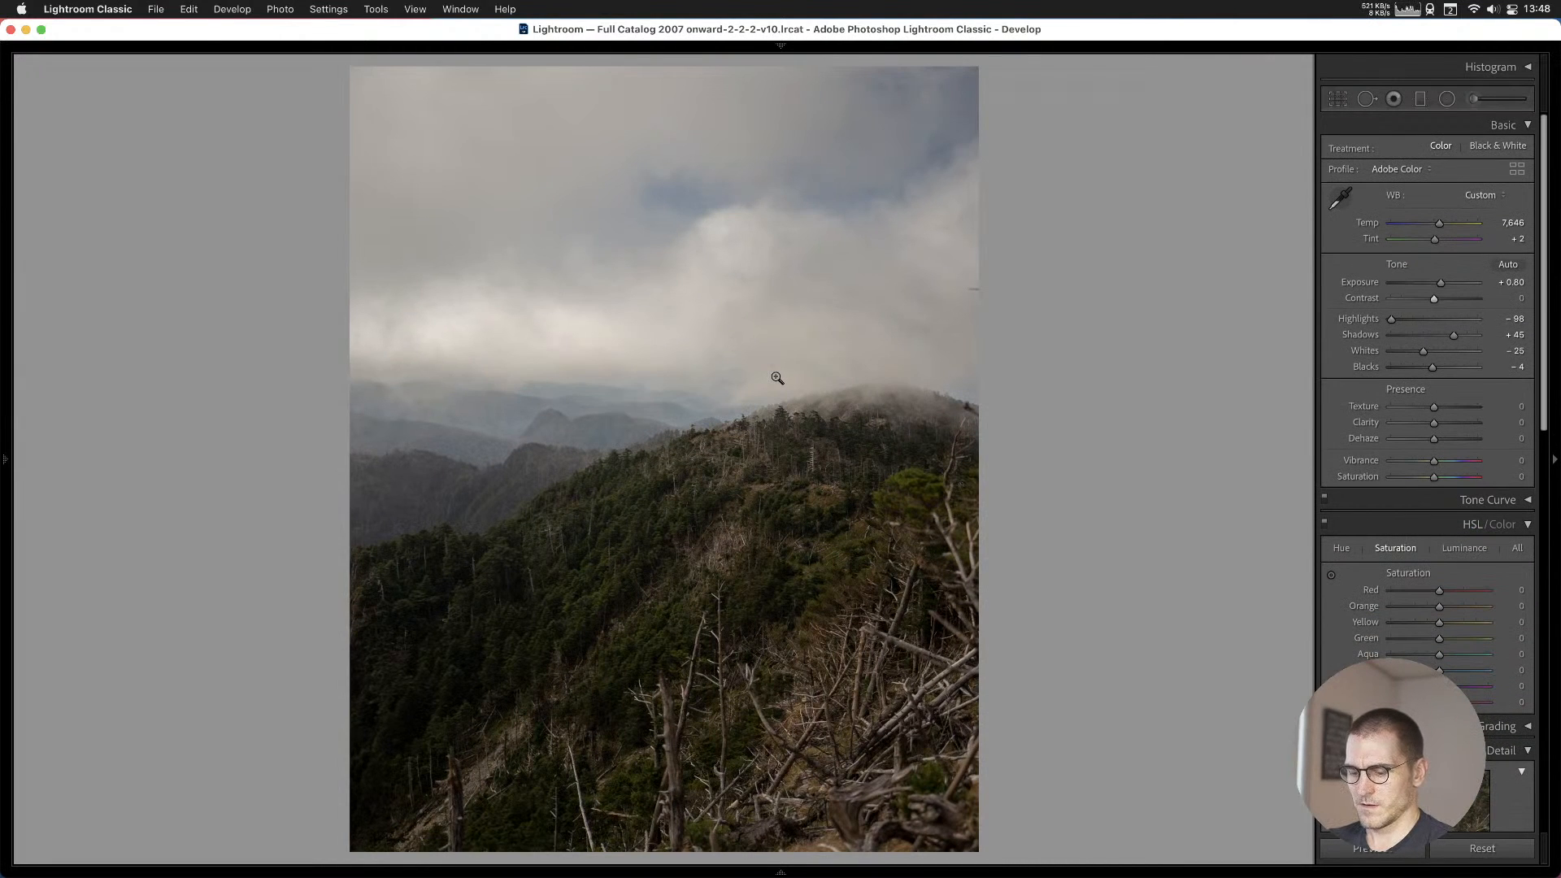
Add the cropped ridge photo to the target collection and set the exposure of the following yellow-tree mountainside photo to +0.20.
key(b)
key(Right)
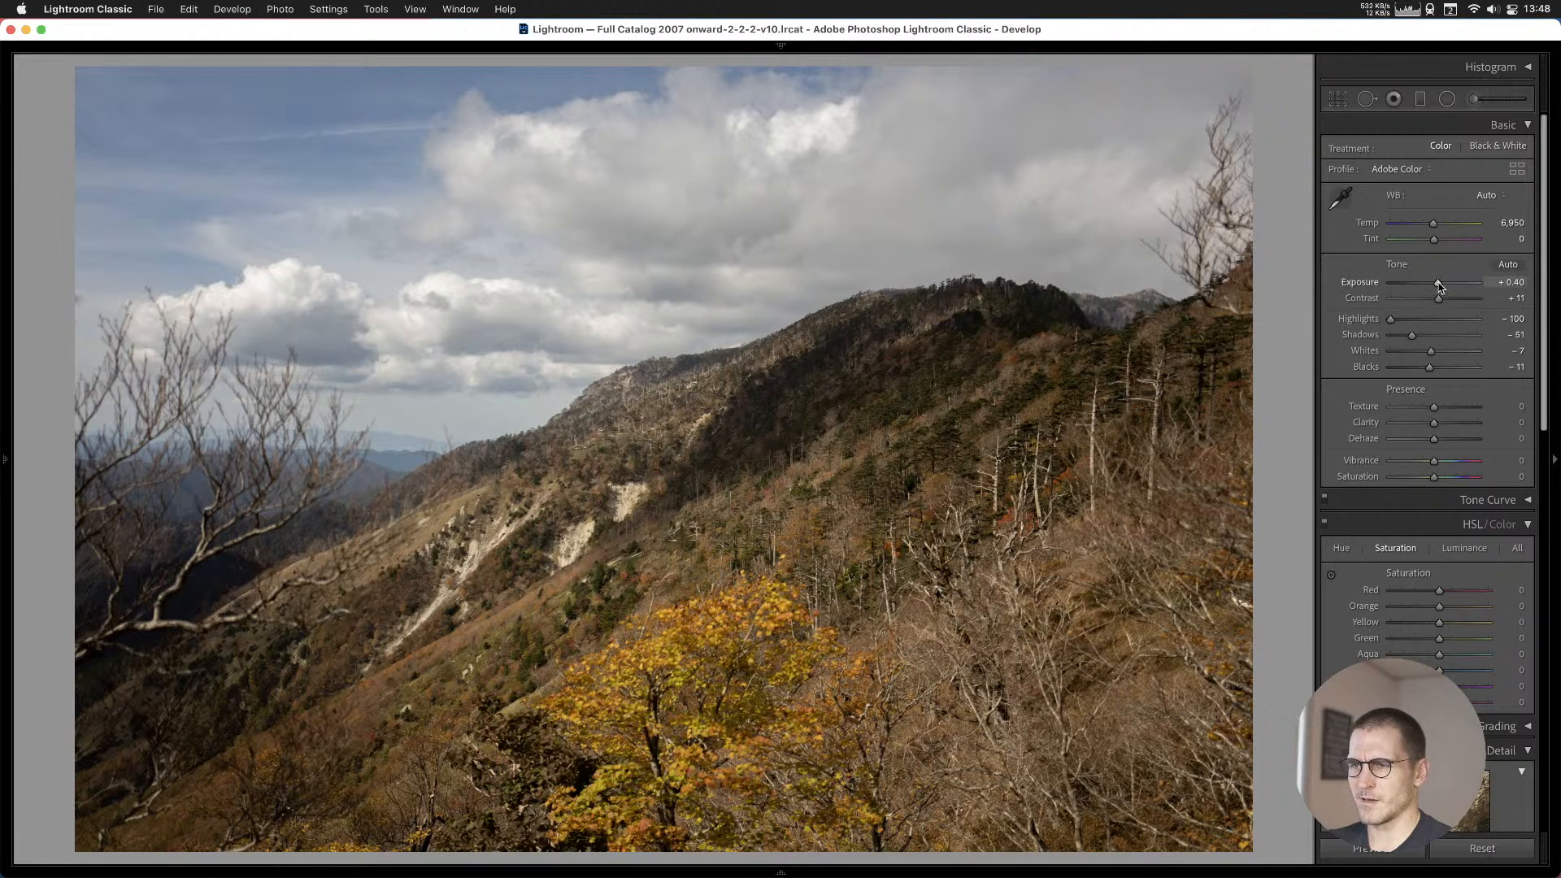
drag(1436, 283, 1436, 282)
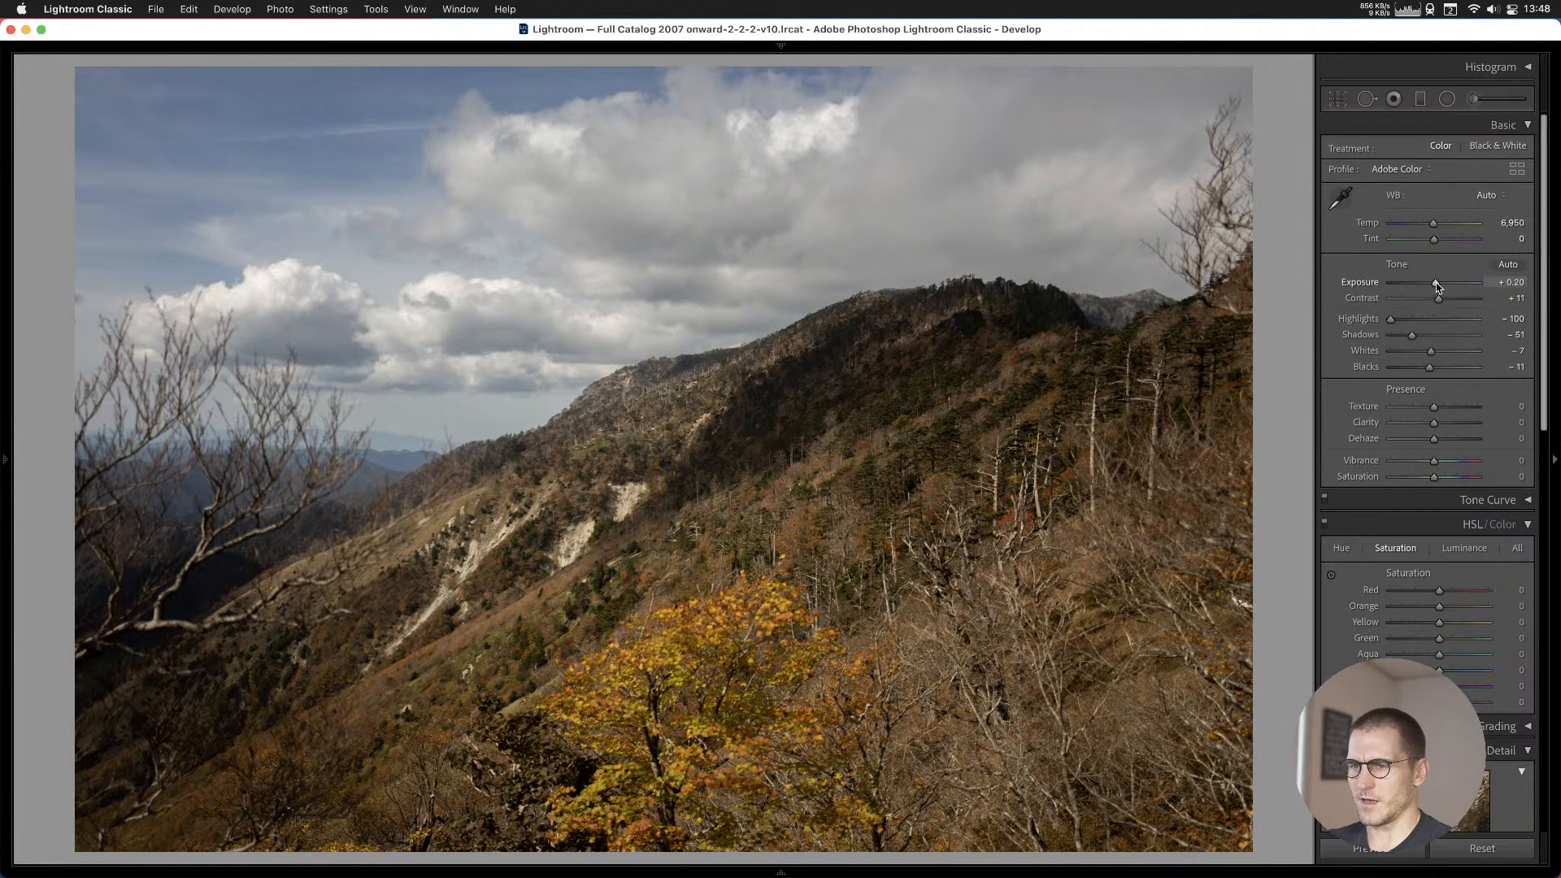
Crop the next photo, the grassy hill with bare trees, to 4 x 5 / 8 x 10, keeping the sky and trimming the foreground.
key(Right)
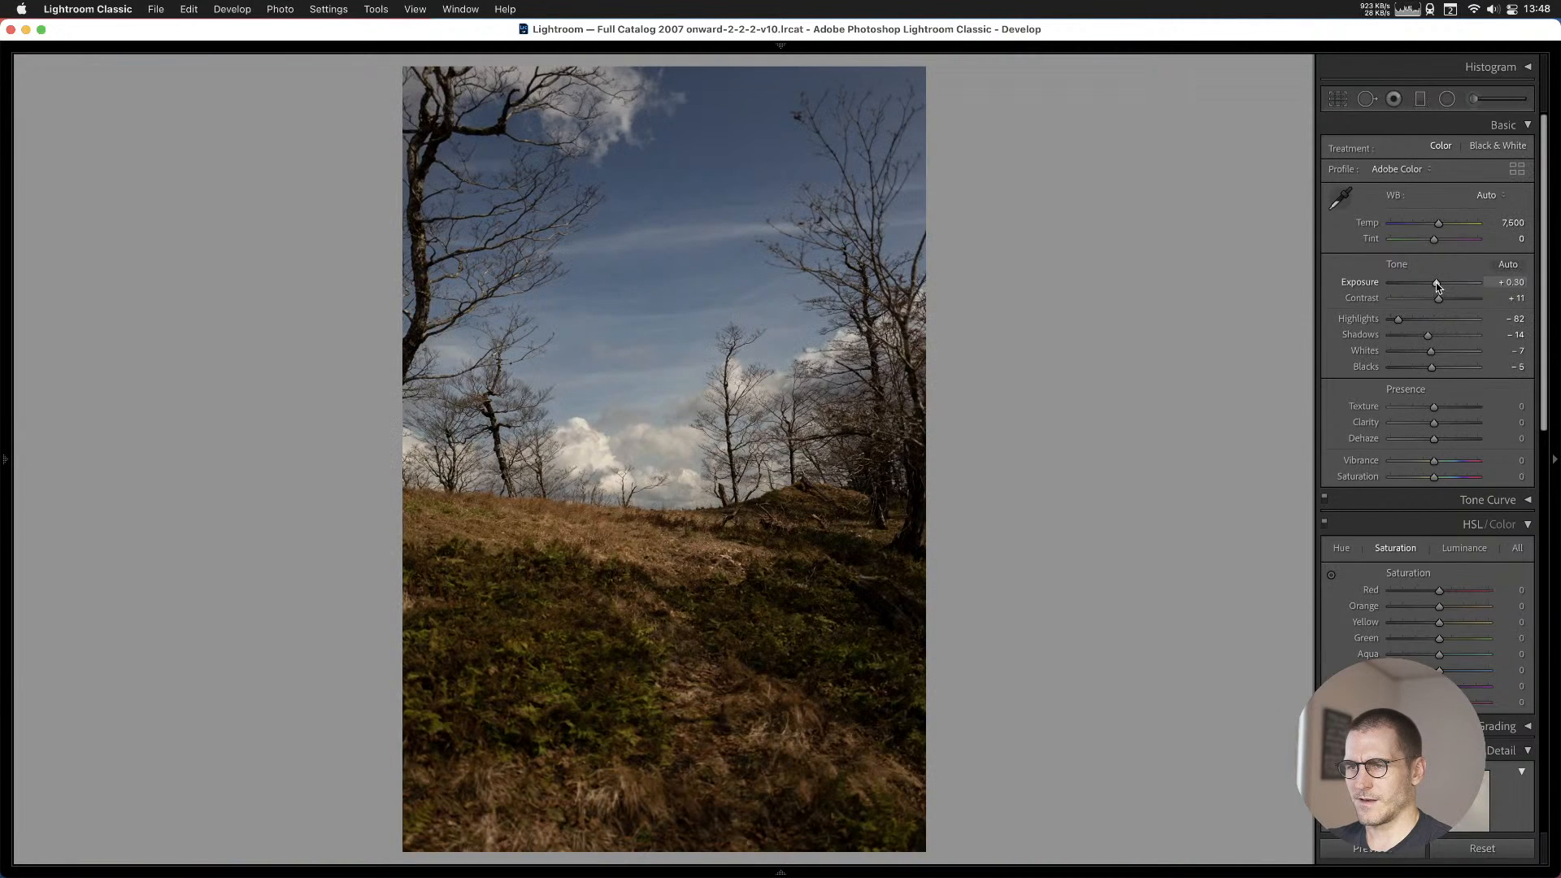
key(r)
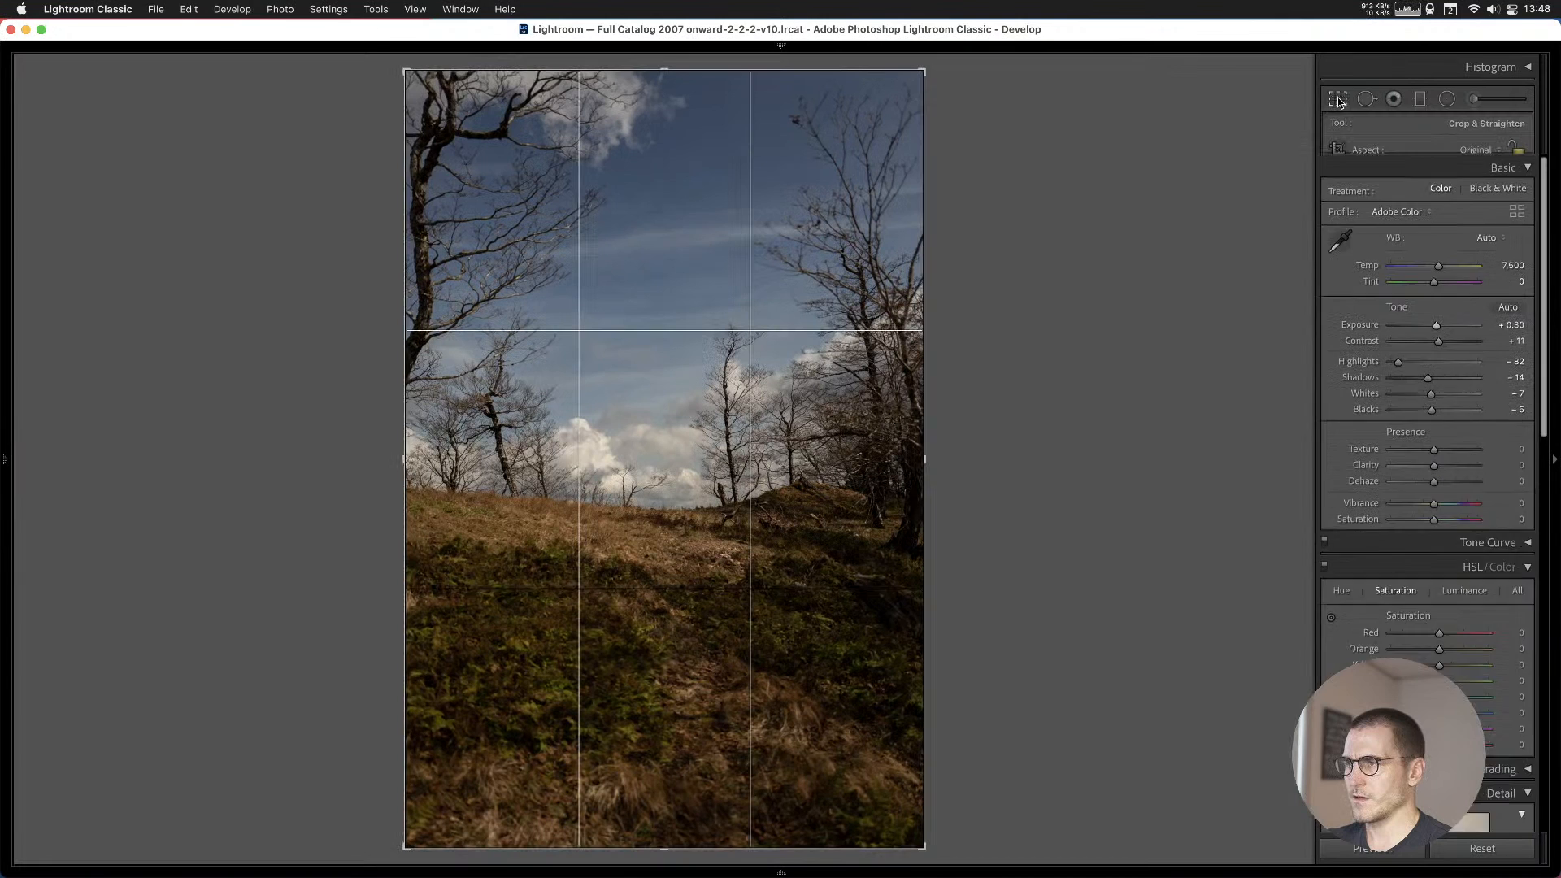
click(1482, 153)
click(1463, 210)
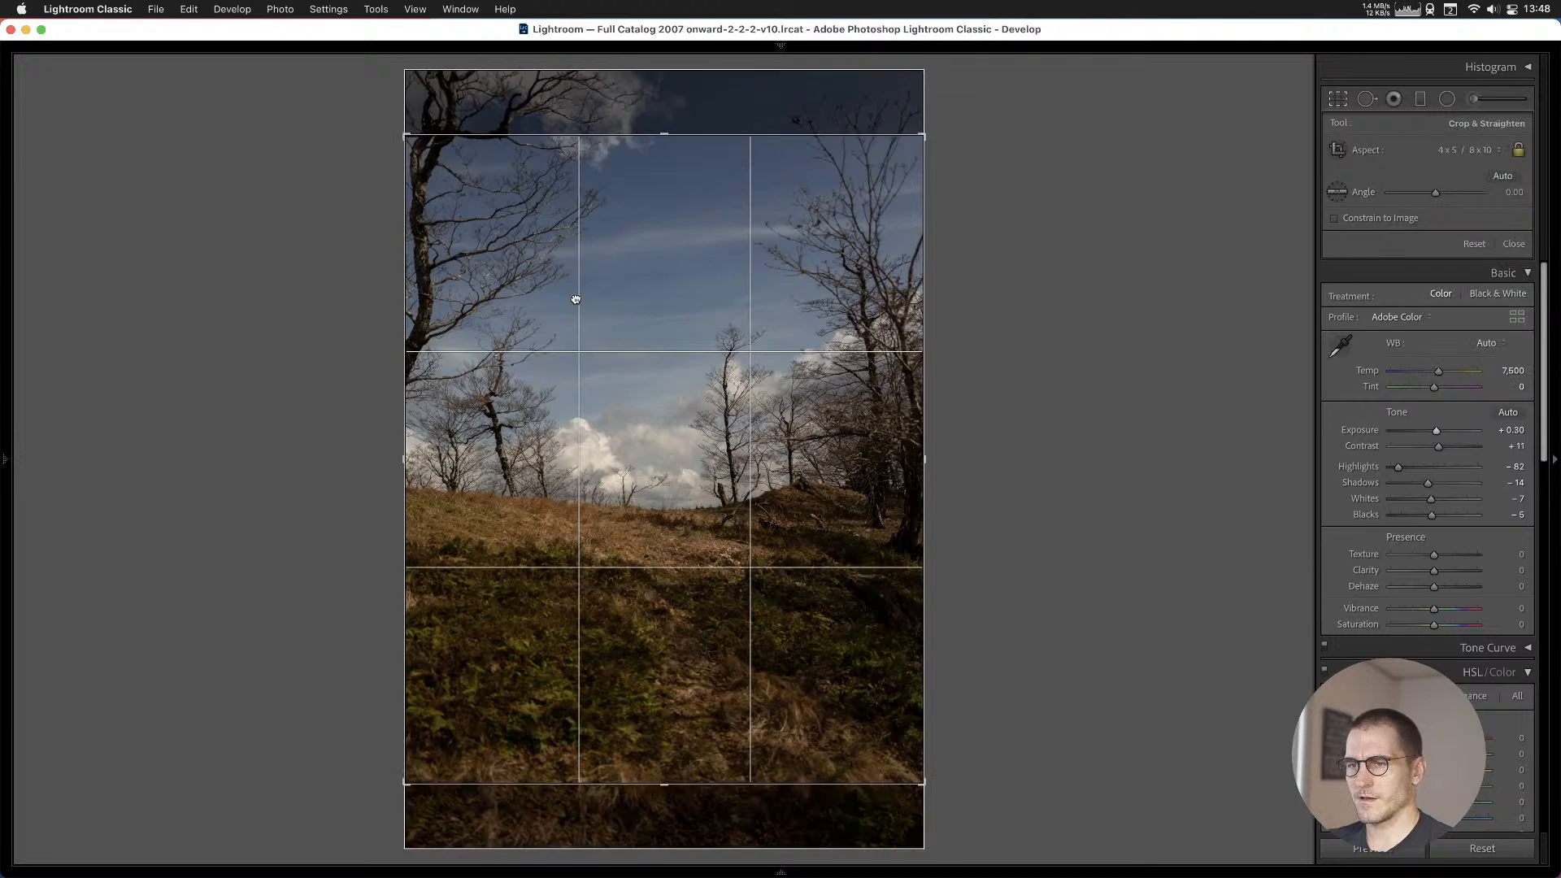
drag(575, 311, 572, 376)
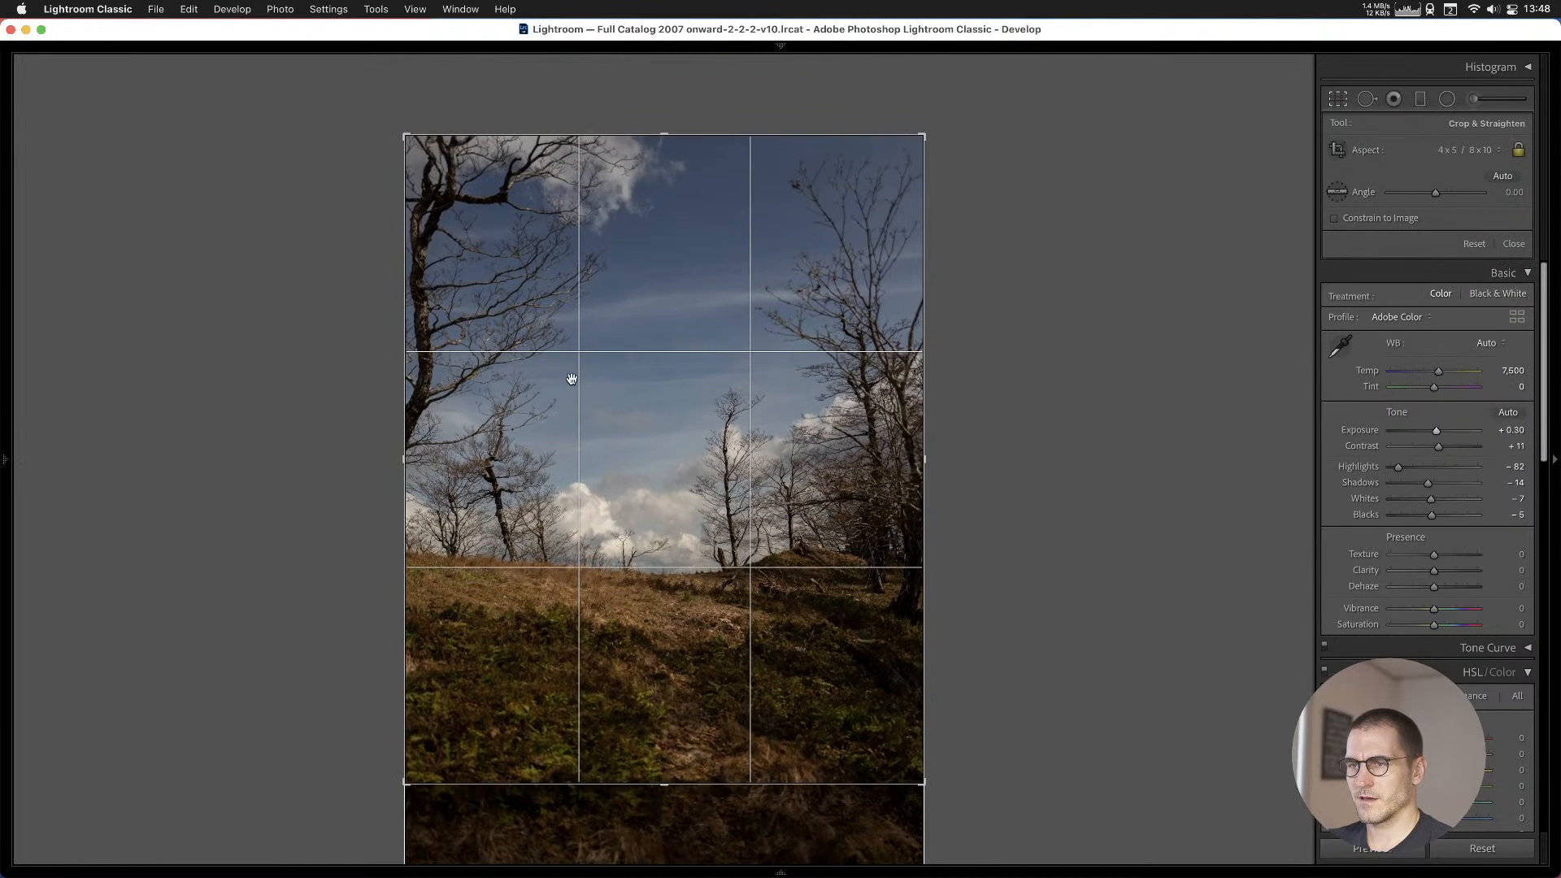
key(Return)
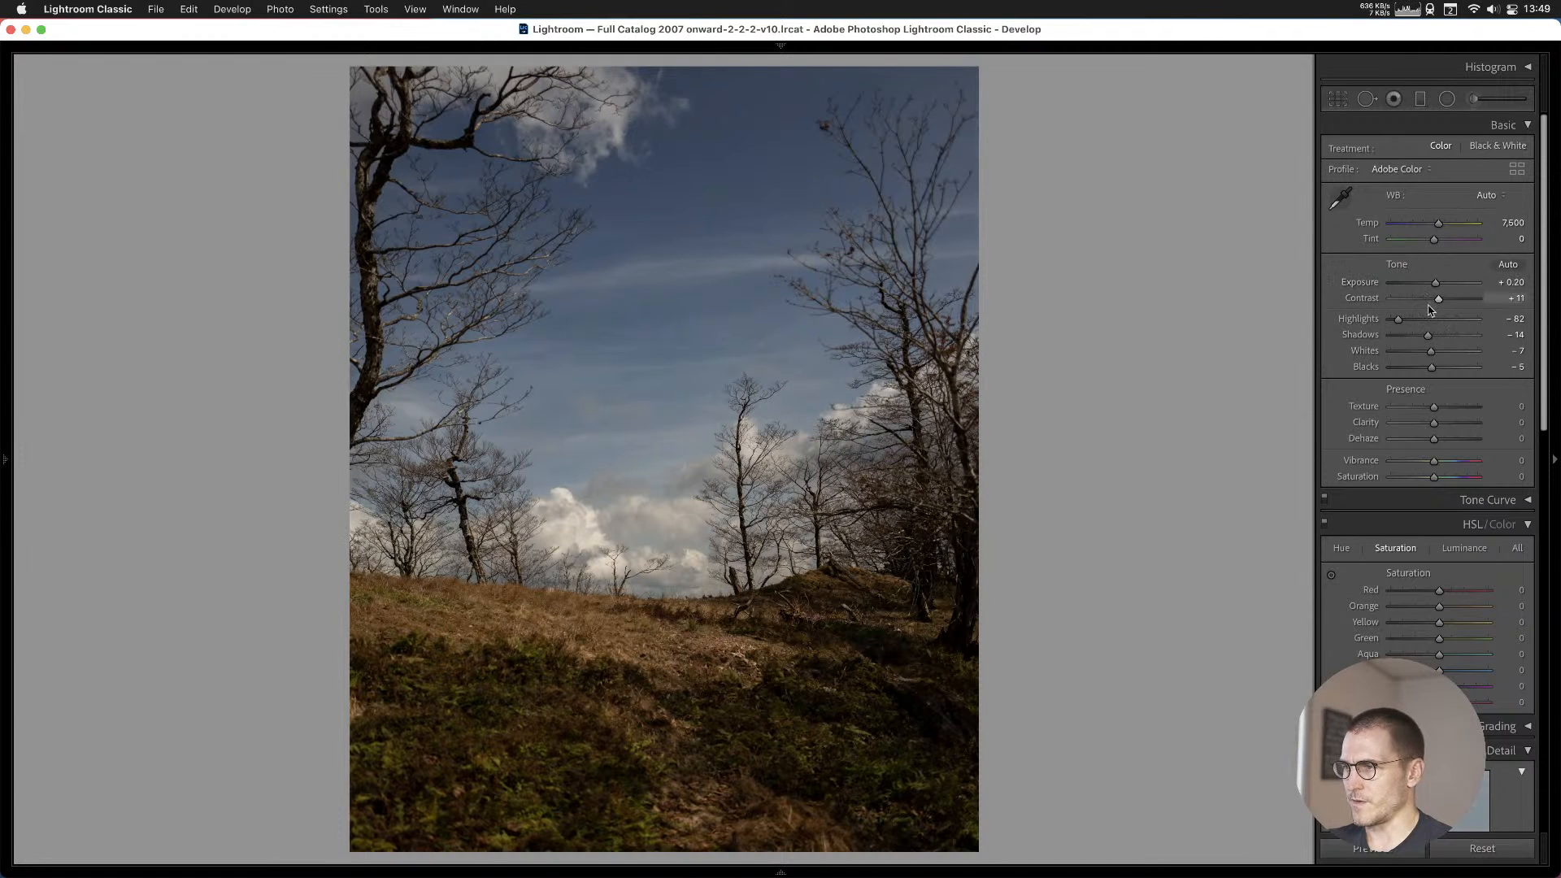
Raise the grassy hill photo's shadows to +27 and add the photo to the target collection.
click(1436, 336)
drag(1433, 336, 1445, 336)
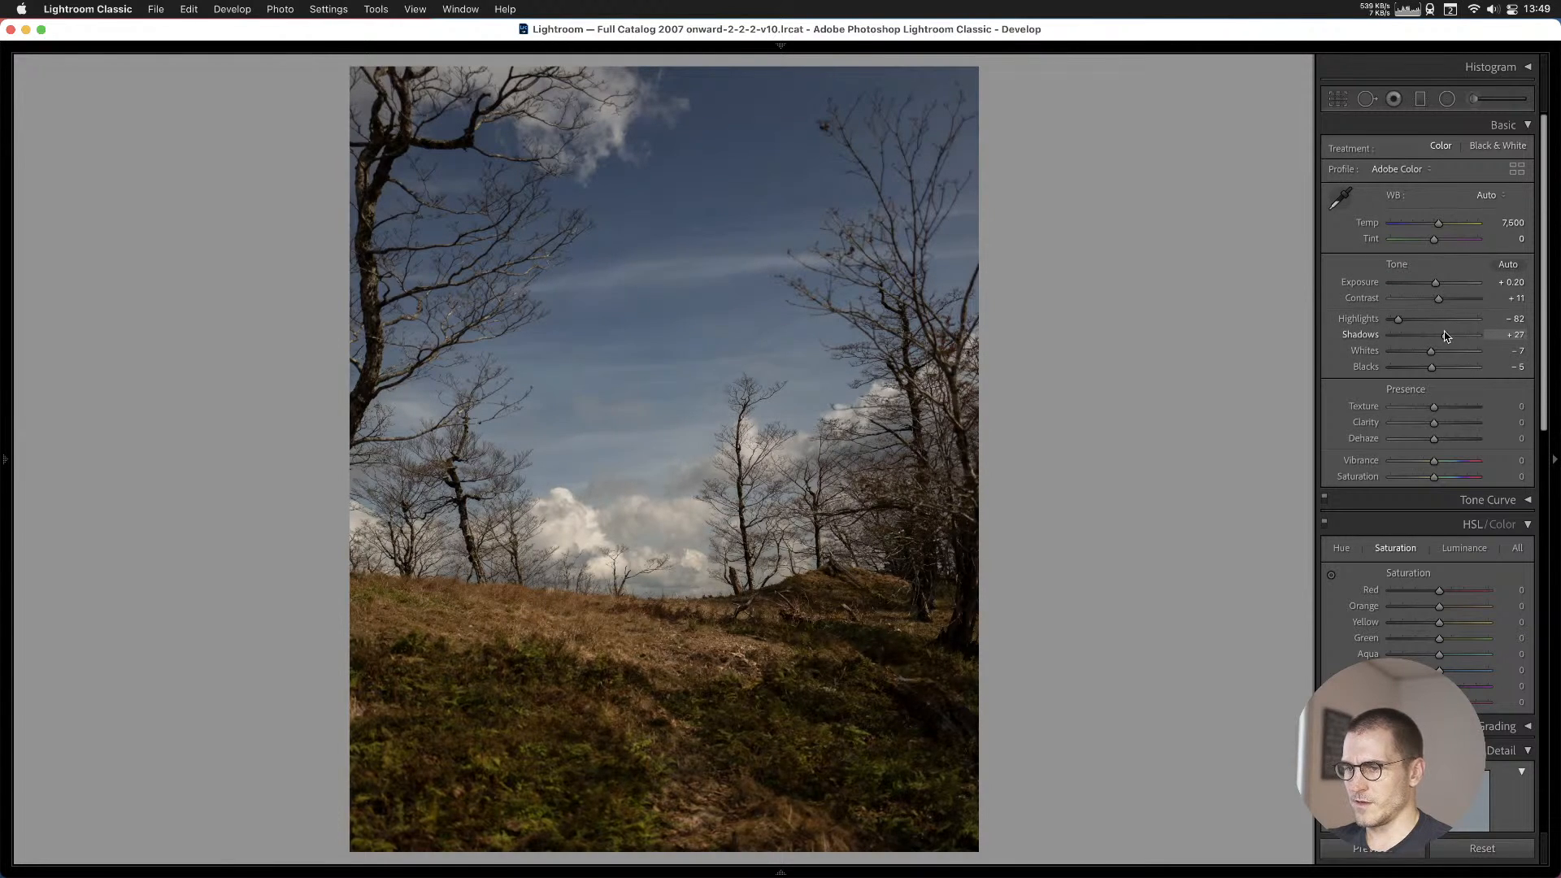
key(b)
Add the bare tree trunk photo to the target collection, then bring up the portrait-format forest photo with mossy rocks.
key(Right)
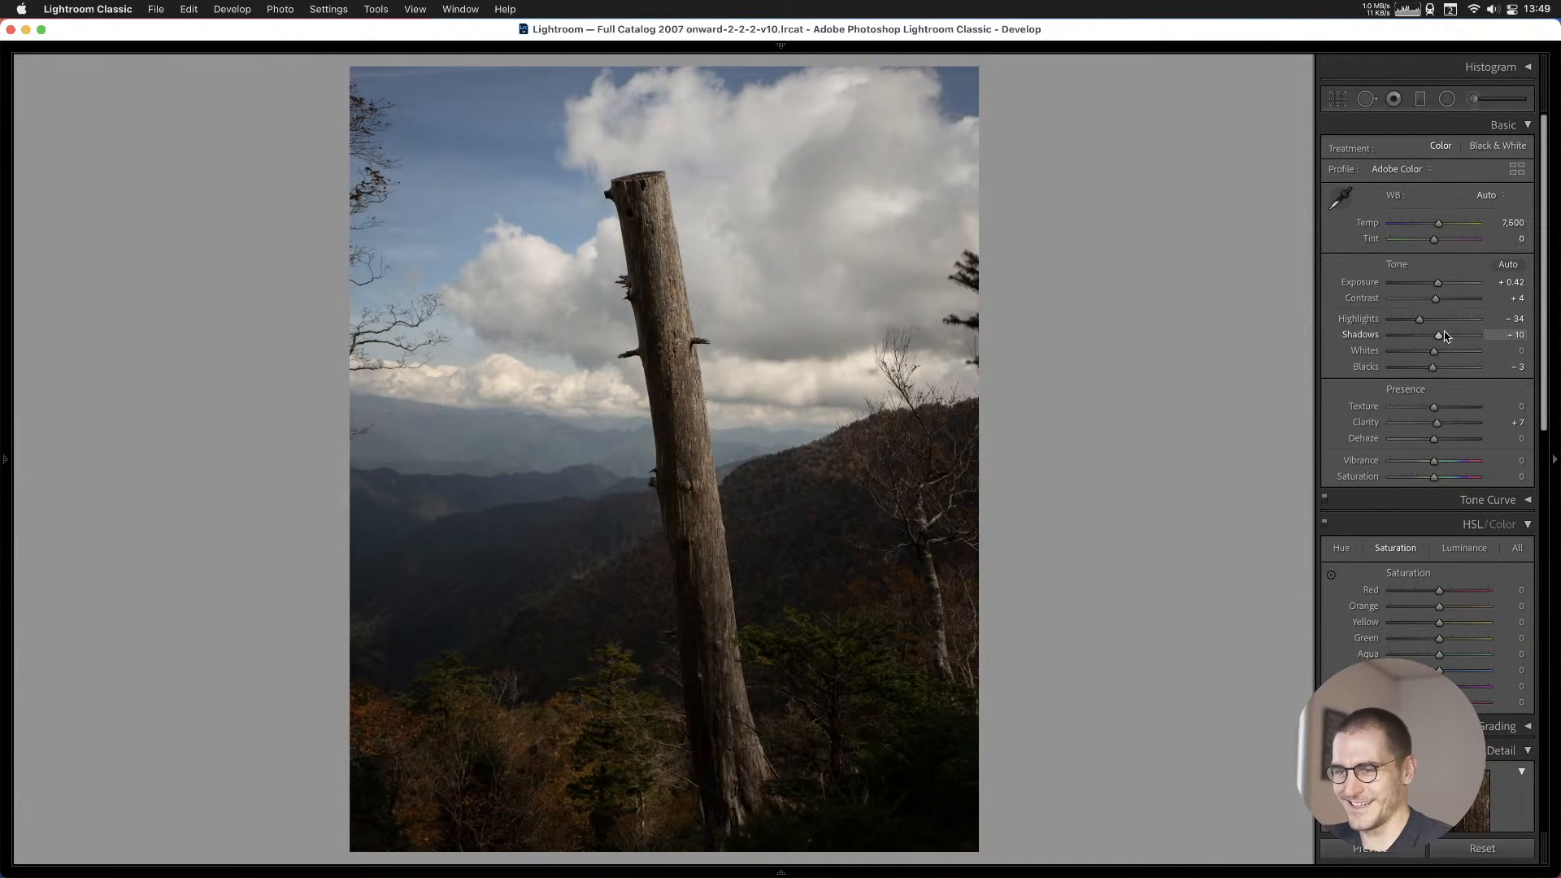
key(b)
key(Right)
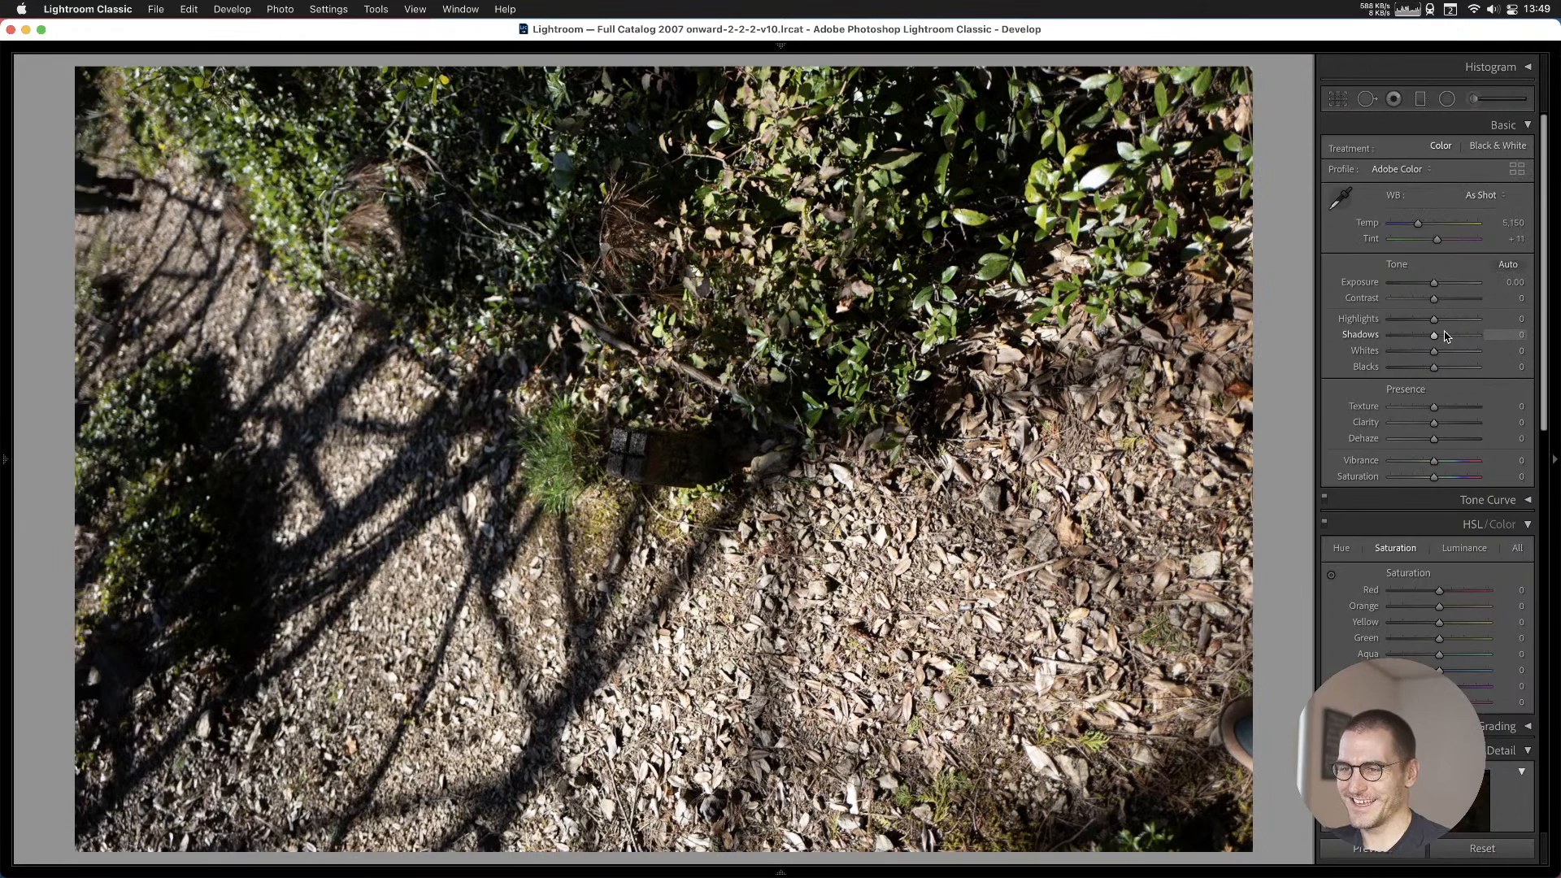
key(Right)
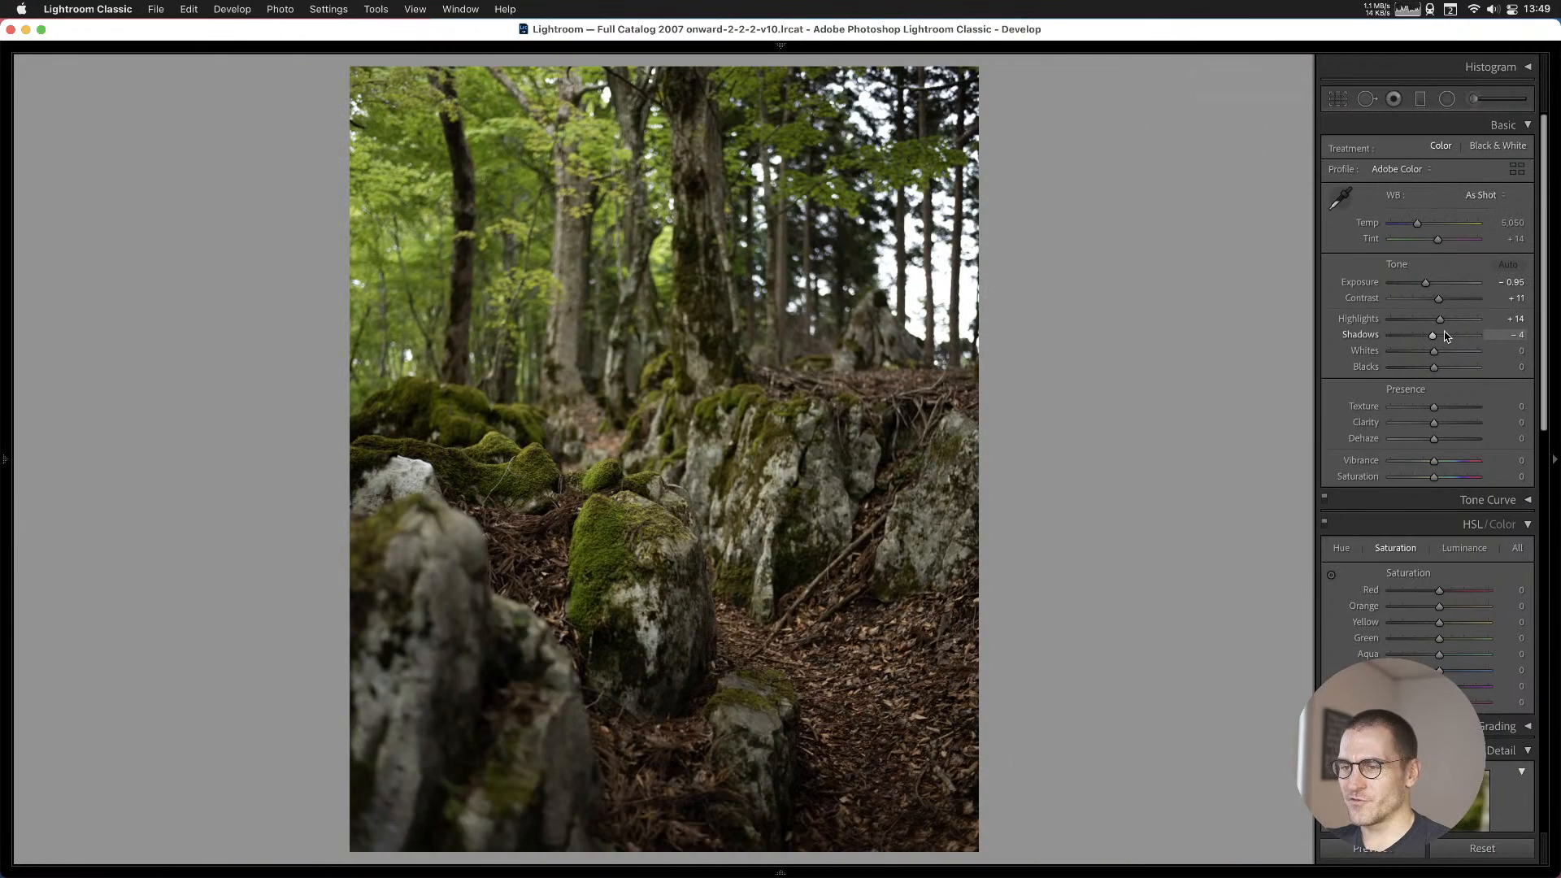
key(Right)
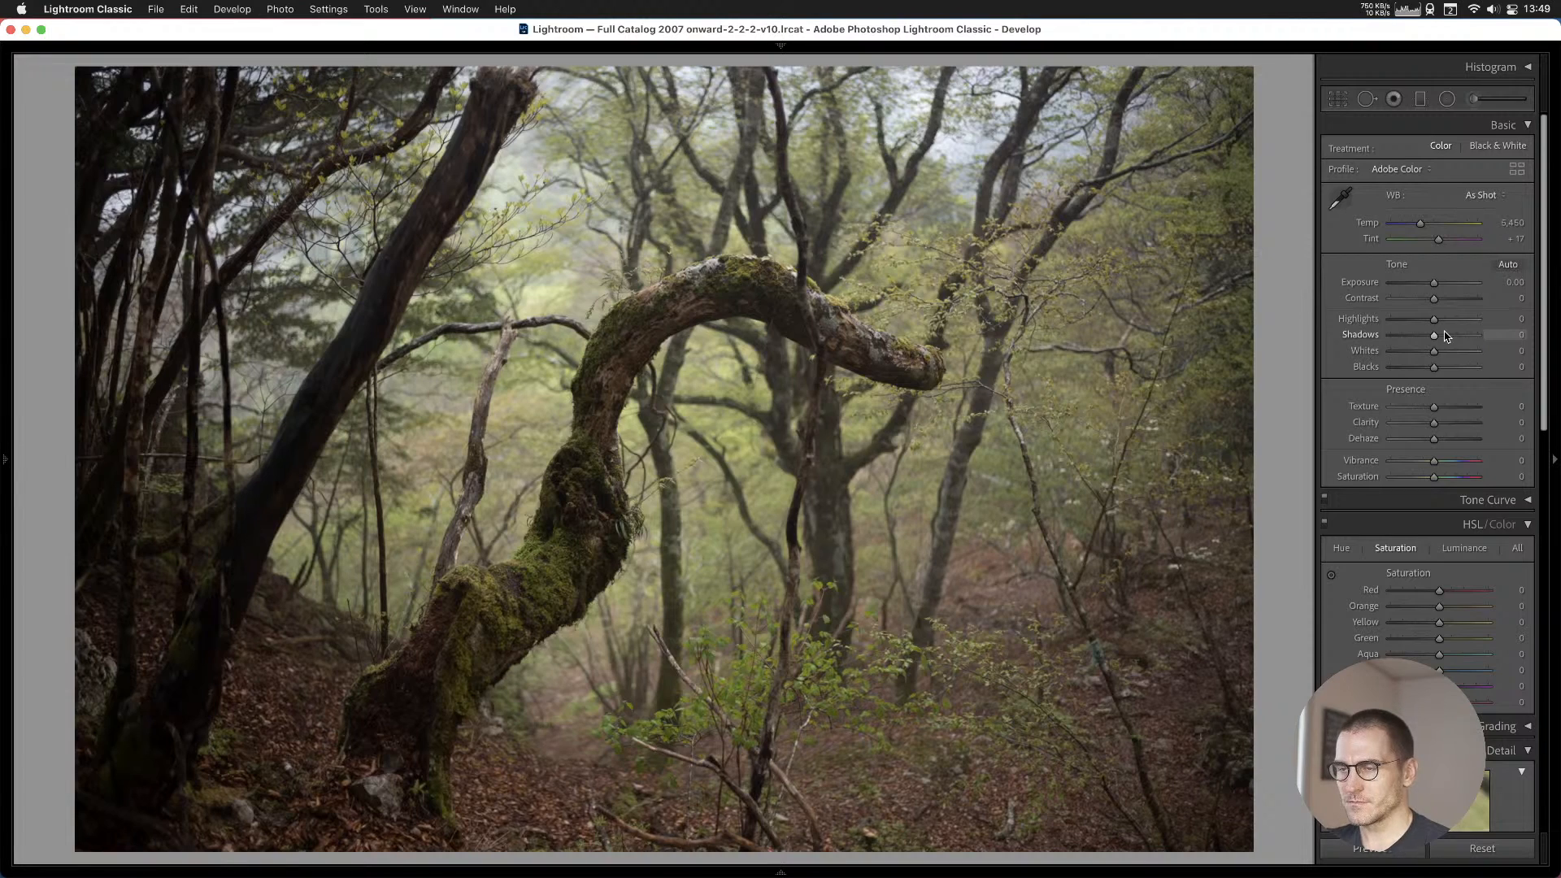
key(Left)
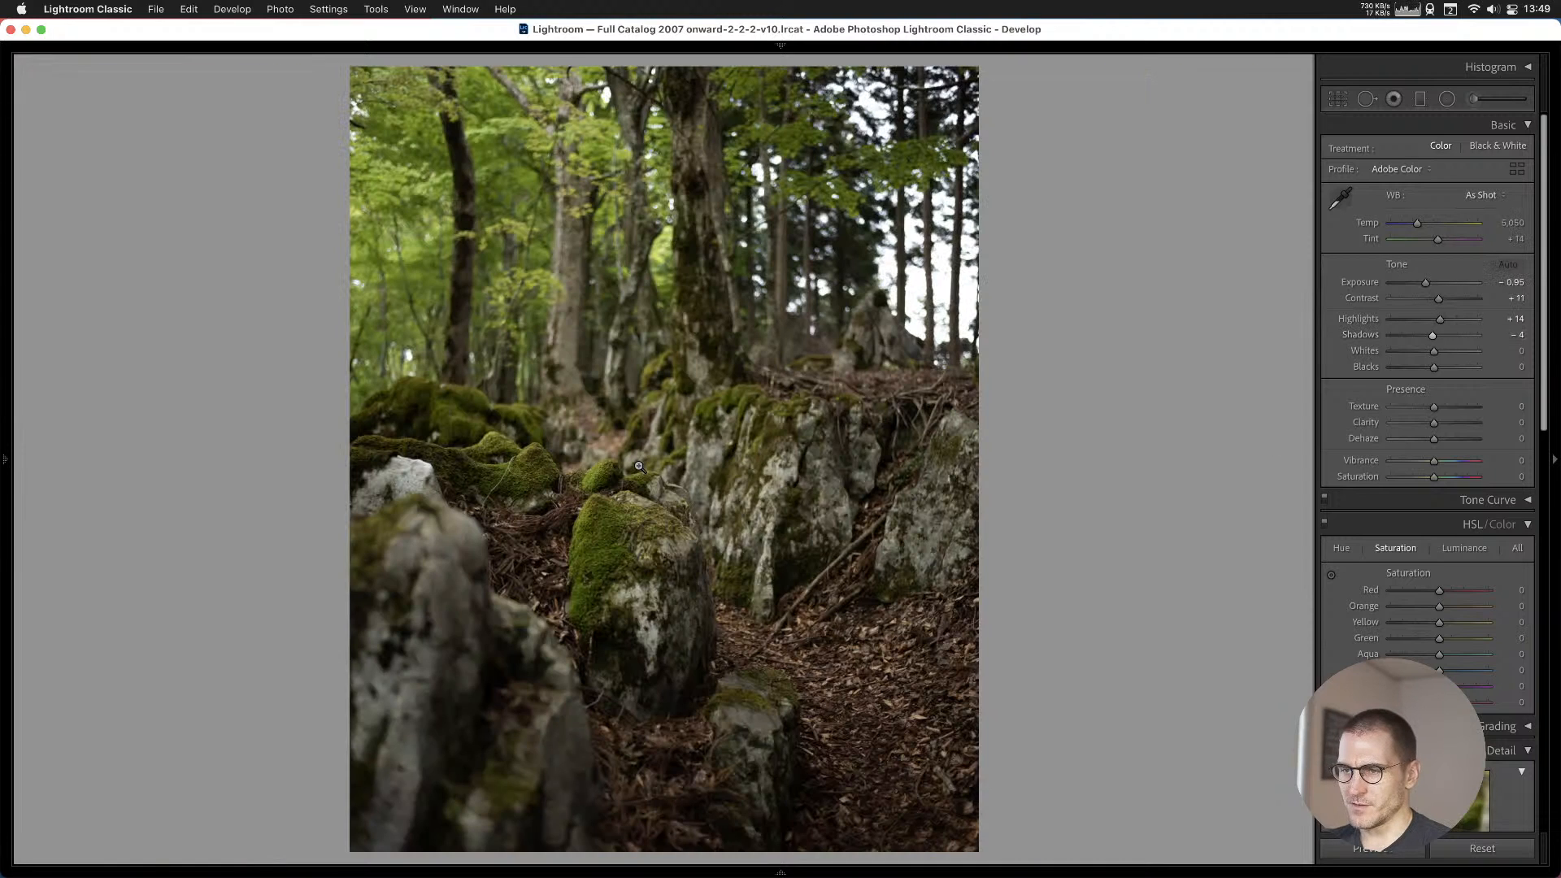
Go from the mossy rocks photo to its source collection 001 in the library.
right_click(653, 462)
mouse_move(756, 493)
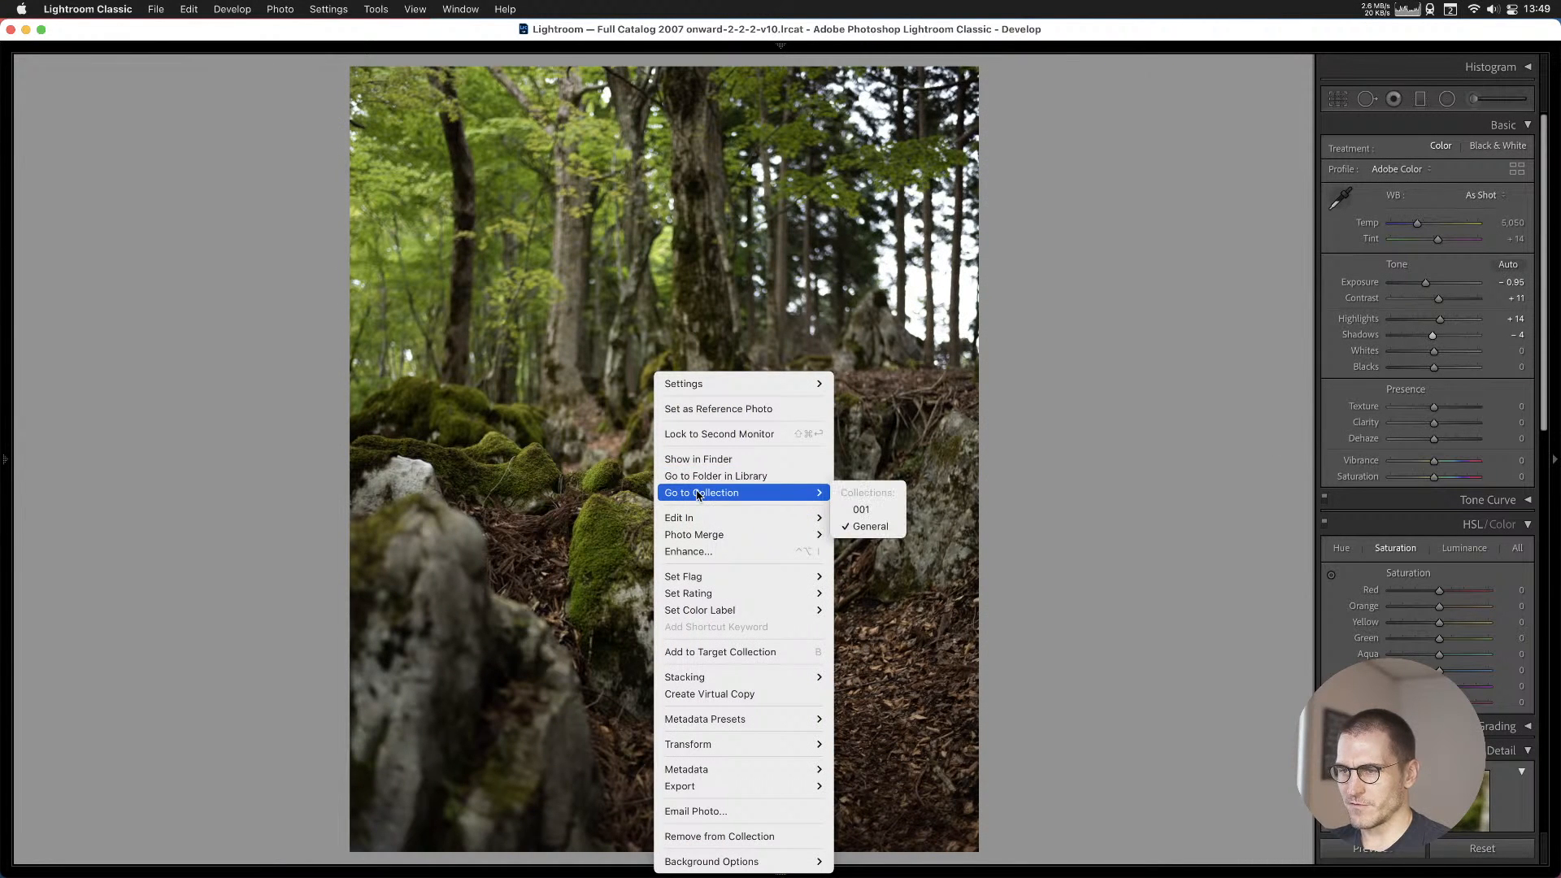
click(861, 509)
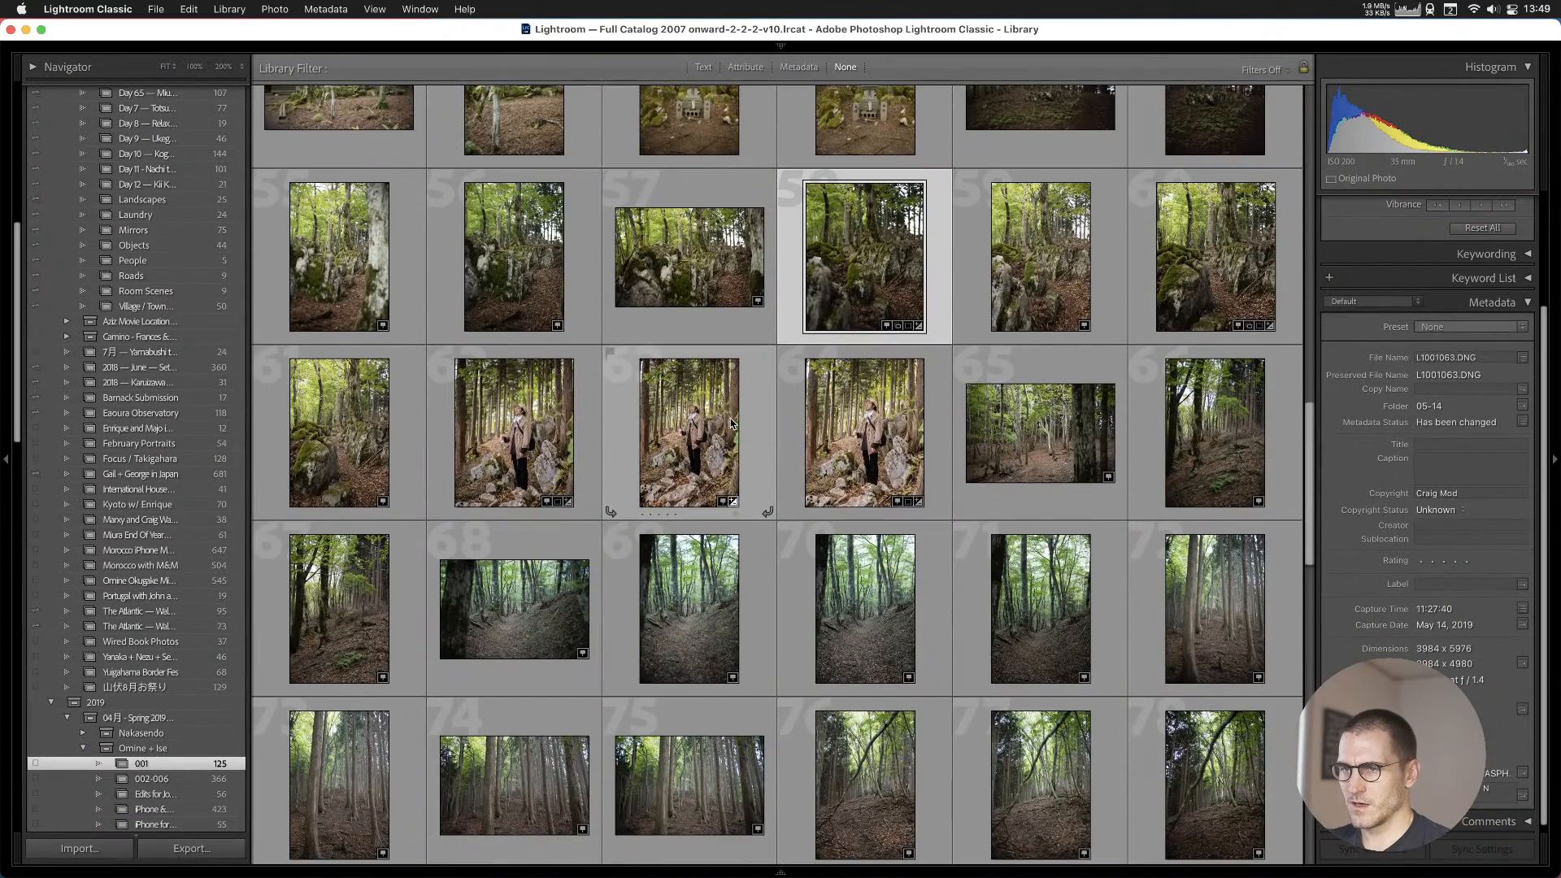
Compare the neighbouring mossy rock and forest path shots in collection 001 at full view.
double_click(677, 256)
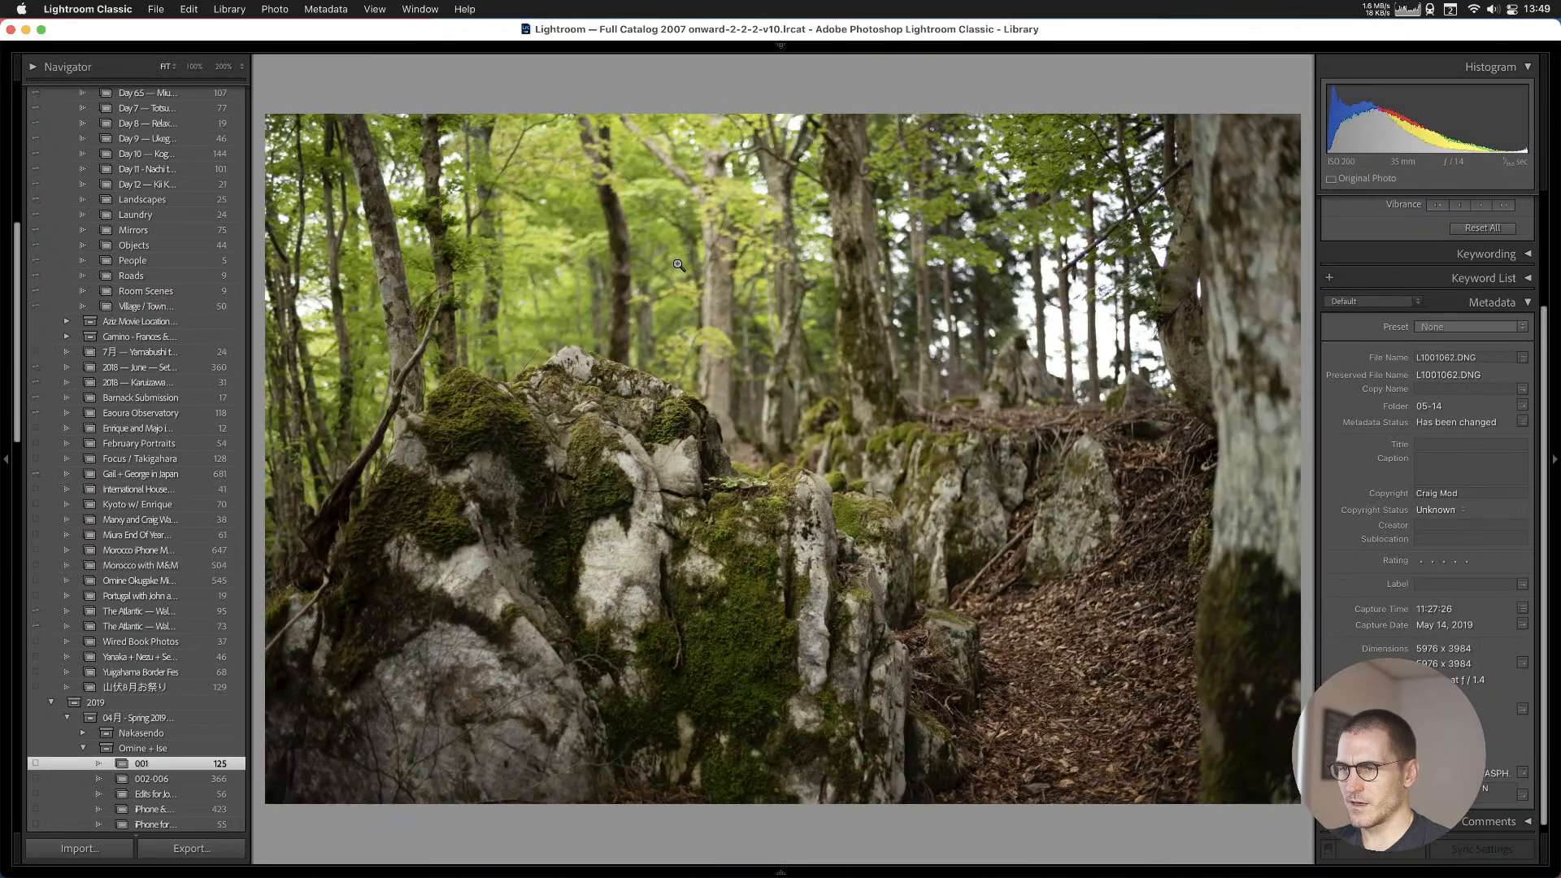
key(Left)
key(Left)
key(Left)
key(Left)
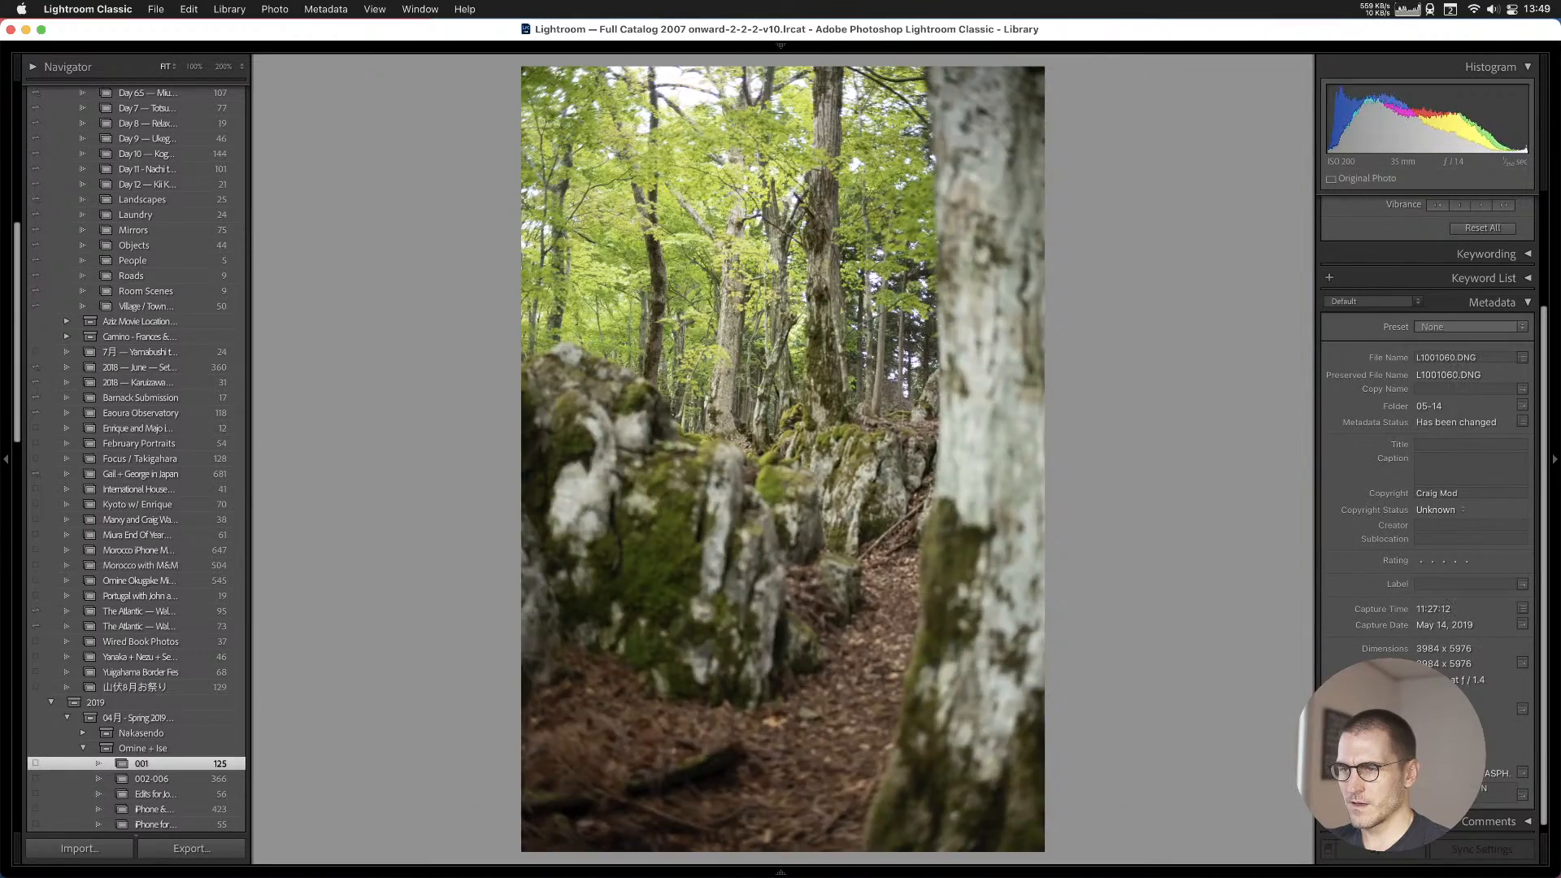
key(Right)
key(Right)
key(Right)
key(Right)
key(Right)
key(Right)
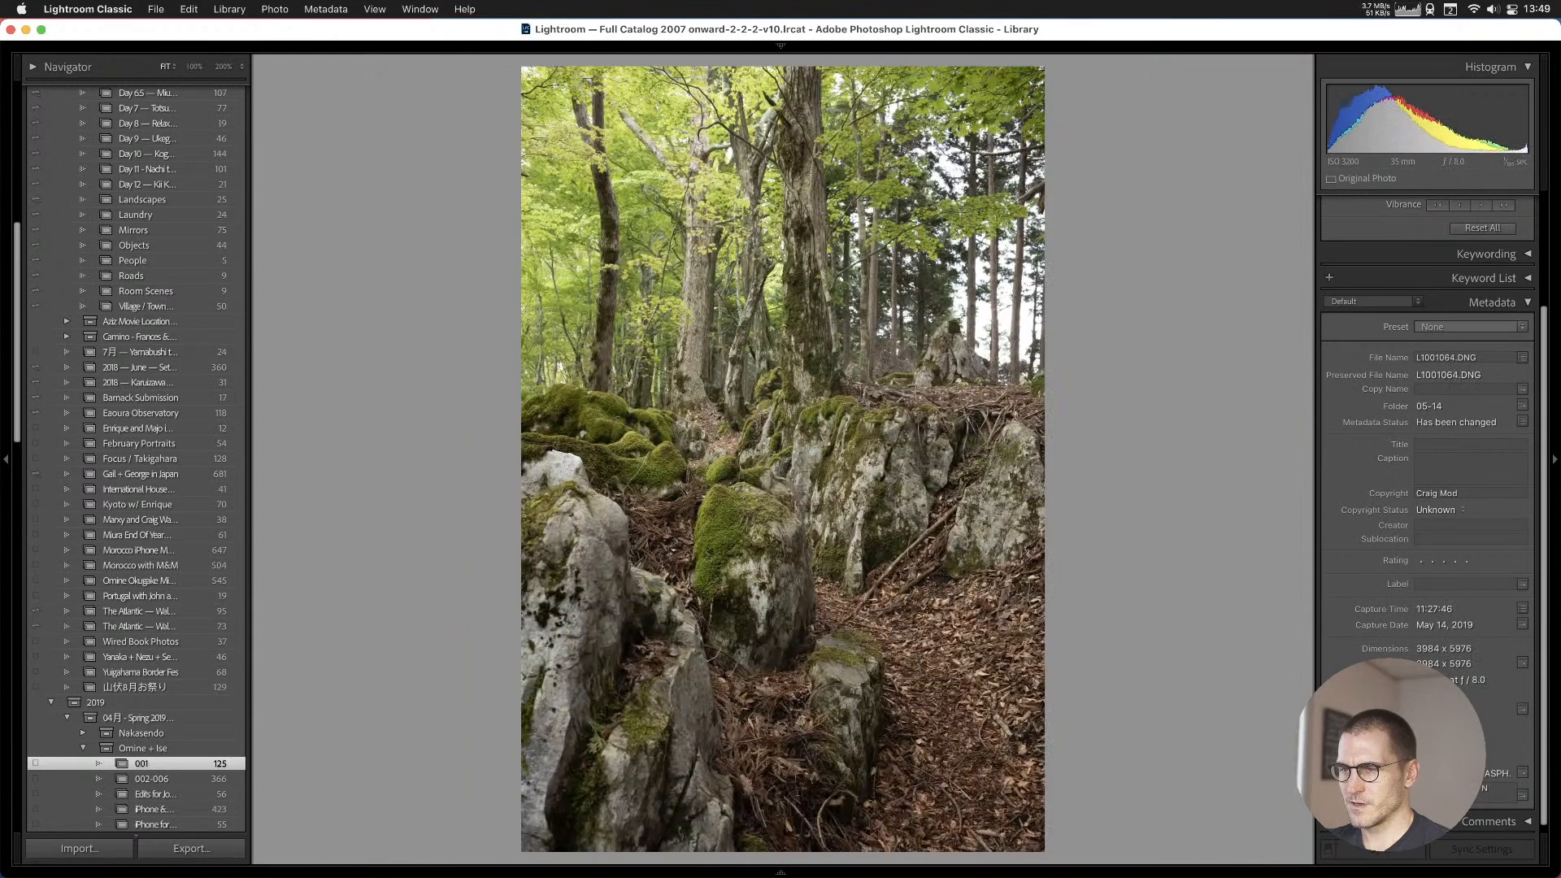
key(Left)
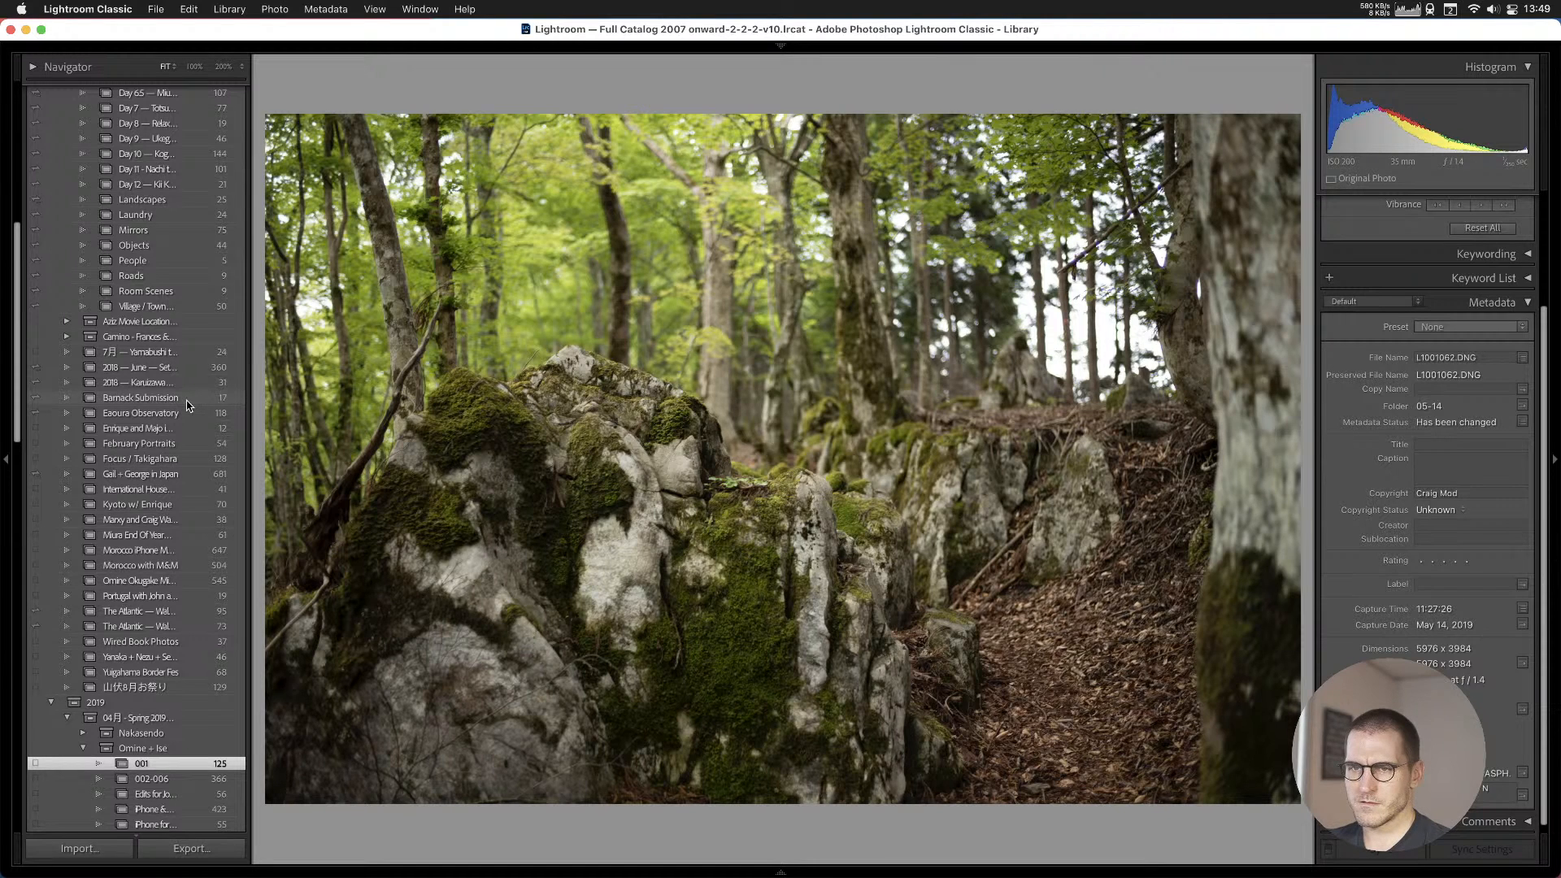
Open the 2018 Omine Okugake collection and show its photos as a thumbnail grid.
scroll(187, 406, up, 1)
scroll(187, 406, up, 1)
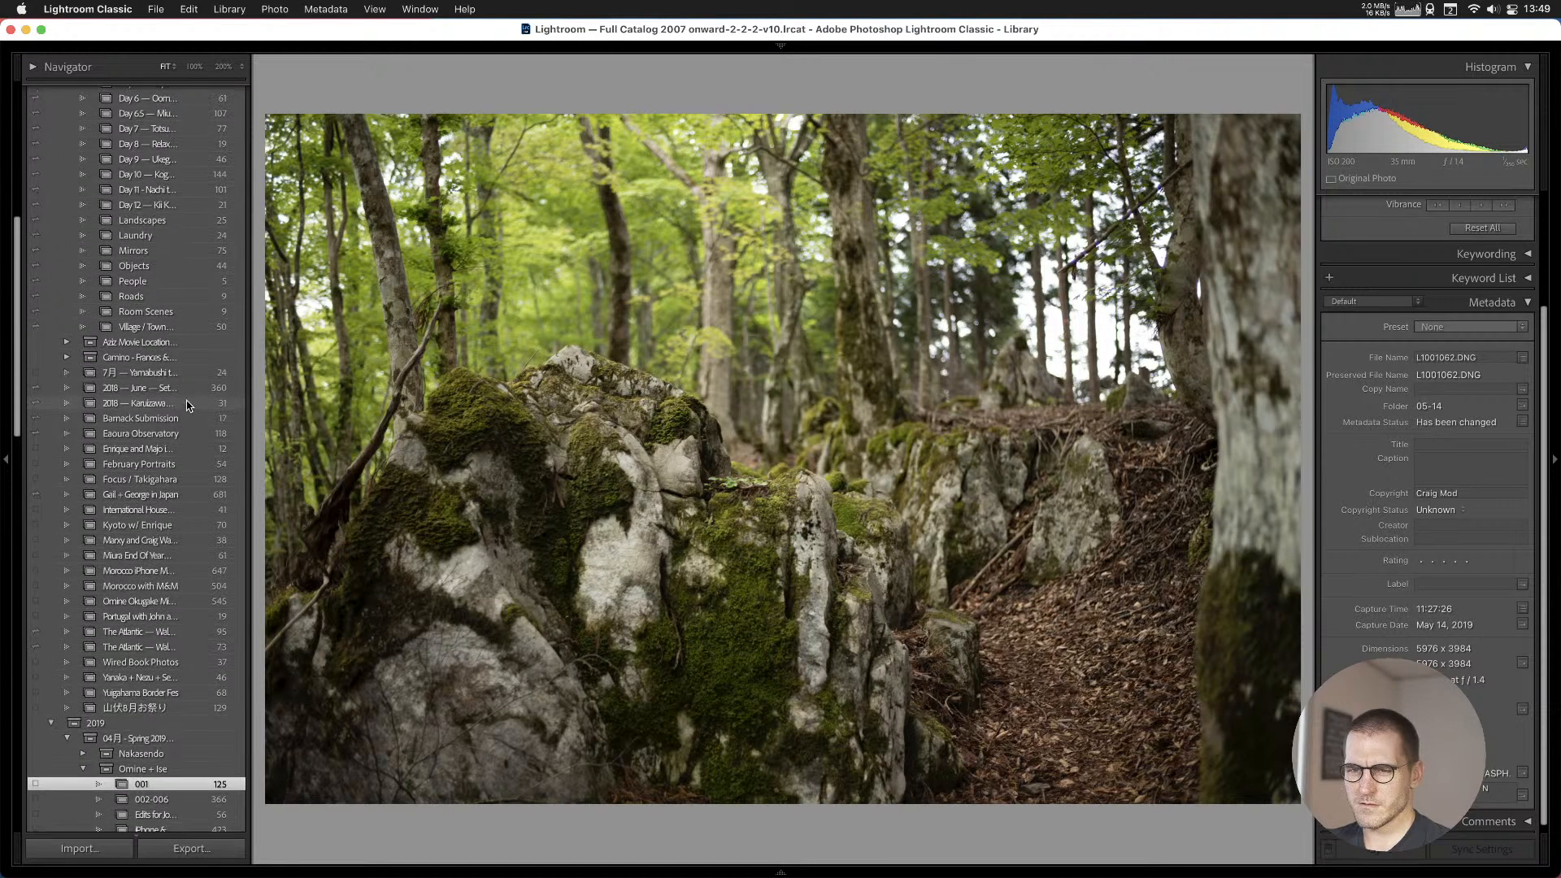
click(124, 603)
key(g)
Examine the Omine Okugake thumbnails, looking over the misty forest and trail shots for candidate photos.
scroll(697, 495, down, 10)
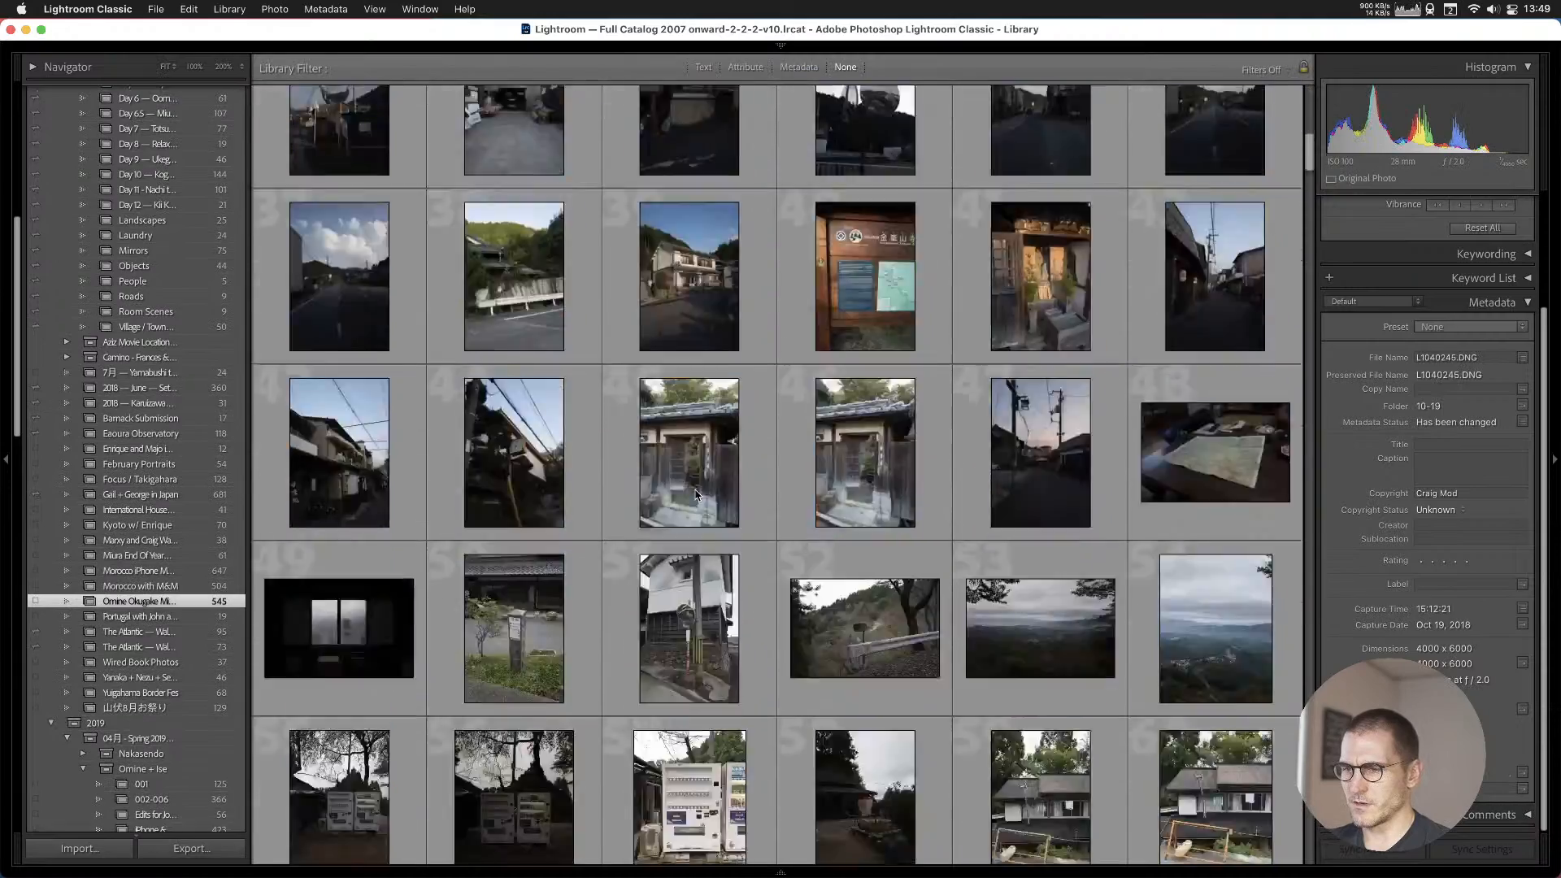
scroll(697, 496, down, 15)
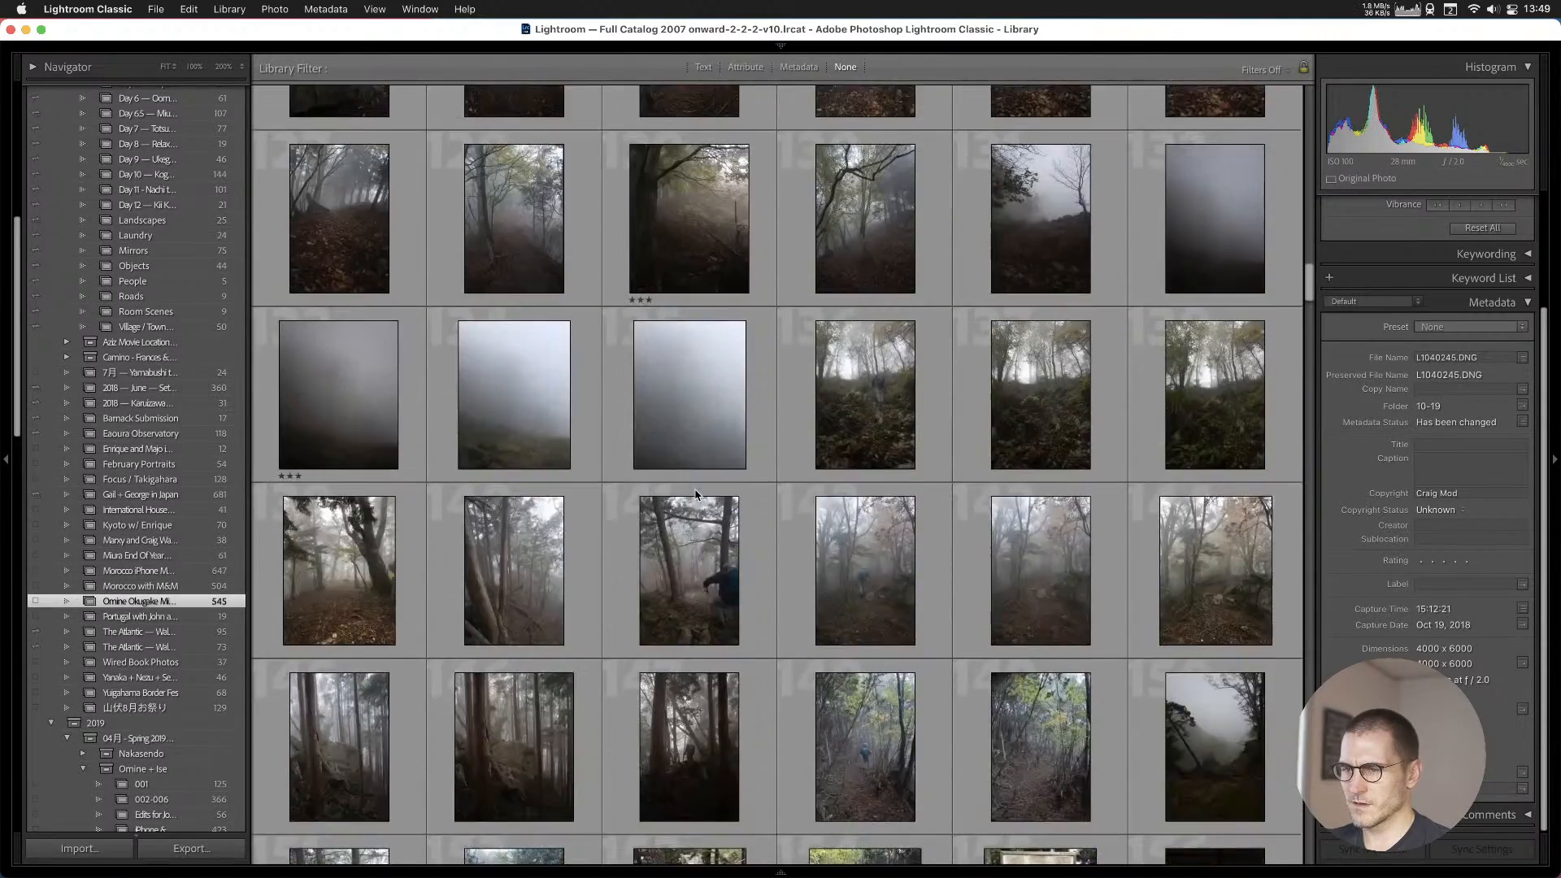
scroll(697, 496, down, 10)
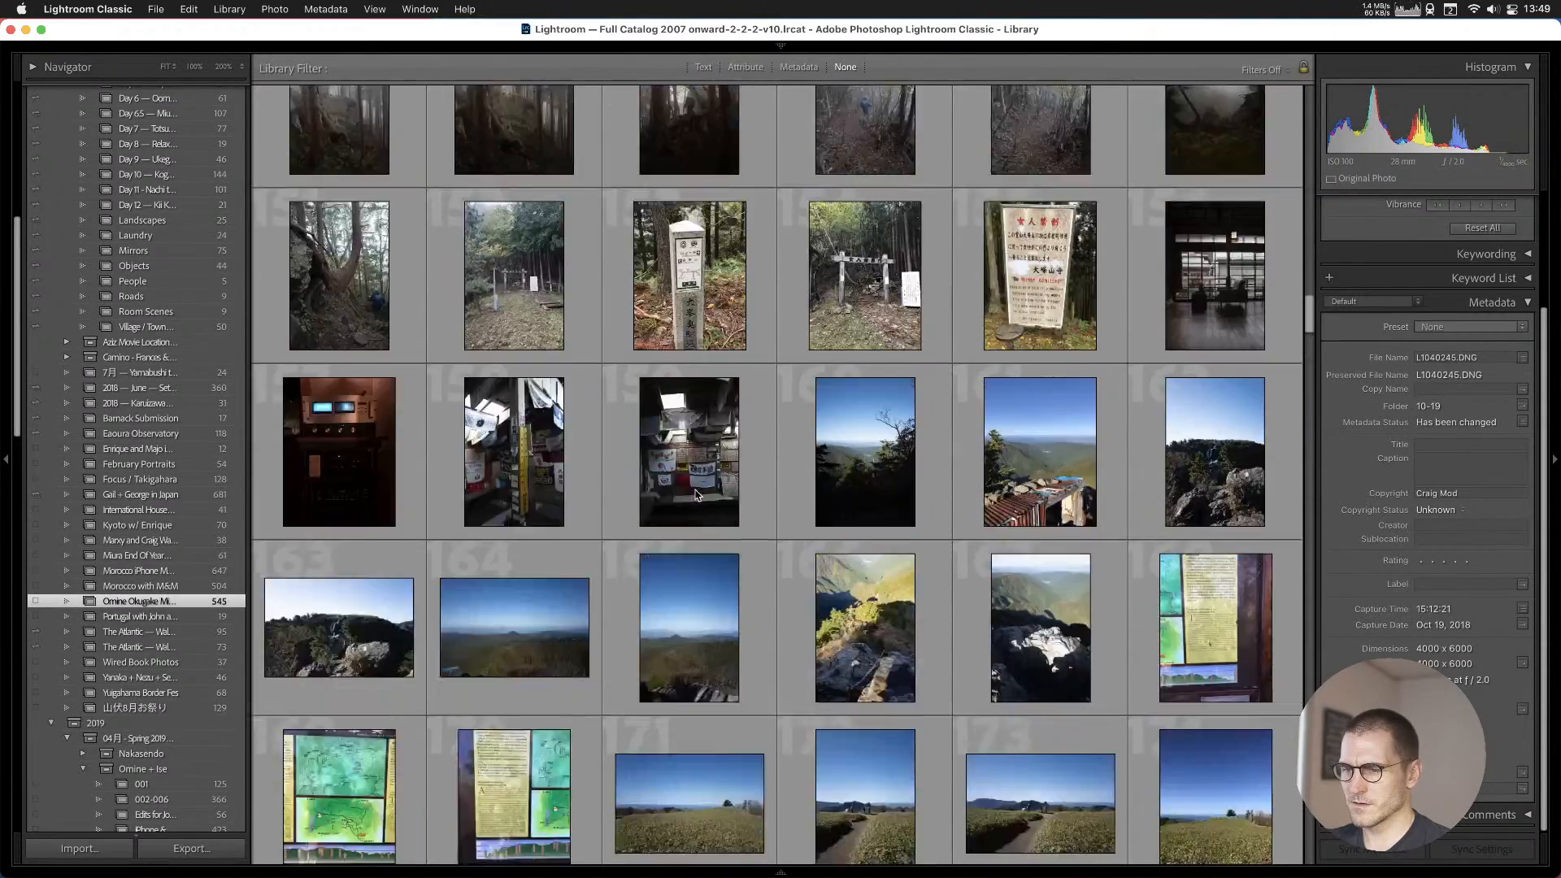
scroll(697, 495, up, 15)
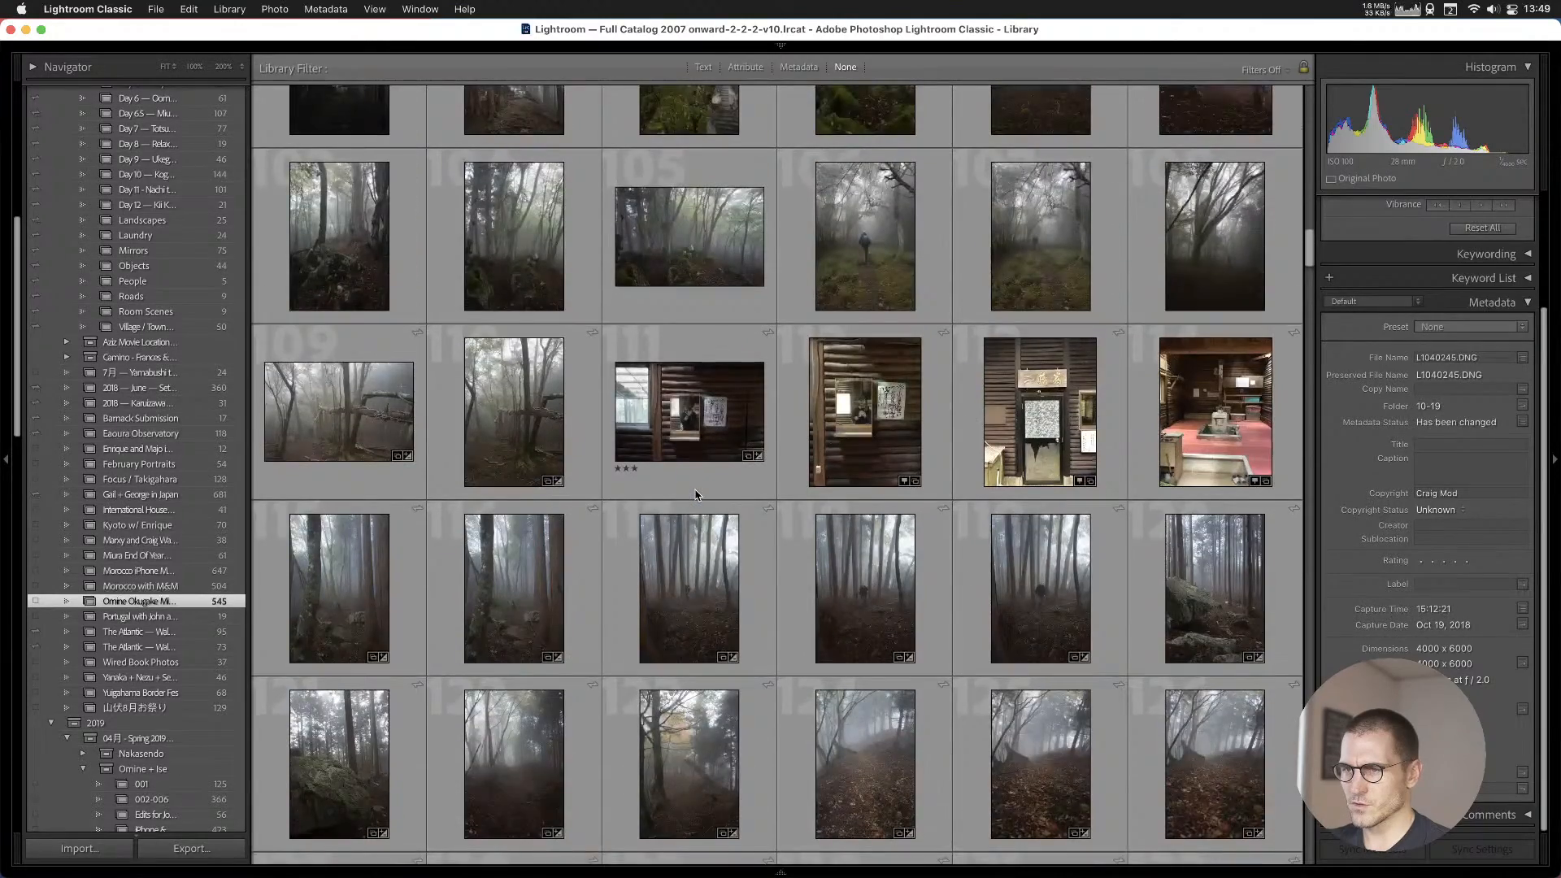
scroll(697, 495, up, 5)
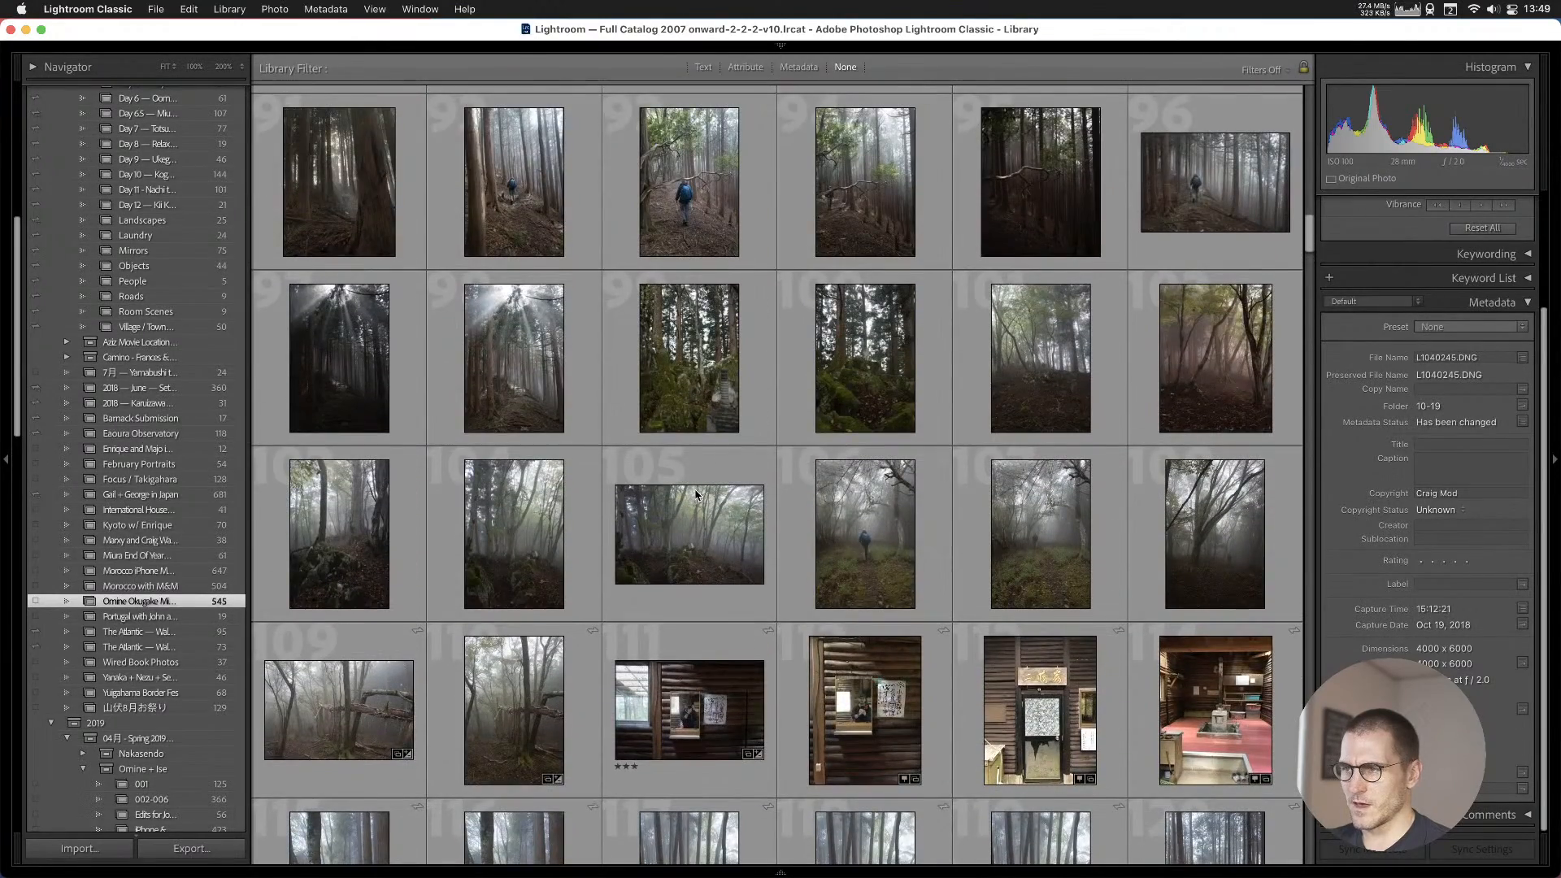
scroll(697, 495, up, 9)
scroll(697, 496, down, 15)
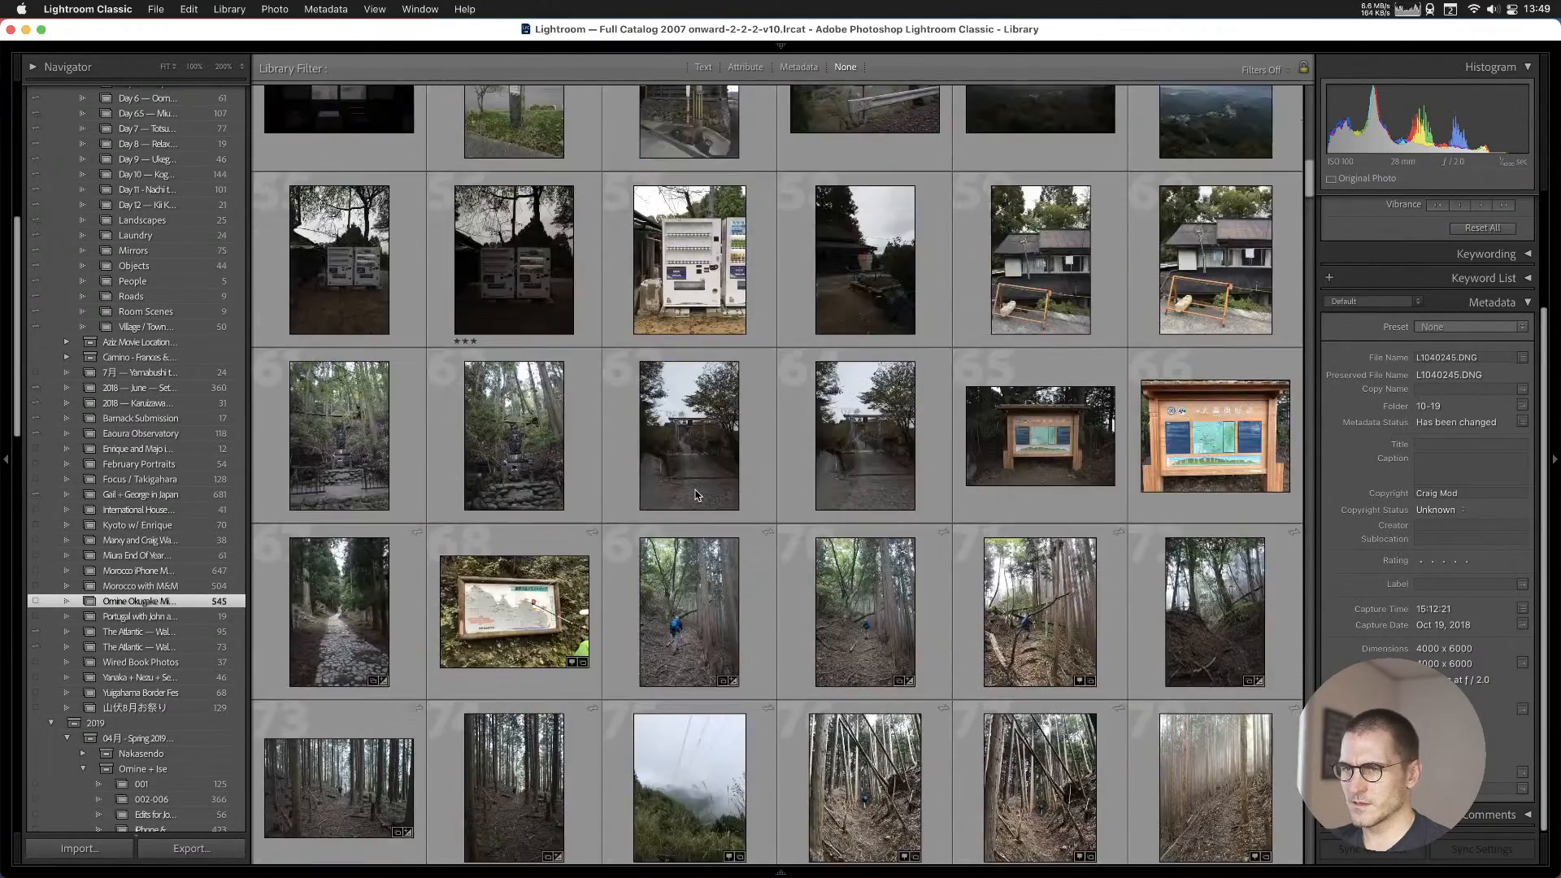
scroll(697, 495, up, 18)
scroll(697, 495, down, 3)
scroll(697, 495, down, 3)
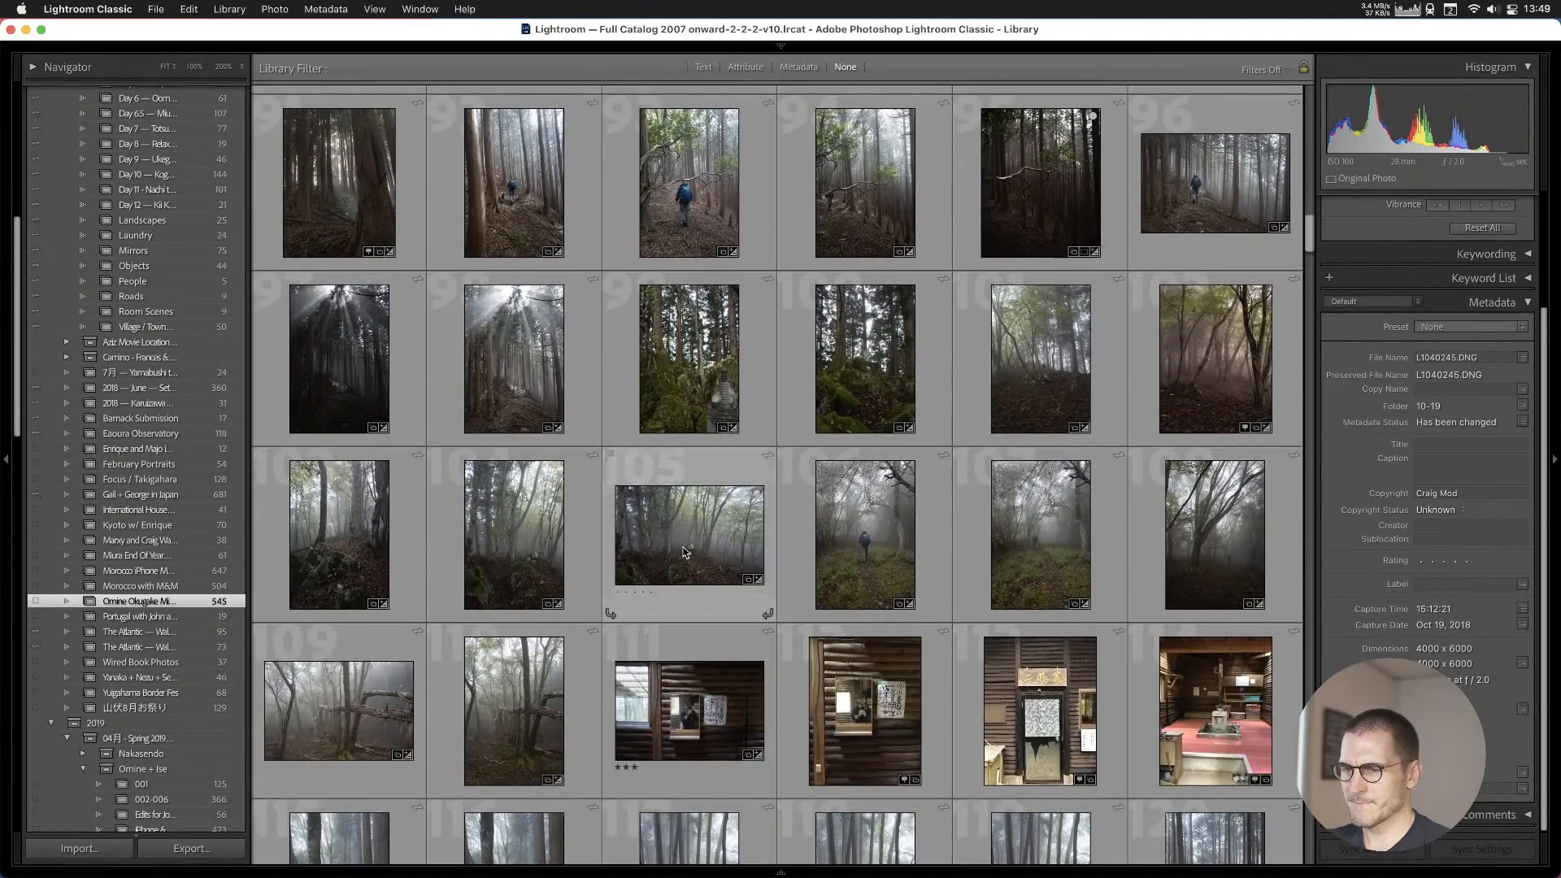
Examine the misty forest, mossy rock and sunbeam shots of the Omine Okugake collection one by one at full view.
double_click(683, 552)
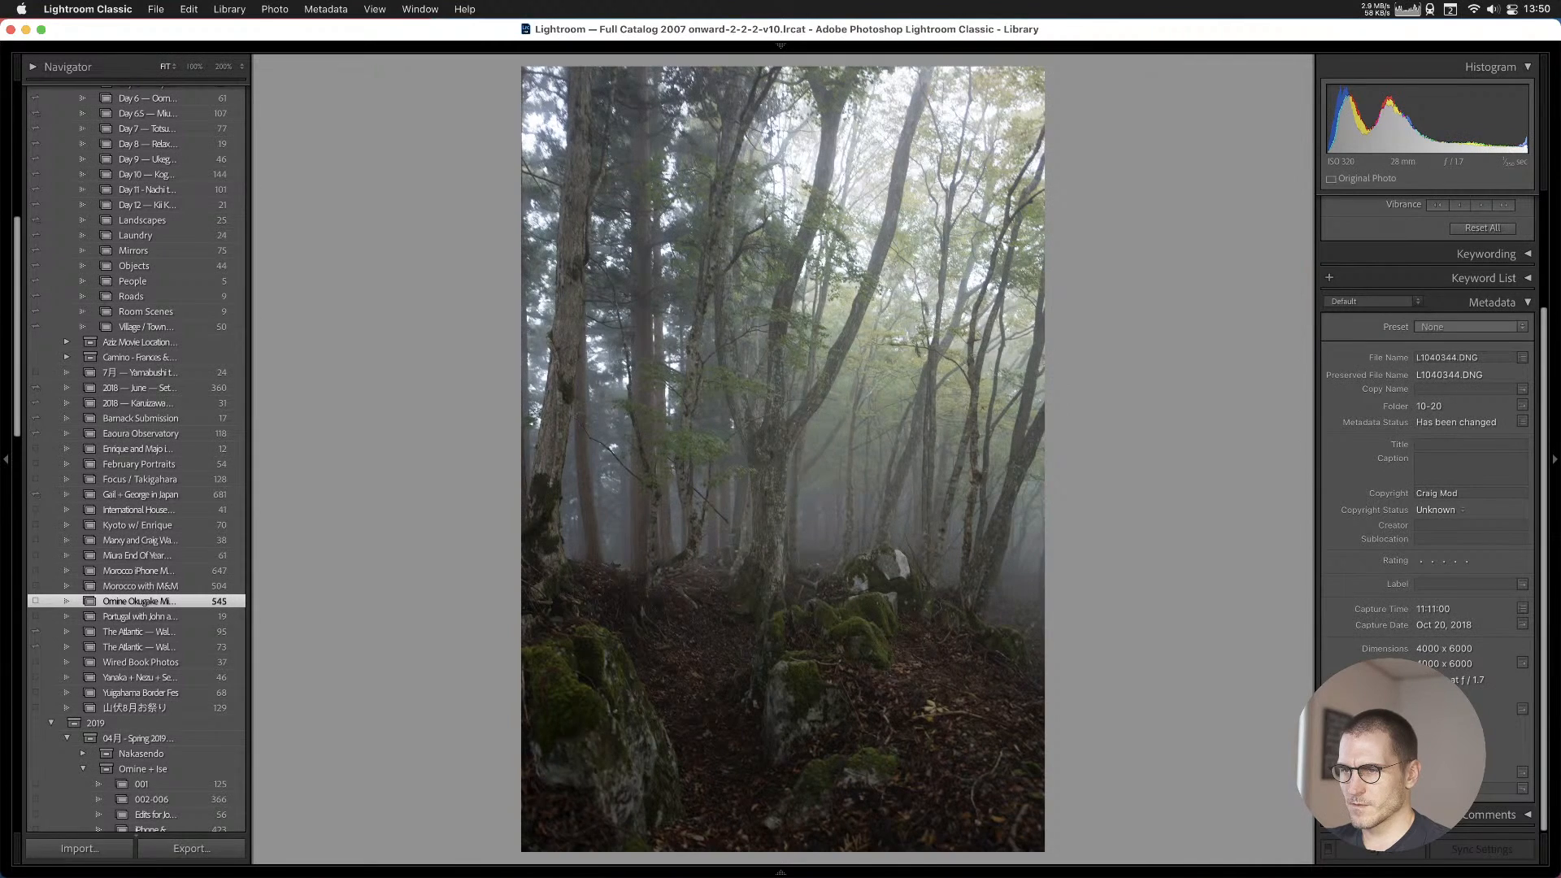
key(Left)
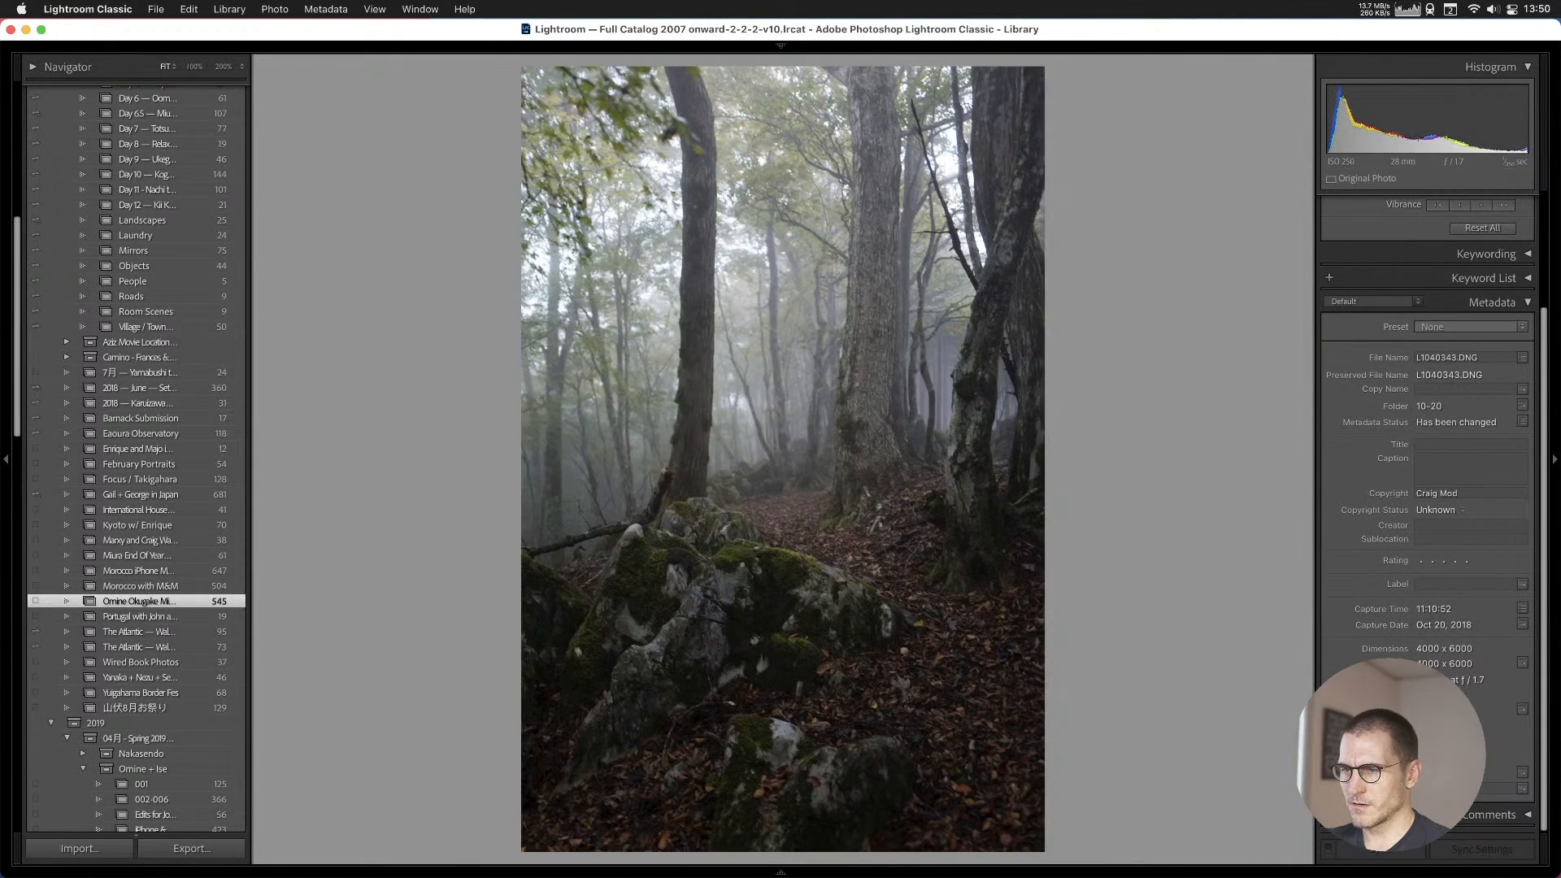
key(Left)
key(Left)
key(Left)
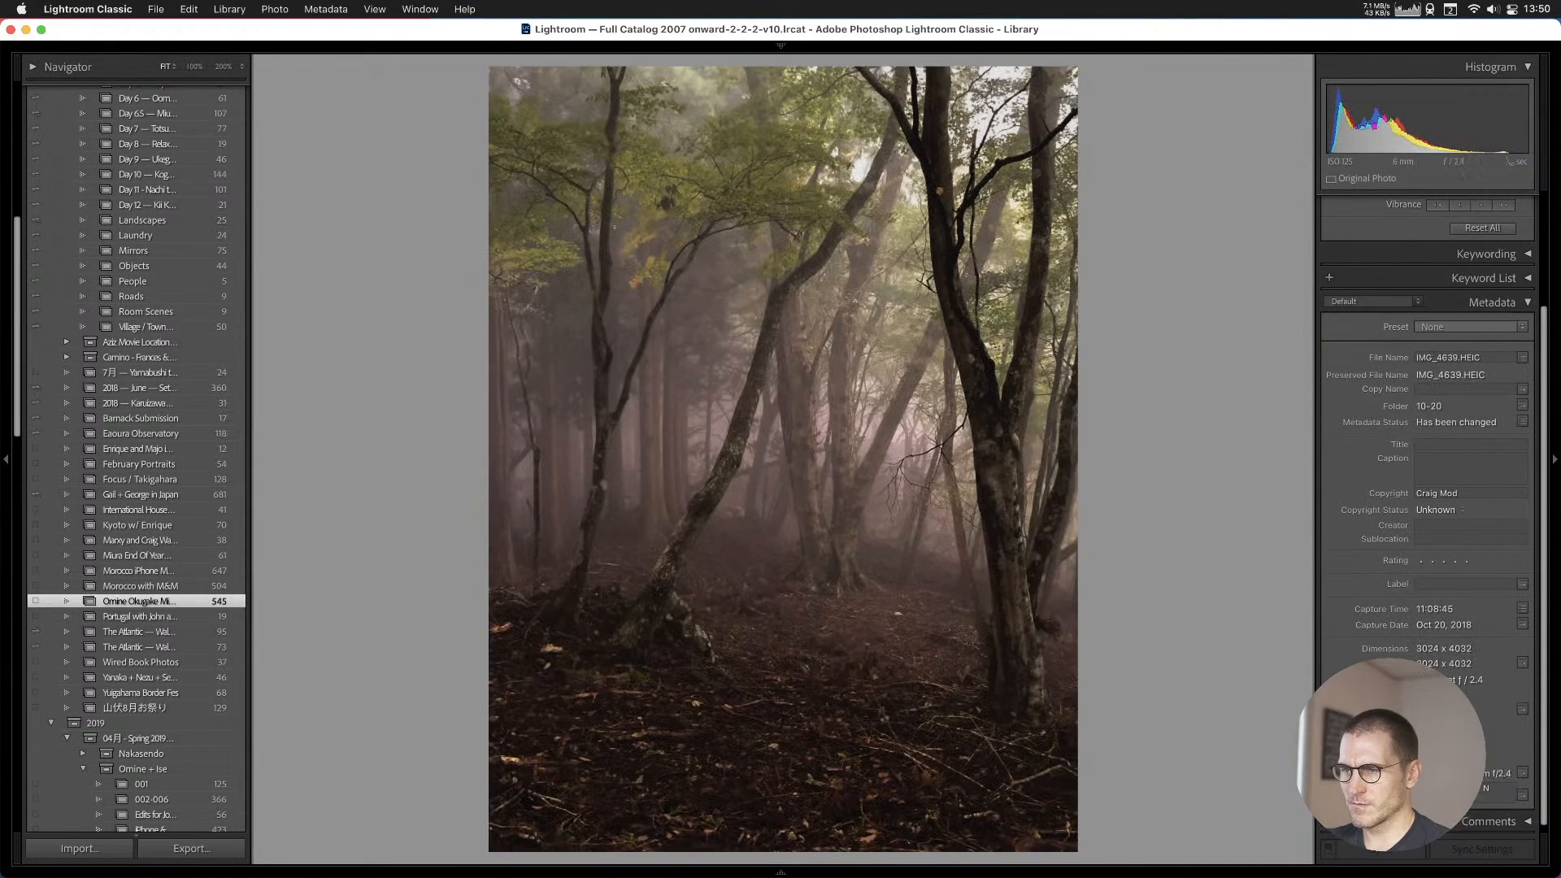
key(Left)
key(Left)
key(Left)
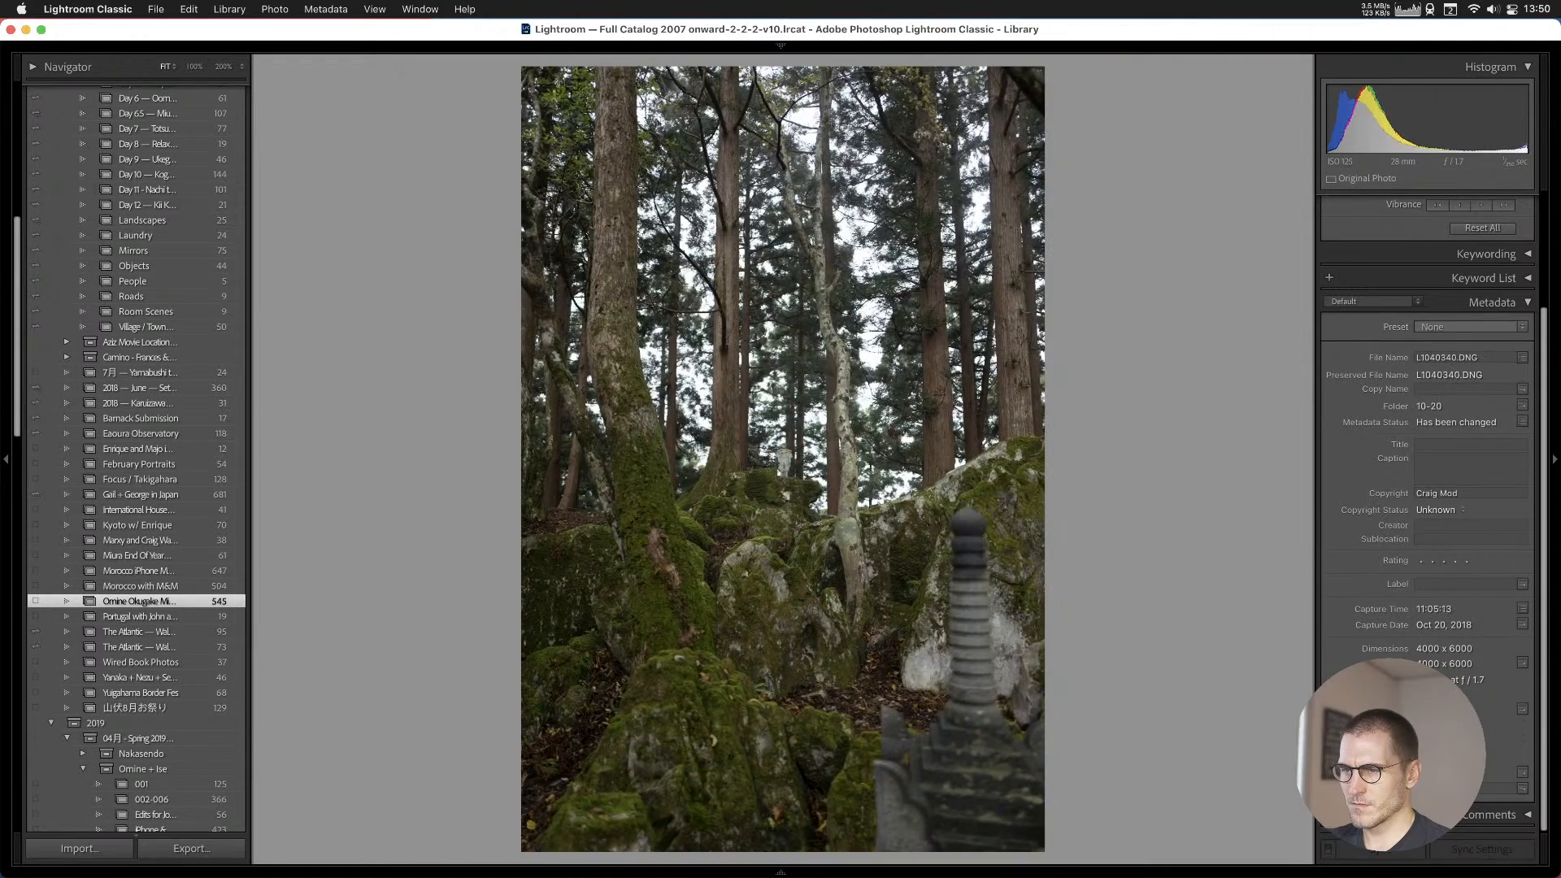
key(Left)
key(Right)
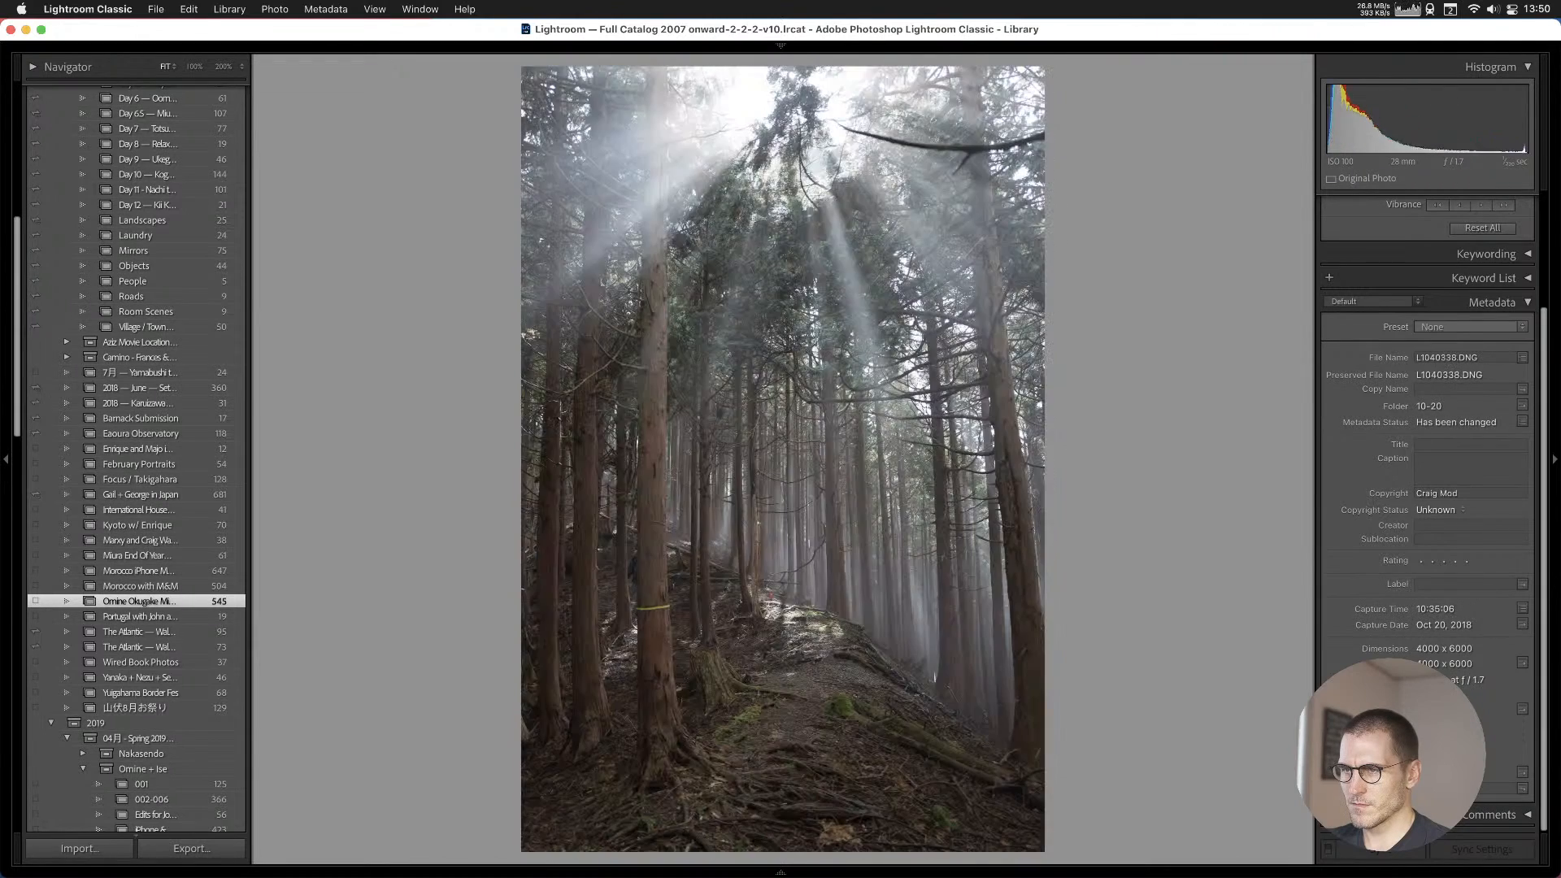
Return to the thumbnail grid and open the General collection of the 2021 TboT (WaatN?) set.
key(g)
scroll(364, 522, down, 1)
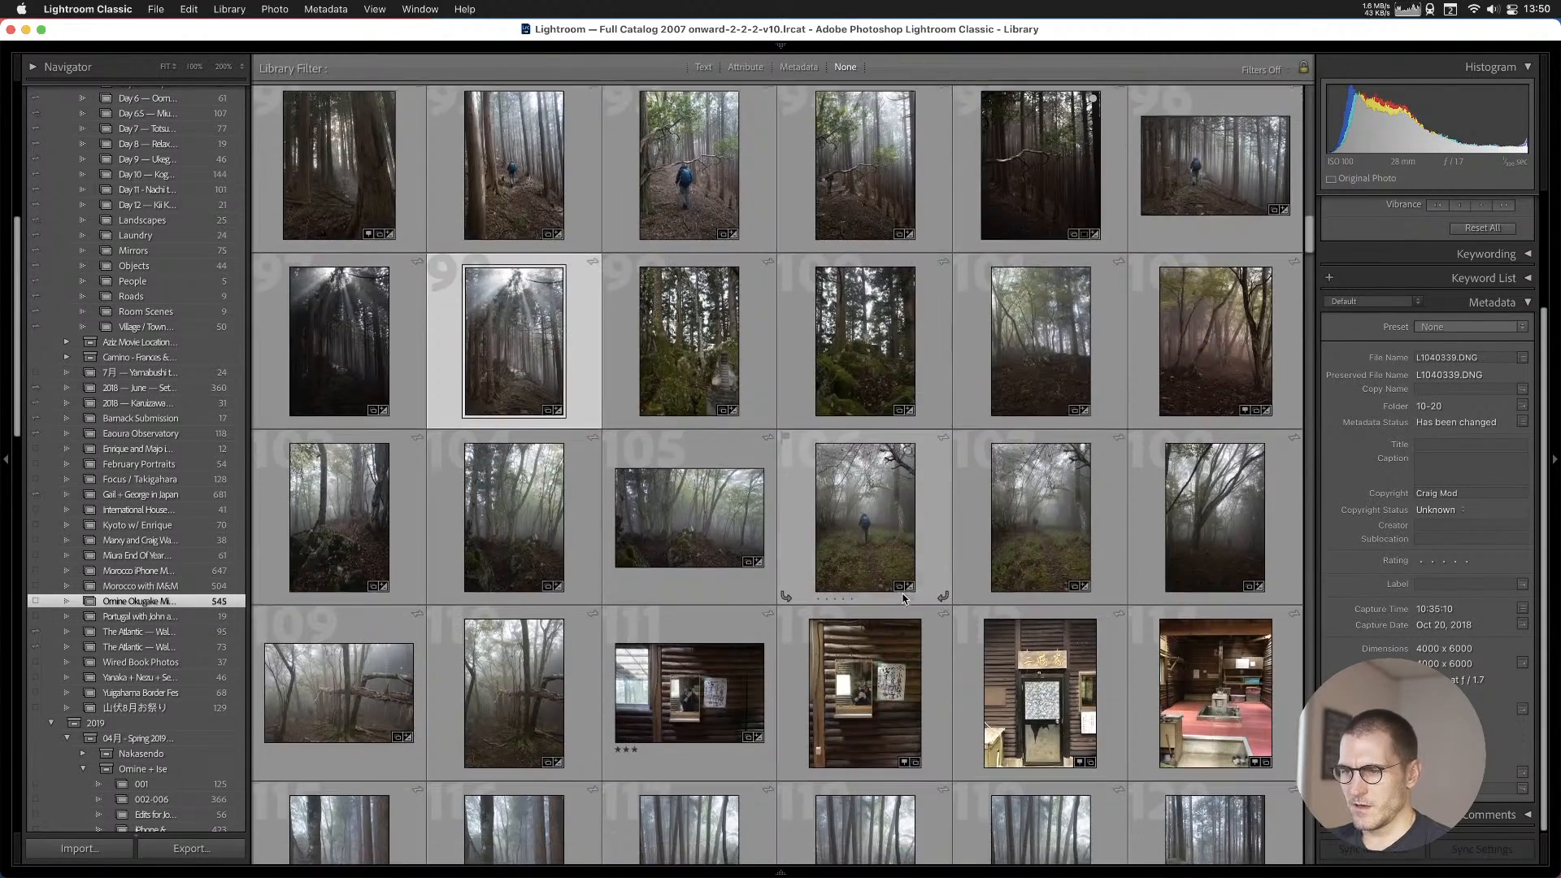
scroll(157, 651, down, 15)
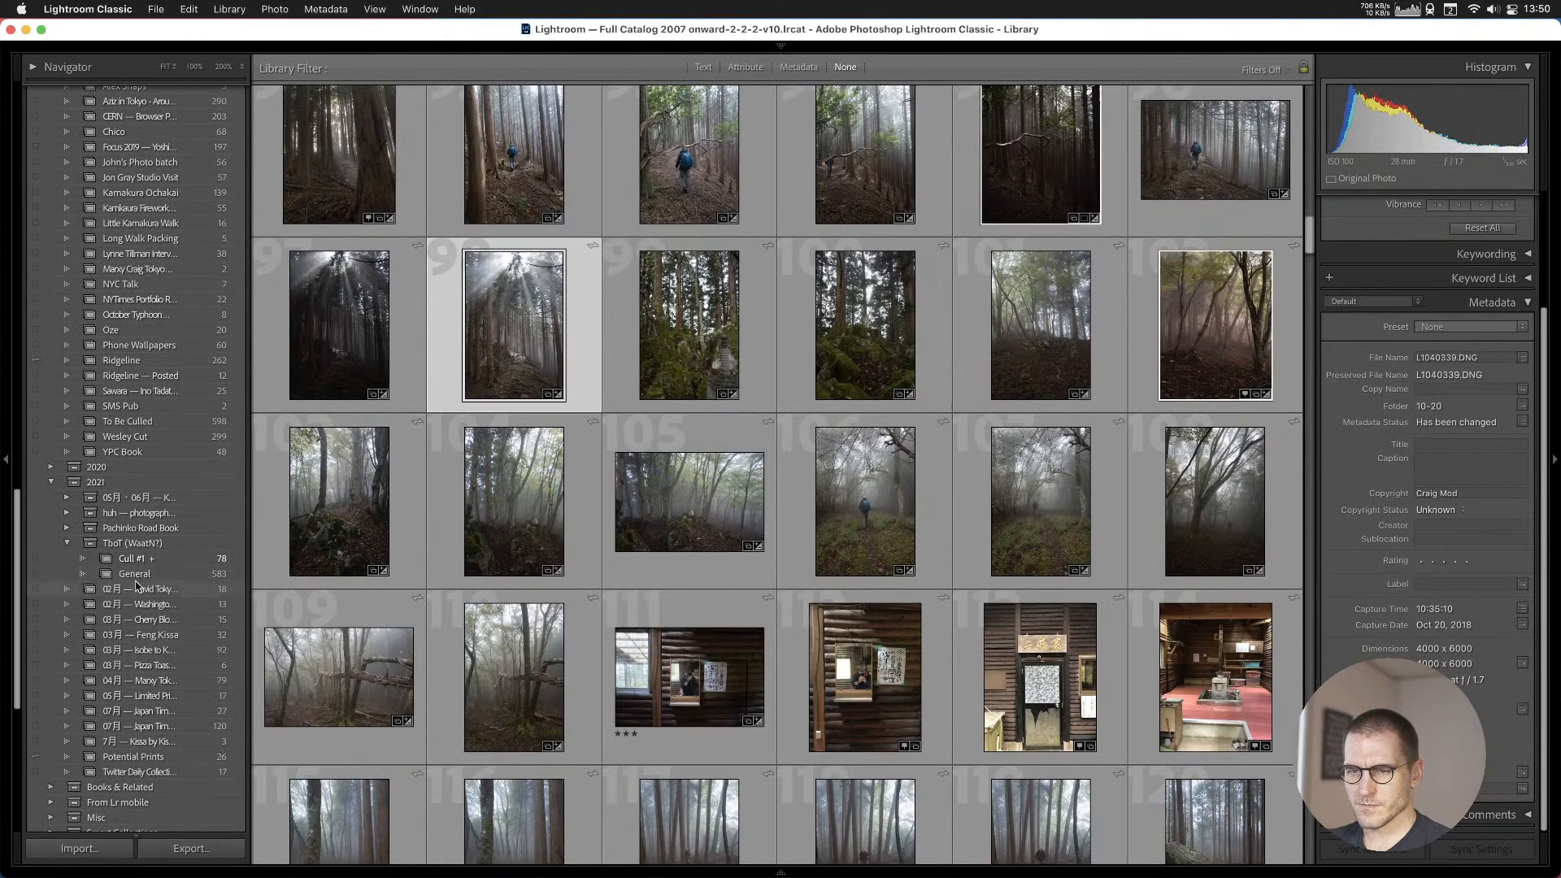
click(137, 573)
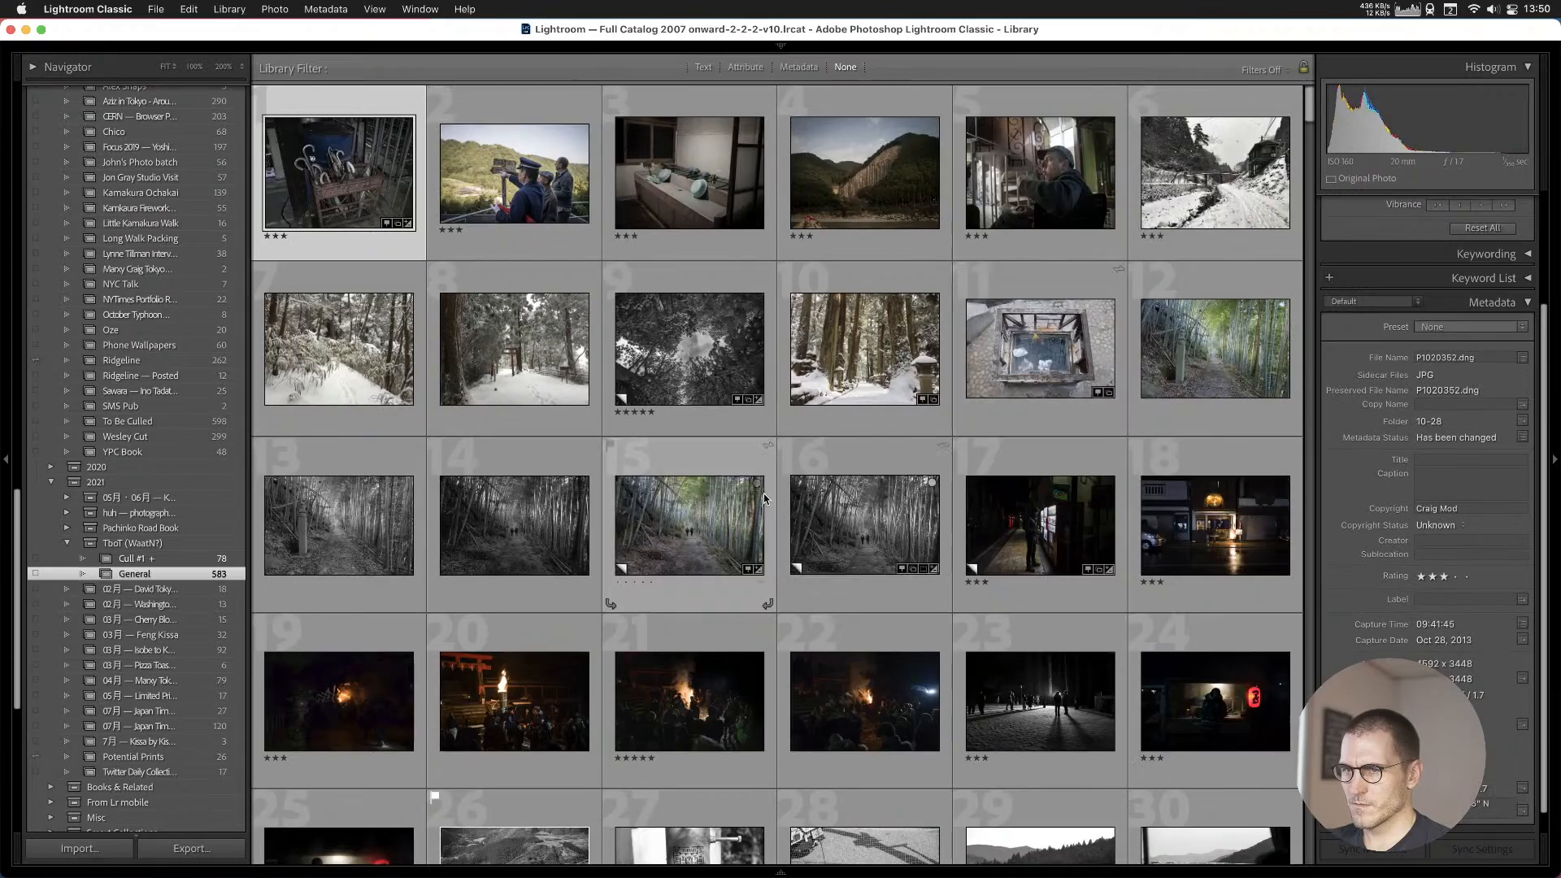
Look through the General thumbnails for mountain and forest shots and open the bare tree trunk photo at full view.
scroll(764, 494, down, 10)
scroll(765, 498, down, 8)
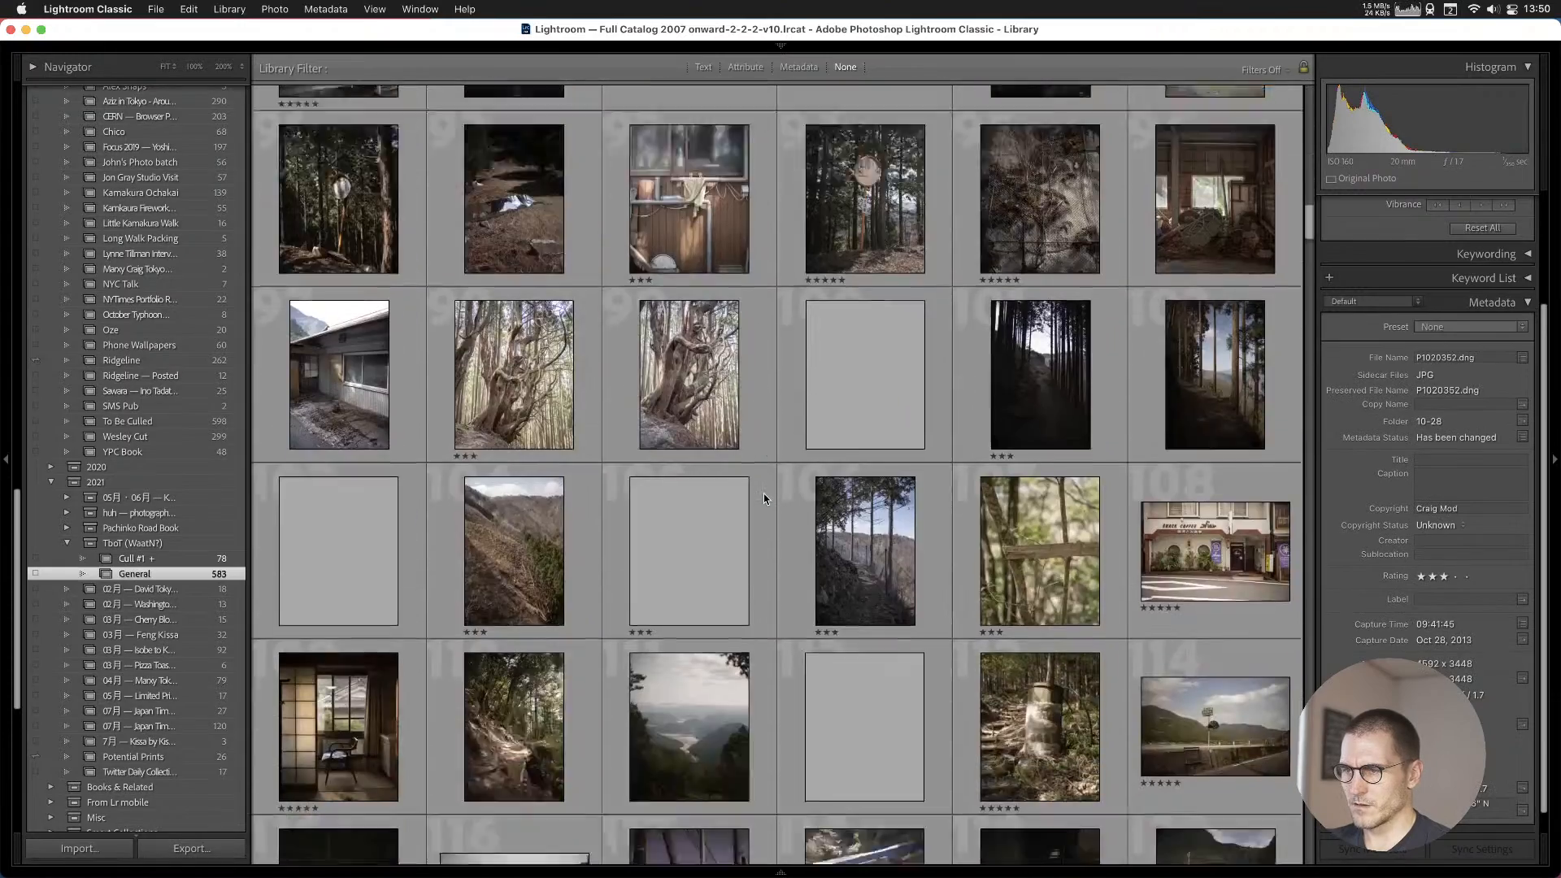
scroll(763, 498, down, 12)
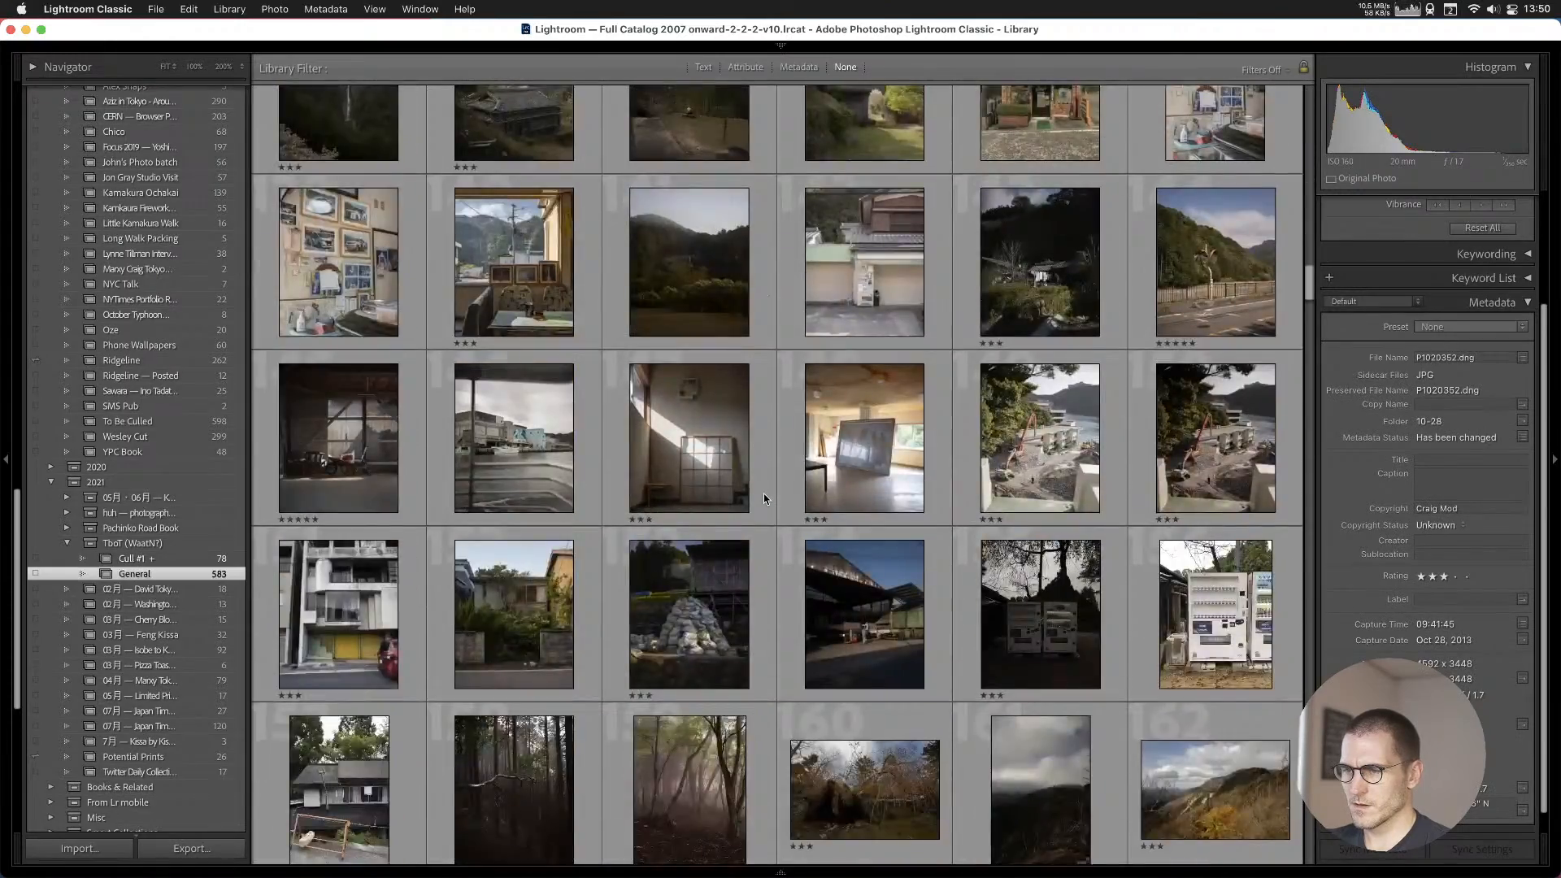
scroll(763, 496, down, 1)
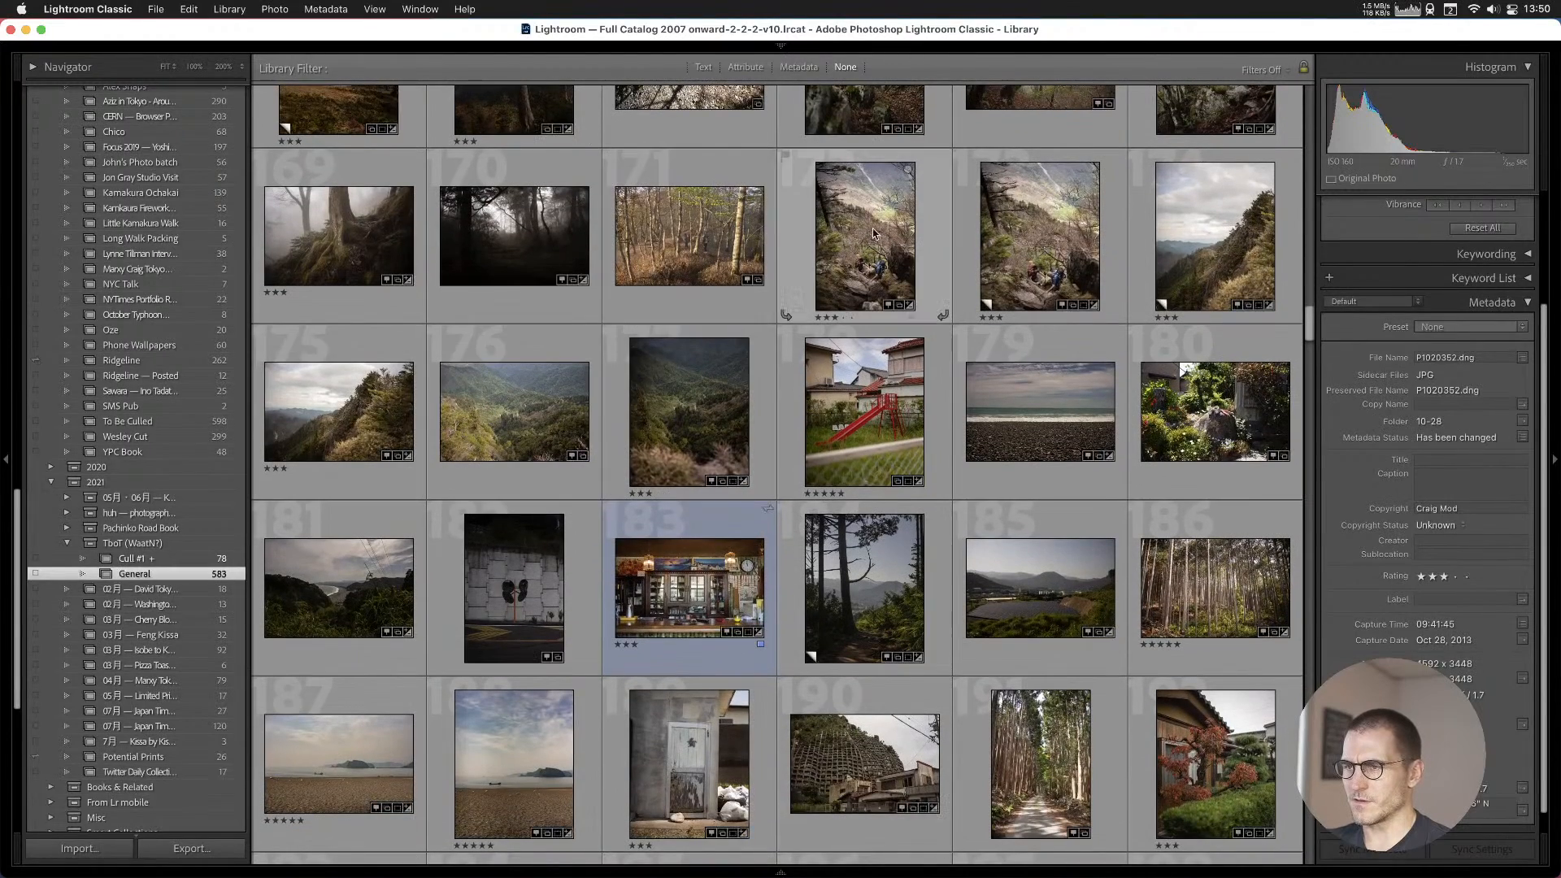
scroll(757, 235, up, 4)
double_click(514, 396)
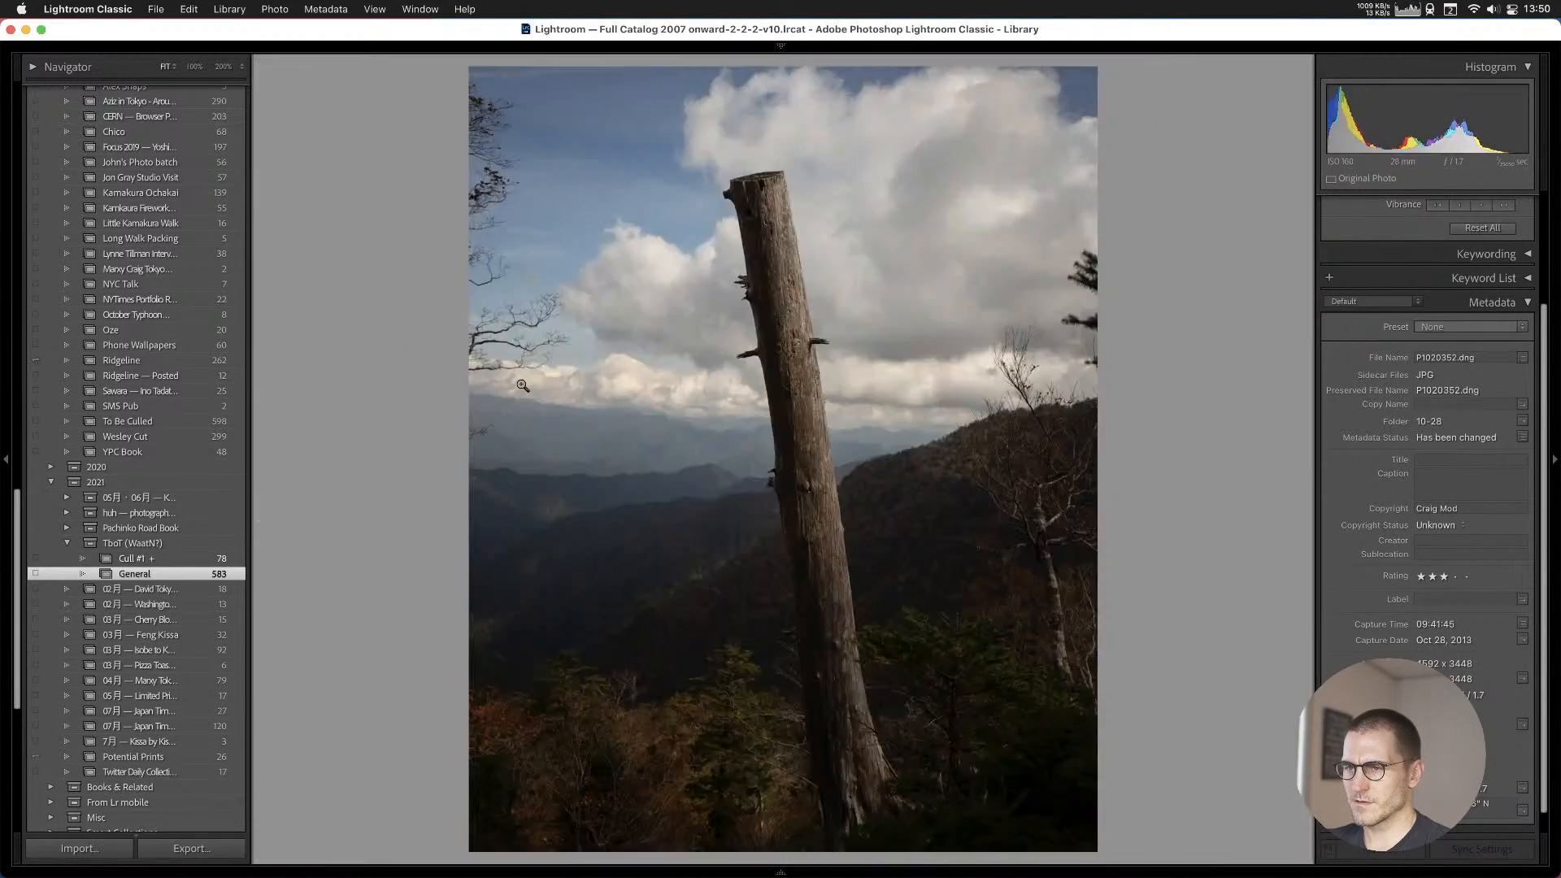
Go through the following forest photos and add the foggy slope shot with the mossy tree roots to target collection Cull #1.
key(Right)
key(Right)
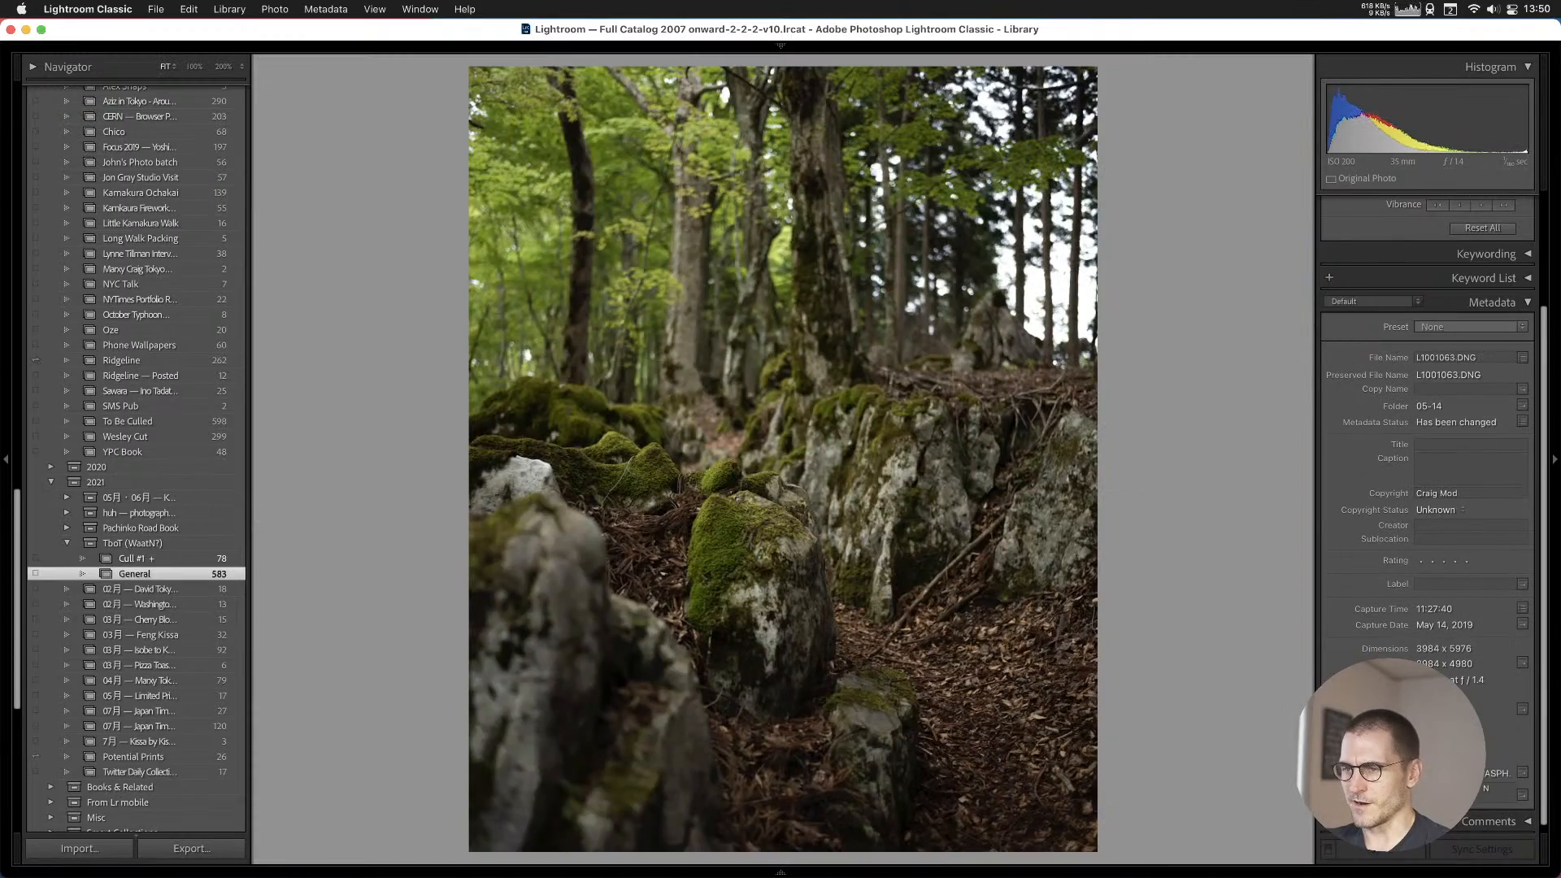
key(Right)
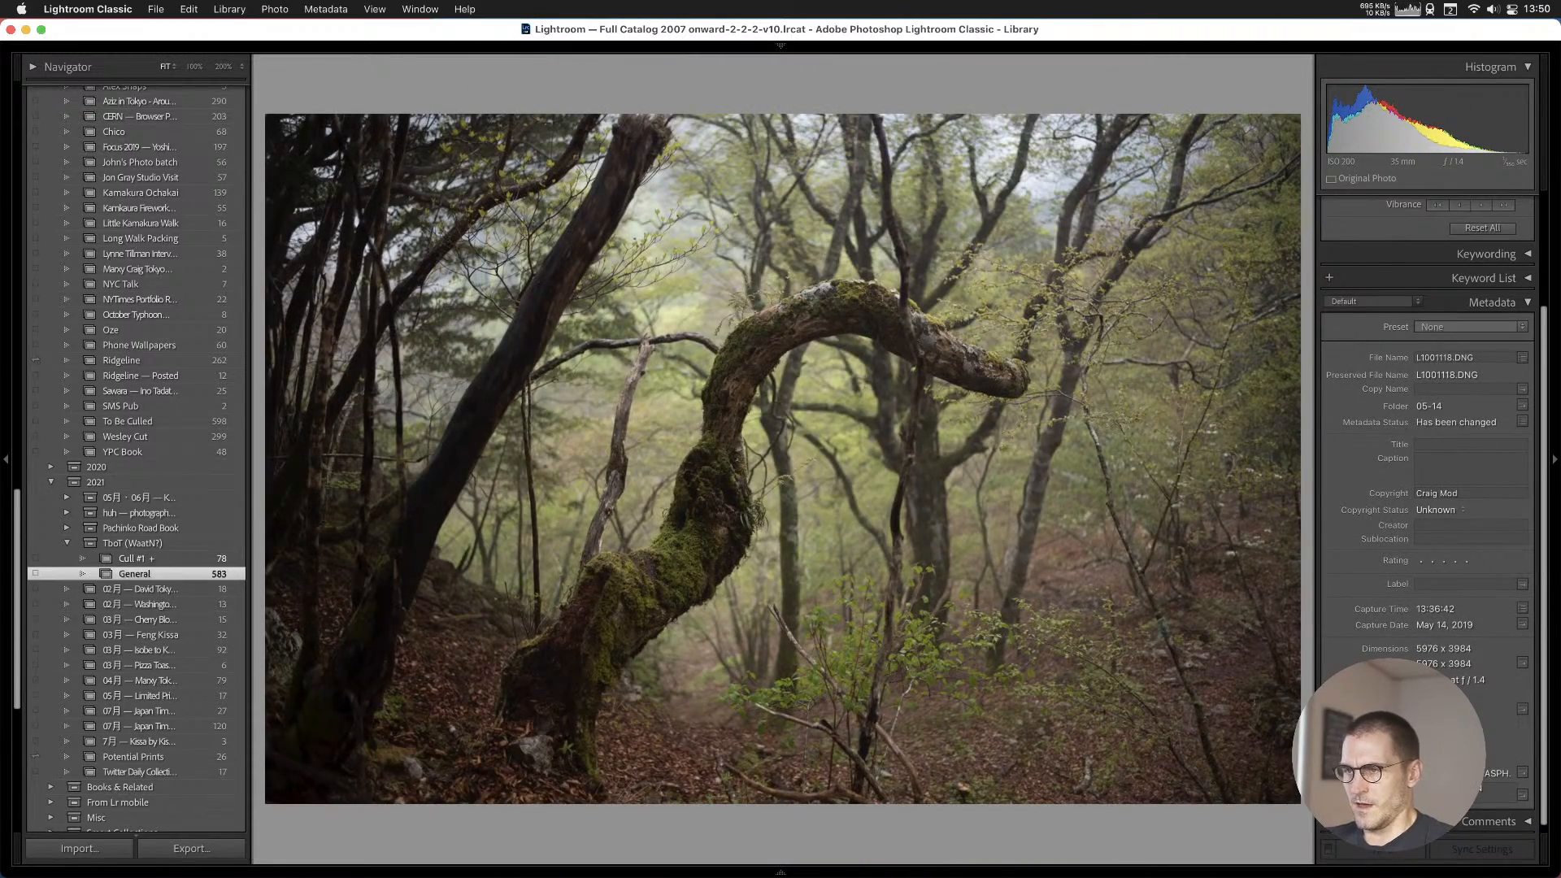
key(Right)
key(Left)
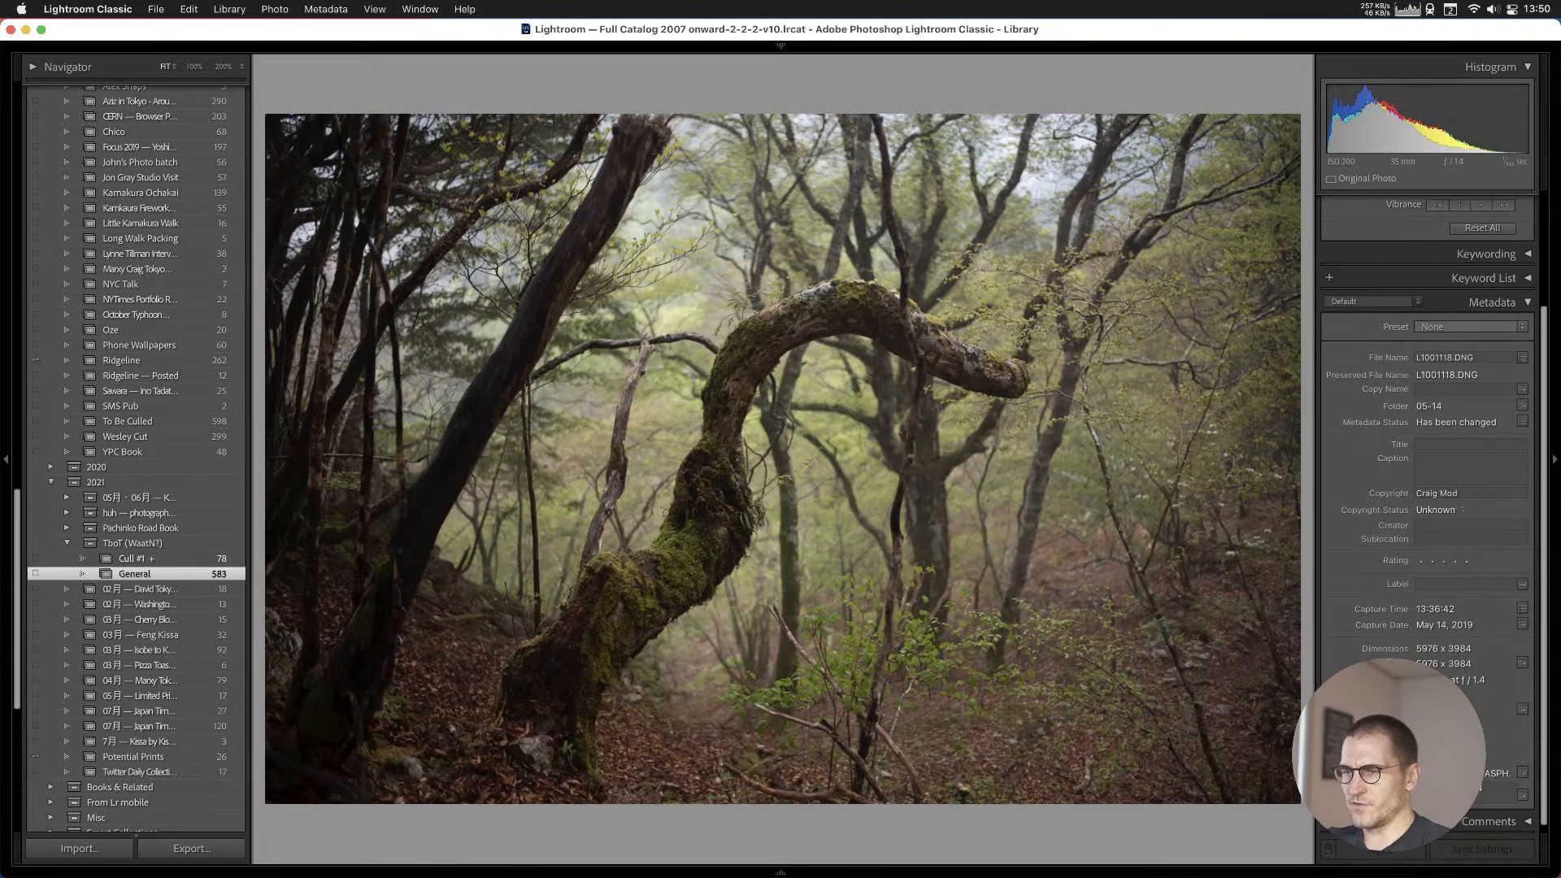
key(Right)
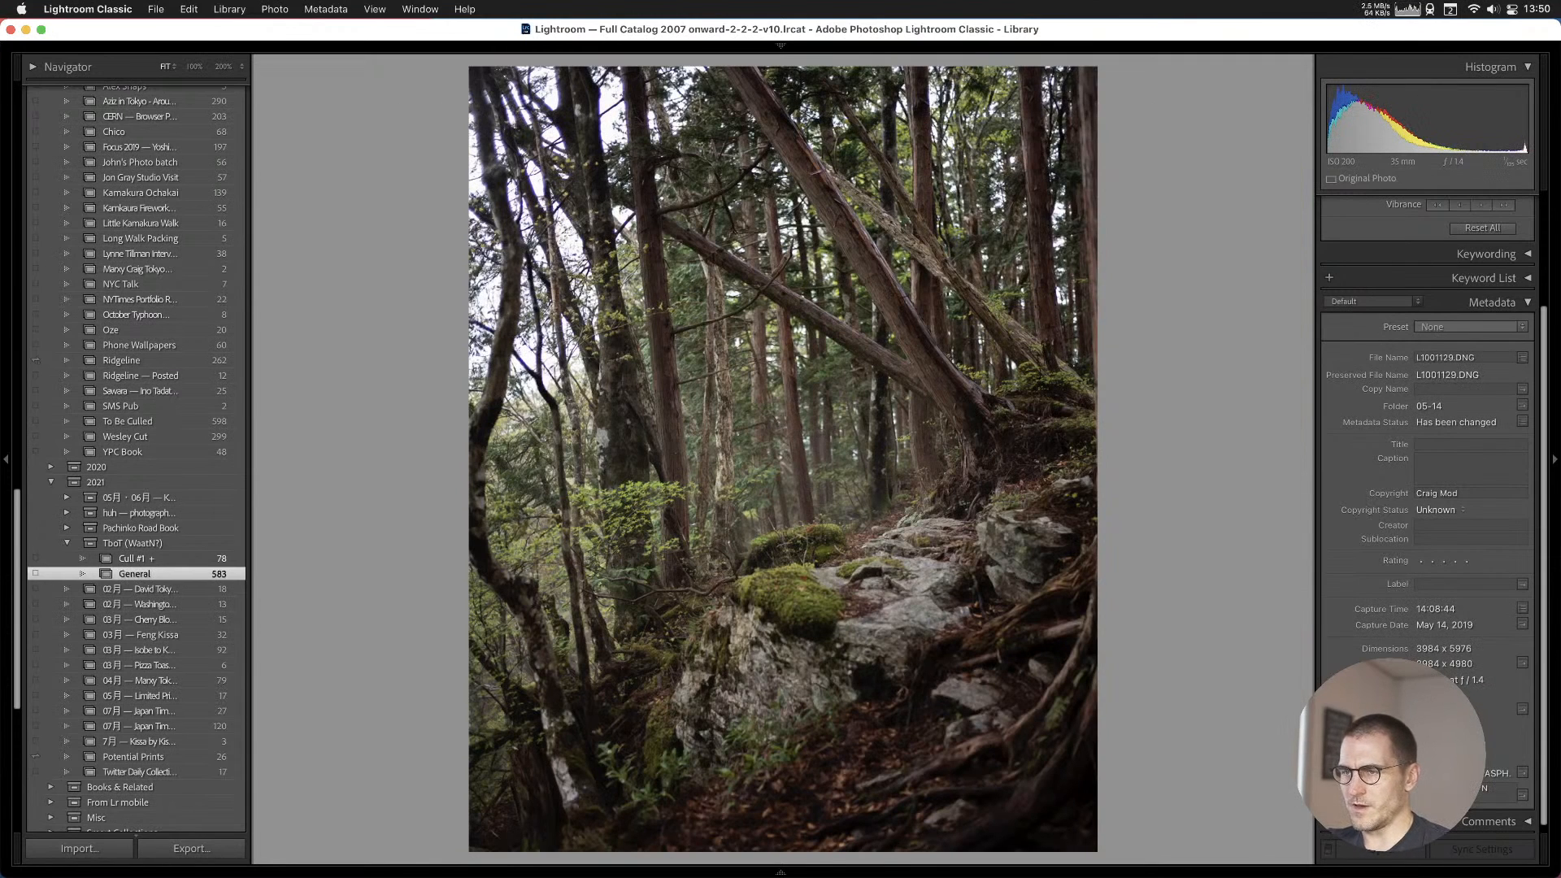
key(Right)
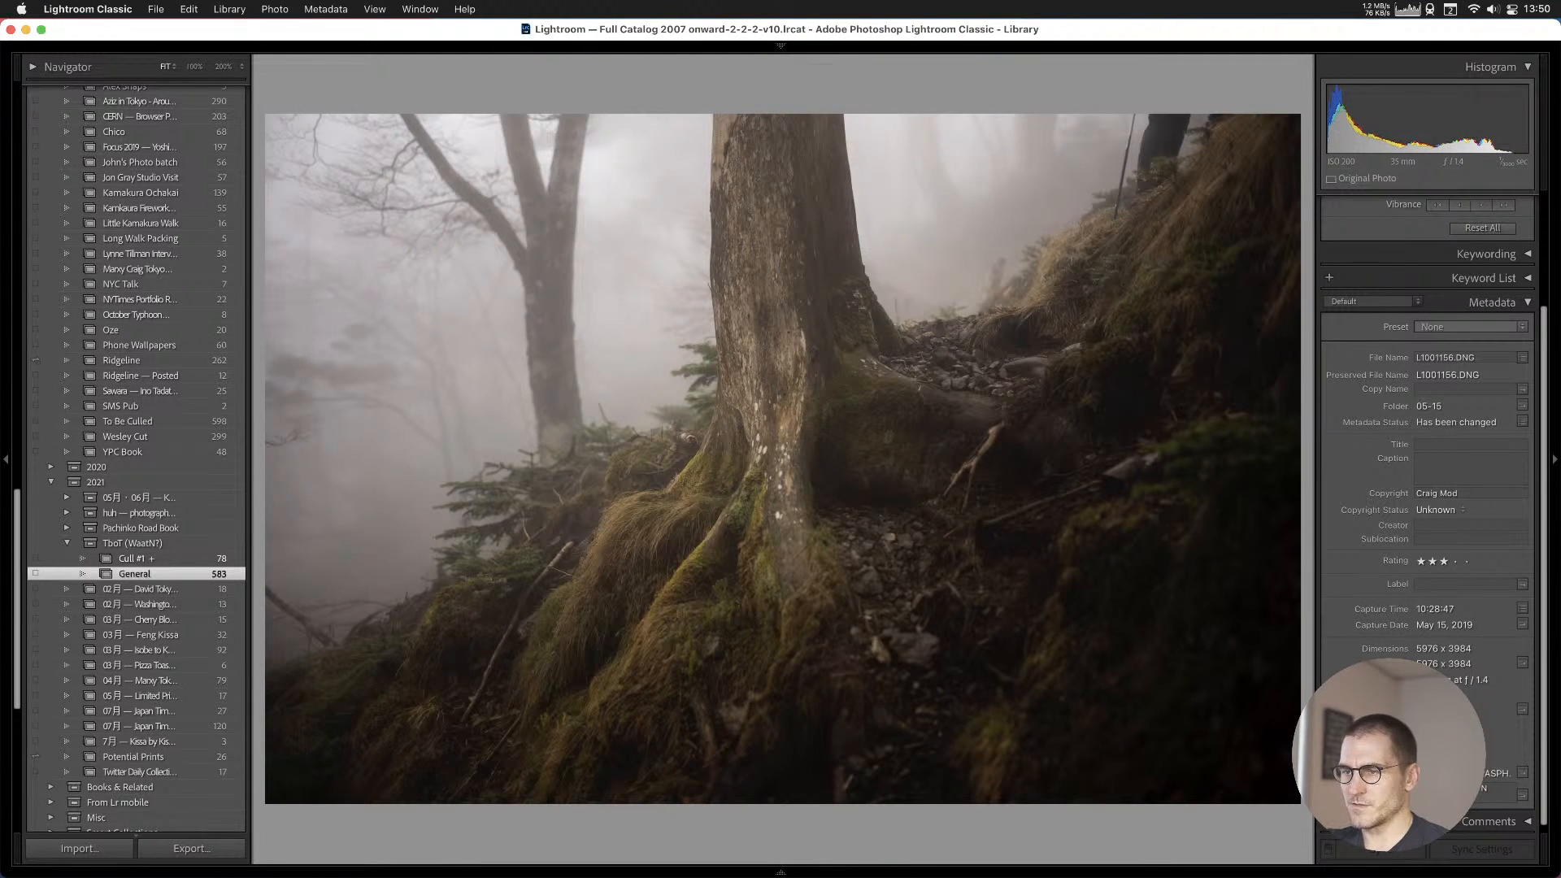
key(b)
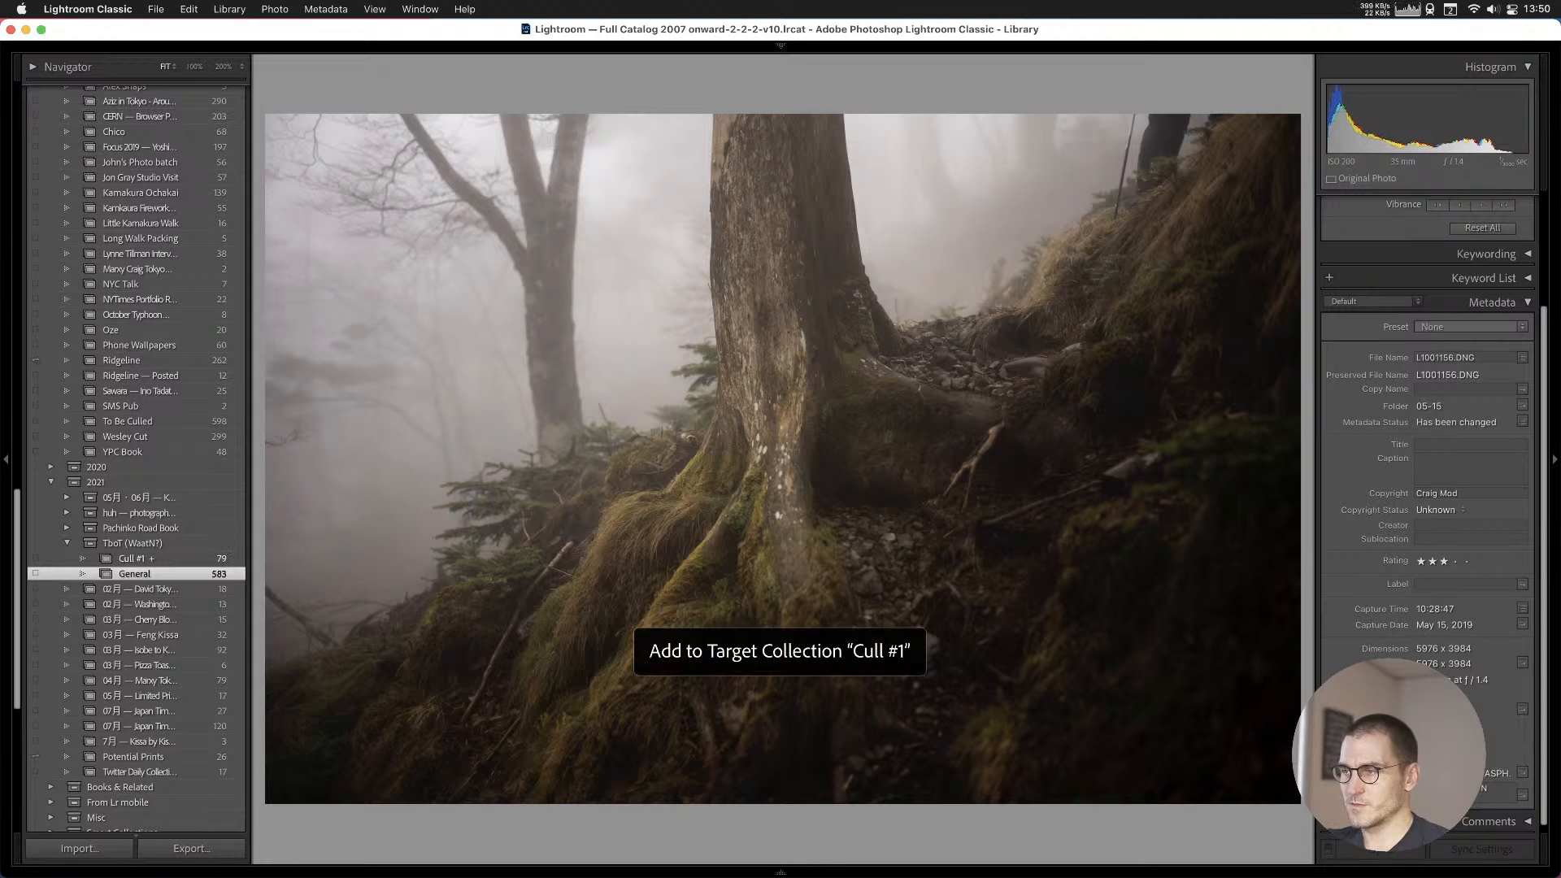
Make a virtual copy of the foggy tree root photo and develop it with exposure -0.75, contrast +23, highlights -72 and shadows +36.
key(d)
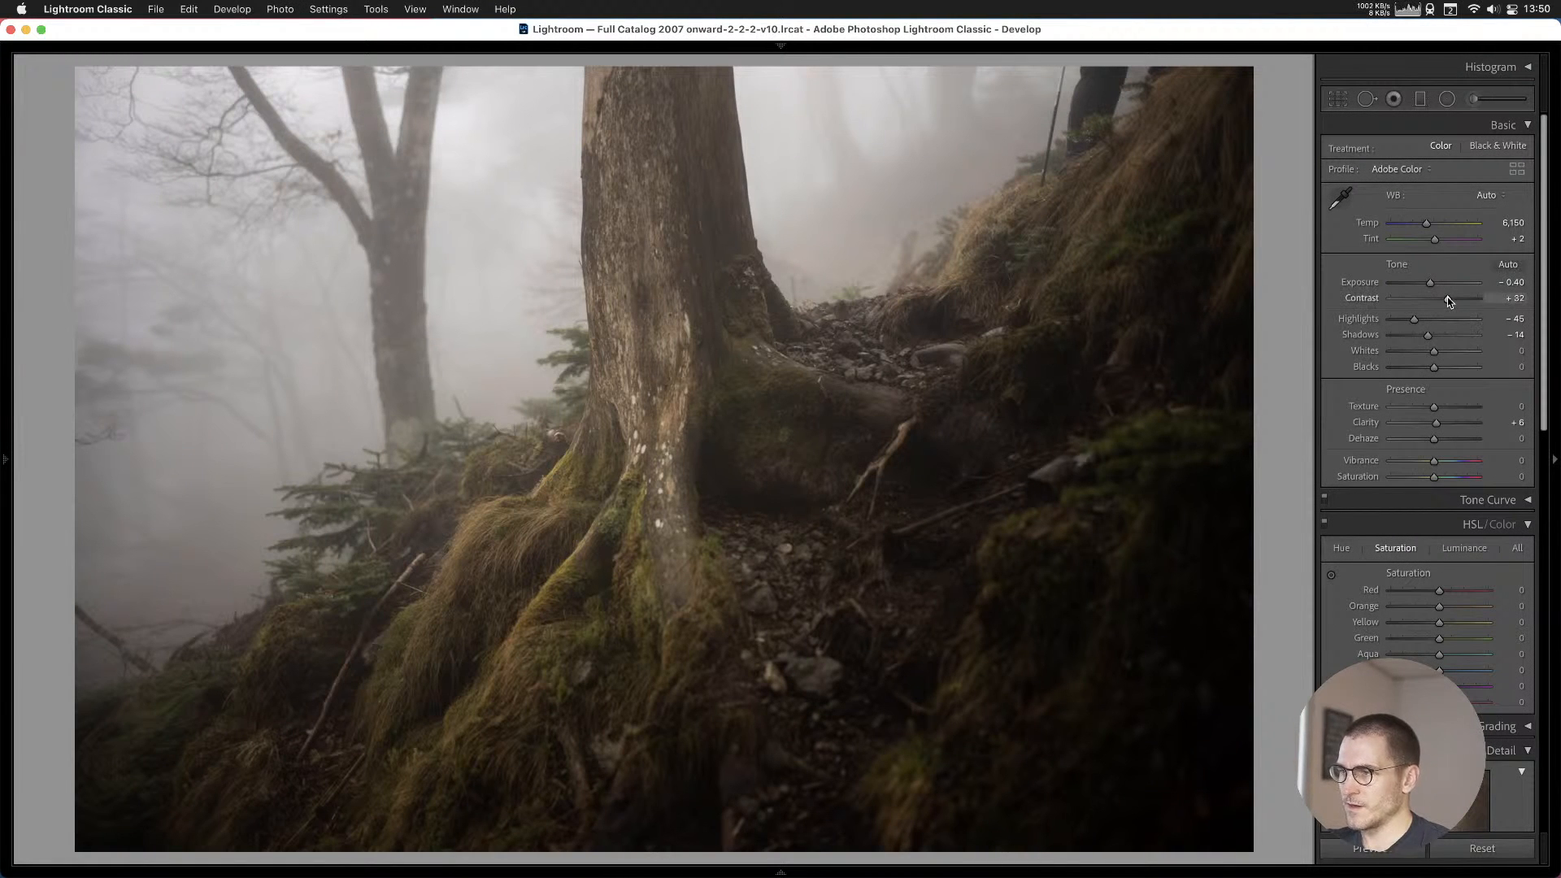
key(super+apostrophe)
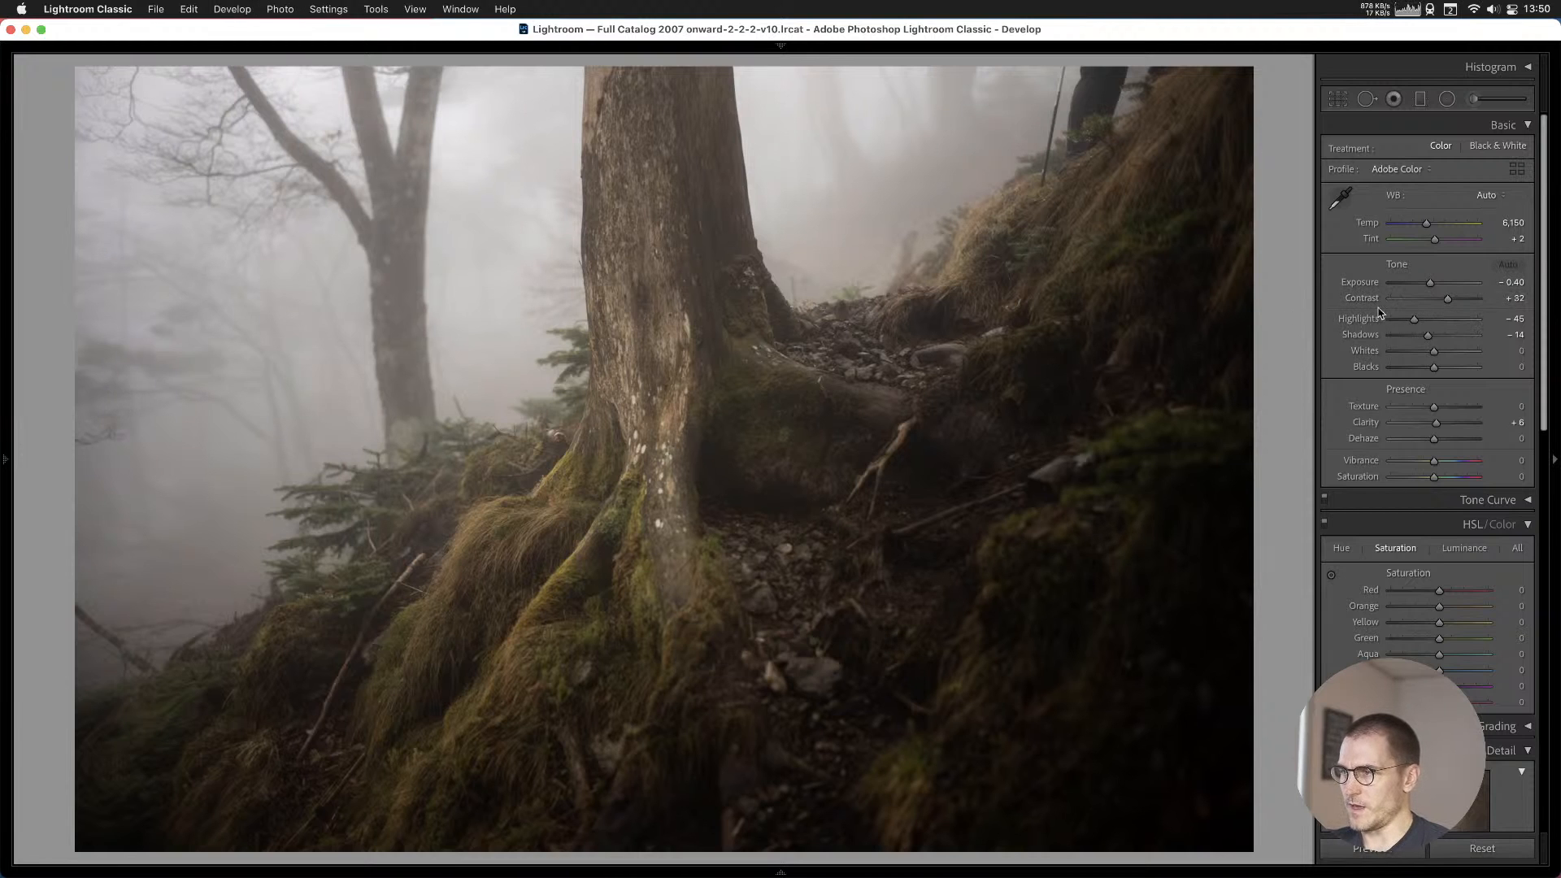
double_click(1448, 299)
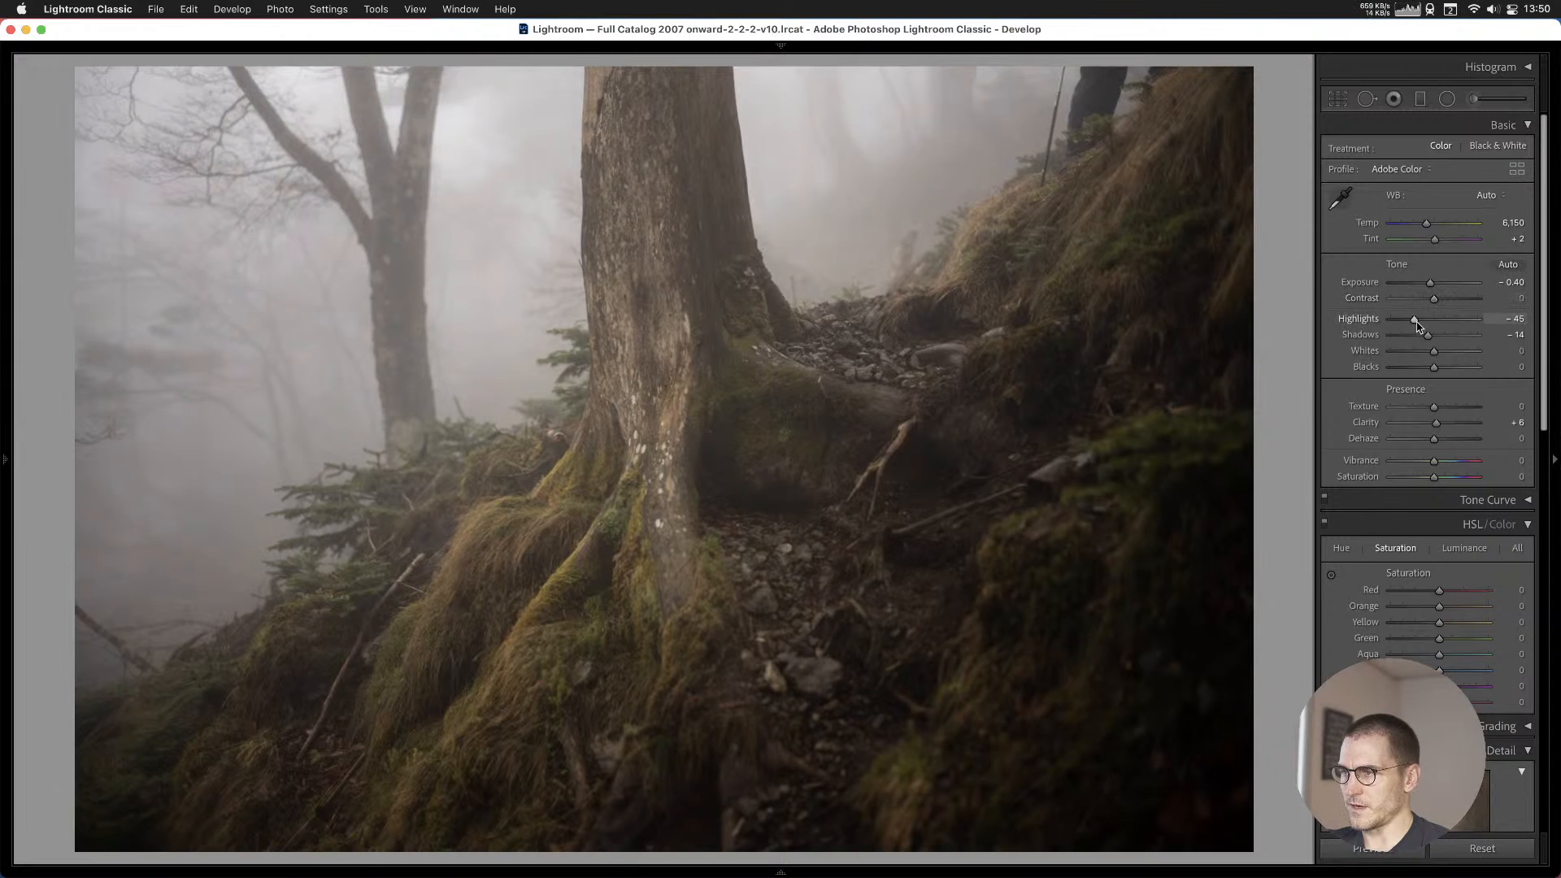
drag(1418, 324, 1437, 338)
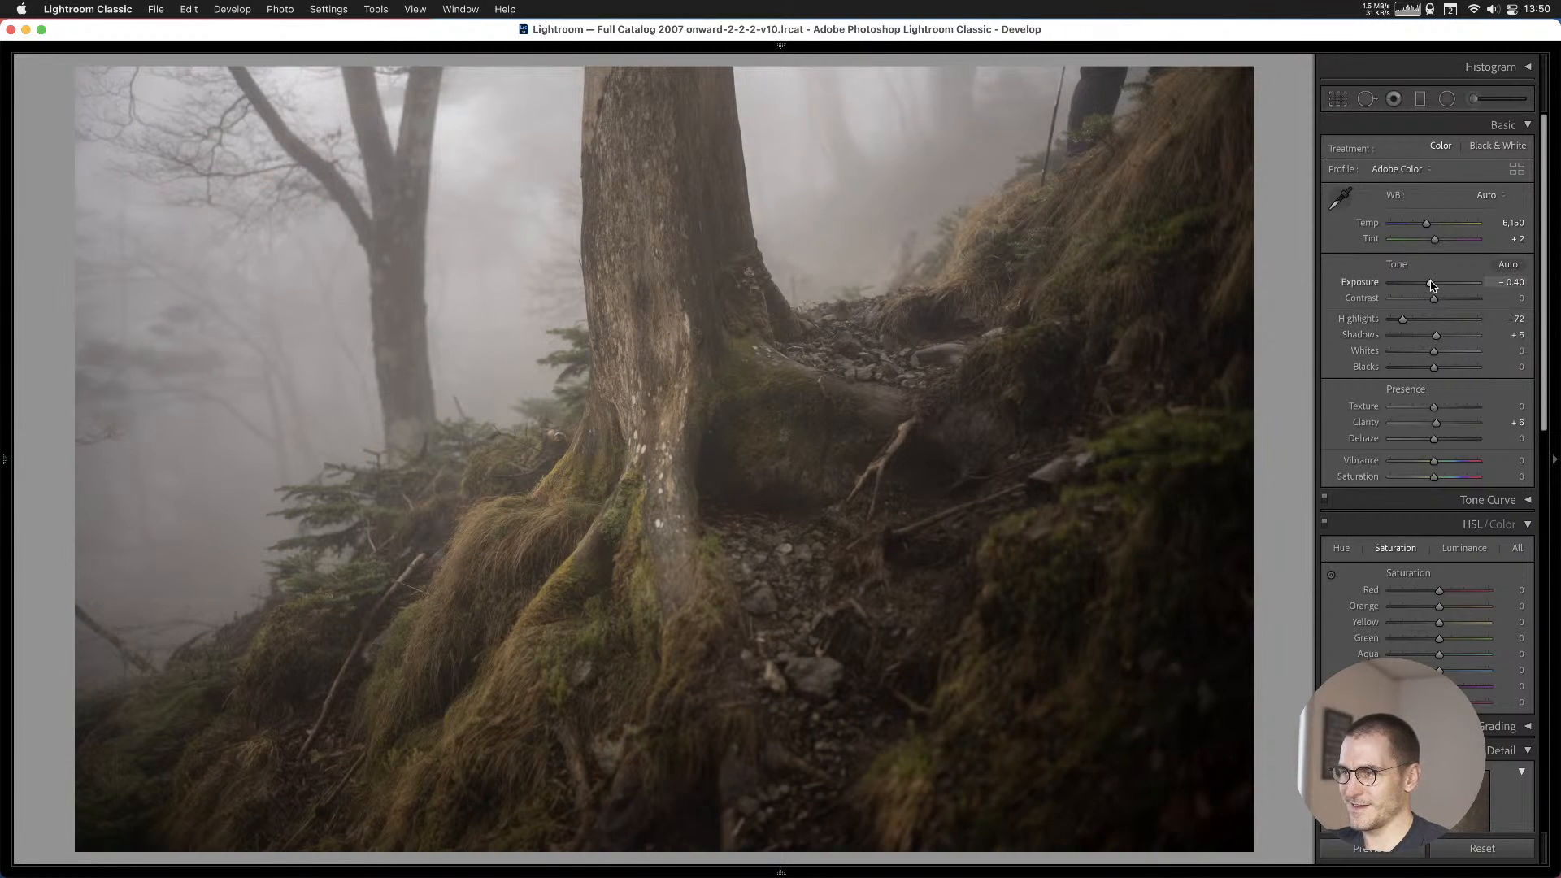
mouse_move(1431, 283)
mouse_down()
mouse_move(1445, 339)
mouse_move(1445, 304)
mouse_up()
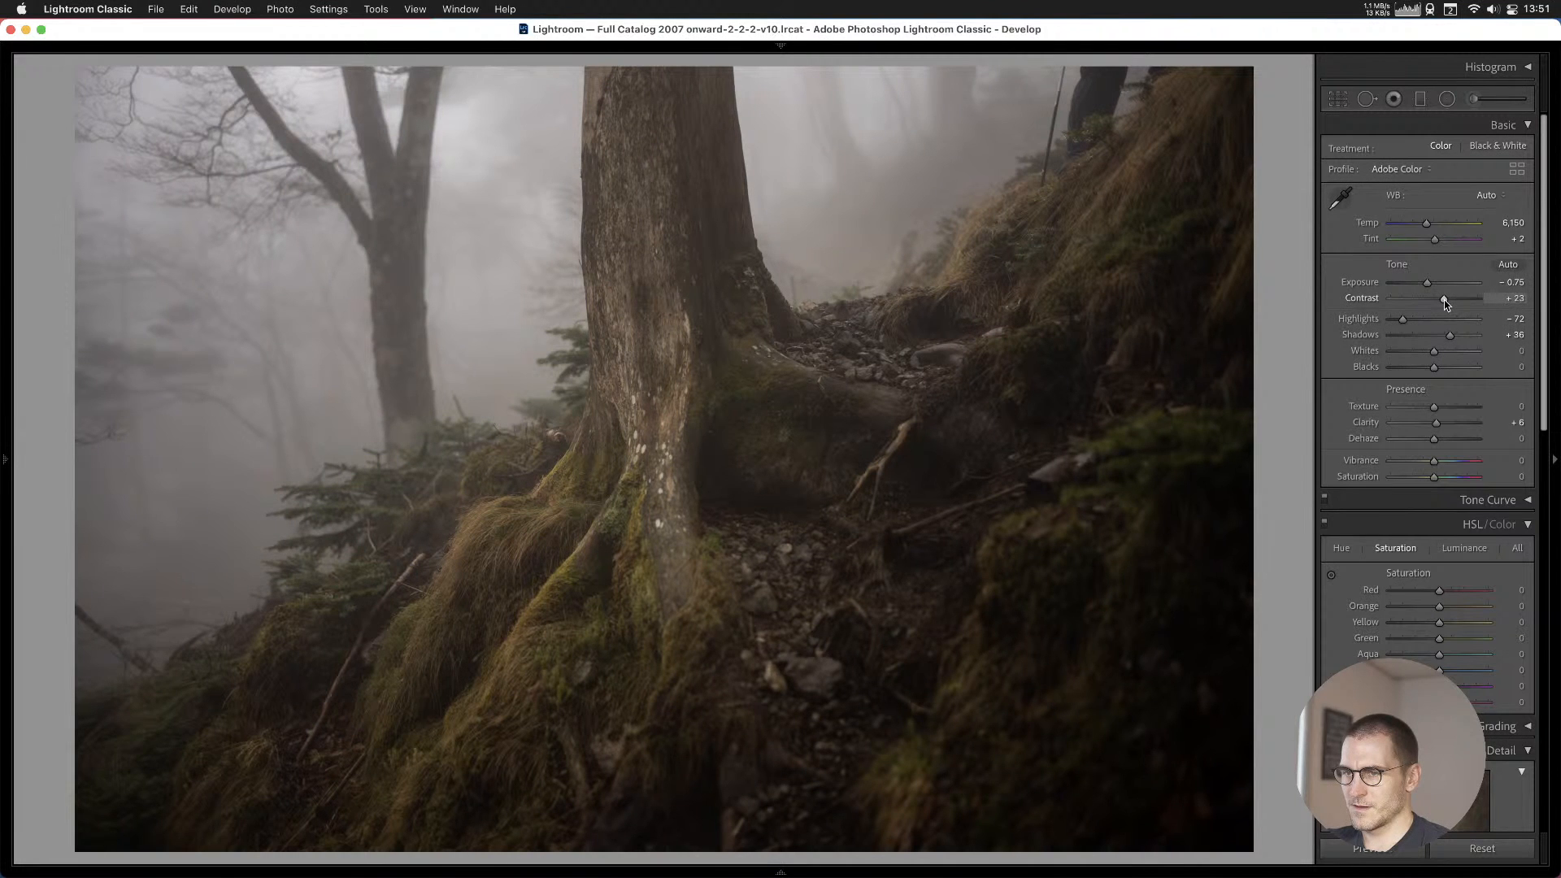
Put the edited copy of the foggy tree root photo in the target collection in place of its original.
key(b)
key(Right)
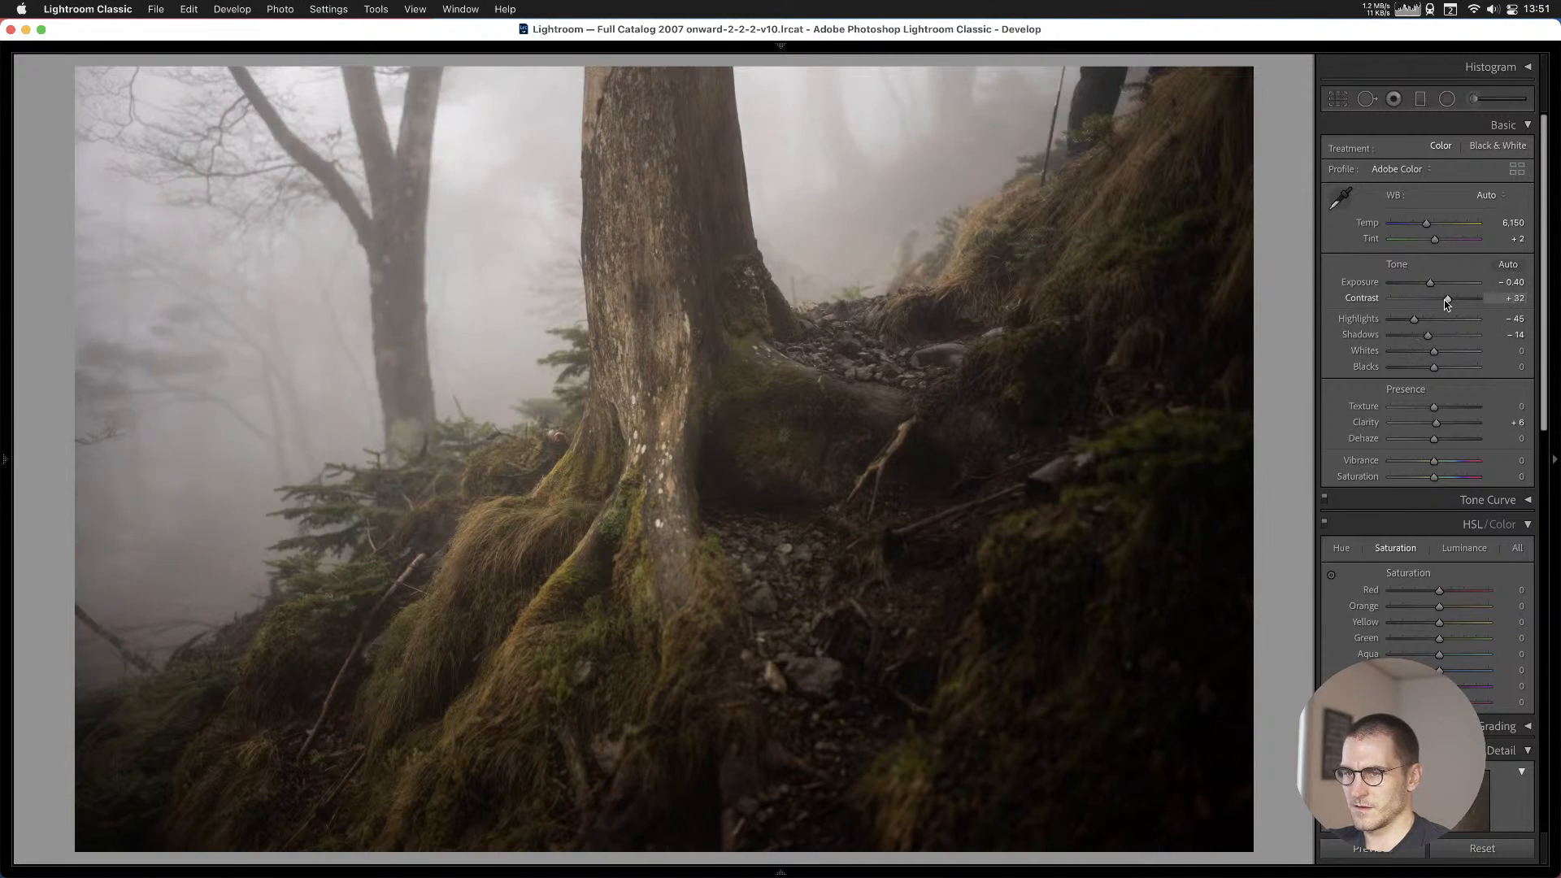
key(b)
key(Right)
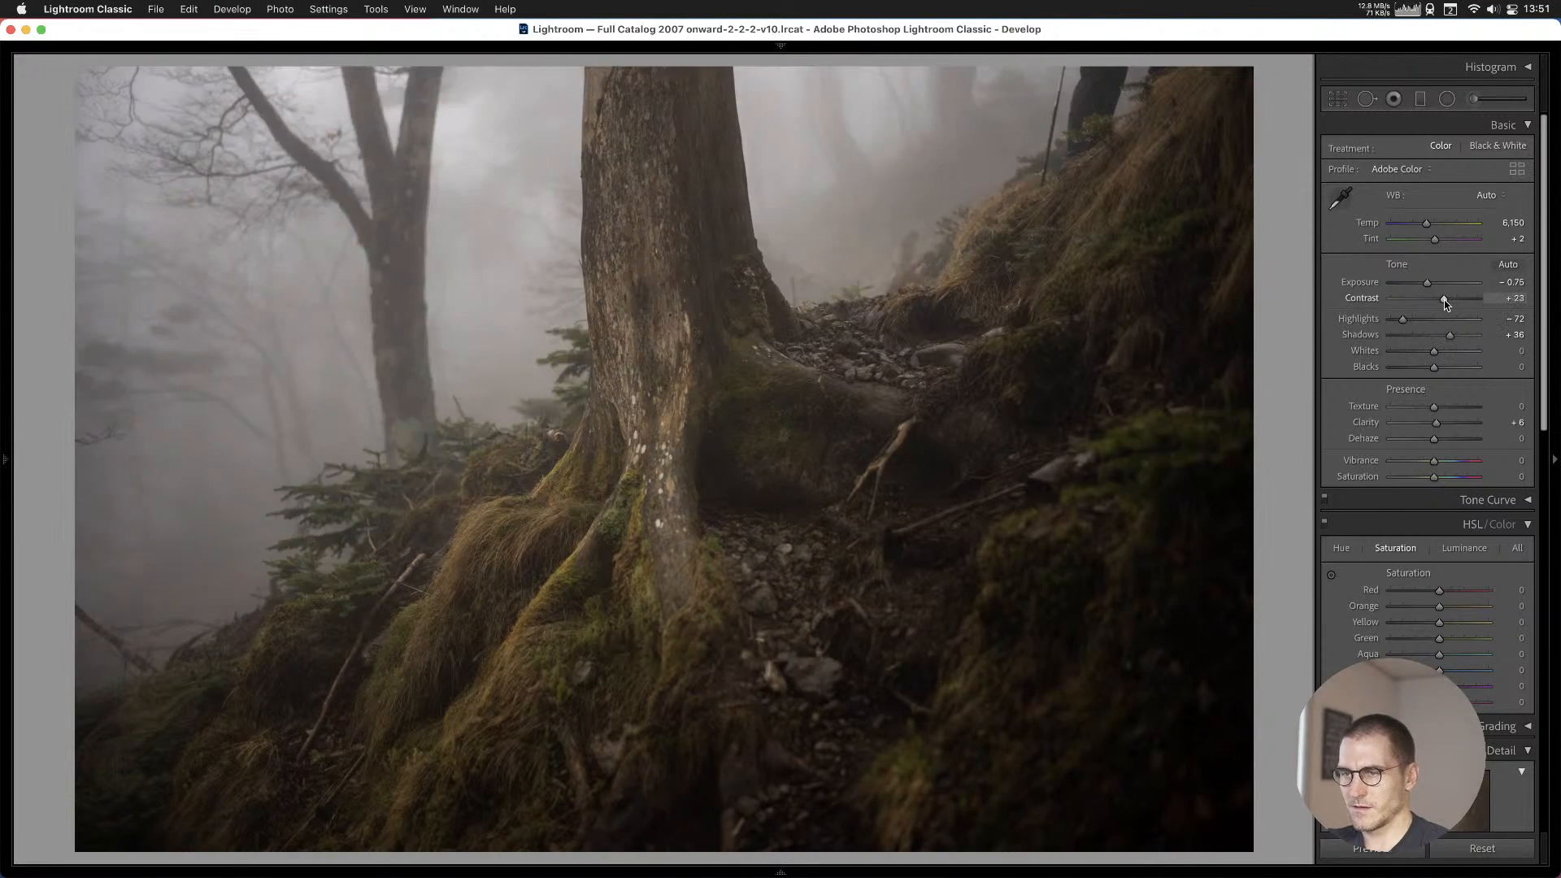
Move on past the hiker photos and add the tighter crop of the two climbers on the rocky slope to Cull #1.
key(Right)
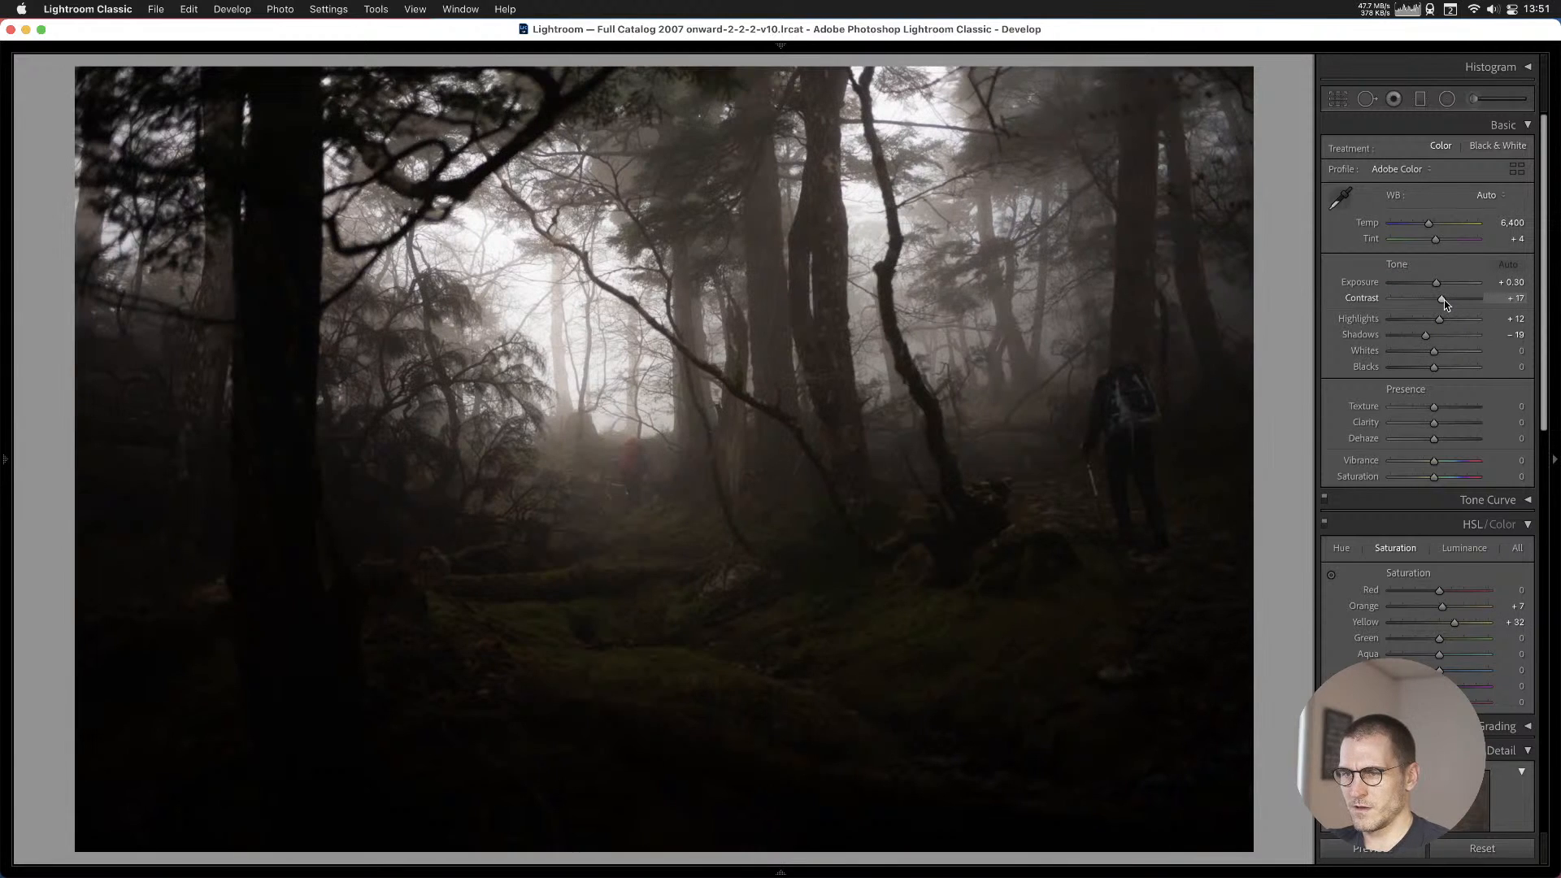
key(Right)
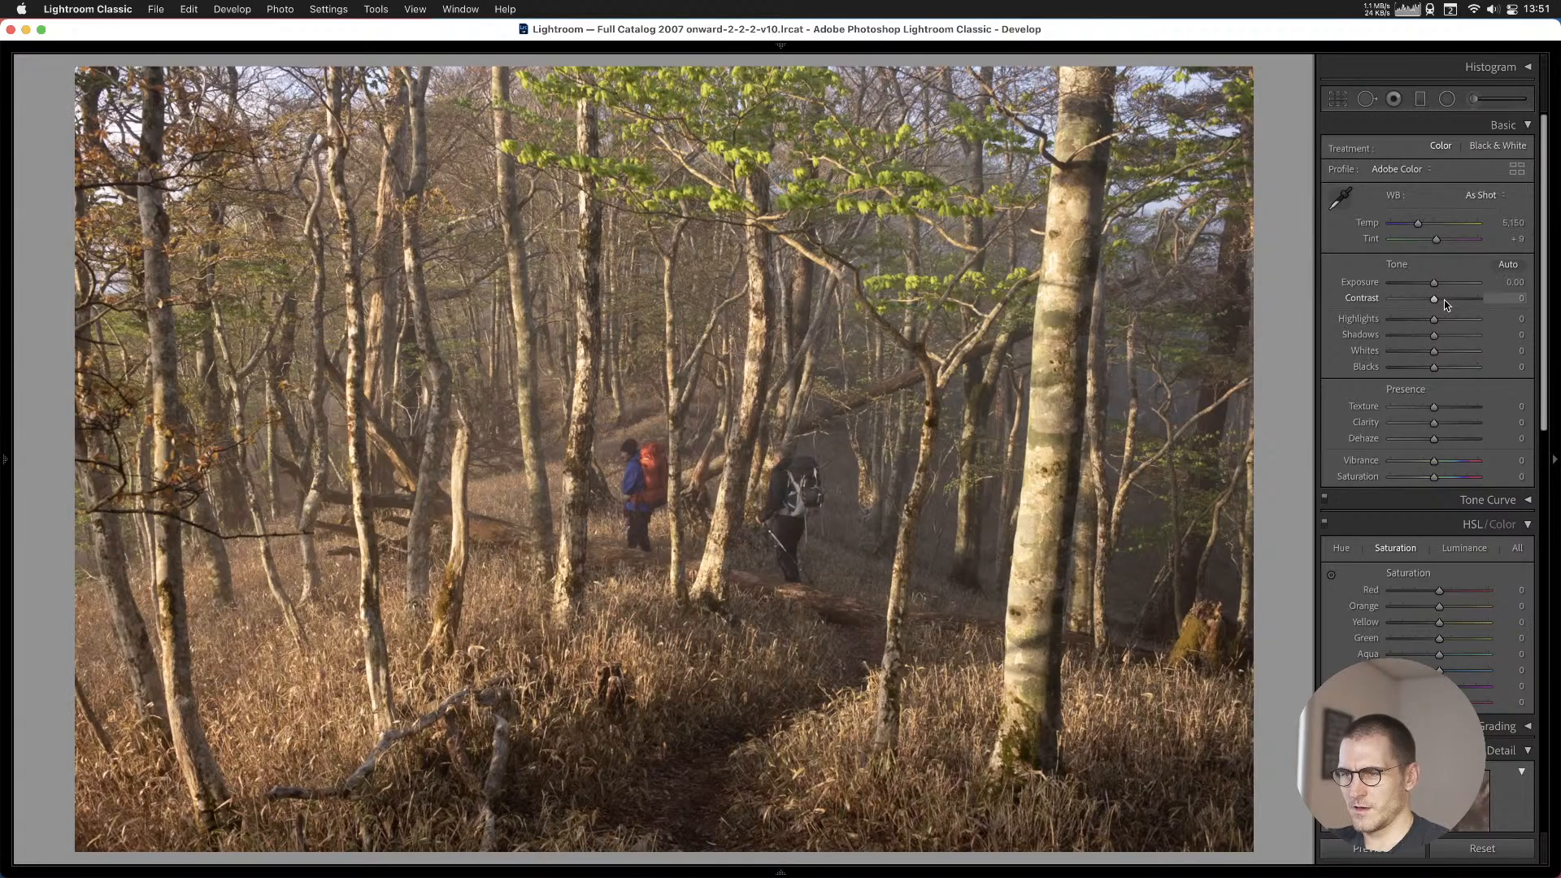
key(Right)
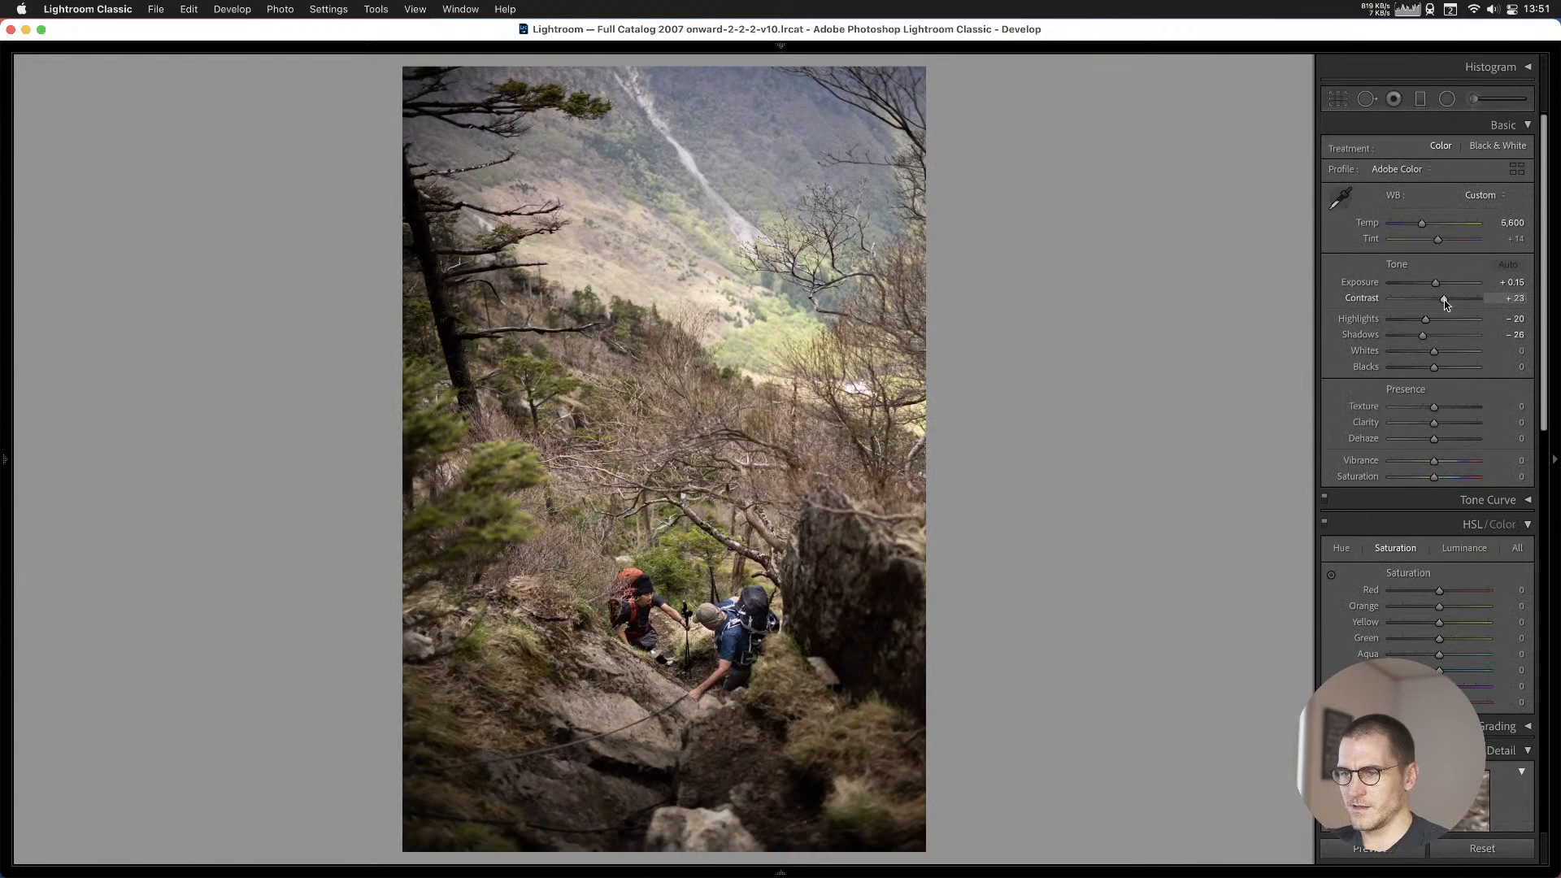
key(Right)
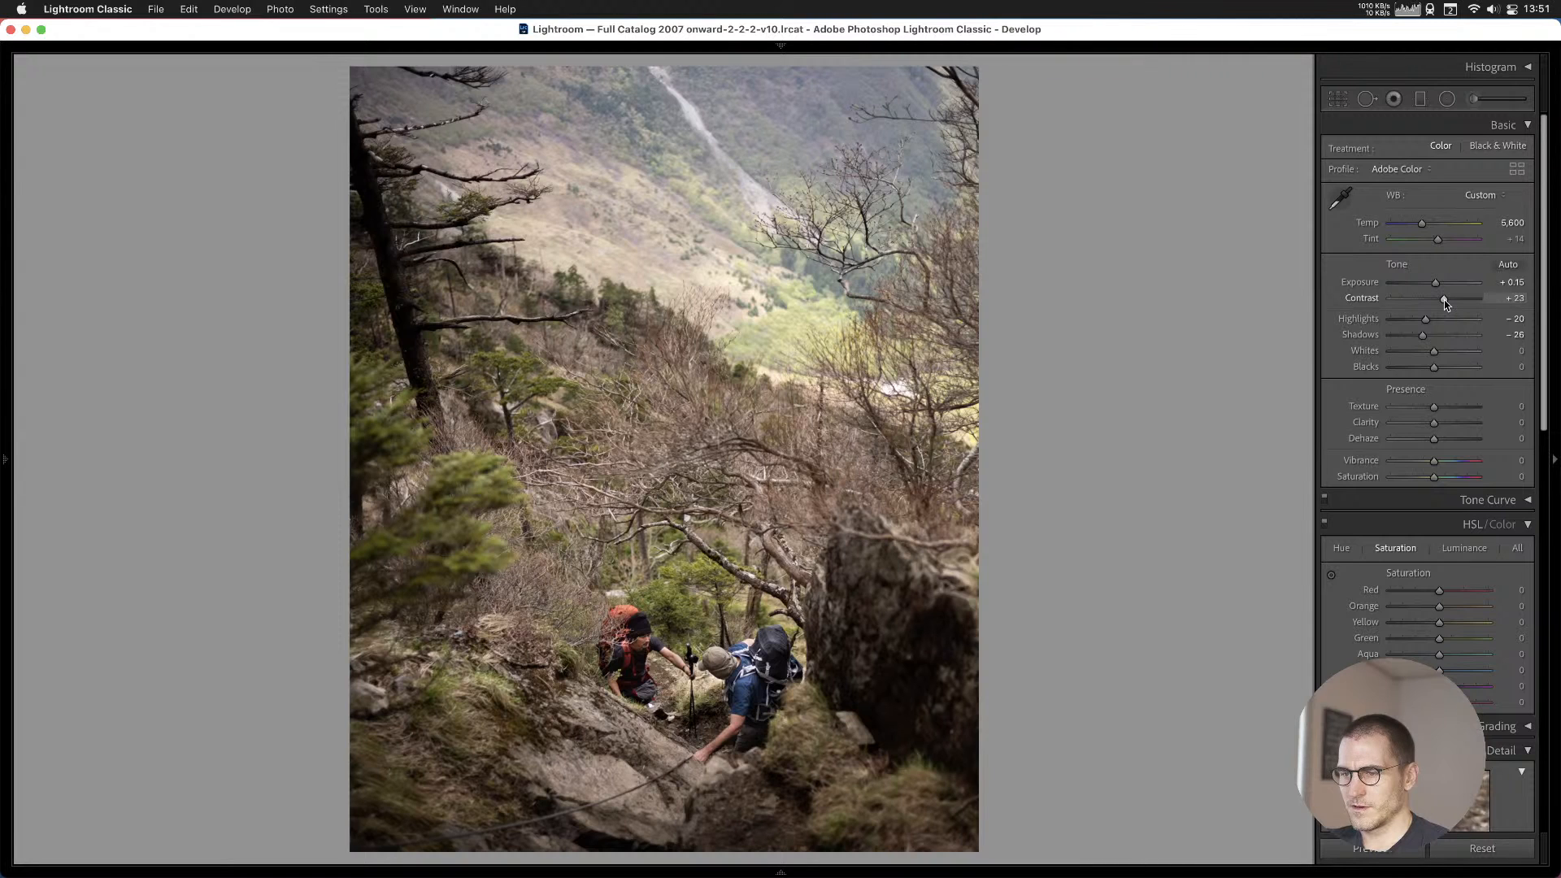
key(b)
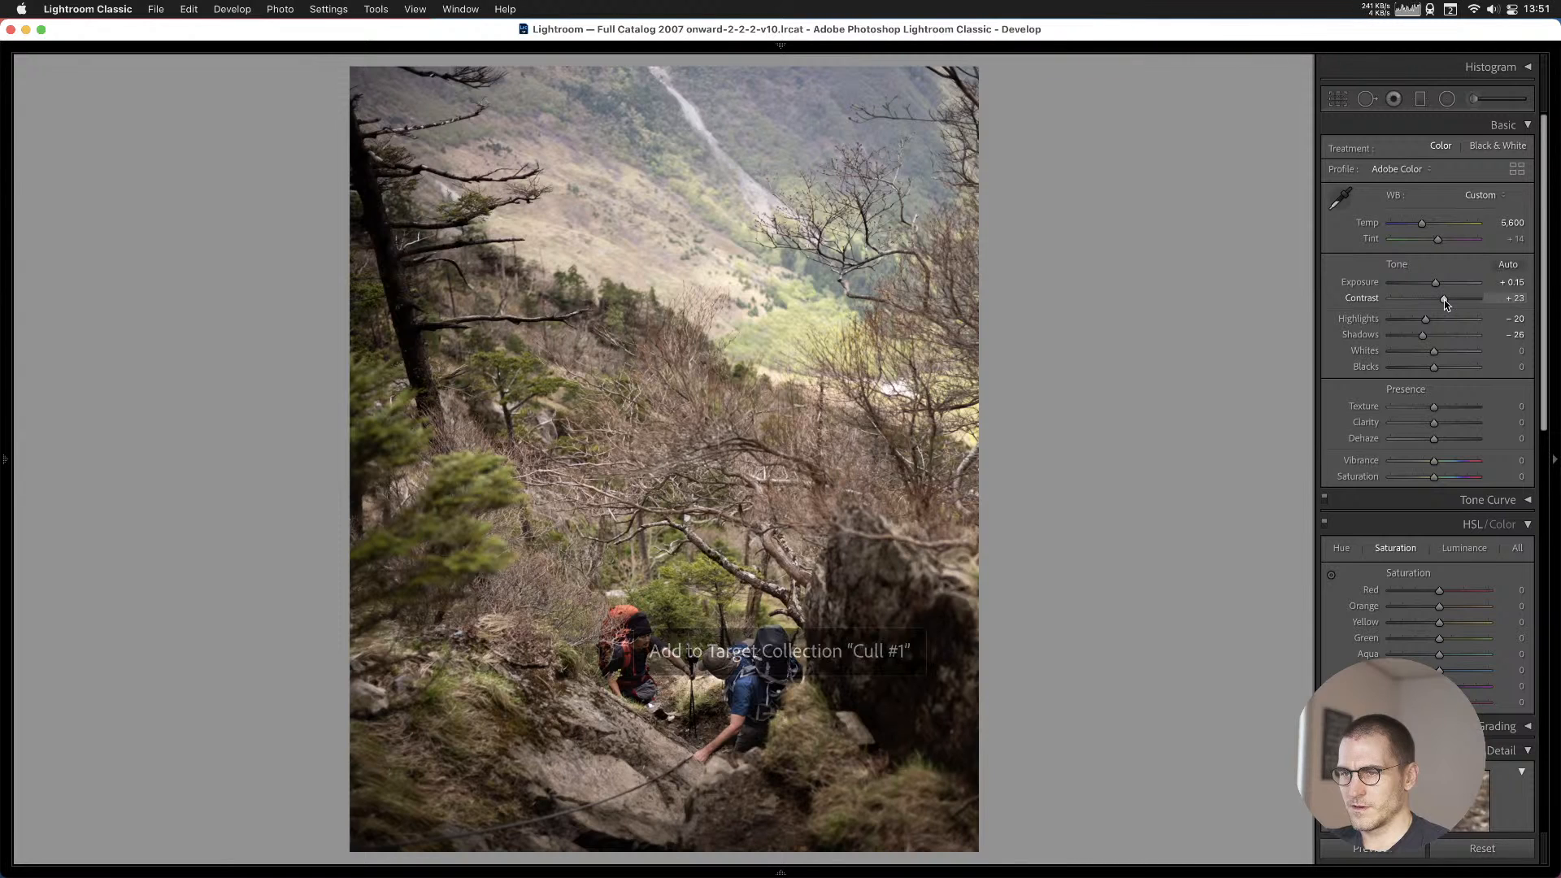
Add the portrait and landscape versions of the cloudy mountain ridge photo to the target collection.
key(Right)
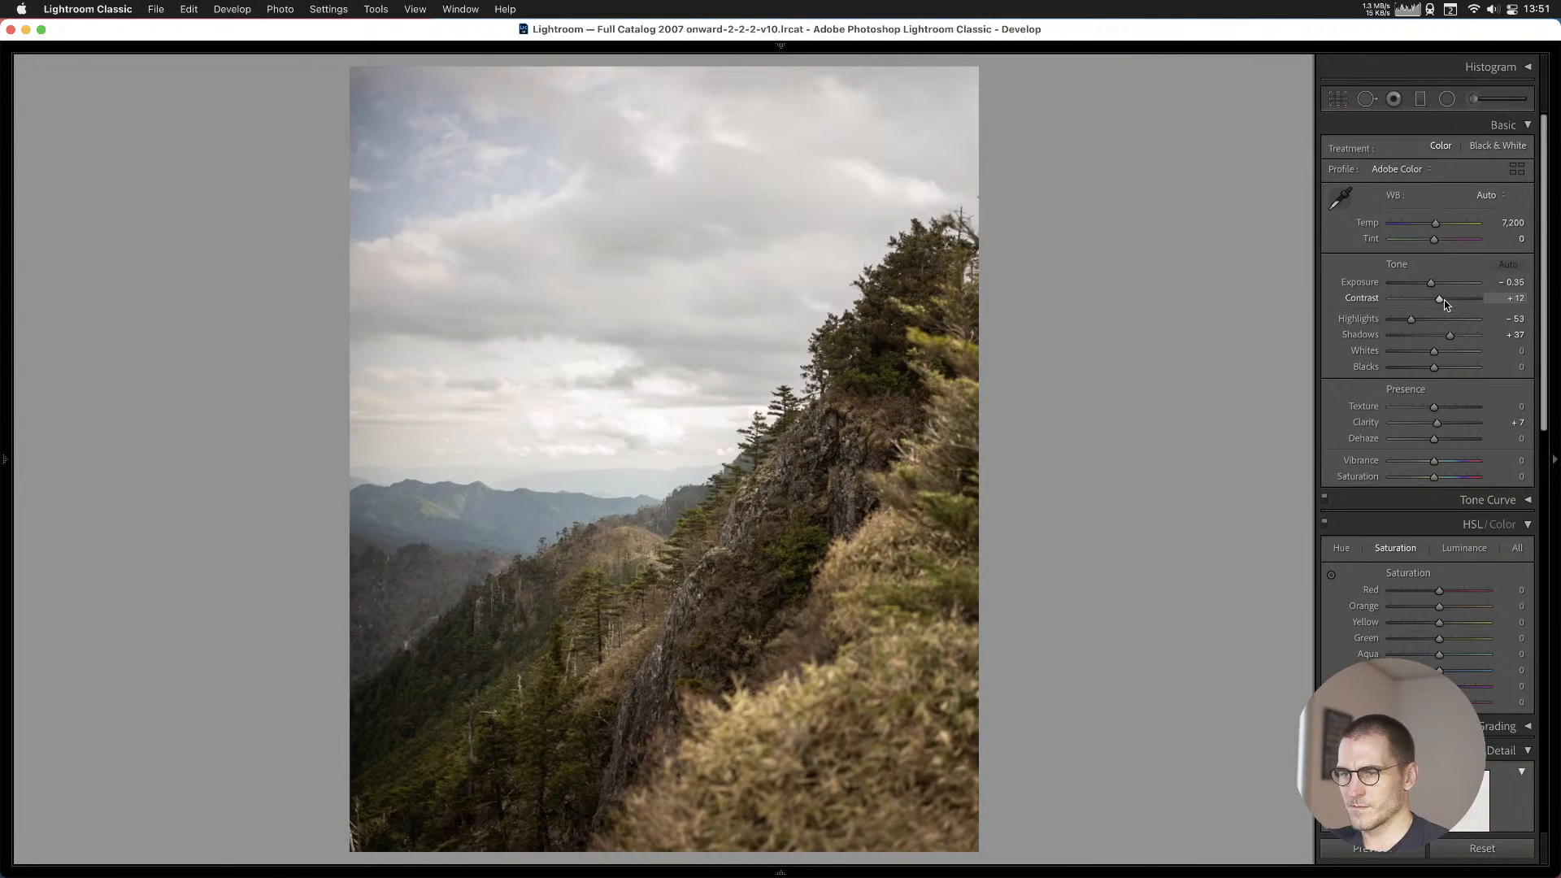
key(b)
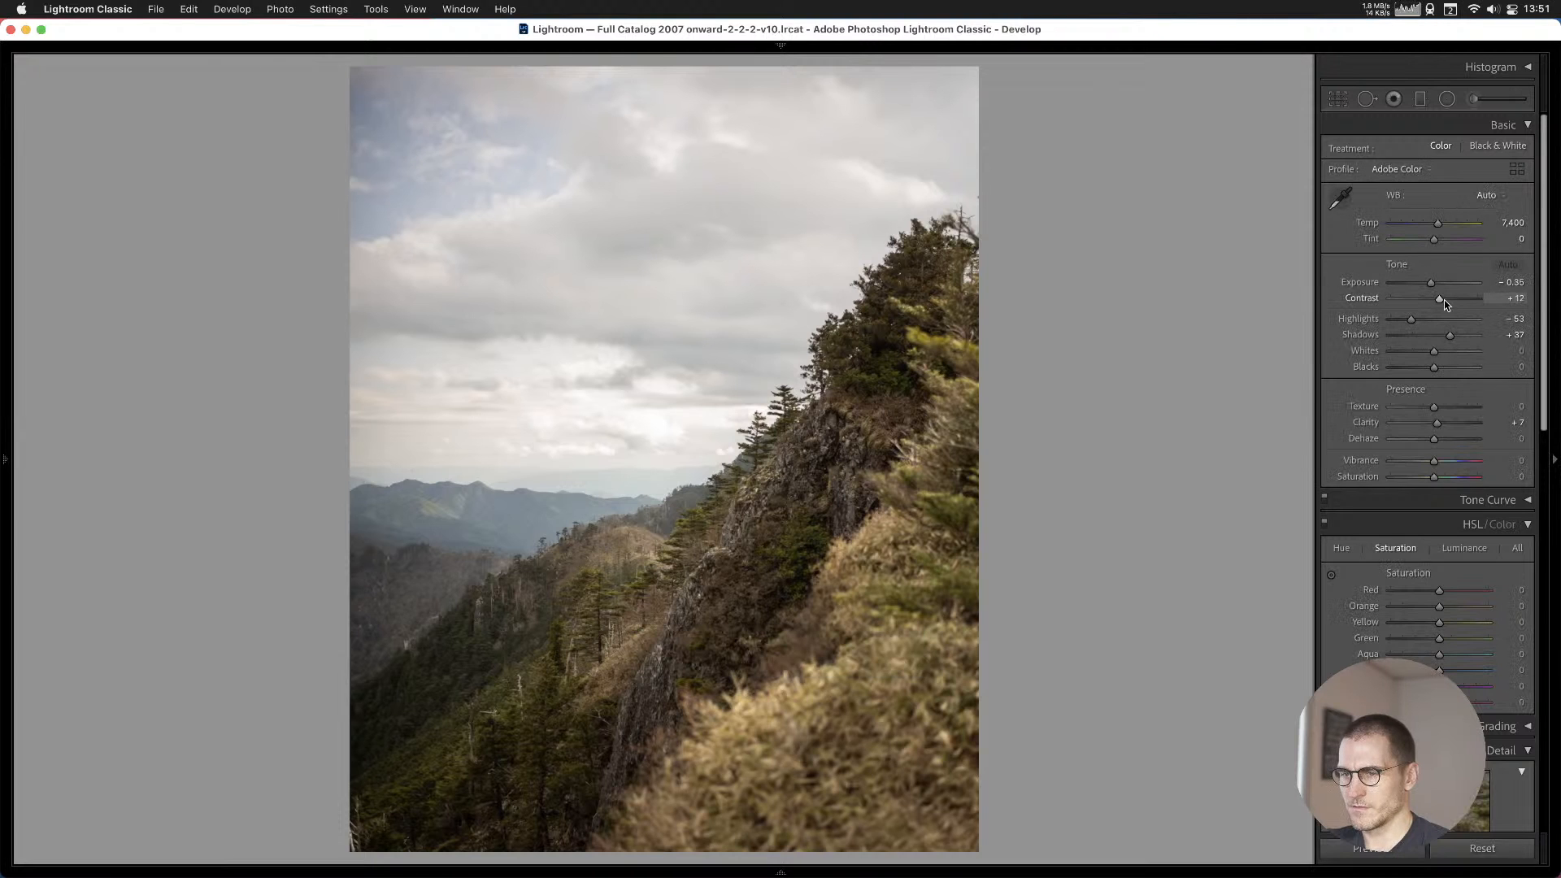
key(Right)
key(b)
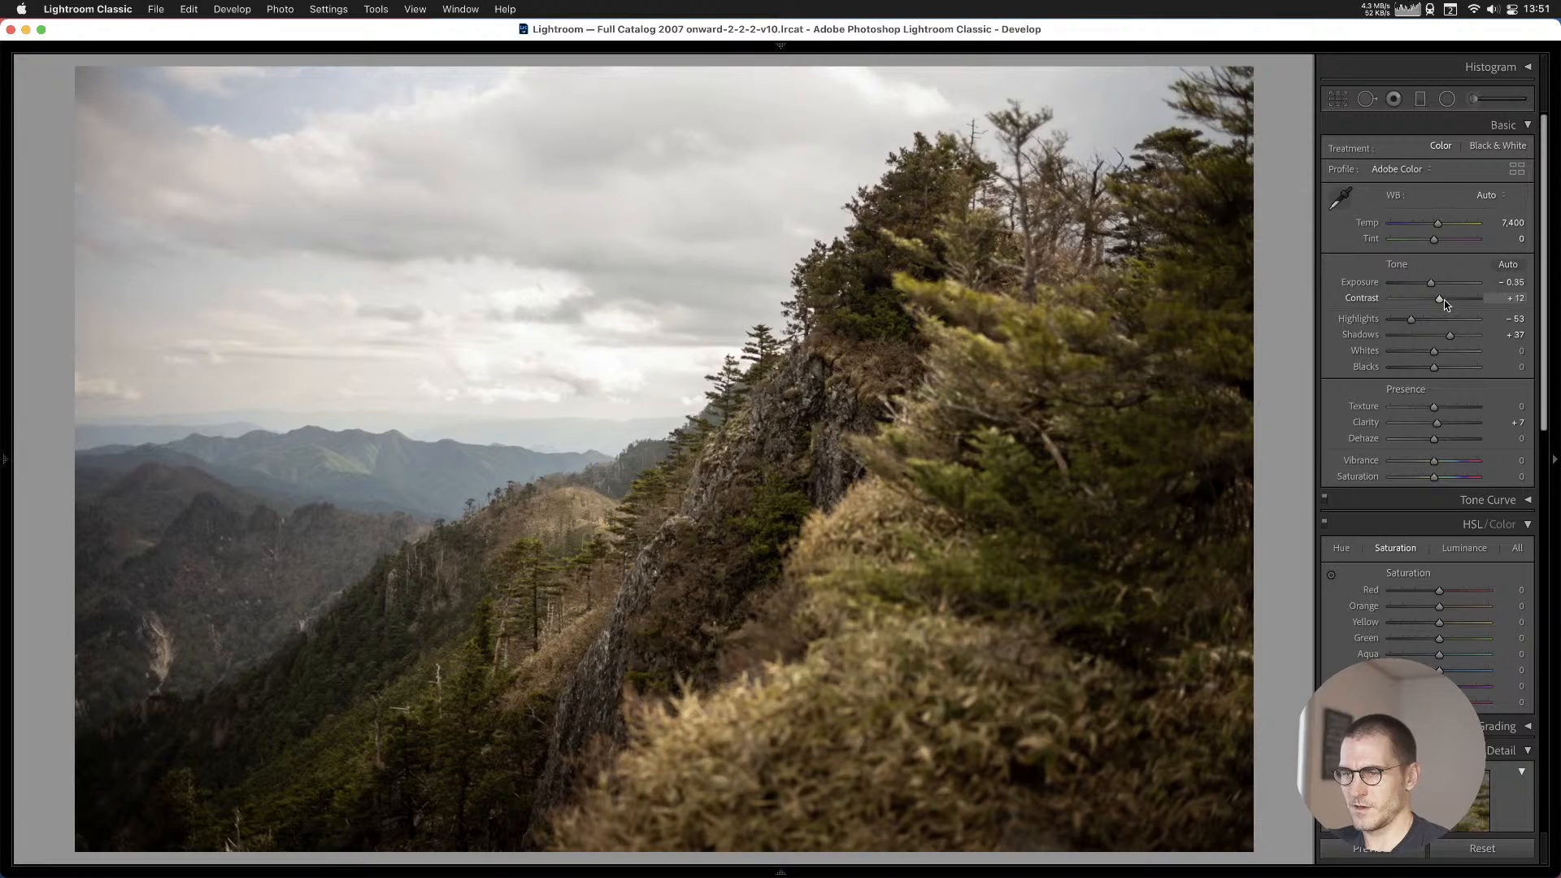
Move on to the portrait shot of the forested valley and inspect its rock pinnacles up close.
key(Right)
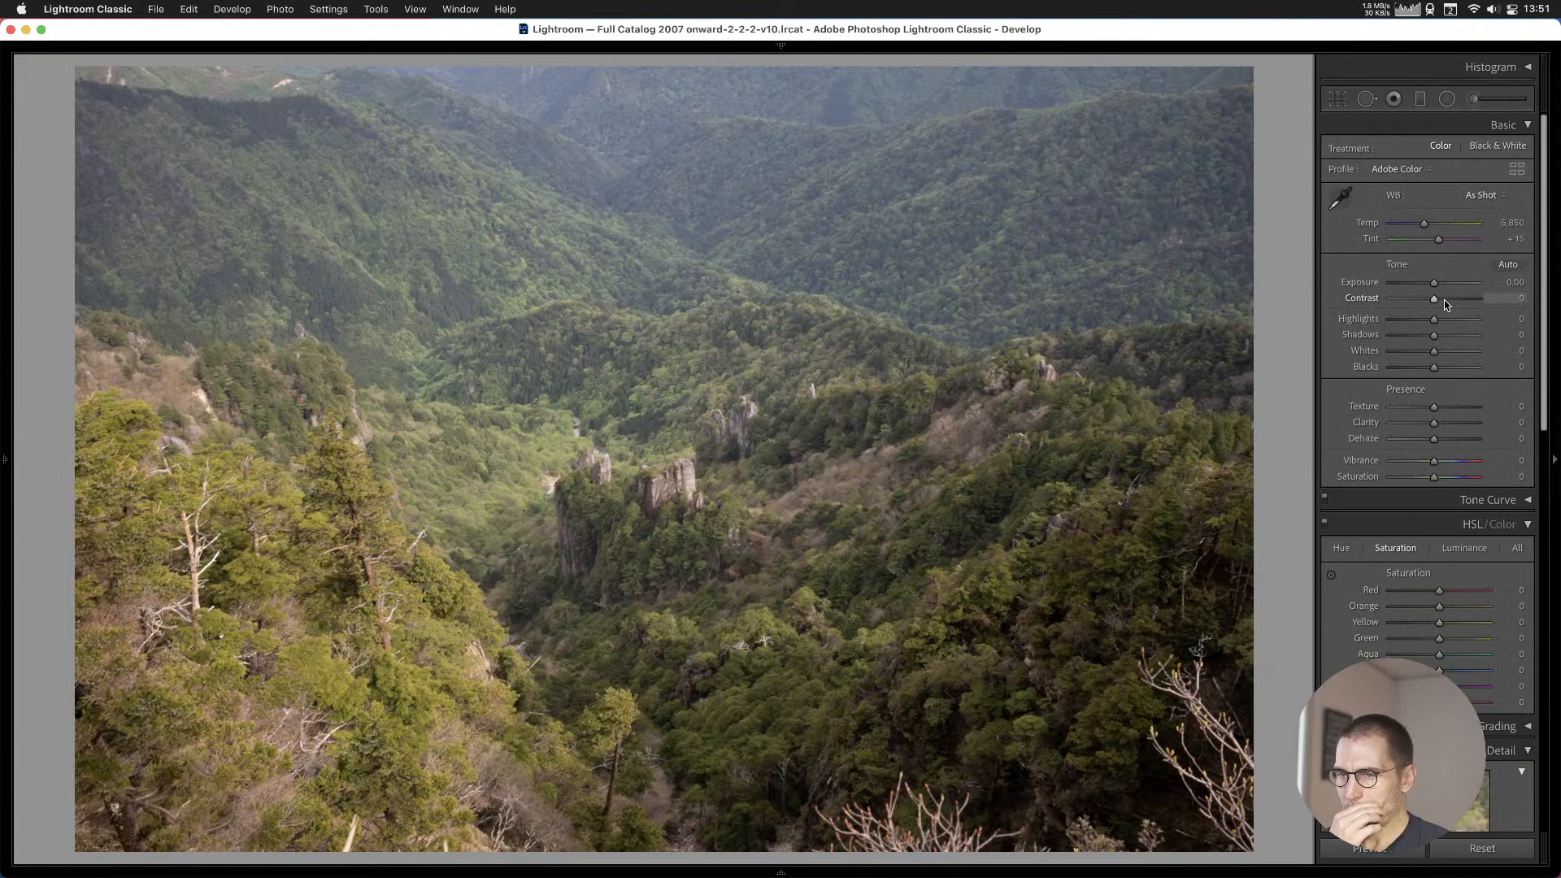
key(Right)
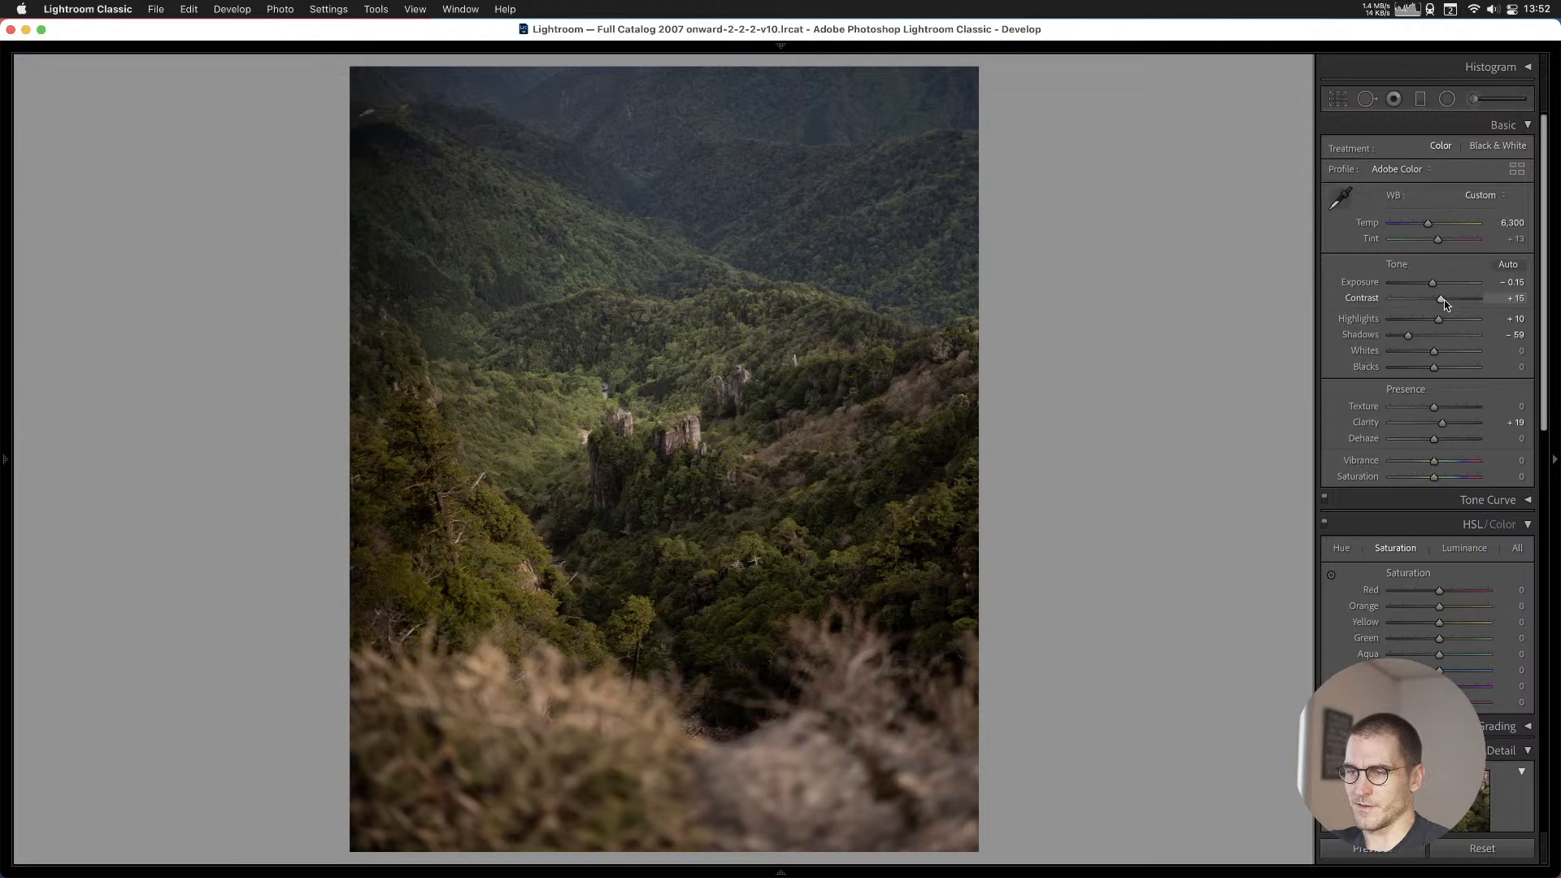
key(Right)
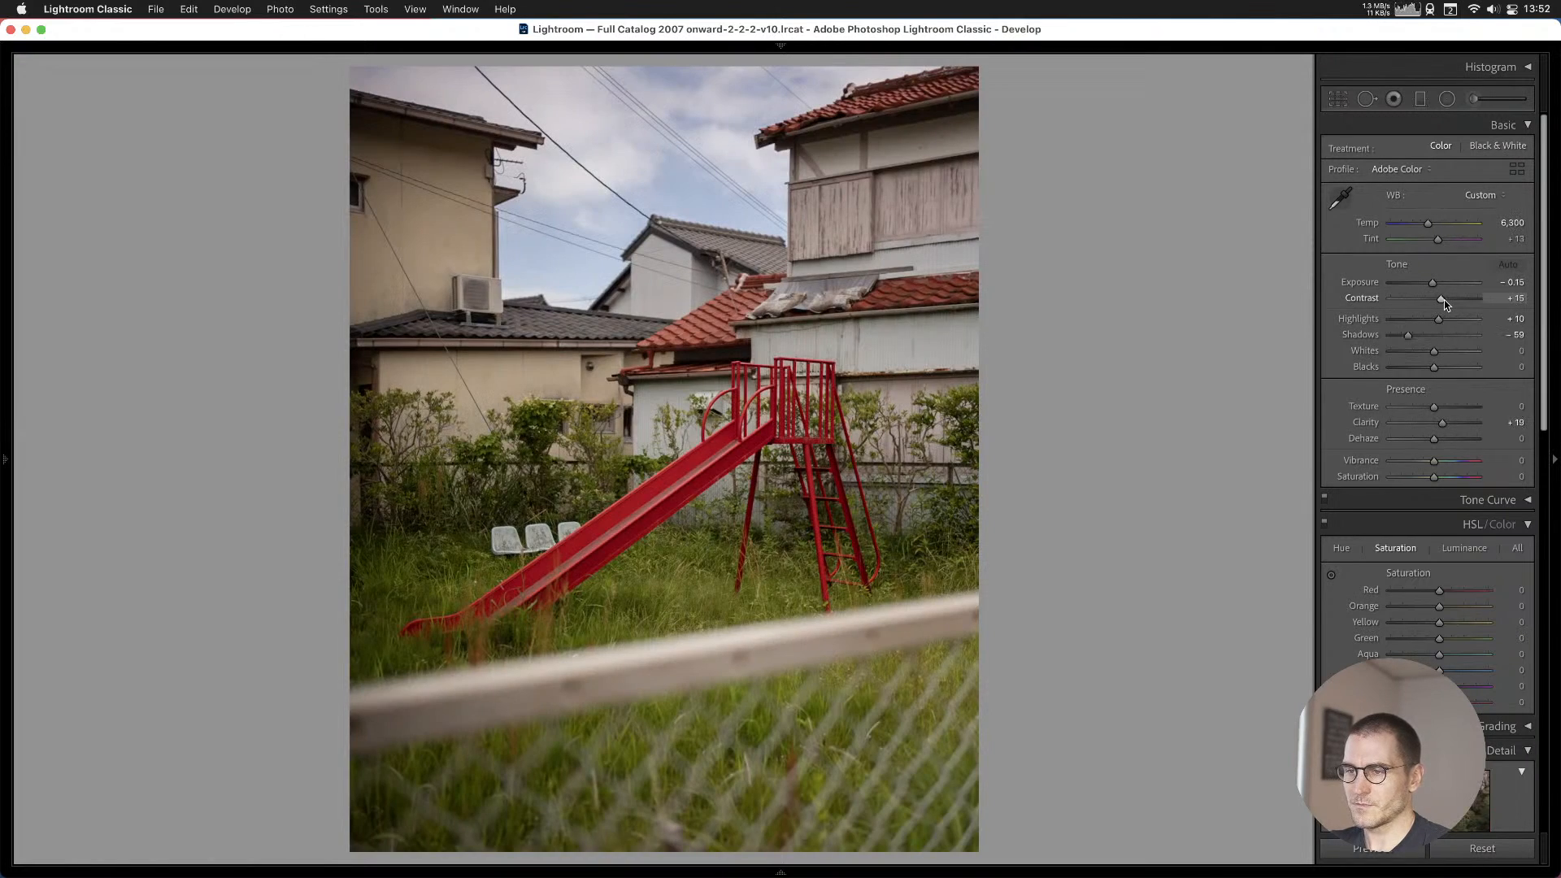
key(Left)
click(605, 391)
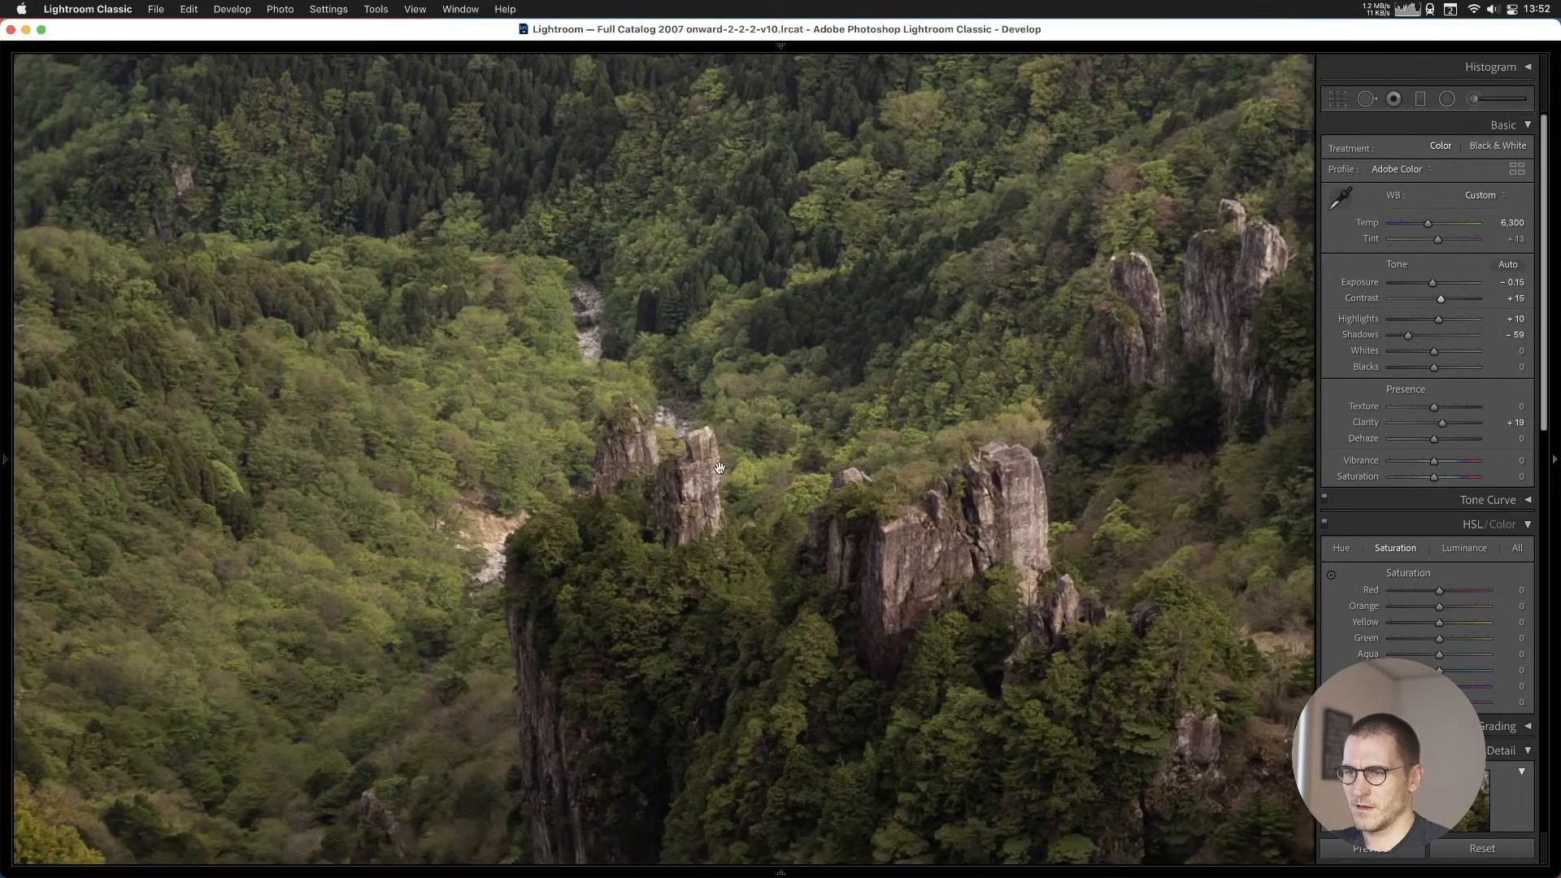
drag(720, 469, 498, 244)
click(504, 247)
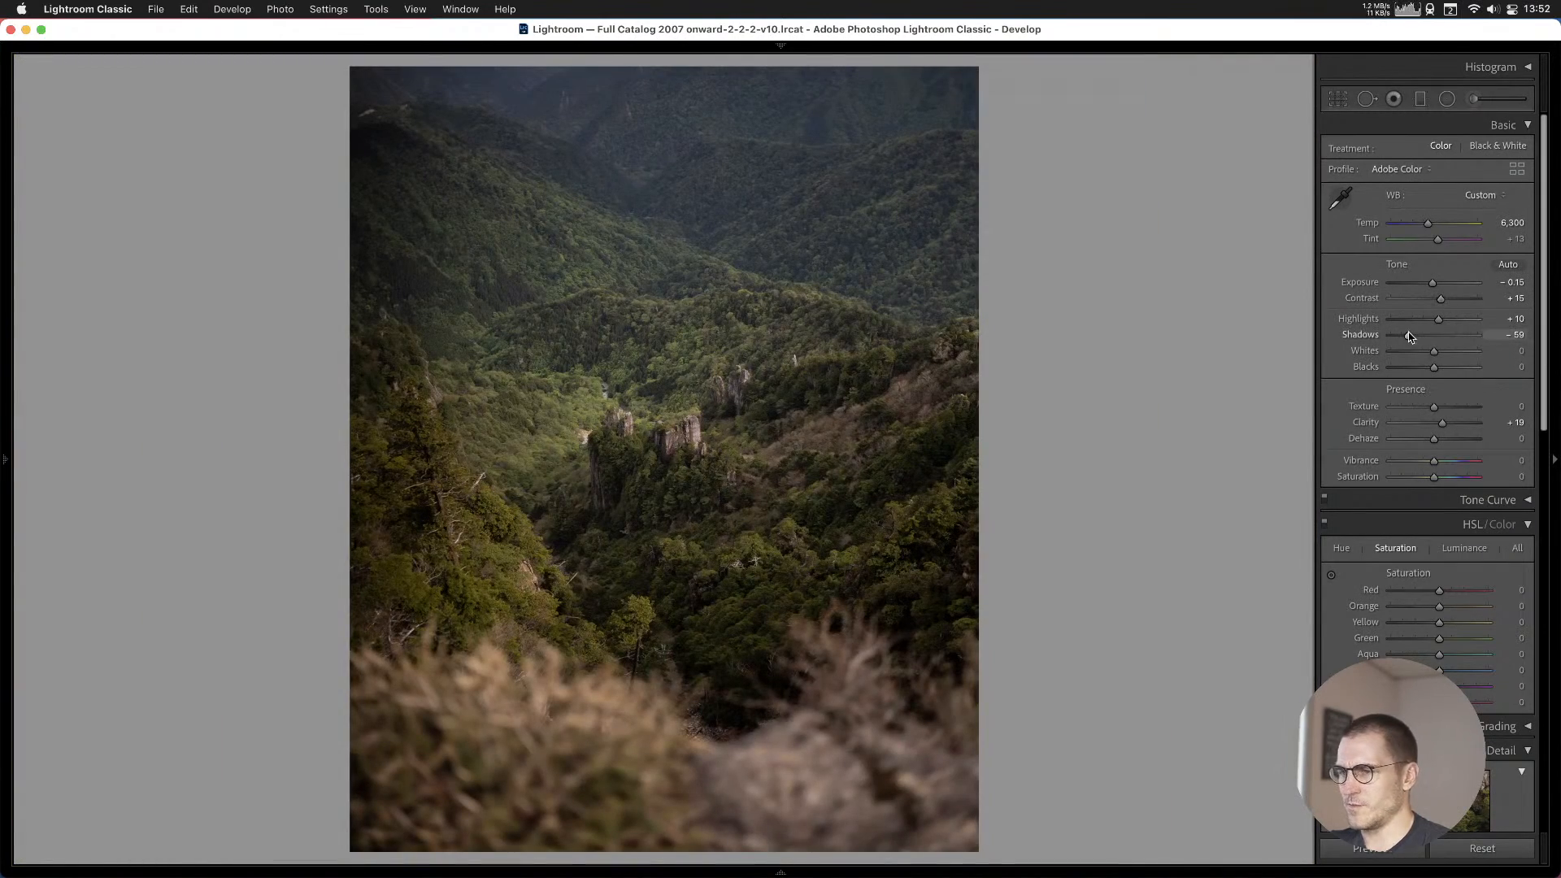
Try shadows of -12 and Auto white balance on the valley photo, and undo the white balance change.
drag(1417, 335, 1426, 338)
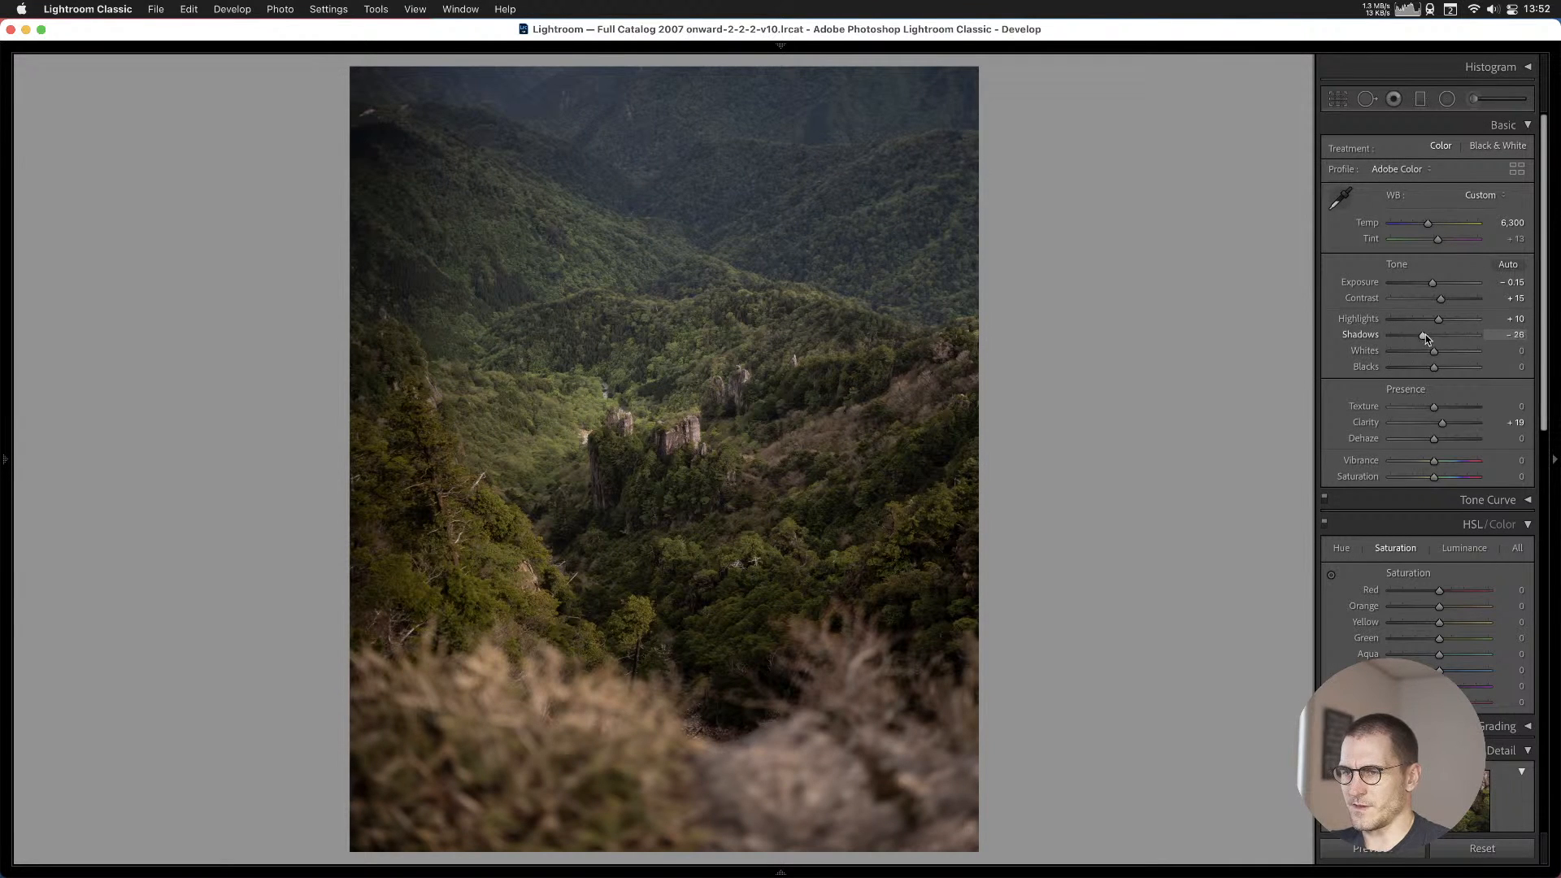
click(1476, 197)
click(1479, 67)
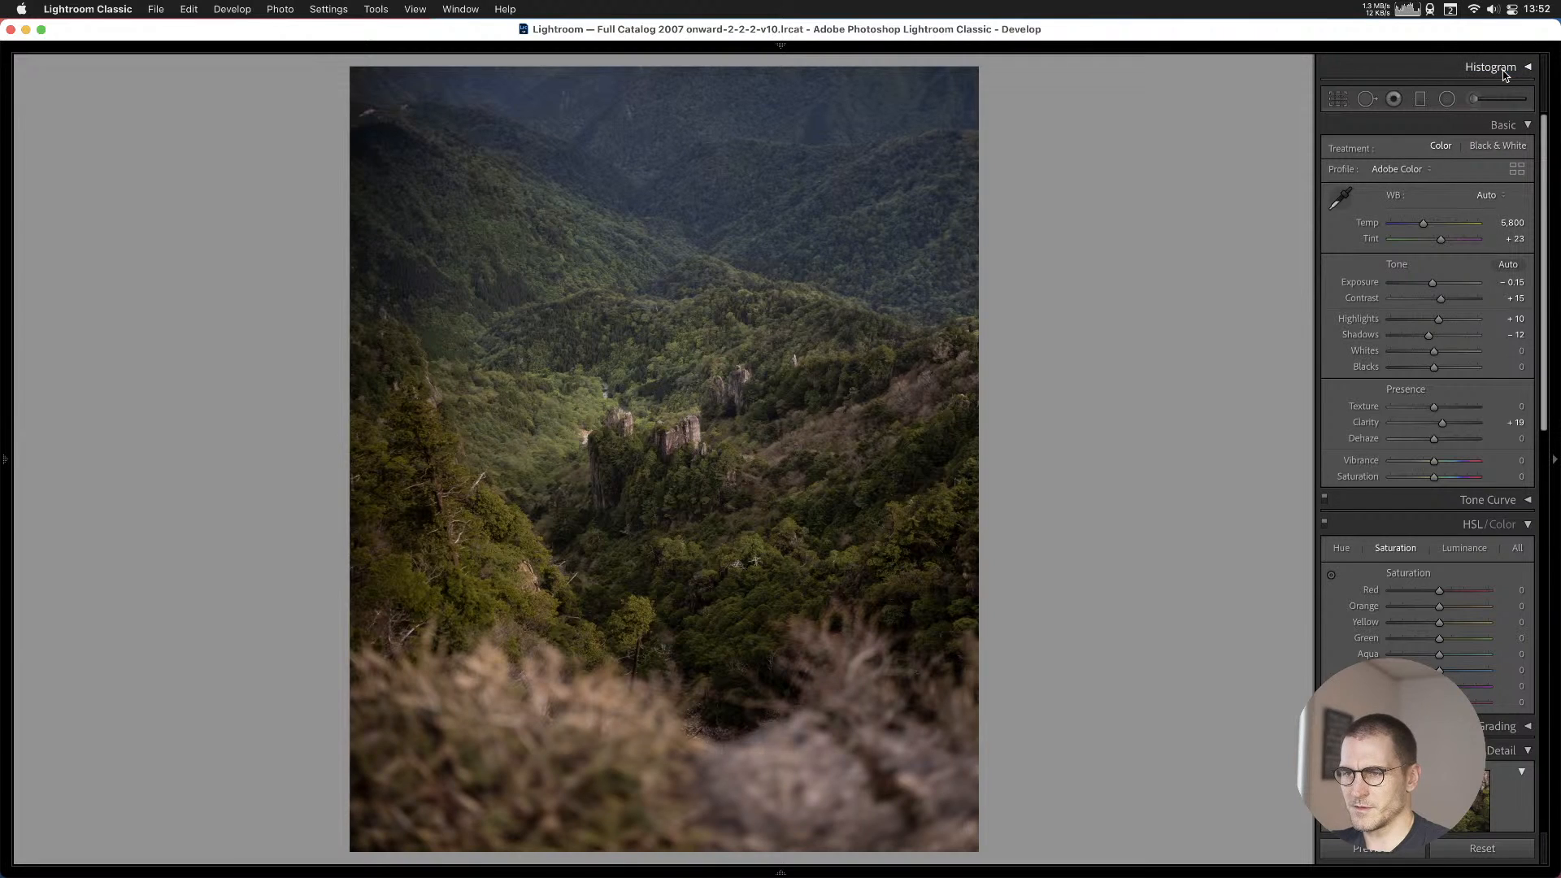
key(super+z)
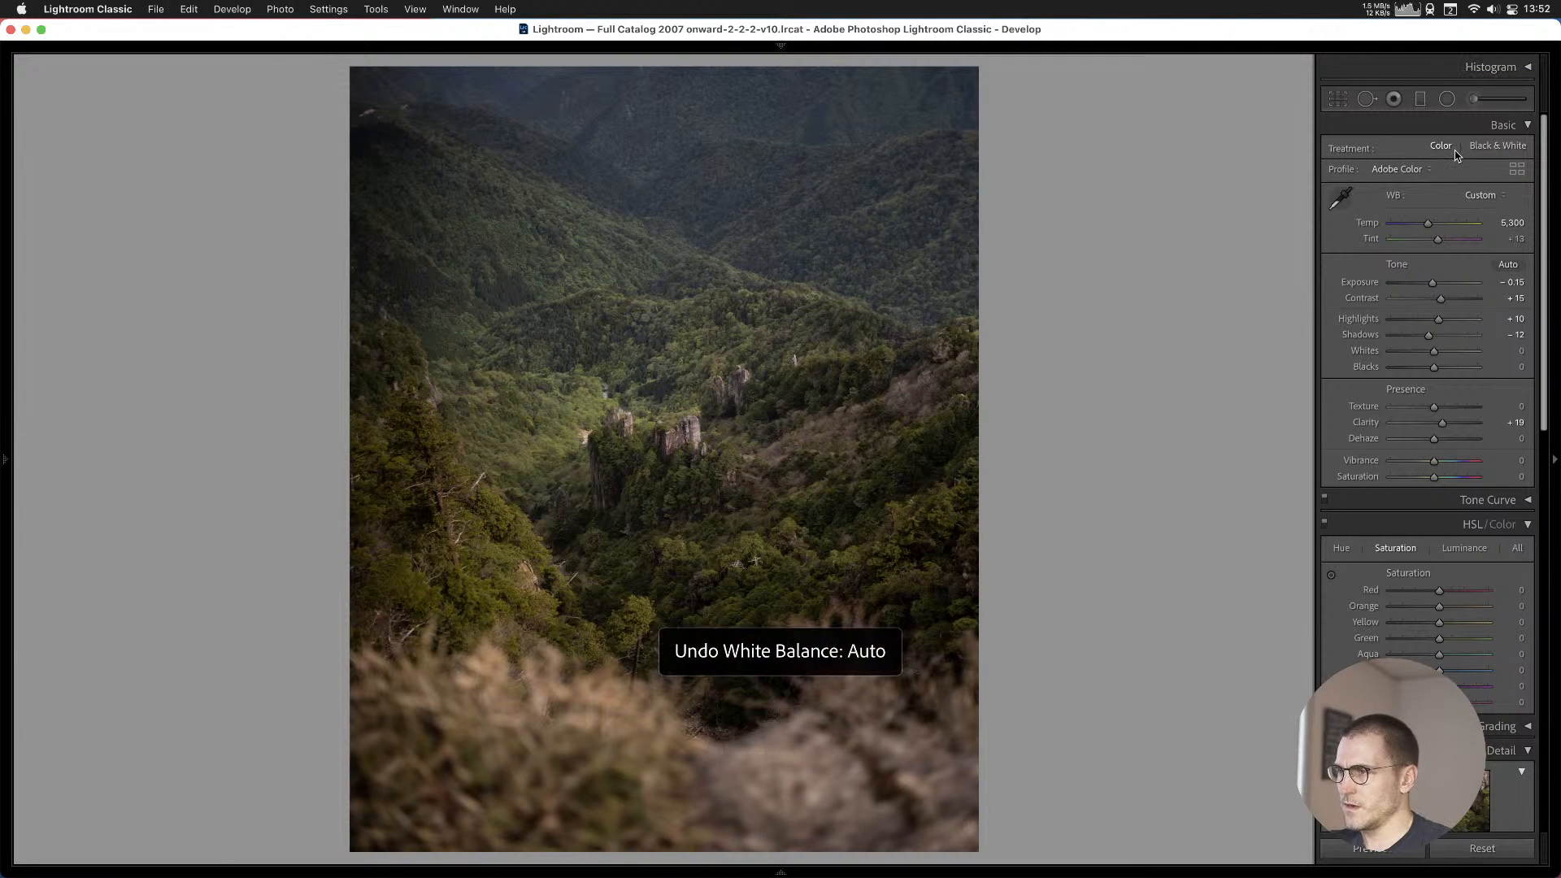
Reset the valley photo's contrast to 0, set exposure -0.40, shadows +38 and highlights -21, and add it to Cull #1.
double_click(1441, 303)
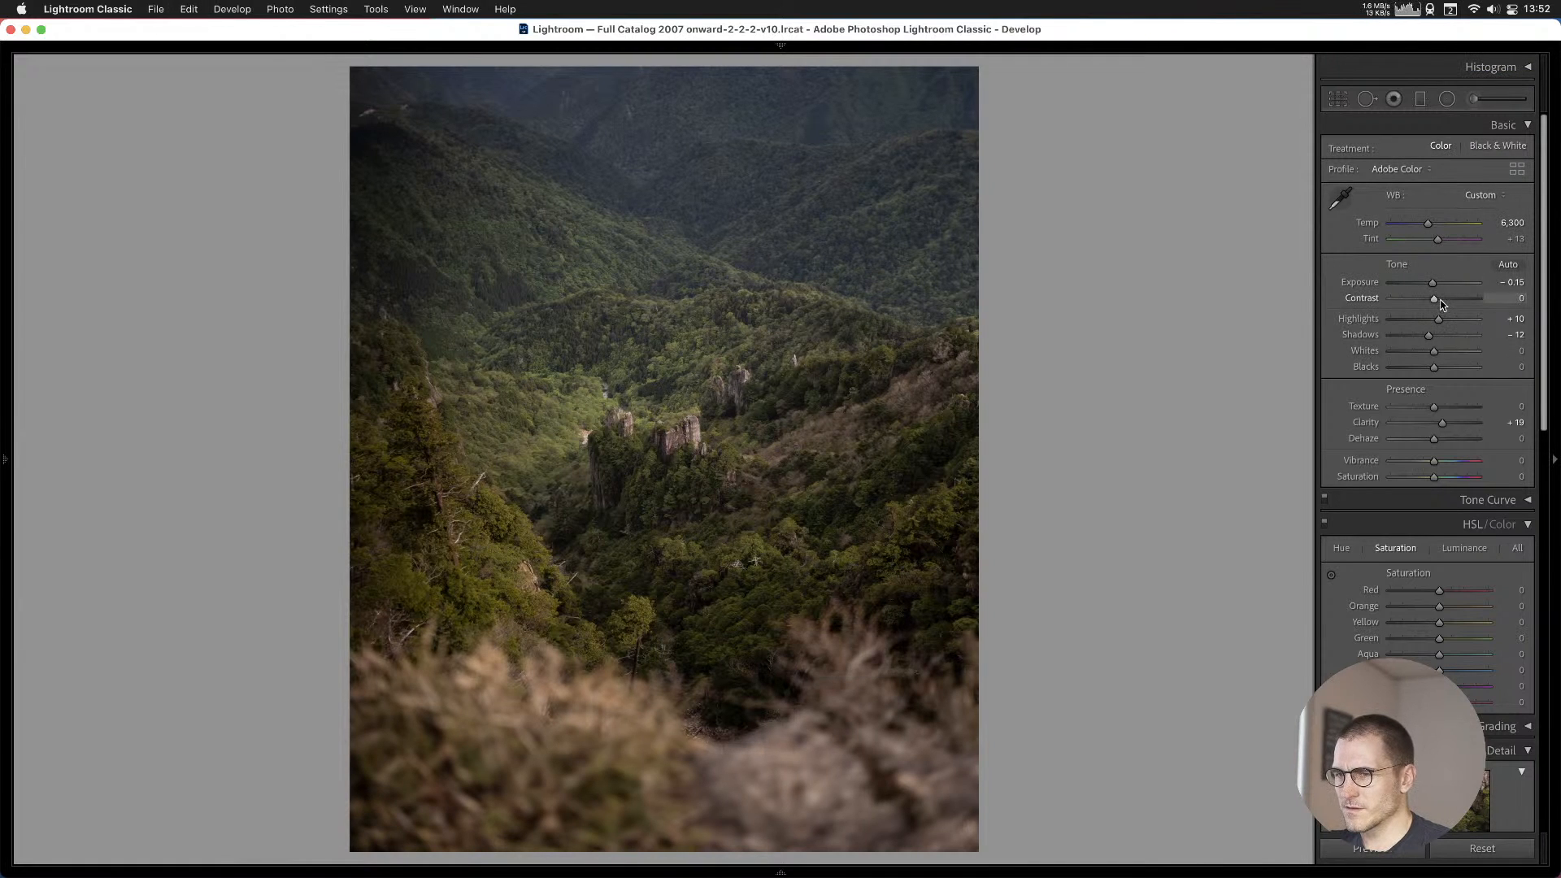
drag(1432, 283, 1430, 284)
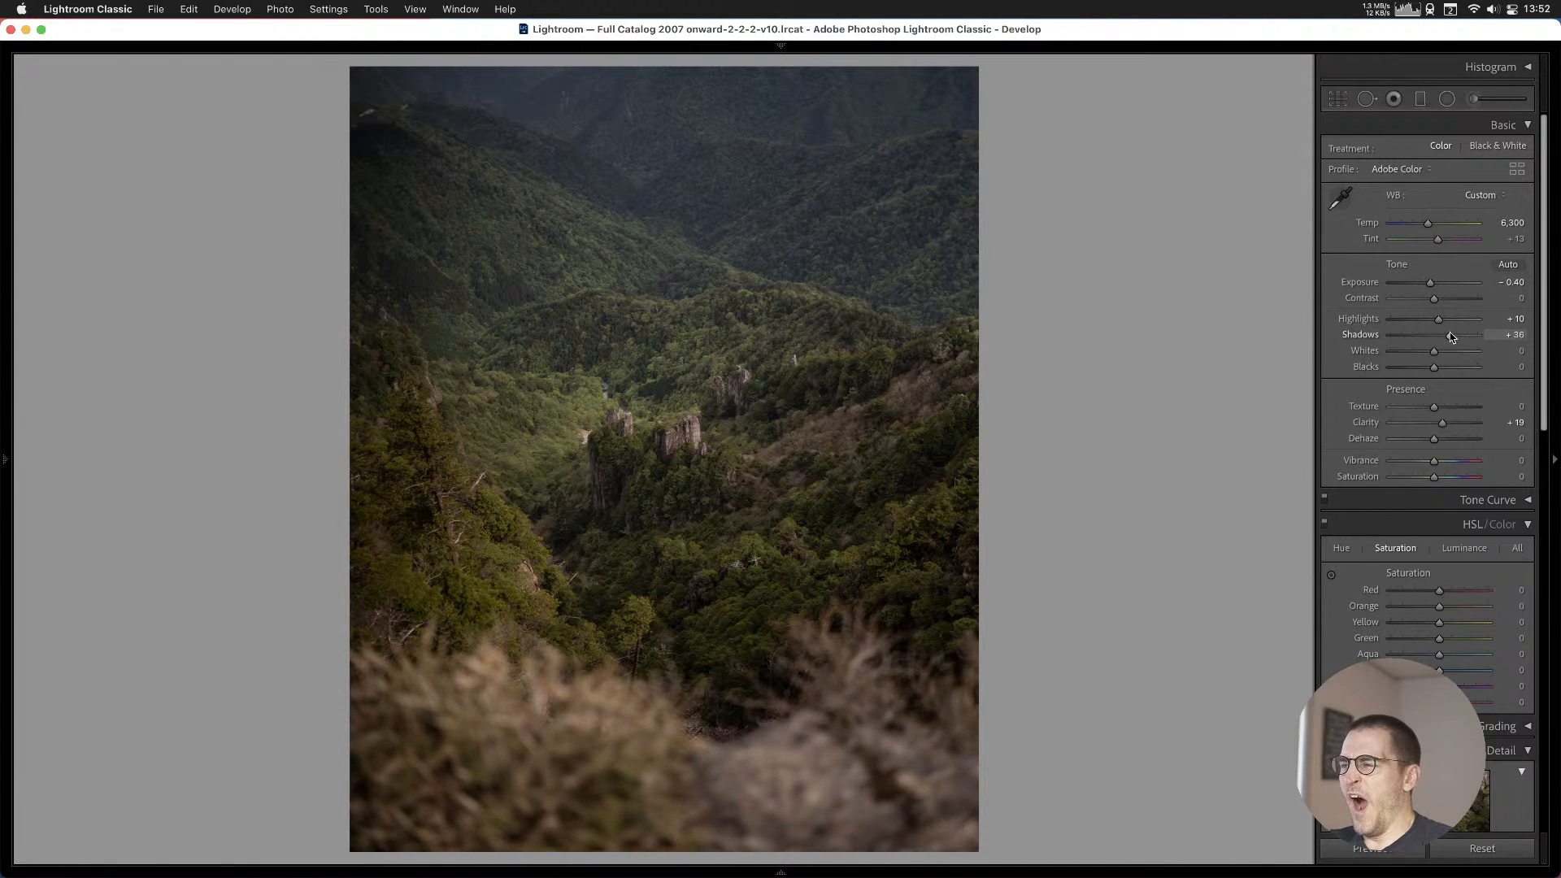
drag(1439, 319, 1424, 320)
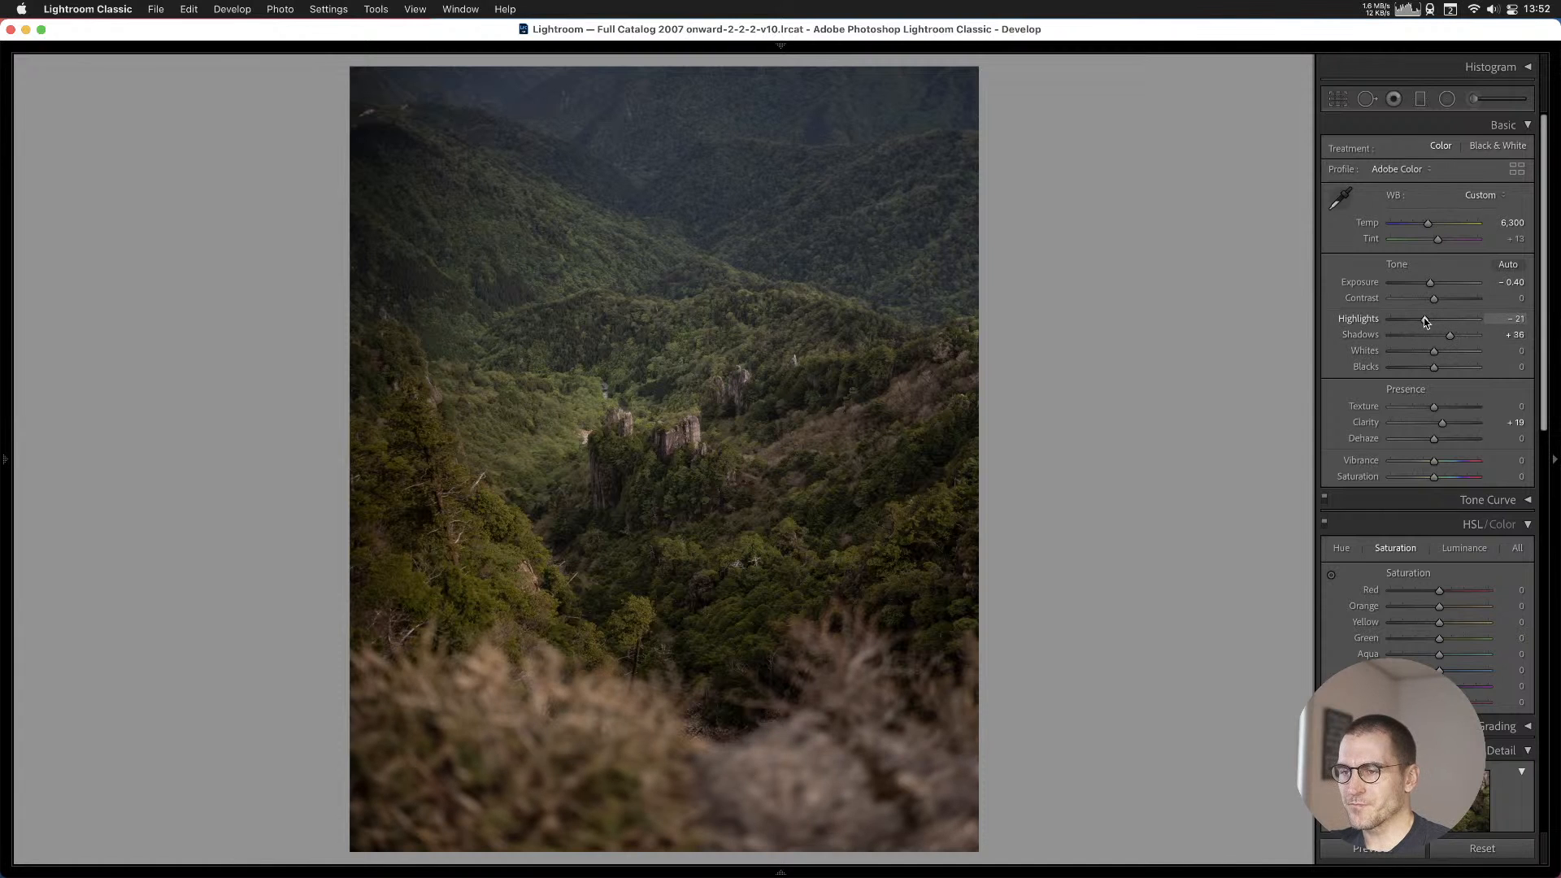
key(b)
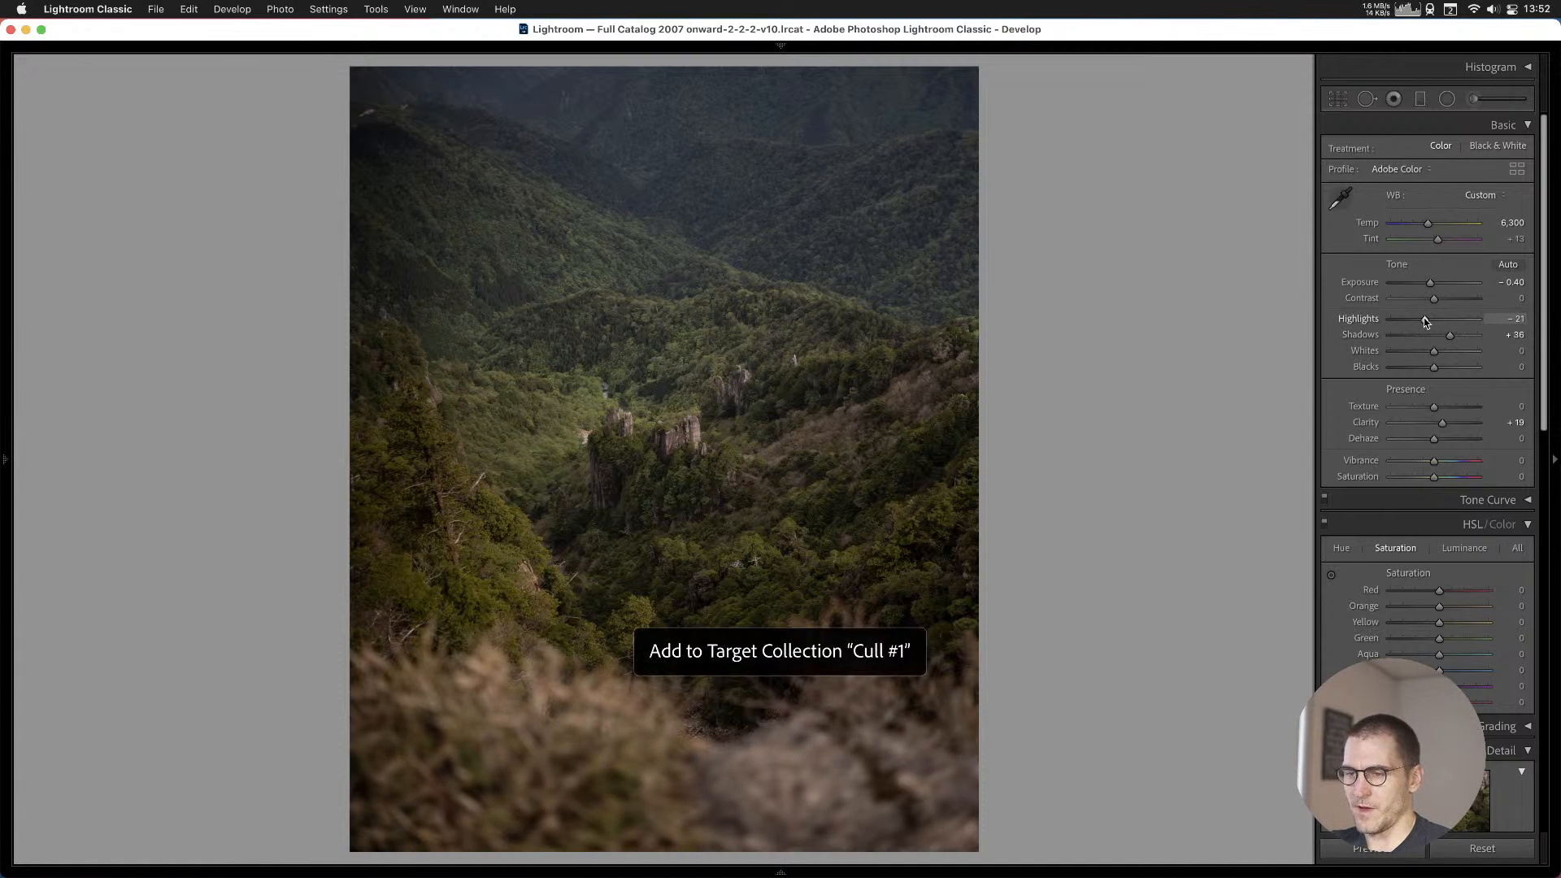
Add the red playground slide photo to the target collection and move on past the pebble beach and garden photos.
key(Right)
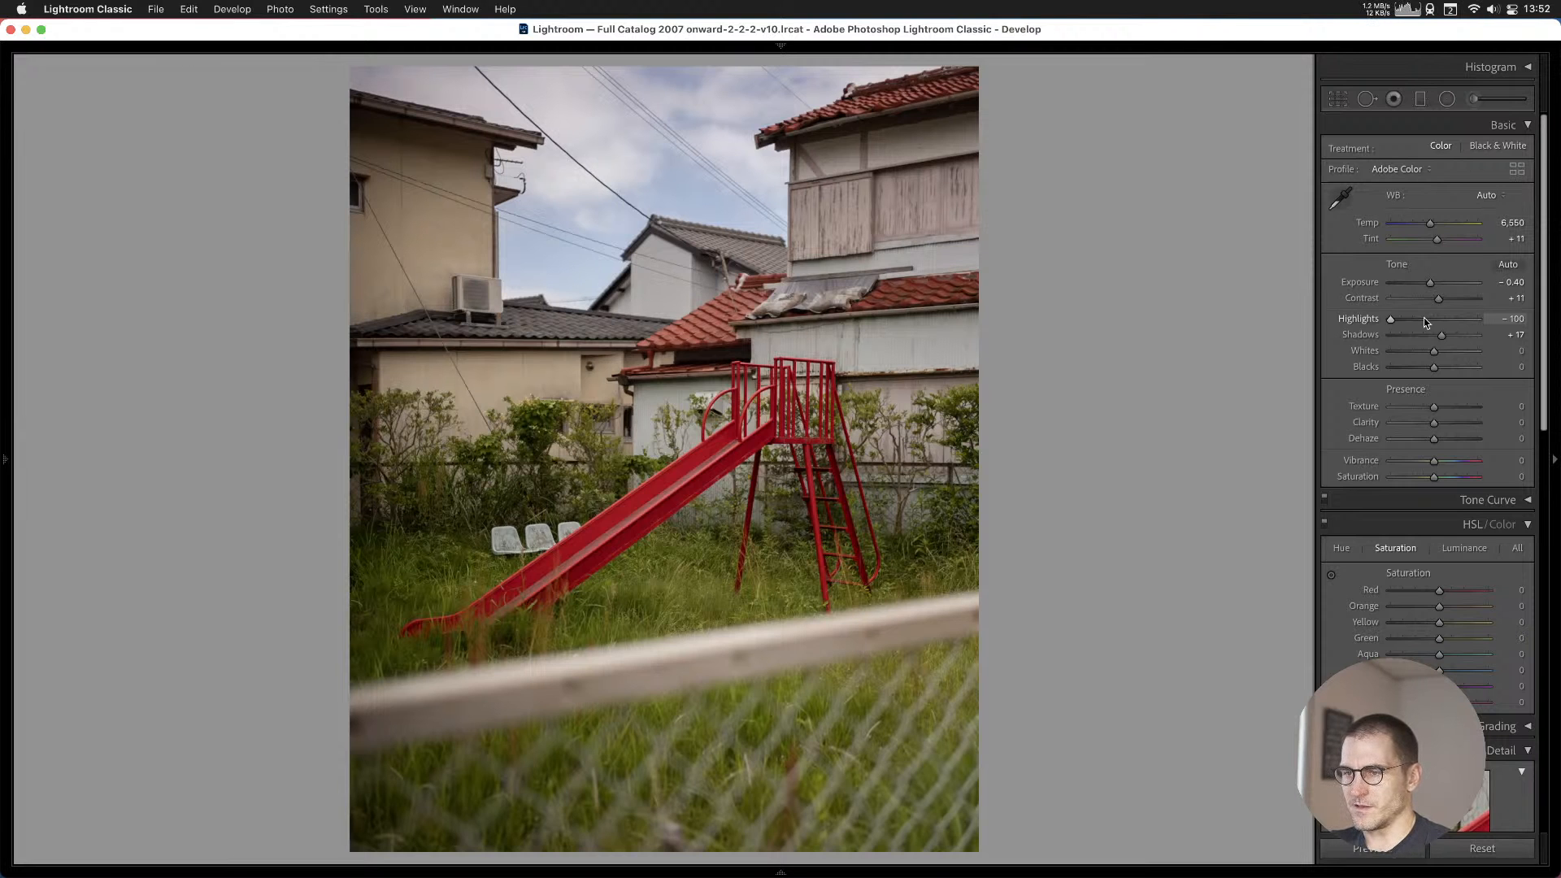
key(b)
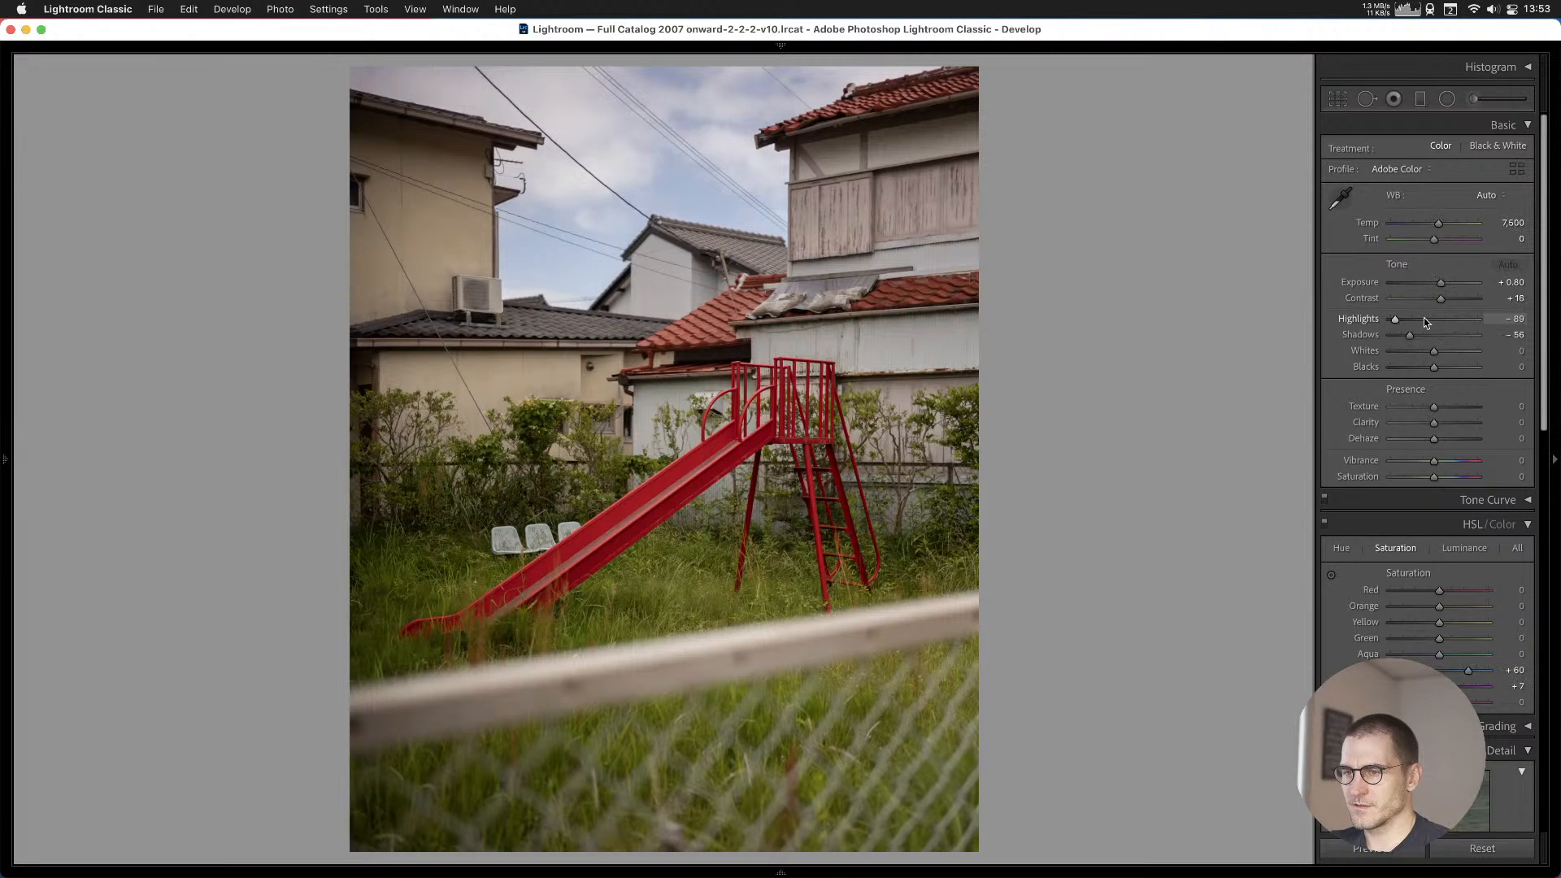
key(Right)
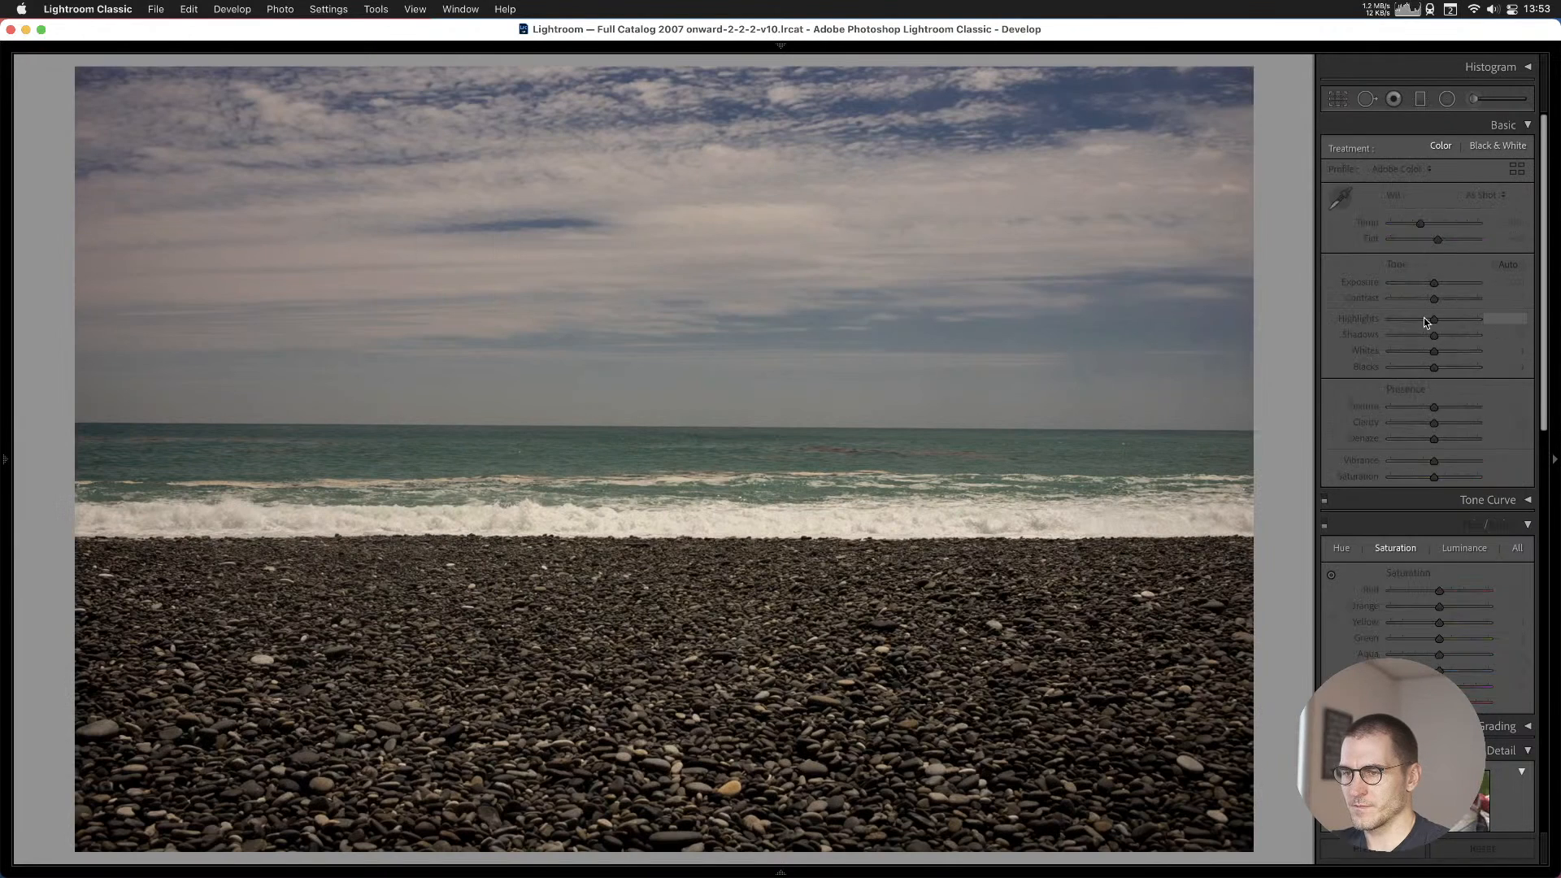
key(Right)
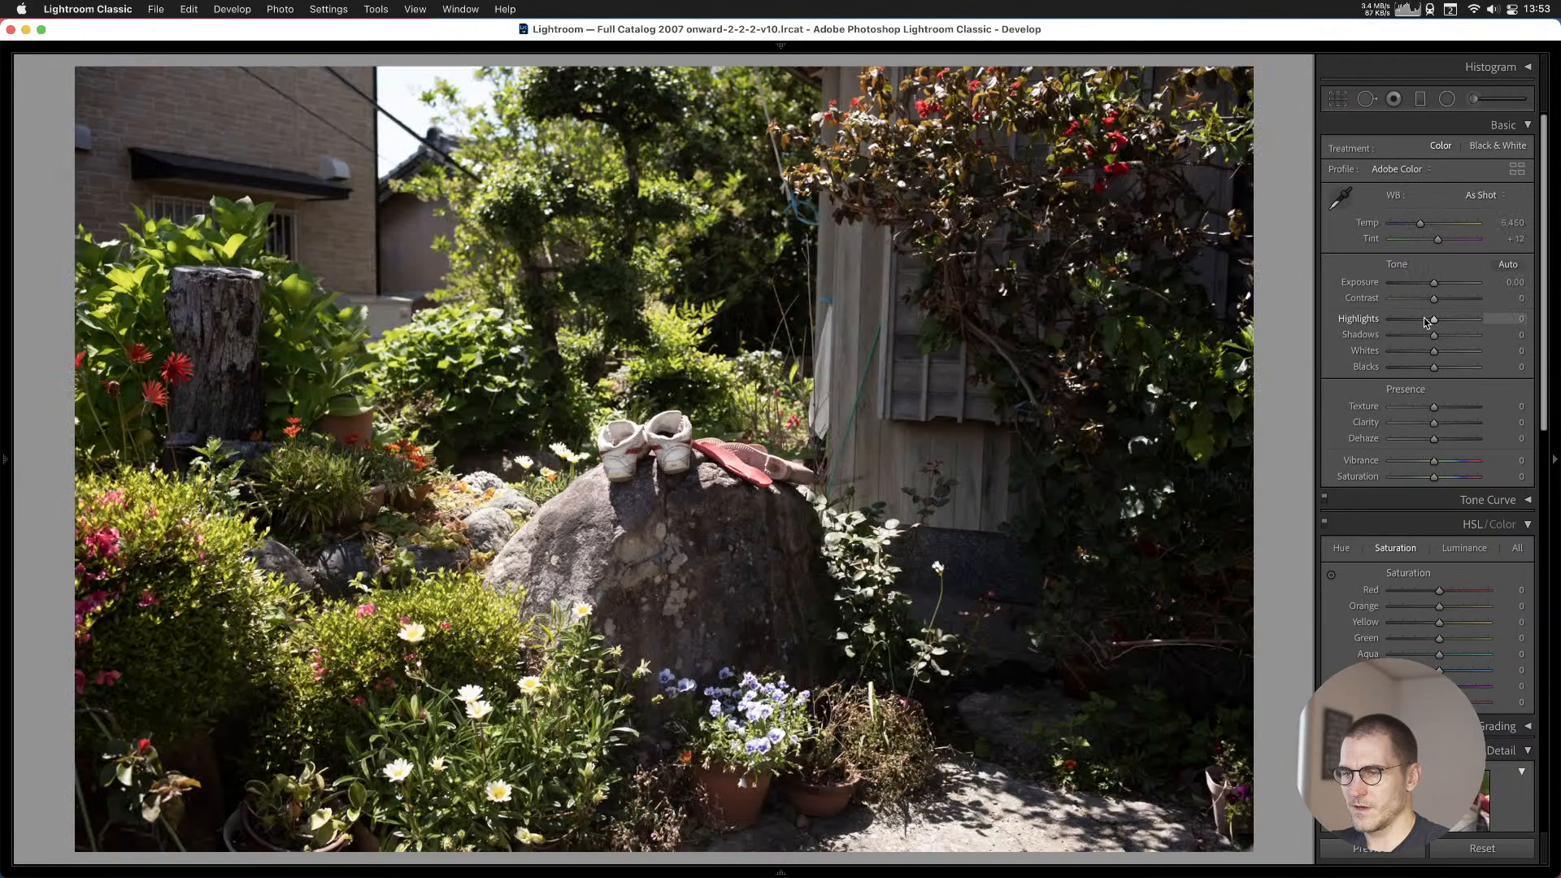
key(Right)
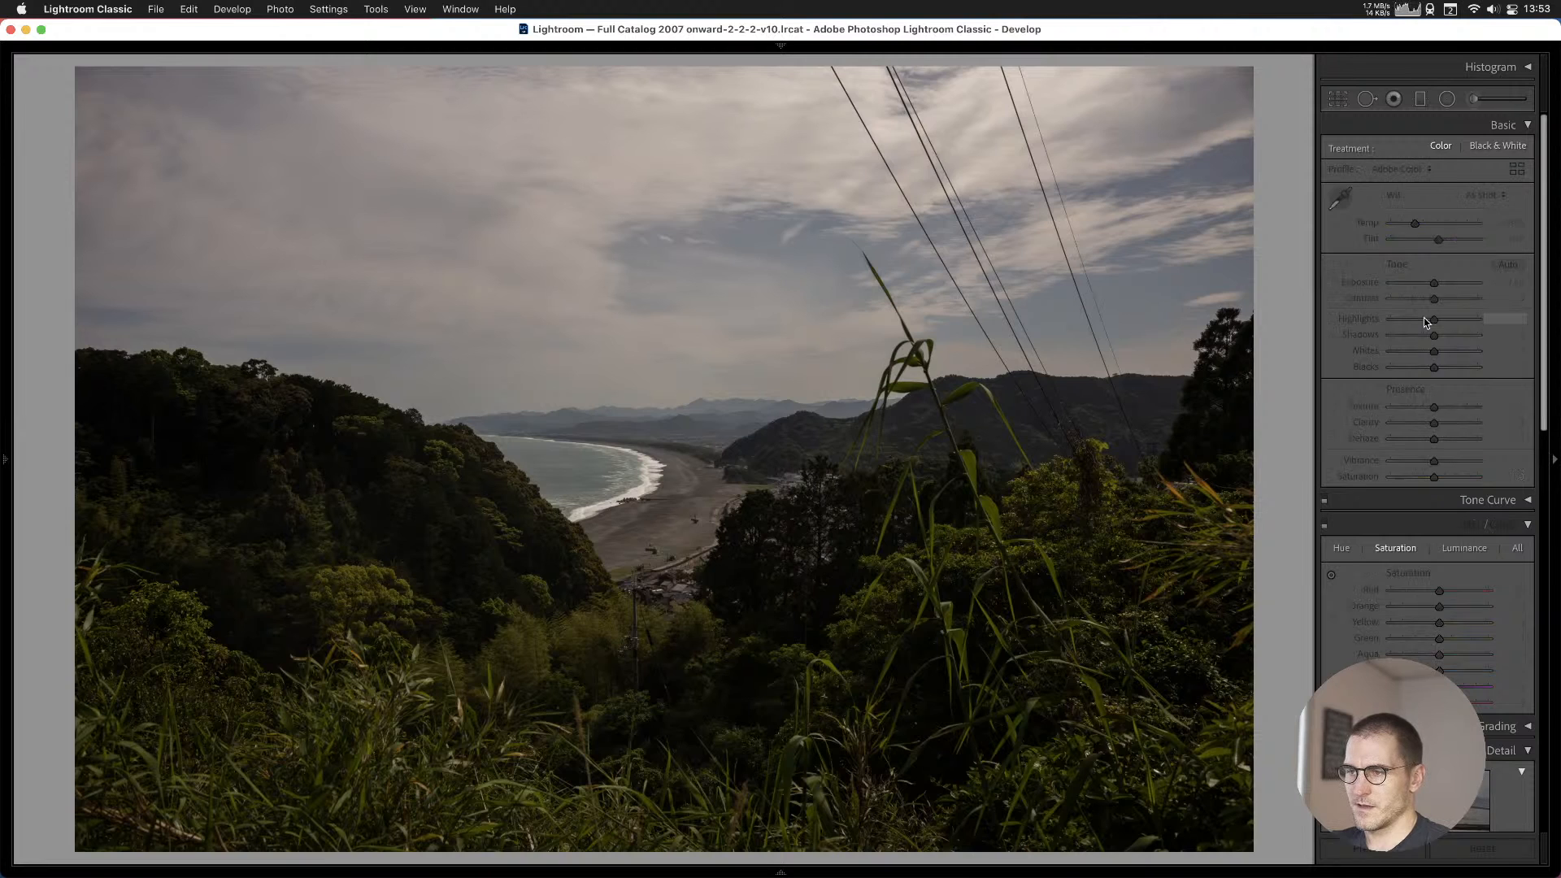
Develop the traffic mirror photo with Auto white balance, exposure +0.70, highlights -54 and shadows +63.
key(Right)
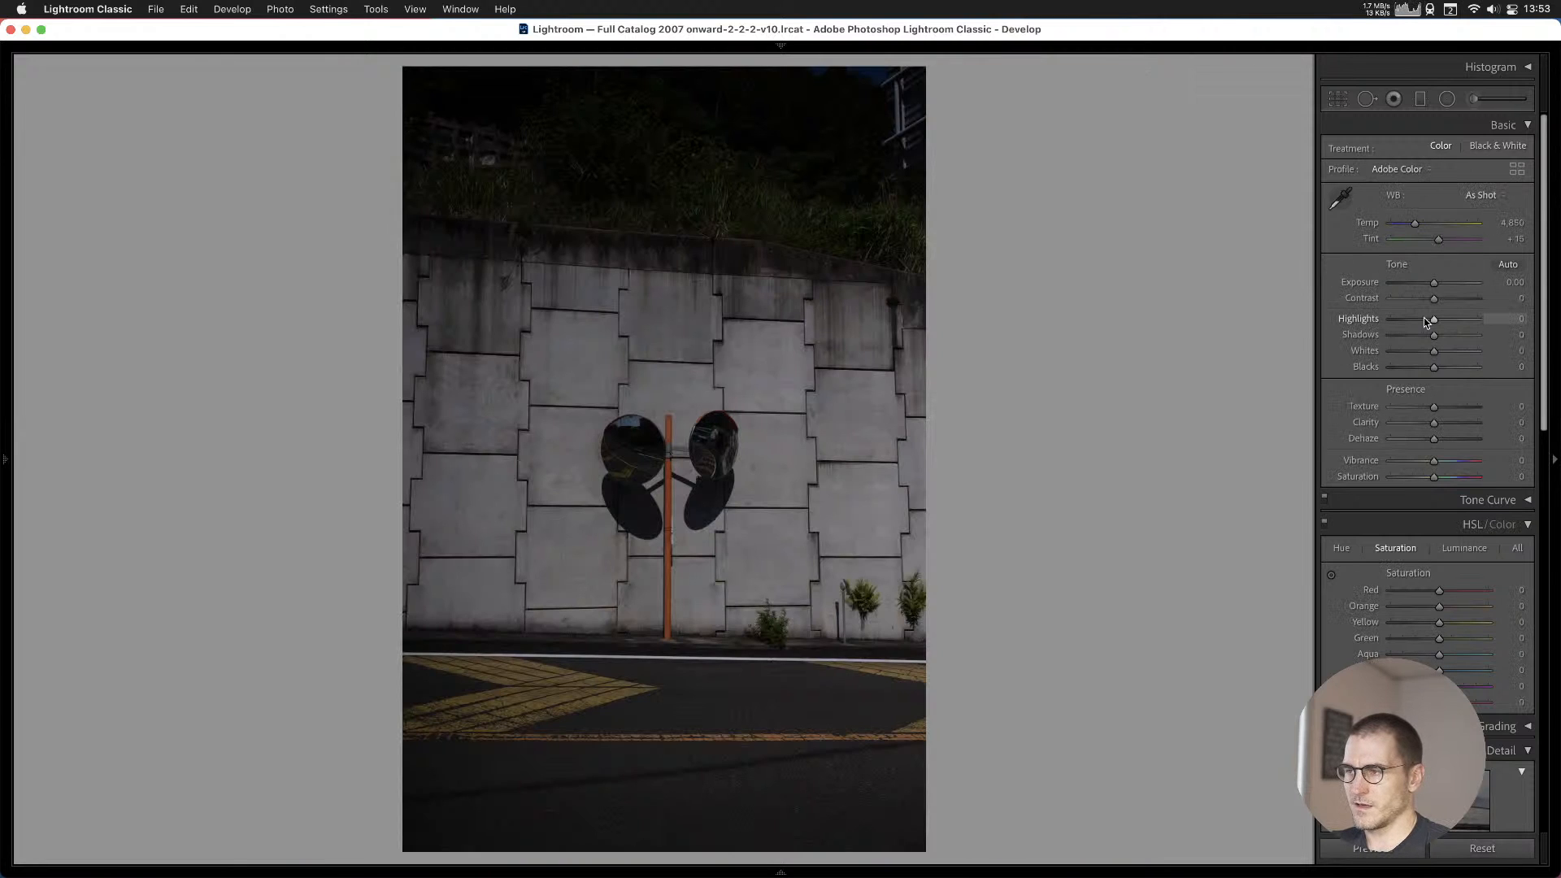
drag(1435, 284, 1441, 284)
click(1471, 191)
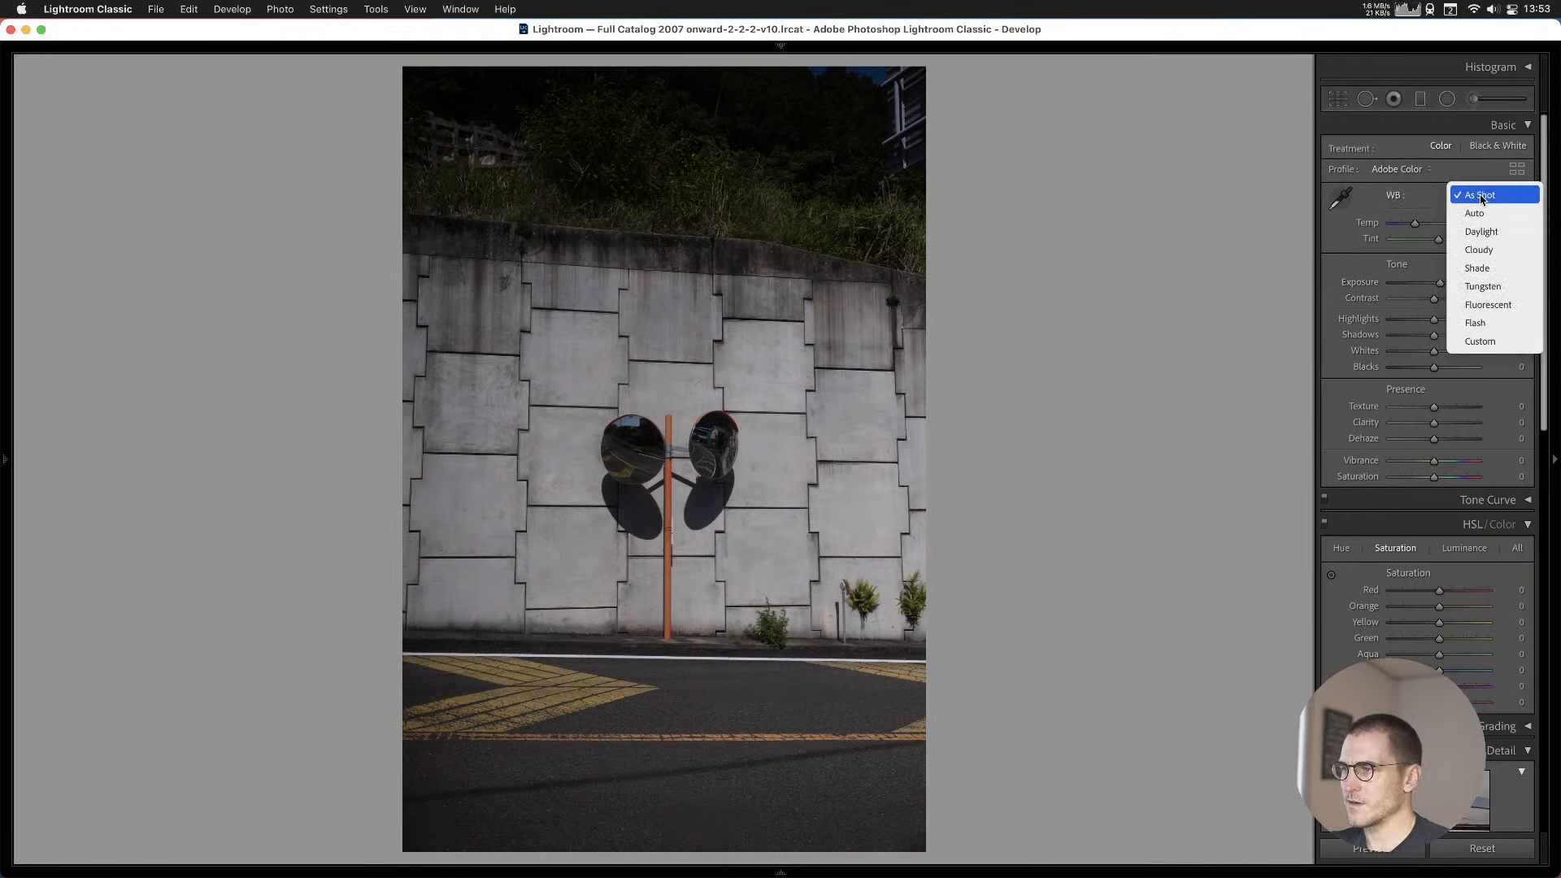
click(1482, 213)
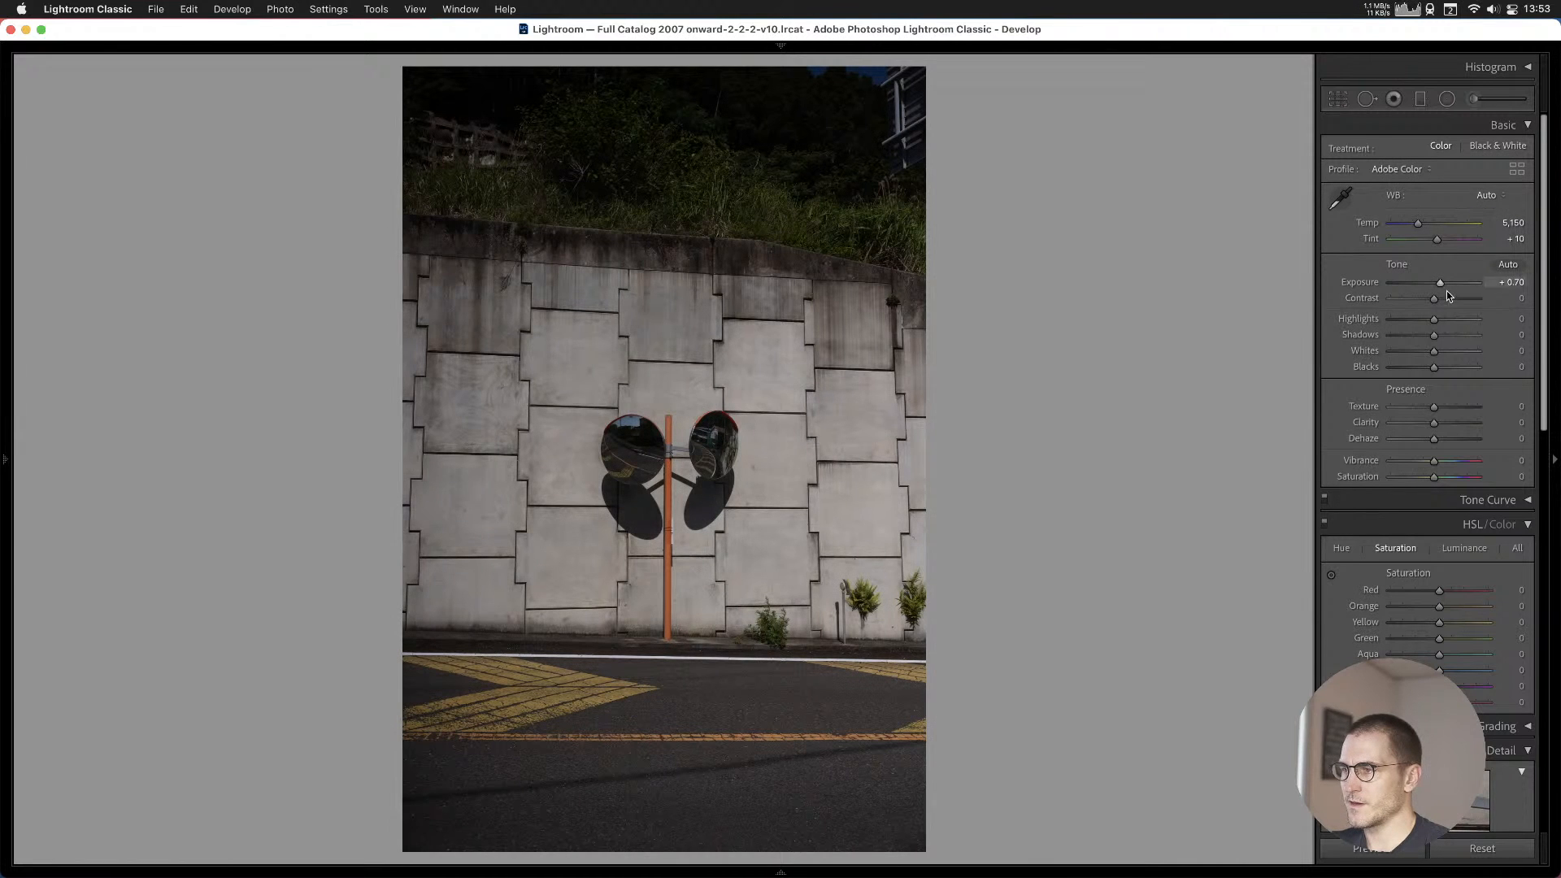
mouse_move(1435, 317)
mouse_down()
mouse_move(1411, 318)
mouse_move(1460, 332)
mouse_up()
Crop the traffic mirror photo to 4 x 5 / 8 x 10, placing the frame slightly lower to include more road.
click(1338, 98)
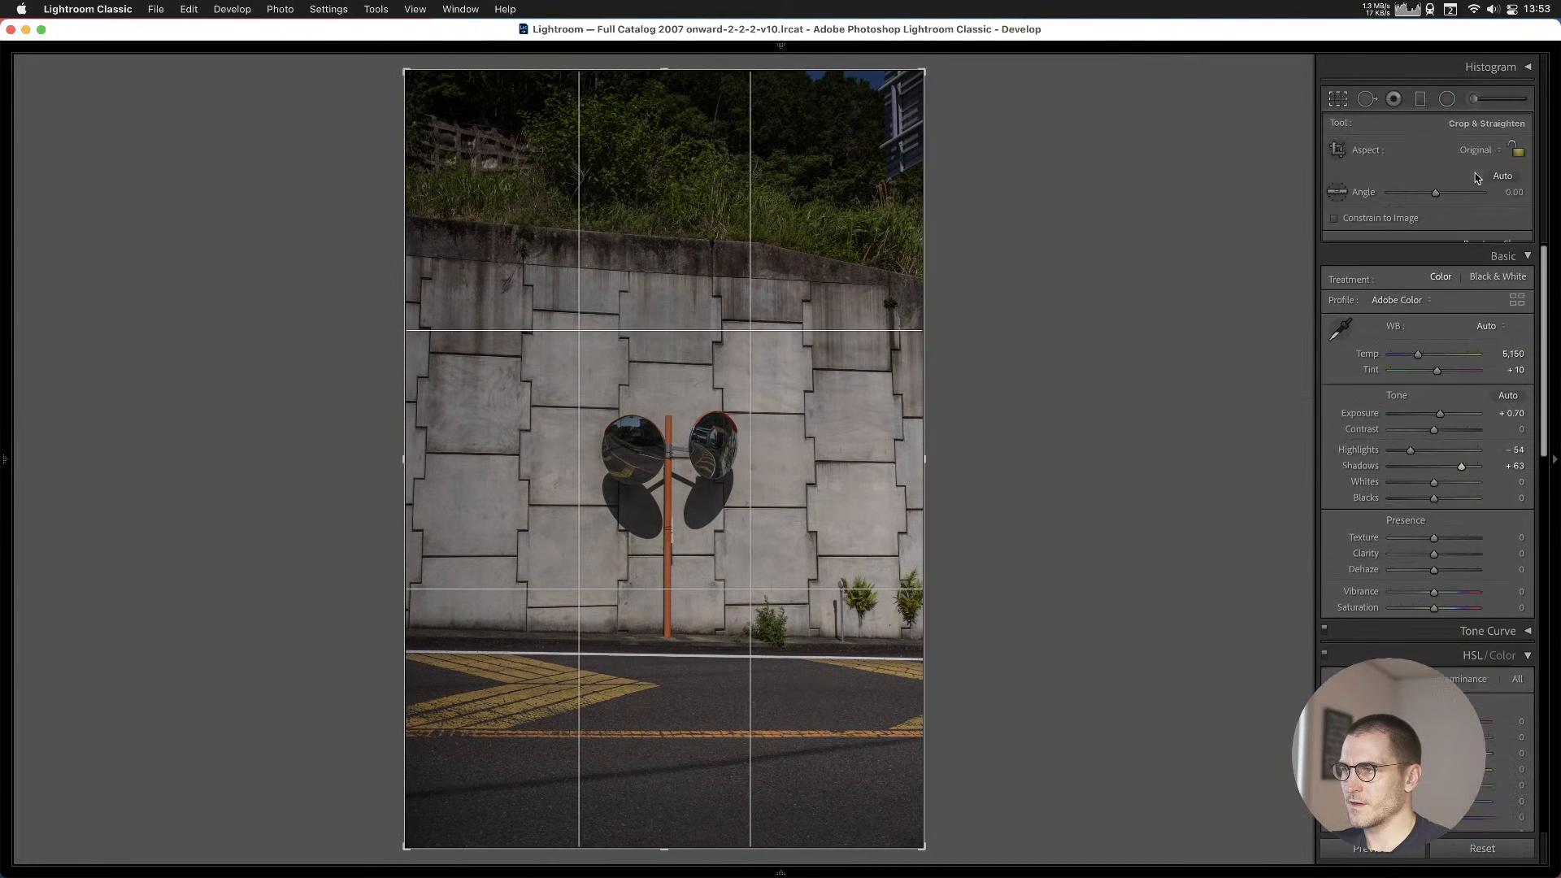
click(1460, 150)
click(1455, 213)
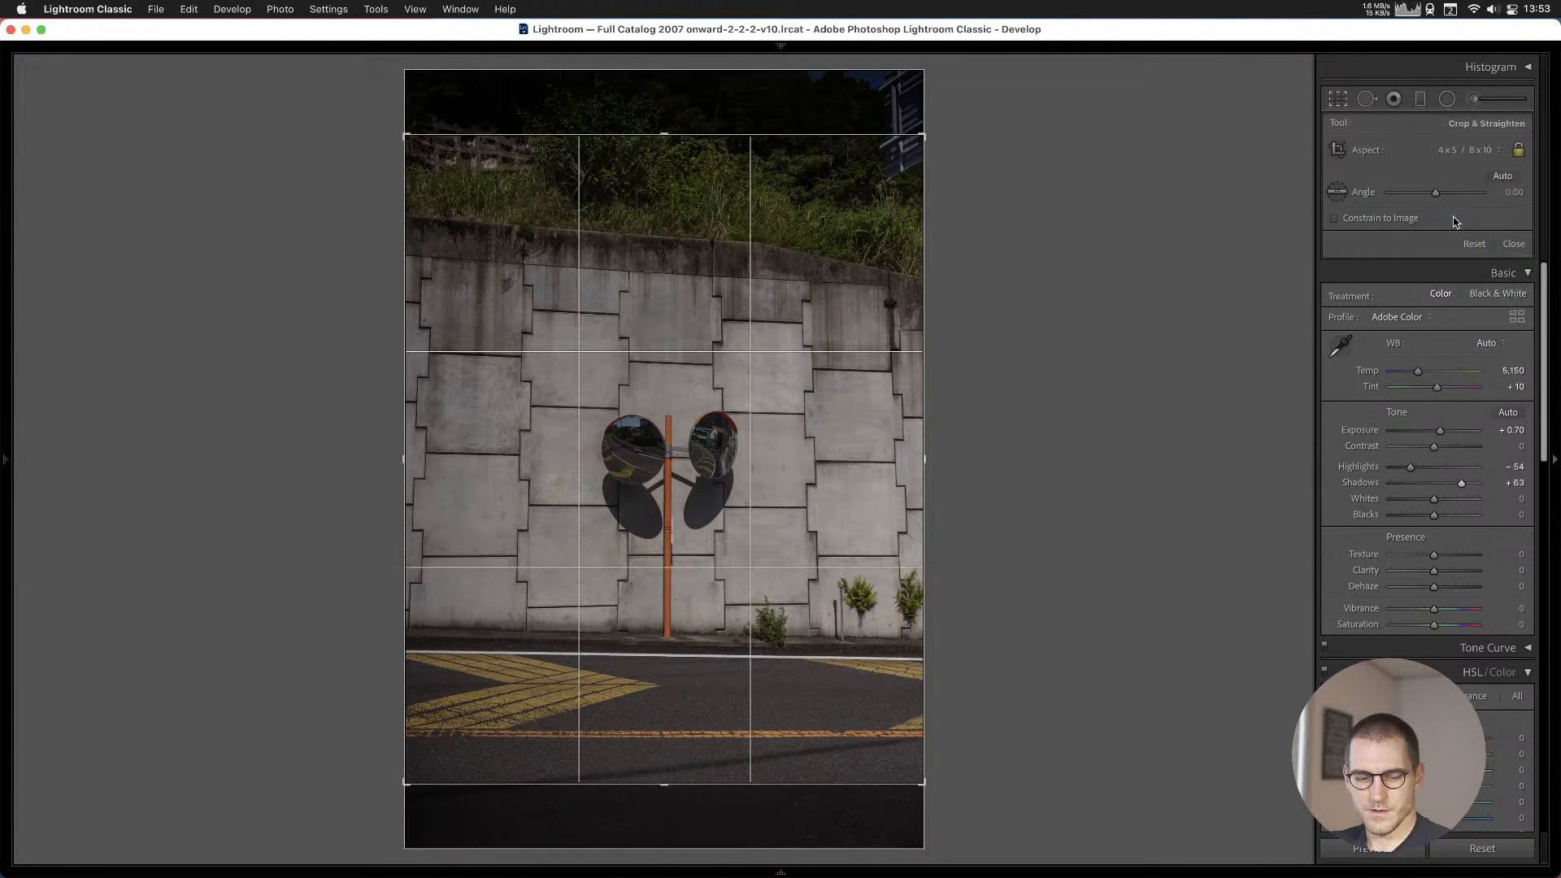
drag(808, 330, 810, 310)
key(Return)
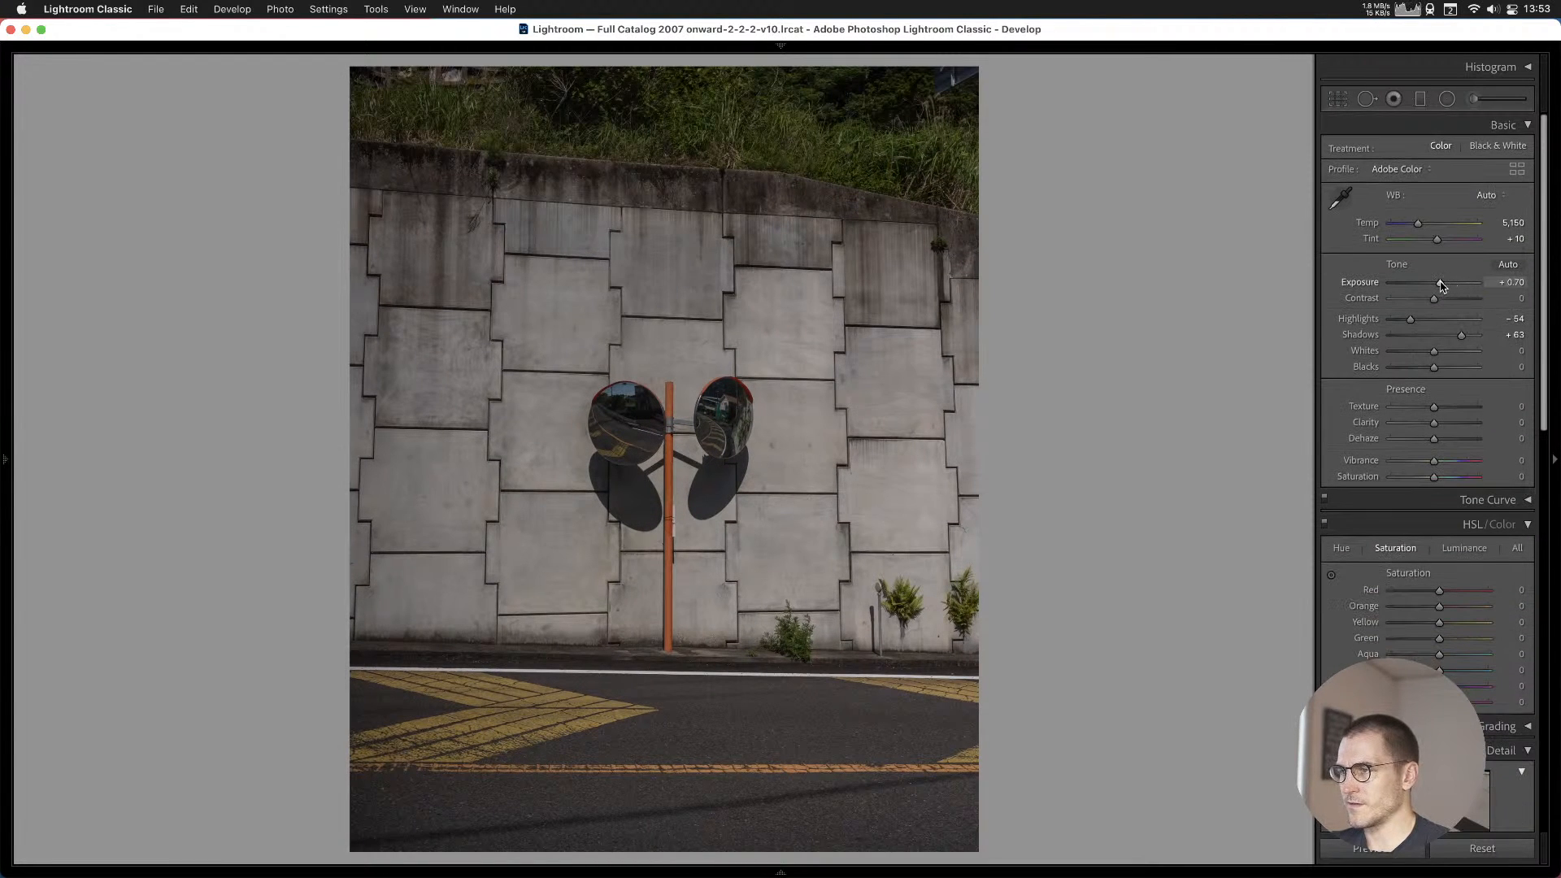
Set the traffic mirror photo's exposure to +0.90 and contrast to -10, and add it to the target collection.
drag(1441, 284, 1443, 284)
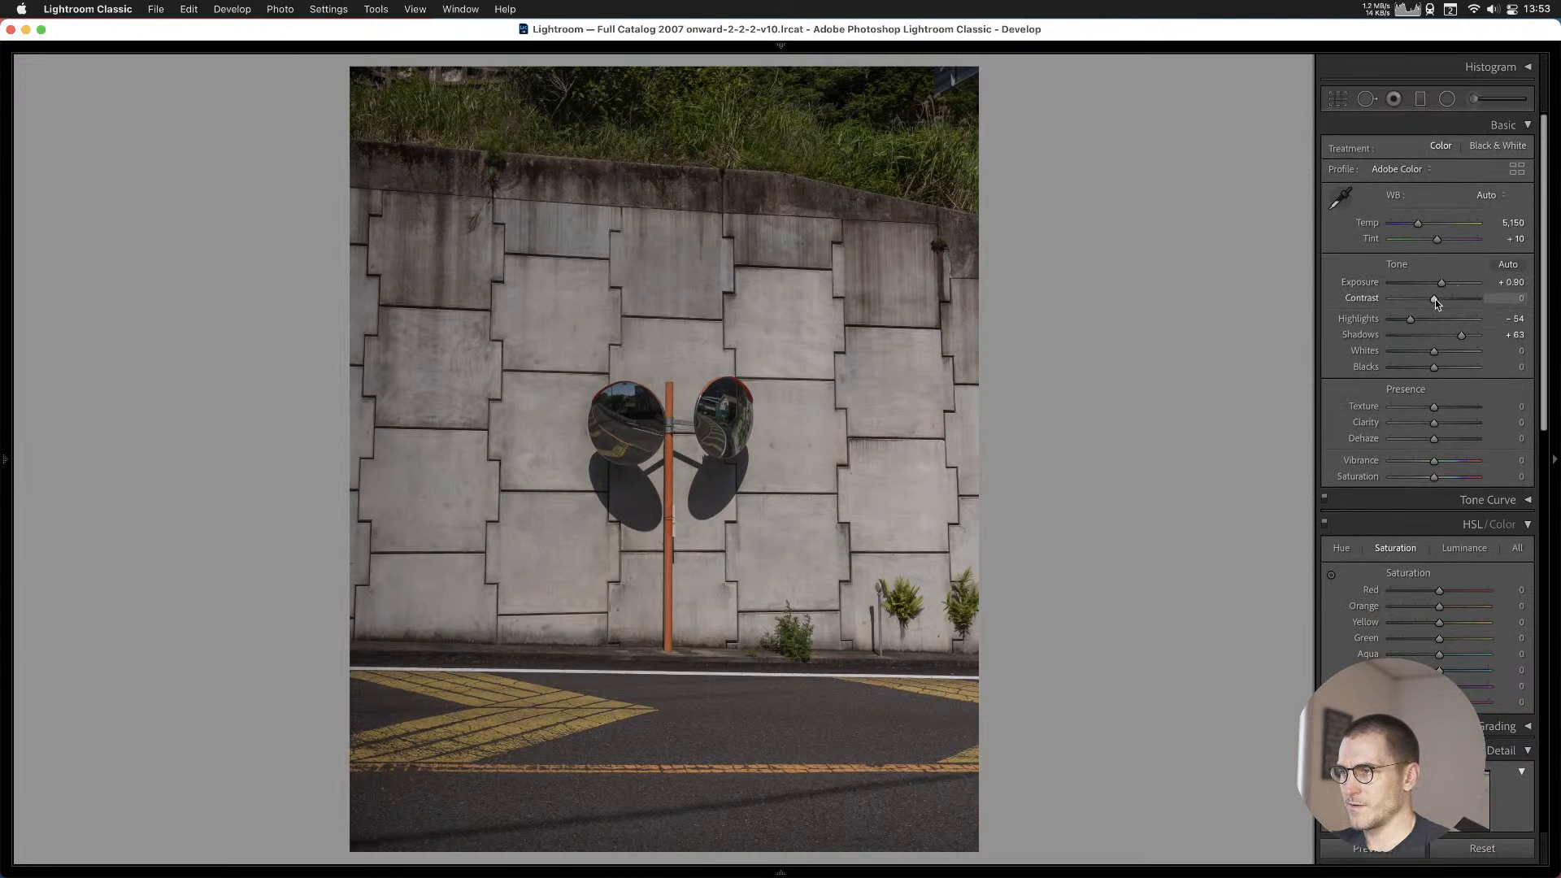
drag(1435, 300, 1431, 303)
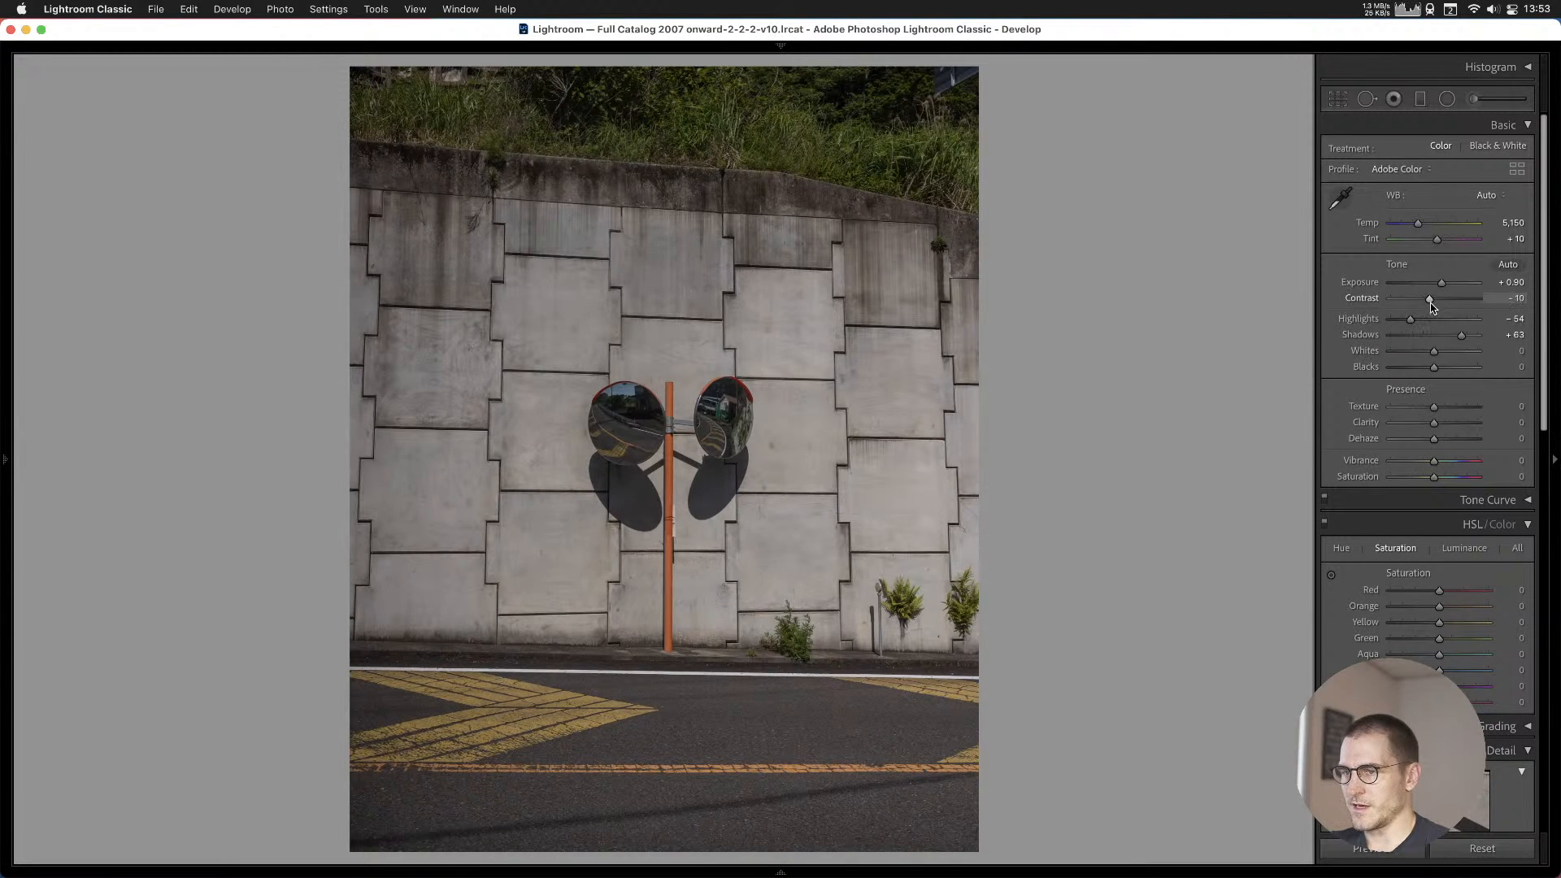
key(b)
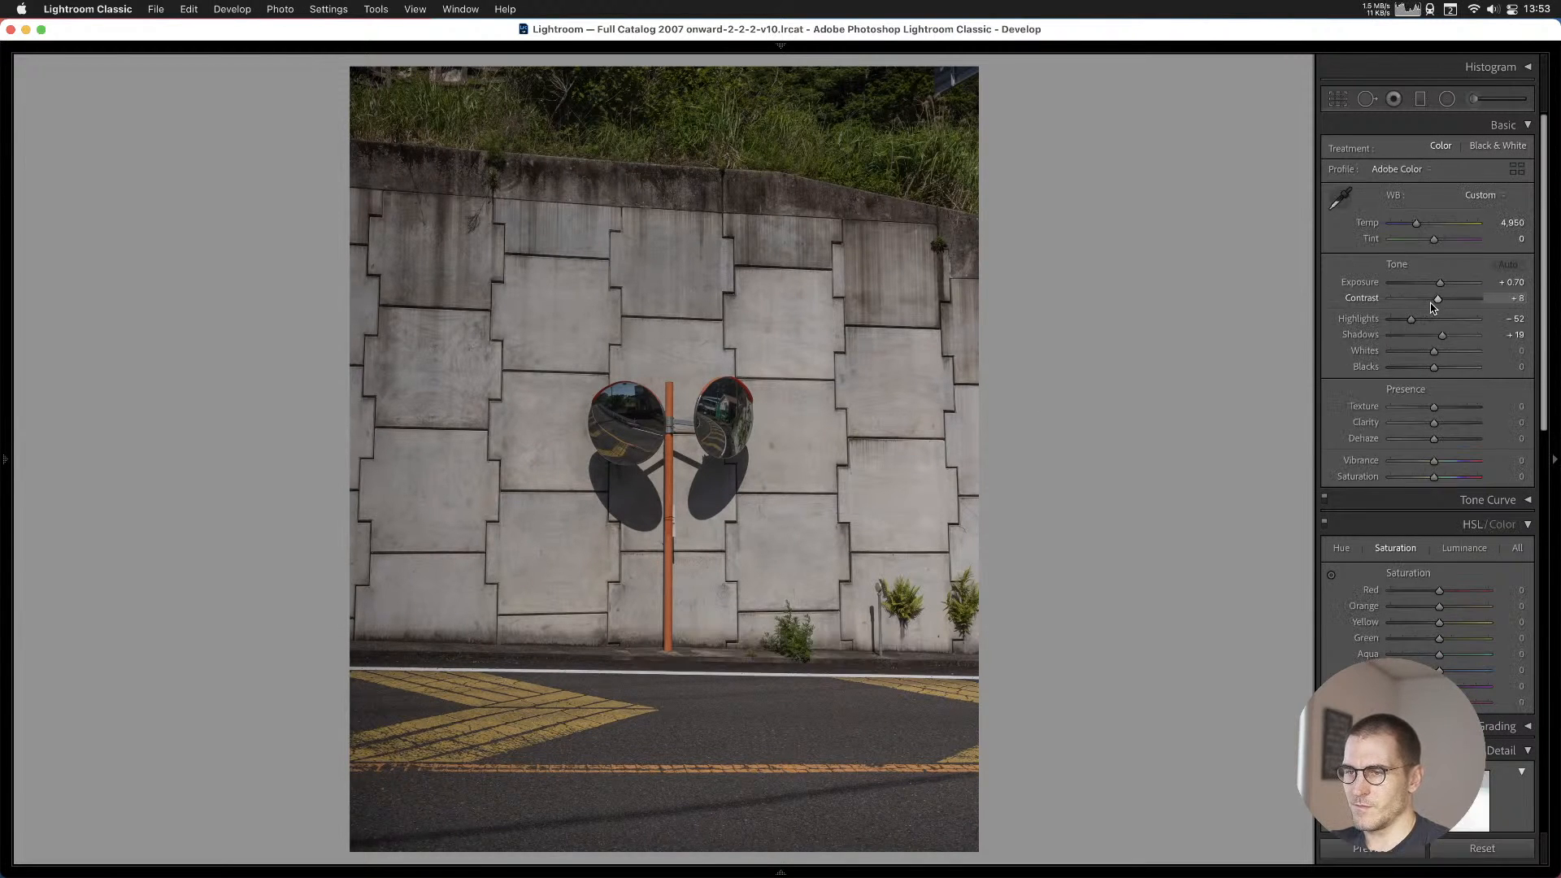
Move on past the bar, forest path and solar farm photos and add the landscape and portrait beach photos with the boat to Cull #1.
key(Right)
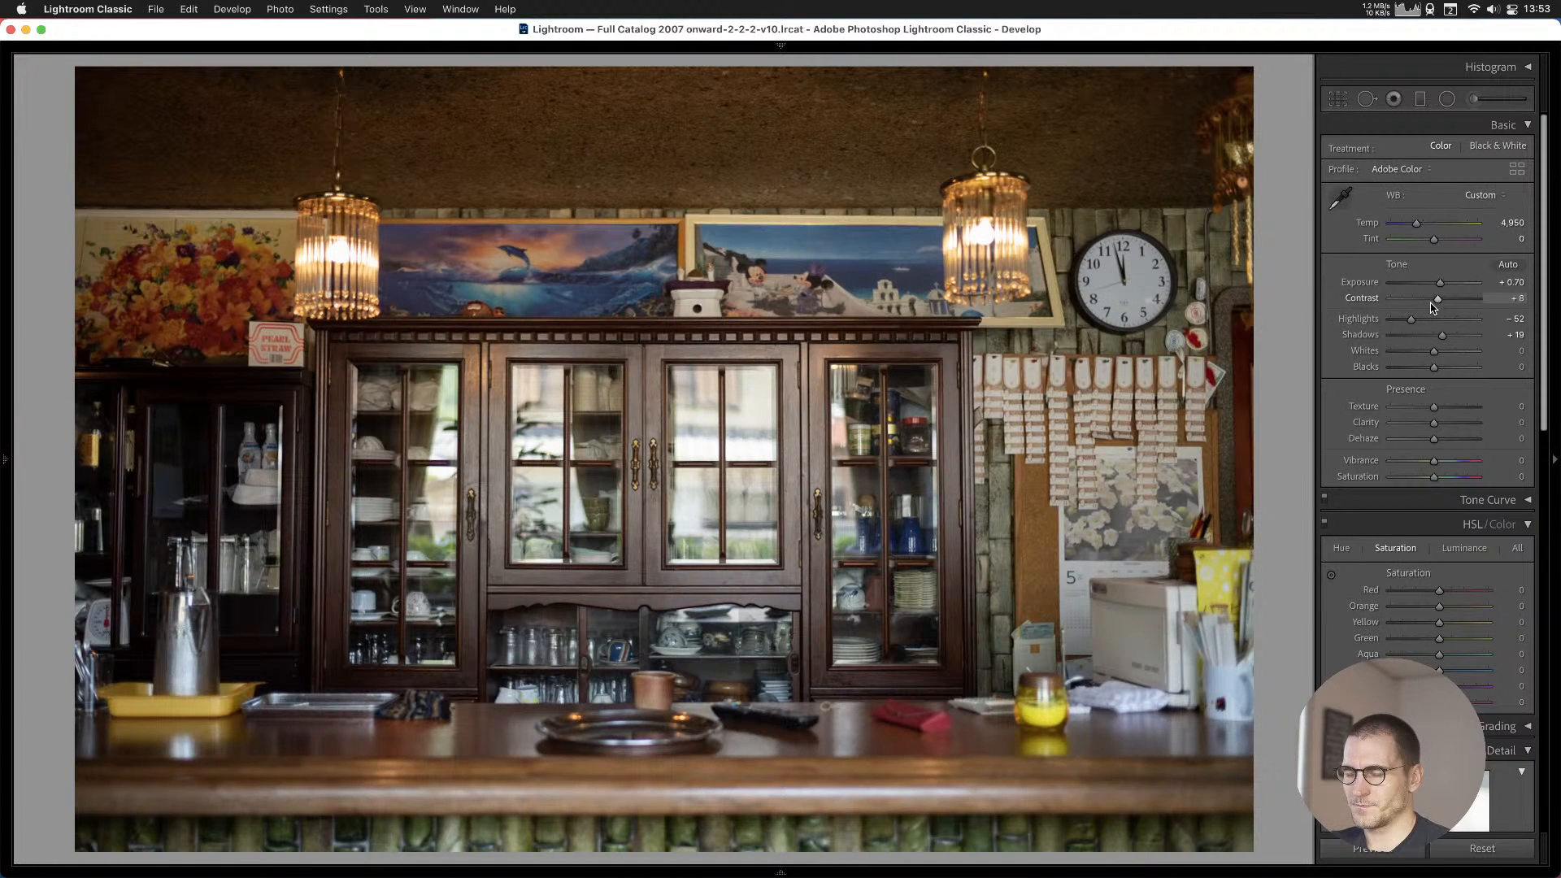
key(Right)
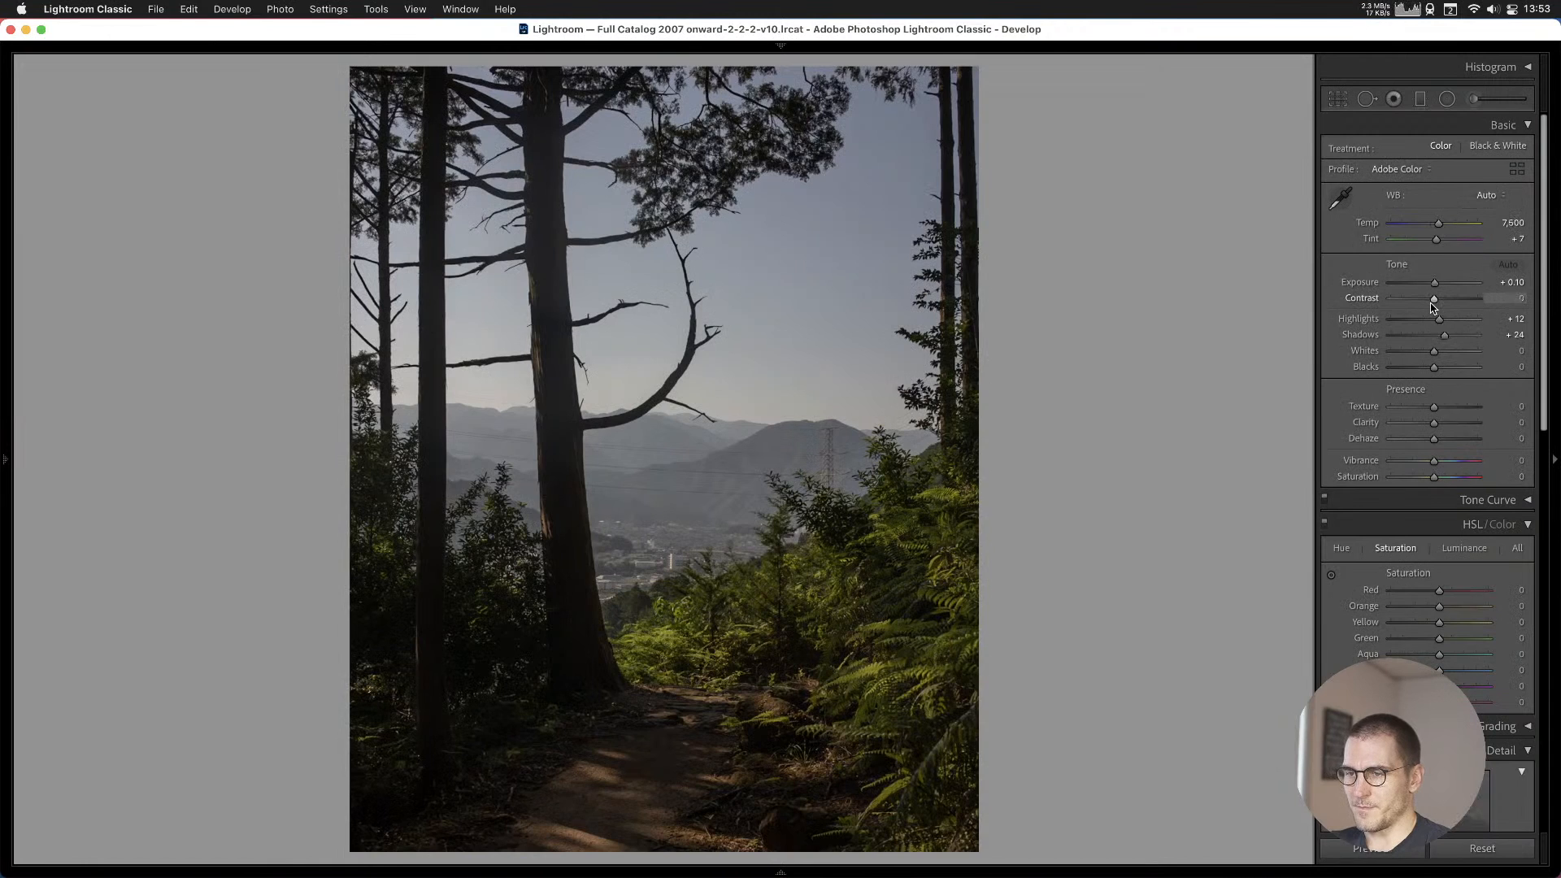
key(Right)
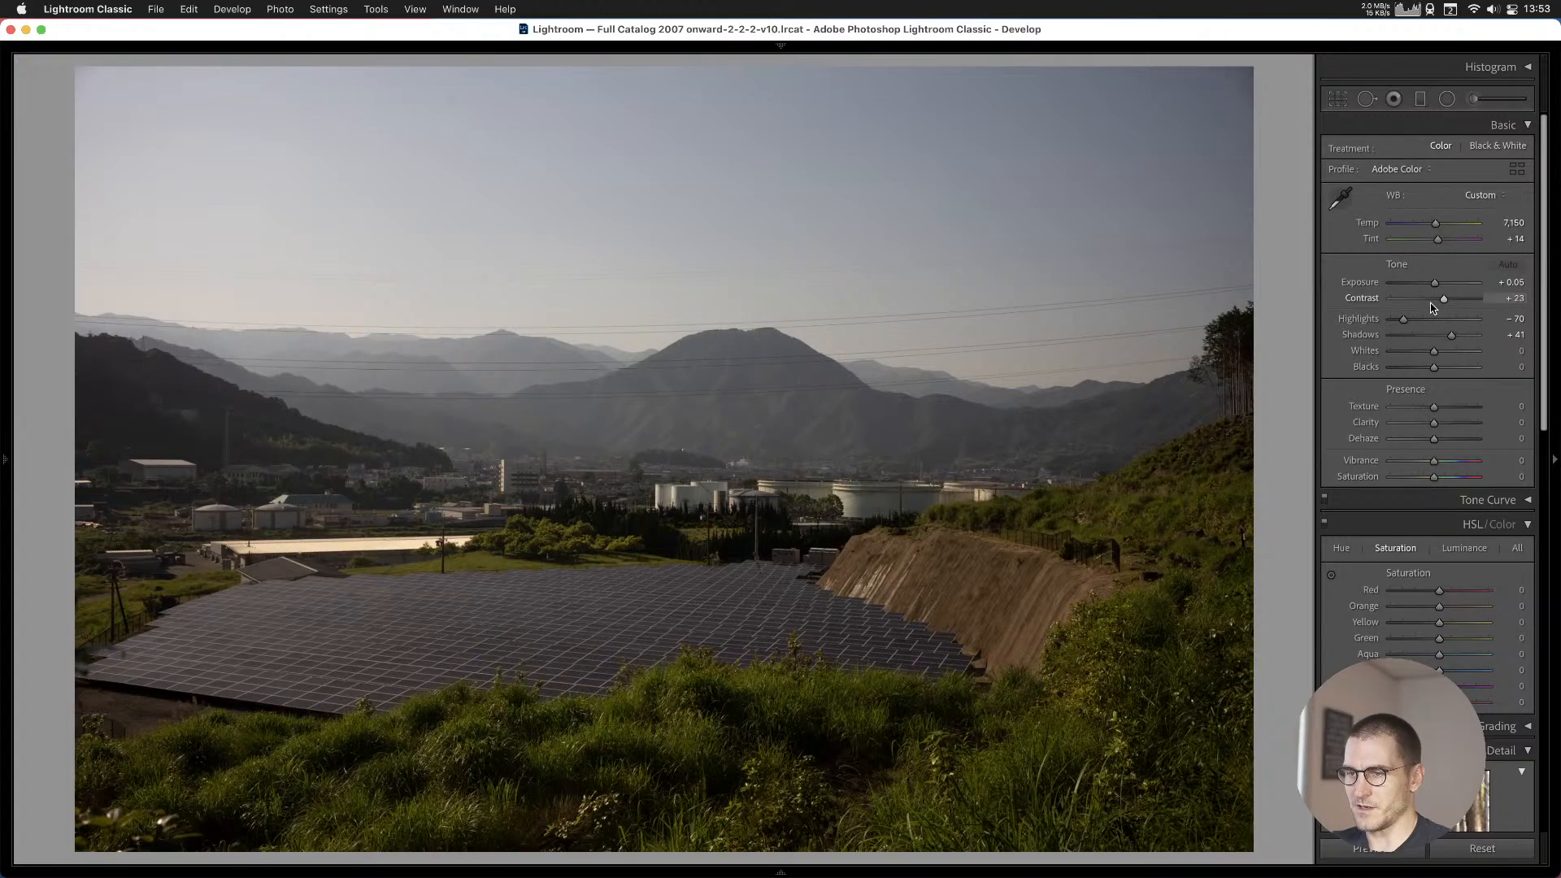
key(Right)
key(Right)
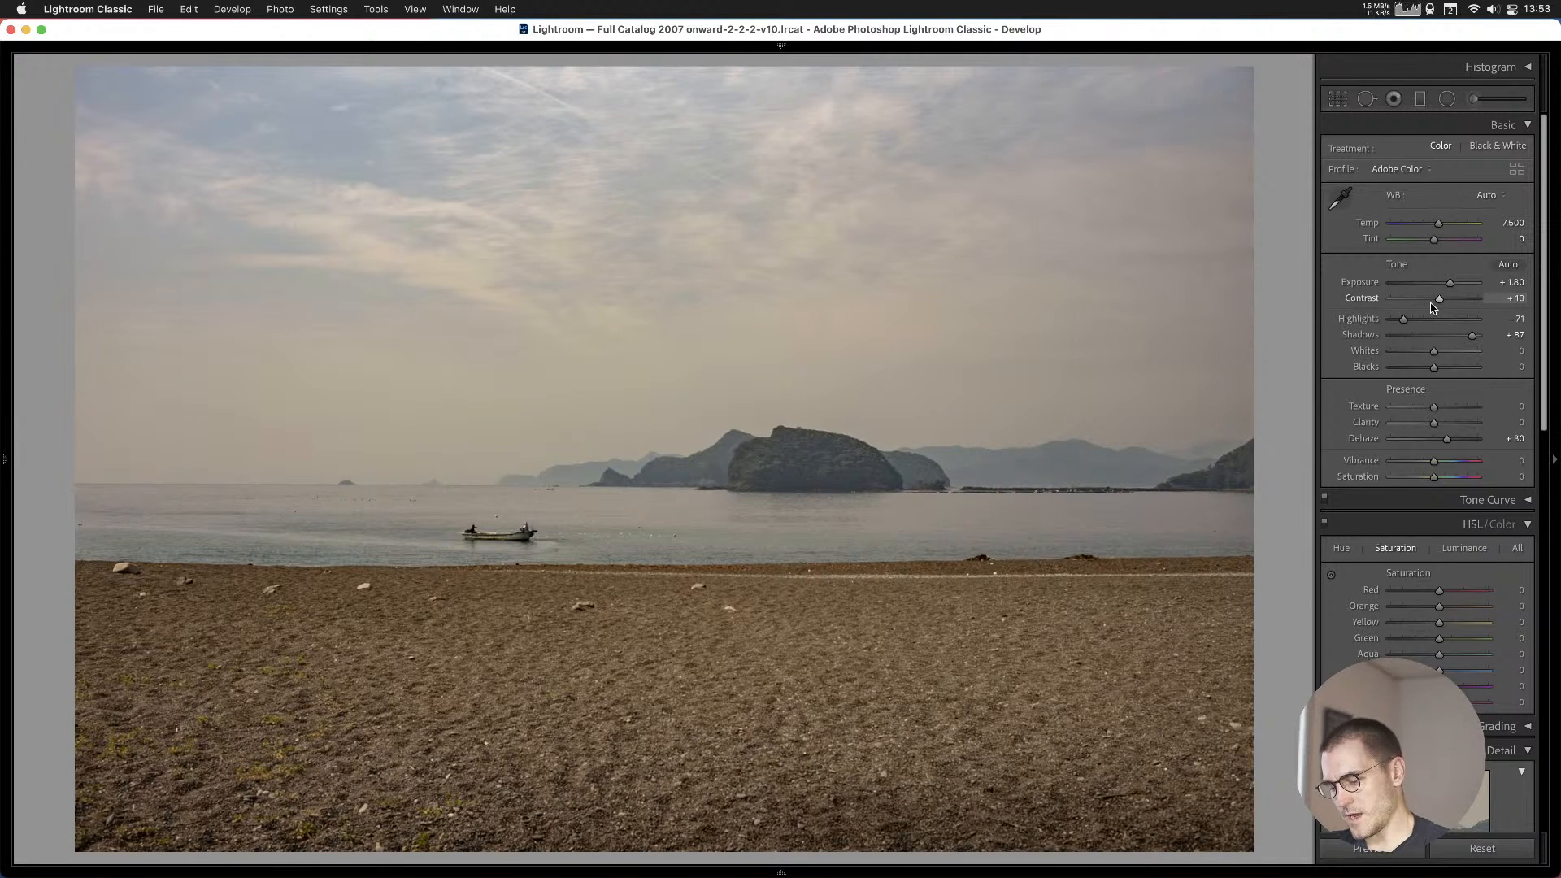
key(b)
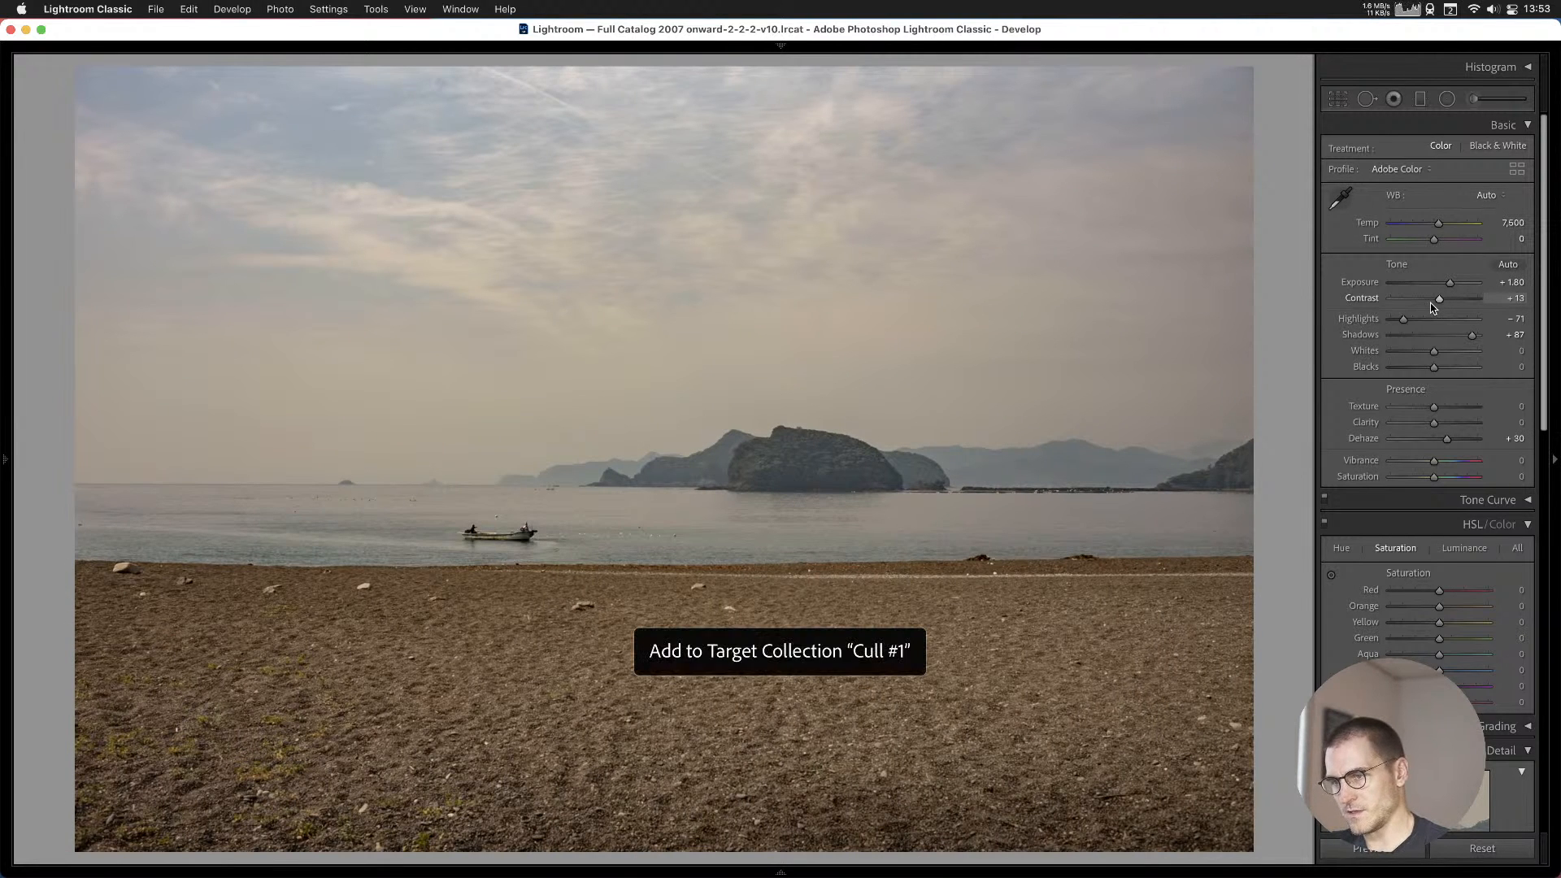
key(Right)
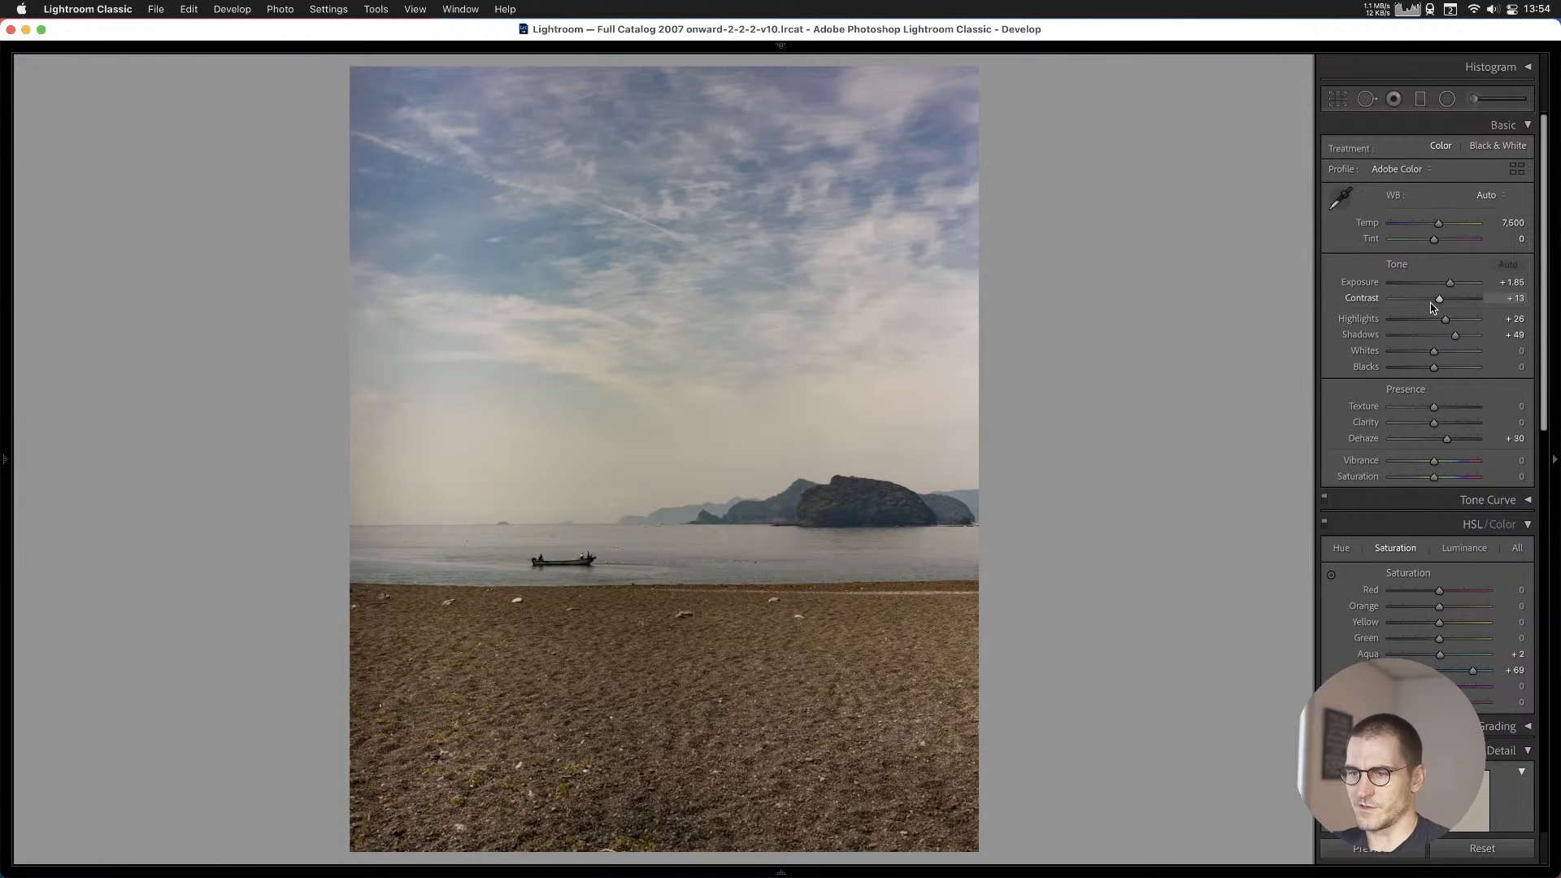
key(b)
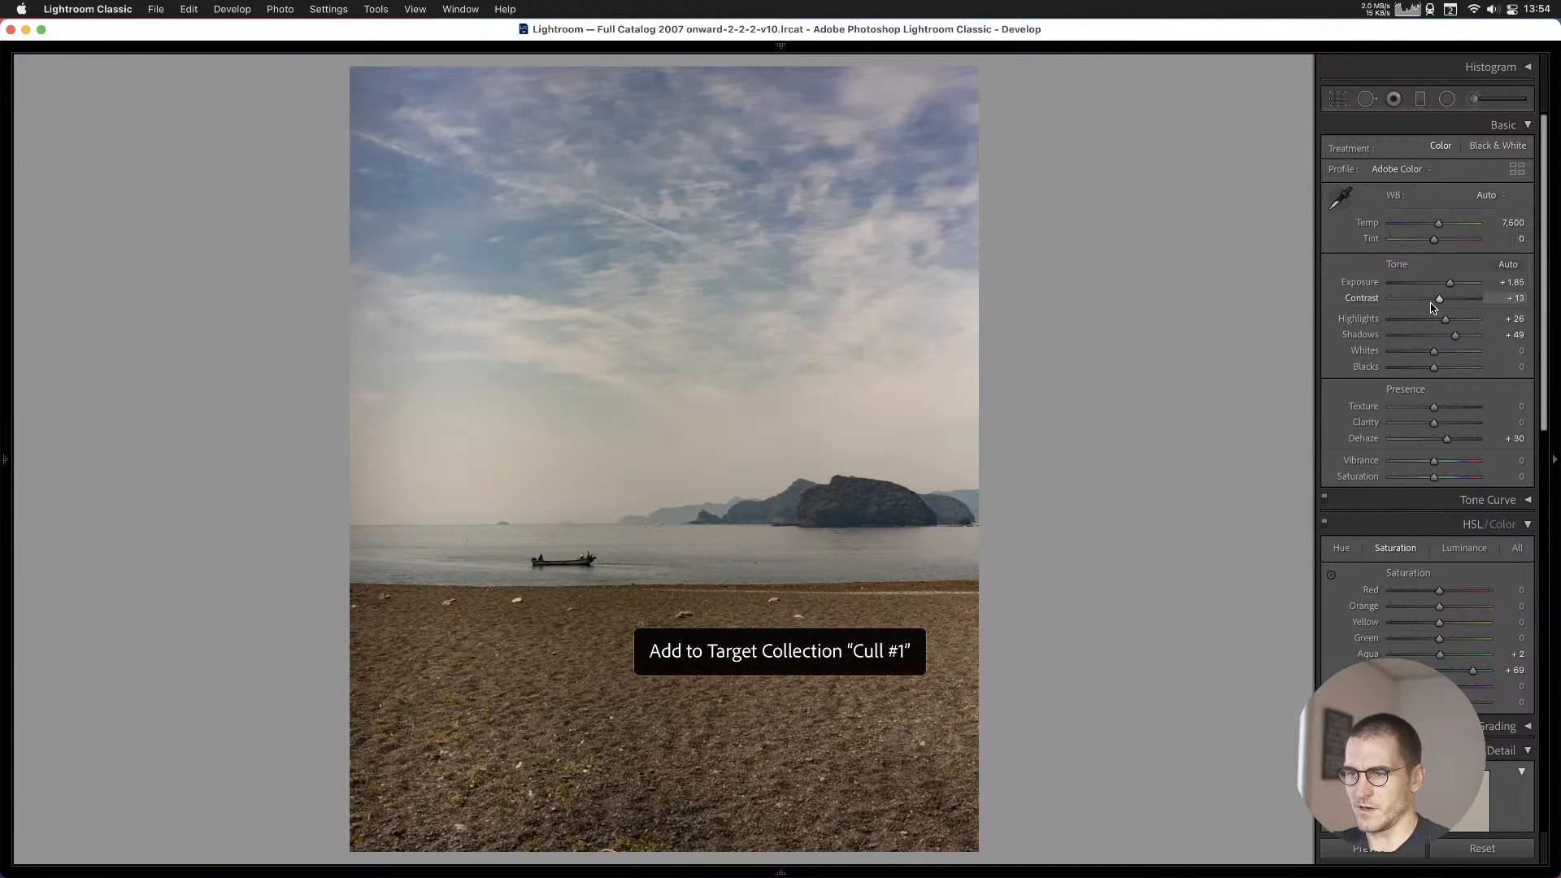
Move past the weathered door photo, set the concrete-gridded hillside photo's exposure to +0.30 and add it to Cull #1.
key(Right)
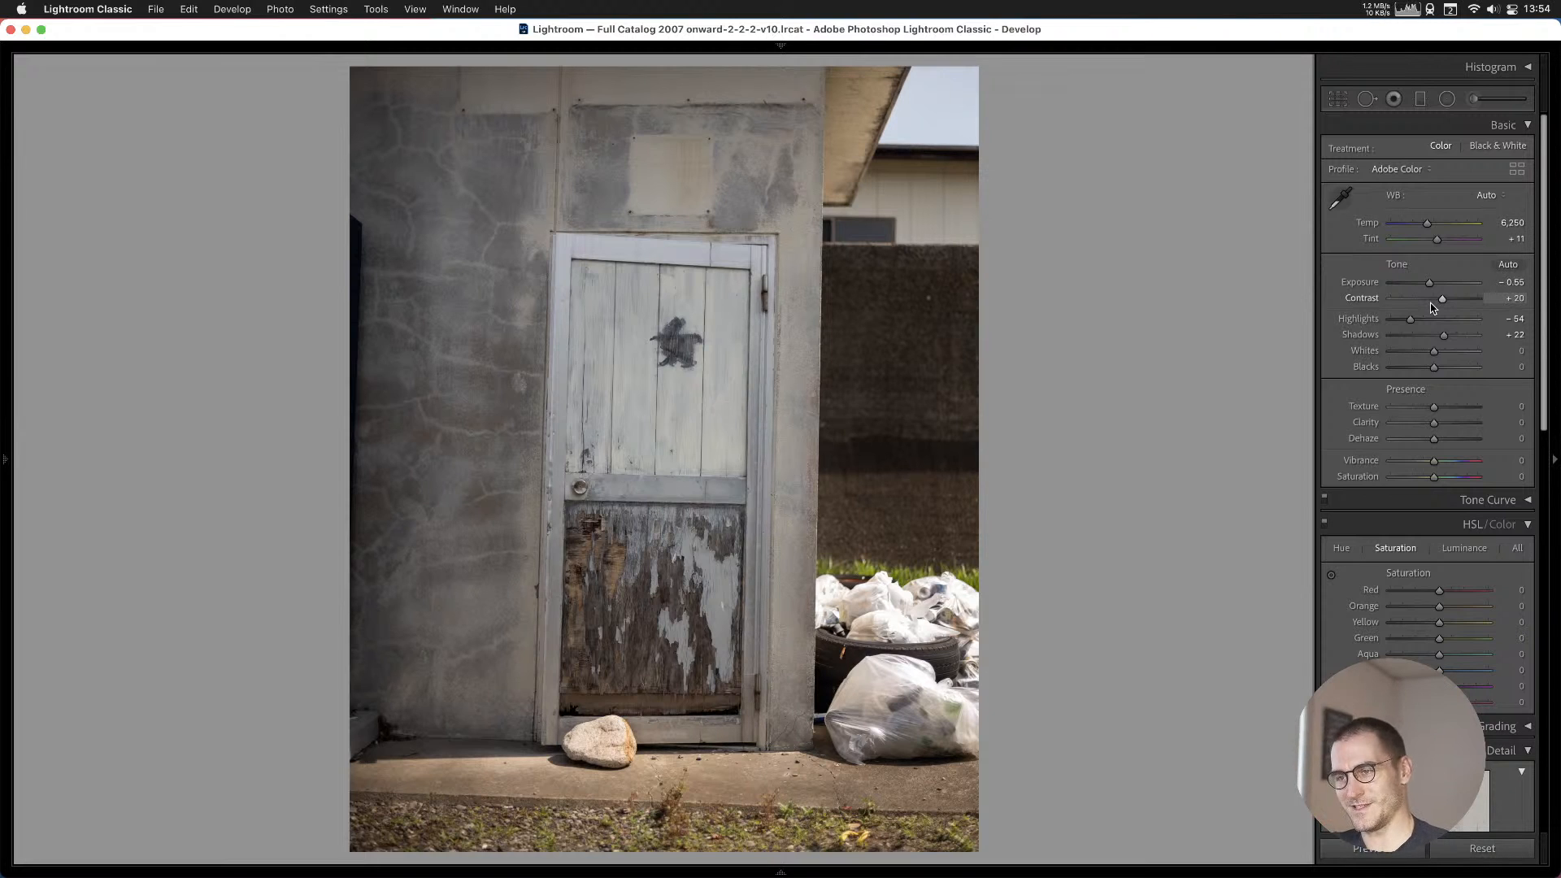
key(Right)
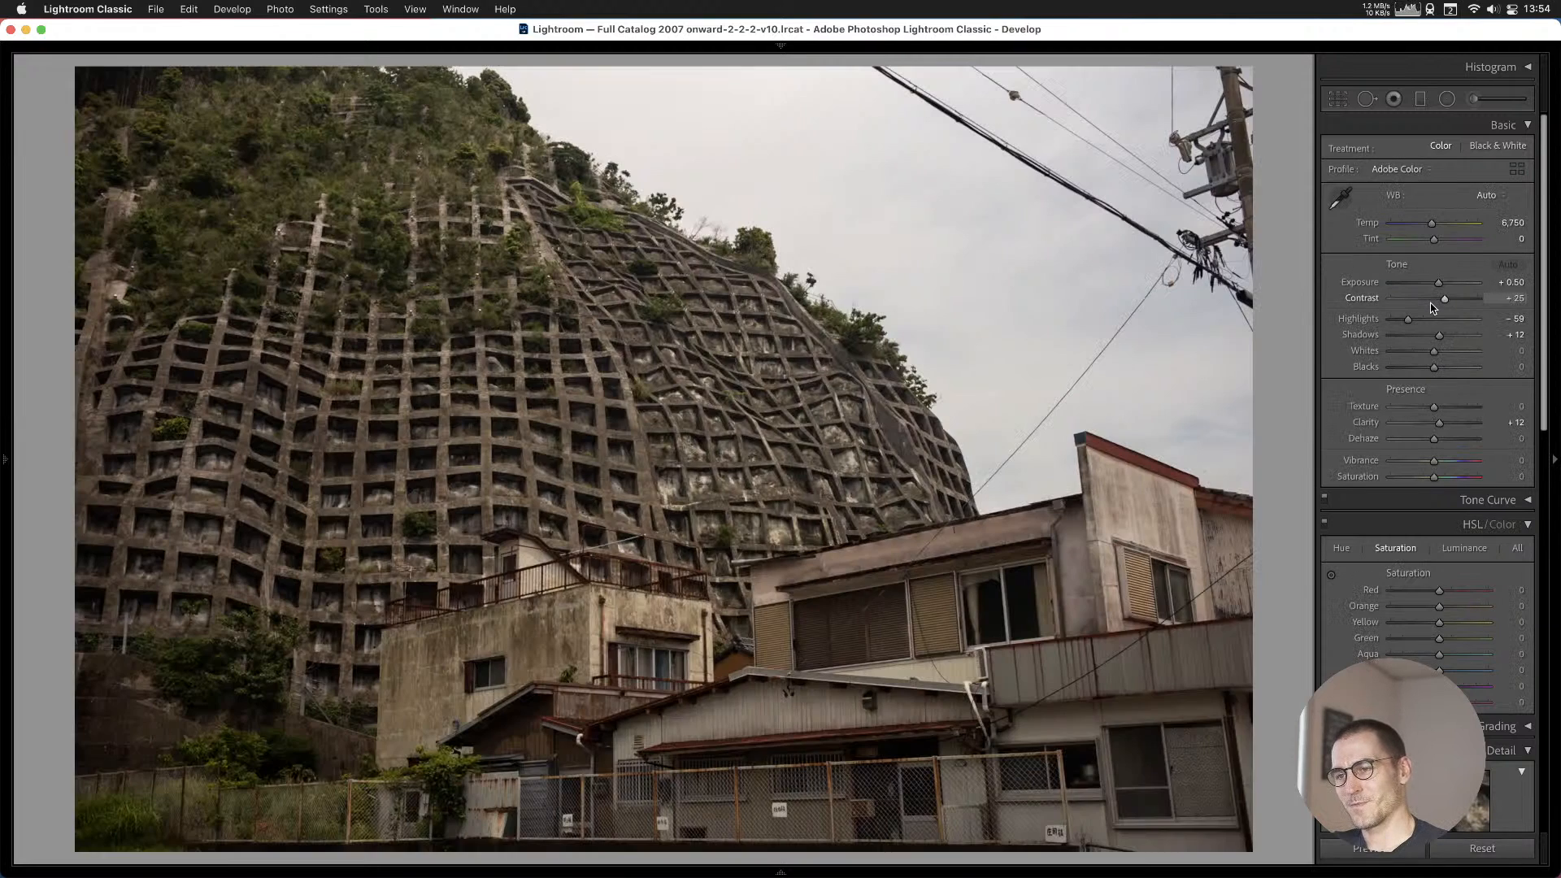
key(Left)
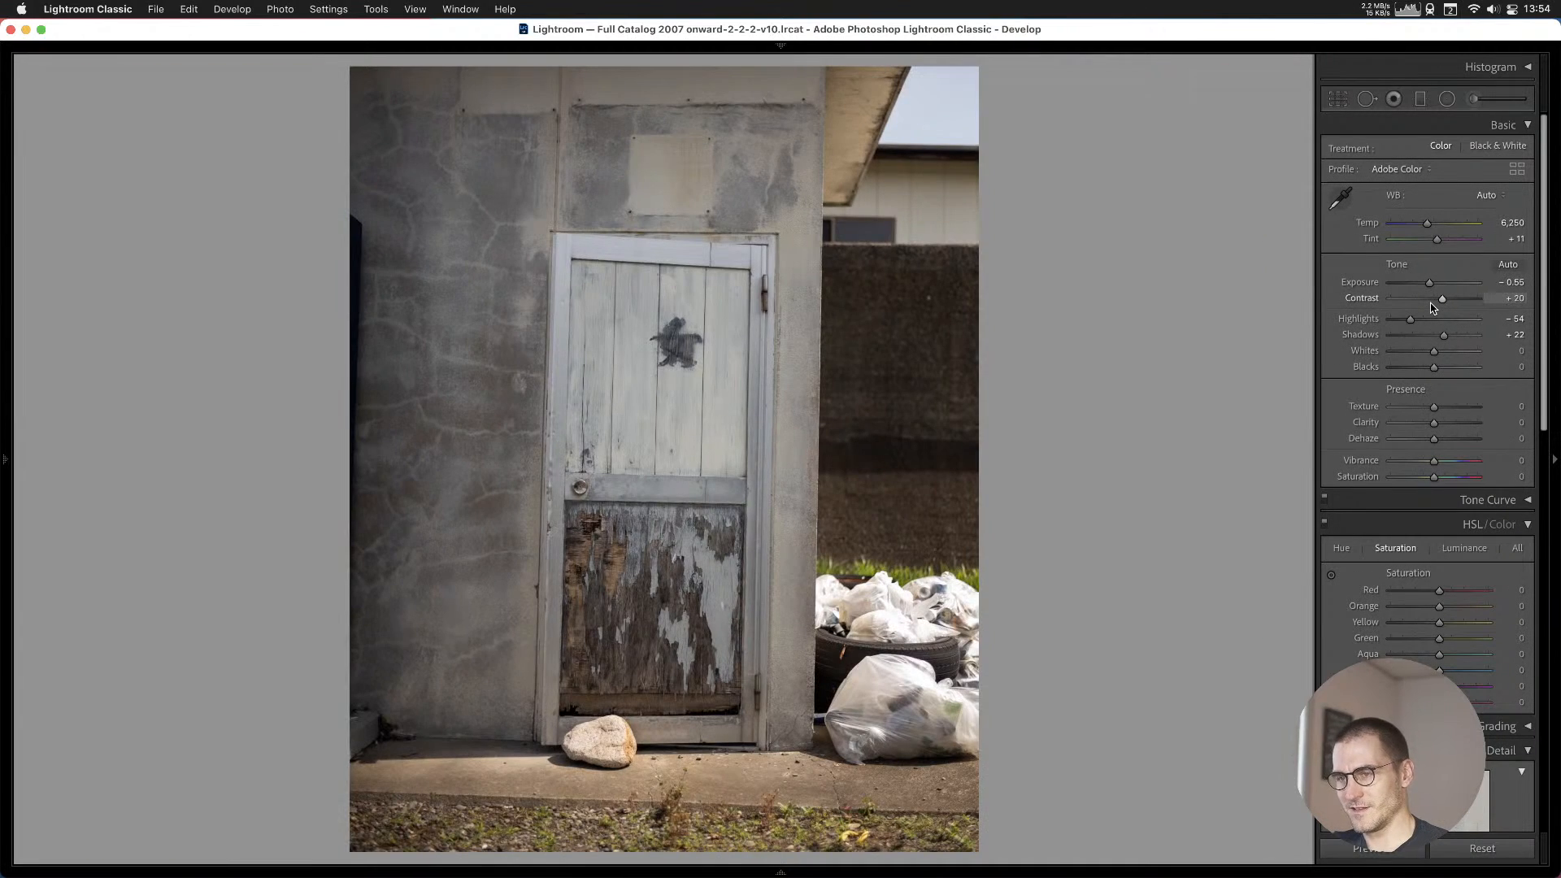
key(Right)
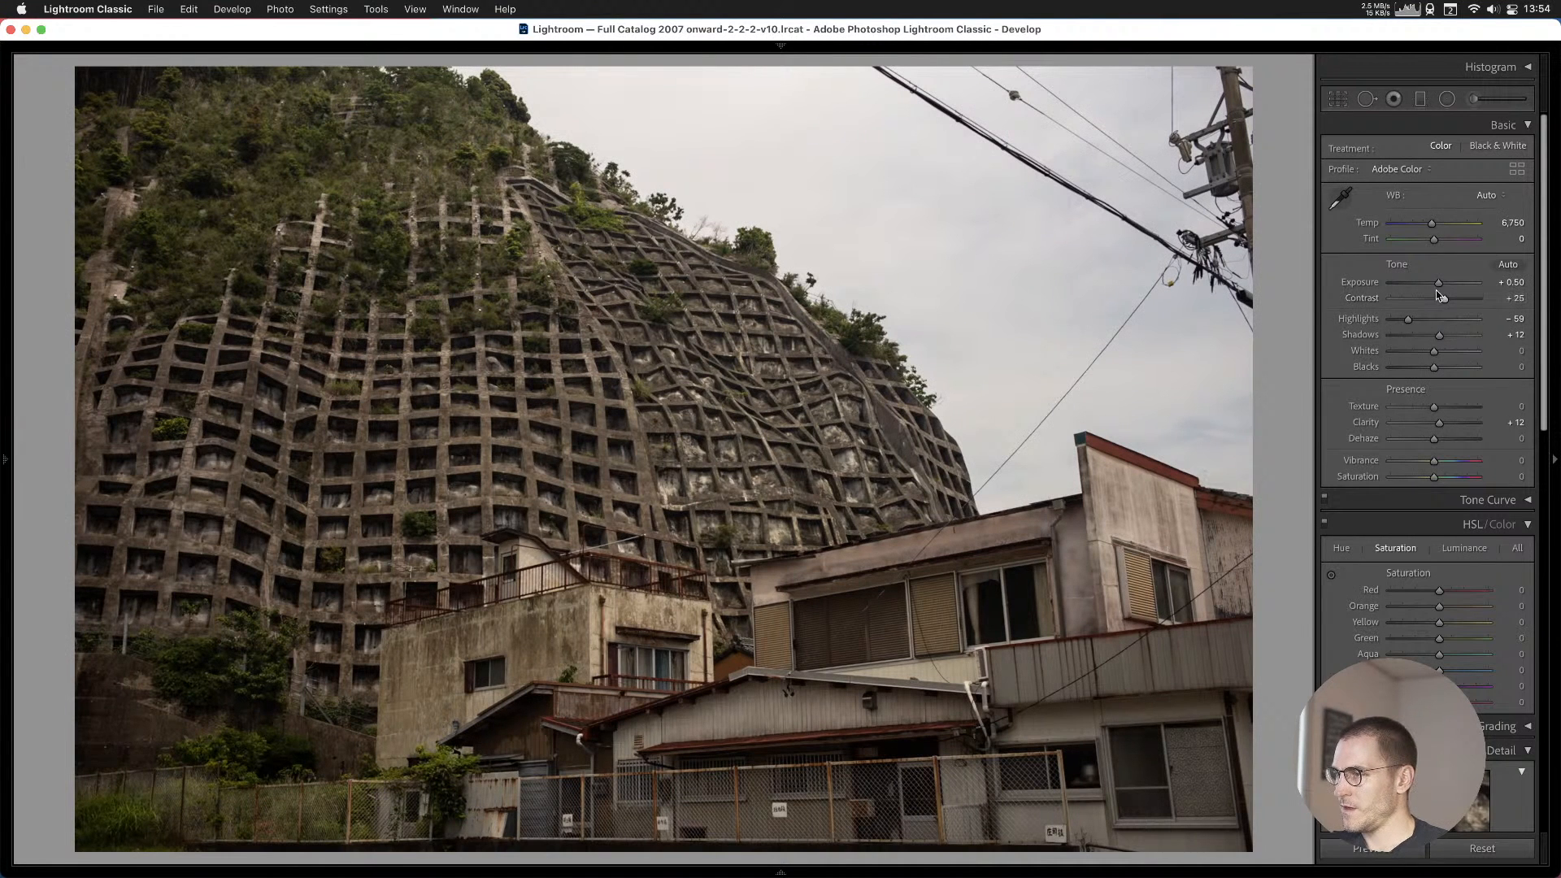
drag(1440, 287, 1437, 285)
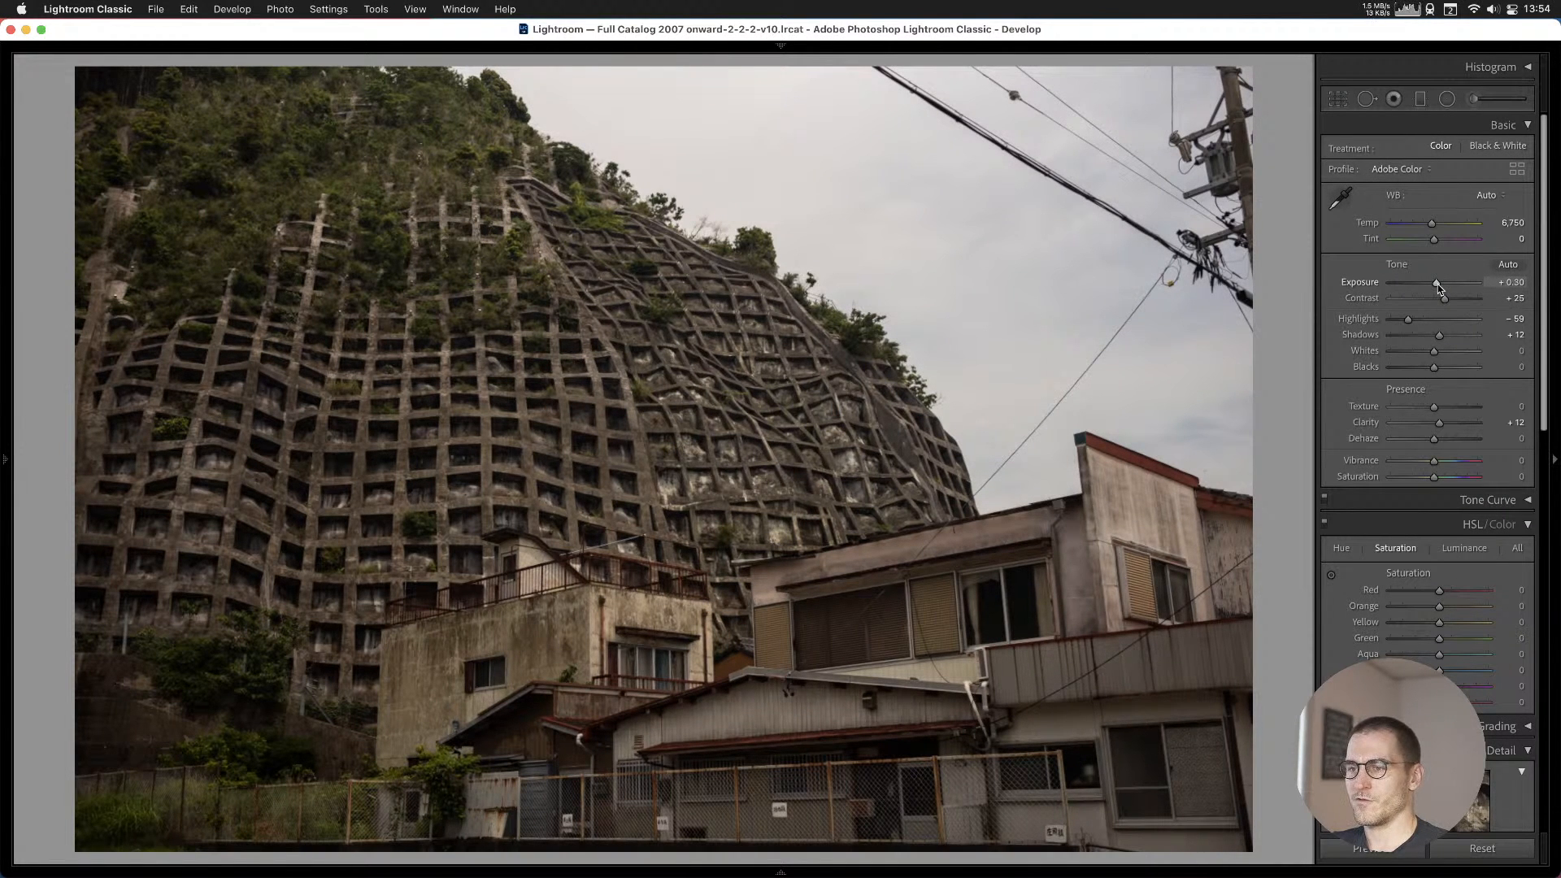
key(b)
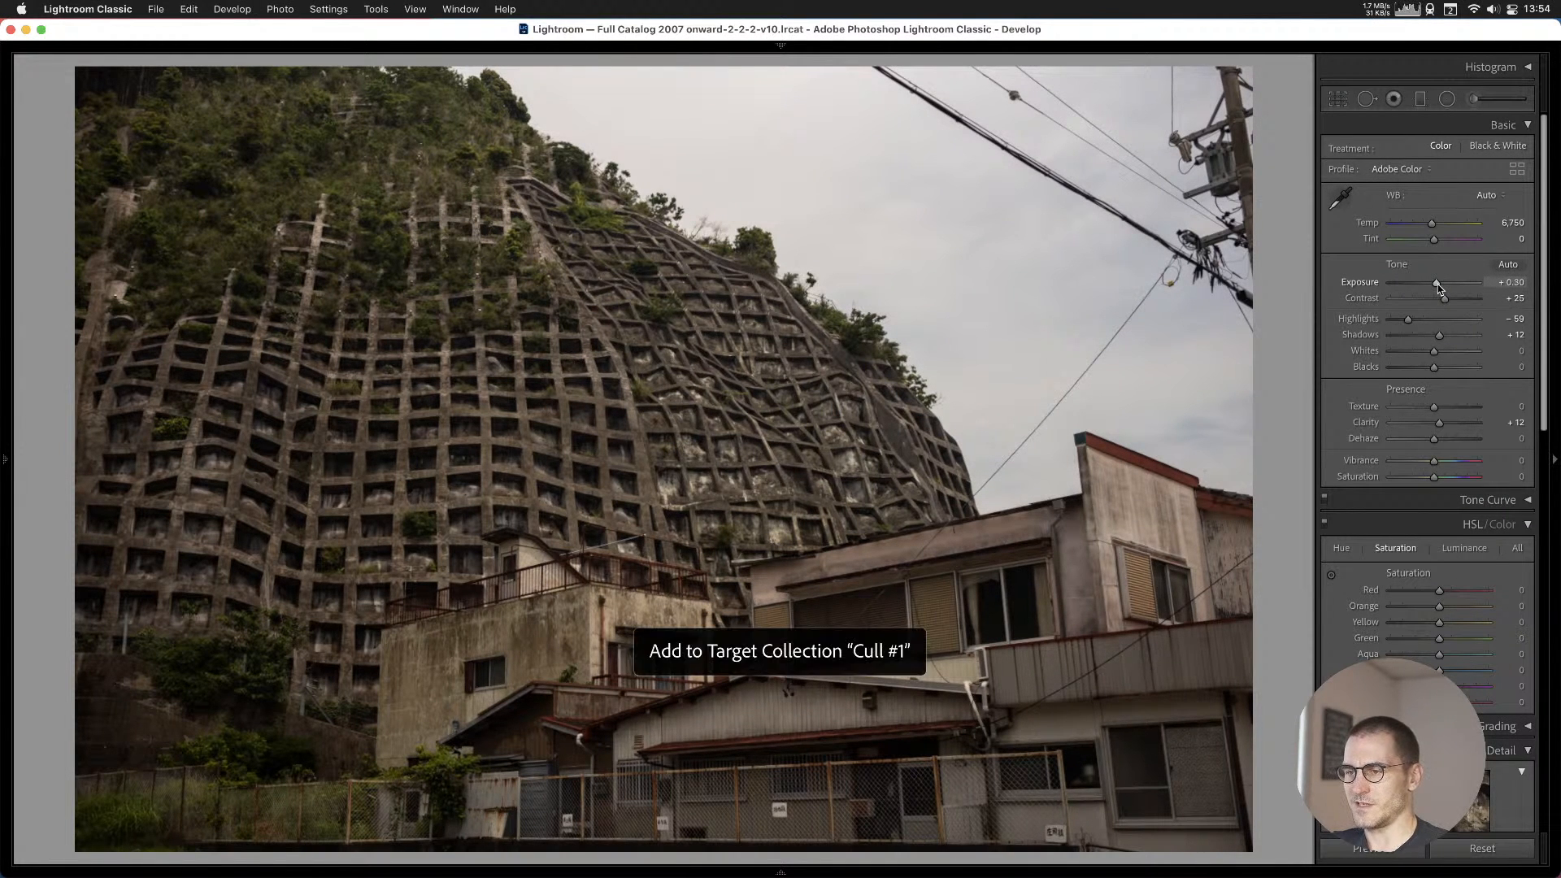
Lower the forest road photo's exposure slightly, move past the old wooden house and add the curved striped pipe photo to Cull #1.
key(Right)
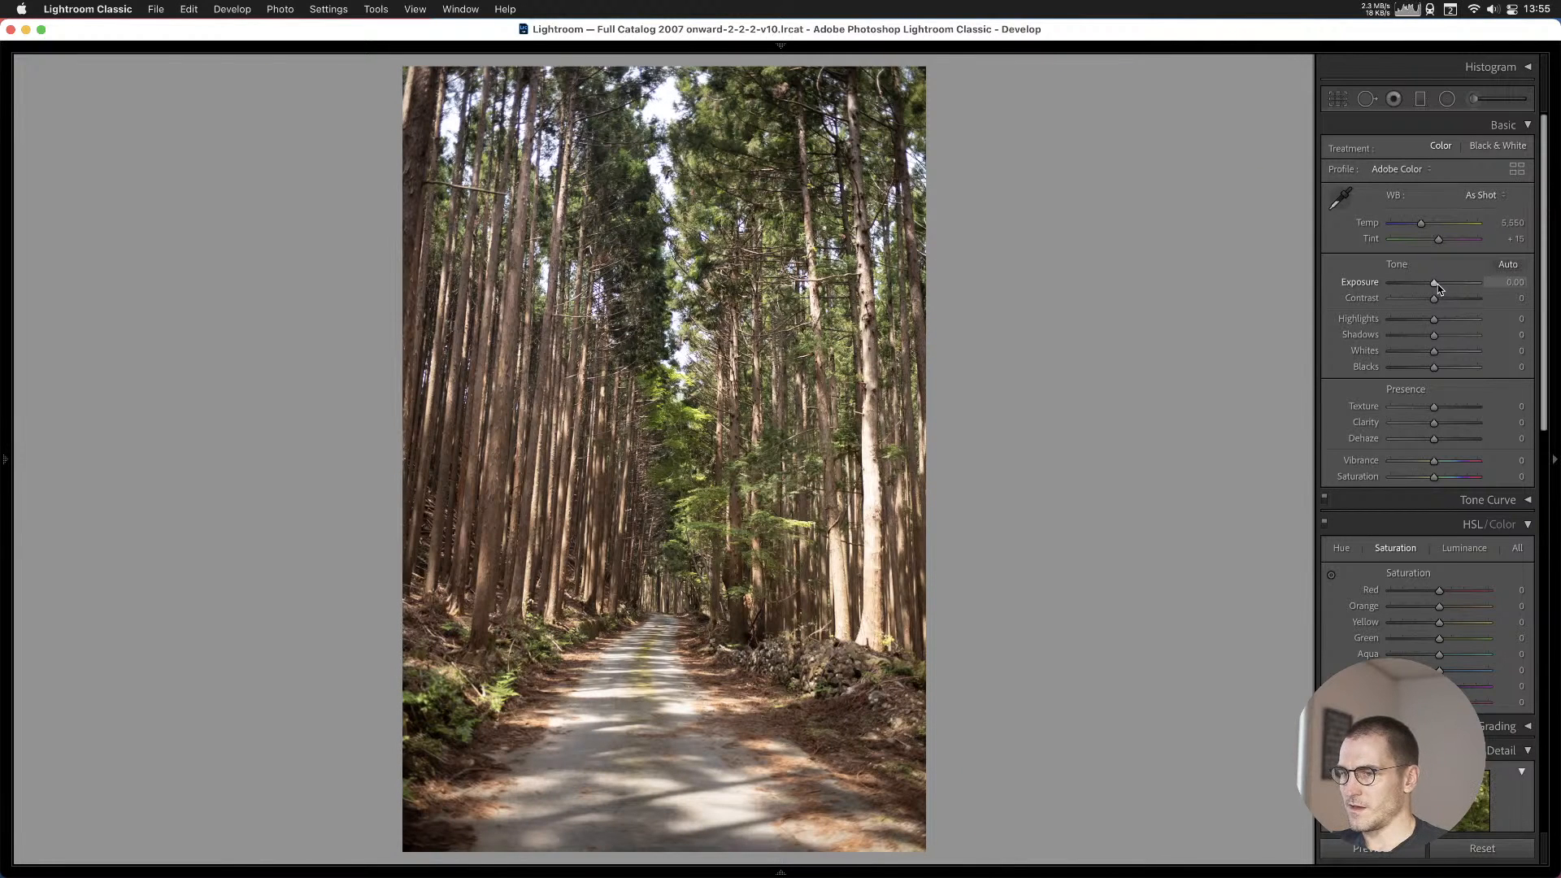
drag(1437, 285, 1432, 285)
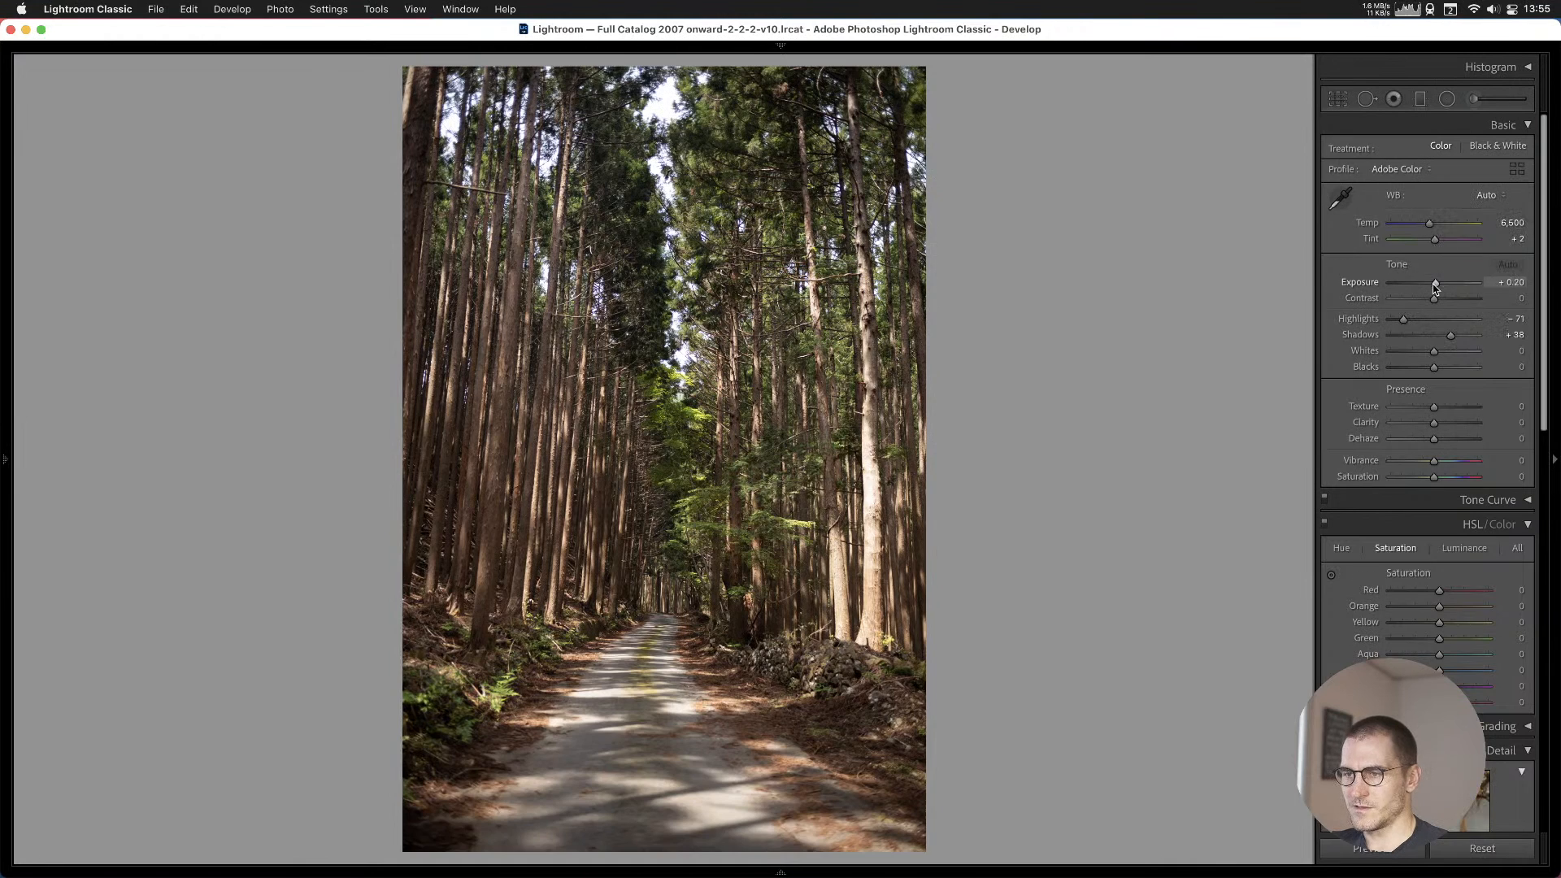
key(Right)
key(Right)
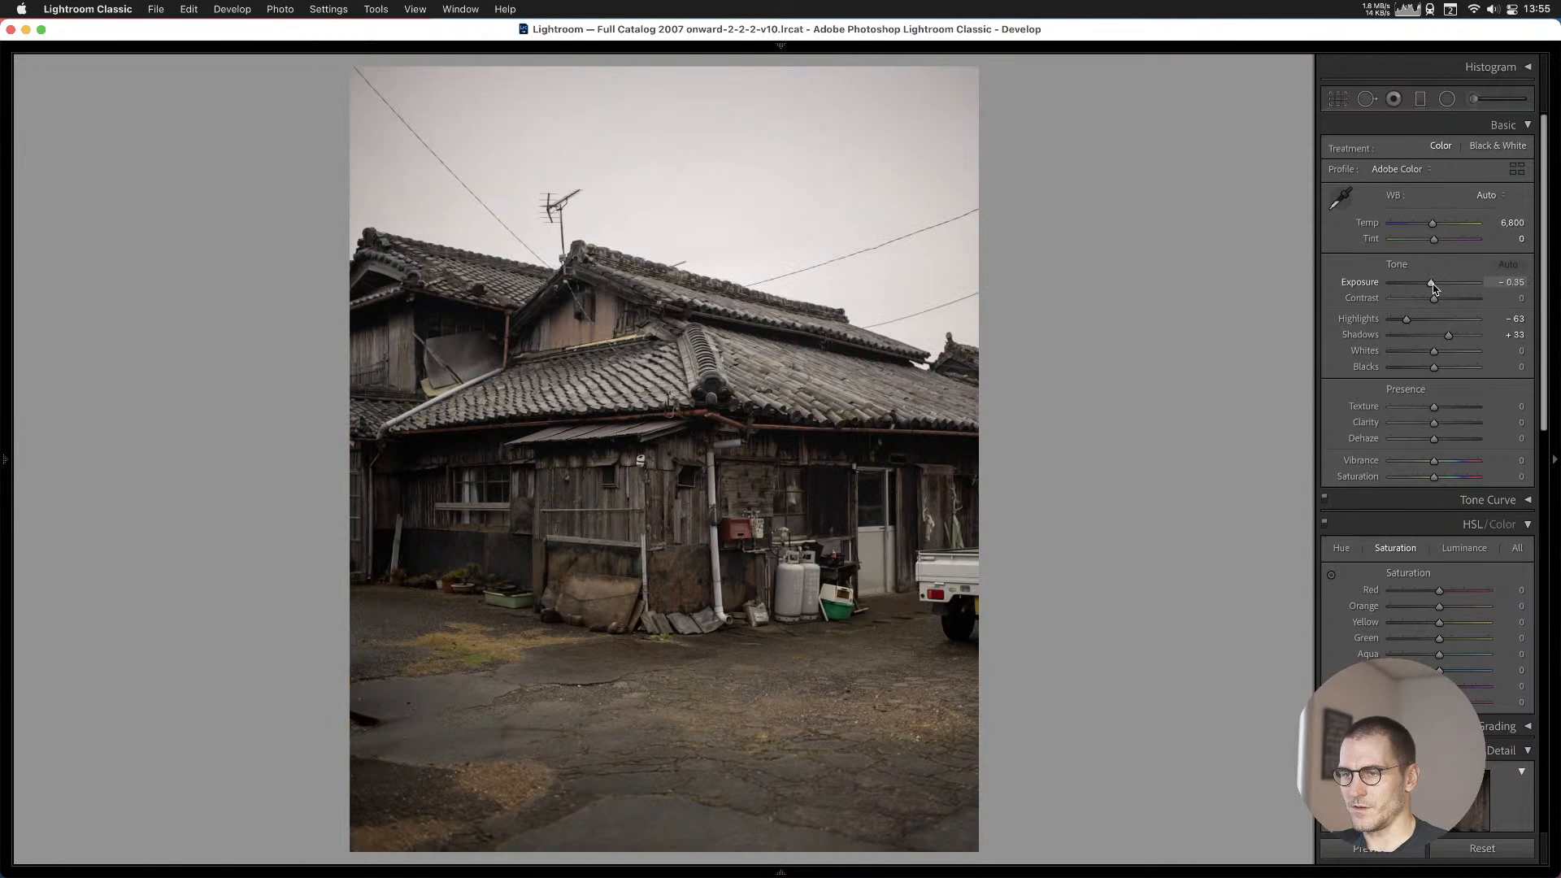
key(Right)
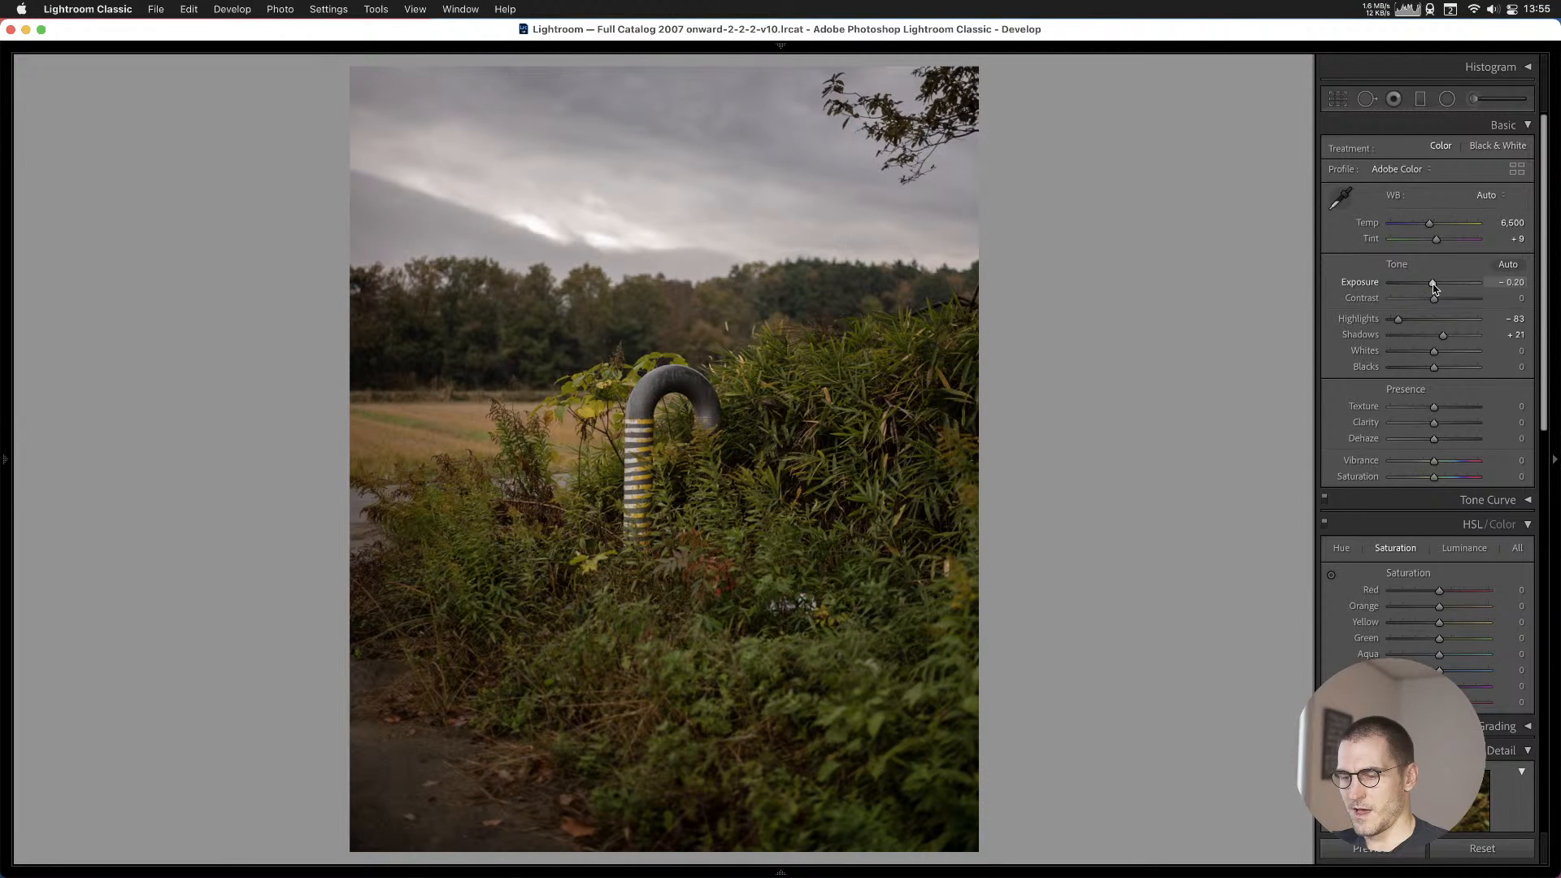
key(b)
Set the sign-covered wooden building photo to exposure +0.40, highlights -100 and shadows +30, and add it to Cull #1.
key(Left)
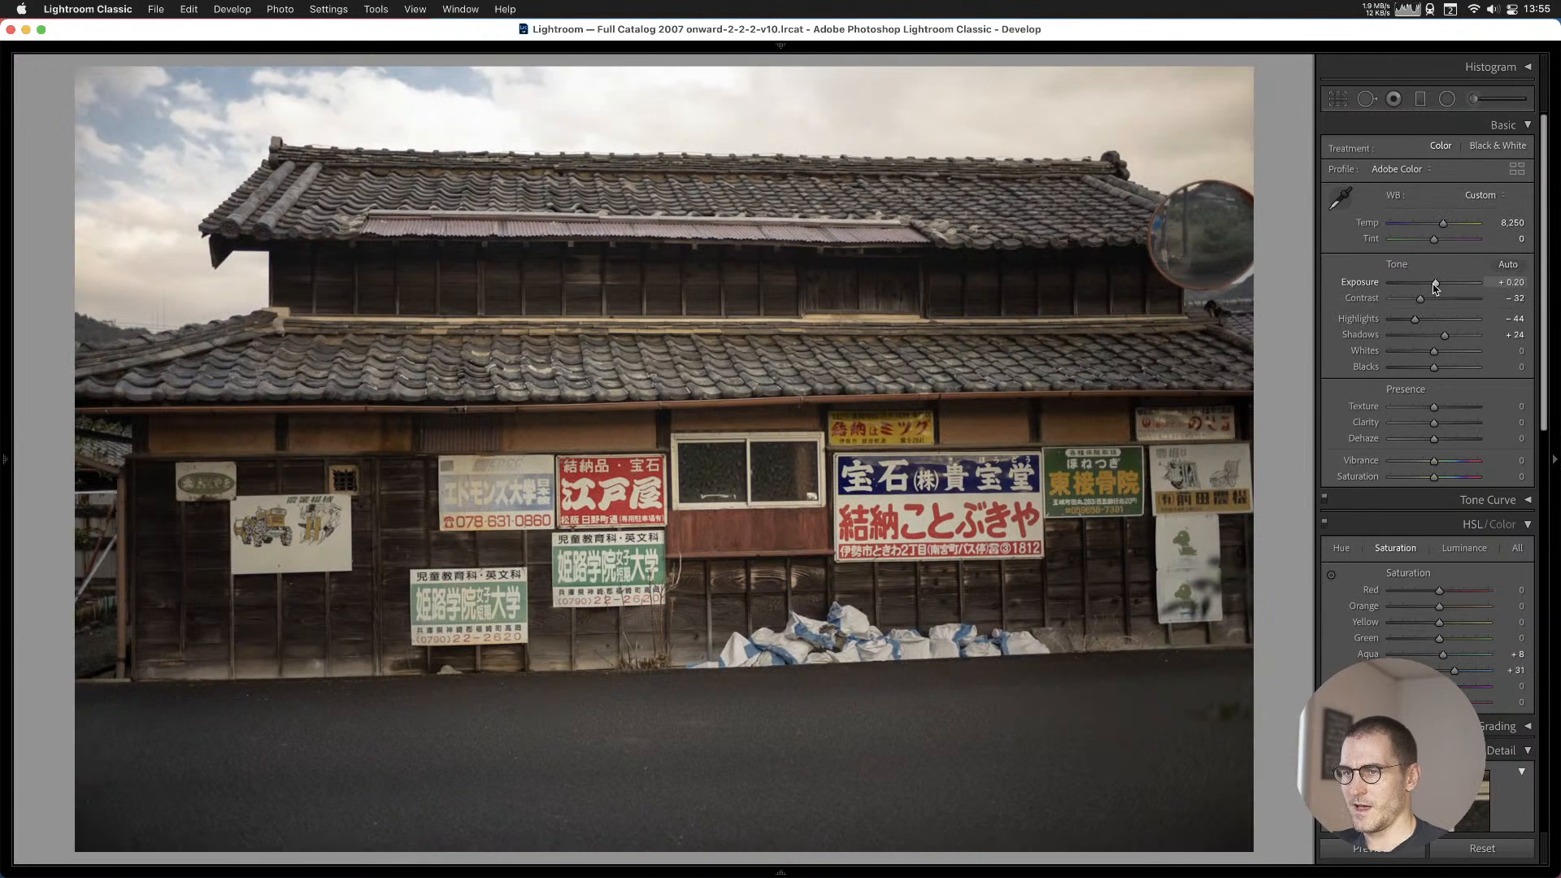
drag(1415, 319, 1363, 320)
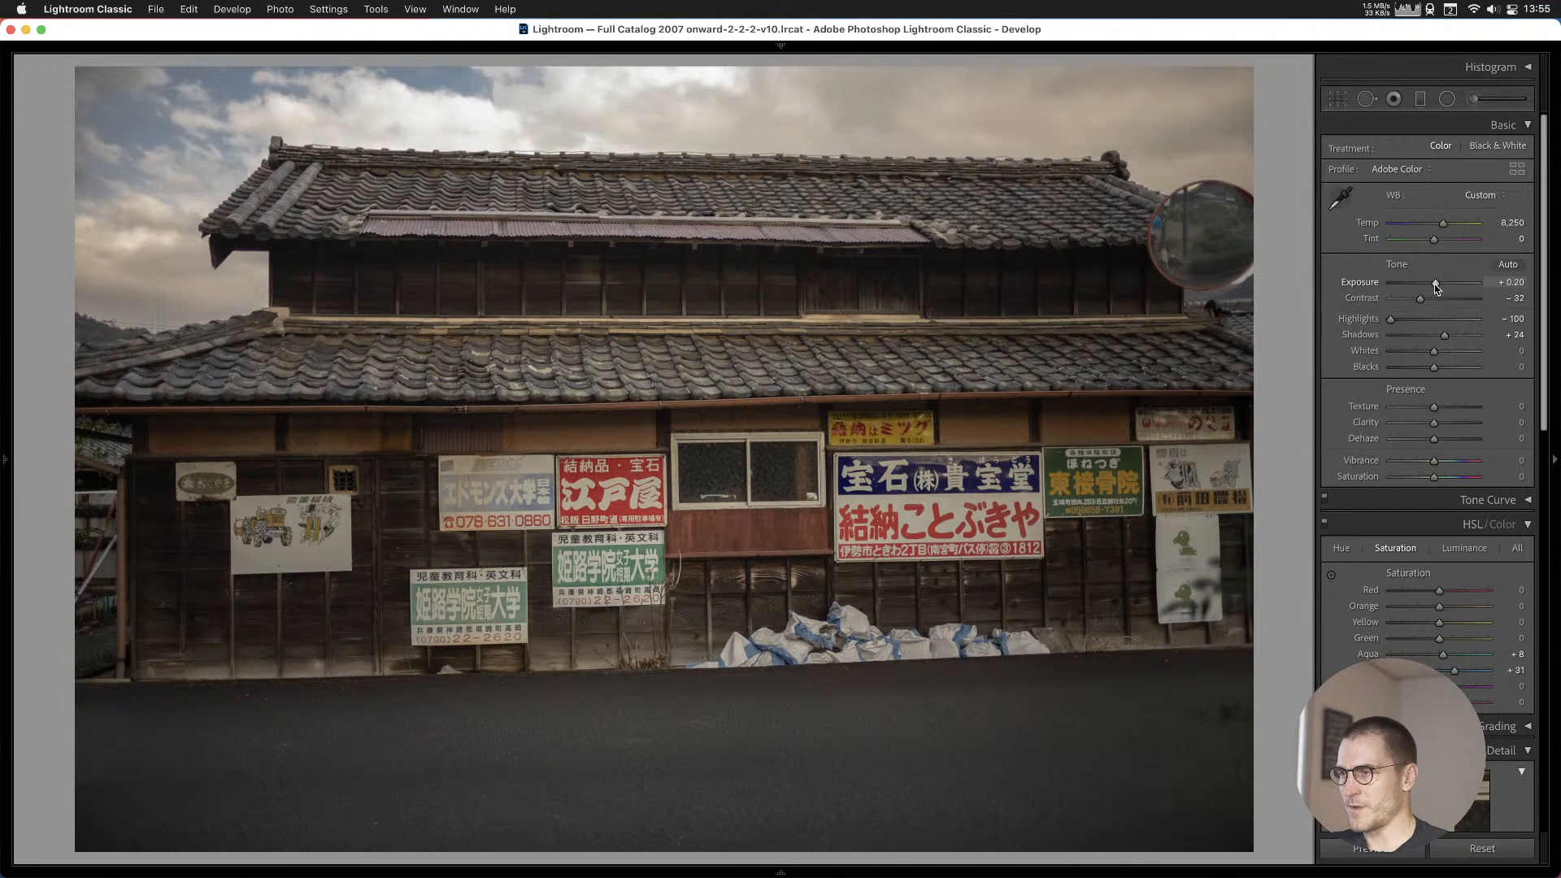
drag(1436, 285, 1438, 285)
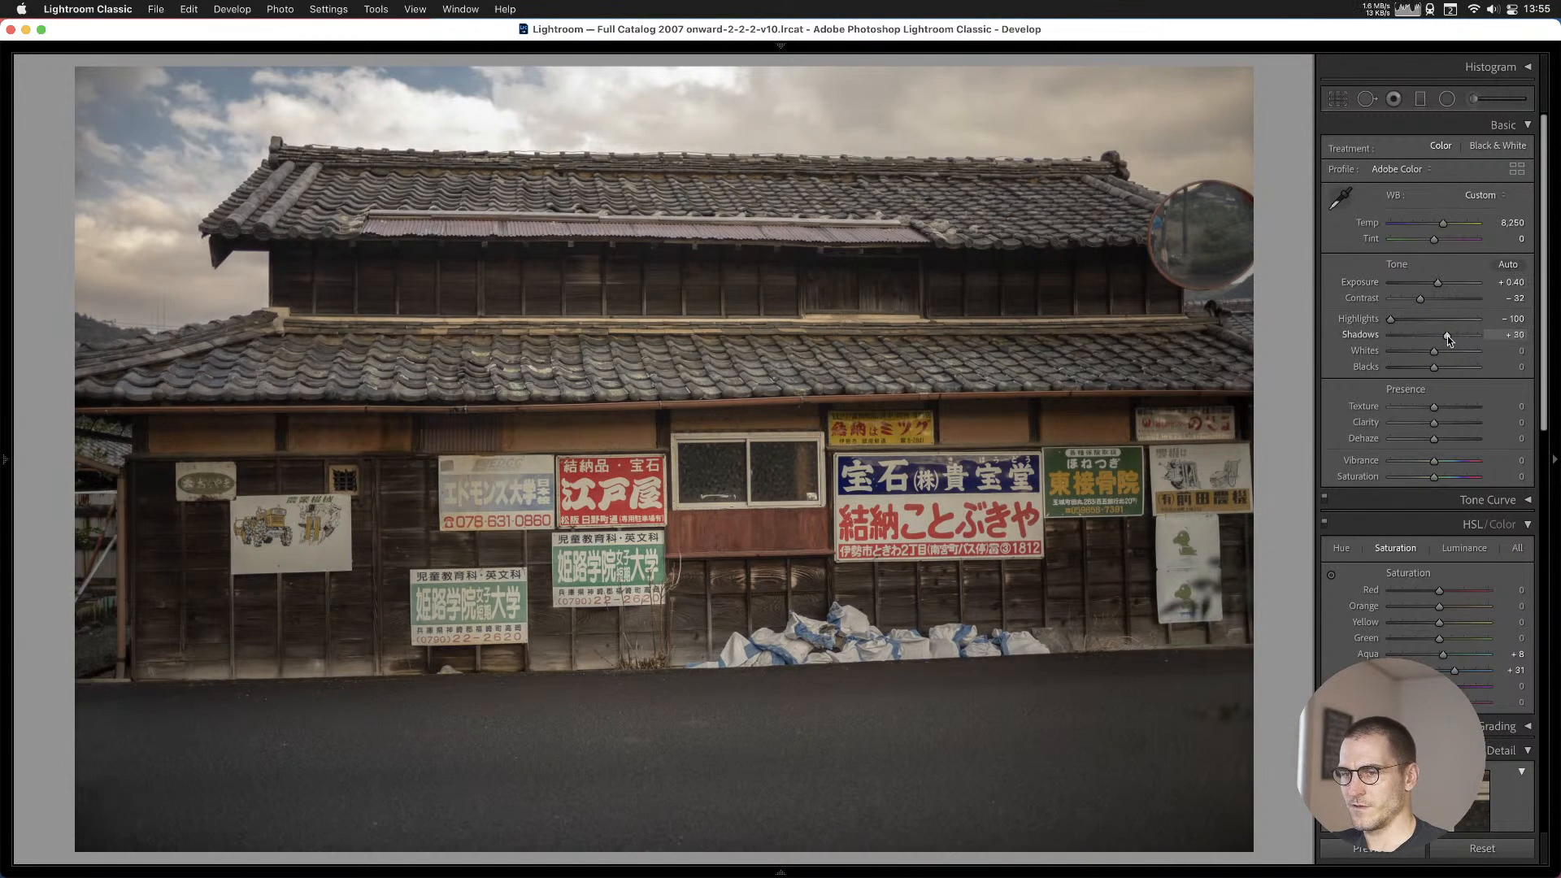
key(b)
Add the playground photo to Cull #1 and set the leaning traffic mirror photo's exposure to -0.40.
key(Right)
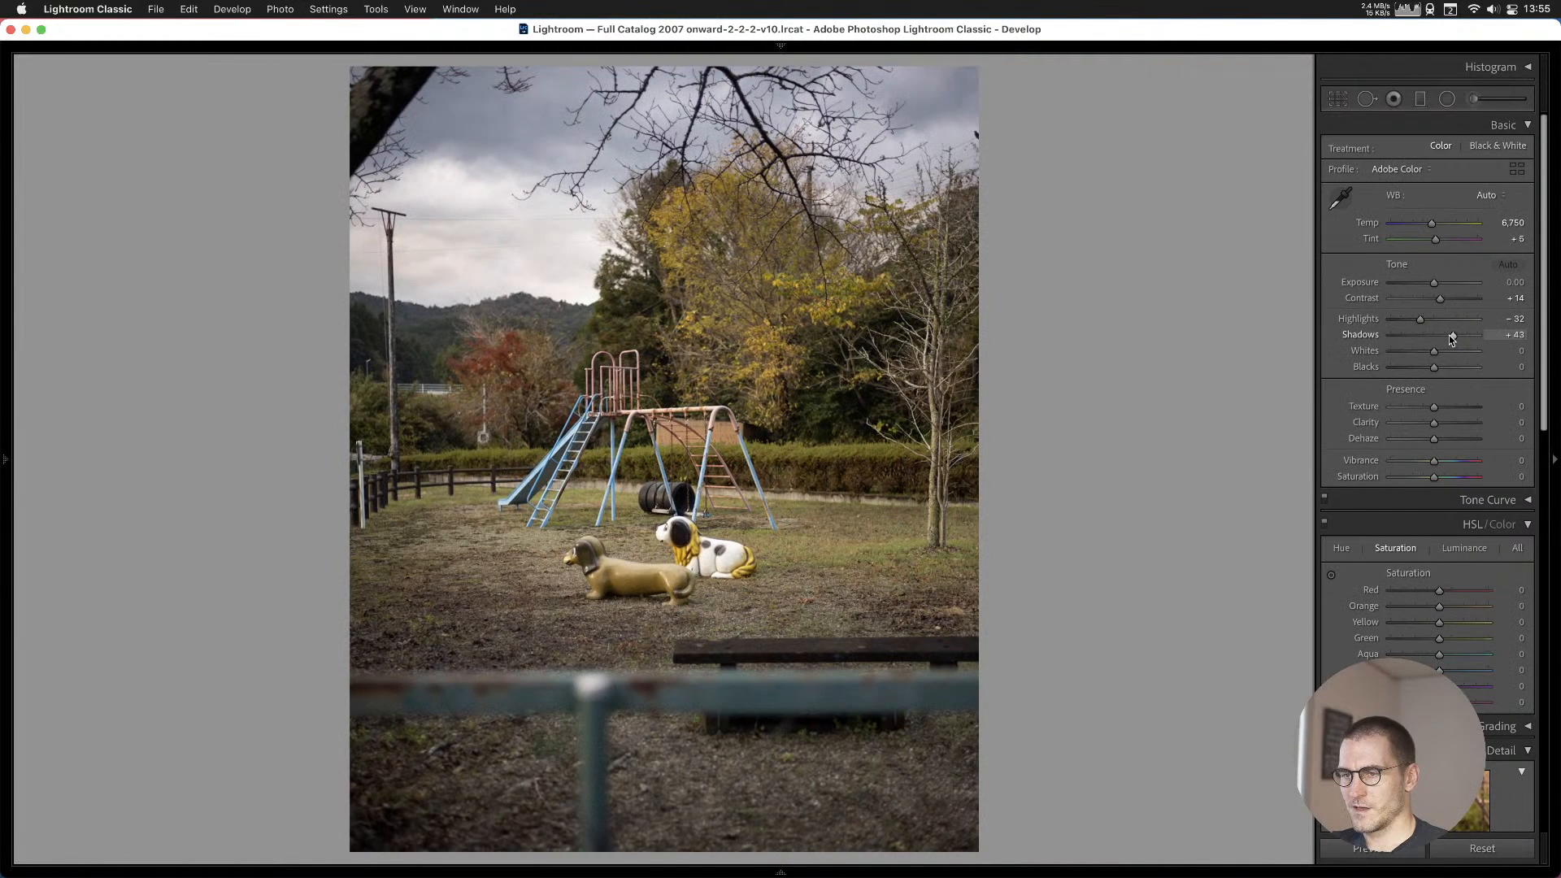
key(b)
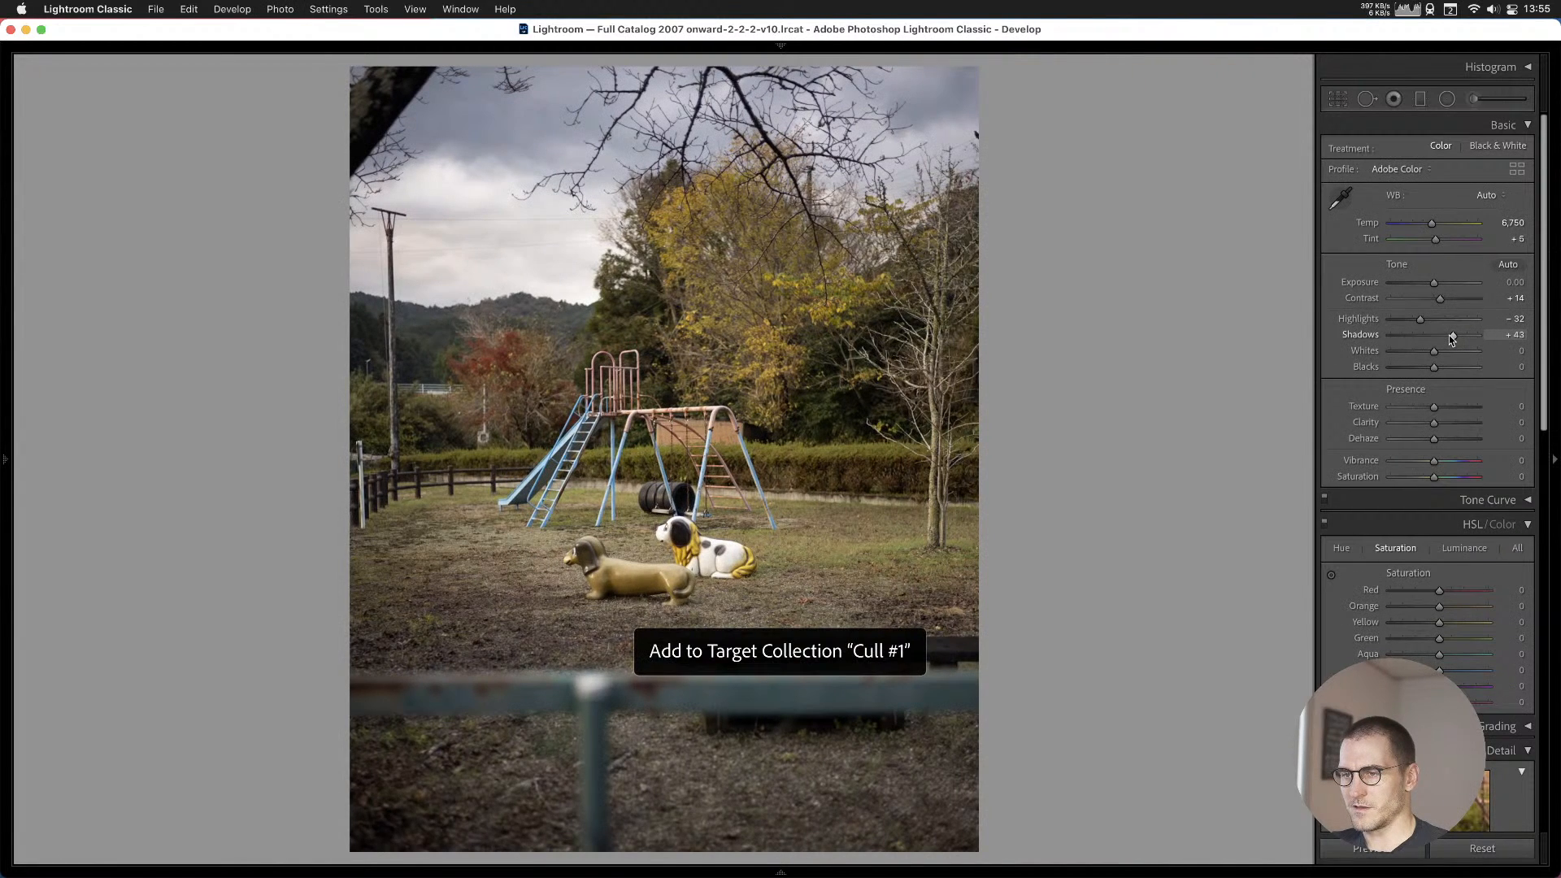
key(Right)
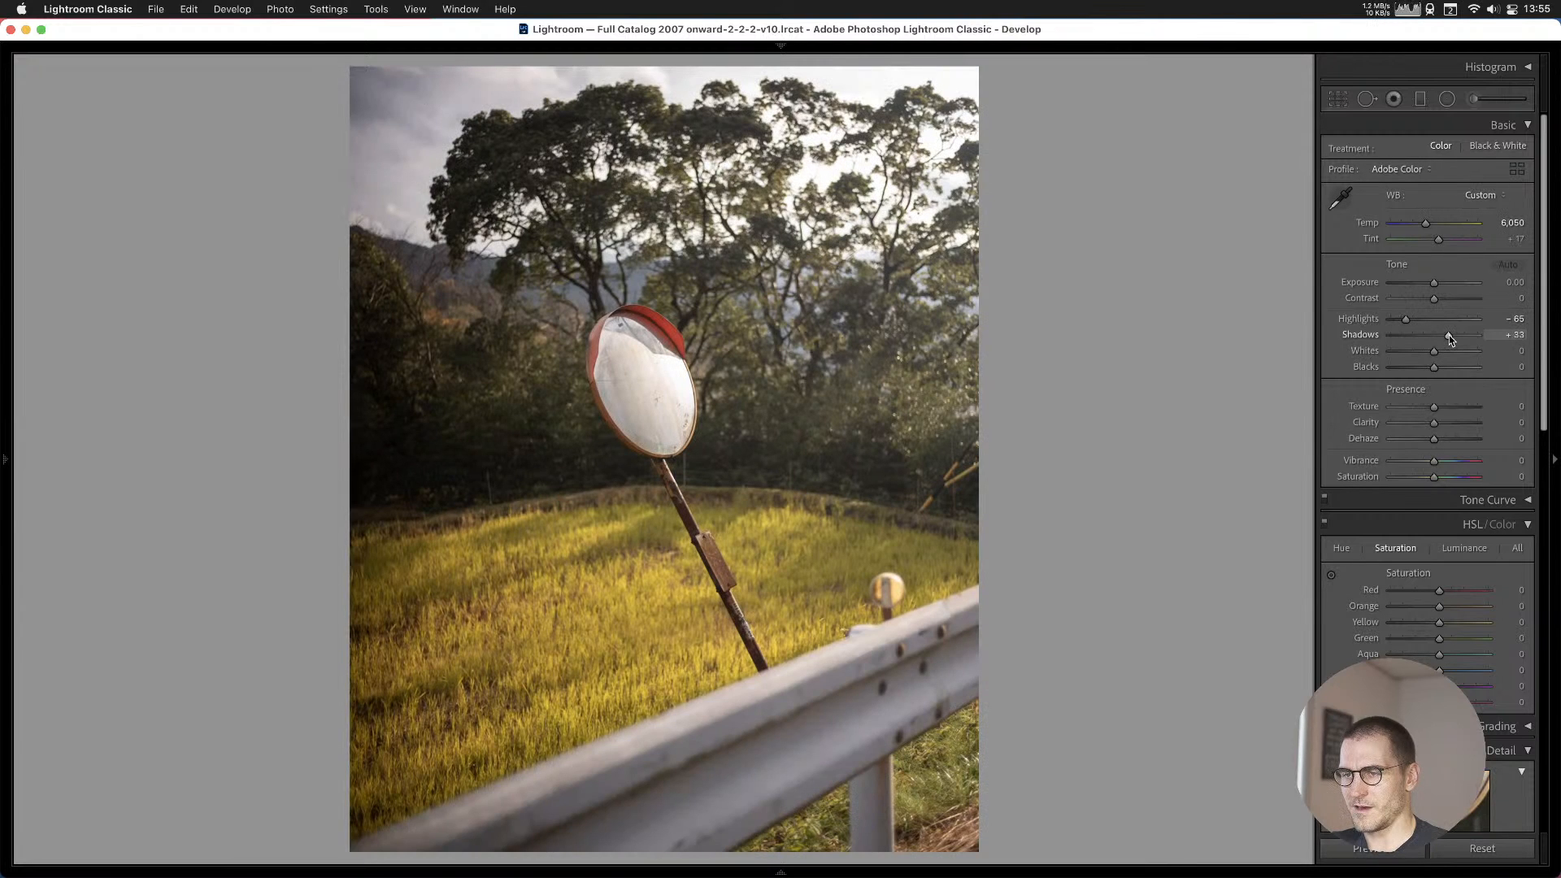
drag(1433, 288, 1429, 289)
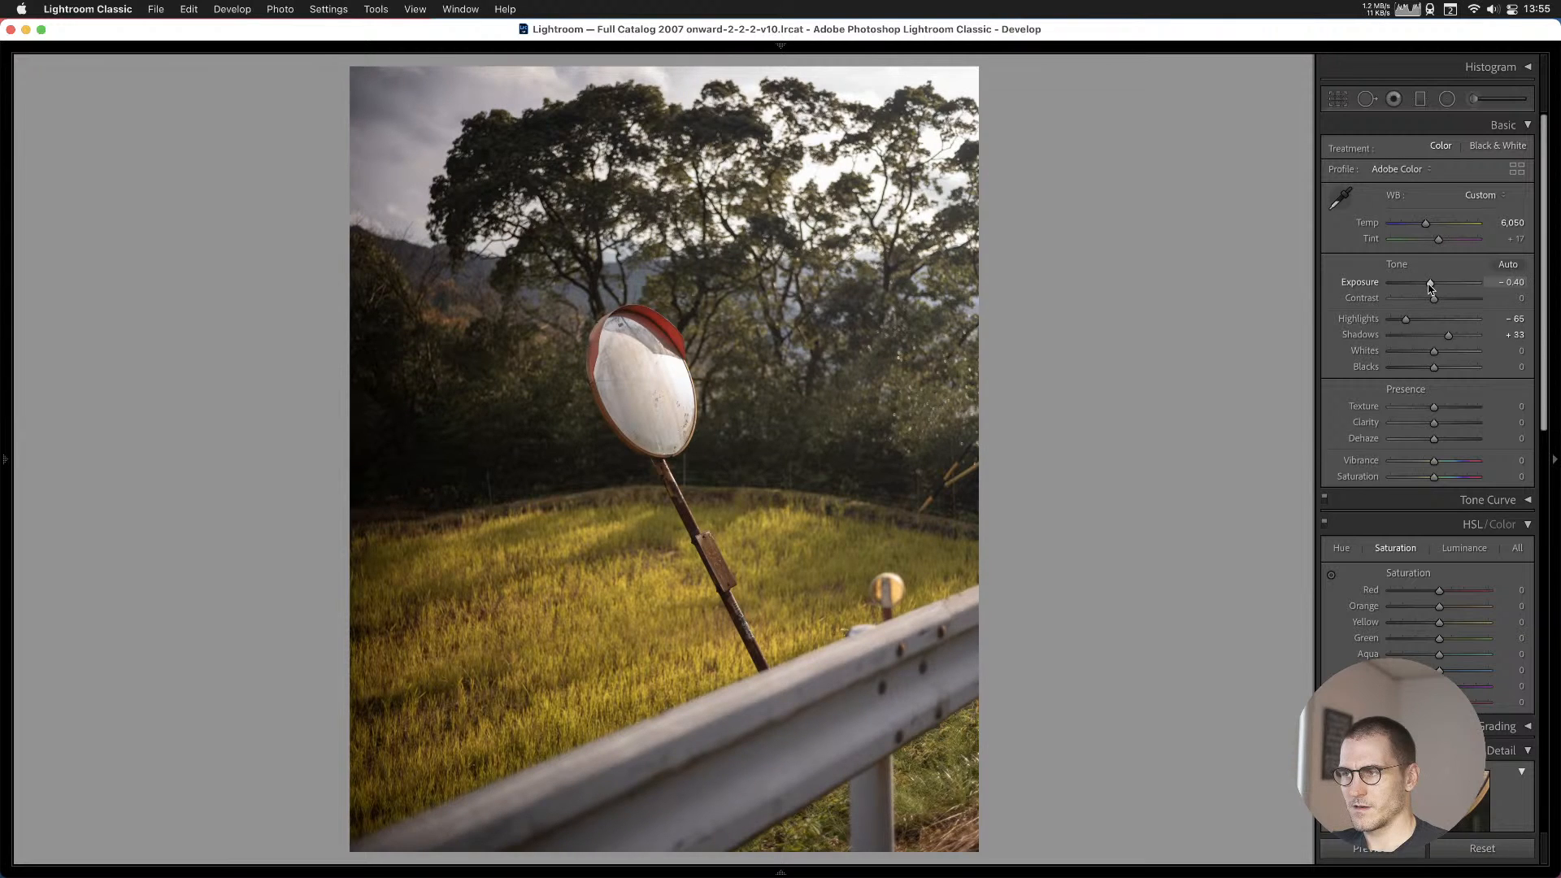
Compare the leaning mirror photo with its neighbouring photos and check the computer's CPU usage and top processes.
key(Right)
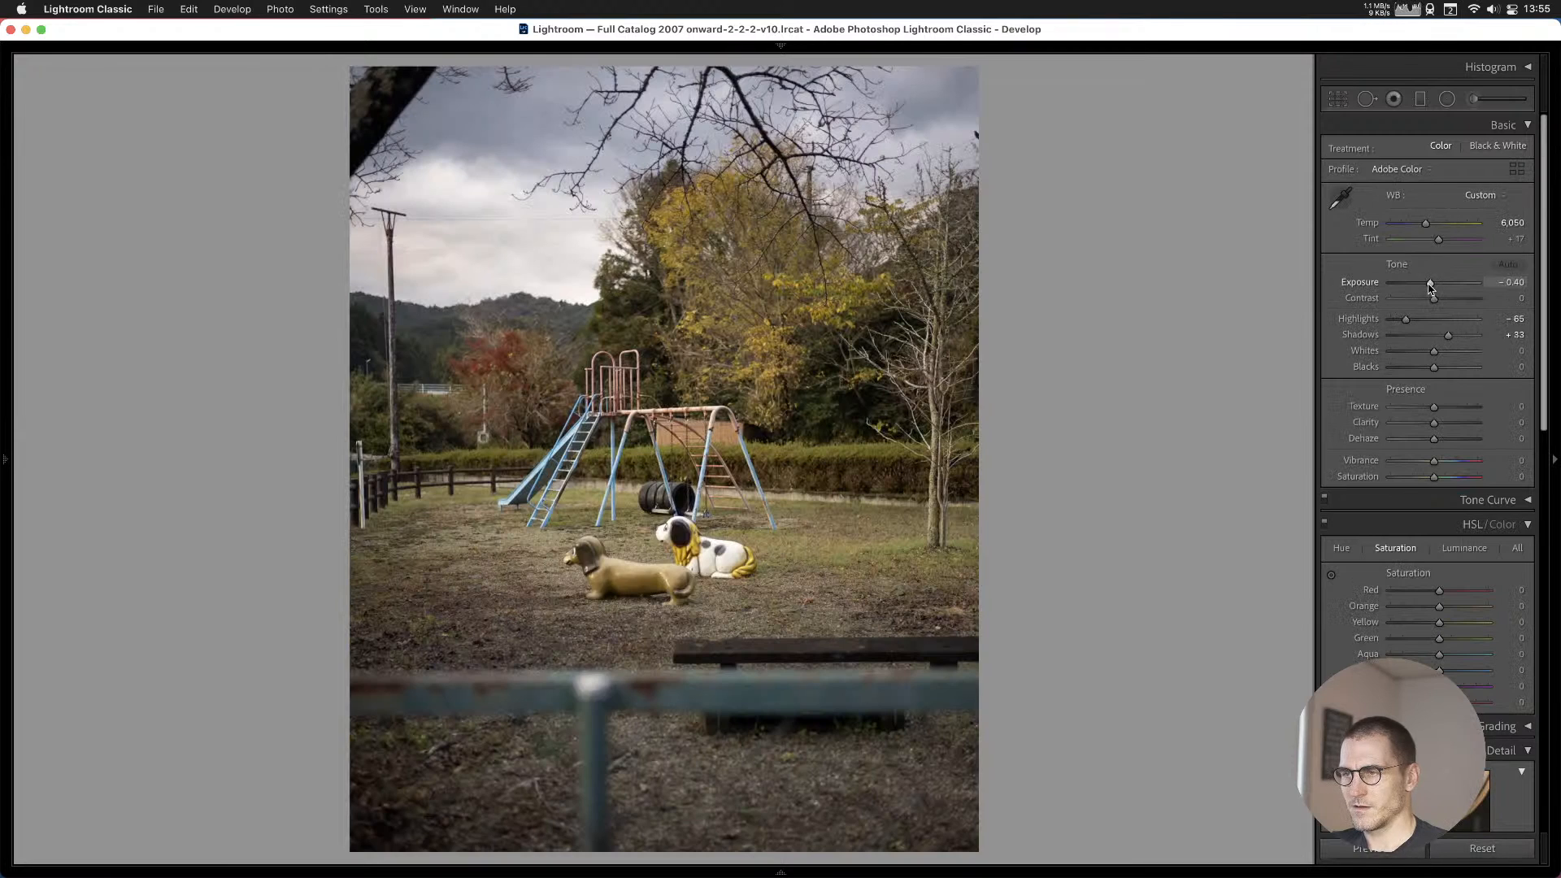
key(Left)
key(Left)
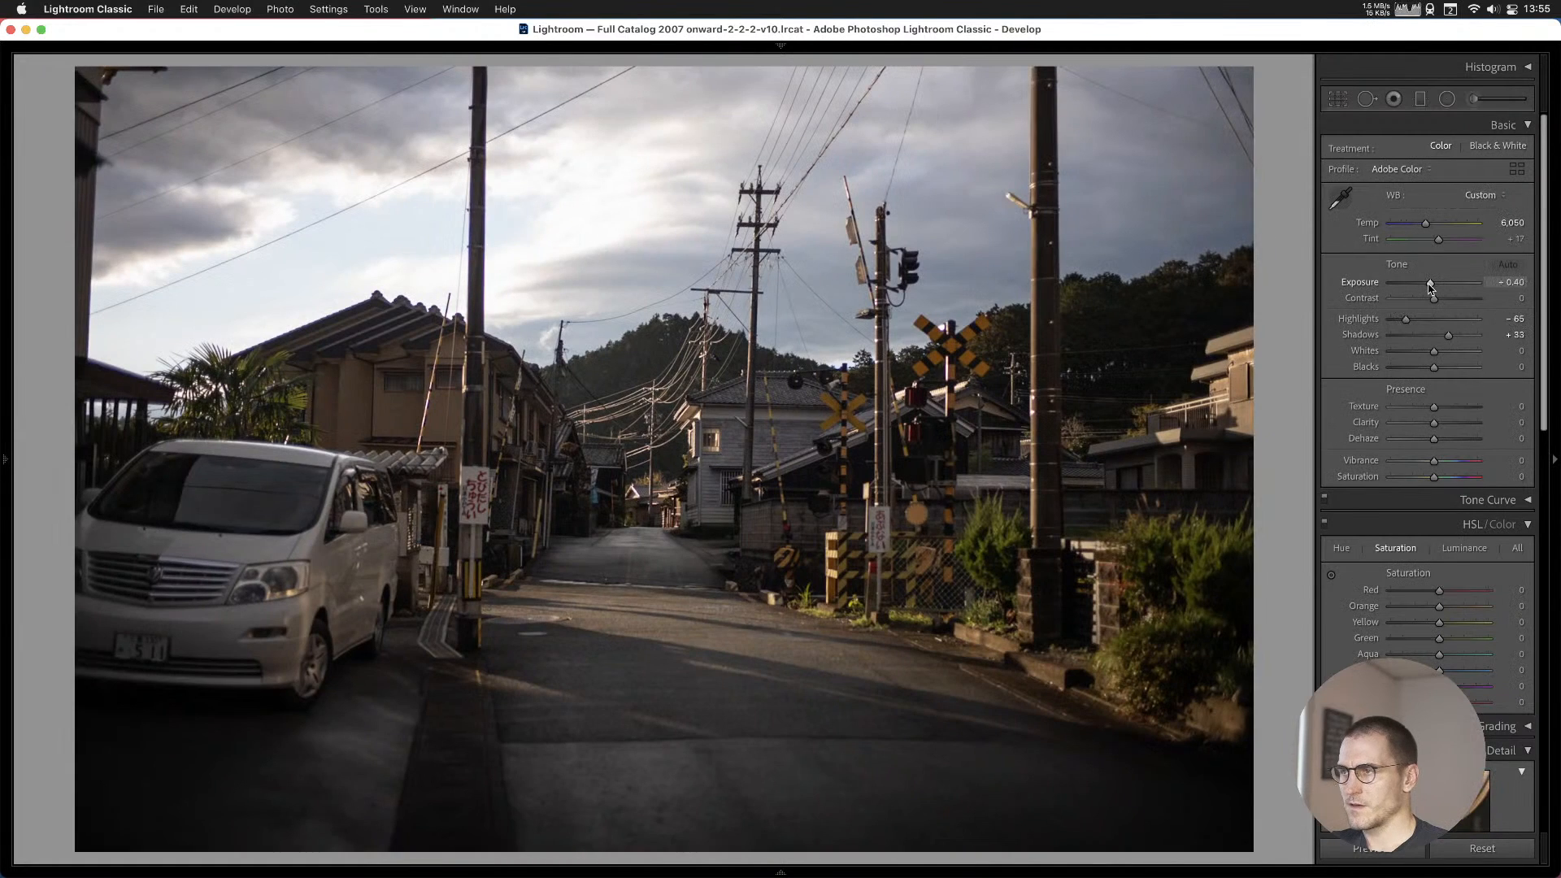
key(Right)
click(1409, 6)
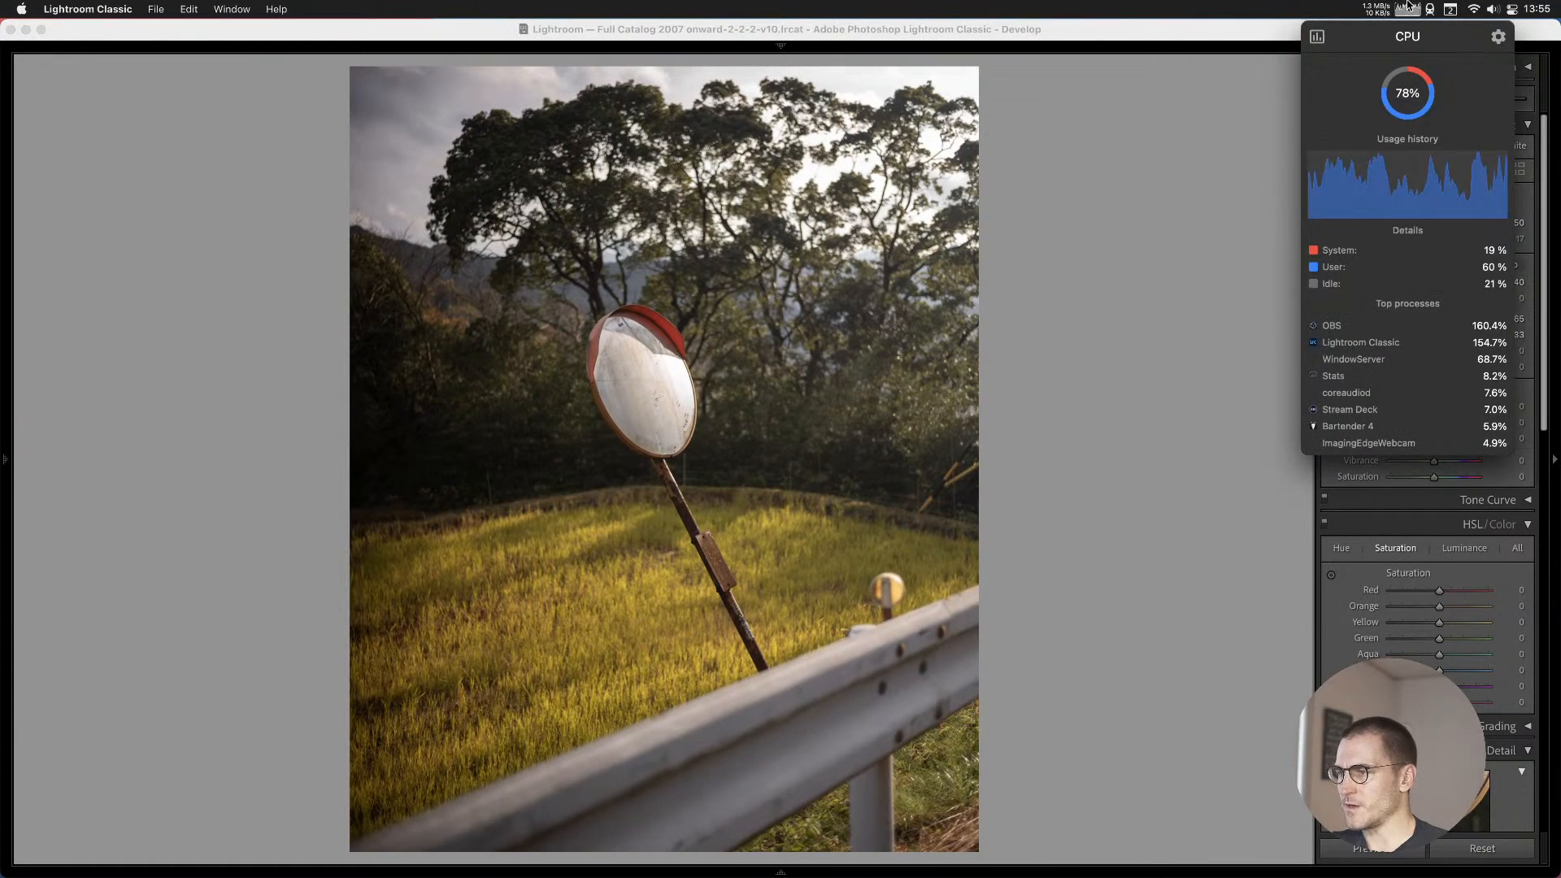
click(1115, 296)
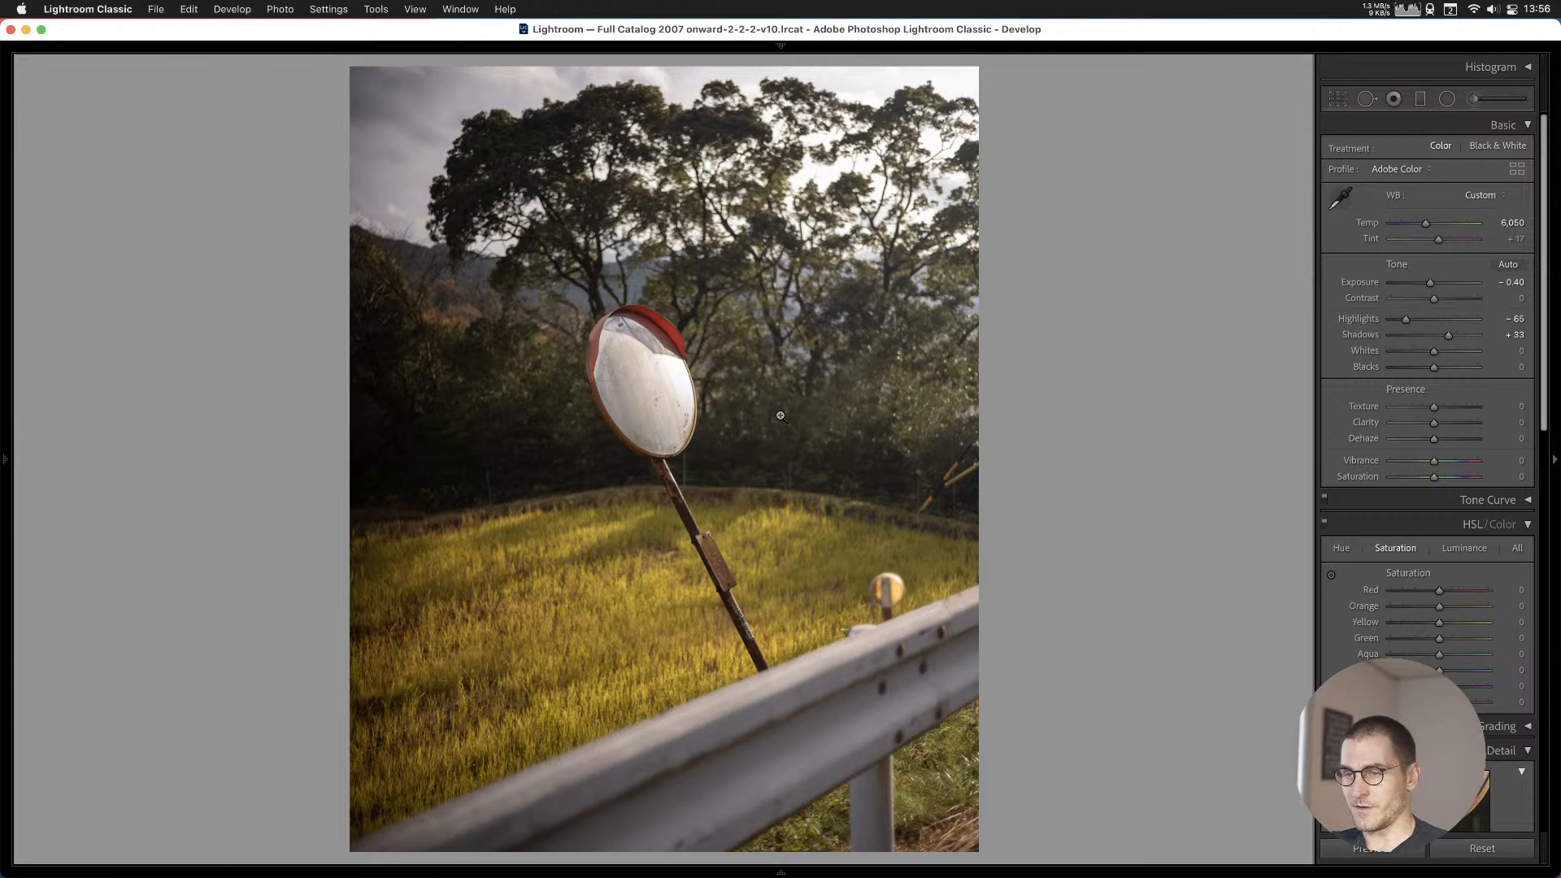
Add the leaning traffic mirror photo to Cull #1 and set its highlights to -100.
key(b)
key(Right)
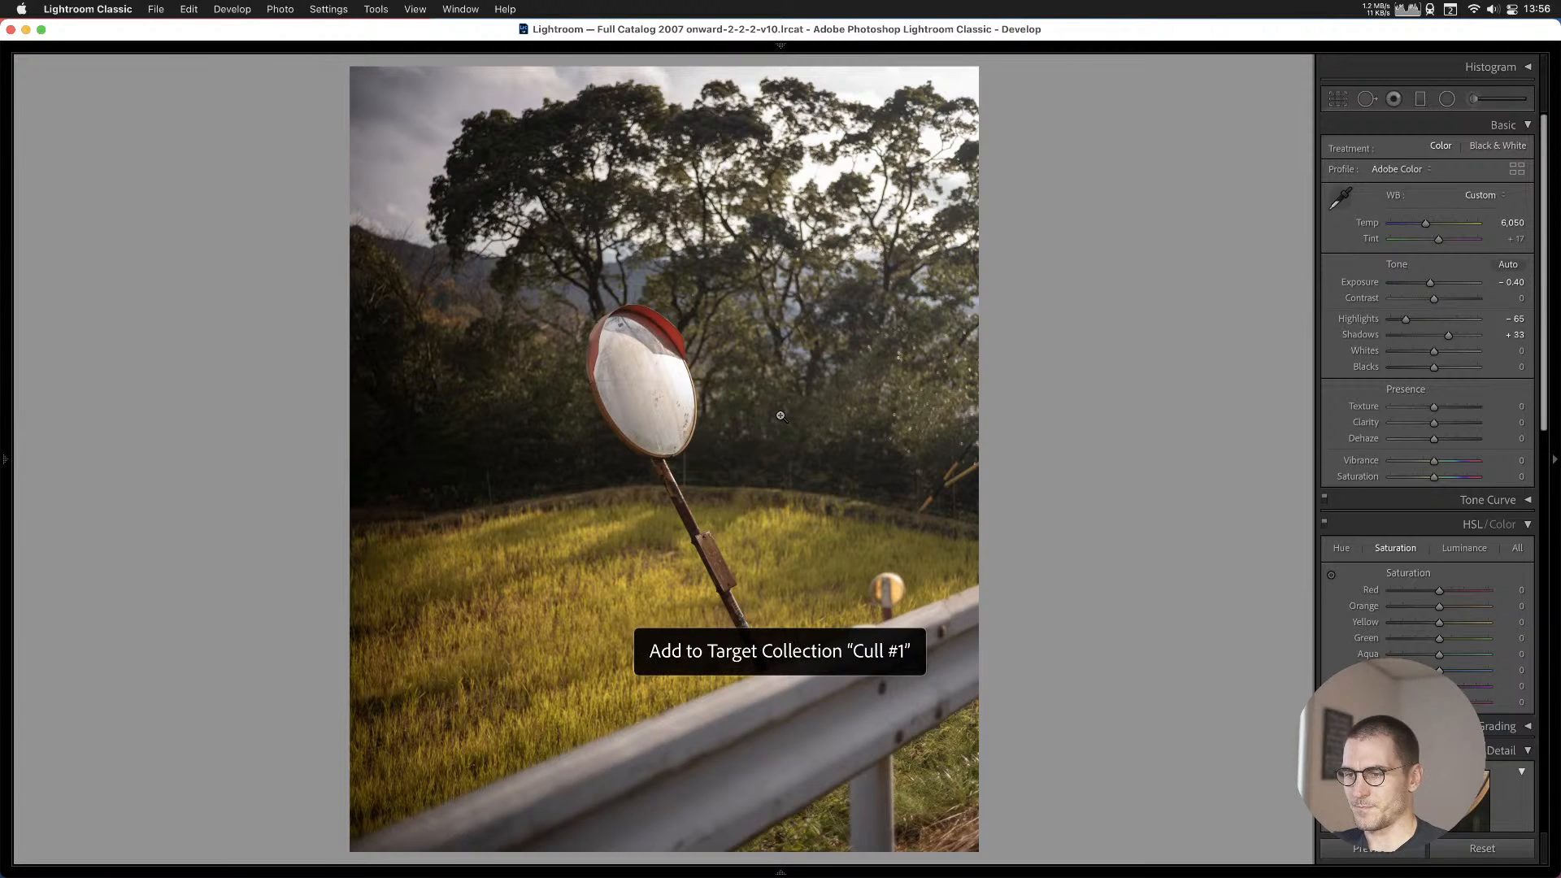
key(Right)
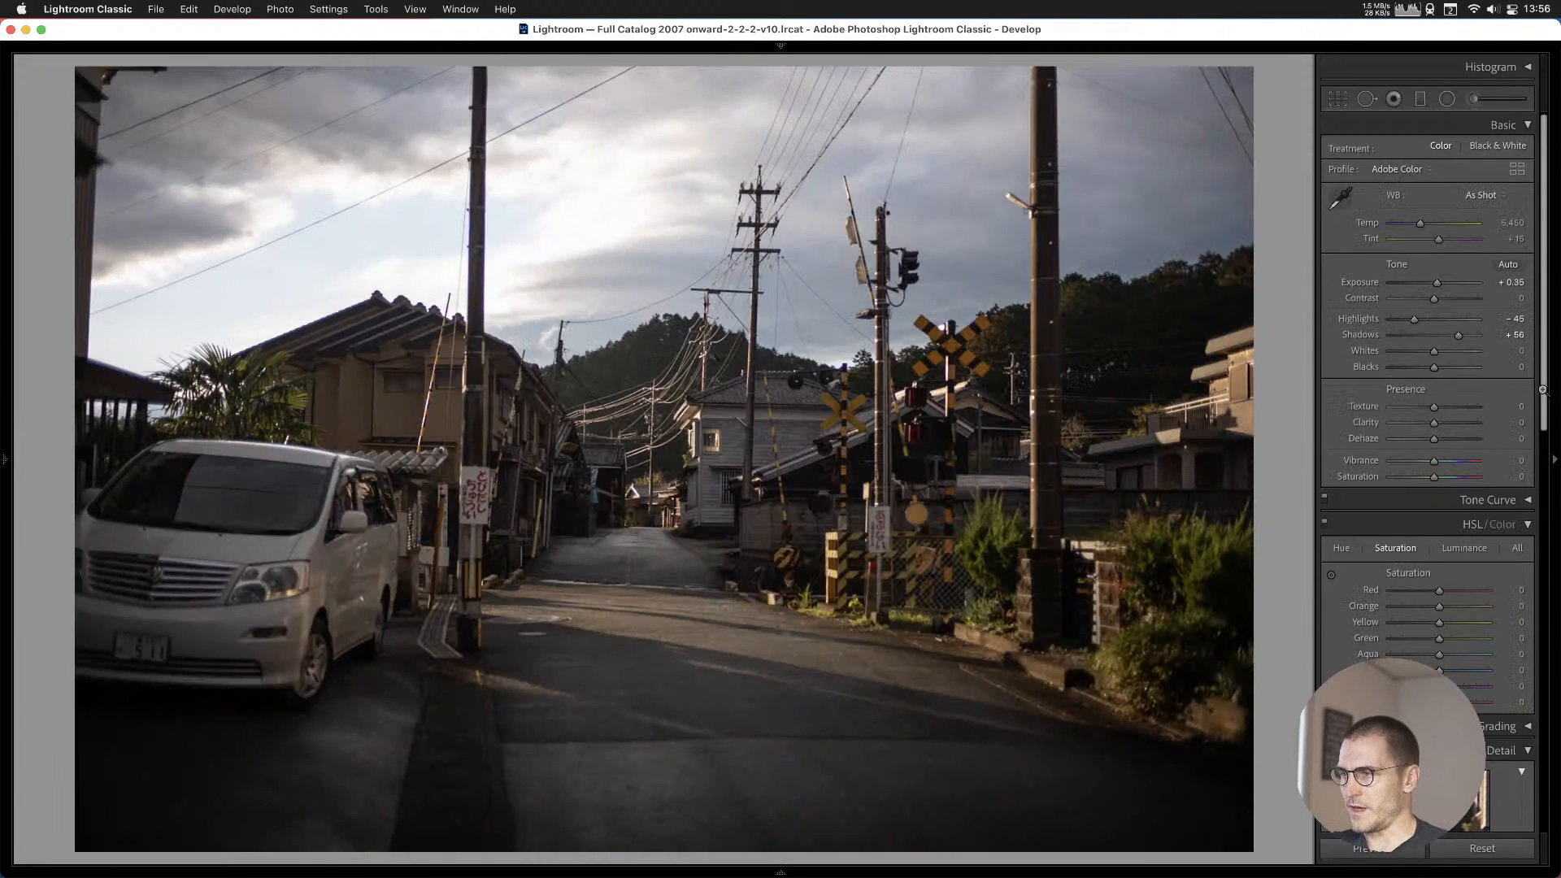
key(Left)
drag(1406, 319, 1387, 325)
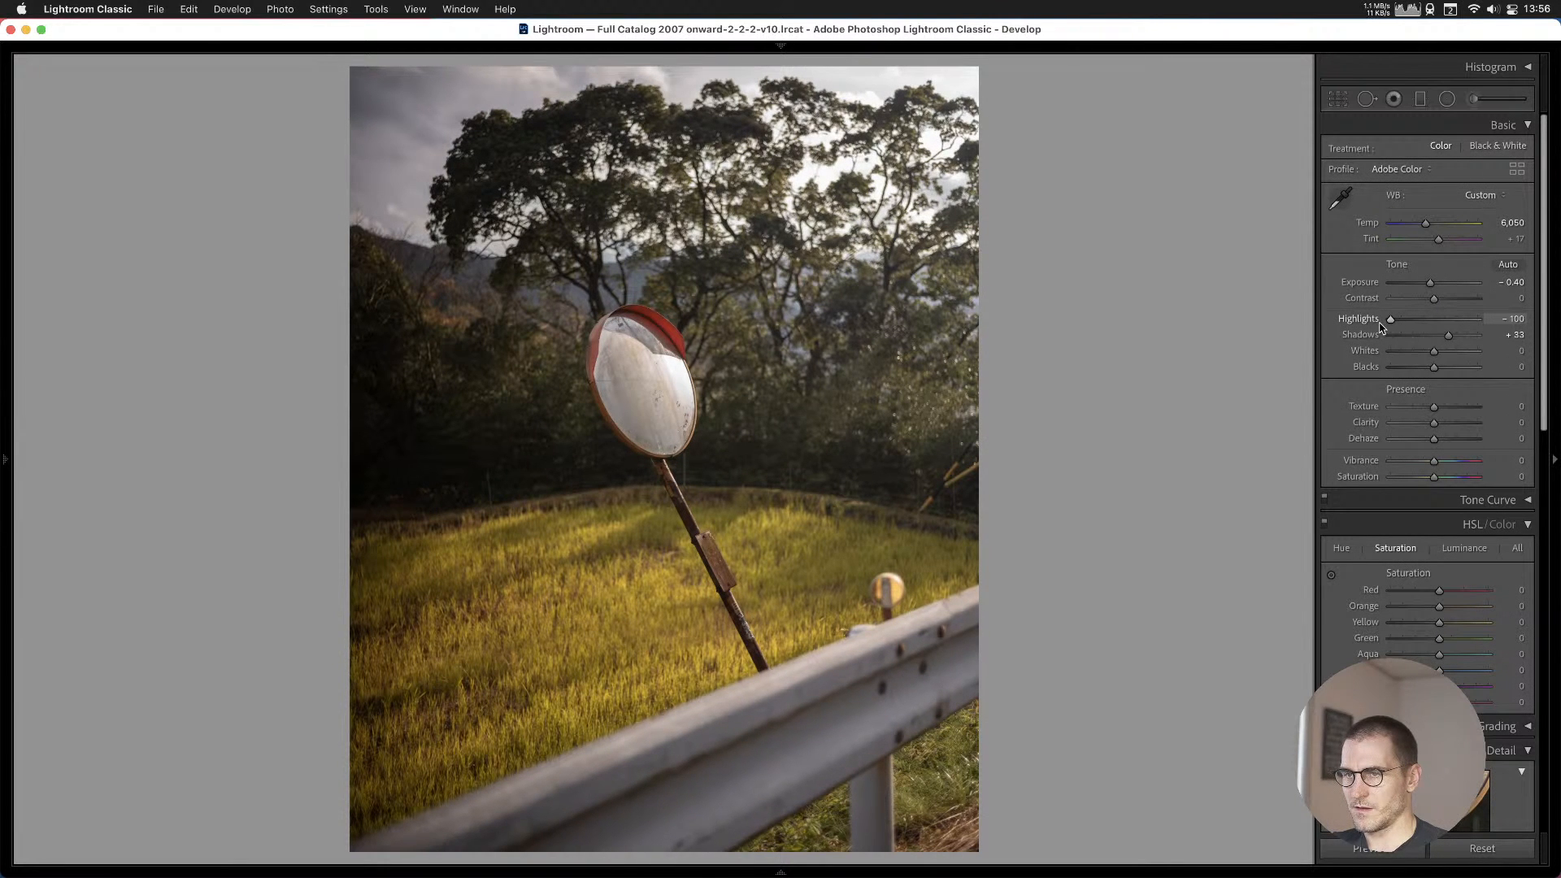
Compare the railway crossing street photo with the pampas grass photo and inspect the street's houses and wires up close.
key(Right)
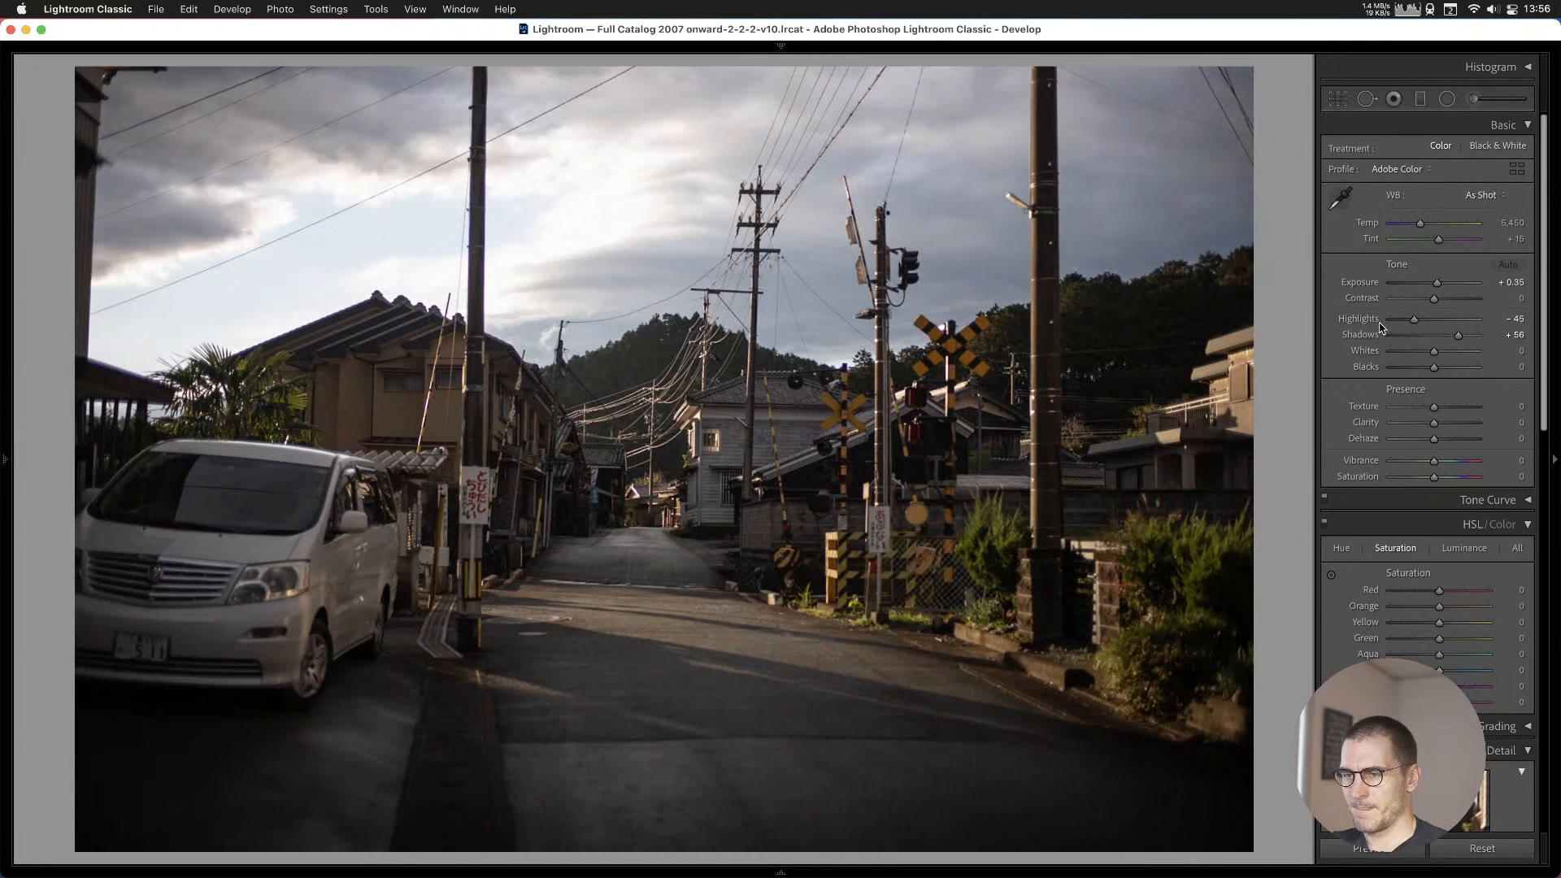
key(Right)
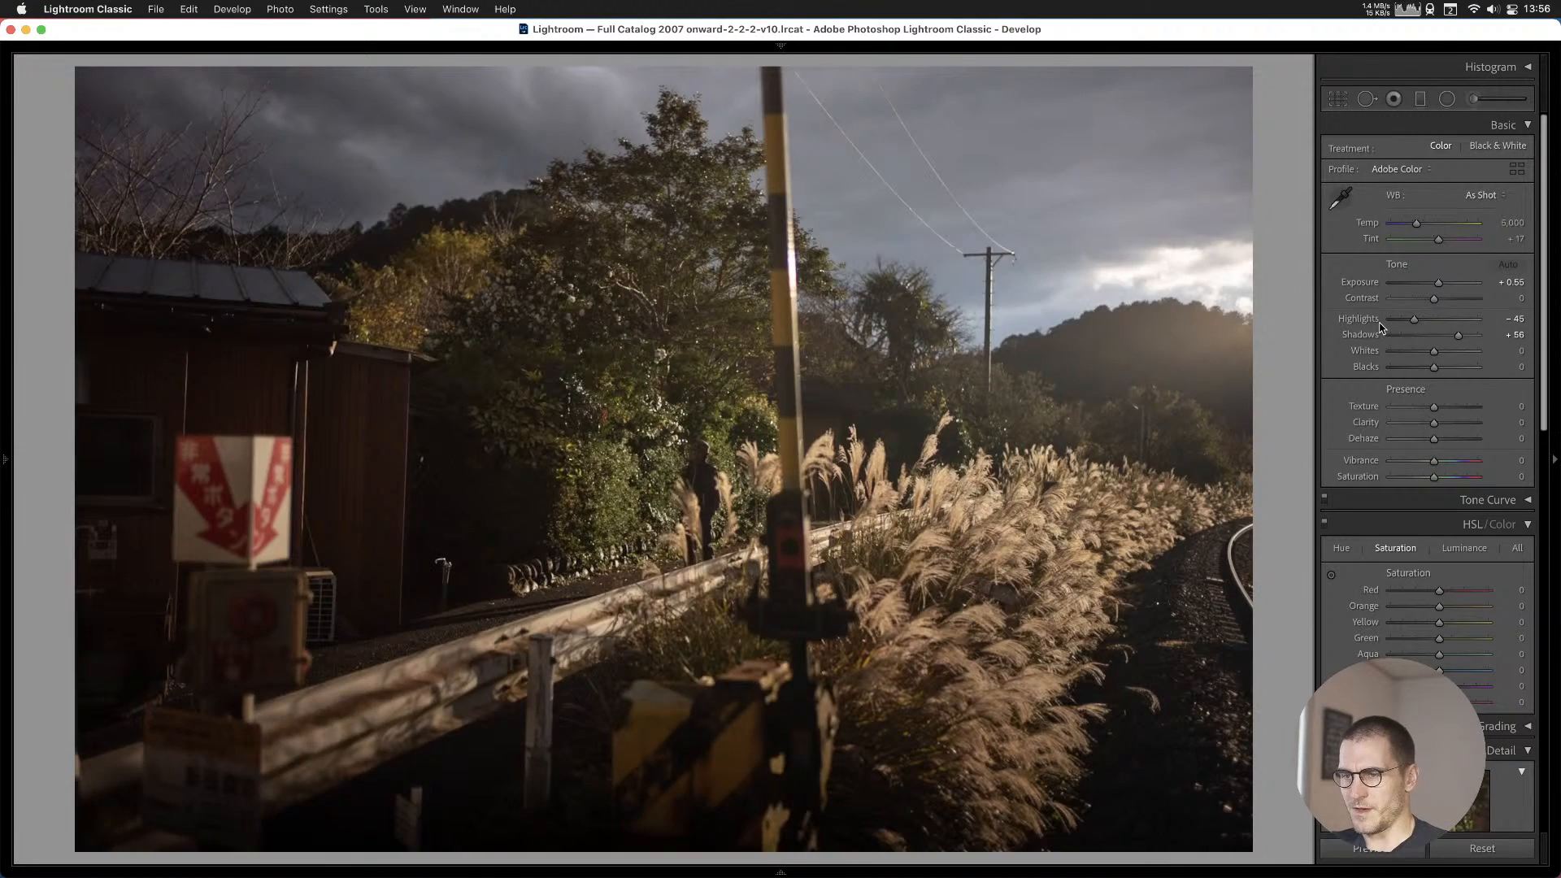
key(Left)
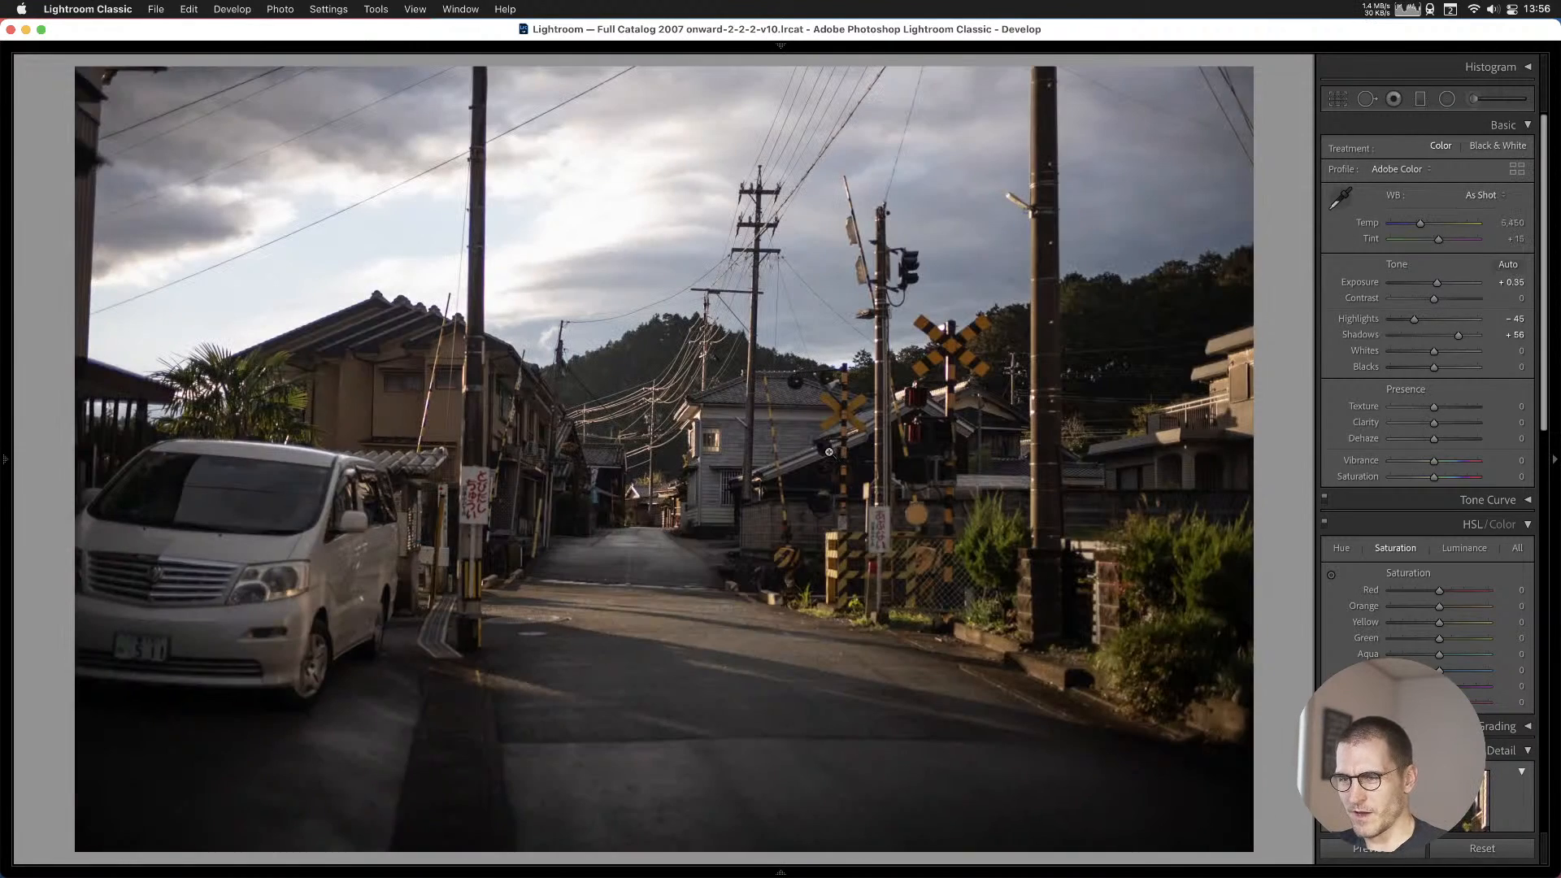
click(530, 466)
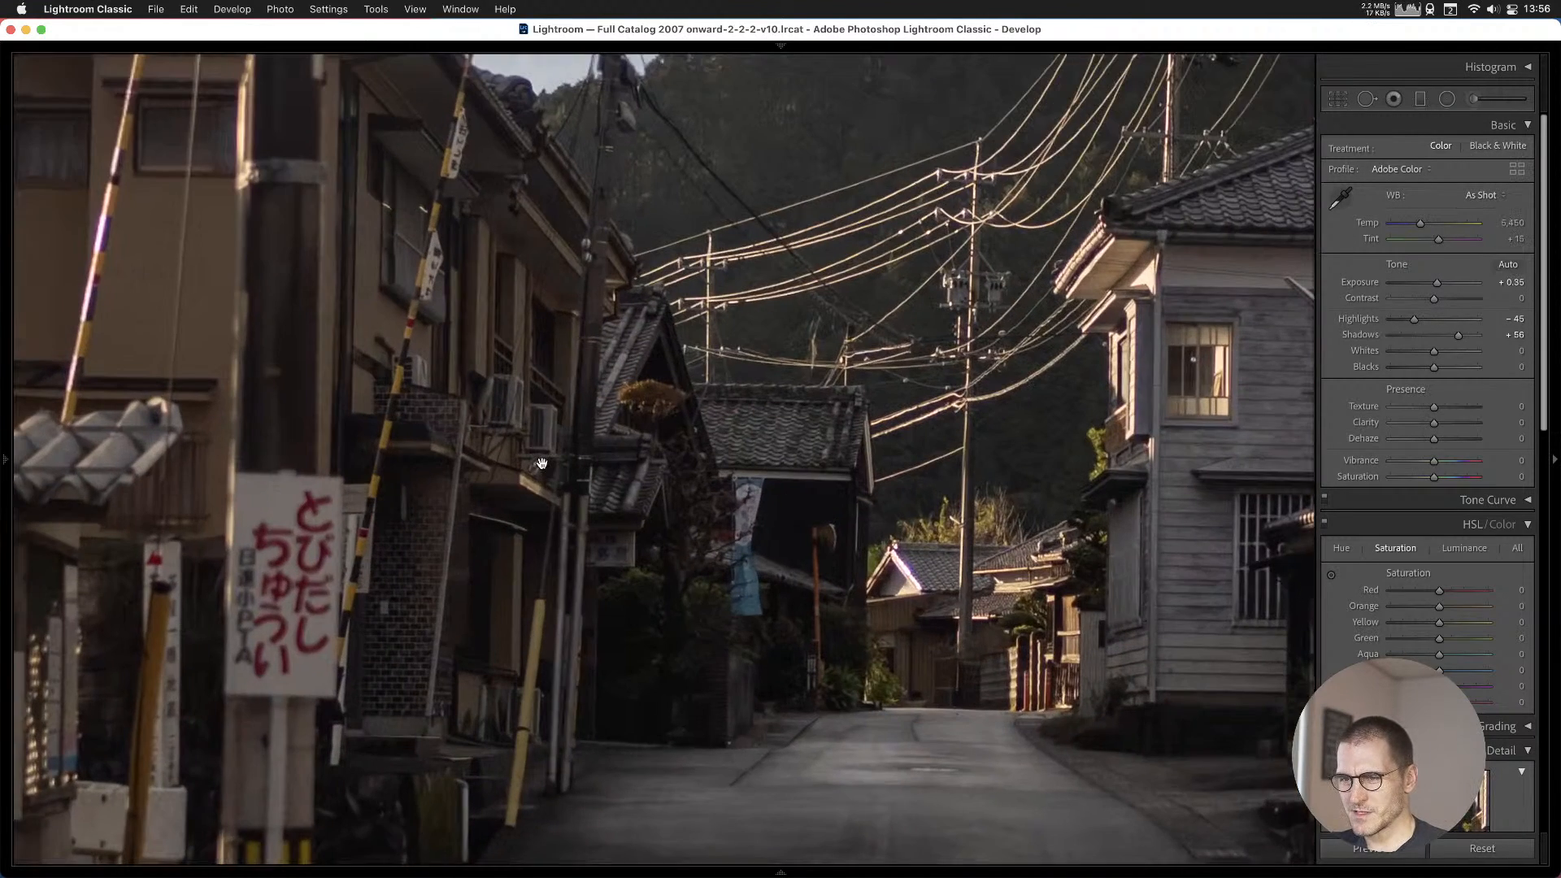
click(614, 561)
Set the pampas grass photo by the railway to exposure +0.70, highlights -63 and shadows +73, and add it to Cull #1.
key(Right)
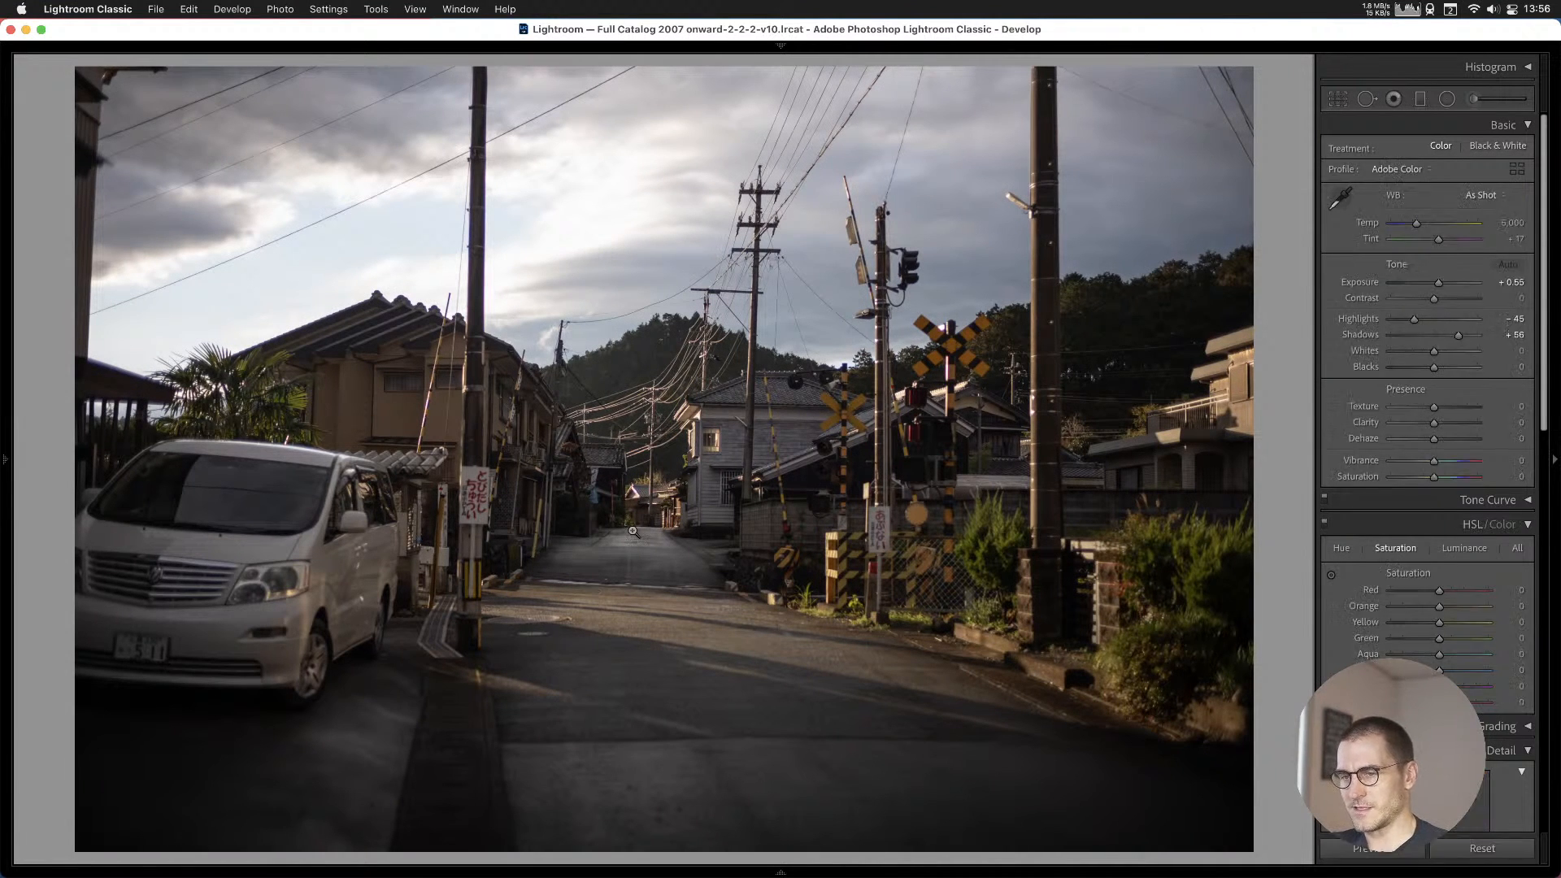
key(Right)
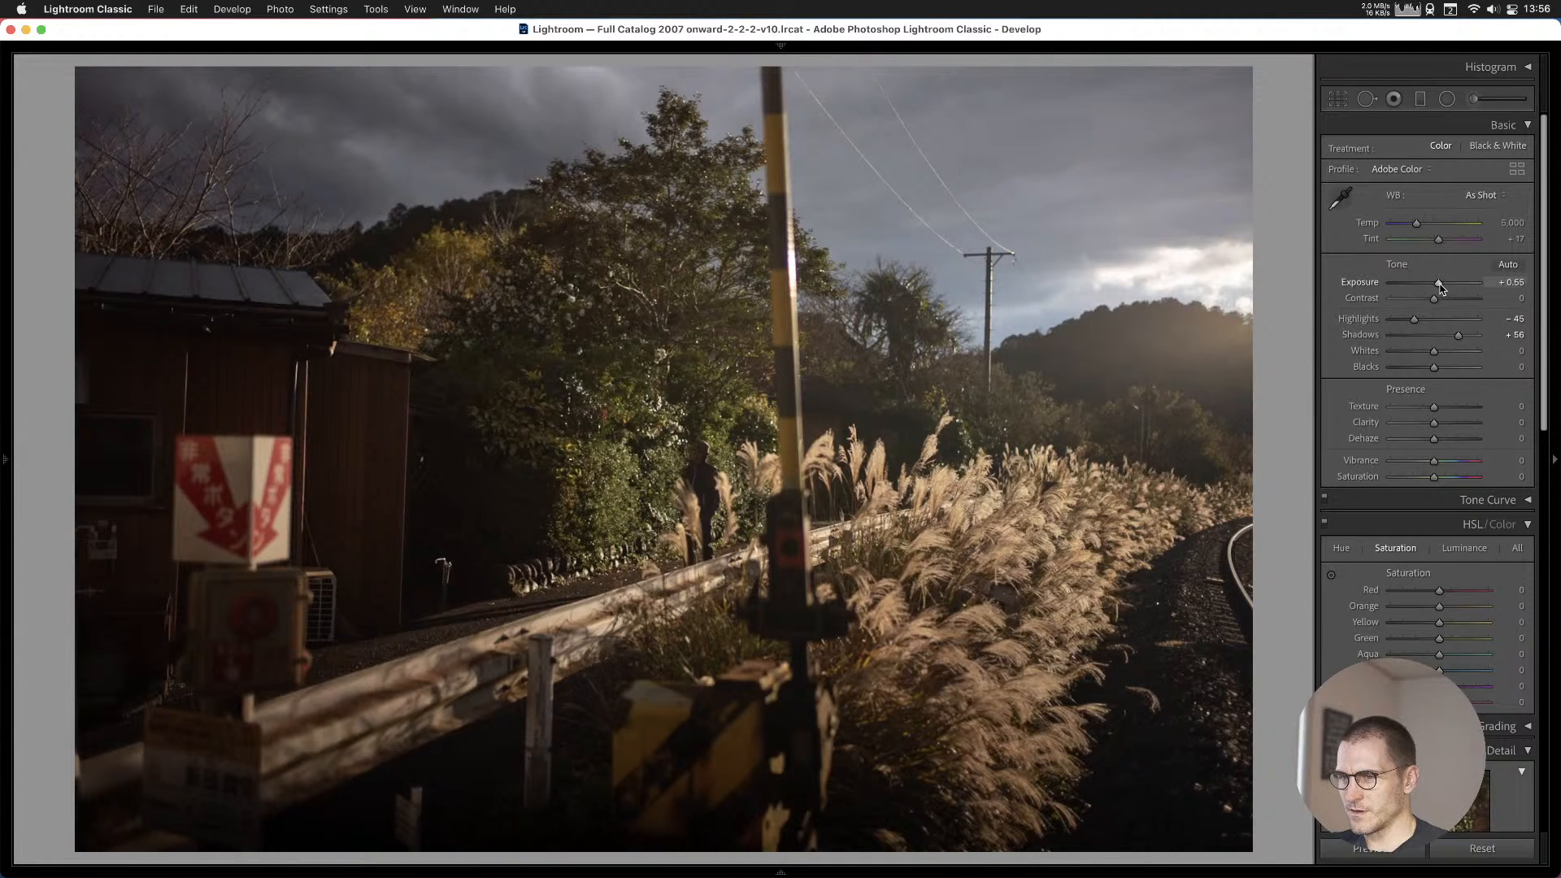
drag(1415, 321, 1468, 334)
drag(1438, 282, 1441, 284)
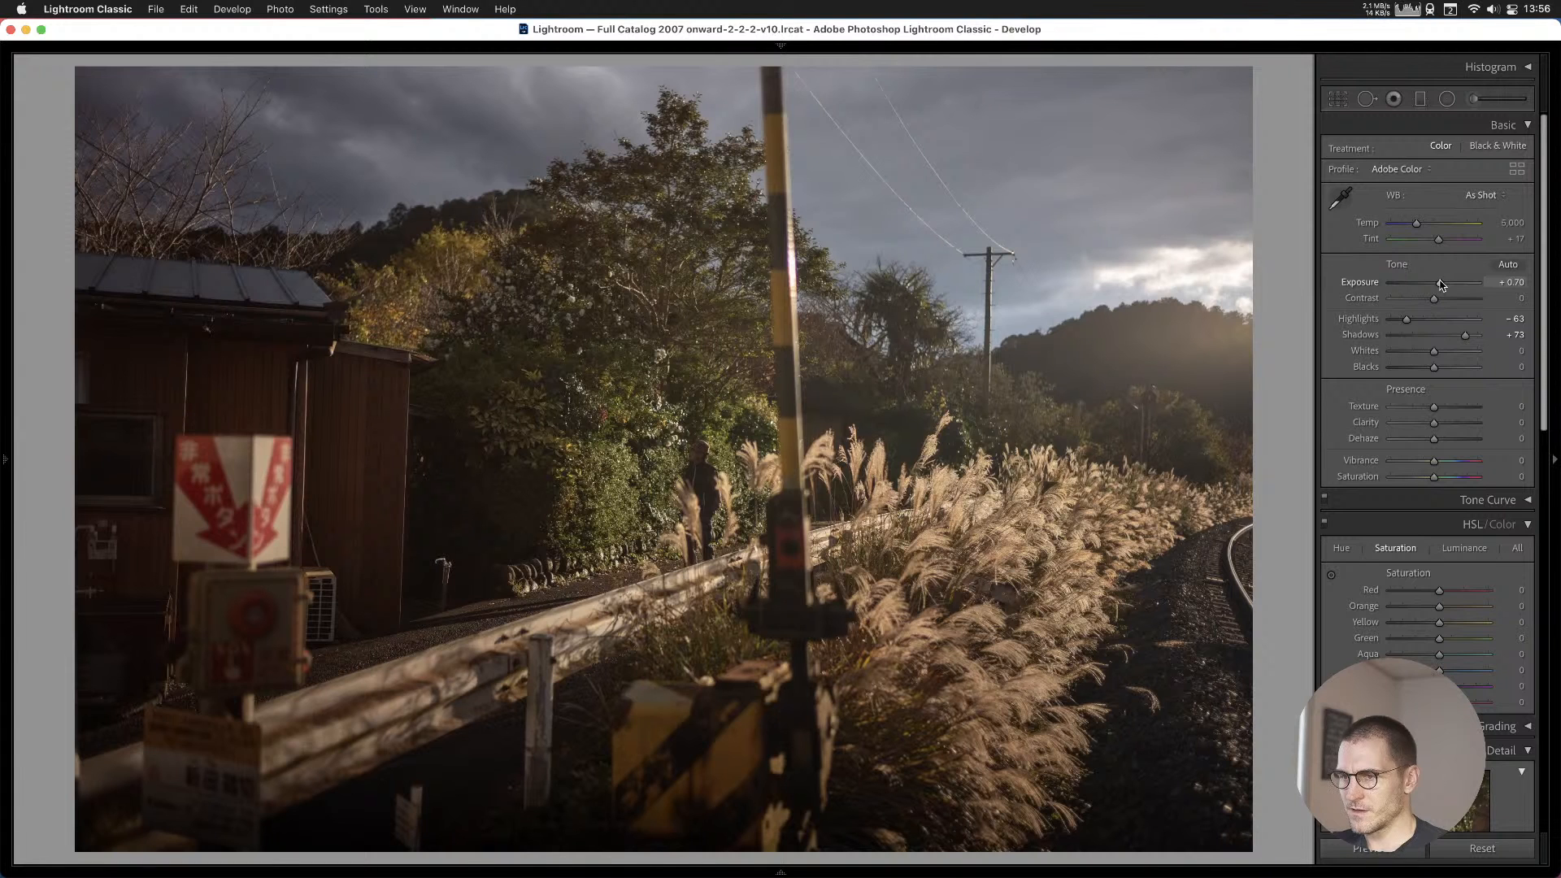
key(b)
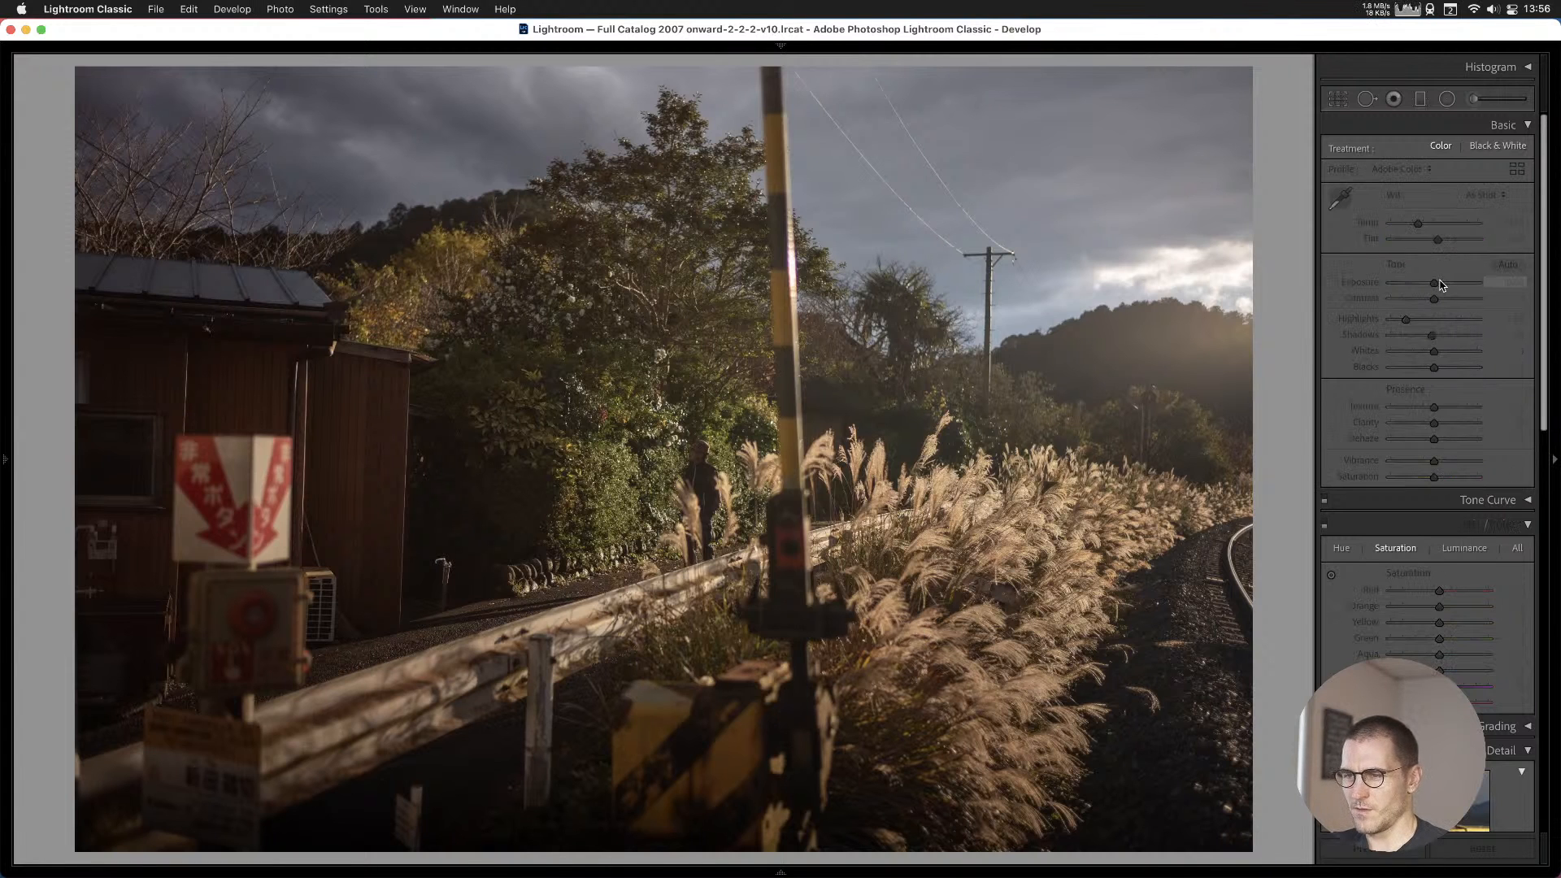
Develop the yellow excavator photo with exposure -0.15, shadows +39 and Auto white balance.
key(Right)
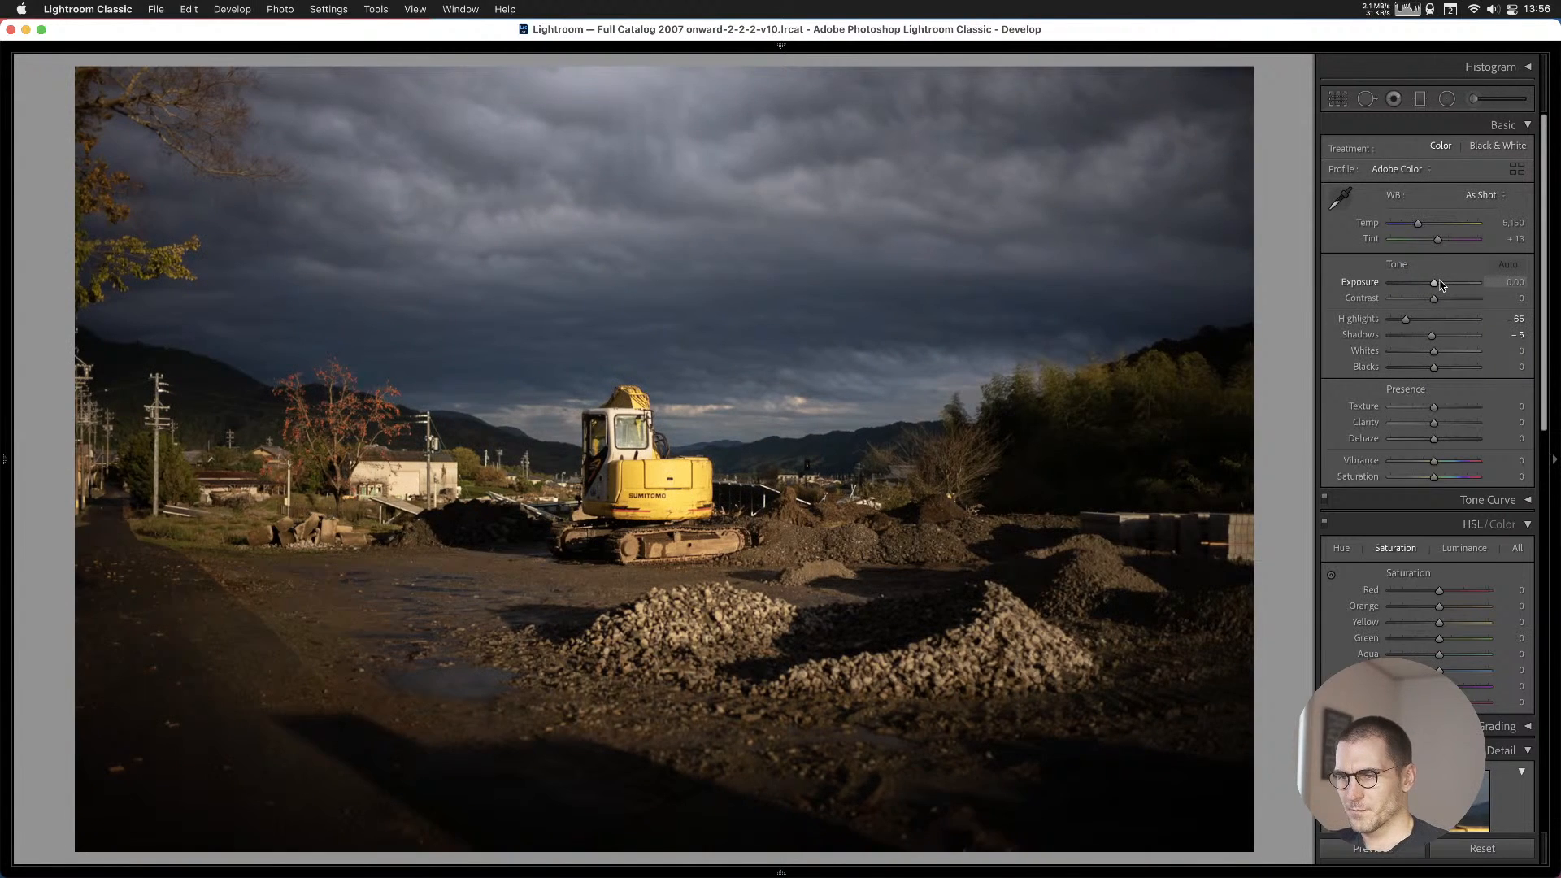
drag(1434, 288, 1450, 338)
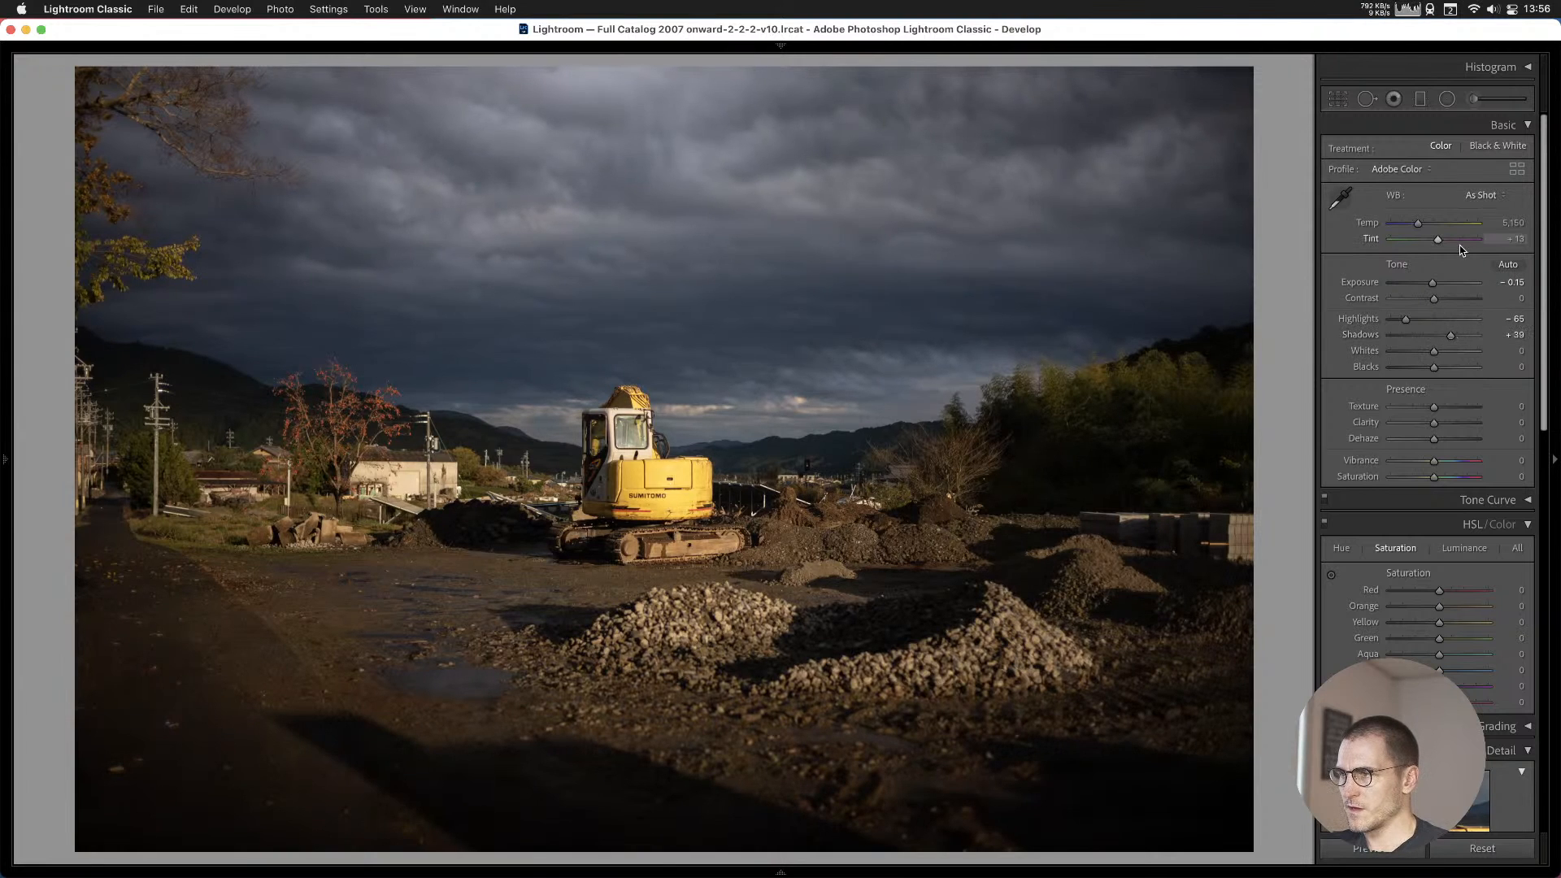
click(1481, 195)
click(1486, 212)
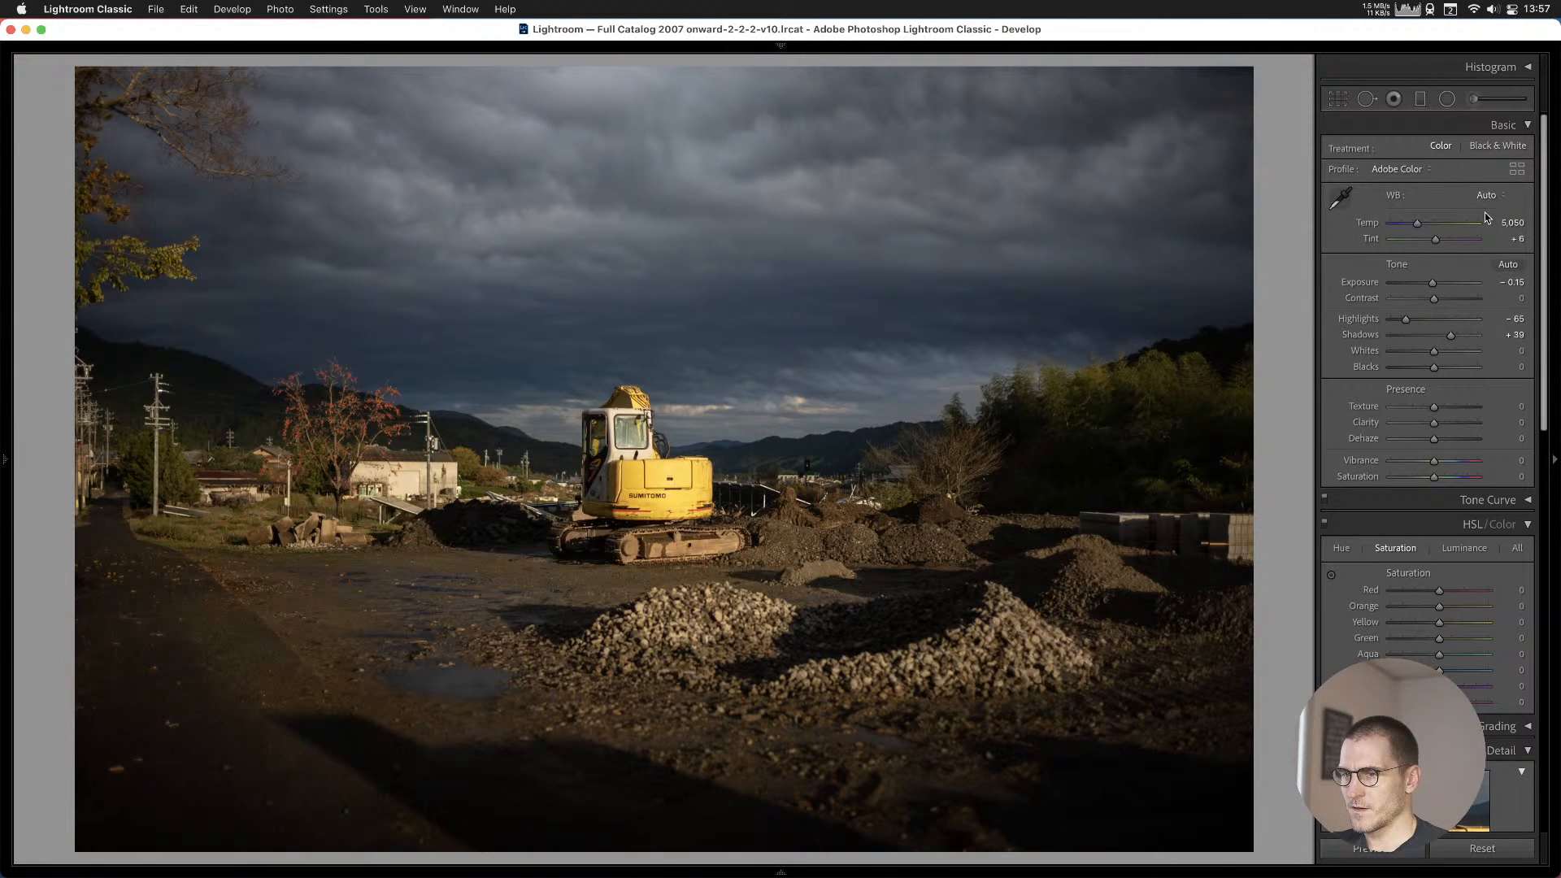
Warm the yellow excavator photo to temperature 5,417, set its exposure to -0.45, and add it to Cull #1.
drag(1417, 224, 1419, 224)
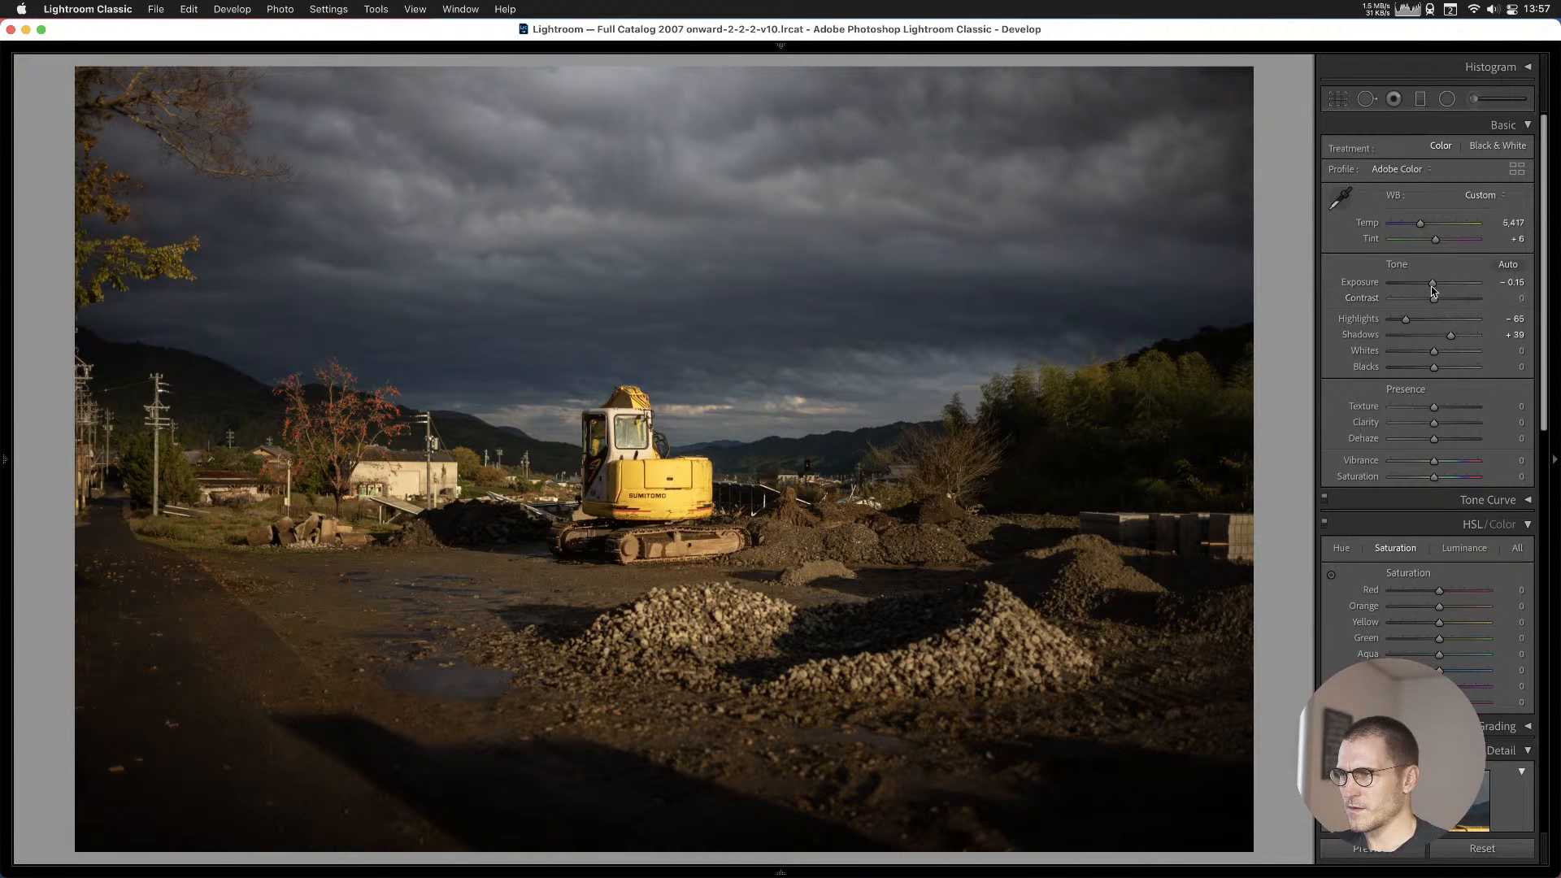
drag(1433, 288, 1430, 288)
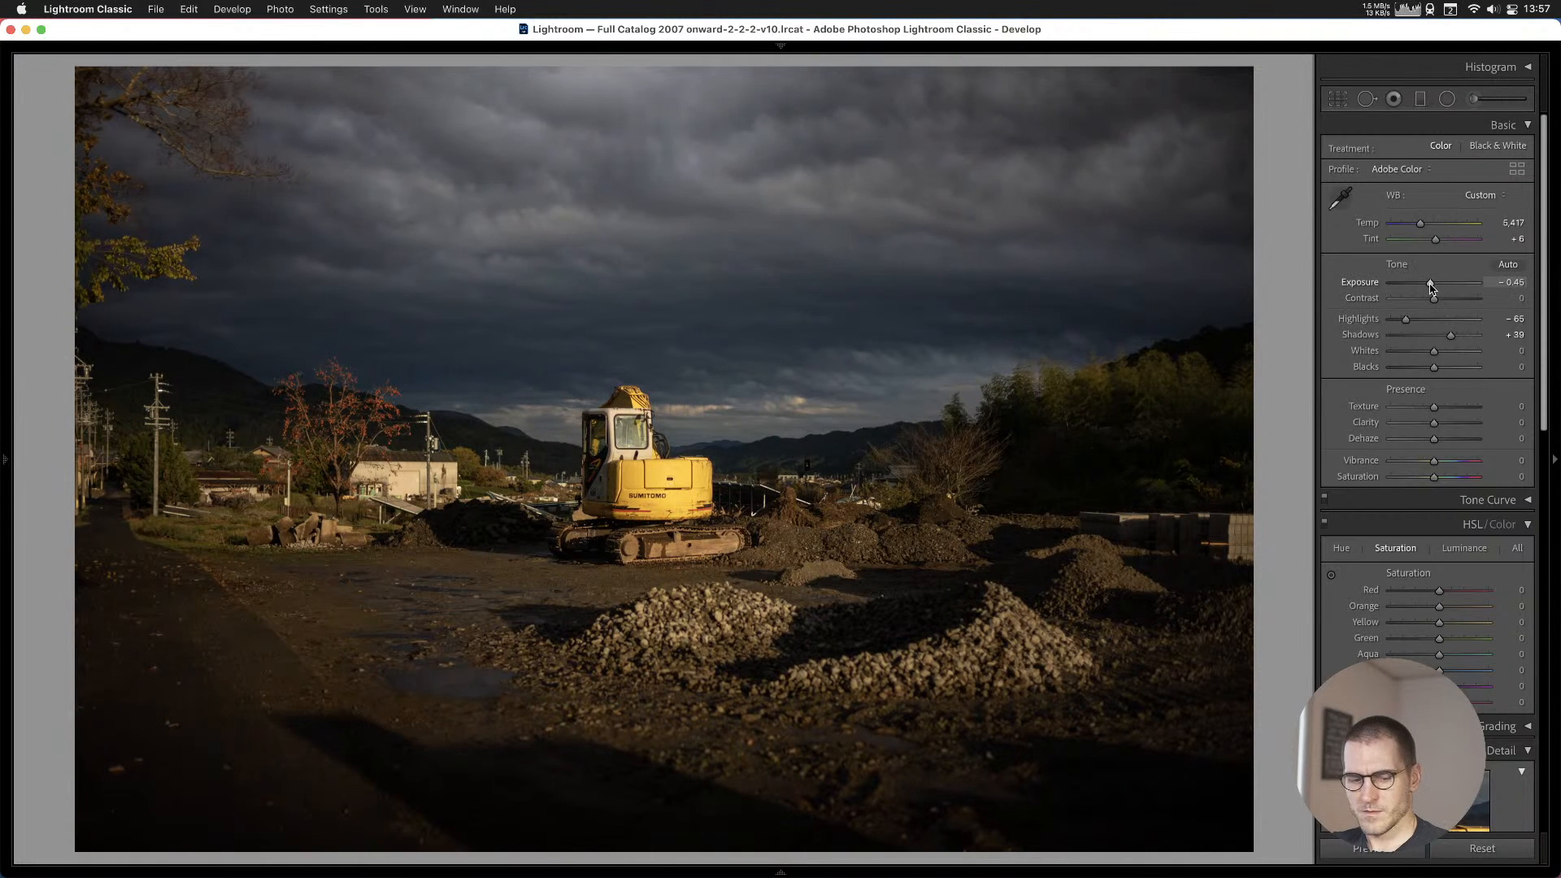
key(b)
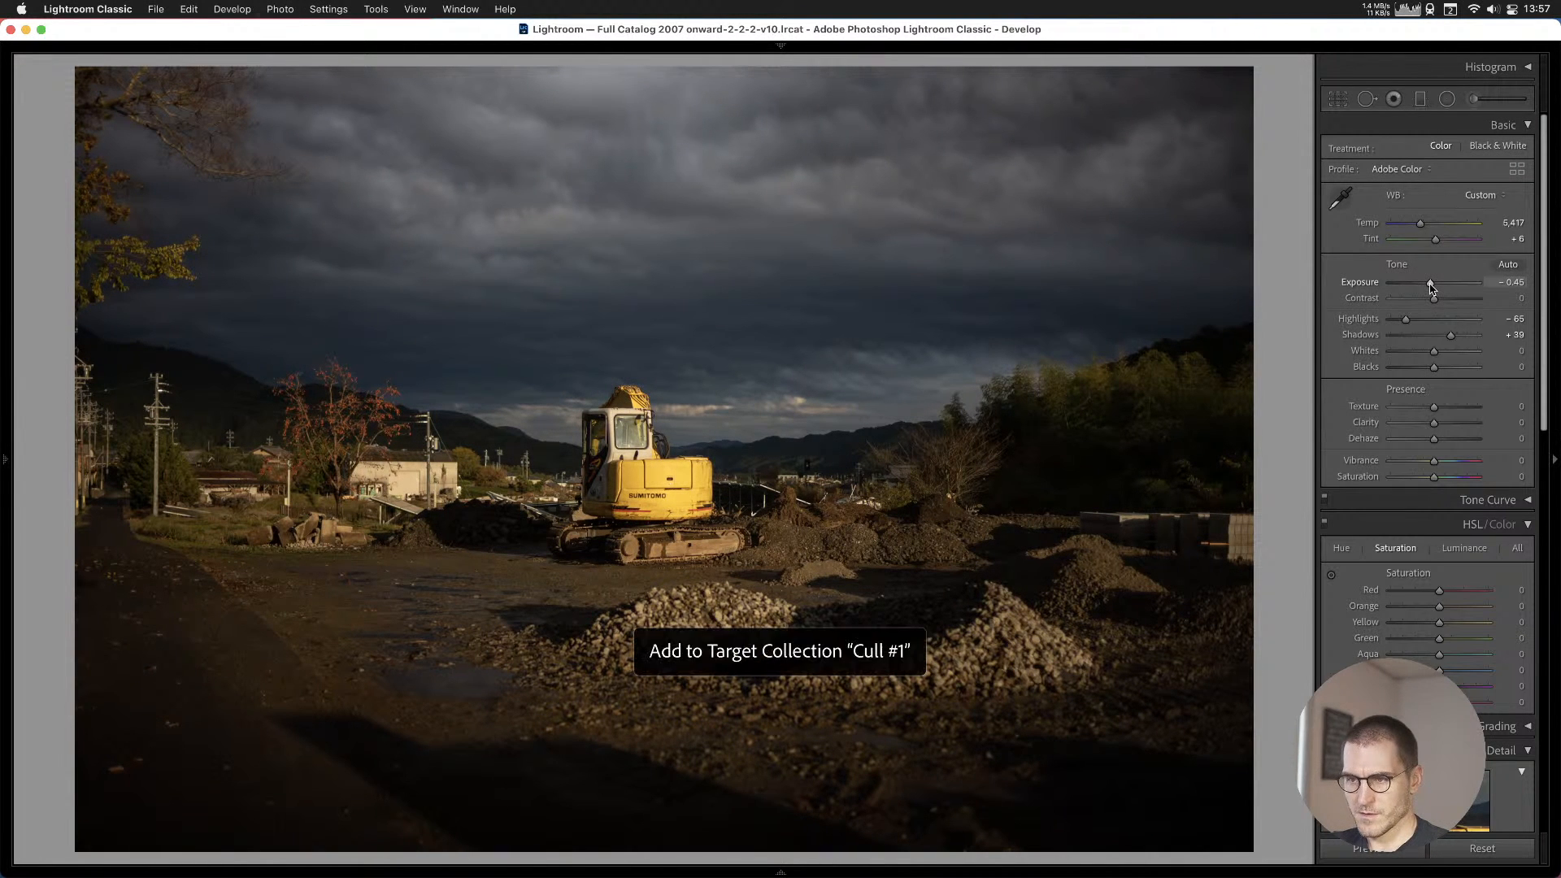
Set the highlights of the weathered two-storey wooden building photo to -59 and add it to Cull #1.
key(Right)
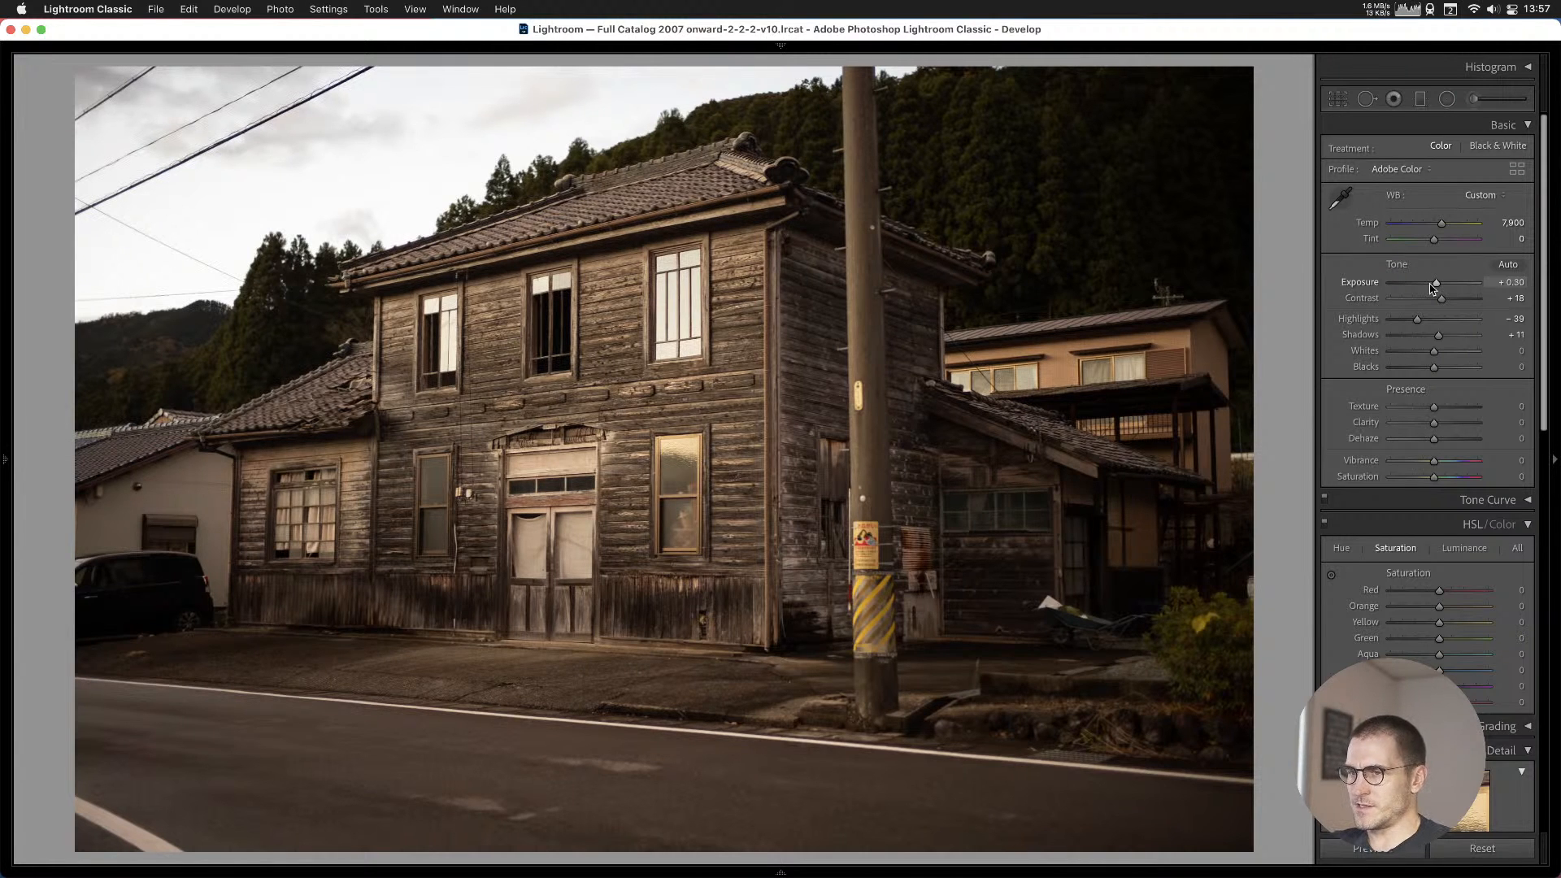
key(Right)
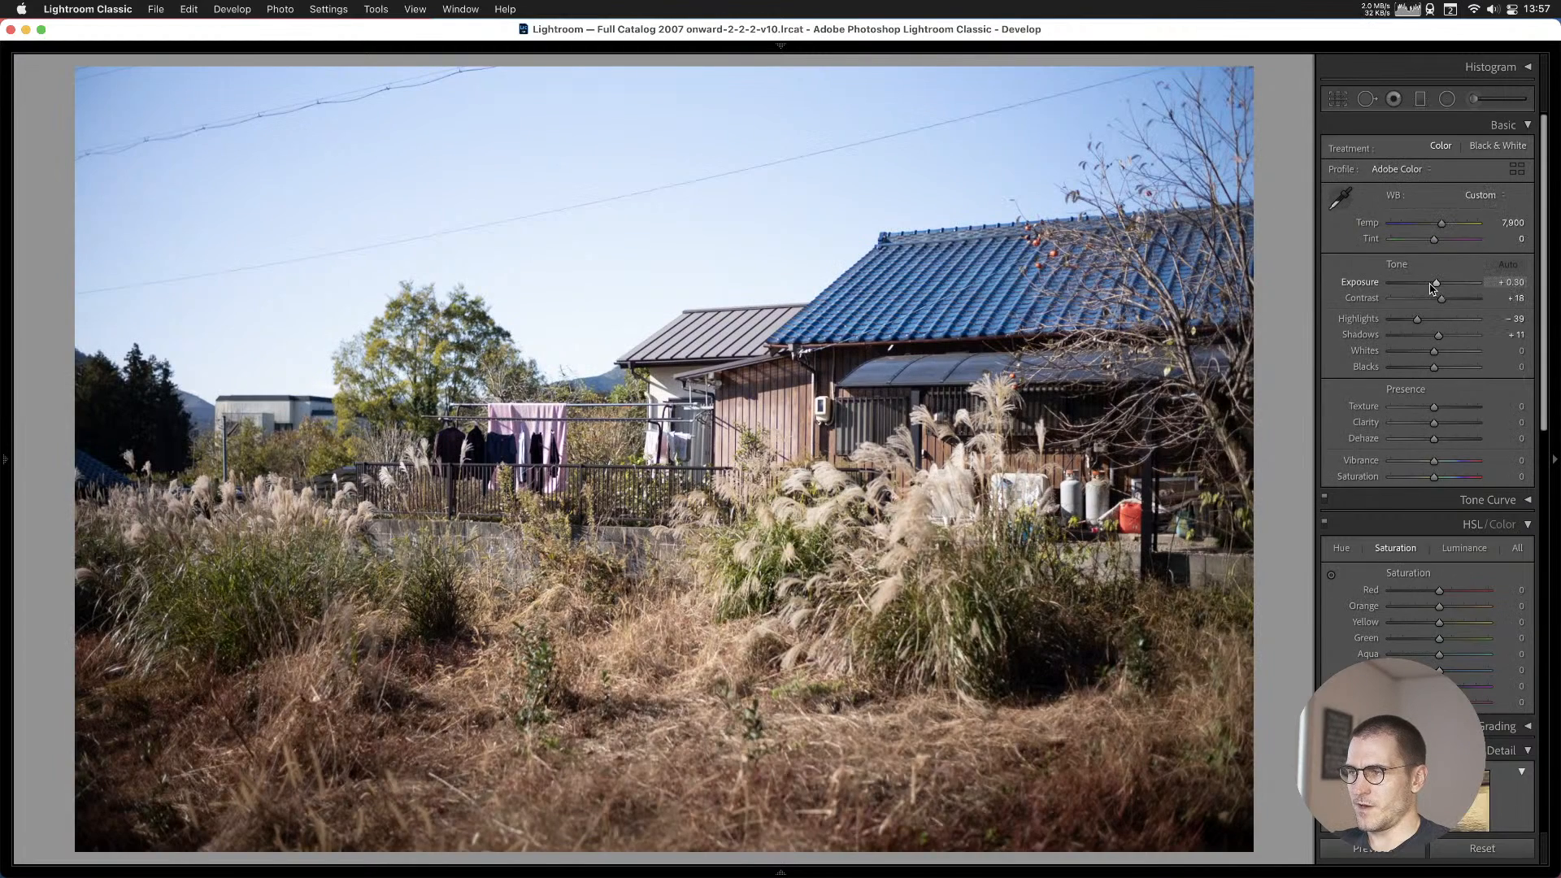
key(Right)
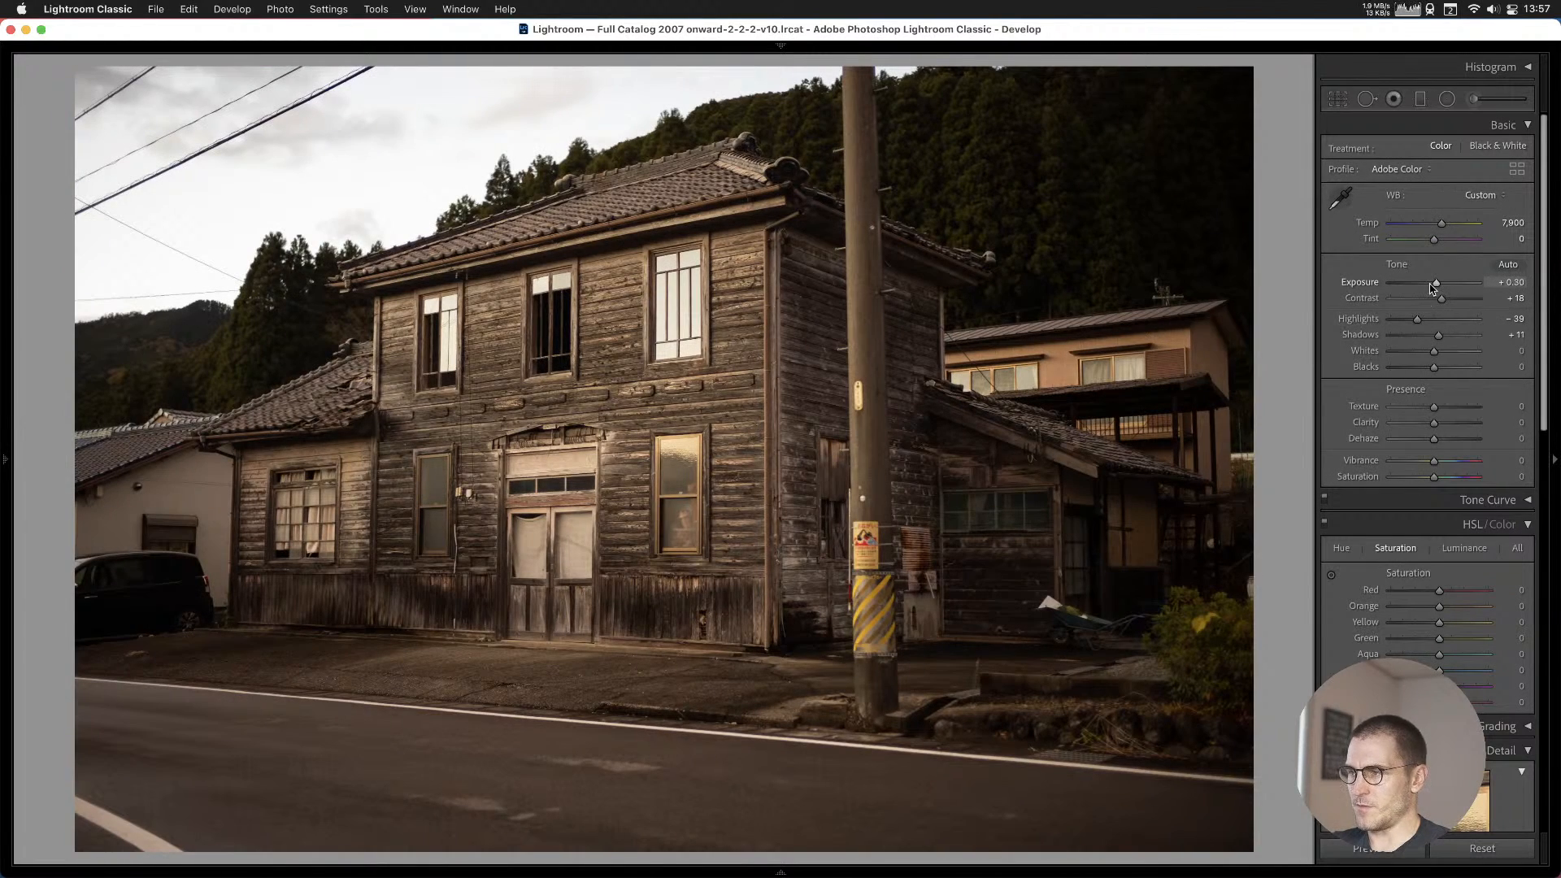
drag(1418, 320, 1408, 324)
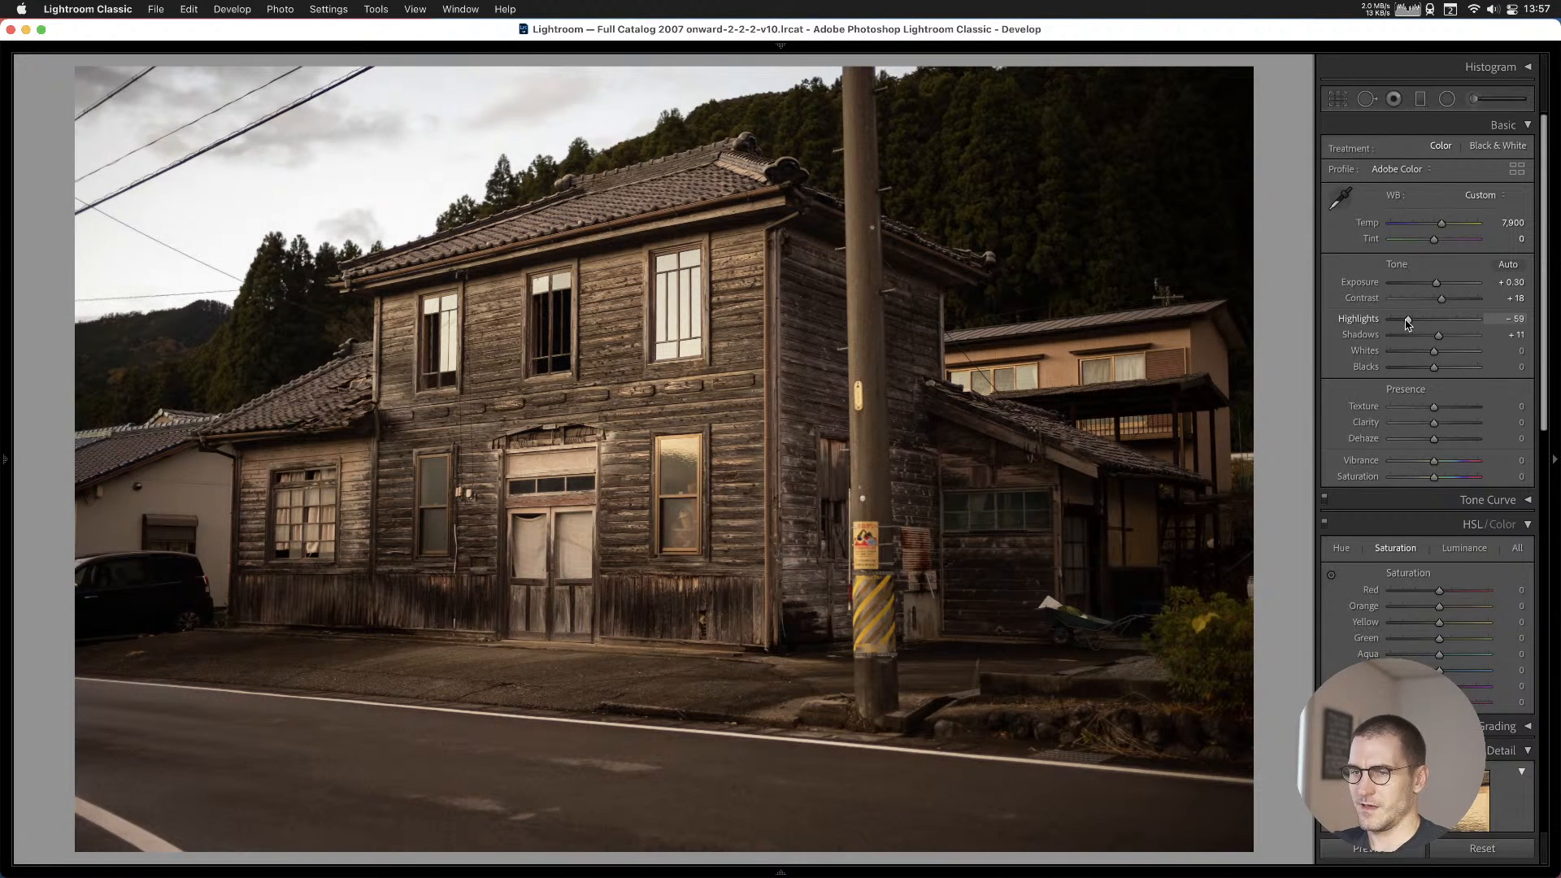
key(b)
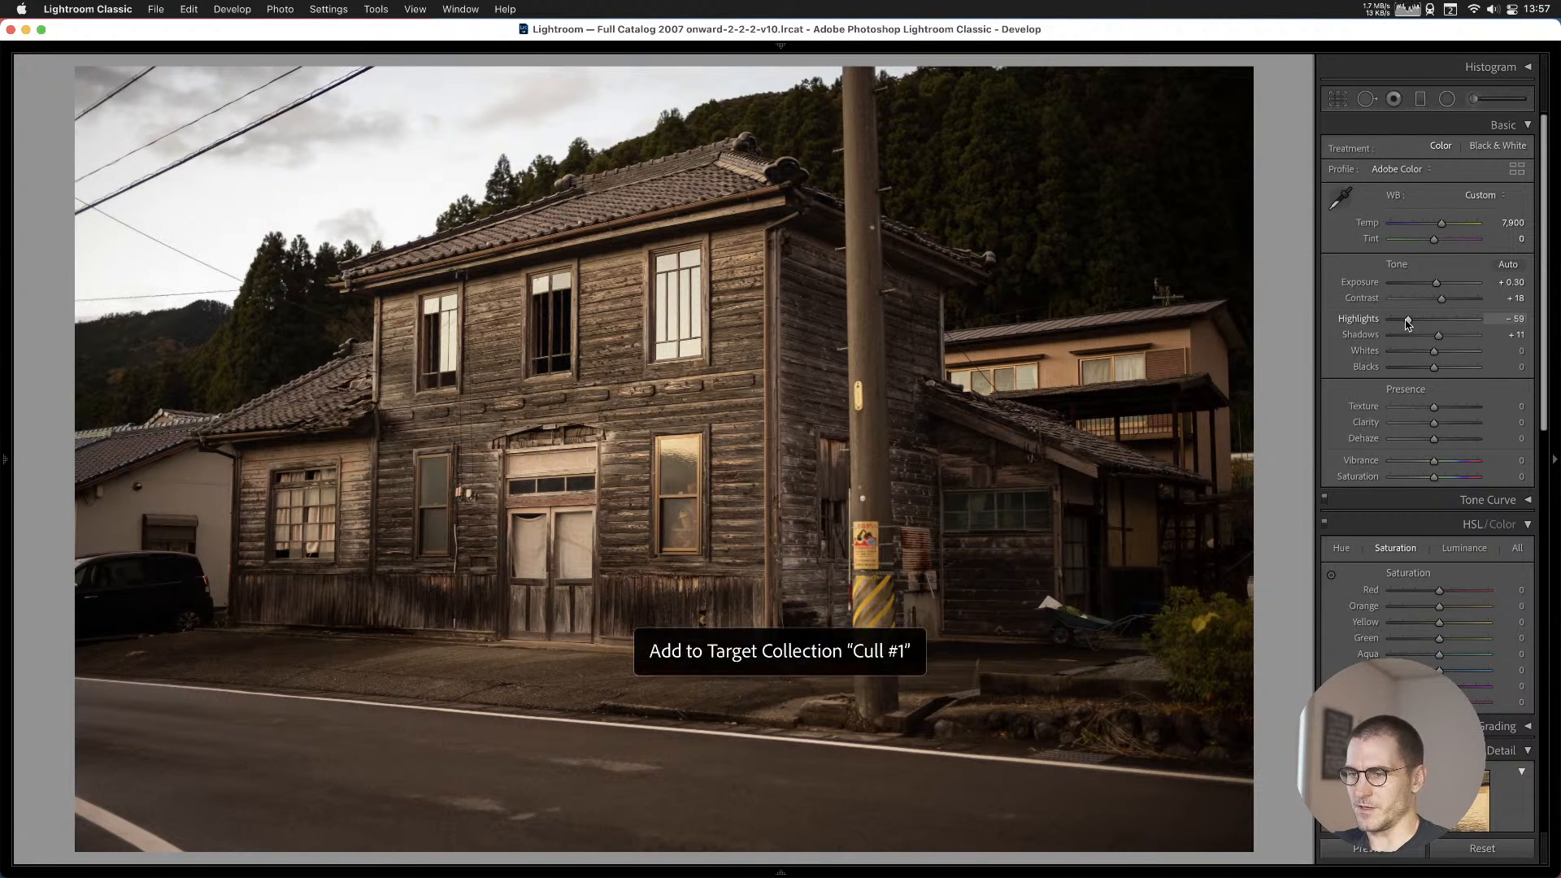
Skip the blue-roofed house and block wall photos, and add the photo of bicycles between the hedges to Cull #1.
key(Right)
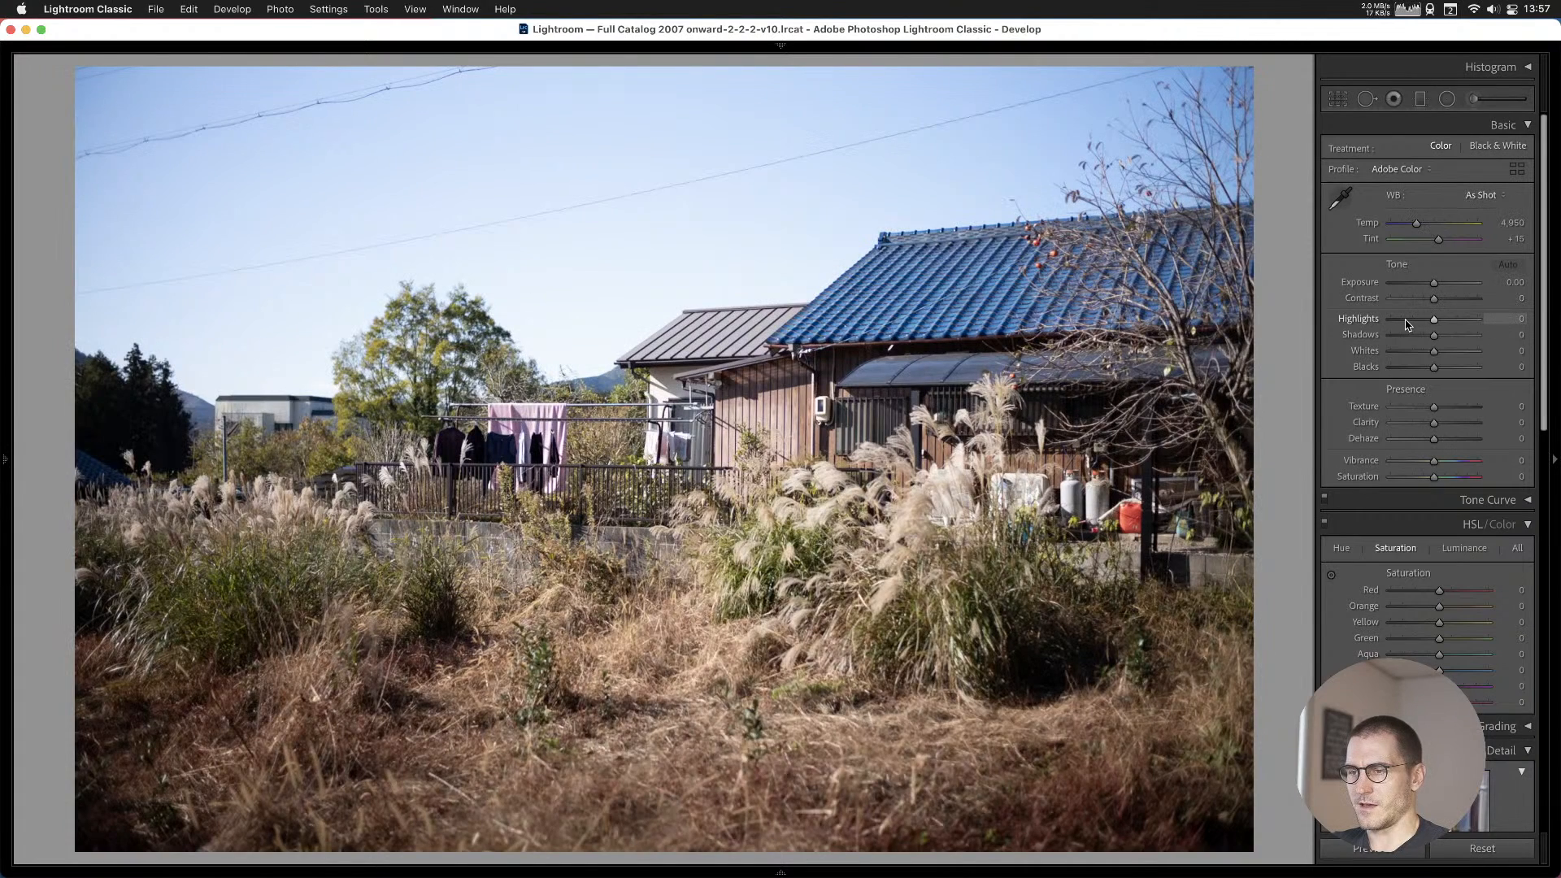
key(Right)
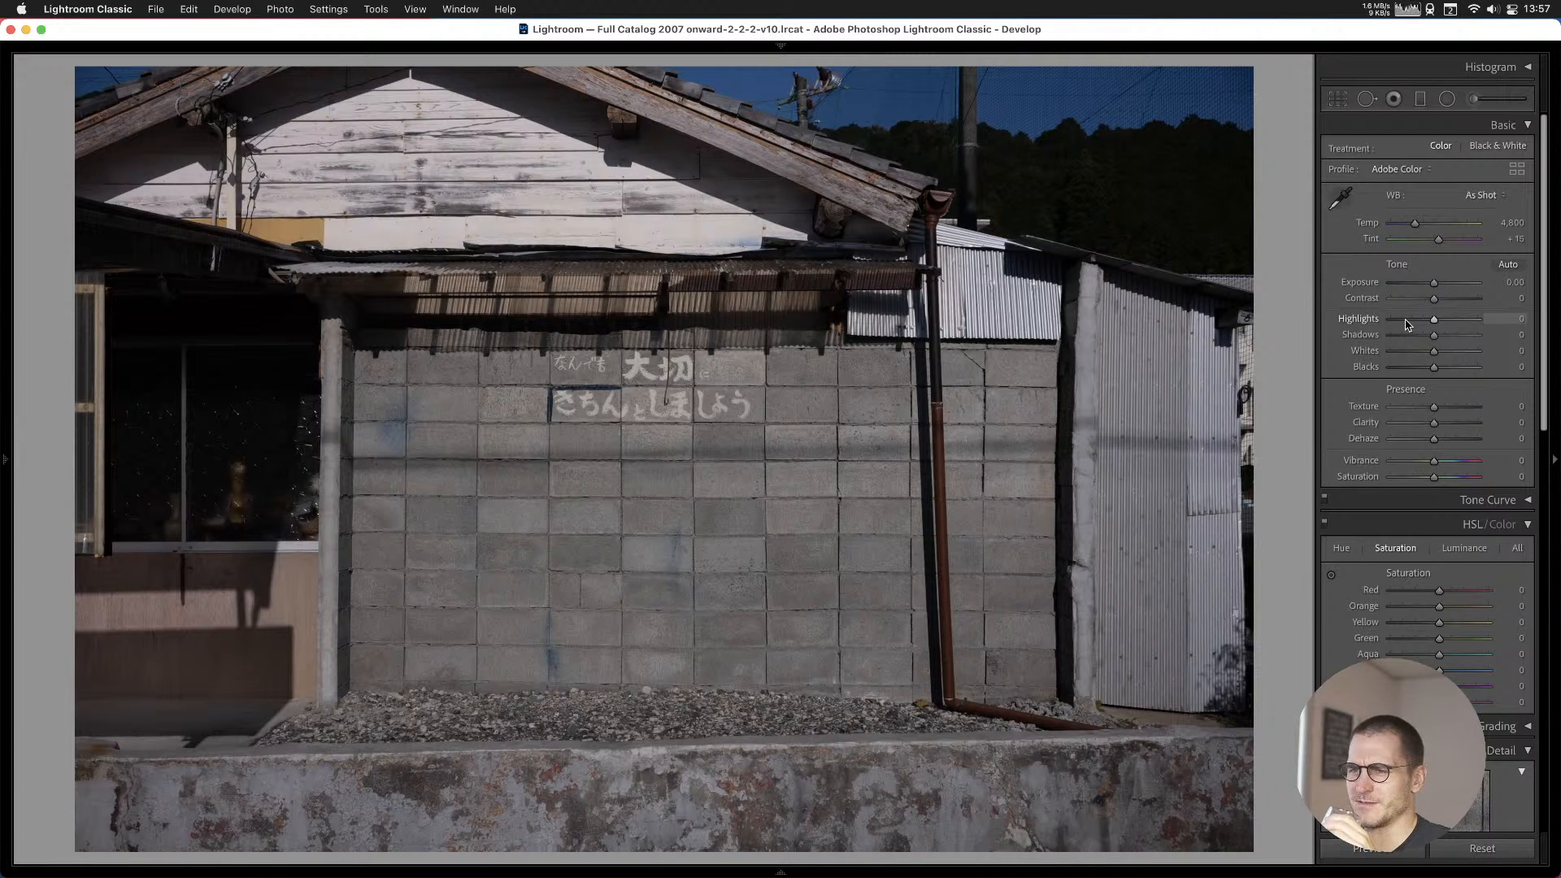
key(Right)
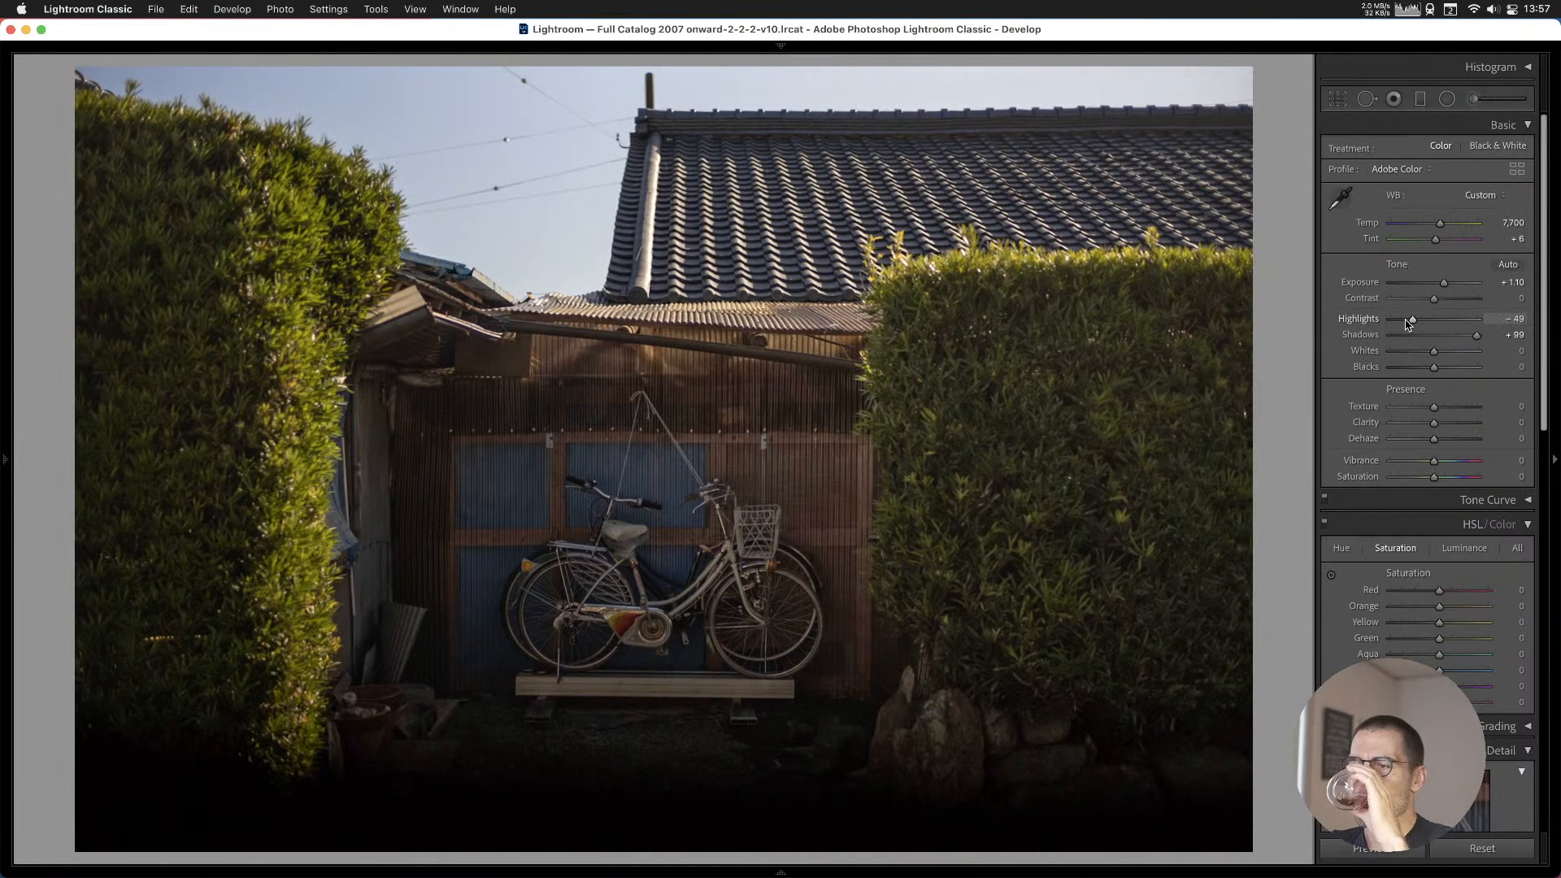
key(b)
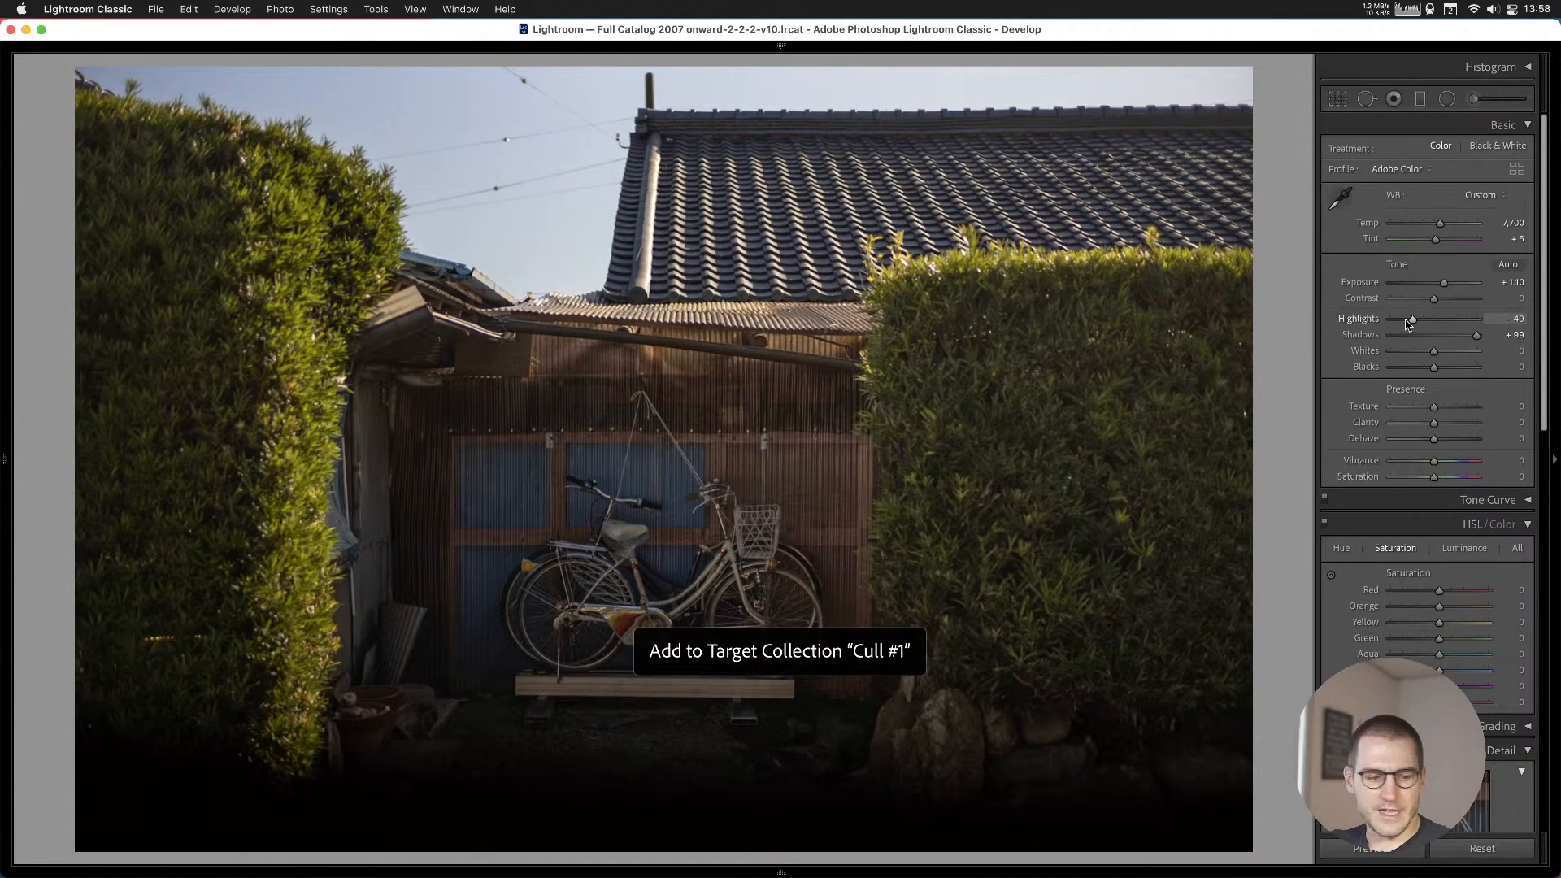
Set the ivy-covered house photo to exposure 0.00 and shadows +46, and add it to Cull #1.
key(Right)
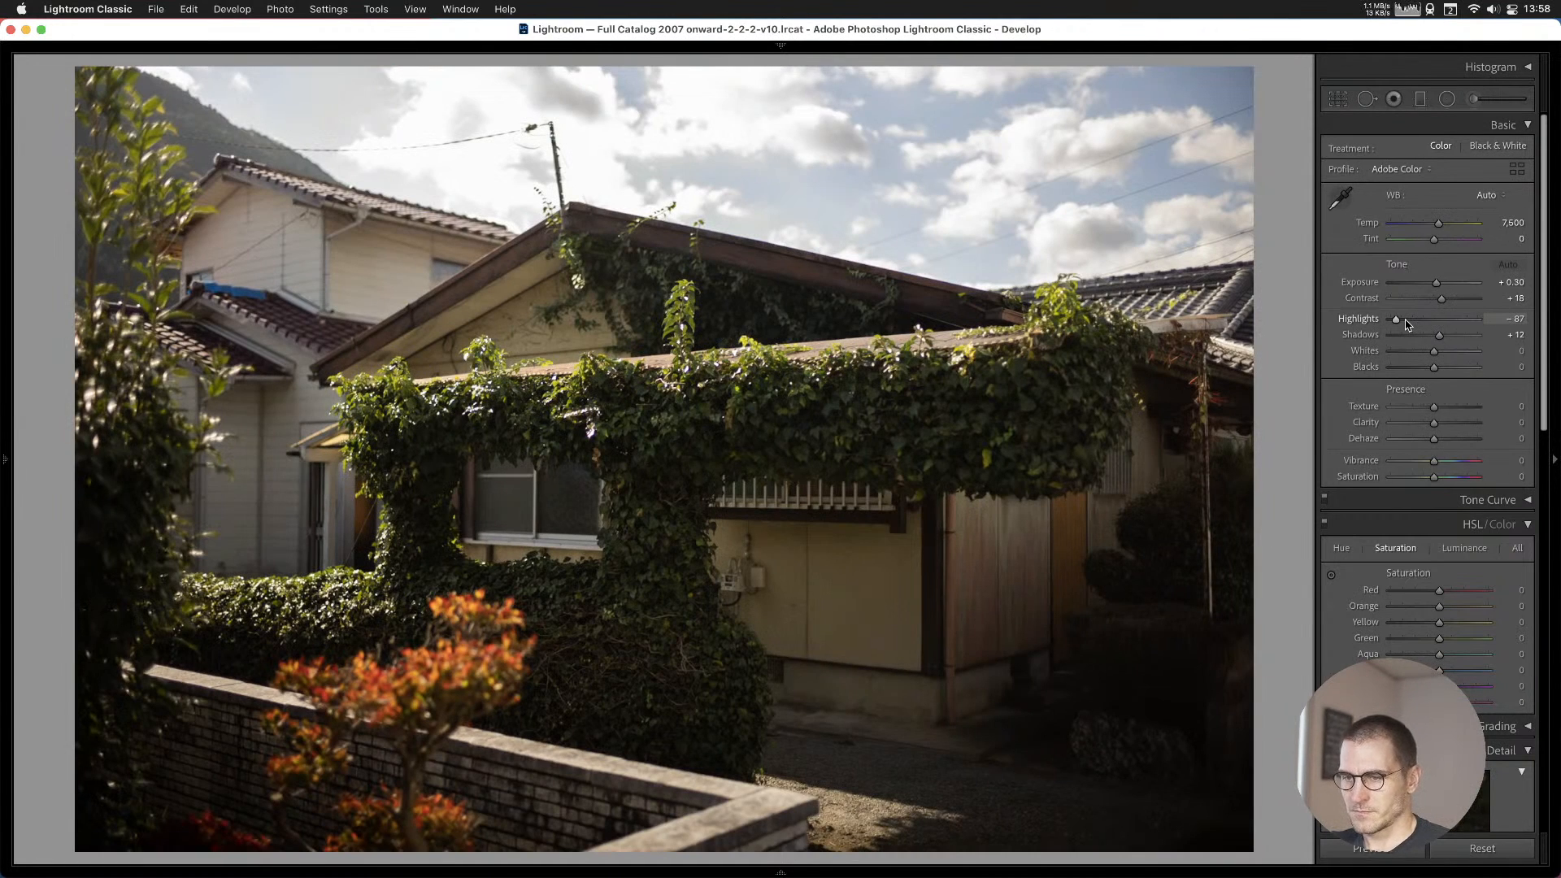
double_click(1436, 284)
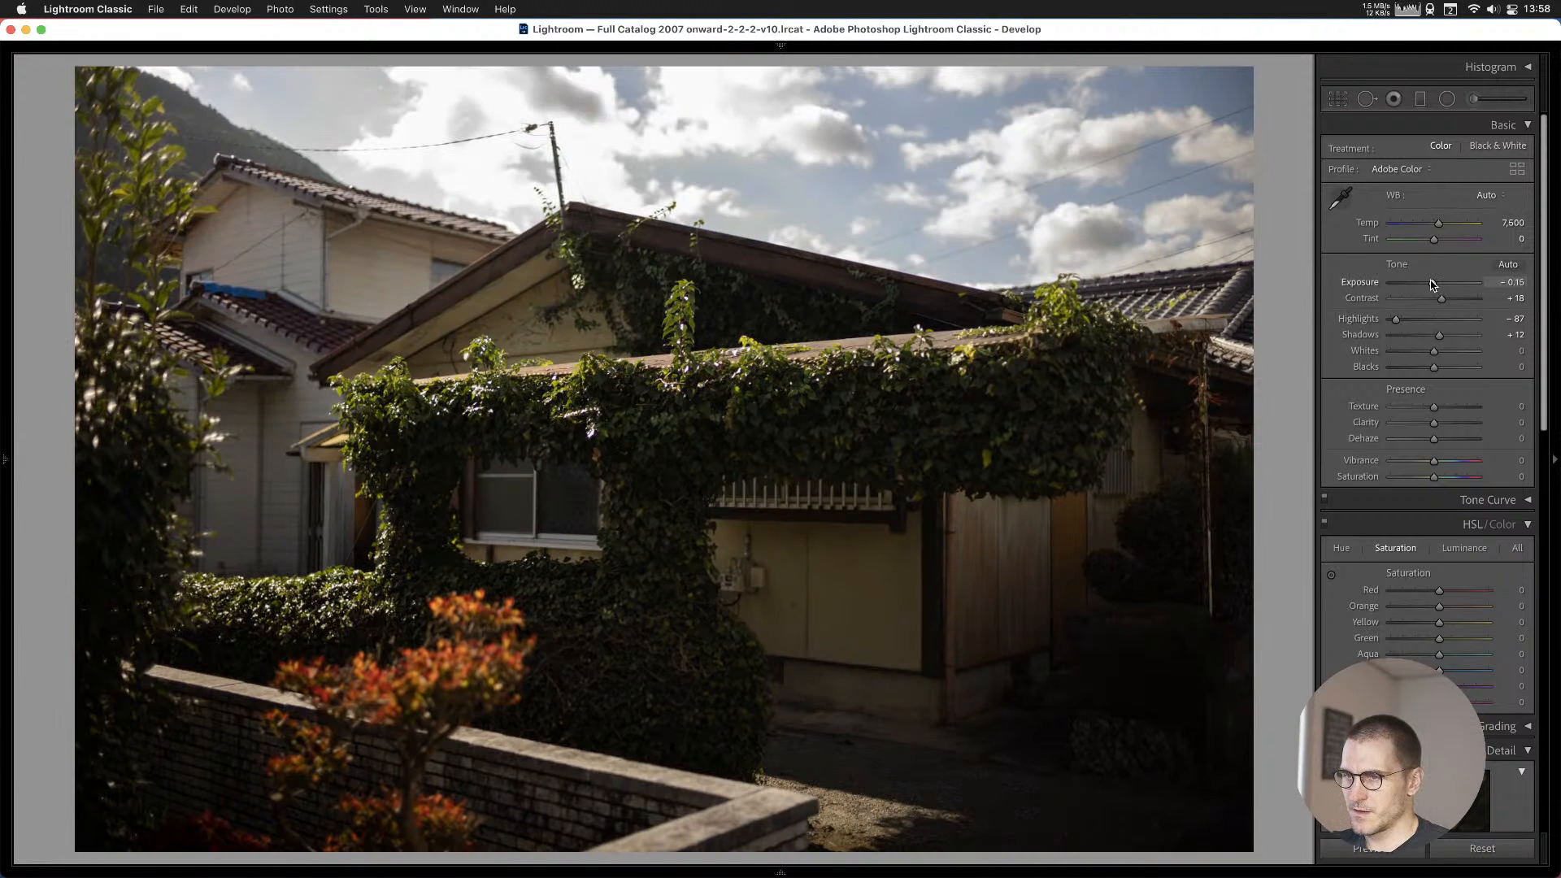
drag(1442, 334, 1454, 335)
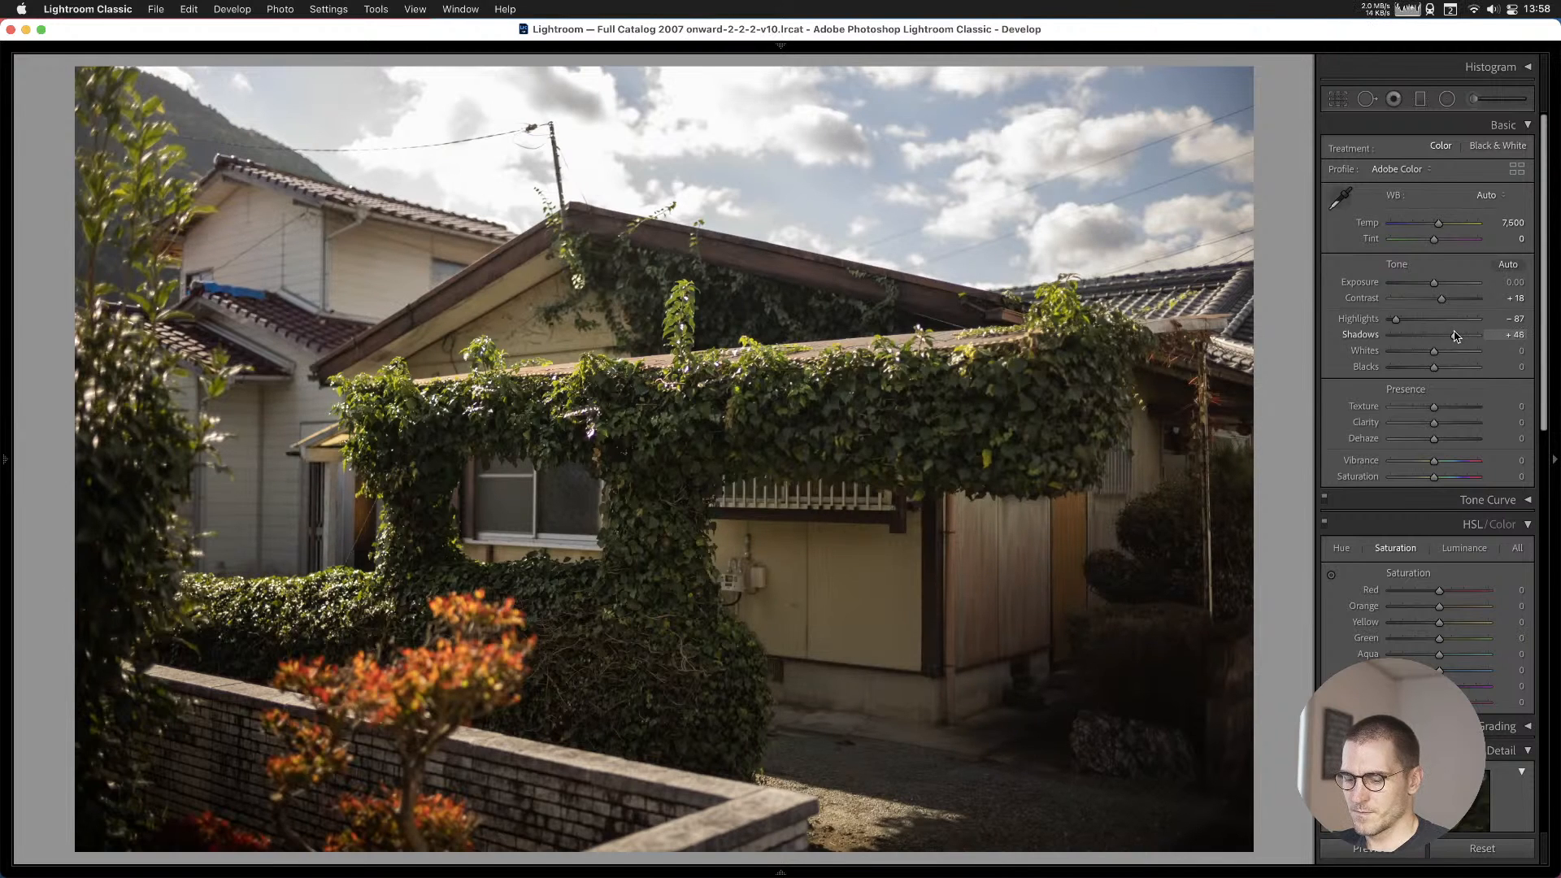
key(b)
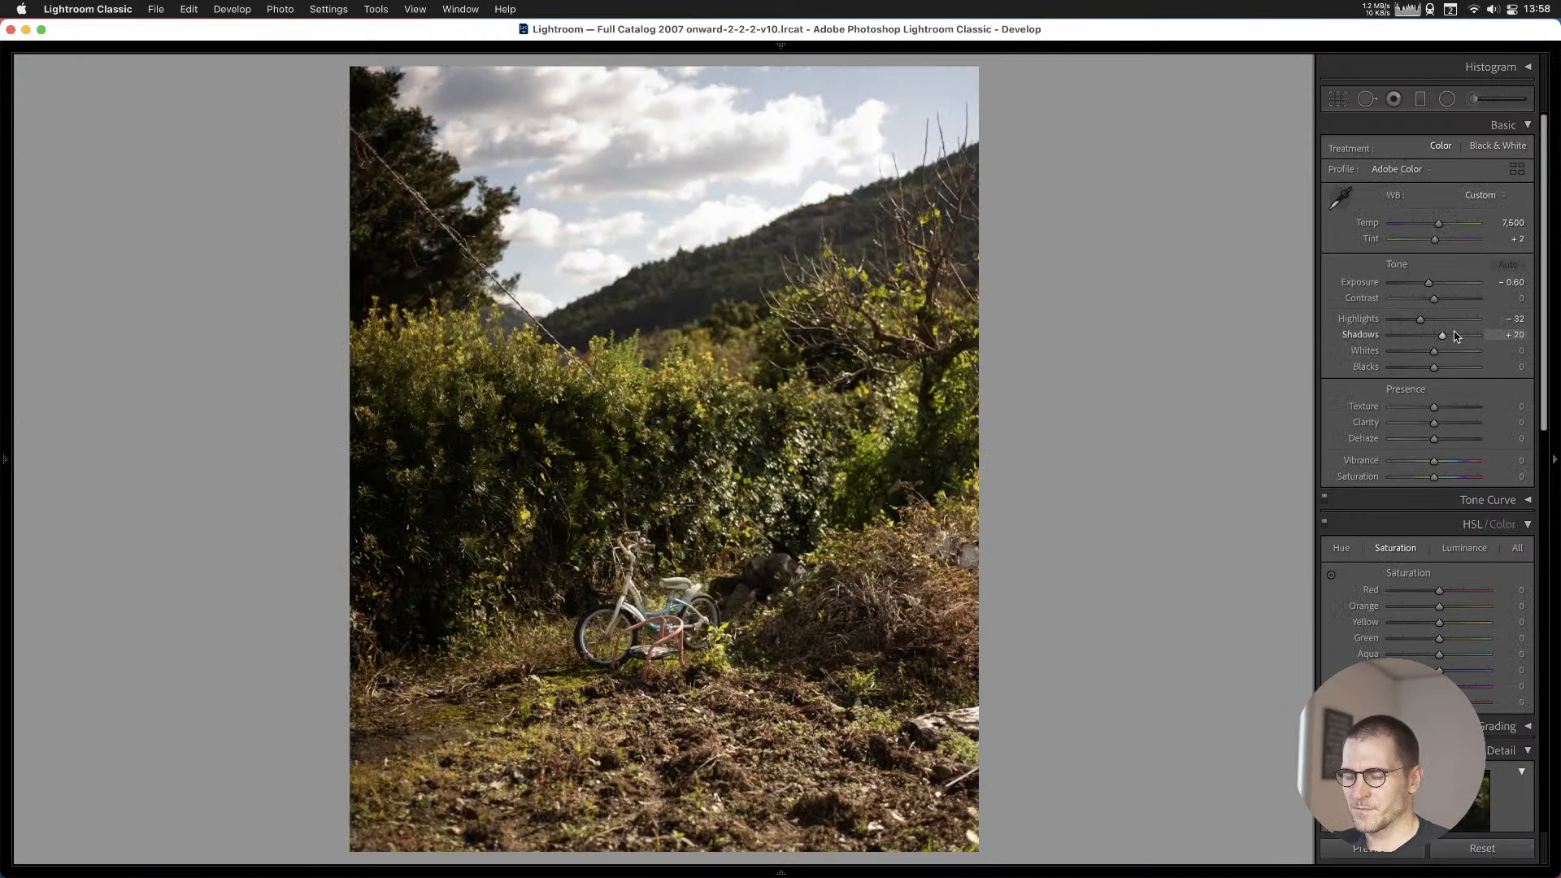
Skip the child's bicycle photo, set the overgrown tile-roofed shop photo's exposure to -0.75, and flag it as a pick.
key(Right)
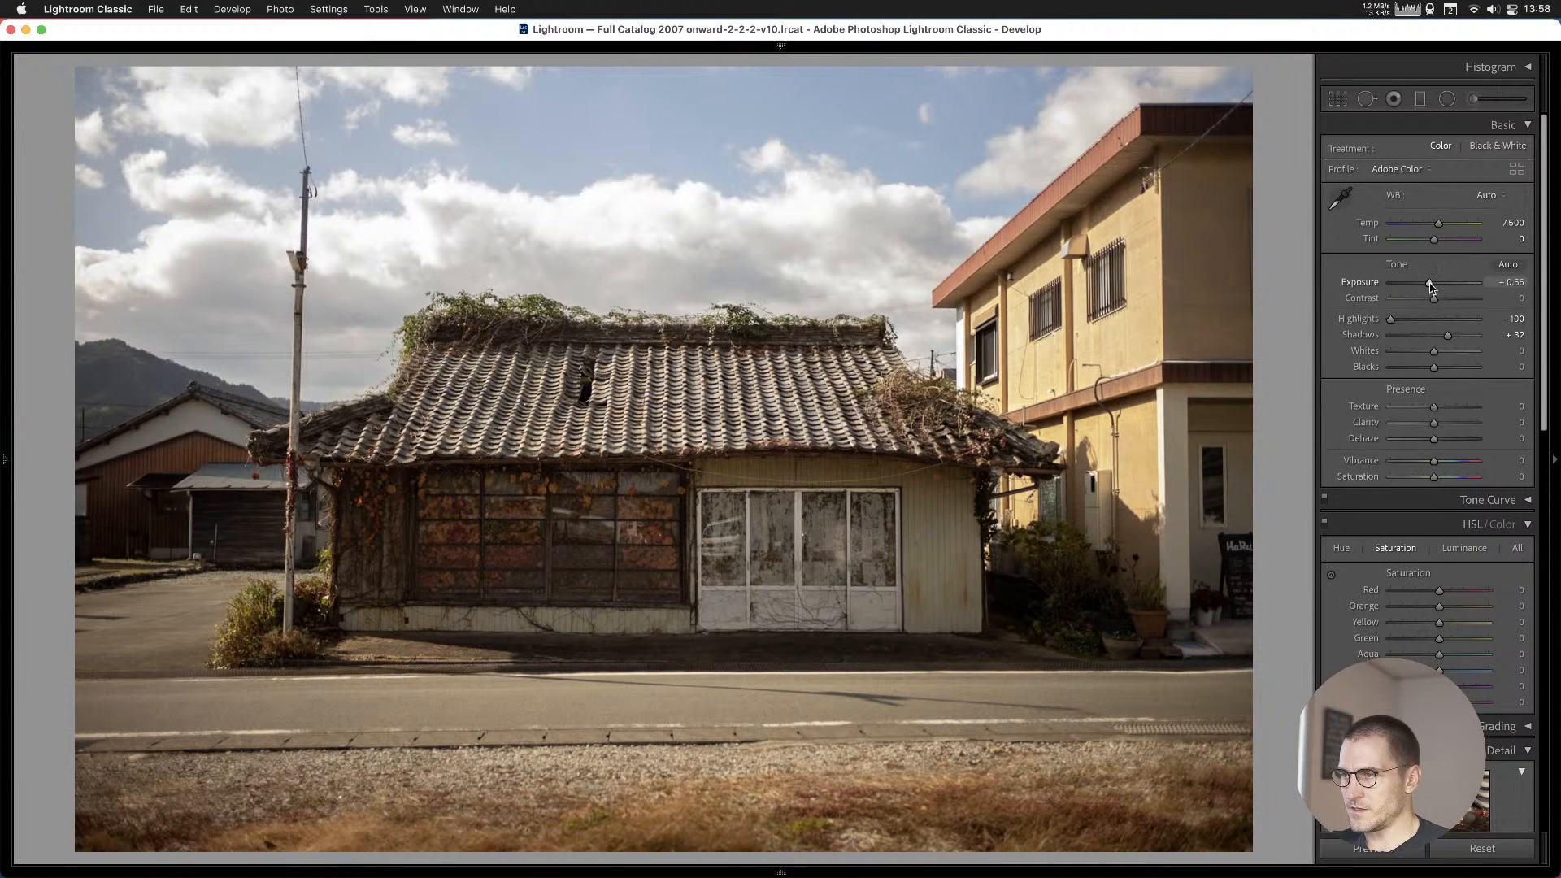
drag(1434, 285, 1429, 286)
key(p)
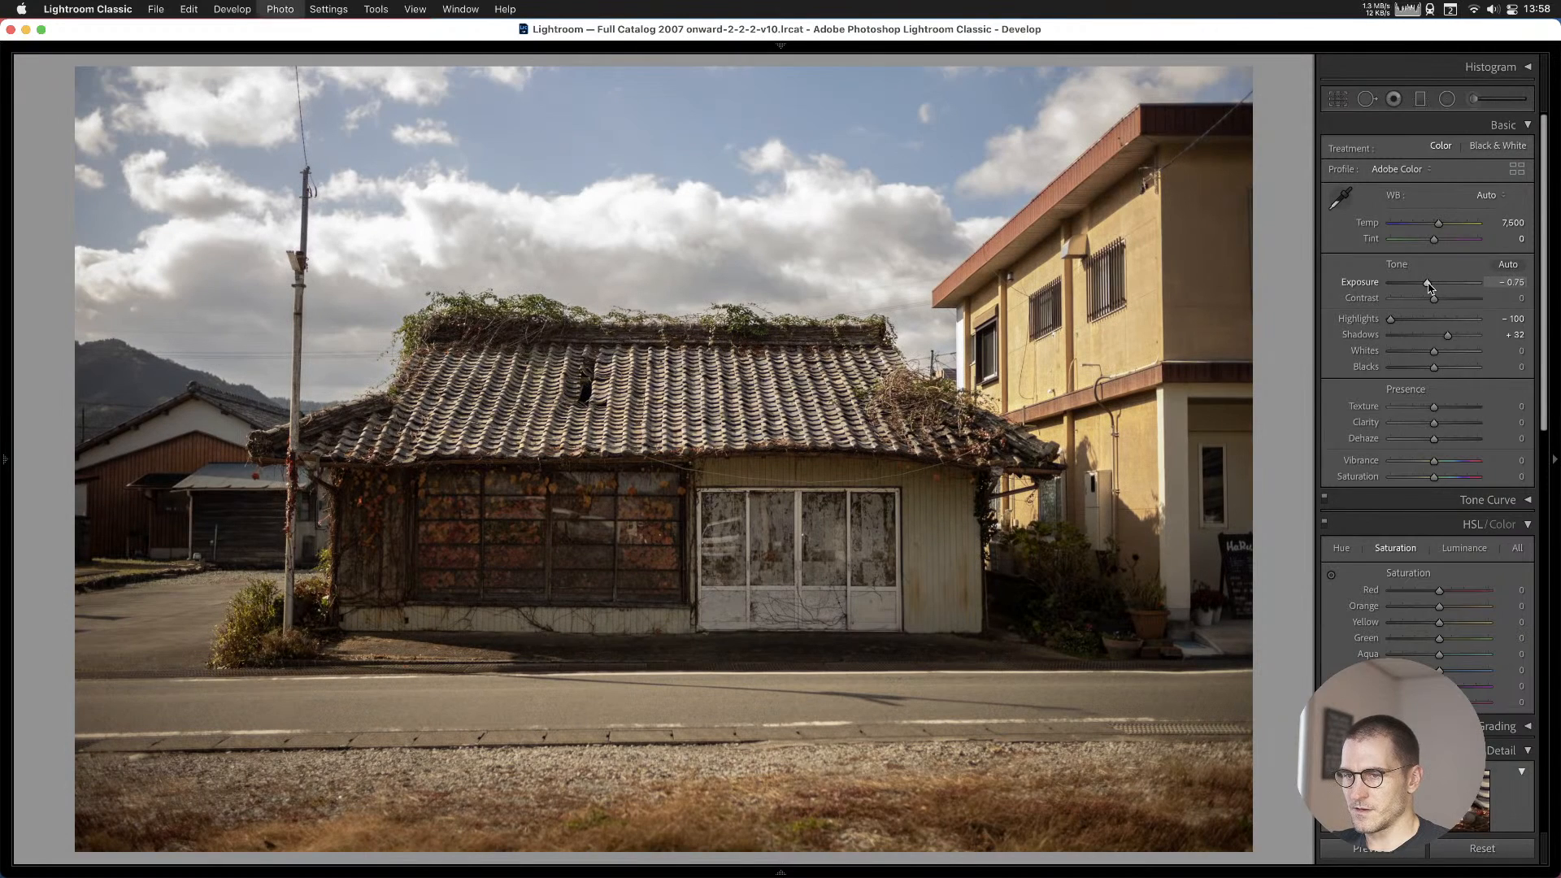
Review the river bridge, yellow steel frame and guardrail photos, and add the harvested fields photo with the utility pole to Cull #1.
key(Right)
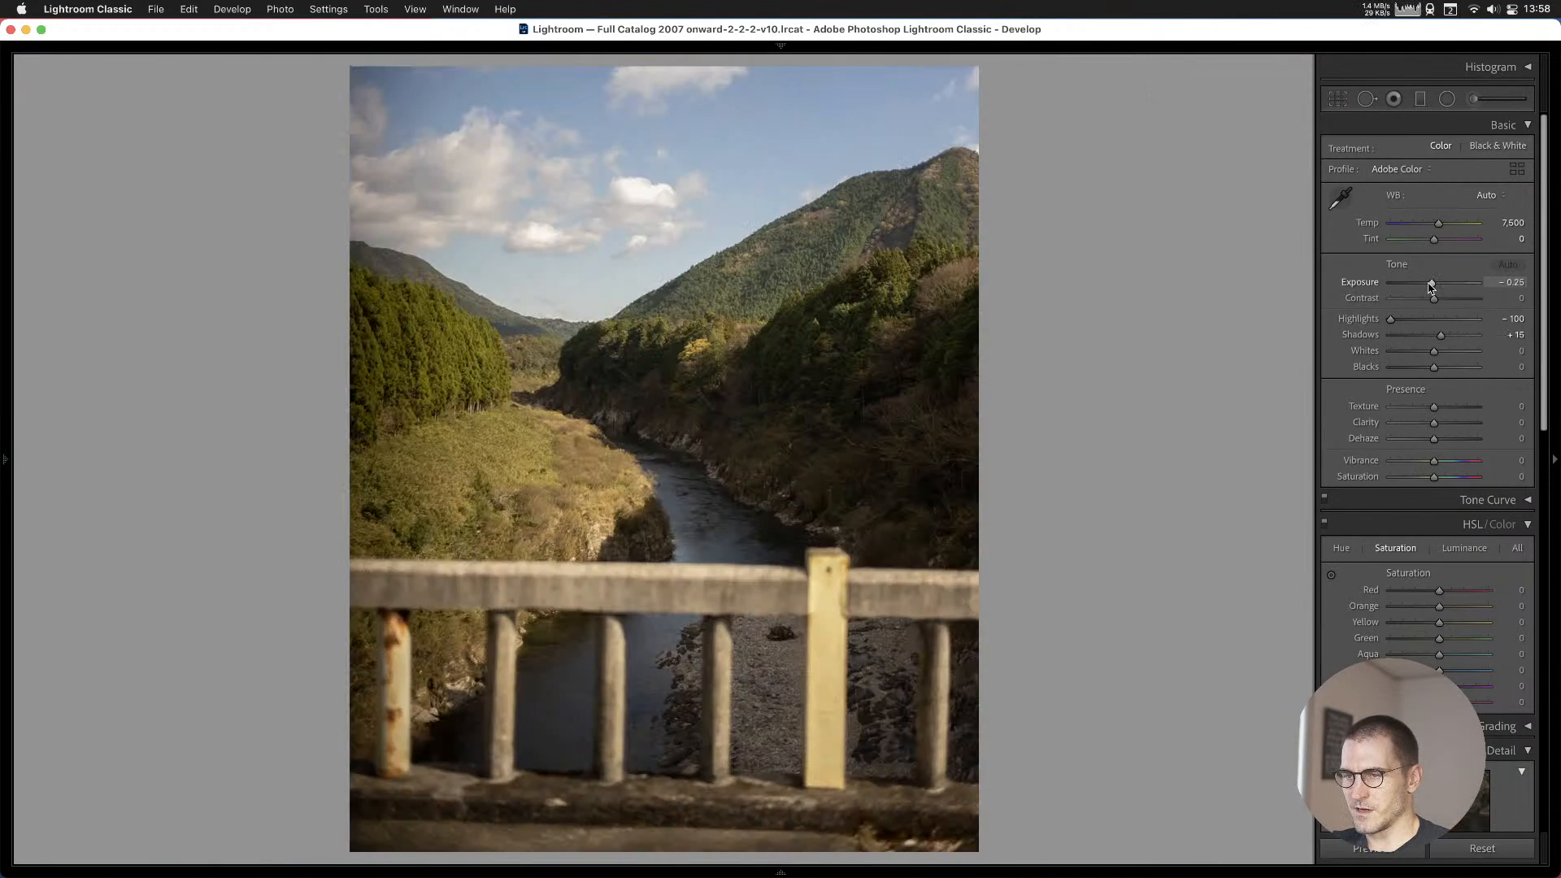
key(Right)
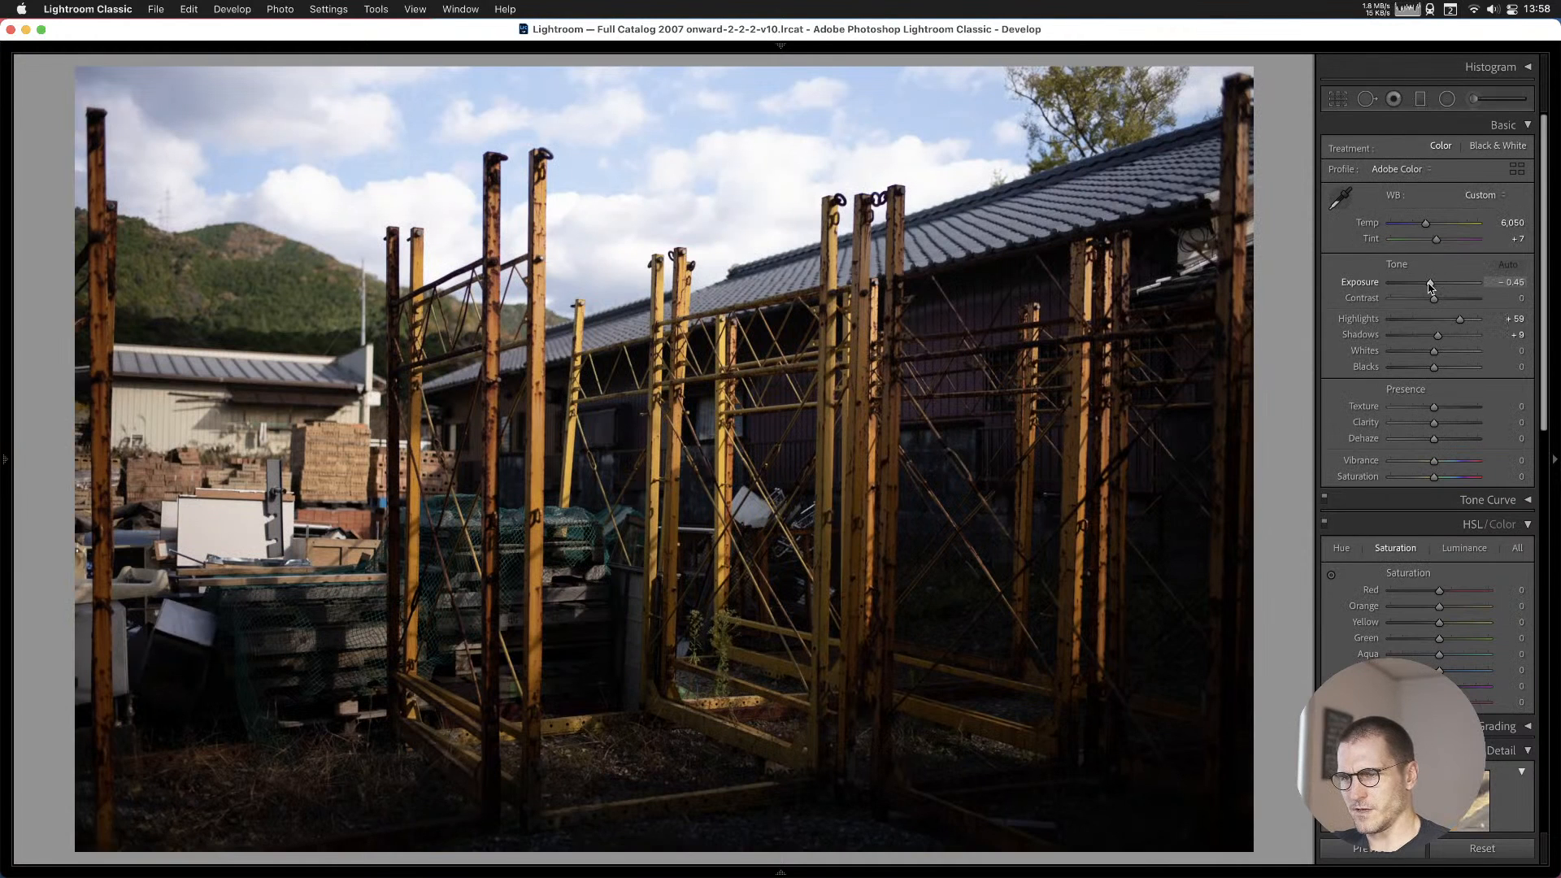
key(Right)
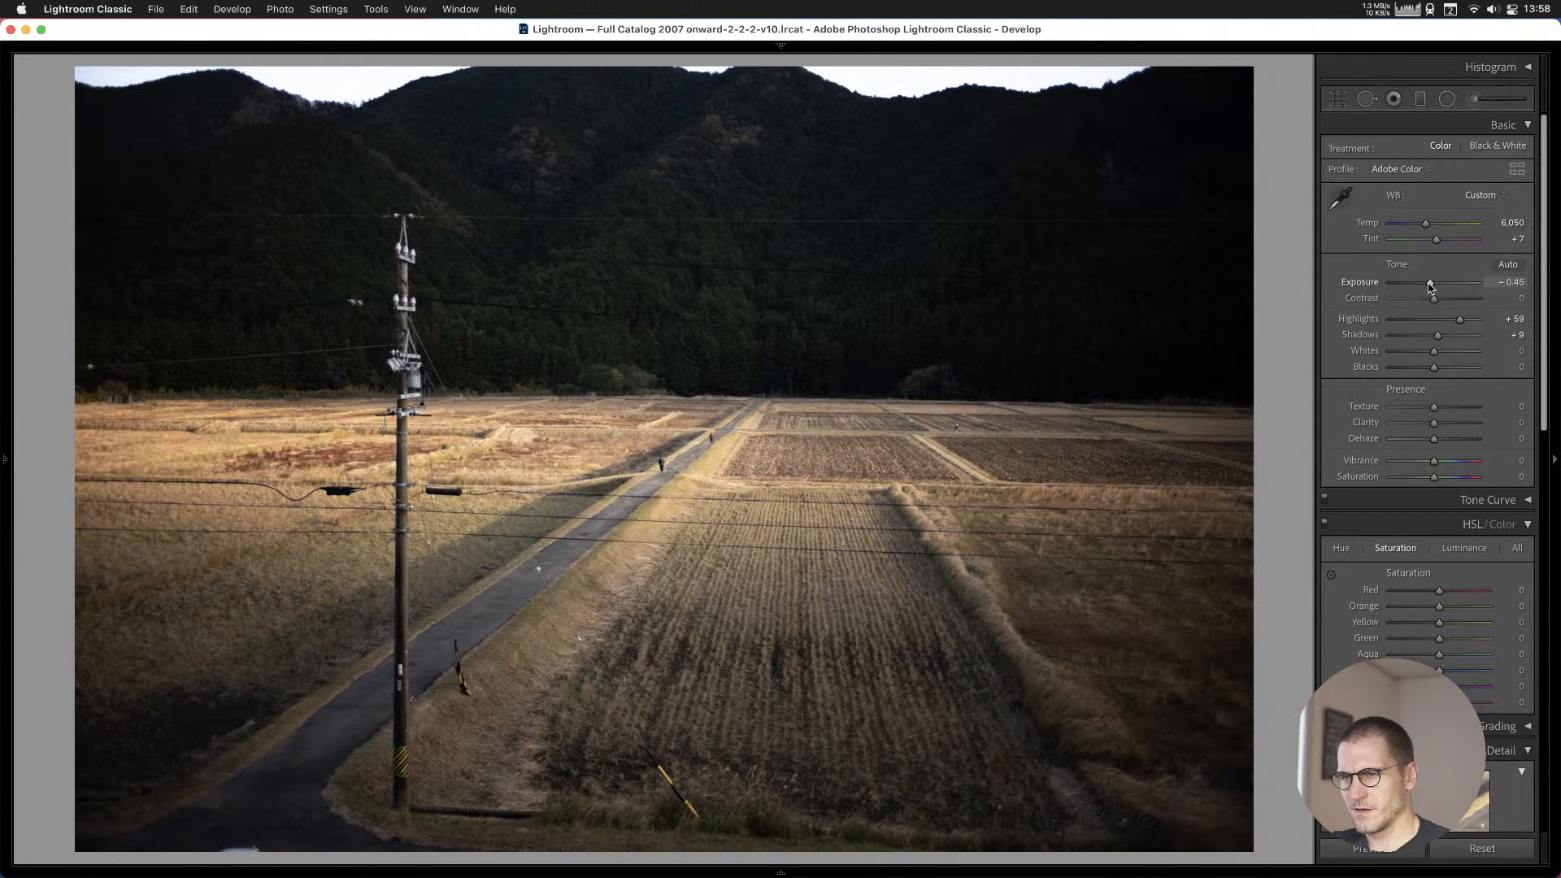
key(Right)
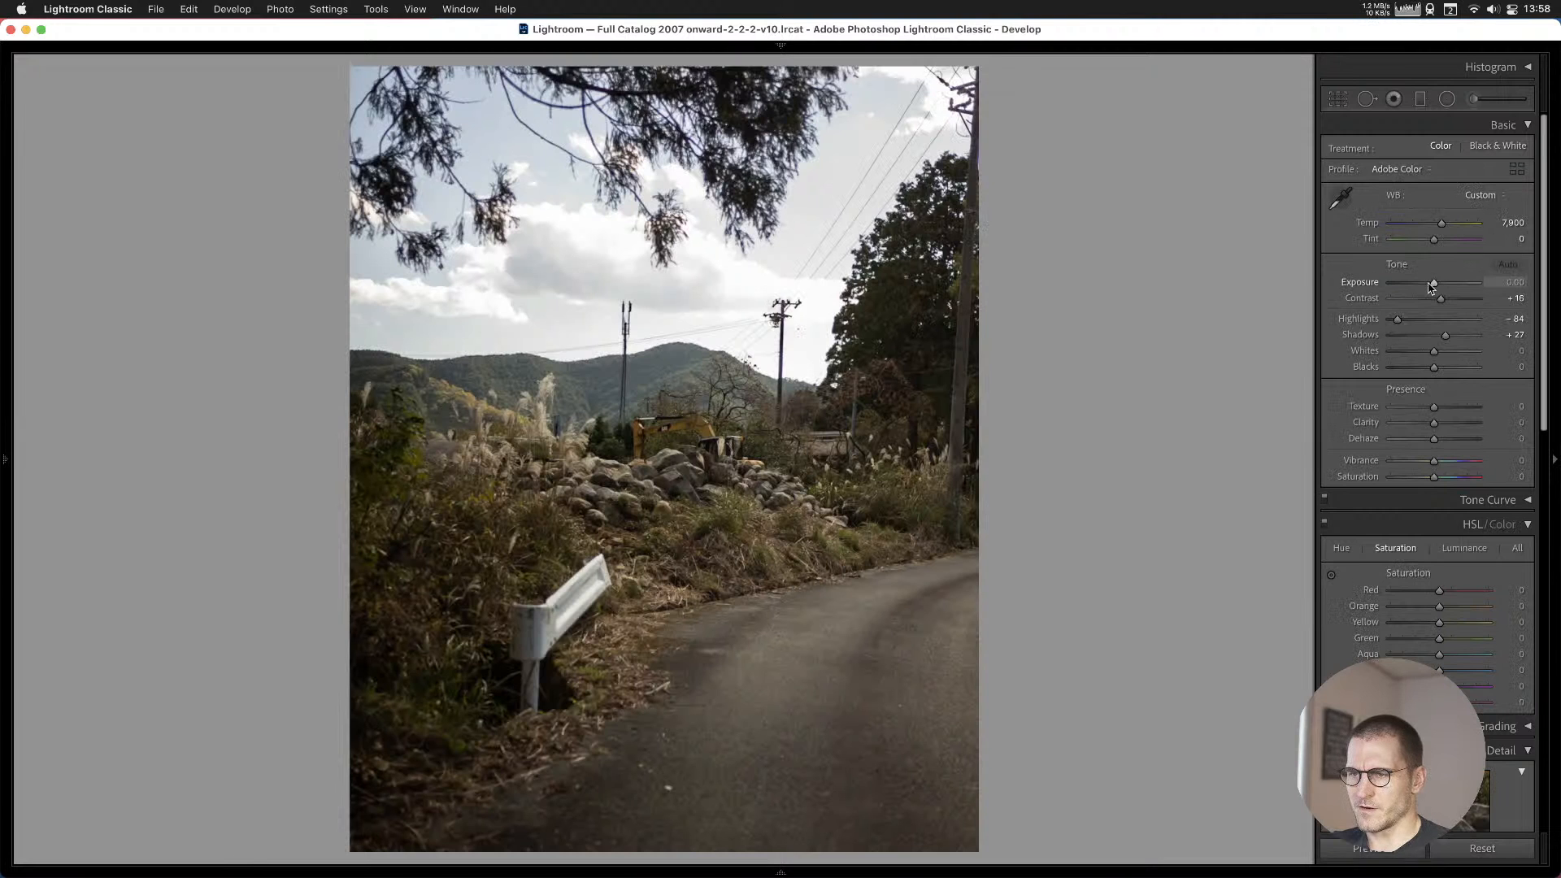
key(Left)
key(b)
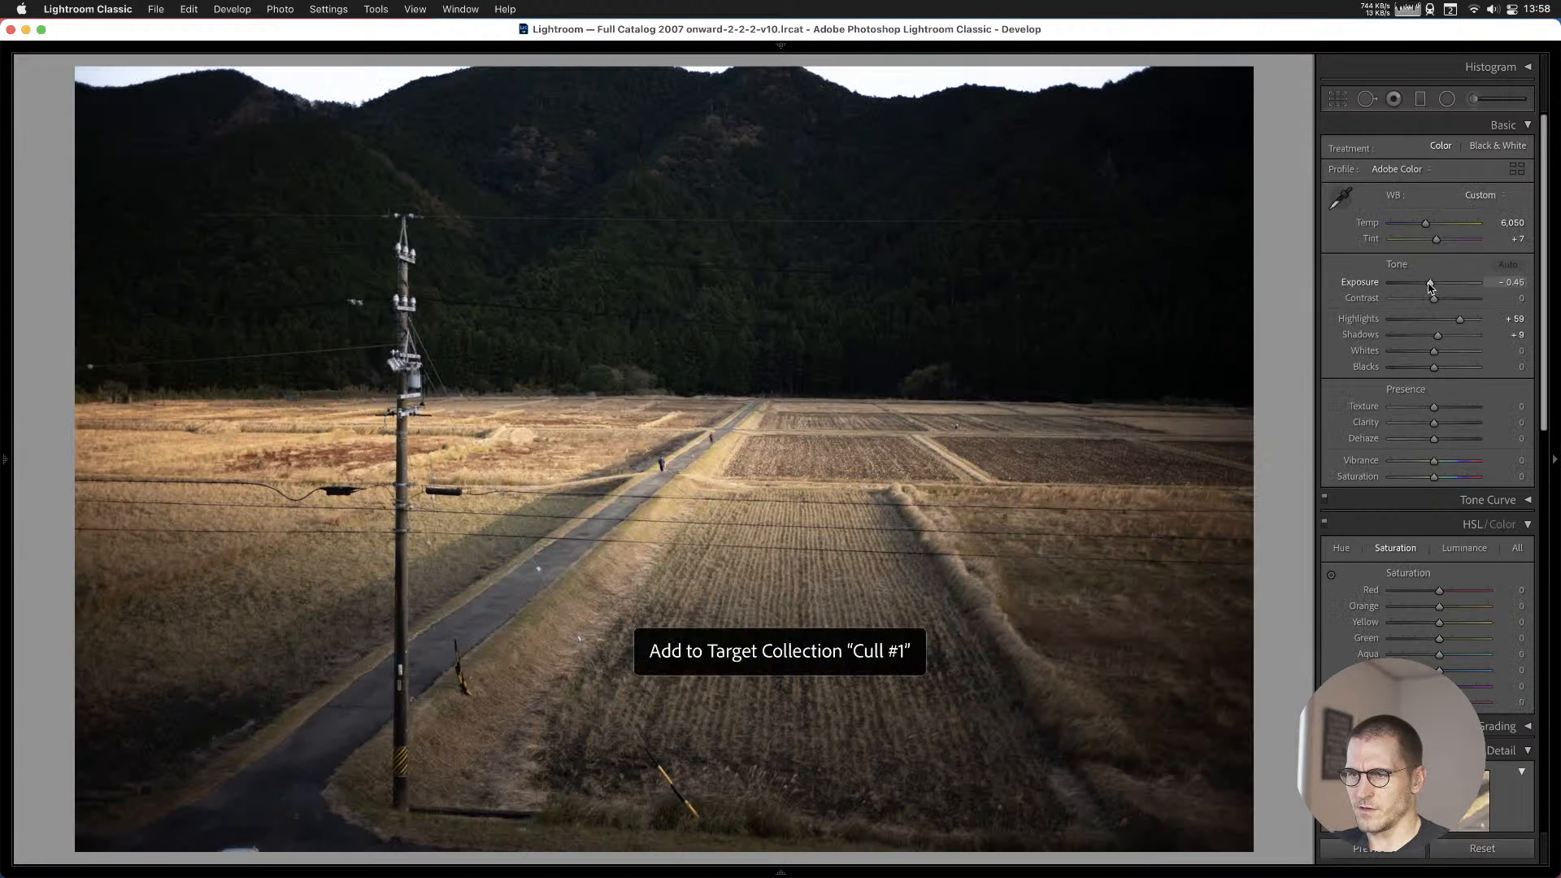
Set the roadside guardrail photo to exposure +0.20, highlights -87, shadows +22 and temperature 8,132, and add it to Cull #1.
key(Right)
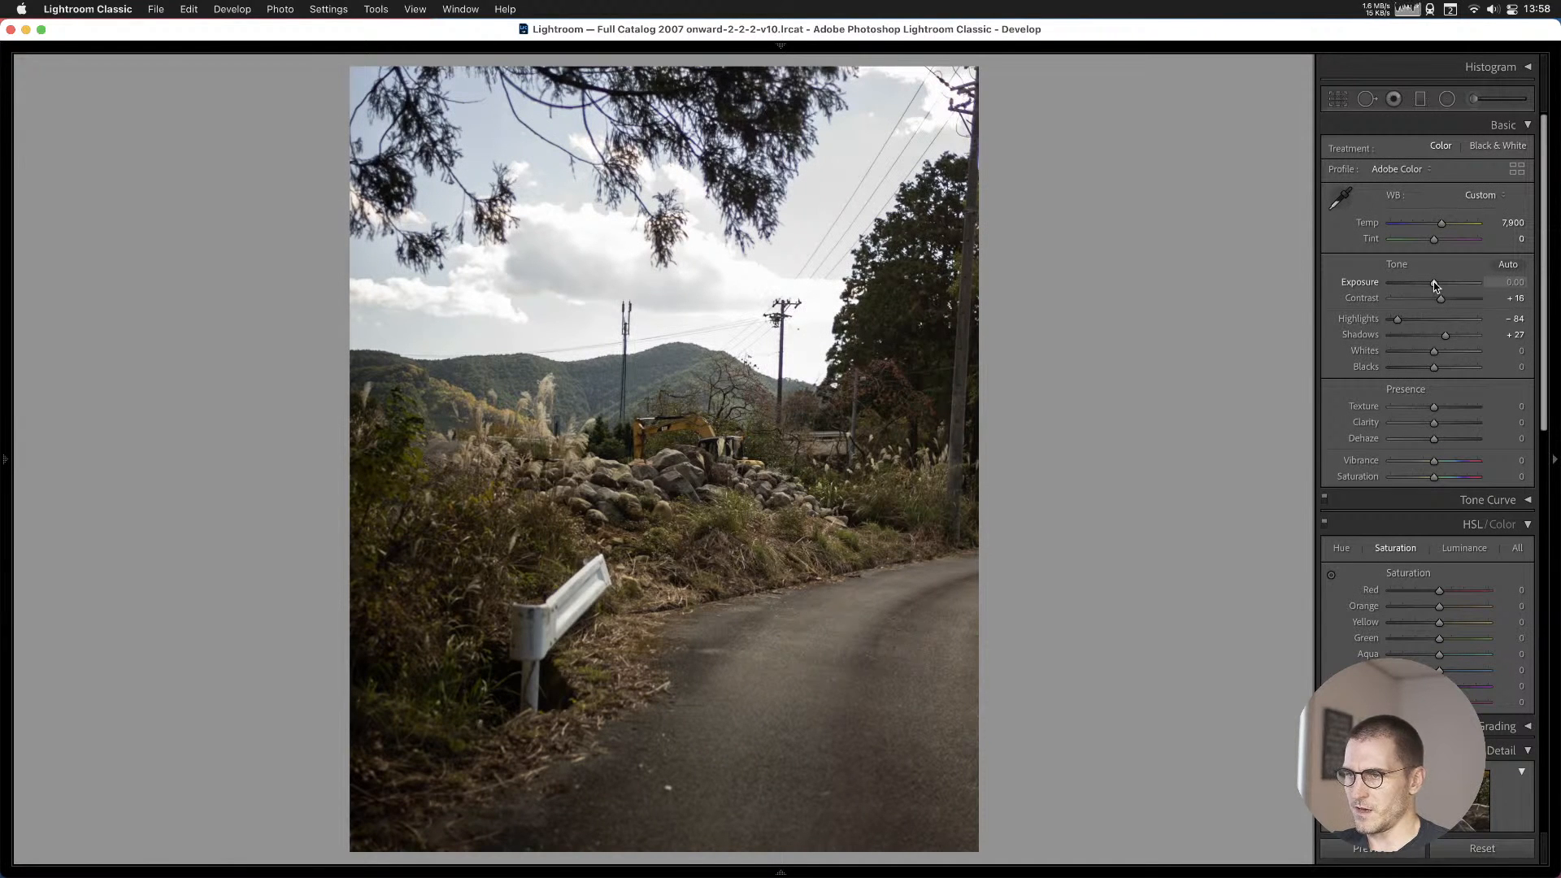
drag(1433, 281, 1444, 340)
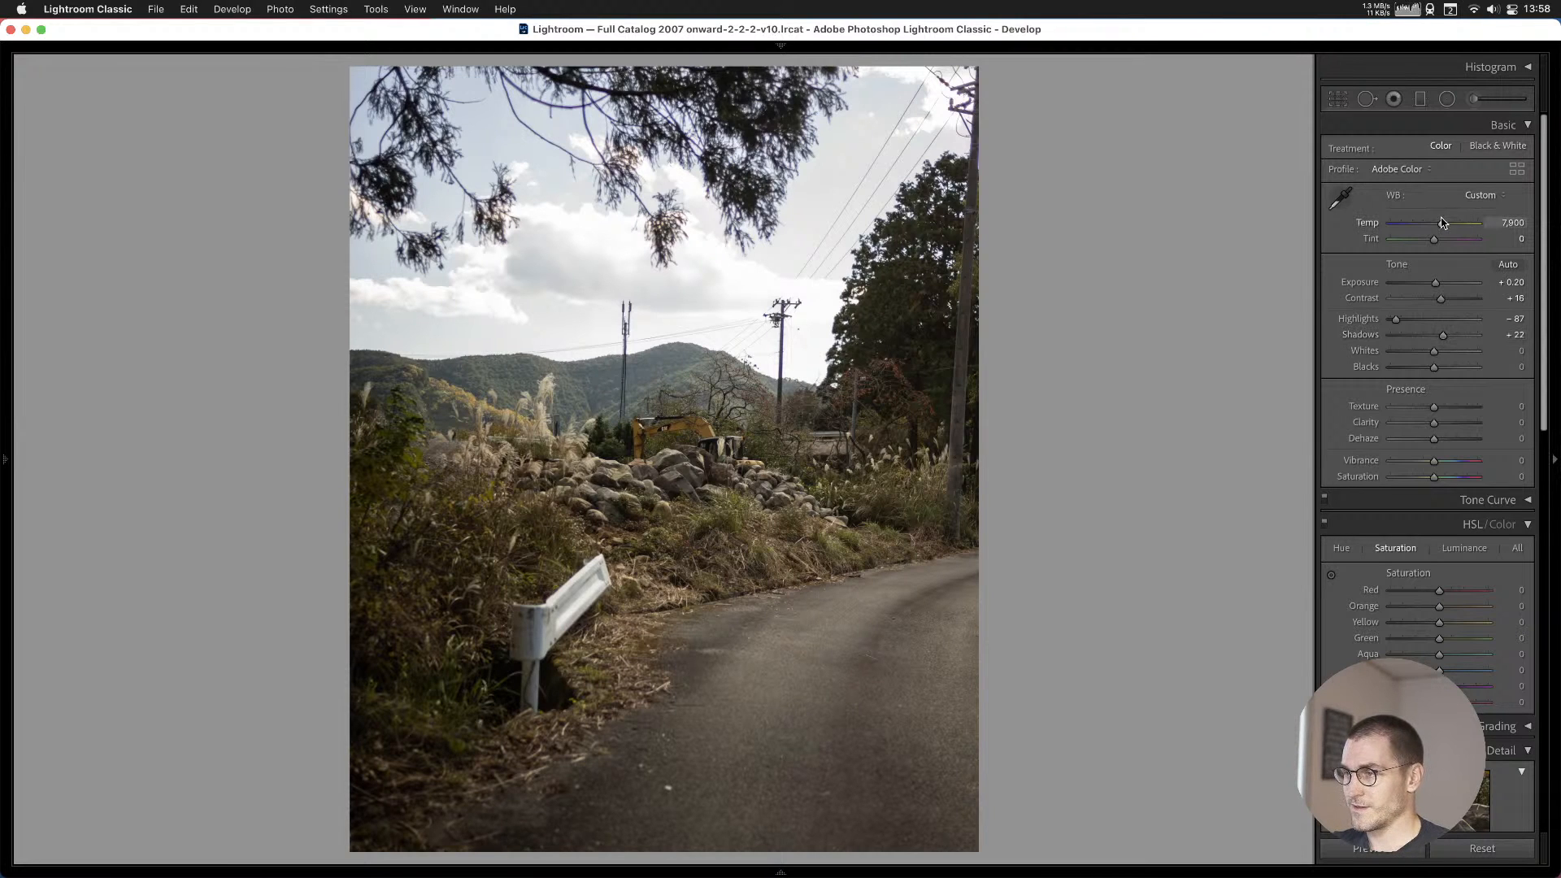
drag(1443, 225, 1444, 224)
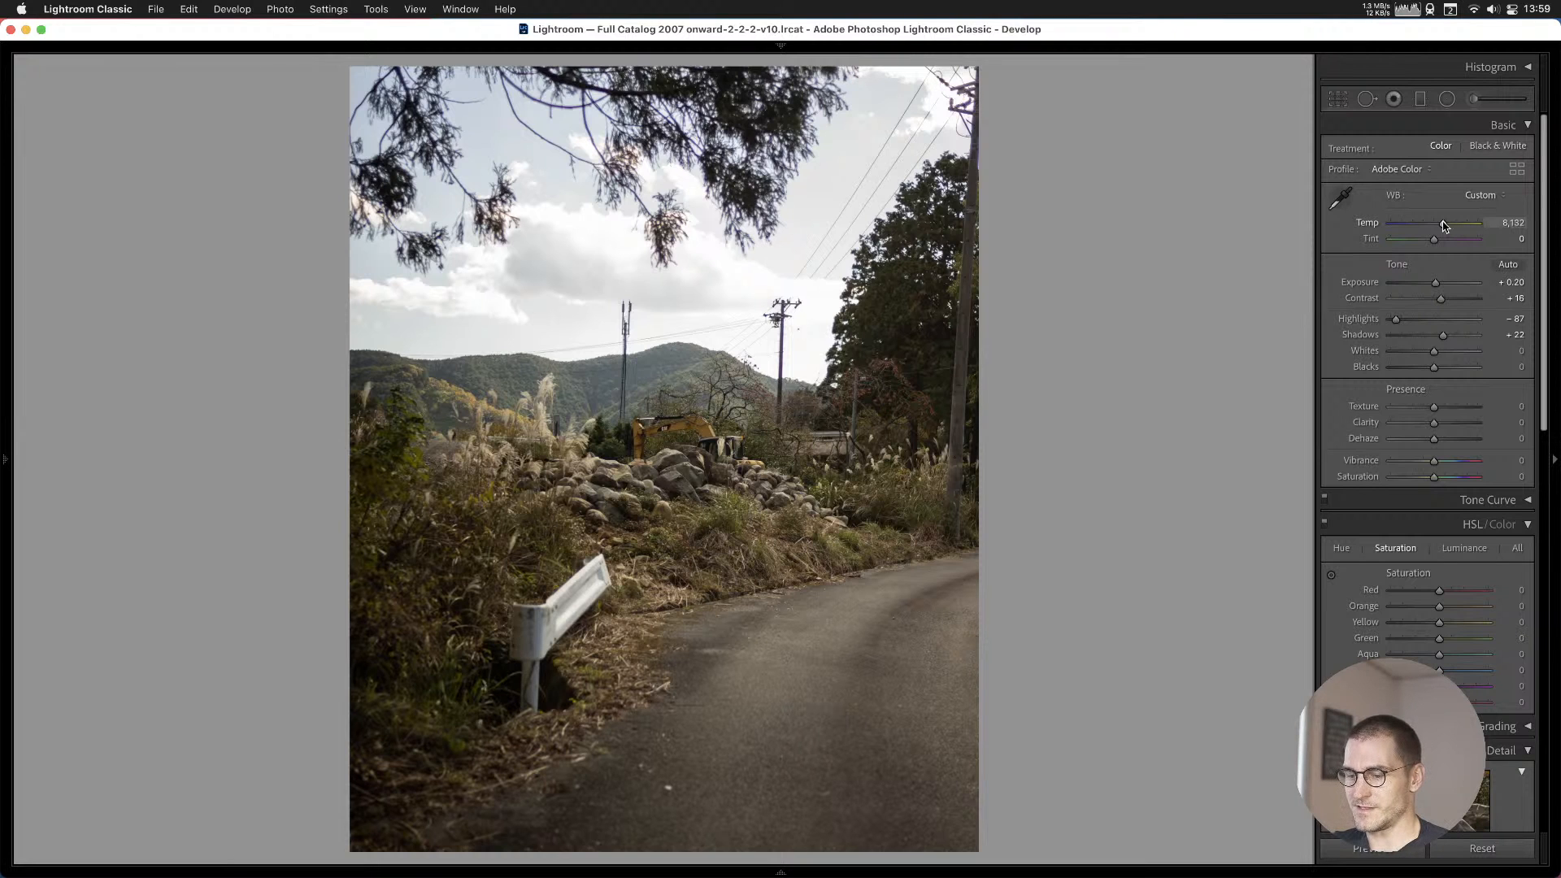
key(b)
Compare the two photos of the bench beside the green hedge and add both the horizontal and vertical versions to Cull #1.
key(Right)
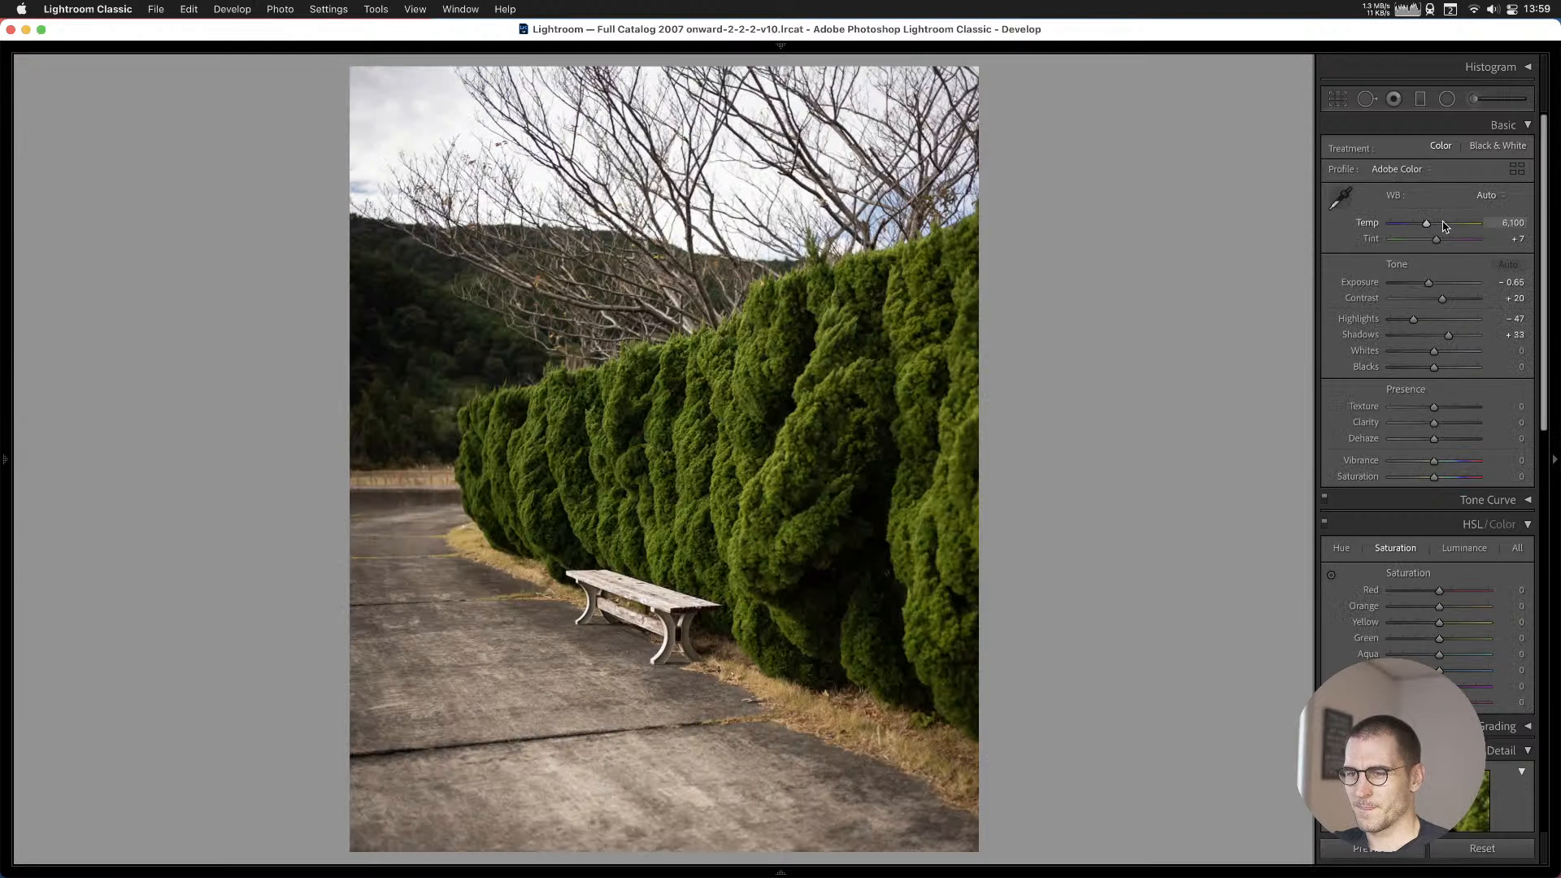
key(Right)
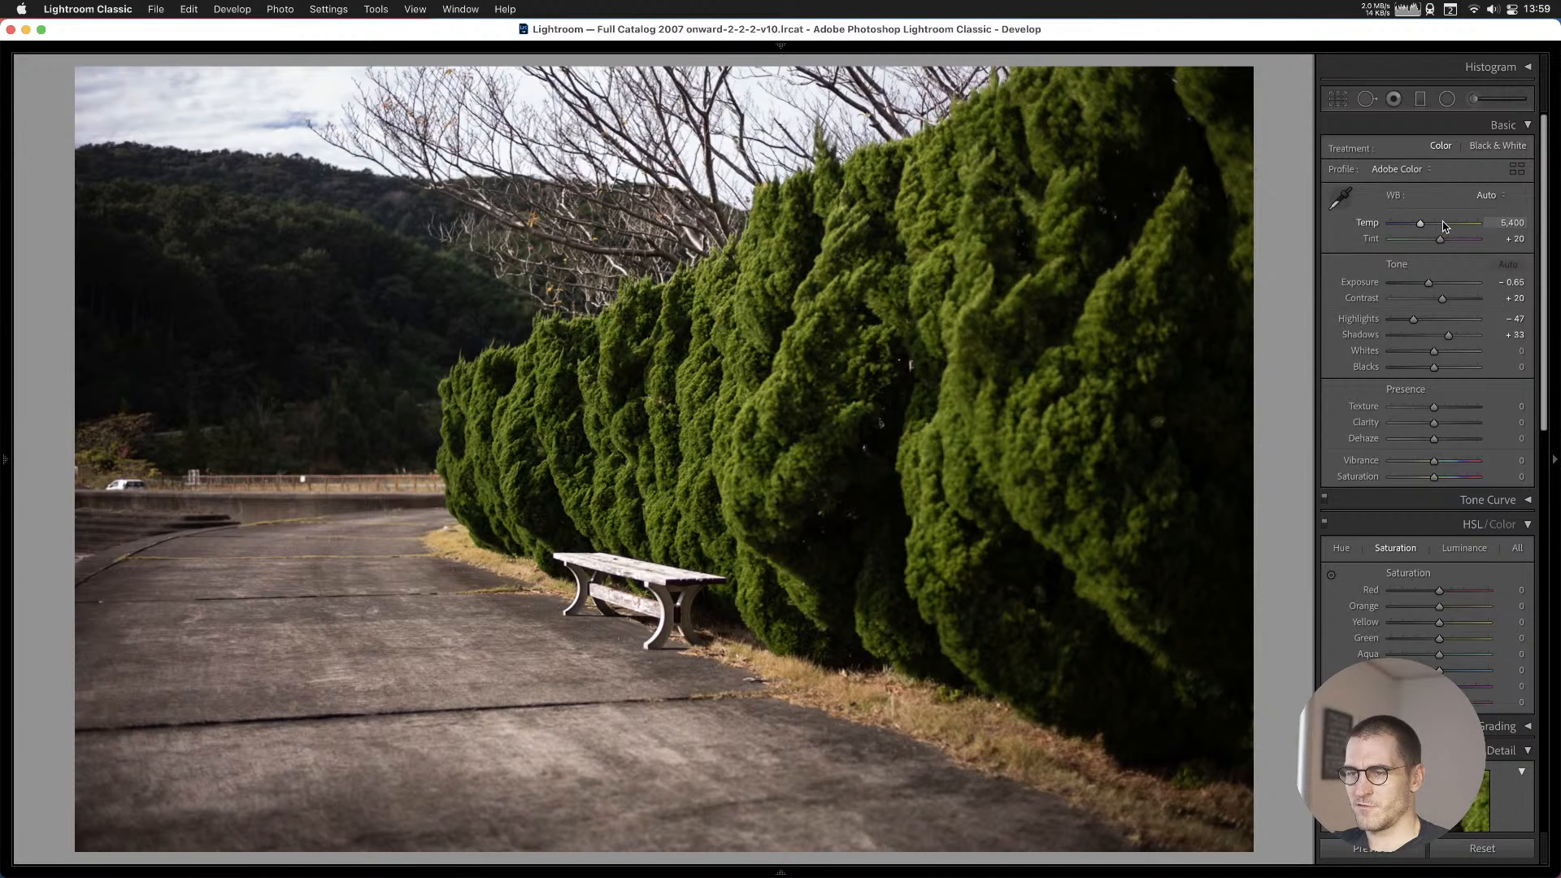
key(b)
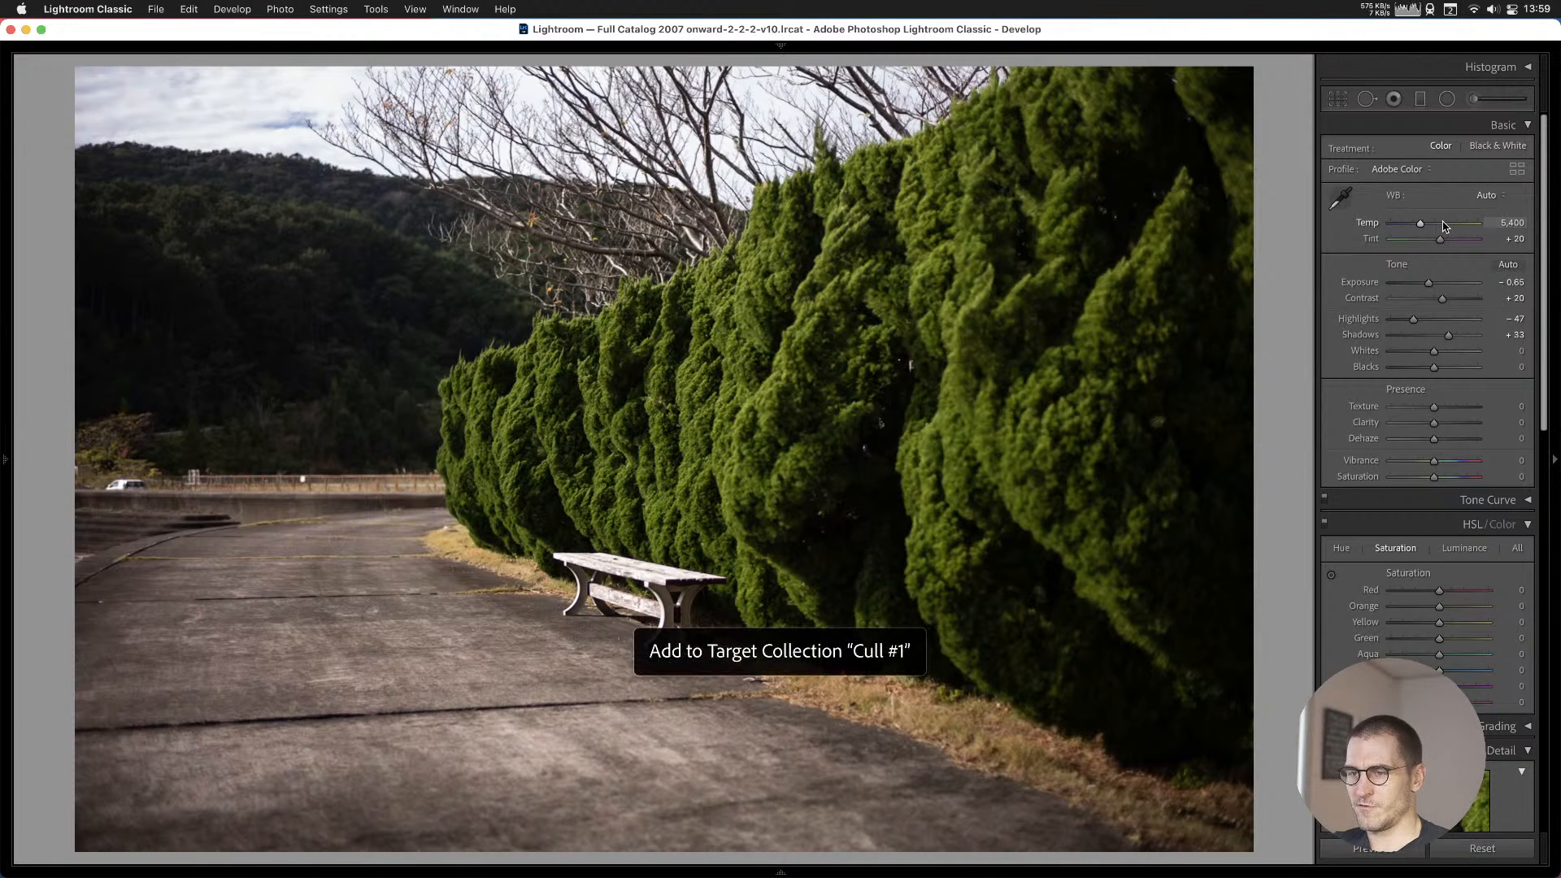
key(Right)
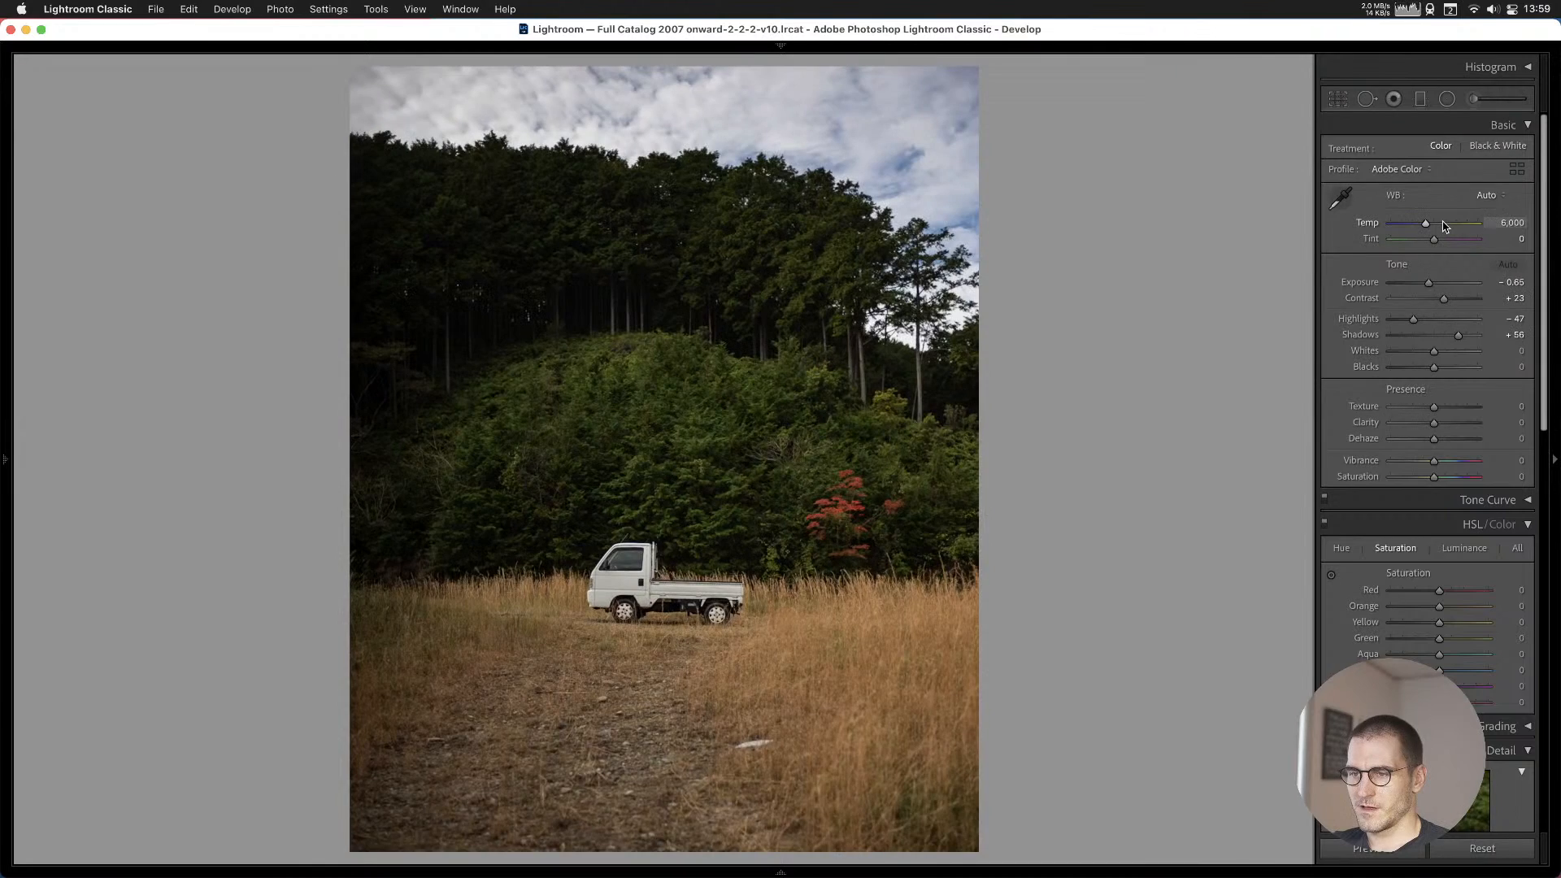
key(Left)
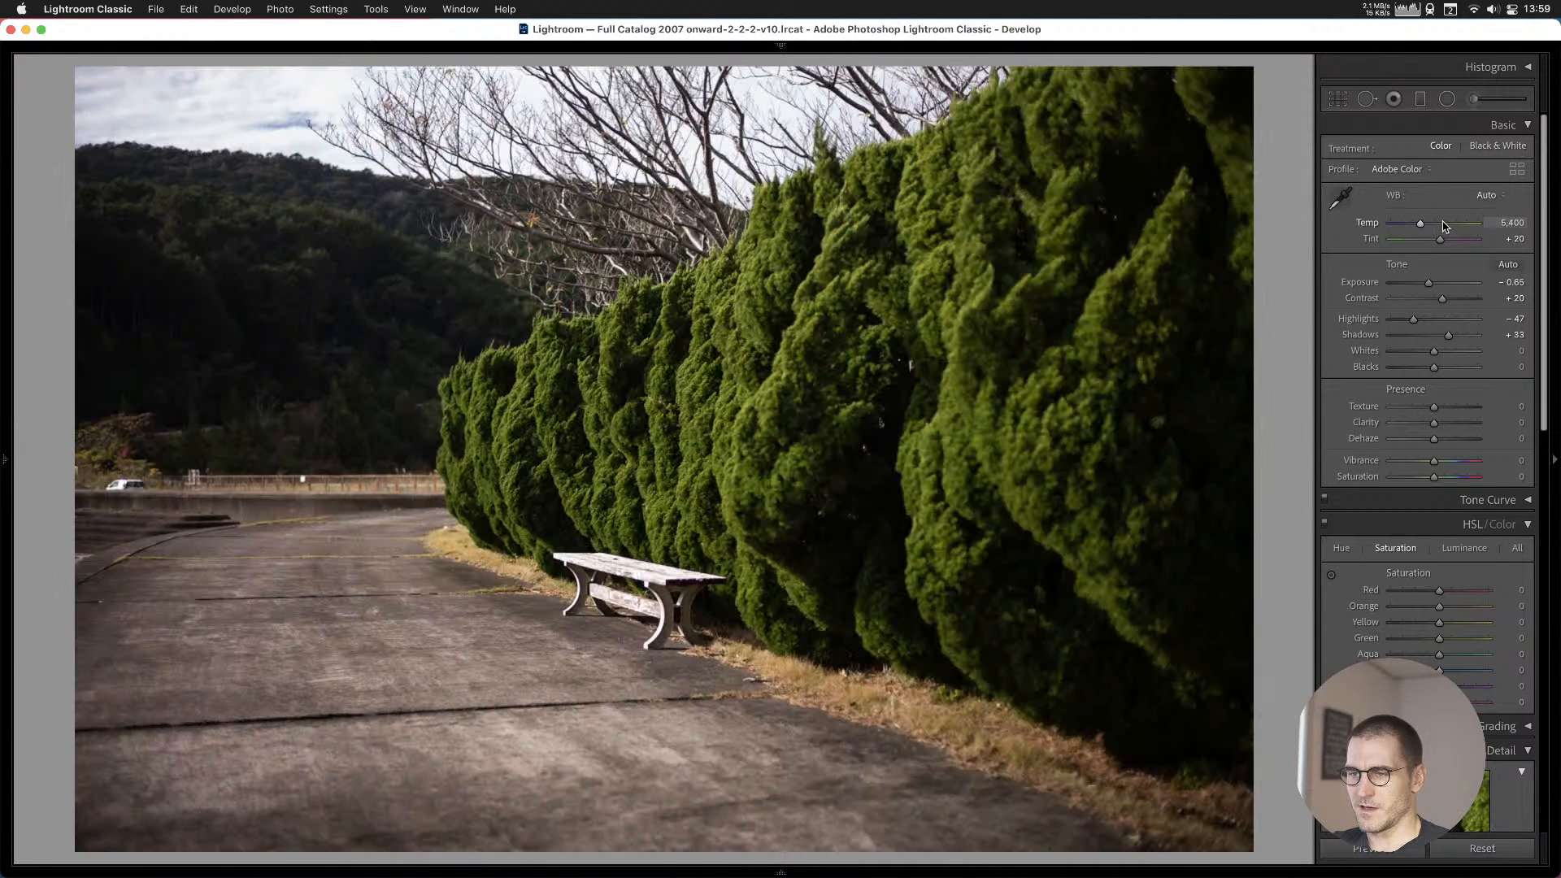
key(Left)
key(b)
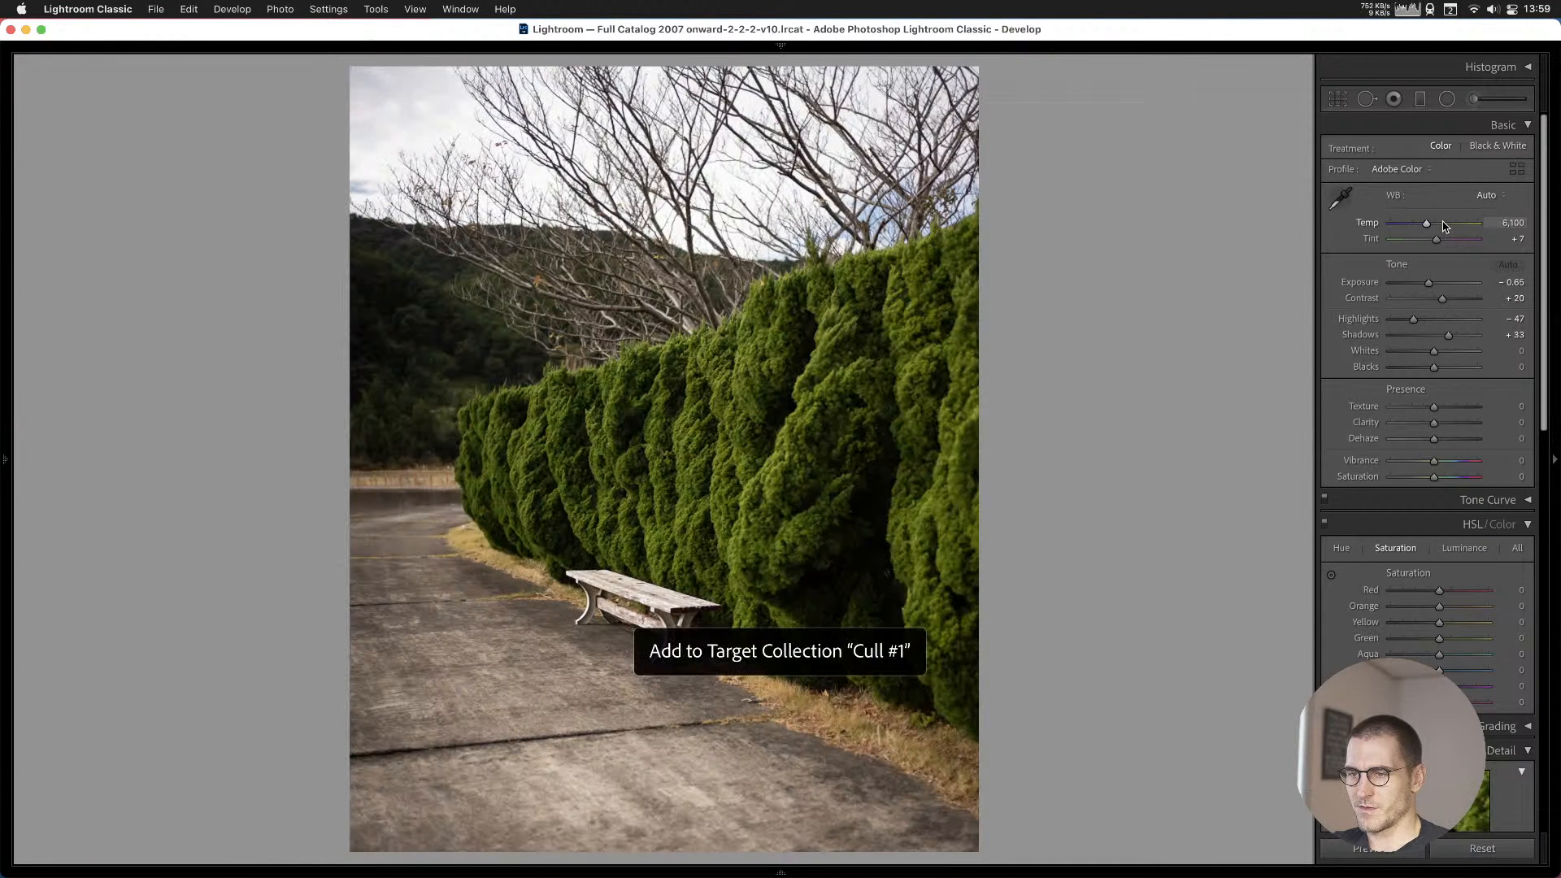
Review the horizontal bench, white pickup truck and forest path photos, and go on to the tile-roofed house behind pampas grass.
key(Right)
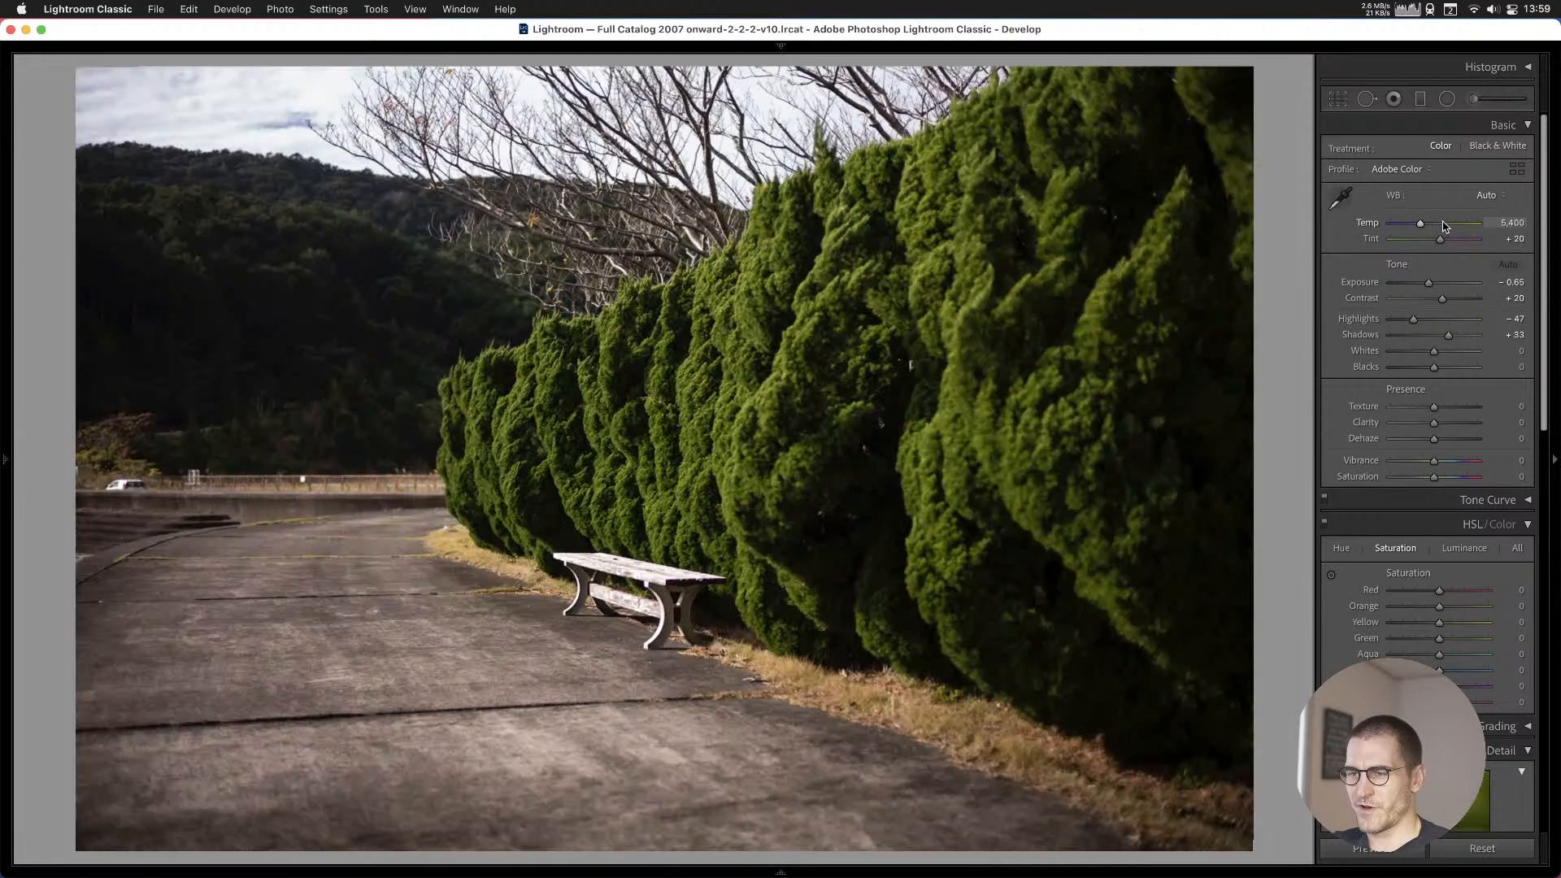
key(Right)
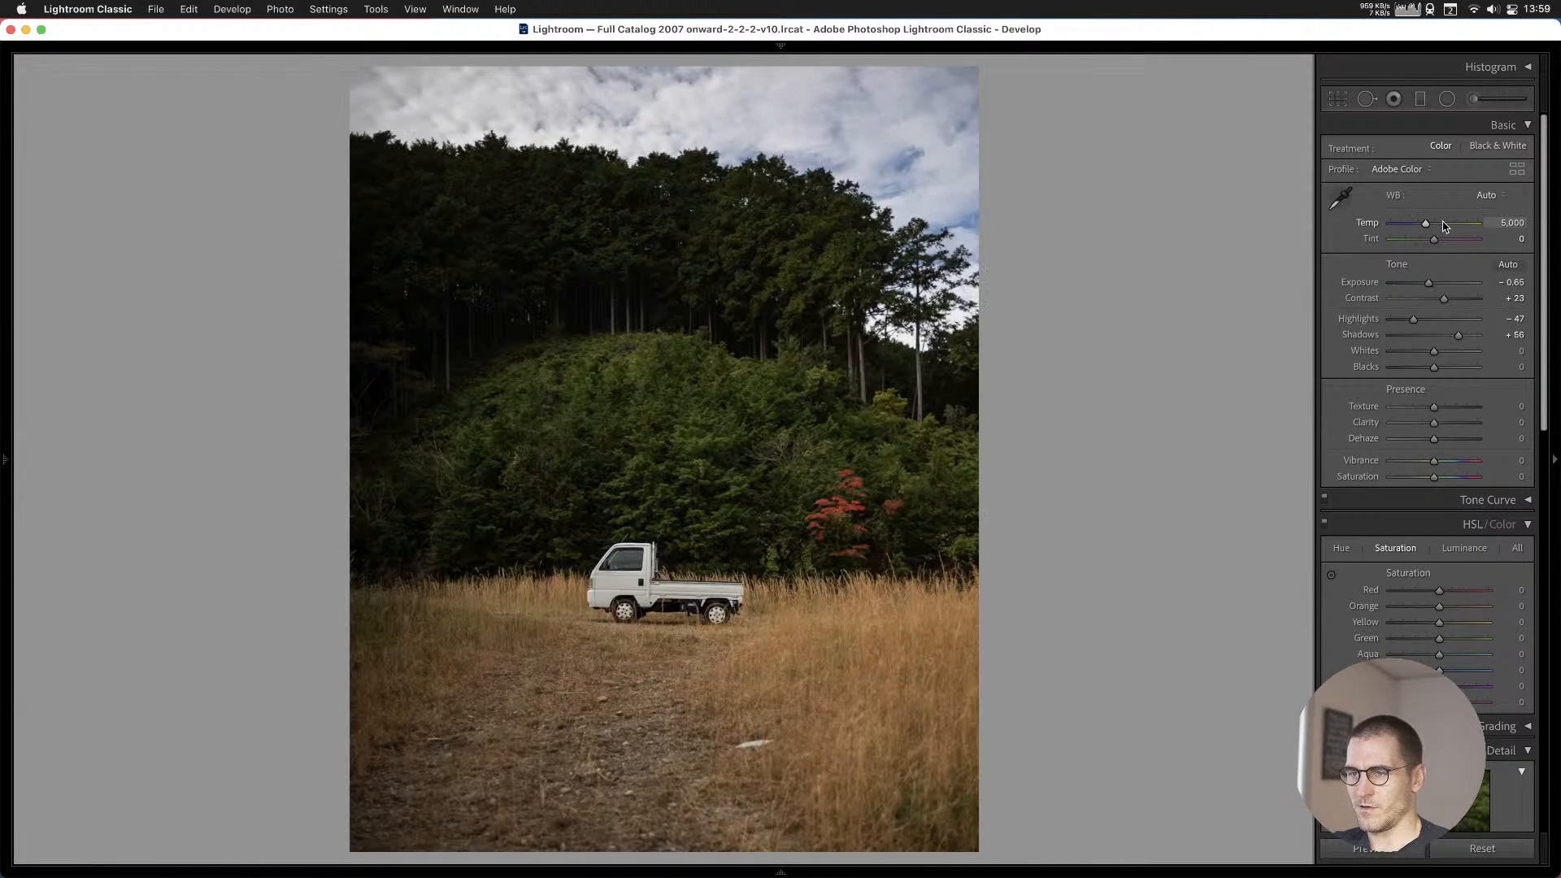
key(Right)
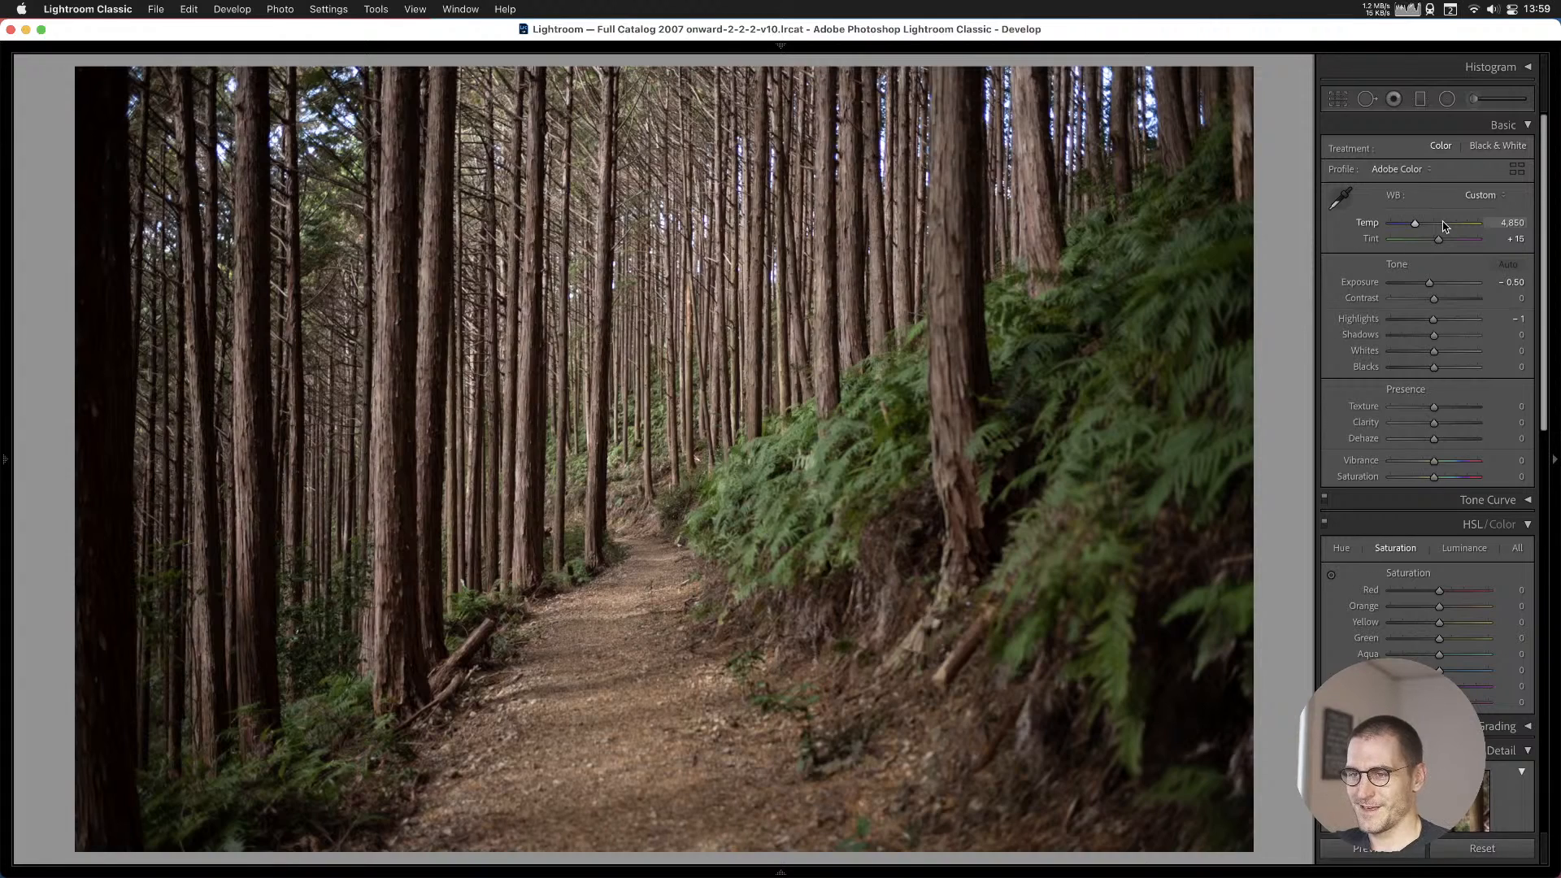
key(Right)
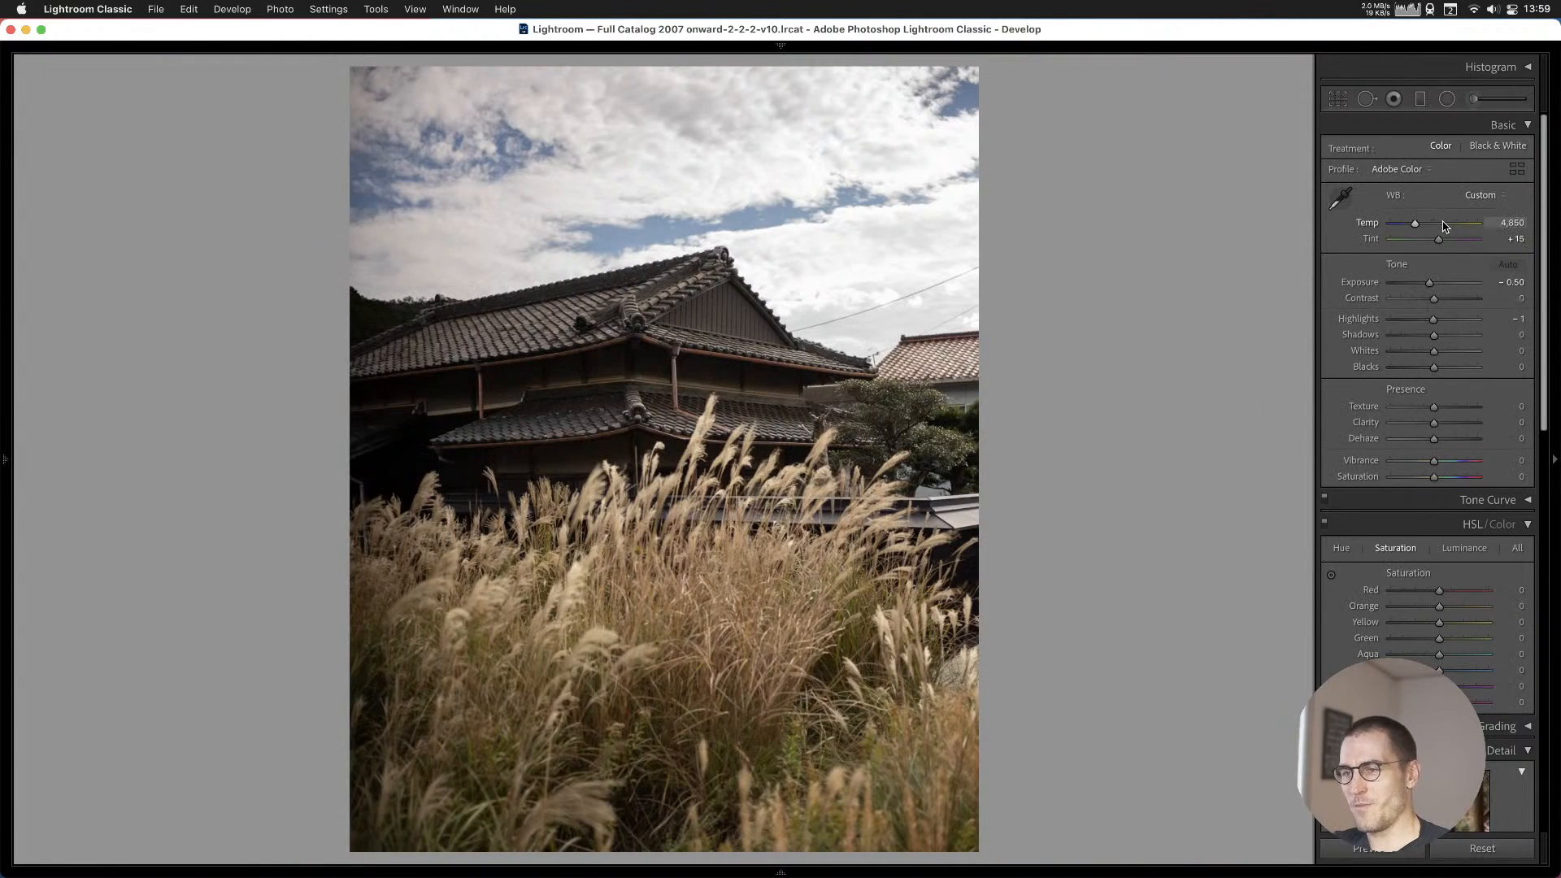
key(Left)
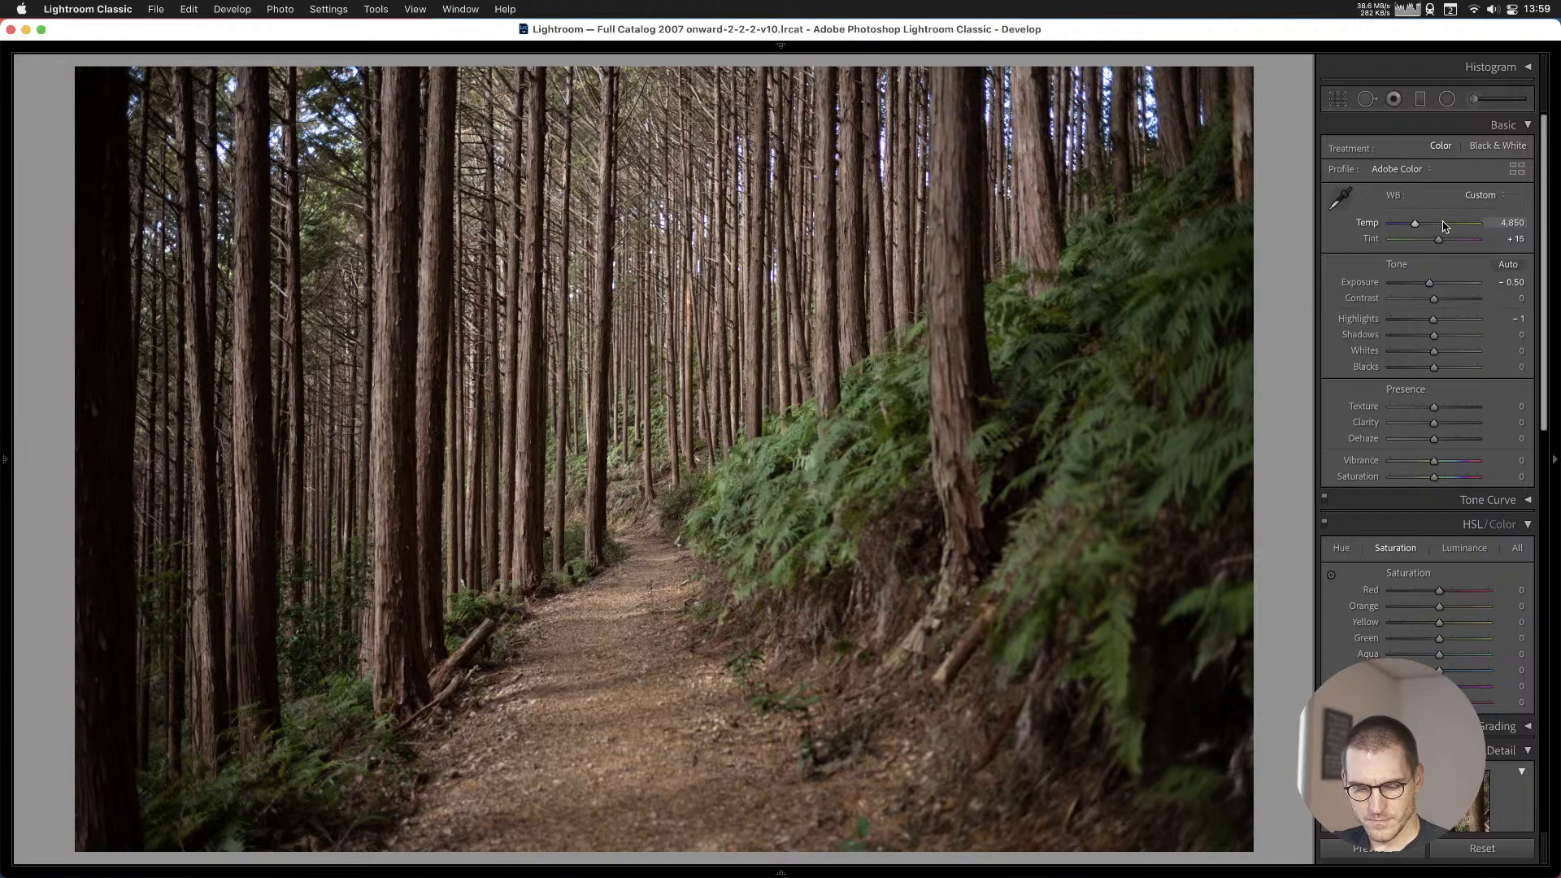
key(Right)
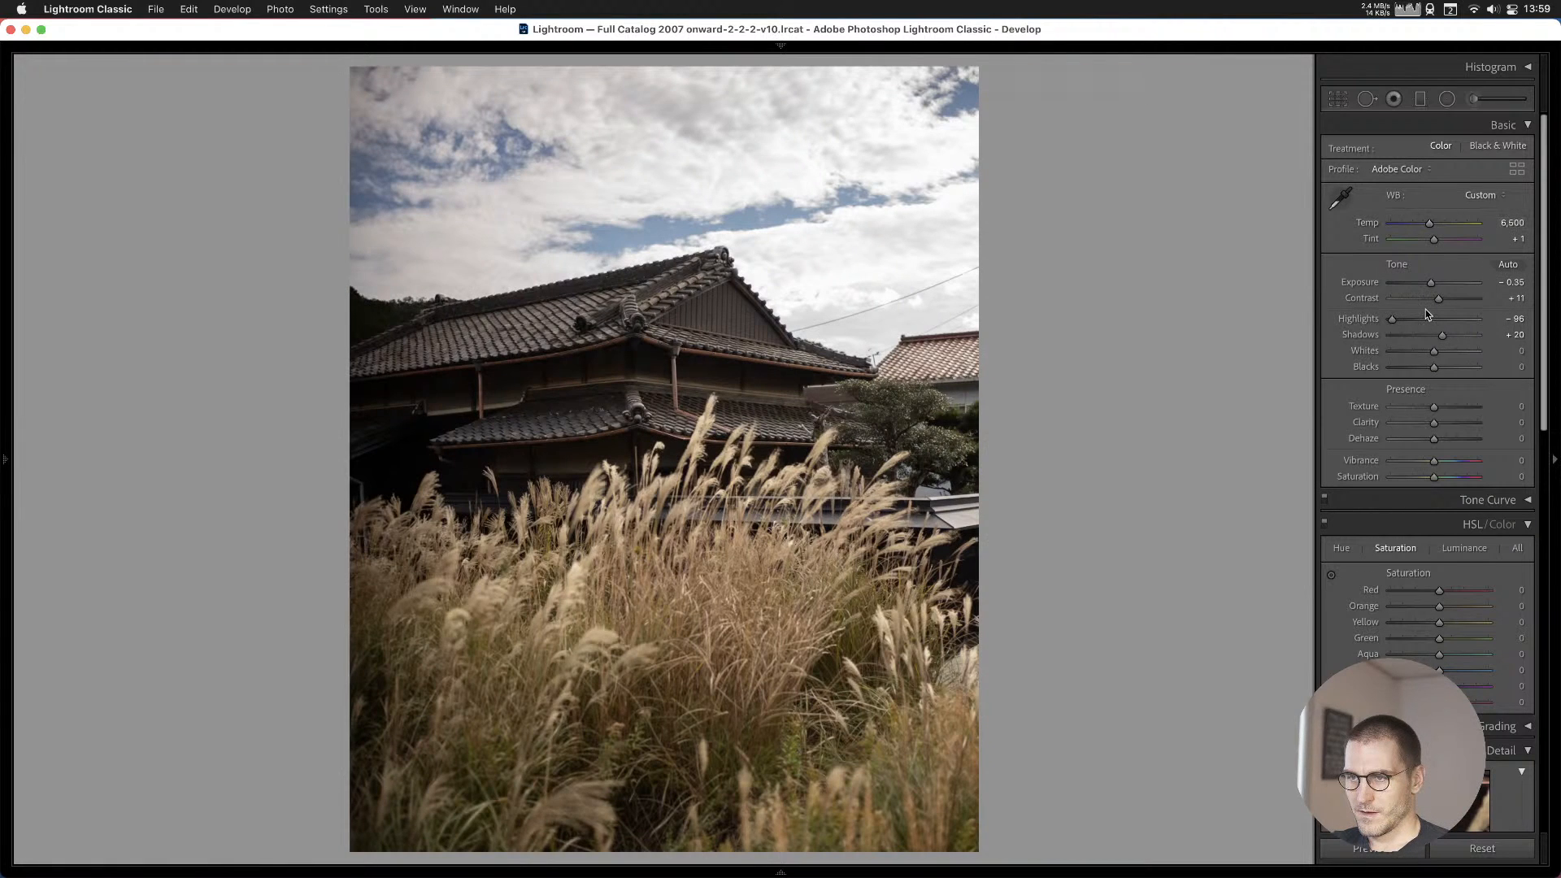
Set the pampas-grass house photo to exposure -0.60, shadows +41 and temperature 6,747, and add it to Cull #1.
drag(1436, 285, 1428, 284)
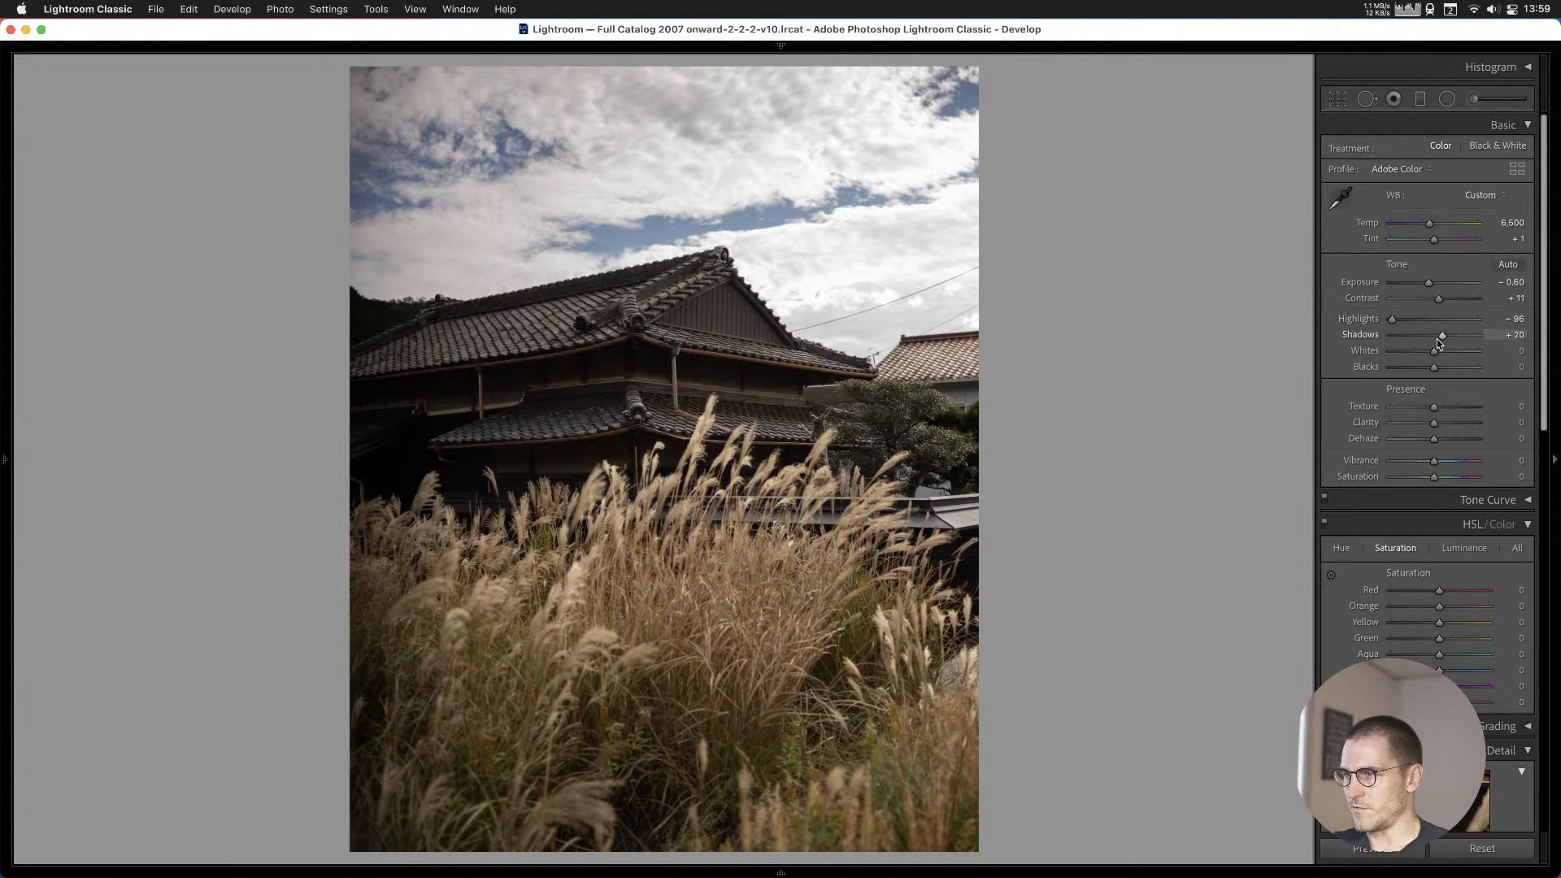
drag(1442, 338, 1452, 338)
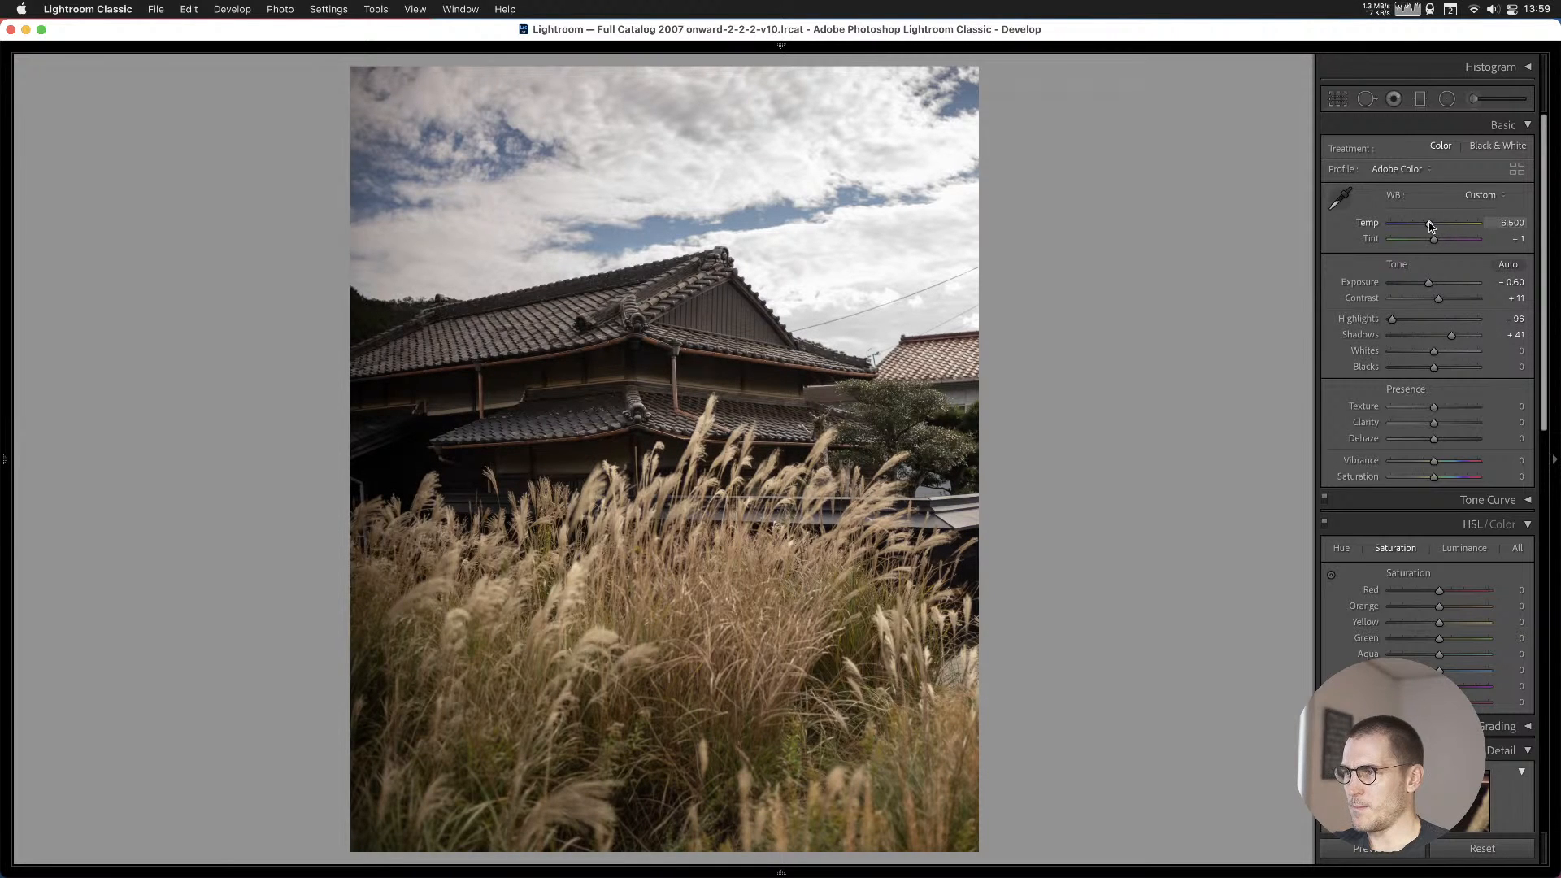
drag(1432, 225, 1433, 225)
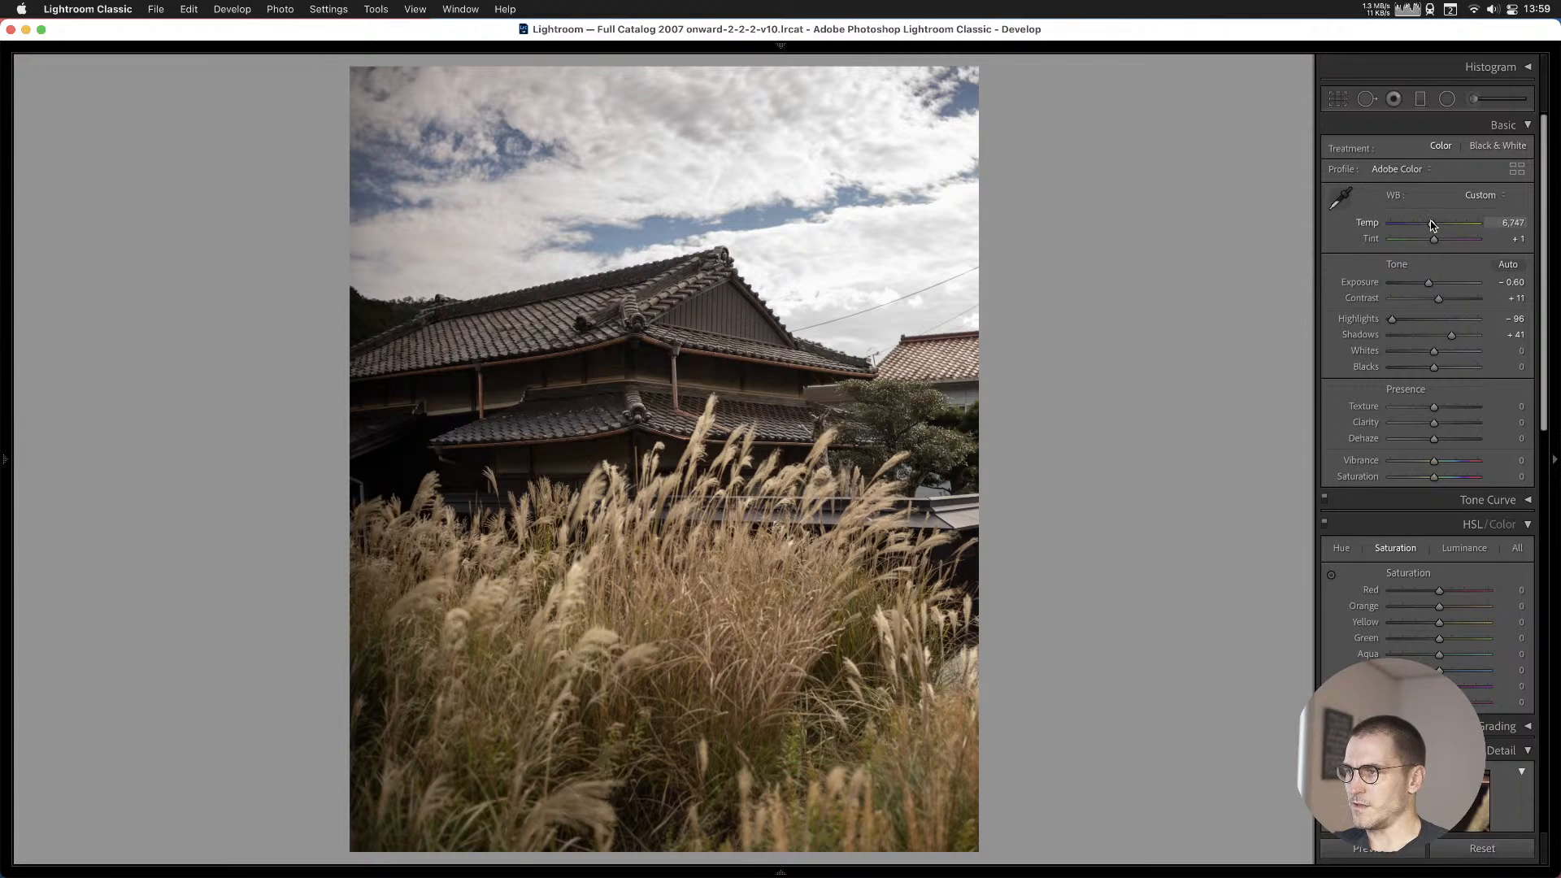
key(b)
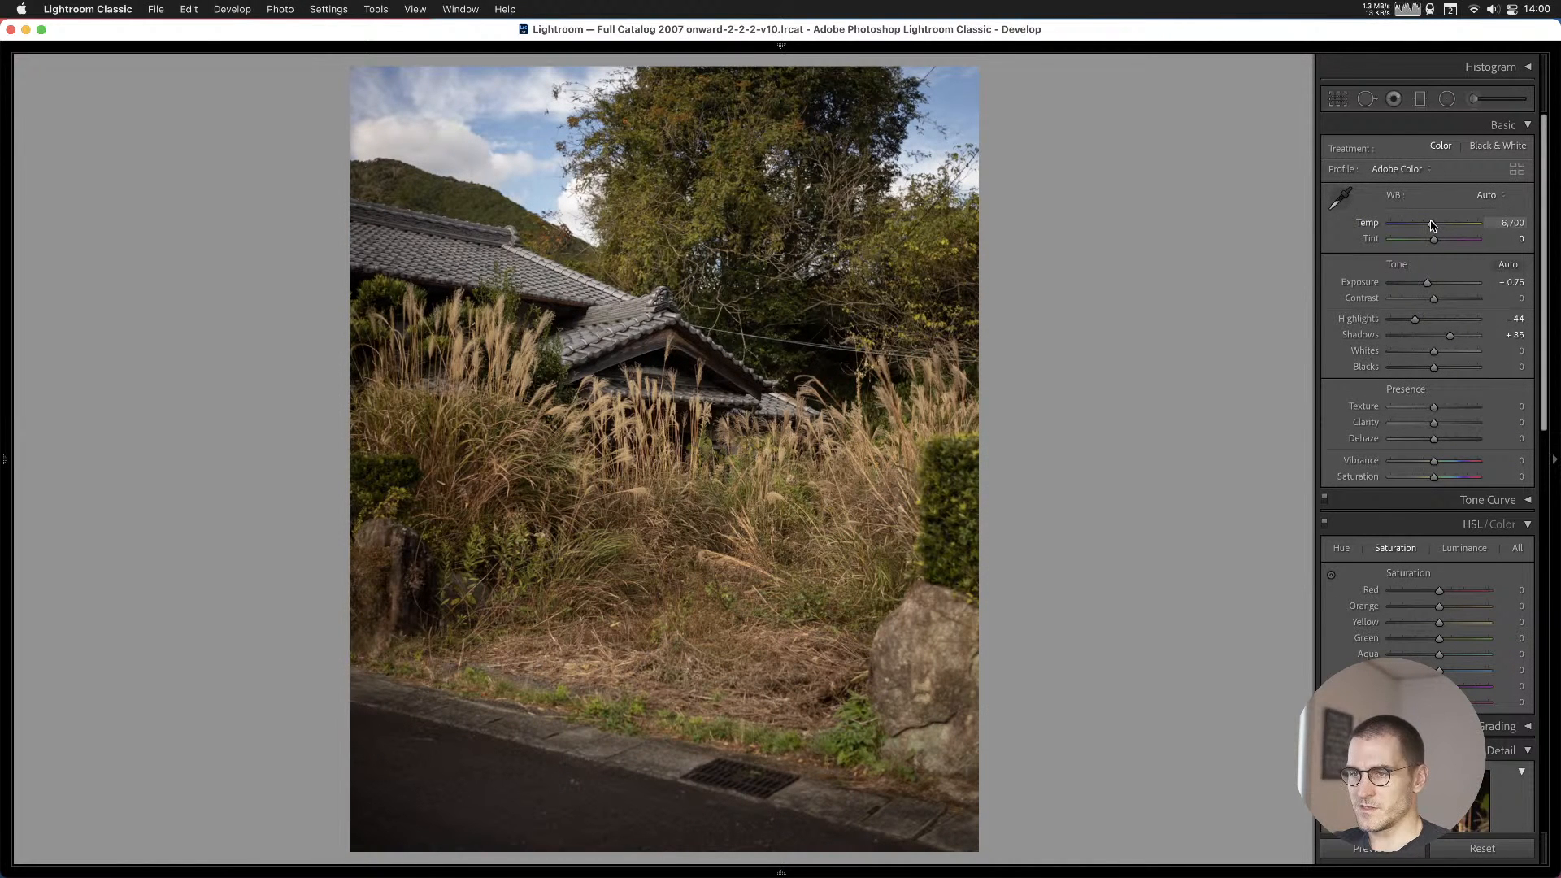
Compare the two photos of tile-roofed houses behind pampas grass and add the roadside one with the boulder to Cull #1.
key(Right)
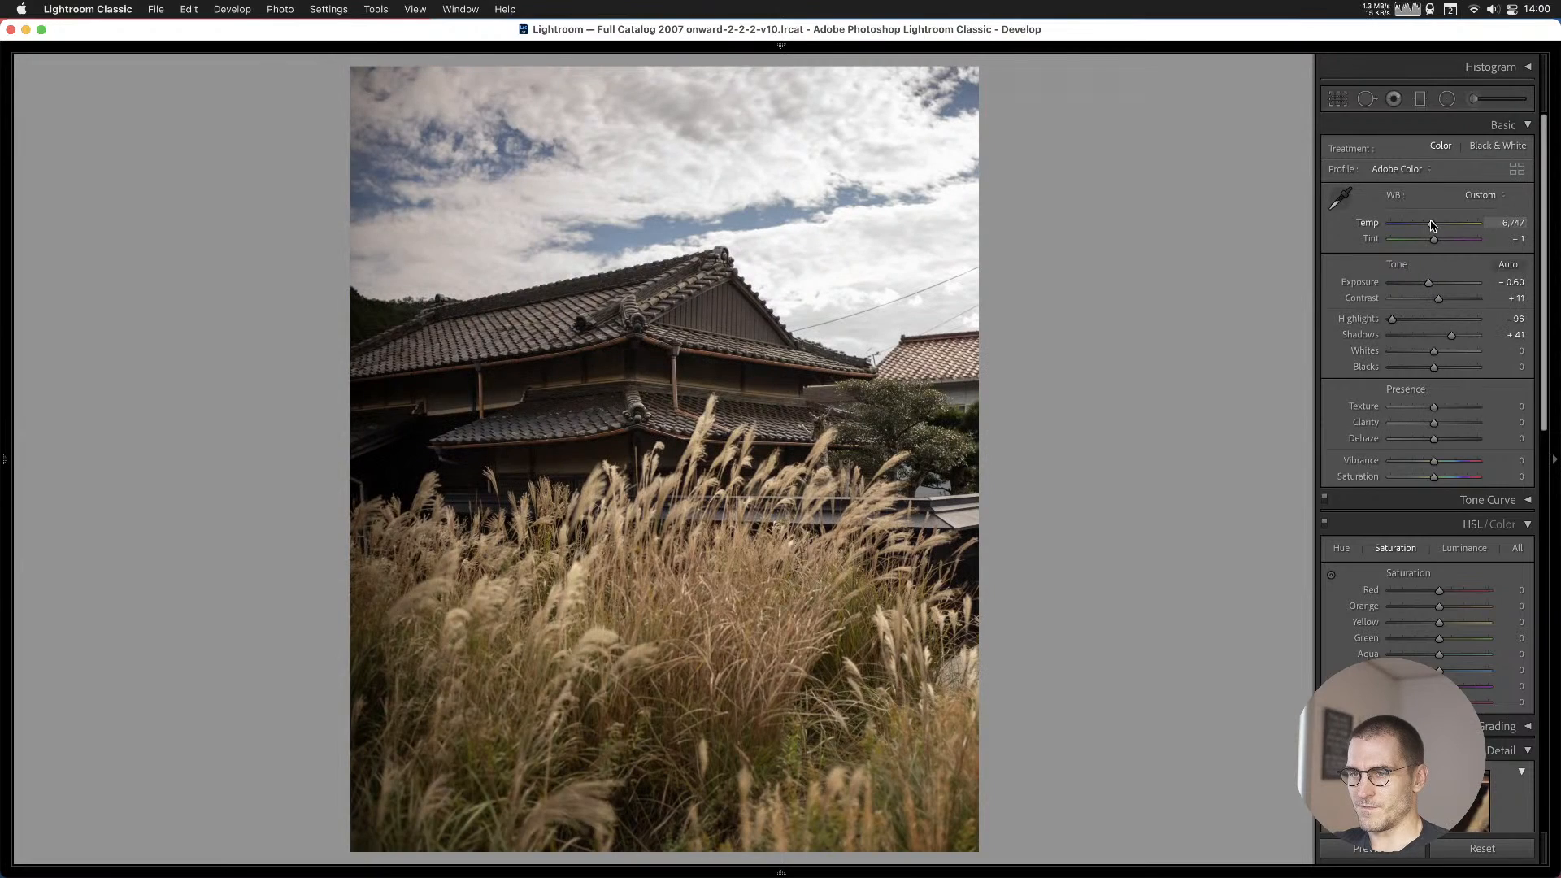
key(Right)
key(b)
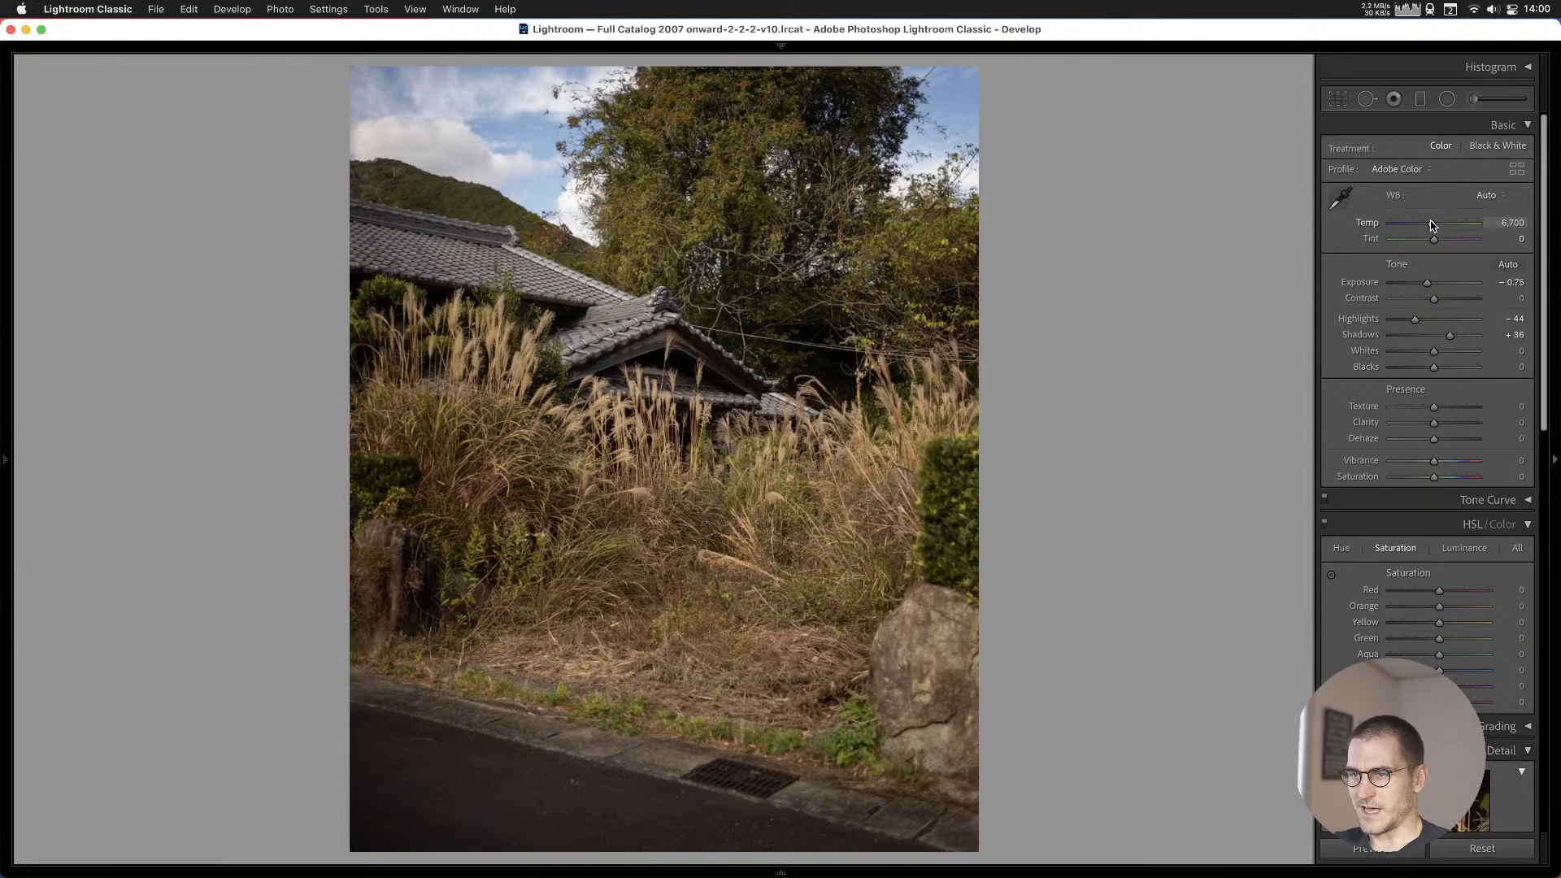
Reset the exposure of the photo of the huge rock behind tree trunks to 0.00 and reduce its shadows.
key(Right)
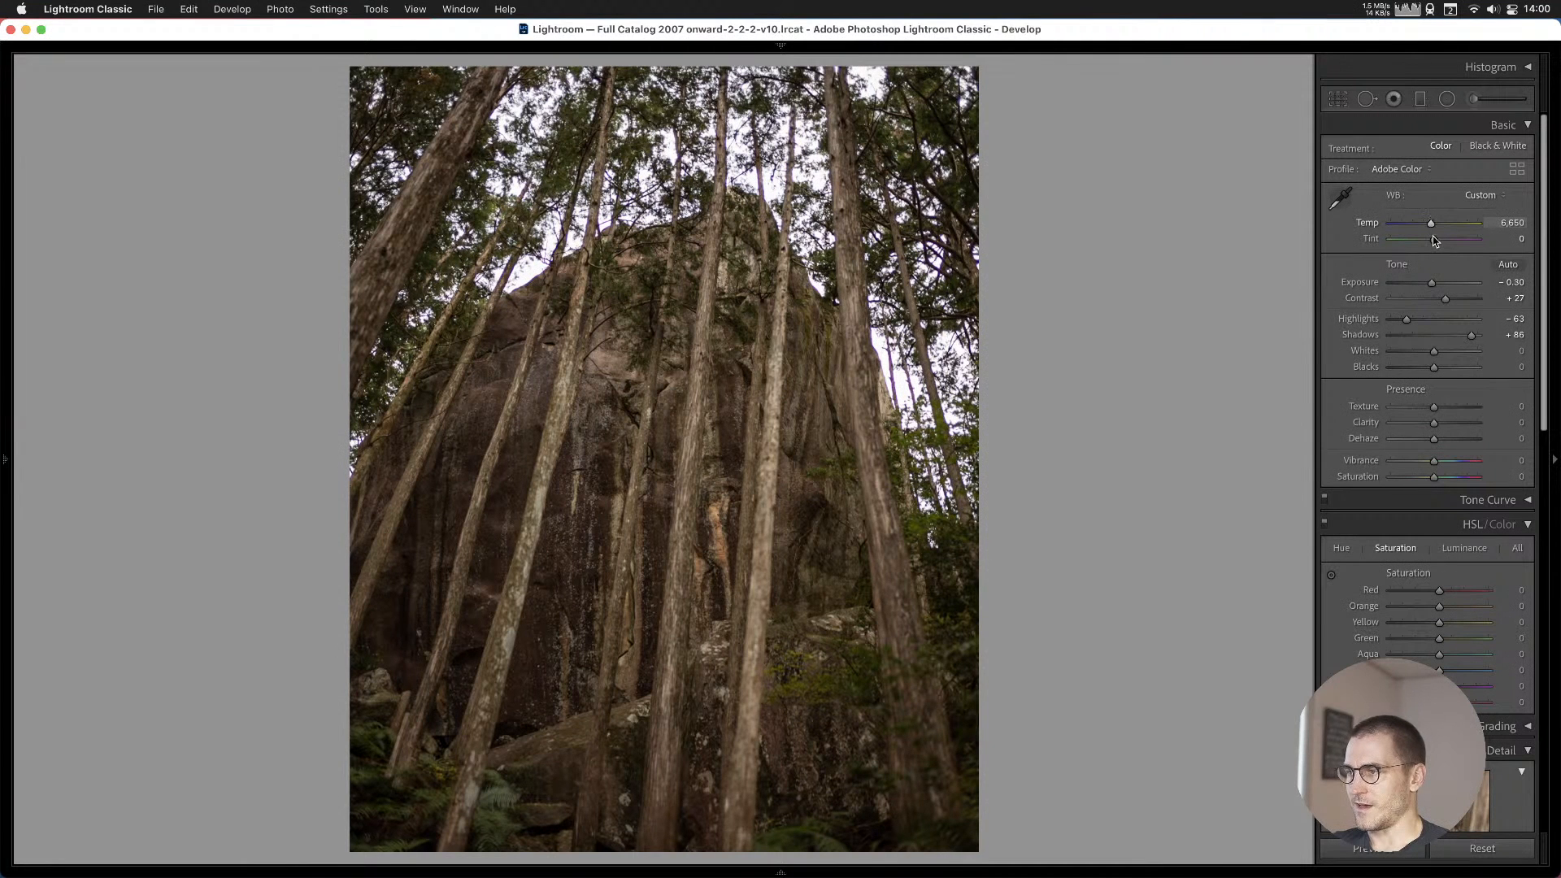
double_click(1433, 282)
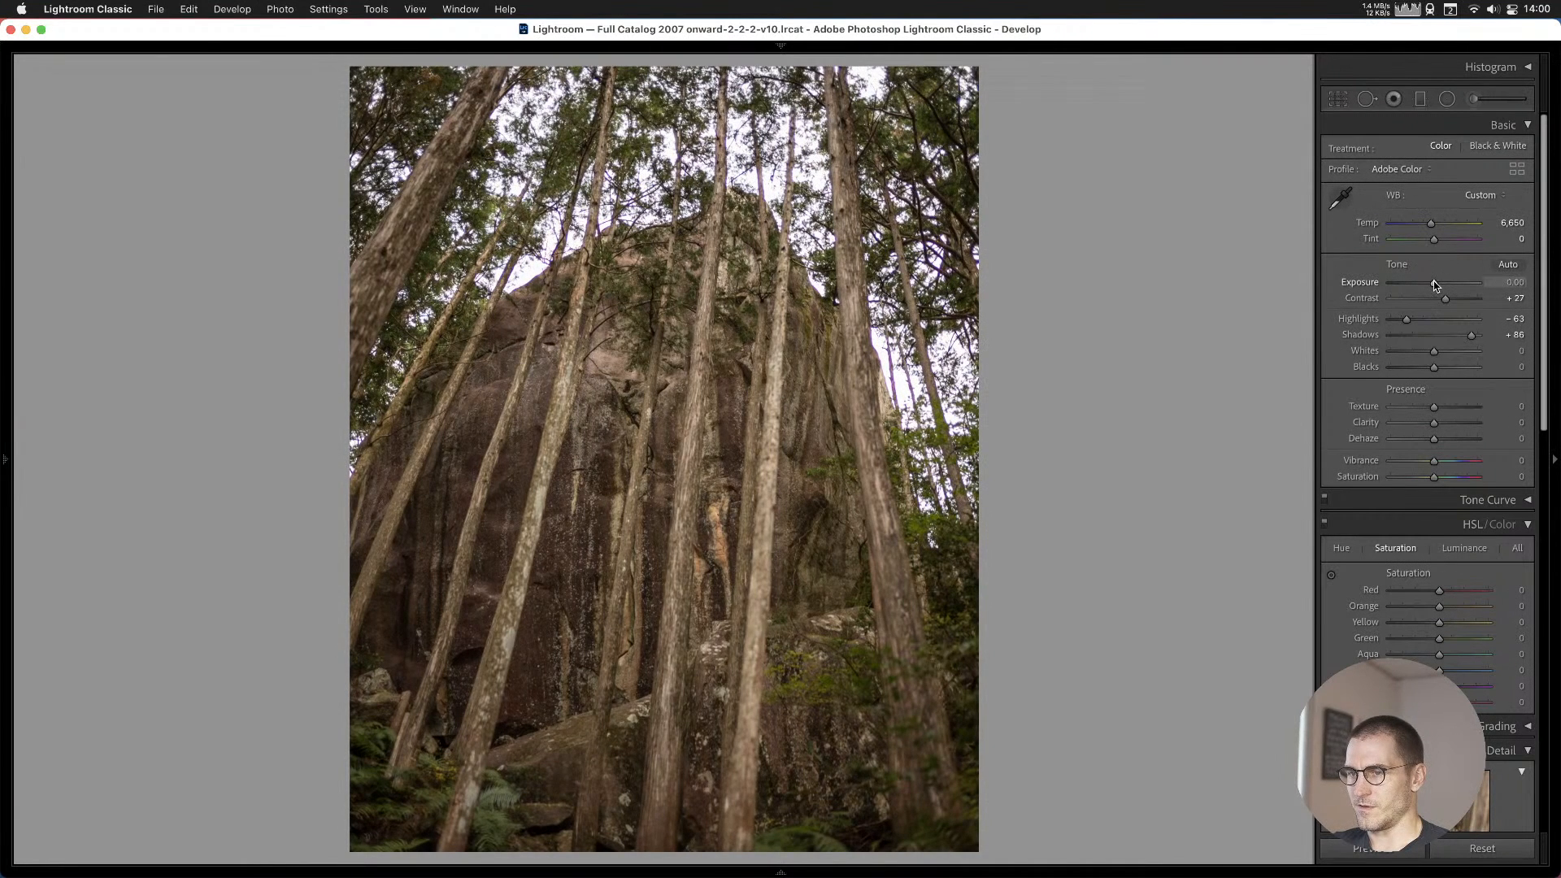
click(1433, 282)
drag(1472, 335, 1461, 343)
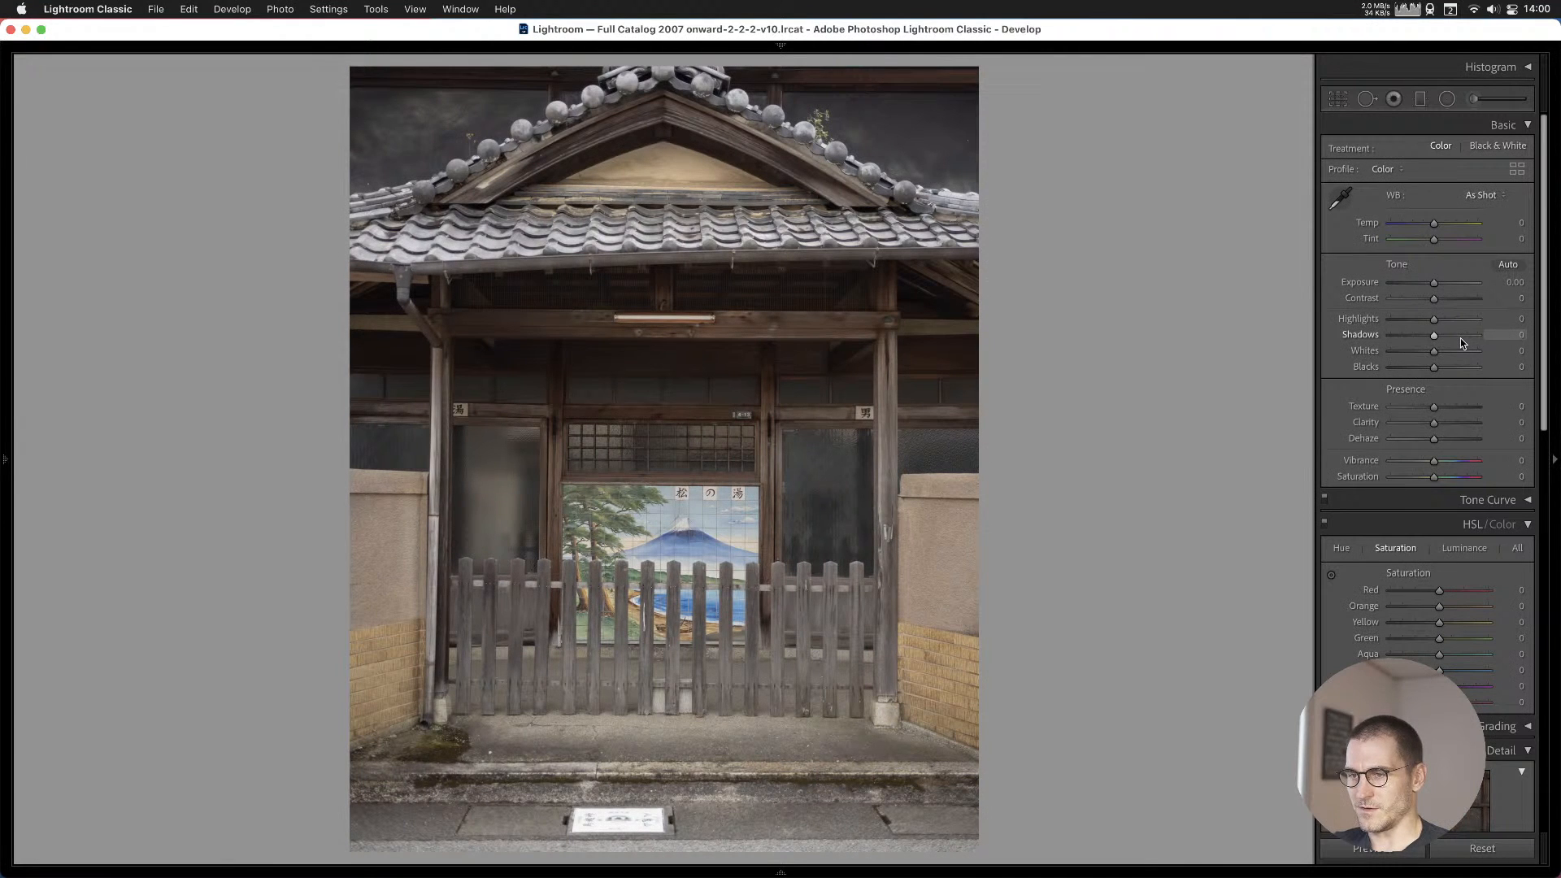
Compare the fenced bathhouse entrance with the torn blue tarp building and add the bathhouse entrance photo to Cull #1.
key(Right)
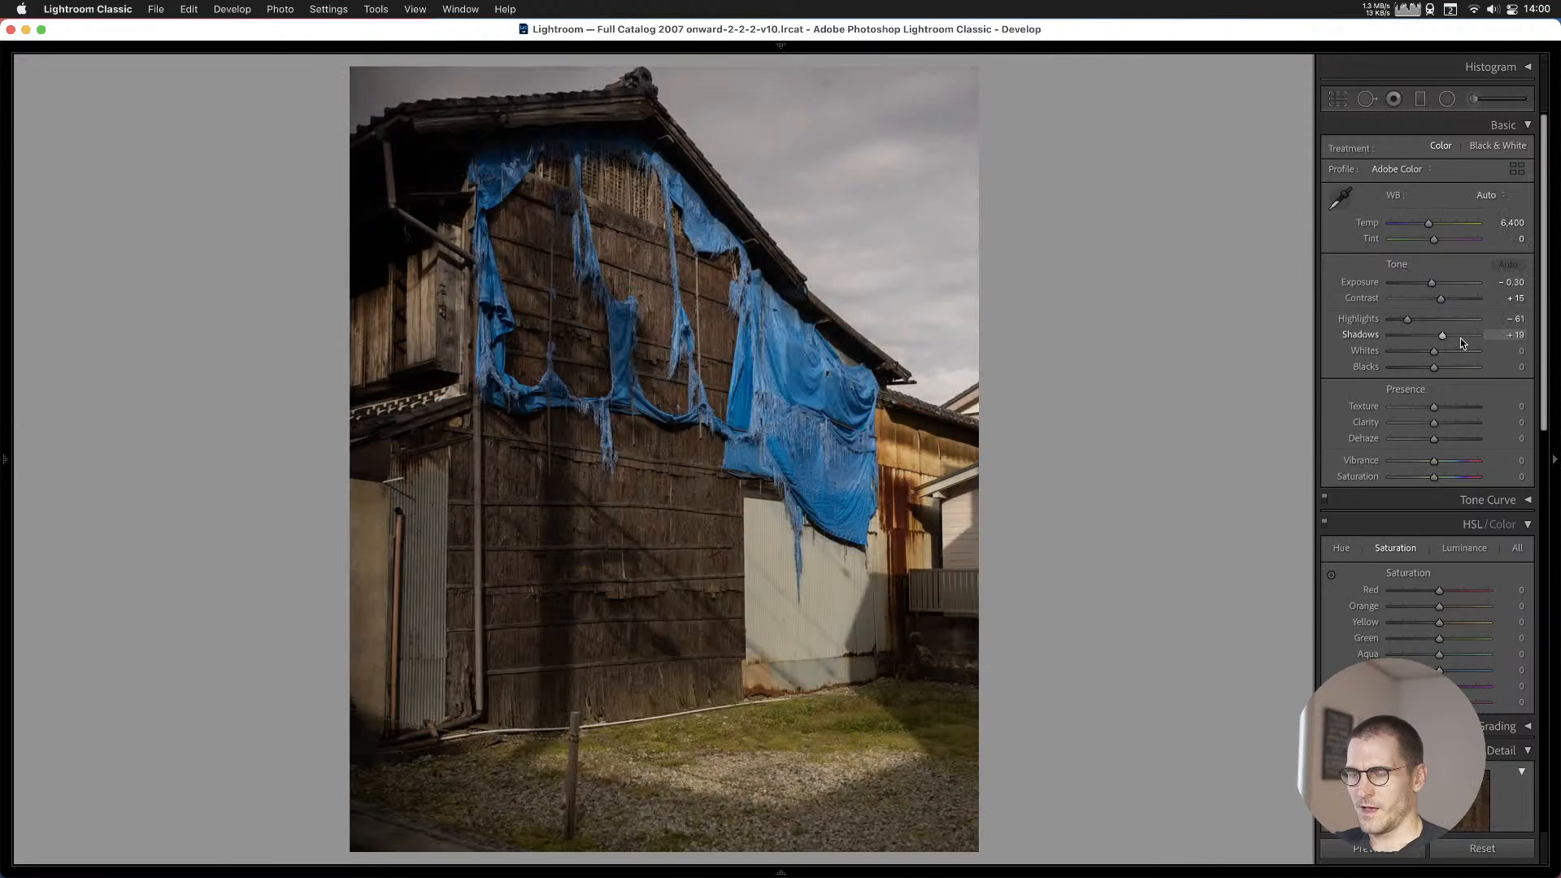
key(Left)
key(Right)
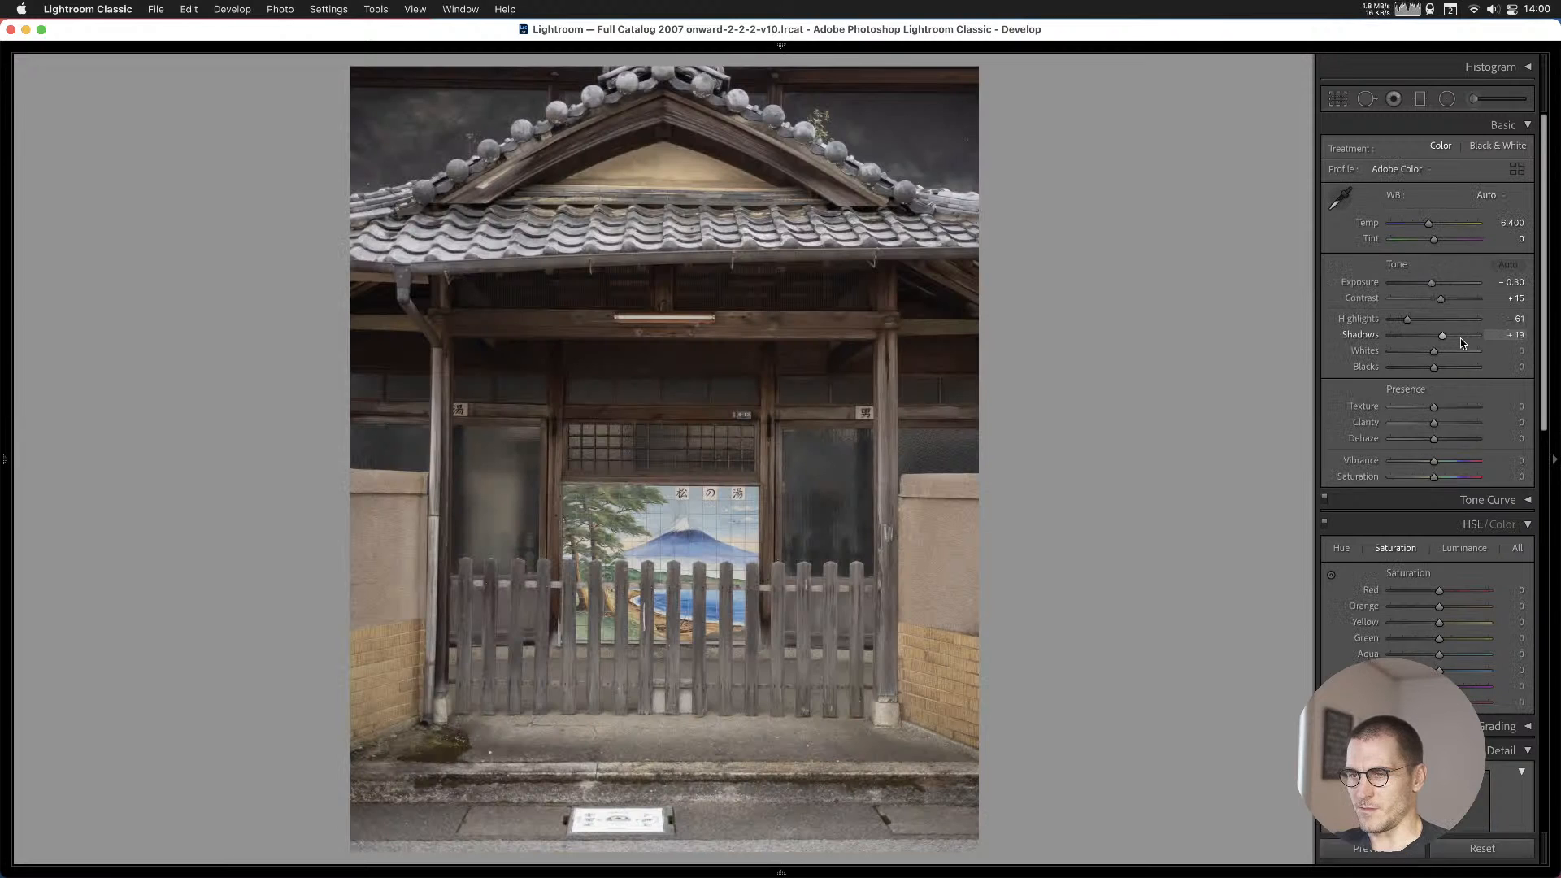
key(b)
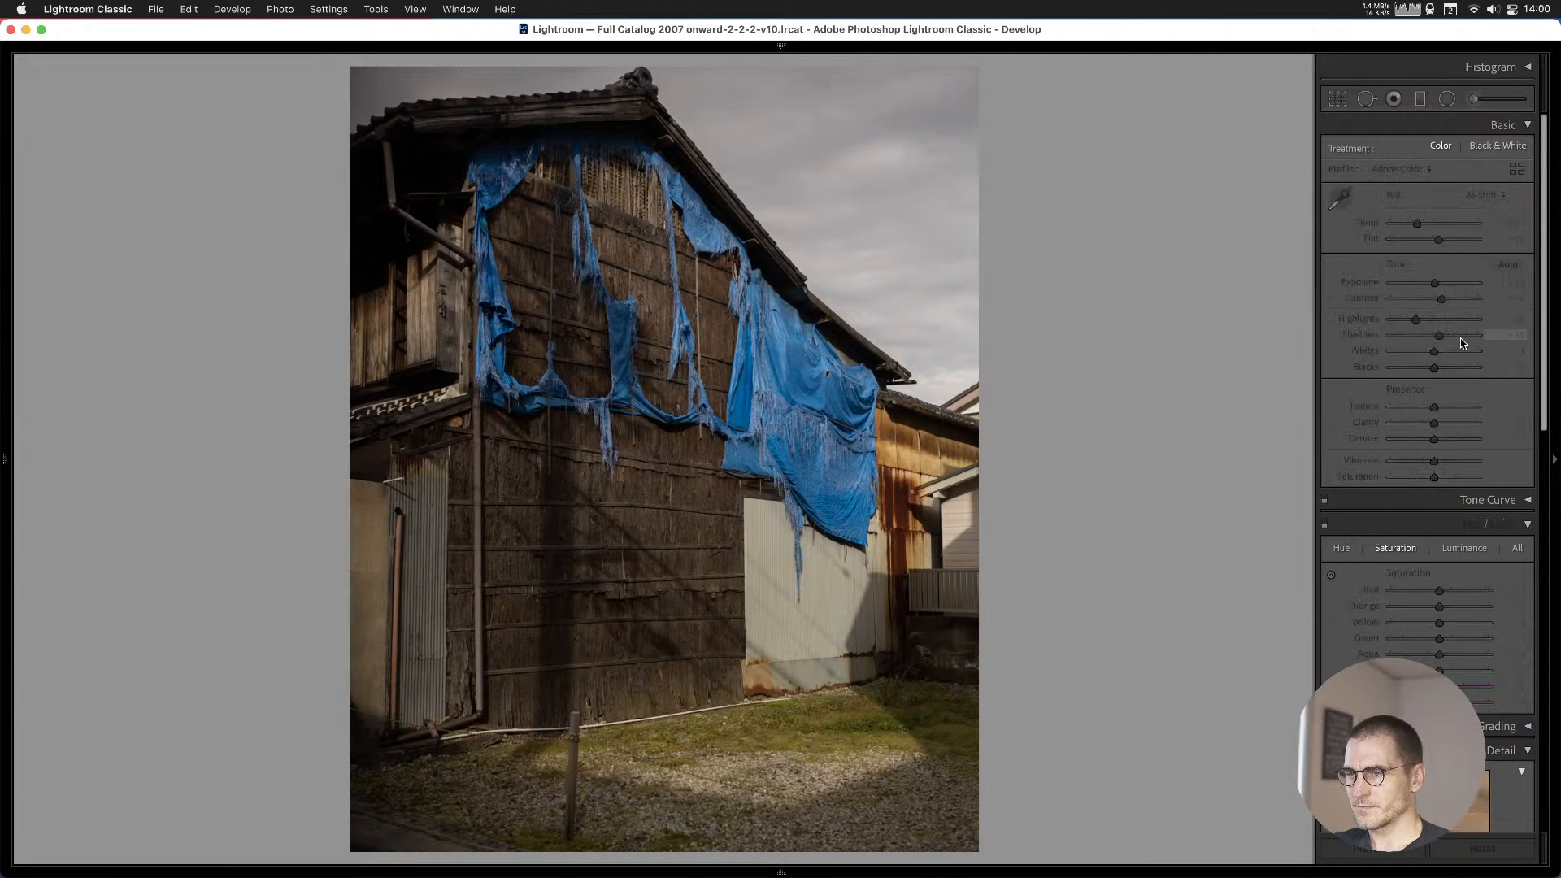
Check the blue tarp building's 4 x 5 crop, pass the boarded double doors, and add the topiary house photo to Cull #1.
click(1338, 98)
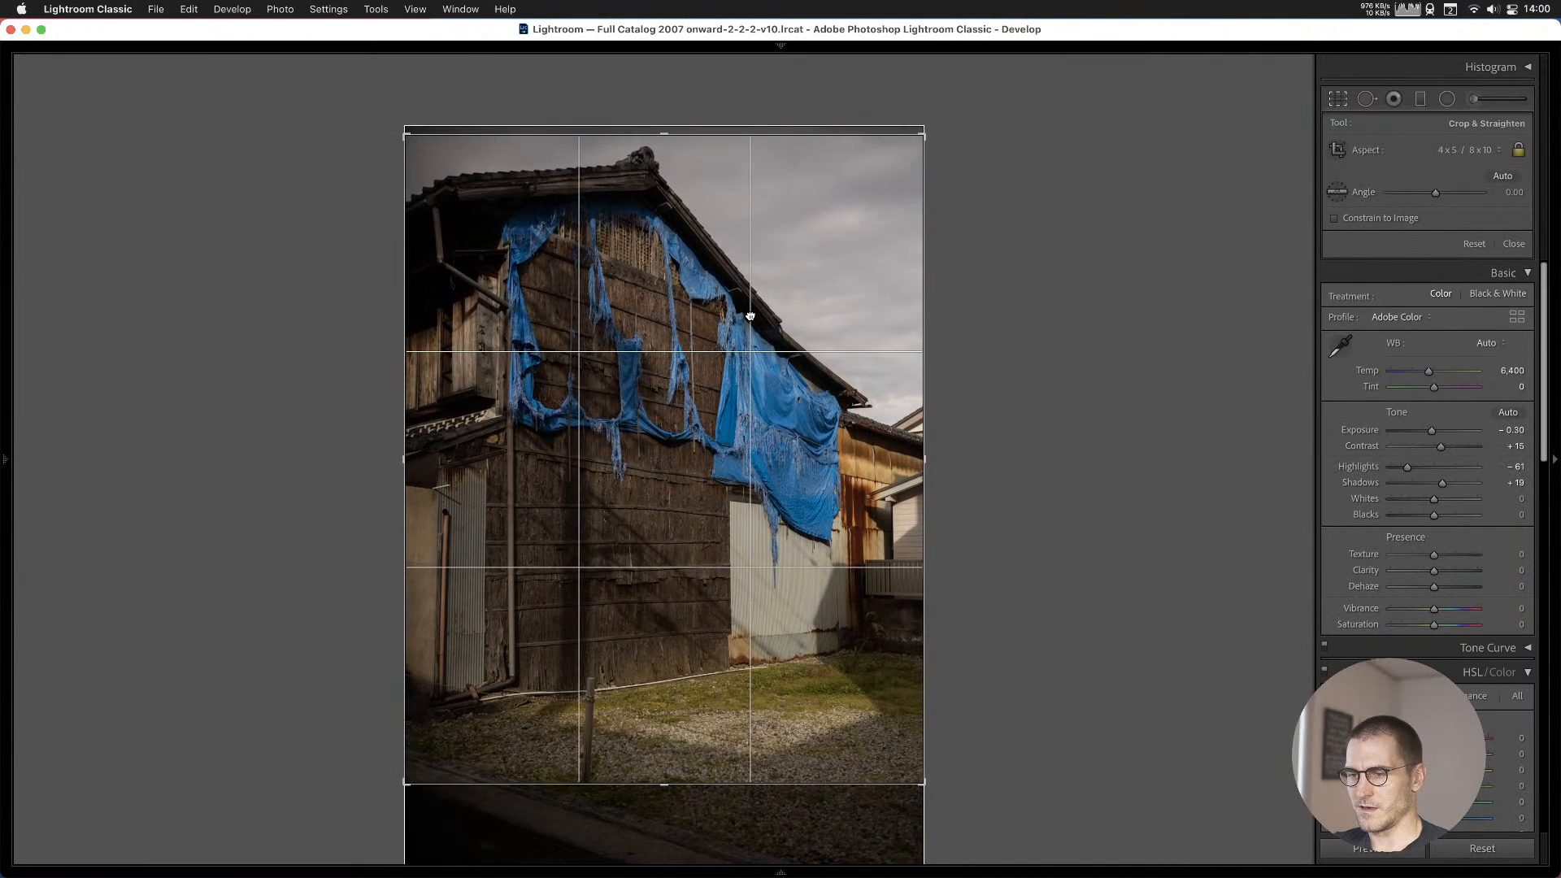
key(Return)
key(Right)
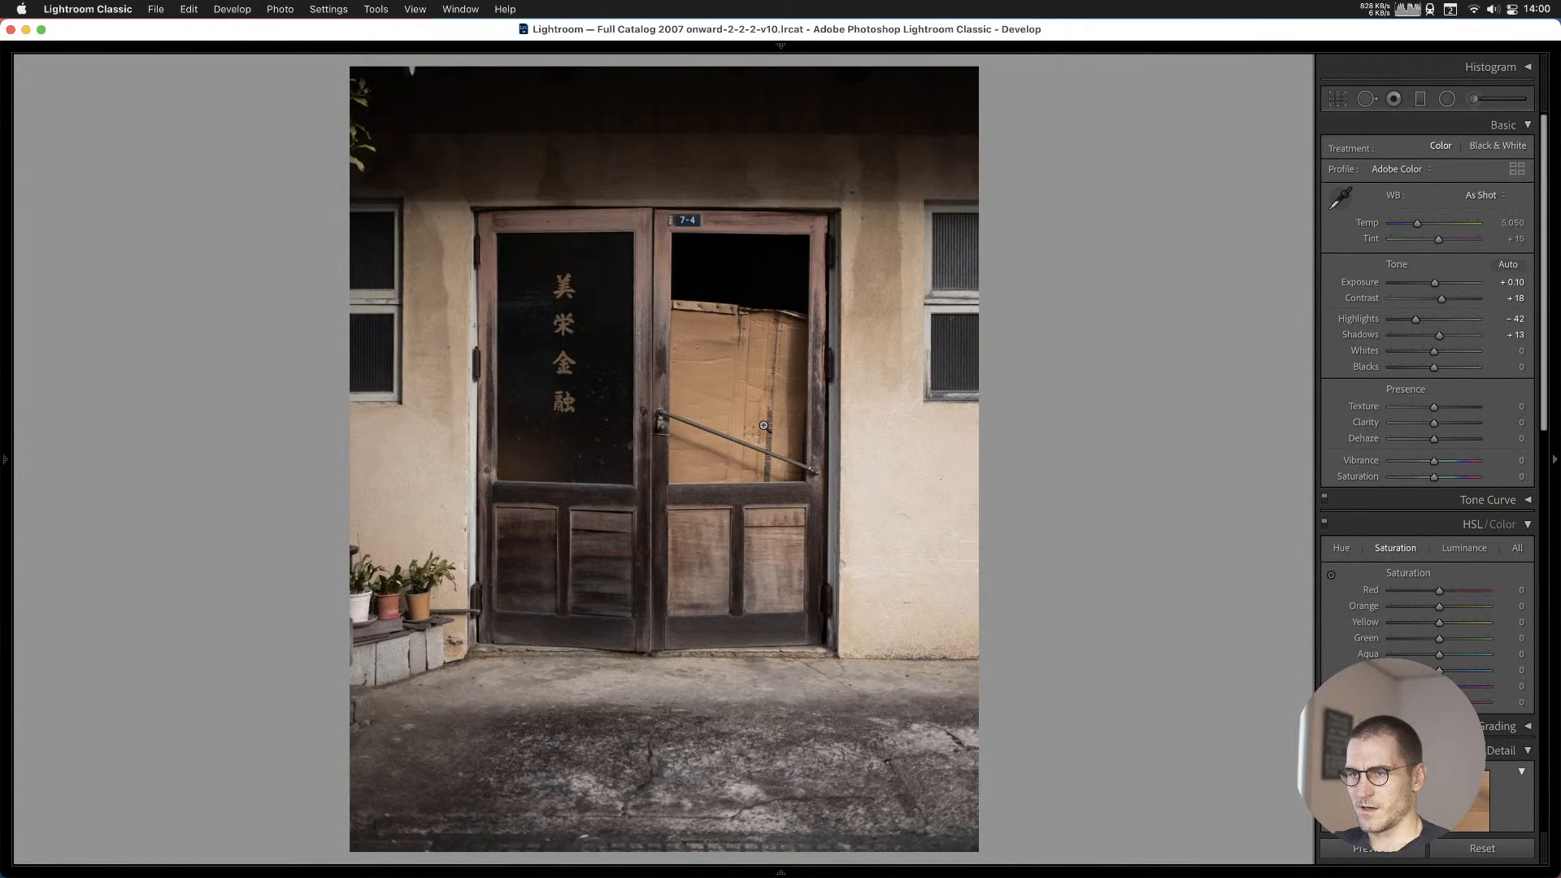
key(Right)
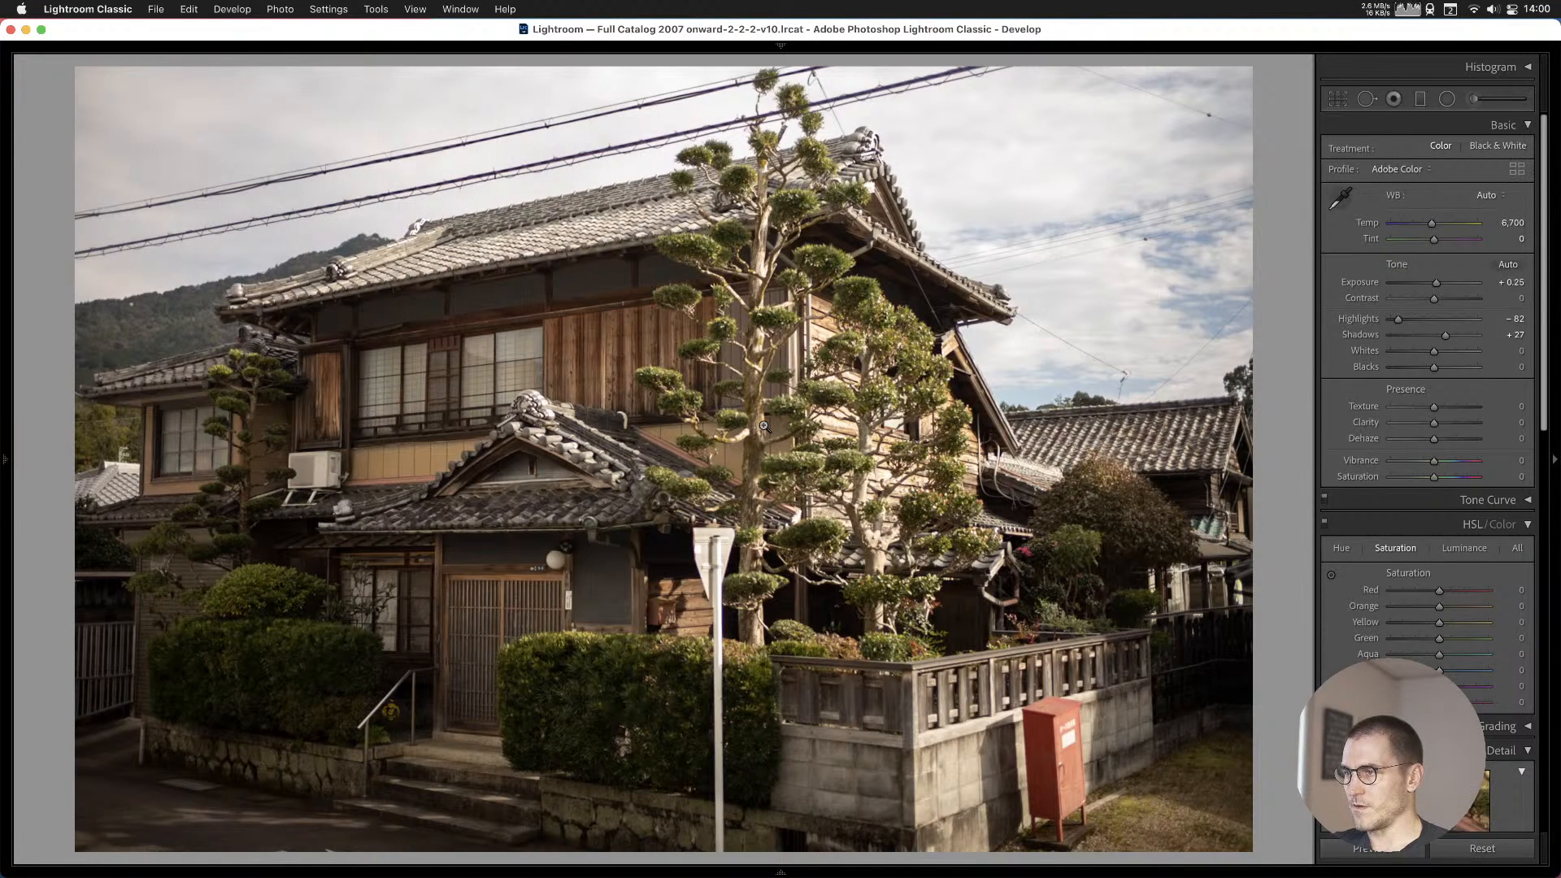
key(b)
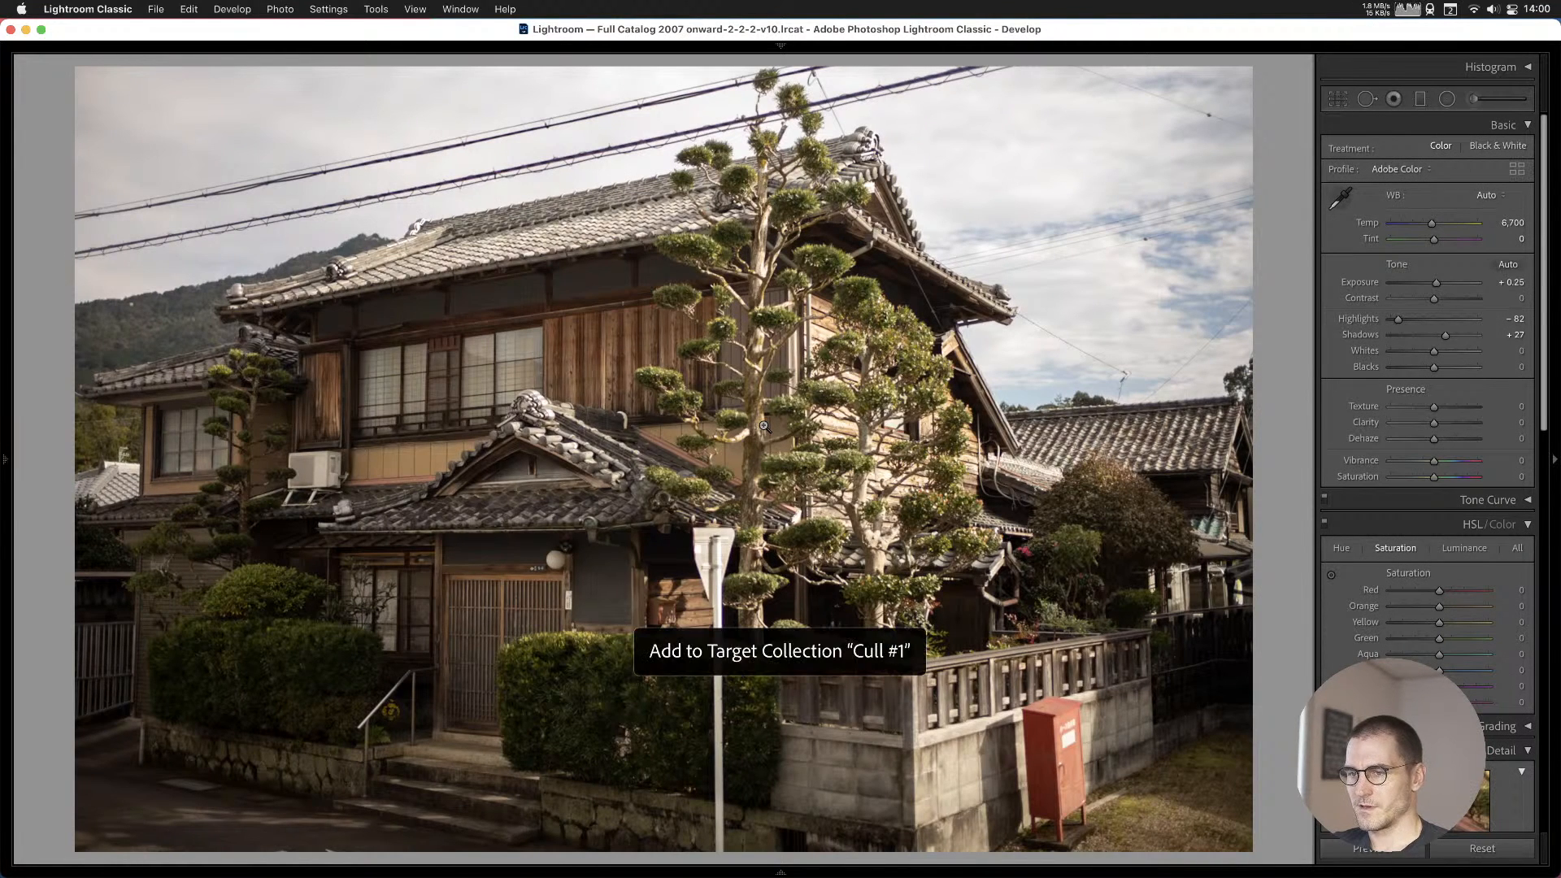
Review the painted tree trunk, palm-shaded café and vine-covered house photos, and add the photo of stacked road signs to Cull #1.
key(Right)
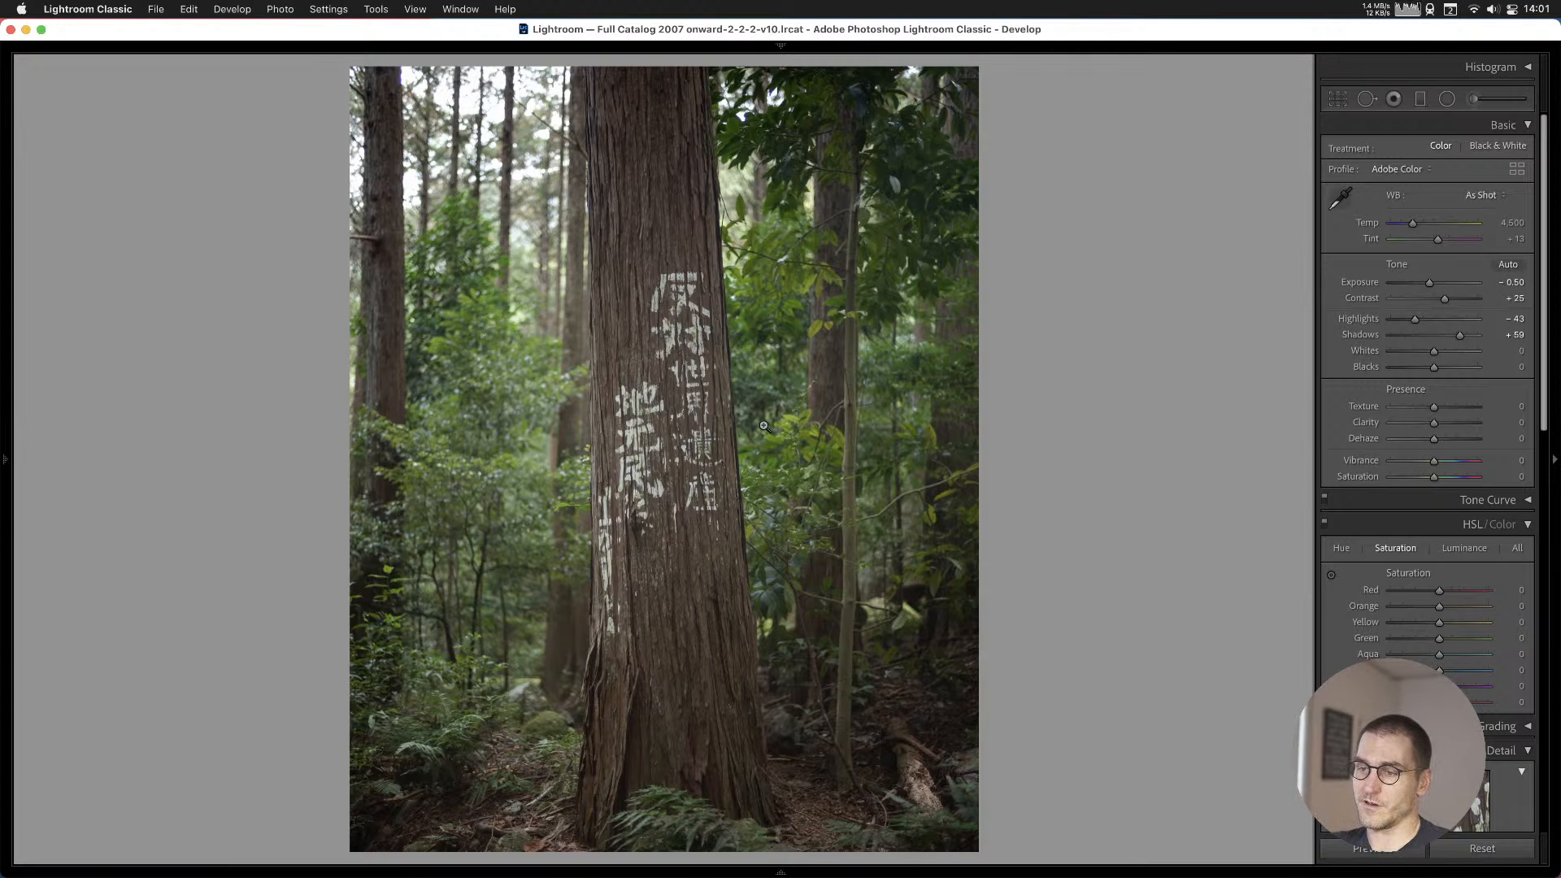
key(Right)
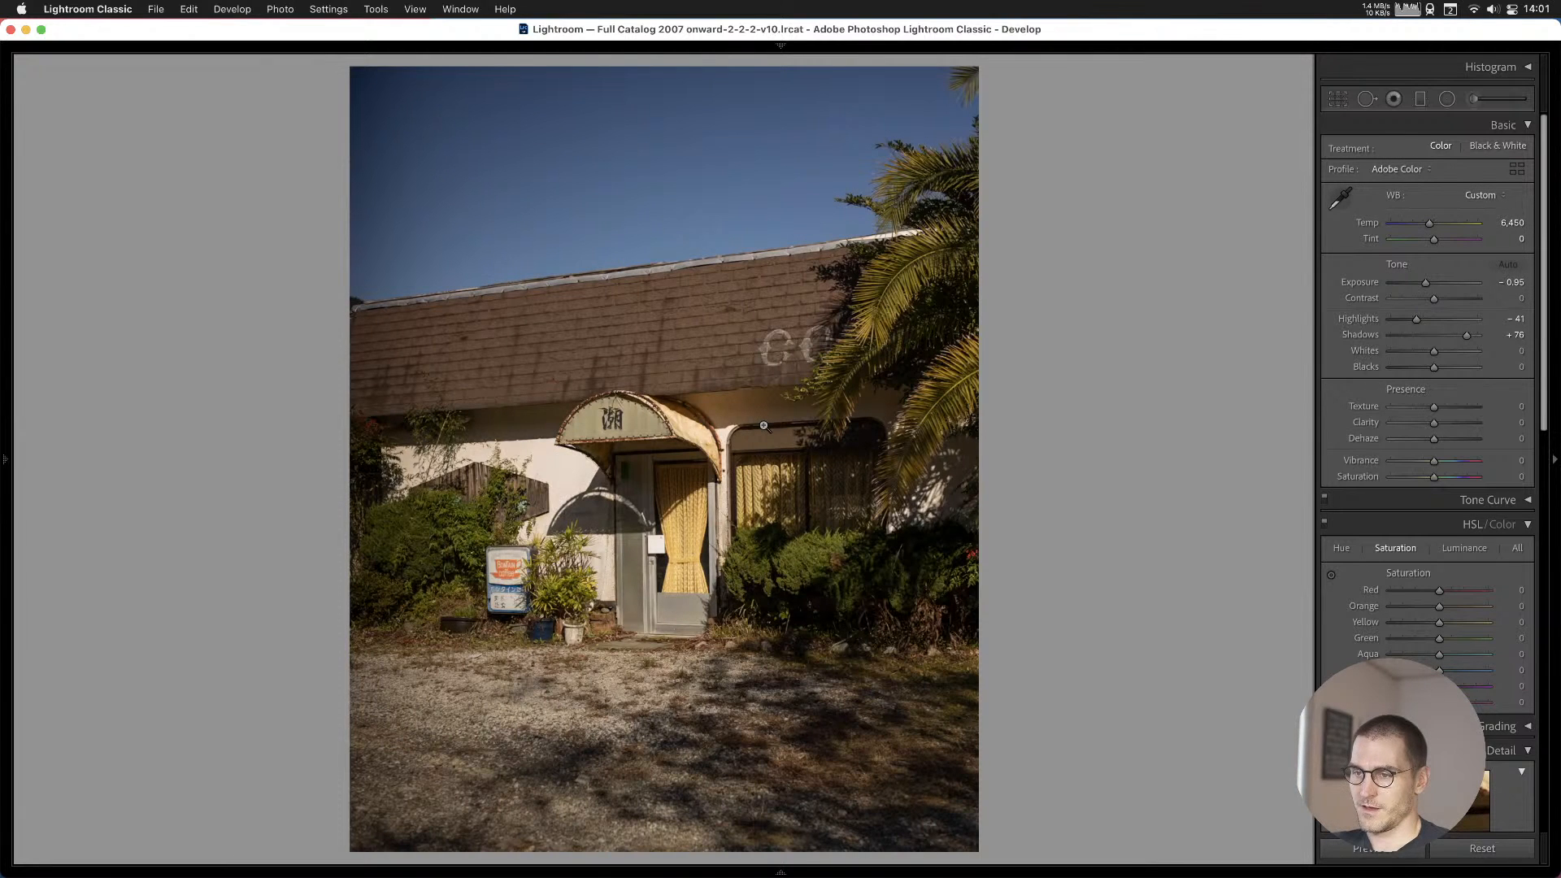
key(Right)
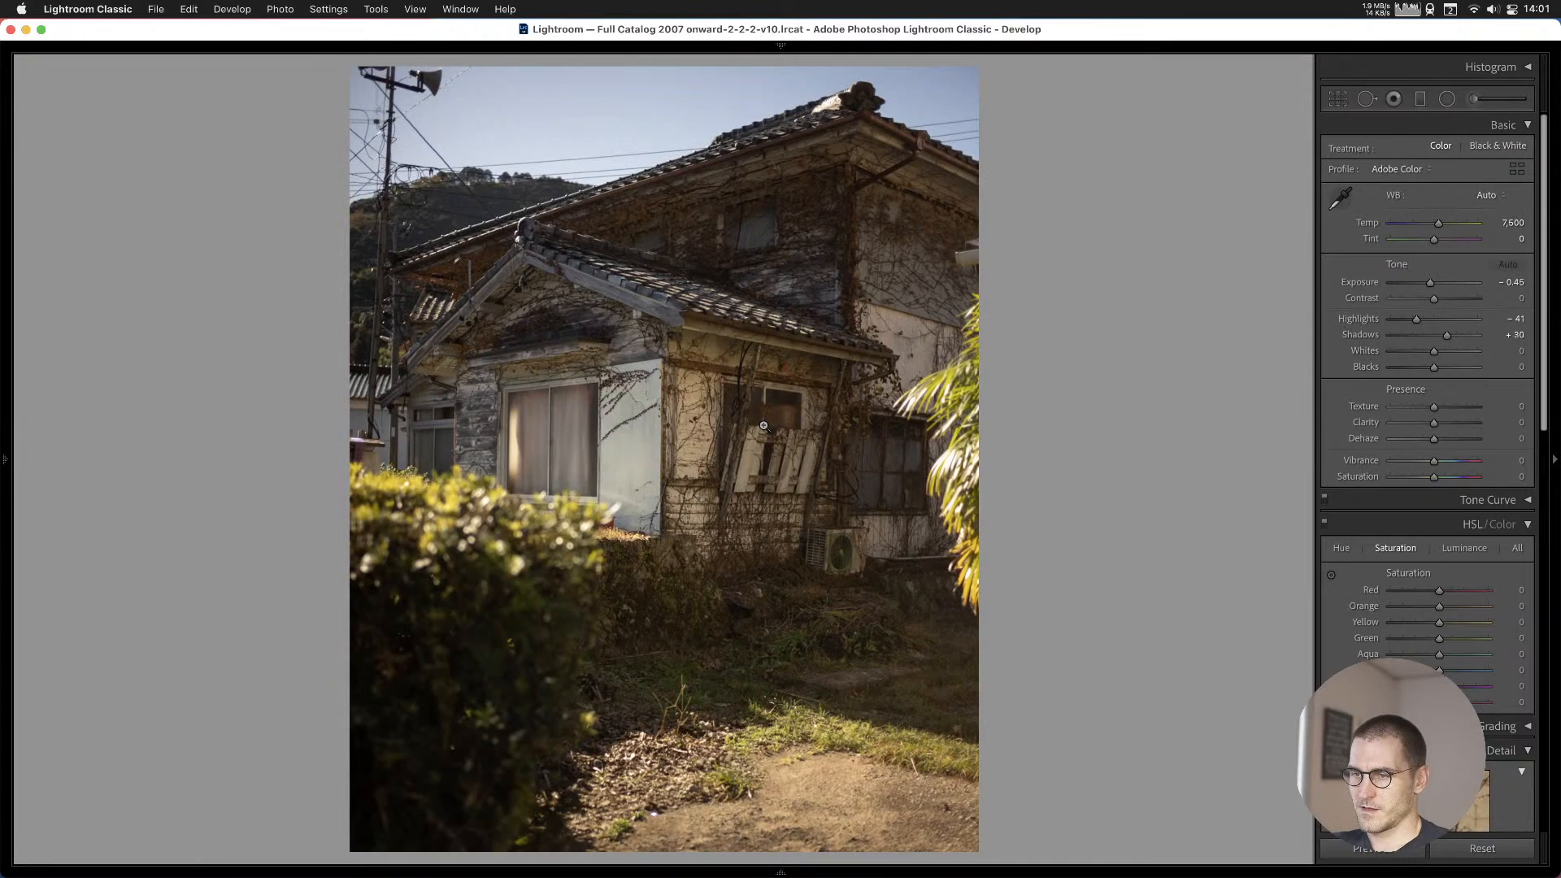
key(Right)
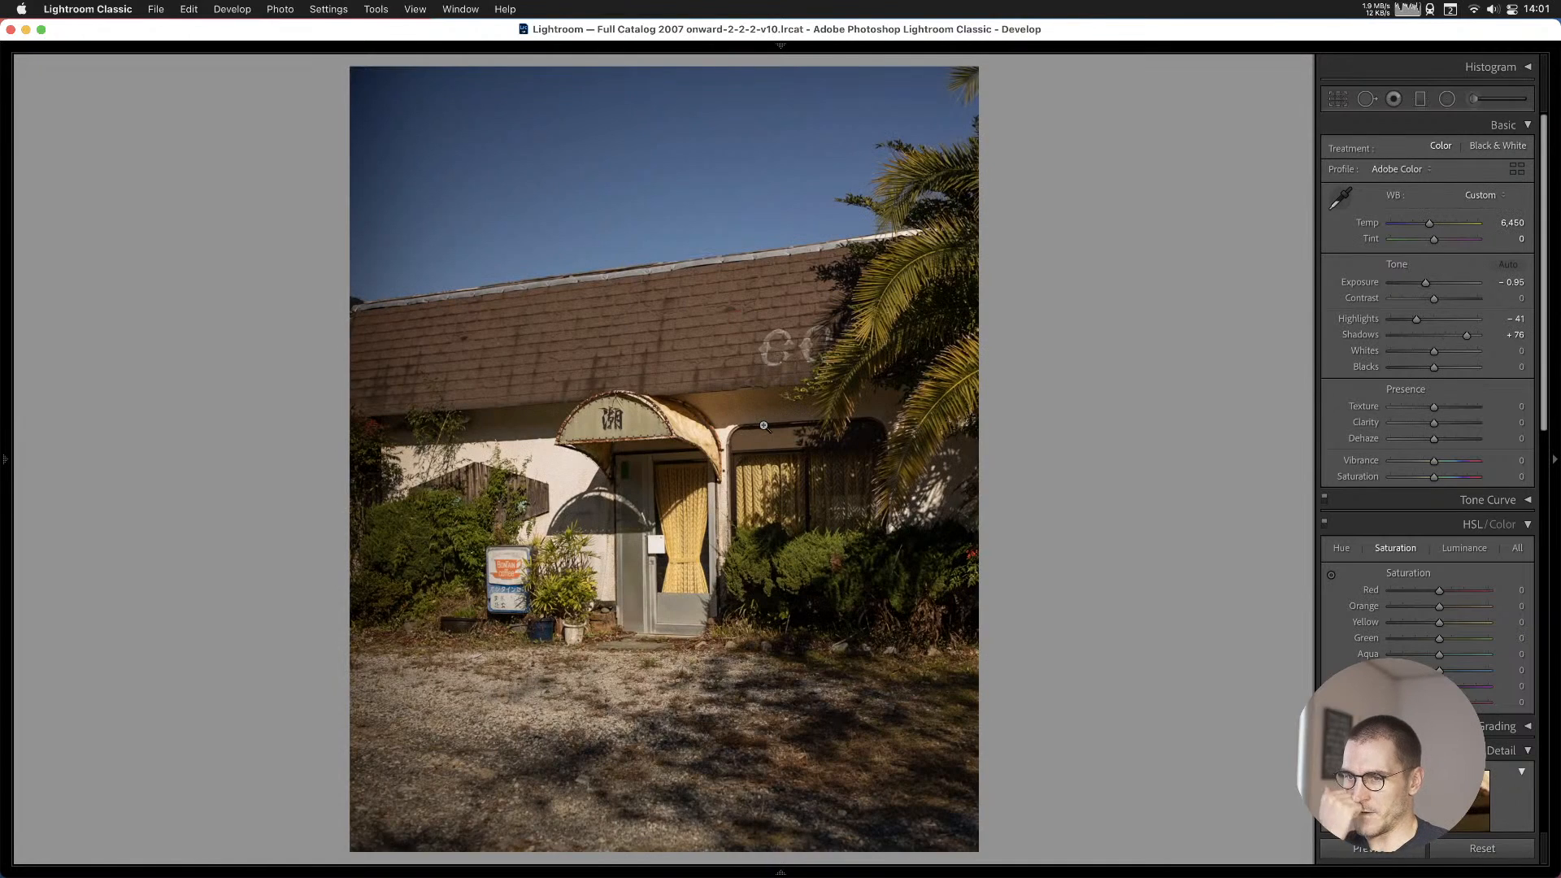
key(Right)
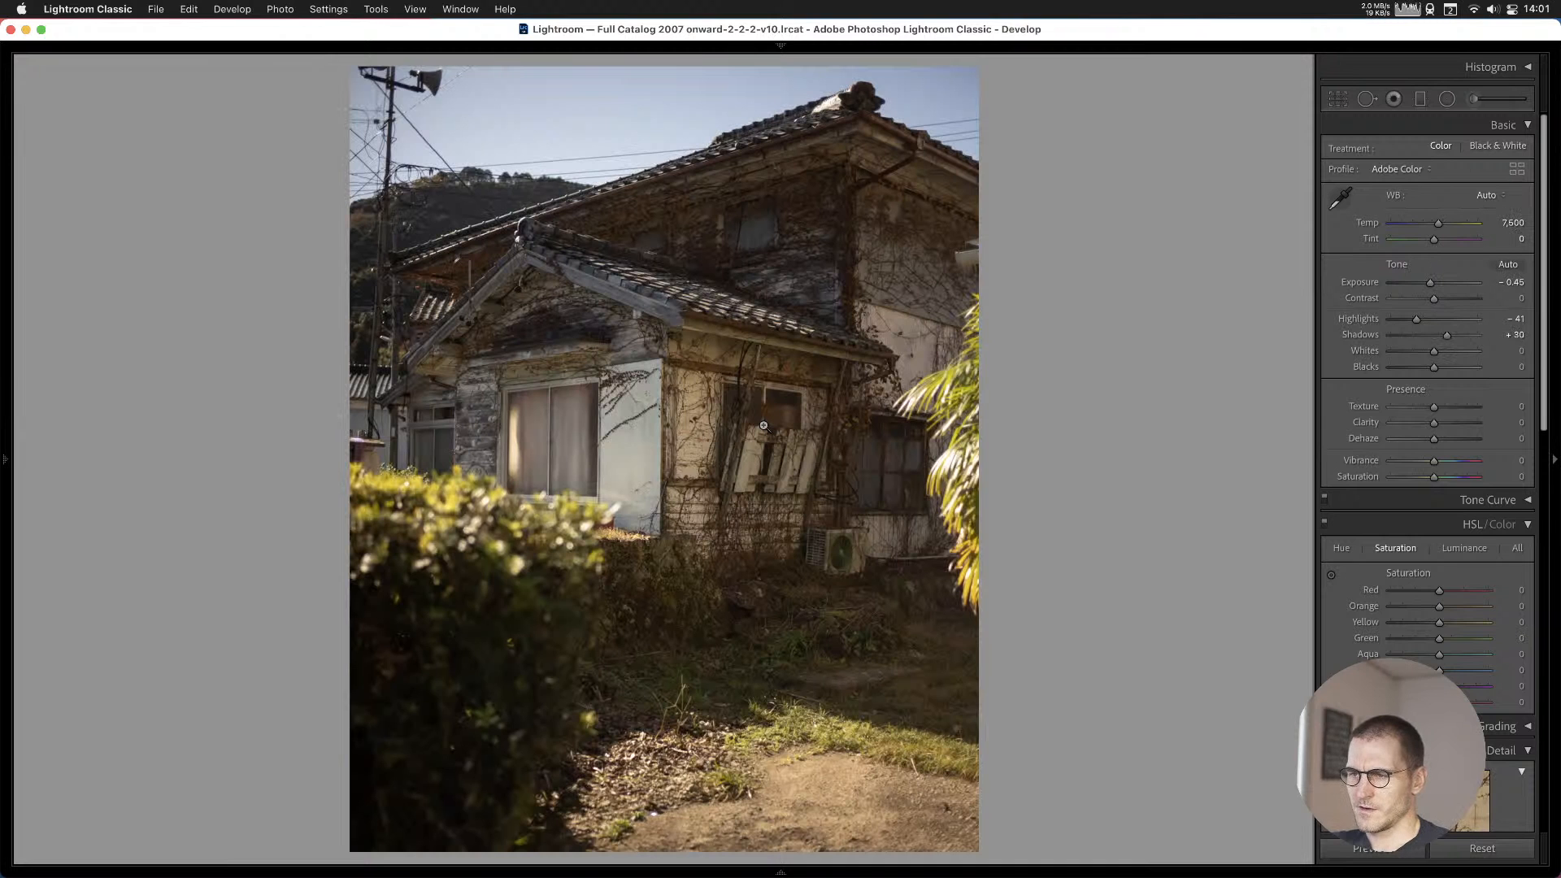
key(Right)
key(b)
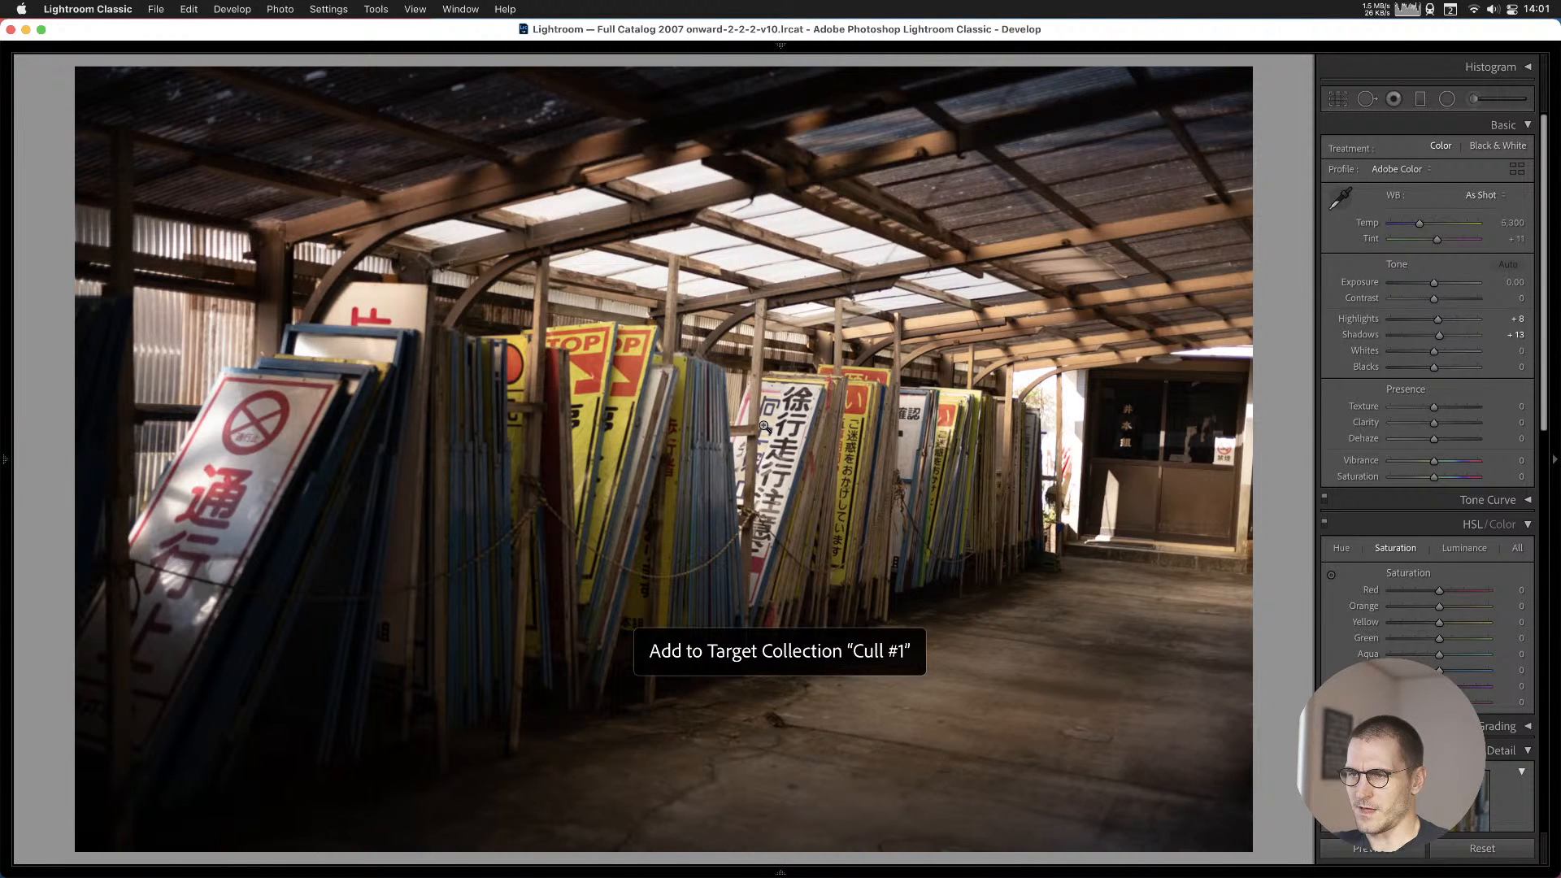
Skip the tiled stove photo, set the backlit arch bridge photo to exposure -0.95, contrast +16 and blacks -24, and add it to Cull #1.
key(Right)
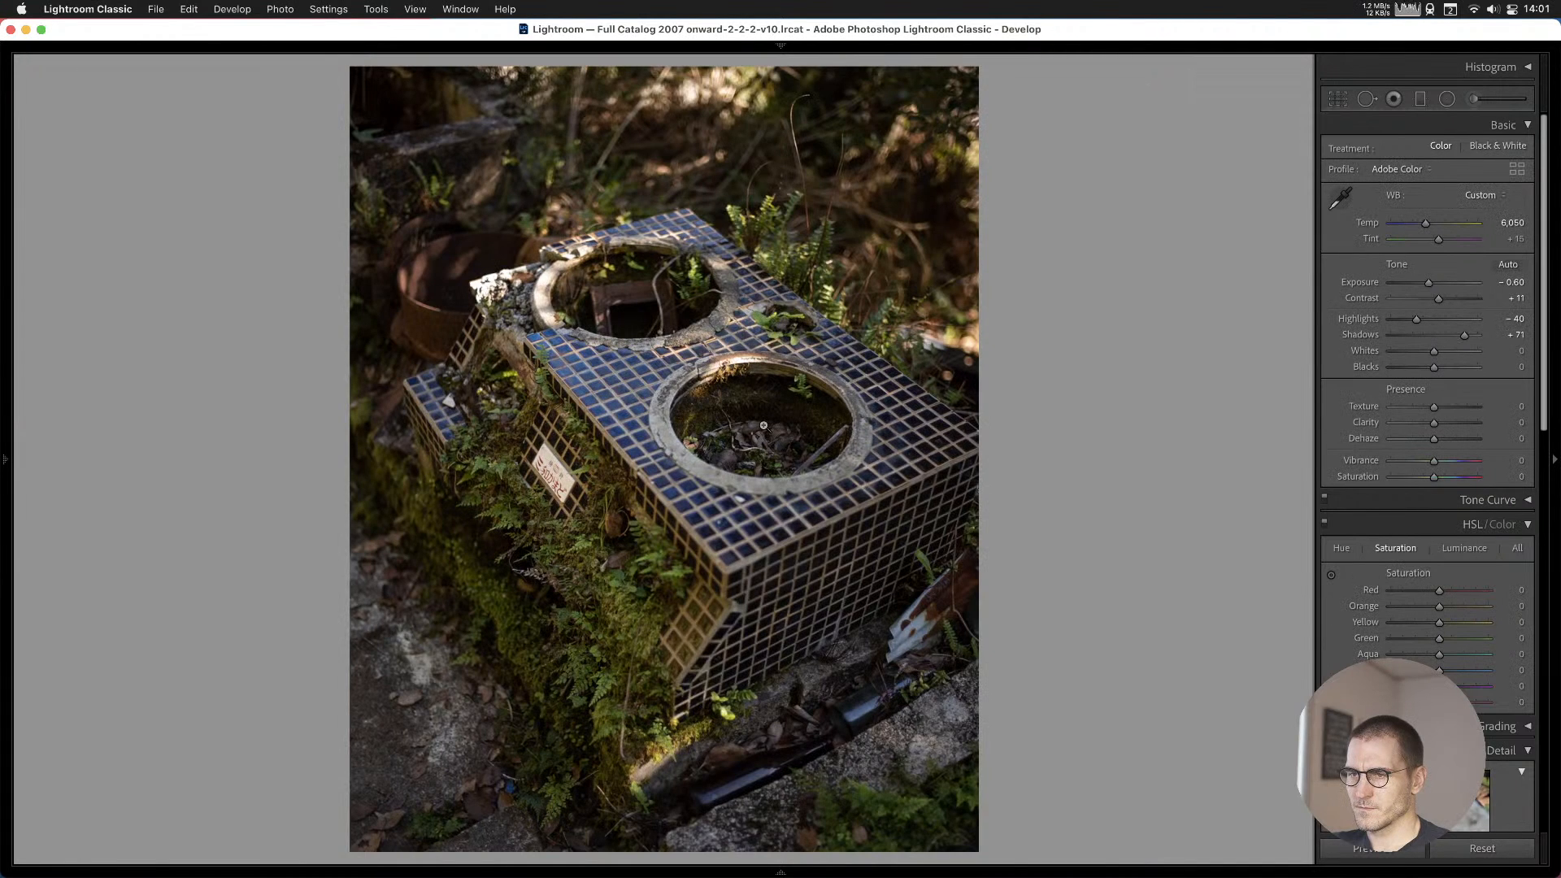
key(Right)
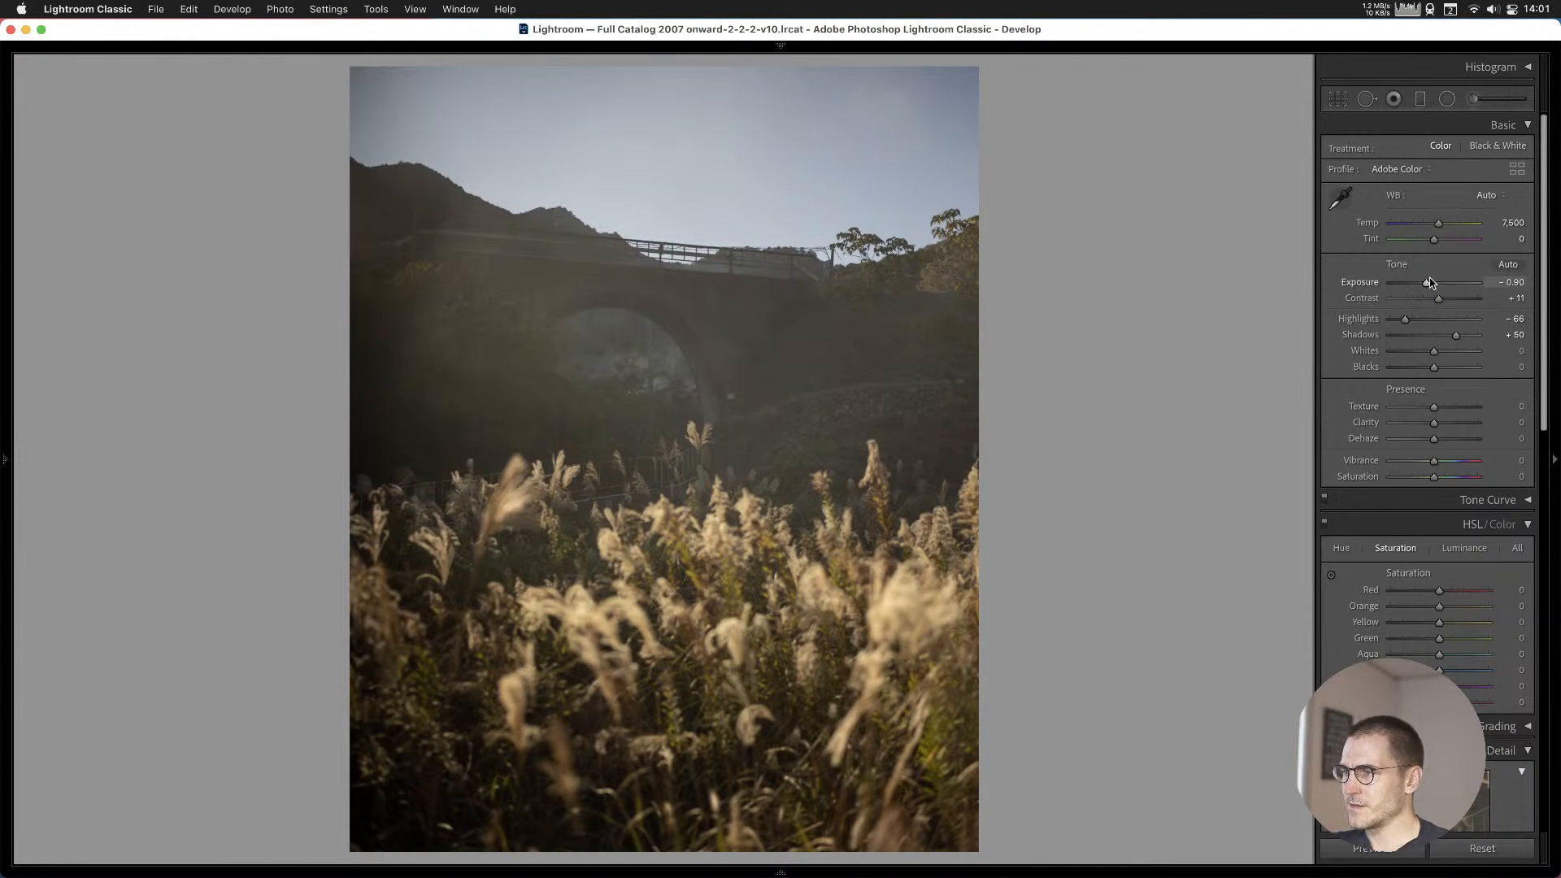
drag(1428, 284, 1441, 300)
drag(1435, 371, 1418, 371)
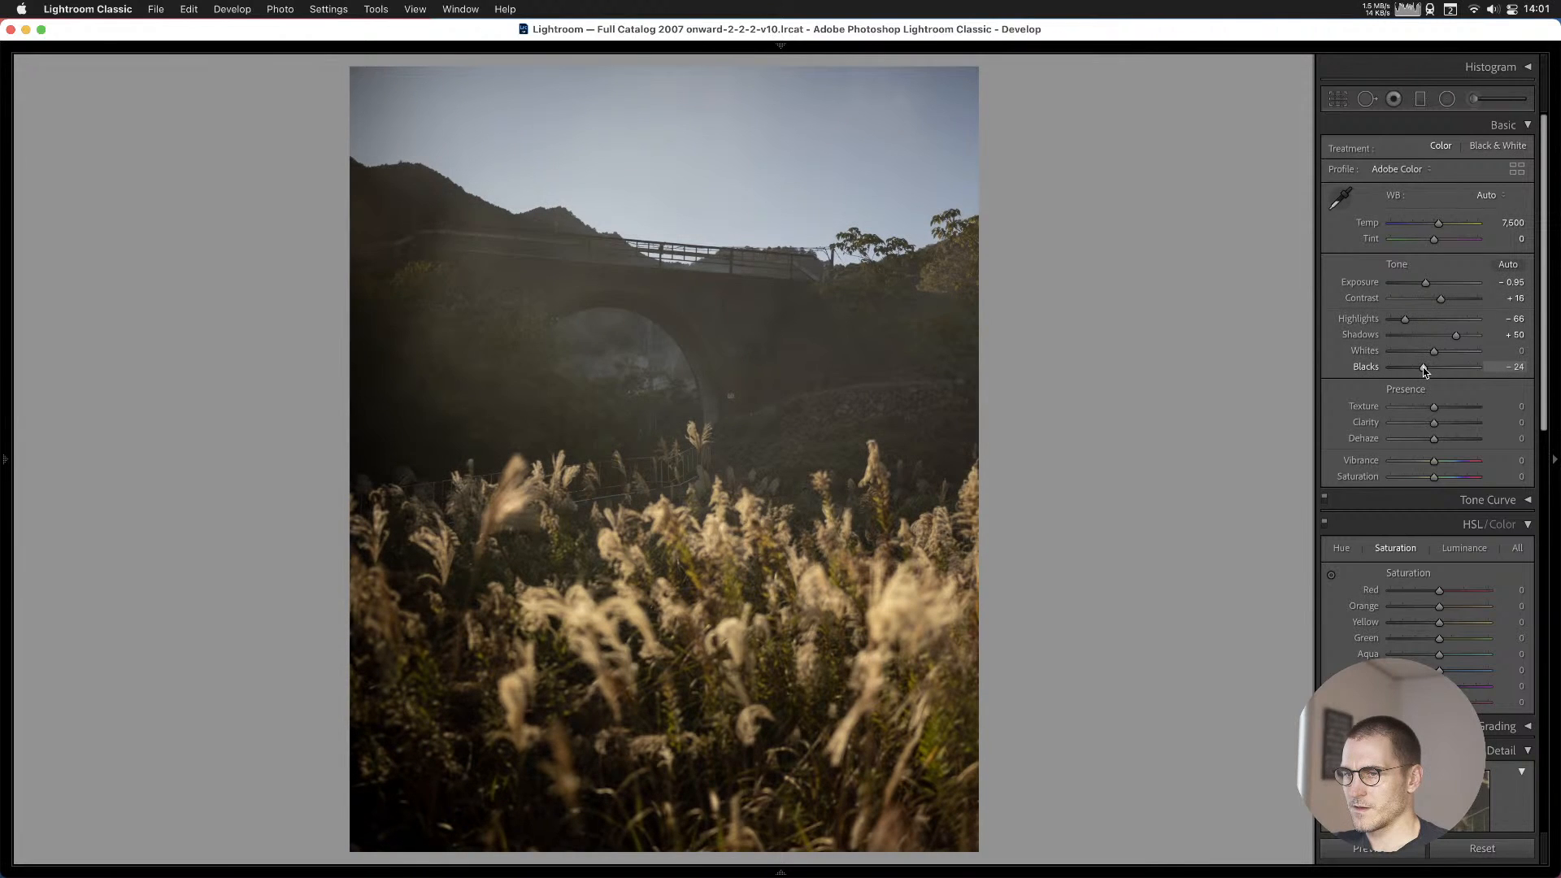
key(b)
key(b)
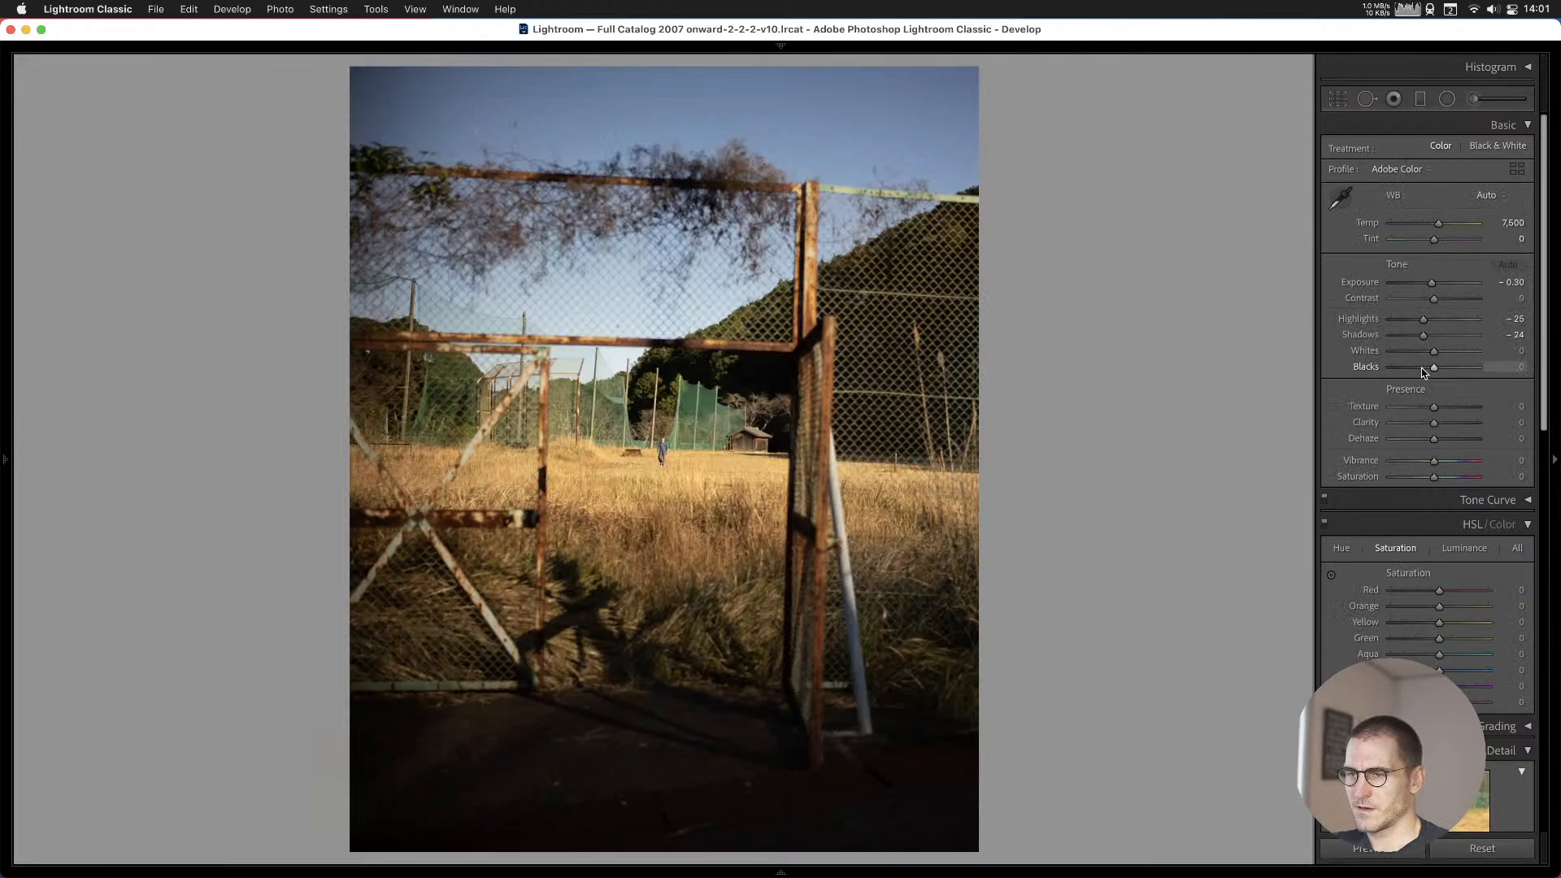
Add the rusty fence gate photo to Cull #1, and set the red clothesline house photo to exposure +0.05, highlights -77 and brighter shadows.
key(b)
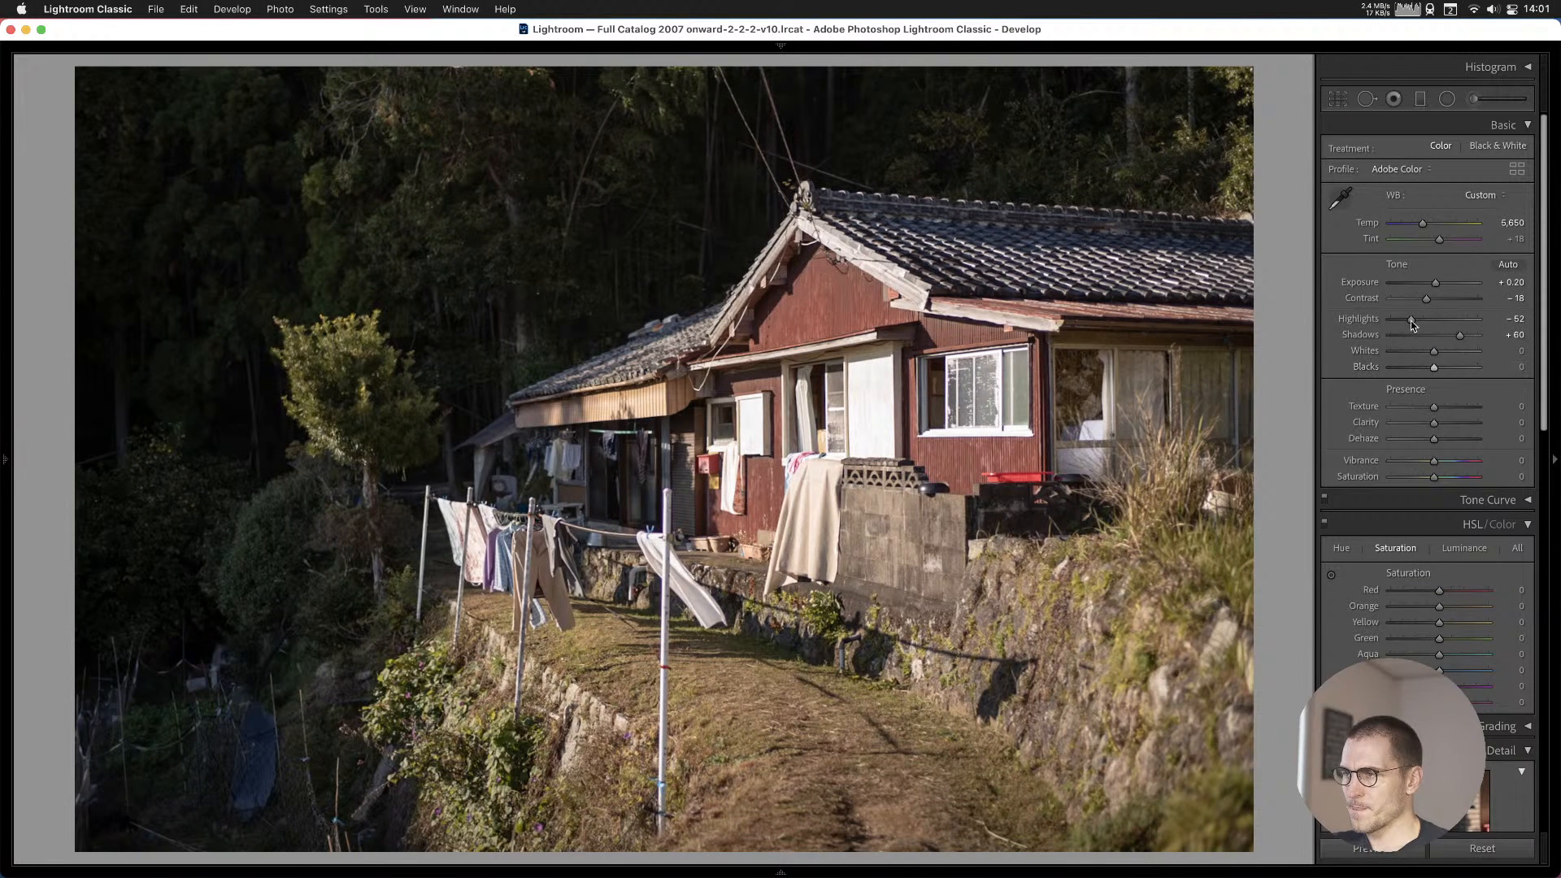
drag(1410, 319, 1436, 285)
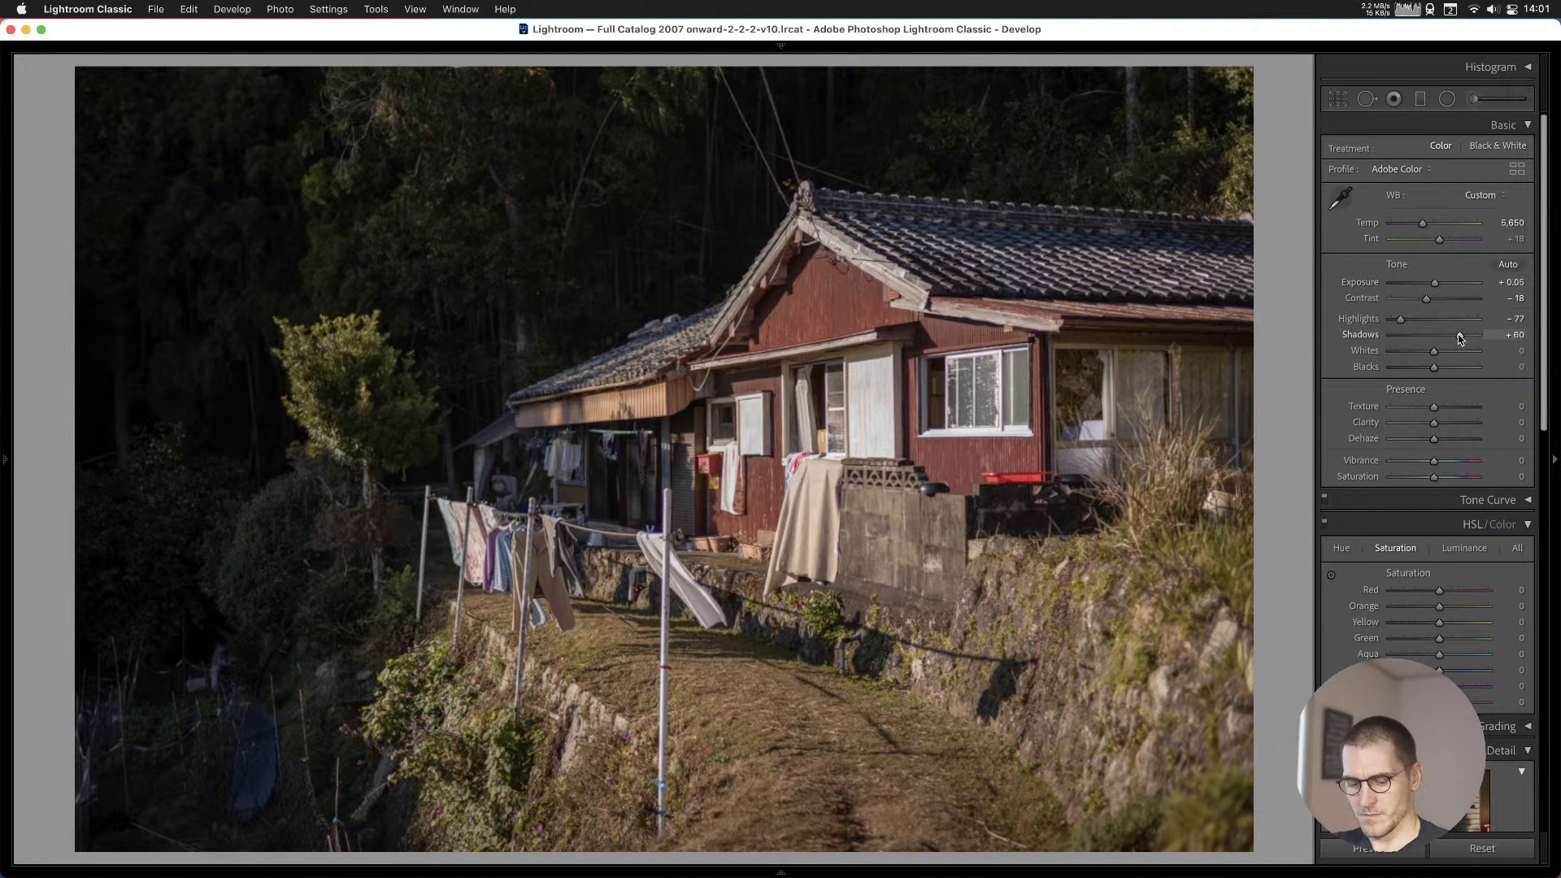
drag(1461, 338, 1471, 337)
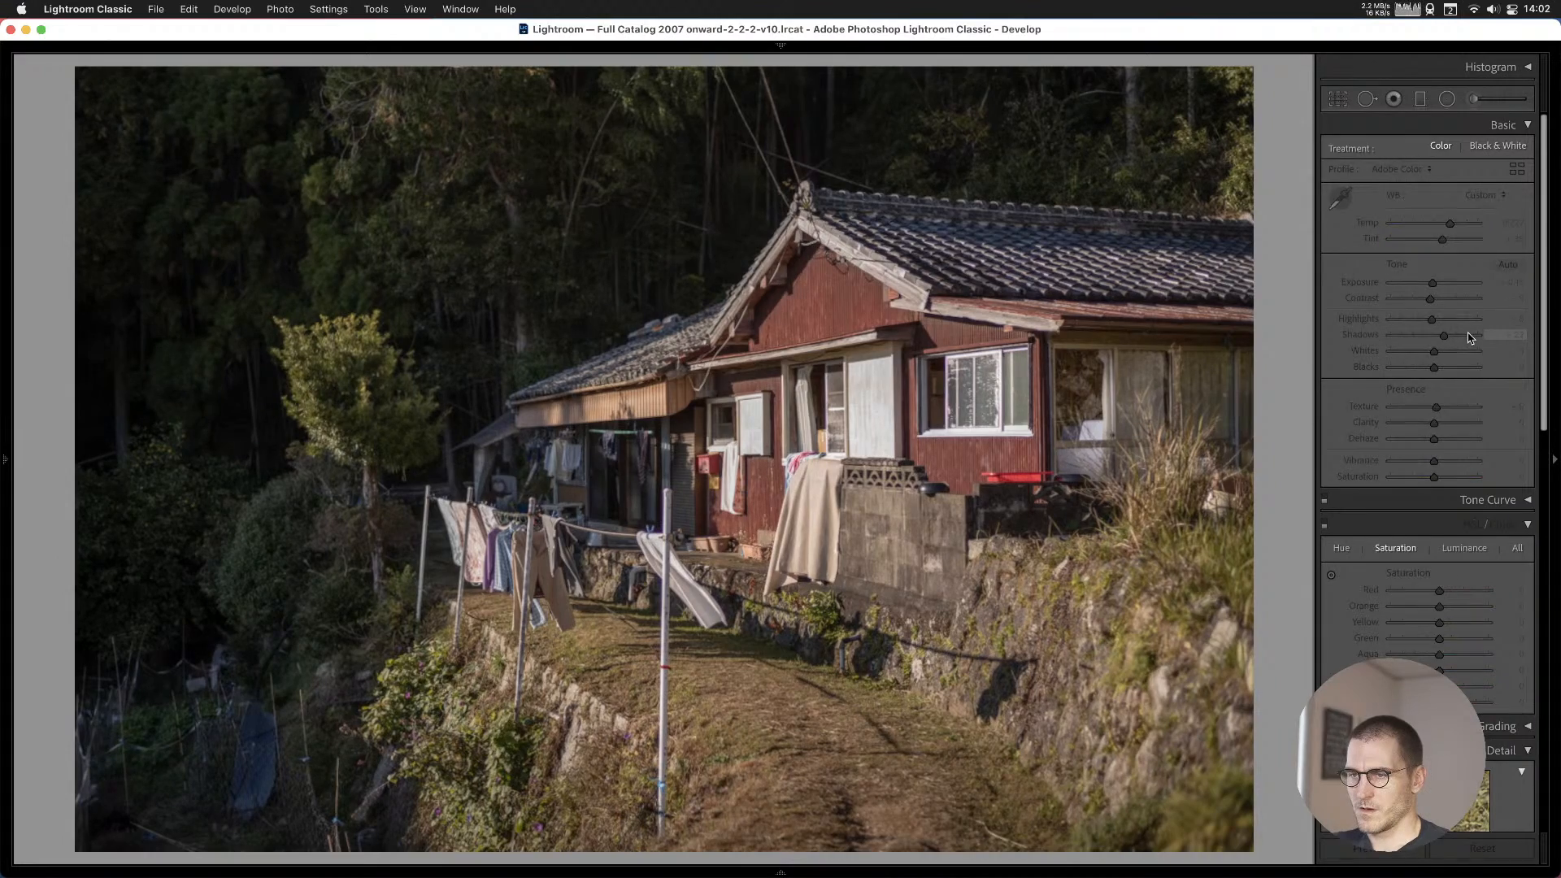
Add the boat-outline and blue-curtain storefront photos to Cull #1, and set the abandoned car photo's exposure to -1.35.
key(Right)
key(b)
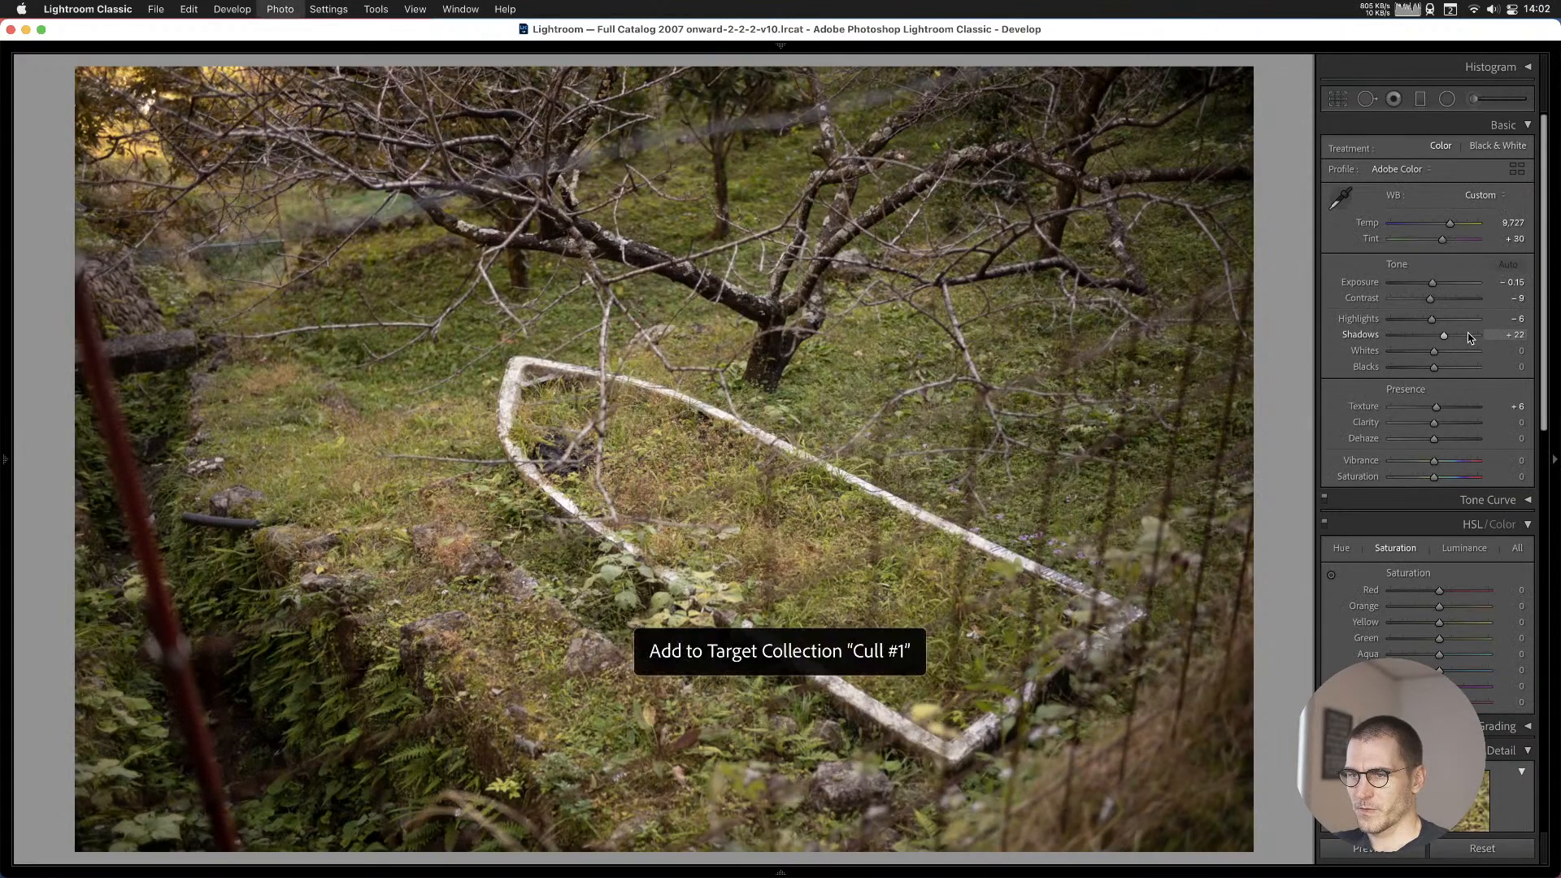
key(Right)
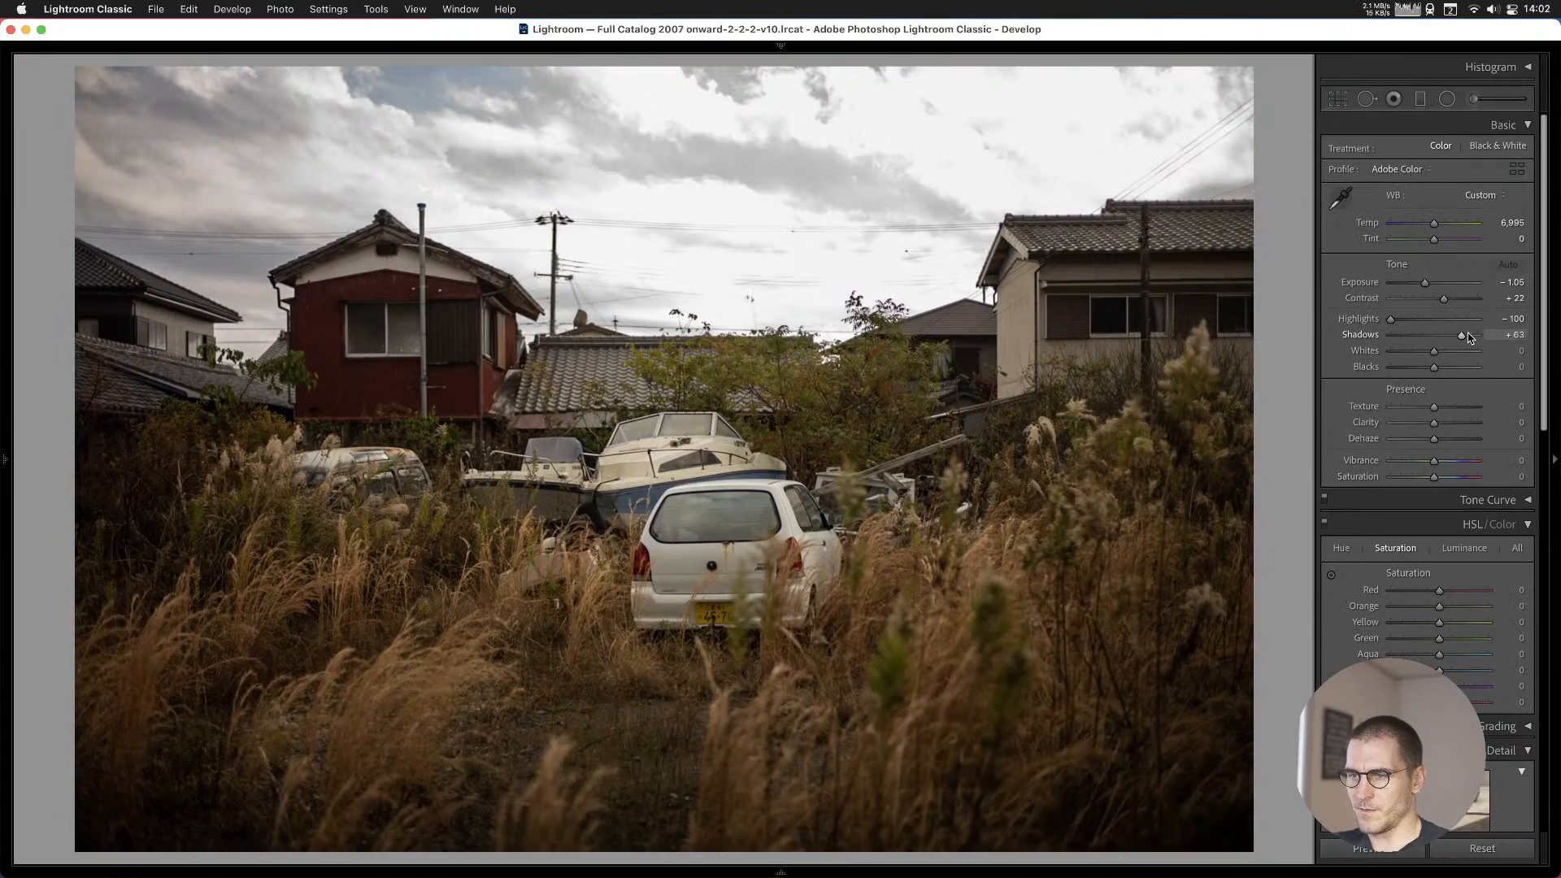
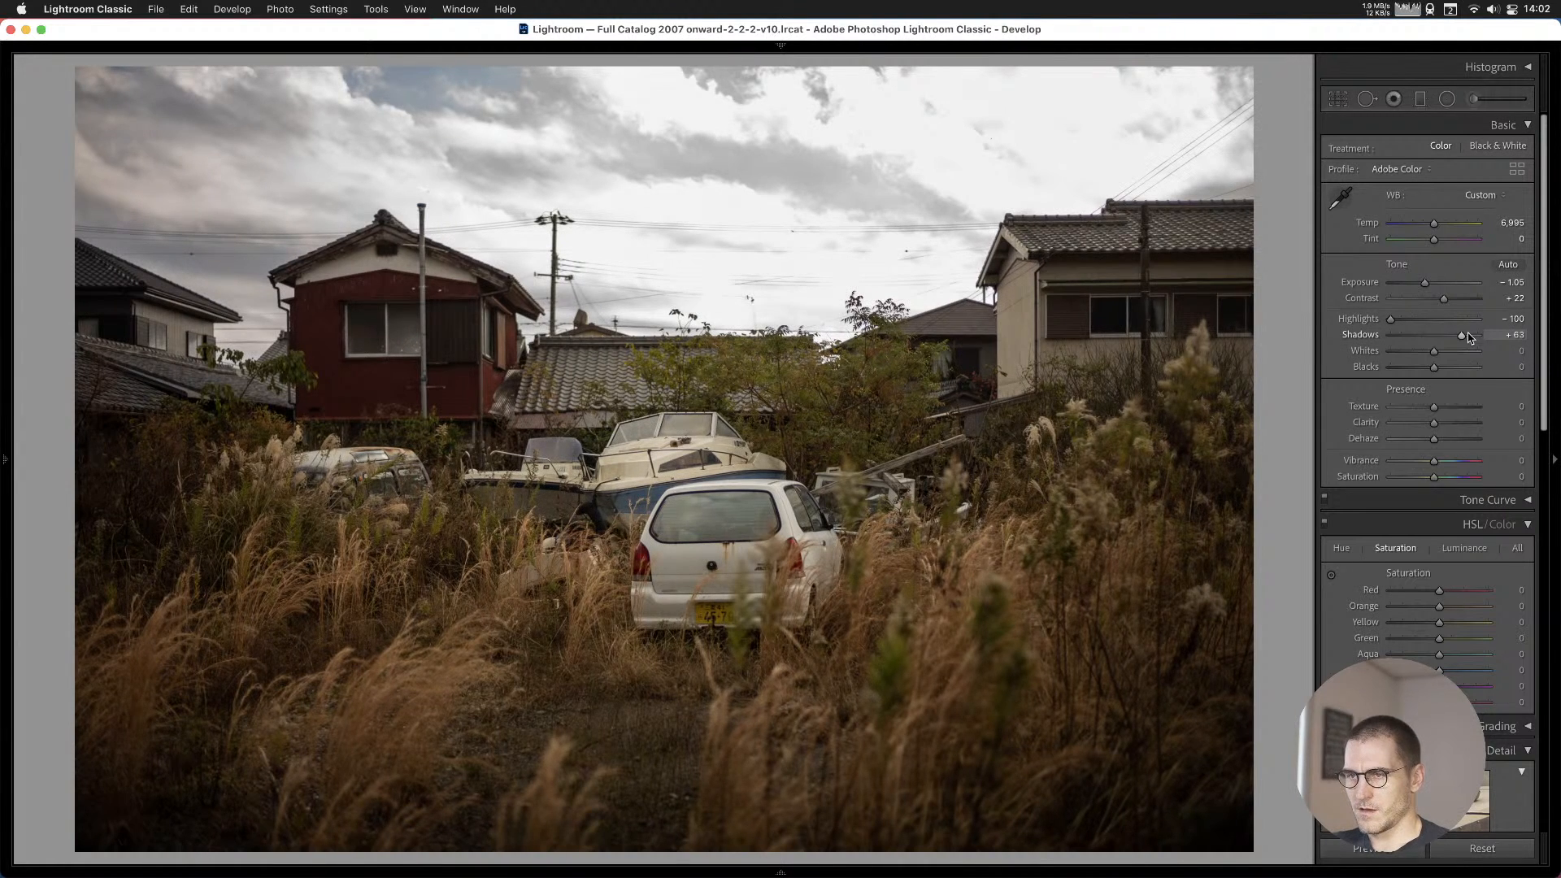
drag(1423, 283, 1419, 285)
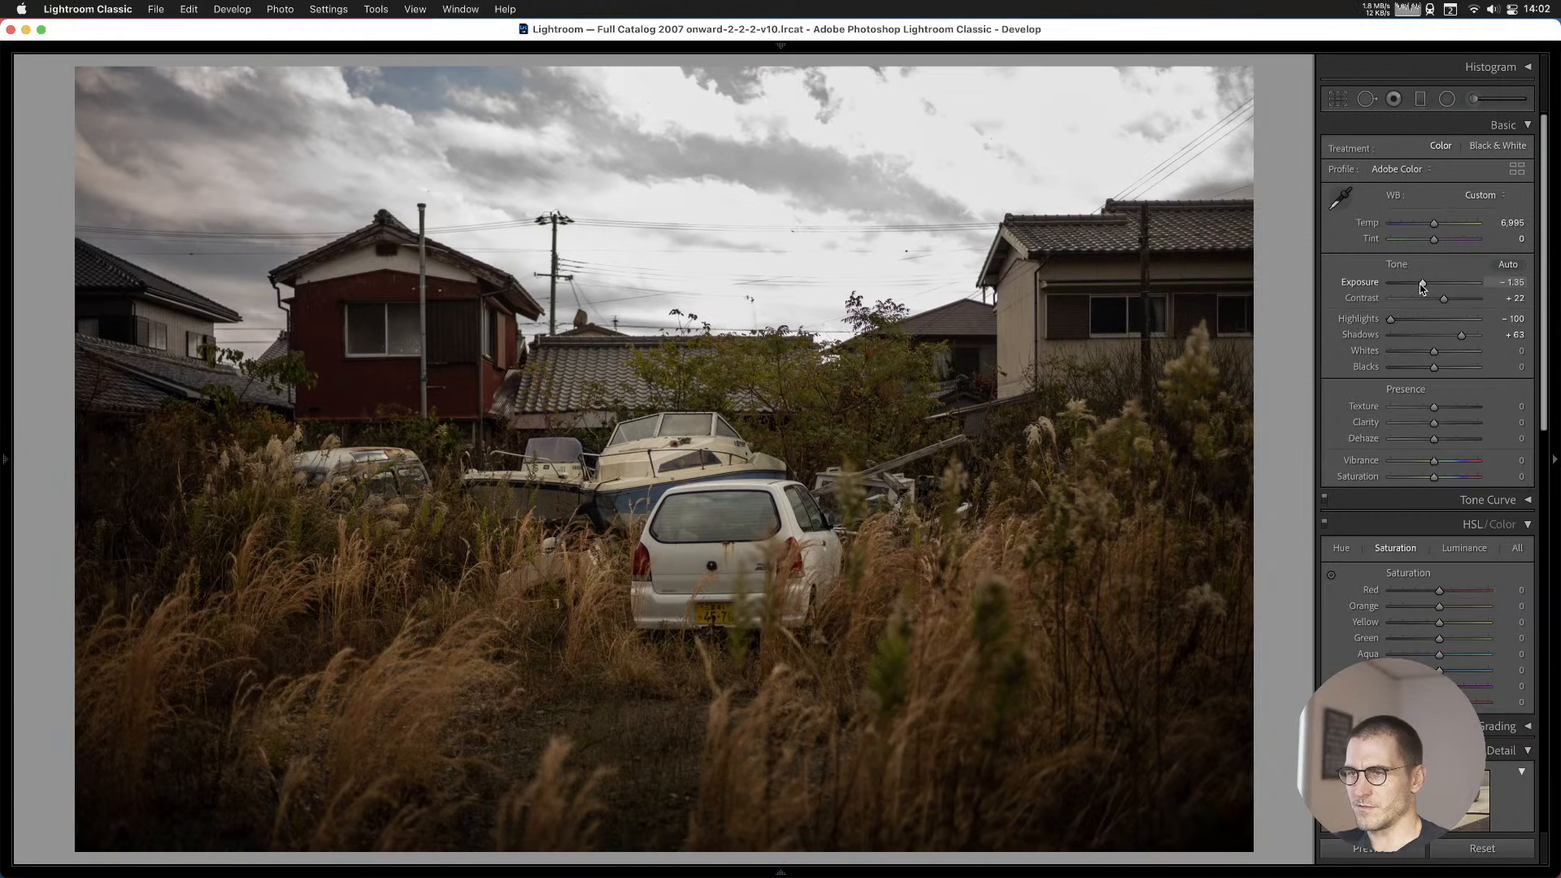
key(Right)
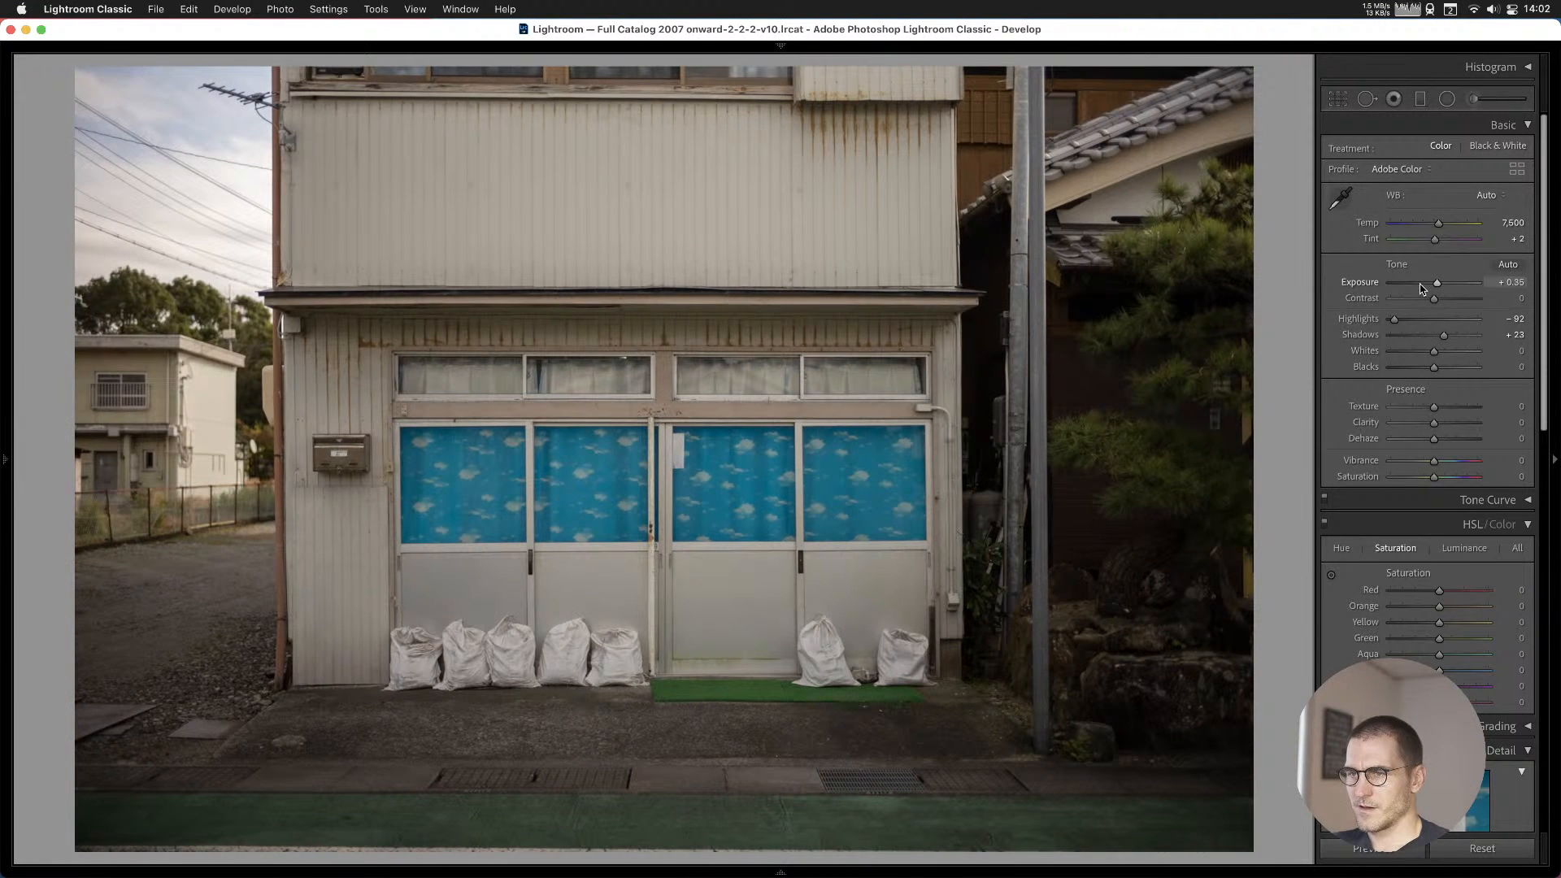
key(b)
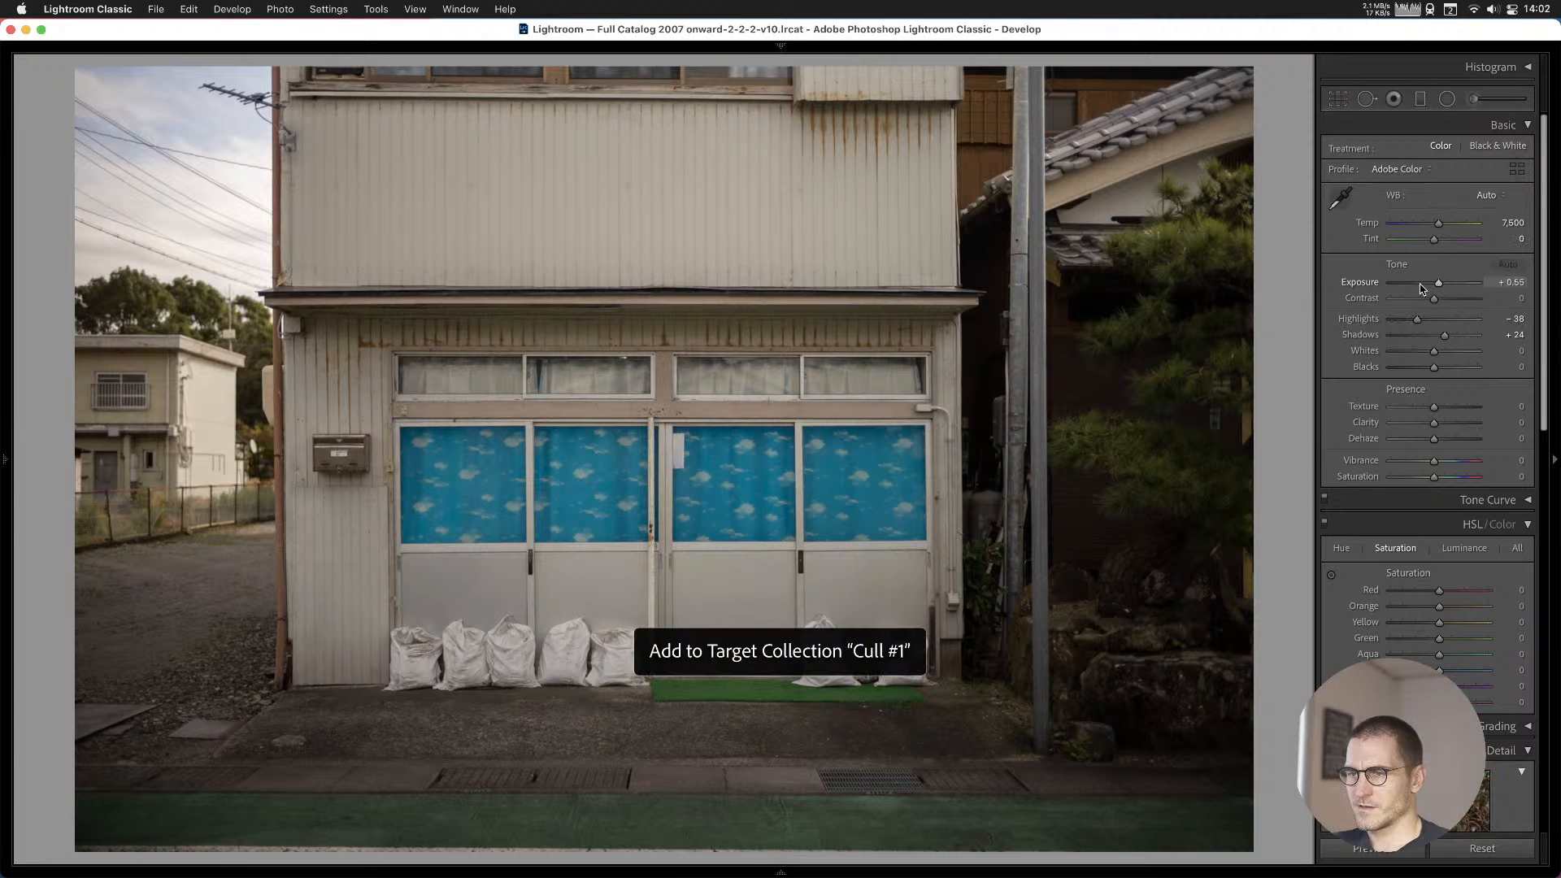
Try a higher 4 x 5 crop with more sky on the bag-covered field photo, and move it back down to include the concrete block.
key(Right)
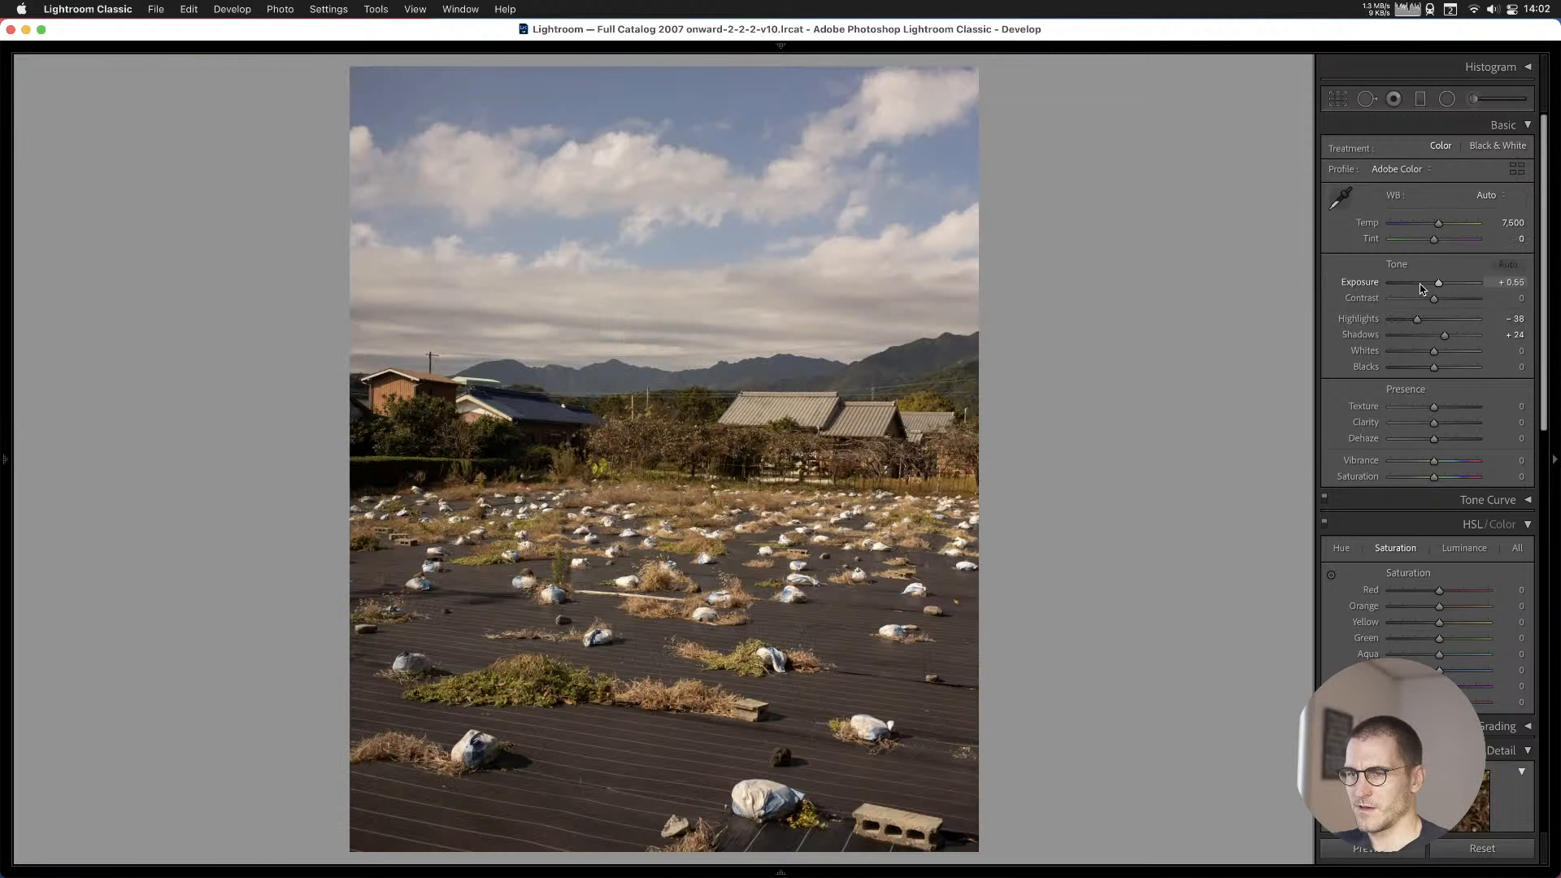
key(r)
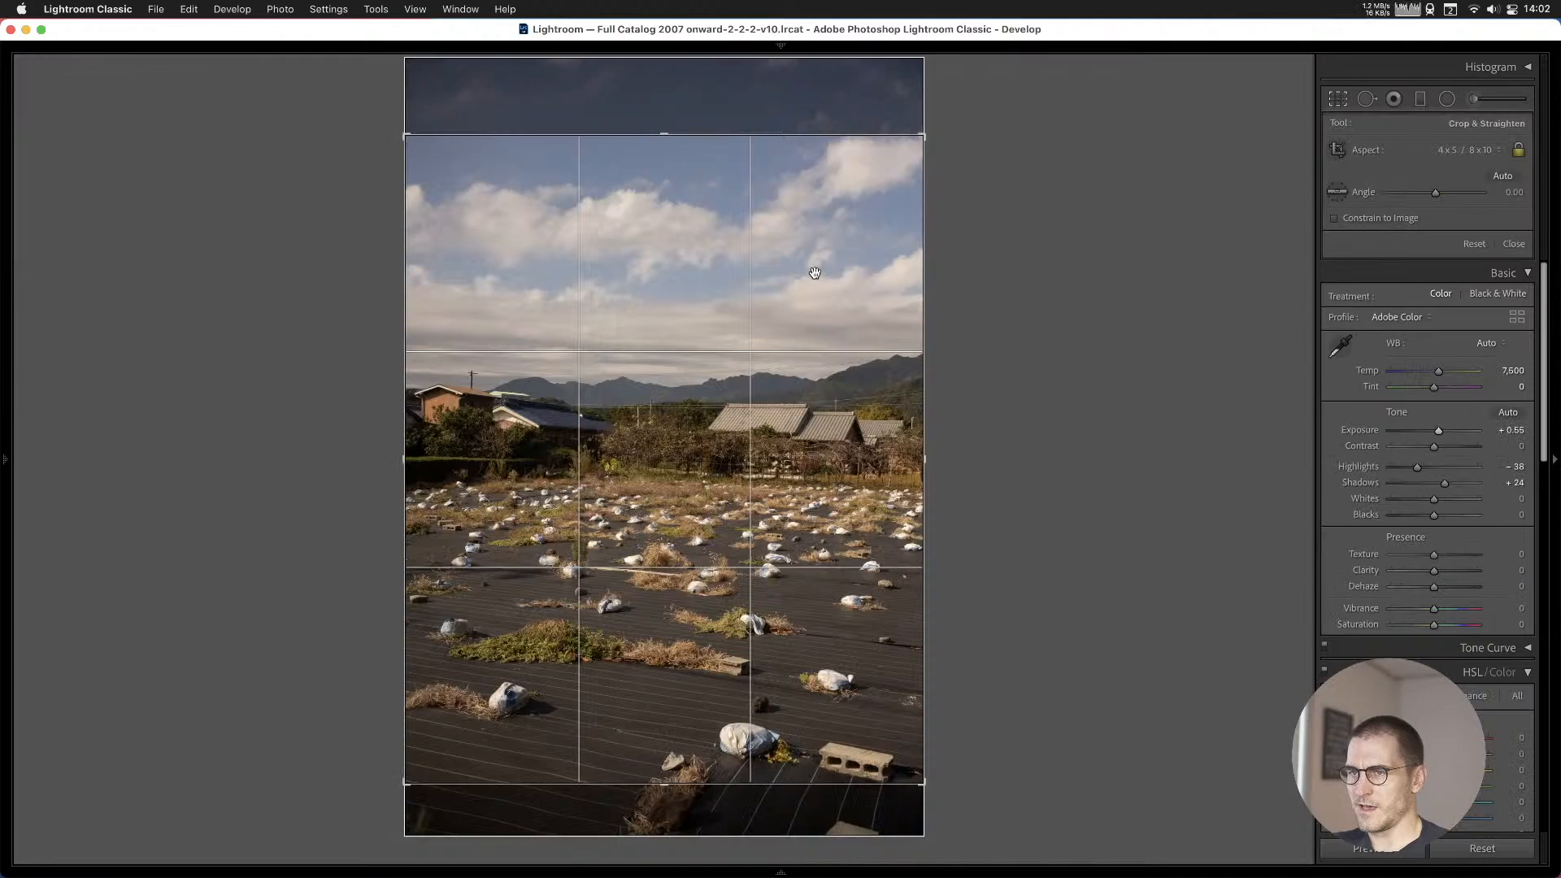
drag(815, 272, 815, 314)
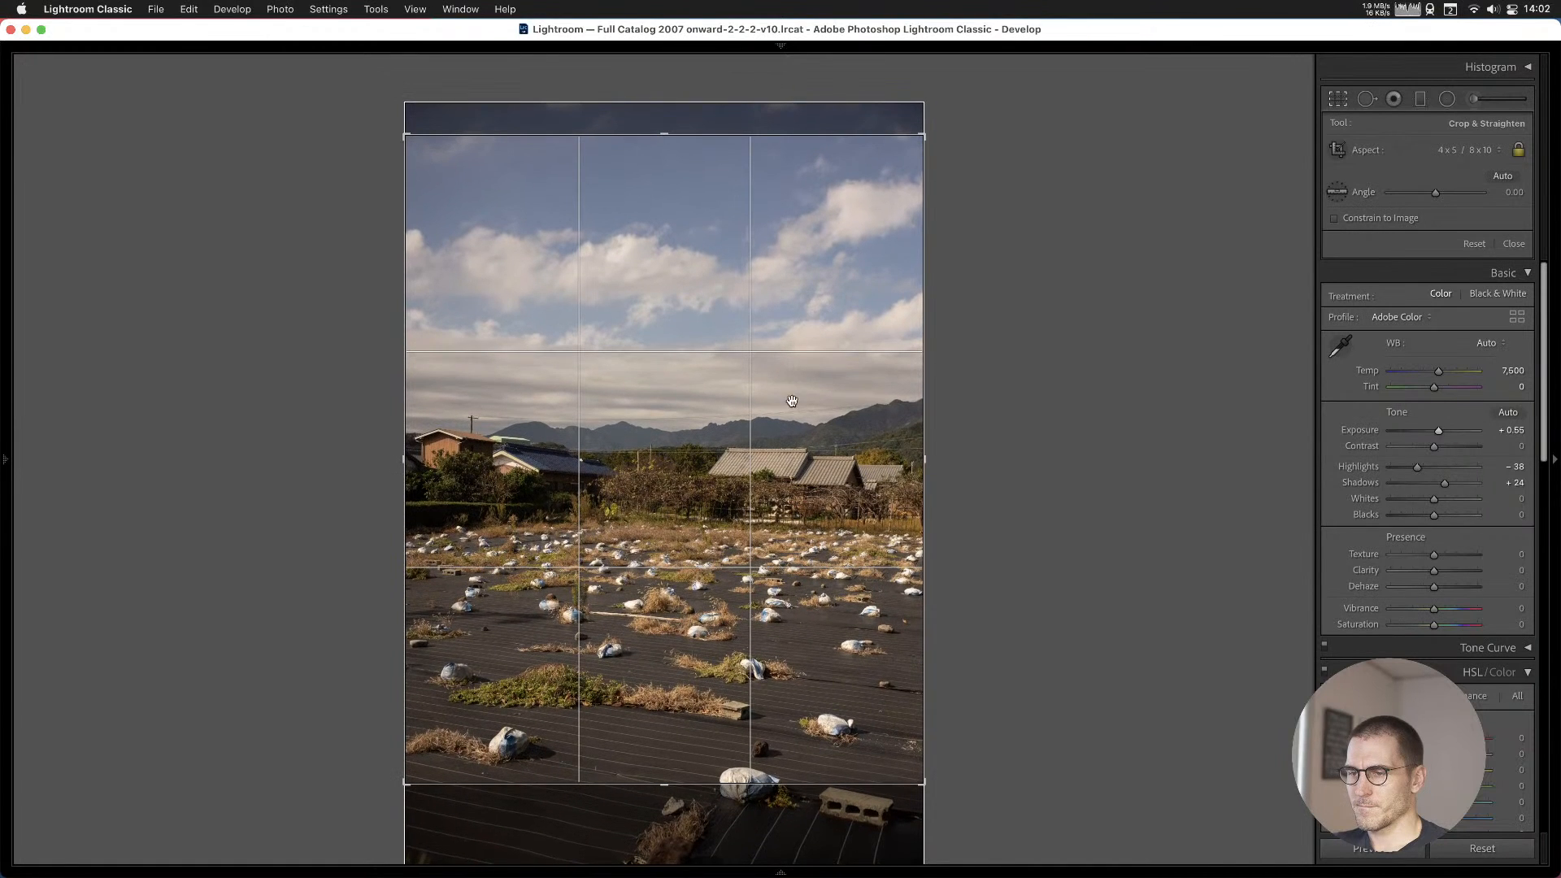
key(Return)
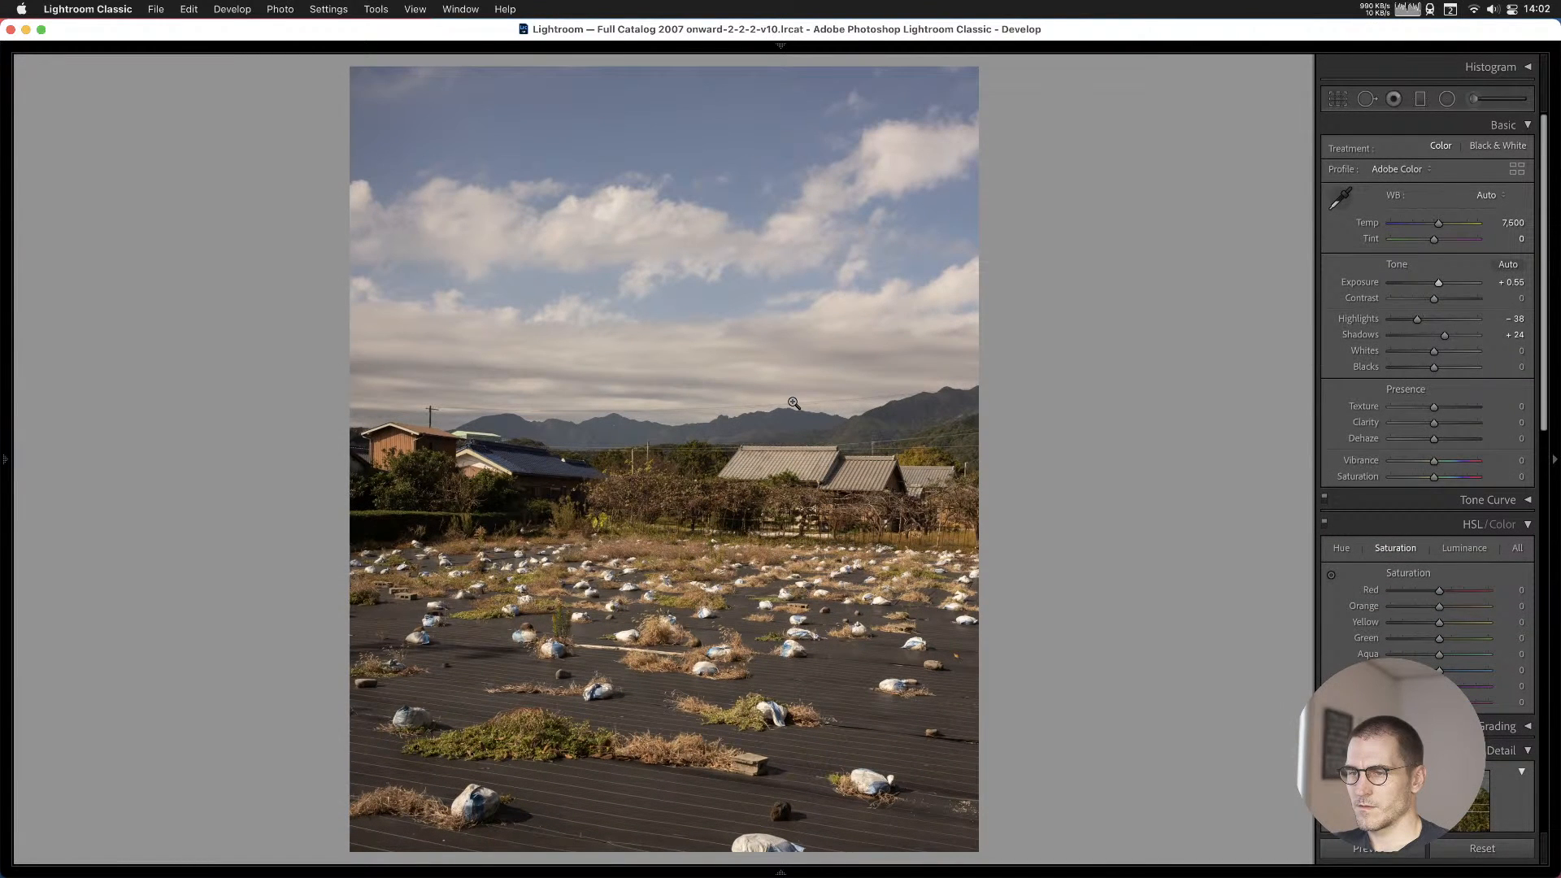
click(1338, 101)
drag(633, 365, 621, 317)
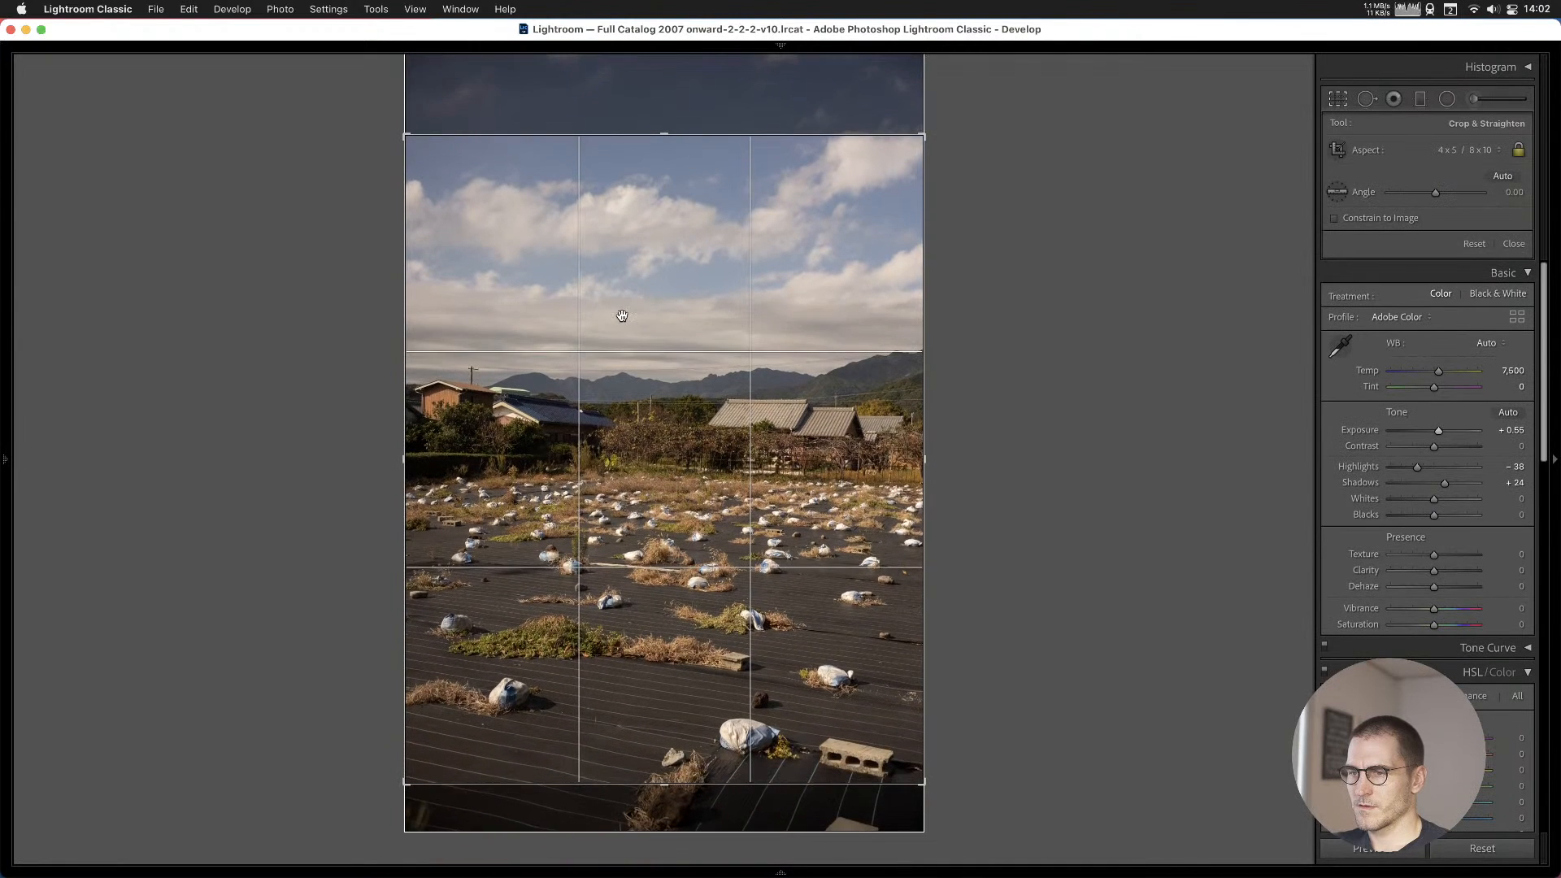
key(Return)
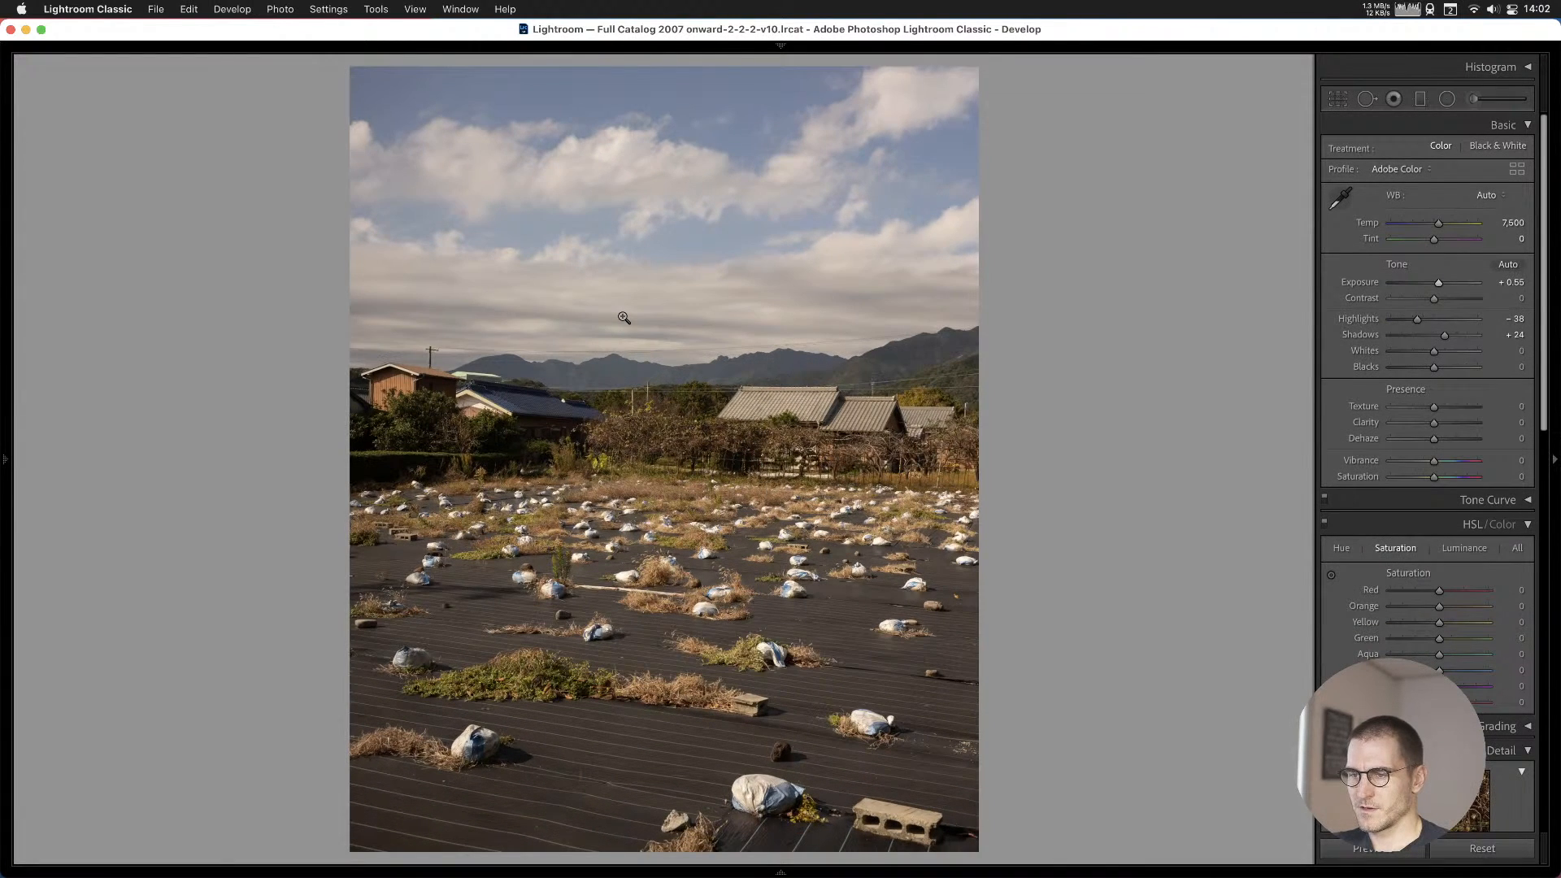
Add the backyard stepladder photo and the seaside concrete steps photo to Cull #1.
key(Right)
key(b)
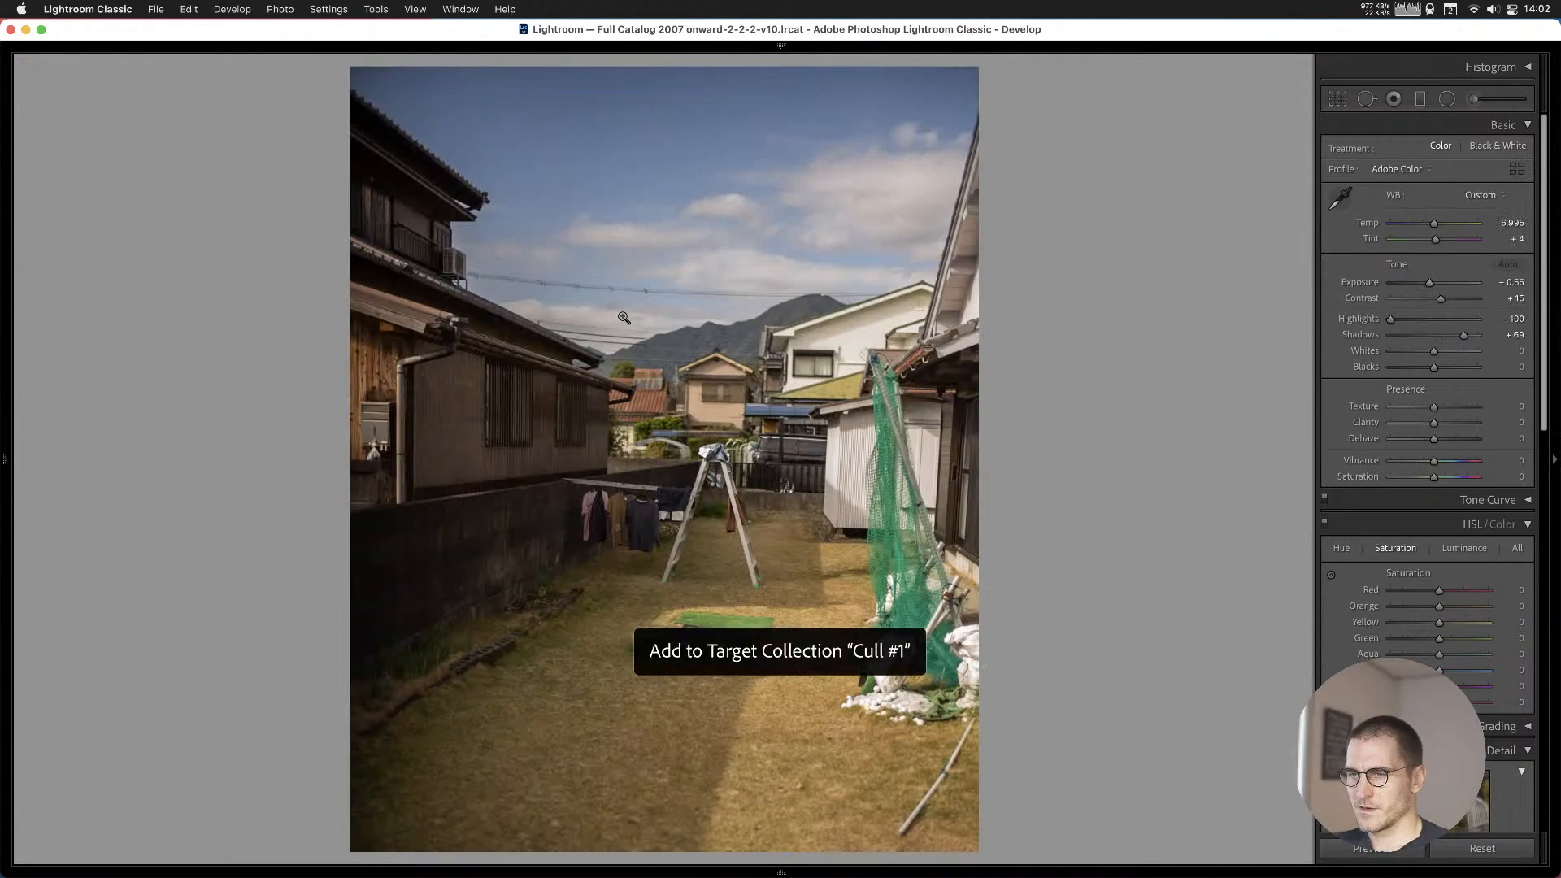
key(Right)
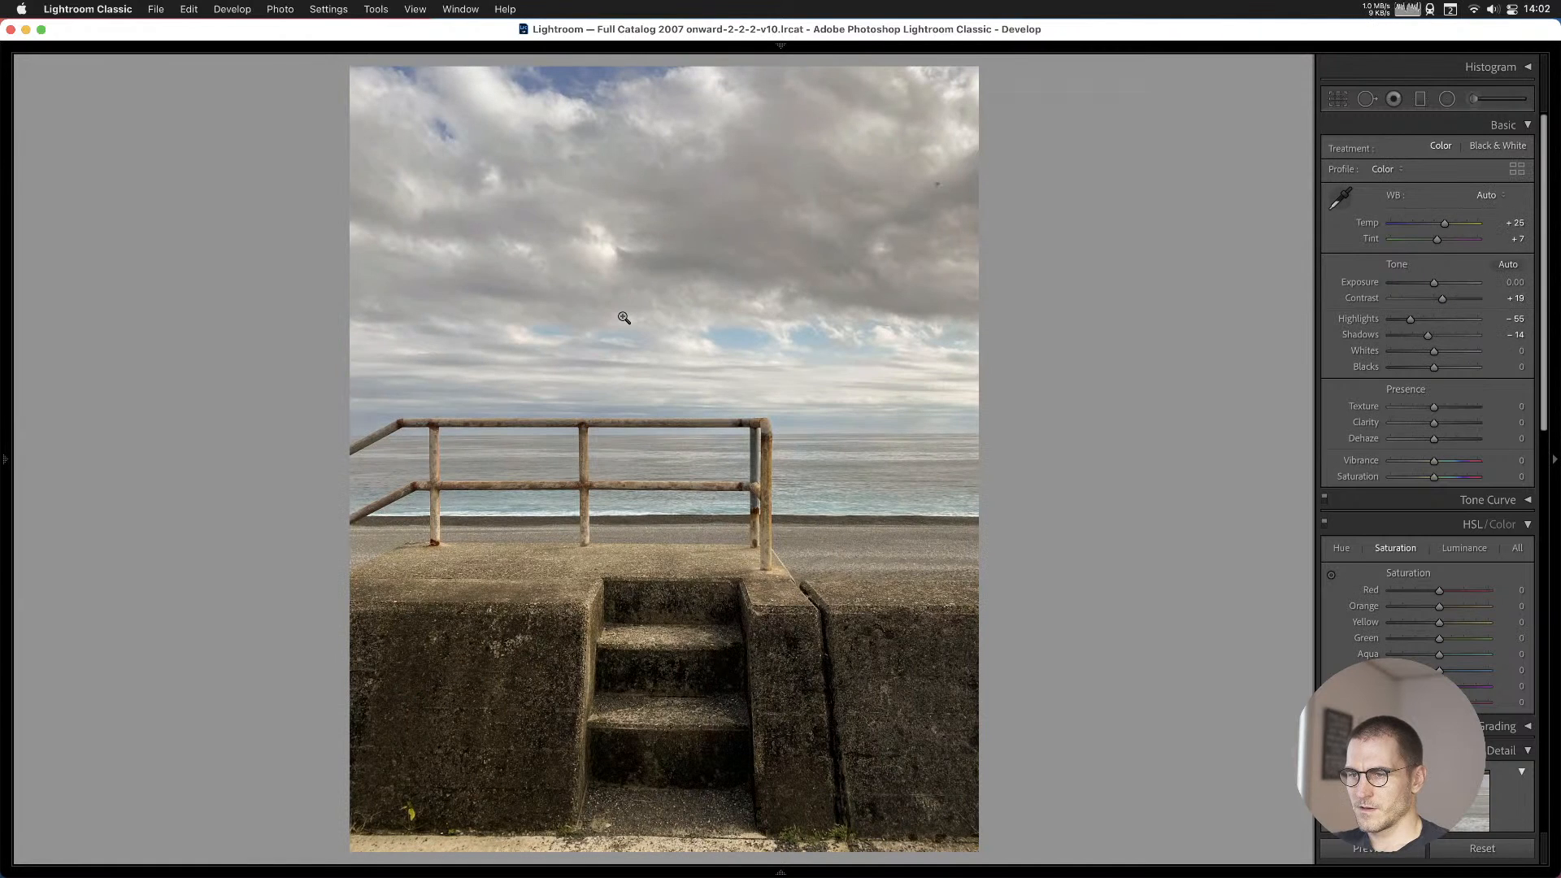
key(b)
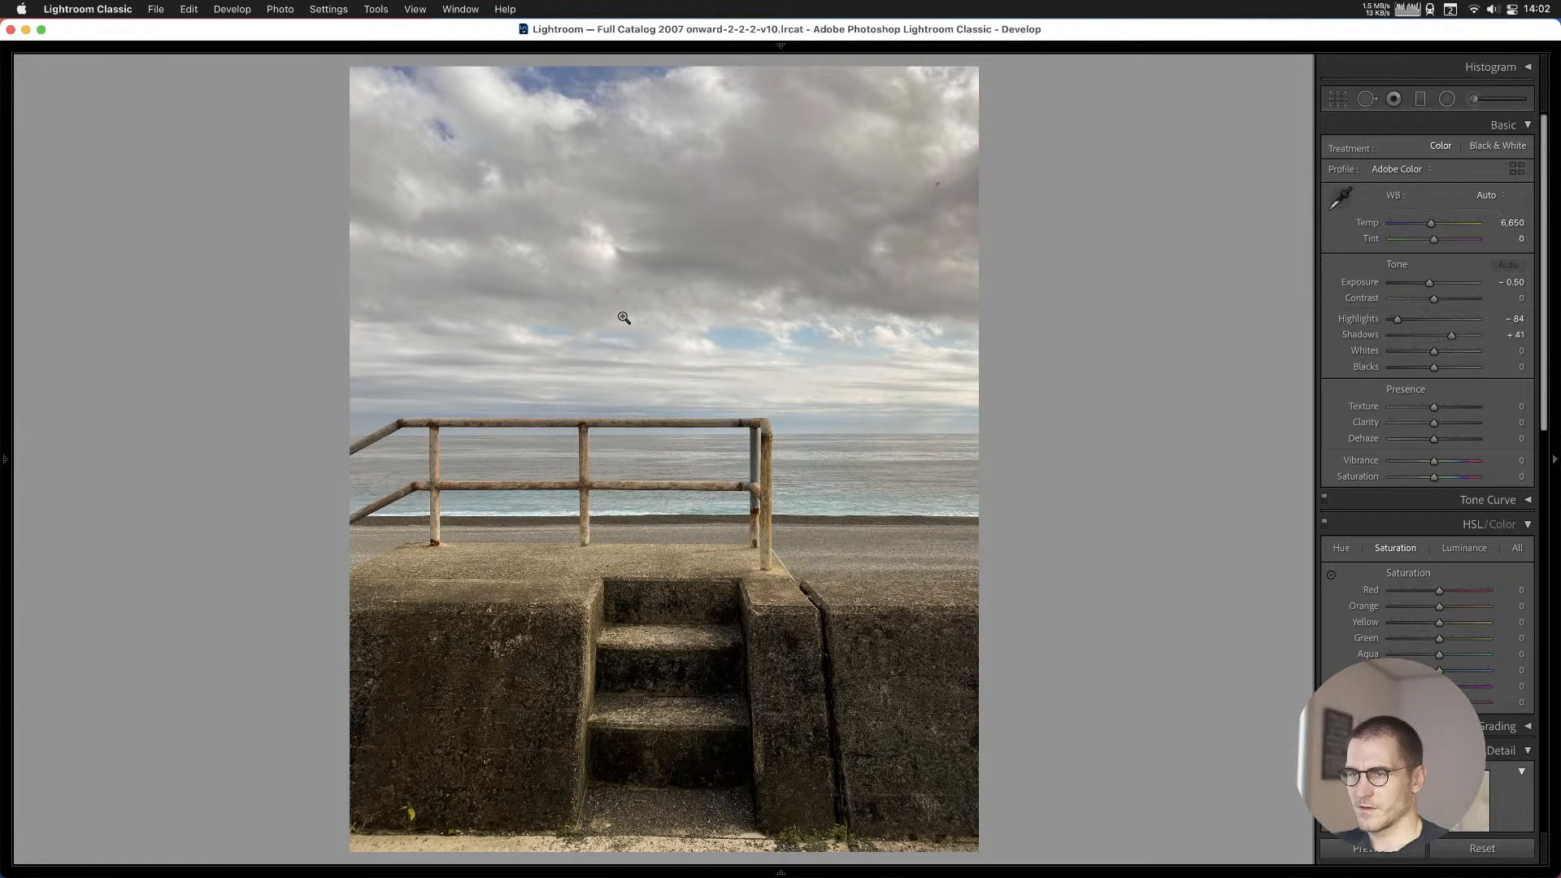
Pass the round concrete tower and roadside mirror photos, and add the spiral tower with orange trees to Cull #1.
key(Right)
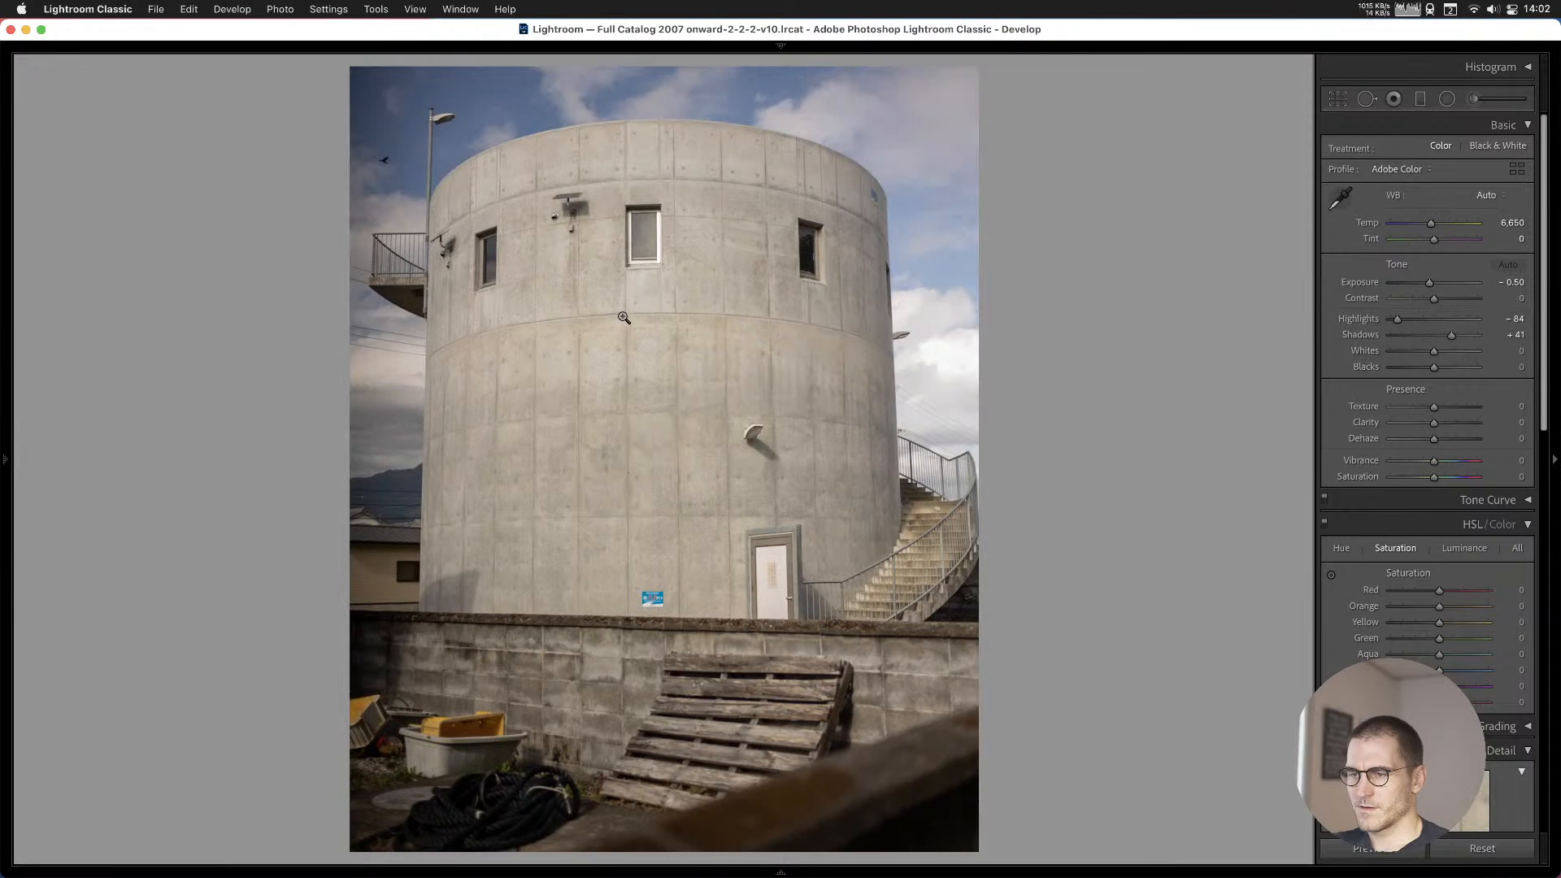
key(Right)
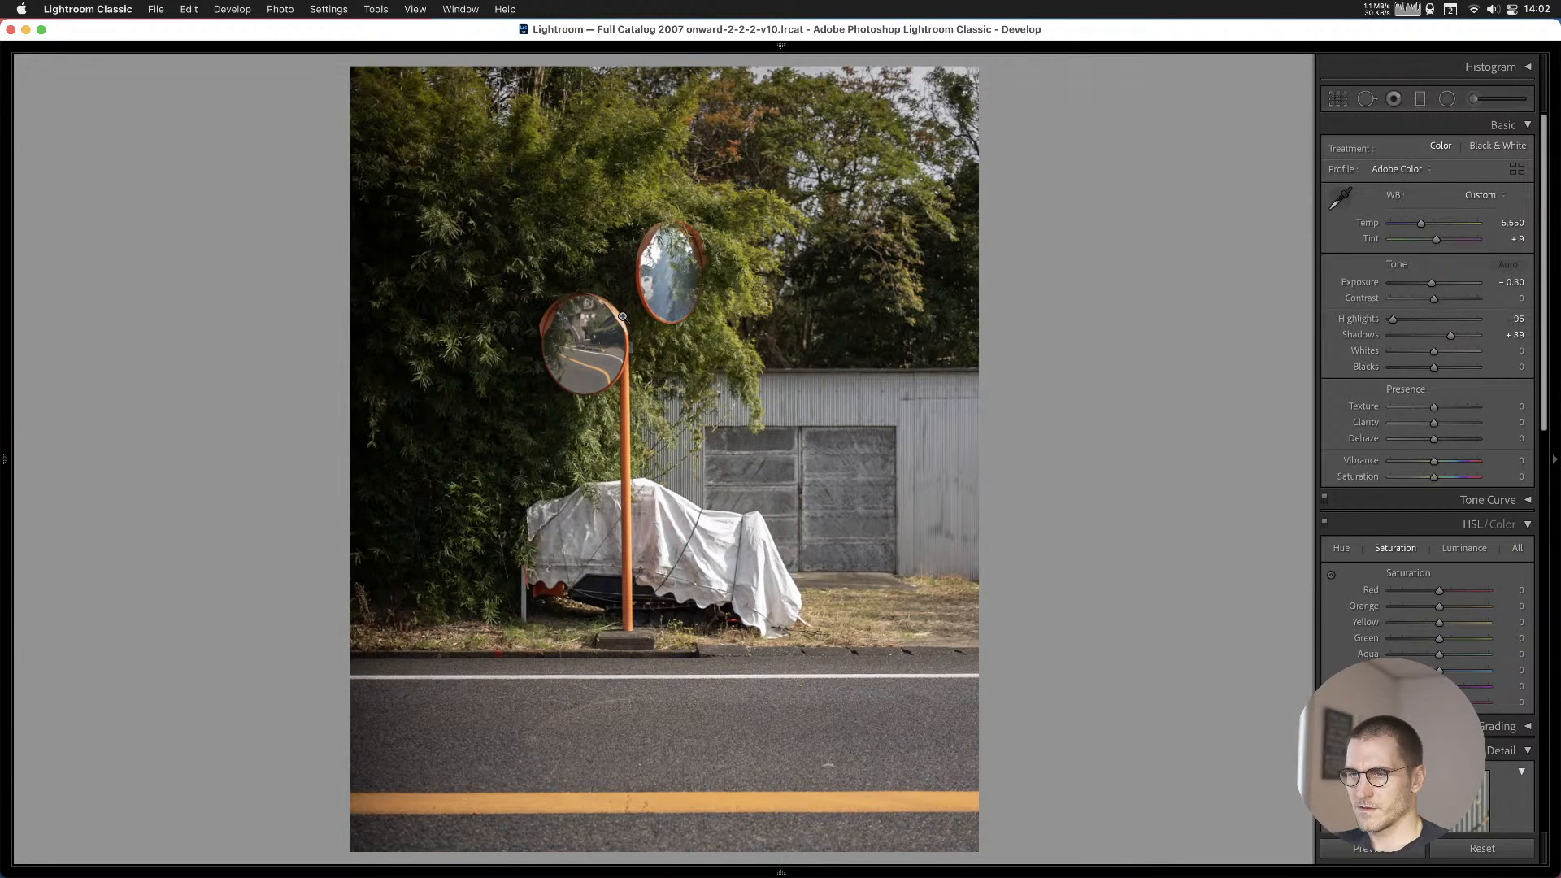
key(Left)
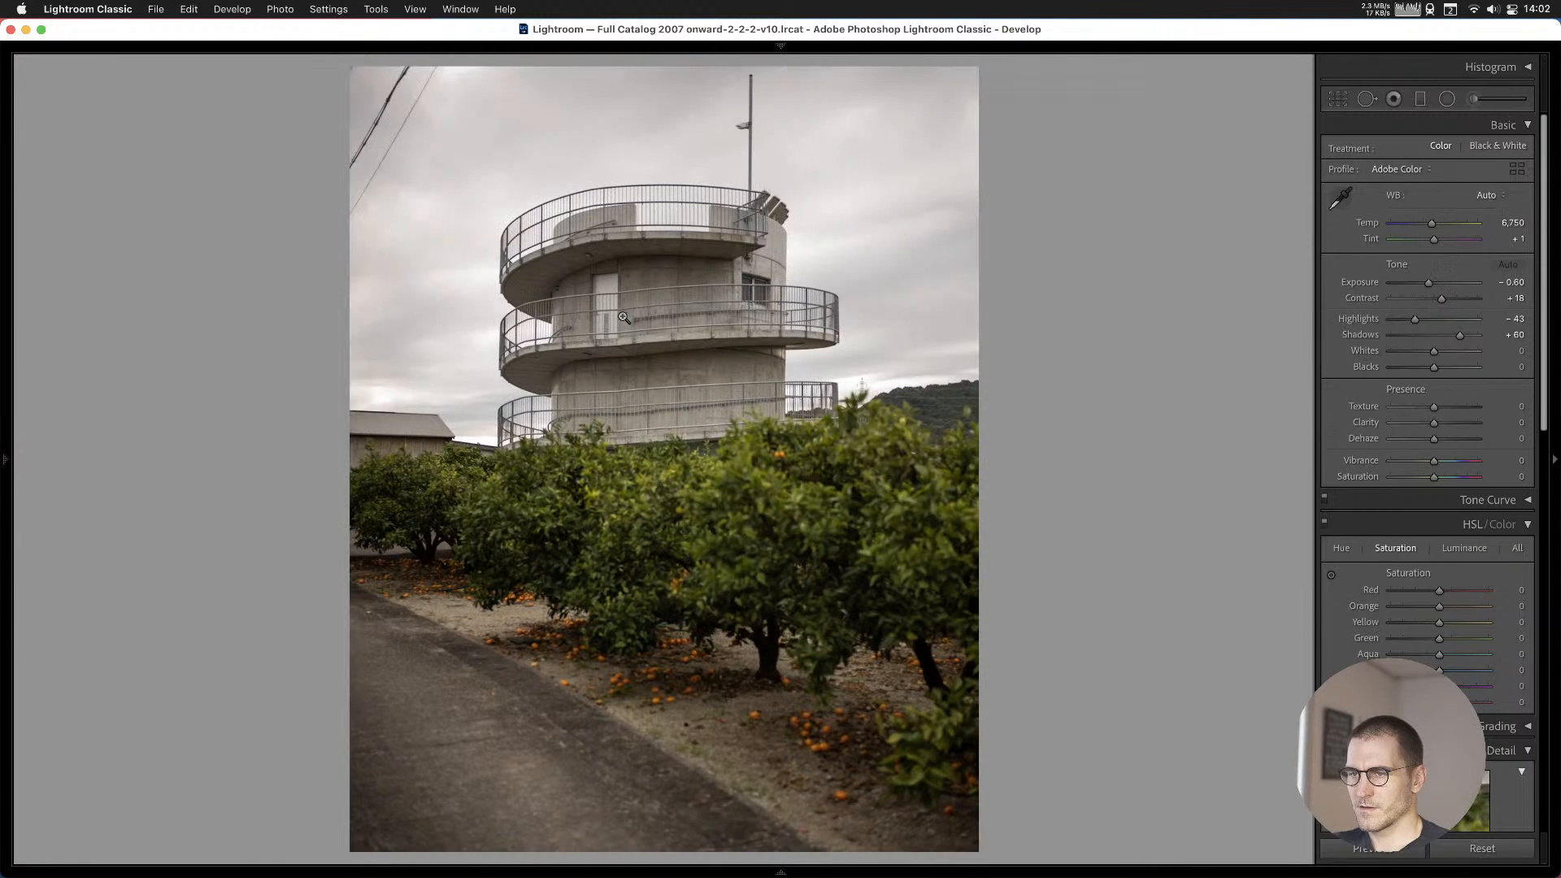
key(b)
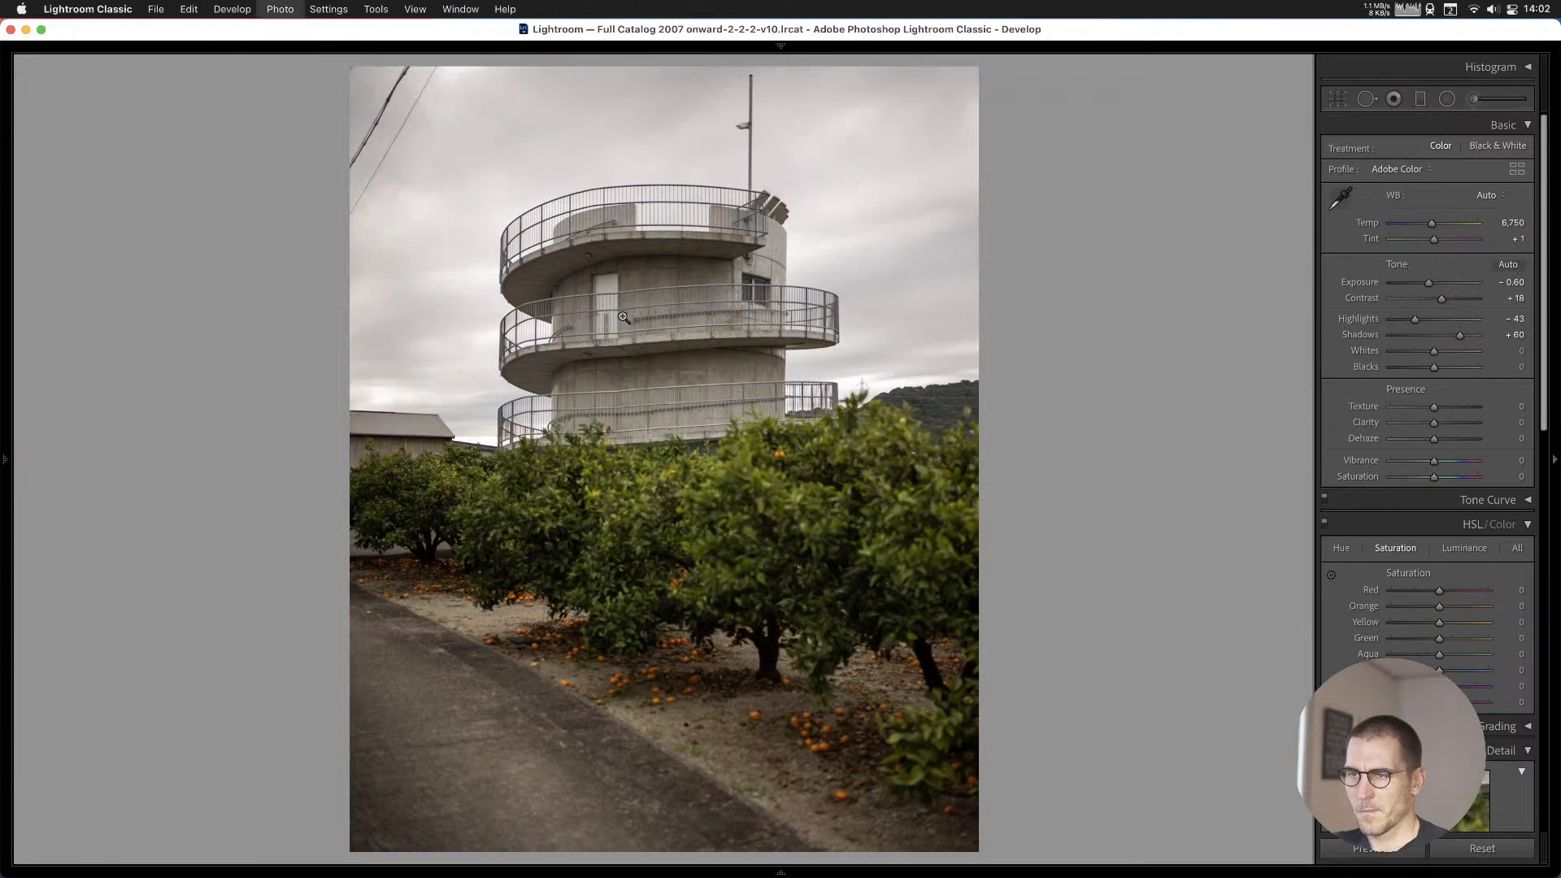
Compare the full-frame and 4 x 5 versions of the wooded path barrier photo, and pick the brighter cropped one for Cull #1.
key(Right)
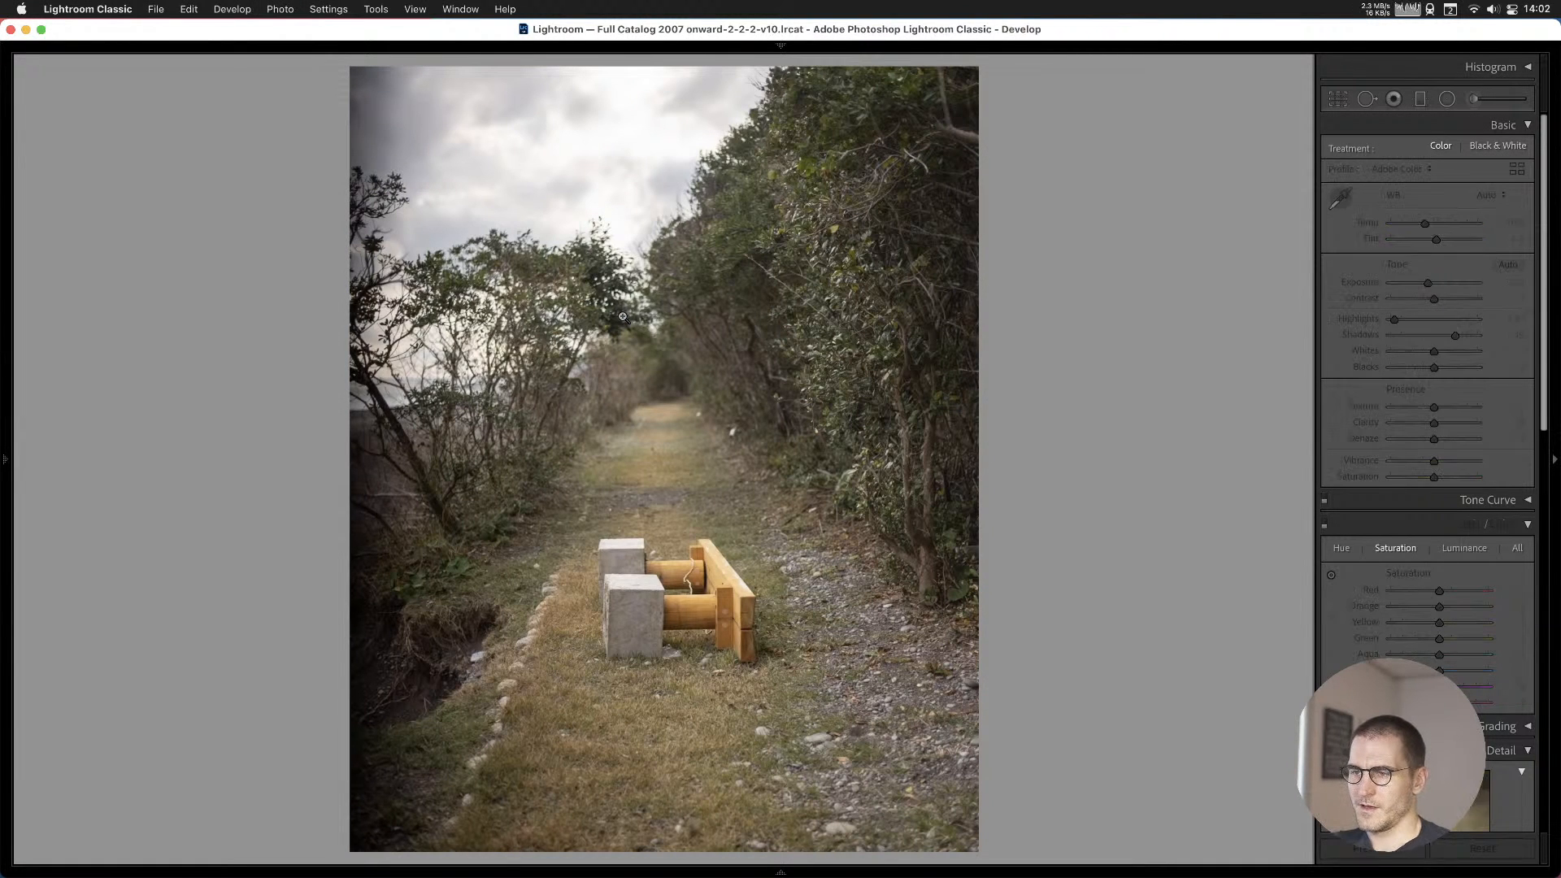
key(Right)
key(Right)
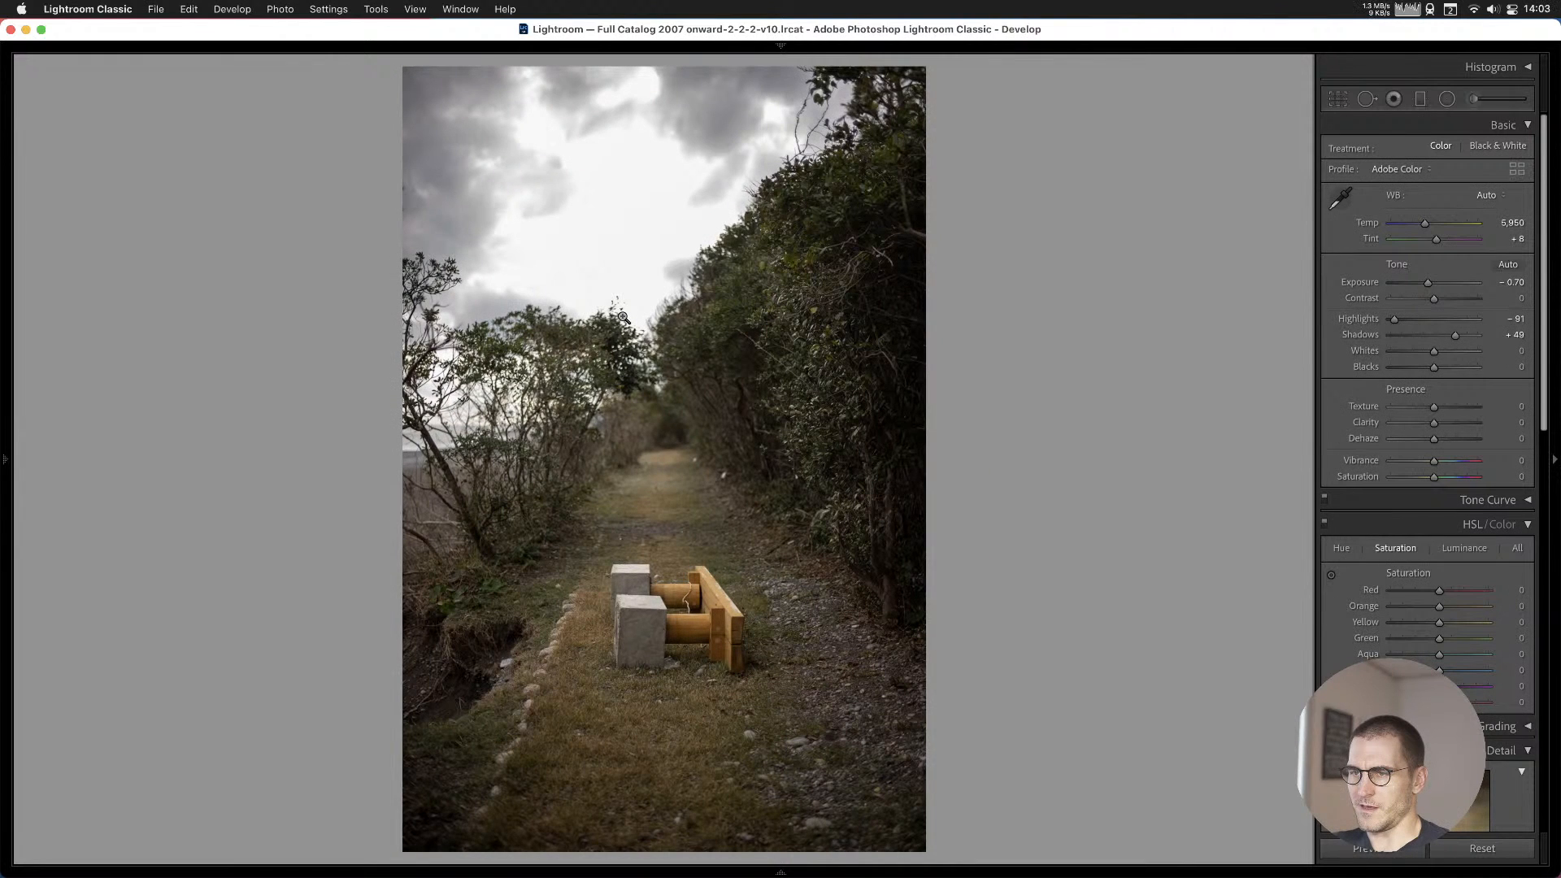
key(Right)
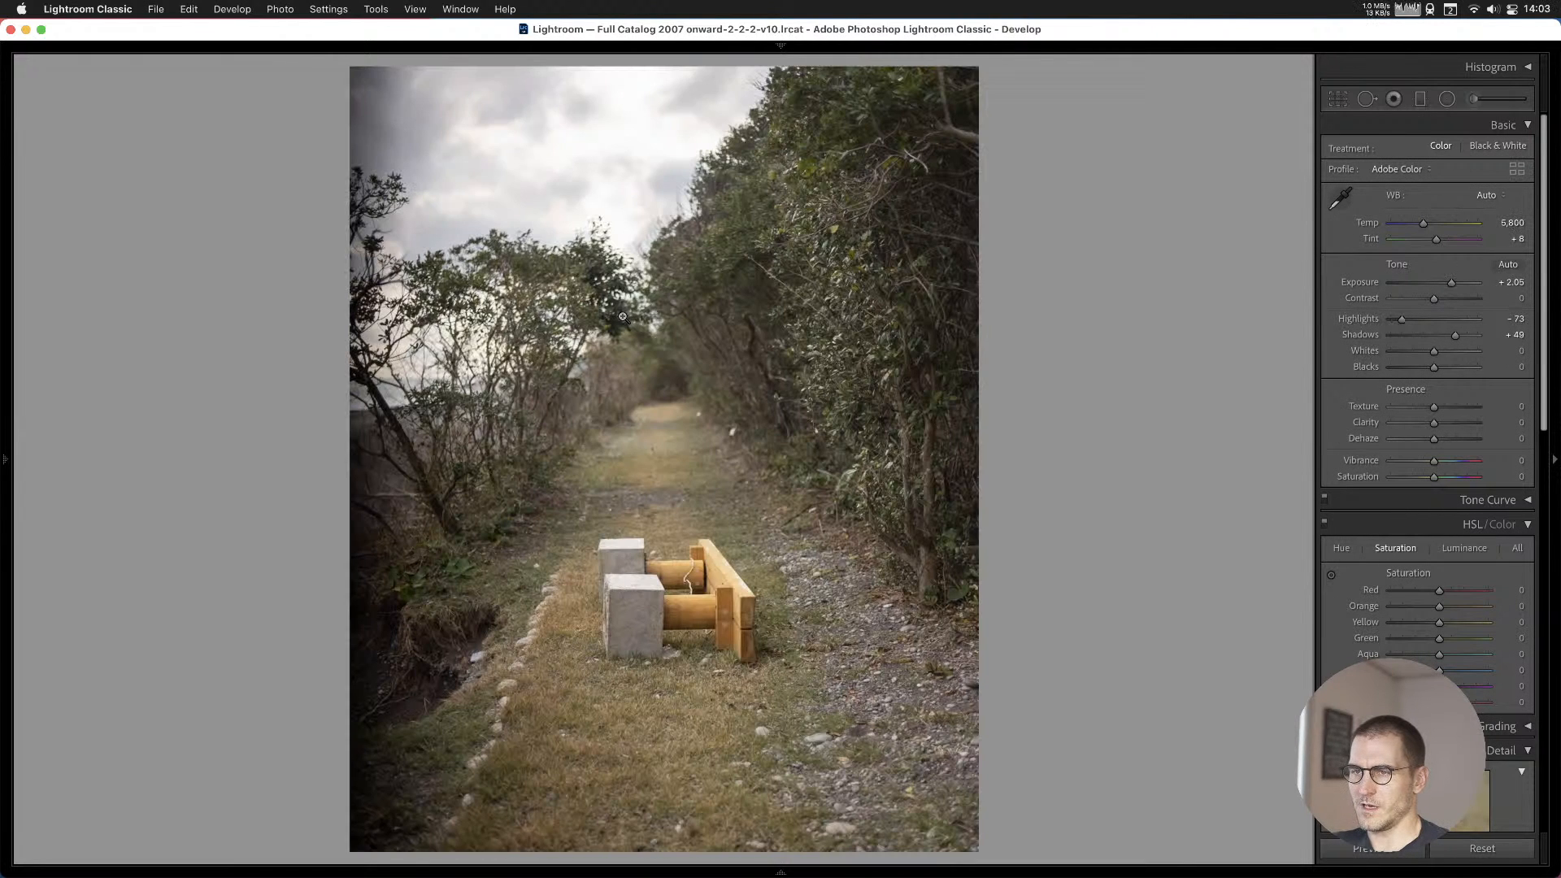
key(b)
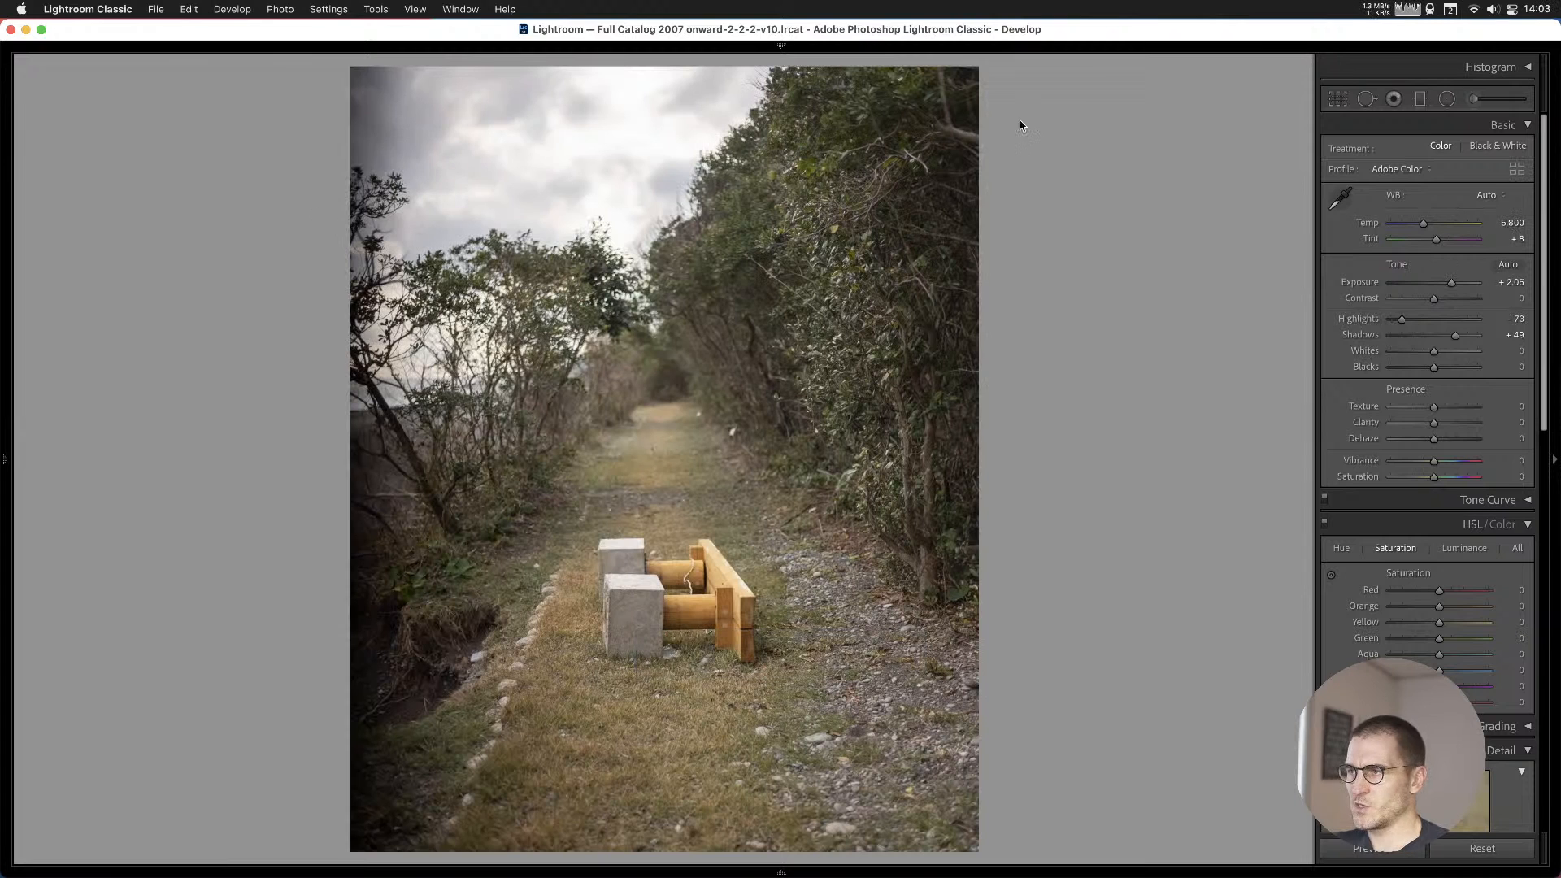
Brighten the path photo's dark left edge with a graduated filter at exposure 1.81, and compare the result with the unedited photo.
click(1419, 97)
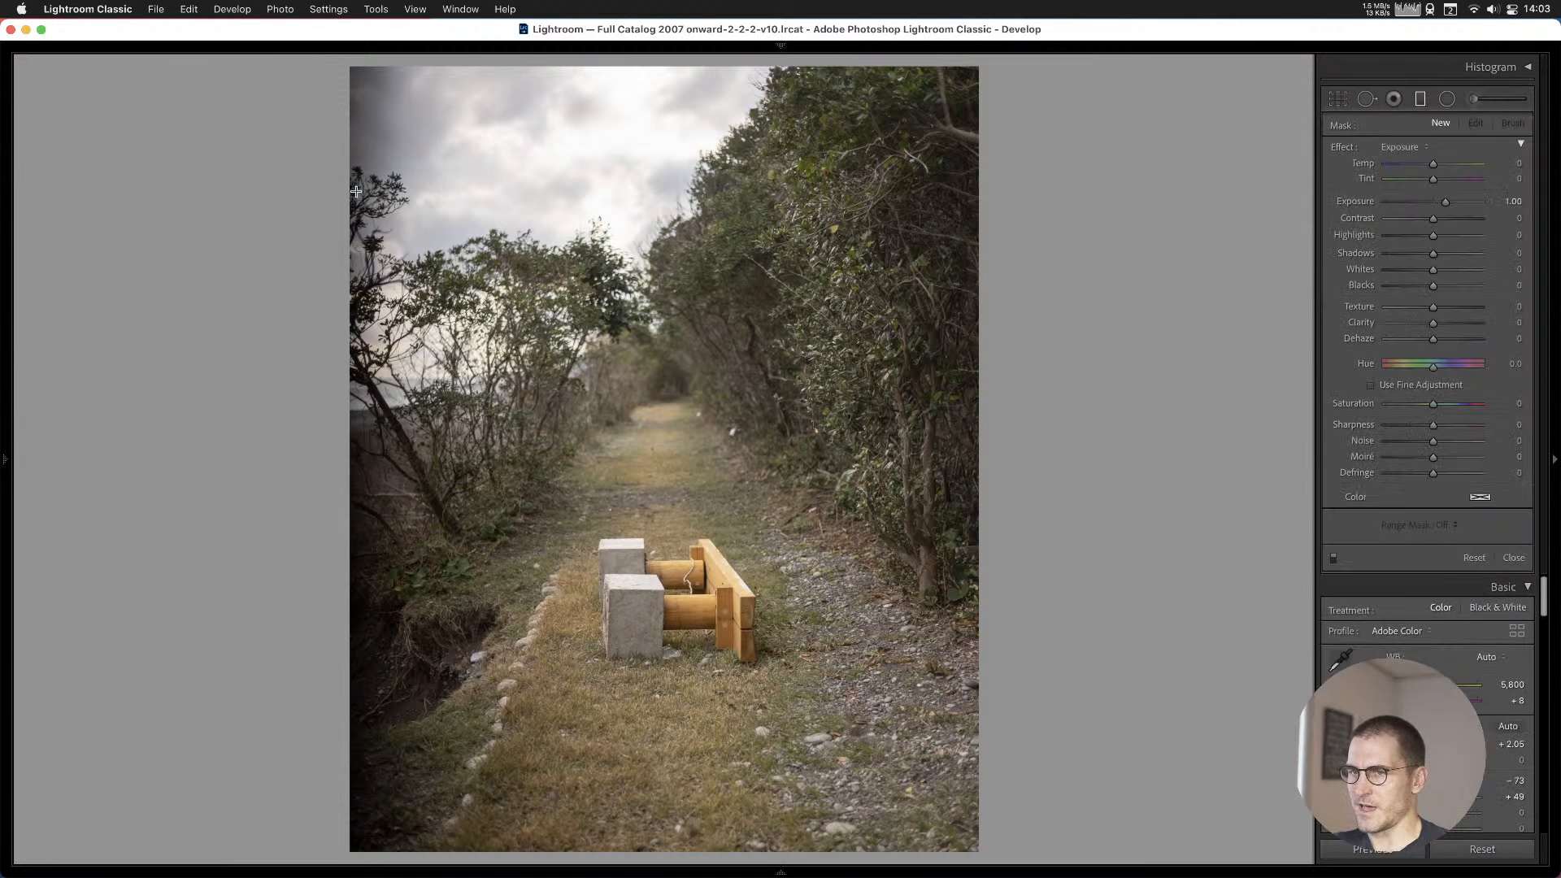
mouse_move(379, 195)
mouse_down()
mouse_move(556, 198)
mouse_move(420, 197)
mouse_move(514, 197)
mouse_move(421, 198)
mouse_move(435, 196)
mouse_up()
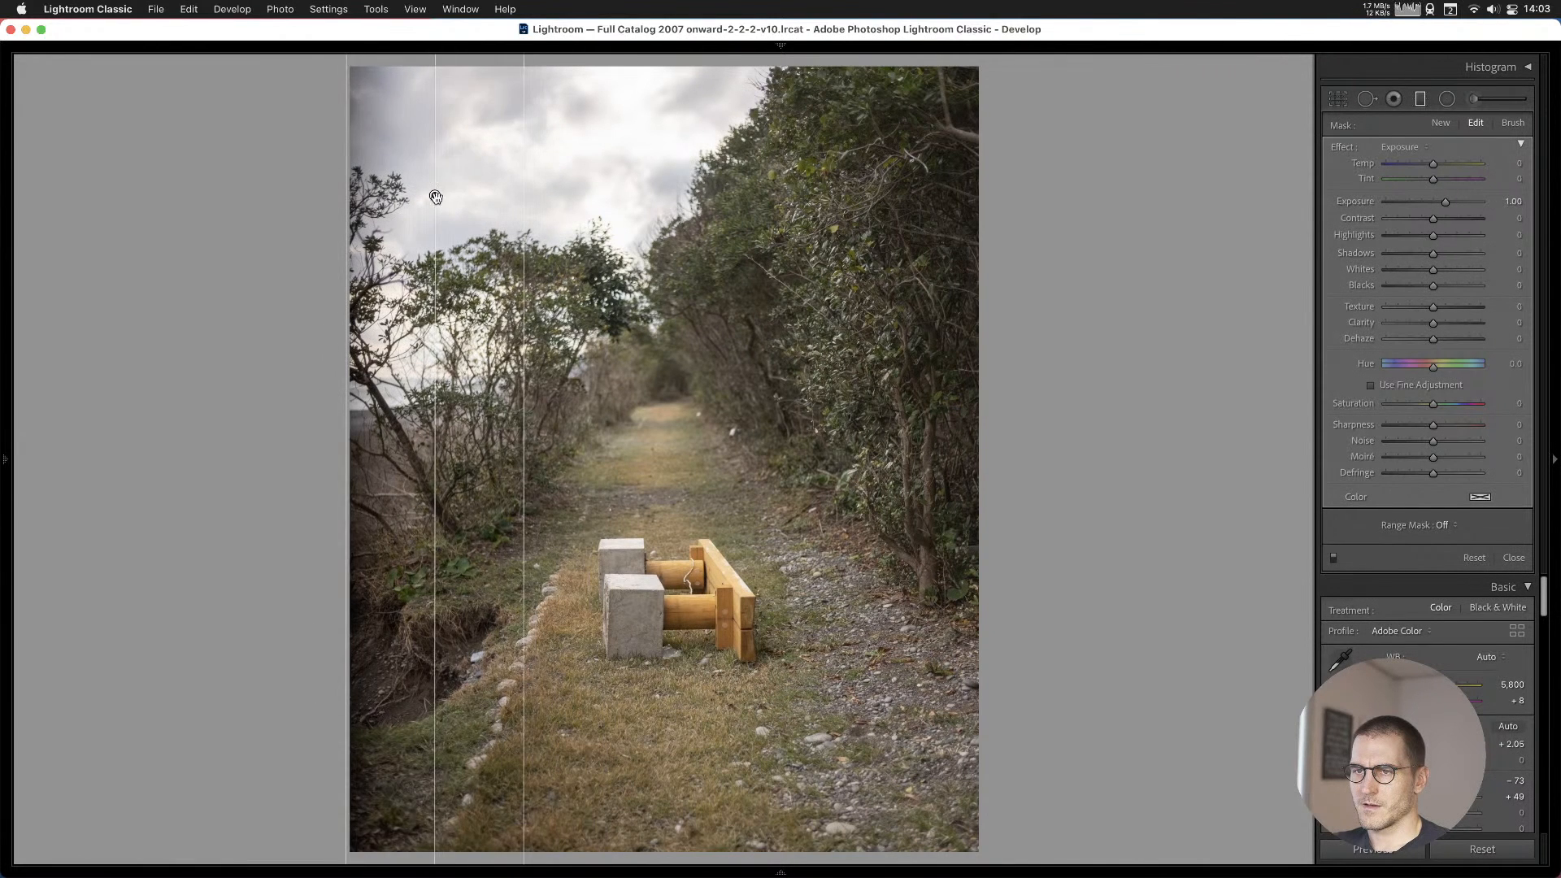
drag(1444, 200, 1453, 204)
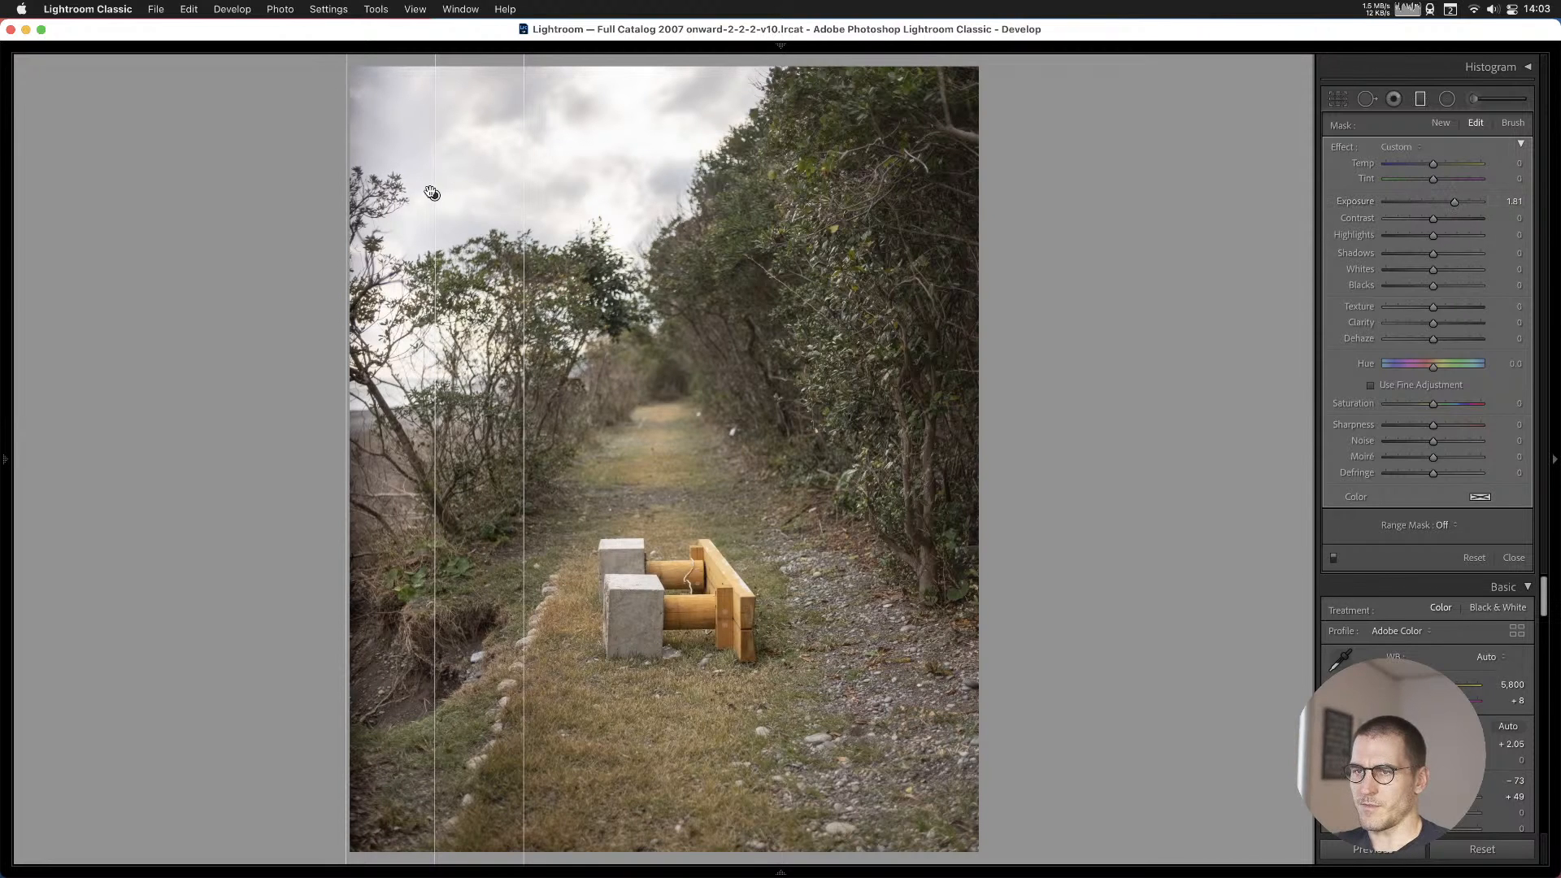
drag(434, 197, 439, 196)
key(Return)
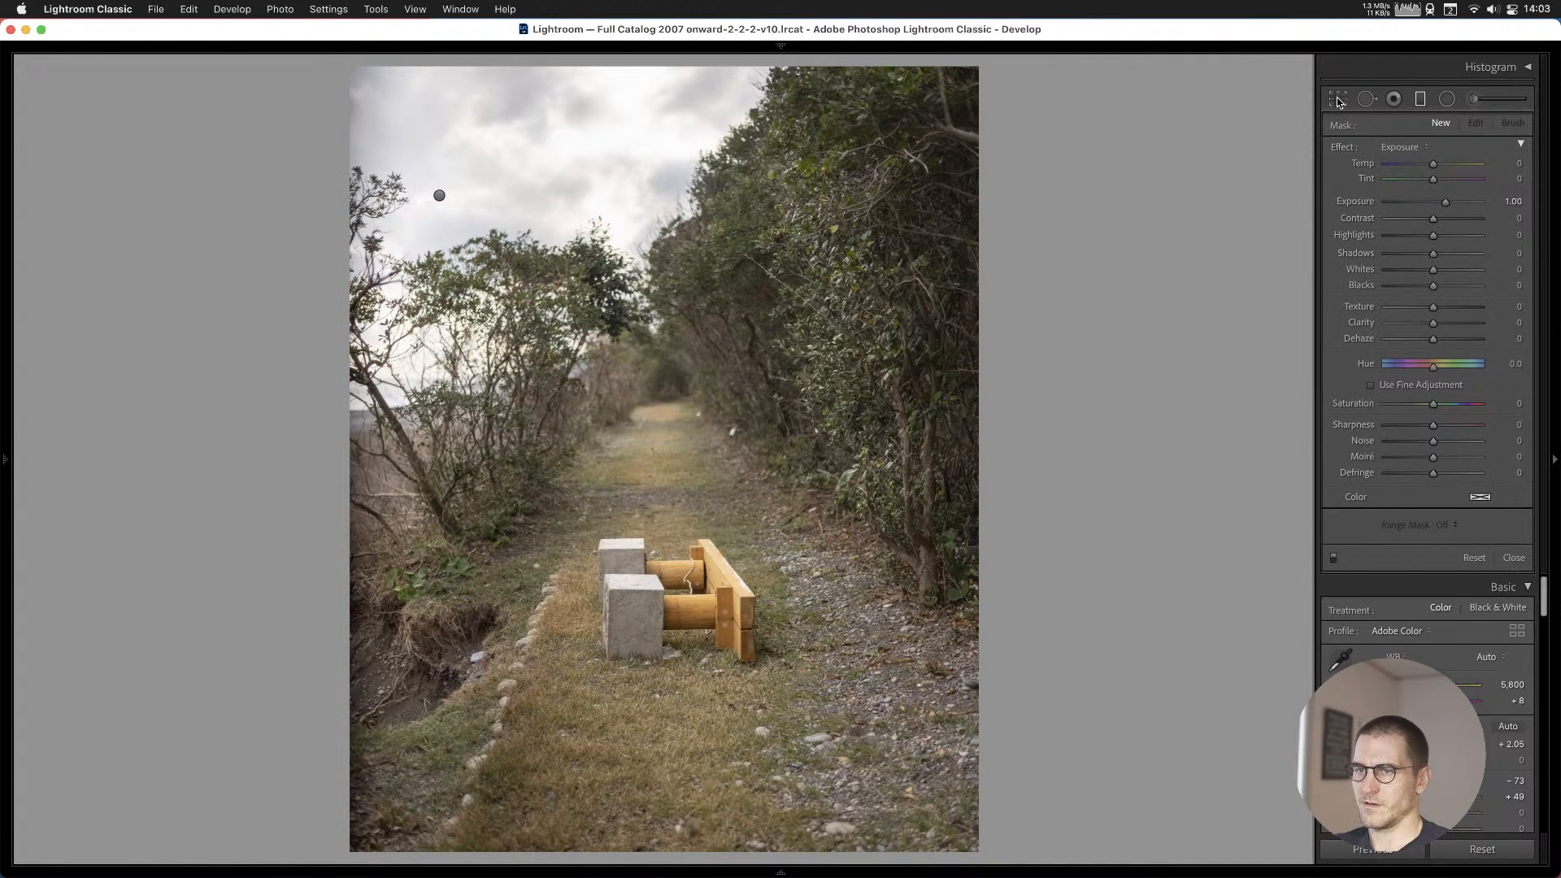
key(backslash)
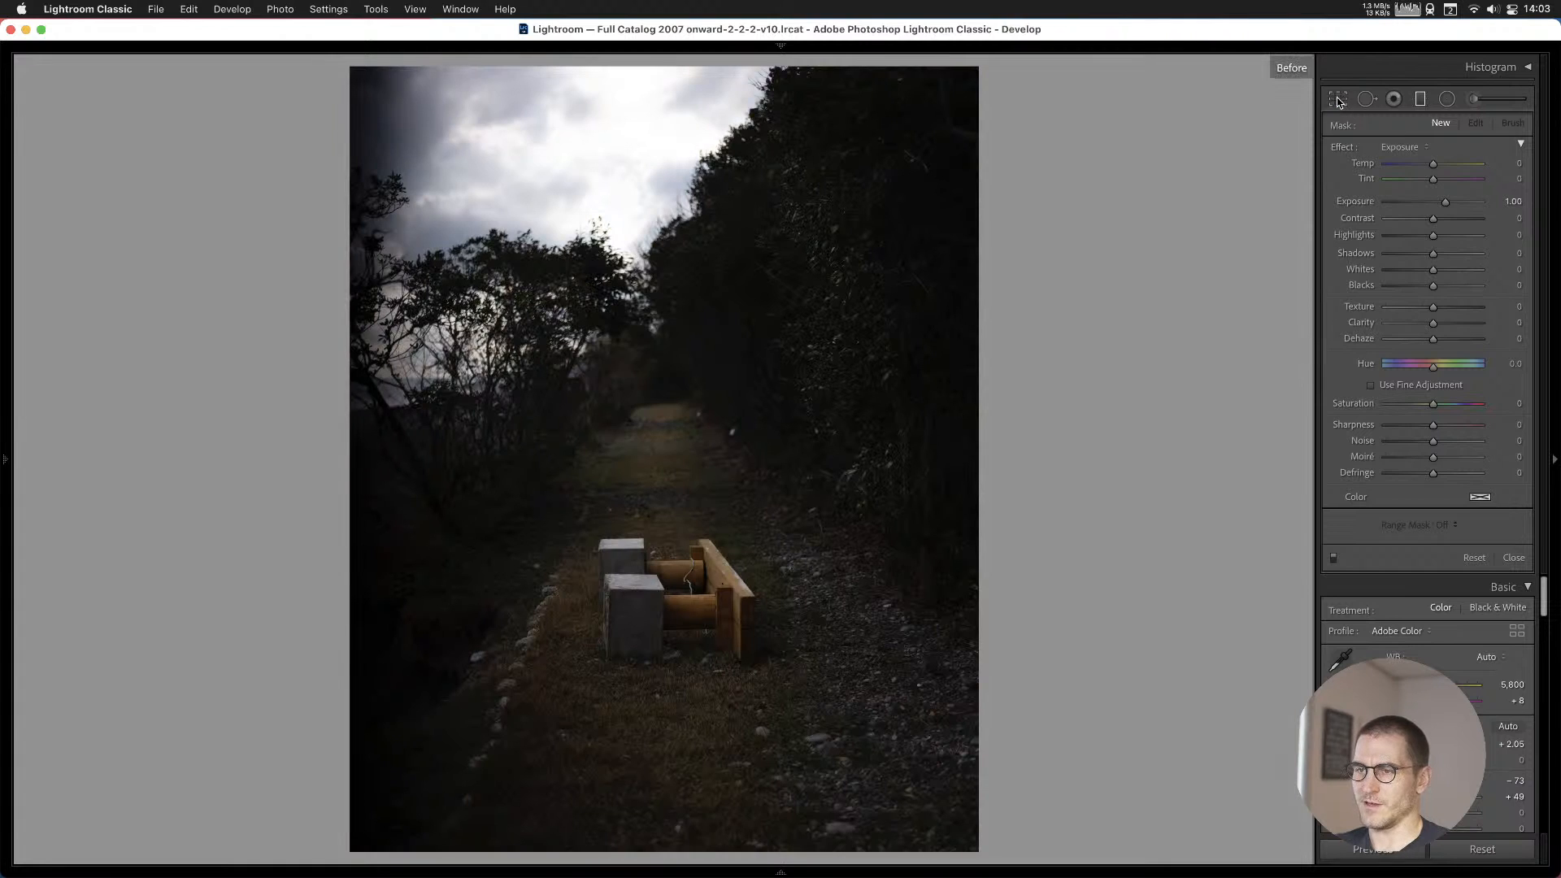
key(backslash)
Tighten the path photo's 4 x 5 crop around the wooden barrier, trimming the edges of the frame.
click(1339, 99)
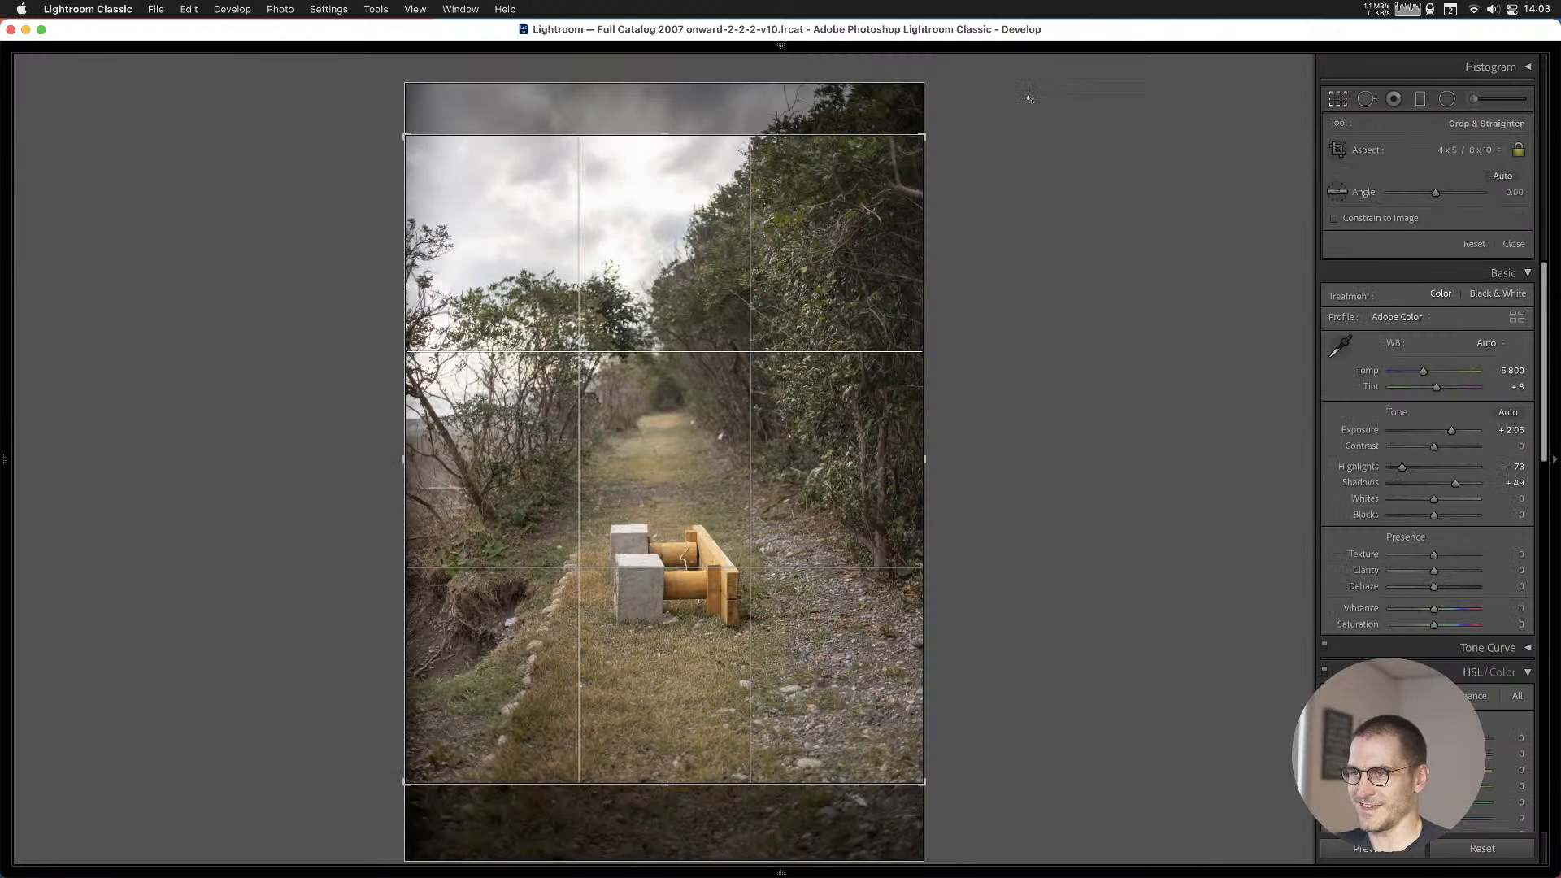
drag(920, 136, 894, 173)
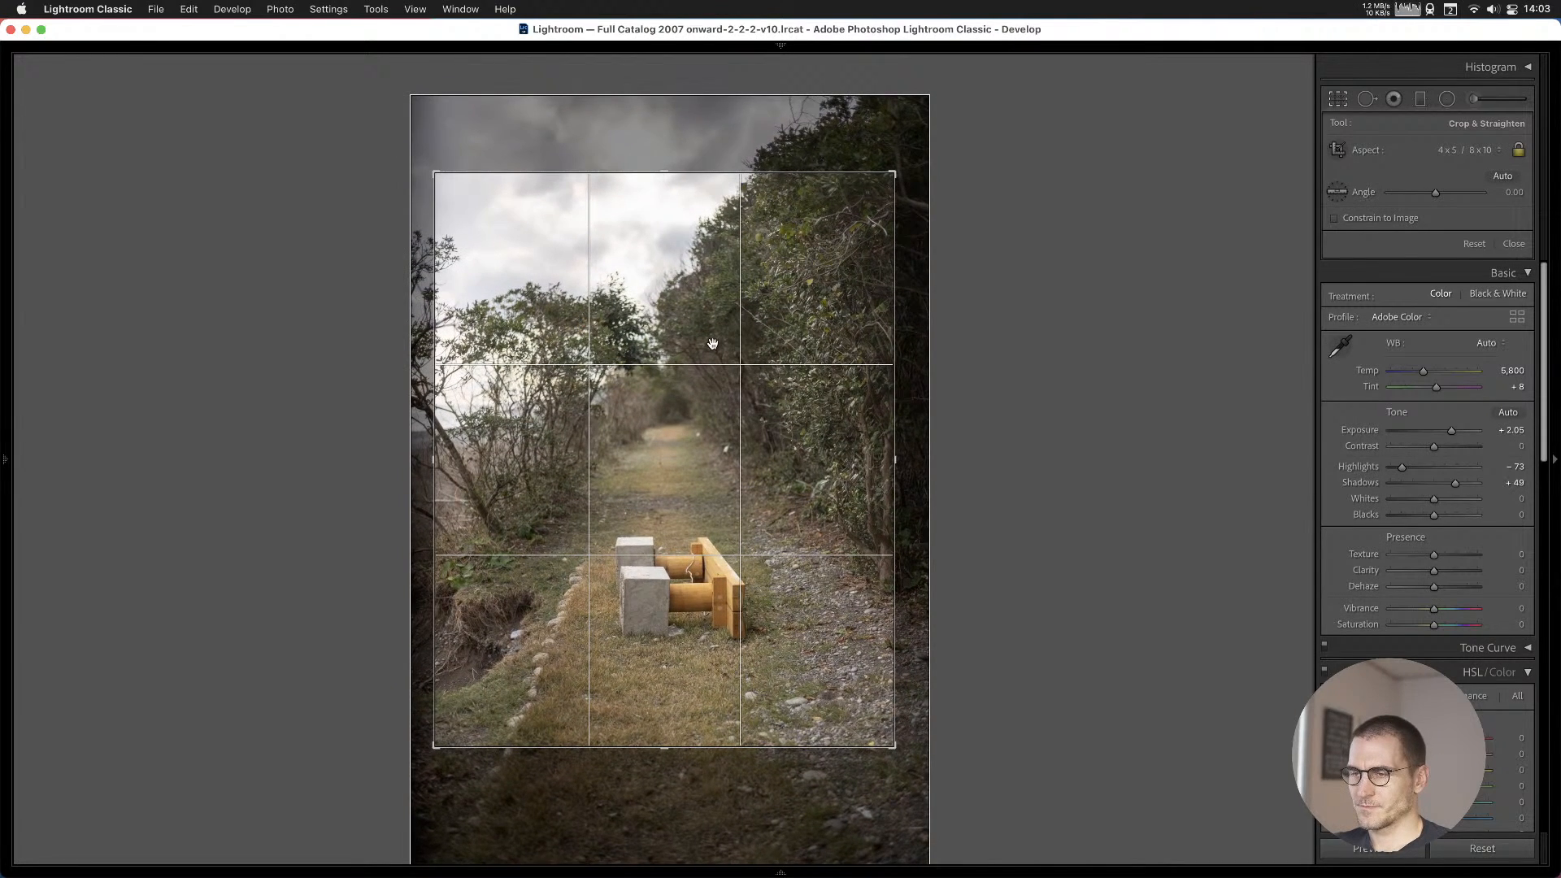
key(Return)
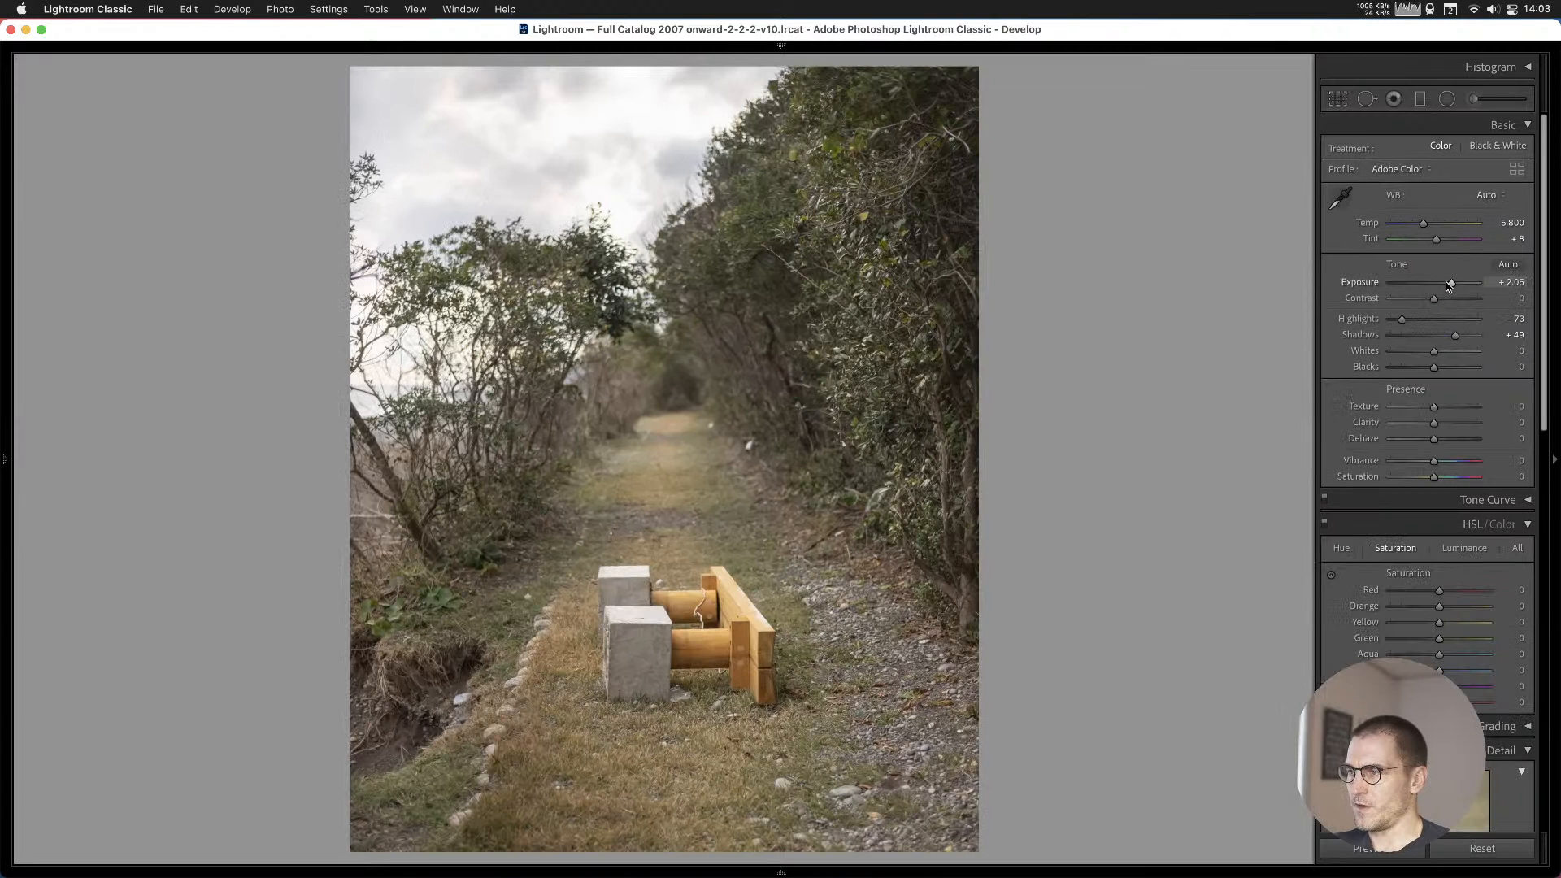
Set the path photo's exposure to +1.15 and shadows to +32, and add the finished version to Cull #1.
drag(1451, 282, 1444, 282)
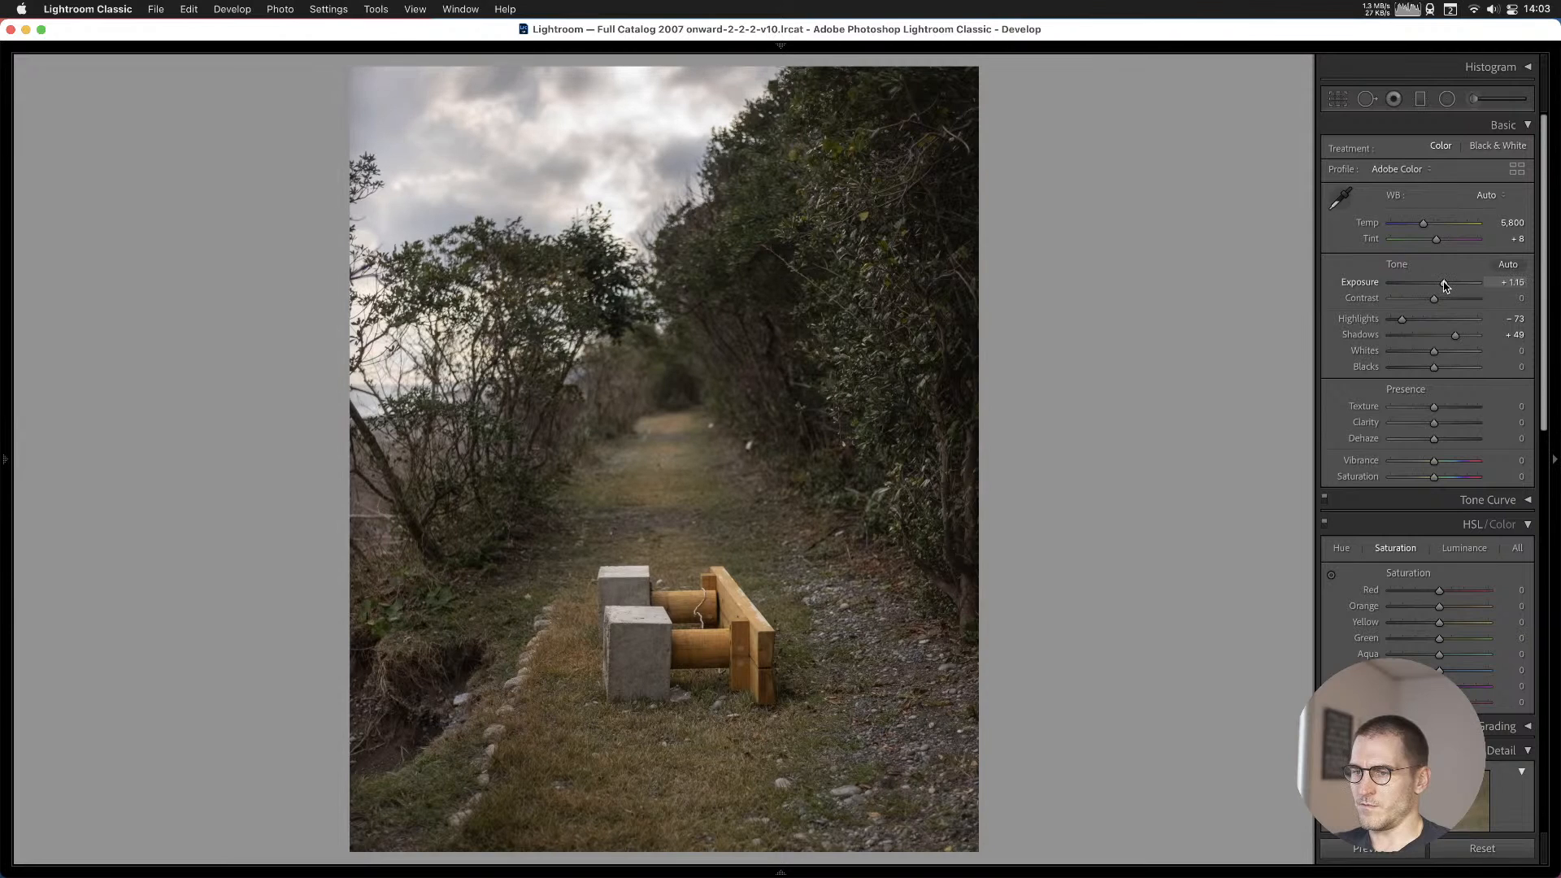
drag(1455, 335, 1447, 335)
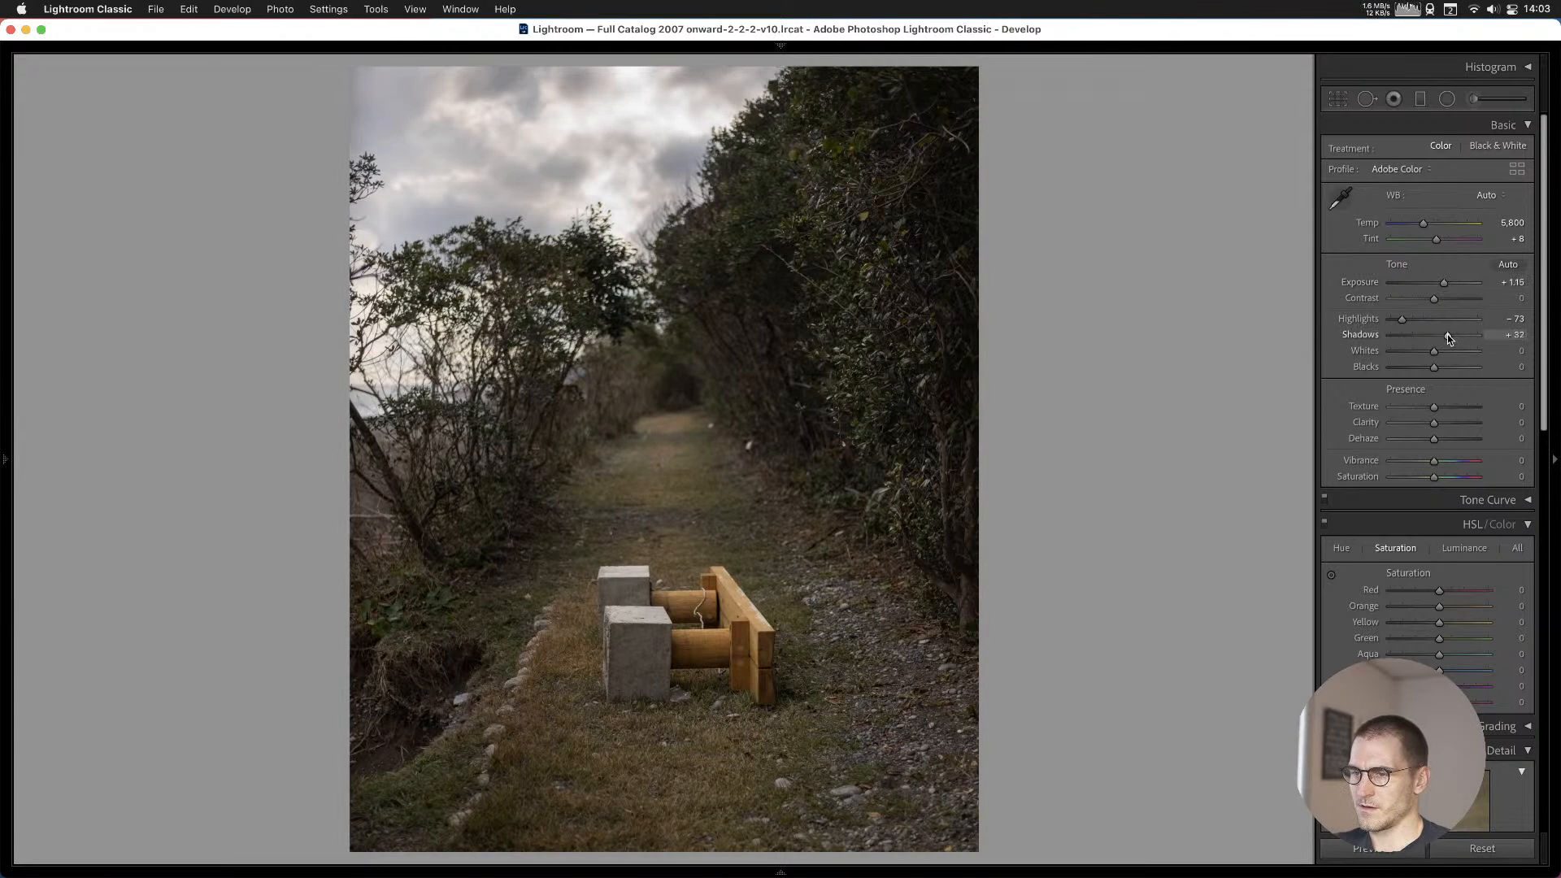
key(b)
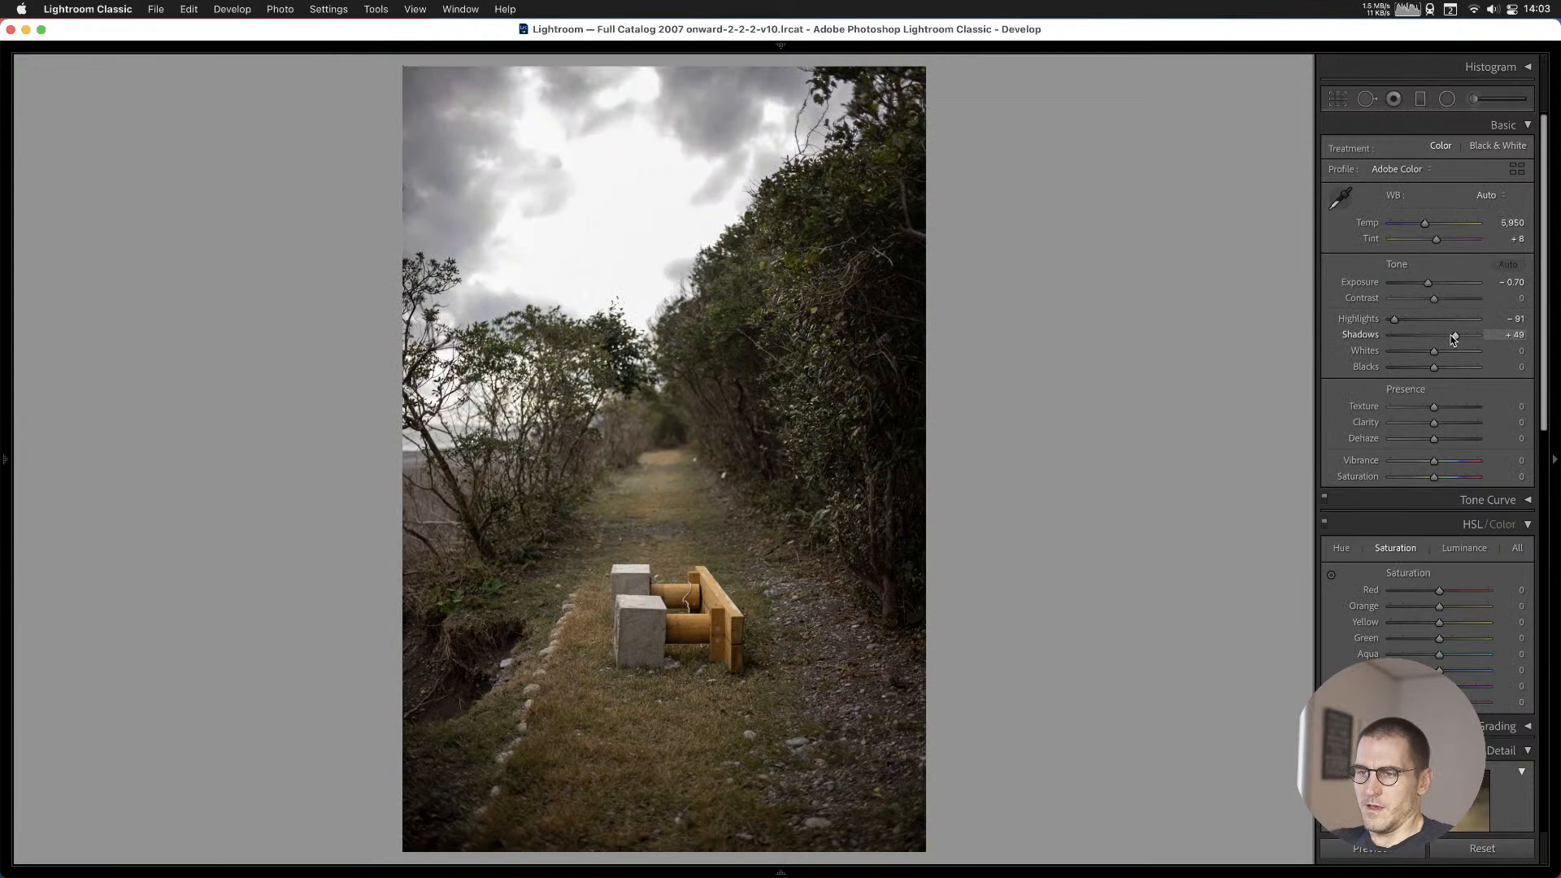
key(Right)
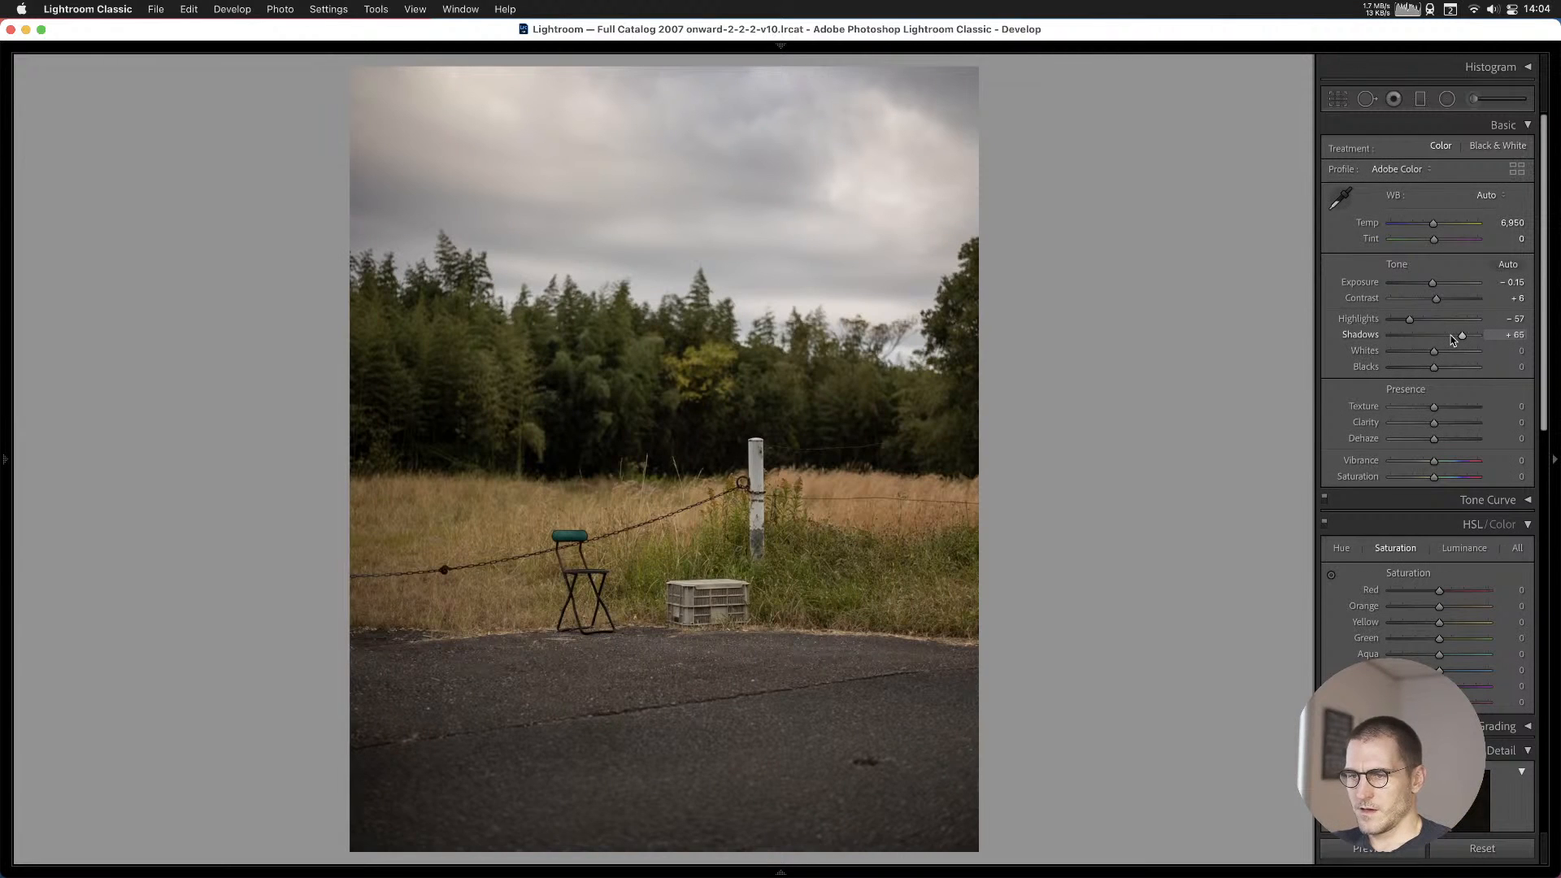
Add the field photo with the chair and crate to Cull #1, and set the vacant lot photo's exposure to +0.40.
key(b)
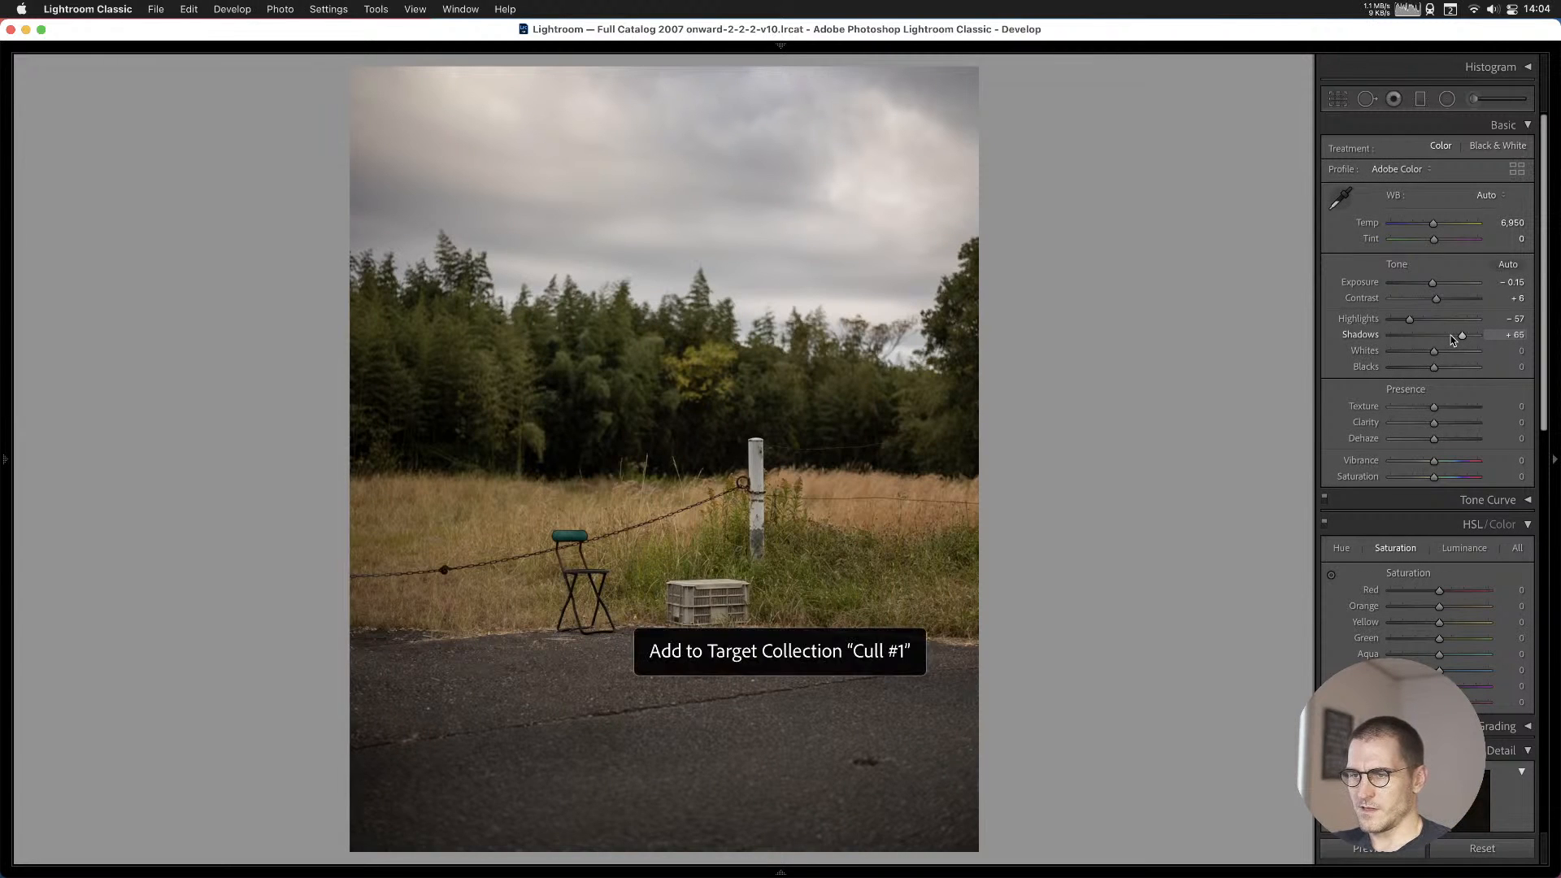
key(Right)
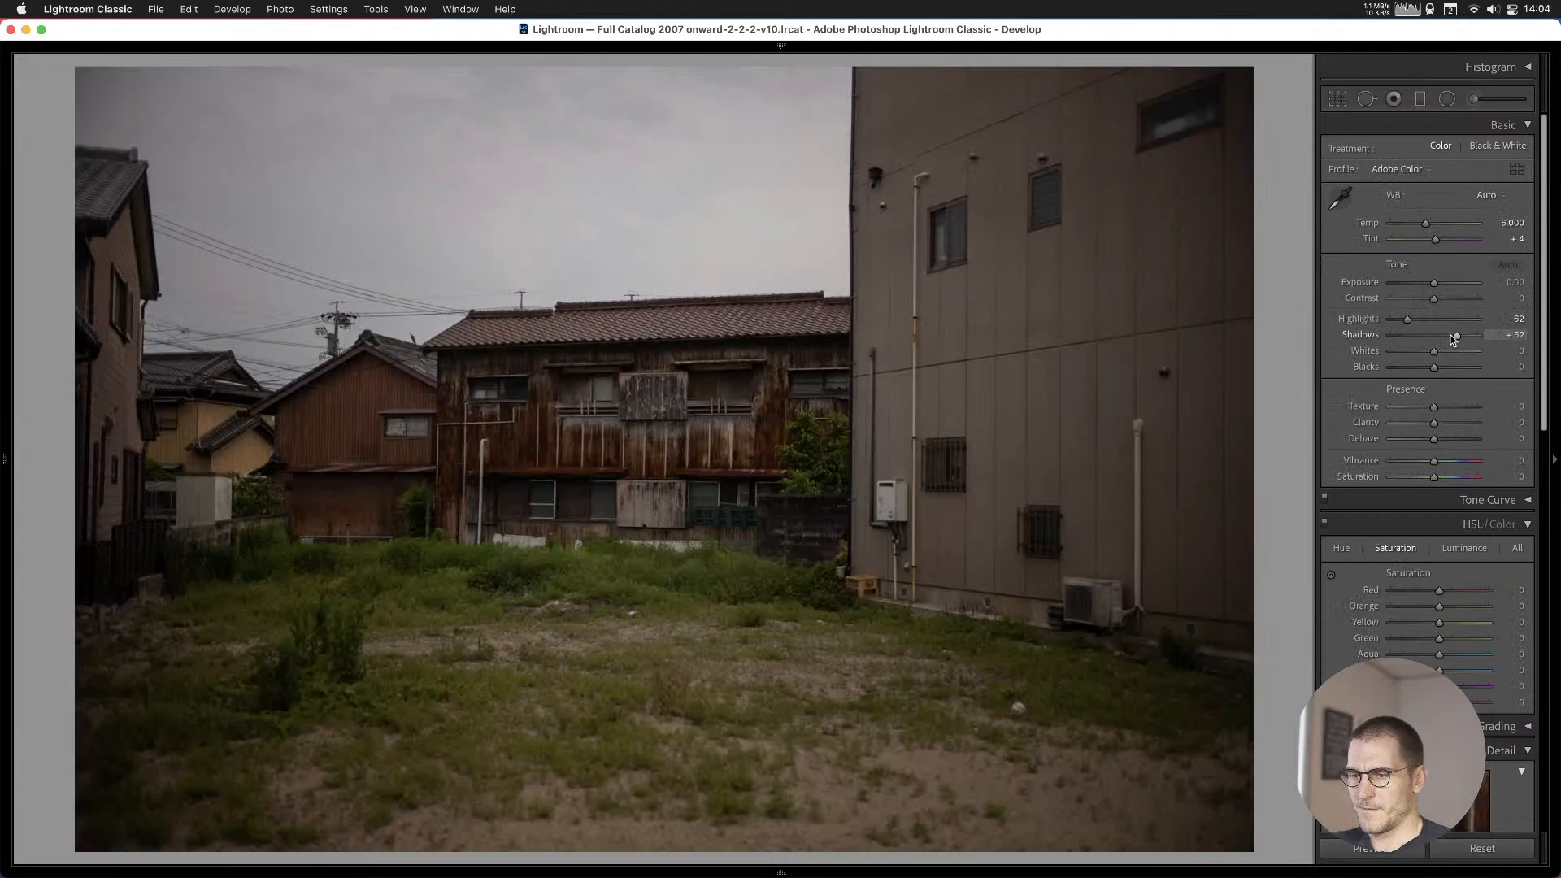
key(Left)
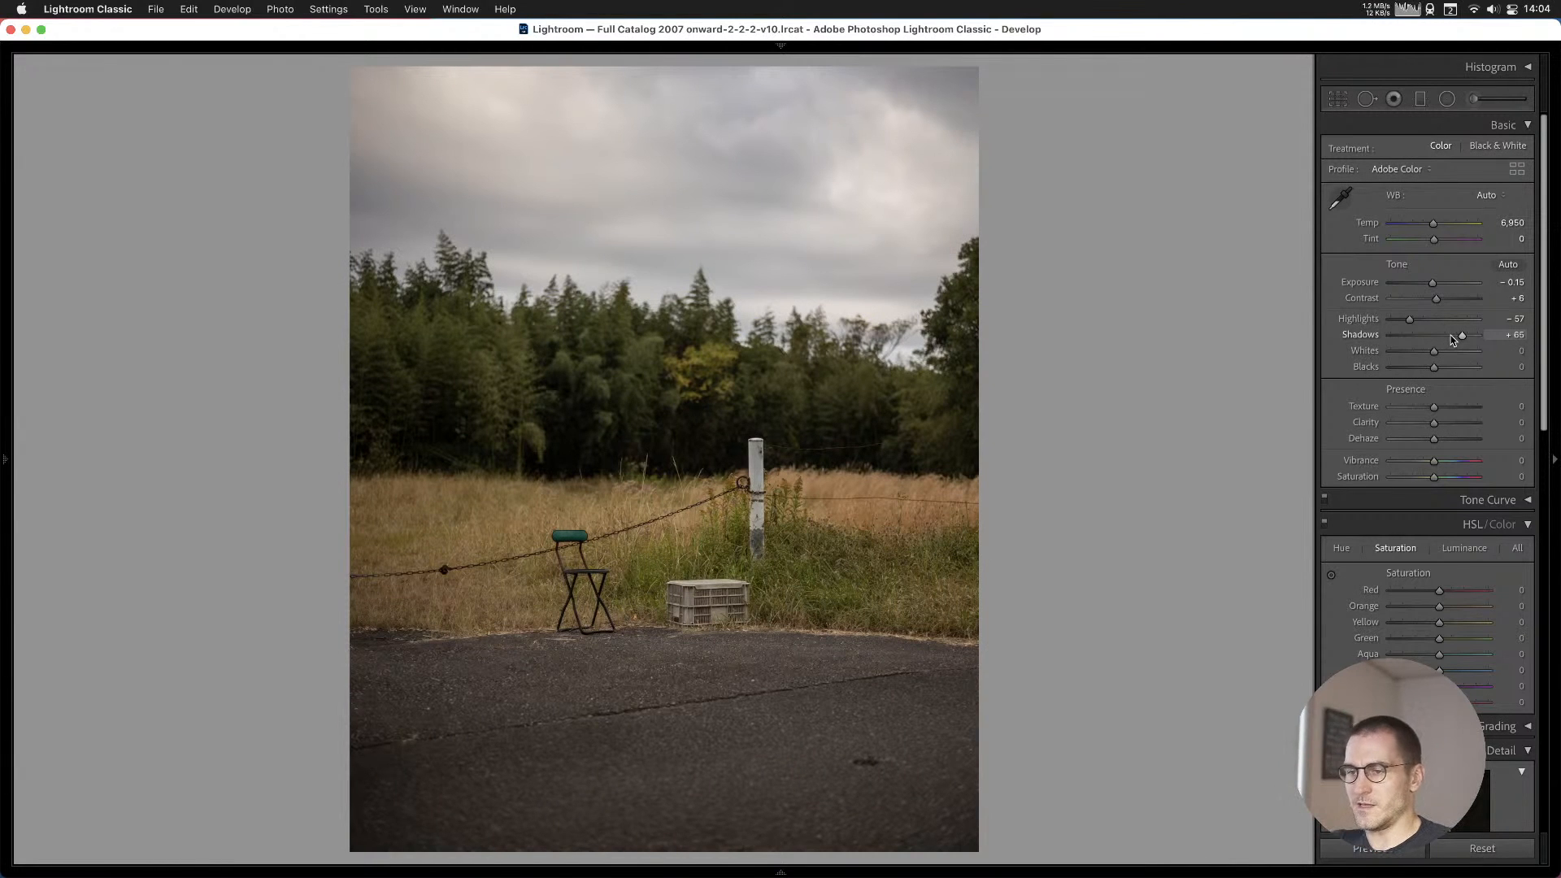
key(Right)
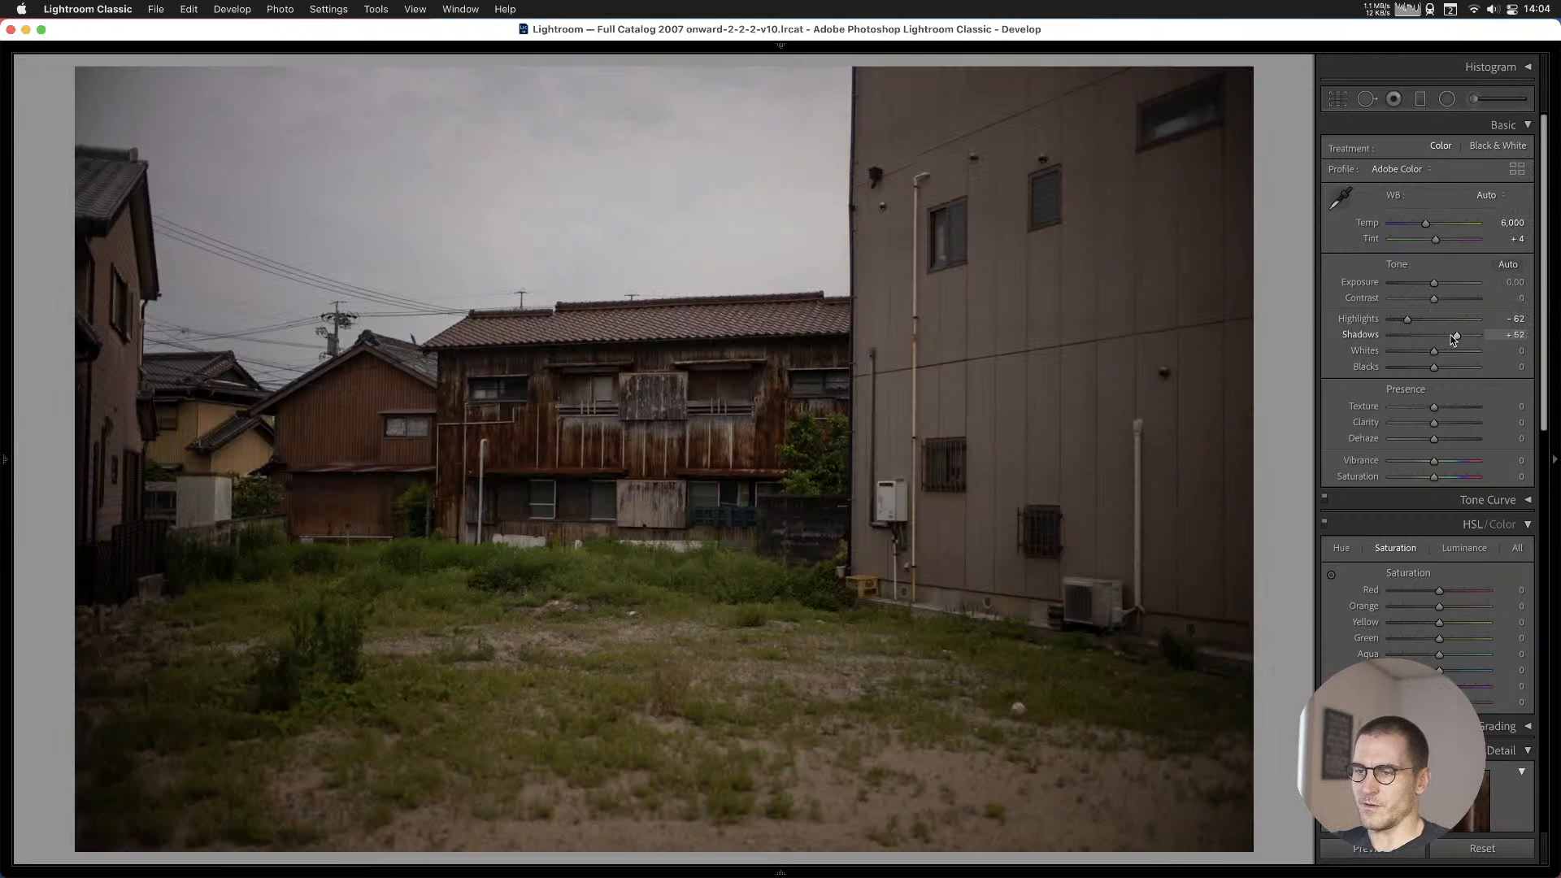
drag(1433, 284, 1436, 285)
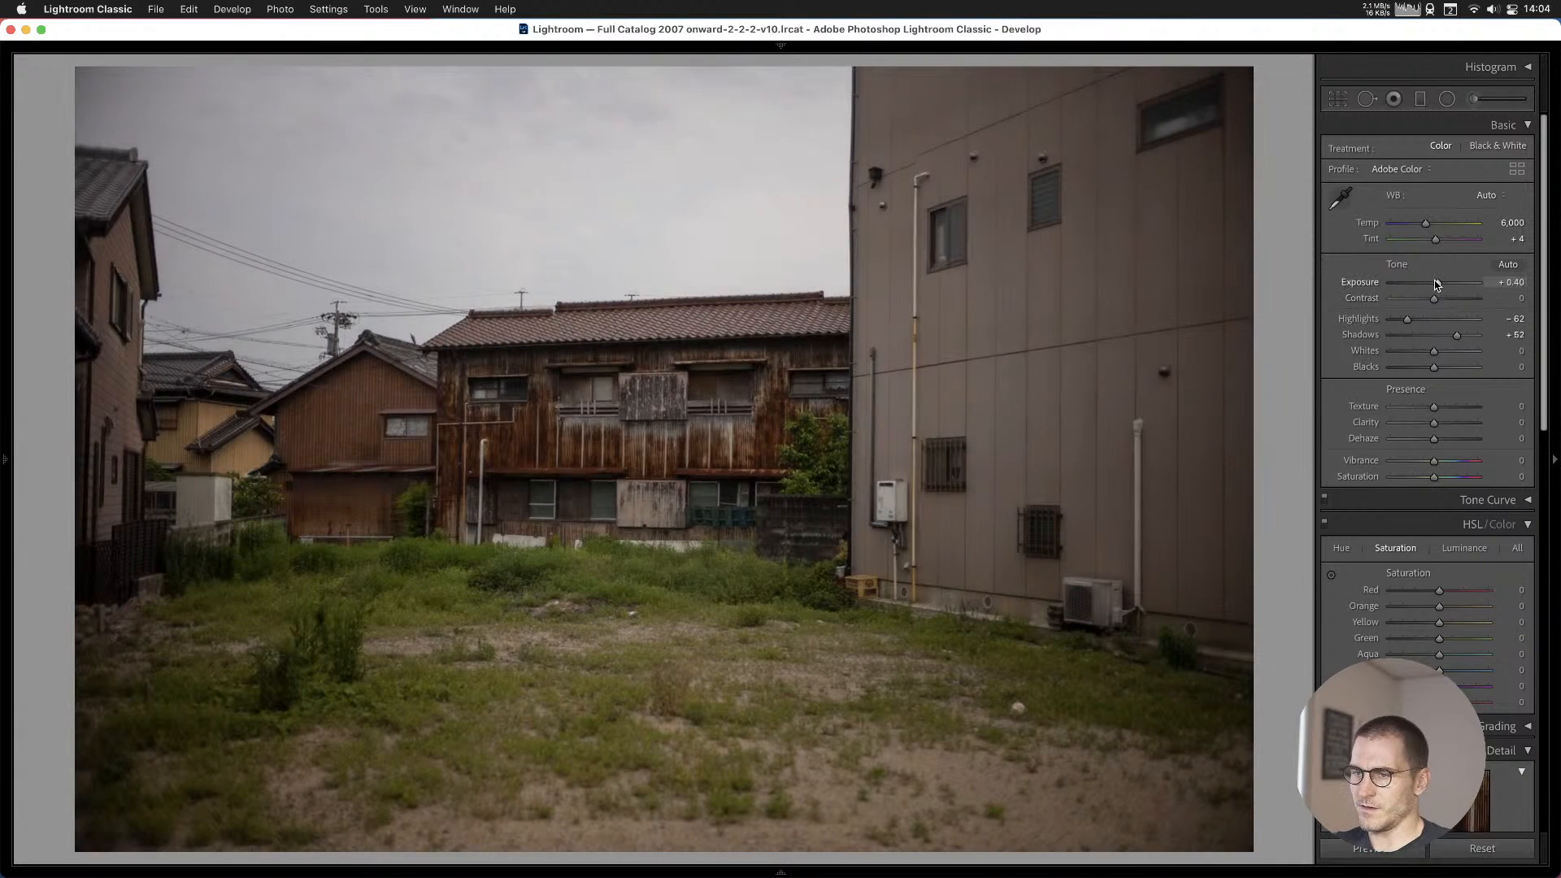
Pass over the cyclist and hedge photos, and add the photo of the pylon above the parking lot to Cull #1.
key(Right)
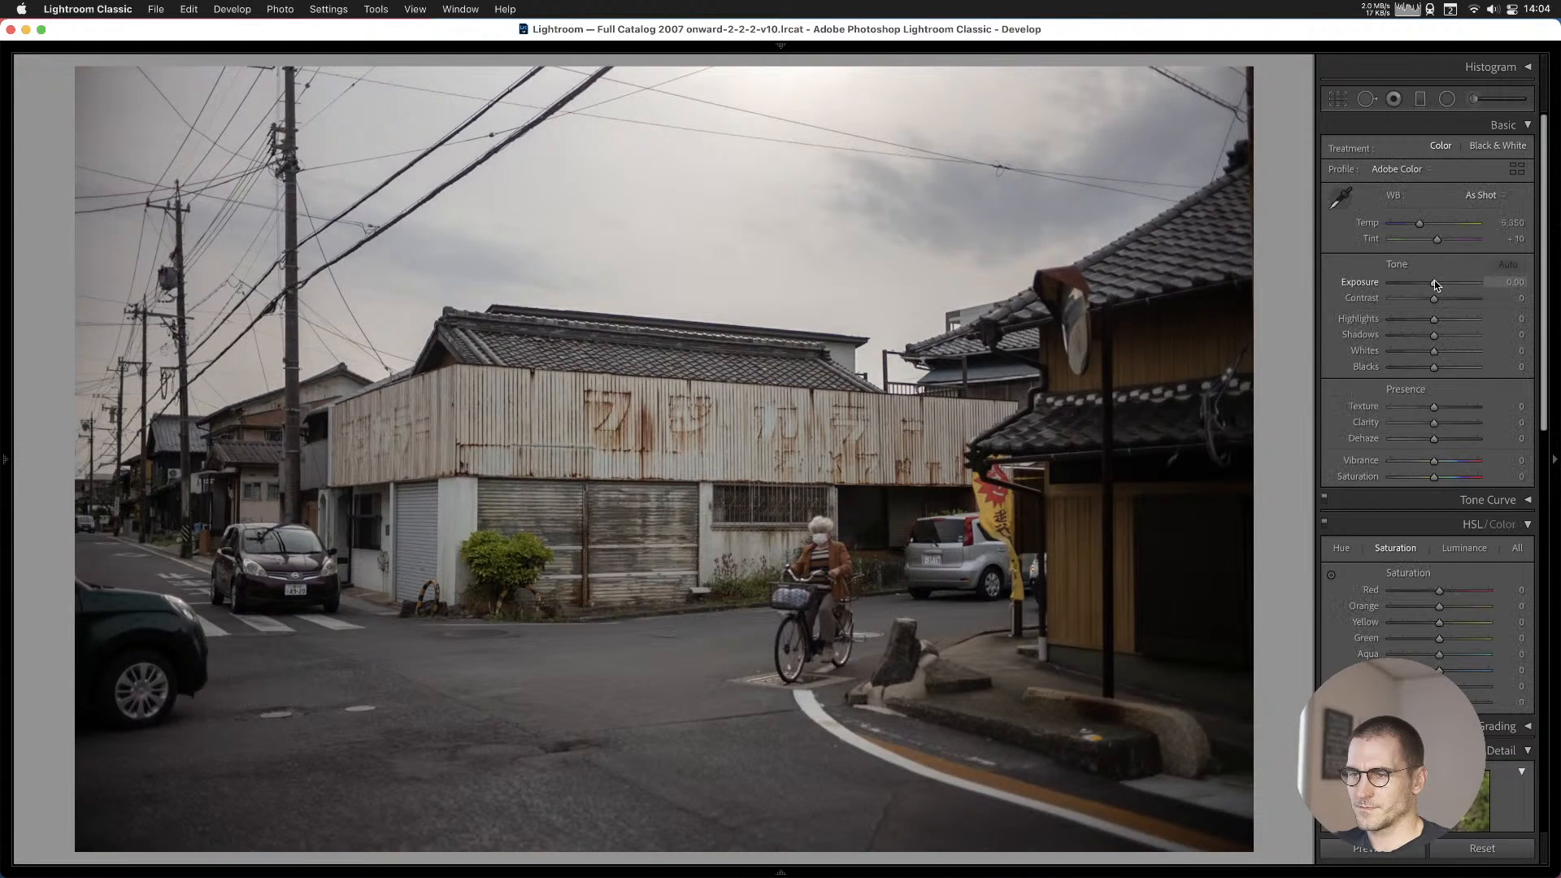
key(Right)
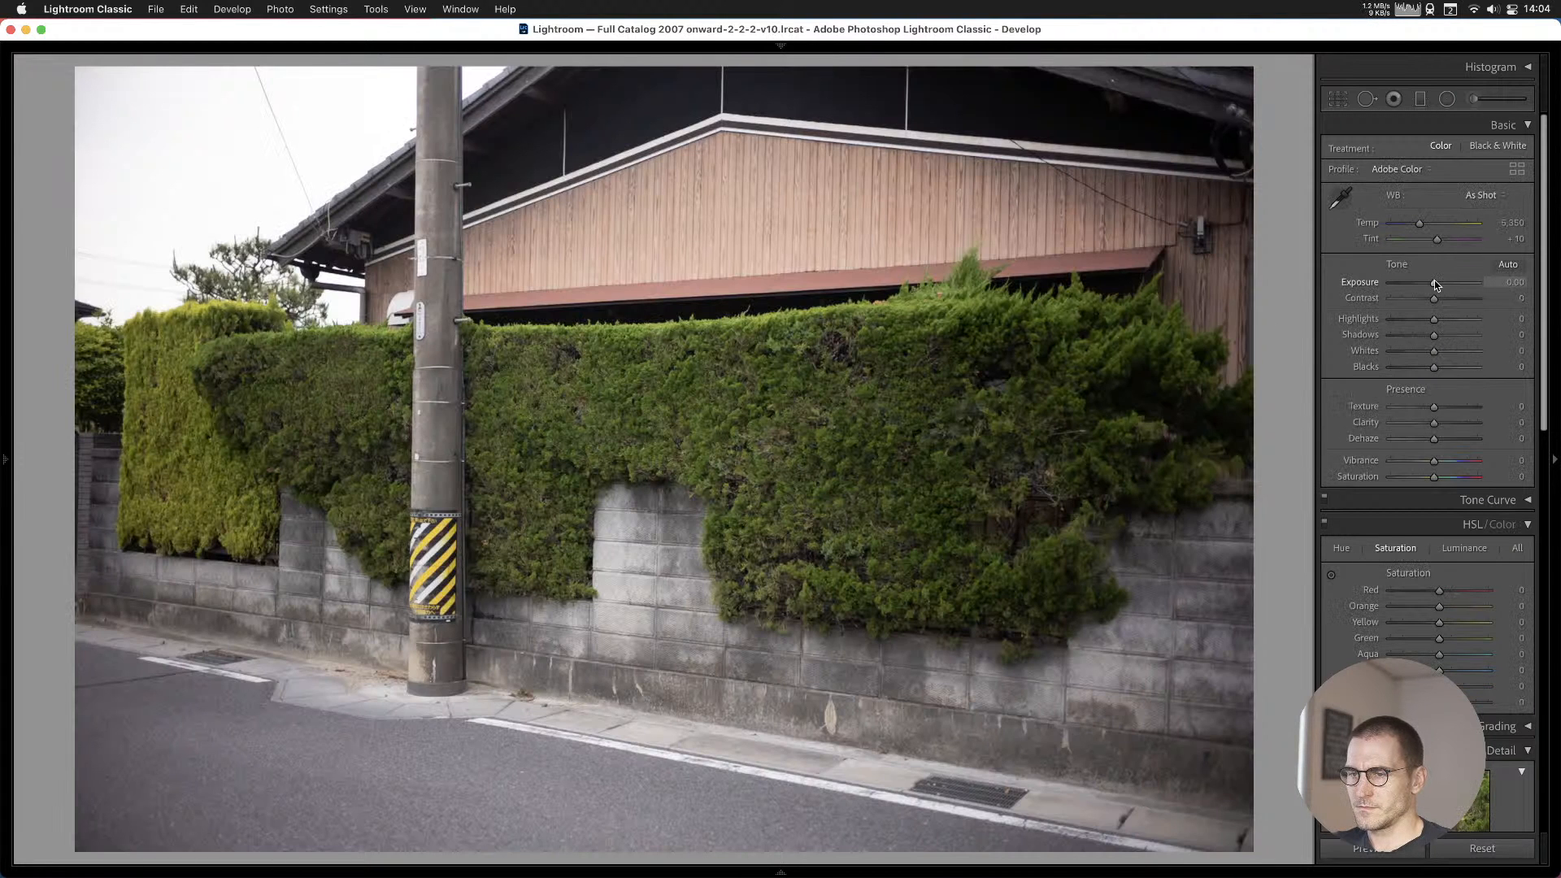
key(Right)
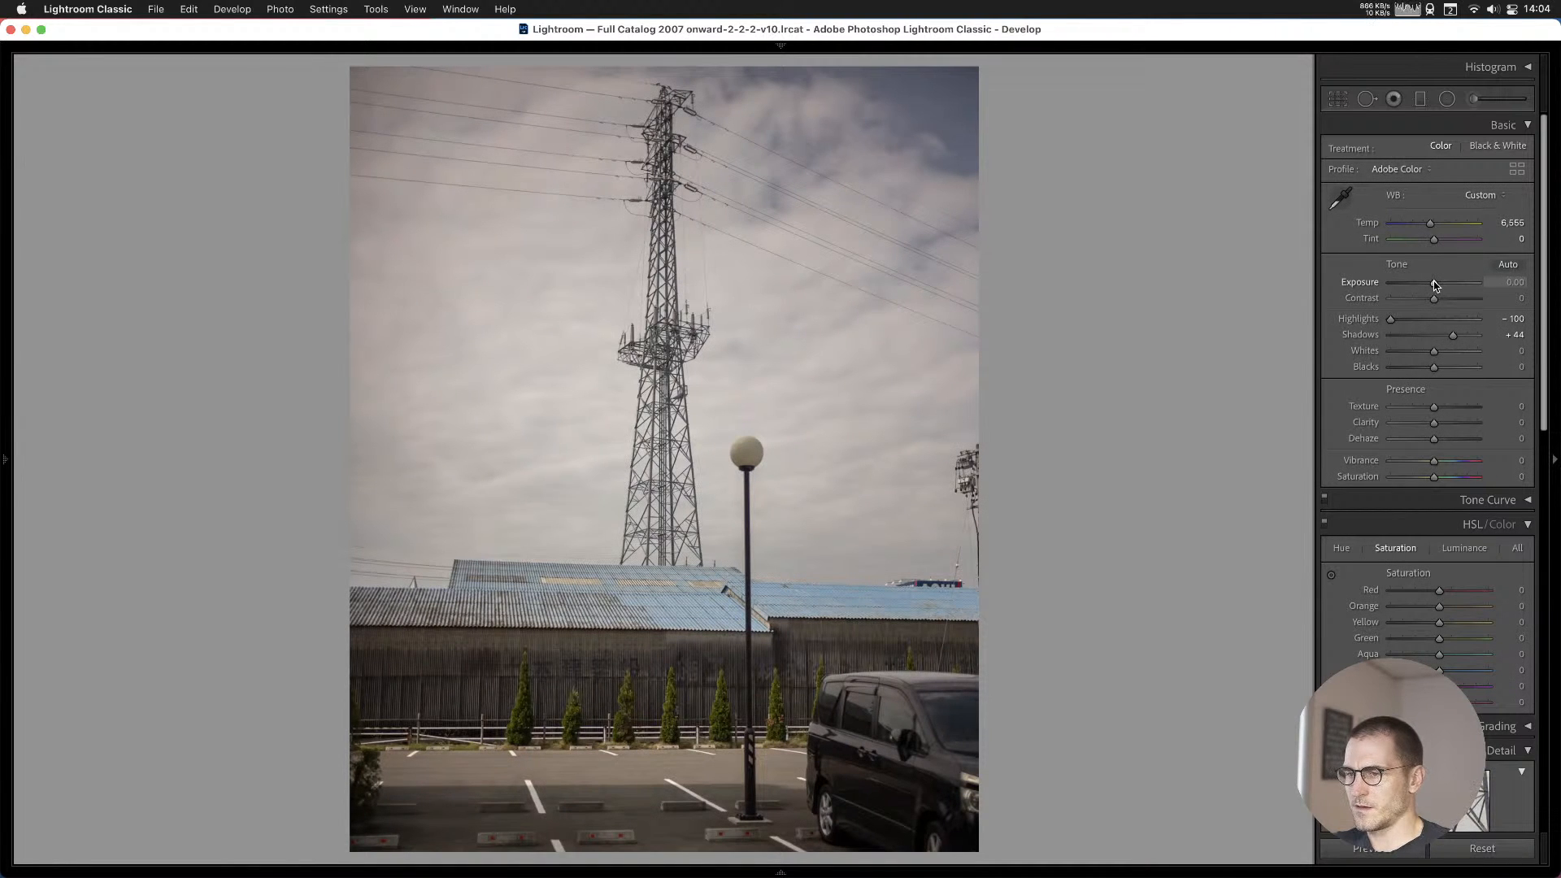
key(b)
Pass over the block-wall house, dry grass lot and gated yard photos, and add the gravel mound photo to Cull #1.
key(Right)
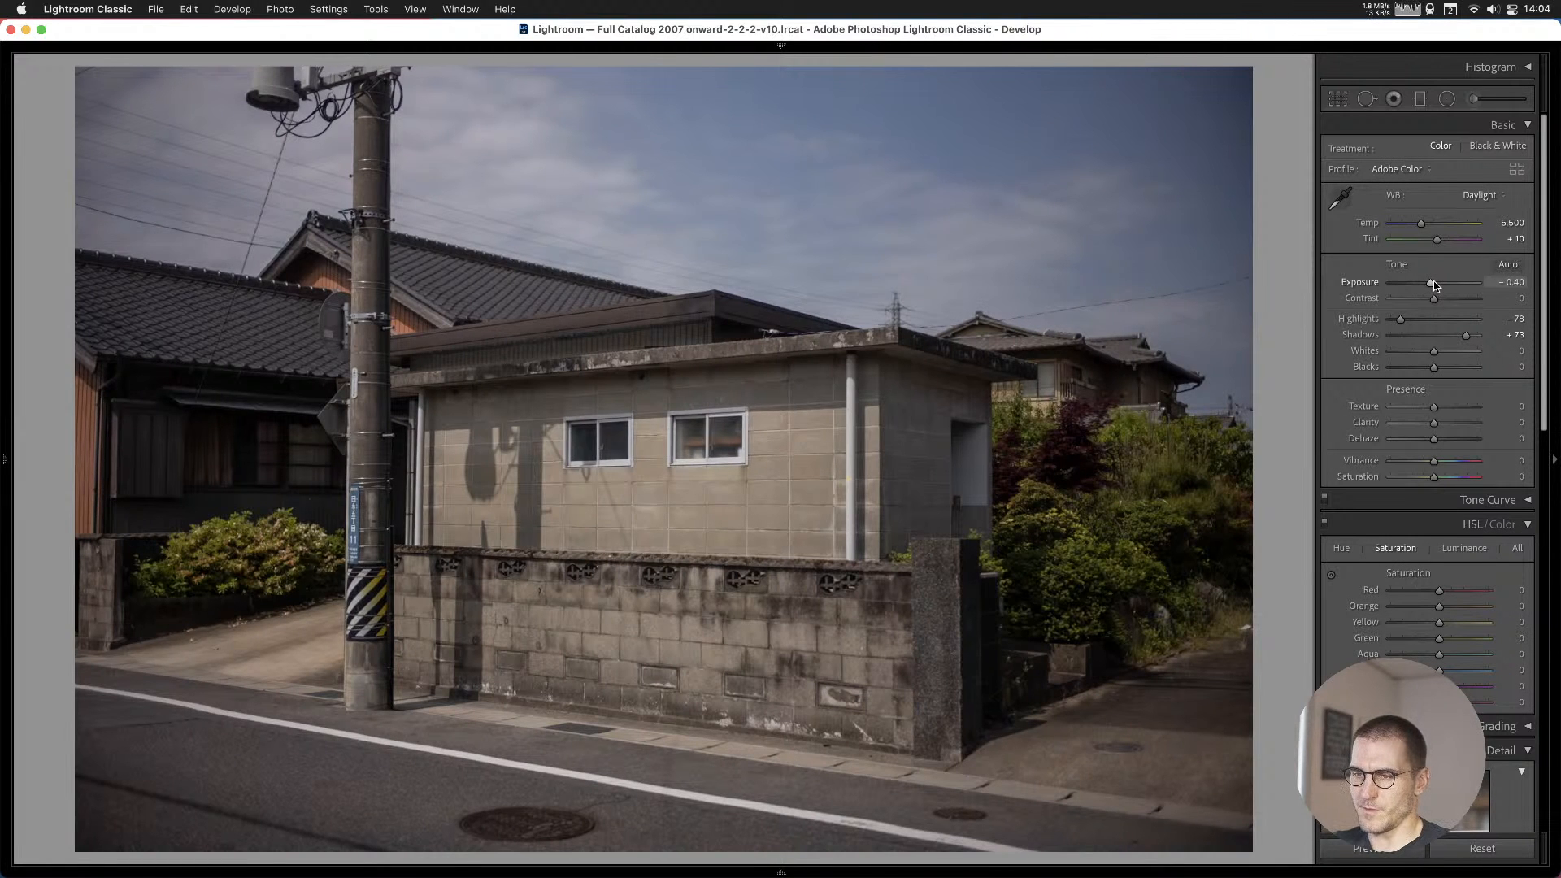
key(Right)
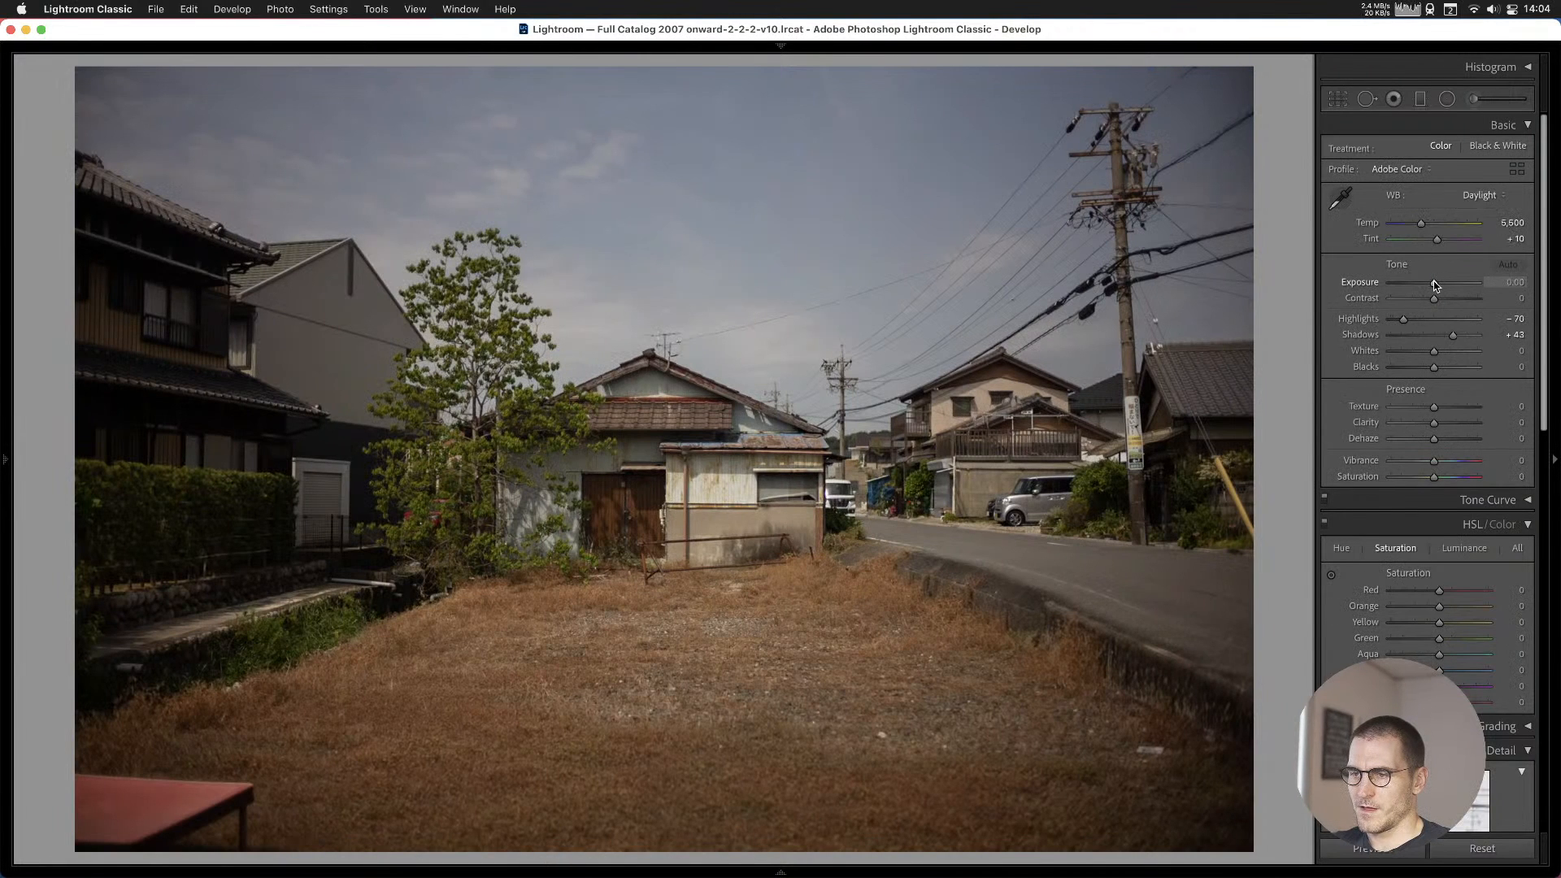
key(Right)
key(Right)
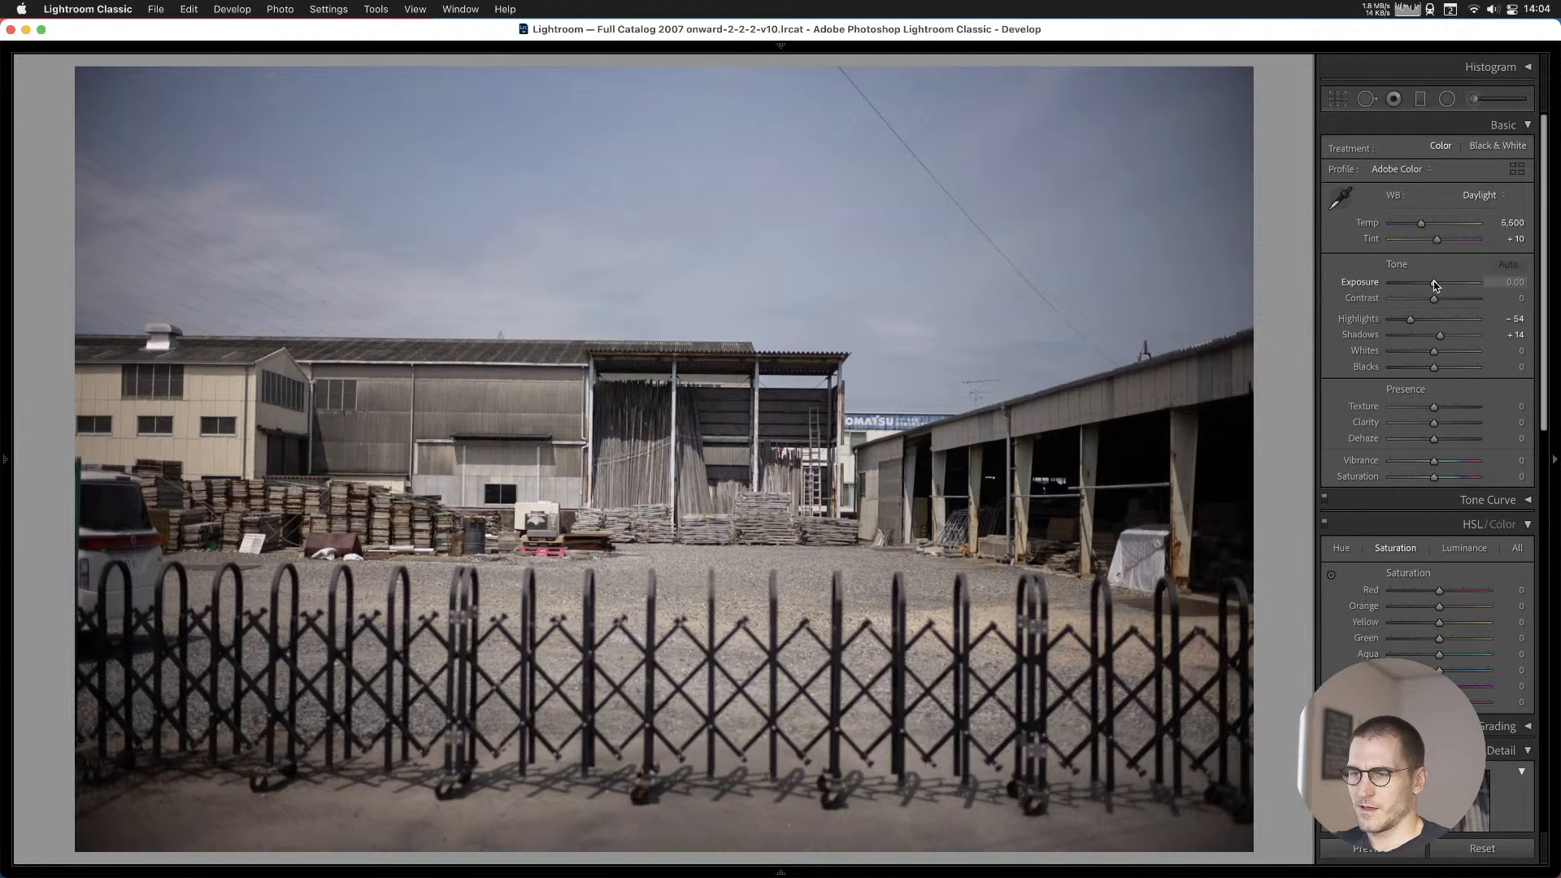
key(Right)
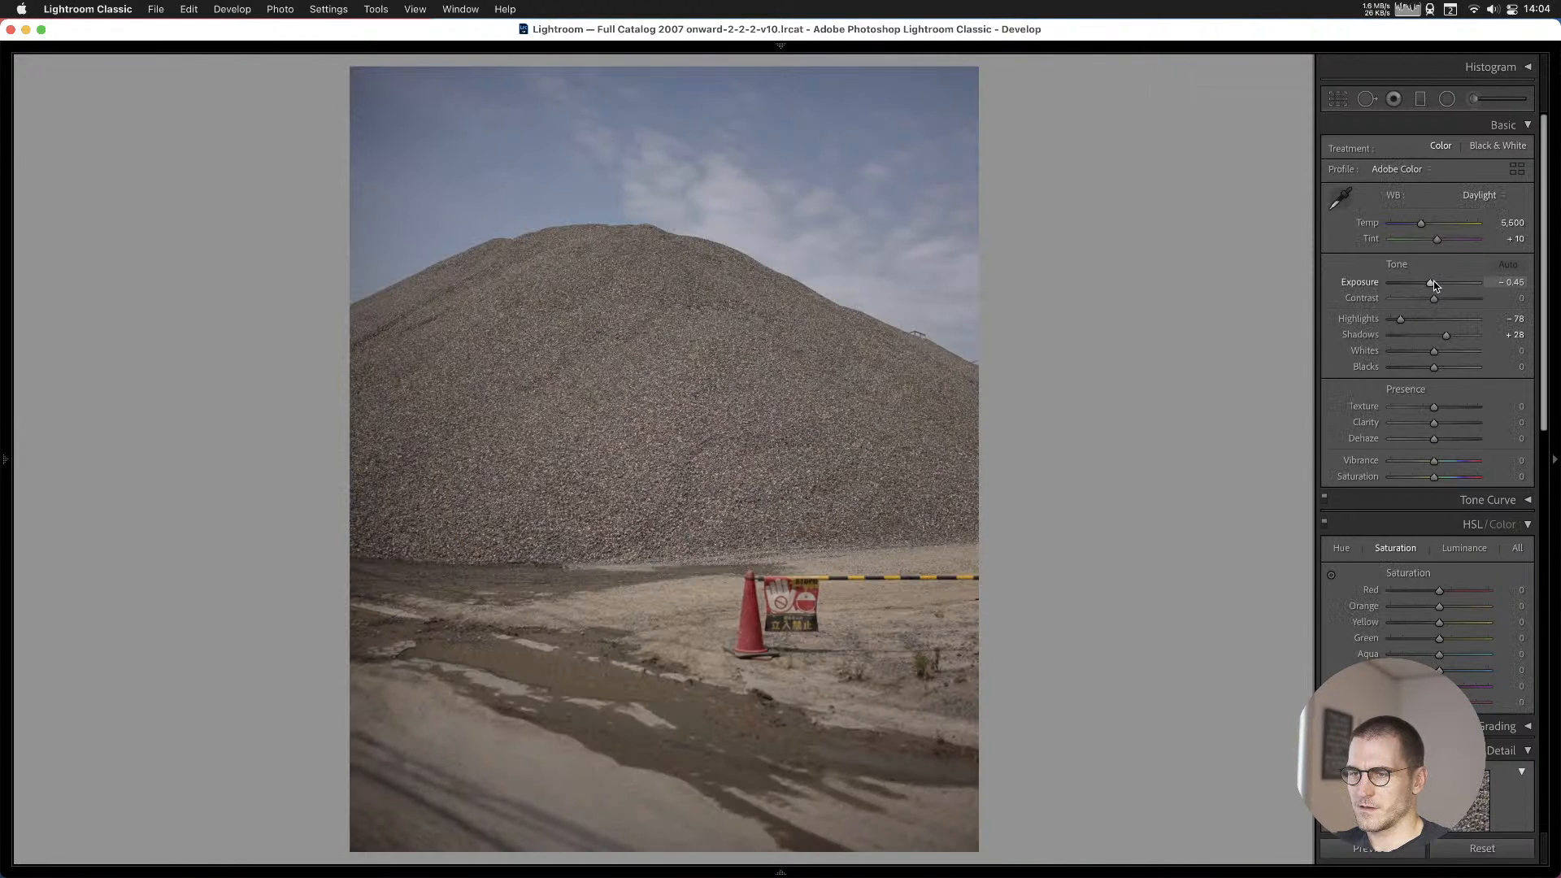
key(b)
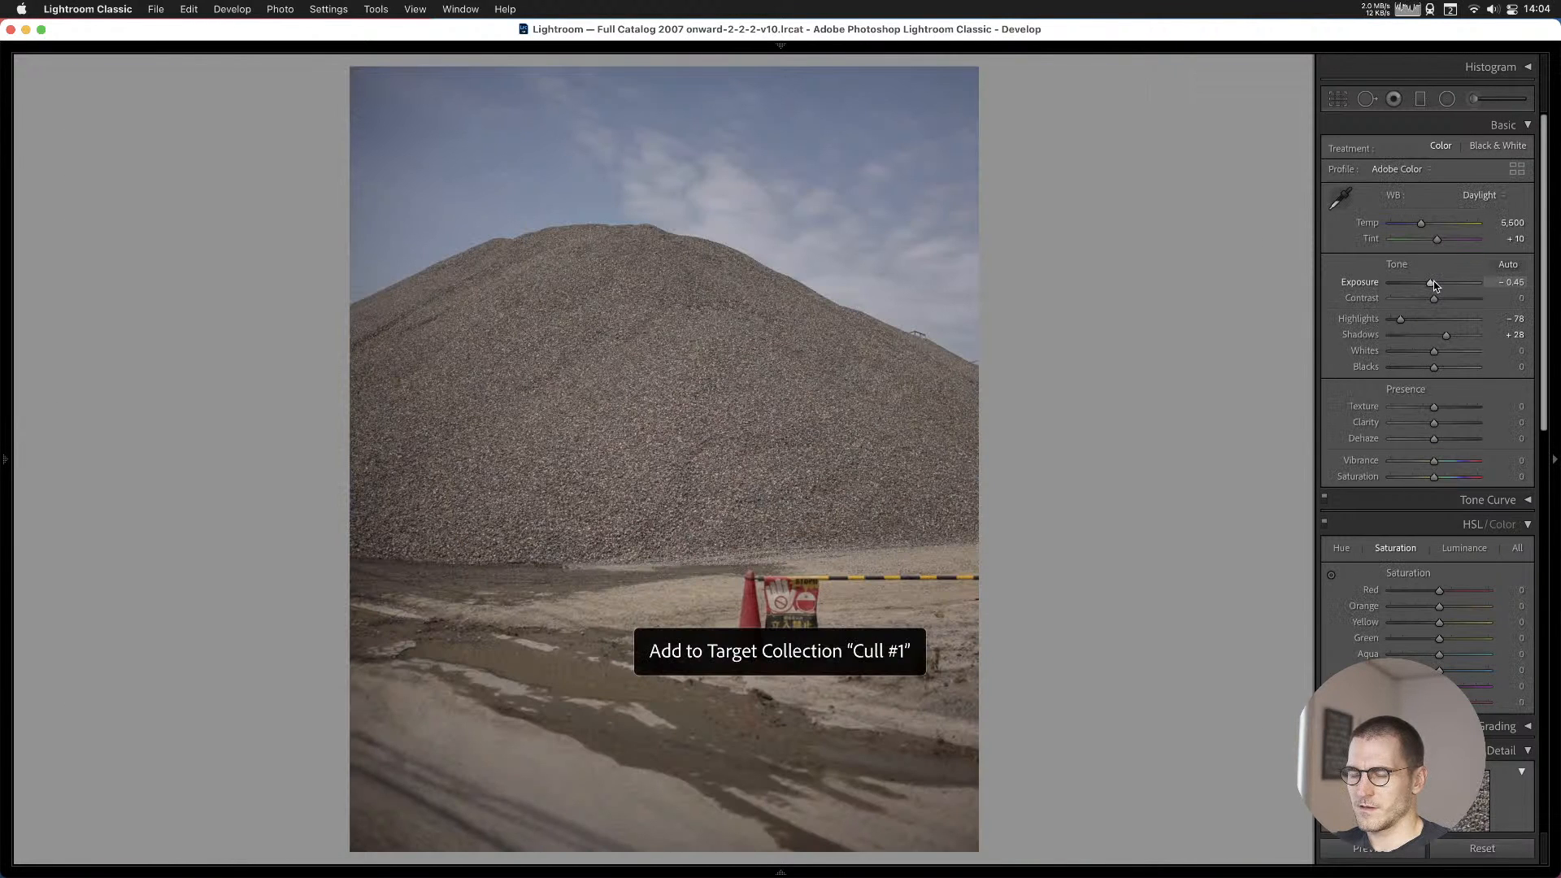
Add the blue-roofed house photo and the photo of the poster-covered building to Cull #1.
key(Right)
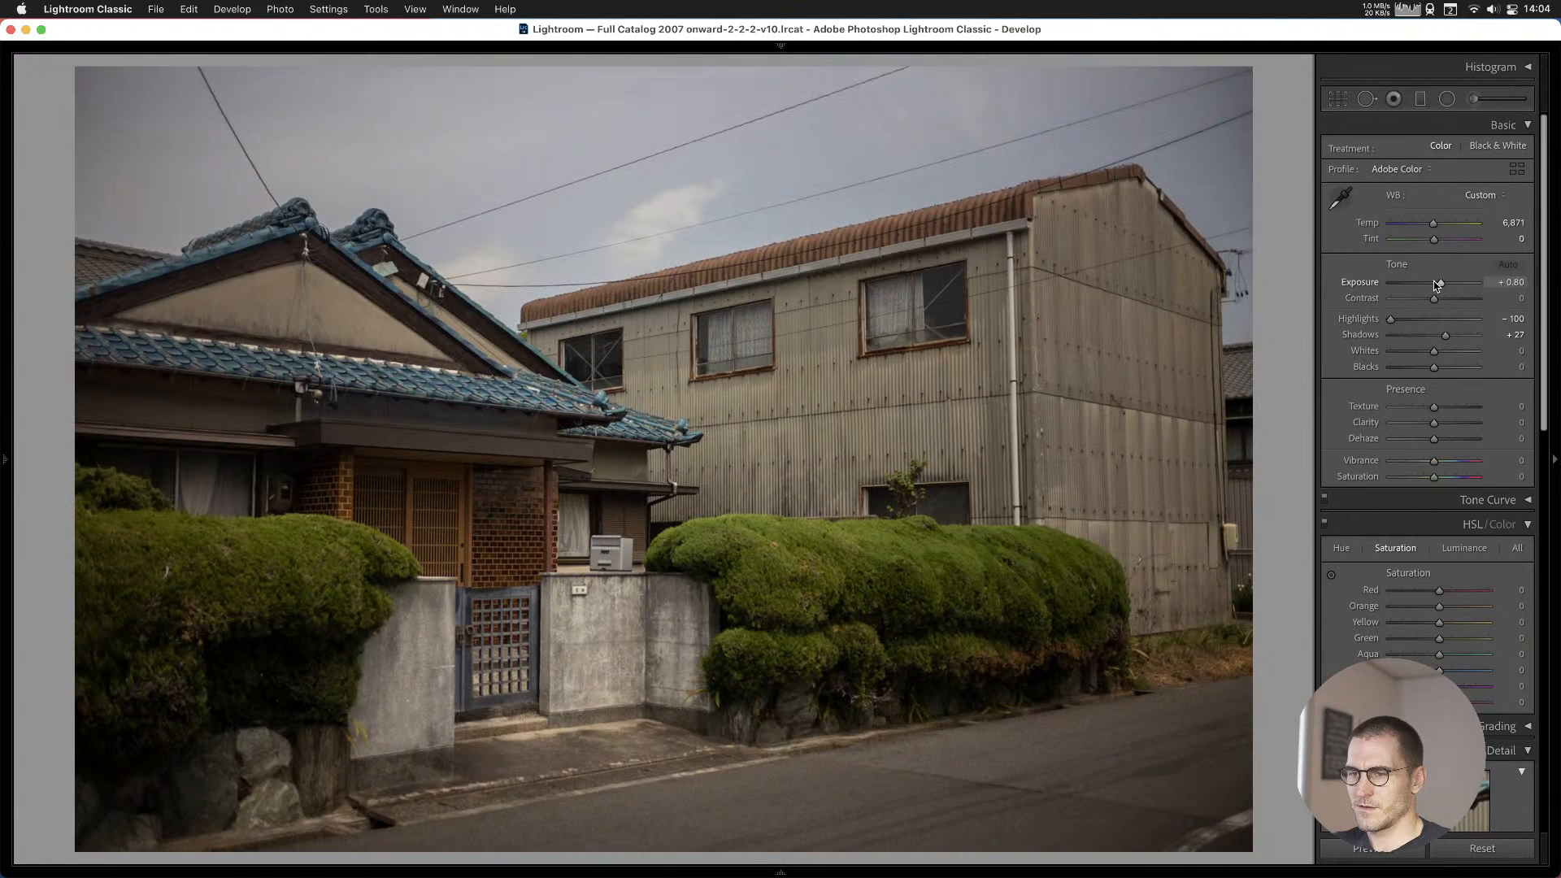
key(b)
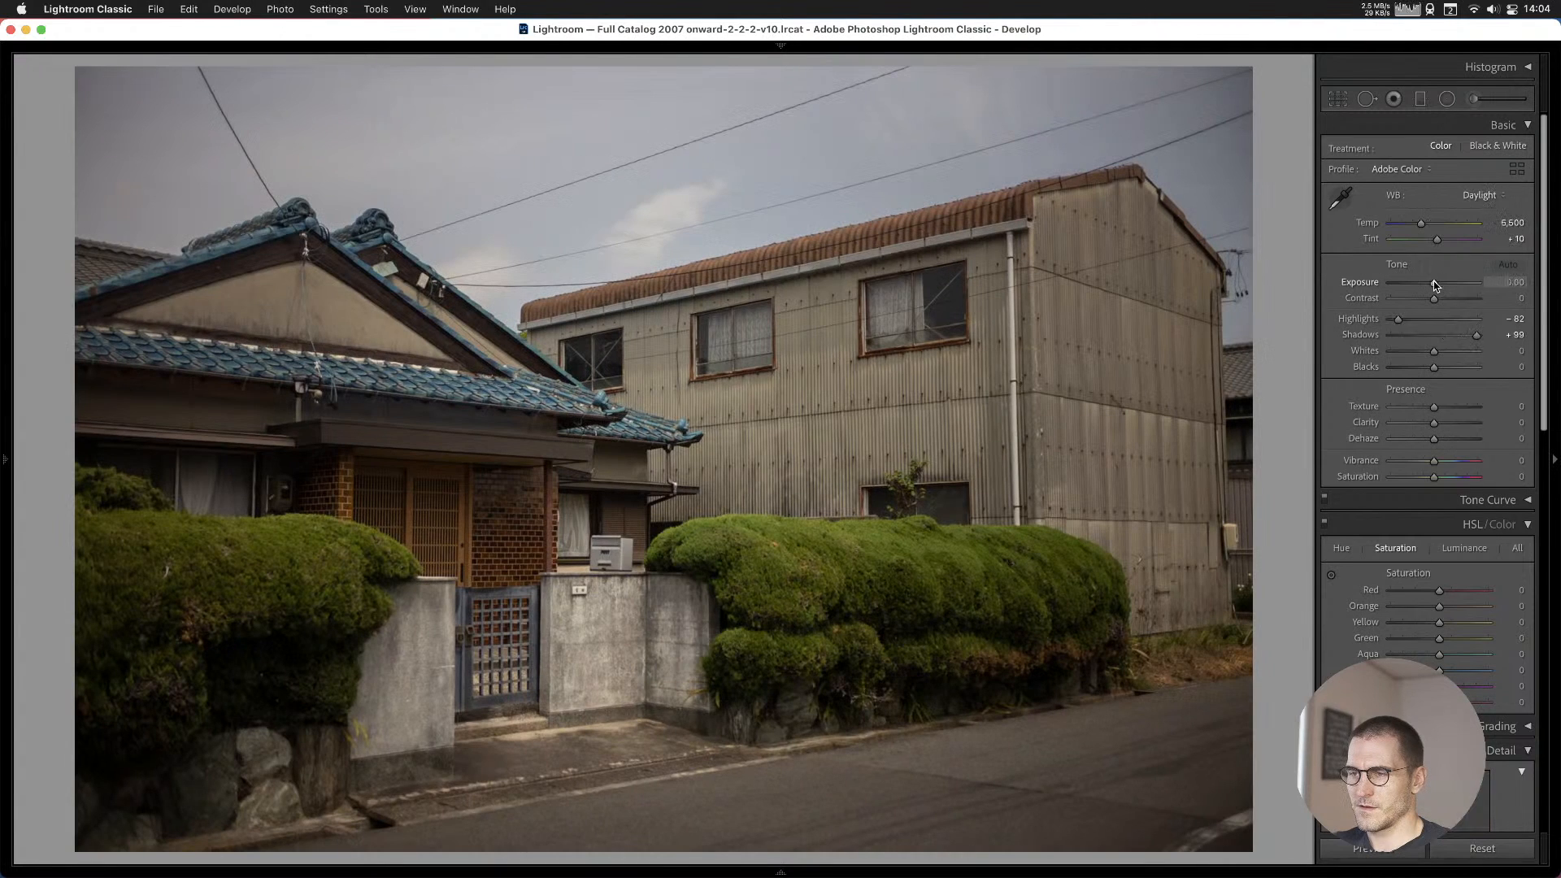
key(Right)
key(b)
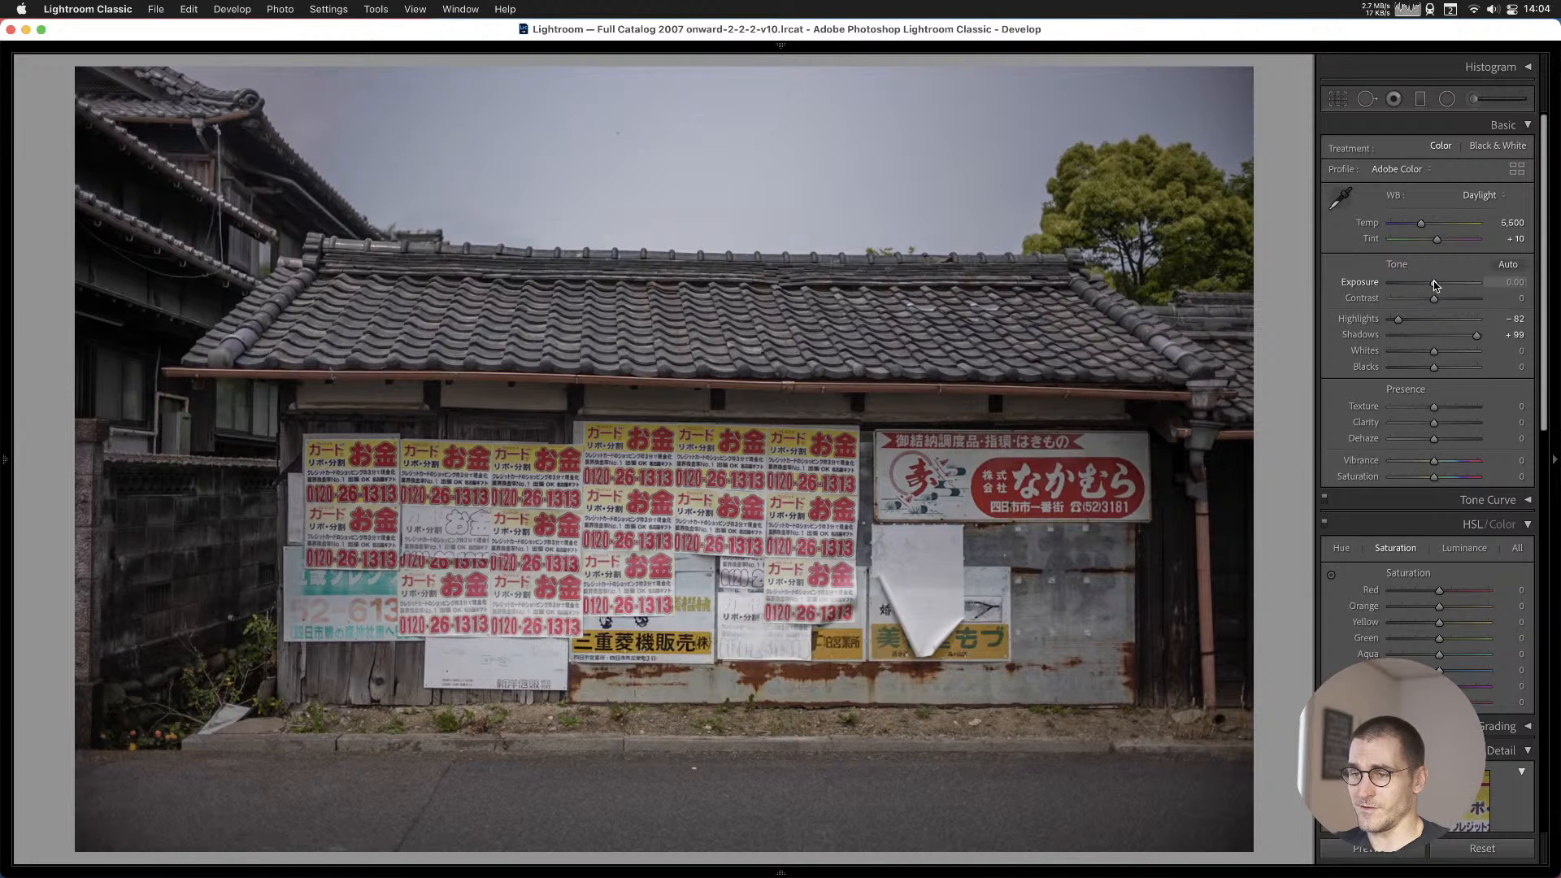
Continue to the tree-framed playground photo with the row of seats, and add it to Cull #1.
key(Right)
key(Right)
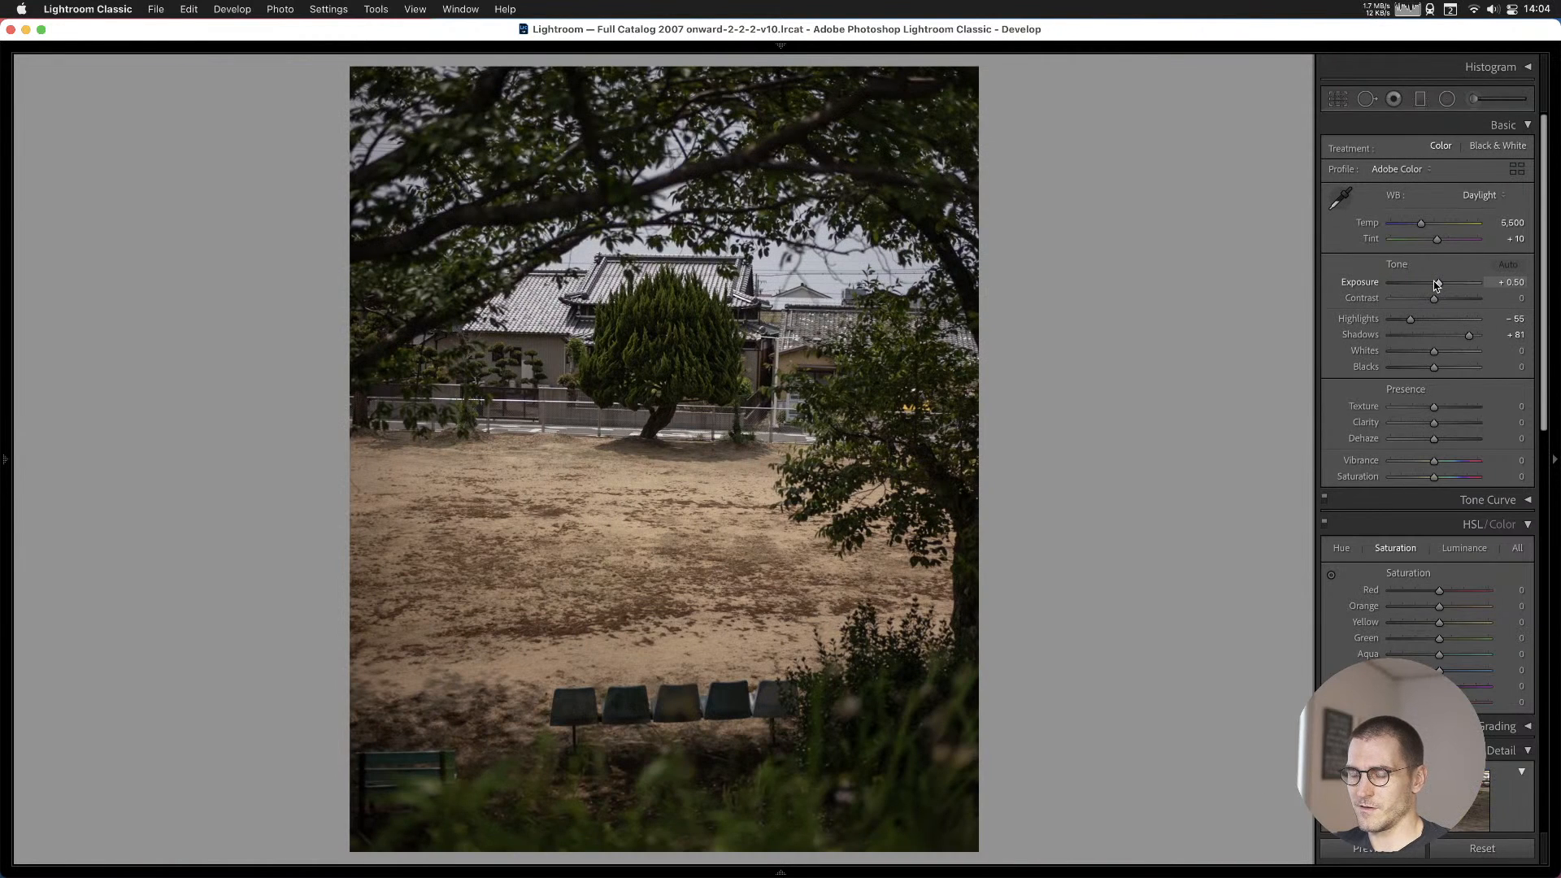
key(b)
Pass over the stone wall, basketball court and pine tree photos, compare both traffic cone barn versions, and add the tighter vertical crop to Cull #1.
key(Right)
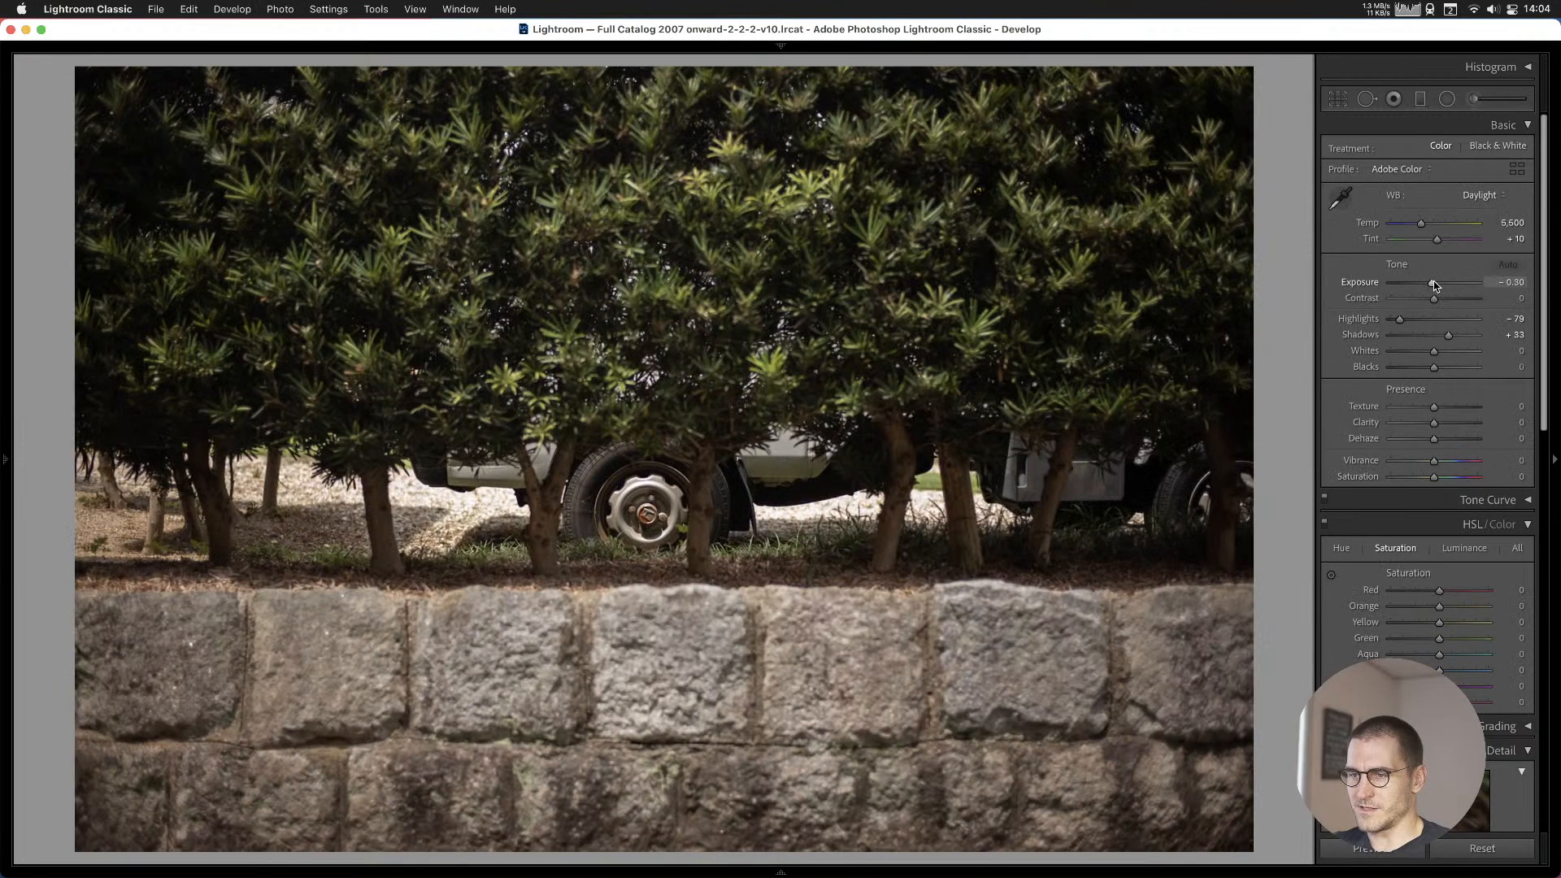
key(Right)
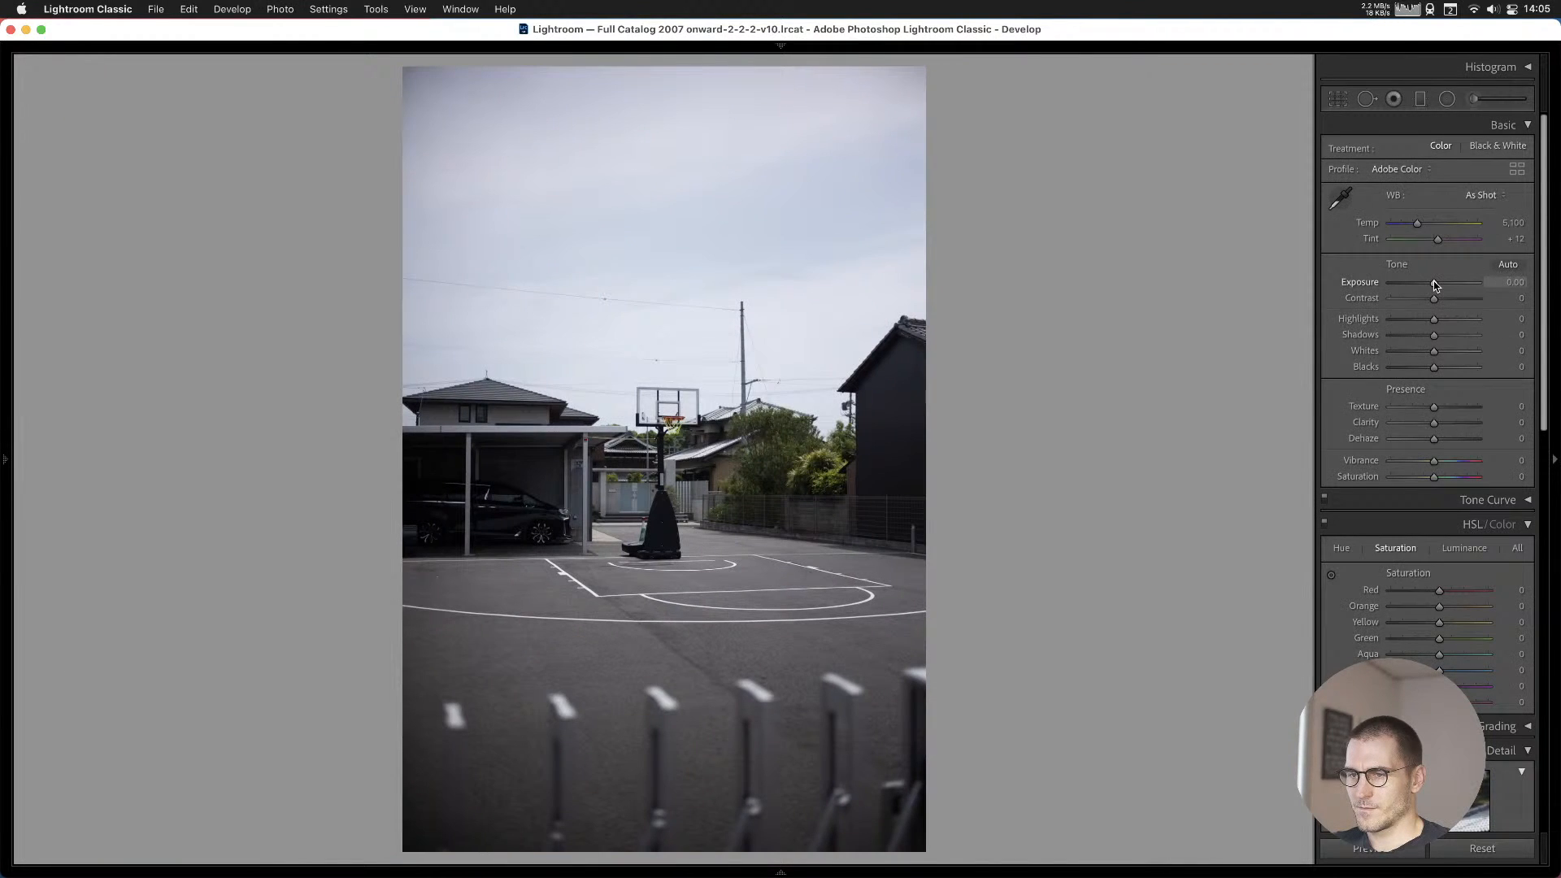
key(Right)
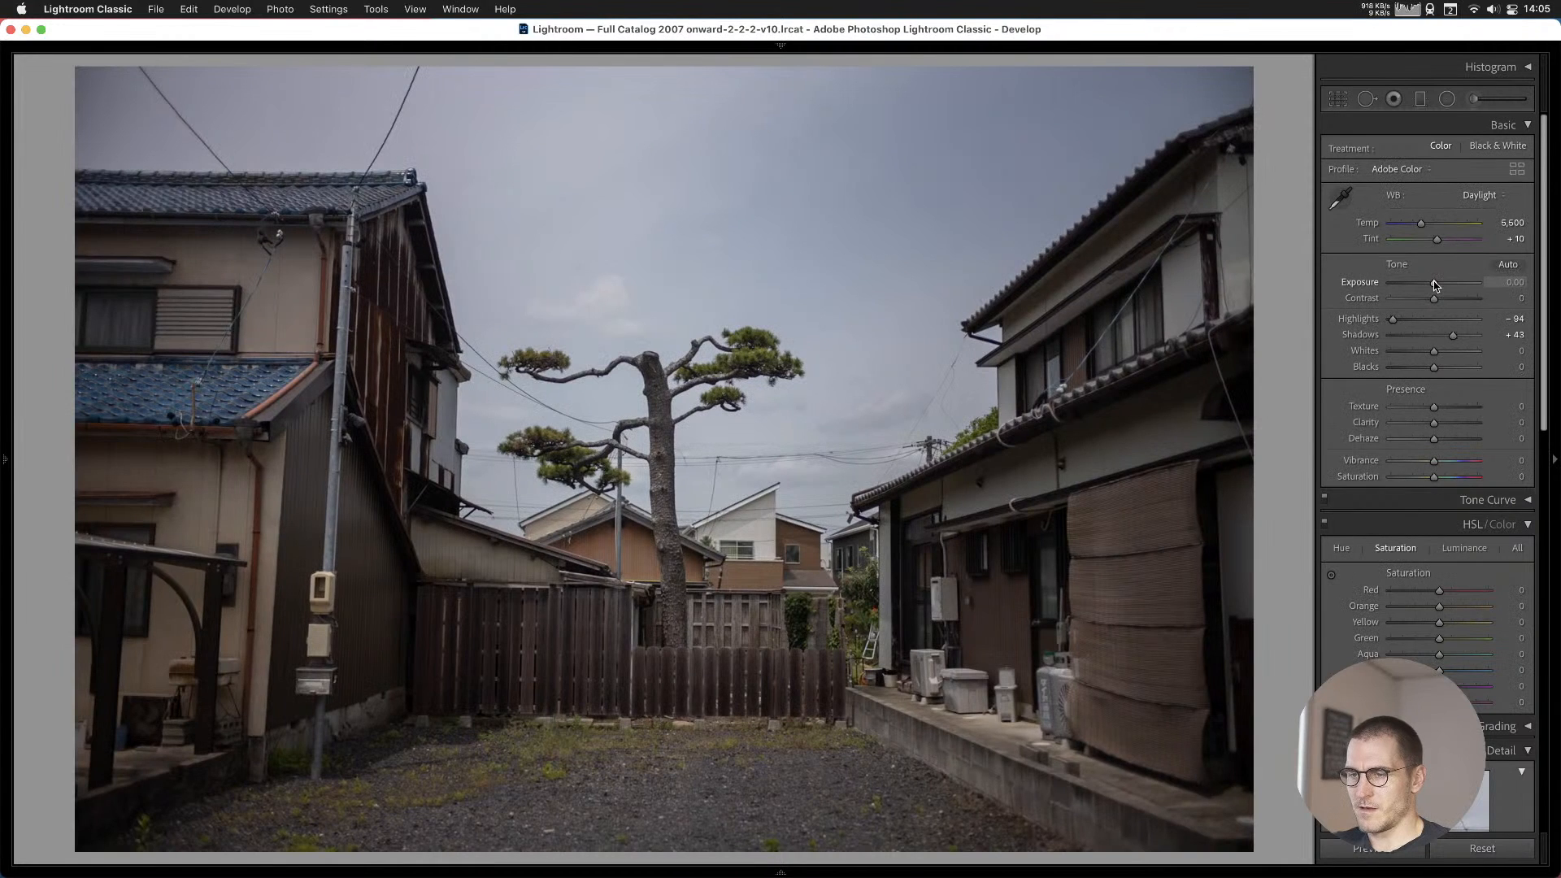
key(Right)
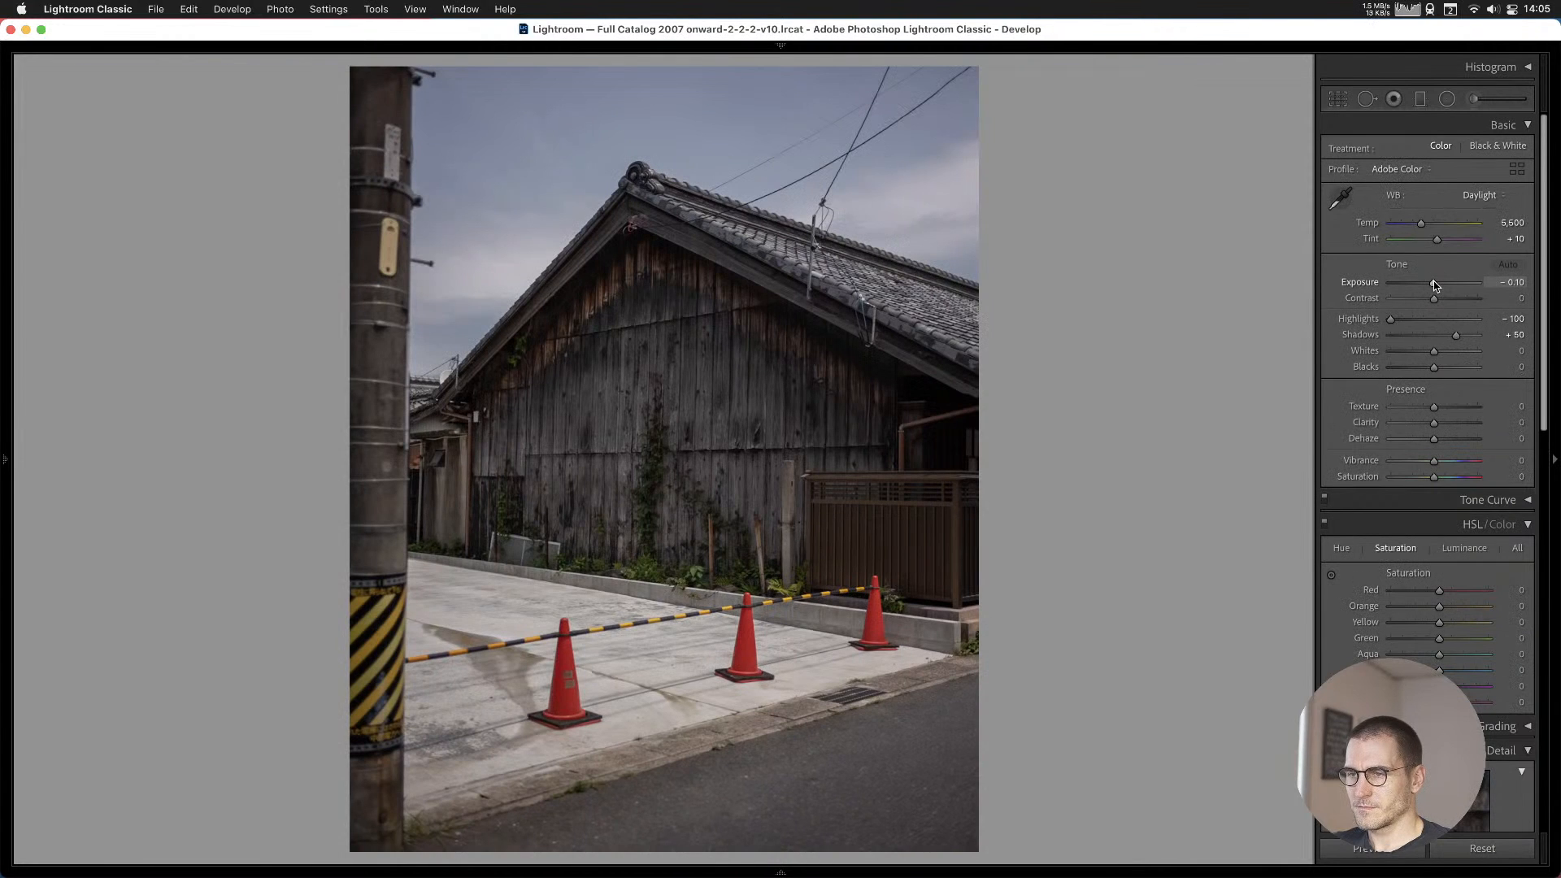
key(Right)
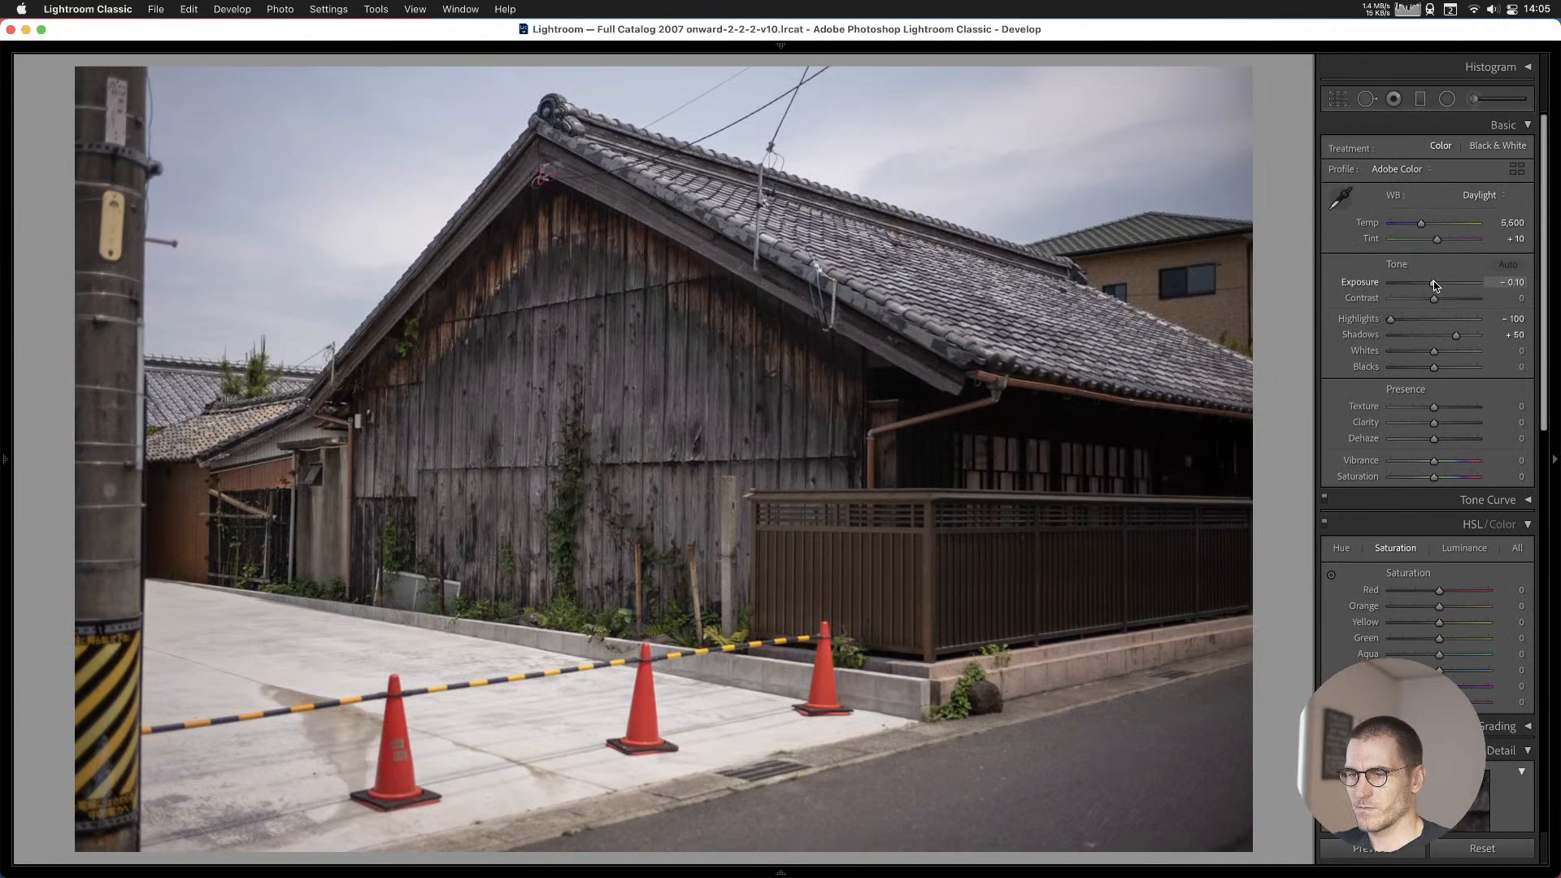
key(Left)
key(b)
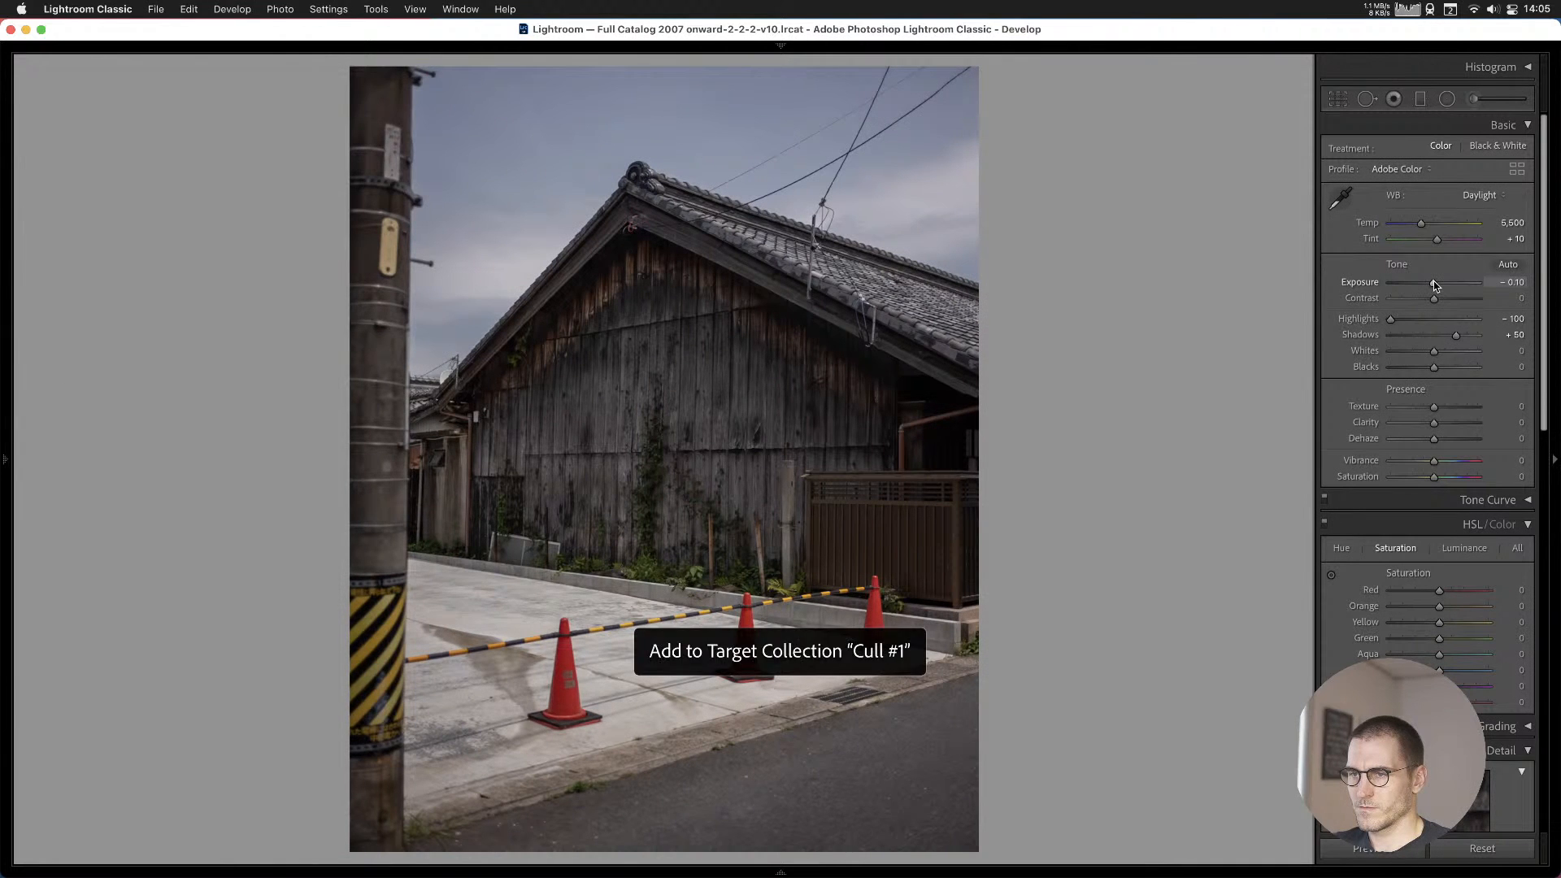
Set the backyard tower photo's exposure to +0.35, shadows to +54 and highlights to -23, and apply Auto white balance with temperature refined to 6,626.
key(Right)
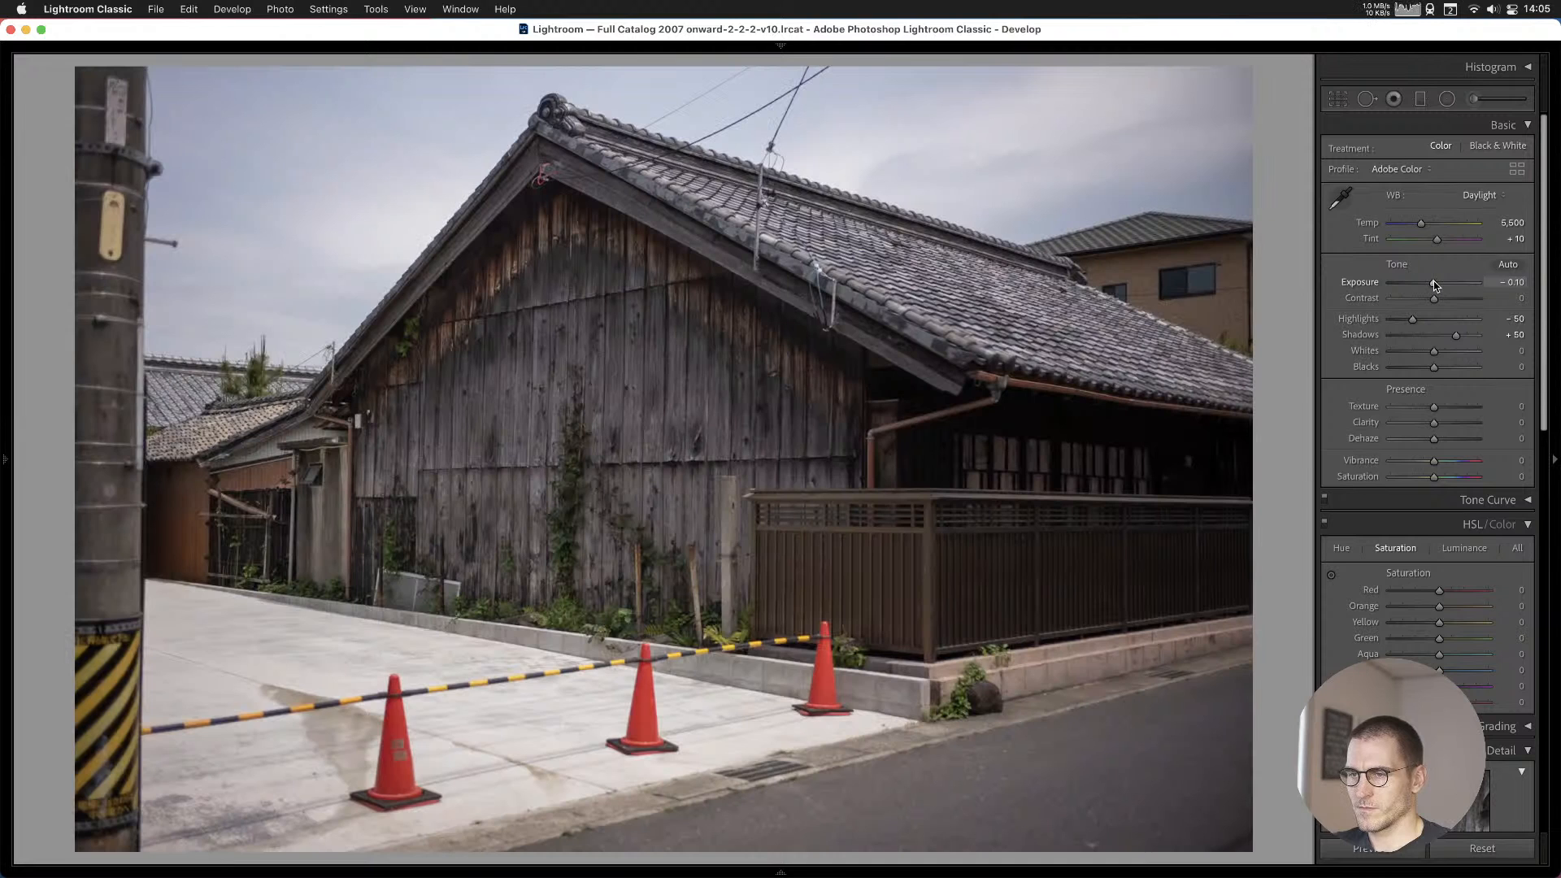
key(Right)
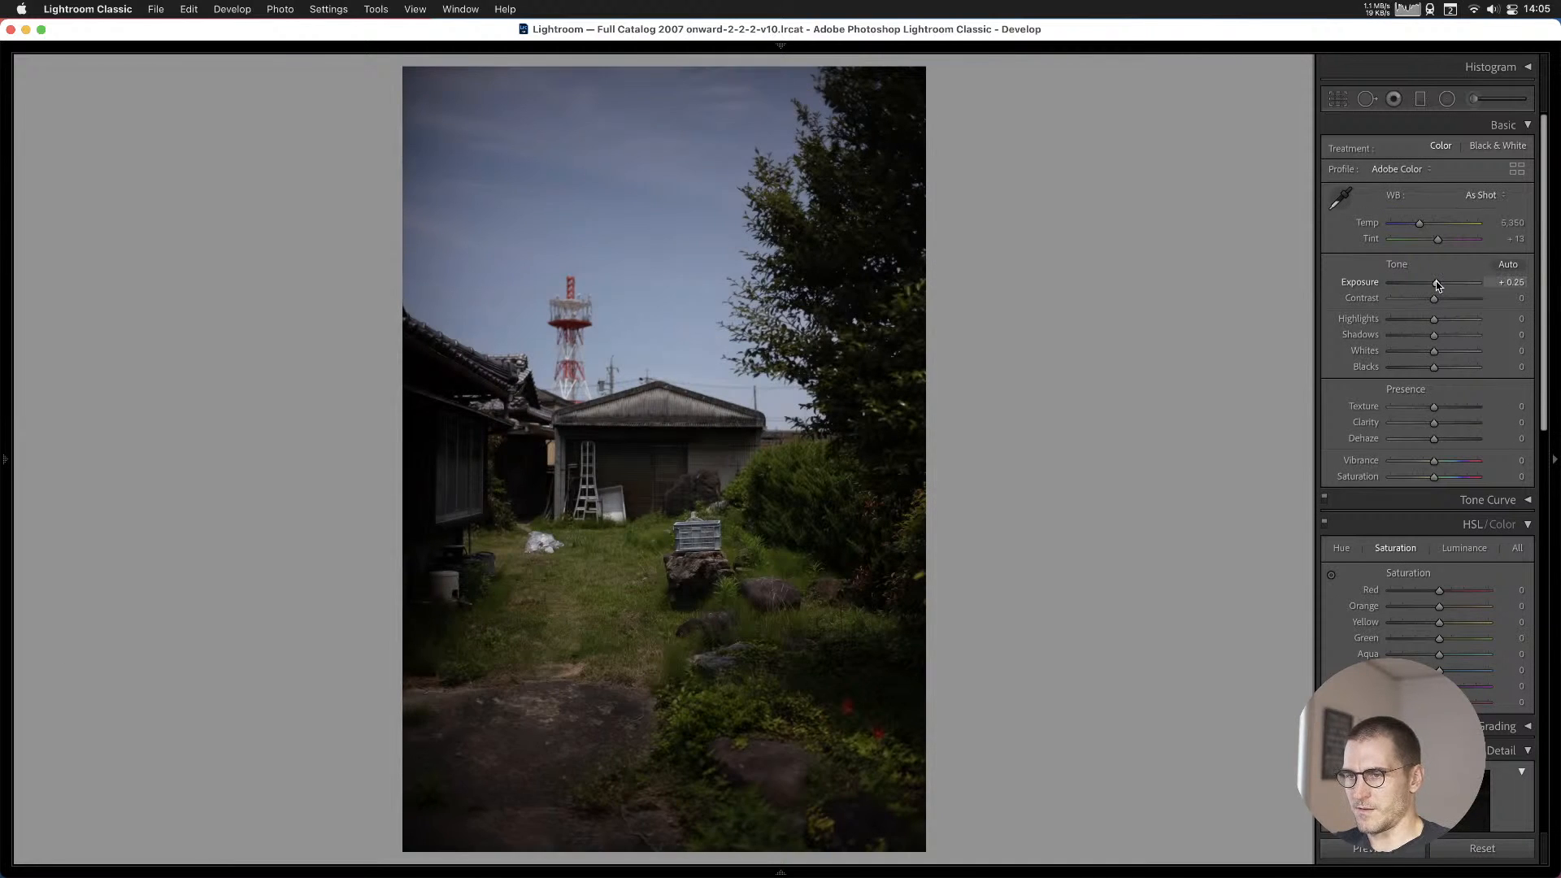
drag(1438, 284, 1439, 285)
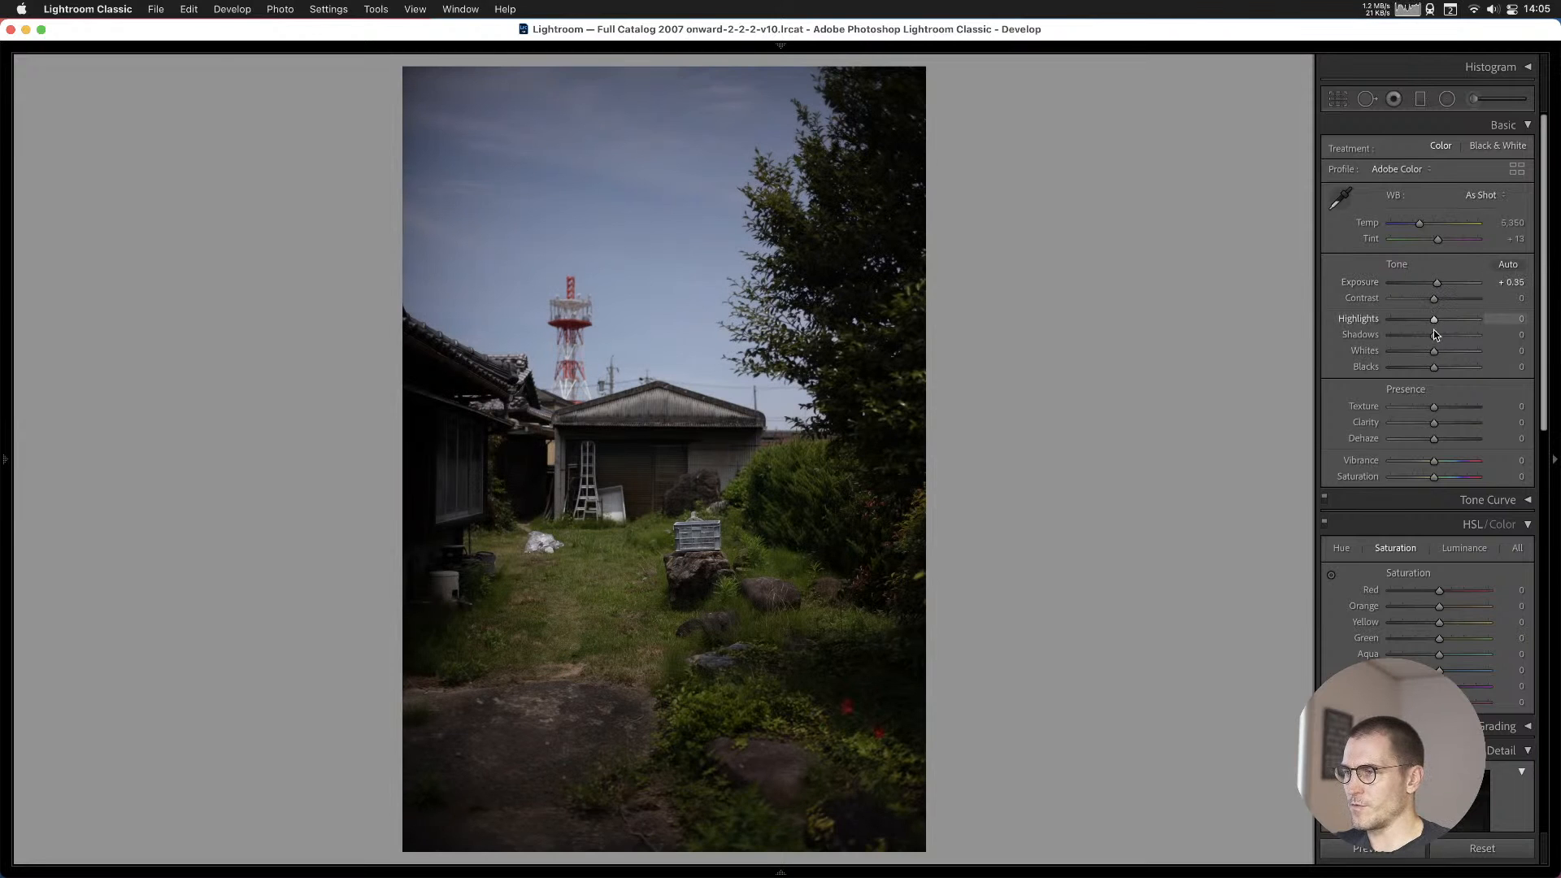
mouse_move(1433, 335)
mouse_down()
mouse_move(1459, 338)
mouse_move(1427, 322)
mouse_up()
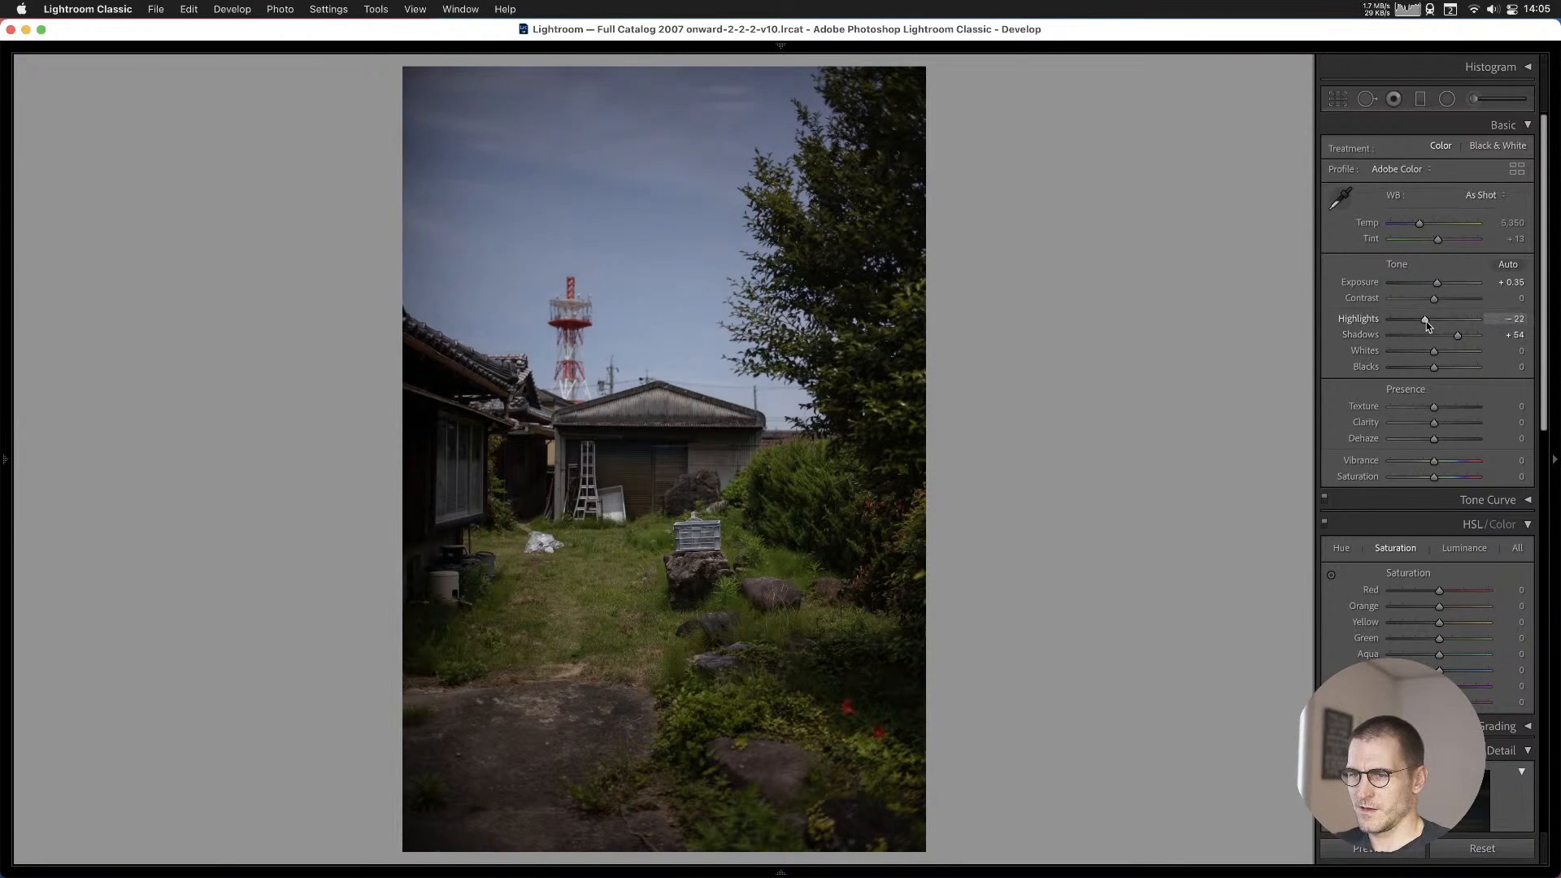
click(1482, 198)
click(1472, 215)
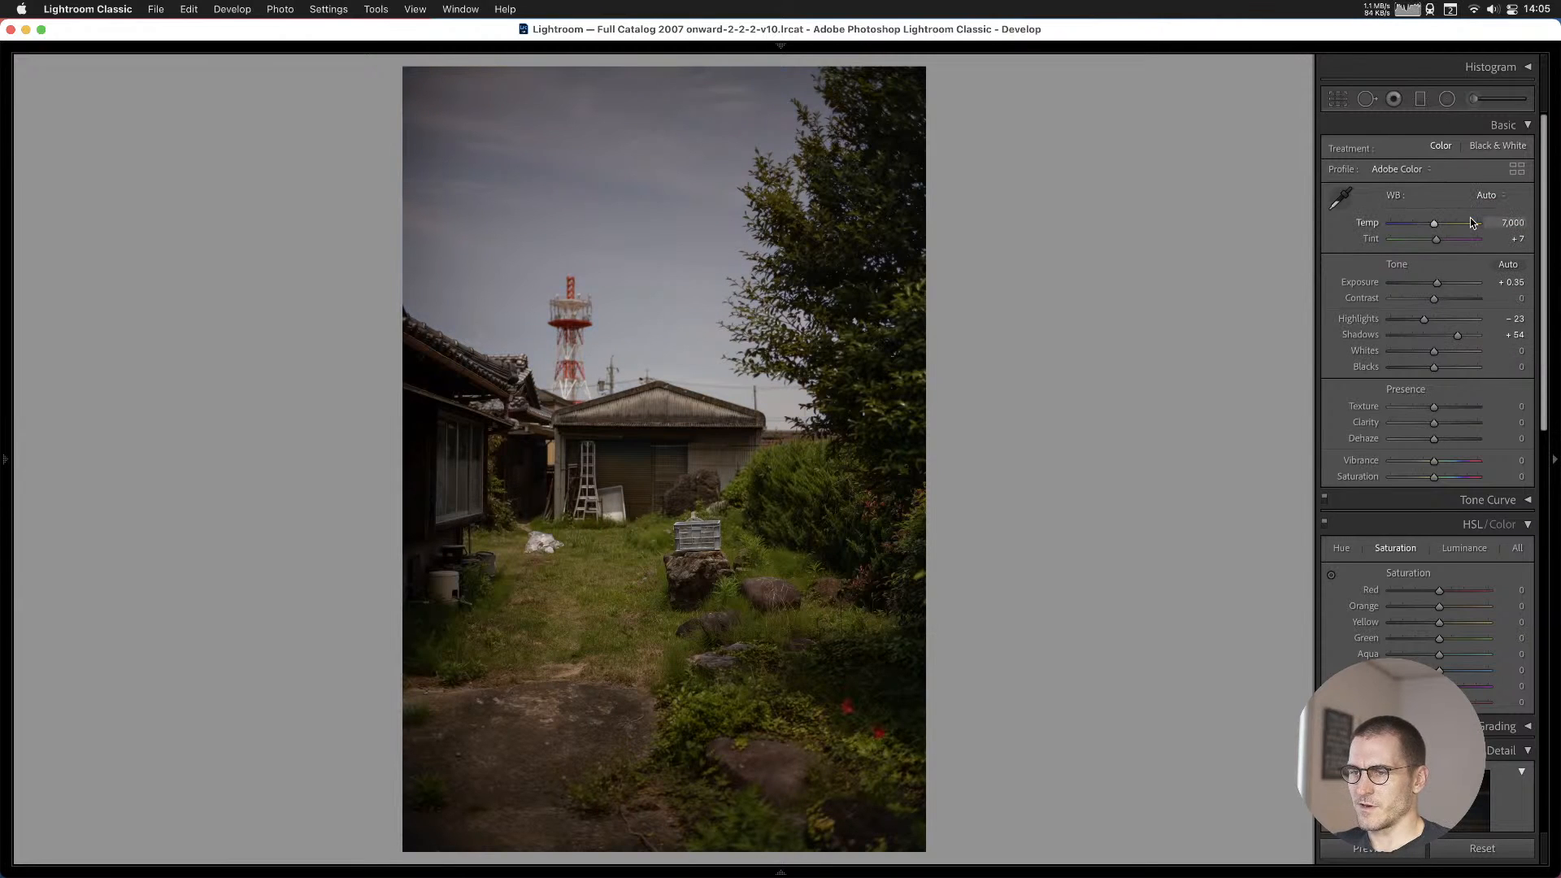
drag(1436, 222, 1428, 227)
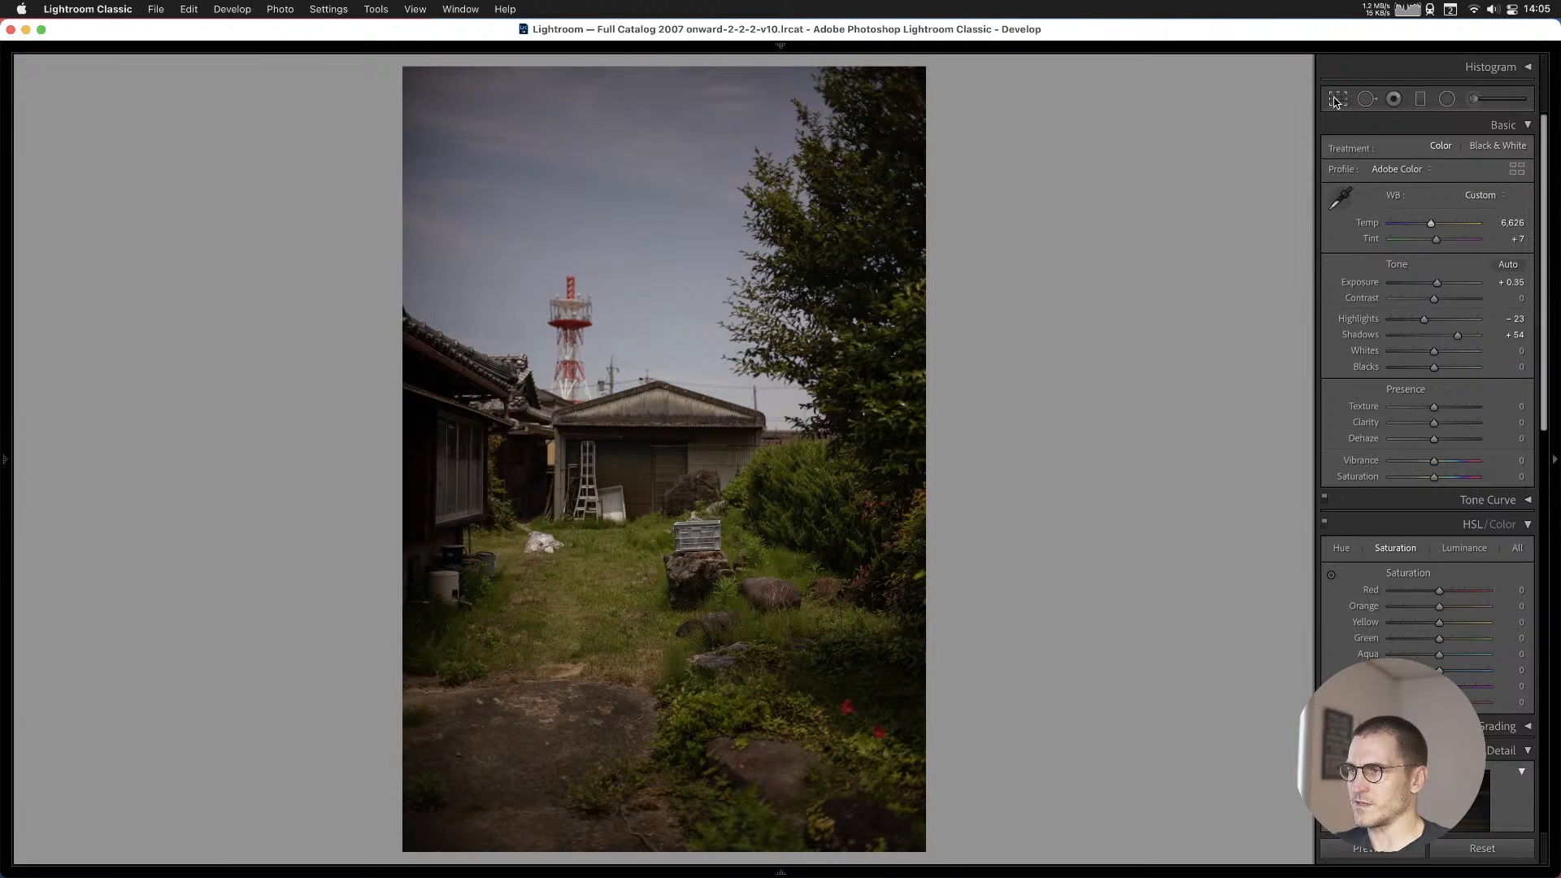
Crop the backyard tower photo to 4 x 5, trimming the frame slightly tighter around the shed and crate.
key(r)
click(1476, 149)
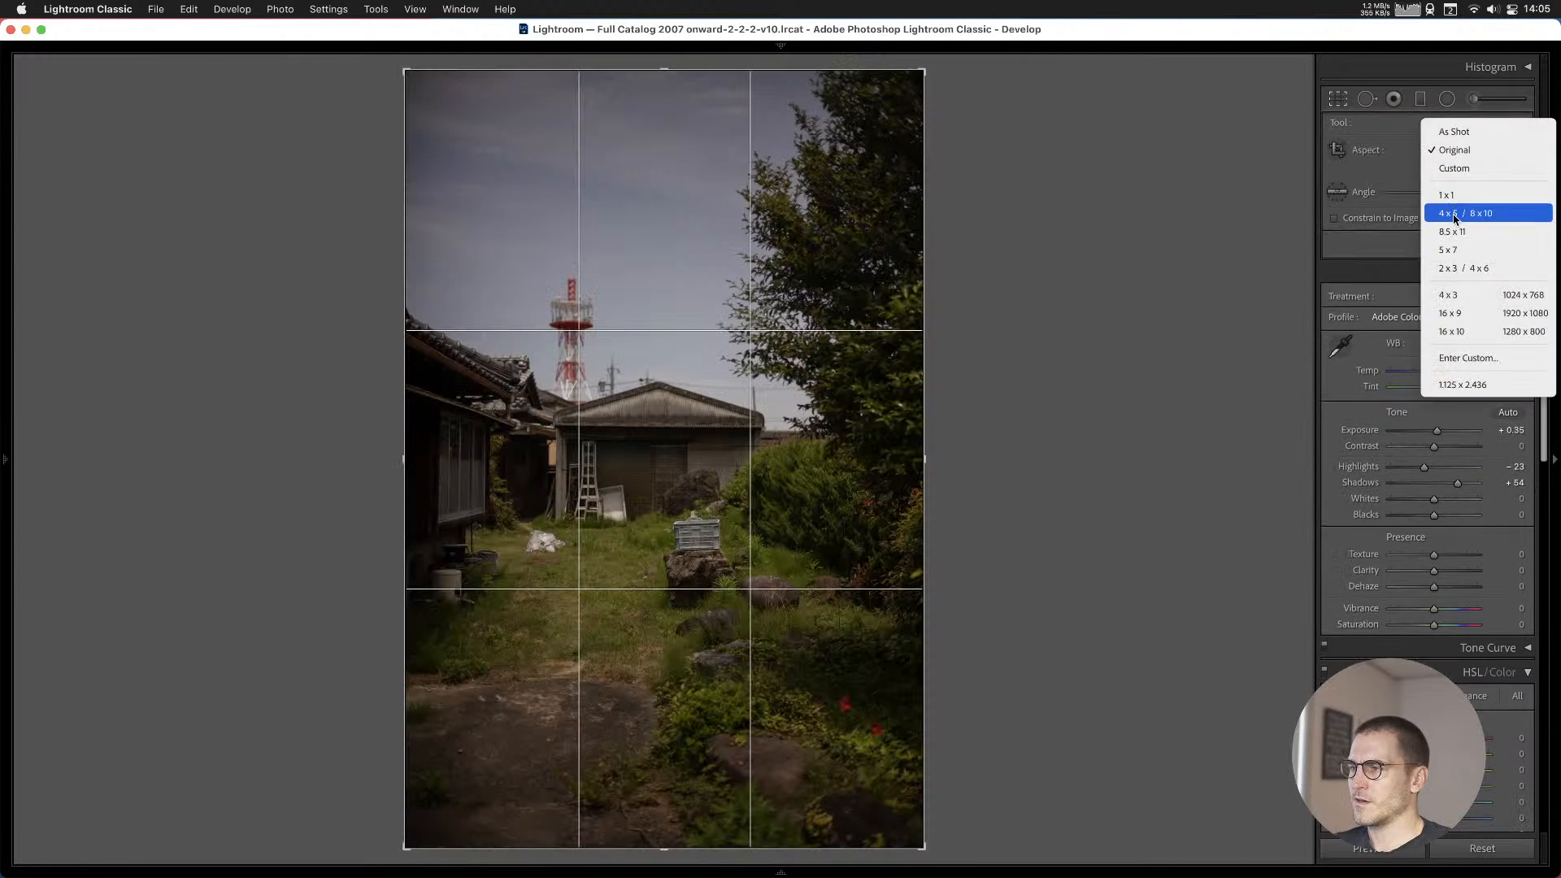
click(802, 242)
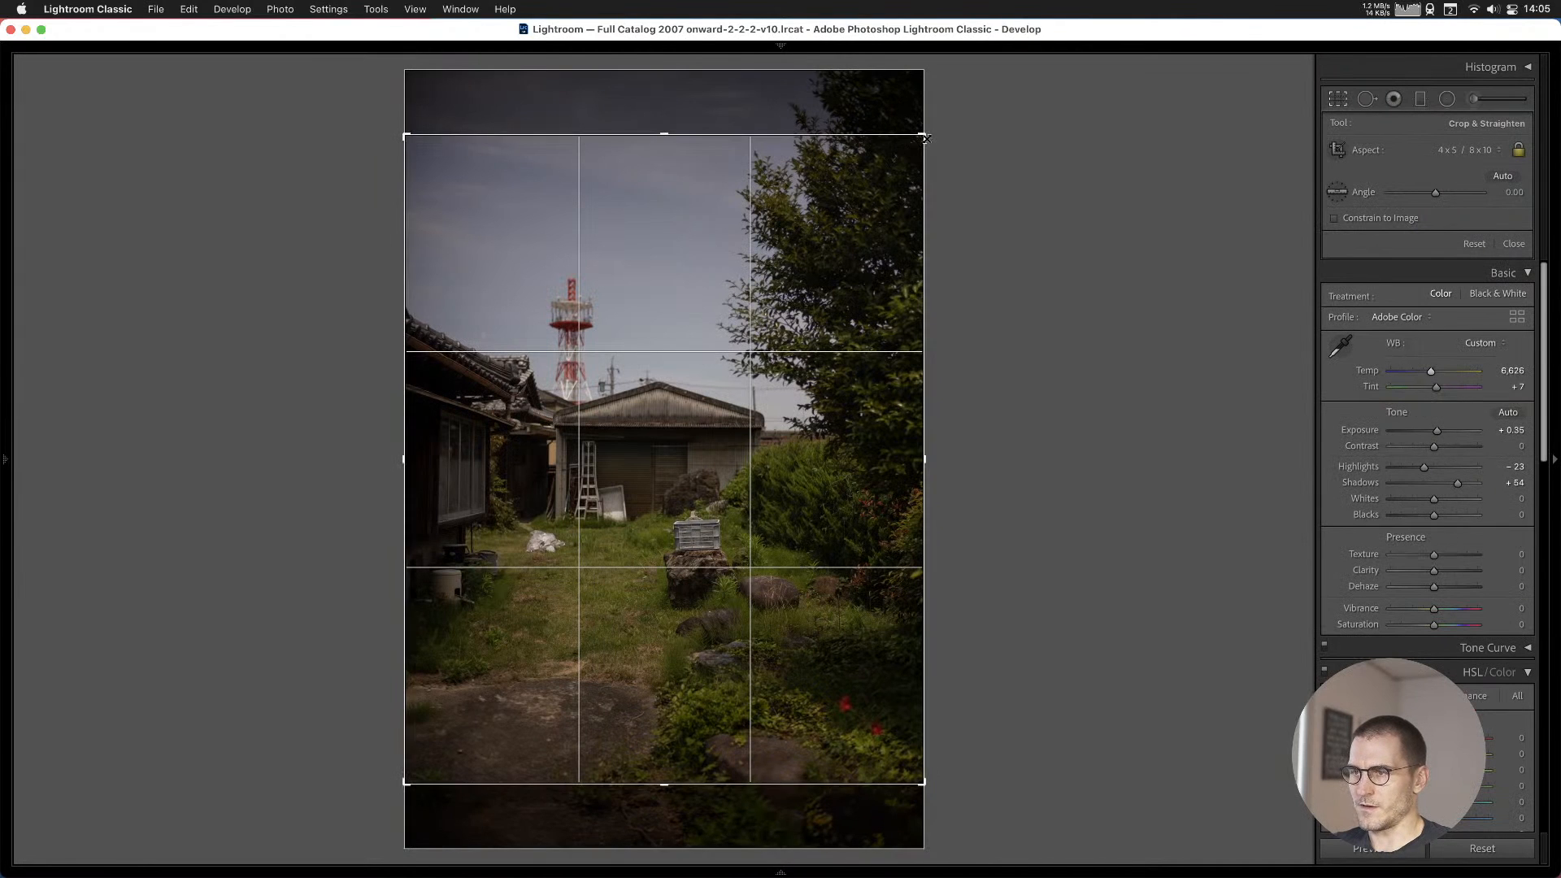
drag(923, 134, 912, 152)
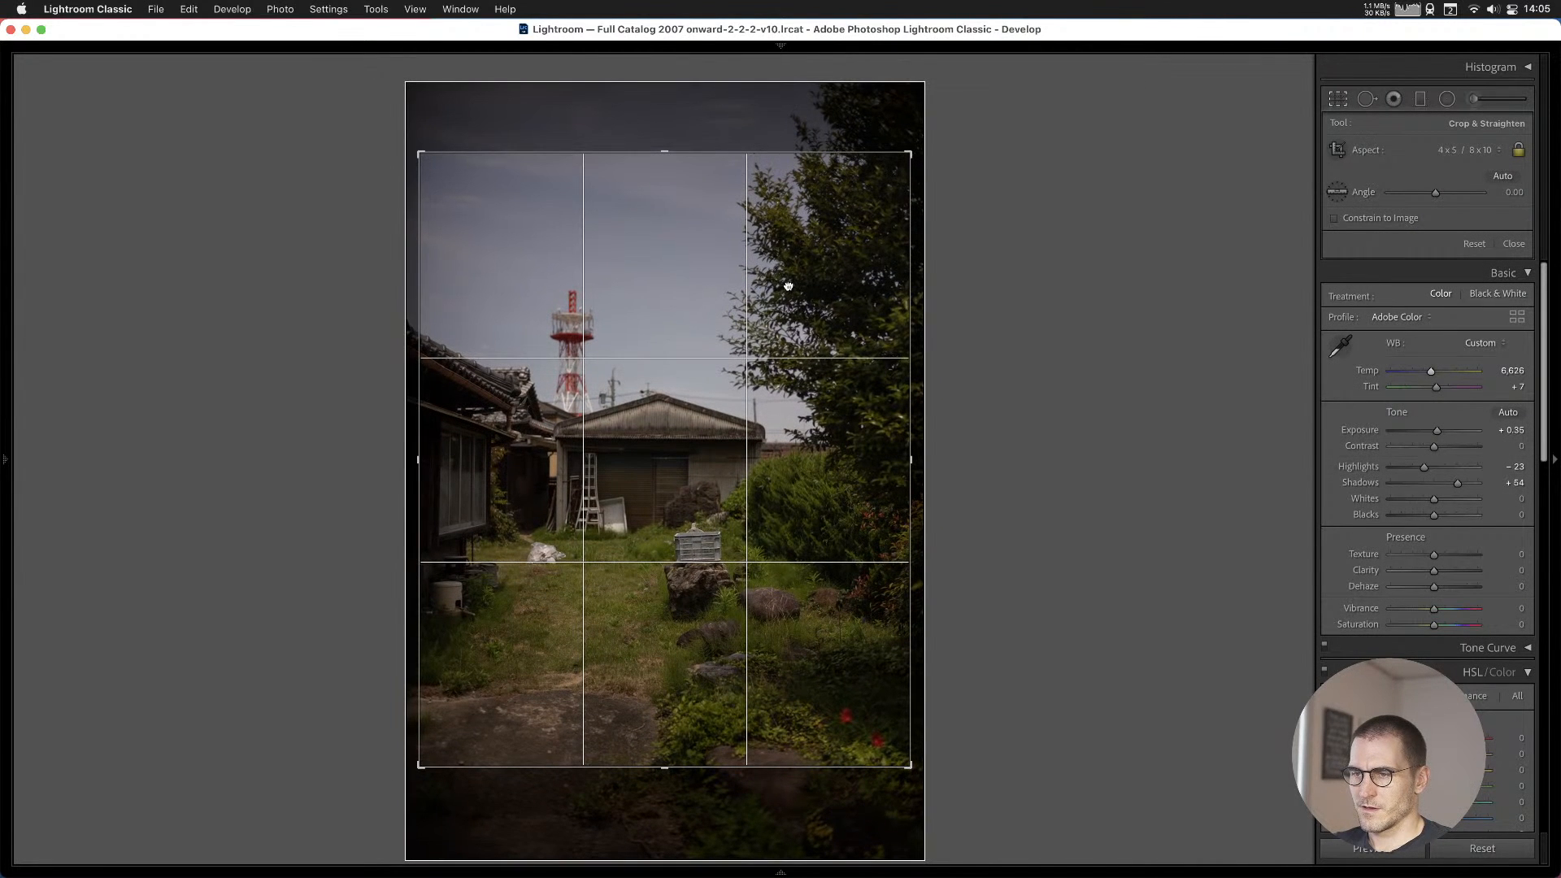
key(Return)
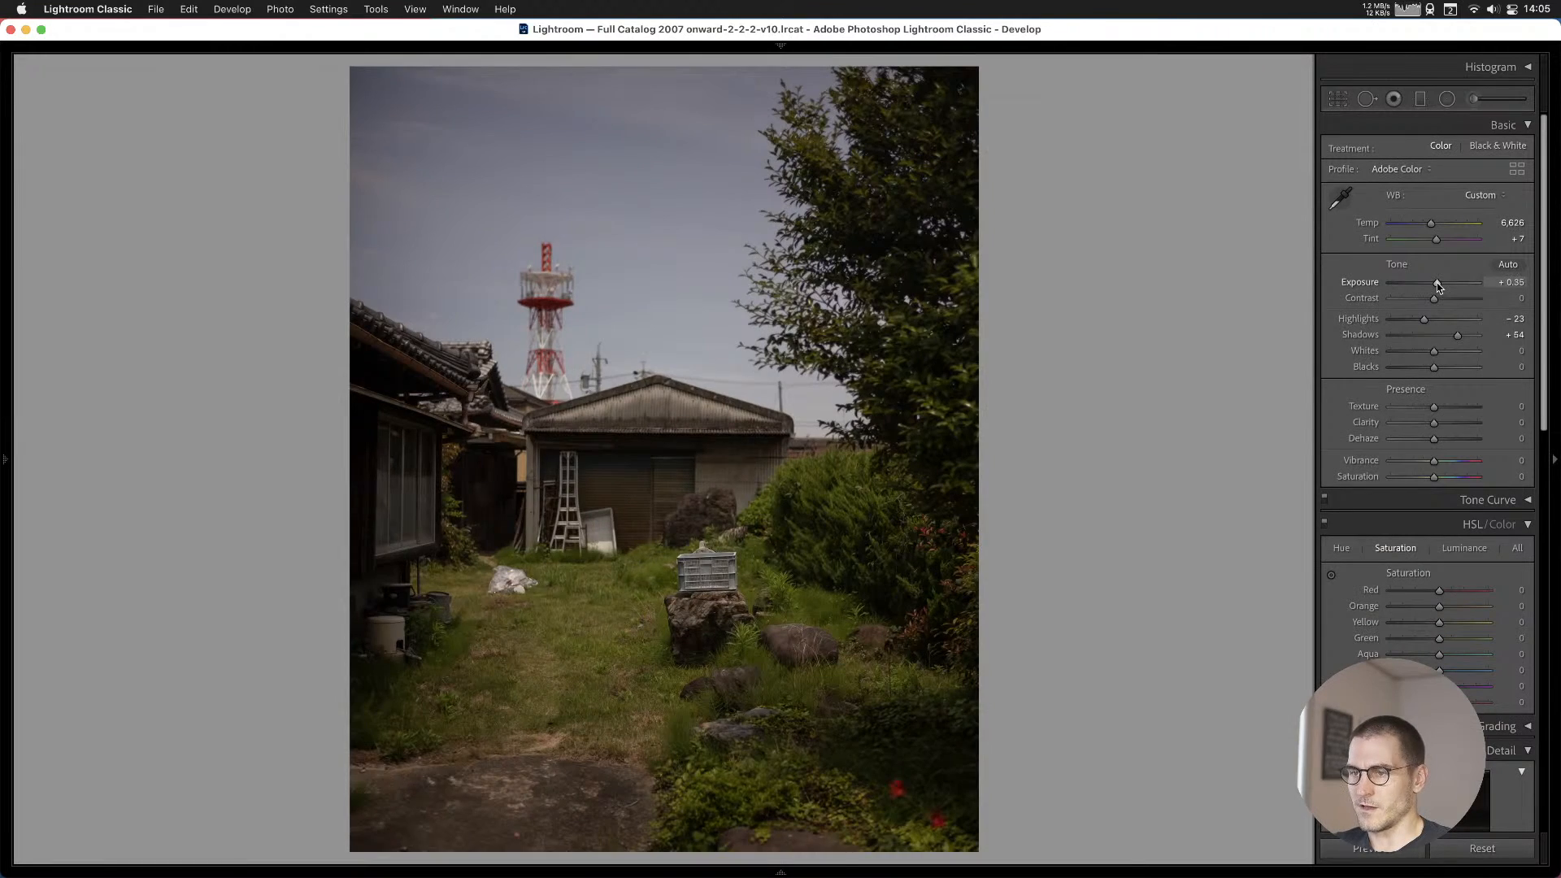
Raise the backyard tower photo's exposure to +0.65, and inspect the crate on the rock up close.
drag(1438, 286, 1440, 283)
click(735, 563)
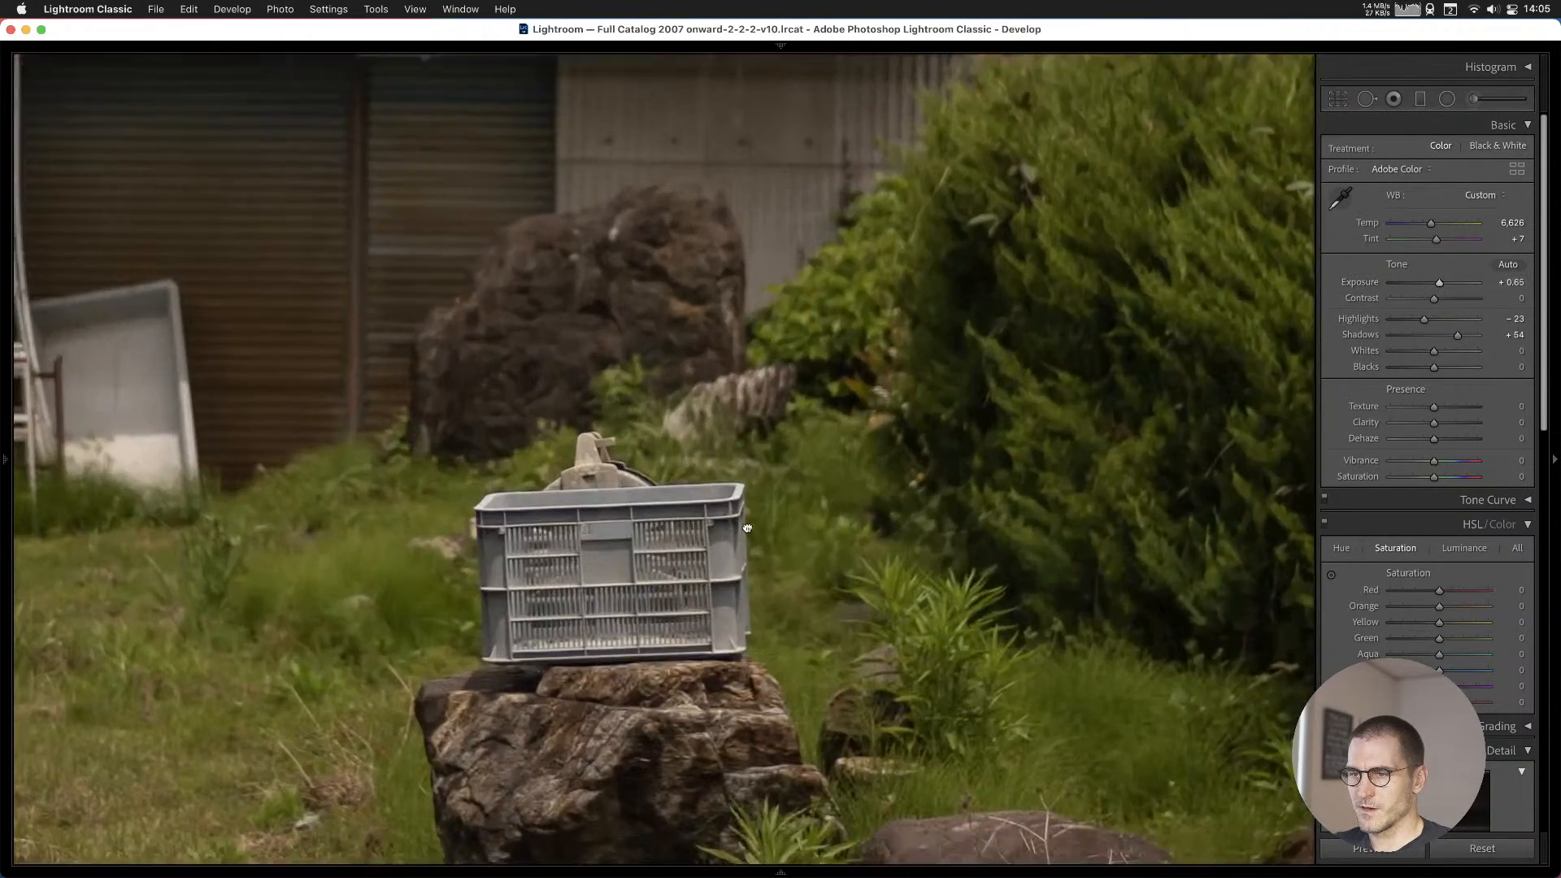
click(748, 529)
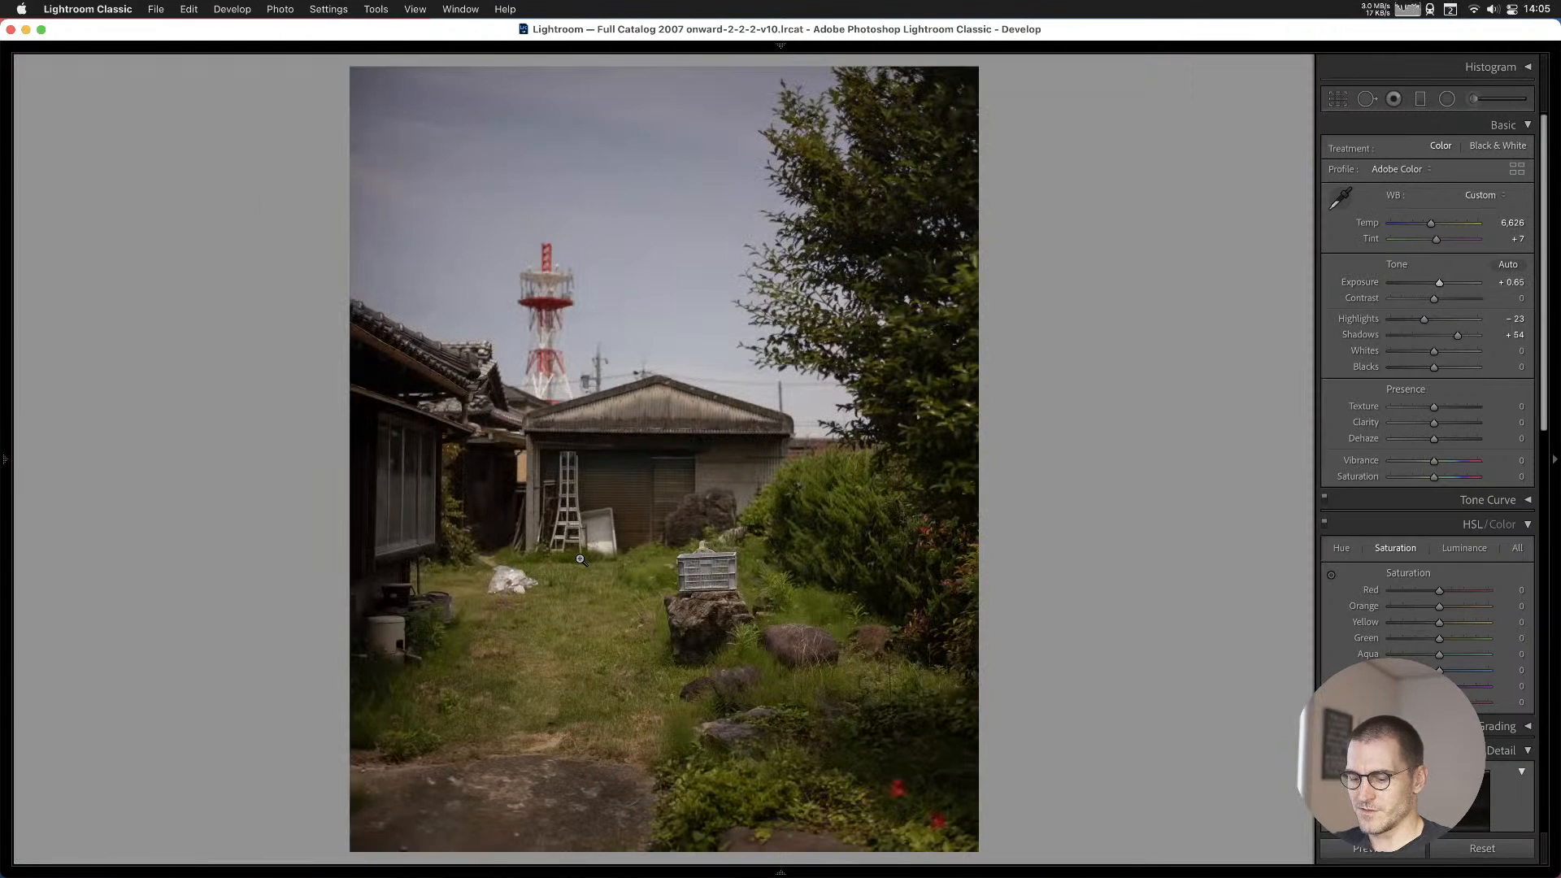
Add the backyard tower photo and the photo of the bent pedestrian in the street to Cull #1, skipping the playground and concrete house photos.
key(b)
key(Right)
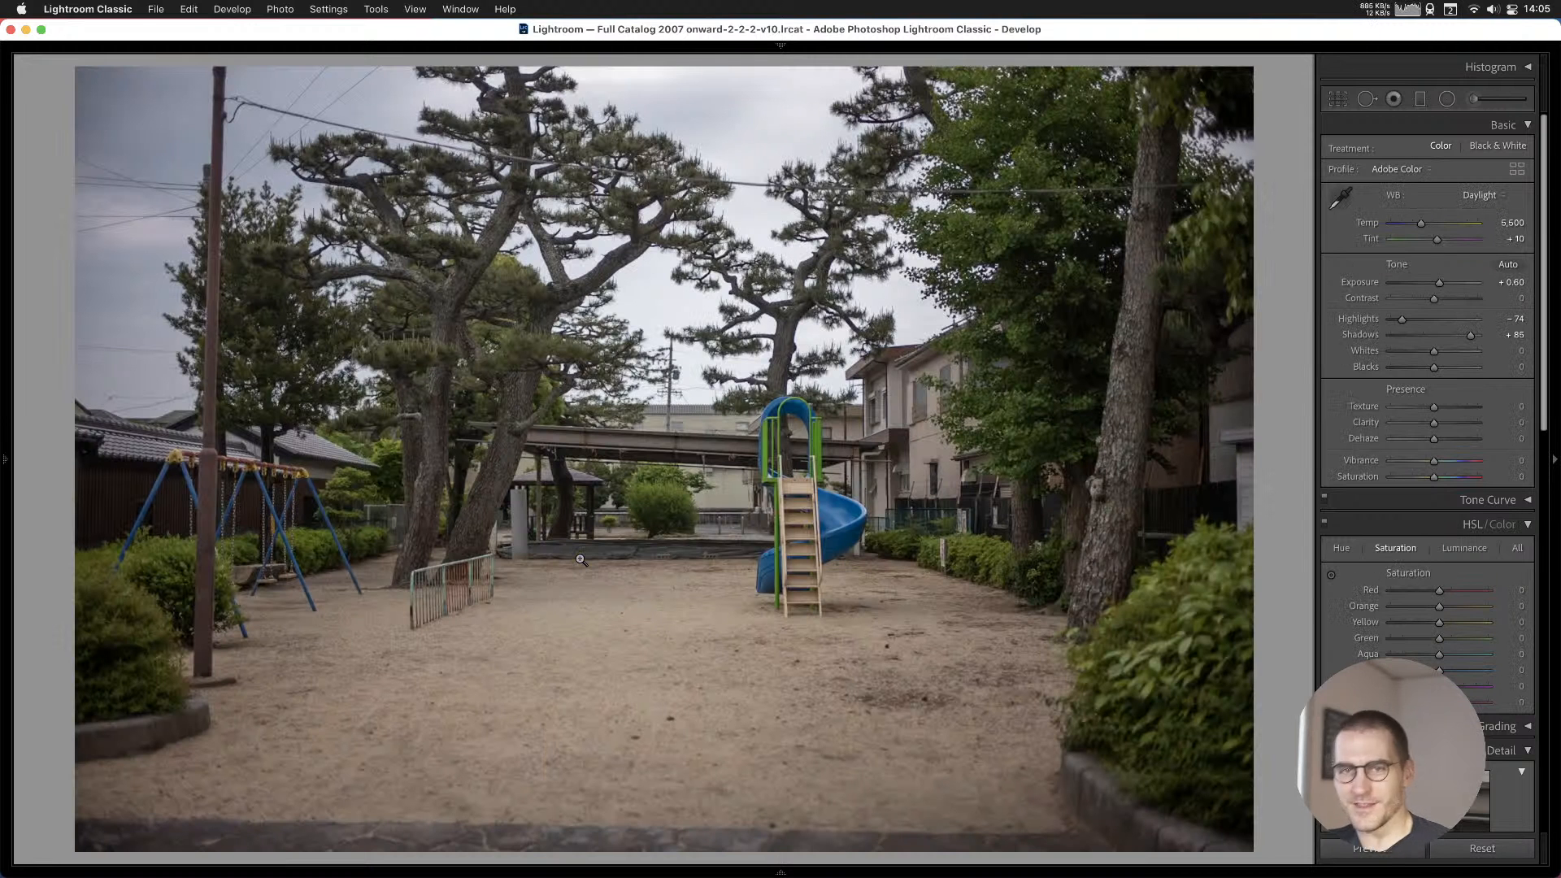
key(Right)
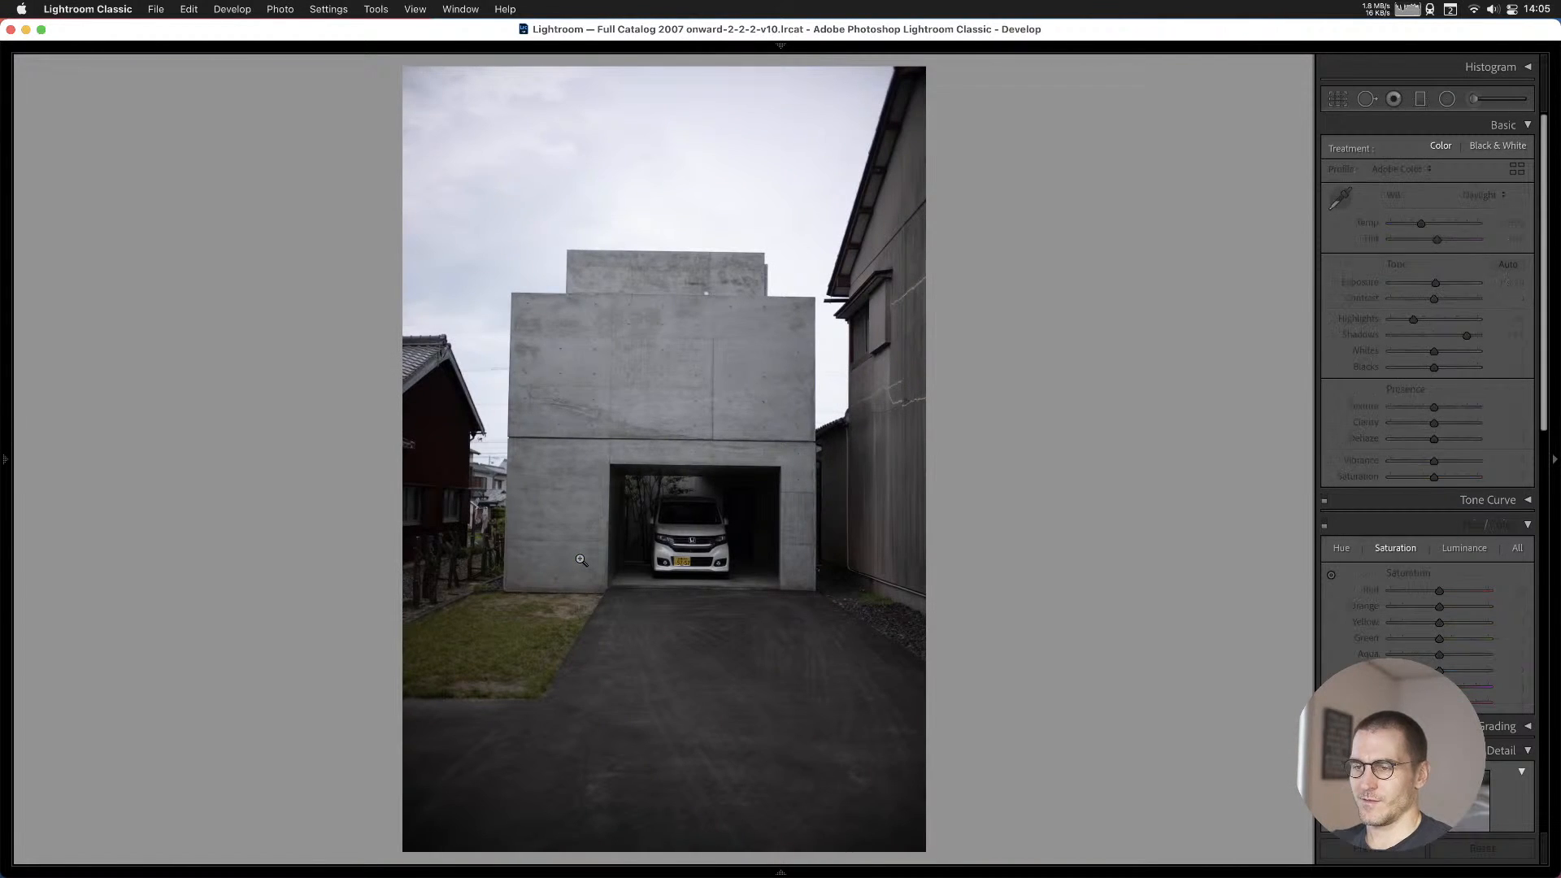
key(Right)
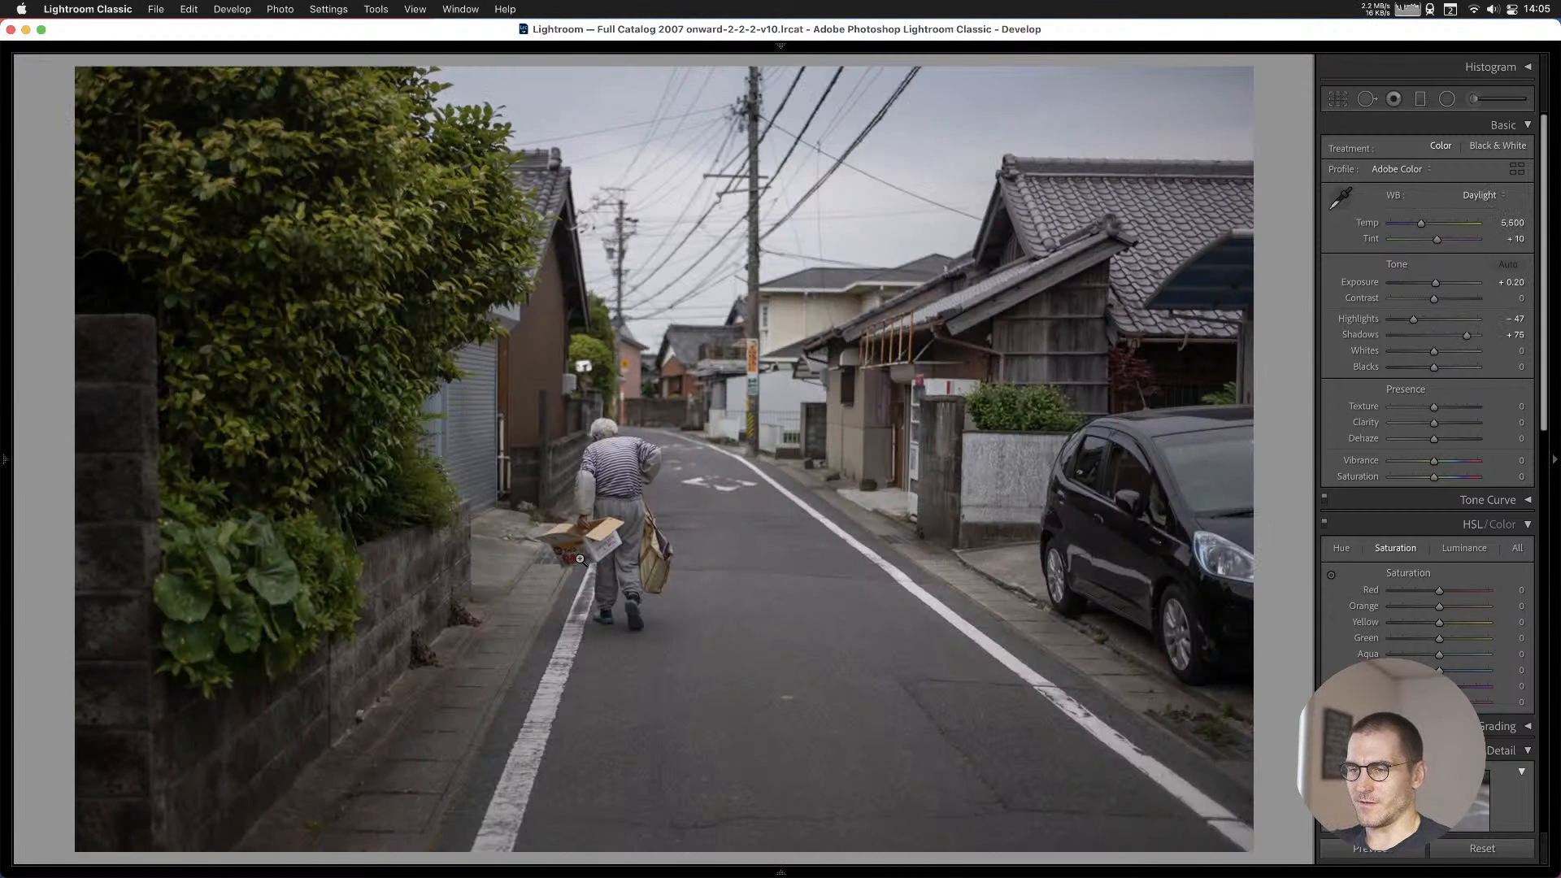
key(b)
Add the Nakamura liquor shop photo to Cull #1, skipping the rusty house, and set temperature to 6,570, exposure to +0.20 and highlights to -68.
key(Right)
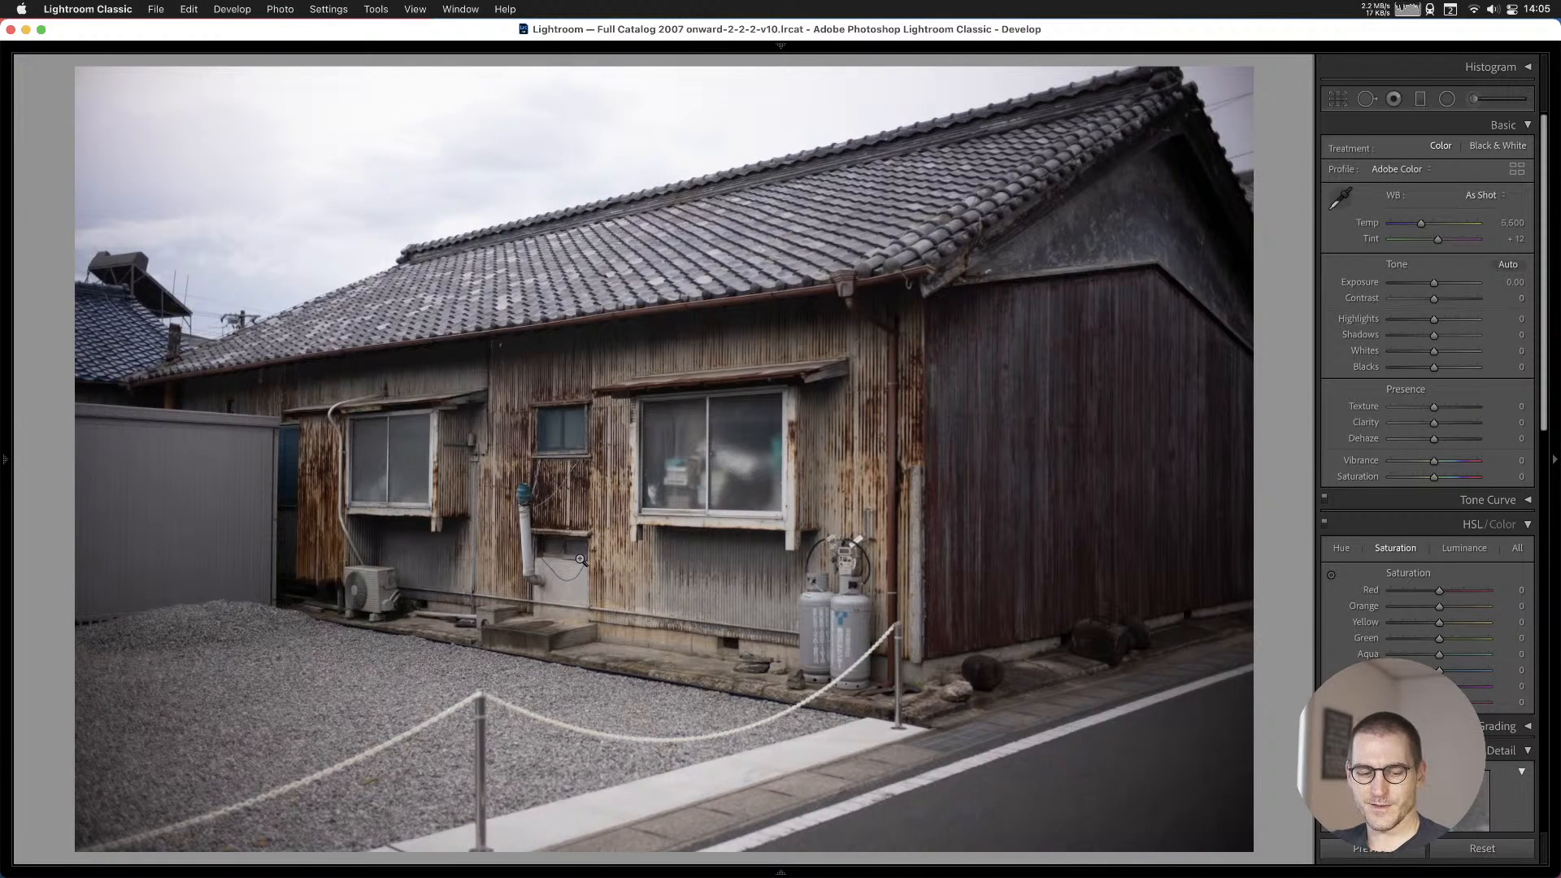
key(Right)
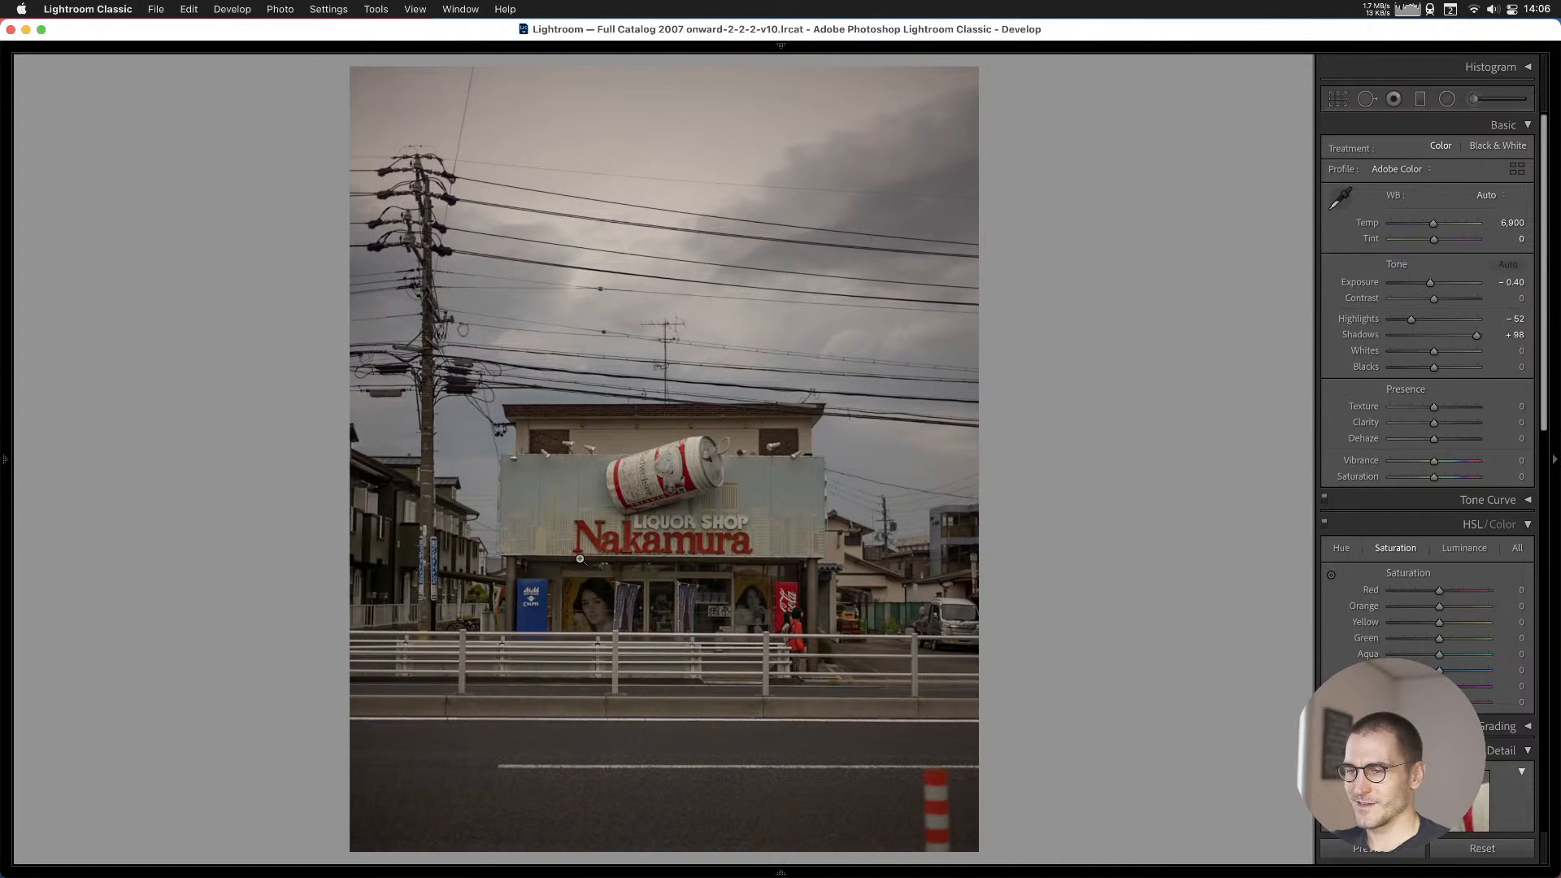
key(Left)
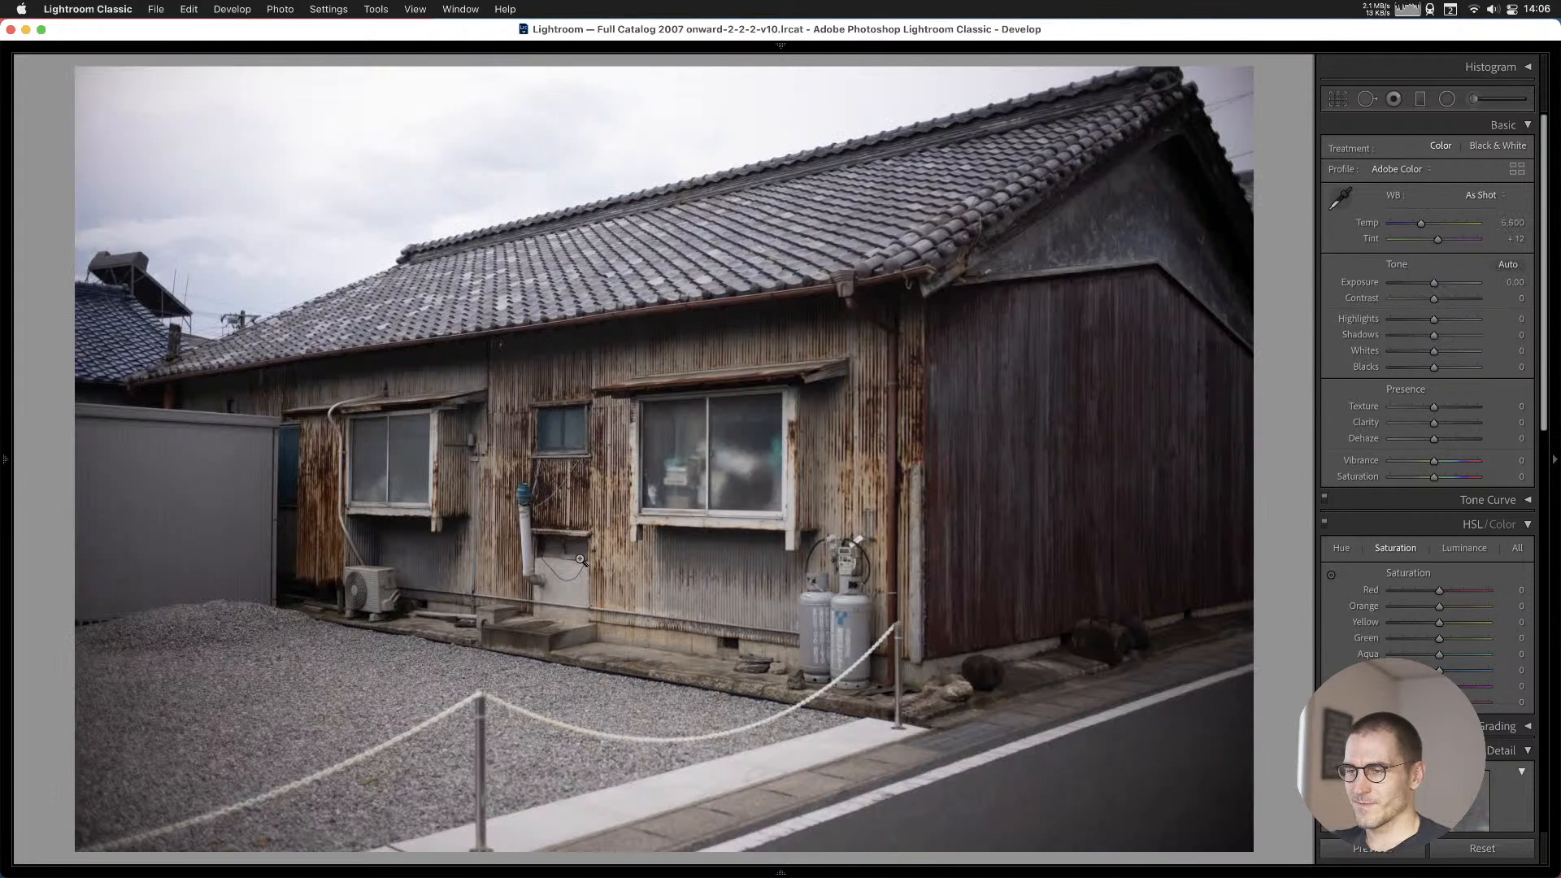
key(Right)
key(b)
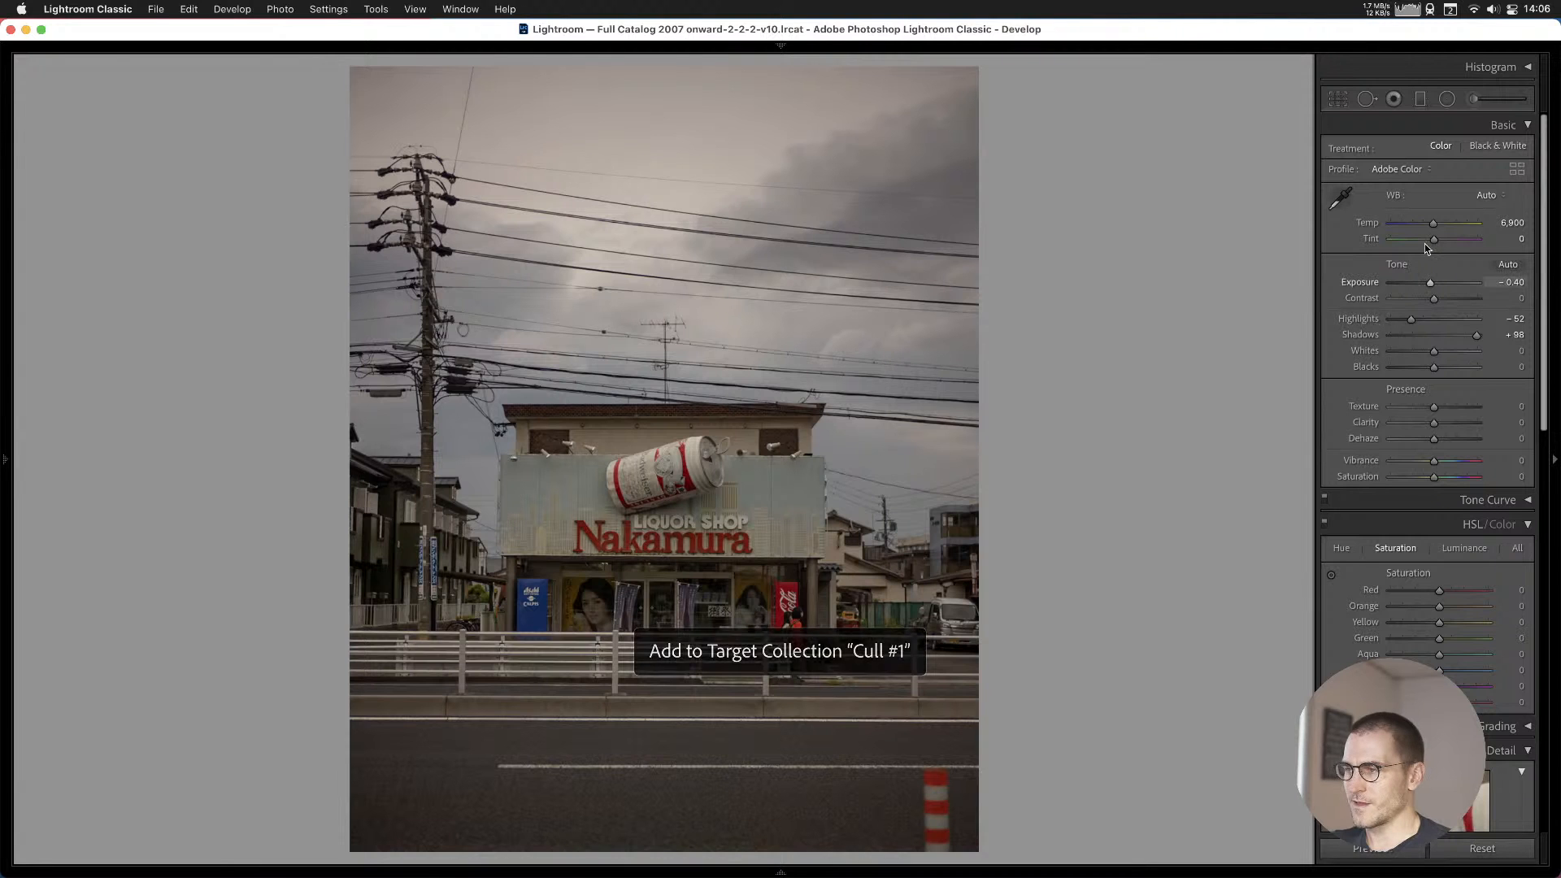
drag(1434, 225, 1431, 228)
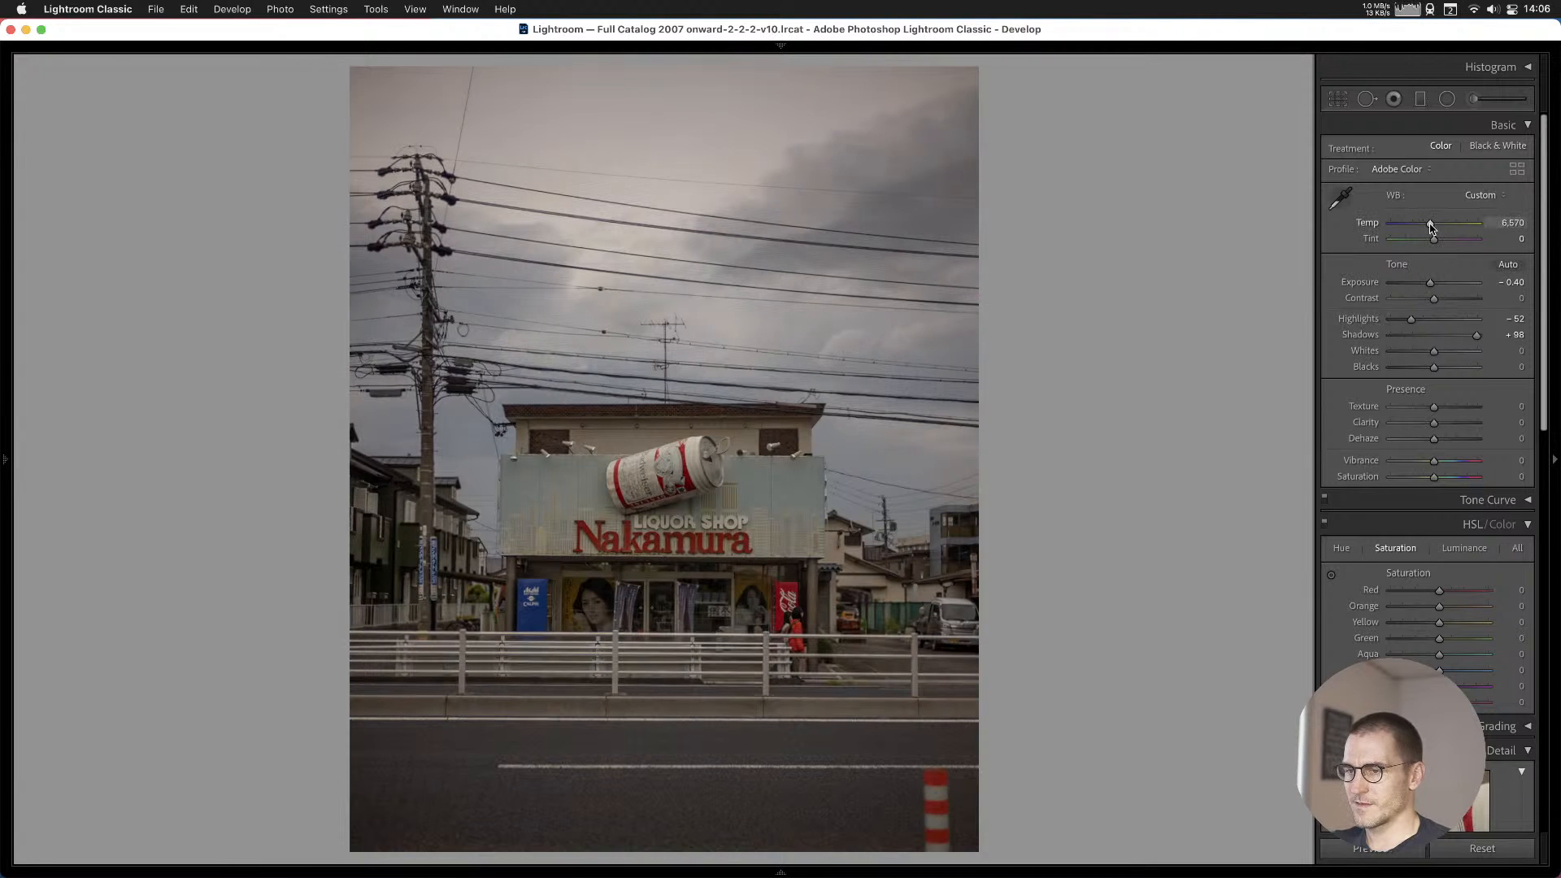
drag(1430, 282, 1405, 321)
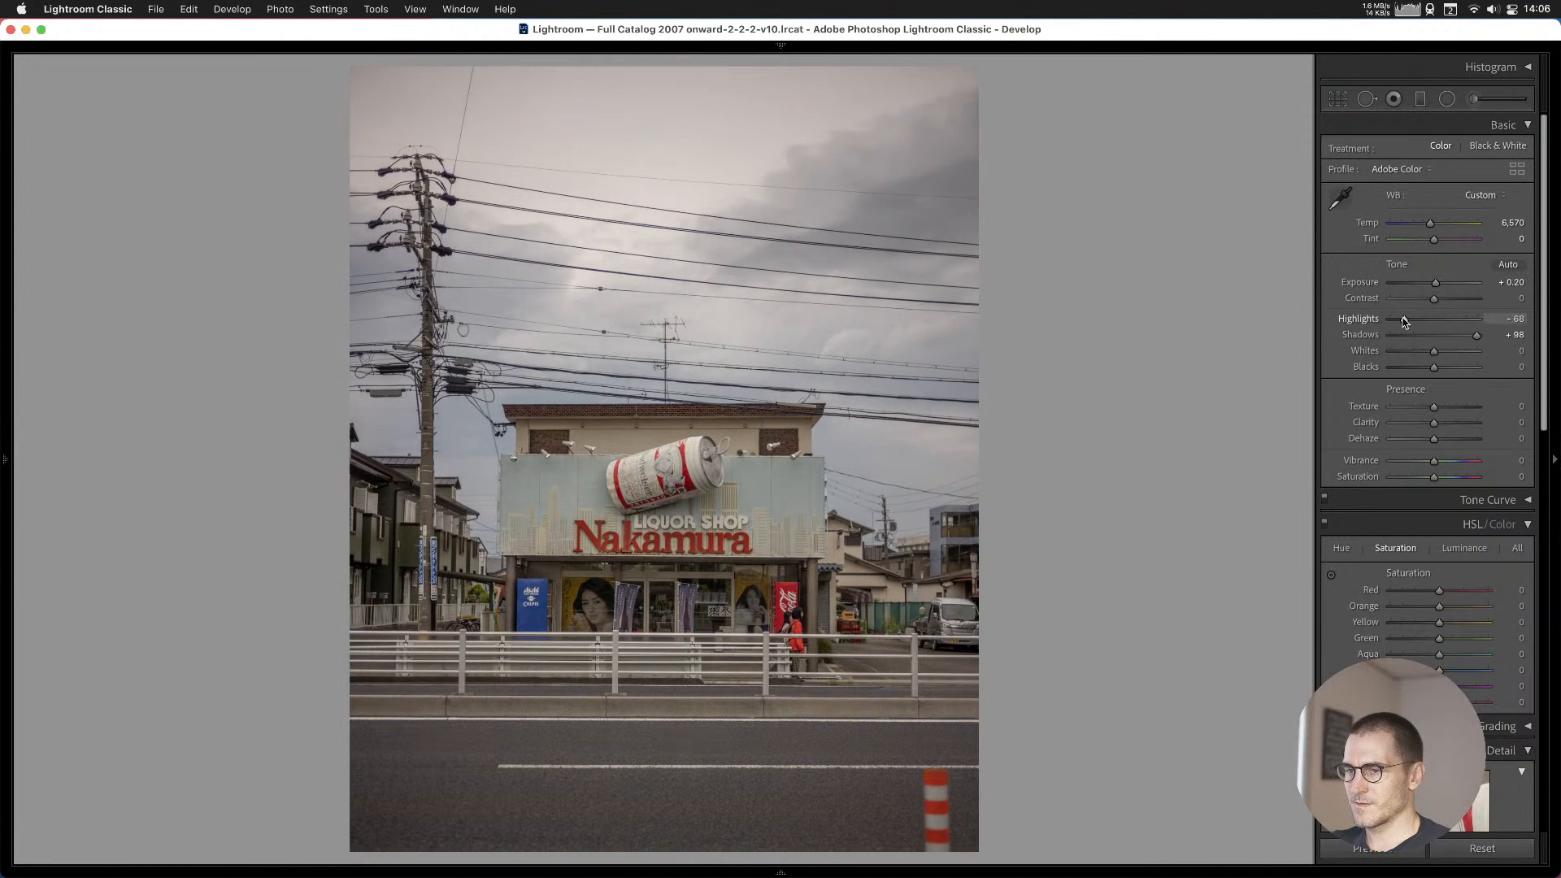
Pass over the bicycle, wheel rack, apartment block and brick facade photos, and add the photo of the hand-held old print to Cull #1.
key(Right)
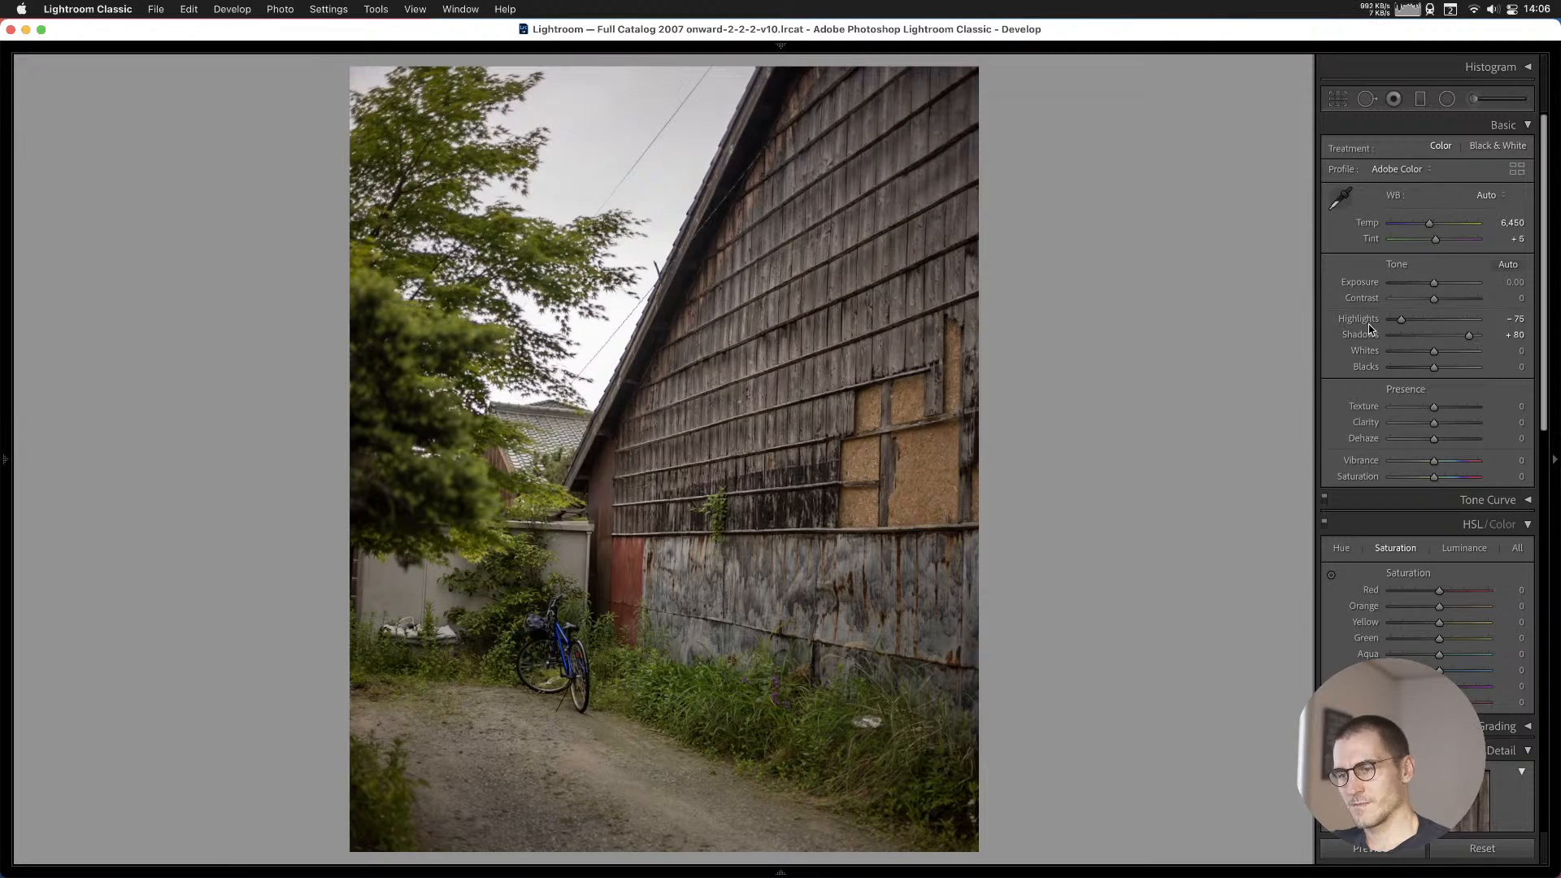
key(Right)
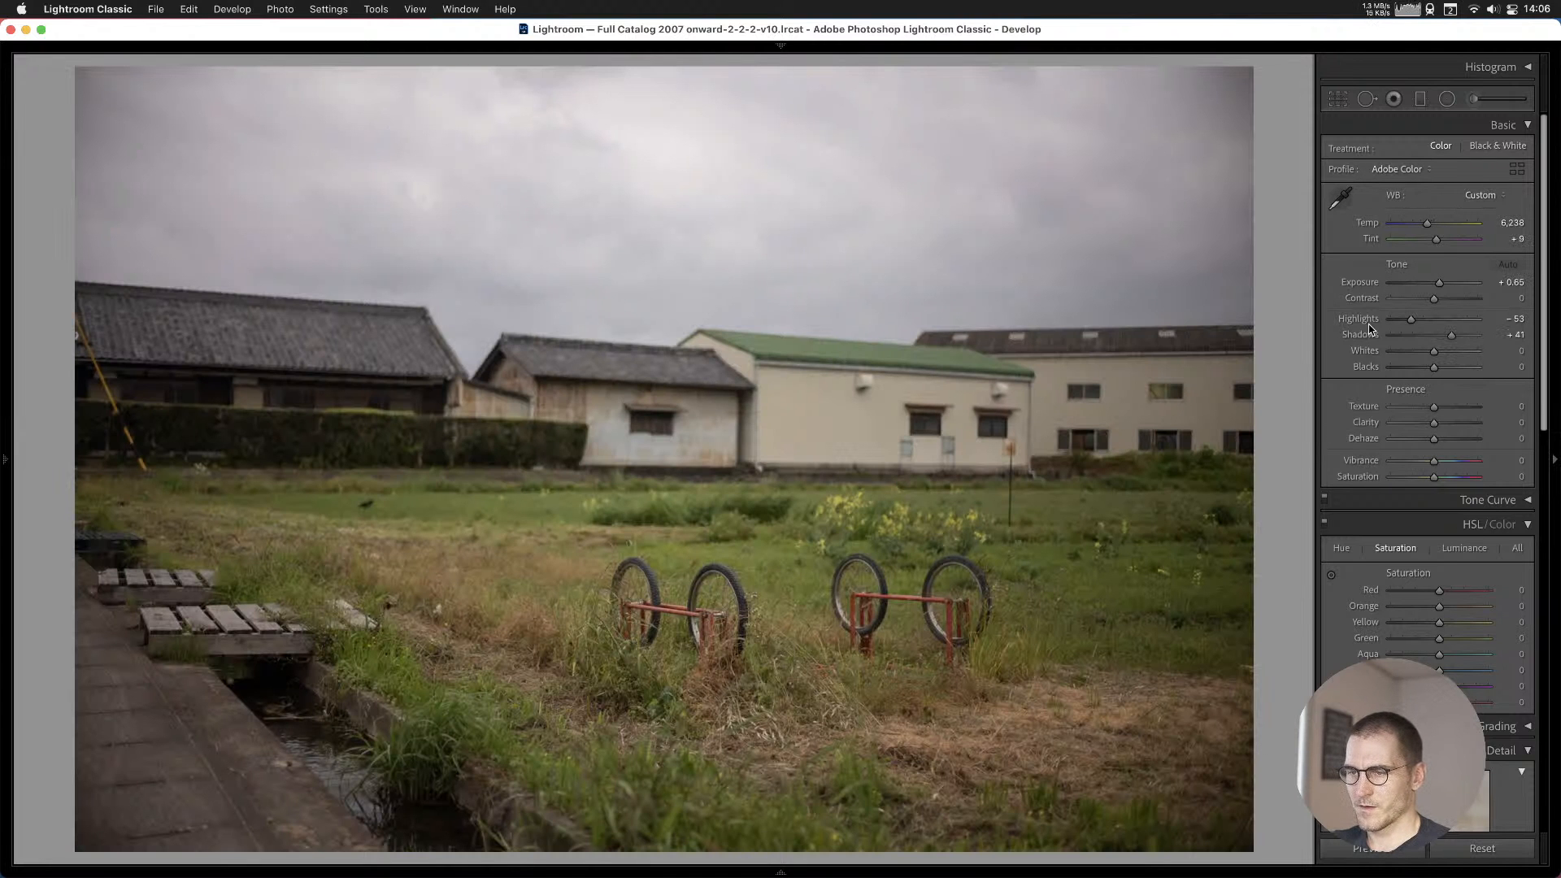
key(Right)
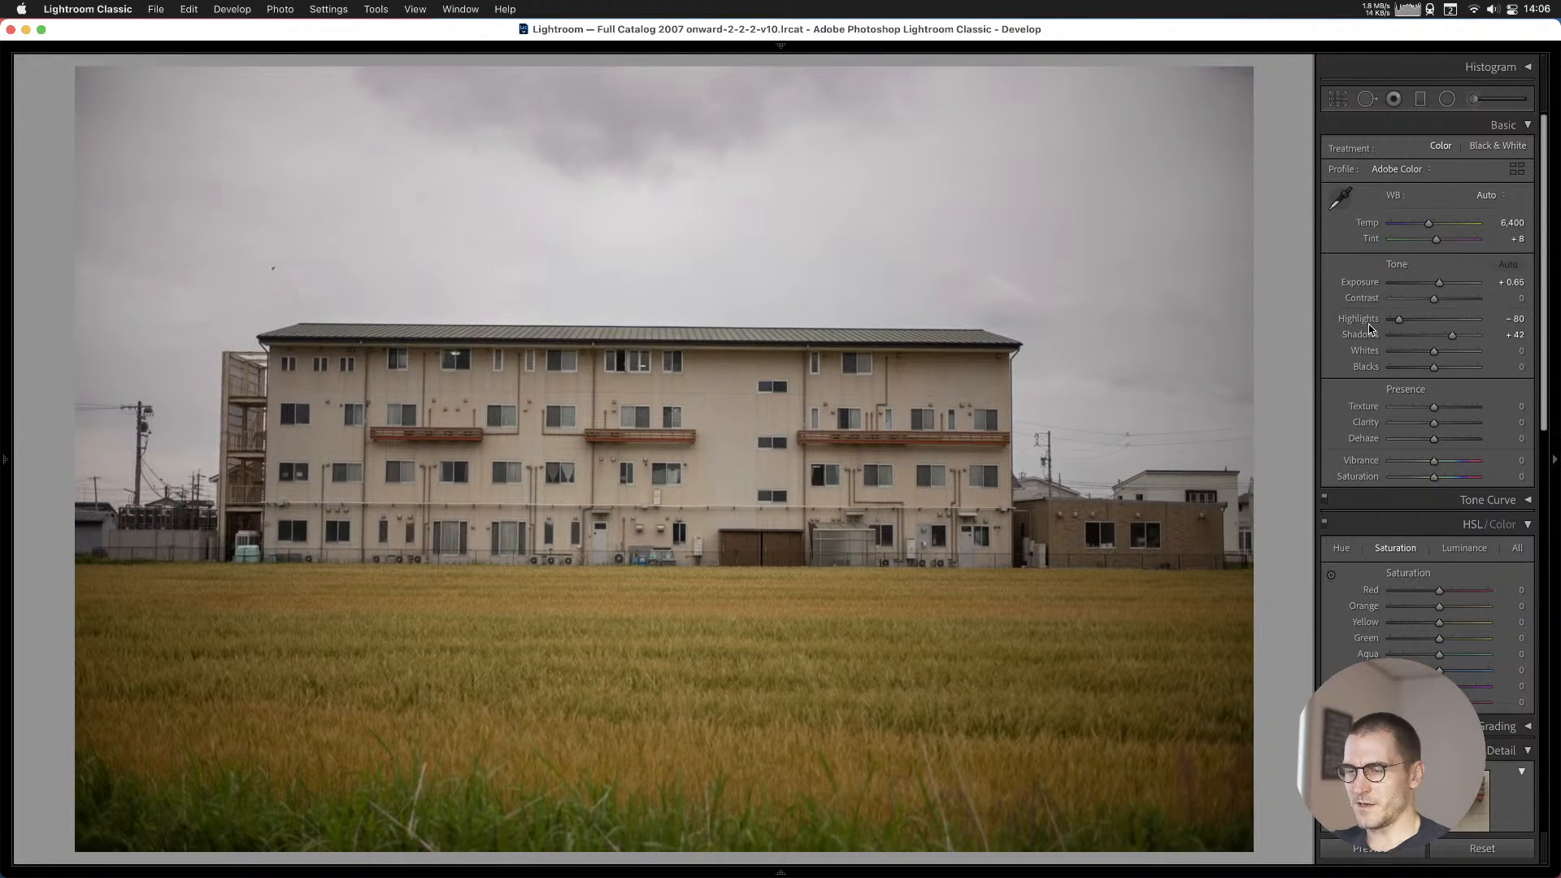
key(Right)
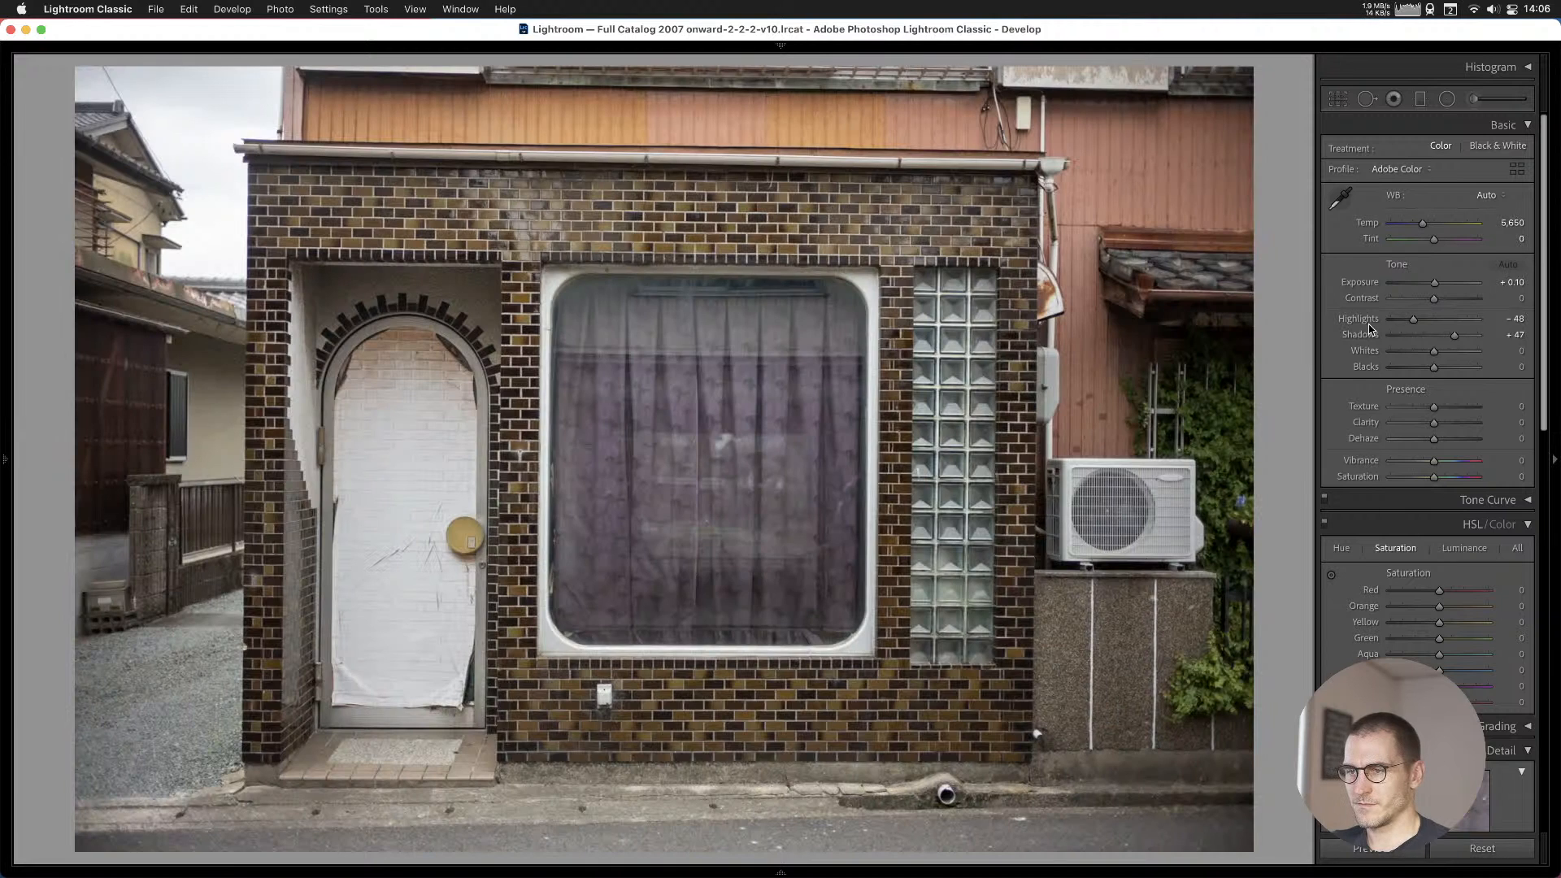
key(Right)
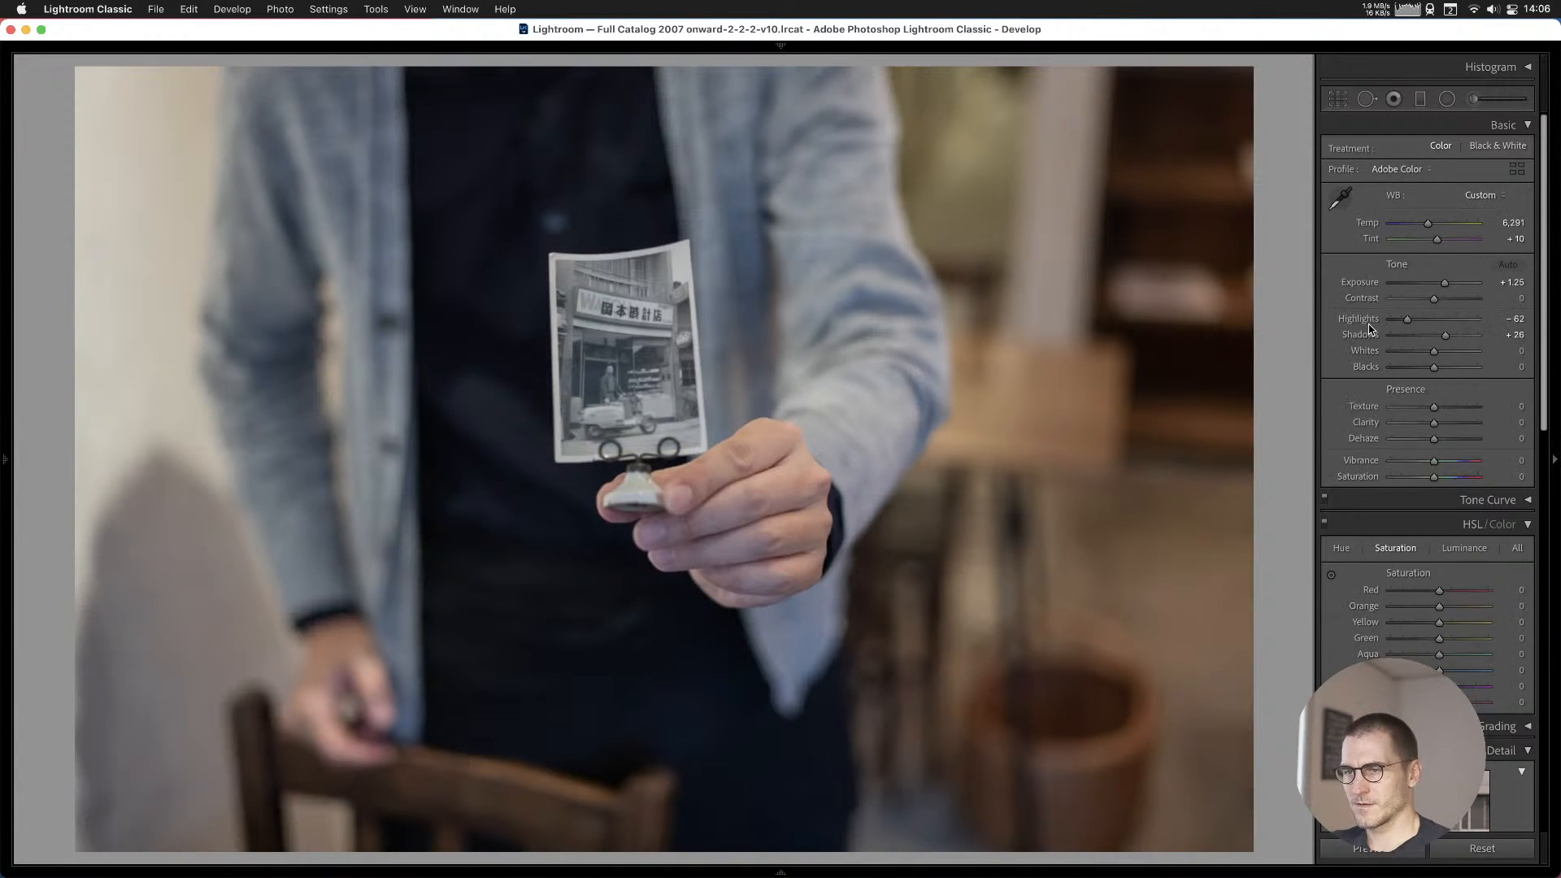
key(Right)
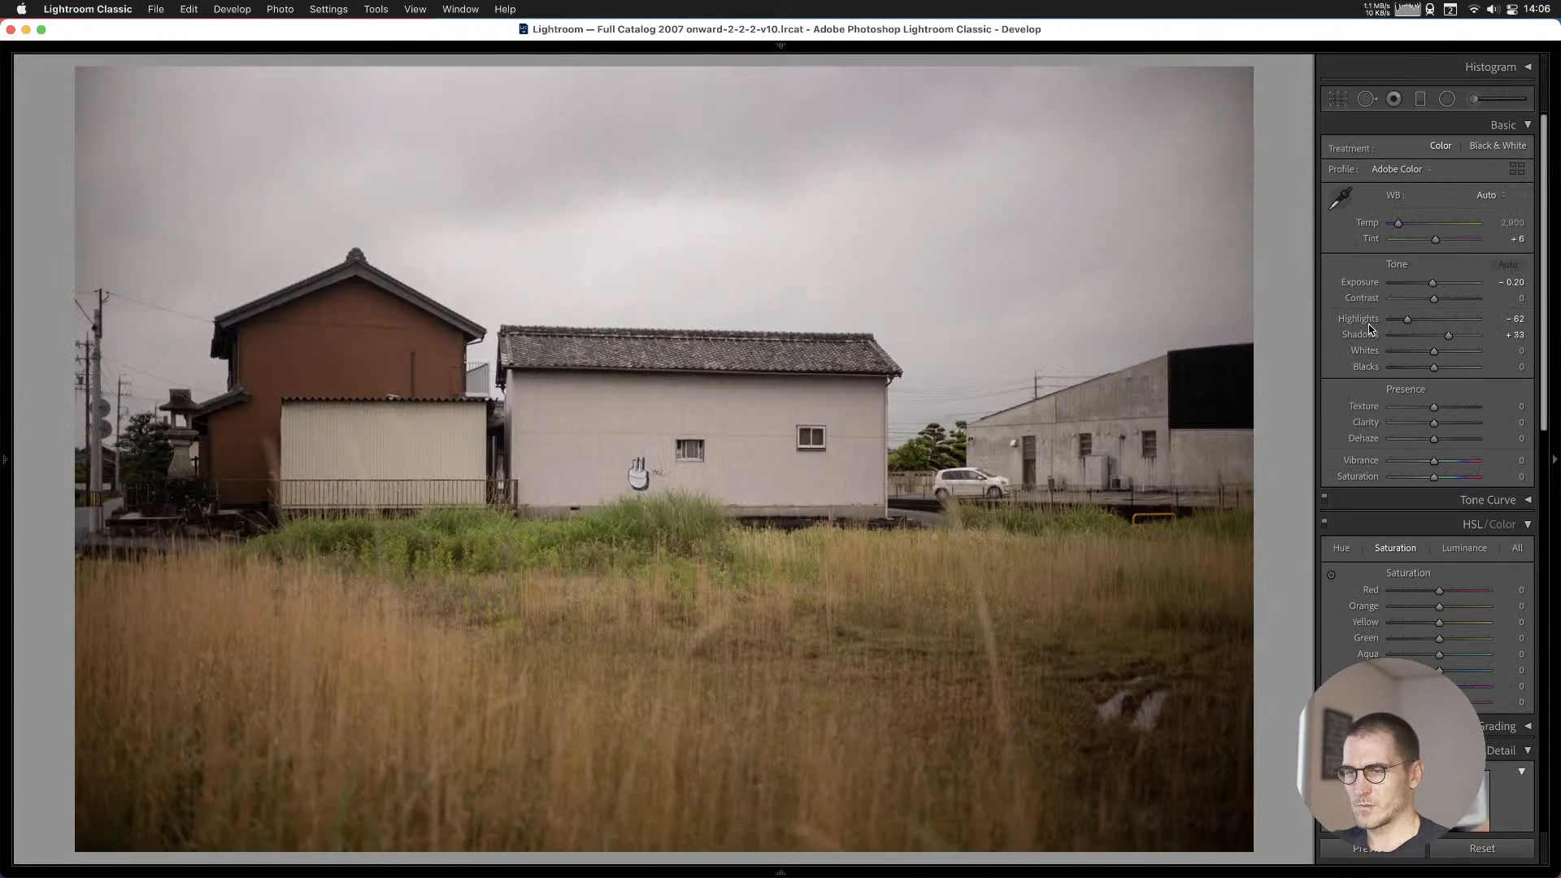
key(Left)
key(b)
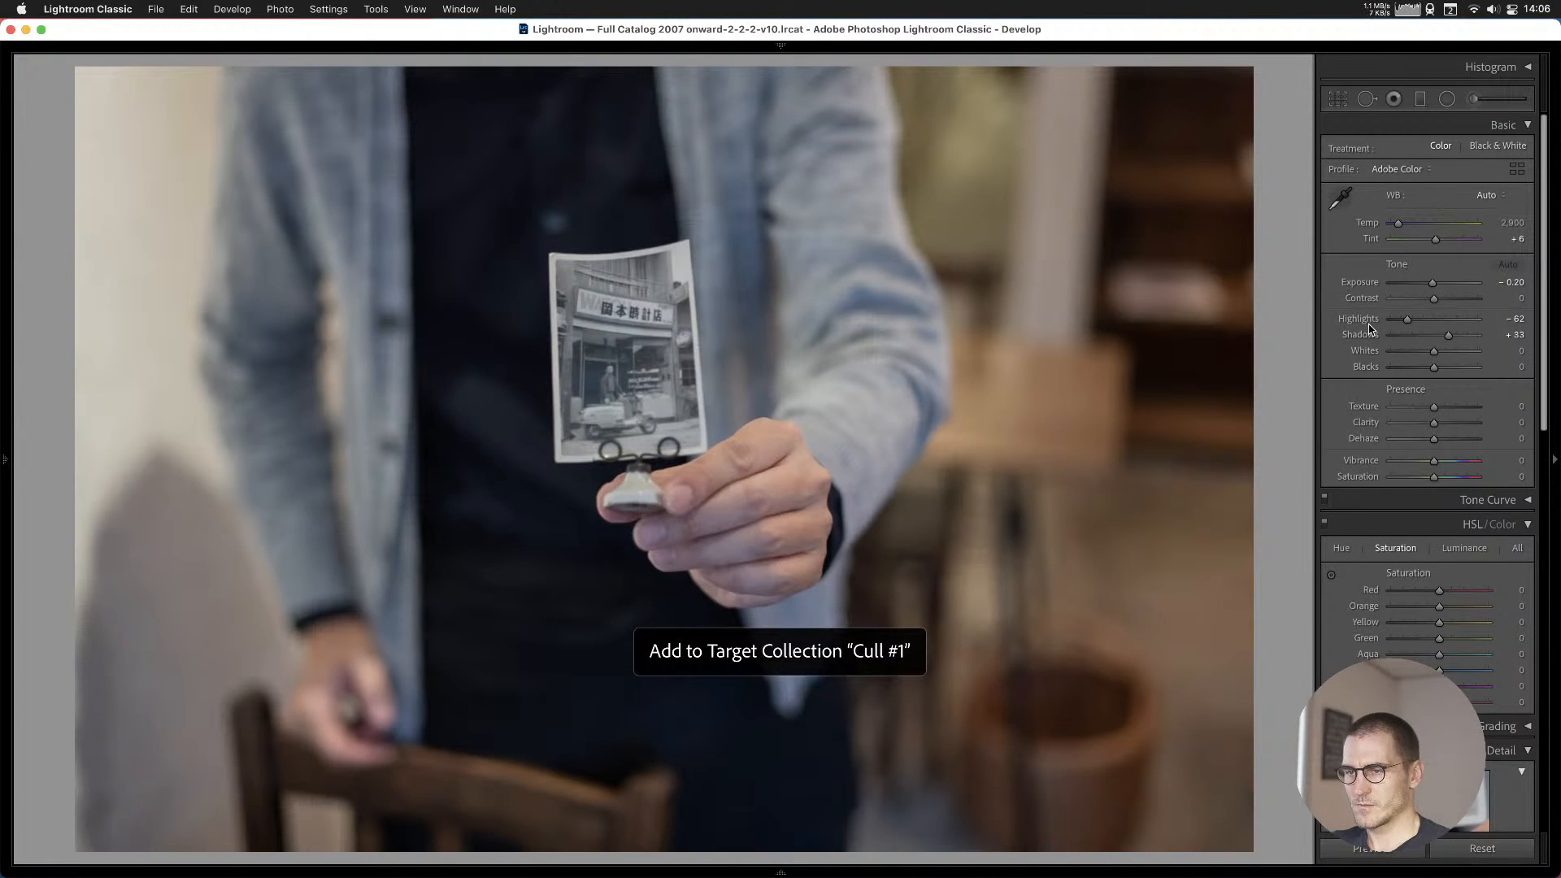
Inspect the graffiti on the white building in the grassy field photo, lower its exposure to +0.90, and add it to Cull #1.
key(Right)
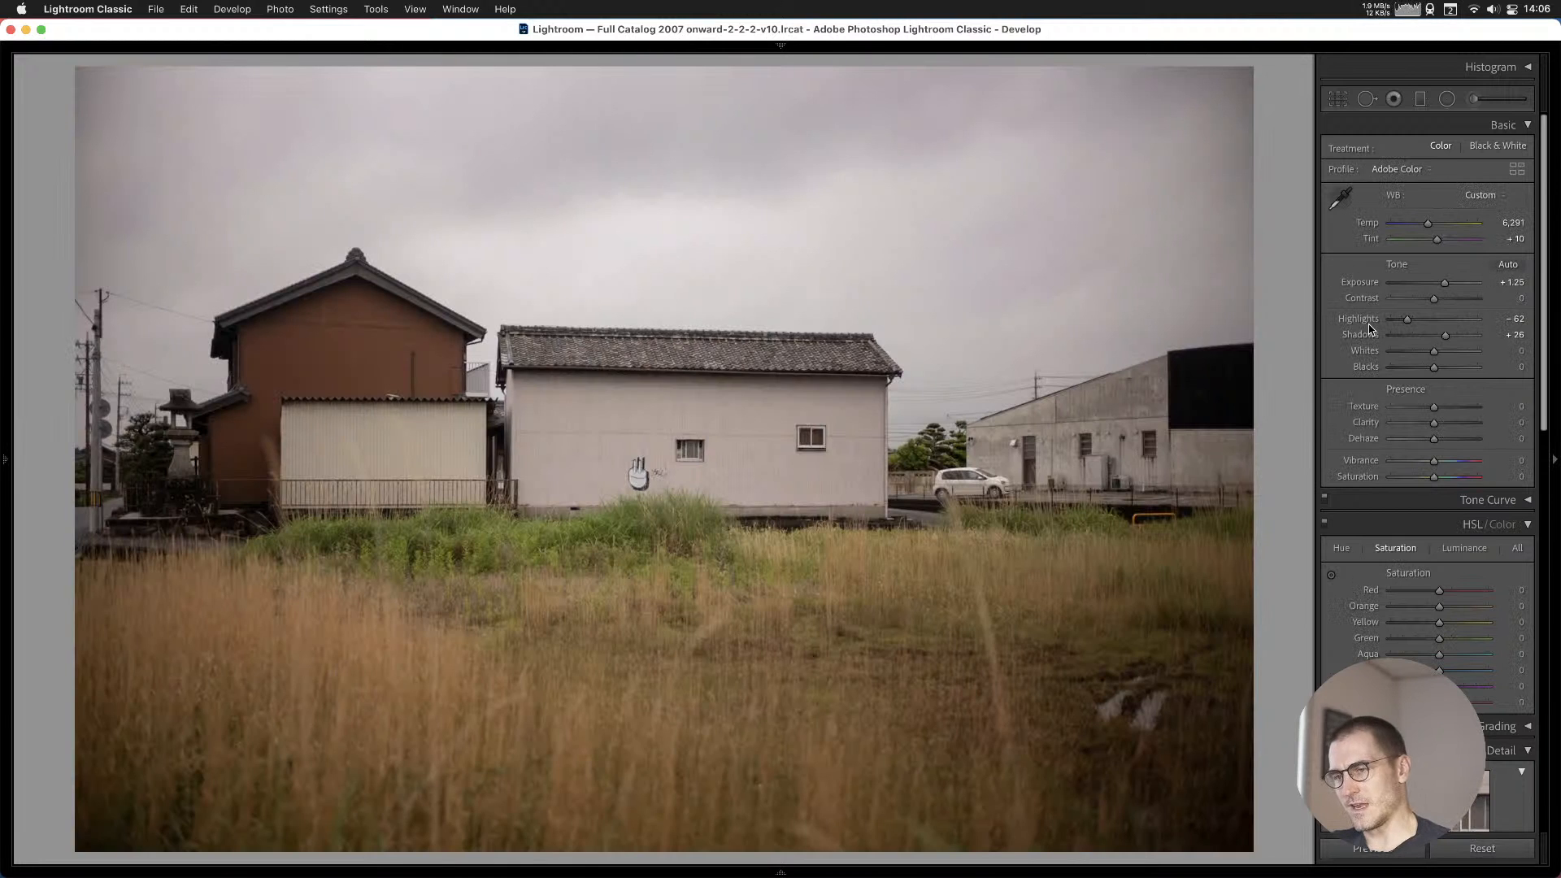
click(640, 477)
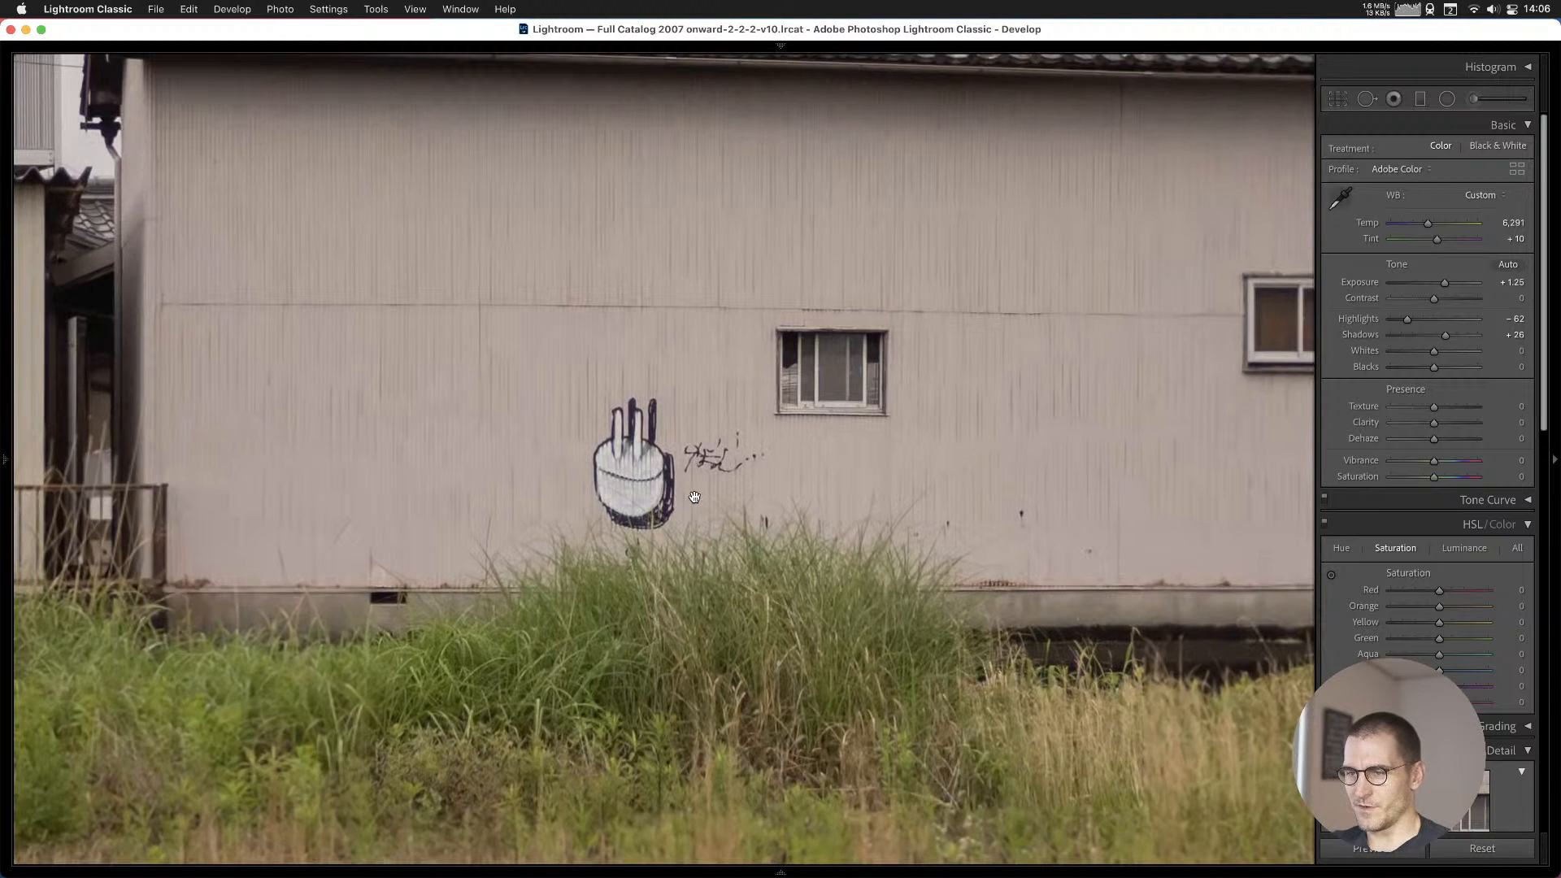
click(633, 504)
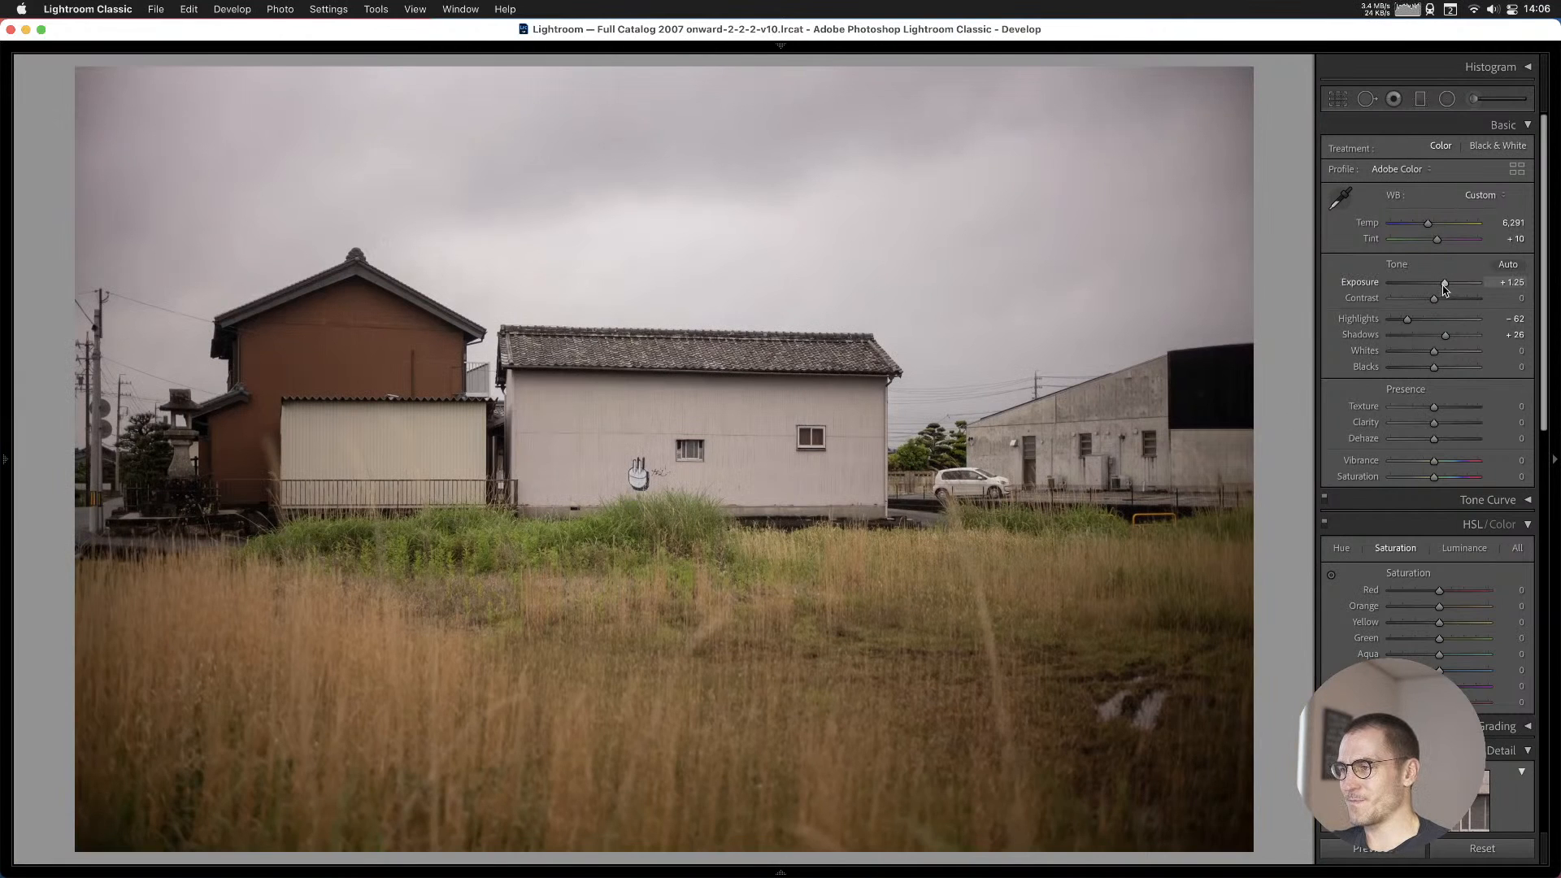
drag(1446, 288, 1442, 290)
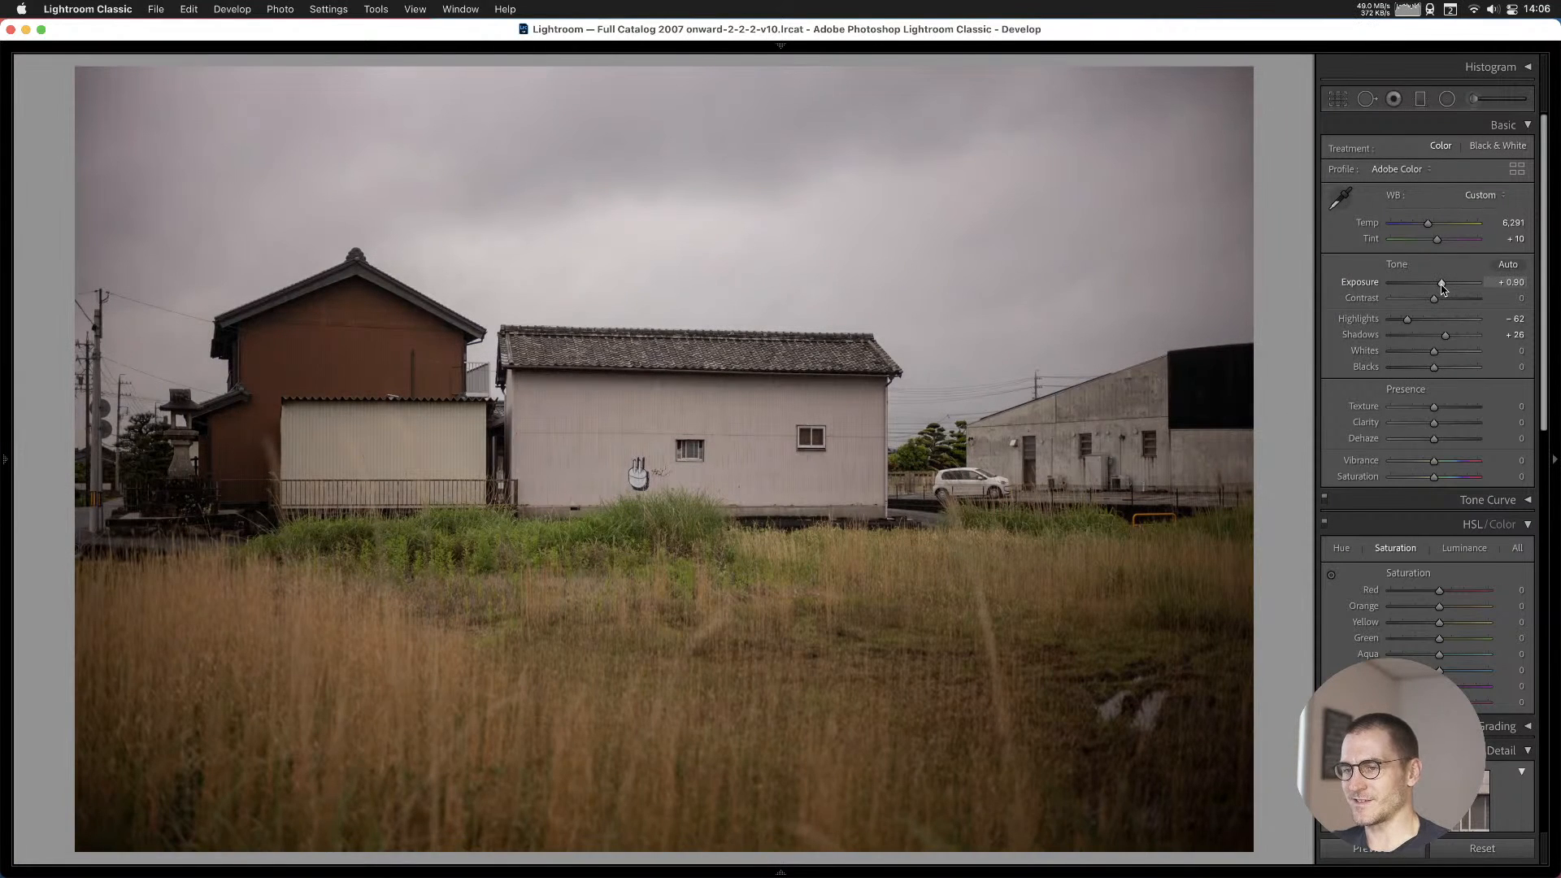
key(b)
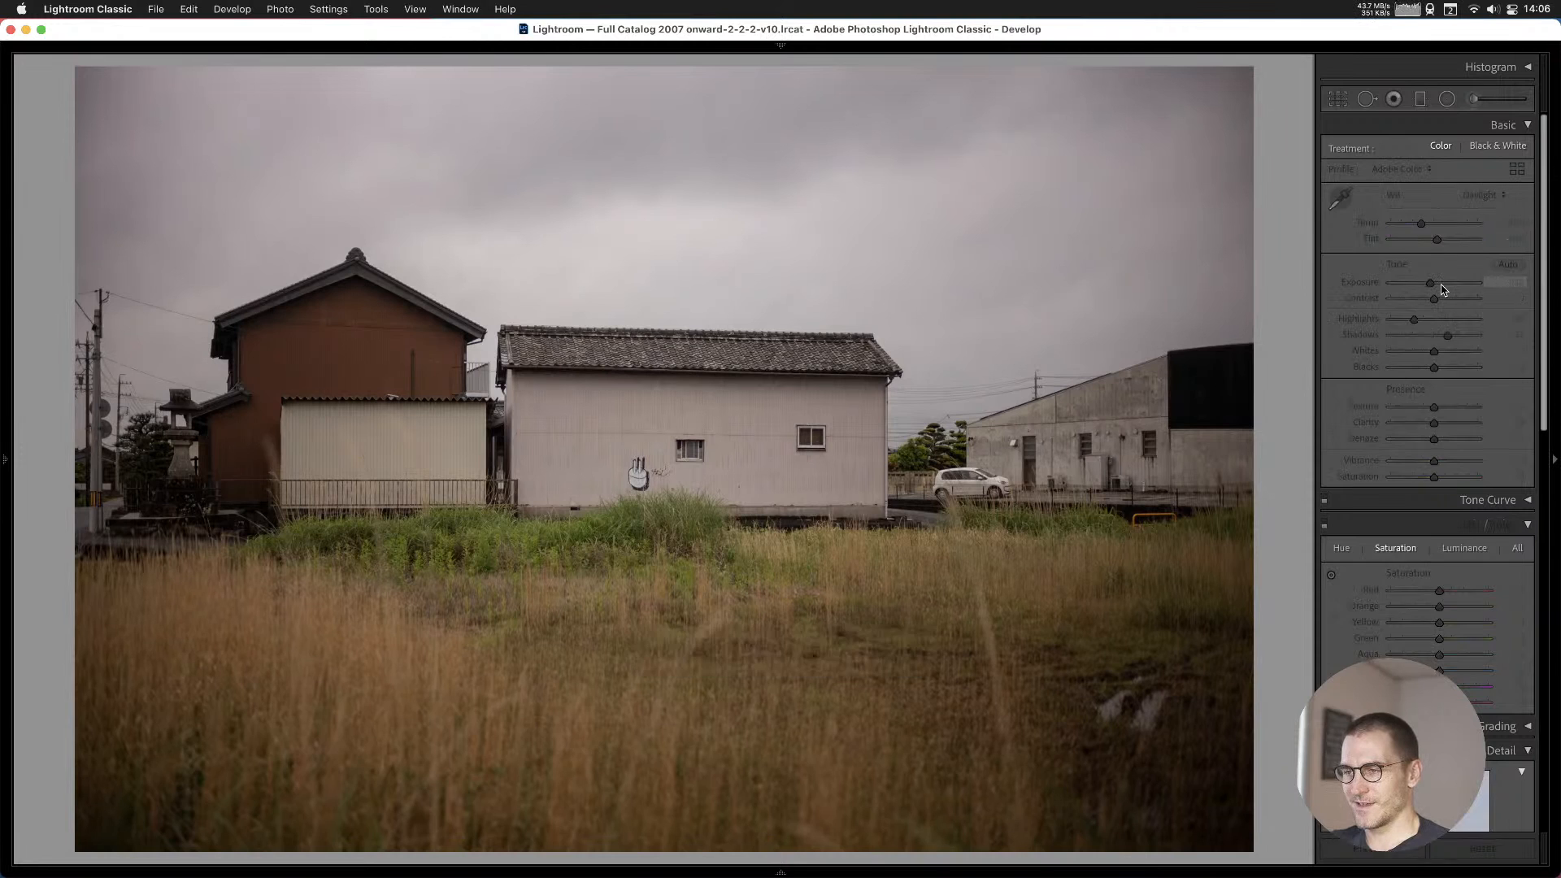
Pass over the post office, metal fence, greenhouse and wheat field photos, and add the vertical café photo with the framed portrait to Cull #1.
key(Right)
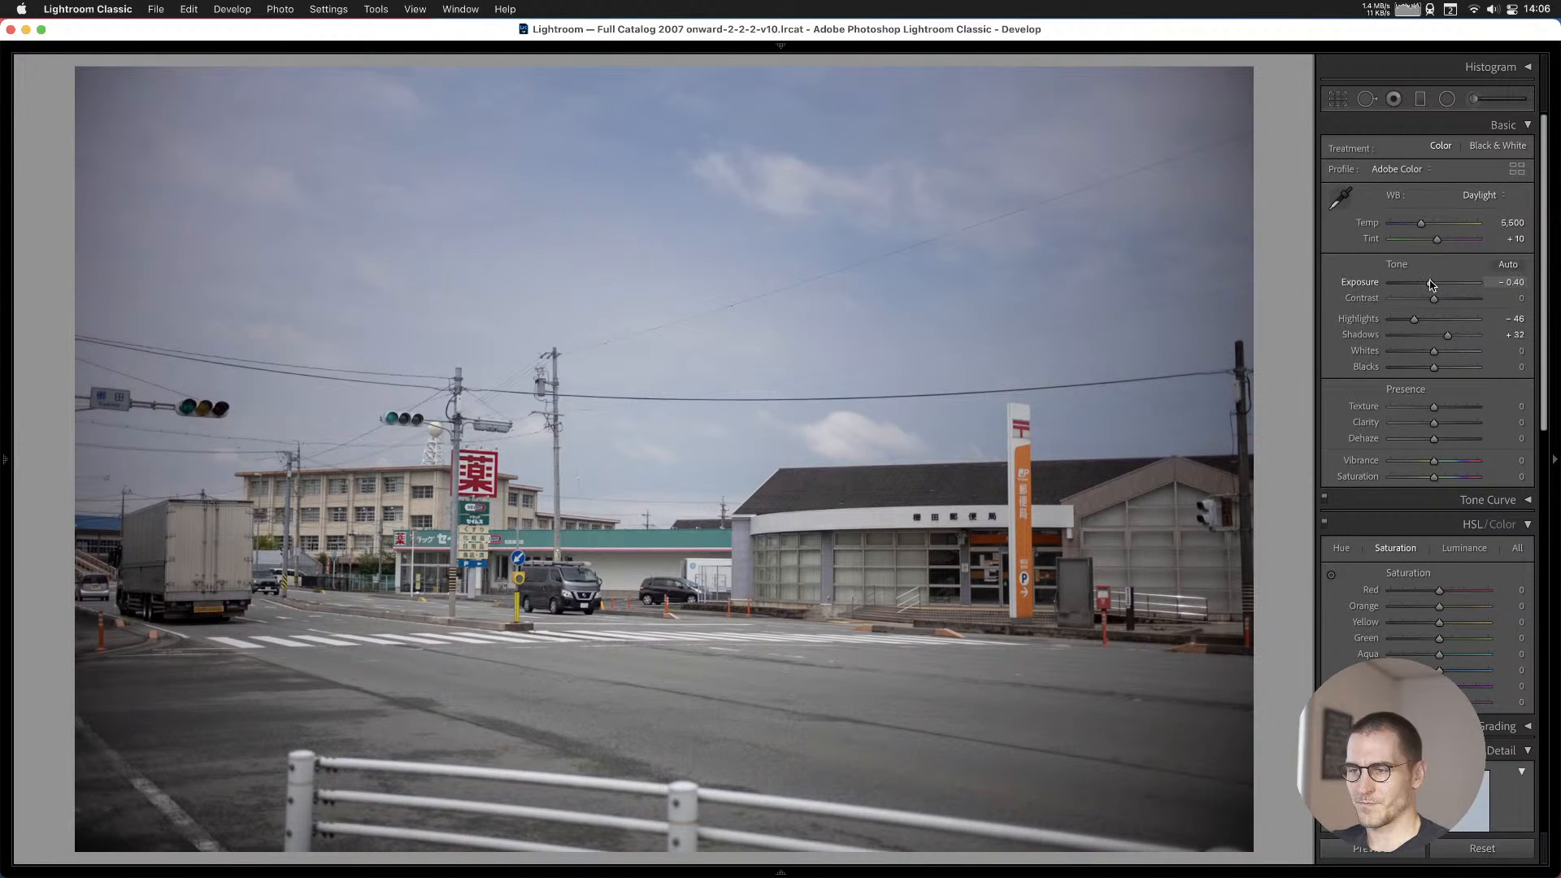
key(Right)
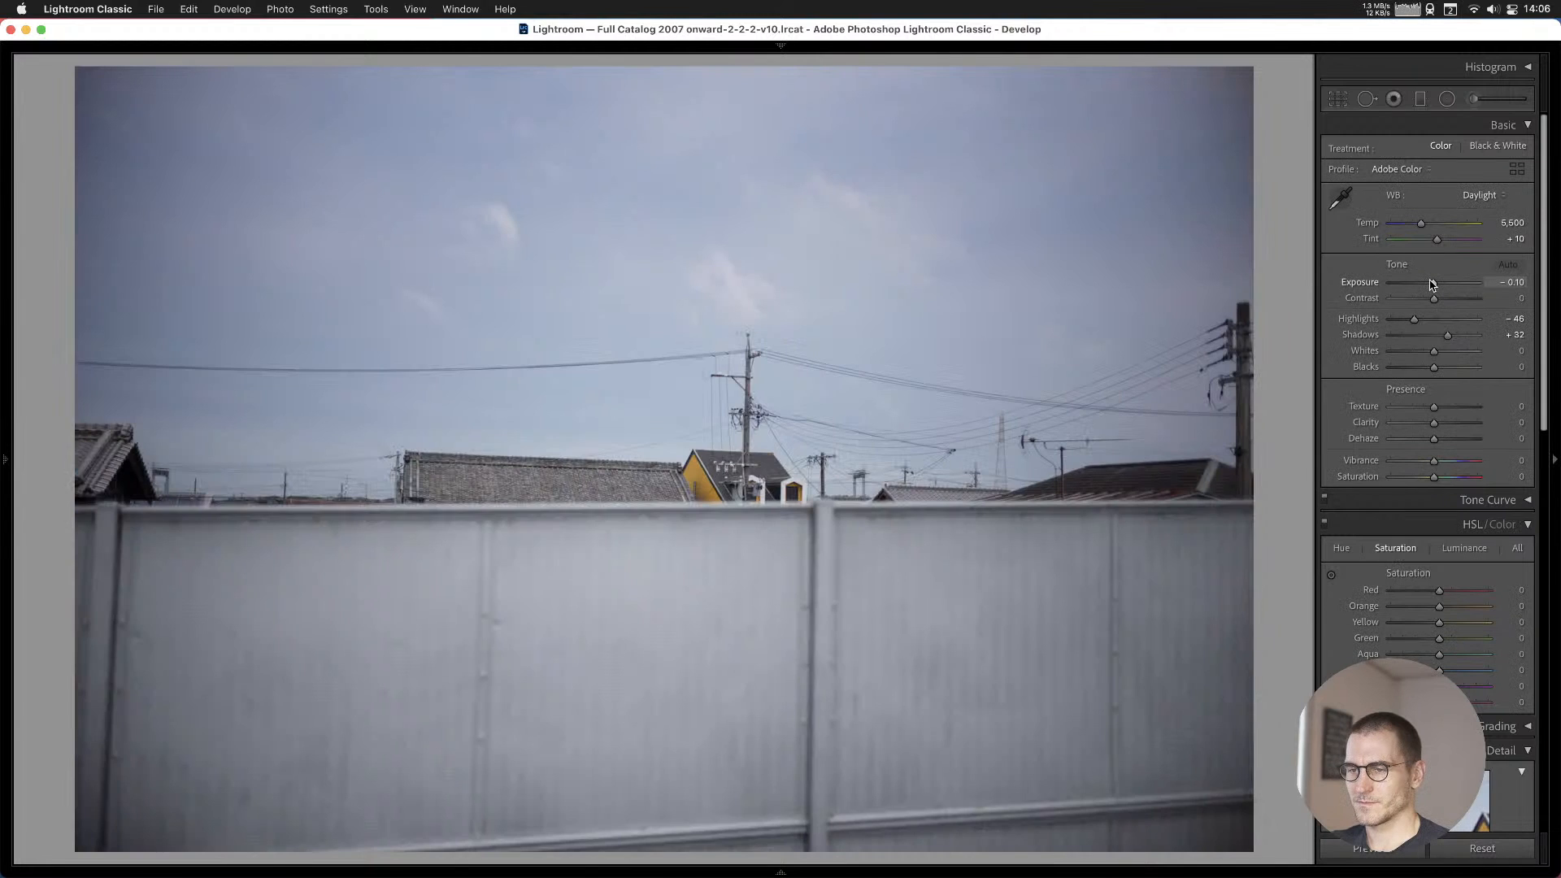
key(Right)
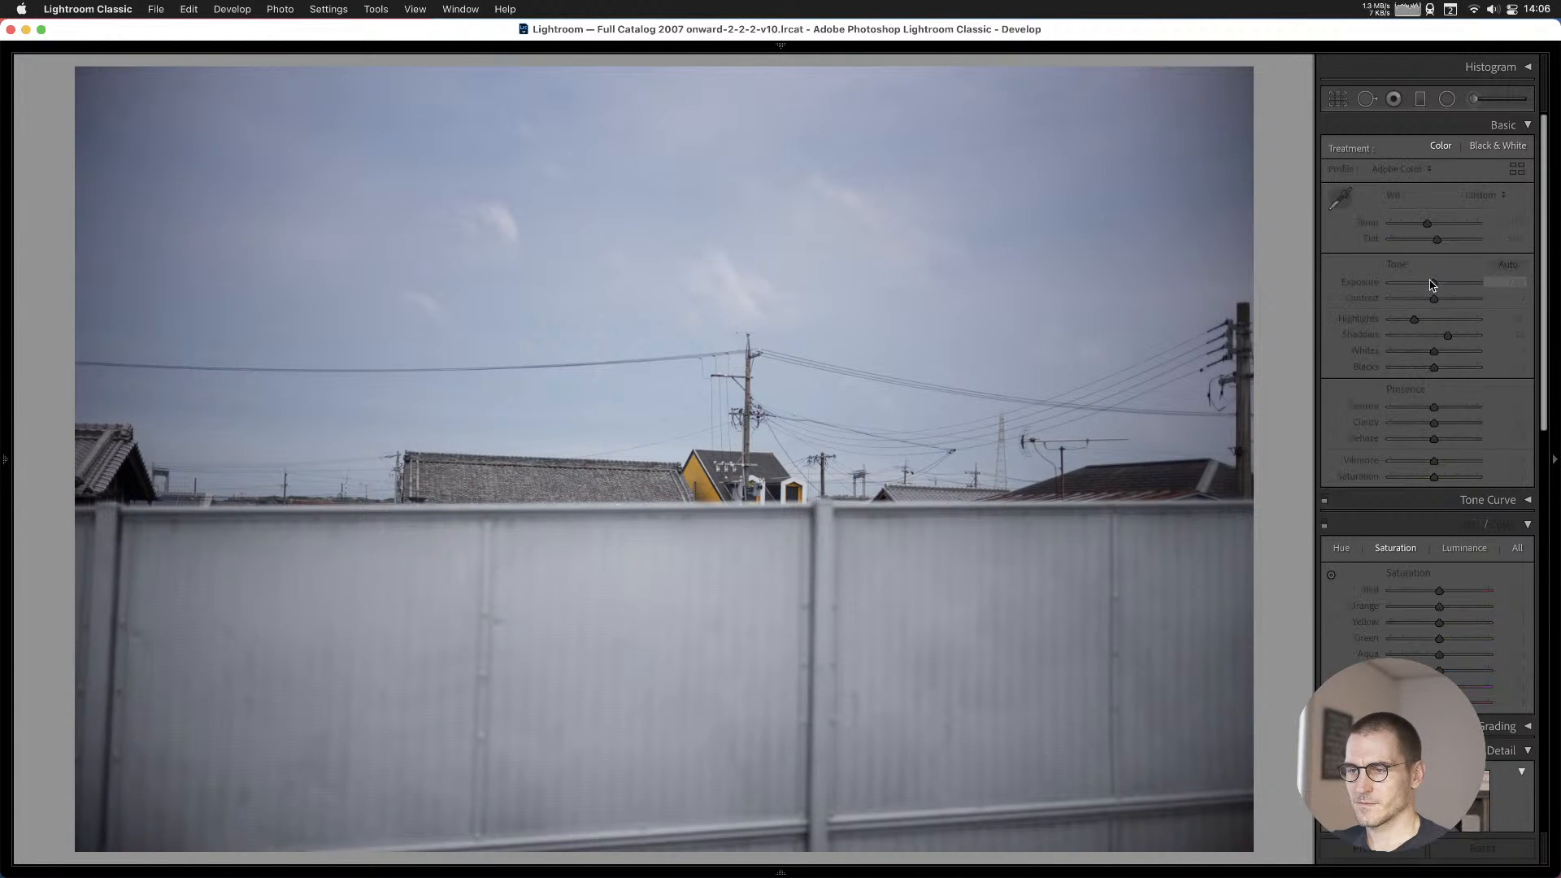
key(Right)
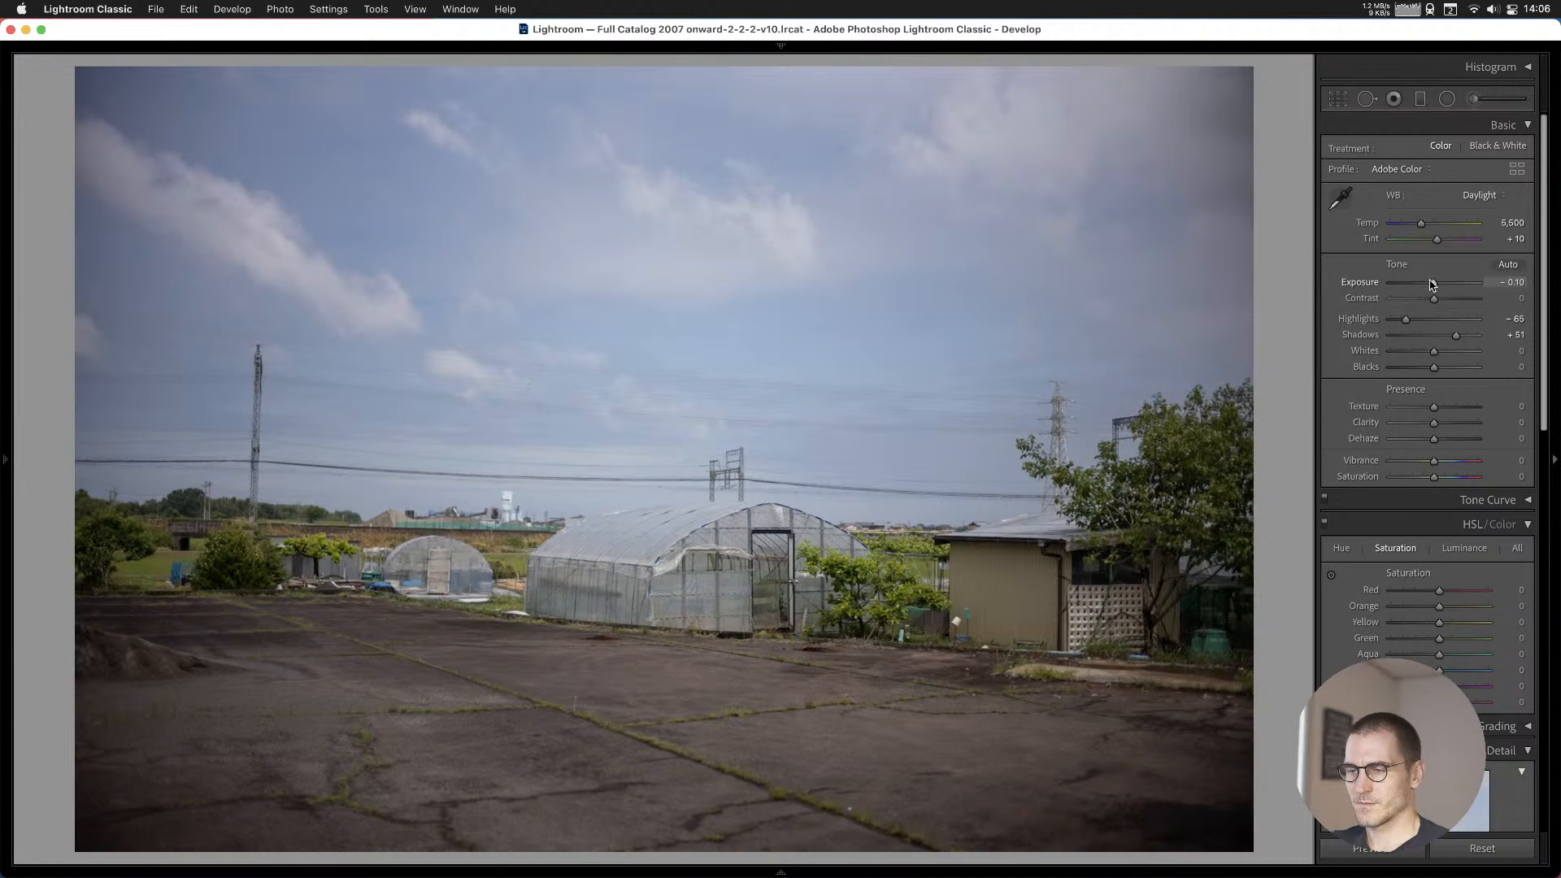
key(Right)
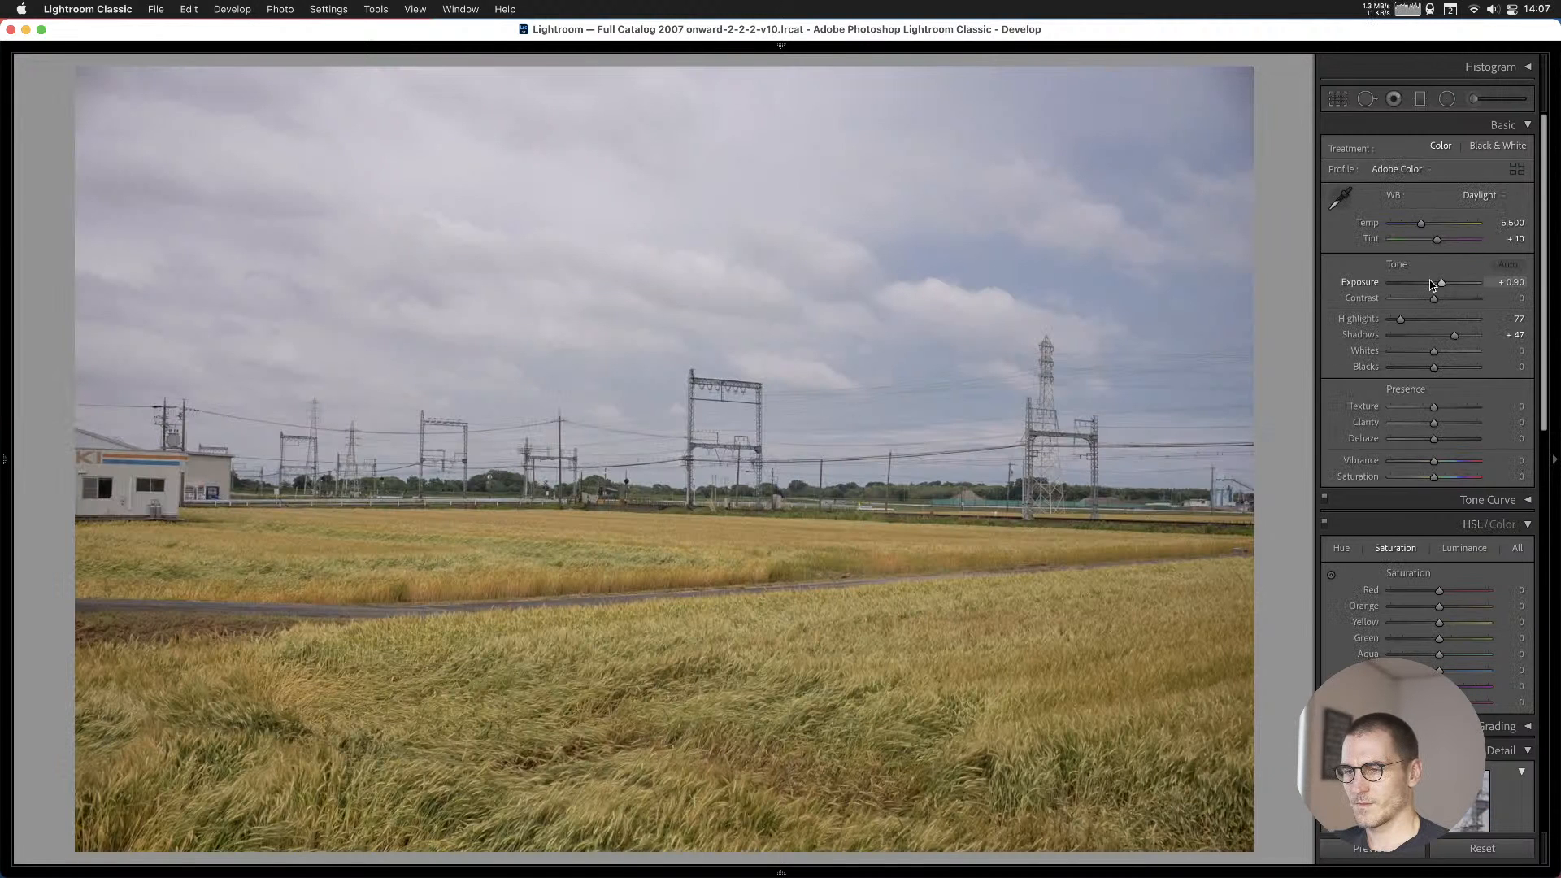
key(Right)
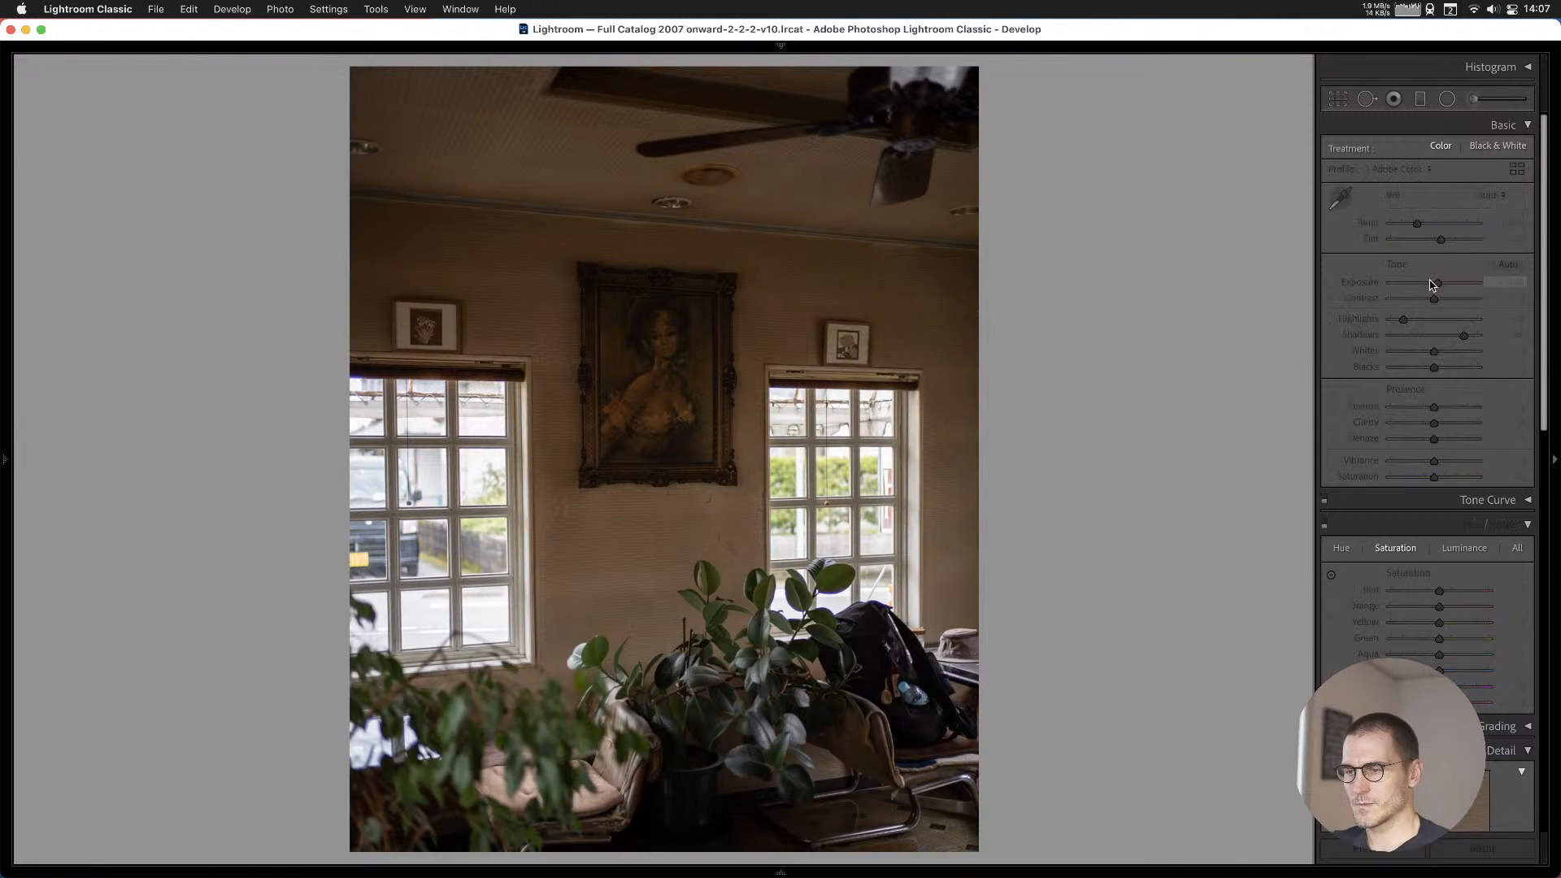
key(Right)
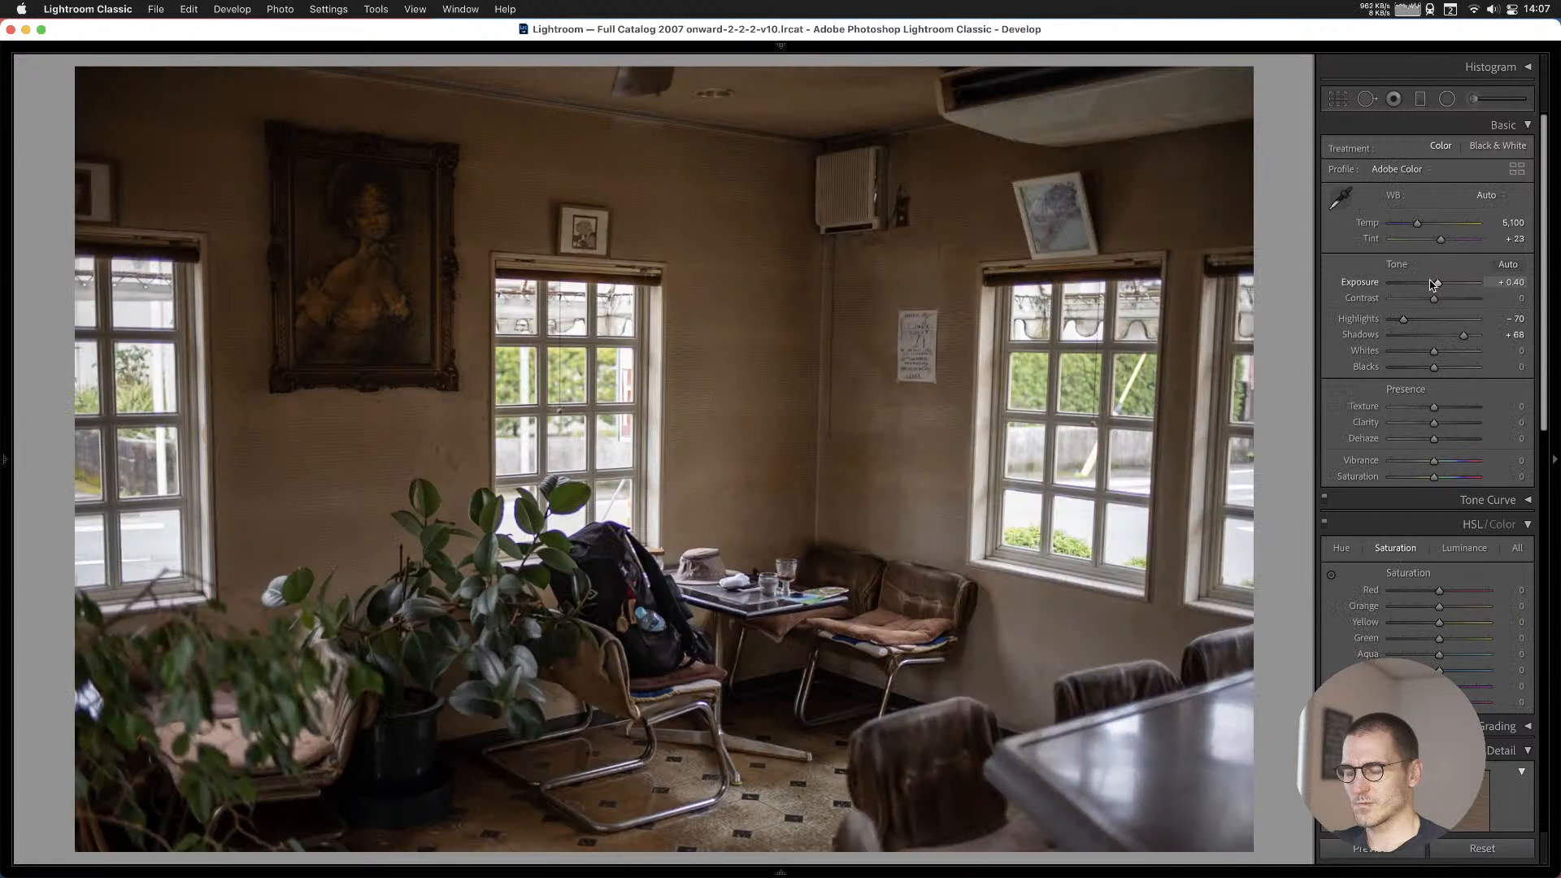
key(Left)
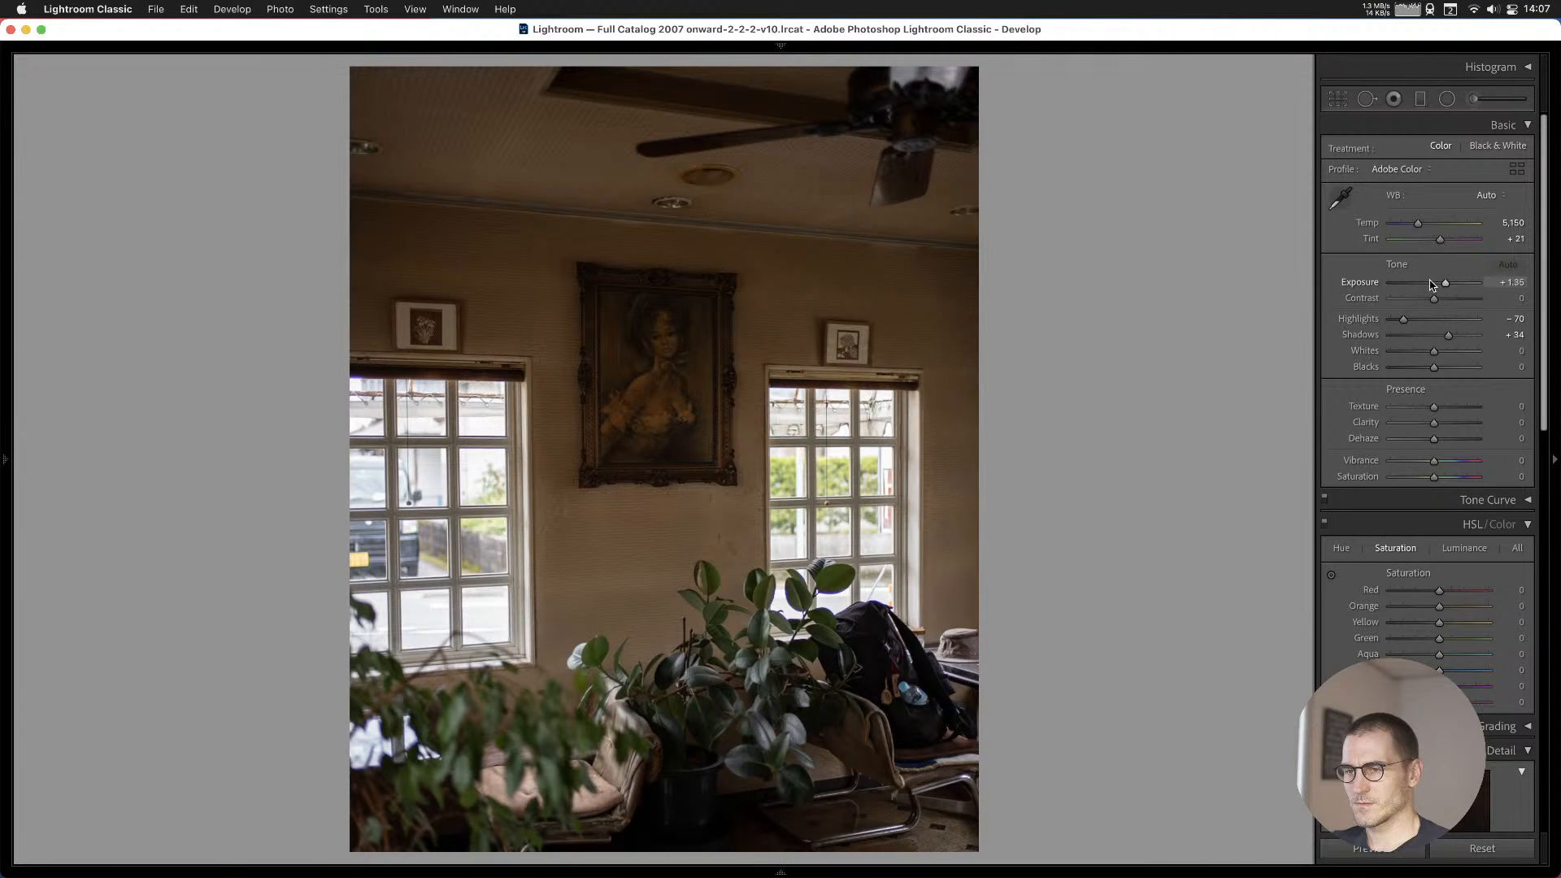
key(b)
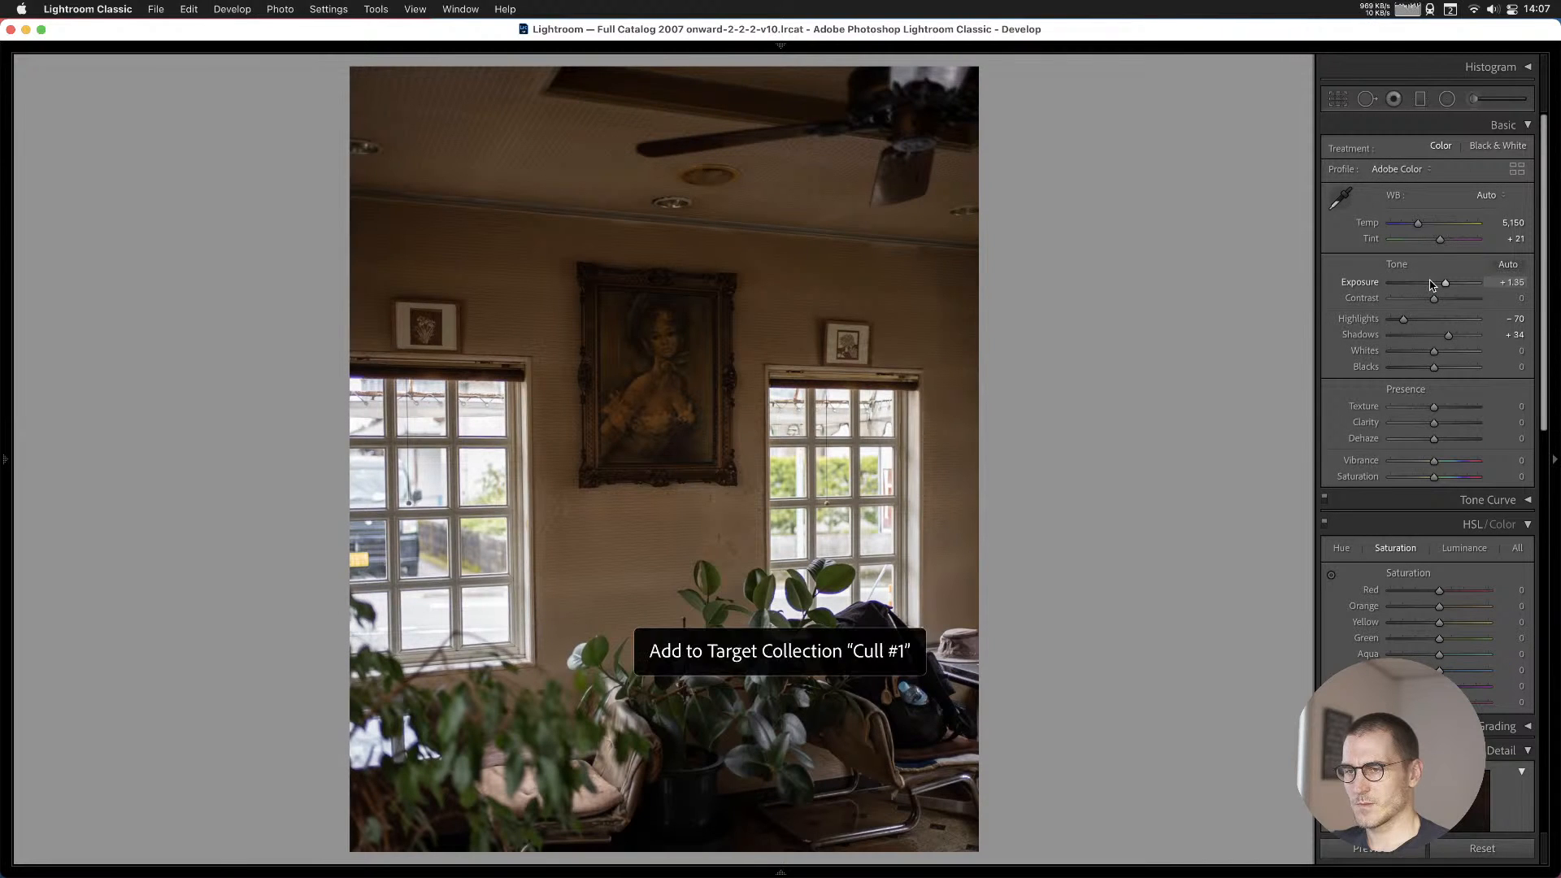
Pass over the wider café interior and coffee counter photos, and add the vertical café photo with the chairs by the window to Cull #1.
key(Right)
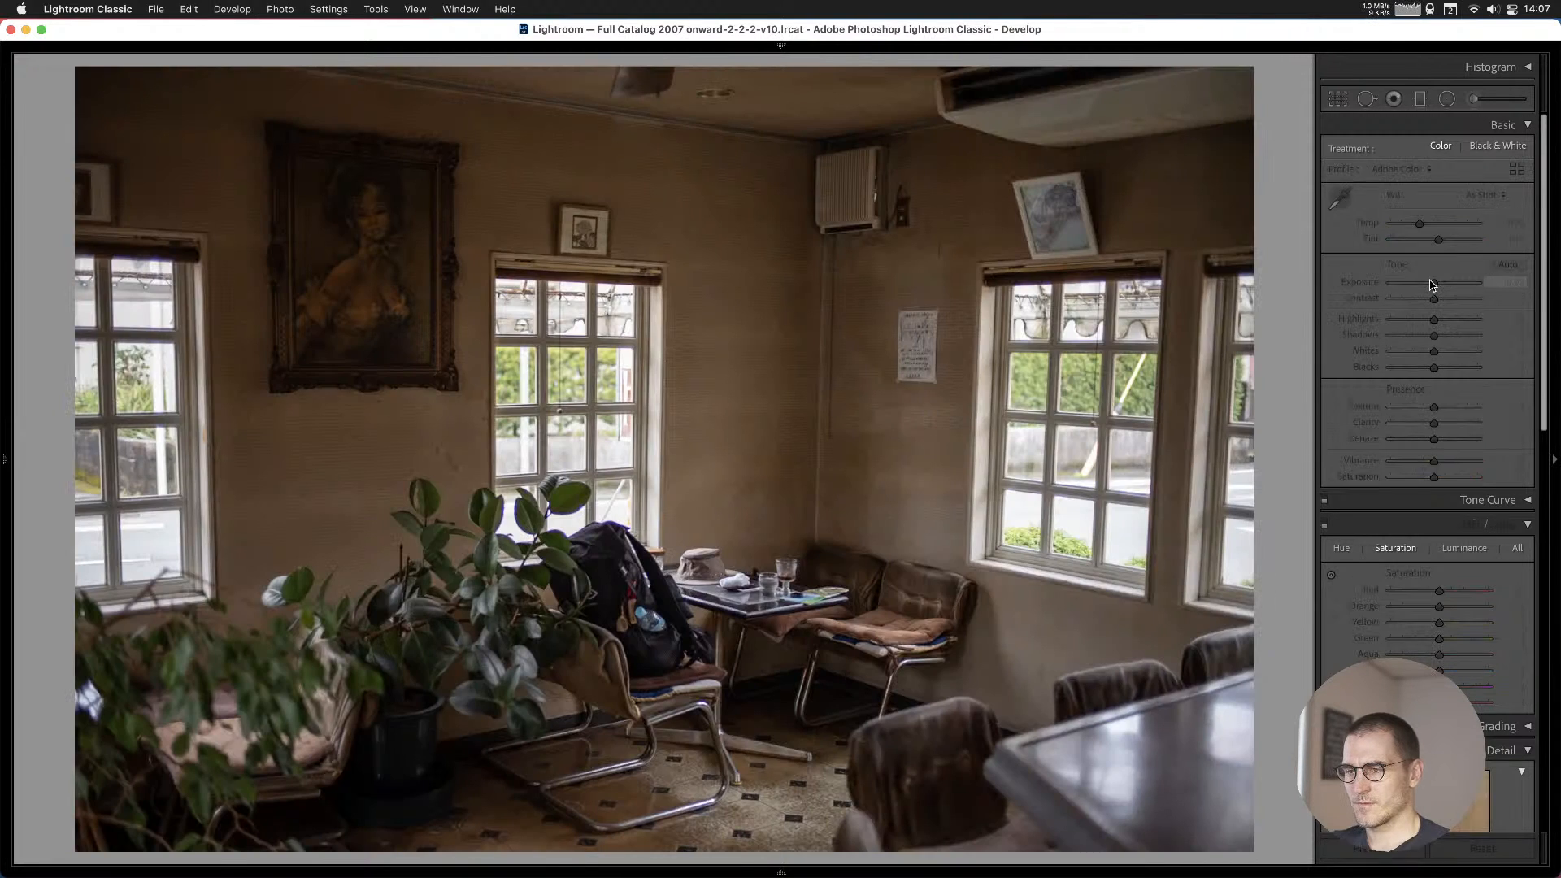
key(Right)
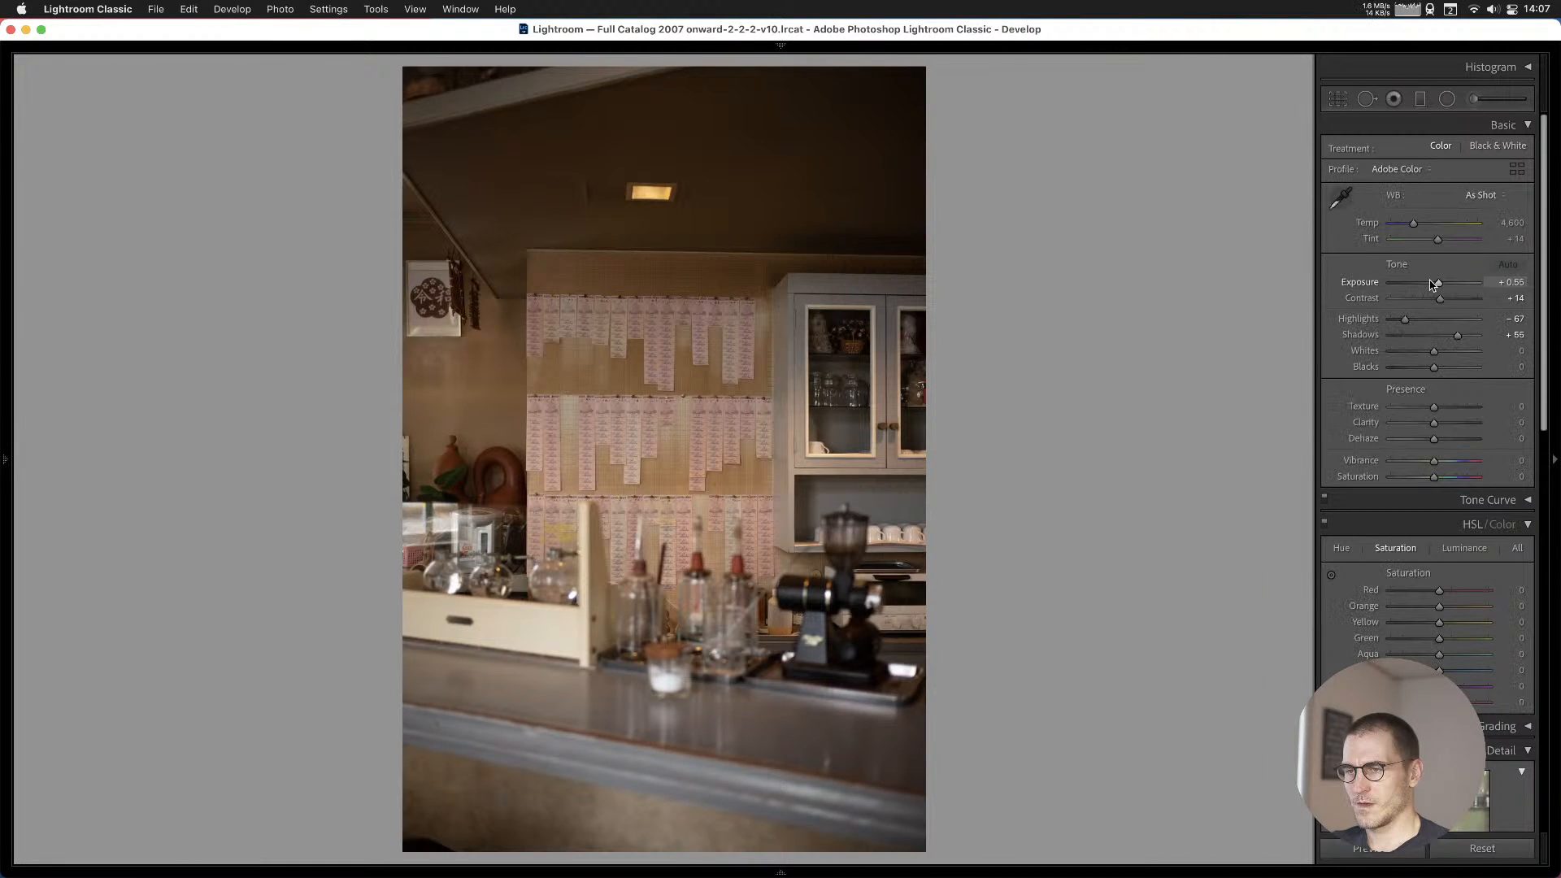
key(Left)
key(Right)
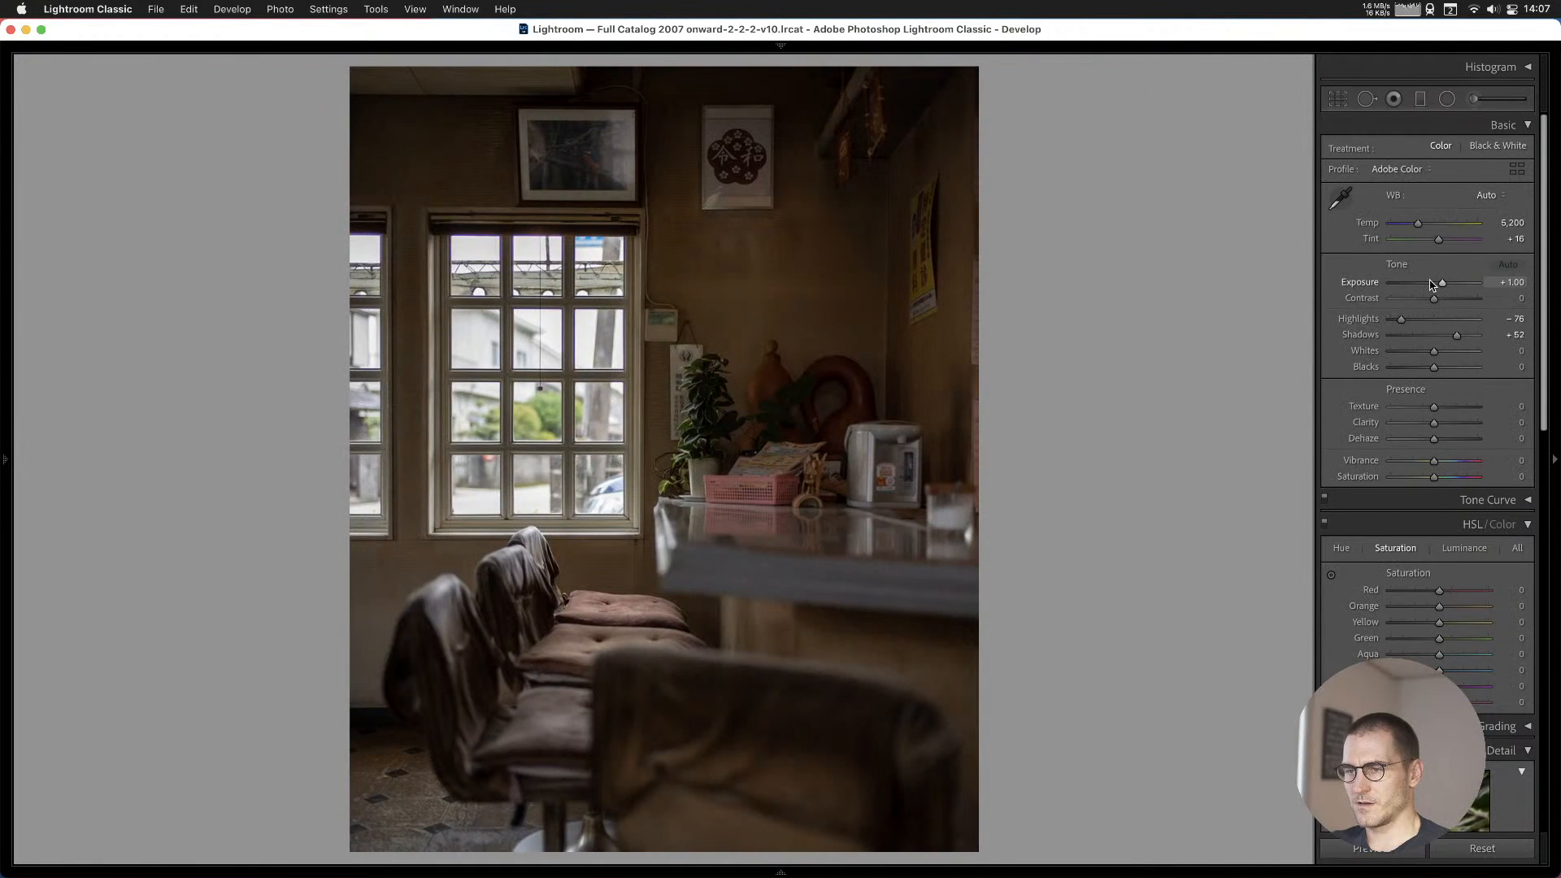
key(b)
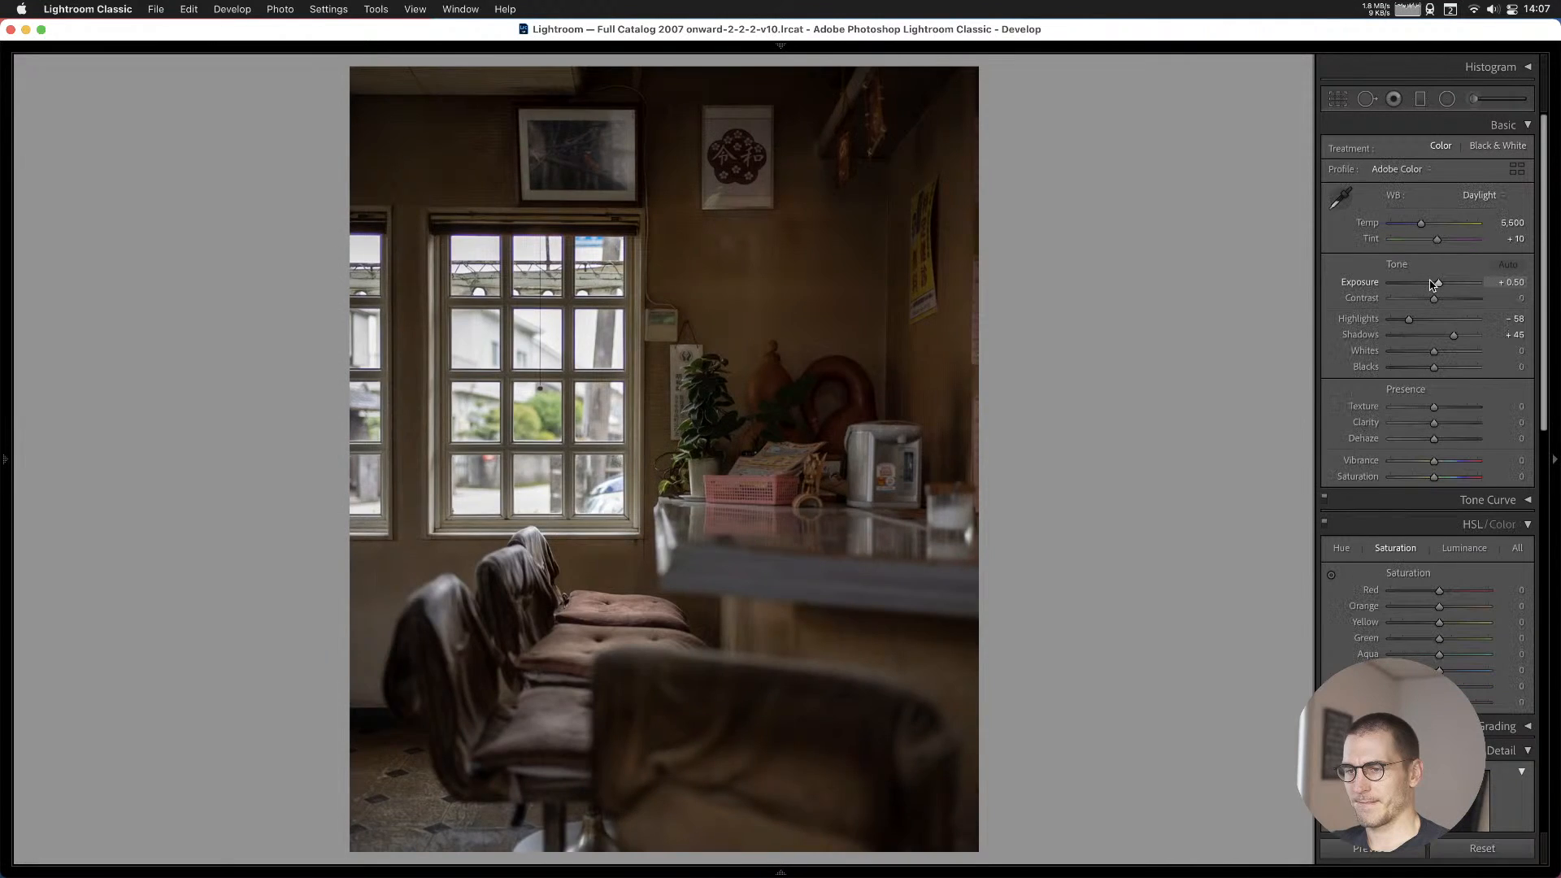
key(Right)
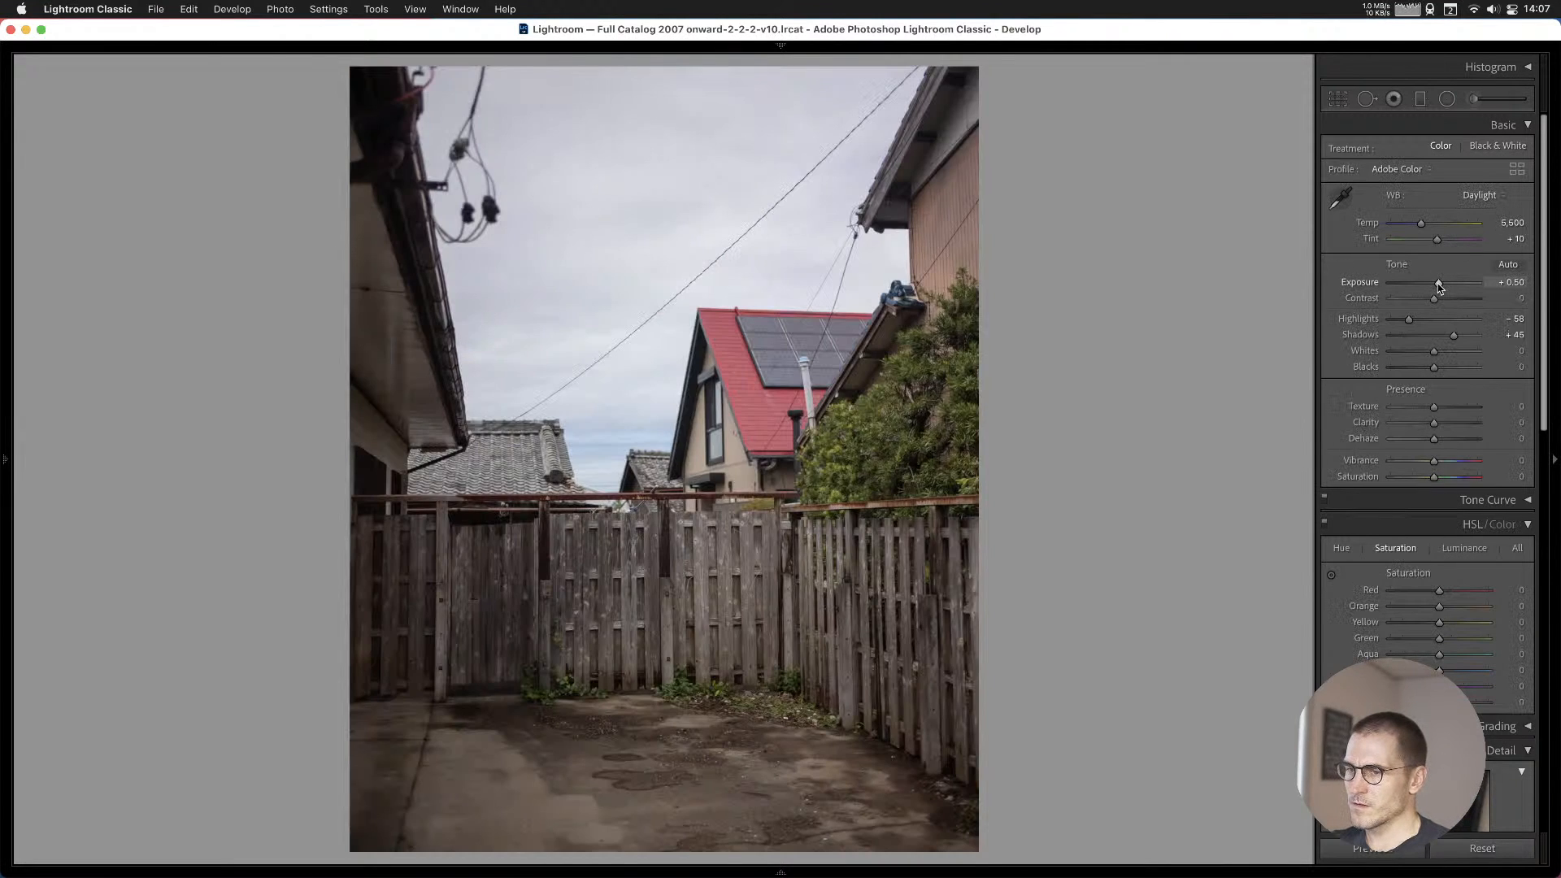
Set the wooden fence photo's exposure to +0.25, shadows to +27 and highlights to -60, and add the black wooden house photo to Cull #1.
drag(1440, 287, 1409, 323)
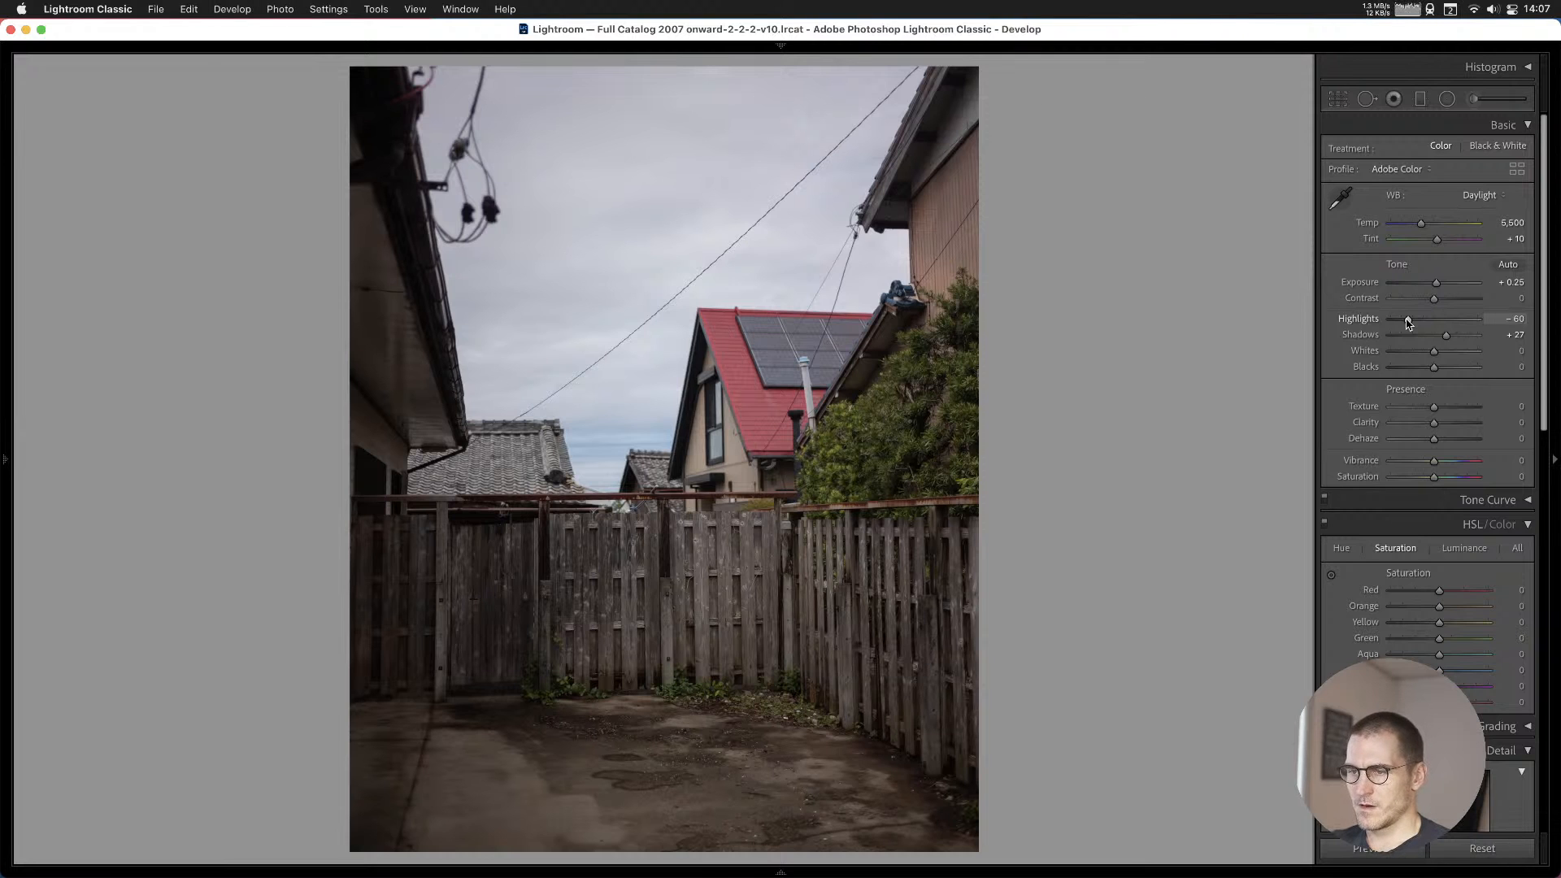
key(Right)
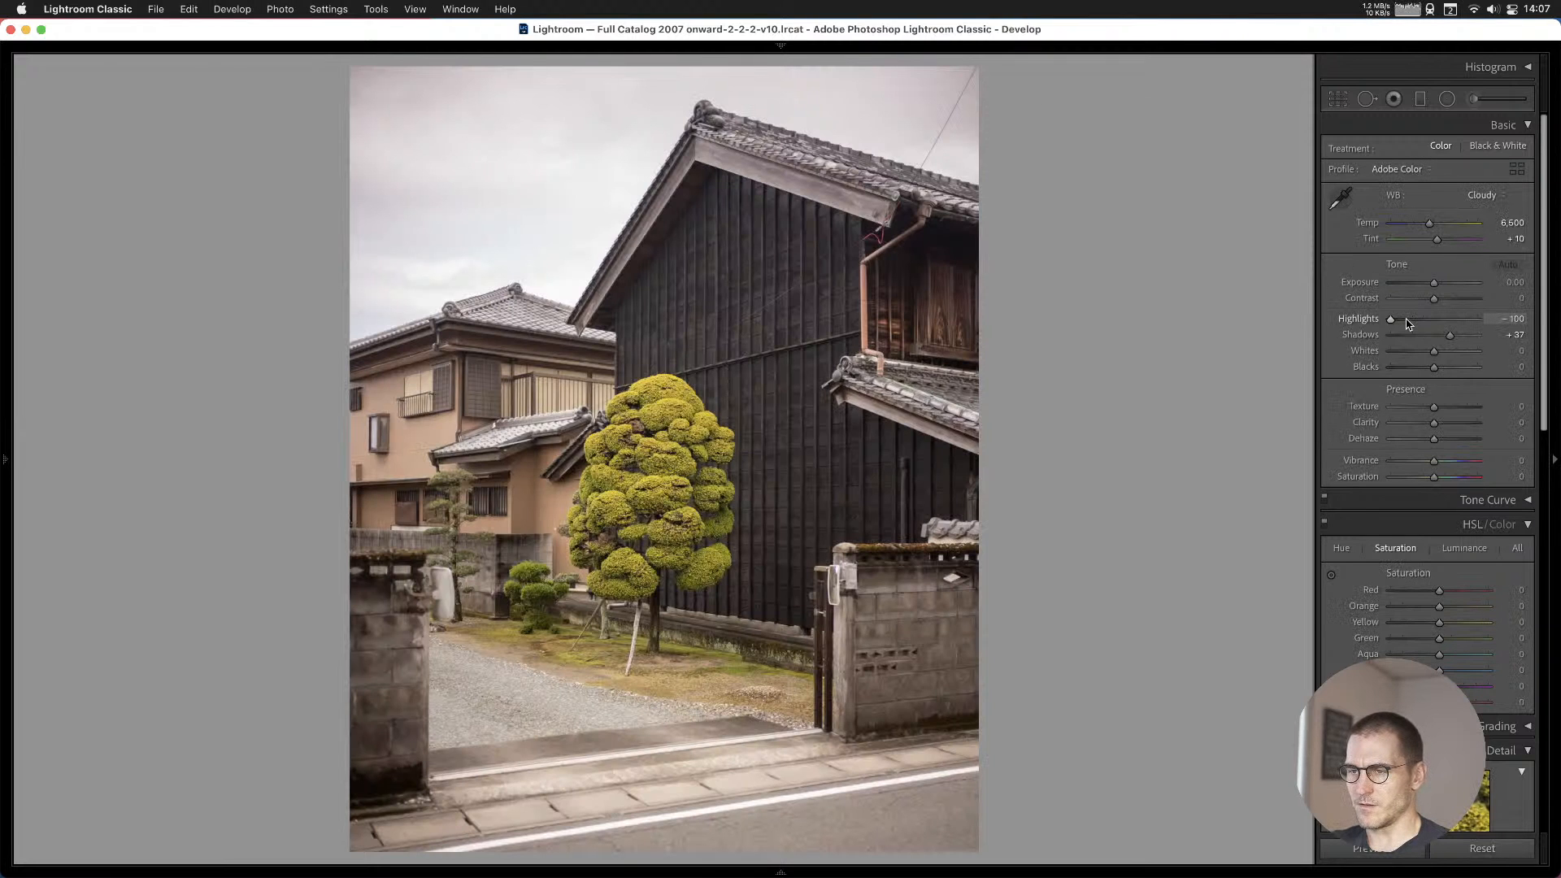
key(b)
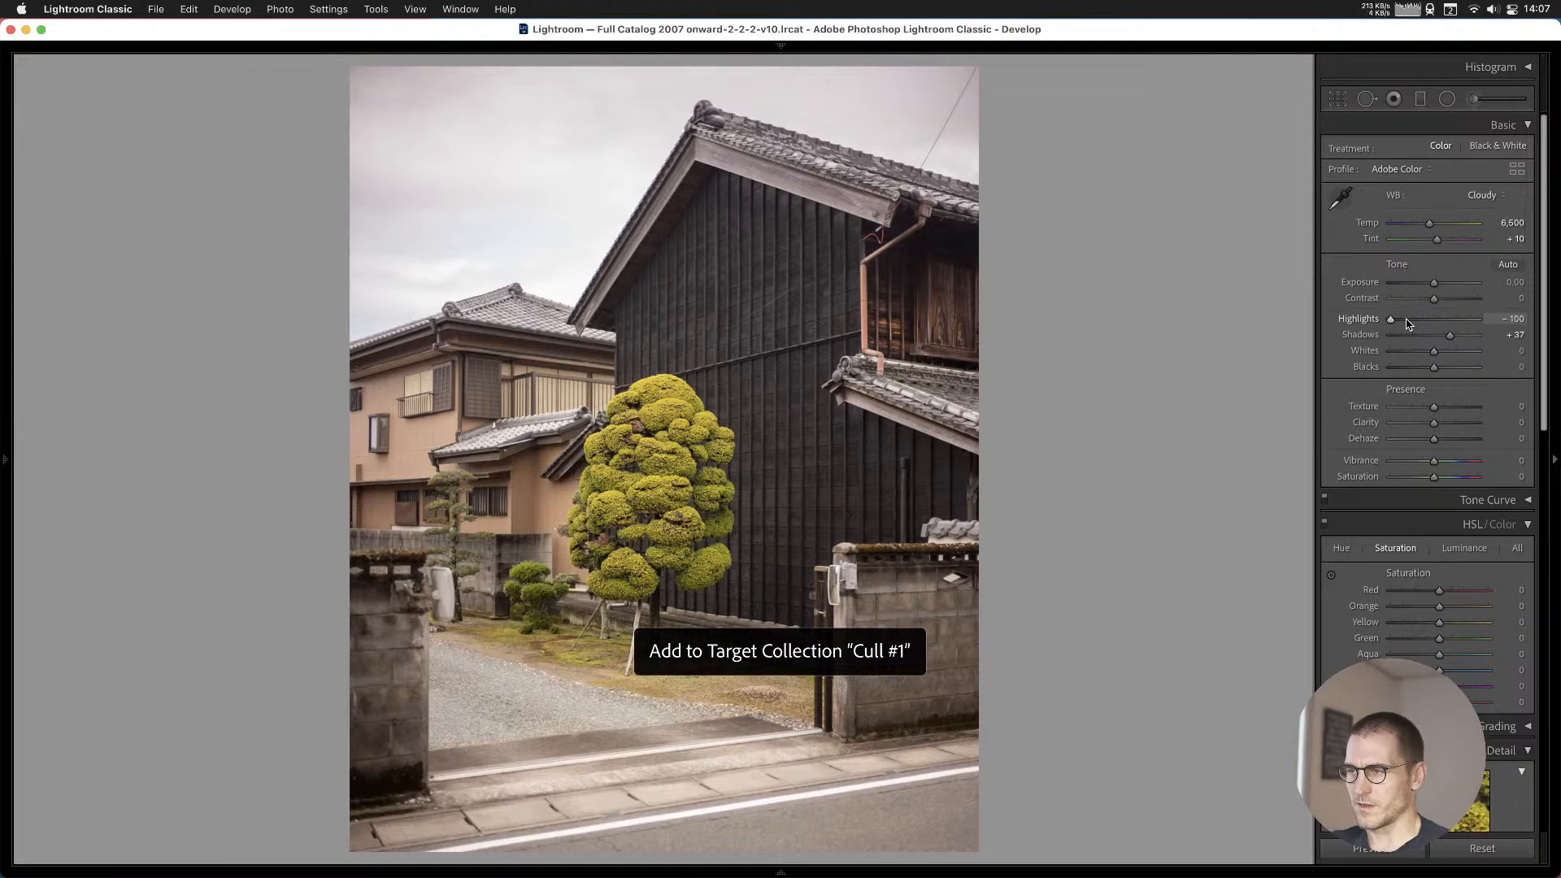
Lower the exposure of the horizontal lane photo with the mossy wall to +0.35 and add it to Cull #1.
key(Right)
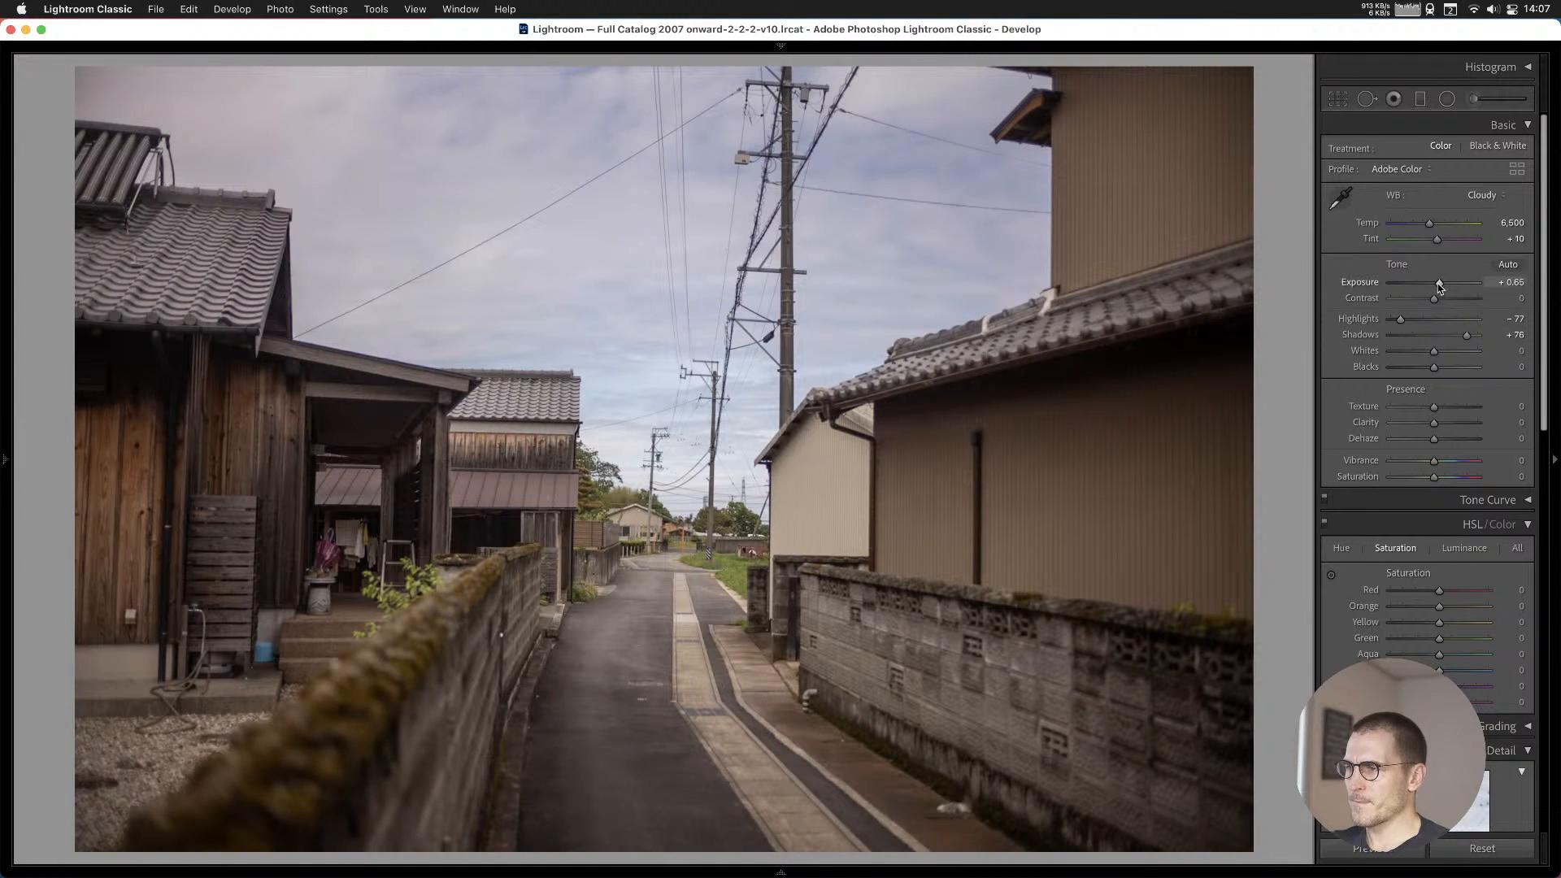
drag(1439, 286, 1436, 286)
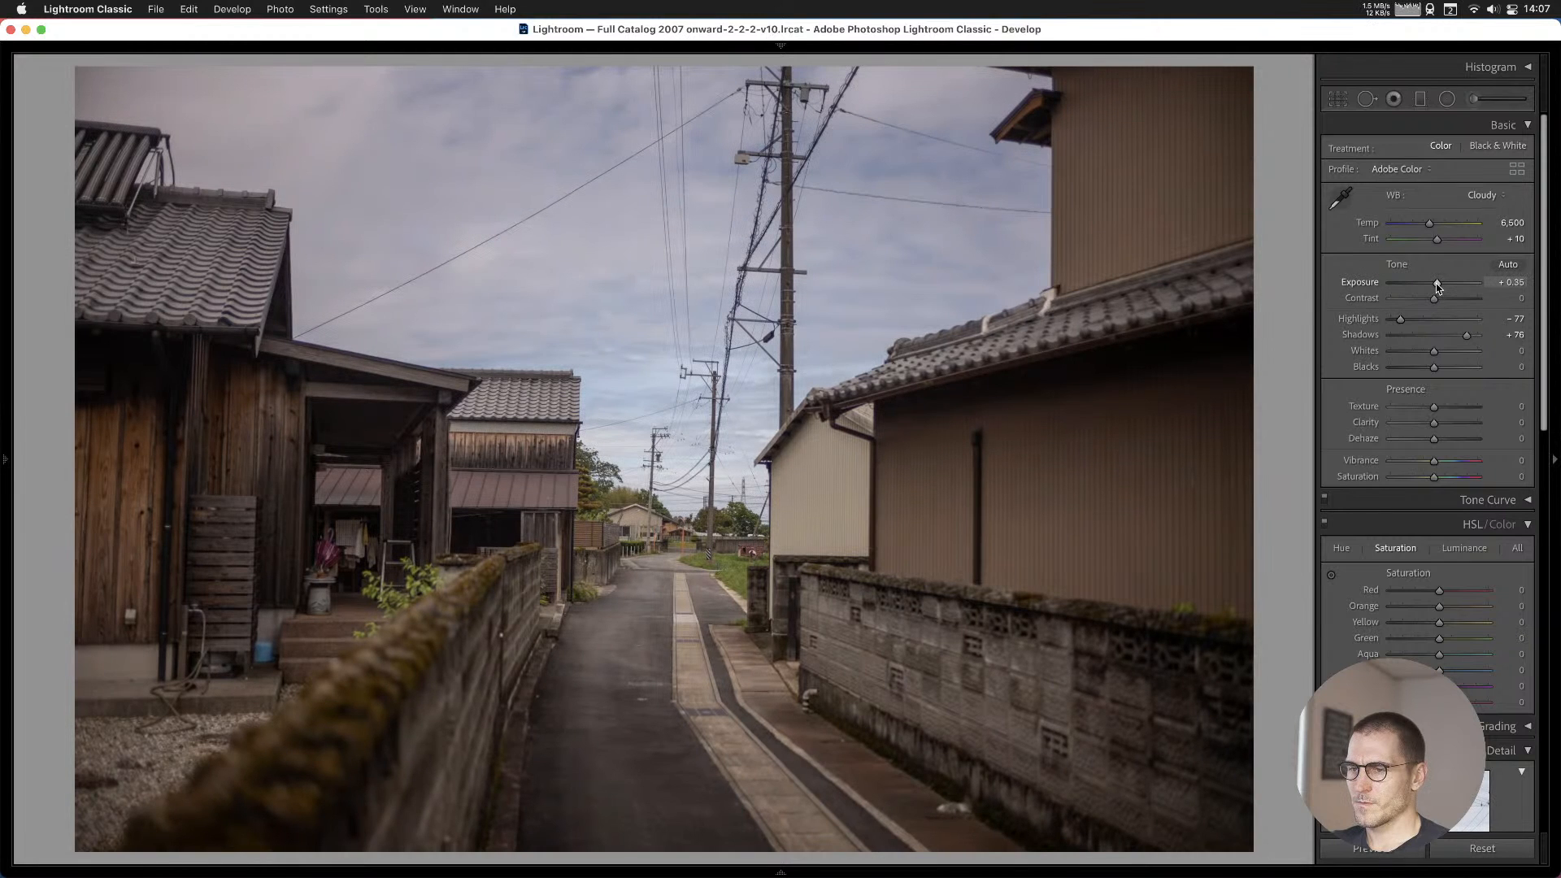
key(b)
Pass over the vertical version of the lane photo and lower the exposure of the gardener photo with white flowers to +0.45.
key(Right)
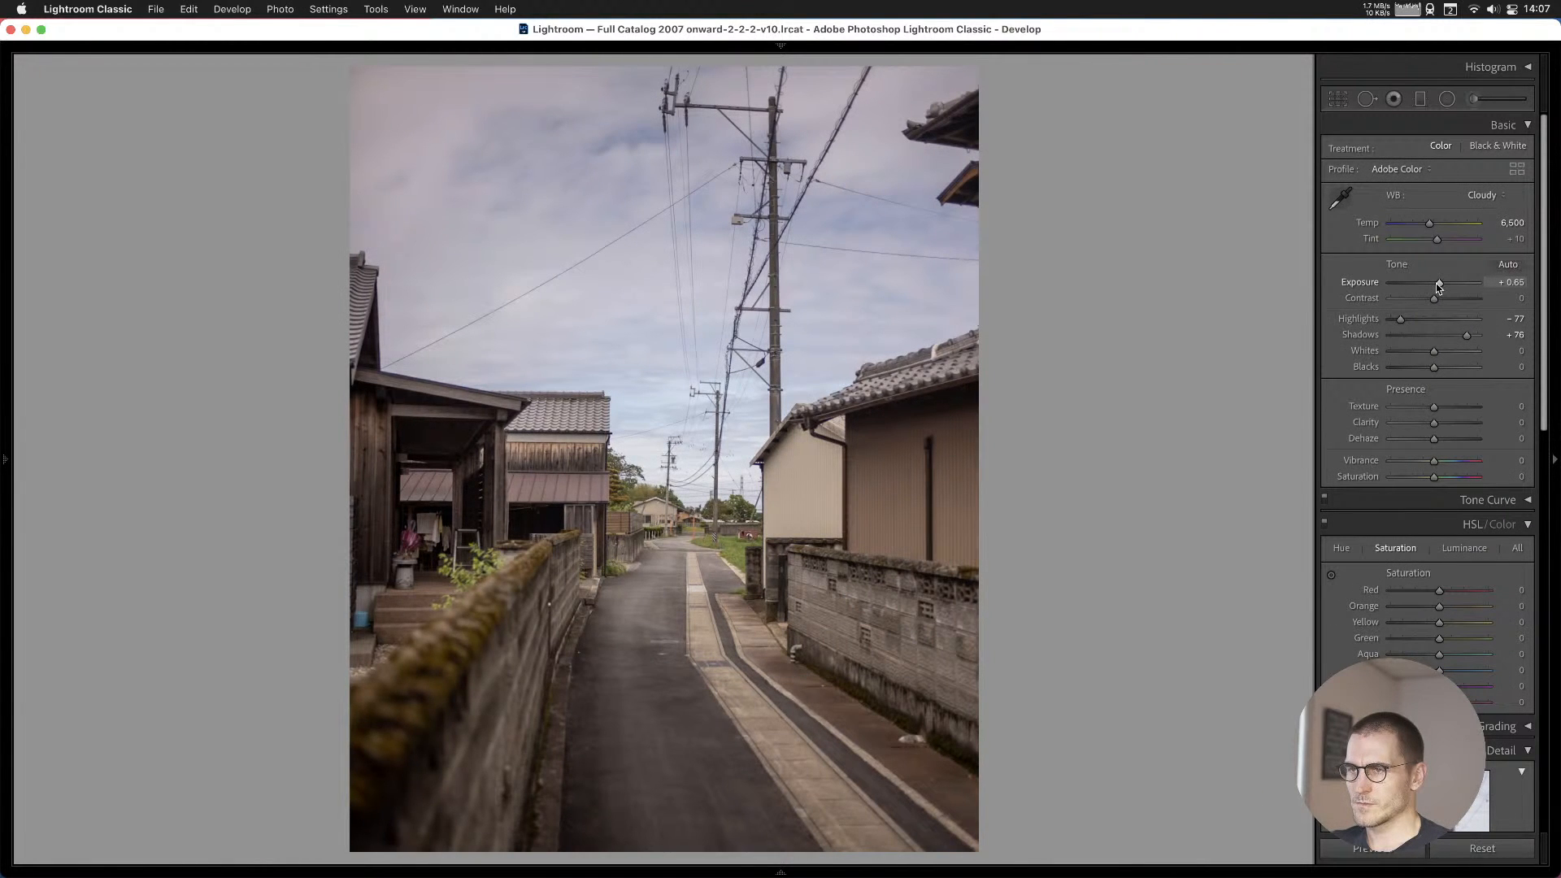
key(Right)
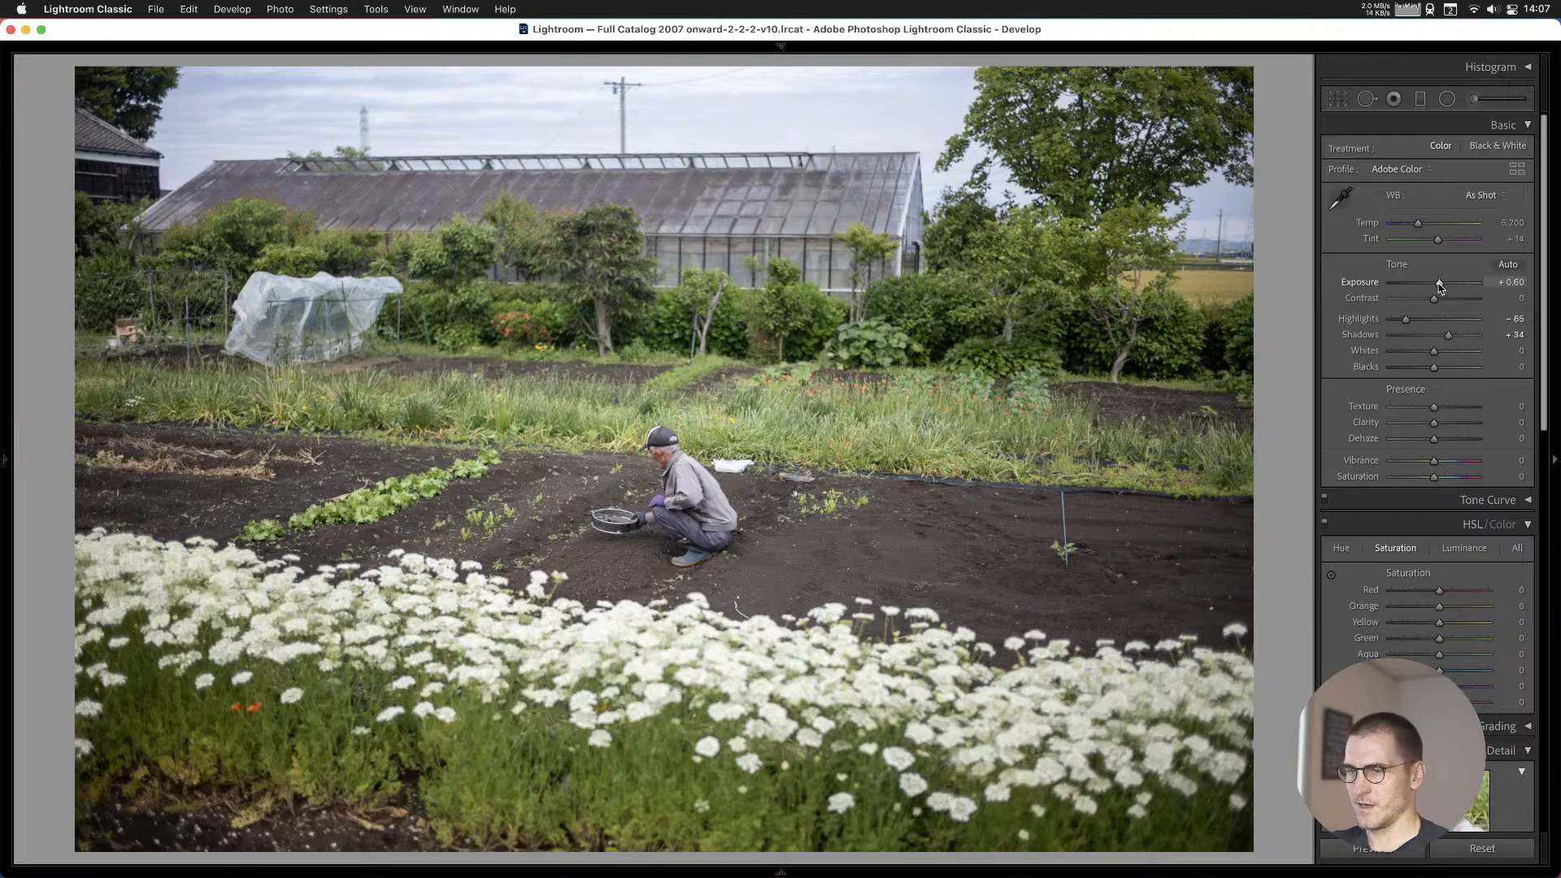
drag(1438, 283, 1437, 283)
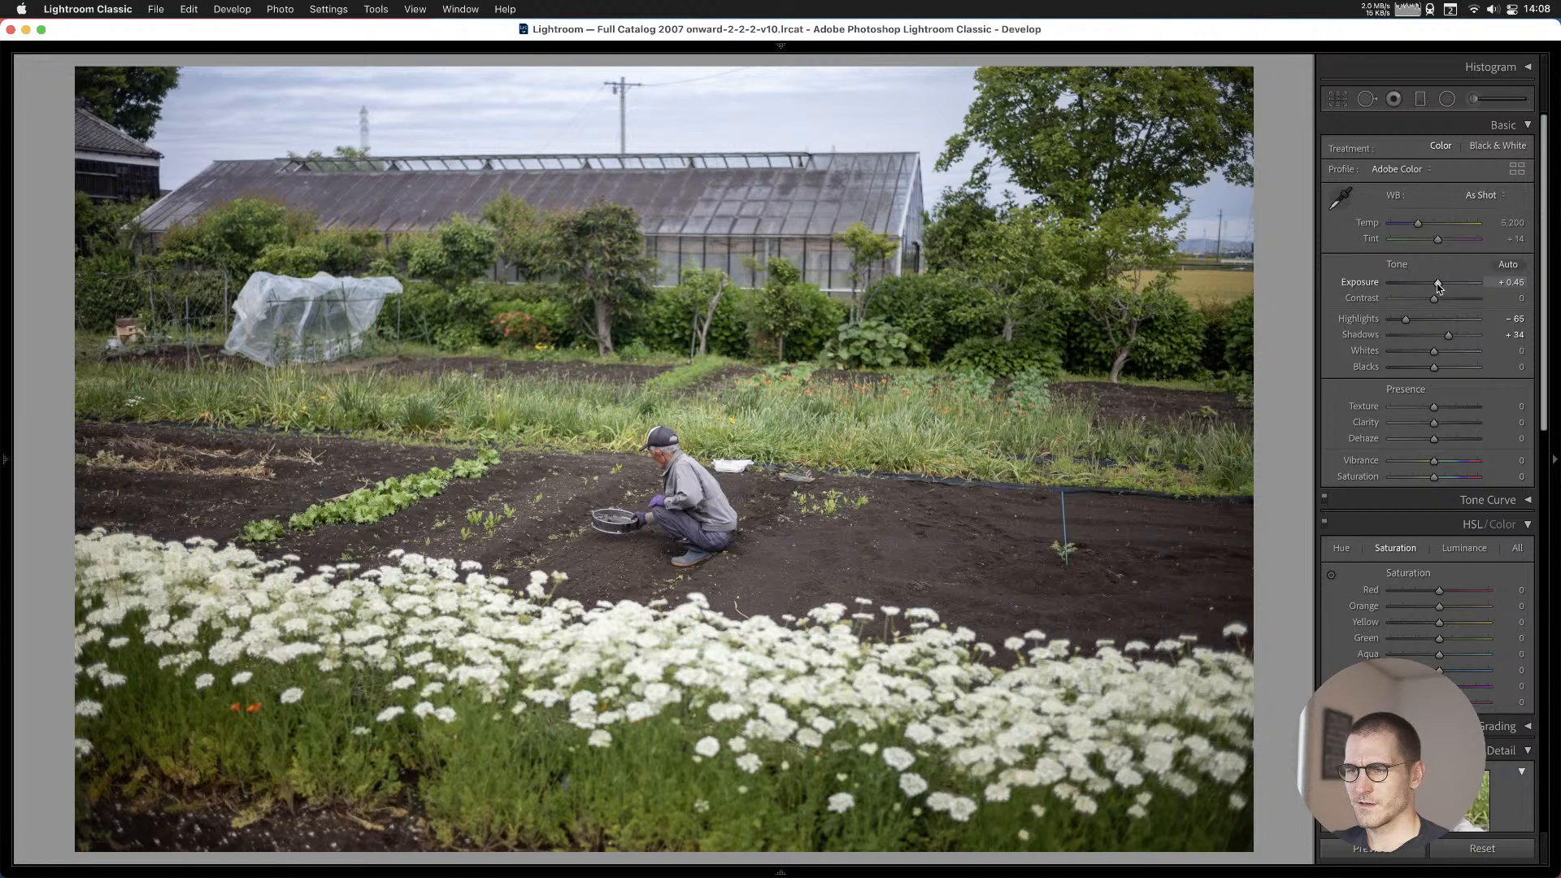
Pass over the curved road, traffic guard, gravel avenue and wrapped tree trunks photos, and add the large garden tree photo to Cull #1.
key(Right)
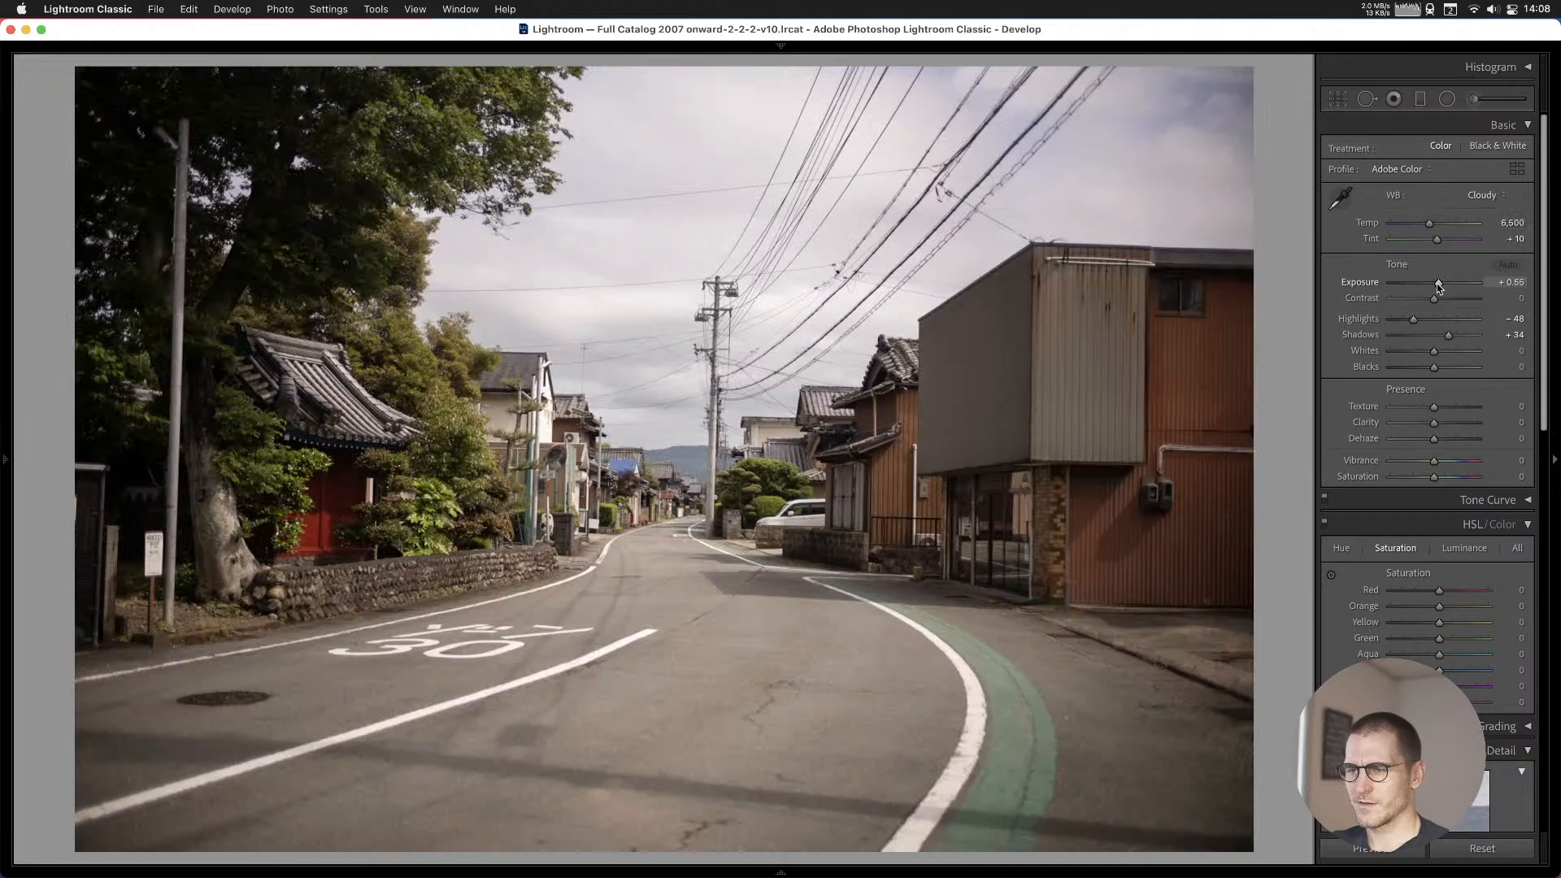
key(Right)
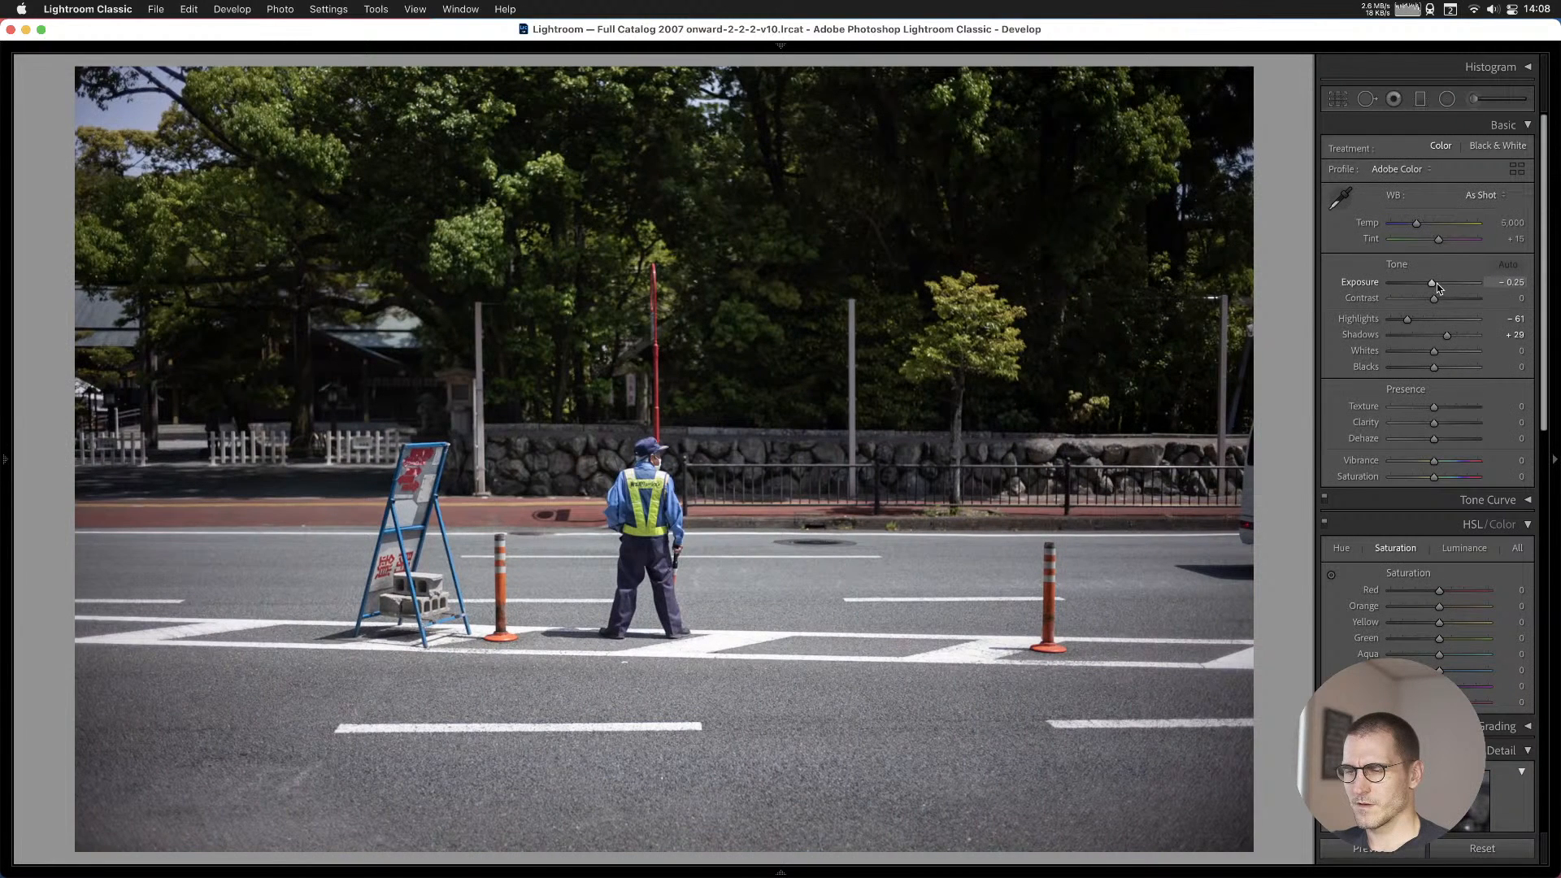
key(Right)
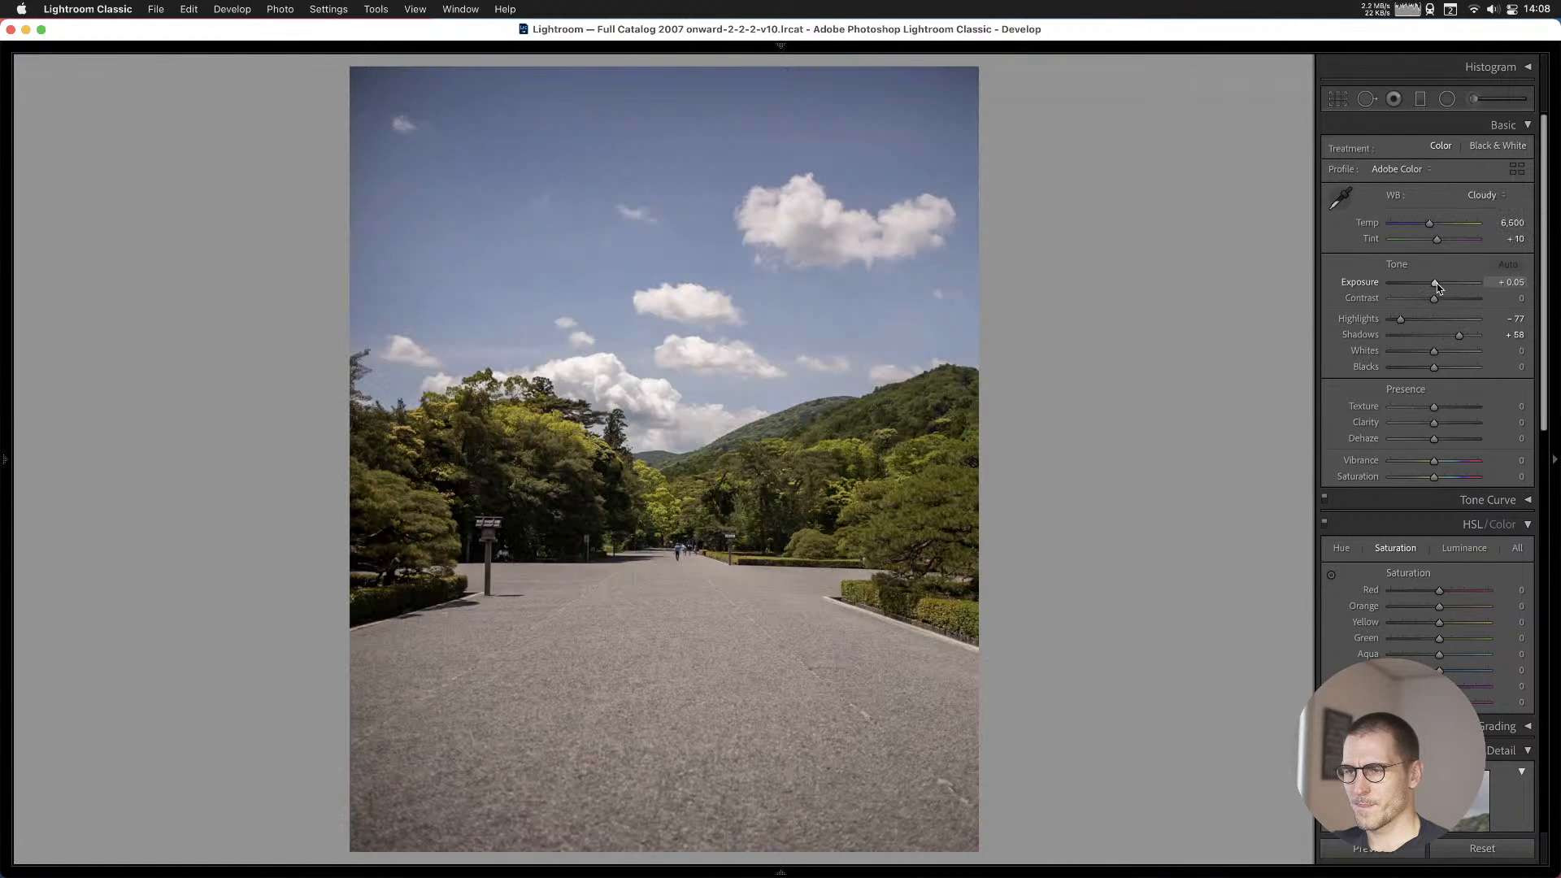
key(Right)
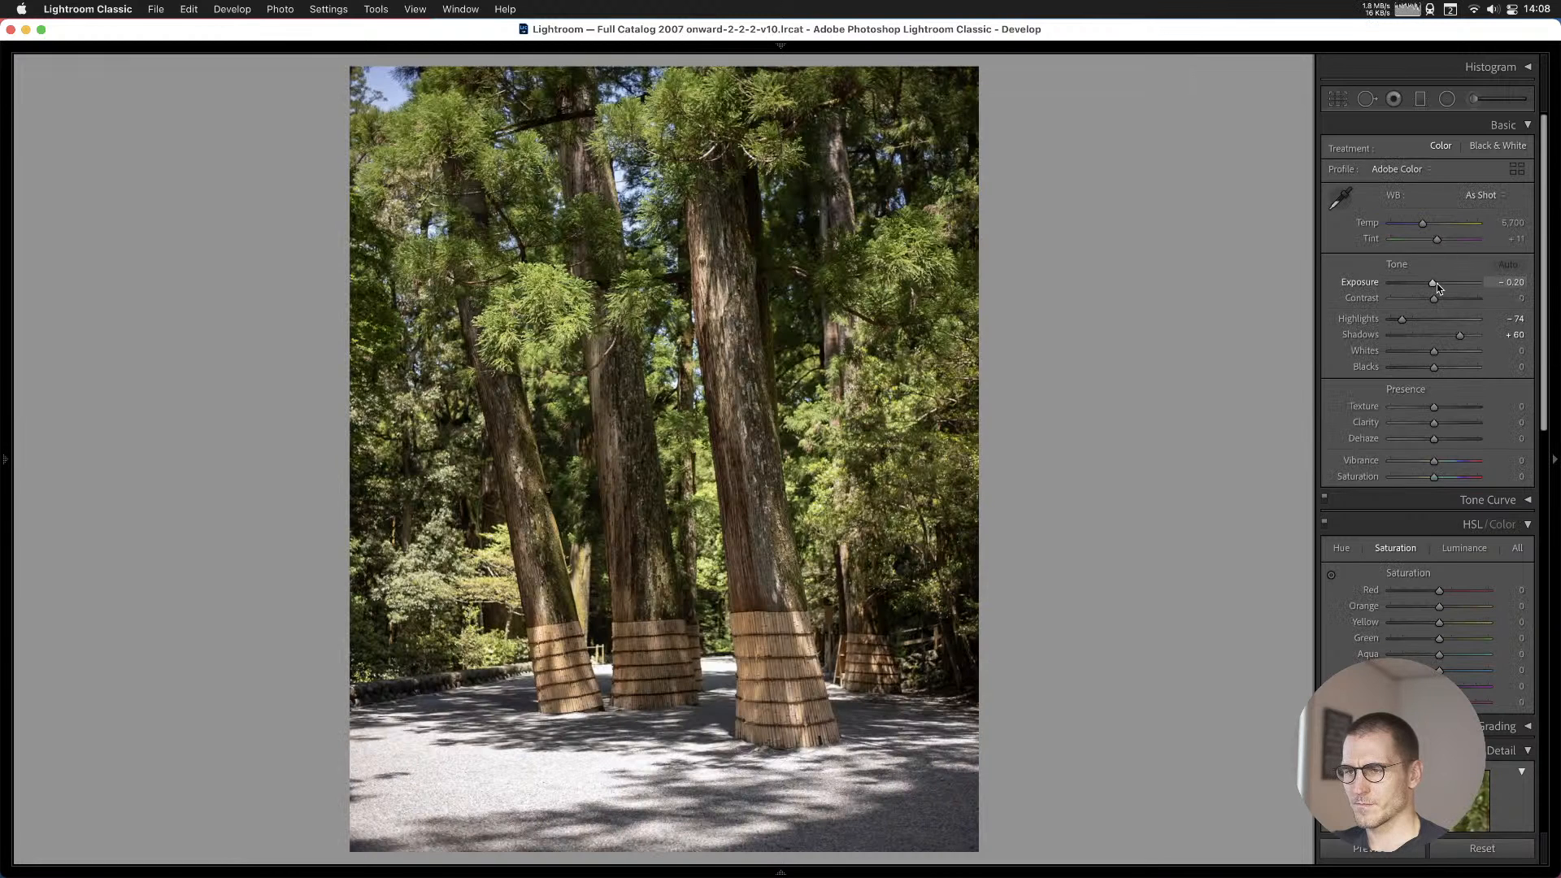
key(Right)
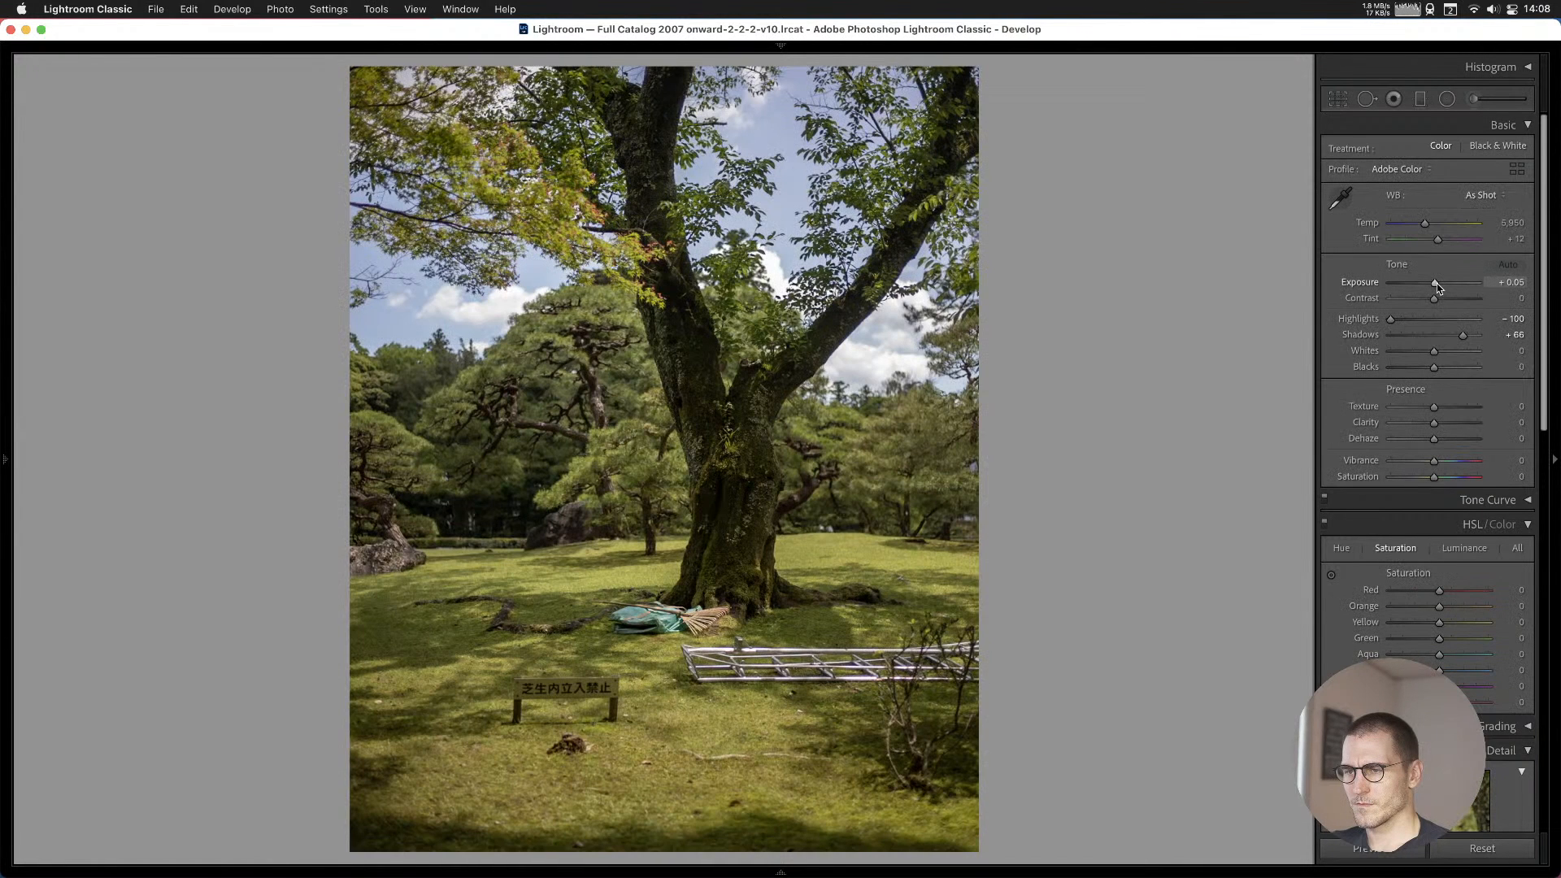
key(Right)
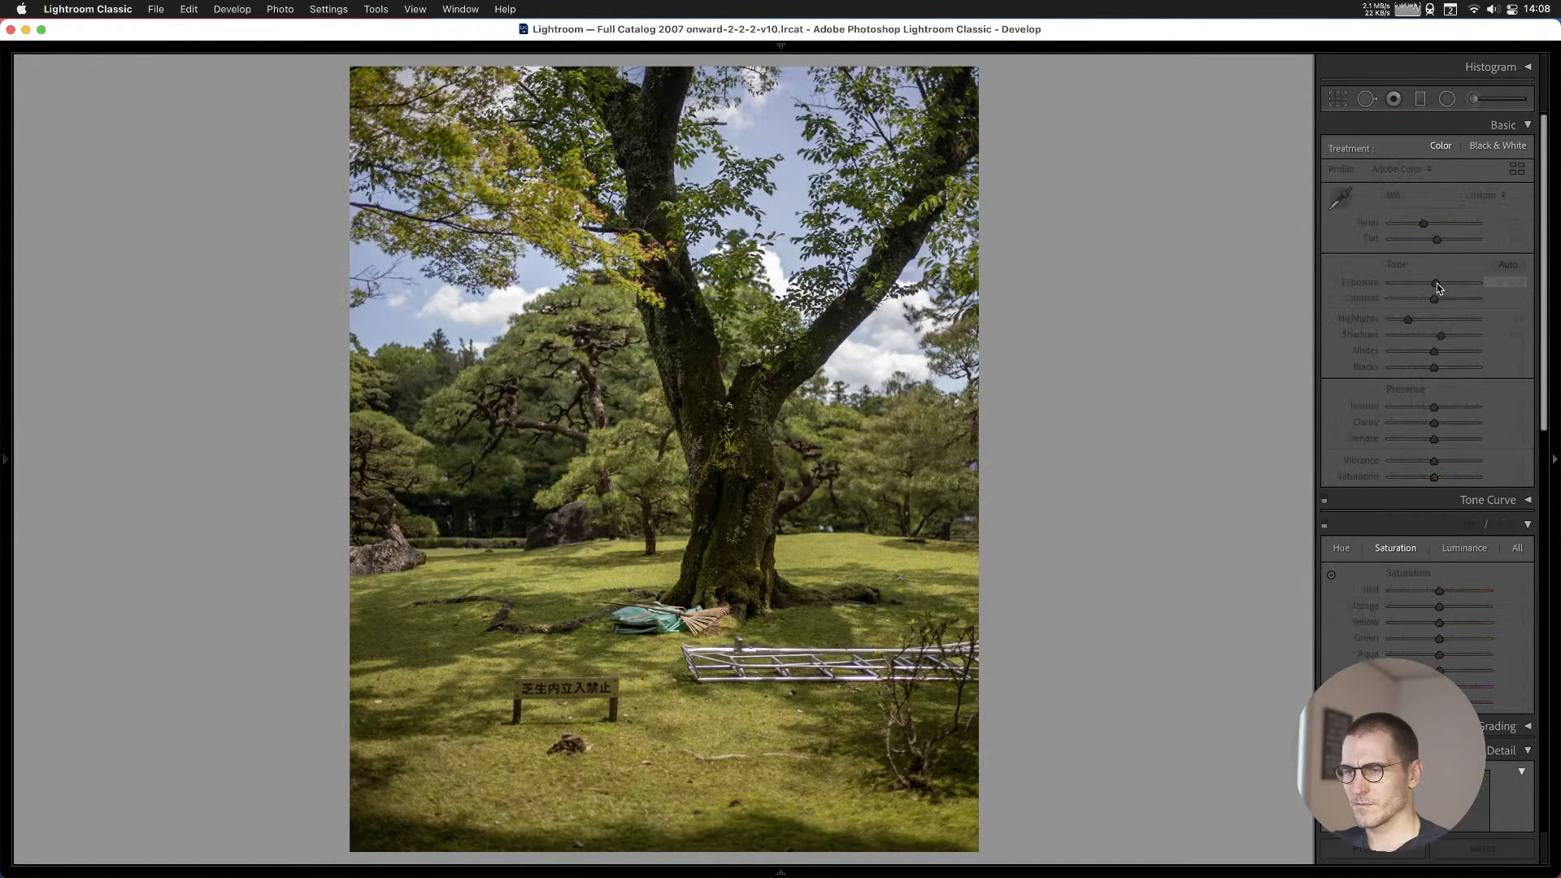
key(Left)
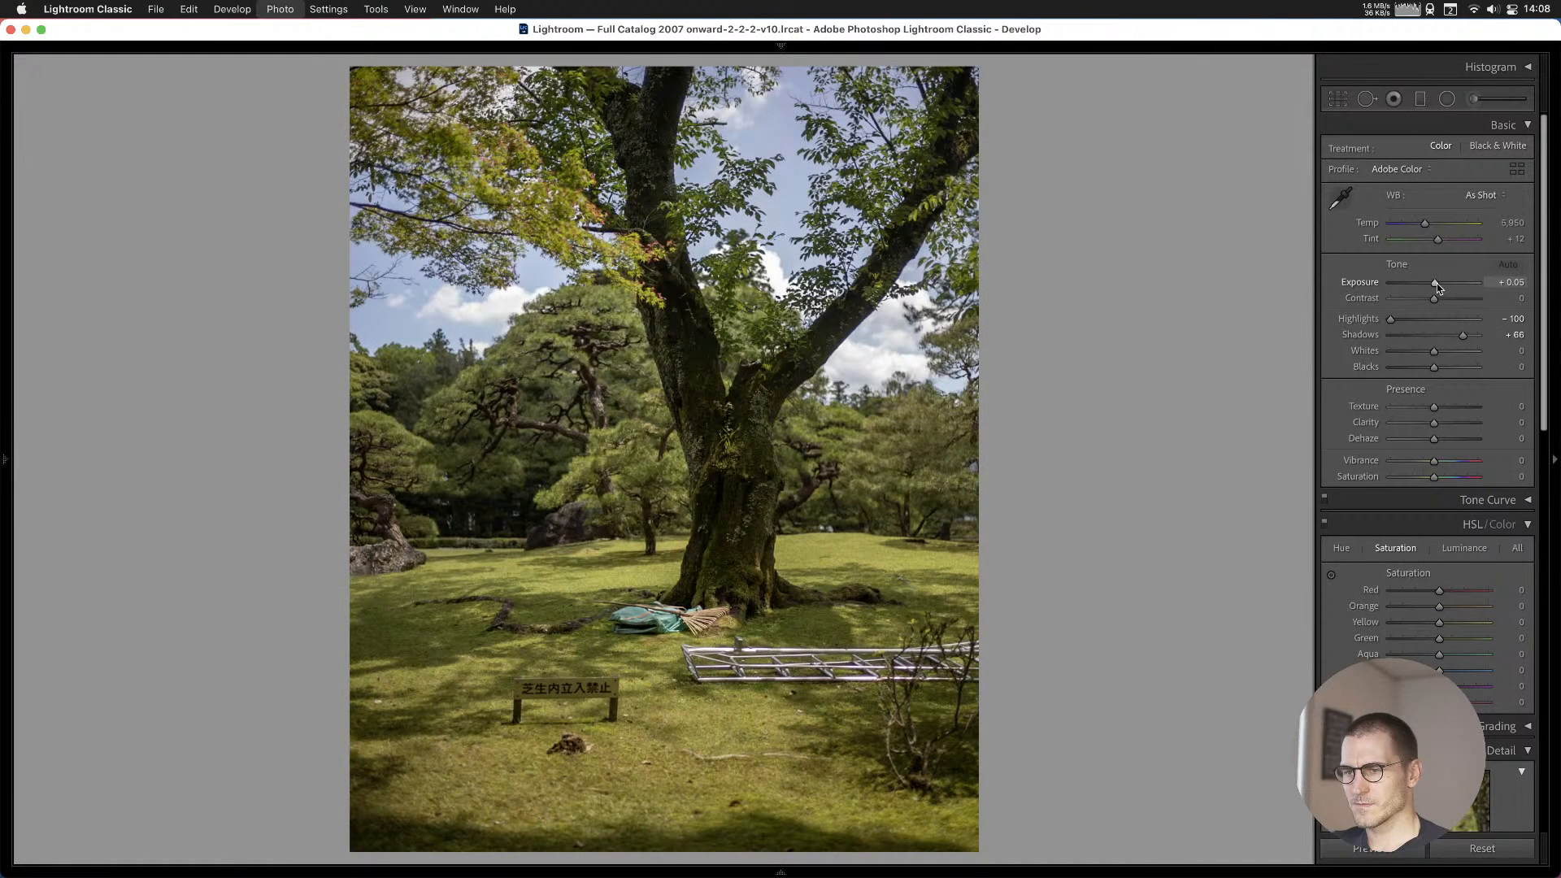
key(b)
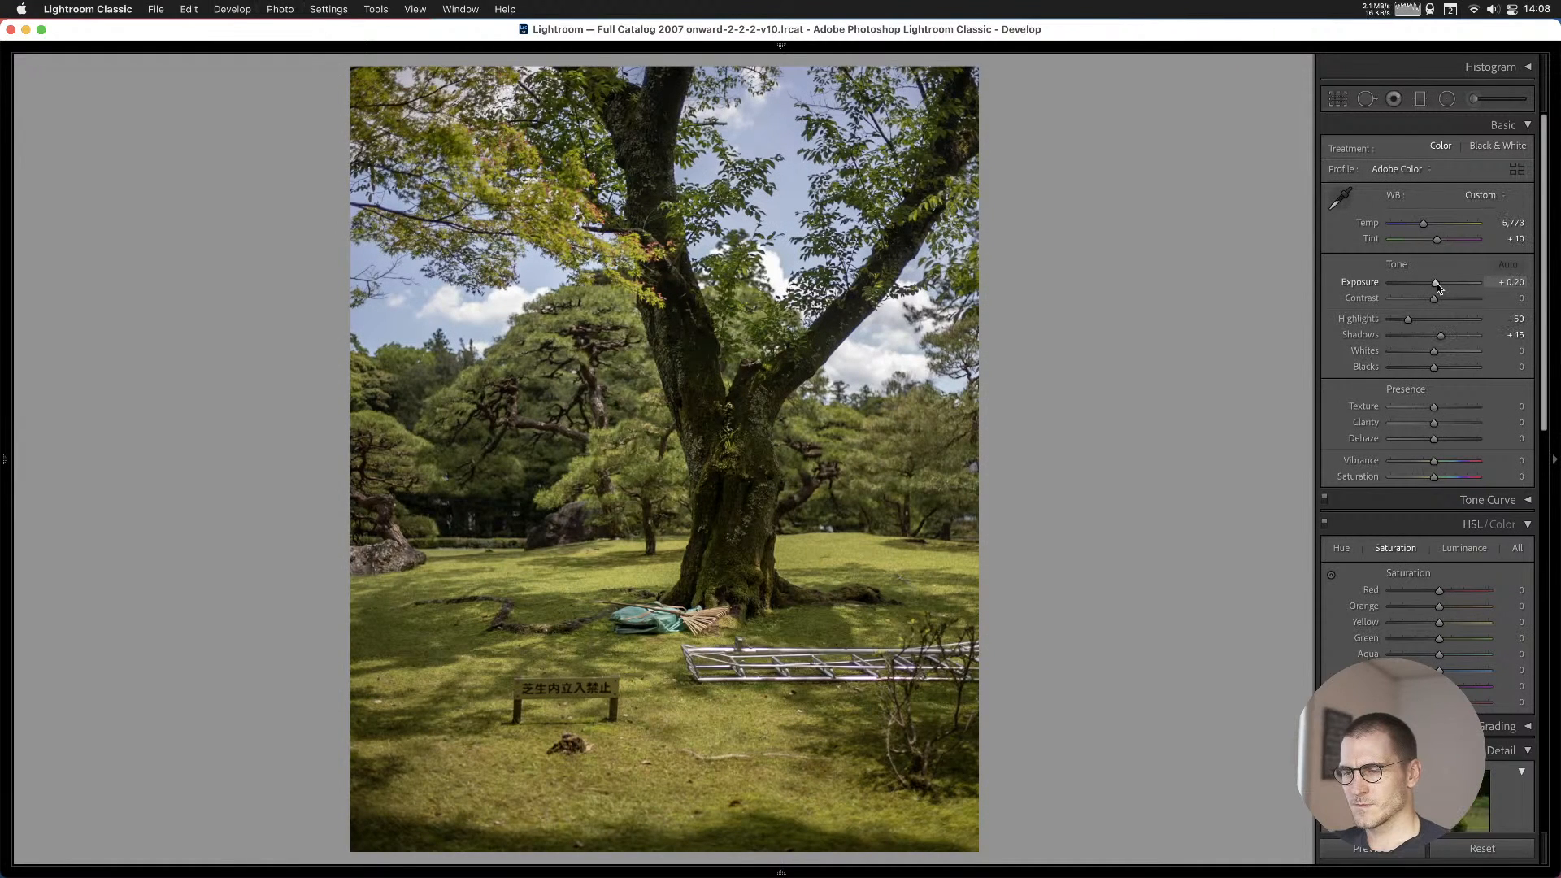
Pass over the rice paddy, parked car, drainage pipe, playground and conifer hedge photos, and add the leaning road mirror photo to Cull #1.
key(Right)
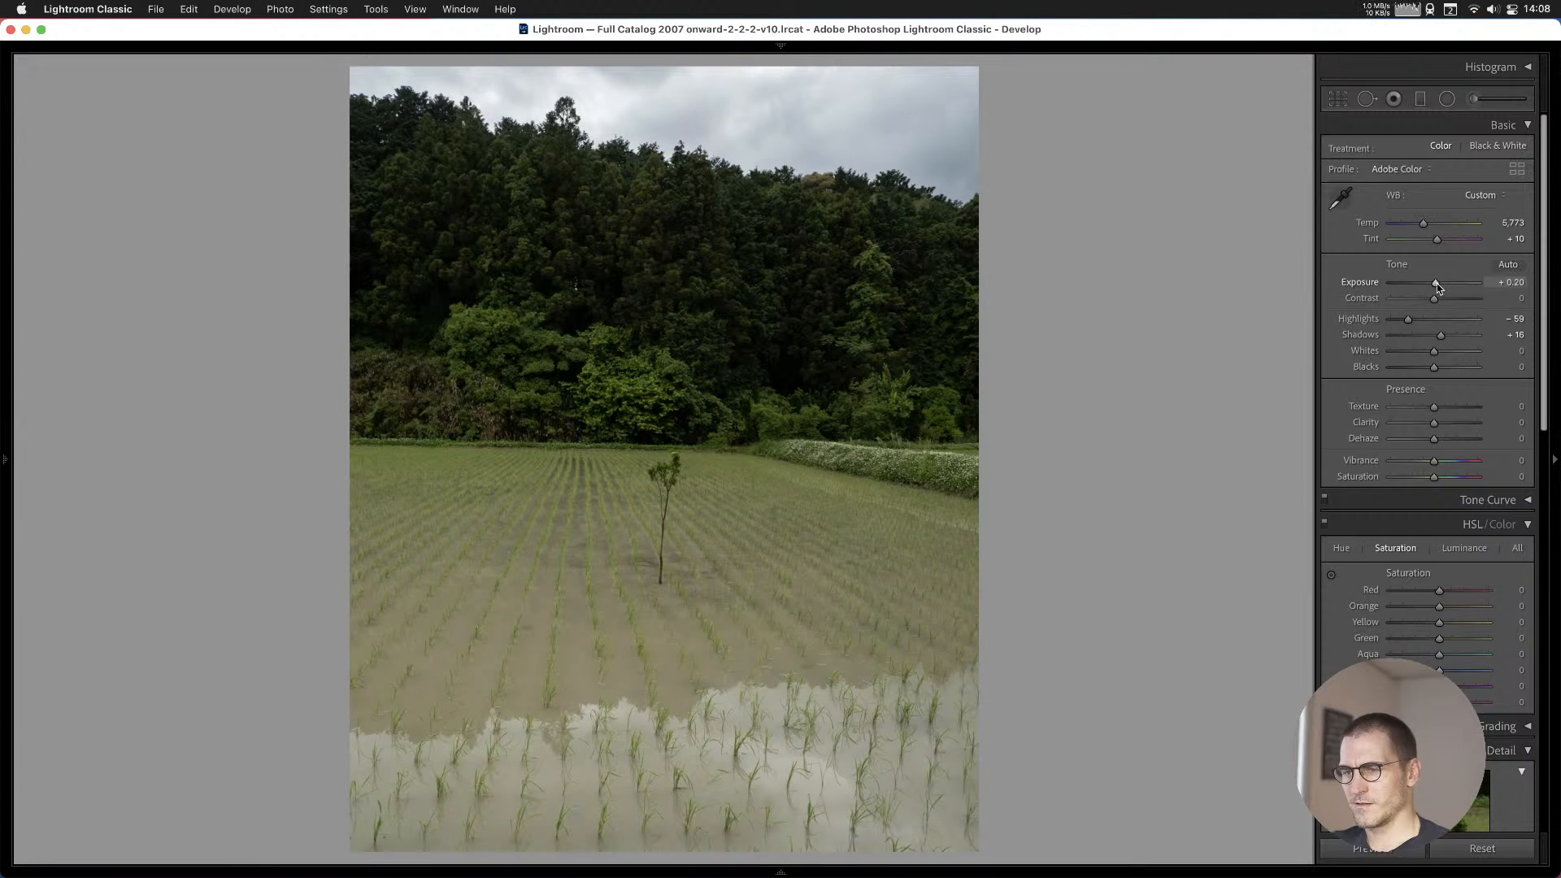
key(Right)
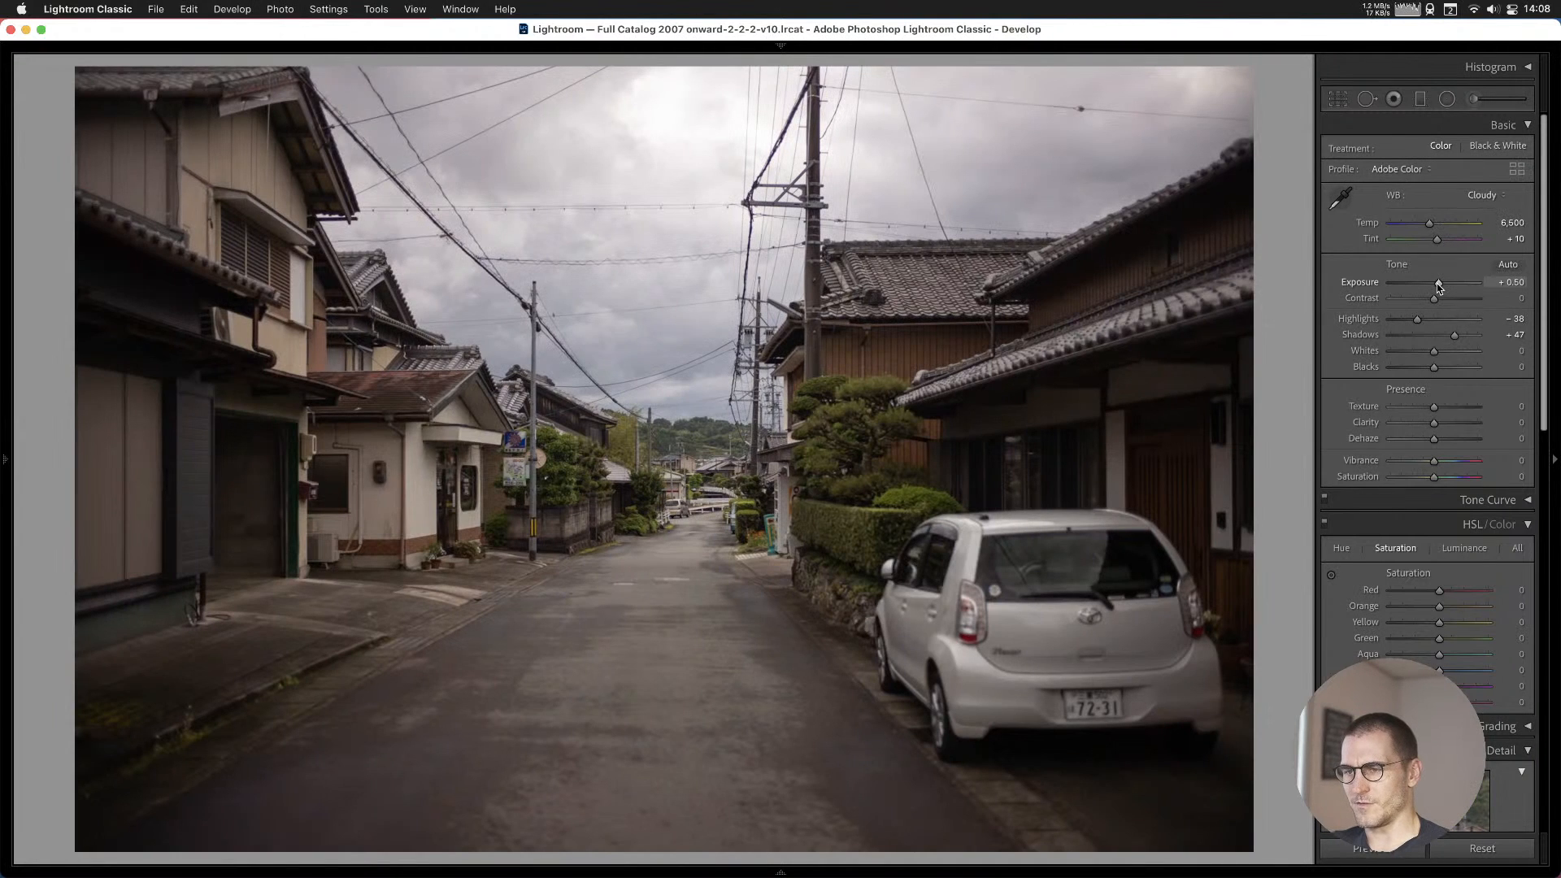
key(Right)
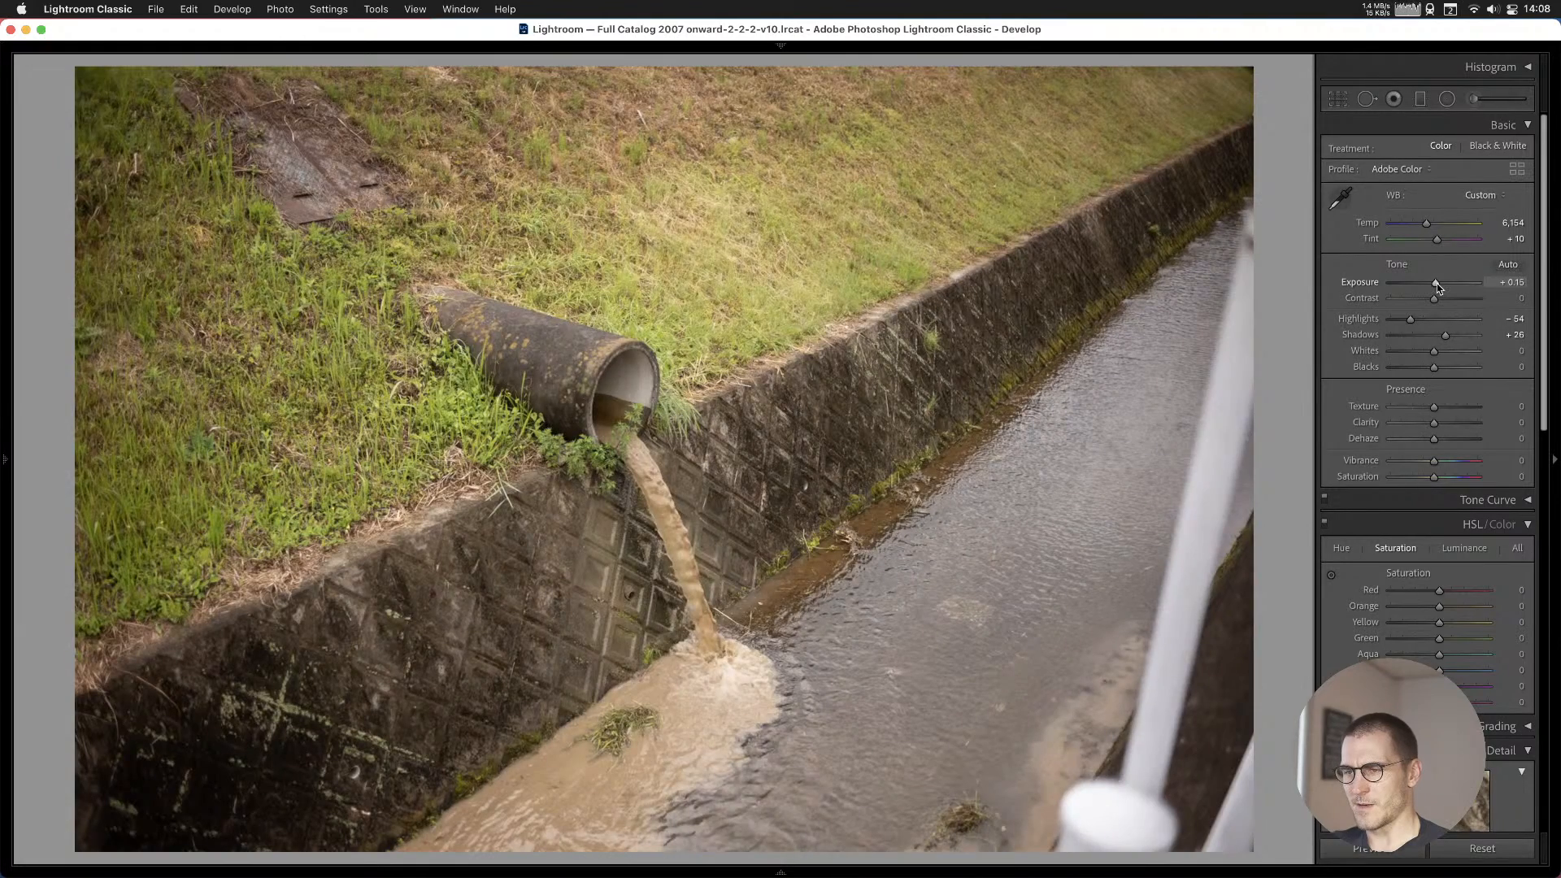
key(Right)
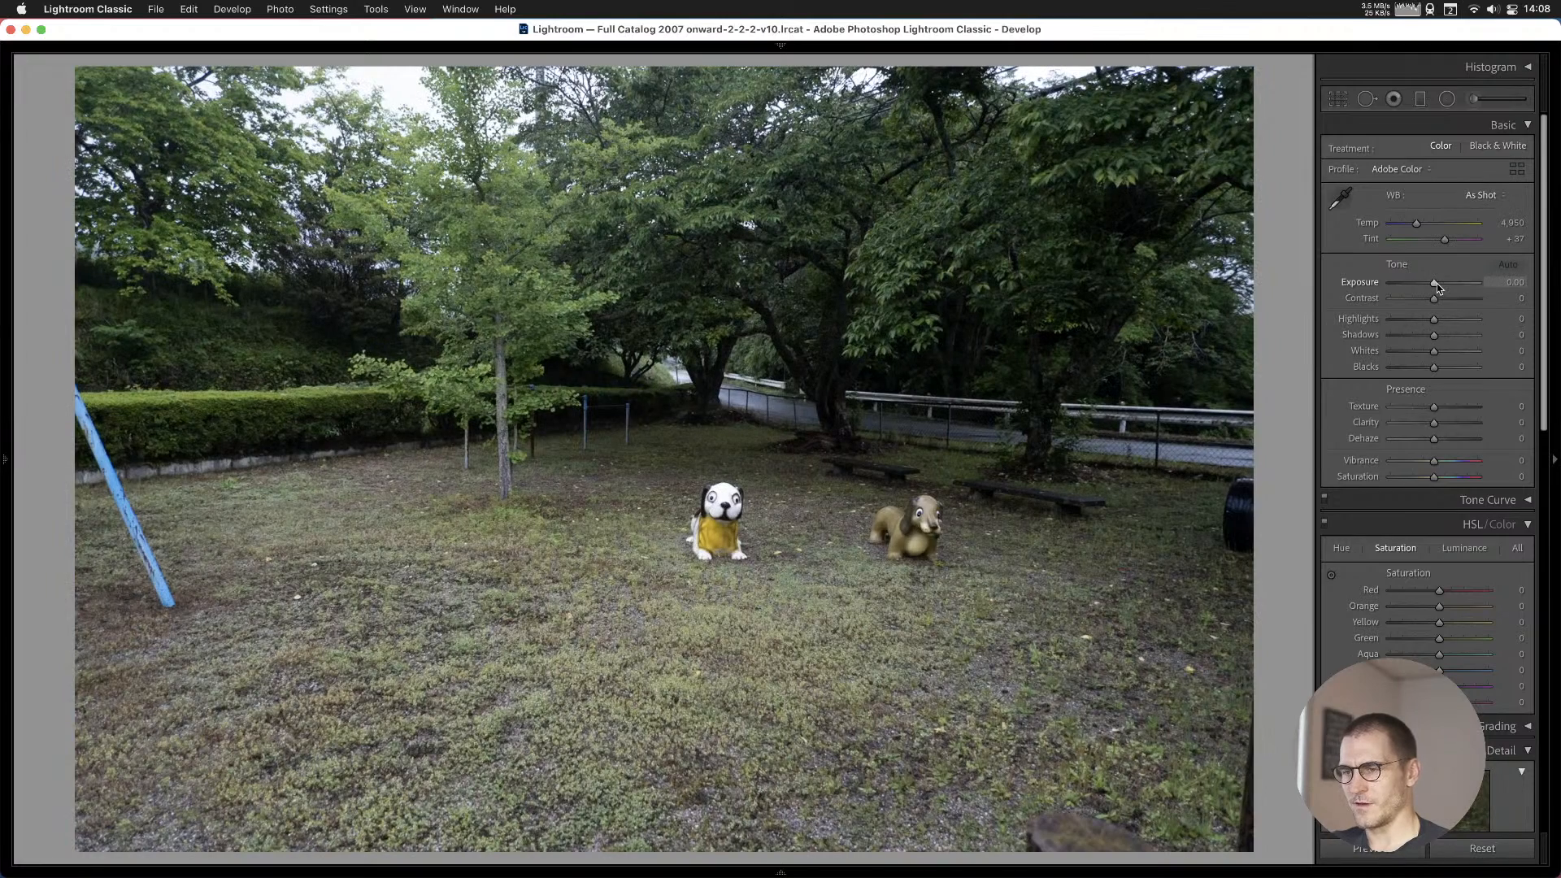
key(Right)
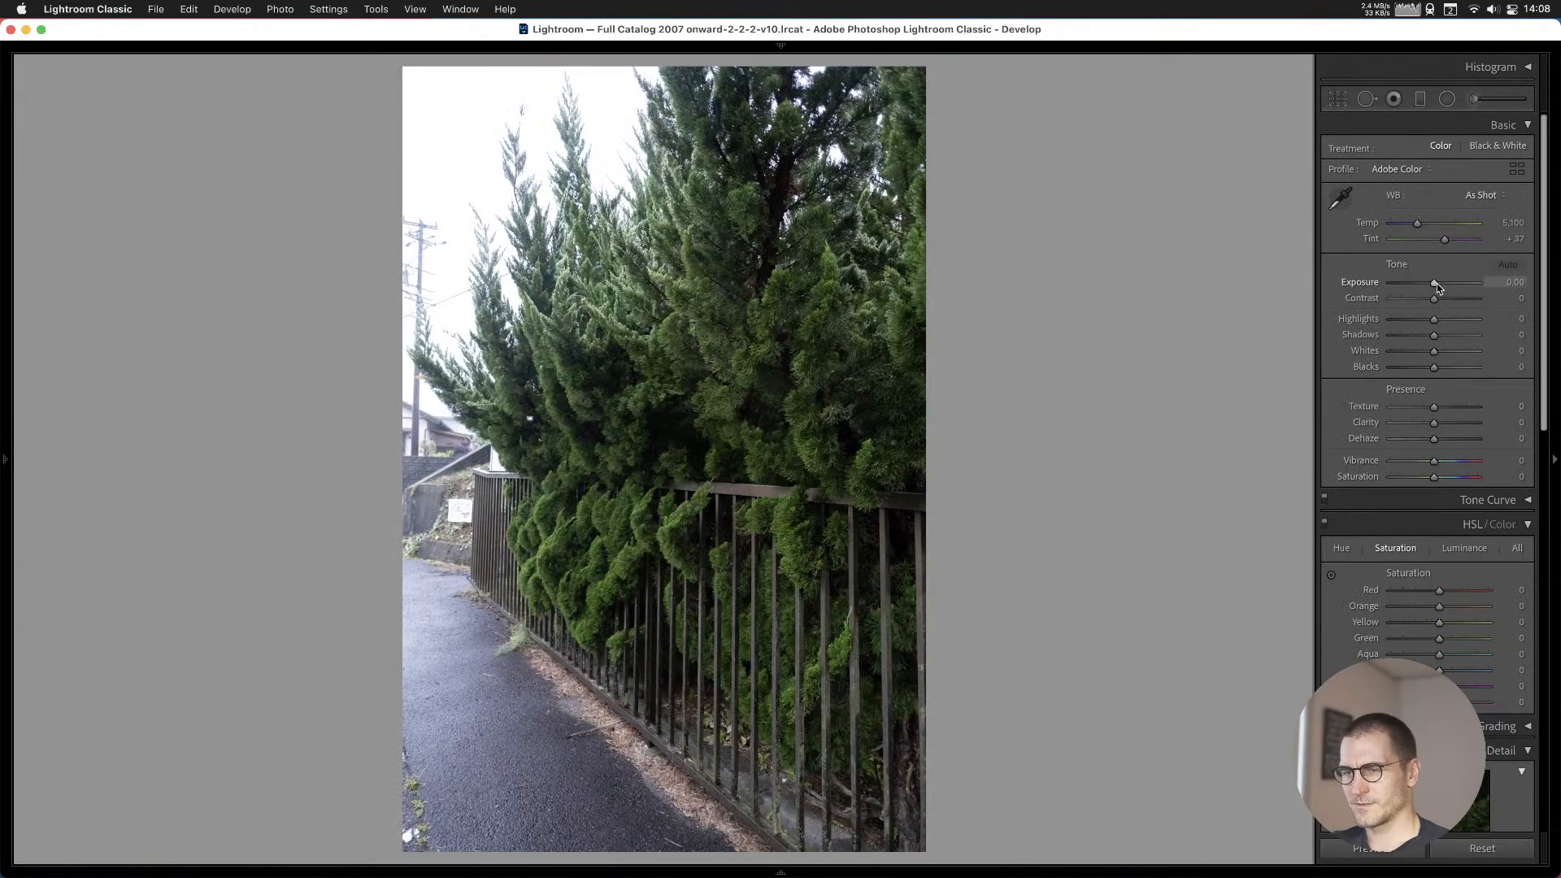
key(Right)
key(b)
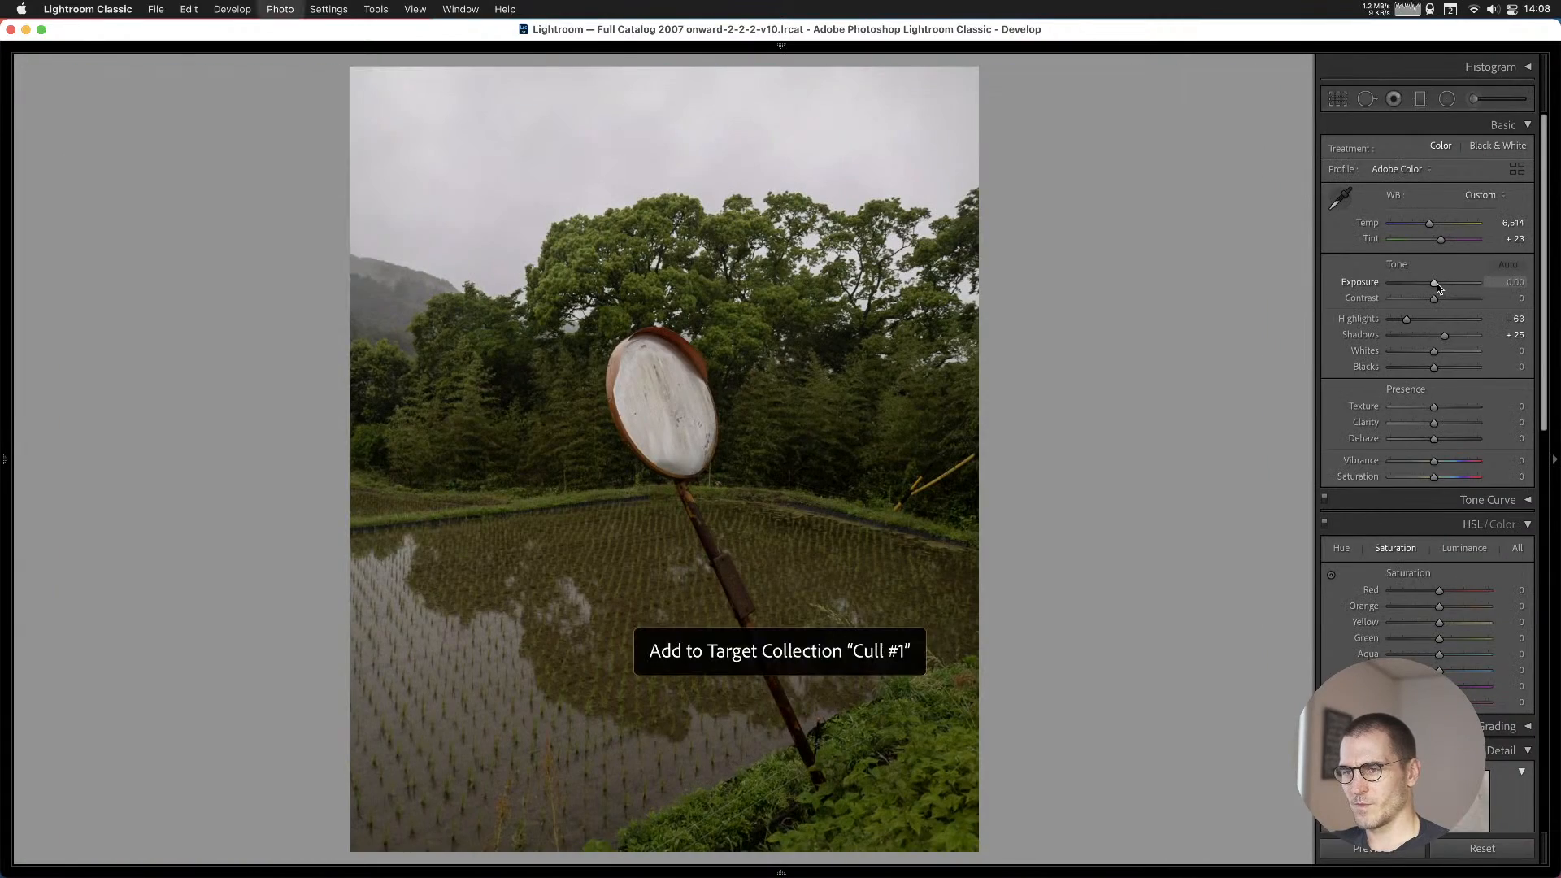
Pass over the ladder wall and railway crossing photos, compare the passing train shots, and add the vertical one with the train's rear to Cull #1.
key(Right)
key(Left)
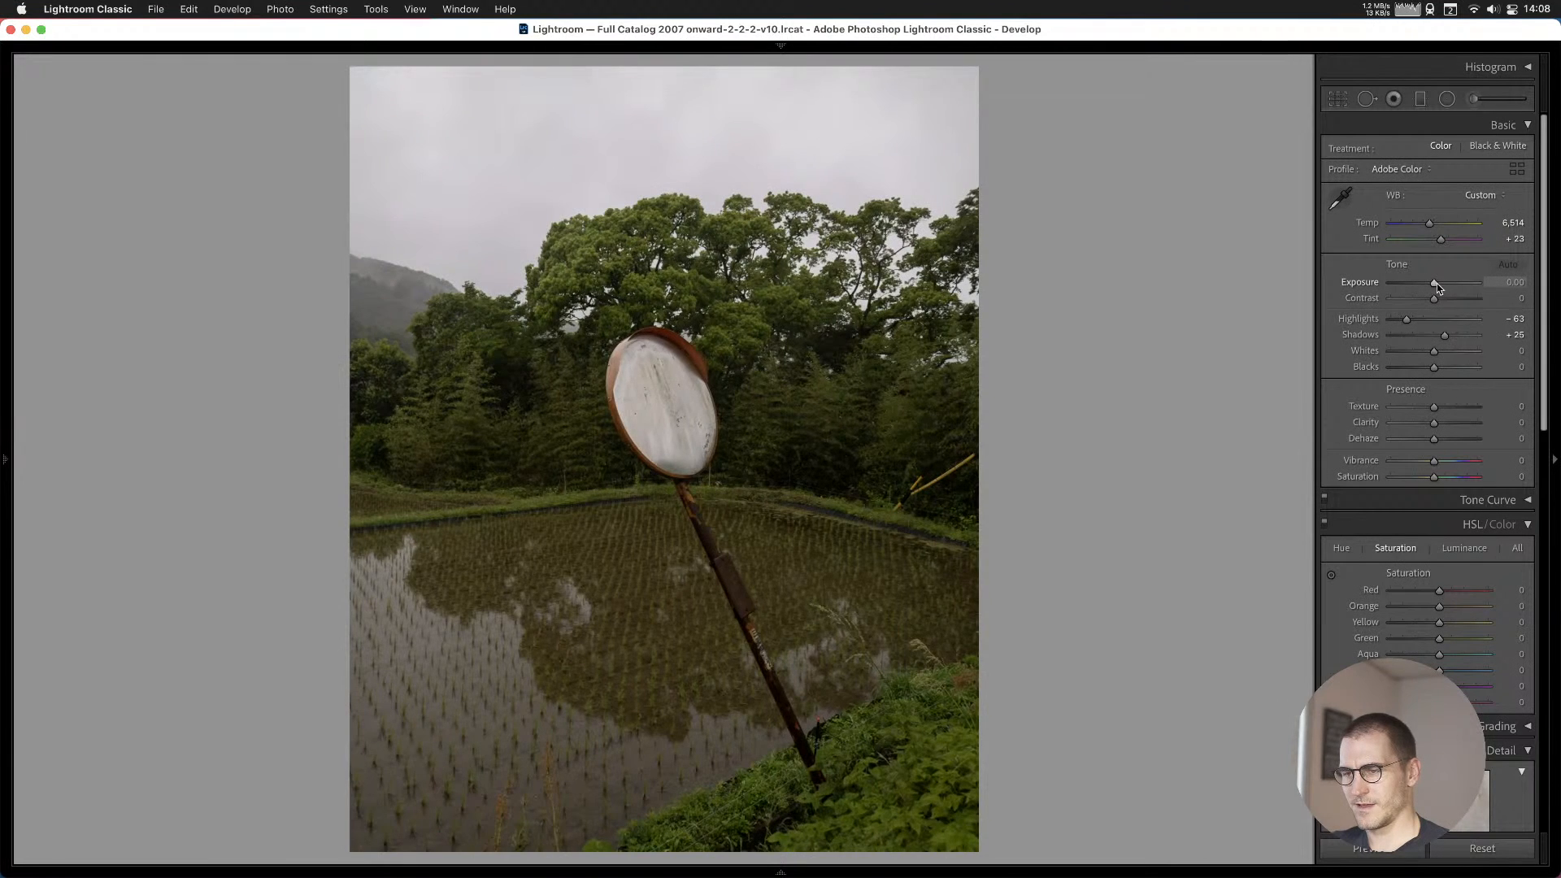
key(Right)
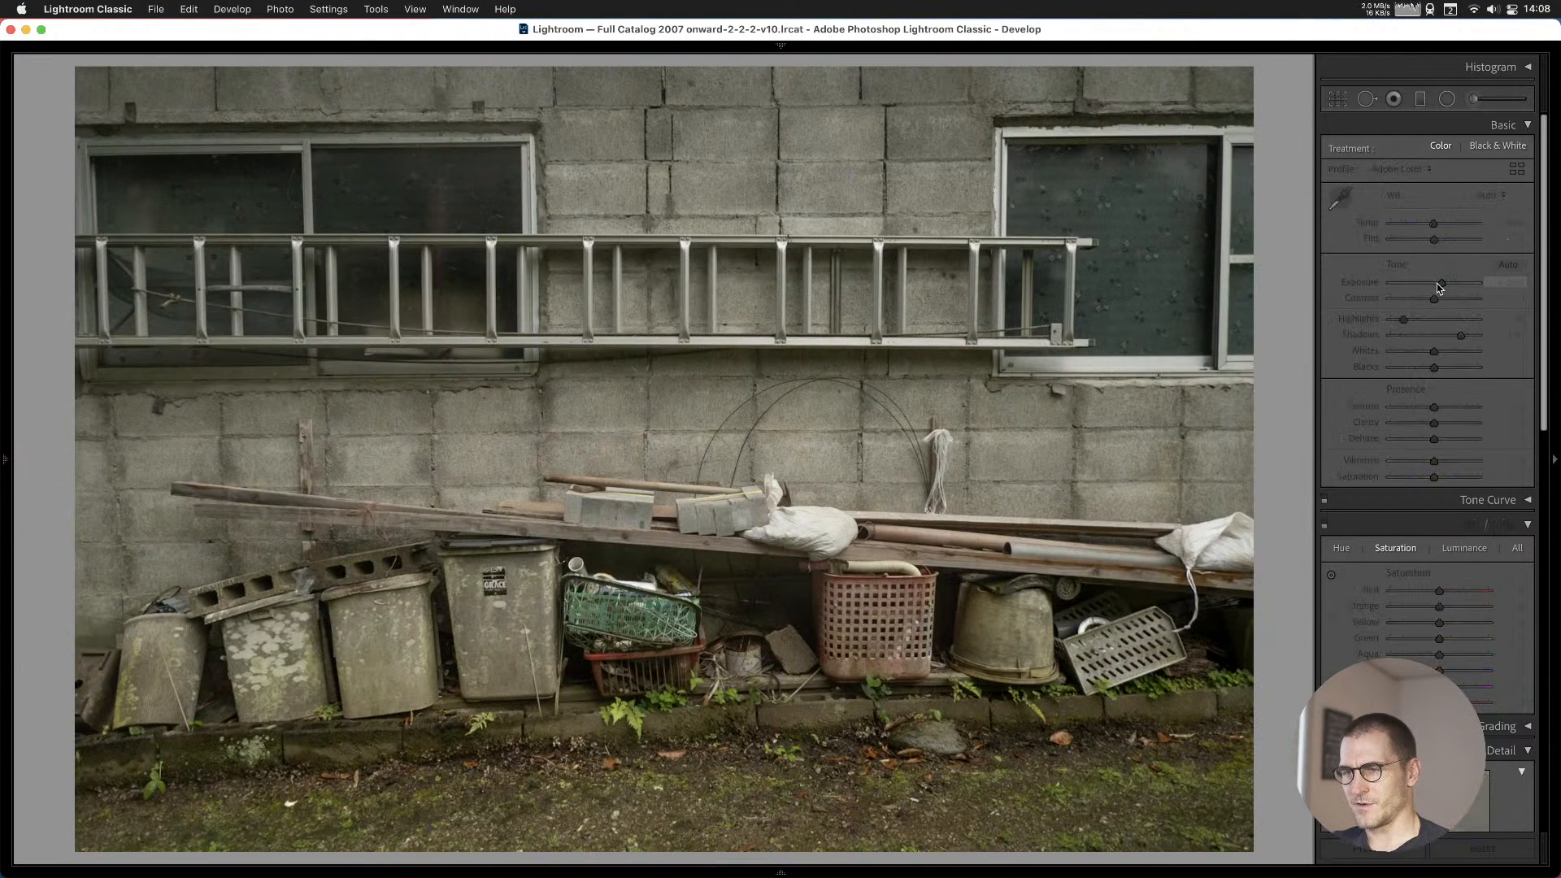
key(Right)
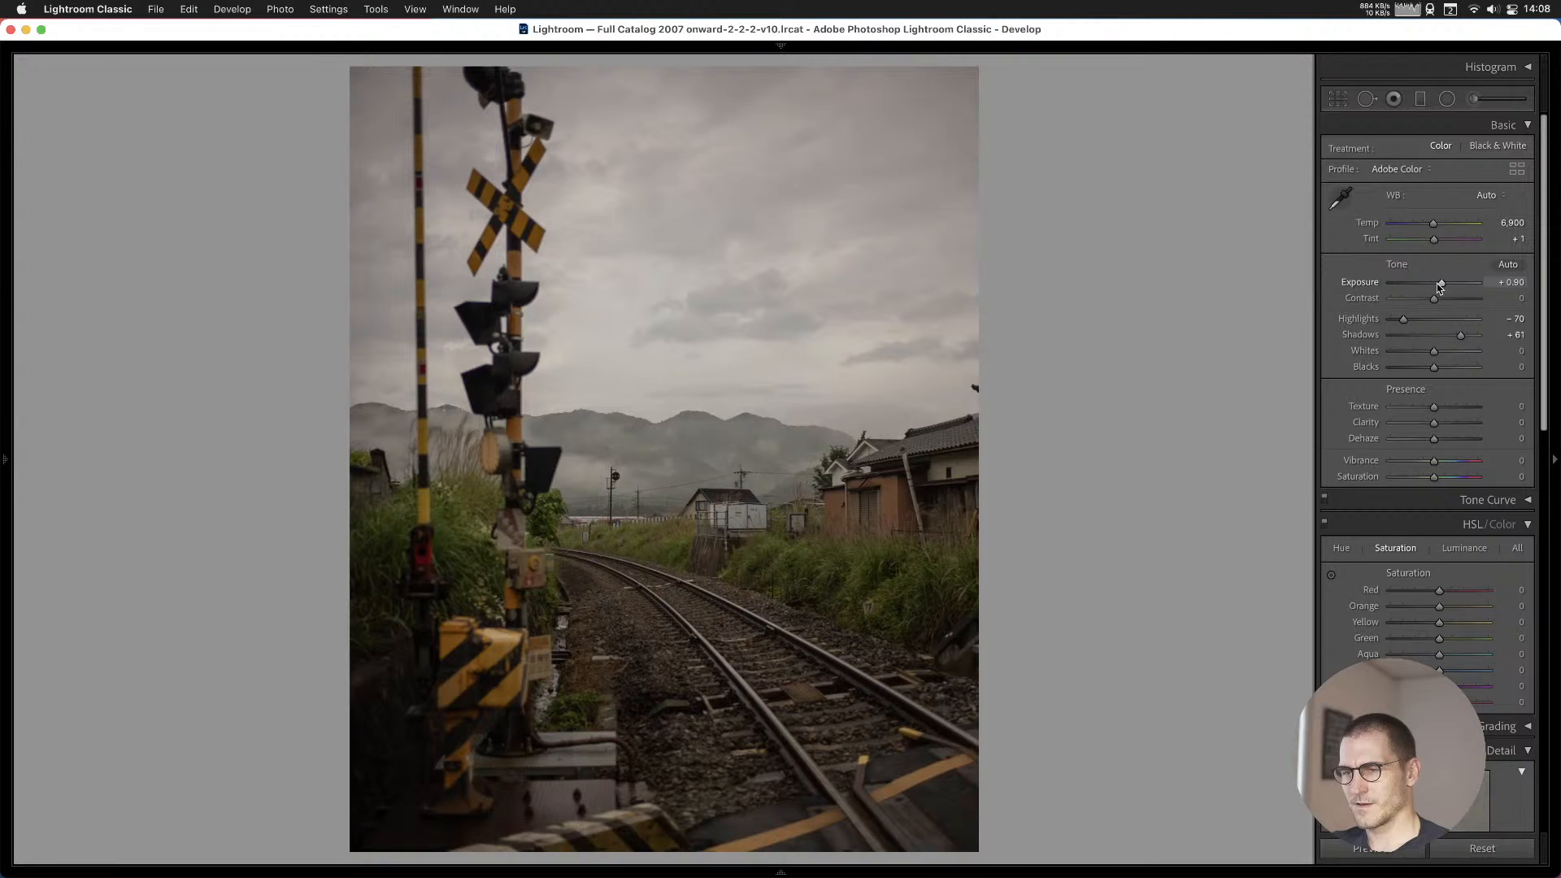
key(Right)
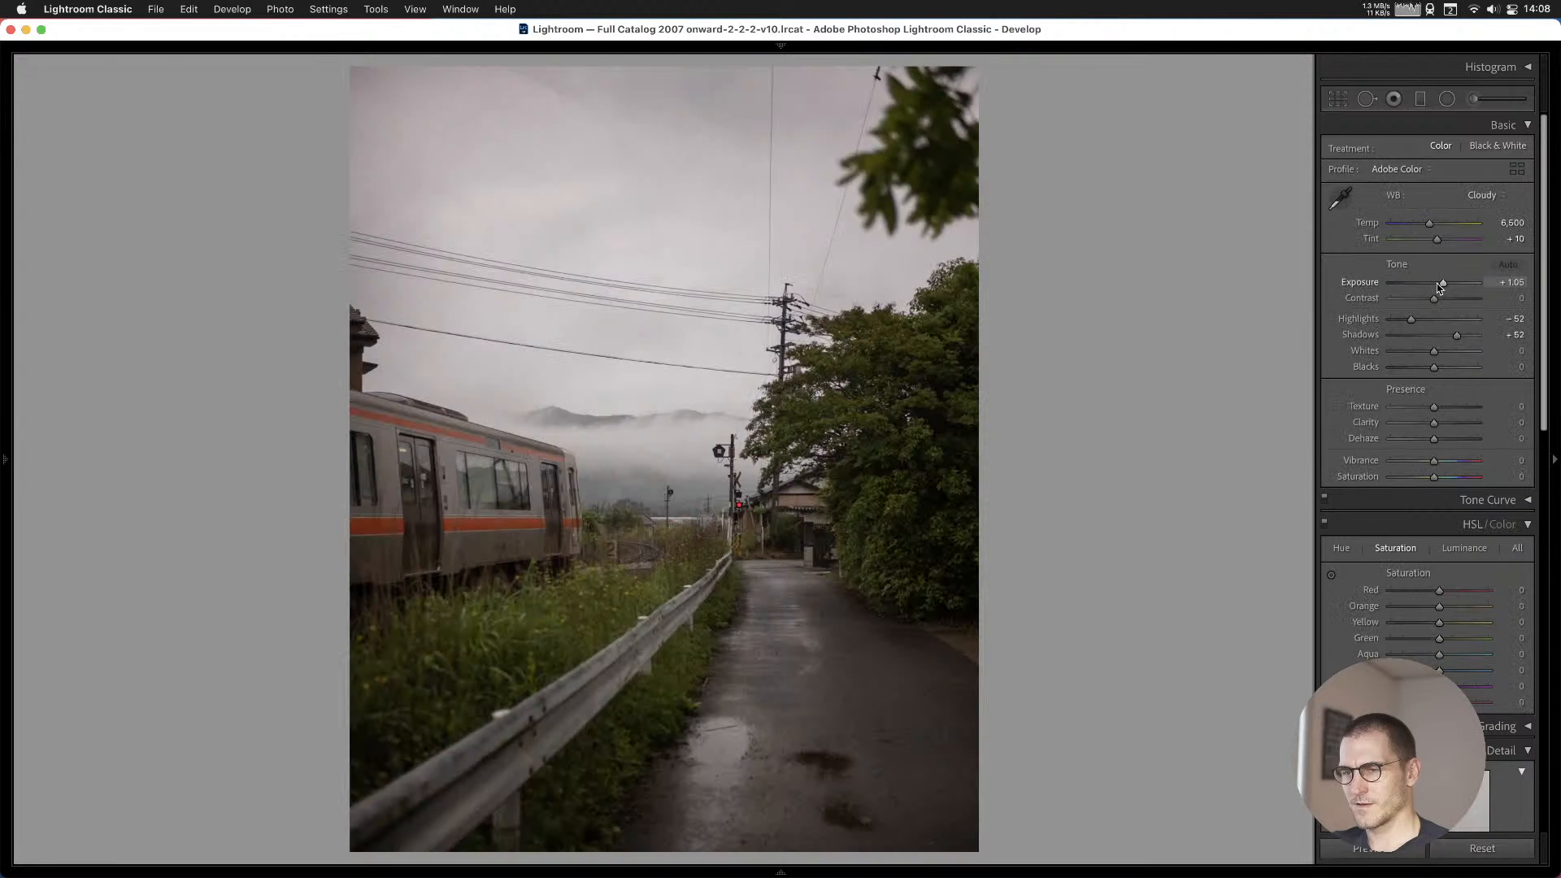
key(Right)
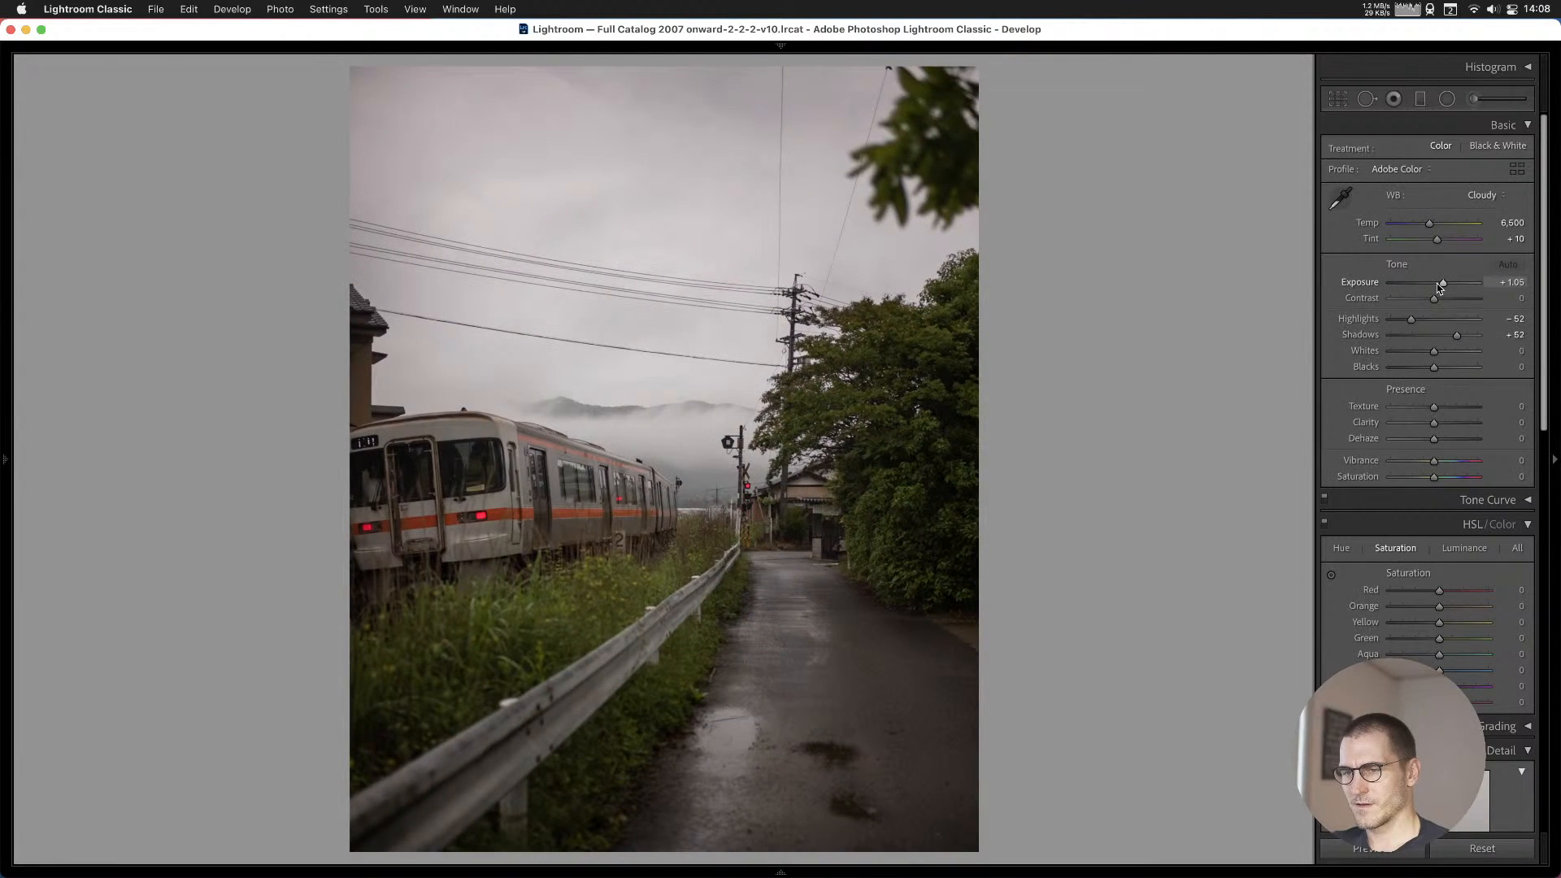
key(Right)
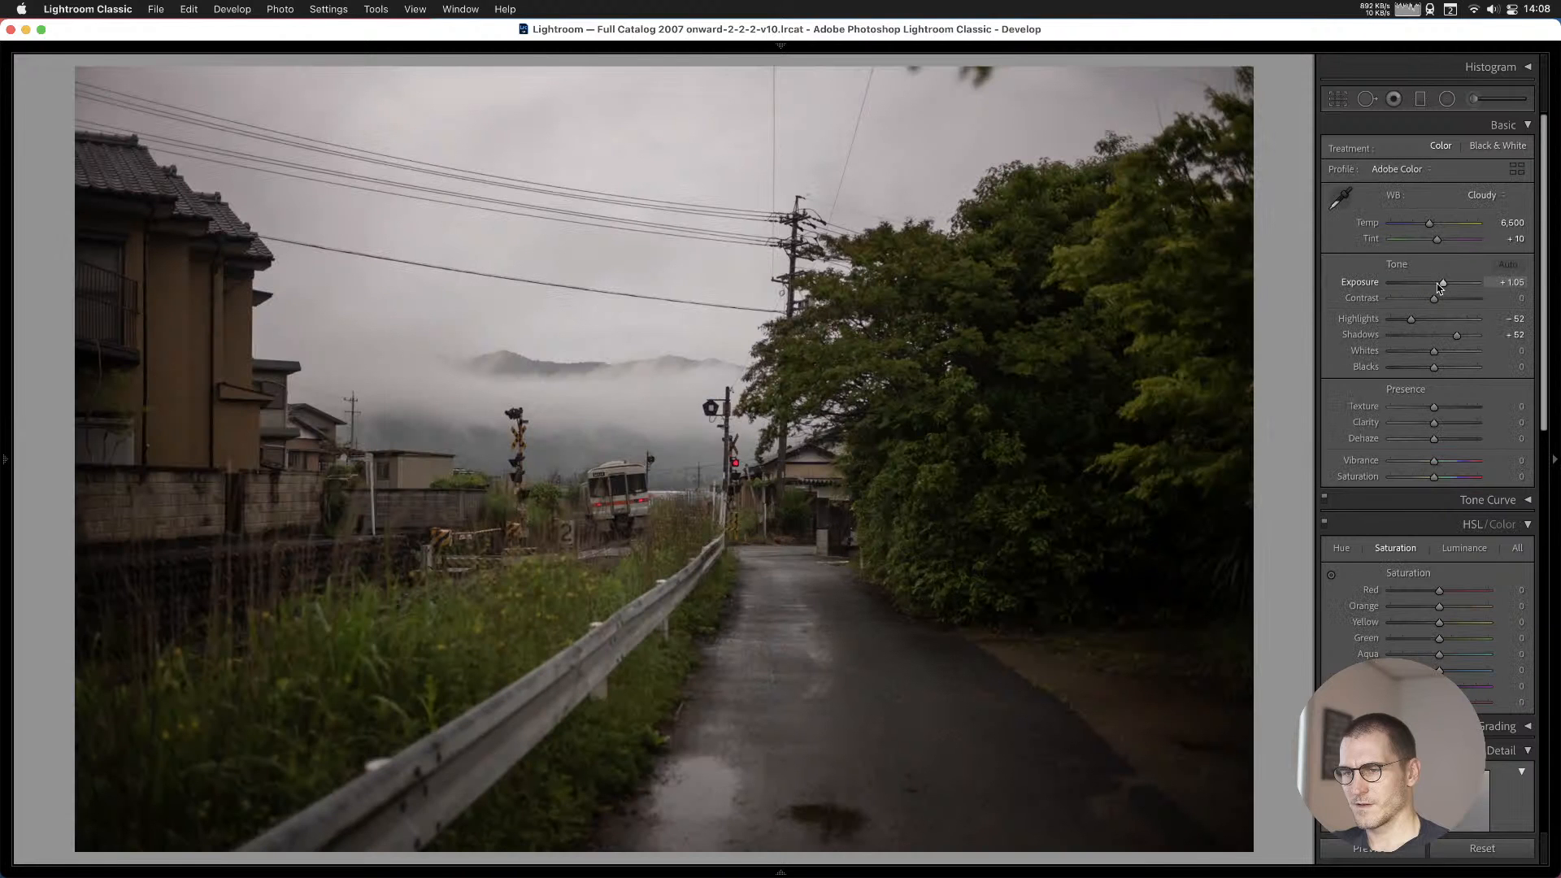
key(Right)
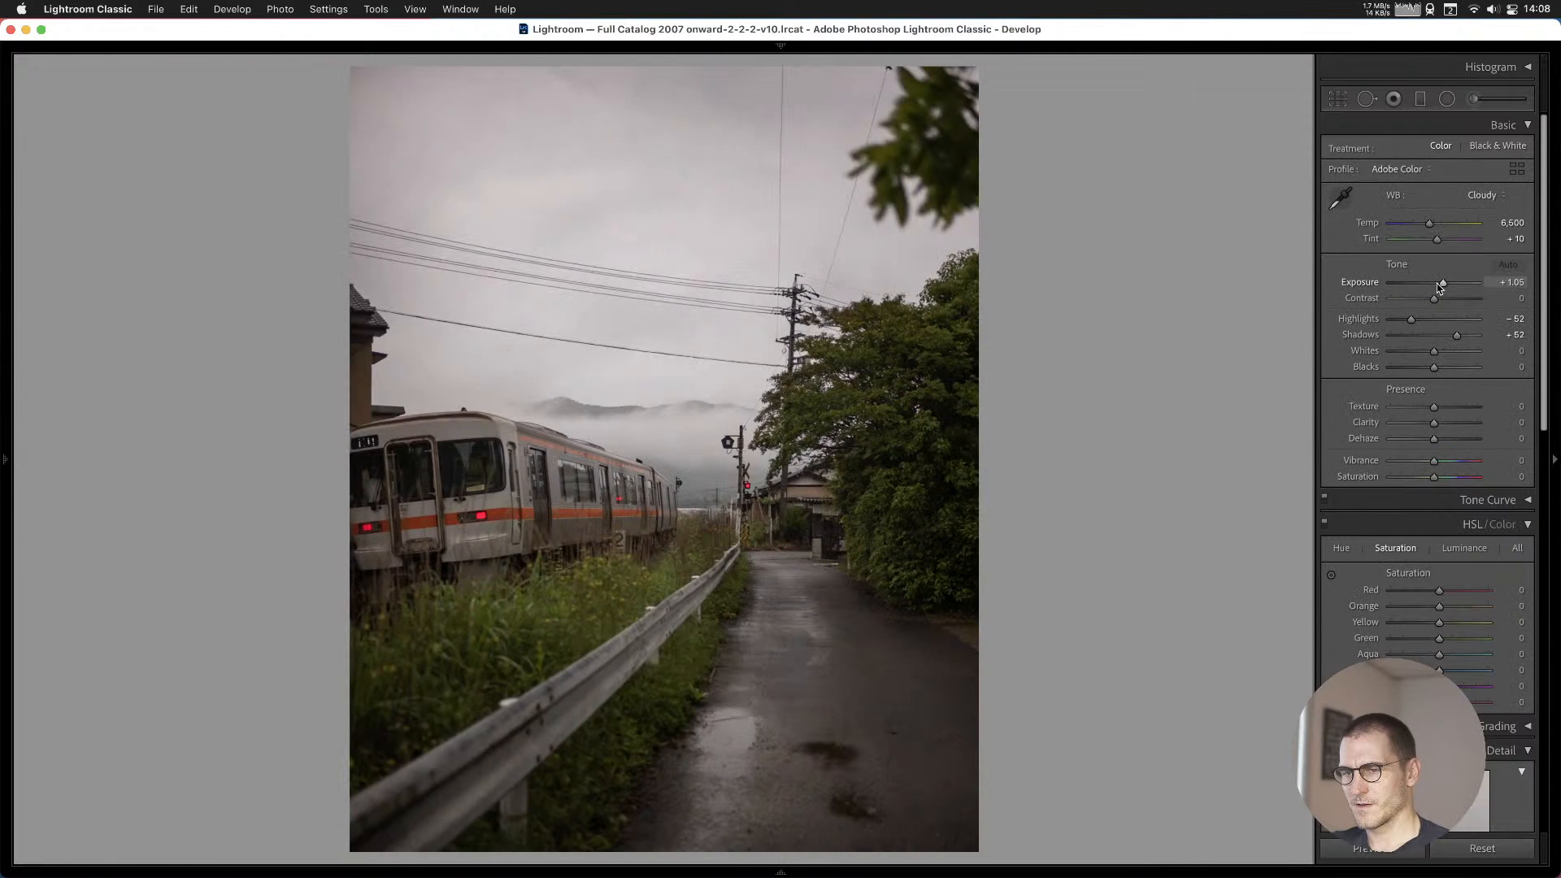
key(b)
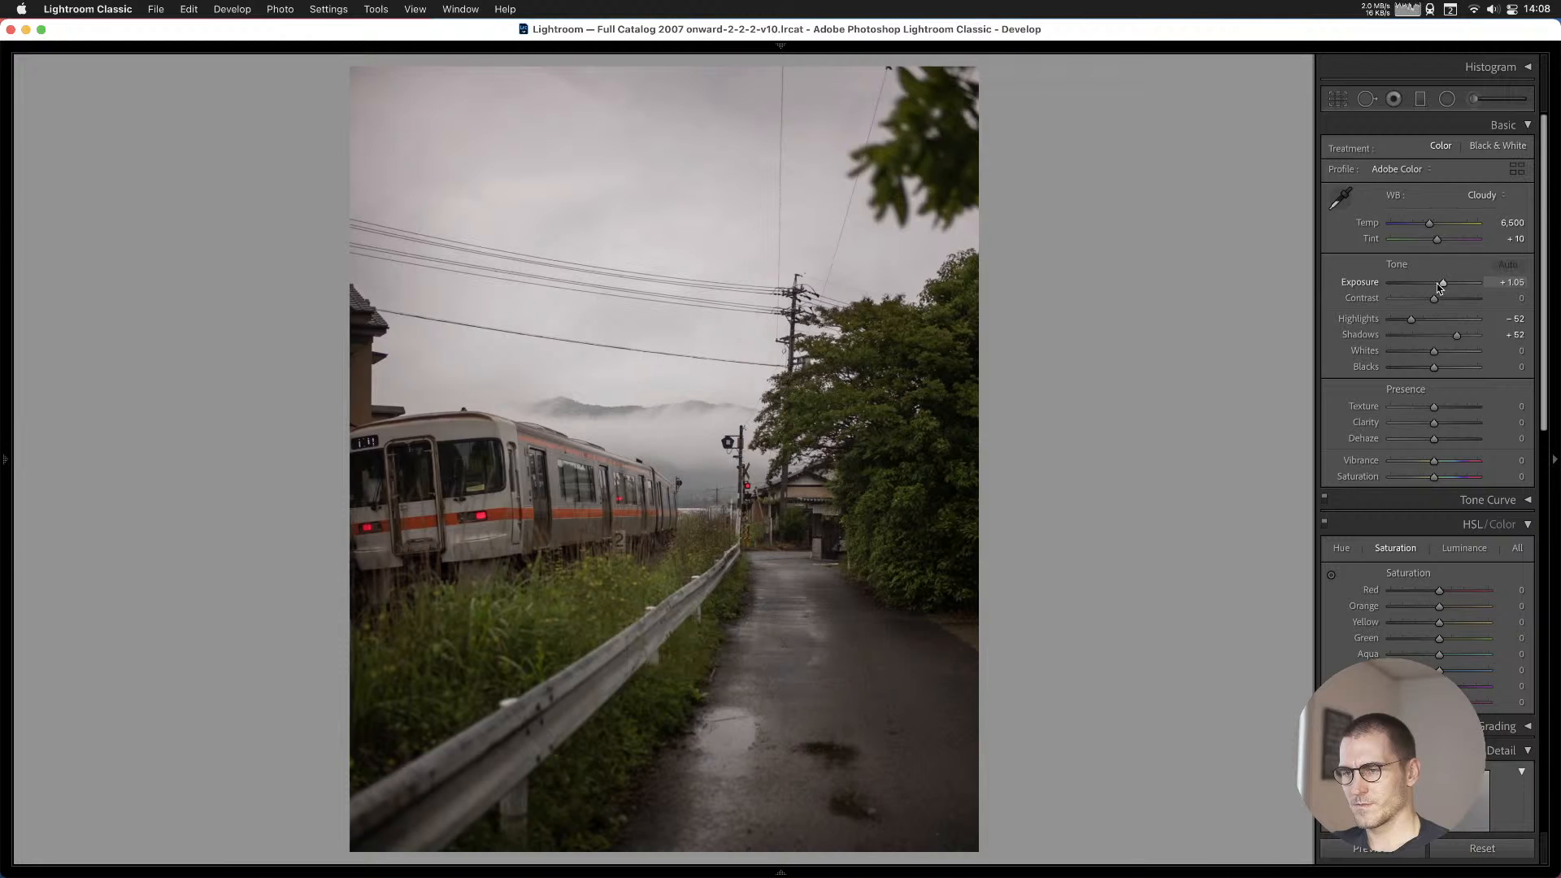
Browse the following photos and settle on the vertical shot of the tea field with the blue-roofed building.
key(Right)
key(Right)
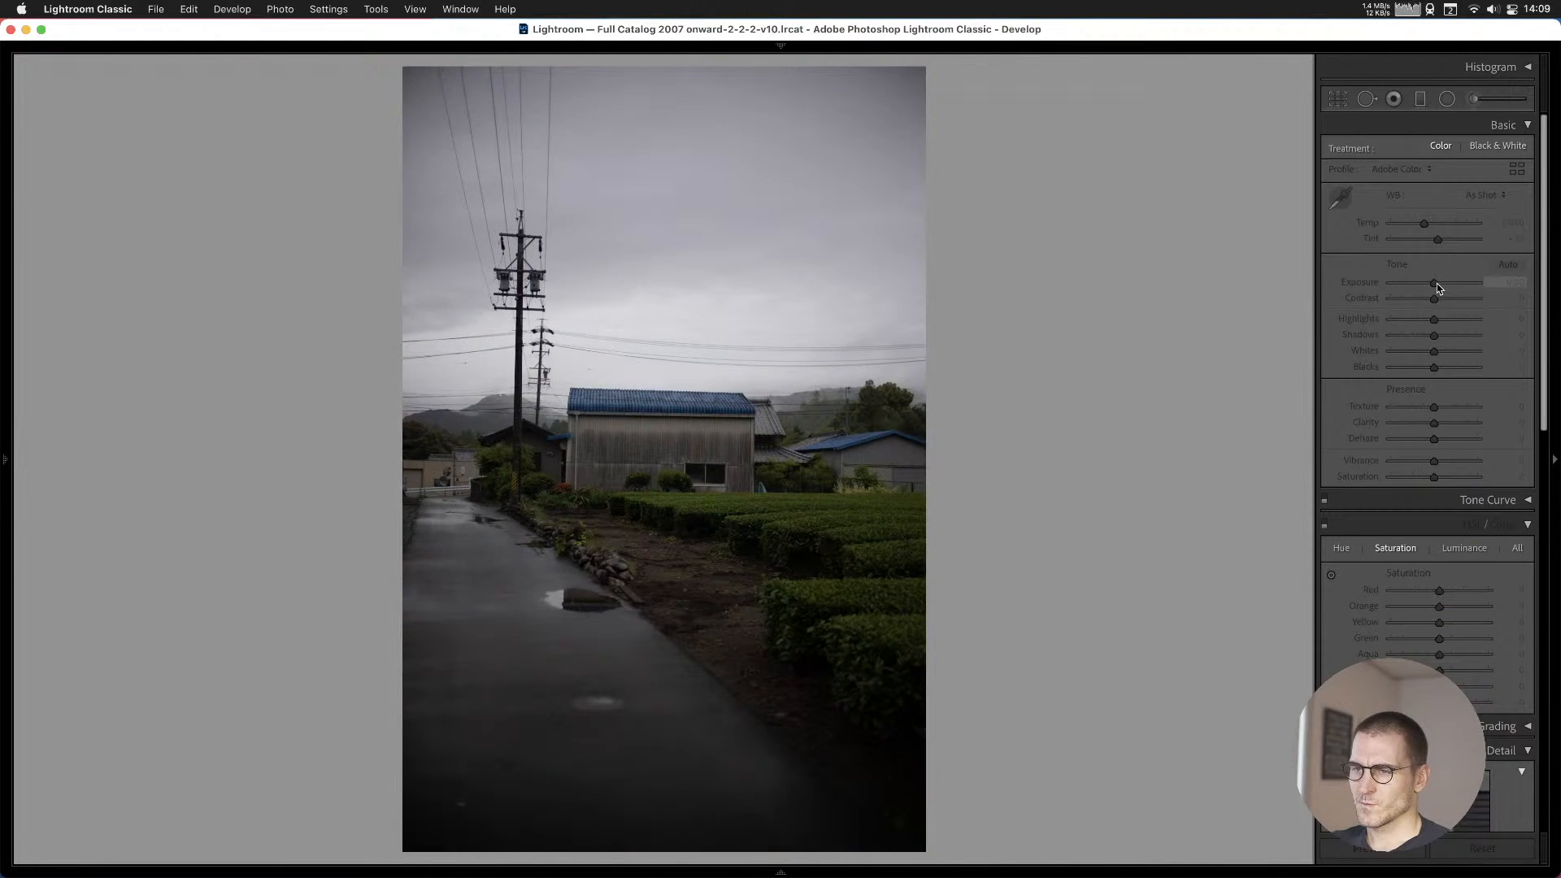
key(Right)
key(Left)
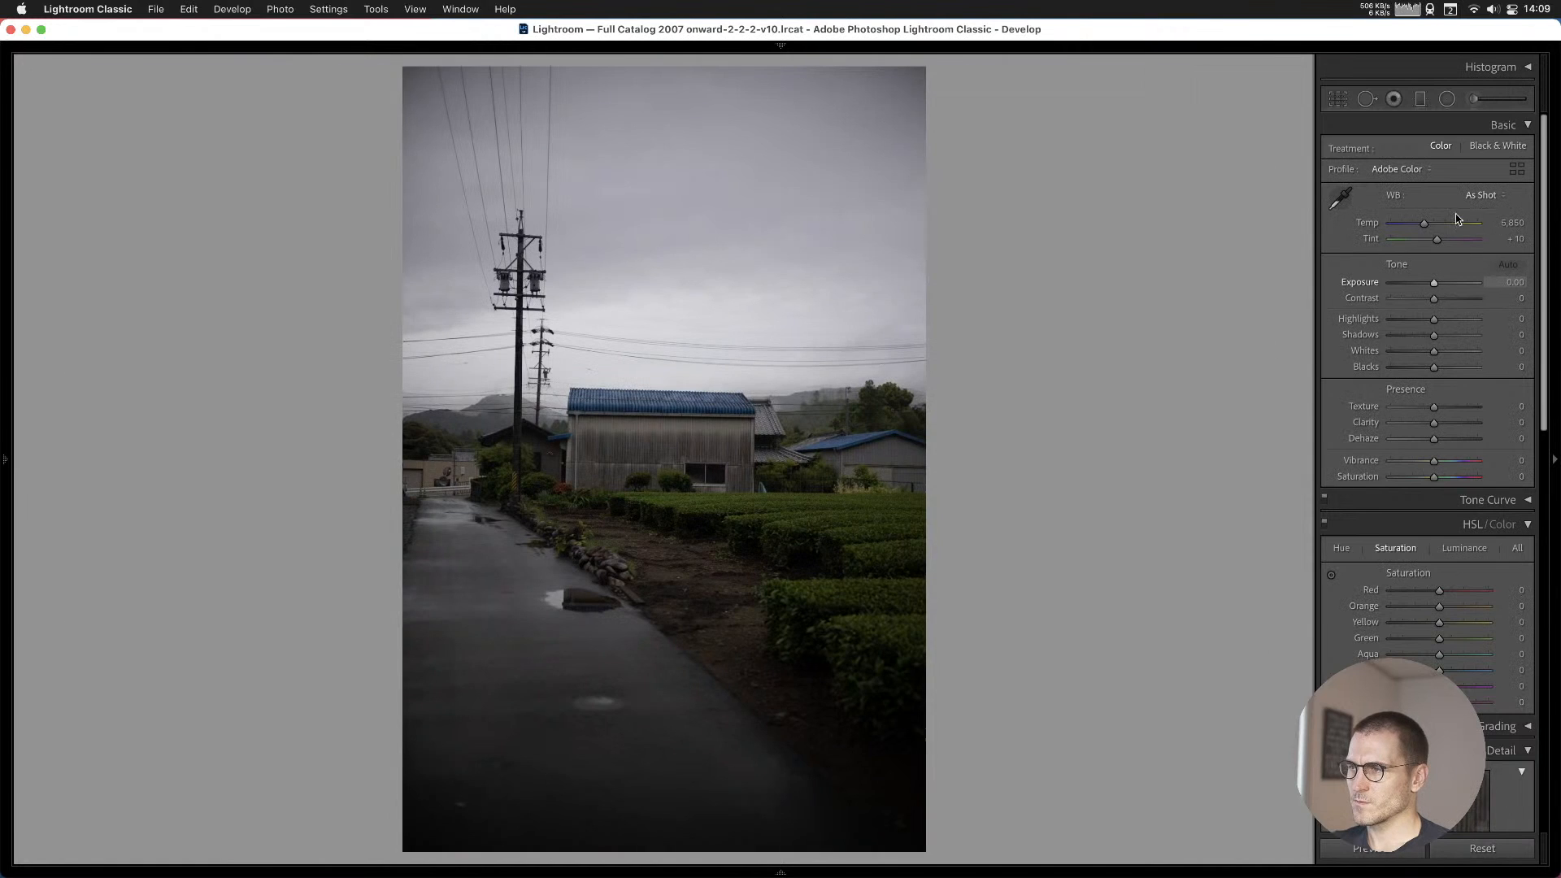
click(1339, 102)
click(1459, 149)
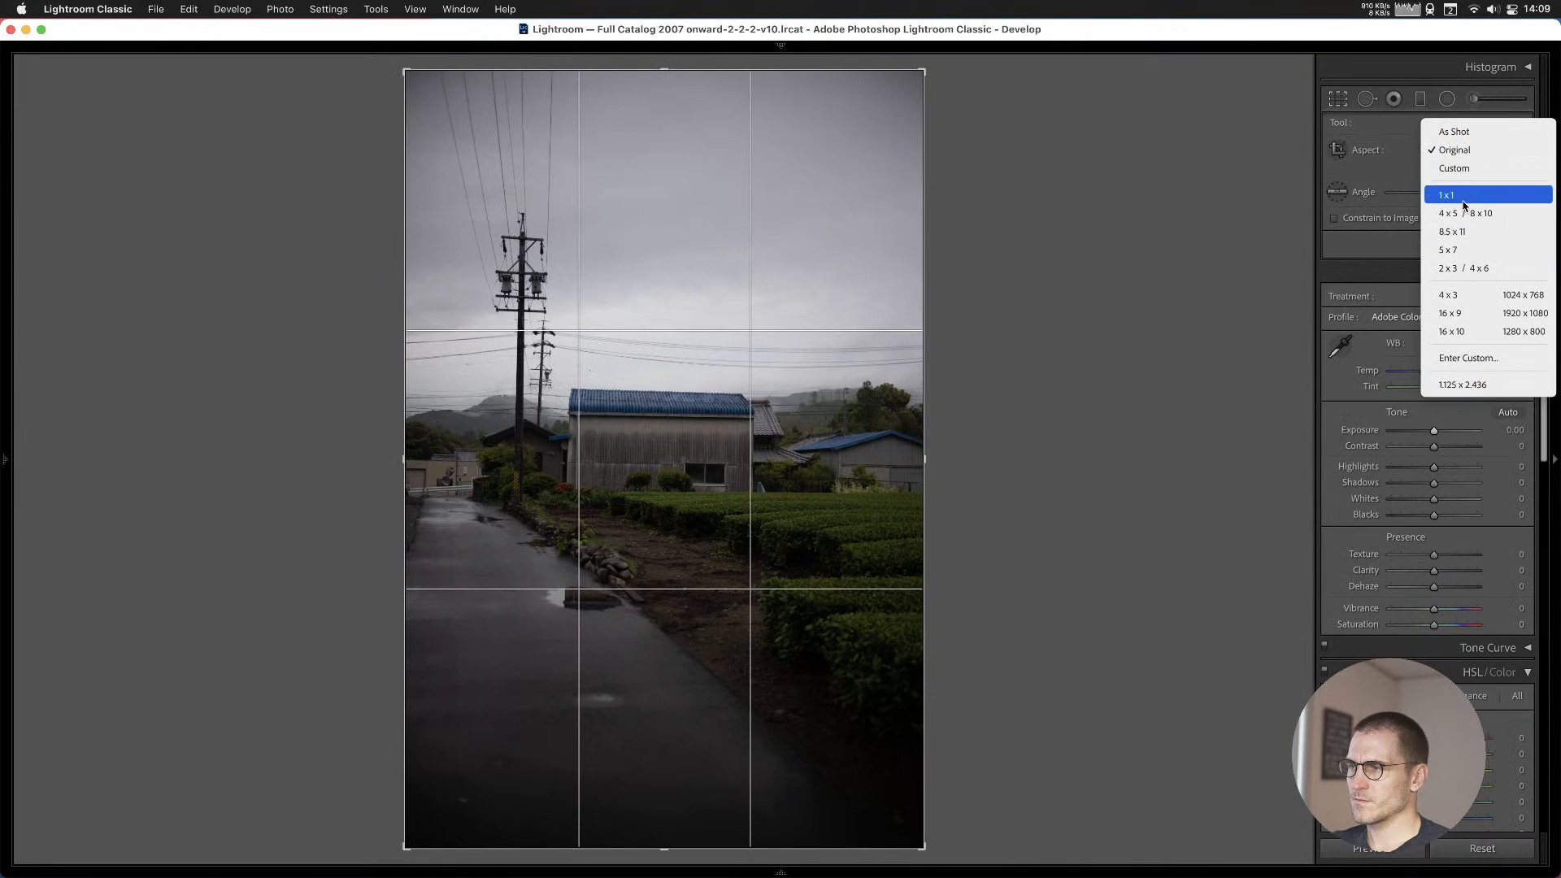
click(1465, 204)
key(Escape)
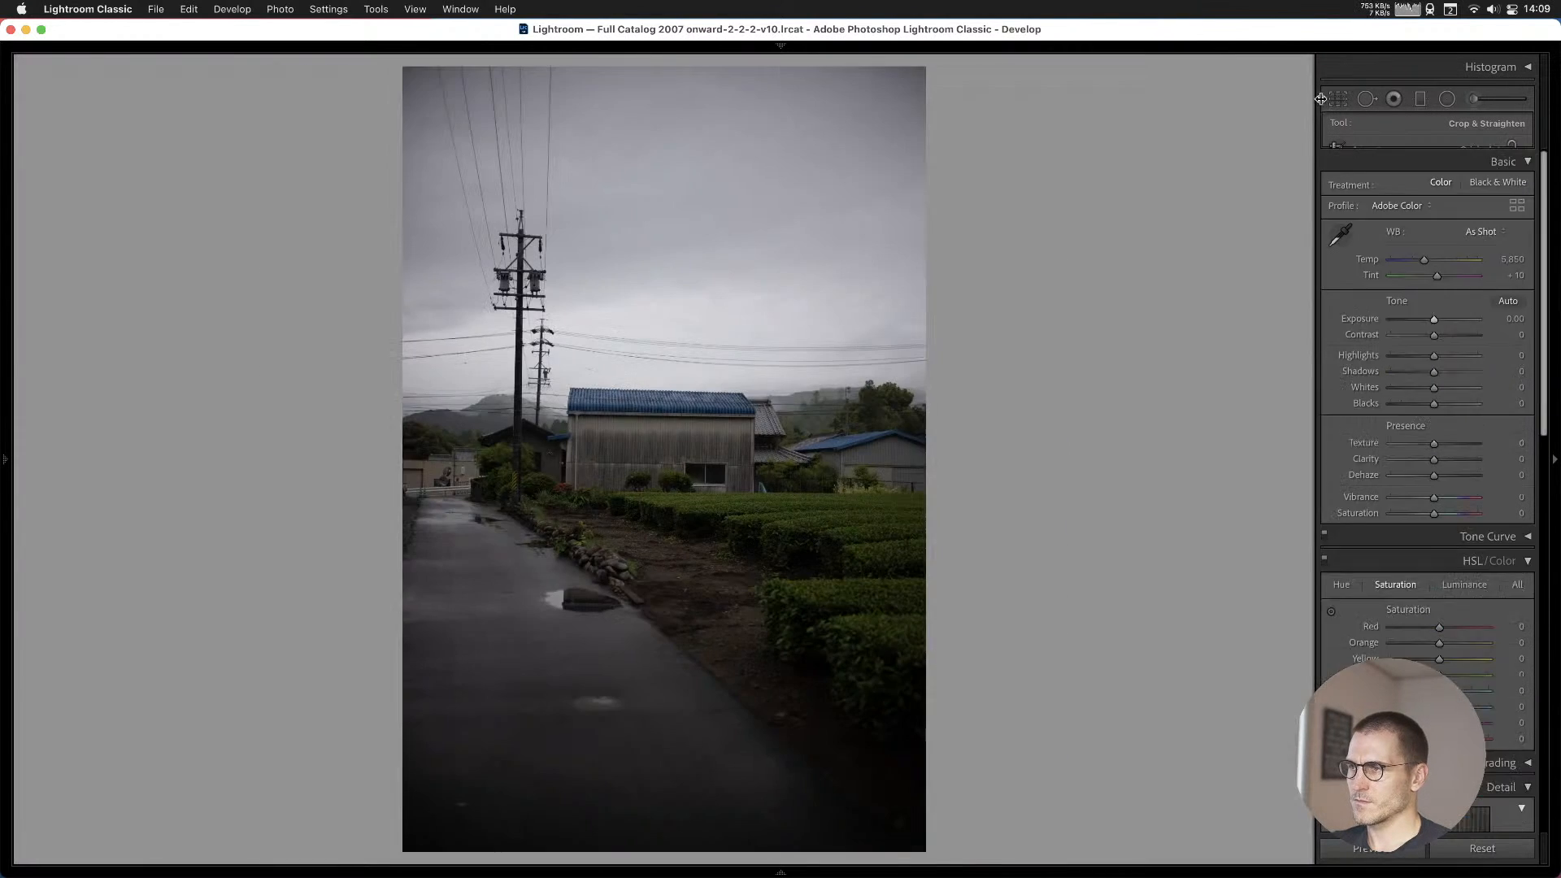
Crop the vertical tea field photo to the 4 x 5 / 8 x 10 aspect, shifting the frame to include slightly more sky.
click(1338, 98)
click(1459, 150)
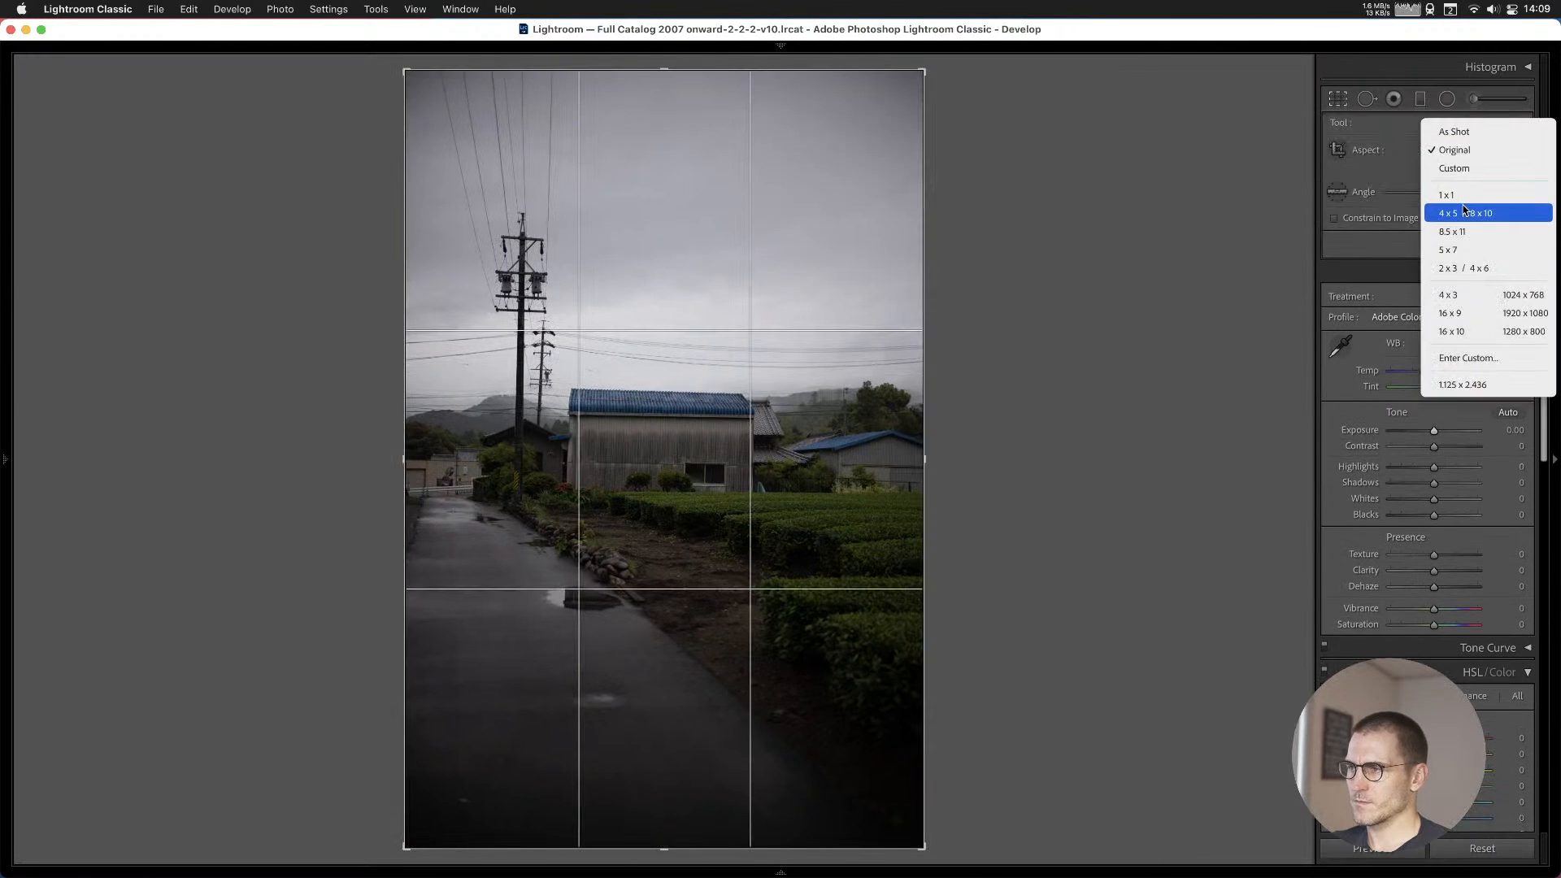
click(1463, 212)
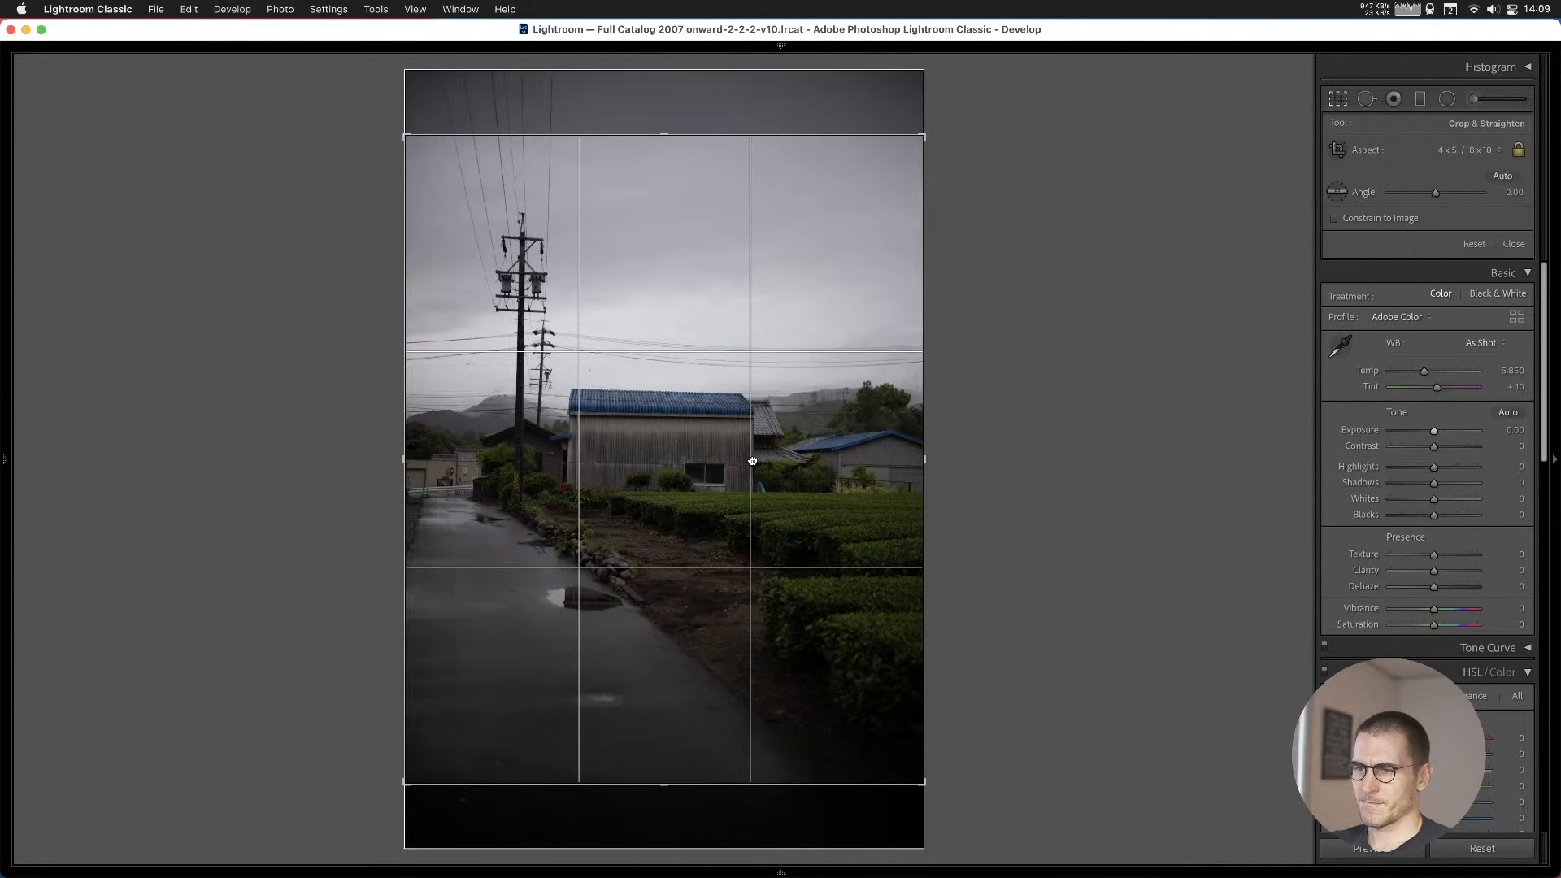
drag(752, 461, 767, 489)
key(Return)
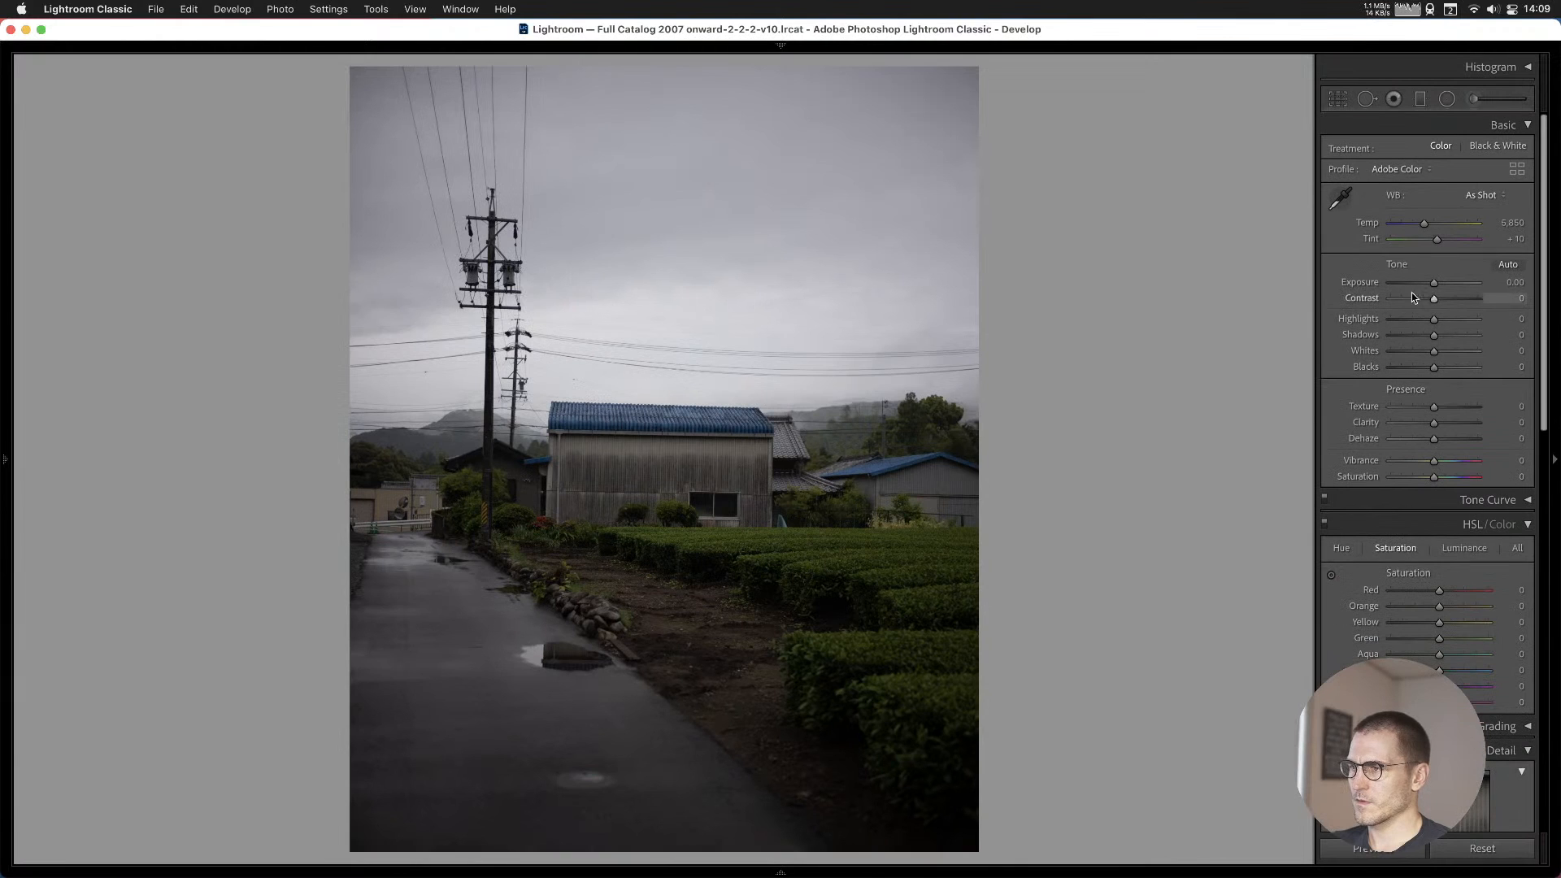
Set the tea field photo's white balance to Auto, then Temp to 6,710, Exposure to +0.65, Highlights to −47 and Shadows to +15.
click(1484, 196)
click(1482, 212)
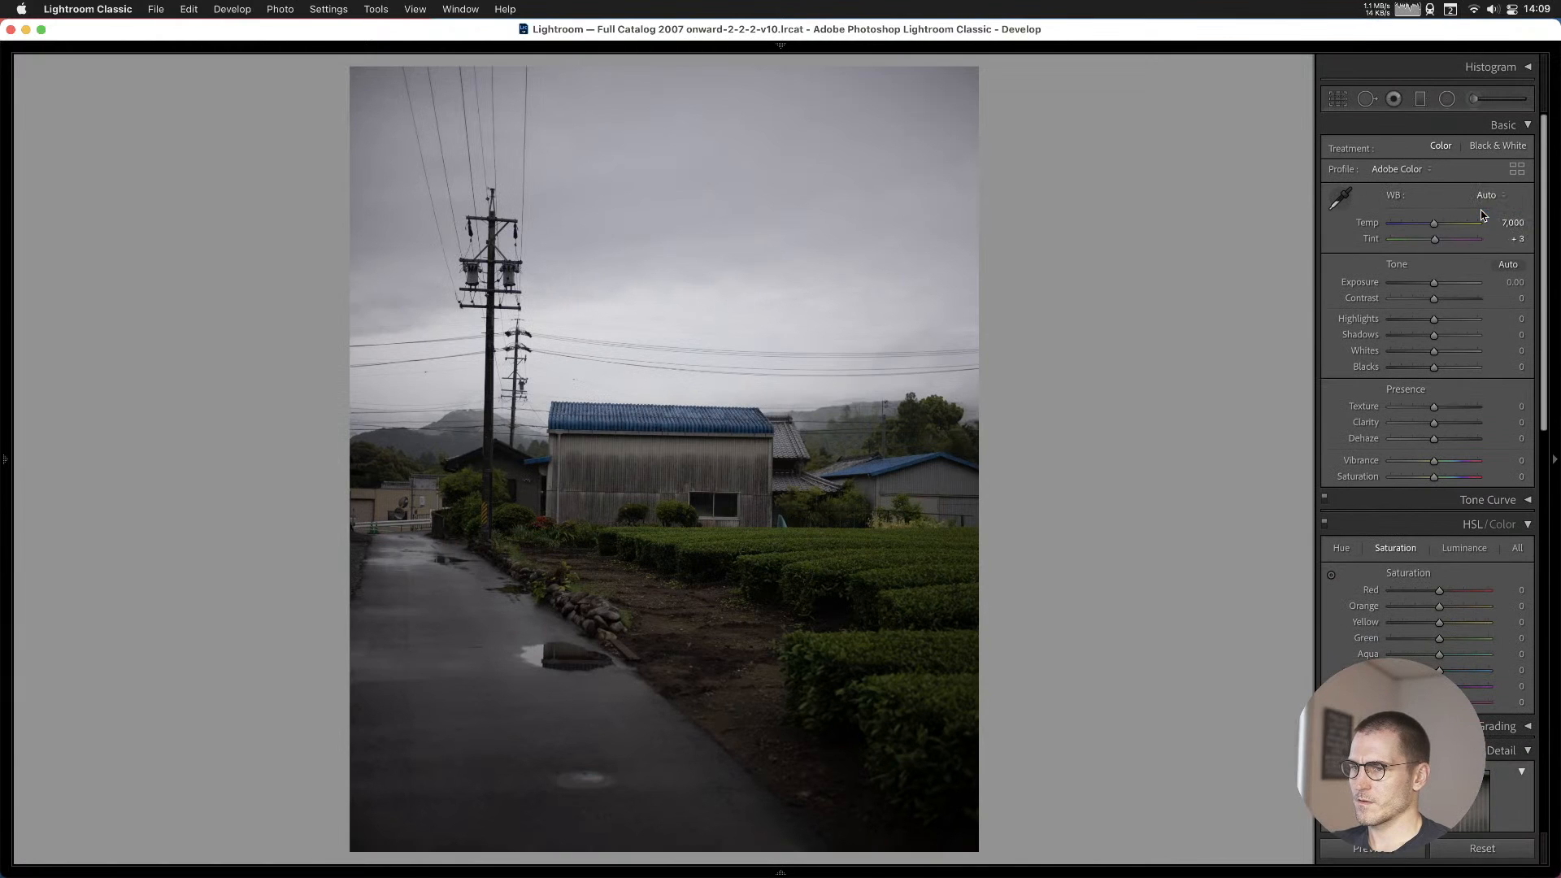
drag(1436, 222, 1438, 280)
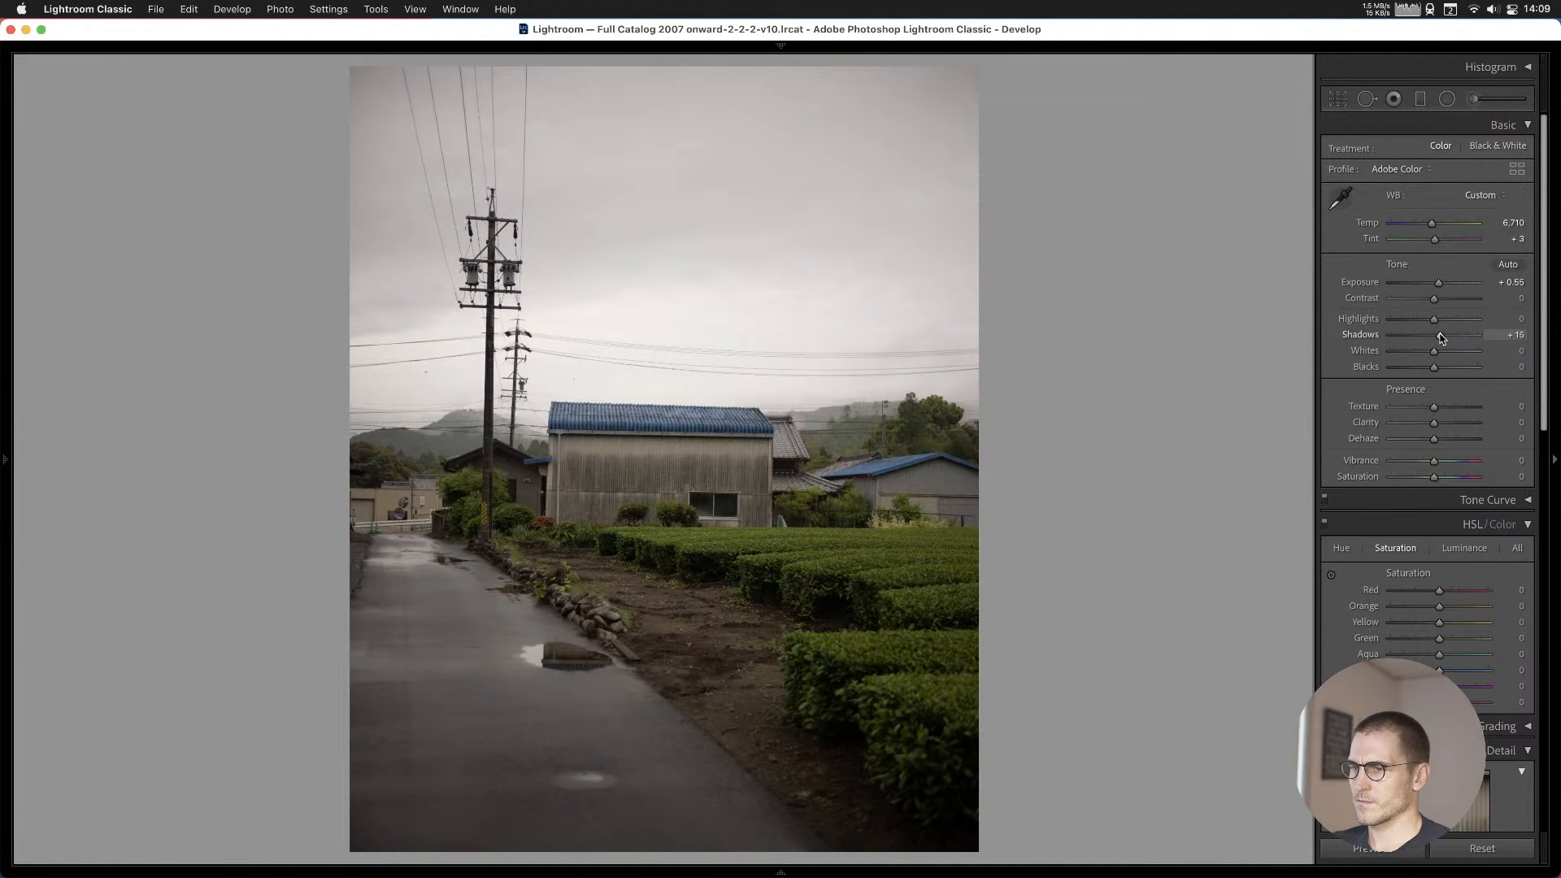
drag(1433, 318, 1441, 283)
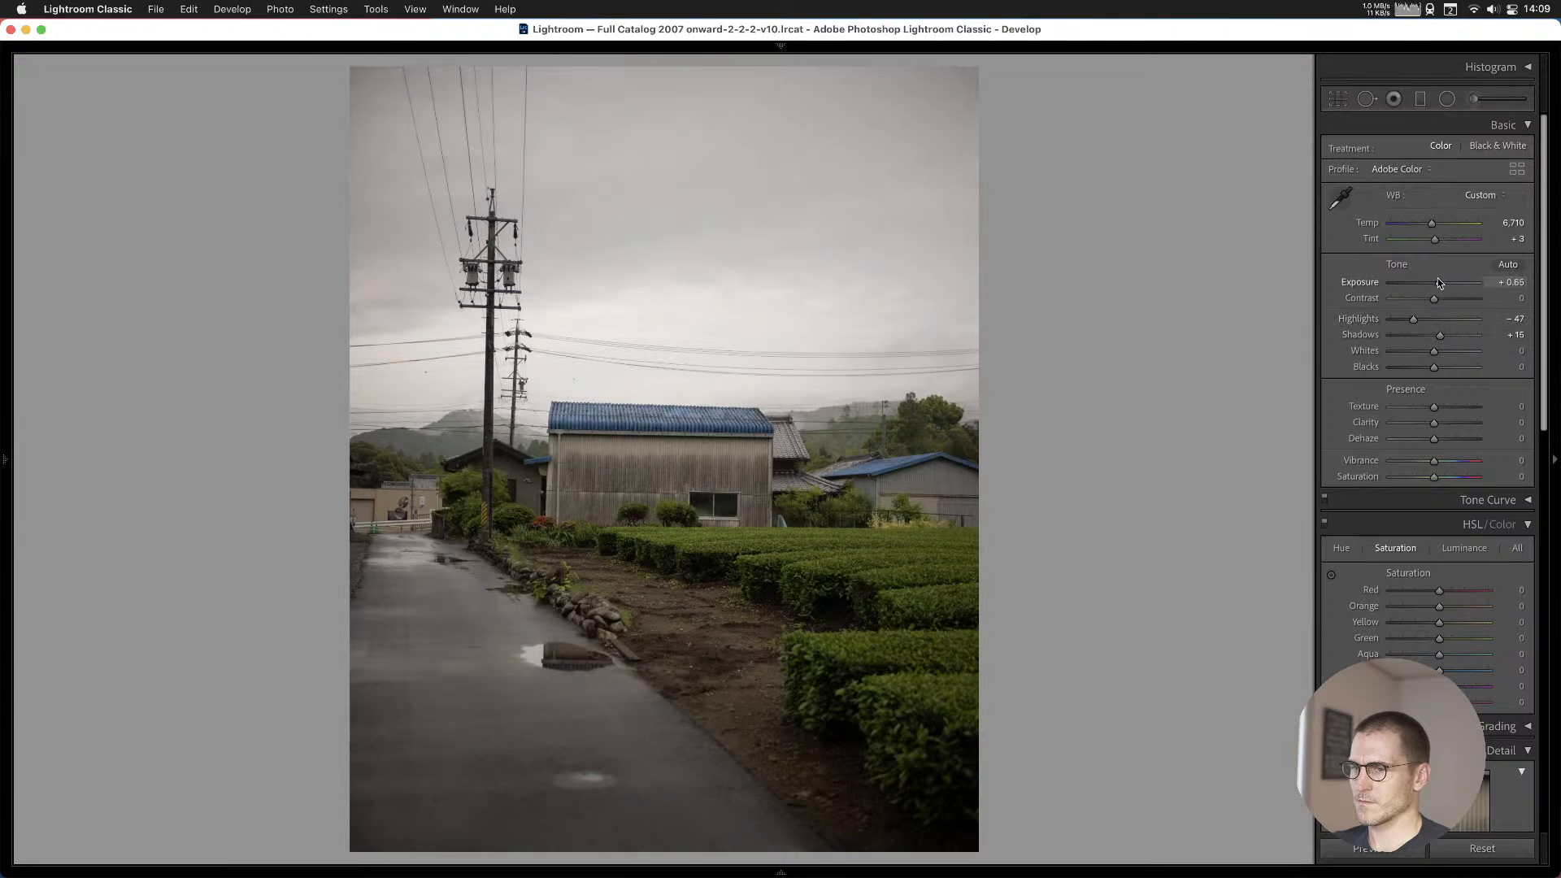
Straighten the tea field photo's crop to an angle of −0.70 and add the photo to Cull #1.
click(1338, 98)
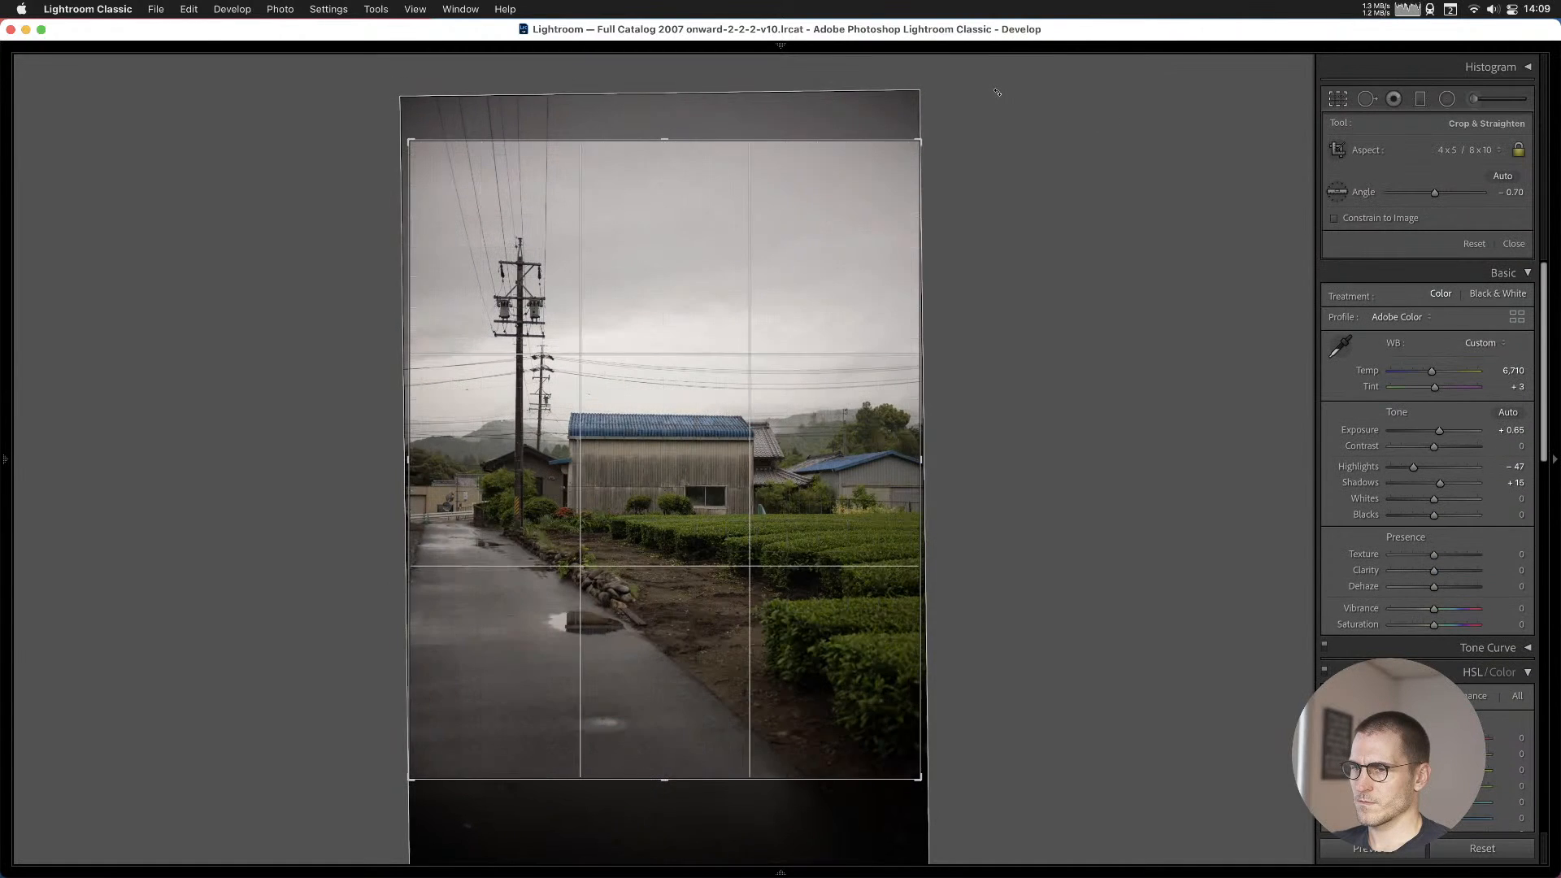
key(Return)
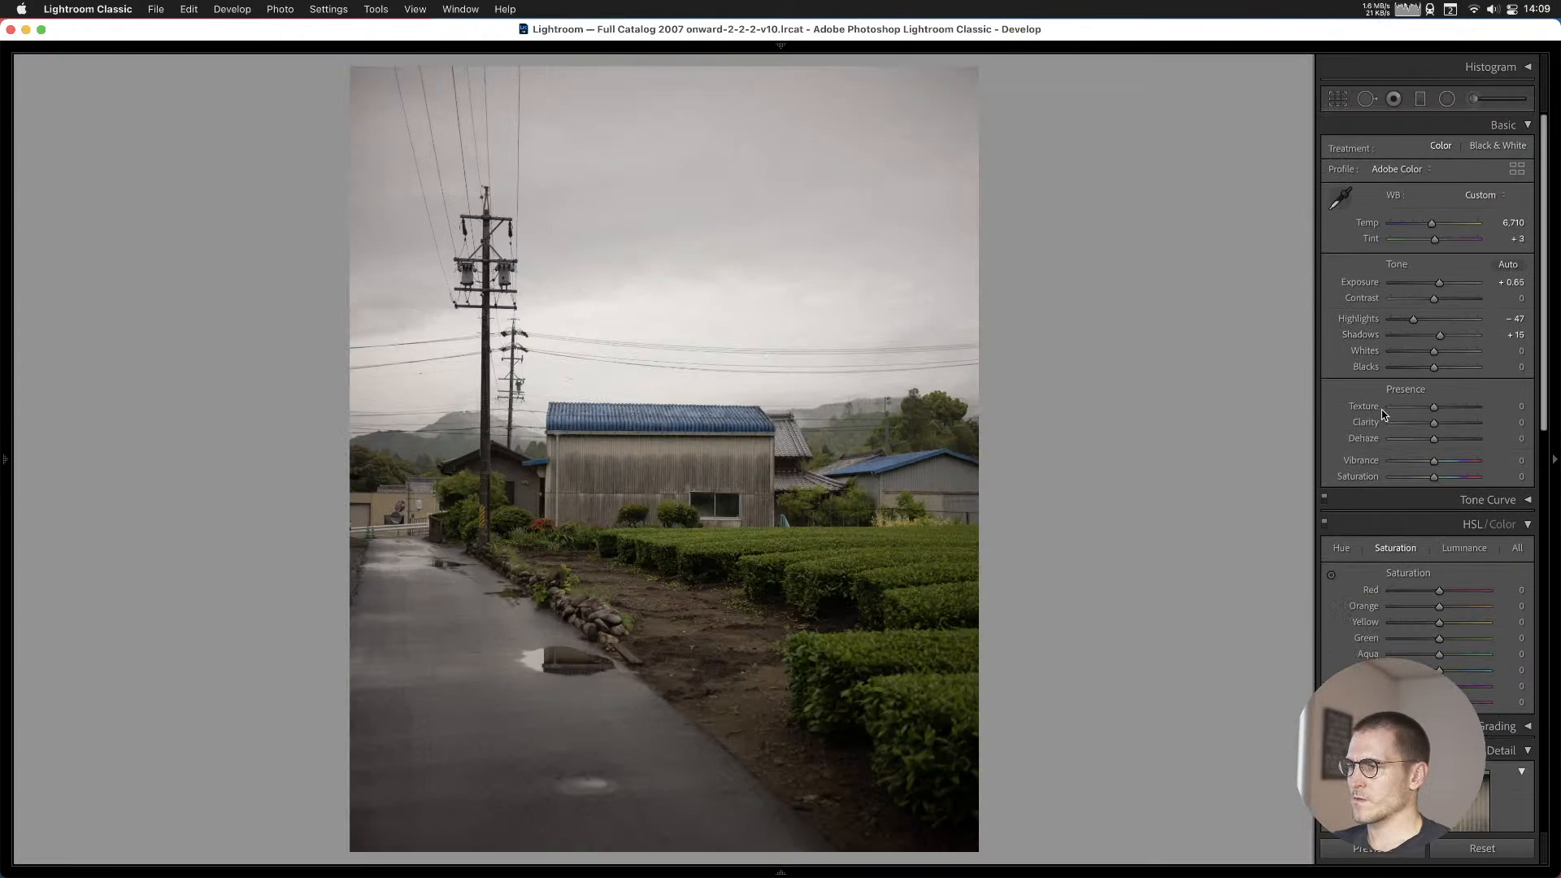
key(b)
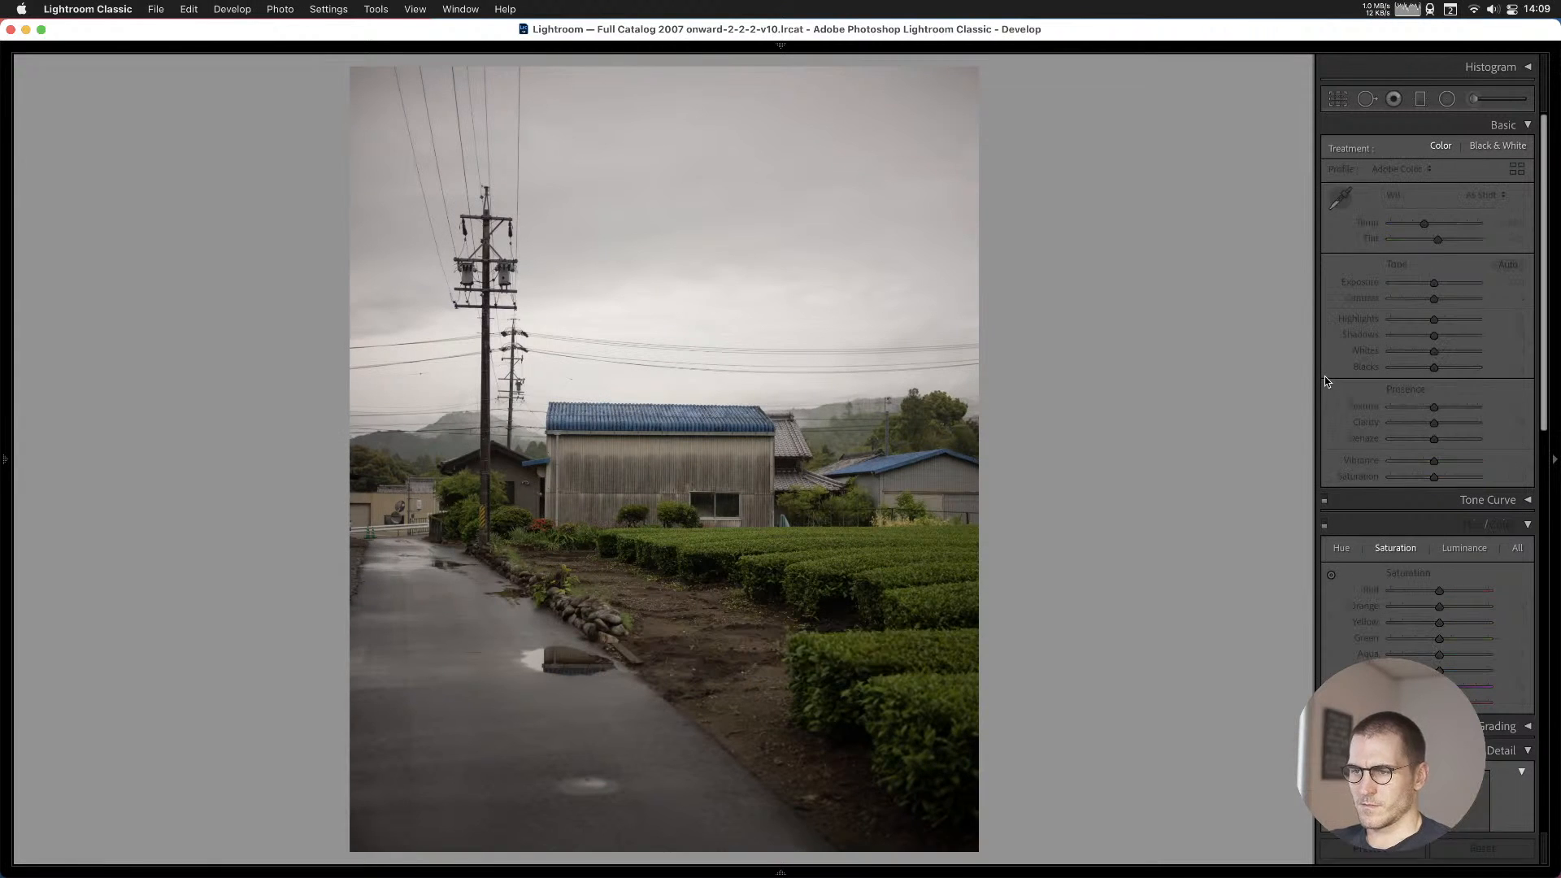
Pass over the shuttered garage photo and add the vertical photo of the blue-roofed building beside the hedges to Cull #1.
key(Right)
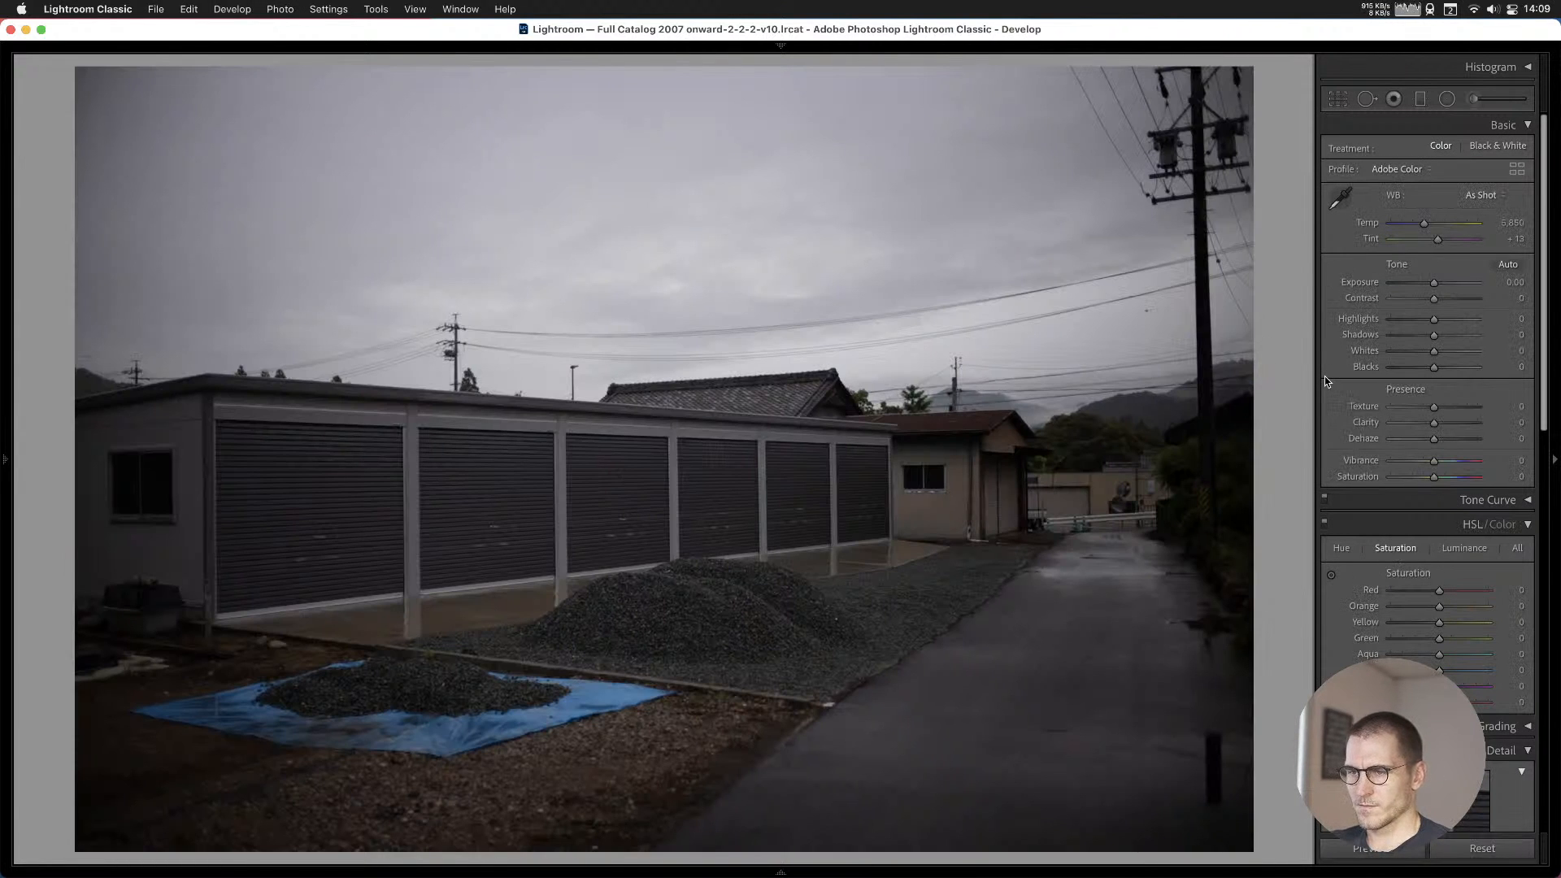
key(Left)
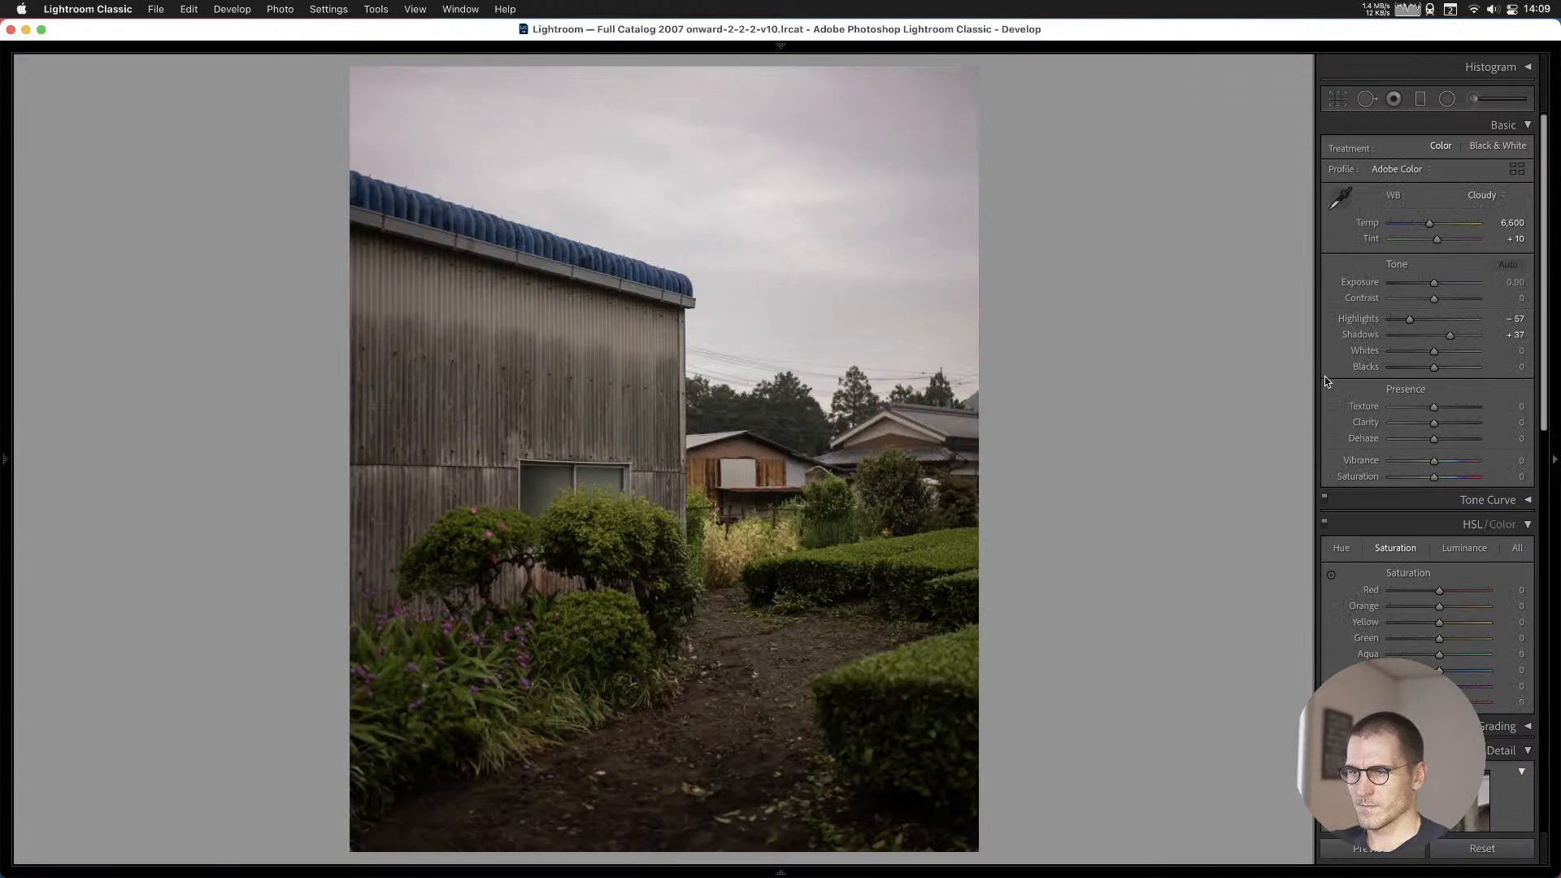
key(b)
Compare the curved railway track and level crossing photos, set the track photo's Exposure to +1.75 and add it to Cull #1.
key(Right)
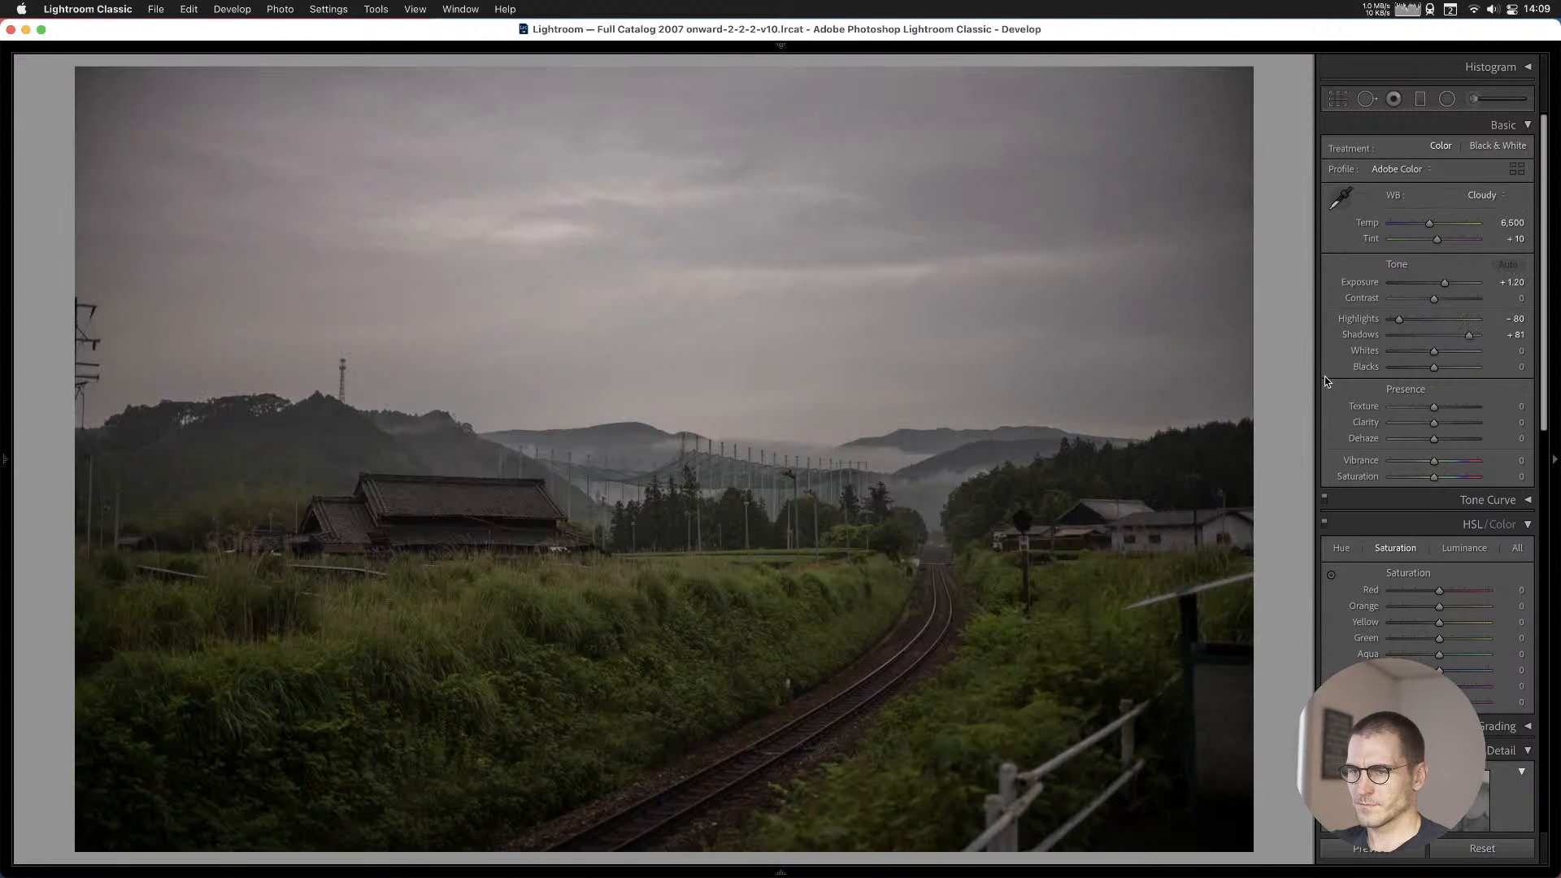
key(Right)
key(Left)
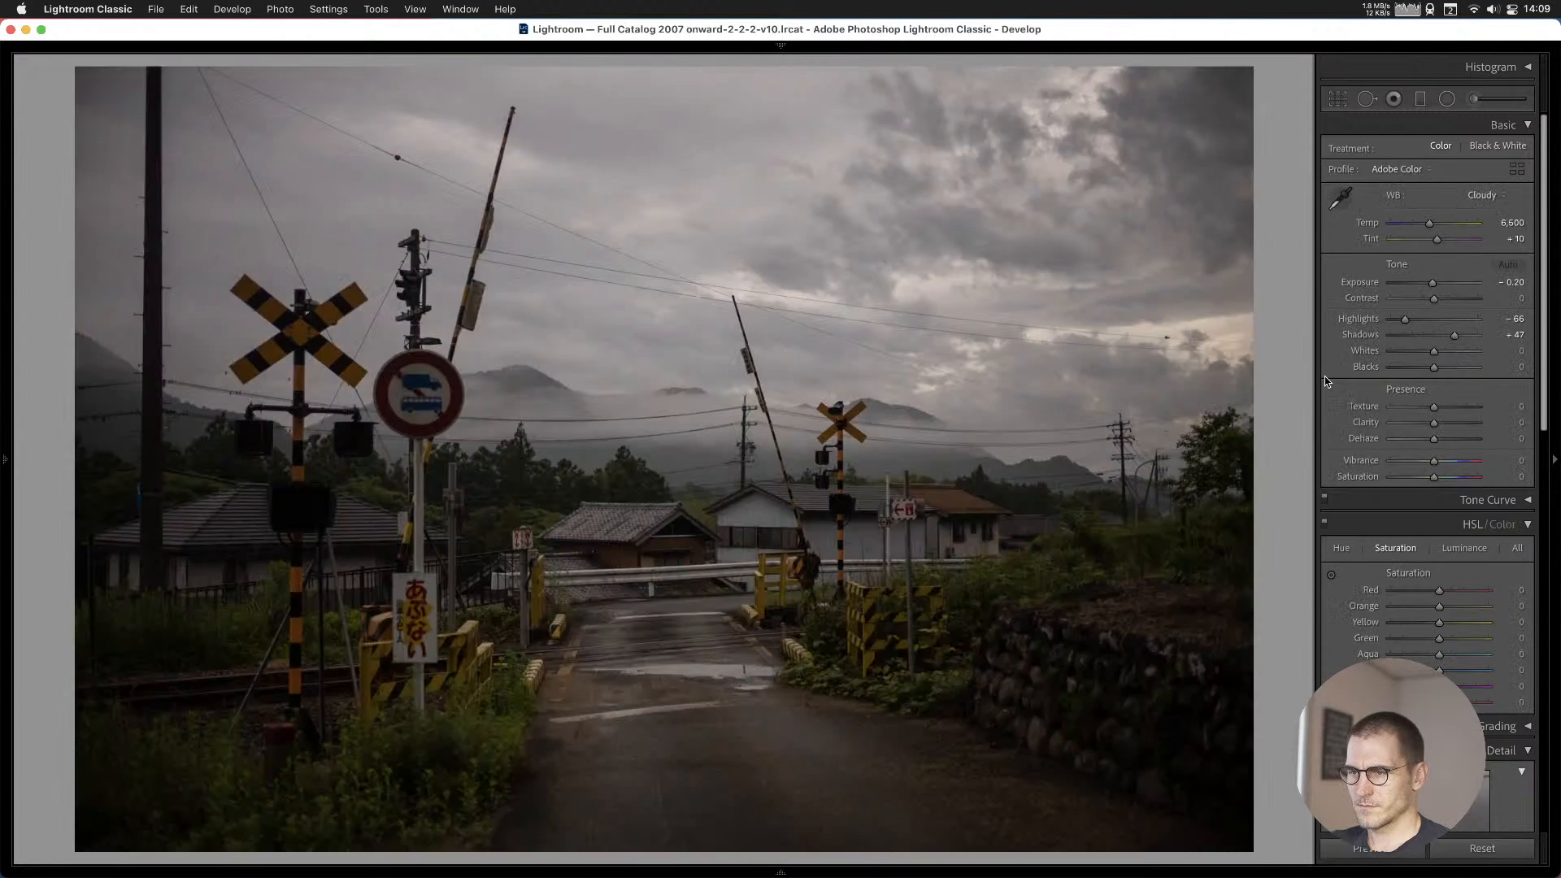
key(Right)
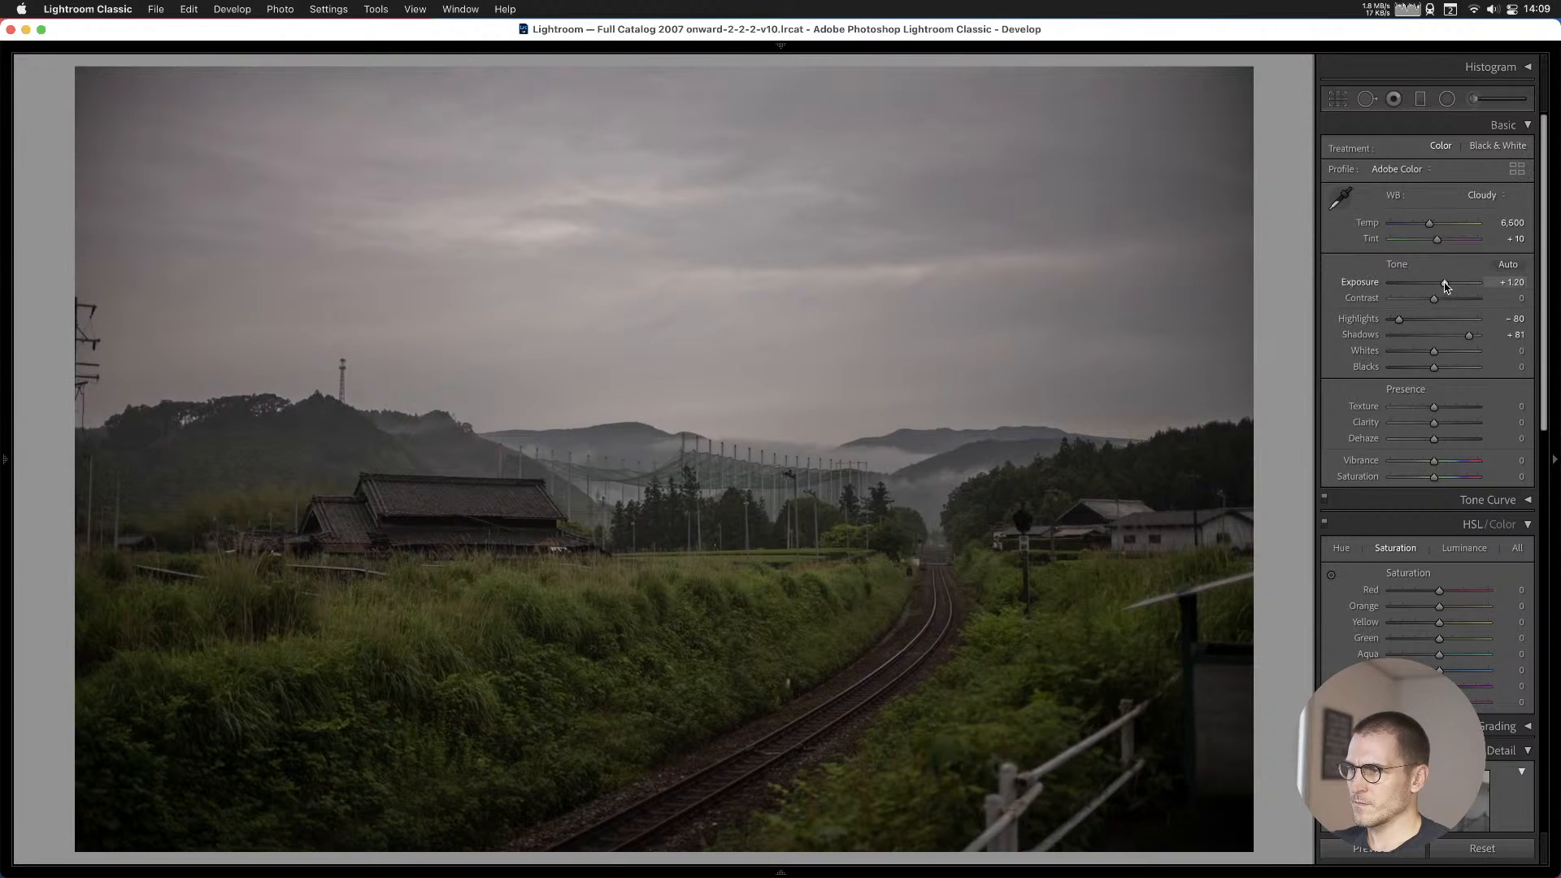
drag(1445, 283, 1451, 281)
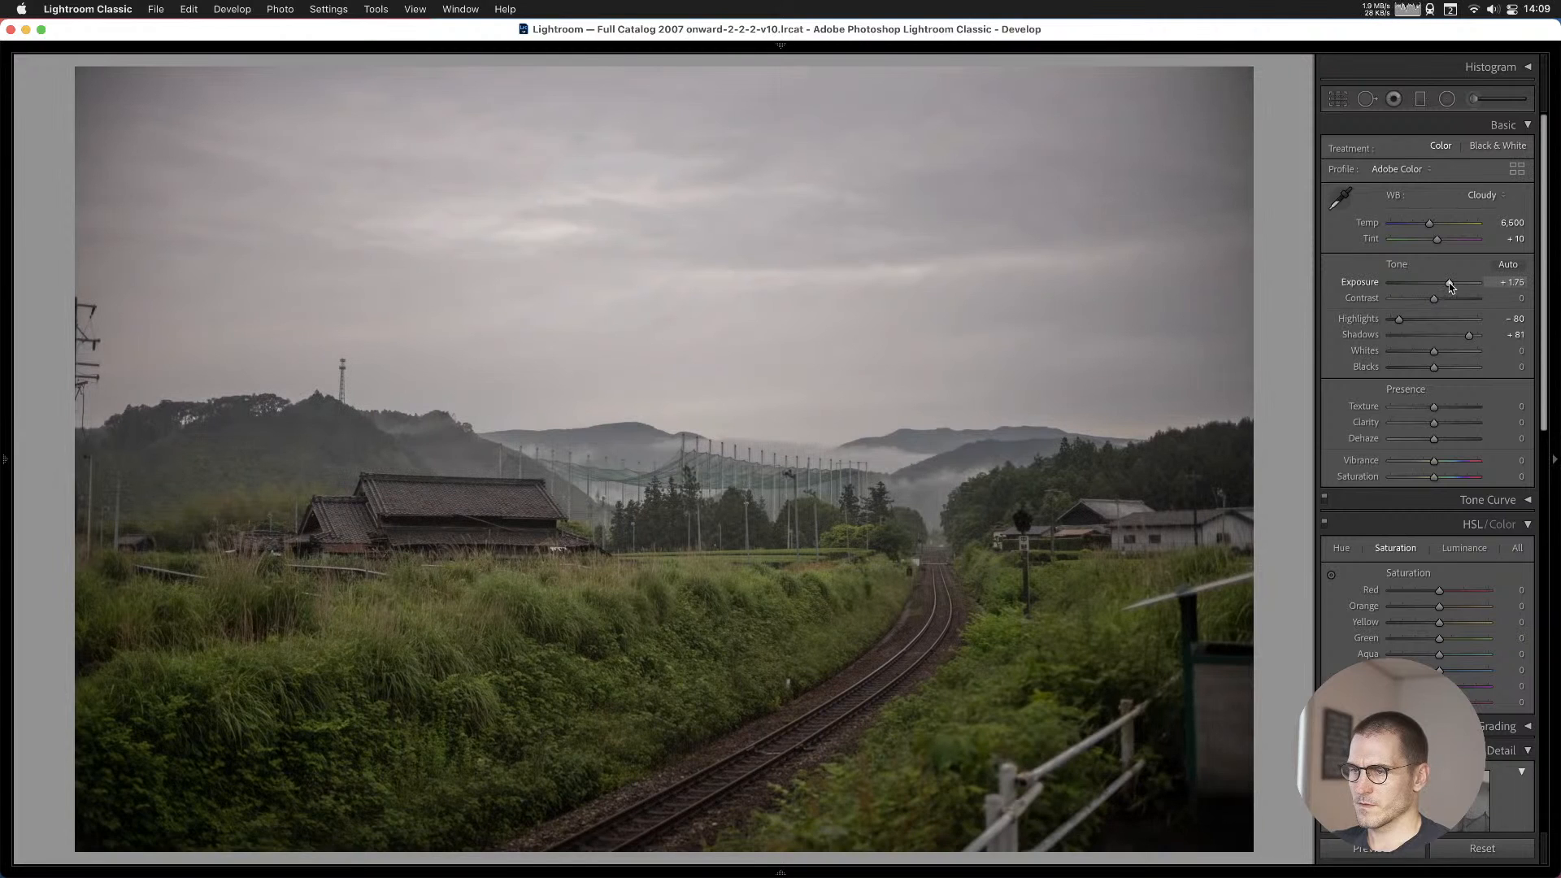
key(b)
Pass over the level crossing photo and add the vertical photo of the old house with the utility pole to Cull #1.
key(Left)
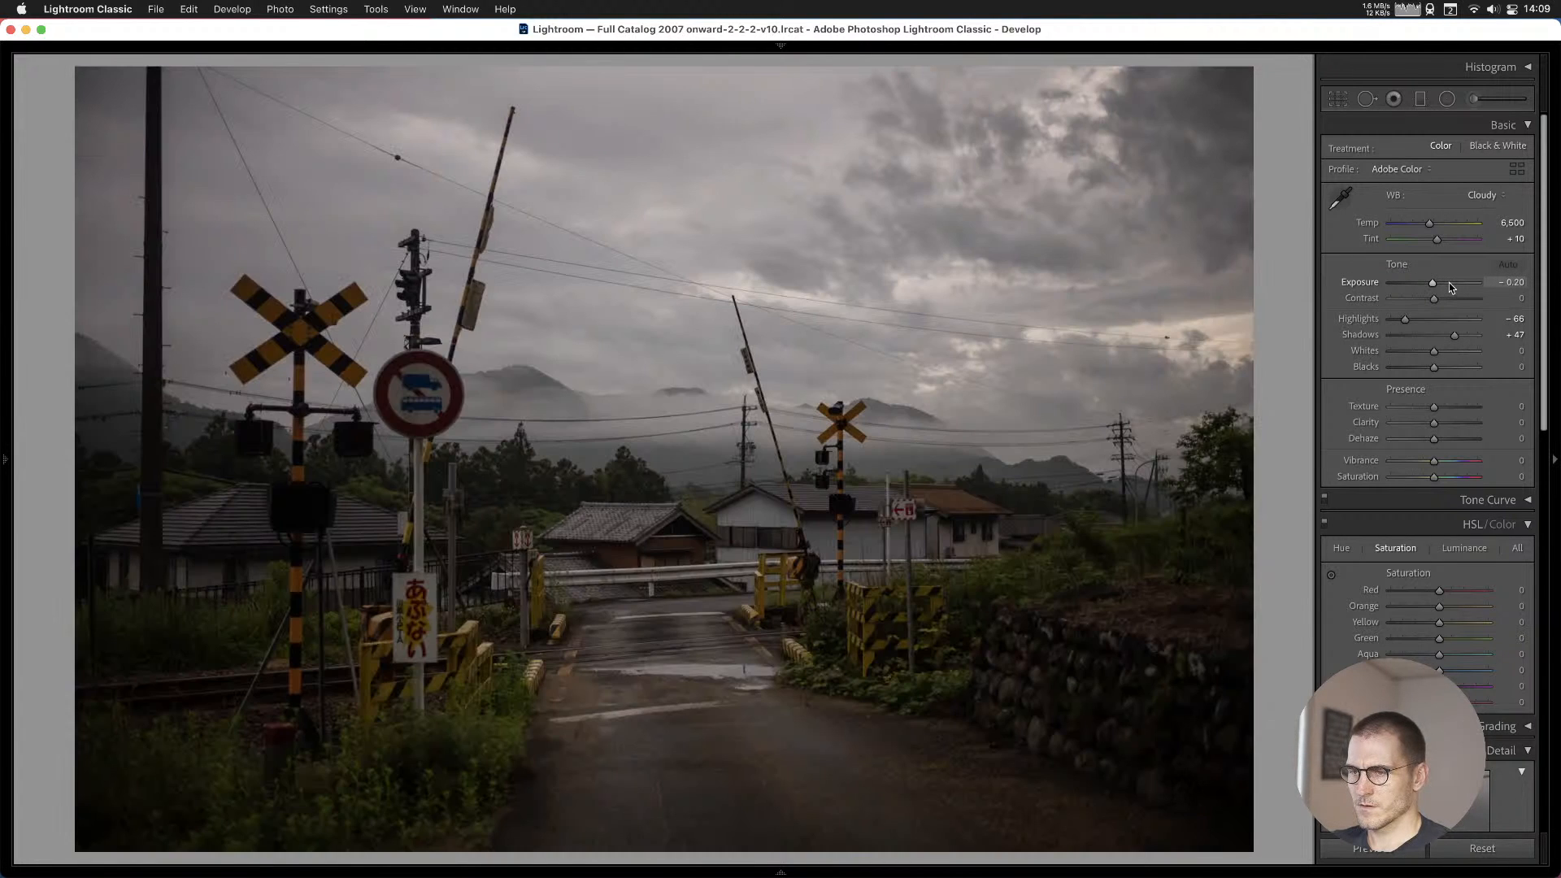
key(Left)
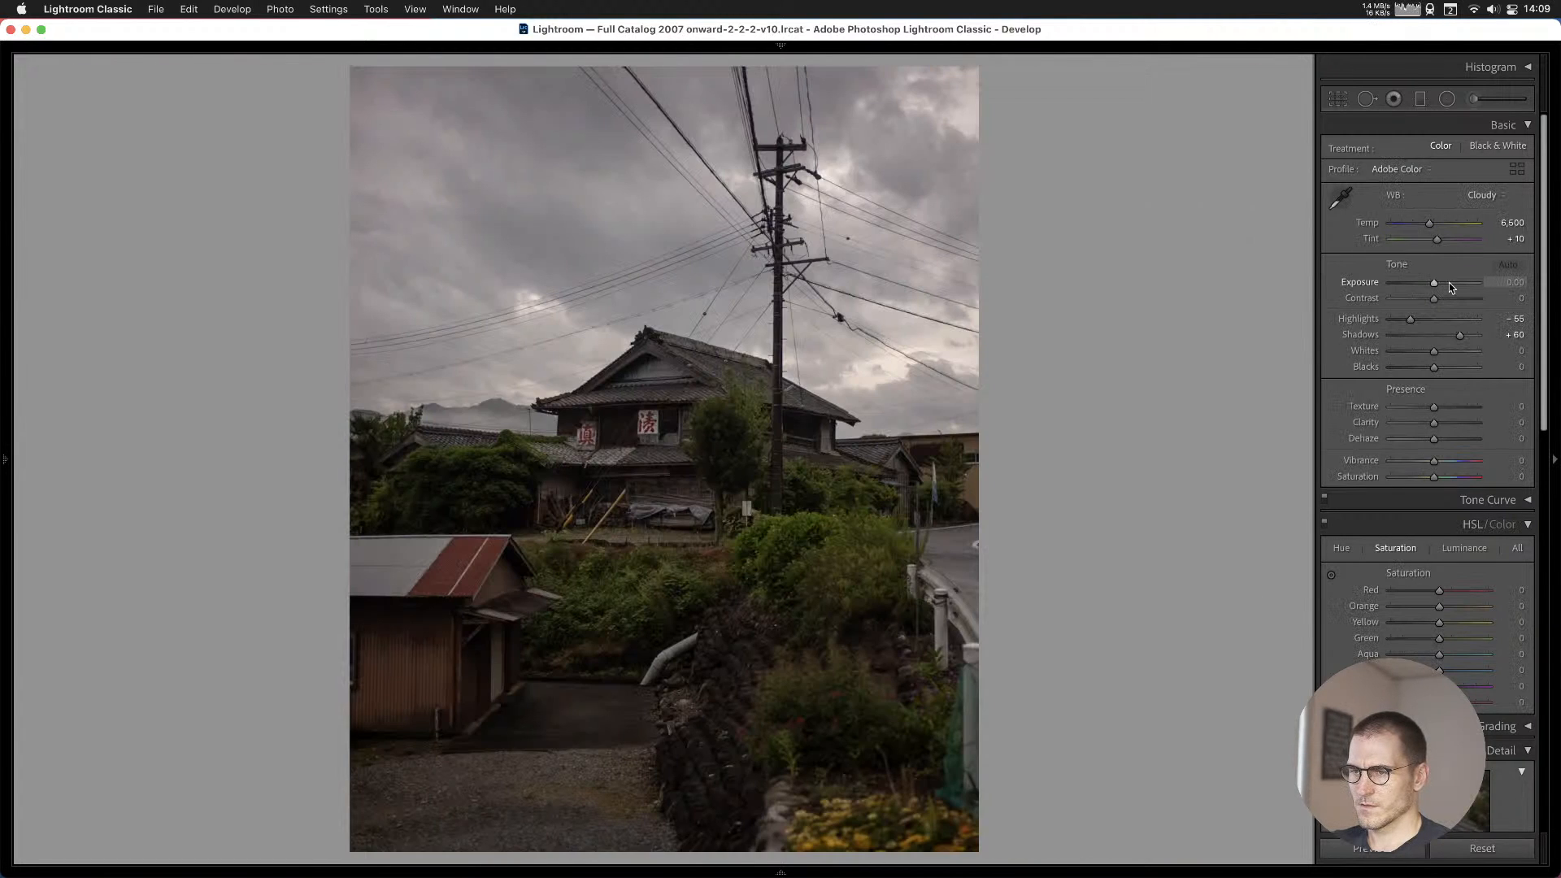
key(b)
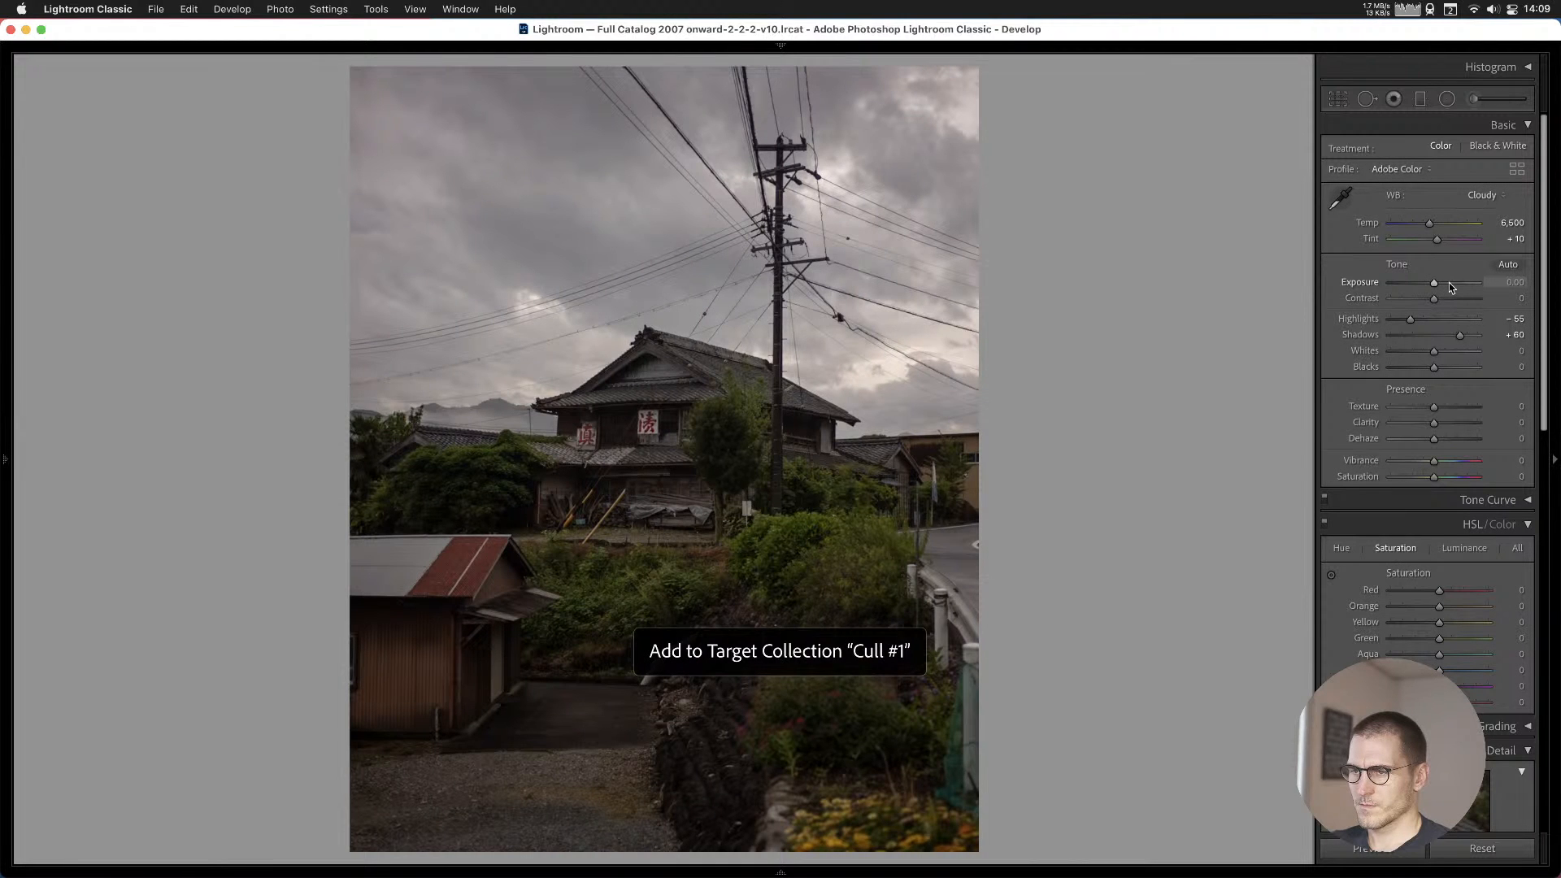
Pass over the greenhouse and framed picture photos, and add the café interior with the bench and hanging lamps to Cull #1.
key(Left)
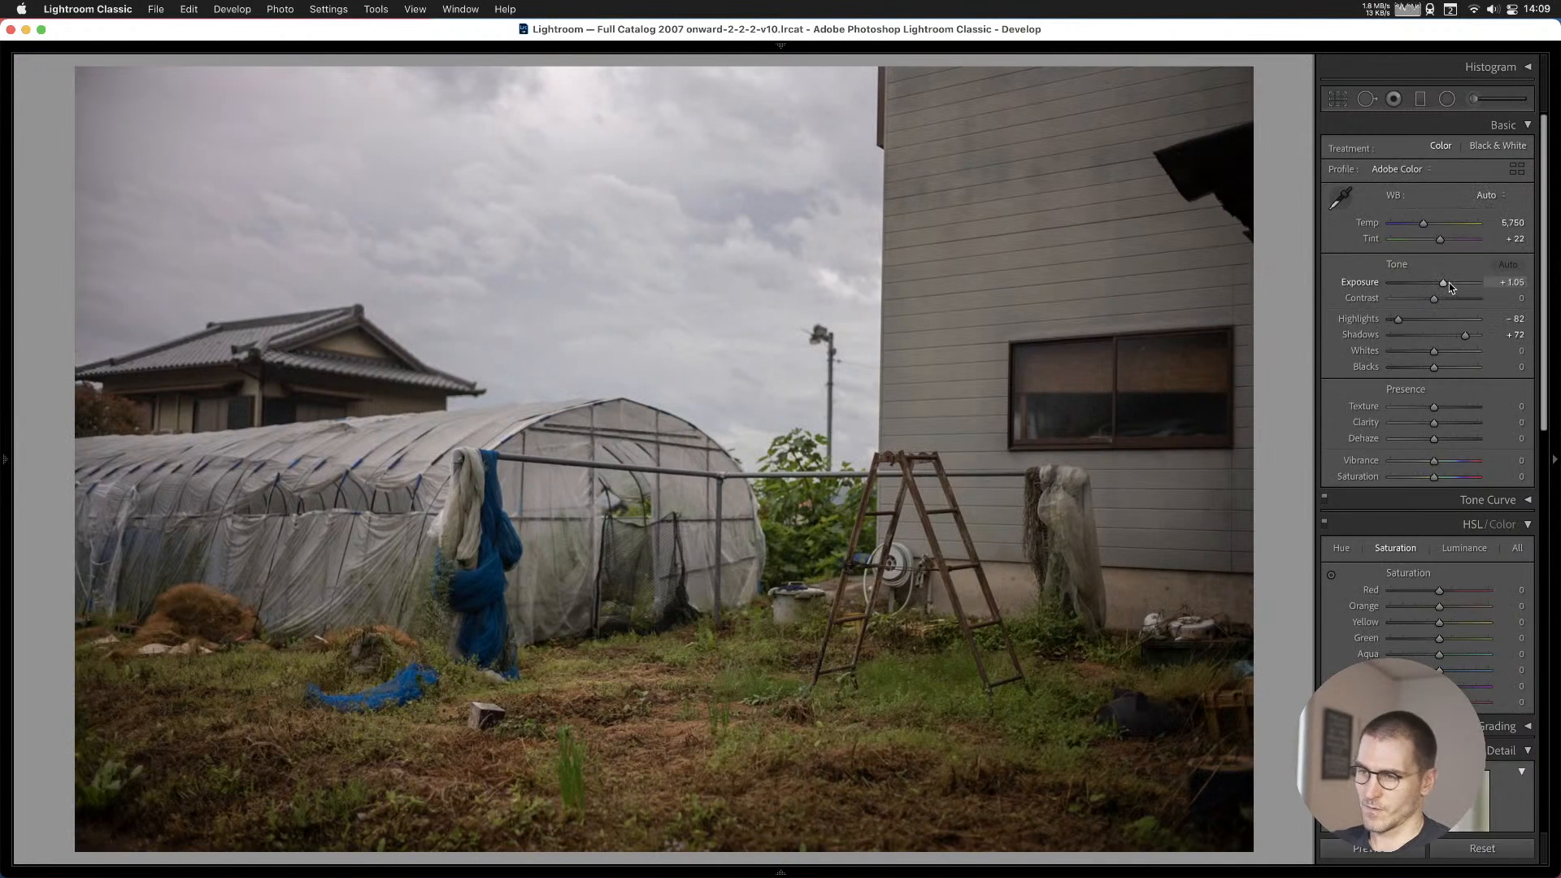
key(Left)
key(Left)
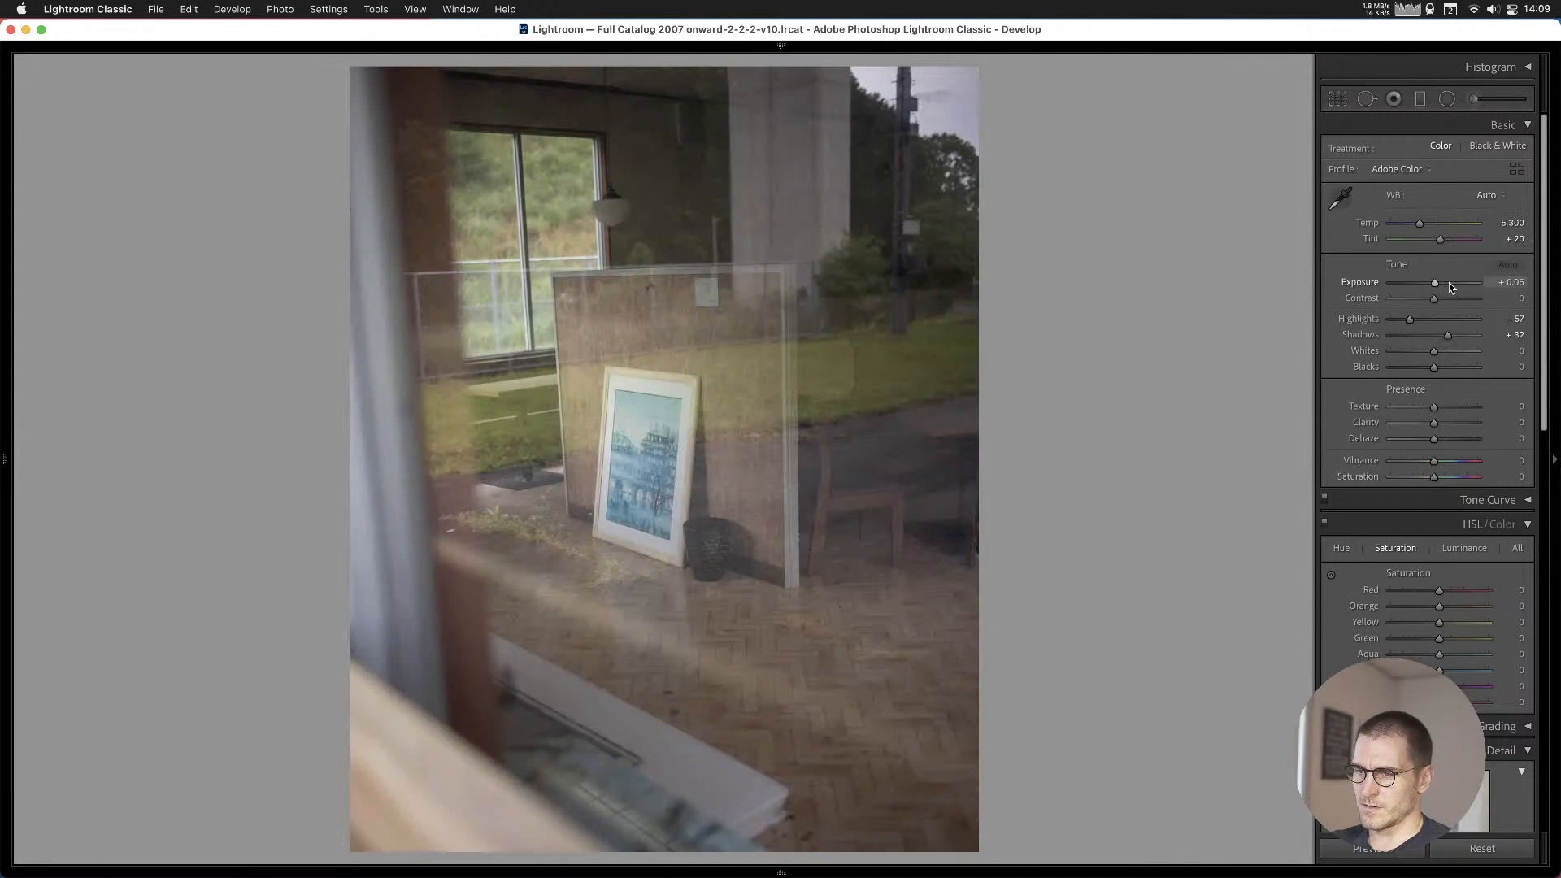
key(Left)
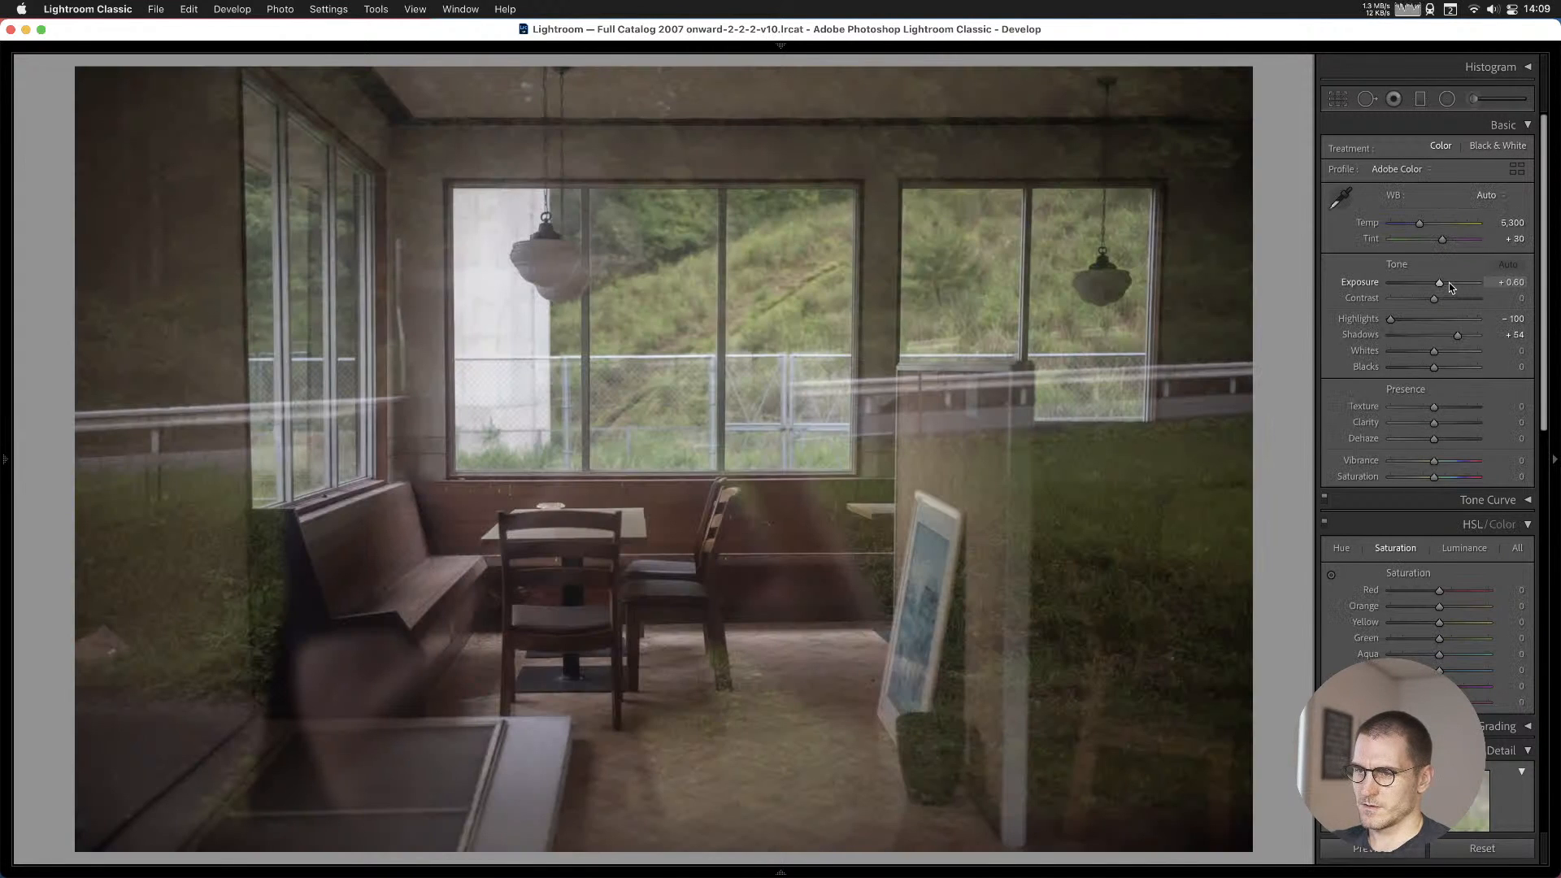
key(b)
Review the café table photo and the restaurant interiors with the television and the hanging lamp.
key(Left)
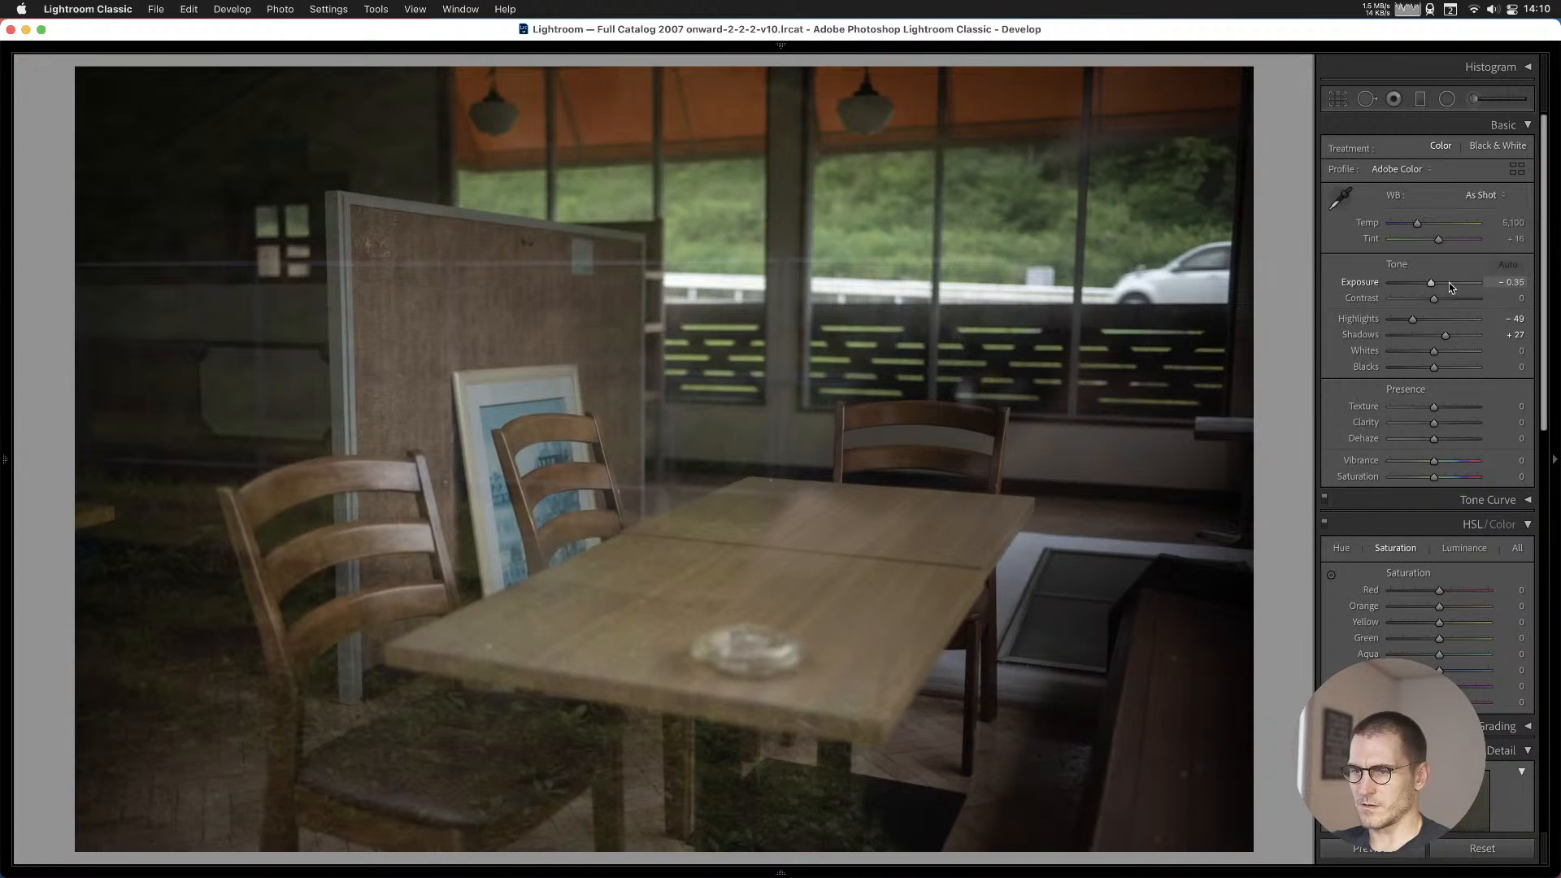
key(Left)
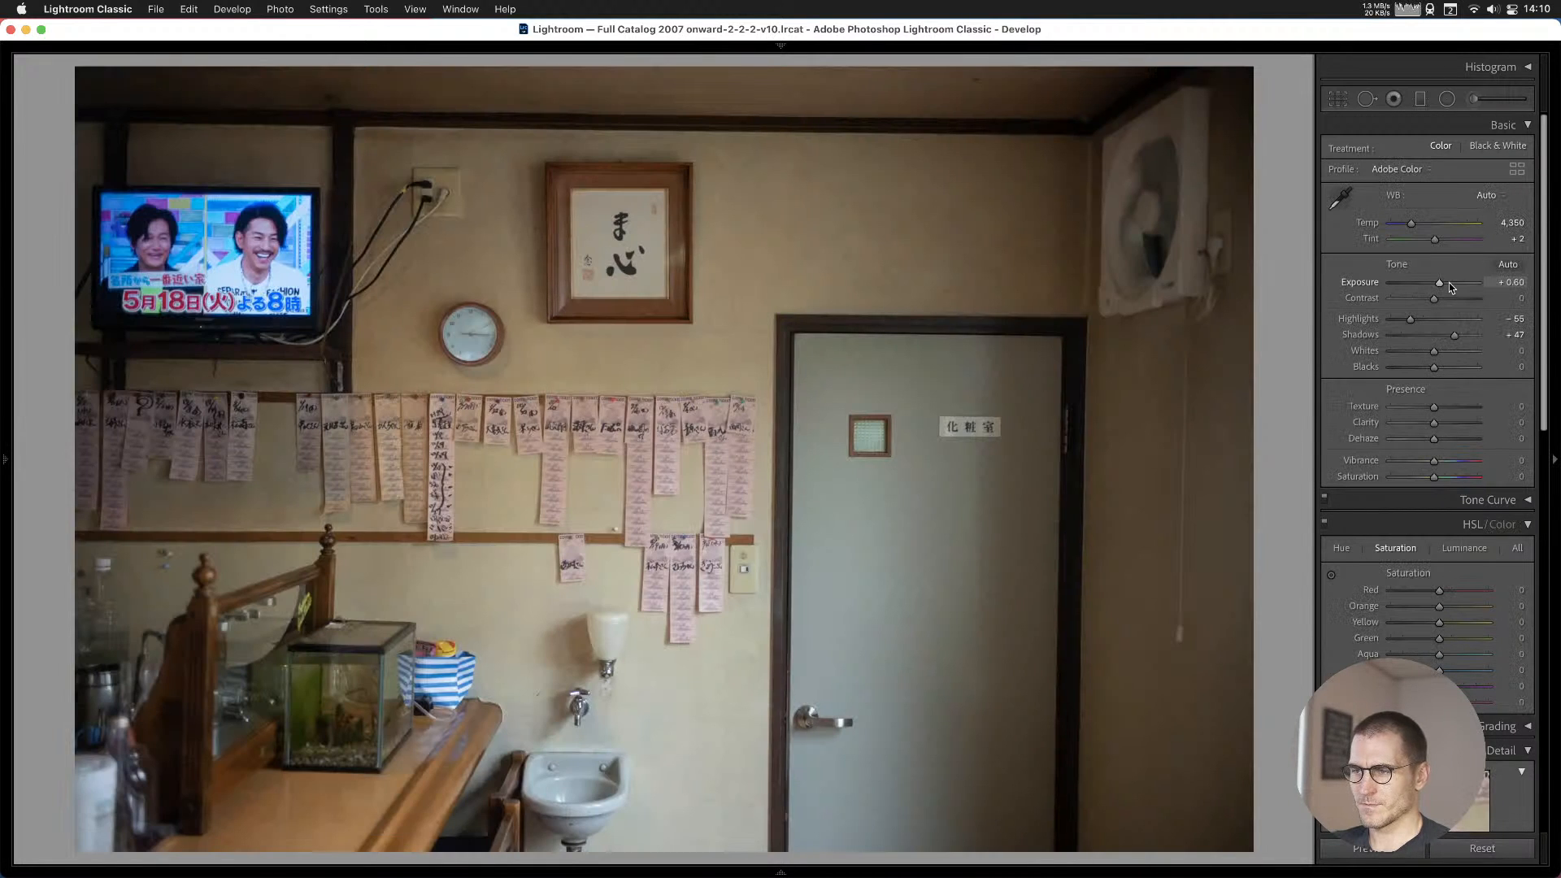
key(Left)
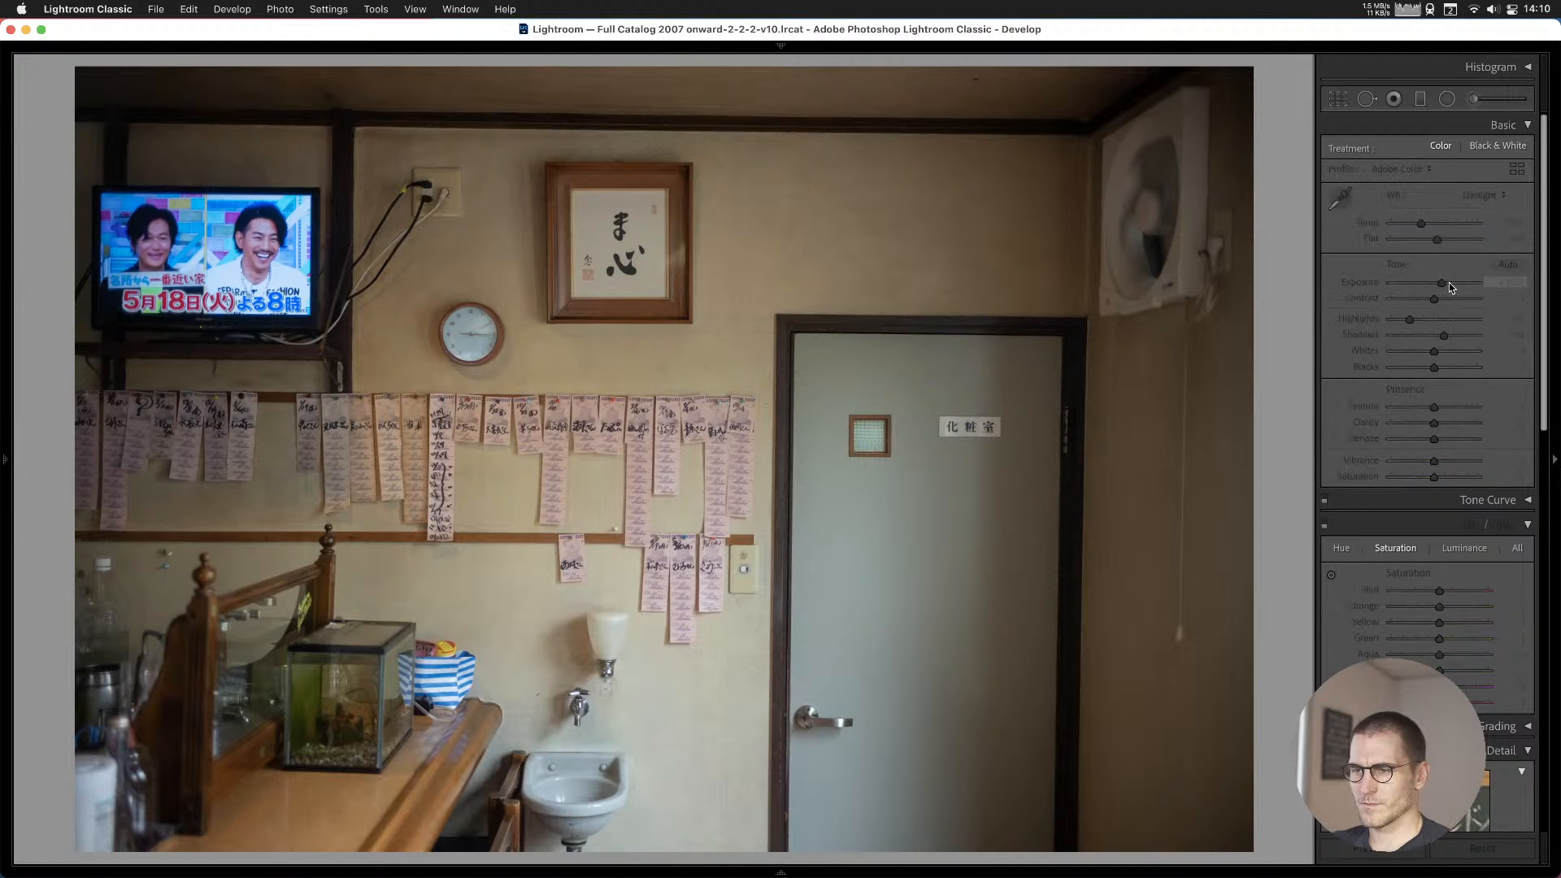
key(Left)
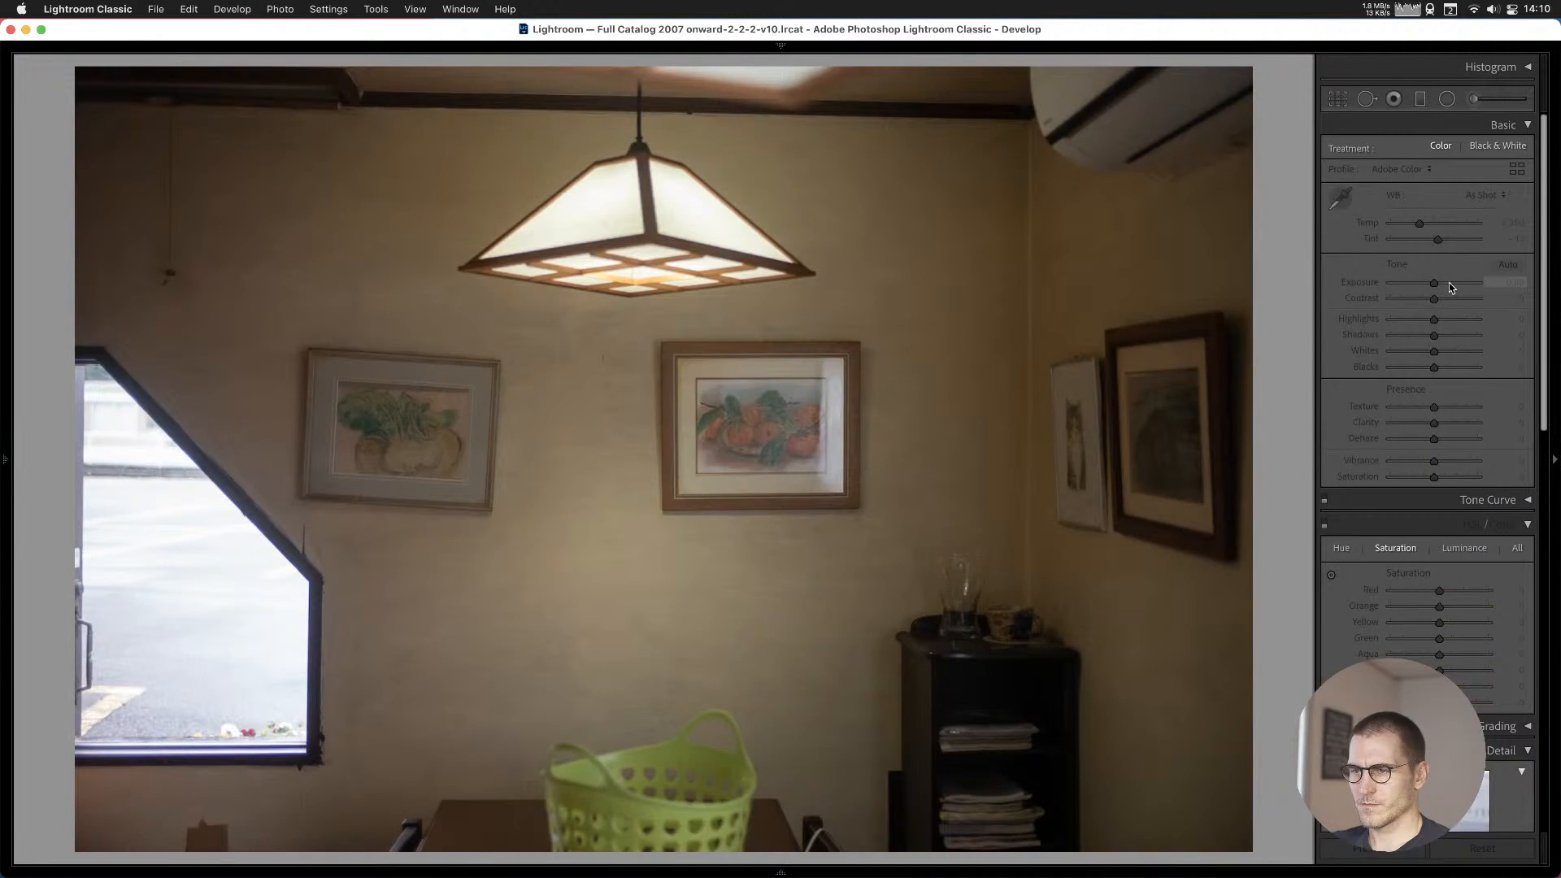
Compare the vertical road mirror shots by the rusty gate, and mark the wider edited one with the curving road for Cull #1.
key(Left)
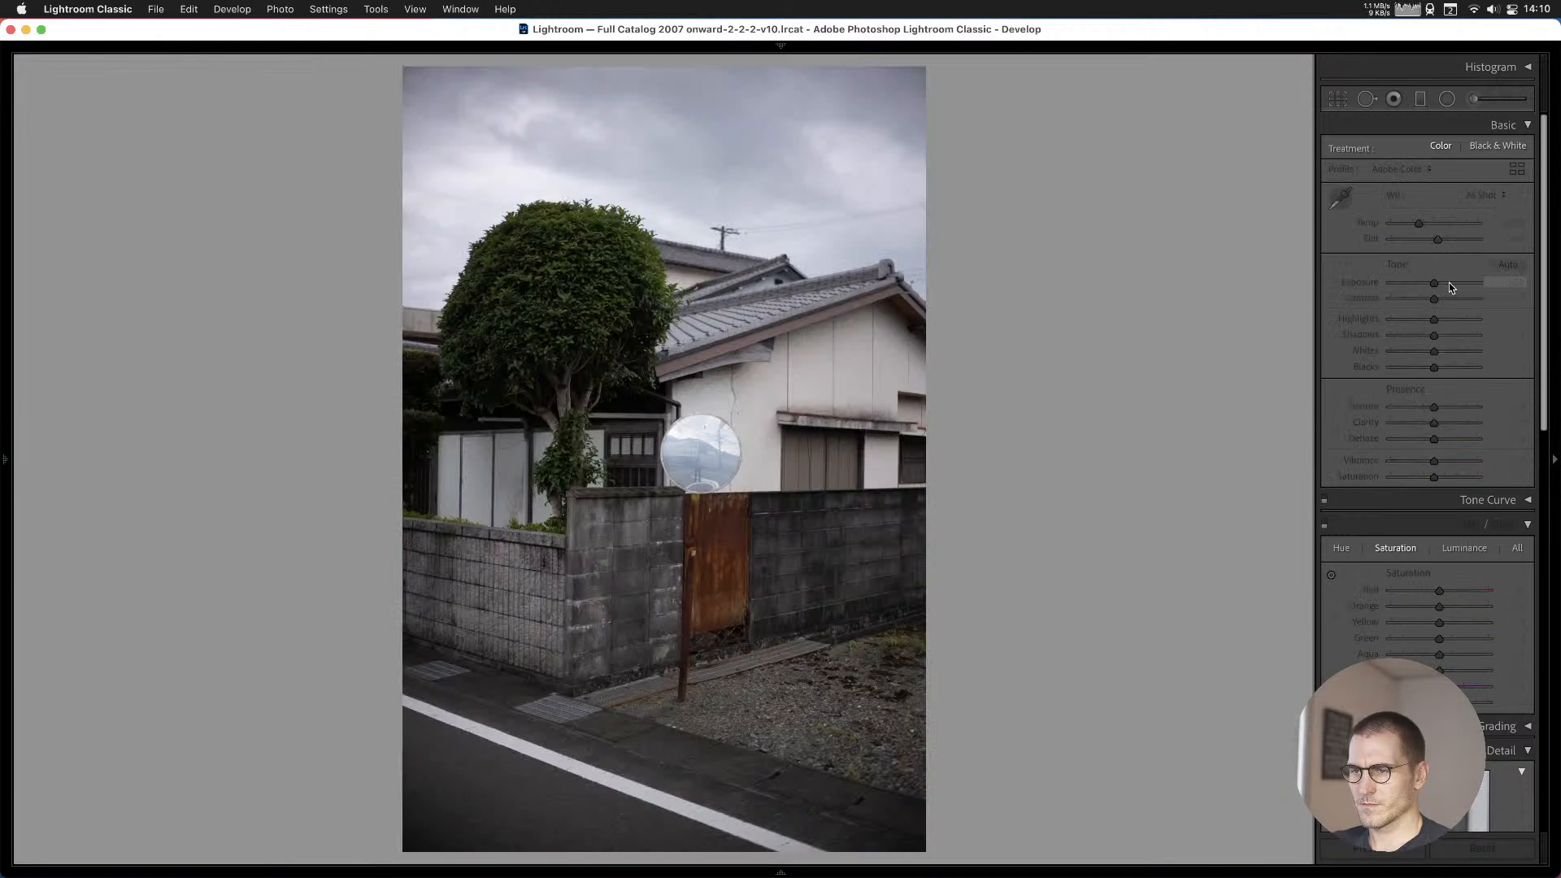
key(Left)
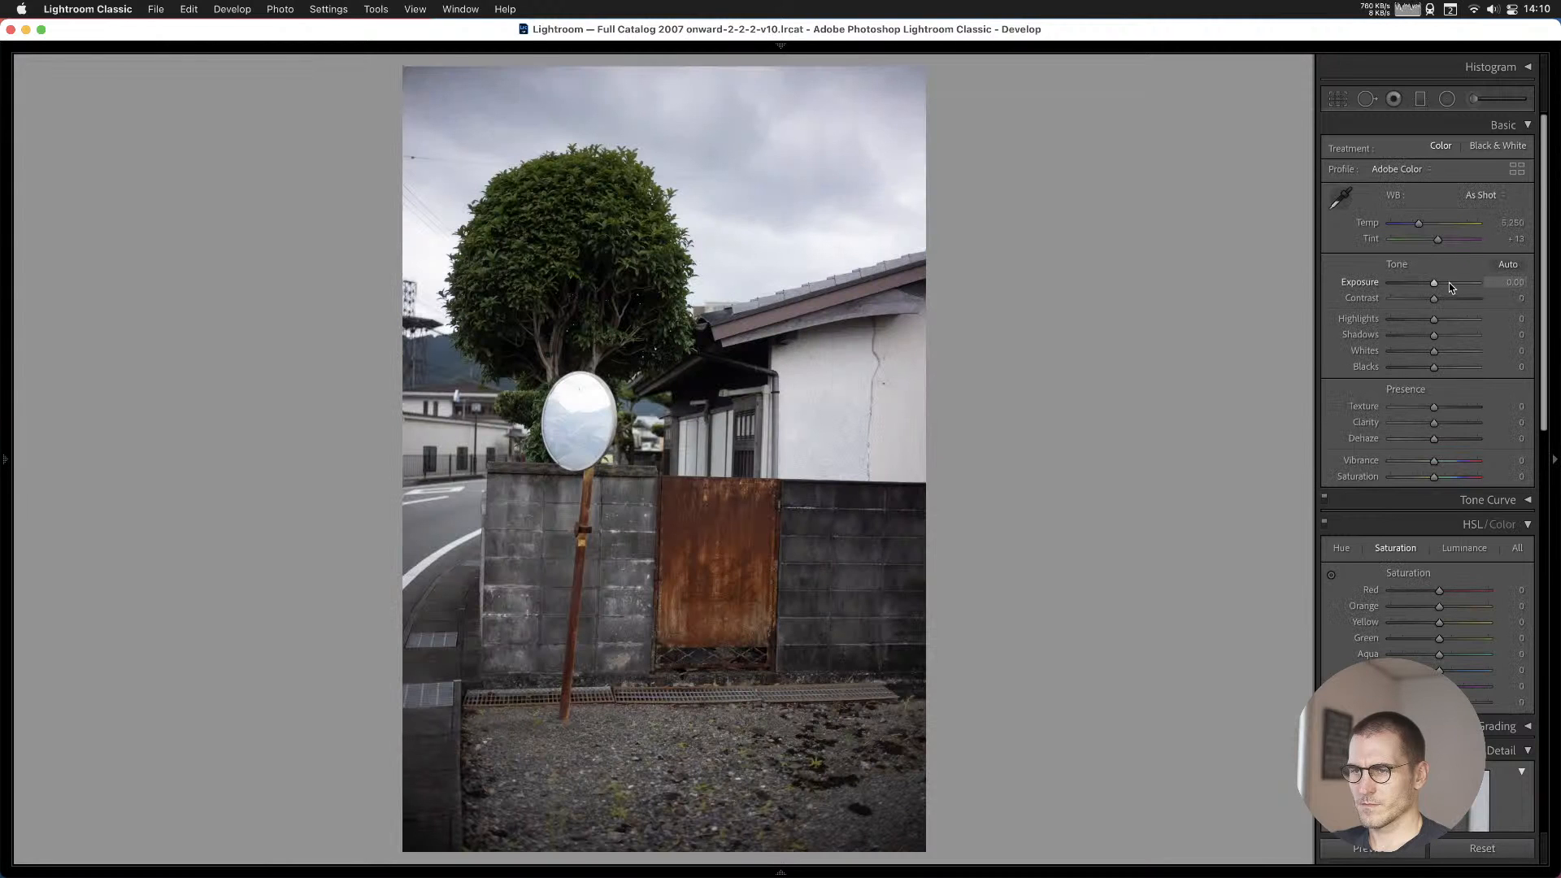
key(Left)
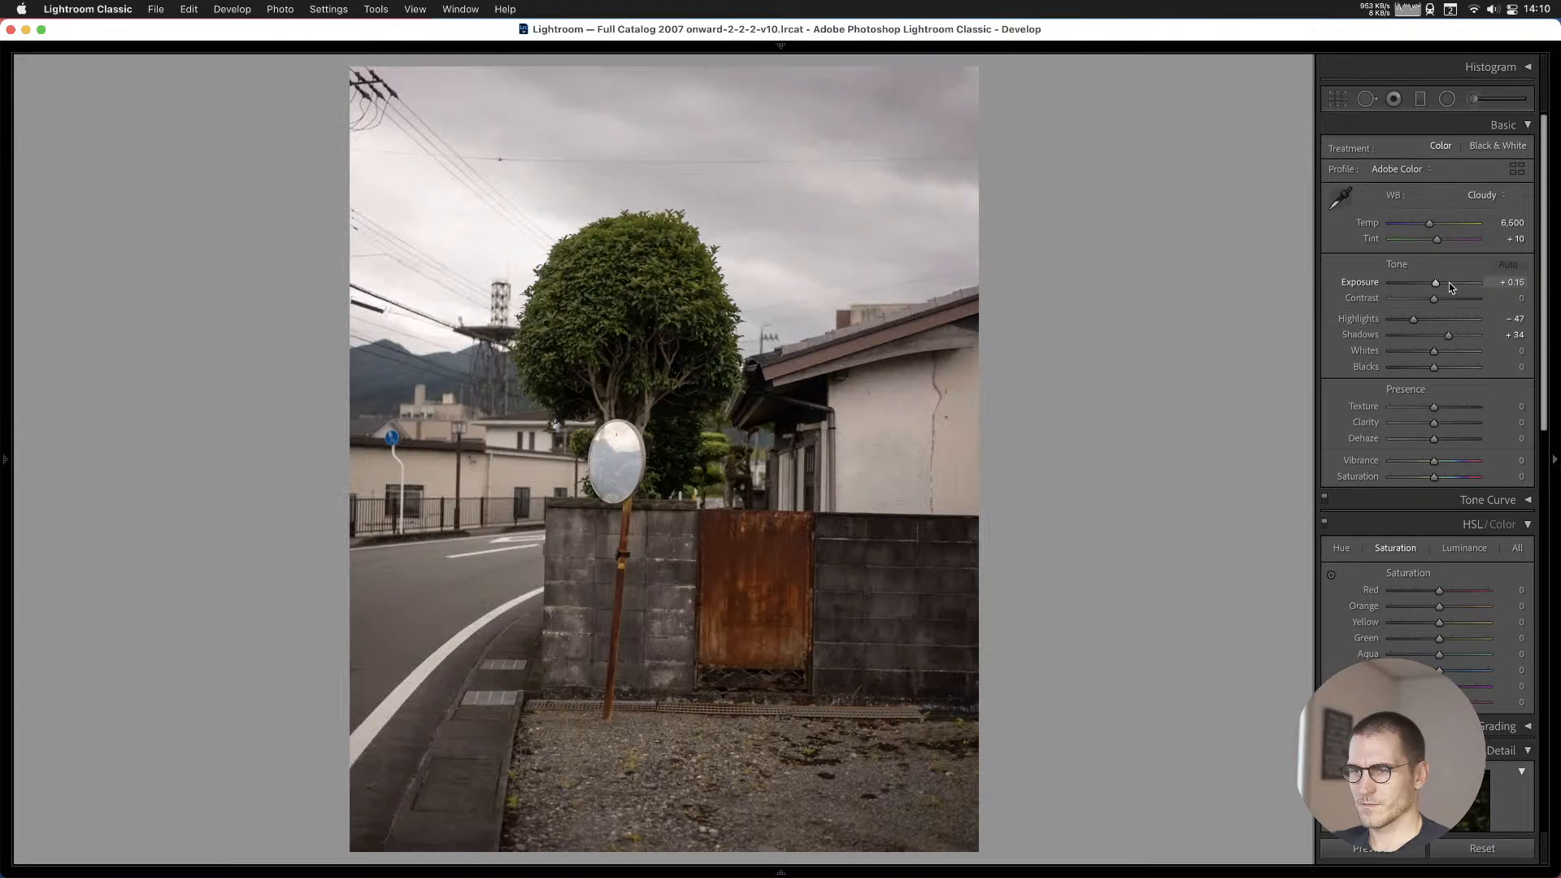
key(Left)
key(Left)
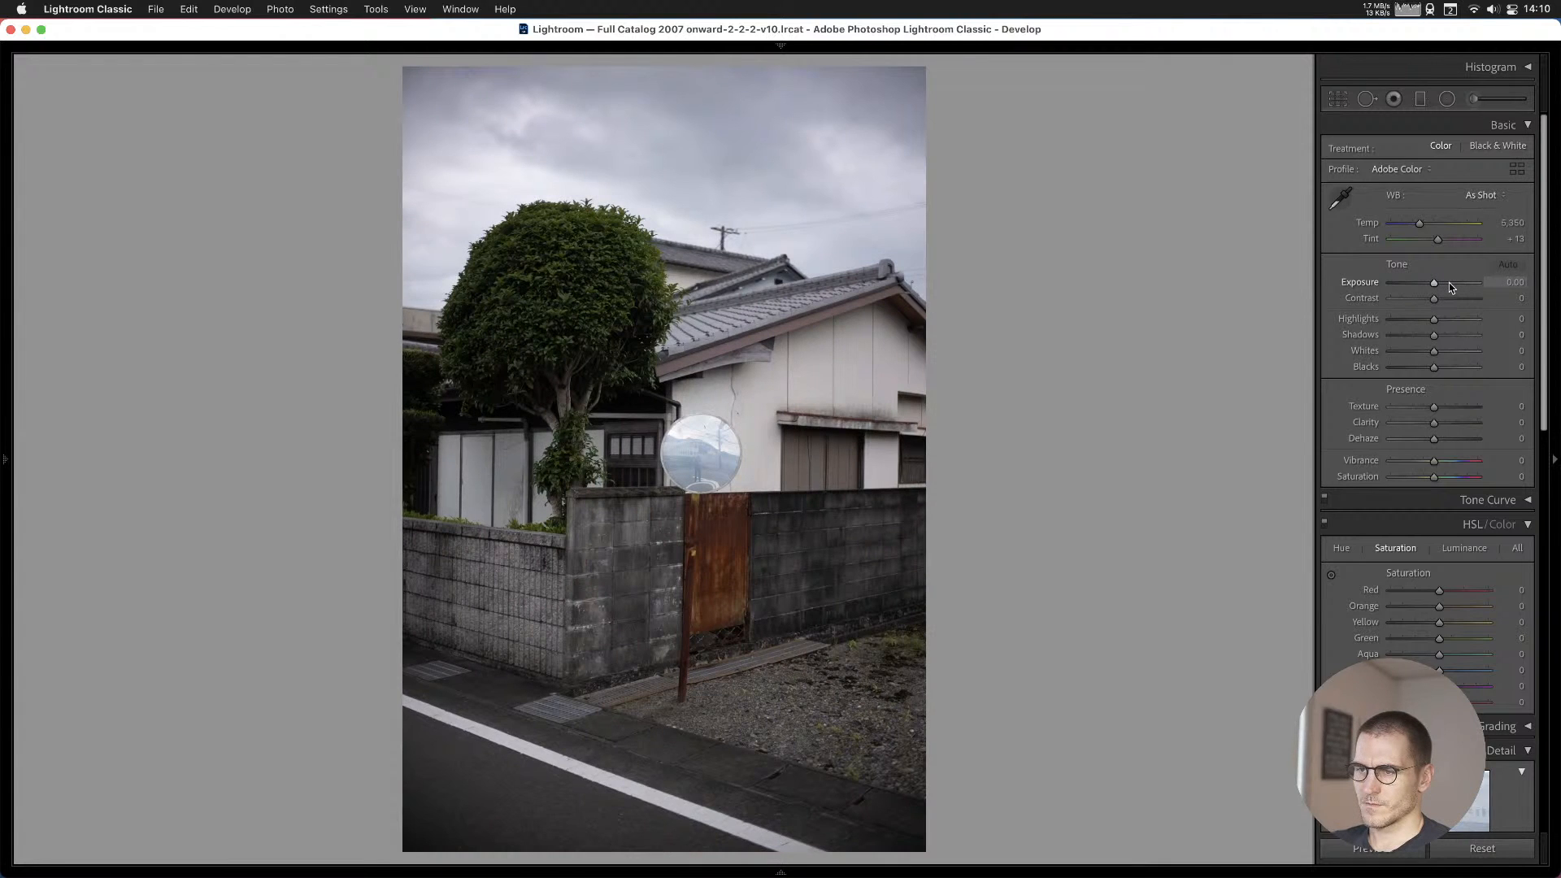
key(Right)
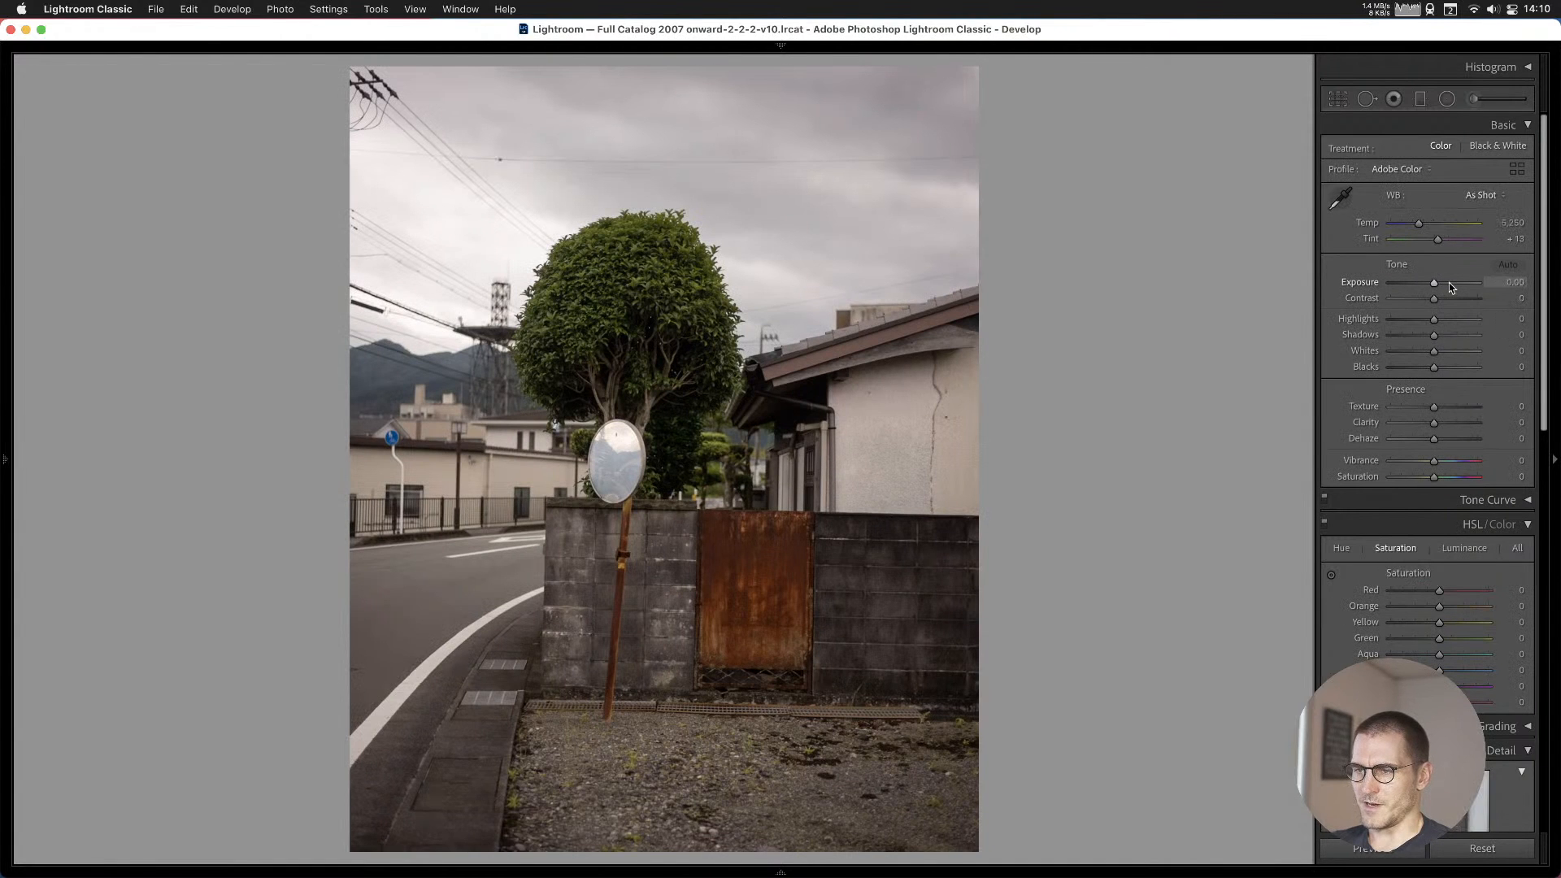
key(Left)
key(Left)
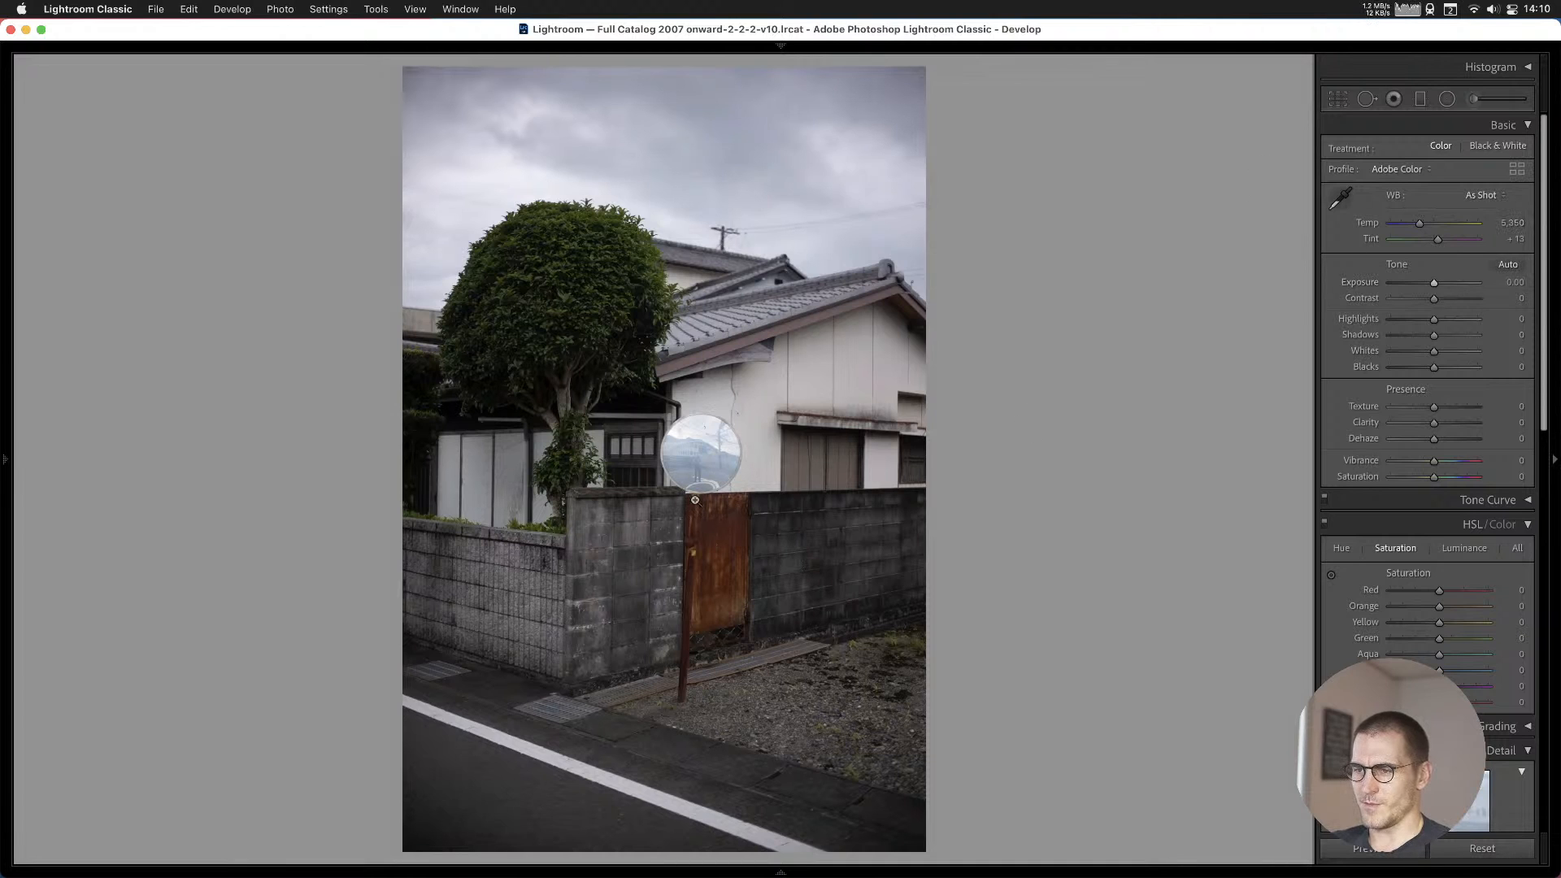
key(Left)
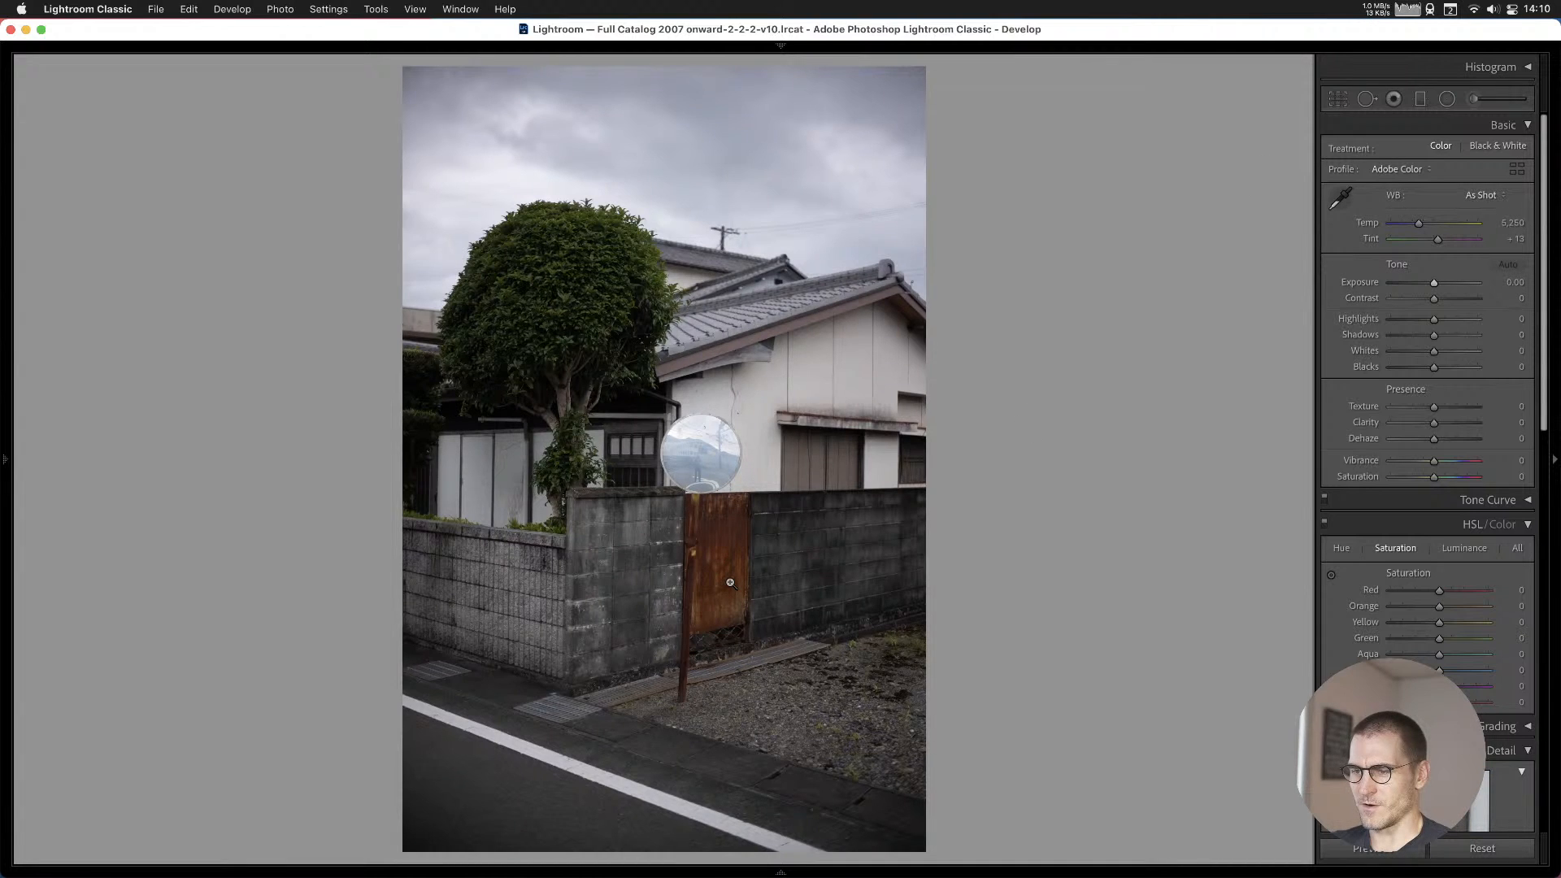
key(Left)
key(super+shift+v)
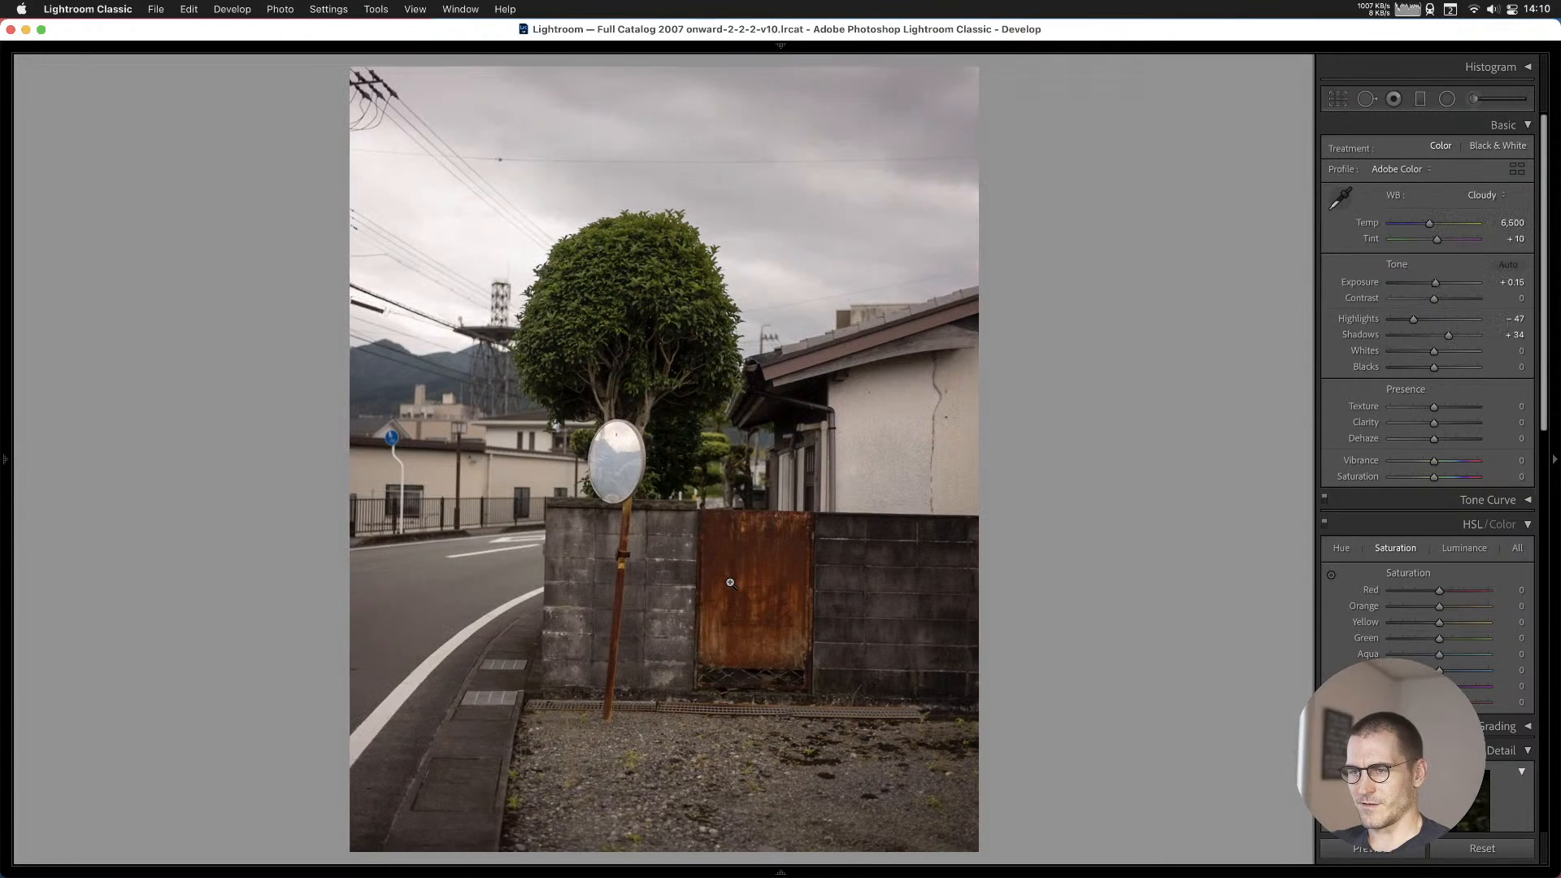
key(b)
Inspect the seated man in the wood pile photo up close and add the photo to Cull #1.
key(Left)
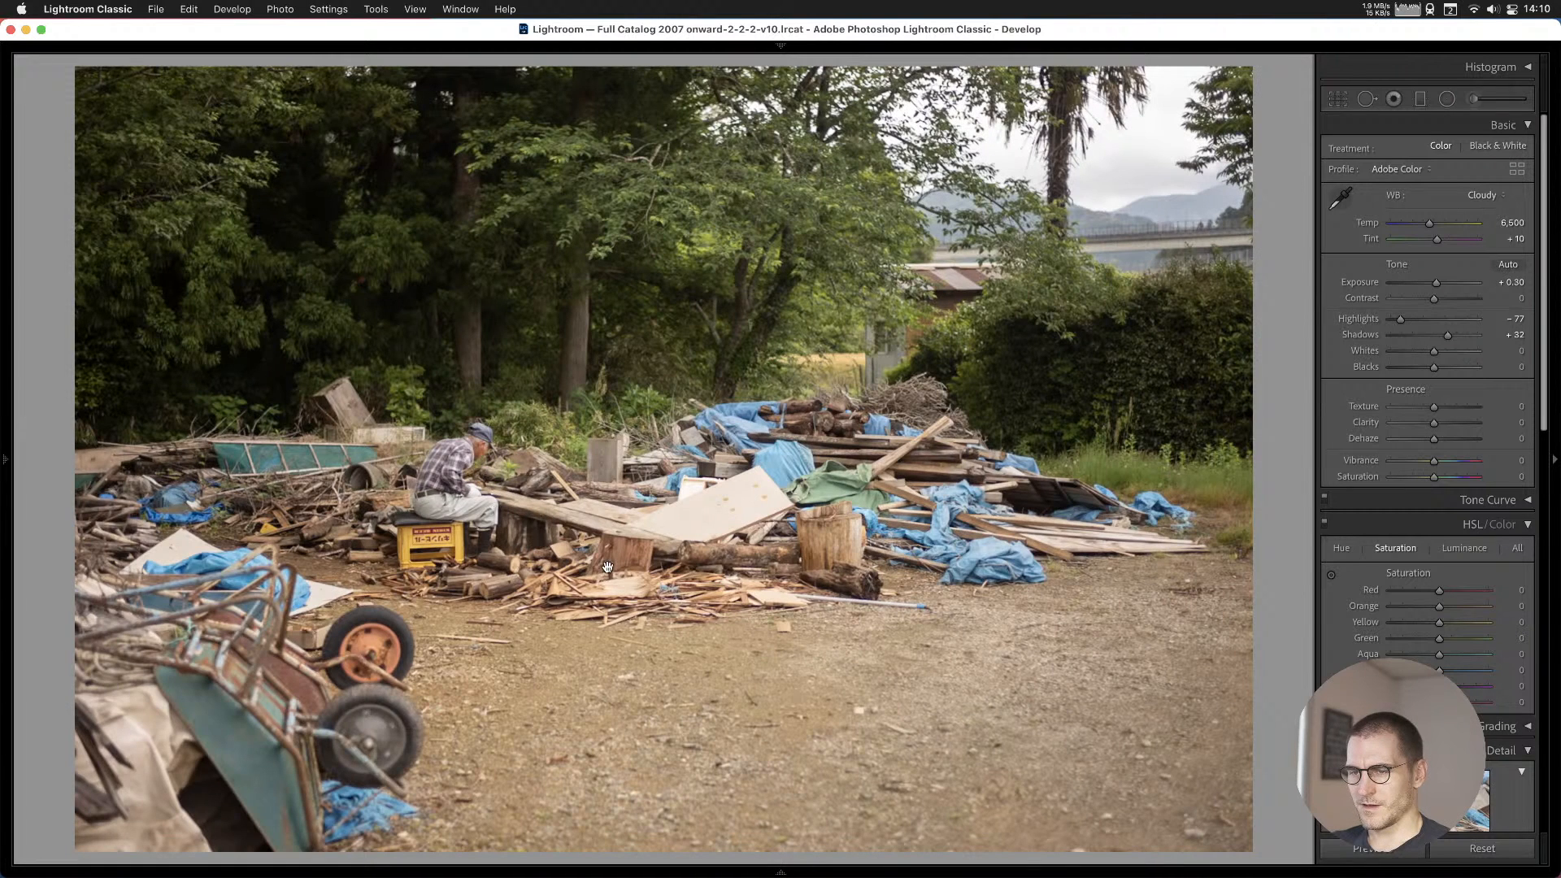
click(504, 452)
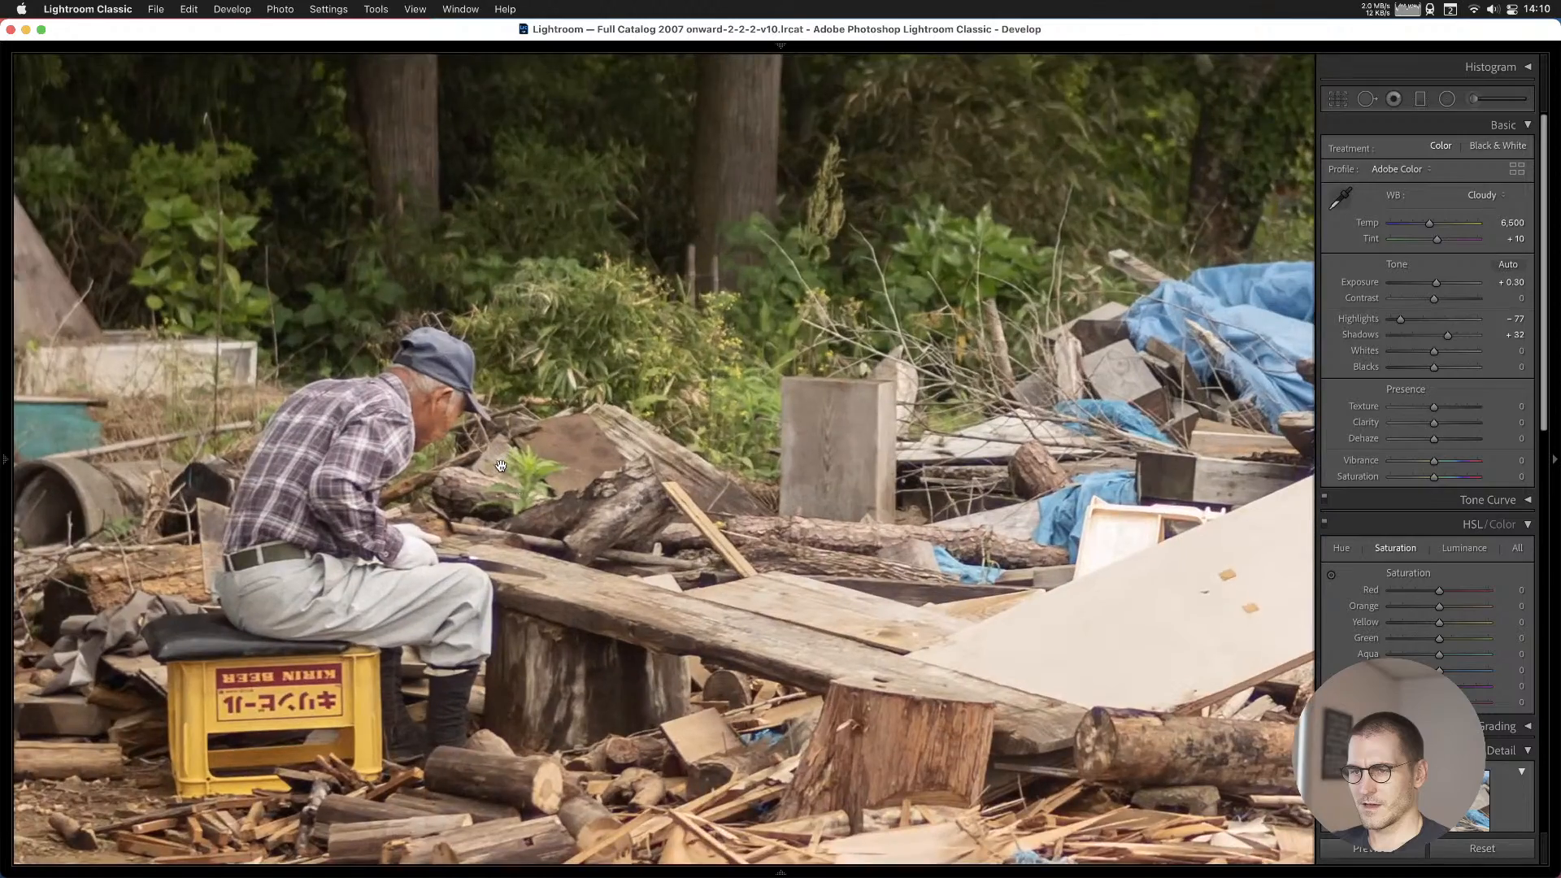
drag(500, 465, 466, 424)
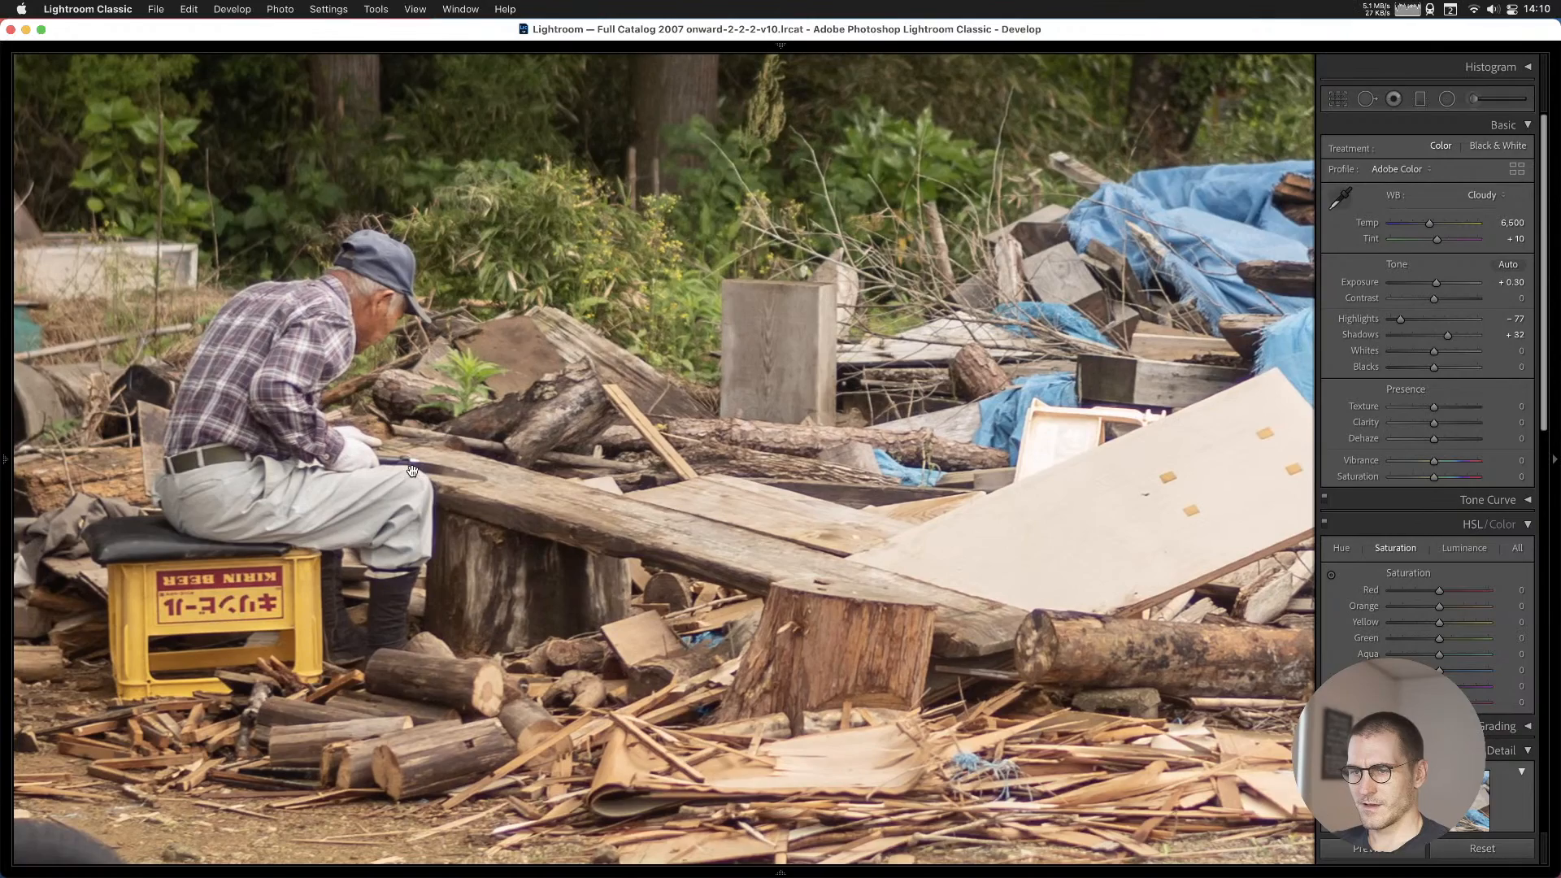
click(412, 472)
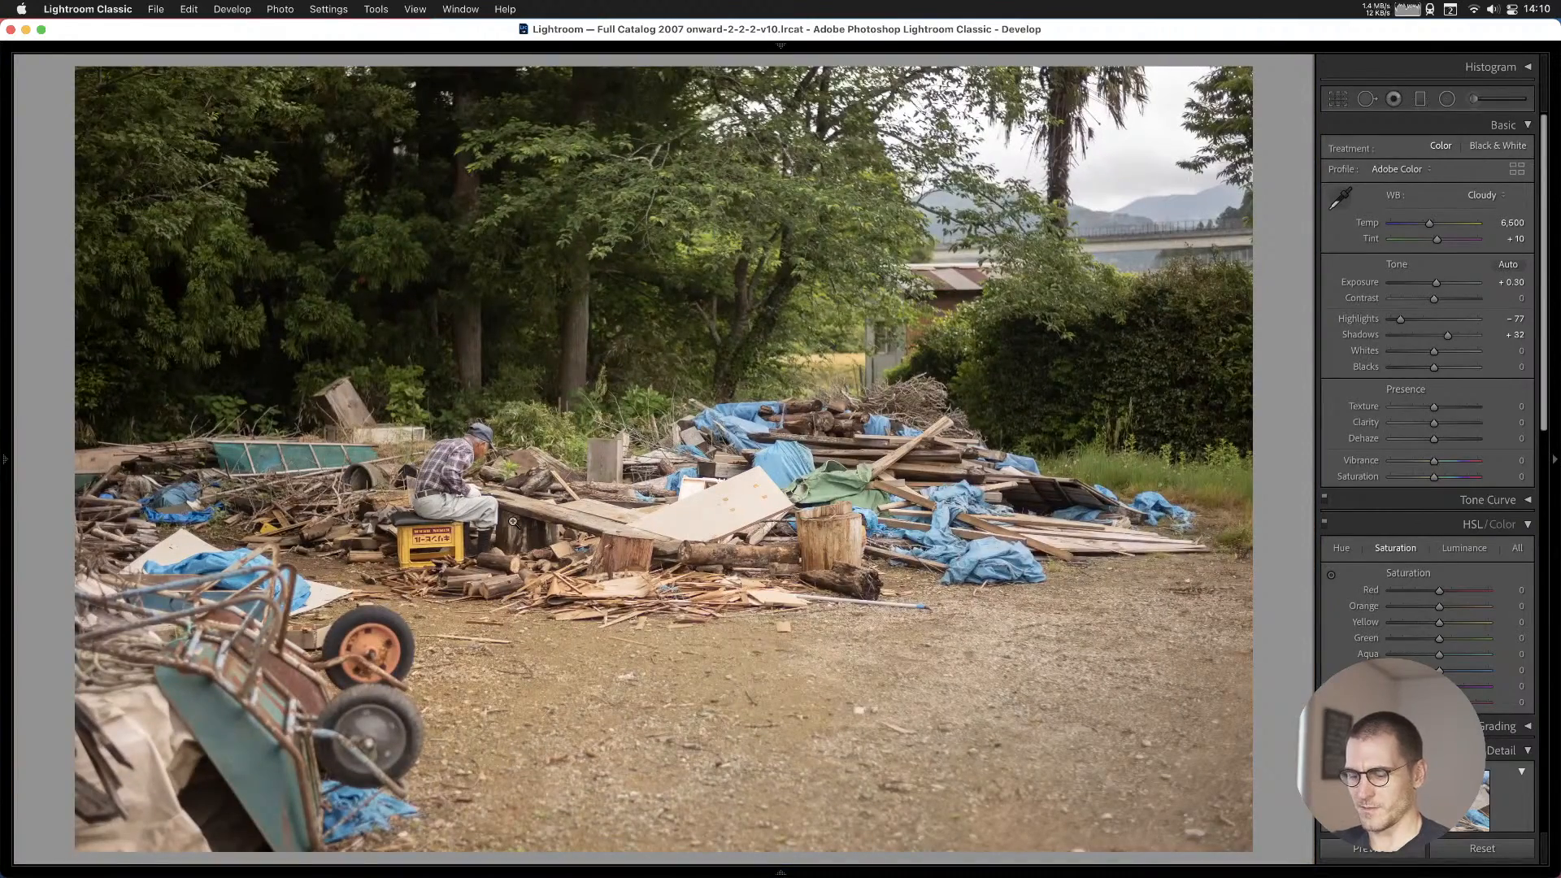
key(b)
Pass over the open shed photo and compare the gravel avenue shots with the large tree trunks.
key(Right)
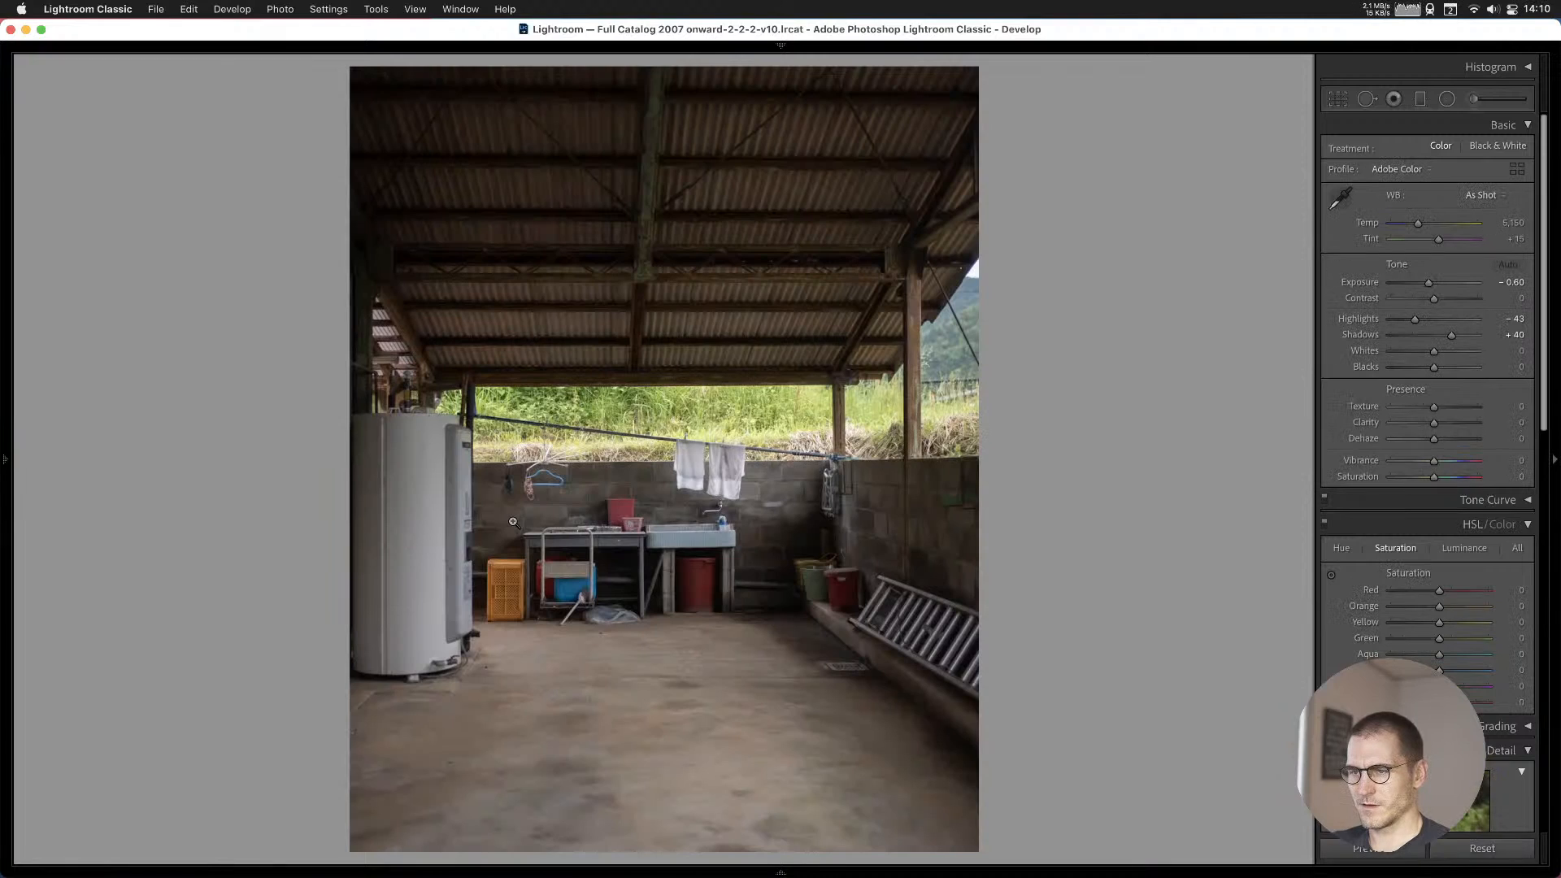
key(Right)
key(Right)
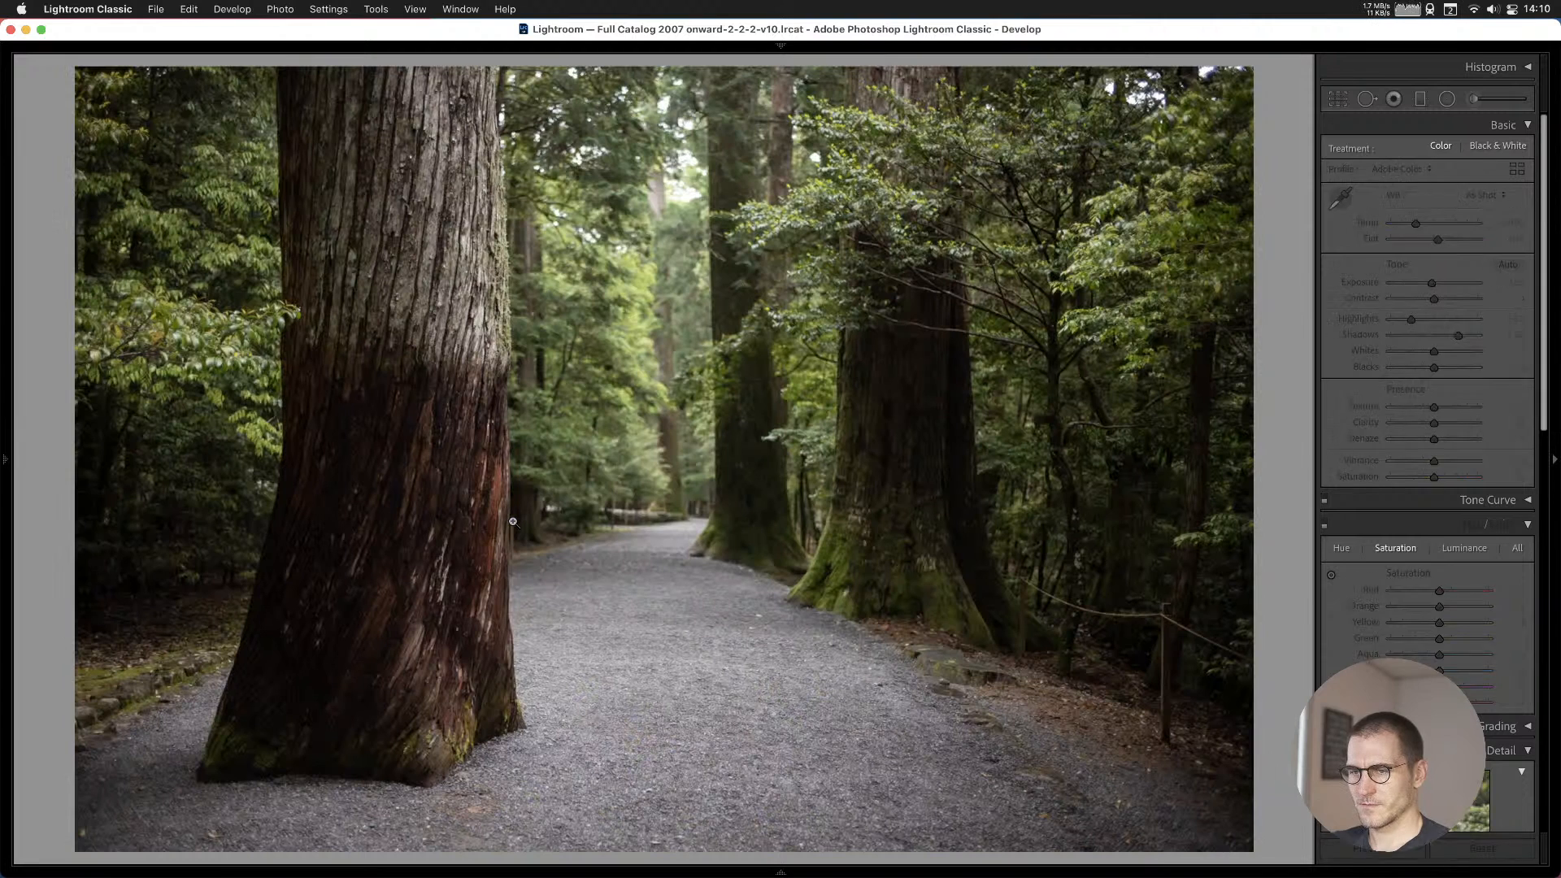
key(Right)
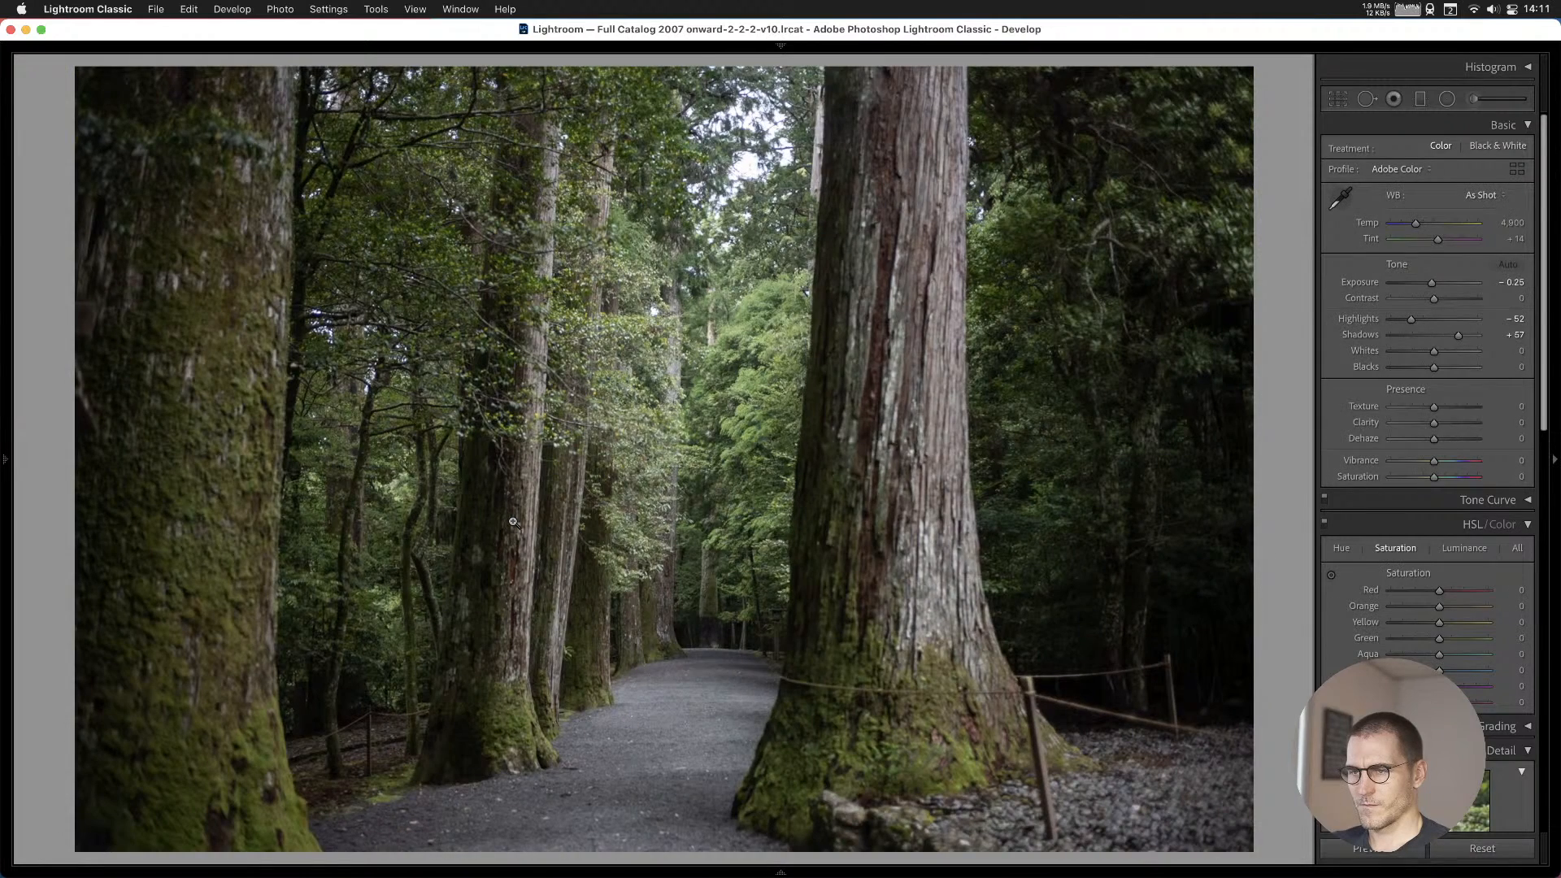
Add the forest truck photo and the portrait-format road photo with the orange centre line to the target collection "Cull #1".
key(Right)
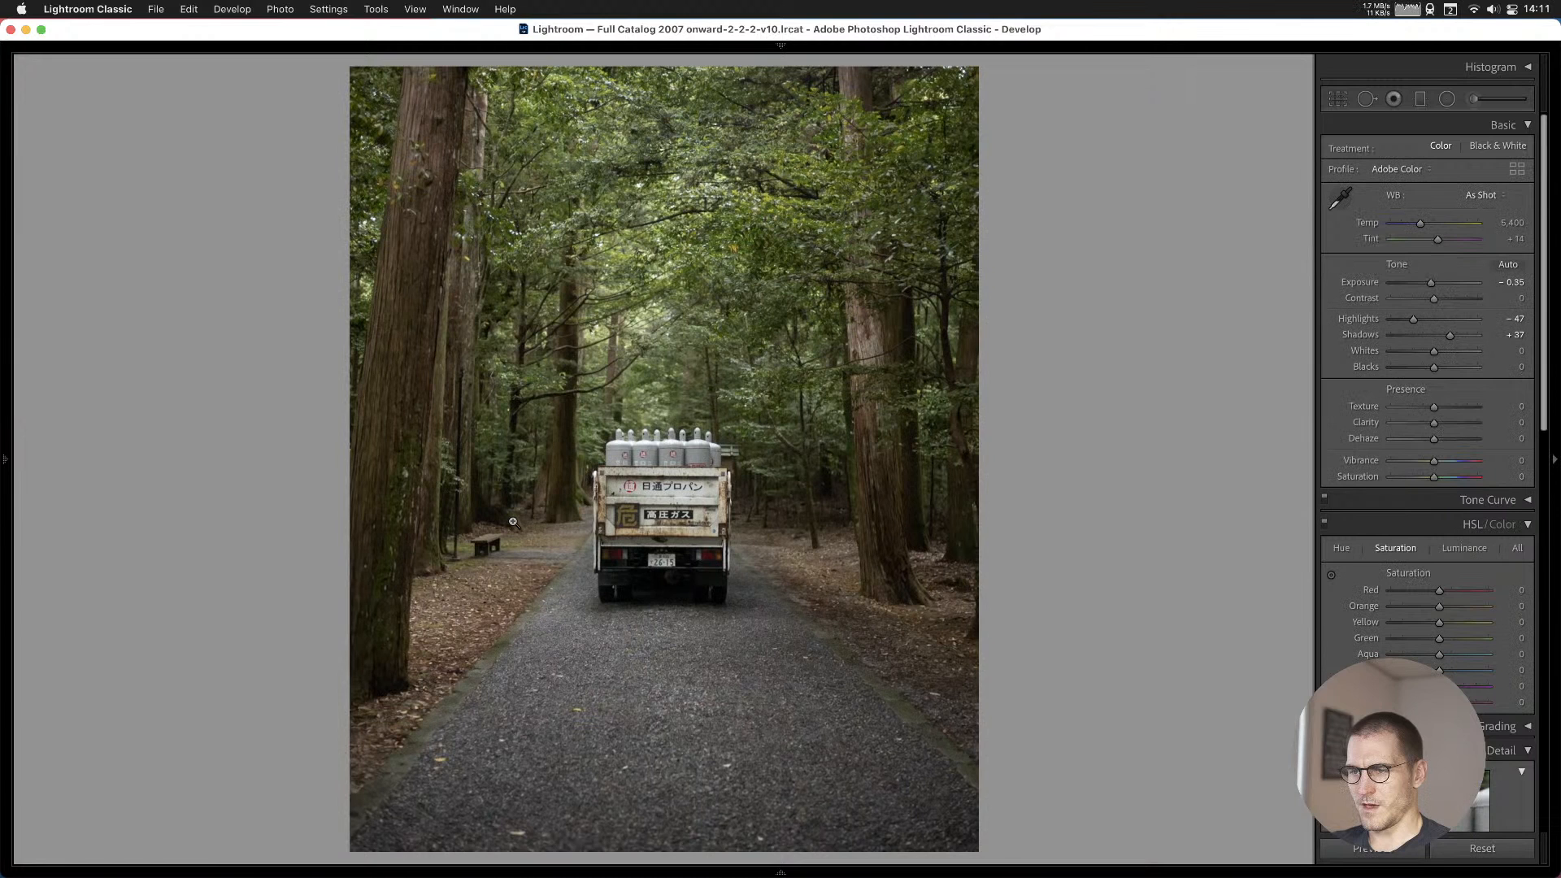
key(b)
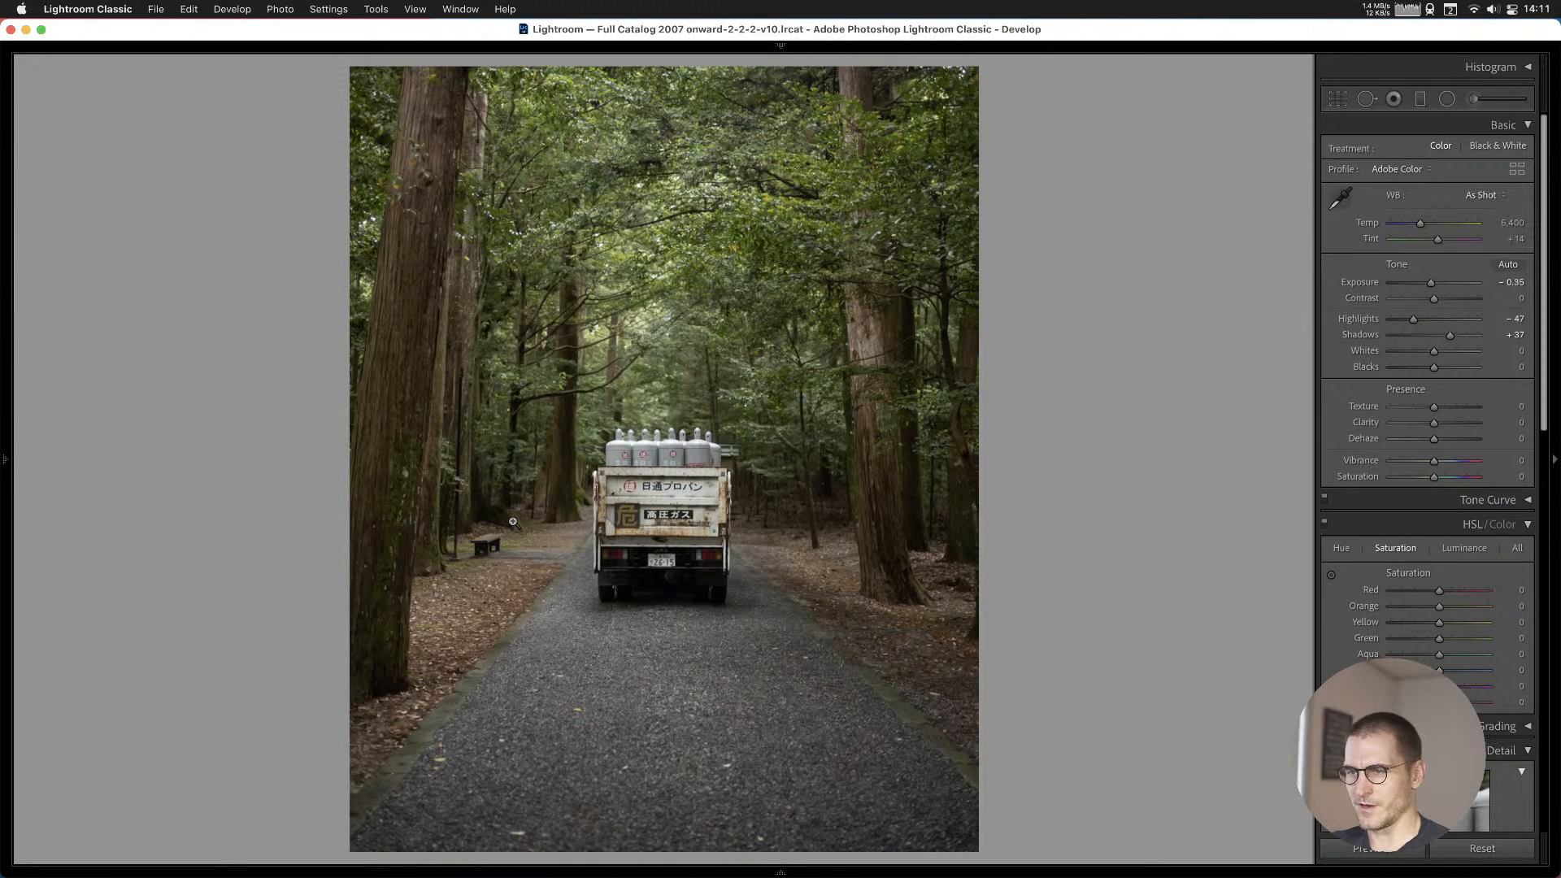
key(Right)
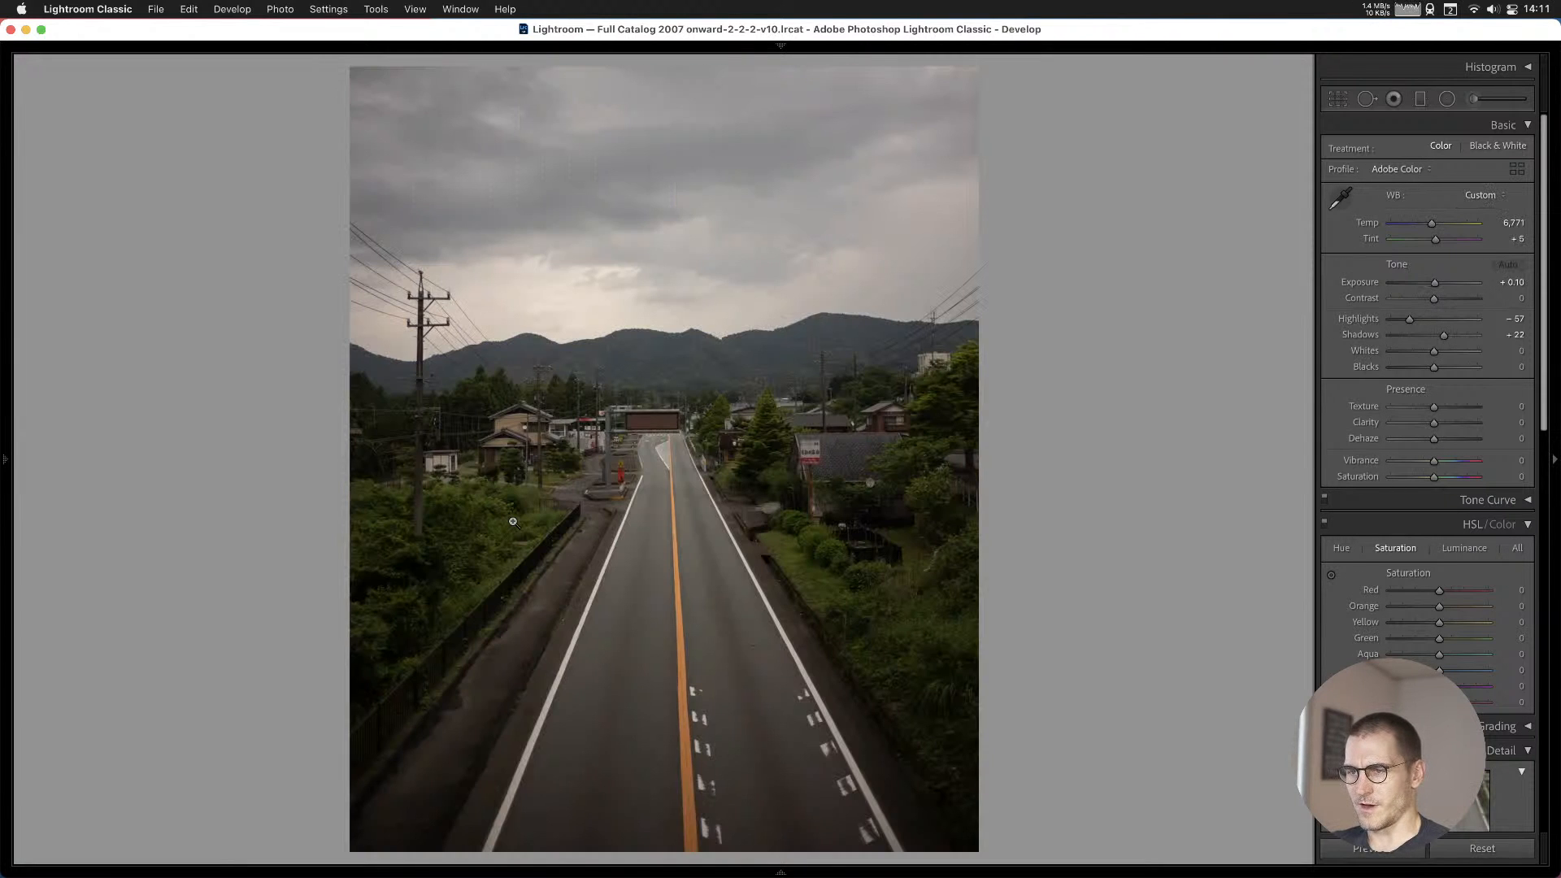
key(Right)
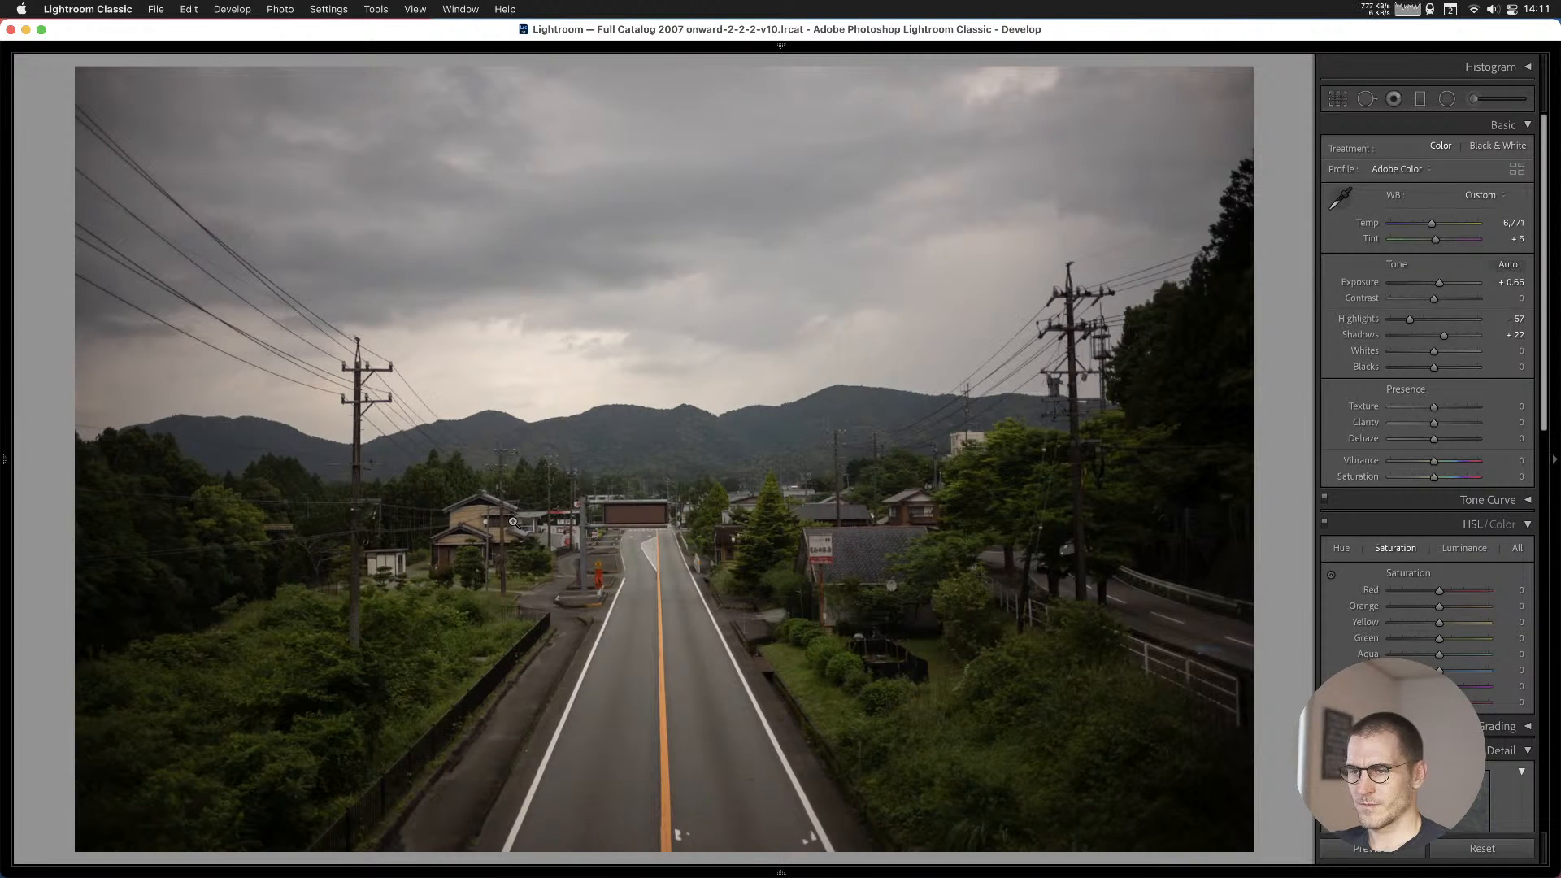
key(Left)
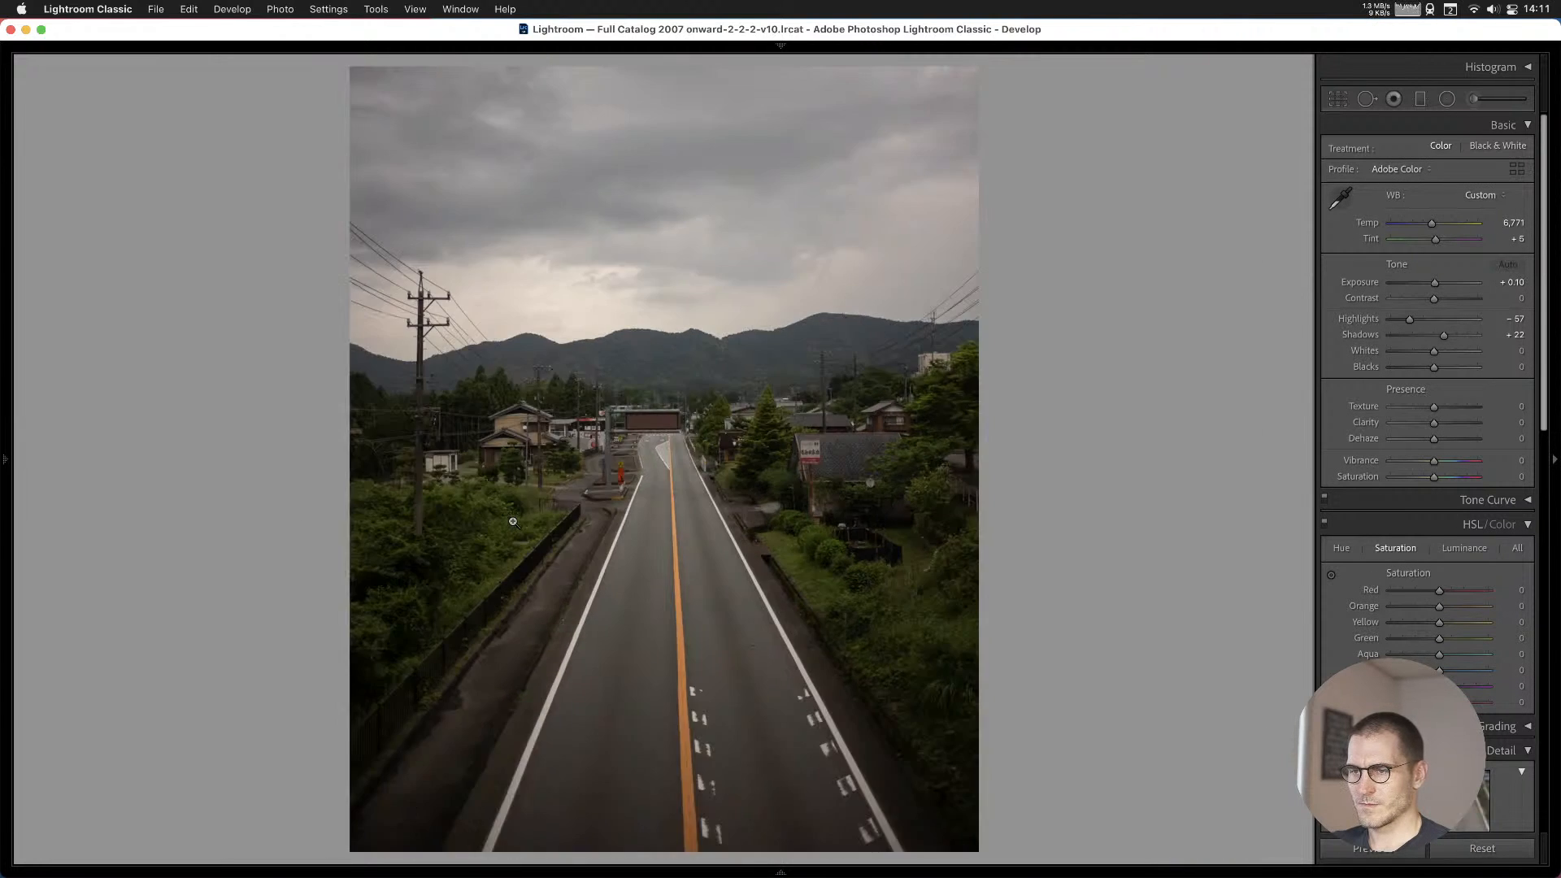
key(b)
Skip the landscape road, rusty staircase and tobacco kiosk photos, and add the village street photo to the target collection "Cull #1".
key(Right)
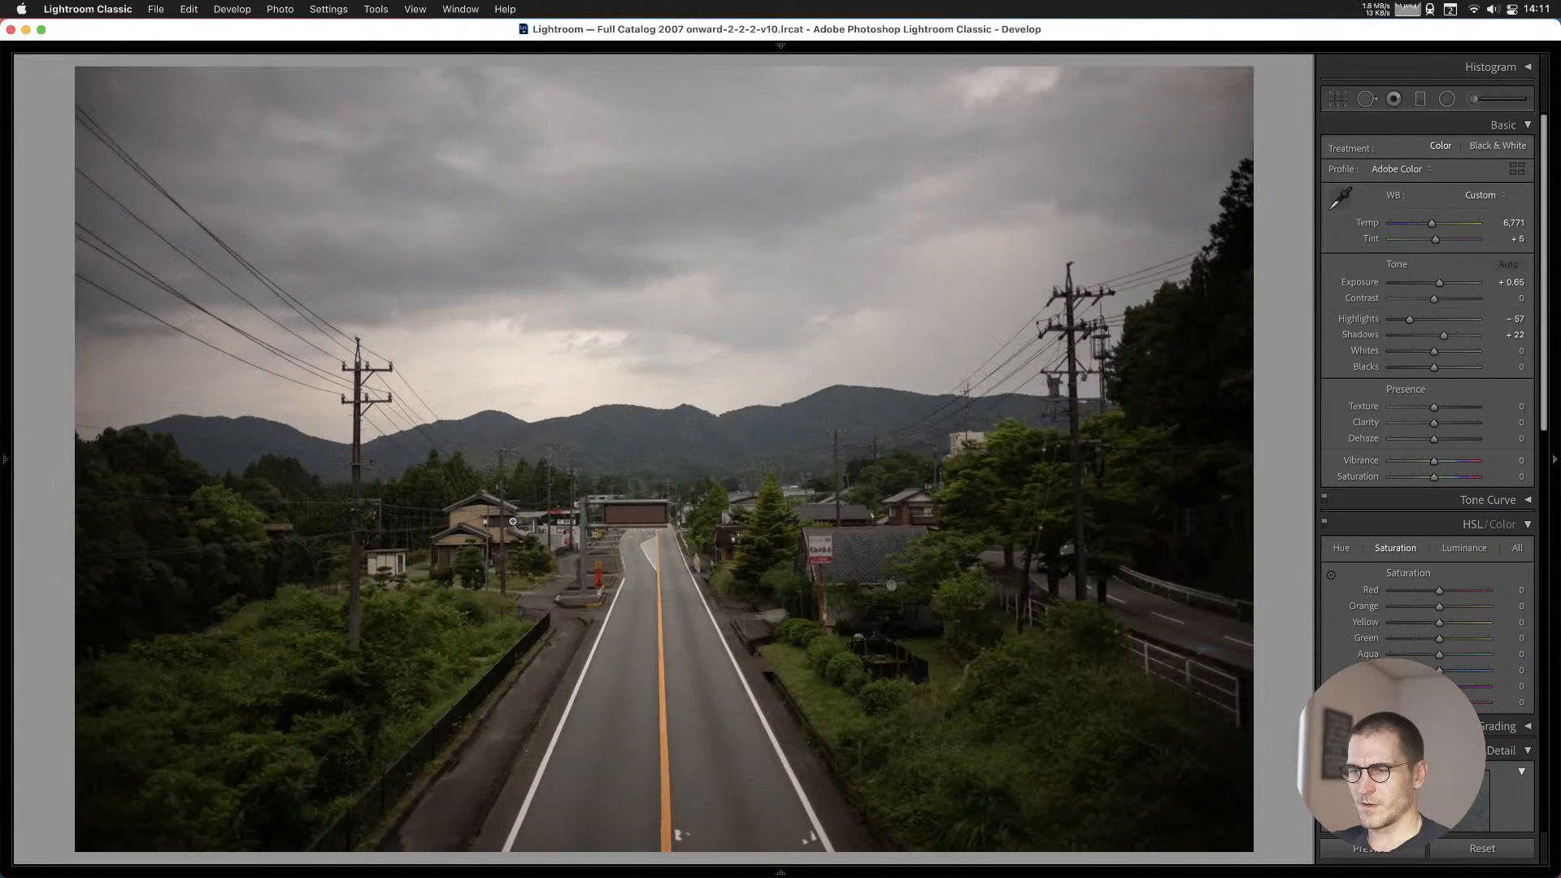
key(Right)
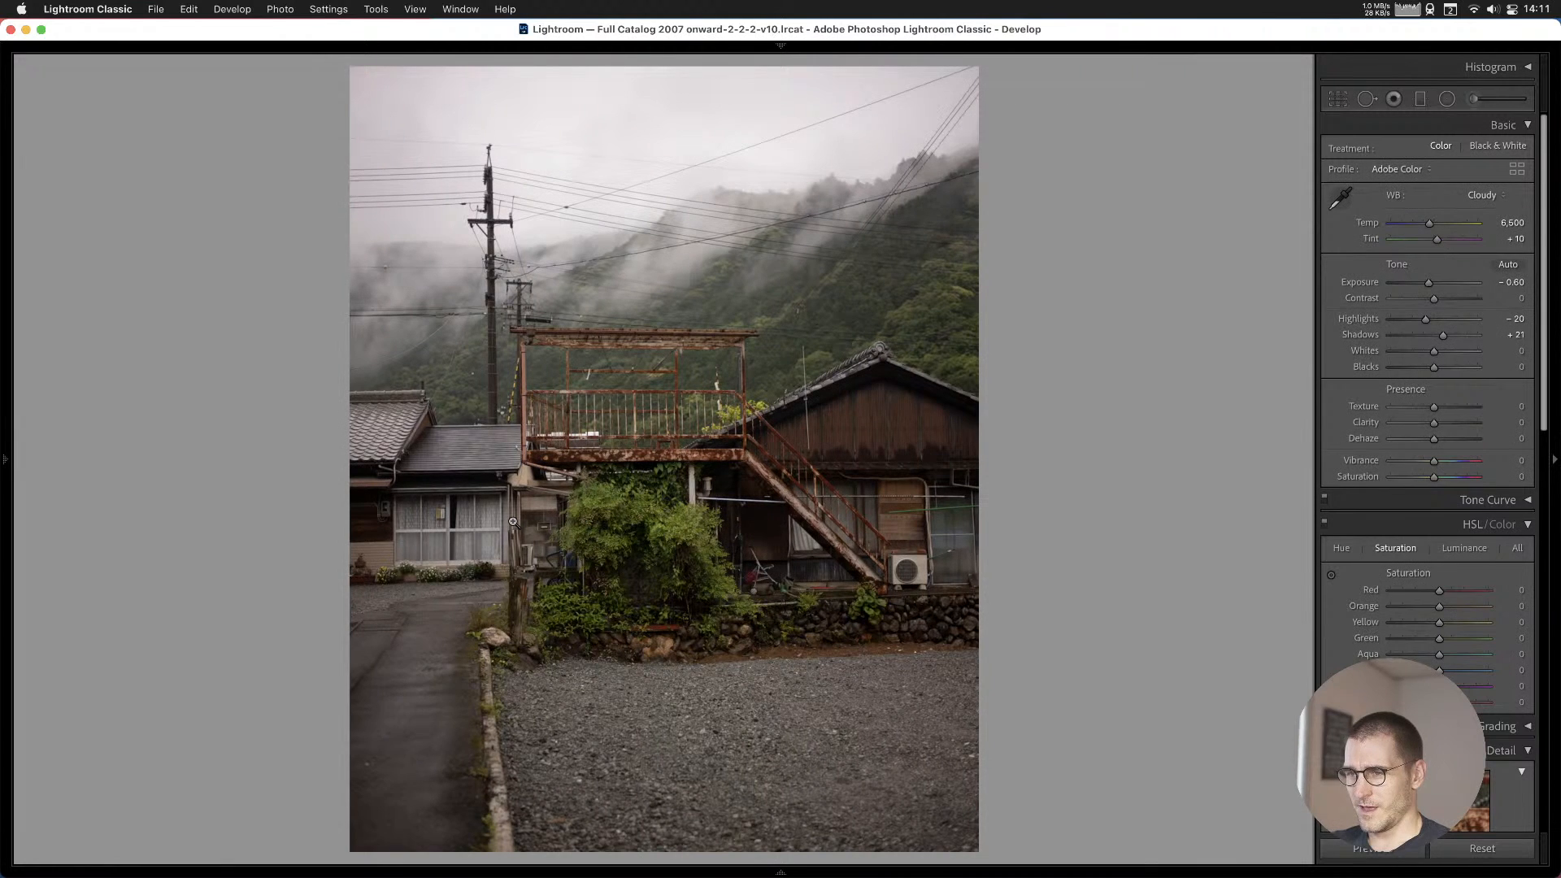
key(Right)
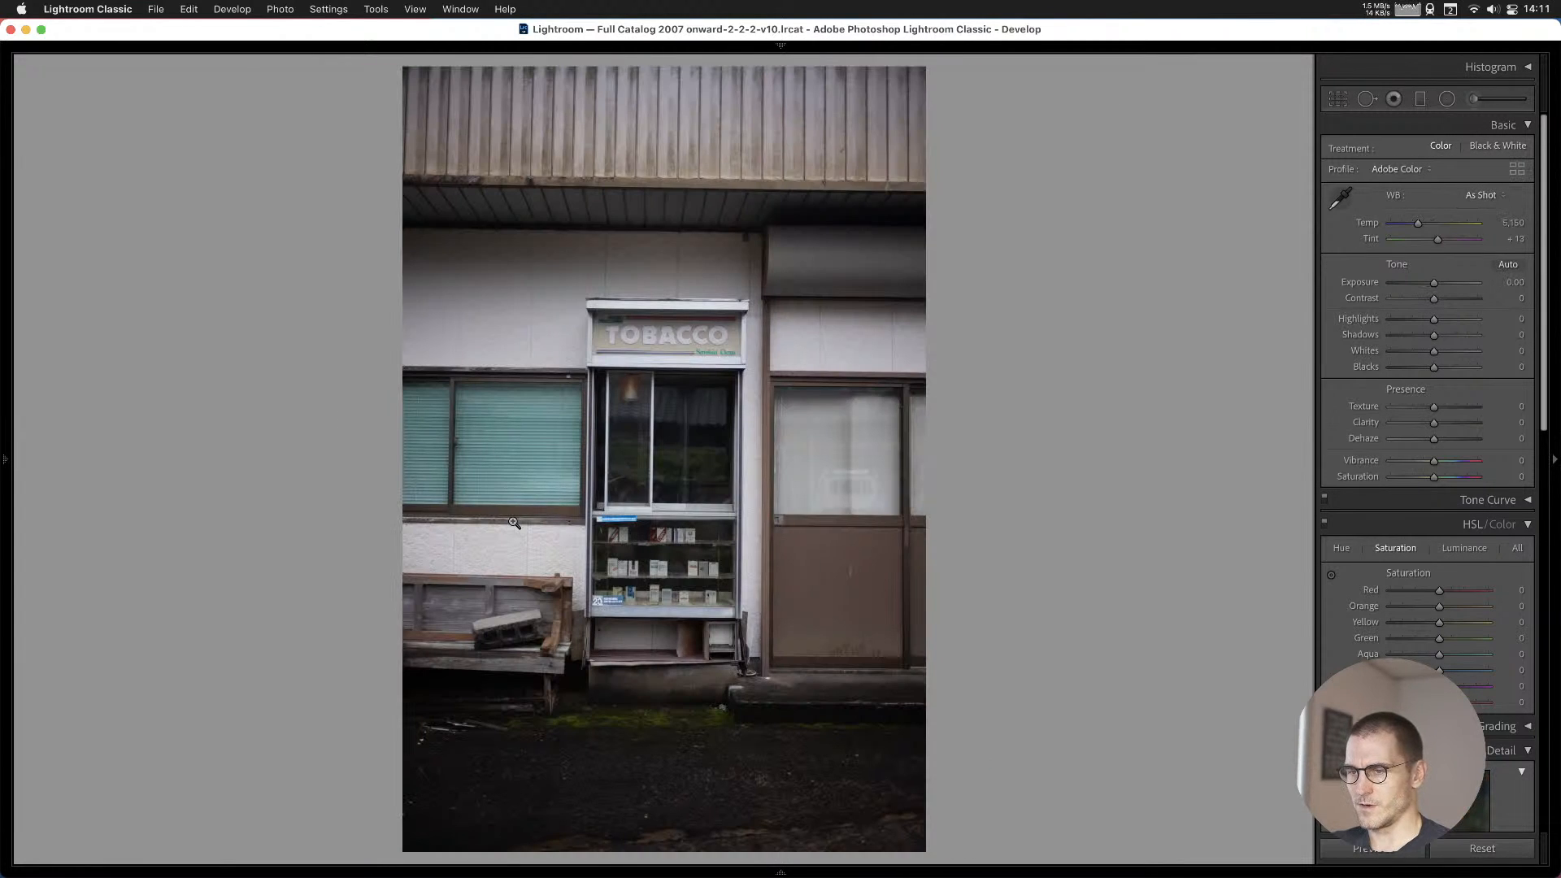
key(Right)
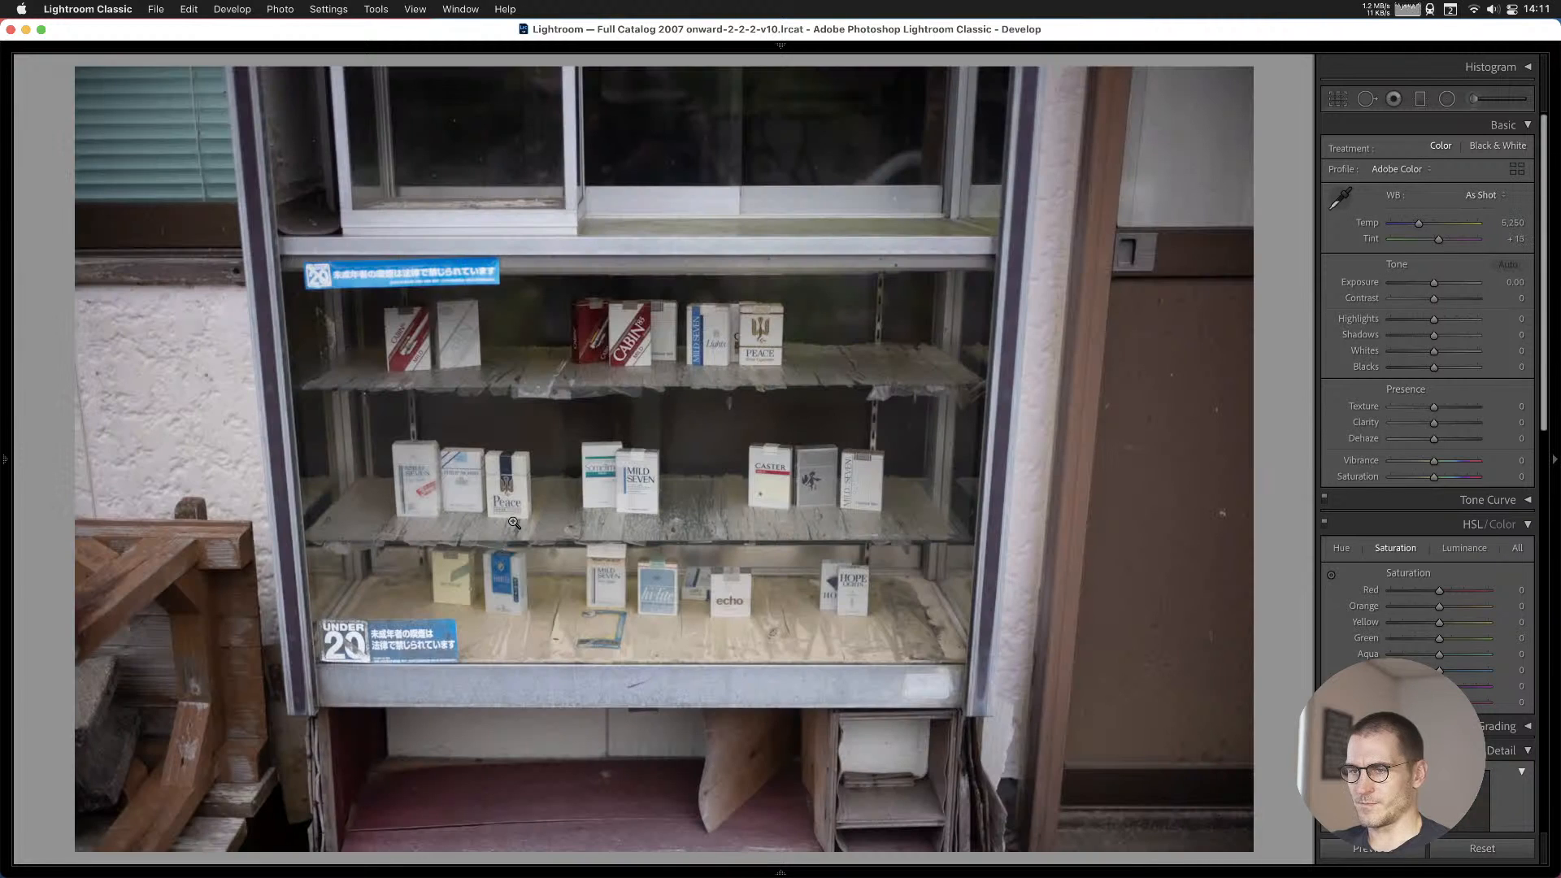
key(Right)
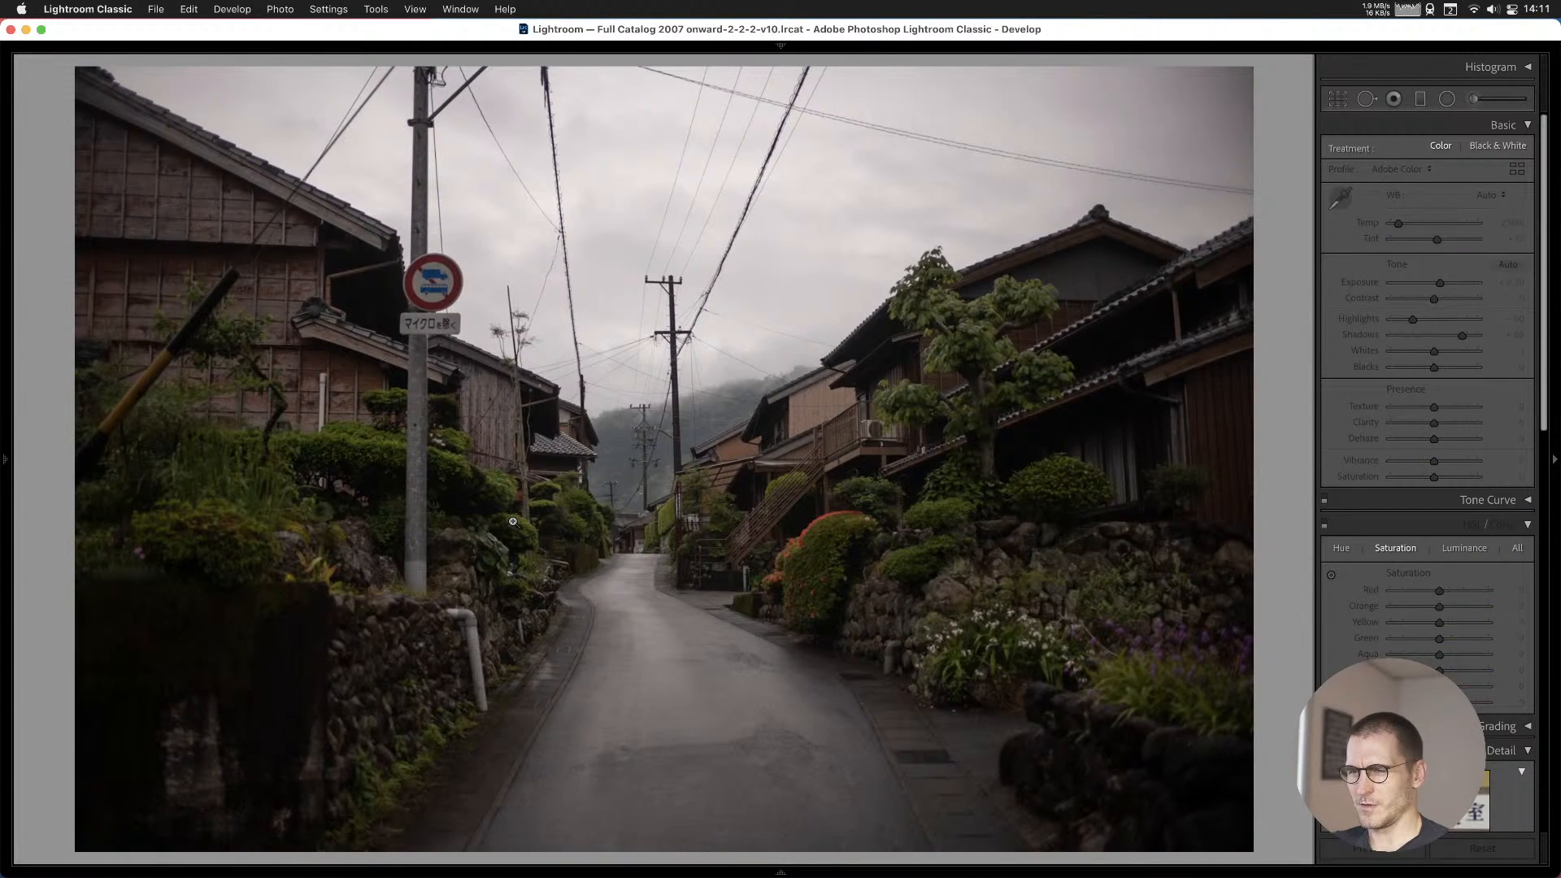
key(Right)
key(Left)
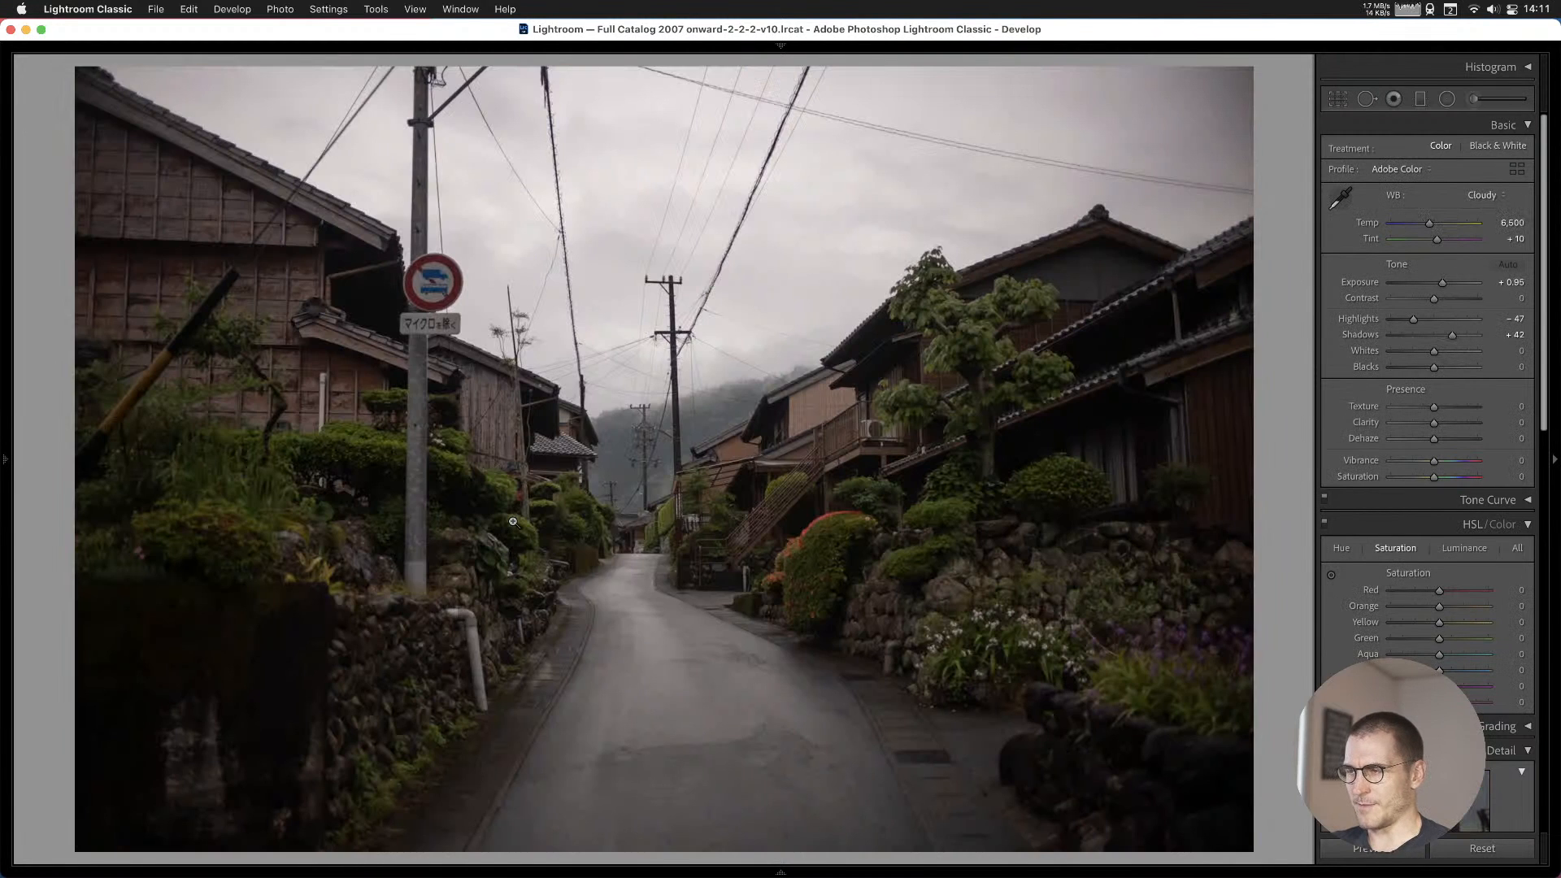
key(b)
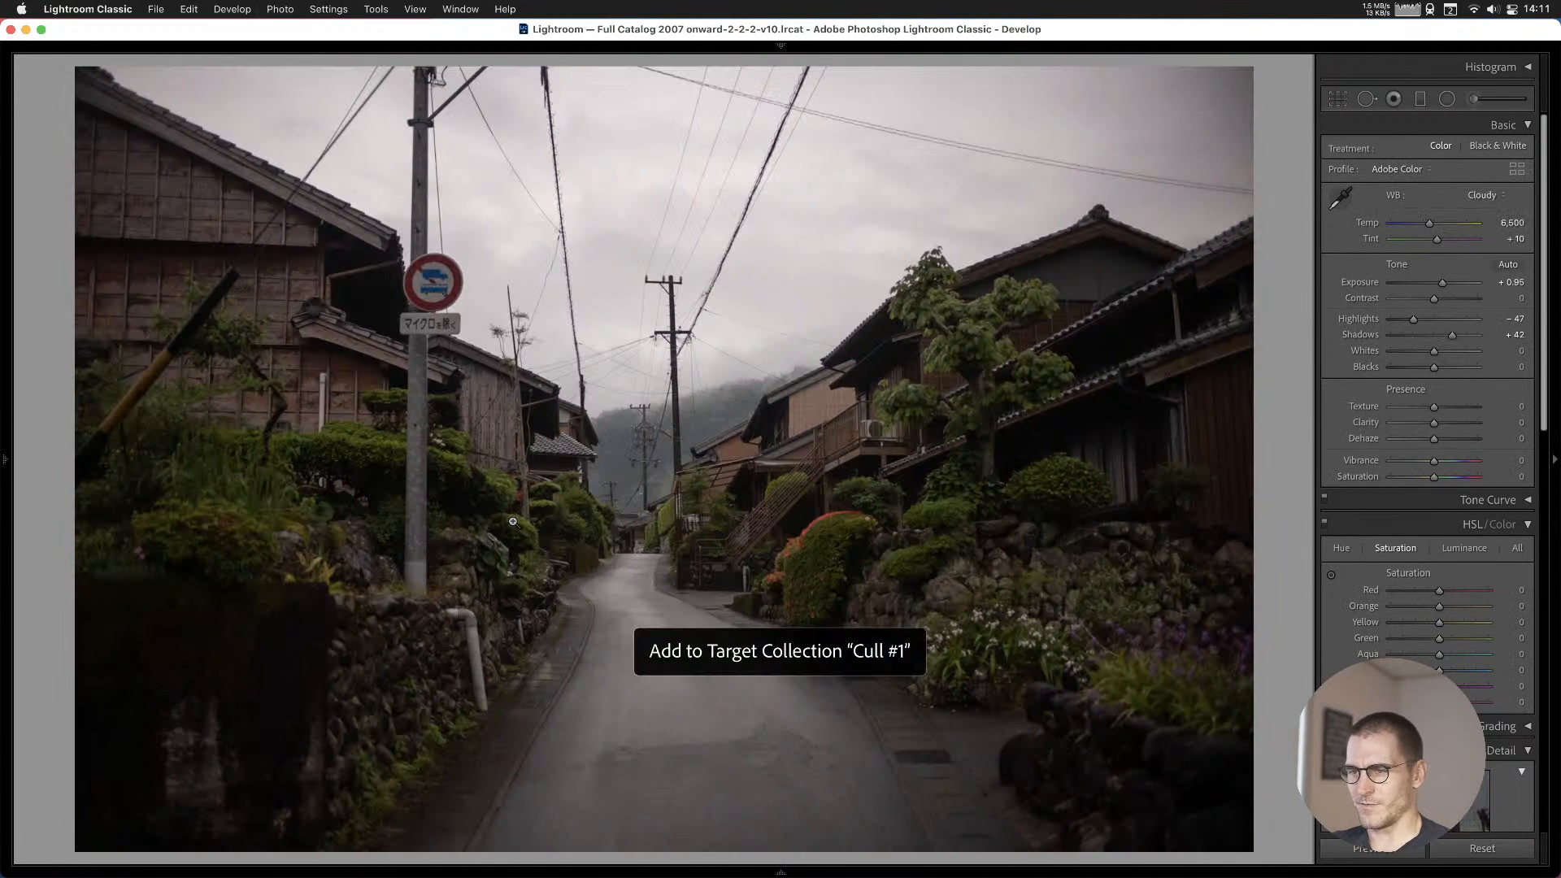
Add the room interior with the framed portrait and the washroom water heater photo to the target collection "Cull #1".
key(Right)
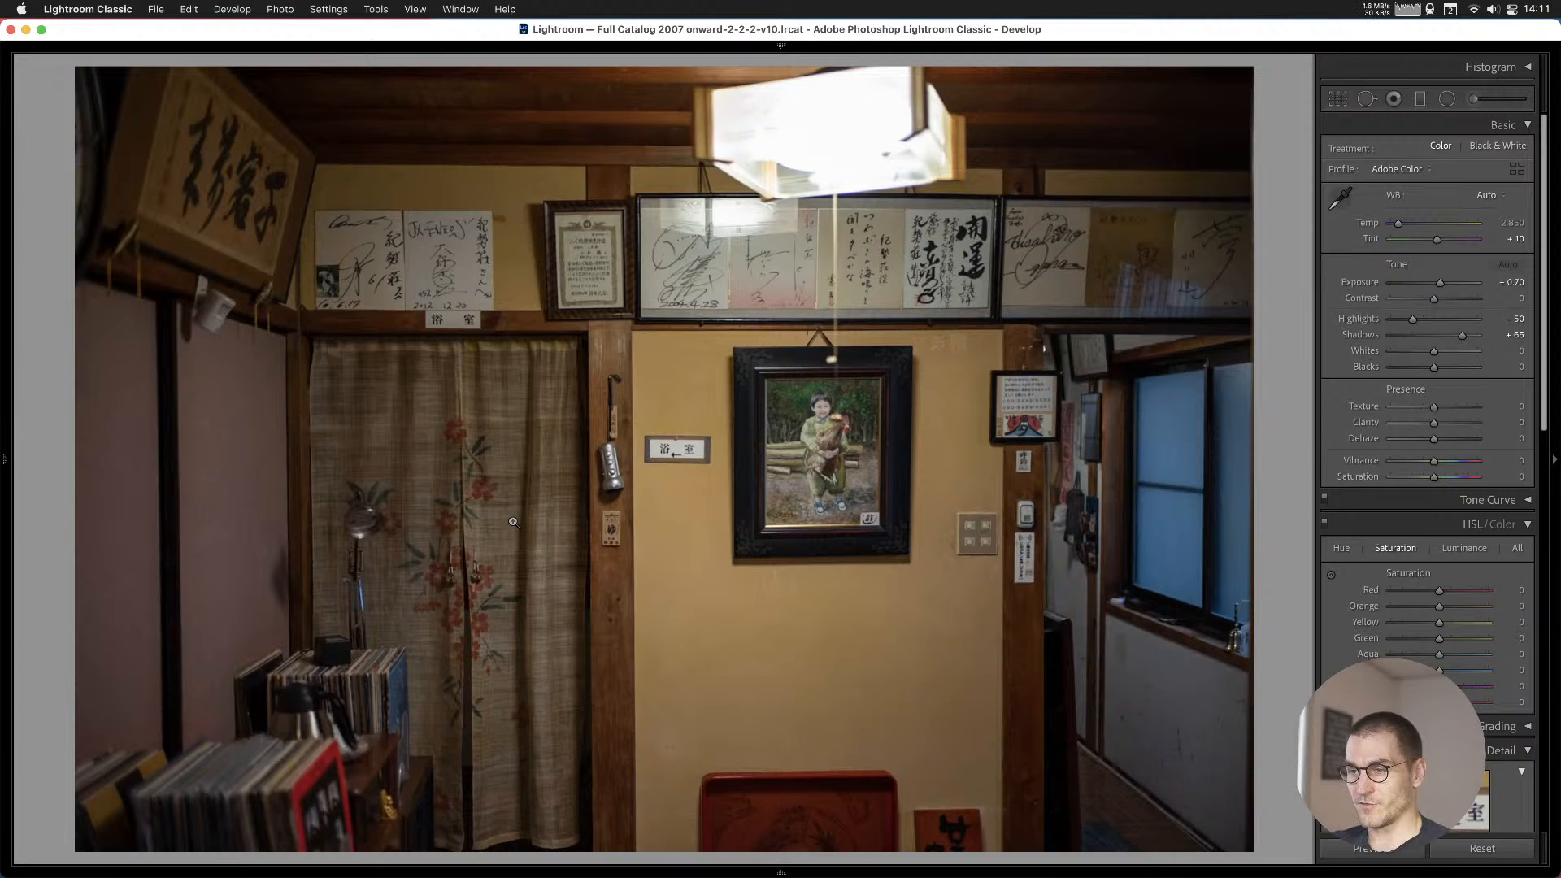
key(b)
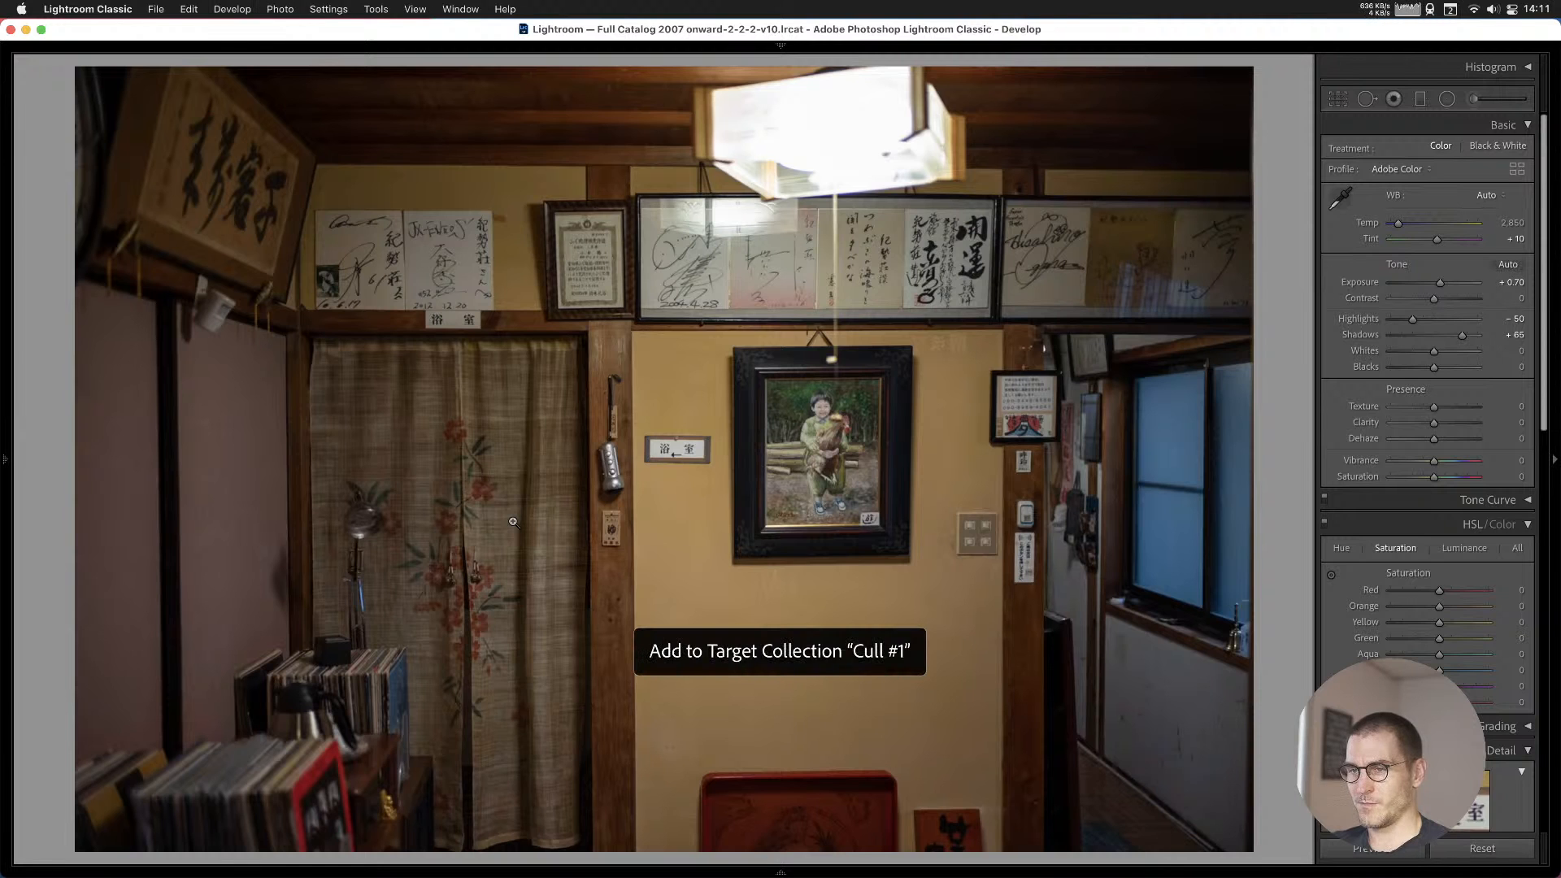
key(Right)
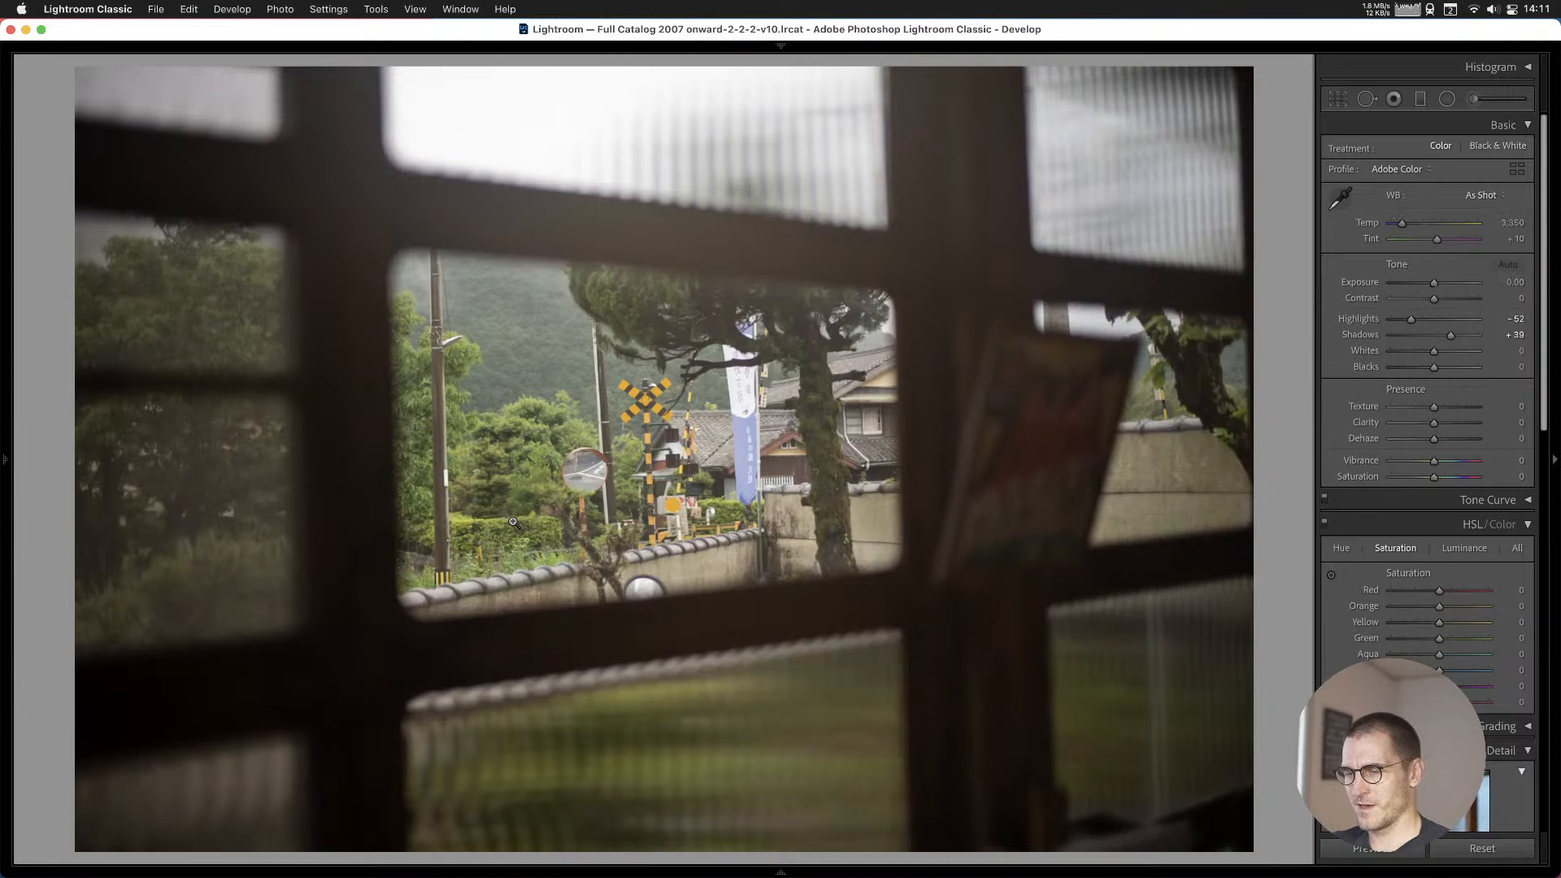
key(Left)
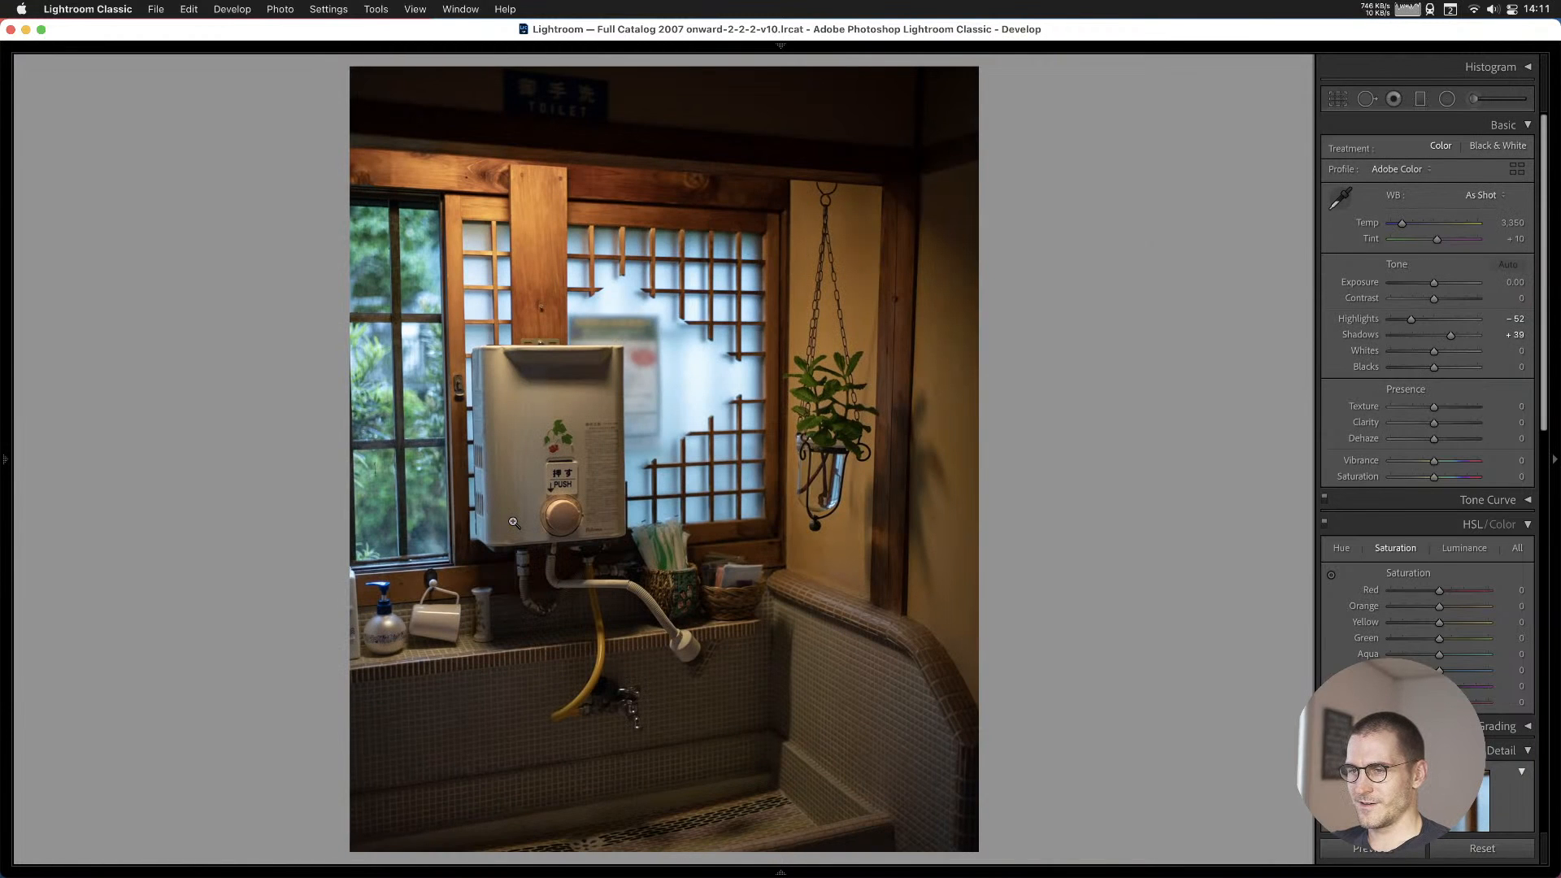
key(b)
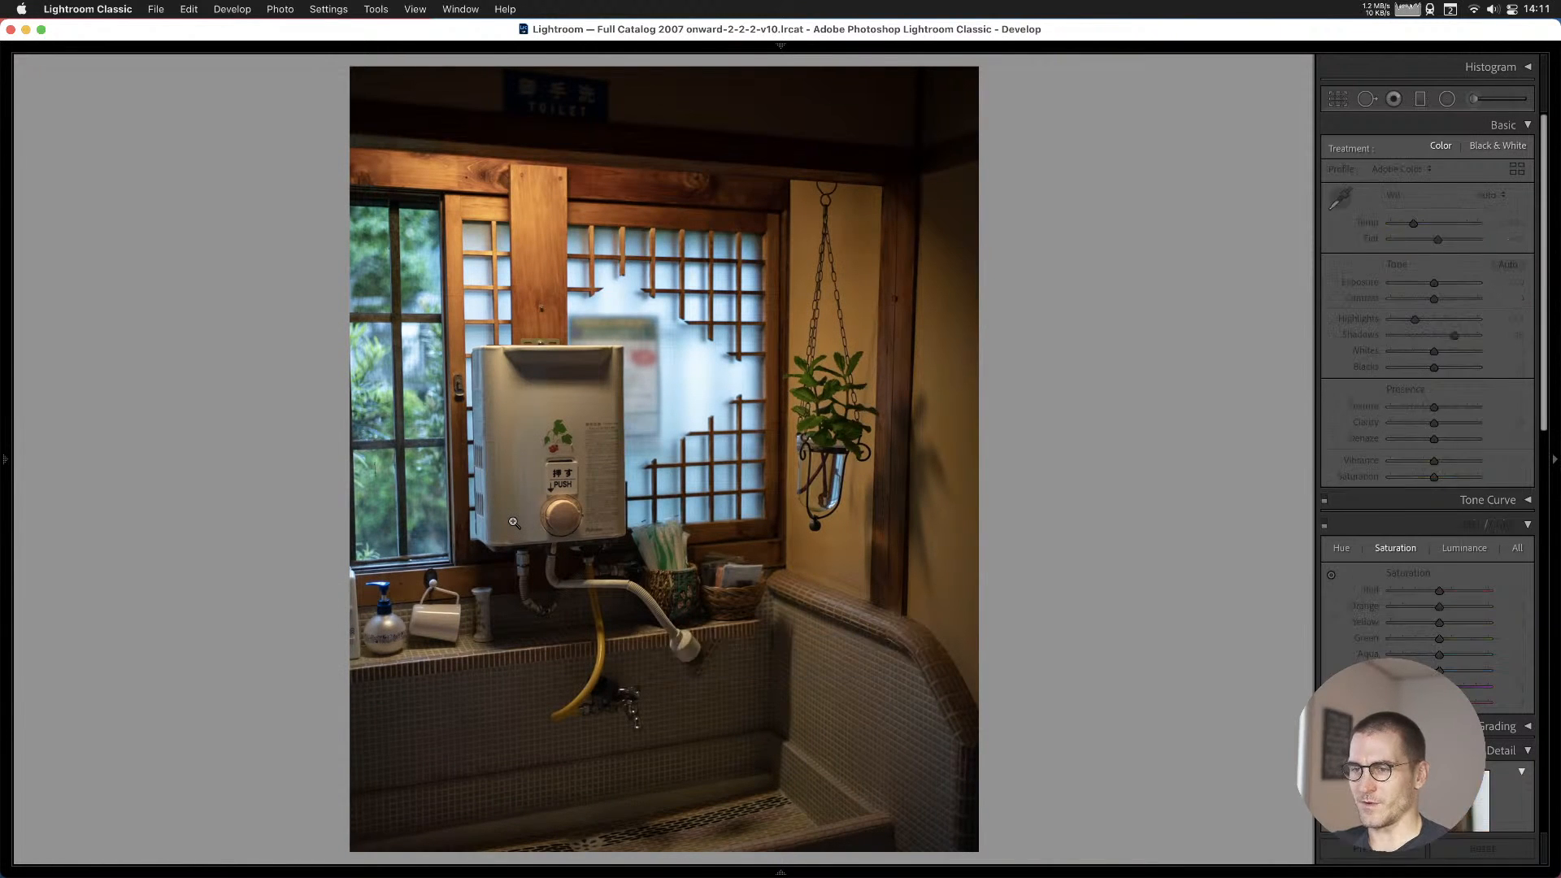
Skip the washroom window corner photo and add the bamboo table and chair photo to the target collection "Cull #1".
key(Right)
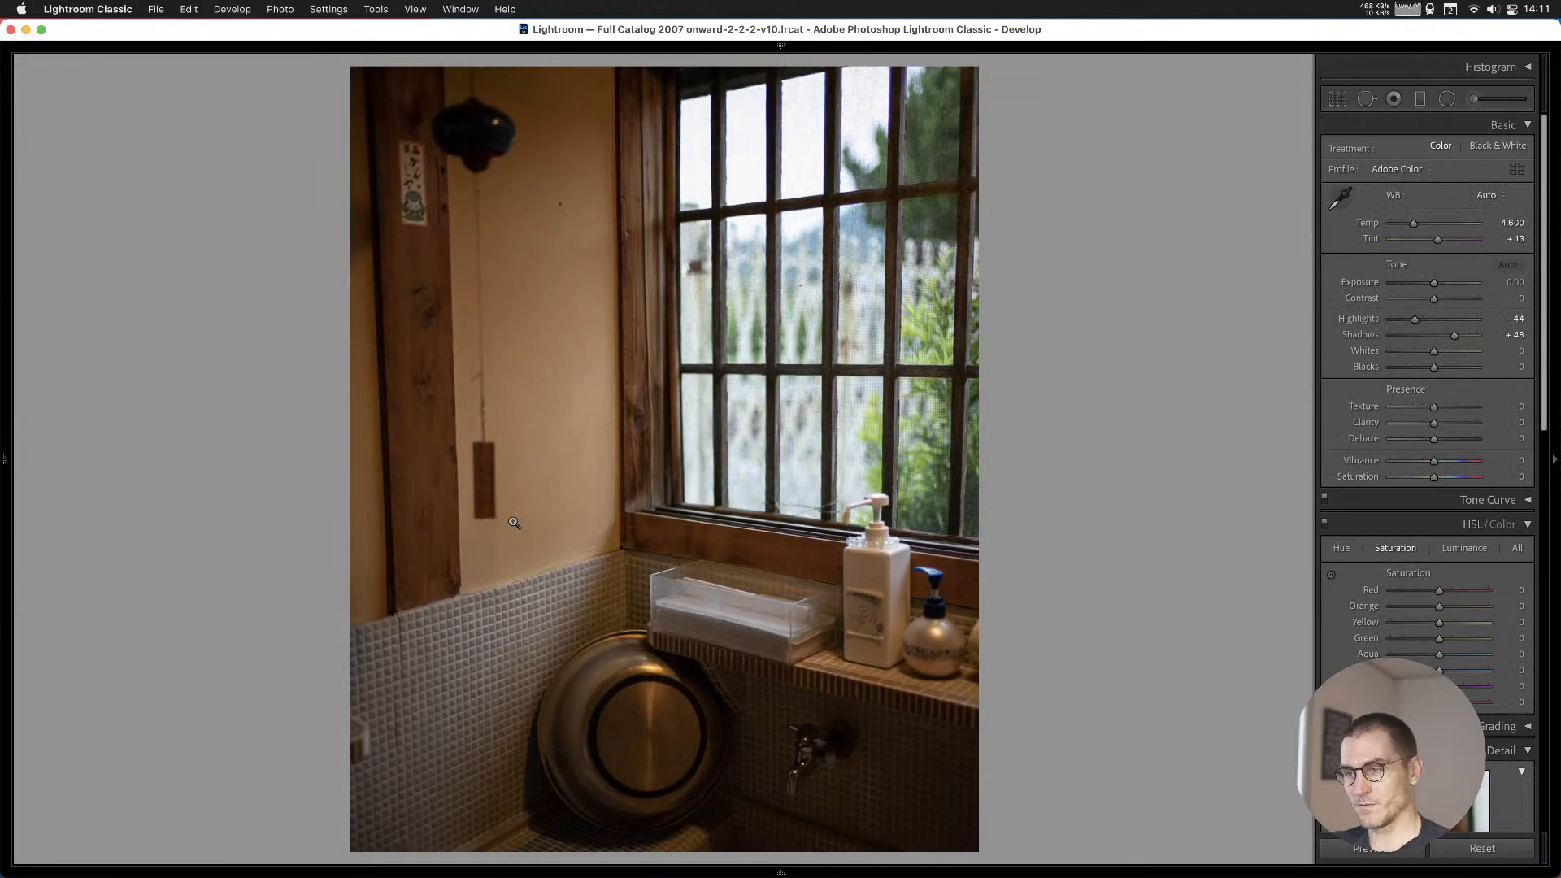
key(Right)
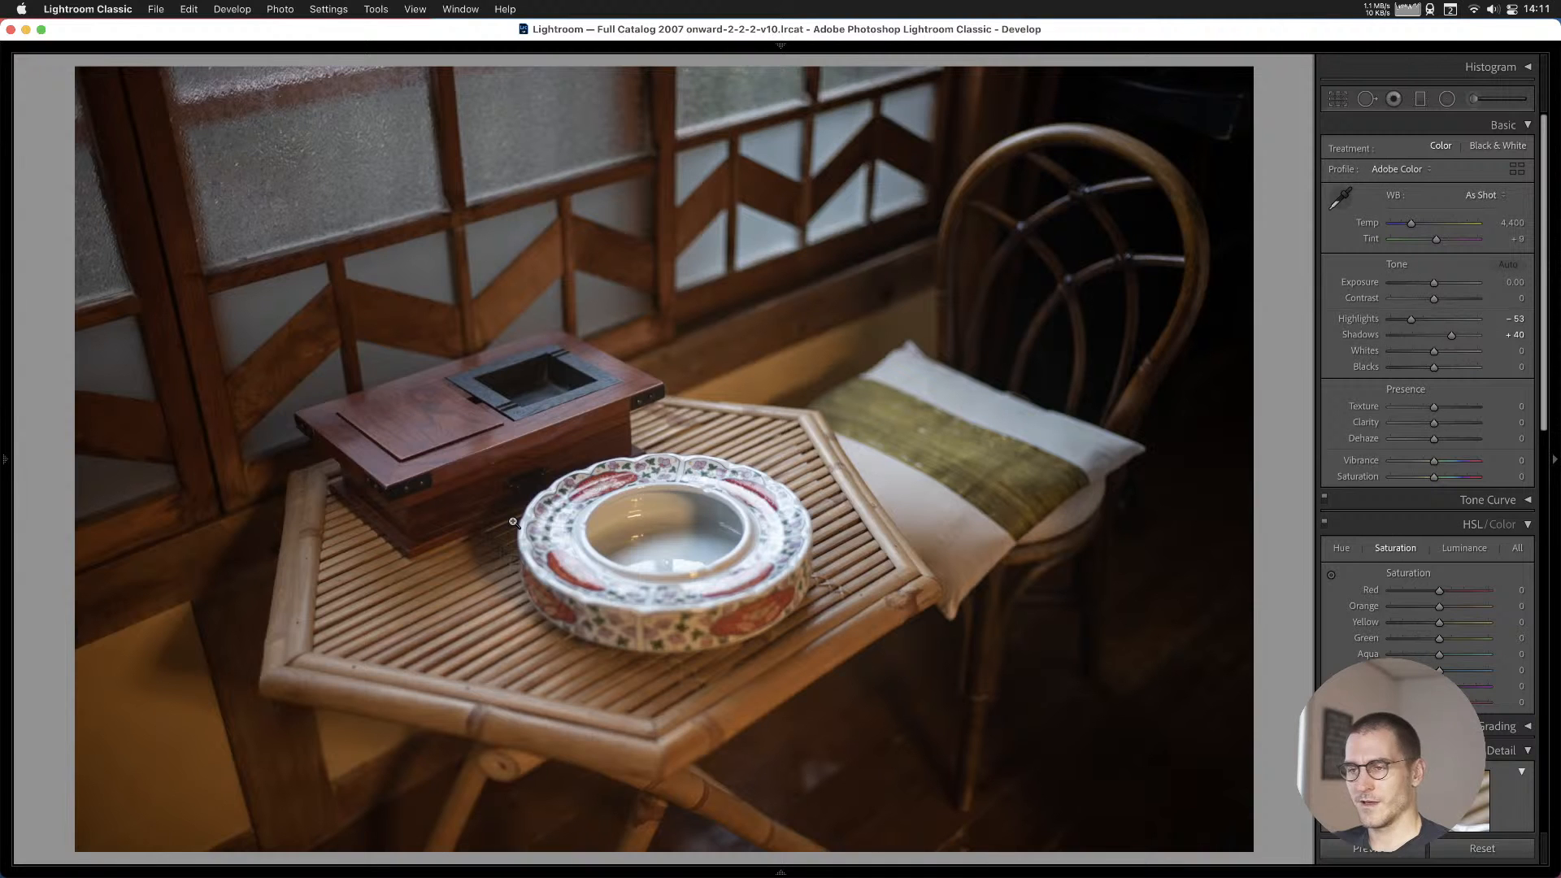
key(b)
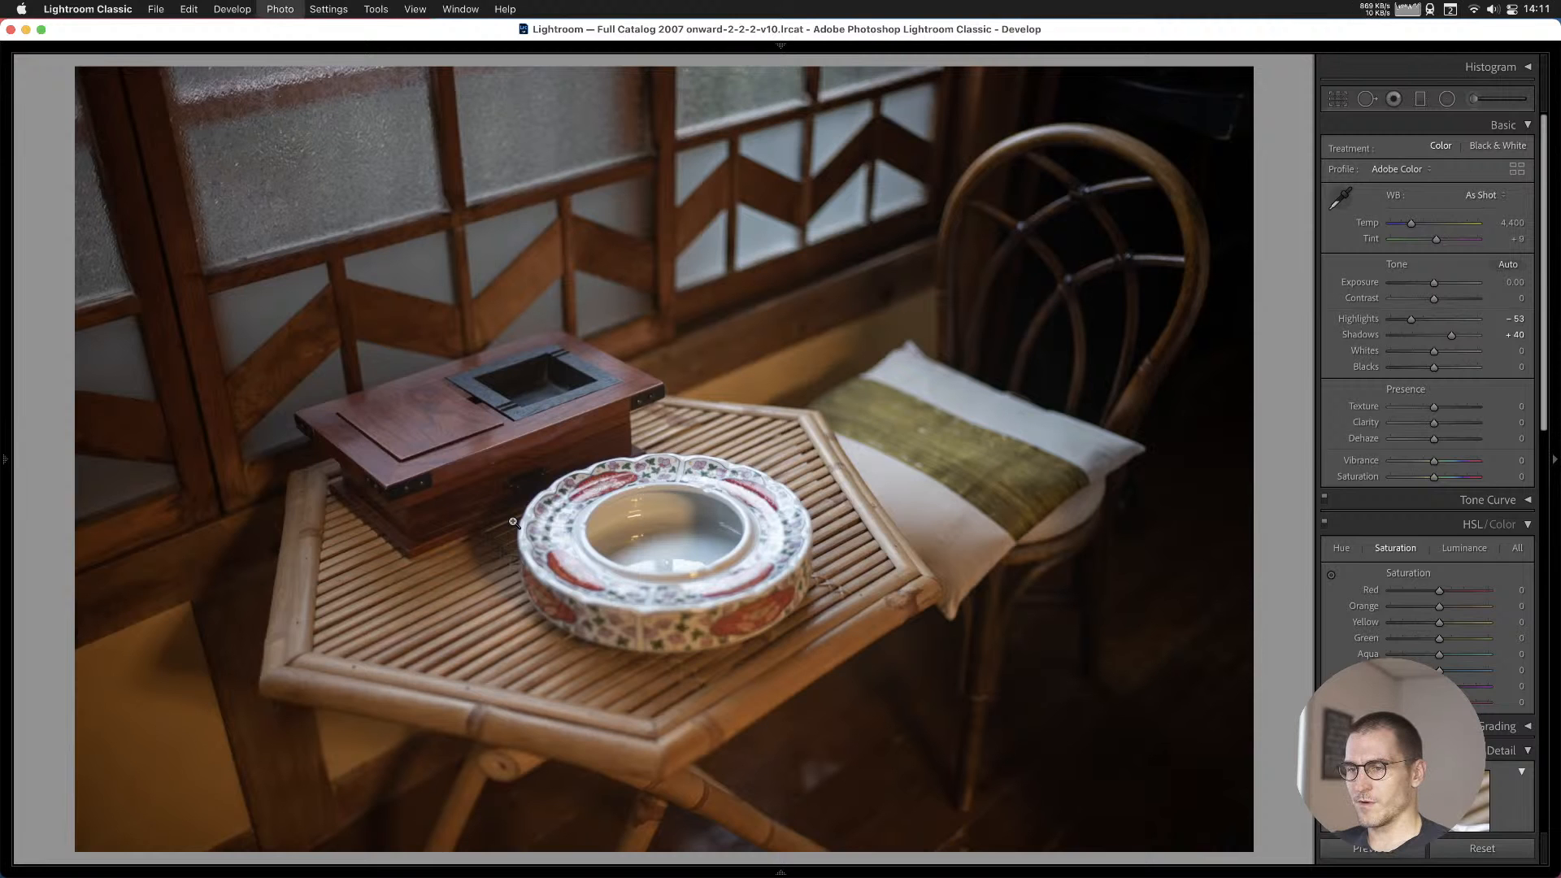
Review the photos following the bamboo table shot, through the sheds, barber shop, abandoned motel, café and concrete tower, up to the harbour view.
key(Right)
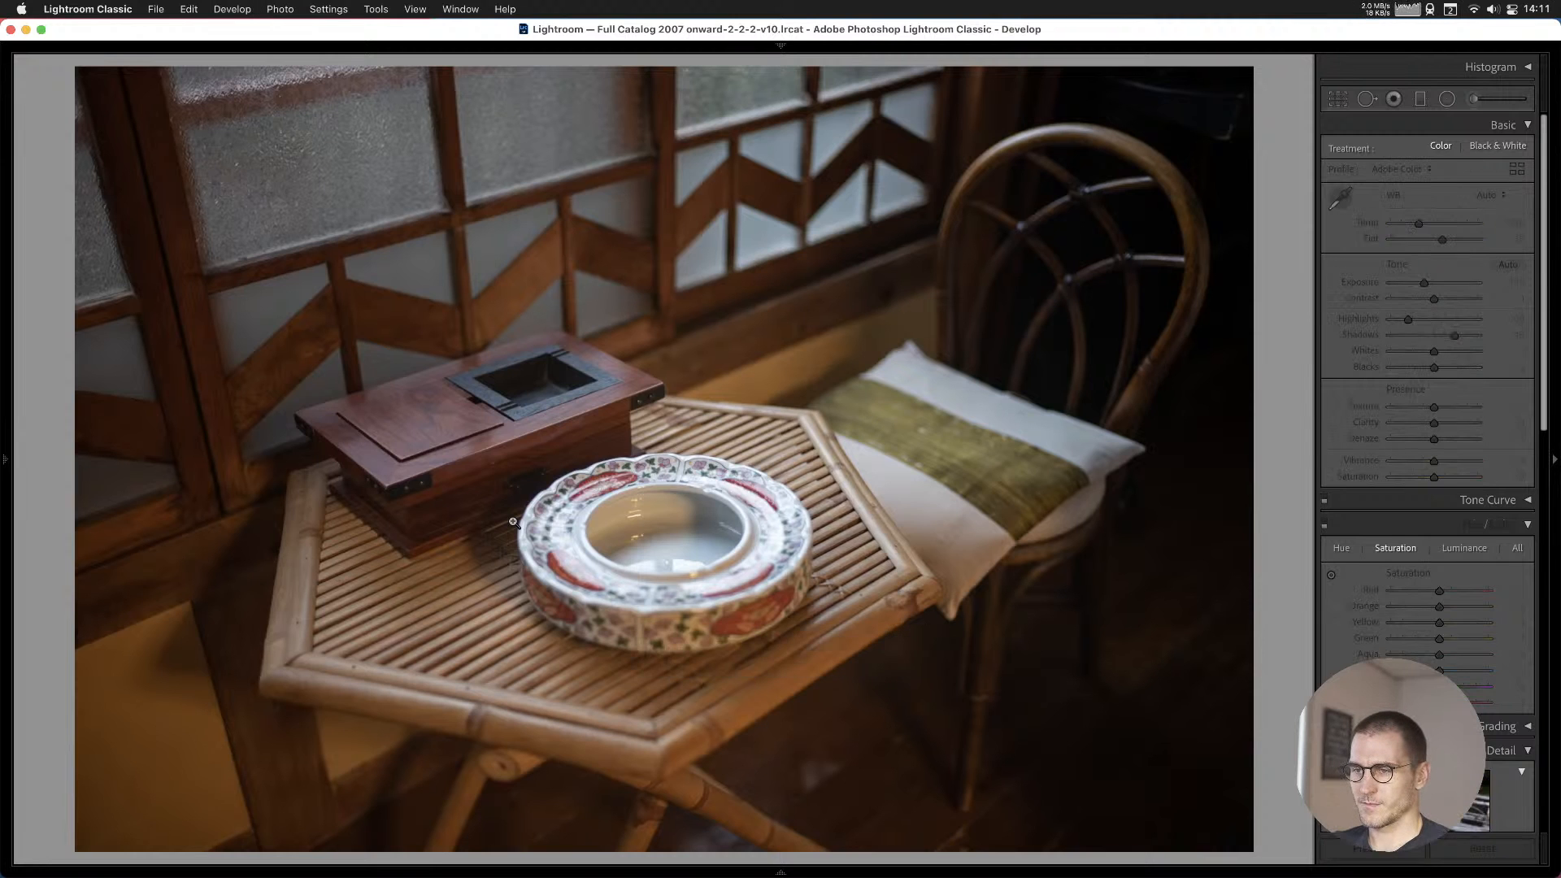
key(Right)
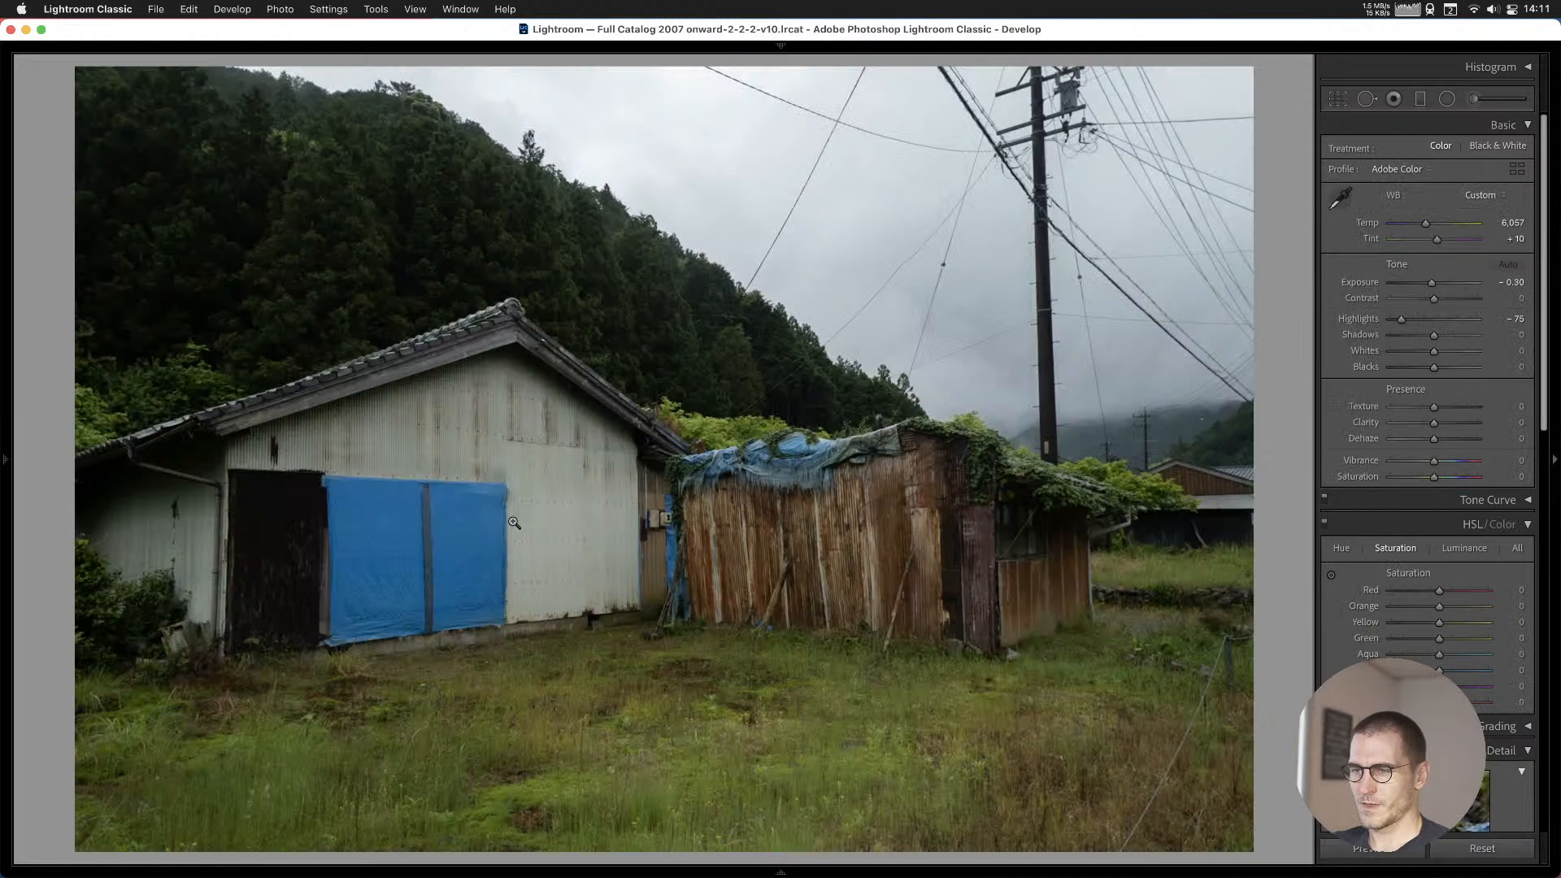
key(Right)
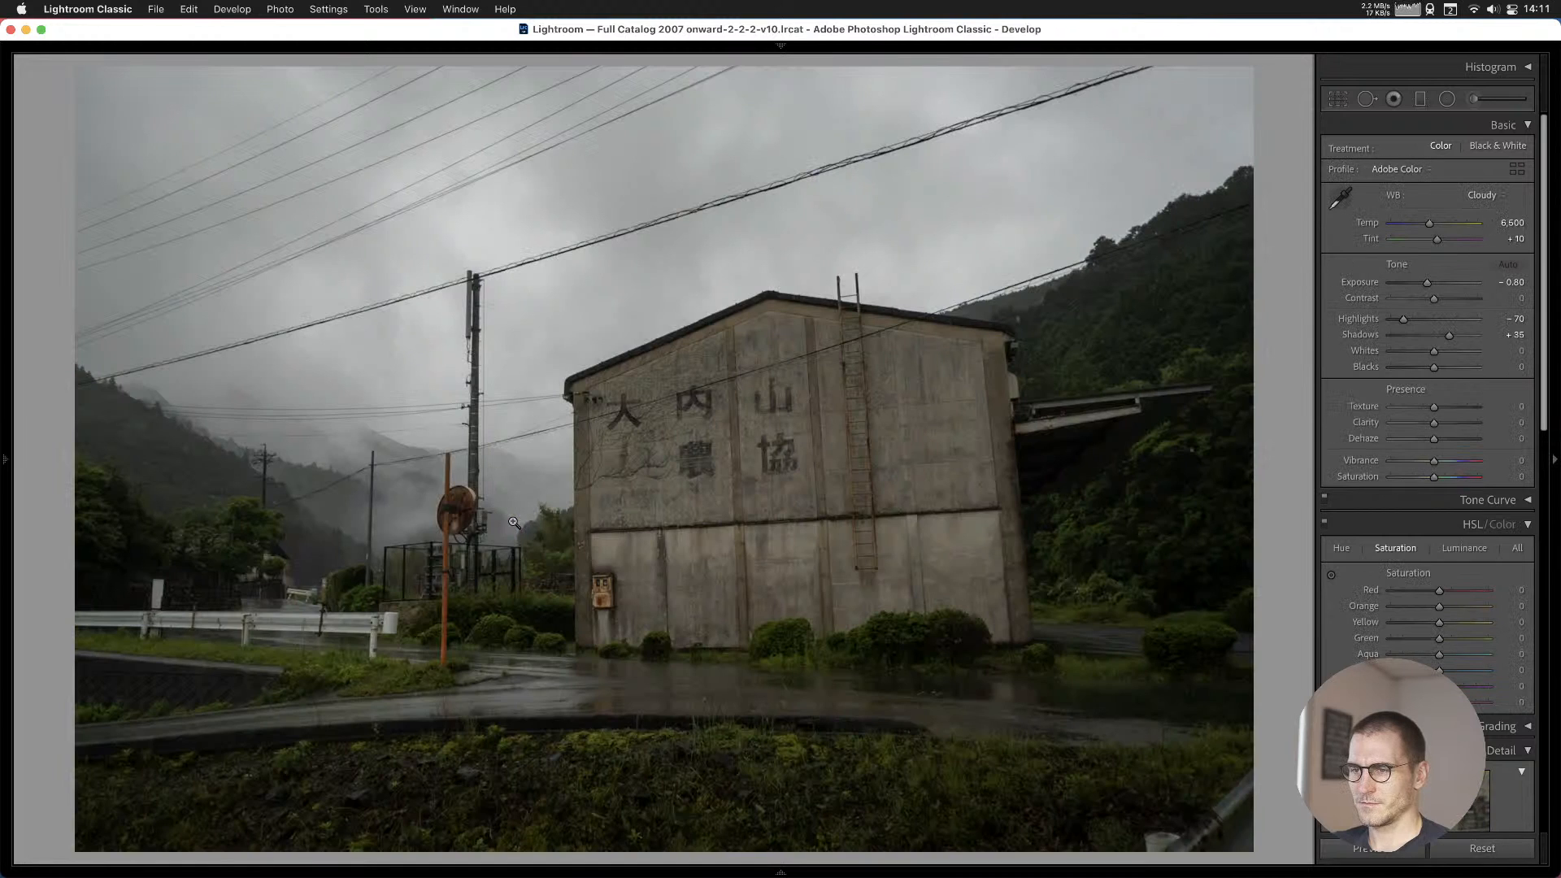
key(Right)
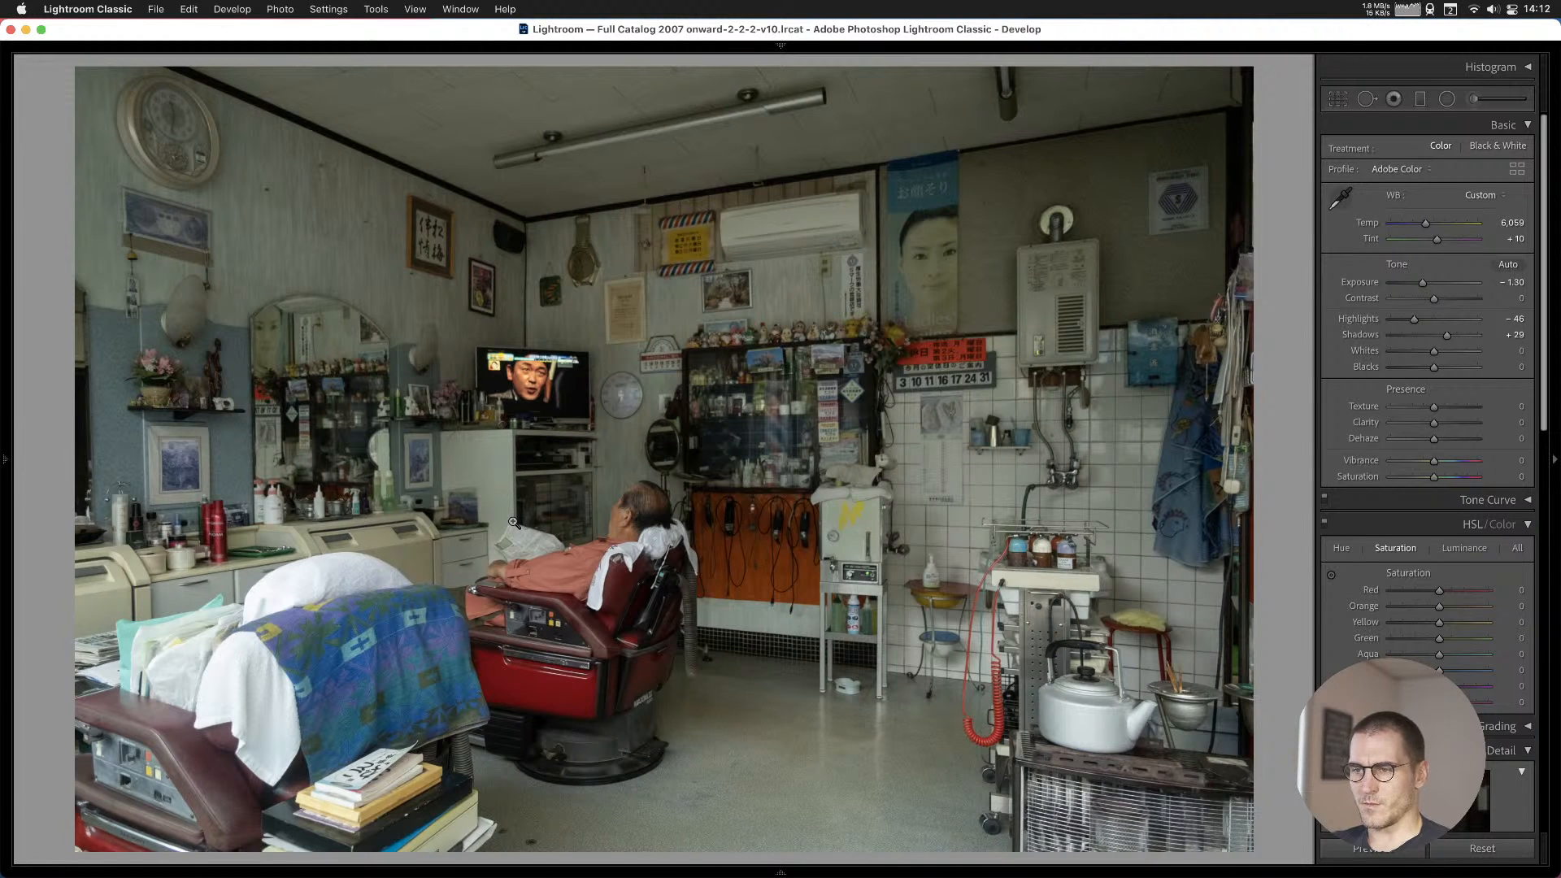
key(Right)
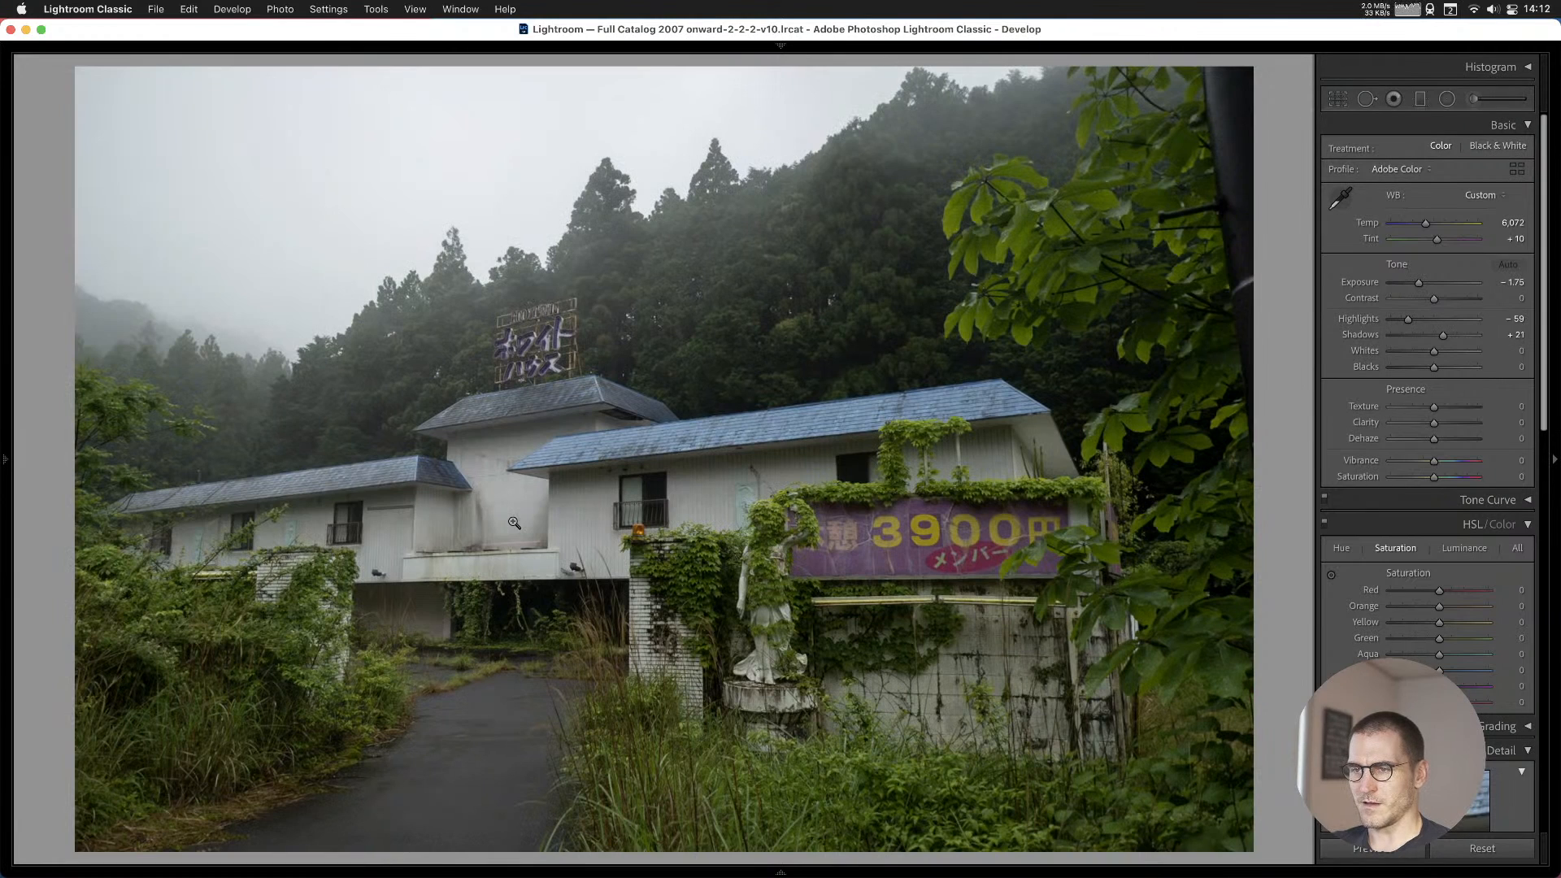
key(Right)
key(Right)
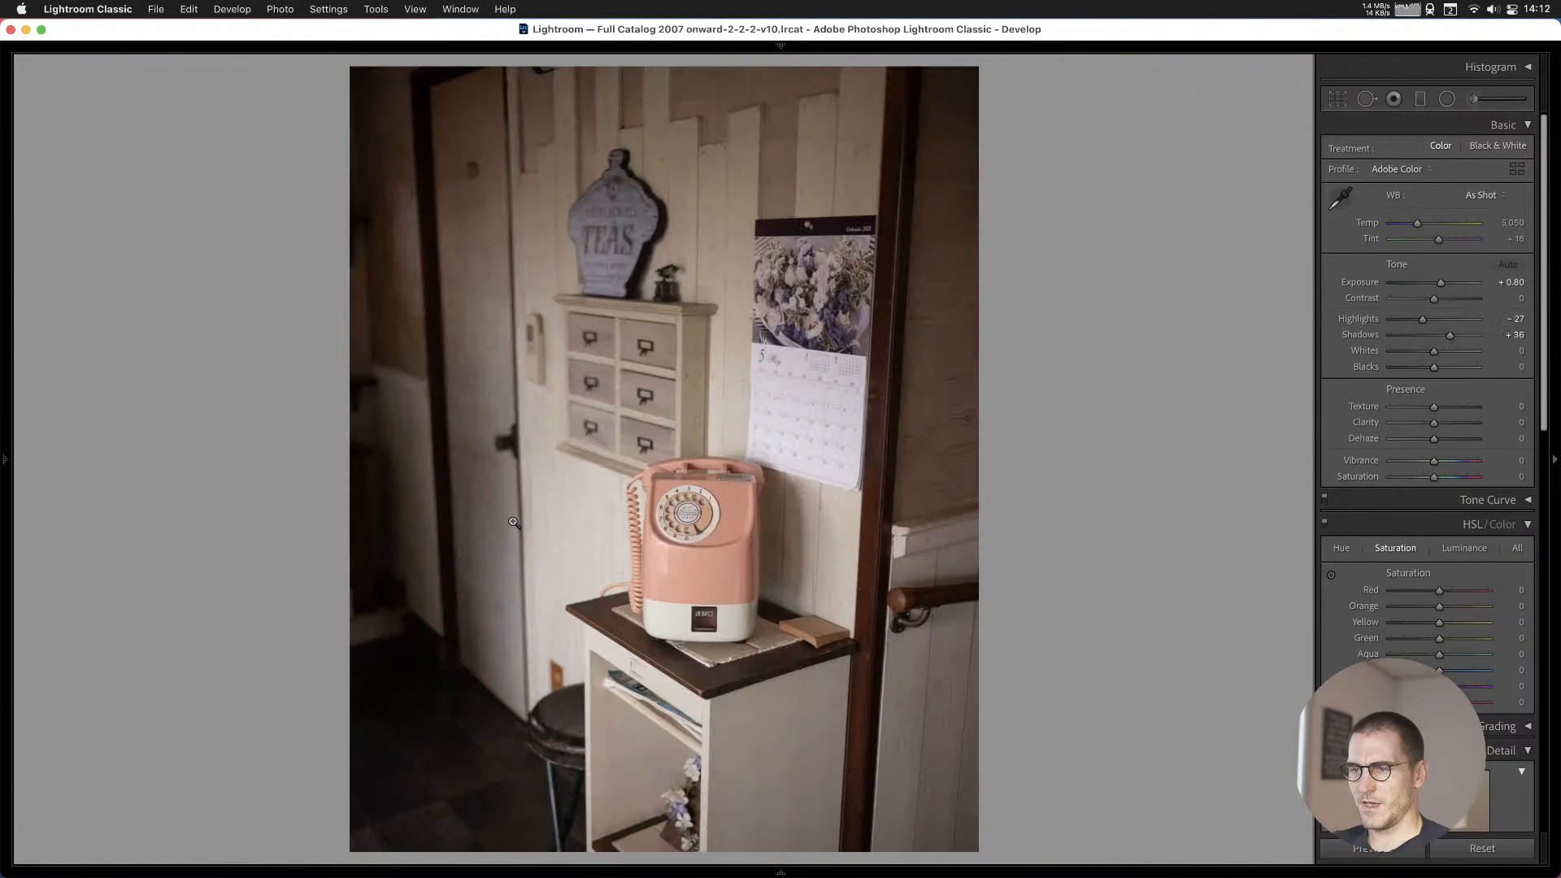
key(Left)
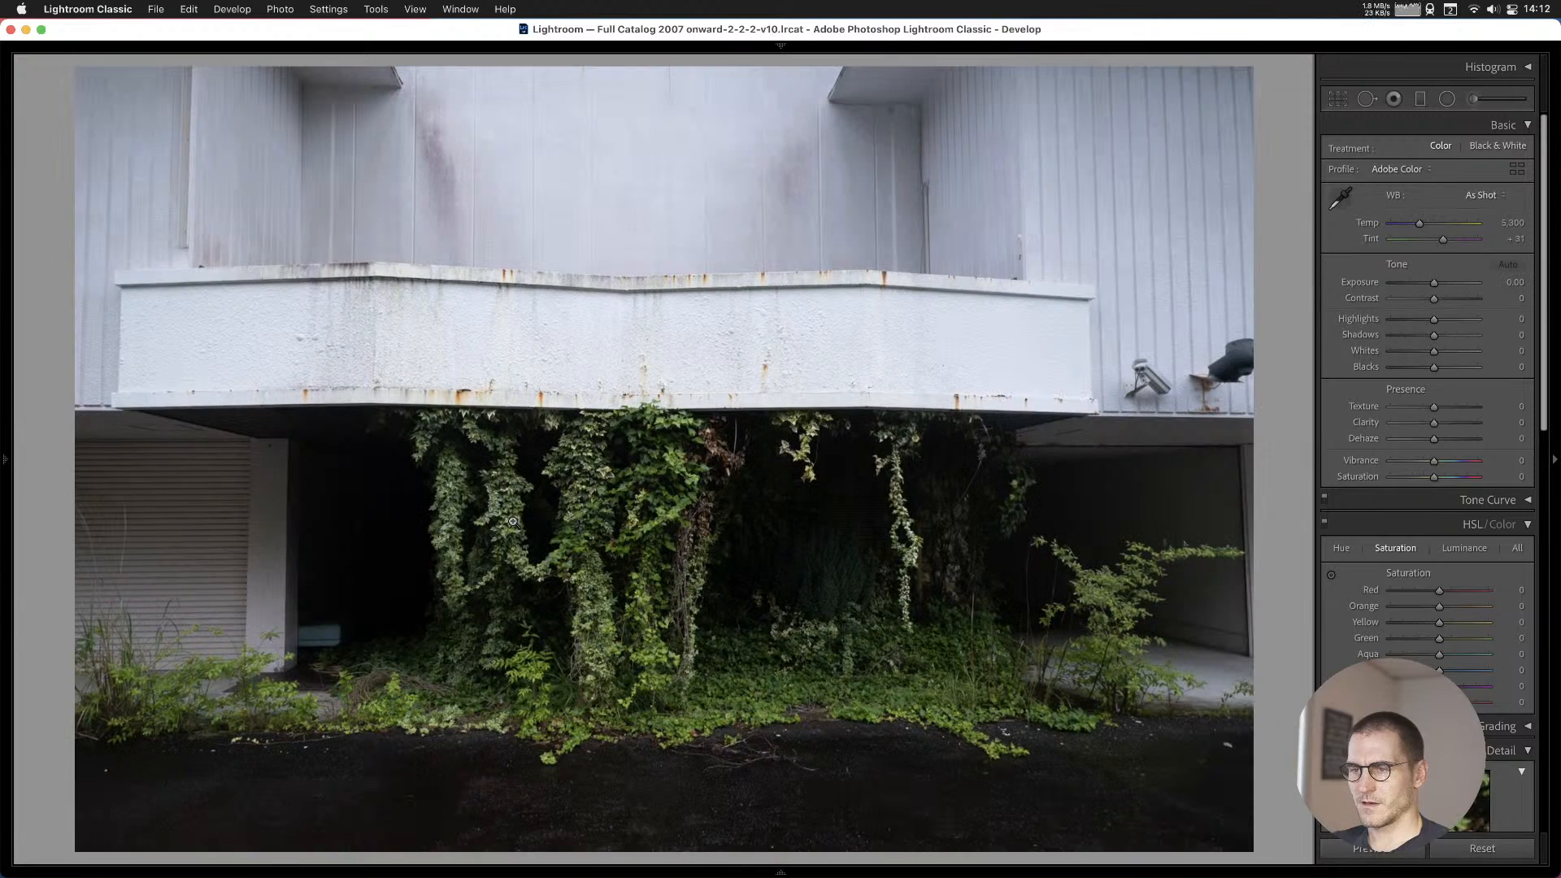
key(Right)
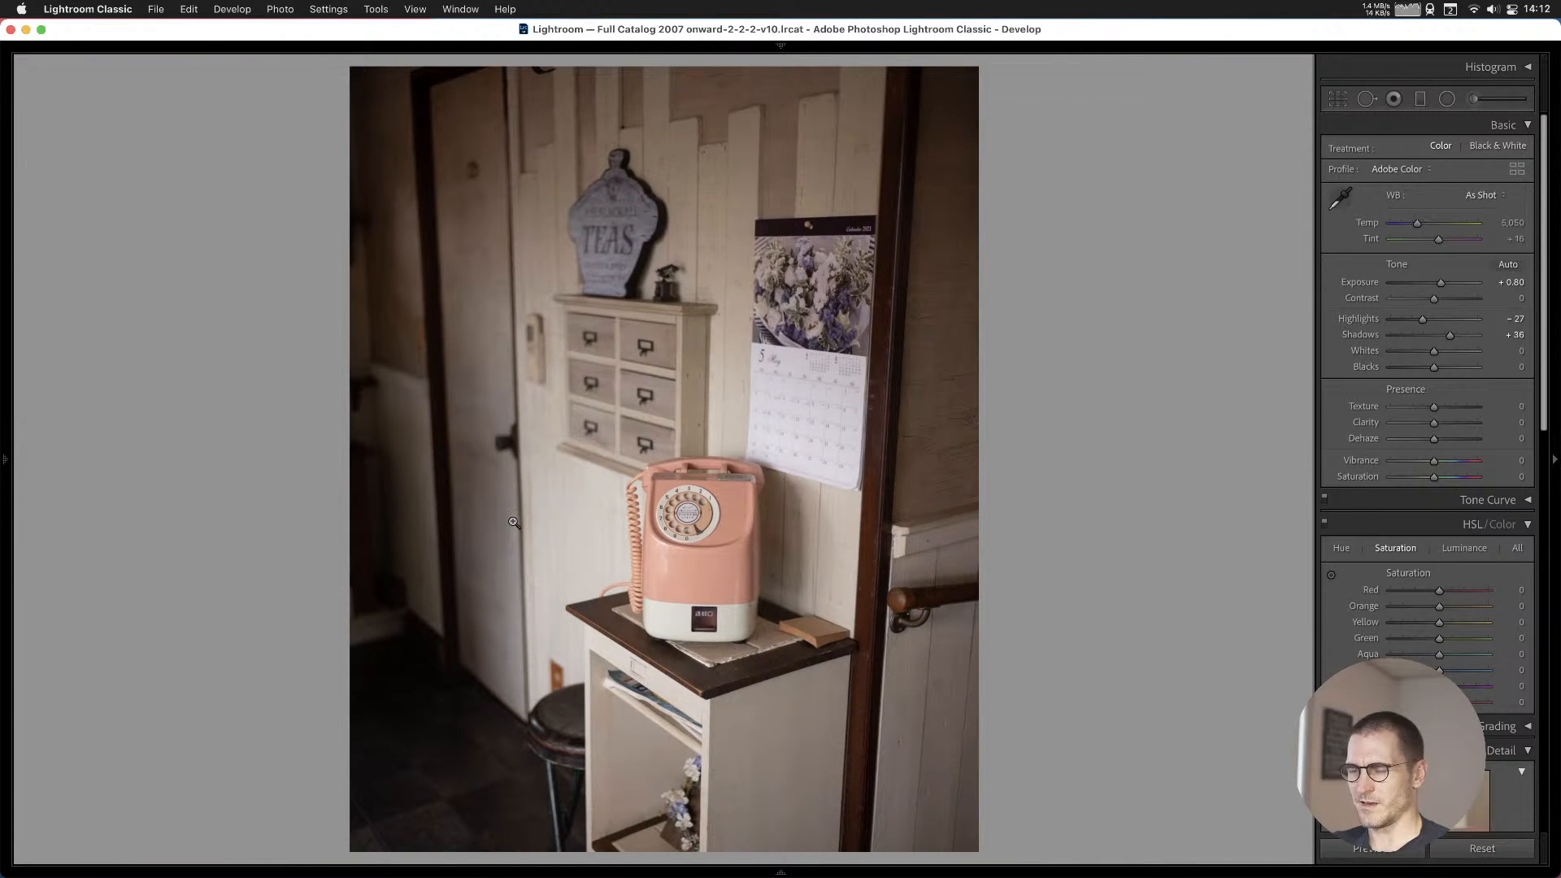
key(Right)
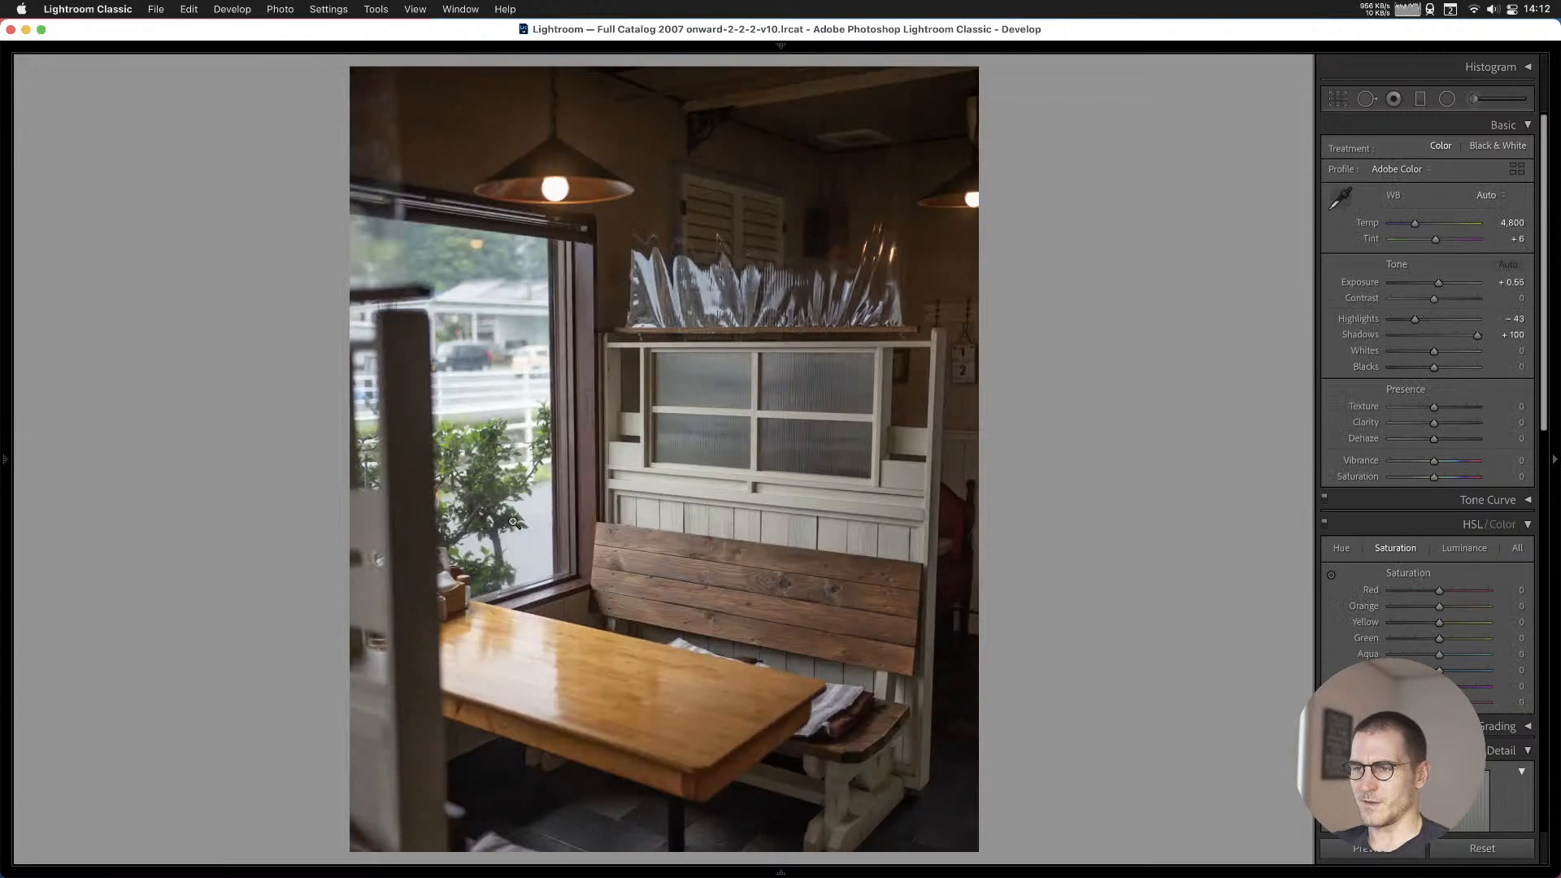
key(Right)
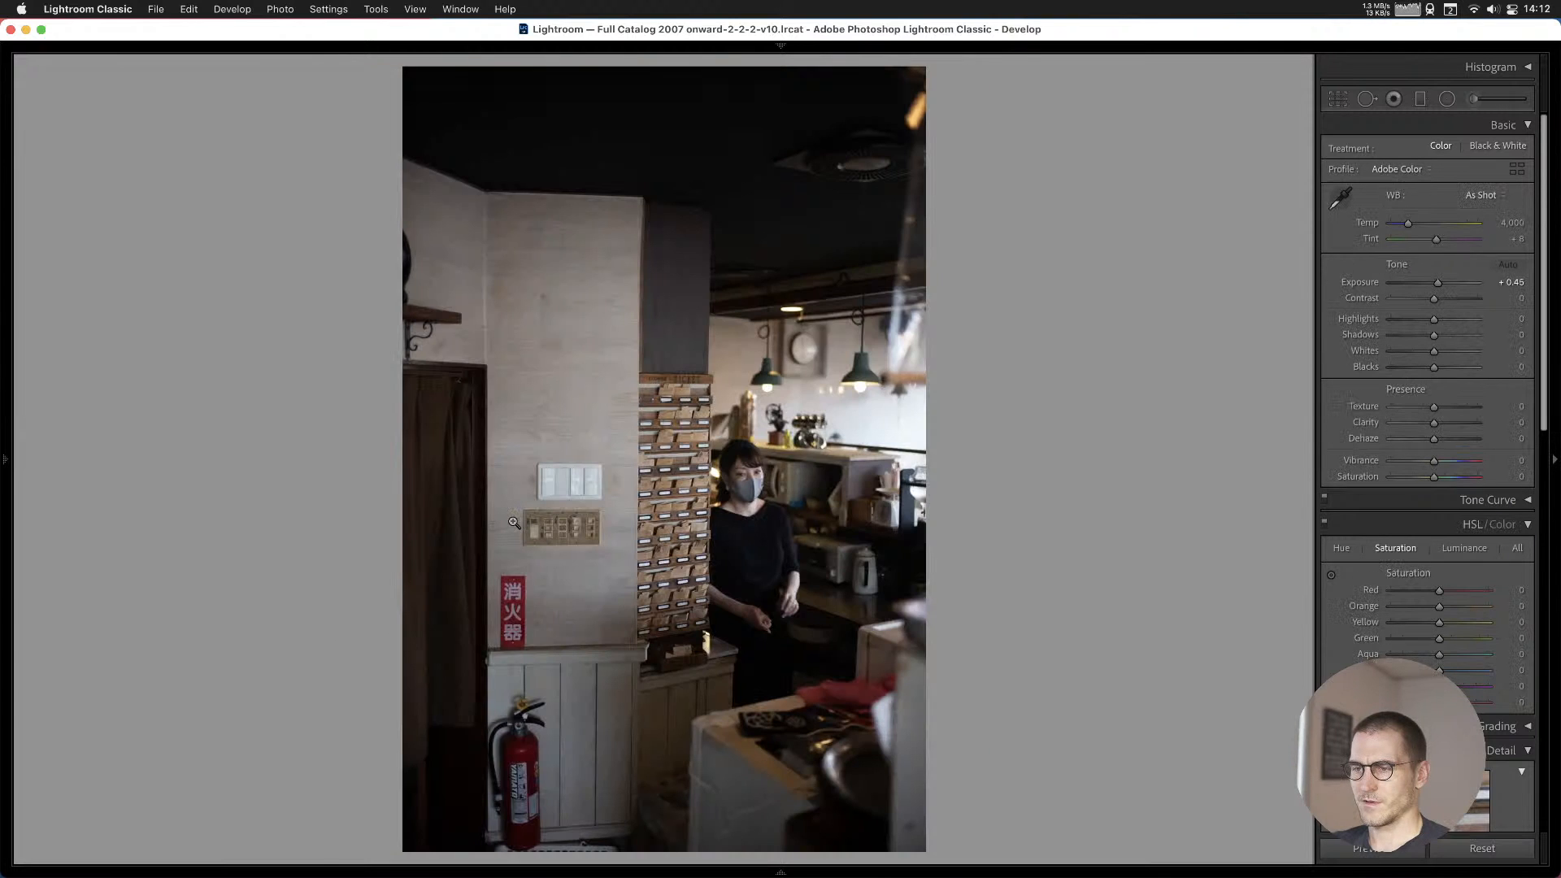
key(Left)
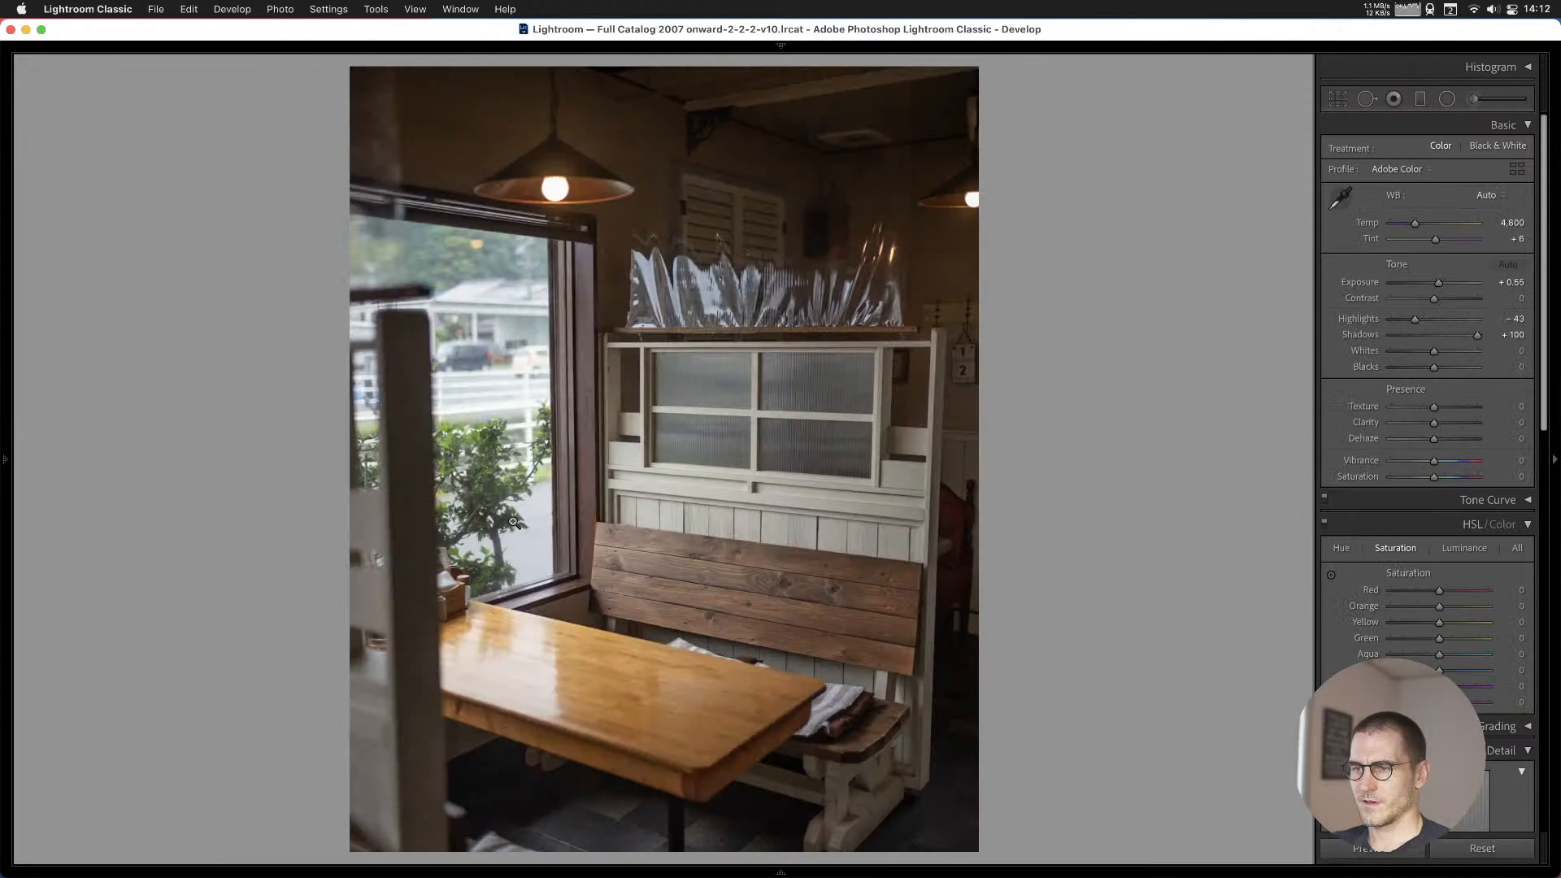
key(Right)
key(Right)
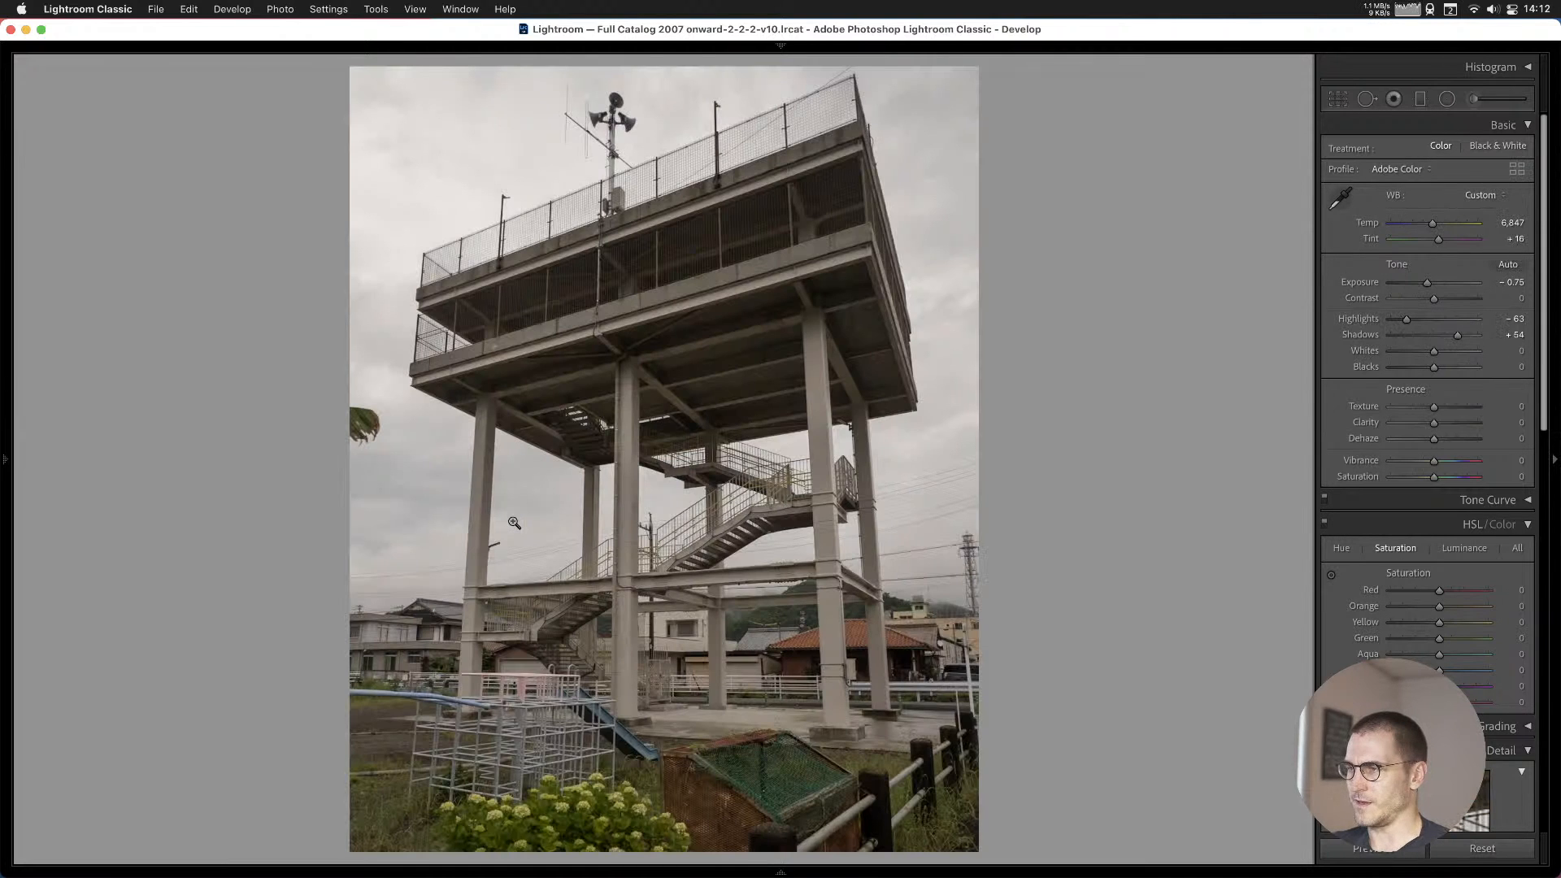
key(Right)
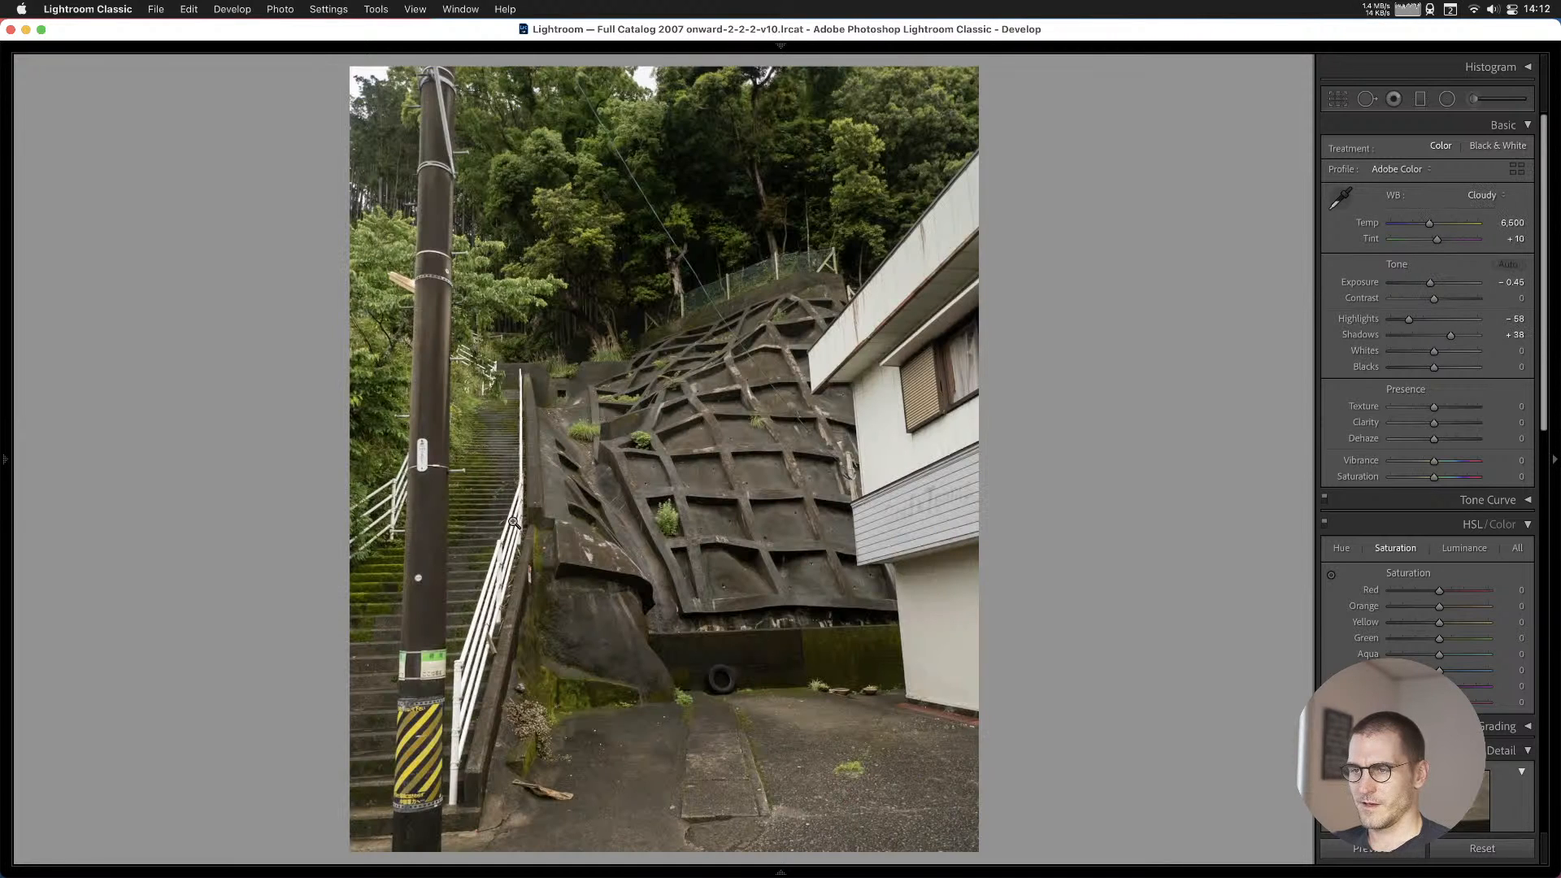
key(Right)
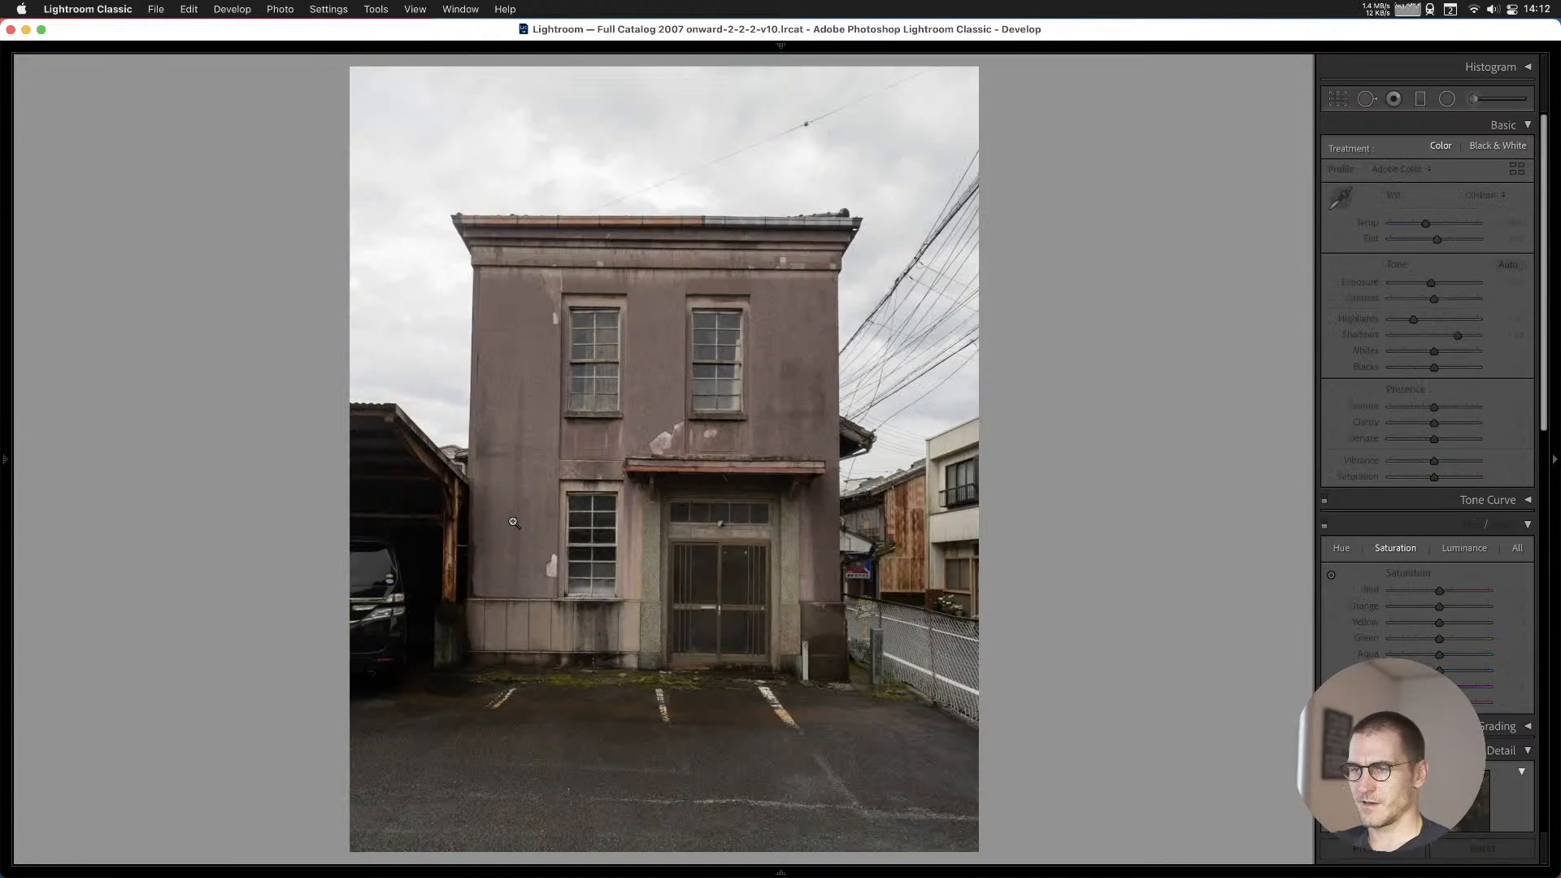
key(Right)
key(Right)
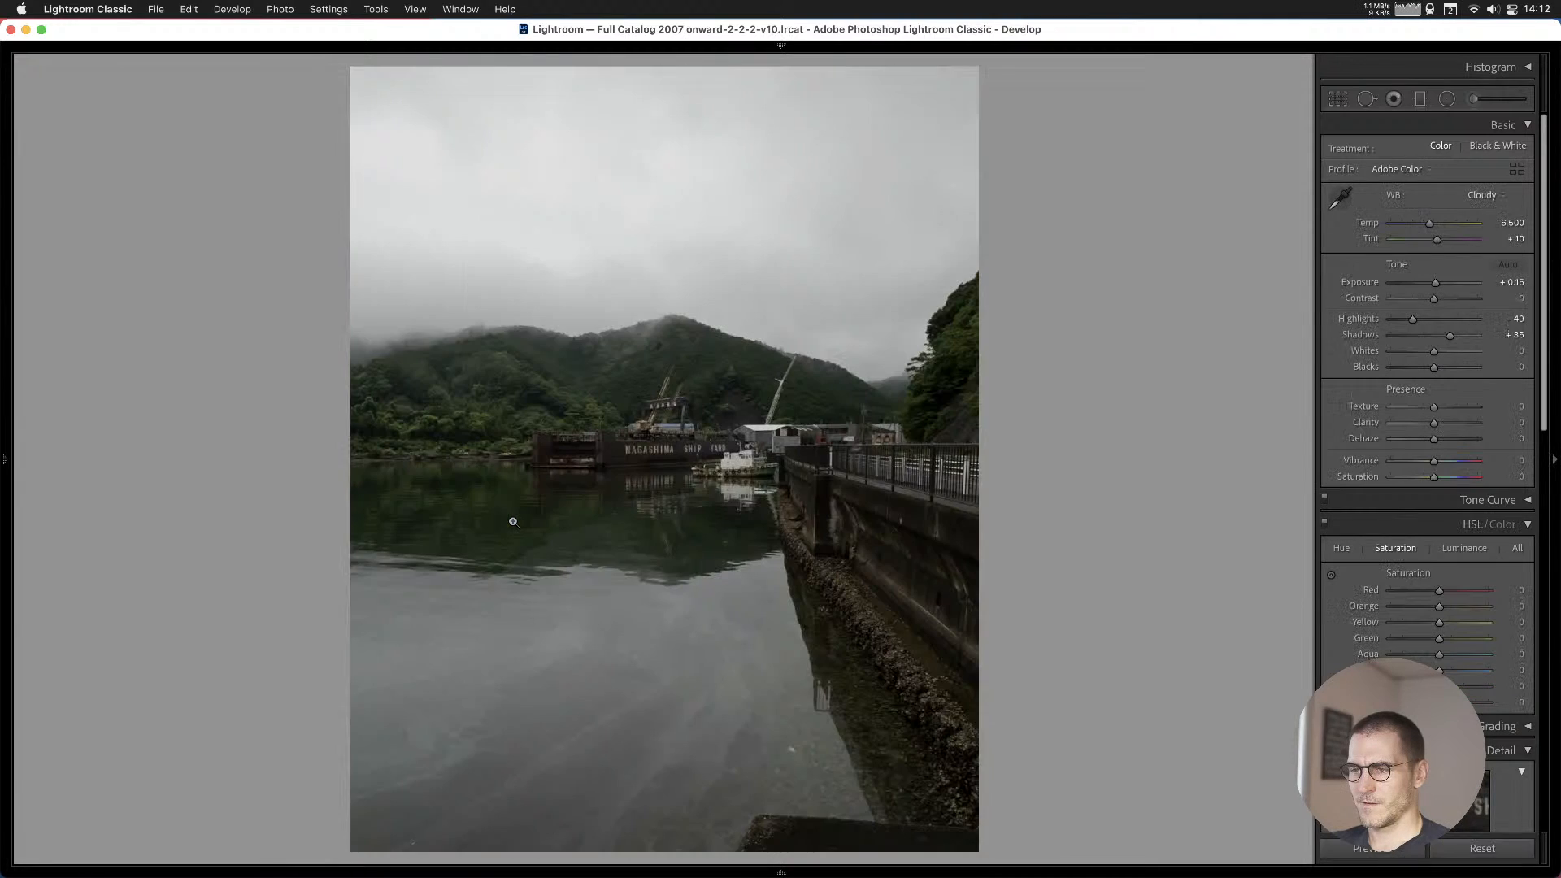
Skip the harbour and both misty roadside house photos, and add the forest path photo to the target collection "Cull #1".
key(Right)
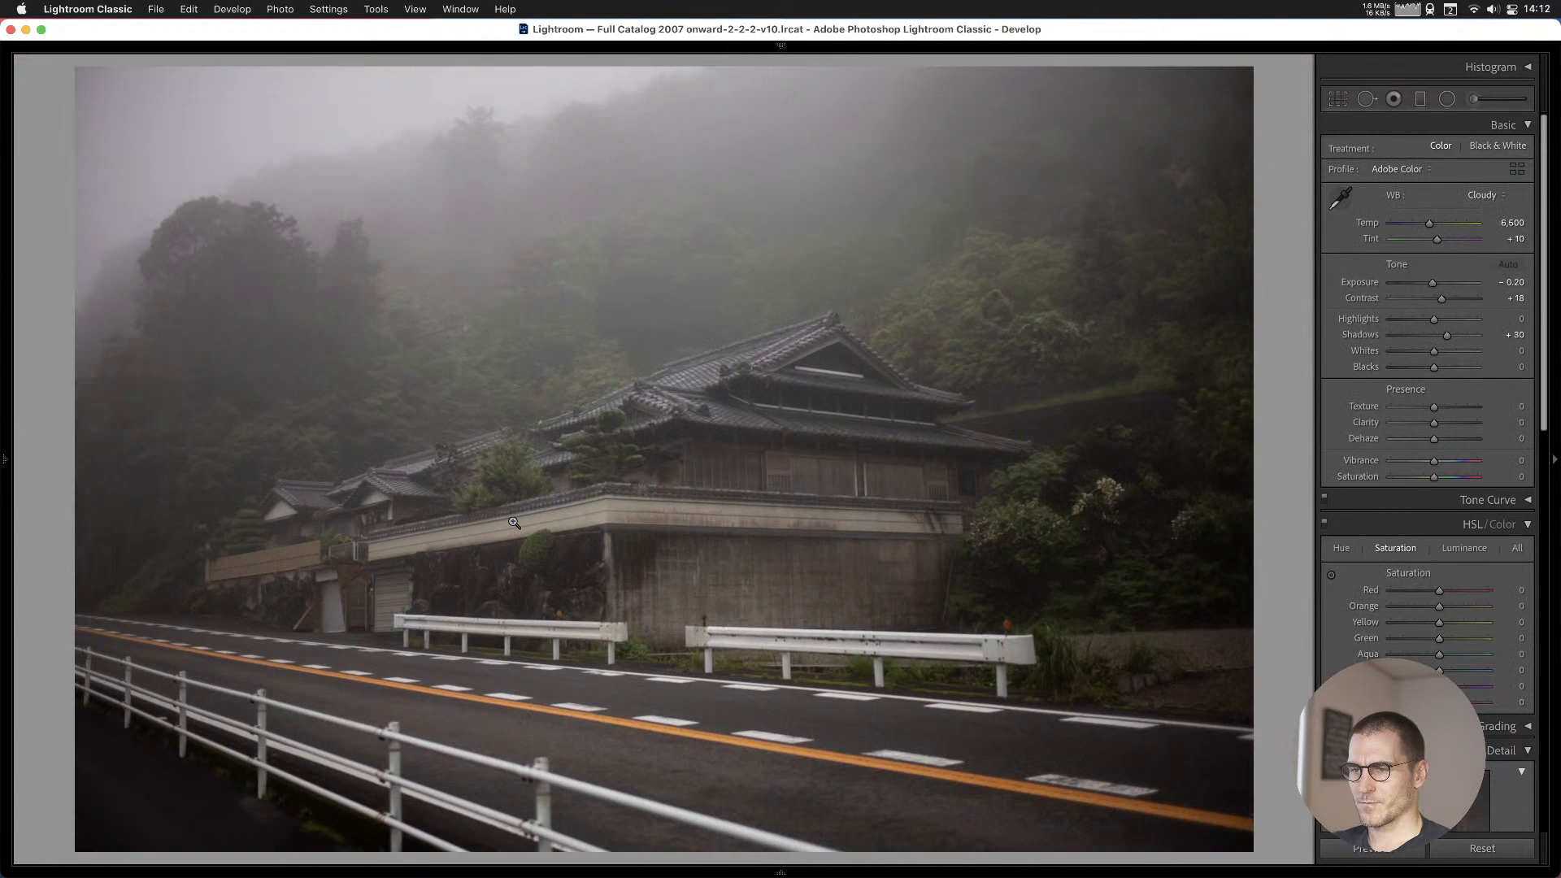
key(Right)
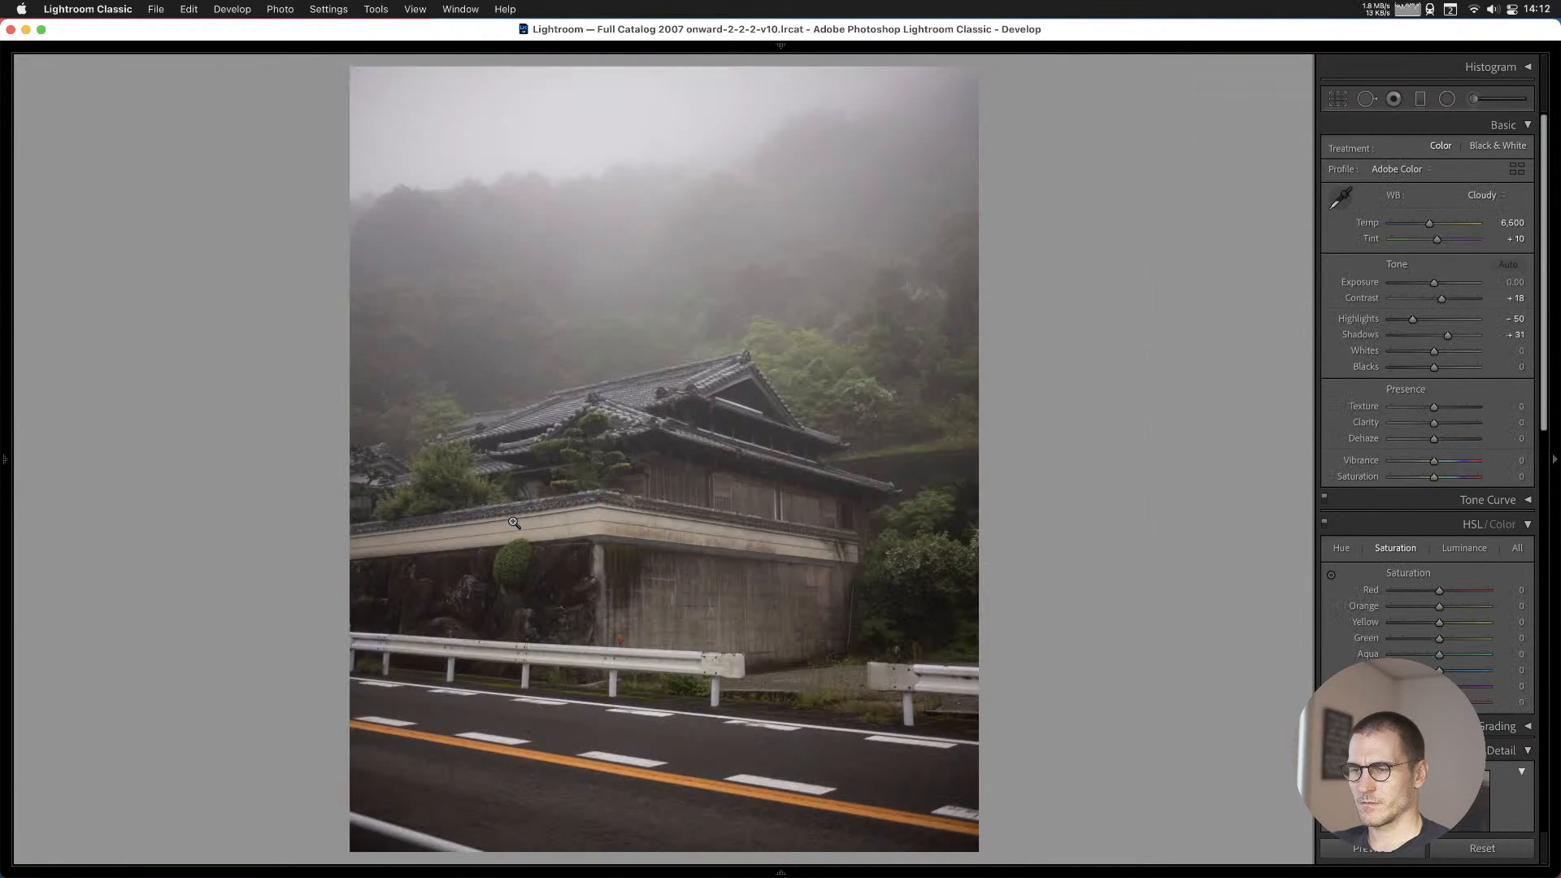
key(Right)
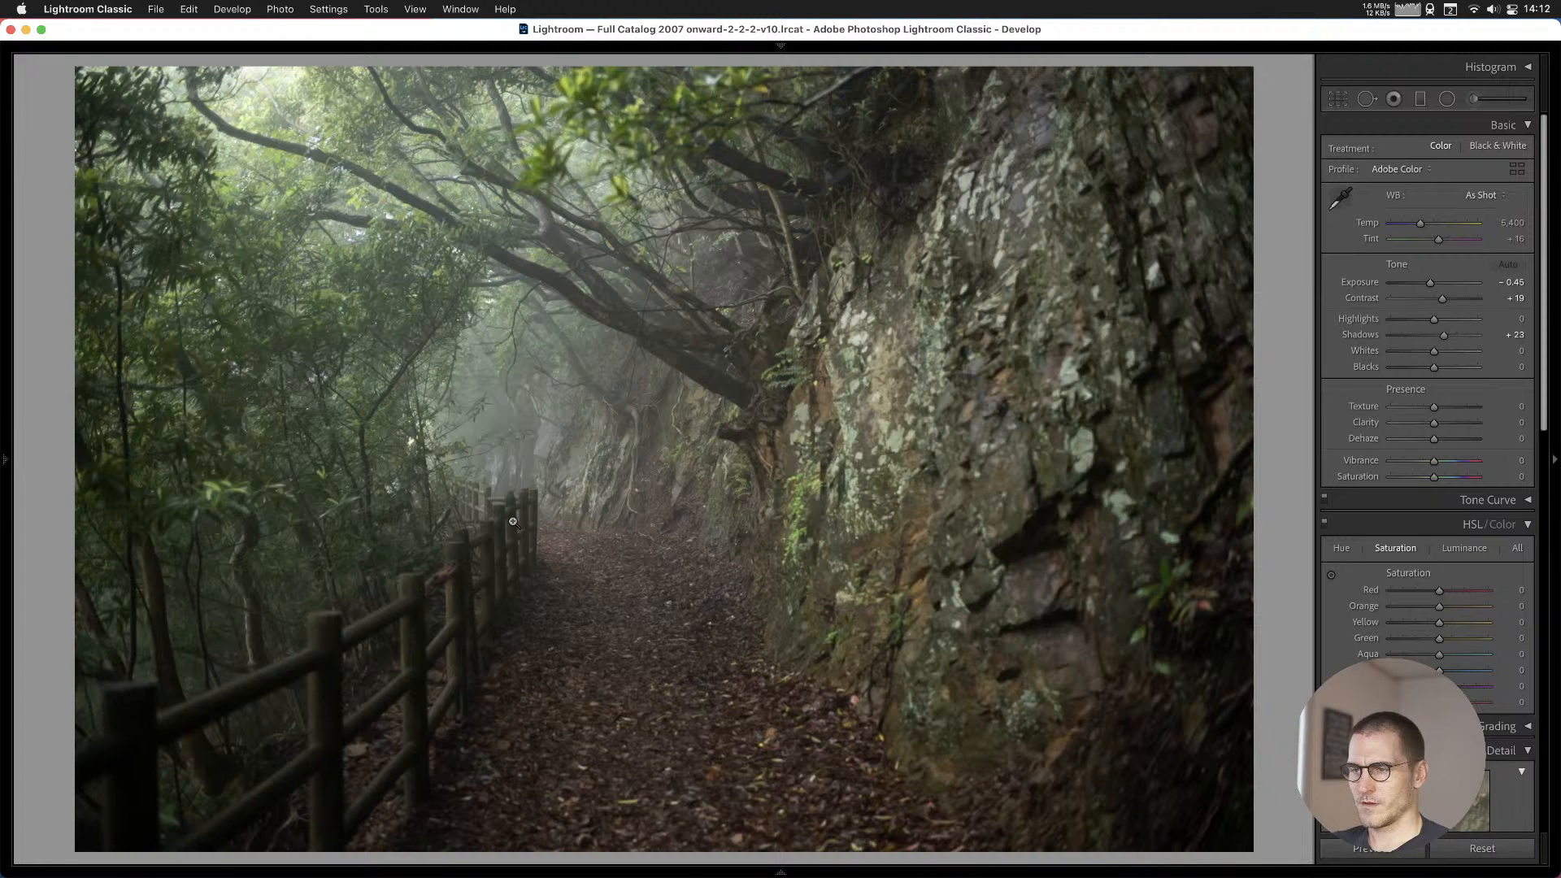
key(Right)
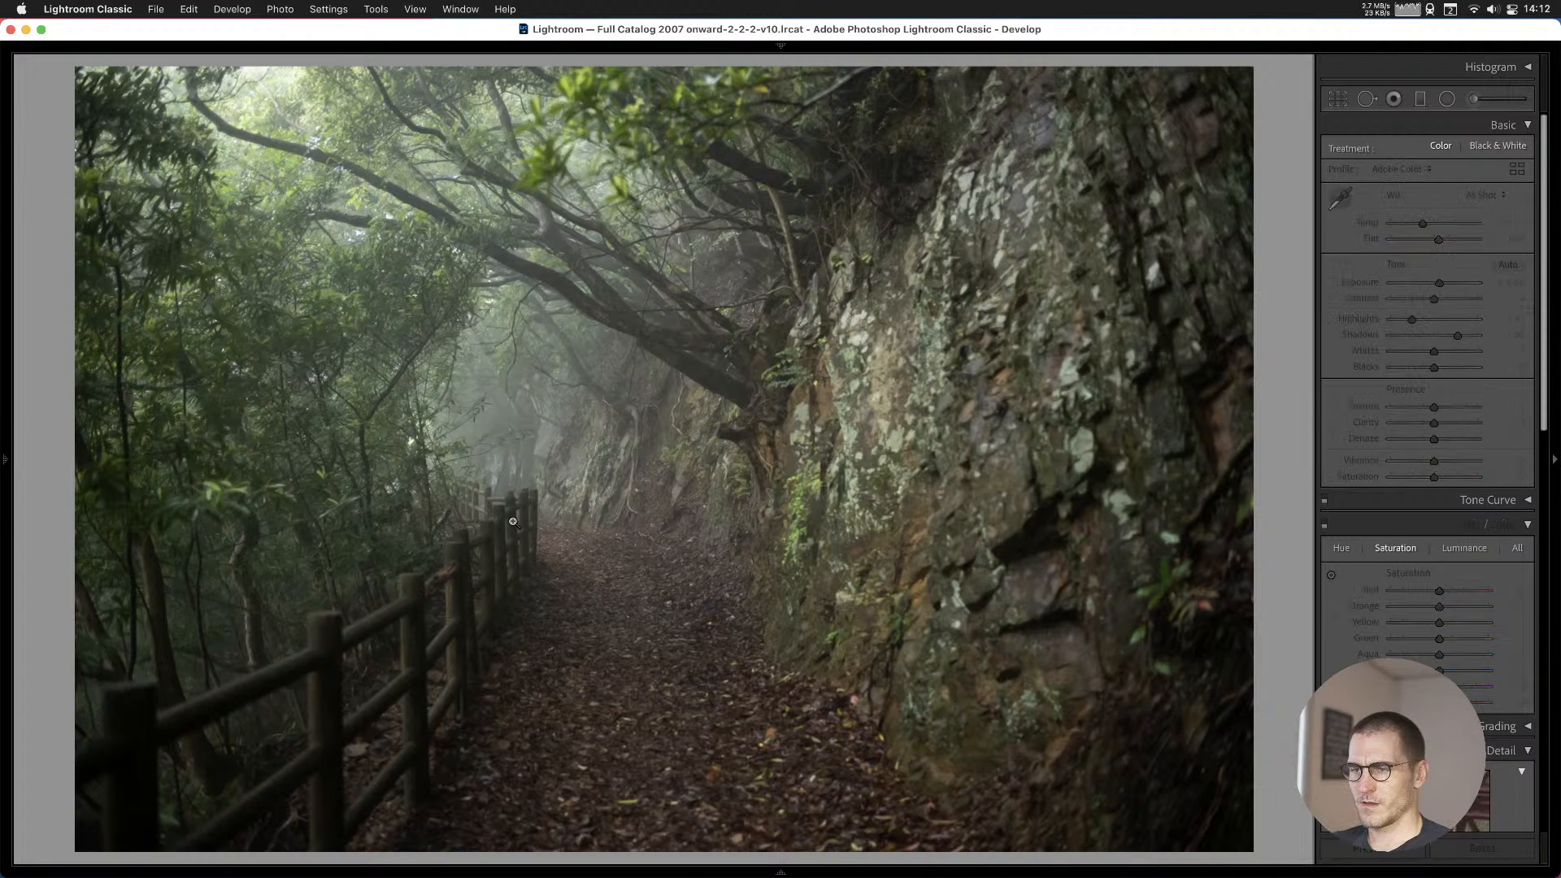
key(Left)
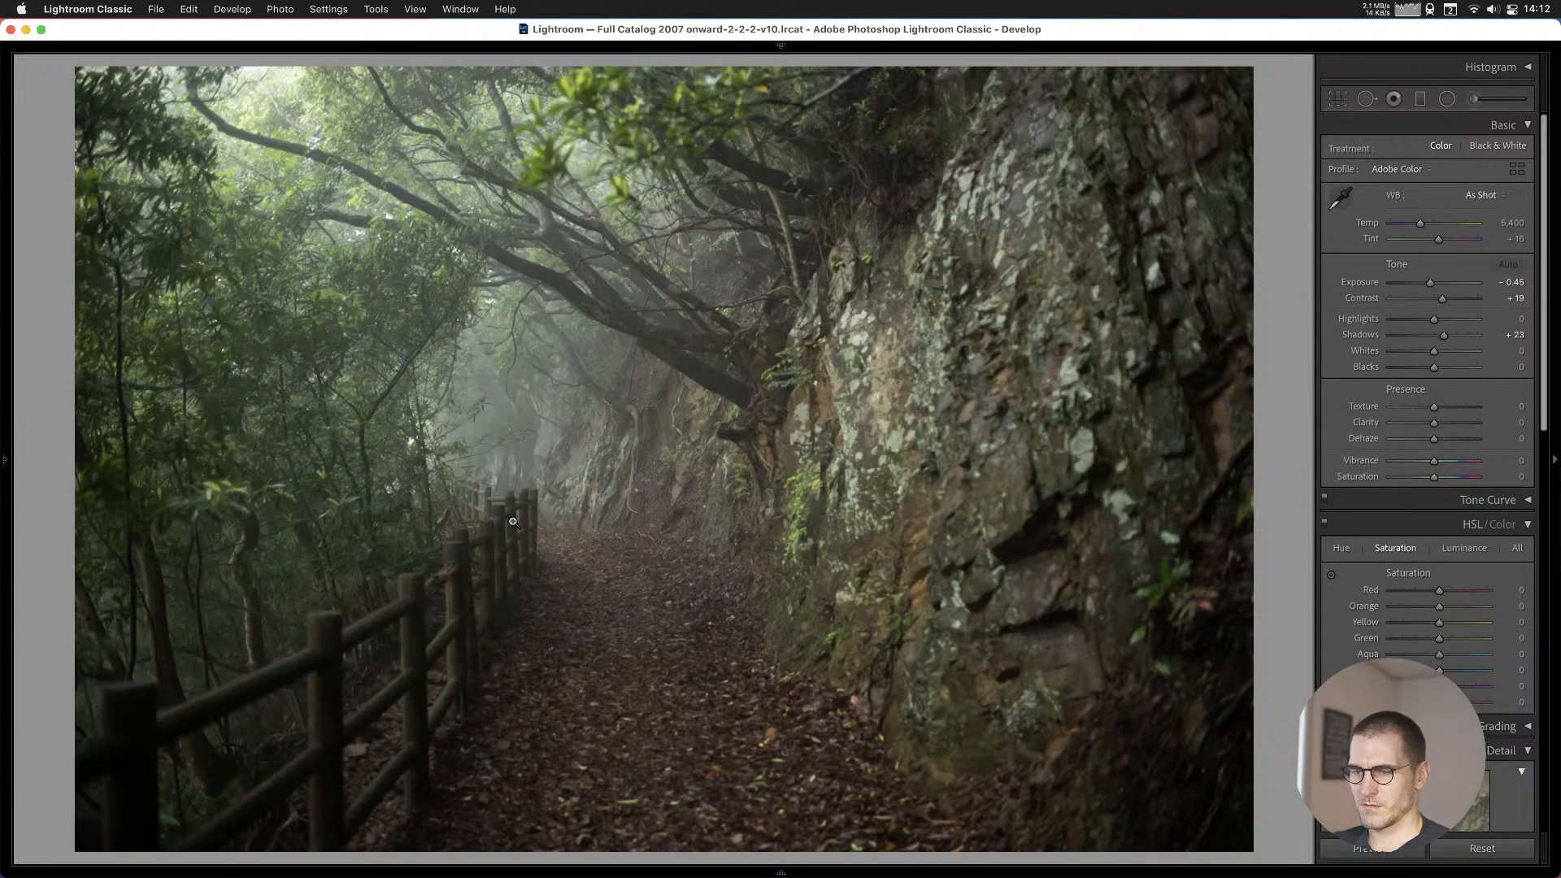
key(b)
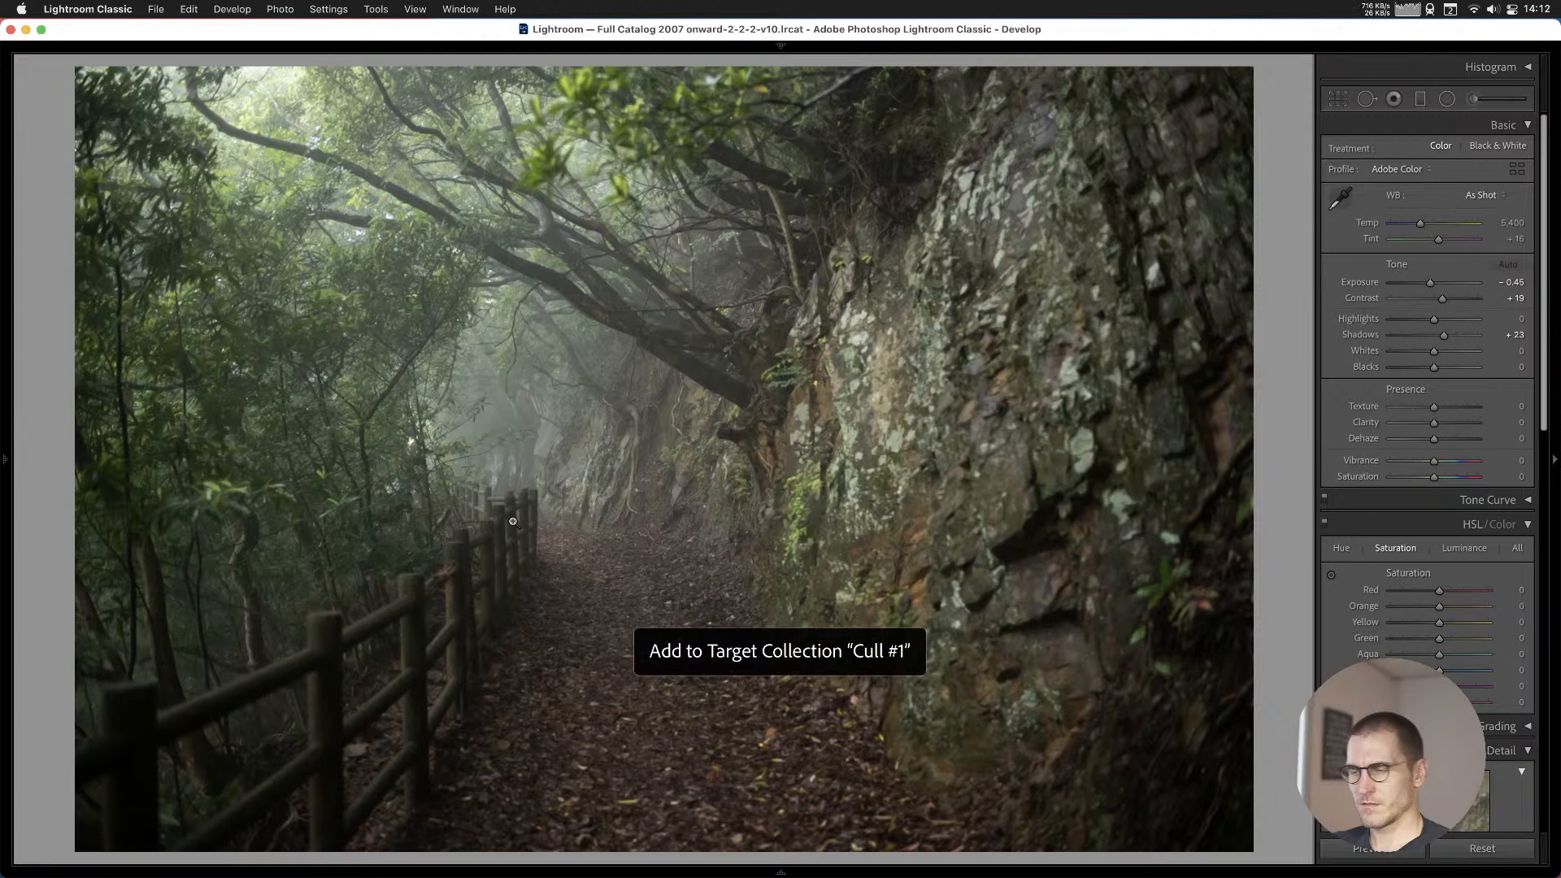
Skip the torii gate, overgrown boats and shed photos, compare the two hedge shots, and add the portrait-format one to "Cull #1".
key(Right)
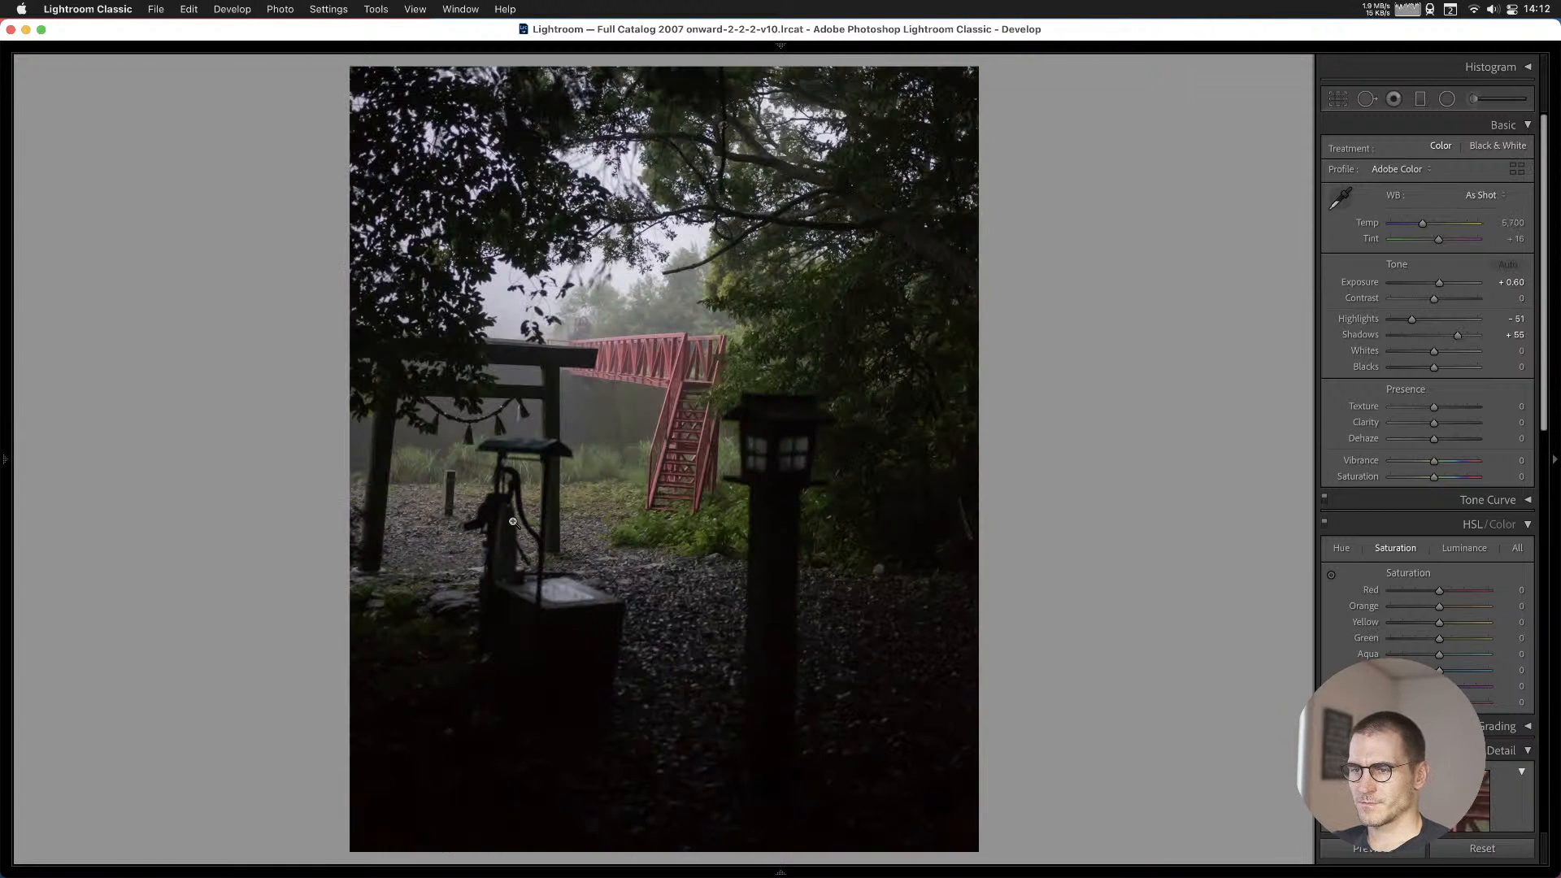
key(Right)
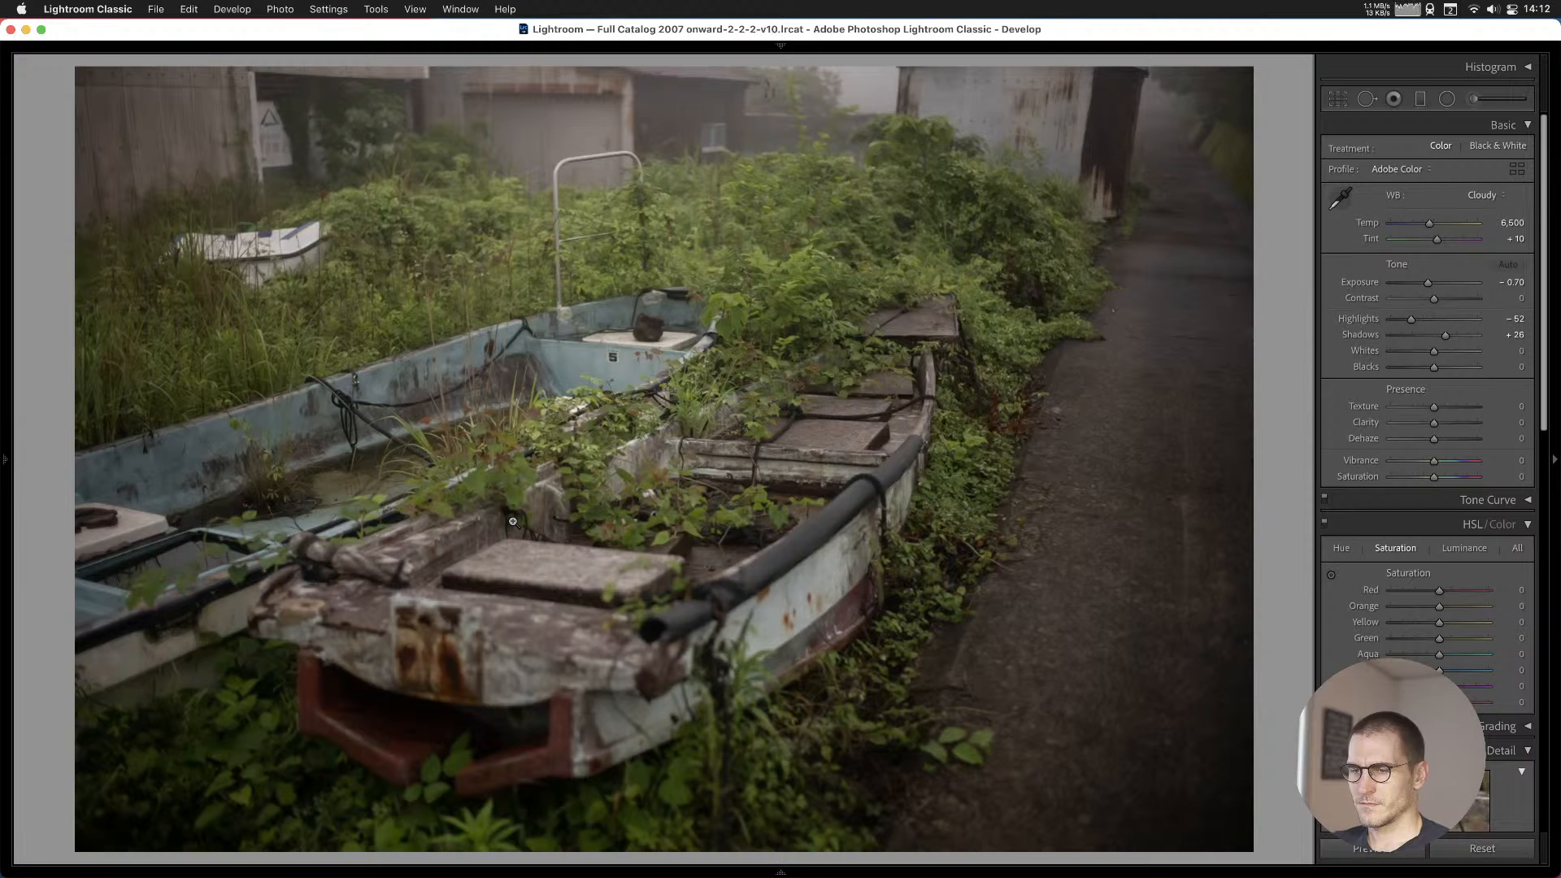
key(Right)
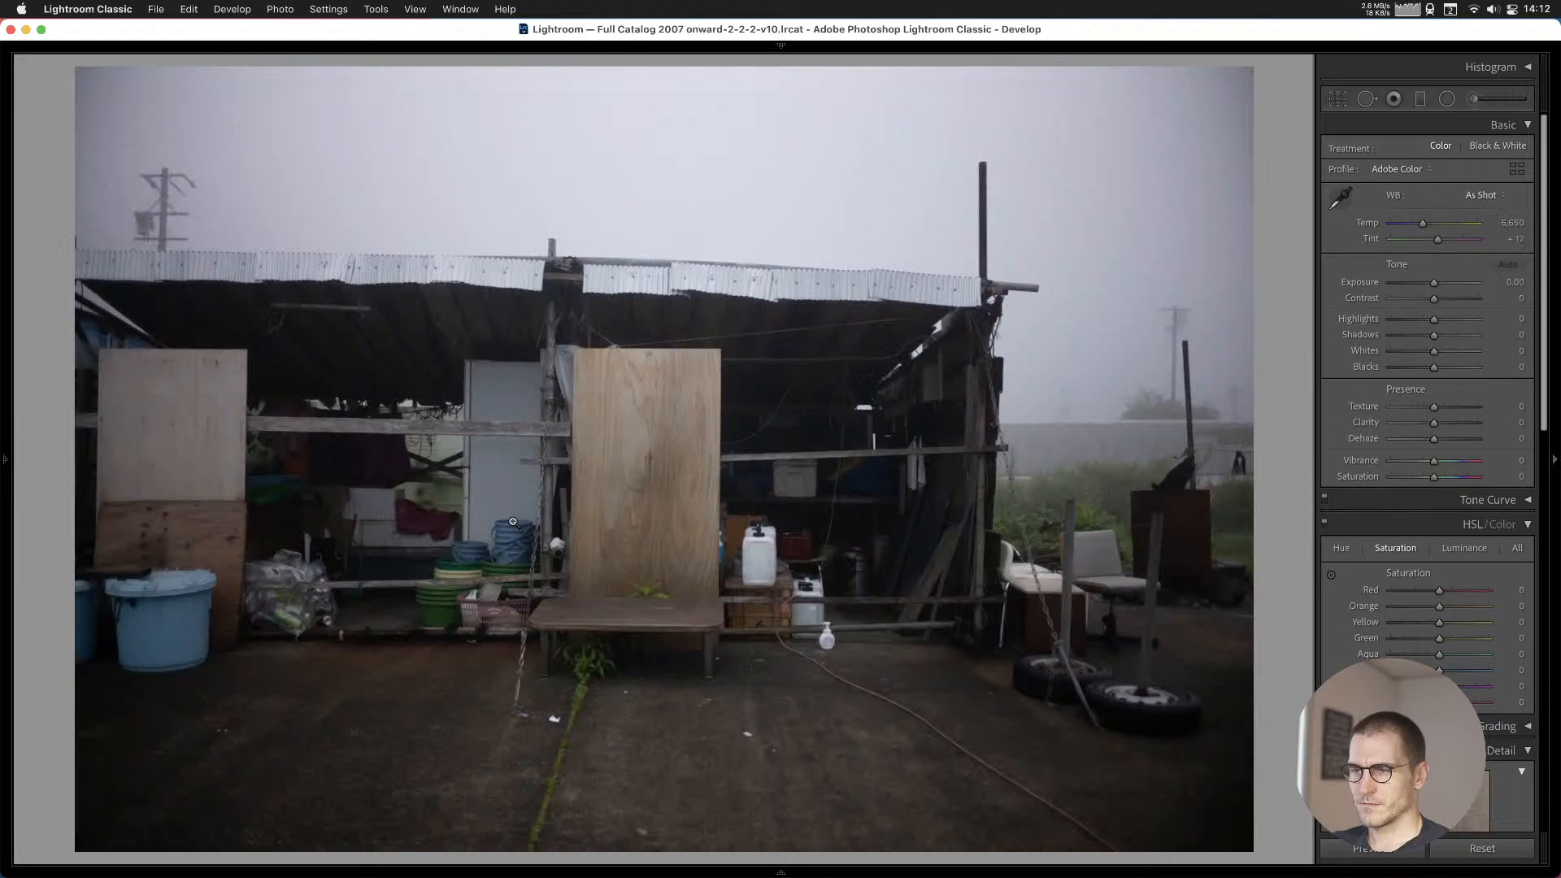
key(Right)
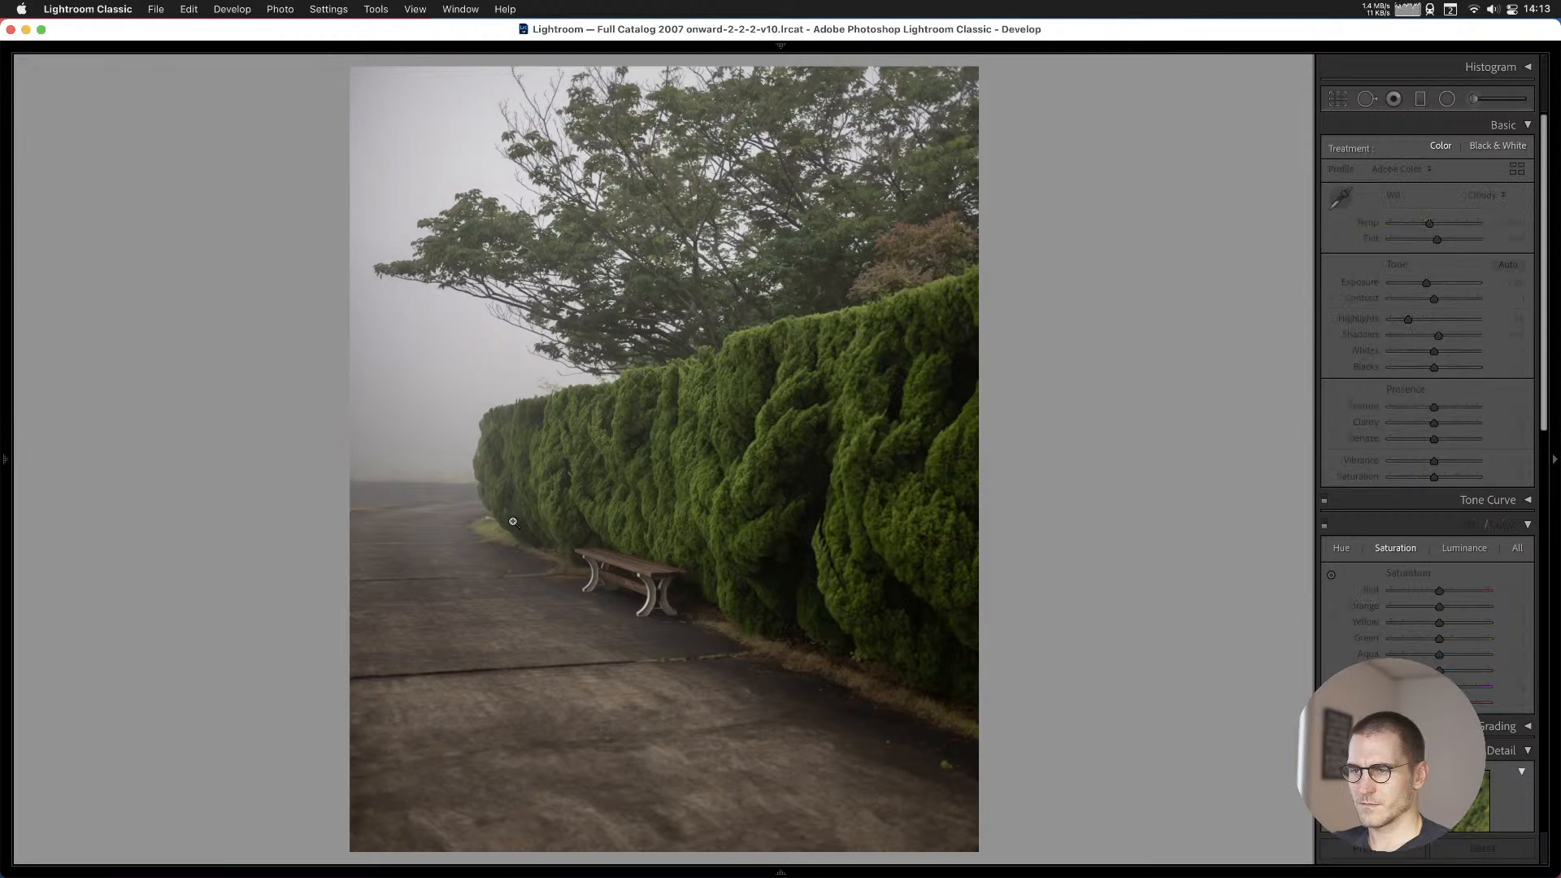
key(Right)
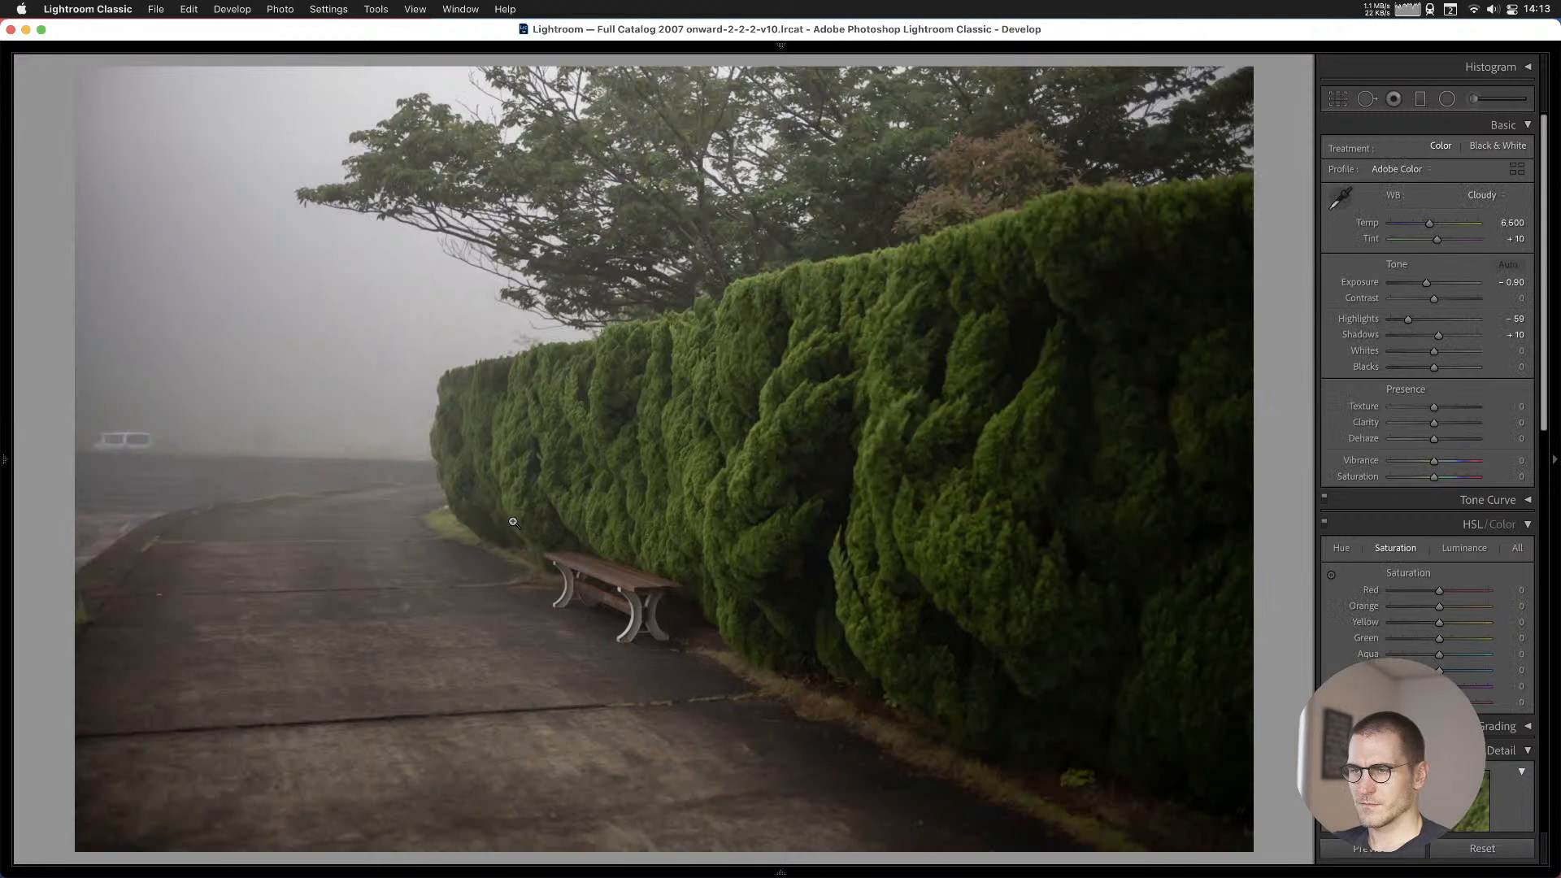
key(Left)
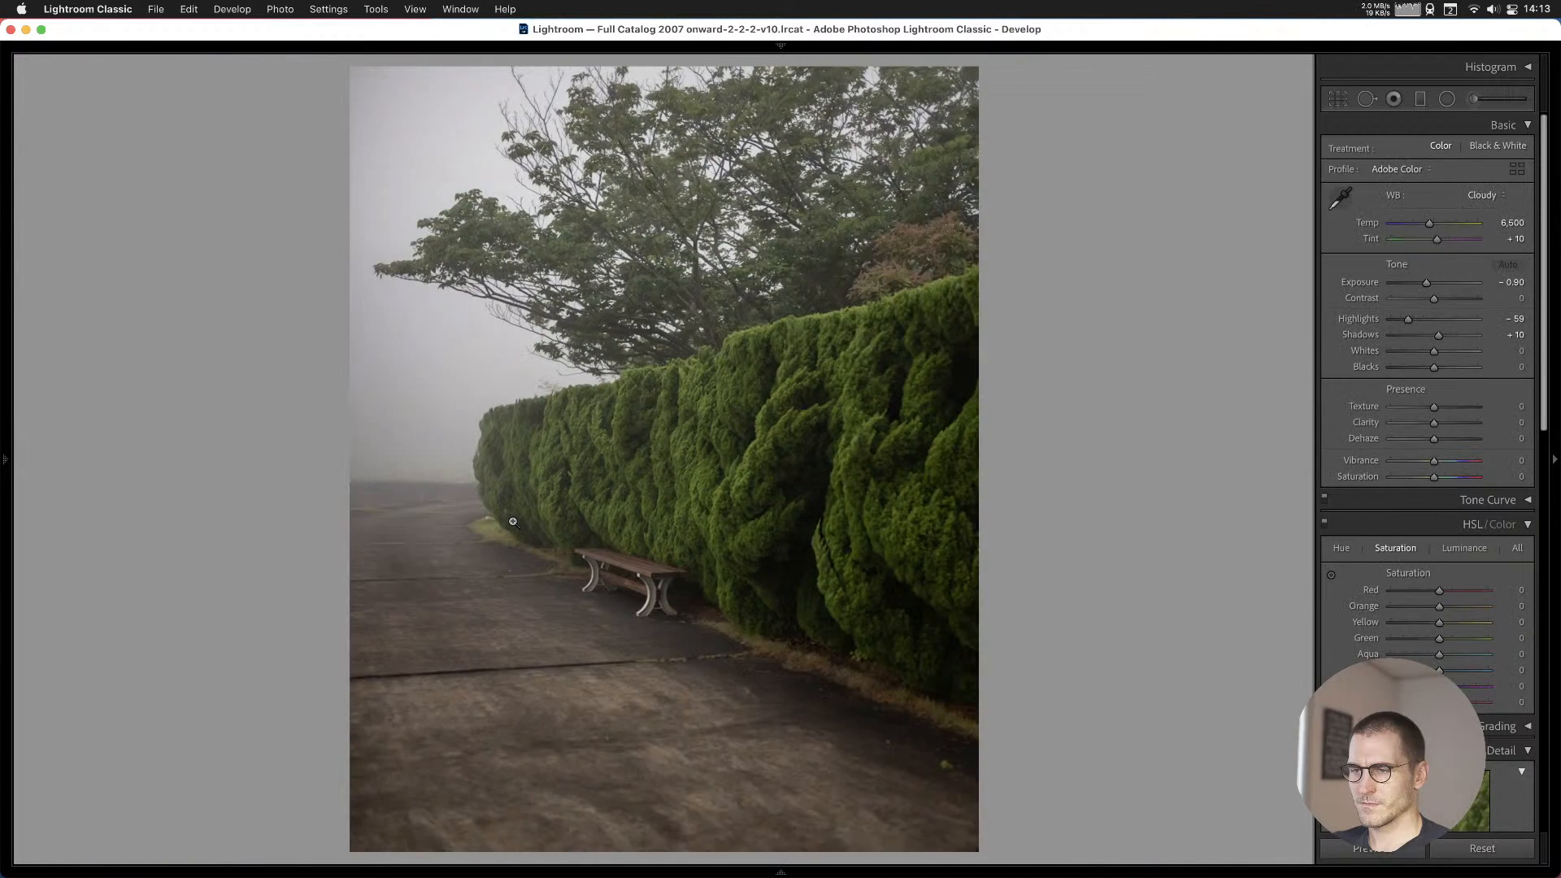
key(b)
Compare the shots of the bench on the foggy promenade and add the portrait-format one to the target collection "Cull #1".
key(Right)
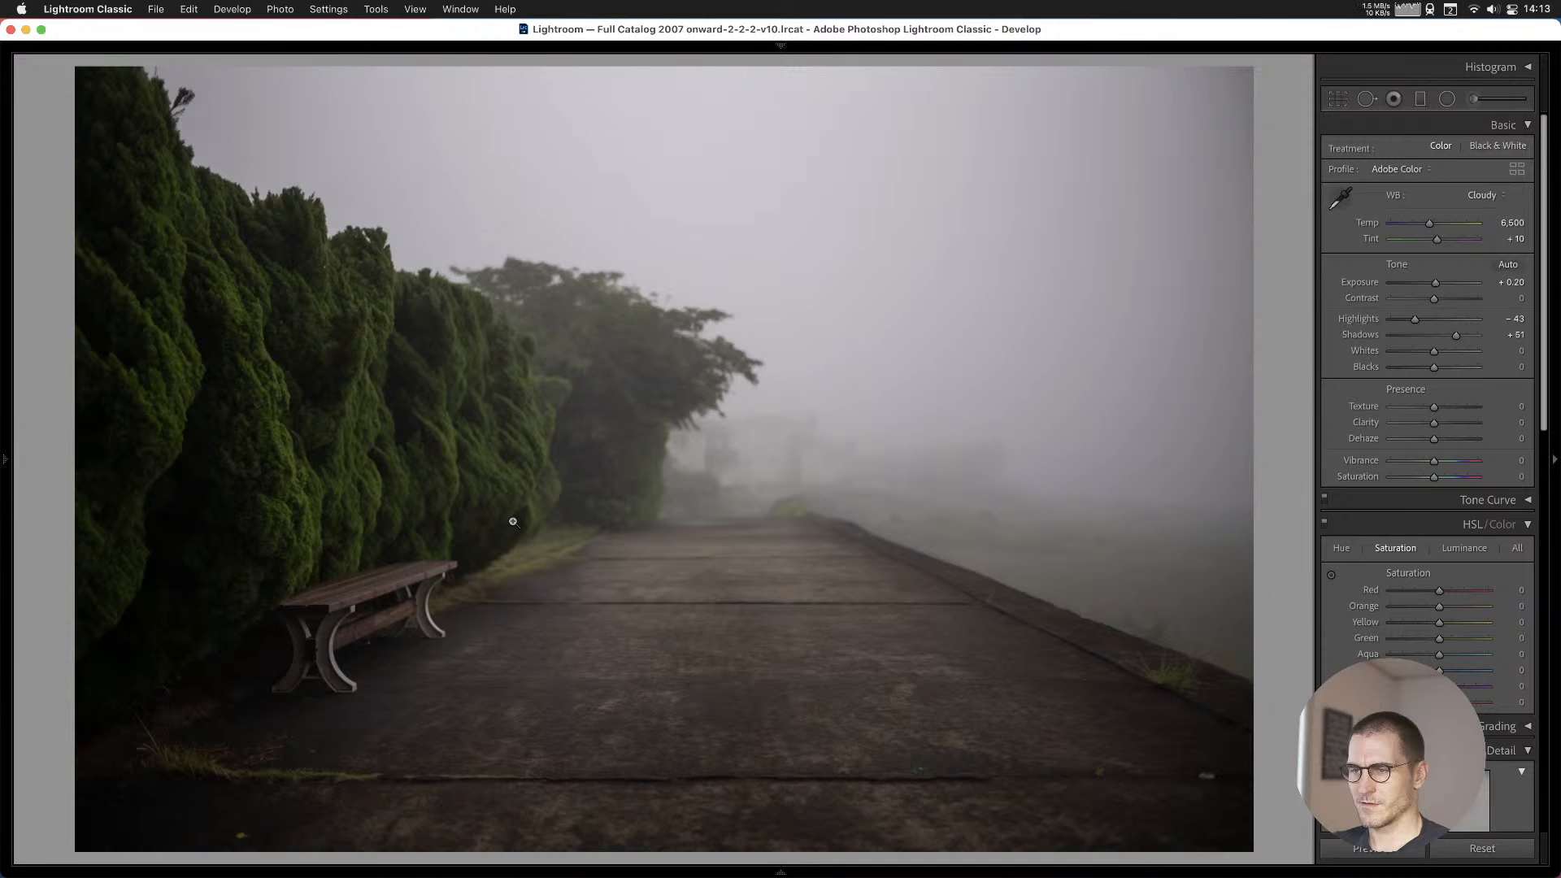
key(Left)
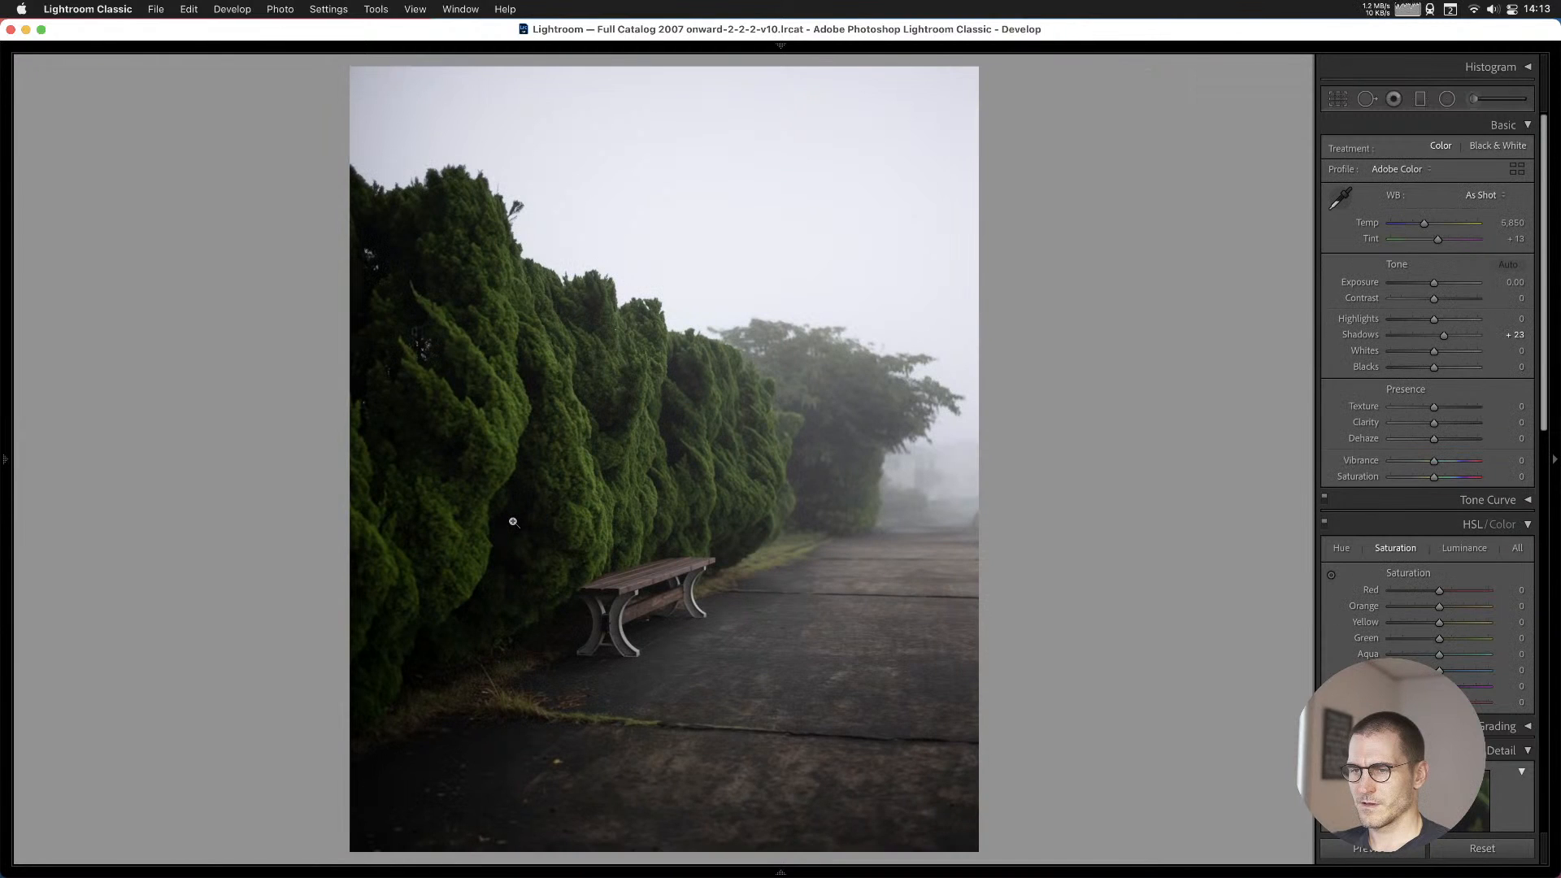
key(super+apostrophe)
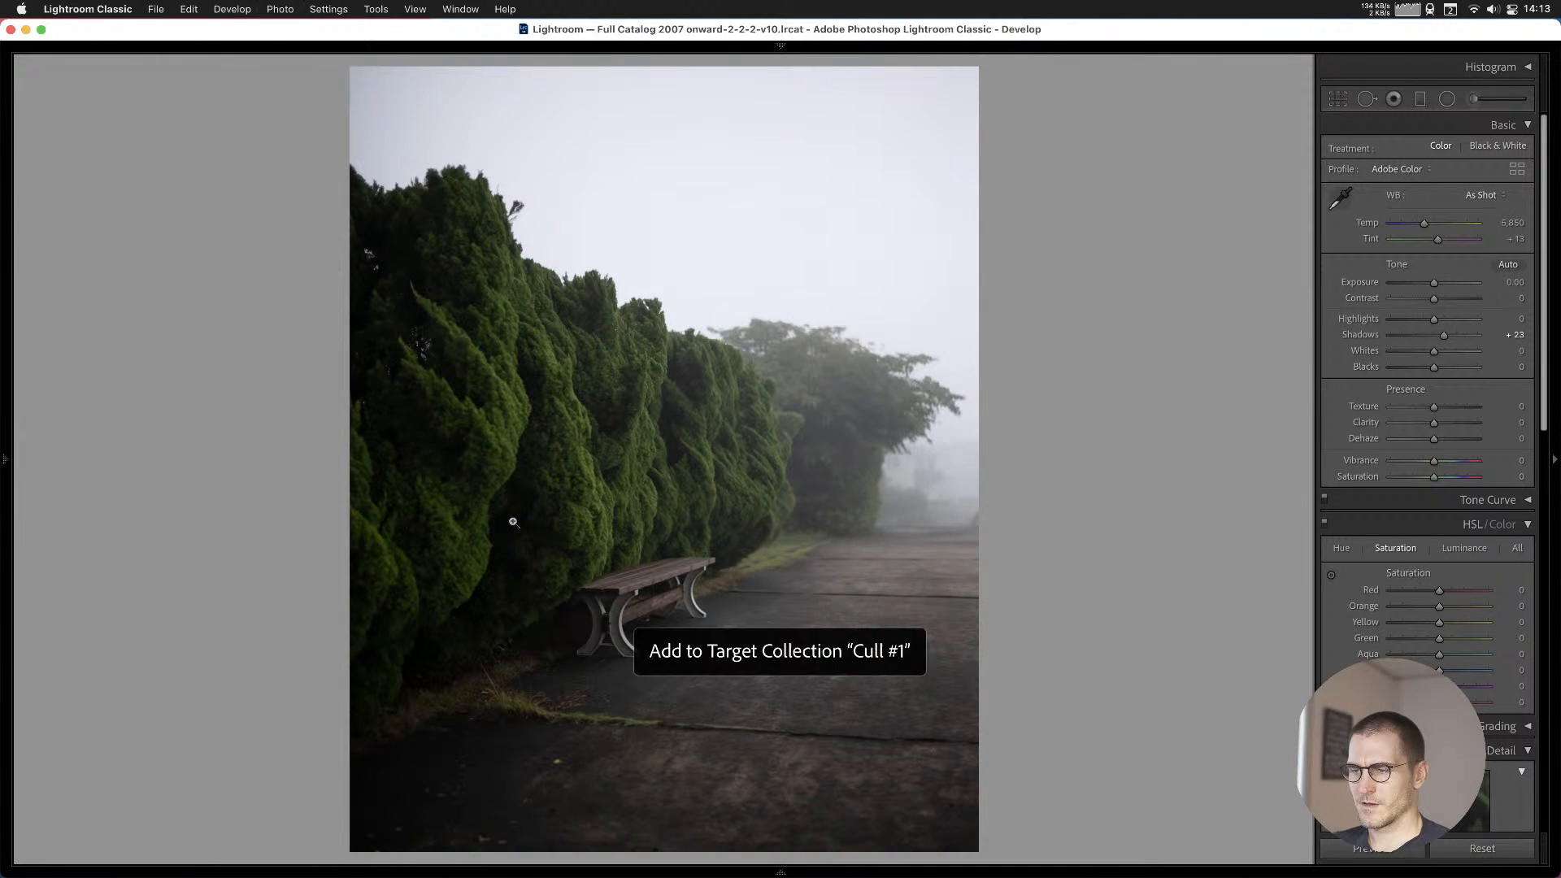
Skip the utility pole house, ivy-covered house with rusty gate and concrete flood wall photos, and add the ivy-covered house beside the garage to "Cull #1".
key(Right)
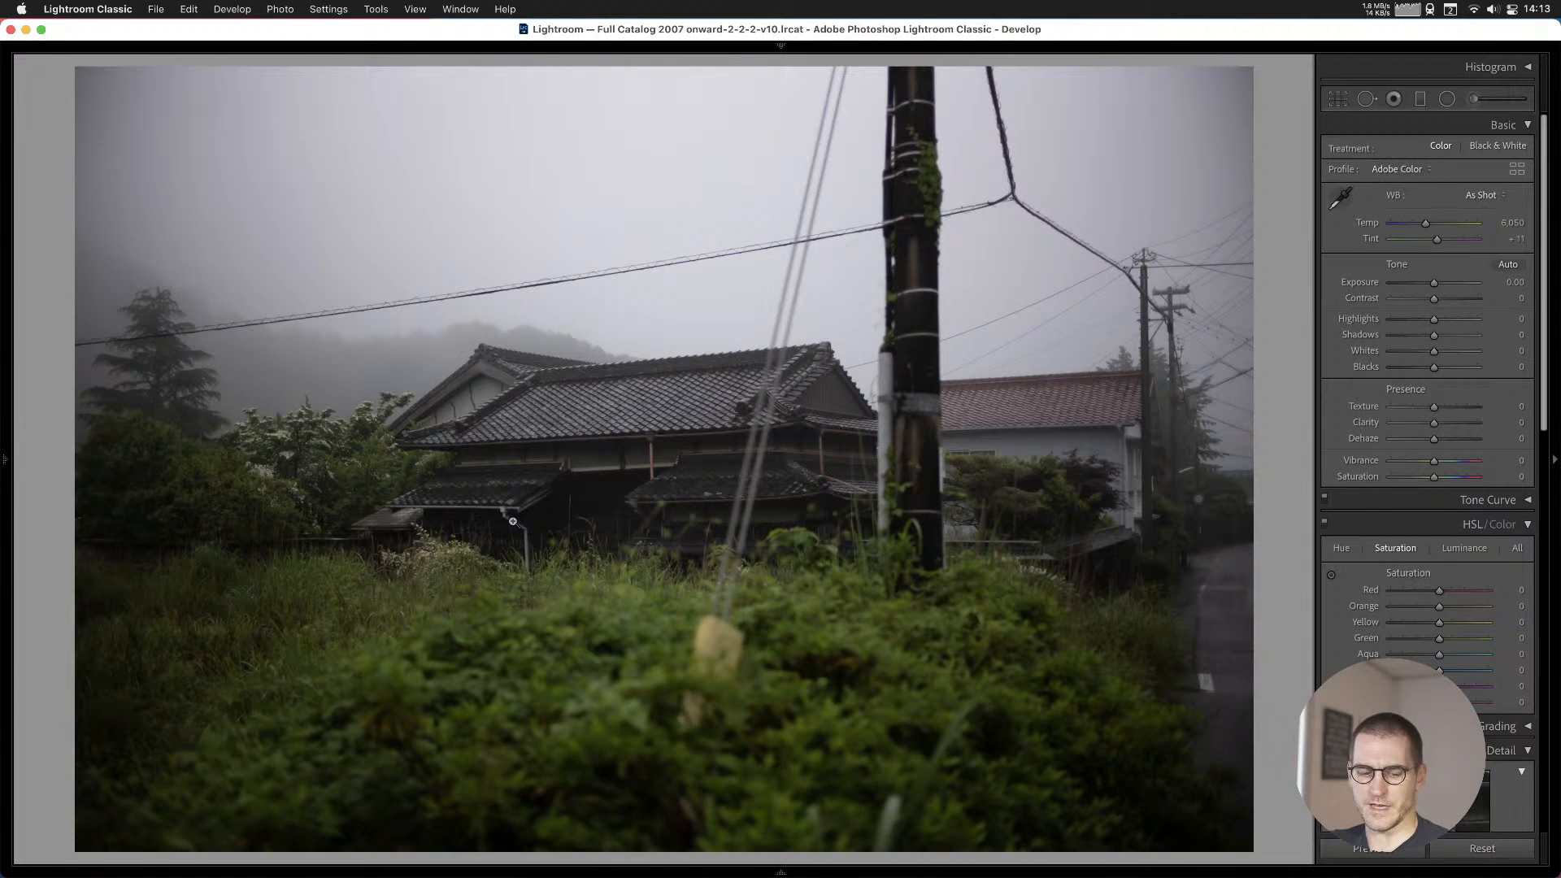
key(Right)
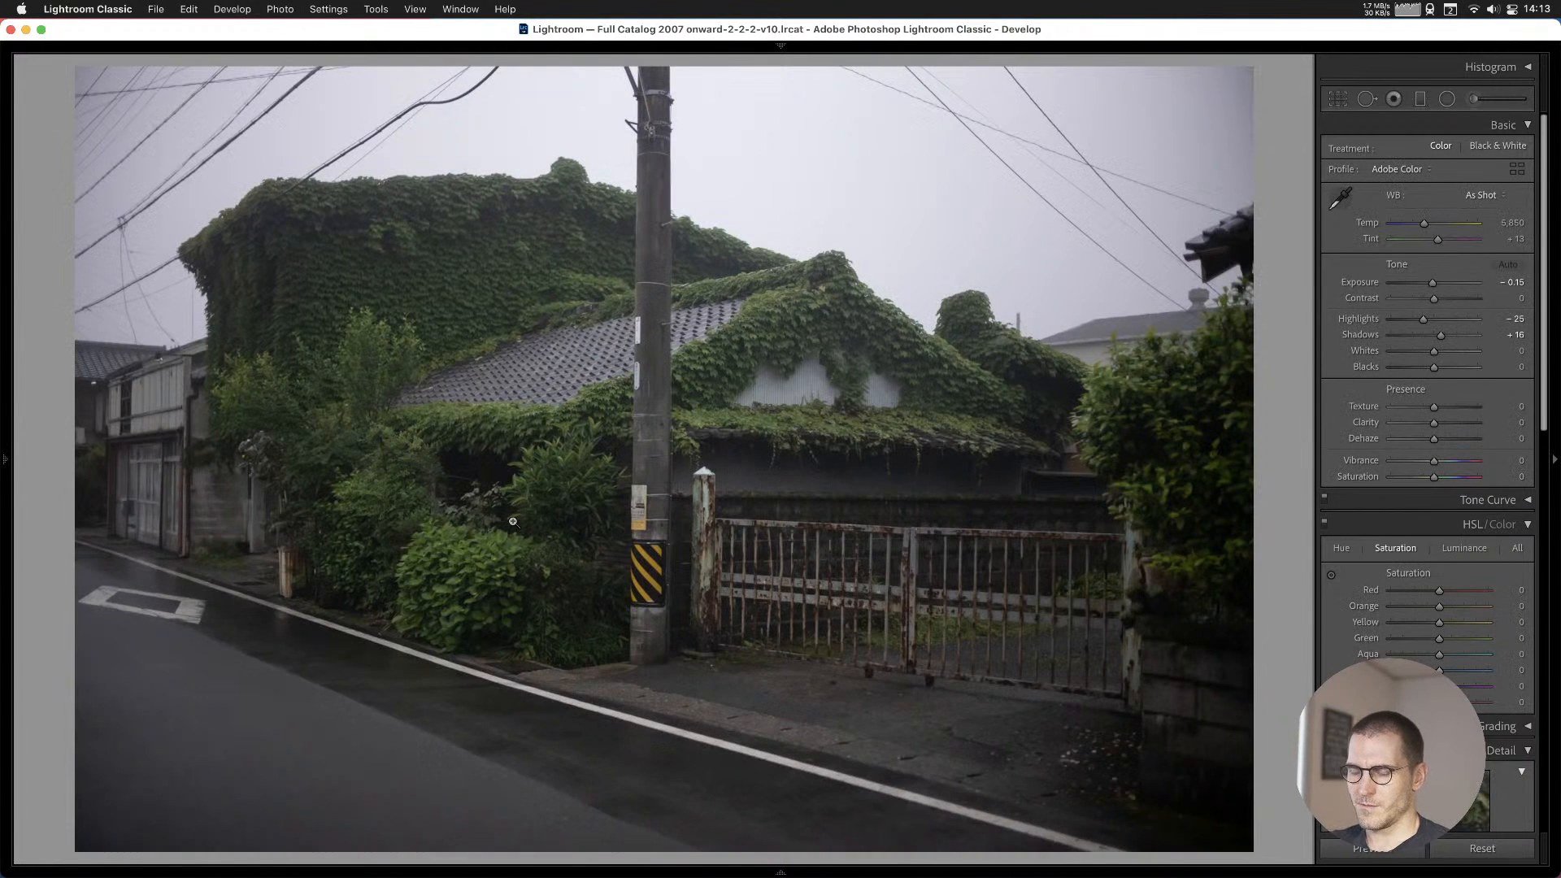
key(Right)
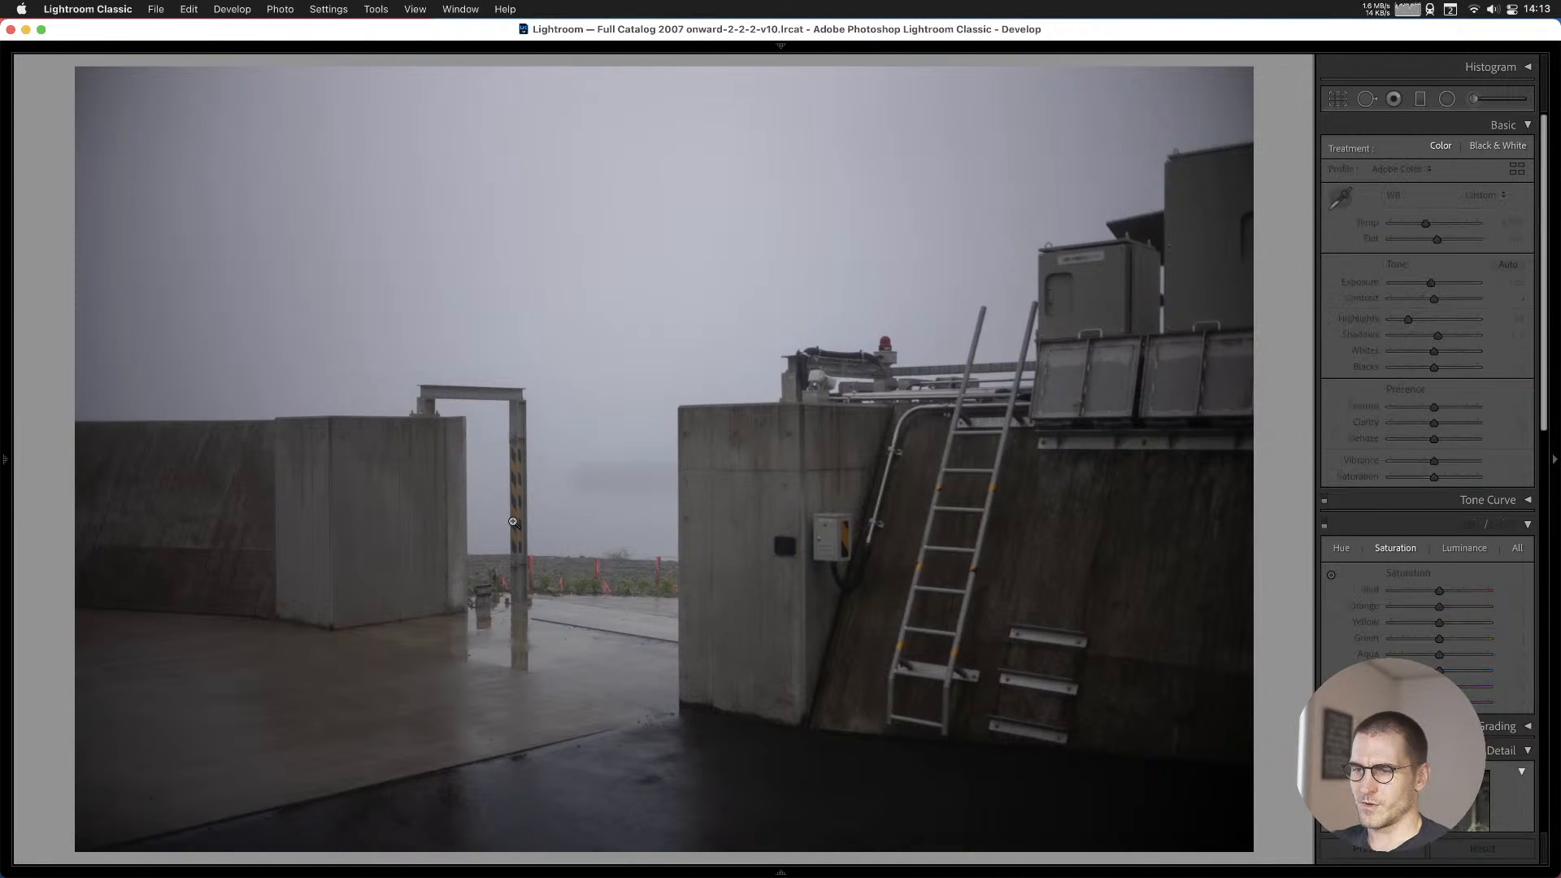
key(Left)
key(super+apostrophe)
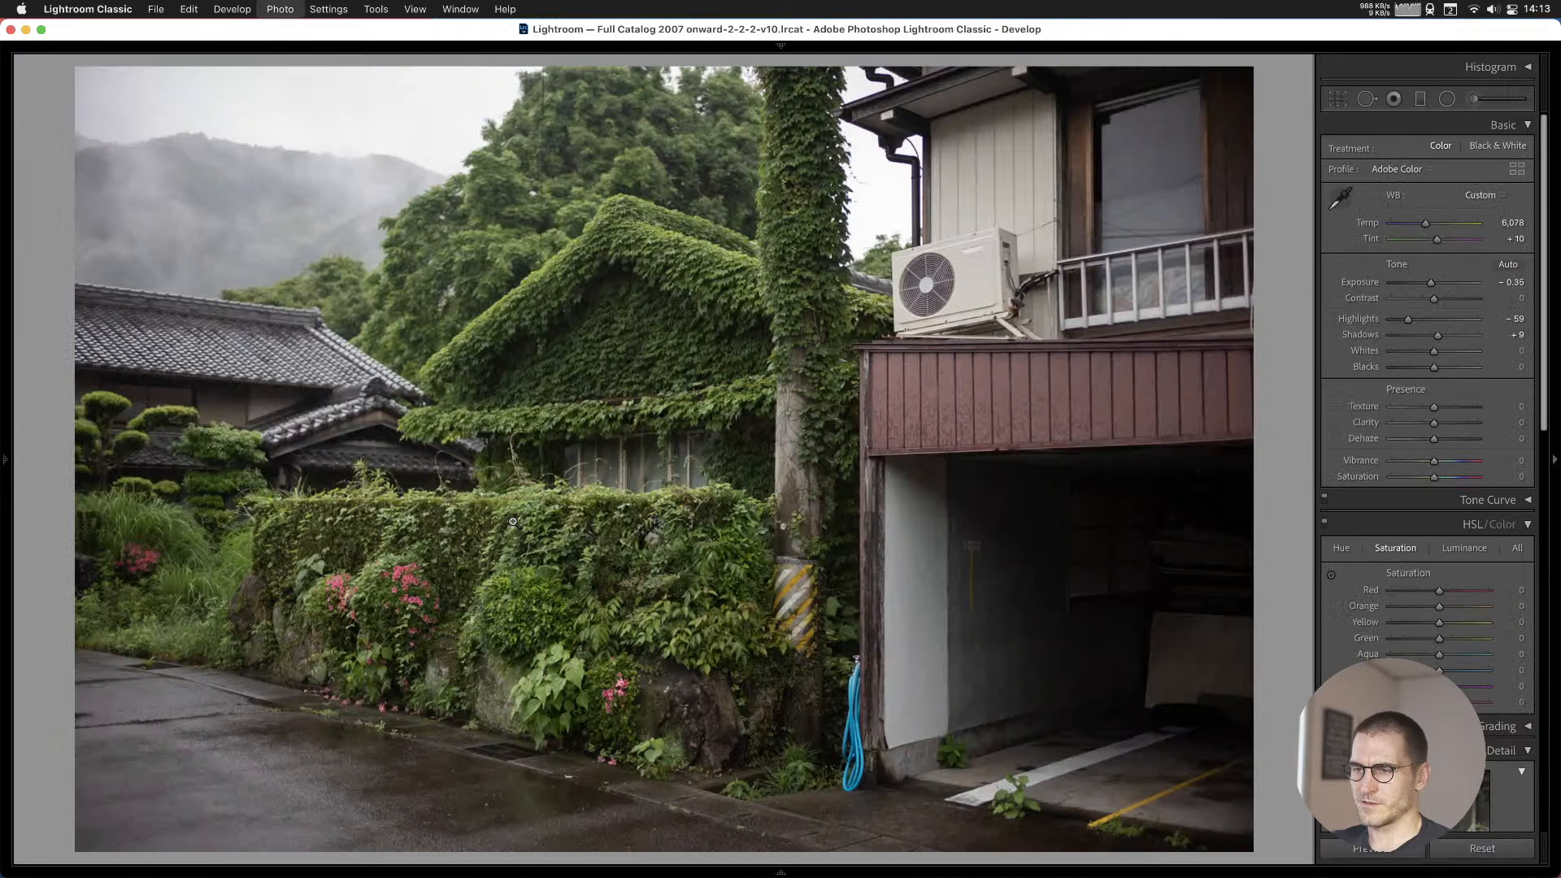
key(b)
Skip the vegetable field photo, and add the curtained window view and the frontal shot of the fenced bathhouse entrance to "Cull #1".
key(Right)
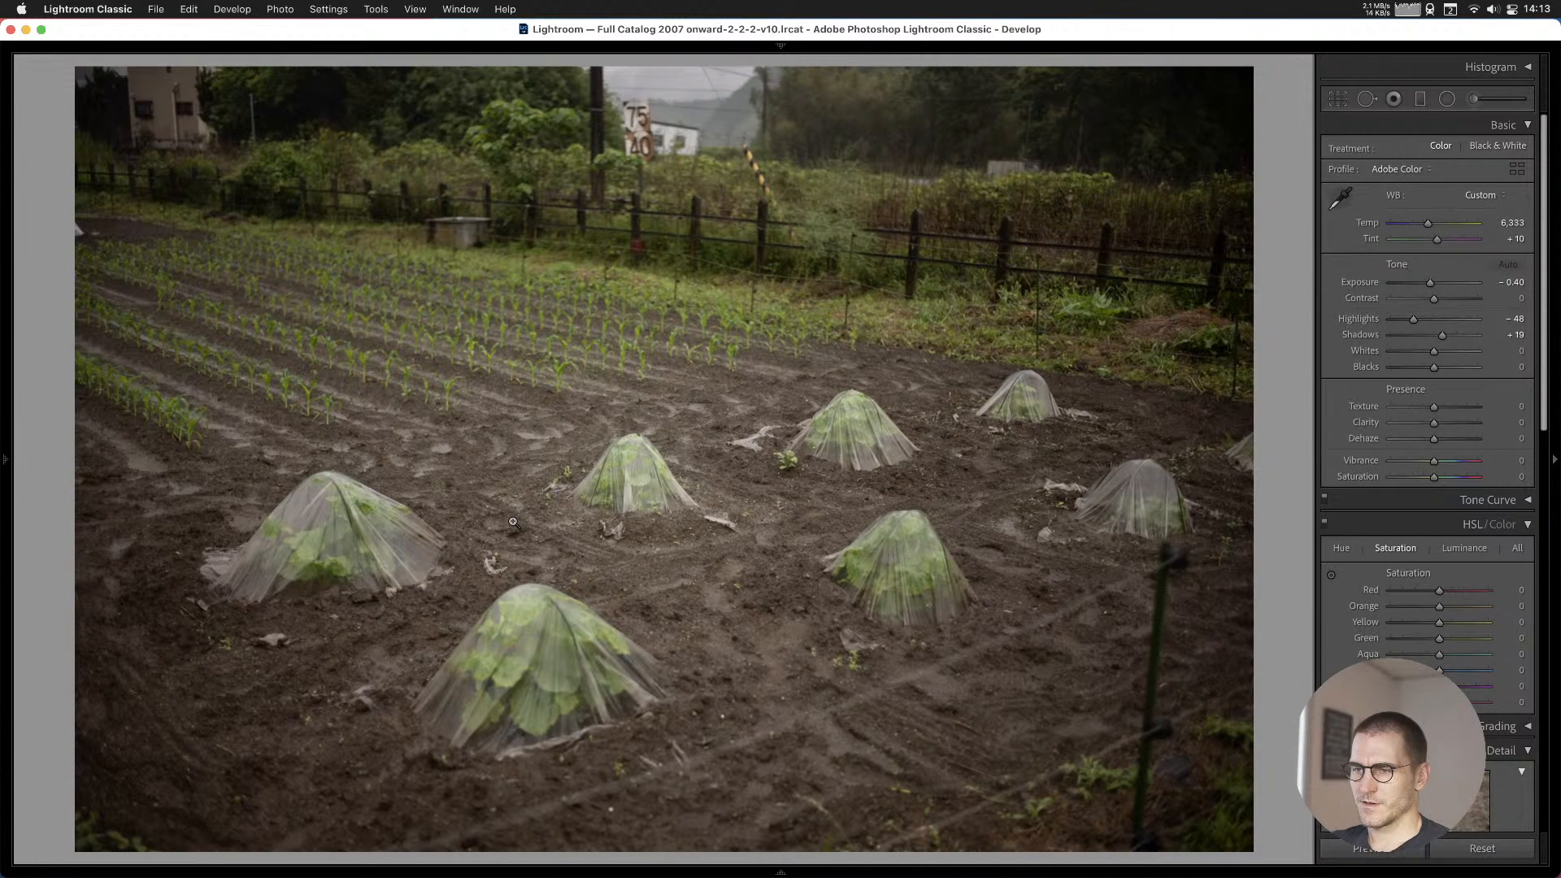
key(Right)
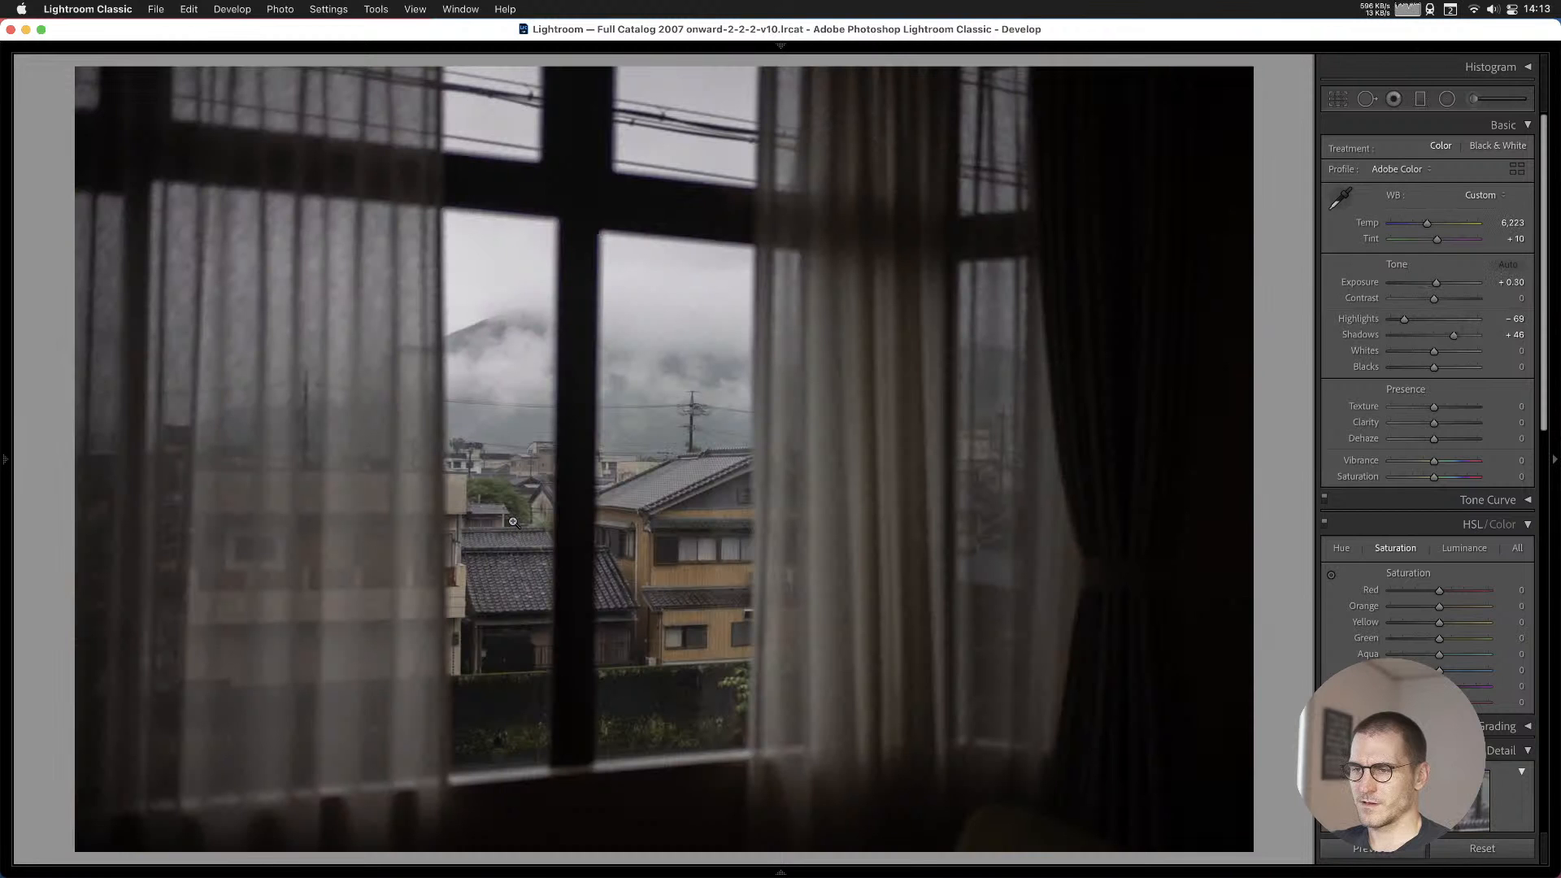
key(b)
key(Right)
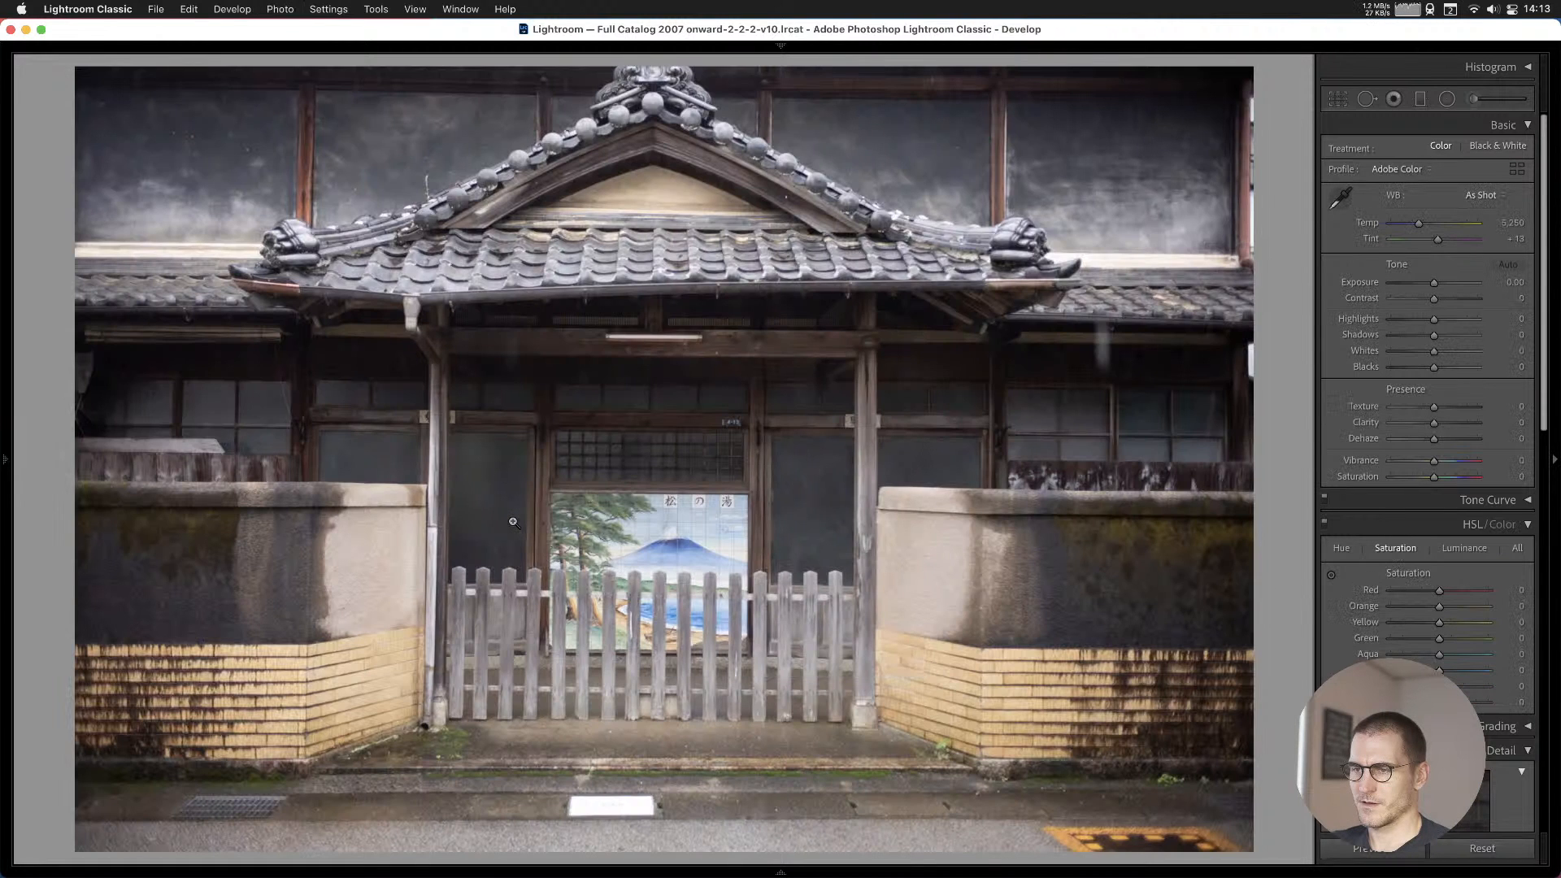
key(b)
Add the cyclist in front of the bathhouse and the workshop interior with the hanging tyre to "Cull #1", skipping the portrait-format bathhouse photo.
key(Right)
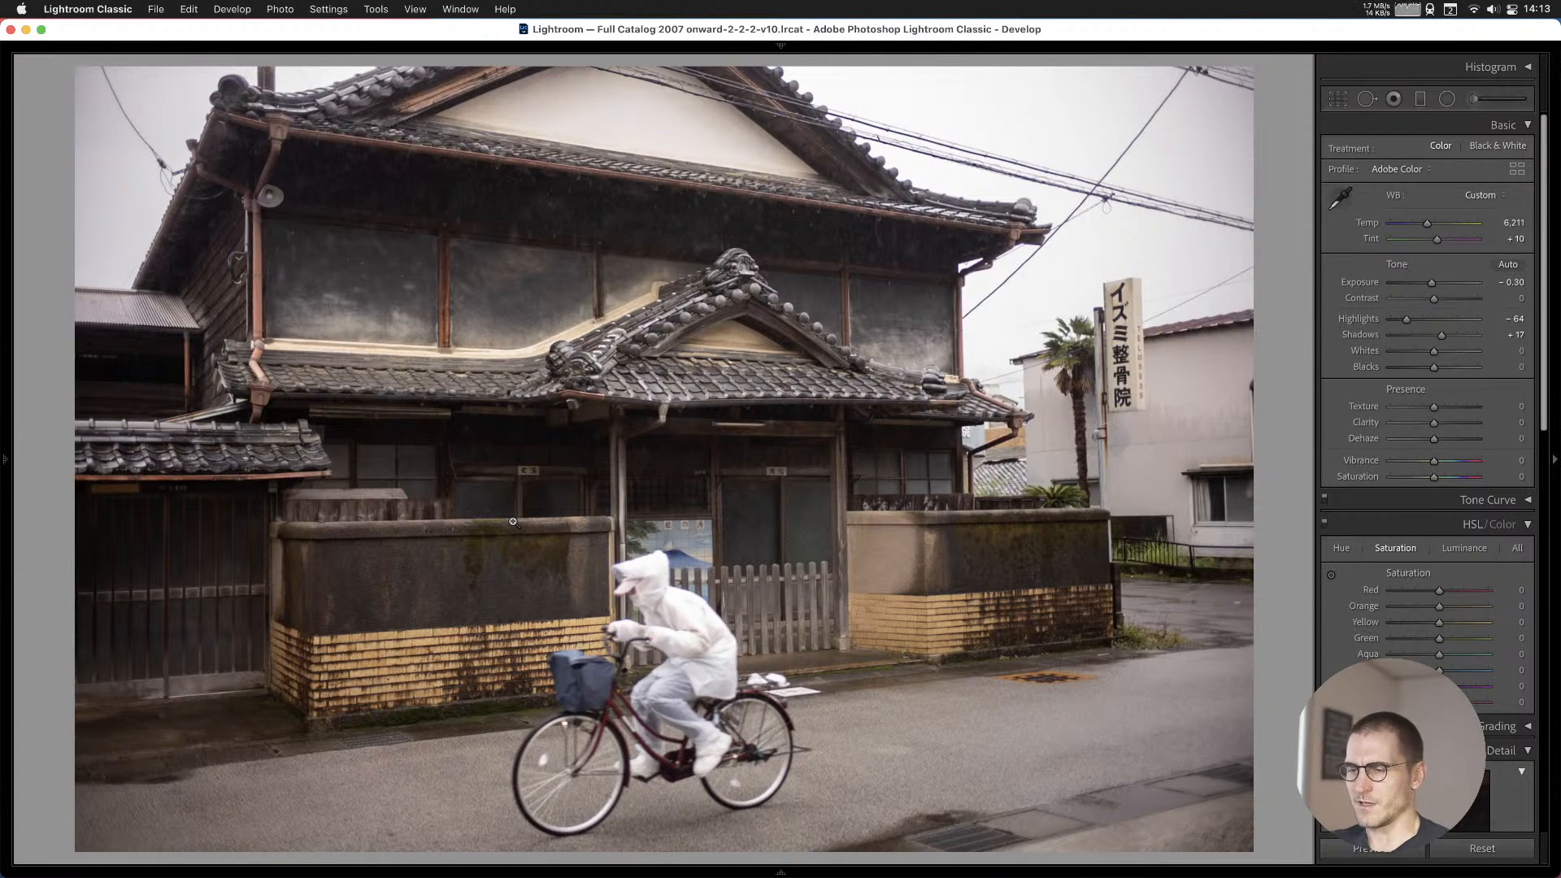
key(b)
key(Right)
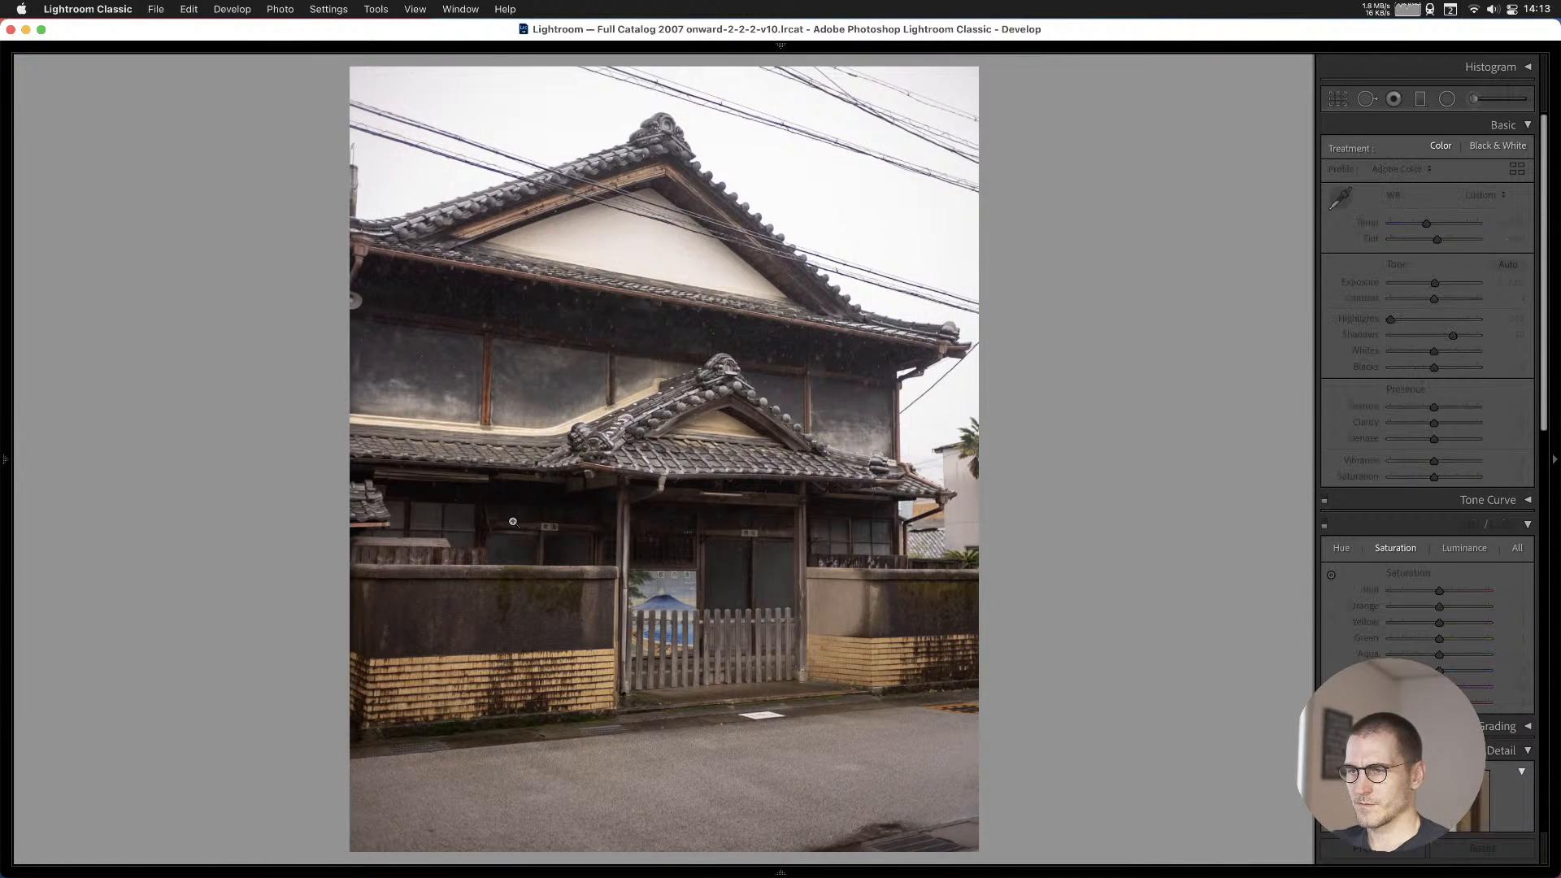
key(Right)
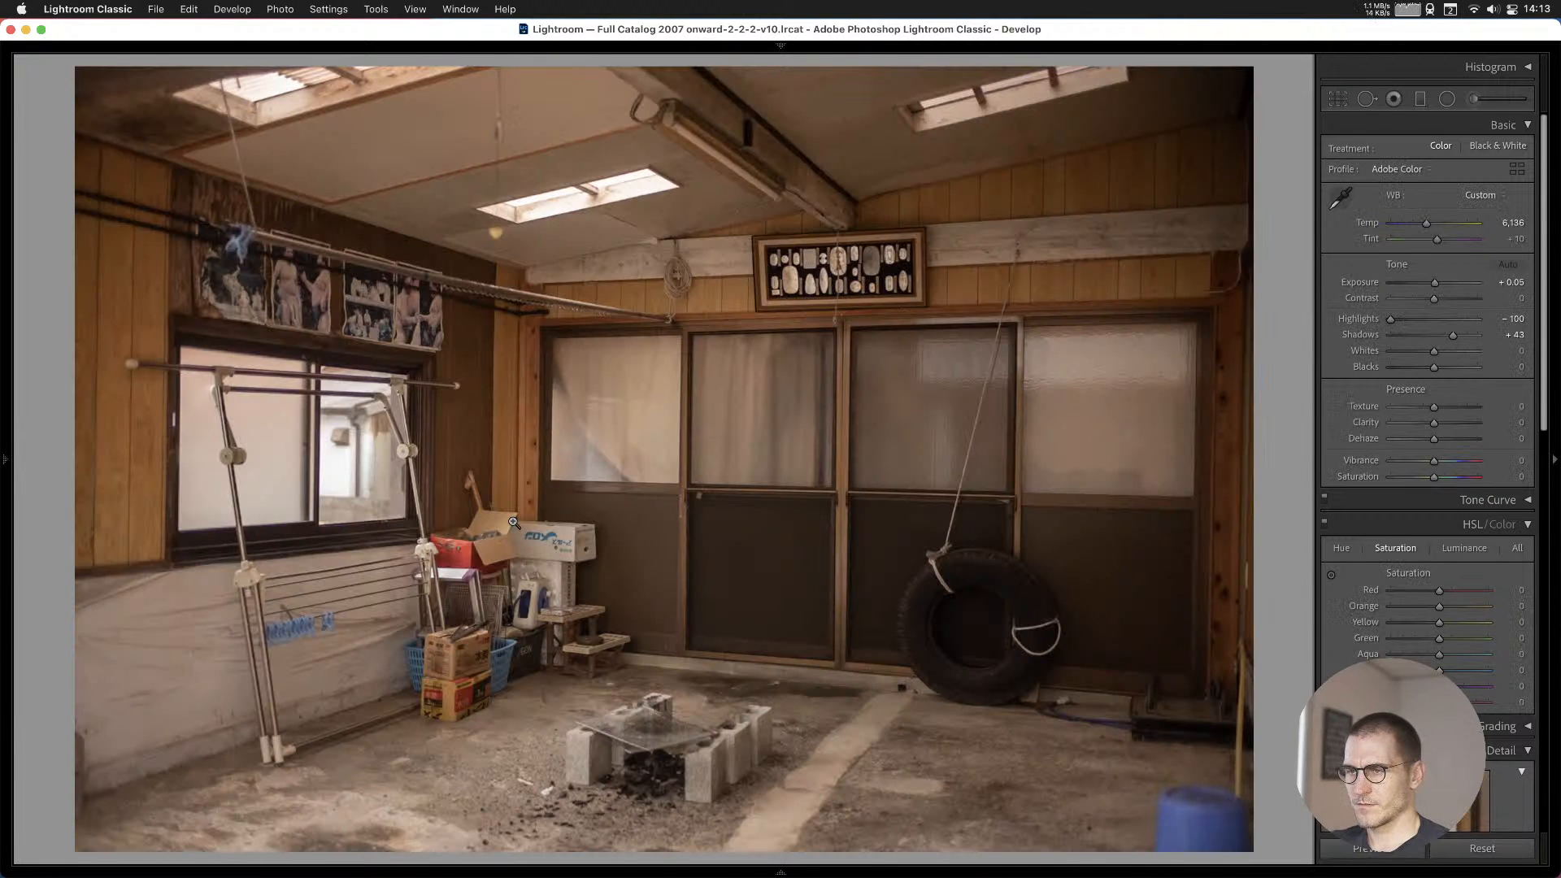
key(b)
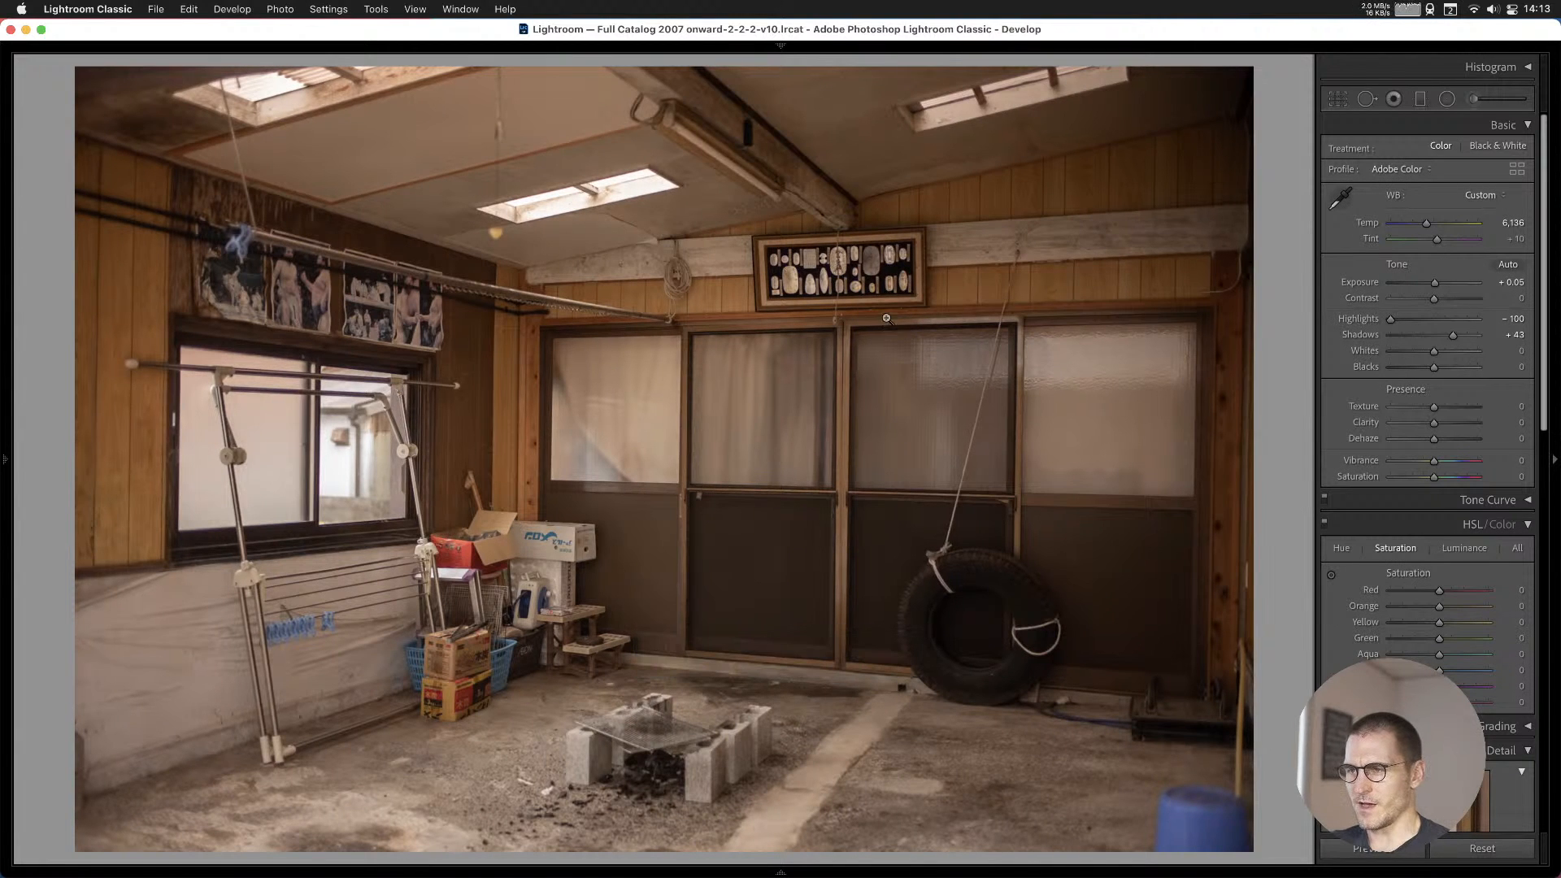
Add the weathered courtyard photo and the narrow alley photo with the striped utility pole to the target collection "Cull #1".
key(Right)
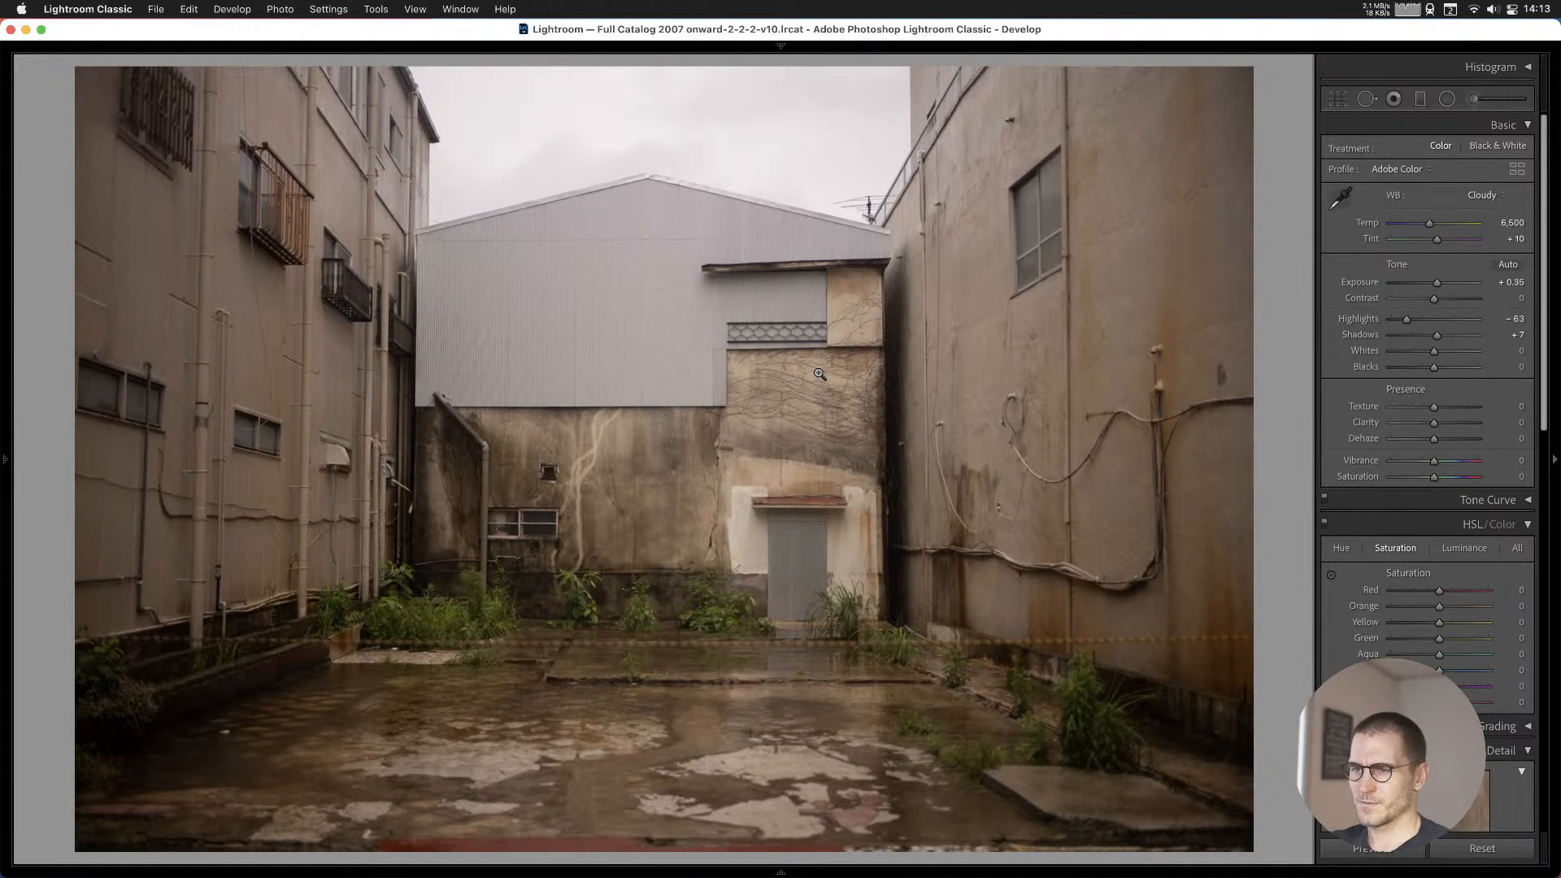
key(b)
key(Right)
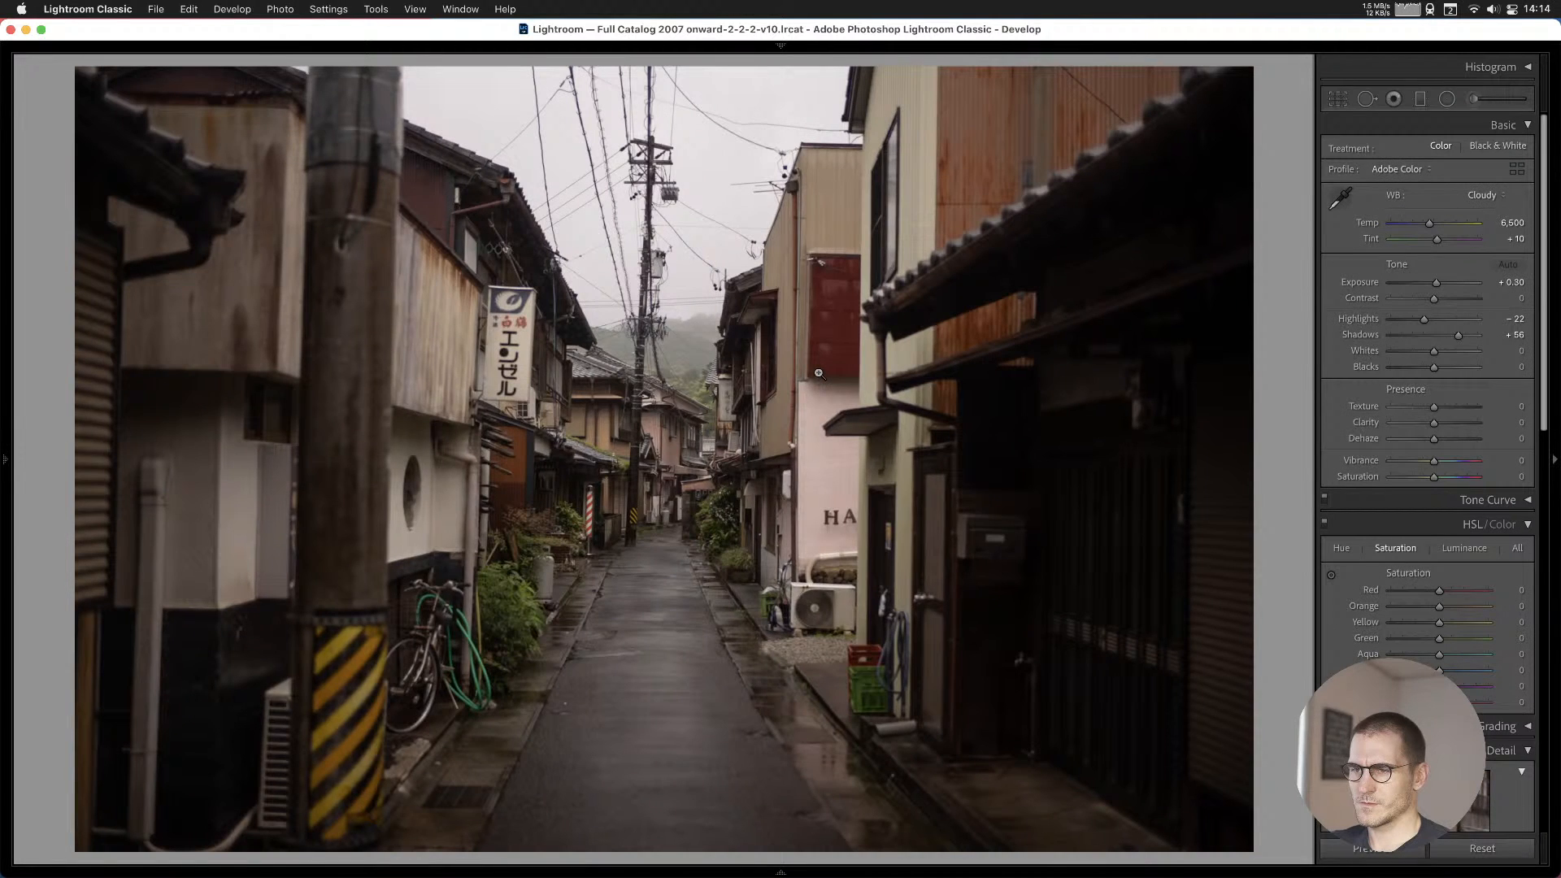
key(b)
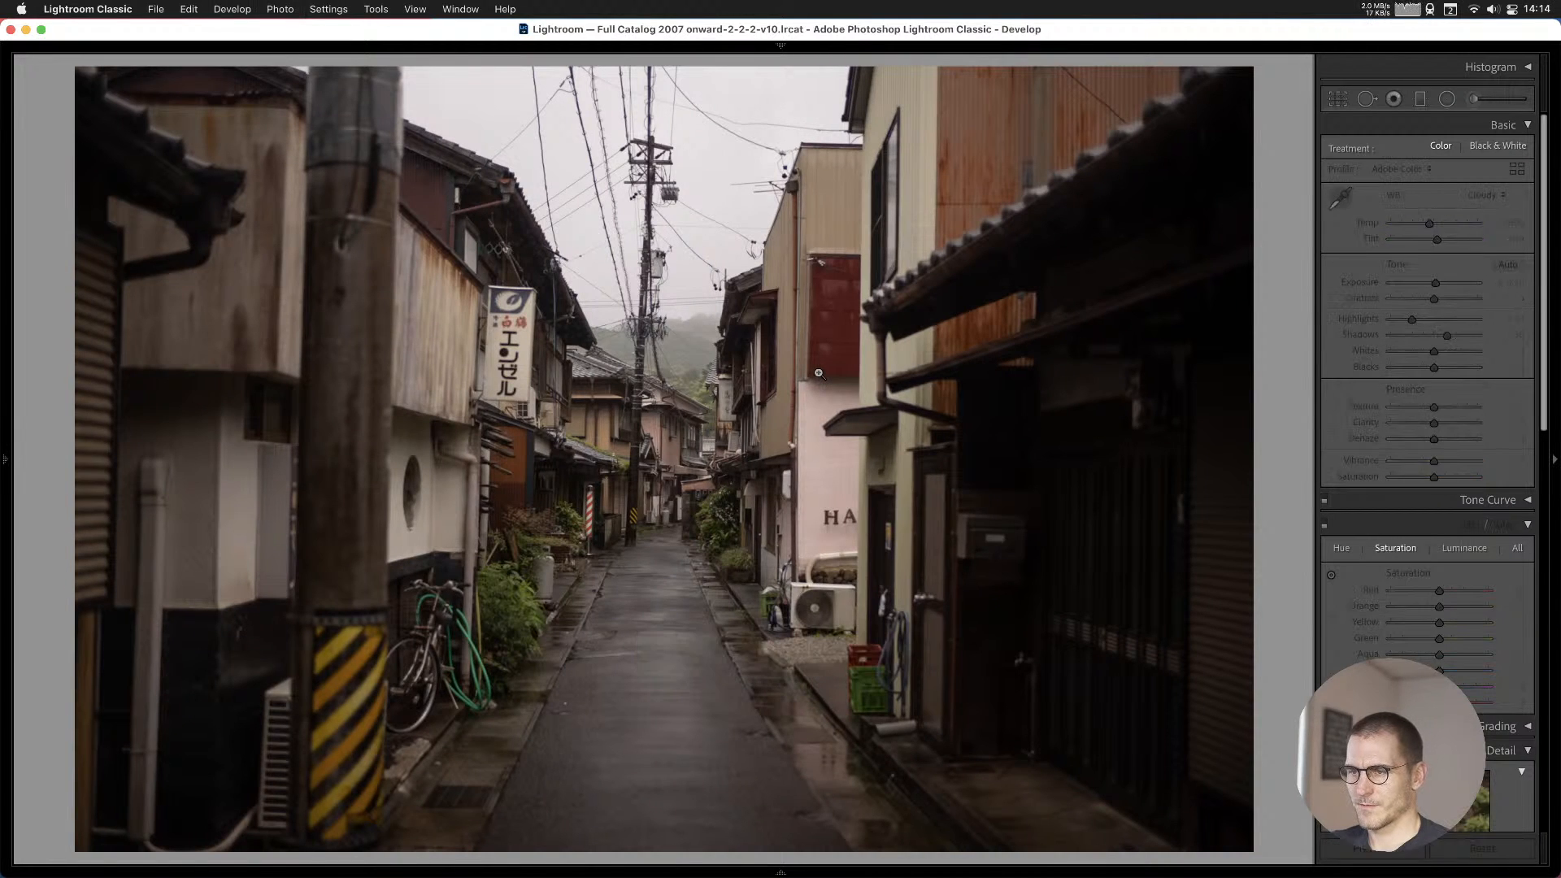
Skip the landscape-format photo of the corner house with the silver car and add its portrait-format version to "Cull #1".
key(Right)
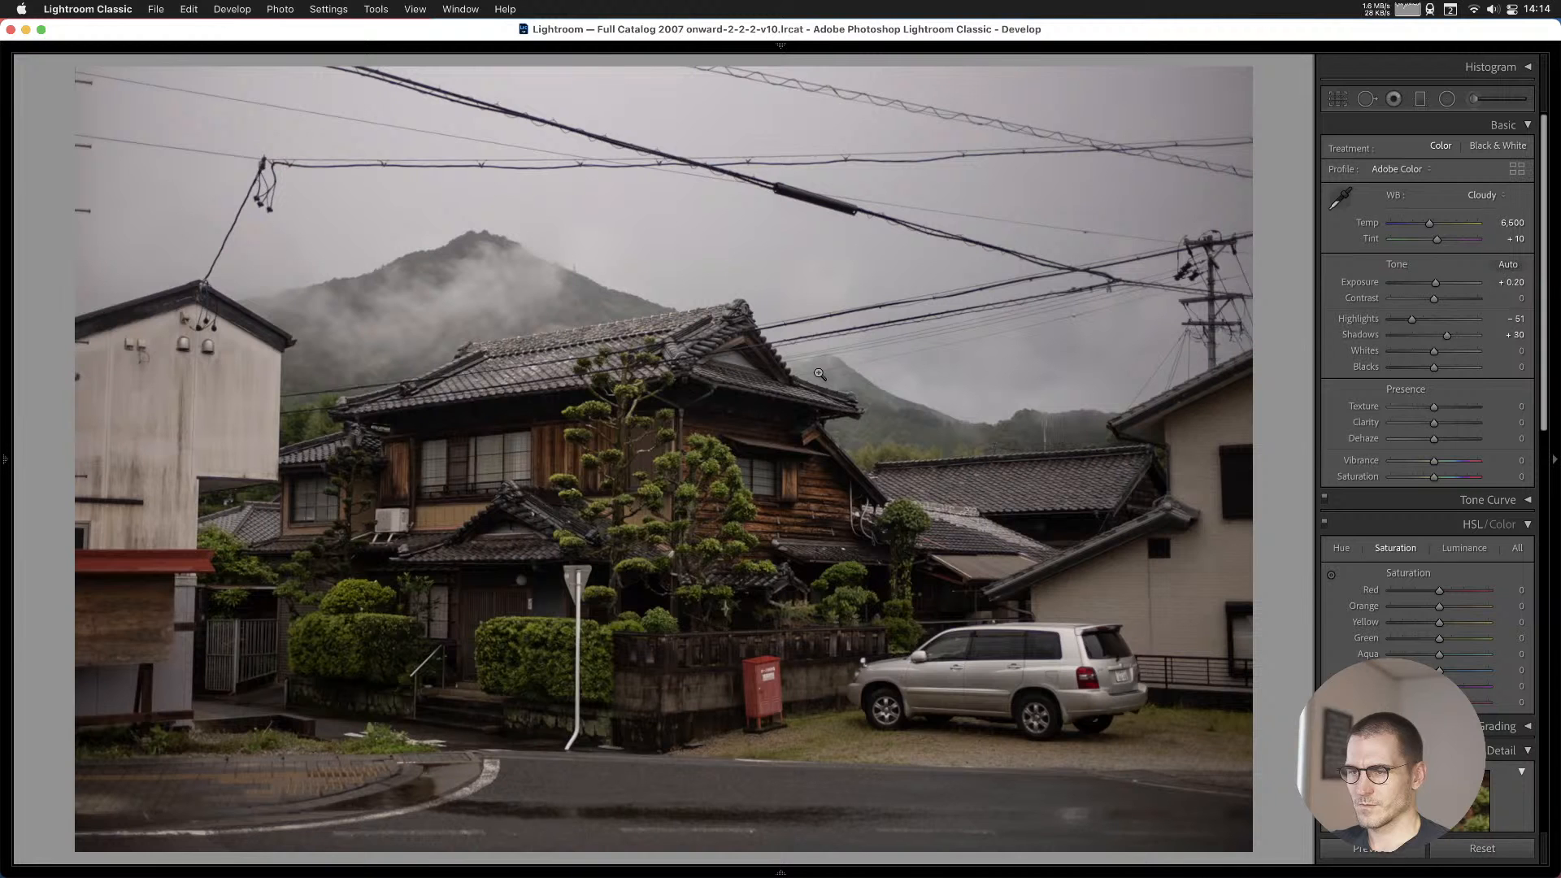
key(Right)
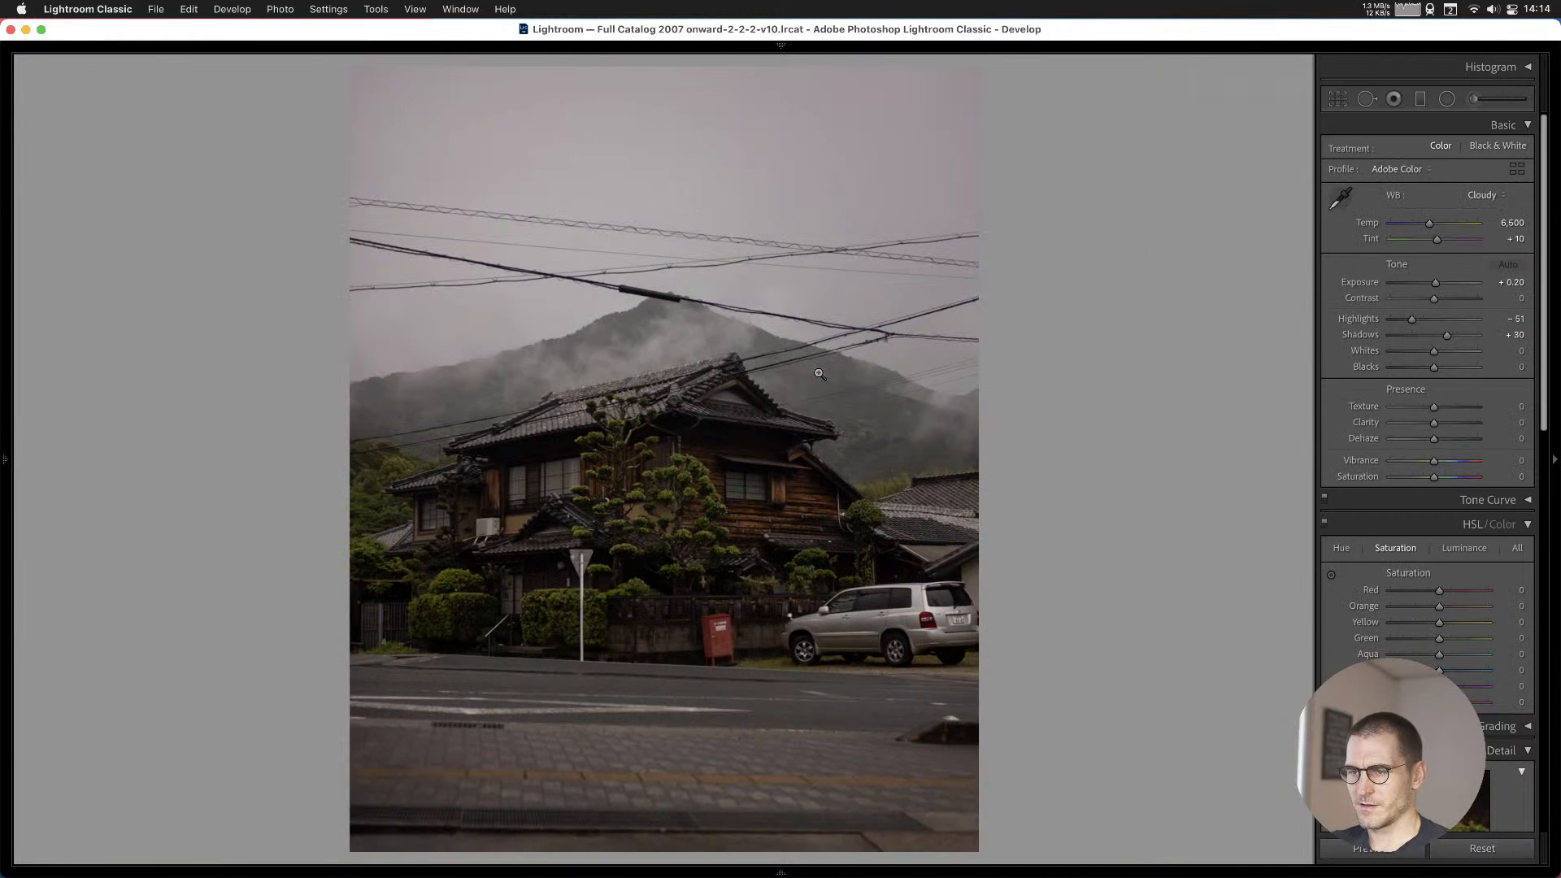
key(b)
Skip the rusty staircase photo, compare the street views with the stop sign, and add the closer, darker portrait-format version to "Cull #1".
key(Right)
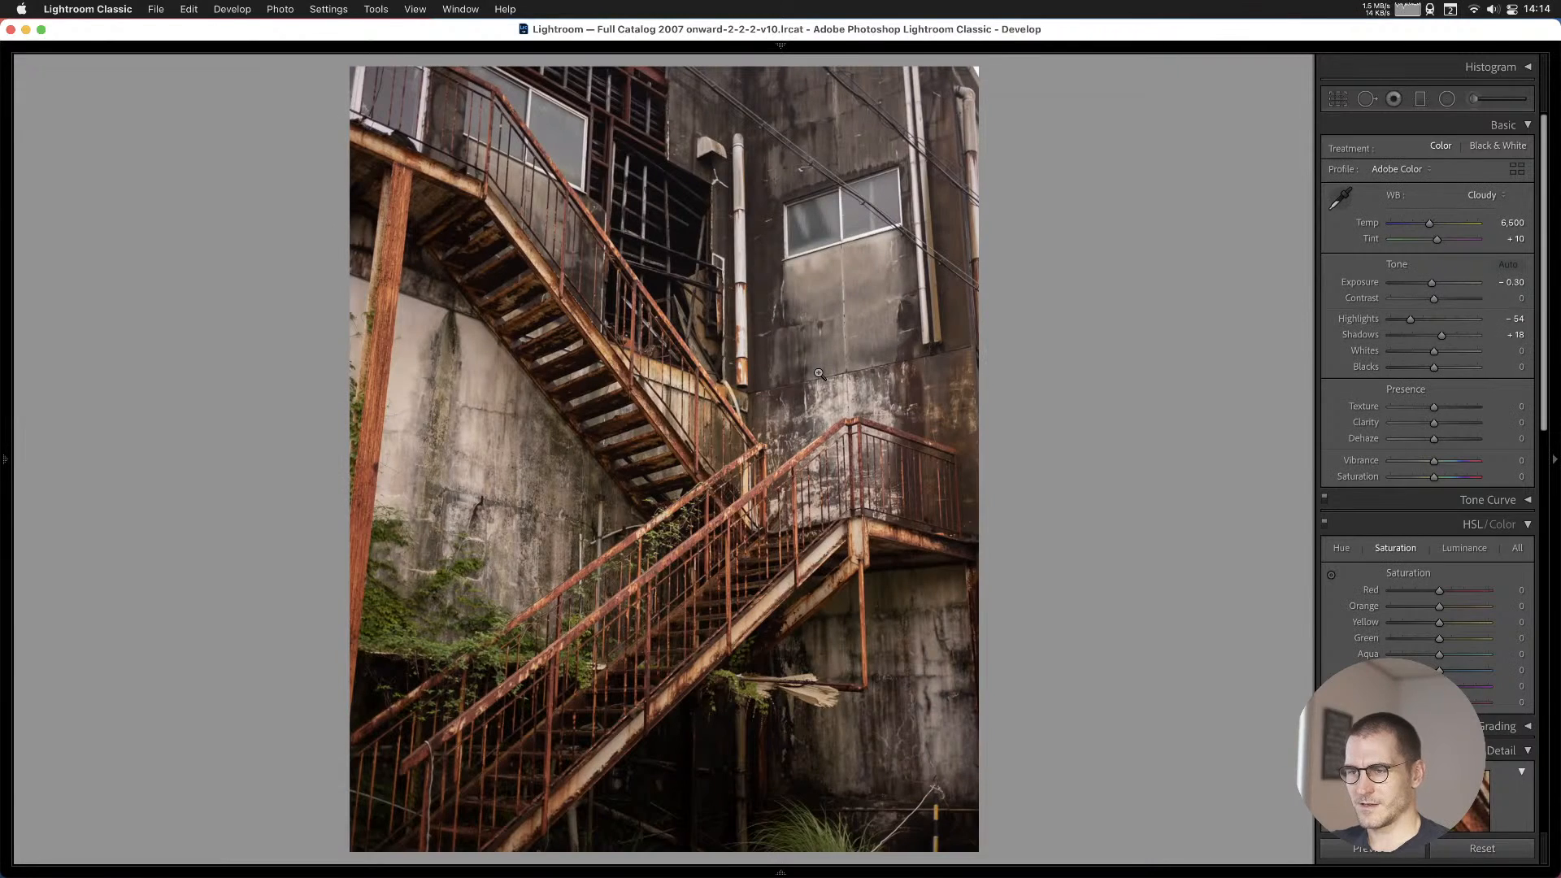
key(Right)
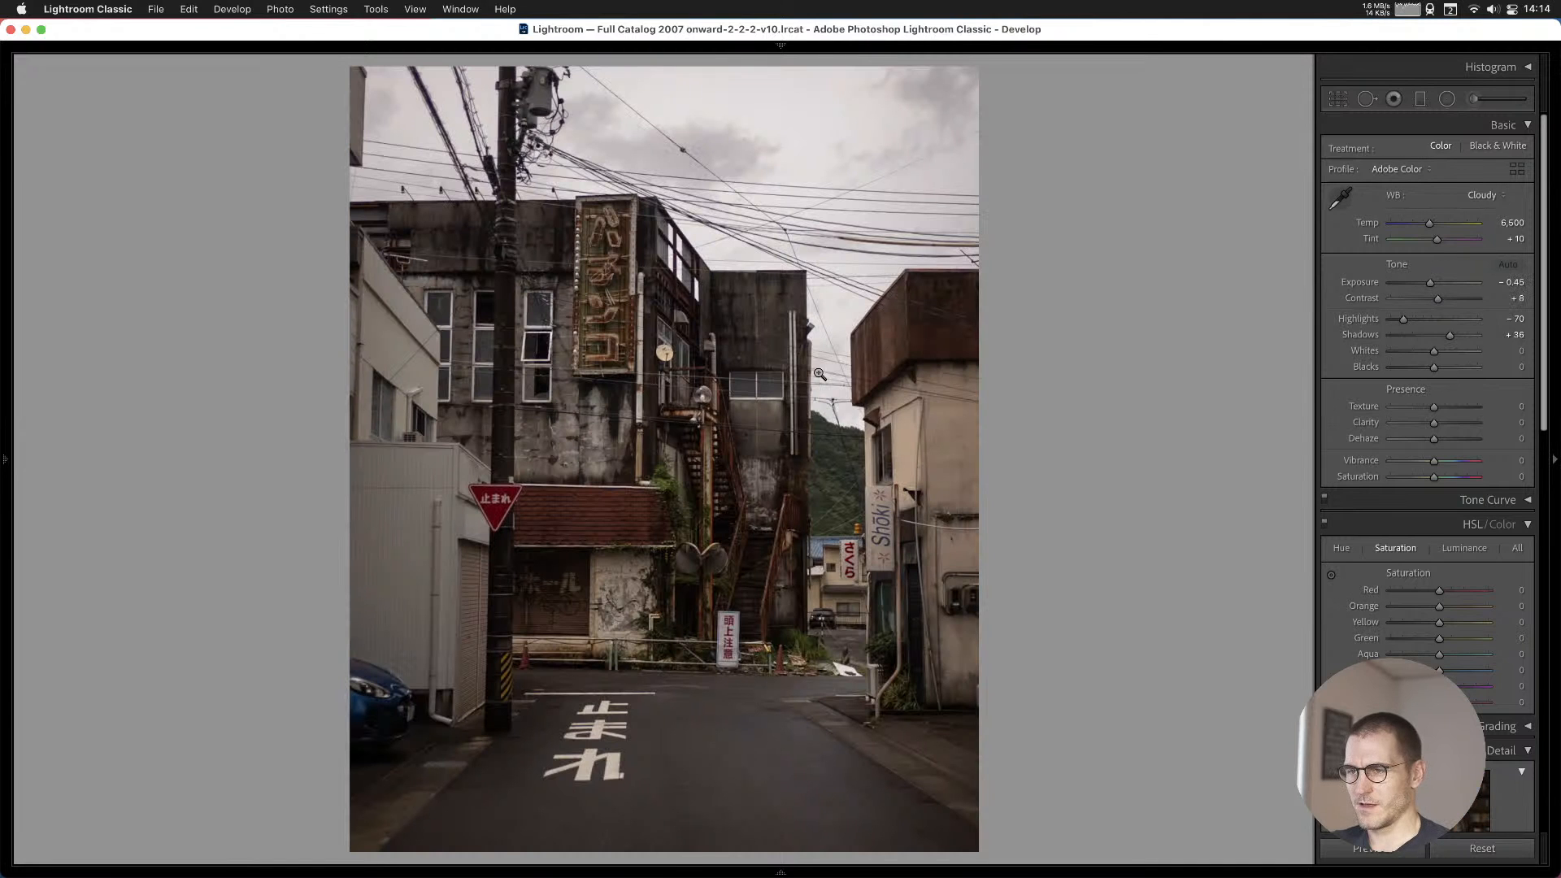
key(Right)
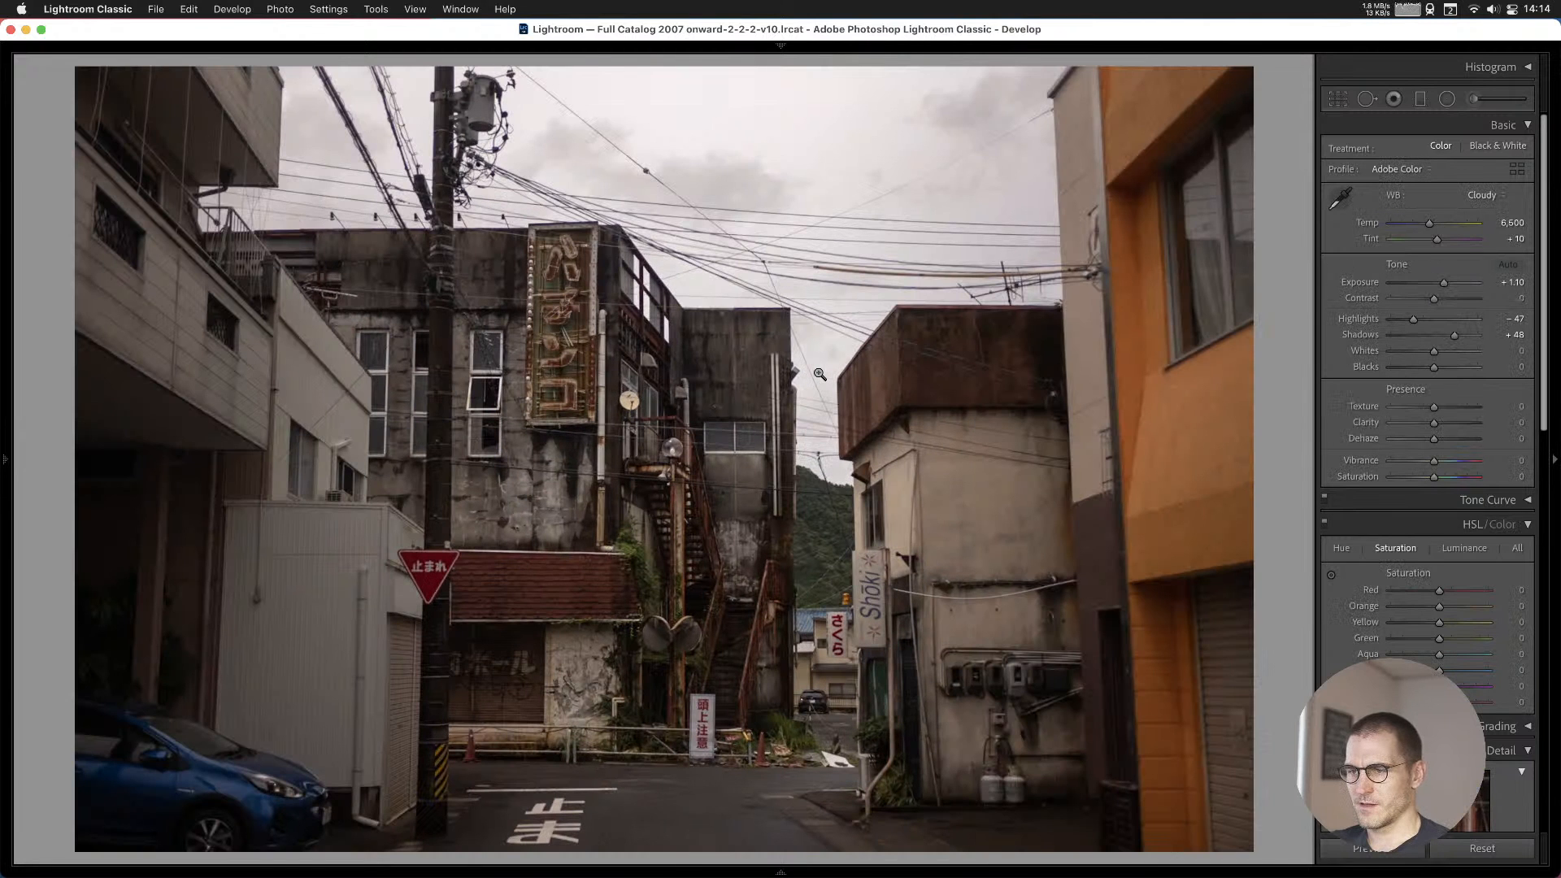
key(Left)
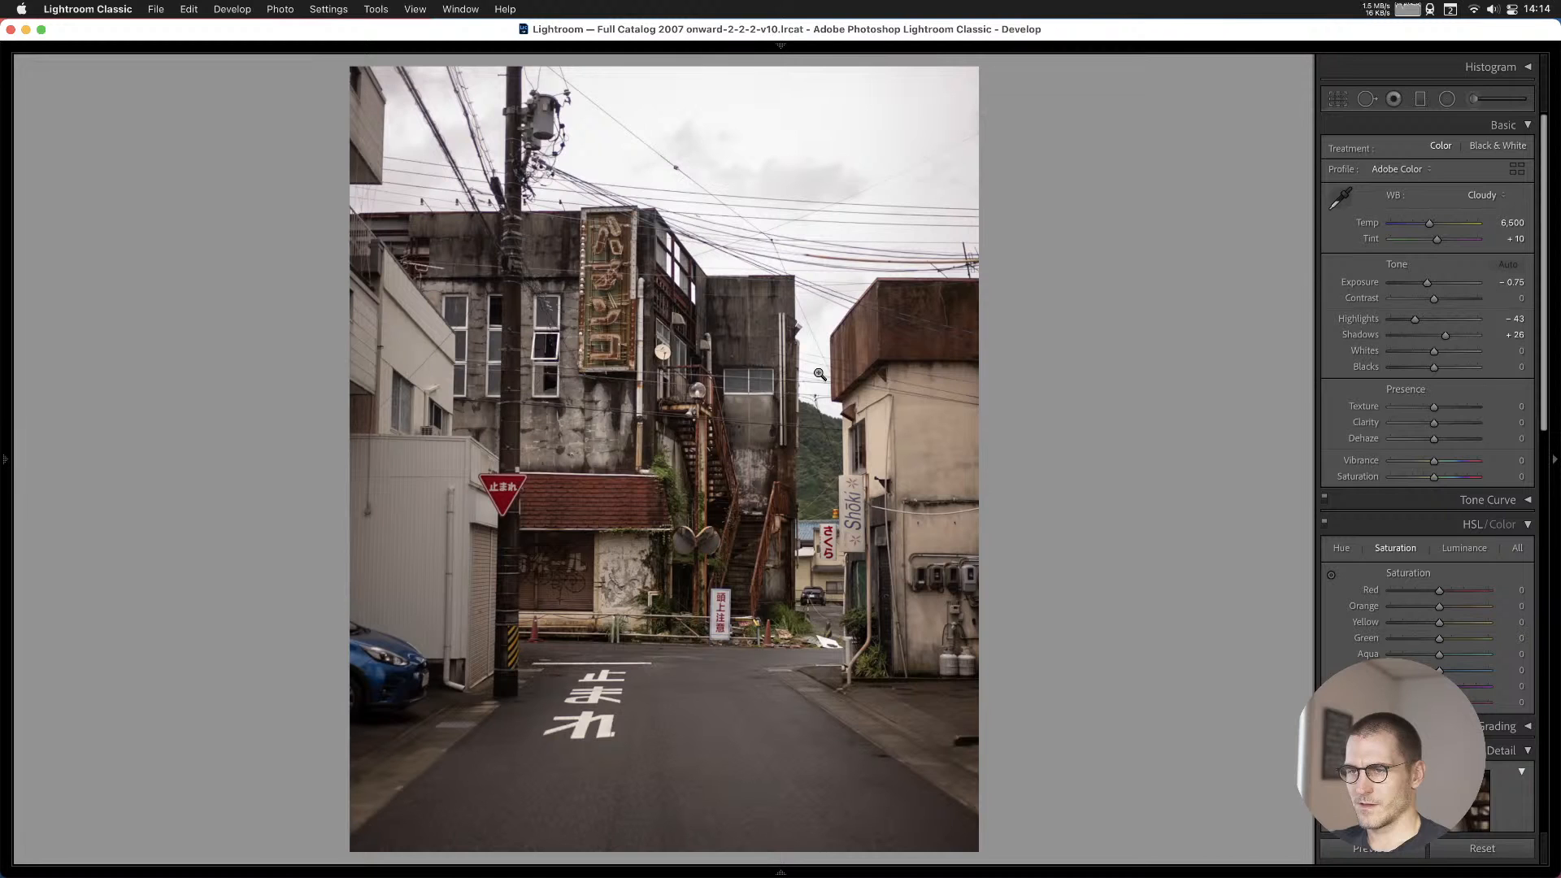
key(super+u)
key(Right)
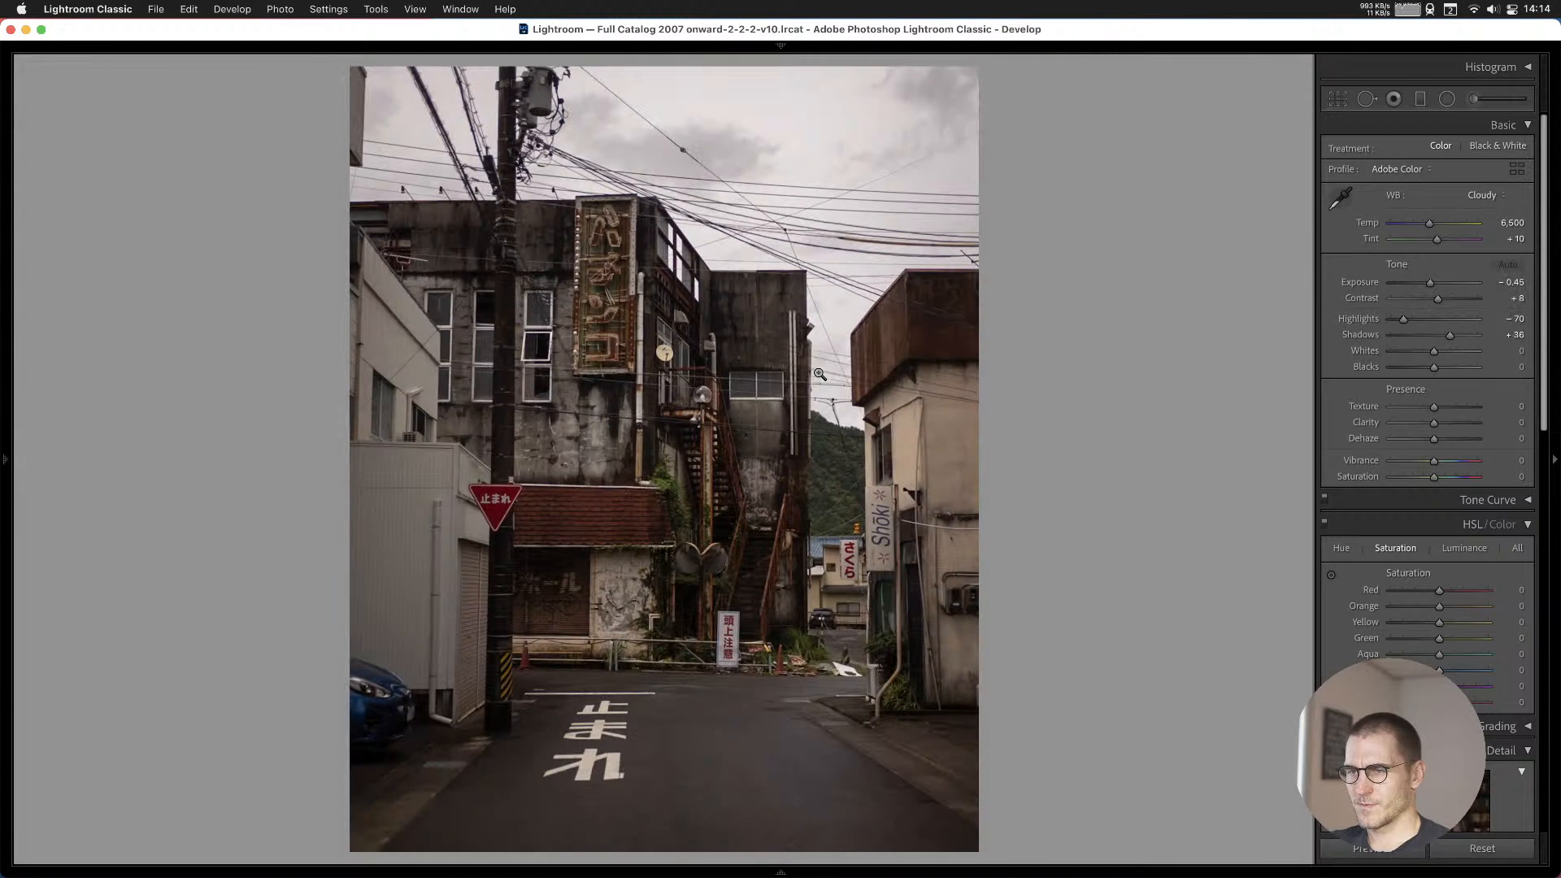
key(b)
Skip the dark harbour rooftops and the train window view, and add the red Coca-Cola vending machine photo to "Cull #1".
key(Left)
key(Left)
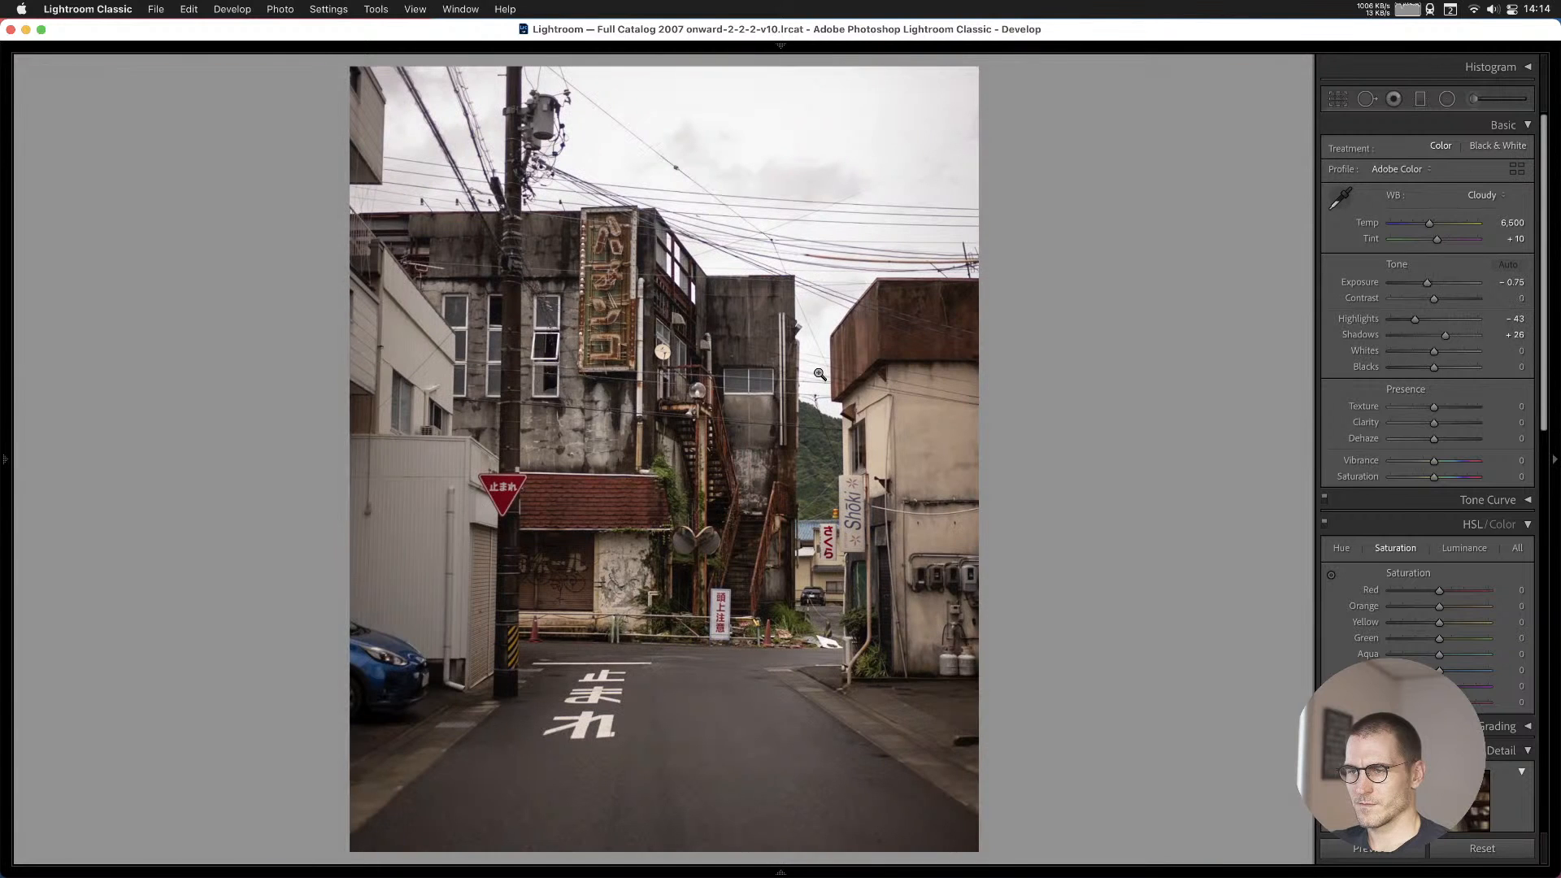
key(Left)
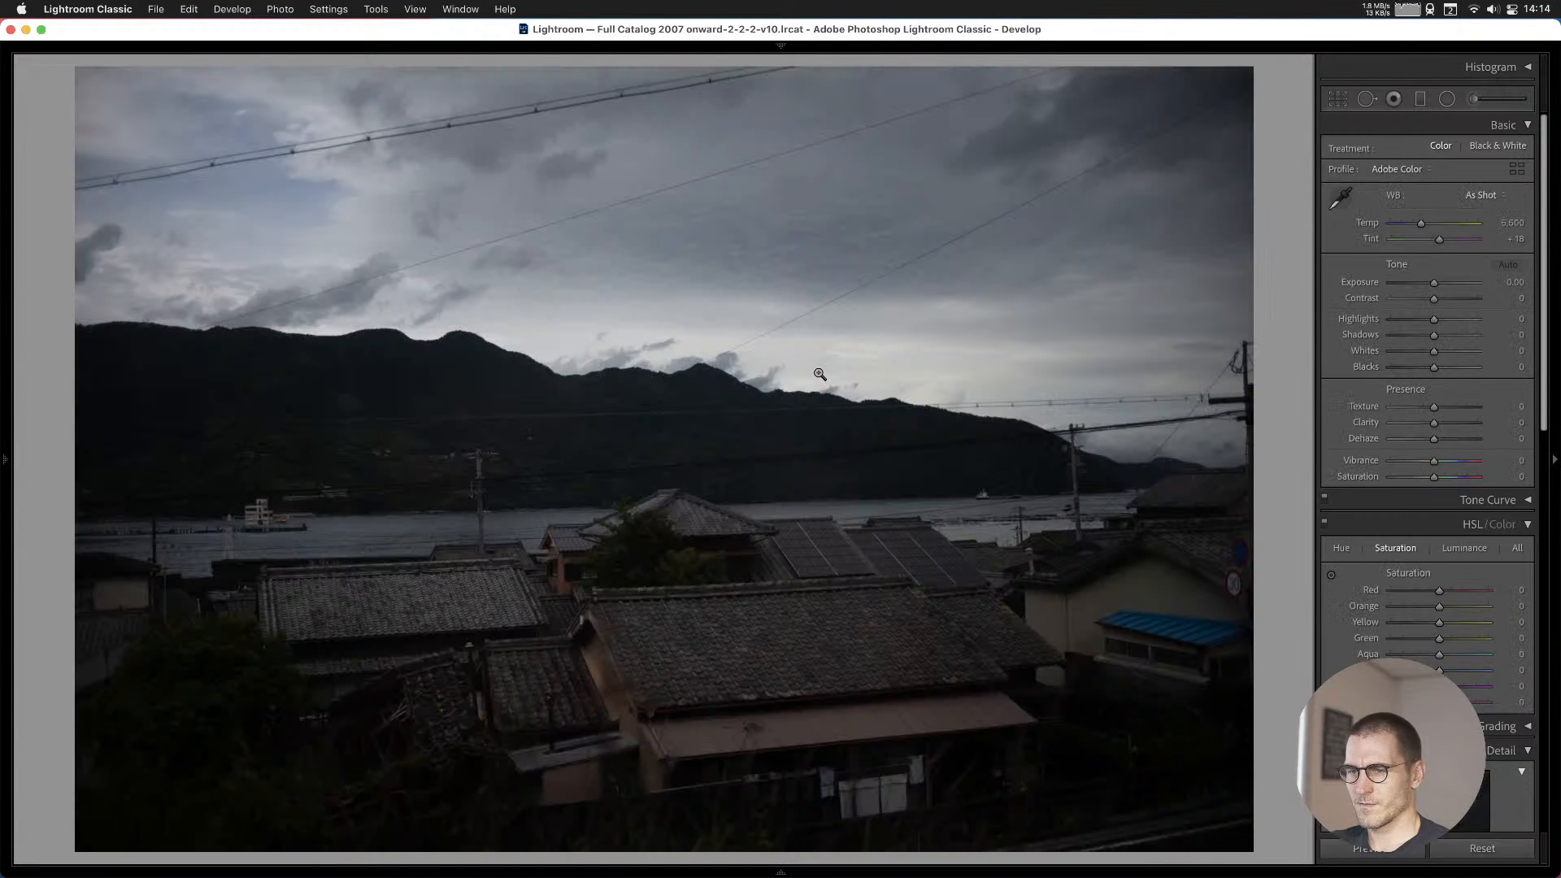
key(Left)
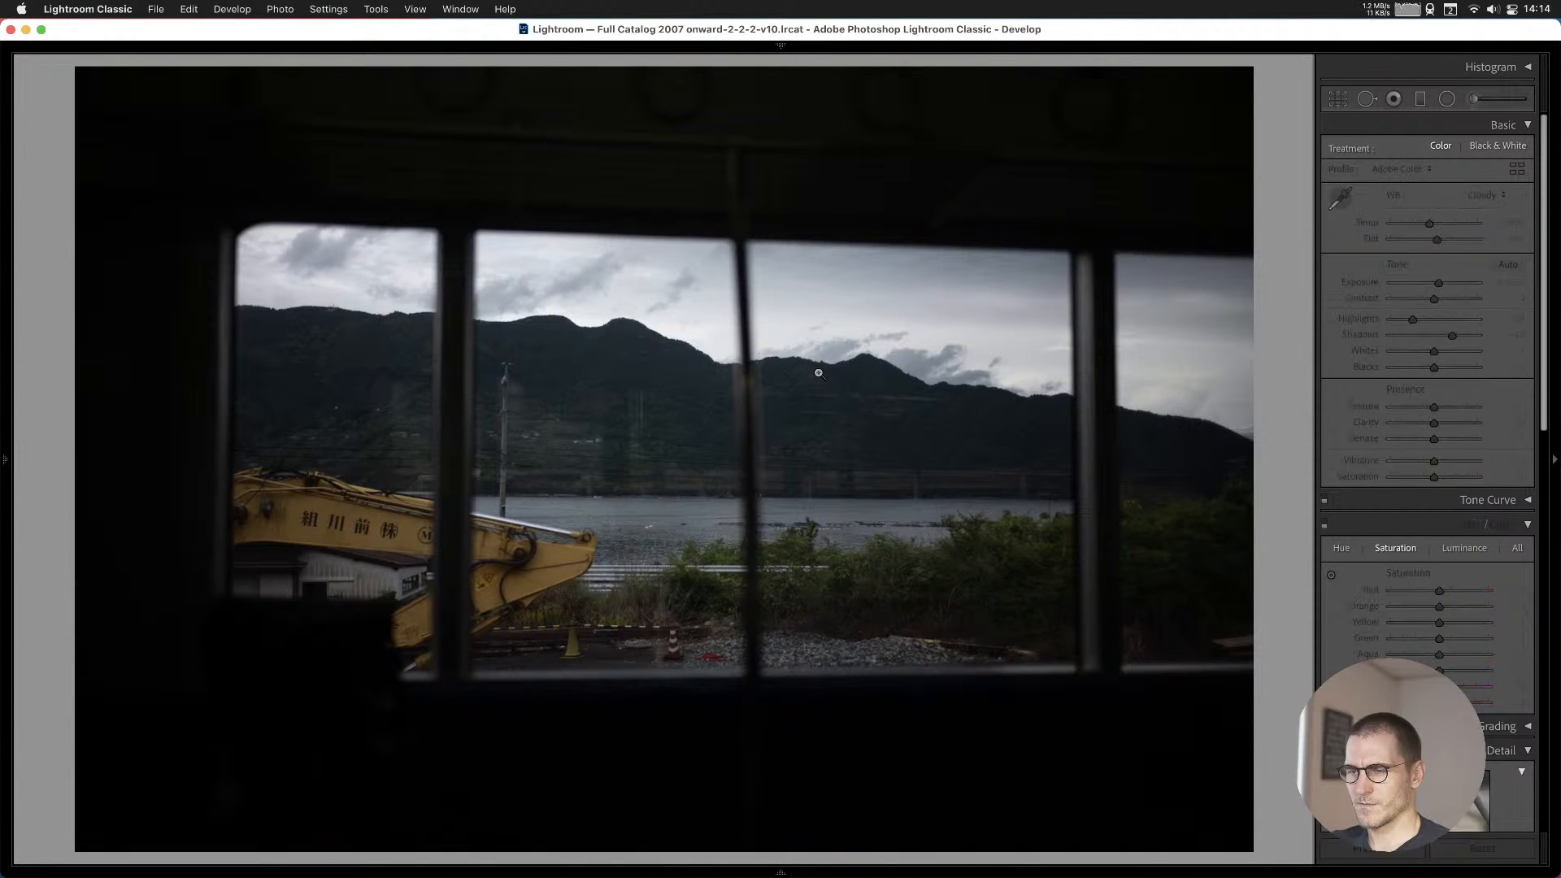
key(Left)
key(super+e)
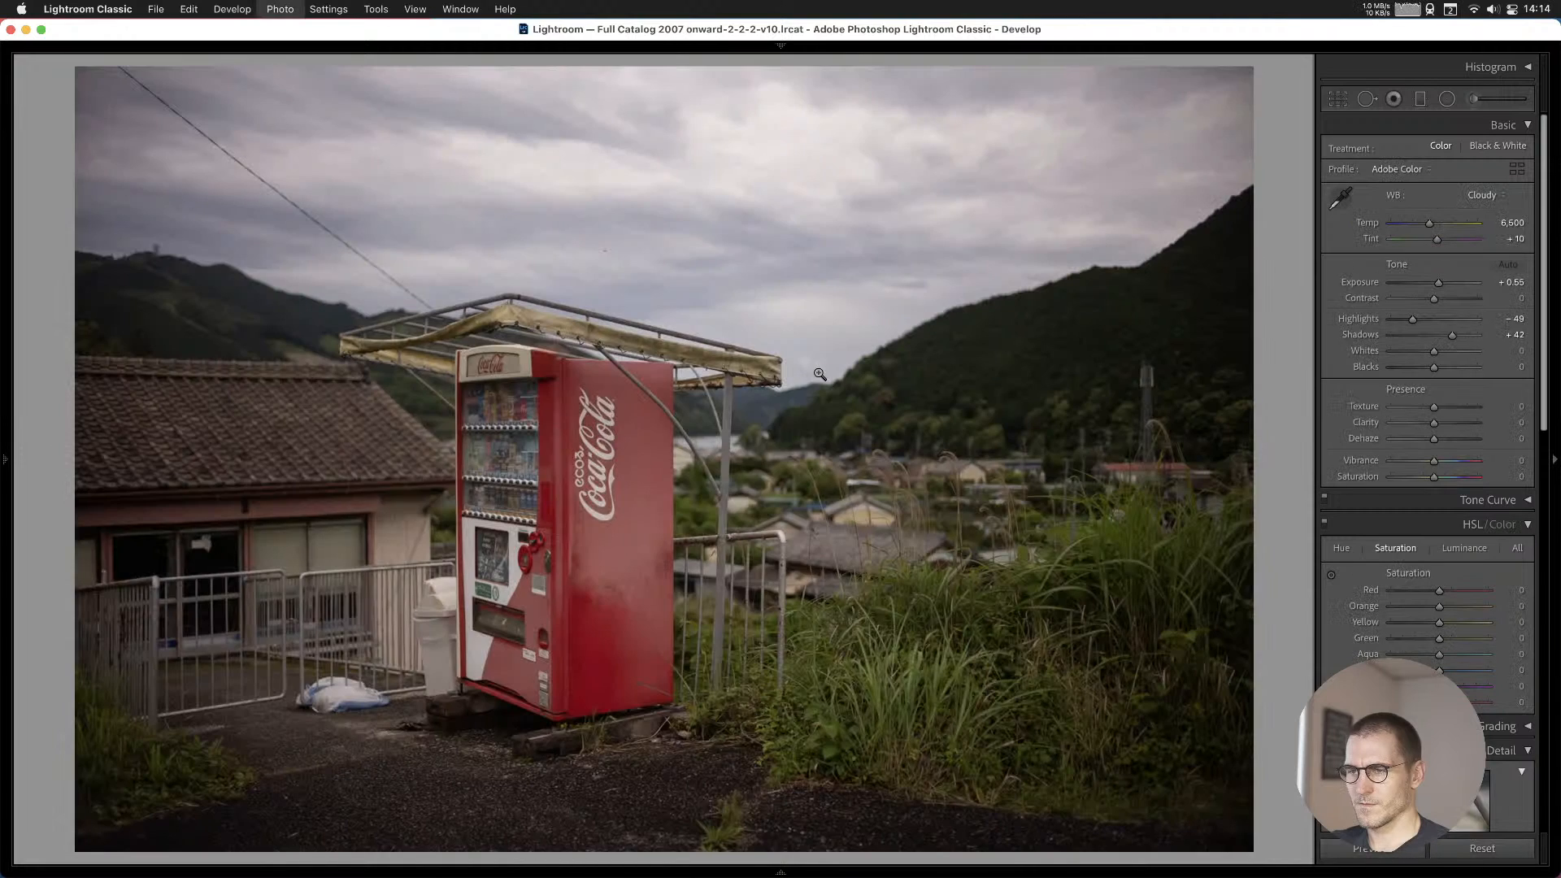
key(b)
Skip the vegetable garden, forest signpost and mossy wall path, and add the forest steps with the wooden footbridge to "Cull #1".
key(Left)
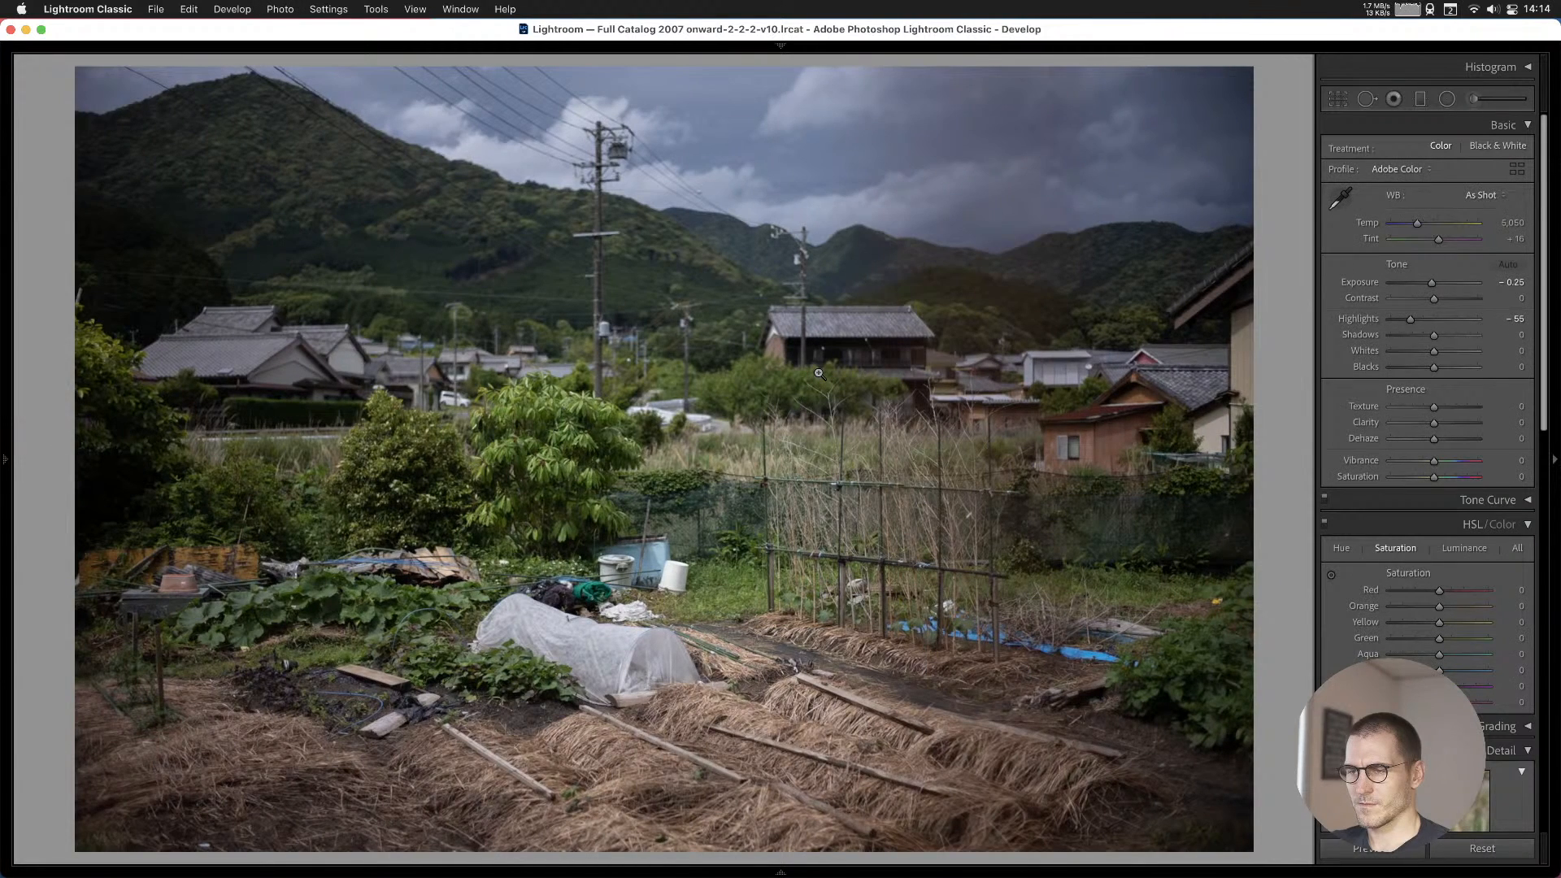
key(Left)
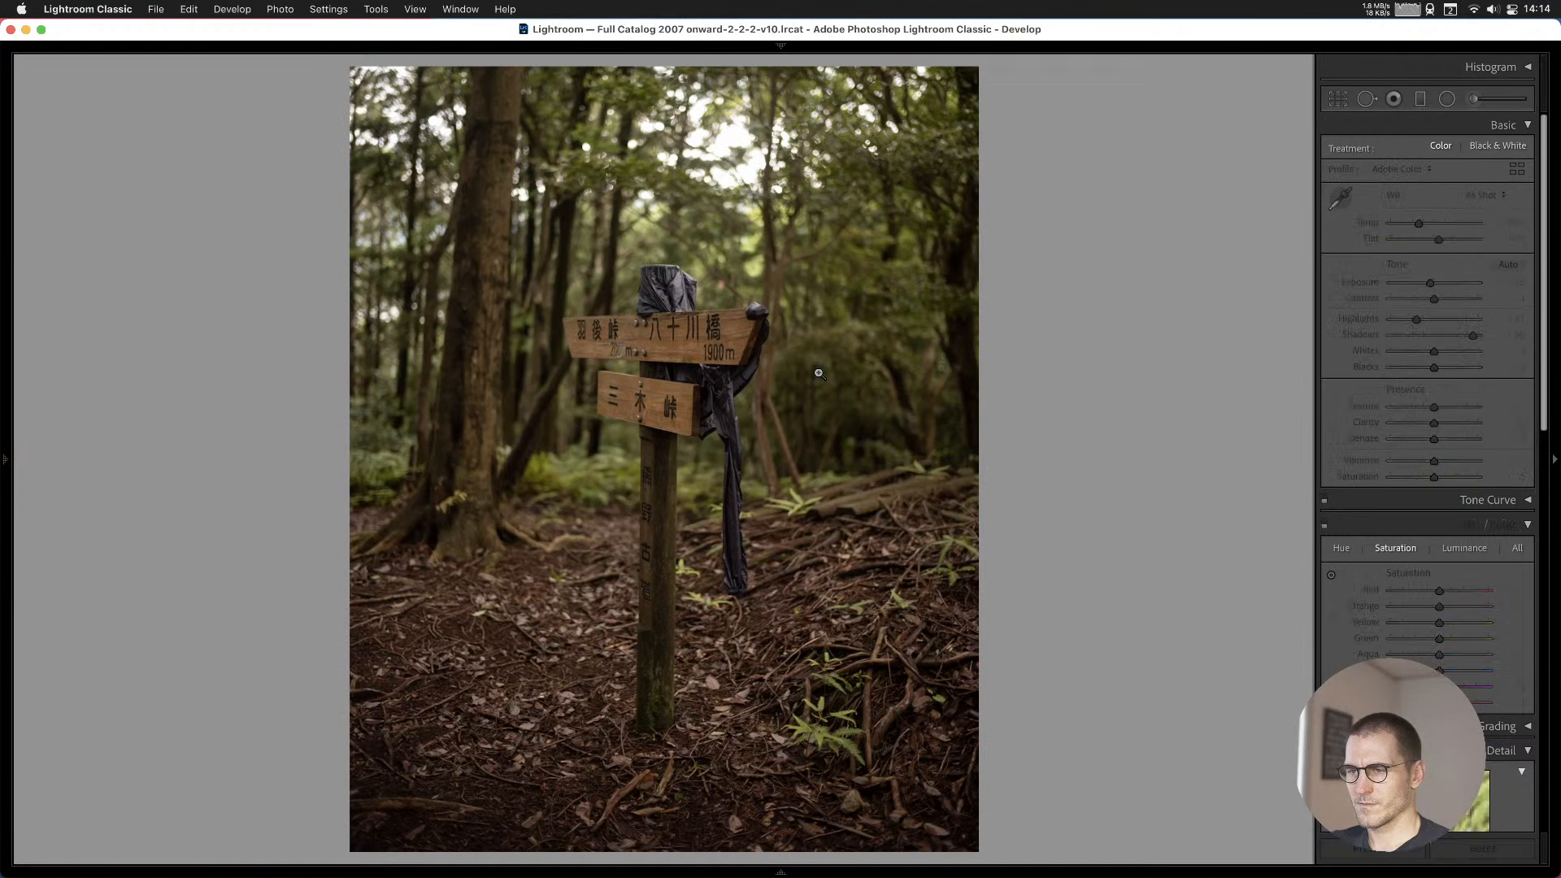
key(Left)
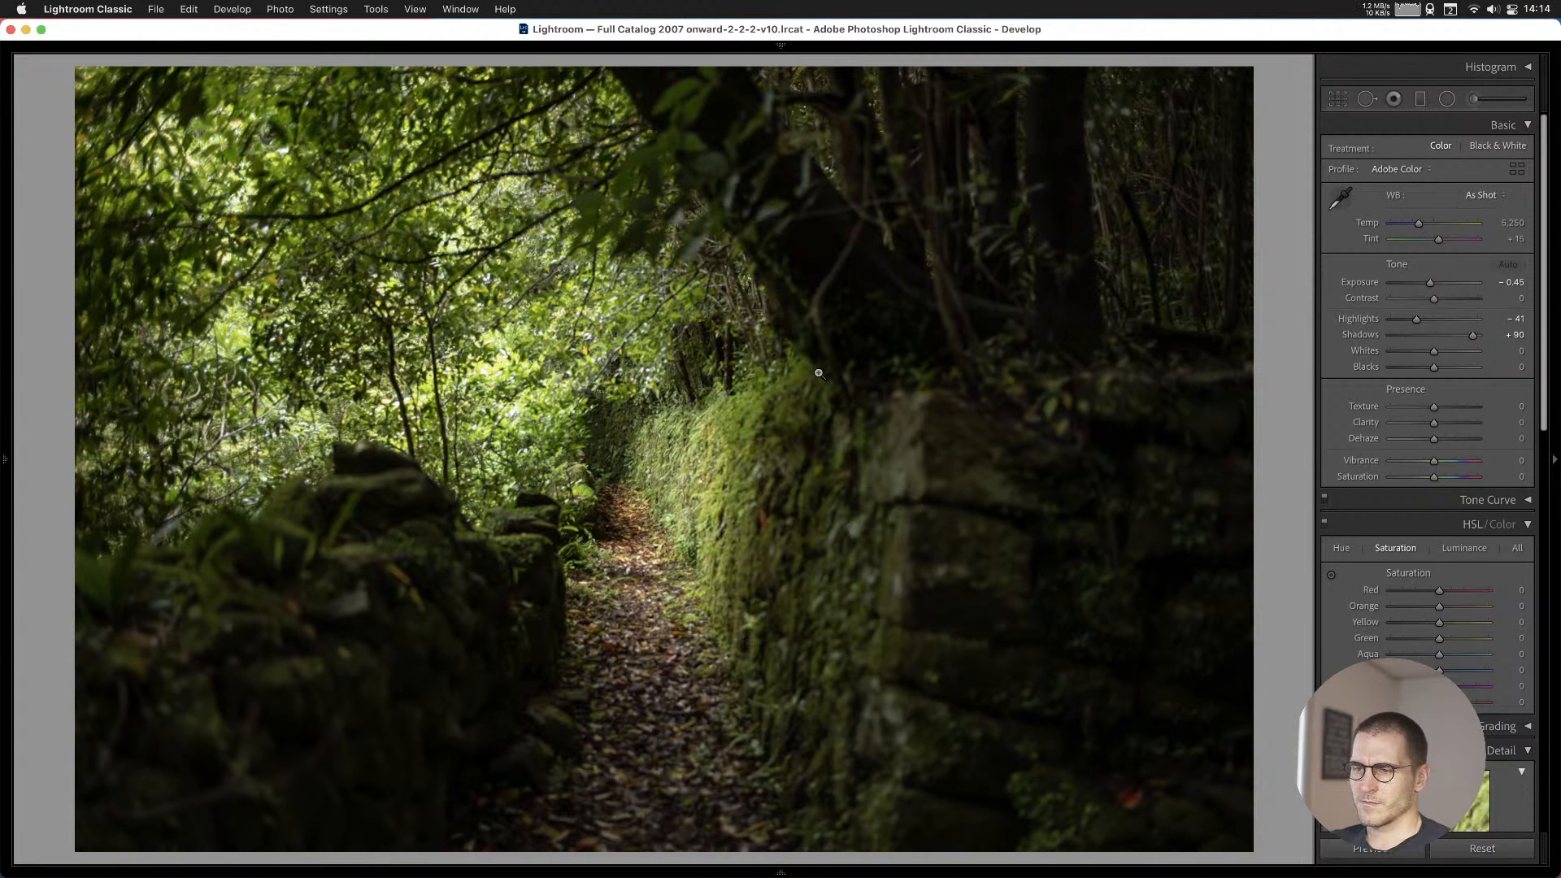
key(Left)
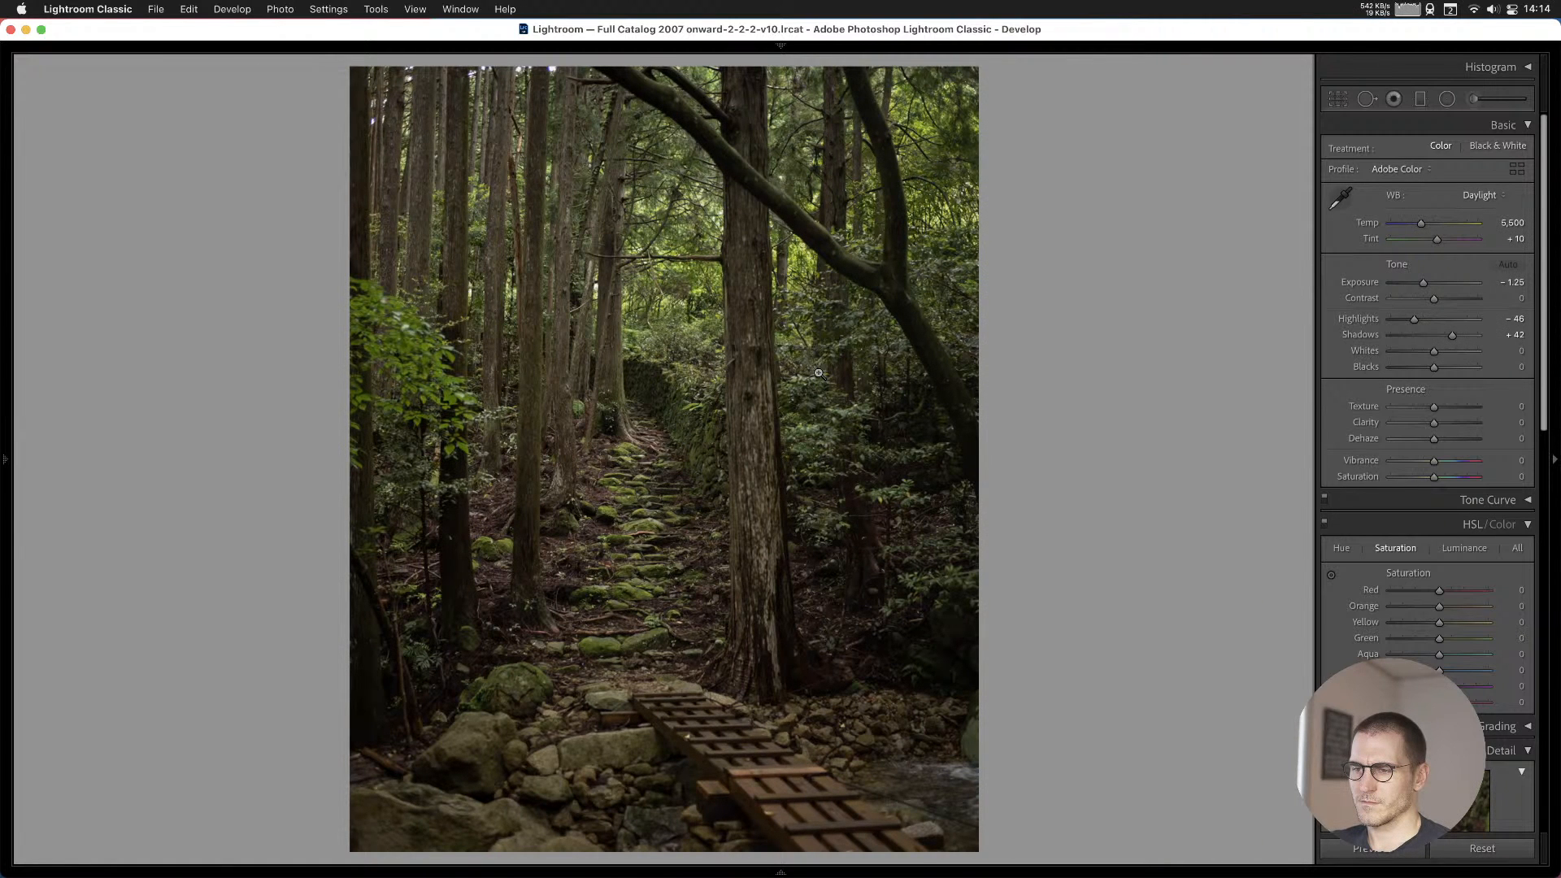
key(b)
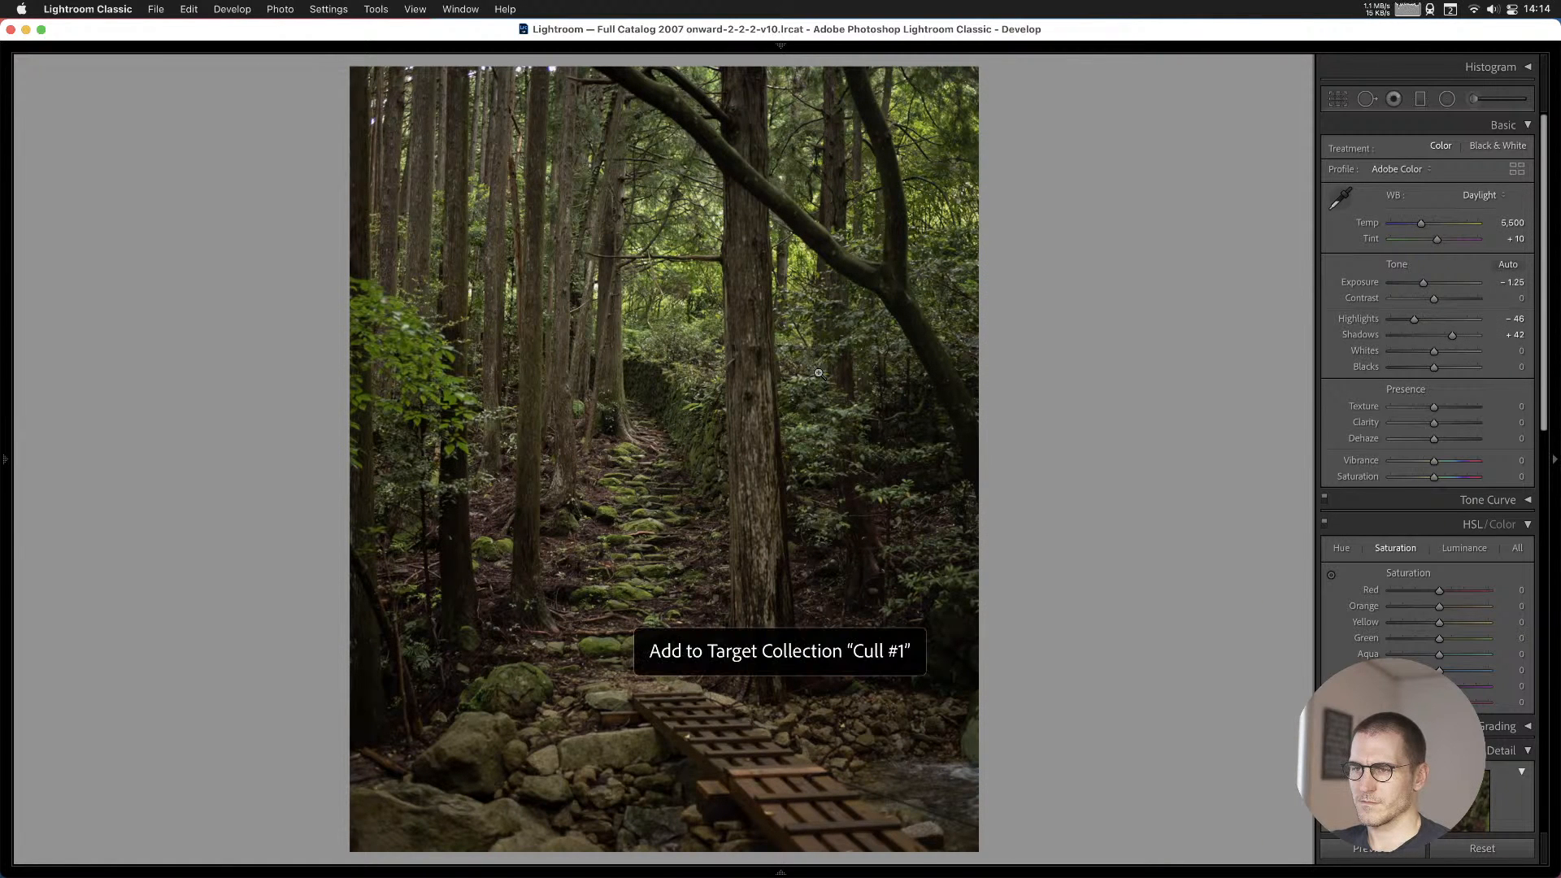
Add the netted gate in the woods and the old house with the boat in front to the target collection "Cull #1".
key(Left)
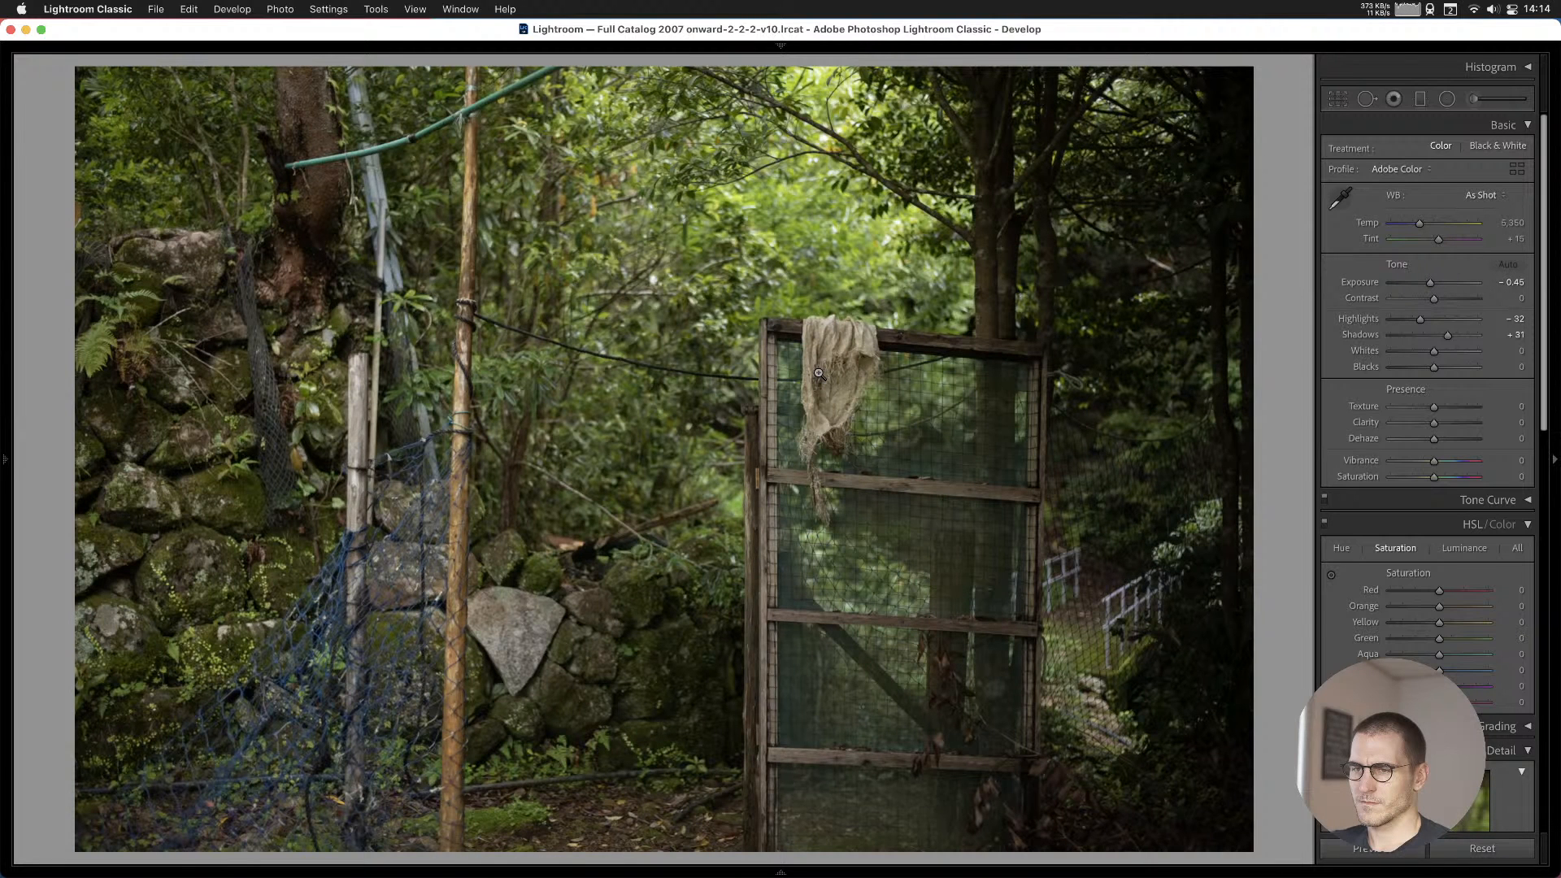
key(b)
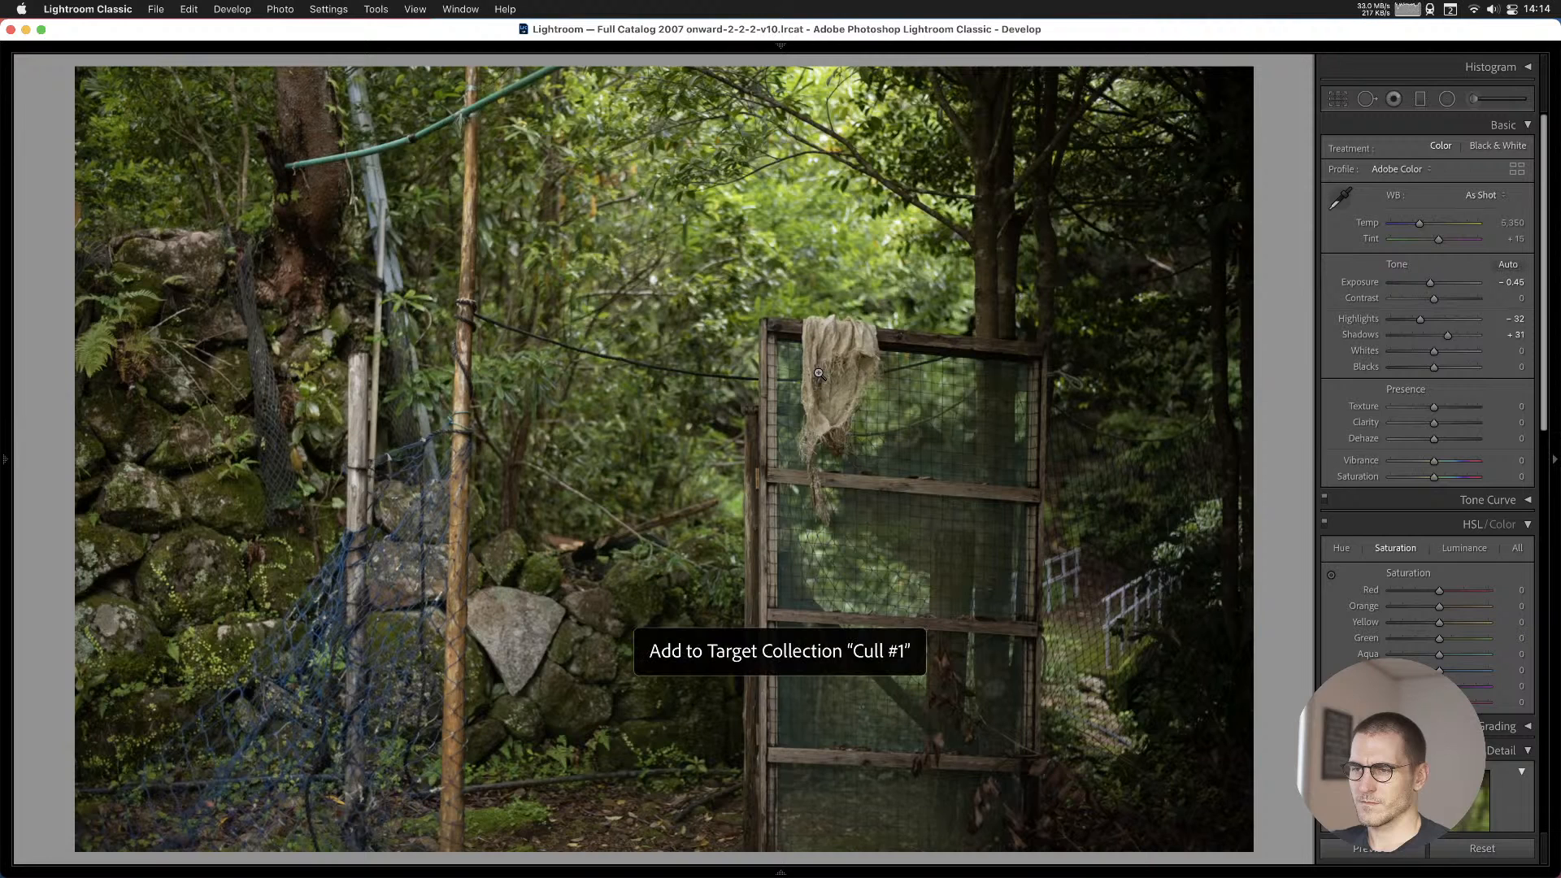
key(Left)
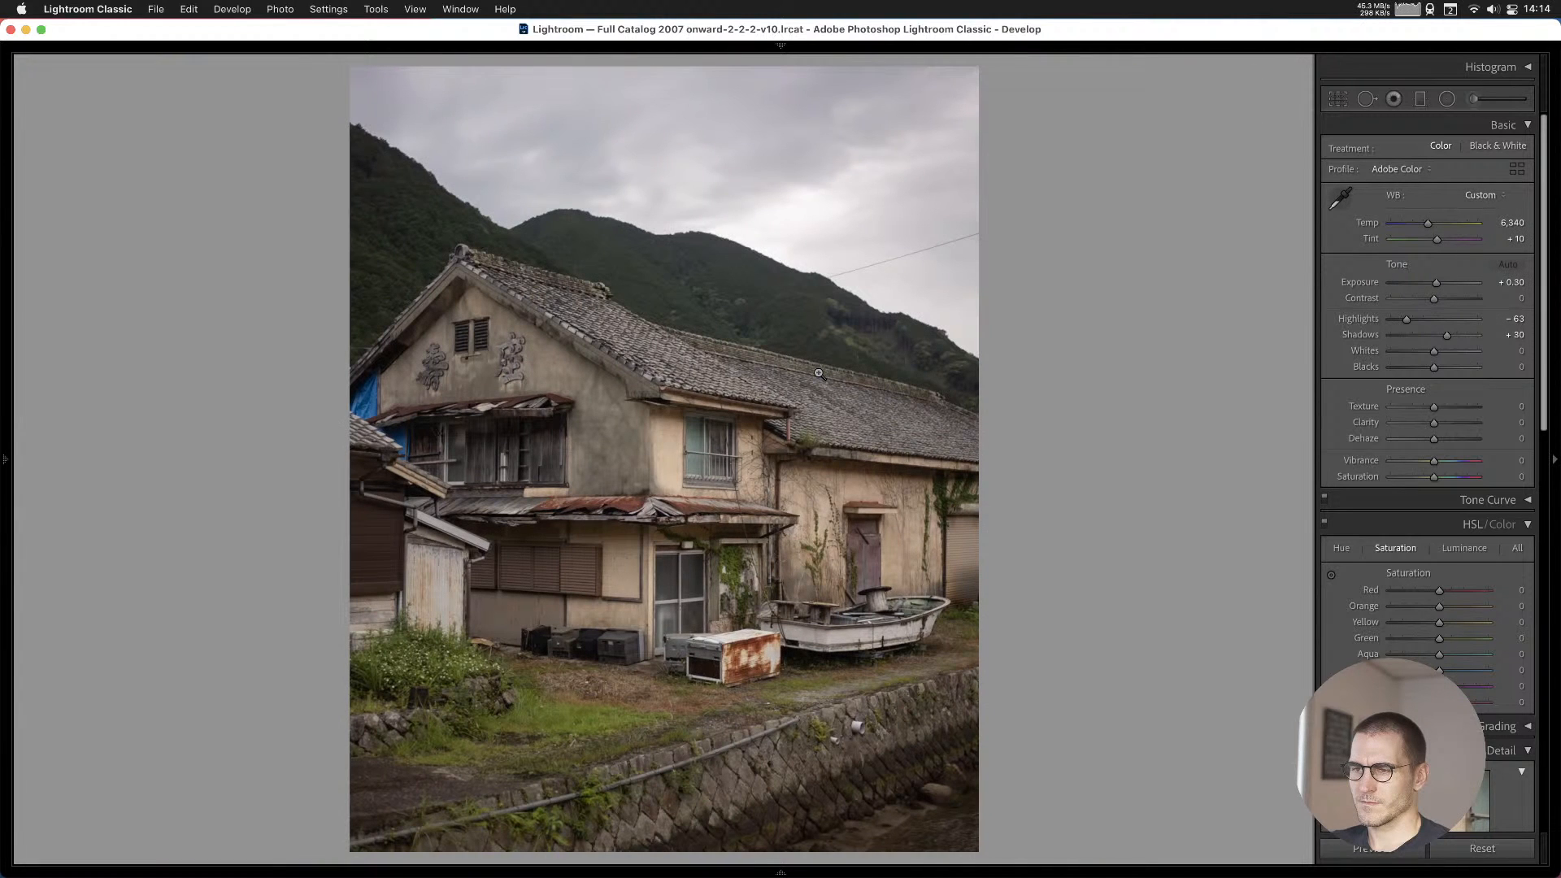
key(b)
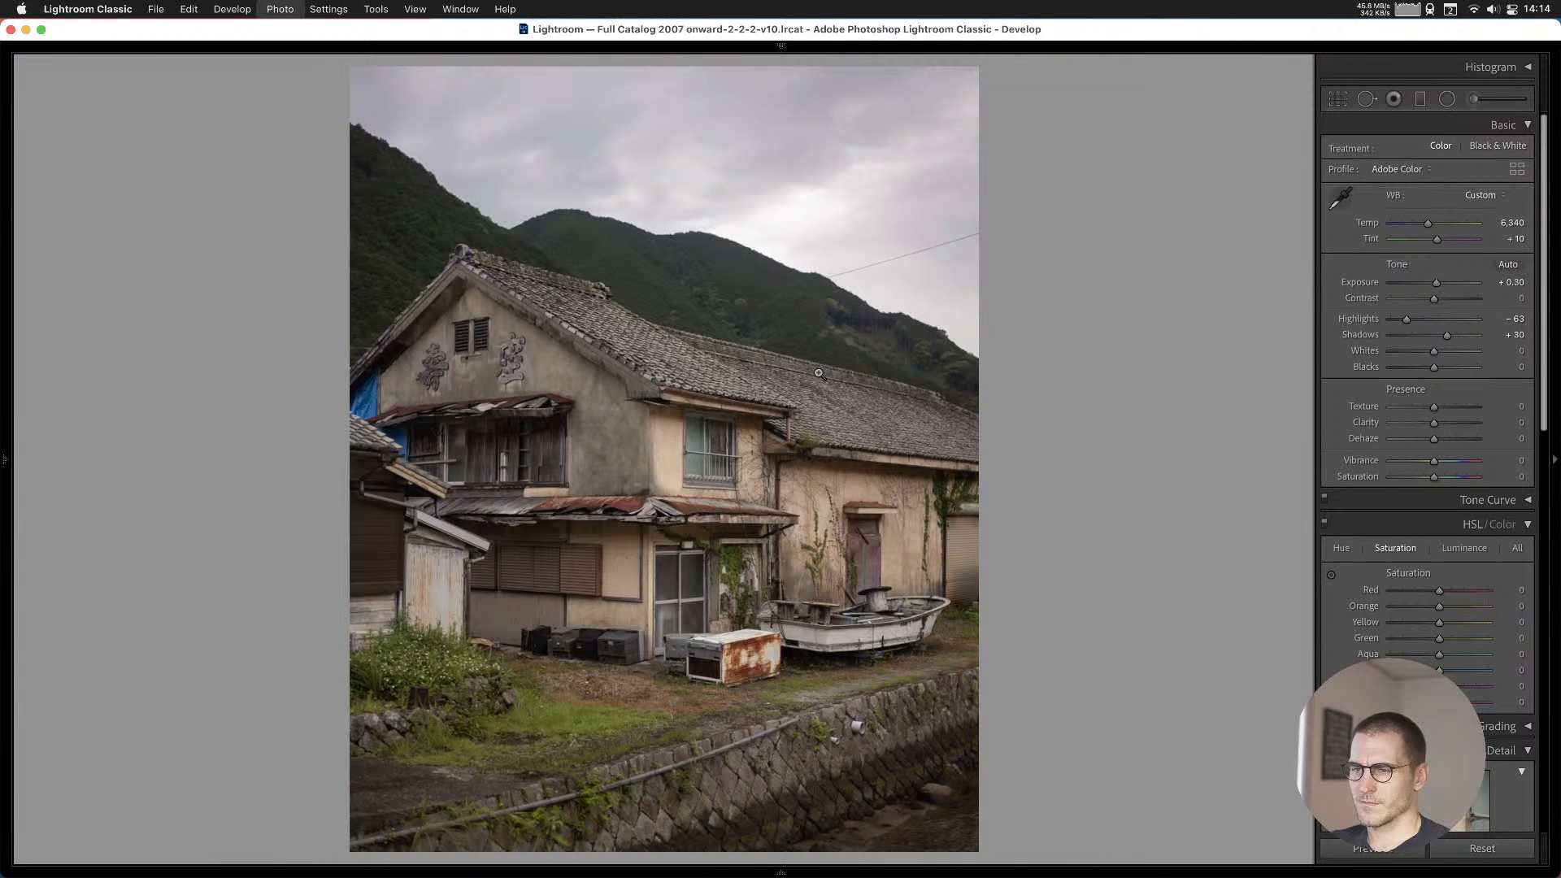
Skip the overgrown boat by the river, compare the café facade shots, and add the frontal landscape-format one to "Cull #1".
key(Left)
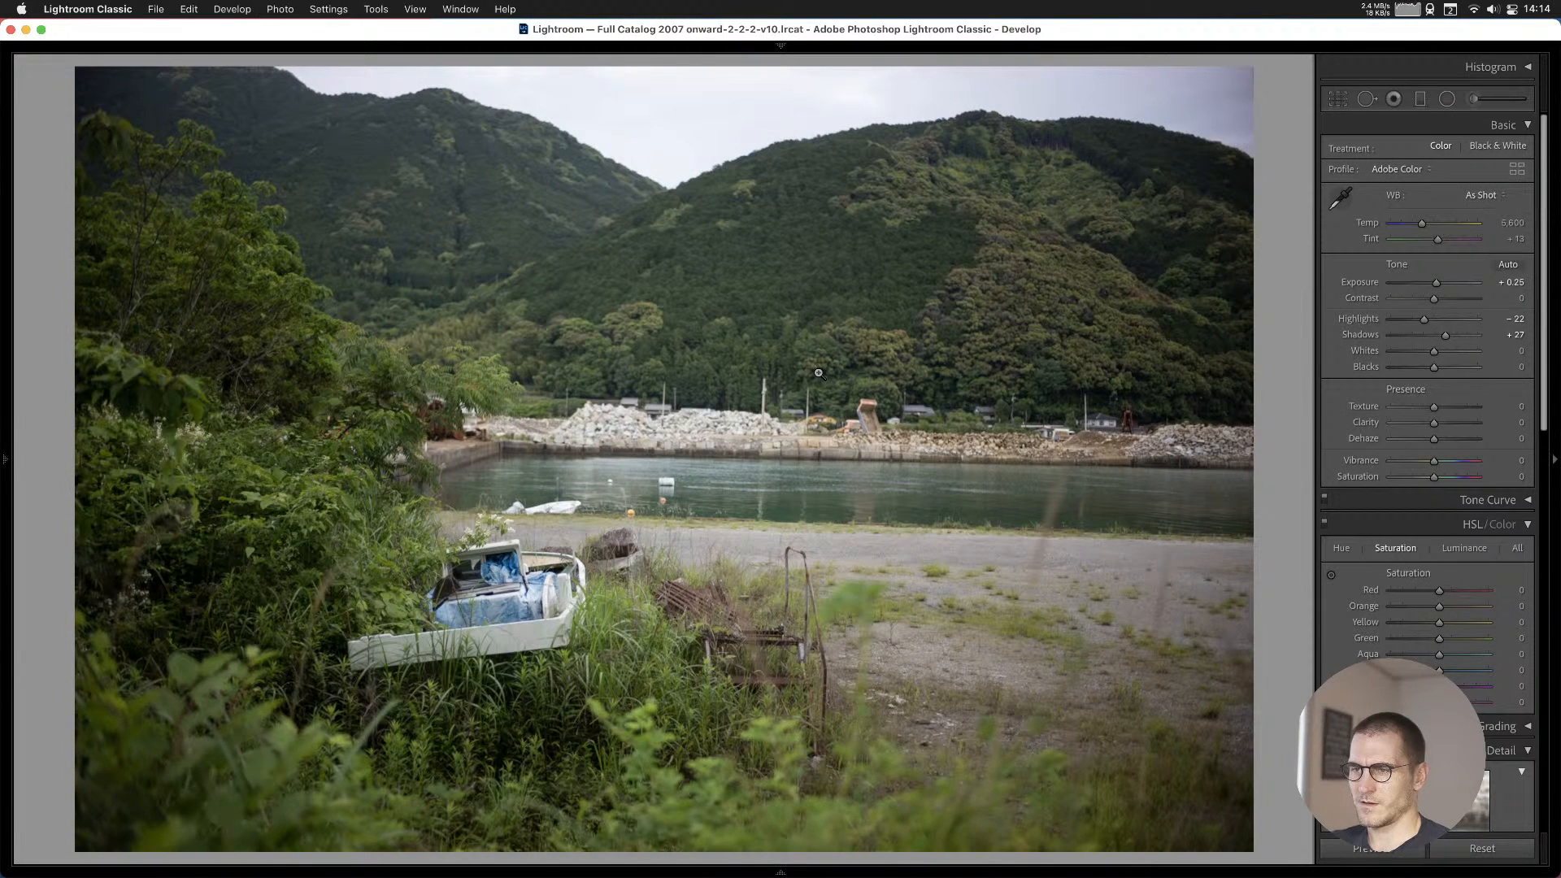
key(Right)
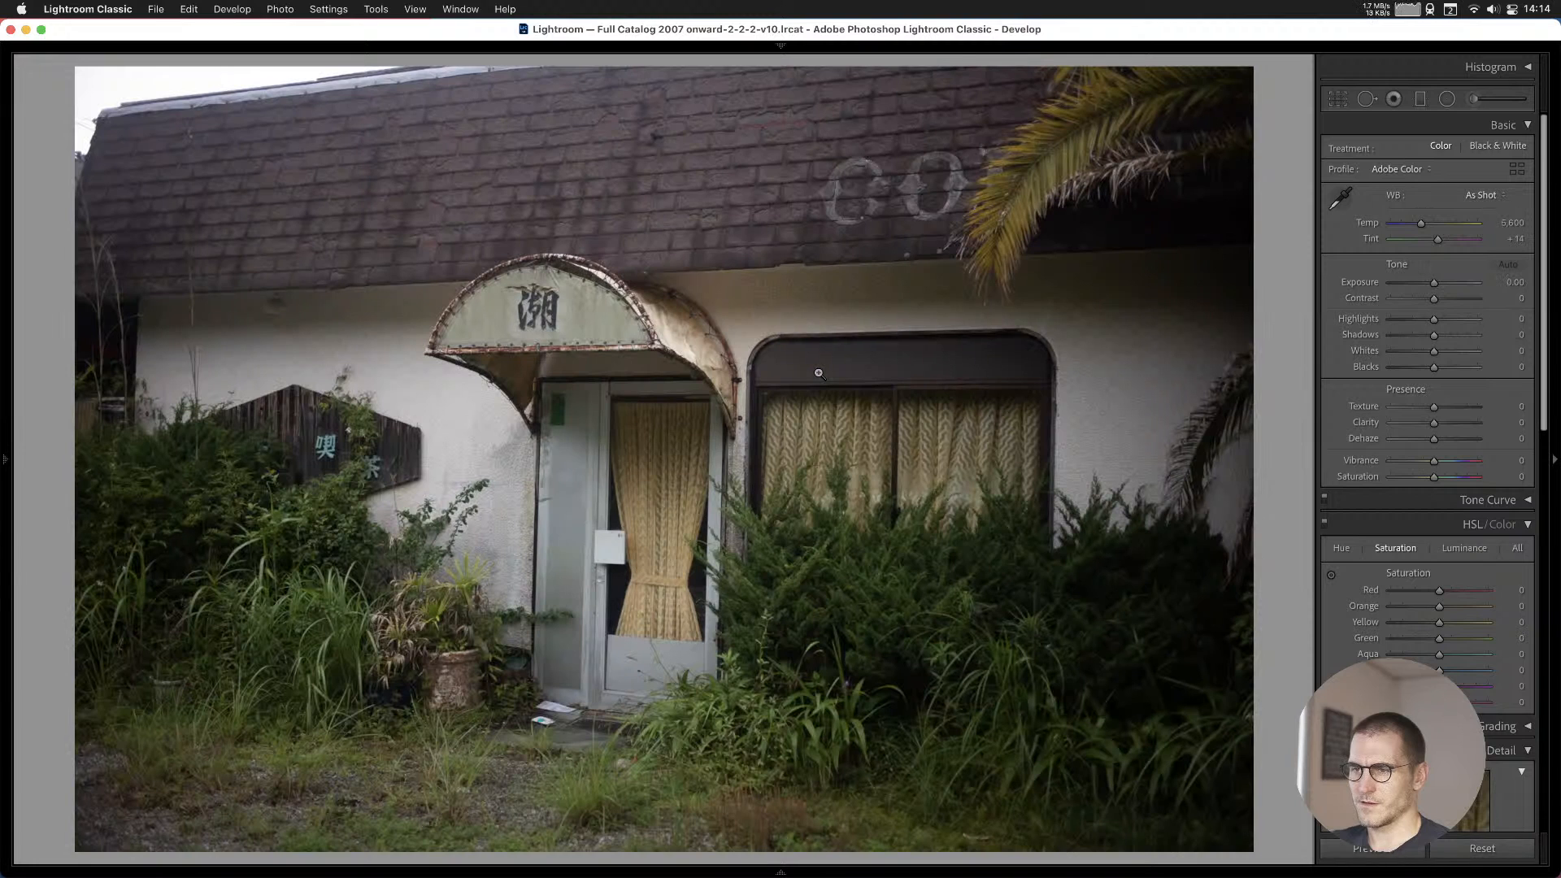
key(Right)
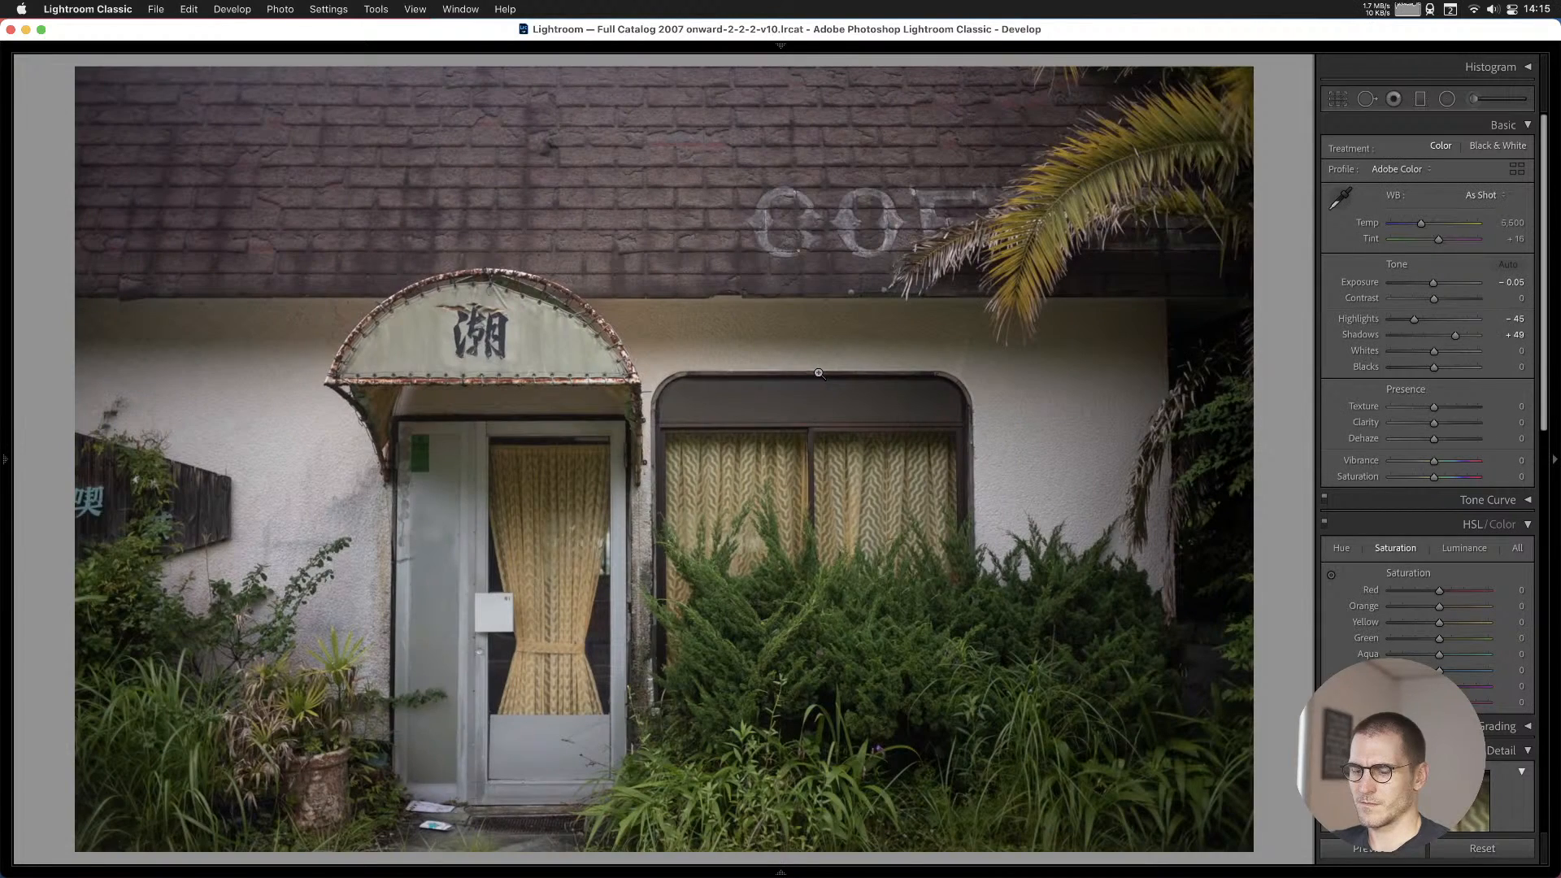
key(Right)
key(x)
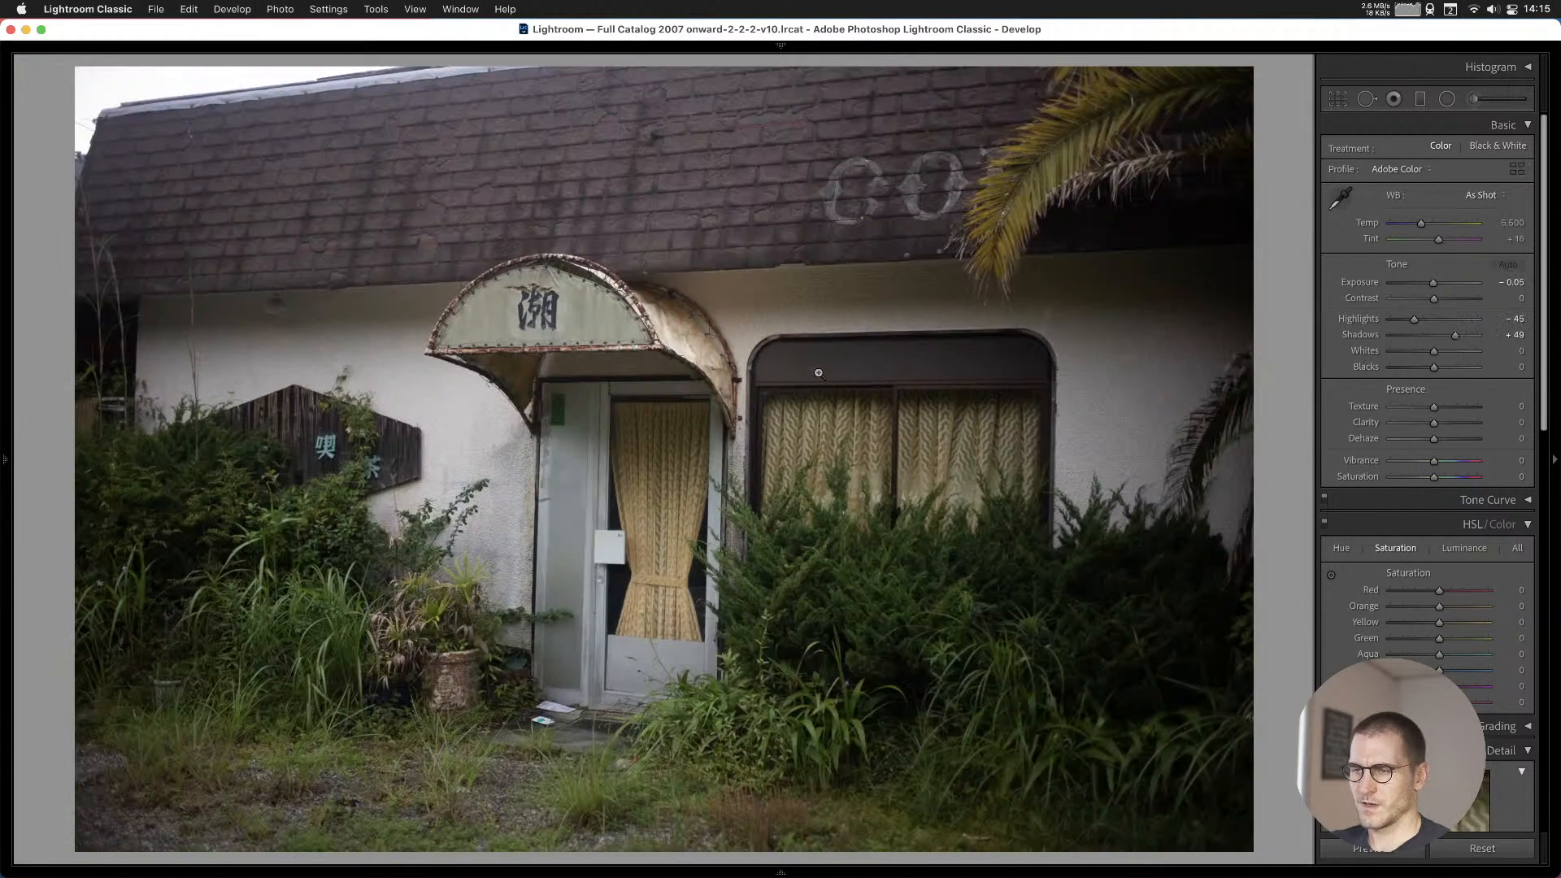
key(Right)
key(b)
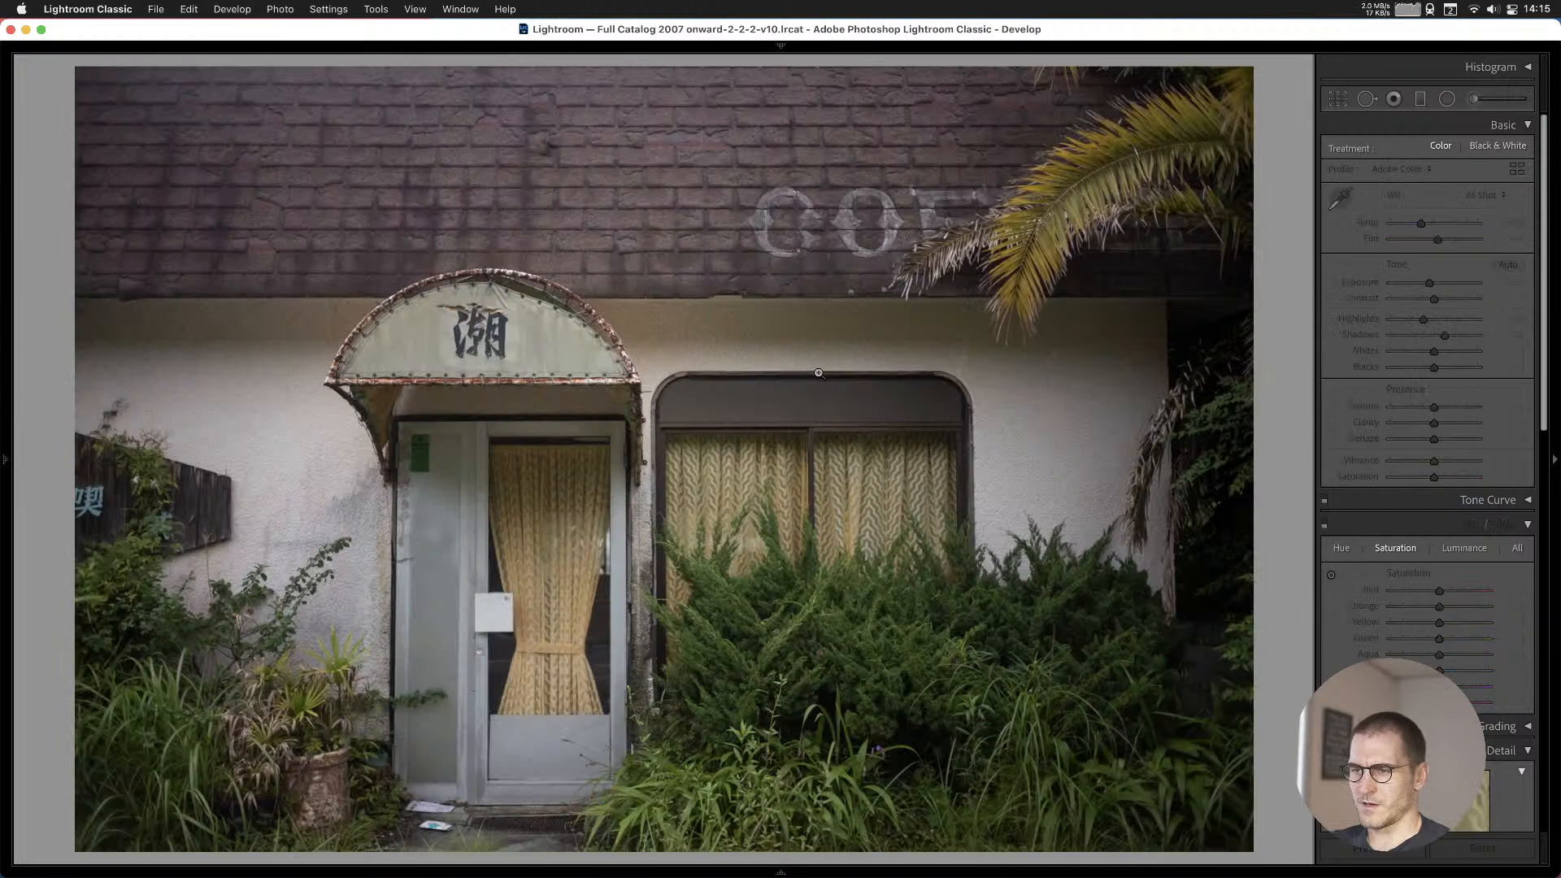
Add the portrait-format café entrance and the room with blue armchairs overlooking the water to "Cull #1".
key(Right)
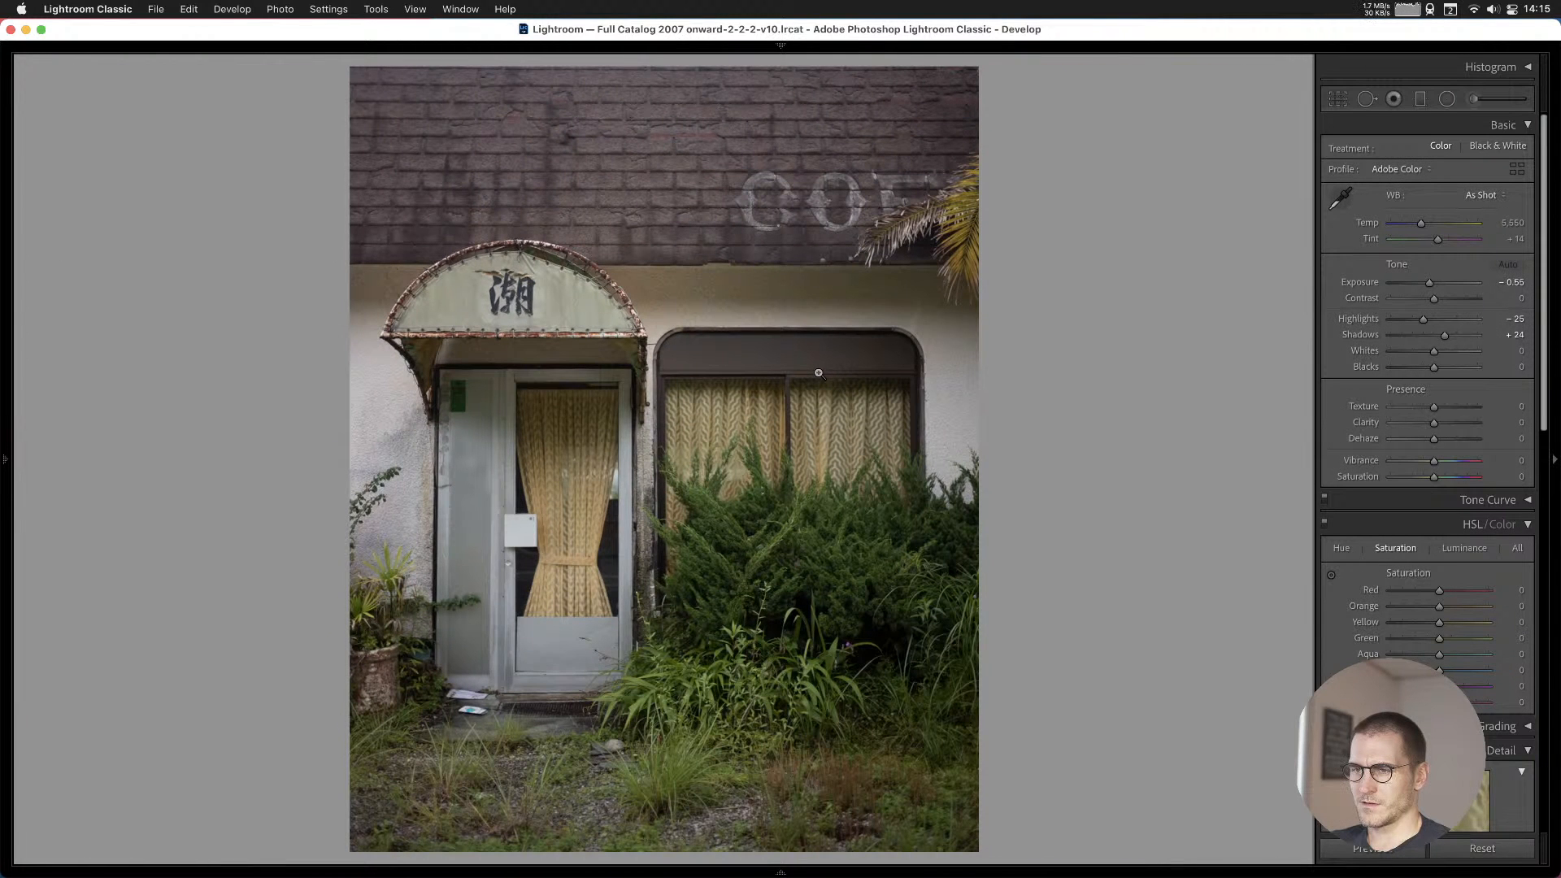
key(b)
key(Right)
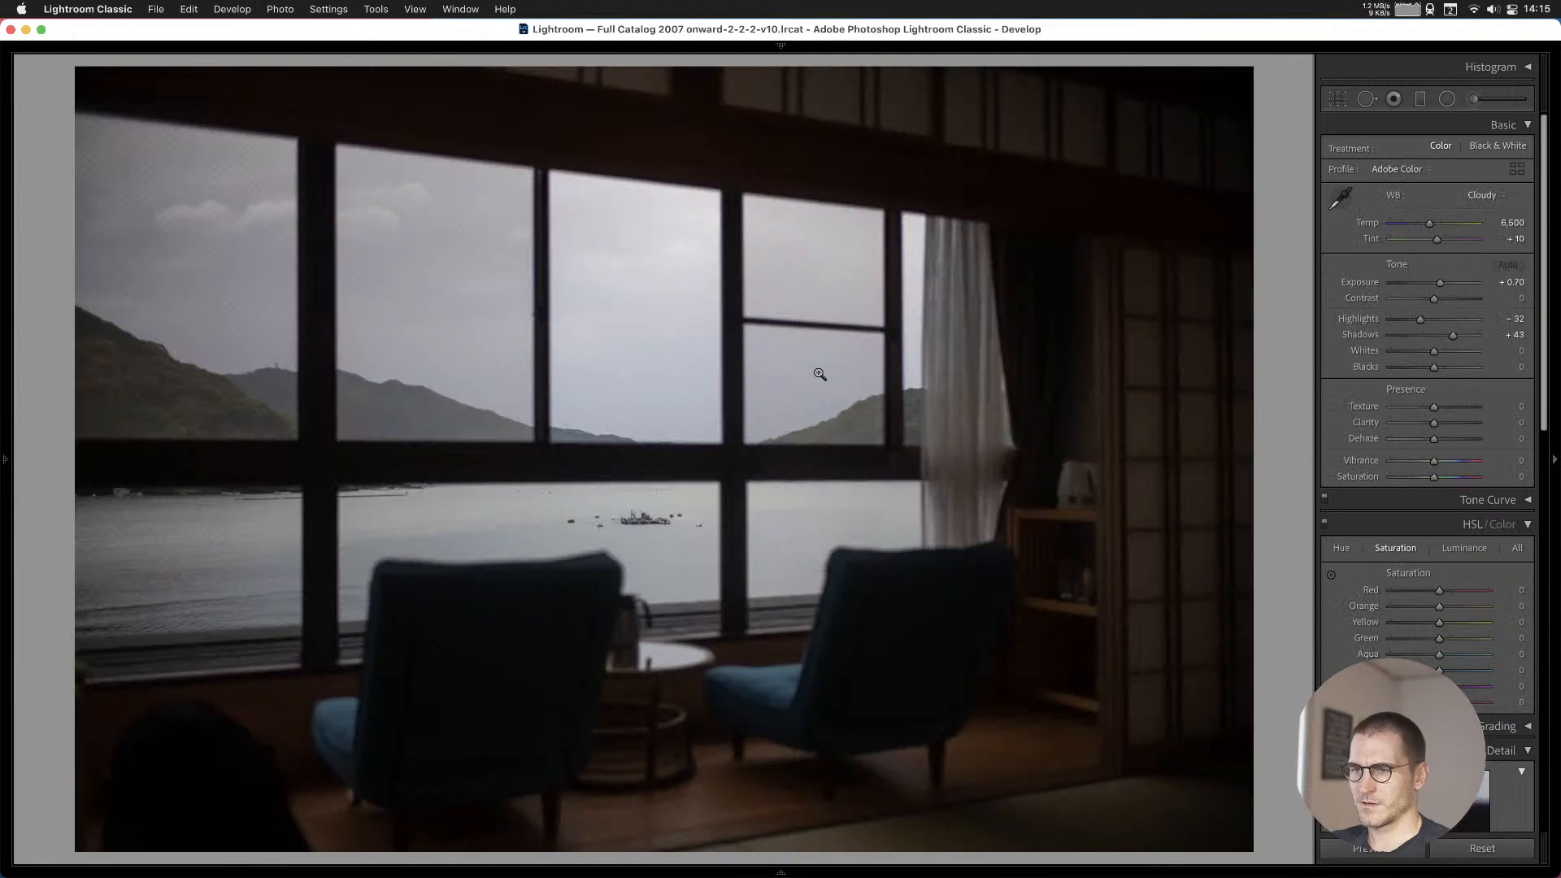
key(Right)
key(Left)
key(b)
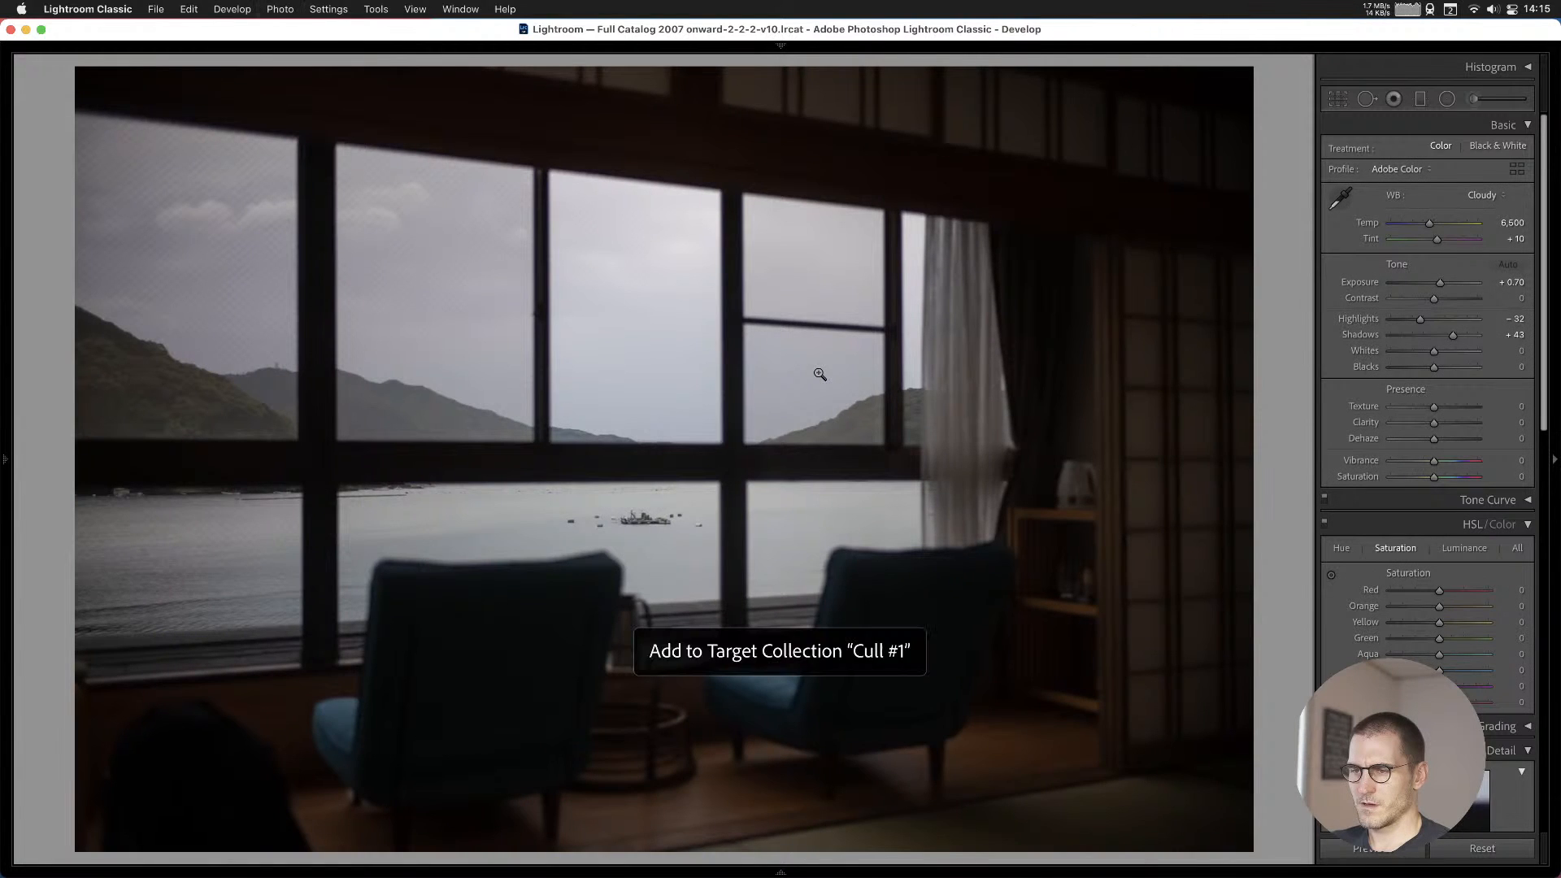
Skip the playground, mossy cemetery and forest trail photos, and add the covered yard with stacked road signs to "Cull #1".
key(Right)
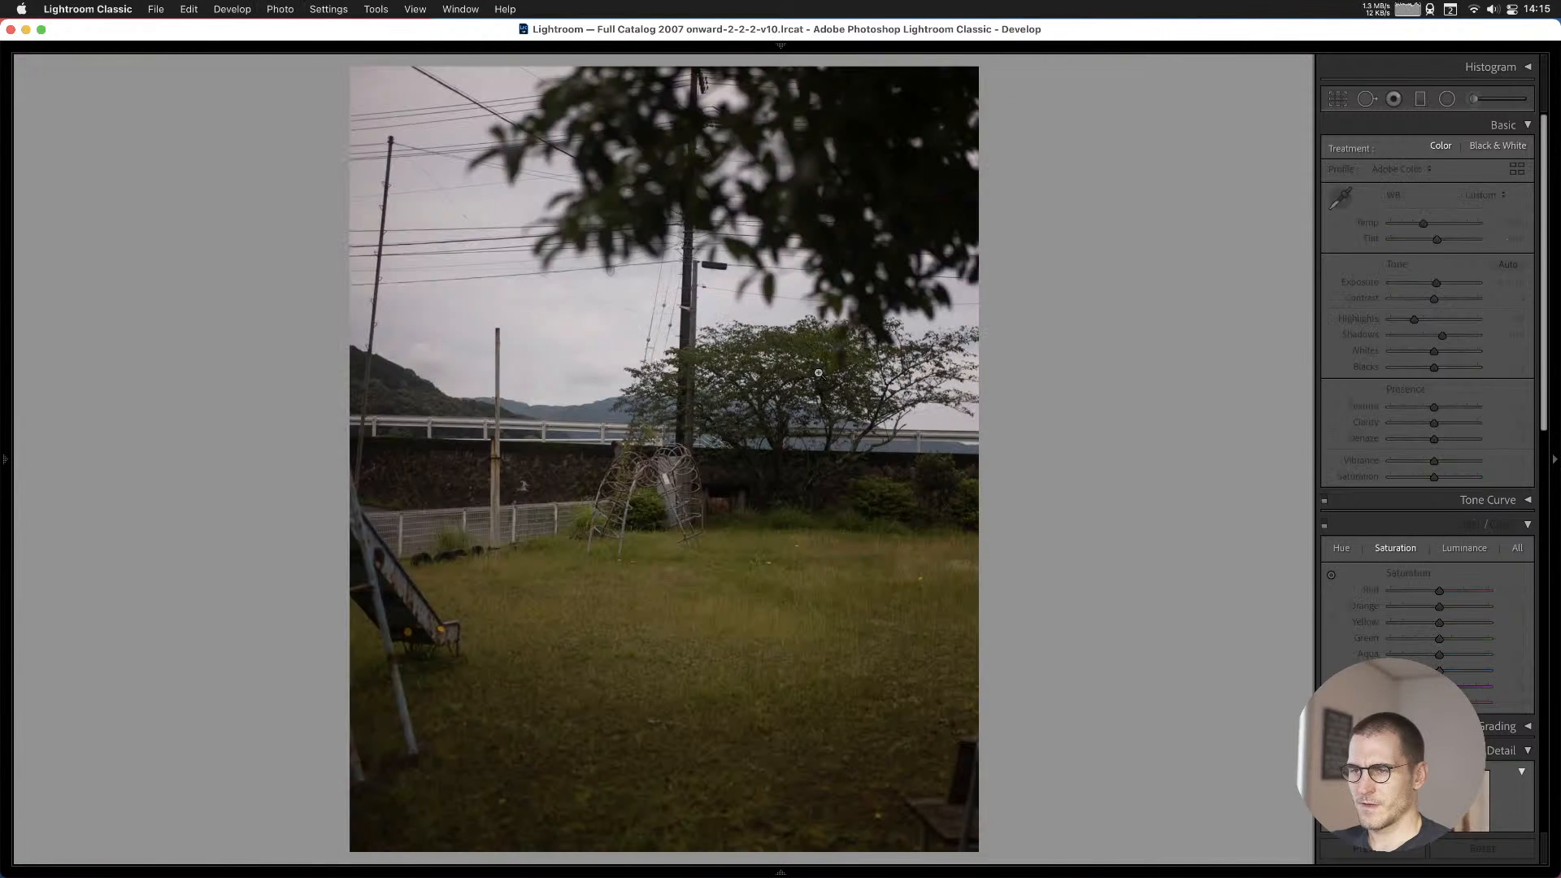
key(Right)
key(Right)
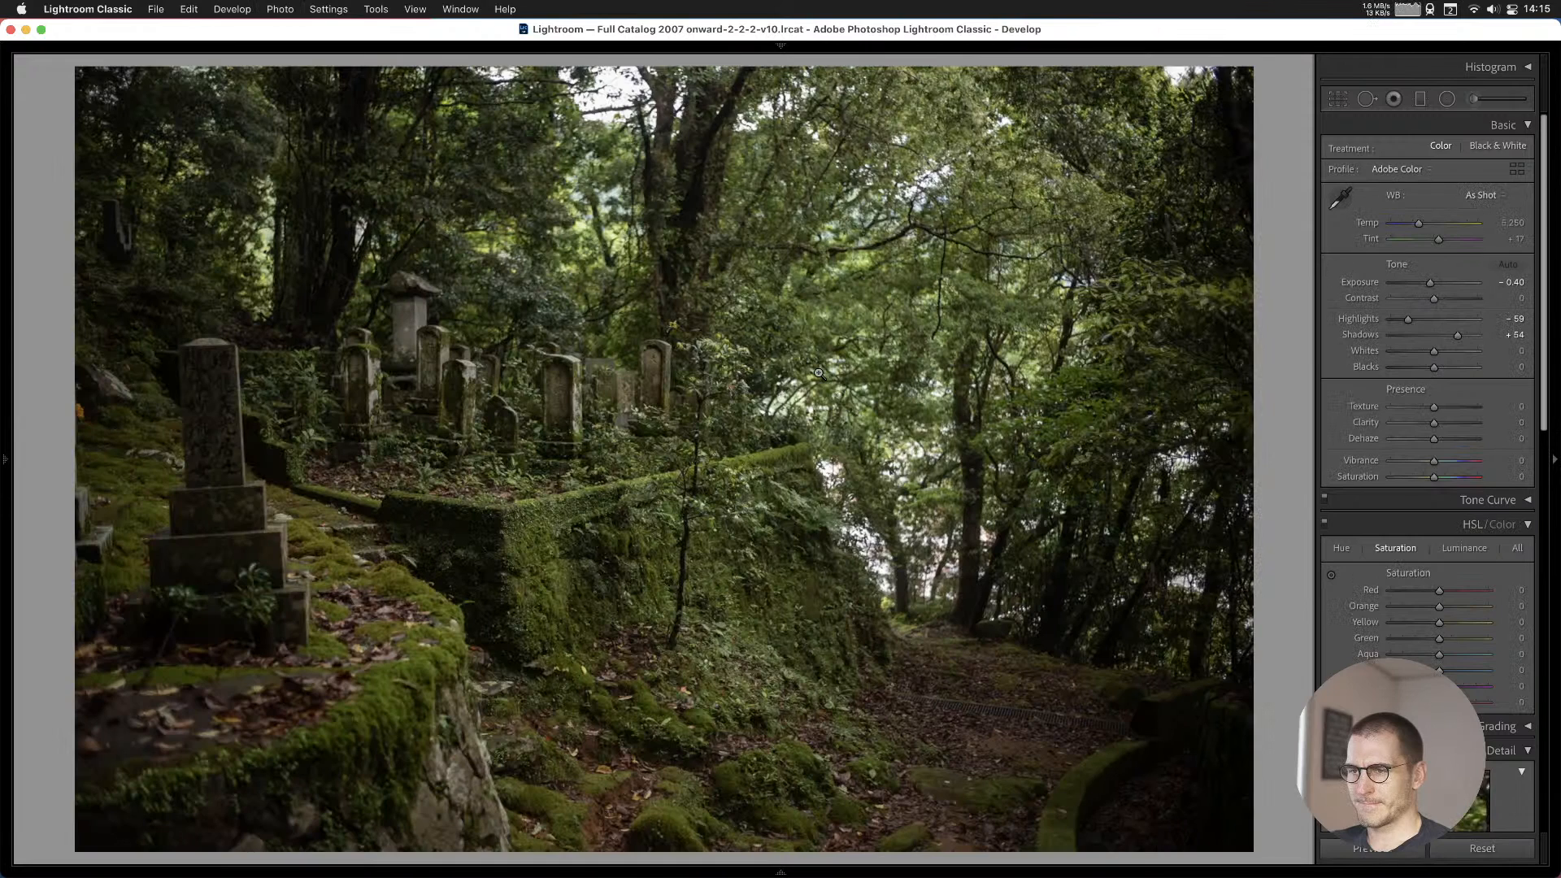
key(Right)
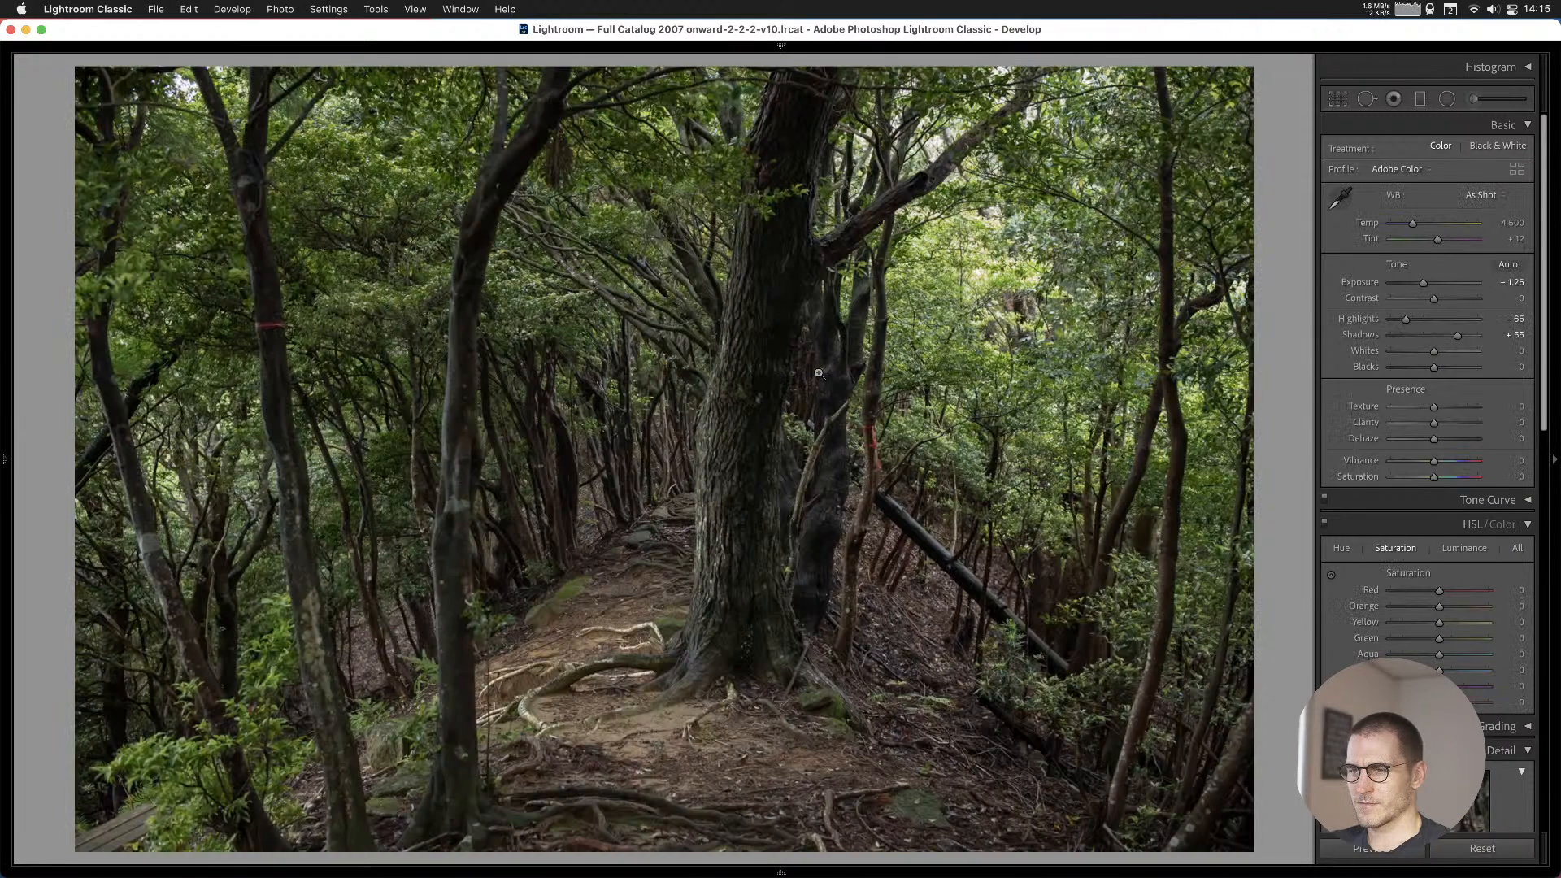
key(Right)
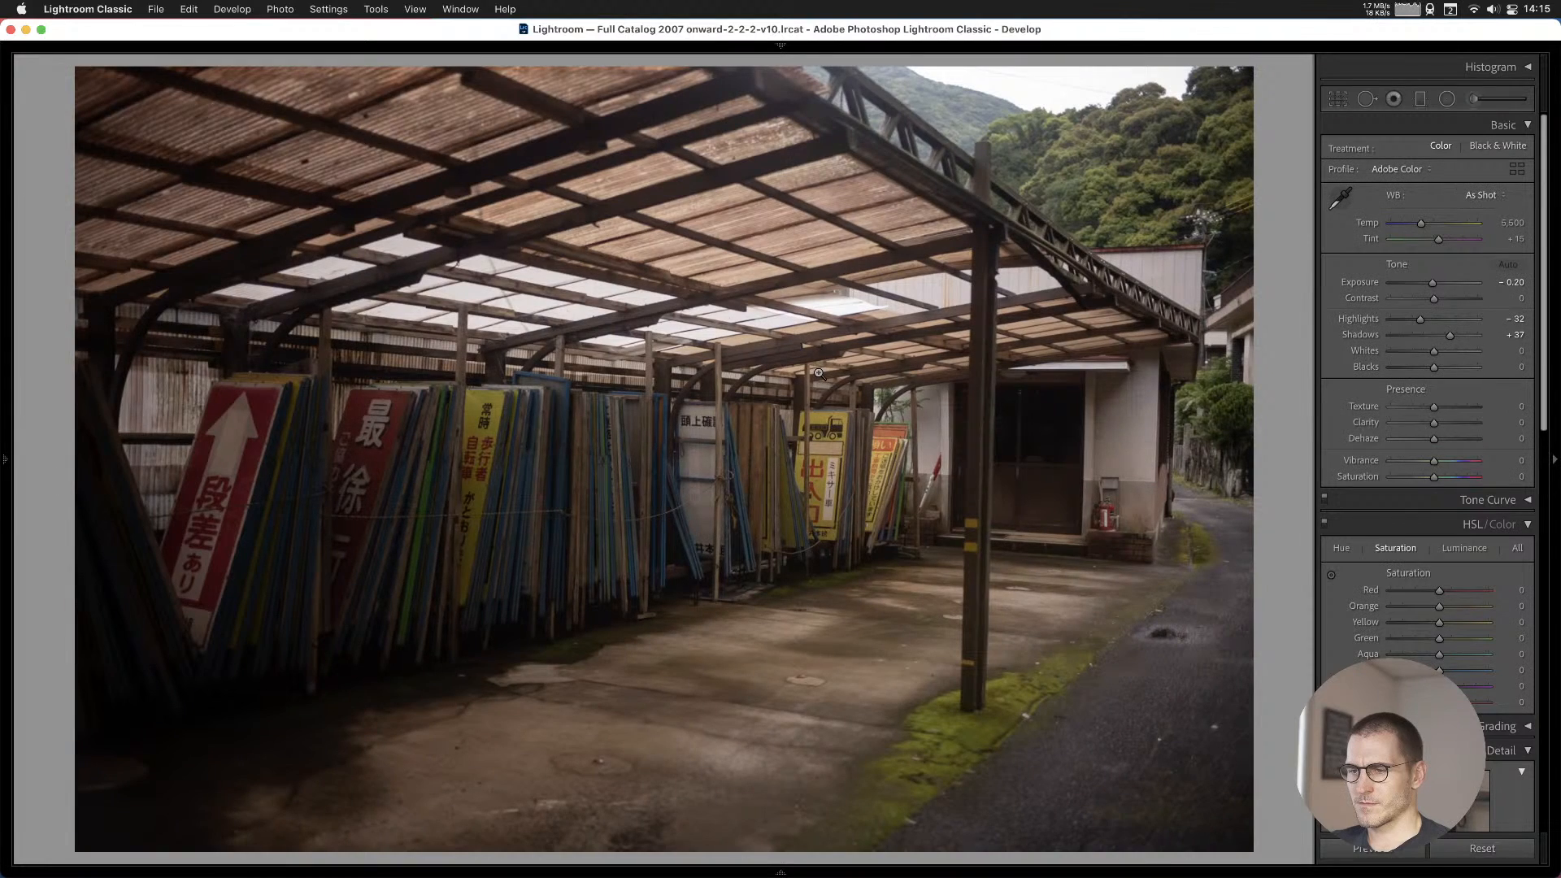
key(Right)
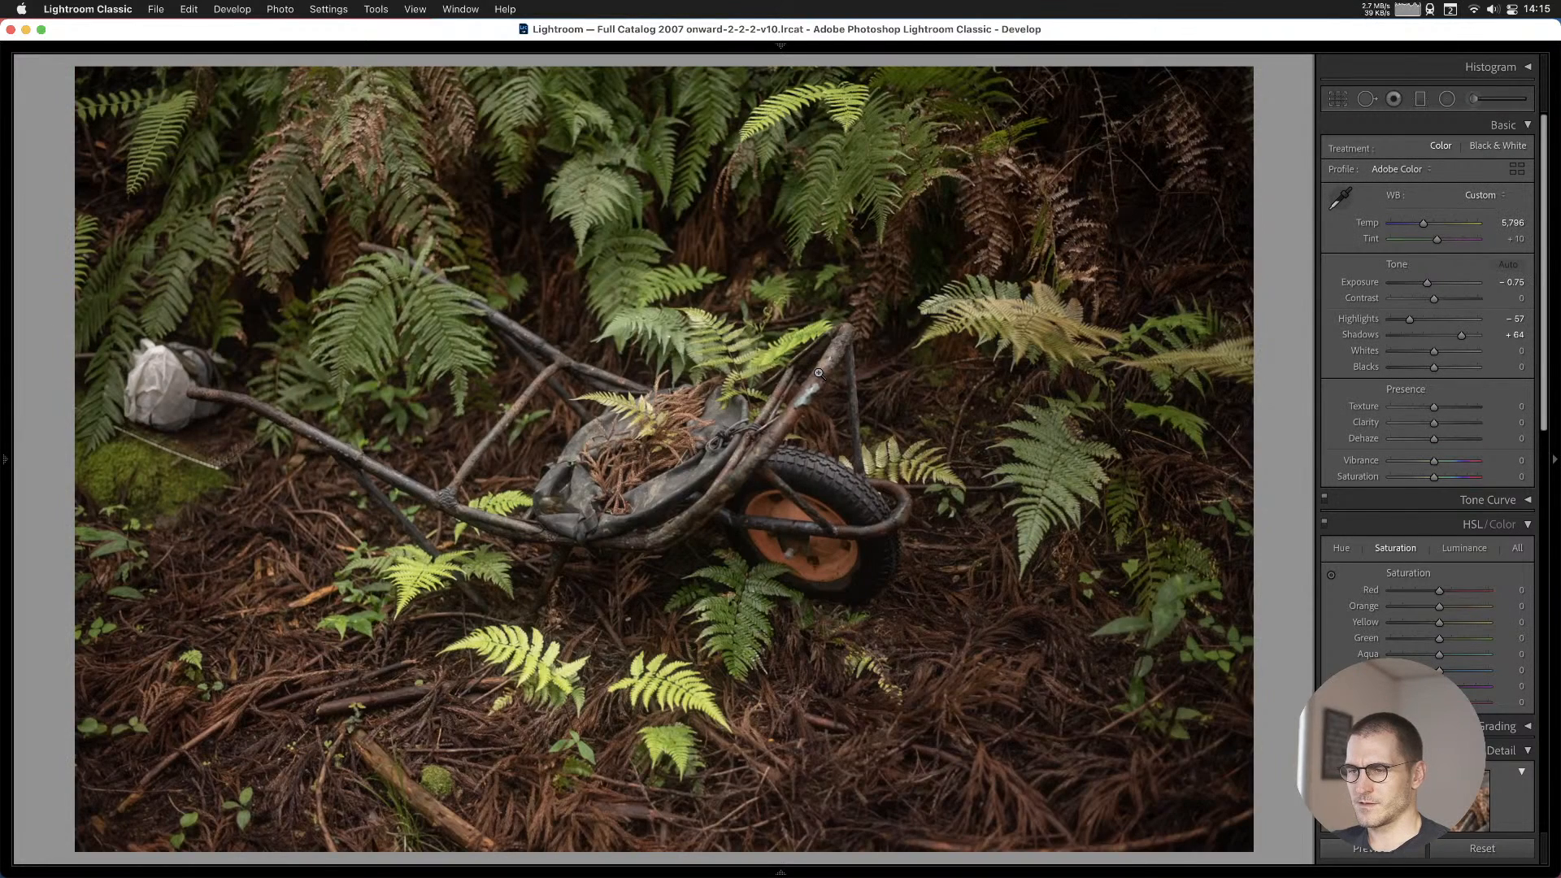
key(Left)
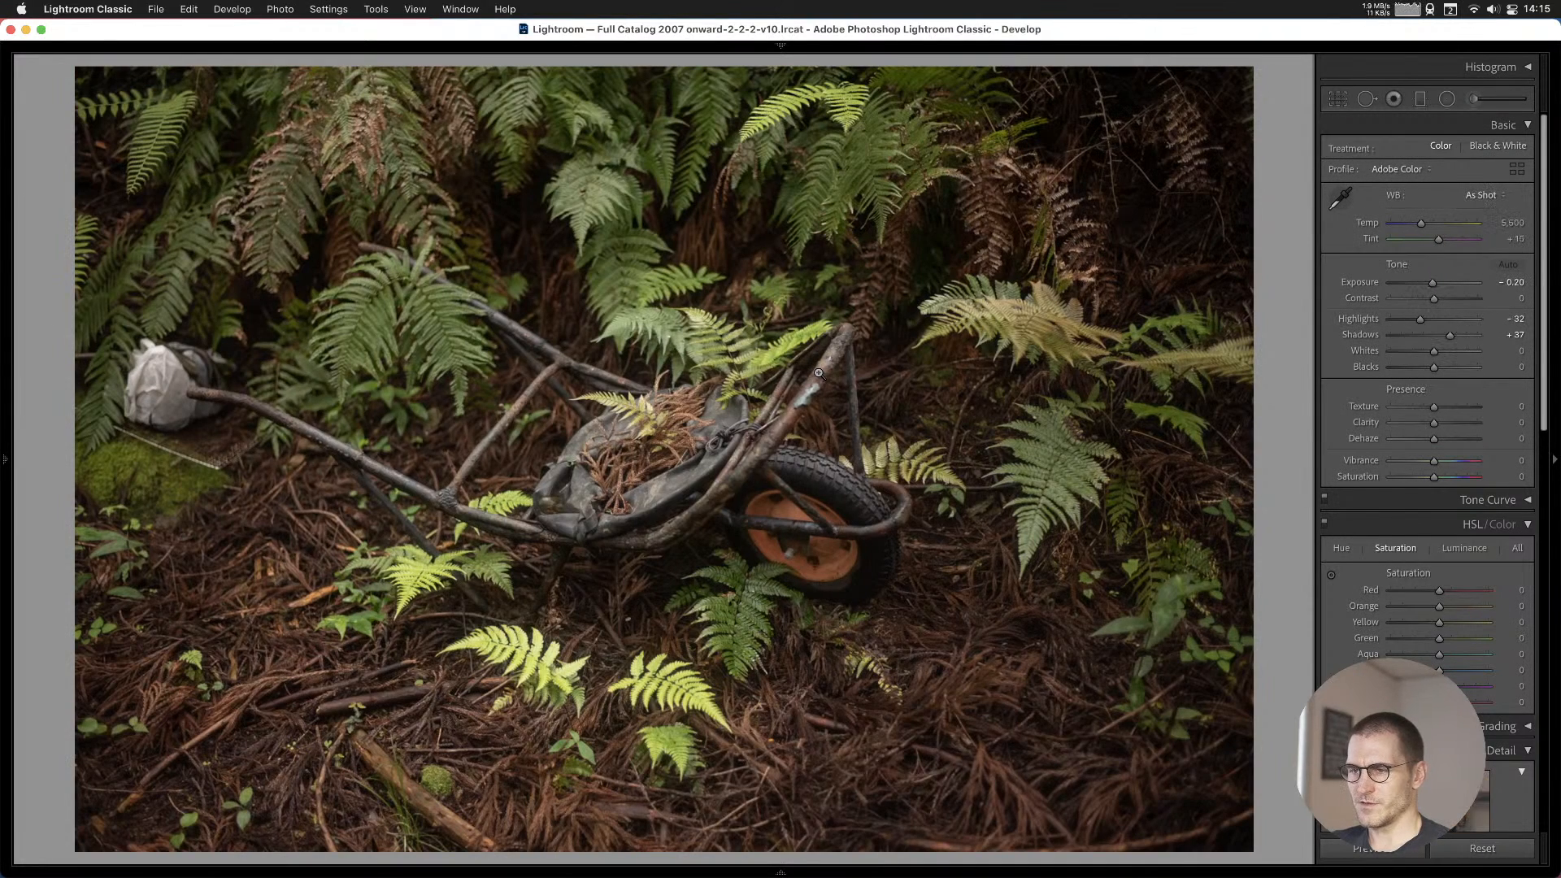
key(b)
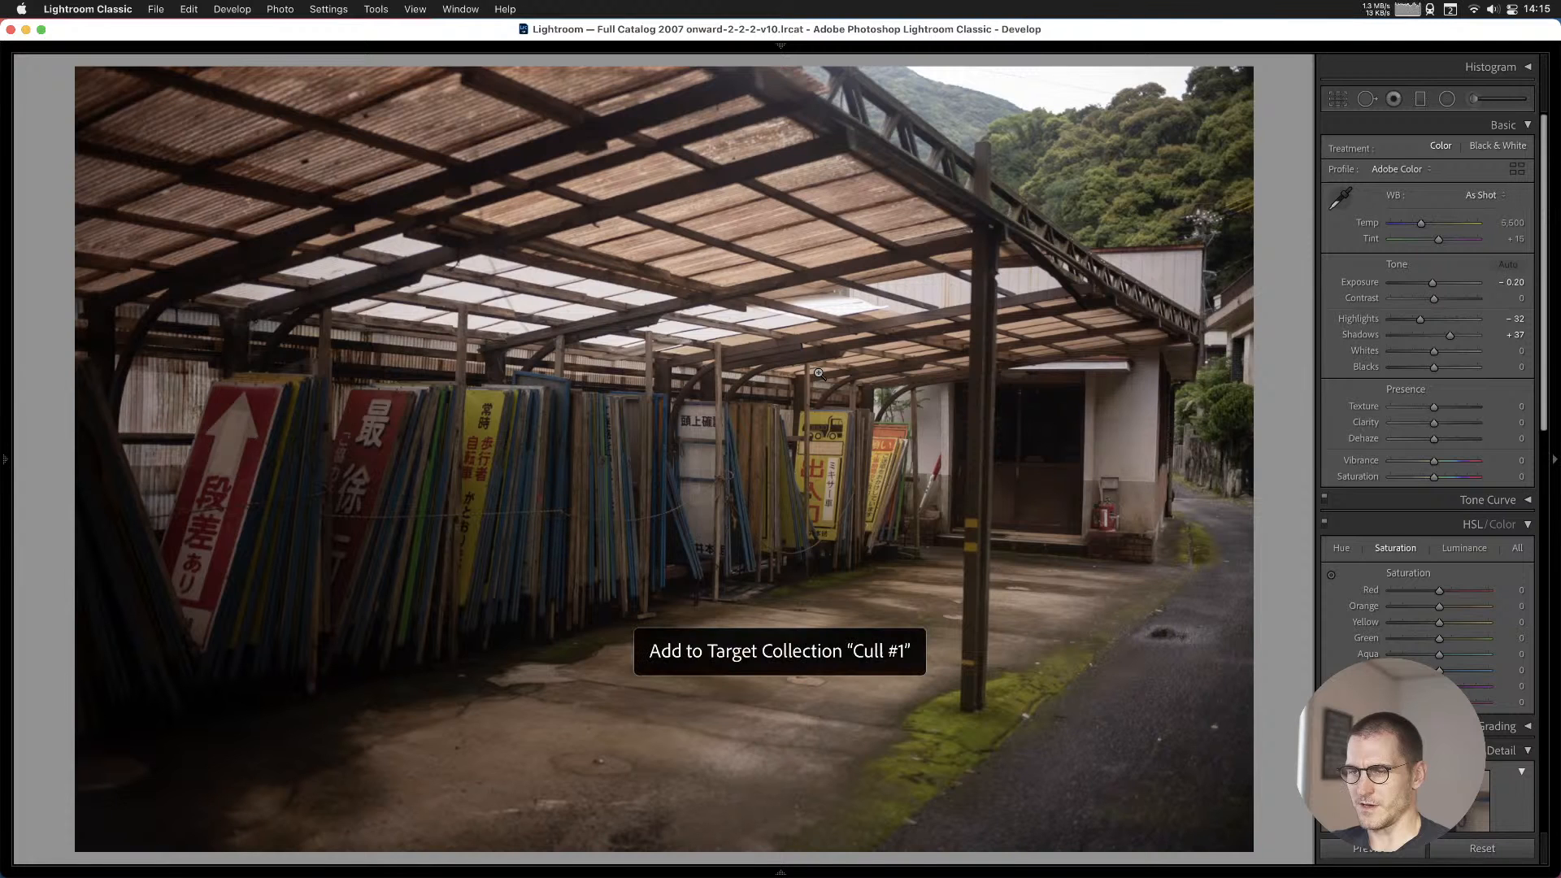
Skip the wheelbarrow among the ferns, and add the rusted pier and the overgrown boat outline in the grass to "Cull #1".
key(Right)
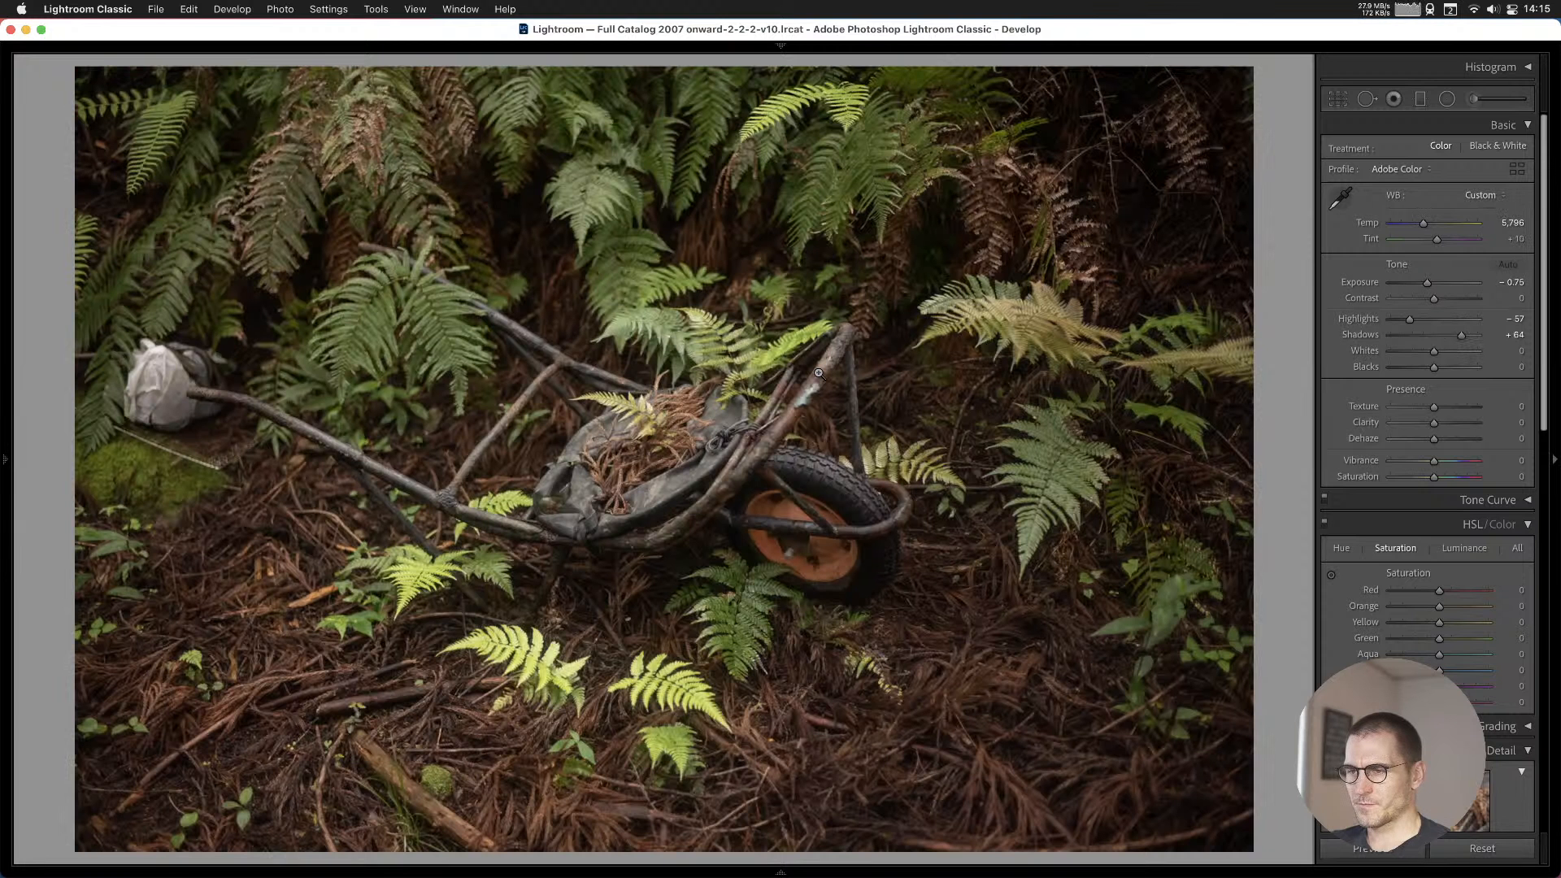
key(Right)
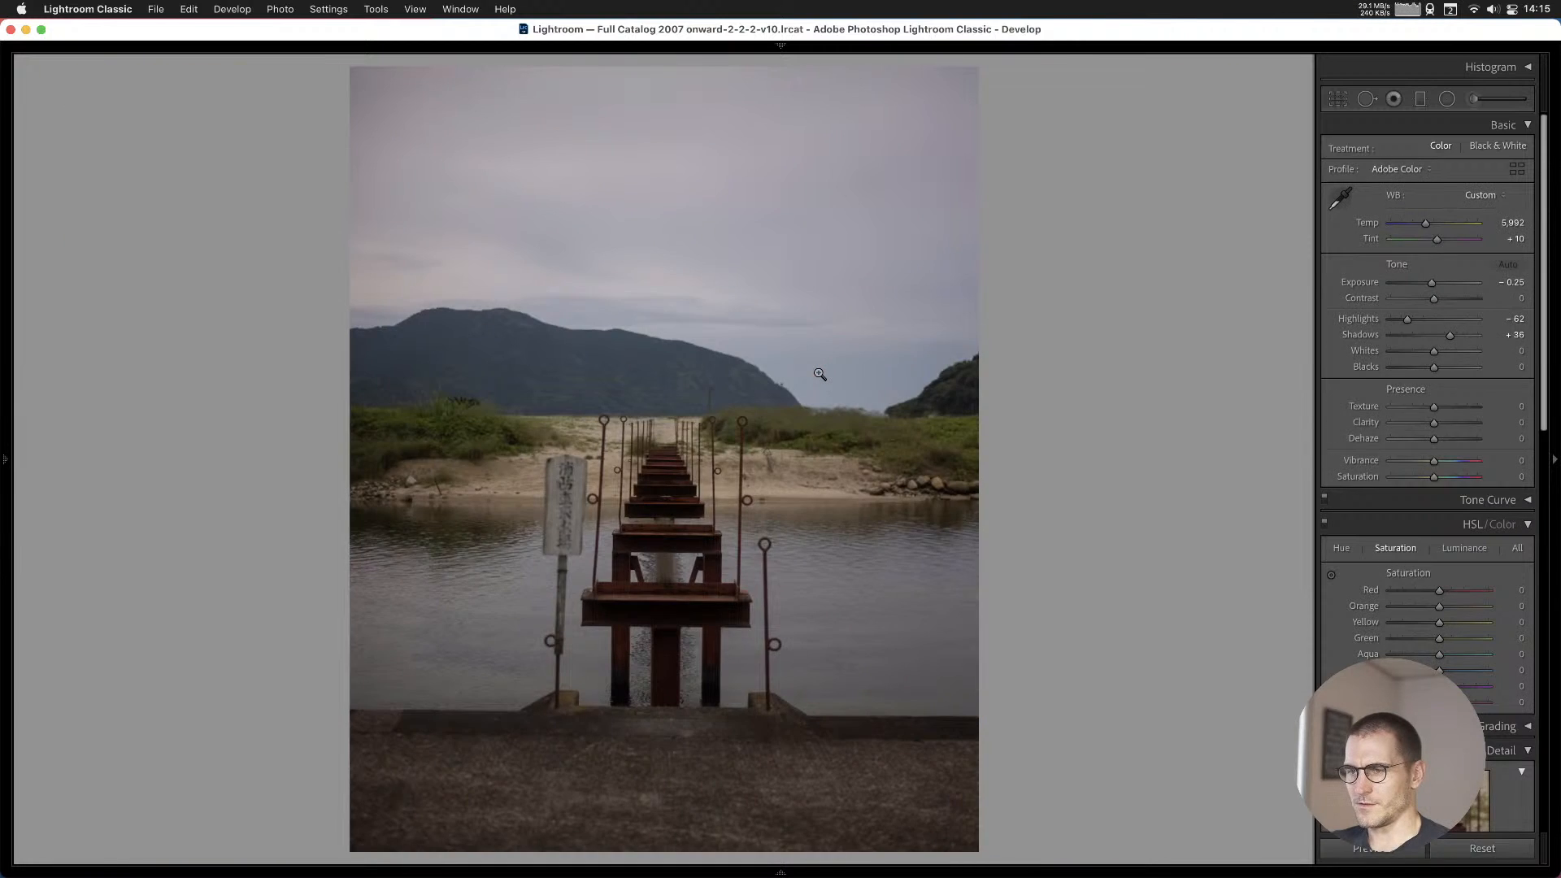
key(b)
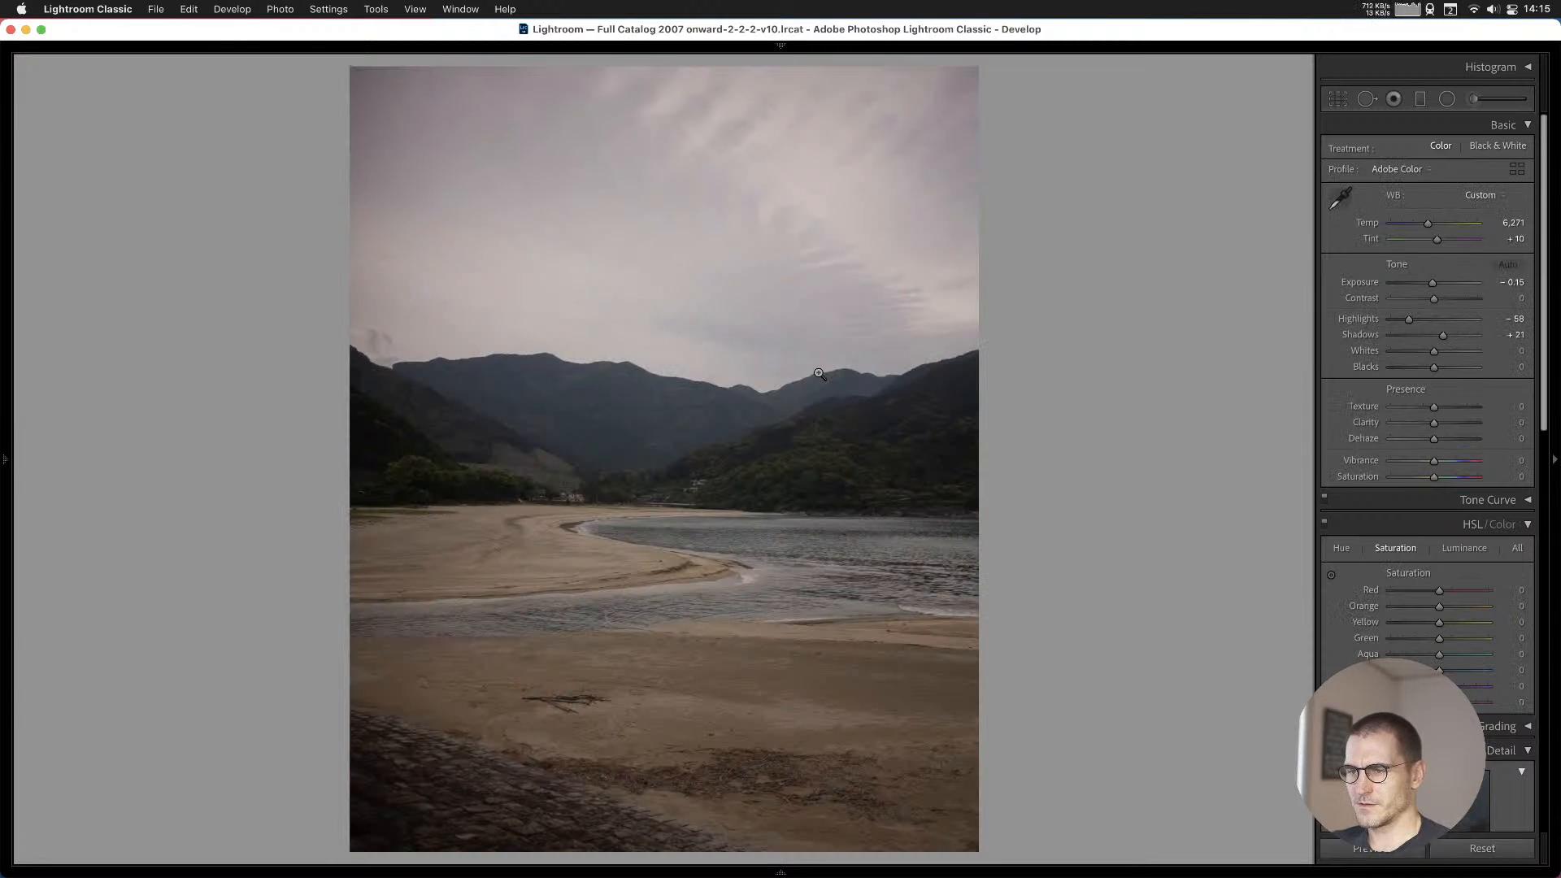
key(Right)
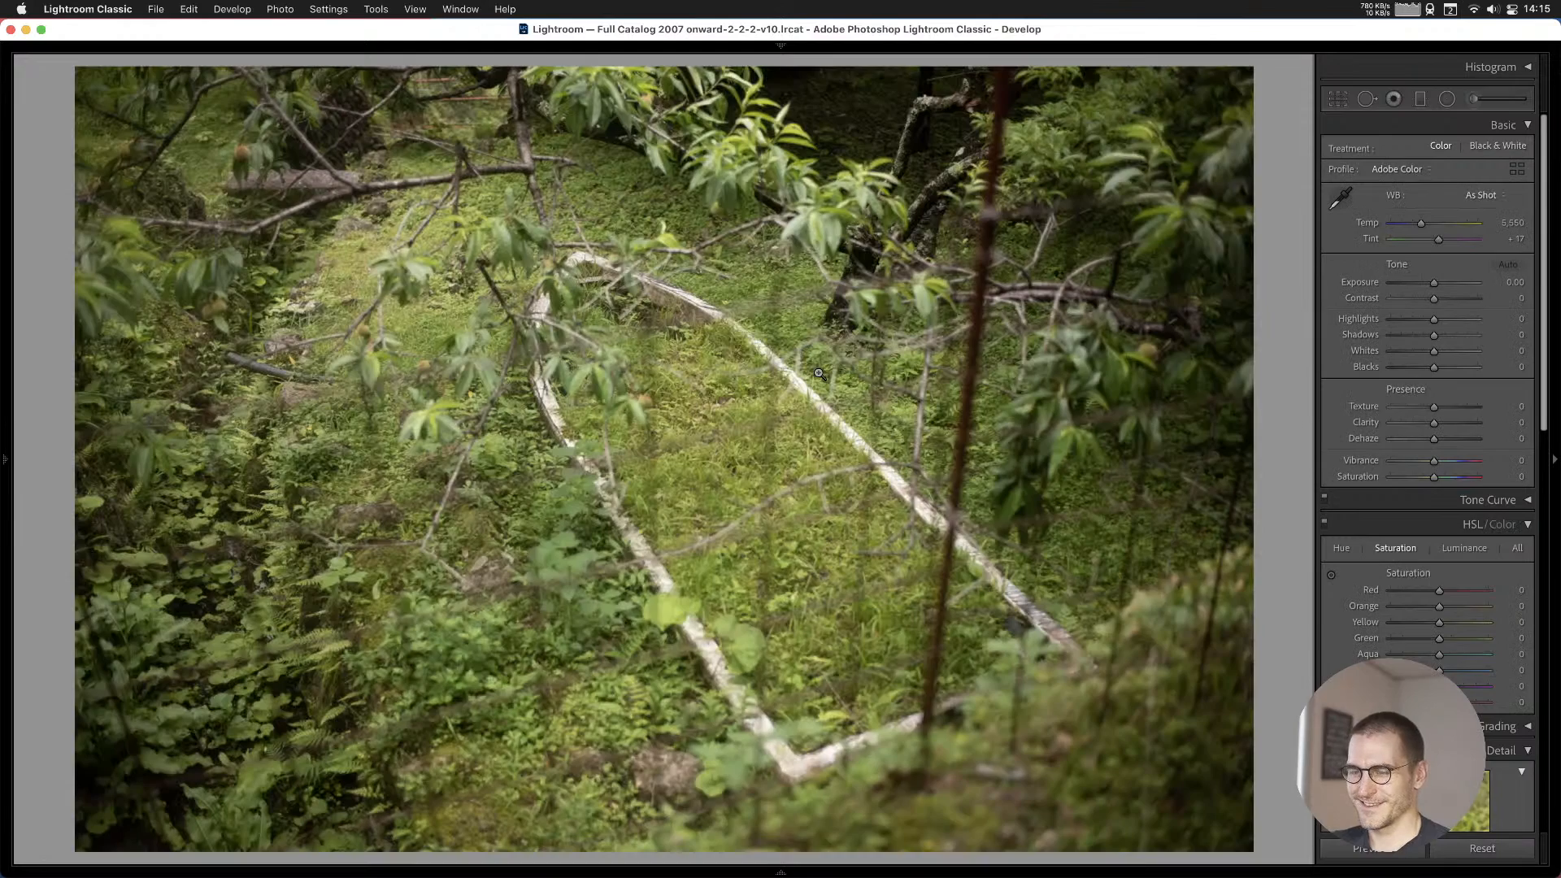
key(Right)
key(Left)
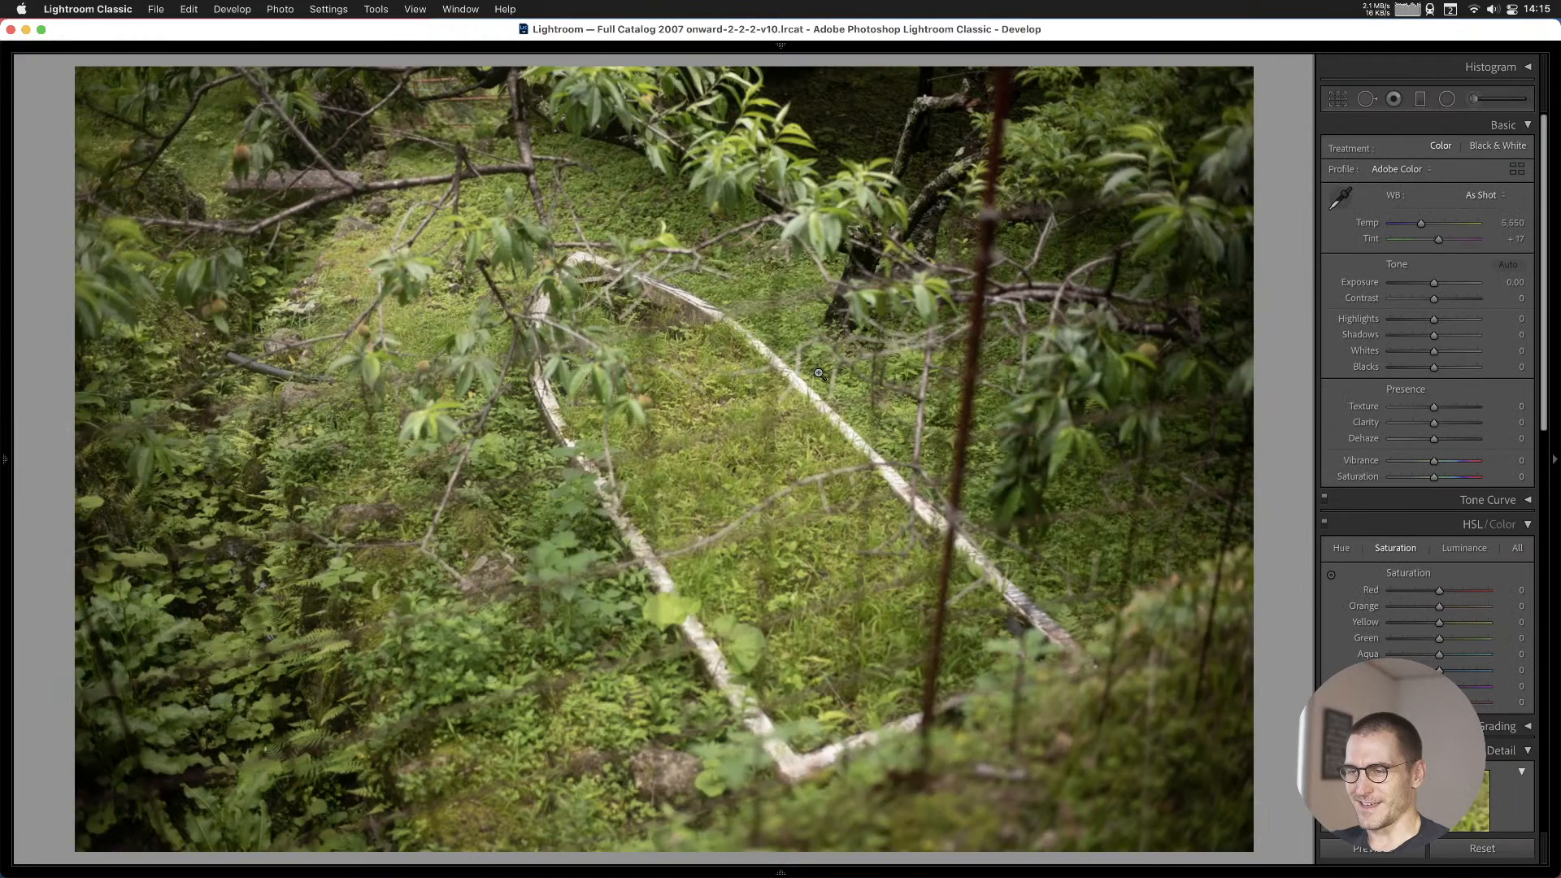
key(b)
Add the pale blue shed among the forest trees and the photo that follows it to "Cull #1".
key(Right)
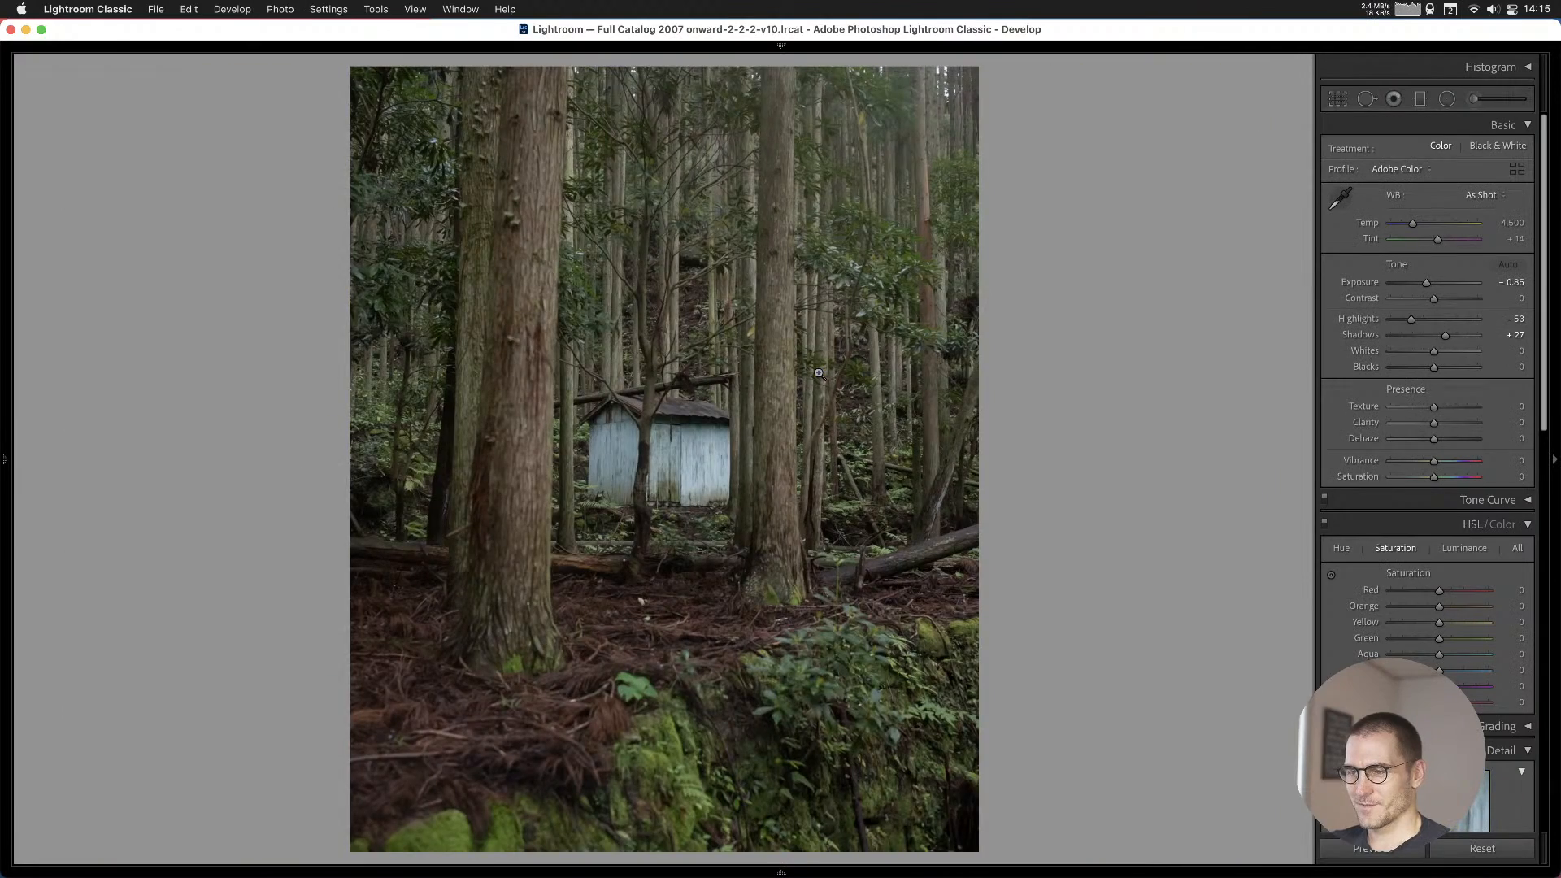
key(Right)
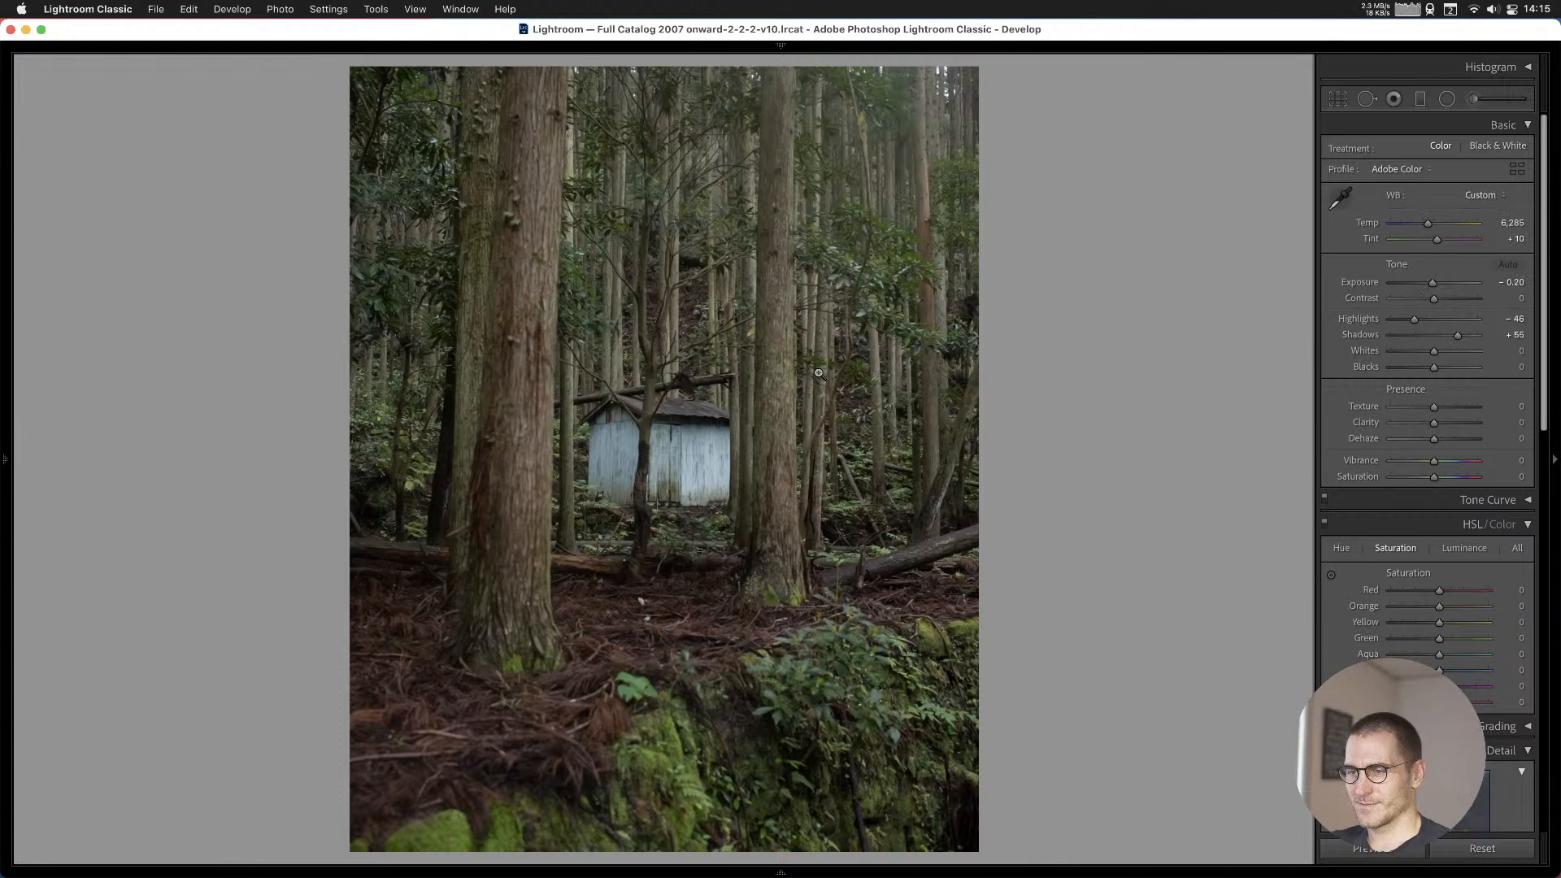
key(Left)
key(b)
key(Right)
key(b)
Skip the walking man, cluttered storage, tiled farmhouse and laundry yard photos, and add the blue tarp on the overgrown hillside to "Cull #1".
key(Right)
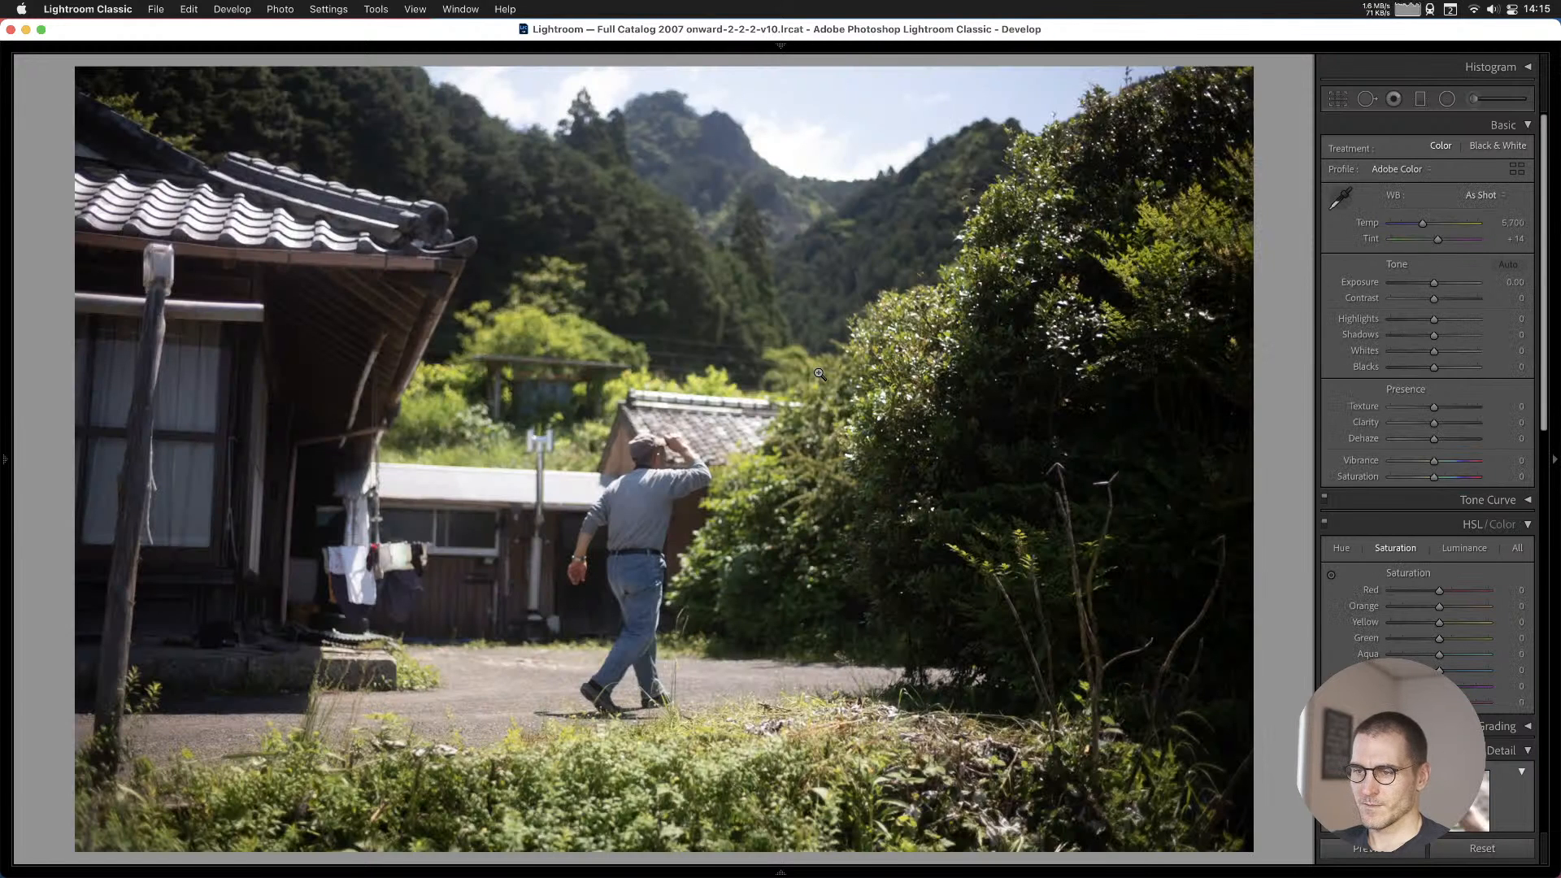
key(Right)
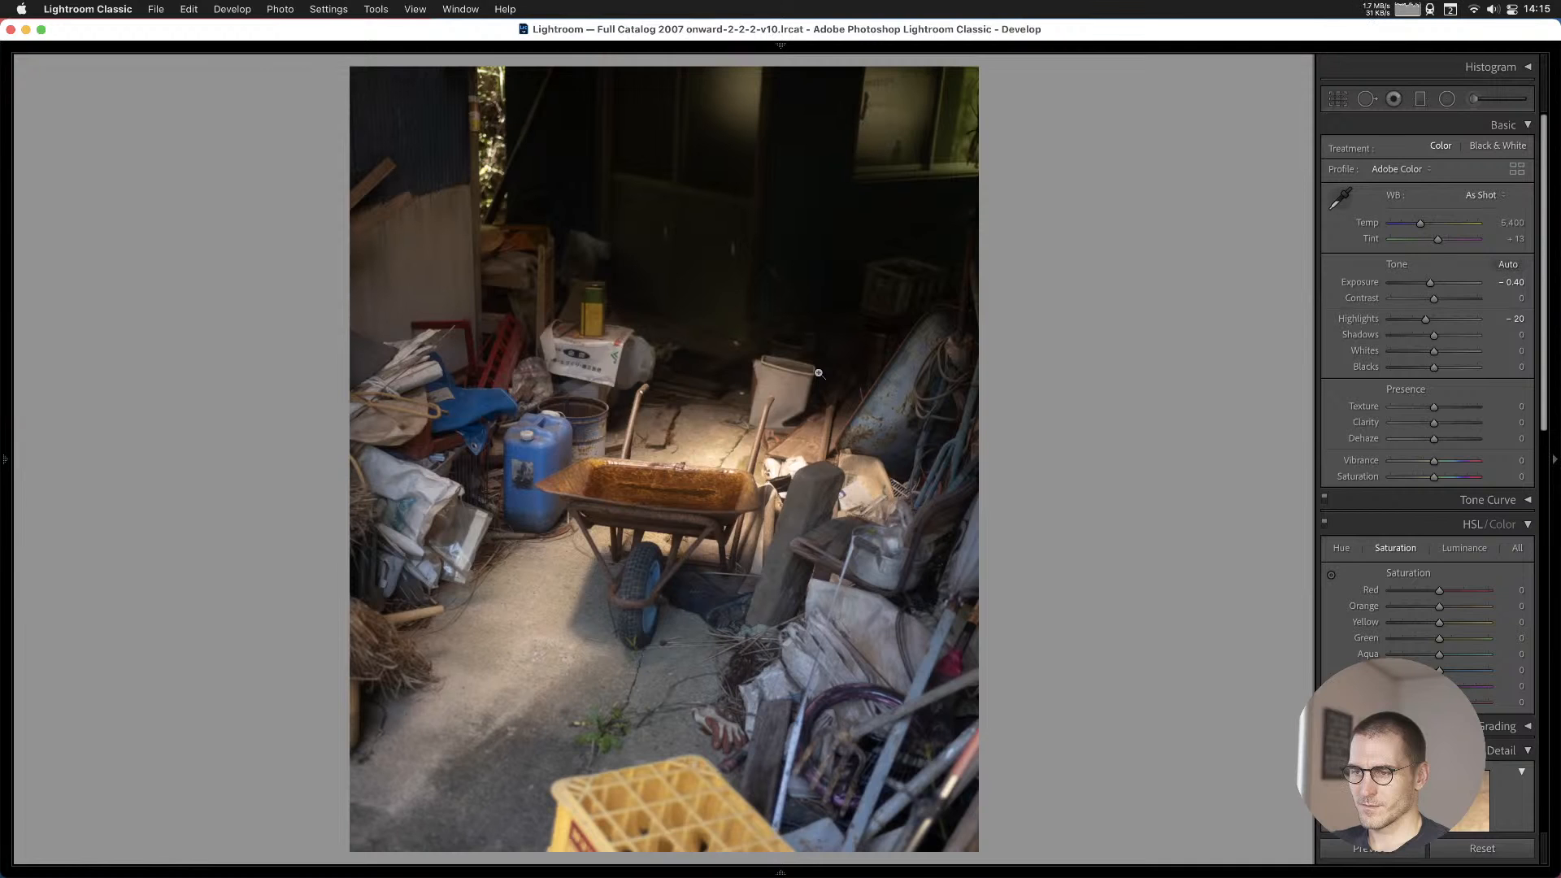
key(Right)
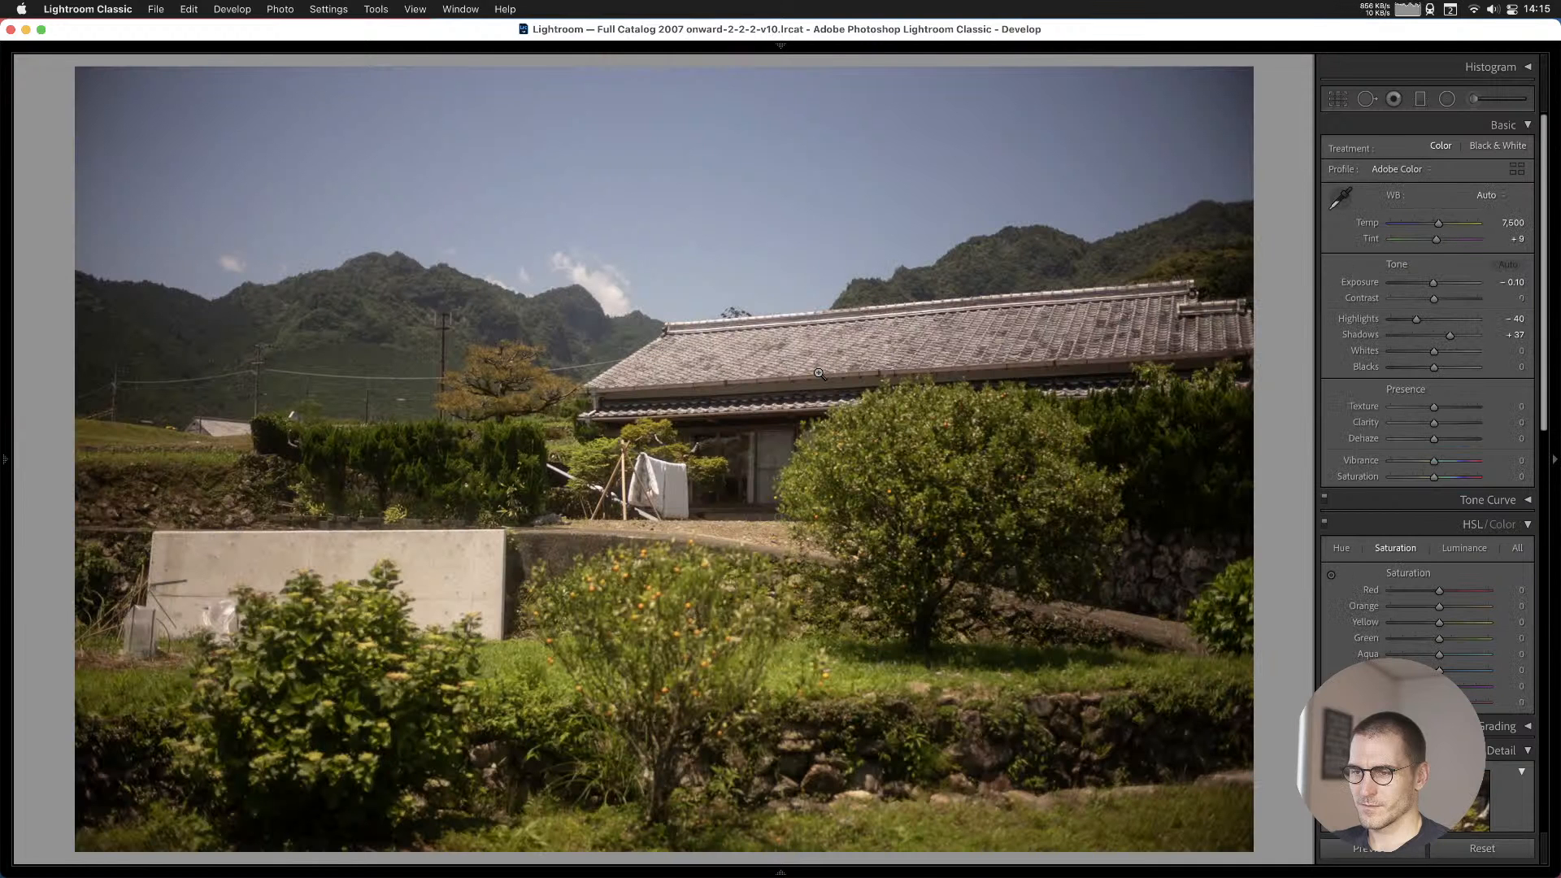
key(Right)
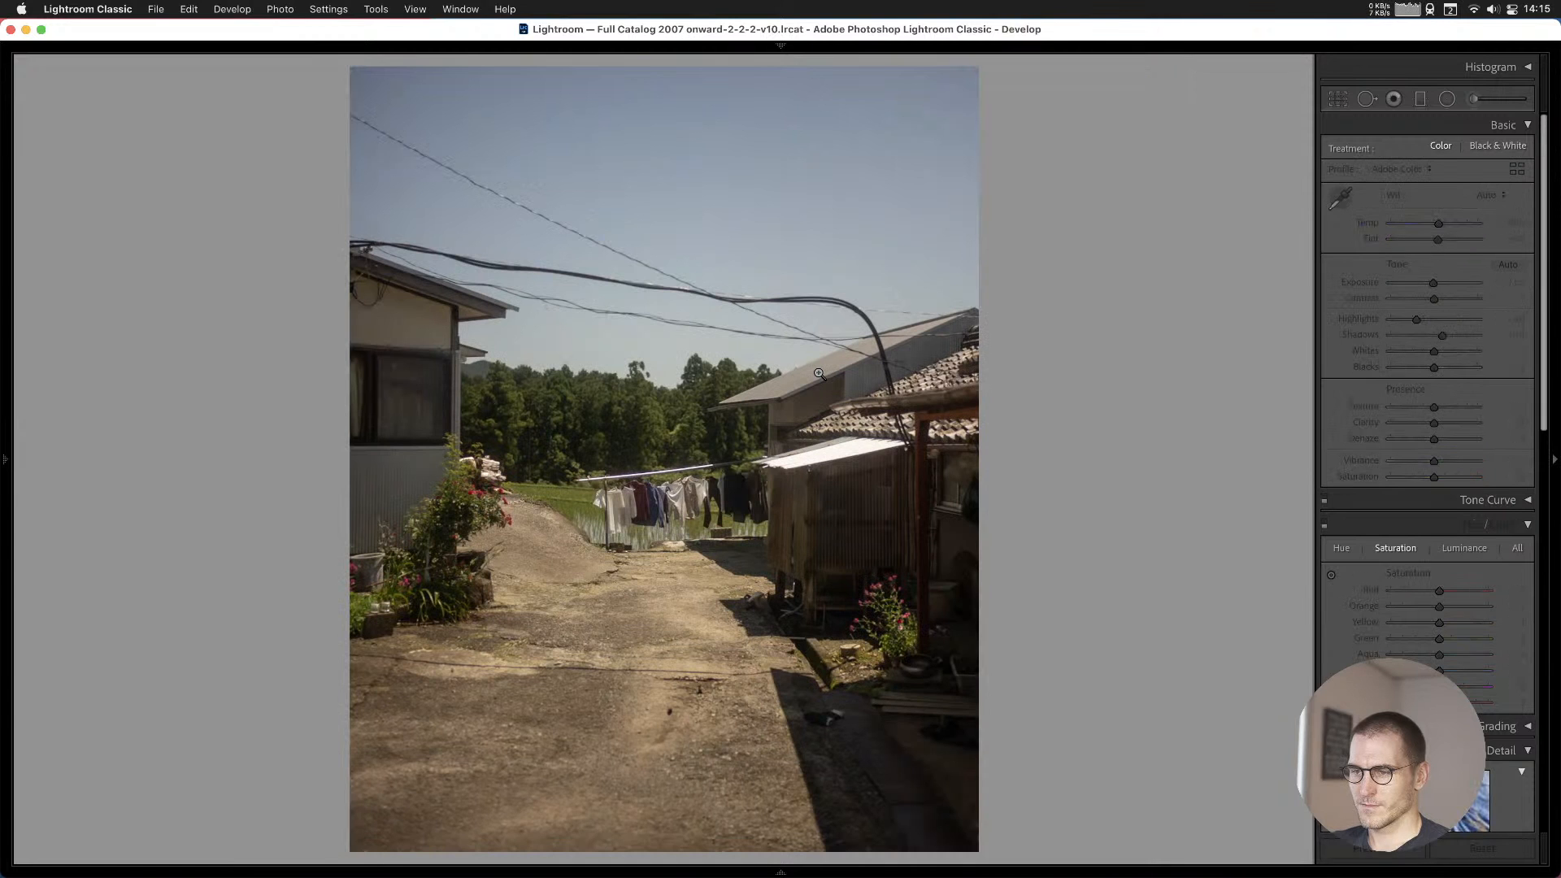
key(Right)
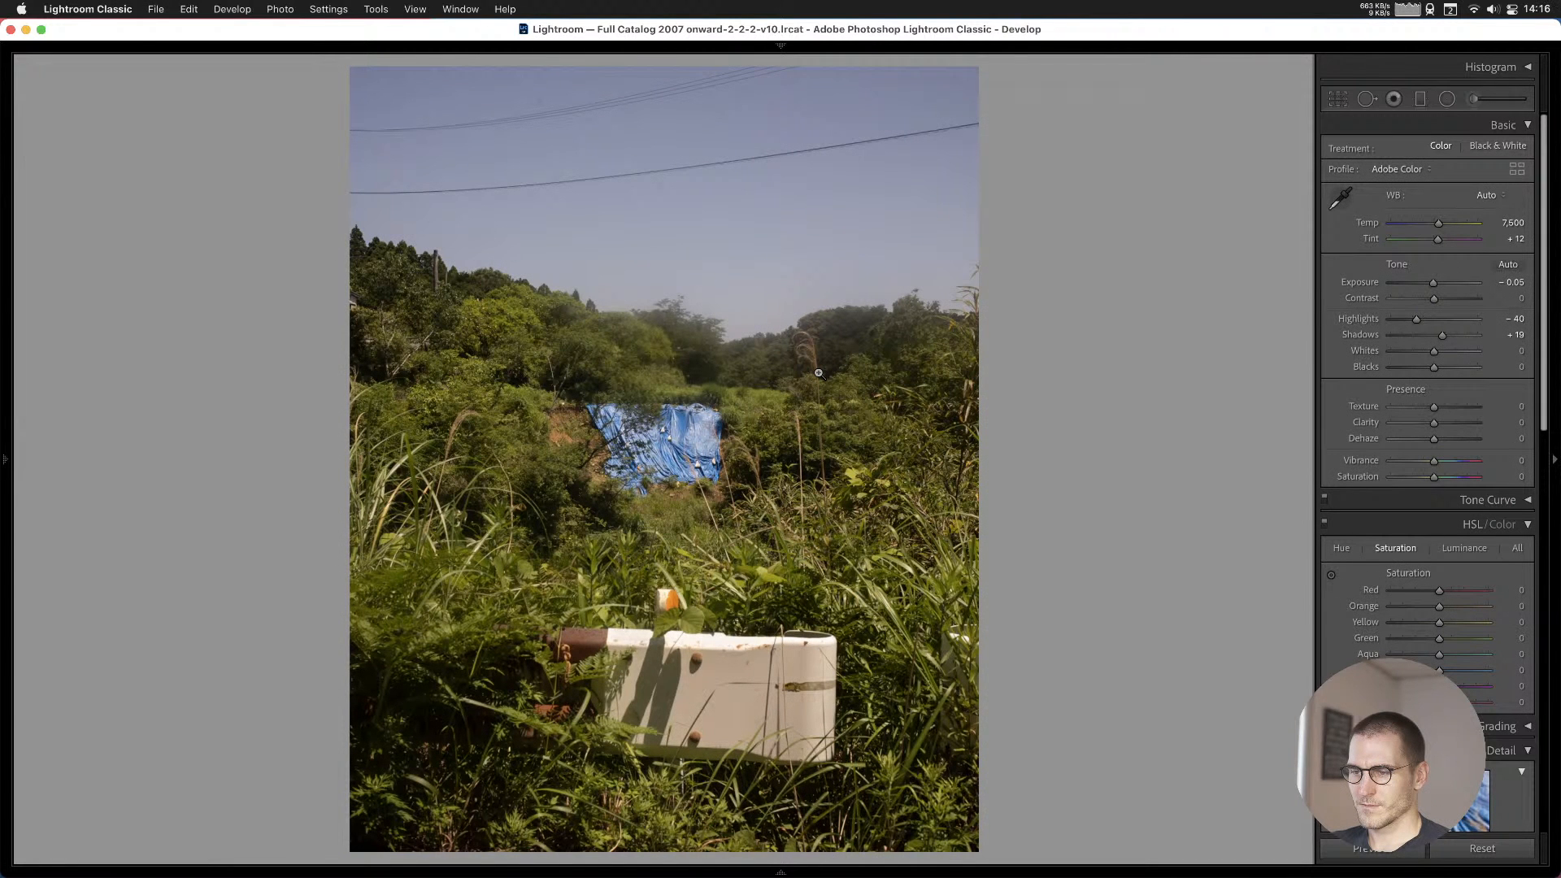
key(Right)
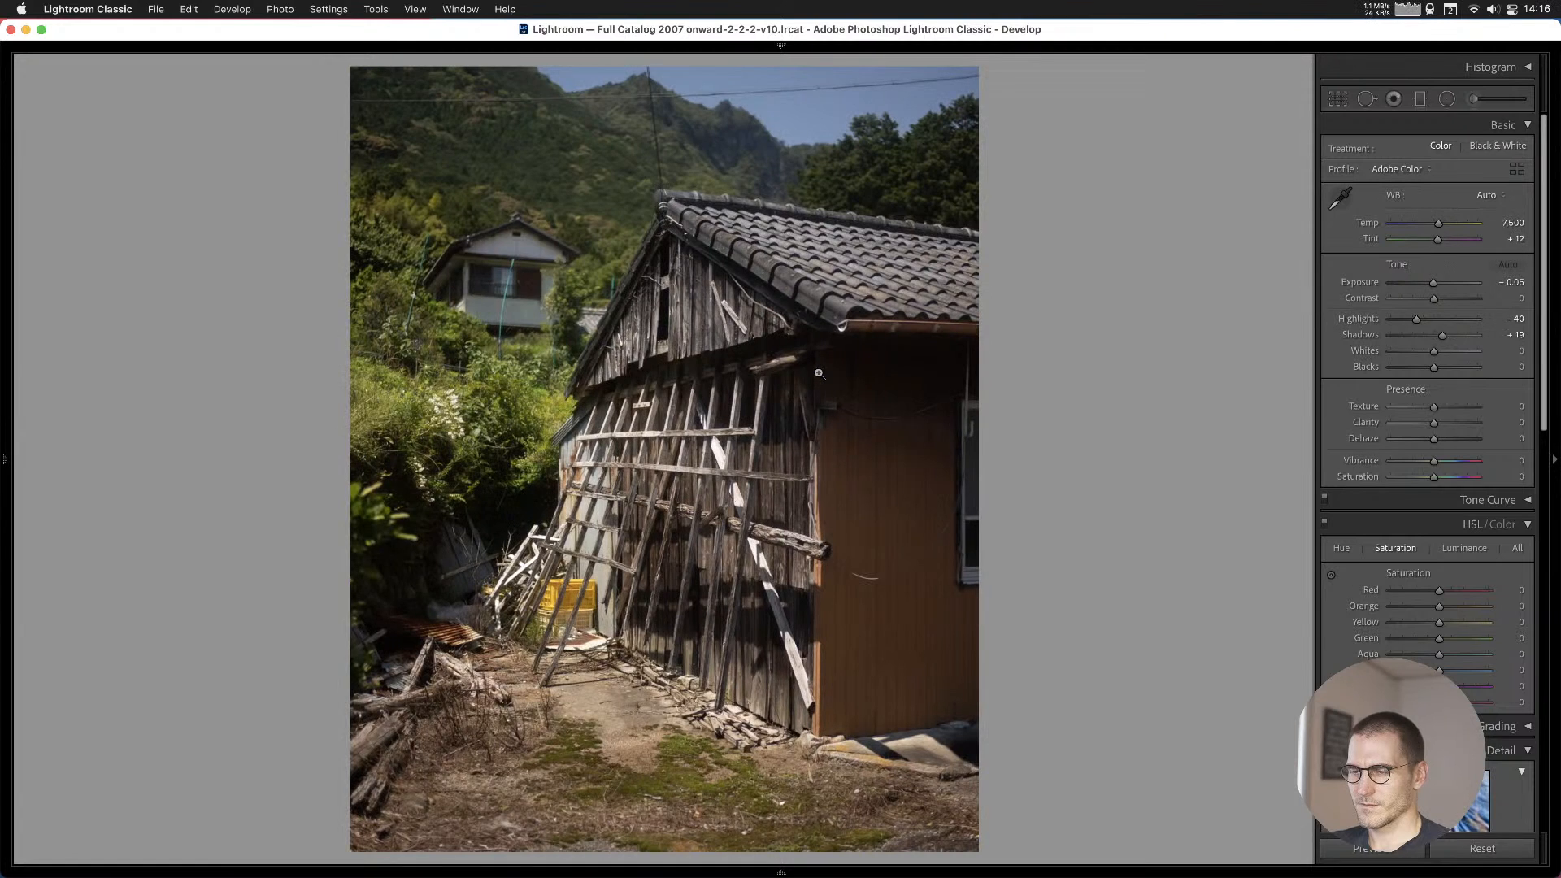
key(Left)
key(b)
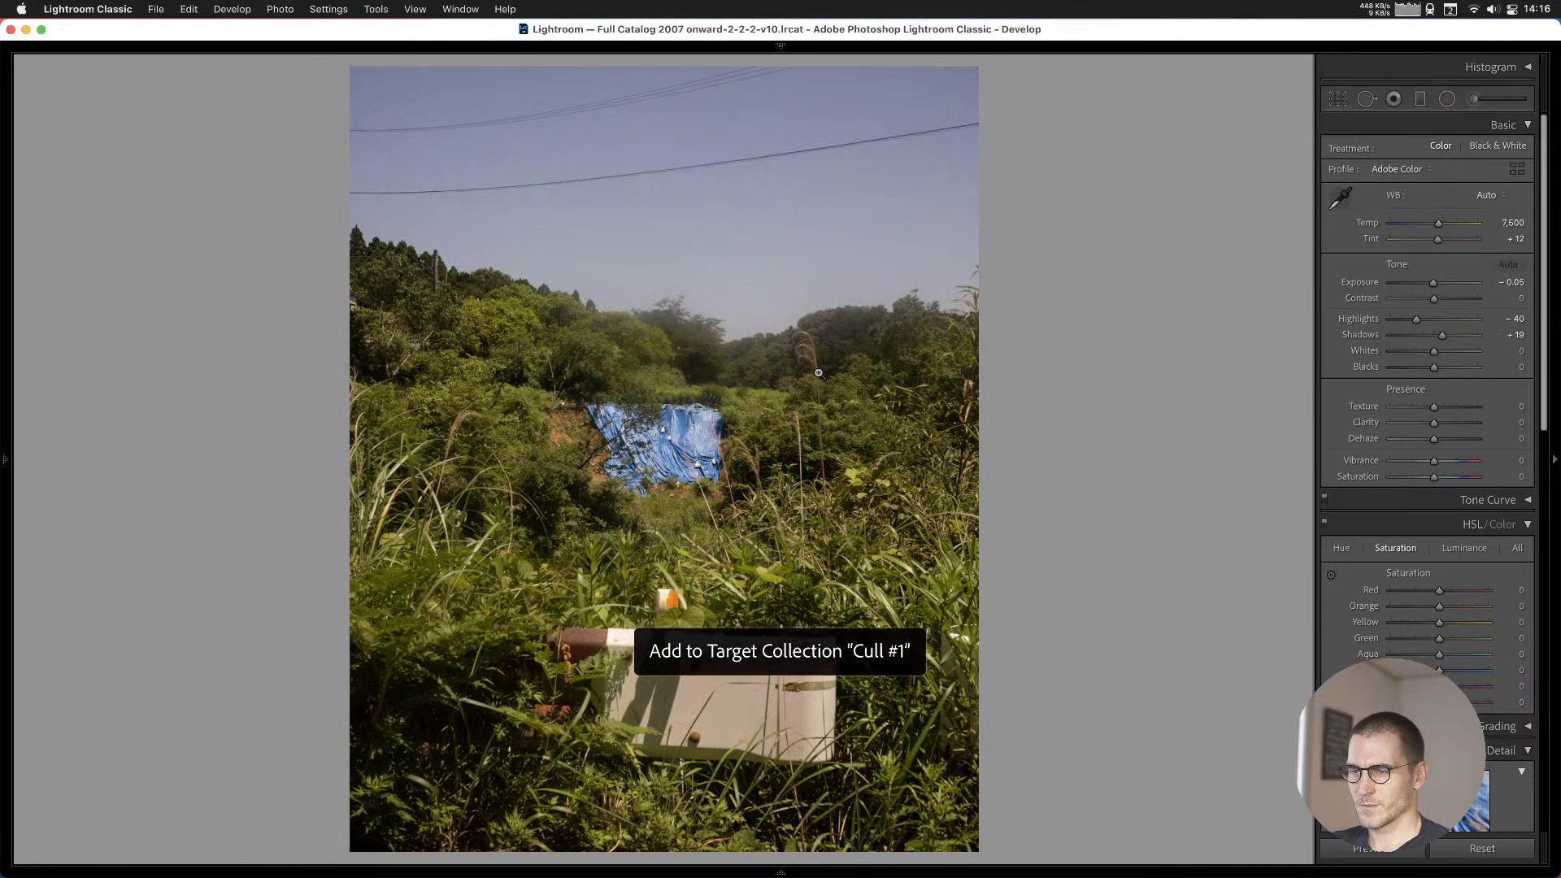
Skip the wooden barn, blue wheelbarrow, bare slope and orange crates photos, and add the roadside house with the collapsed roof to "Cull #1".
key(Right)
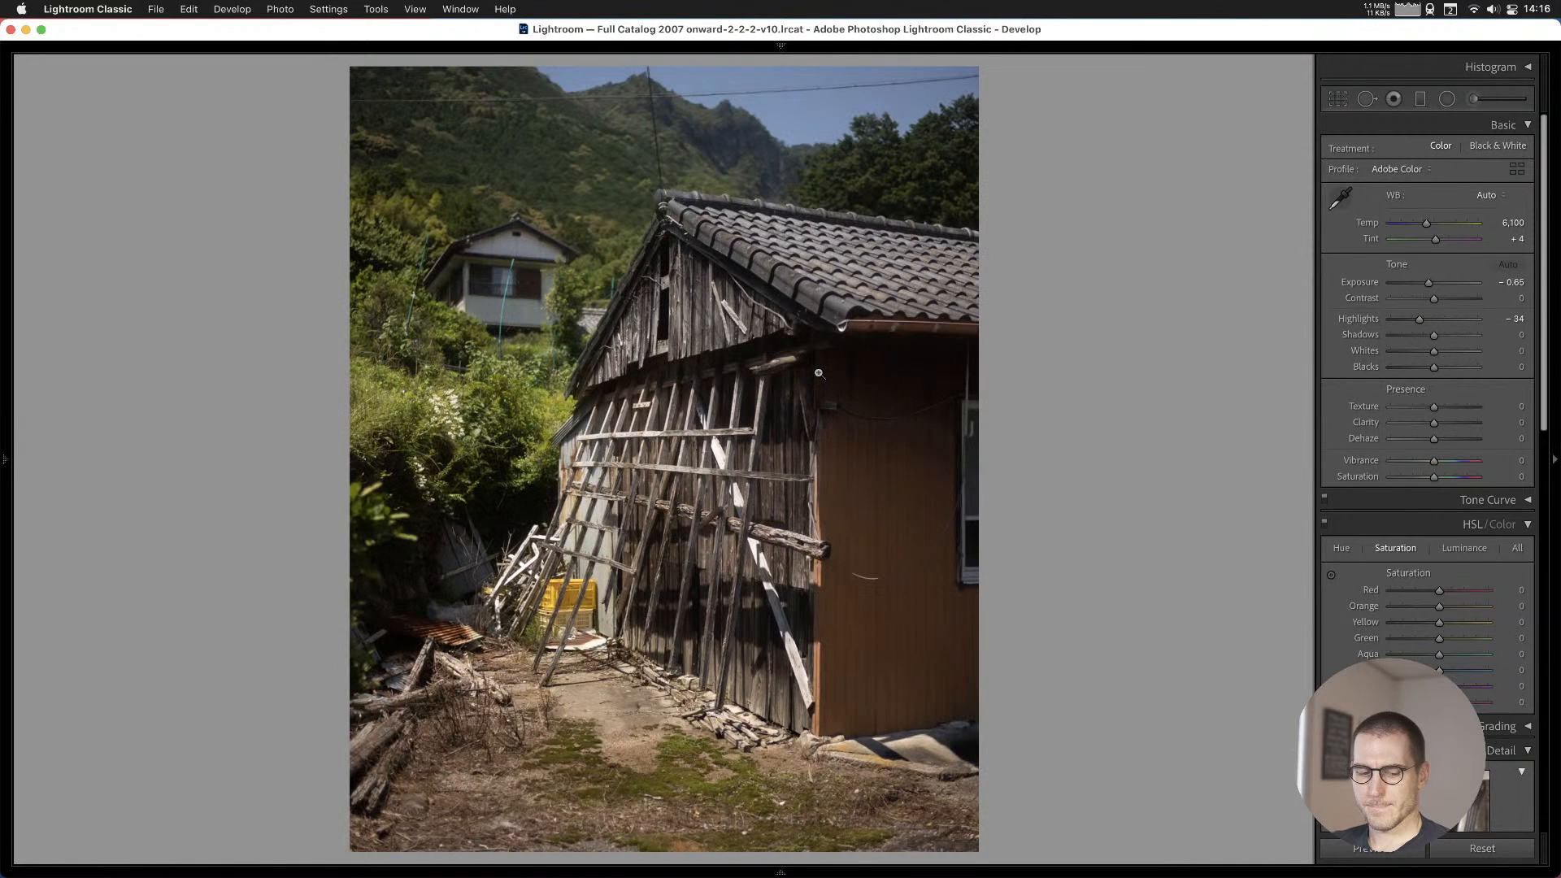
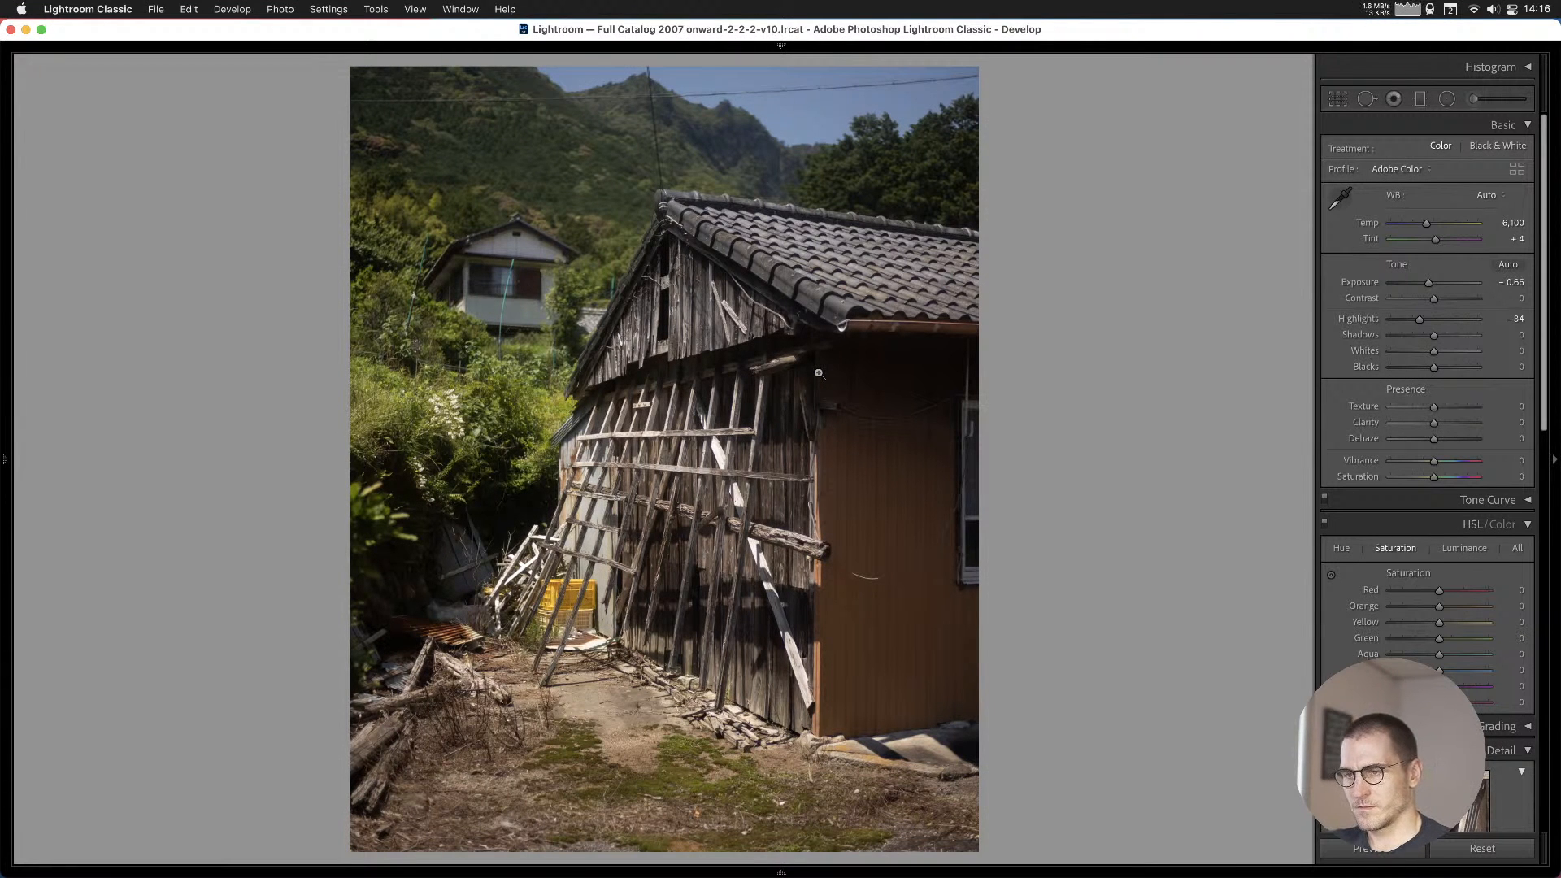
key(Right)
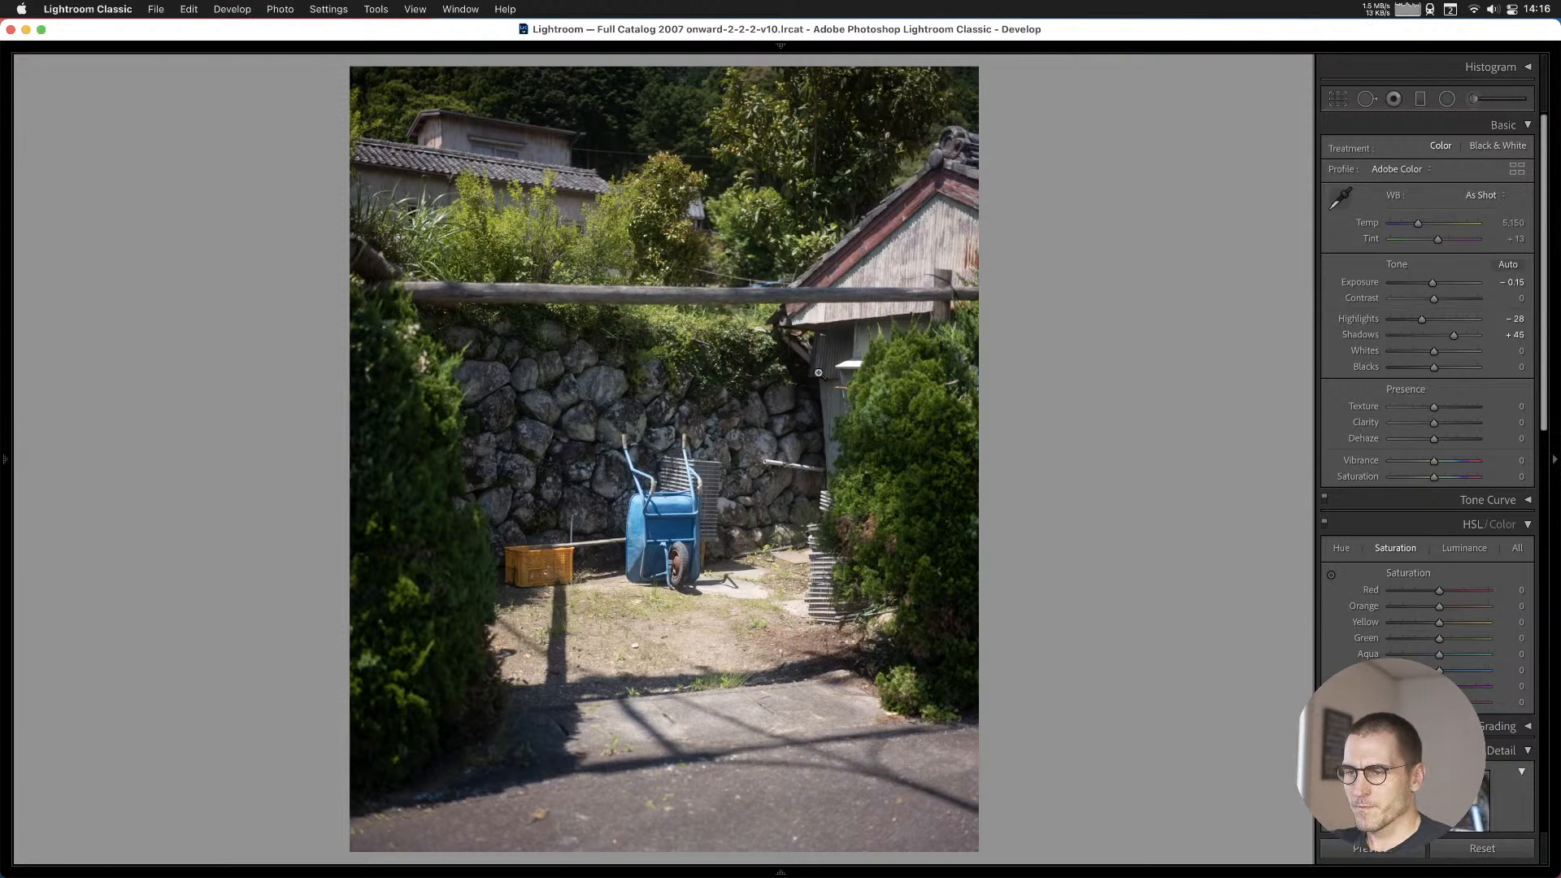
key(Right)
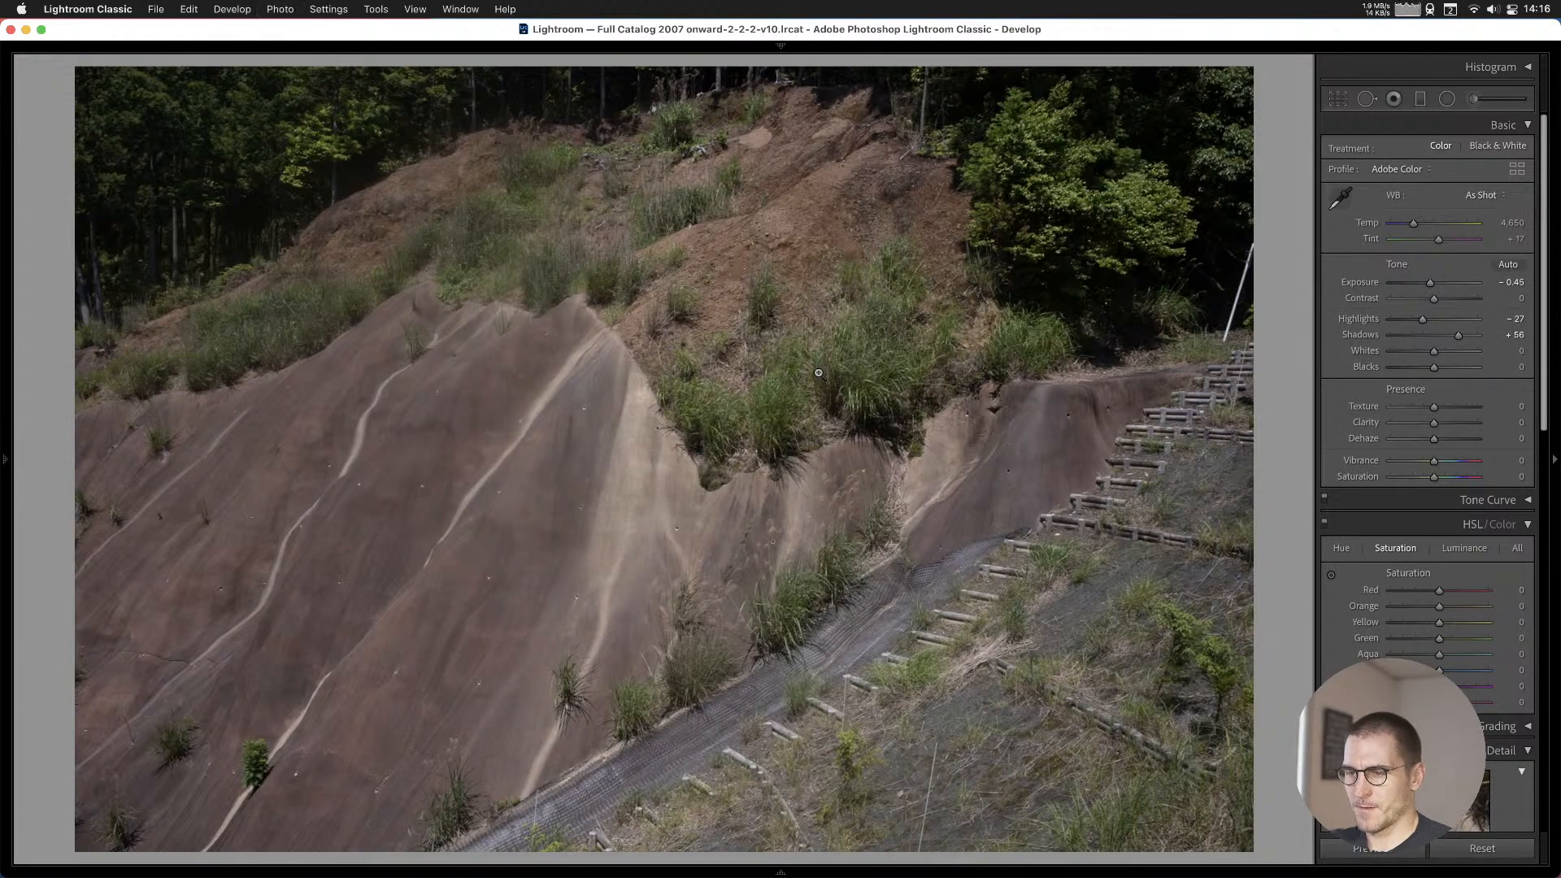
key(Right)
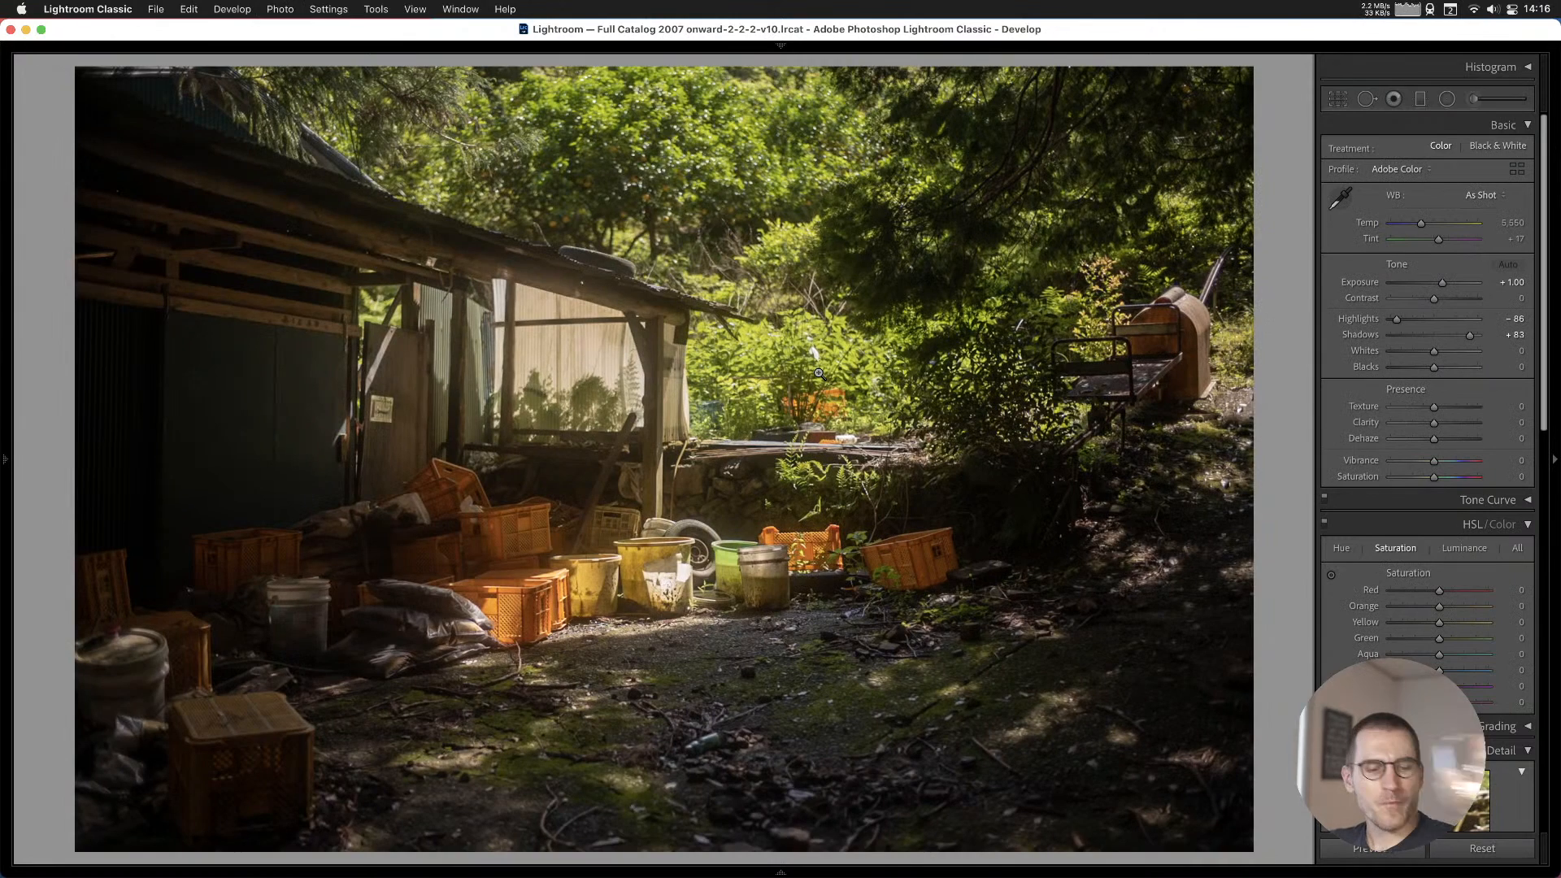
key(Left)
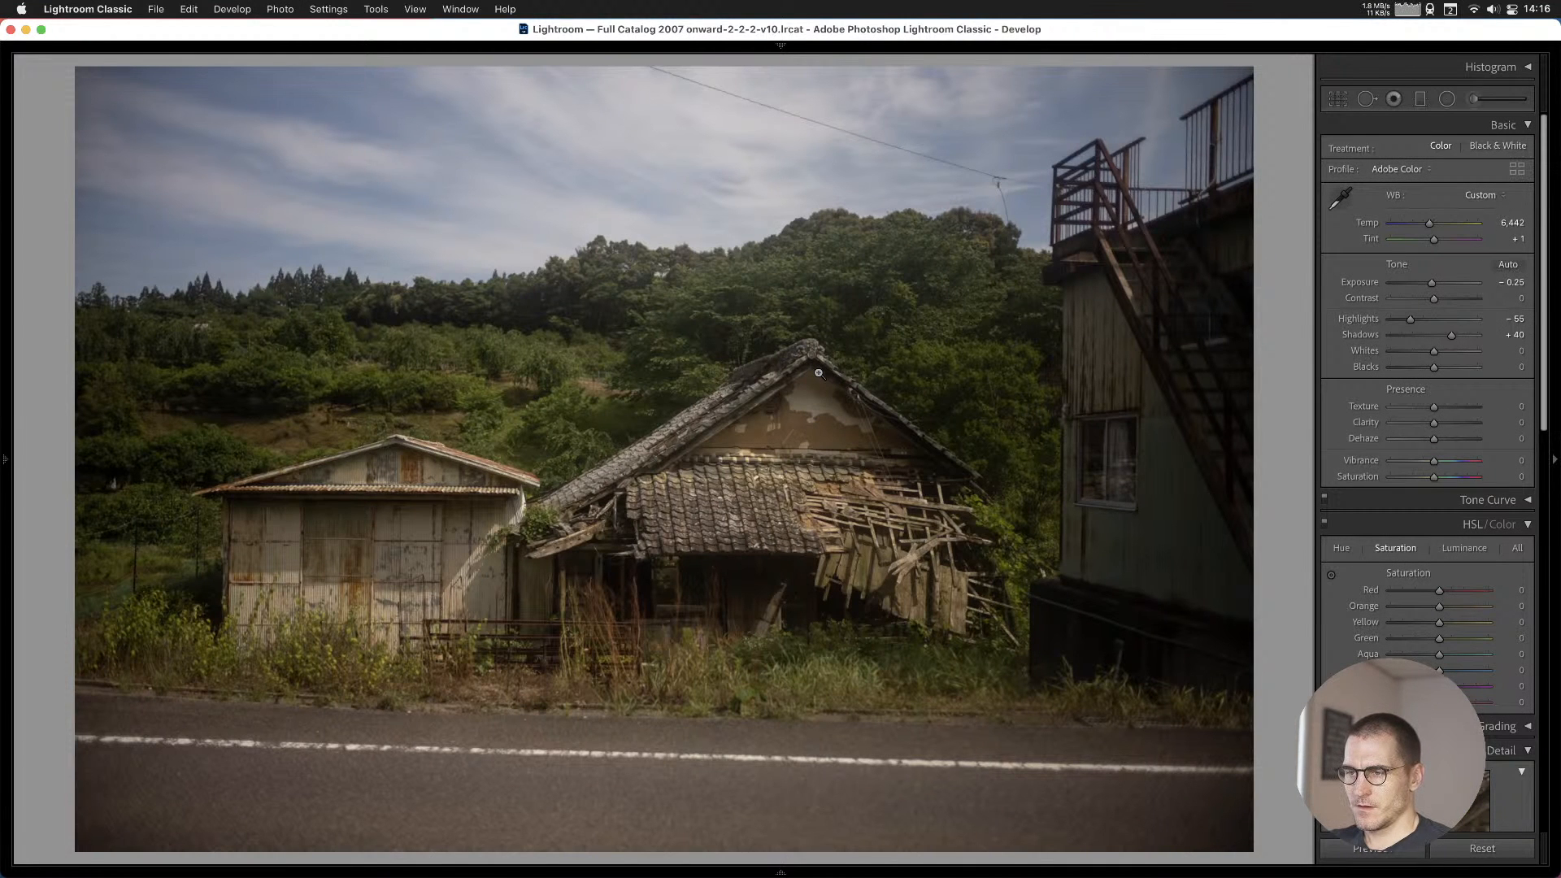
key(b)
Skip the rice field and covered passage photos, and add the tall trees with power lines to "Cull #1".
key(Left)
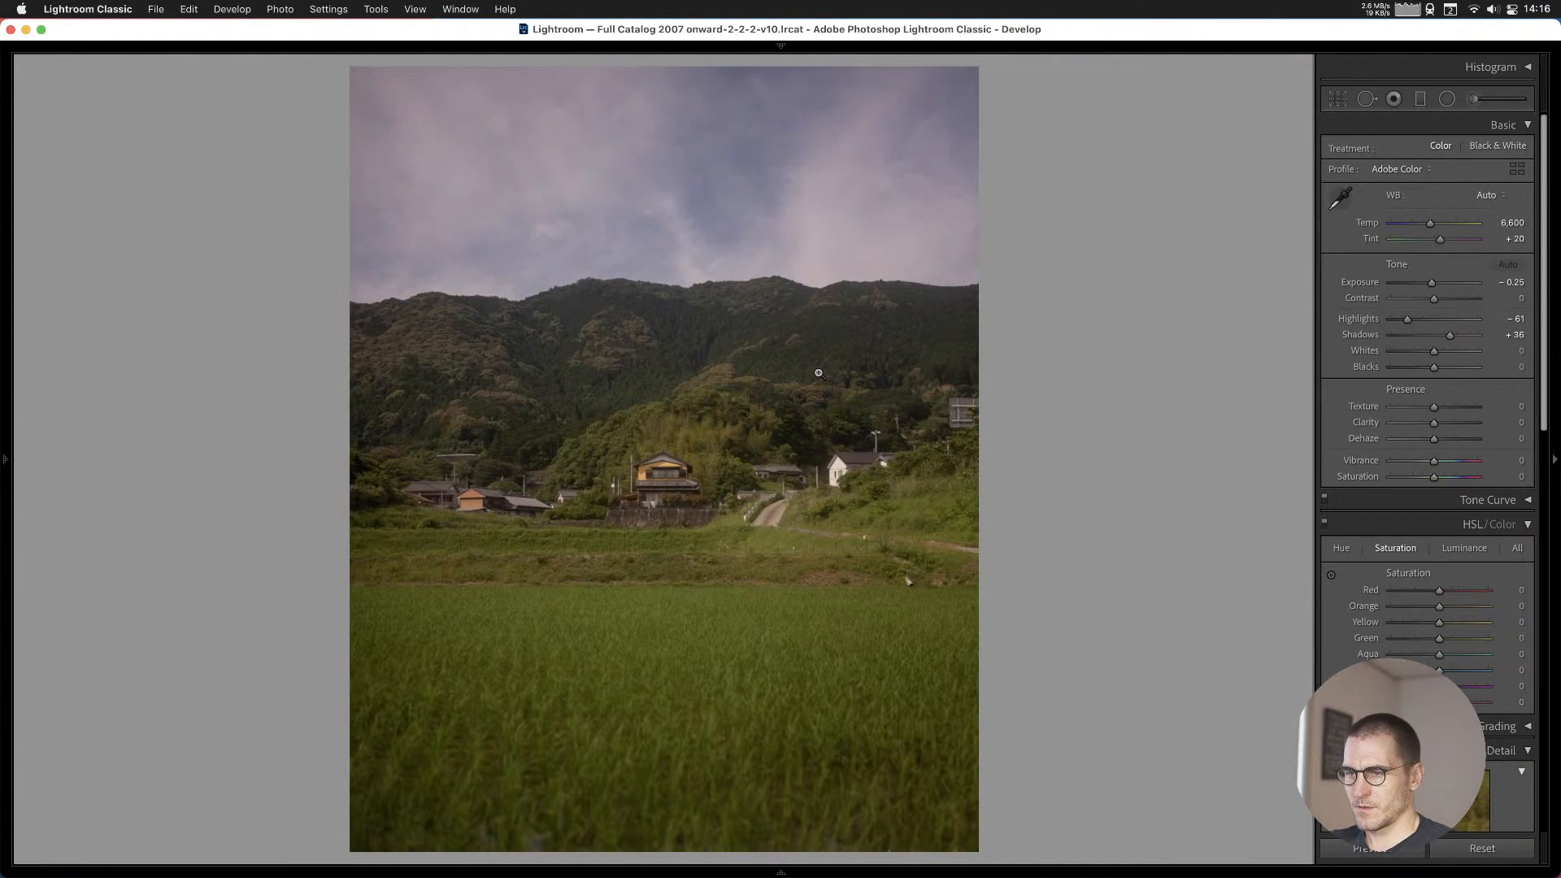
key(Left)
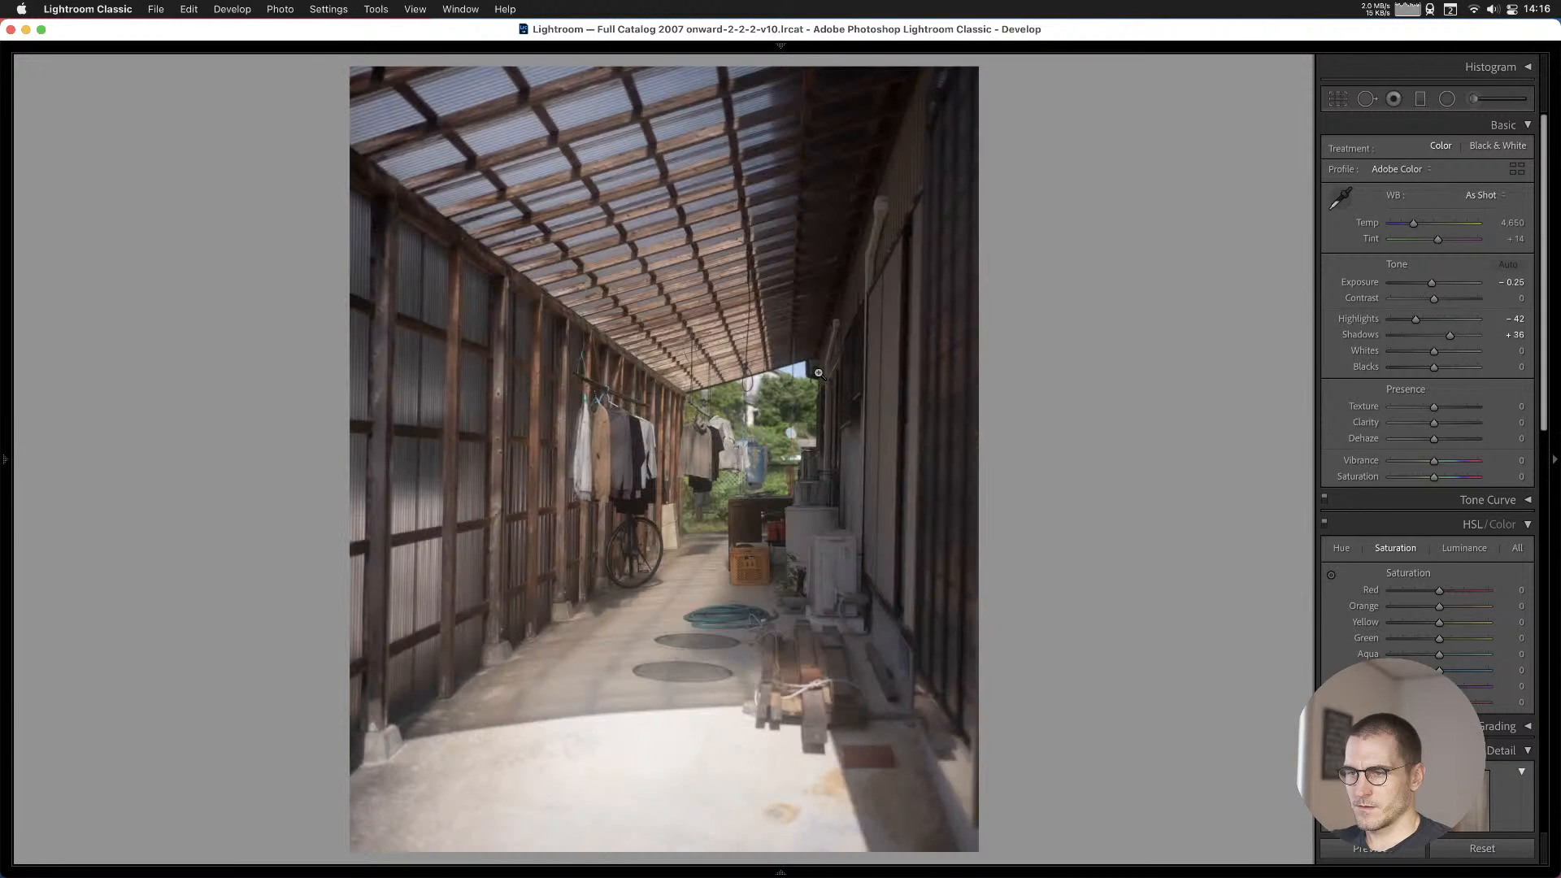
key(Left)
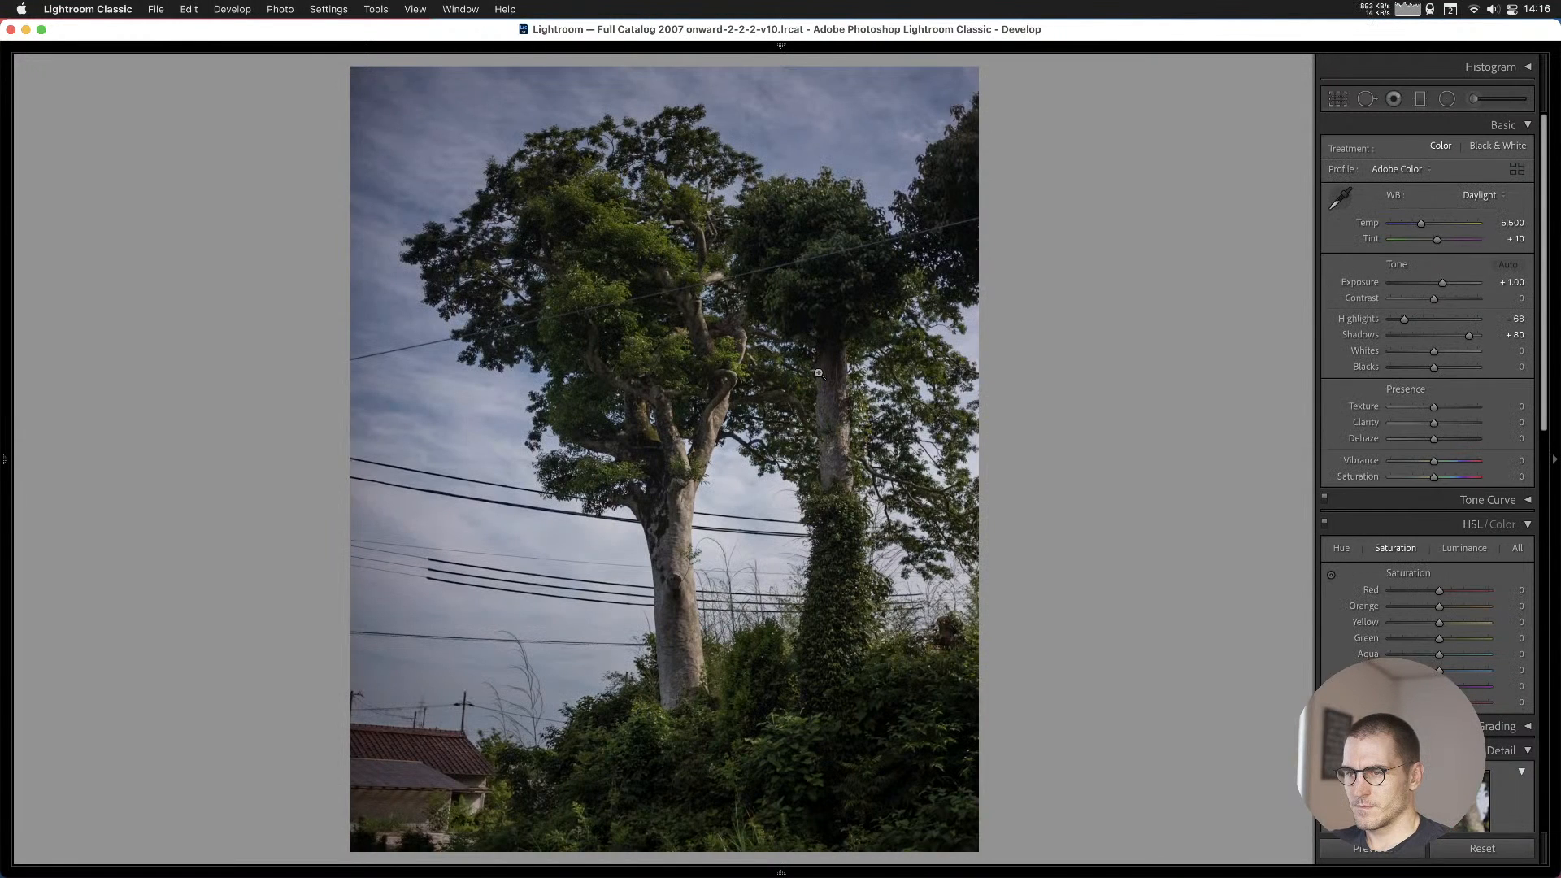
key(b)
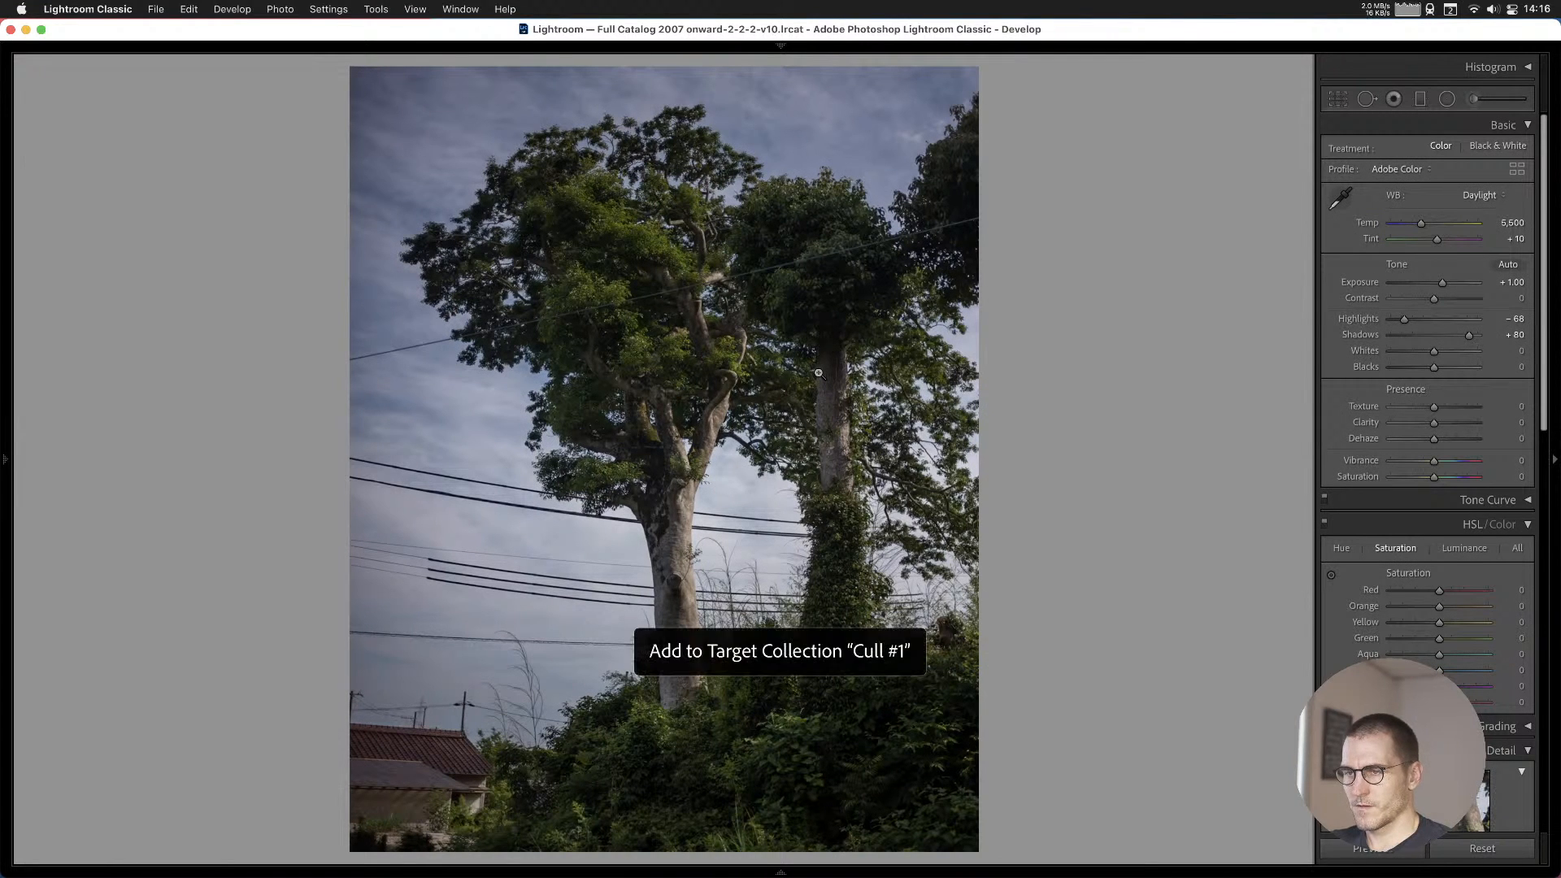
Add the curved alley, the gardener beside the rusty stove and the two-storey wooden house to "Cull #1".
key(Left)
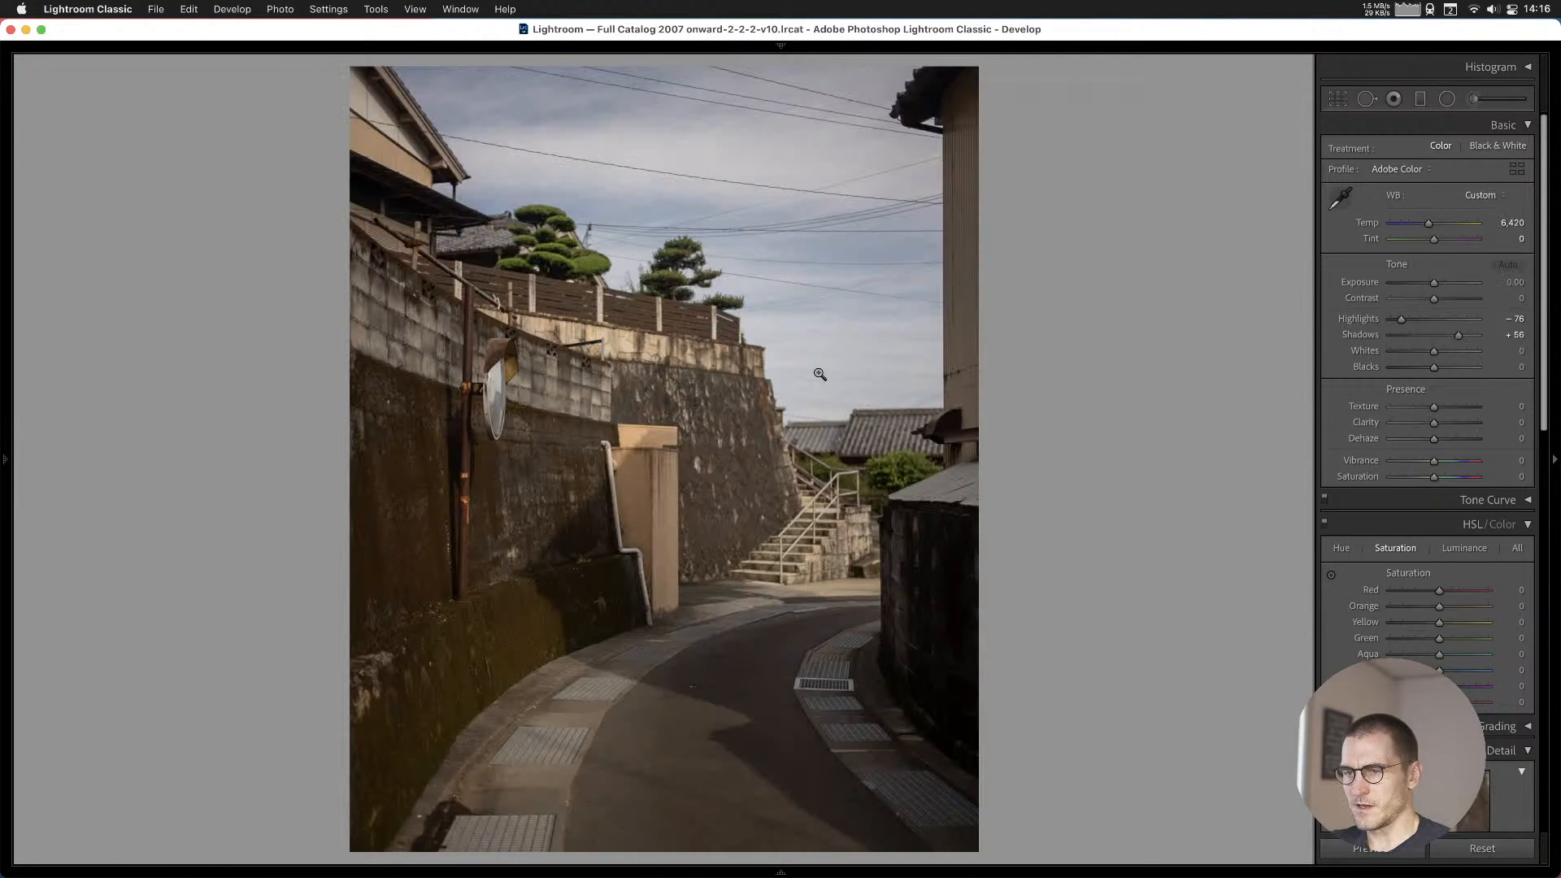
key(b)
key(Left)
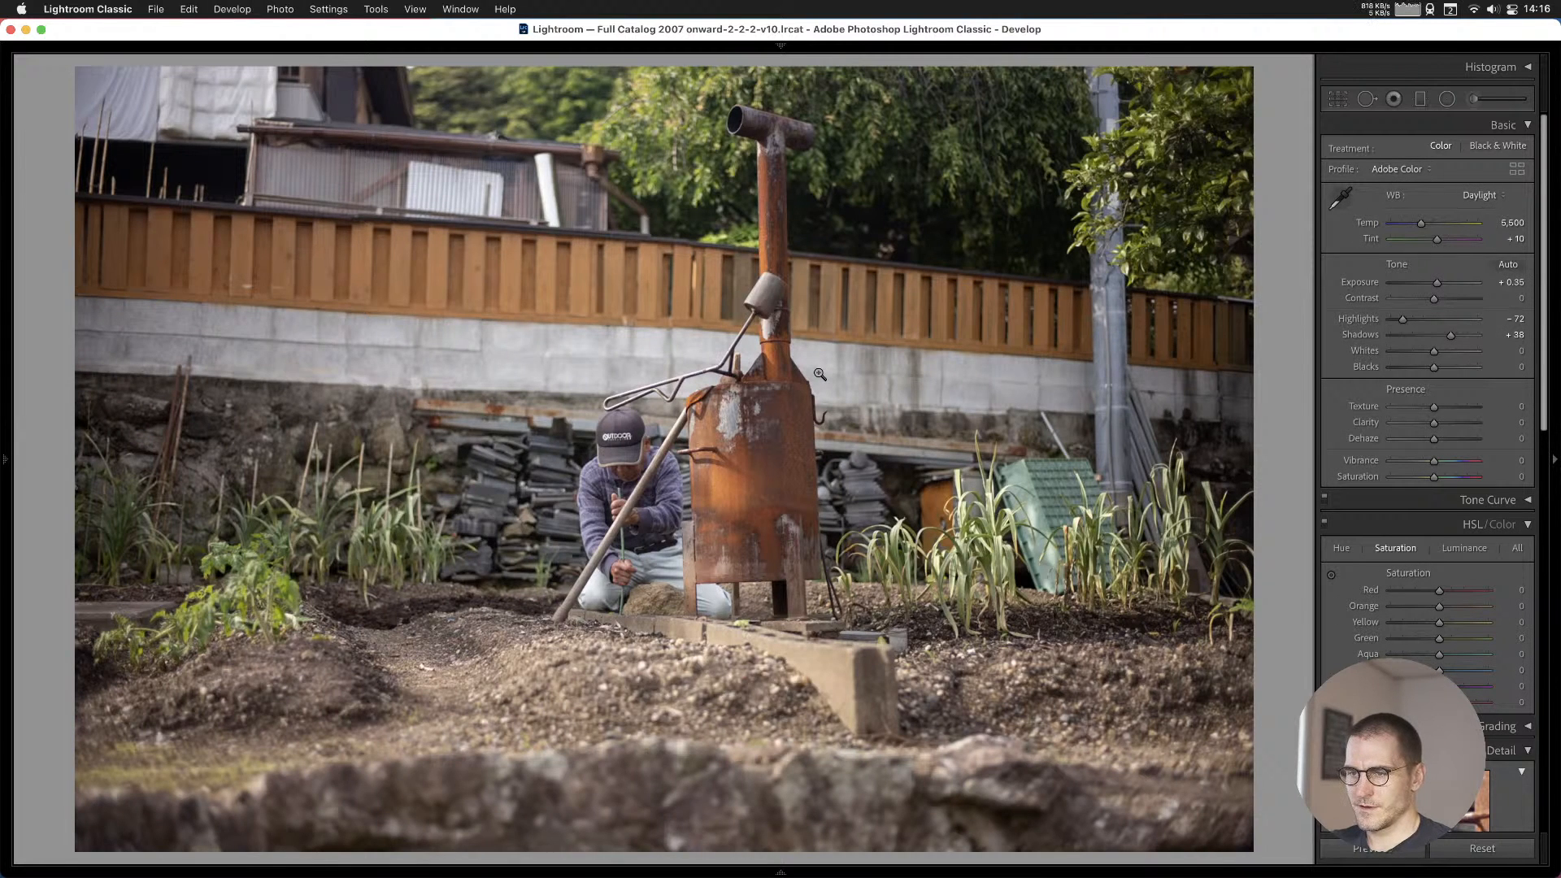
key(b)
key(Left)
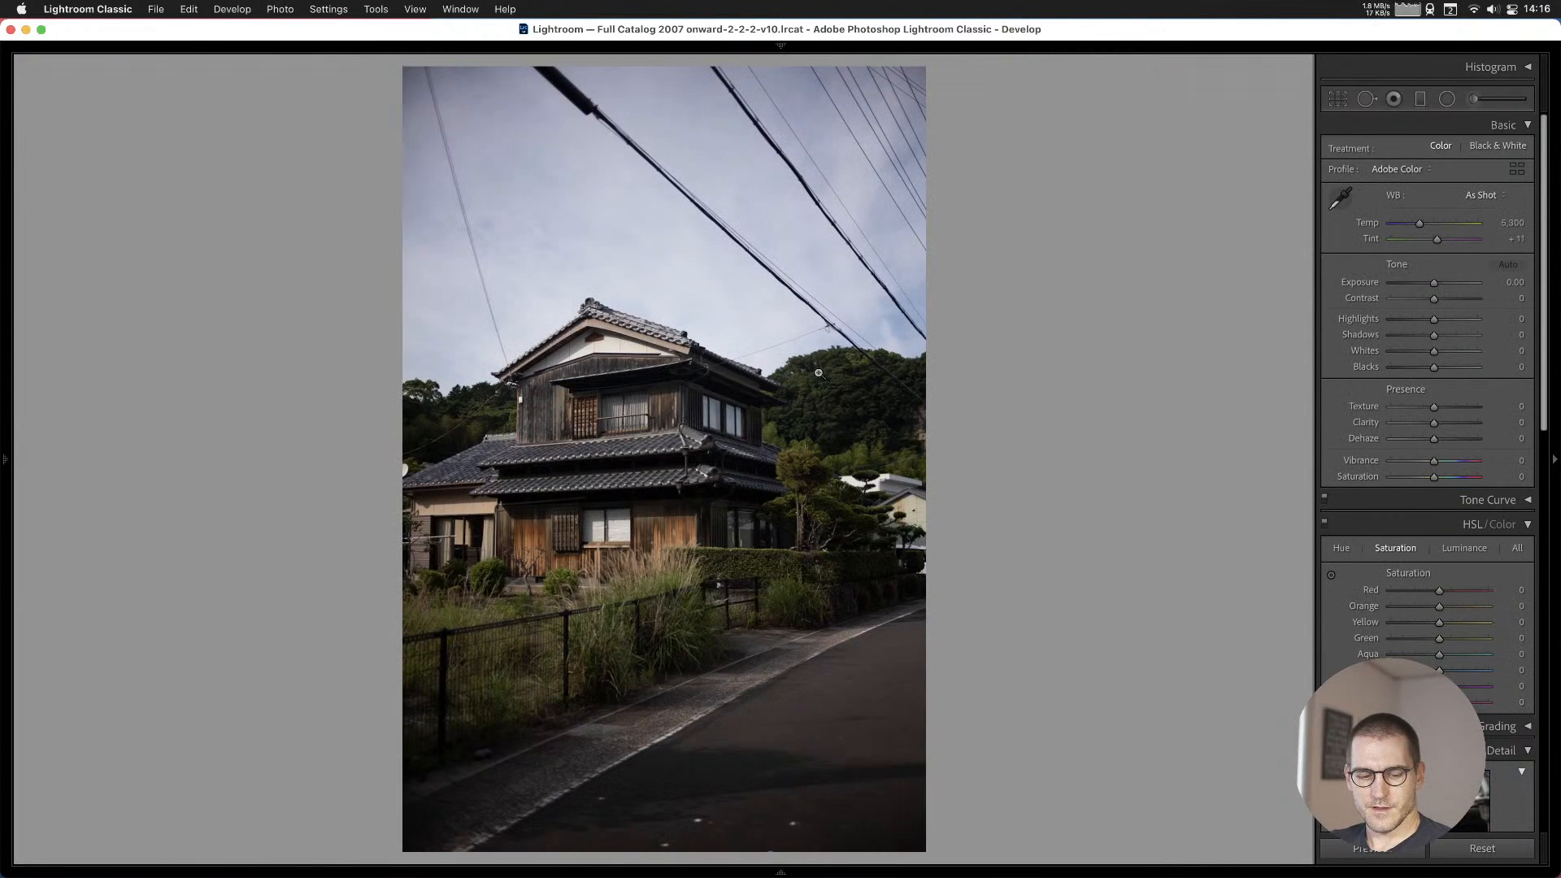
key(b)
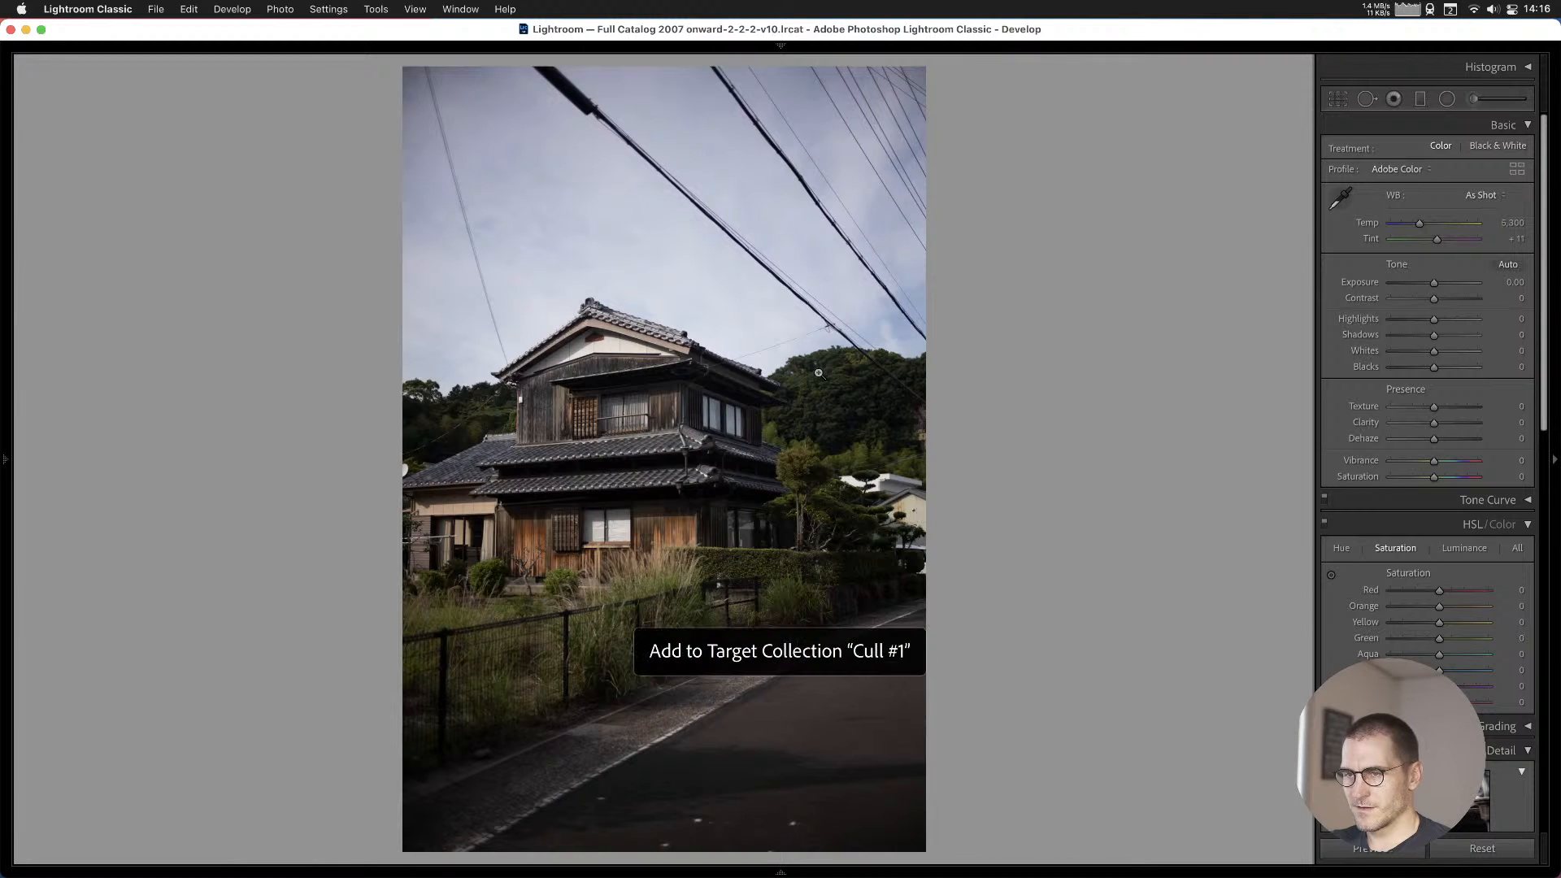
Crop the wooden house photo to a 4 x 5 aspect ratio, straighten it by 1.08 degrees and reposition the frame around the house.
click(1335, 98)
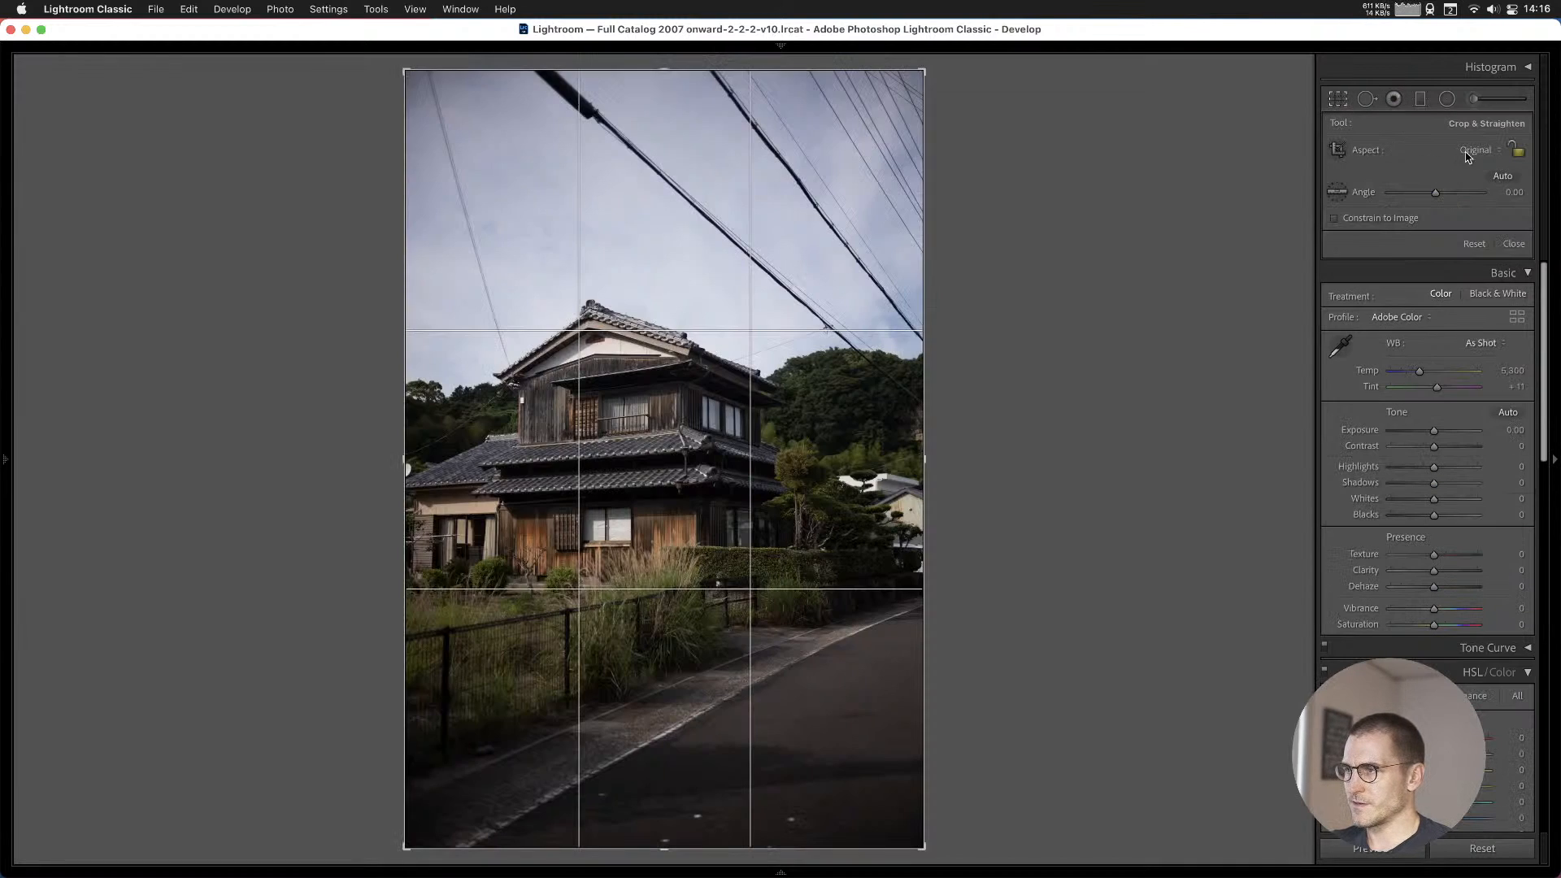
click(1468, 153)
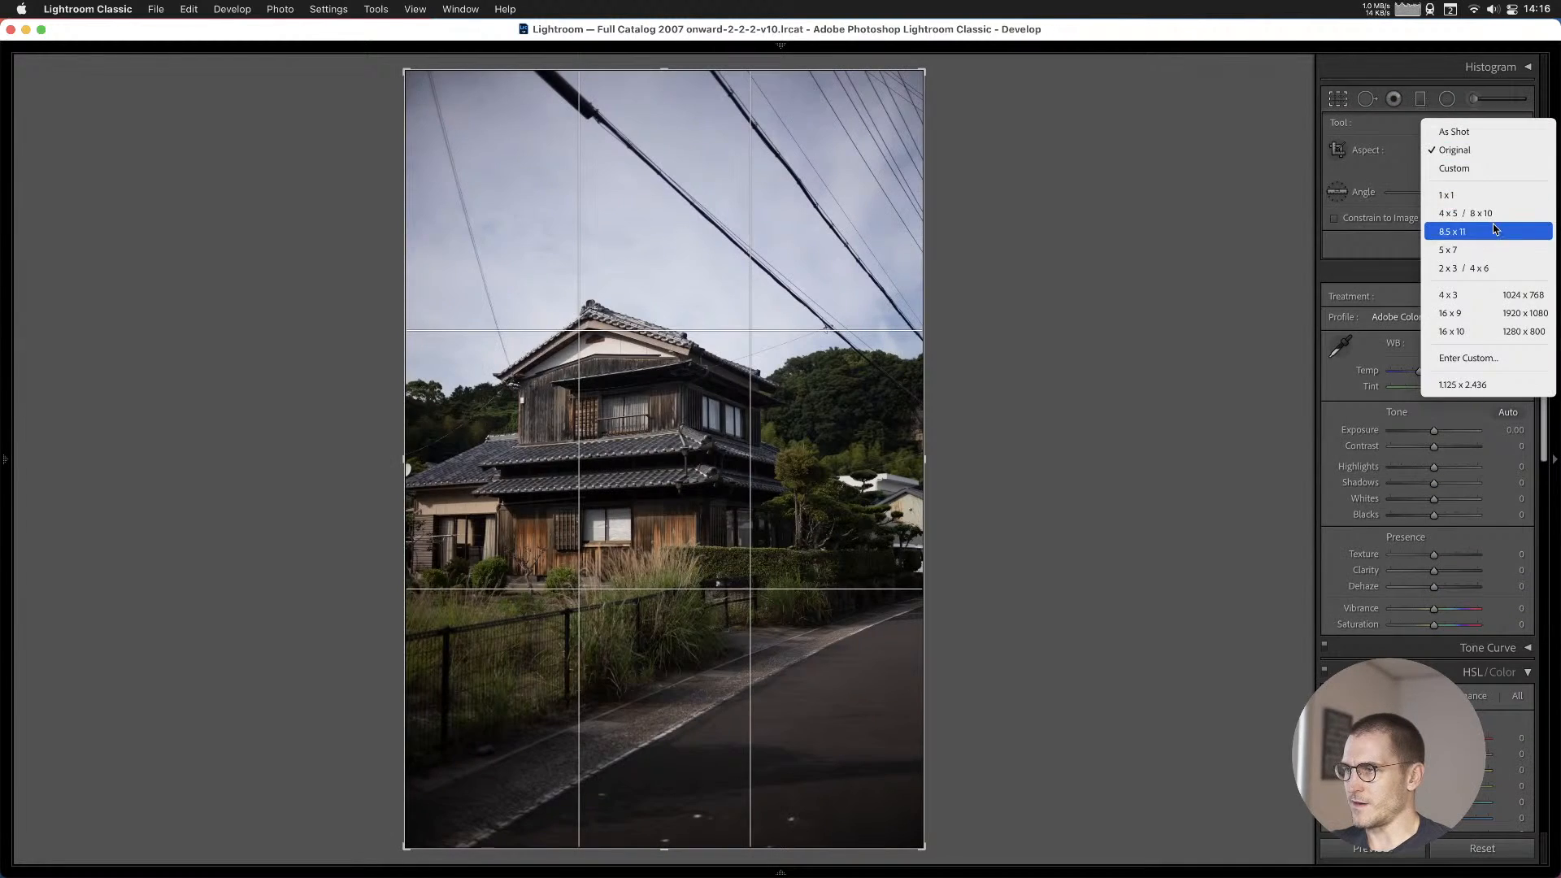
click(1483, 212)
drag(1000, 139, 960, 117)
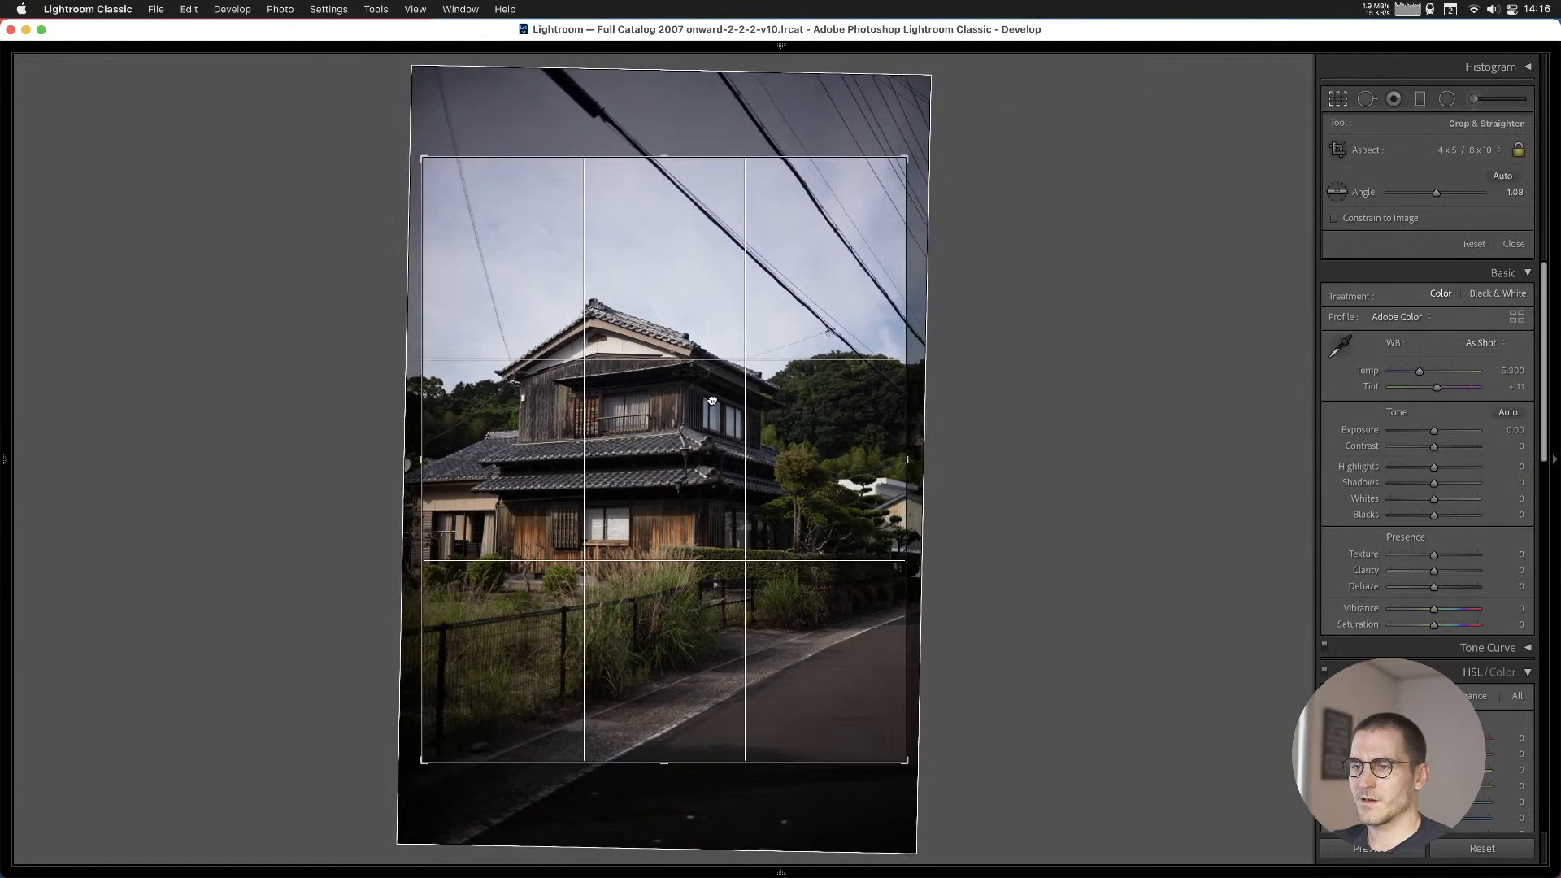
drag(728, 400, 737, 383)
key(Return)
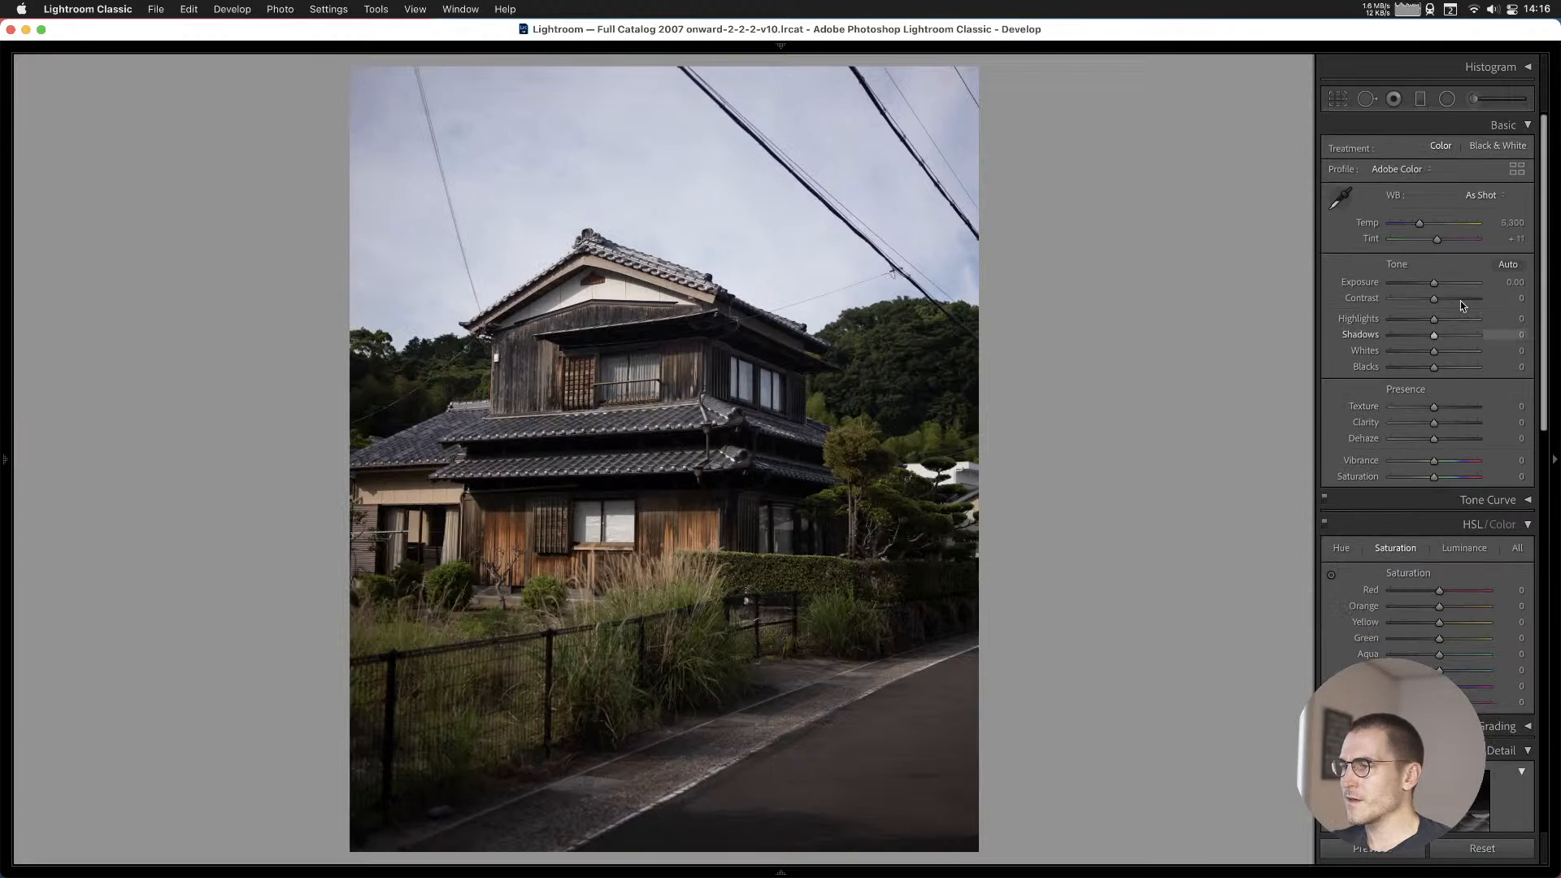
Starting from Auto white balance, set the house photo's temperature to 6,733, exposure to +0.20, highlights to −42 and shadows to +43.
click(1473, 200)
click(1470, 213)
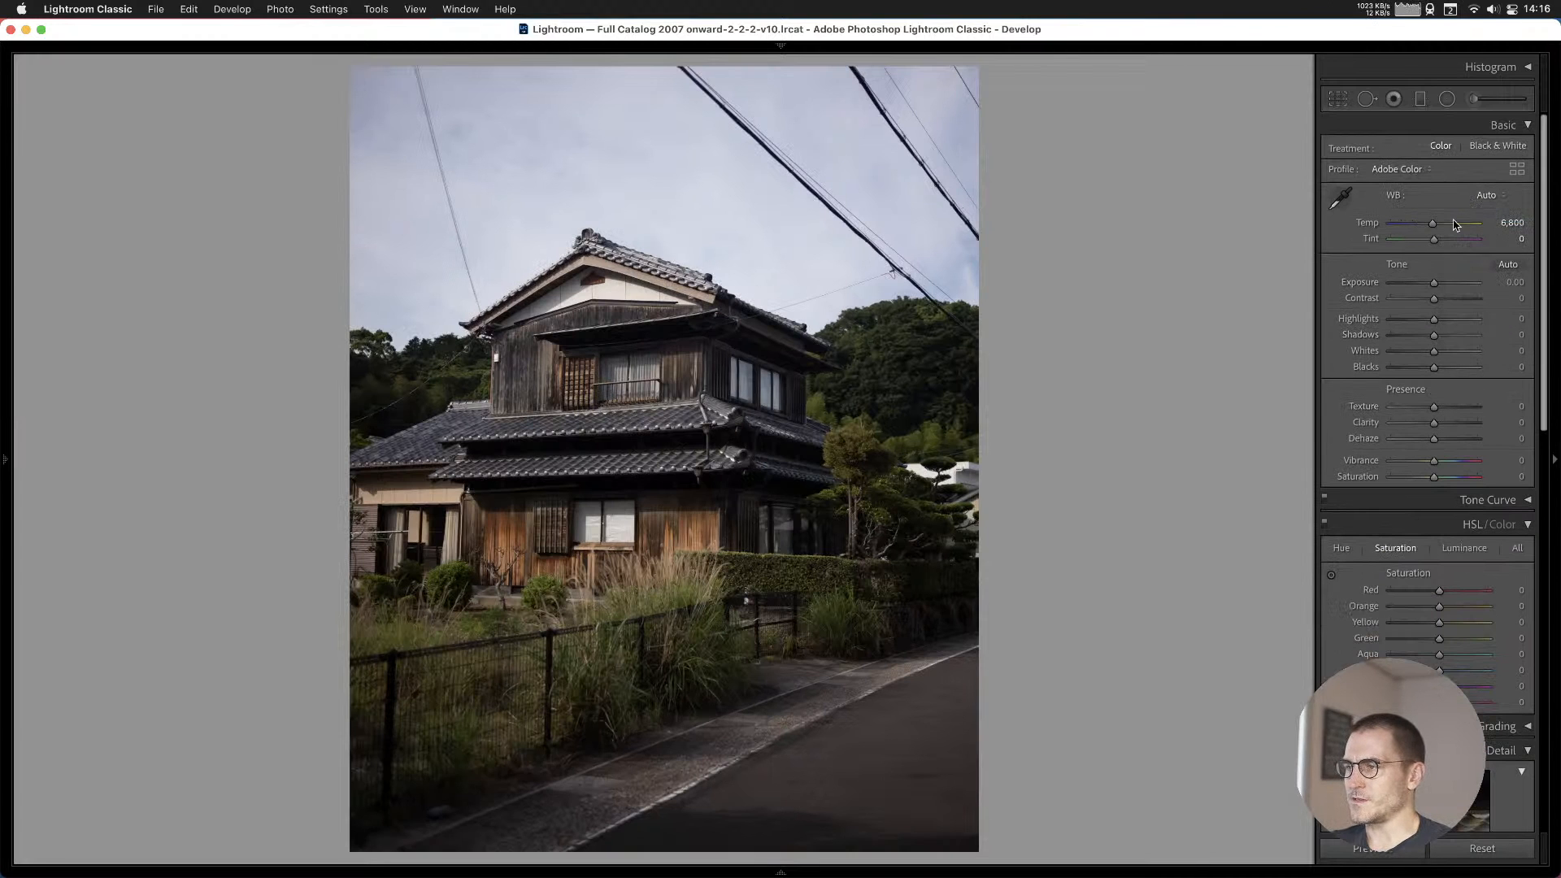
drag(1433, 225, 1431, 226)
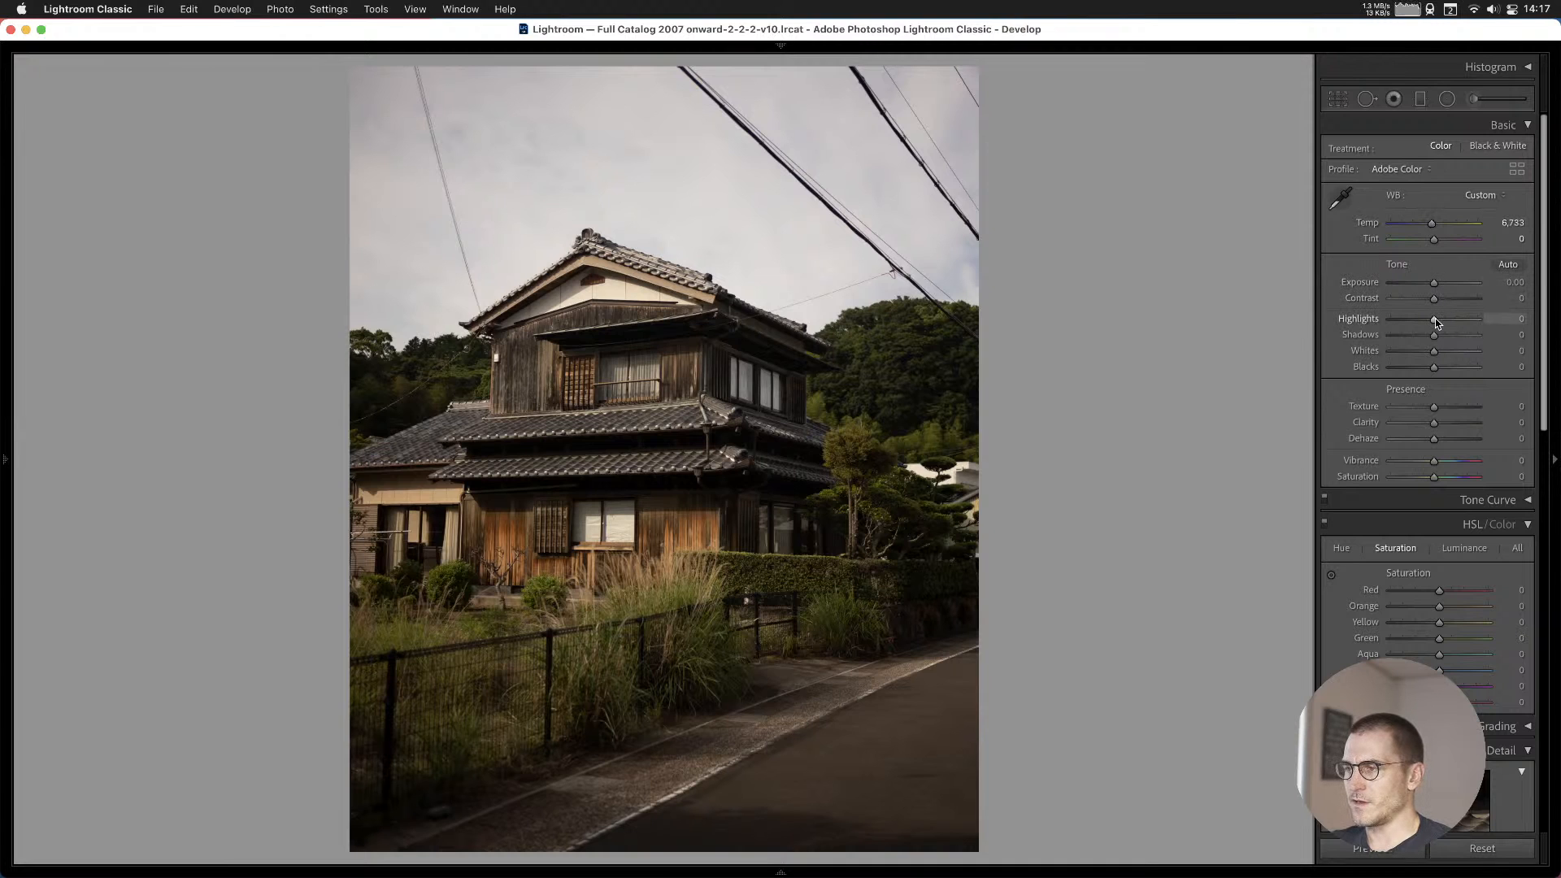
drag(1434, 319, 1436, 284)
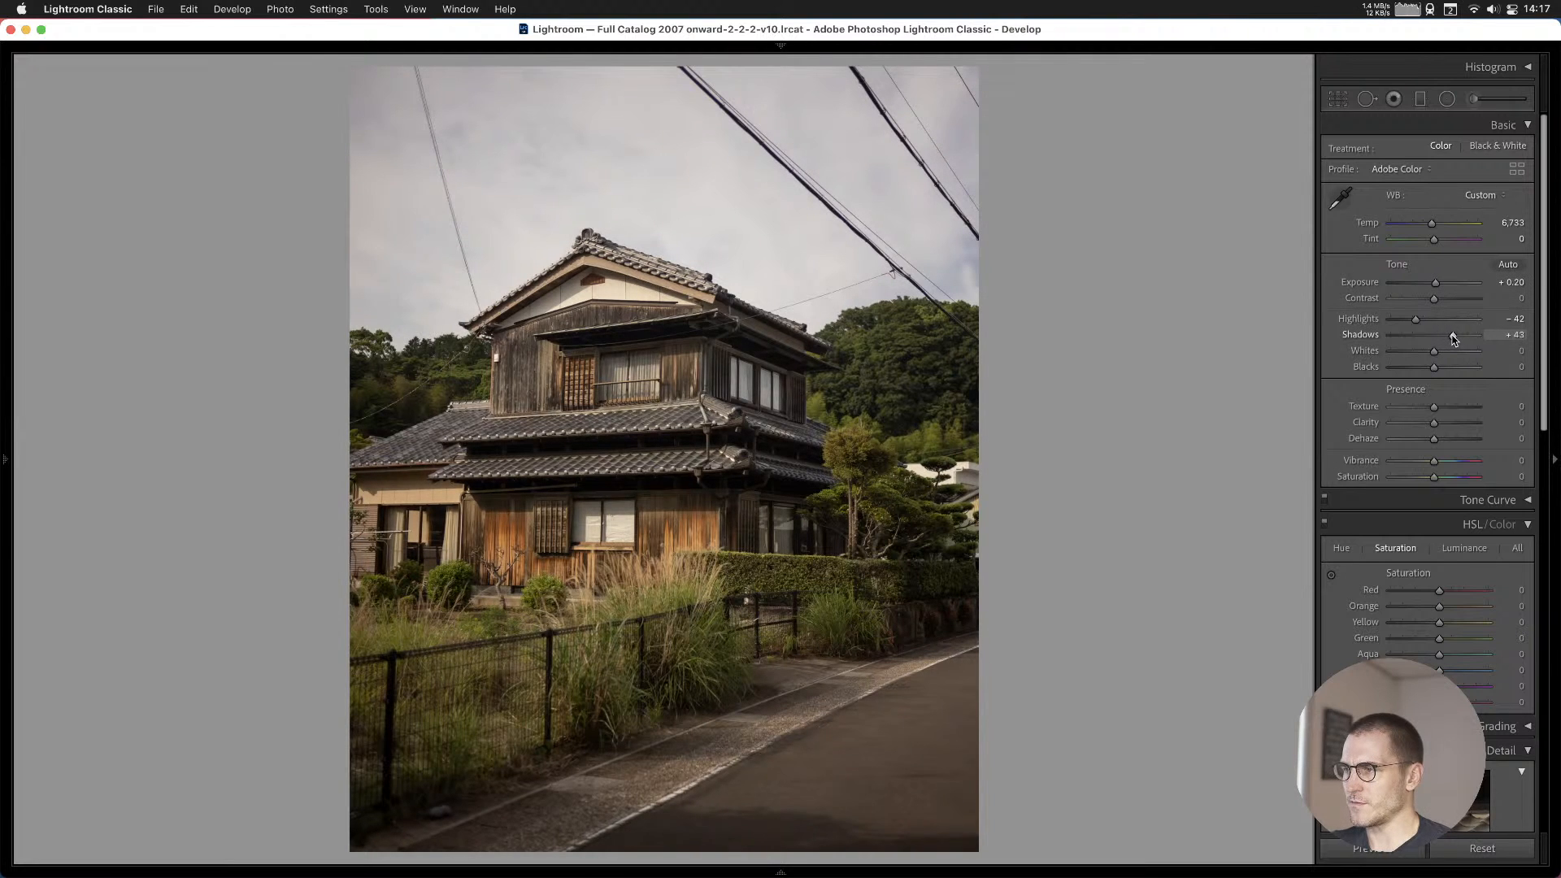
Set the two-storey house photo's shadows to +44 and add the edited photo to "Cull #1".
drag(1449, 337, 1454, 338)
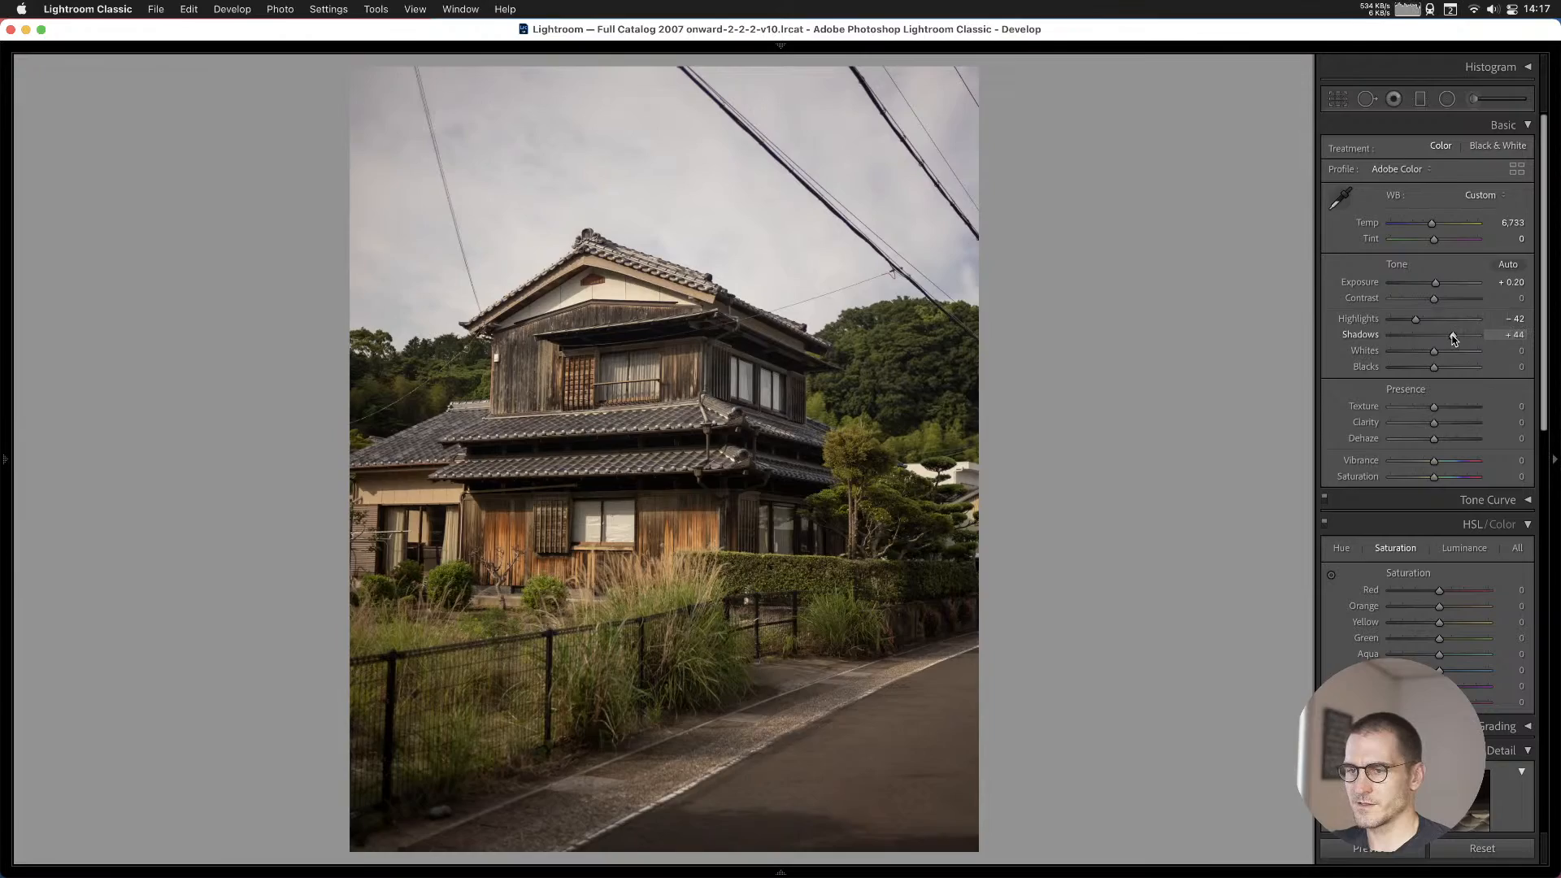
click(585, 356)
drag(829, 598, 463, 261)
click(573, 457)
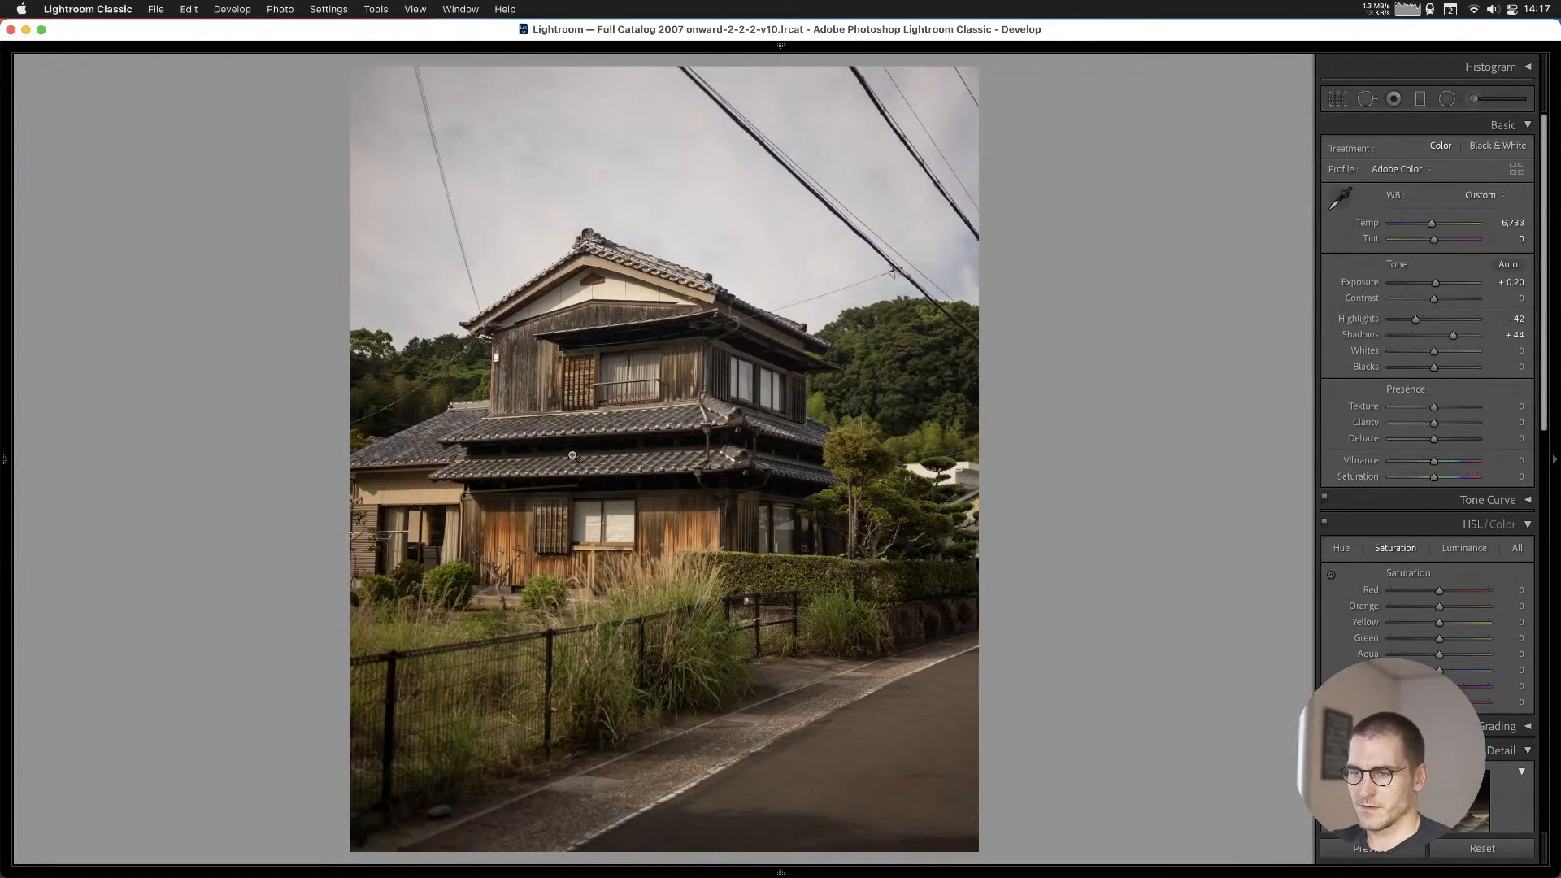
key(b)
key(b)
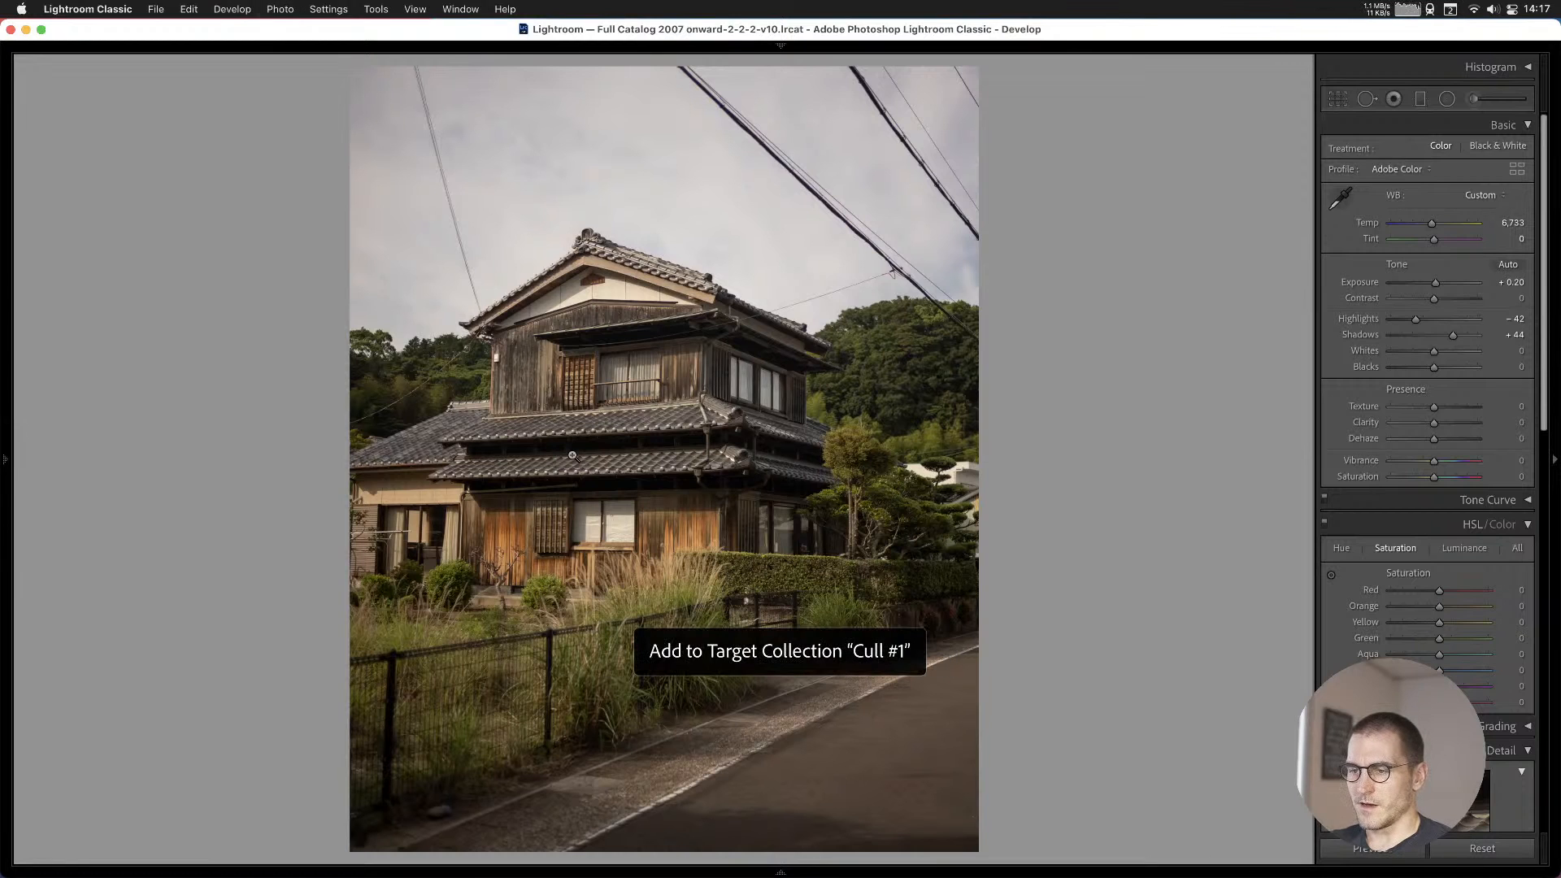
Add the landscape café window photo to "Cull #1" and bring up its vertical version.
key(Right)
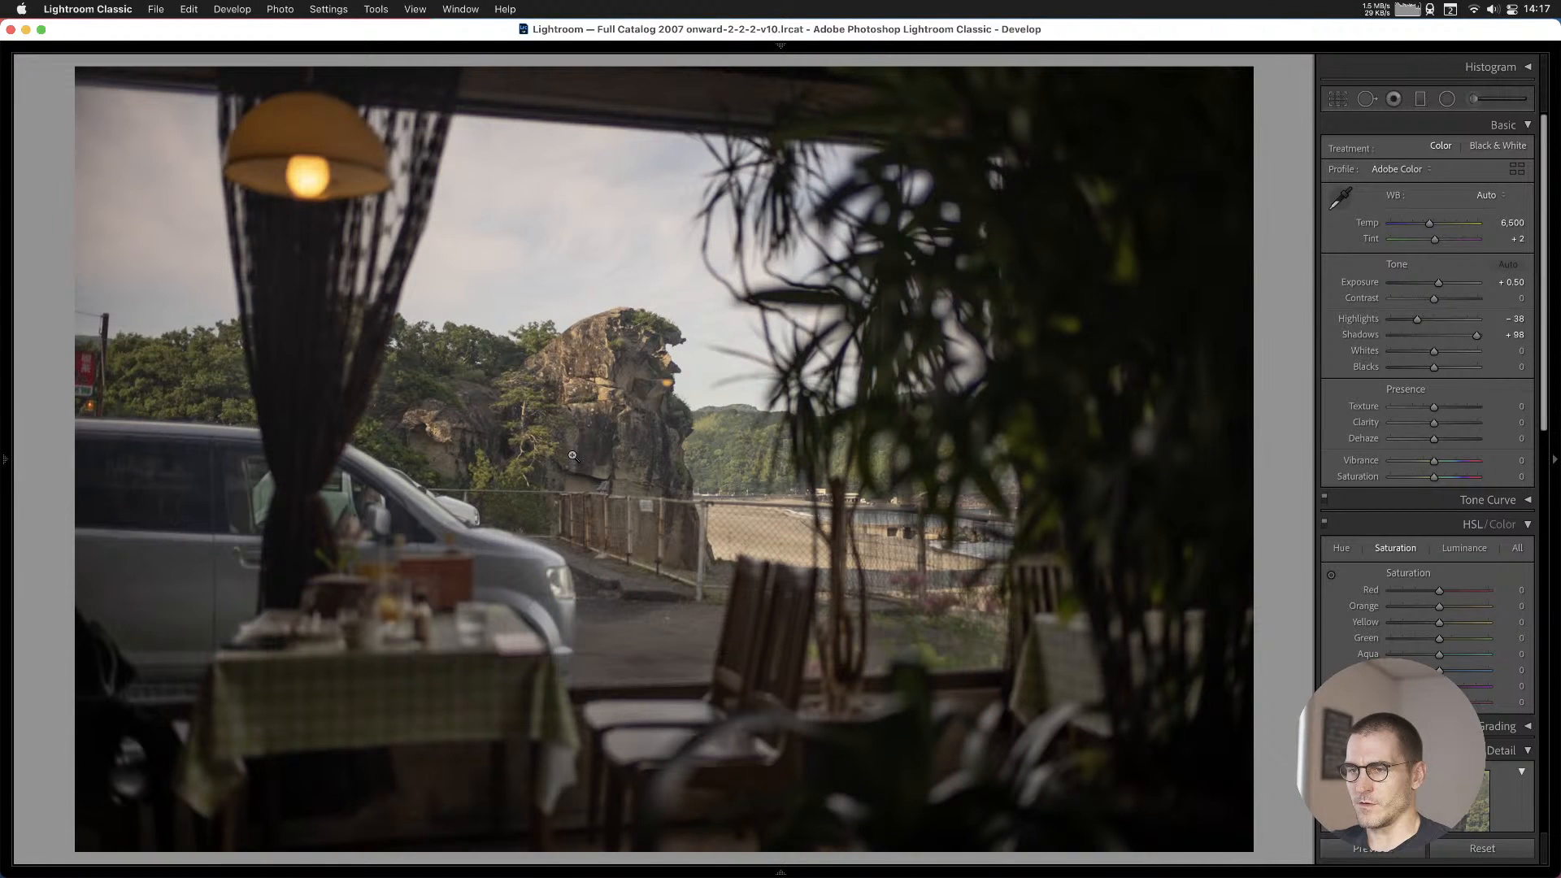
key(b)
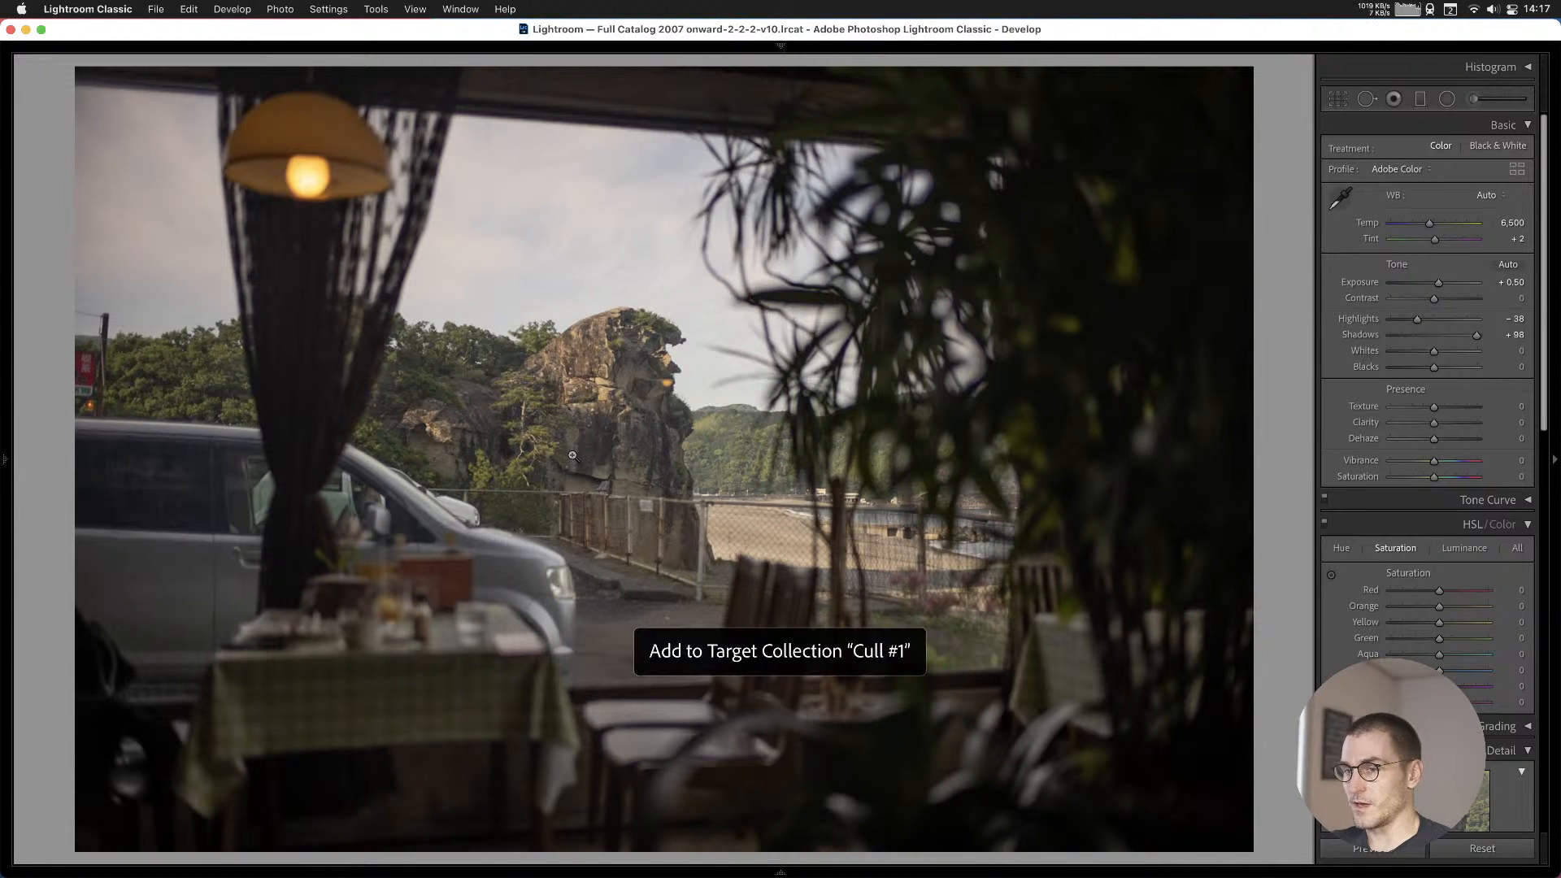
key(Right)
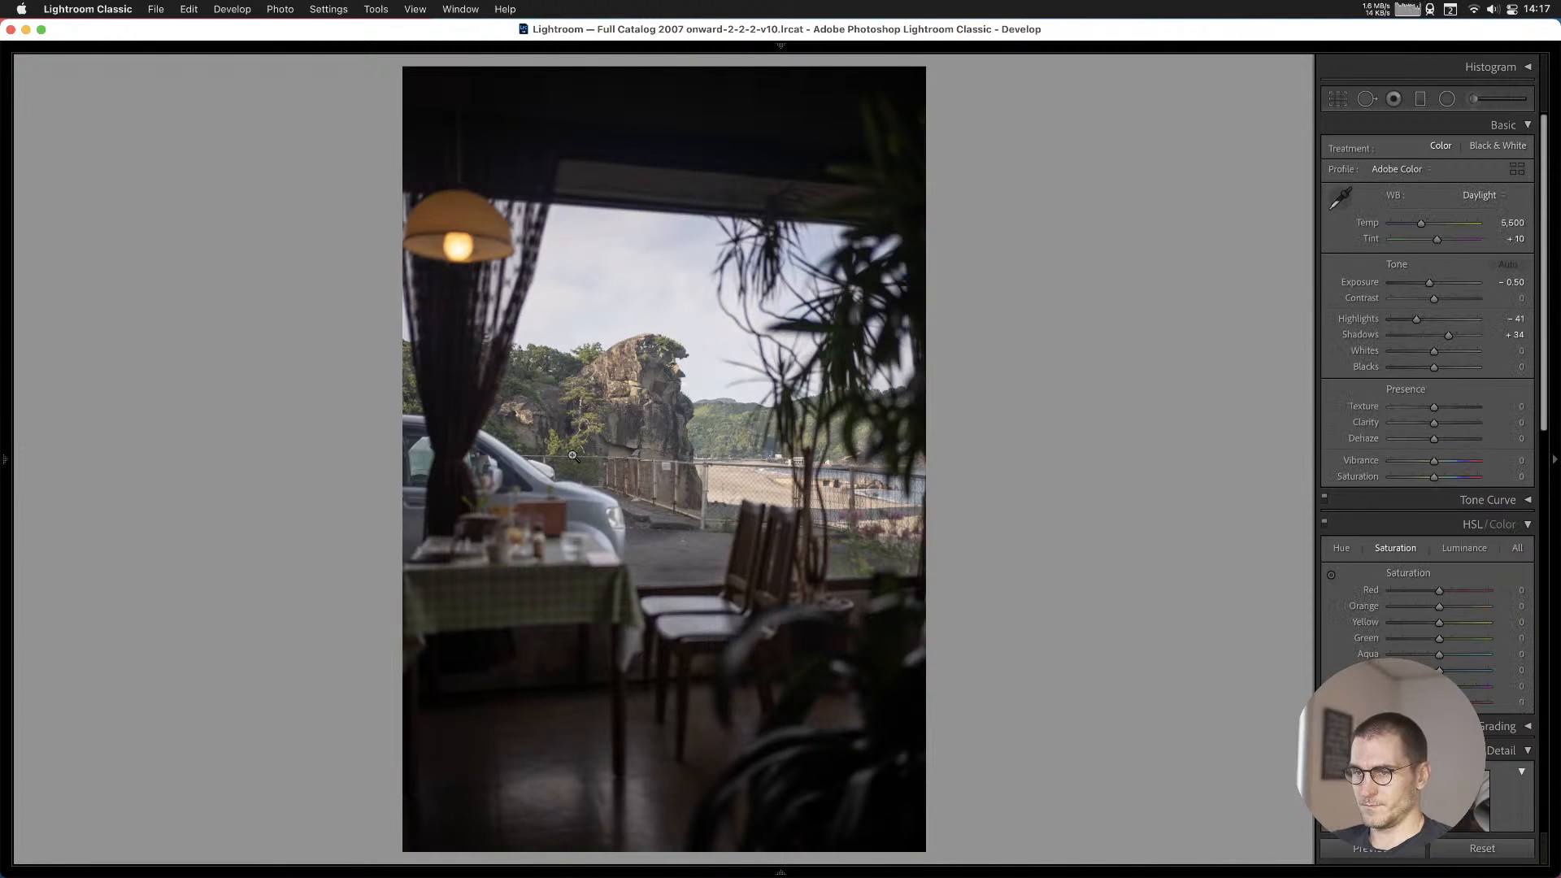
key(Right)
key(Left)
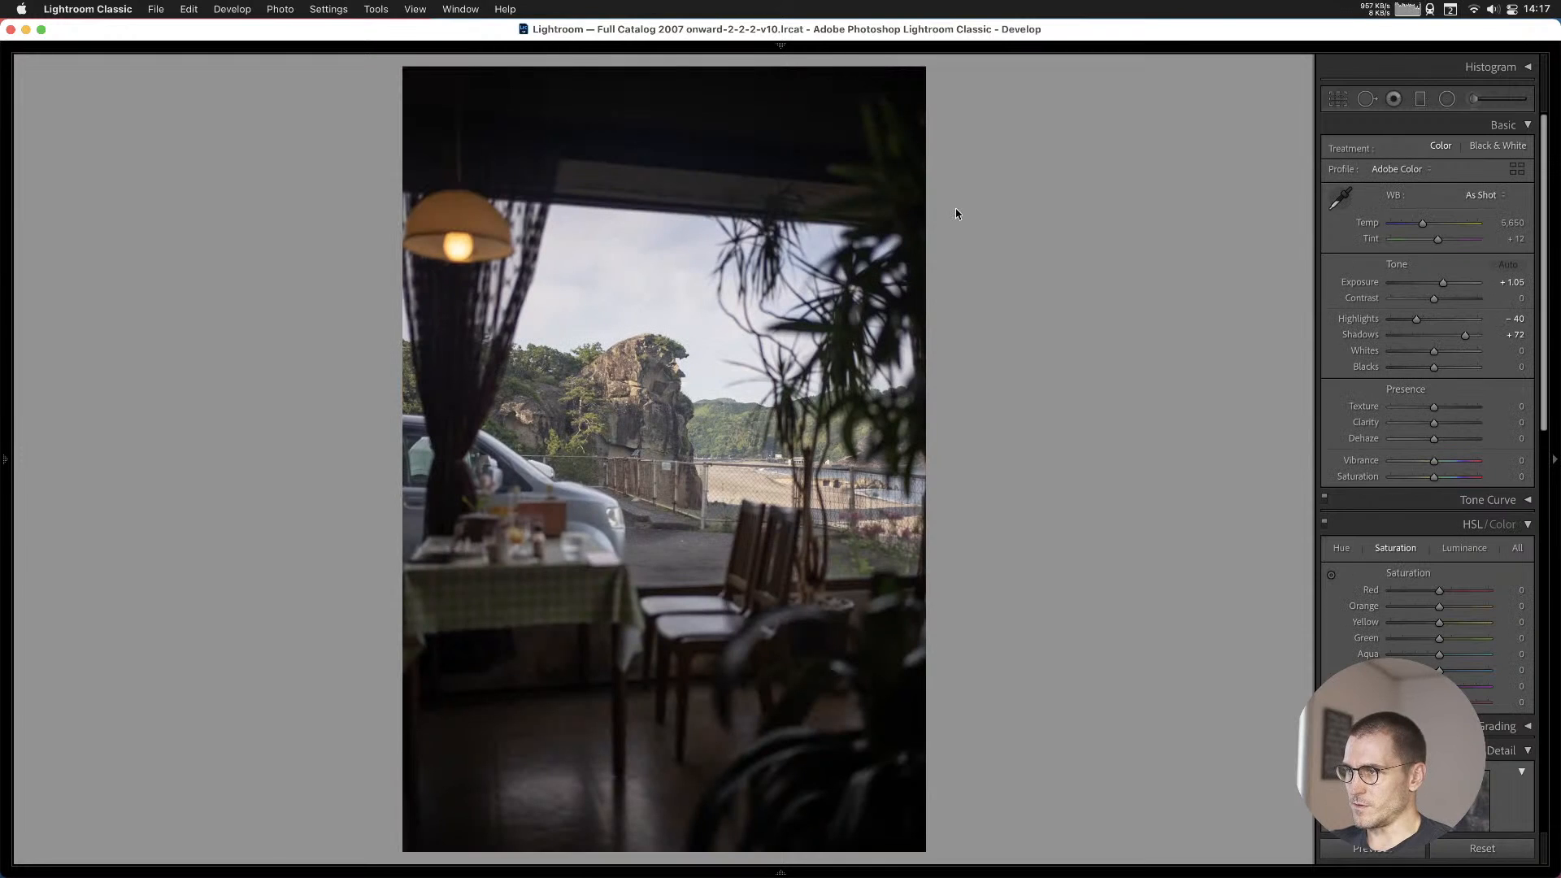
Crop the vertical café window photo to a 4 x 5 aspect ratio and reposition the frame vertically around the view.
click(1337, 99)
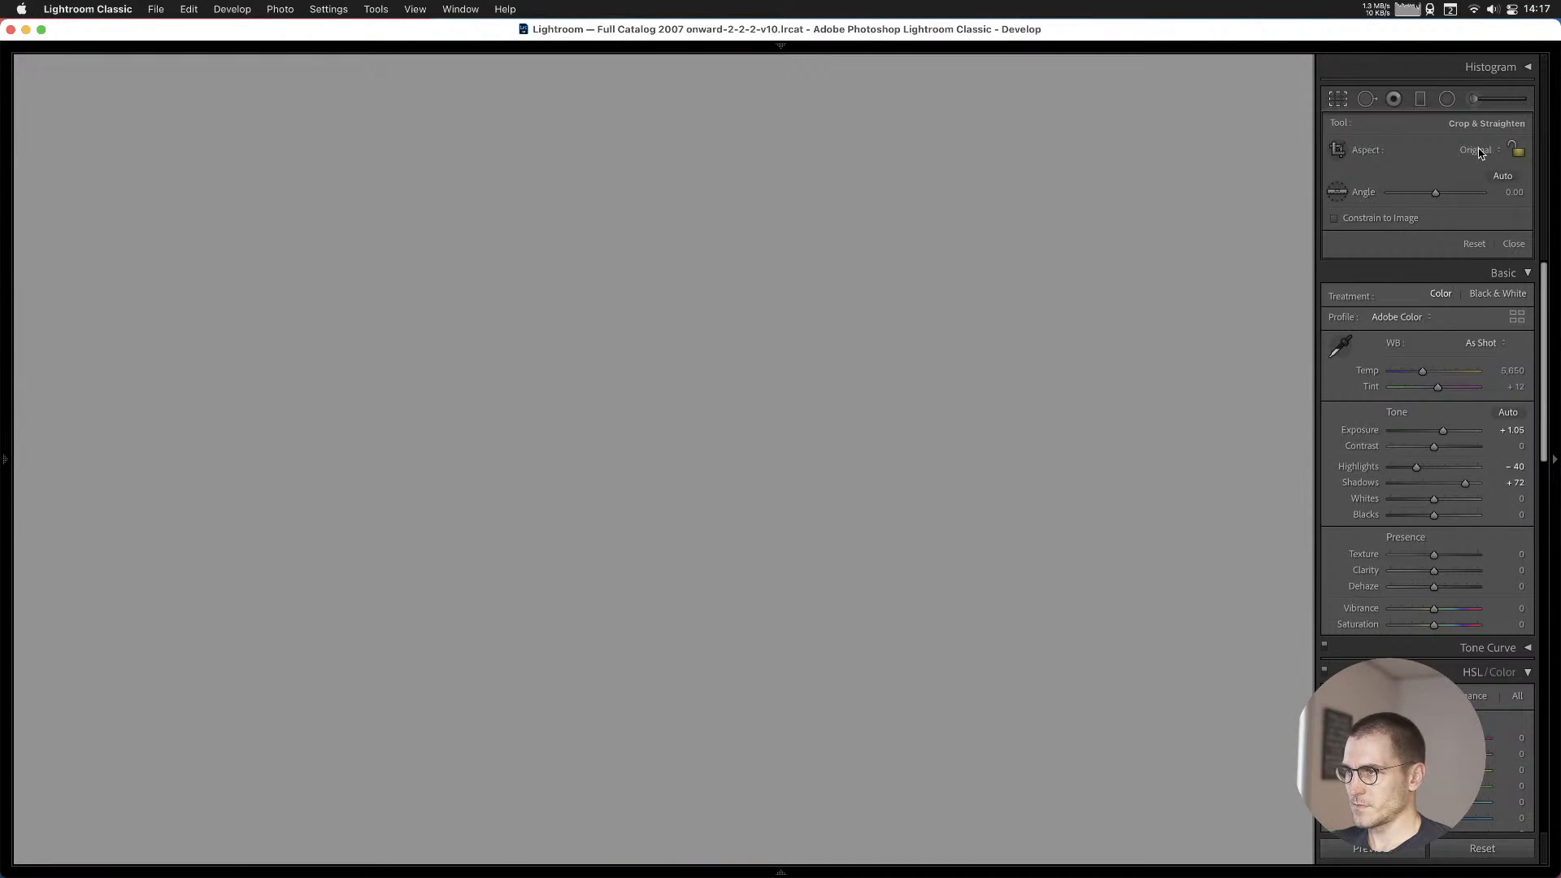
click(1460, 150)
click(1477, 215)
drag(814, 421, 814, 444)
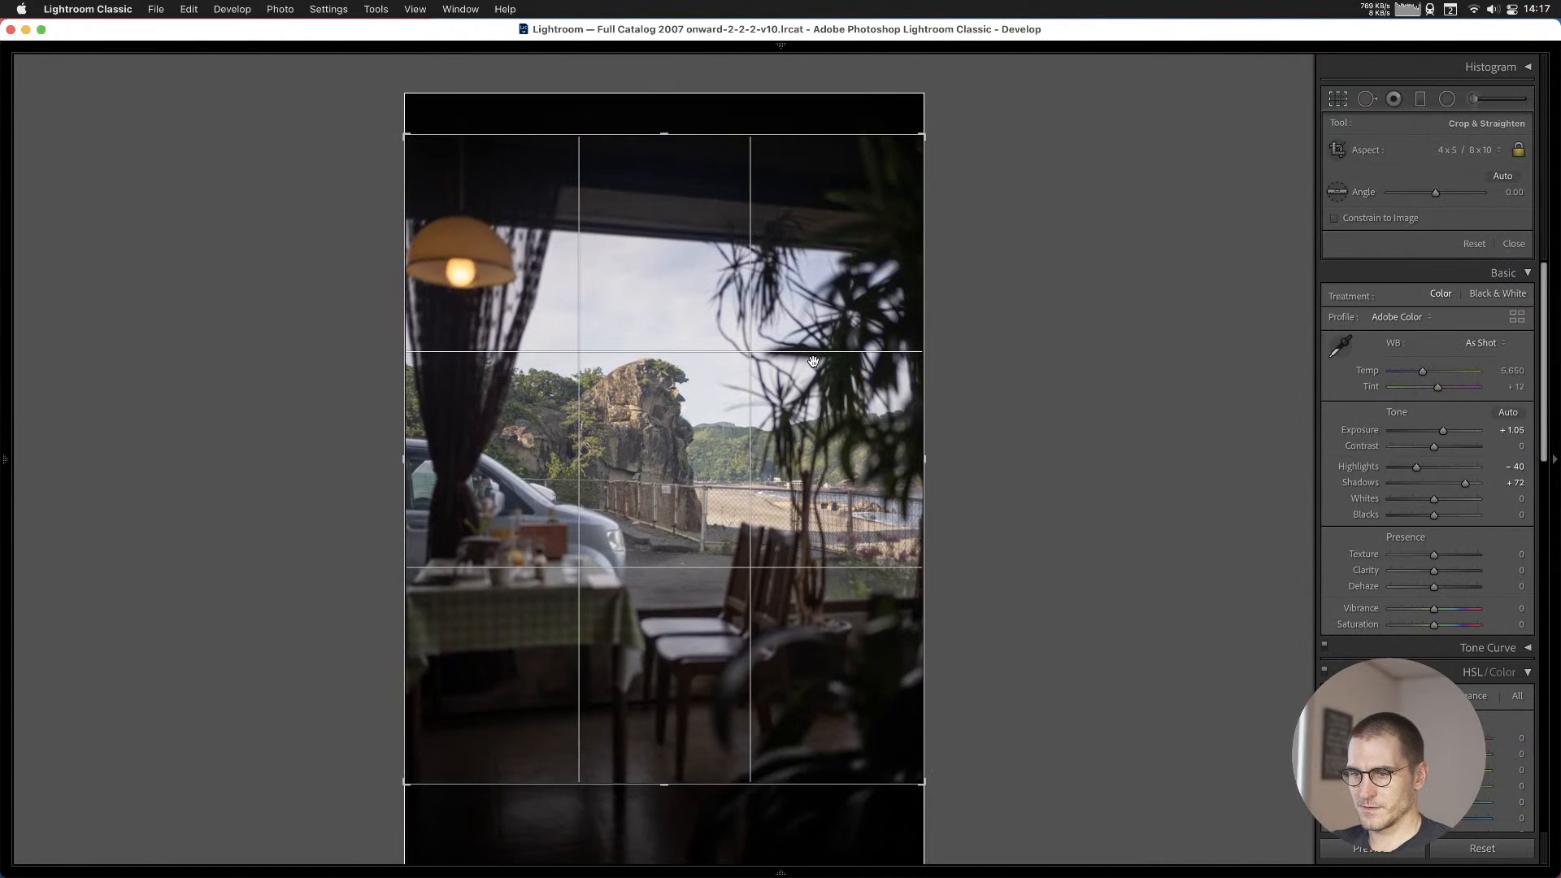
key(Return)
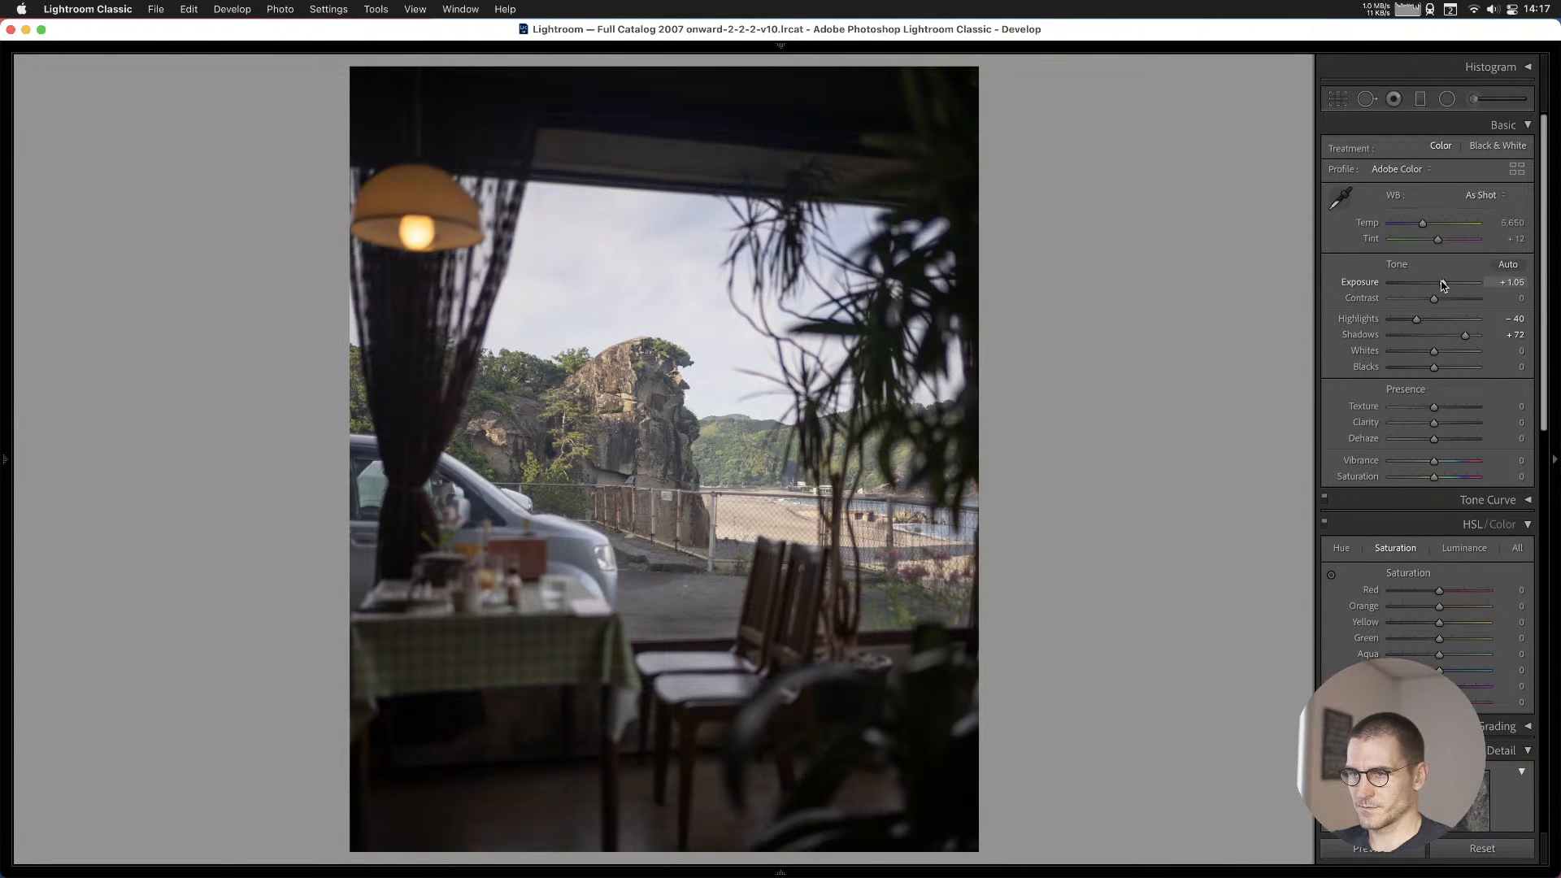
Set the vertical café photo's exposure to +1.20, highlights to −71 and shadows to +66, and add it to "Cull #1".
drag(1442, 285, 1462, 336)
key(b)
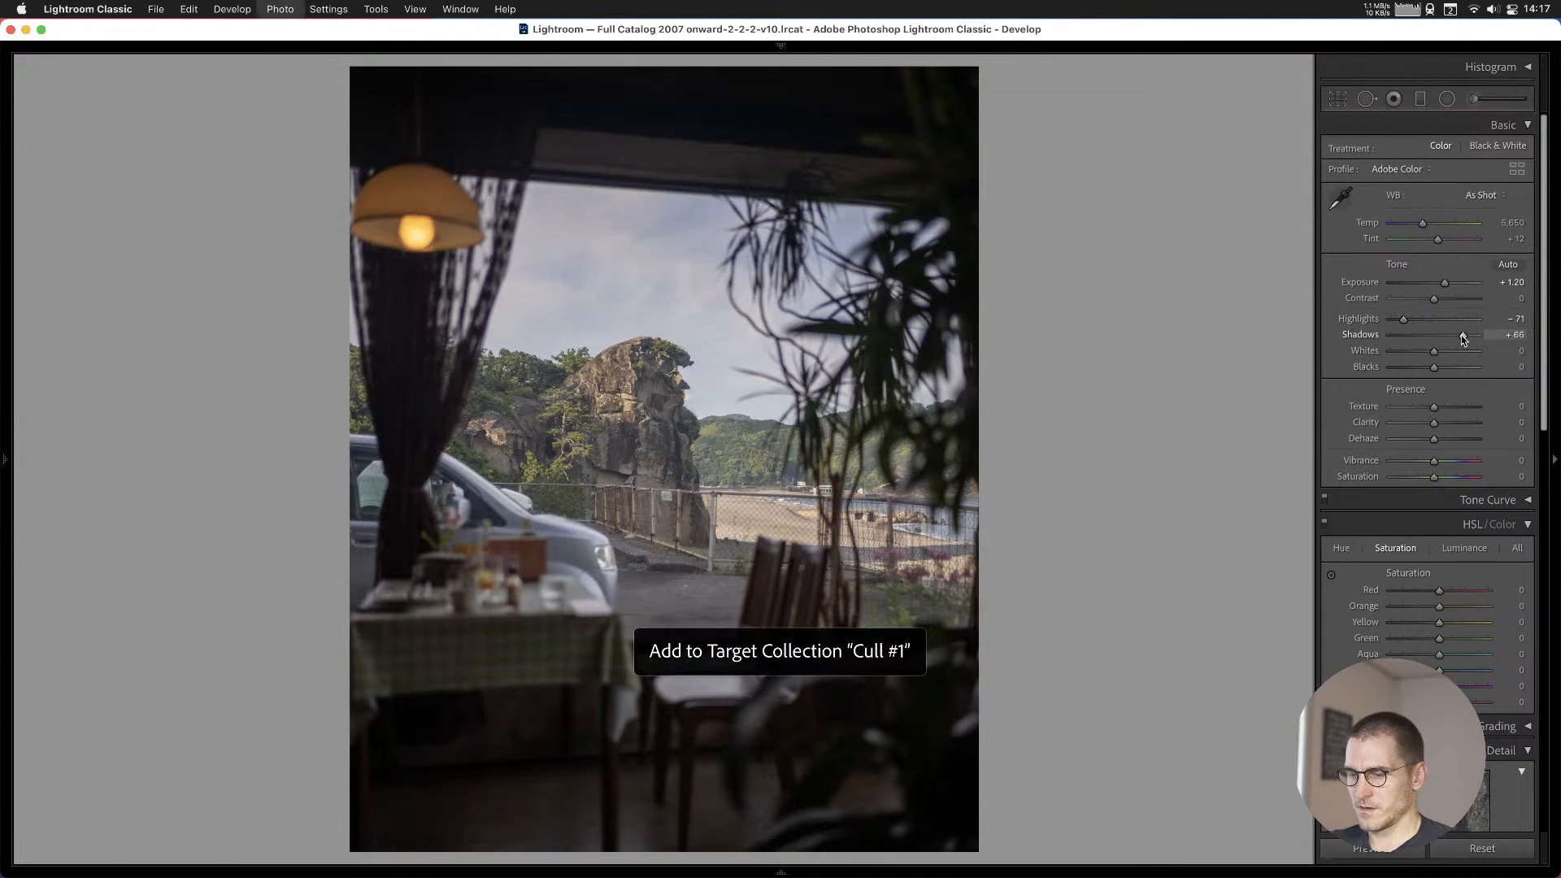
Add the shed with the blue crate, the tiled roofs below the mountain and the collapsed road to "Cull #1".
key(Right)
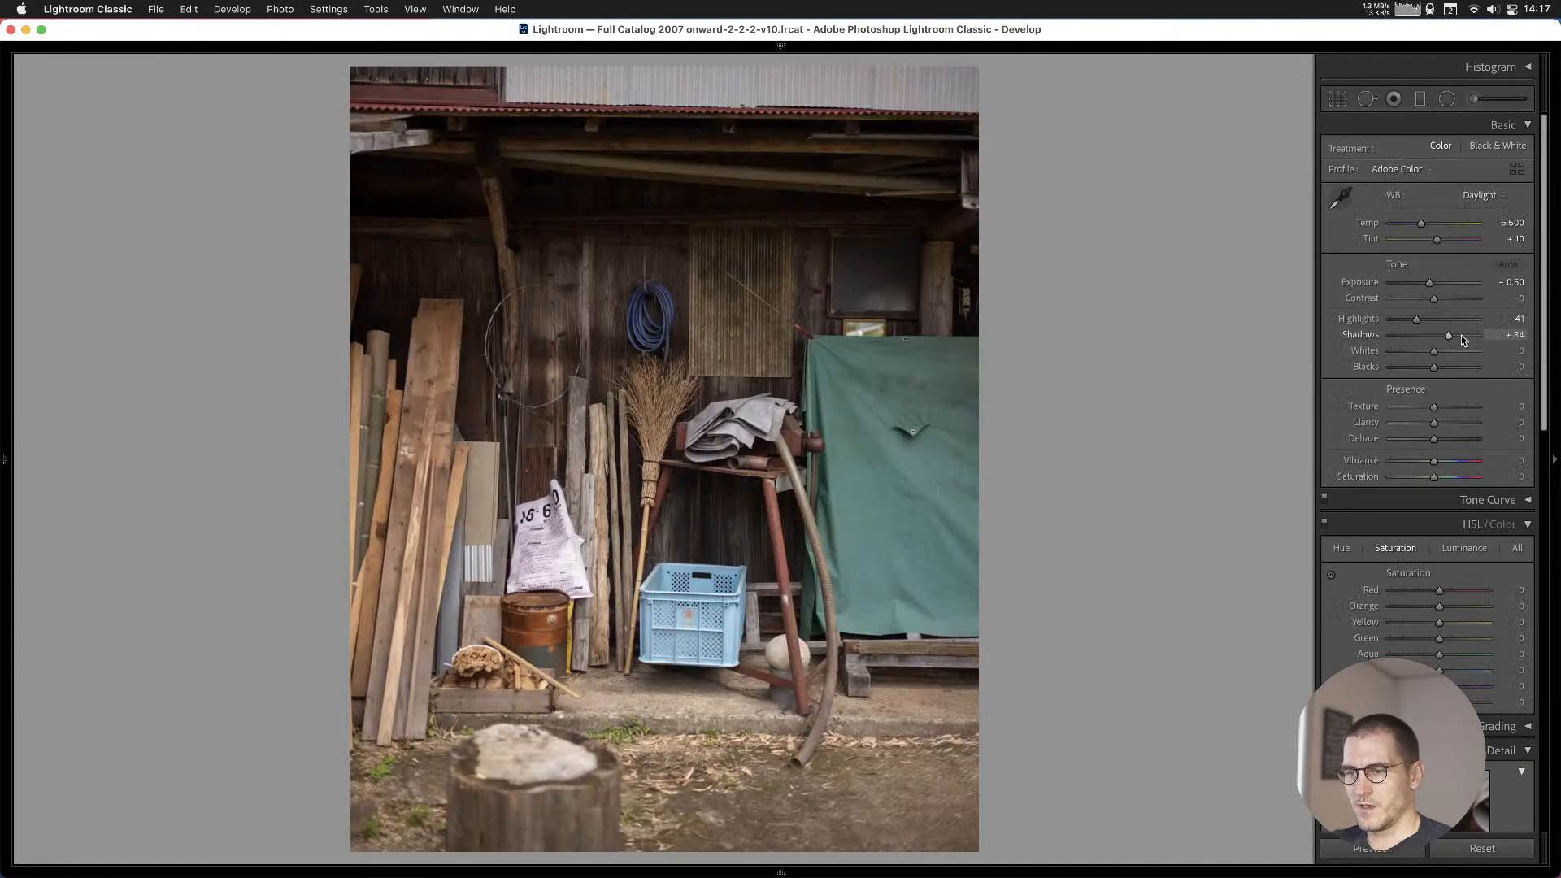
key(b)
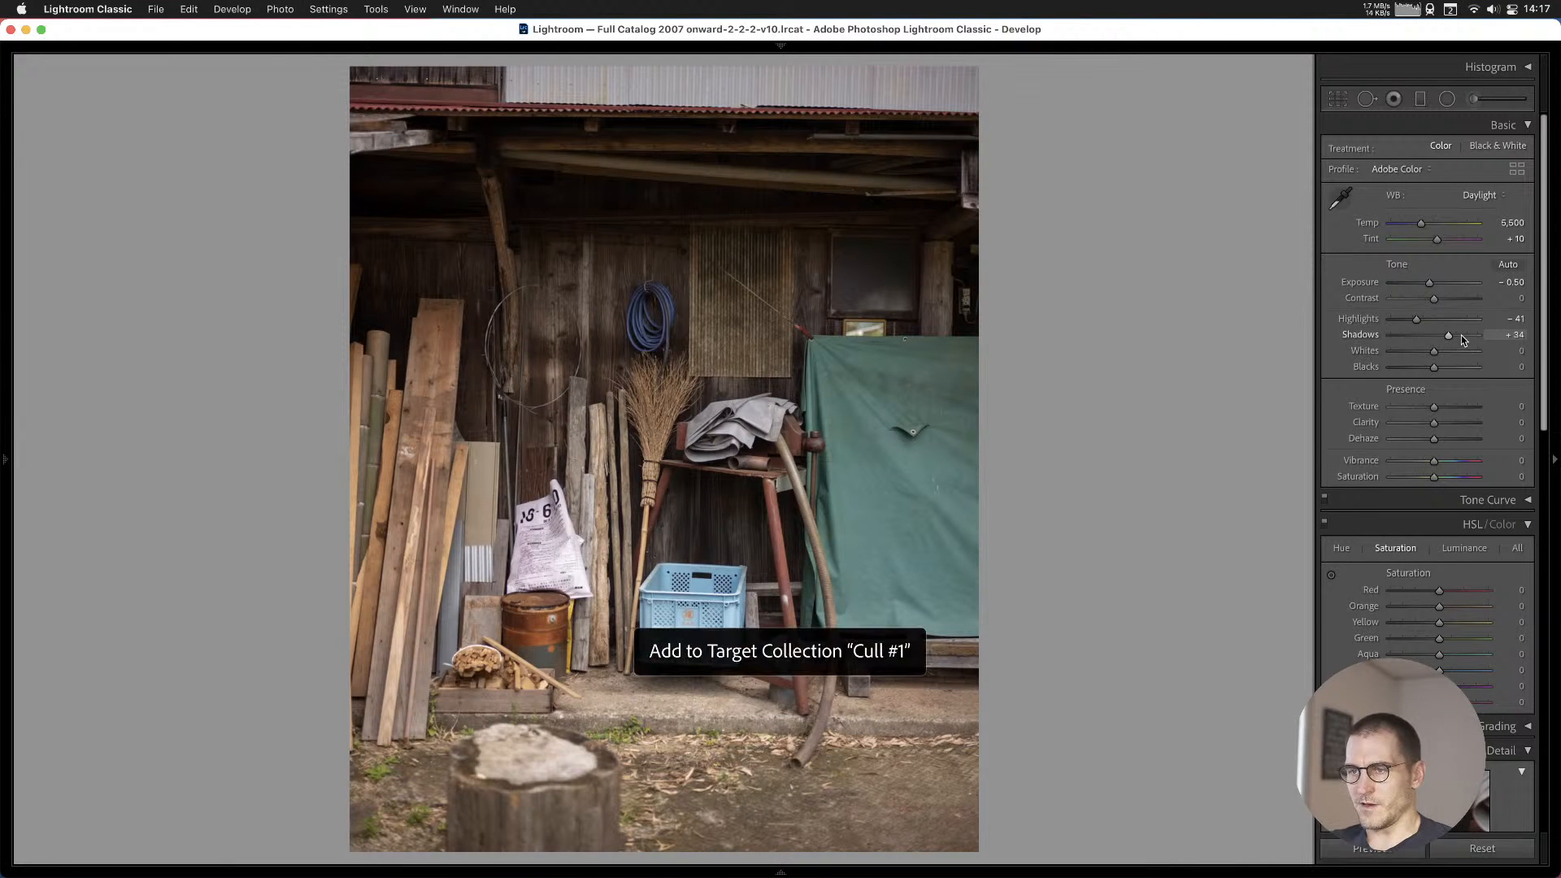
key(Right)
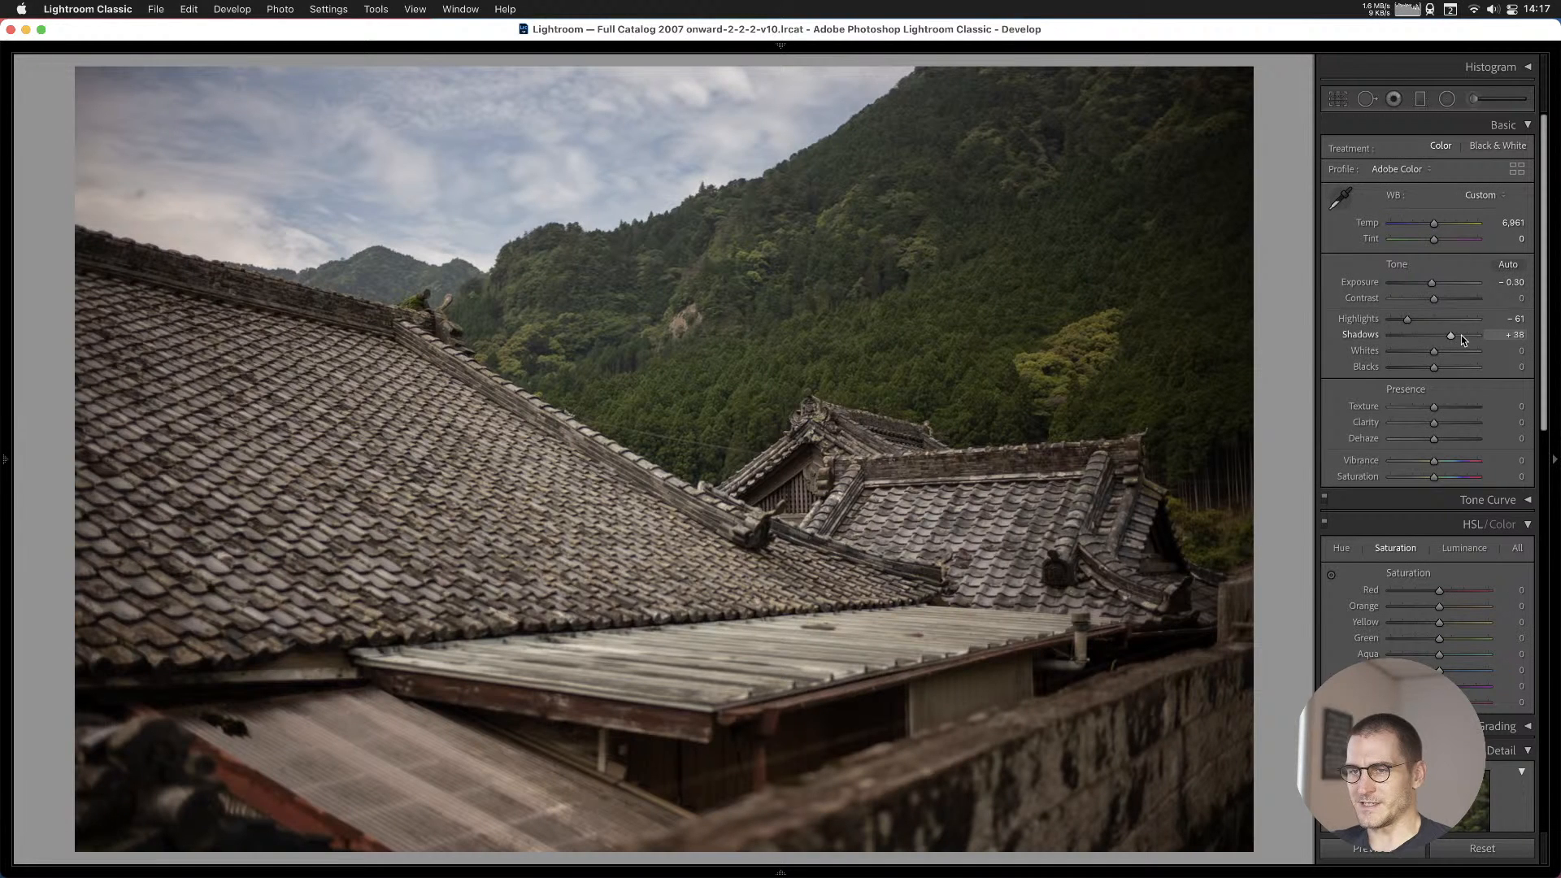
key(b)
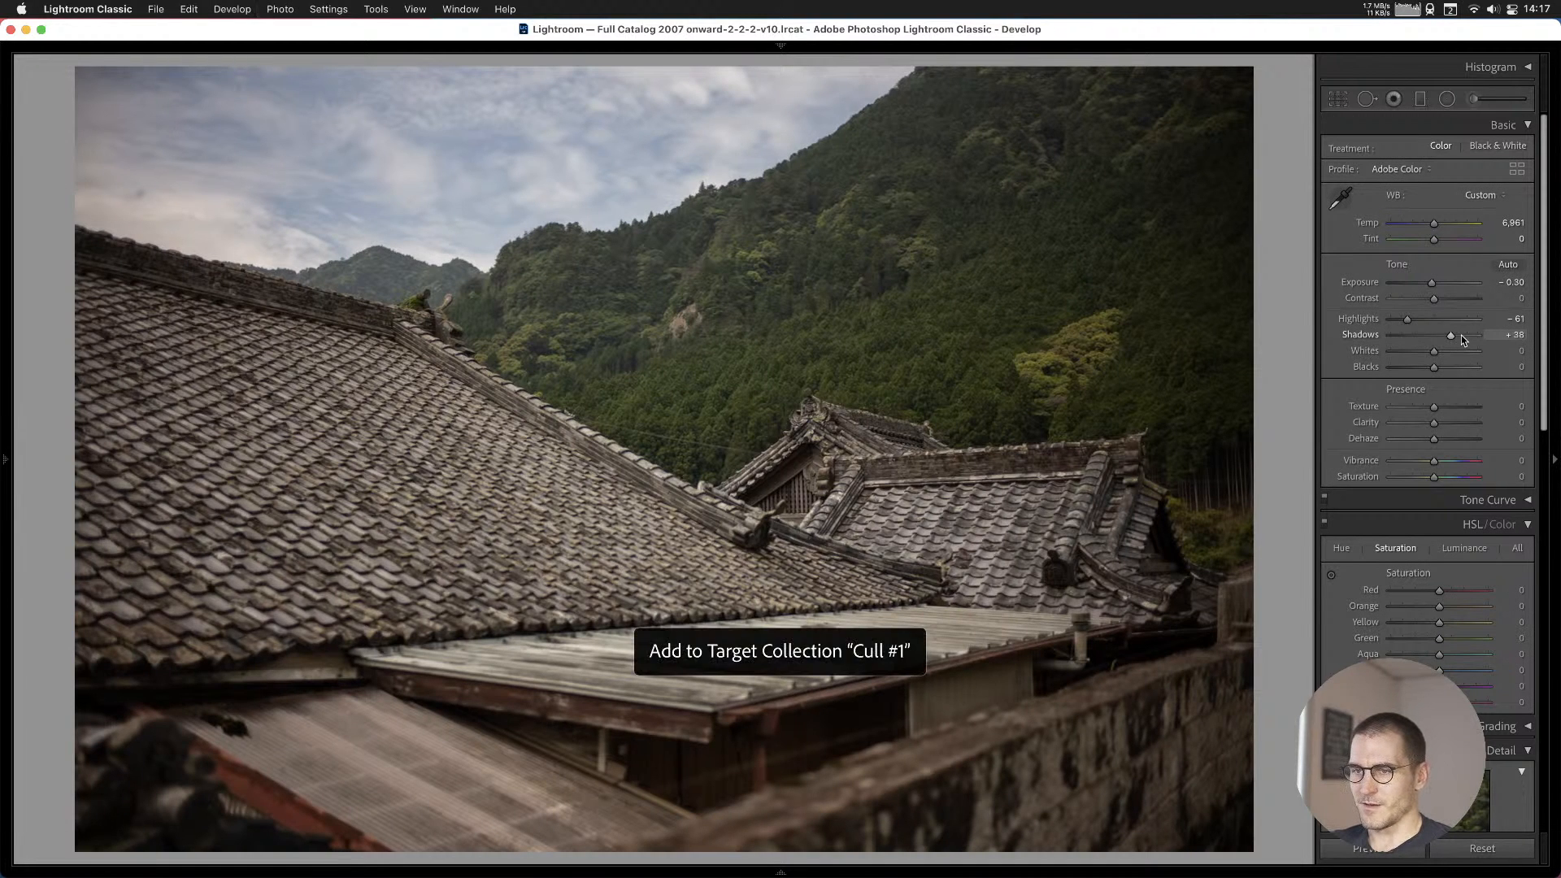
key(Right)
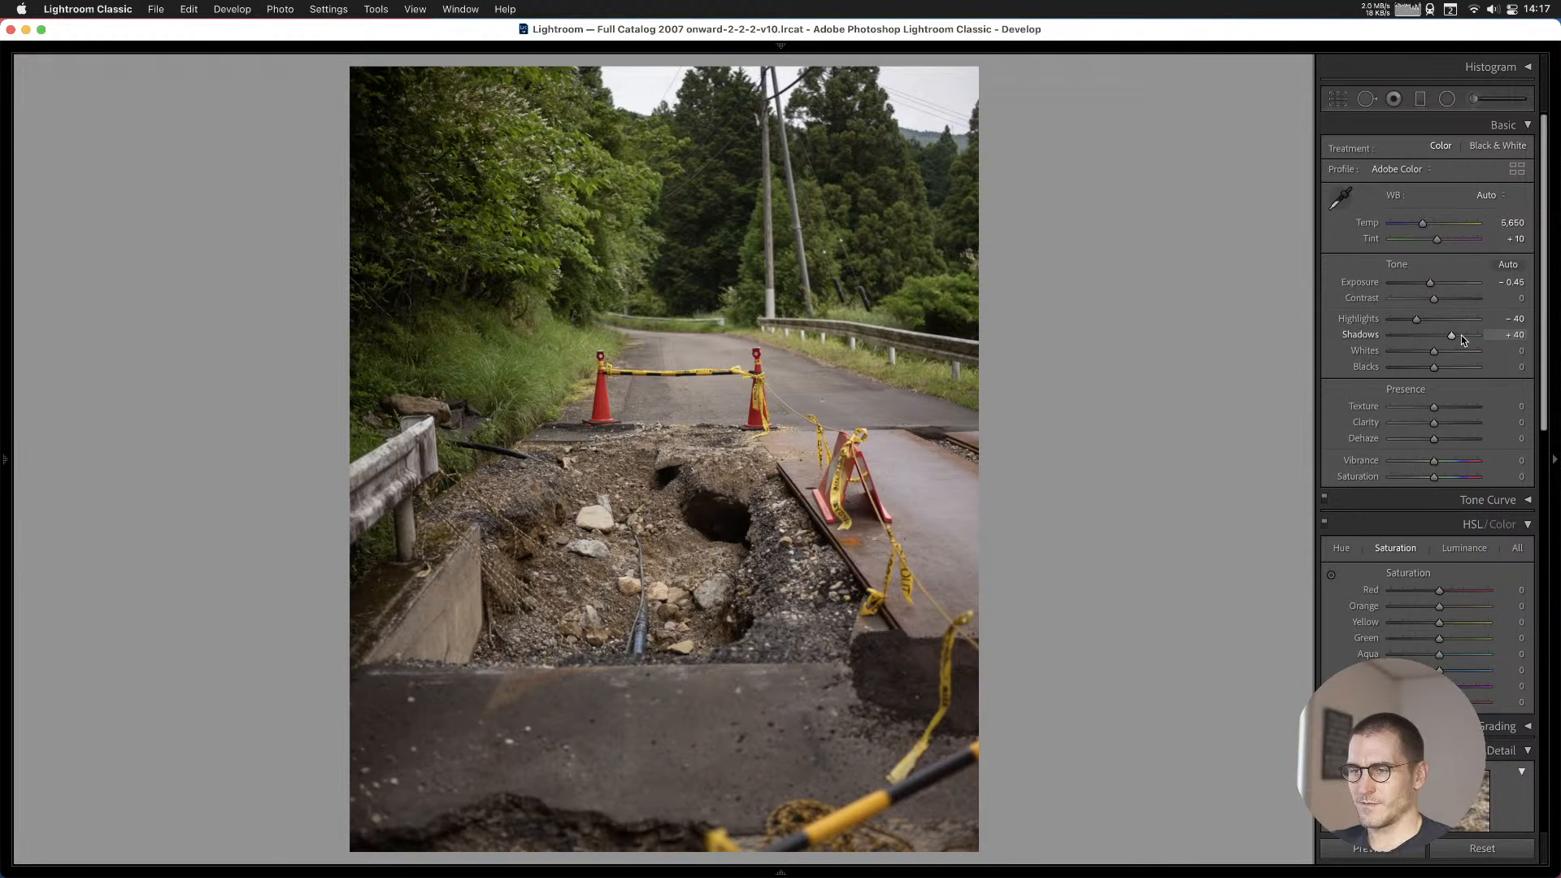
key(b)
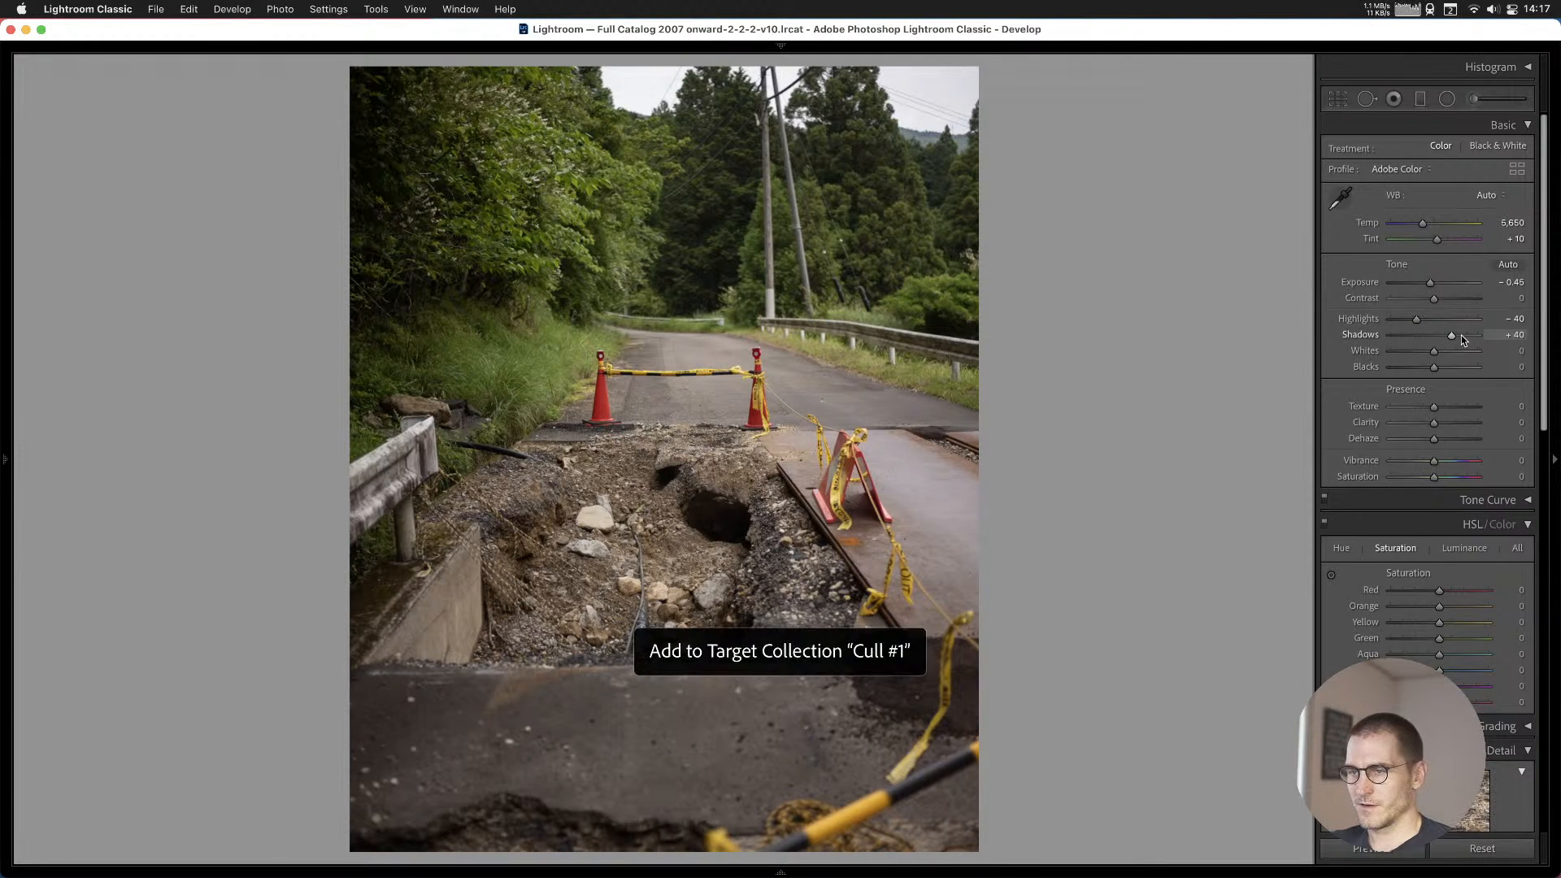
Add the wooden cabin behind the mossy tree and boulder to "Cull #1", after a glance at the following photo.
key(Right)
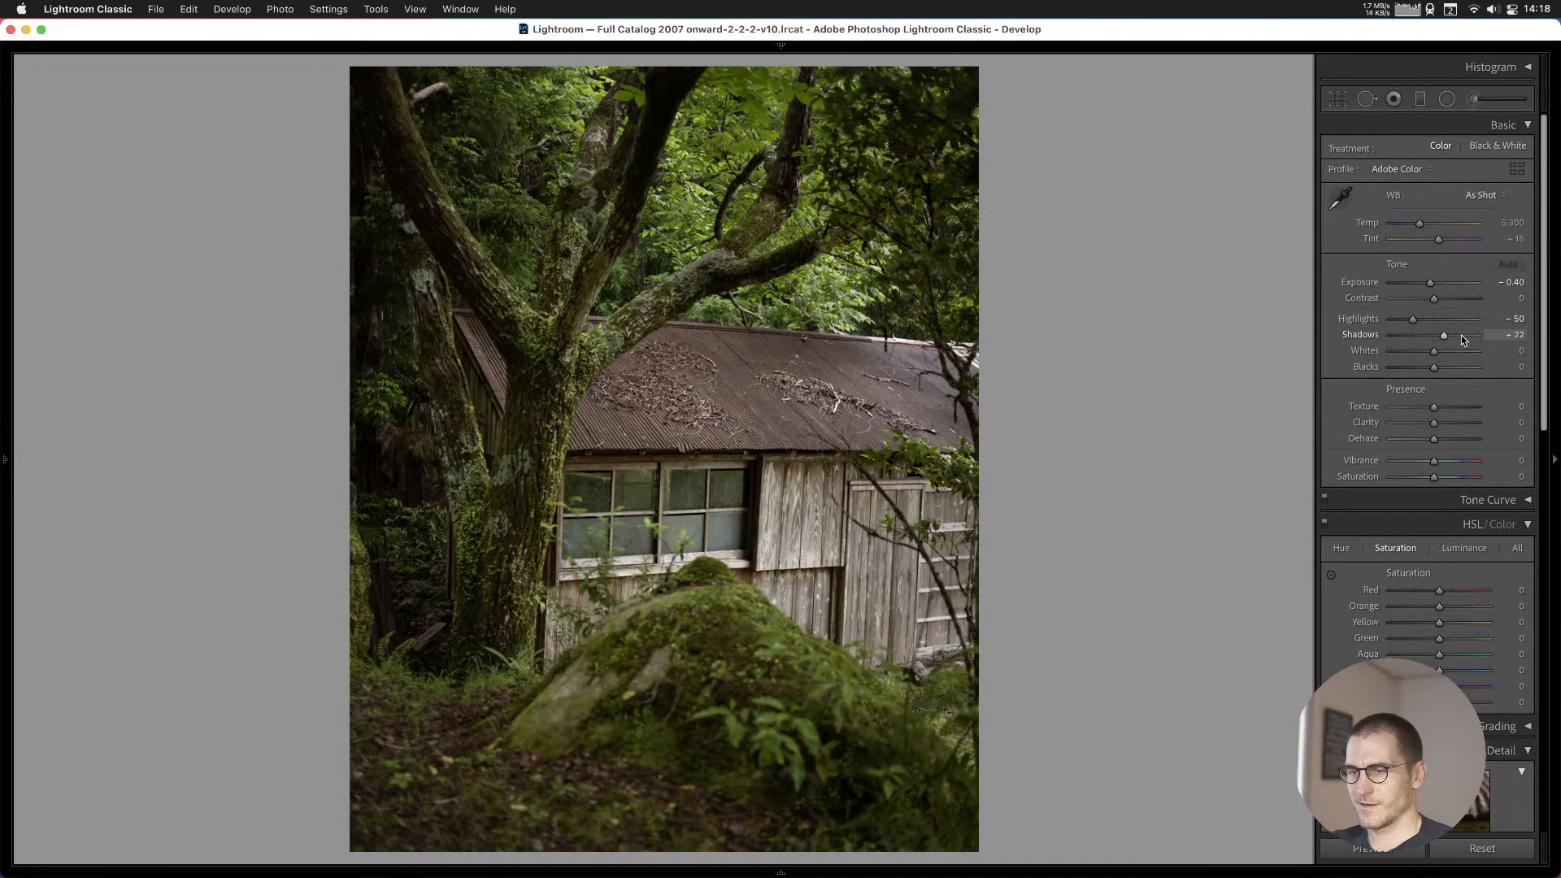
key(Right)
key(Left)
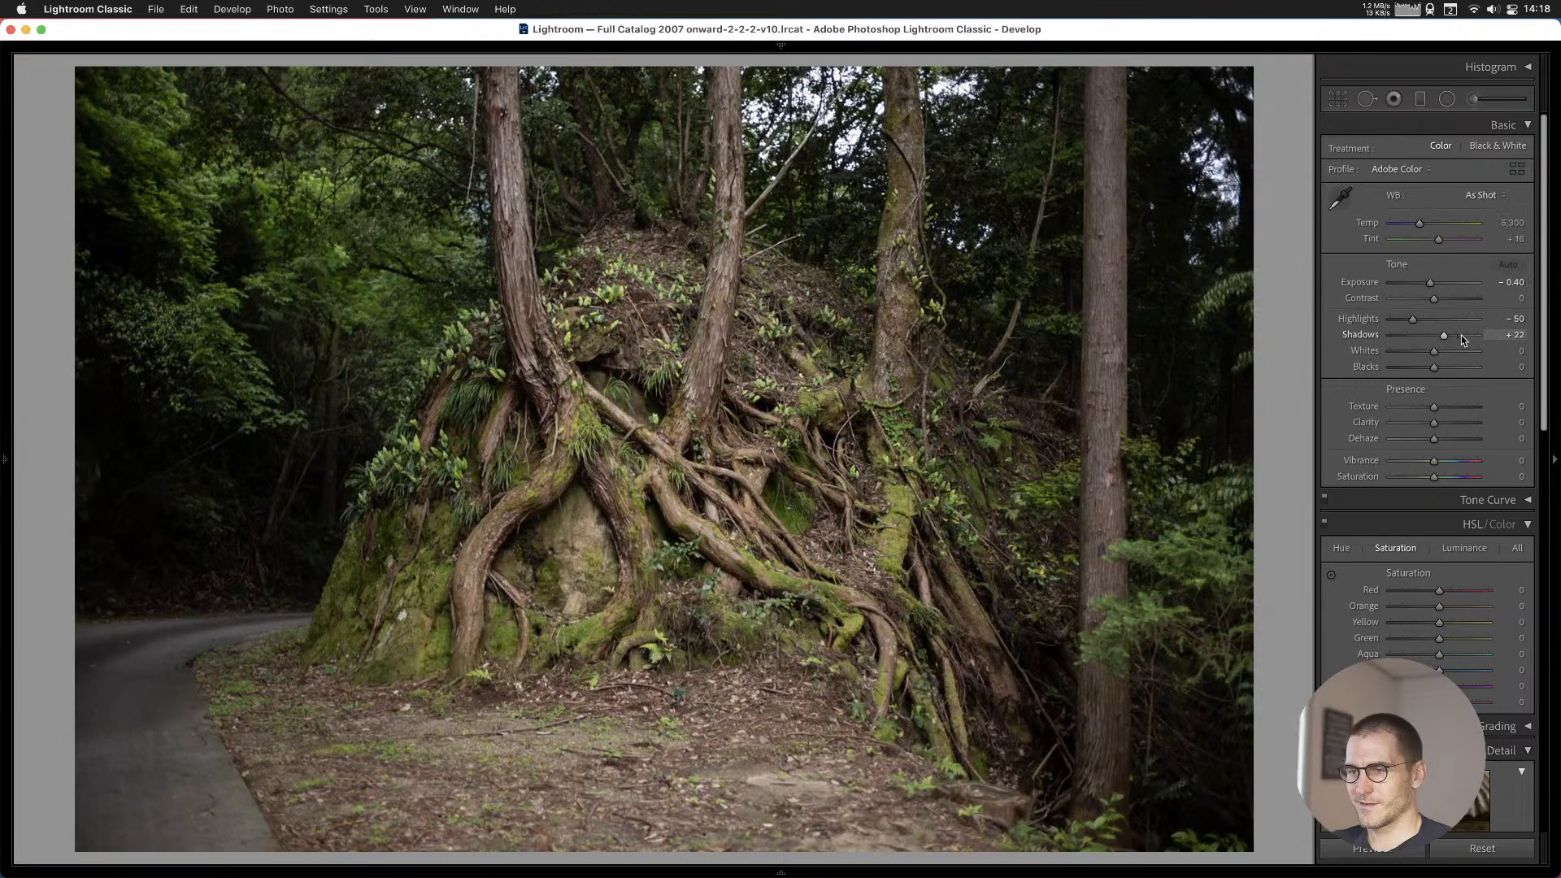
key(b)
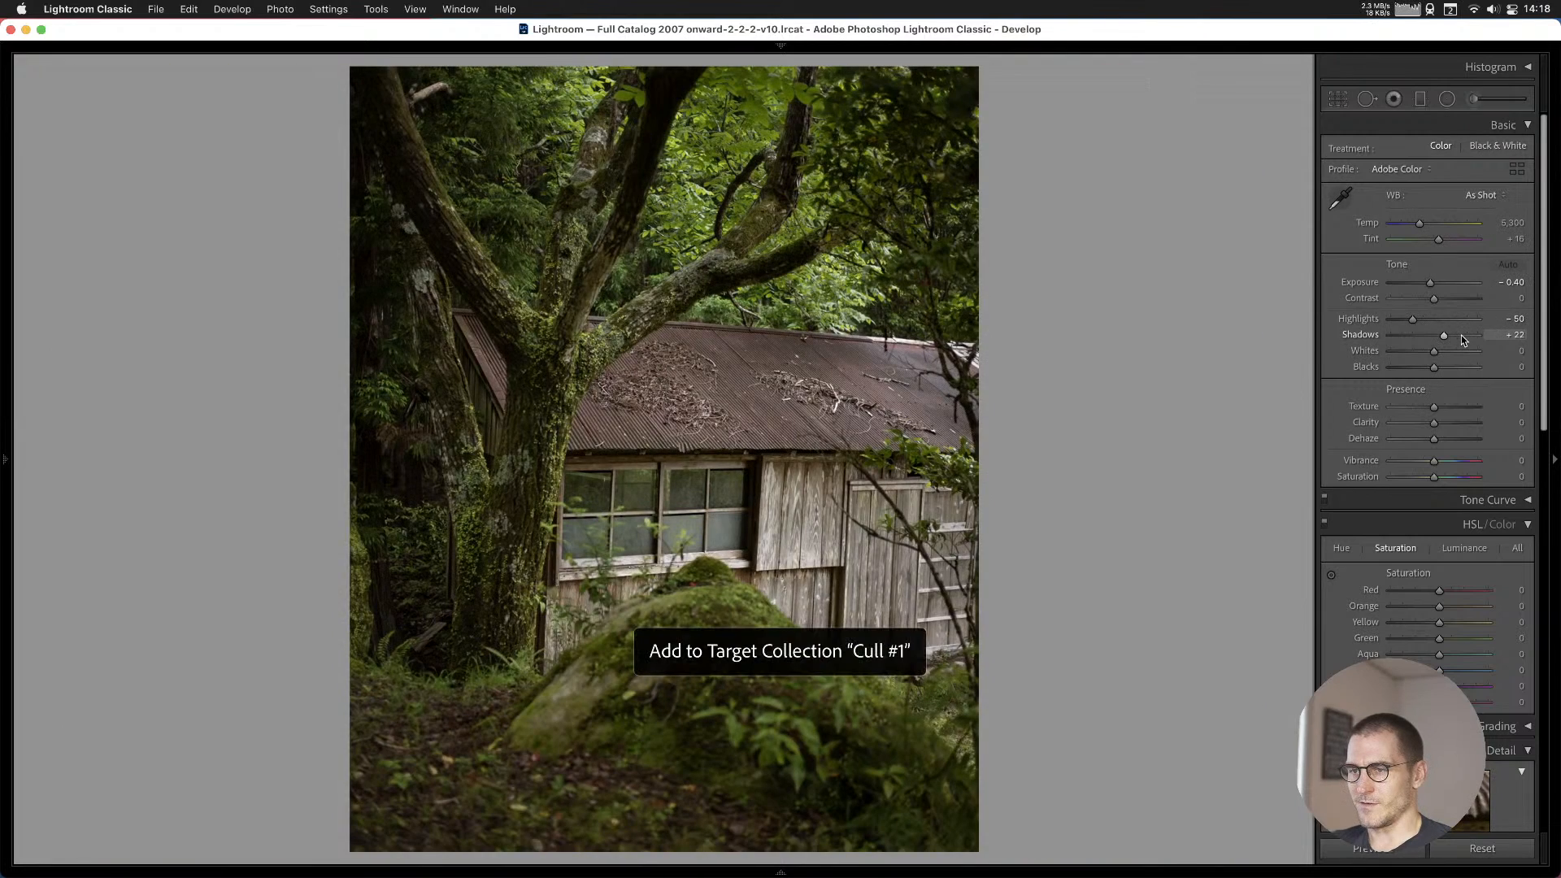
Skip the two tree-root photos and the two dog photos, and add the hut behind the large tree trunk to "Cull #1".
key(Right)
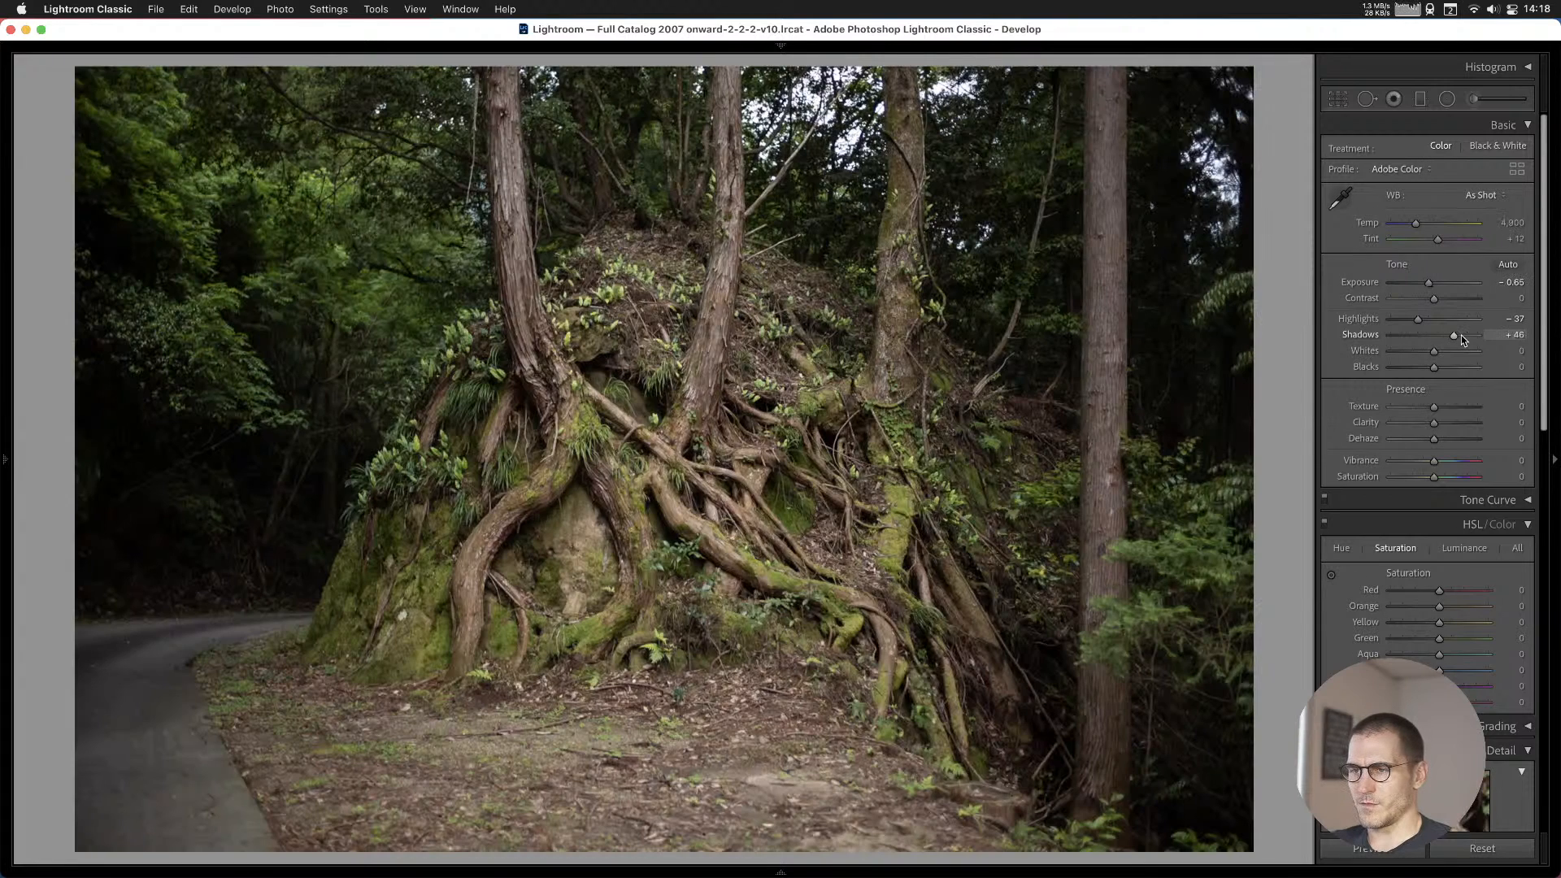
key(Right)
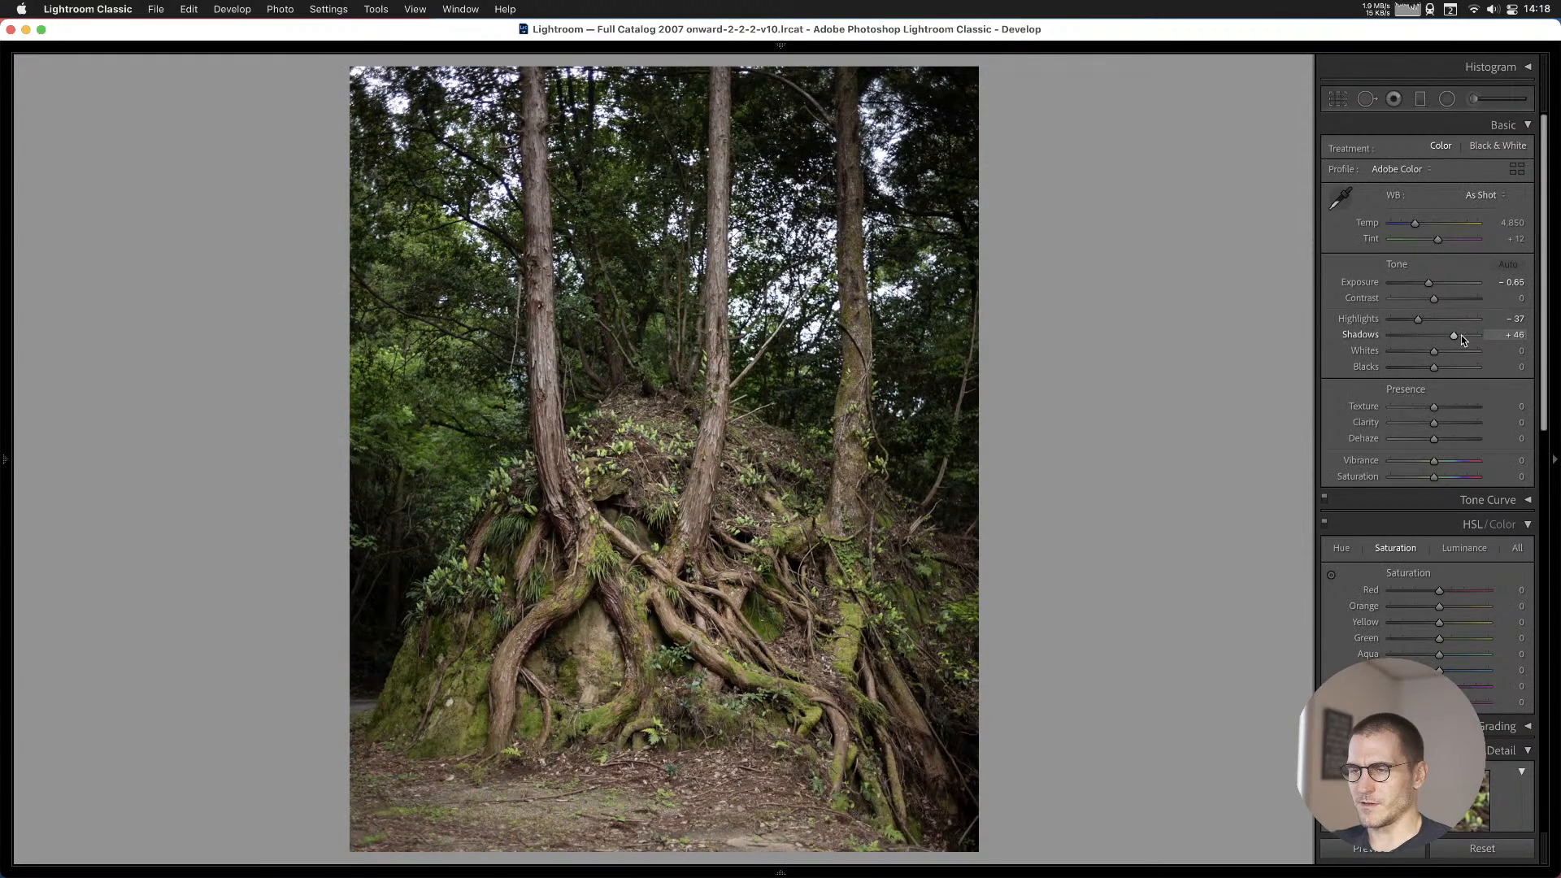
key(Right)
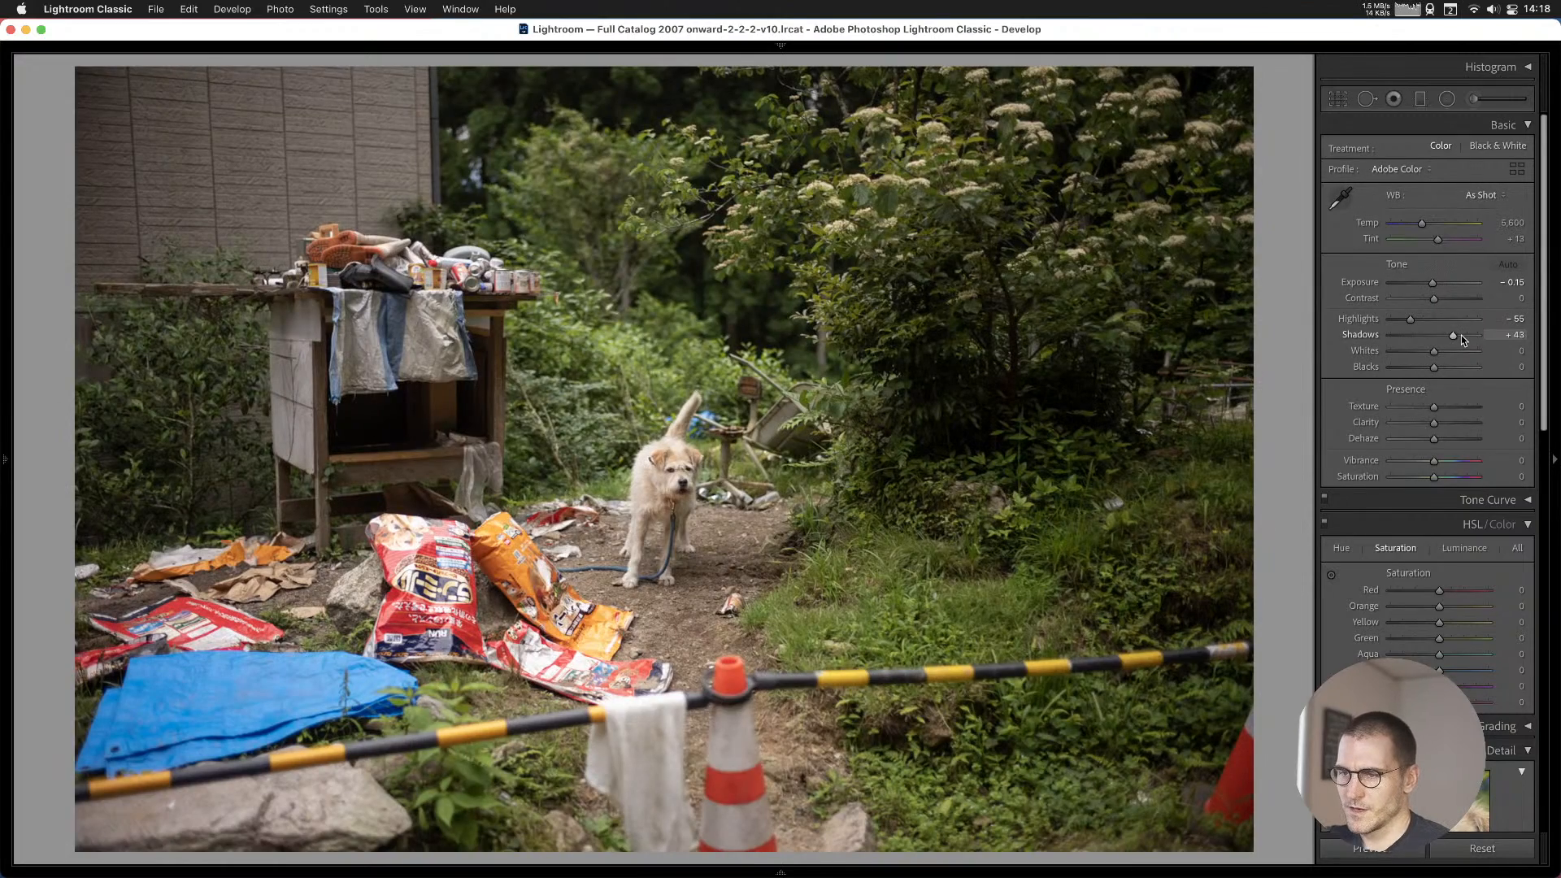
key(Right)
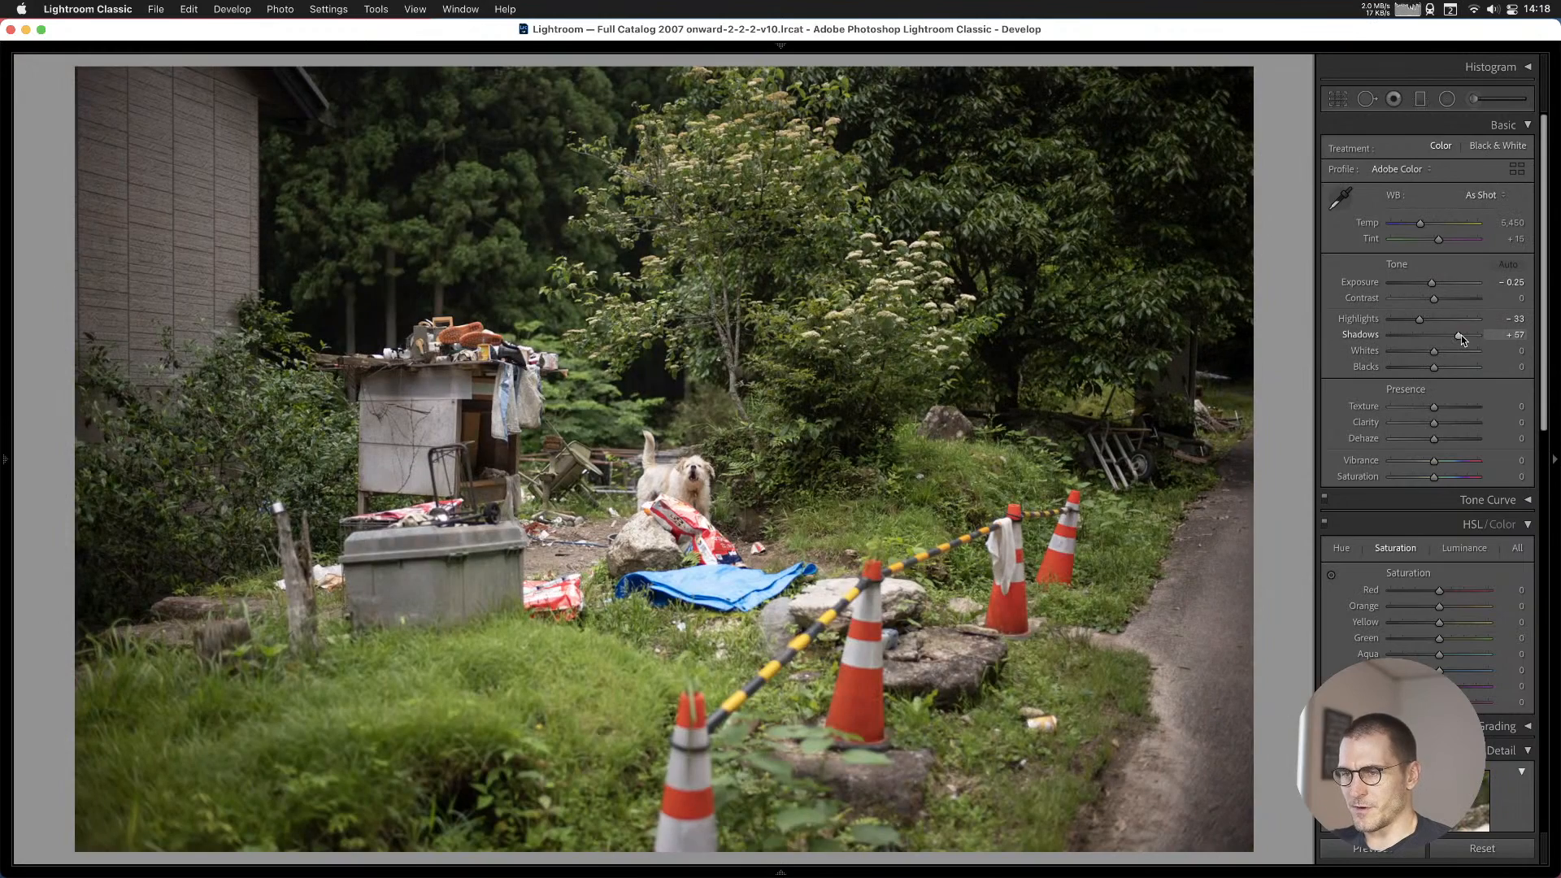
key(Left)
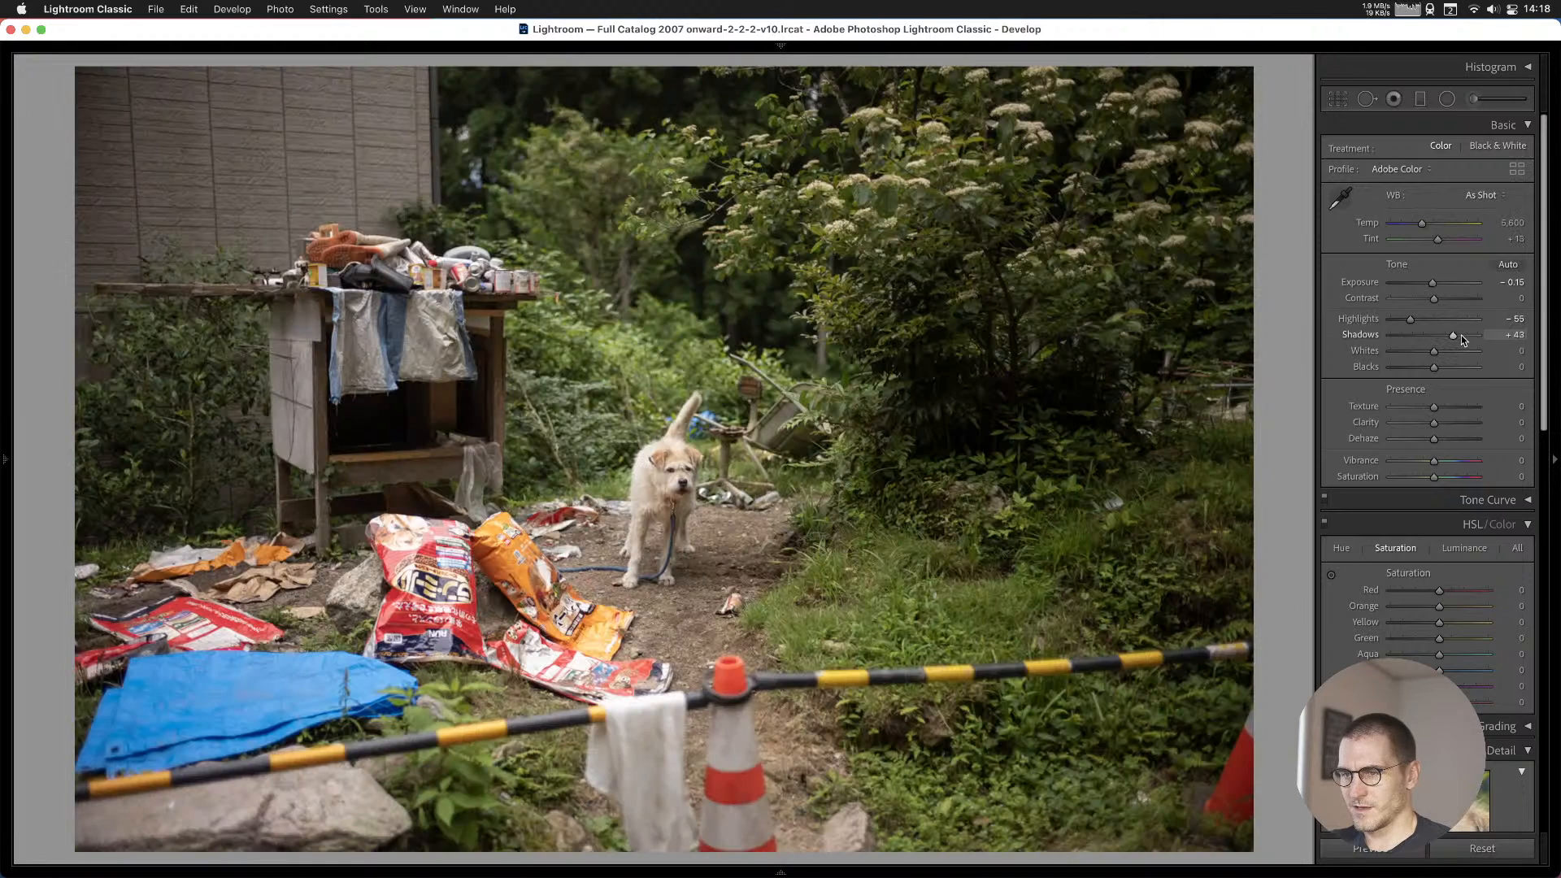
key(Right)
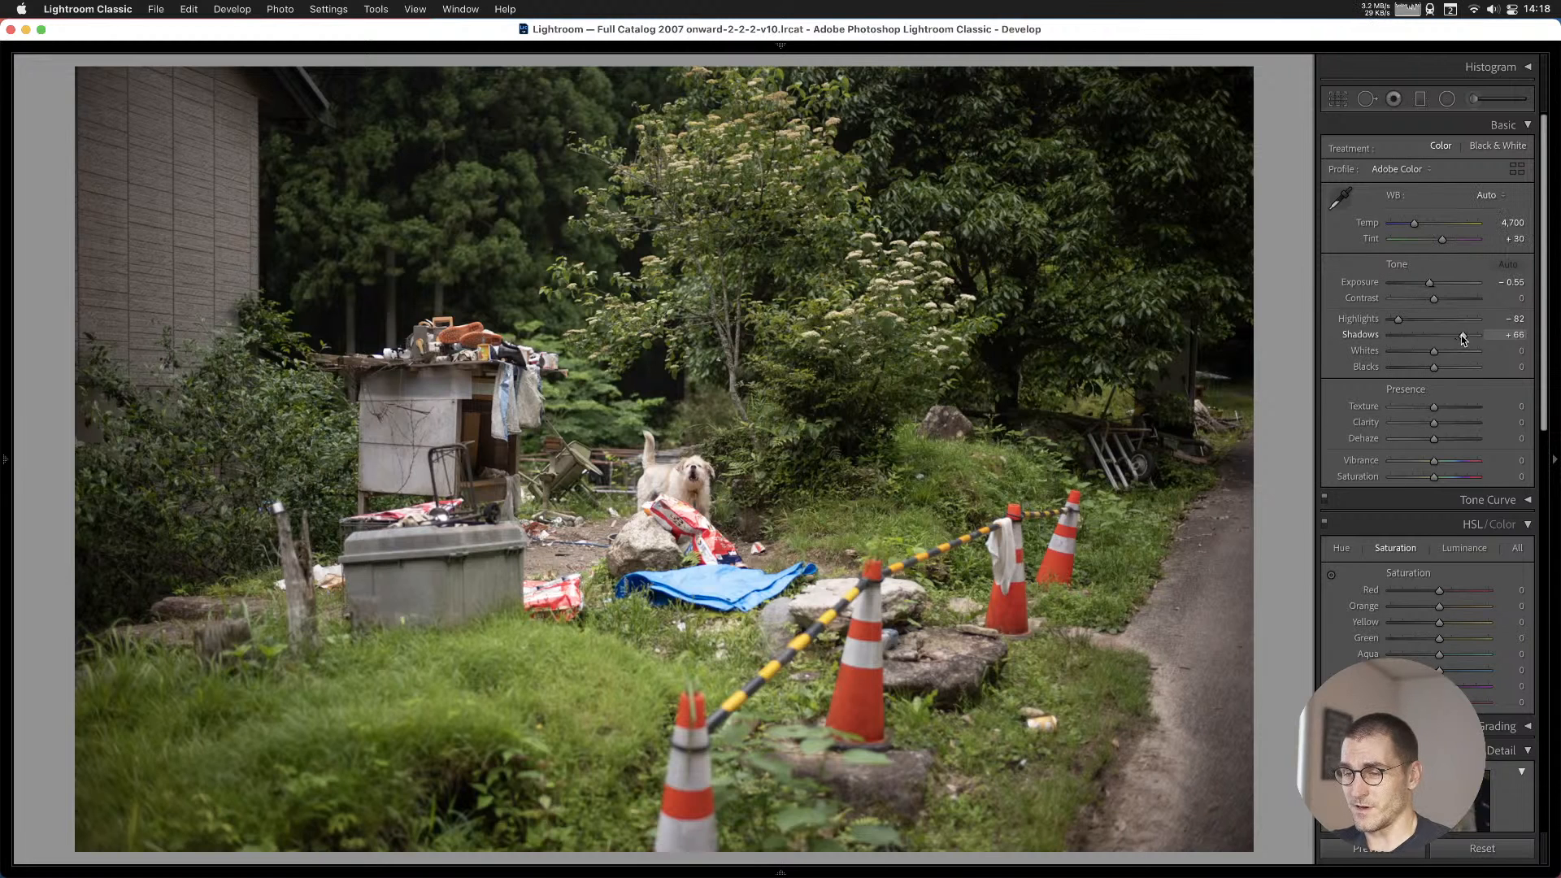
key(Right)
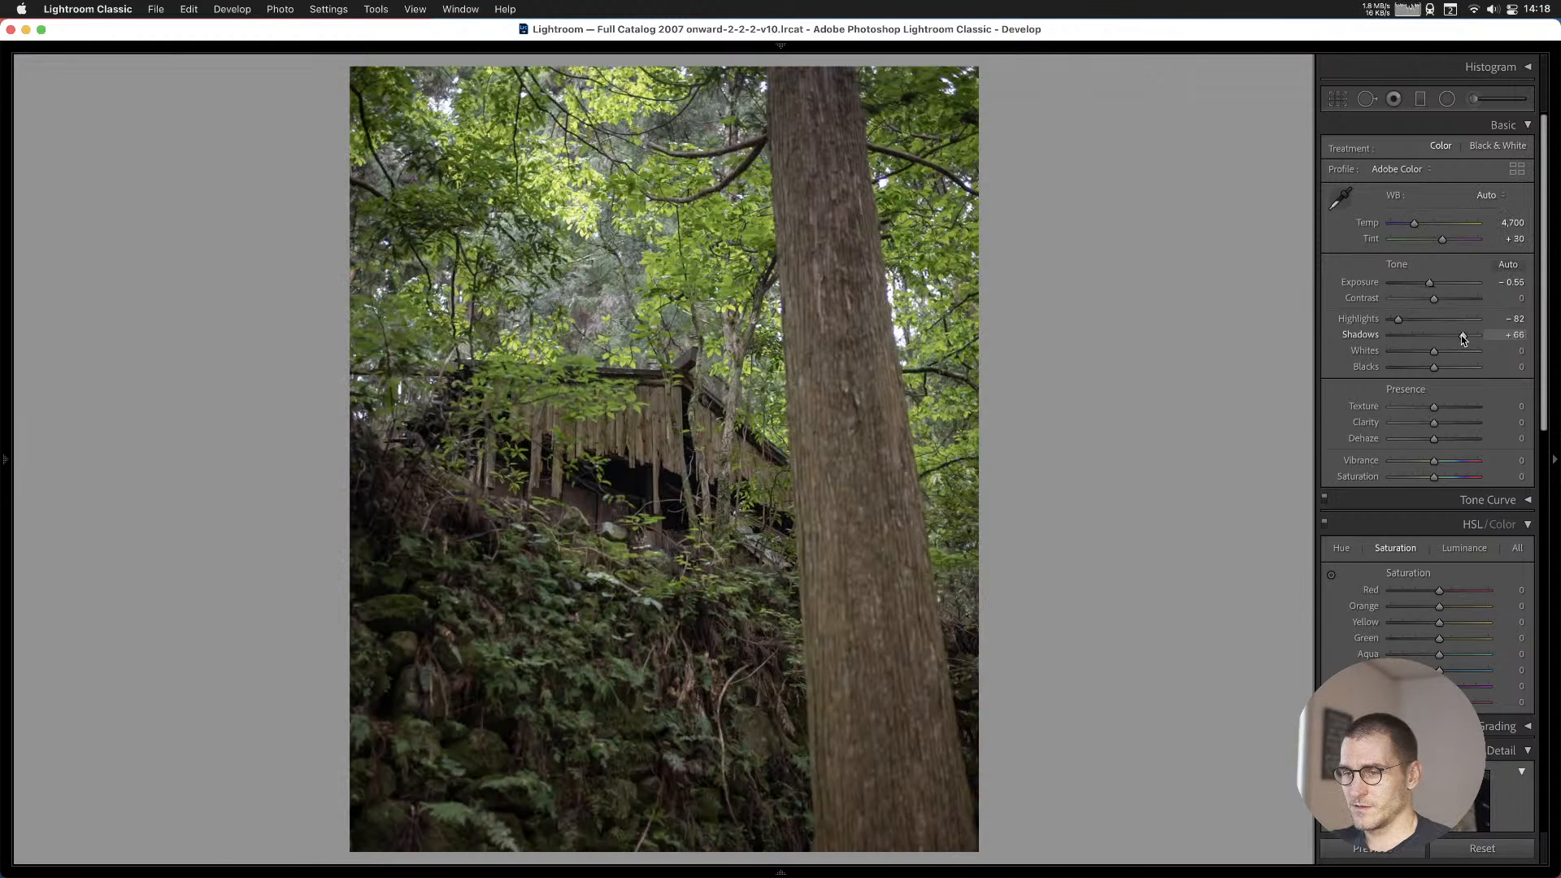
key(b)
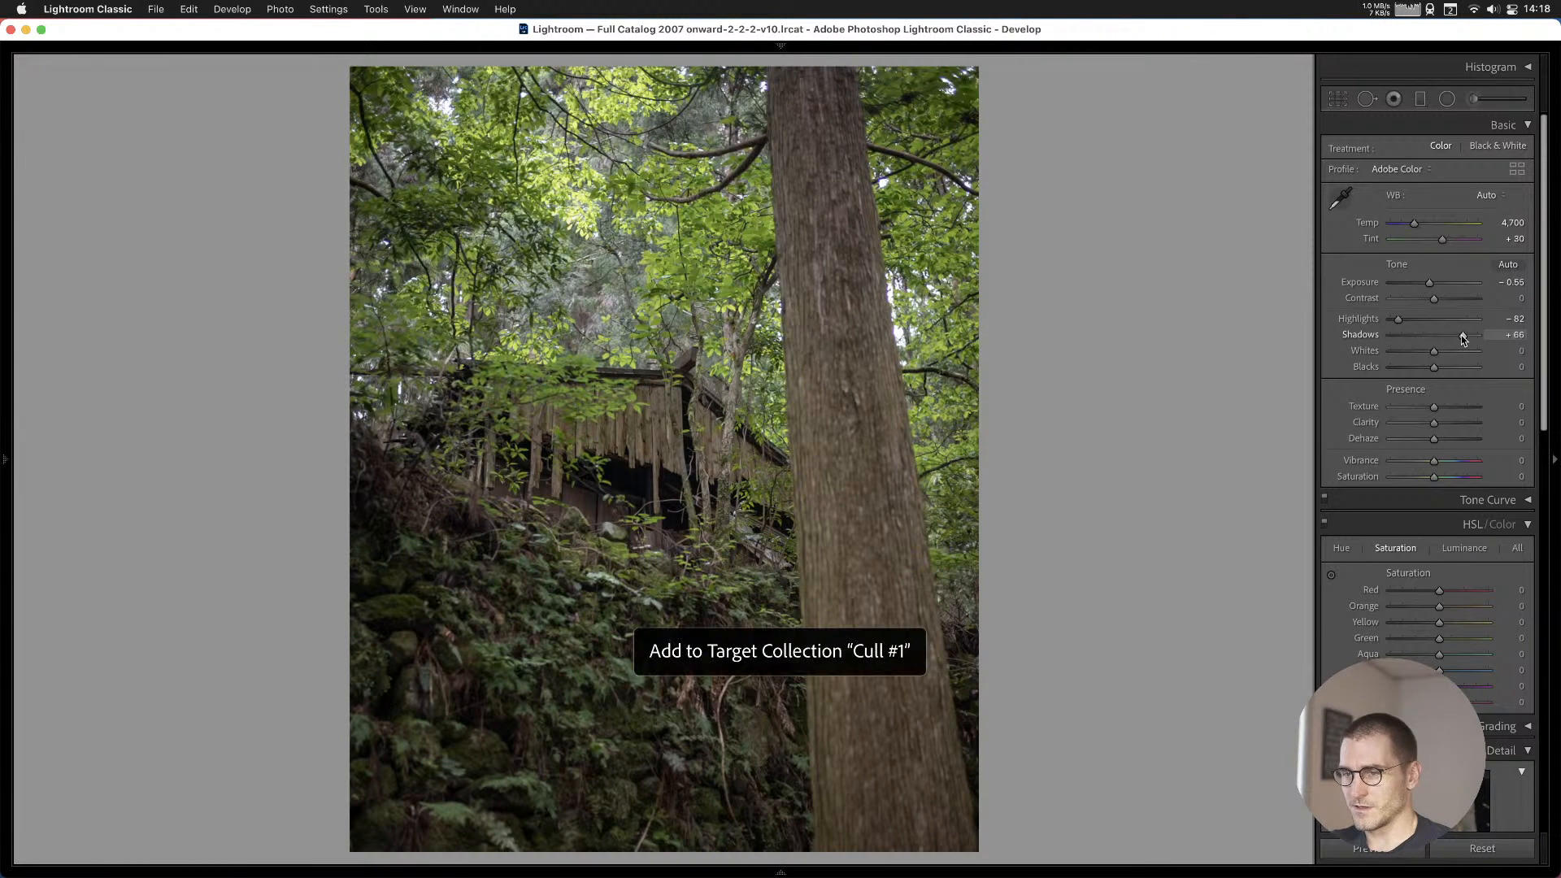
Skip the overgrown slope with the utility pole, and add the brooms beside the blue wheelbarrow to "Cull #1".
key(Right)
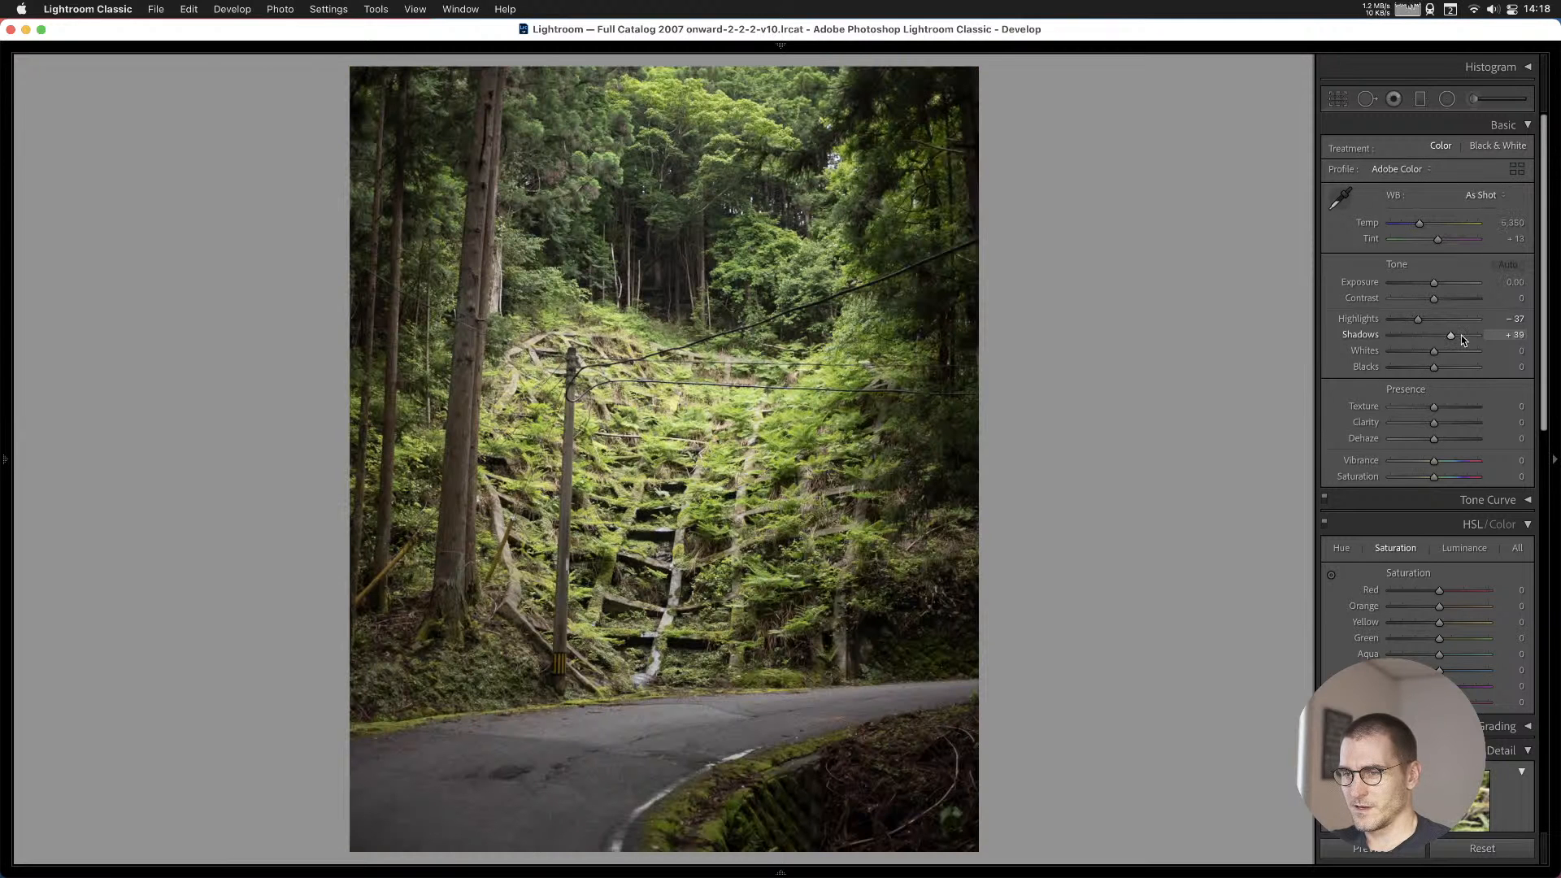
key(Right)
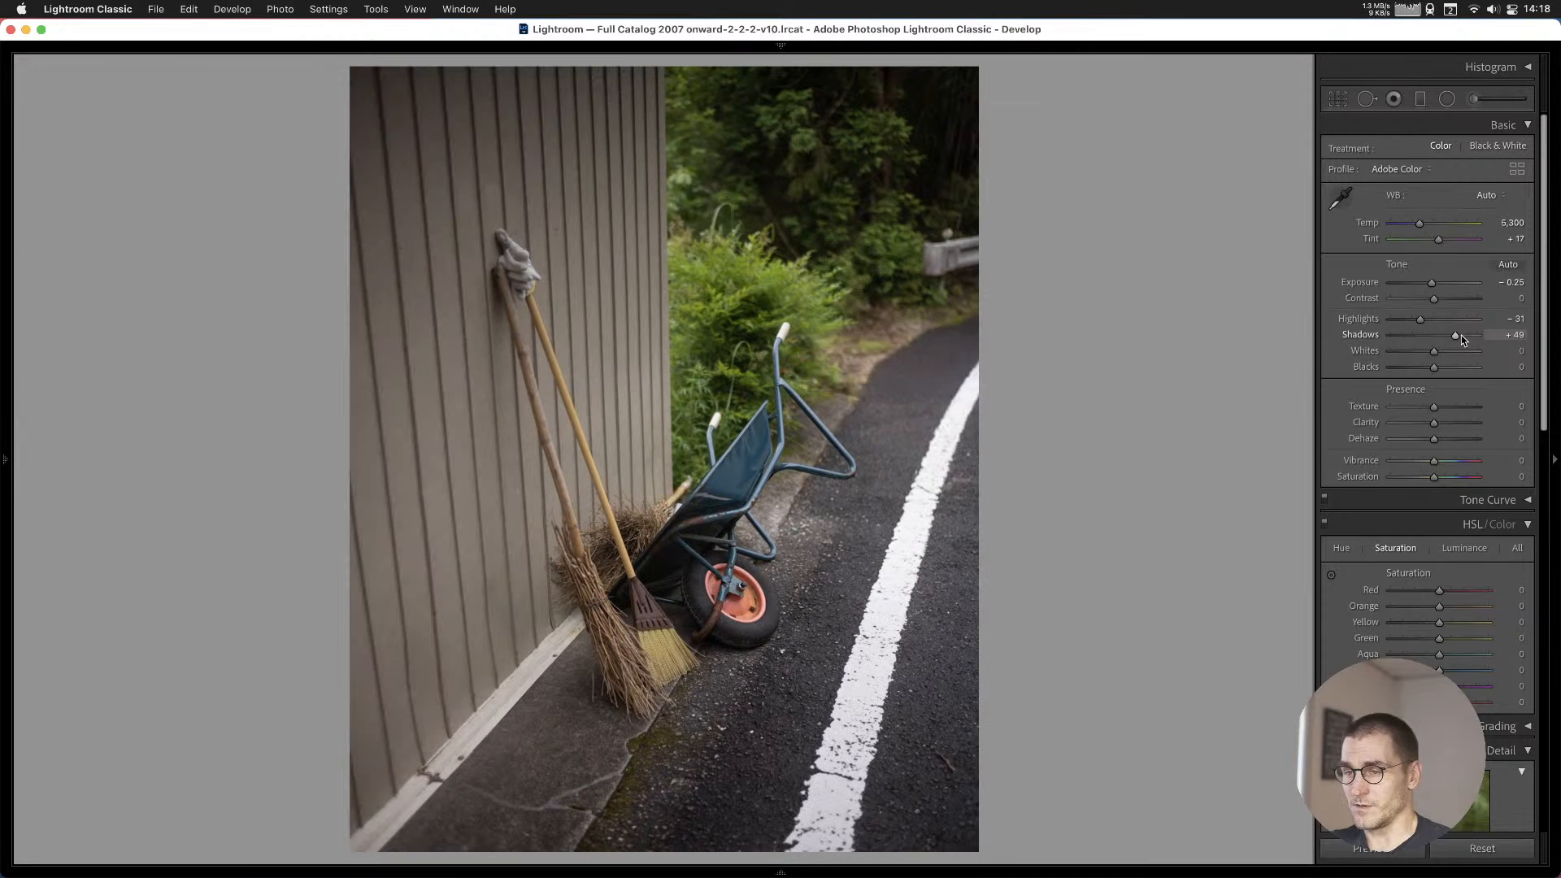
key(b)
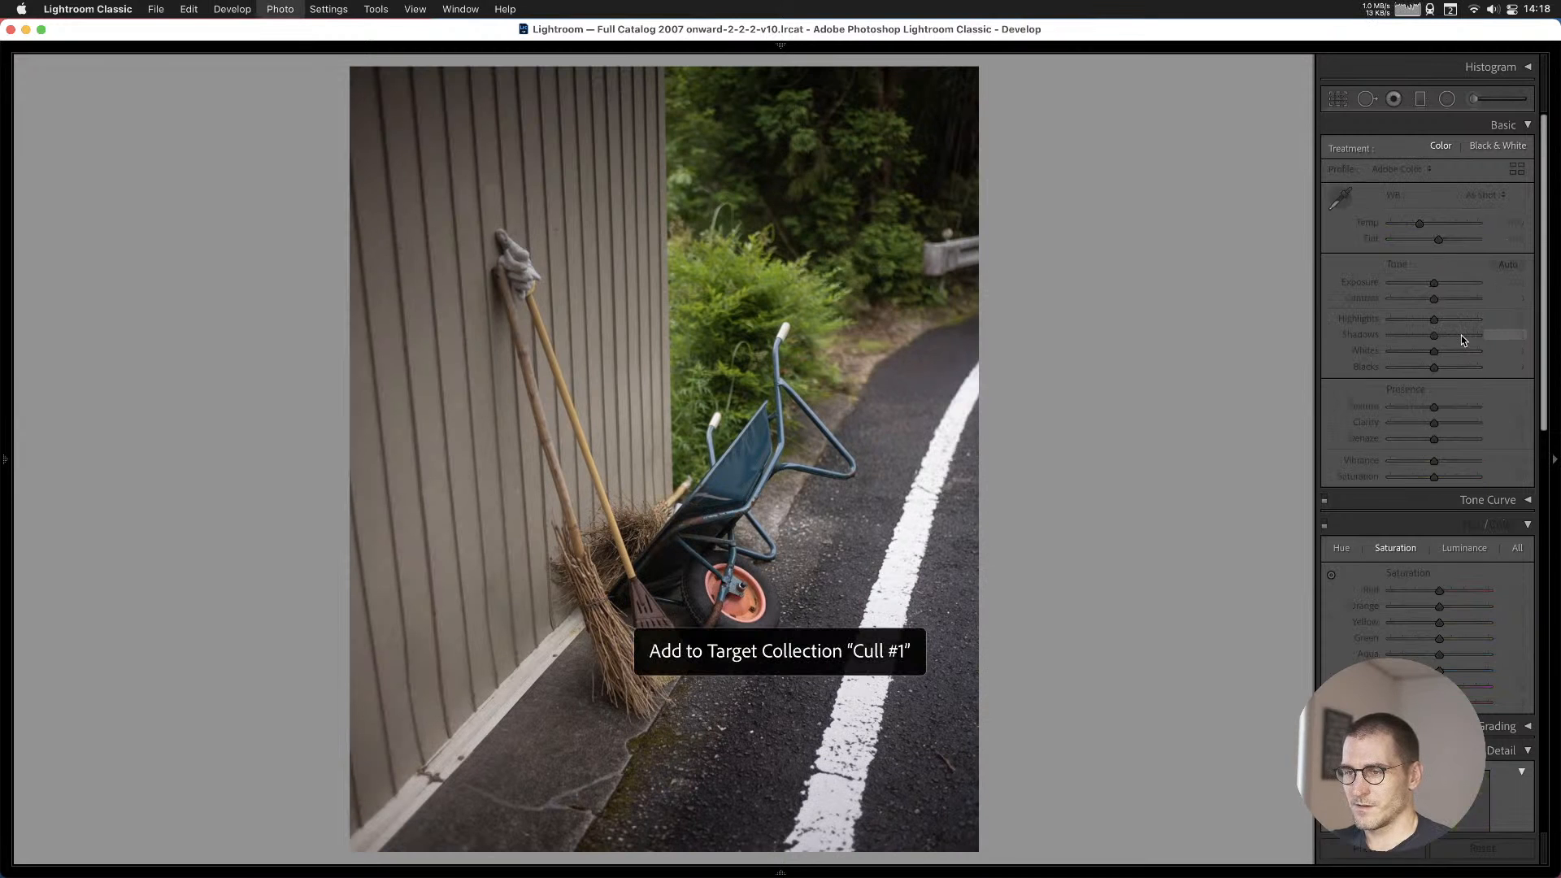
Skip the curtained window and upended white wheelbarrow photos, and add the concrete-gridded hillside above the road to "Cull #1".
key(Right)
key(Right)
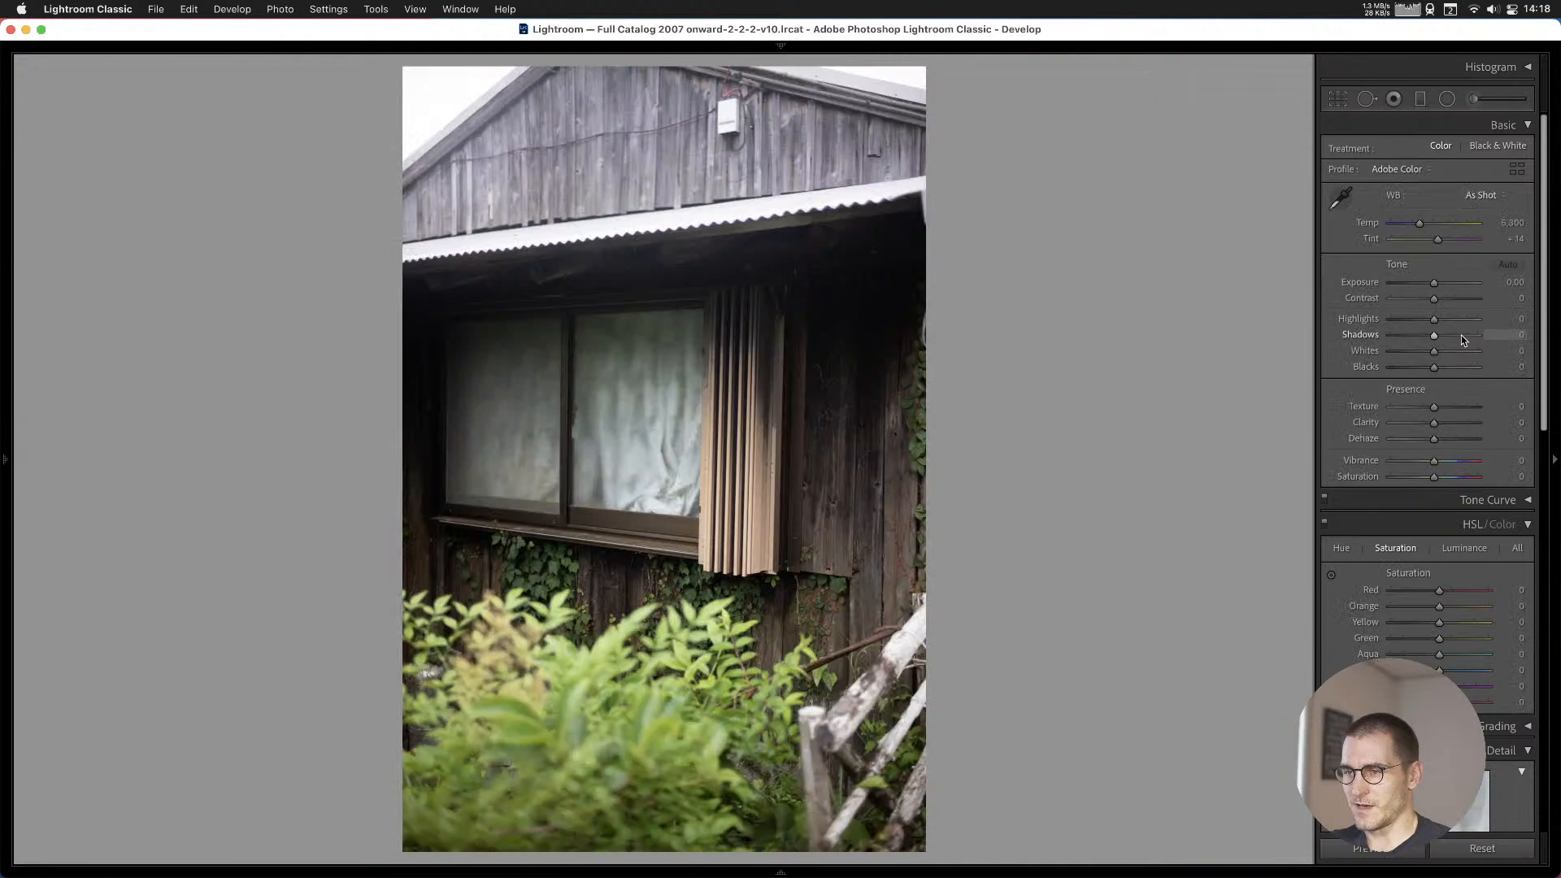
key(Right)
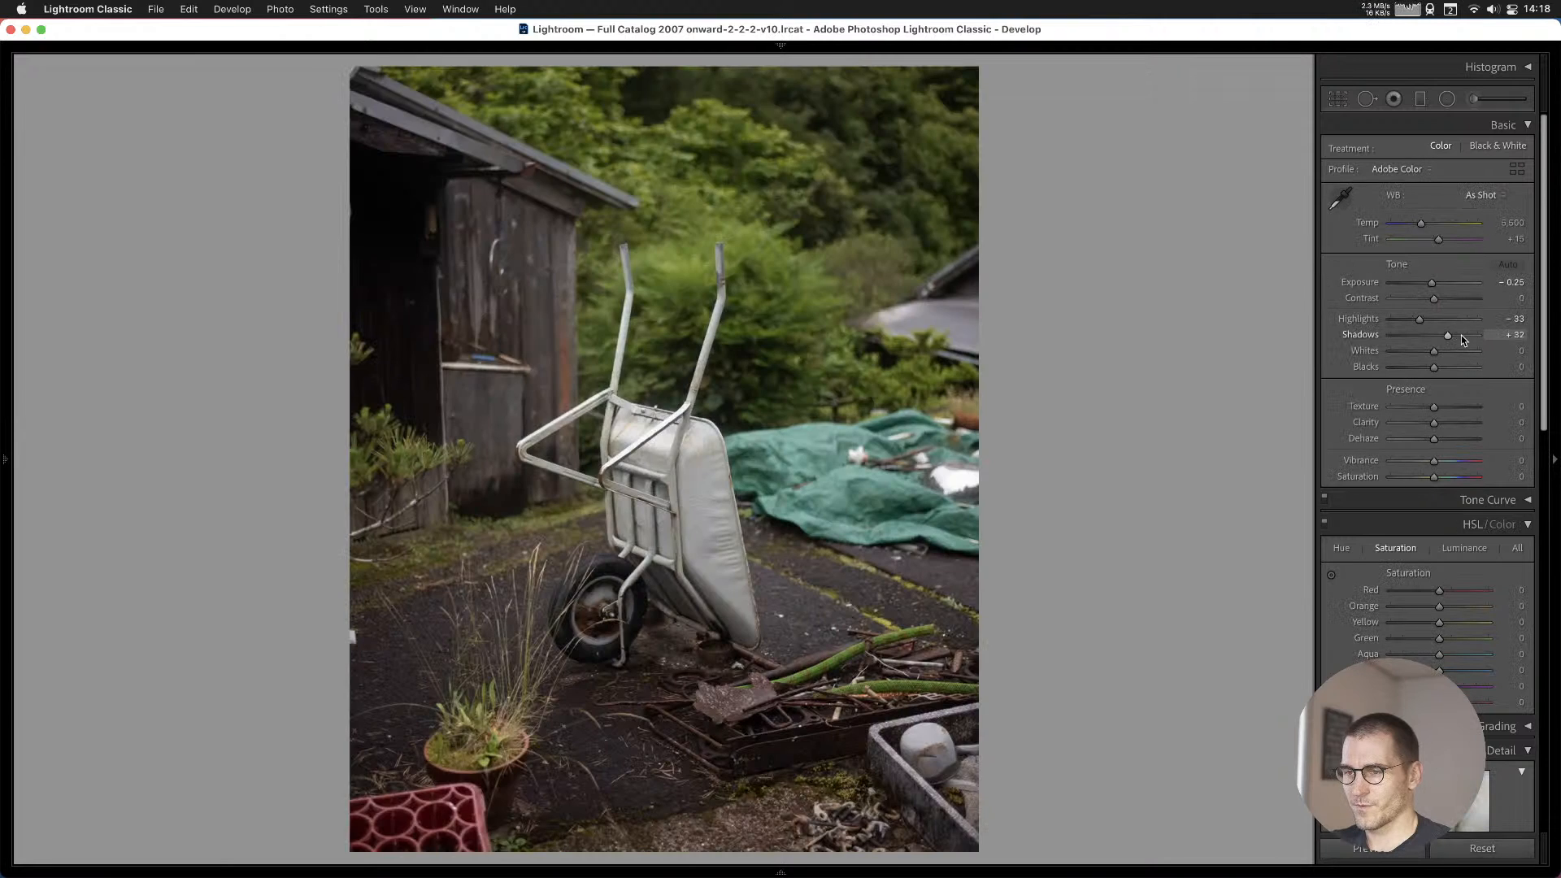
key(Right)
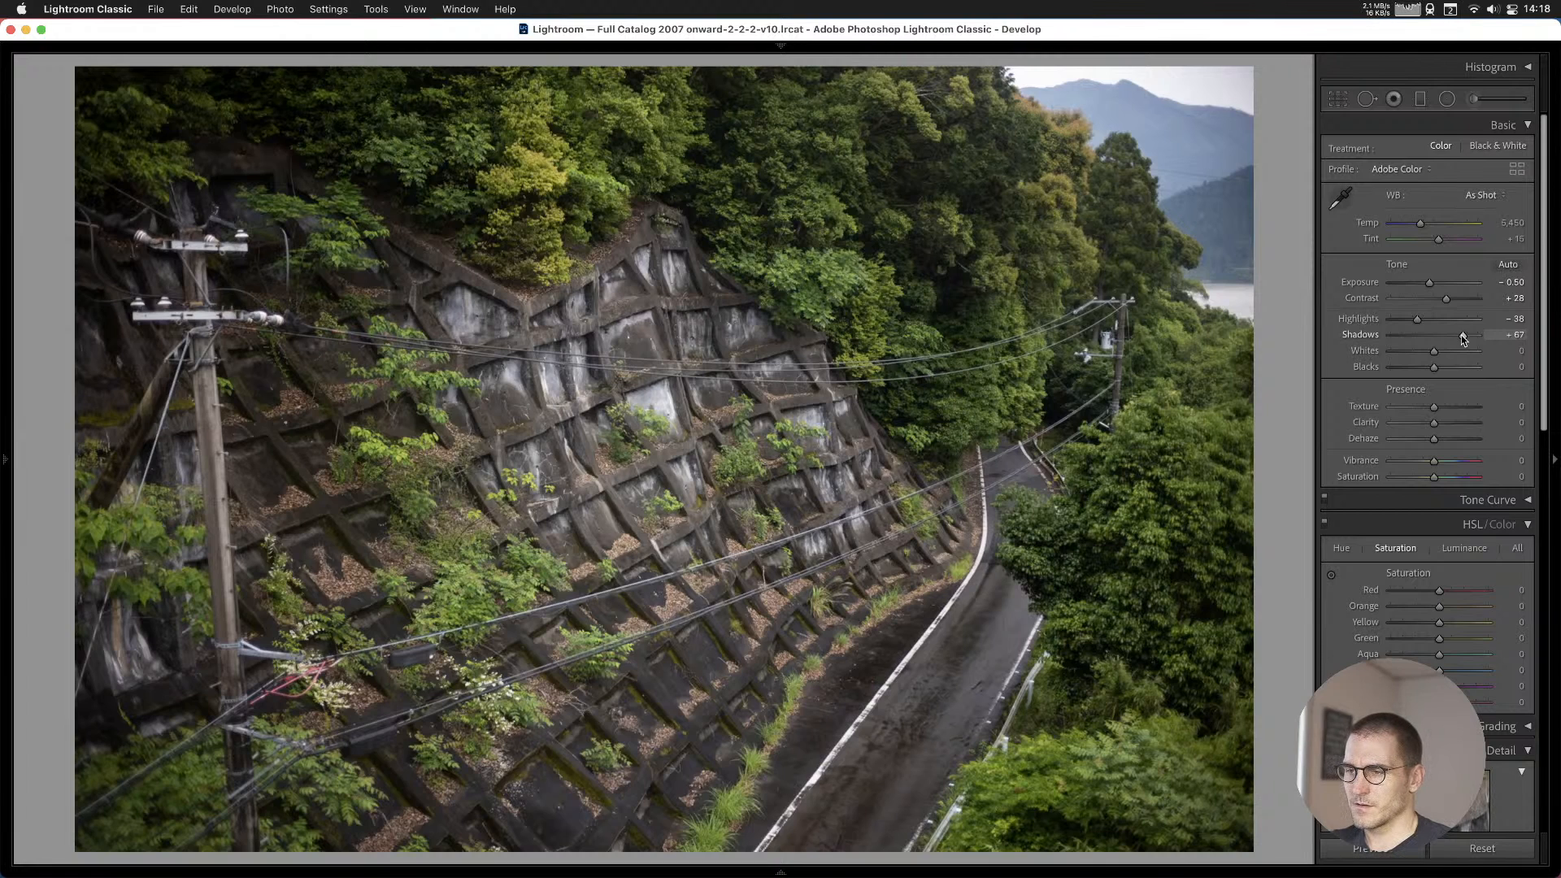
key(b)
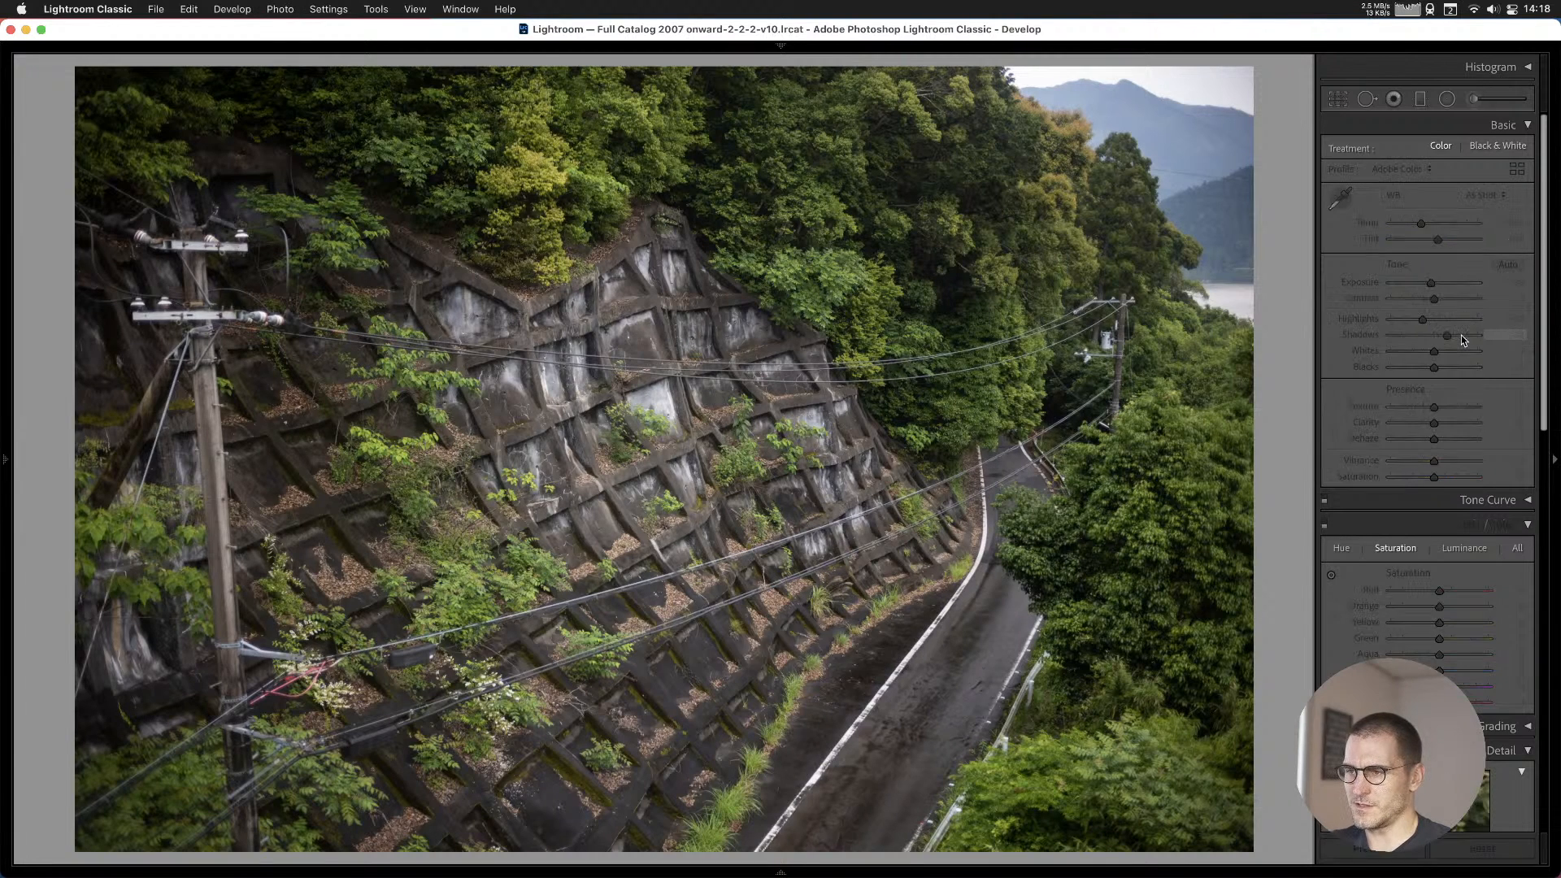
Add the stacked numbered black bags photo to "Cull #1", and tone it with Auto white balance, exposure −0.55, highlights −70 and shadows +3.
key(Right)
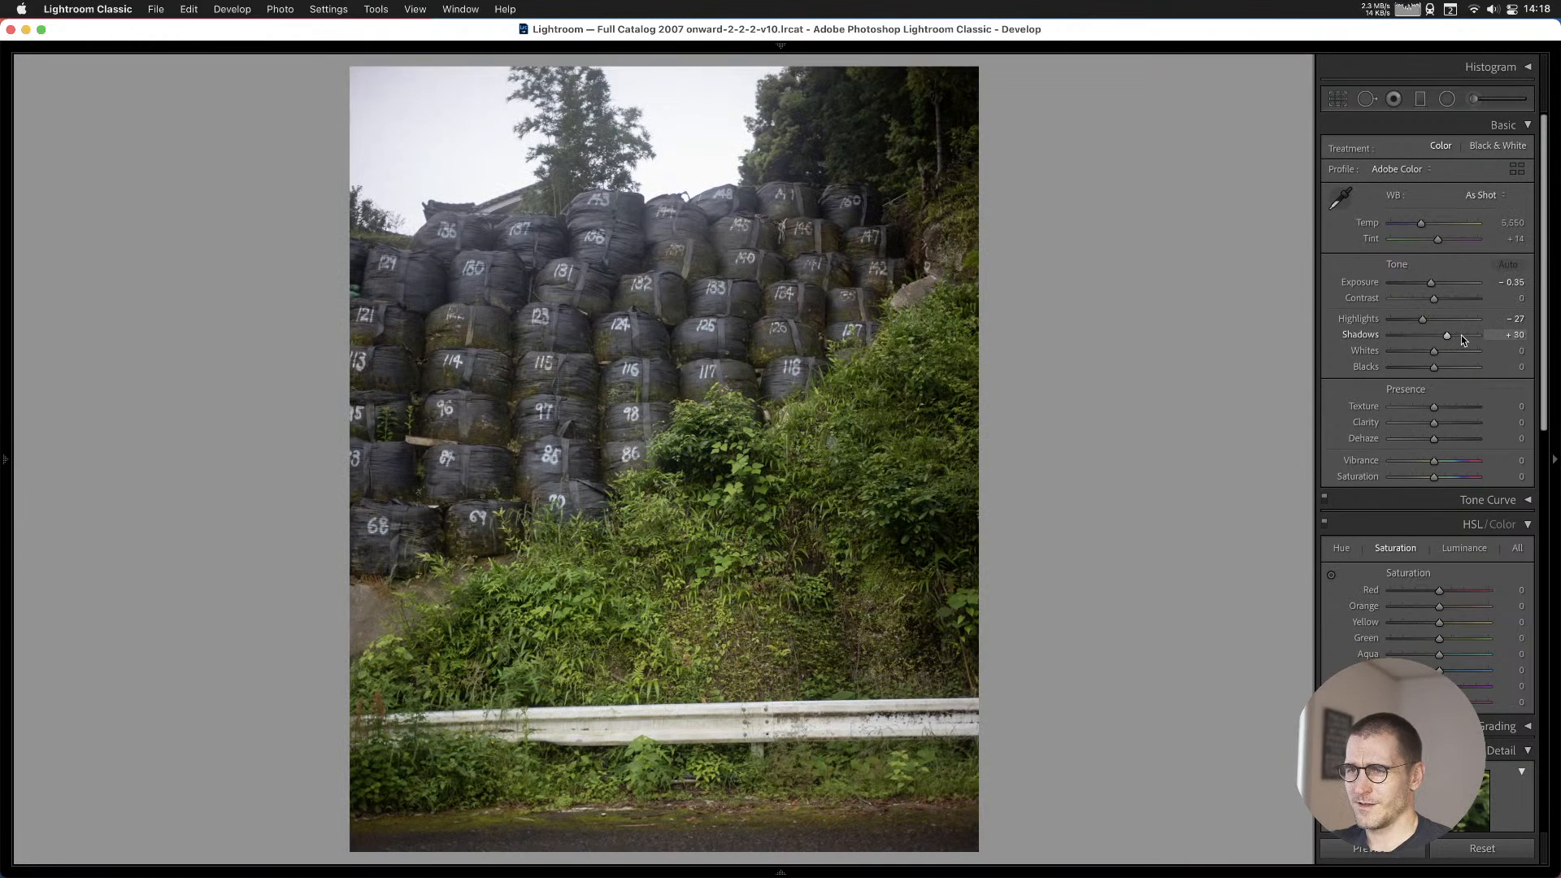
key(b)
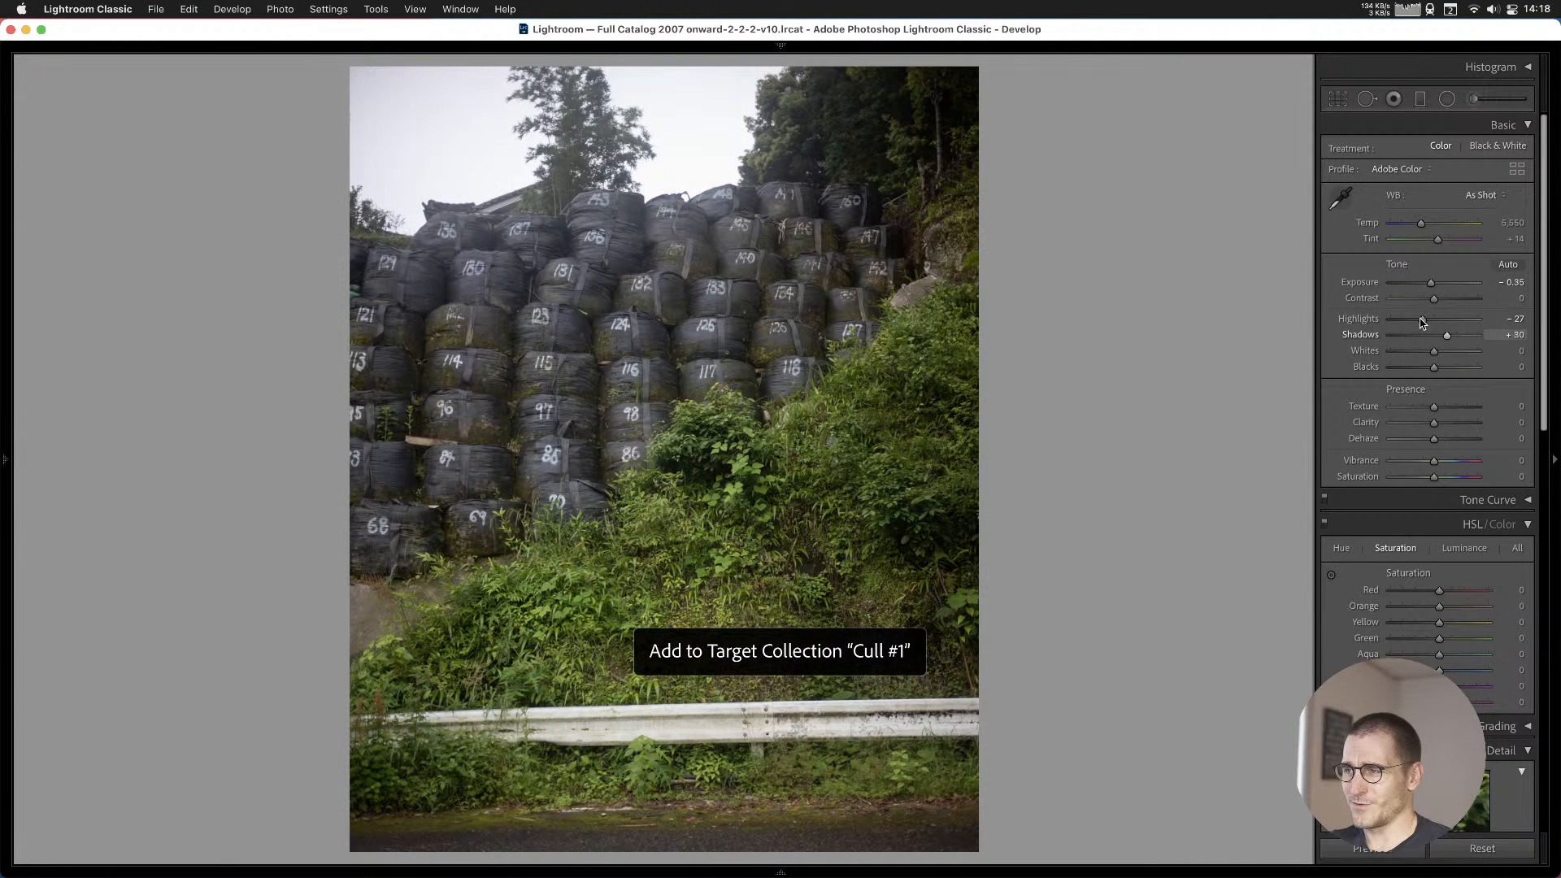
drag(1422, 321, 1405, 328)
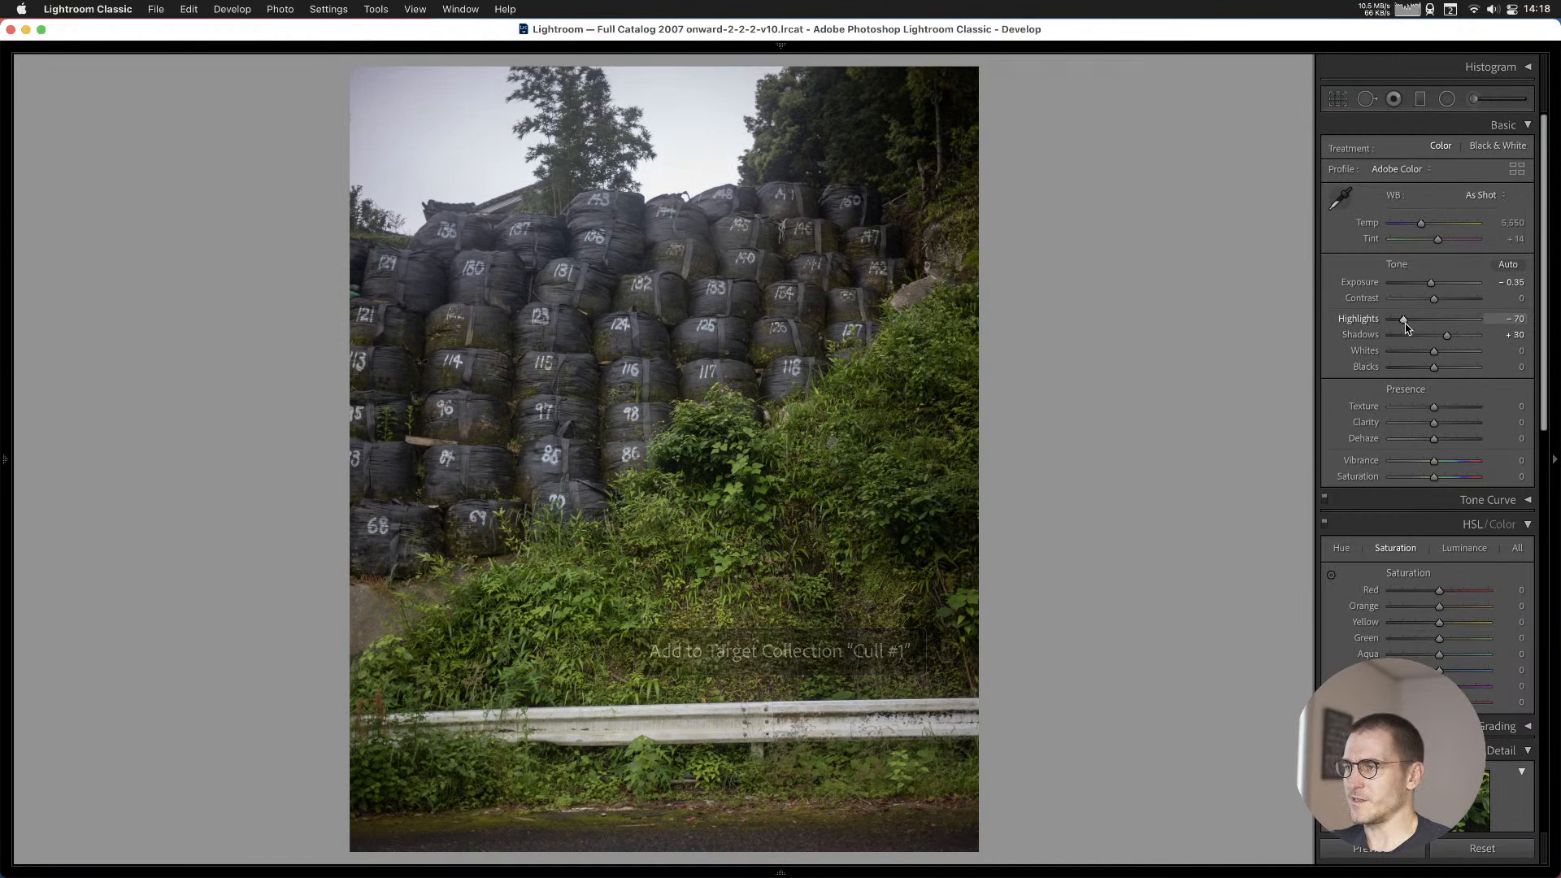
click(1480, 199)
click(1475, 211)
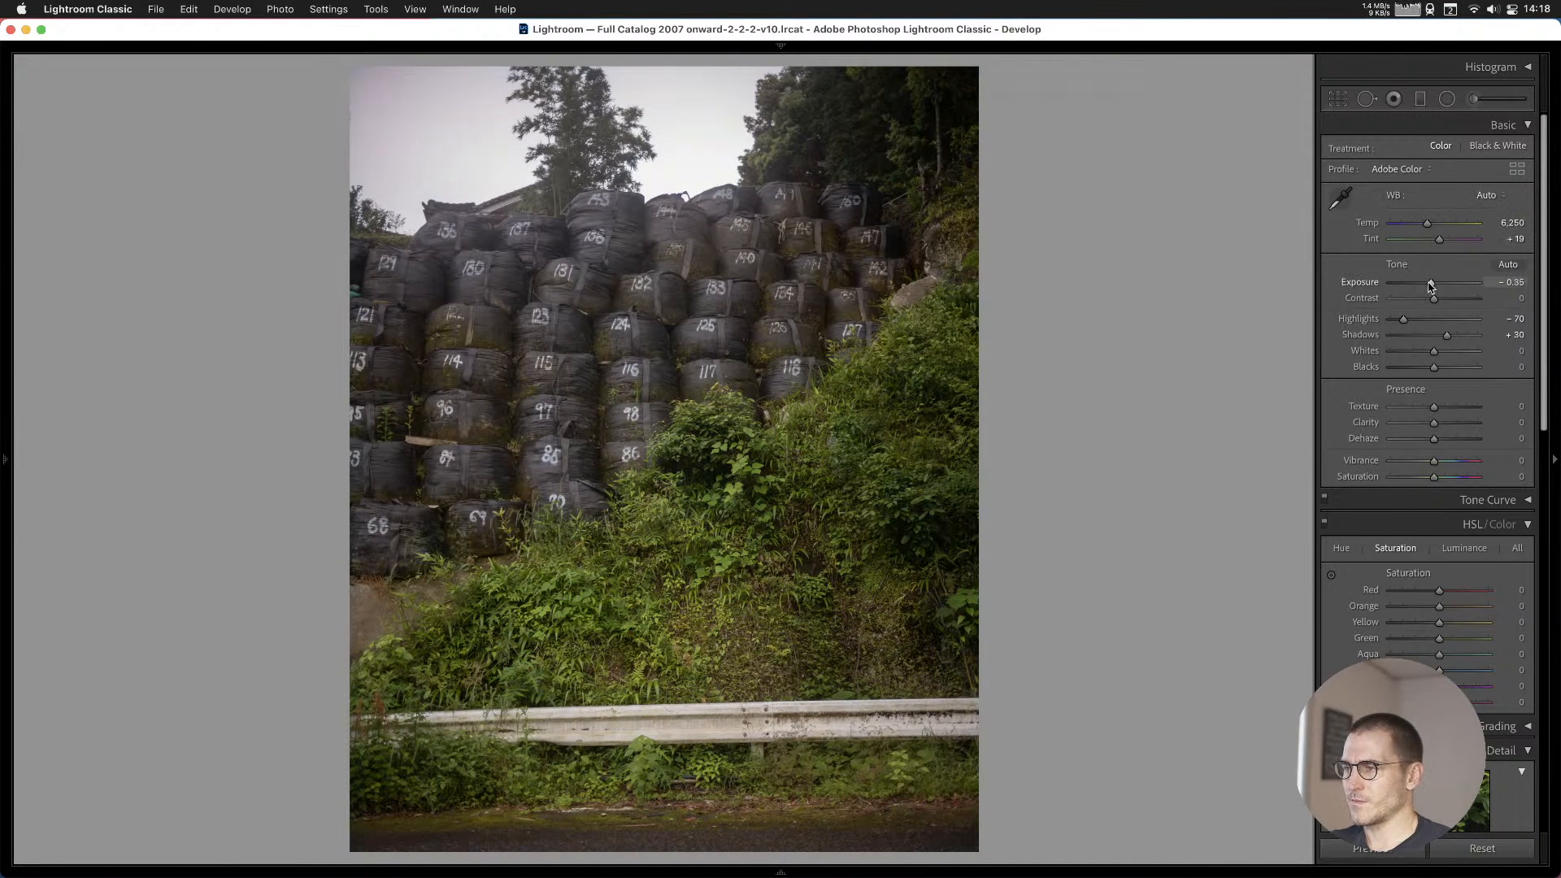
drag(1431, 285, 1428, 284)
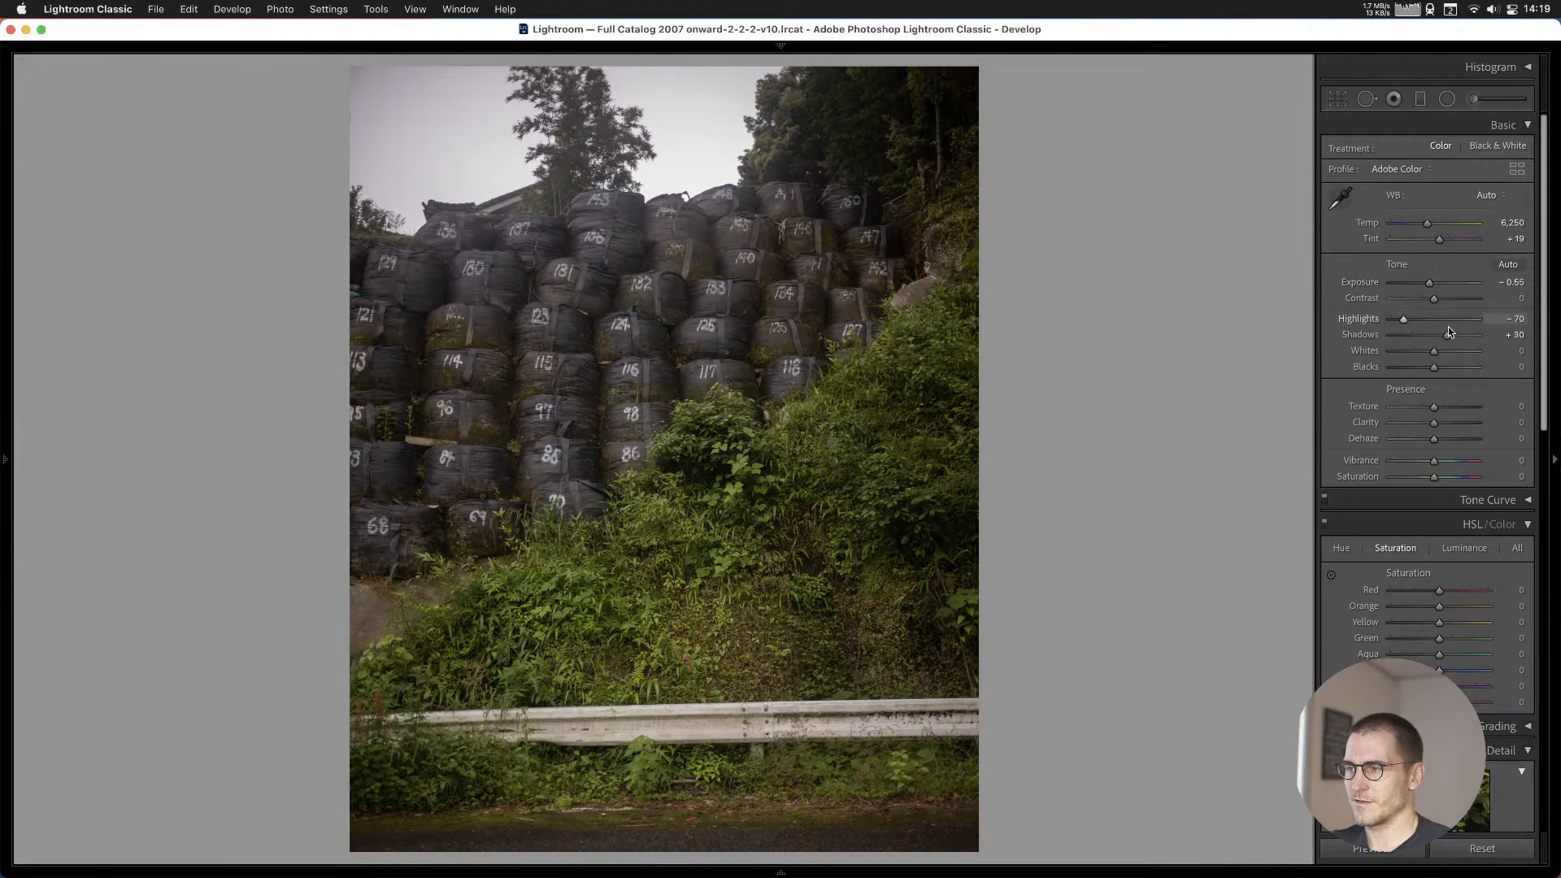
drag(1447, 336, 1439, 340)
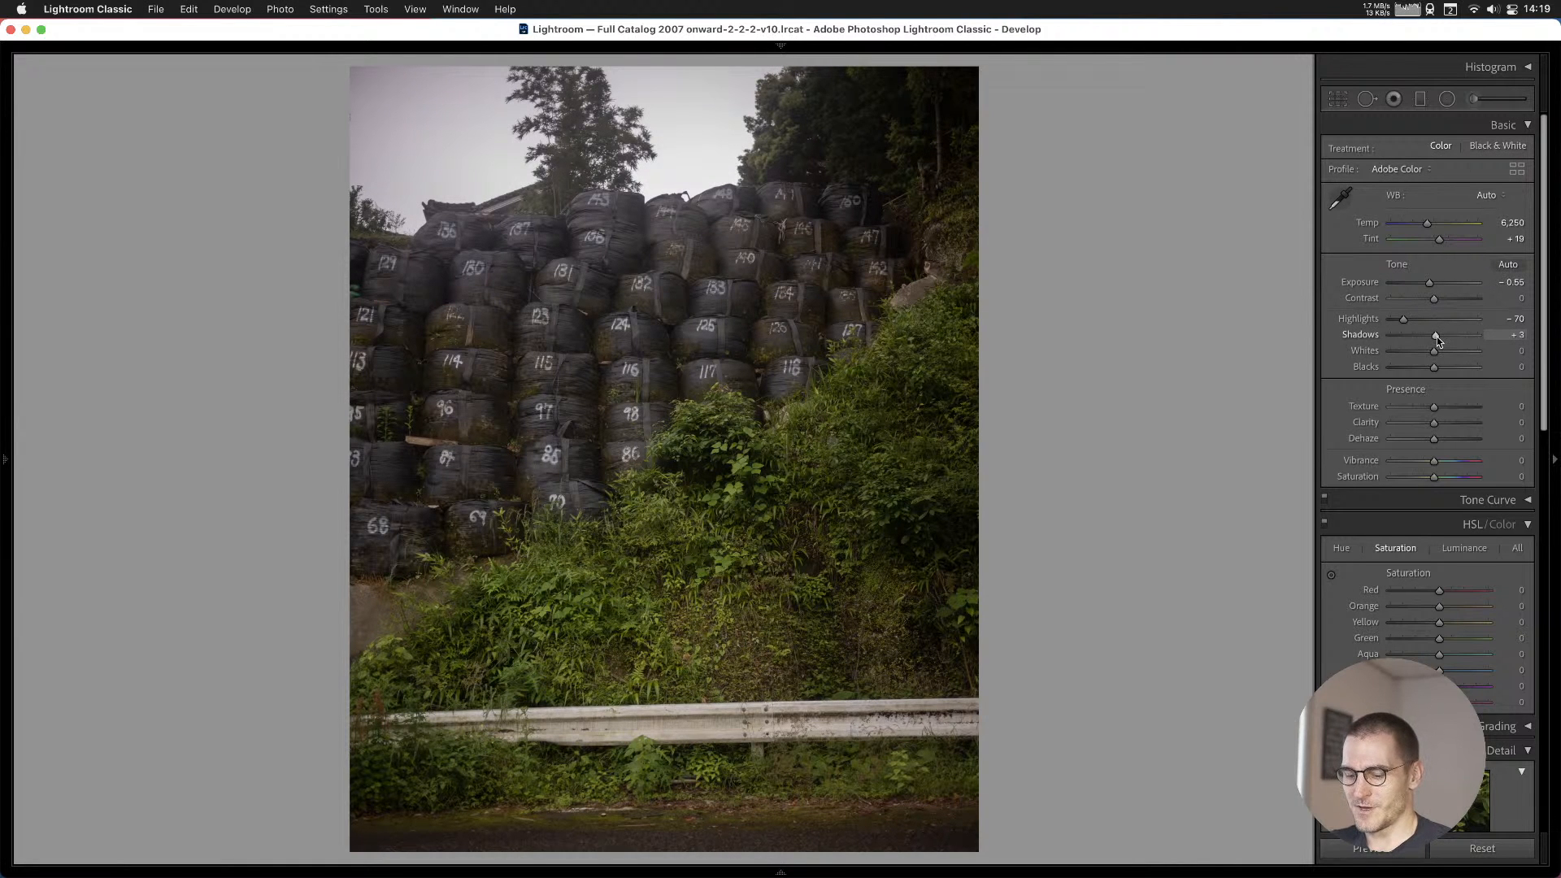
key(b)
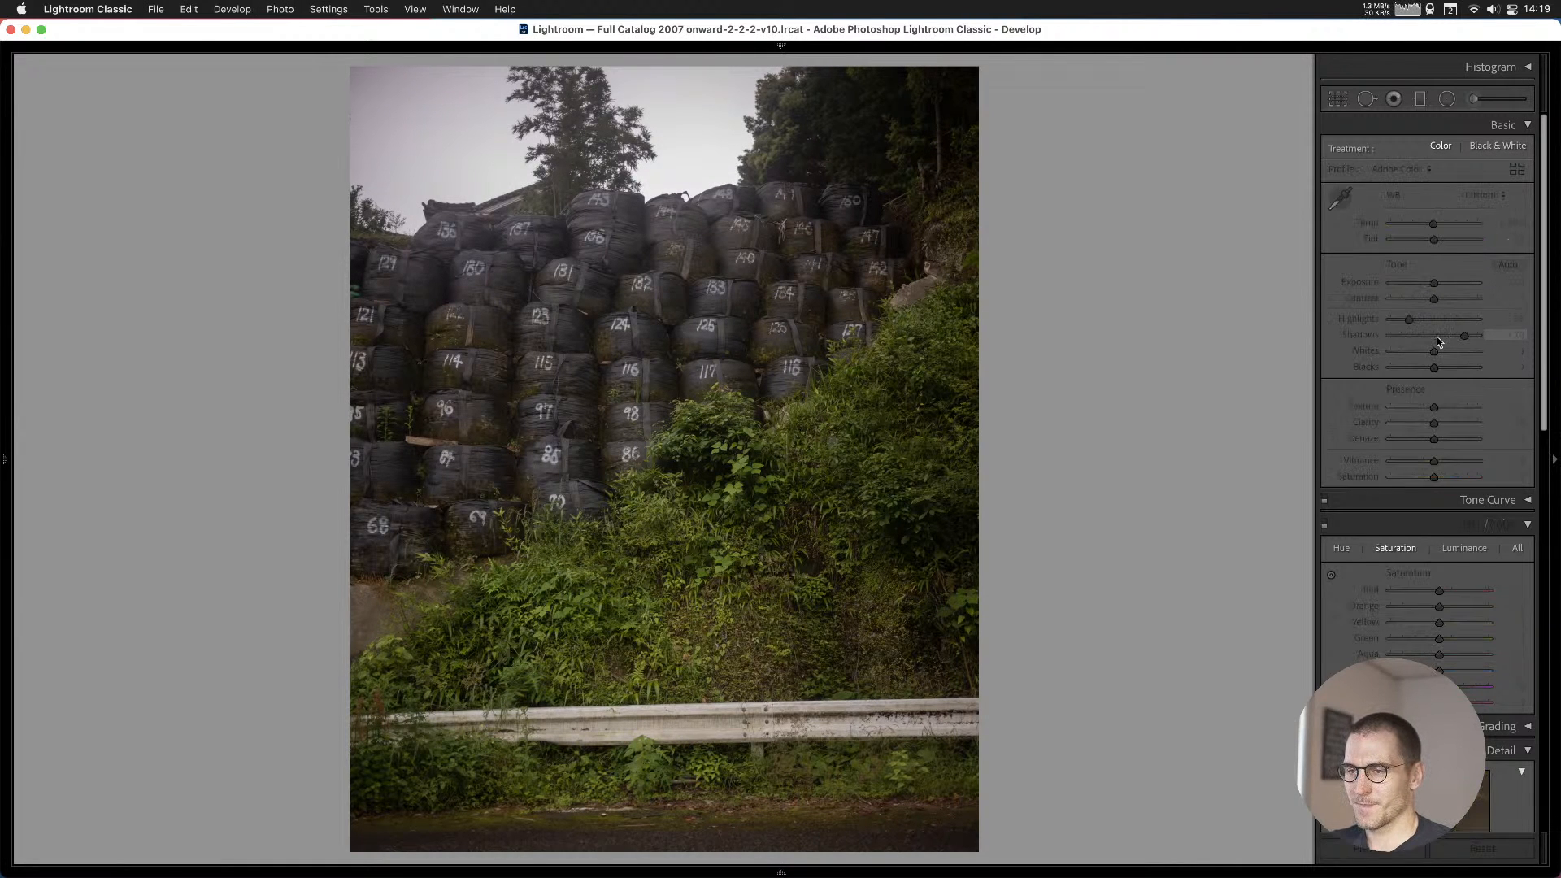
Skip the house above the stone wall, and add the rusty truss bridge over the dry riverbed to "Cull #1".
key(Right)
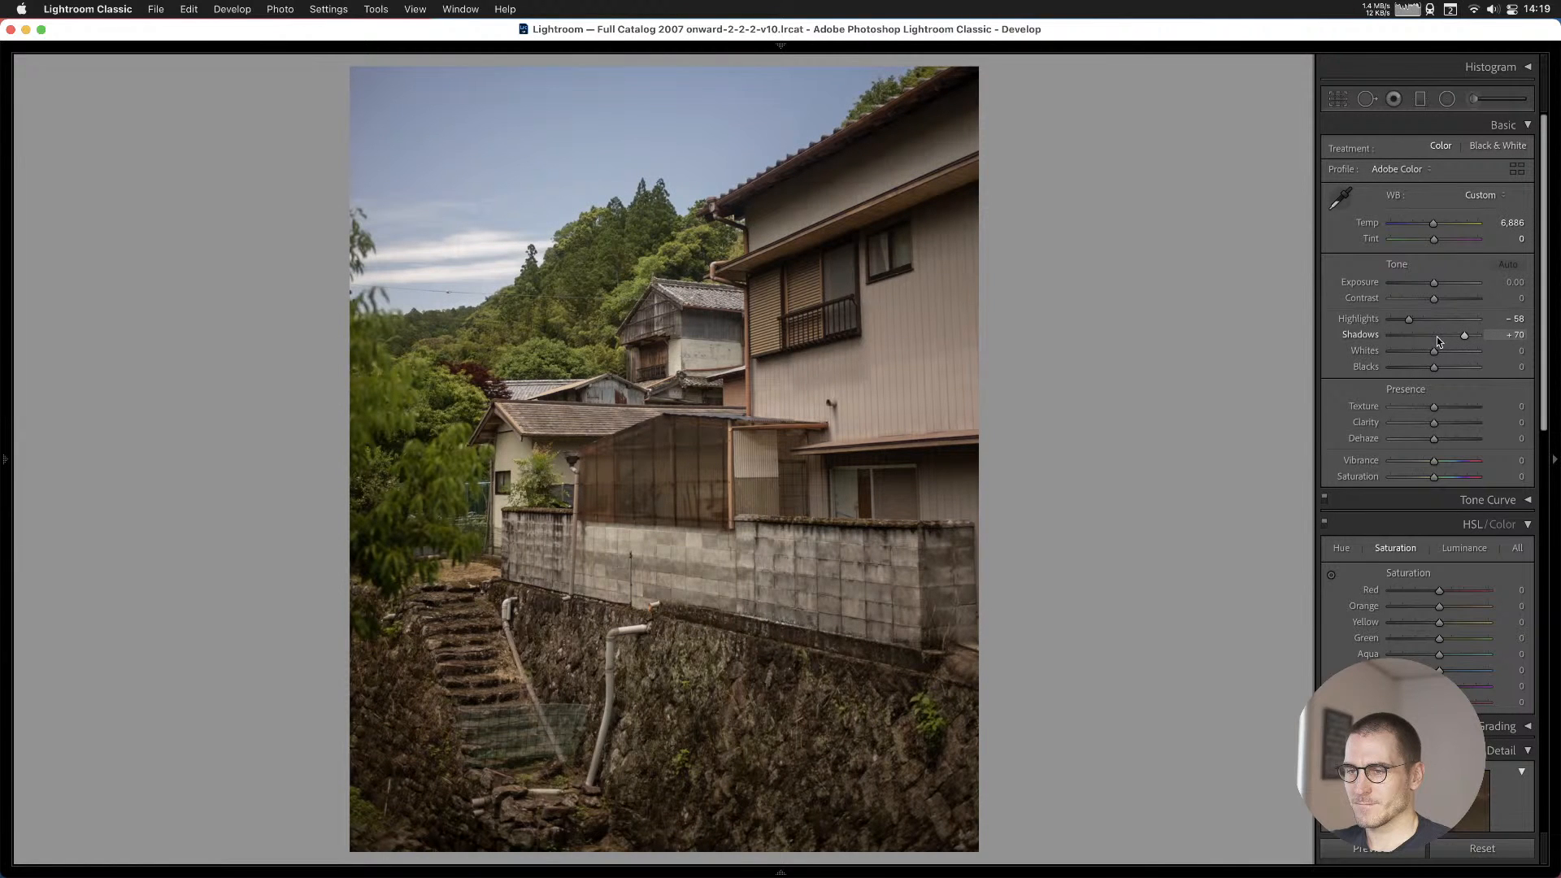
key(Right)
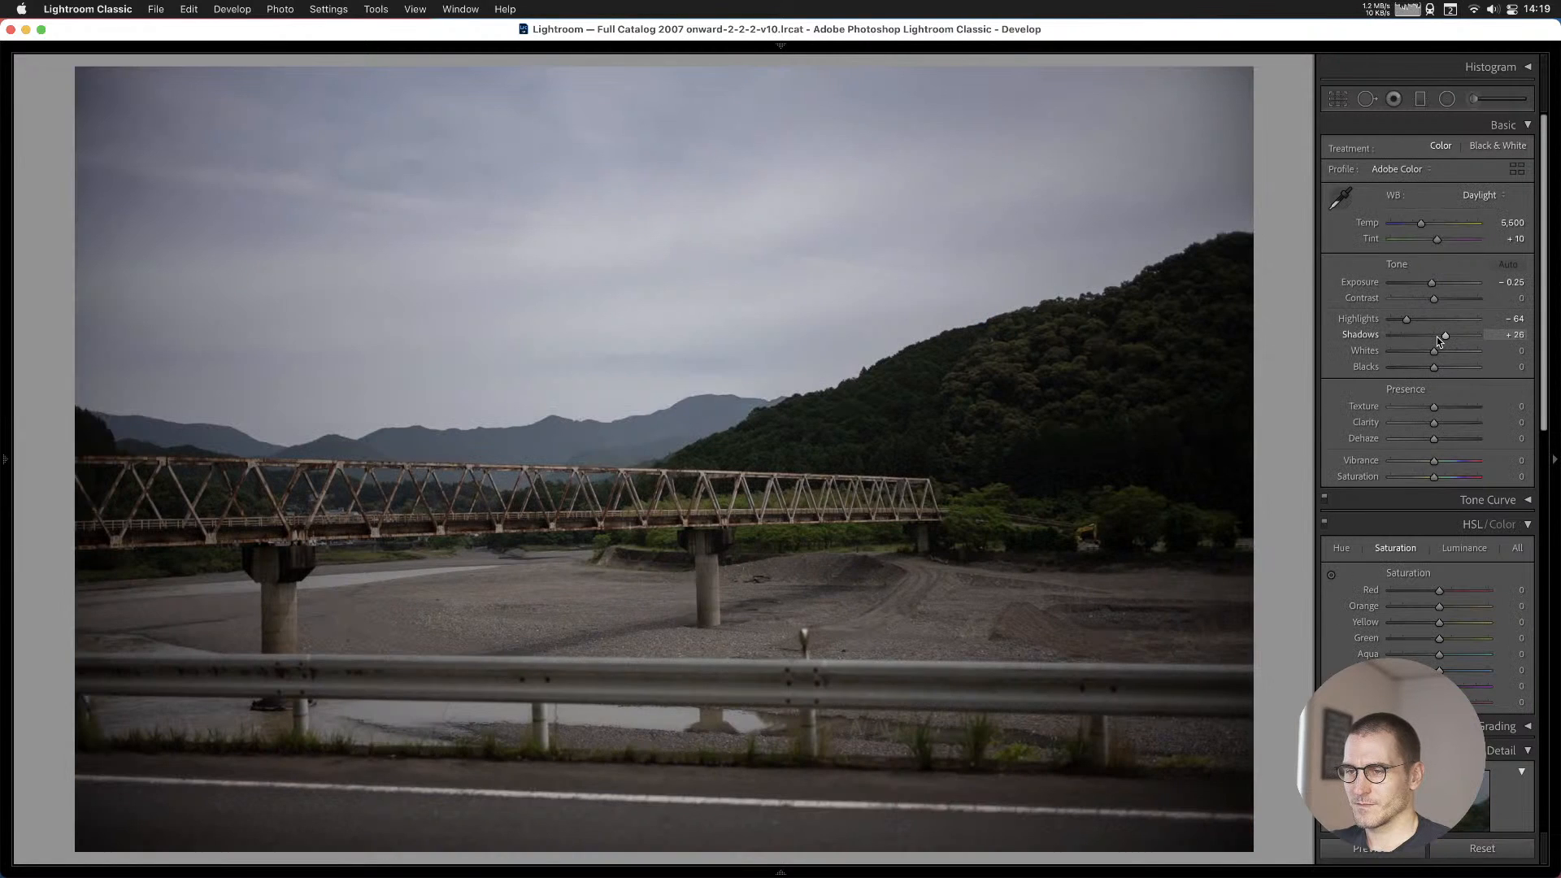
key(b)
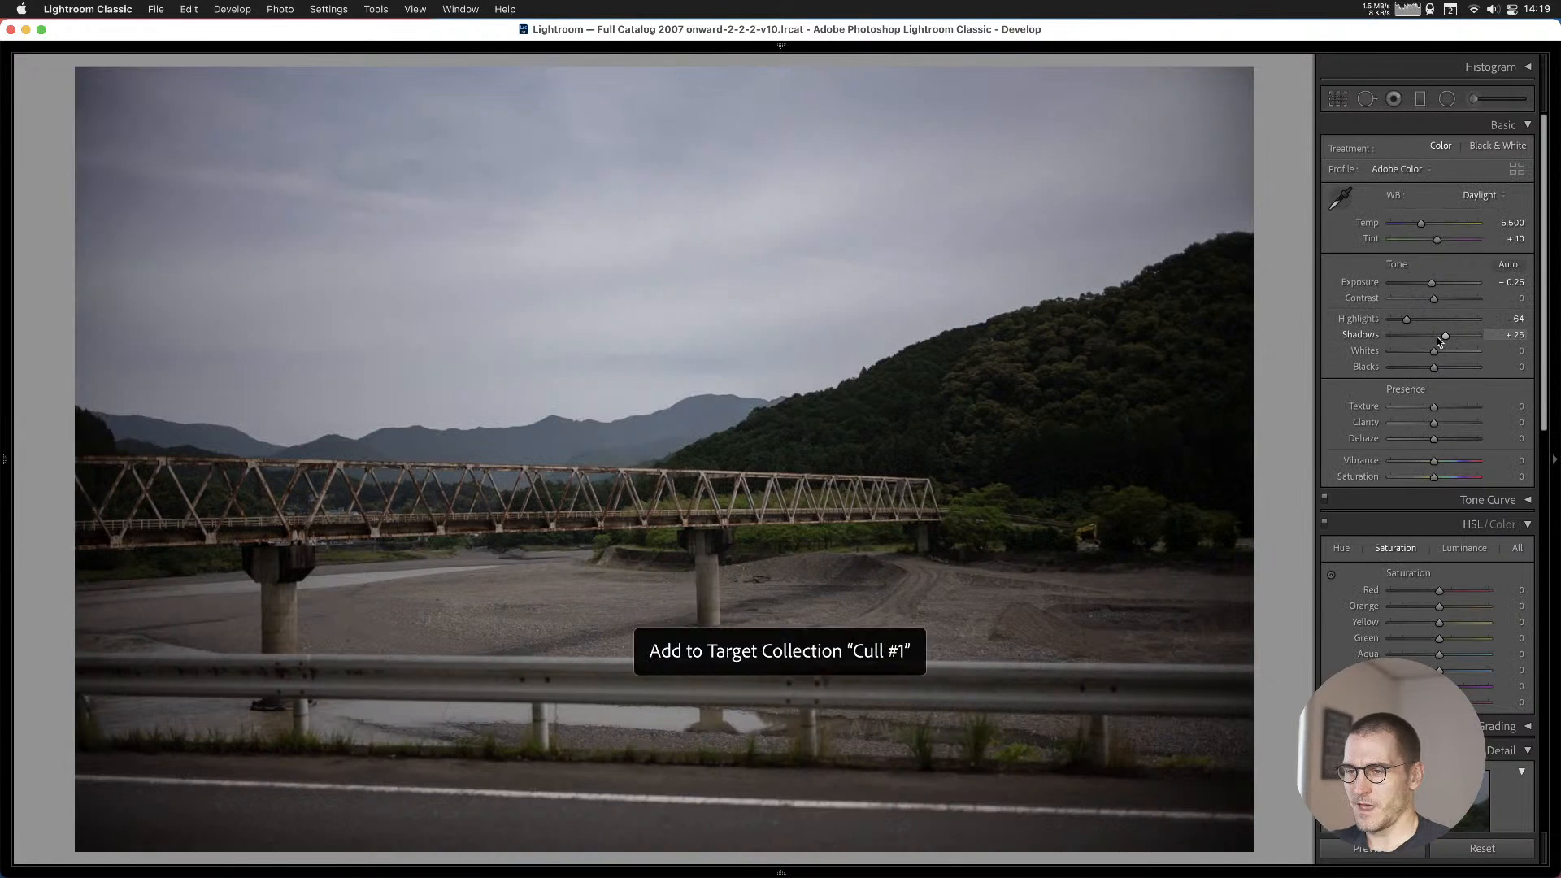
Skip the dark bicycle shed, café booth and mossy forest photos, and add the carport with the small truck and white van to "Cull #1".
key(Right)
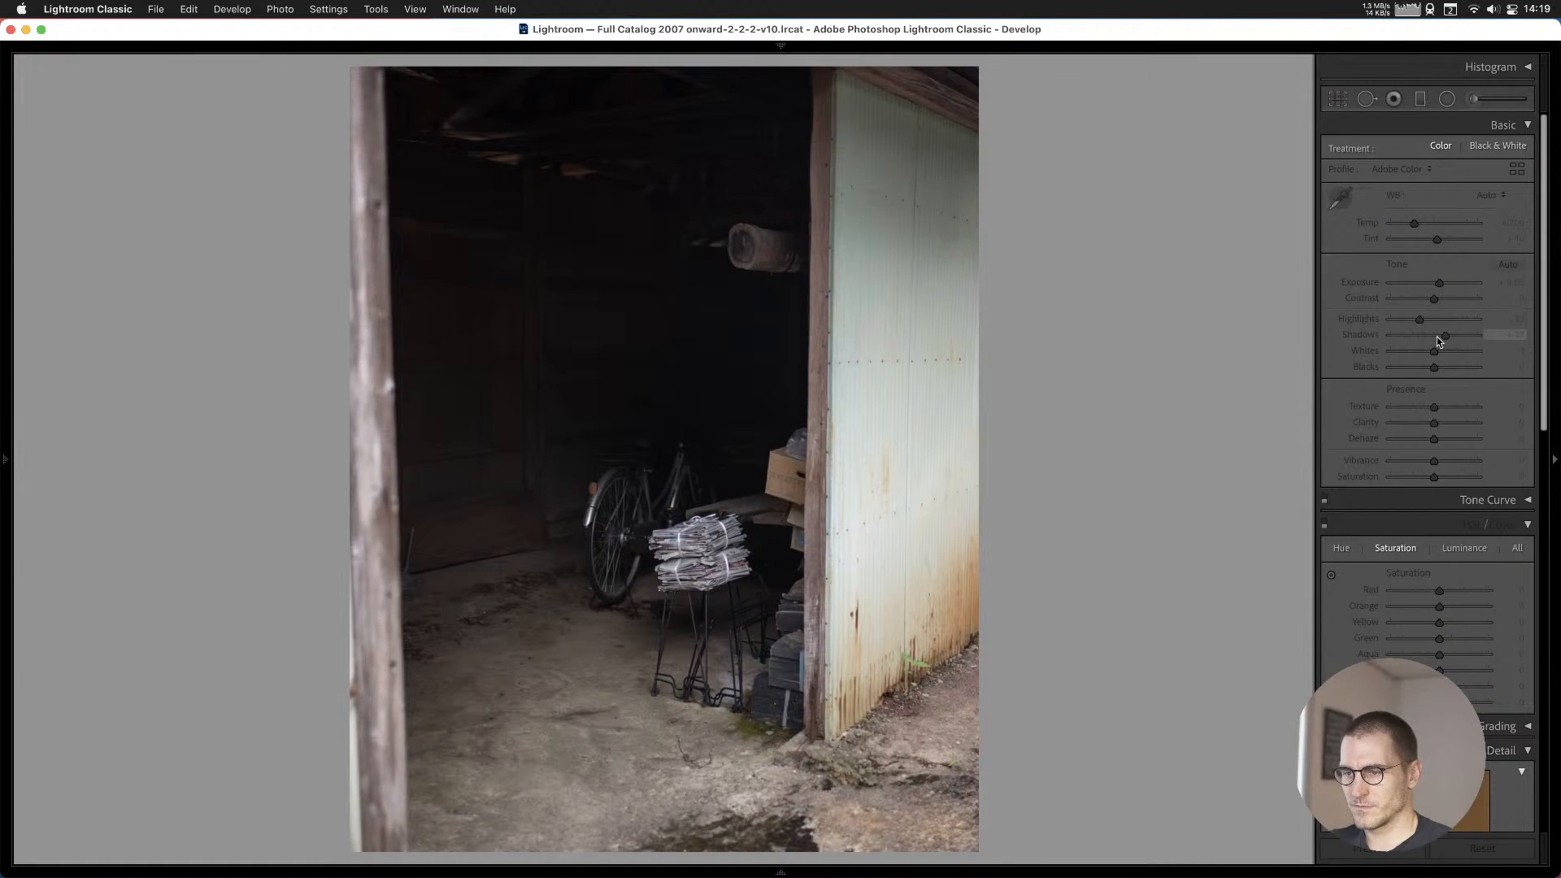
key(Right)
key(Right)
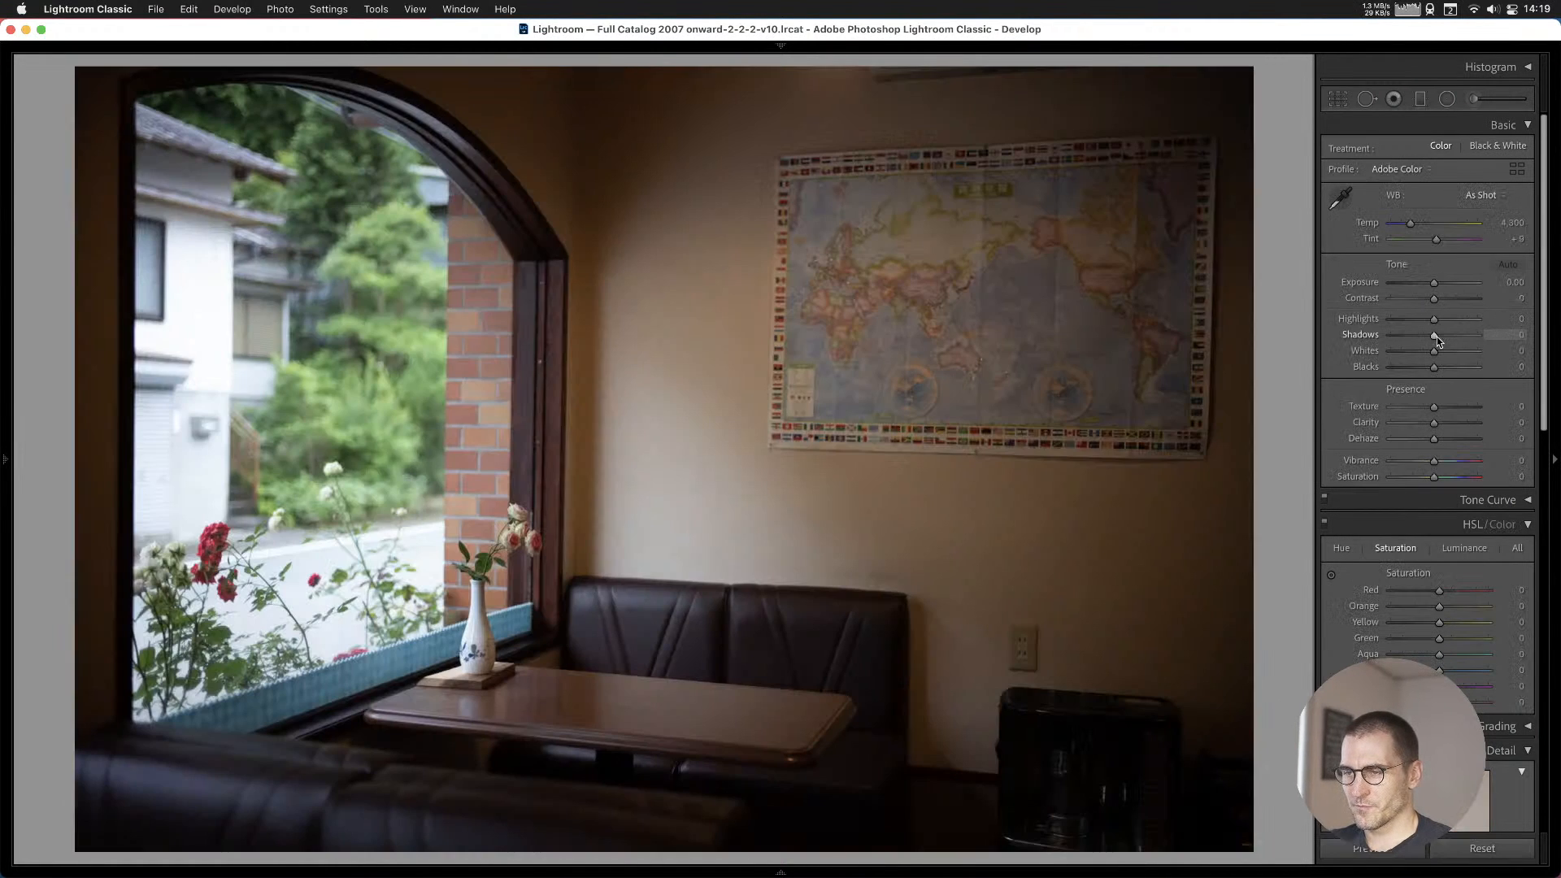
key(Right)
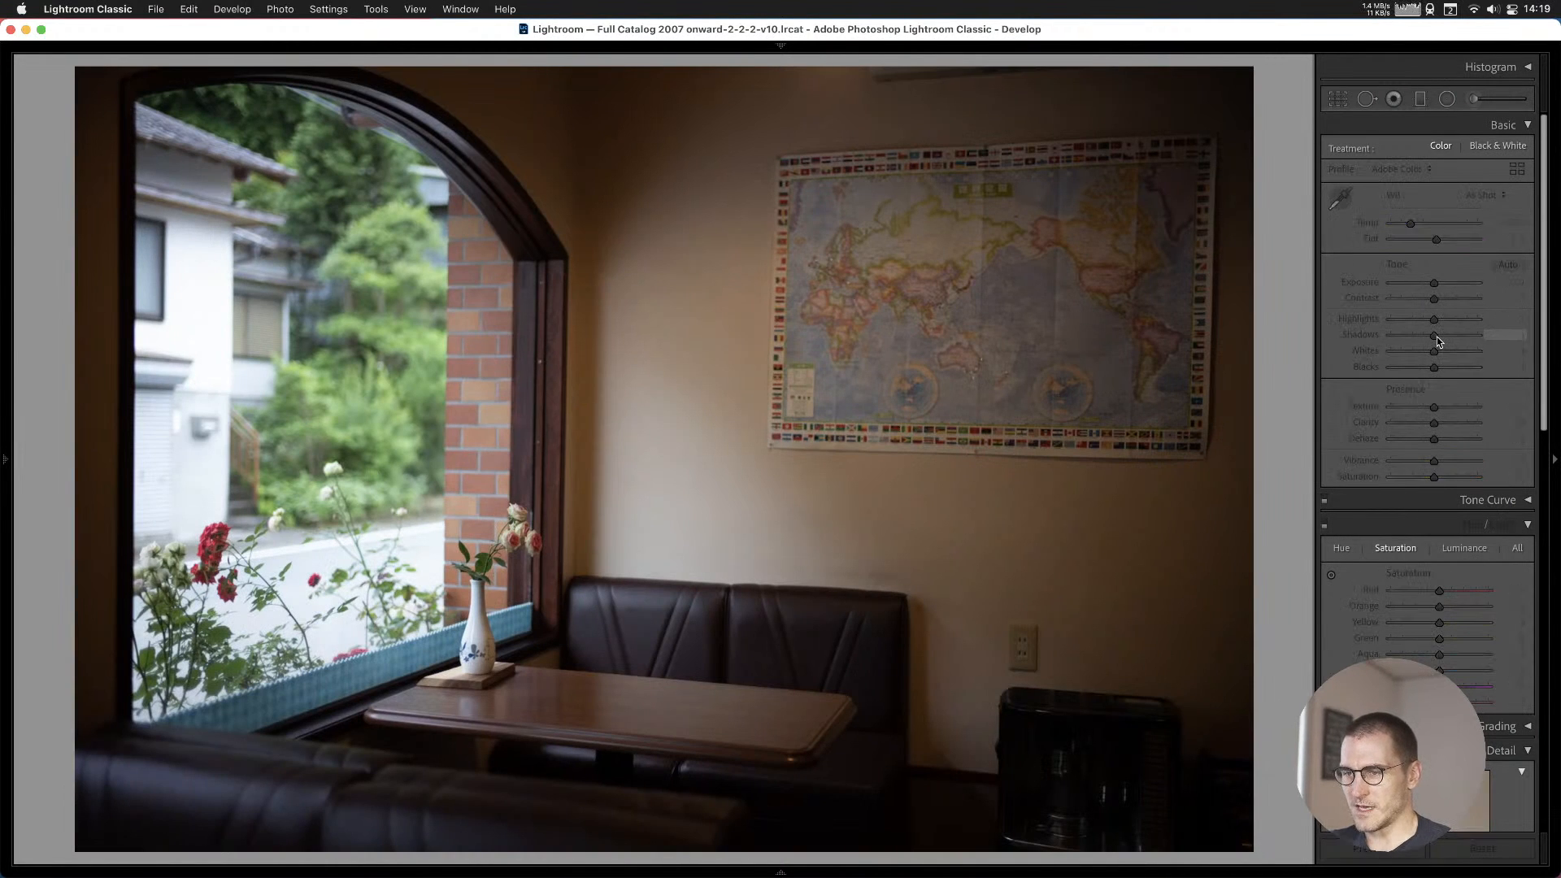
key(Right)
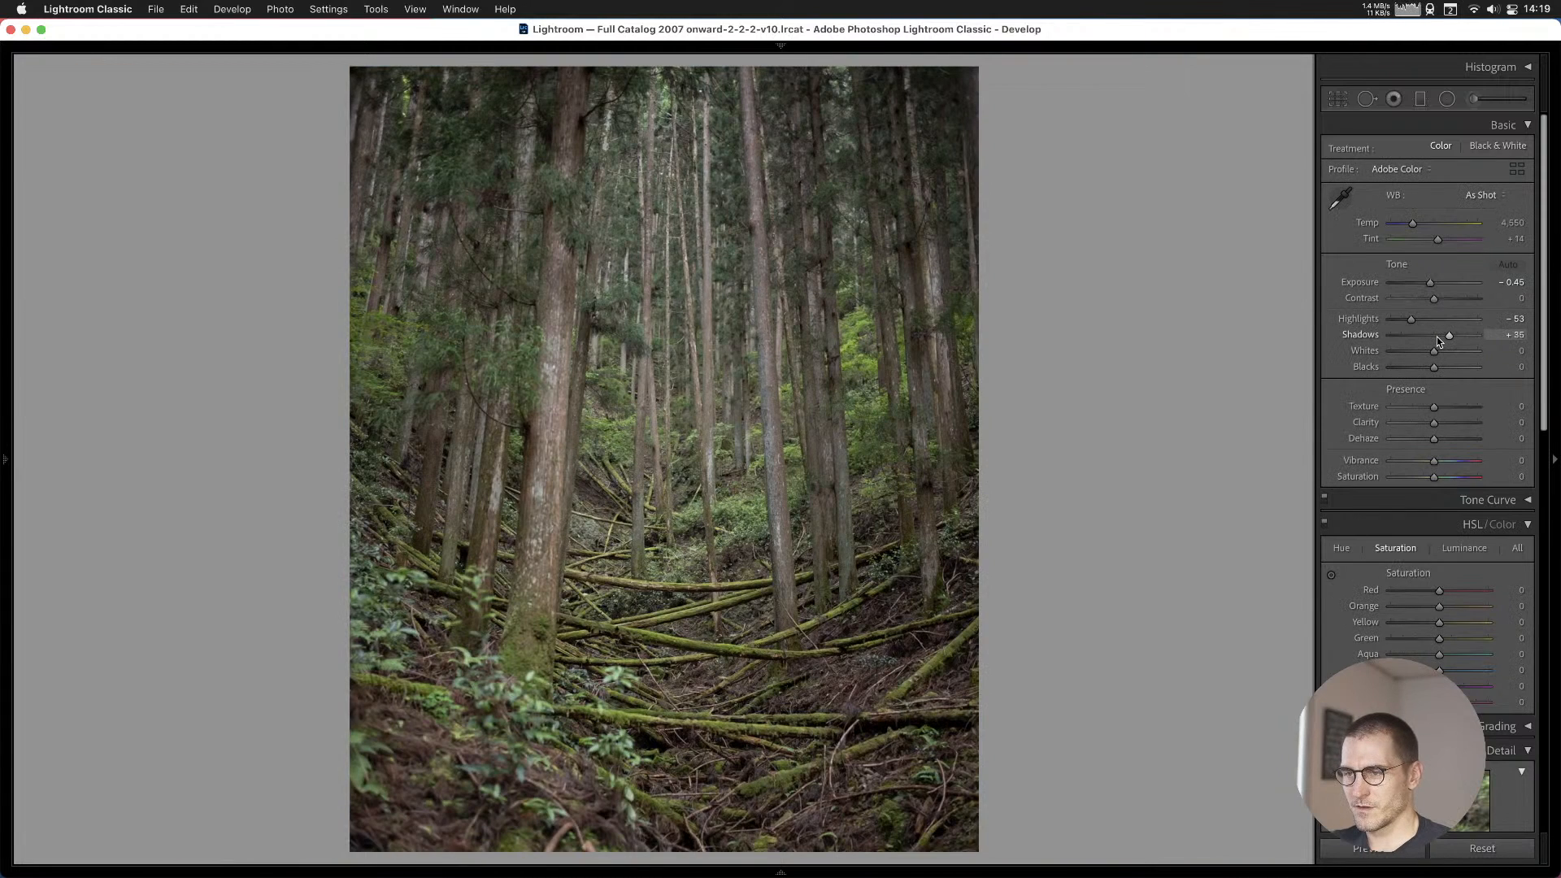
key(Right)
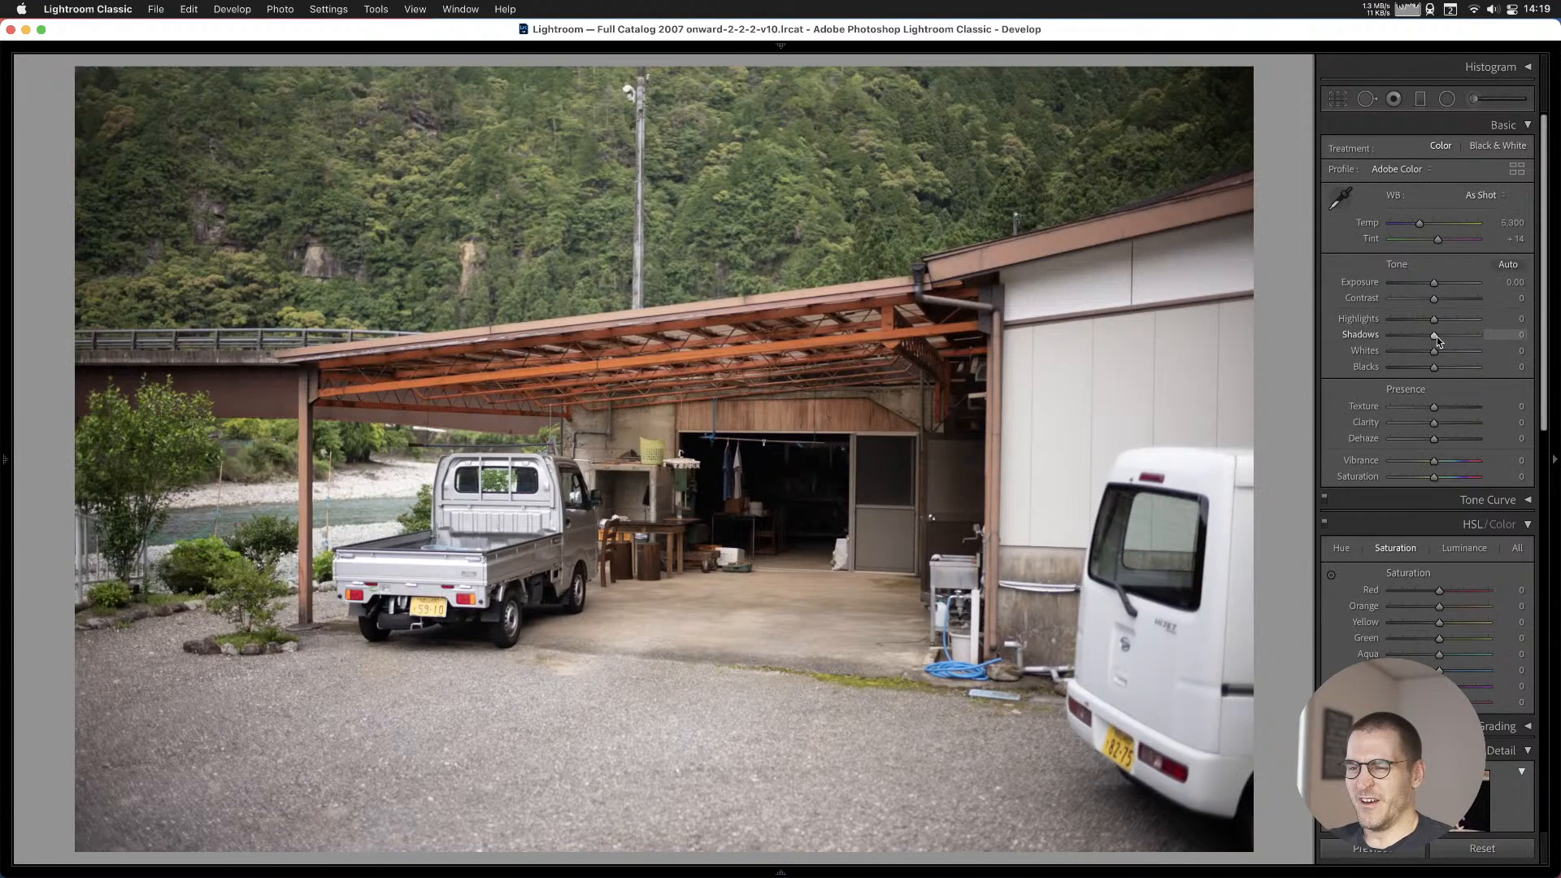
key(b)
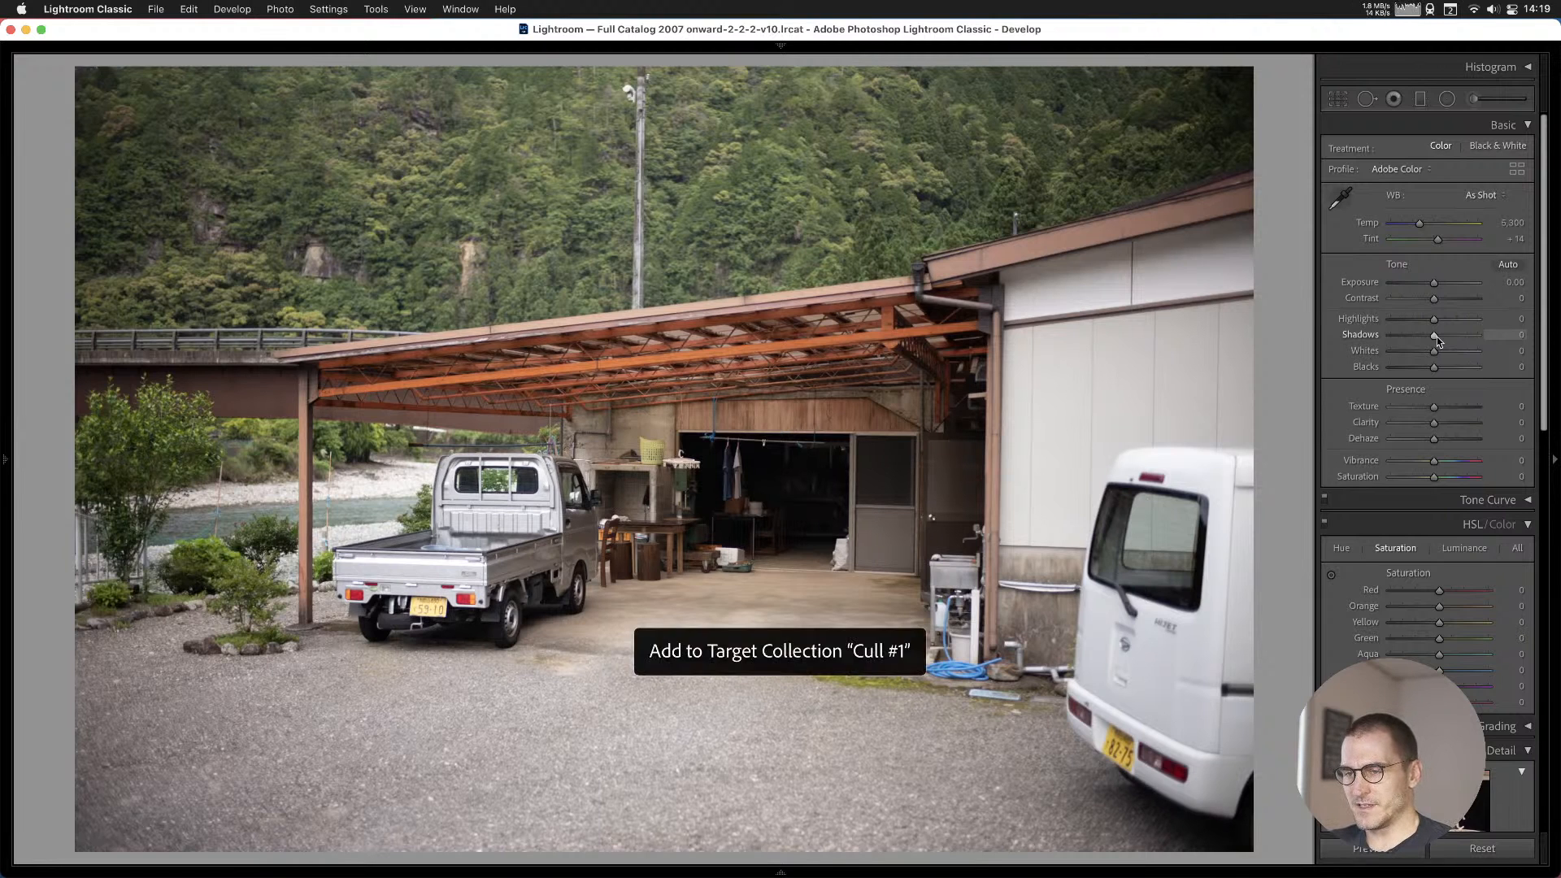
Skip the cluttered wooden shelves, and add the framed mirror among the fallen logs to "Cull #1".
key(Right)
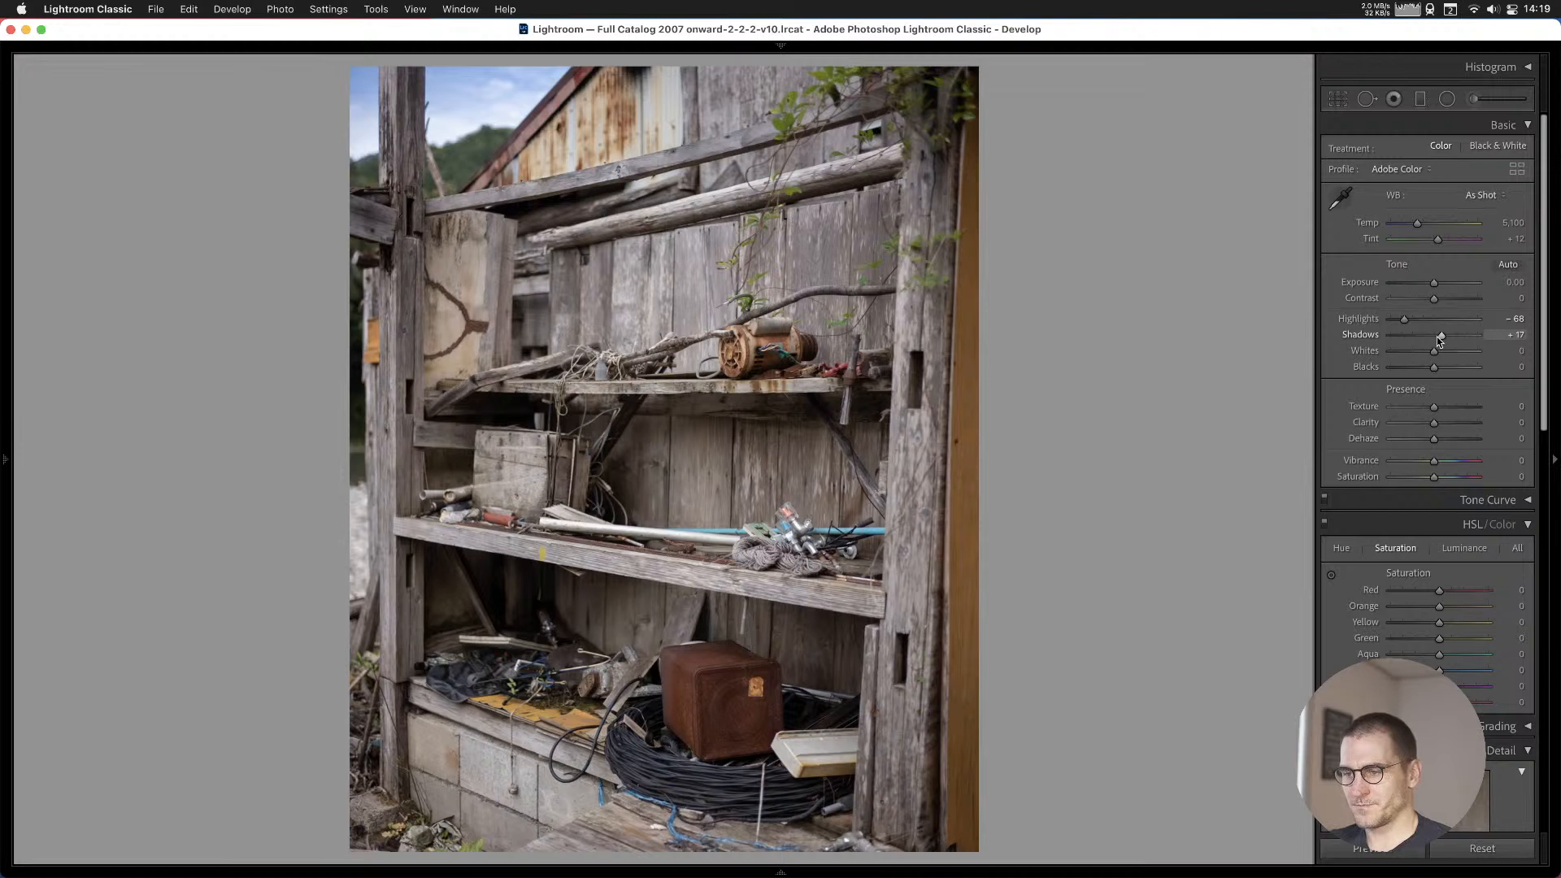
key(Right)
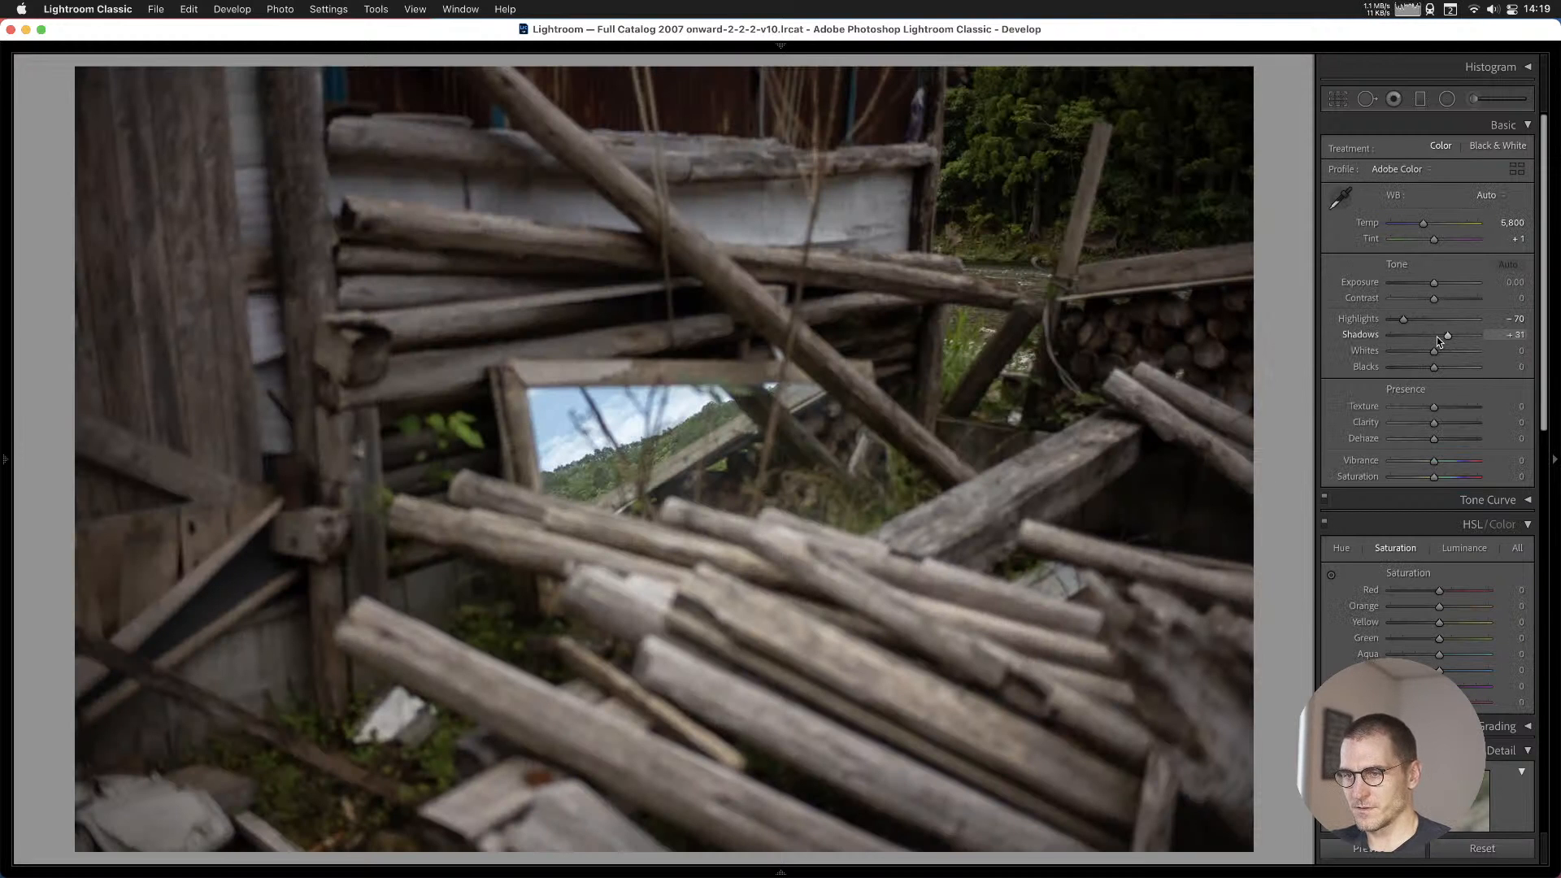
key(b)
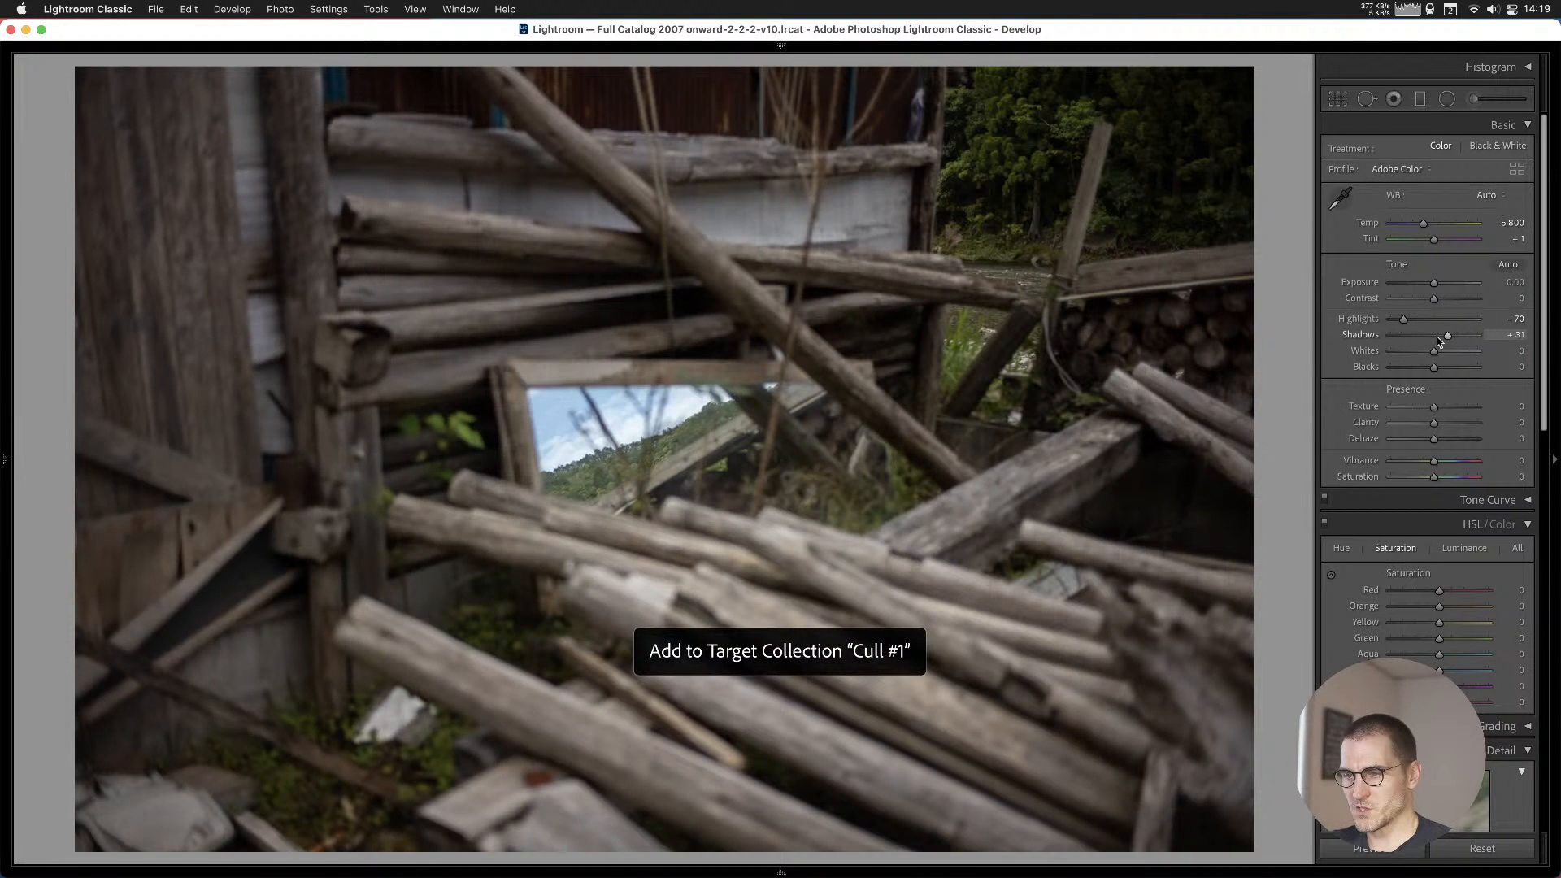
Skip the covered scooter, laundry passageway and red-roofed building photos, and add the blue shed below the forested hill to "Cull #1".
key(Right)
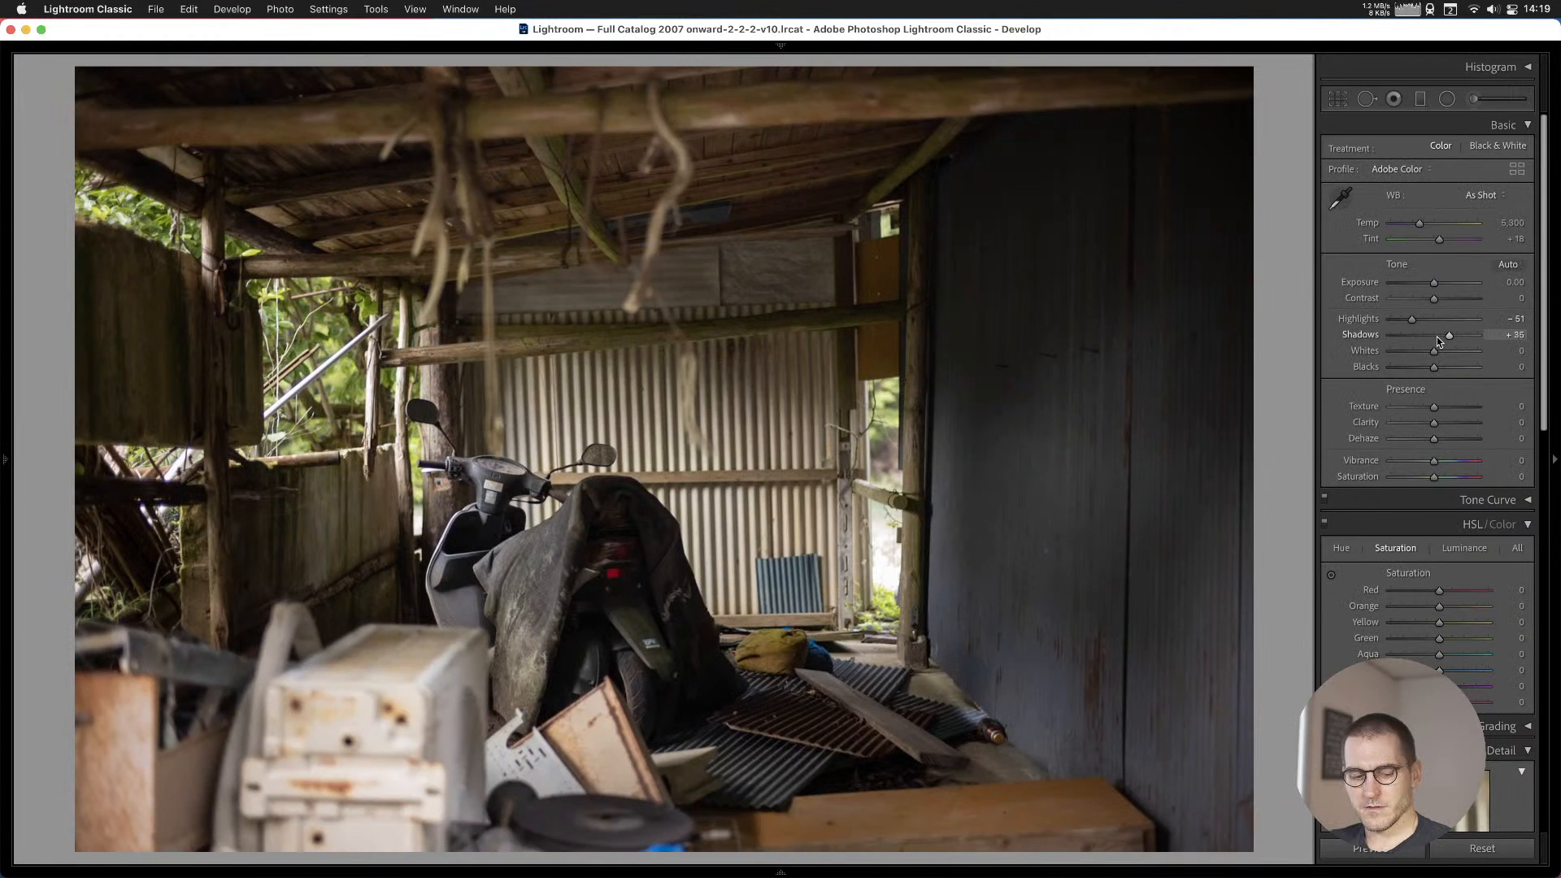
key(Right)
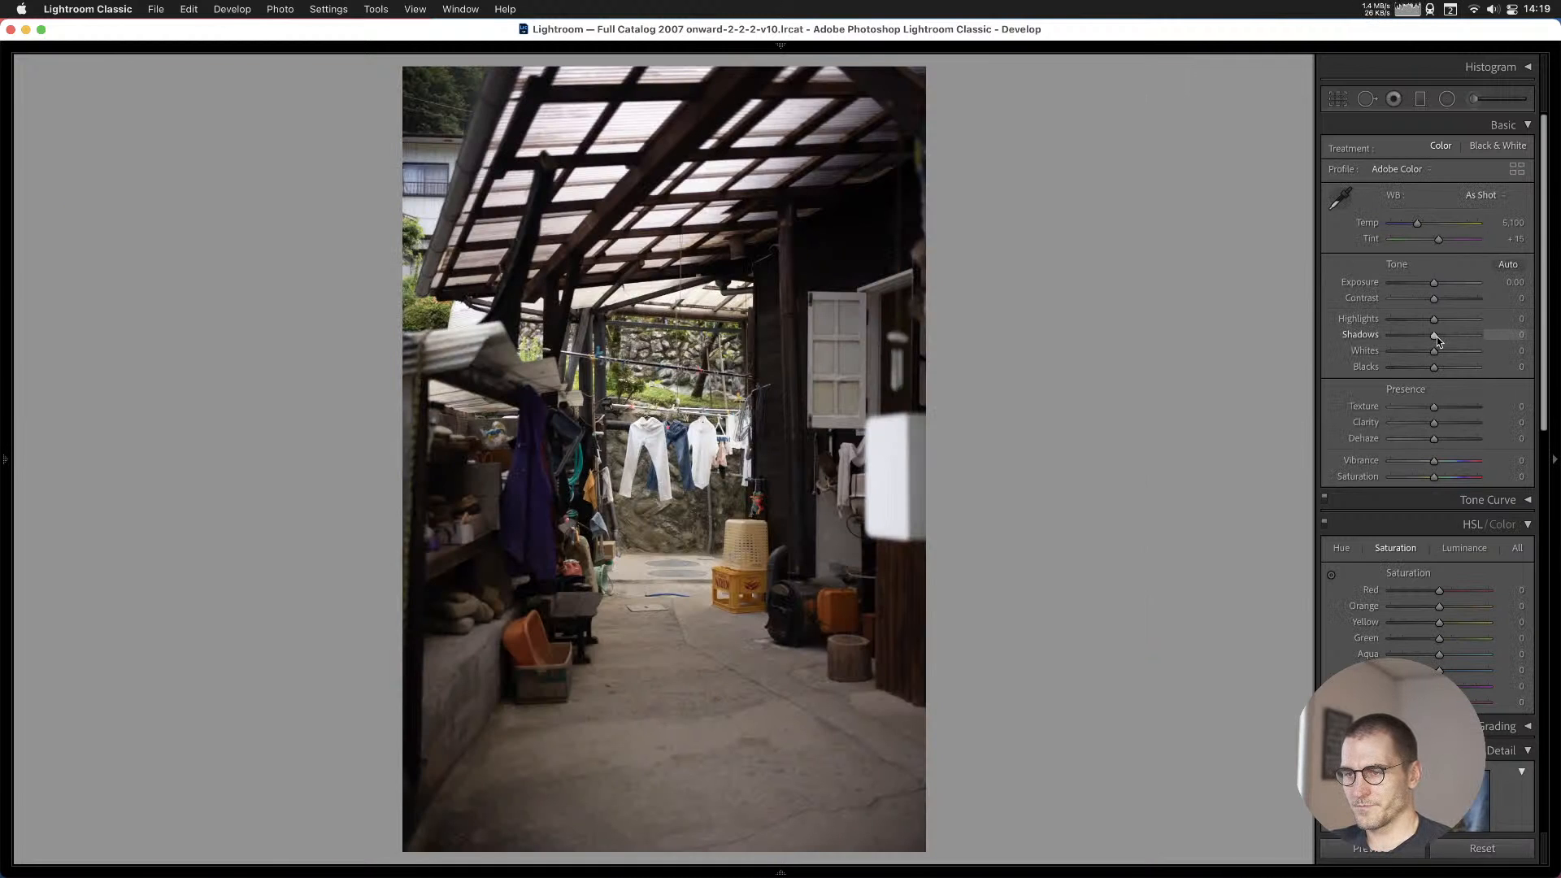
key(Right)
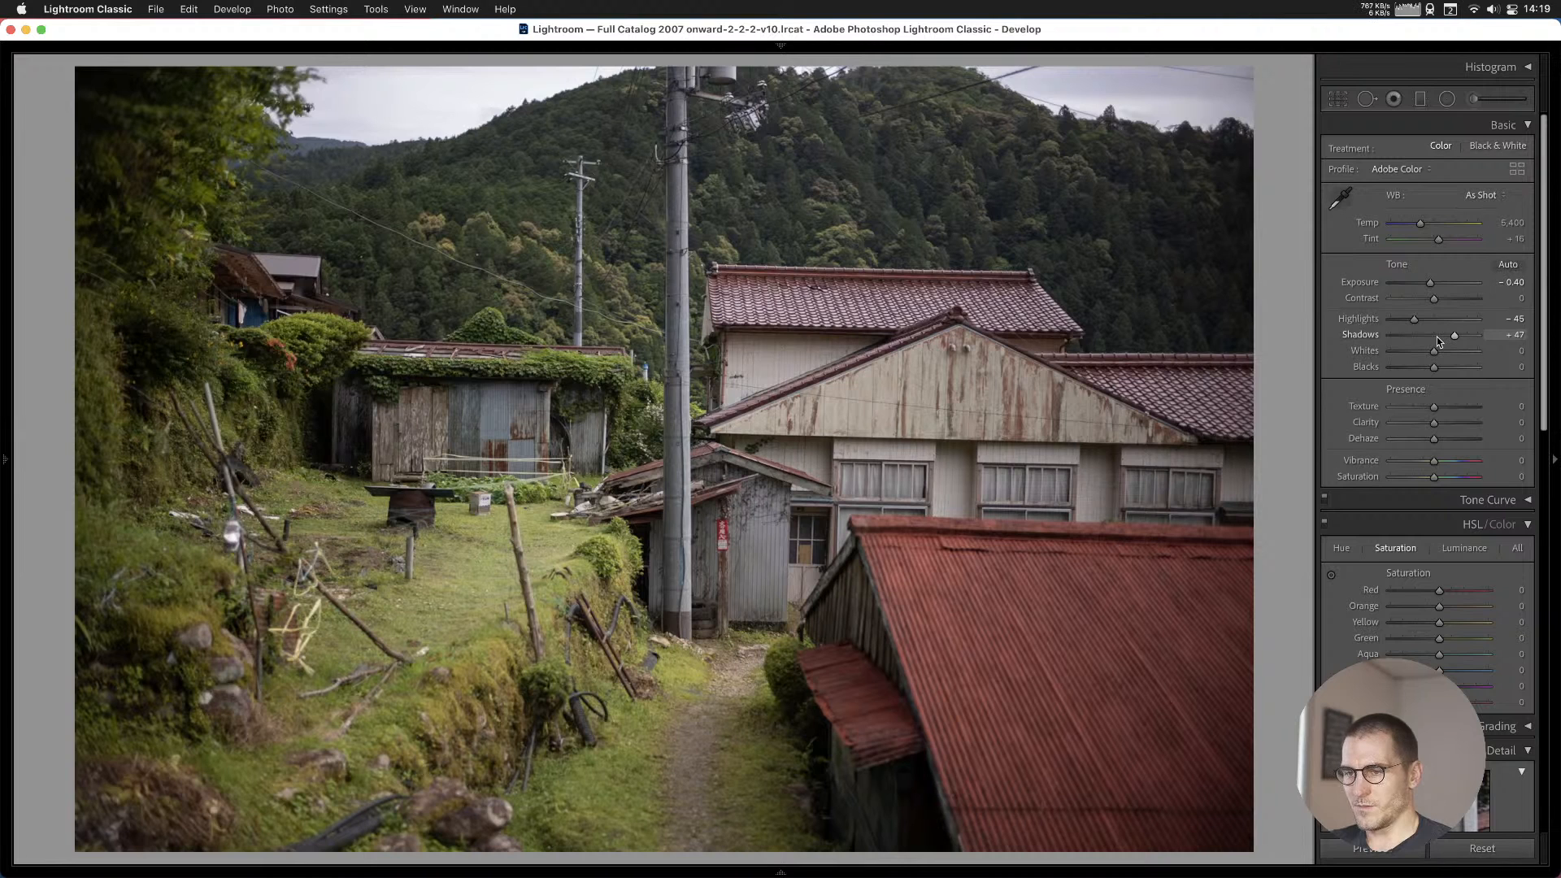
key(Right)
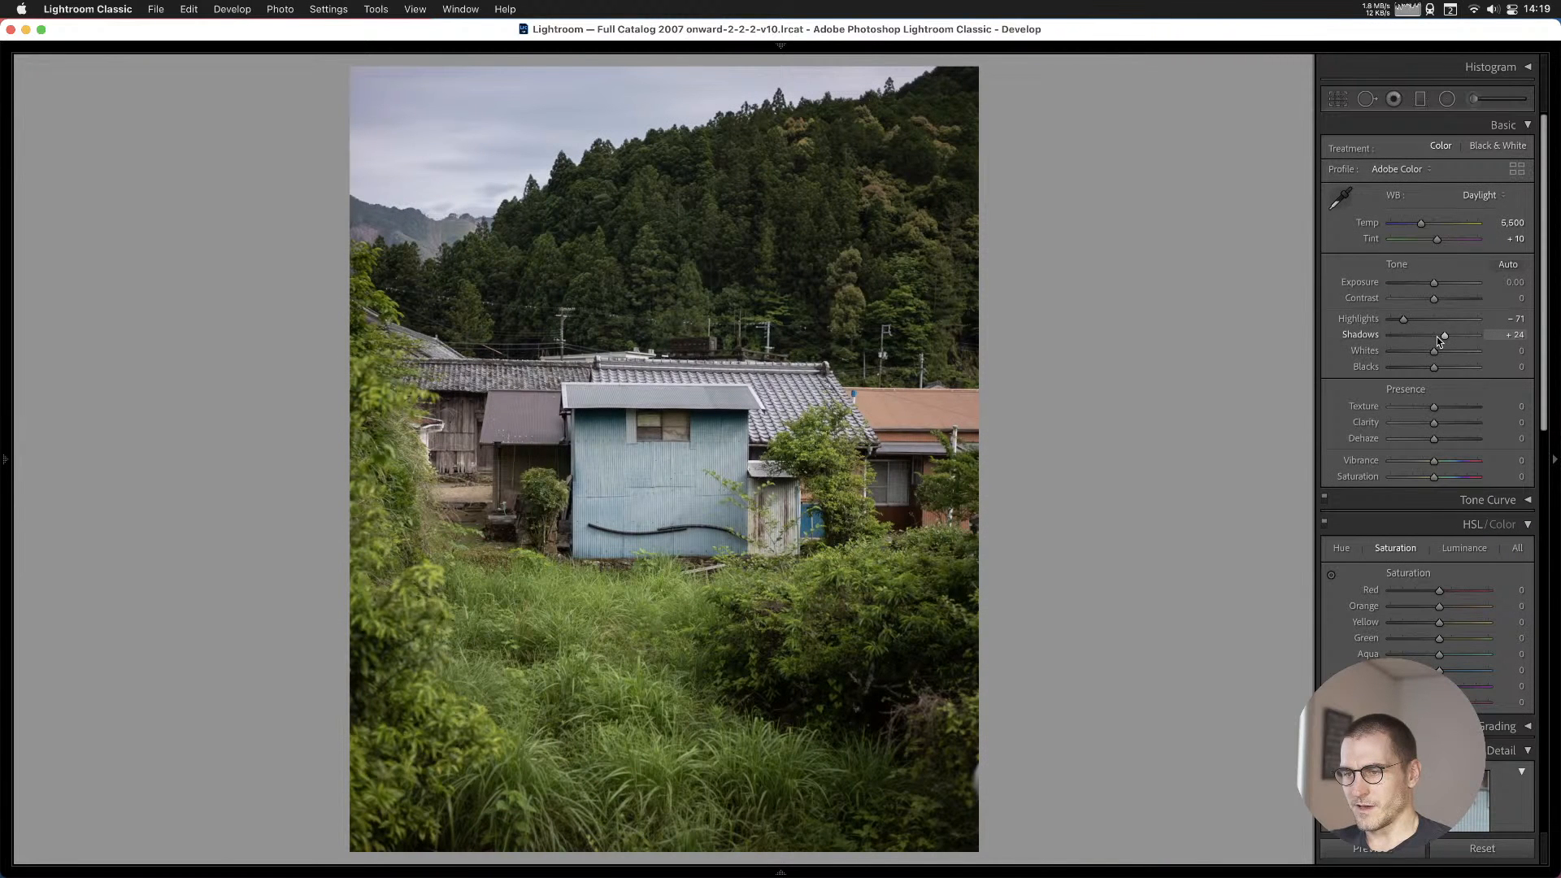
key(b)
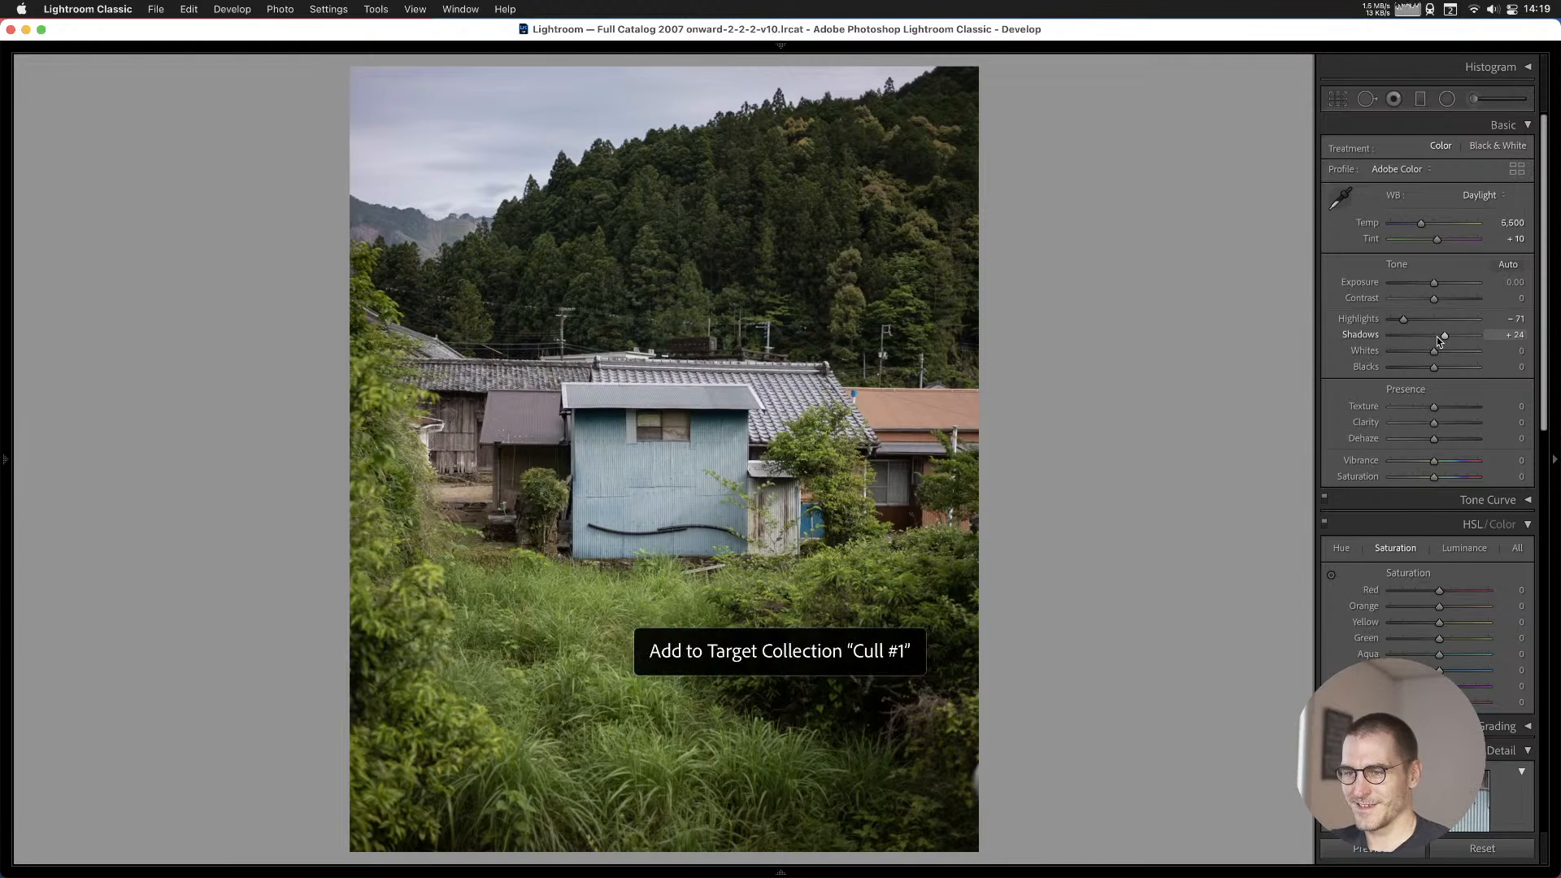
Add both the tatami room with hanging laundry and the white boat moored beside the pier to "Cull #1".
key(Right)
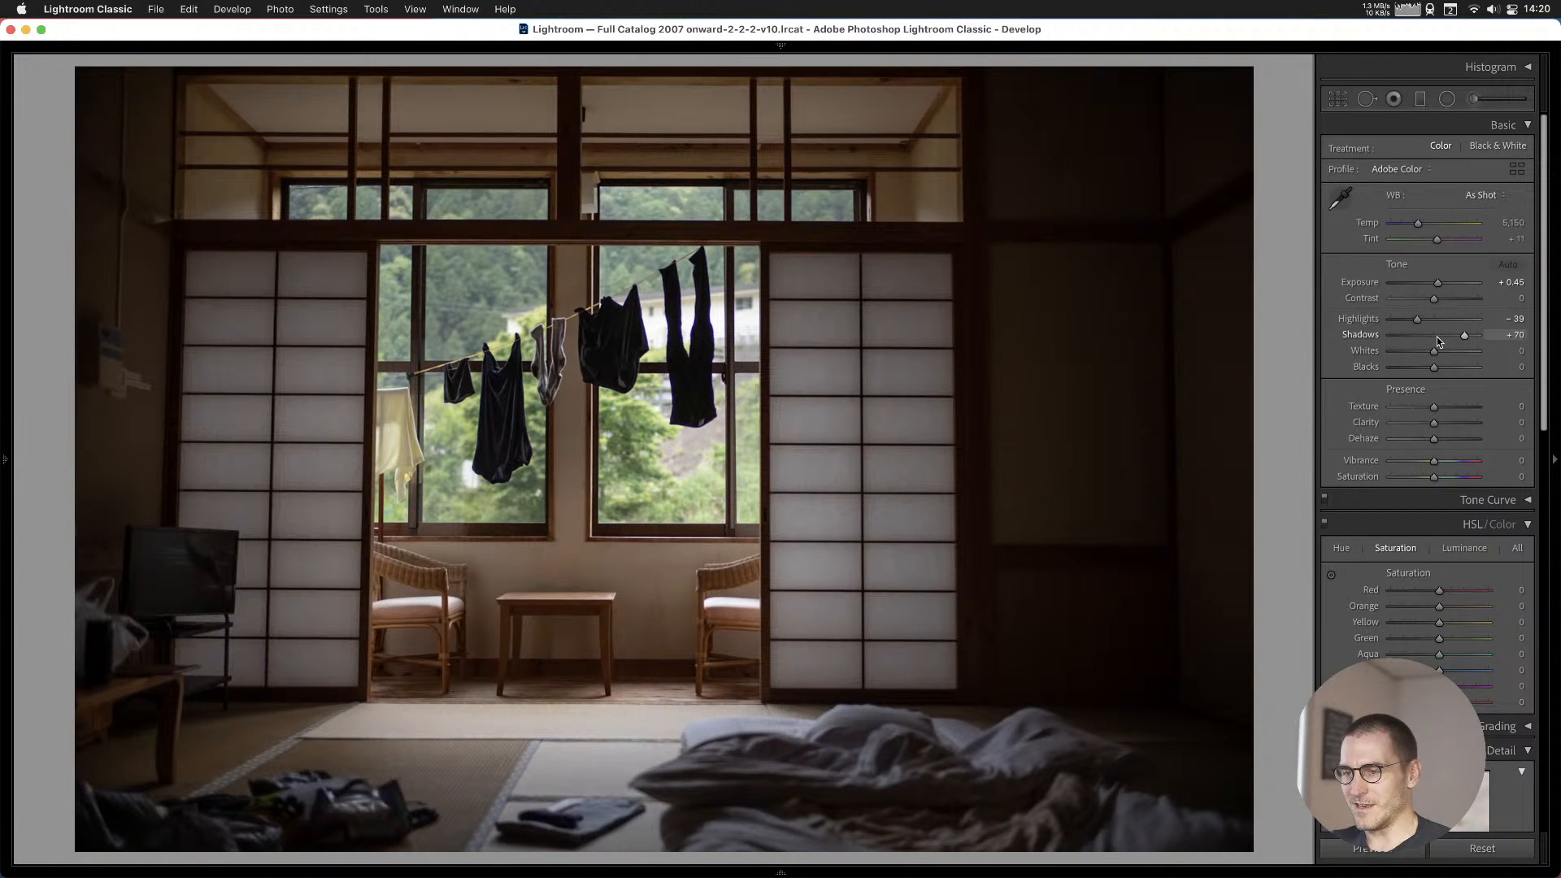
key(b)
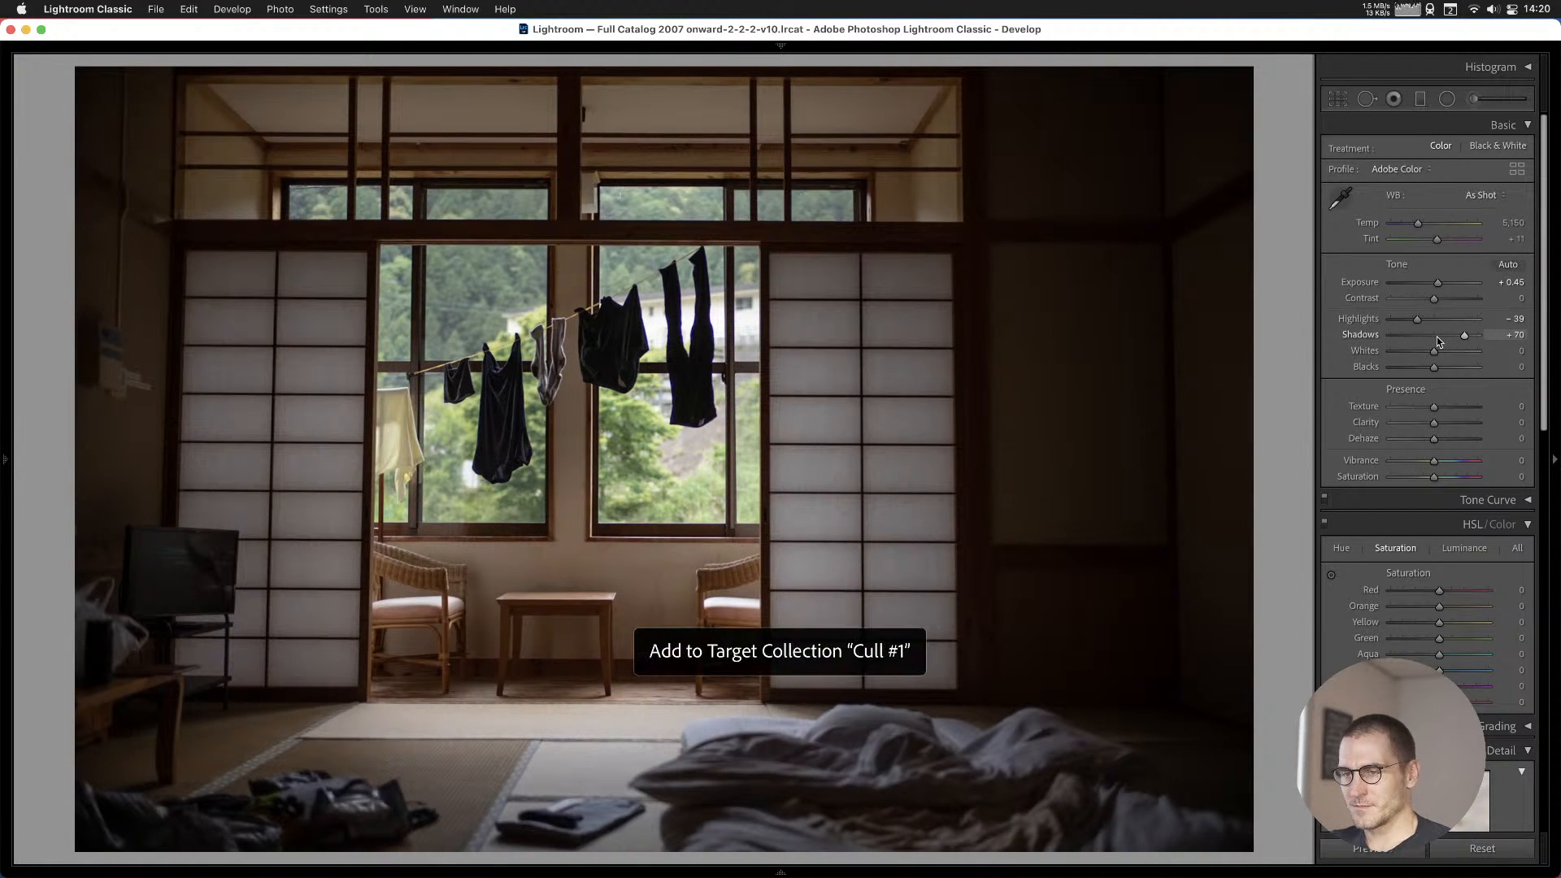
key(Right)
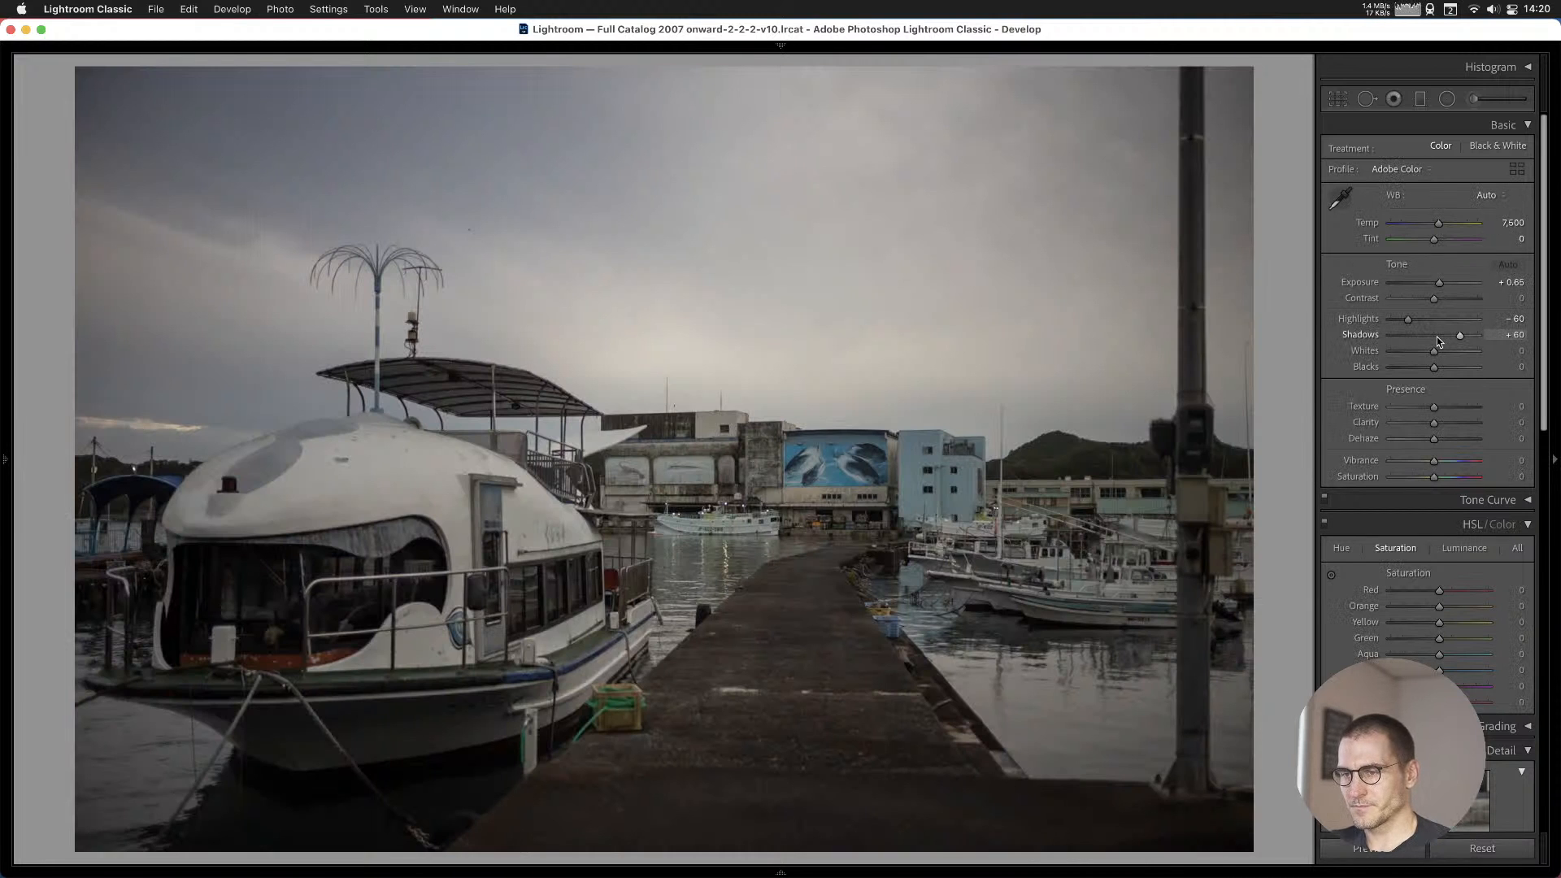
key(b)
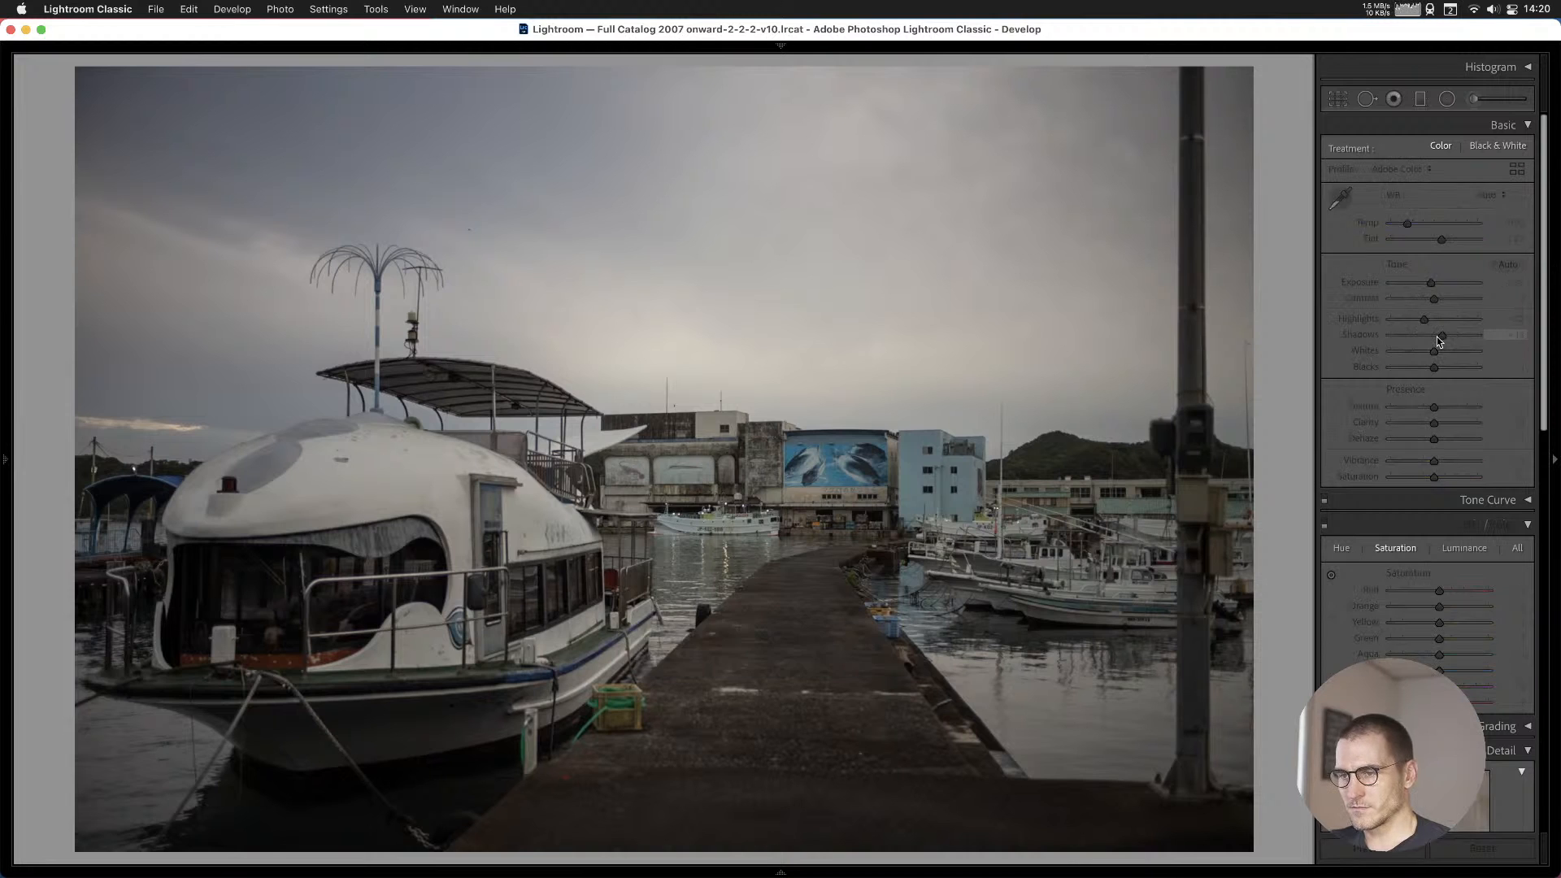
Browse the night street, night harbor and waterfall photos, and add the waterfall with the crouching visitor by the red railing to "Cull #1".
key(Right)
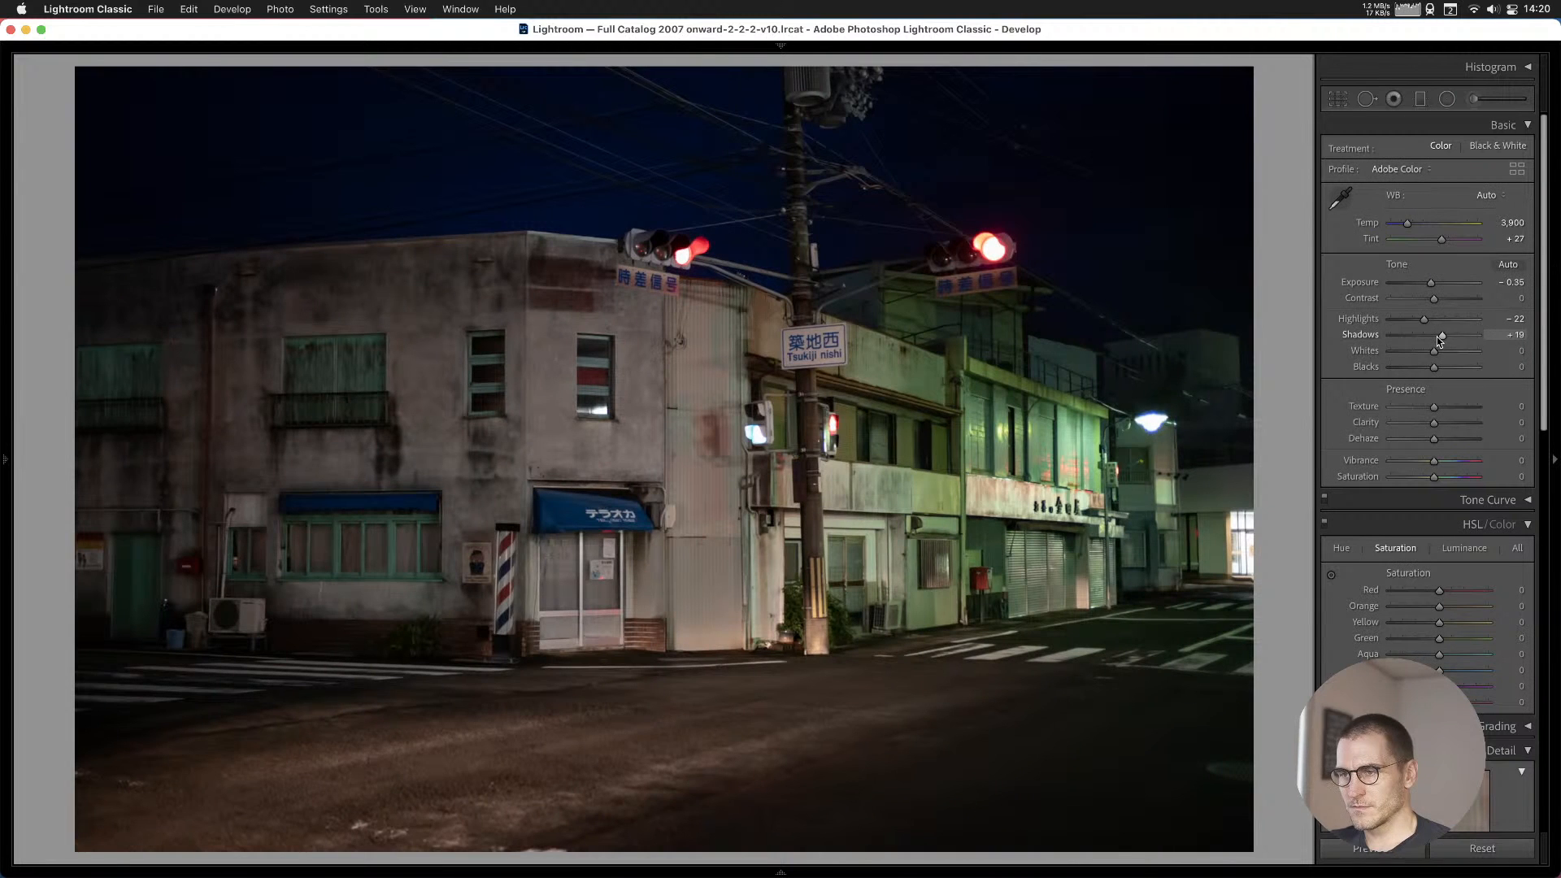
key(Left)
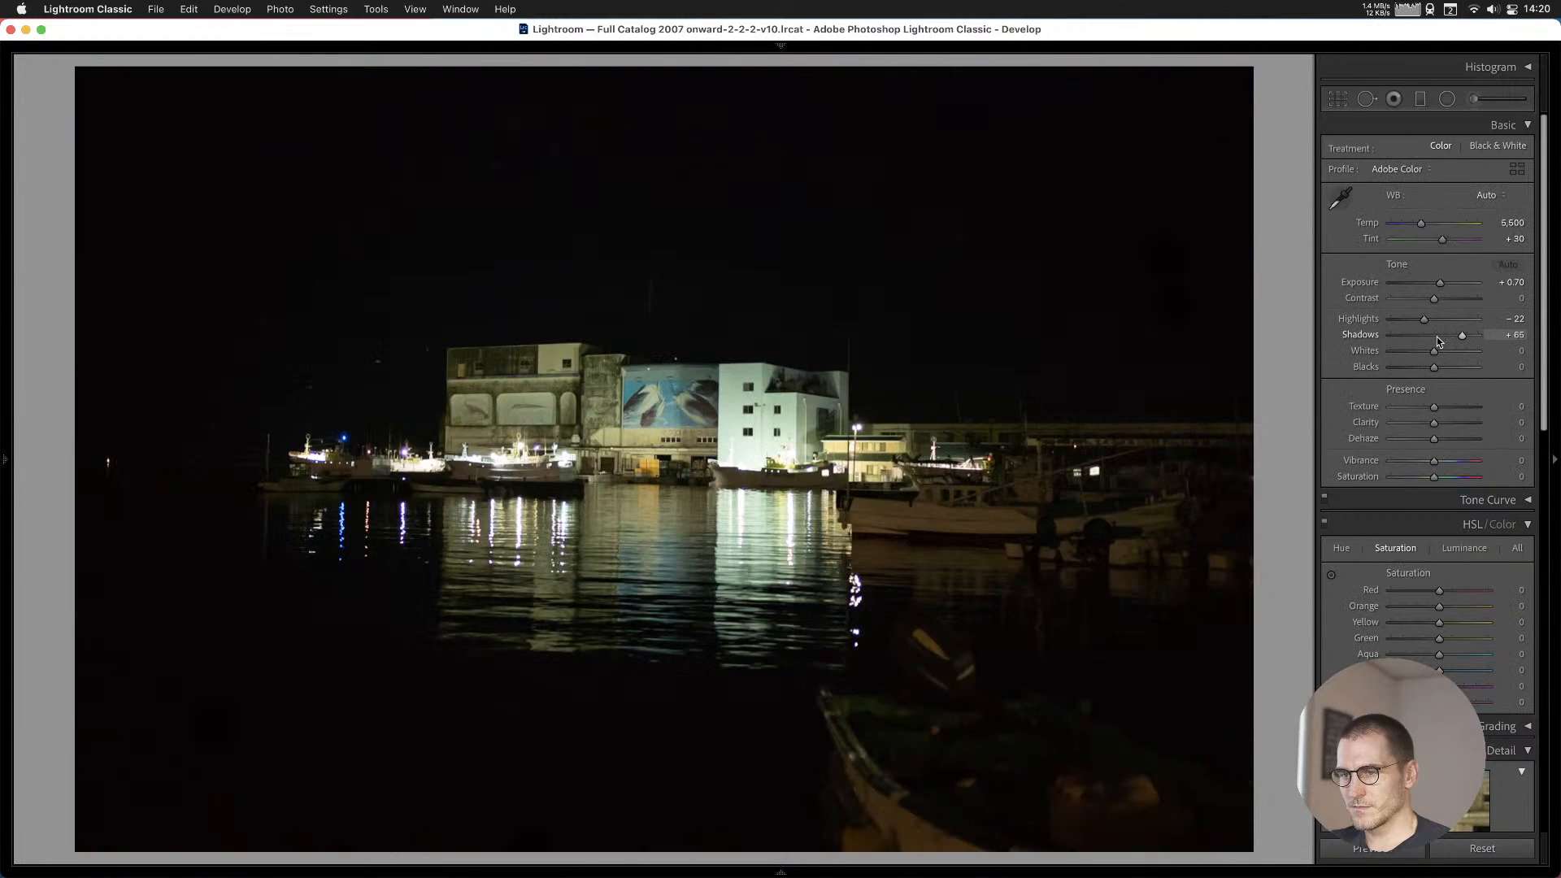
key(Left)
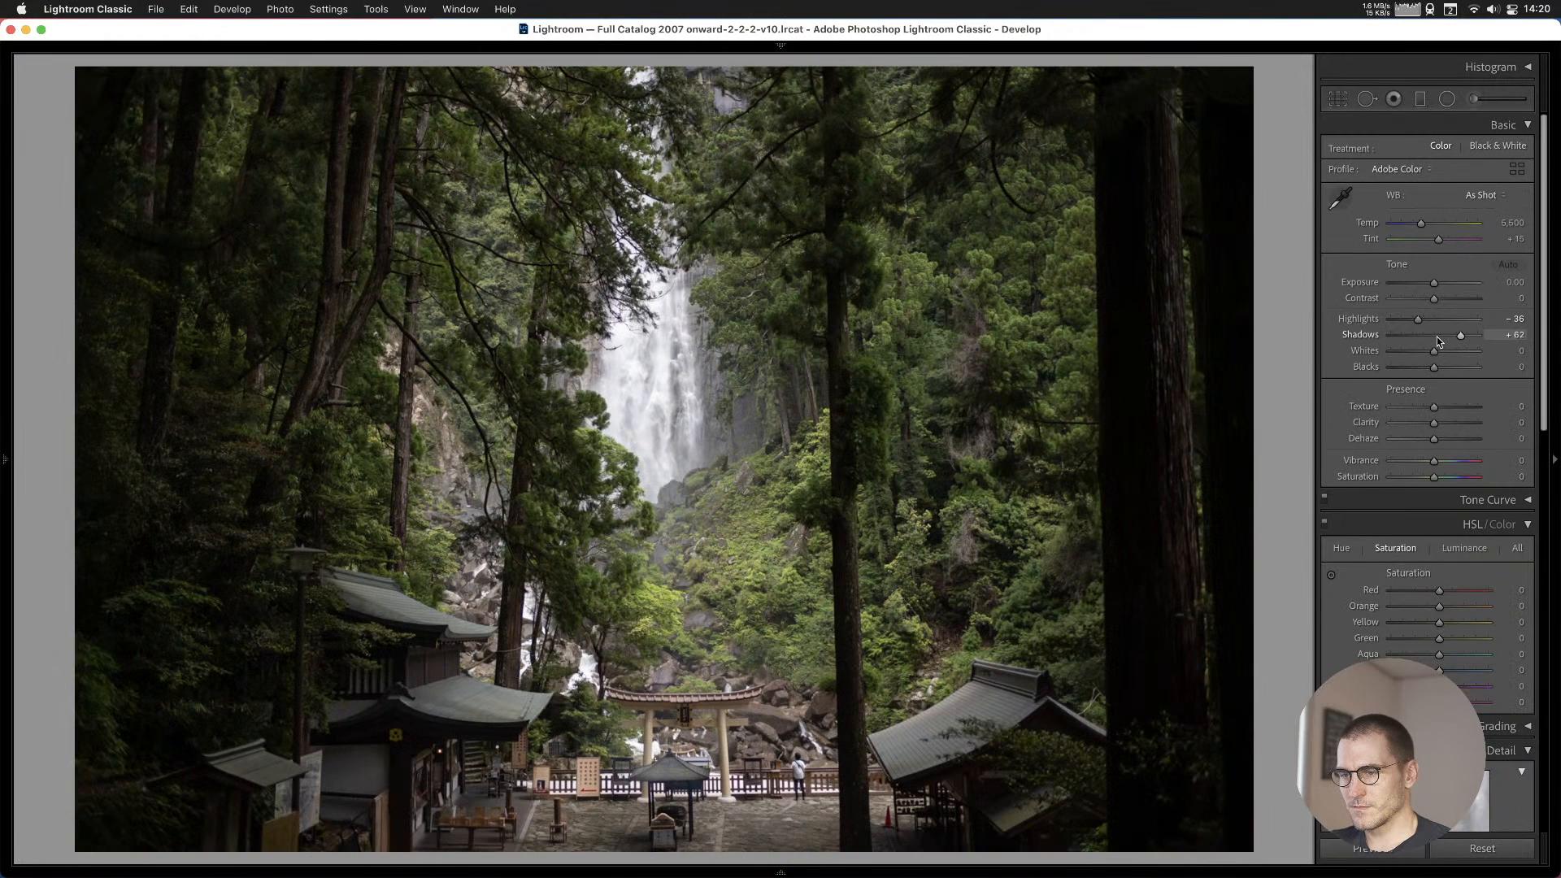
key(Left)
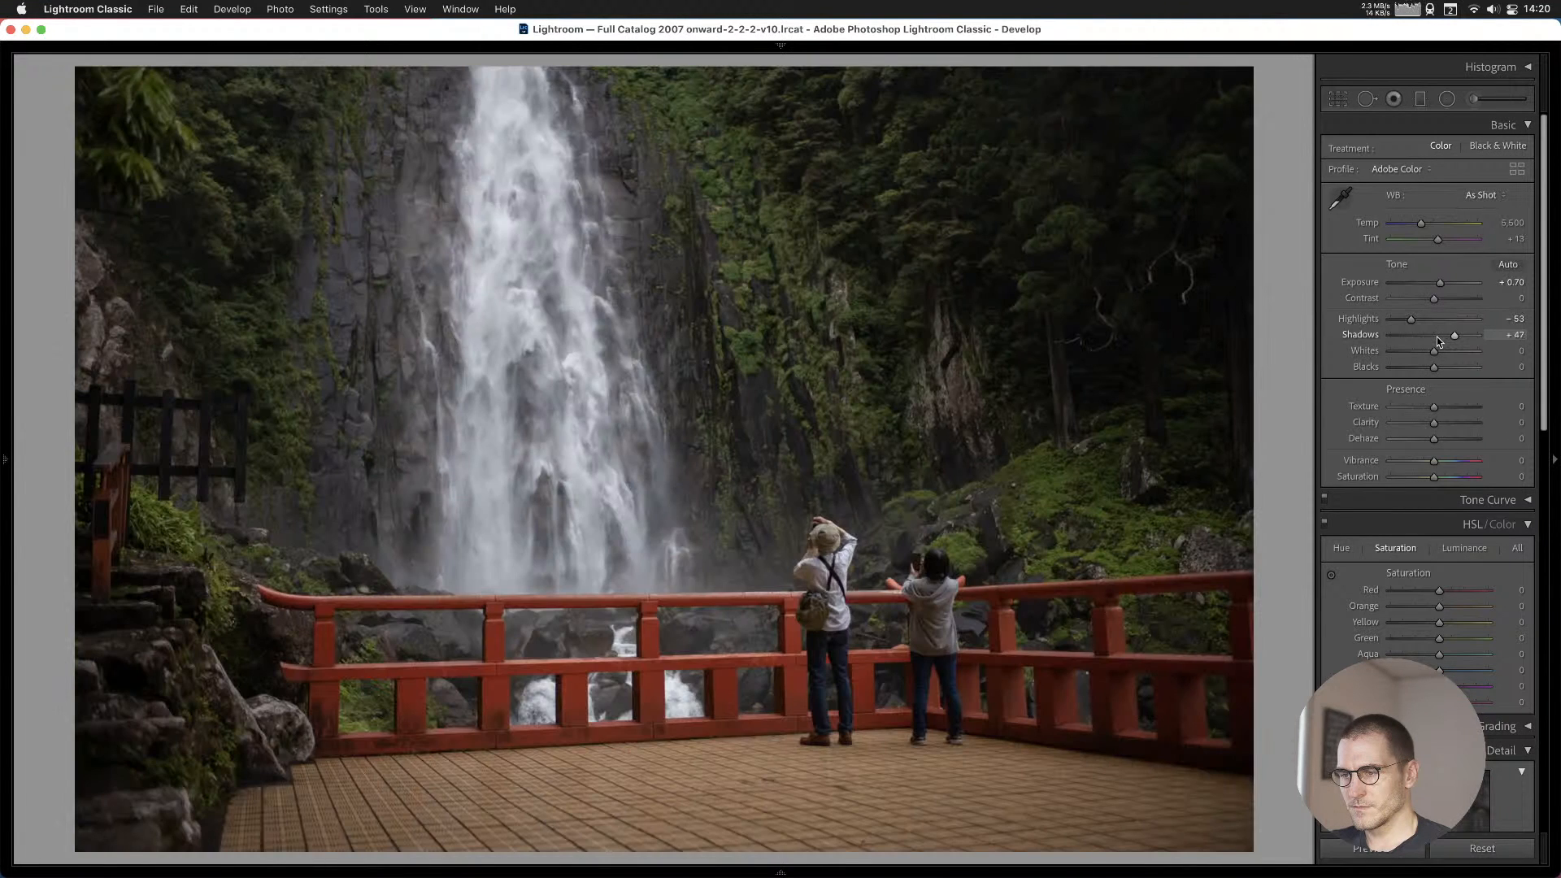
key(Right)
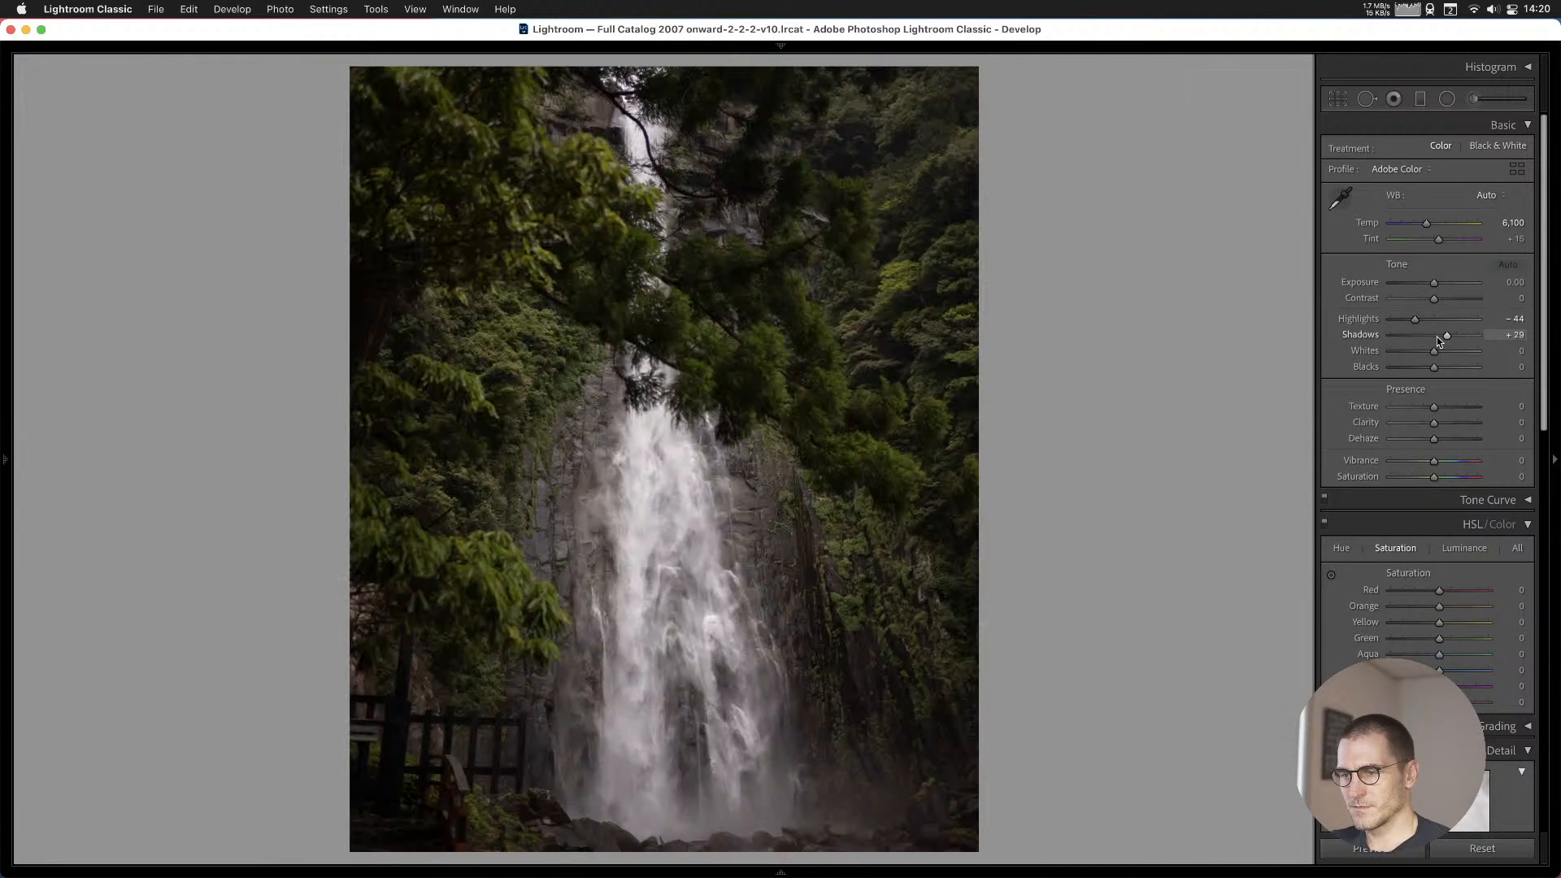
key(Left)
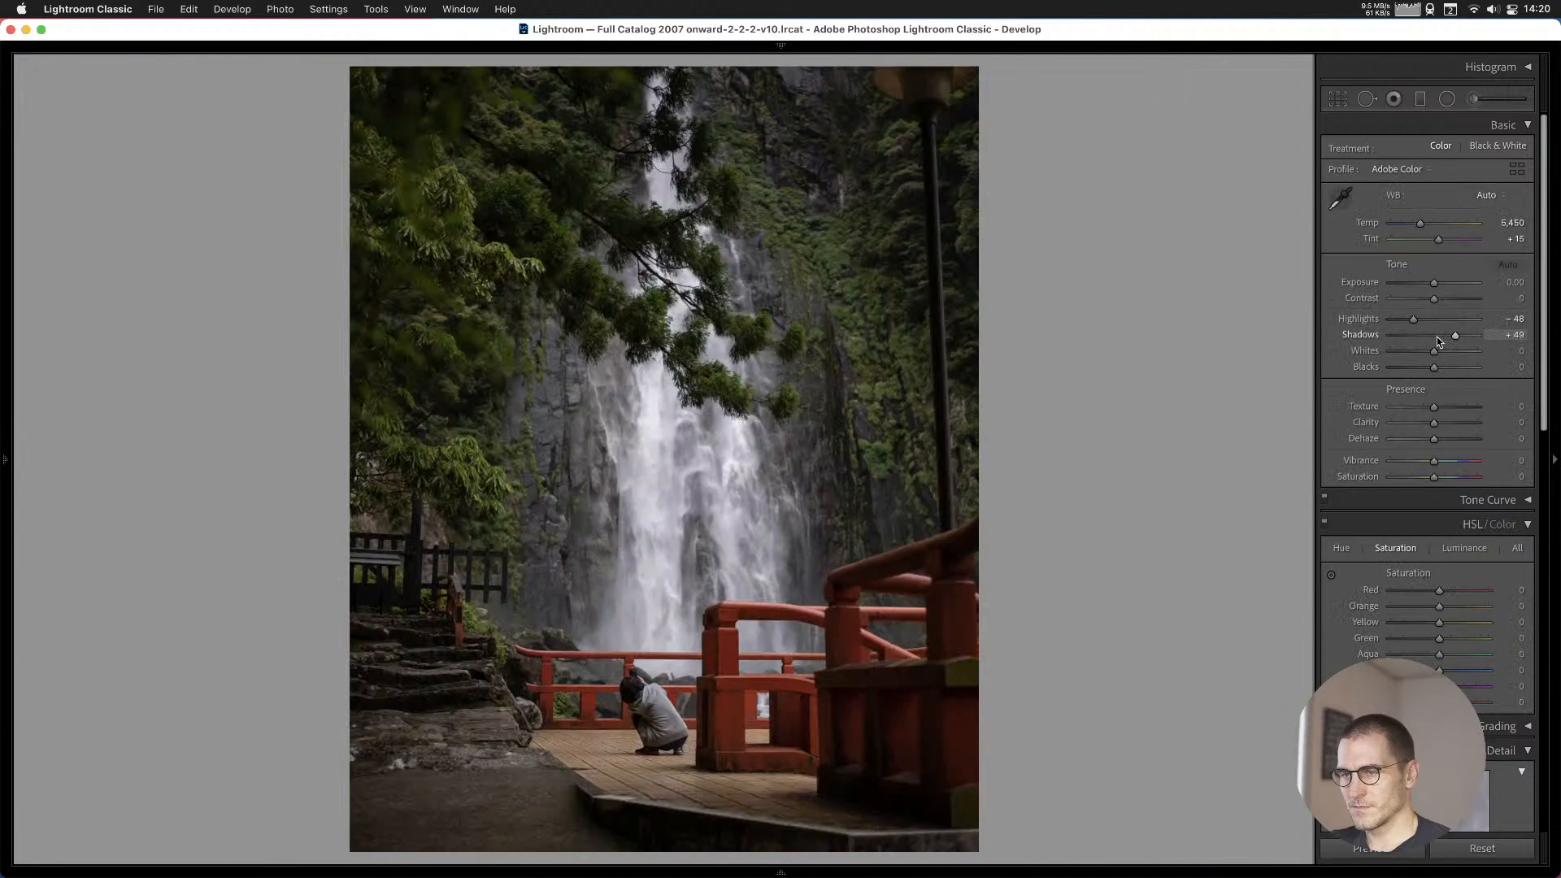
key(b)
key(Right)
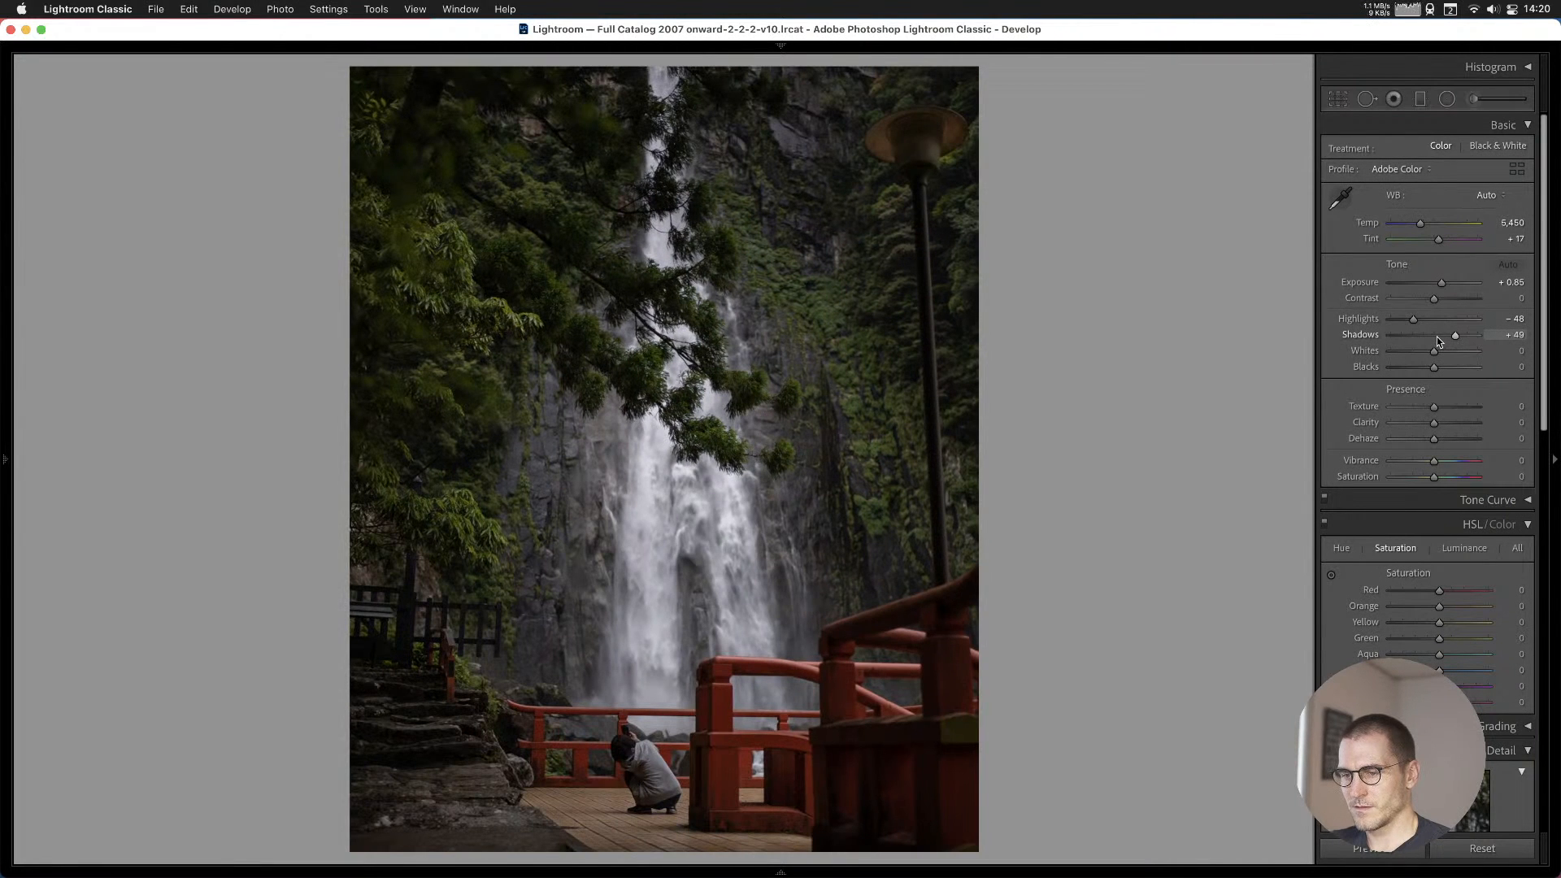
Remove the brighter waterfall frame from "Cull #1" and add the darker frame showing the whole lamp instead.
key(Left)
key(b)
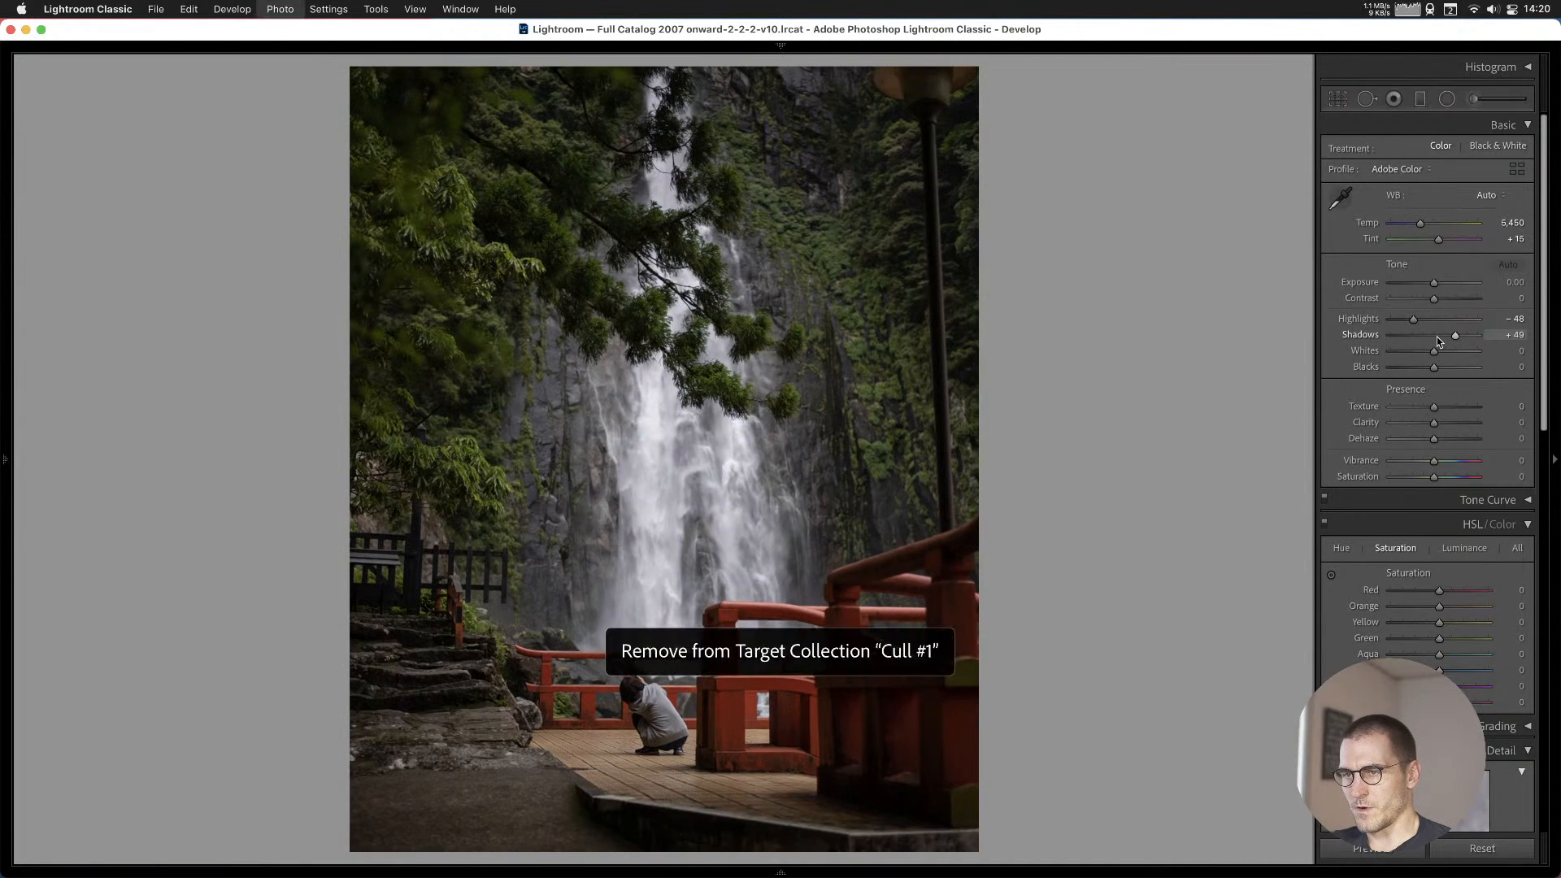
key(Right)
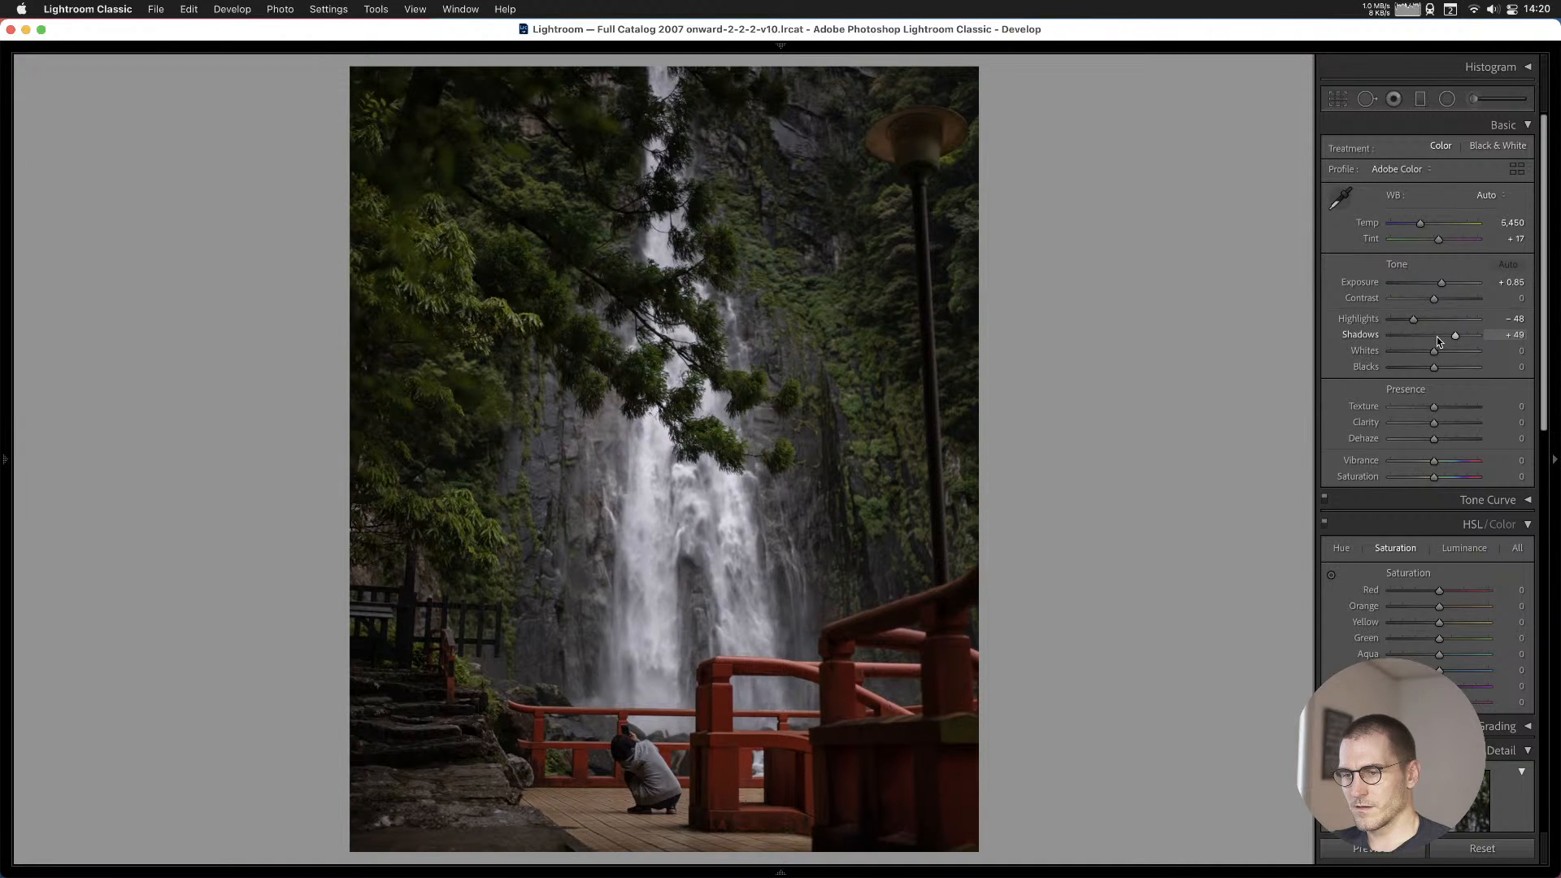
key(b)
key(Right)
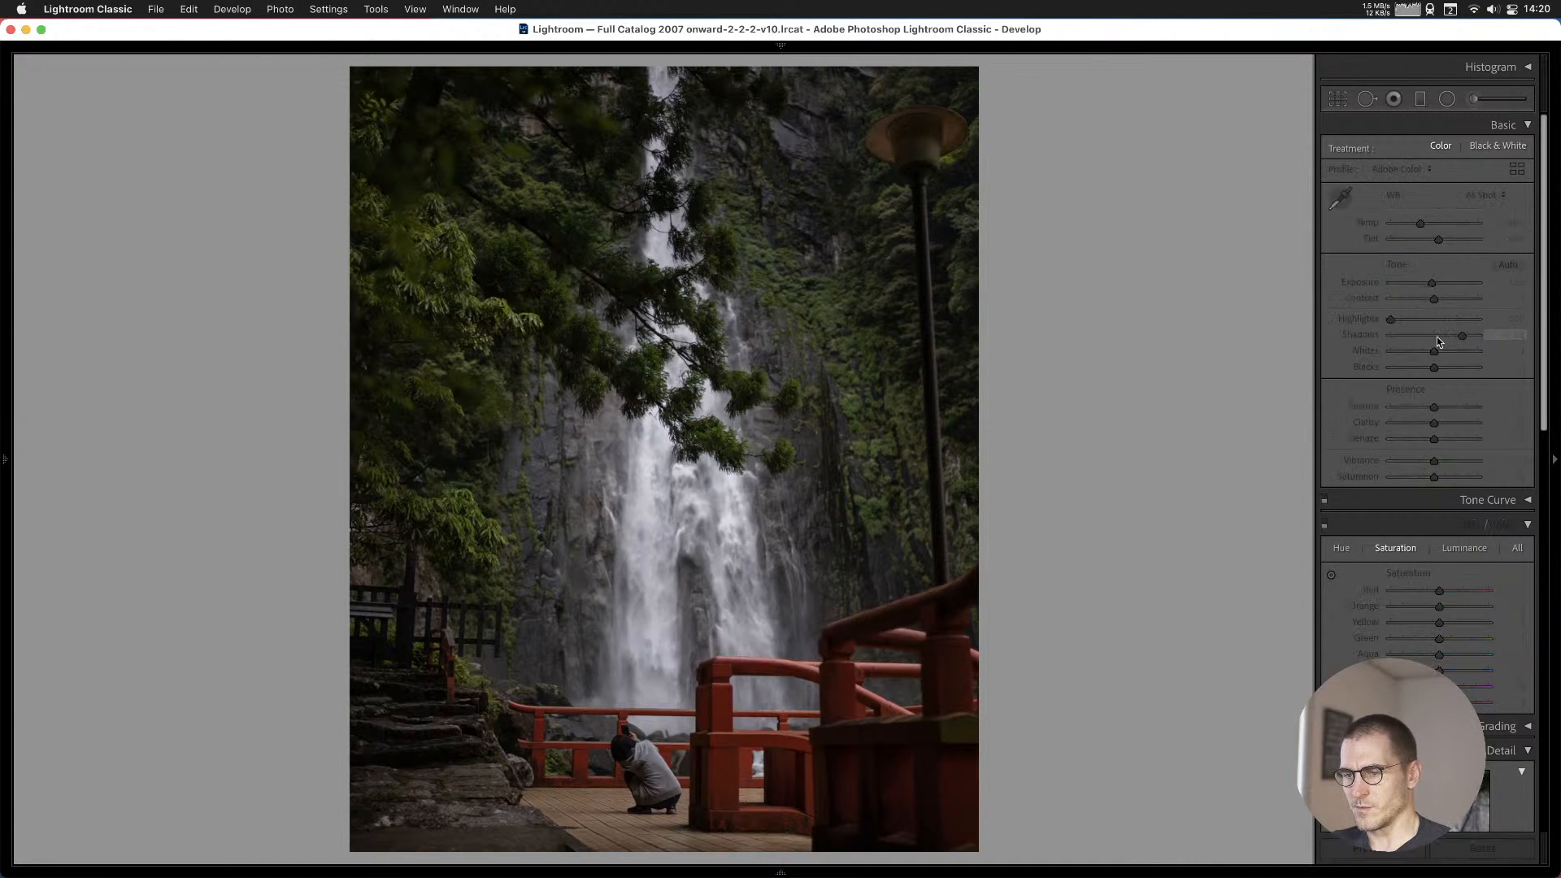
Add the waterfall between tree trunks and the wooden house by the lawn to "Cull #1", skipping the mossy stairway and weathered shed.
key(Right)
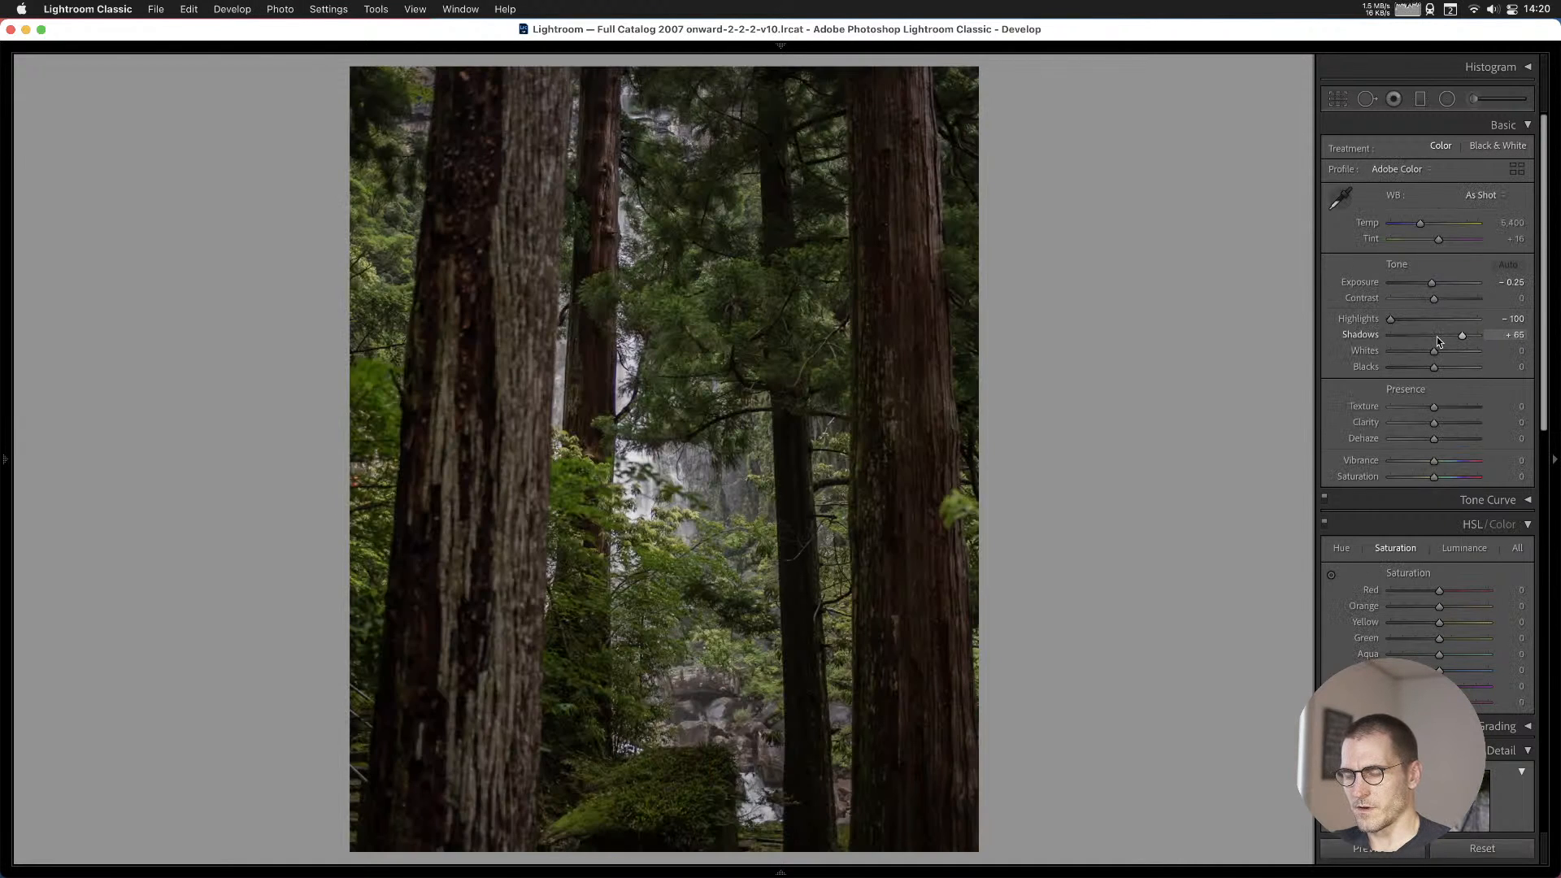
key(b)
key(Right)
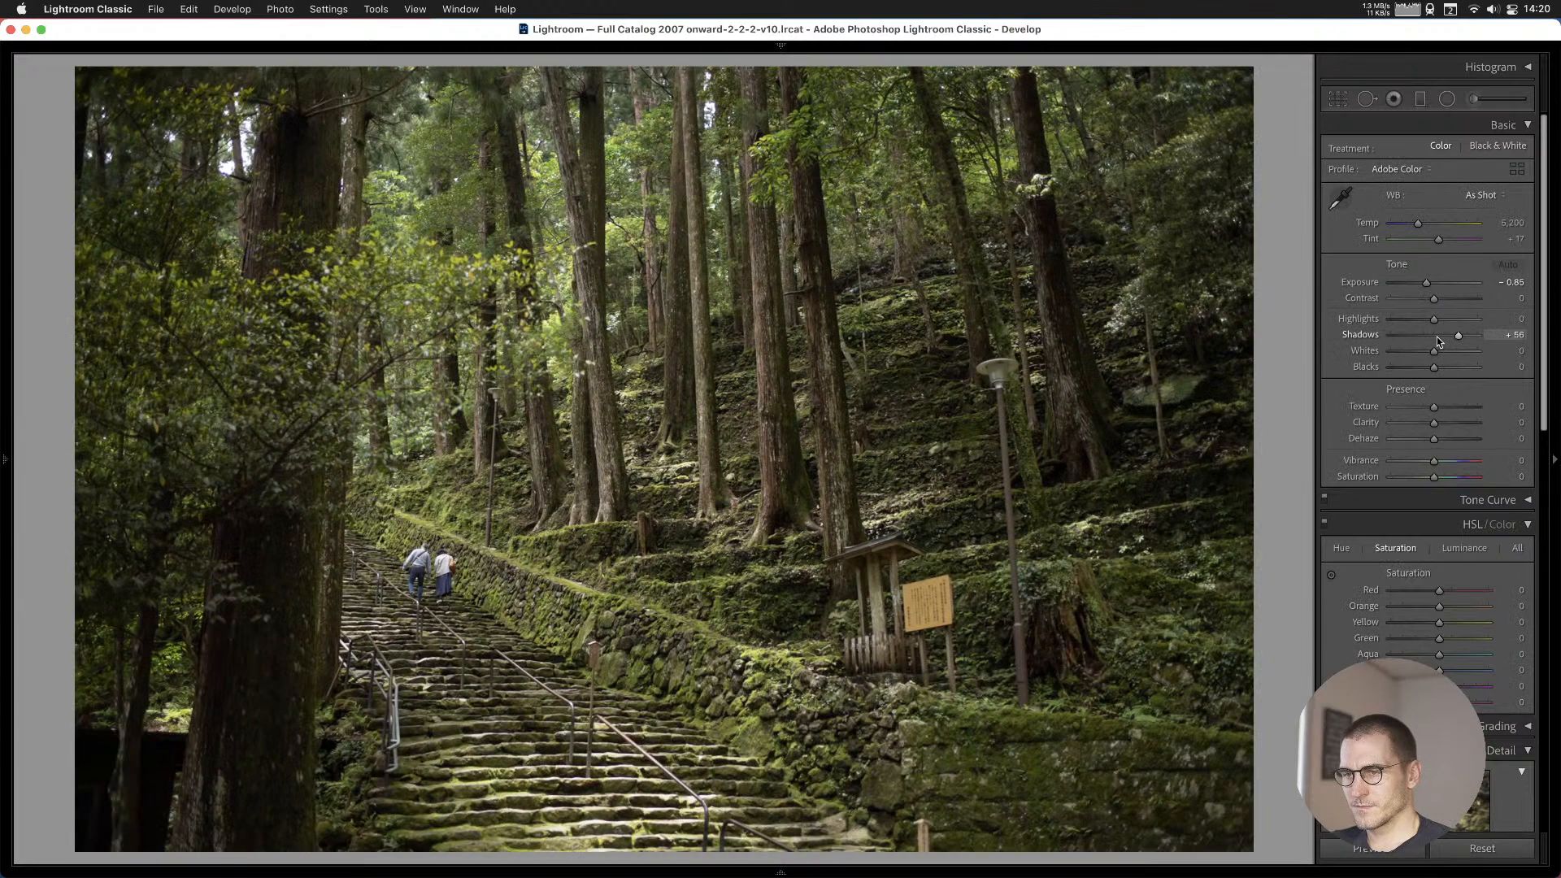
key(Right)
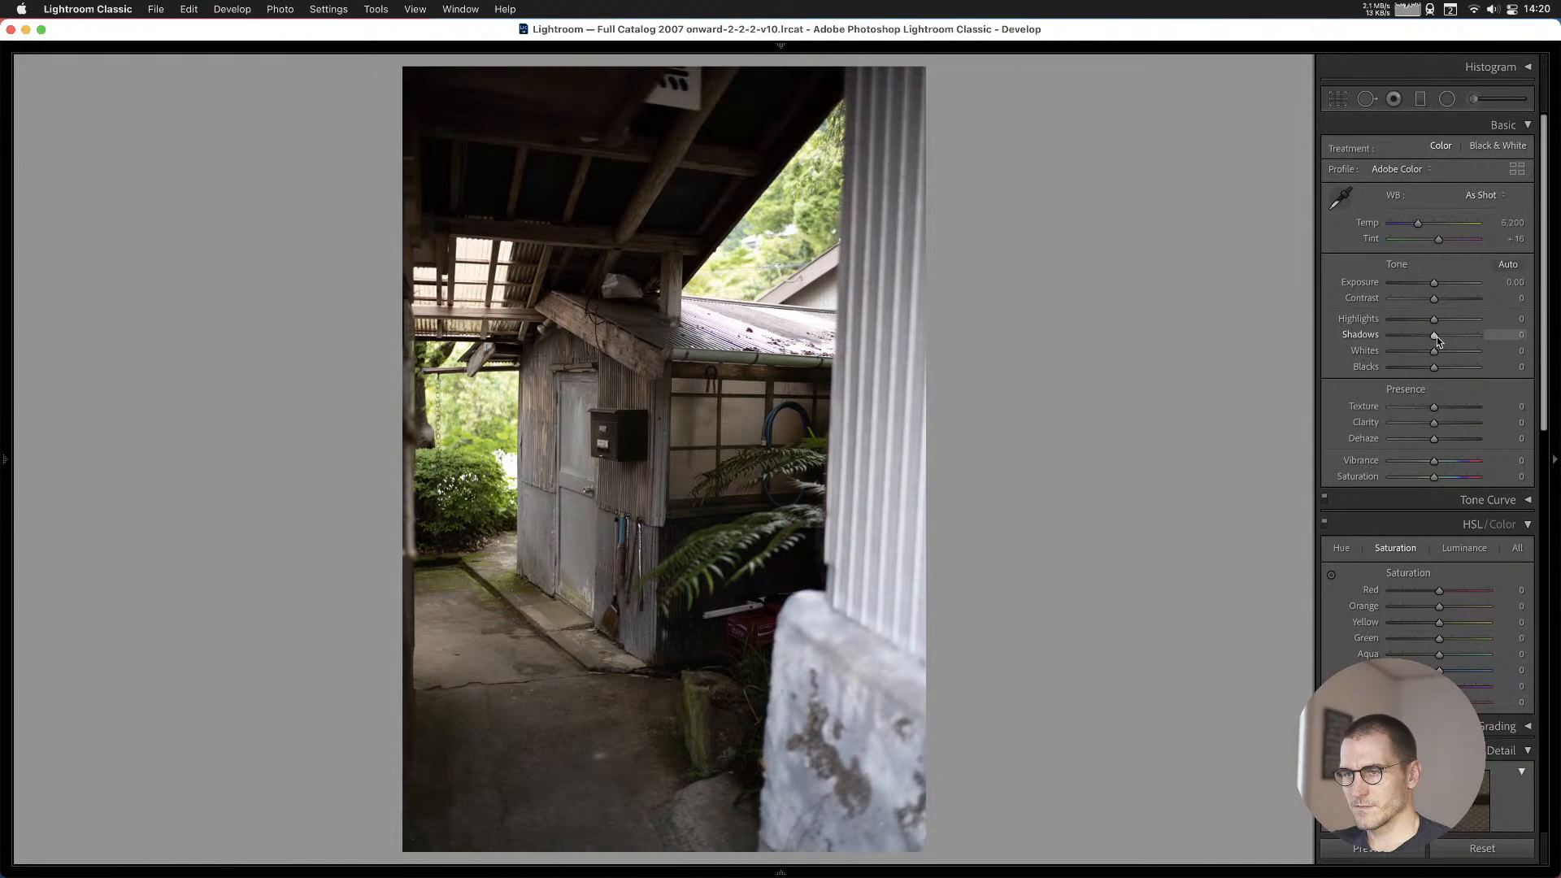
key(Right)
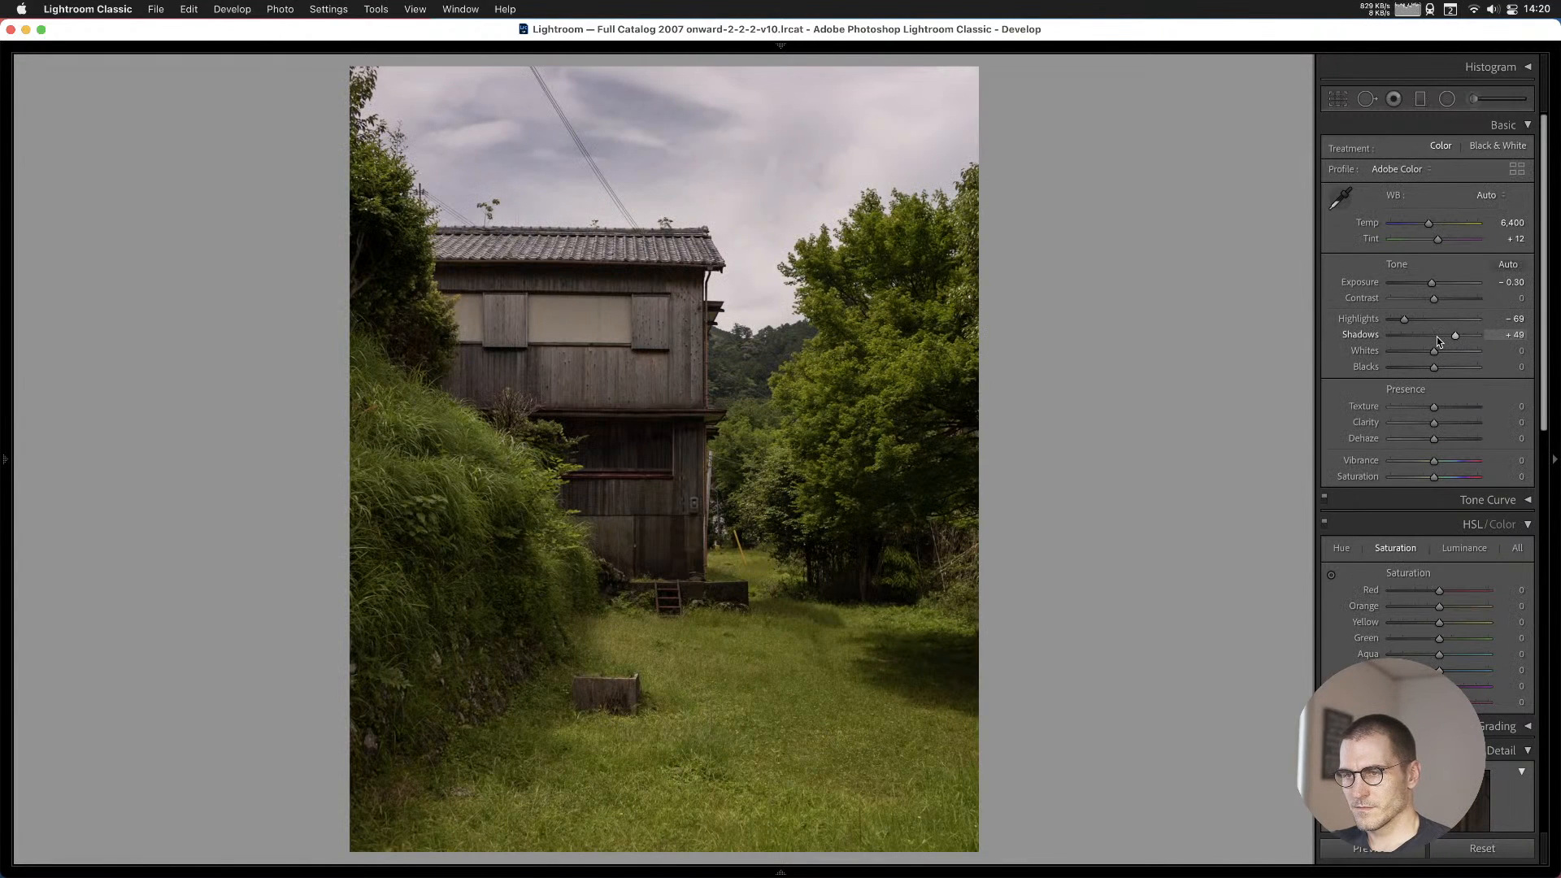
key(b)
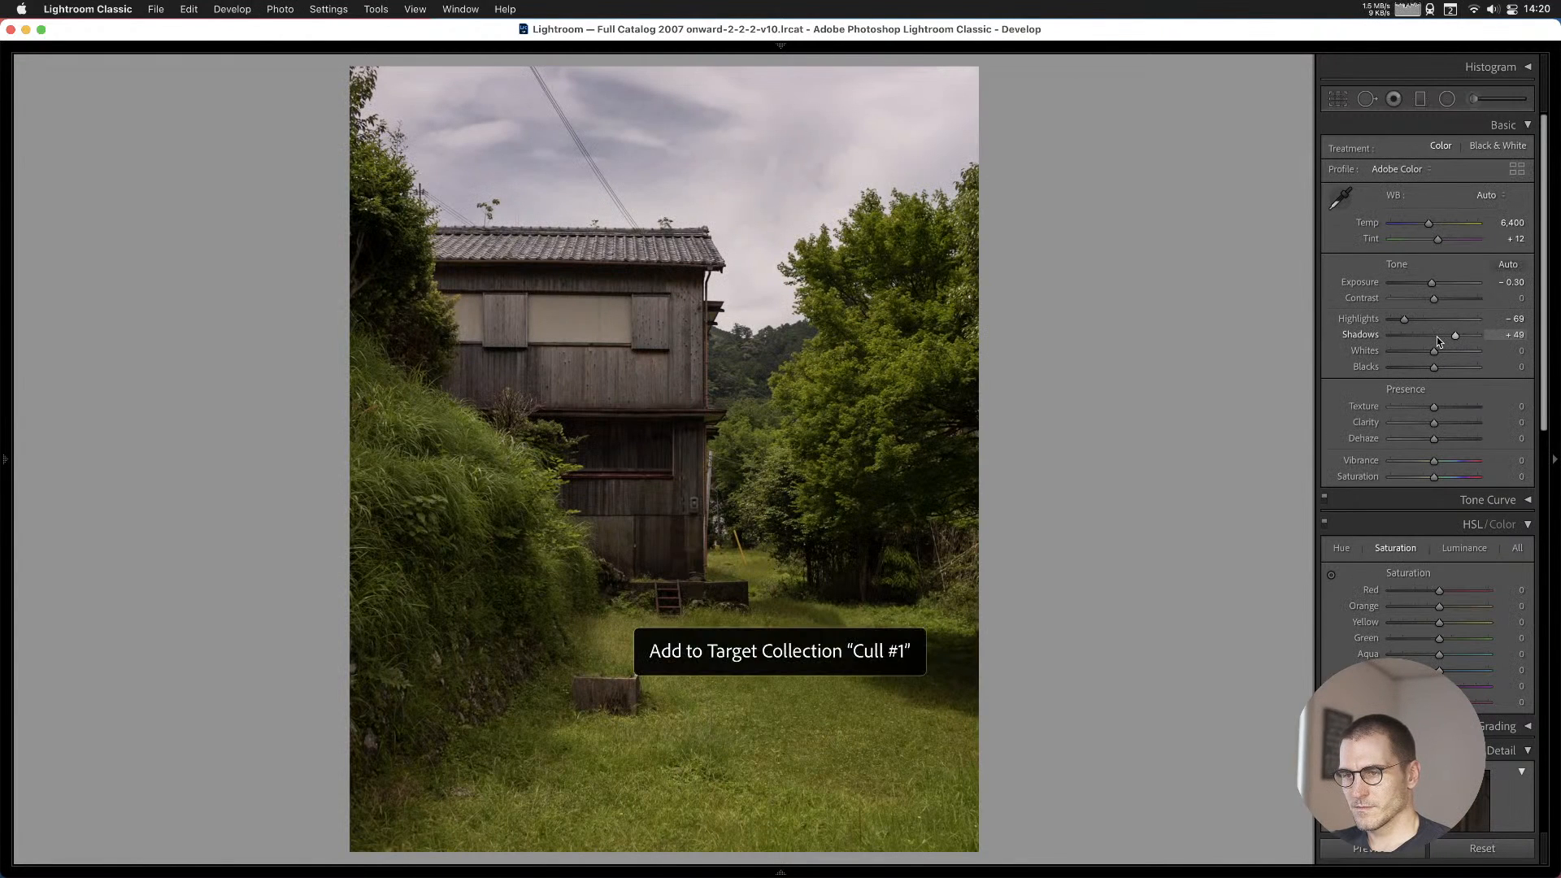
Skip the cafe front and the forest path photos, and add the laundry lines below the forested mountain to "Cull #1".
key(Right)
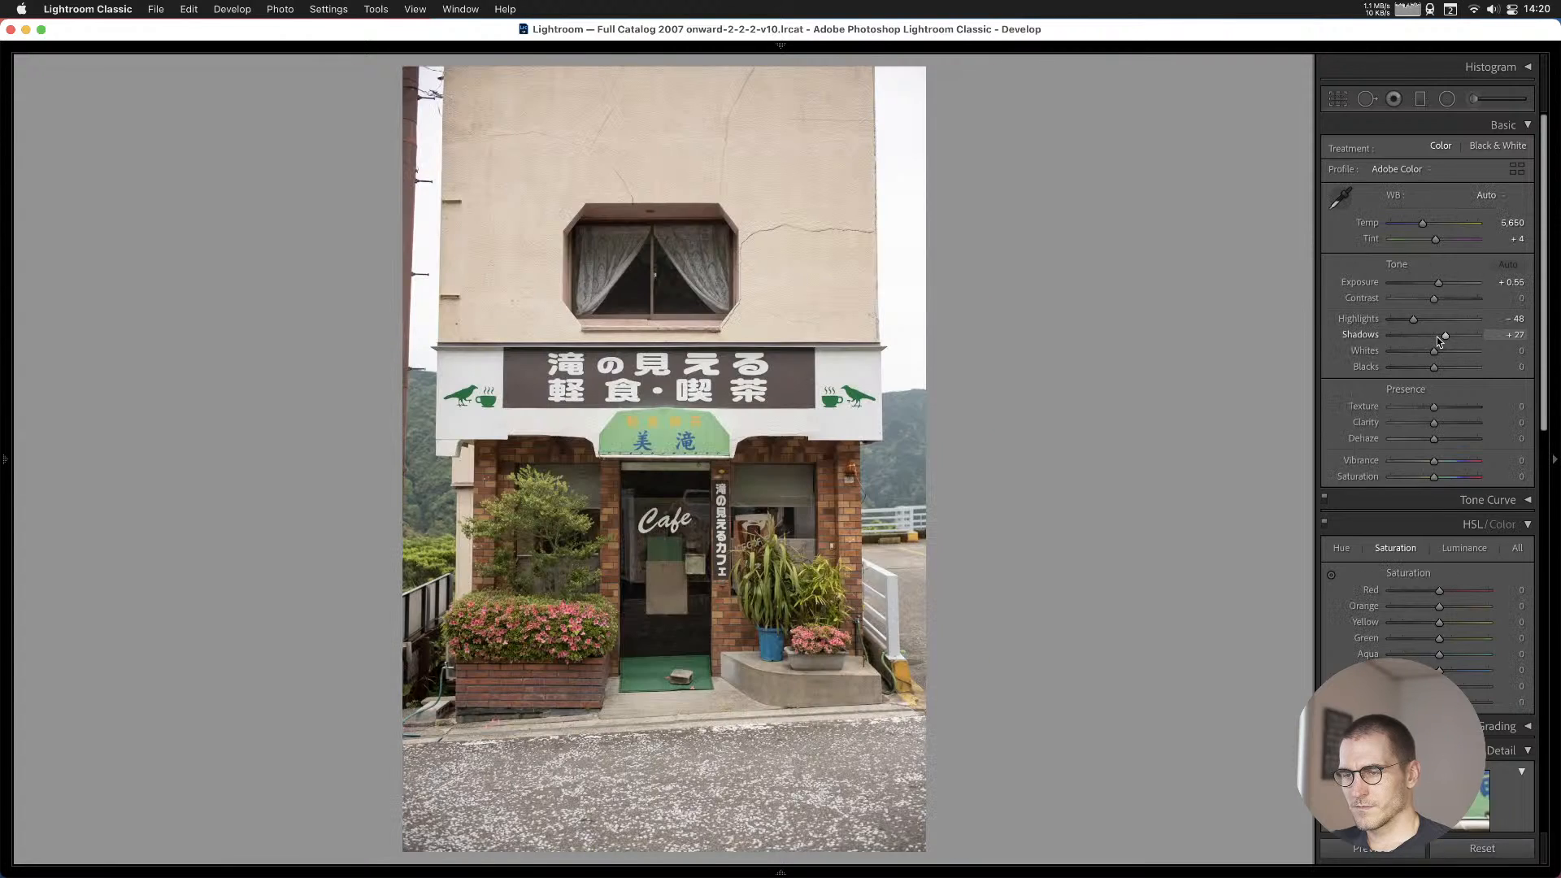
key(Right)
key(Right)
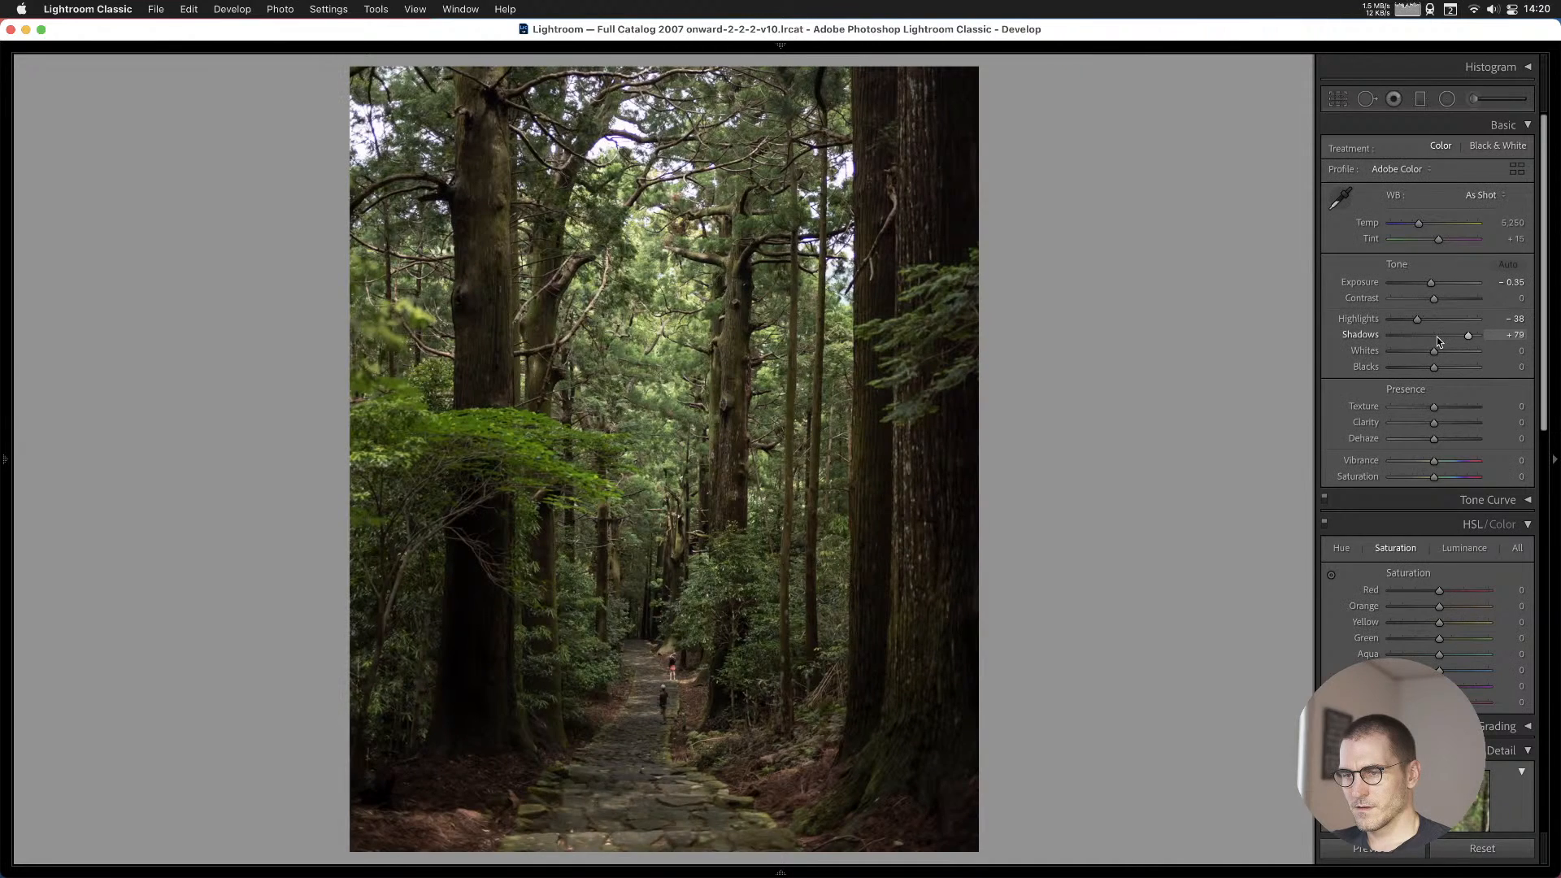
key(Right)
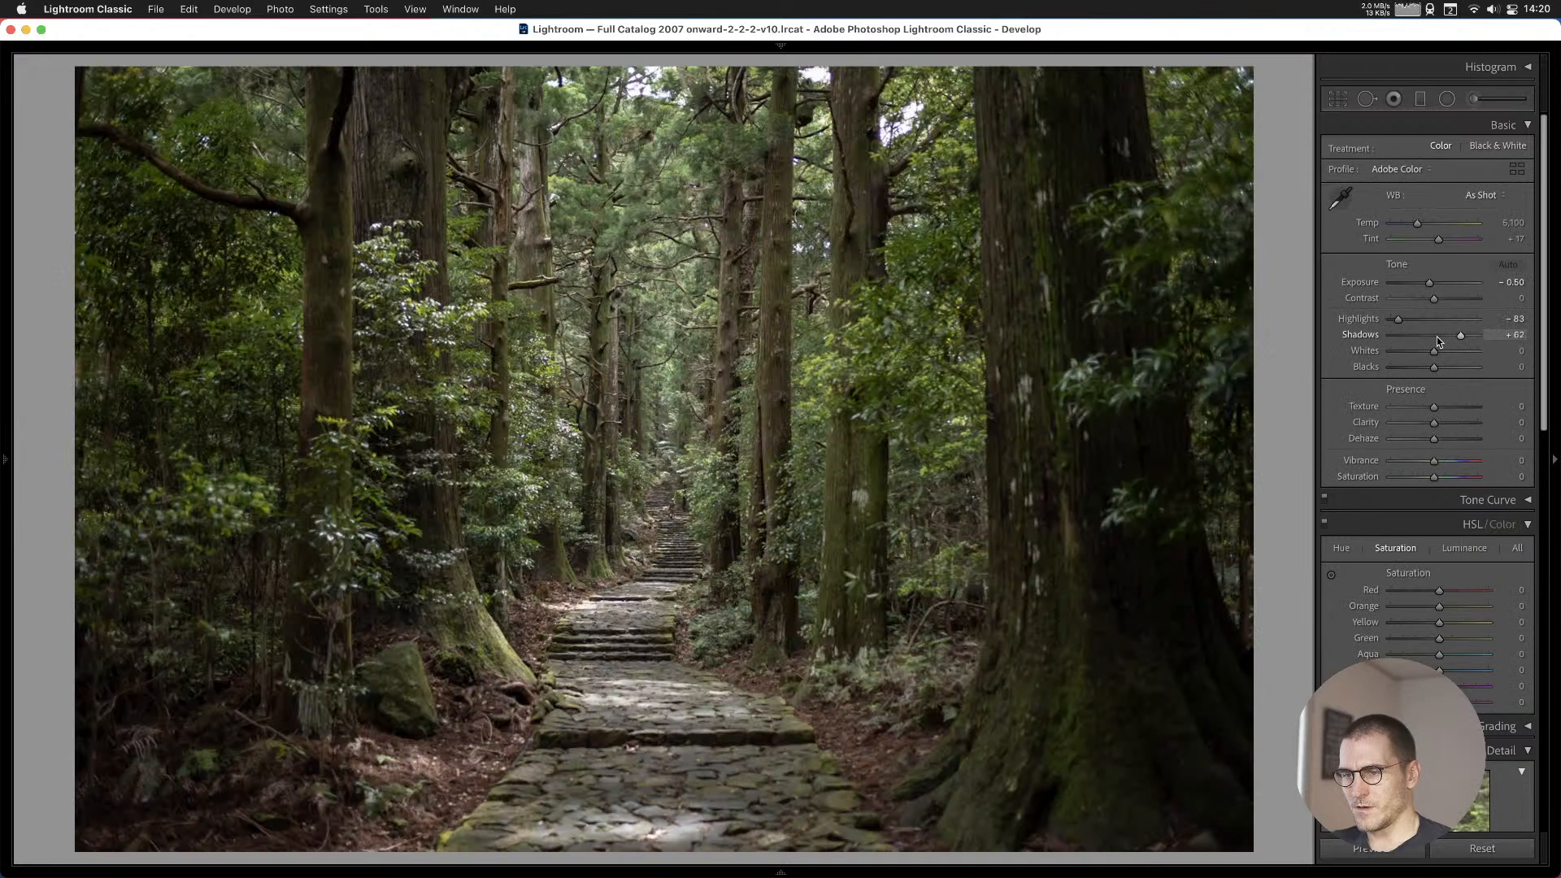
key(Right)
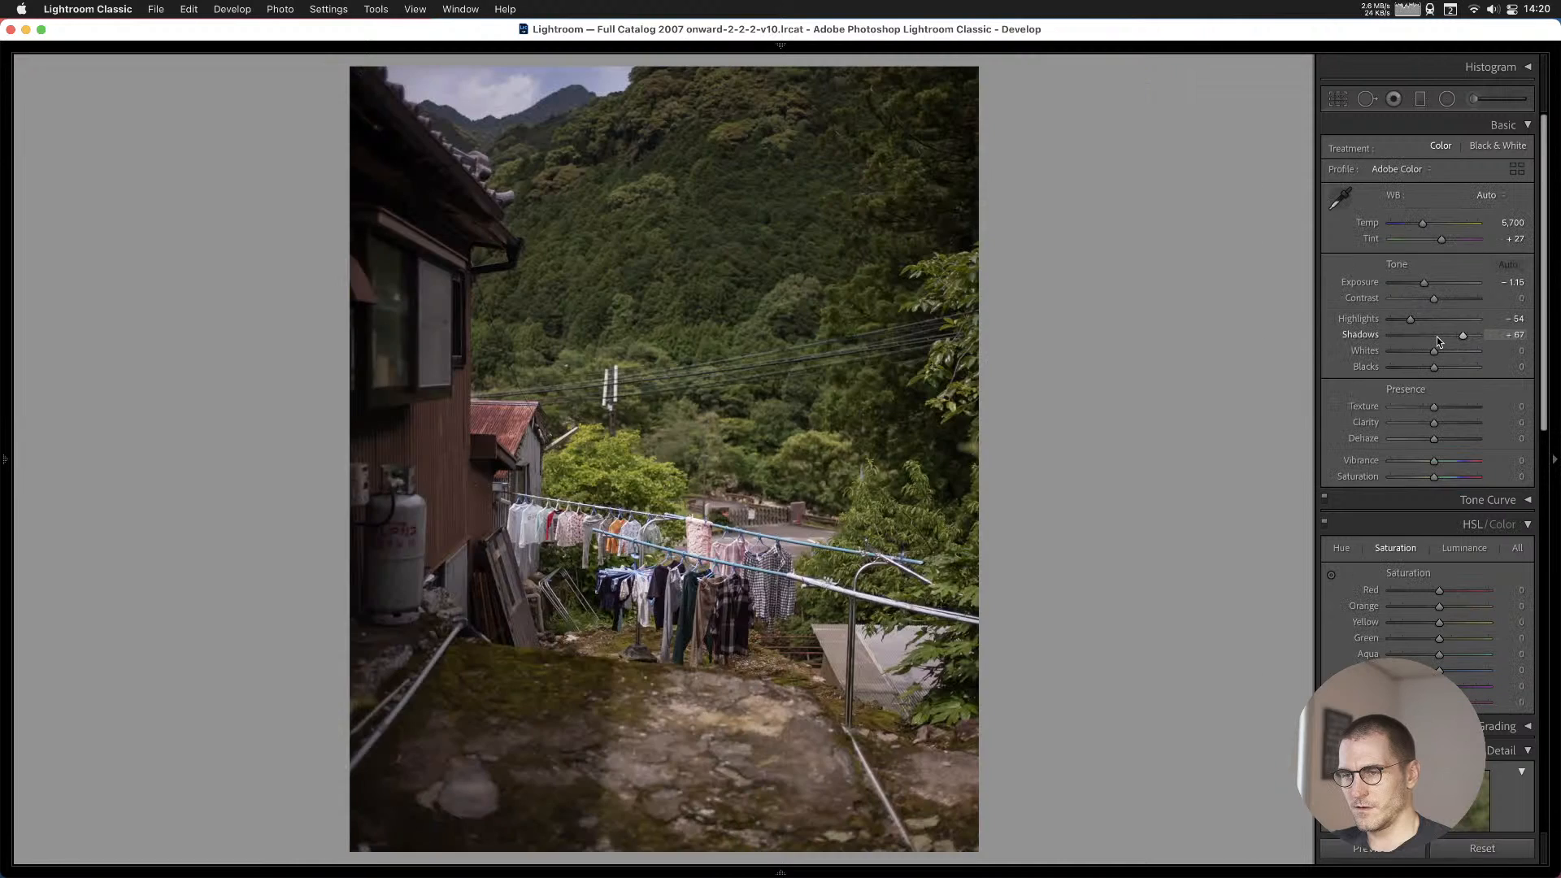
key(b)
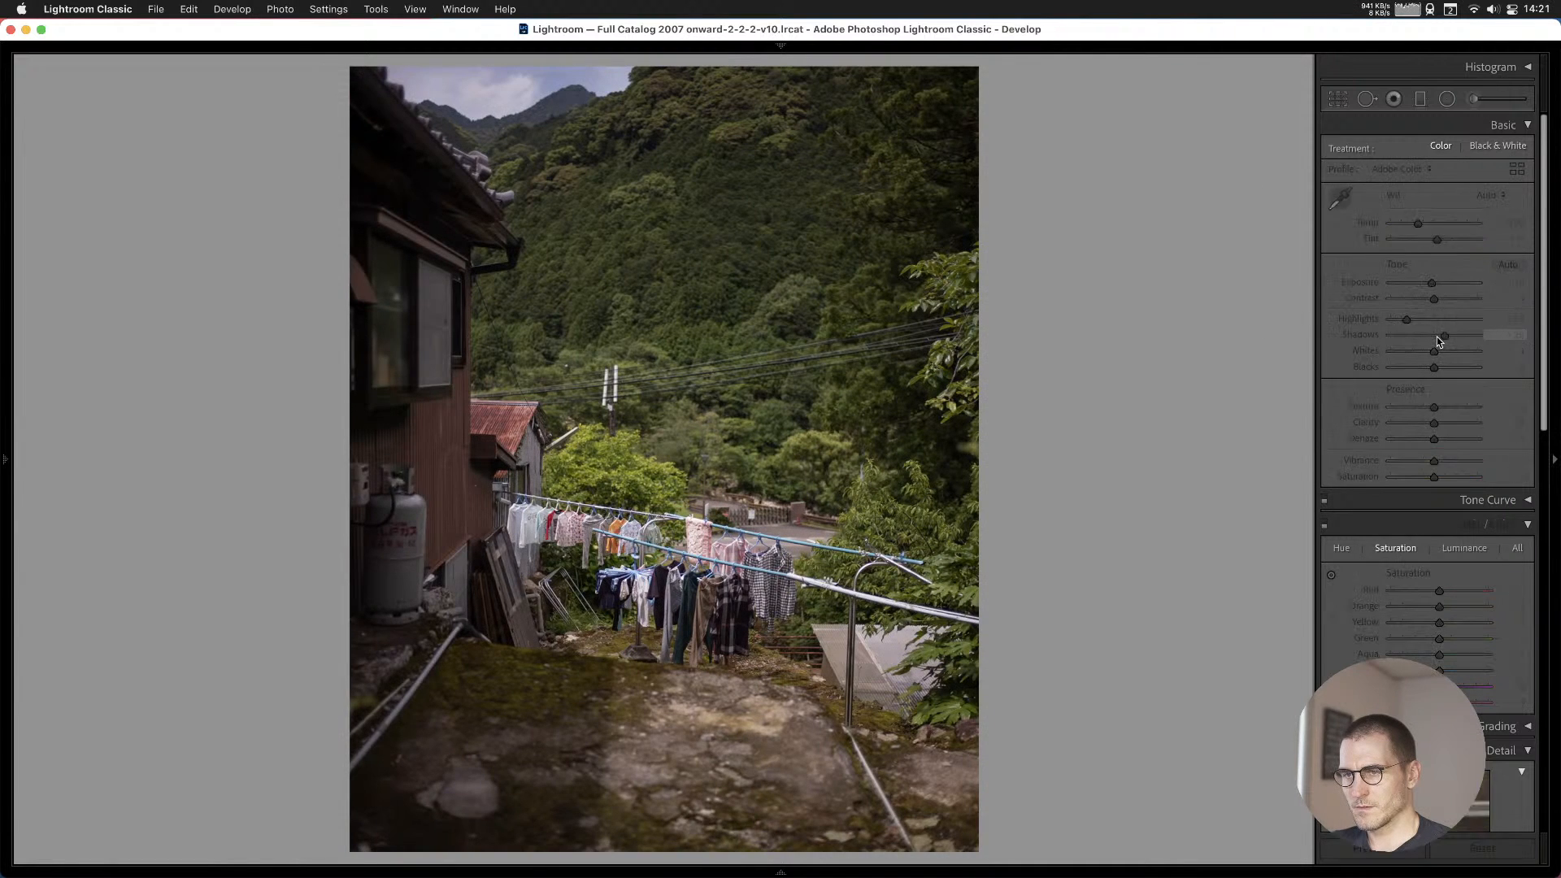
Skip the open timber garage, and add both the rocky river with the bridge and the laundry between the block walls to "Cull #1".
key(Right)
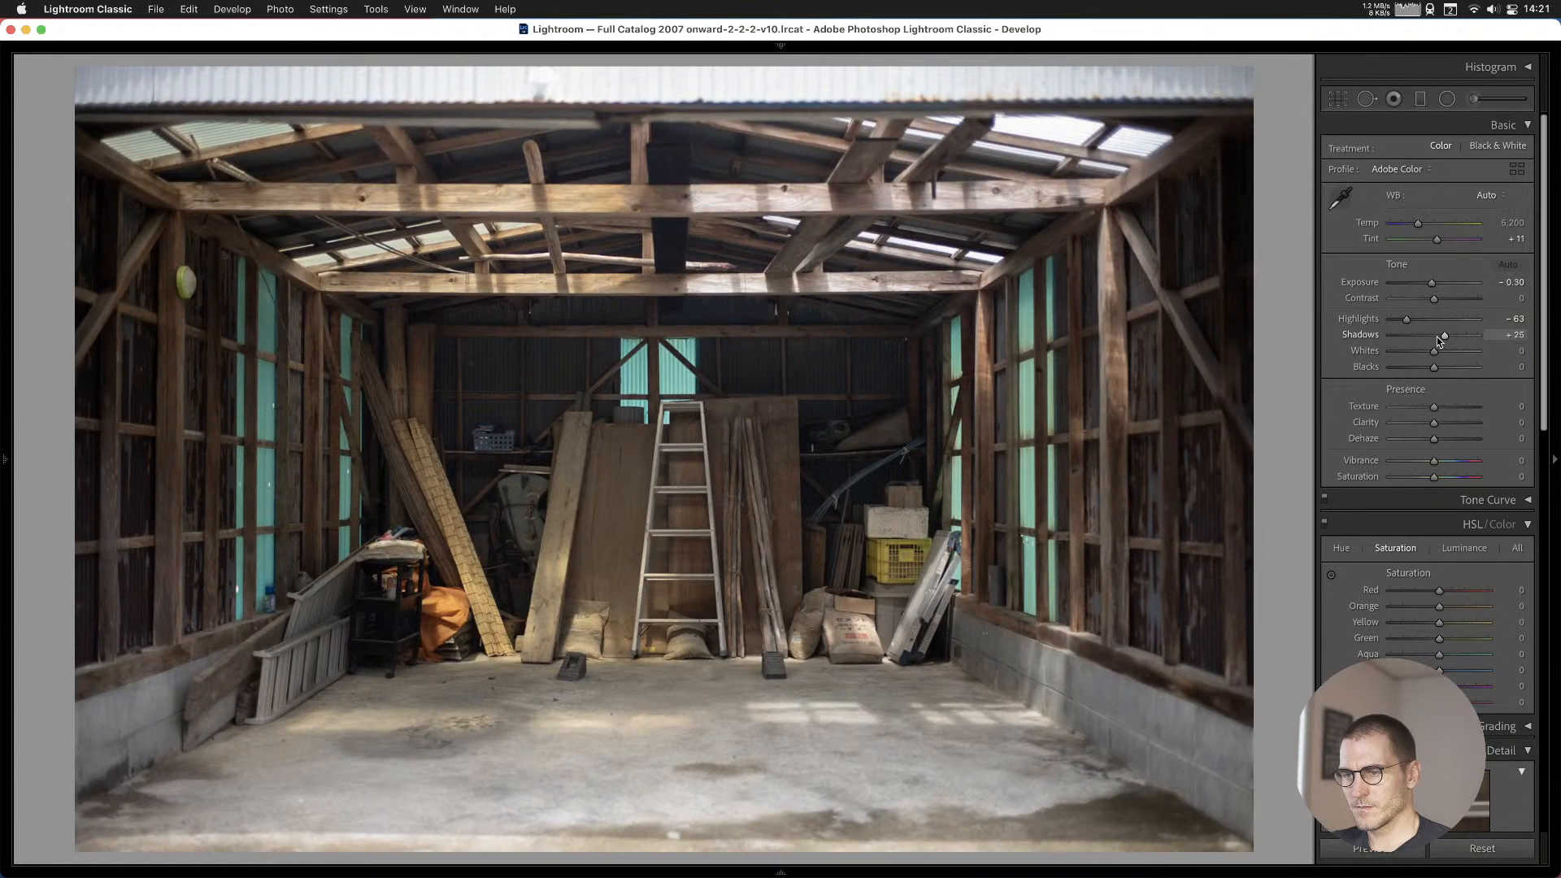
key(Right)
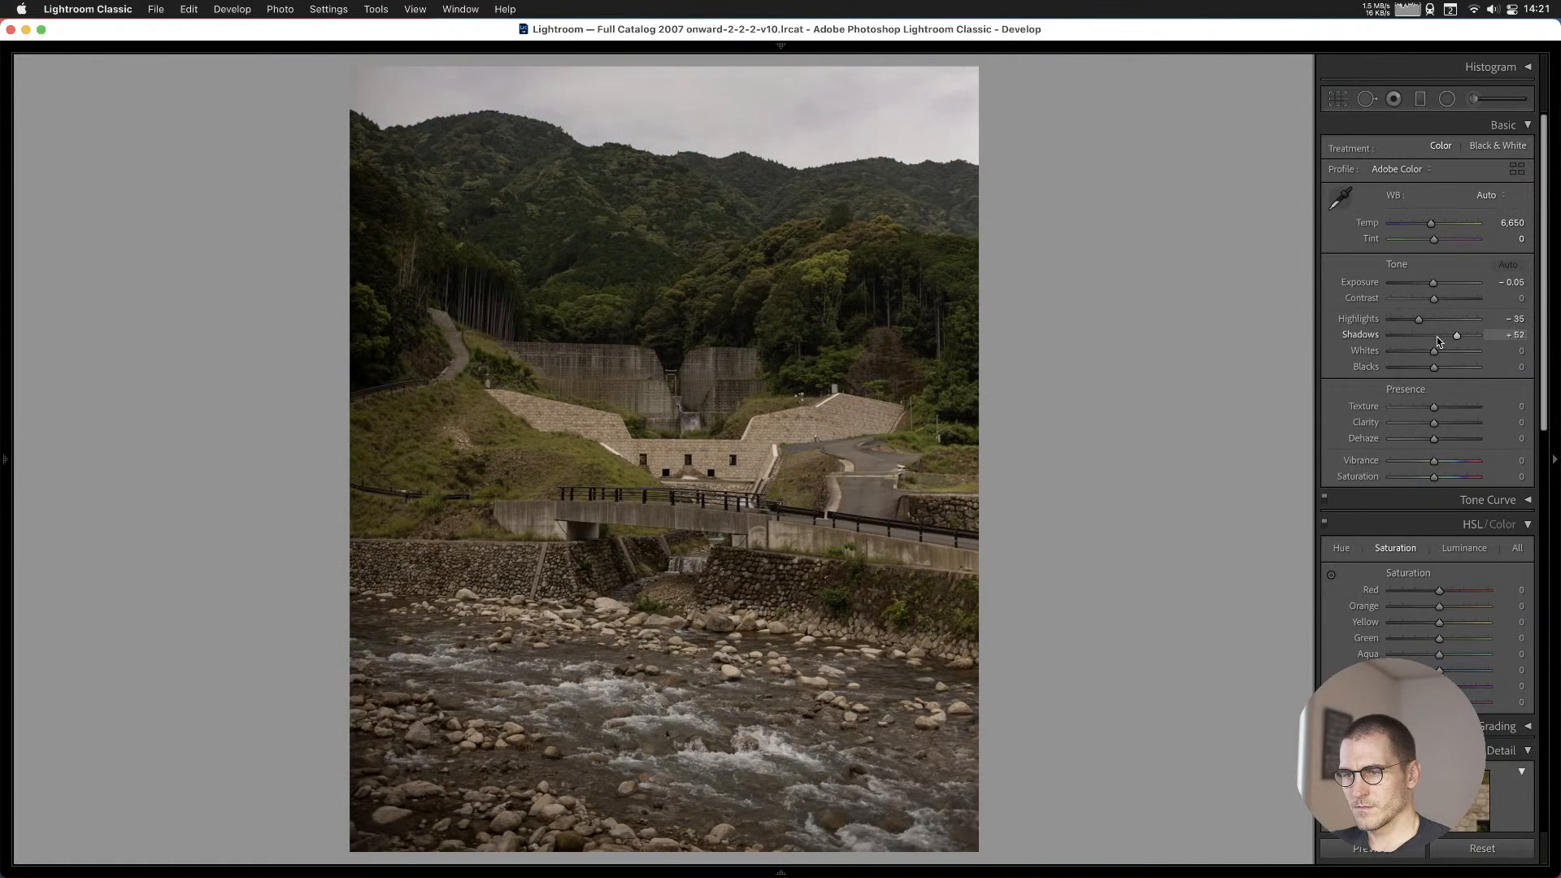
key(Right)
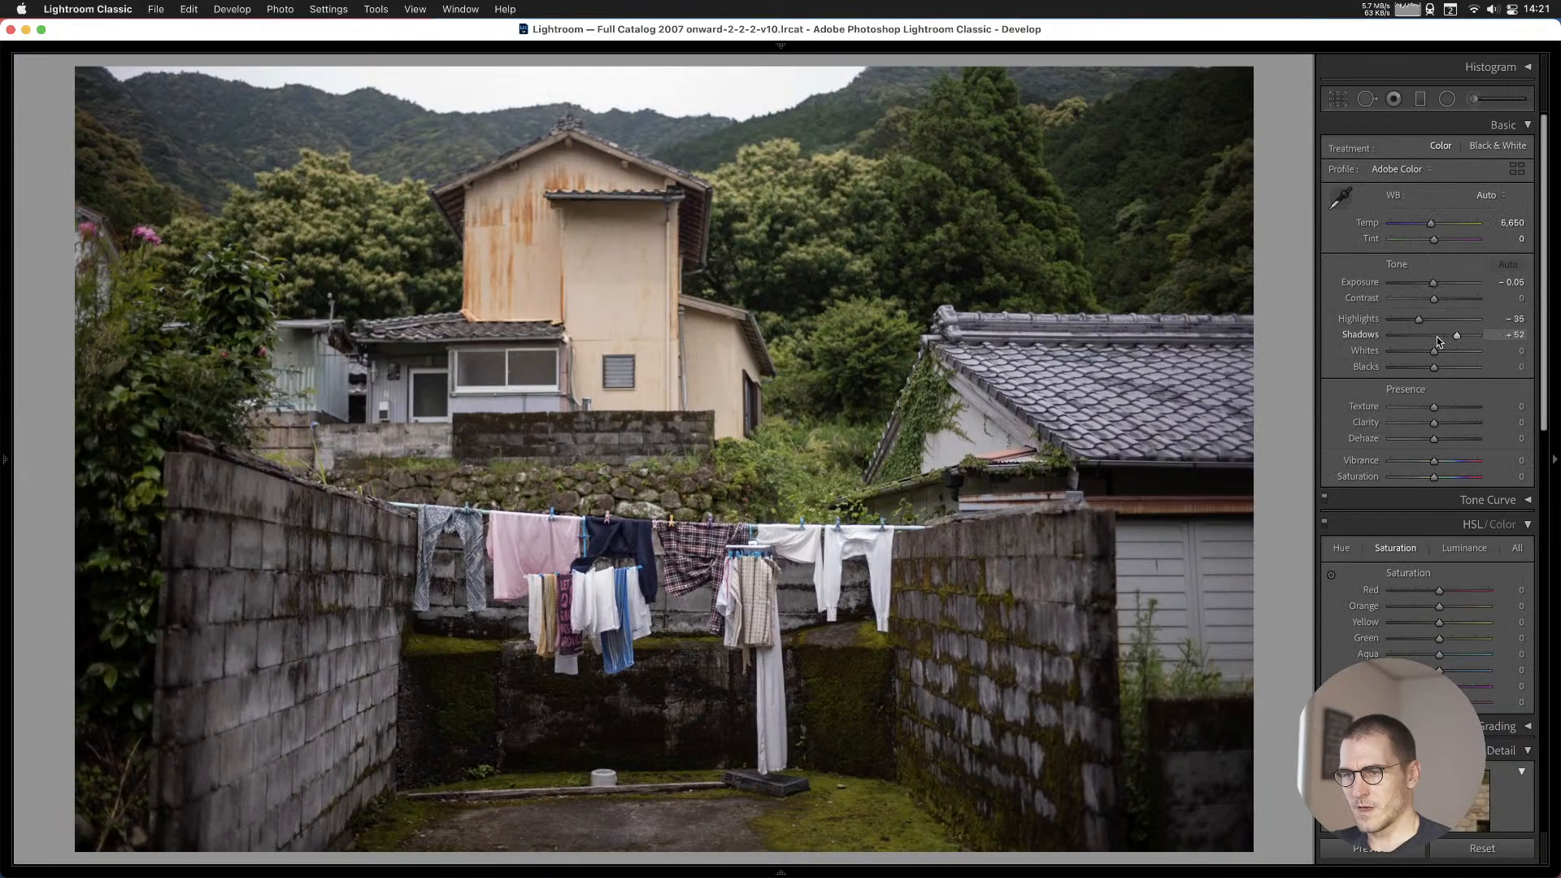
key(Left)
key(b)
key(Right)
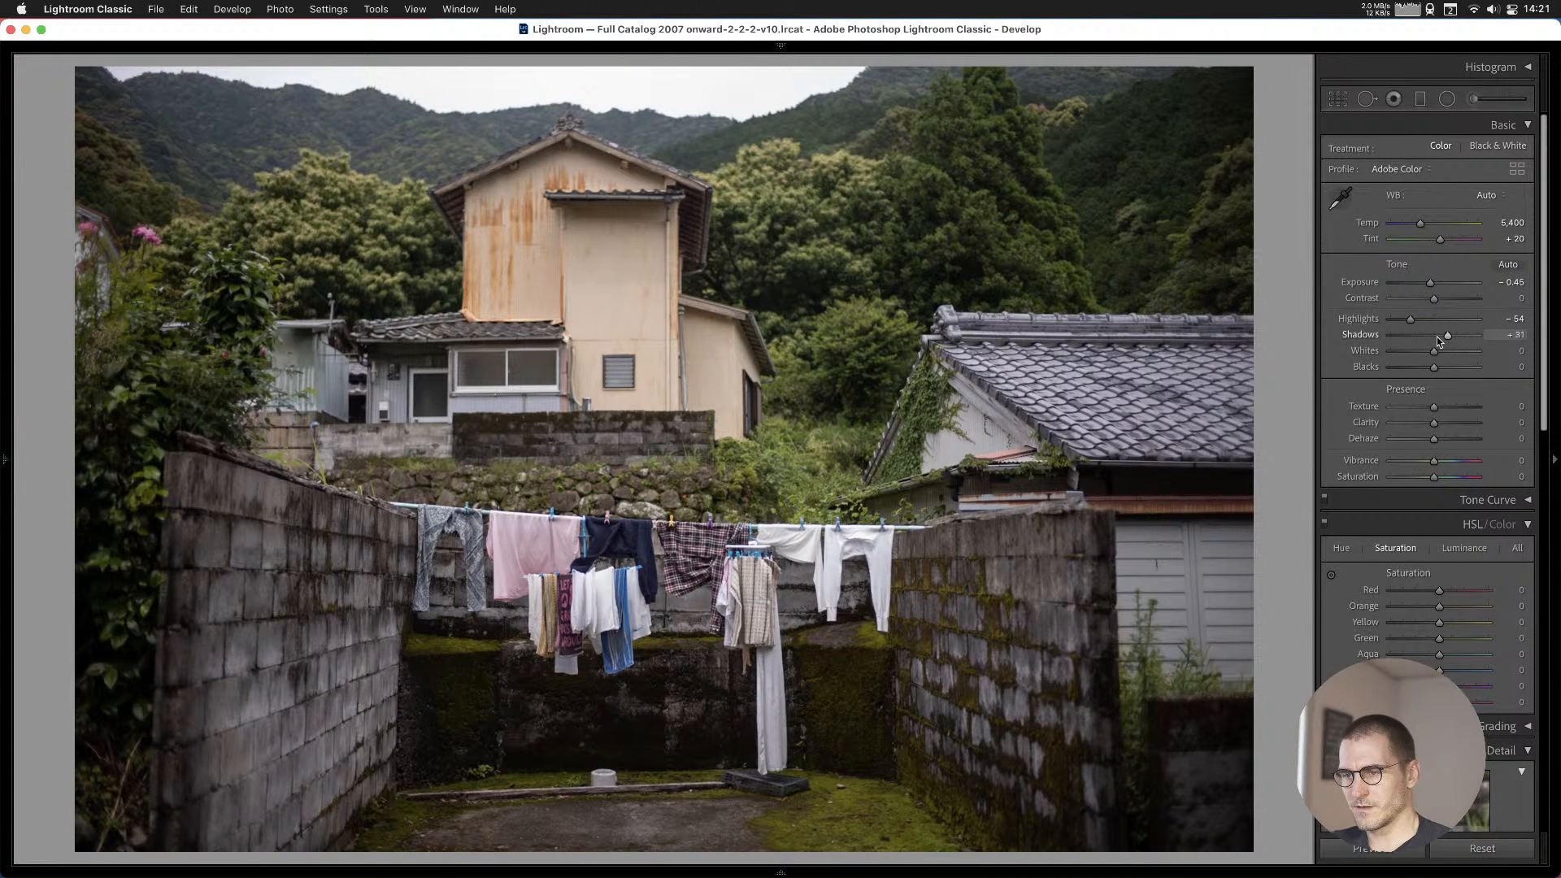
key(b)
Add the man crouching in the courtyard and the horizontal weathered building frame to "Cull #1", skipping the blue tarp and concrete blocks.
key(Right)
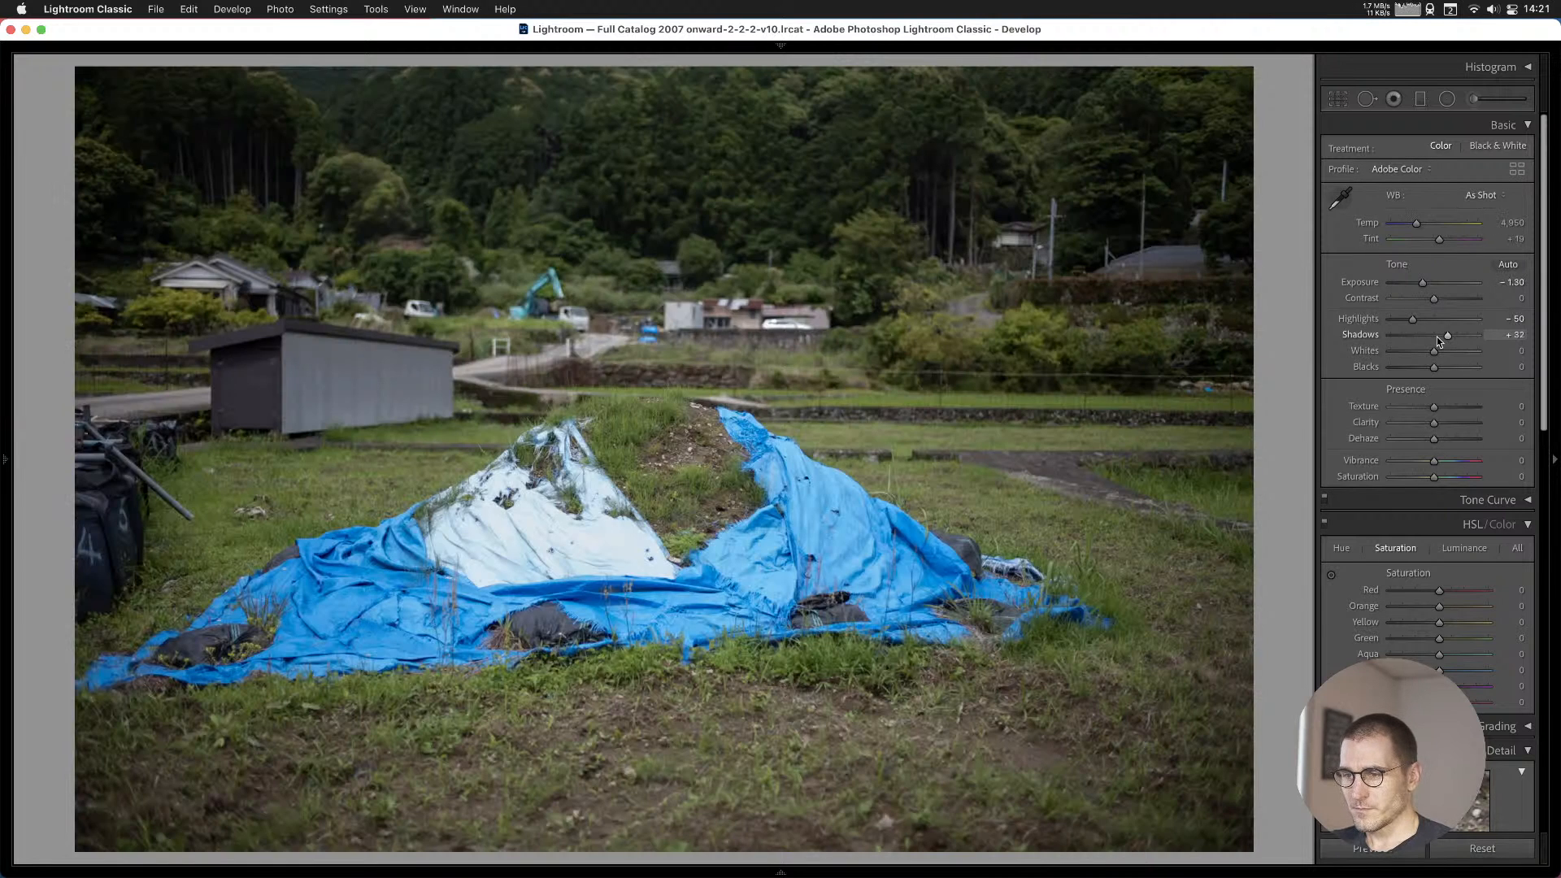
key(Right)
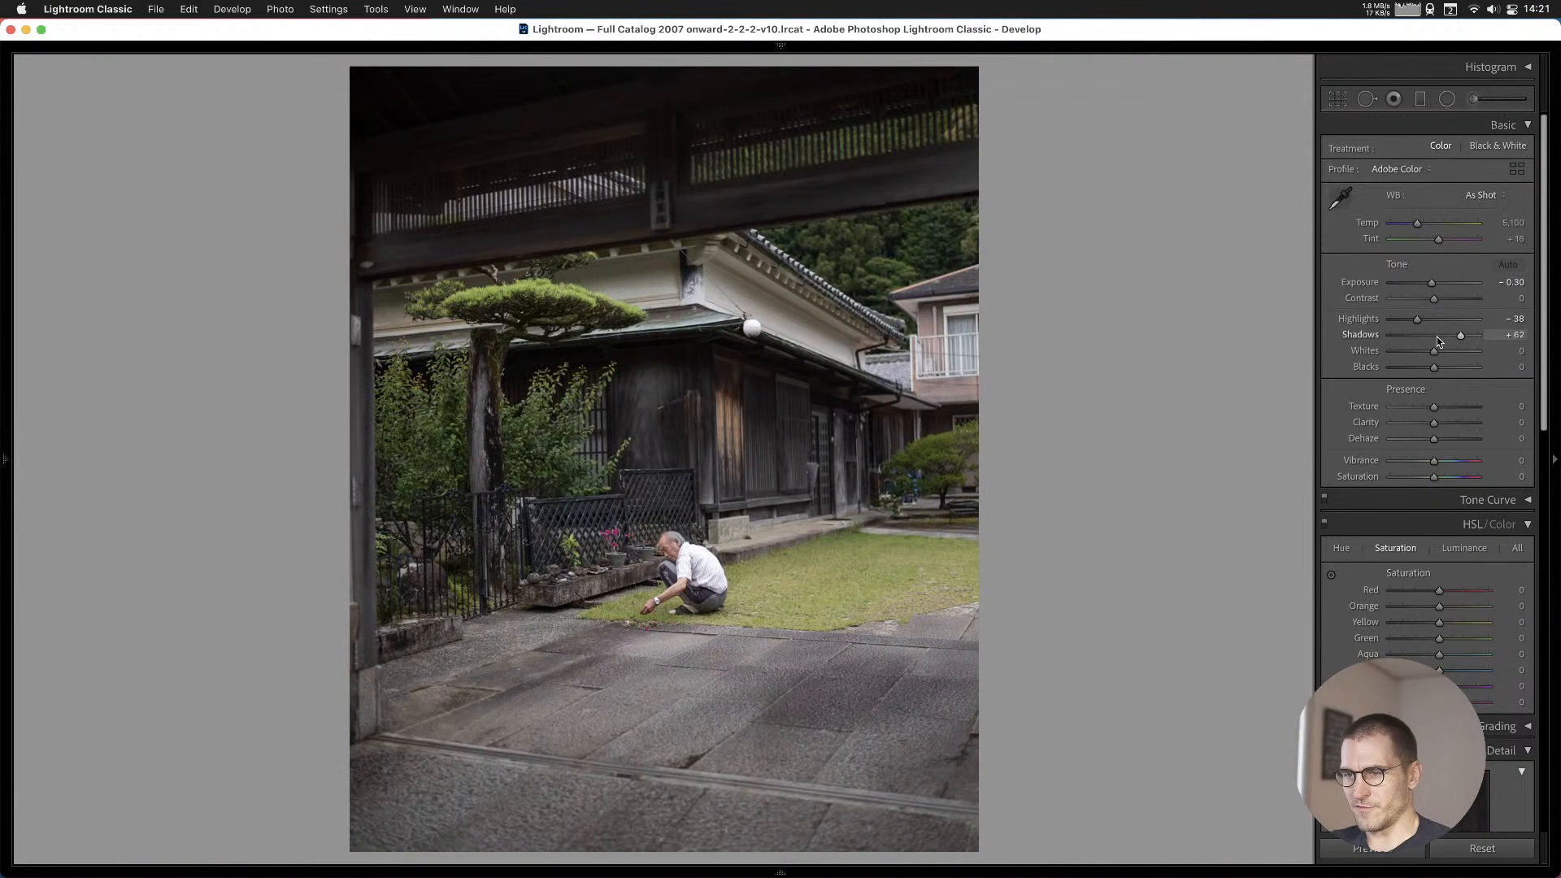
key(b)
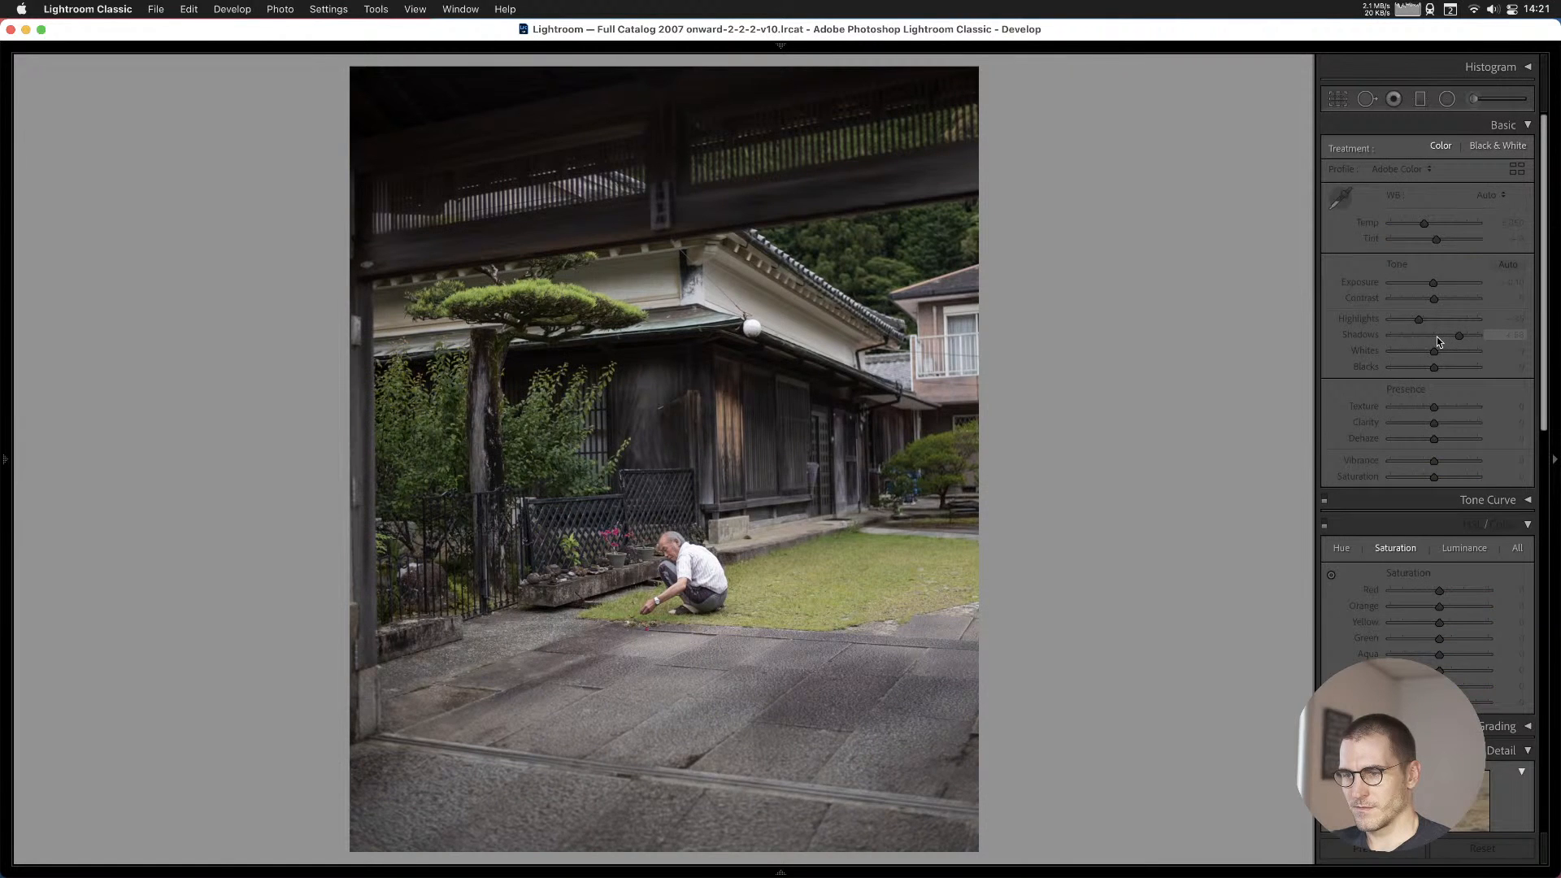
key(Right)
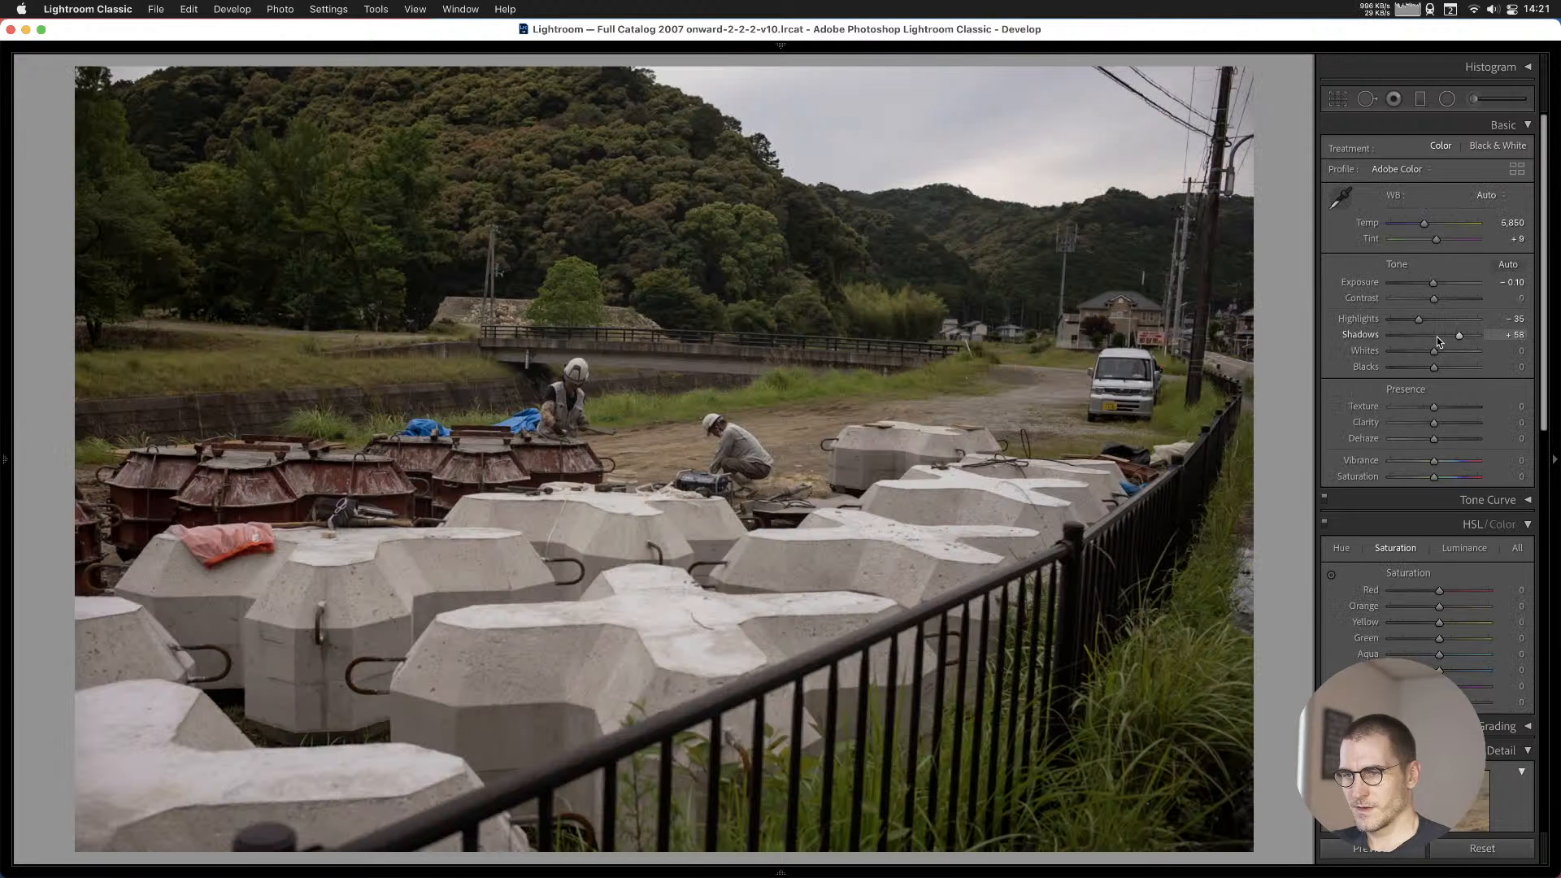
key(Right)
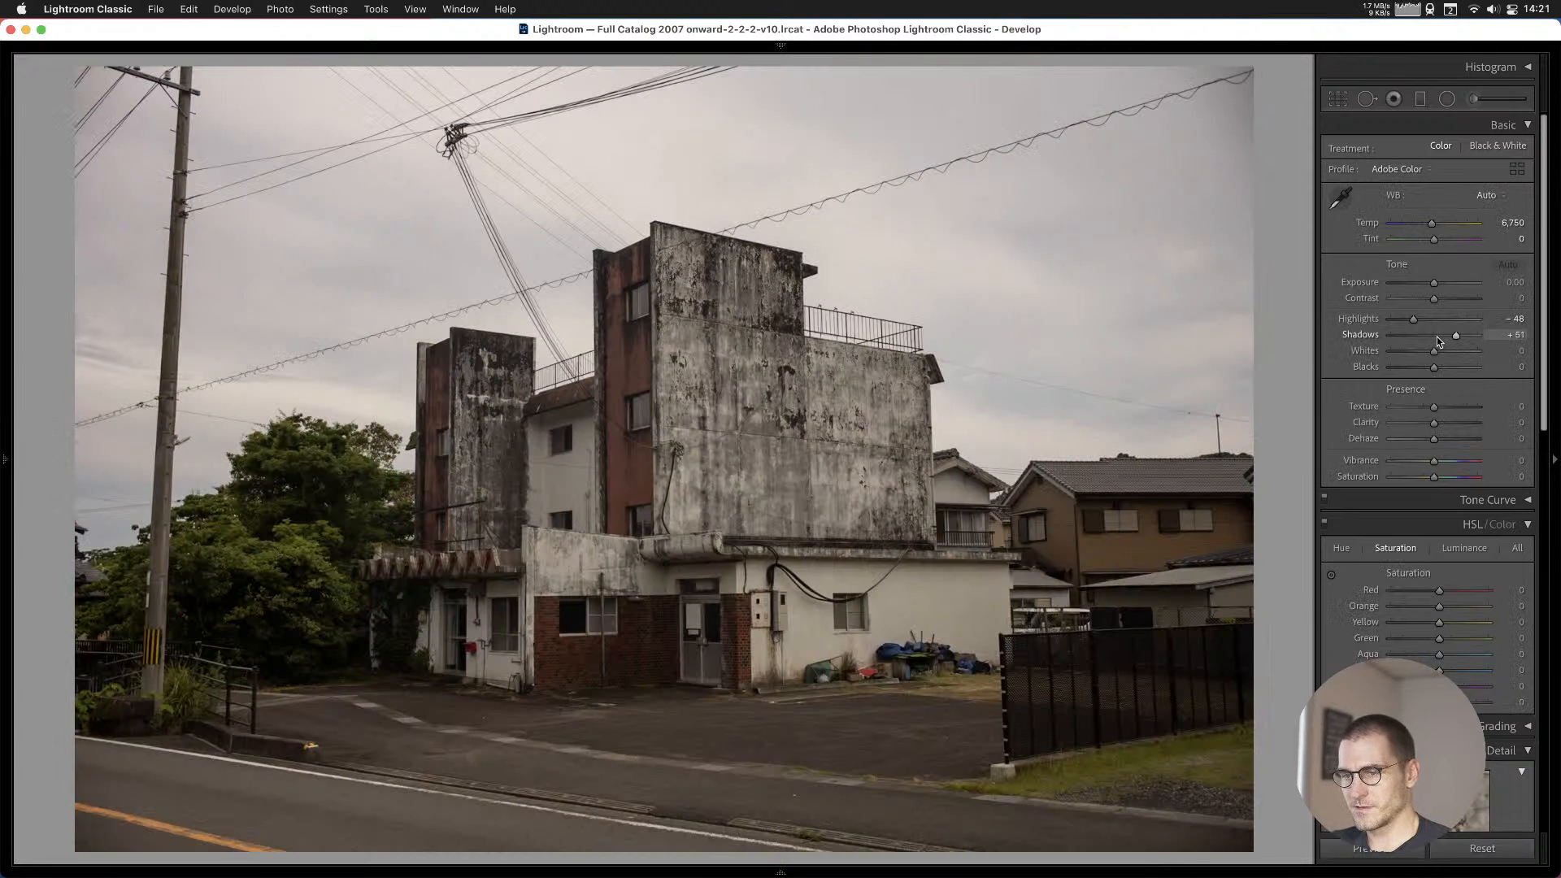
key(b)
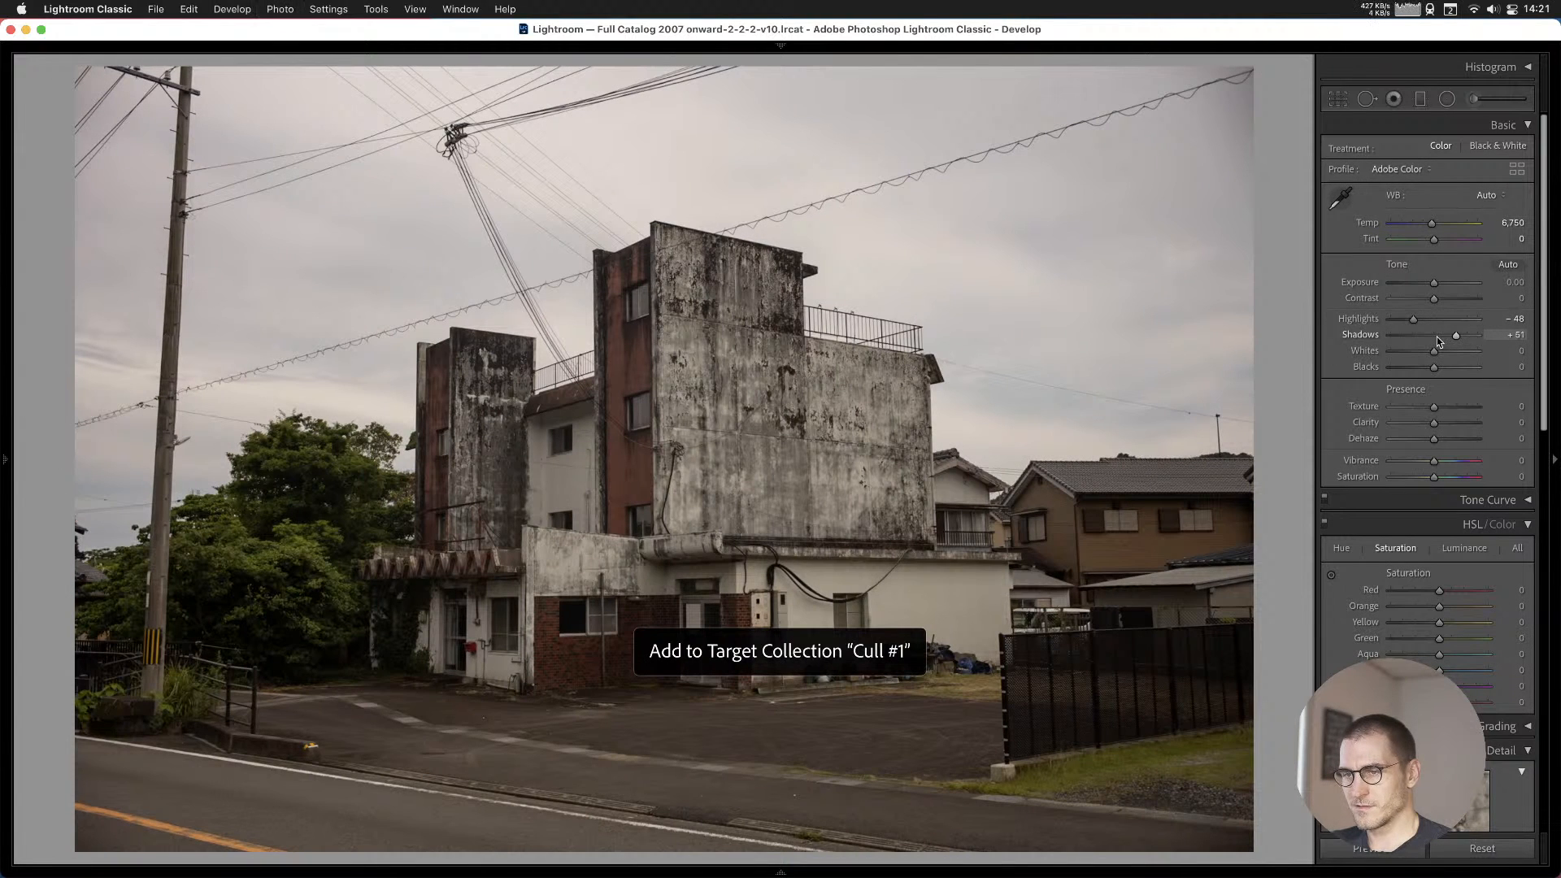
Replace the horizontal frame of the weathered concrete building in "Cull #1" with the vertical frame.
key(Right)
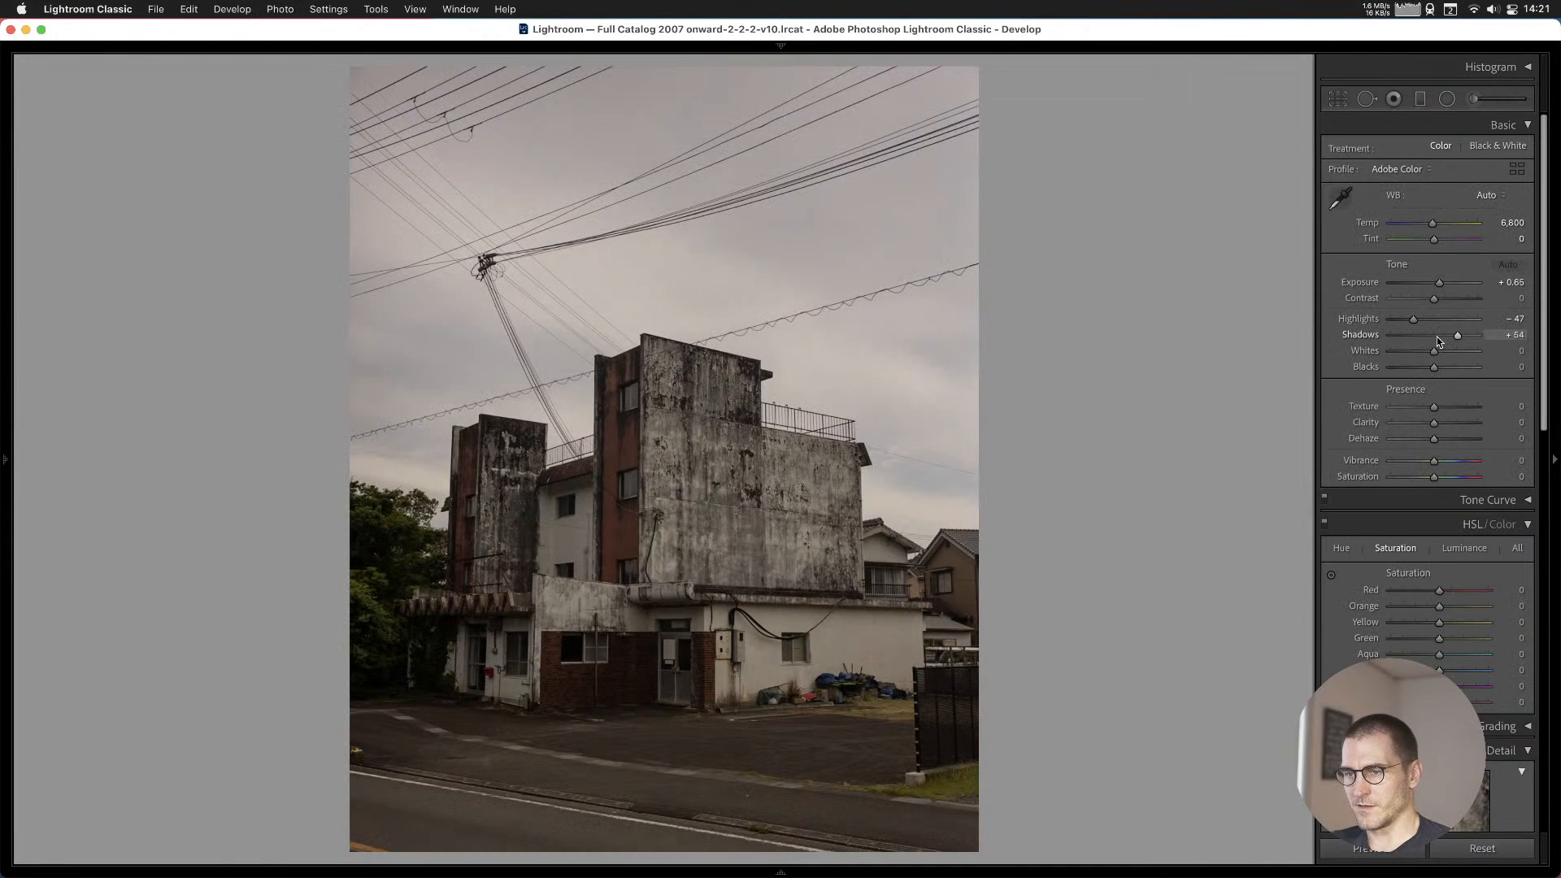
key(b)
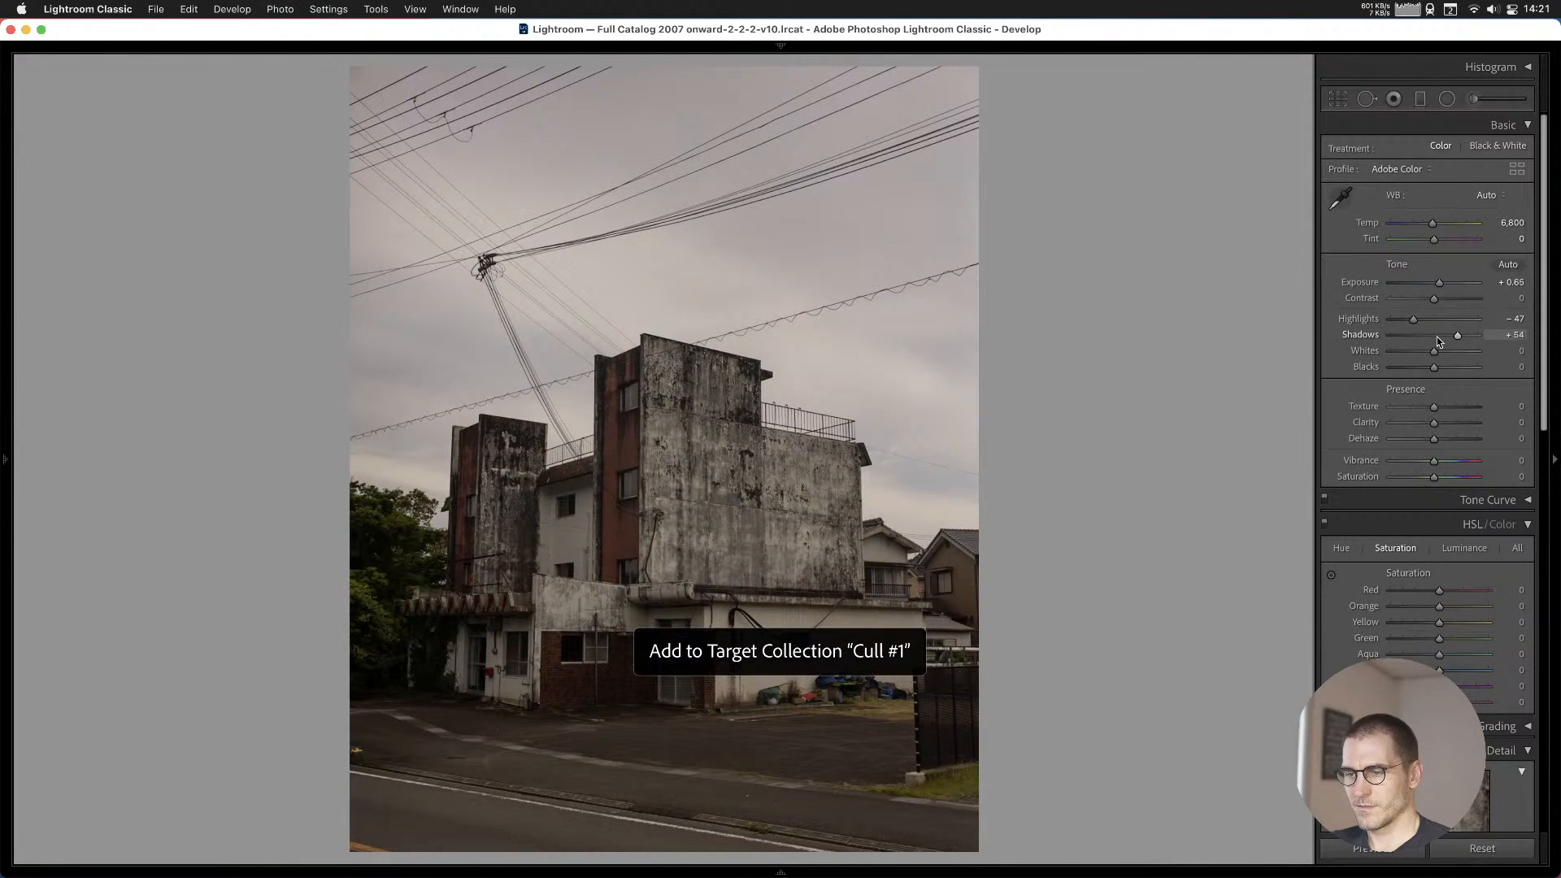
key(Left)
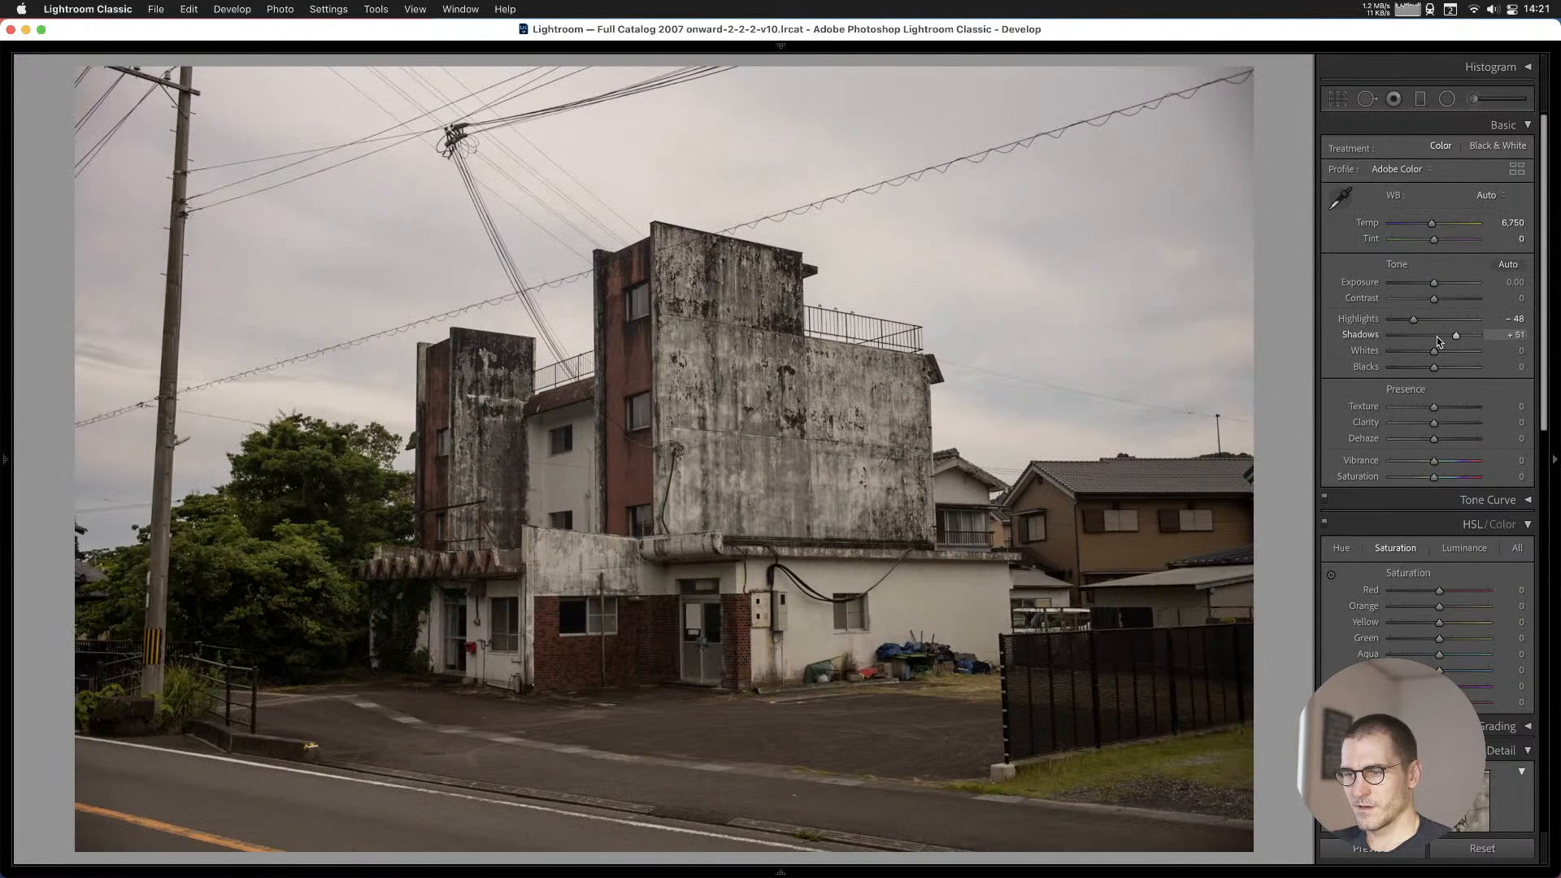
key(b)
key(Right)
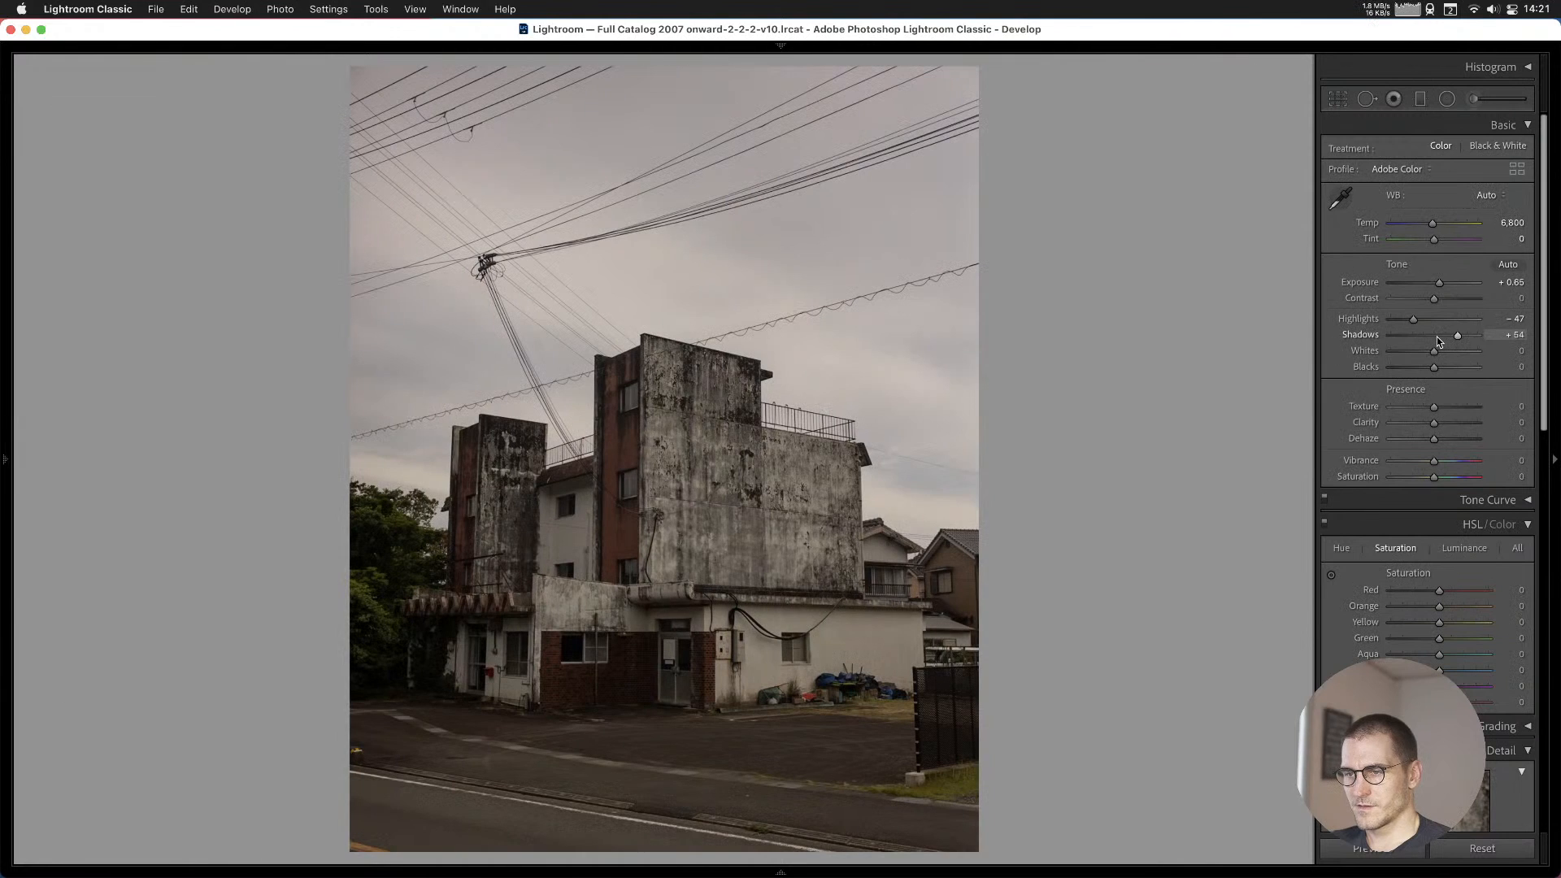
Add the round concrete tower to "Cull #1", and go through the red-roofed church frames, adding the keepers.
key(Right)
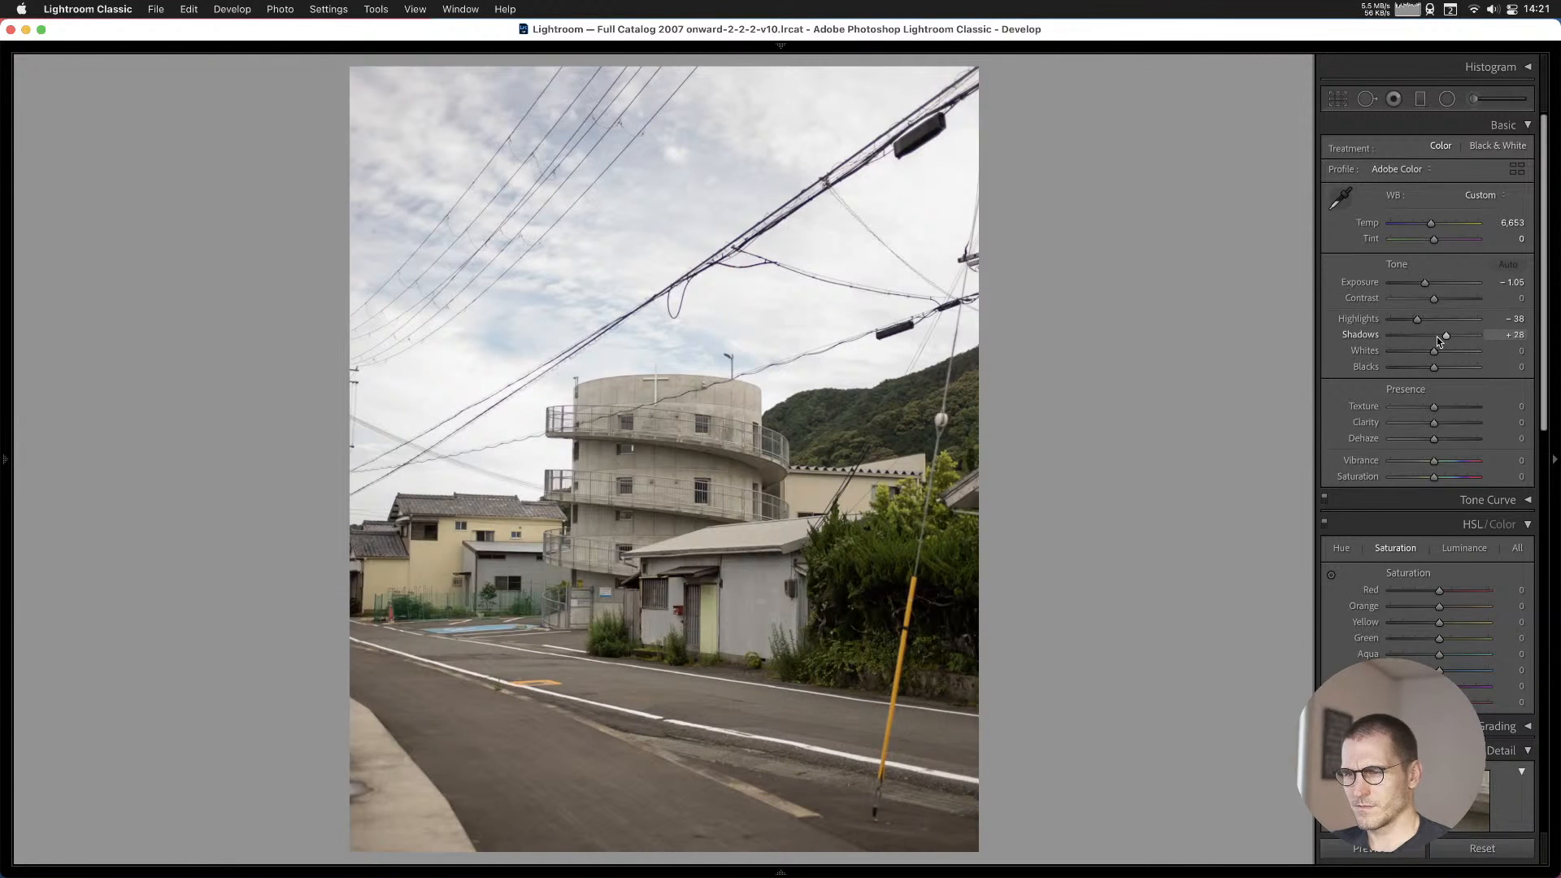
key(b)
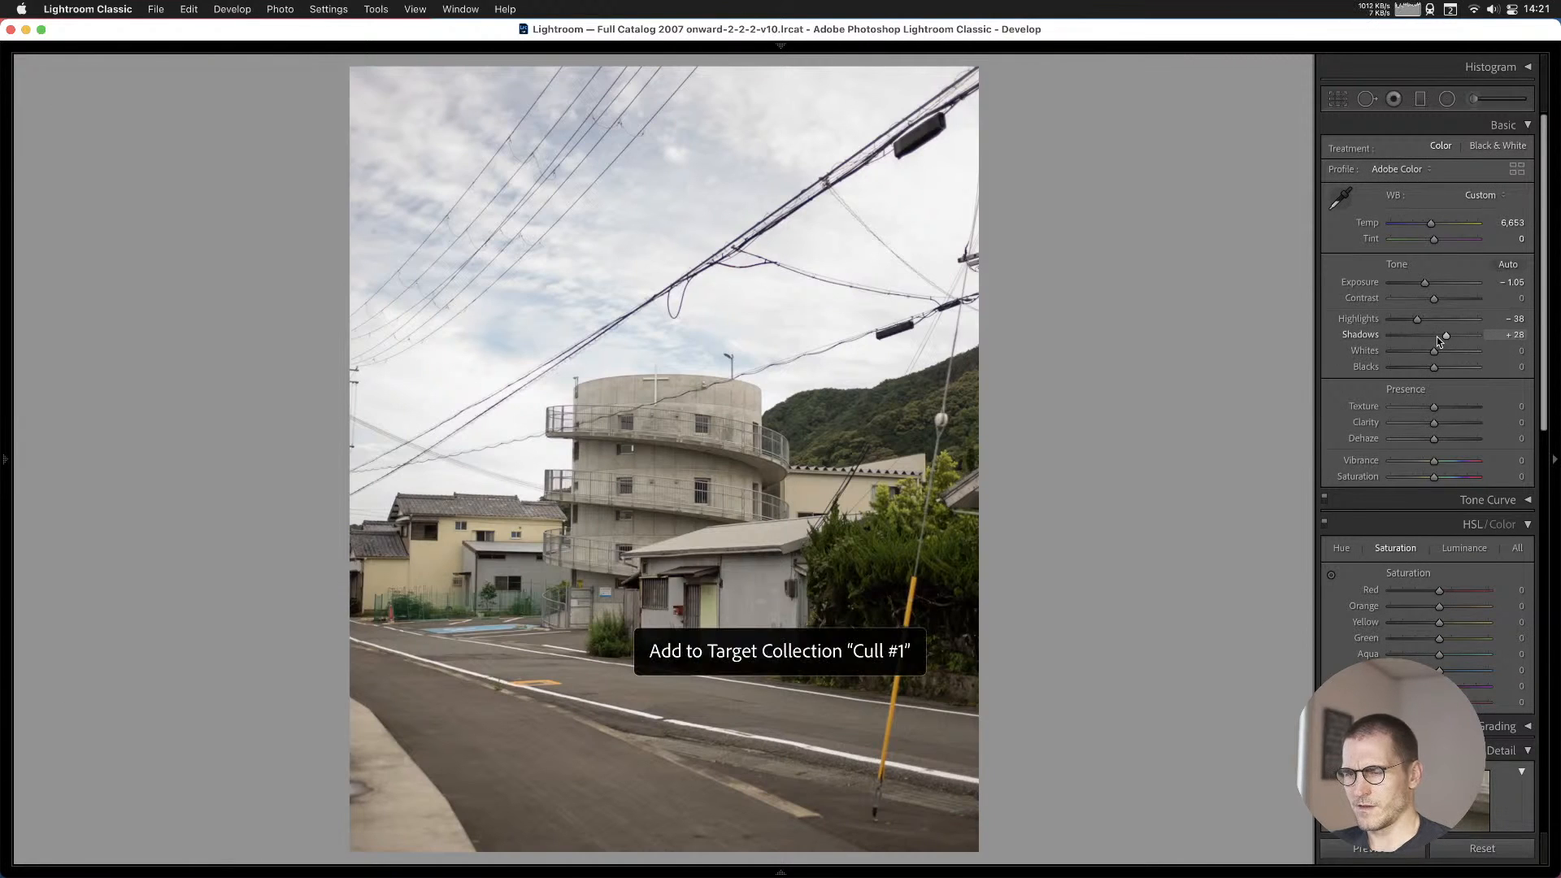
key(Right)
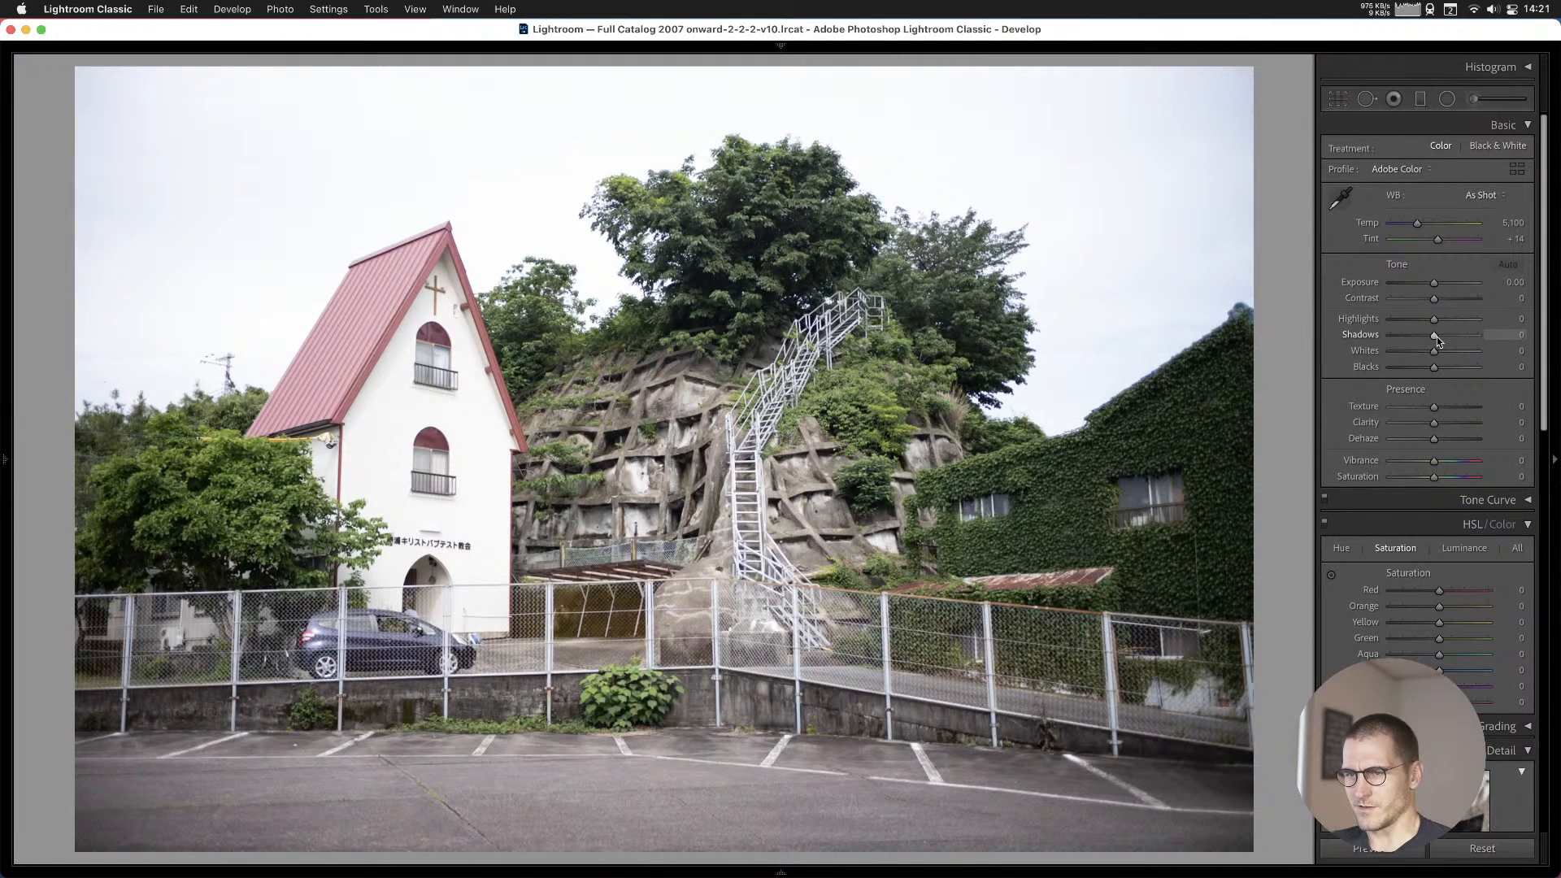
key(b)
key(Right)
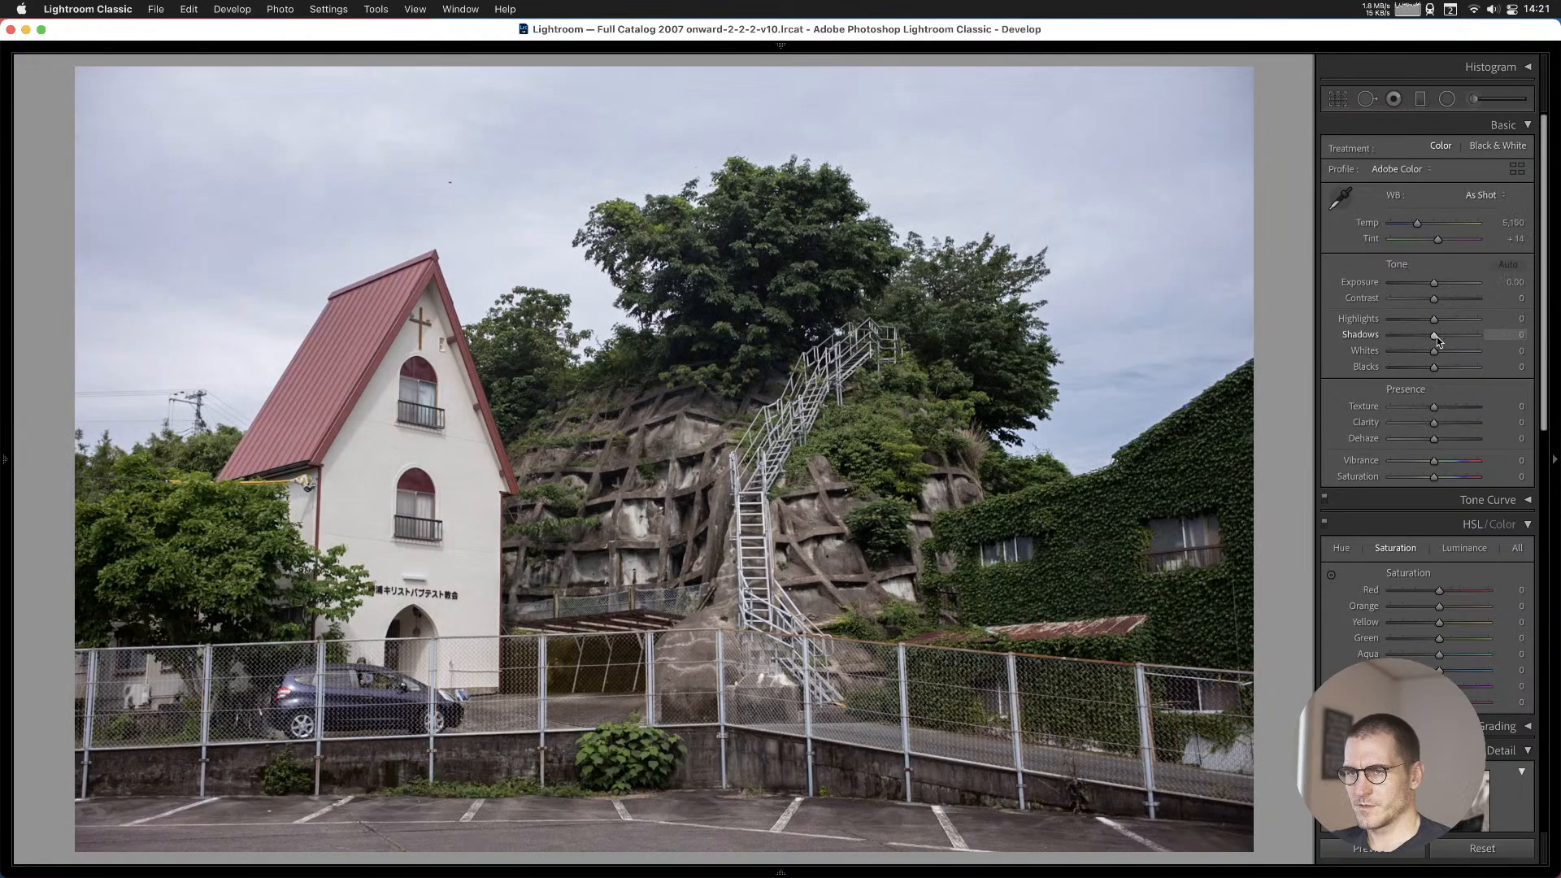
key(Right)
key(b)
key(Right)
key(b)
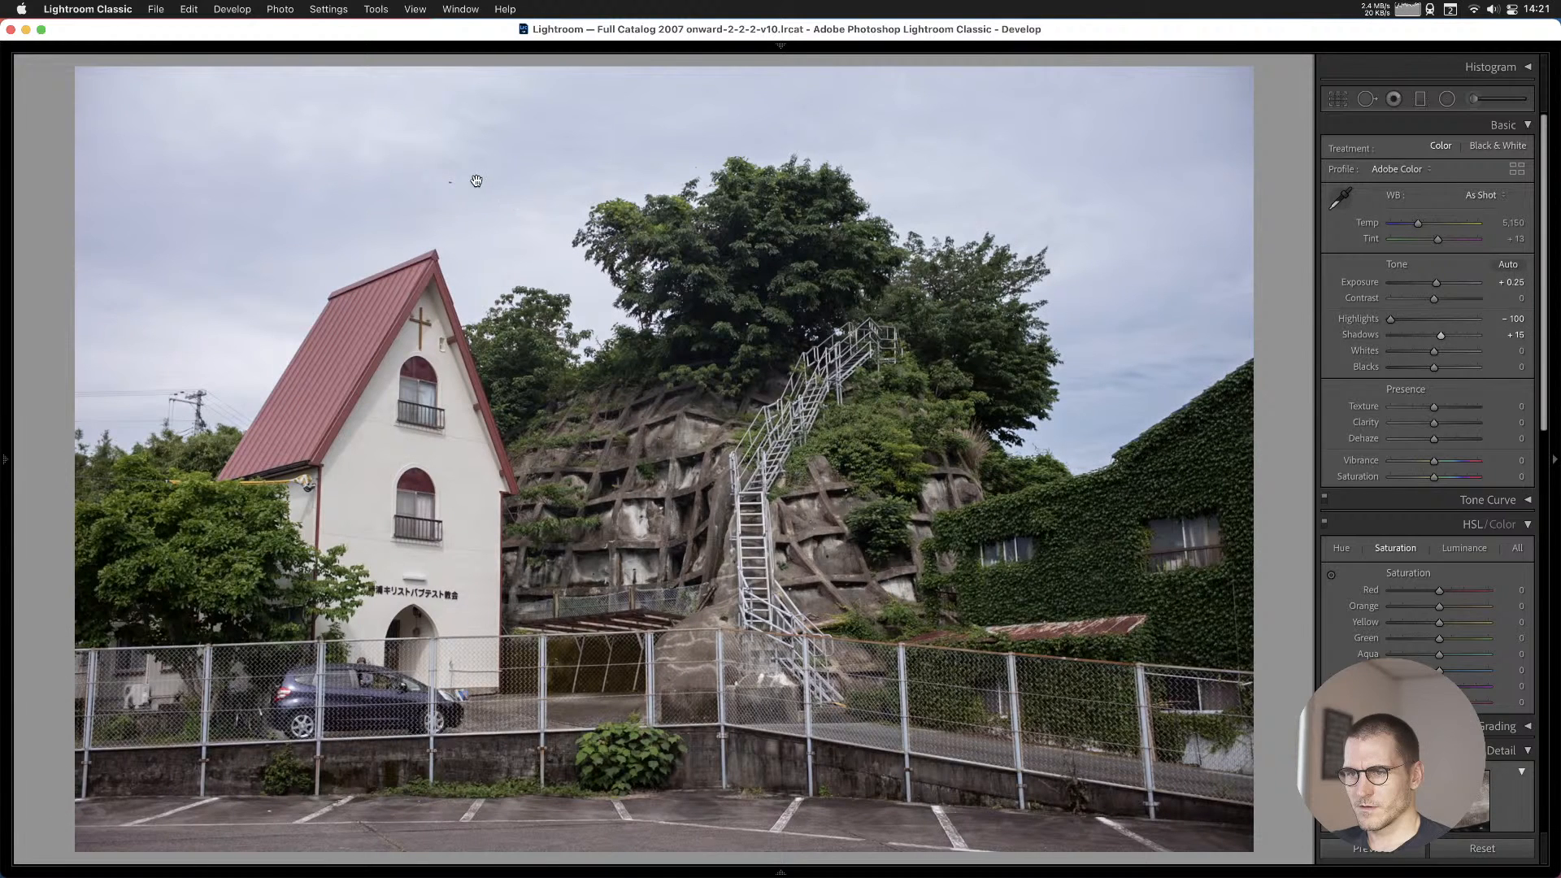
Inspect the small bird in the sky above the church at close zoom, and set the photo's white balance to Daylight.
click(522, 307)
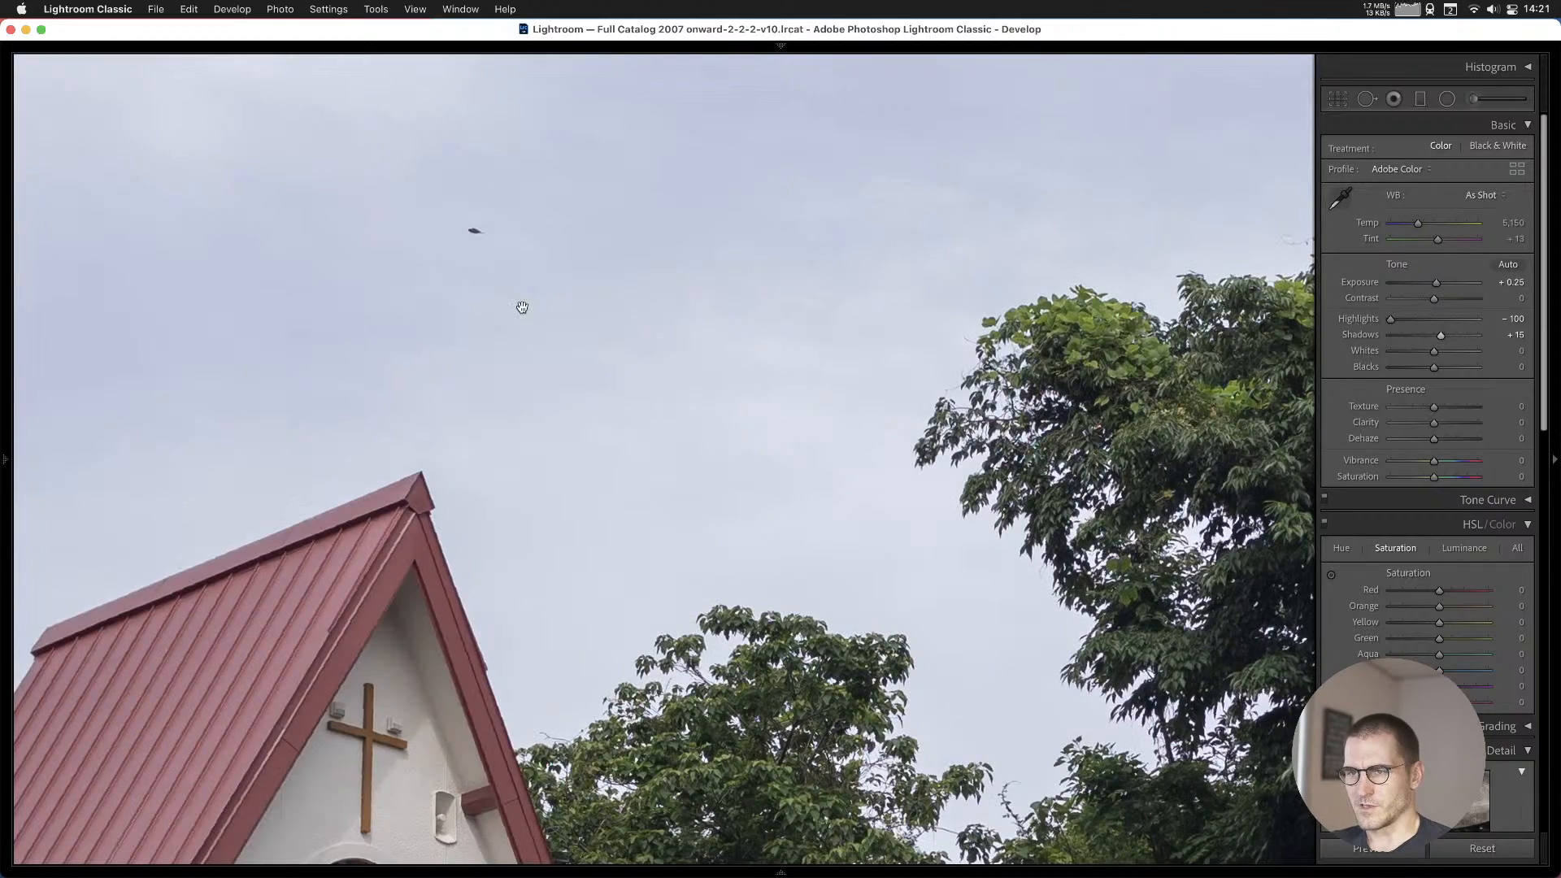
click(483, 244)
click(461, 213)
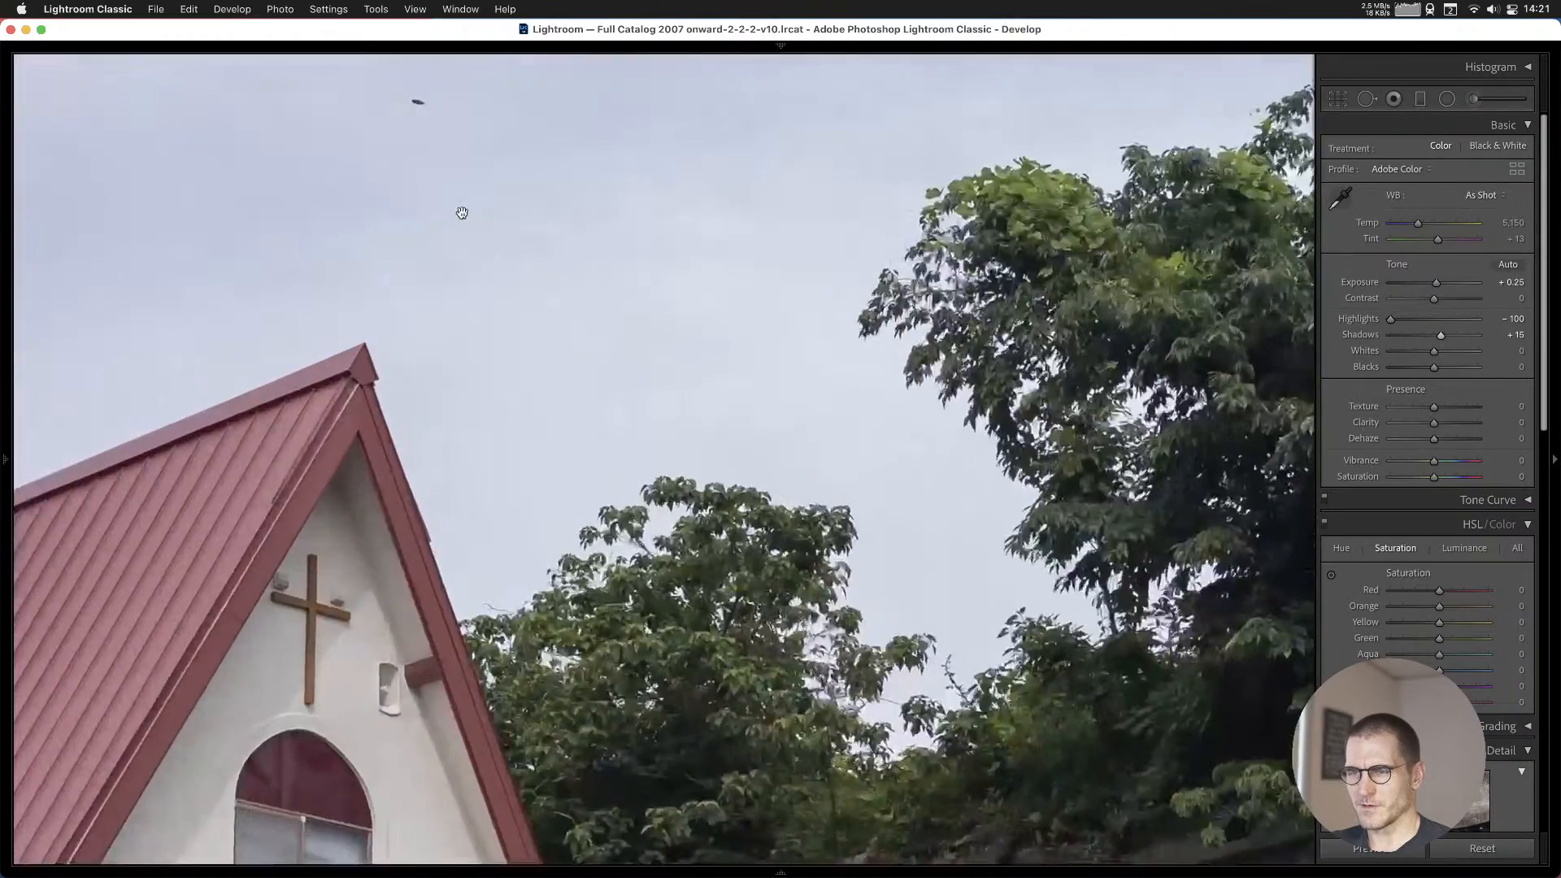
drag(461, 213, 558, 471)
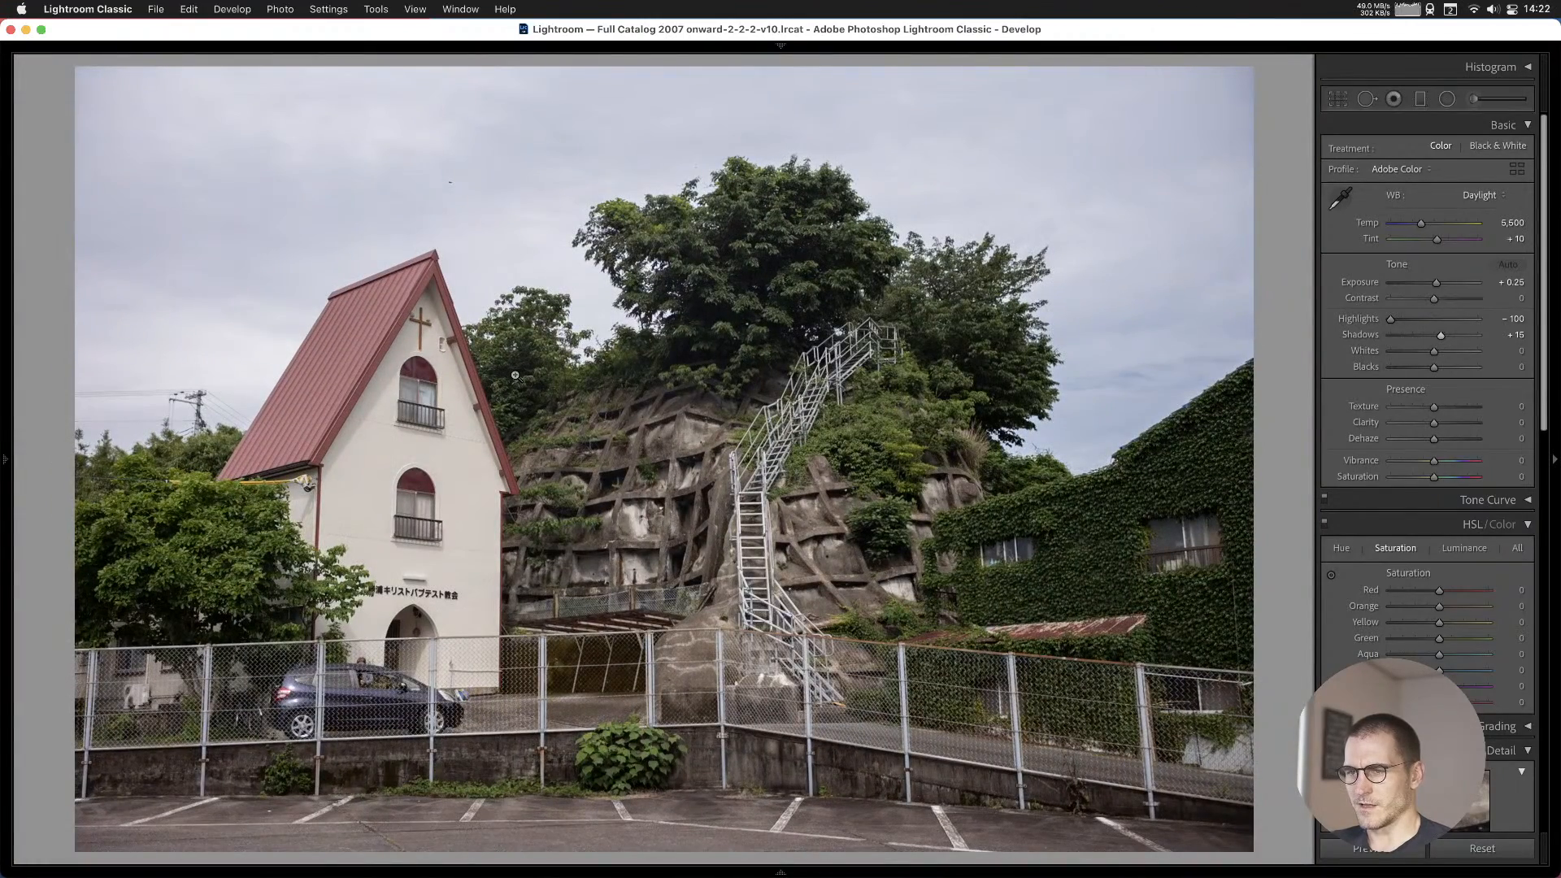
Undo the last change on the red-roofed church photo, and add the church and the ivy-covered house to "Cull #1".
key(super+z)
key(b)
key(b)
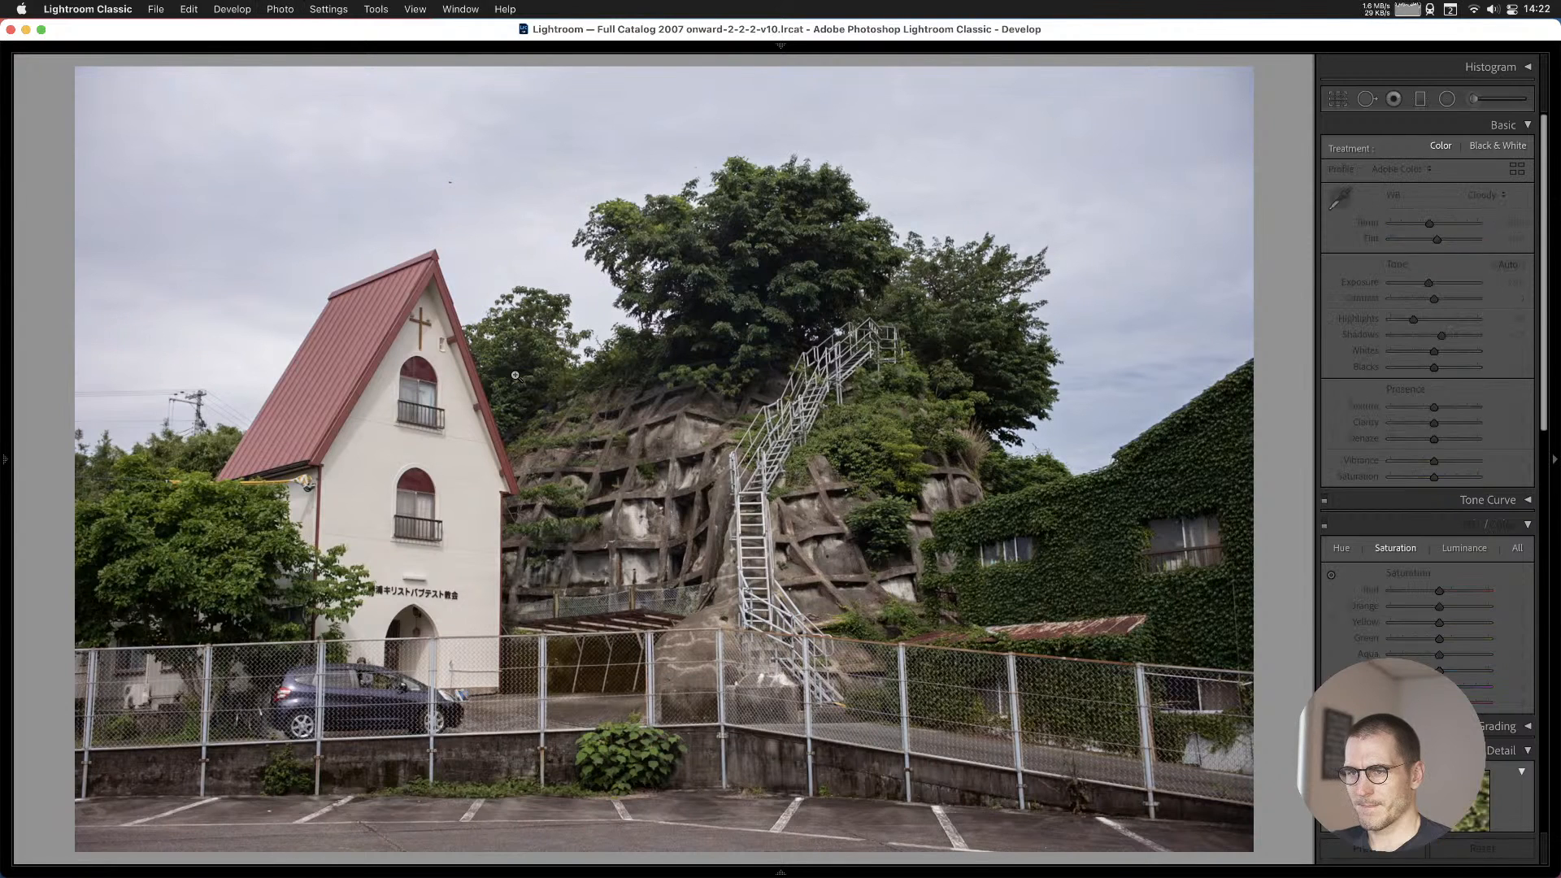
key(Right)
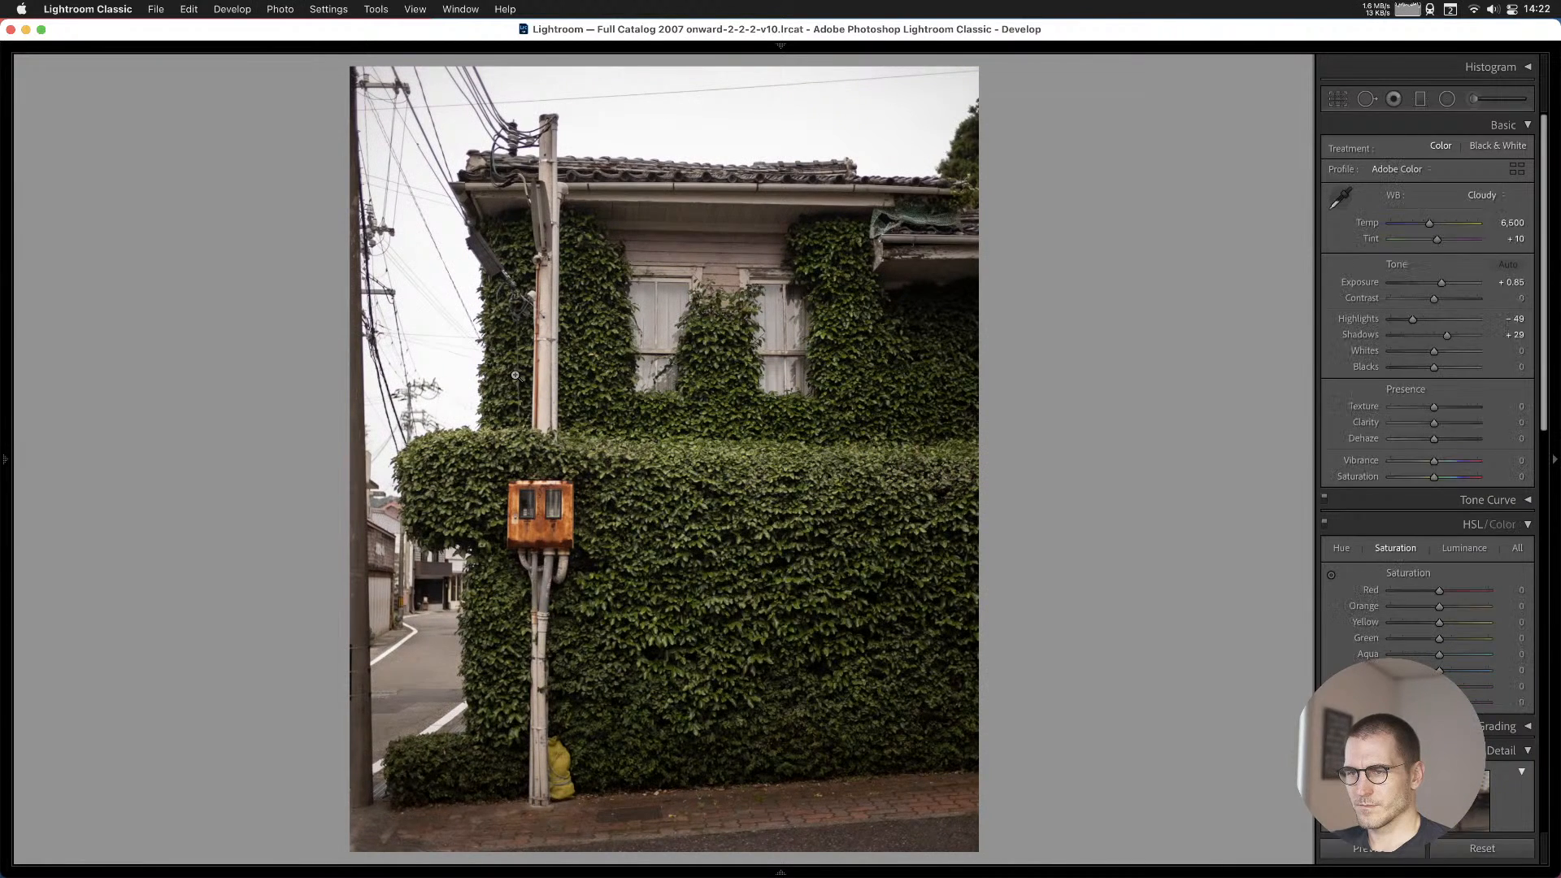
key(b)
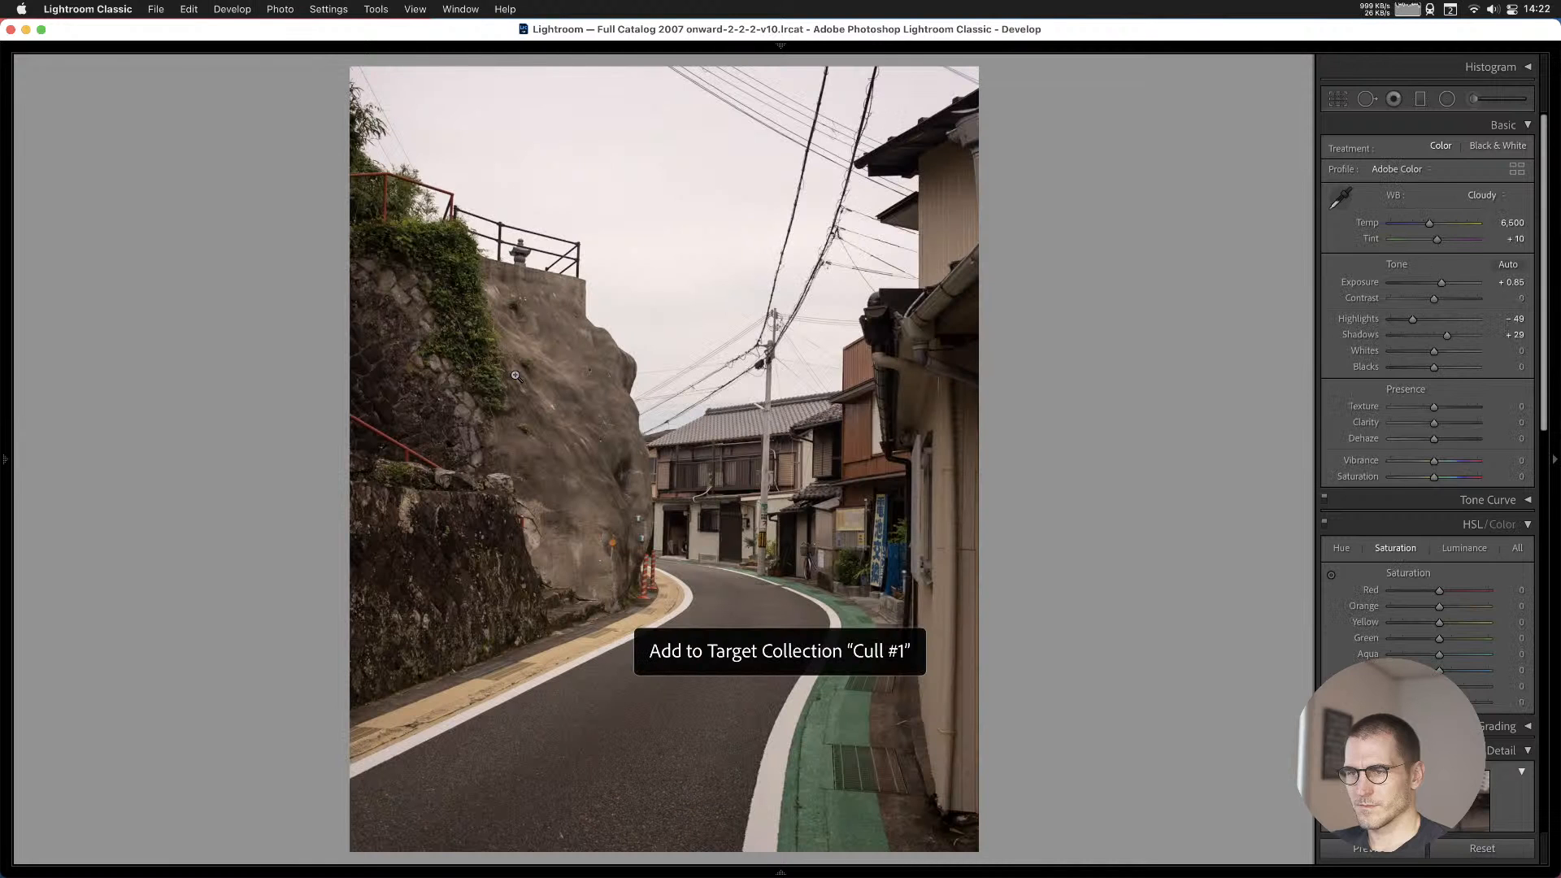
Skip the sports field and lumber shed frames, and add the blue shed and the quarry truck to "Cull #1".
key(Right)
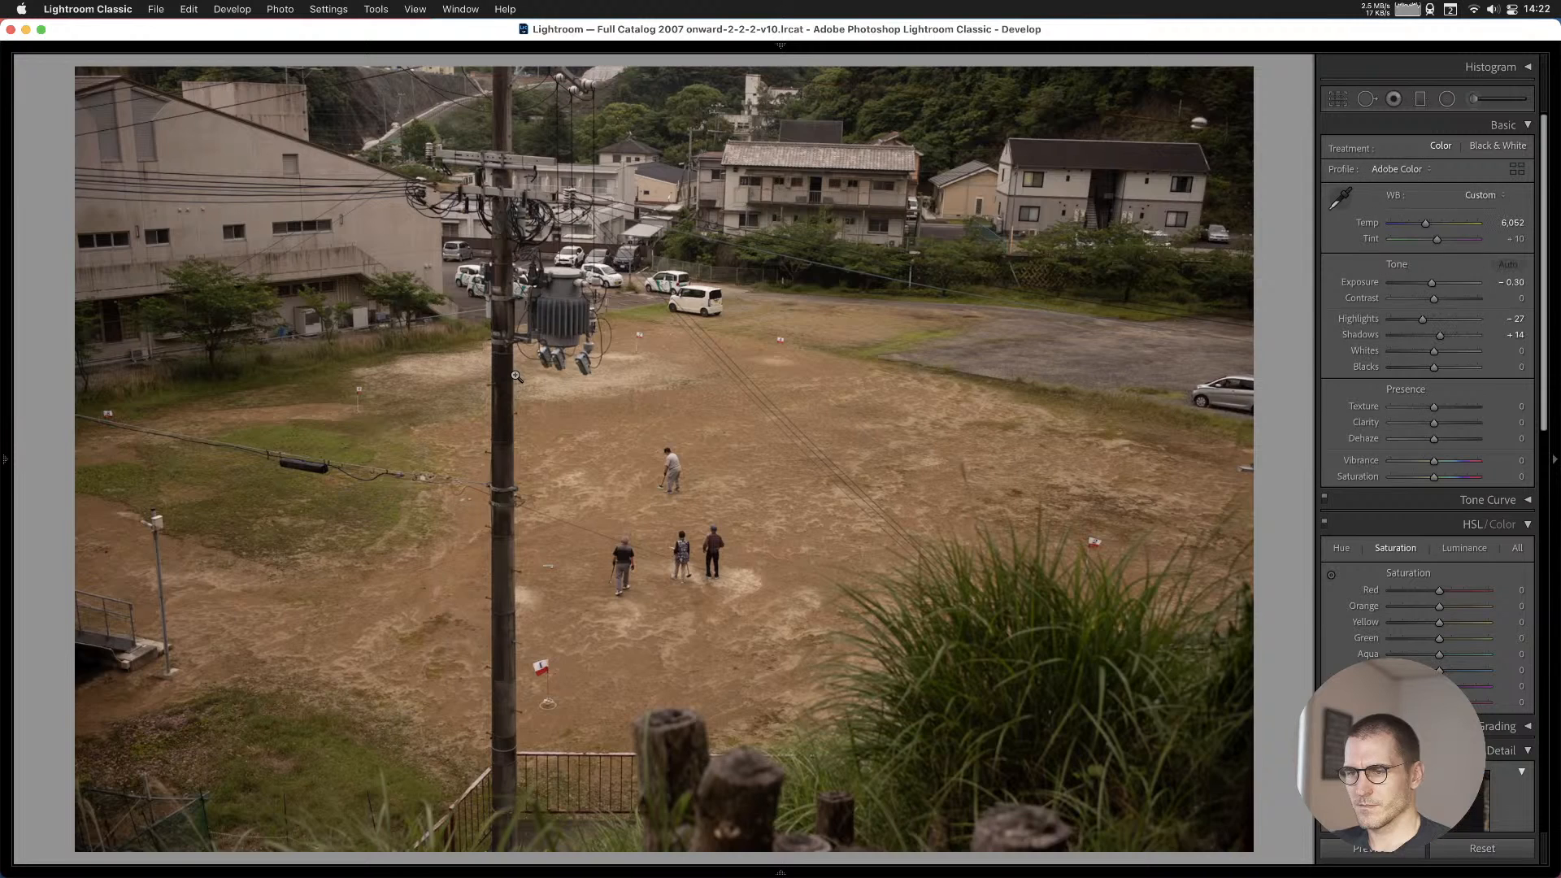
key(Right)
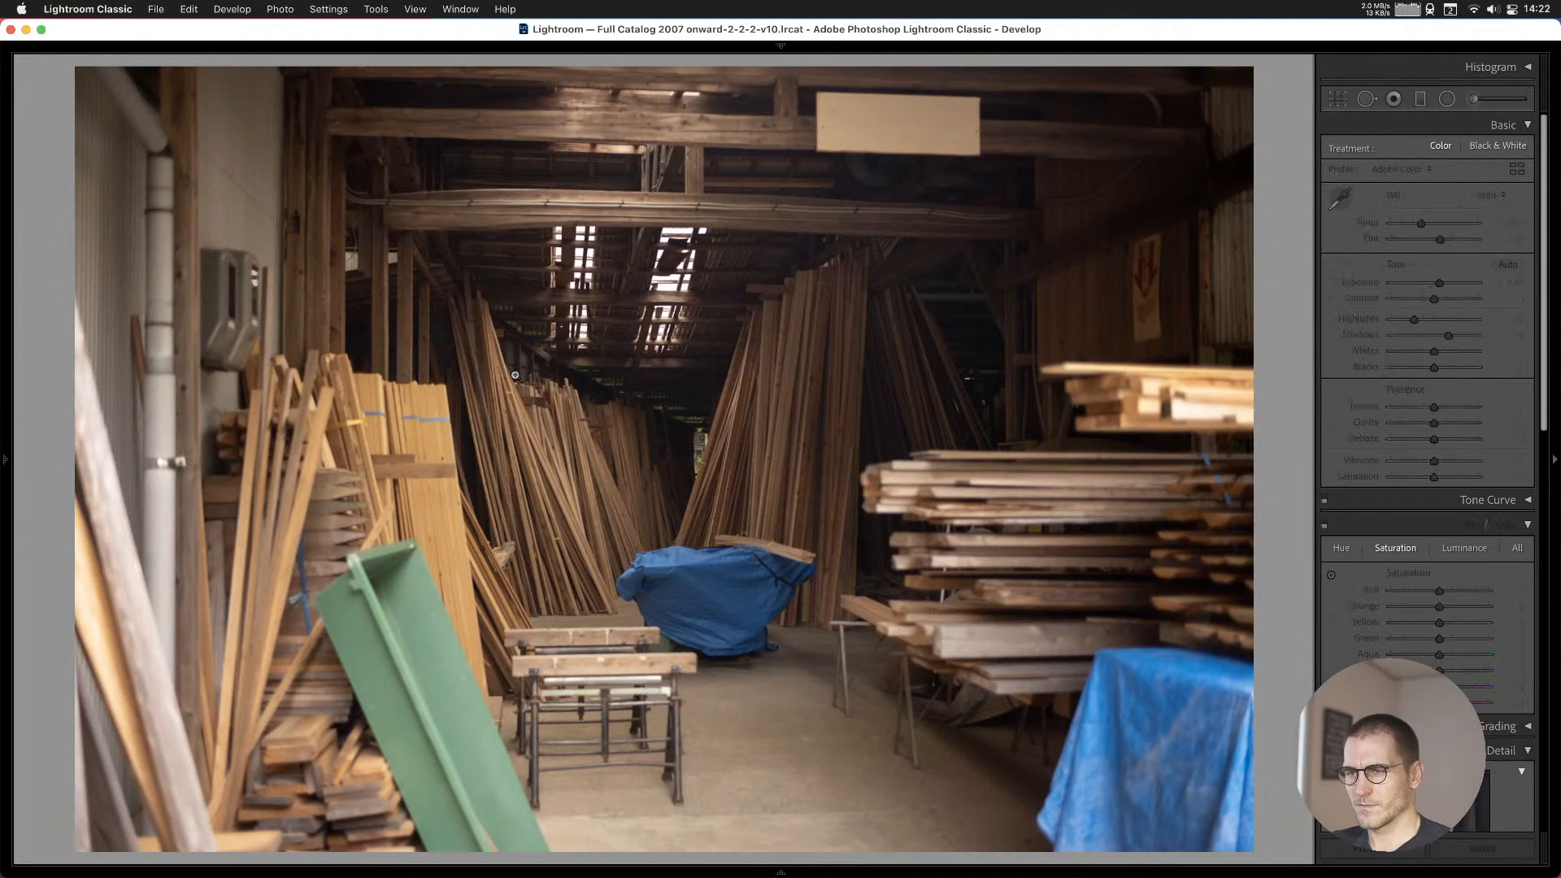
key(Right)
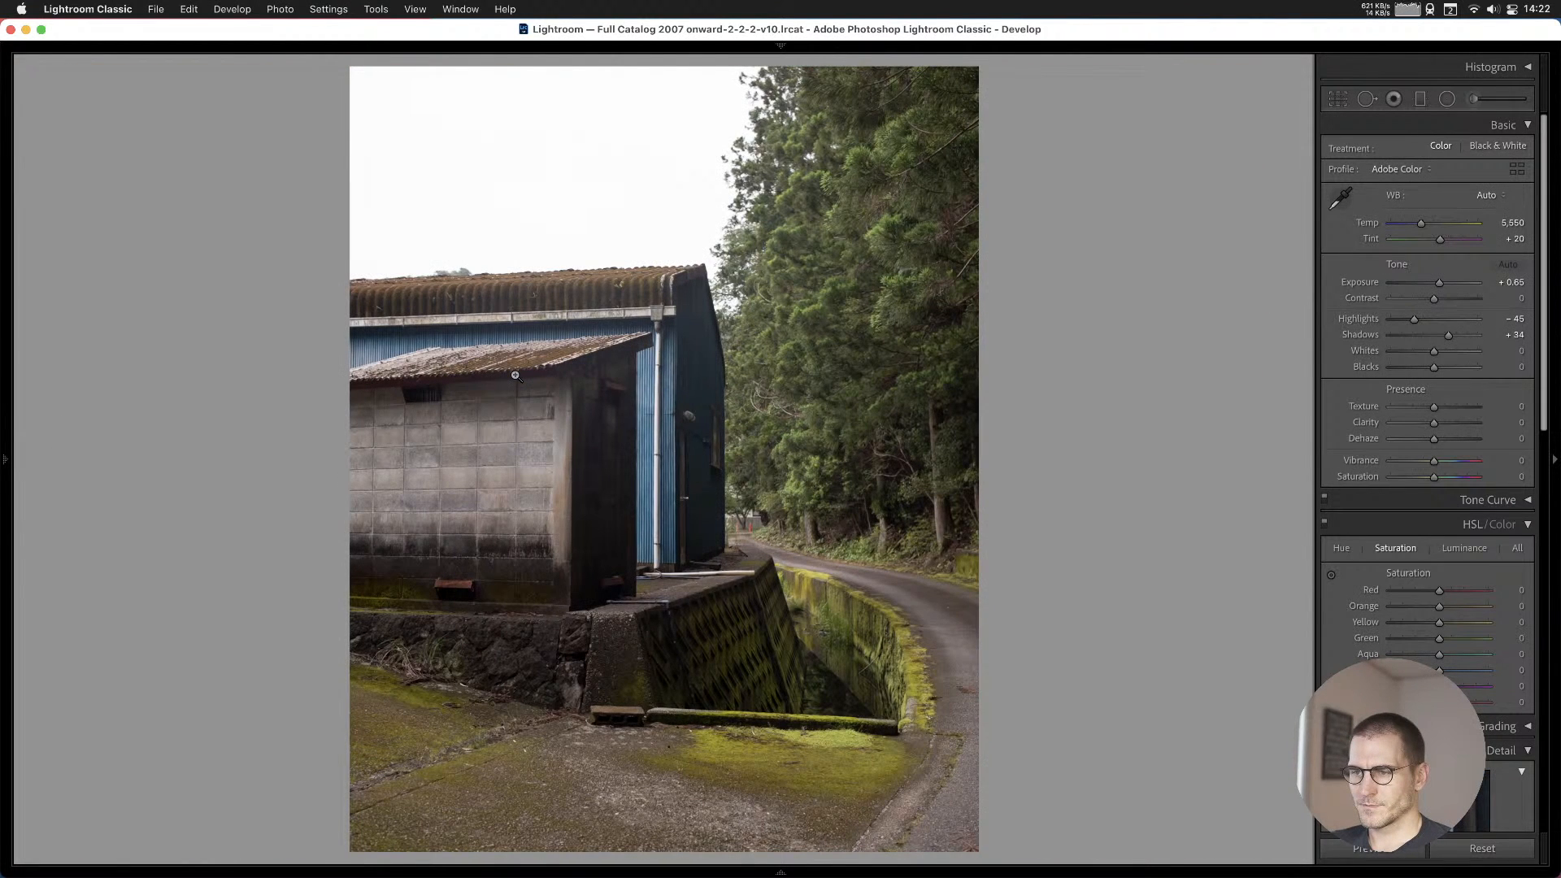
key(Right)
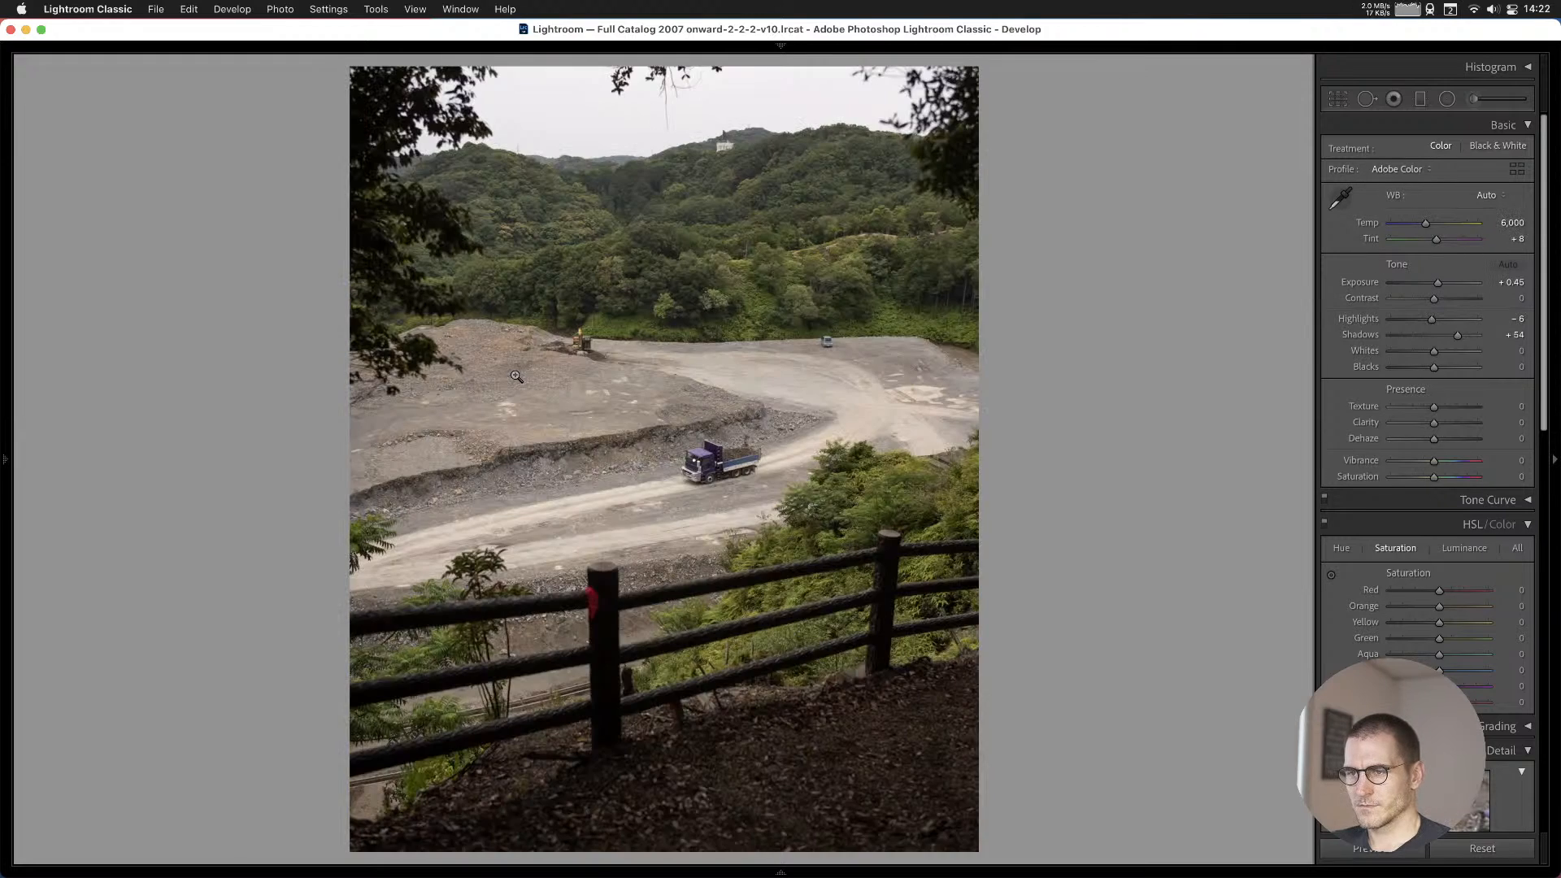
key(Left)
key(b)
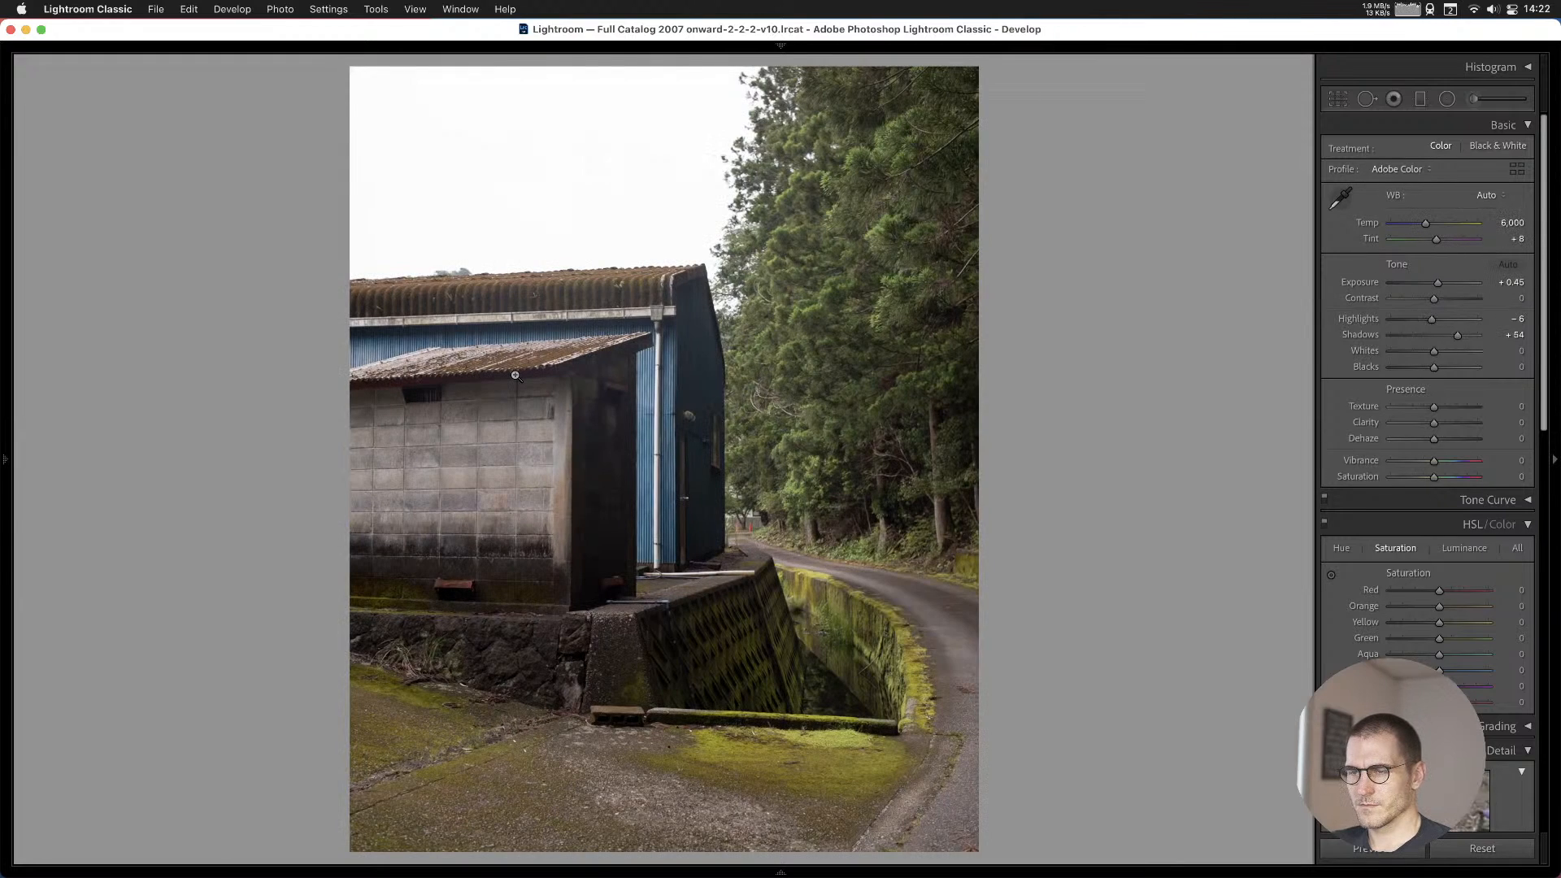
key(Right)
key(b)
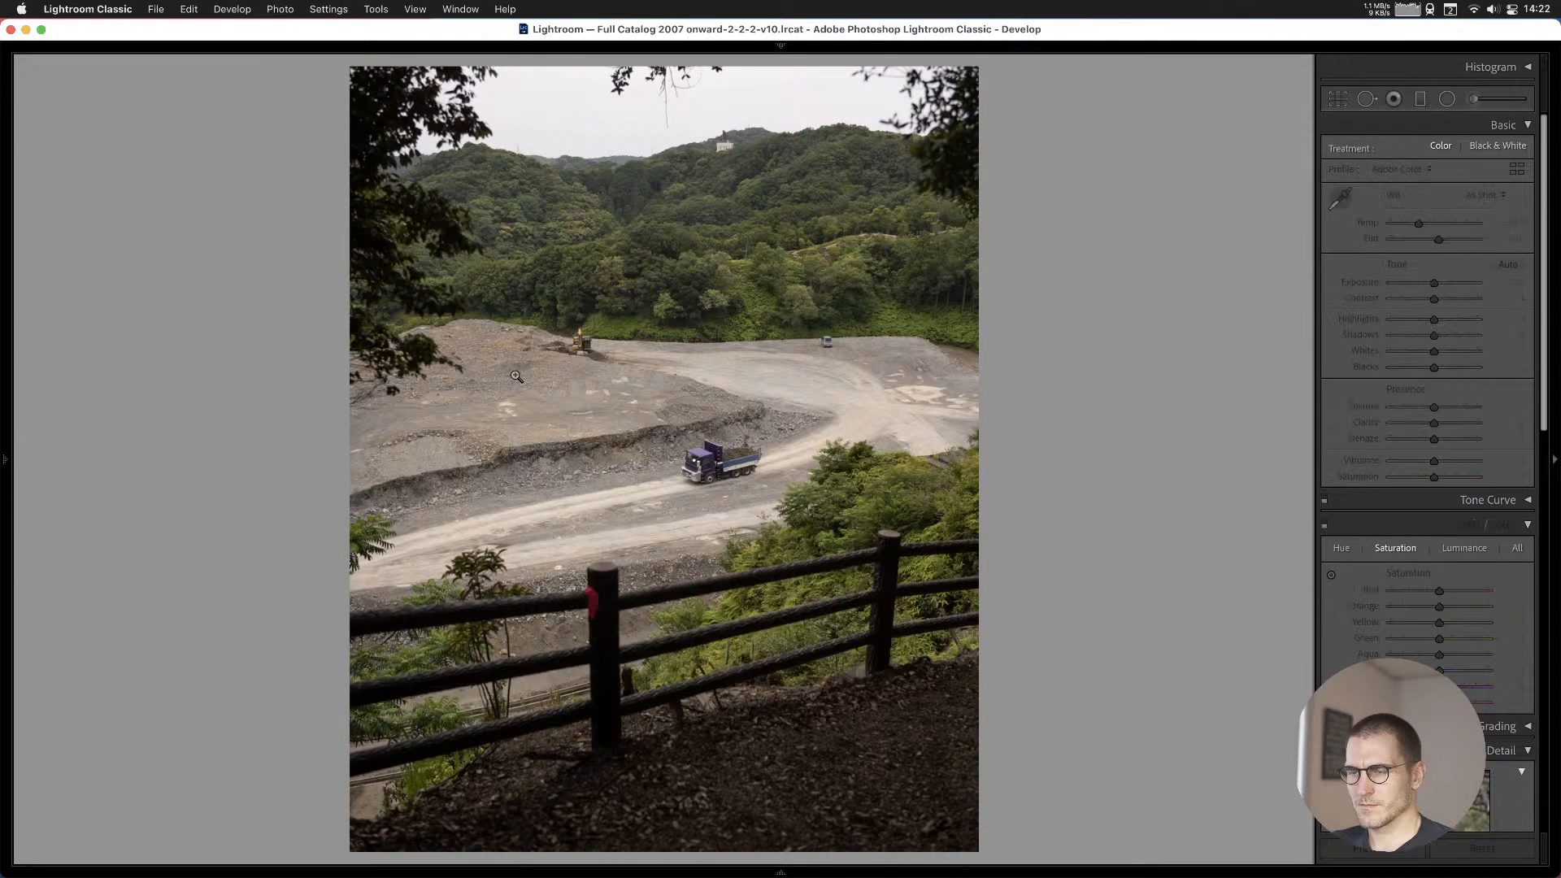
Look at the overgrown landslide house, and return to add the fallen tree with the wire dish to "Cull #1".
key(Right)
key(Right)
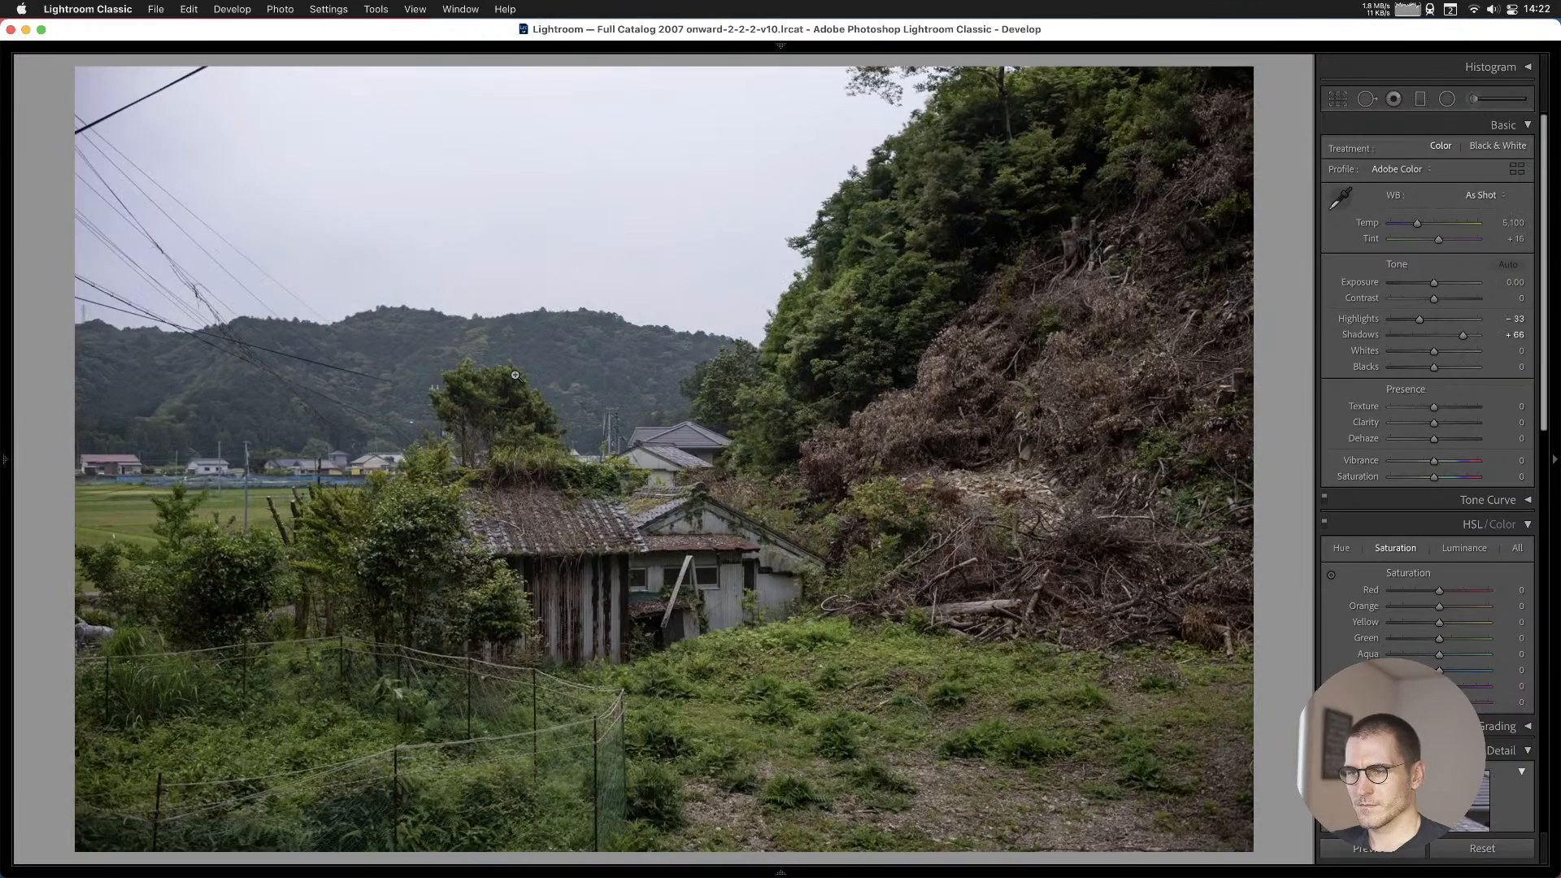
key(Left)
key(b)
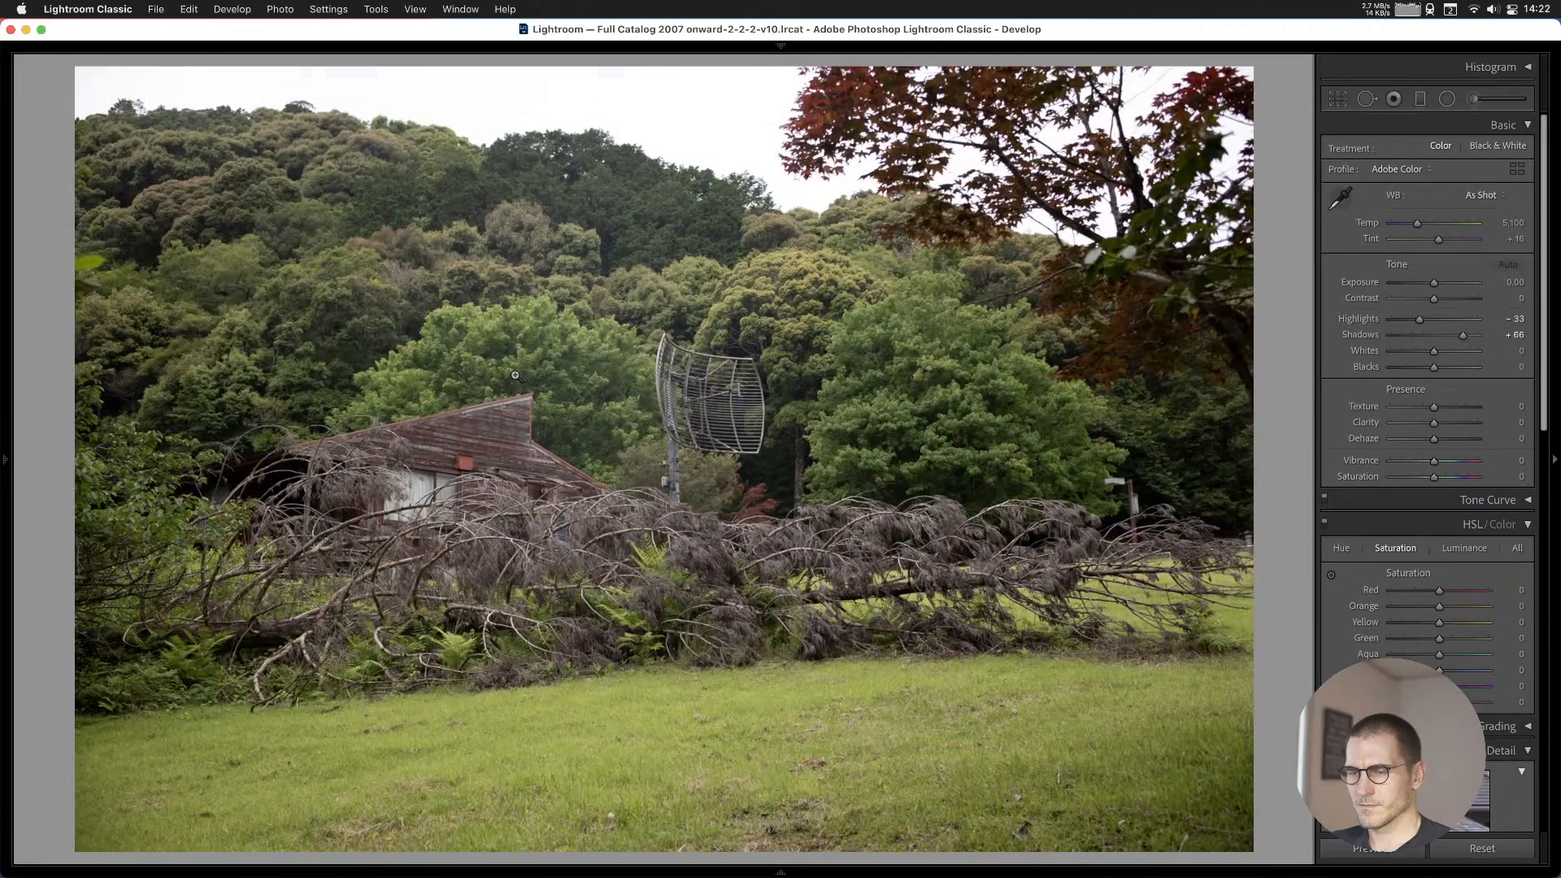
Pass the workshop, bicycle and forest path, and add the man in the wood shed and the basket on the chair to "Cull #1".
key(Right)
key(Right)
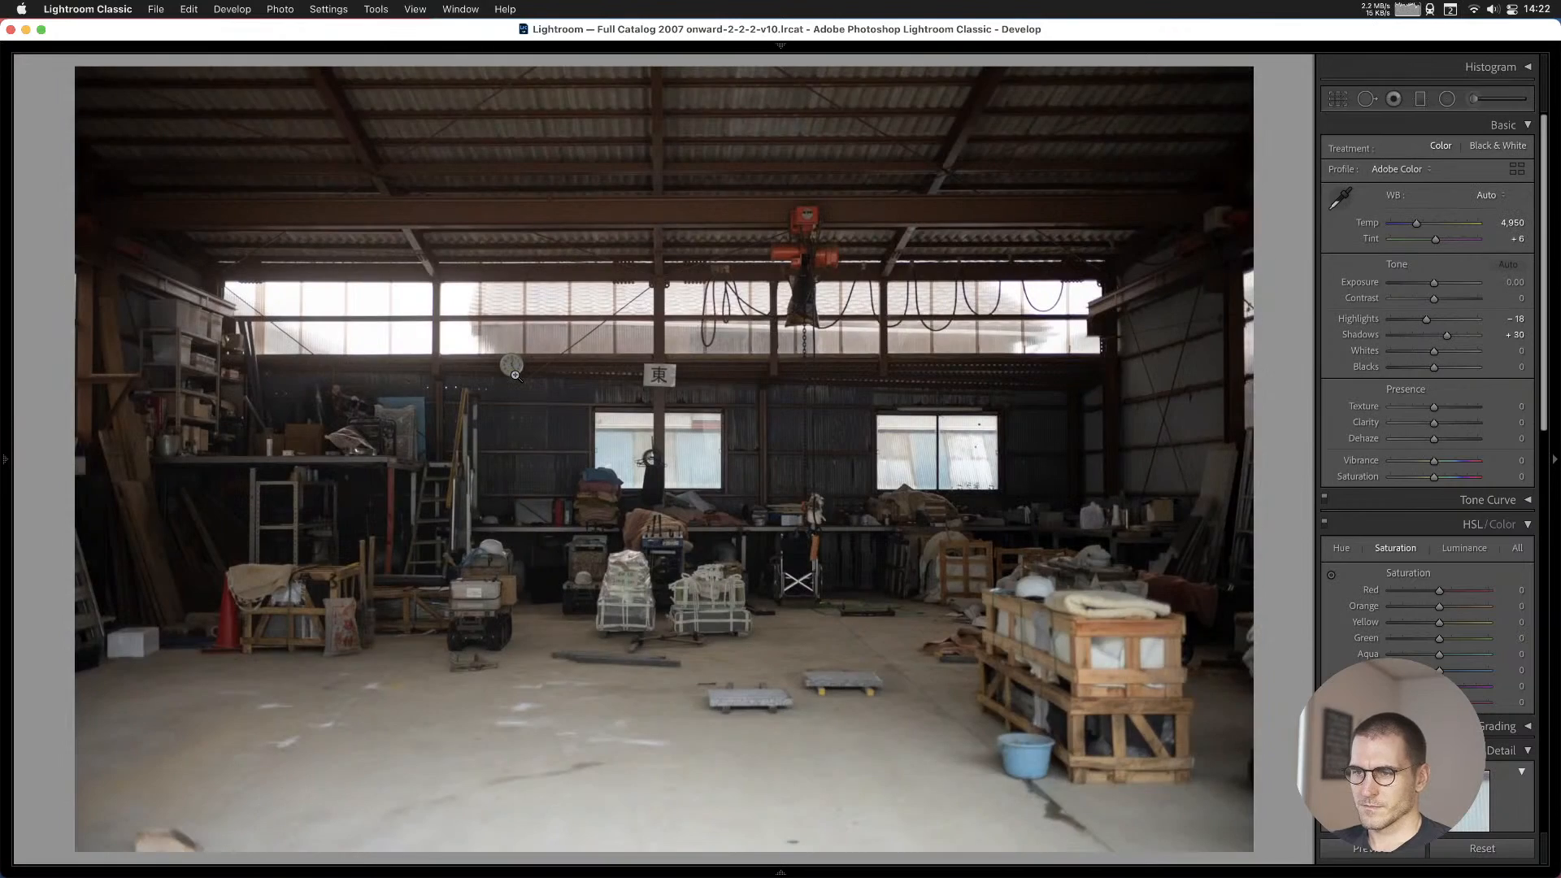
key(Right)
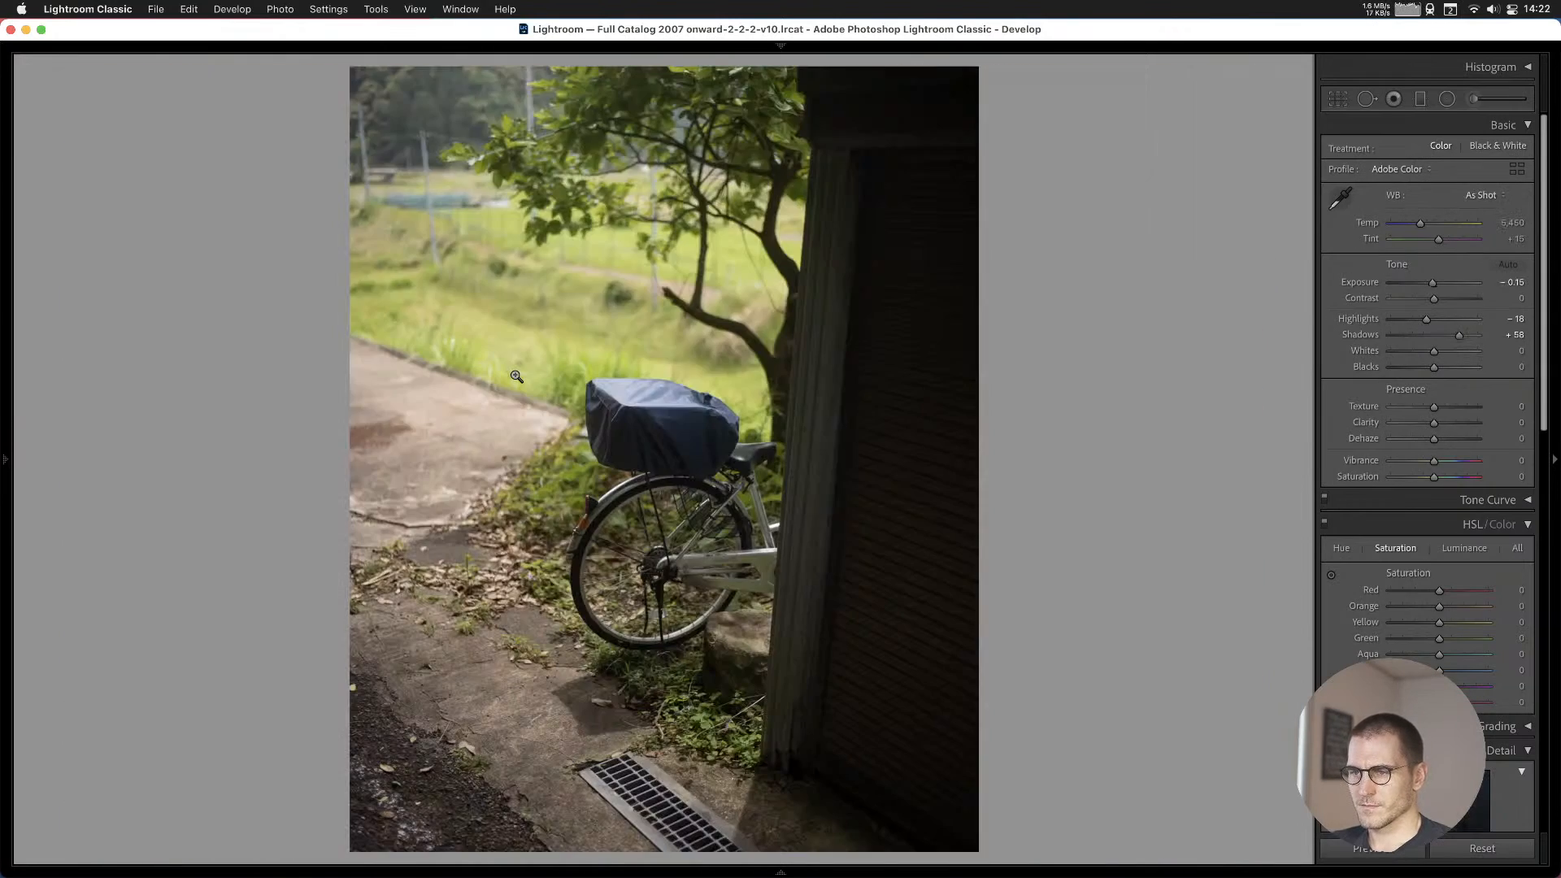
key(Right)
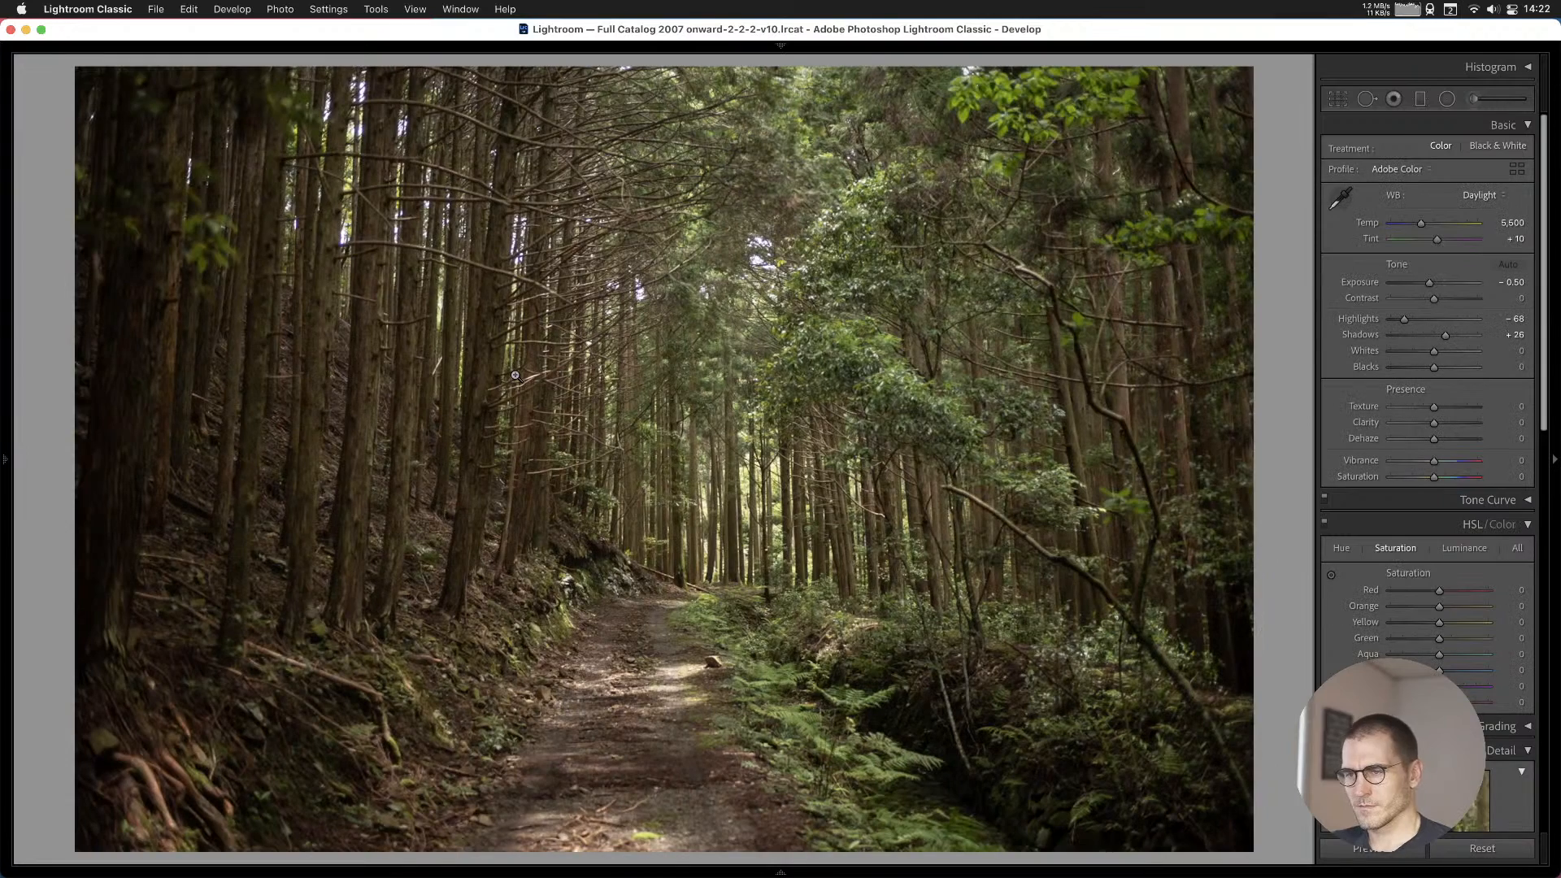
key(Right)
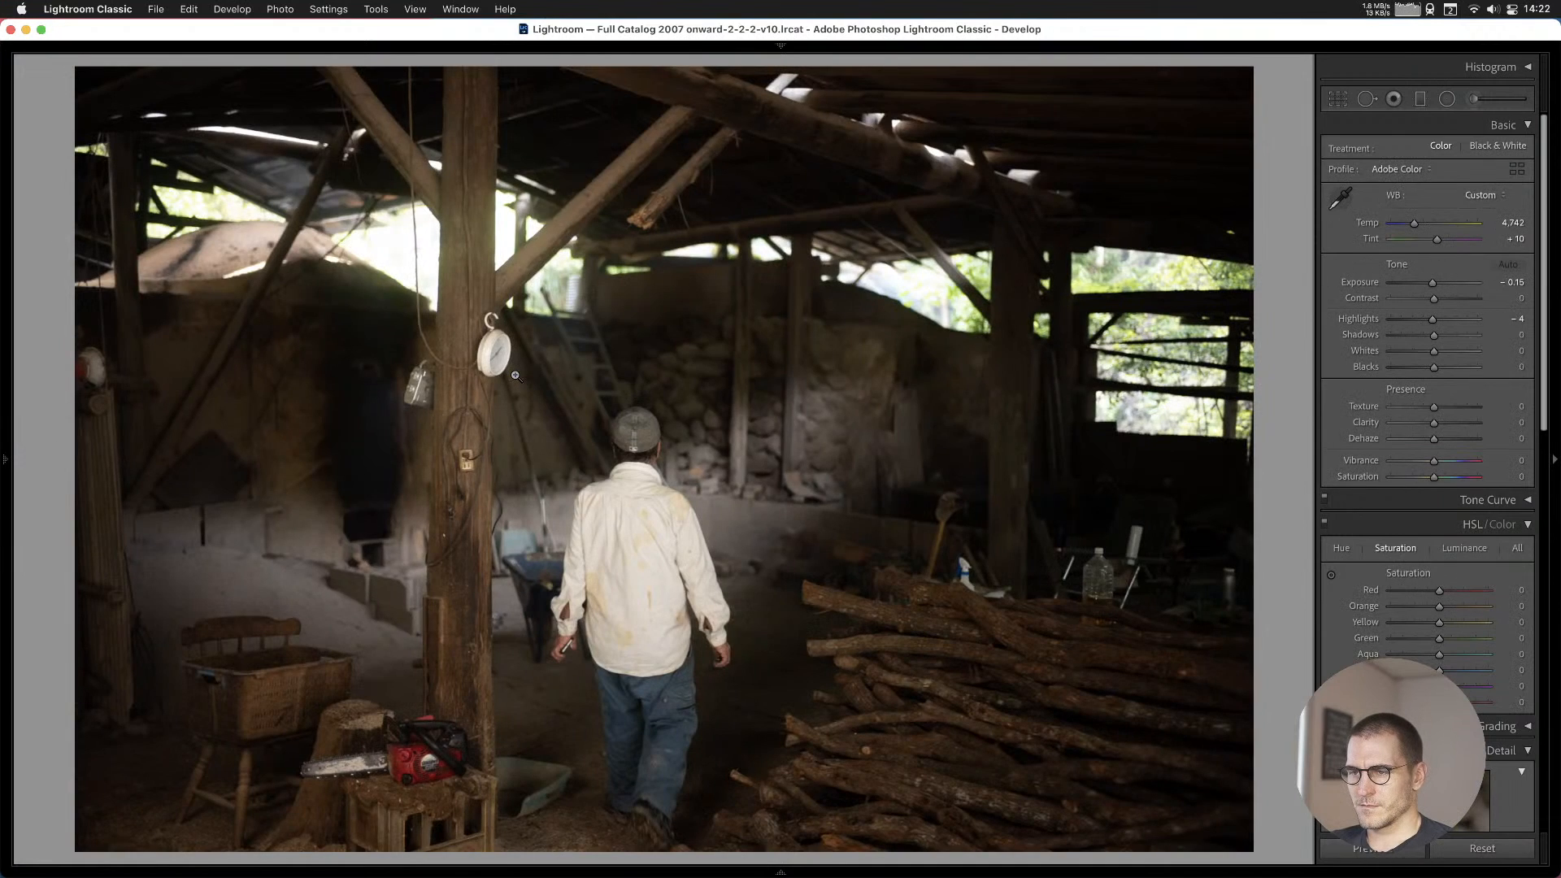
key(super+apostrophe)
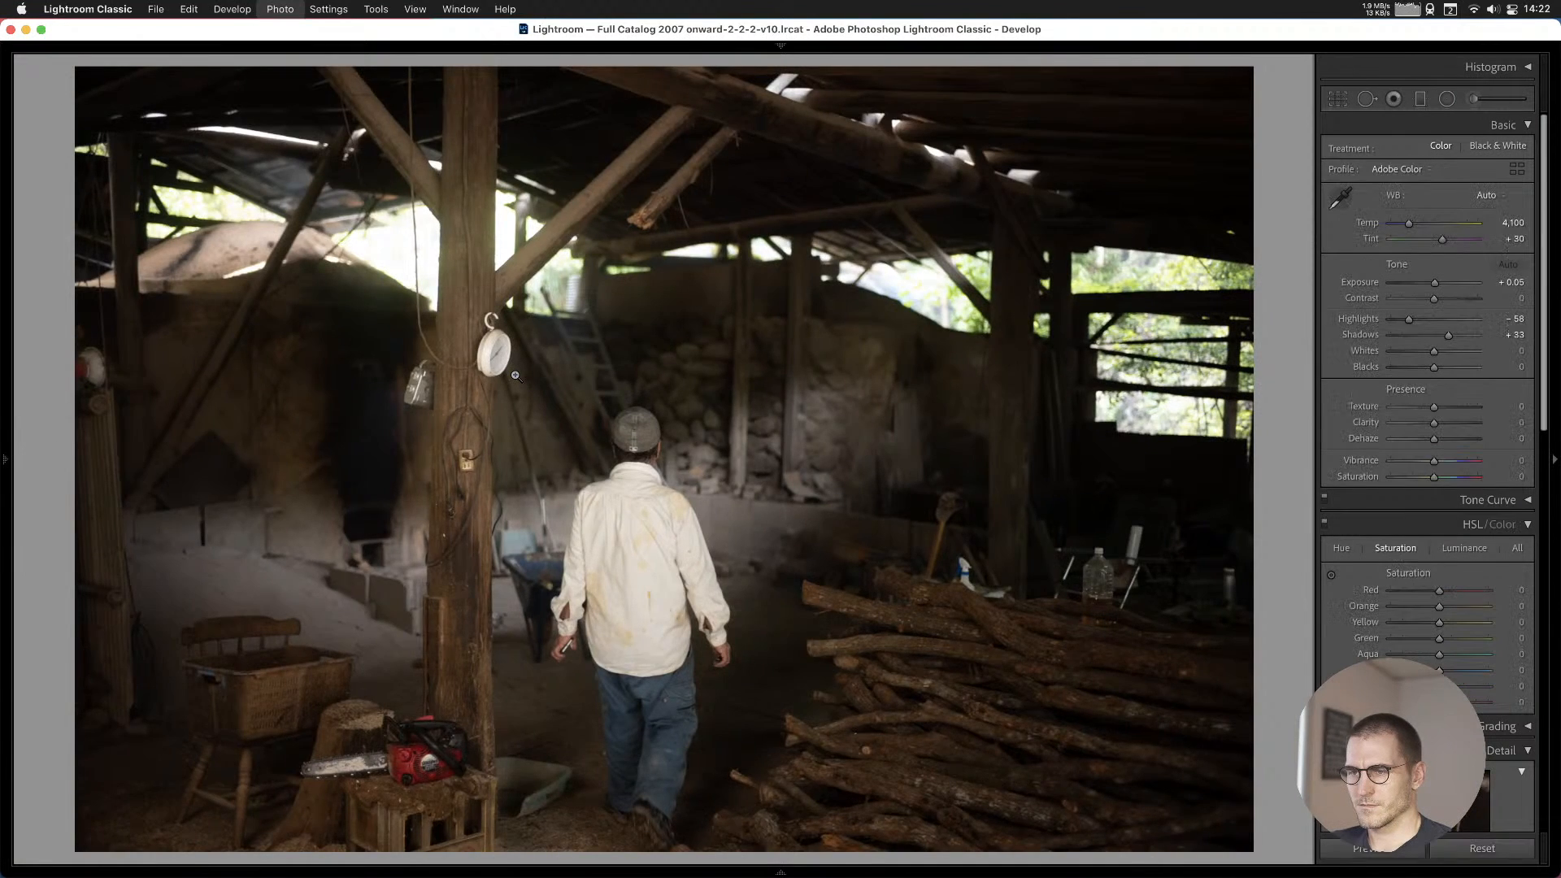
key(Right)
key(super+apostrophe)
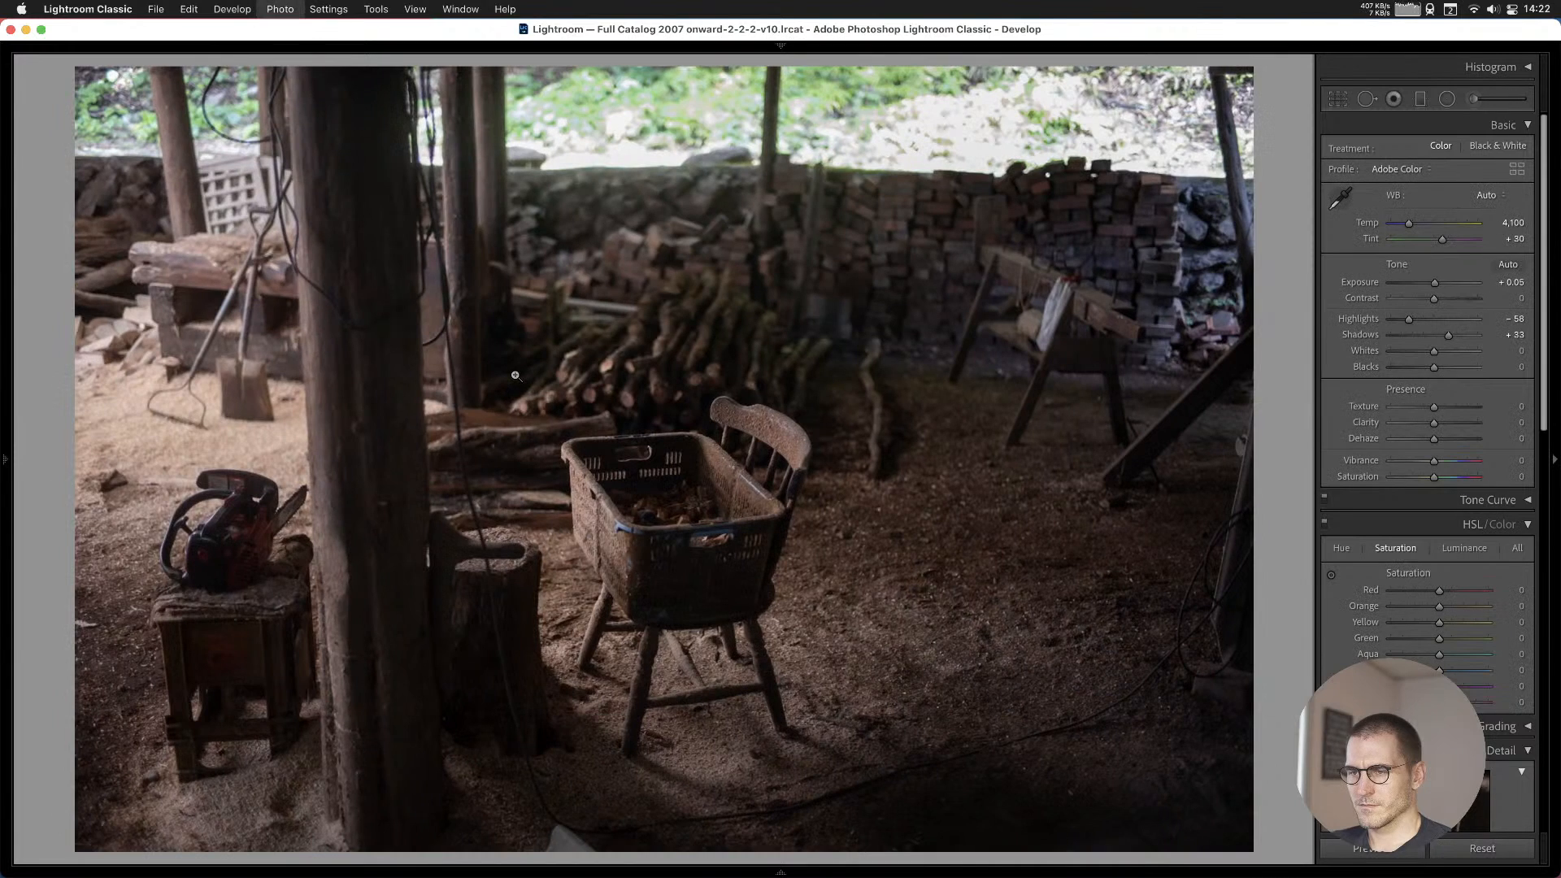
key(b)
Add the hanging white sheets and the rooftops above the block wall to "Cull #1".
key(Right)
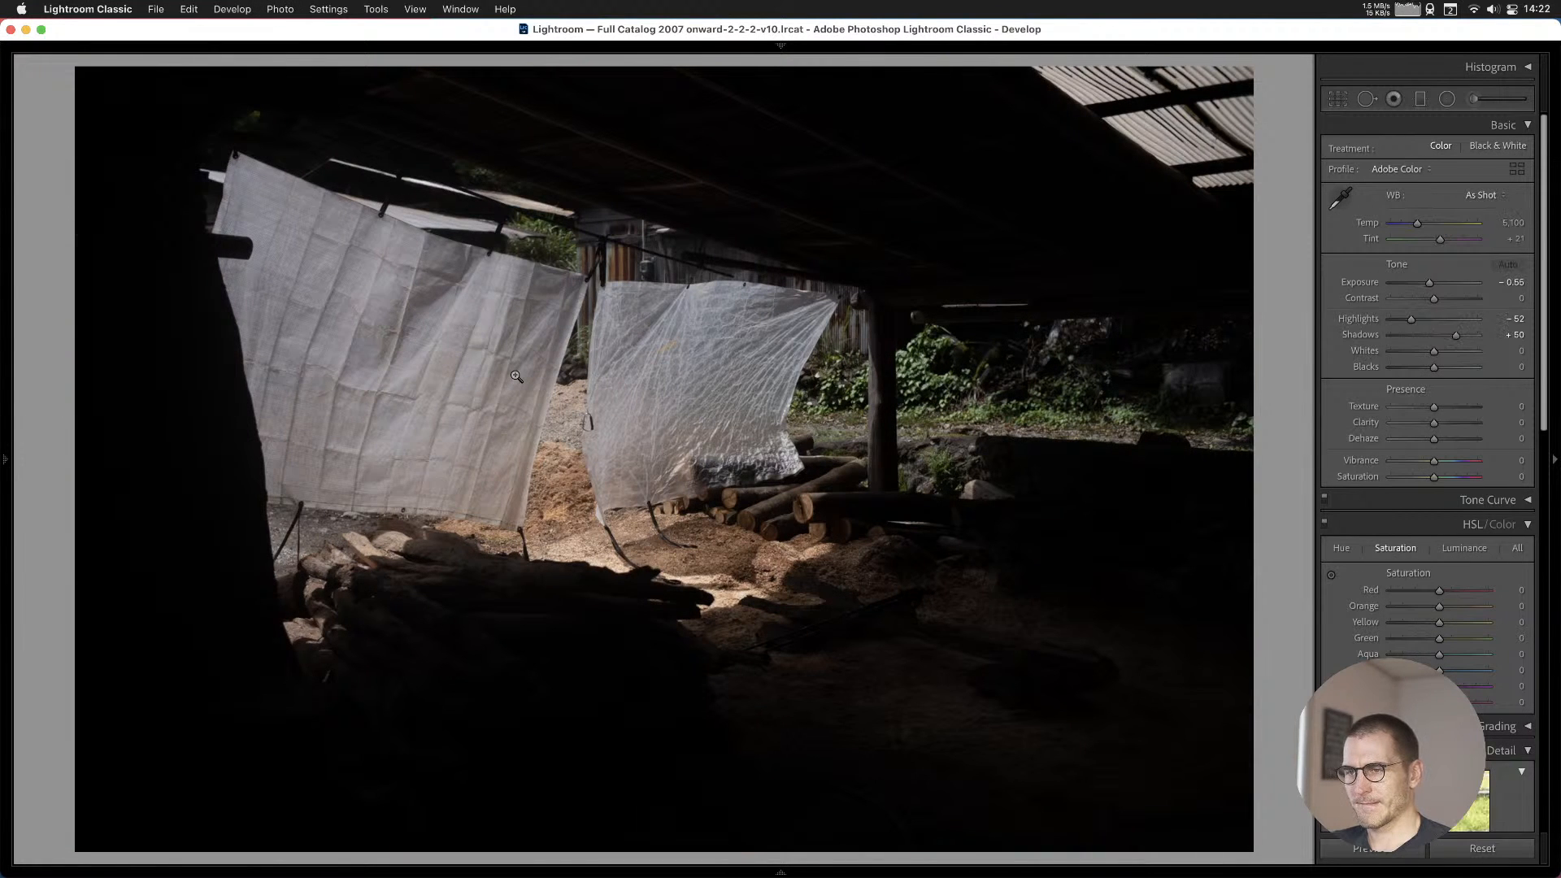
key(Left)
key(Right)
key(b)
key(Left)
key(b)
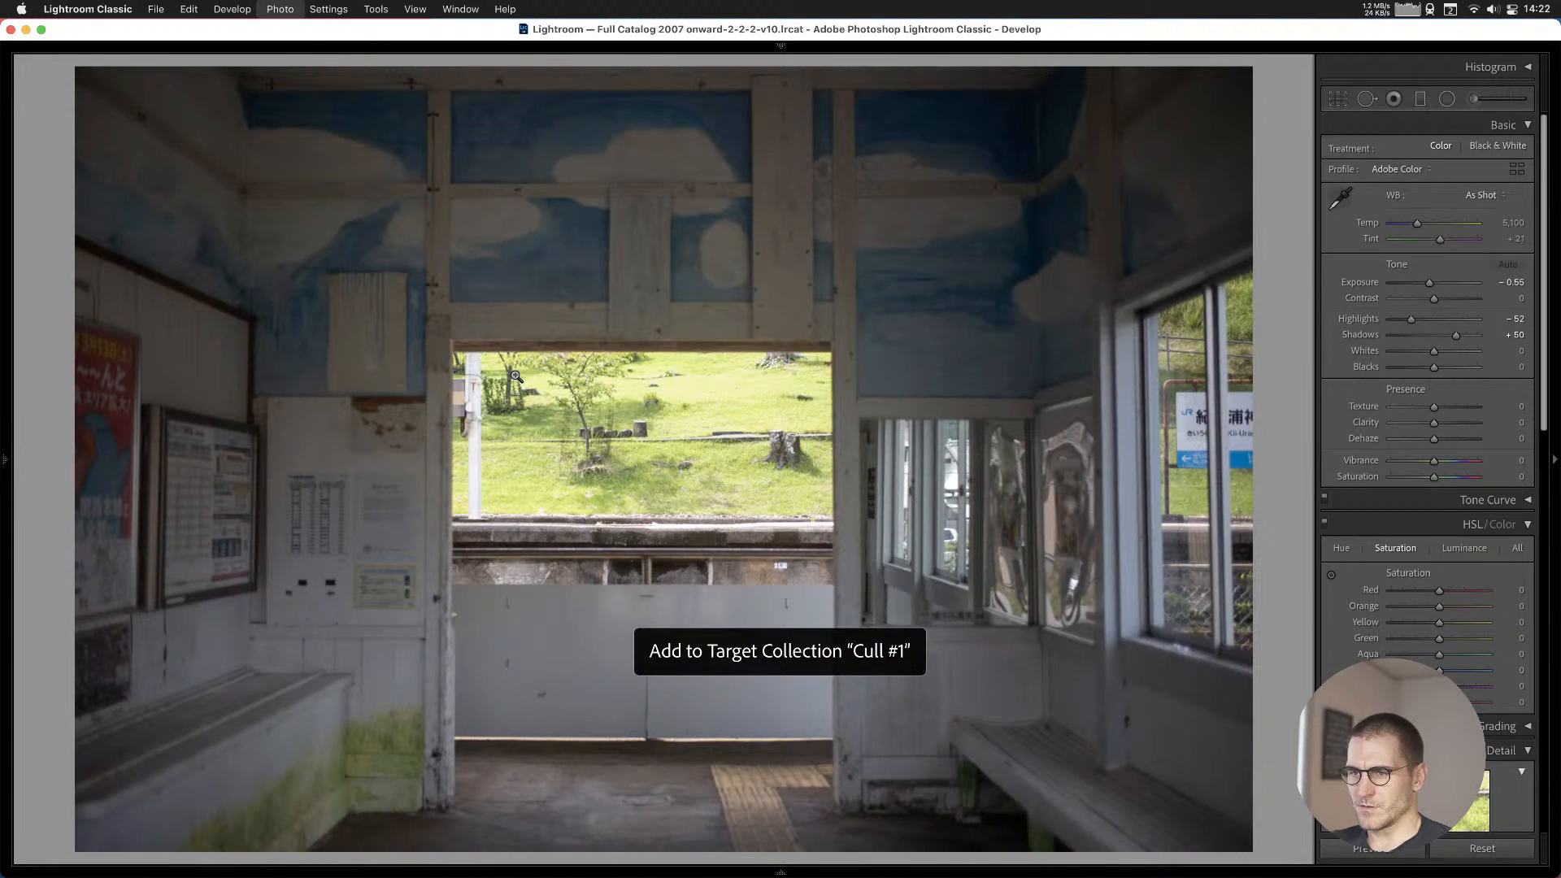
key(Left)
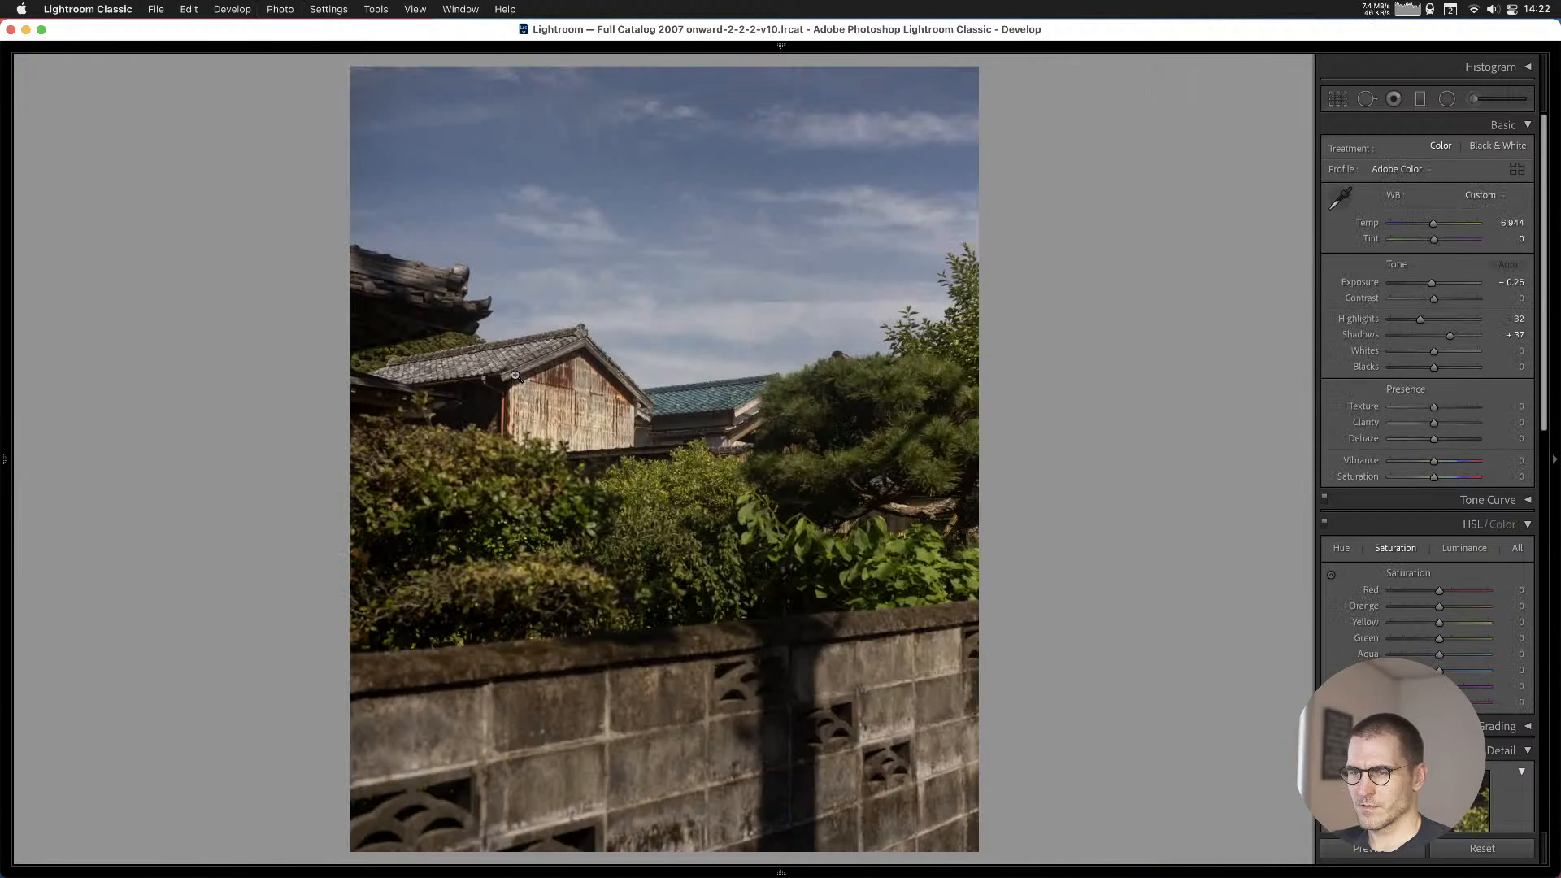
key(b)
Review the wheelbarrow, blue wooden house, utility pole, ivy-lined alley and beach frames, comparing the house with the pole.
key(Left)
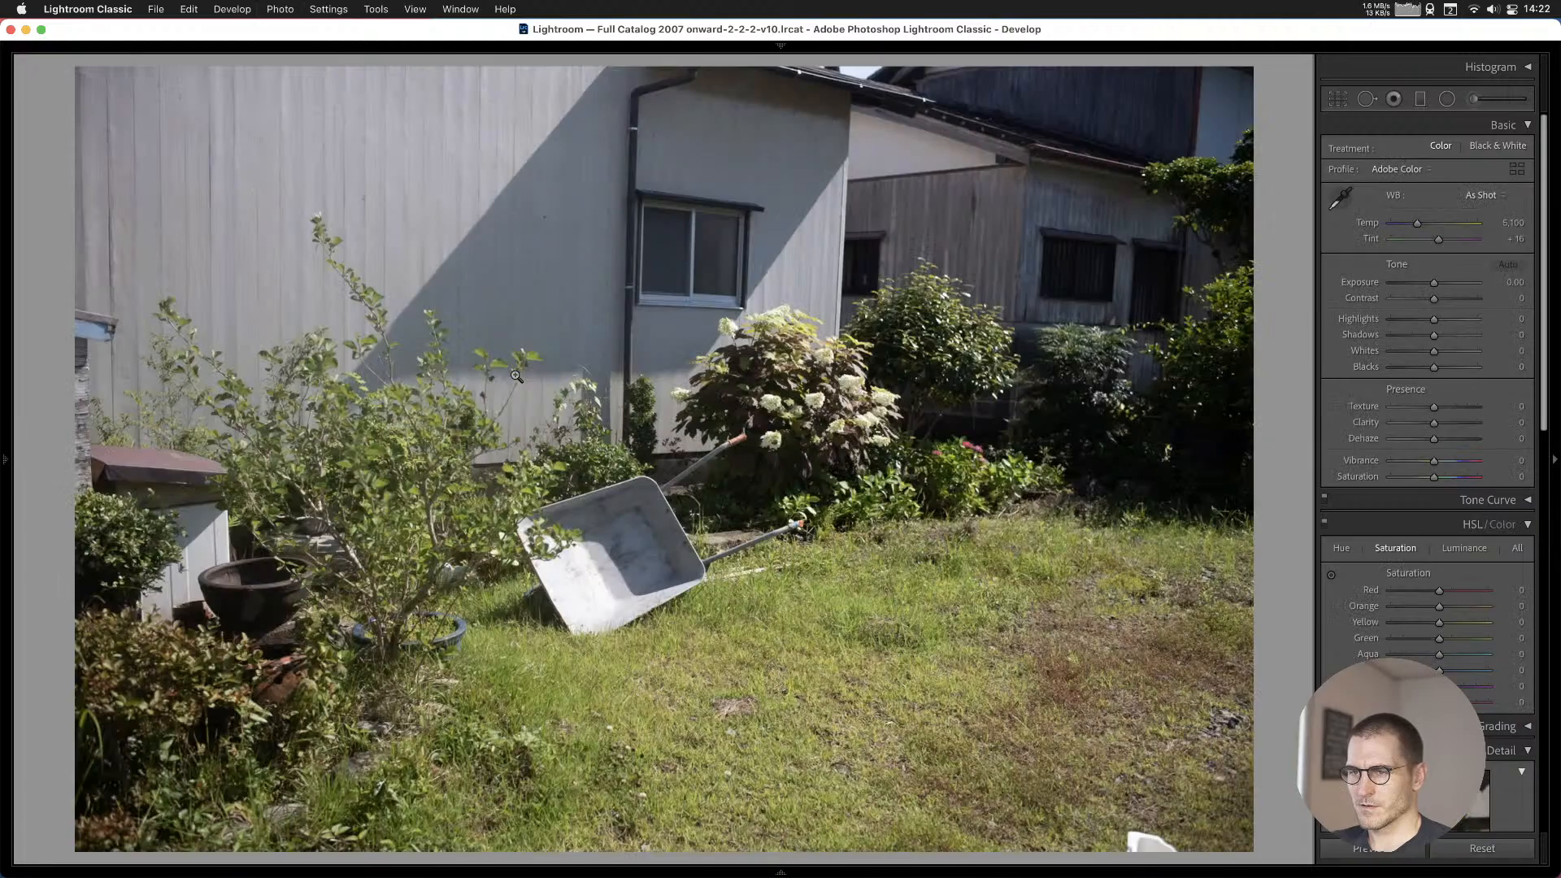
key(Left)
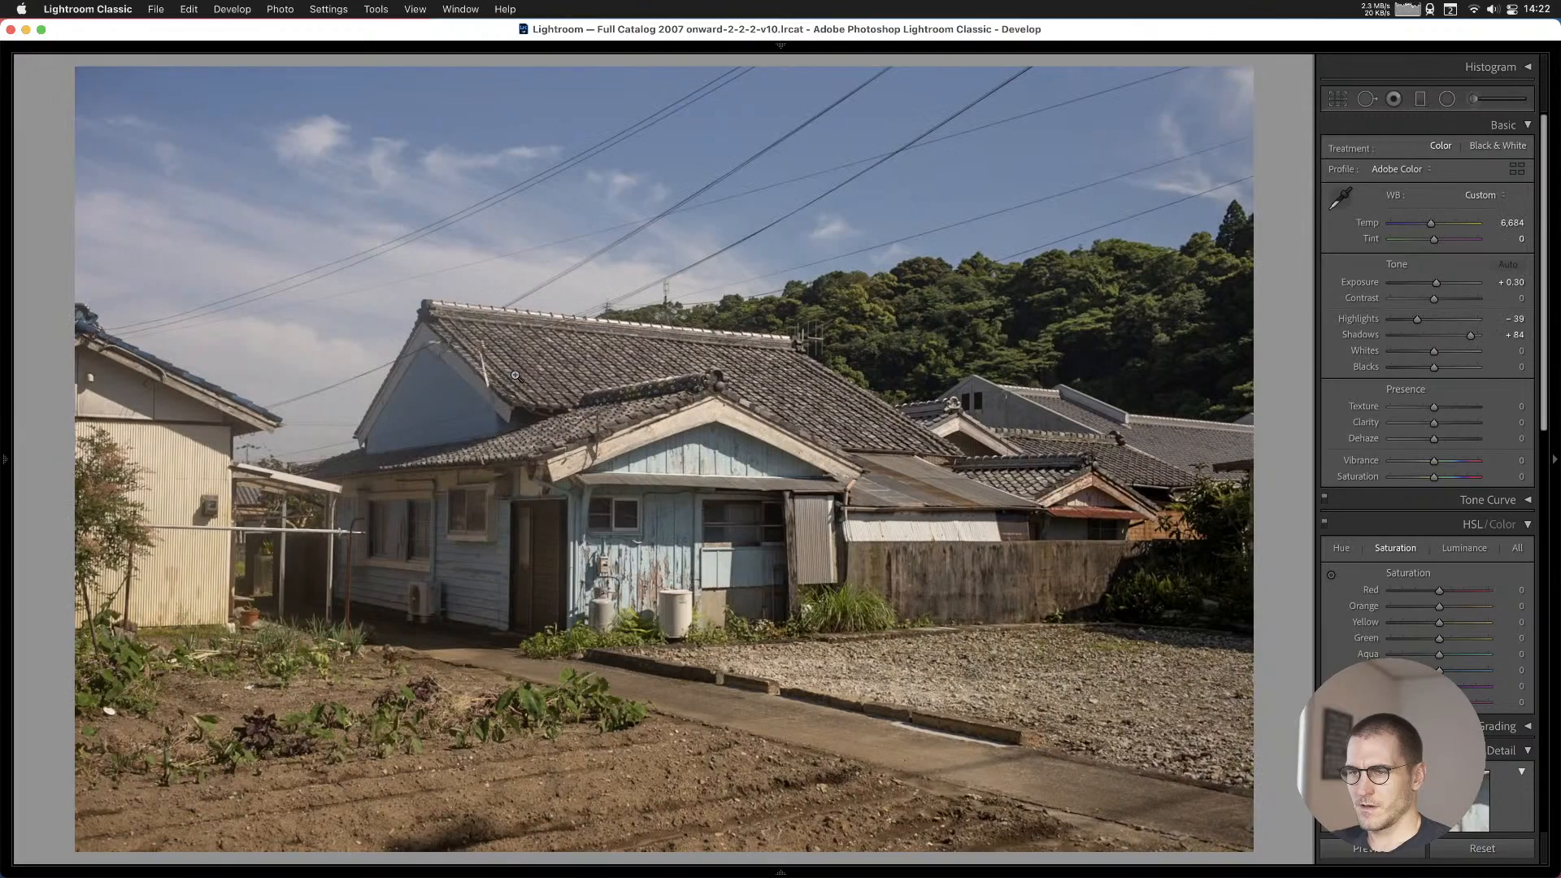
key(Right)
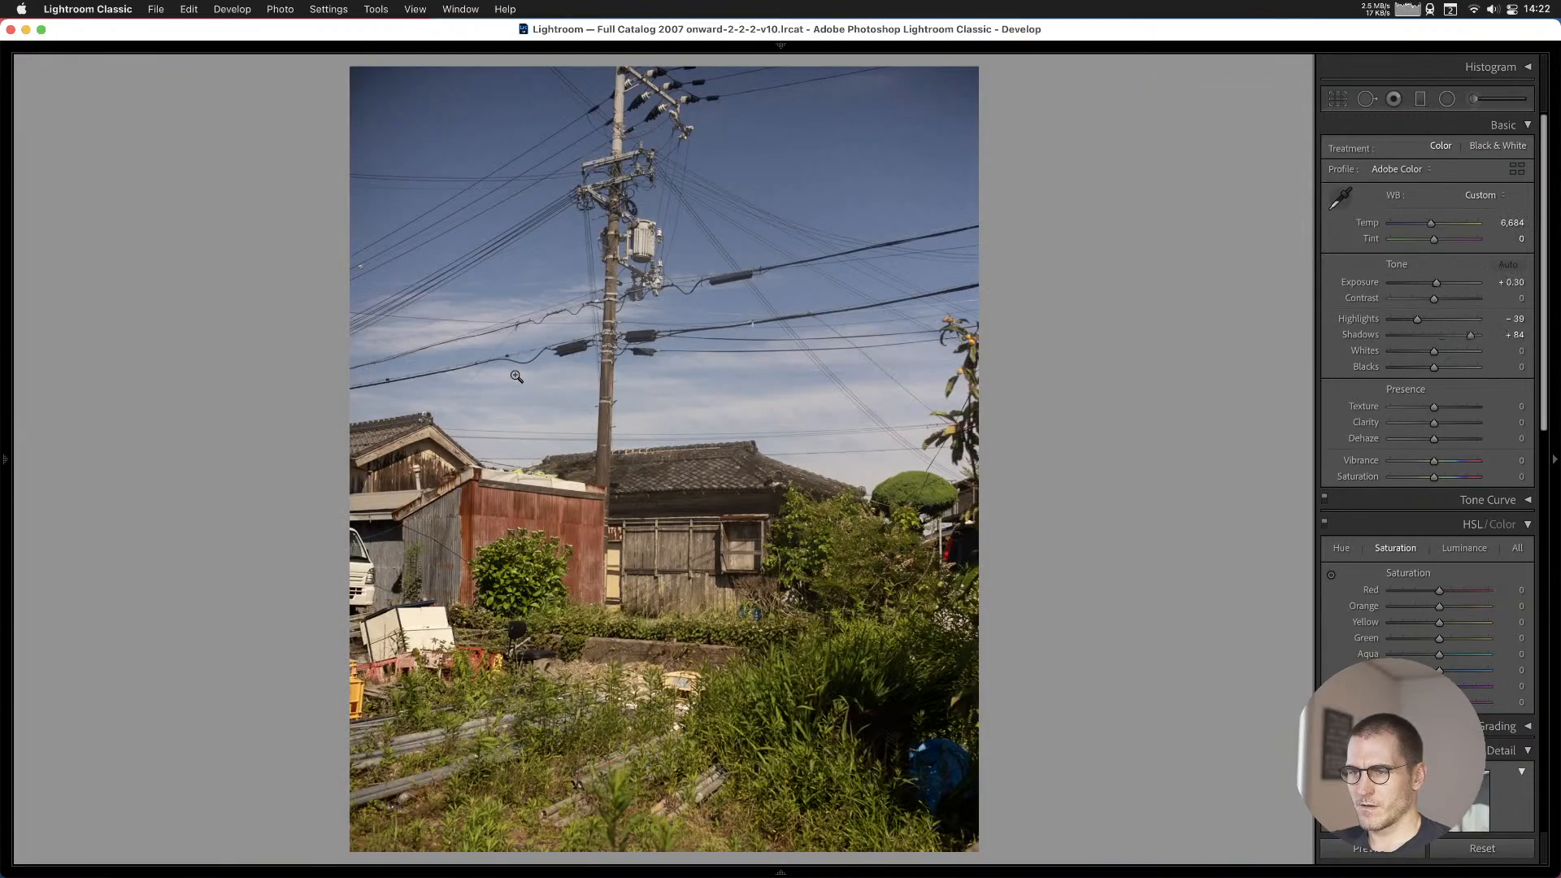
key(Right)
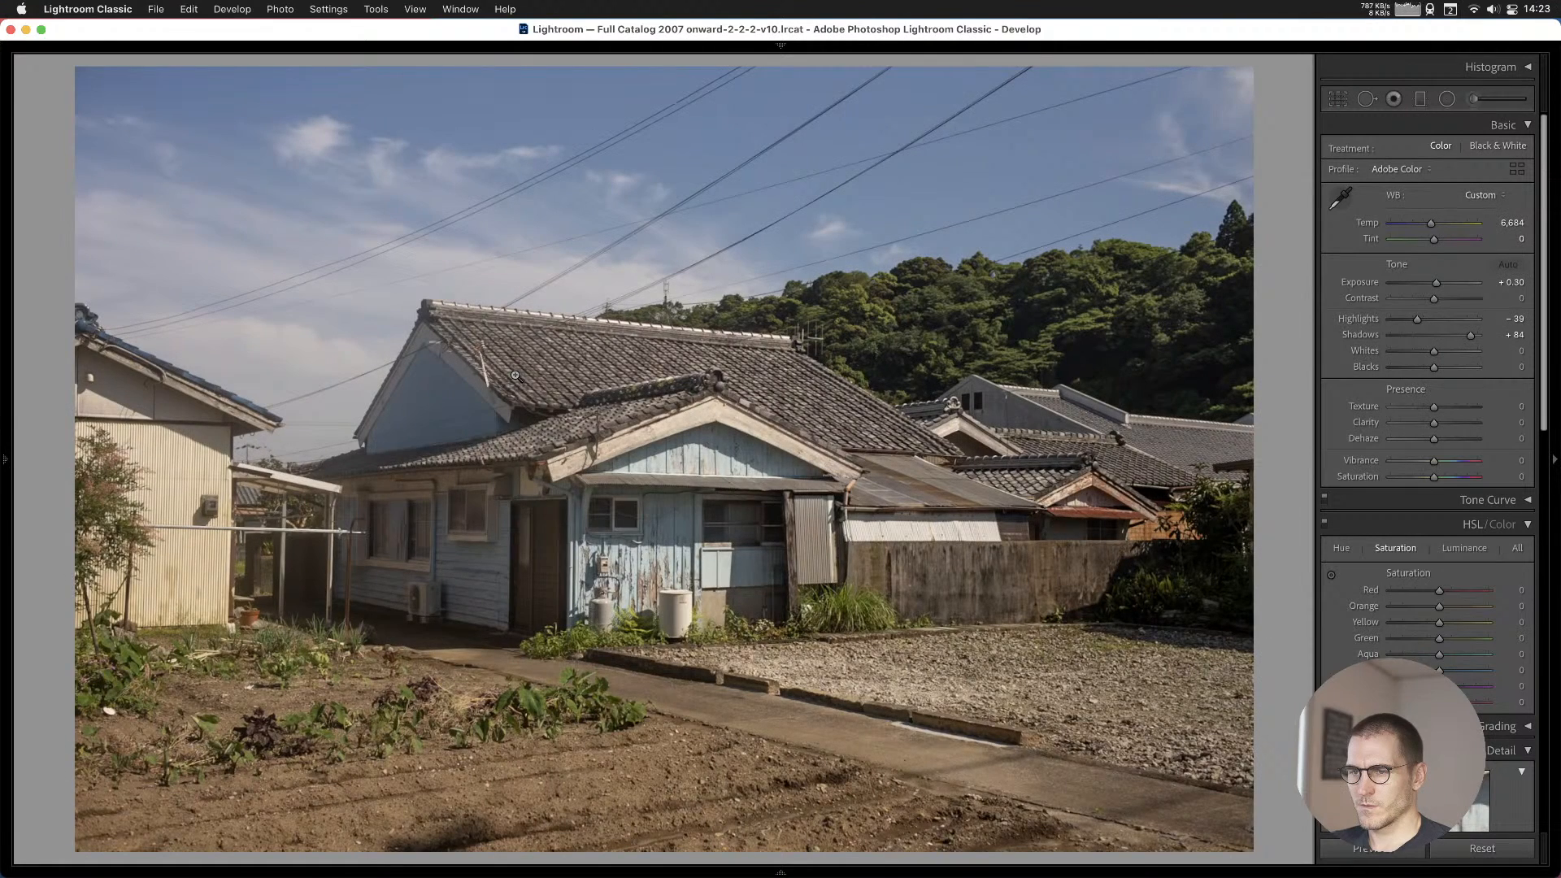
key(Left)
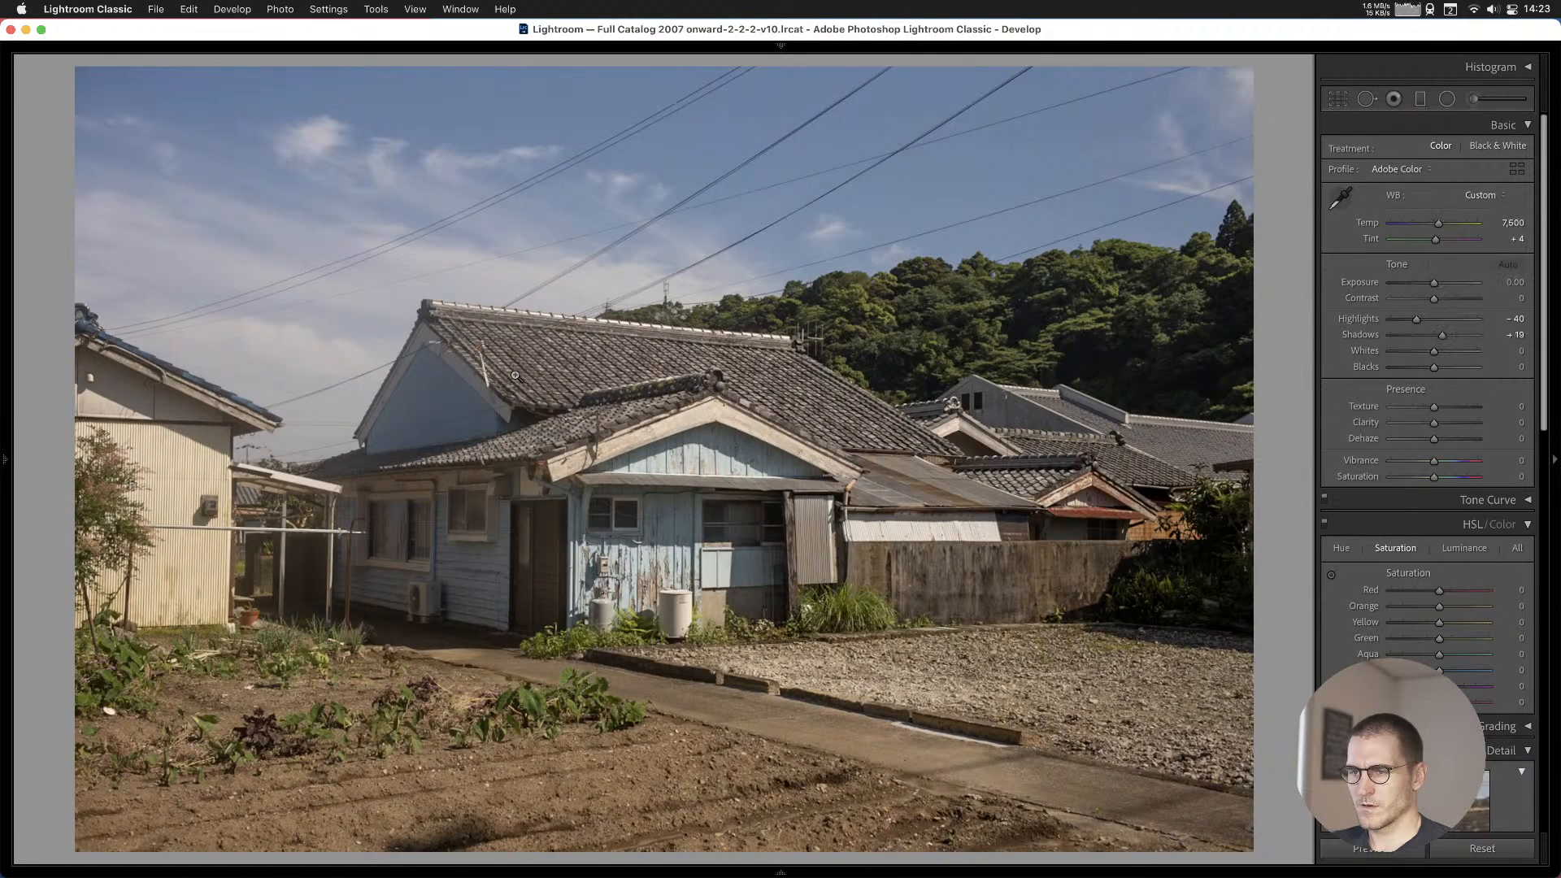
key(Right)
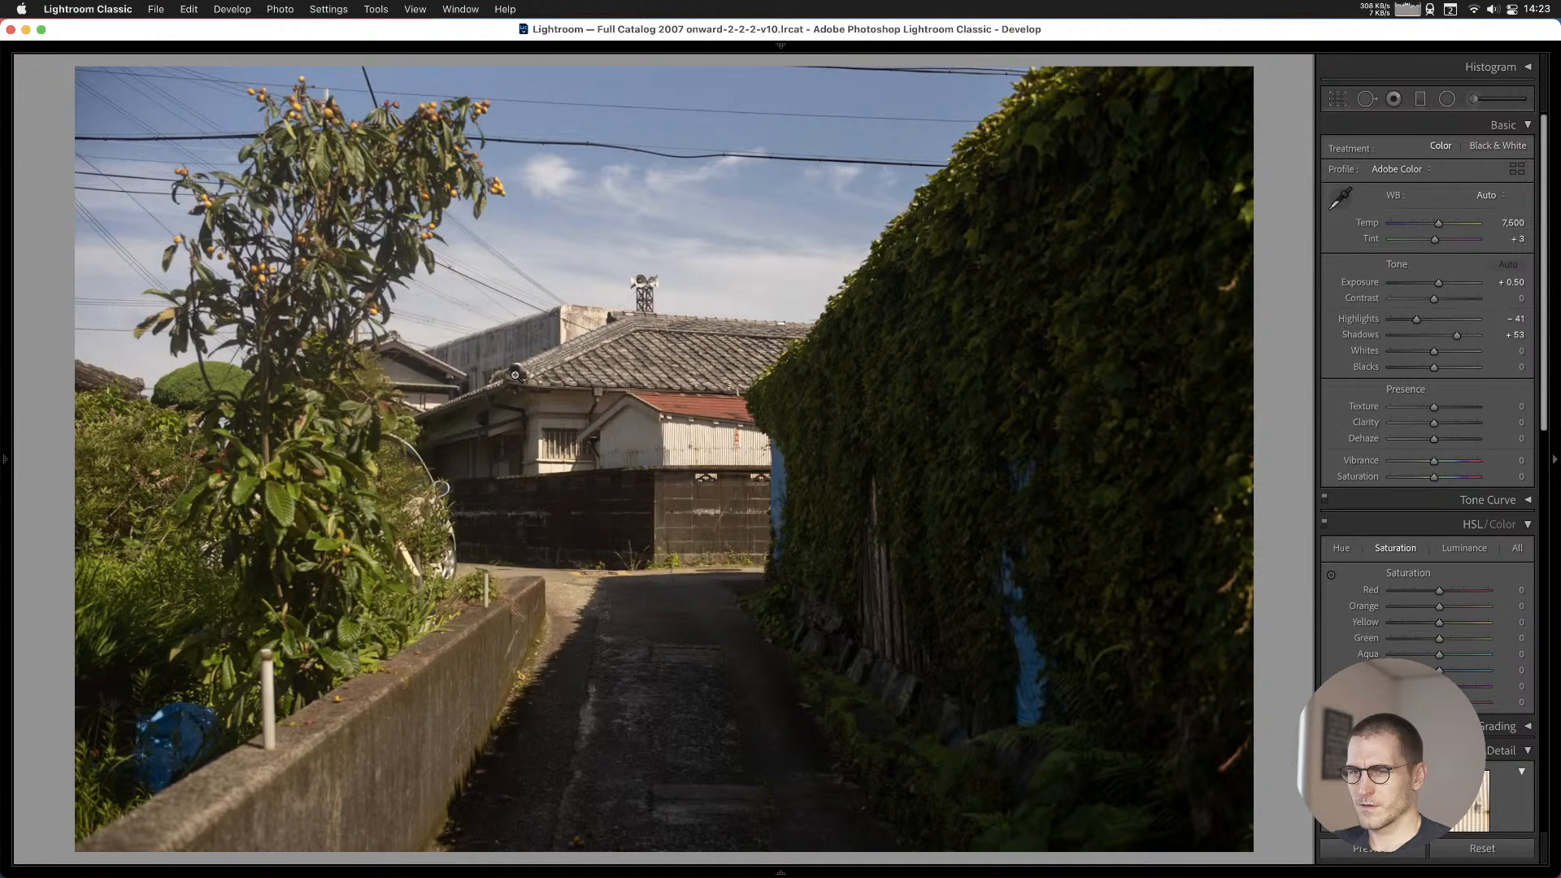
key(Right)
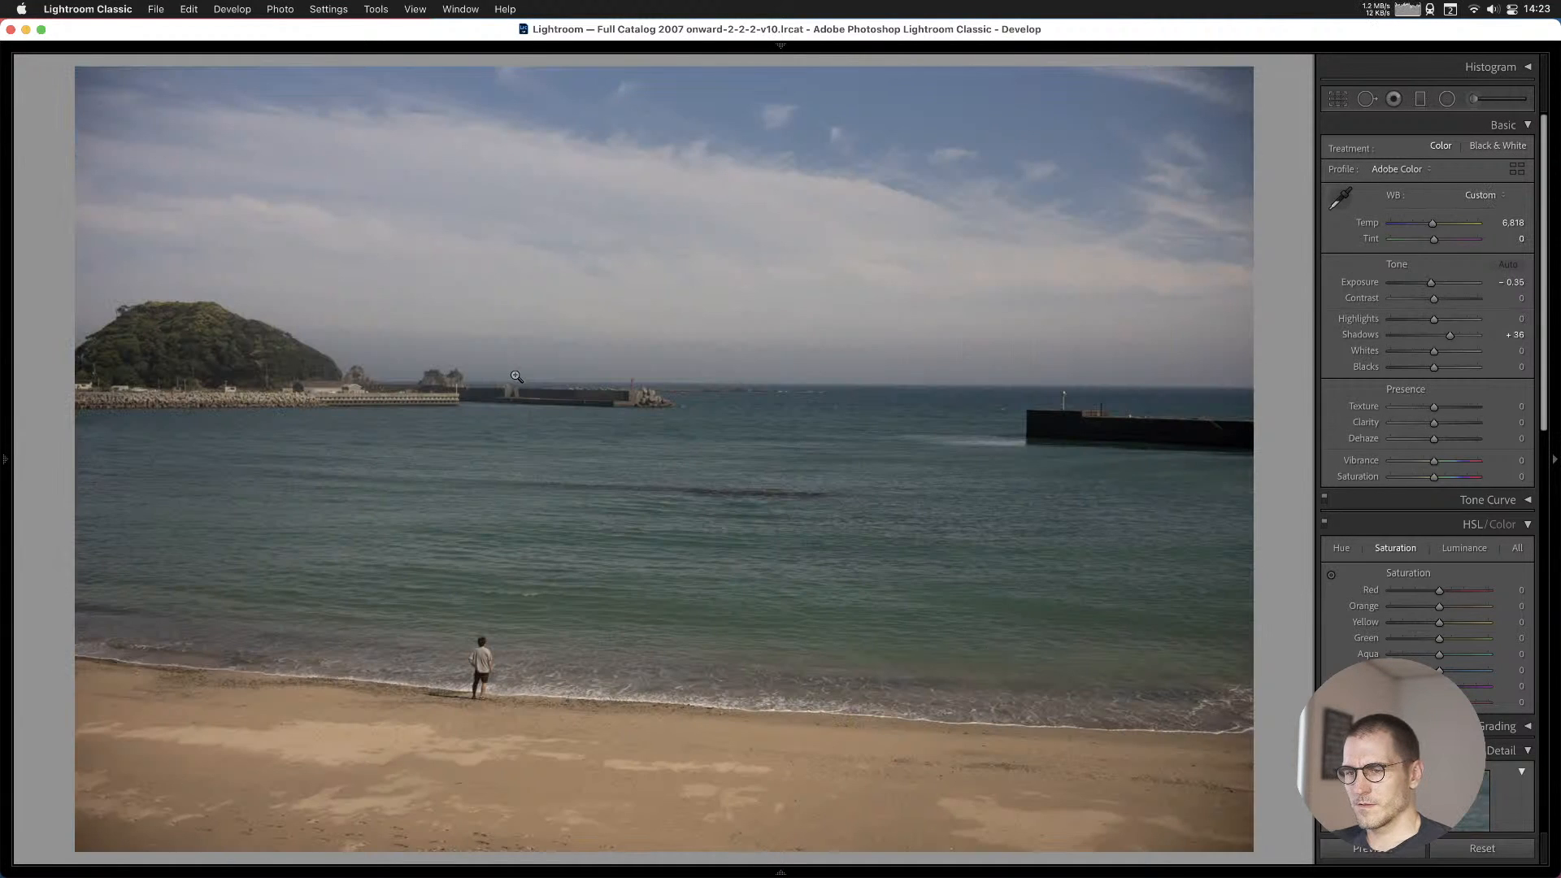
Compare the dark-room window frames, and crop the vertical one to 4 x 5 / 8 x 10 with the window higher in the frame.
key(Right)
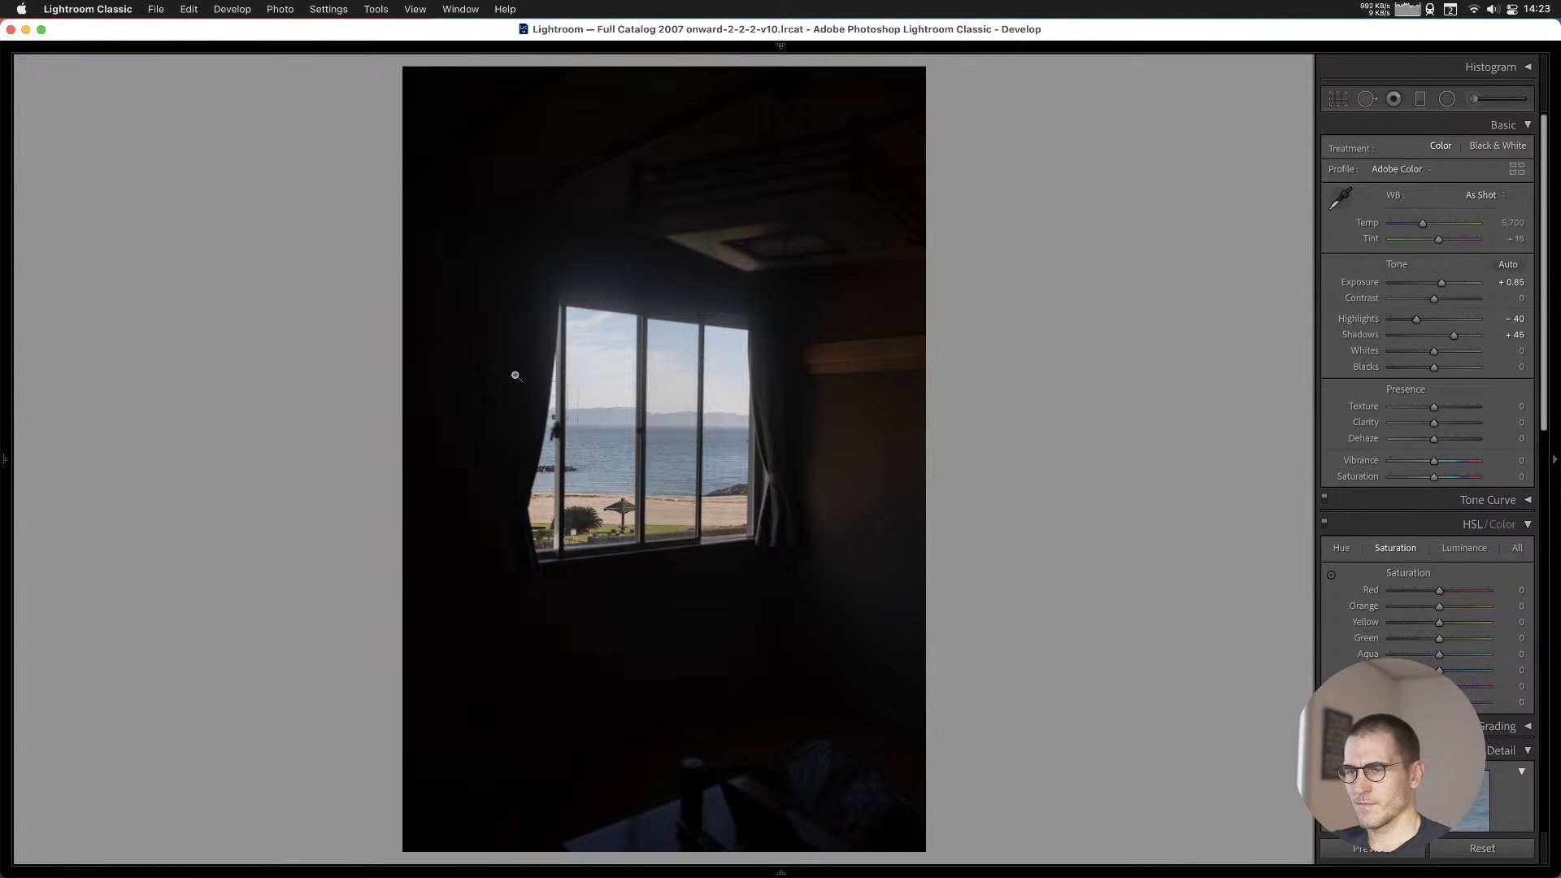
key(Right)
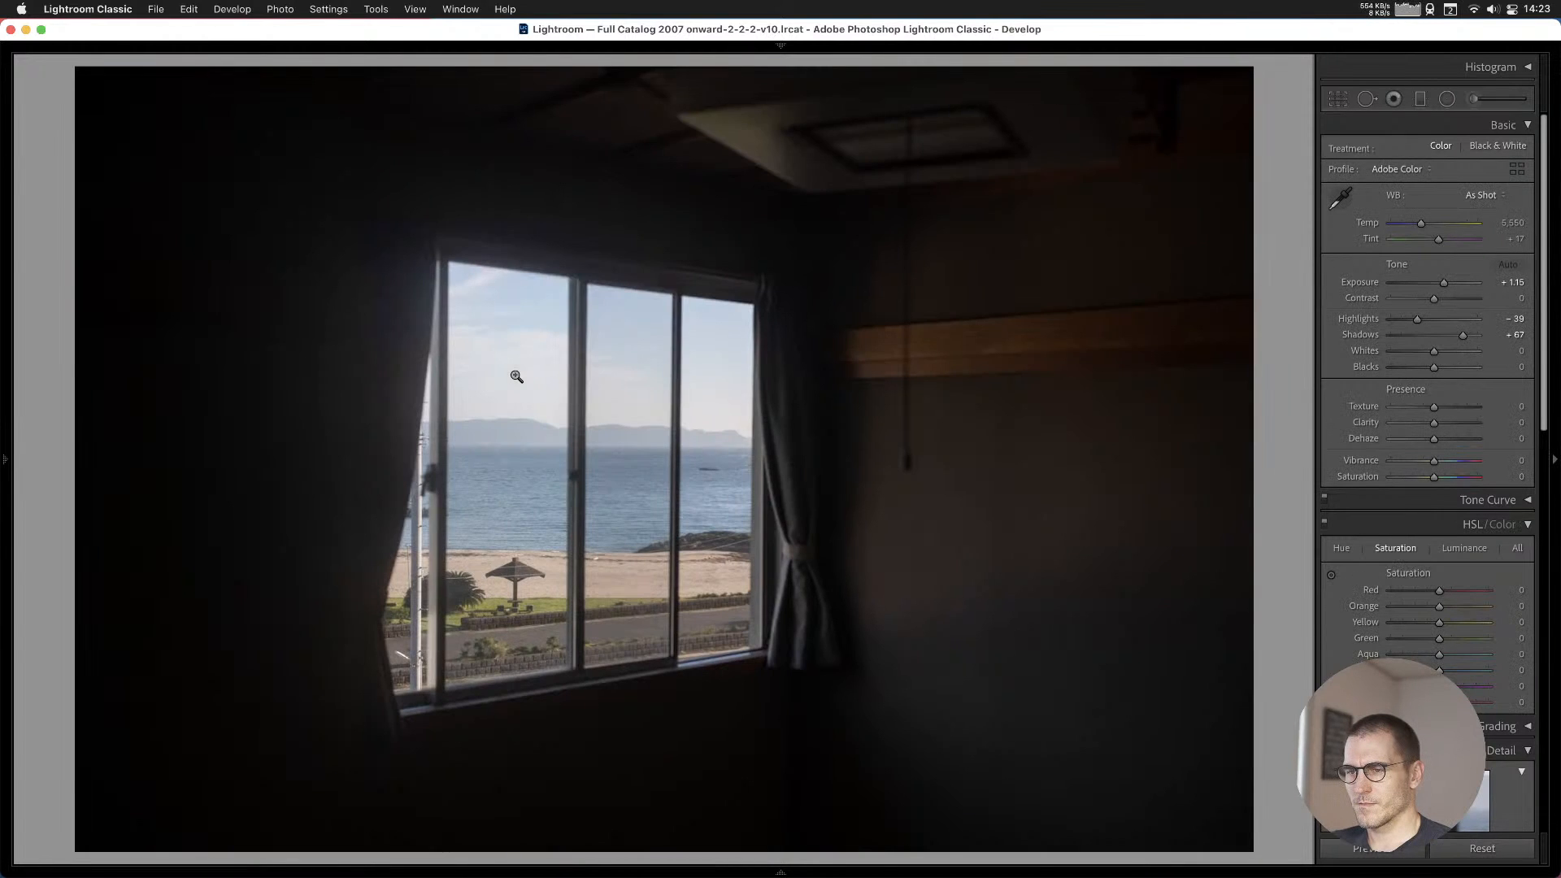
key(Right)
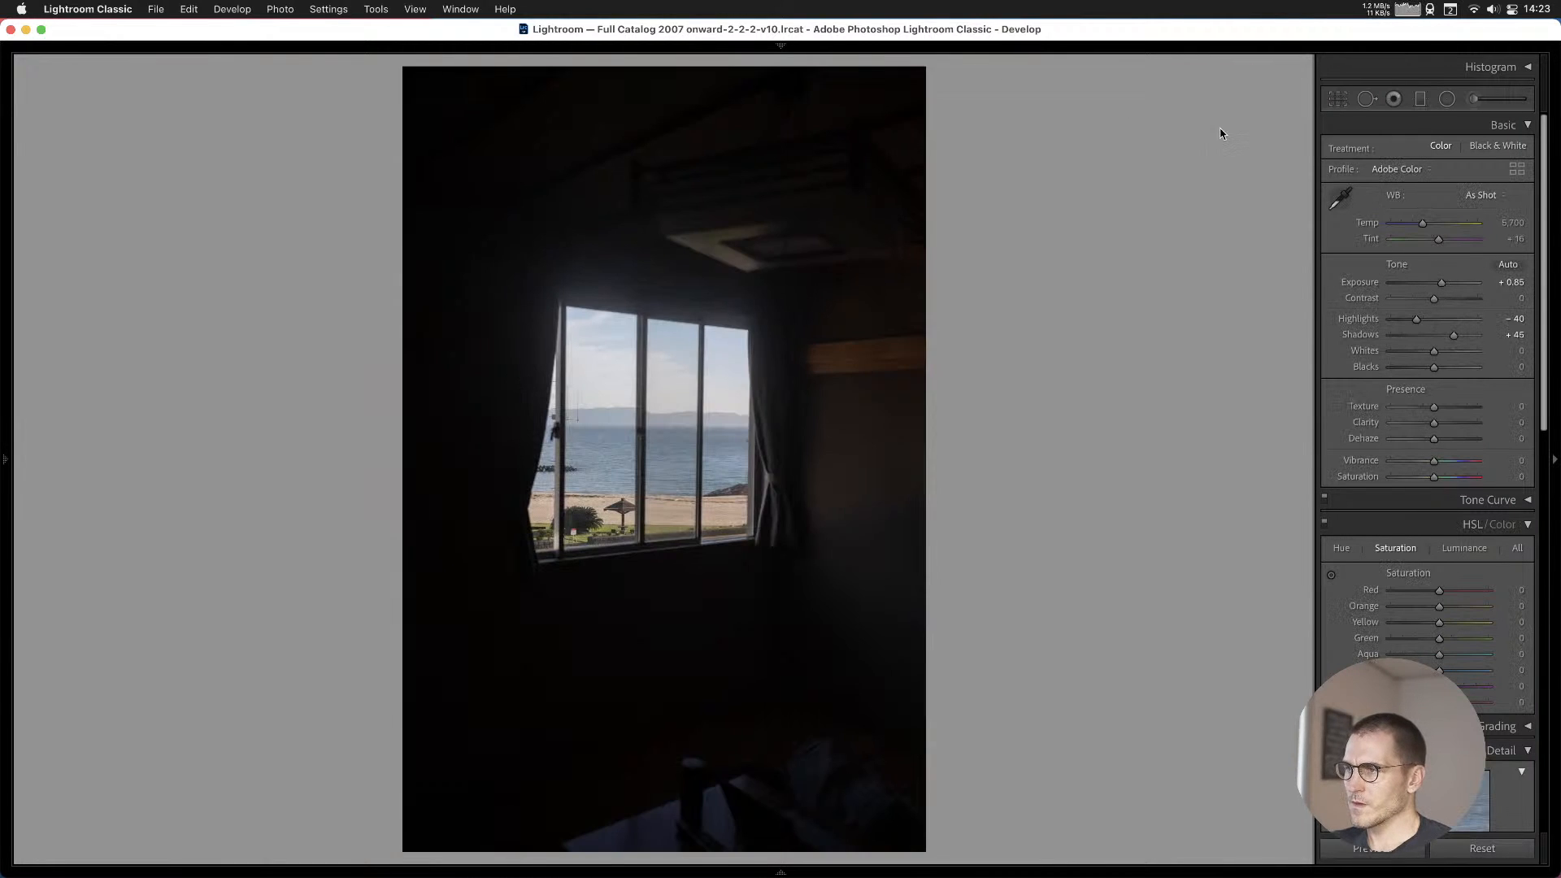
click(1338, 98)
click(1460, 150)
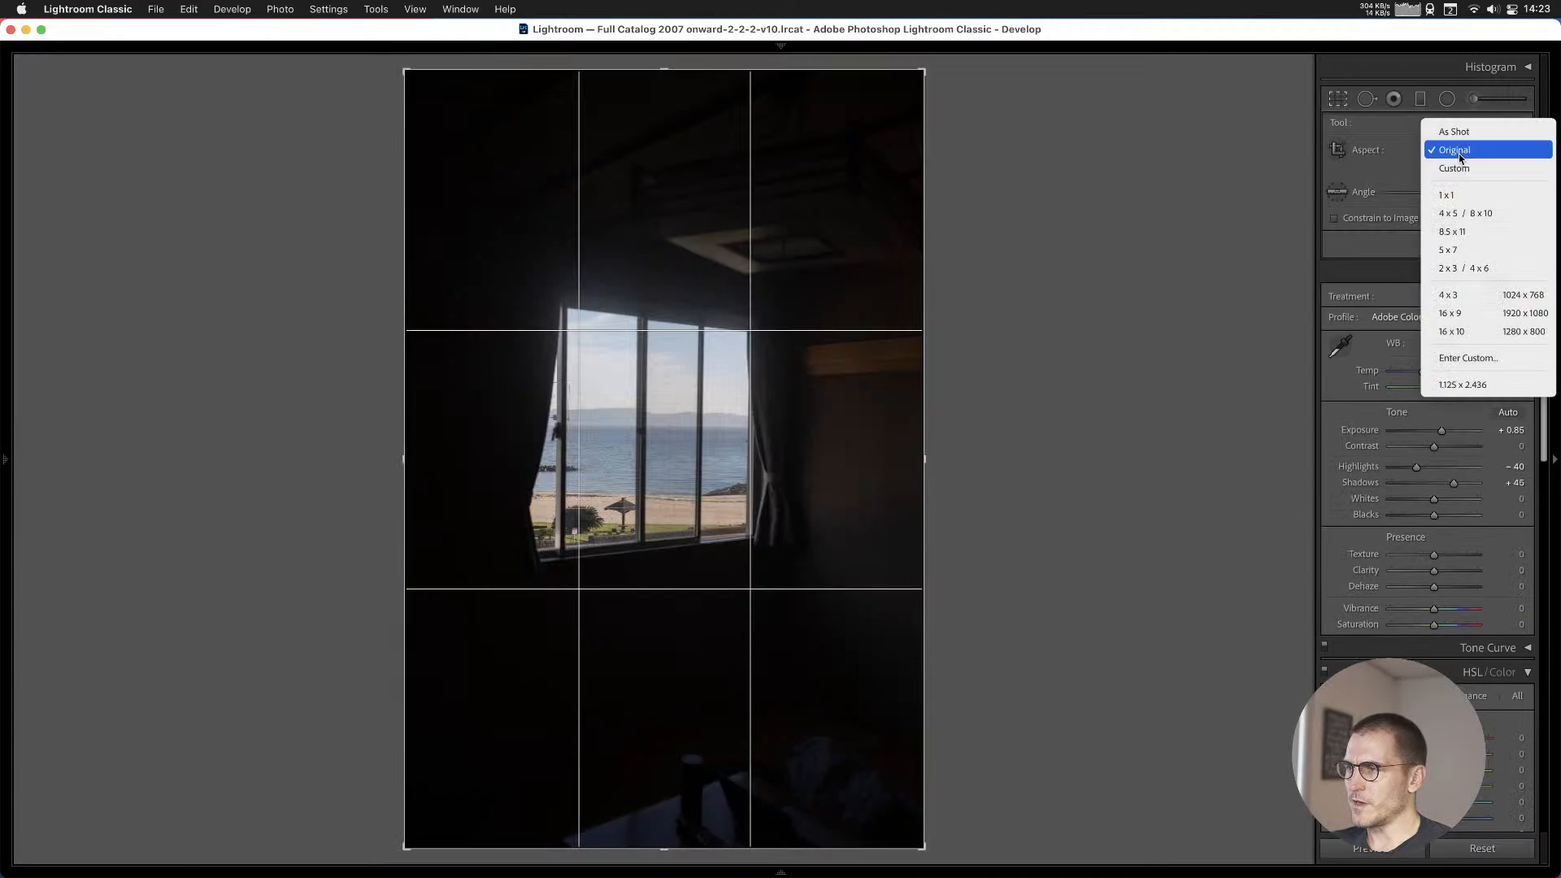
click(1477, 215)
drag(666, 331, 666, 310)
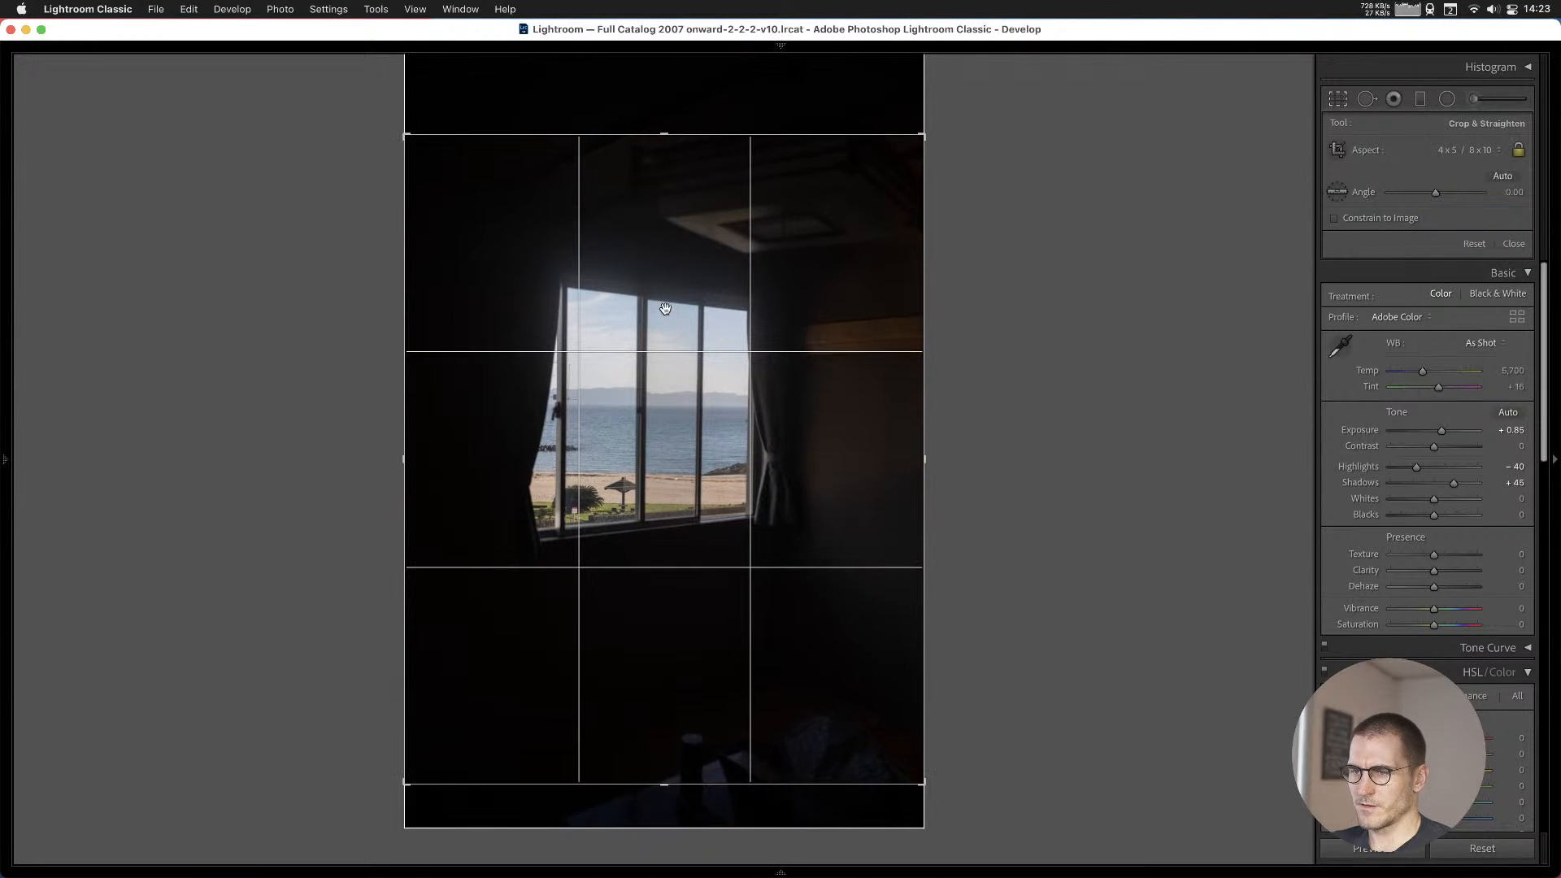
key(Return)
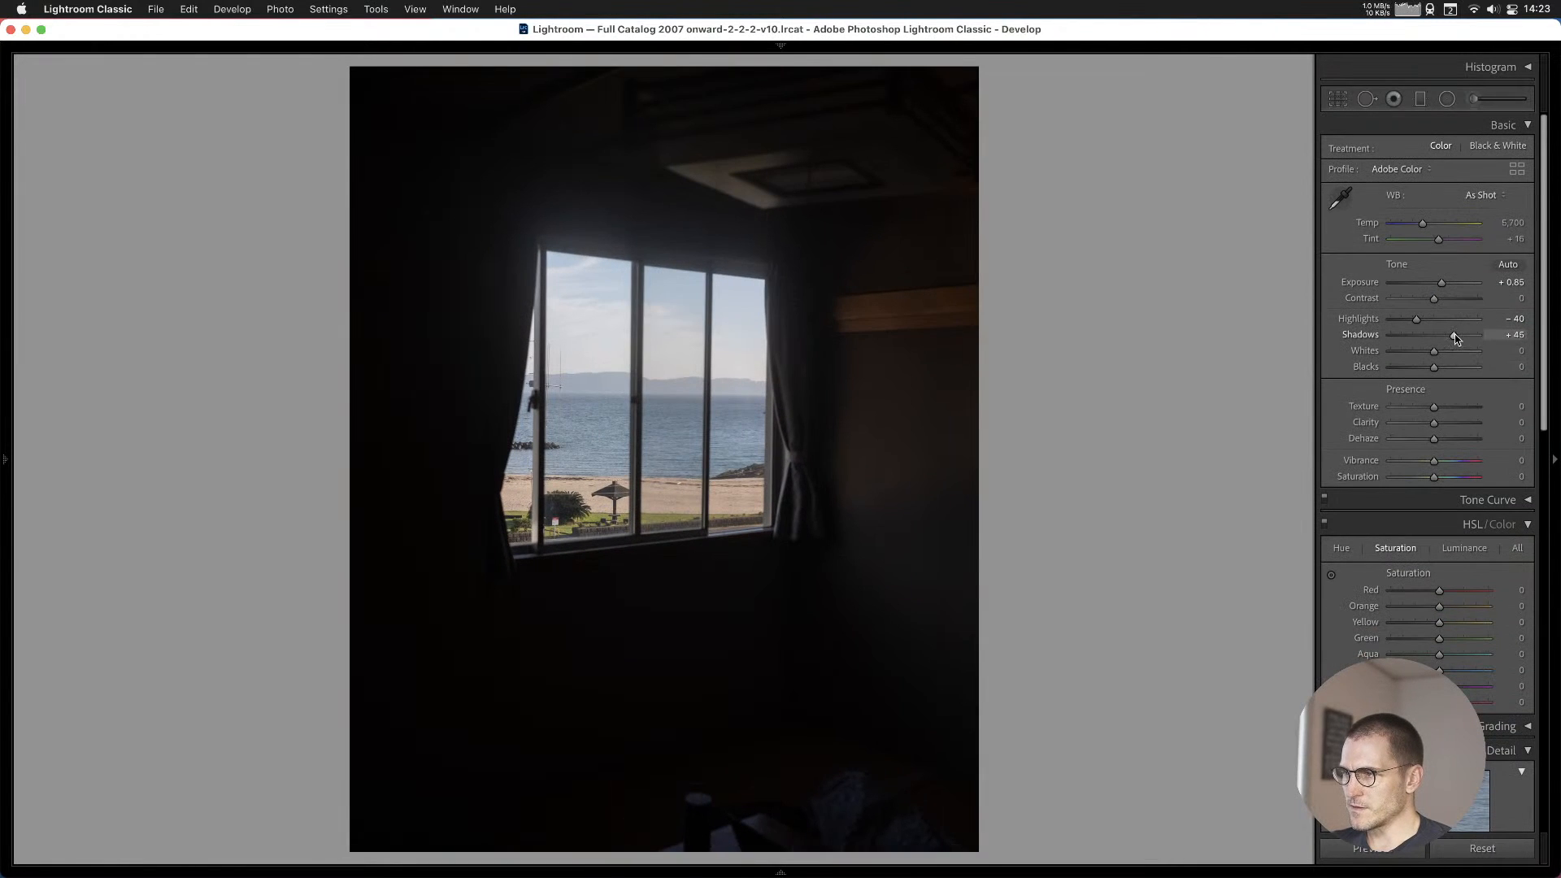
Set the window photo's Exposure to +1.10, Shadows to +63 and Highlights to −60, and add it to "Cull #1".
drag(1443, 279, 1409, 321)
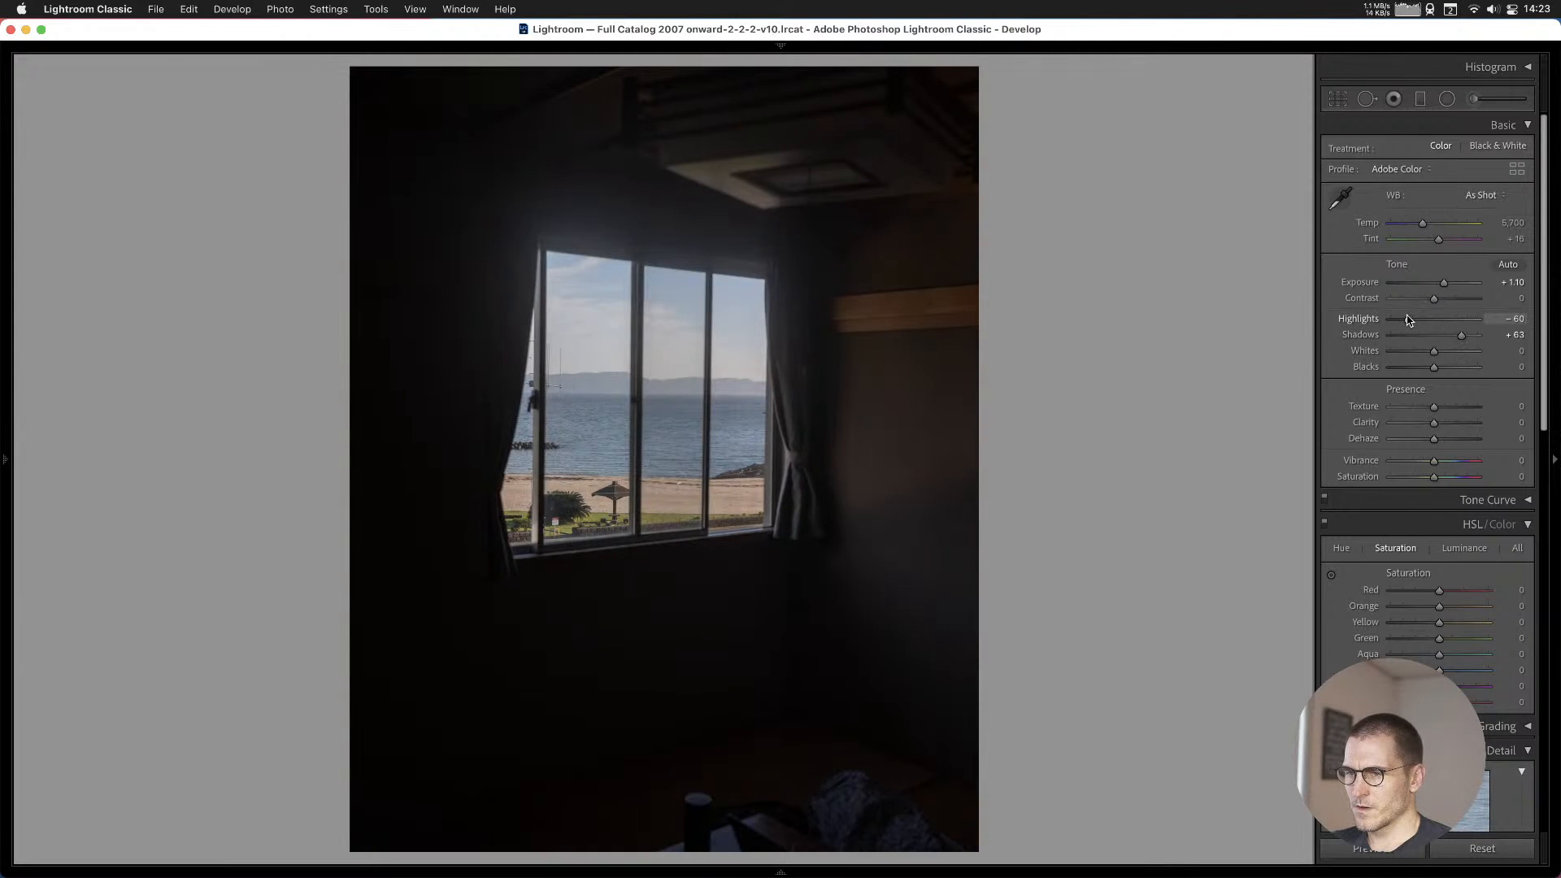
key(b)
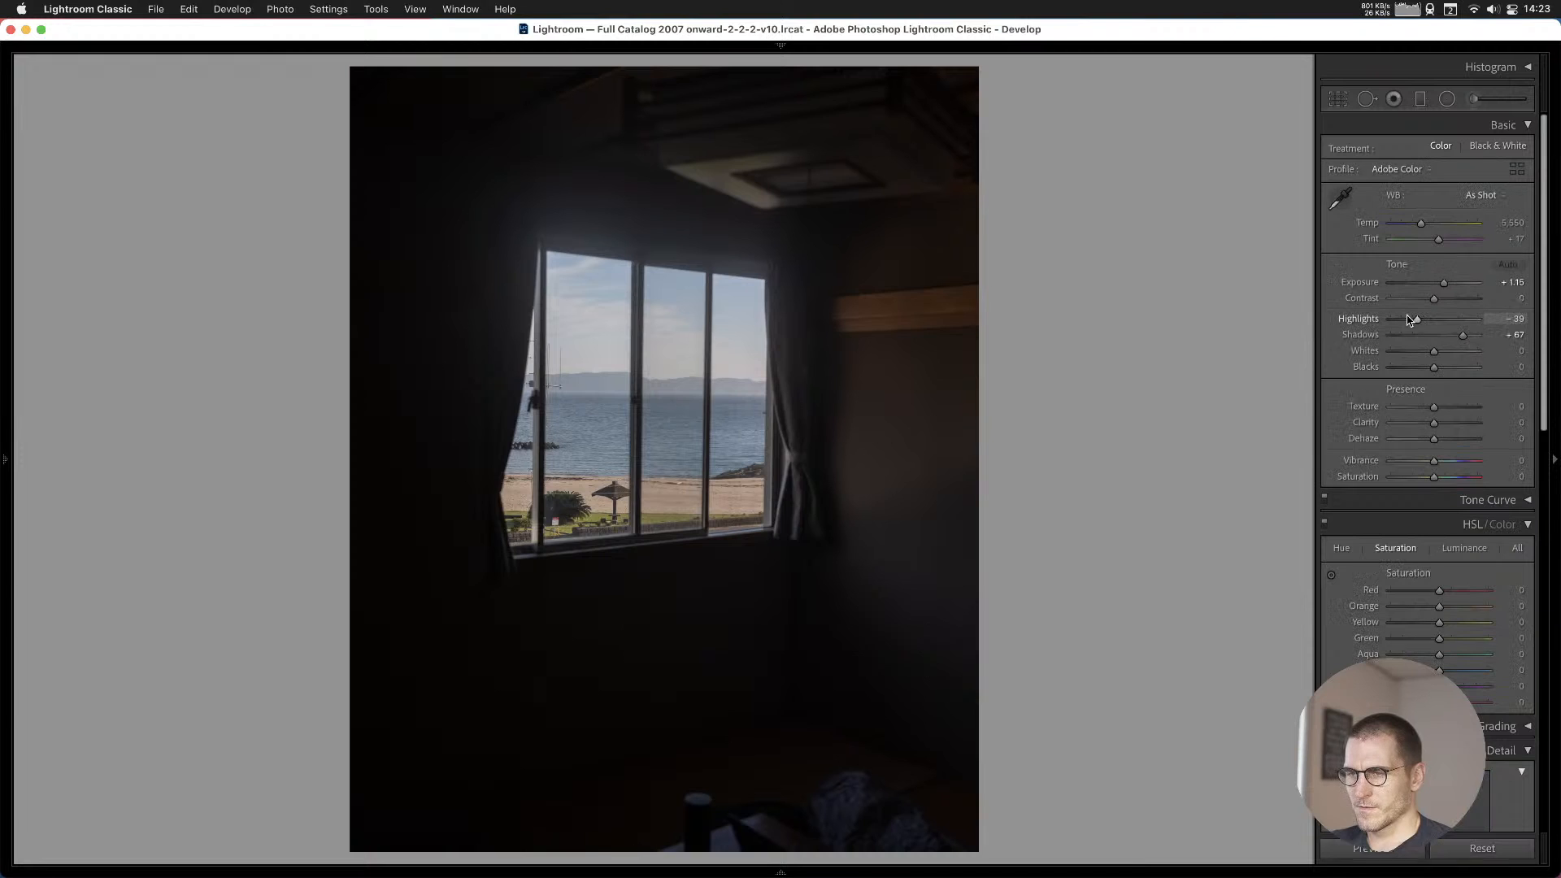
Pass over the hallway with the framed painting, and add the abandoned laundry room with curtained windows to "Cull #1".
key(Right)
key(Right)
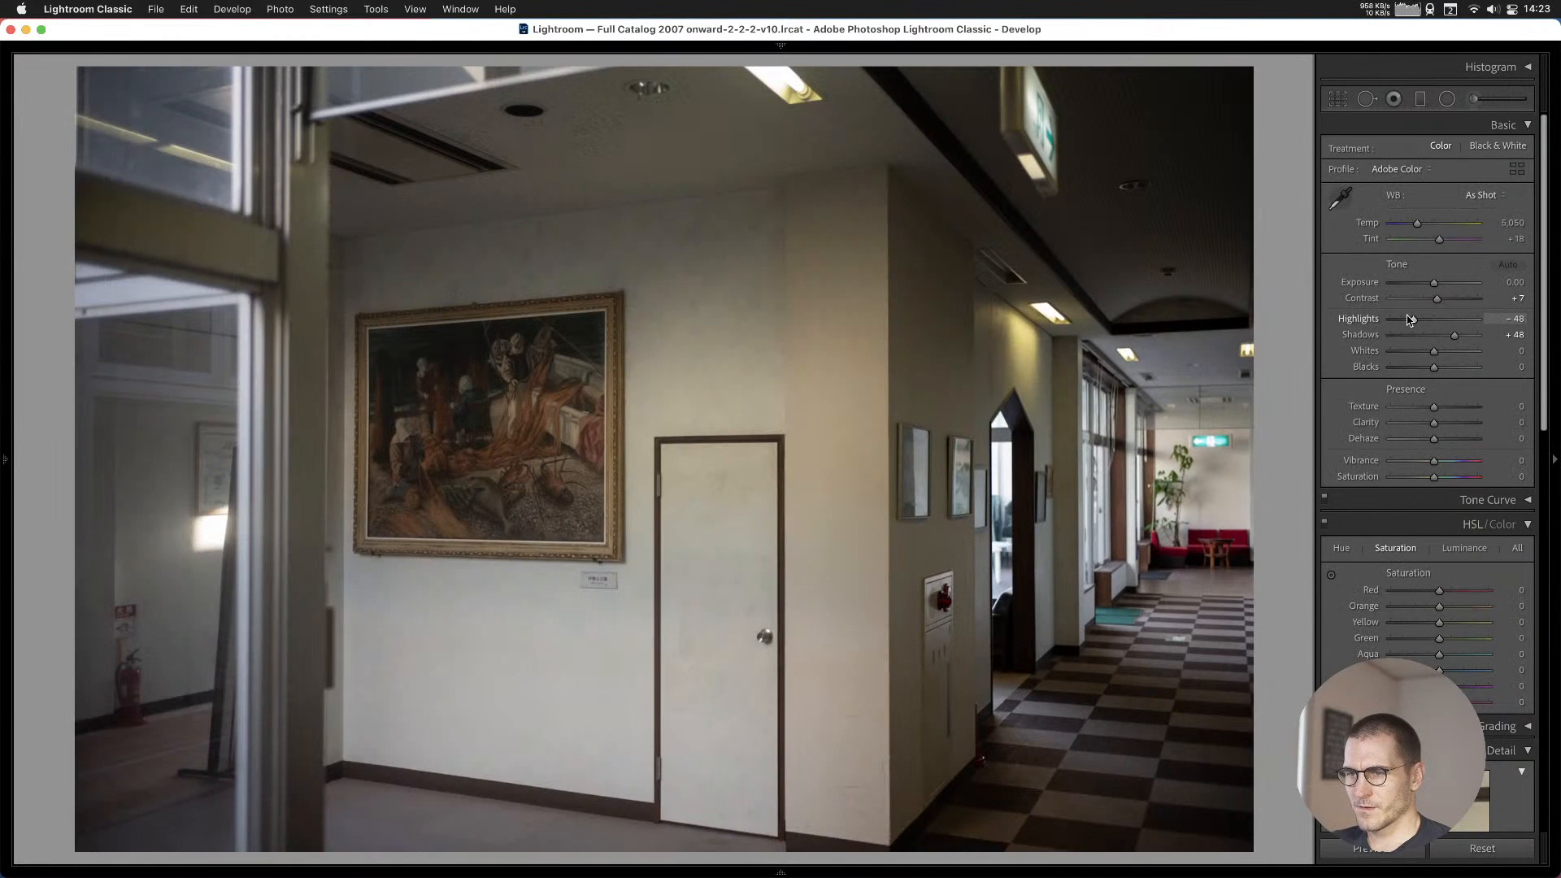
key(Right)
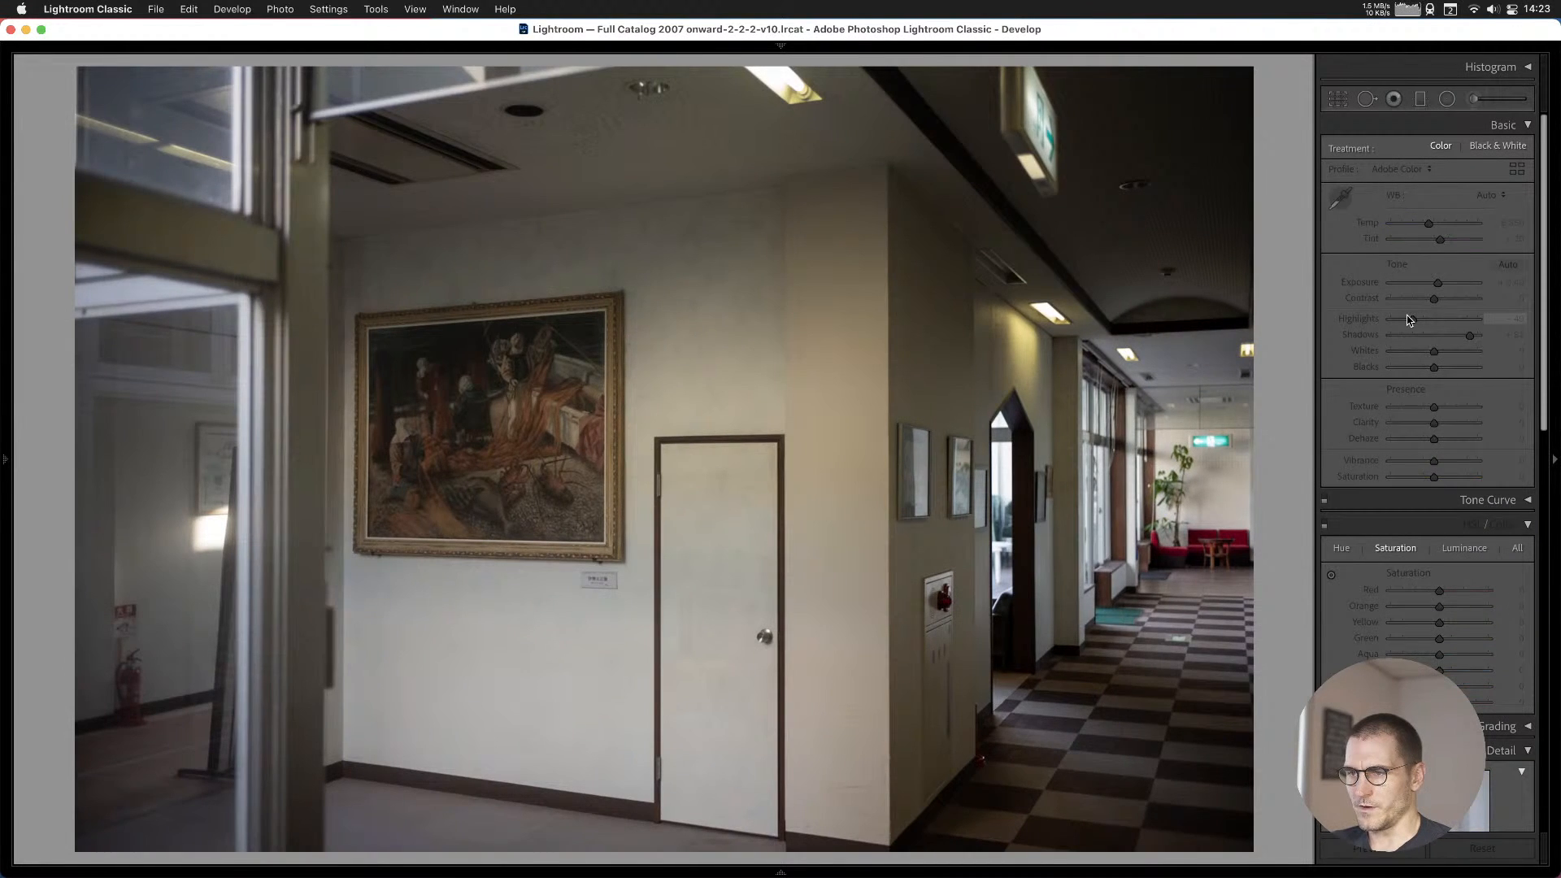
key(b)
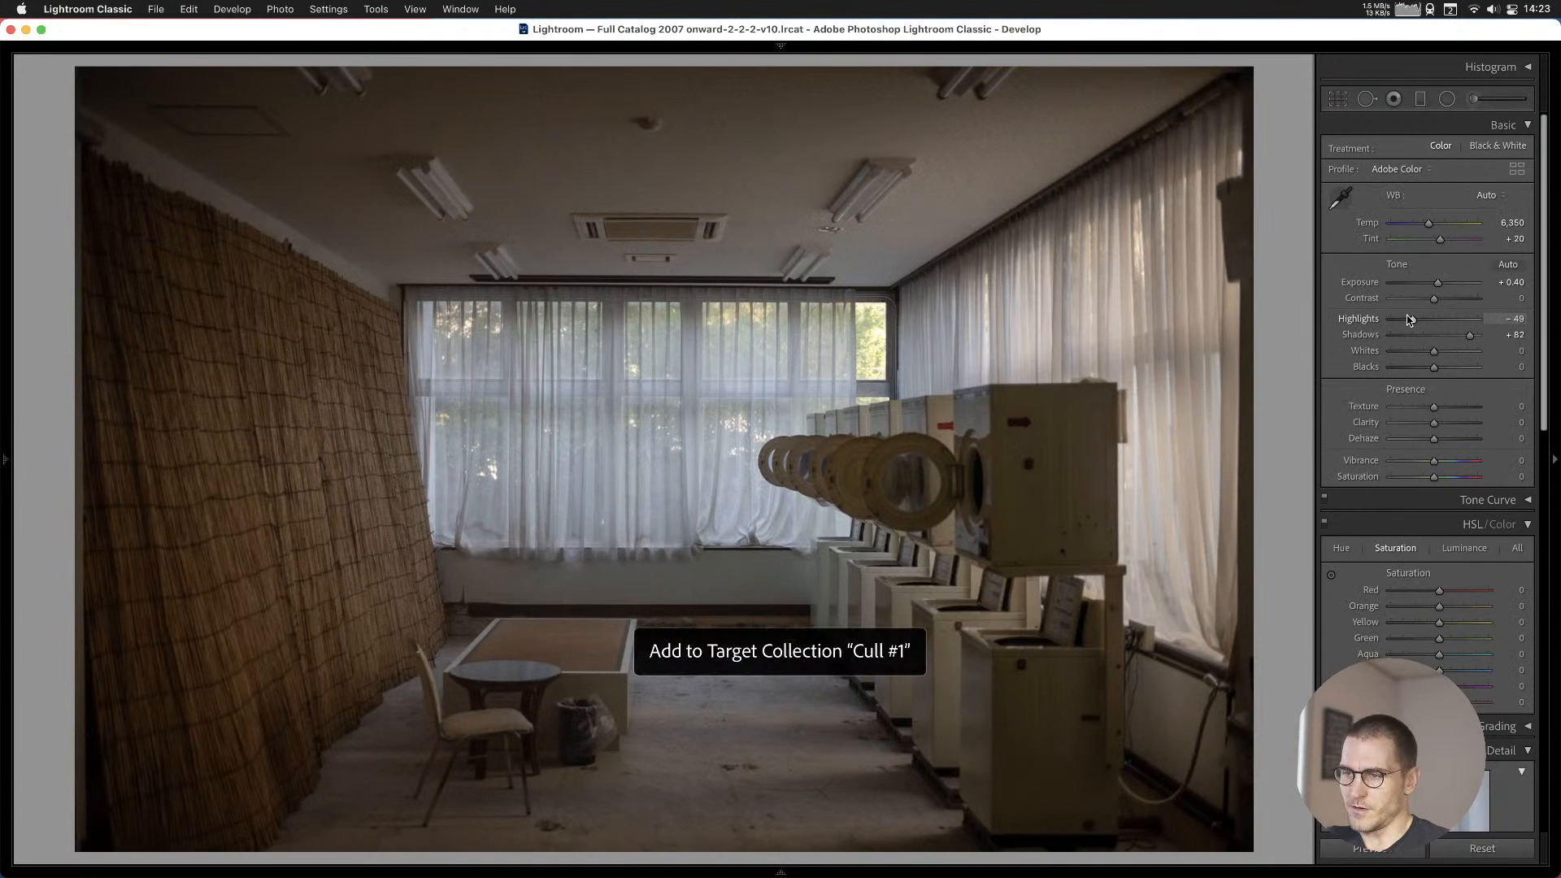
Add the curving road beside the netted cliff and the roadside rock outcrop with utility poles to "Cull #1".
key(Right)
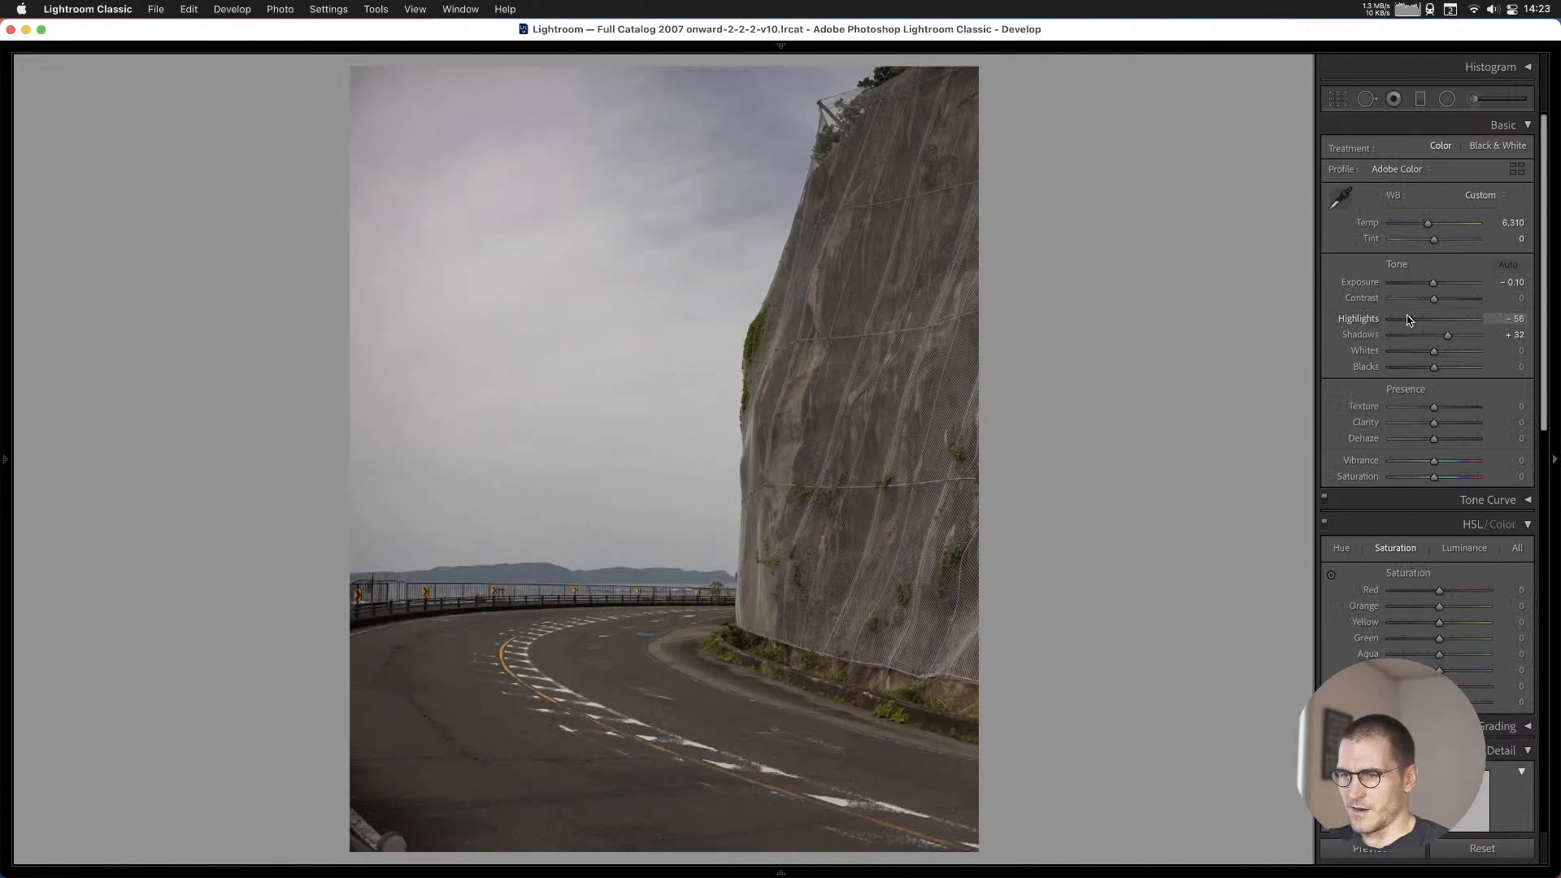
key(b)
key(Right)
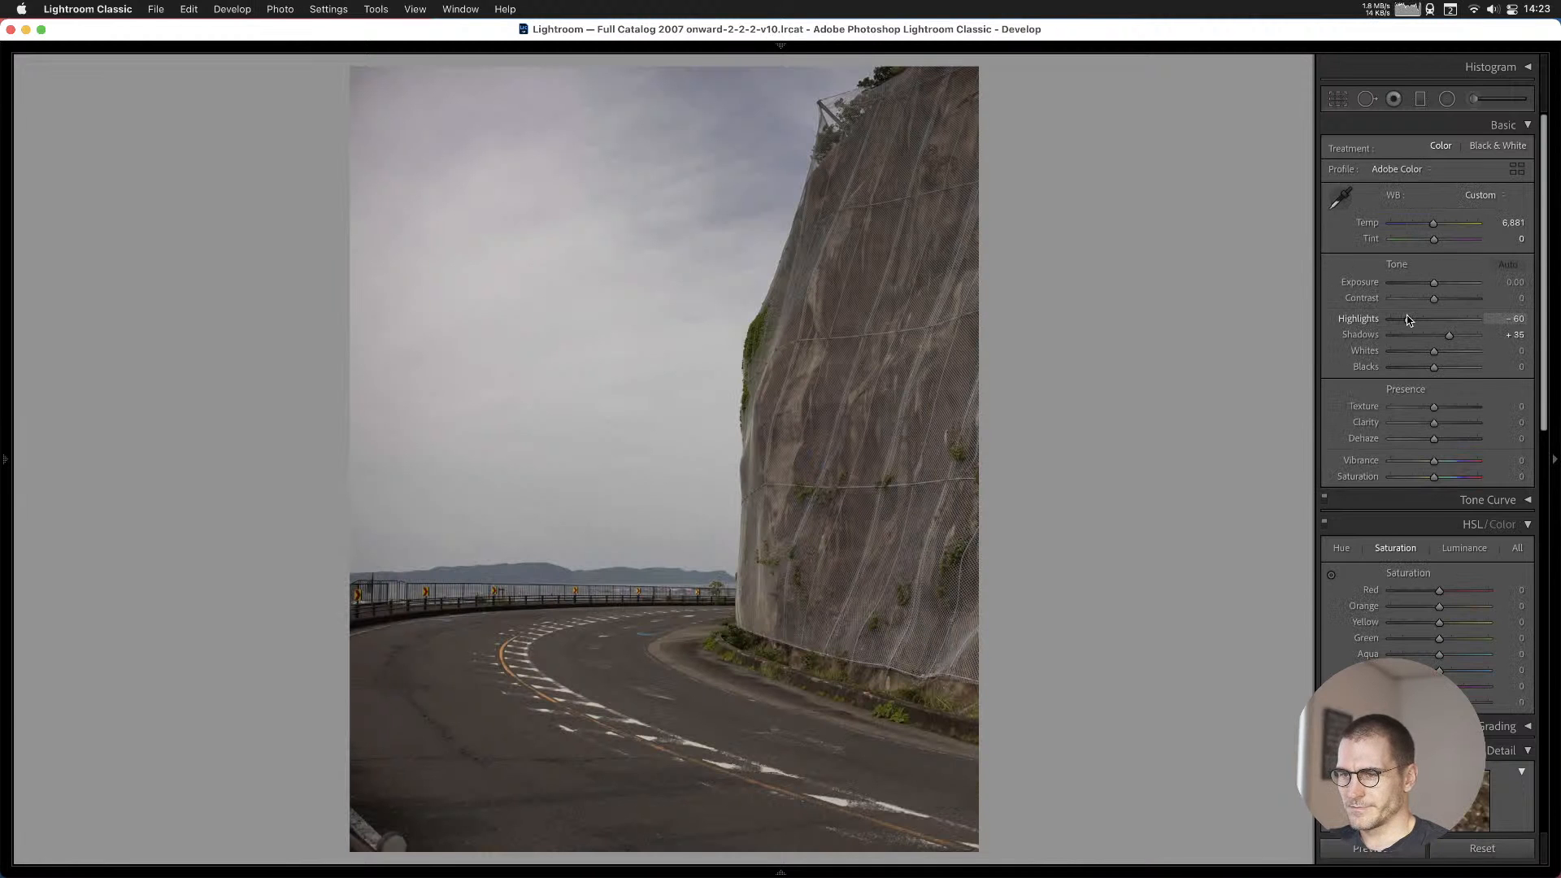
key(b)
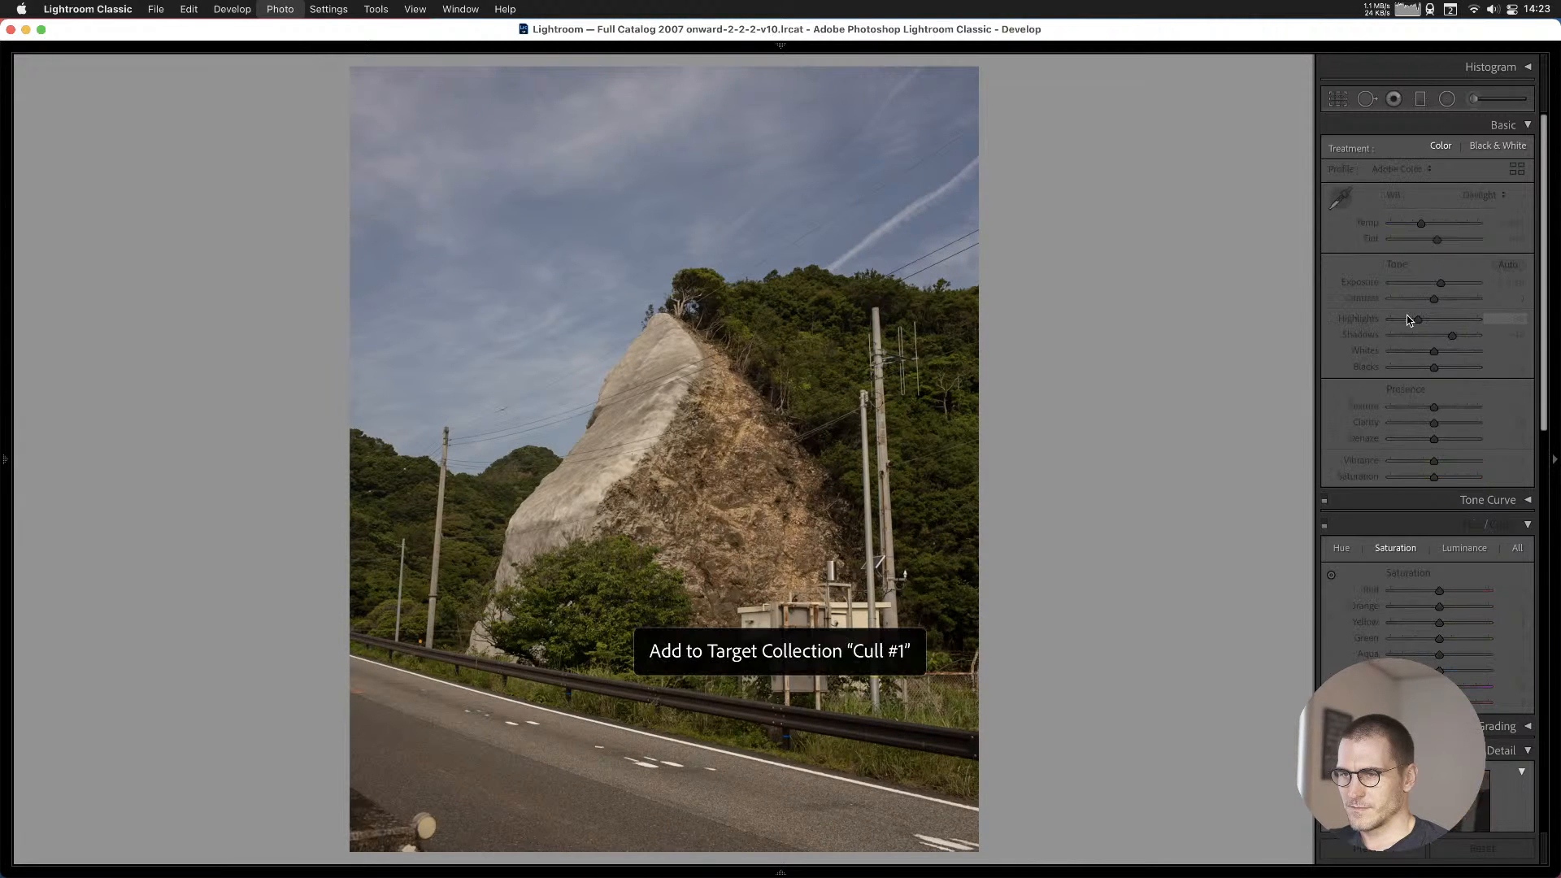
Review the boat, clothesline and tiled-roof house frames, and add the corrugated-metal wall with the vintage signs to "Cull #1".
key(Right)
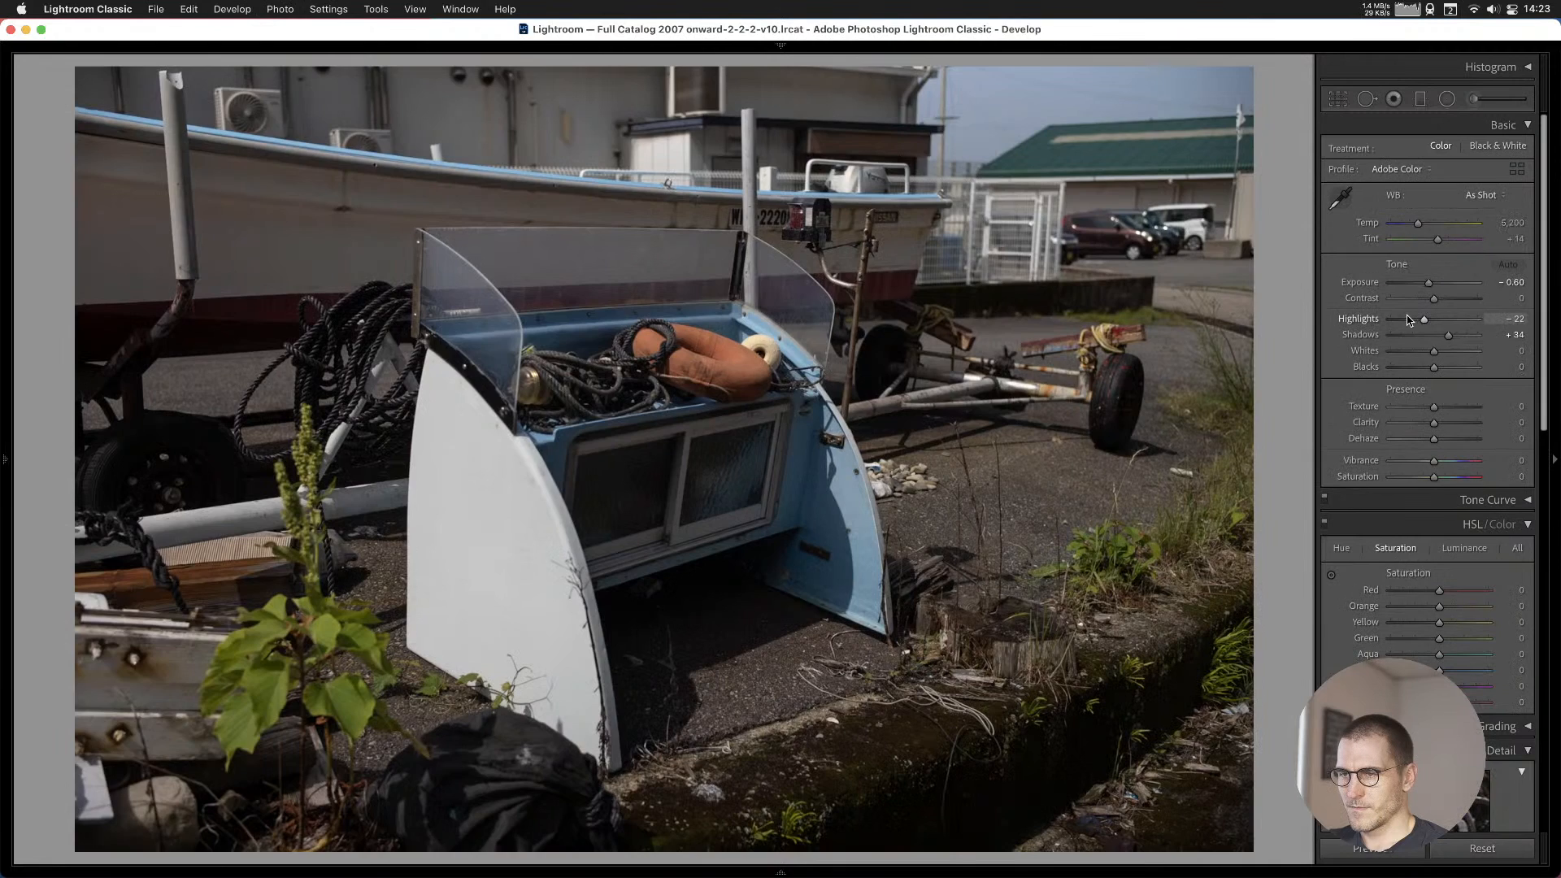
key(Right)
key(Right)
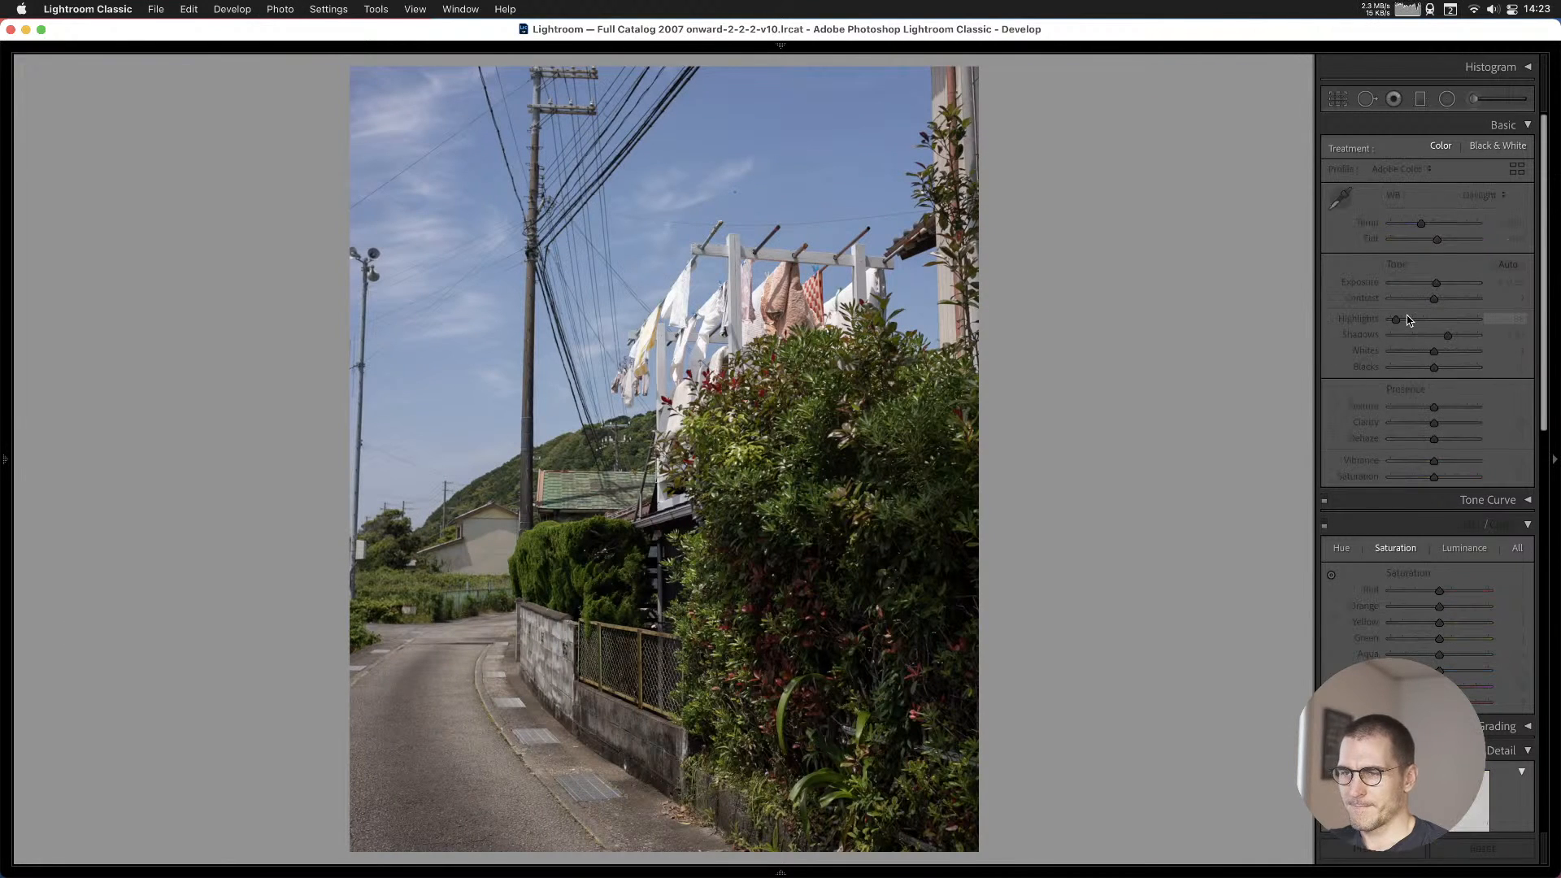
key(Right)
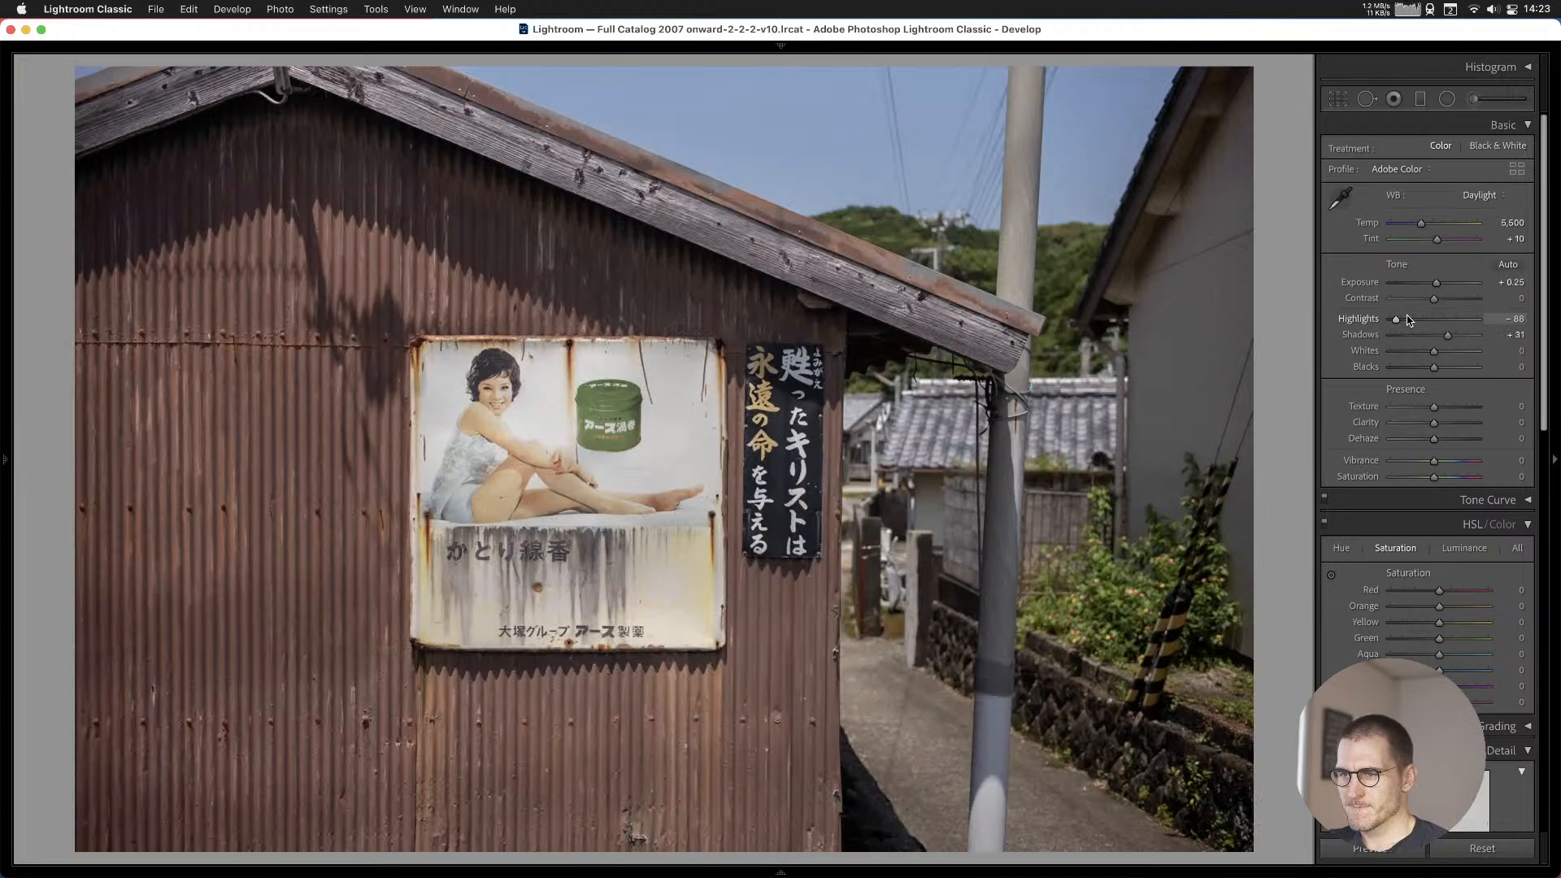
key(Right)
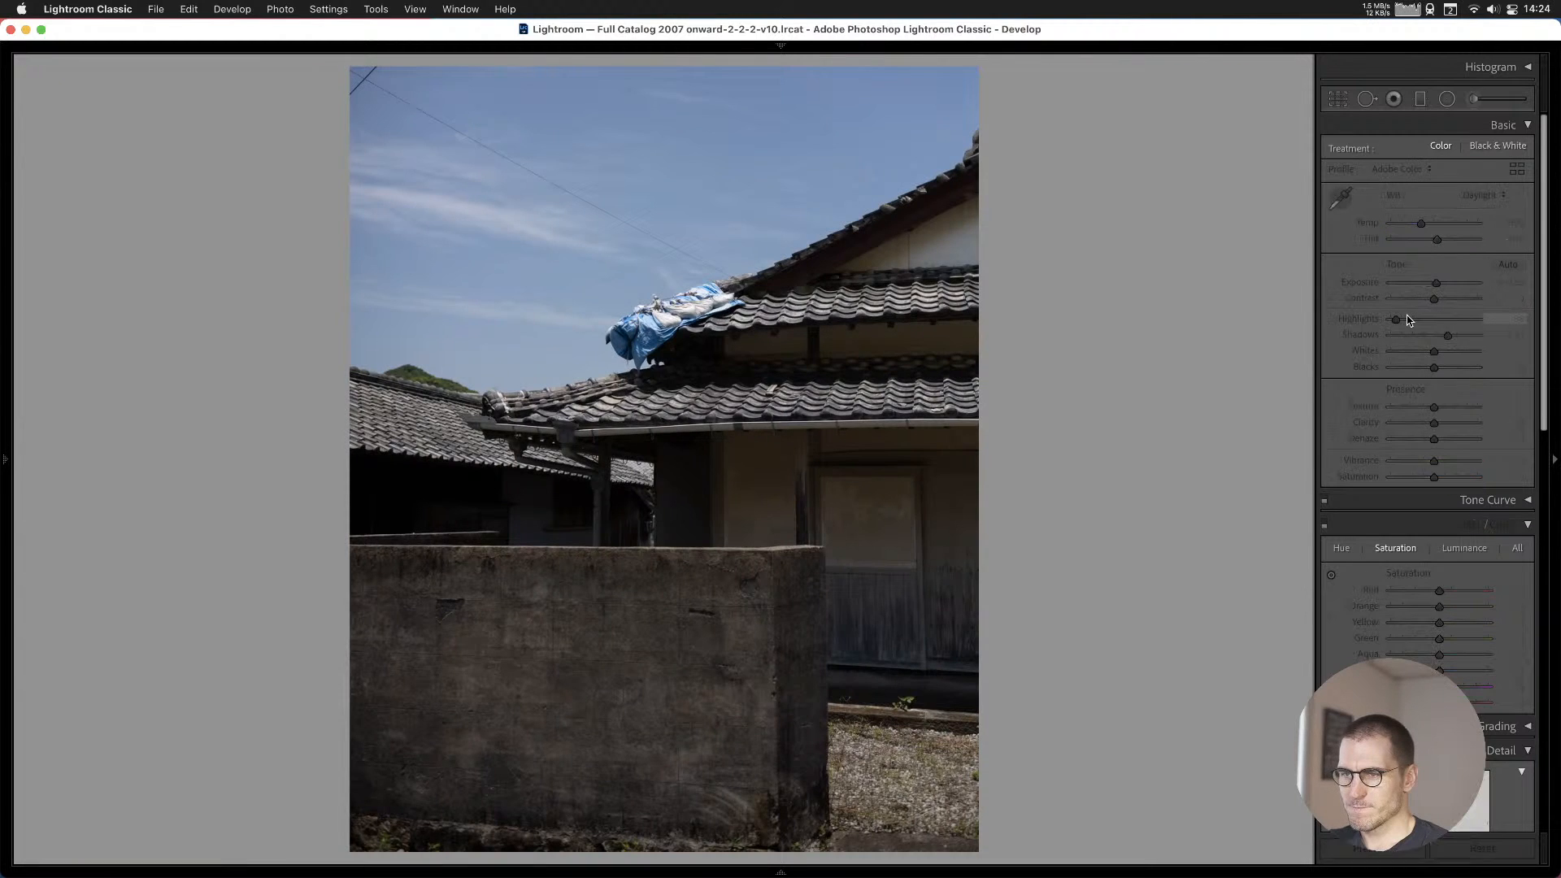
key(Left)
key(b)
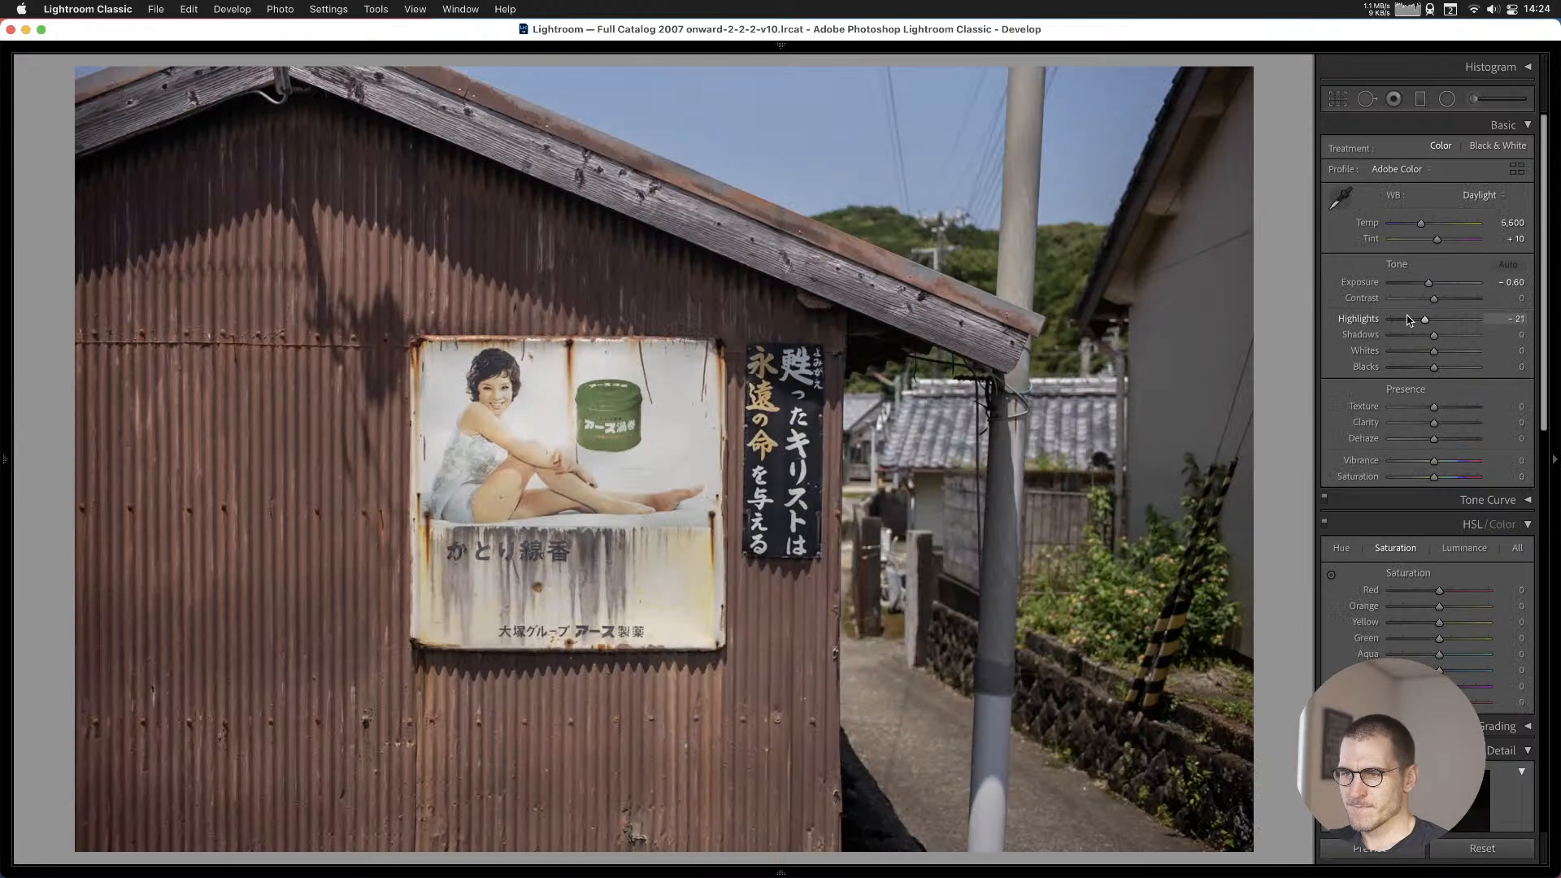
Compare the vintage-signs wall with the tiled-roof house and scrapyard frames, and keep the signs photo in "Cull #1".
key(Right)
key(Left)
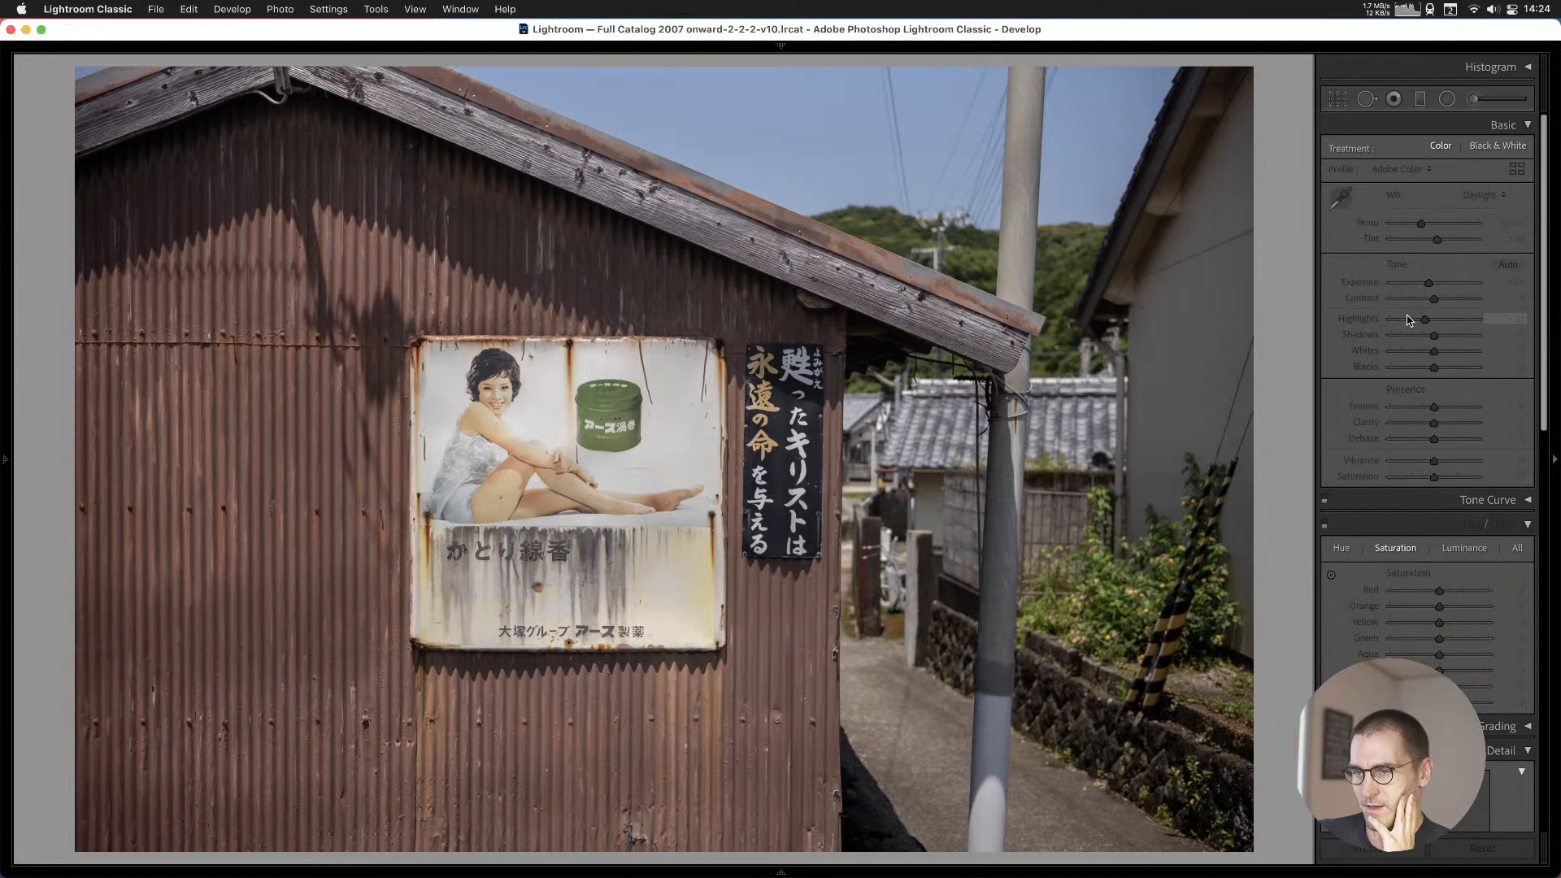
key(Right)
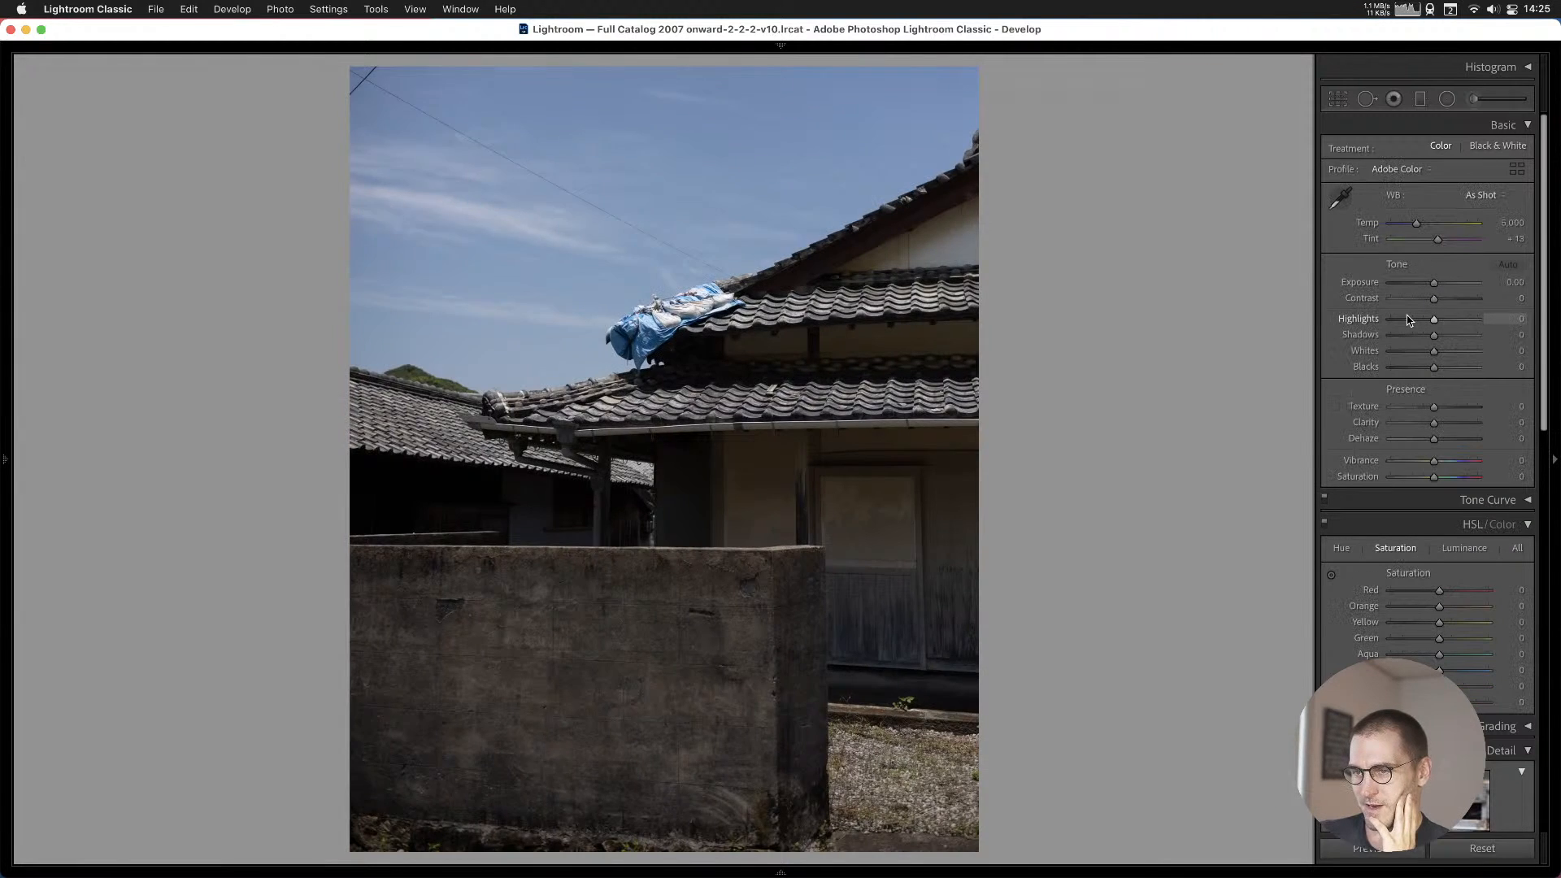
key(Right)
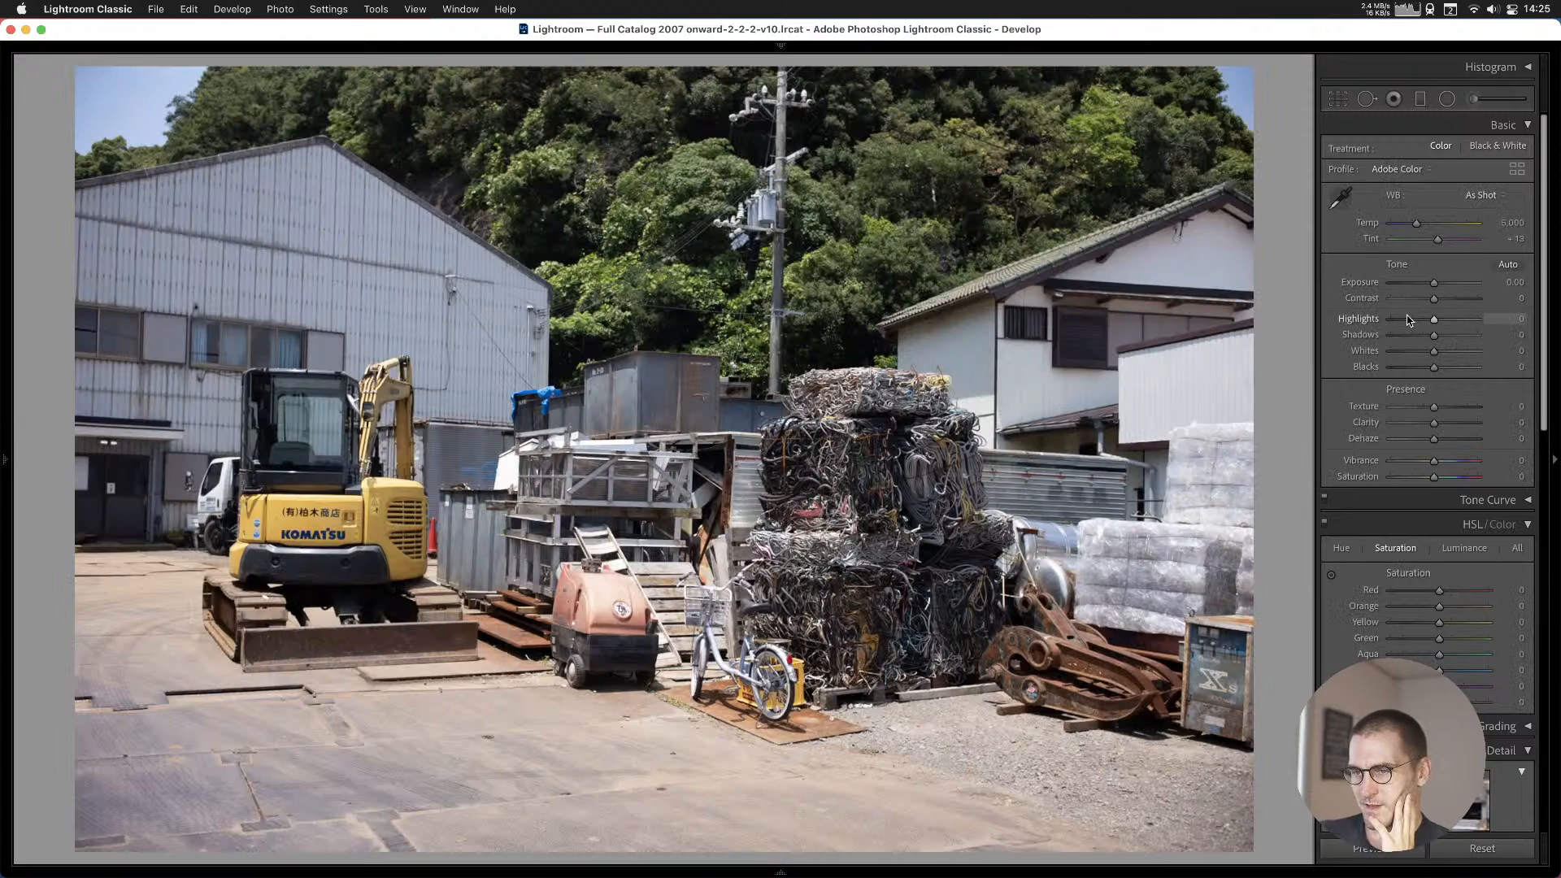
key(Left)
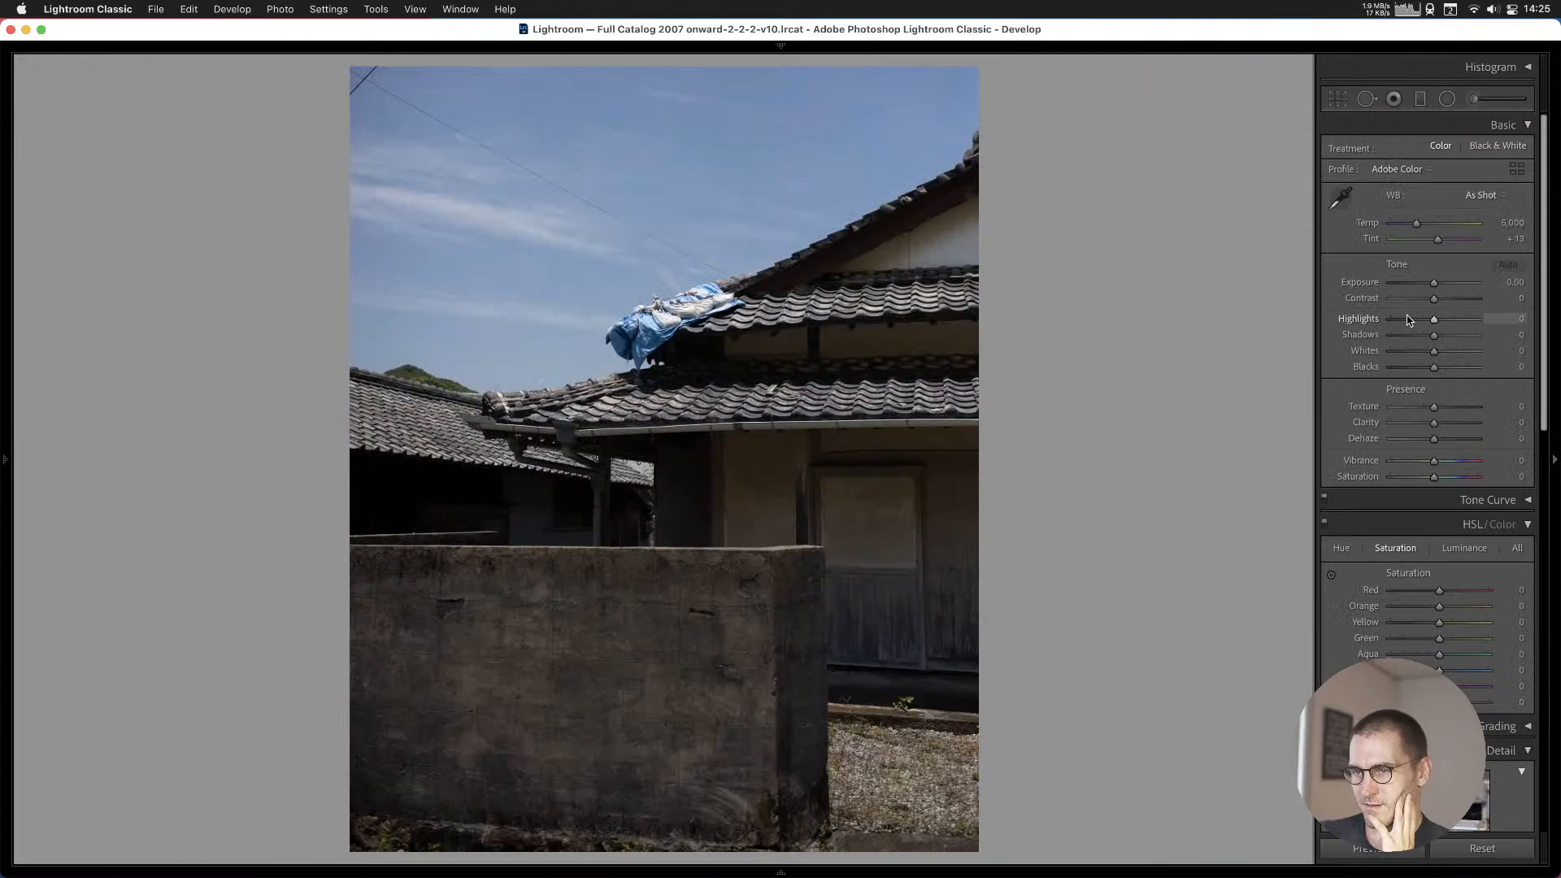
key(Right)
key(Right)
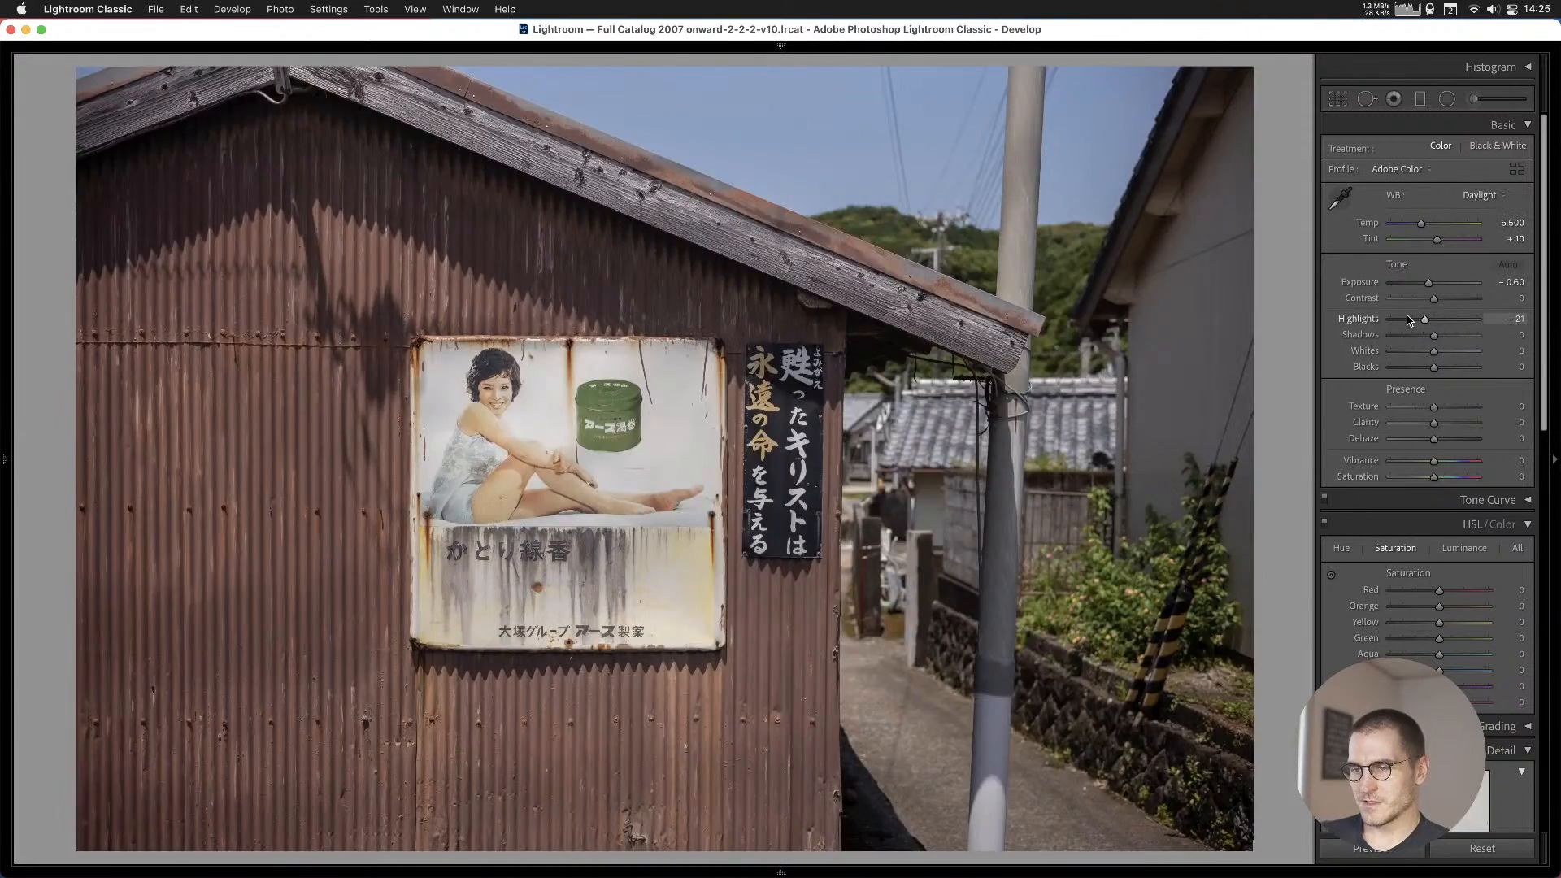
key(b)
key(b)
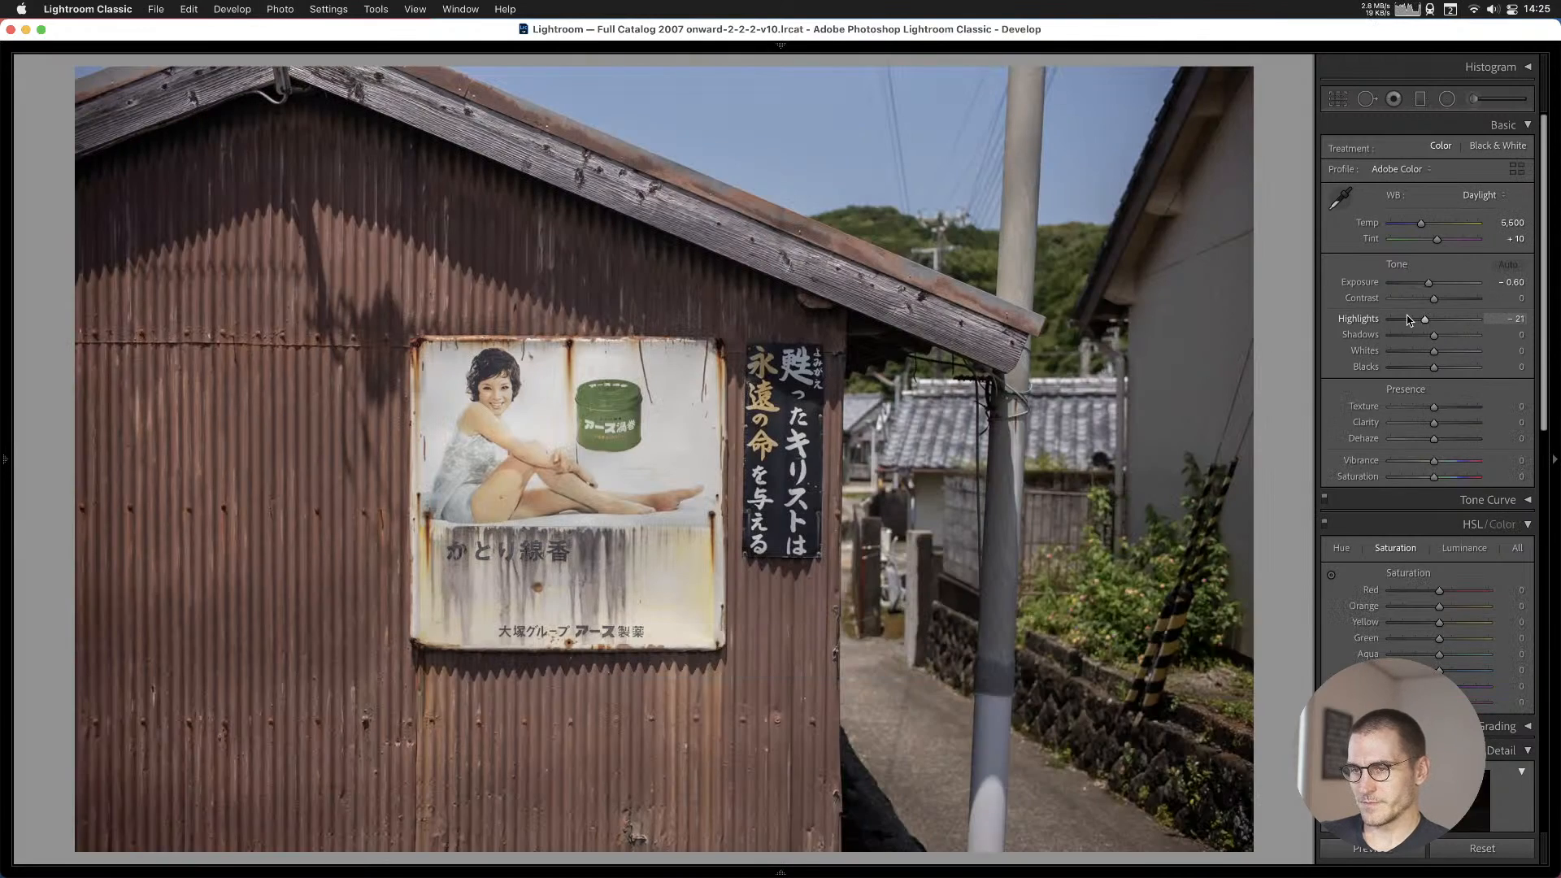
Review the scrapyard, ivy-covered shed and trimmed-hedge frames, and add the school building with the tall pole to "Cull #1".
key(Left)
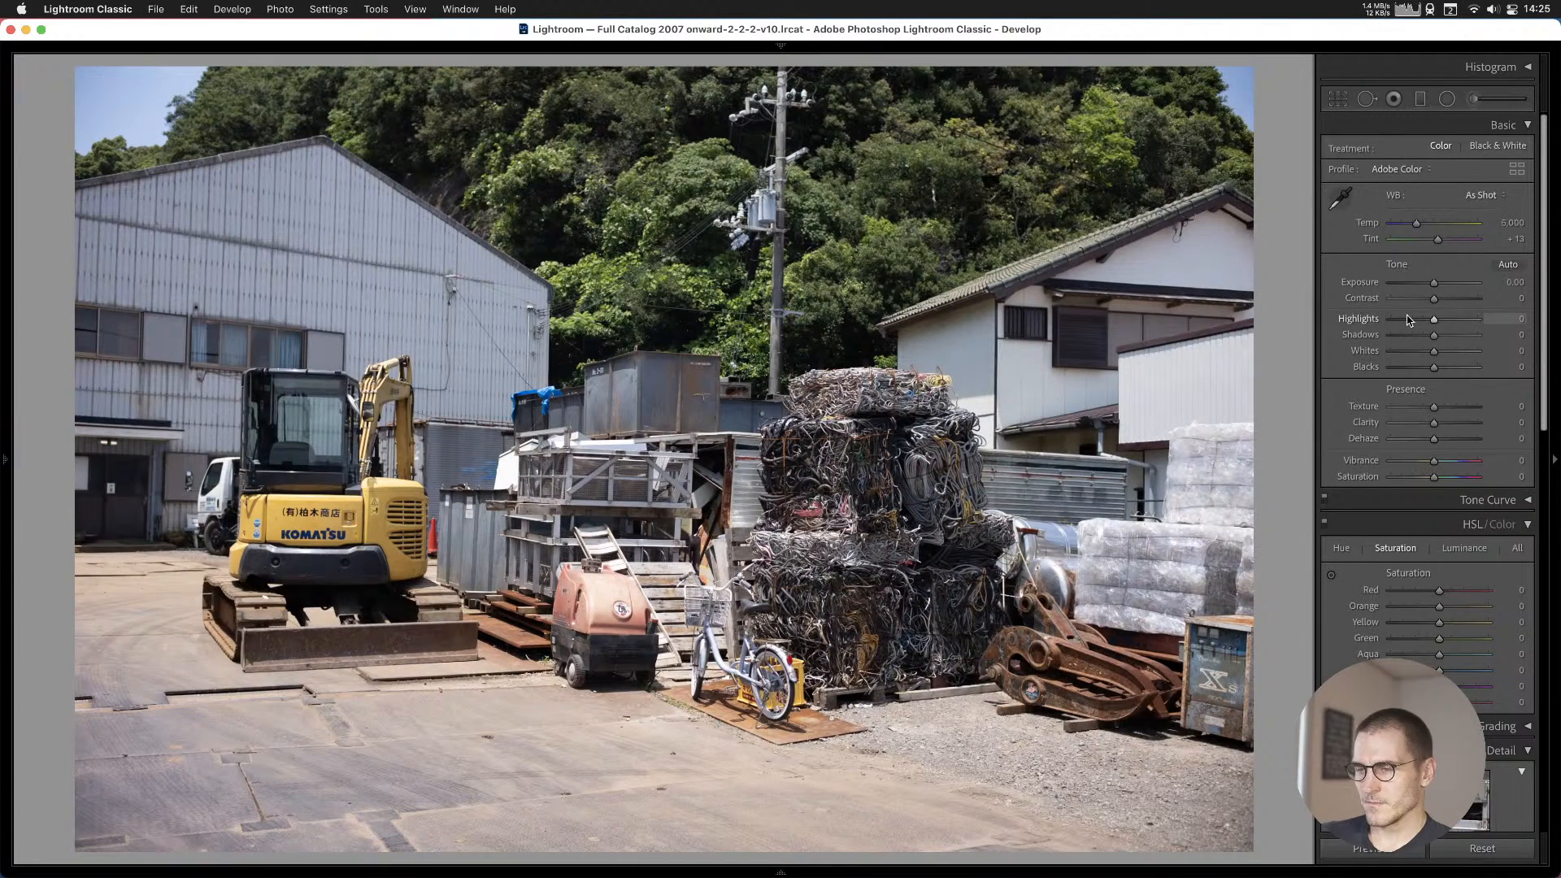
key(Left)
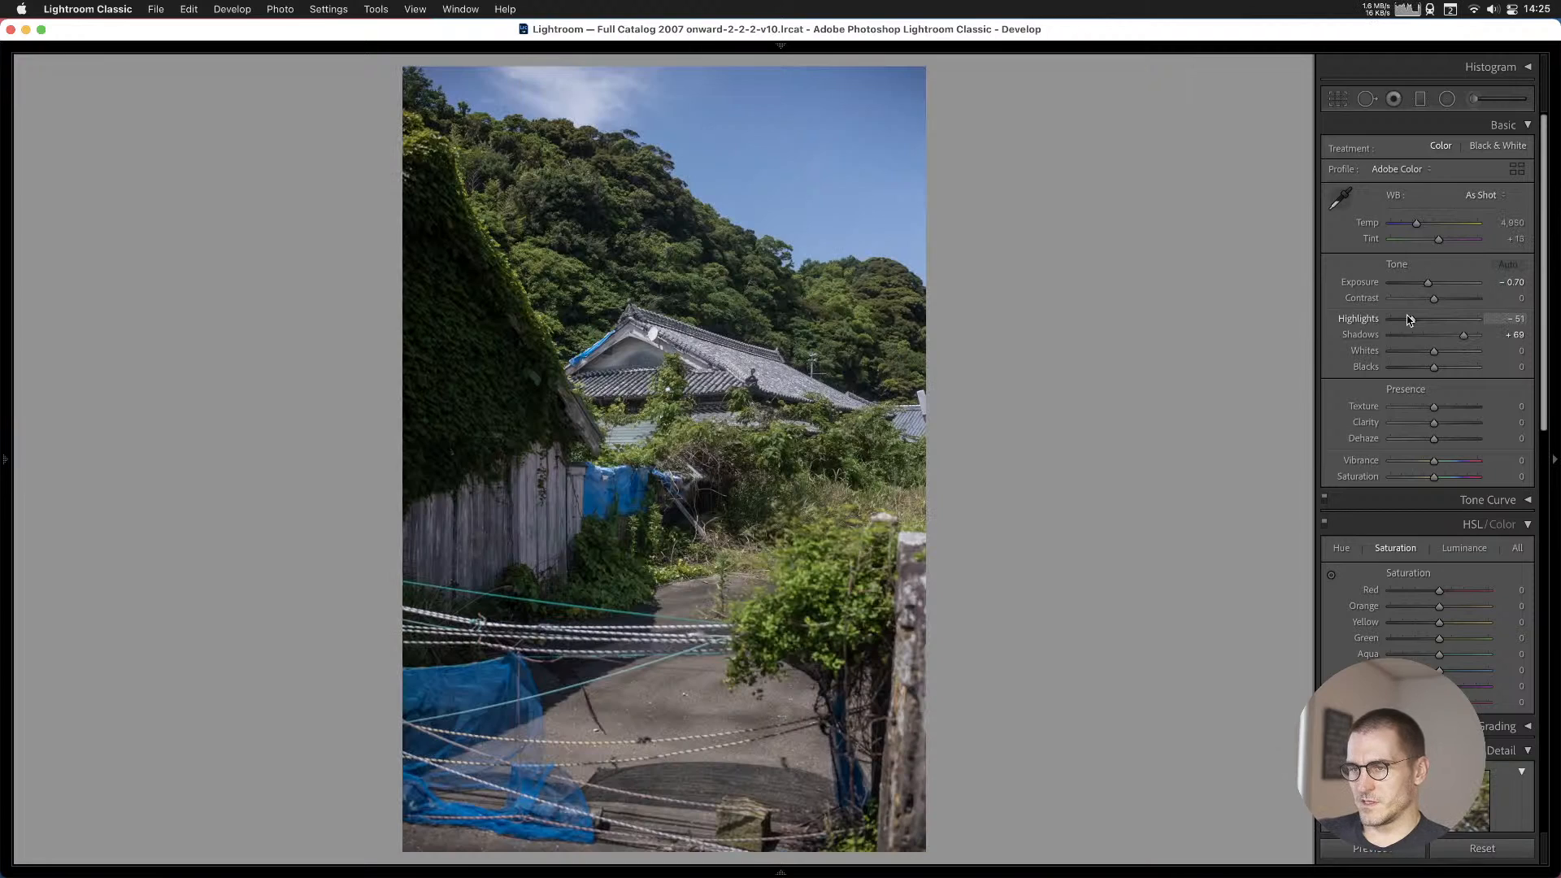
key(Left)
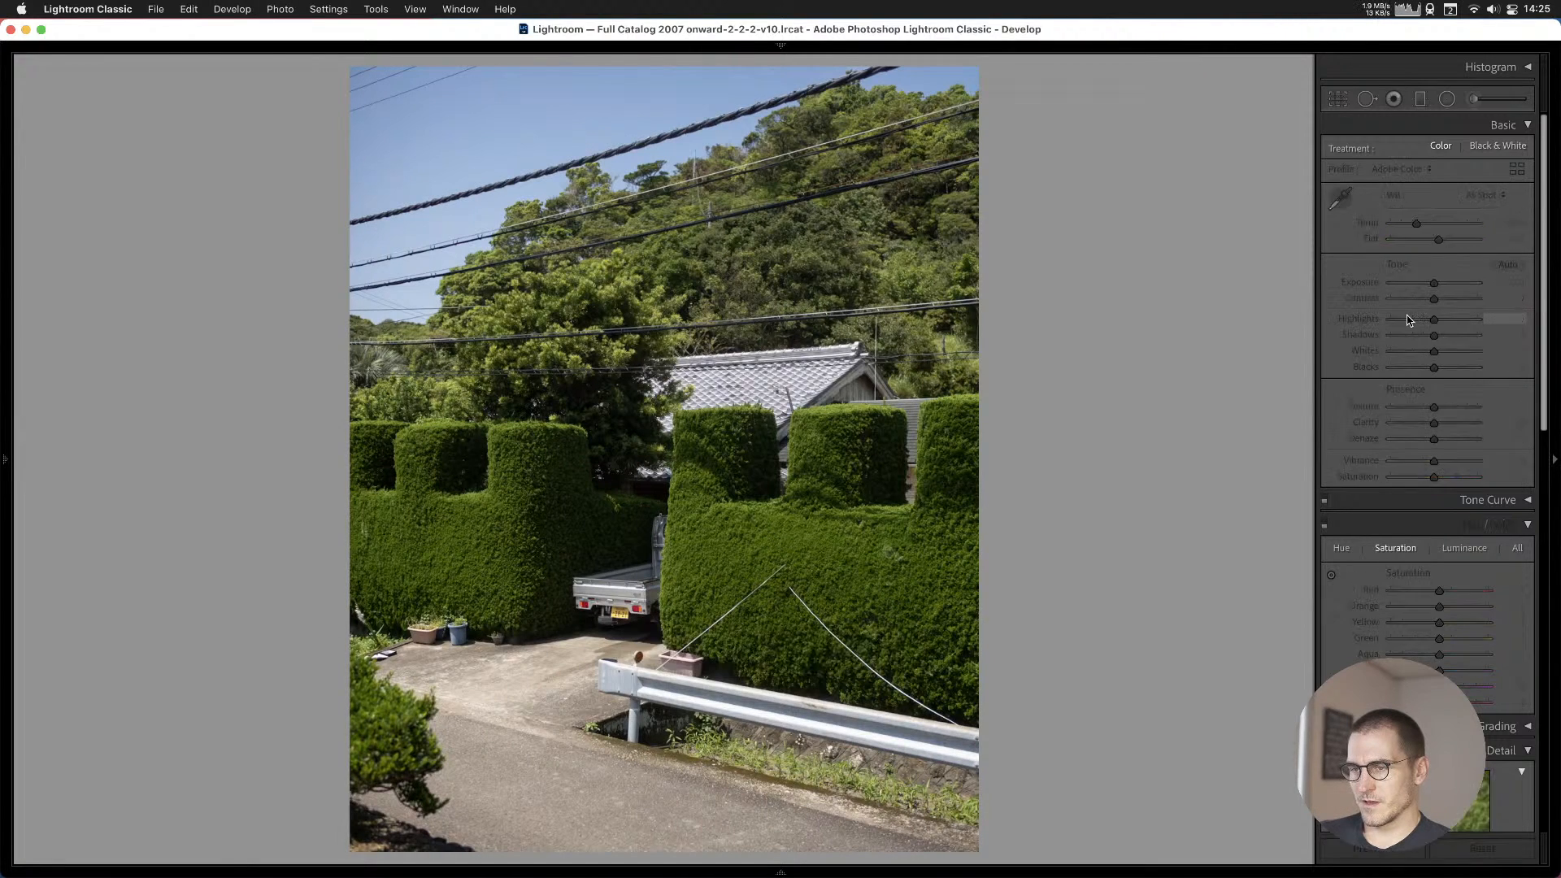
key(Left)
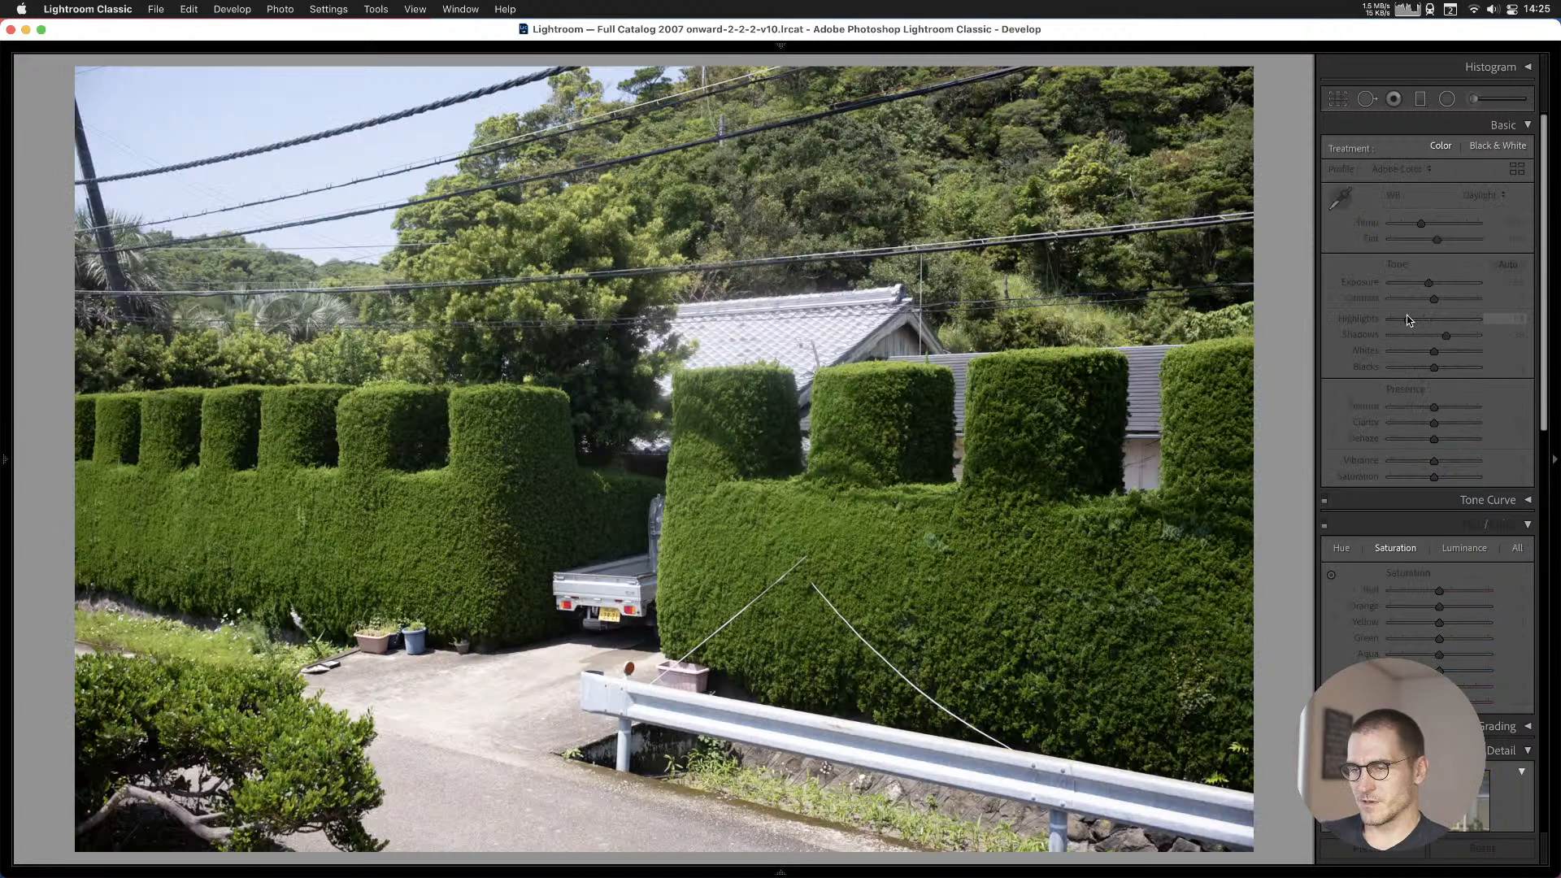
key(Left)
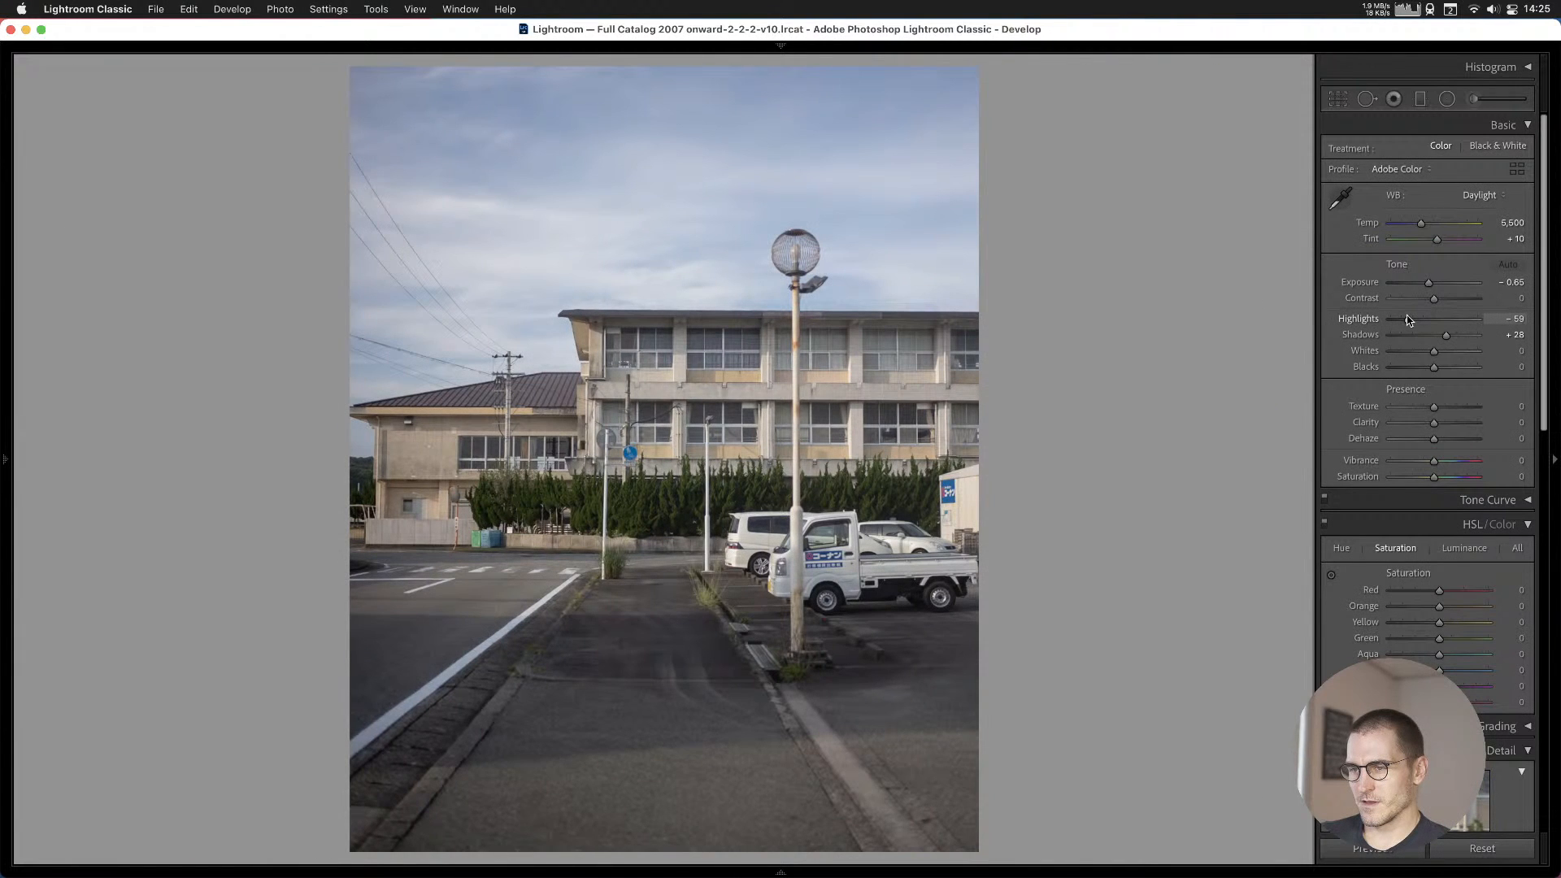
key(b)
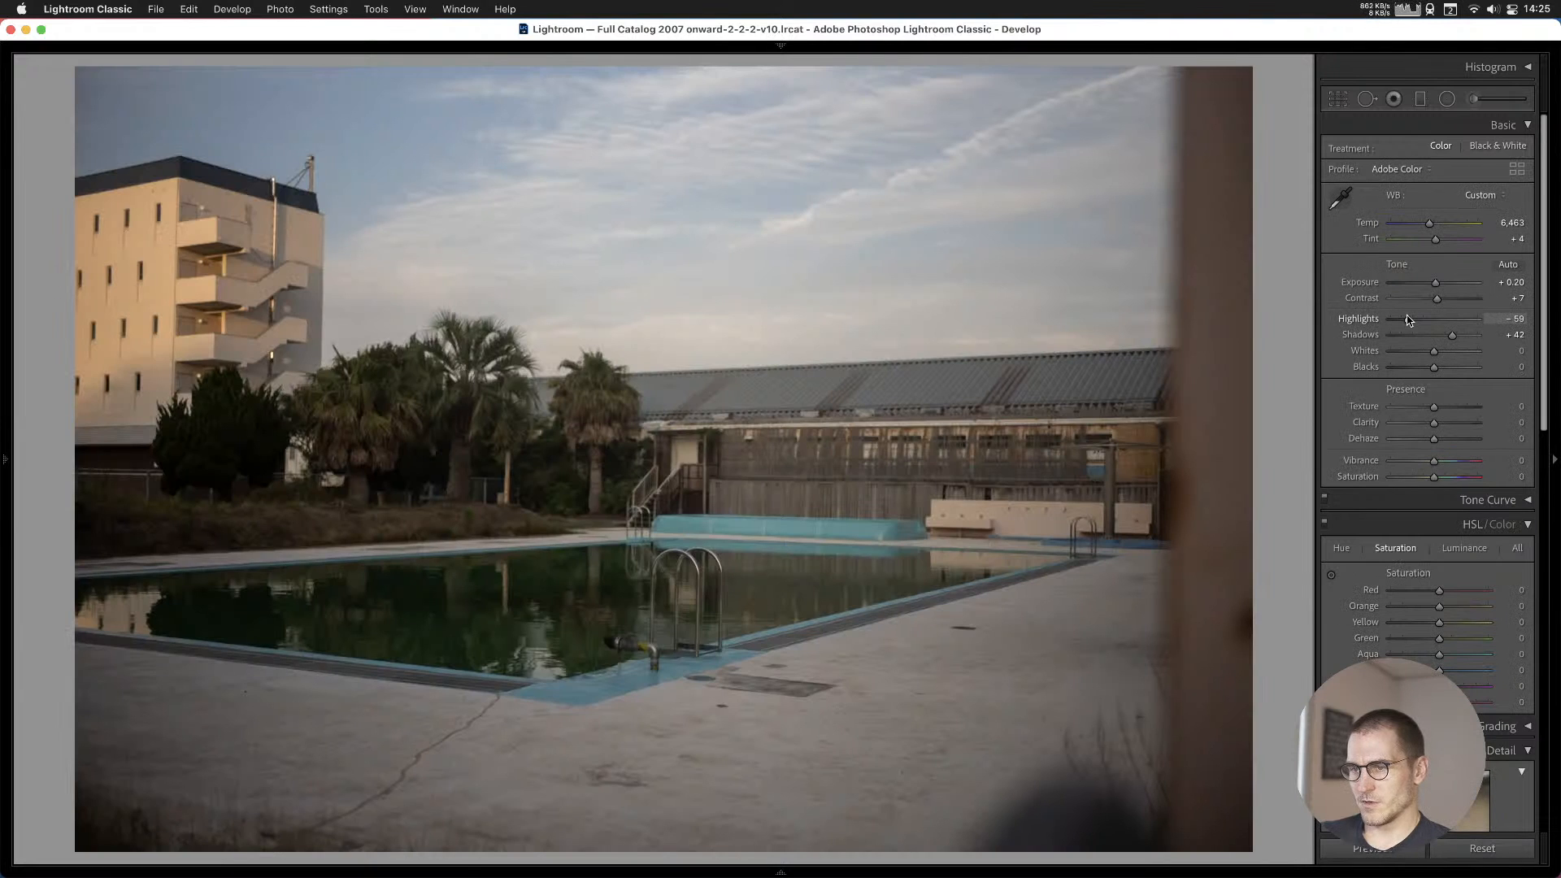
Add the vertical brick-walled café interior with the globe lamp to "Cull #1", and review the marble table frame.
key(Left)
key(b)
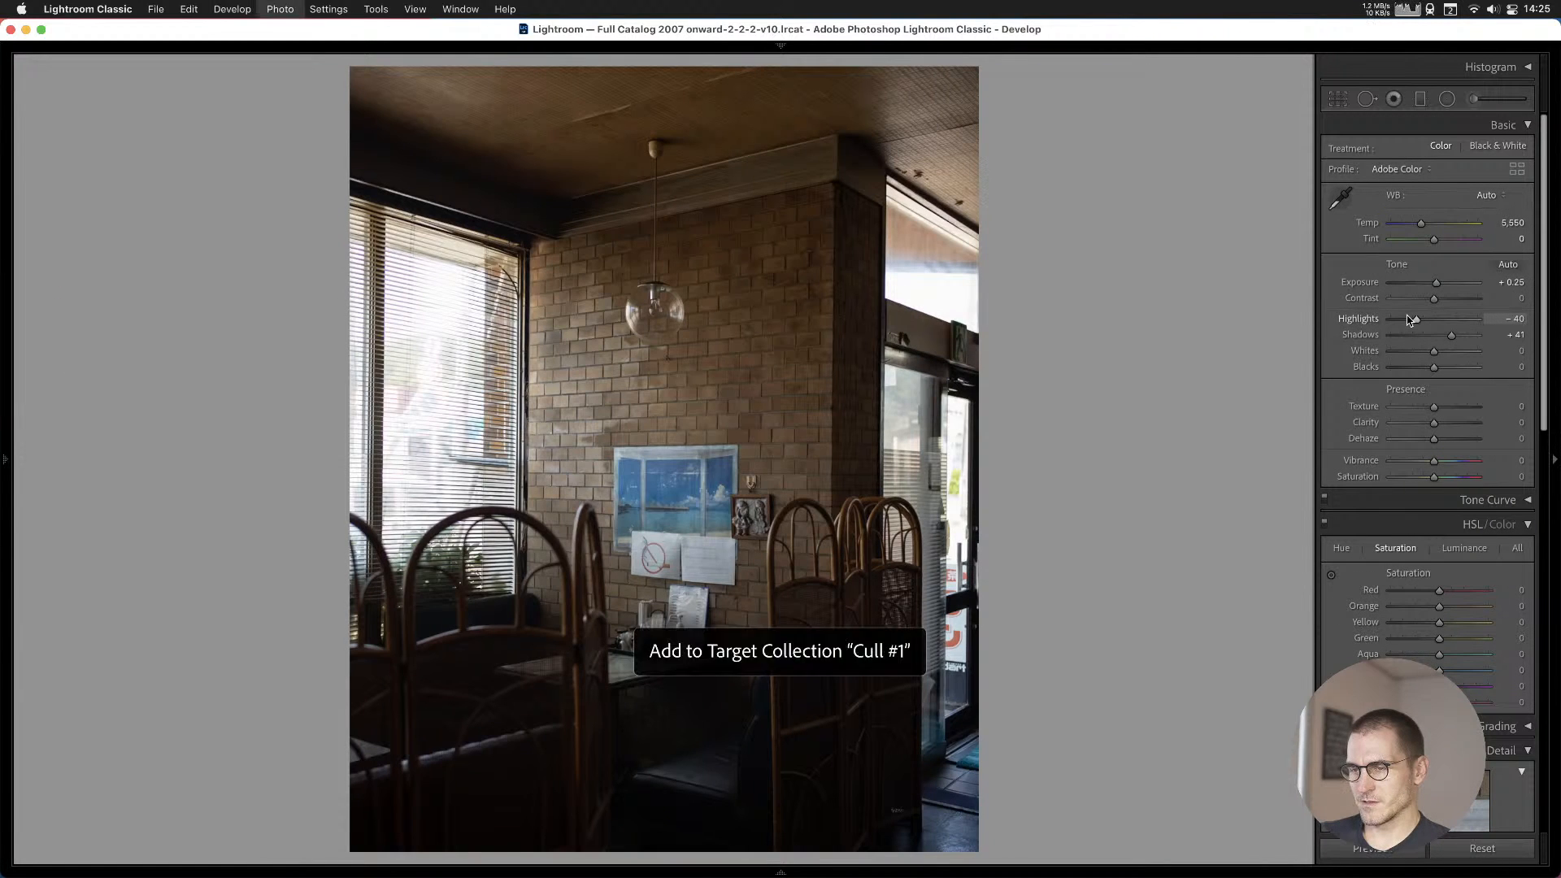
key(Left)
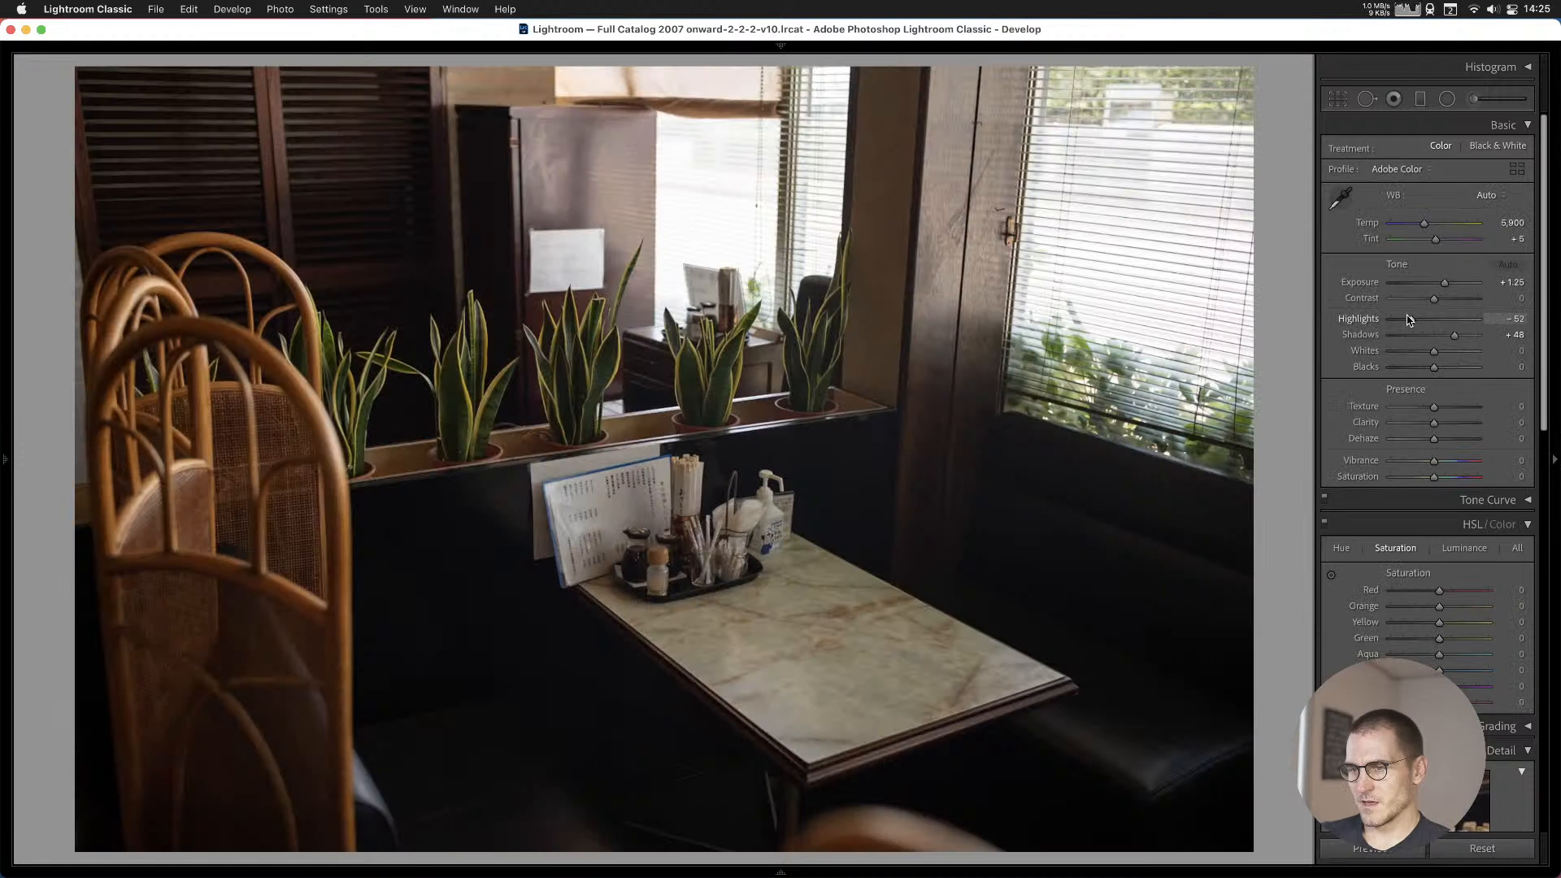
key(Left)
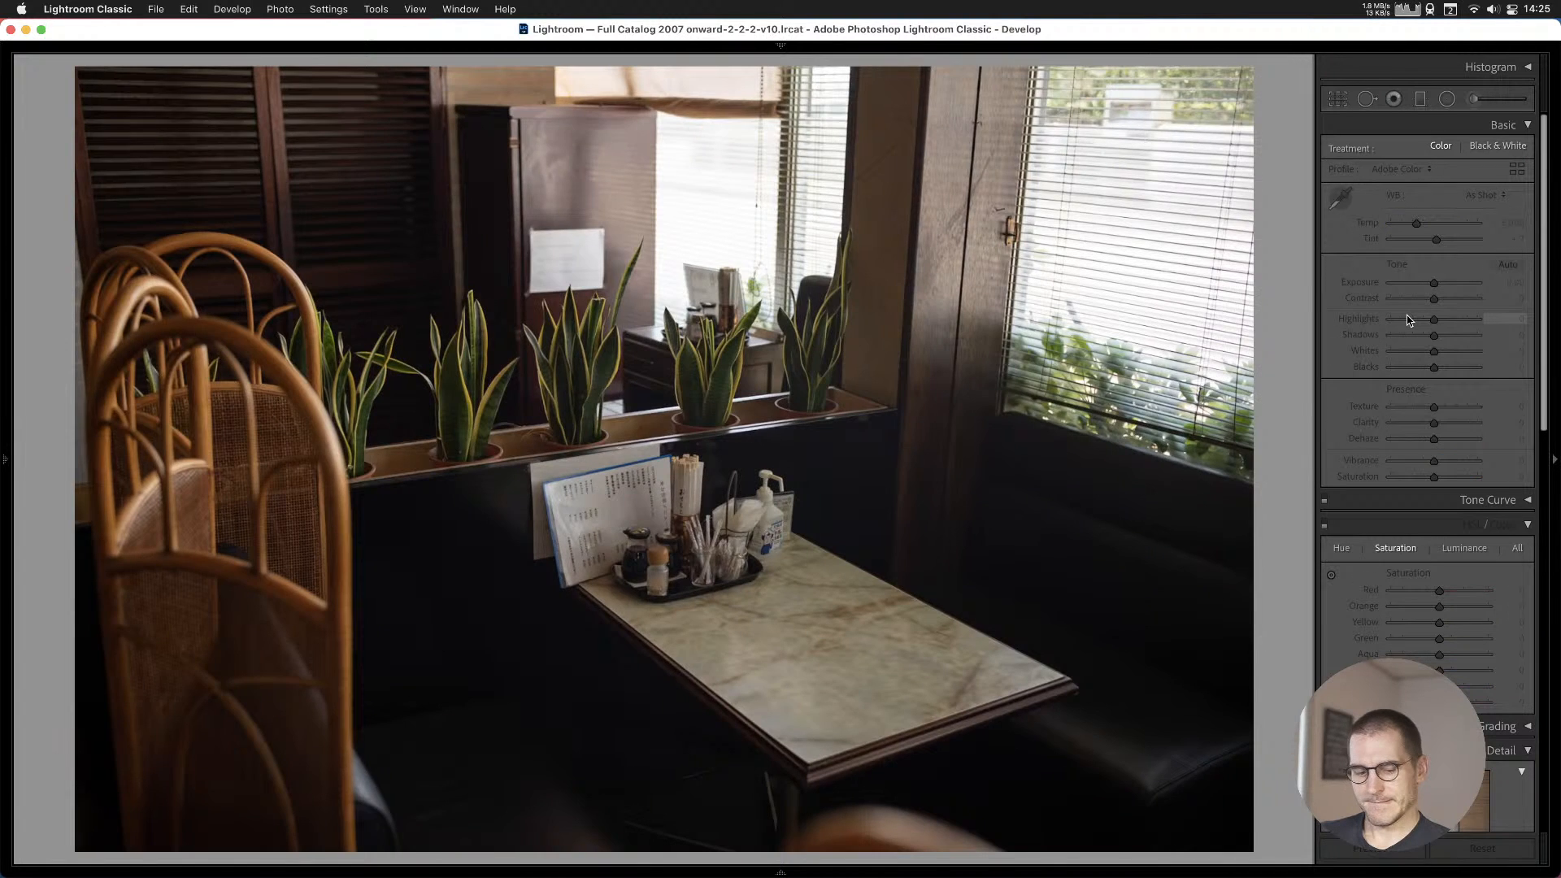
Review the framed-picture wall and both café staff portraits, and add the brighter, smiling staff portrait to "Cull #1".
key(Left)
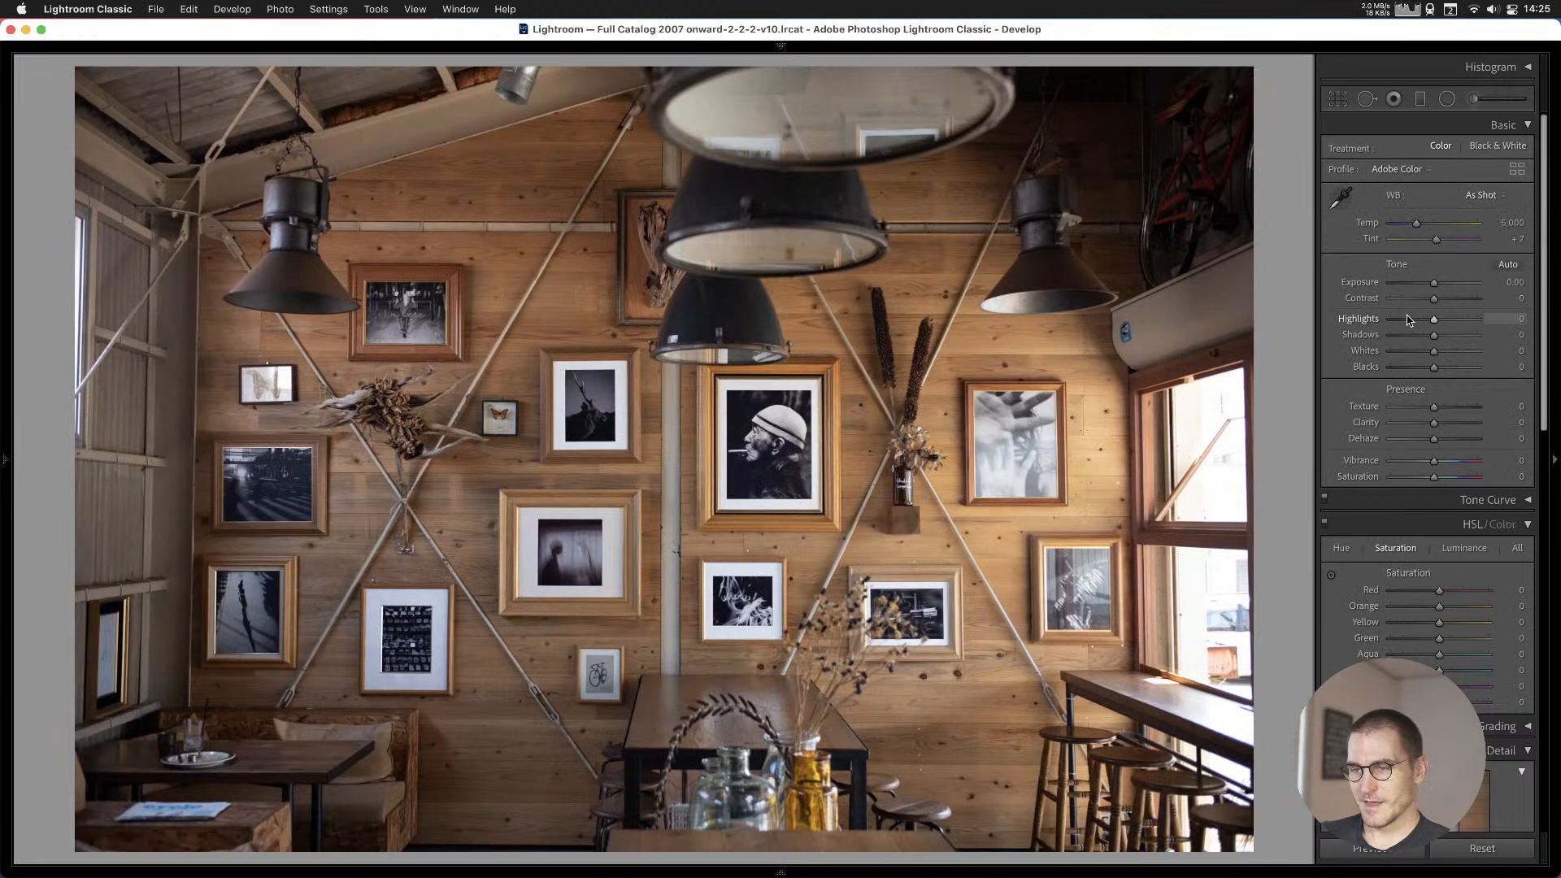
key(Left)
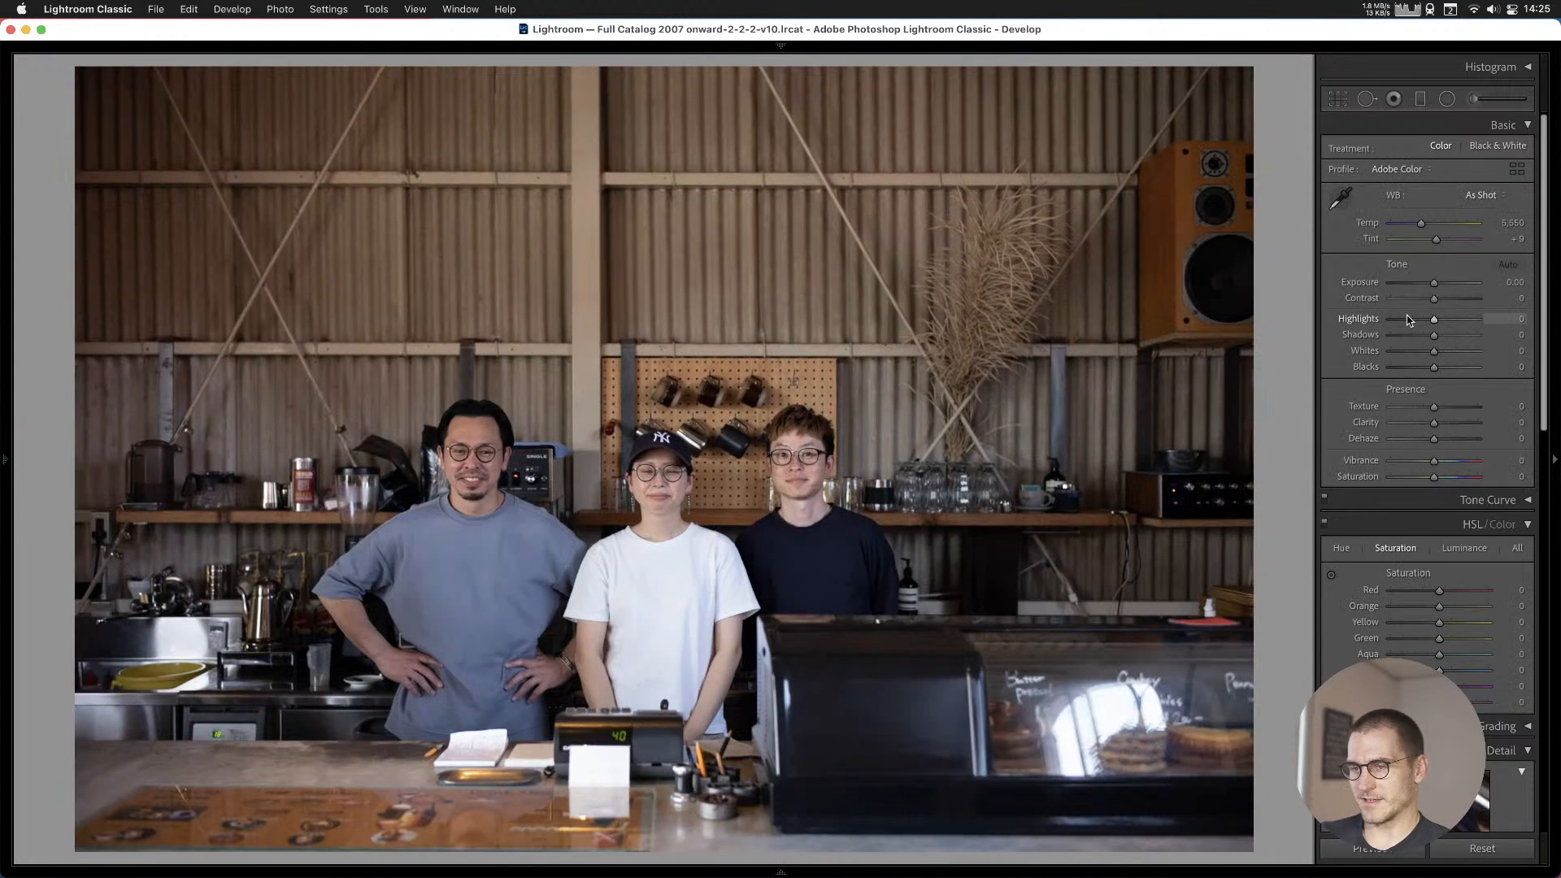
key(Left)
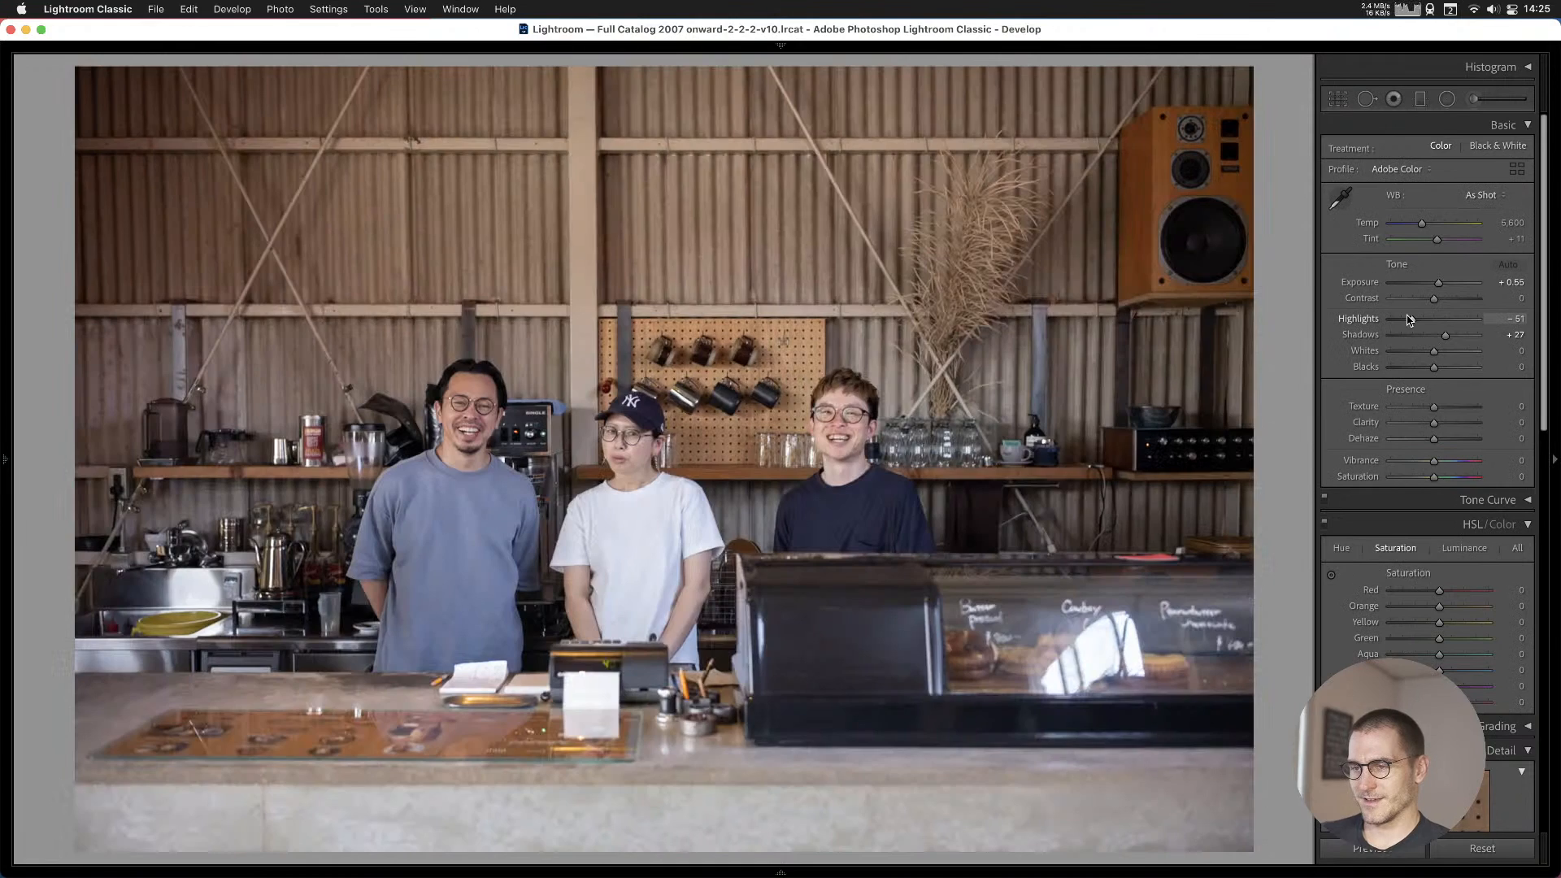
key(b)
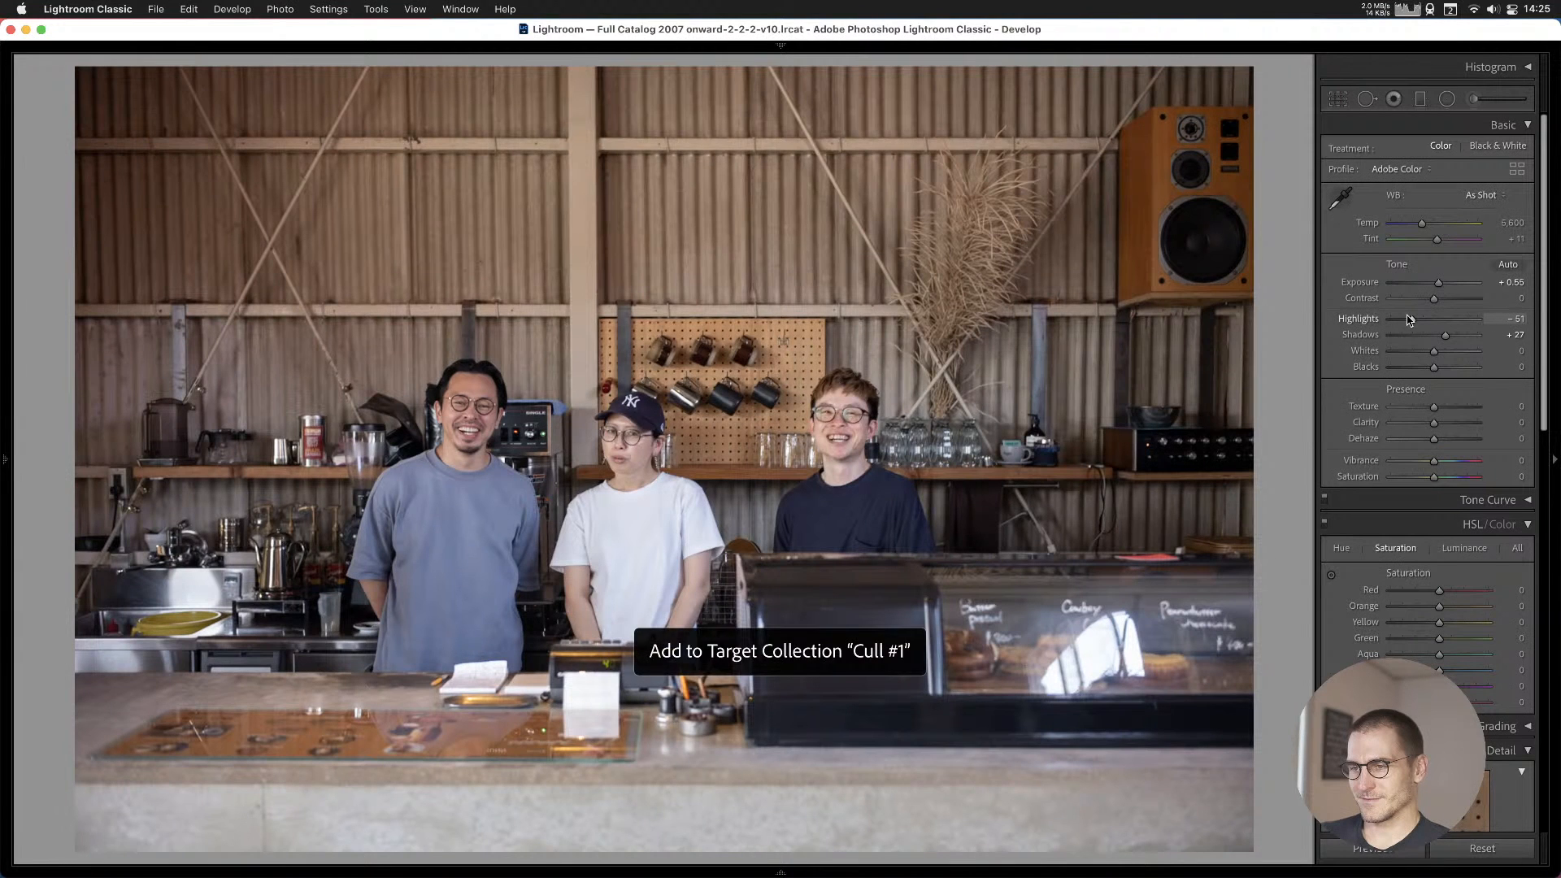
Add the TSUBAKI coffee shop frontage to "Cull #1", and review the neighbouring brick grocery and old brick wall frames.
key(Left)
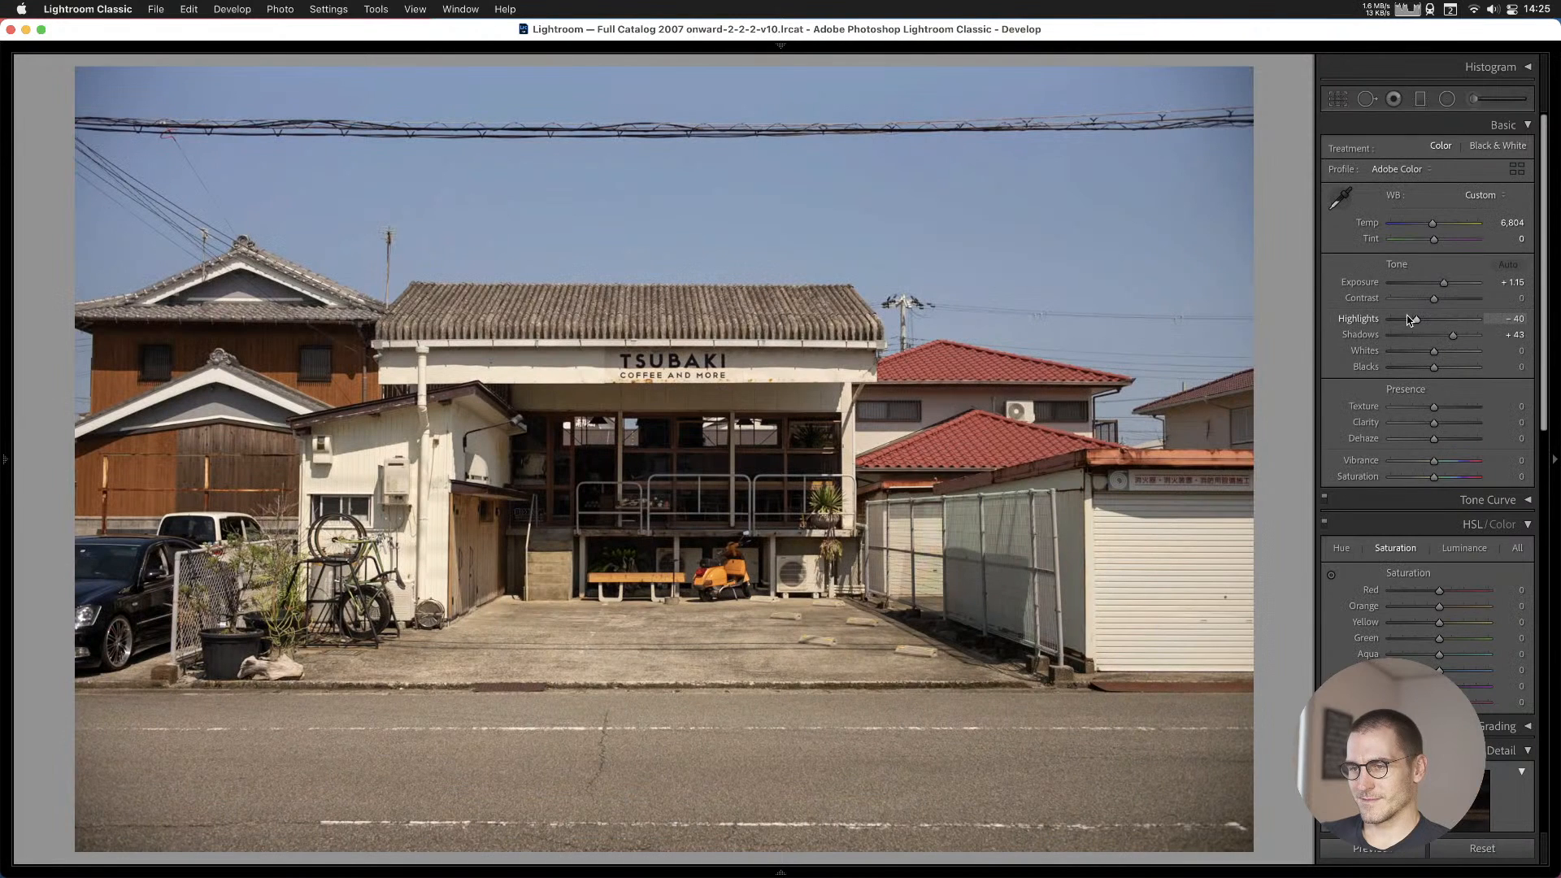
key(b)
key(Left)
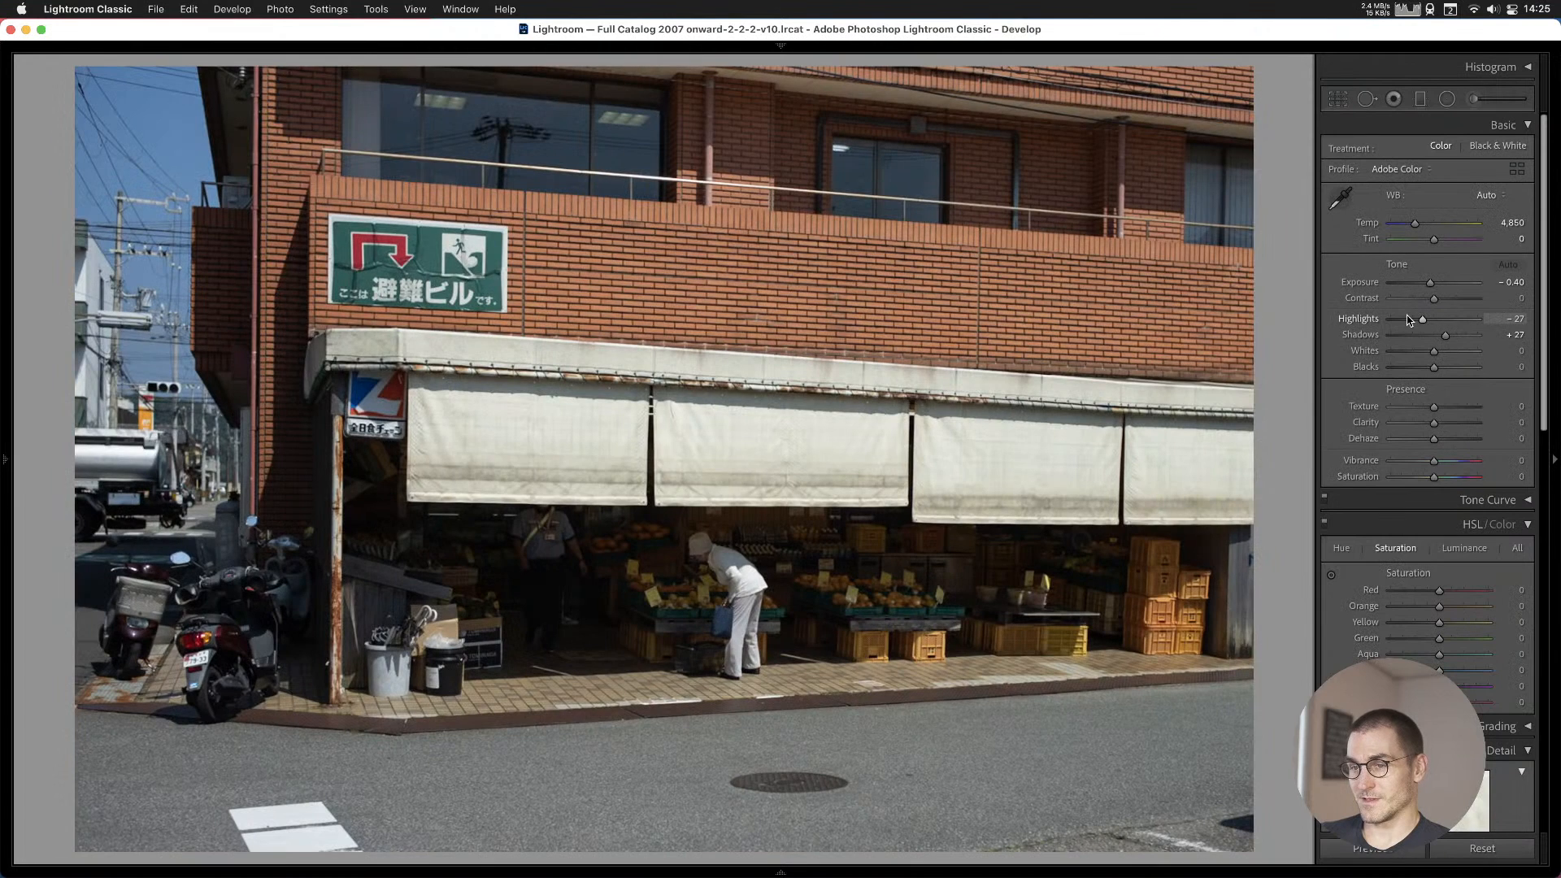
key(Right)
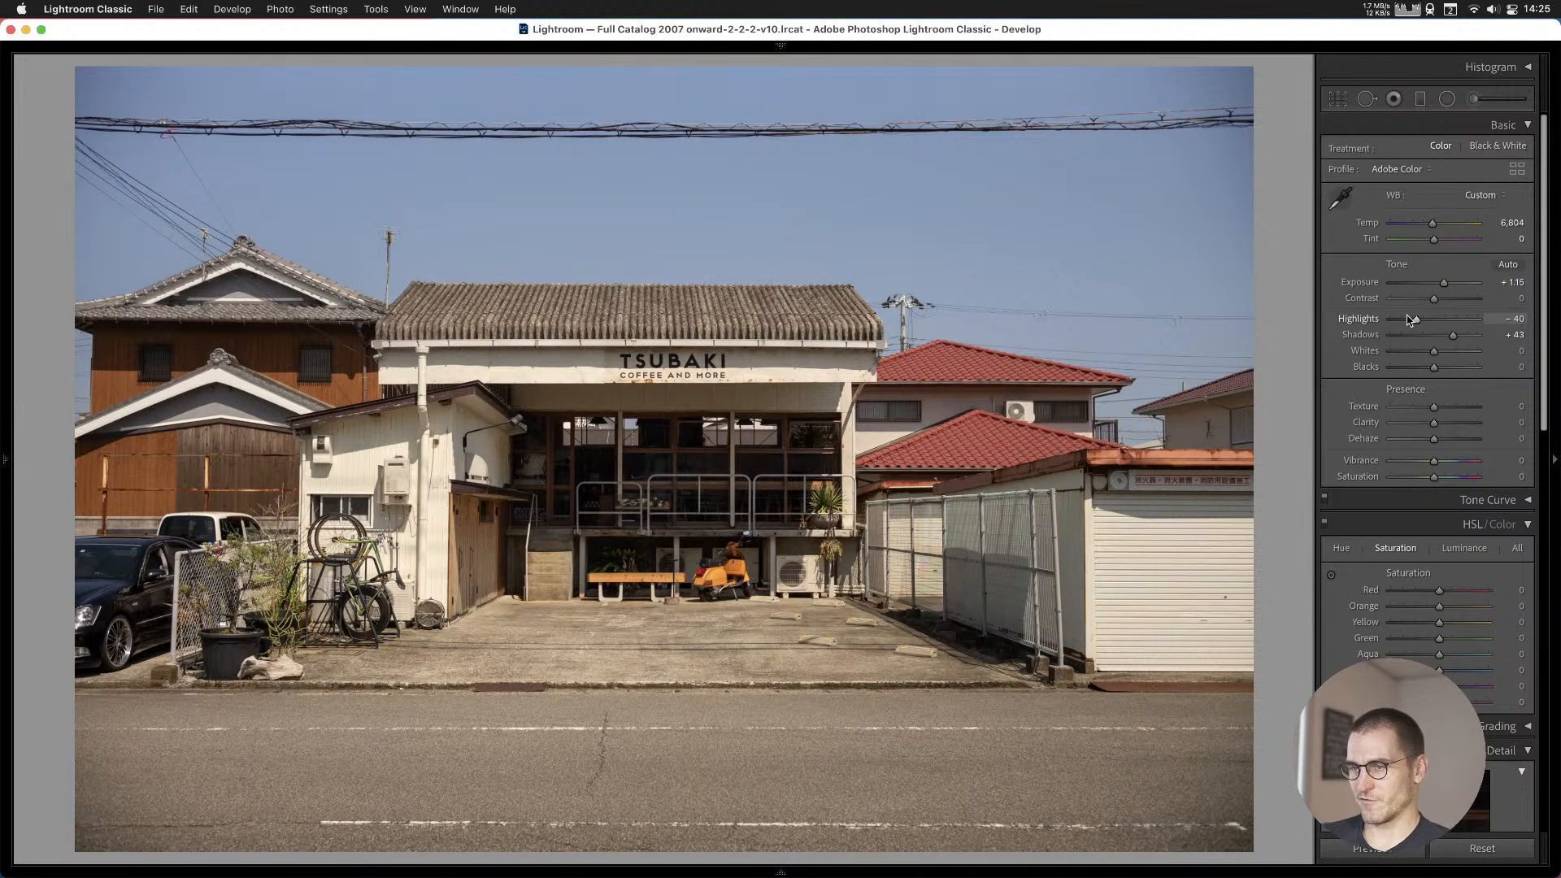
key(Right)
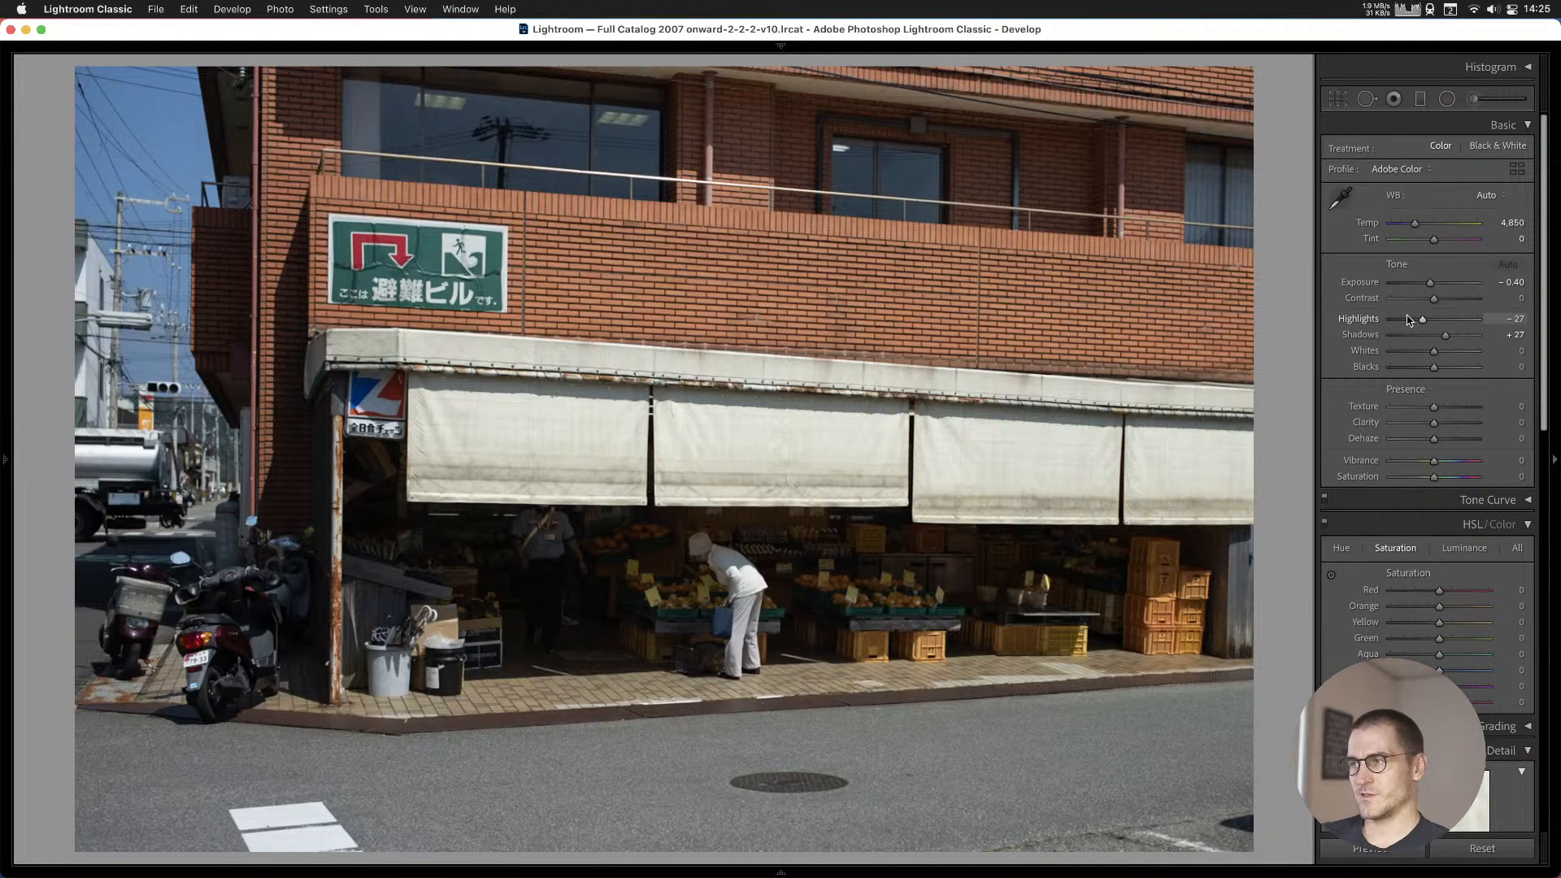
key(Right)
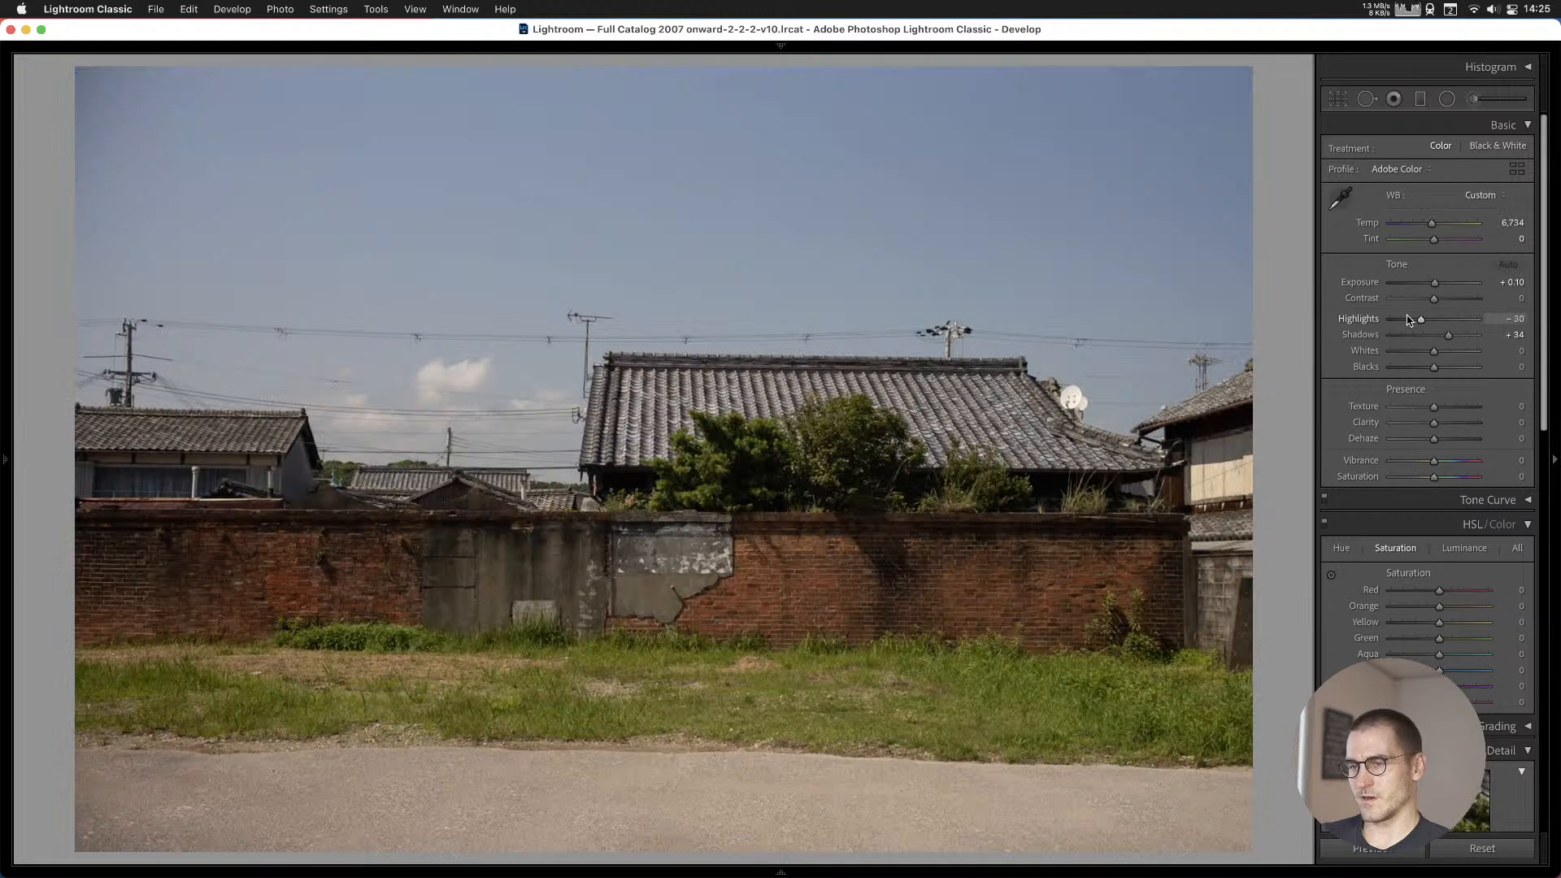
Review the mirror-pole house and crate-lined shed frames, and add the lane leading to the school gate to "Cull #1".
key(Right)
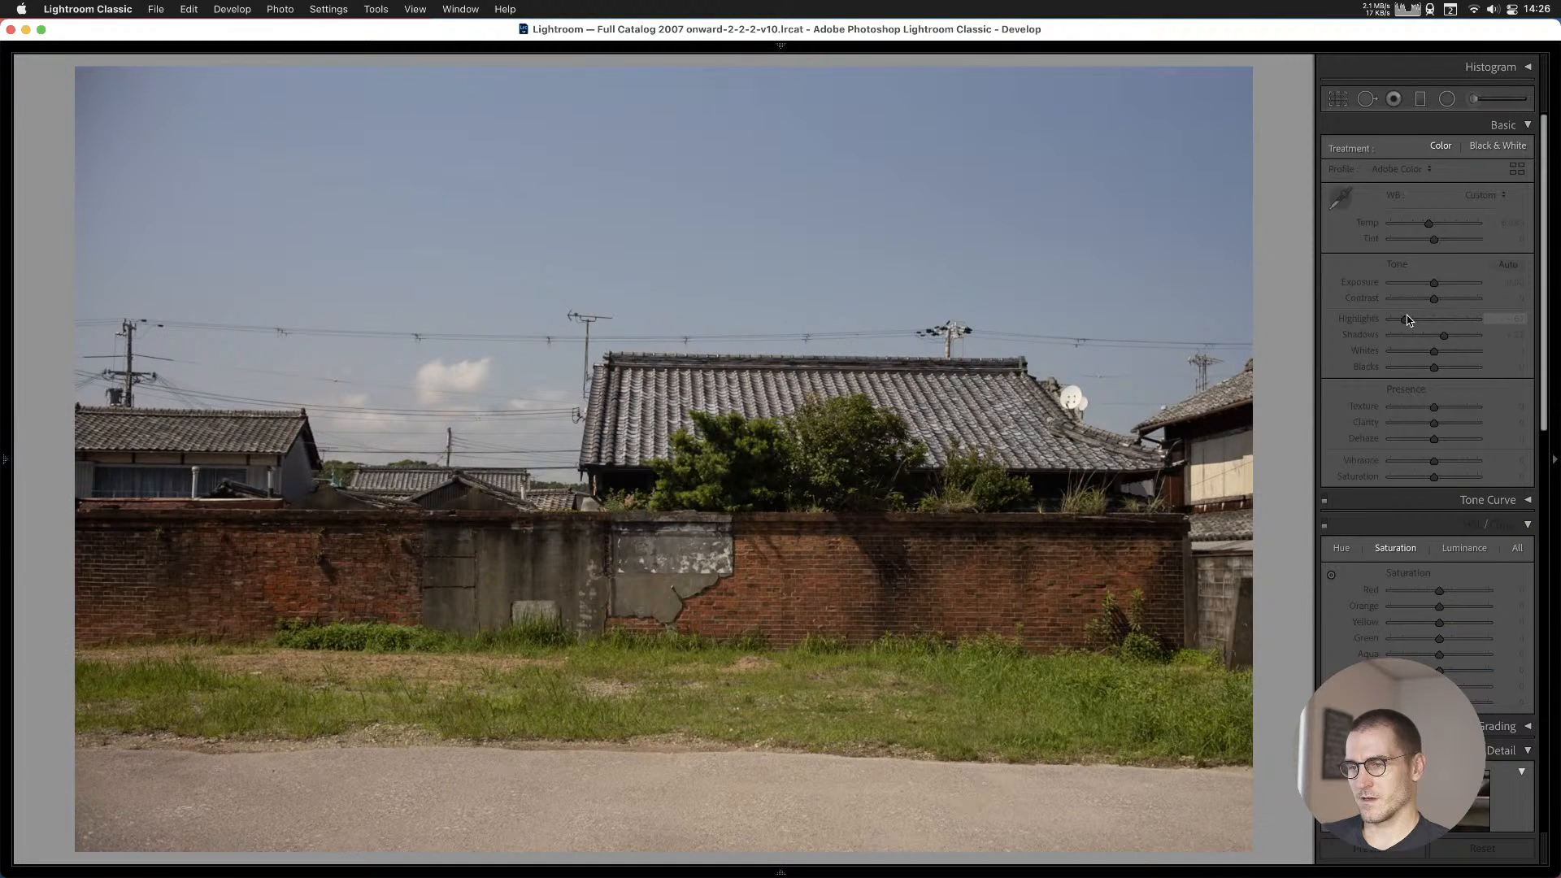
key(Right)
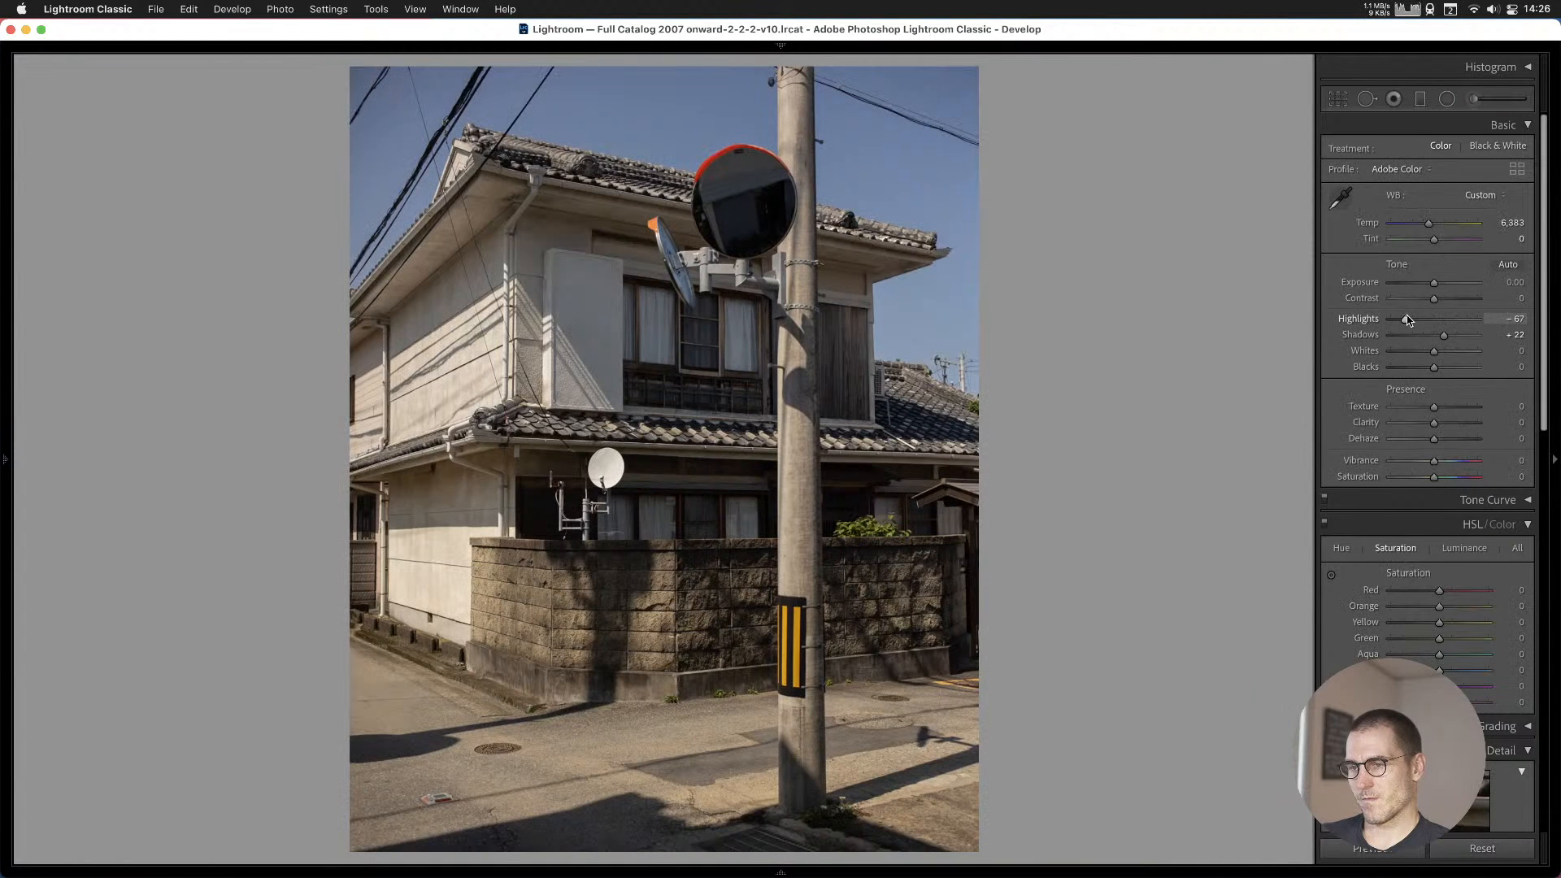
key(Right)
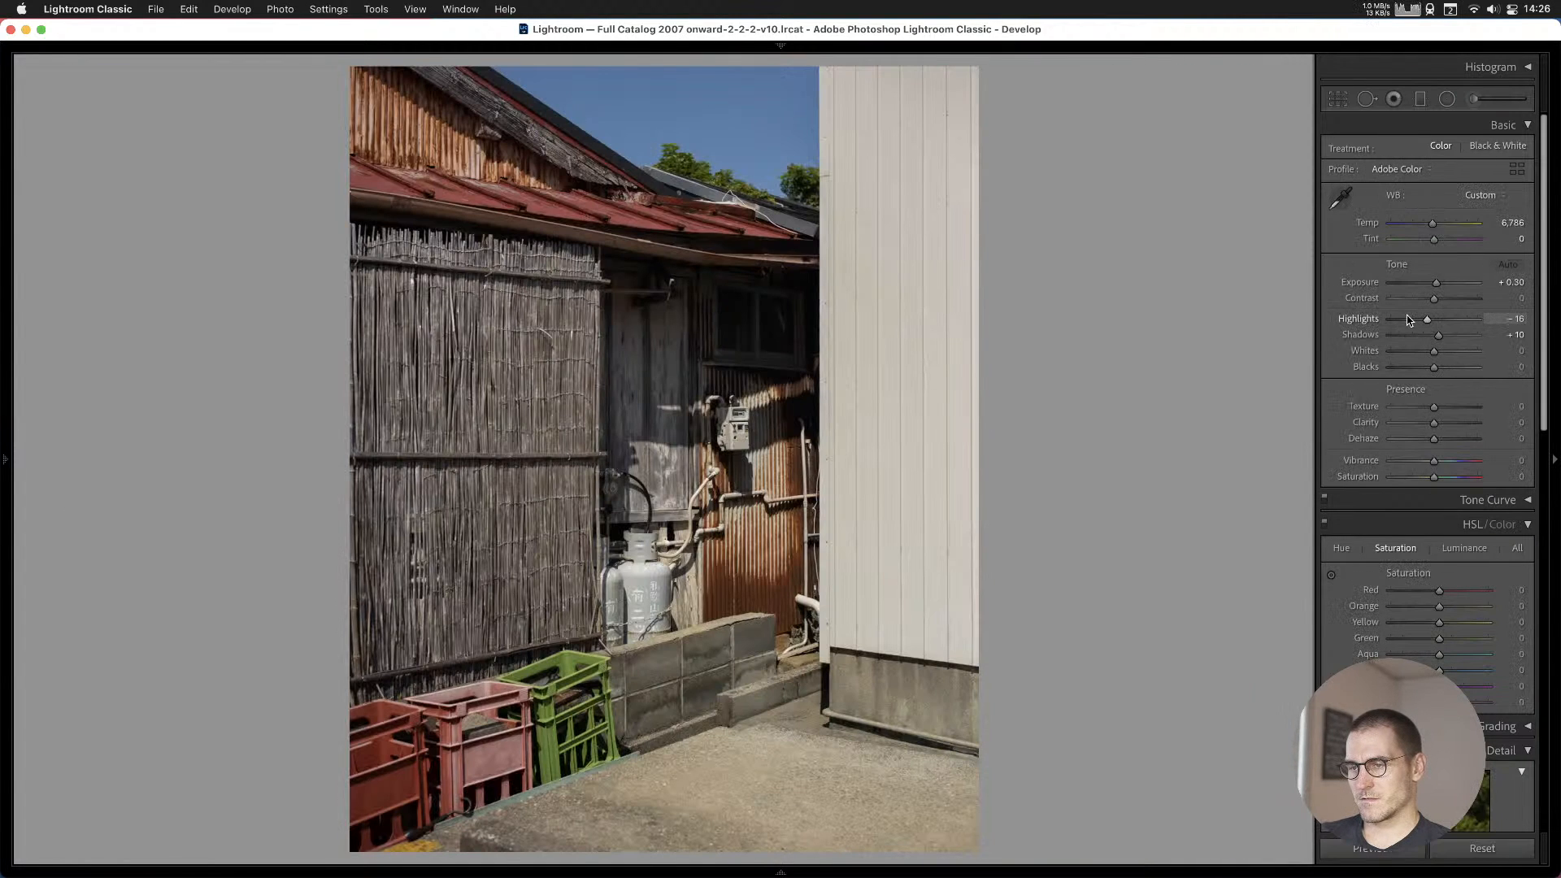
key(Right)
key(b)
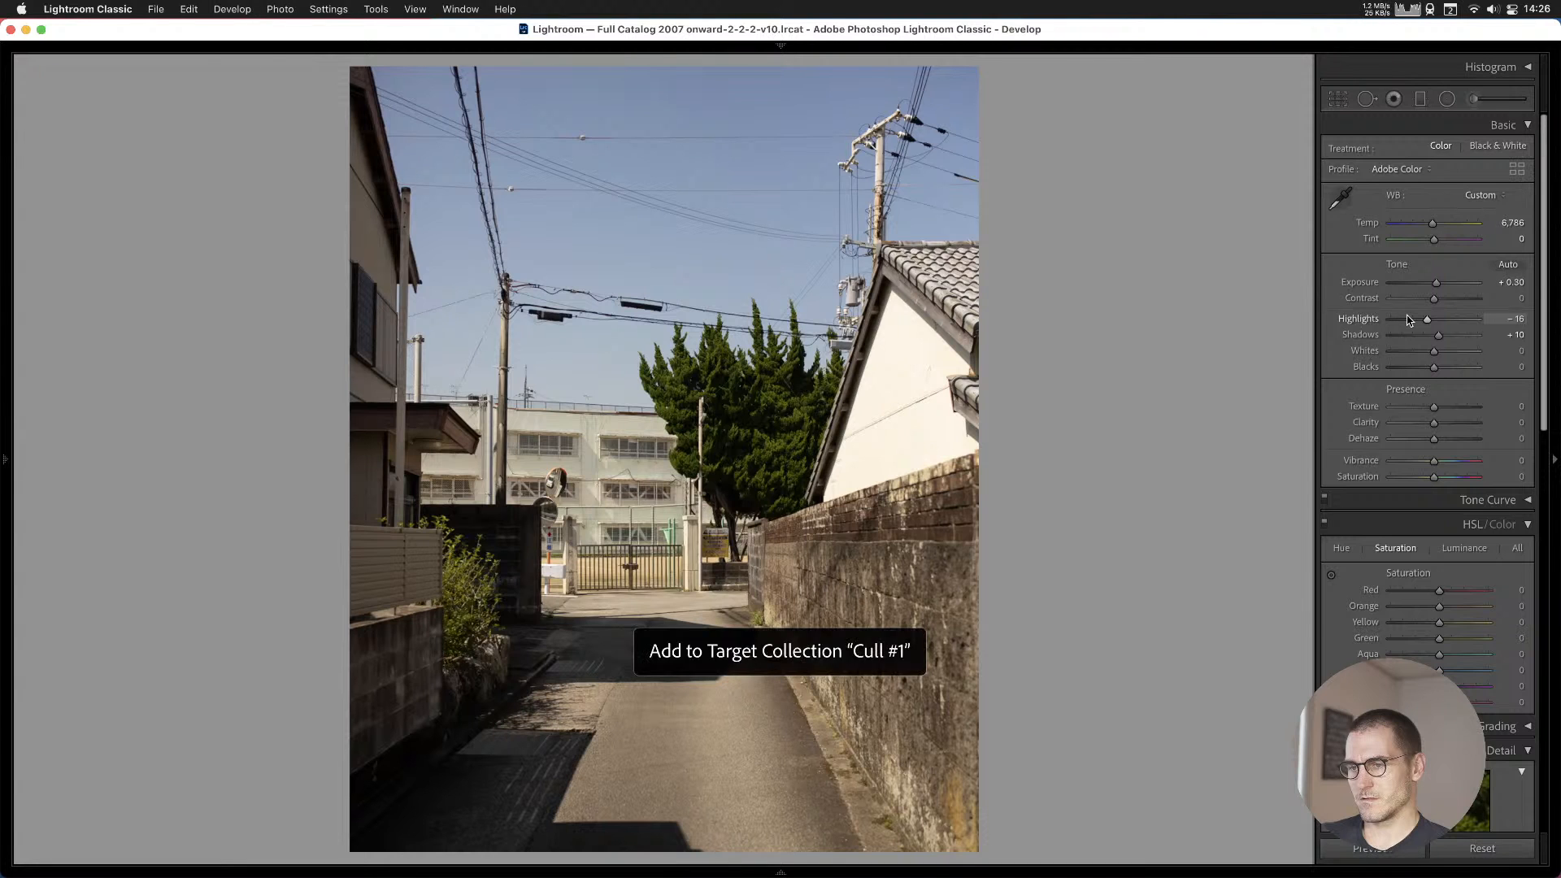
Review the temple wall, wooden cart and rusty bicycle shed frames, and add the uphill lane between stone walls to "Cull #1".
key(Right)
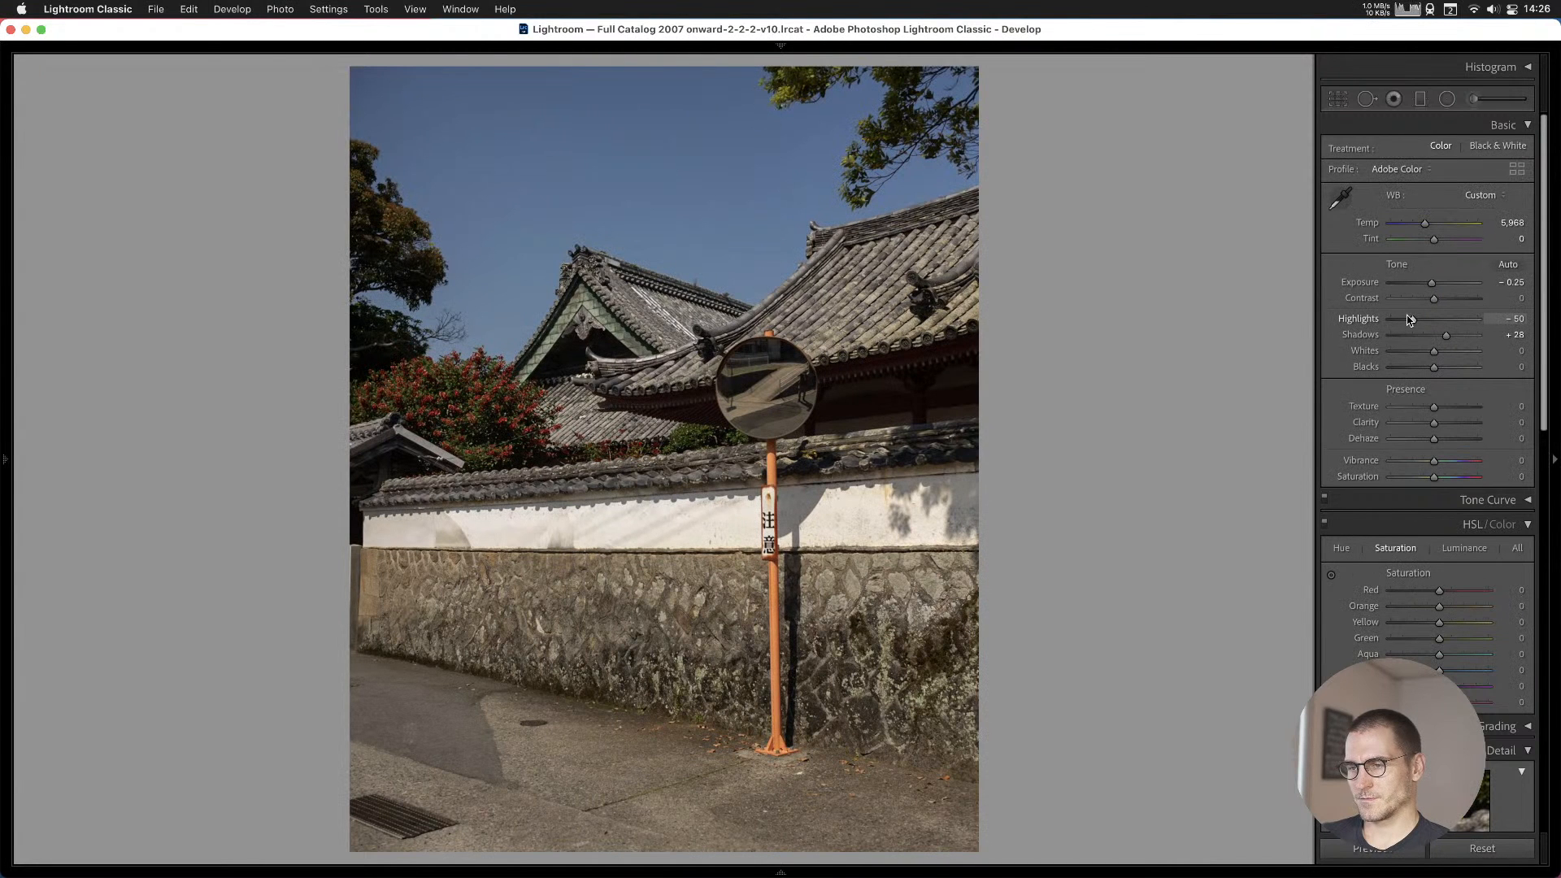
key(Right)
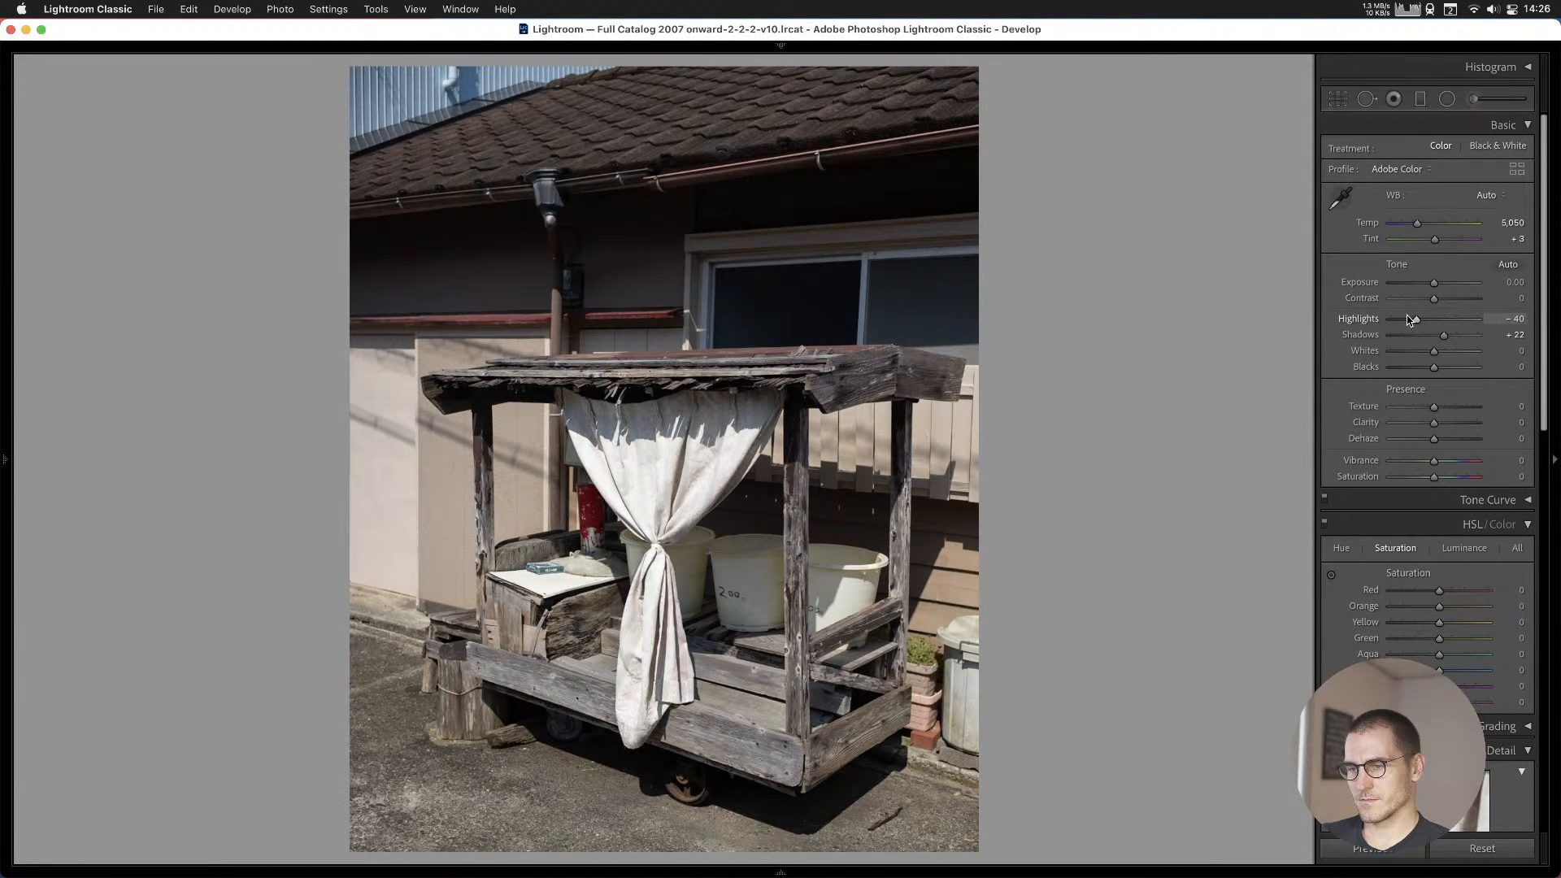
key(Right)
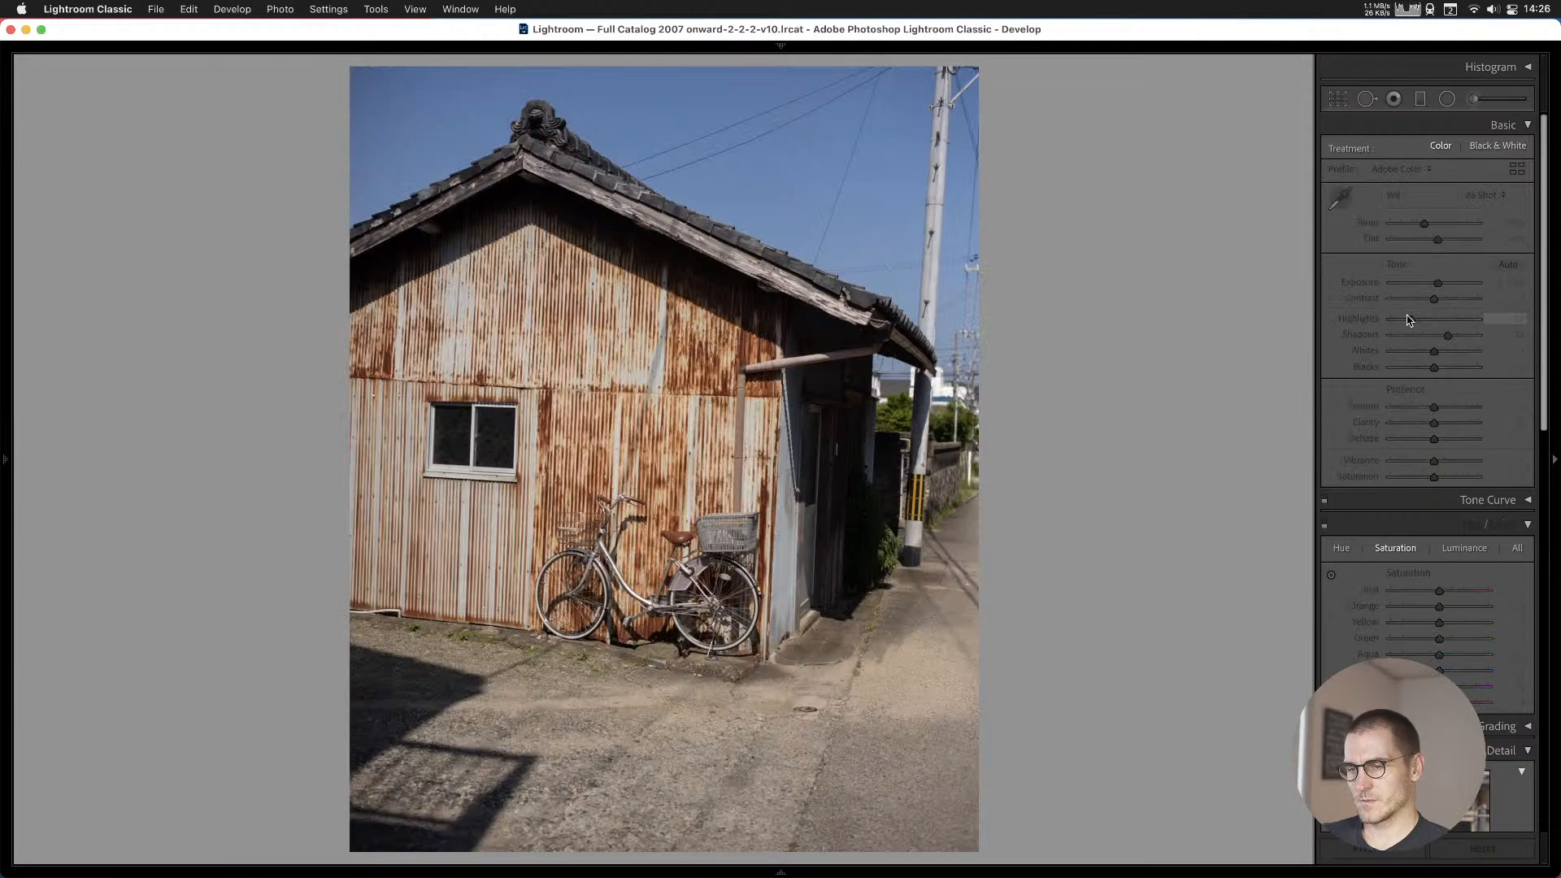
key(Right)
key(b)
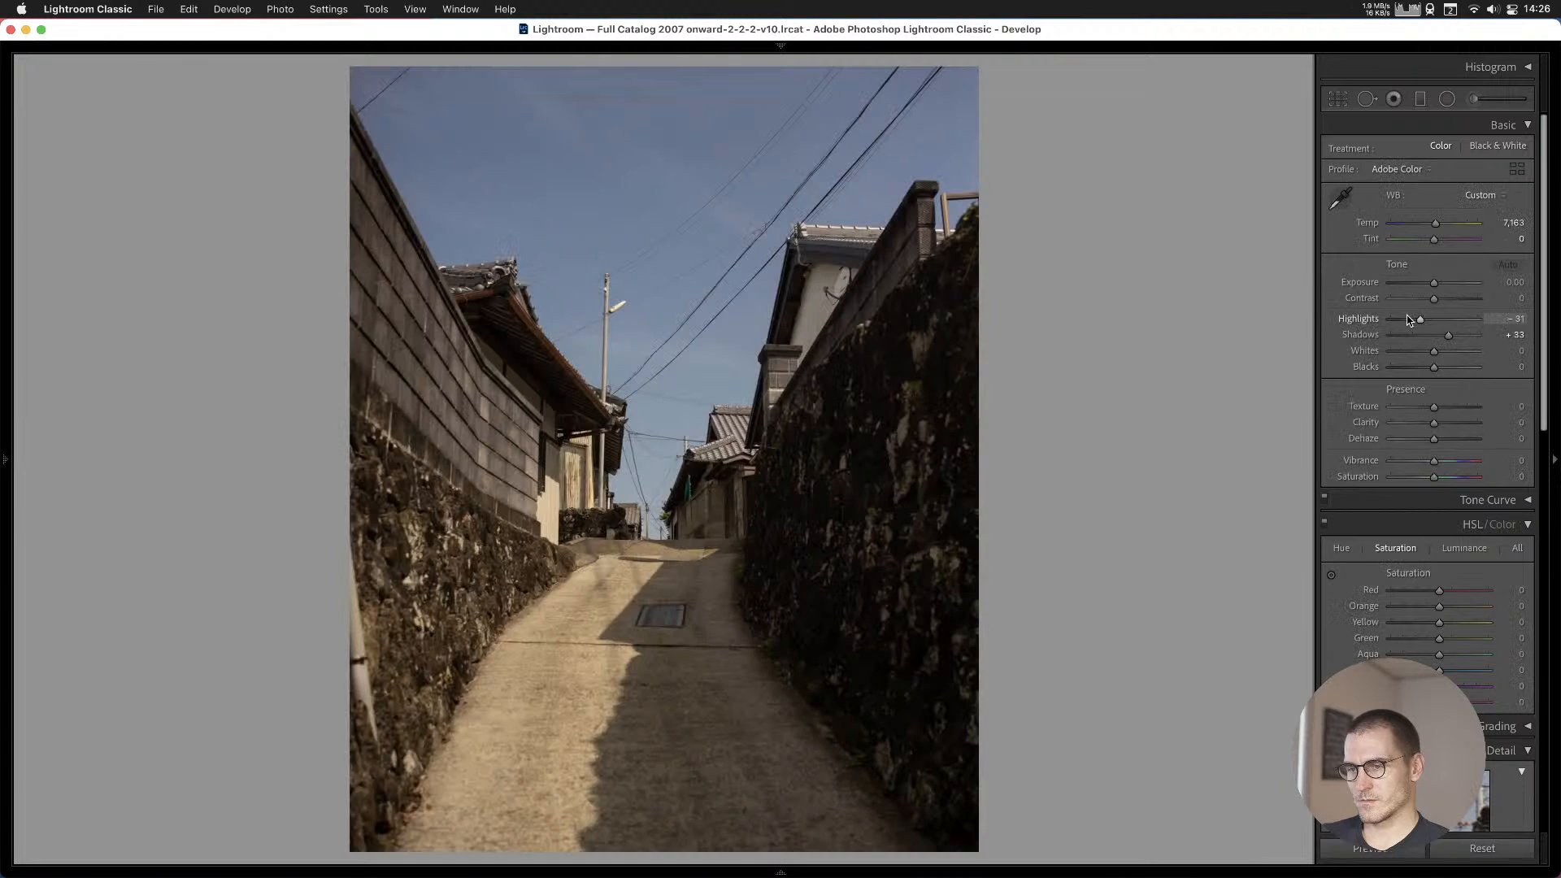
Review the block-wall alley frame, and add the white dog in the laundry yard and the old wooden houses behind the hedge to "Cull #1".
key(Right)
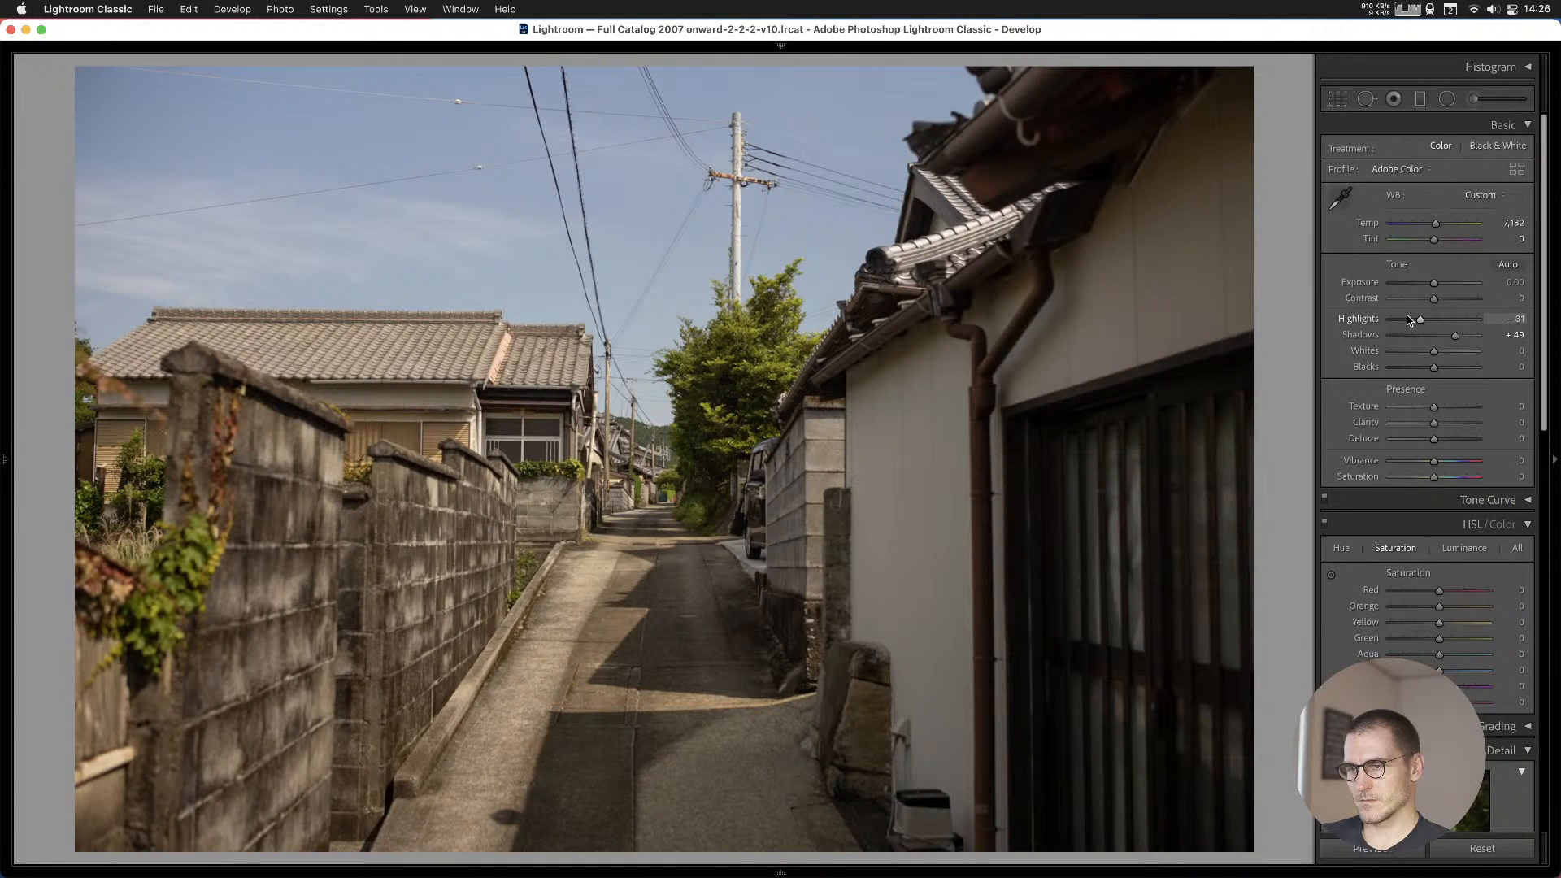
key(Right)
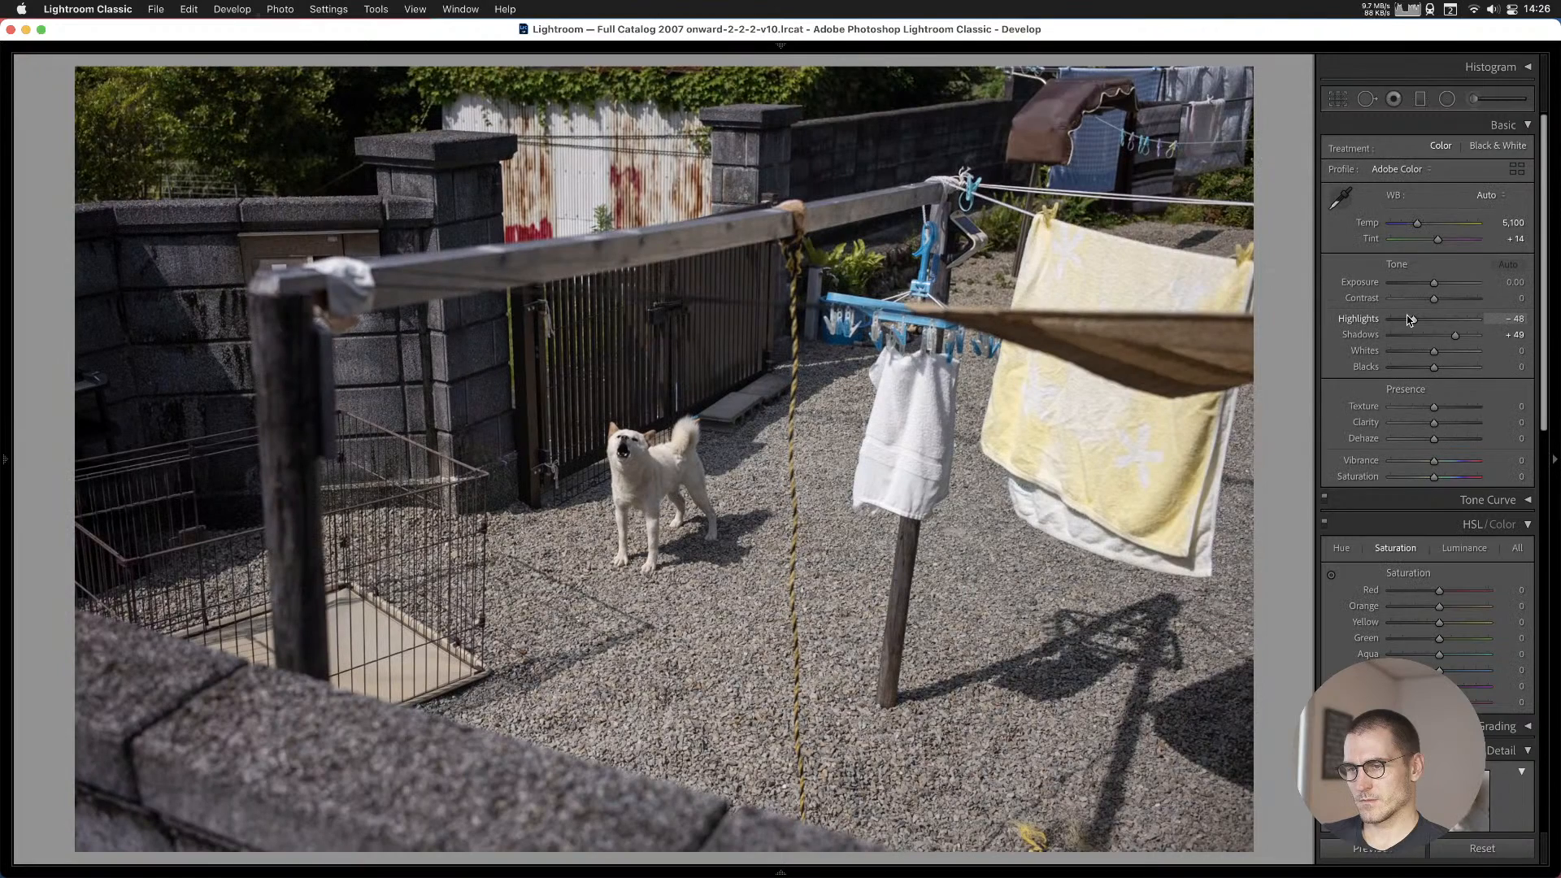
key(b)
key(Right)
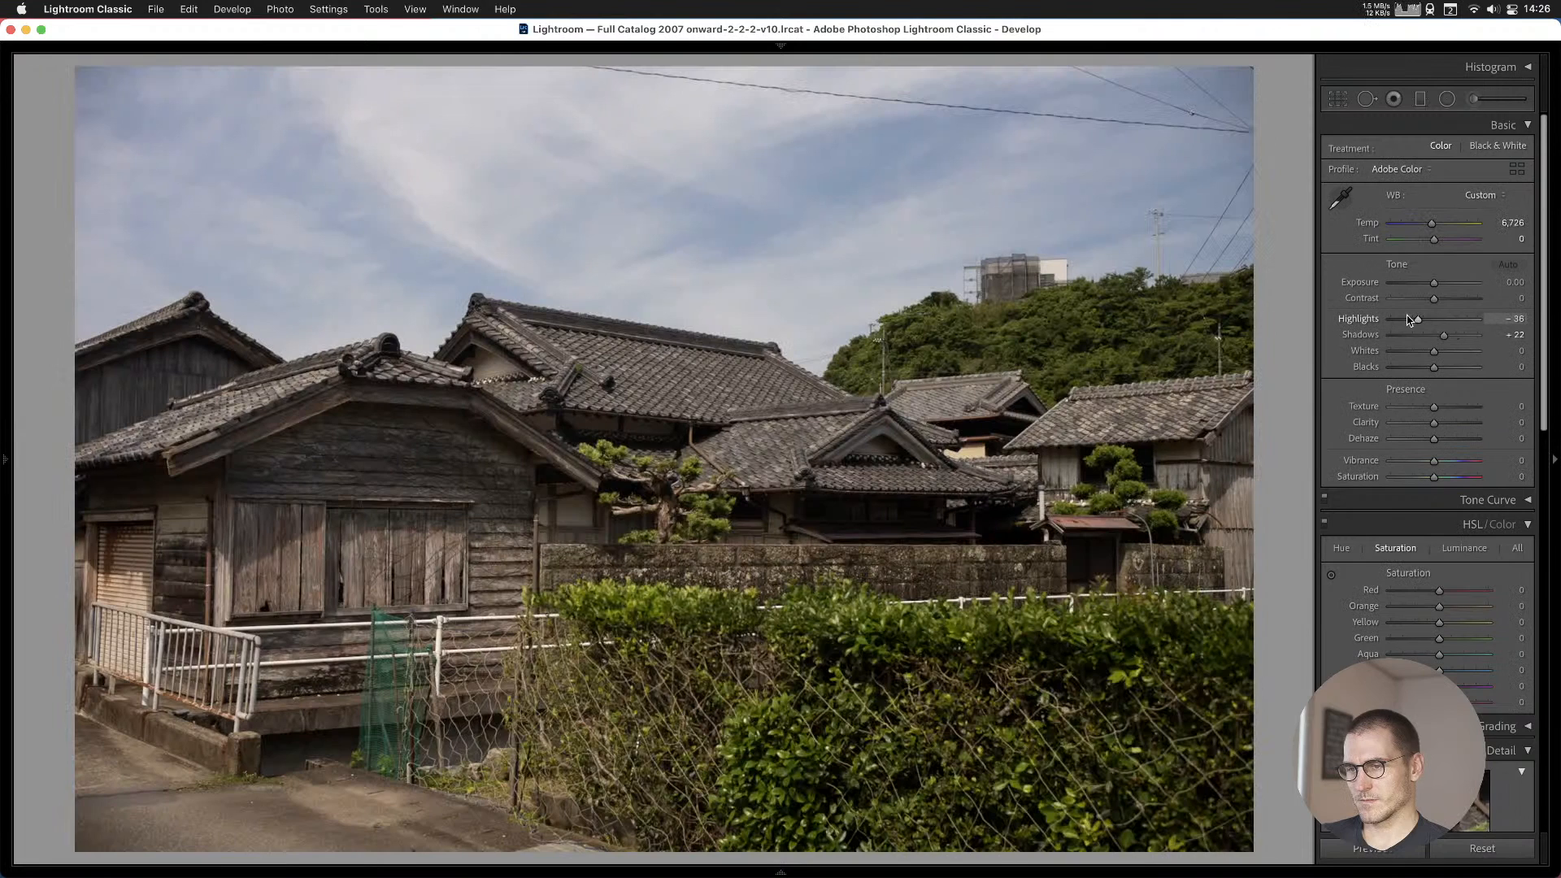
key(b)
Add the station workers and the ivy-covered pole with the white truck to "Cull #1", reviewing the dark wooden barn between them.
key(Right)
key(Right)
key(b)
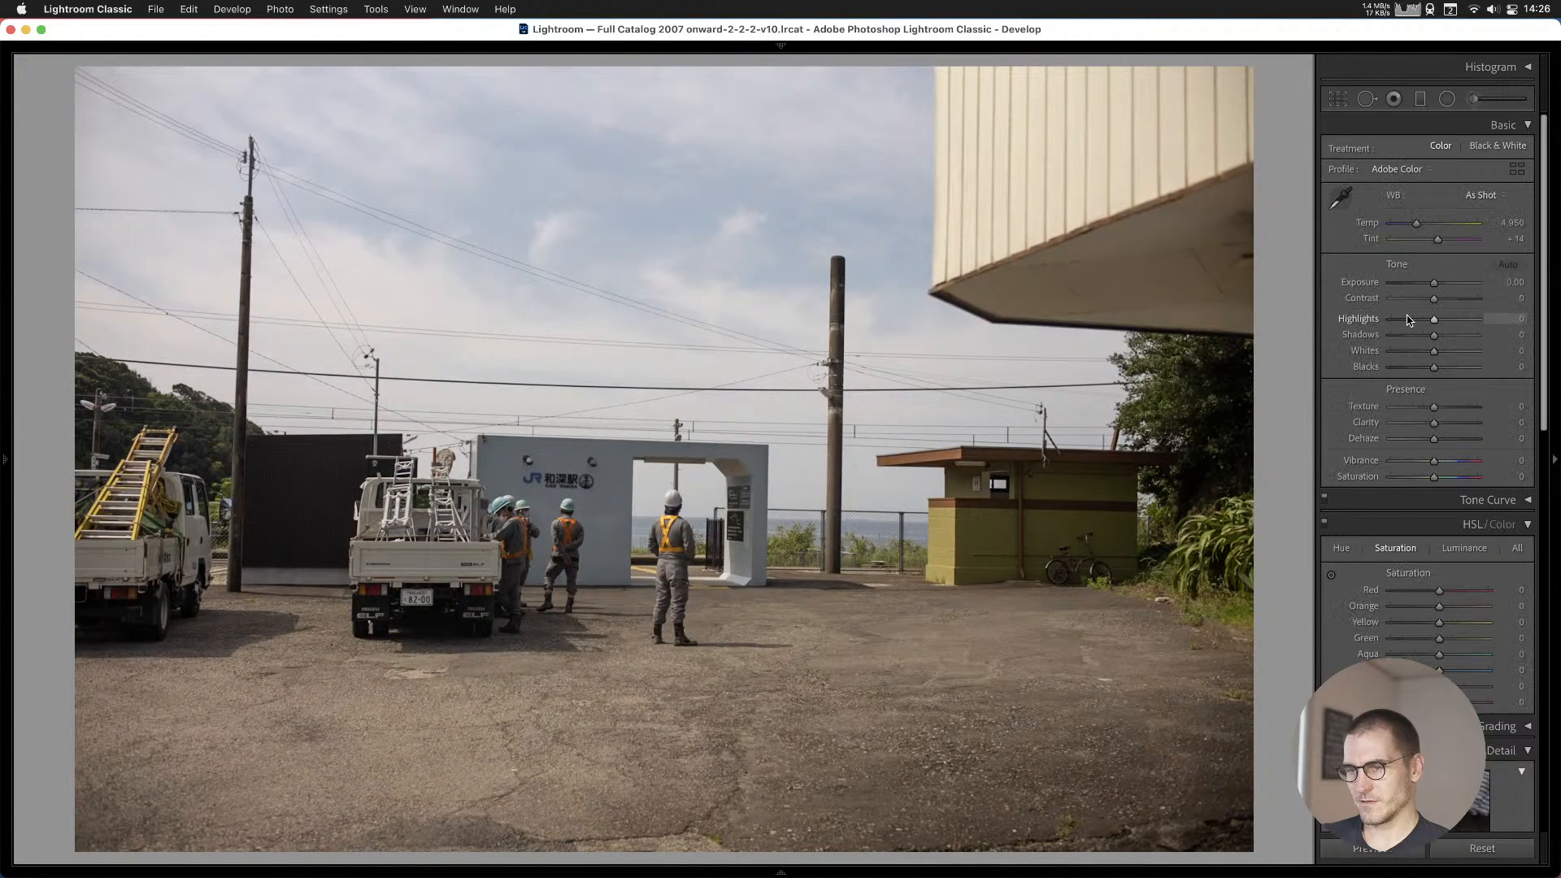
key(Right)
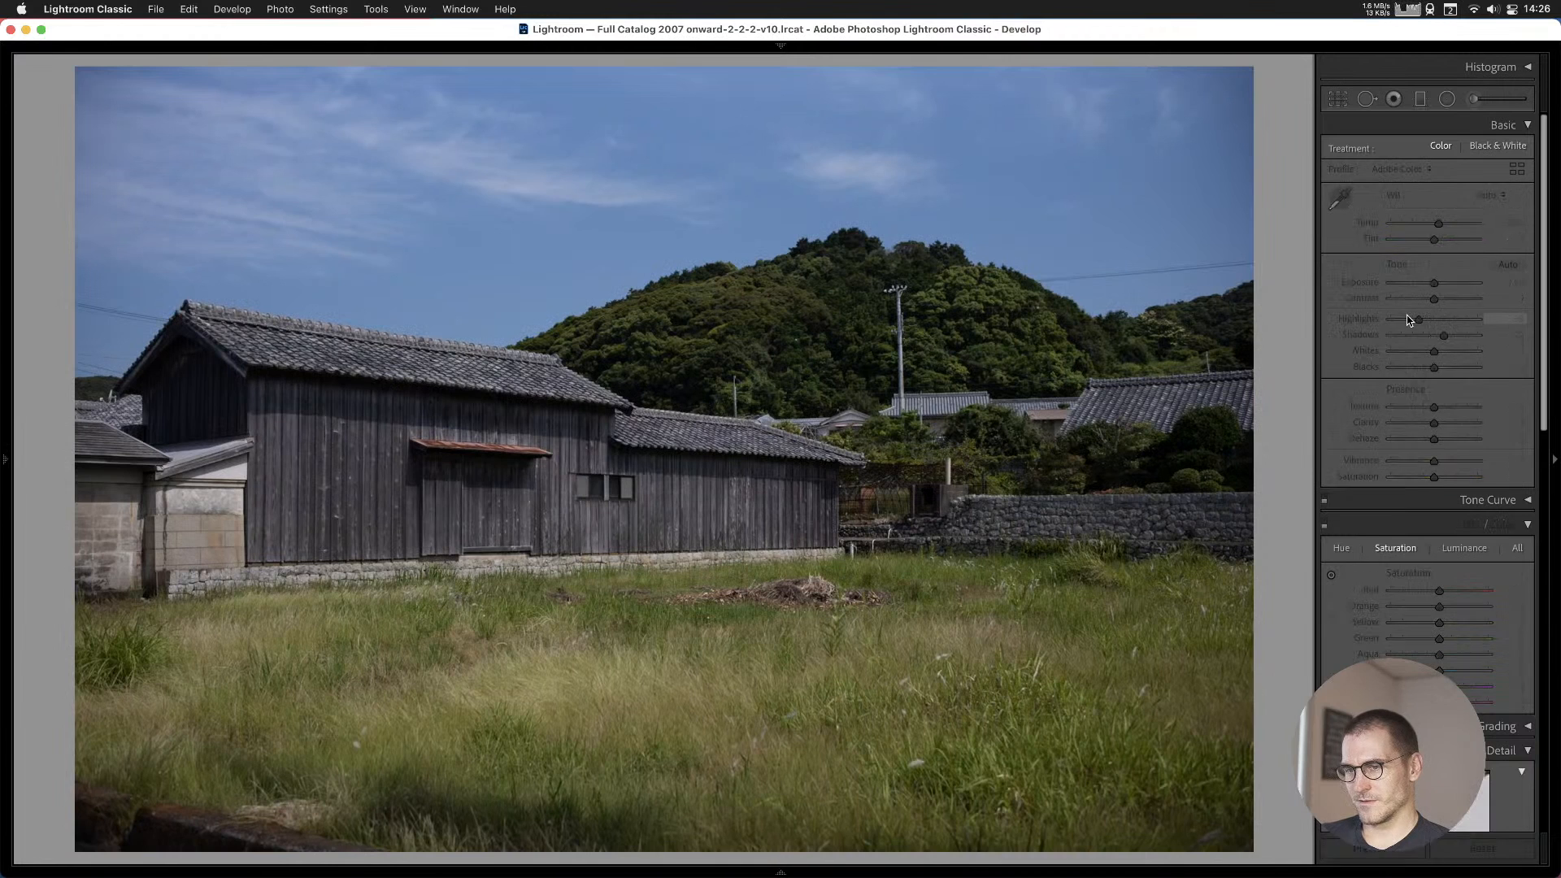
key(Right)
key(b)
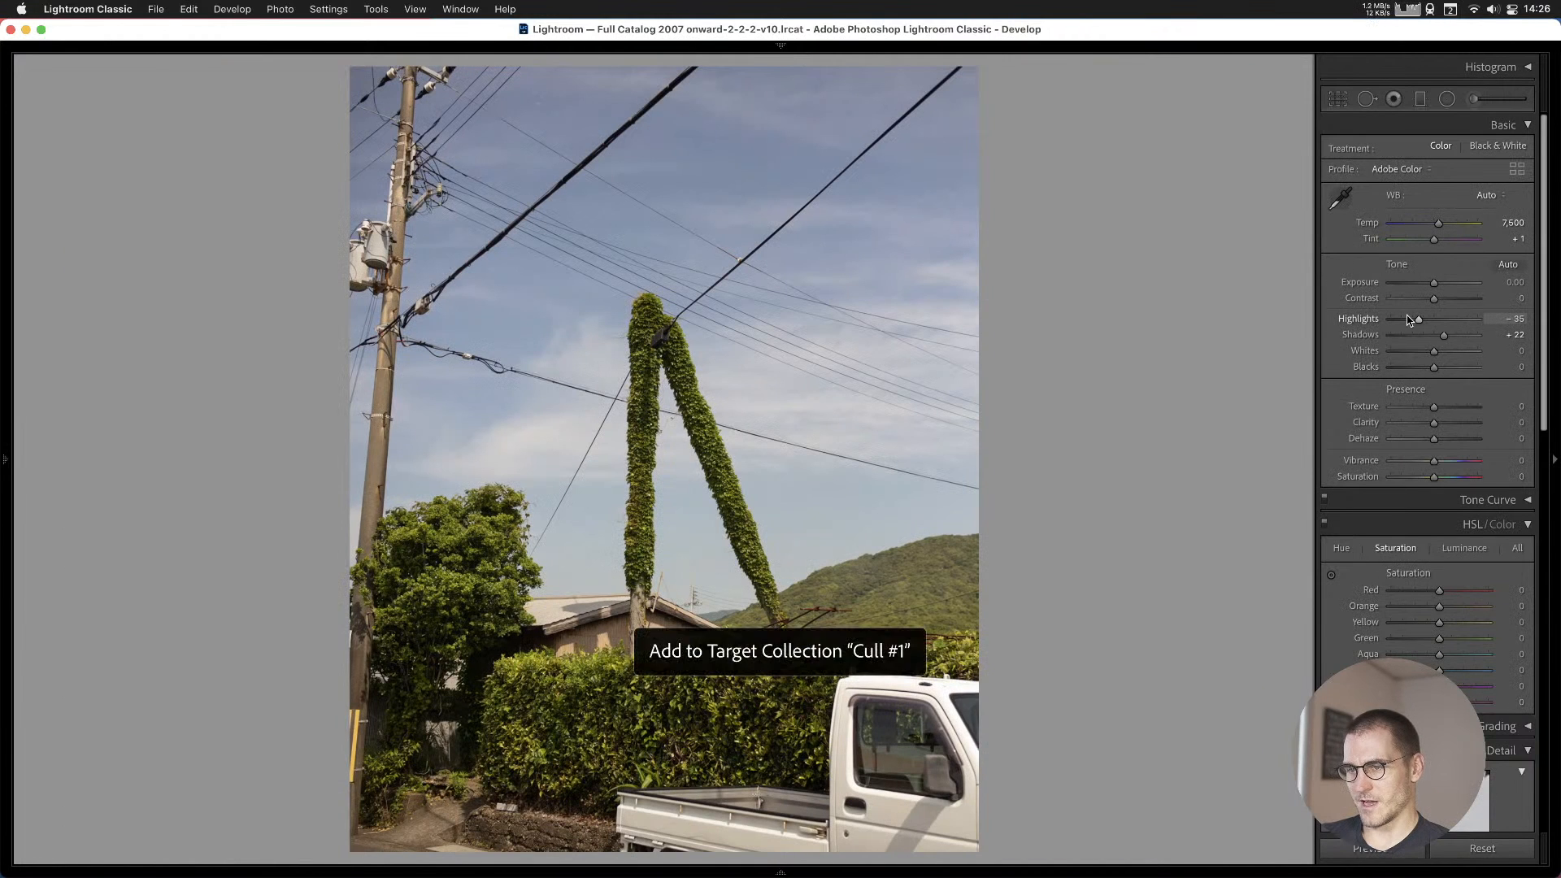
Add the cracked wall with the blue wooden gable and the coastal road under the arched bridge to "Cull #1".
key(Right)
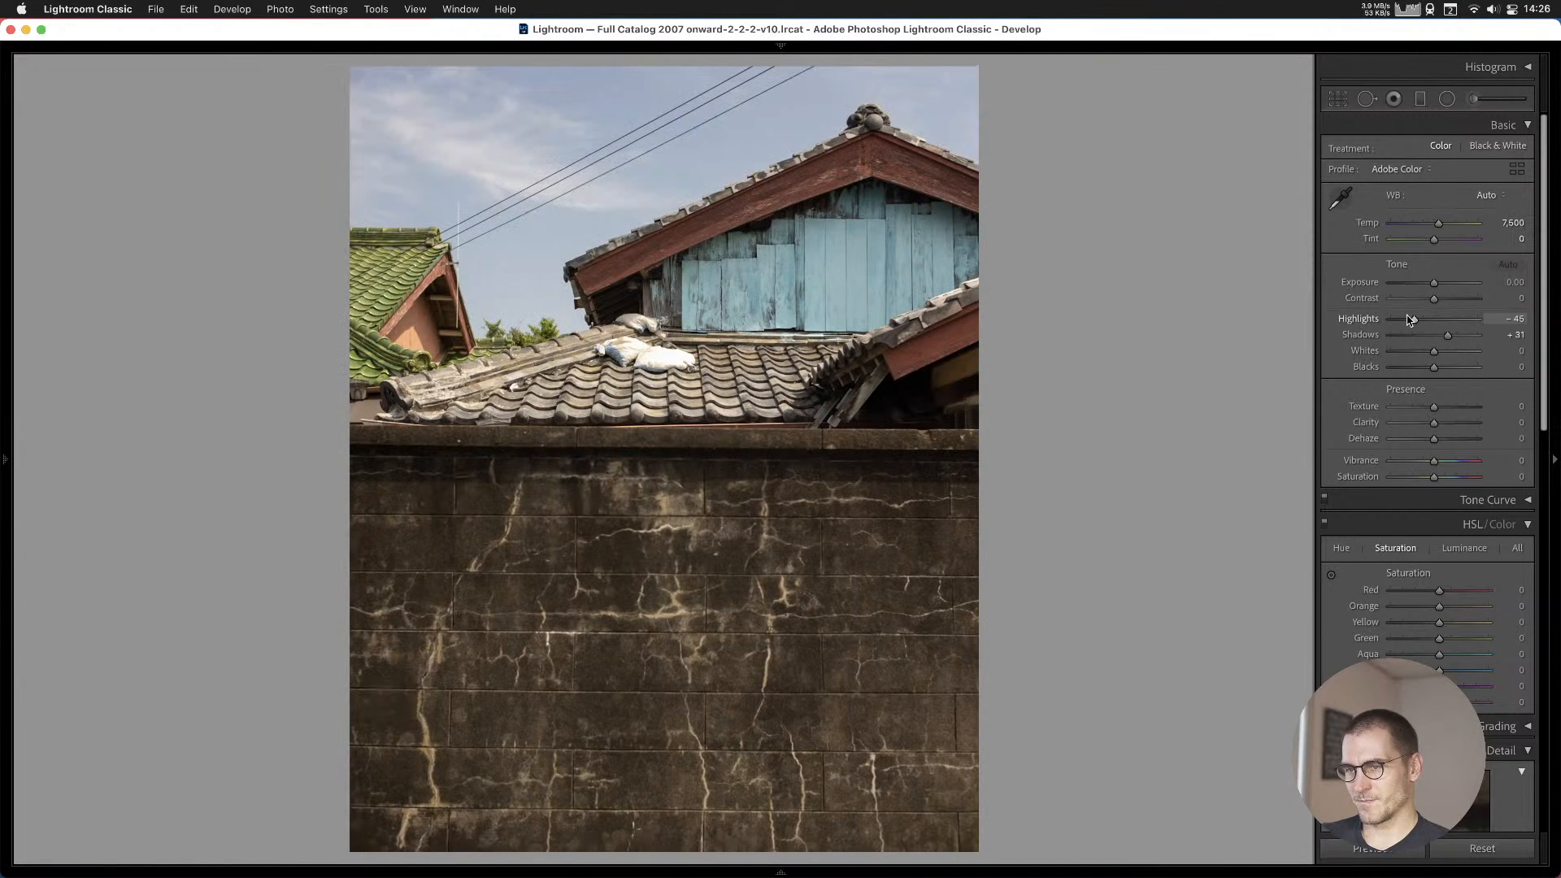
key(b)
key(Right)
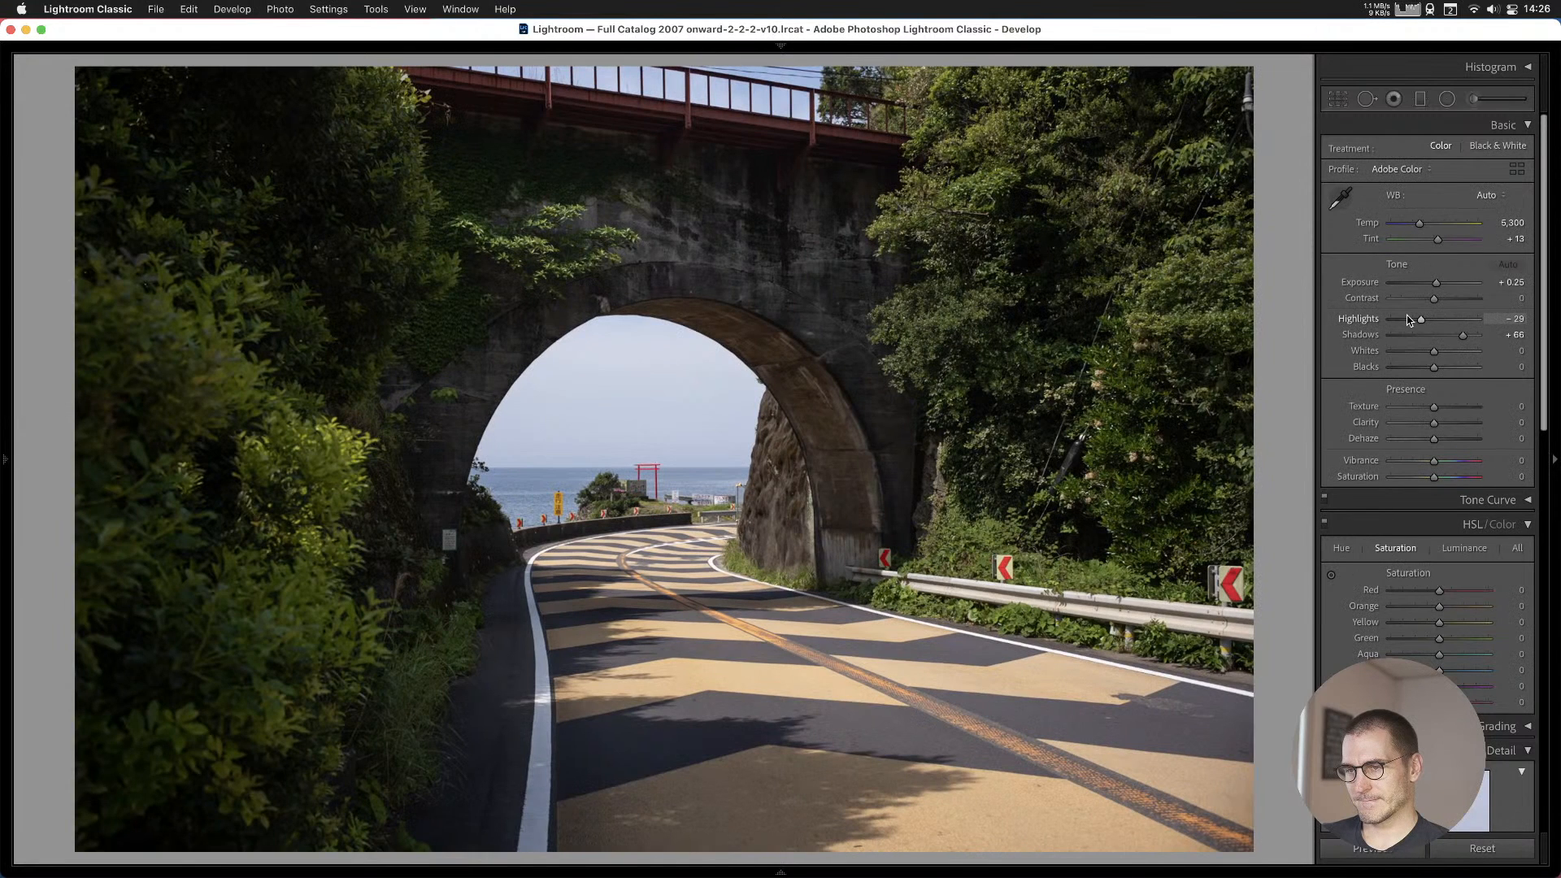
key(b)
Add the smoke behind the white warehouse and the vertical smoke column over the green field to "Cull #1".
key(Right)
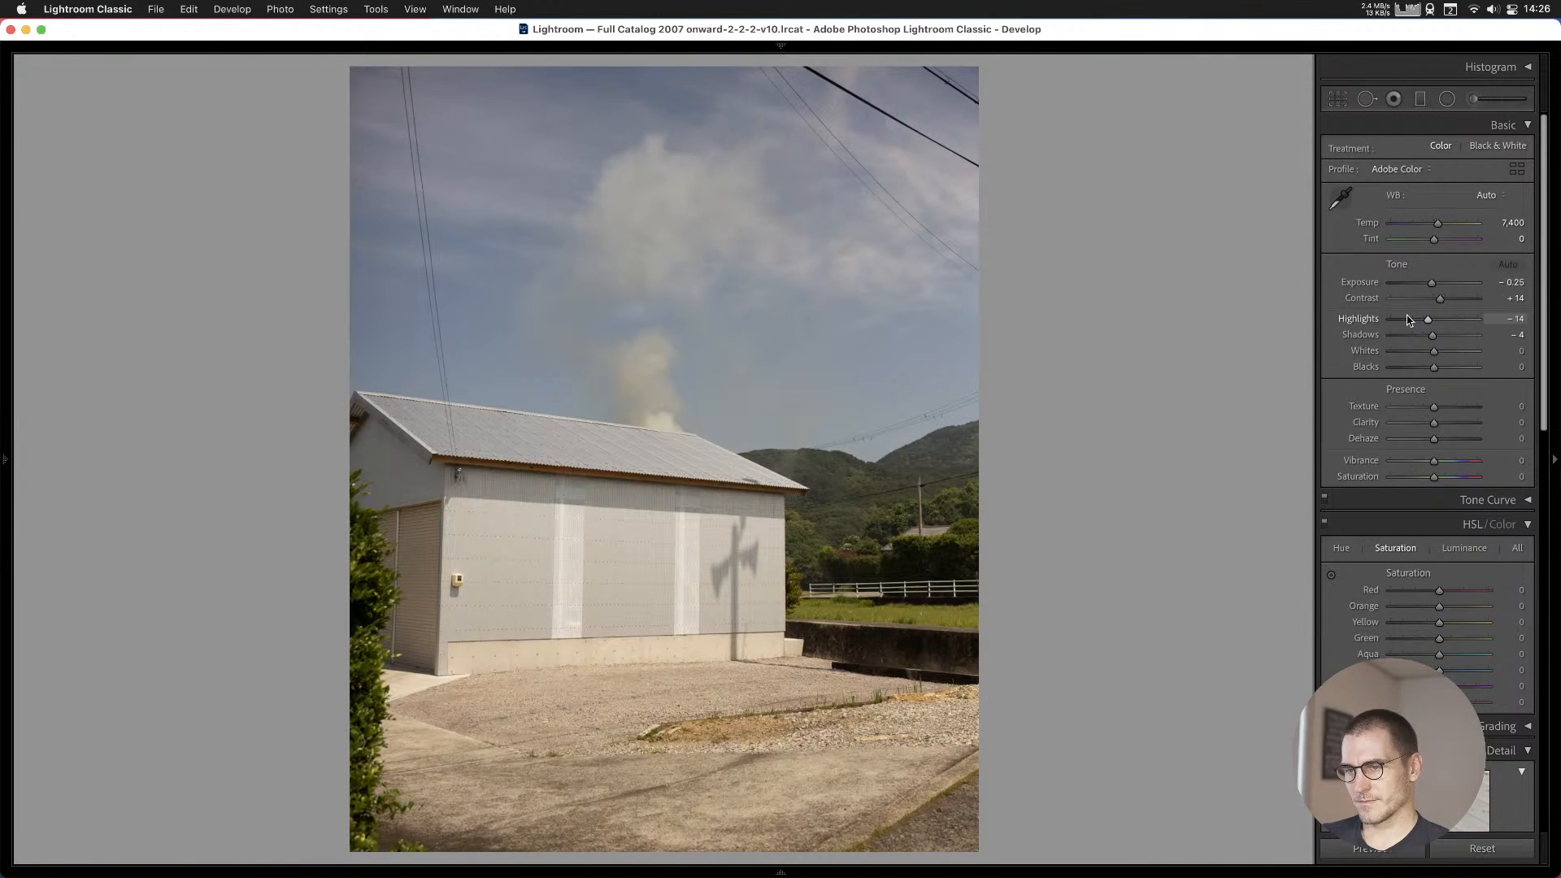
key(b)
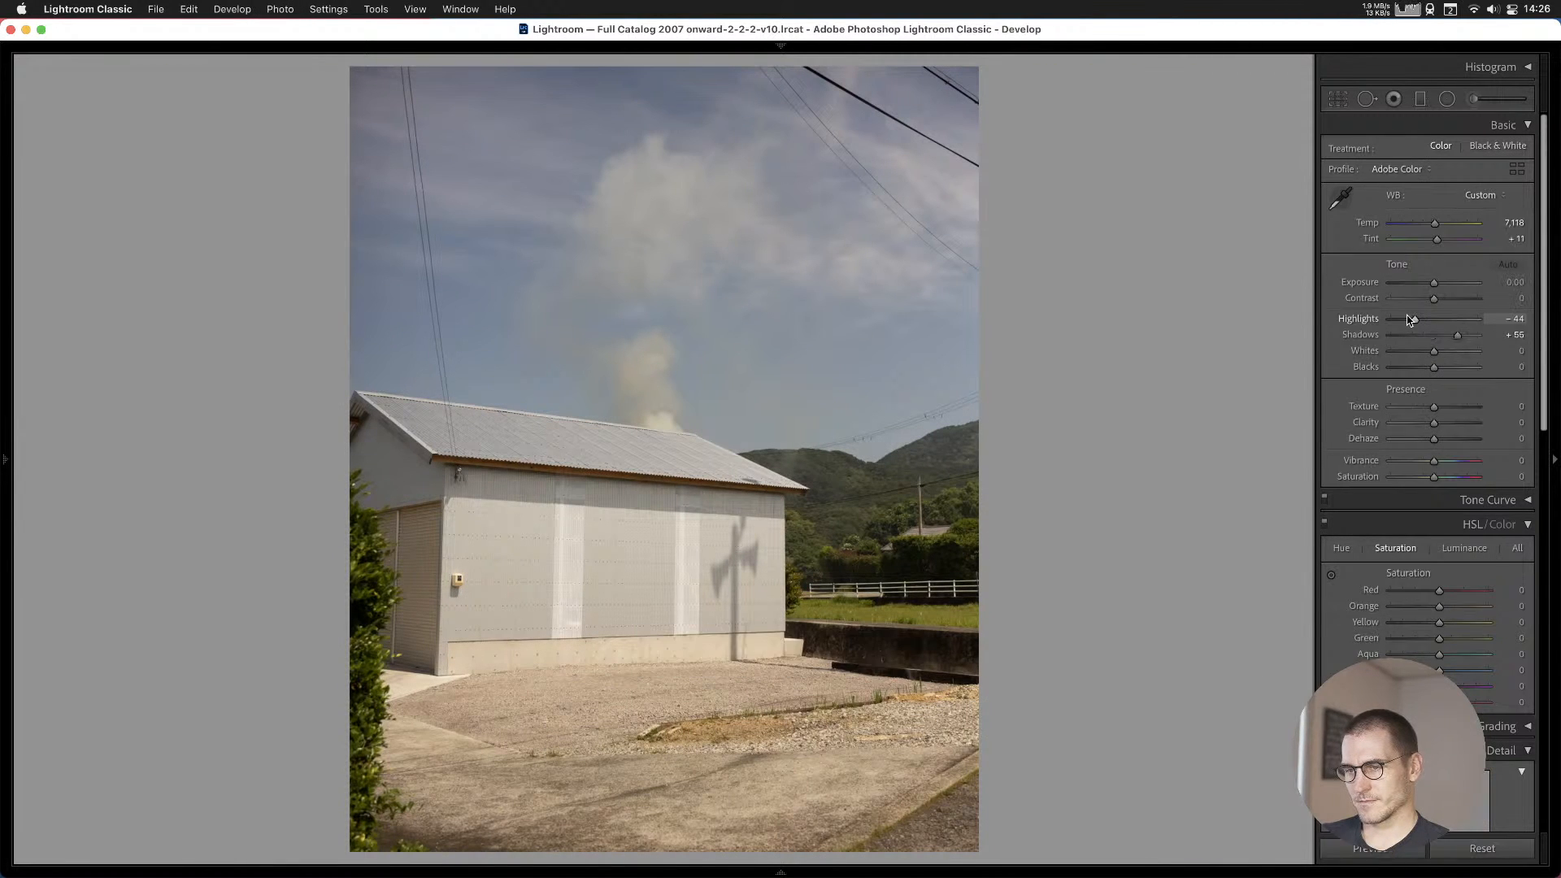
key(Right)
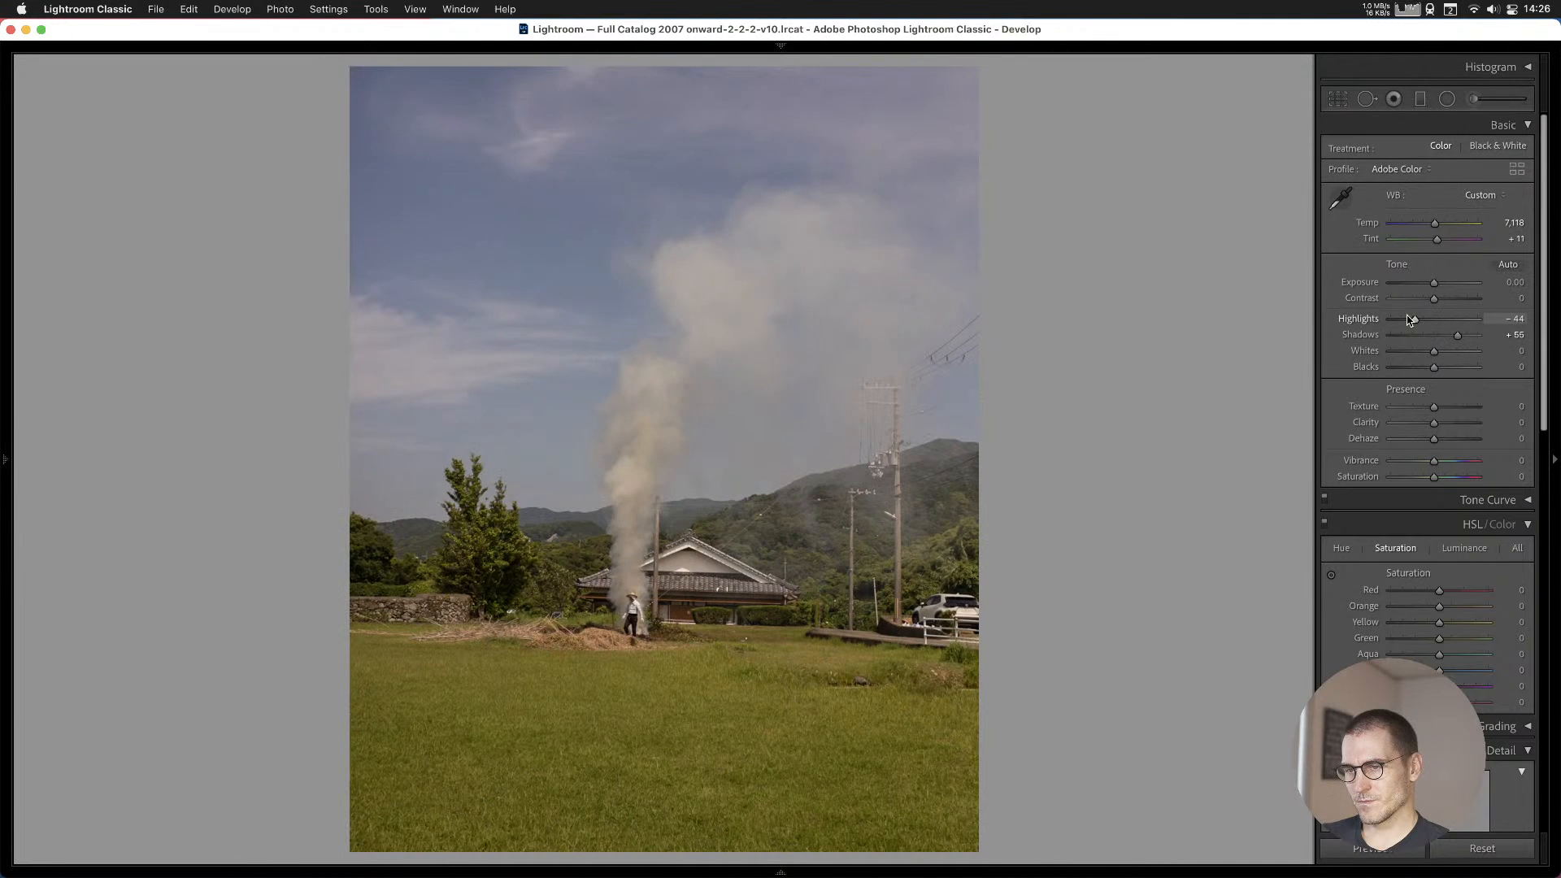
key(b)
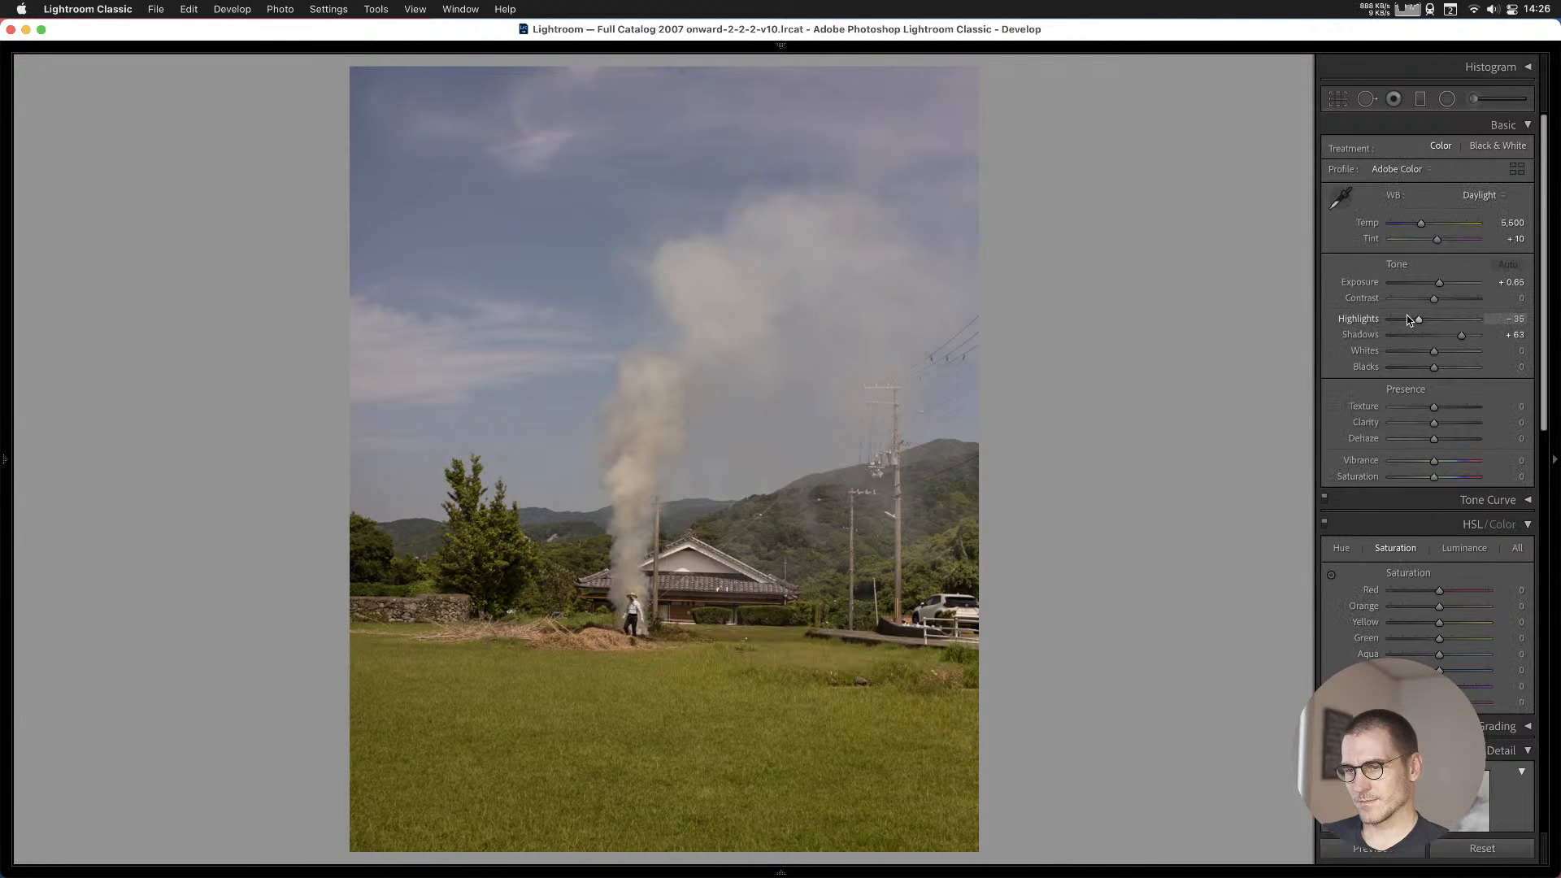
Review the landscape brush fire, mountain road and netted garden frames, and add the hillside construction site to "Cull #1".
key(Right)
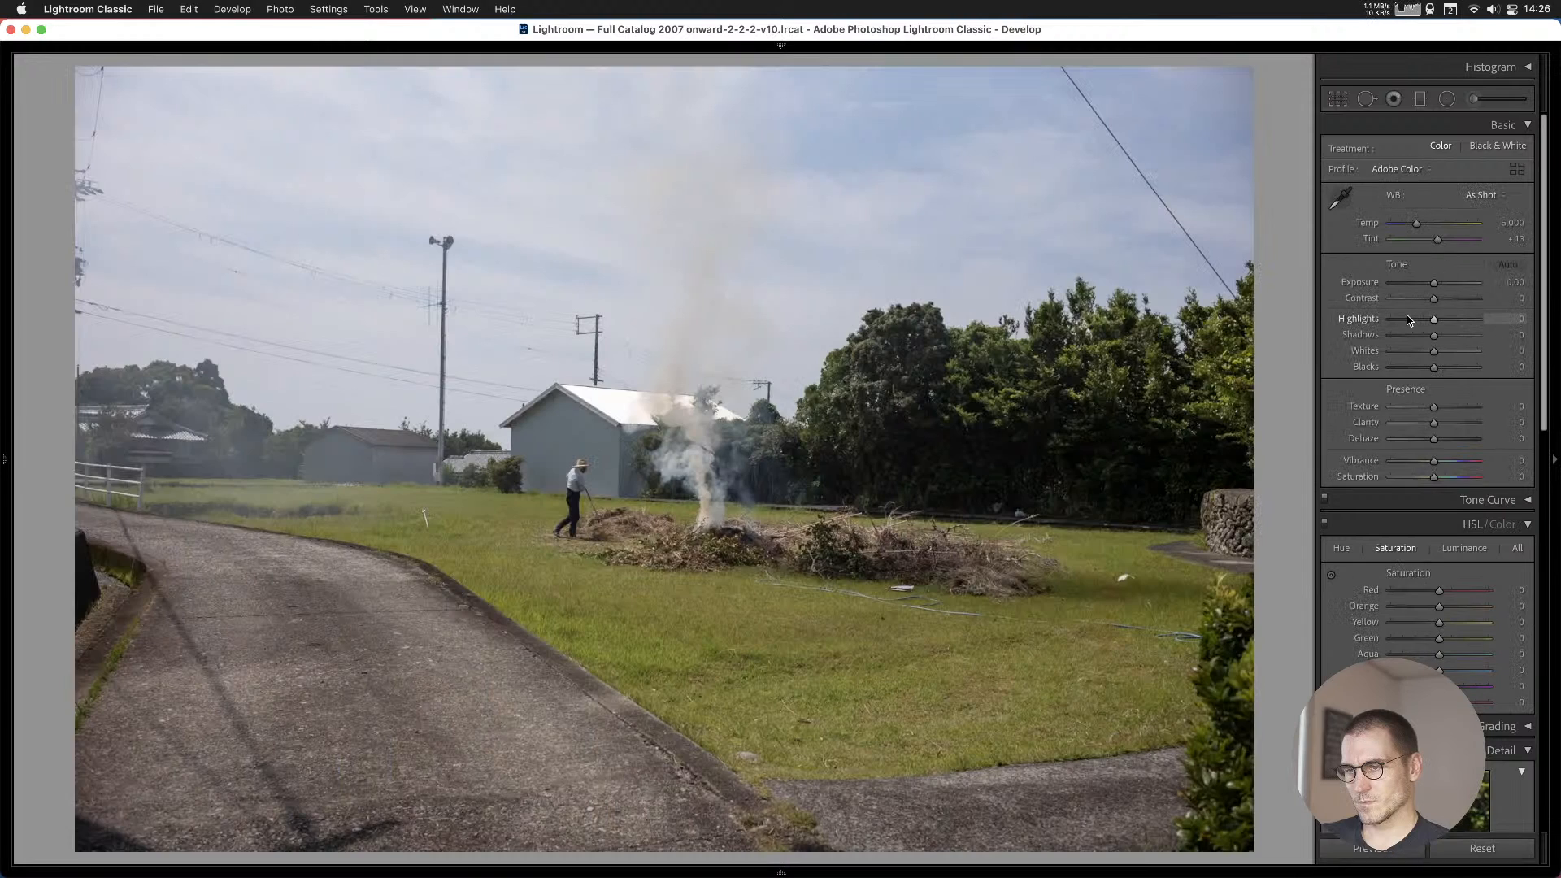
key(Right)
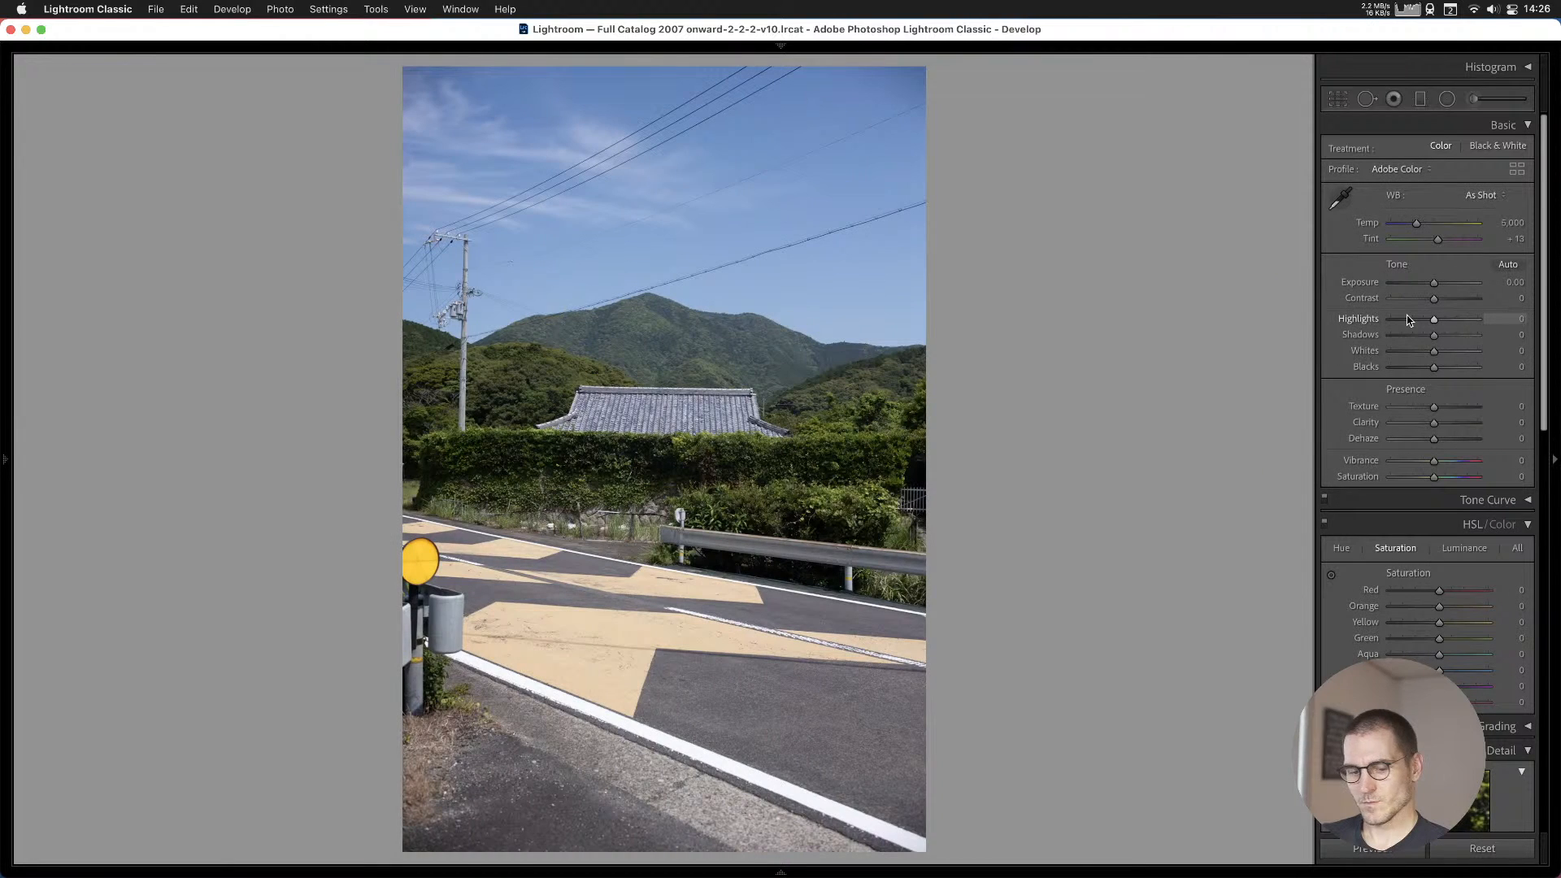
key(Right)
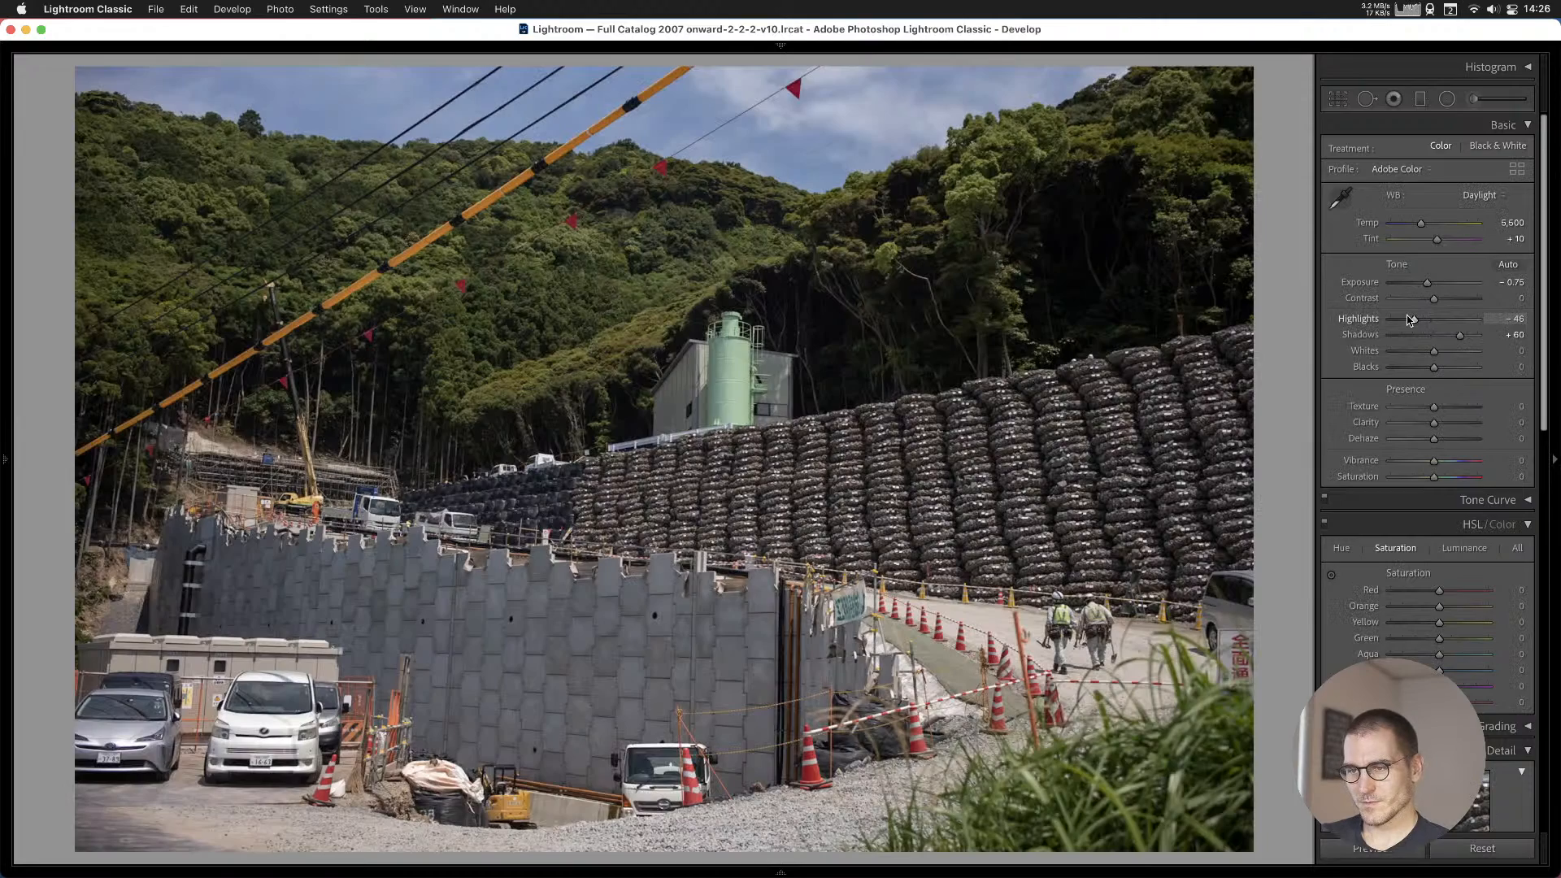
key(Right)
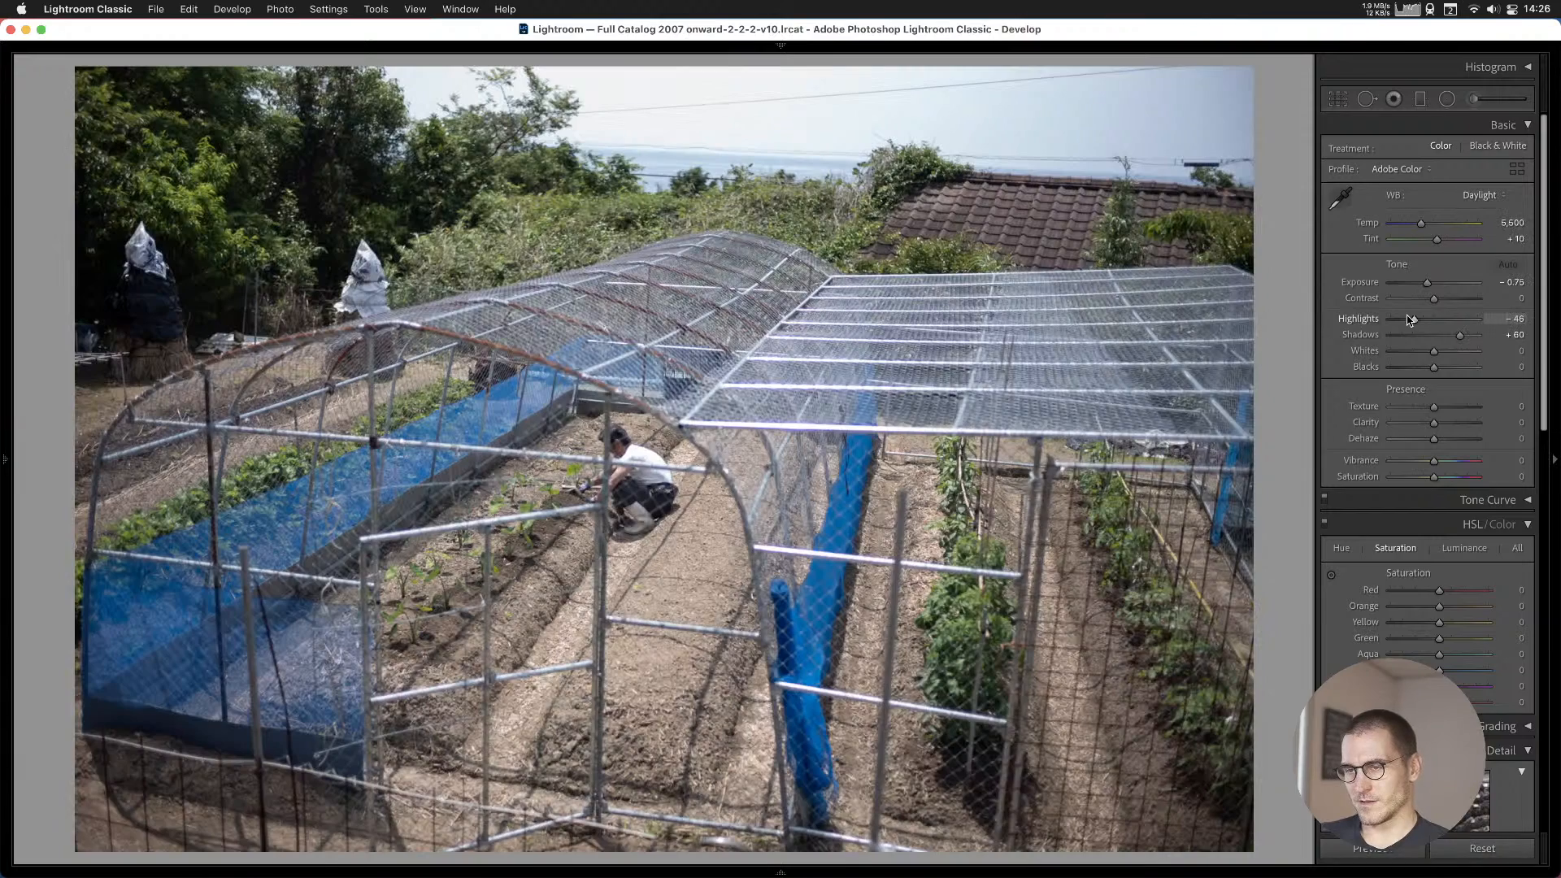
key(Left)
key(b)
key(Right)
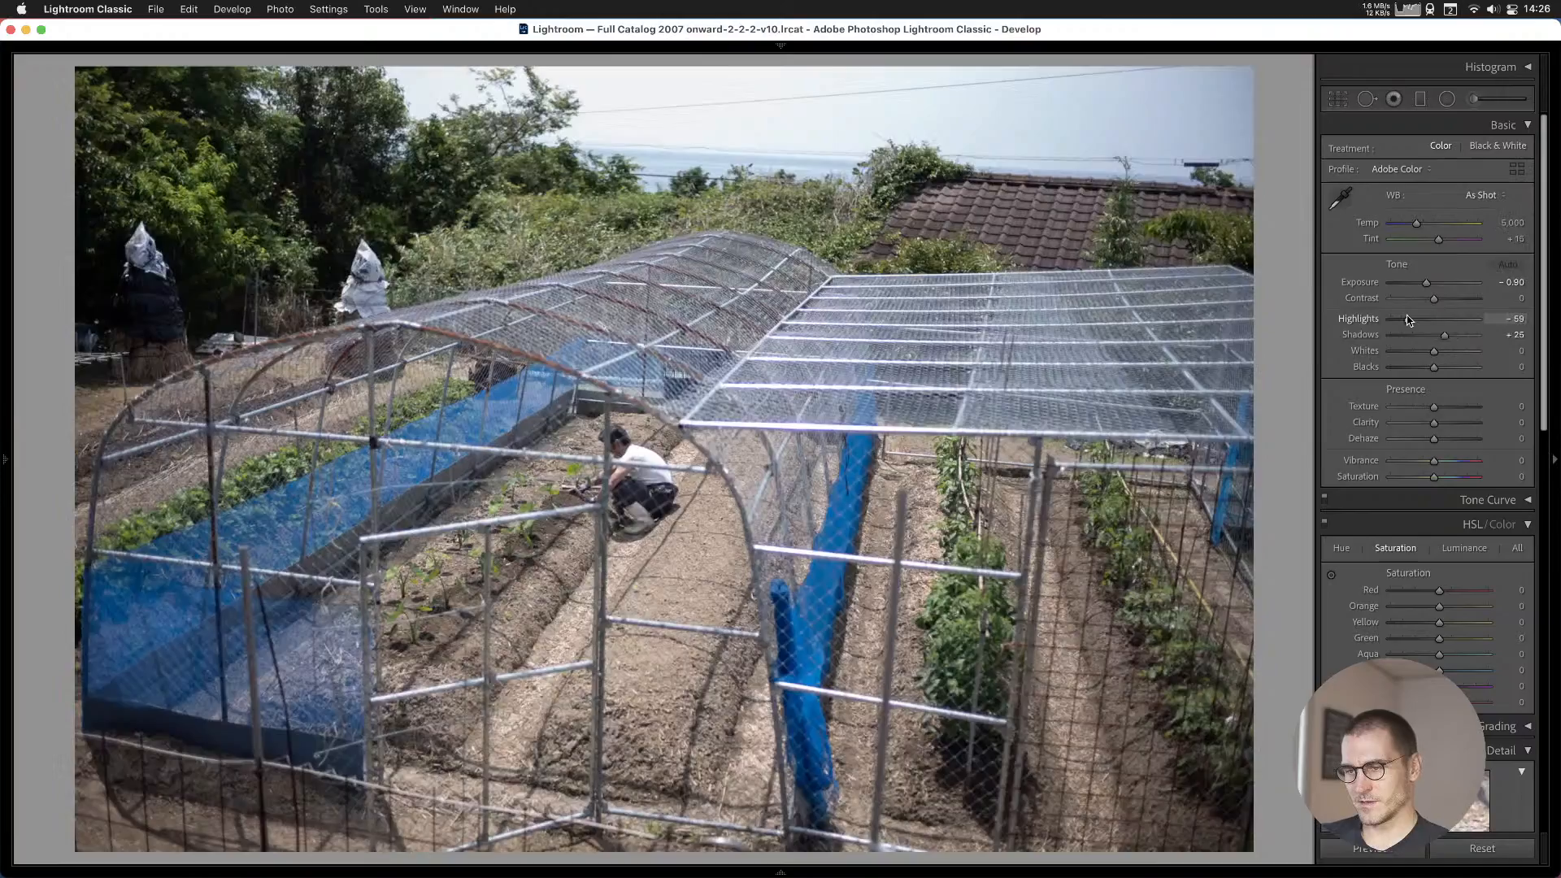
Review the overgrown shed with hanging buoys, and add the large tree with the parked bicycle to "Cull #1".
key(Right)
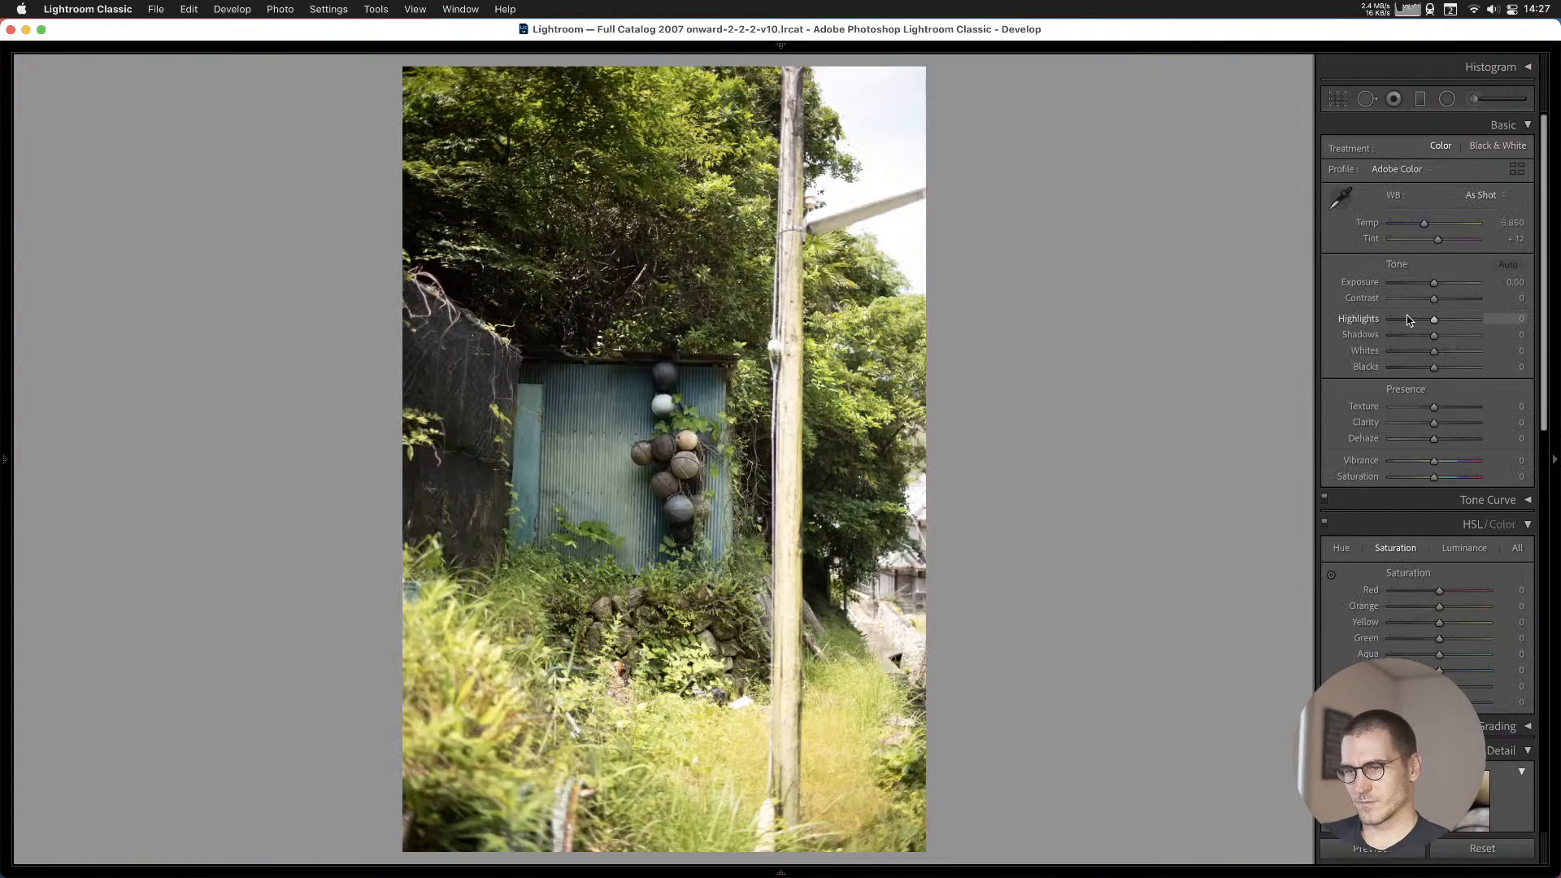
key(Right)
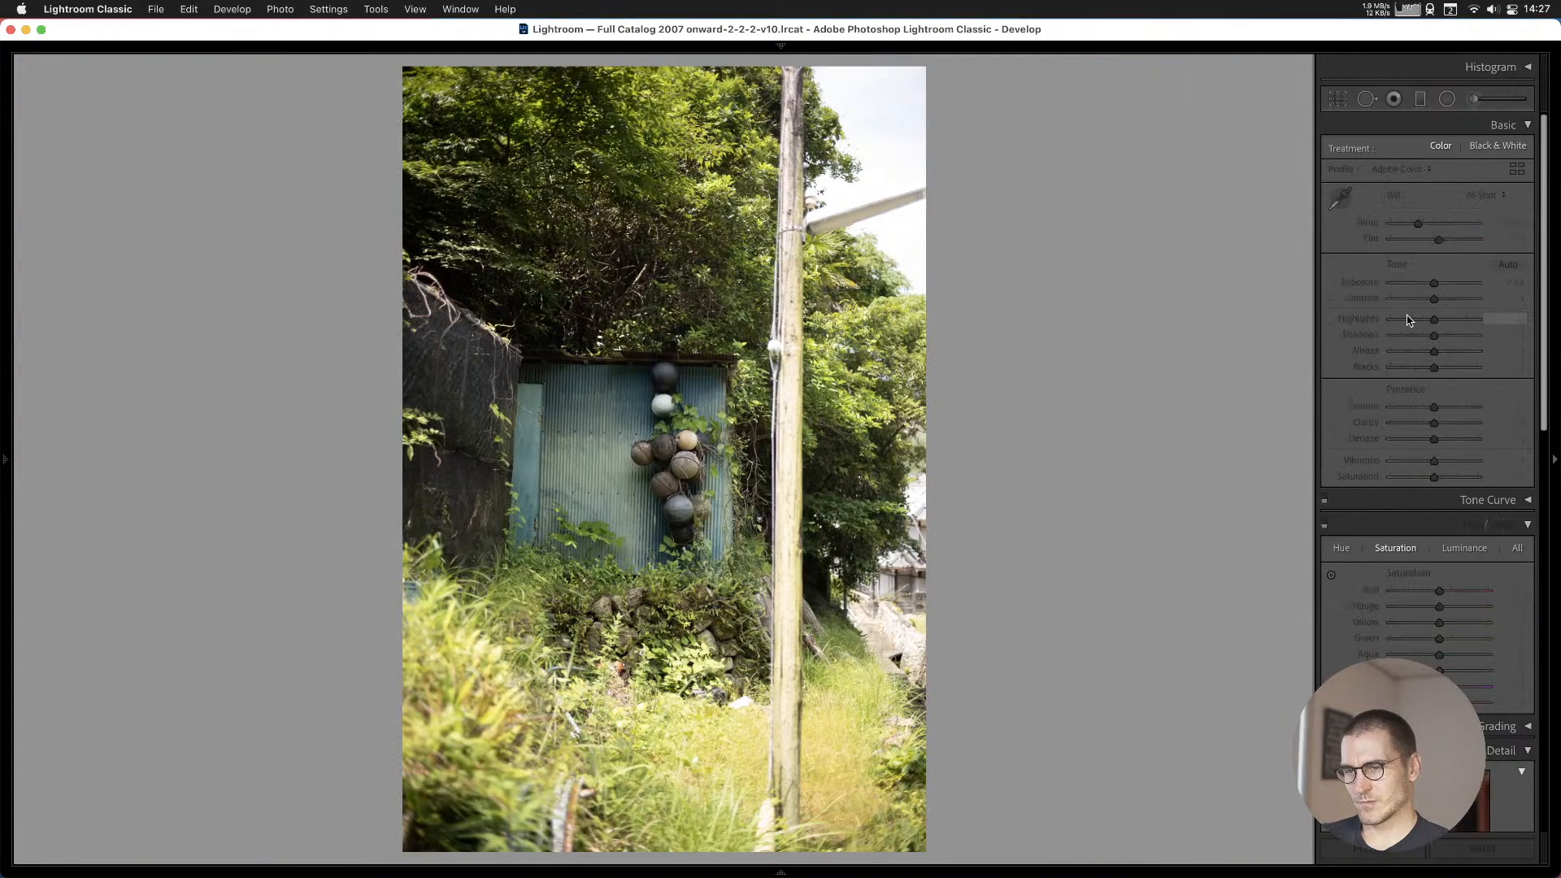
key(Right)
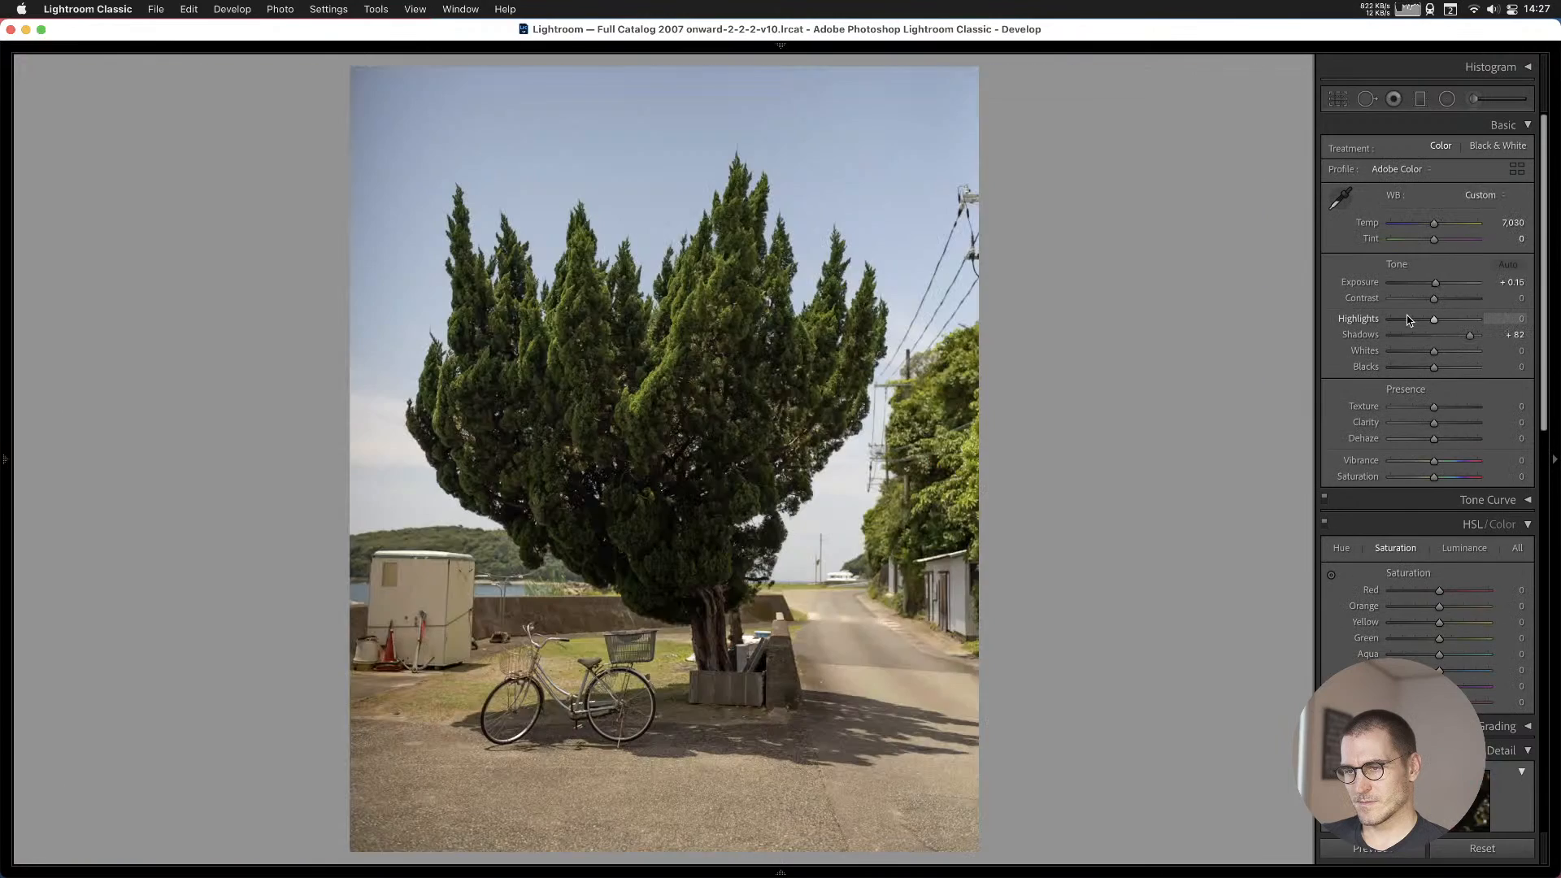
key(b)
Add the coastal solar farm to "Cull #1", and review the overgrown balcony building, whale-shaped house, fallen blue bicycle and fenced tricycles frames.
key(Right)
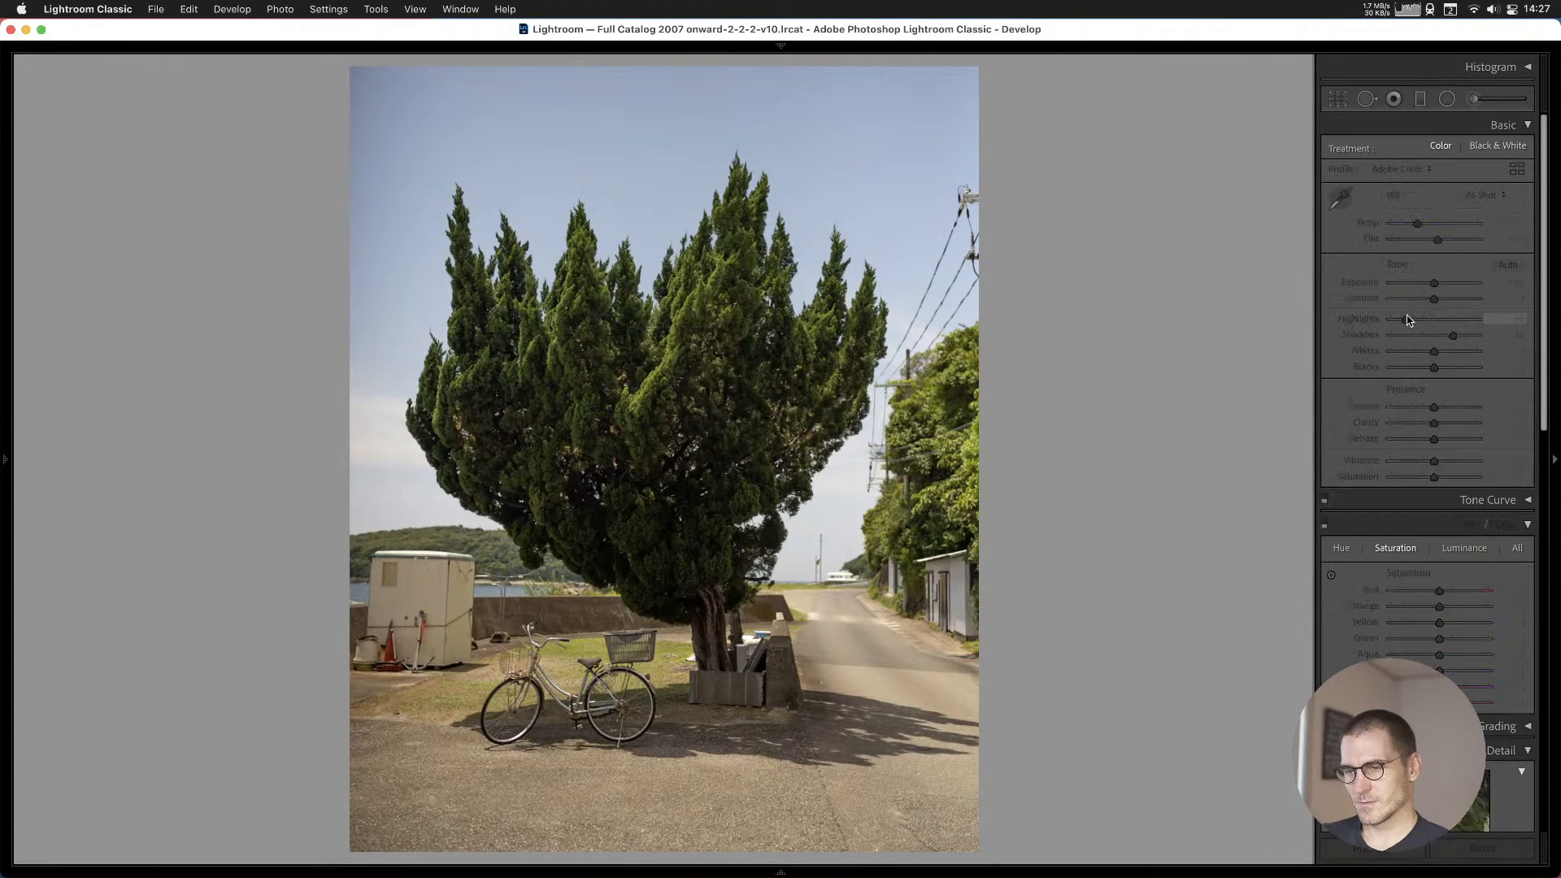
key(Right)
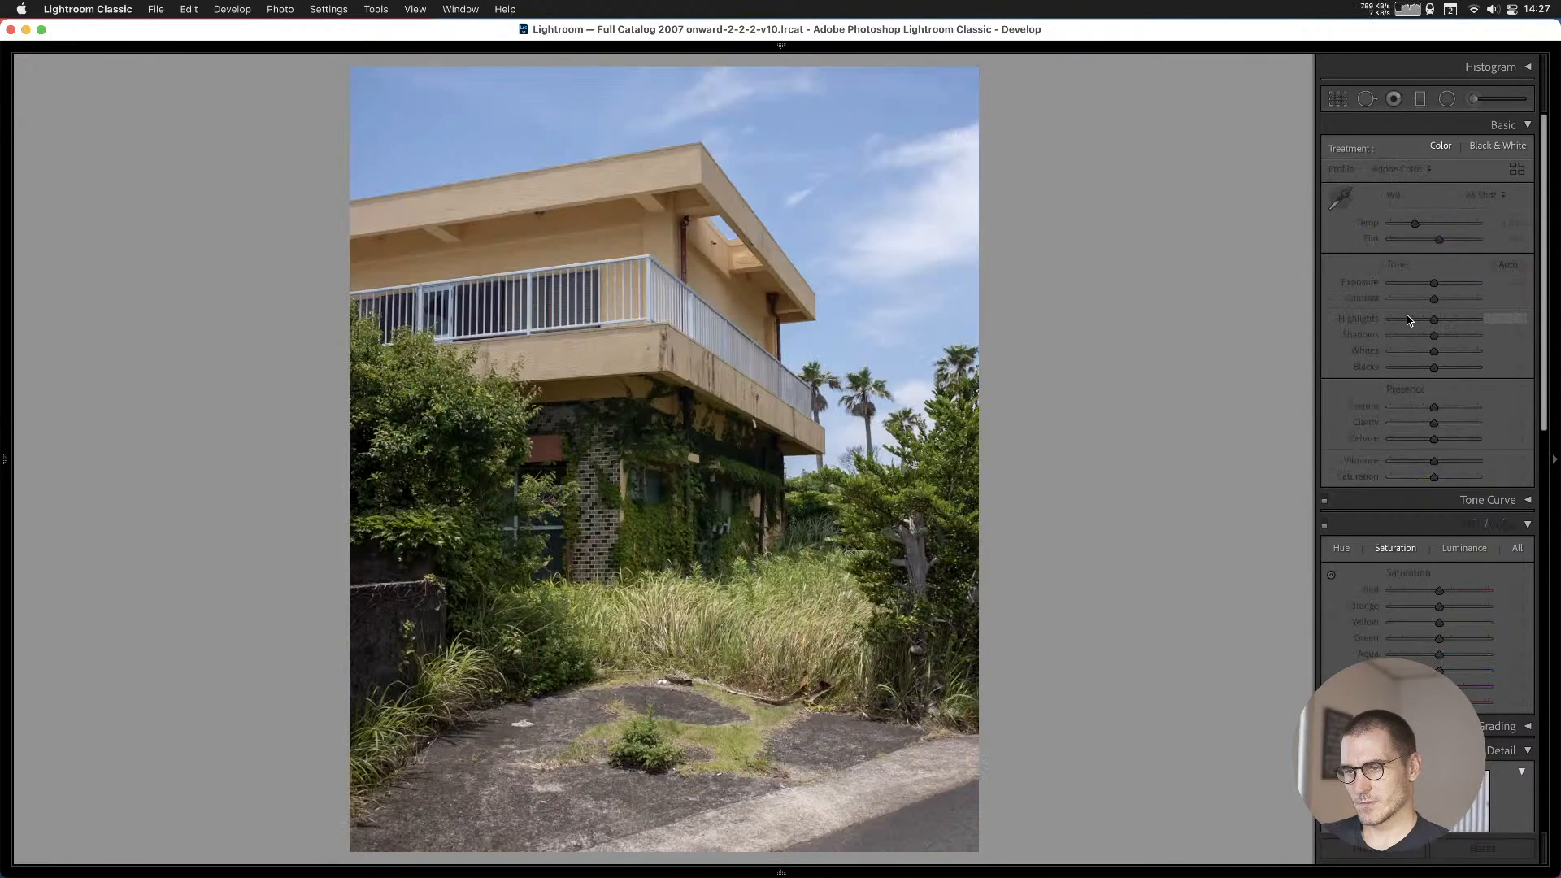
key(Right)
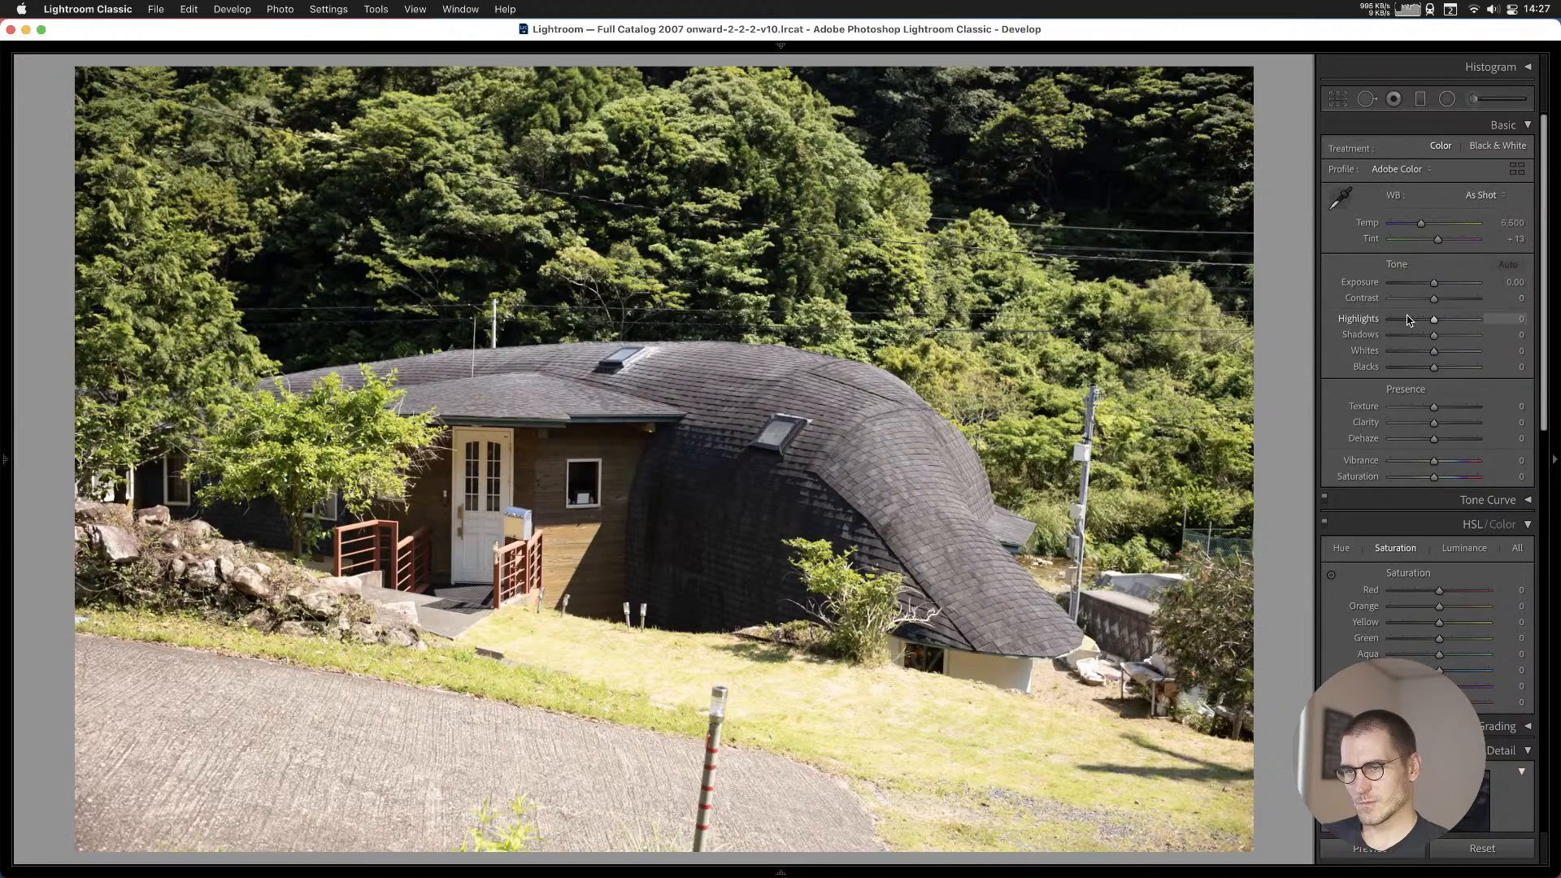
key(Right)
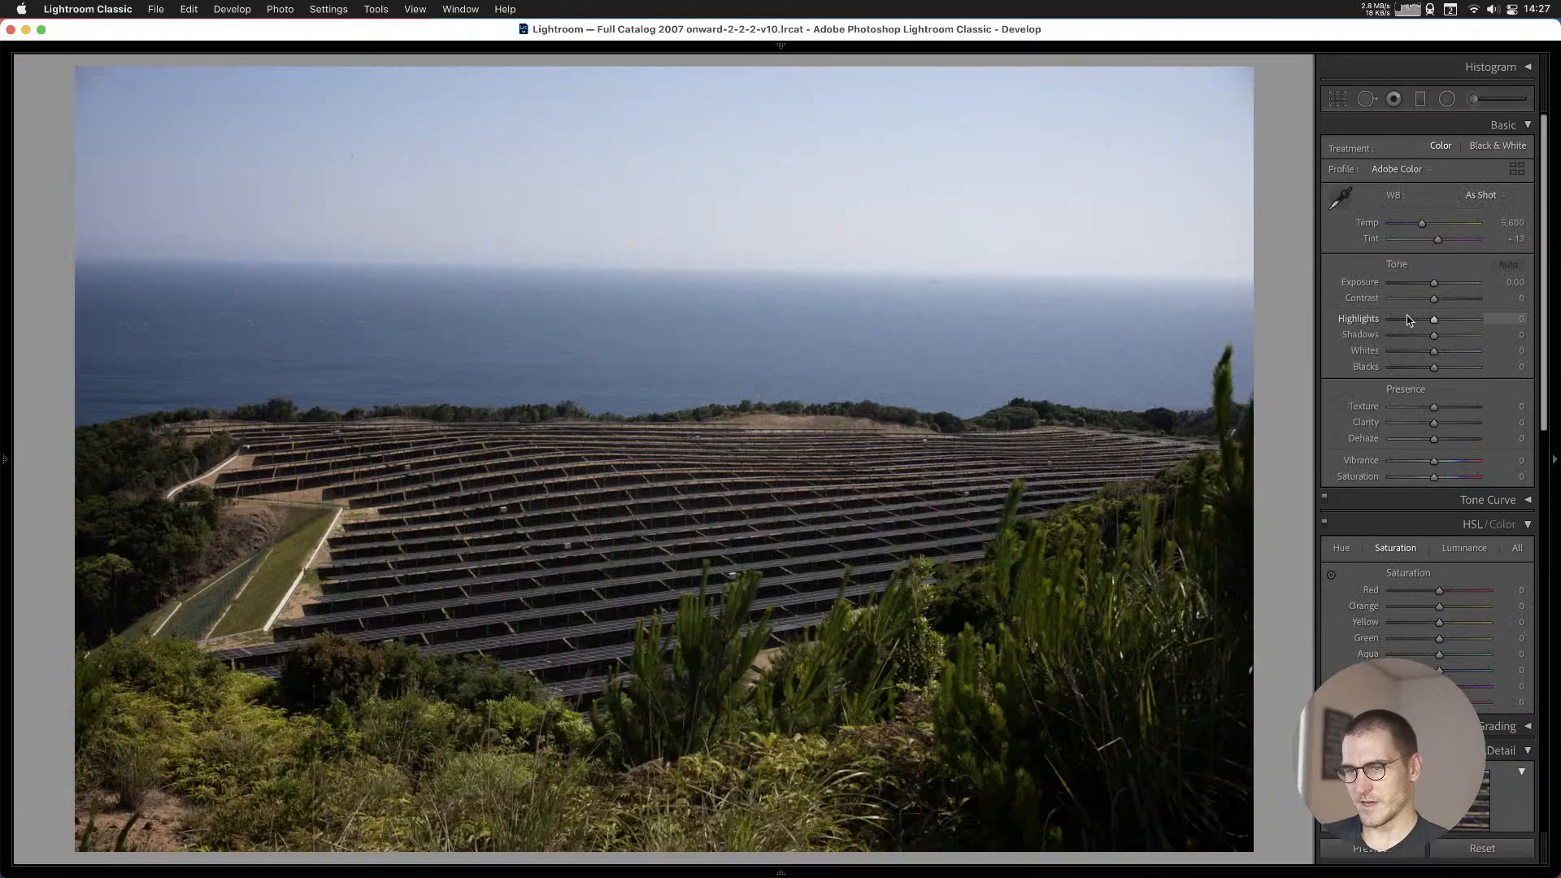
key(b)
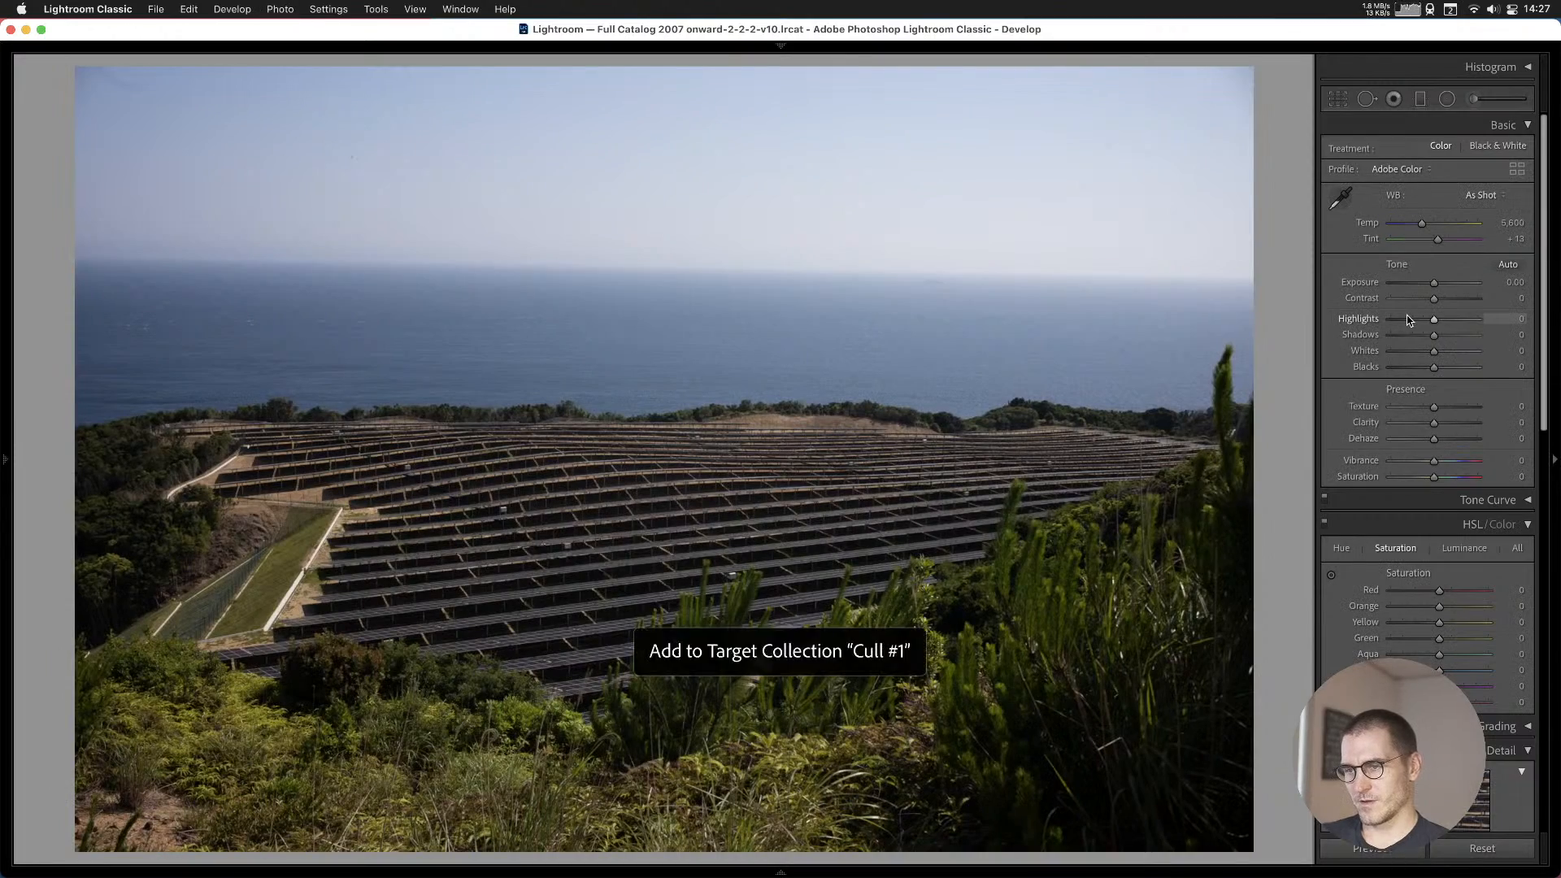
key(Right)
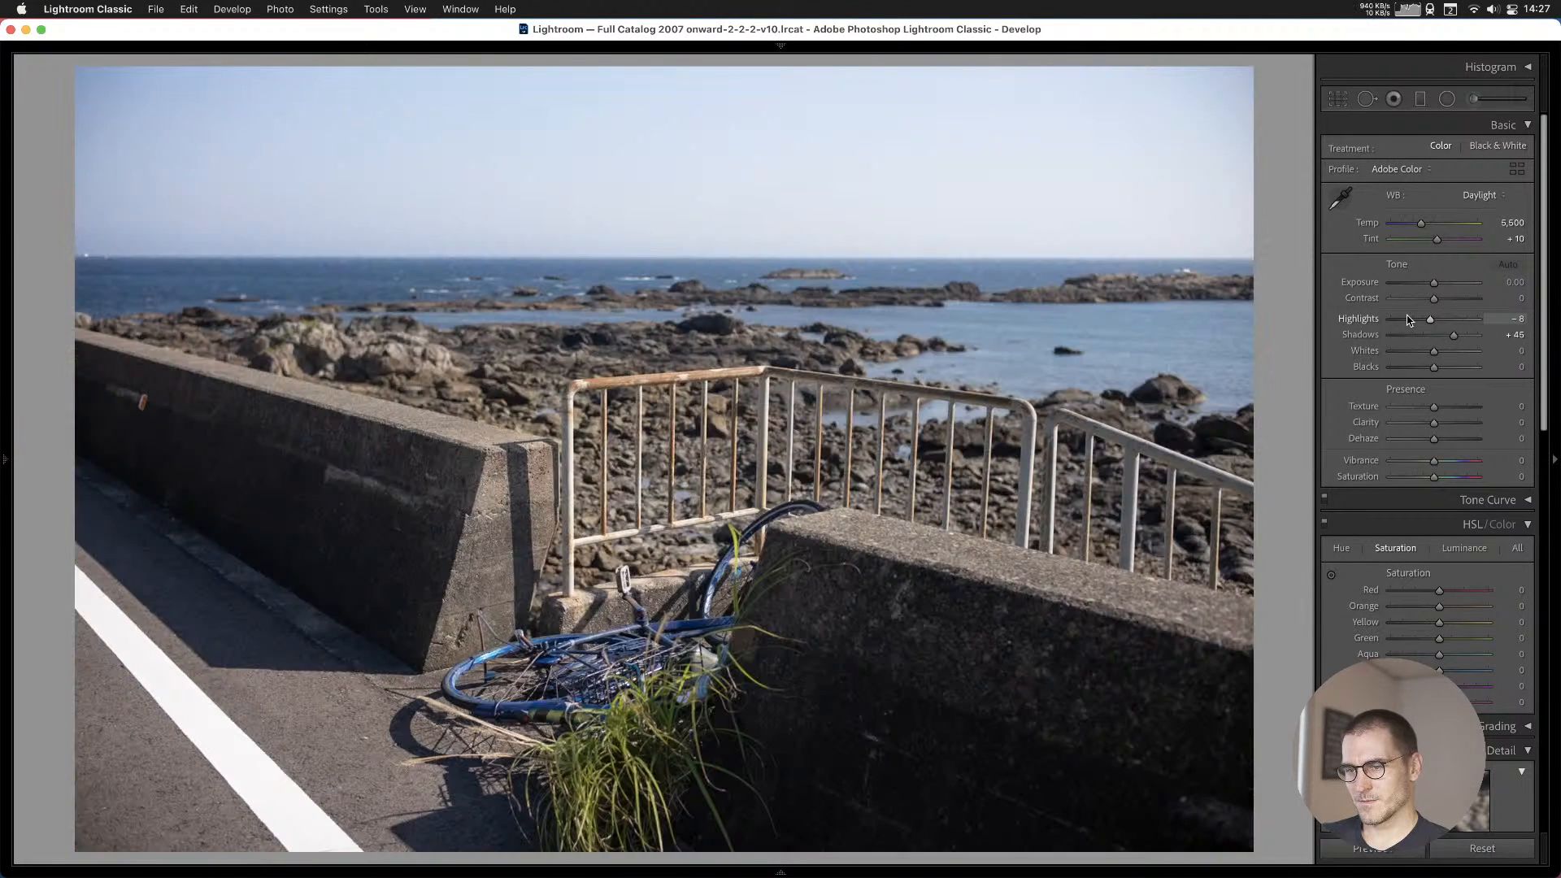
key(Right)
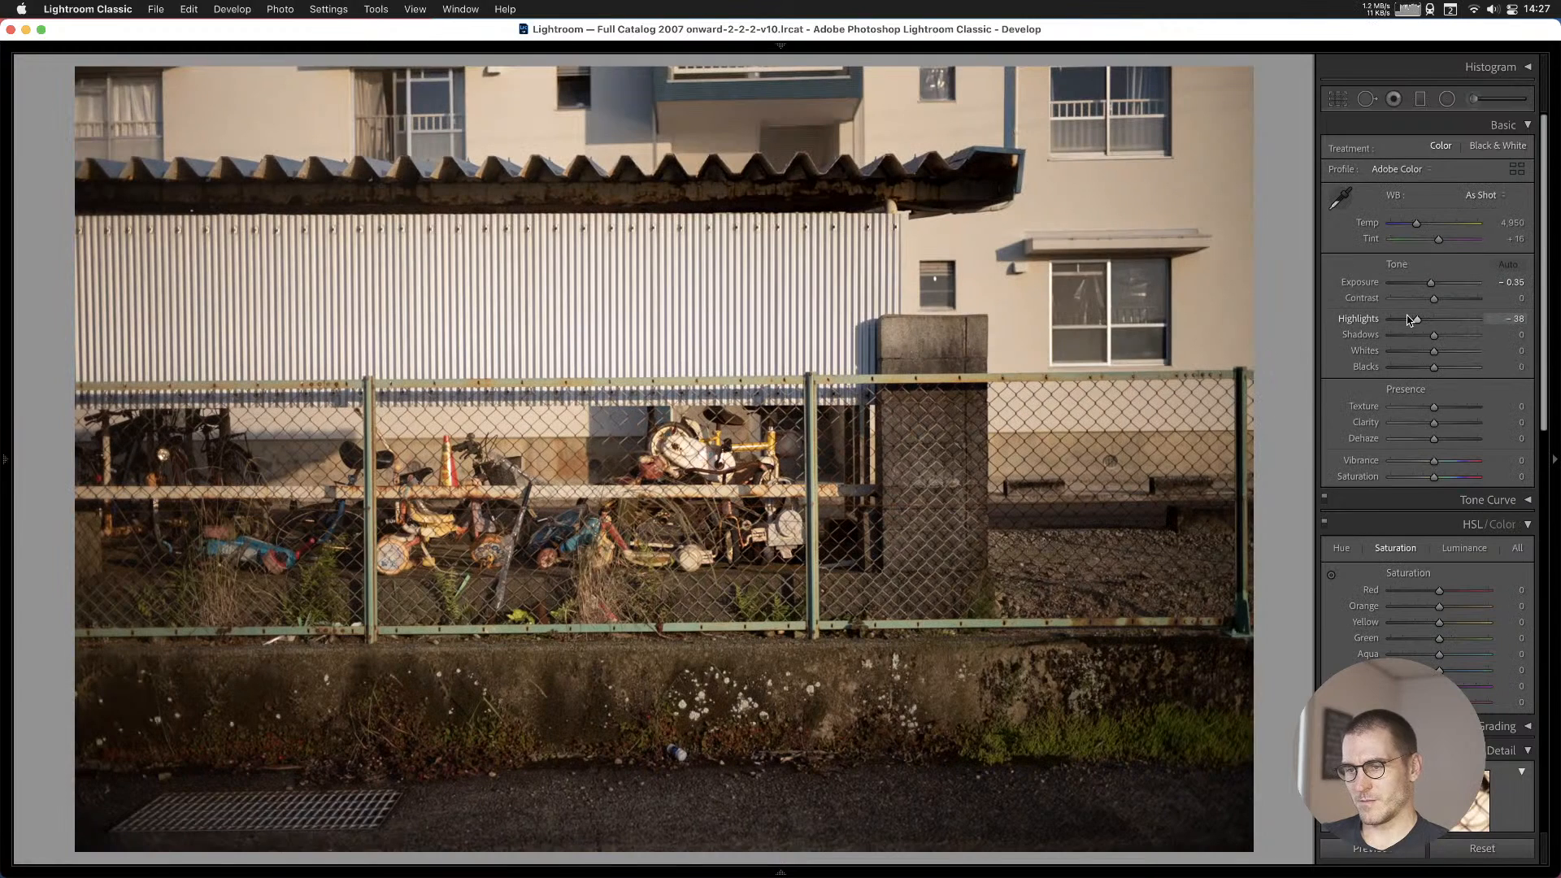
Review the remaining fenced tricycles frame, and add the portrait and landscape shots of the blue boat in the harbor to "Cull #1".
key(Right)
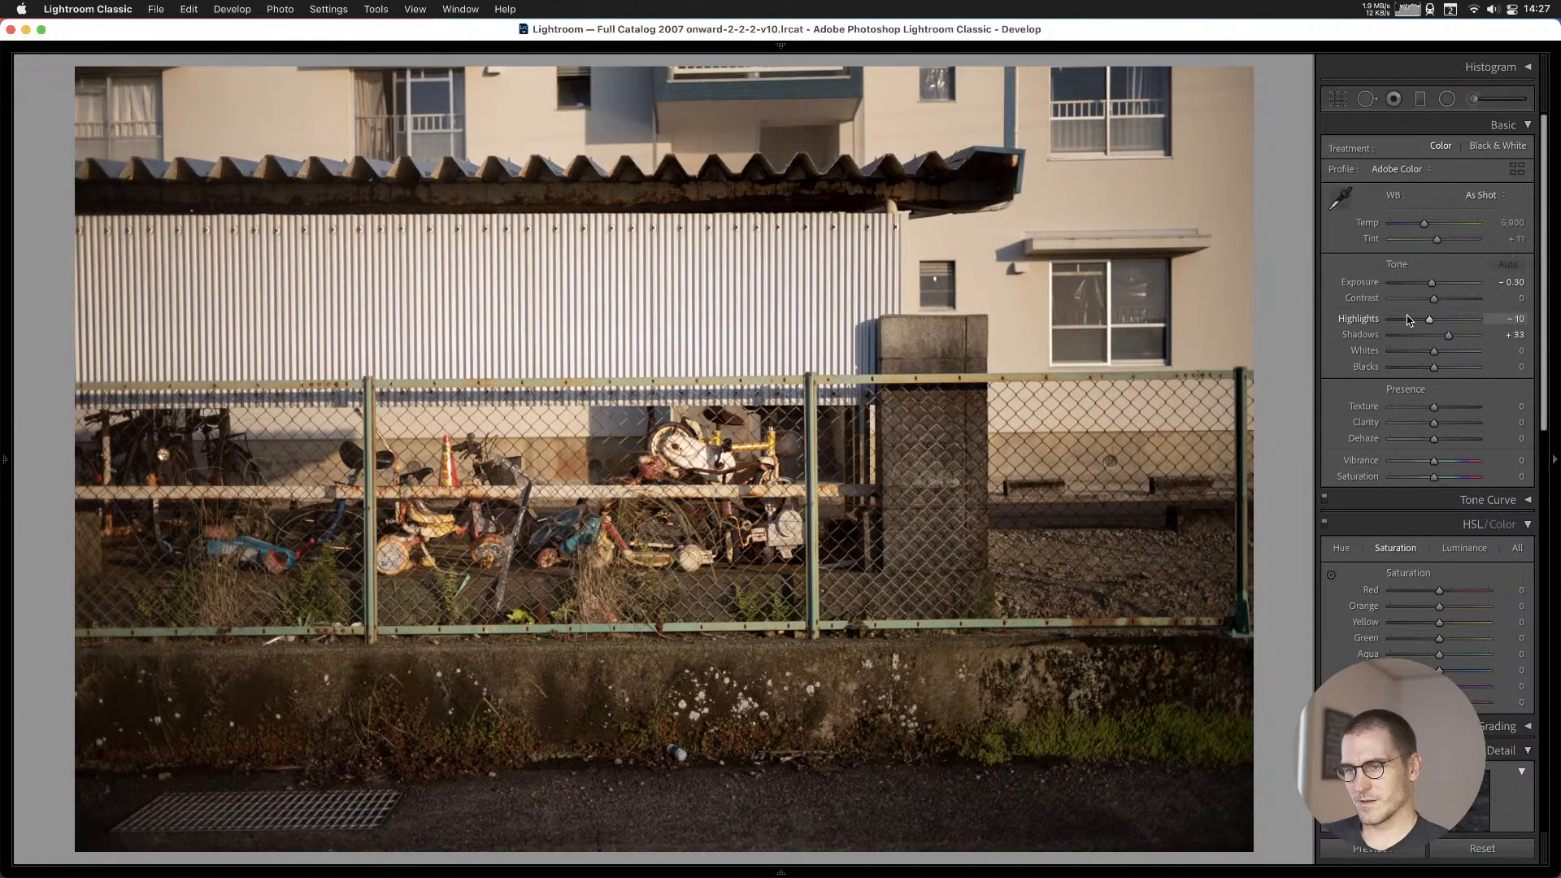
key(Right)
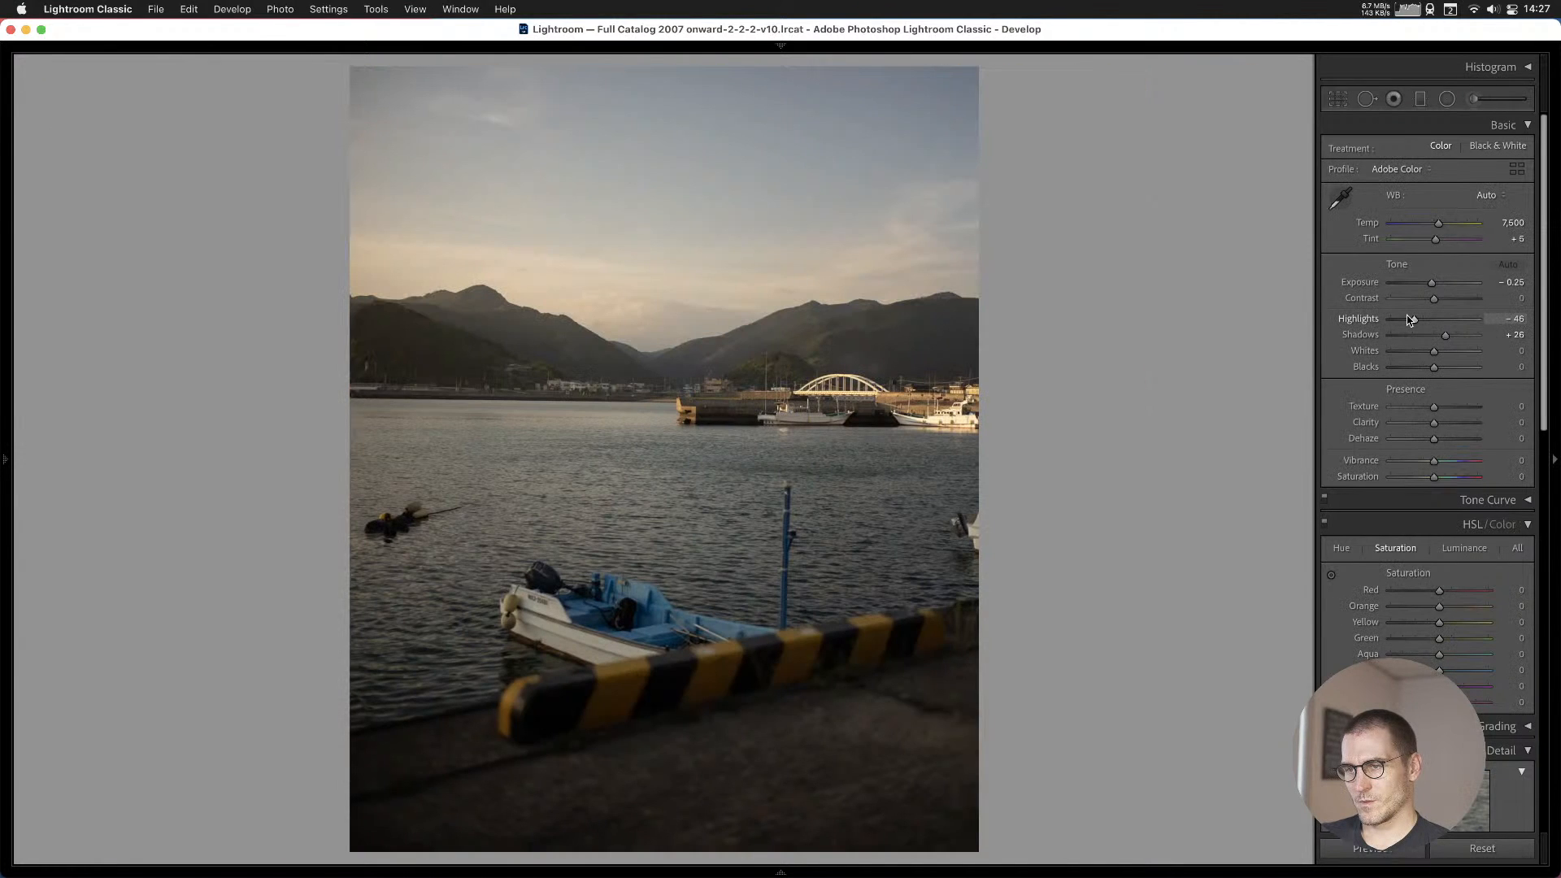
key(b)
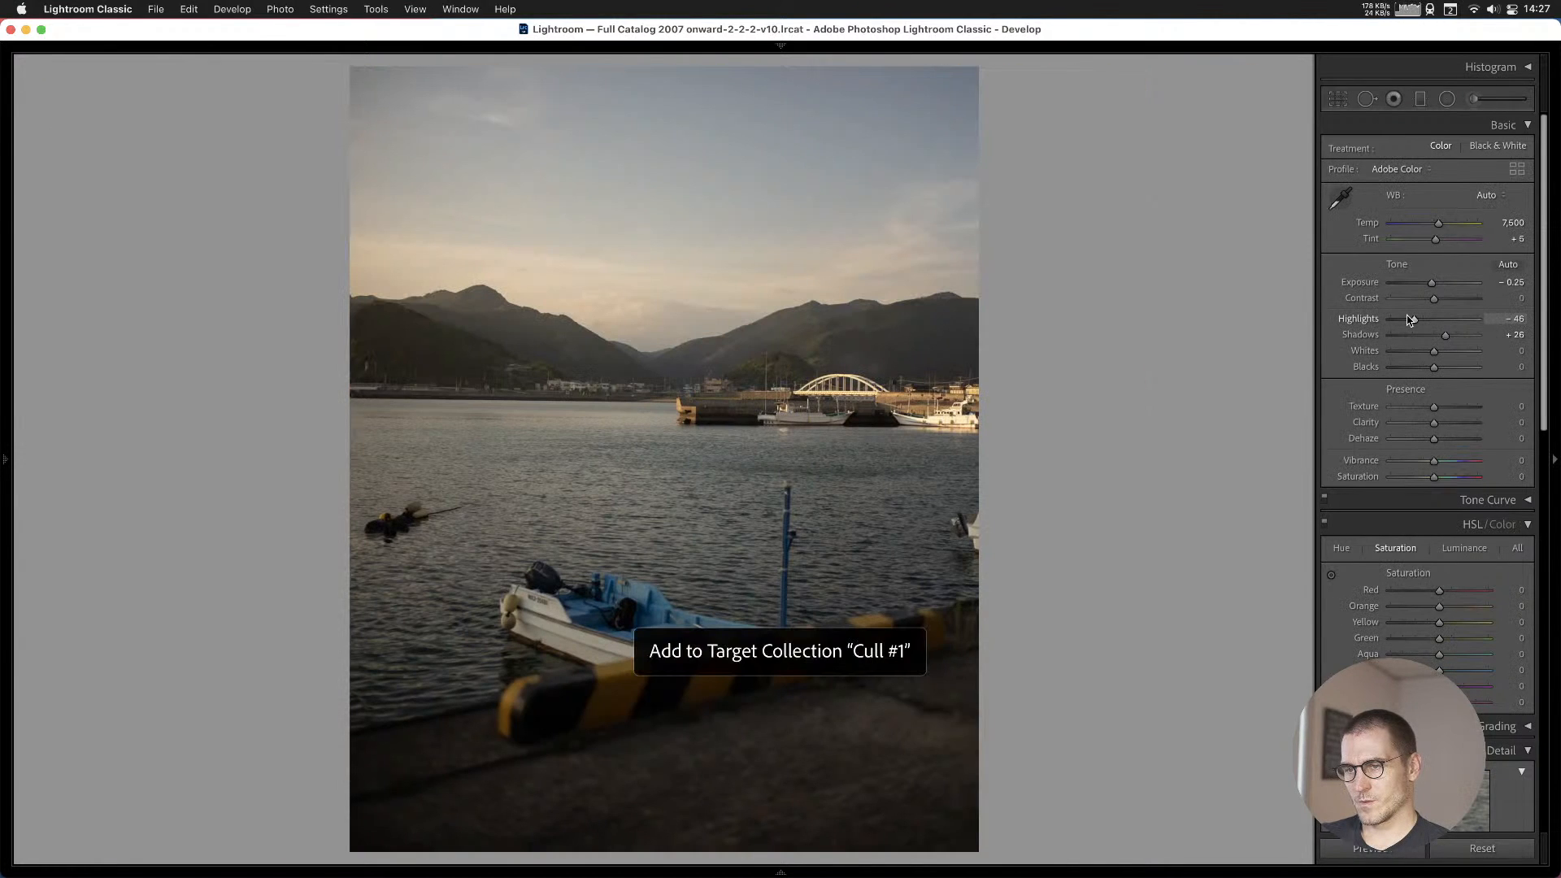
key(Right)
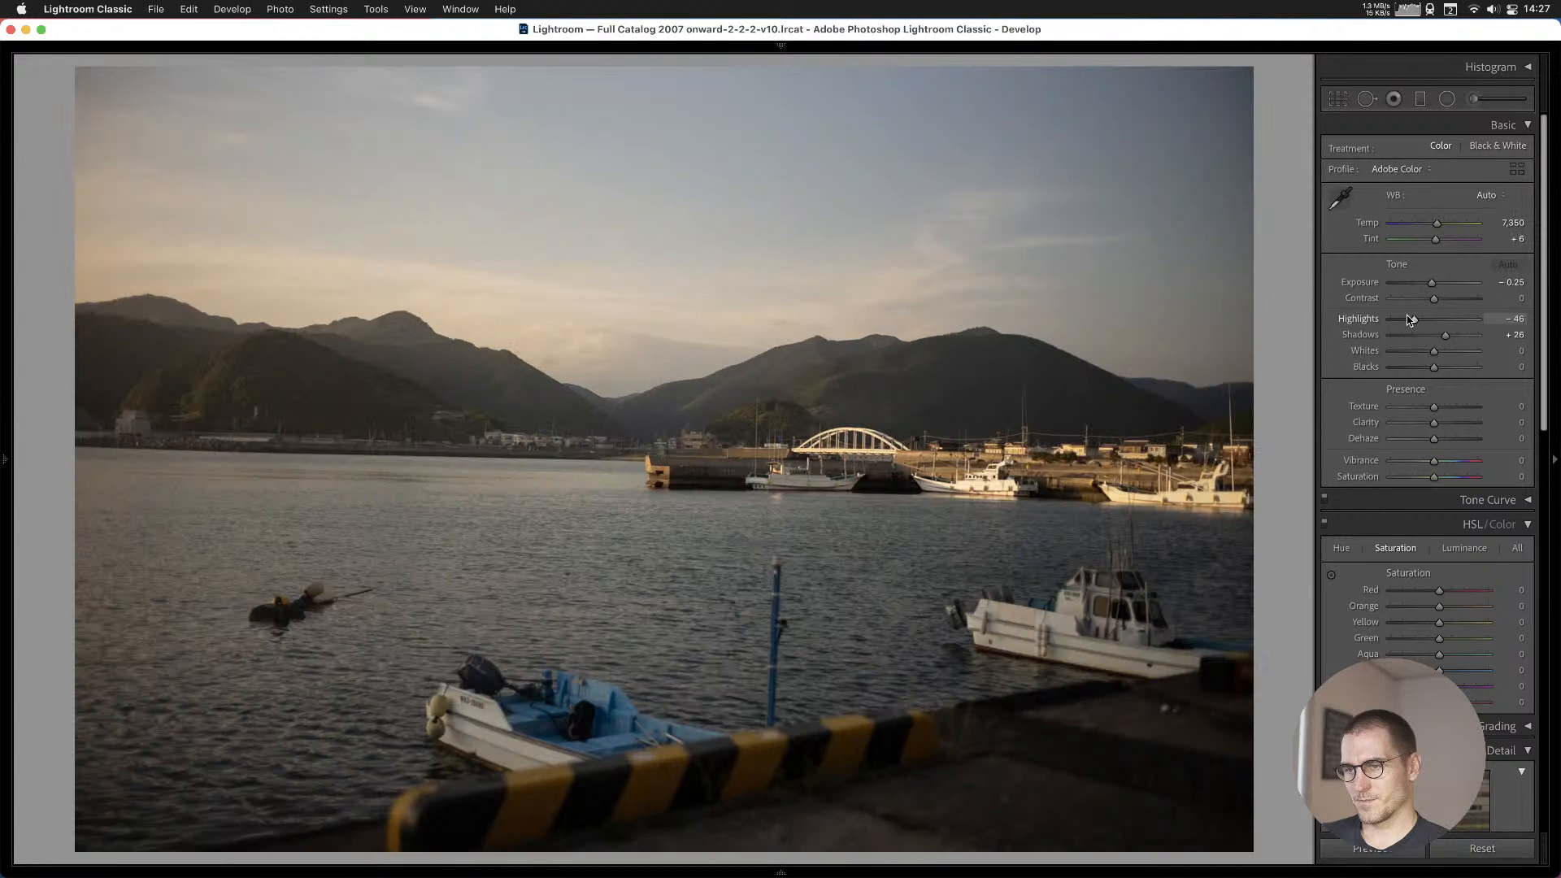
key(b)
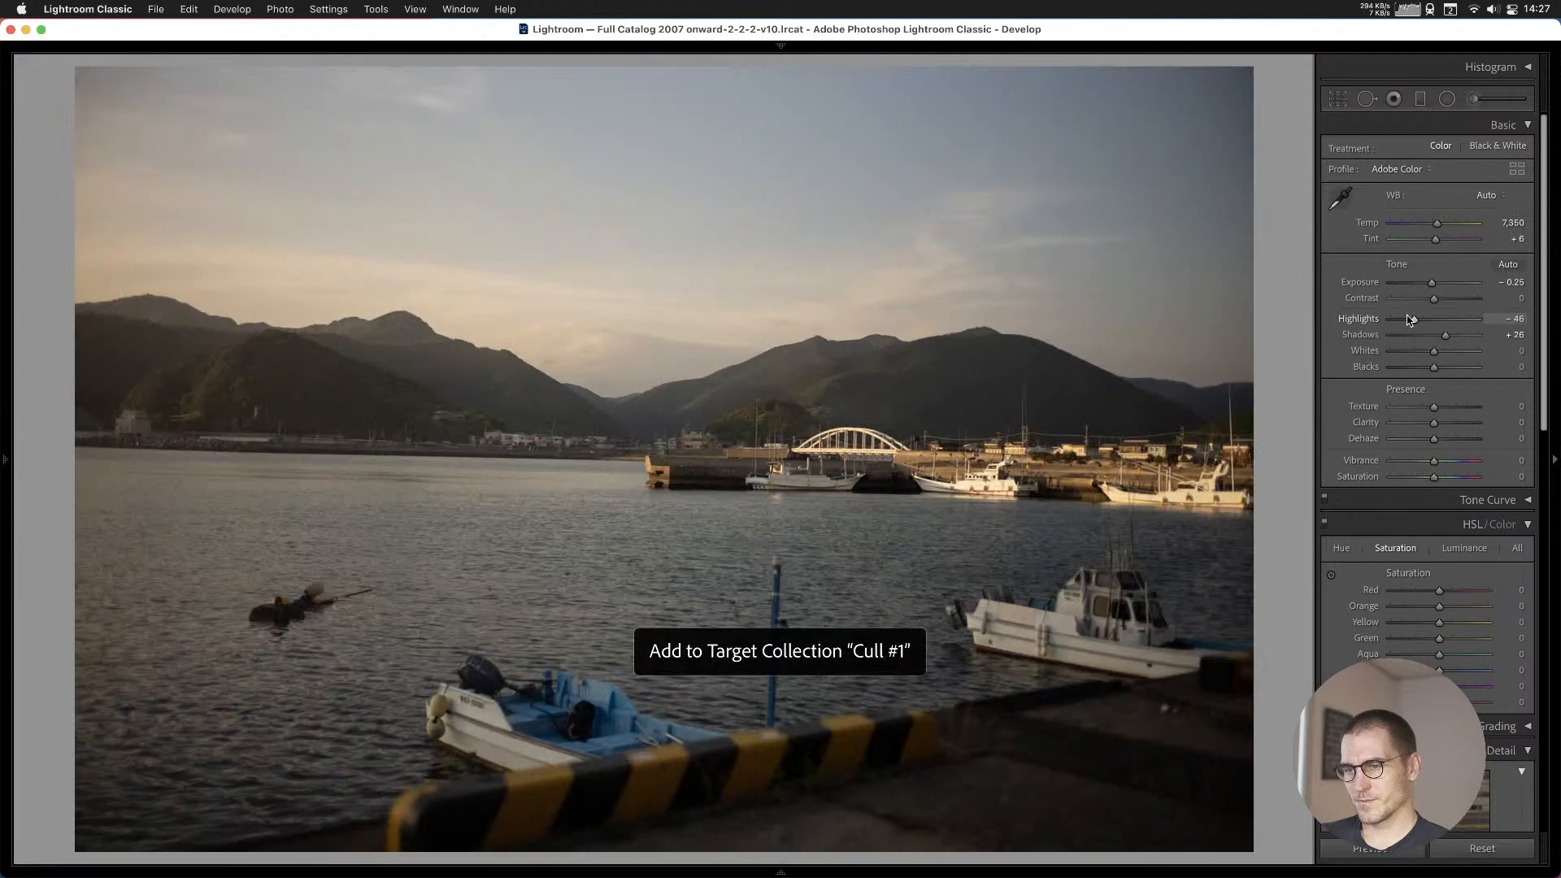
Add the storehouse behind the striped utility pole to "Cull #1", and review the tiled-roof house, ivy-covered building, futon room and tricycle rider frames.
key(Right)
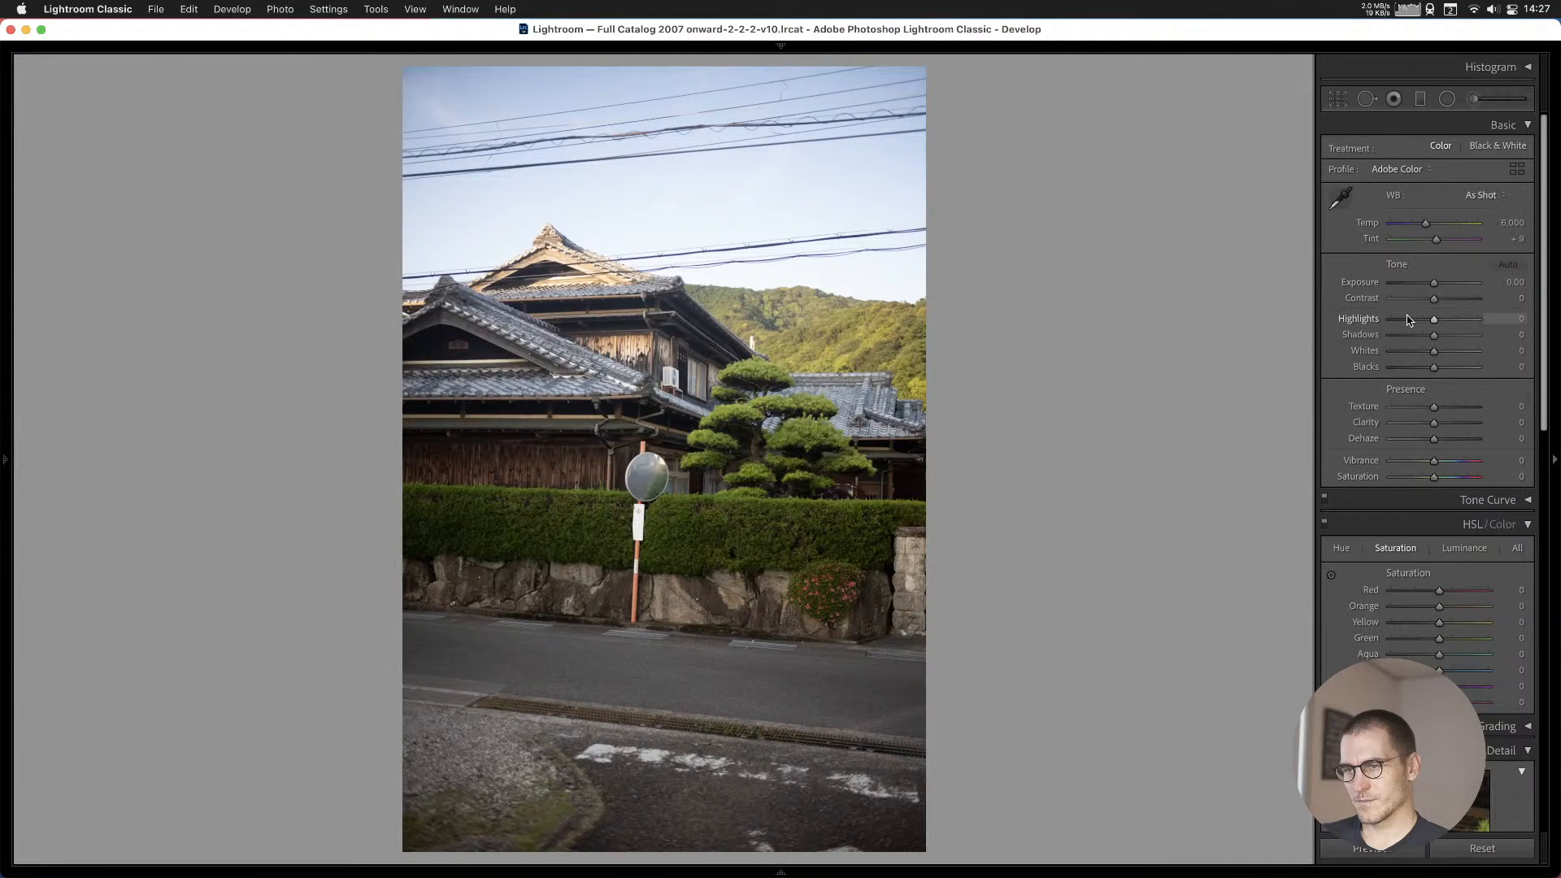
key(Right)
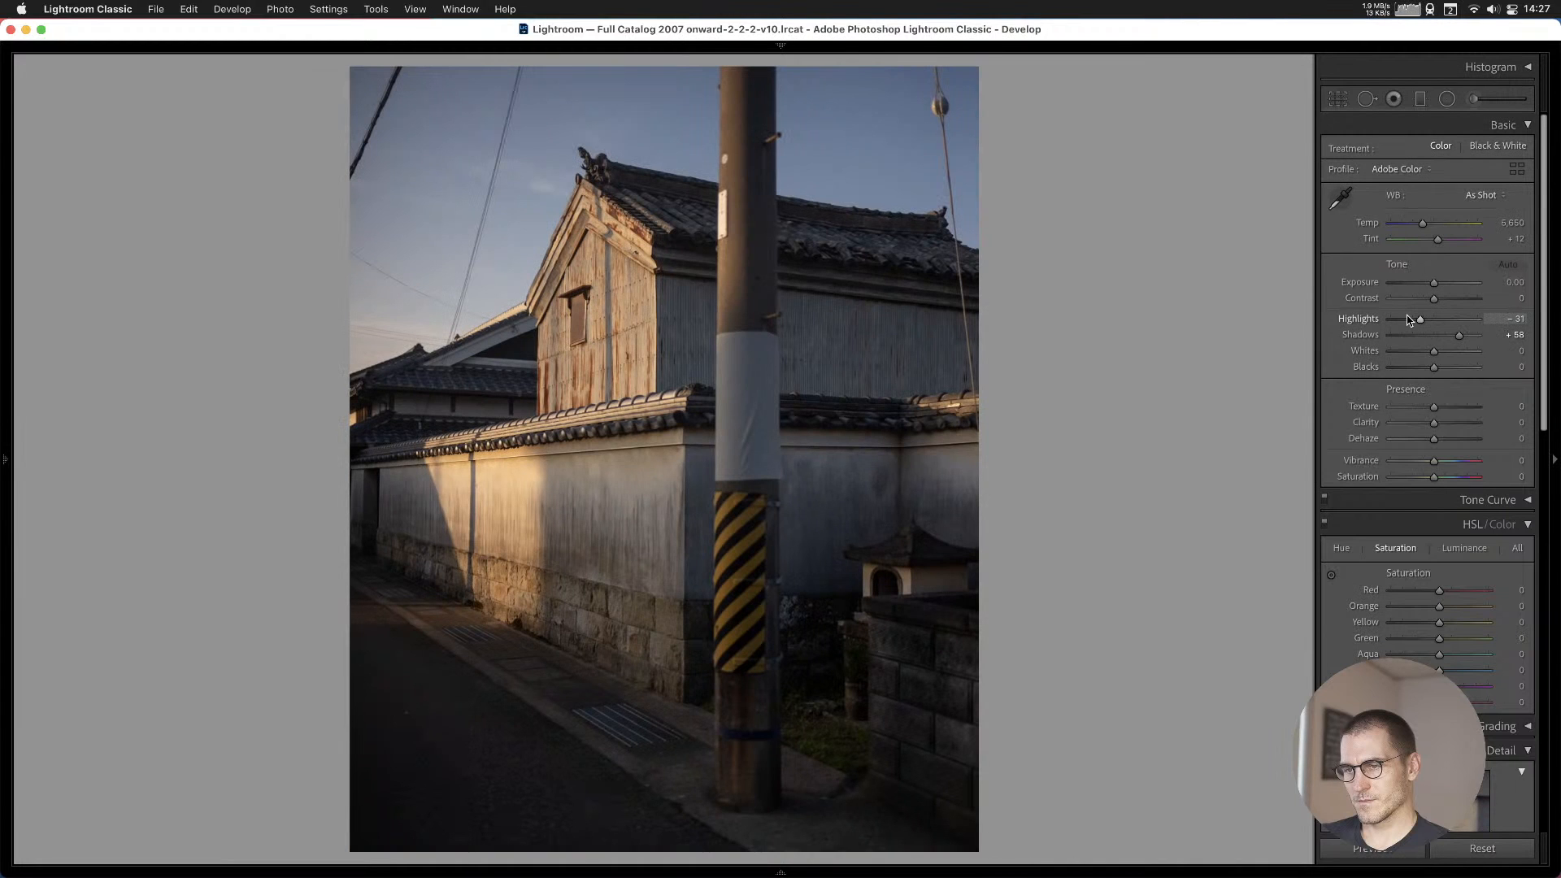
key(Left)
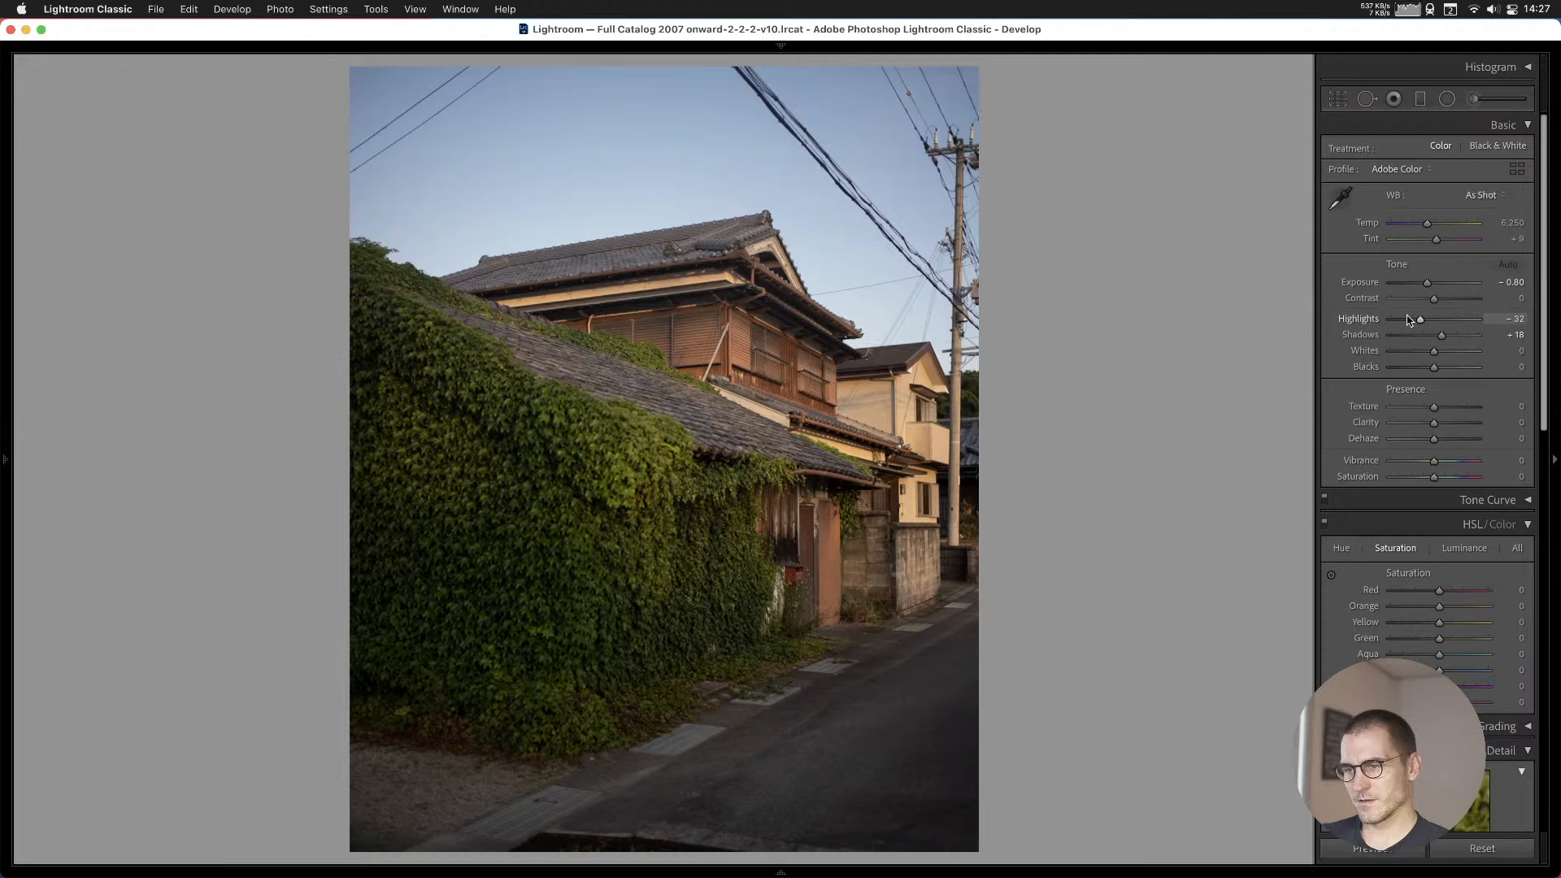
key(Left)
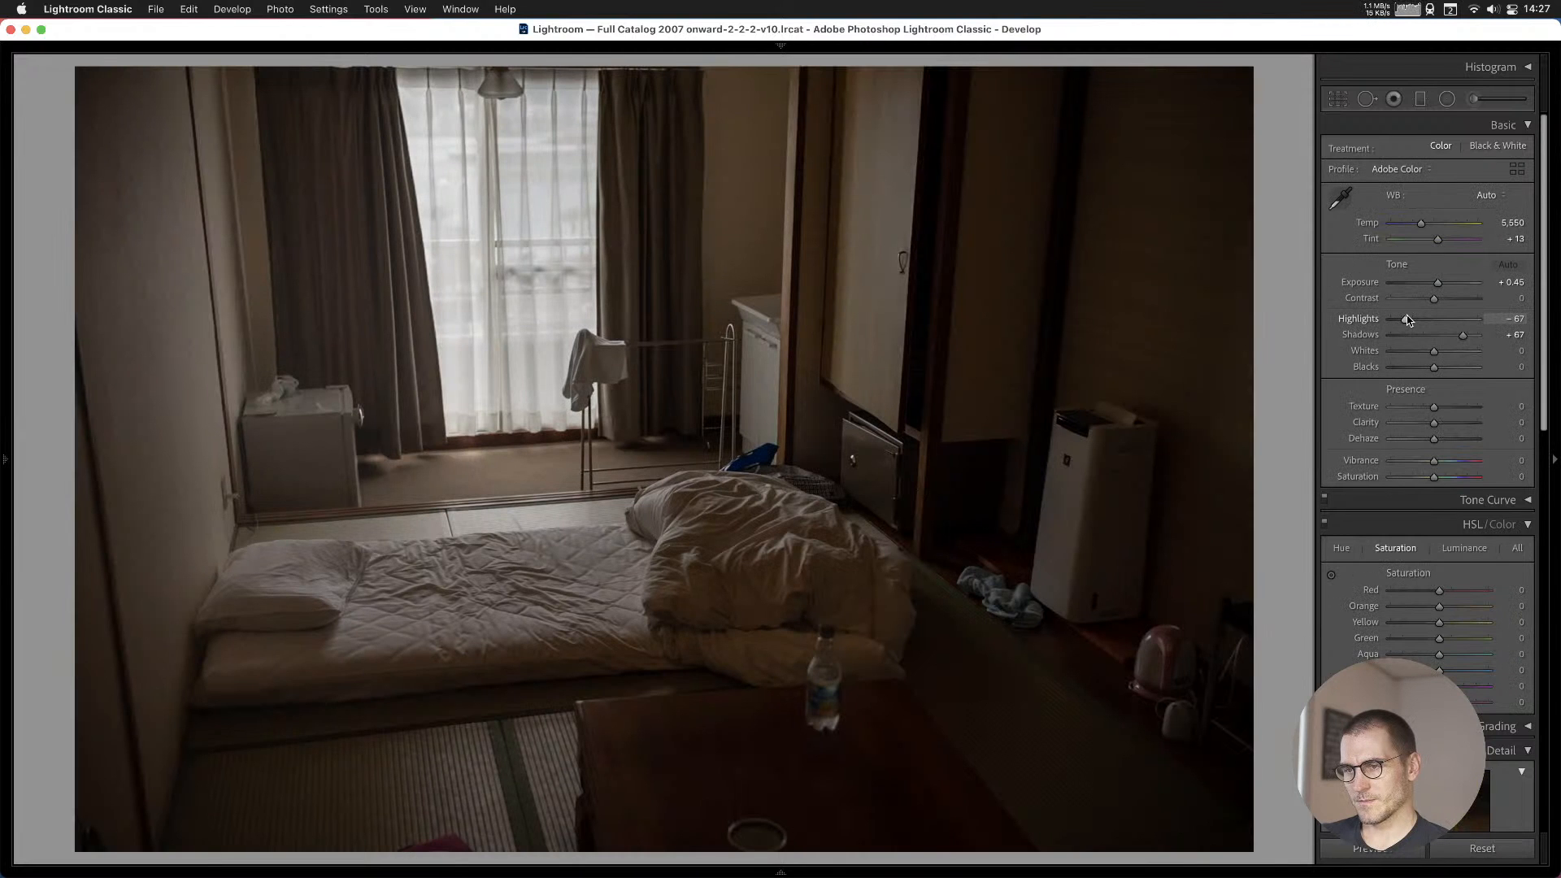
key(Left)
key(Right)
key(Left)
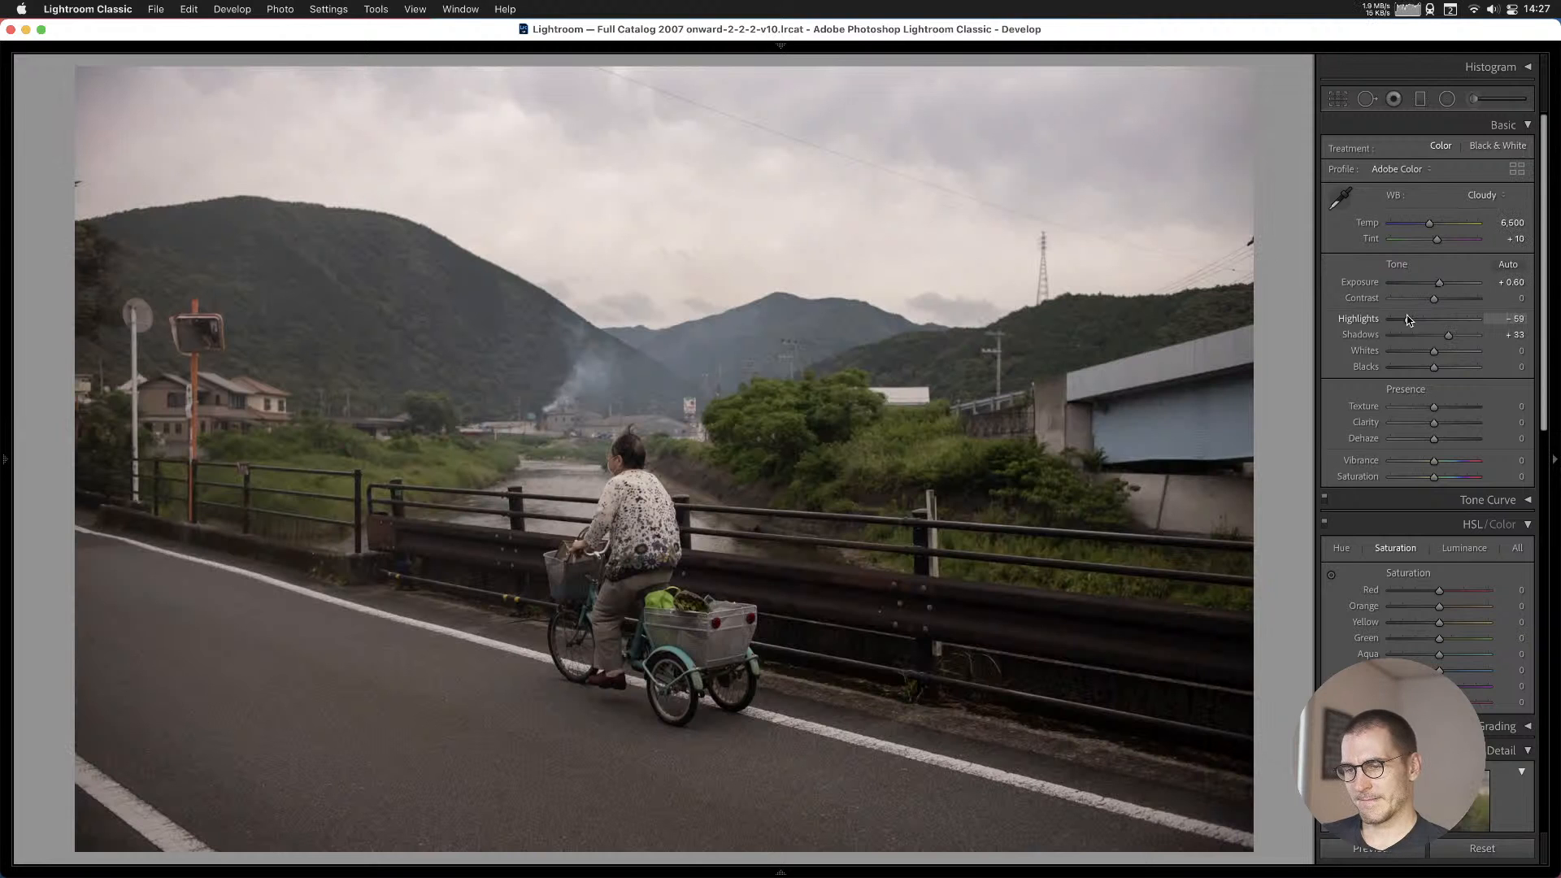
Add the dark roofed concrete sand bays and the open gravel bays below the forested hills to "Cull #1".
key(Left)
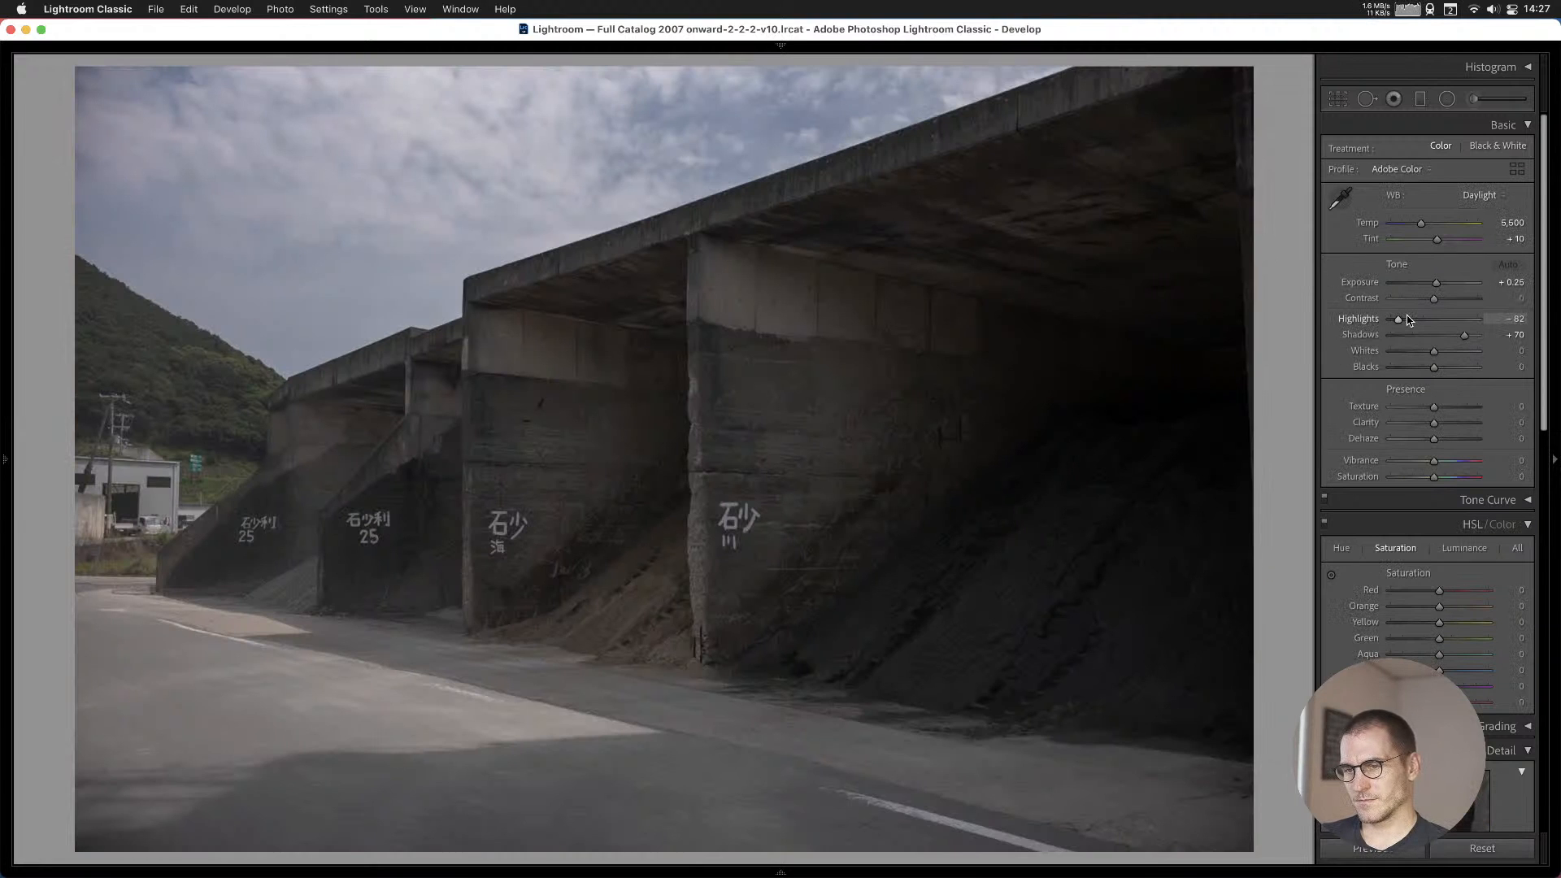
key(b)
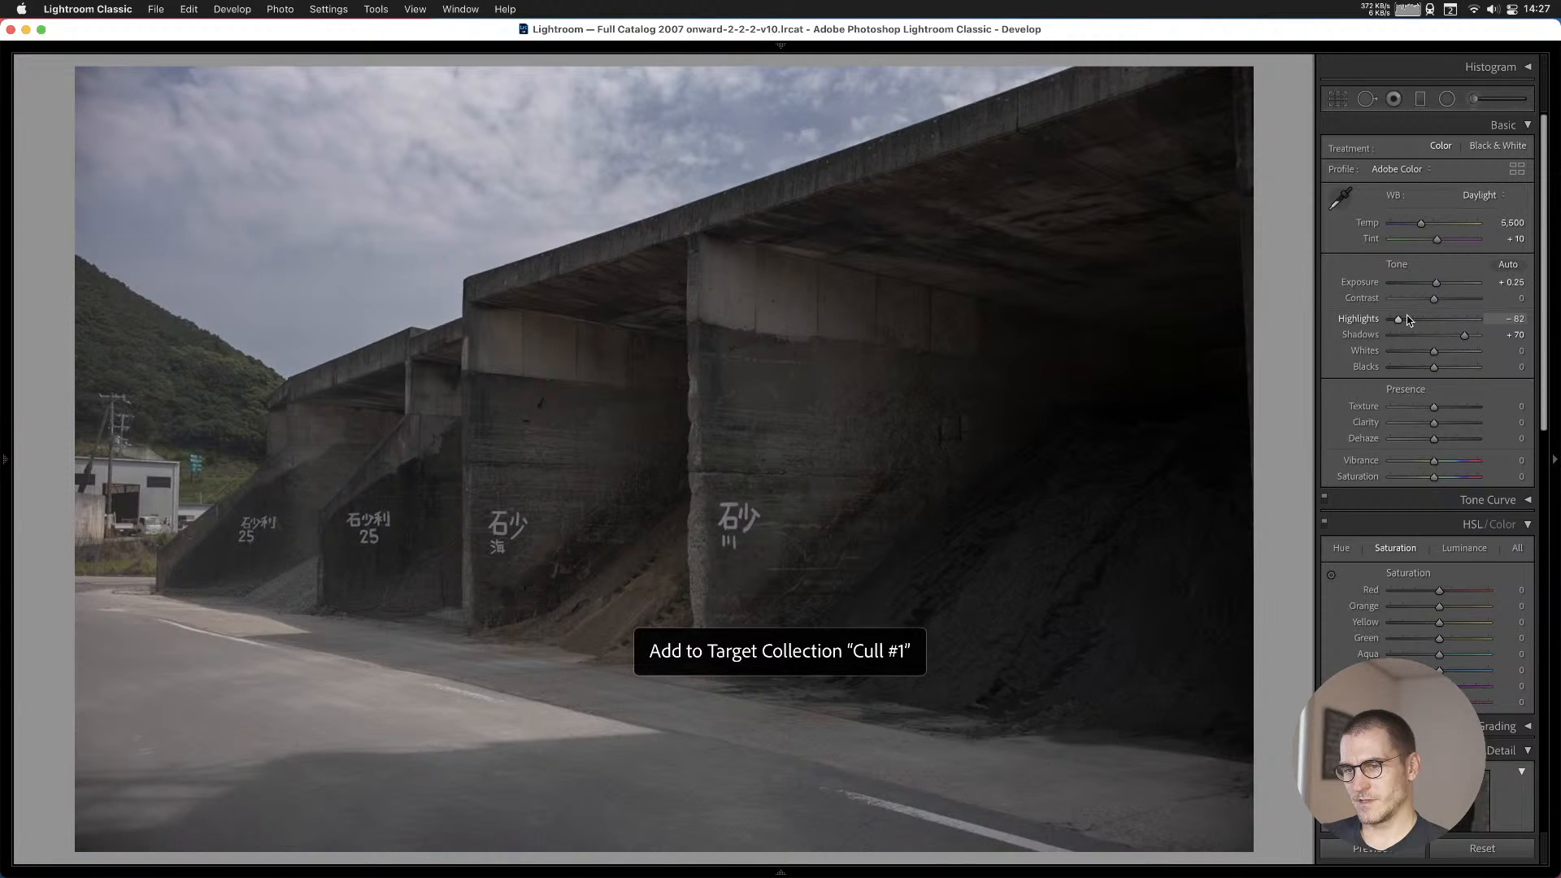
key(Left)
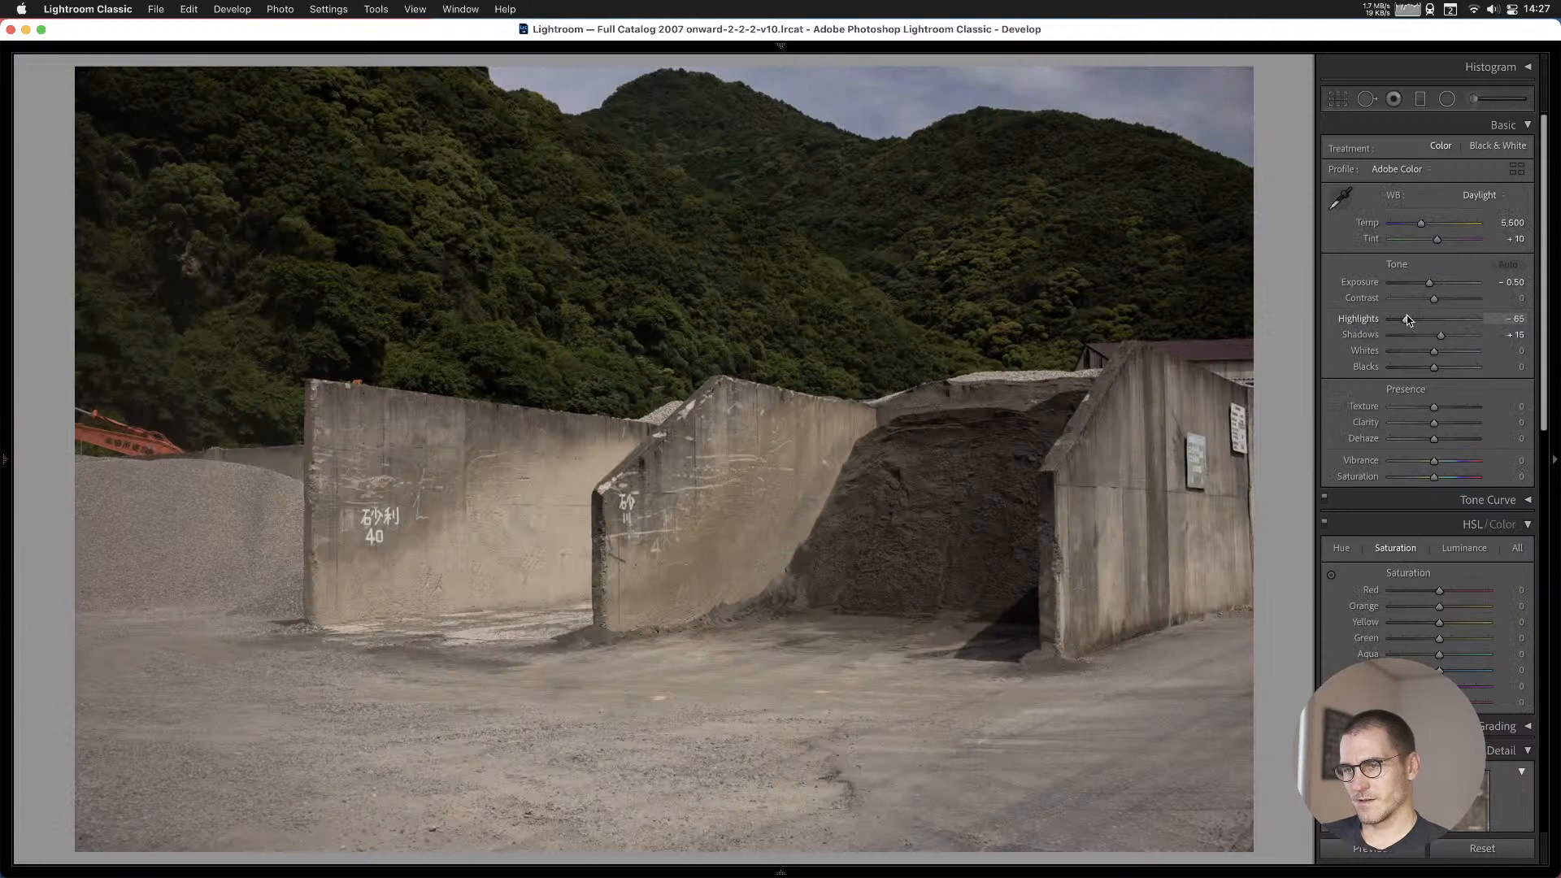
key(b)
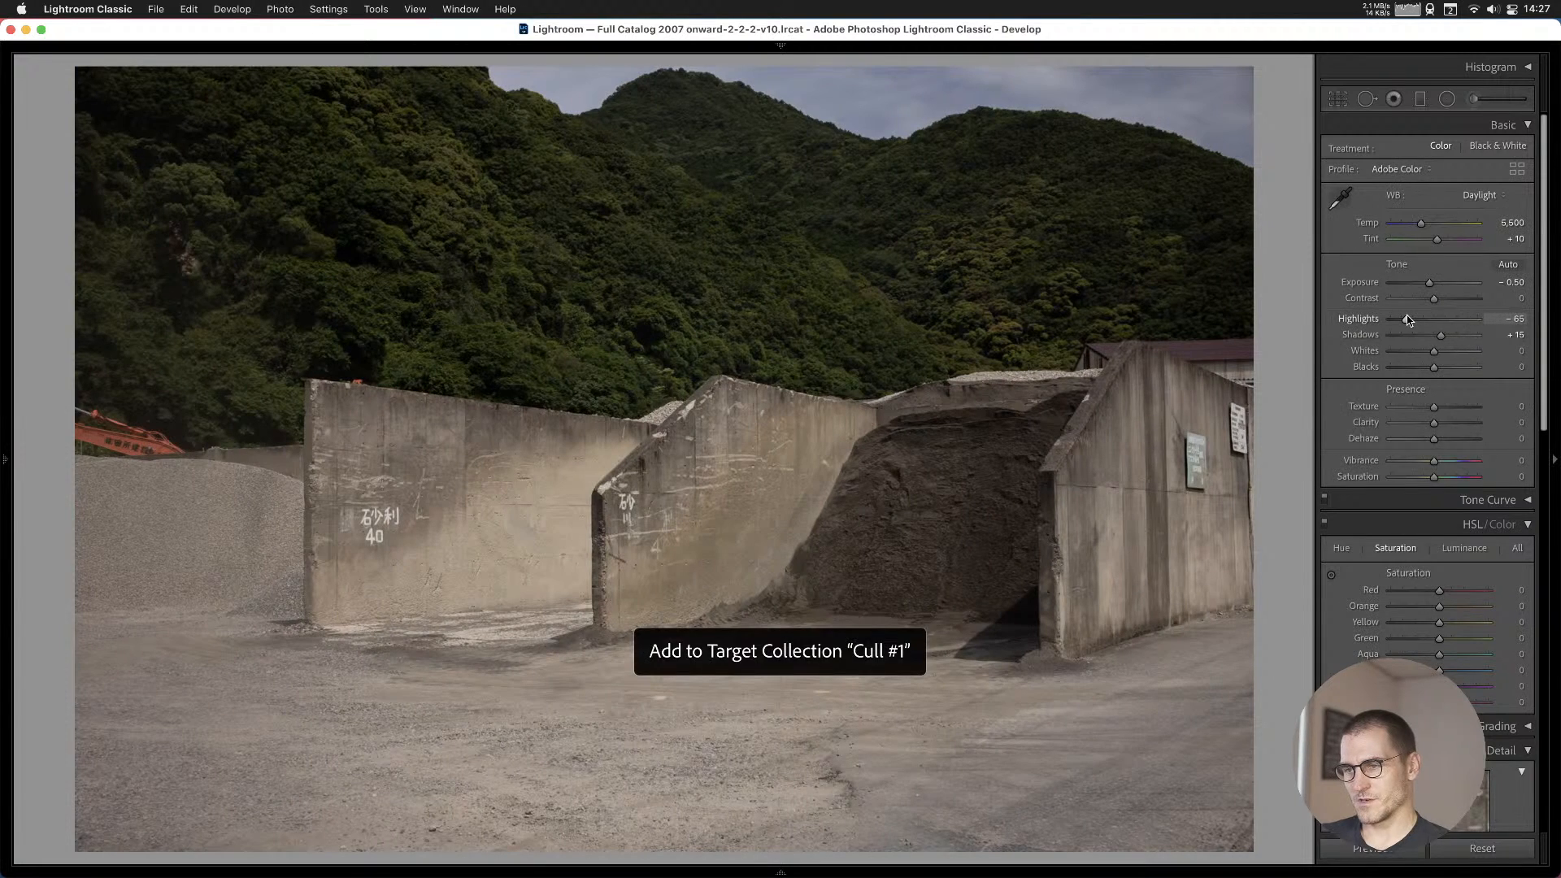
Review the forest frames and the onion wheelbarrow, inspect the narrow river footbridge up close, and add the footbridge to "Cull #1".
key(Left)
key(Left)
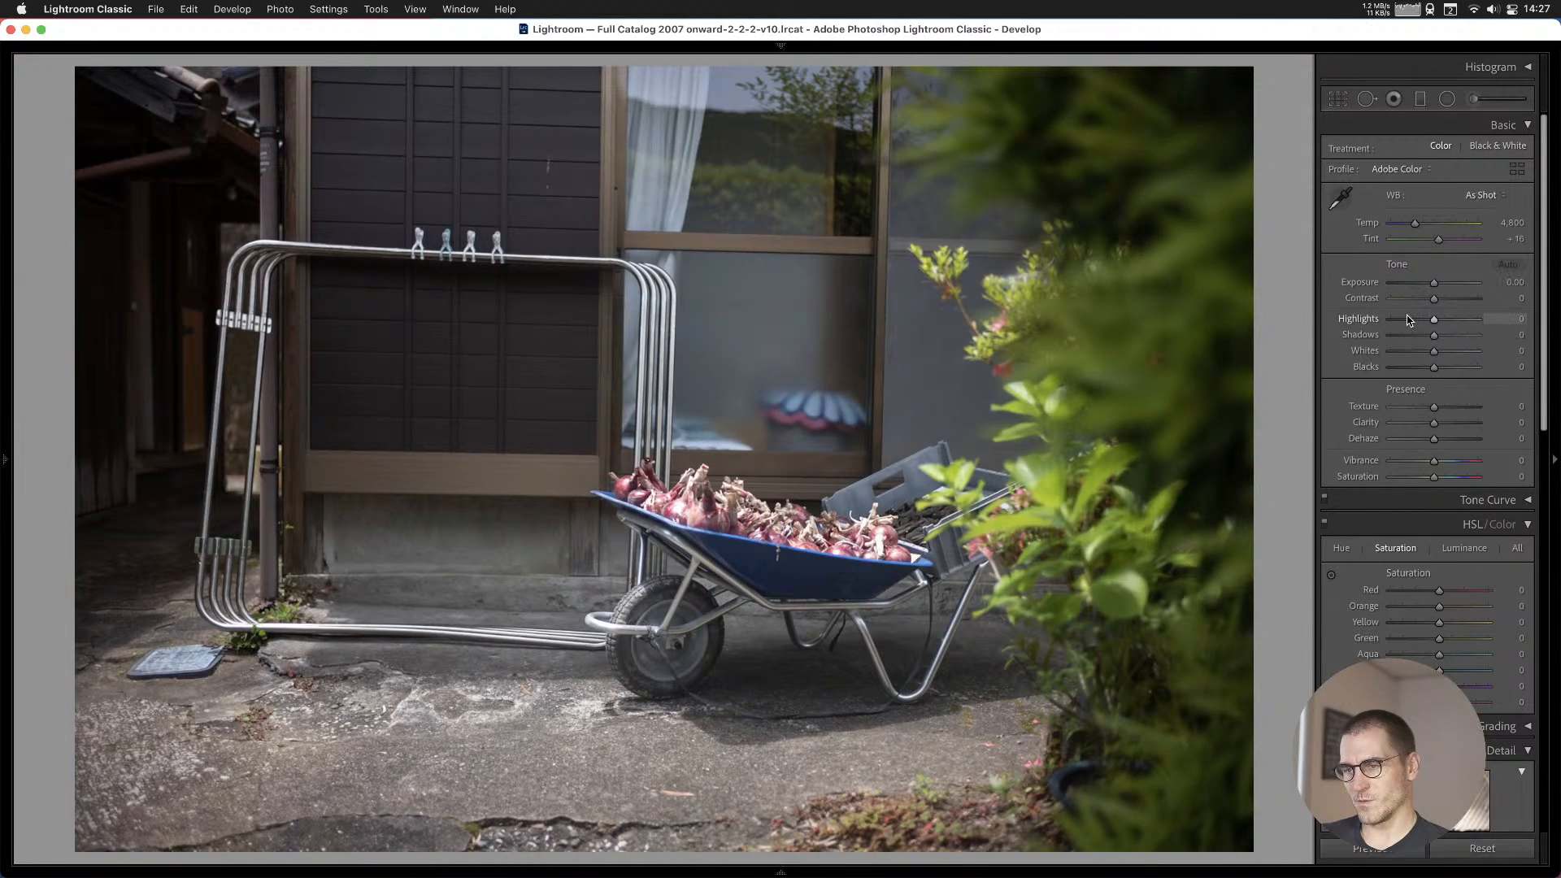
key(Left)
key(Left)
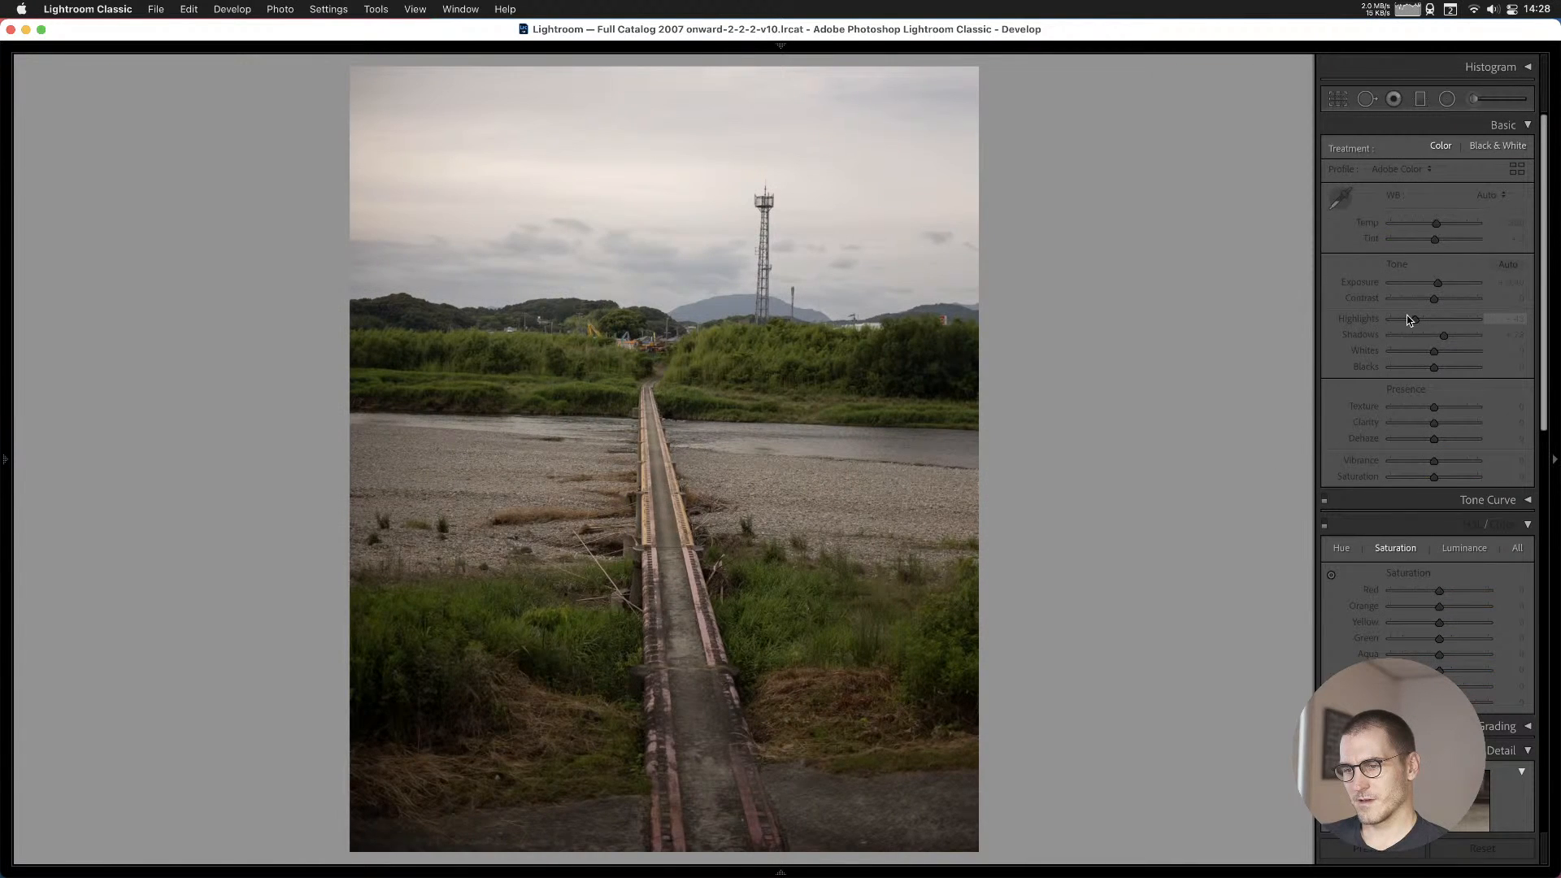
key(Left)
key(Right)
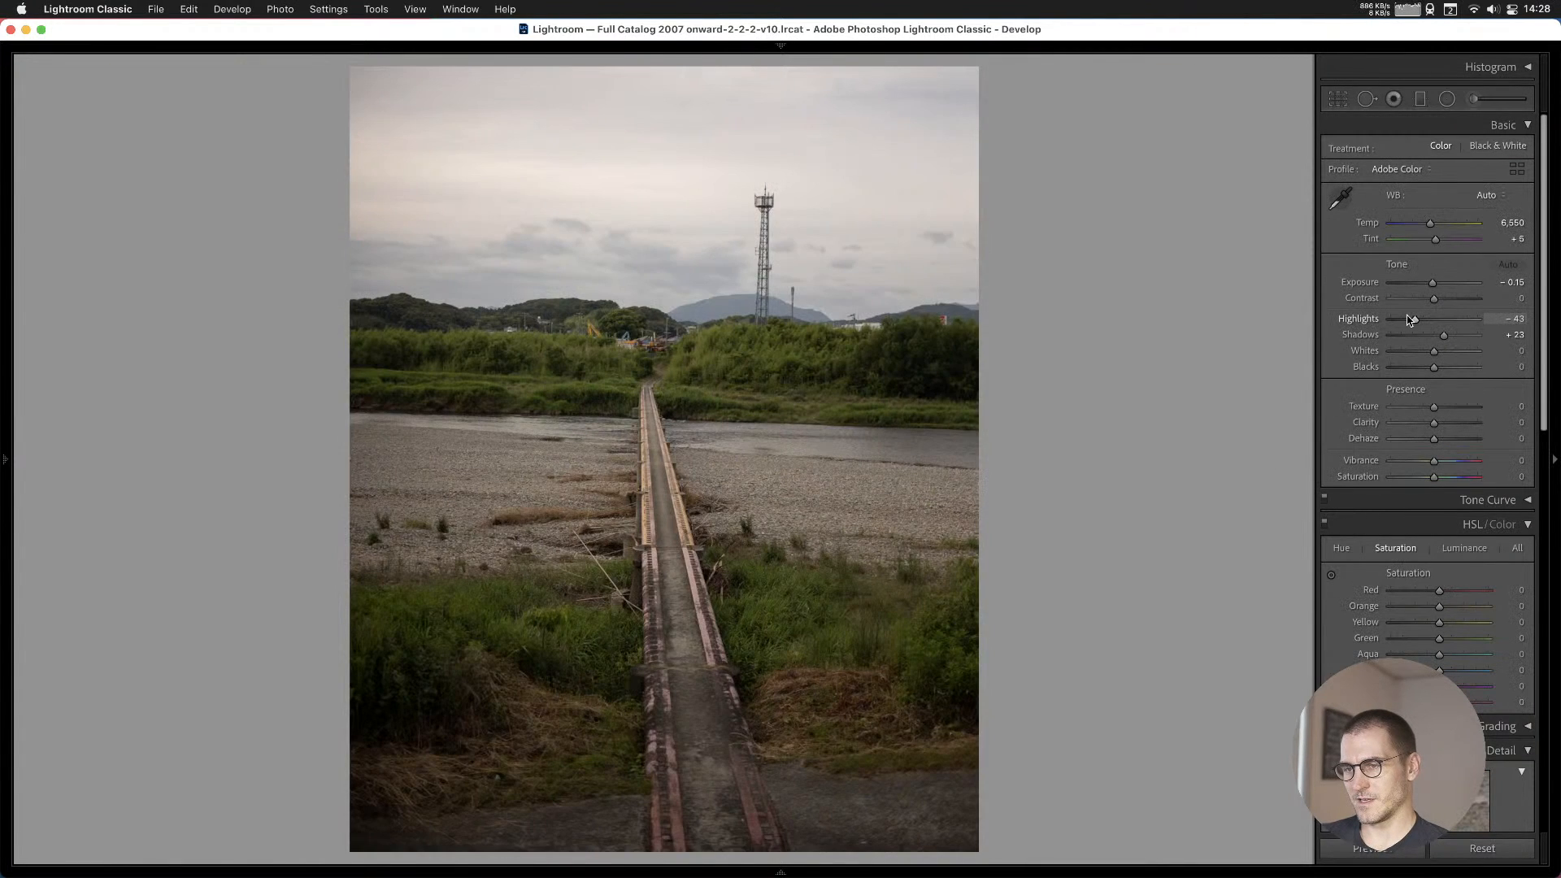
click(643, 440)
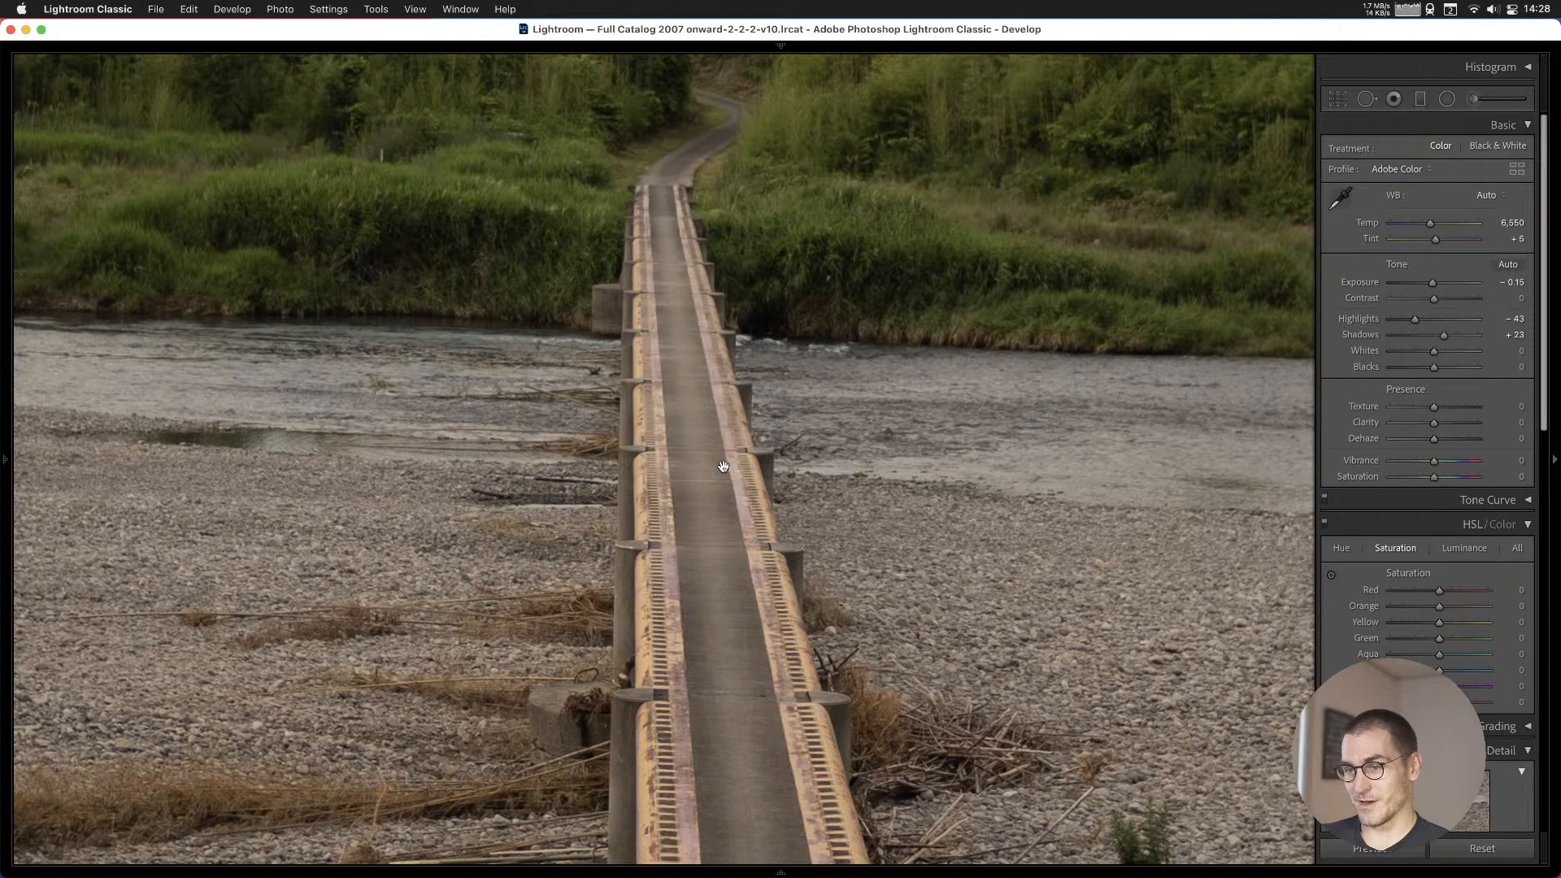
click(693, 481)
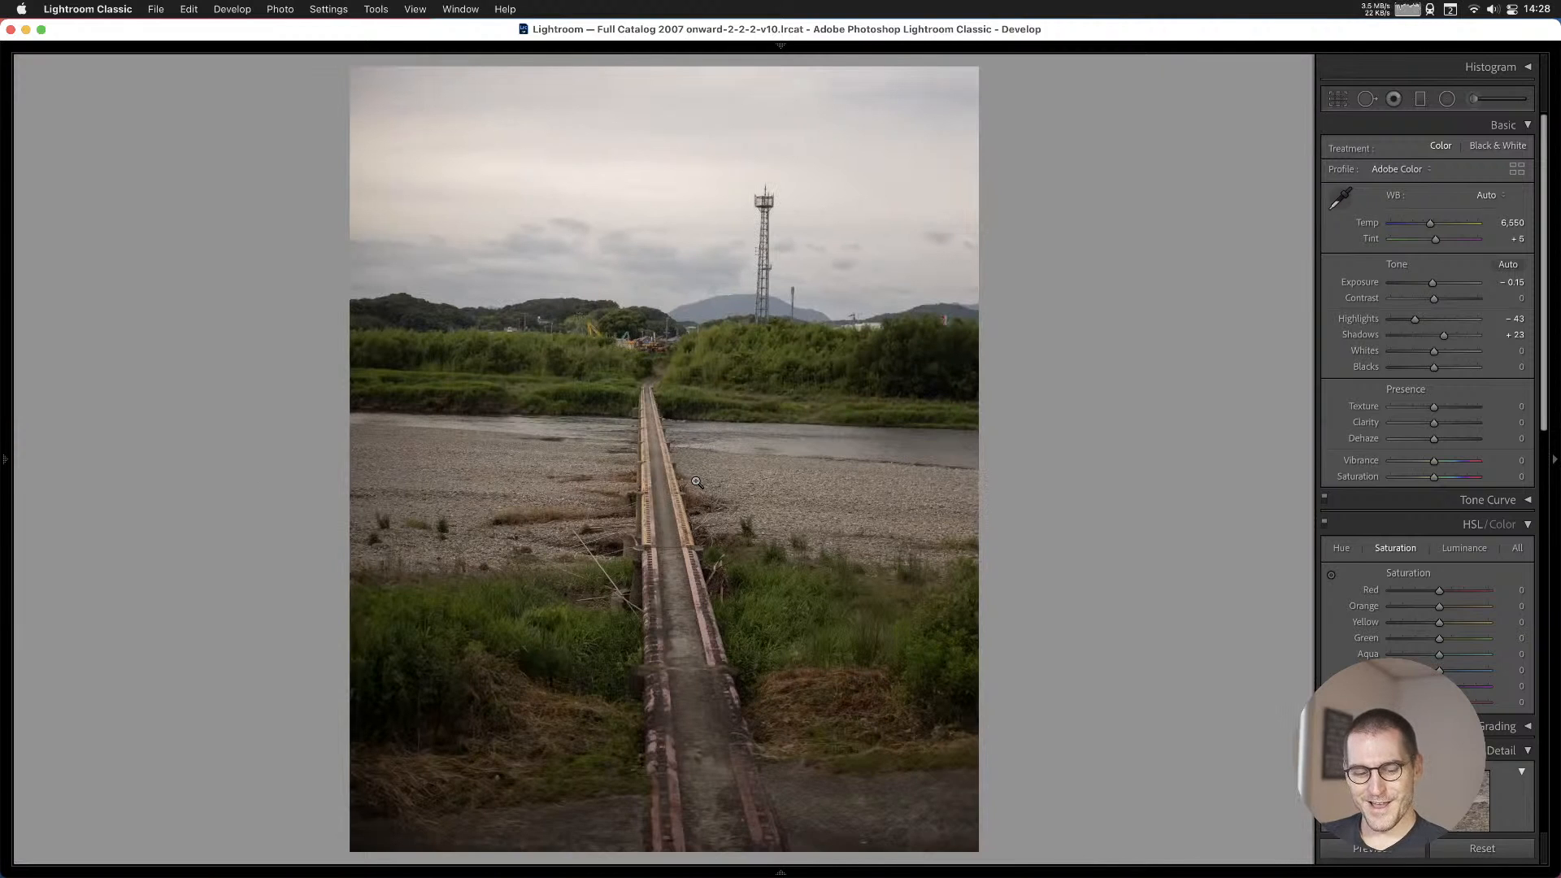
Add the portrait and landscape shots of the overgrown tennis court to "Cull #1".
key(Right)
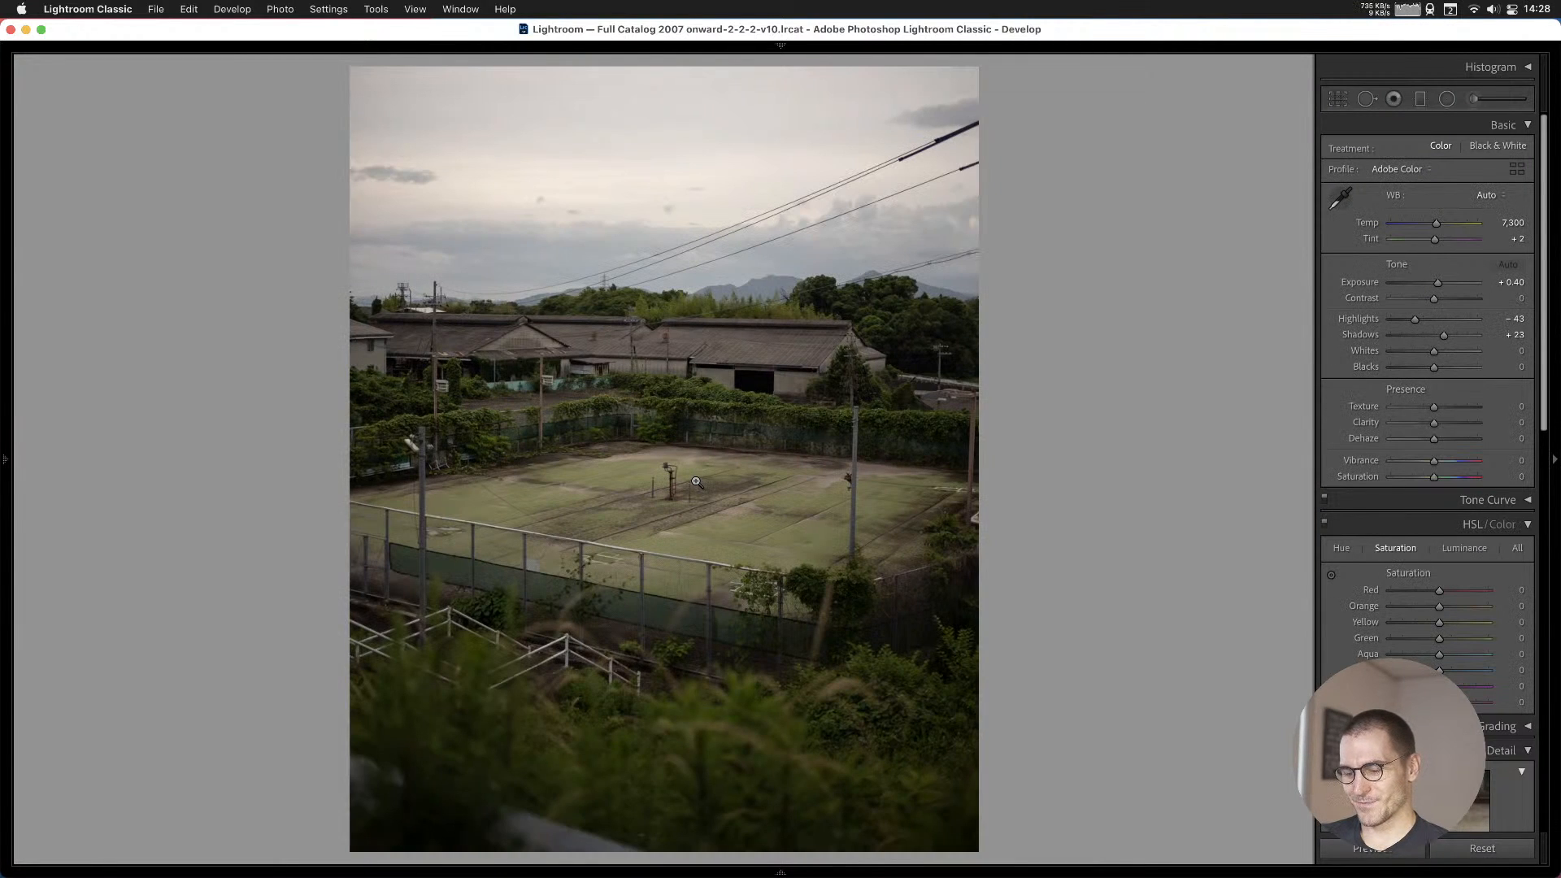
key(b)
key(Right)
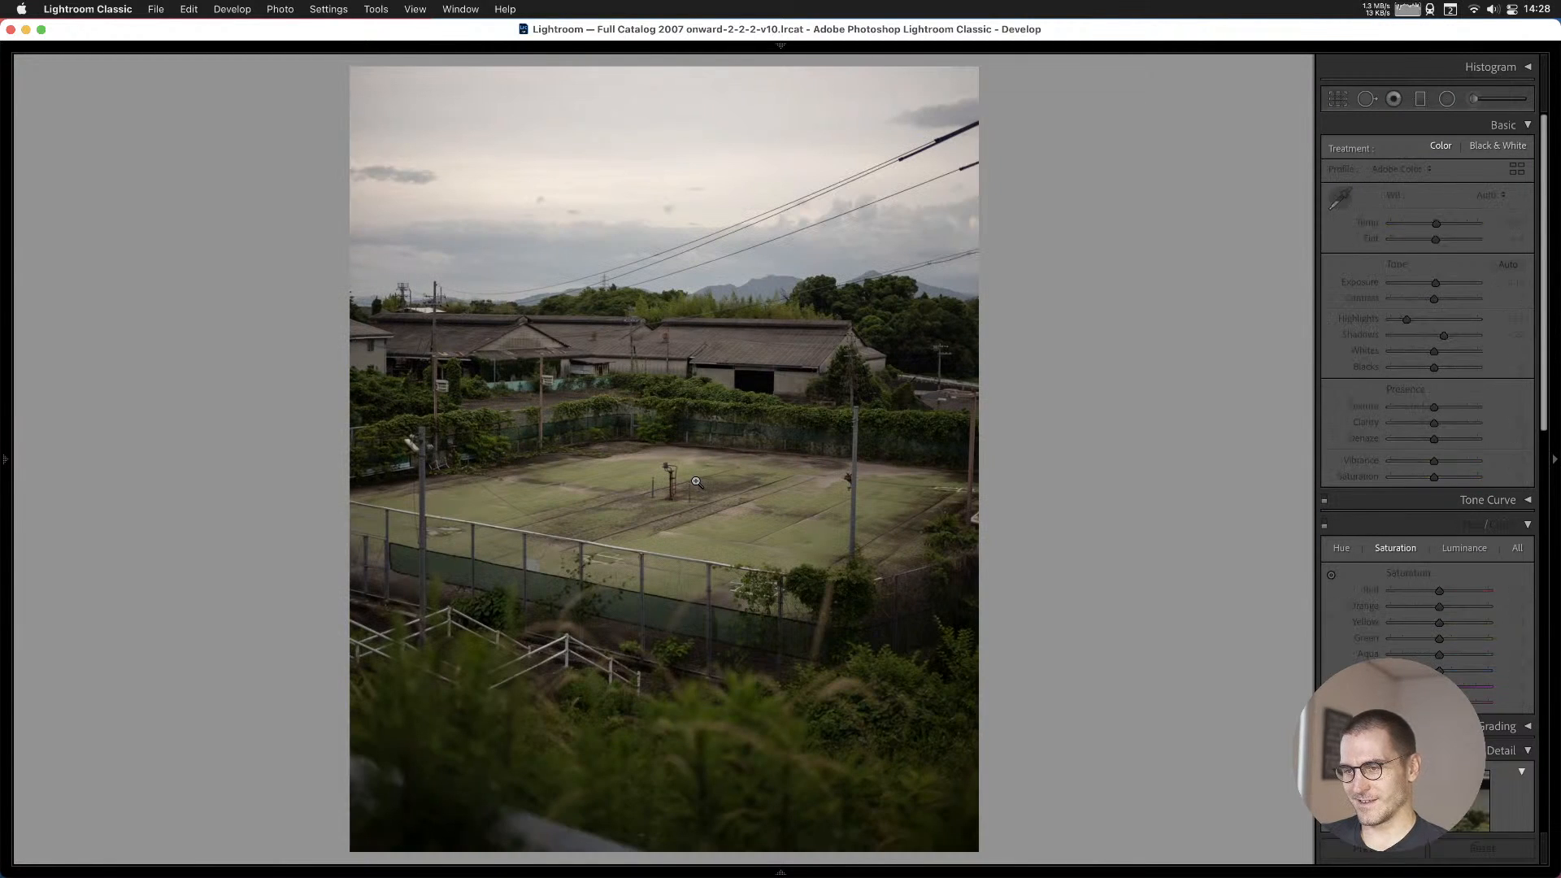
key(Right)
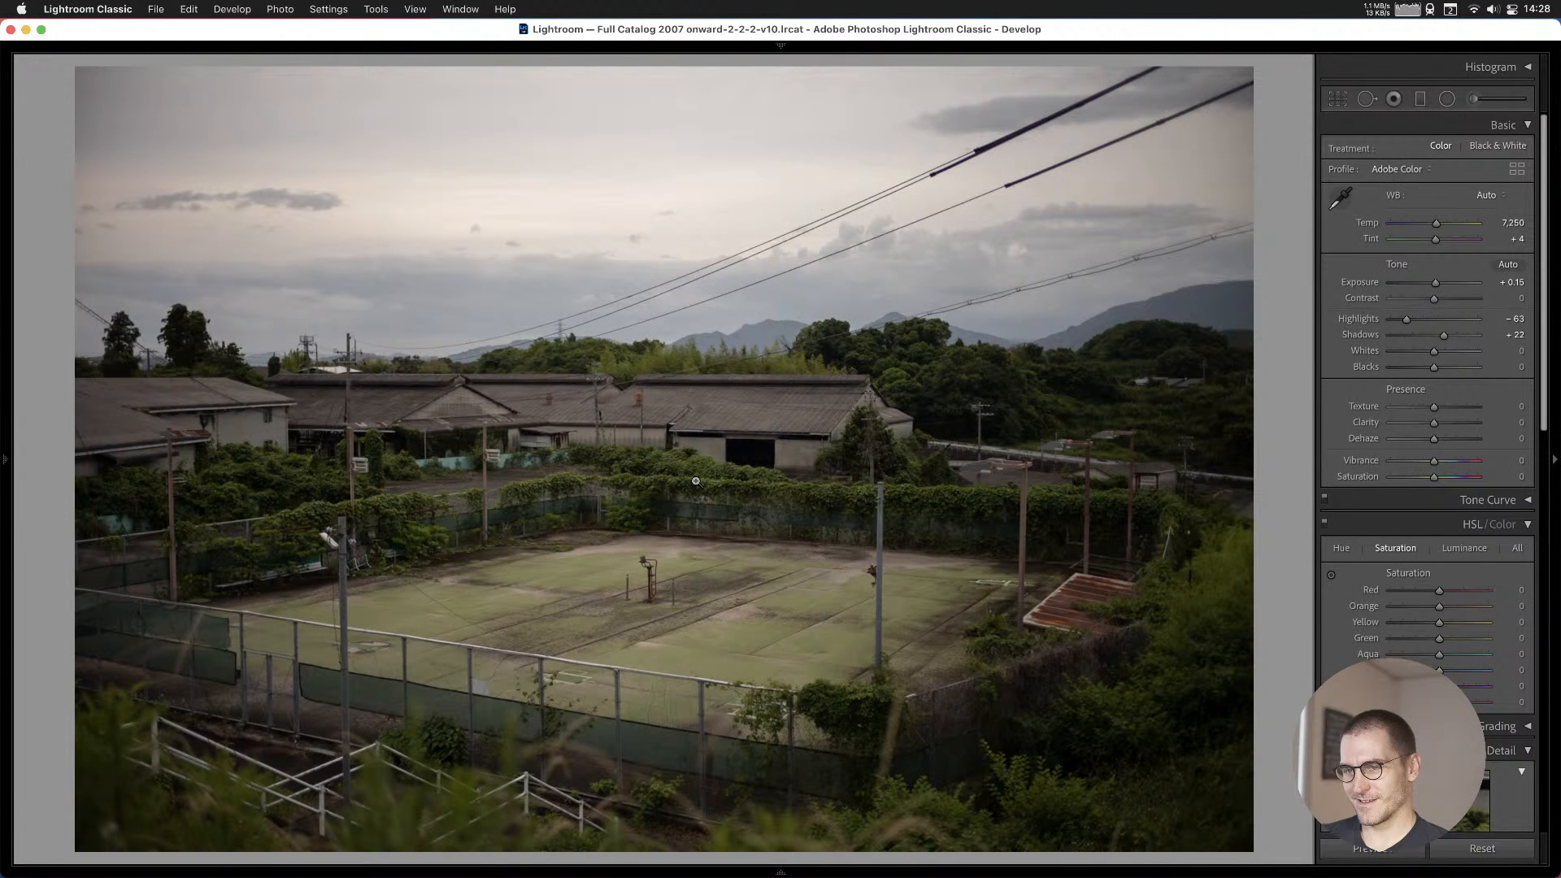
key(b)
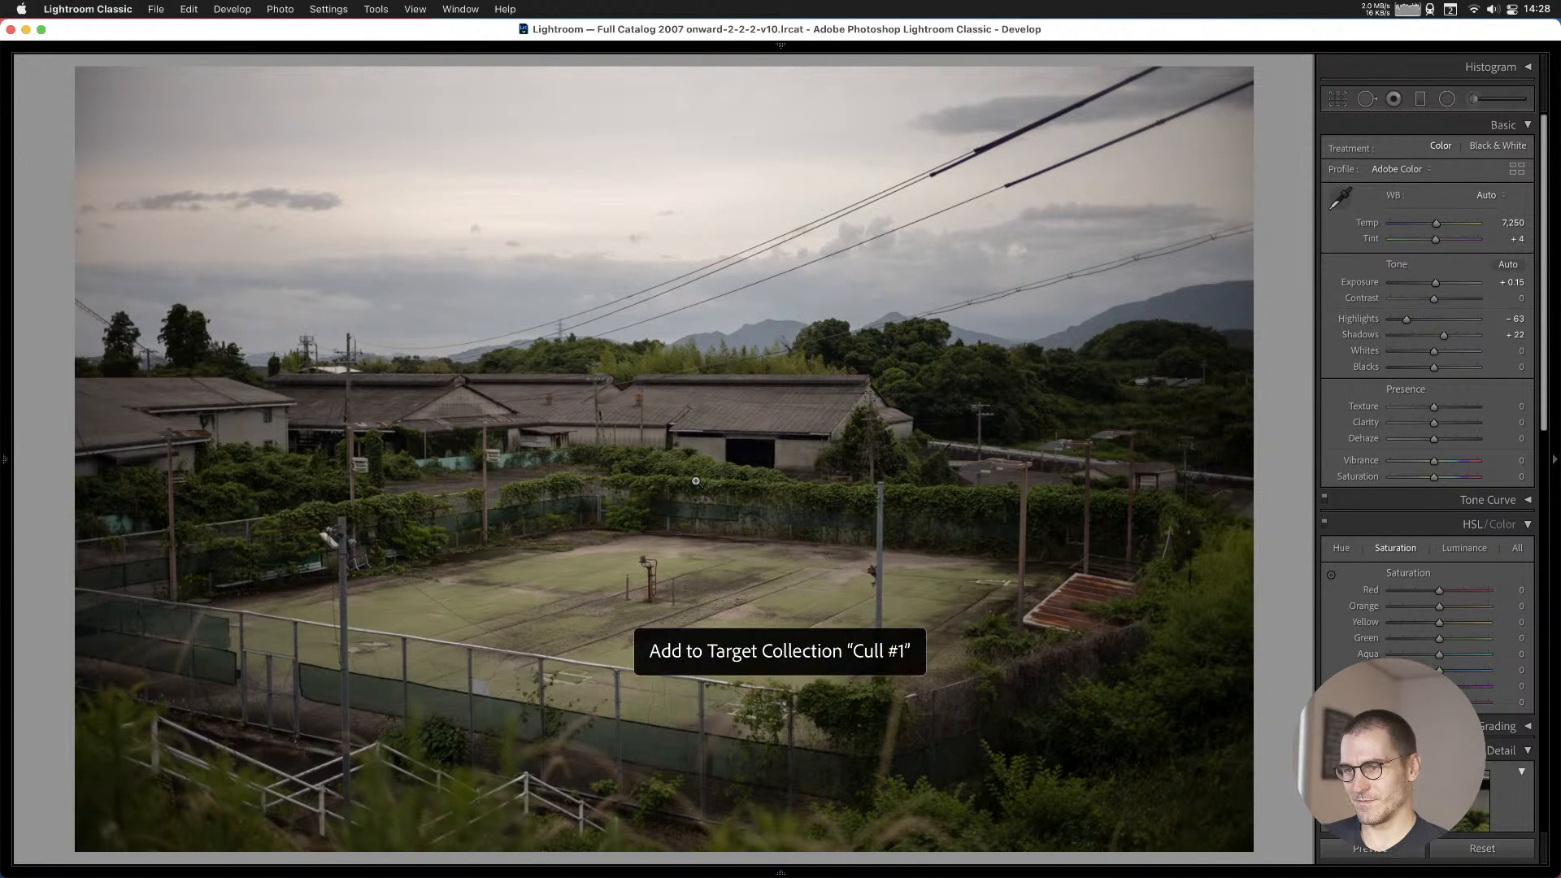
Compare the two frames of people standing on the dirt field, and keep only the second one in "Cull #1".
key(Right)
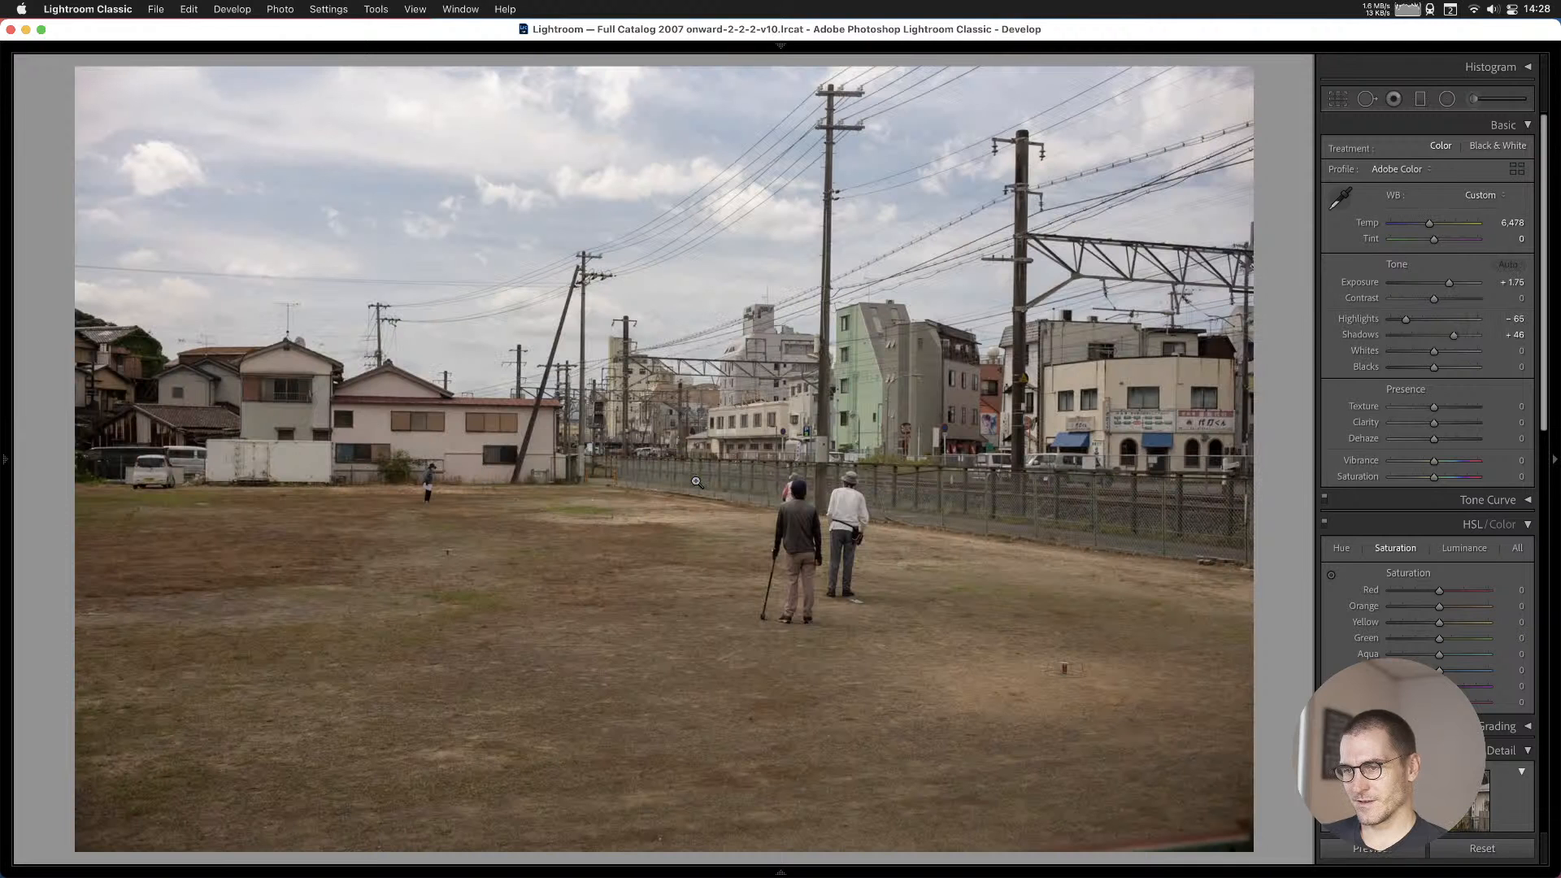
key(b)
key(Right)
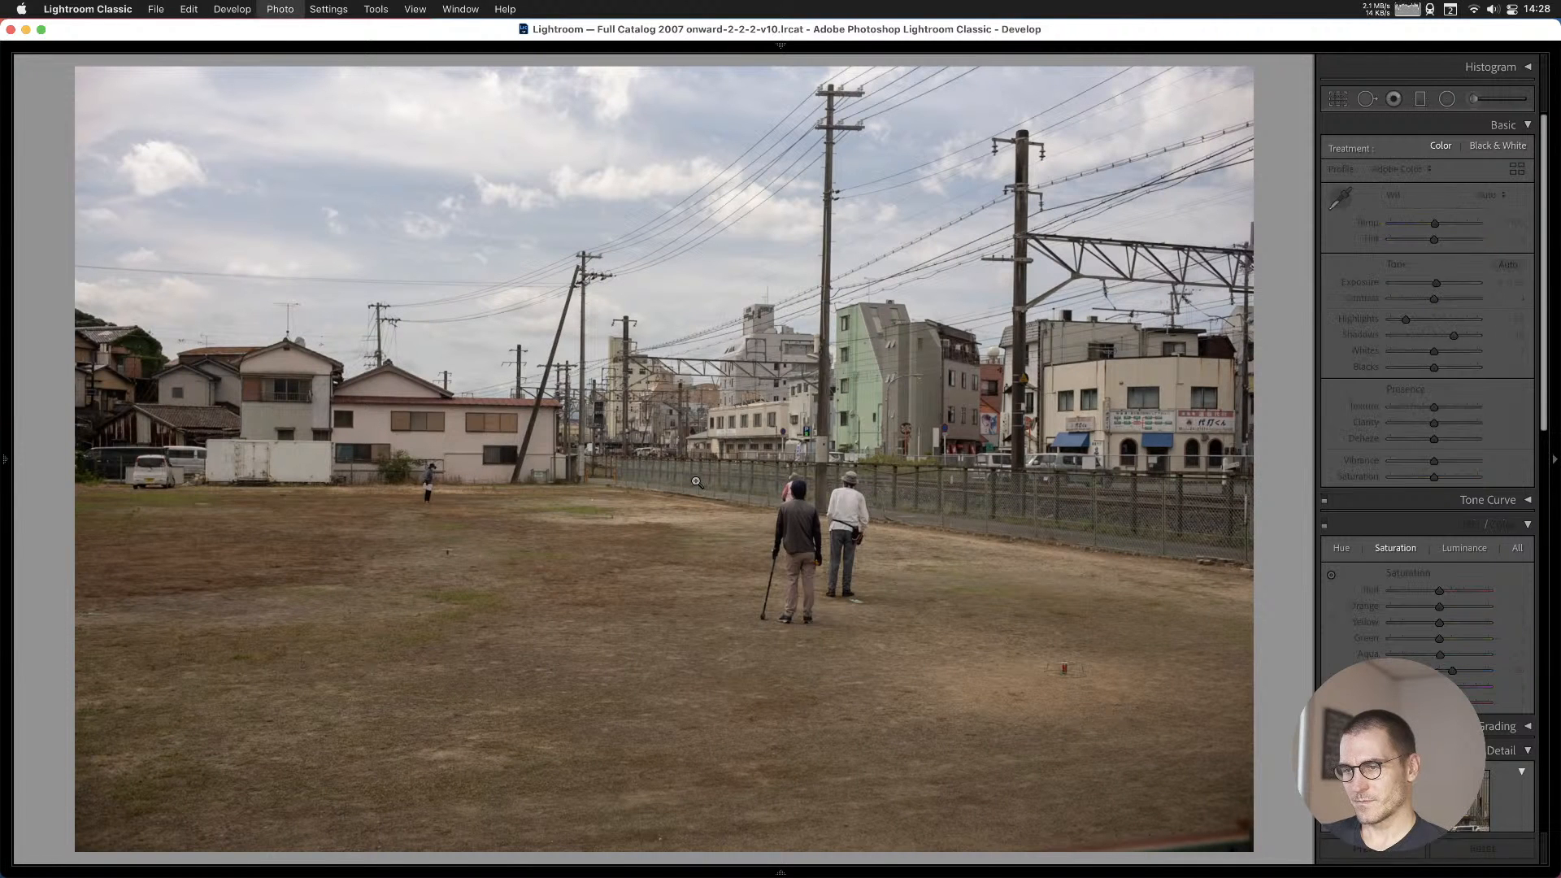
key(Right)
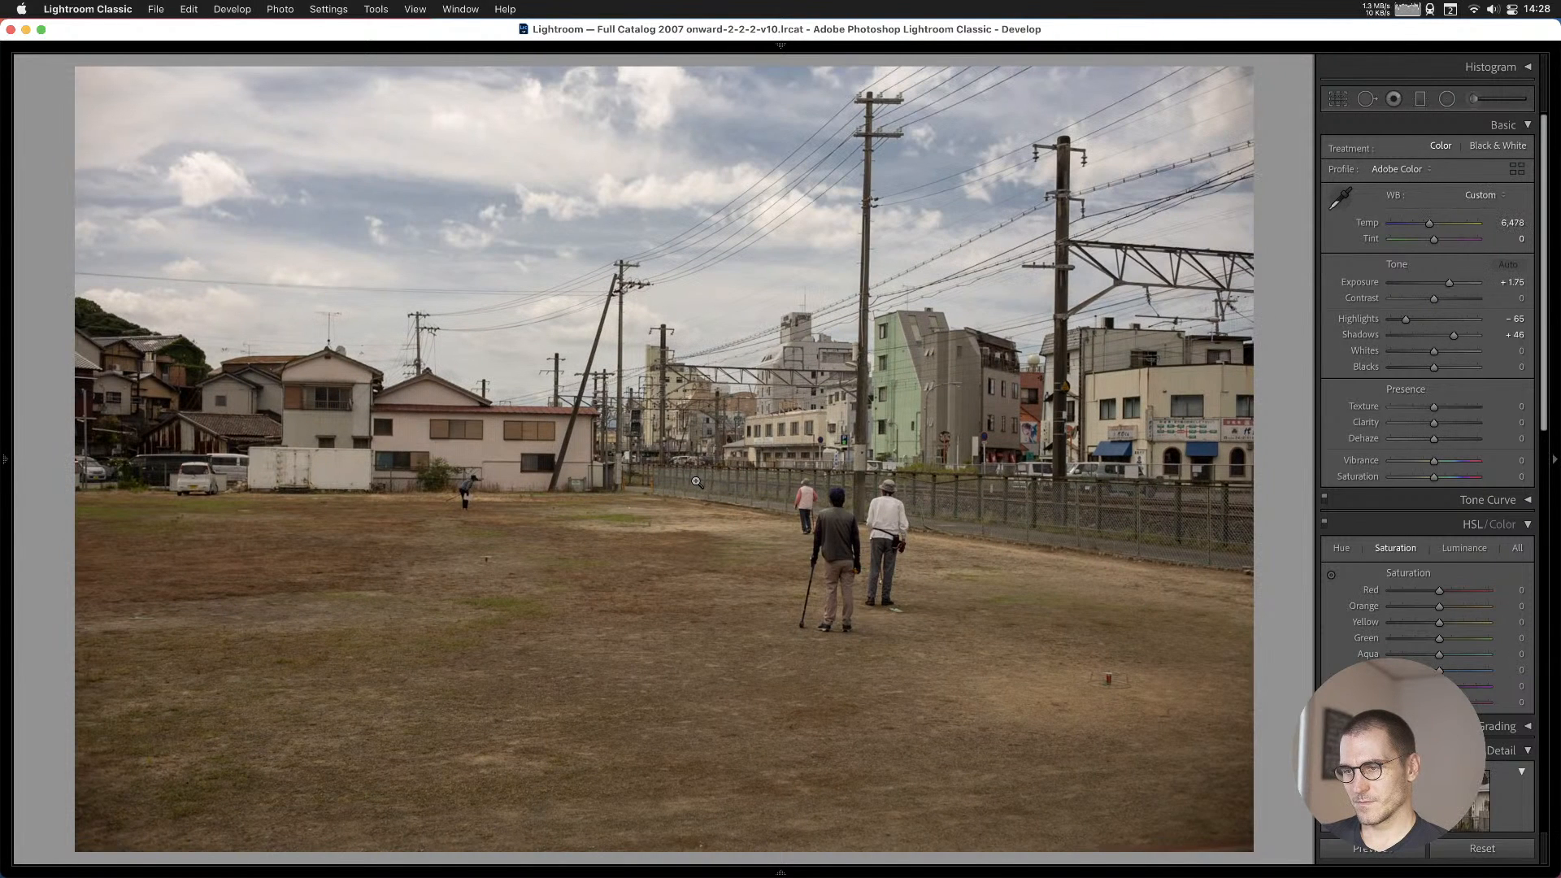
key(Left)
key(b)
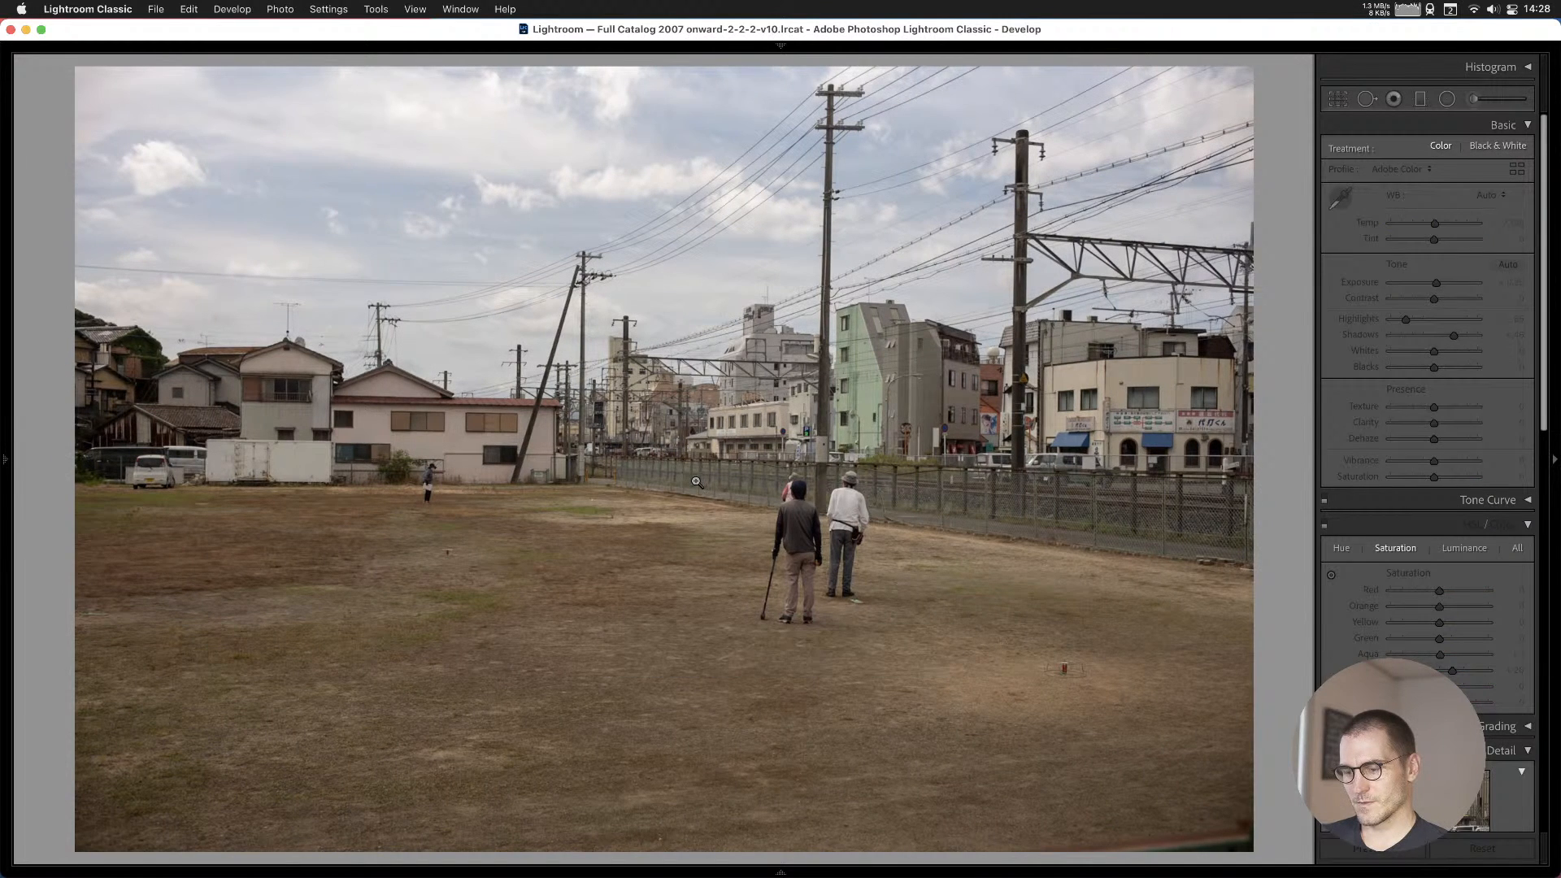
key(Right)
key(b)
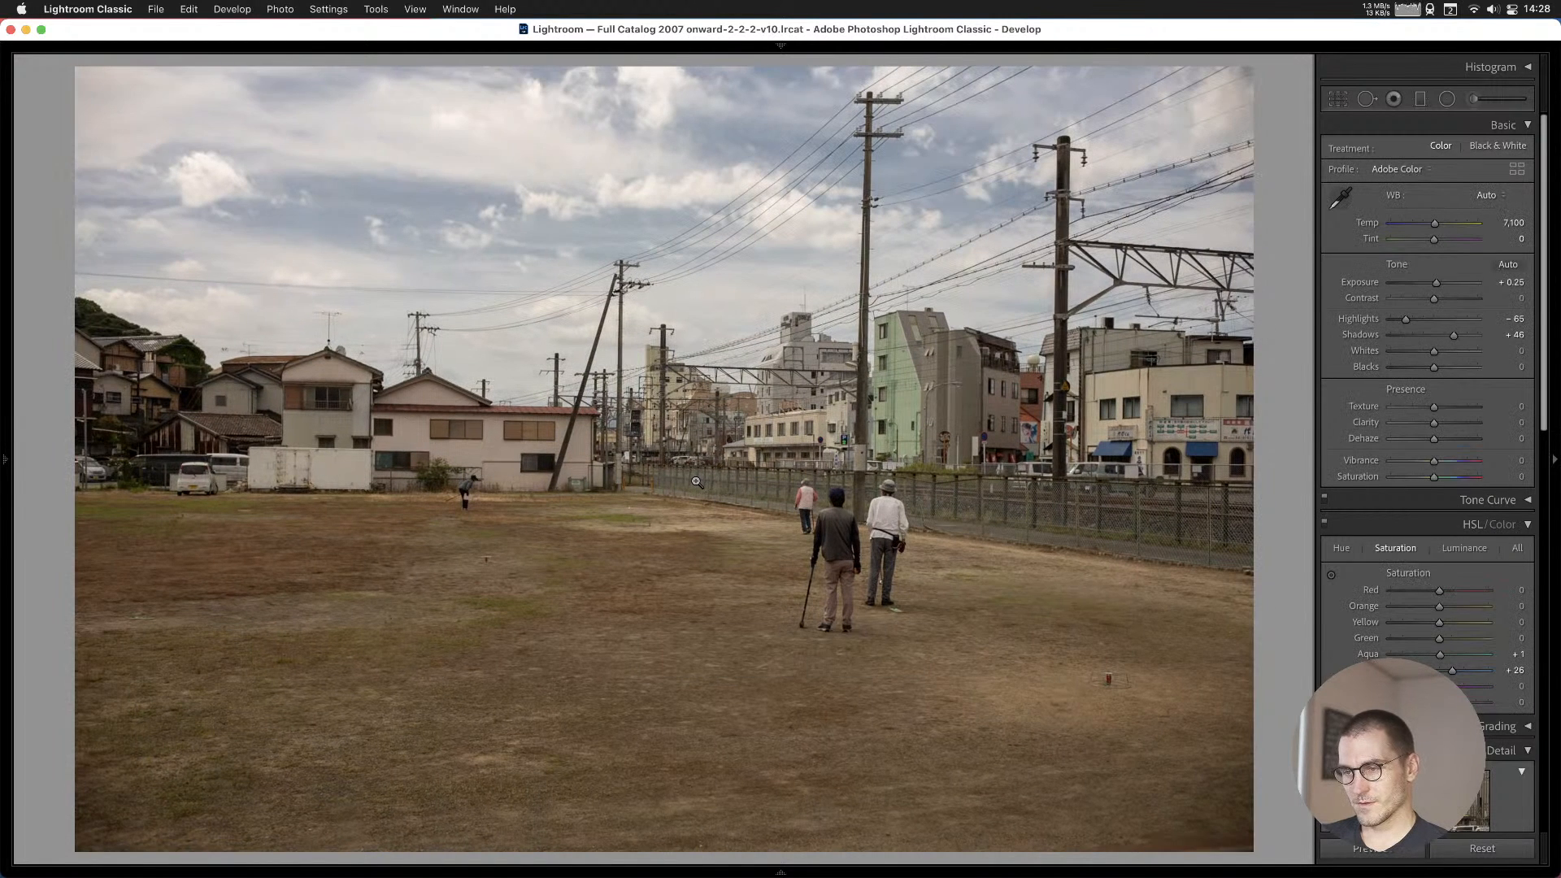
Add the blue tarp-covered machine and the cloudy treetops to "Cull #1", and review the drilling rig, utility pole workers and crouching farmer frames.
key(Right)
key(b)
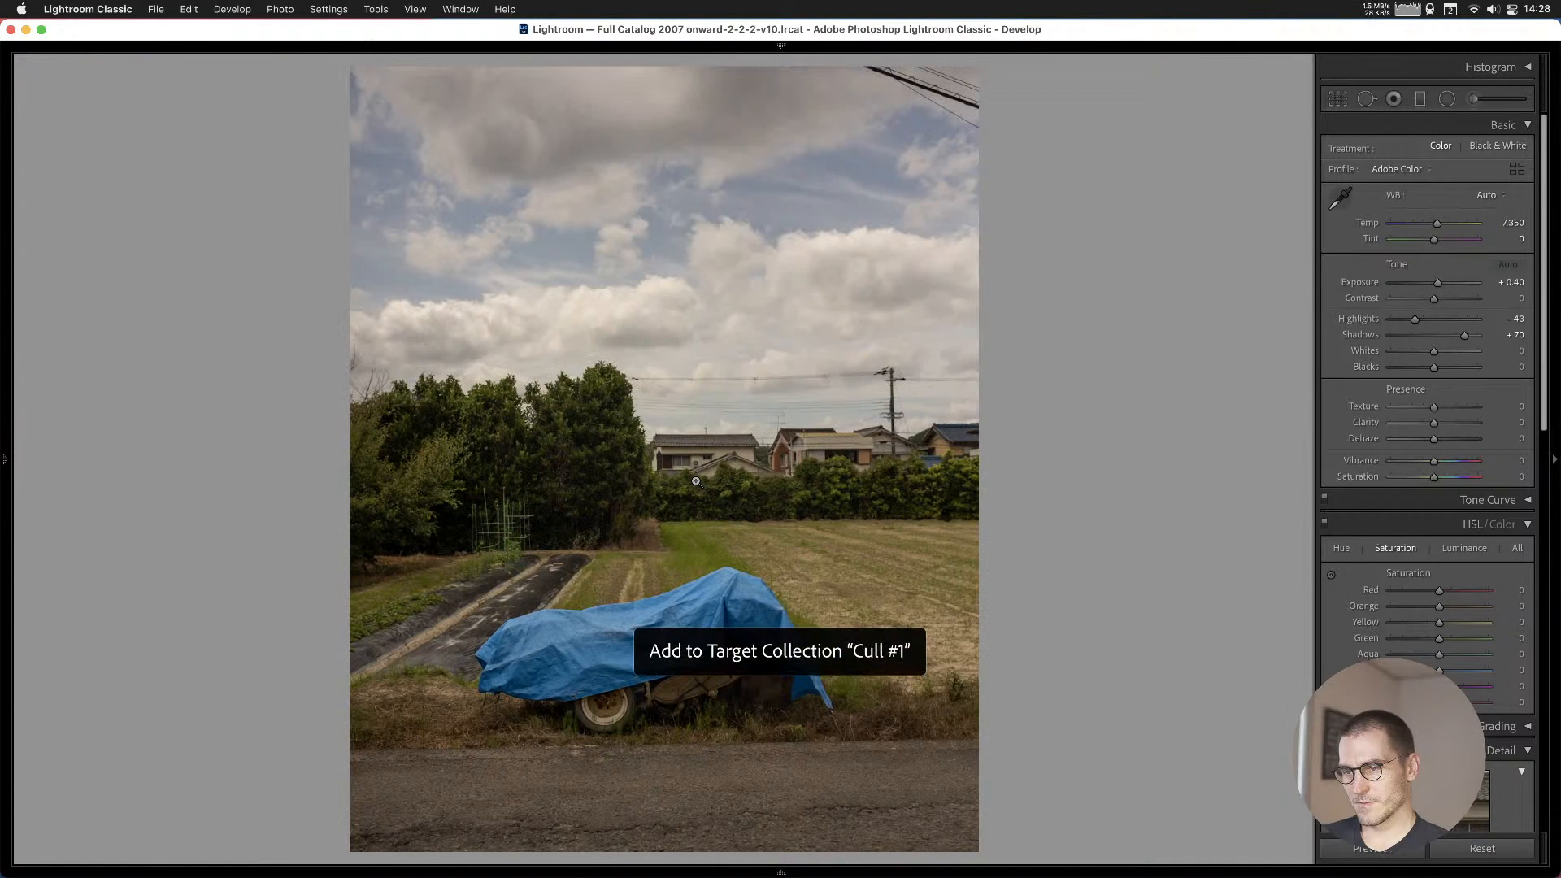
key(Right)
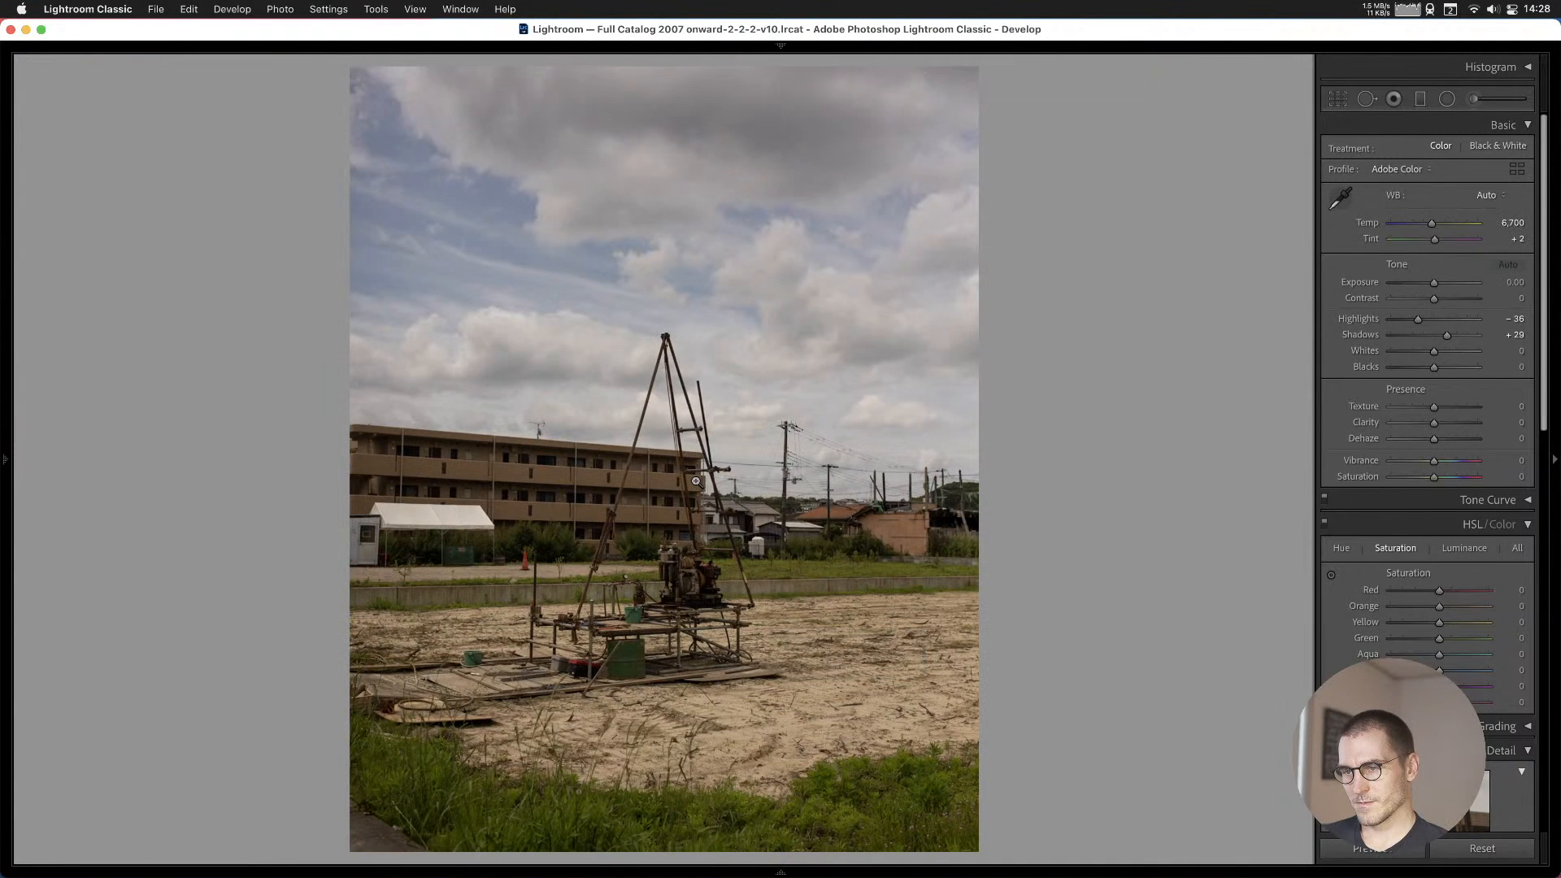
key(Right)
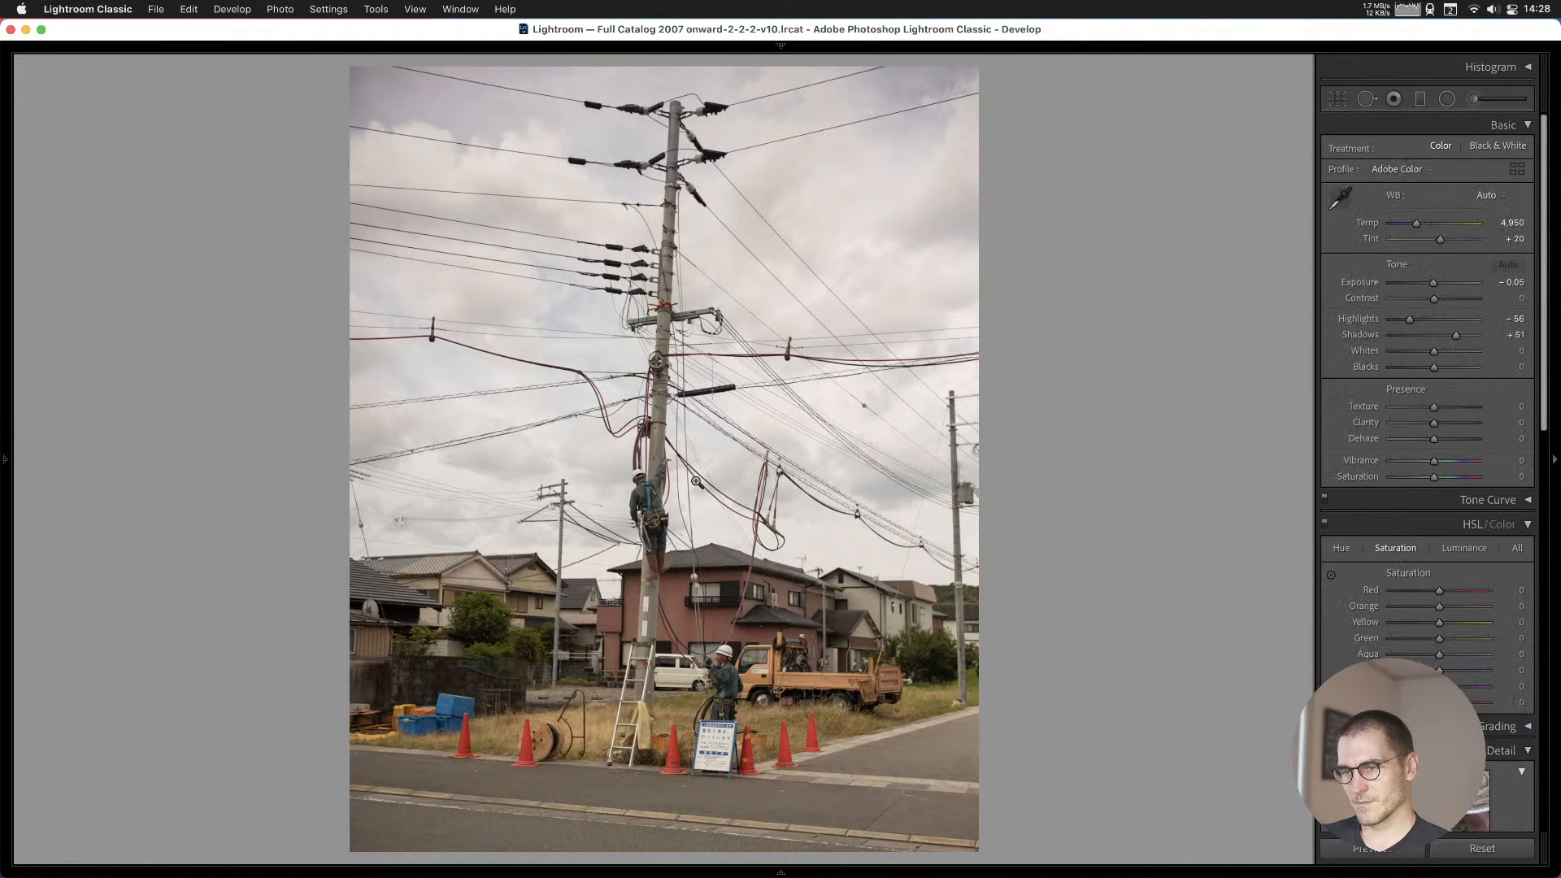
key(Right)
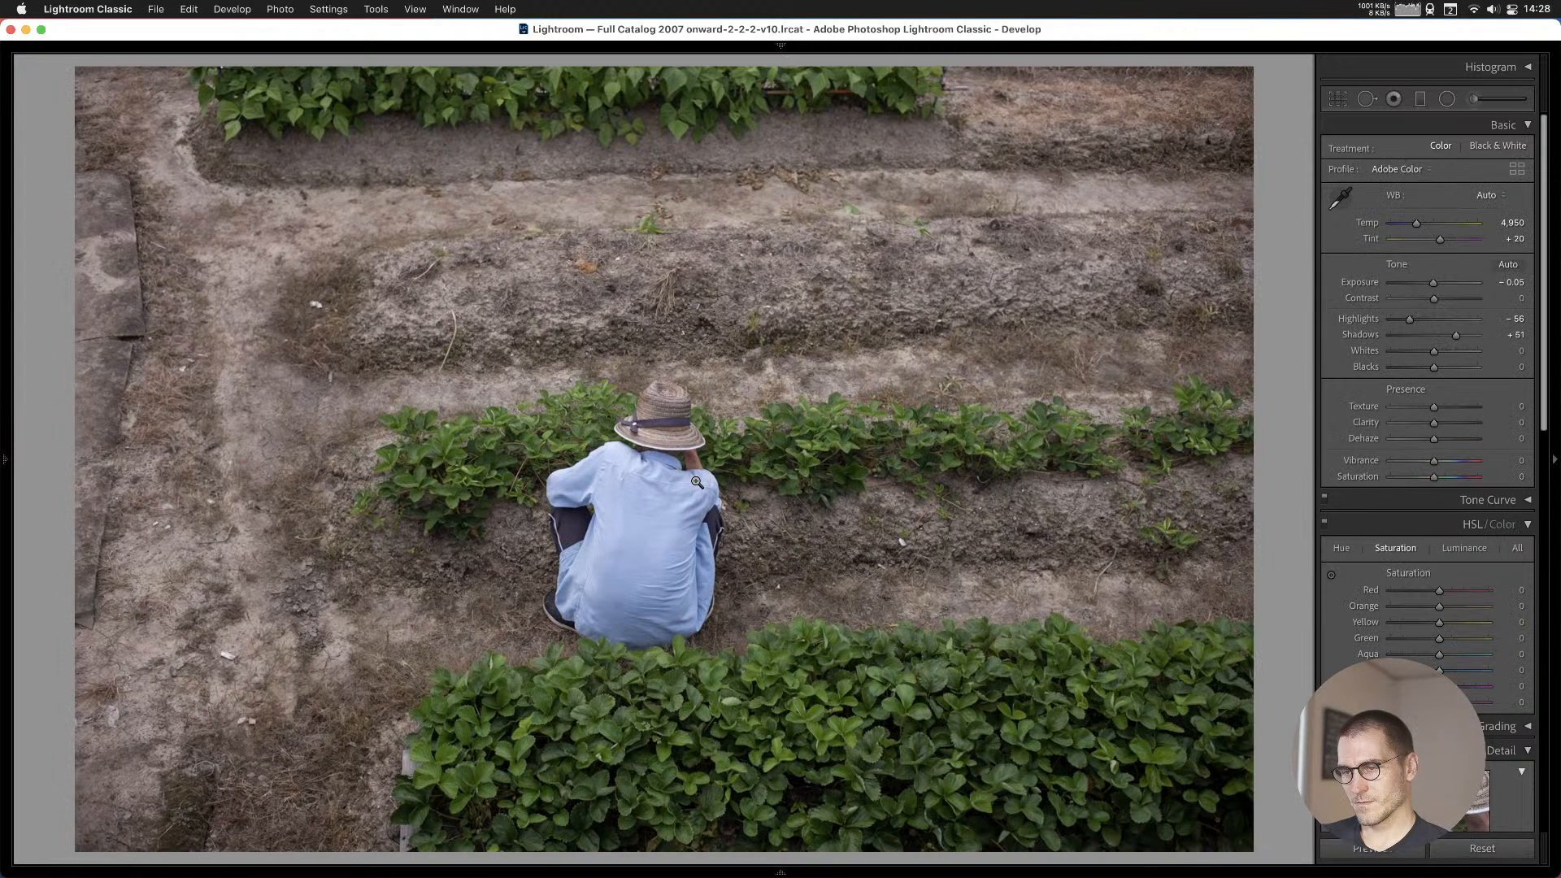
key(Right)
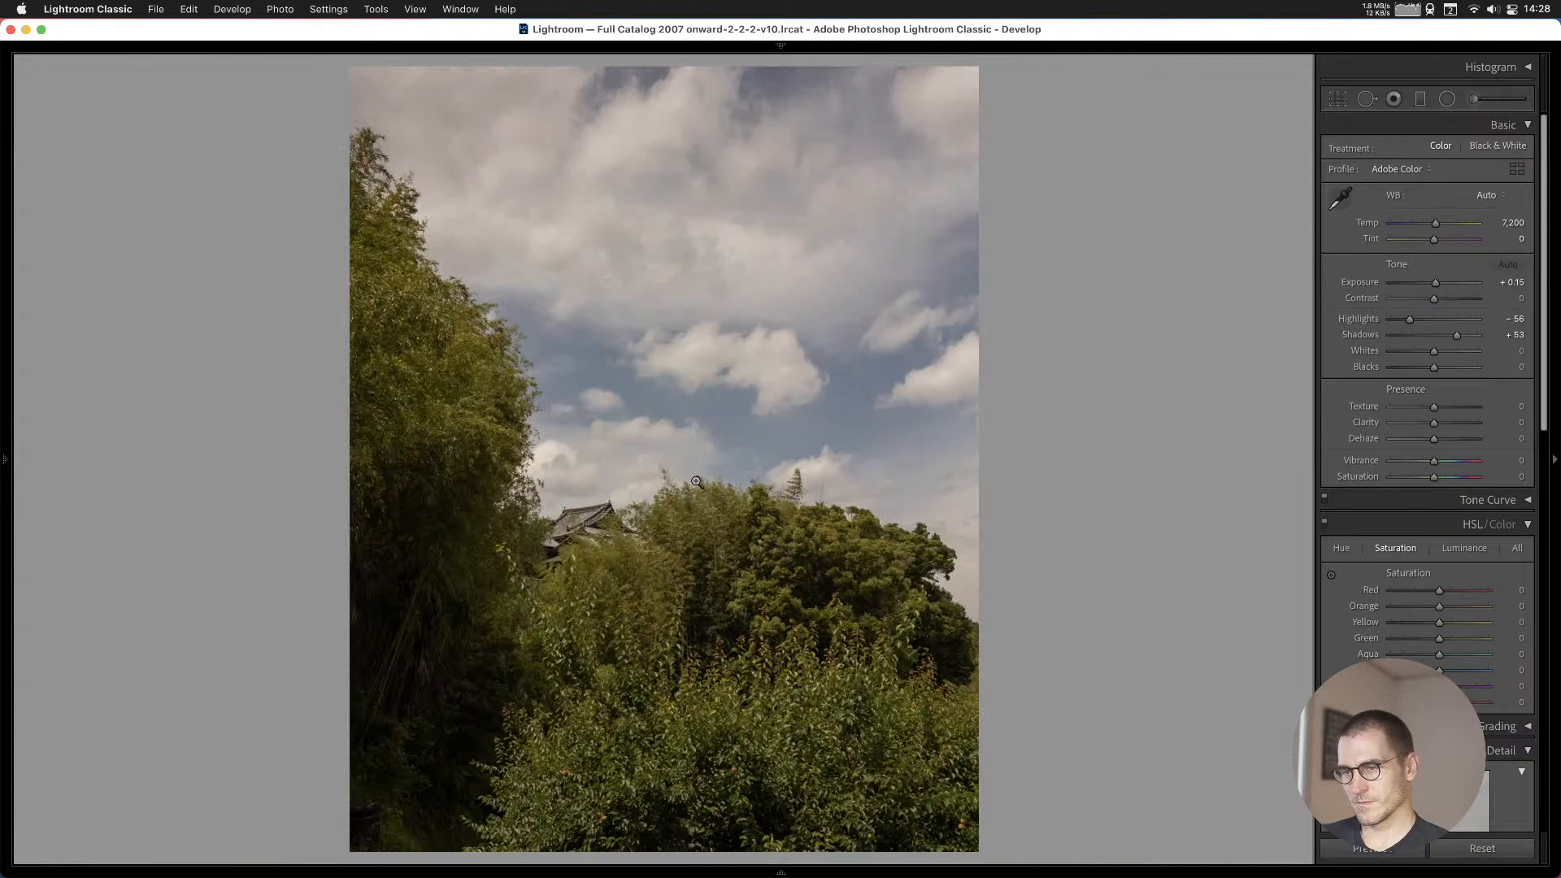
key(b)
Return to the photo grid, open the "Cull #1" collection, and look through its selected photos from beginning to end.
key(e)
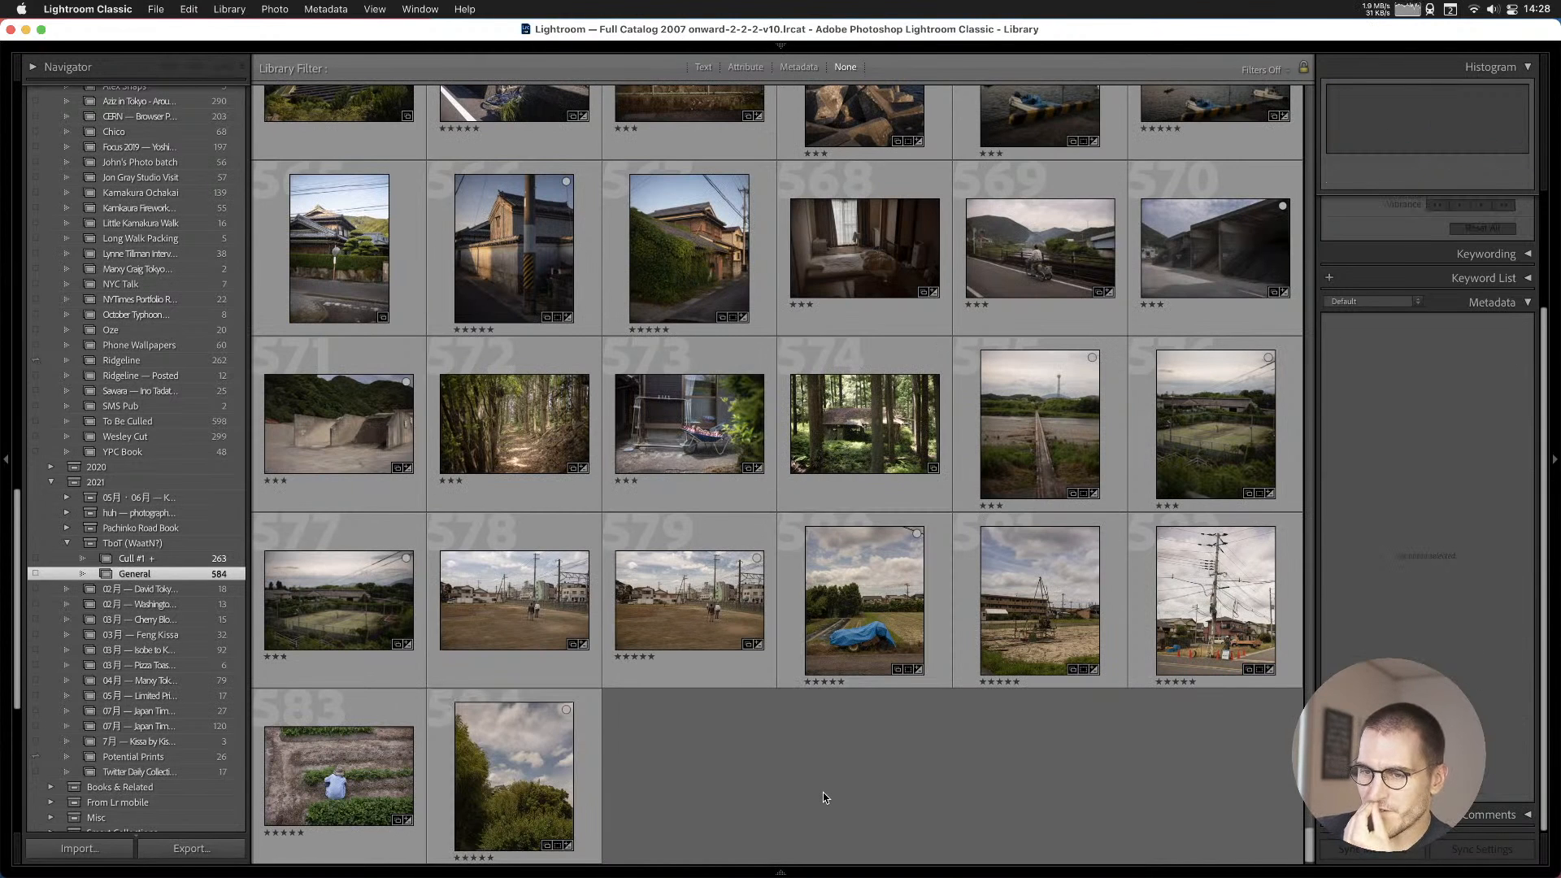
click(203, 560)
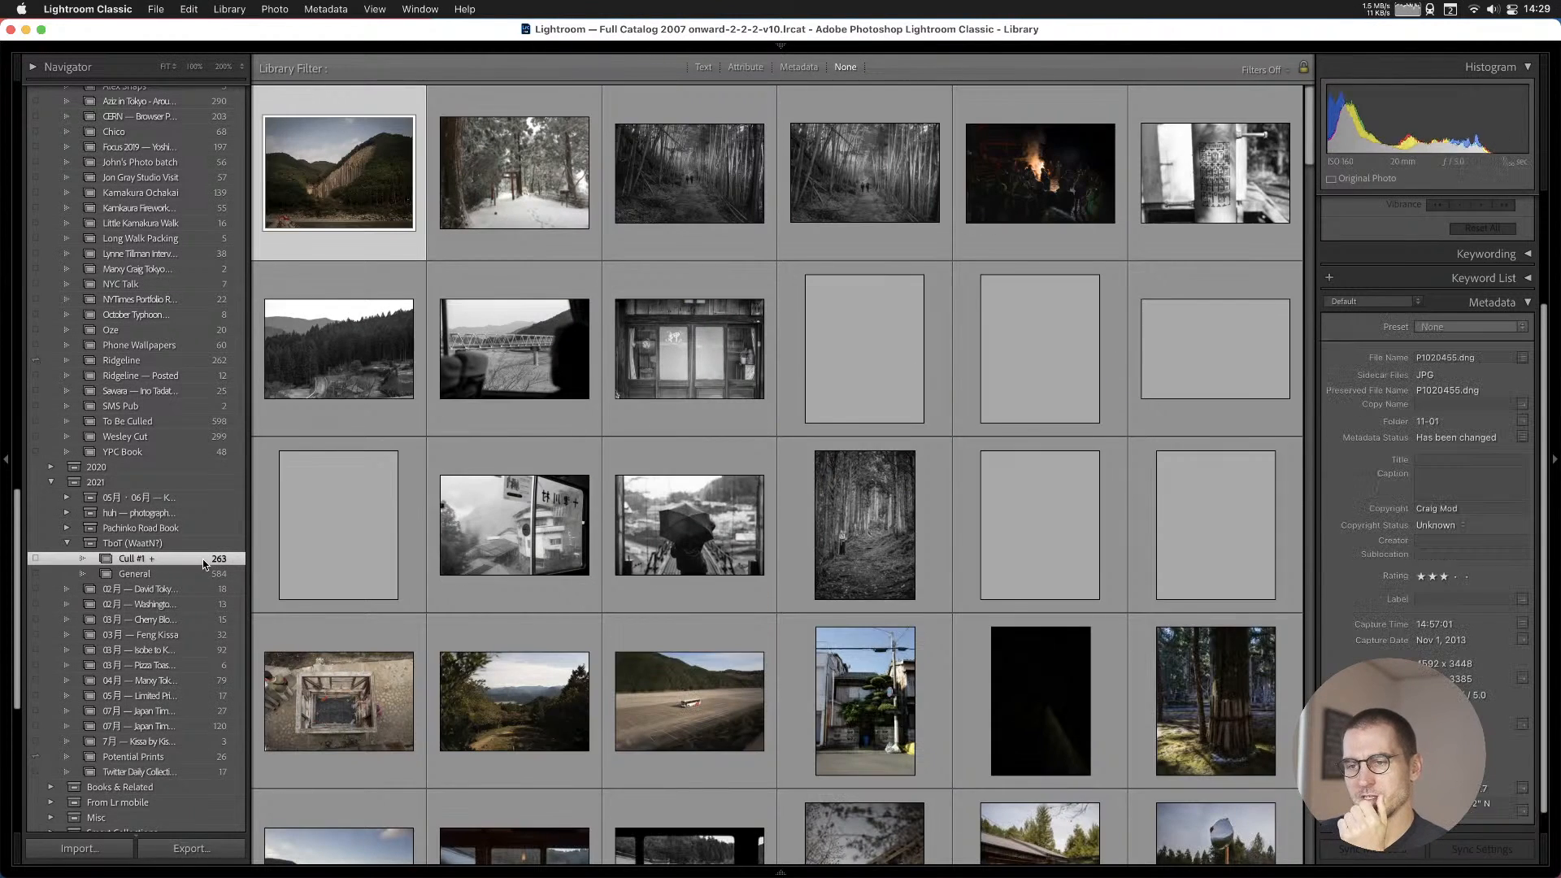
scroll(702, 557, down, 5)
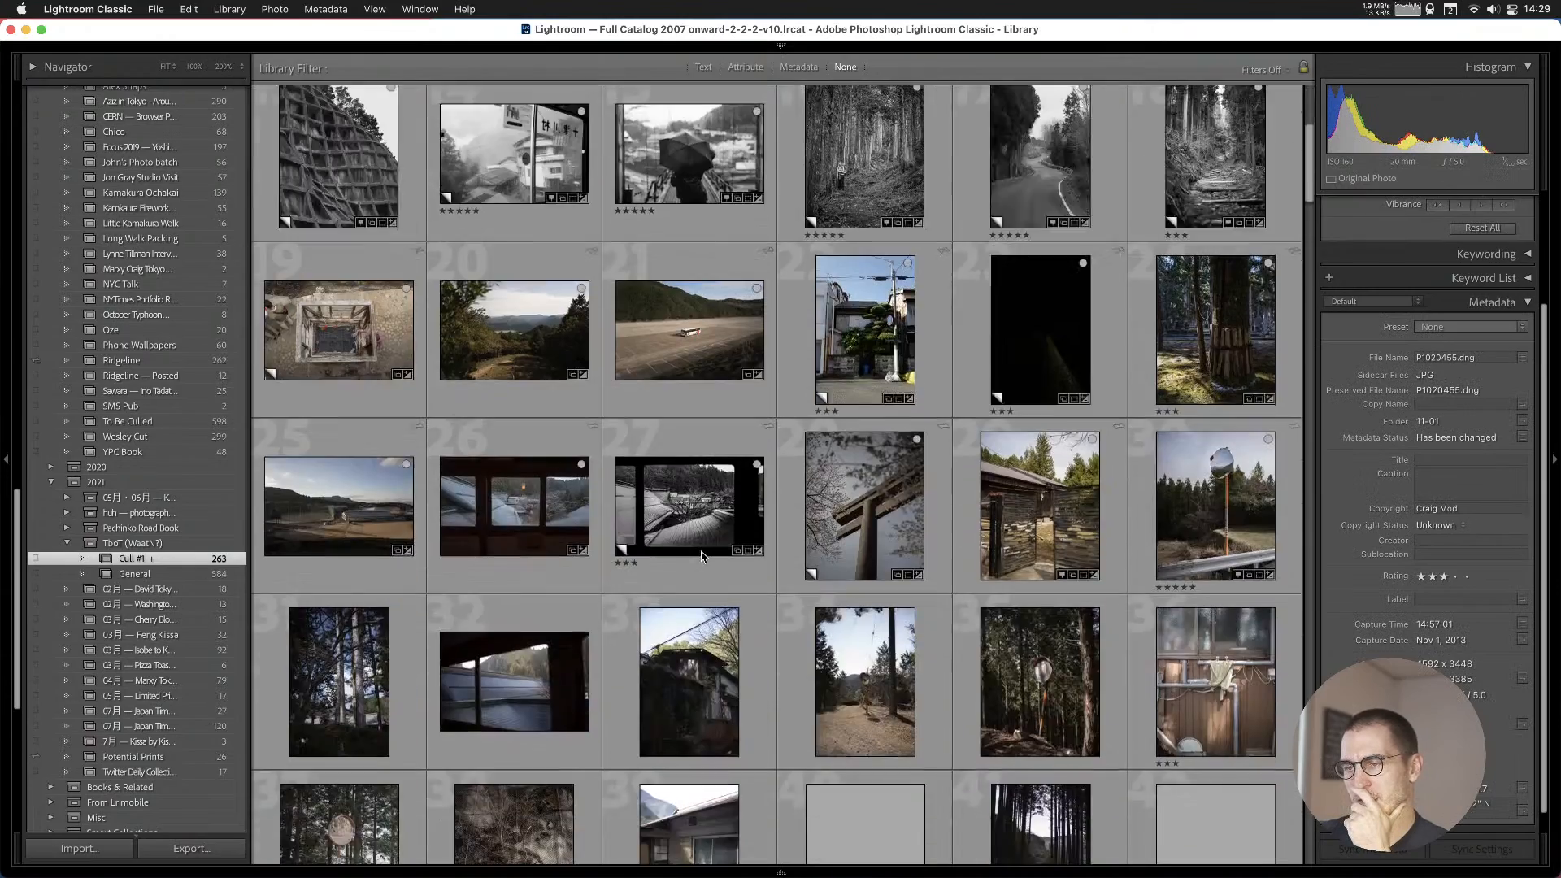
scroll(699, 578, up, 5)
scroll(769, 529, down, 15)
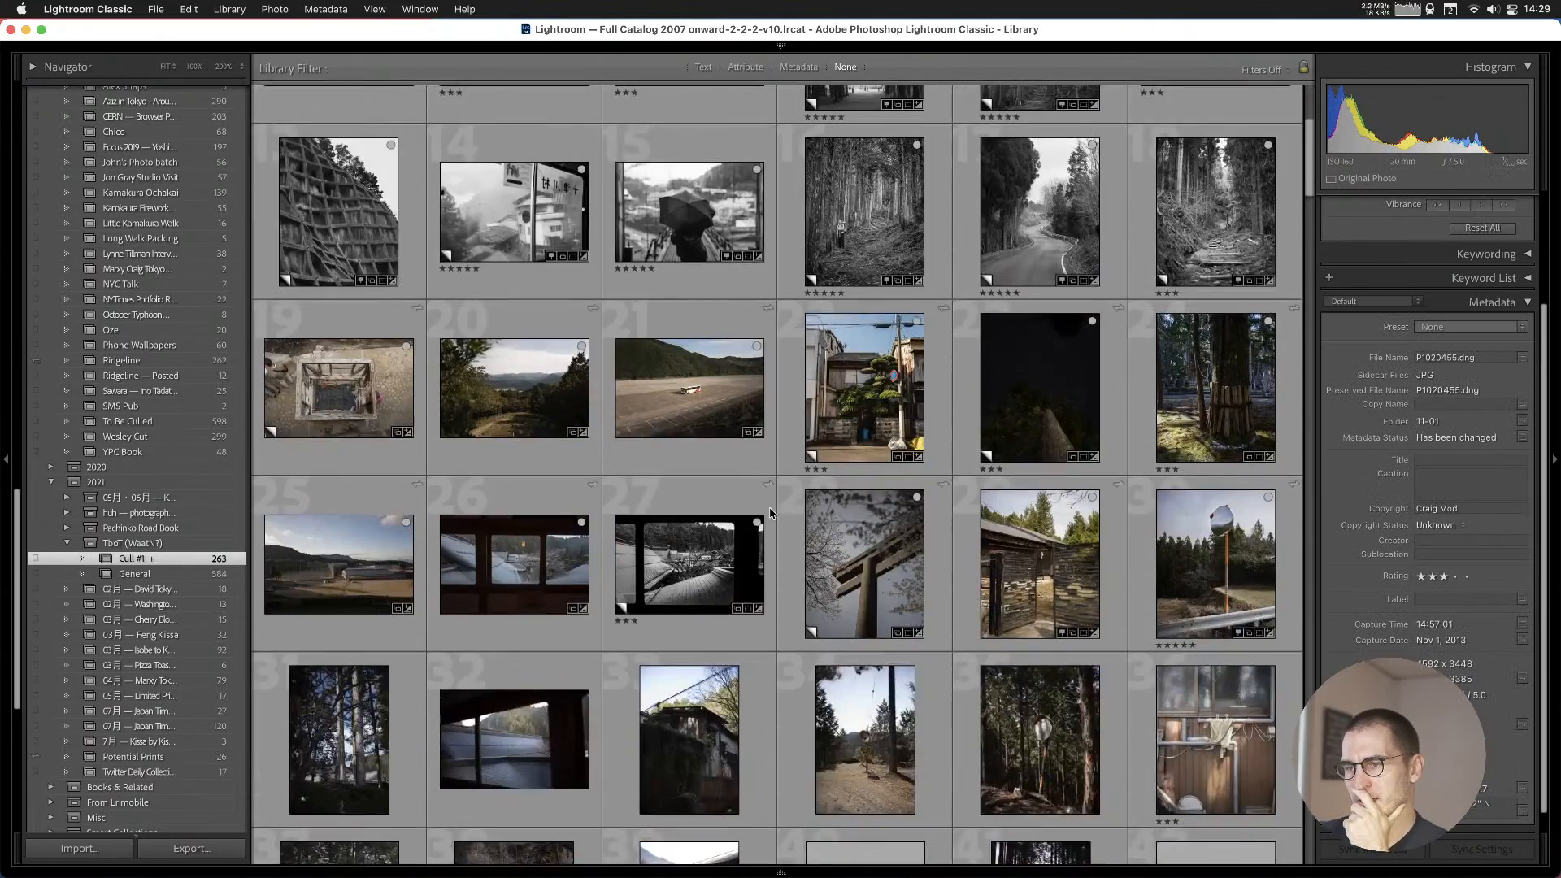
scroll(762, 559, down, 20)
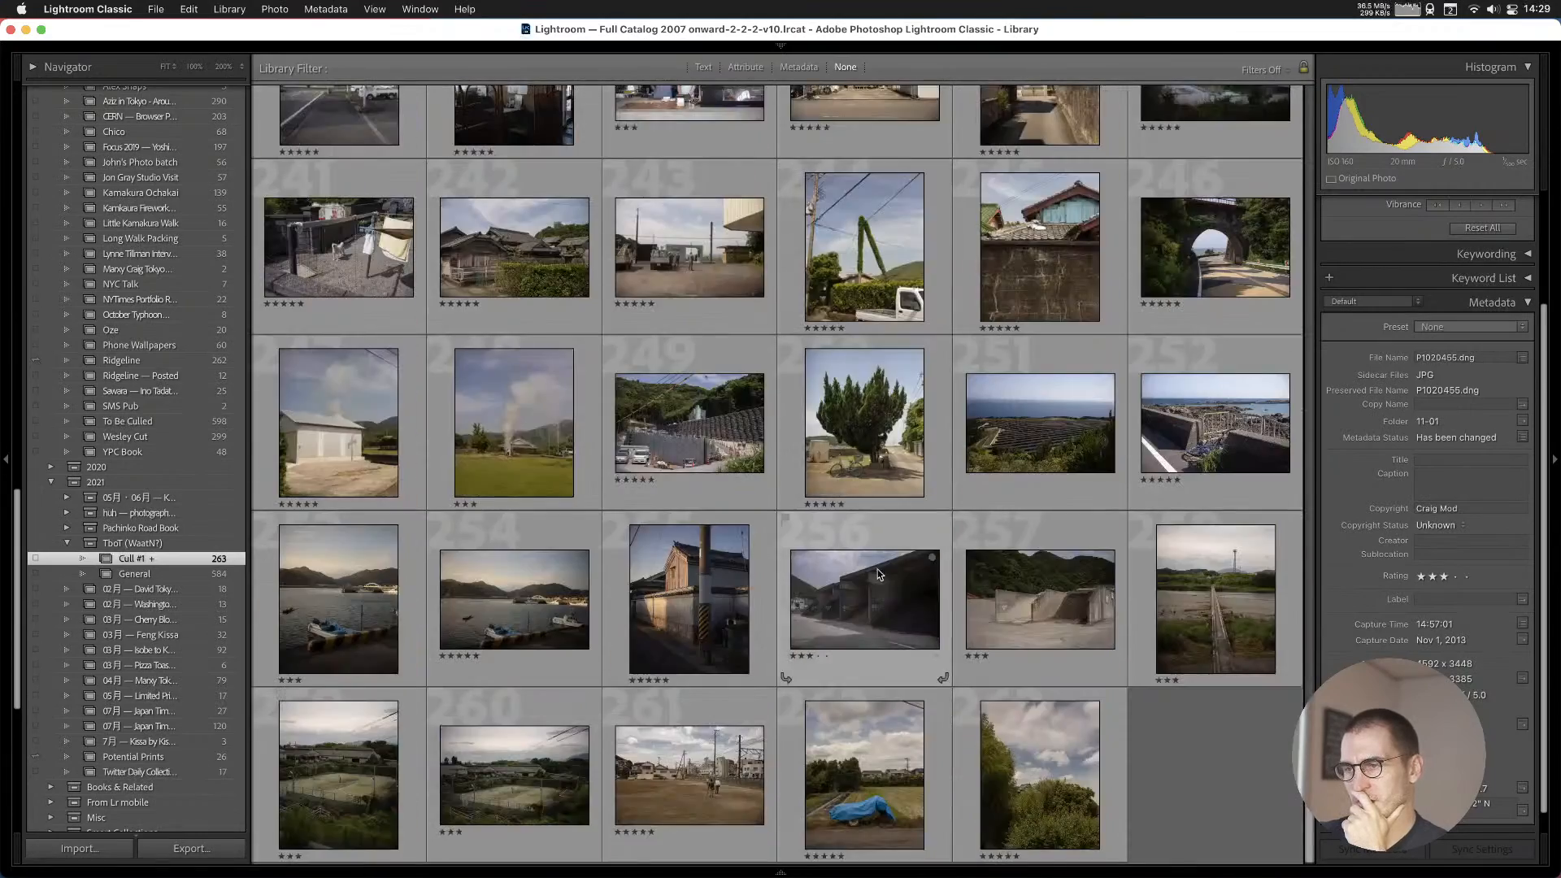
scroll(874, 573, down, 20)
scroll(878, 575, up, 2)
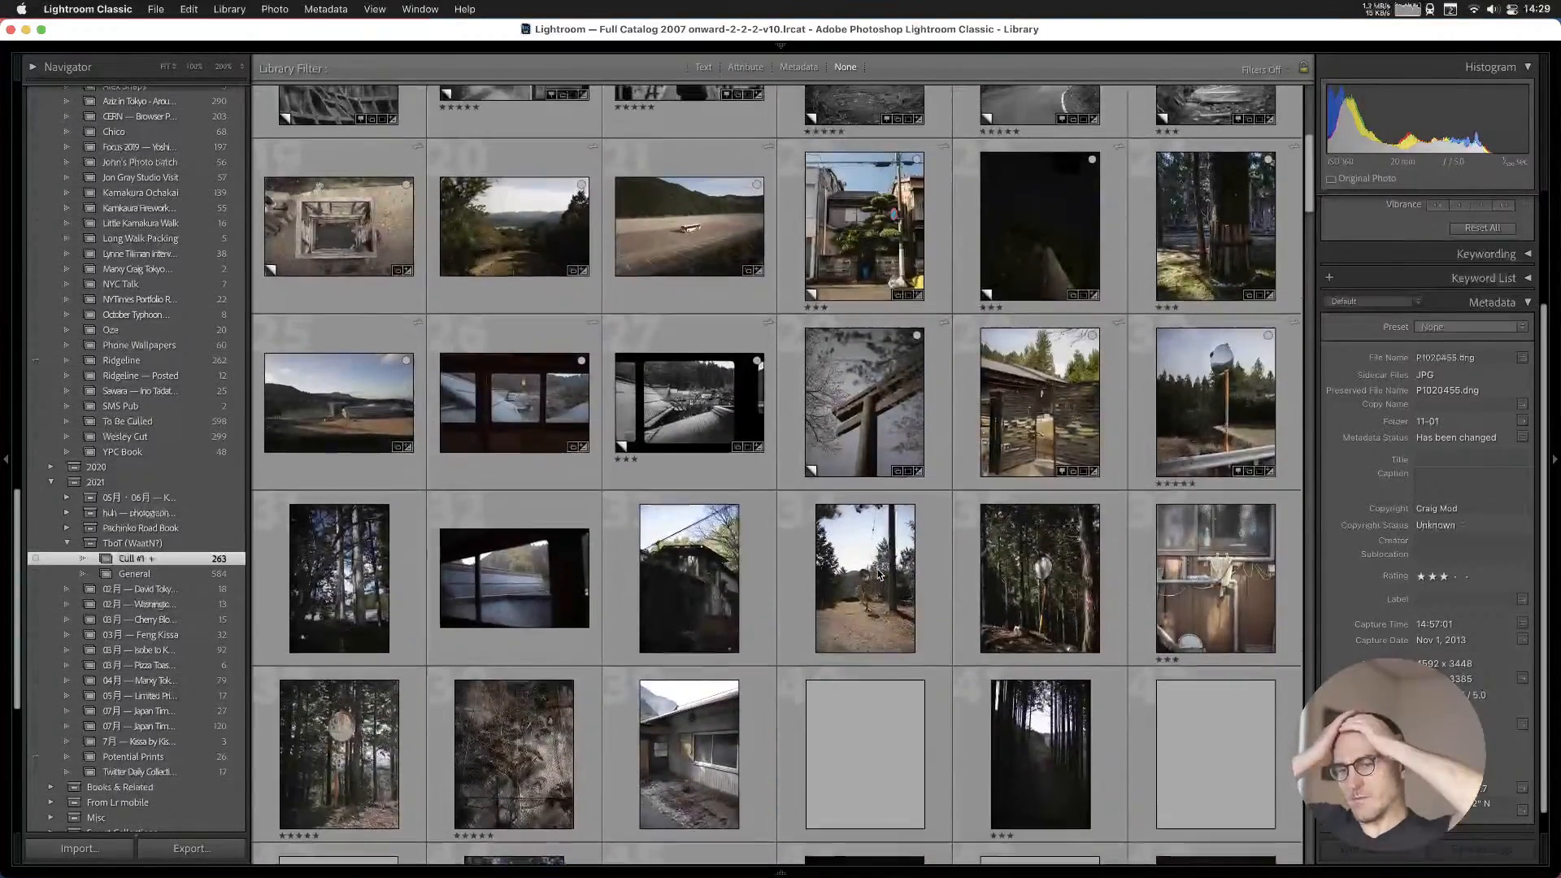